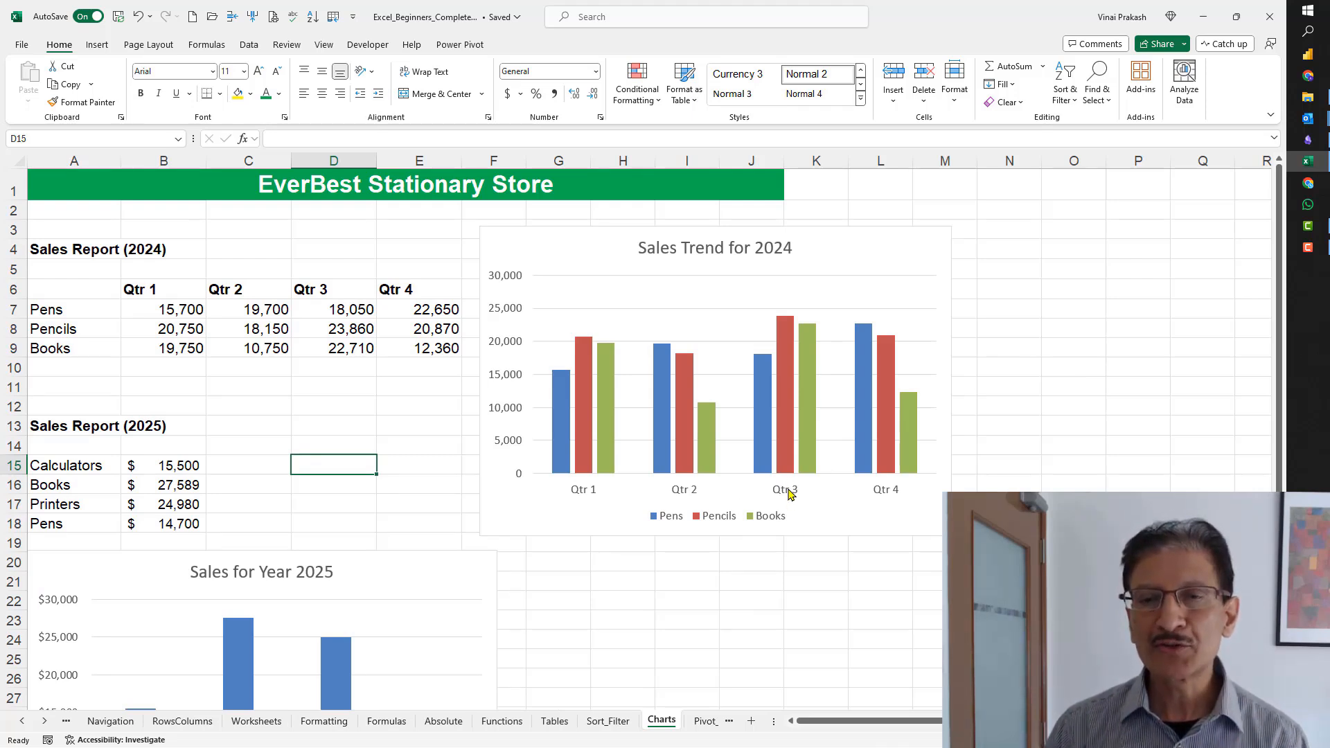
mouse_move(794, 327)
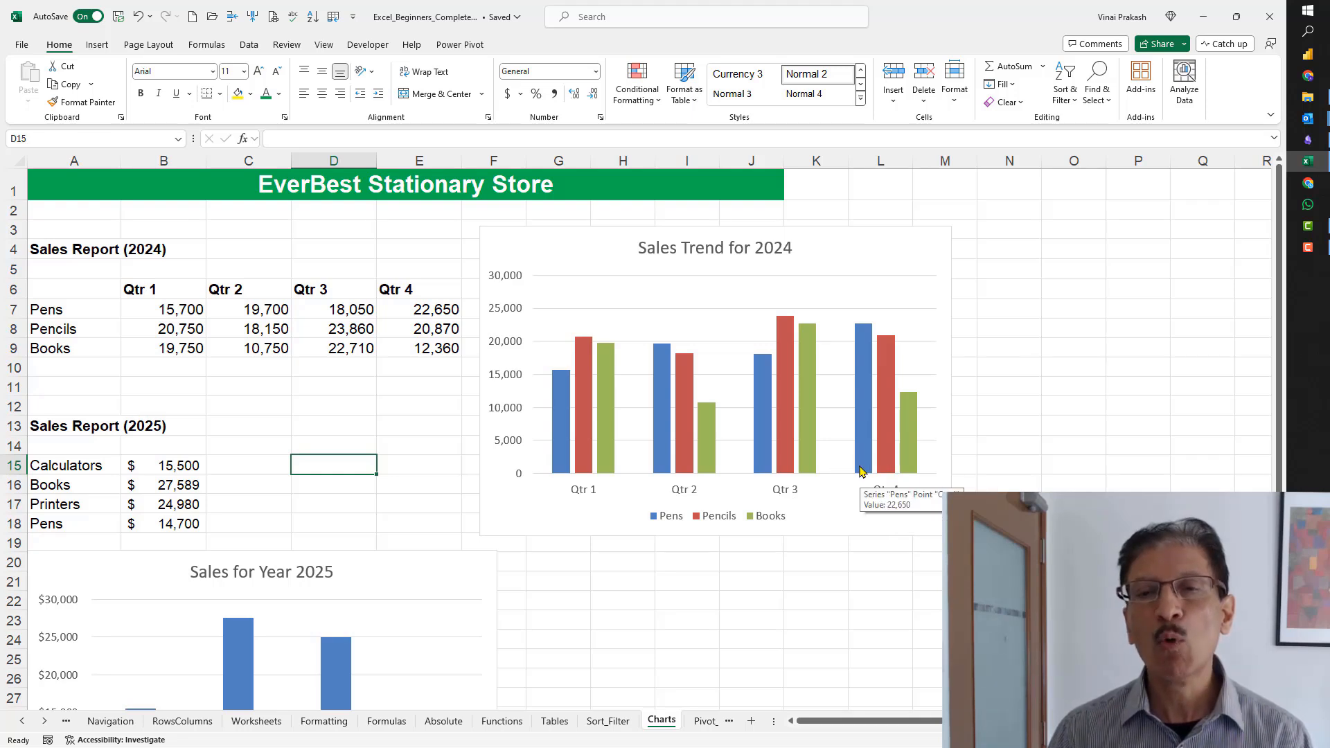
scroll(739, 578, down, 5)
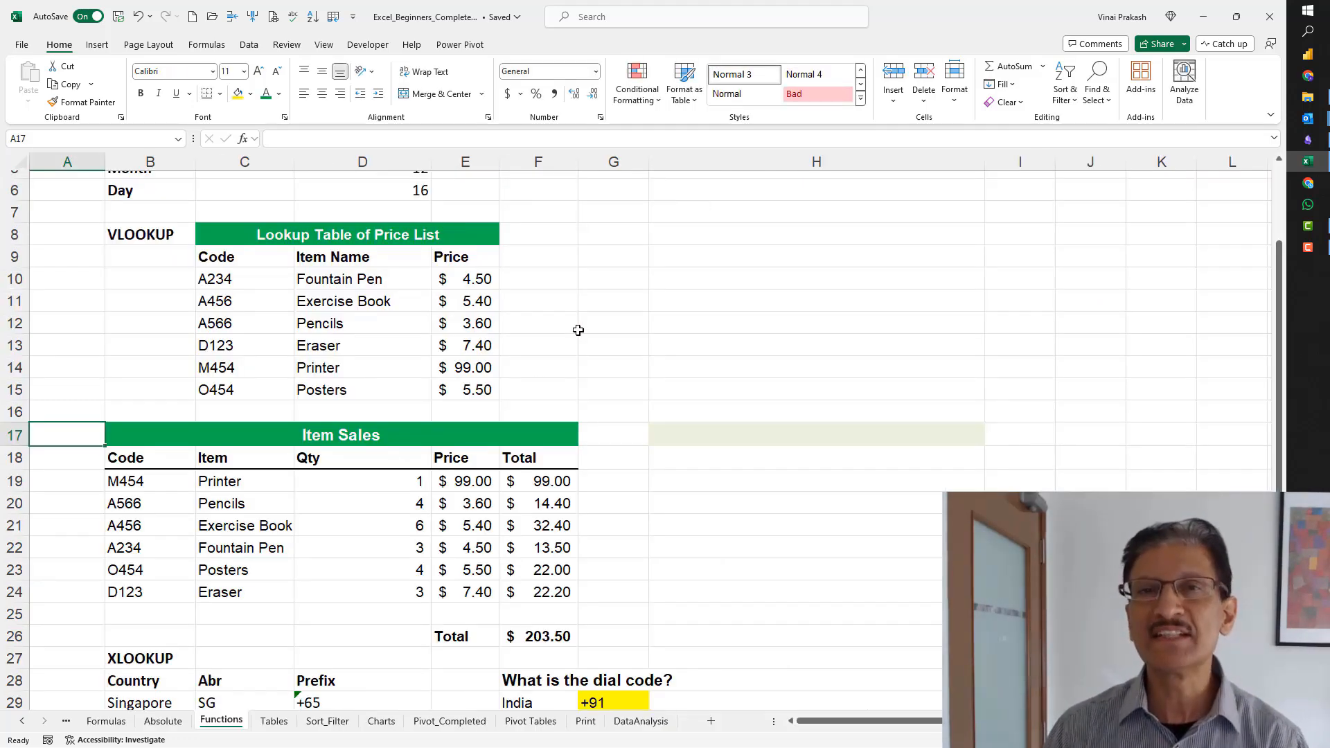
click(126, 239)
click(147, 658)
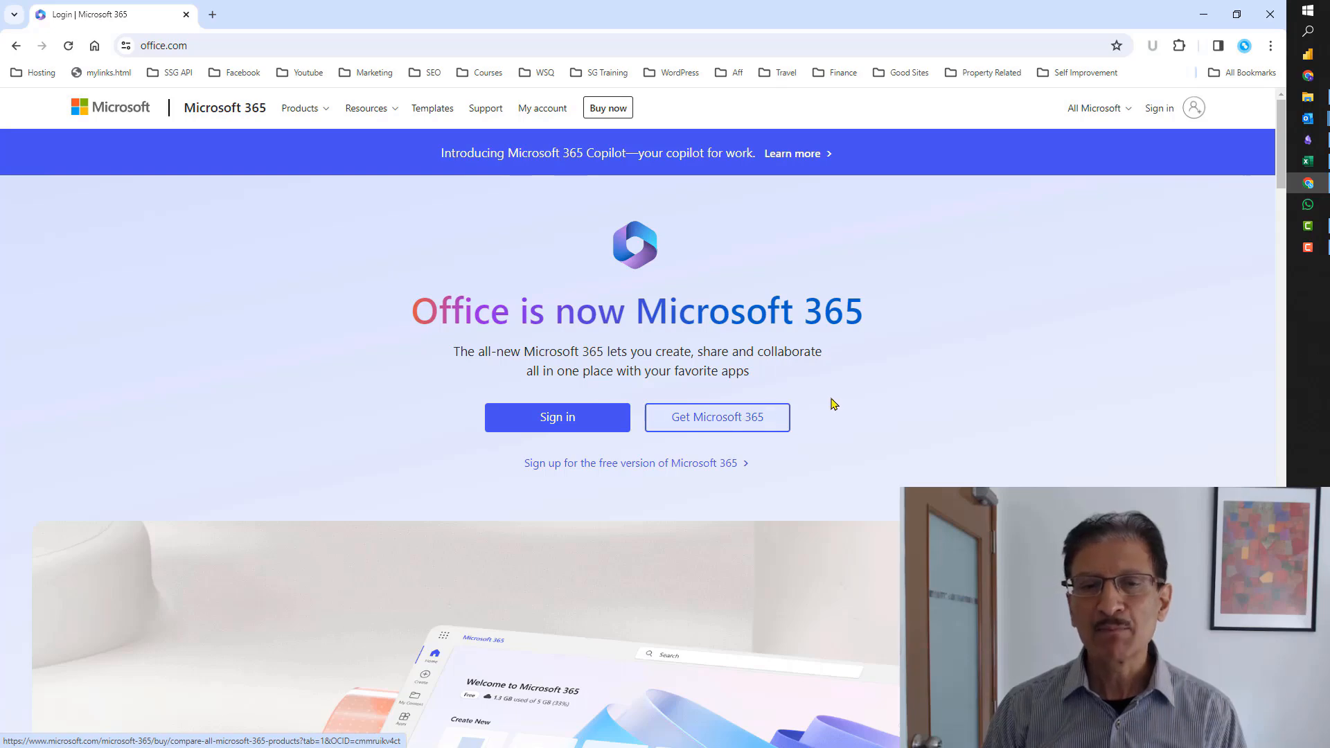
Step: Open the Microsoft 365 plan comparison, dismiss the newsletter sign-up, and view the home plans with monthly payment
click(705, 424)
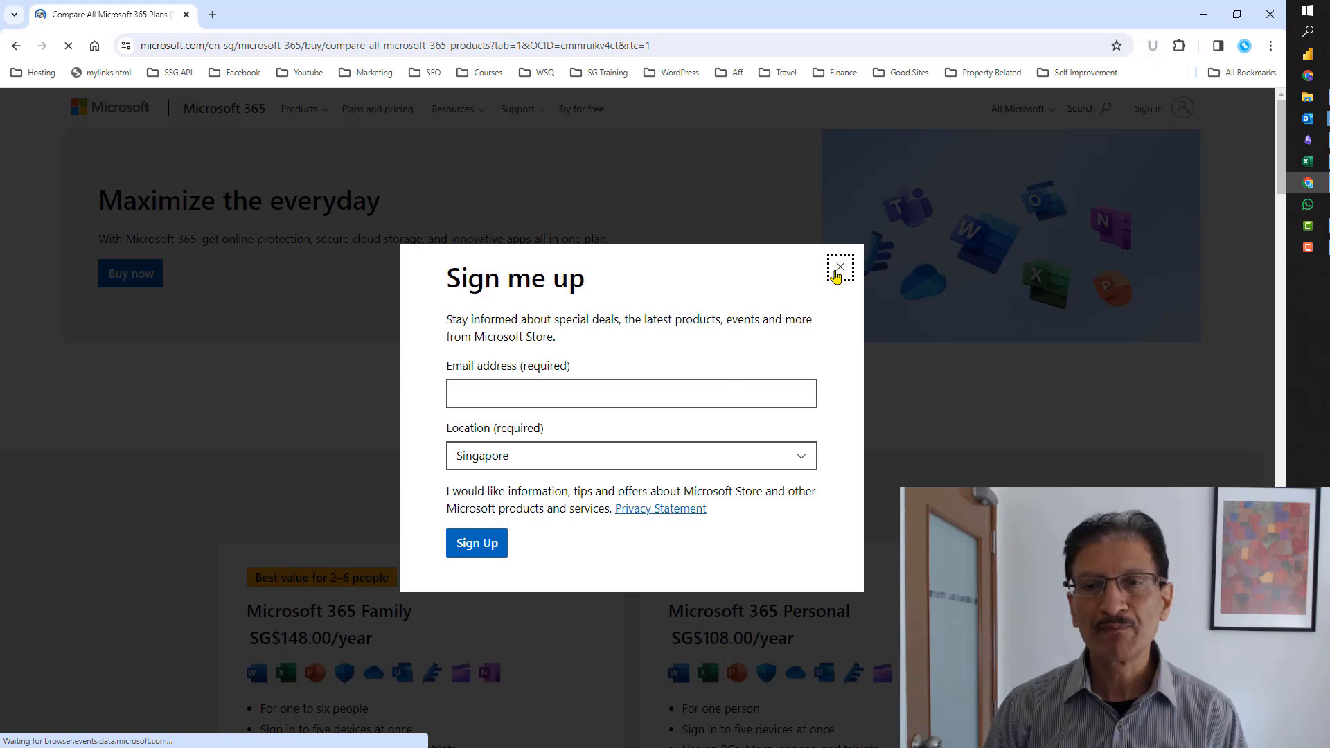
click(841, 267)
scroll(929, 413, down, 3)
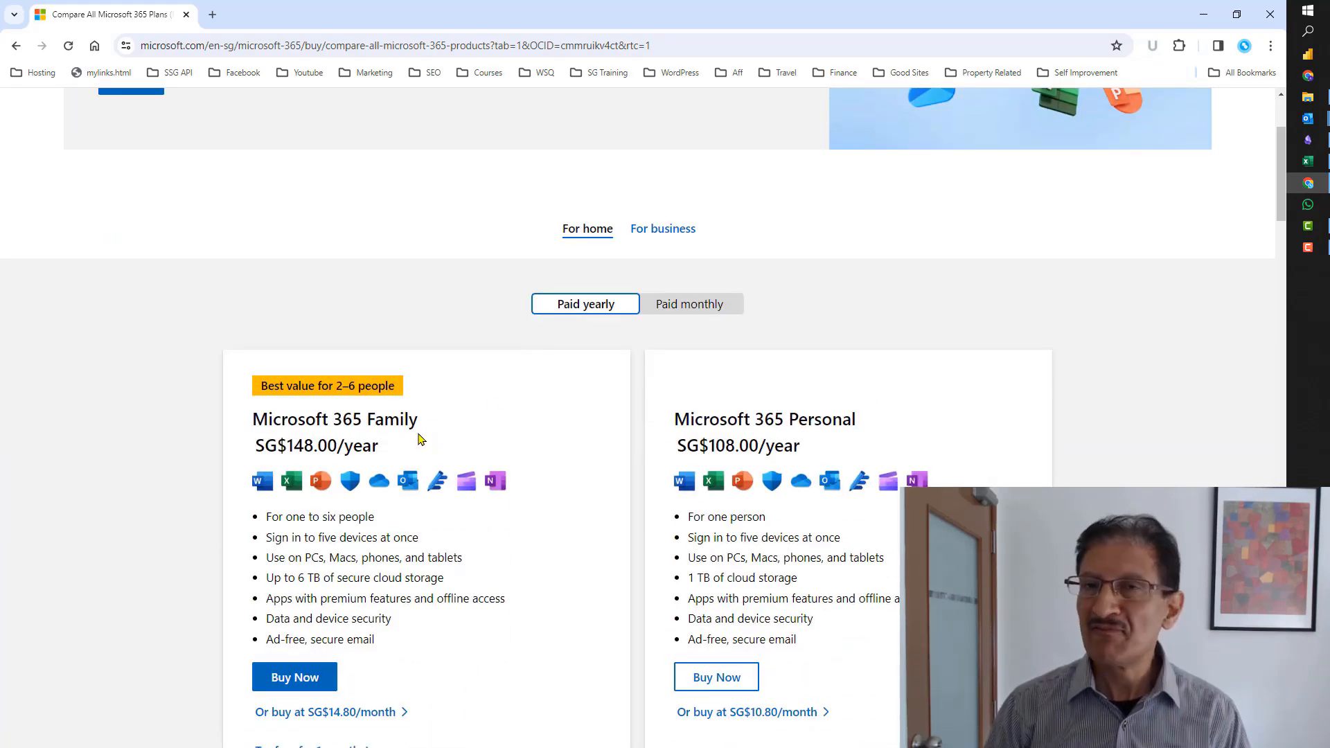
scroll(509, 415, down, 3)
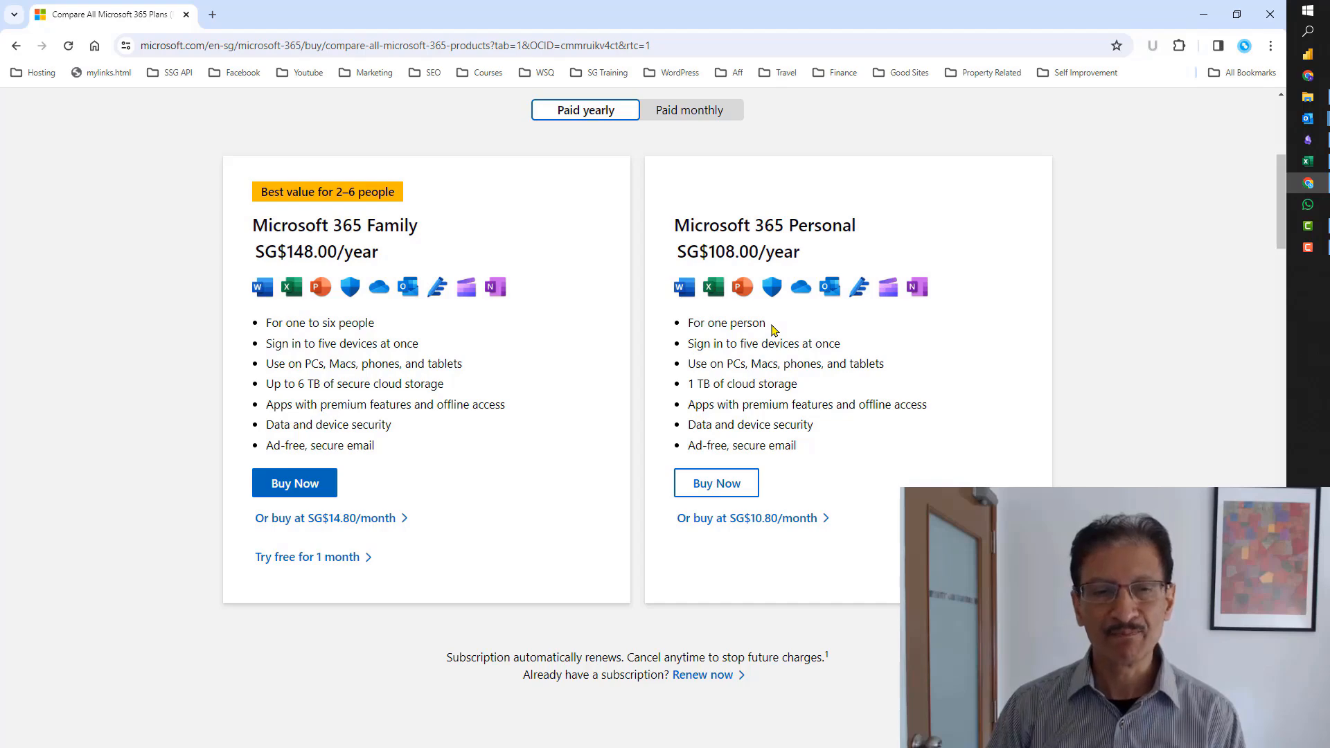
scroll(774, 330, up, 3)
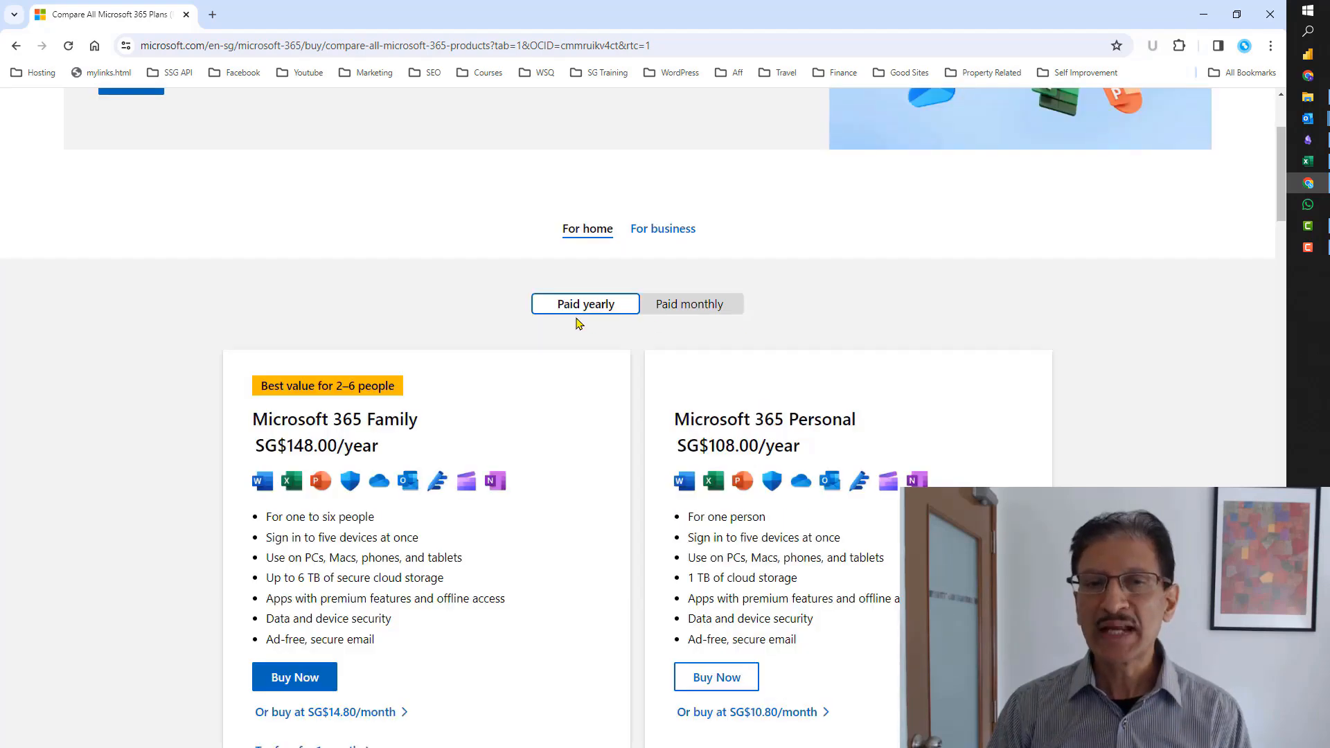
click(686, 305)
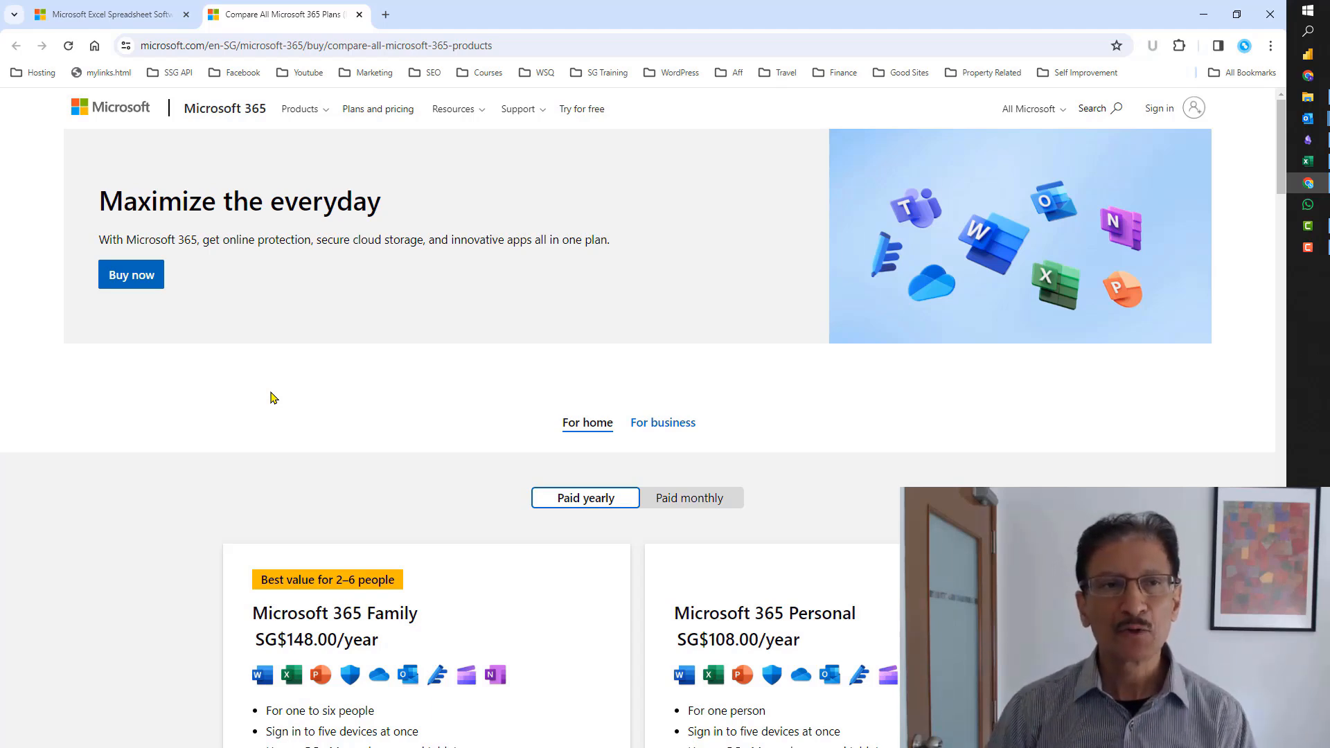
Step: Review the Microsoft 365 home plans and the one-time purchase terms of Office Home & Business 2021 on the comparison page
scroll(321, 276, down, 5)
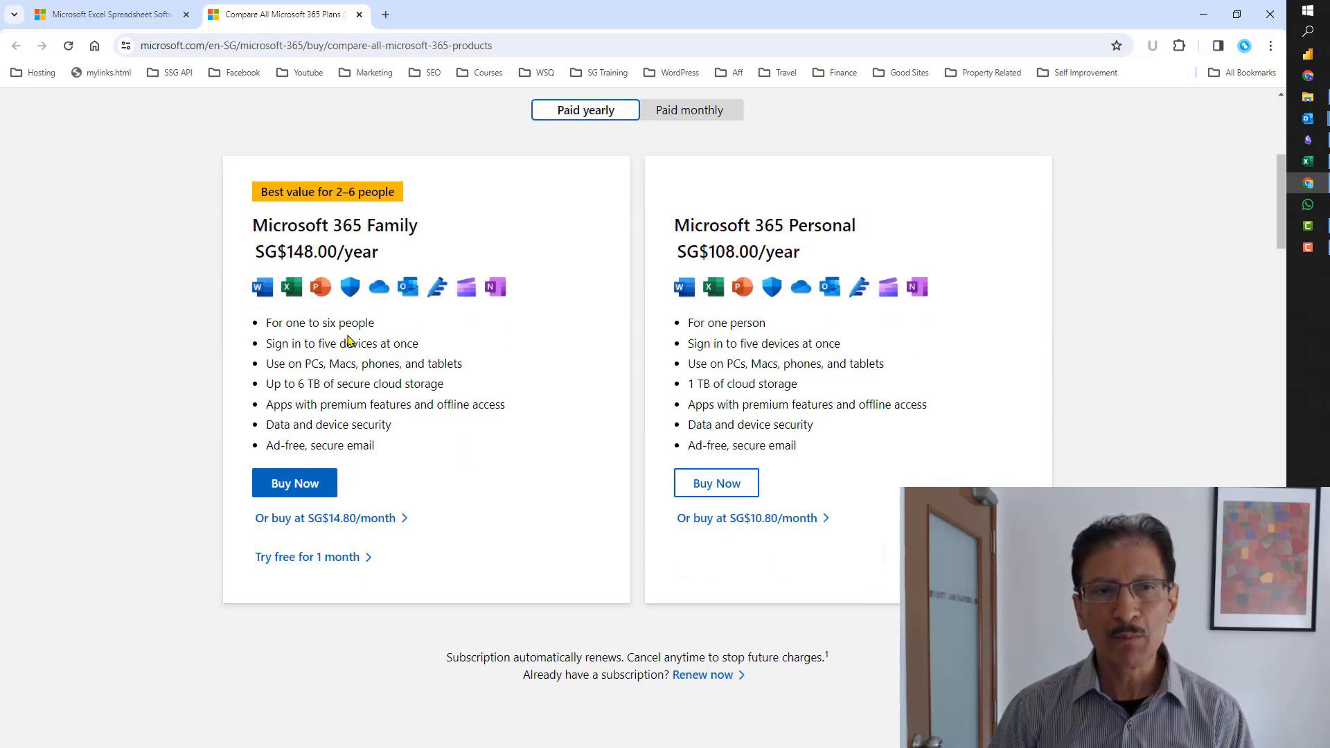
scroll(582, 410, down, 7)
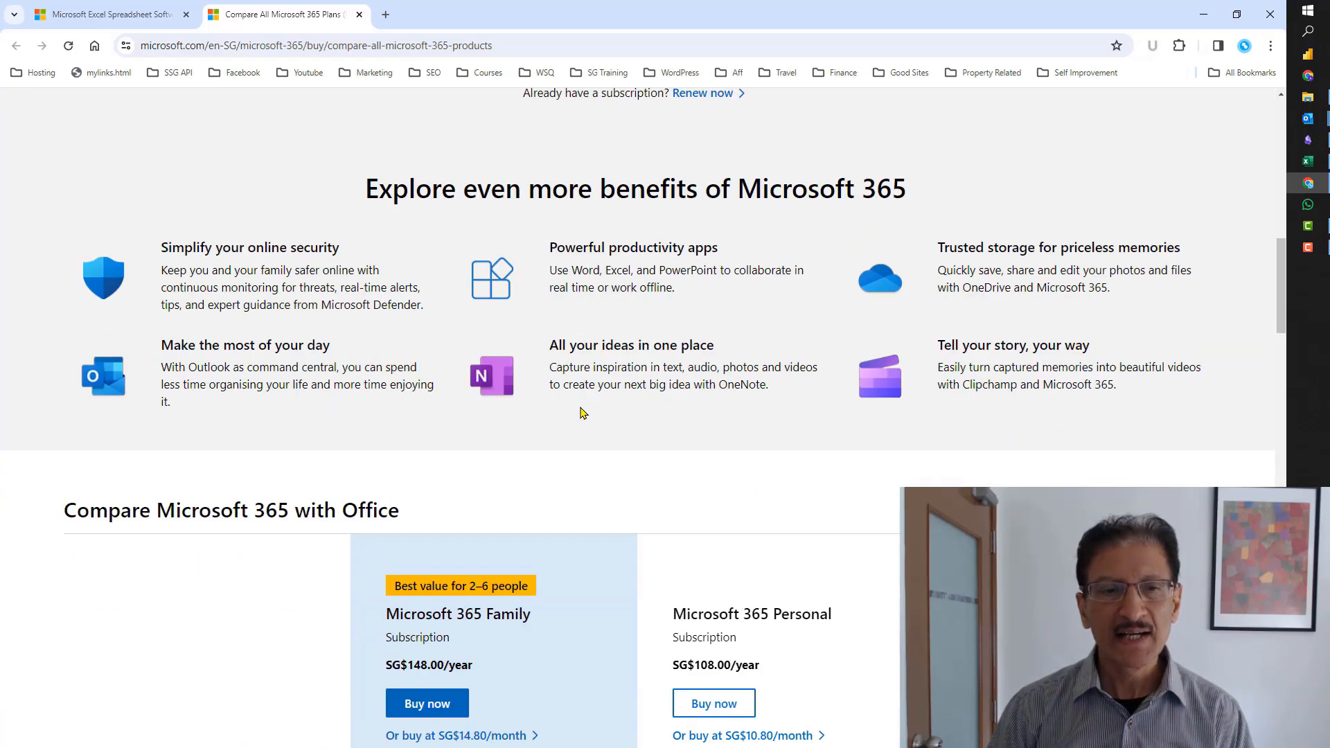
scroll(582, 412, down, 20)
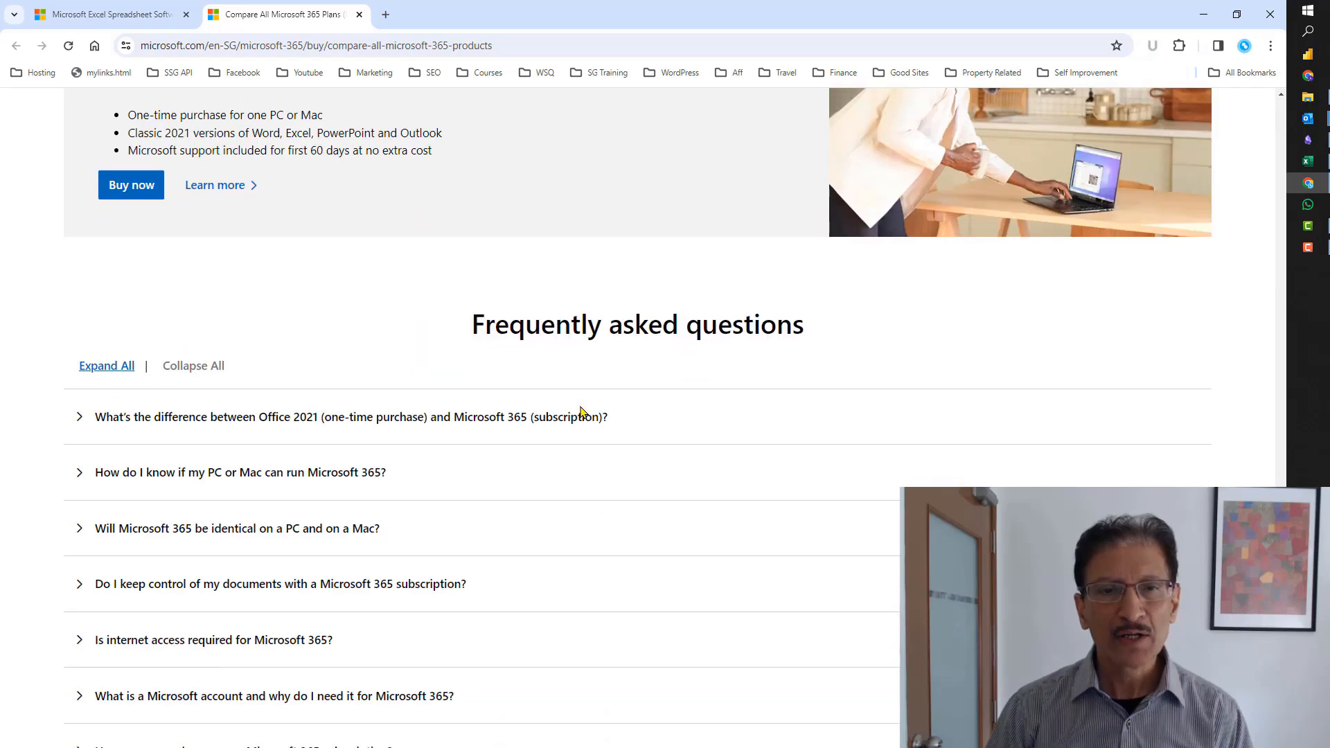
scroll(582, 413, down, 10)
scroll(581, 413, up, 7)
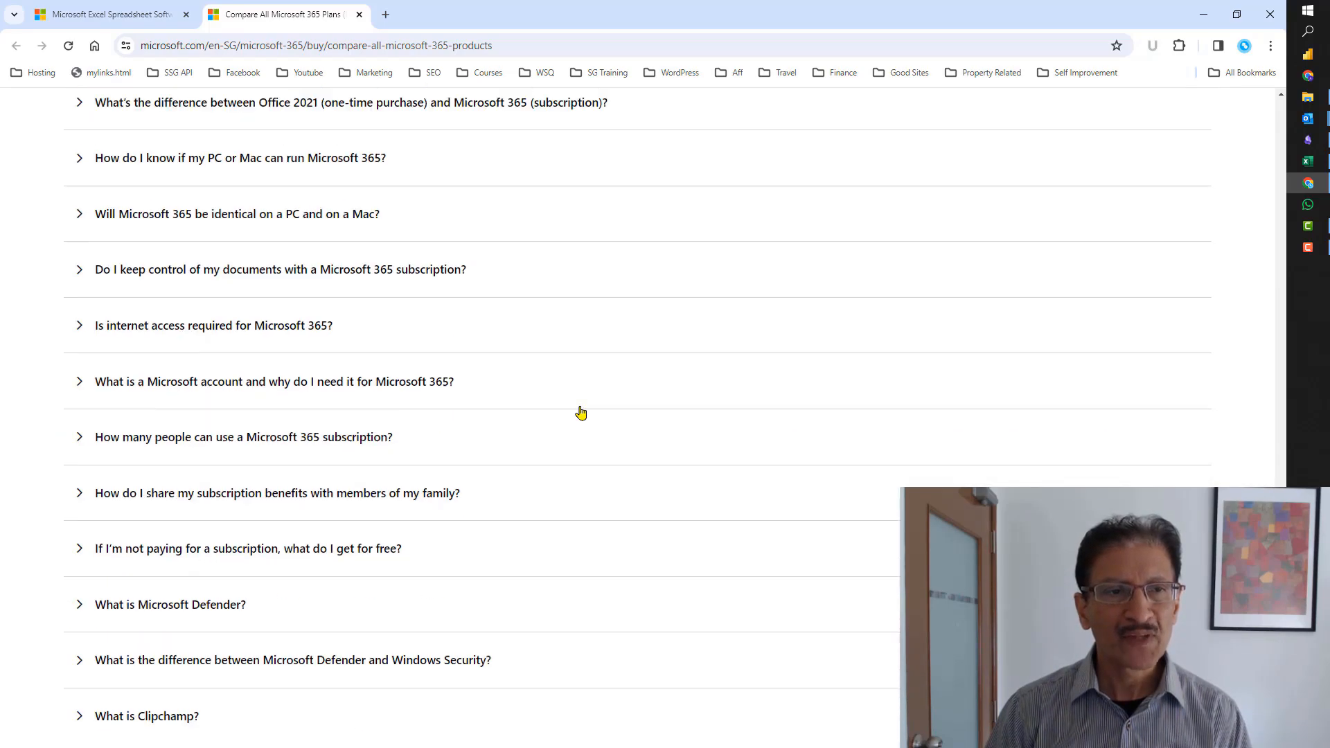
scroll(580, 413, up, 7)
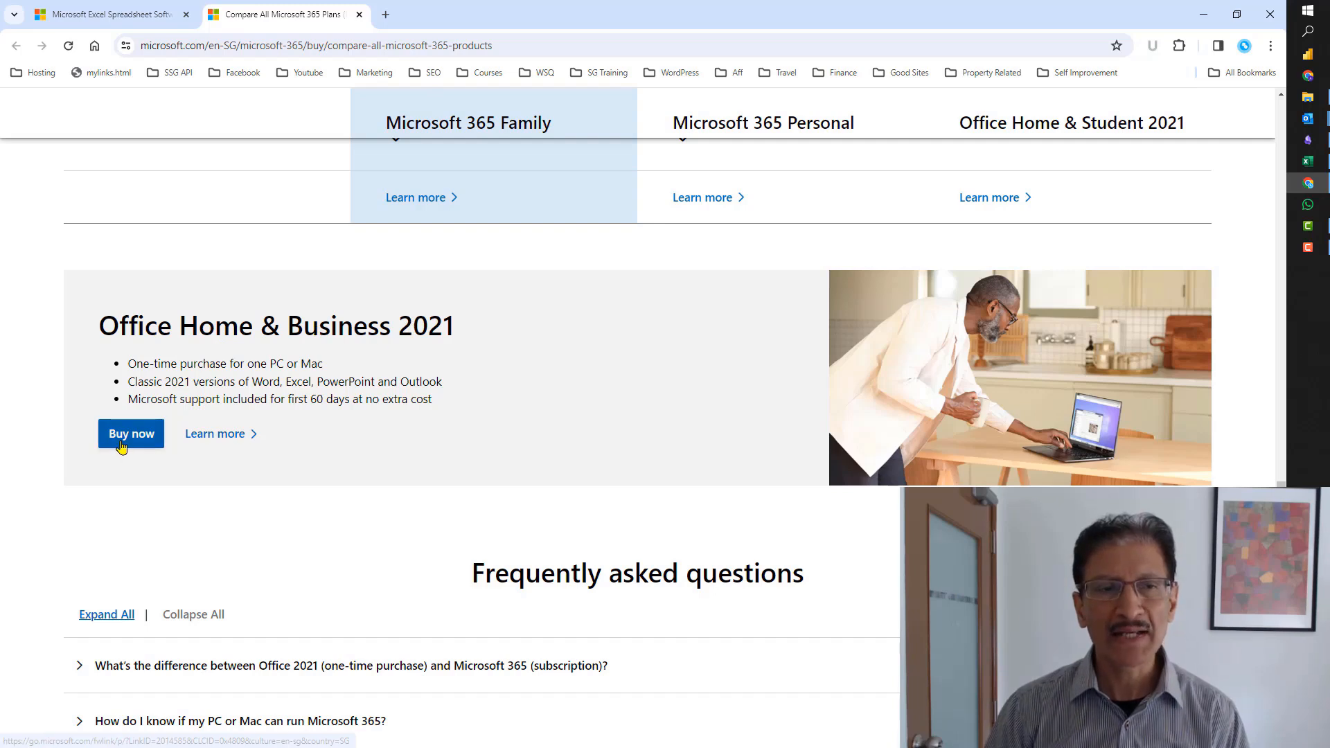
drag(128, 365, 338, 368)
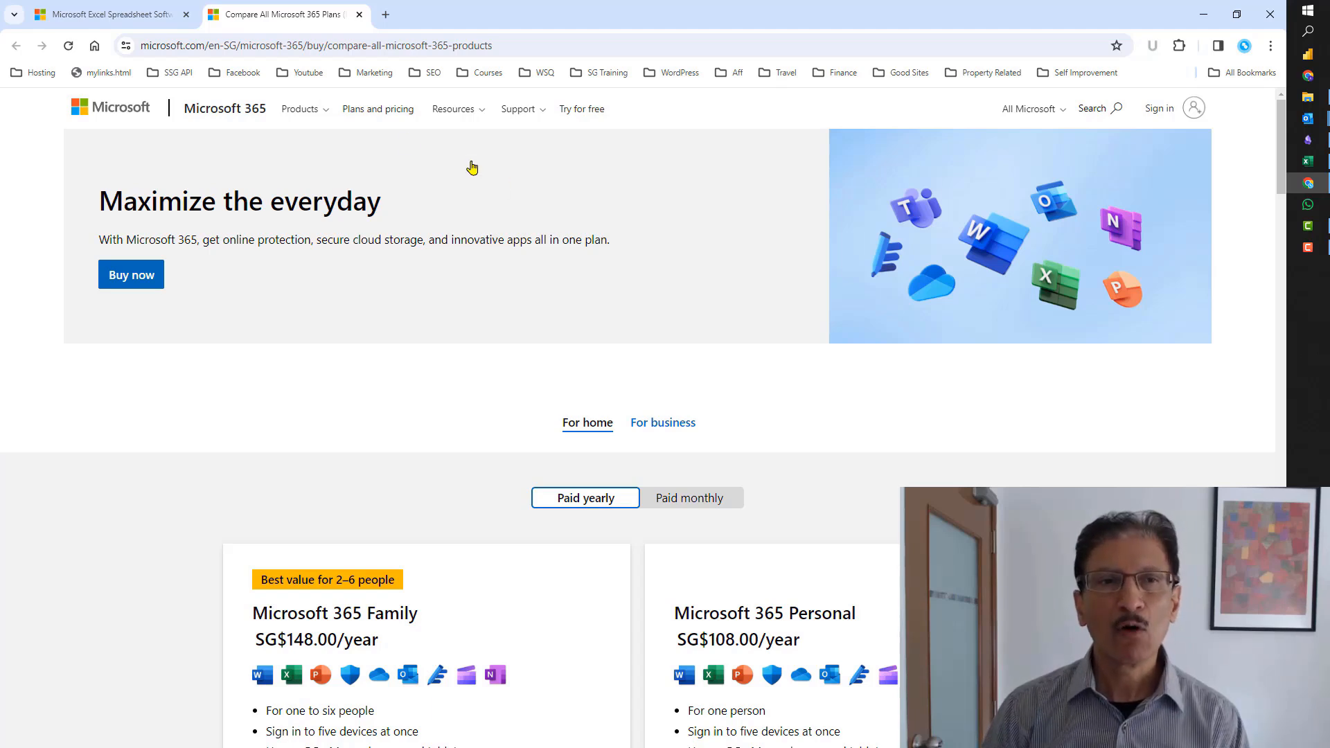
Step: Go to the Microsoft Excel product page and sign in to Excel on the web with a Microsoft account
click(316, 113)
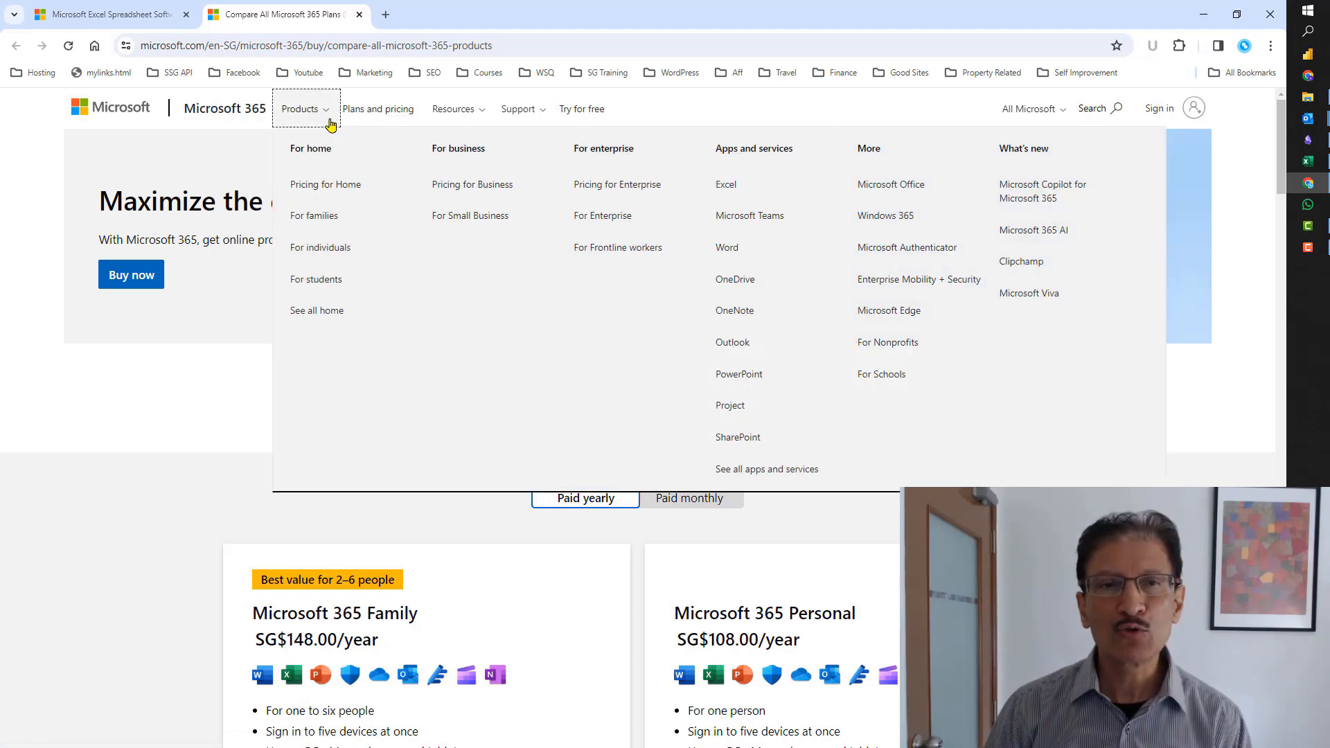
click(727, 187)
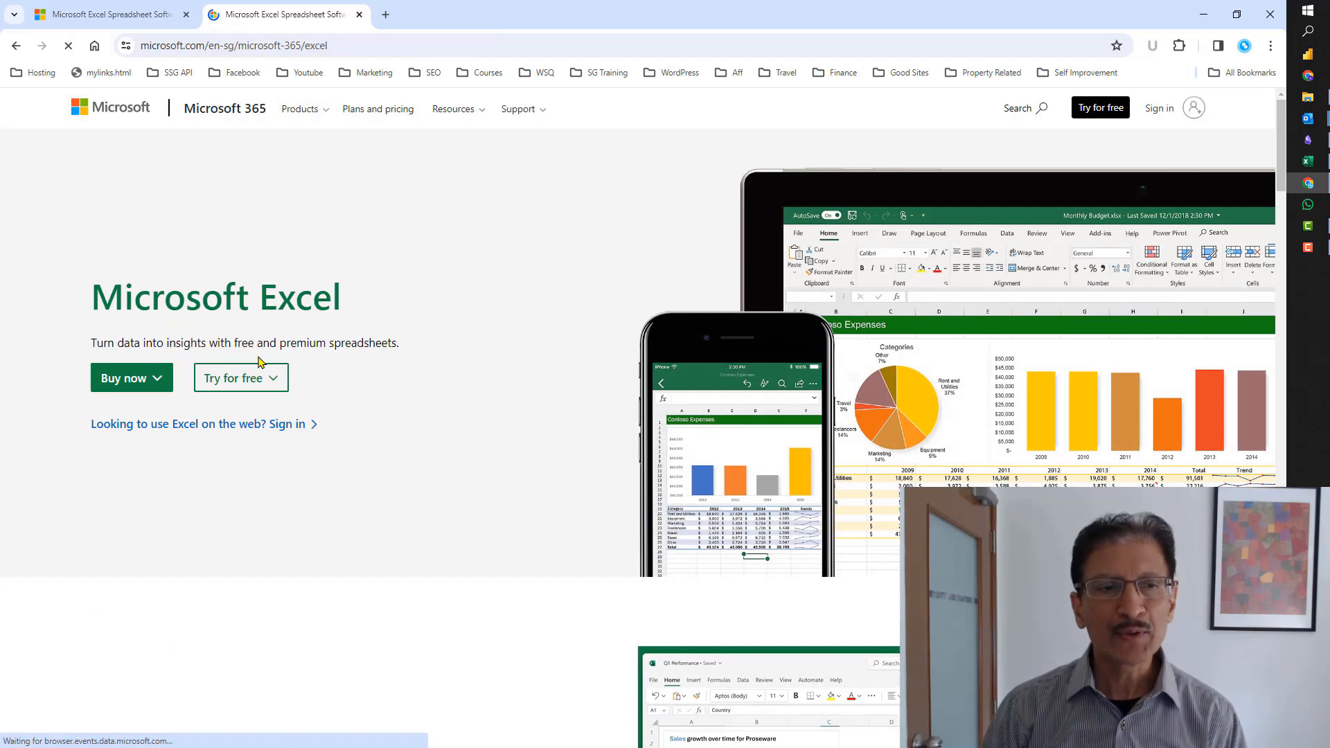
click(180, 432)
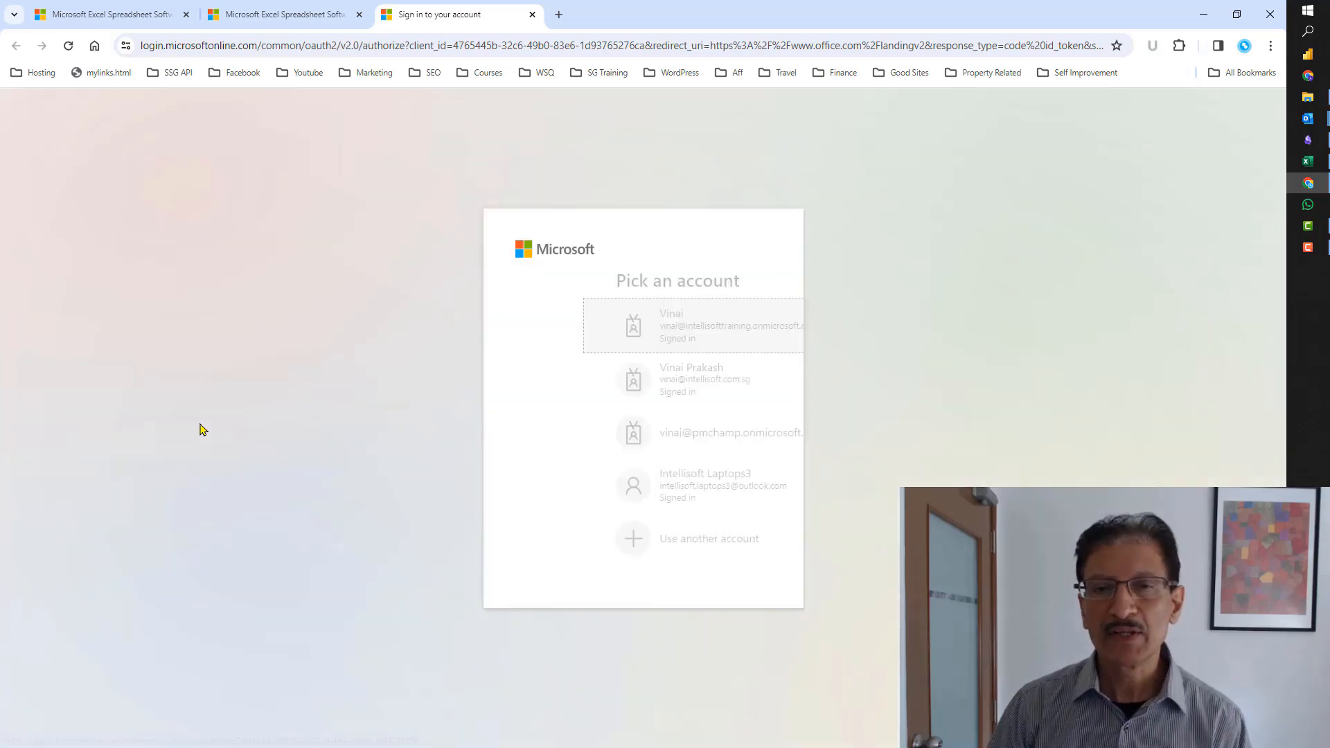
click(613, 540)
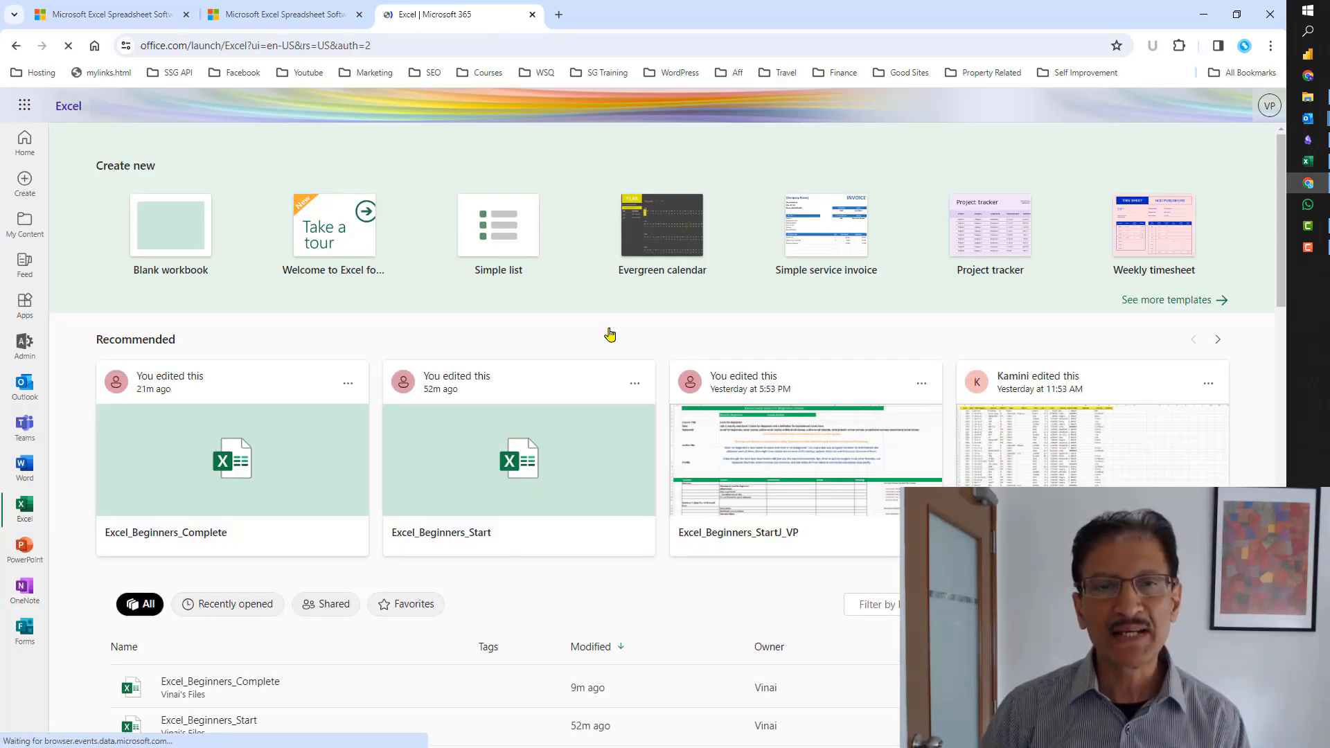
Step: Start a new blank workbook from the Excel page of Microsoft 365, choosing a signed-in account for it
click(25, 508)
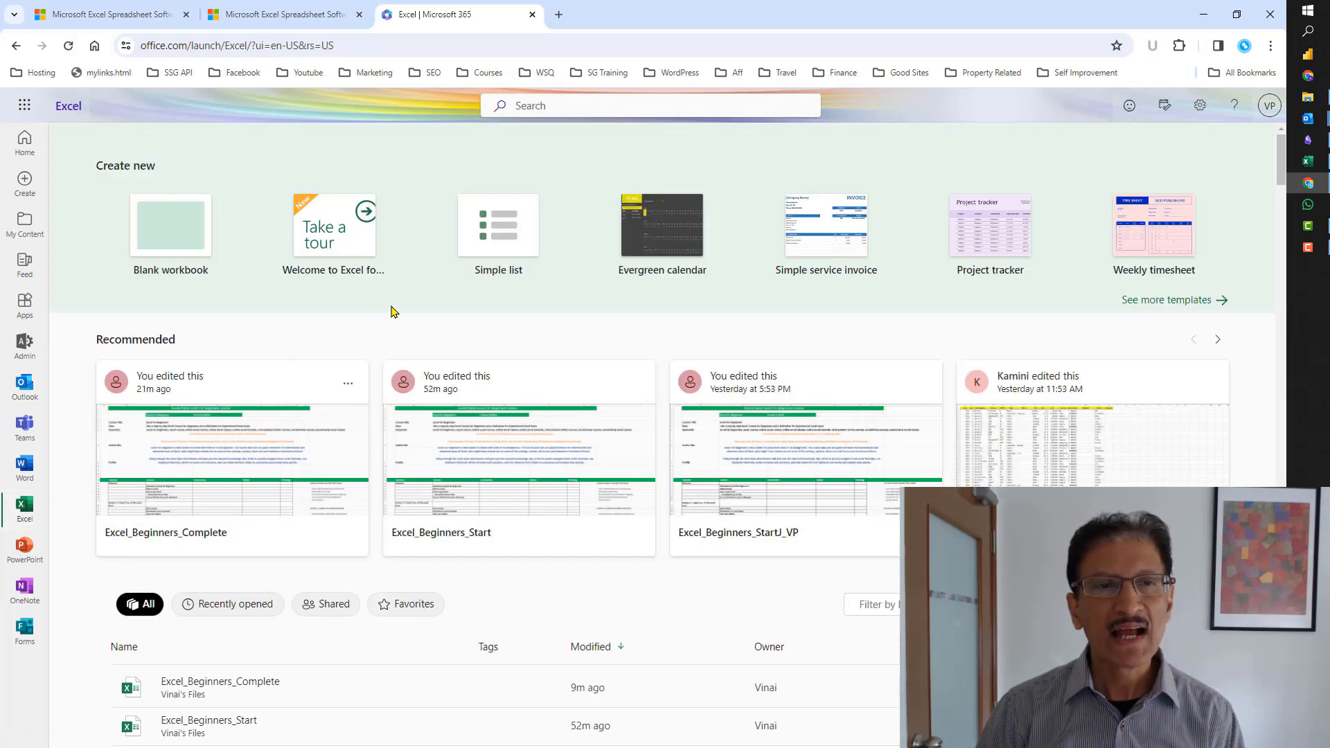
click(167, 235)
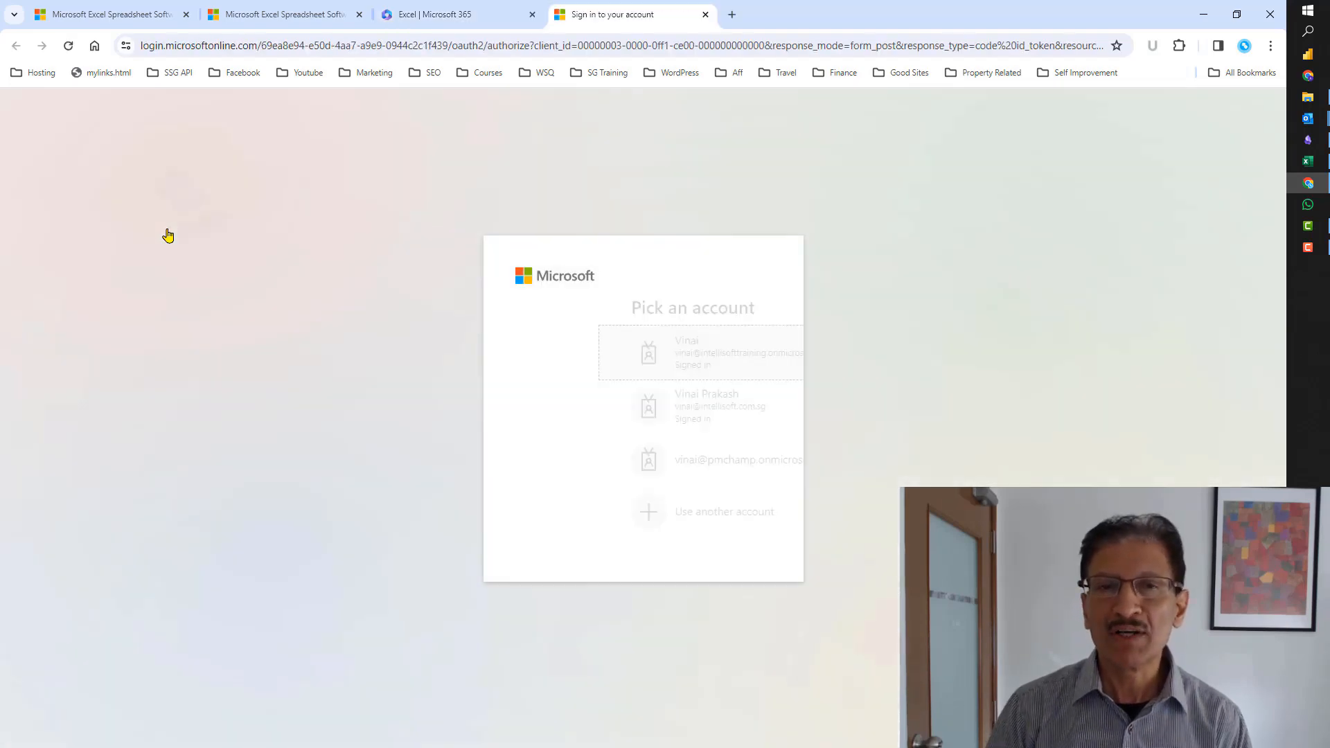
click(643, 349)
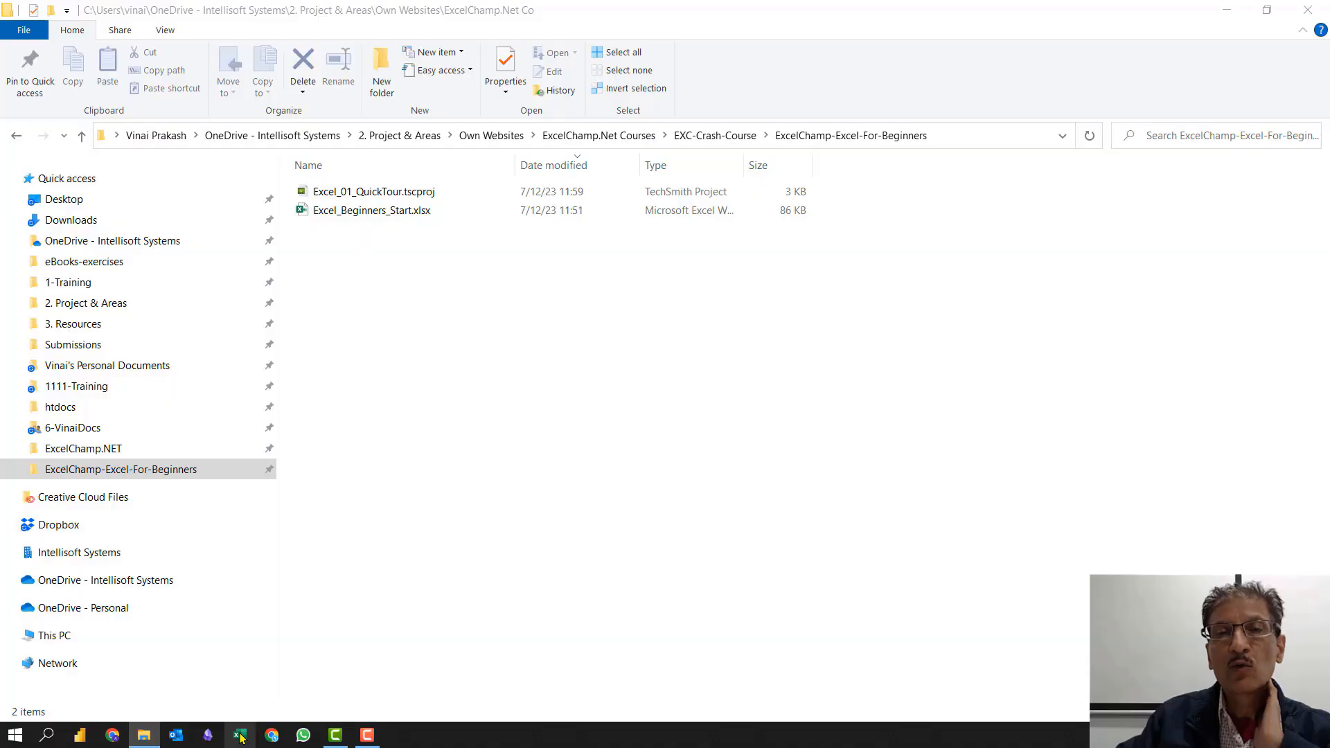
Step: Switch to the desktop version of Excel and maximize its start window
click(240, 737)
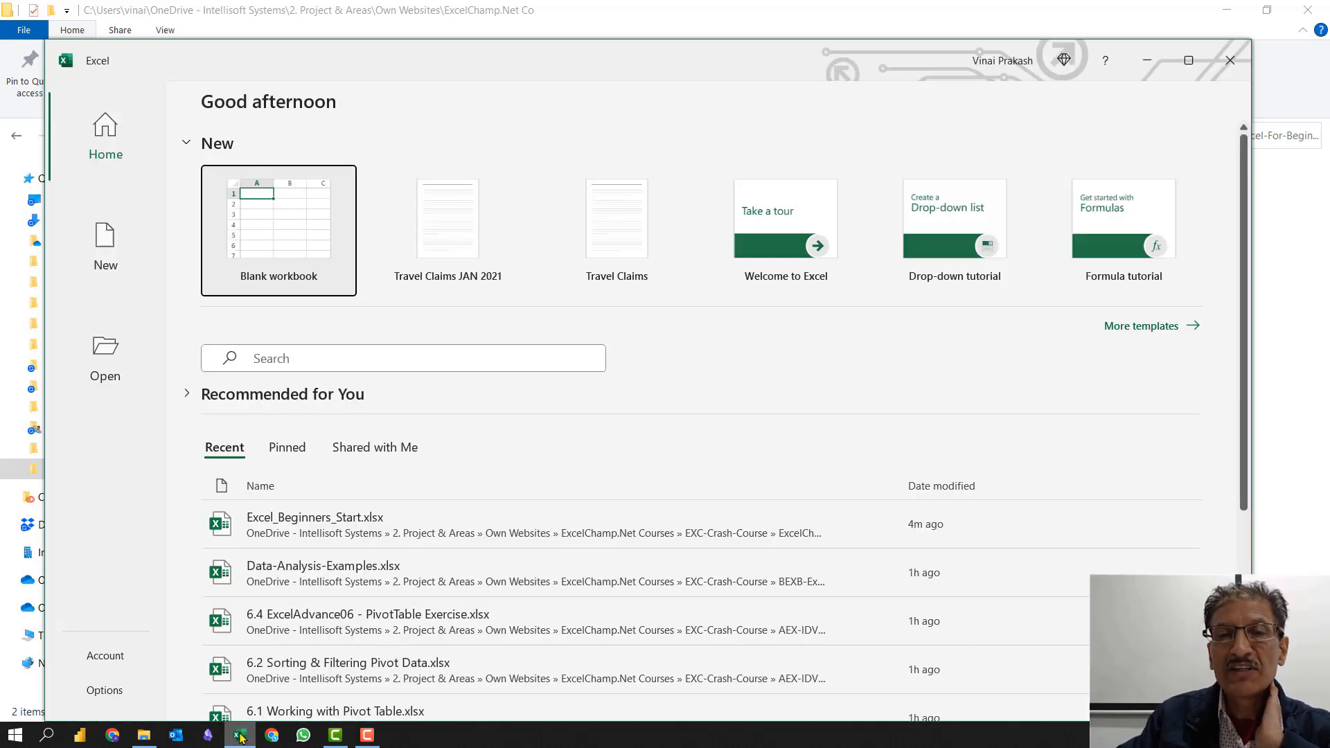
double_click(678, 69)
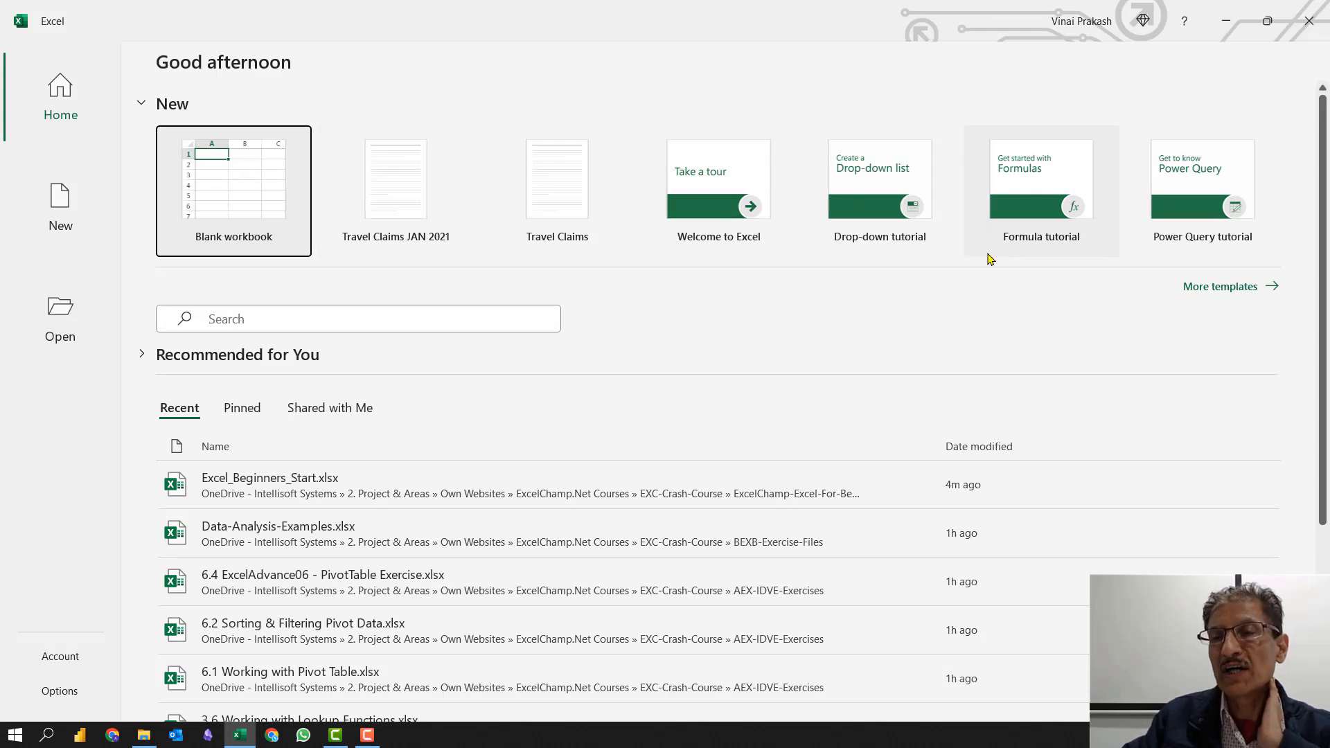
Step: Browse the Office templates for new workbooks, such as calendars, budgets, invoices, inventory lists and project planners
click(1221, 287)
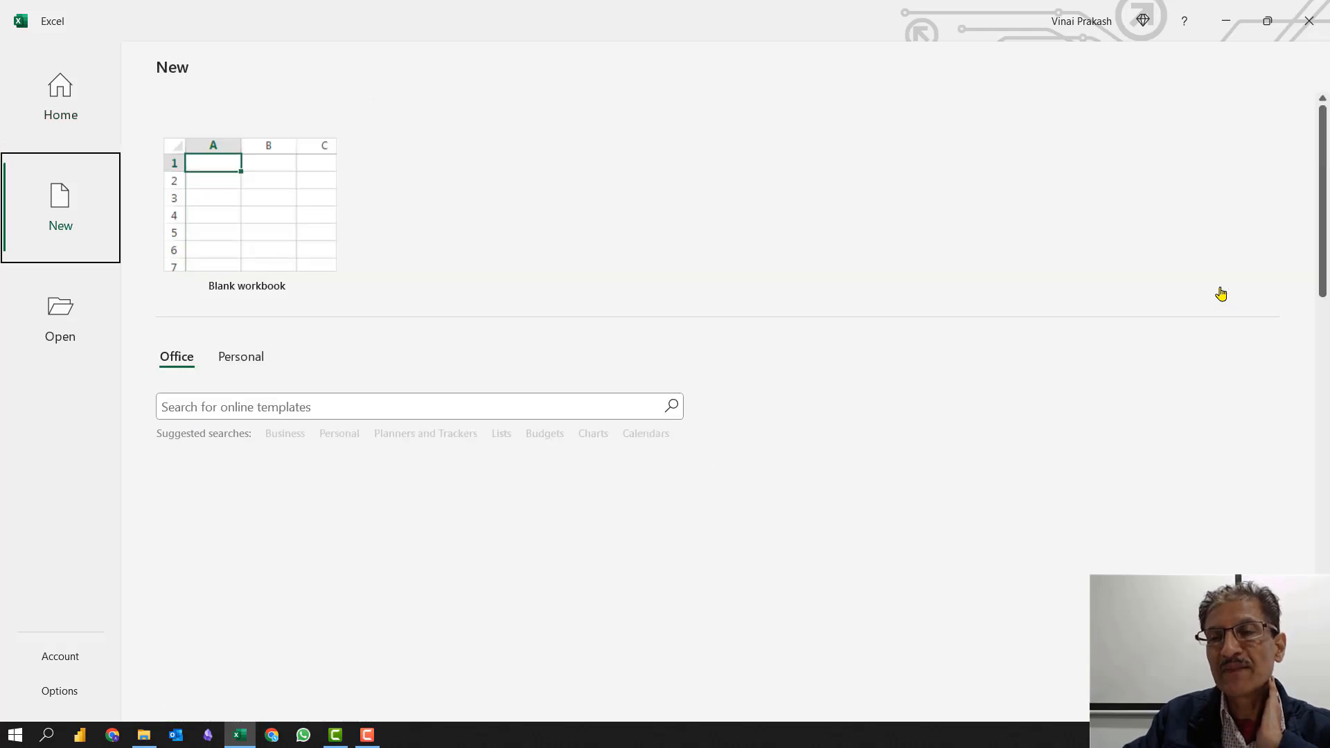
scroll(1081, 360, down, 3)
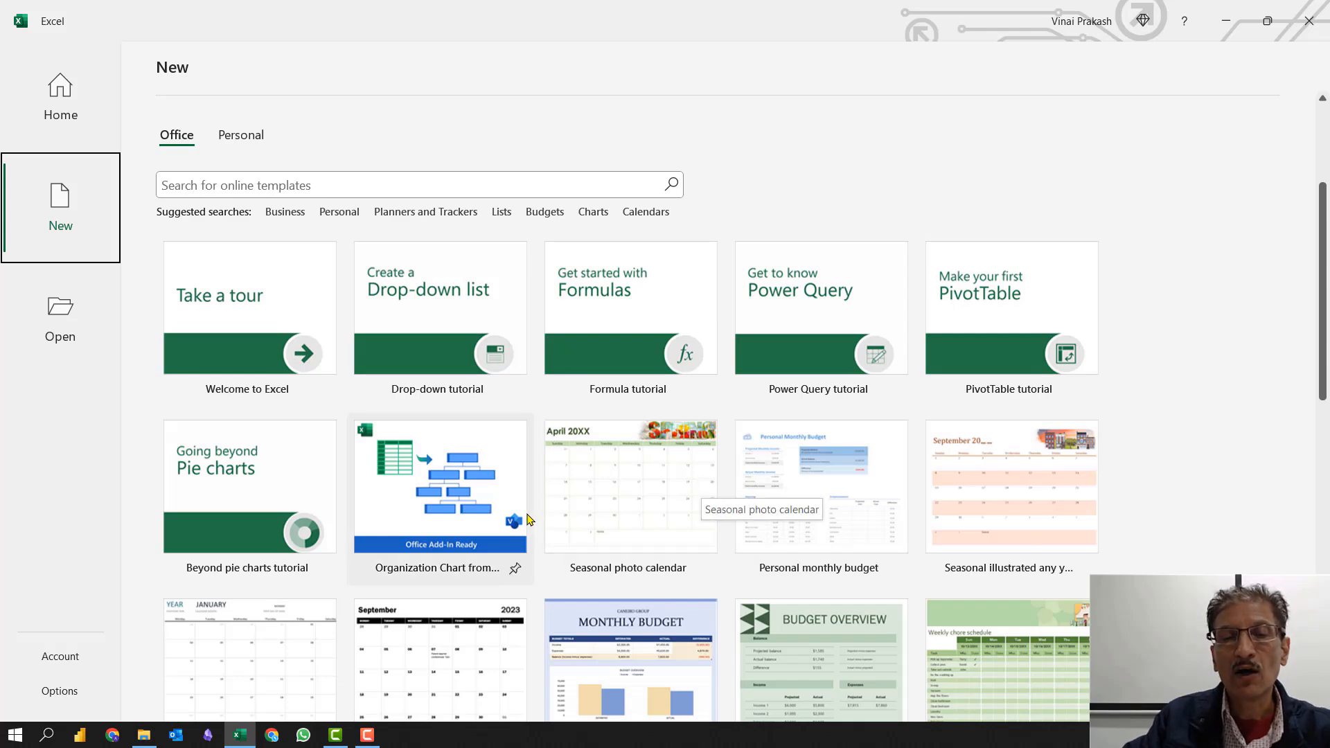
scroll(511, 522, down, 3)
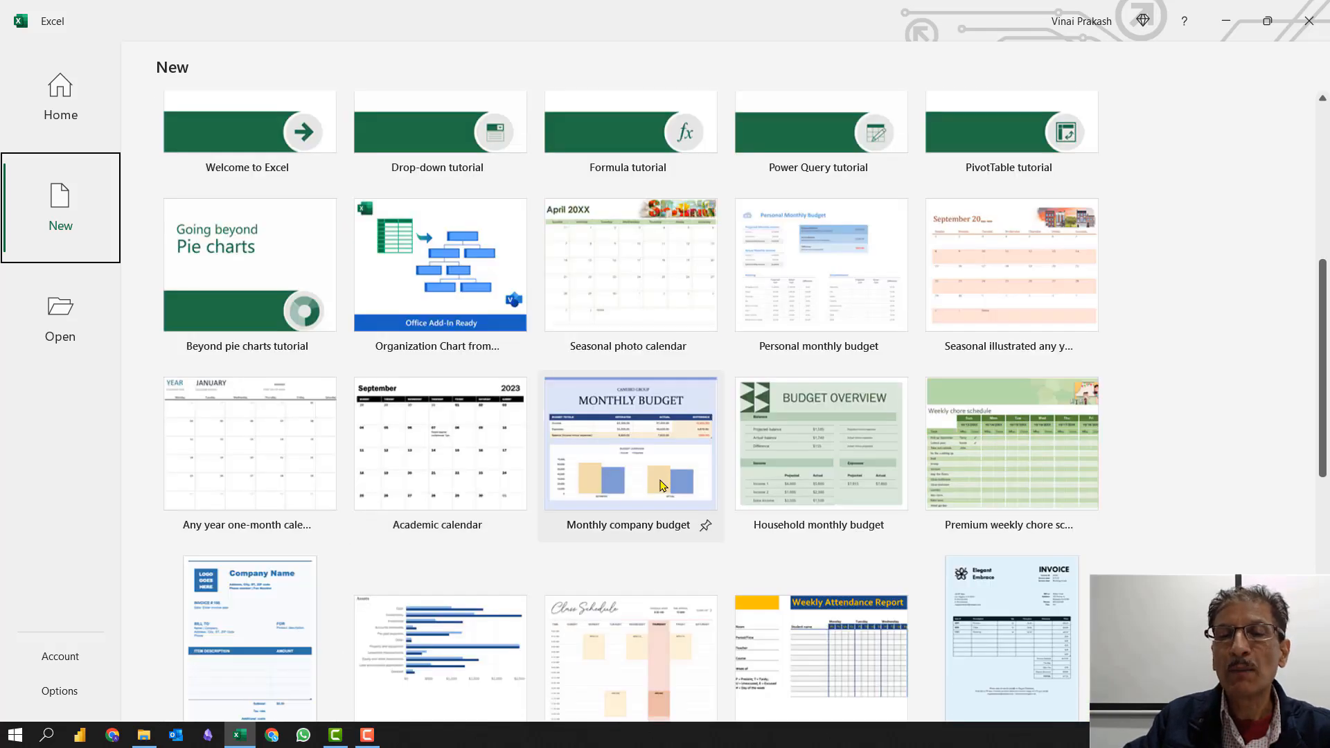
scroll(956, 512, down, 3)
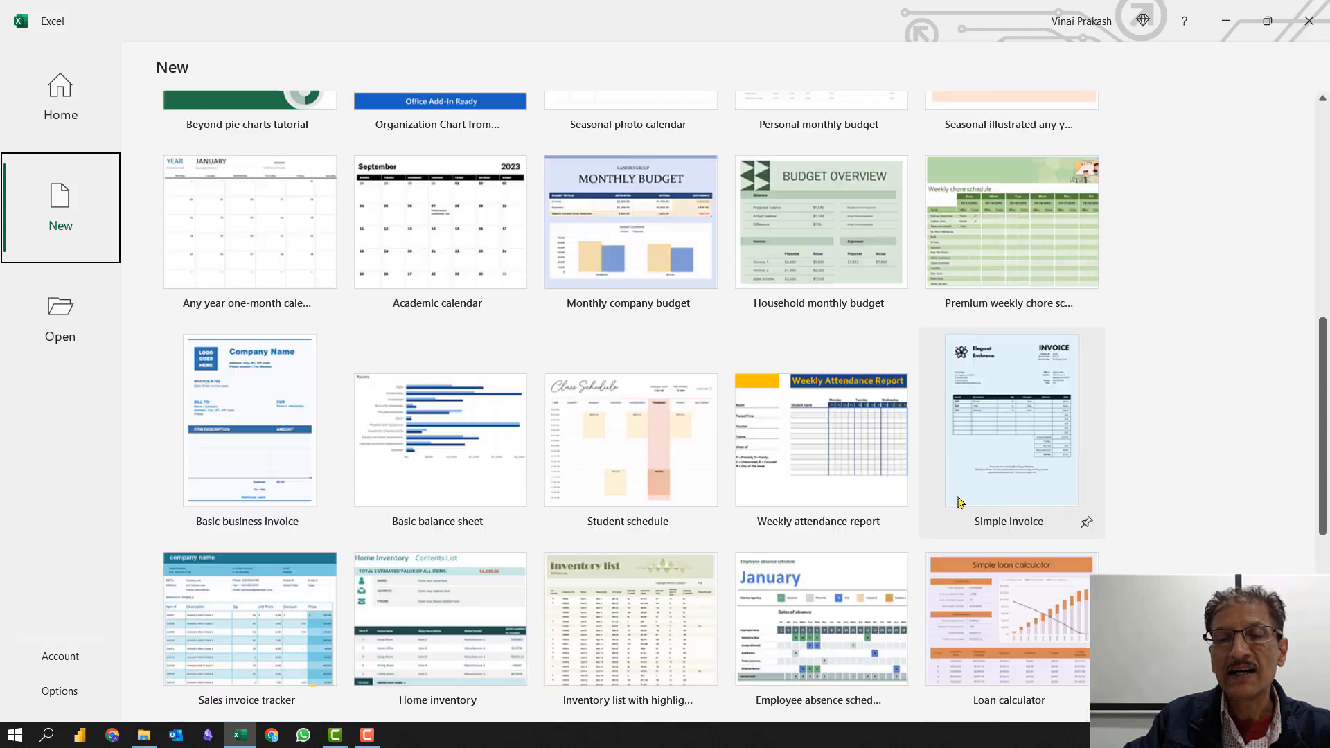
scroll(582, 472, down, 2)
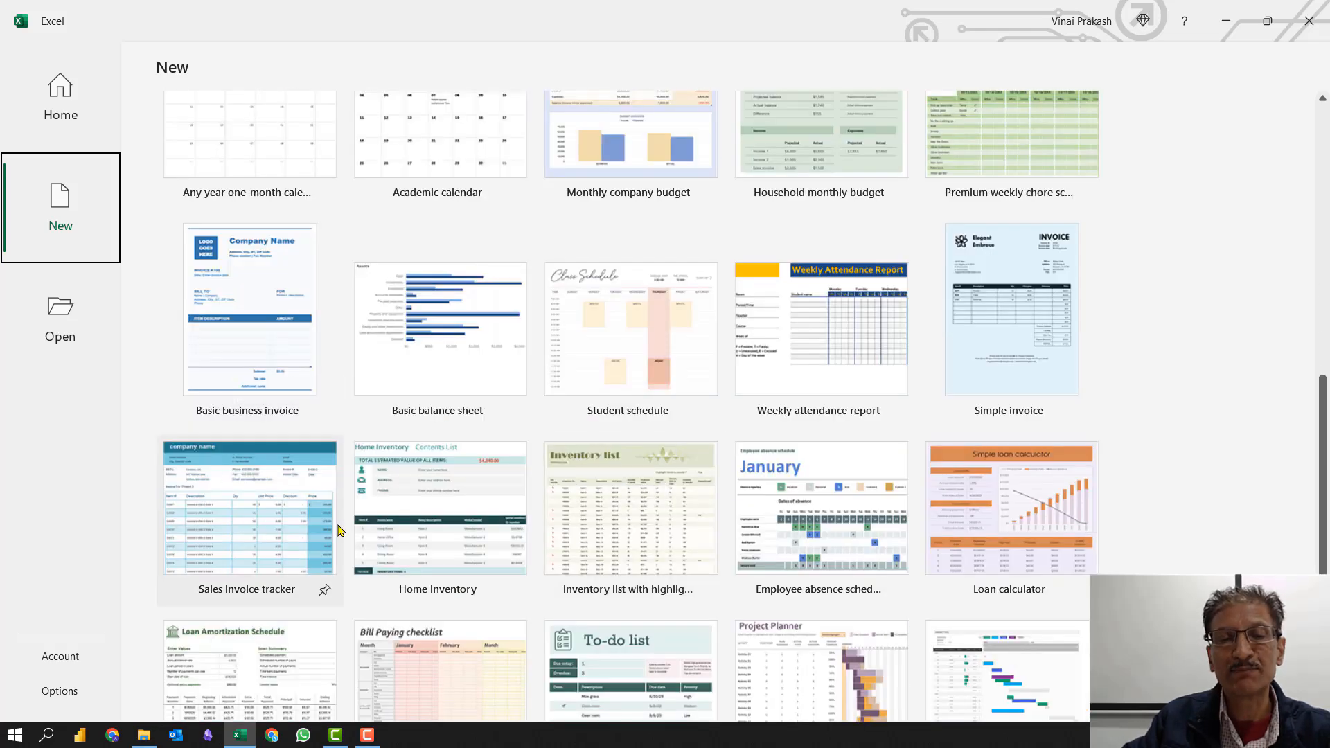
scroll(516, 540, down, 2)
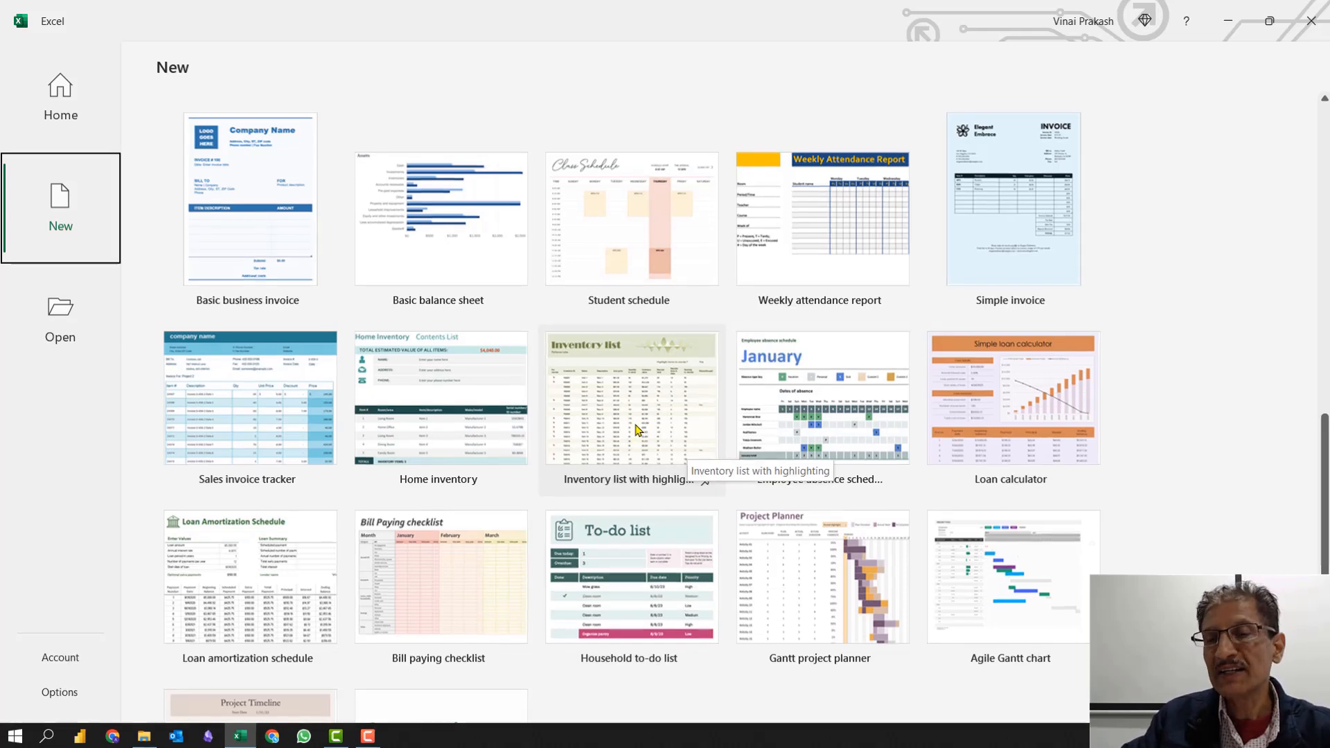
Step: Create a new blank workbook in desktop Excel
scroll(635, 428, up, 10)
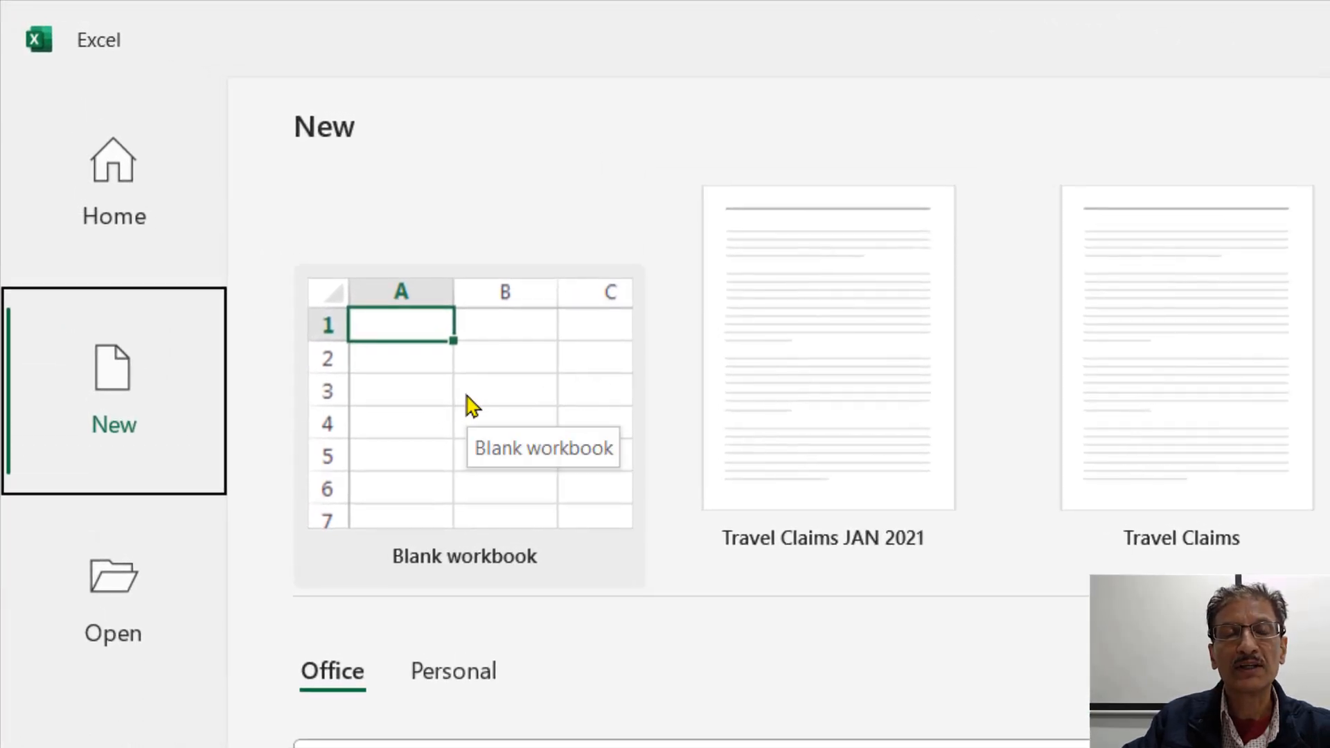
click(469, 404)
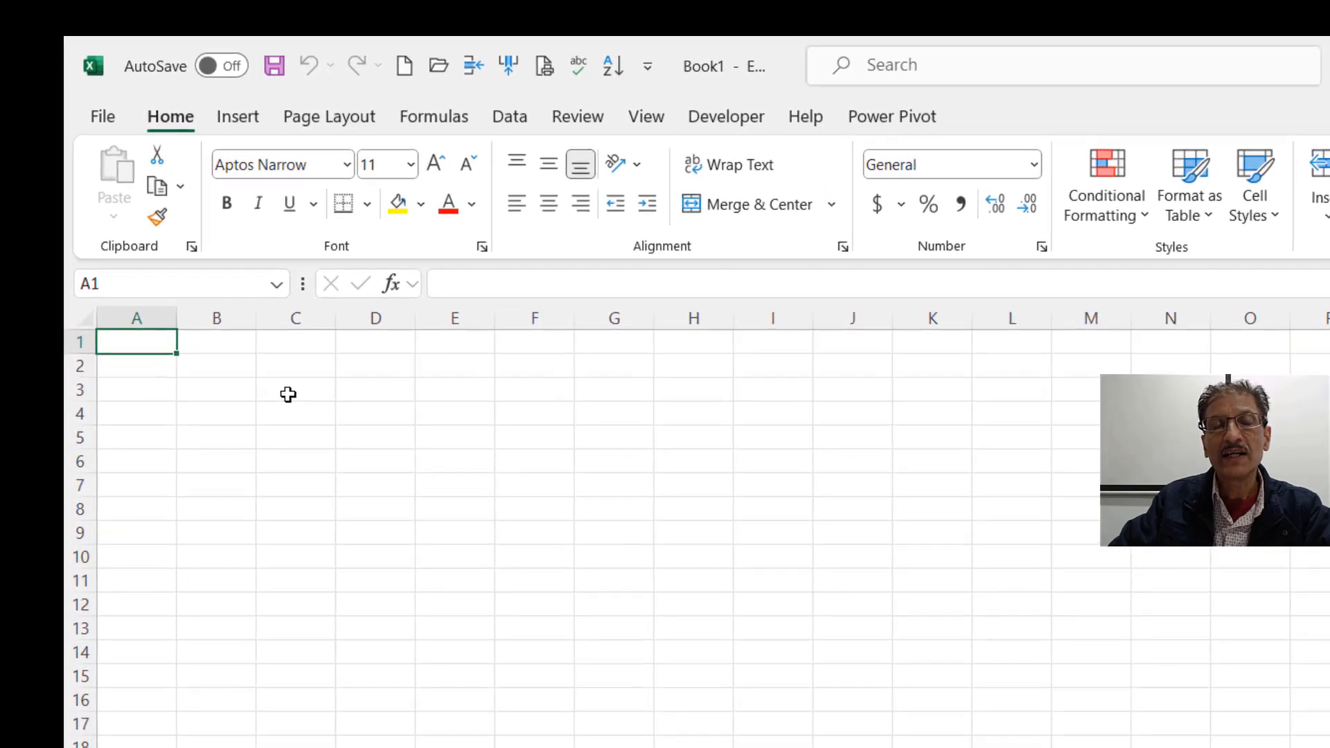
Step: Look through the Insert, Page Layout, Formulas, Data, Review and View command groups in the blank workbook
click(239, 123)
click(312, 124)
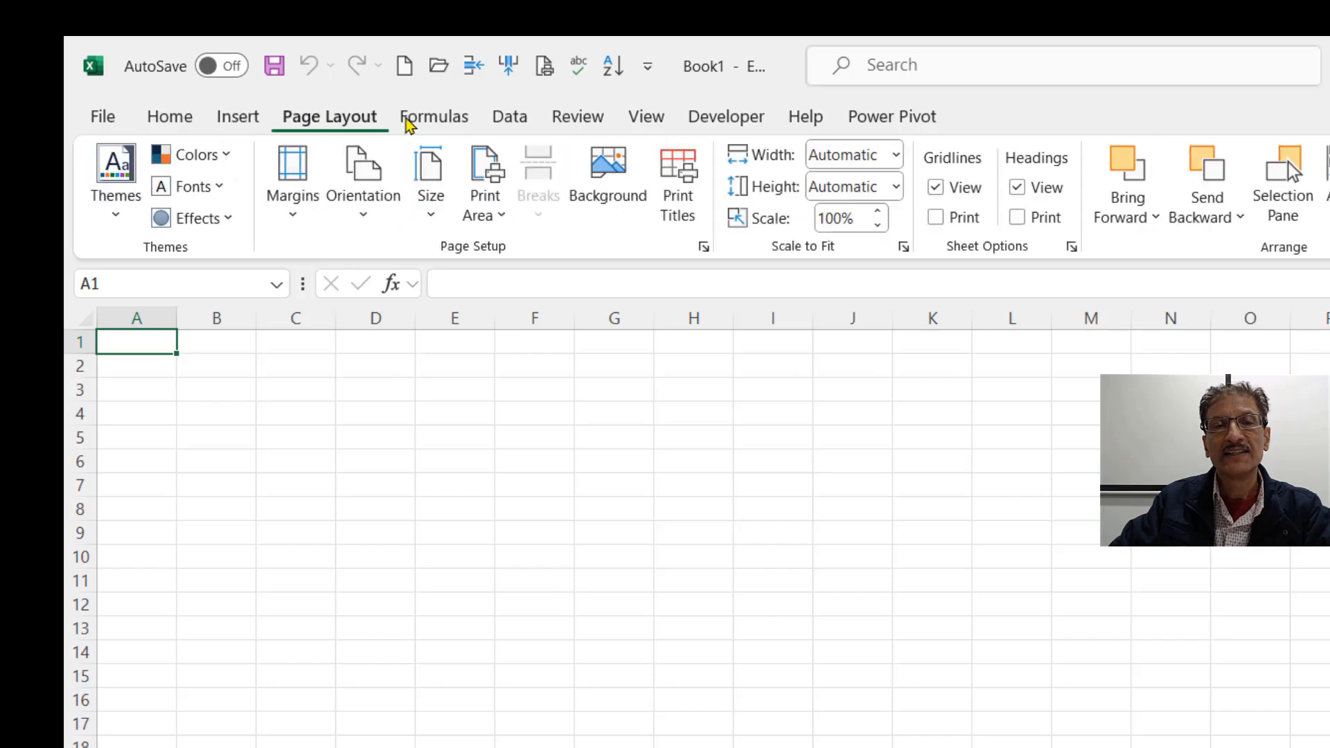
click(438, 119)
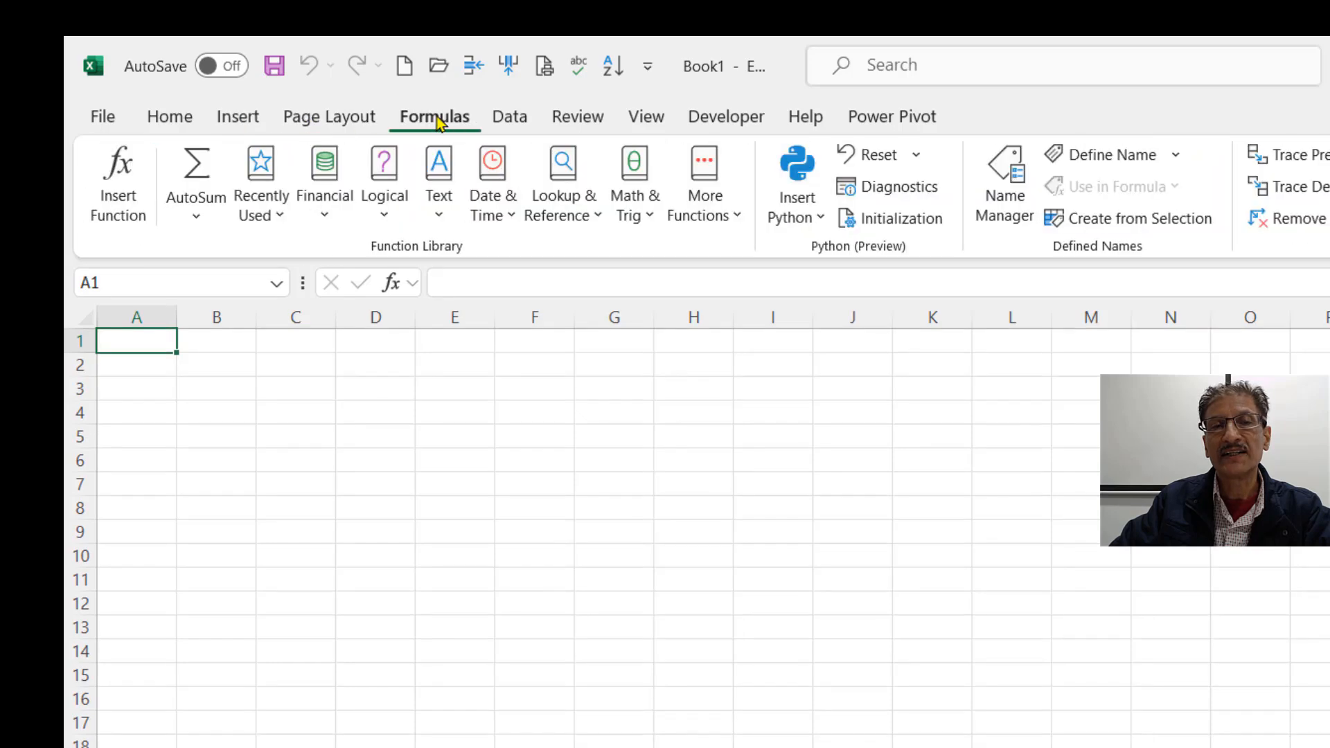
click(514, 122)
click(589, 122)
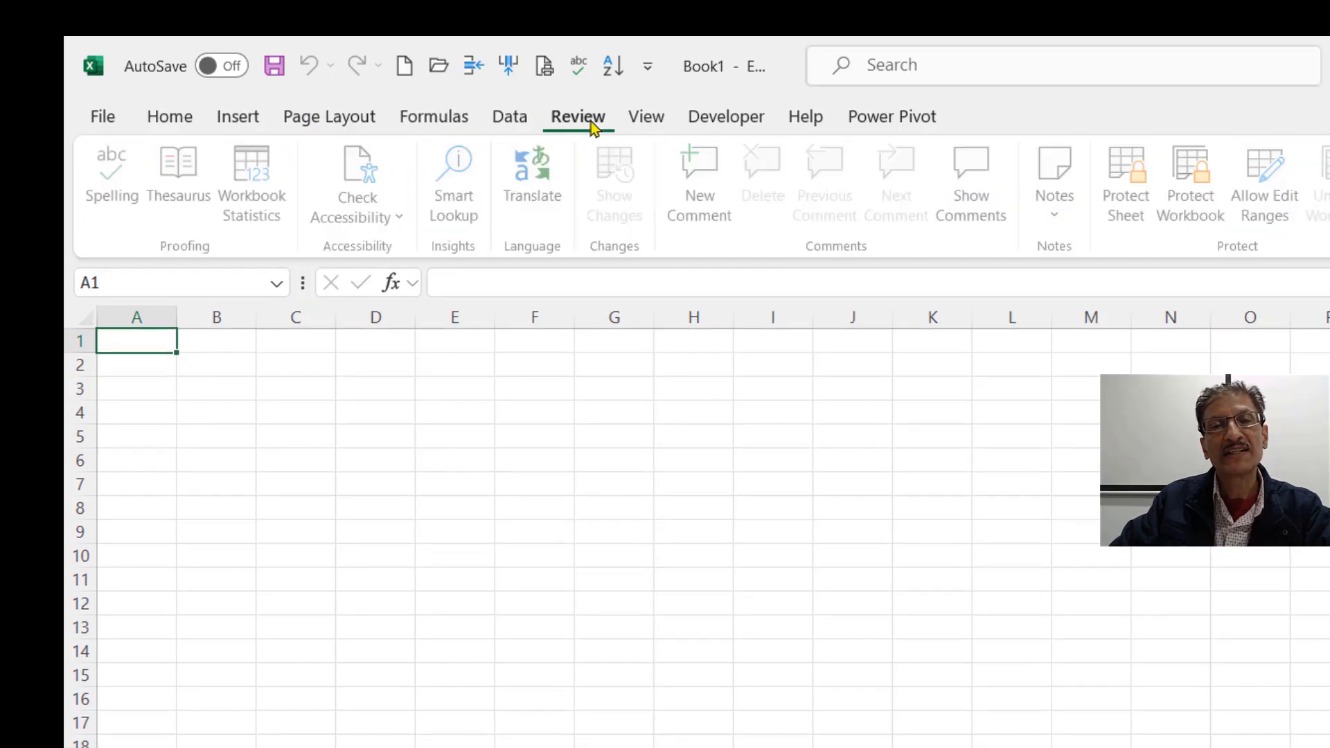
click(652, 124)
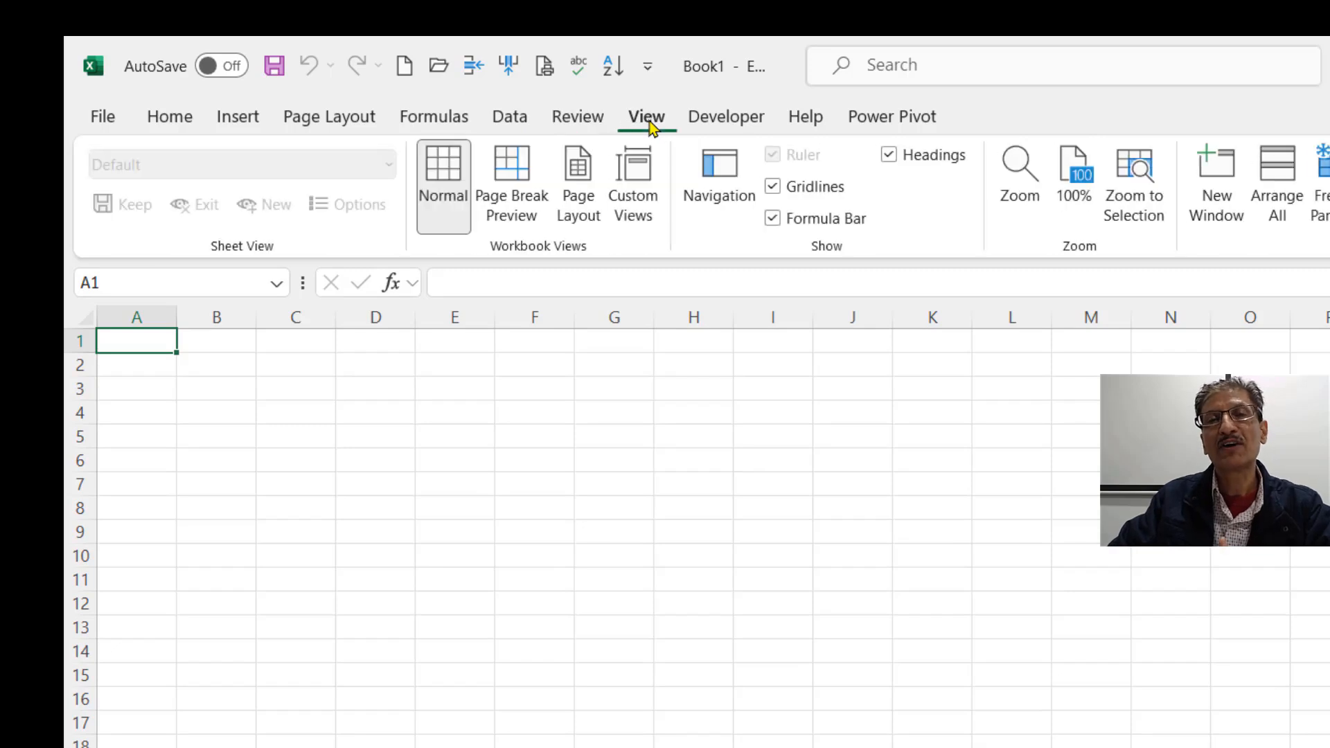
Step: Review the Data, Page Layout, Insert and Home command groups again, finishing on the Home commands
click(502, 118)
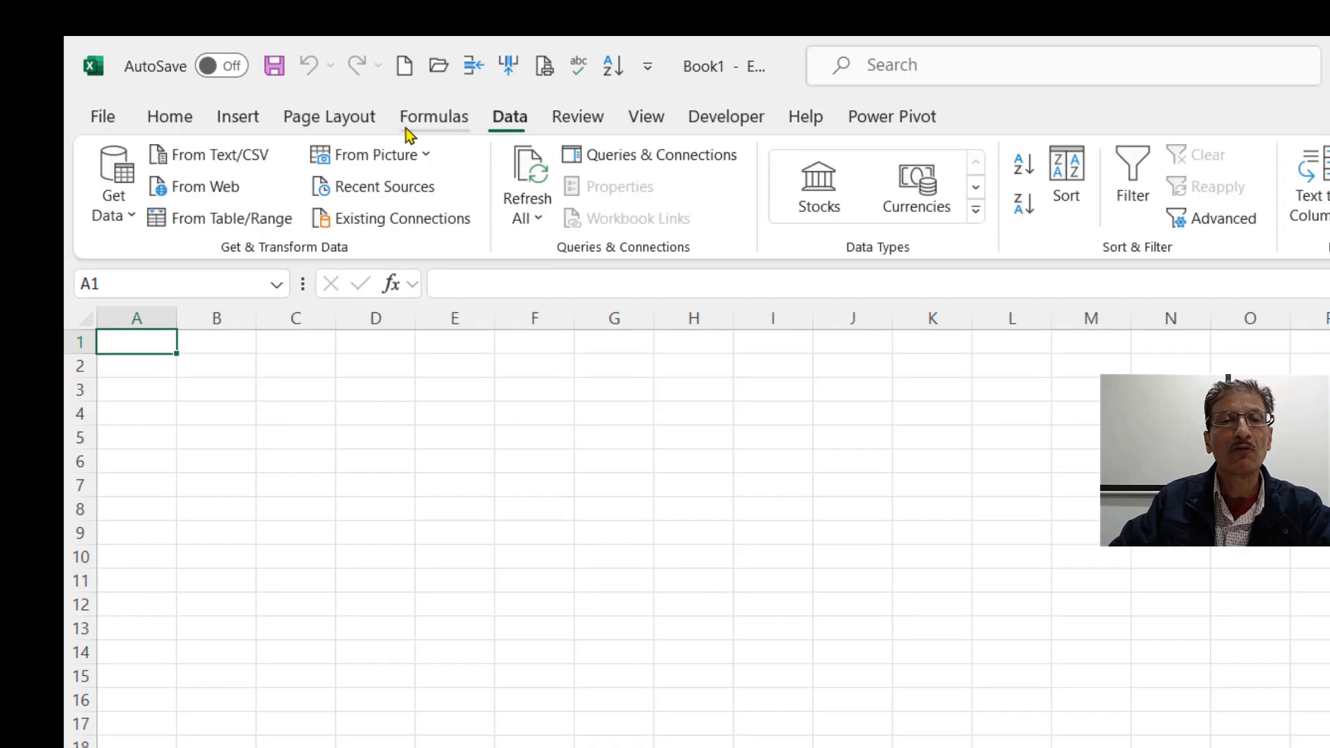
click(320, 126)
click(238, 120)
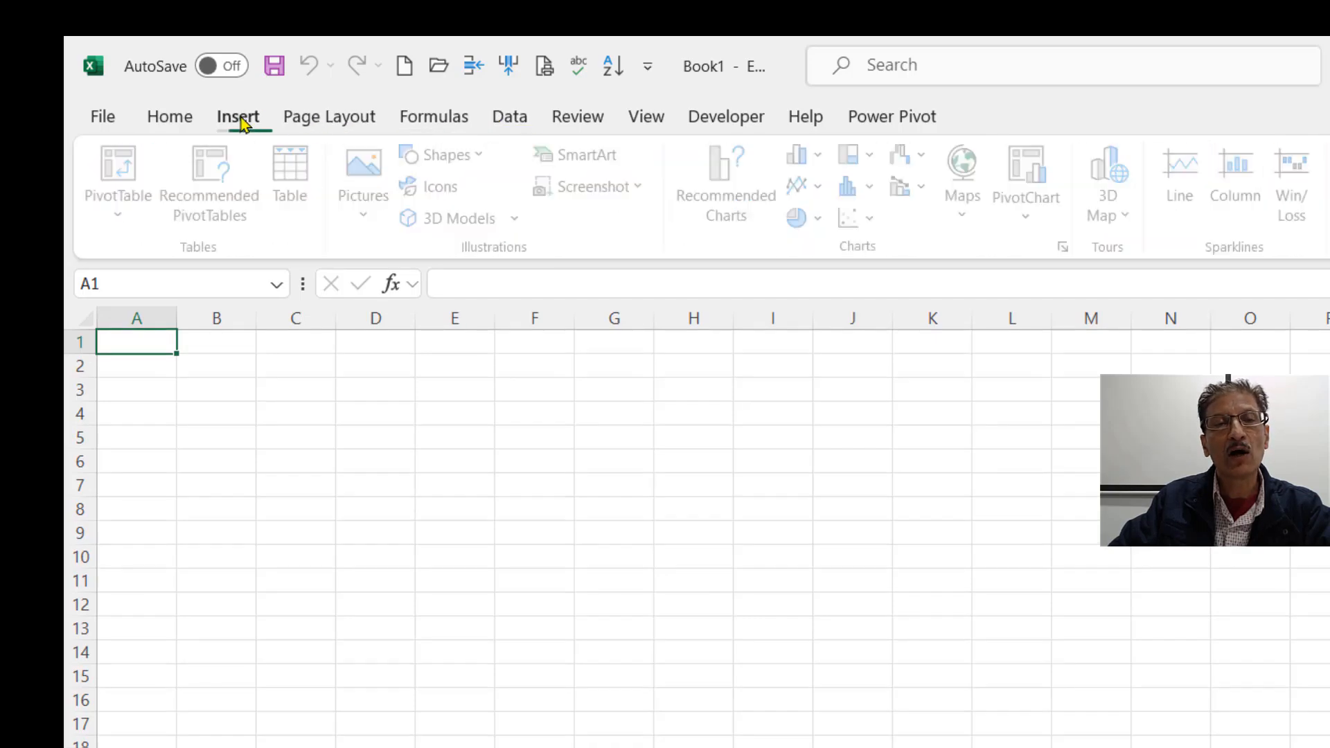
click(169, 124)
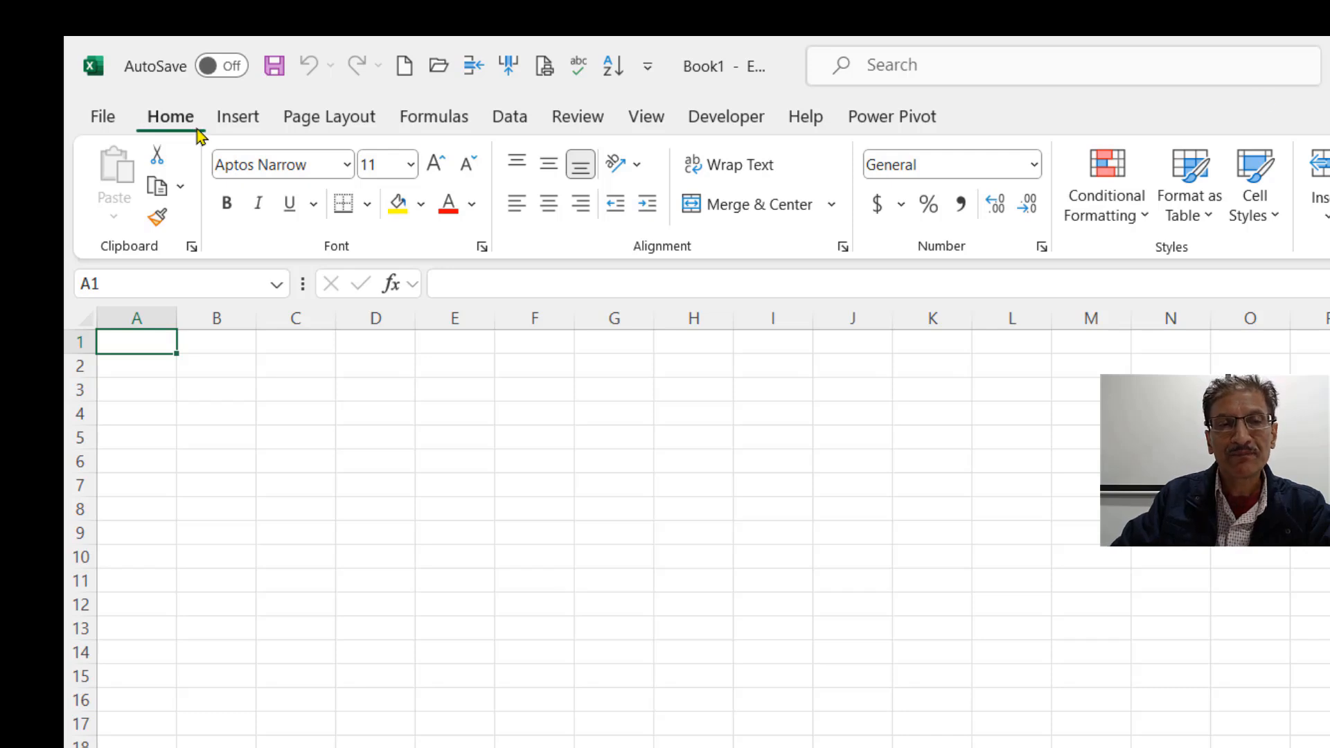
click(238, 124)
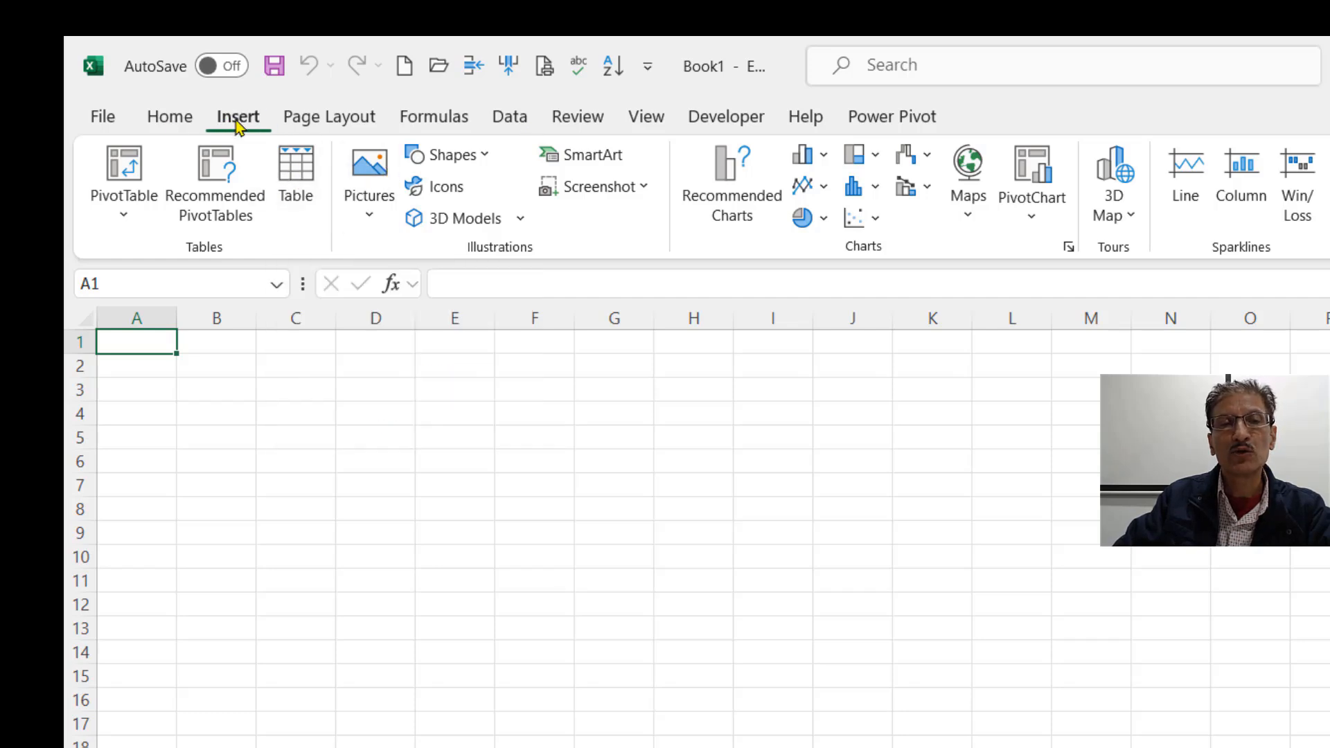
click(164, 123)
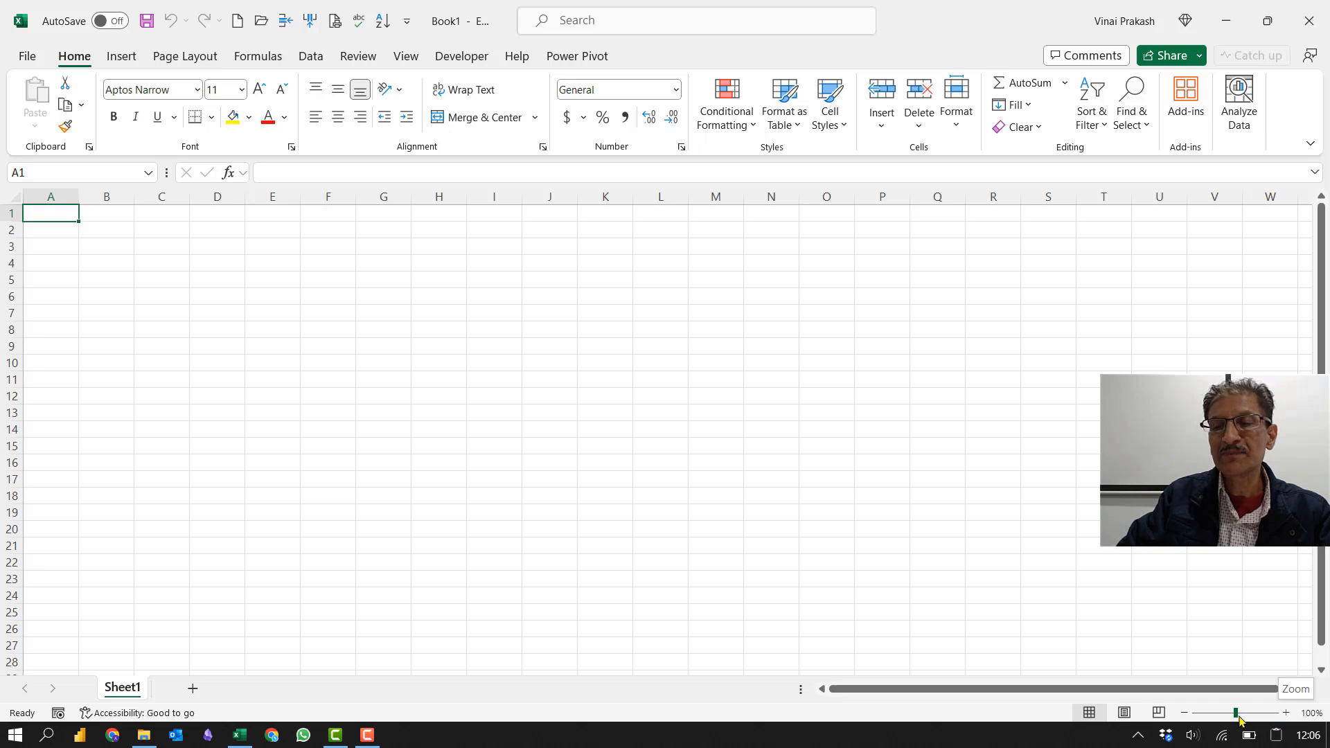
Step: Select cell C3 and magnify the worksheet to 235%, trying closer and wider zoom levels
drag(1239, 717, 1257, 719)
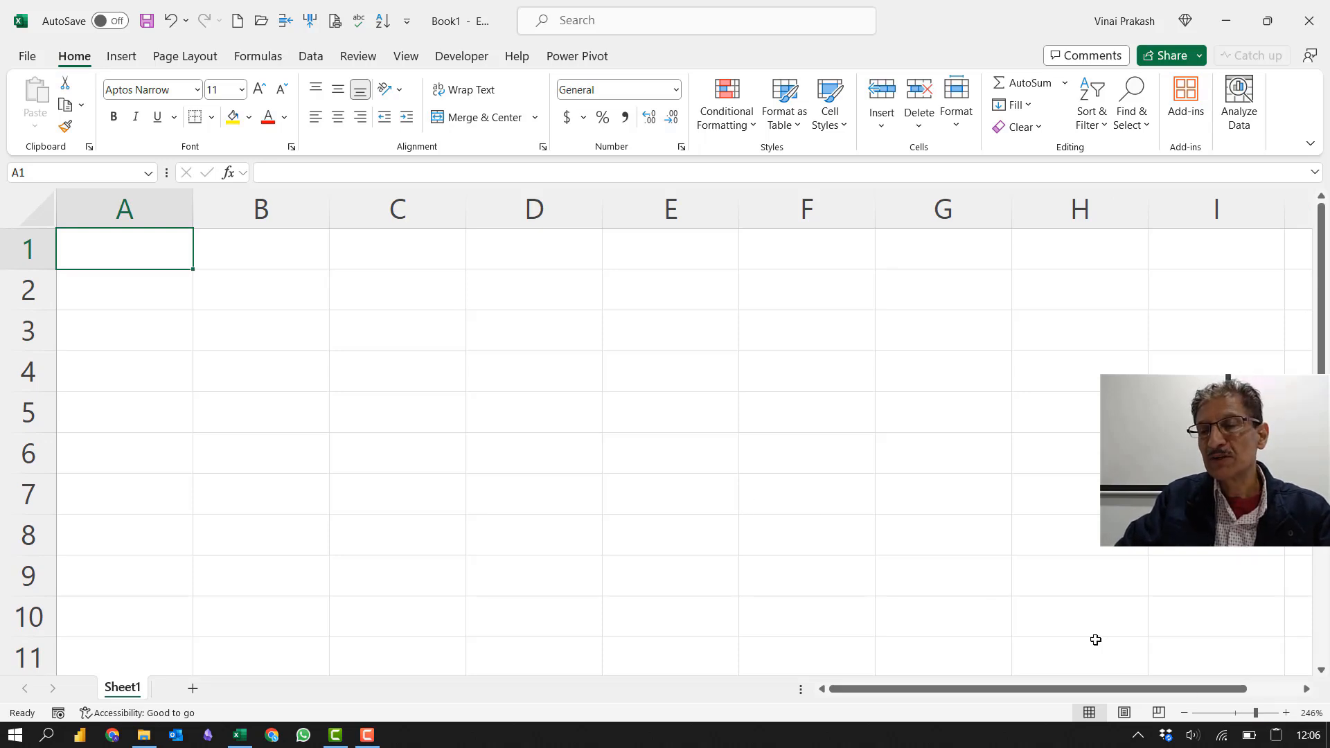
click(374, 337)
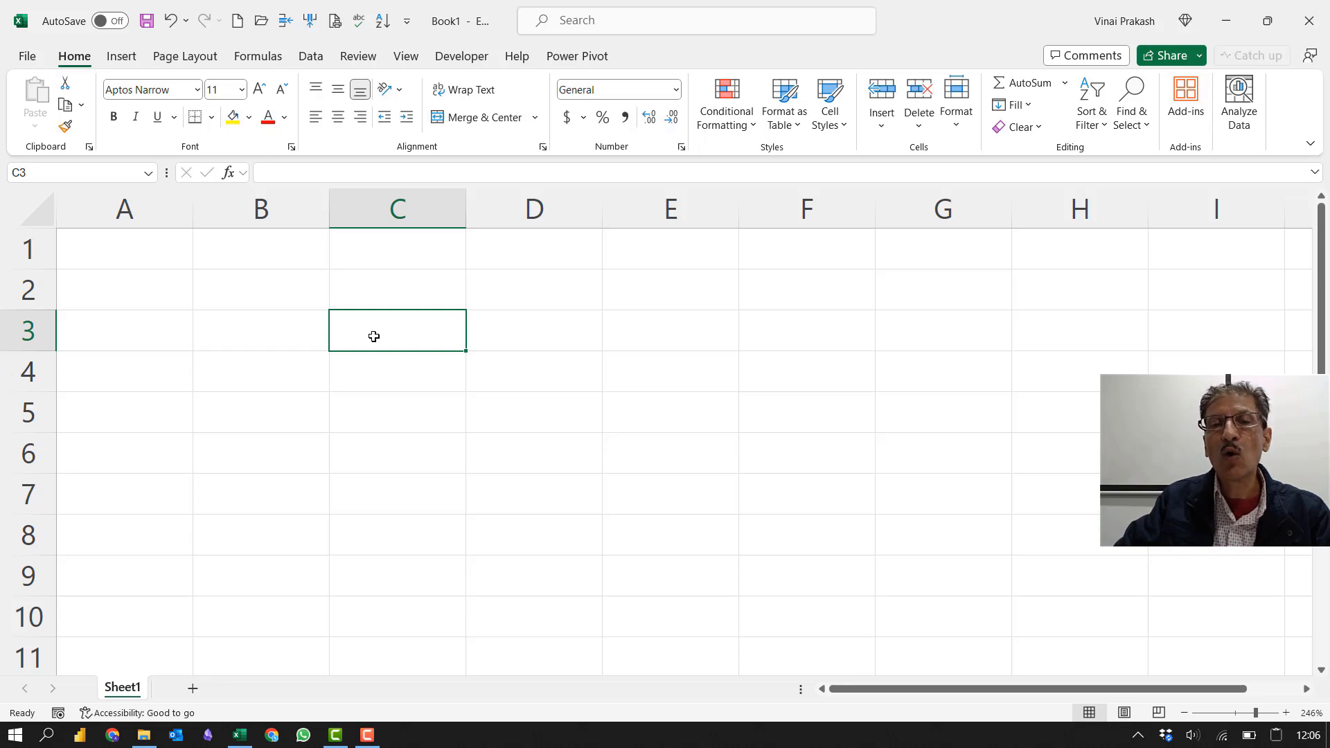
ctrl+scroll(374, 336, up, 2)
ctrl+scroll(374, 336, down, 3)
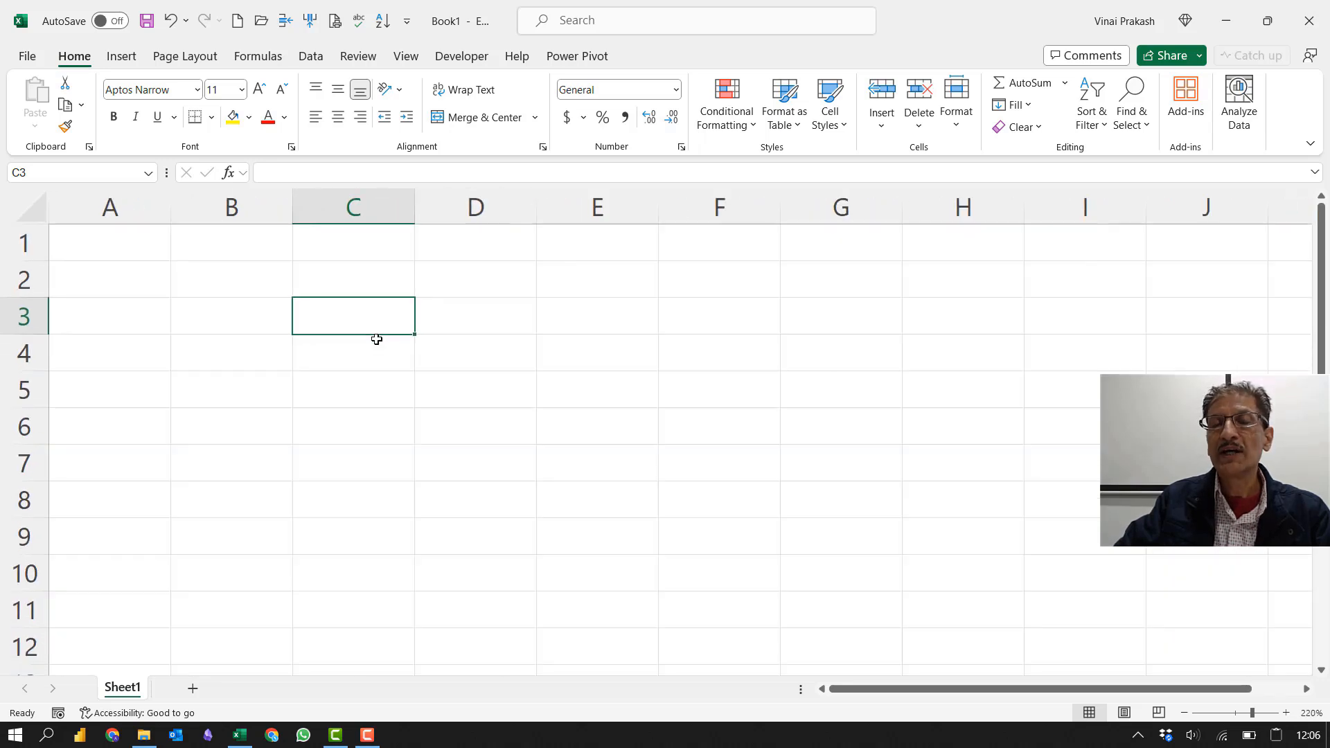
ctrl+scroll(376, 340, up, 4)
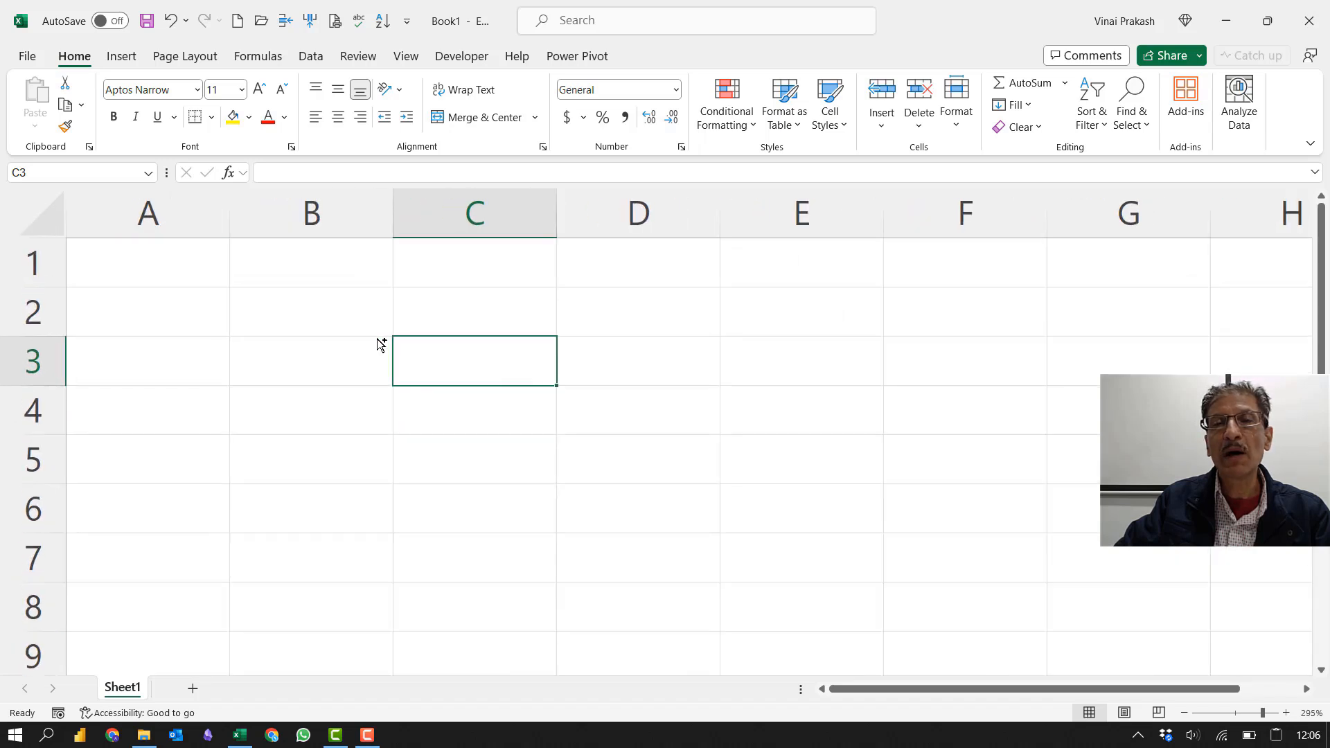
ctrl+scroll(379, 342, down, 2)
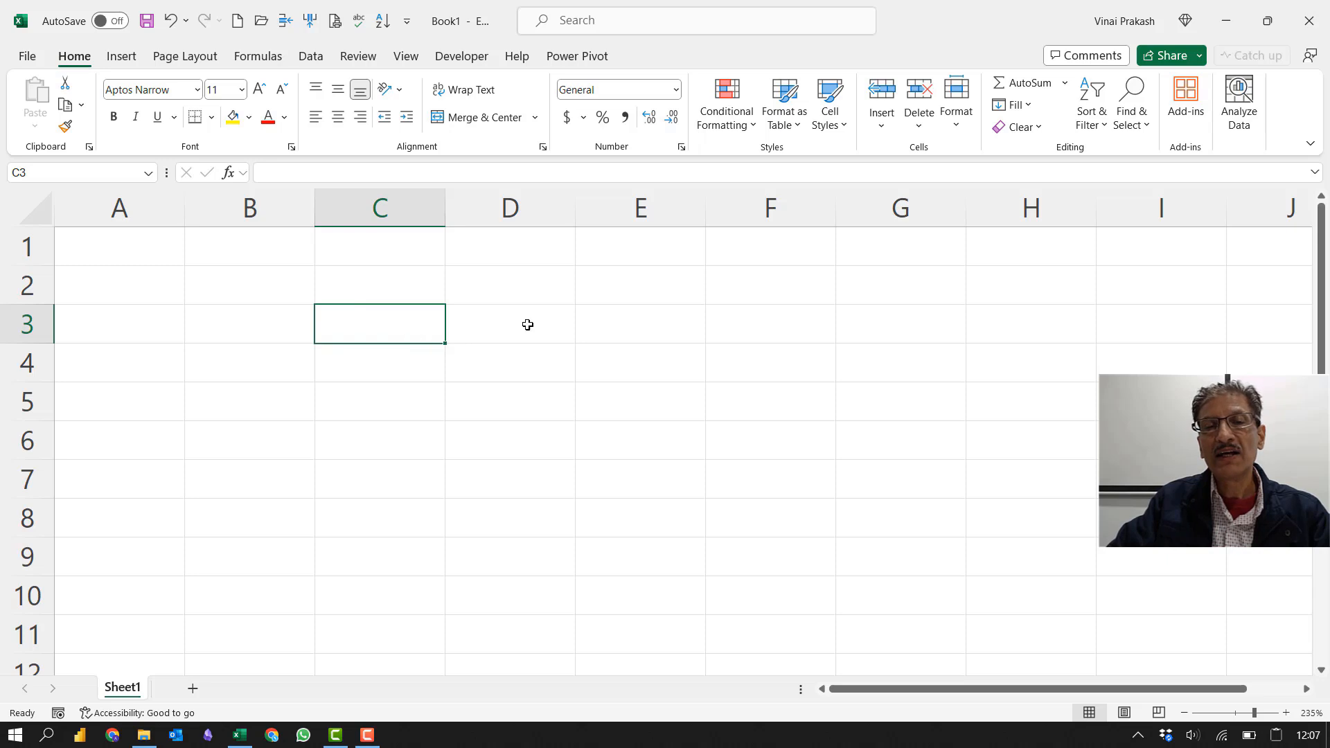
Step: Select different cells in turn, including E3 and finally C6, to examine how the active cell's address is shown
click(569, 330)
click(656, 326)
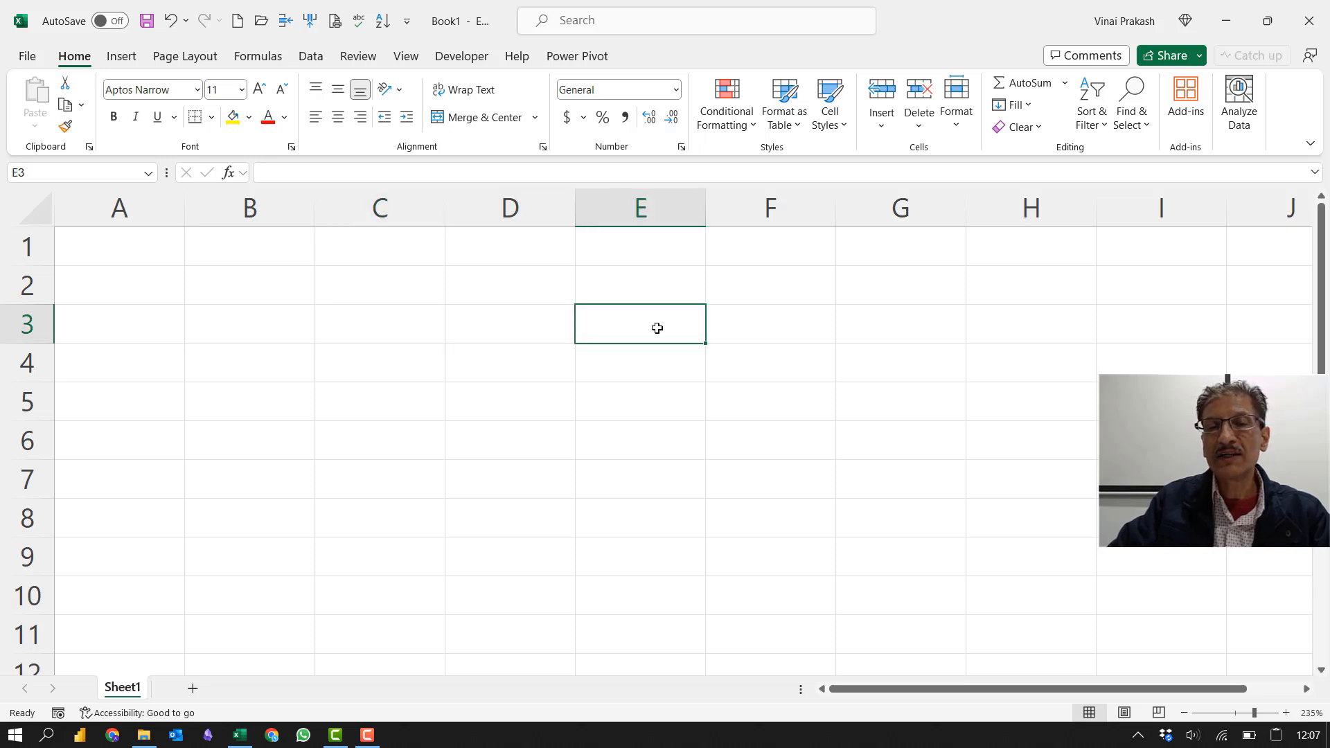
click(638, 380)
click(528, 393)
click(393, 449)
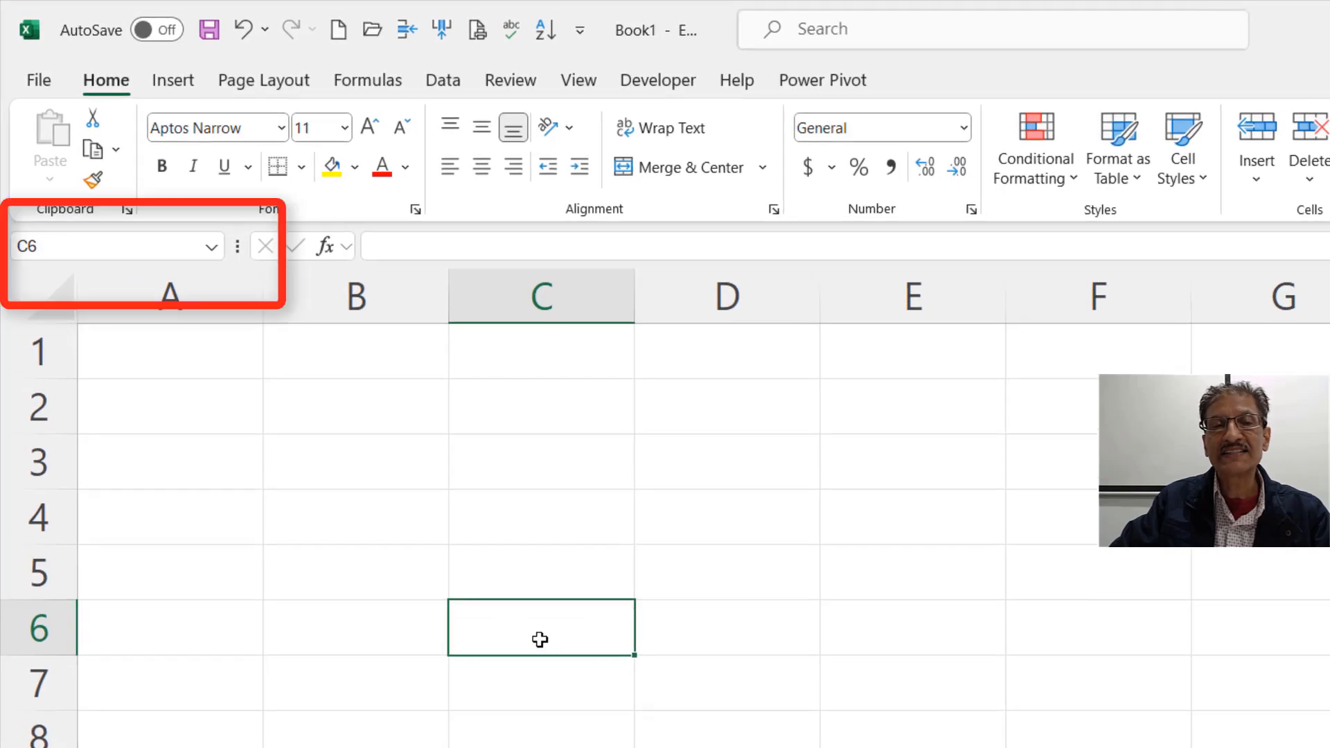
Step: Jump to cell F8 by entering its address, and select cell D5 to check its reference
click(45, 244)
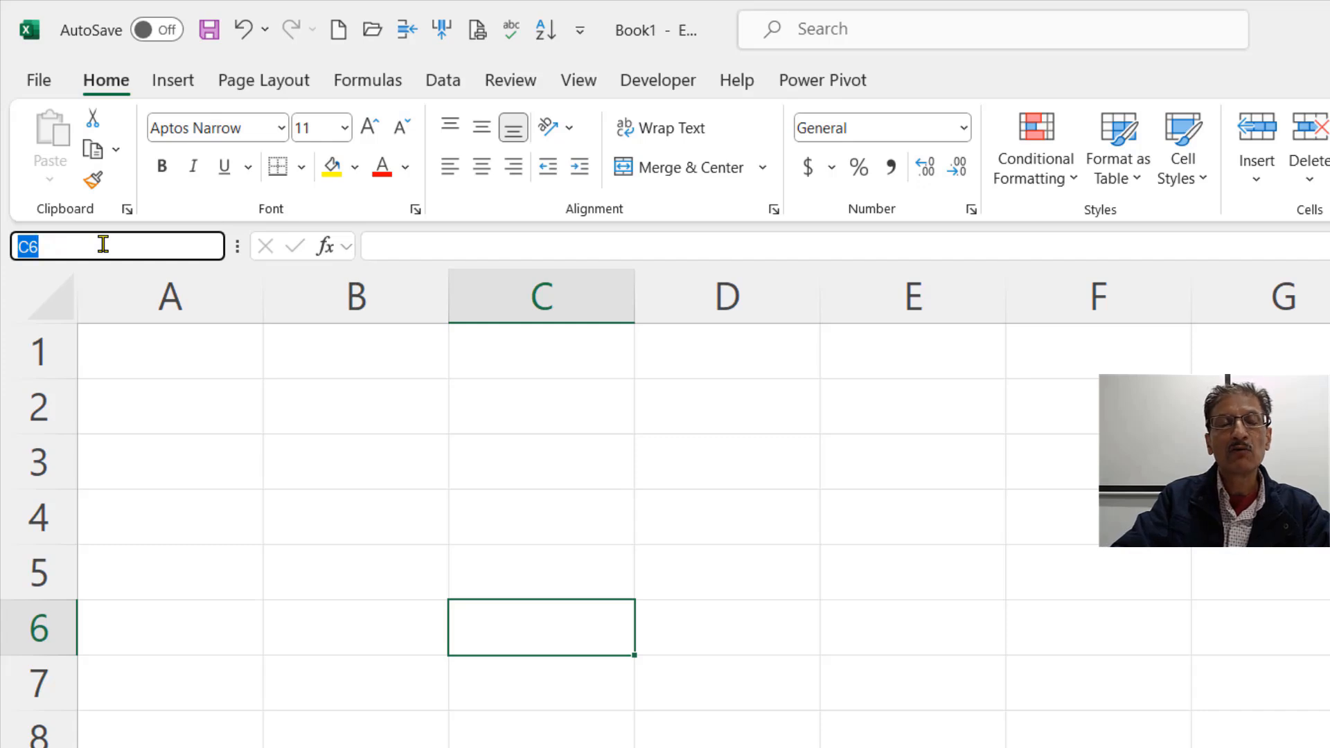
text(F8)
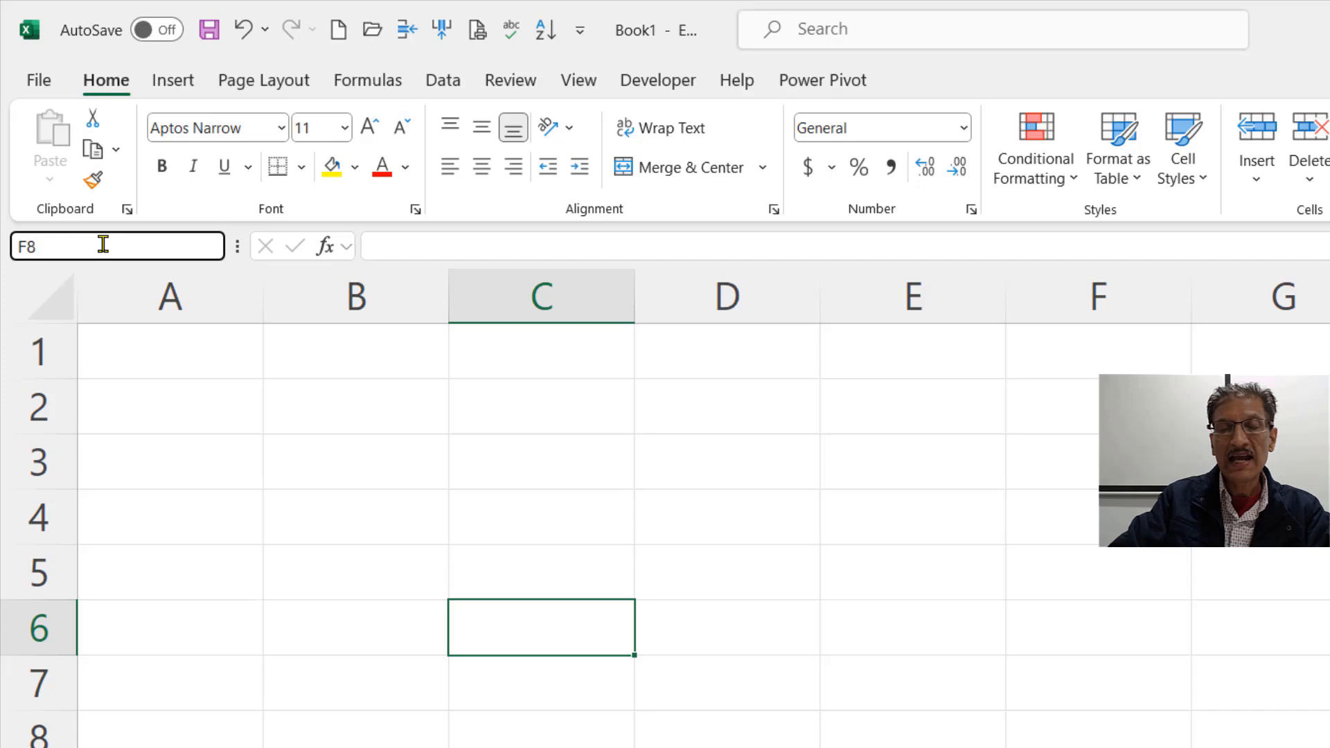
key(Return)
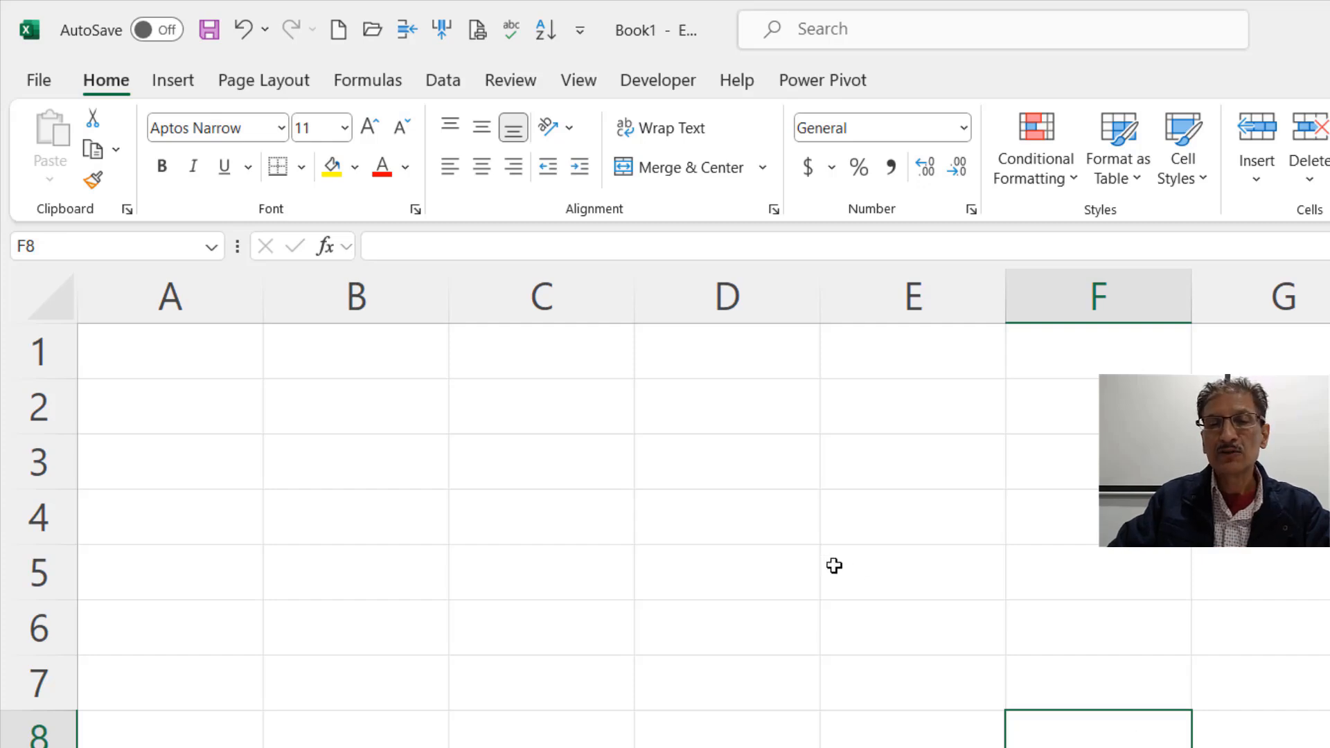
click(699, 573)
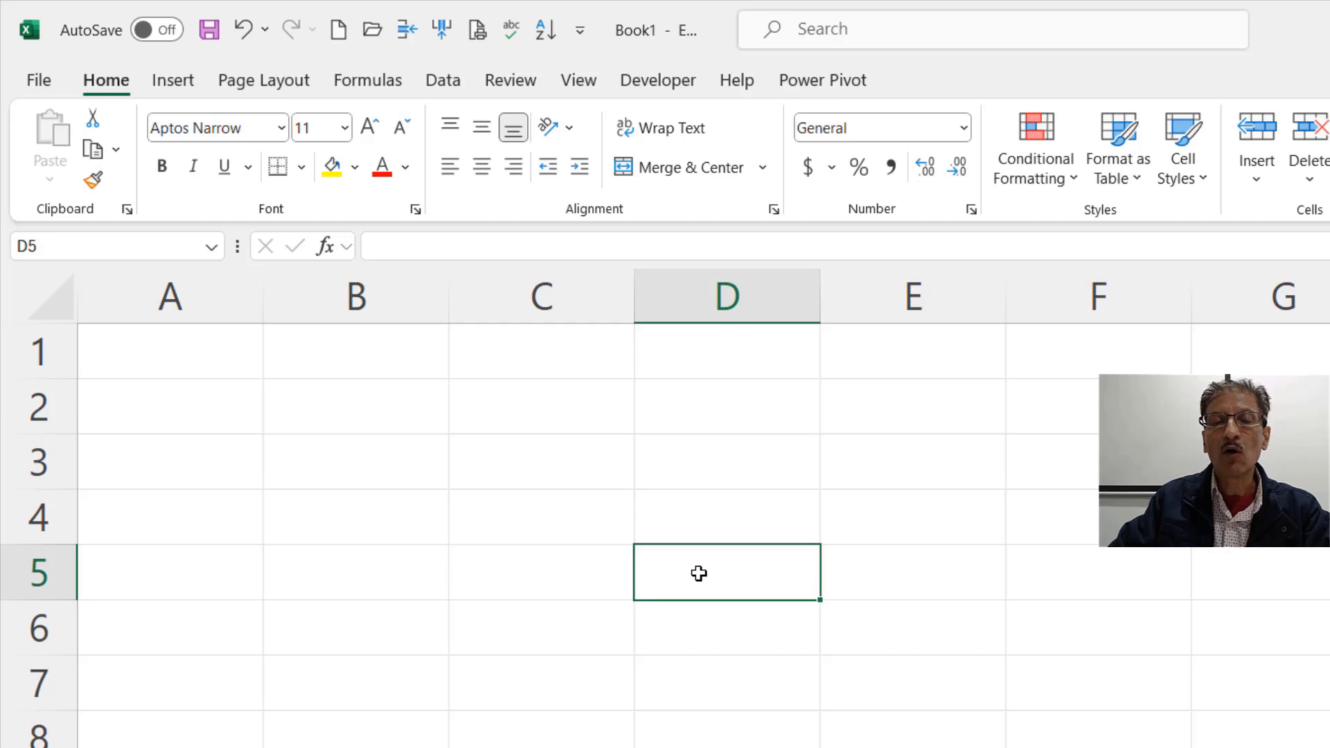
click(75, 244)
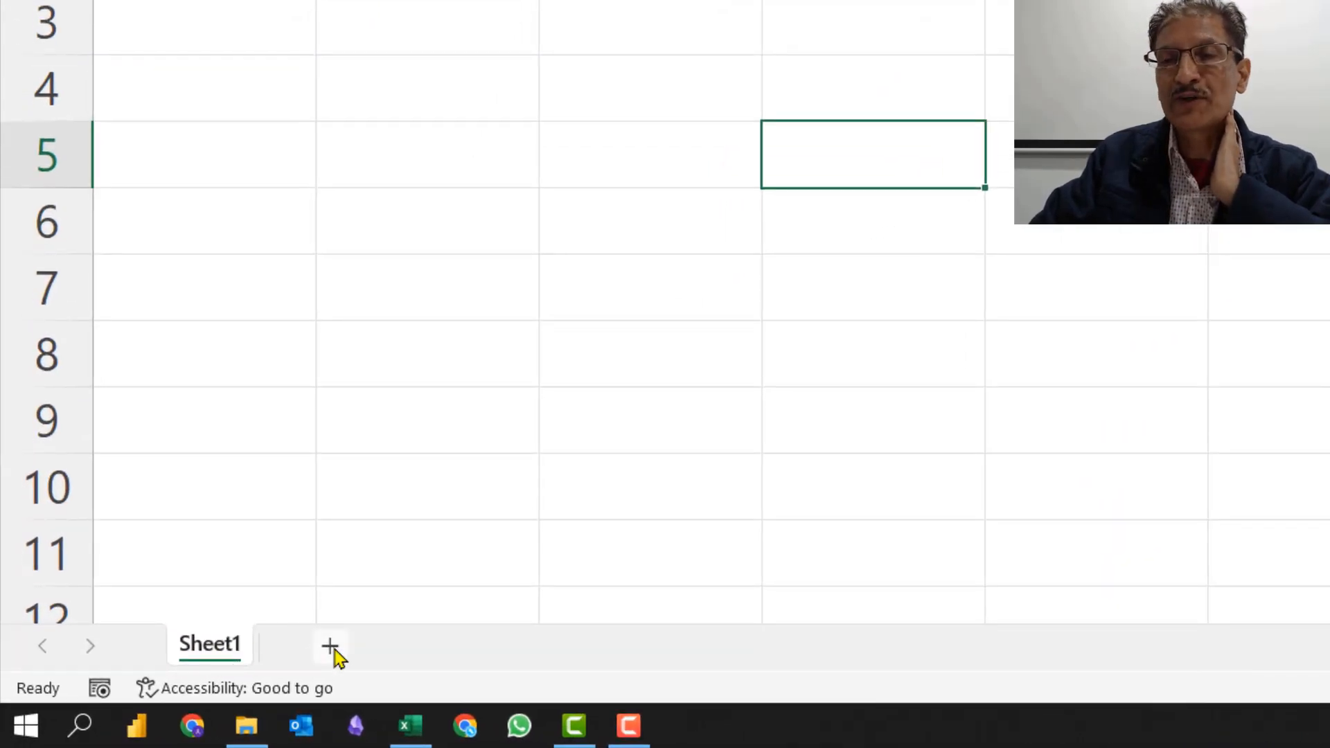
Step: Add a second worksheet to the workbook and rename Sheet1 as Sales
click(331, 647)
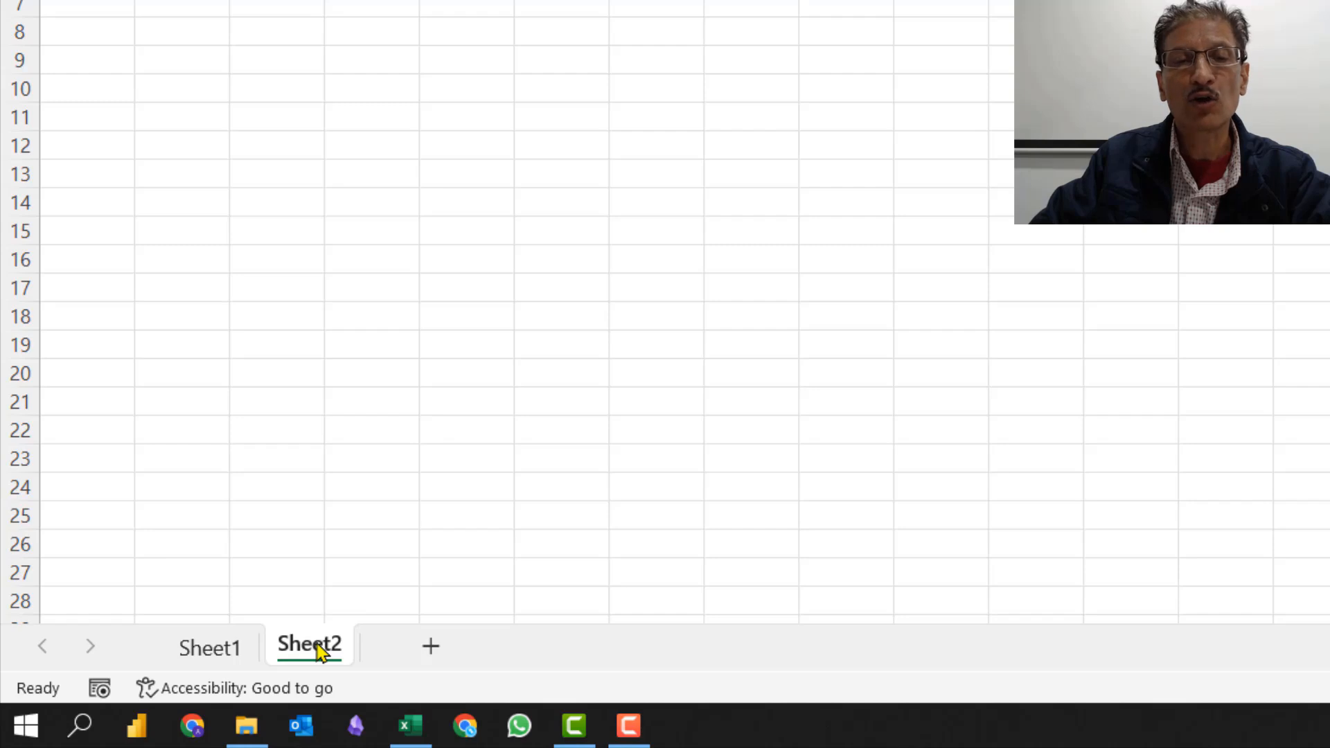
click(210, 651)
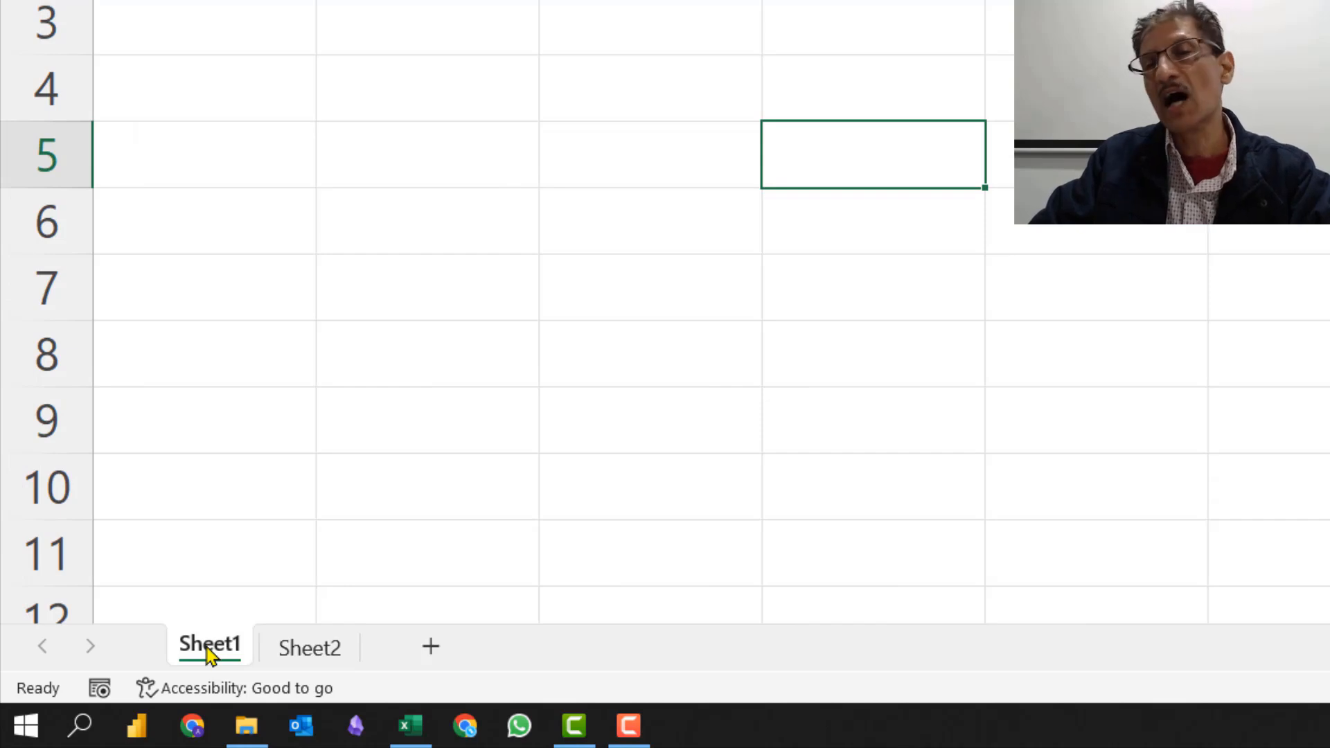
double_click(210, 648)
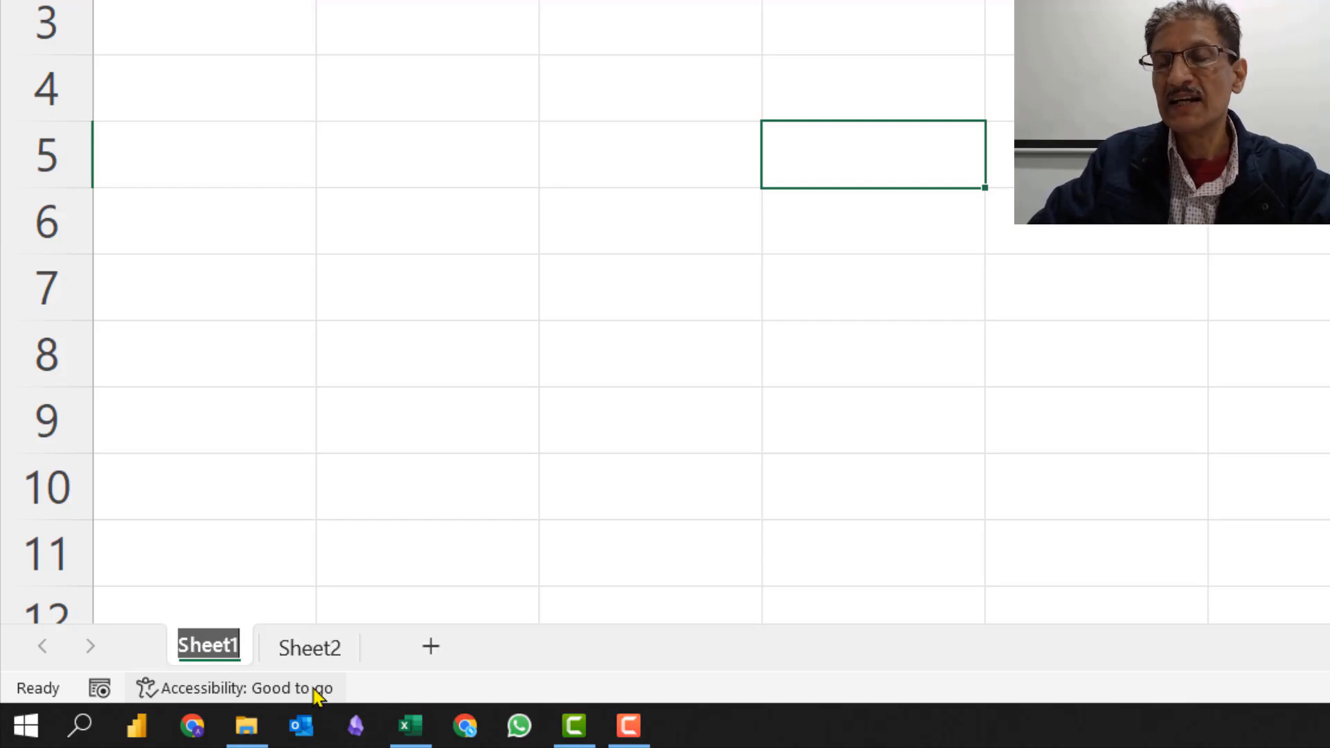
text(Sales)
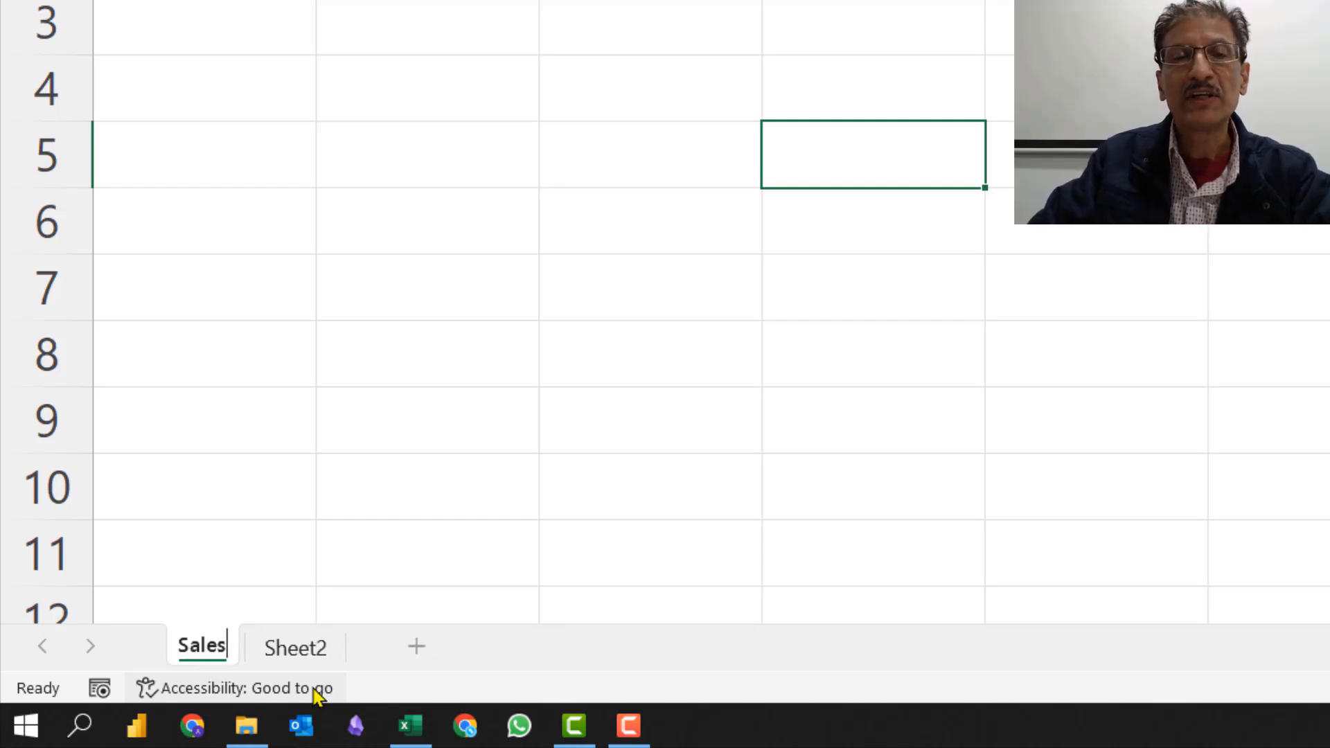
key(Return)
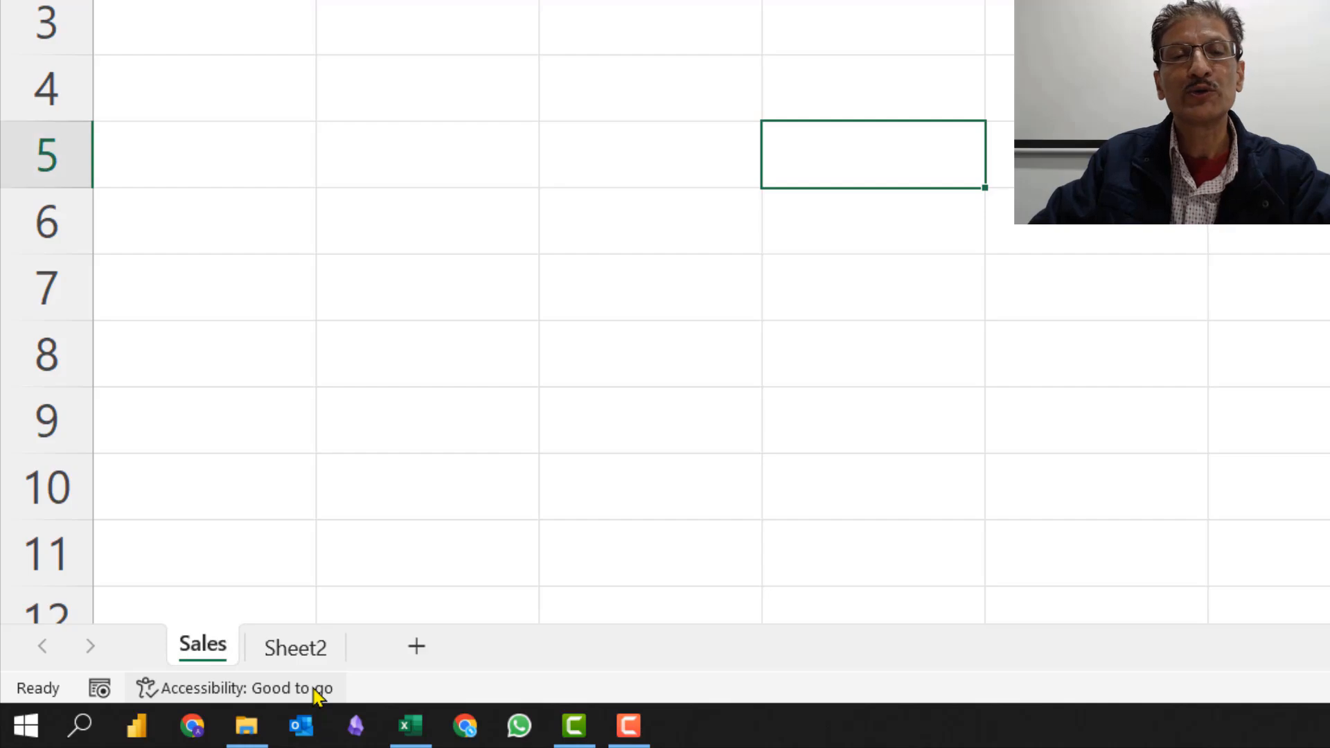
Step: Rename Sheet2 as Expenses
double_click(293, 651)
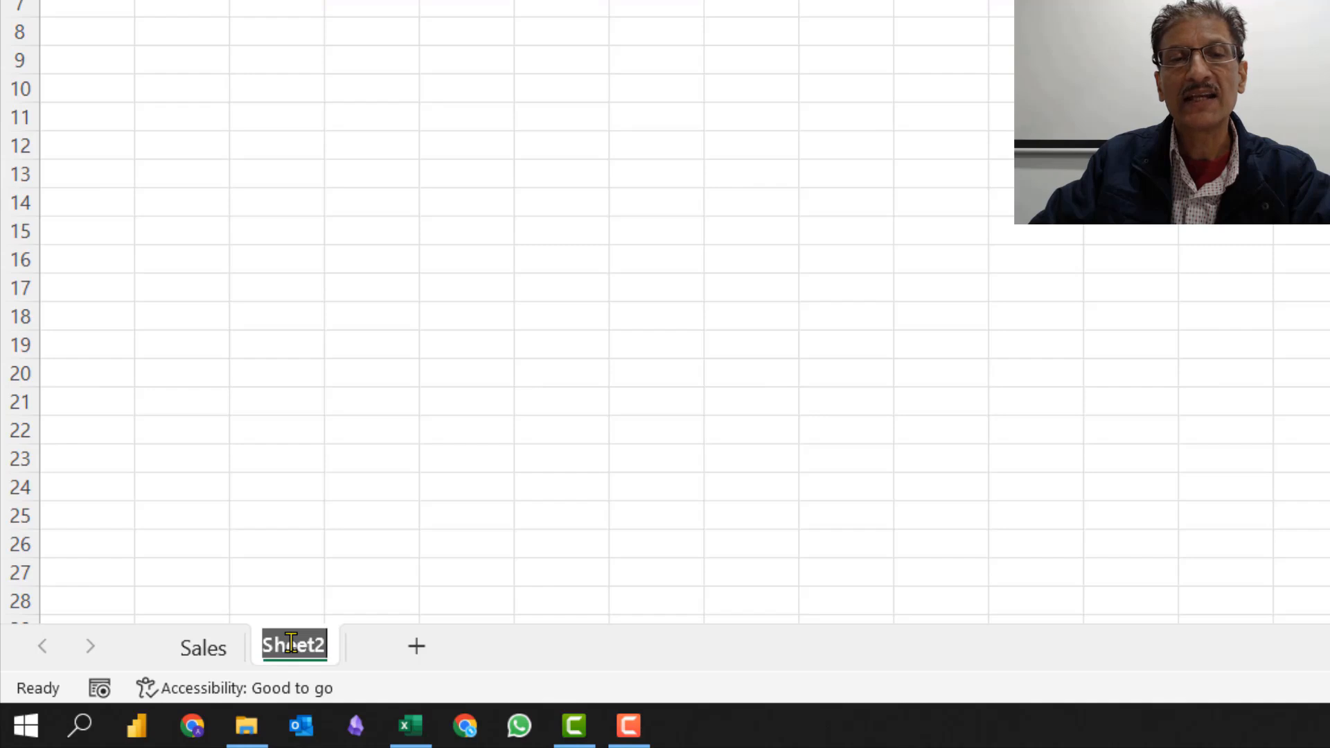
text(Exp)
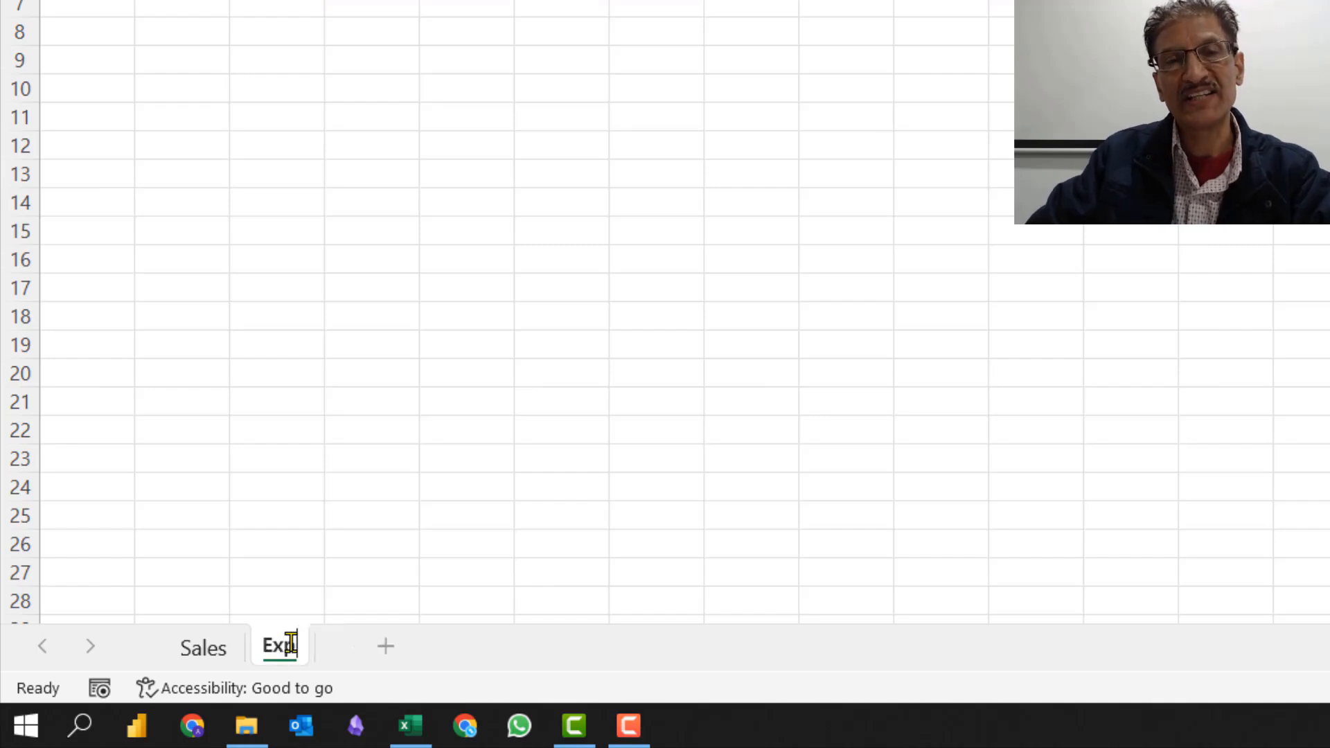
text(enses)
key(Return)
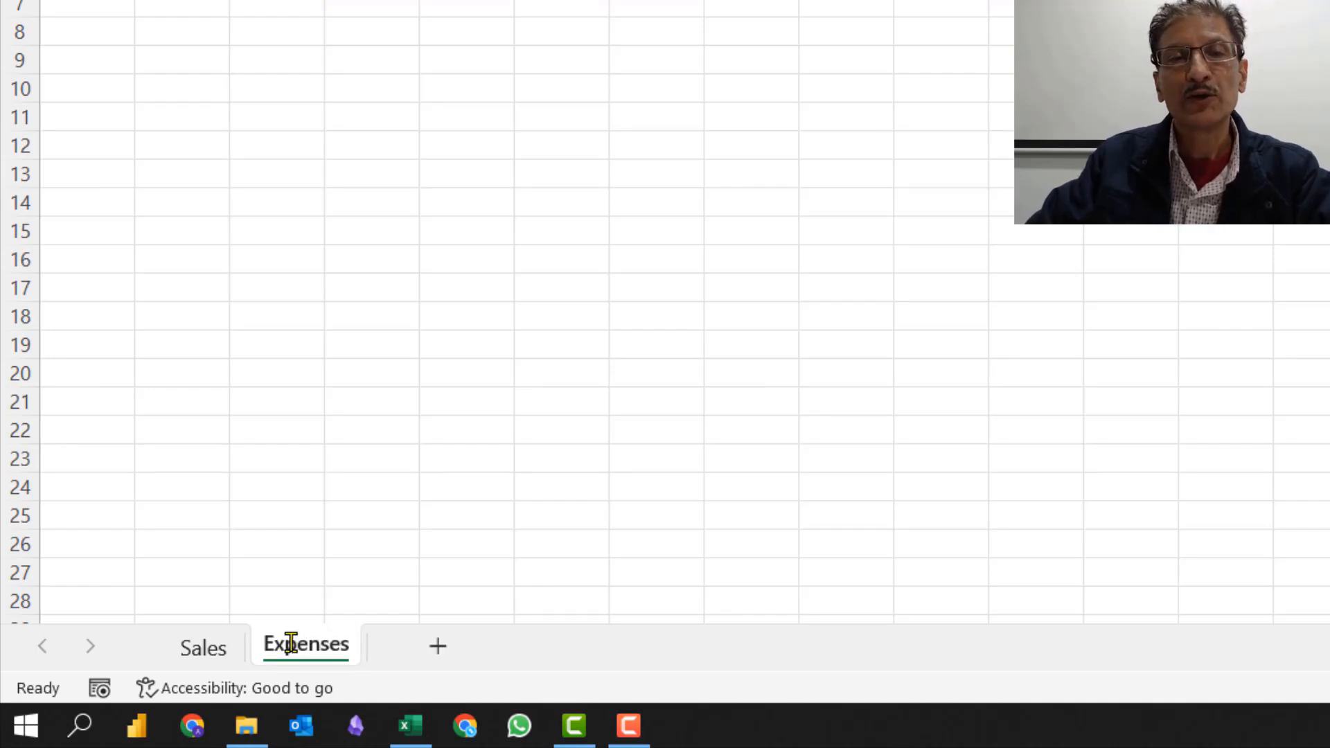
Step: Switch between the Sales and Expenses sheets, magnifying Expenses to 190% and selecting cell C3 on both sheets
click(200, 661)
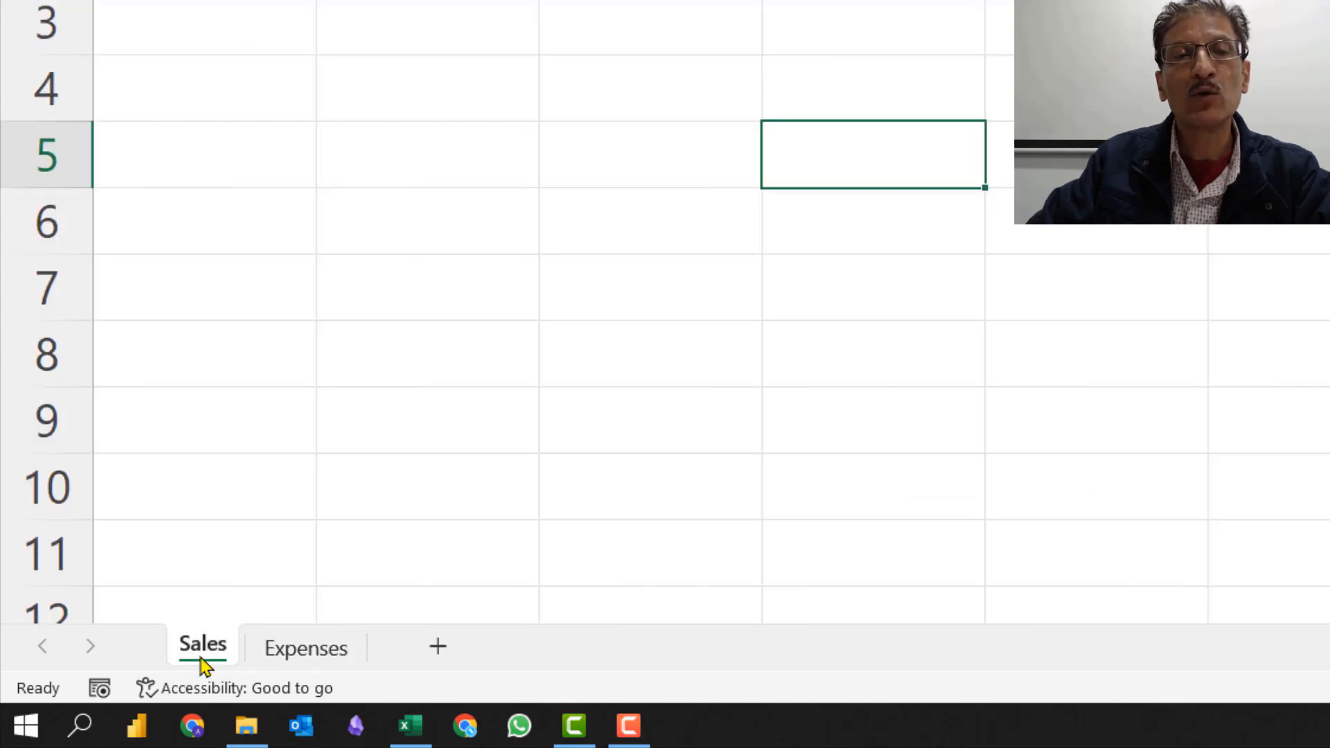
click(278, 655)
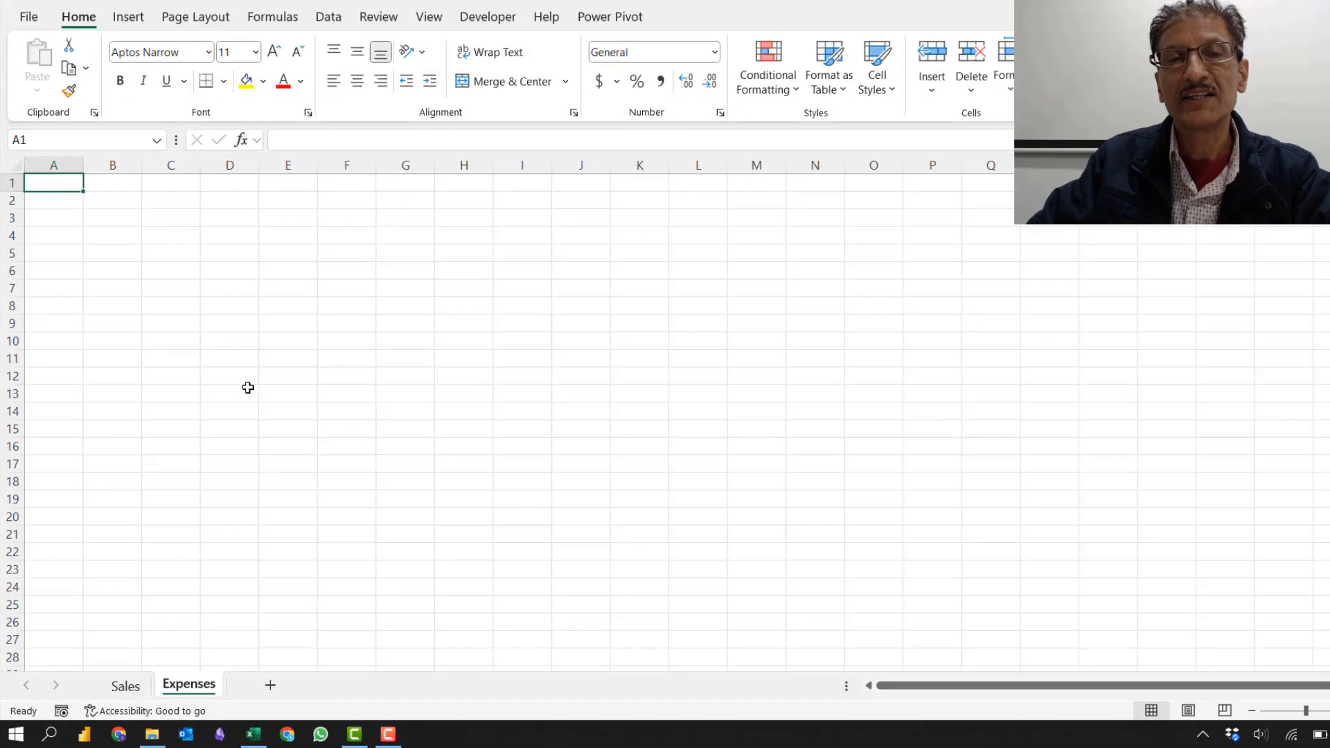
scroll(281, 359, up, 6)
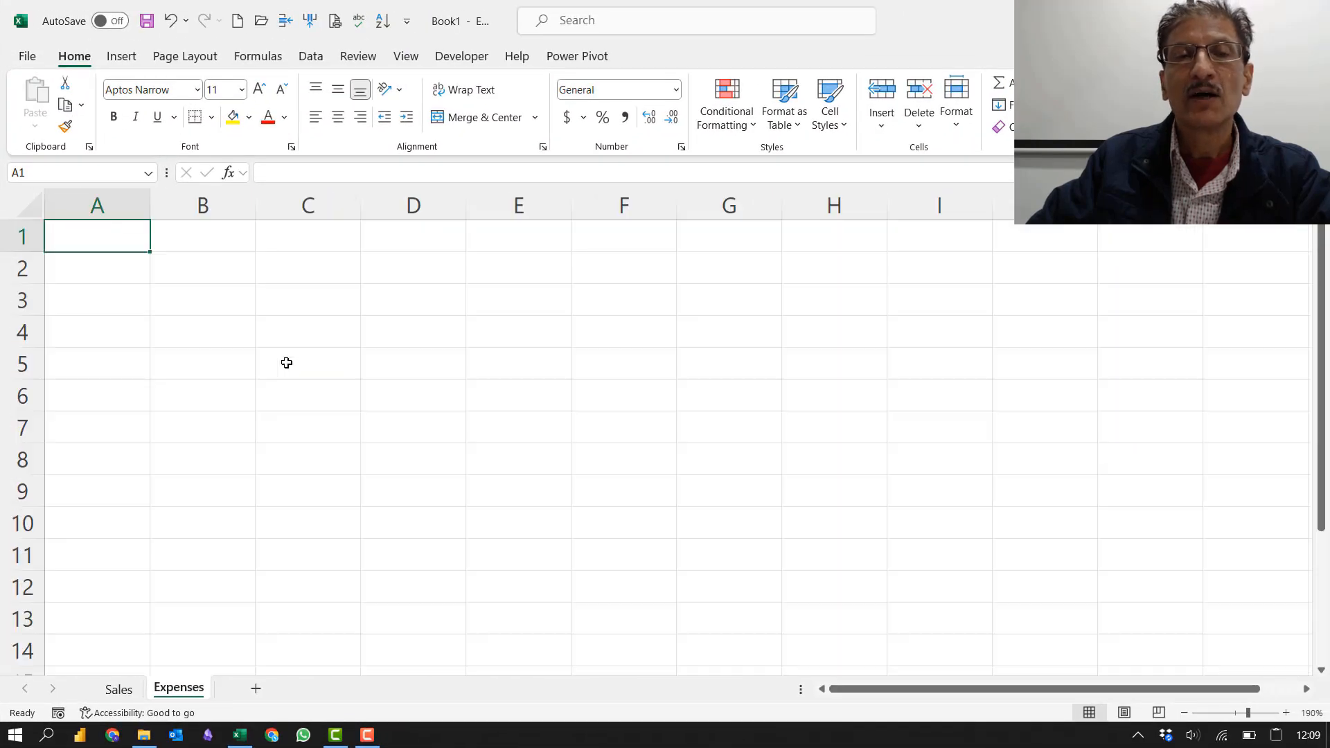
click(333, 304)
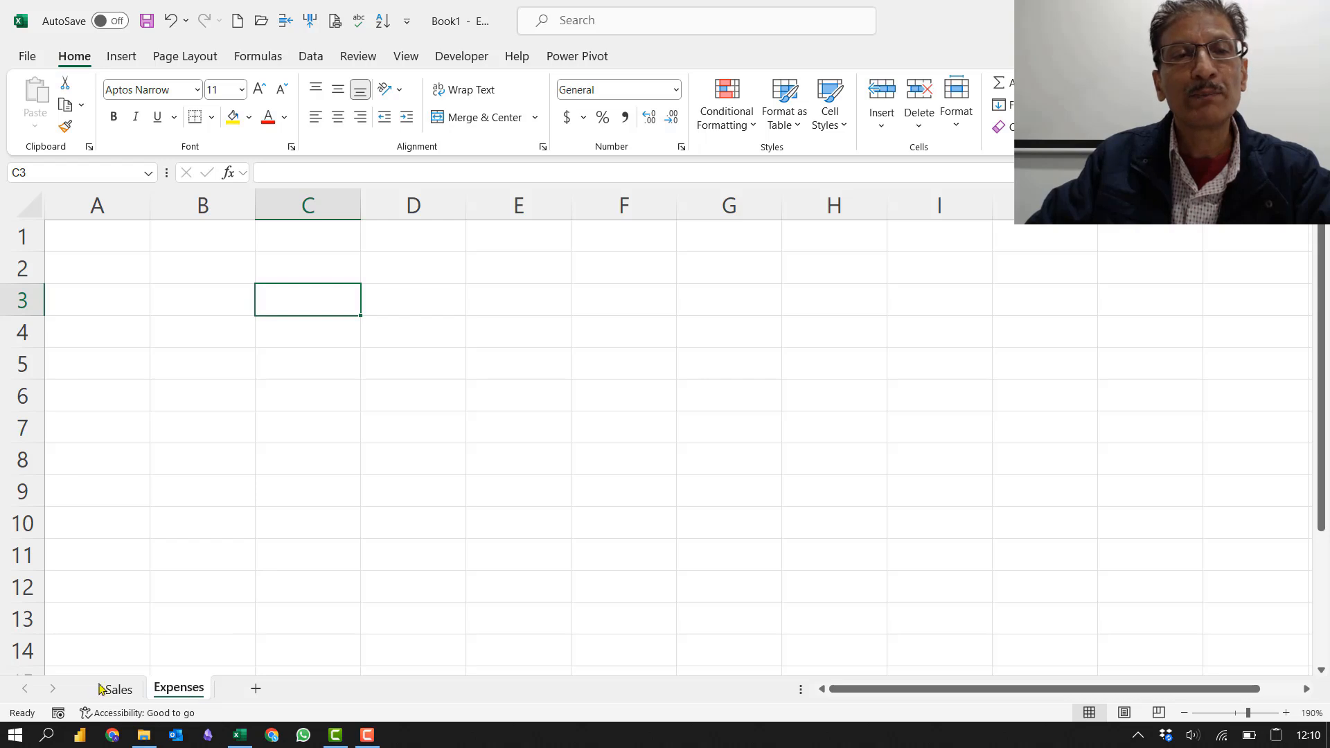
click(119, 693)
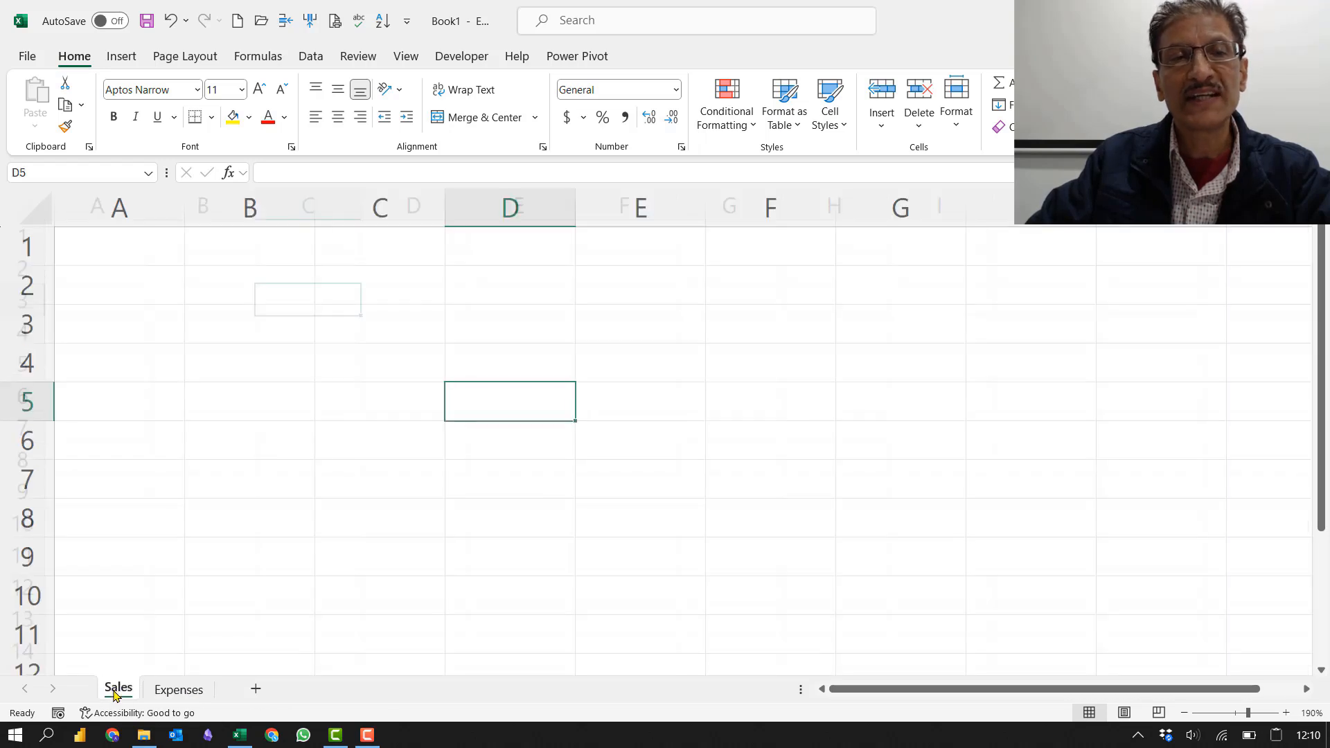
click(353, 323)
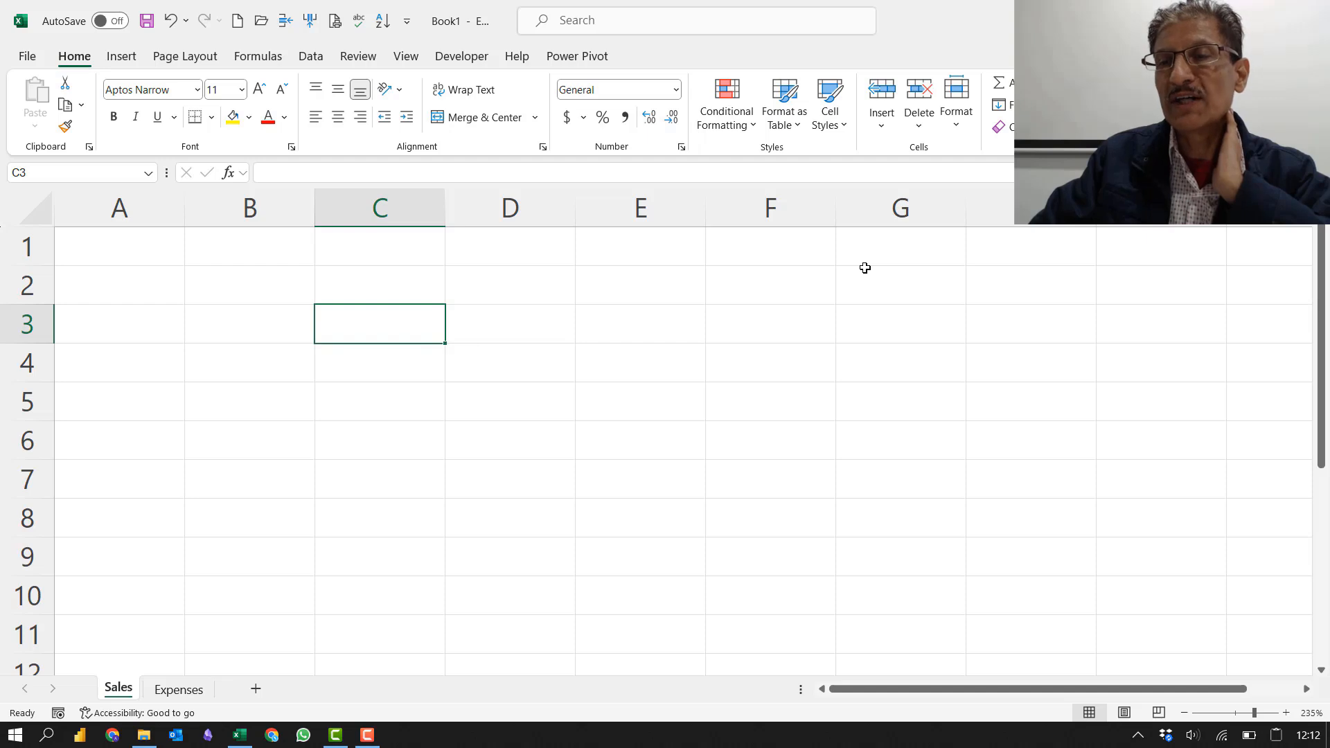
Step: Add the Insert Sheet command to the Quick Access Toolbar and use it to insert a new worksheet before Sales
click(882, 129)
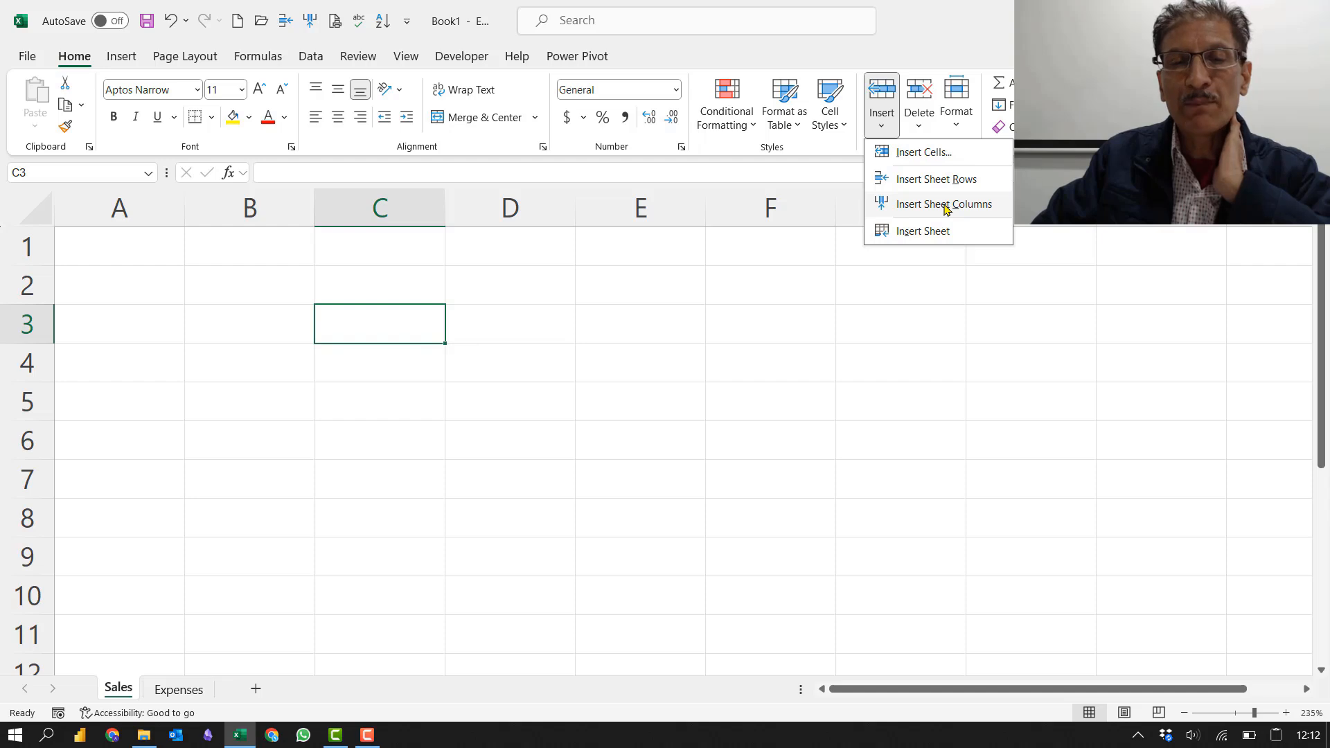
right_click(924, 235)
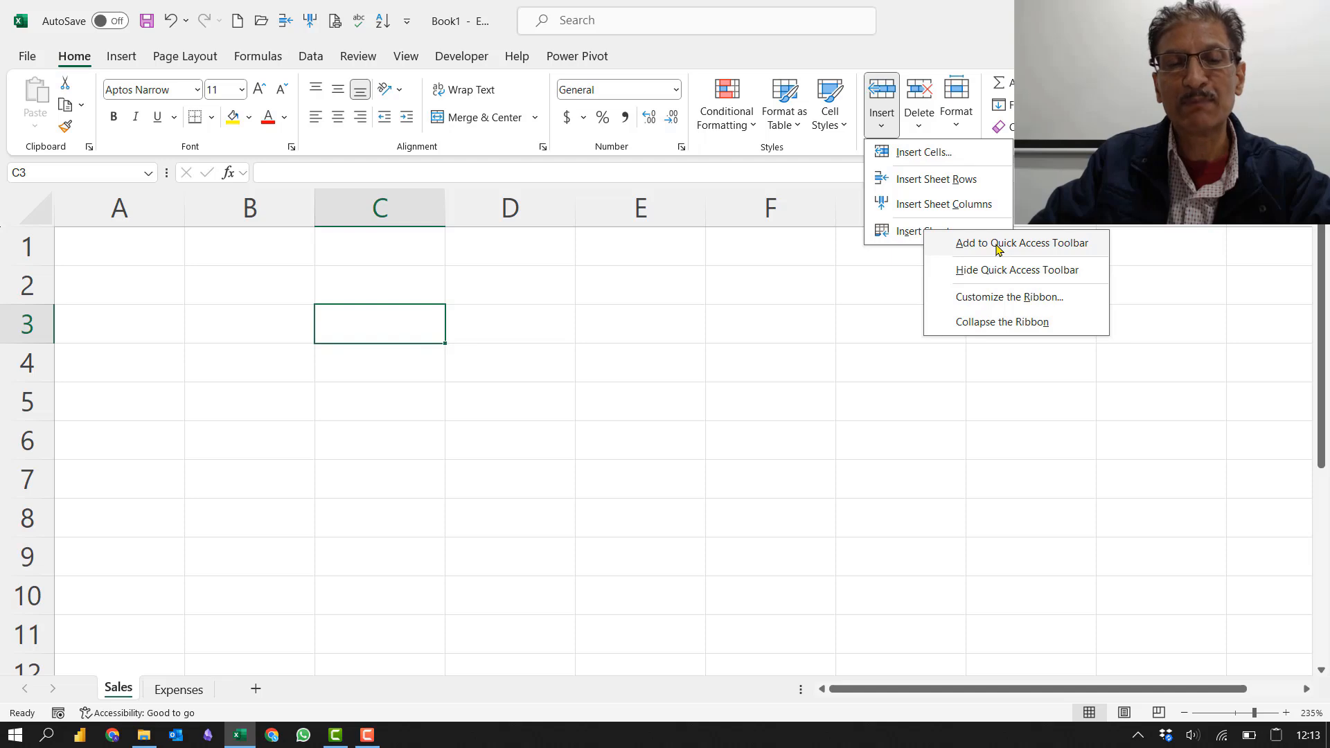
click(998, 244)
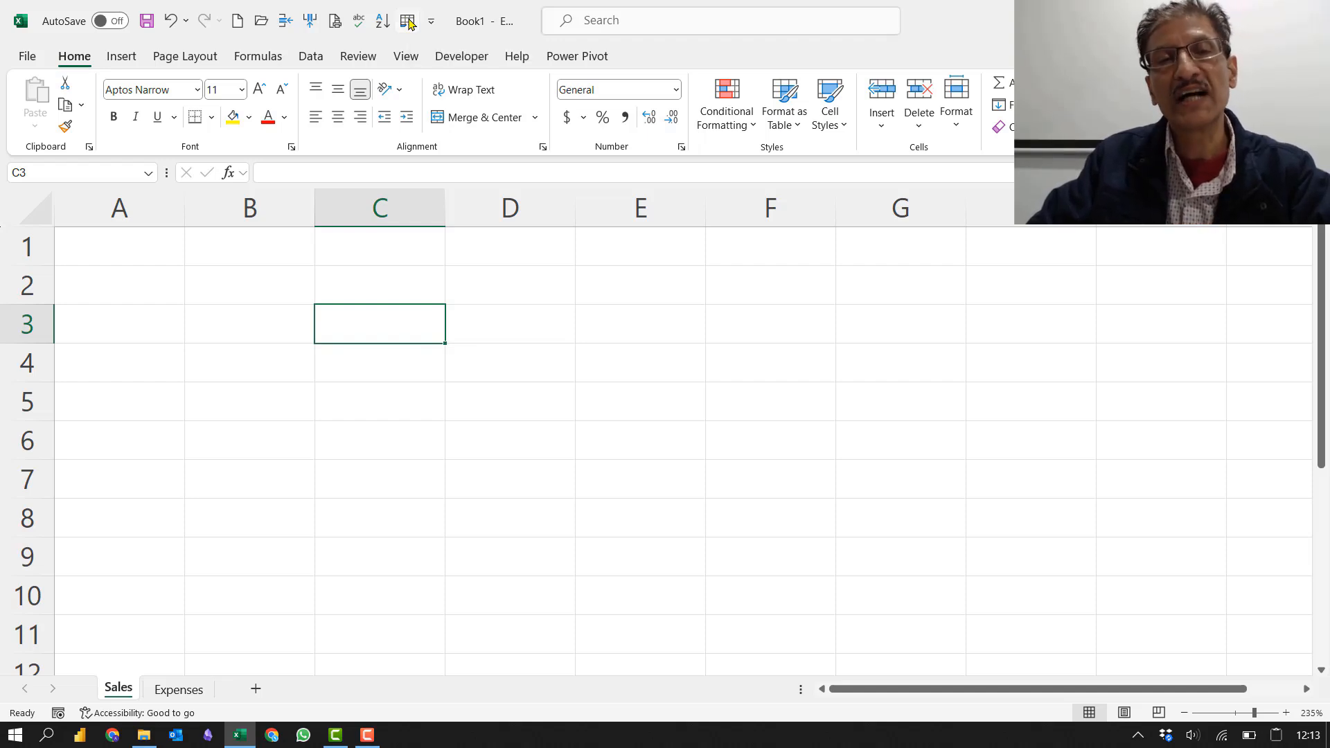
click(409, 23)
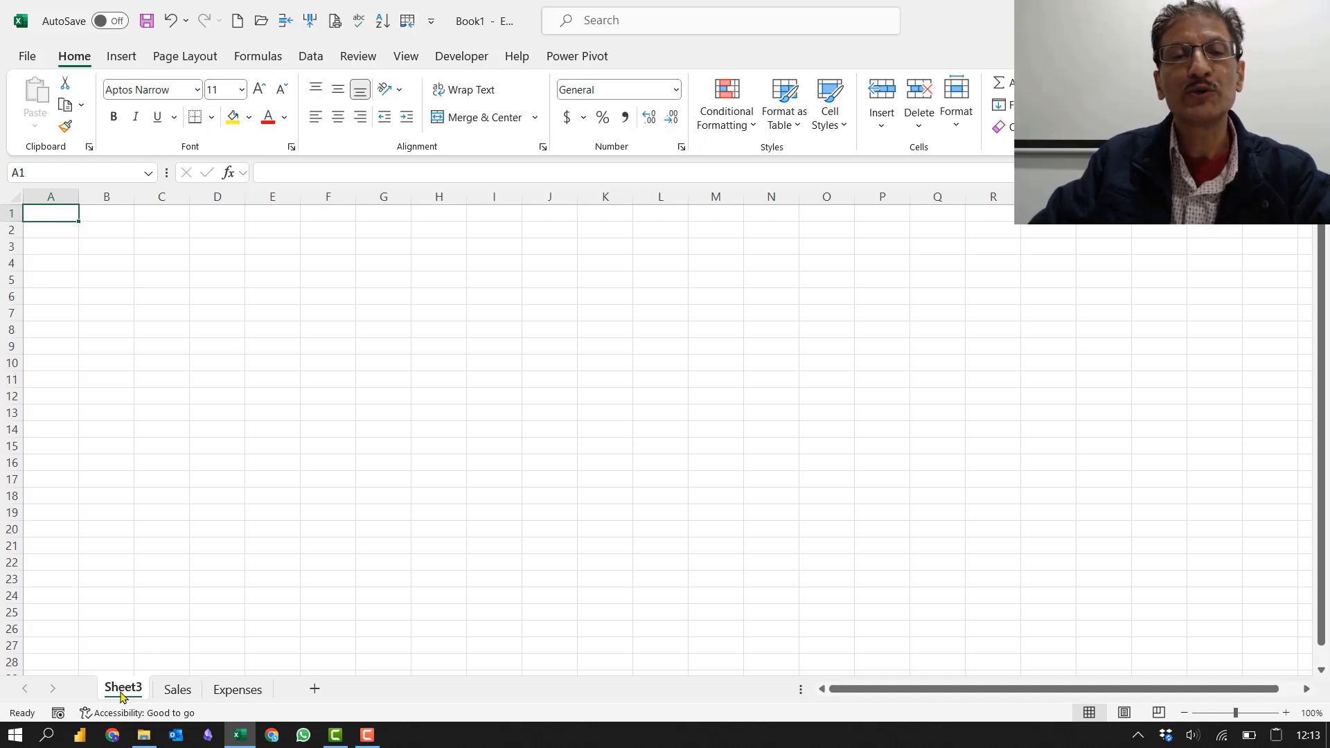
Step: Insert another new worksheet before Sheet3 using the Insert Sheet command on the Quick Access Toolbar
click(407, 21)
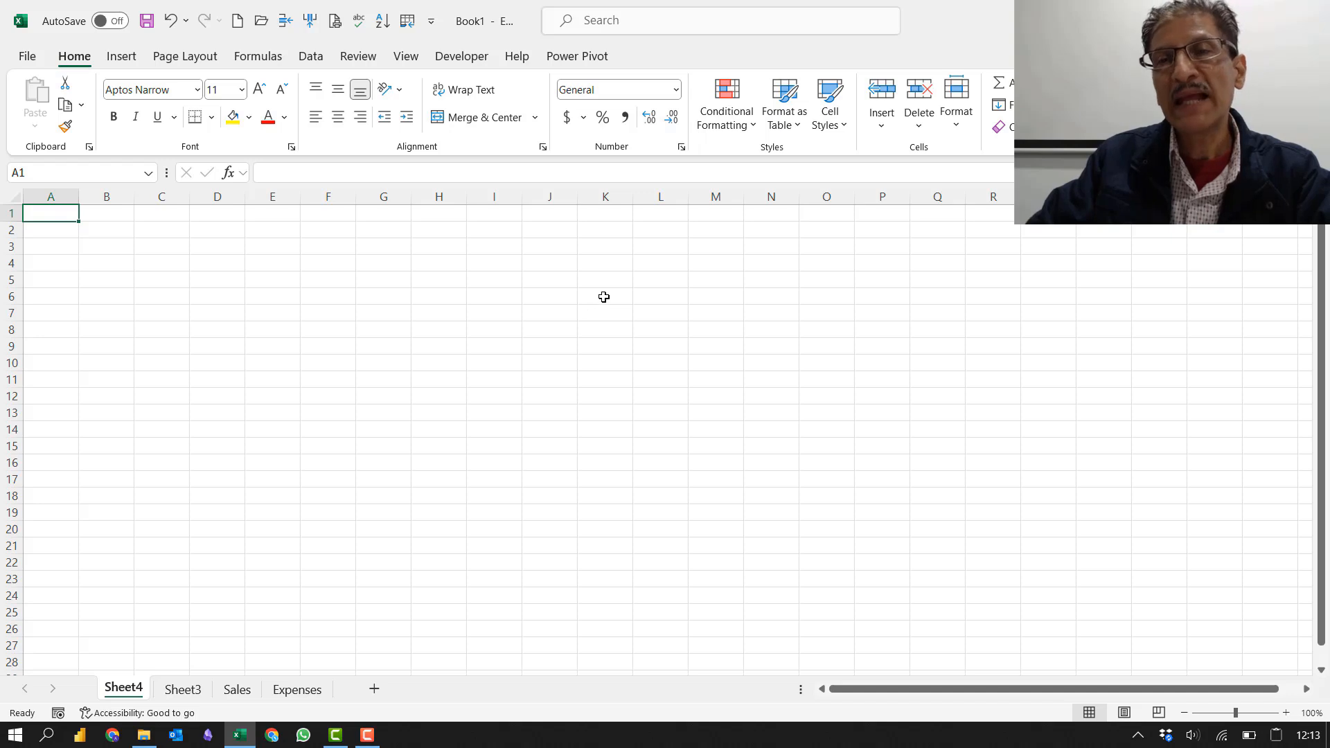
Step: Add the Sort Z to A command to the Quick Access Toolbar and remove it again
click(186, 59)
click(258, 59)
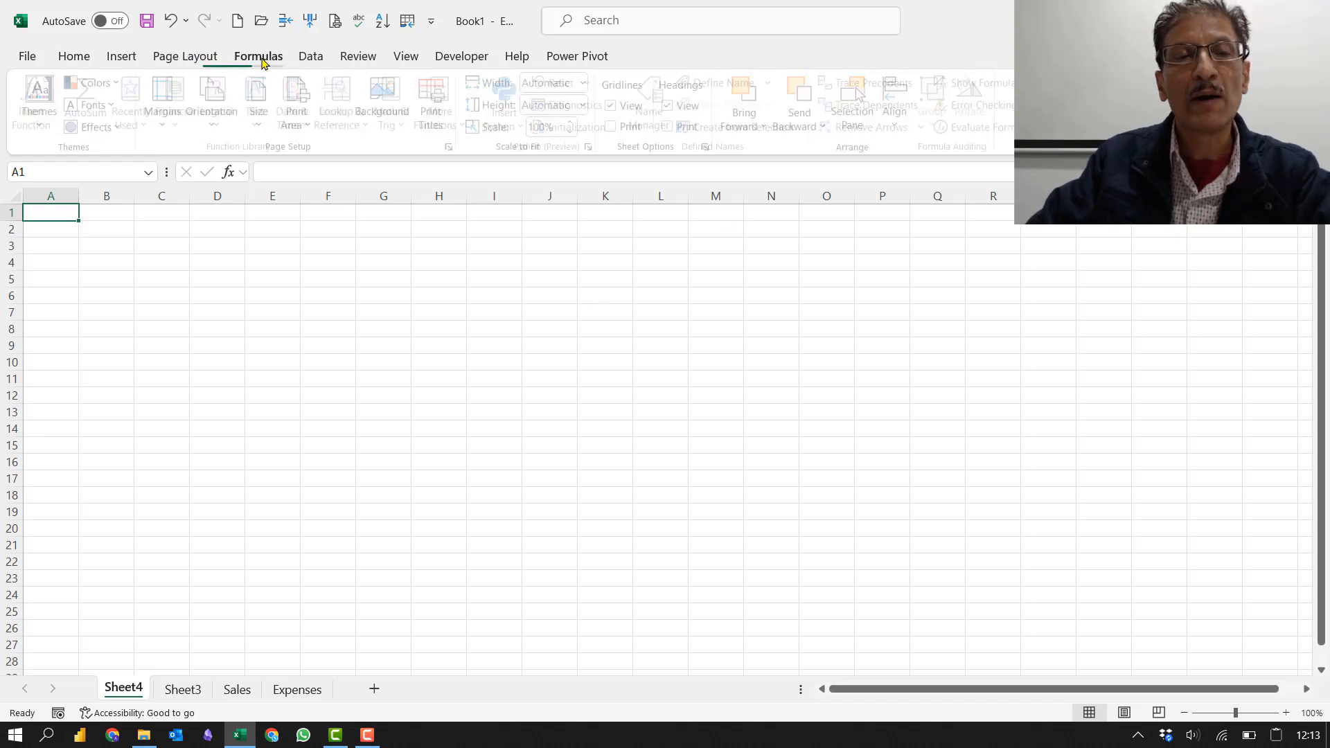
click(311, 59)
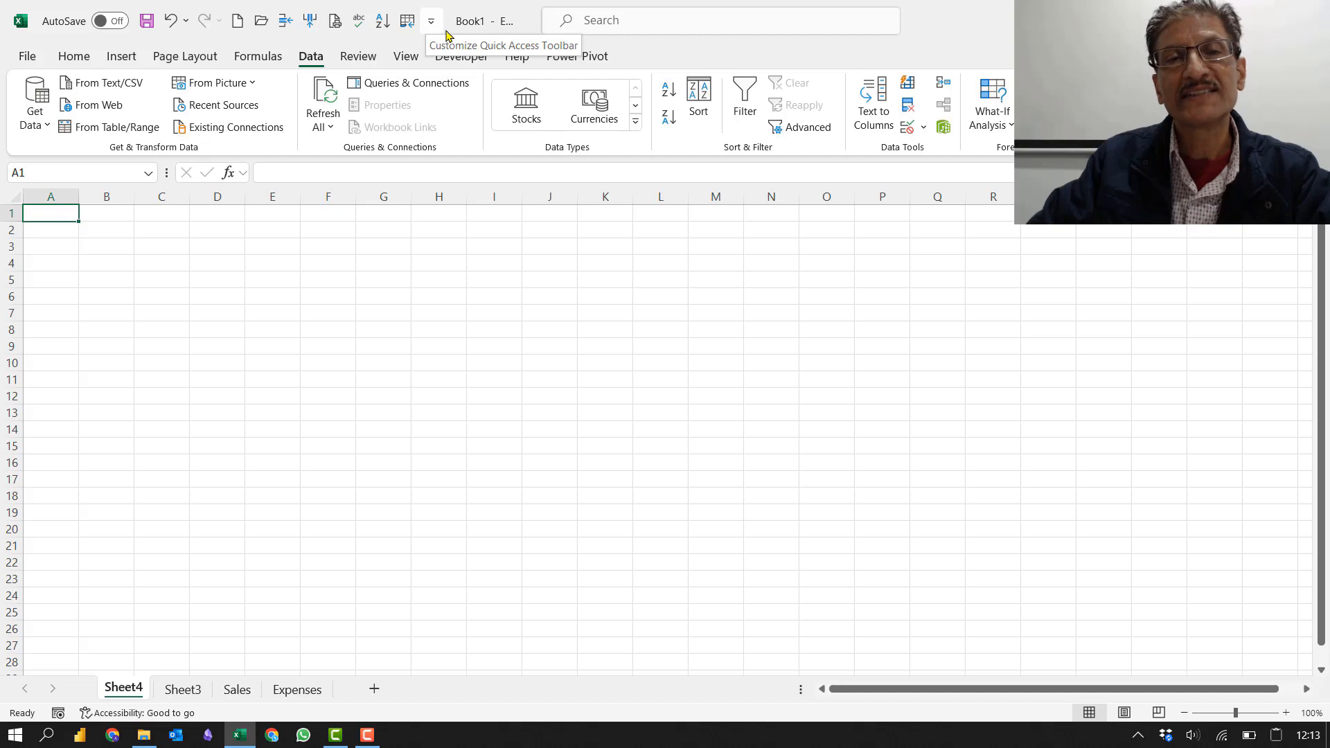
right_click(669, 118)
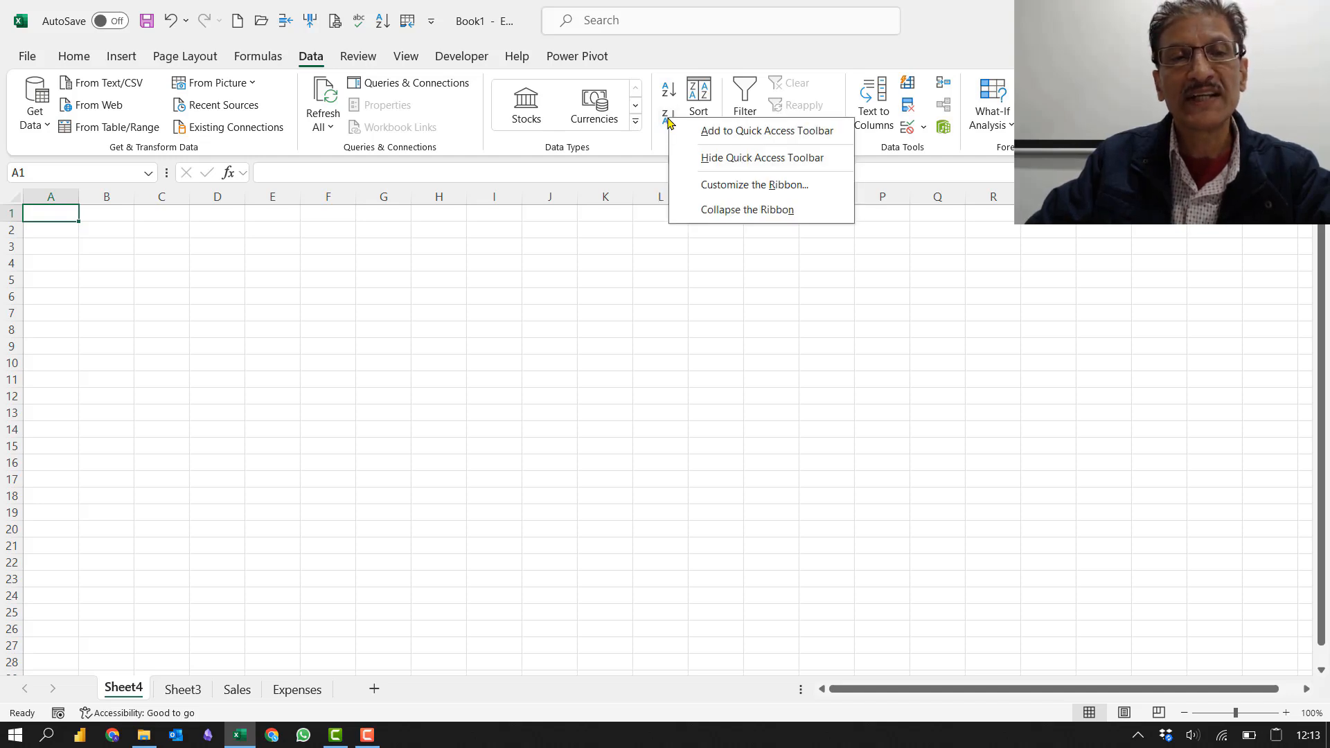
click(729, 136)
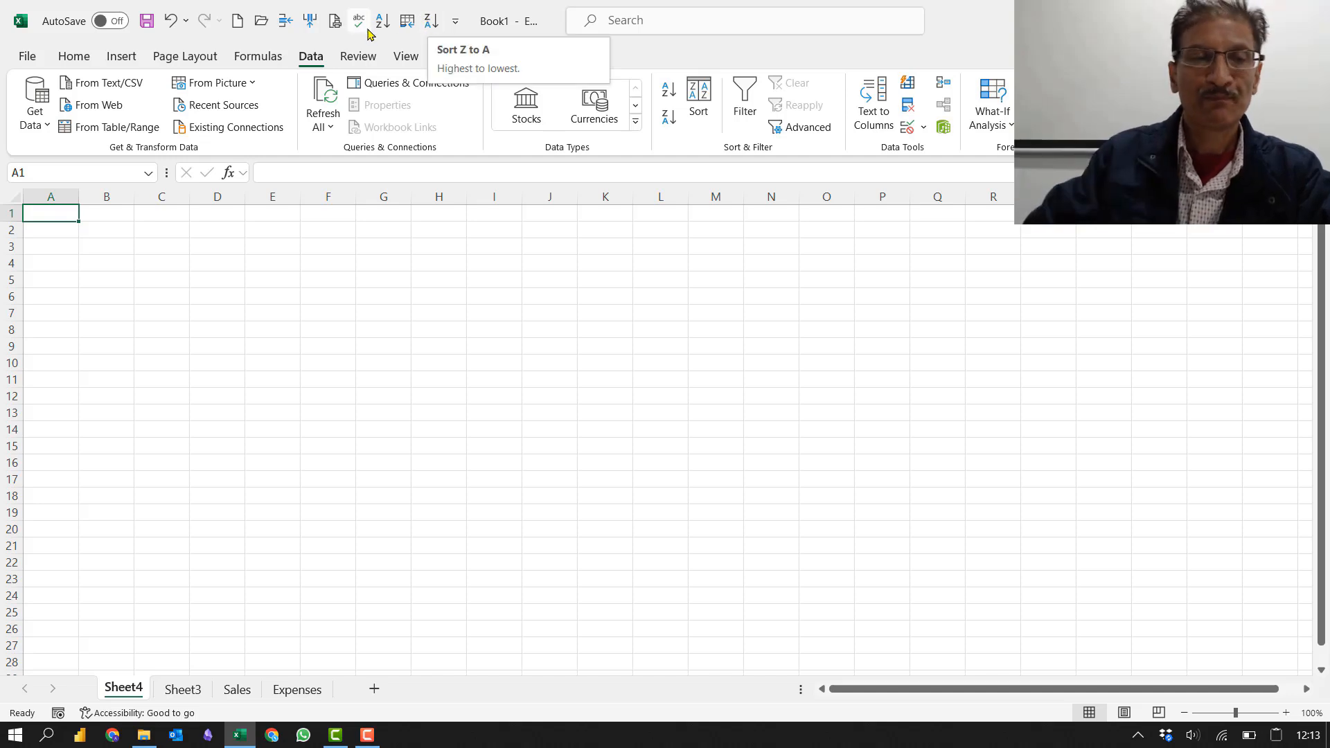
right_click(431, 25)
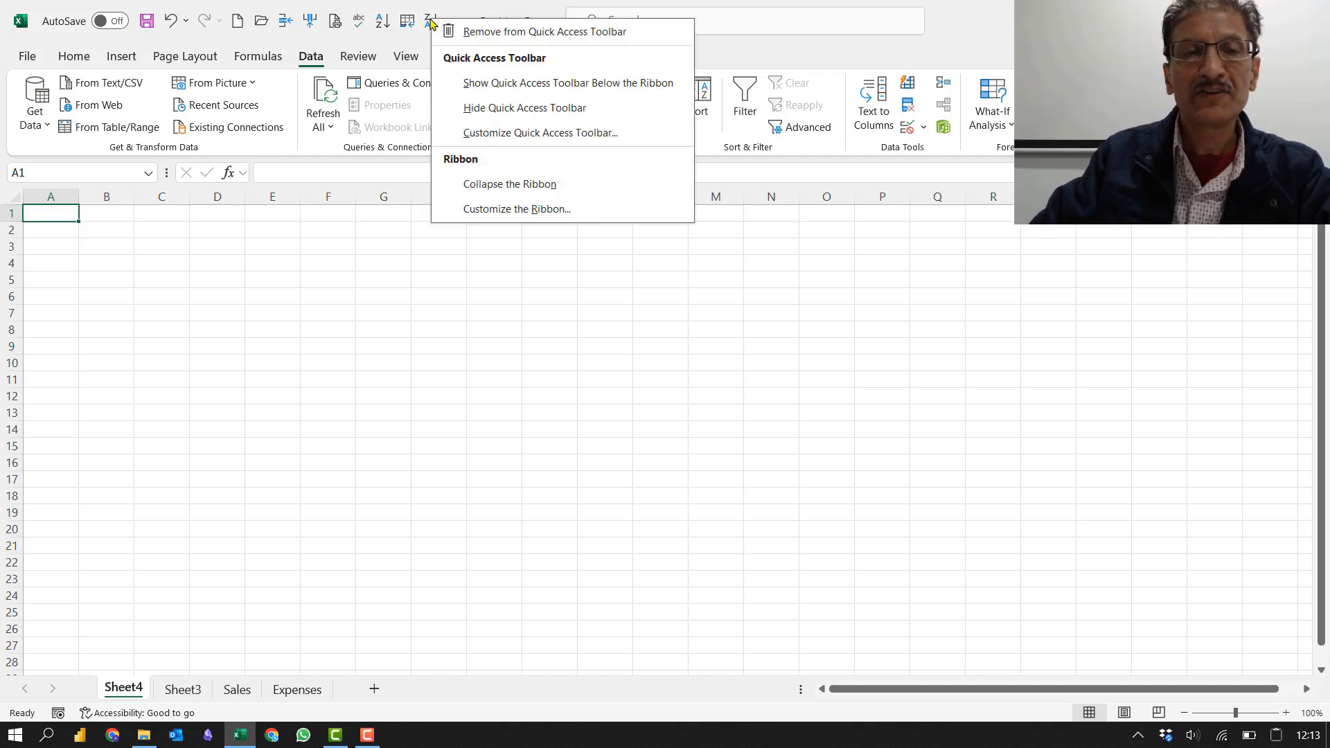
click(483, 33)
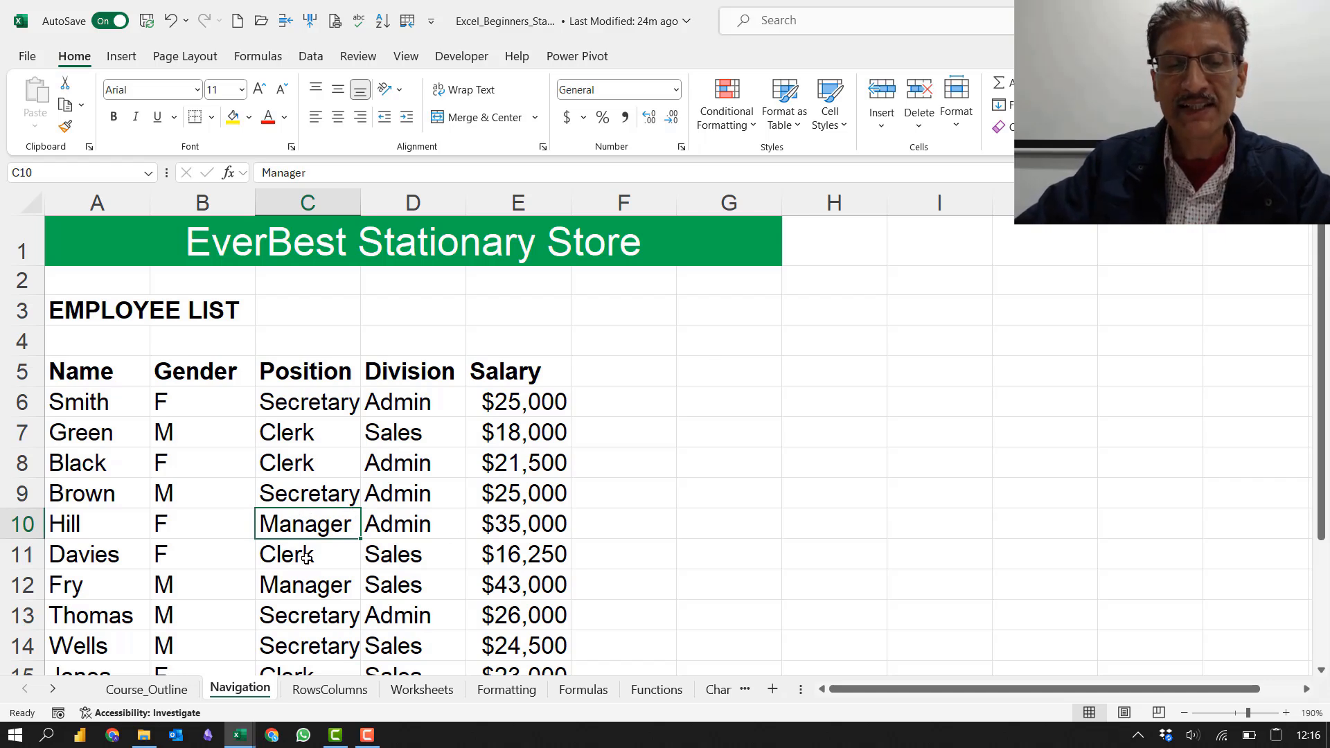
Step: View the RowsColumns, Worksheets, Formatting and Formulas sheets of the course workbook, and switch to Book1 and back
click(314, 695)
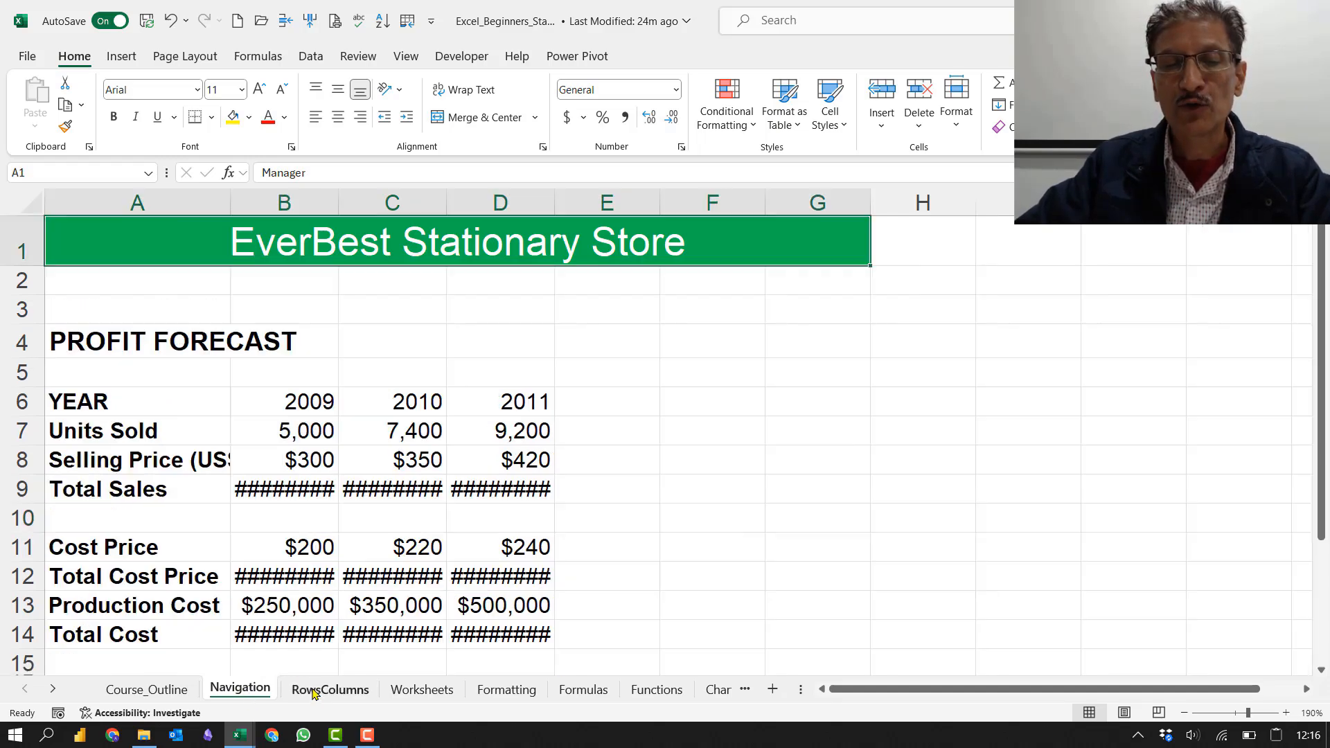
click(402, 691)
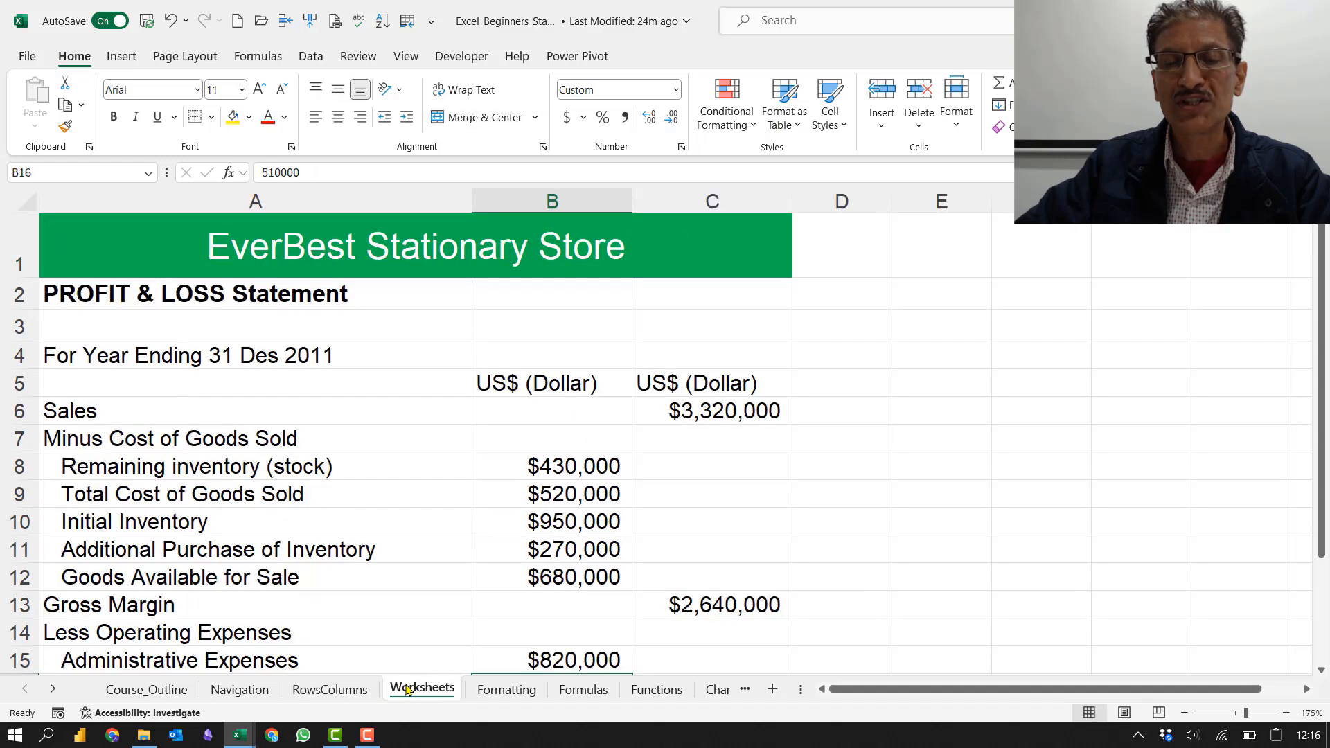
click(496, 693)
click(580, 690)
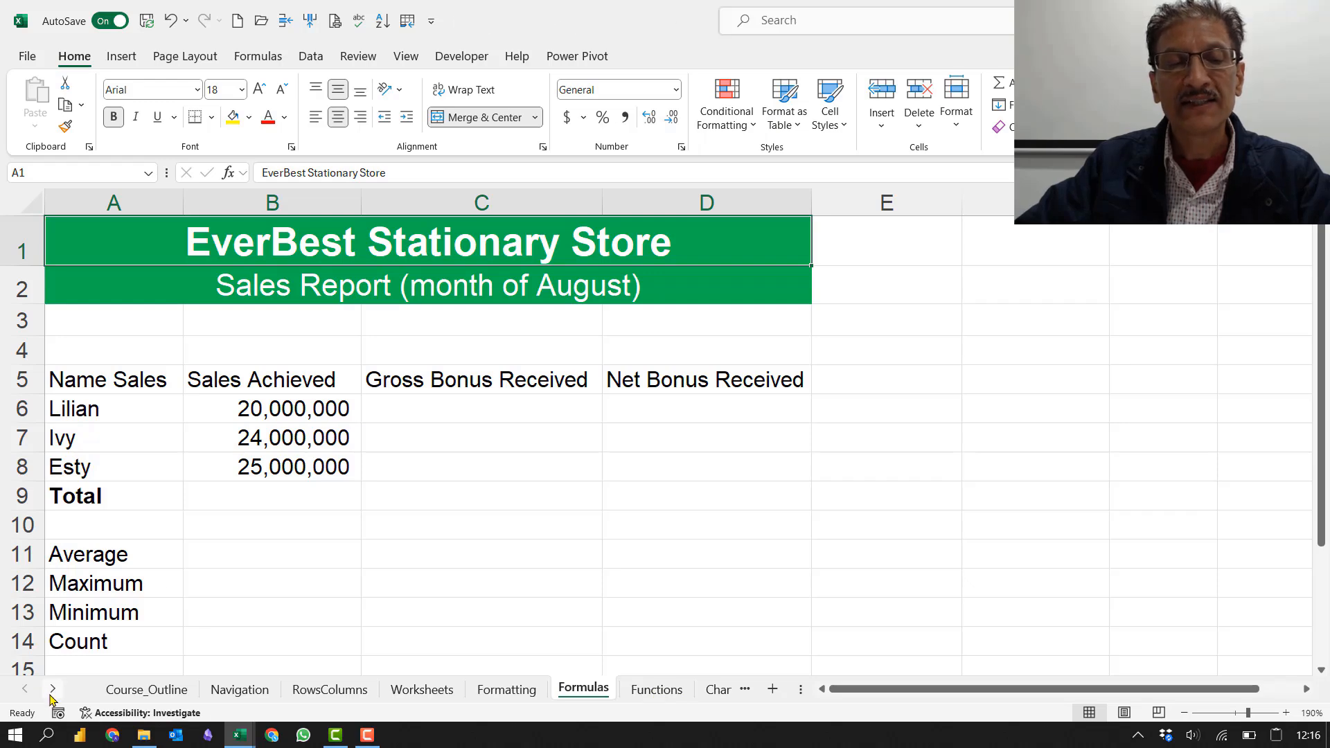
key(alt+Tab)
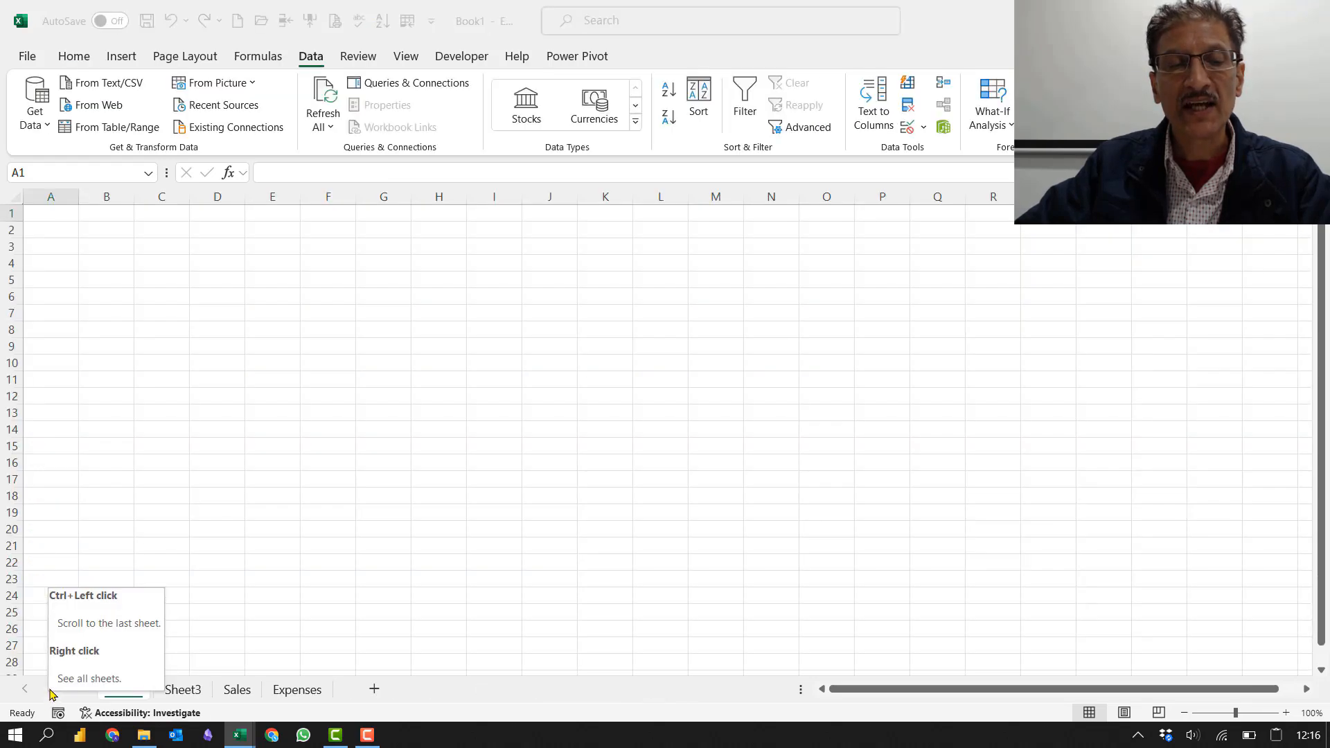
key(alt+Tab)
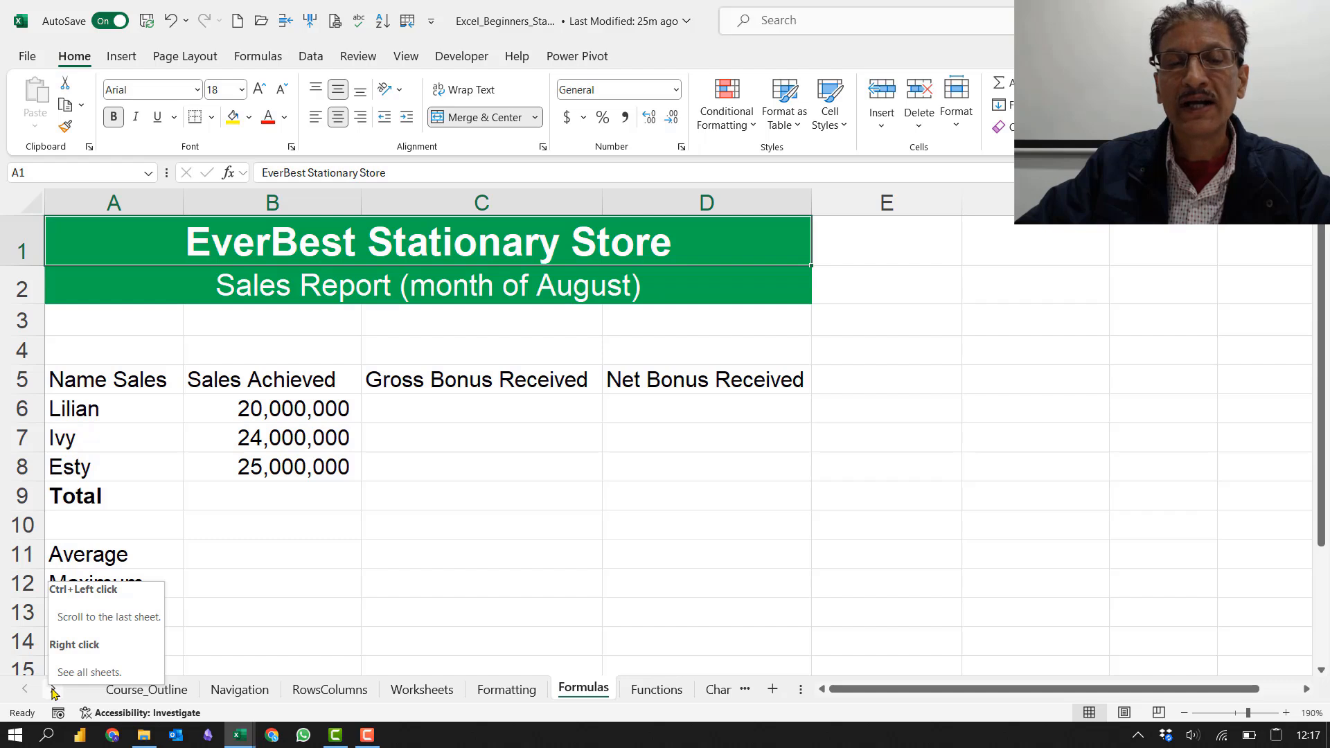
Step: Bring the further sheet tabs into view and look at the Sort_Filter and Pivot Tables sheets
click(53, 689)
click(54, 689)
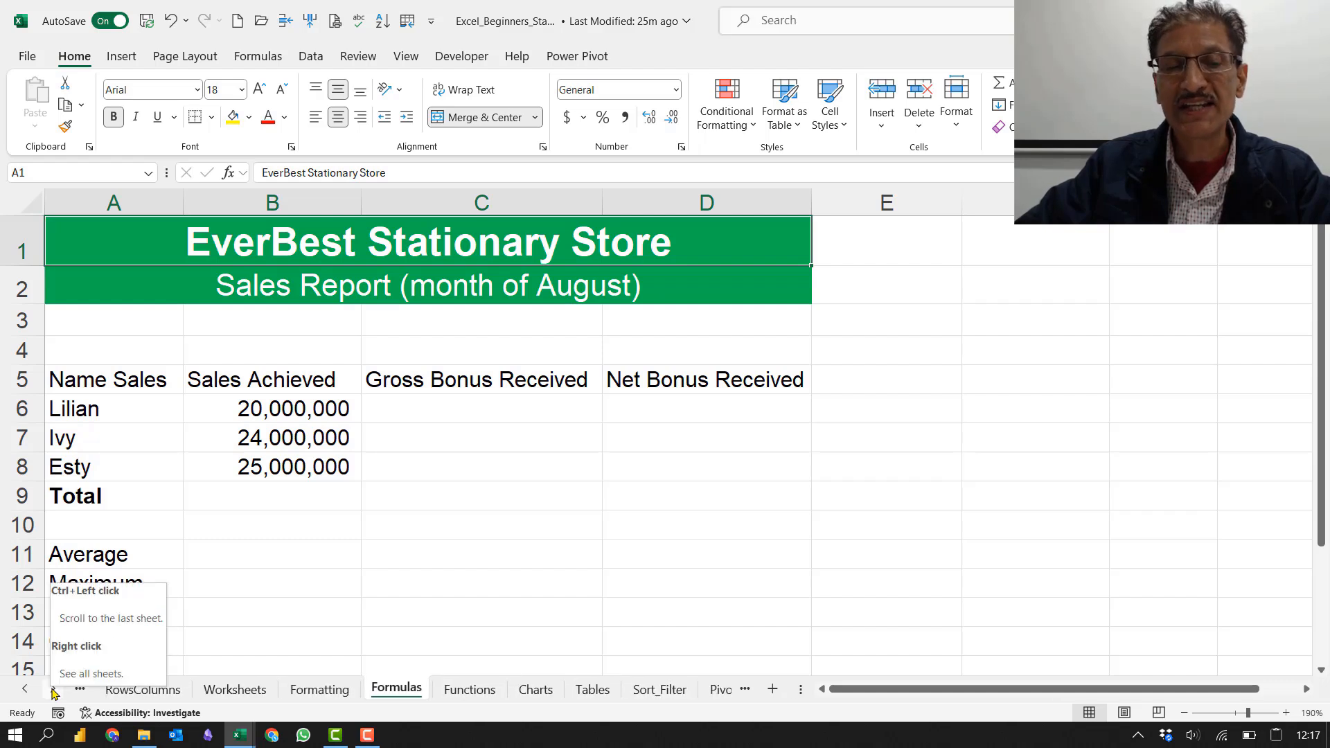
click(54, 691)
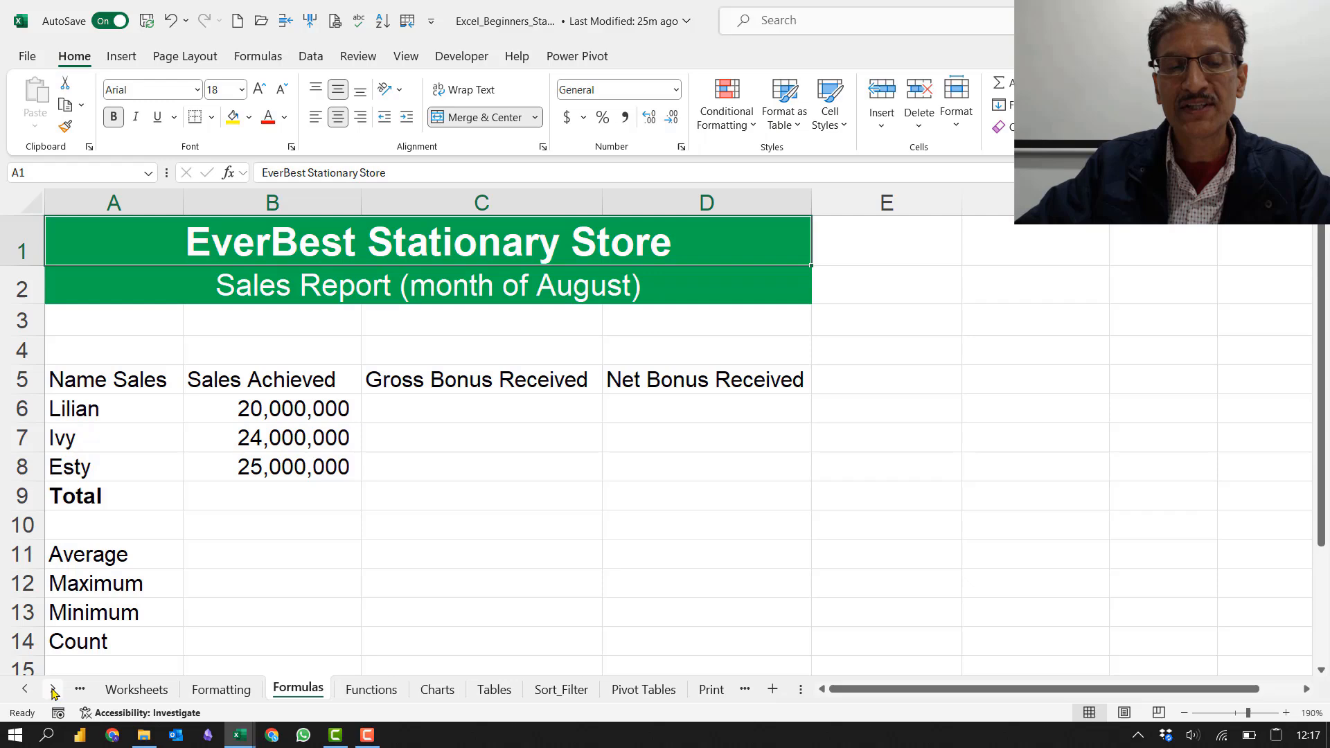
click(563, 695)
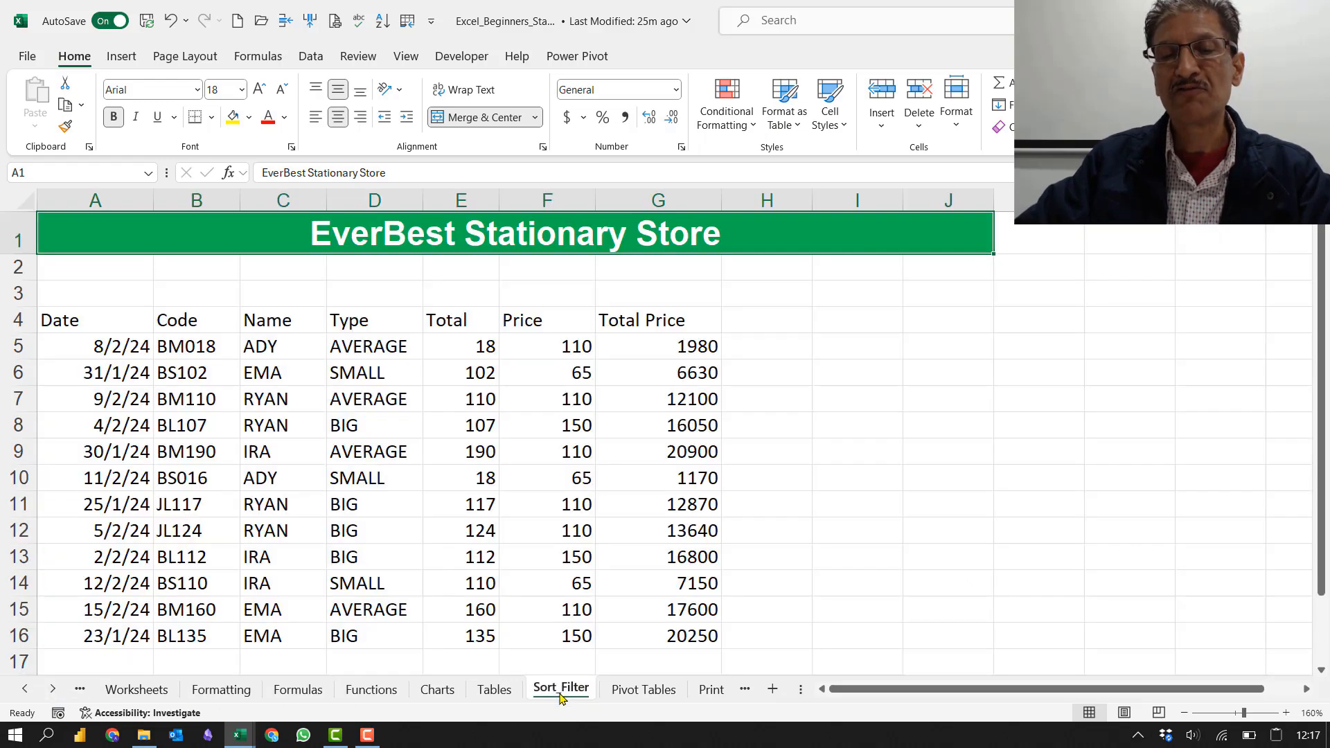
click(647, 699)
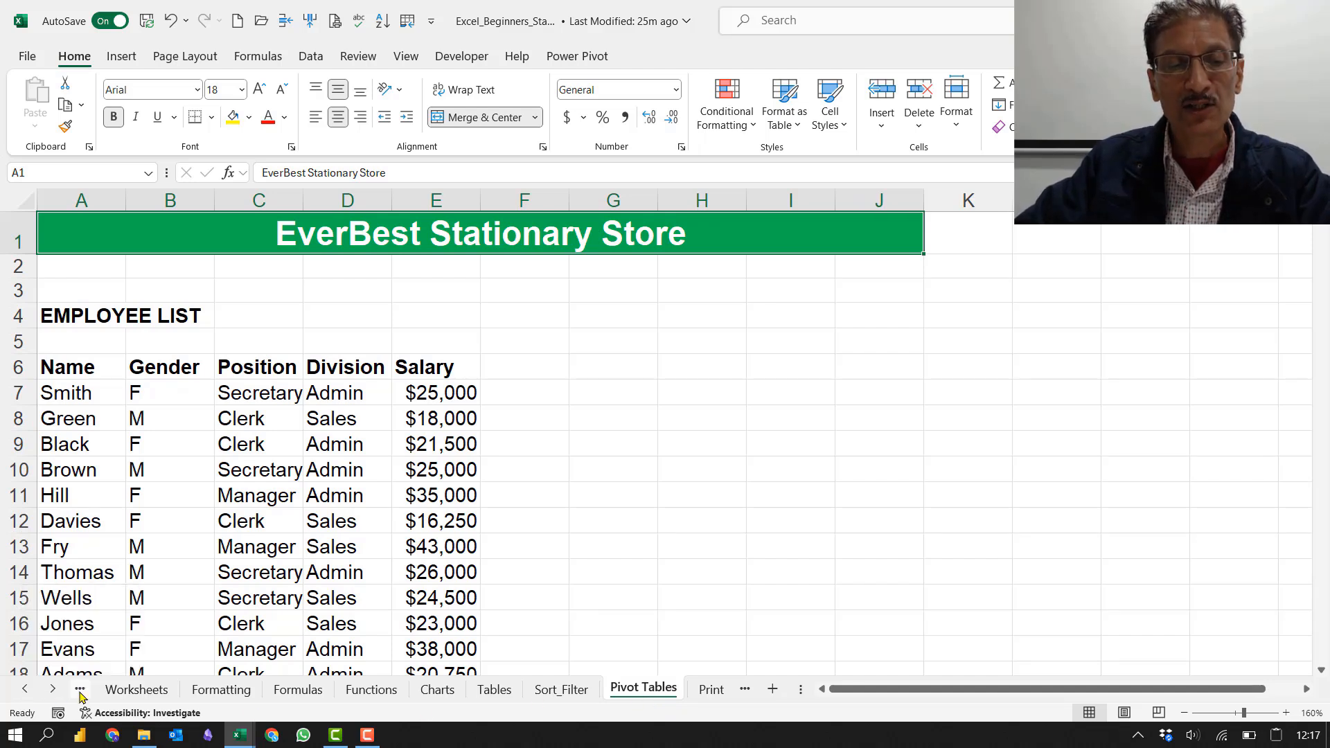
Step: Return through the RowsColumns sheet to the Navigation sheet and bring the Course_Outline tab back into view
click(81, 693)
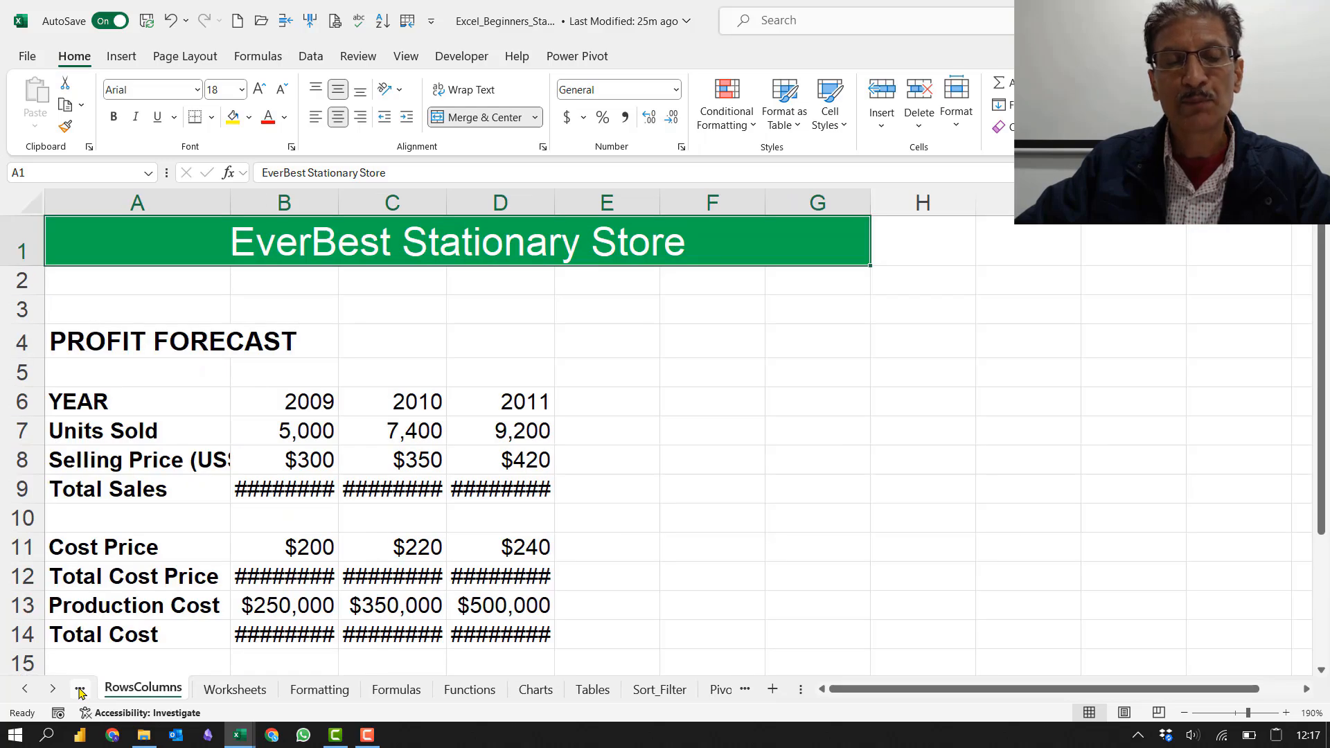
click(80, 693)
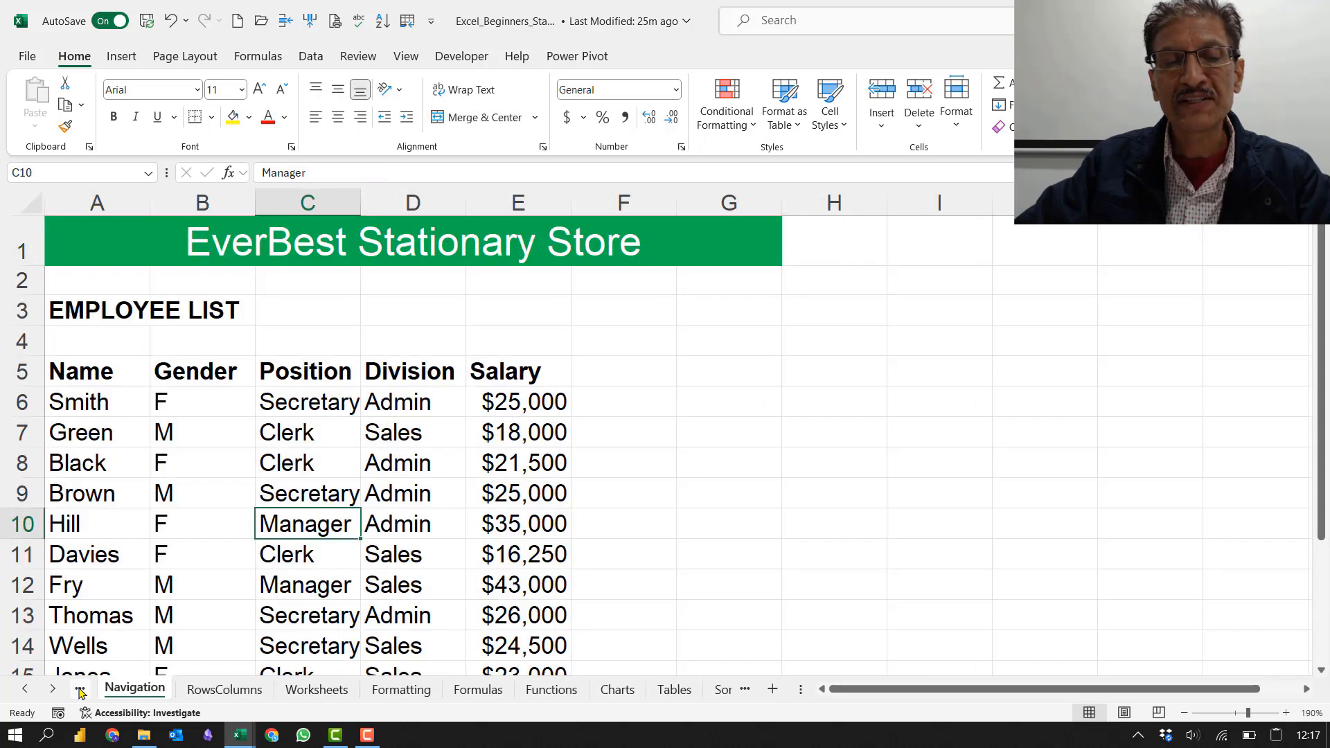
click(23, 691)
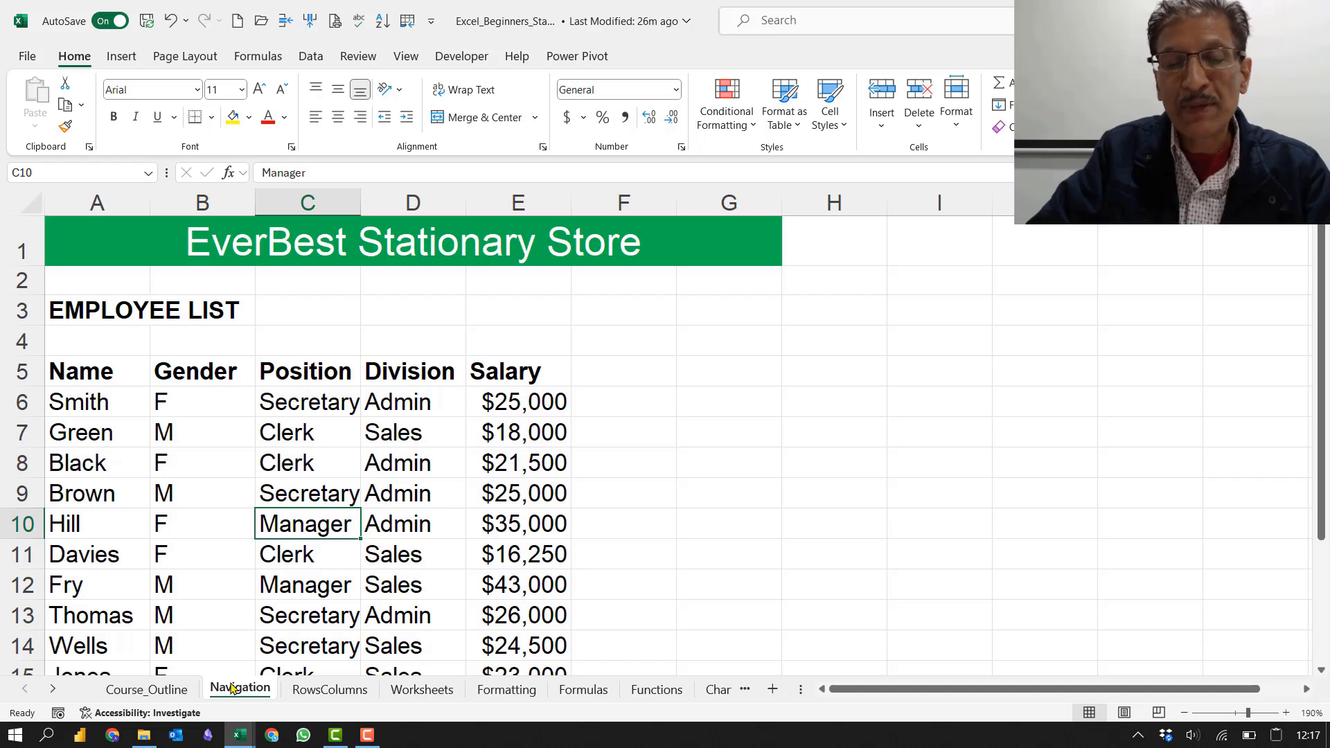
Step: Go sheet by sheet from Navigation forward to Formatting and back to Navigation
key(ctrl+Page_Down)
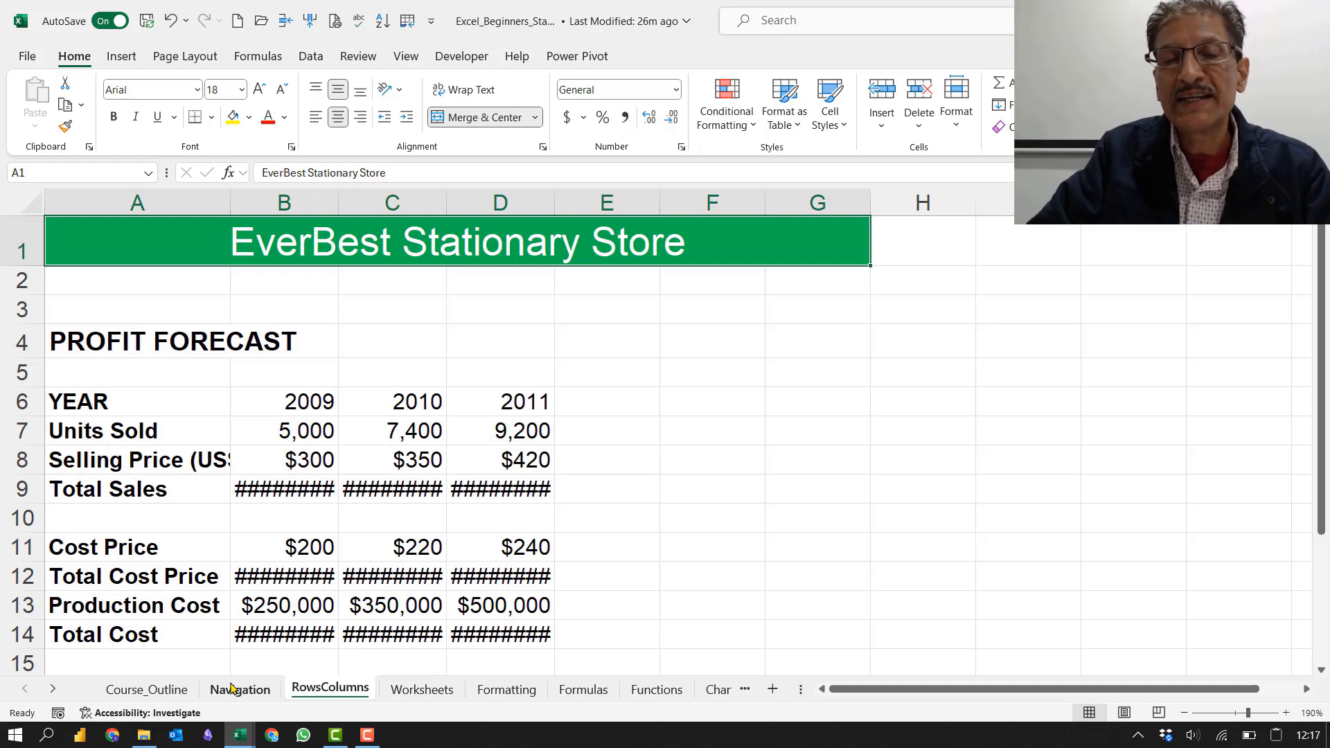
key(ctrl+Page_Down)
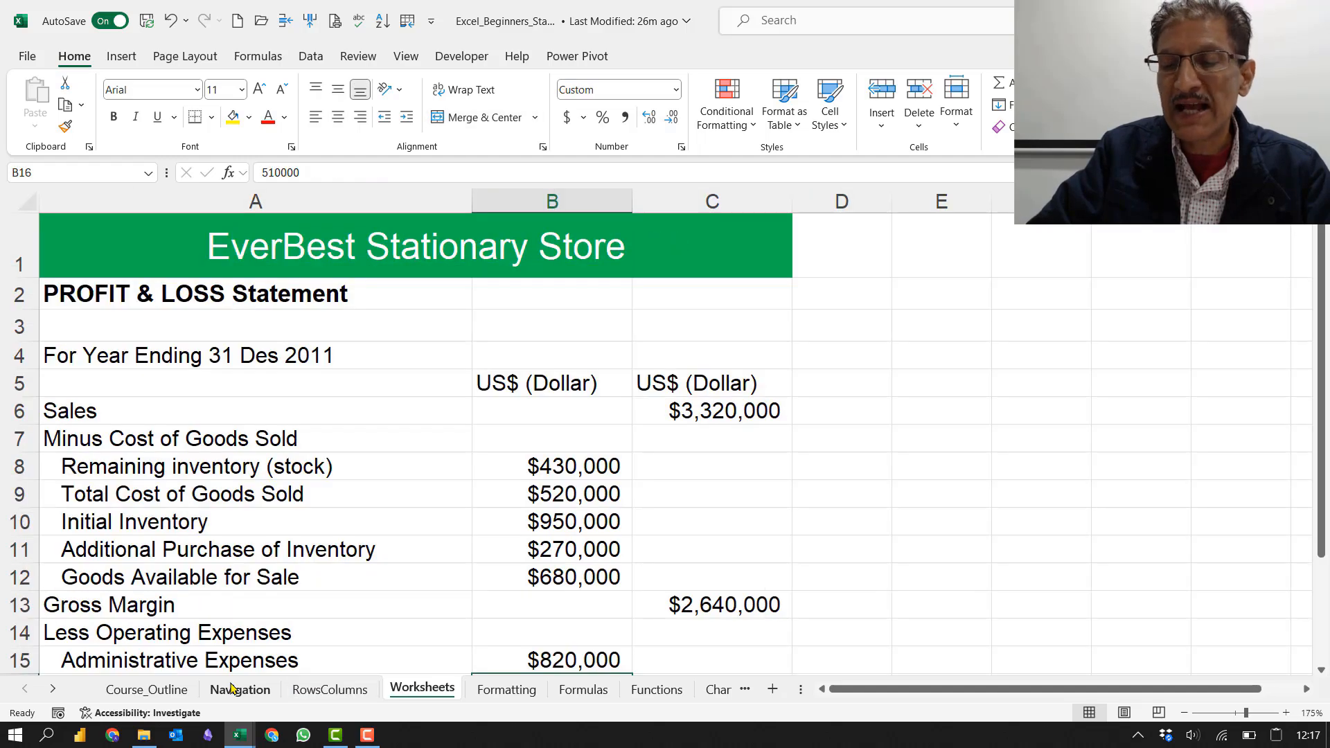
key(ctrl+Page_Down)
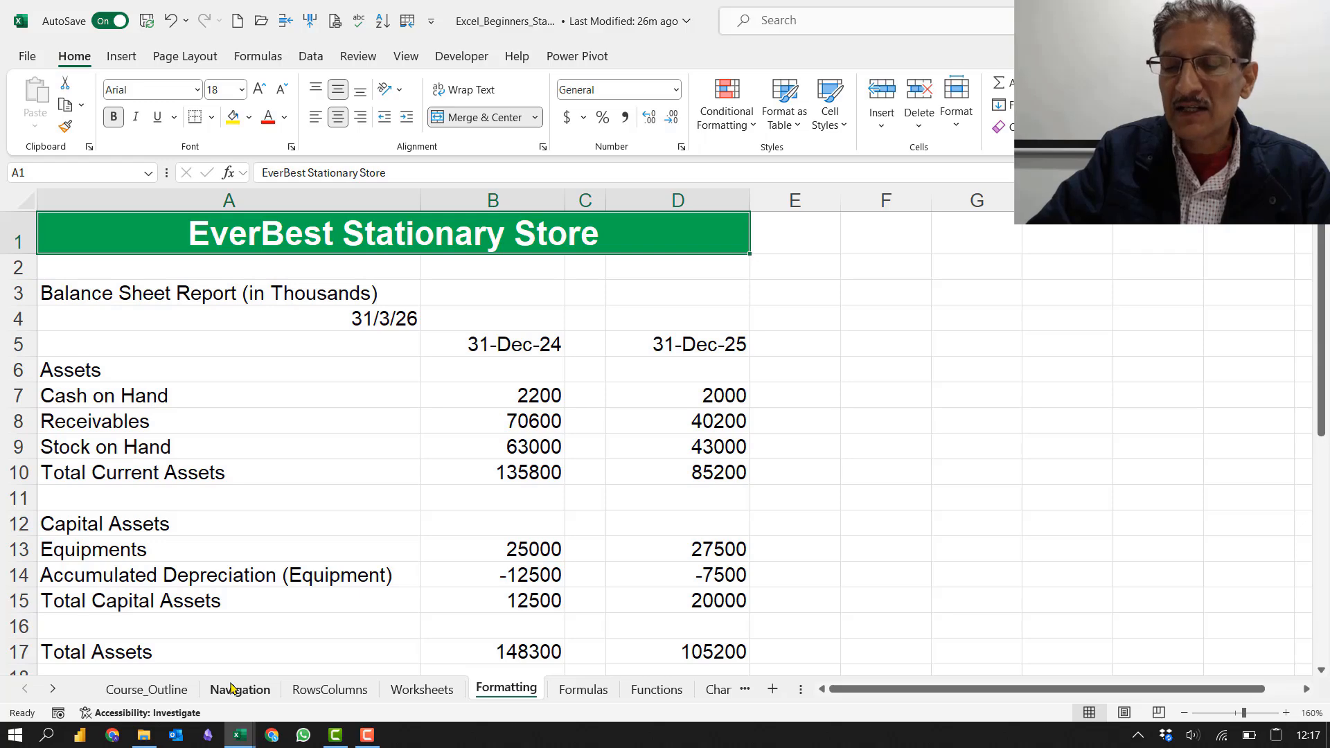
key(ctrl+Page_Up)
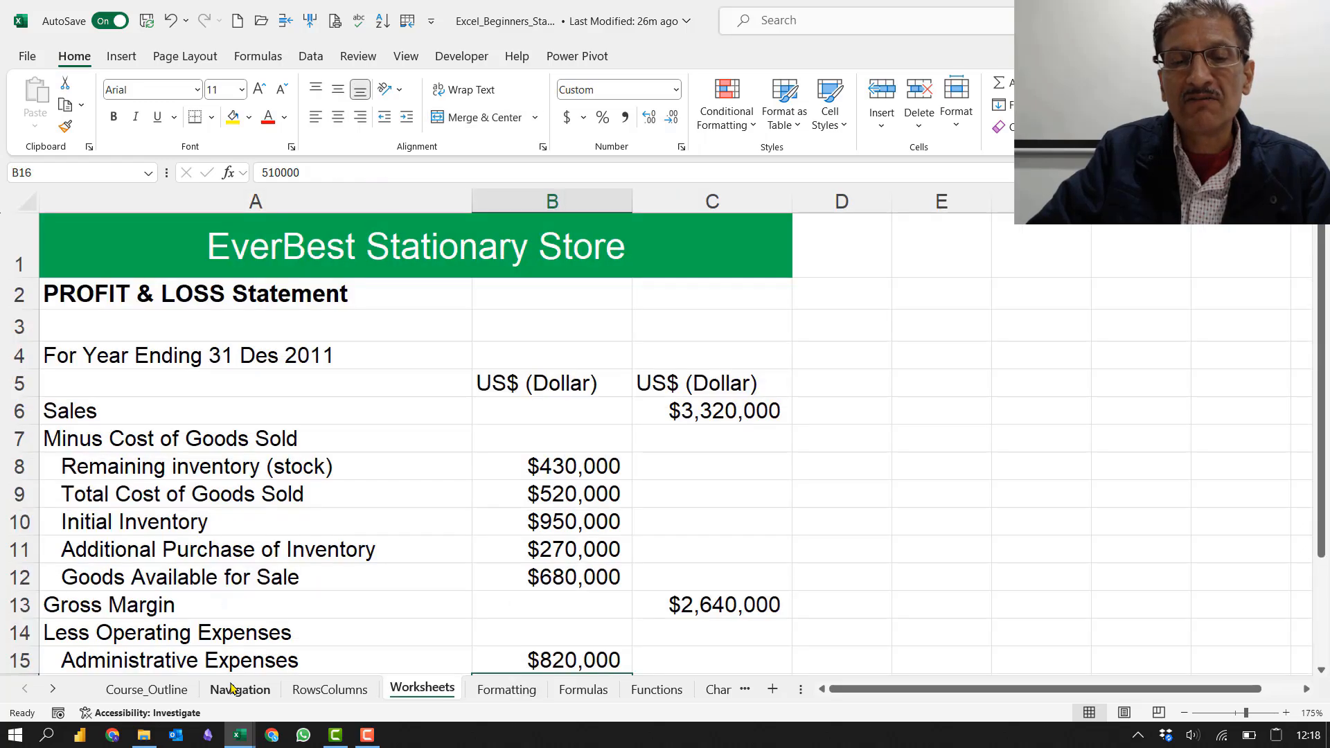
key(ctrl+Page_Up)
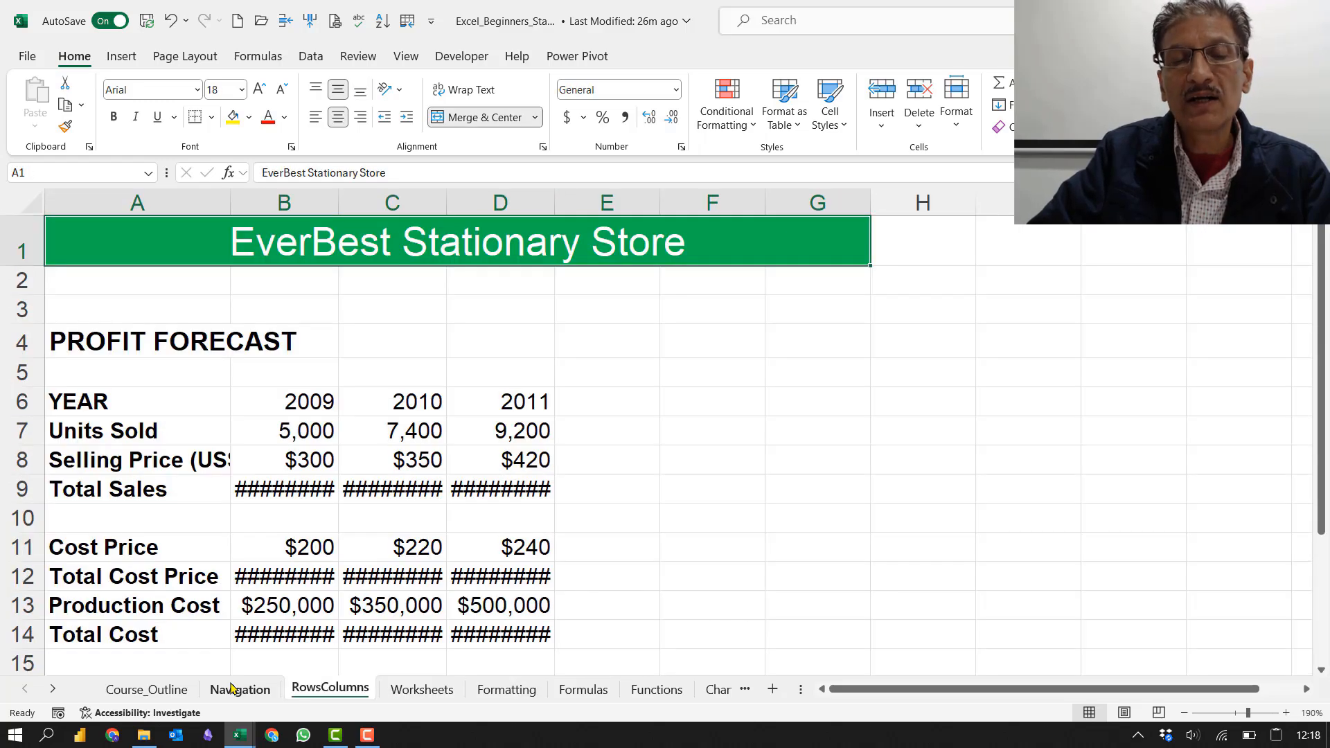
key(ctrl+Page_Up)
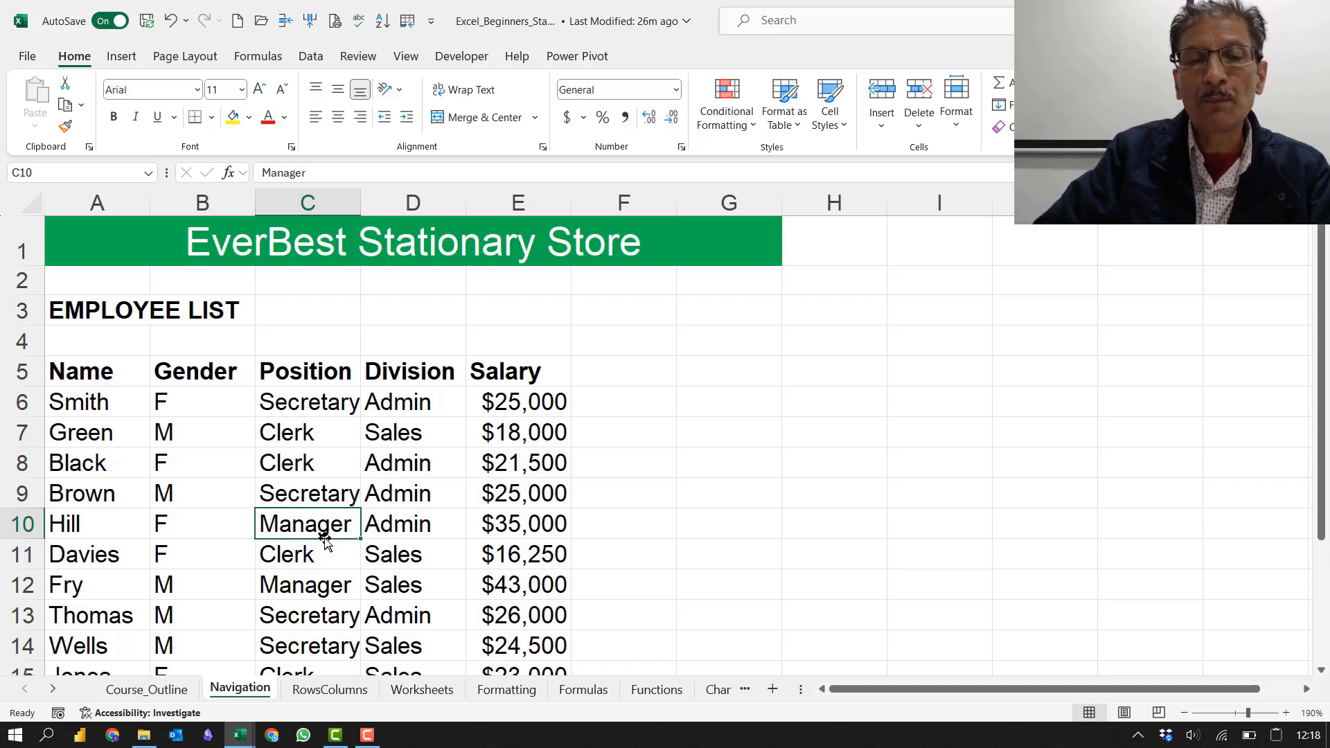
Step: Move one screen down the employee list on the Navigation sheet and back up to cell C10
key(Page_Down)
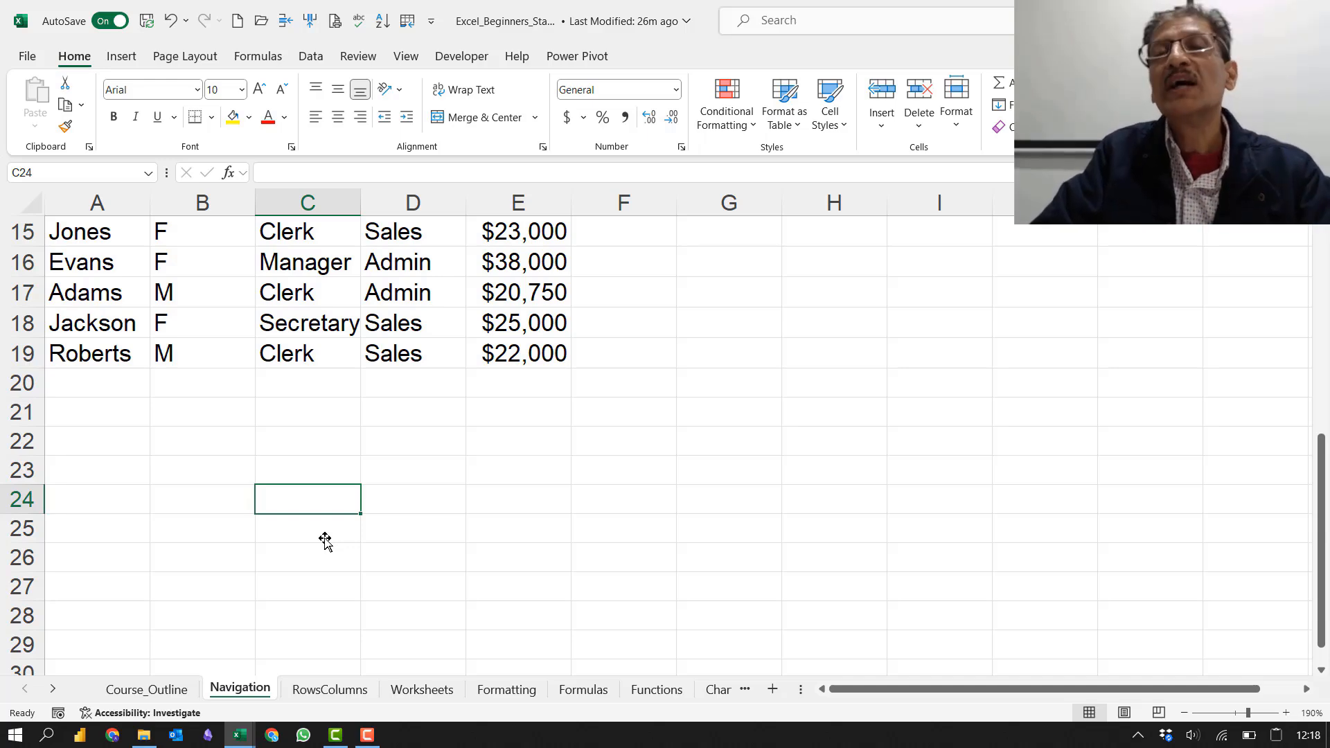
key(Page_Up)
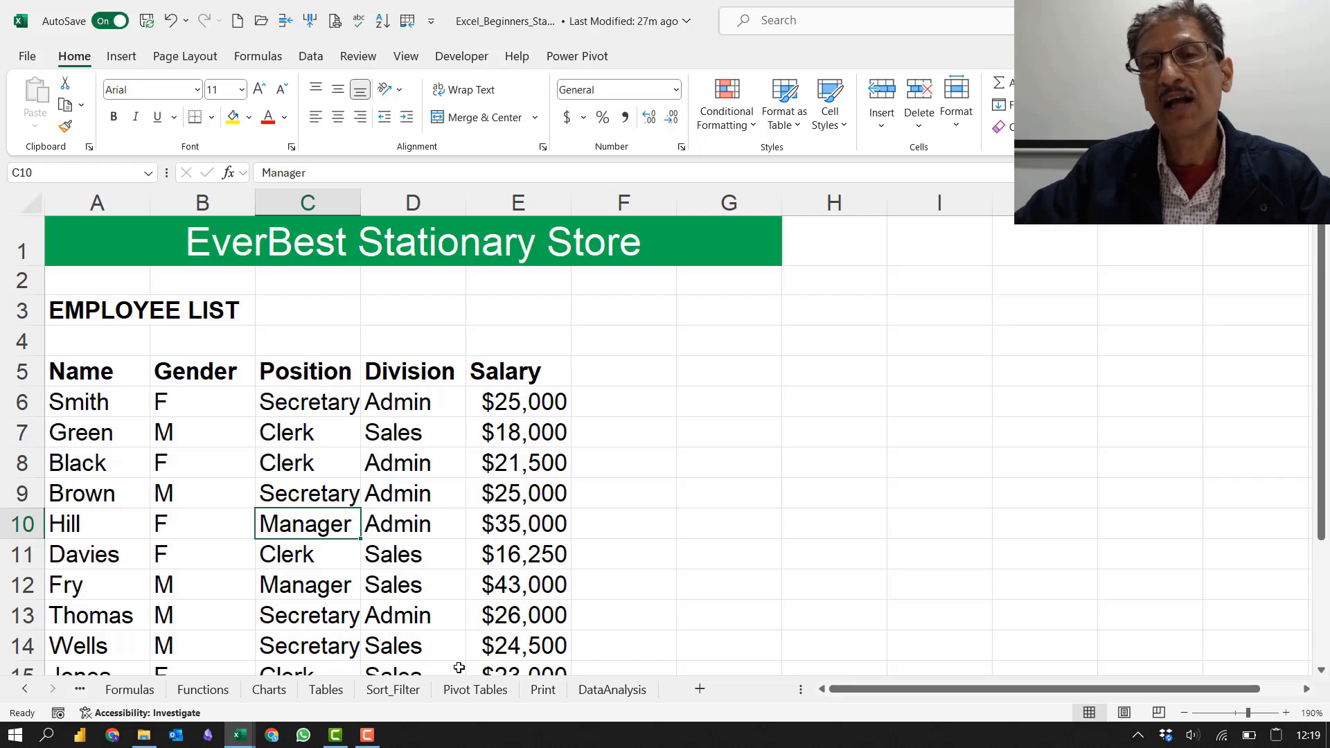
Step: Open the Print sheet, select cell F12 and move one cell at a time in all four directions, ending on F17
click(544, 690)
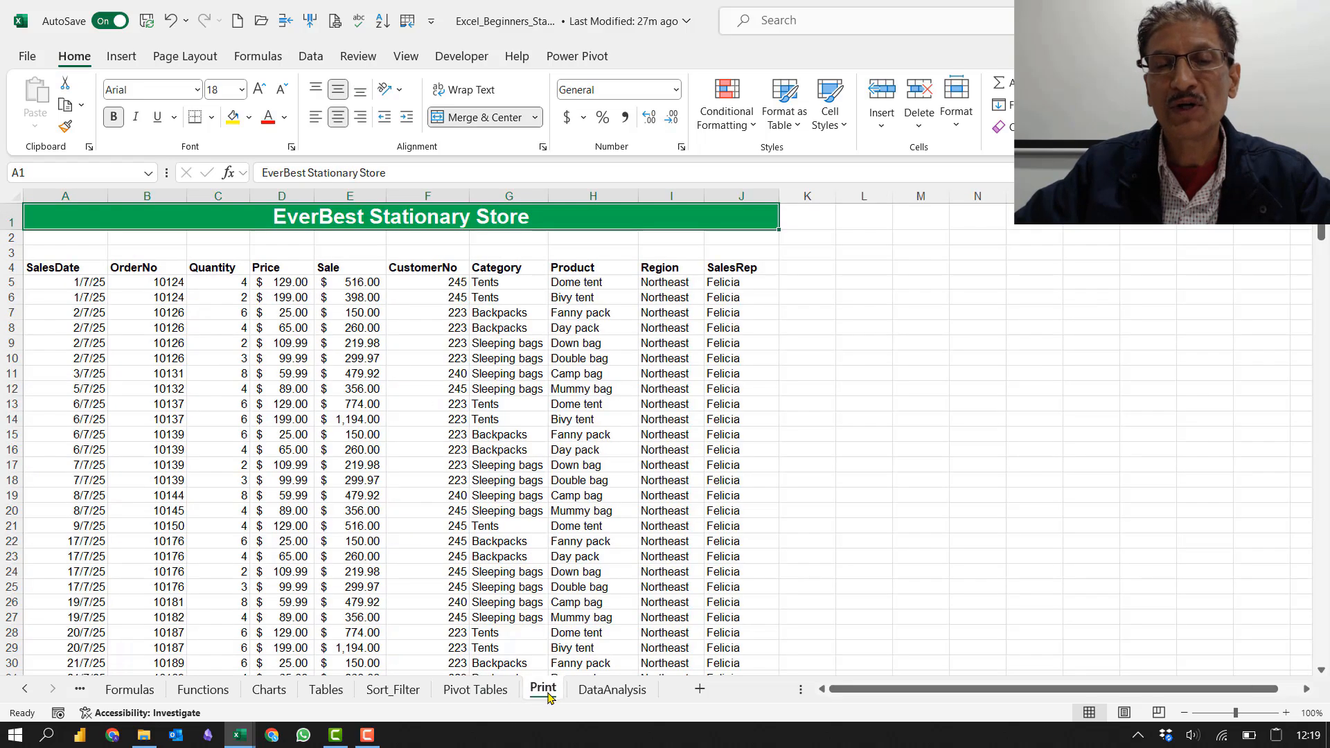
click(428, 393)
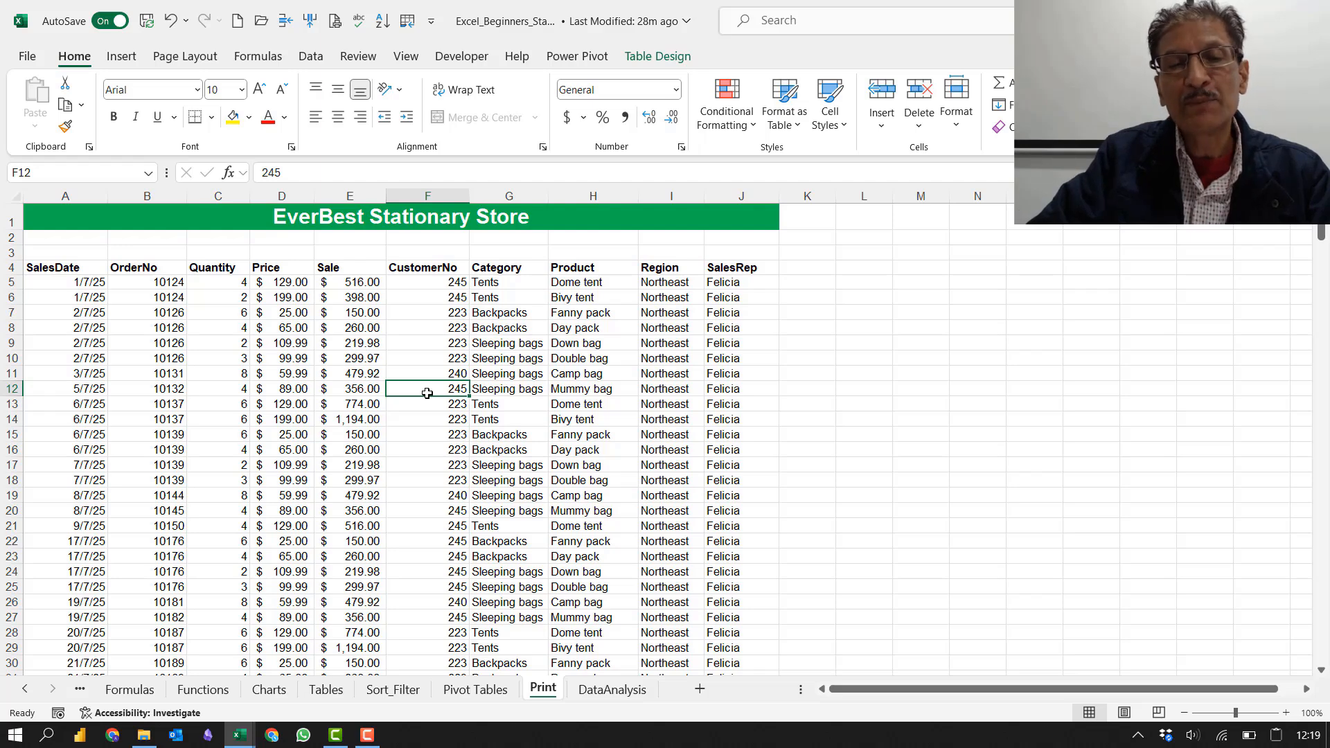
key(Down)
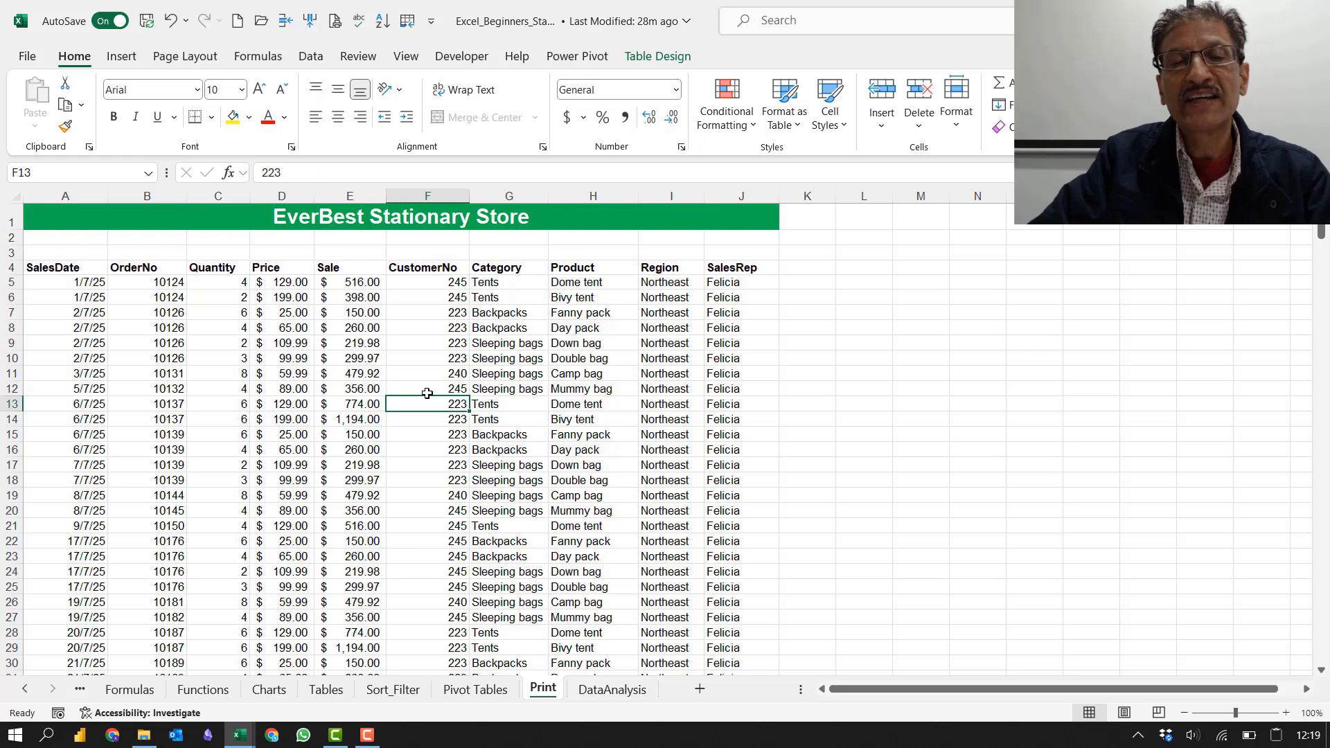
key(Left)
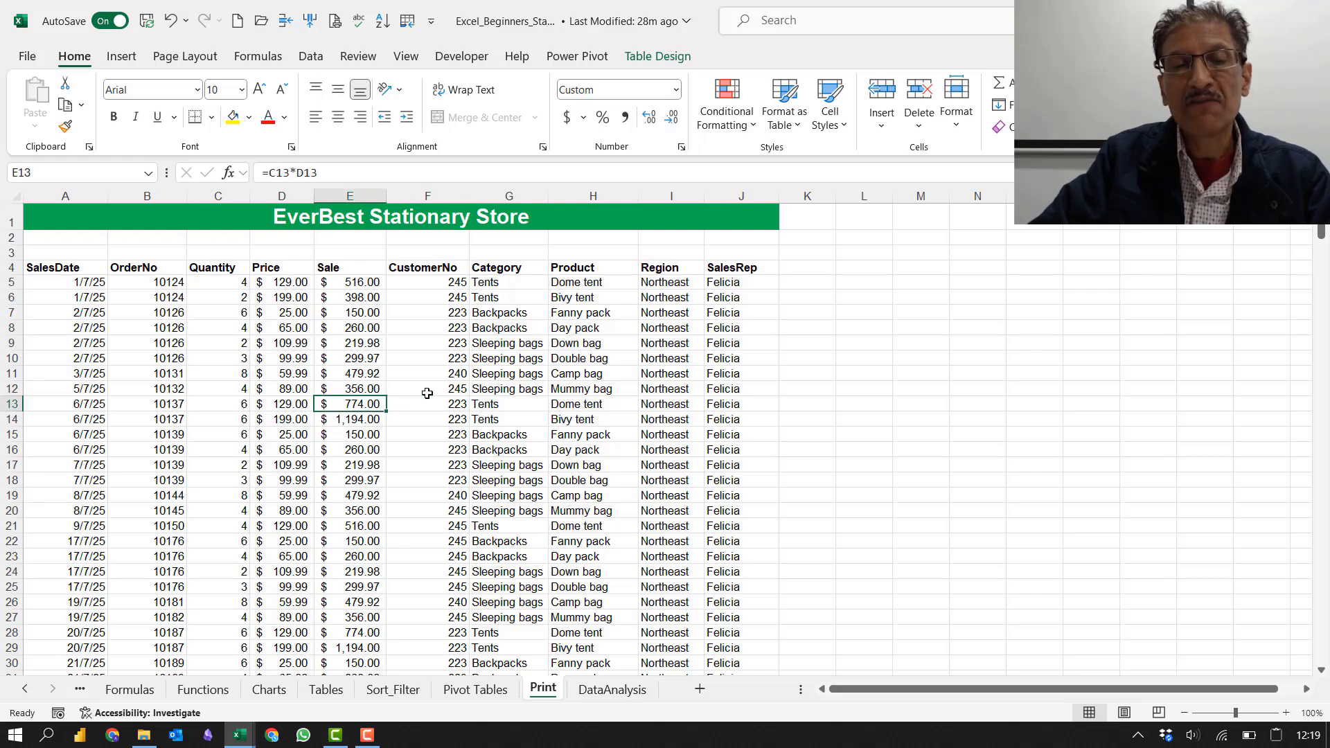
key(Right)
key(Up)
key(Down)
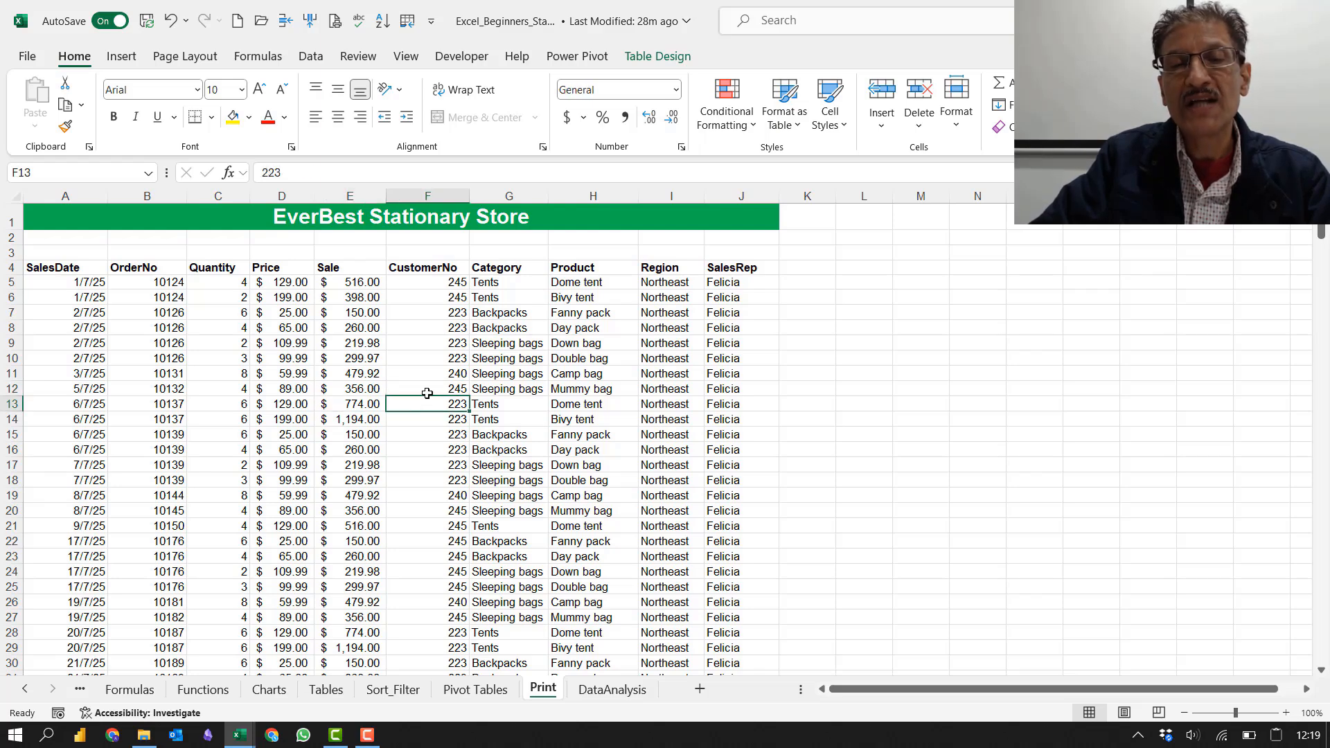
key(Down)
key(Down)
key(Down)
key(Down)
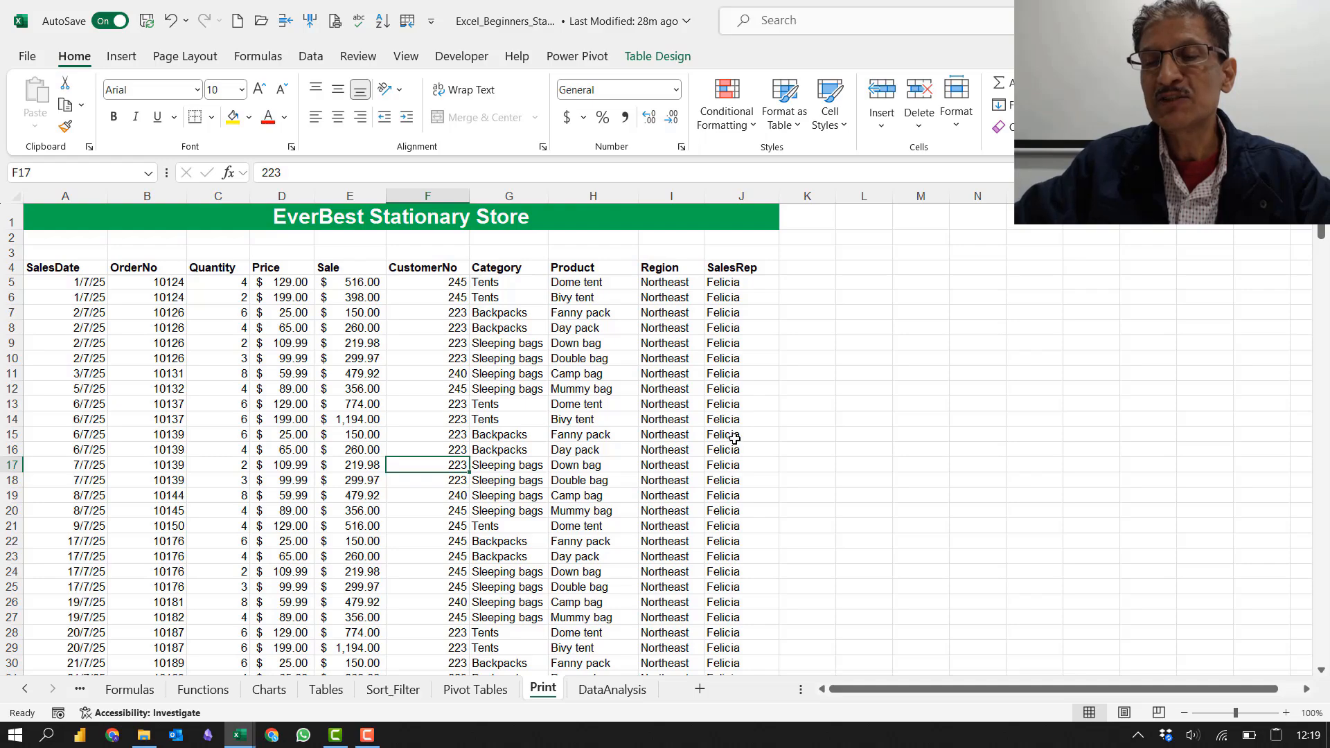
Step: Magnify the Print sheet to 150%
click(1287, 713)
click(1287, 713)
click(1287, 713)
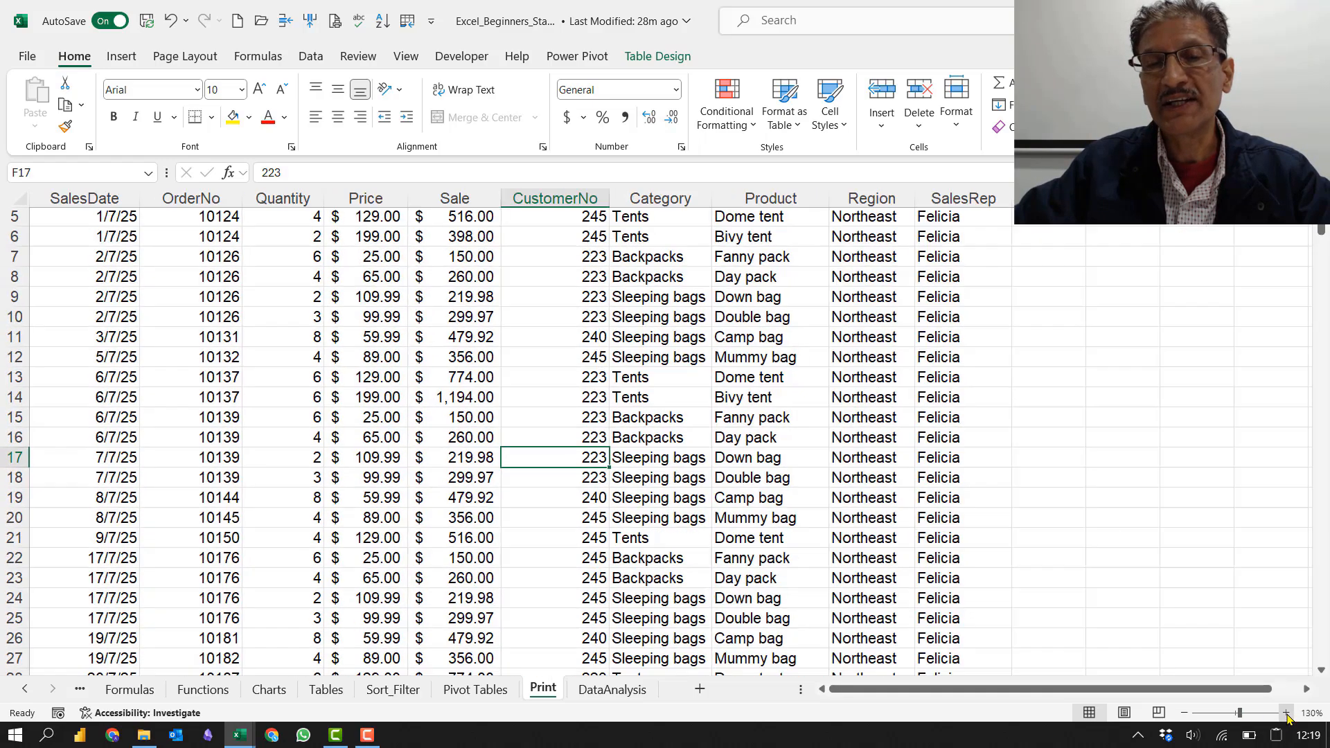
click(1286, 713)
click(1287, 713)
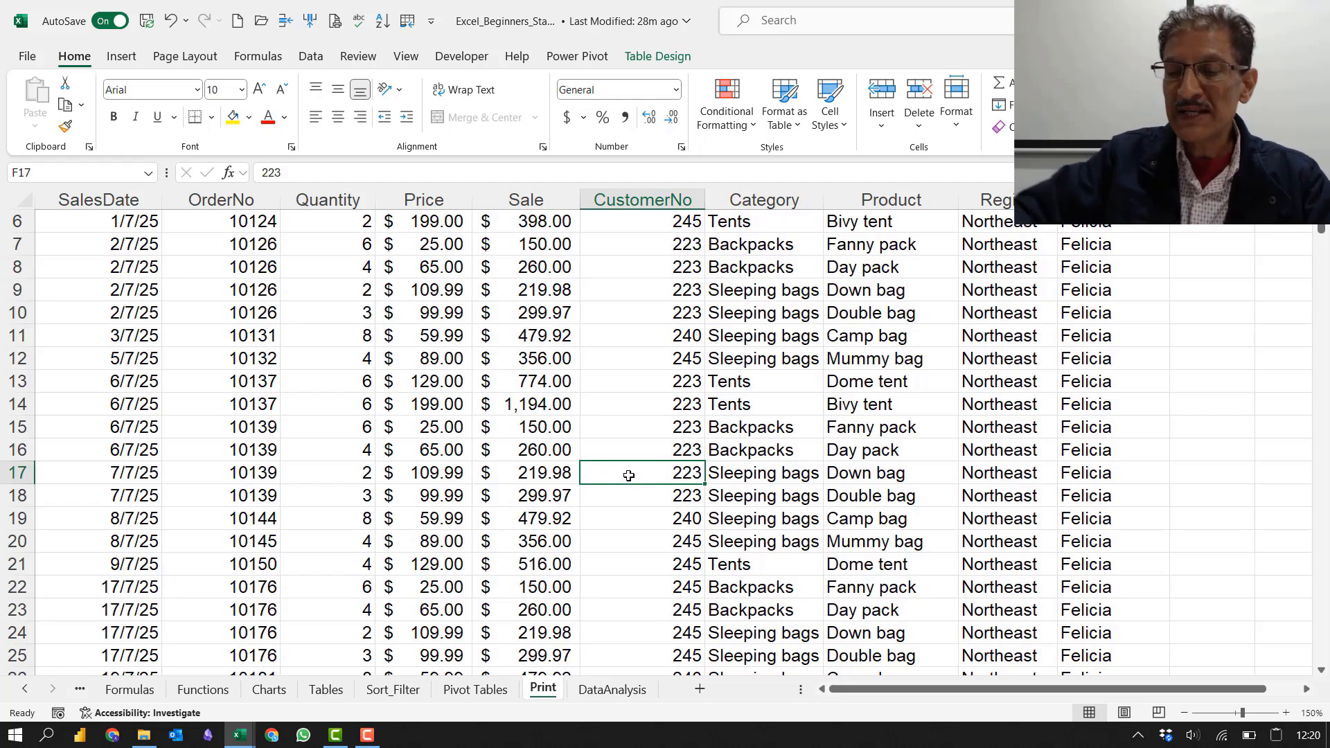
Step: Page down the sales list on the Print sheet one screen at a time, going back one screen once, ending on F116
scroll(628, 476, up, 2)
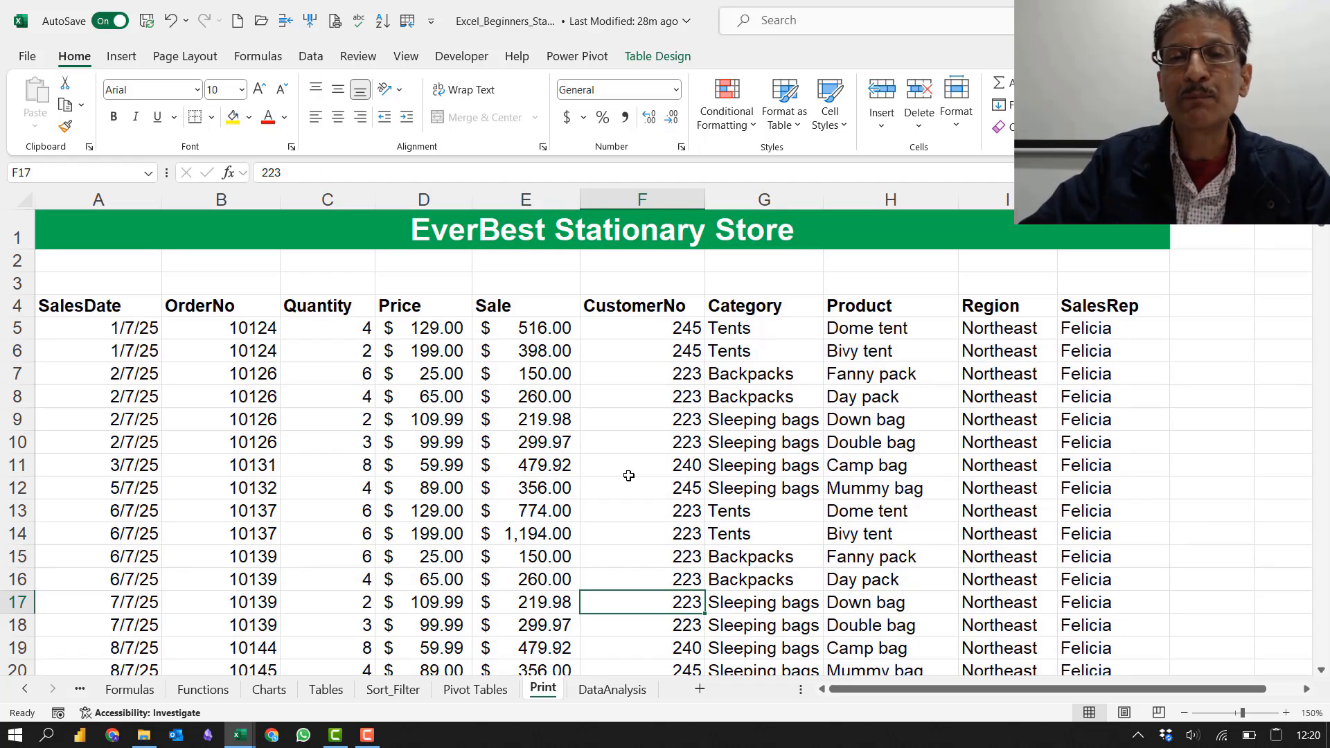
key(Page_Down)
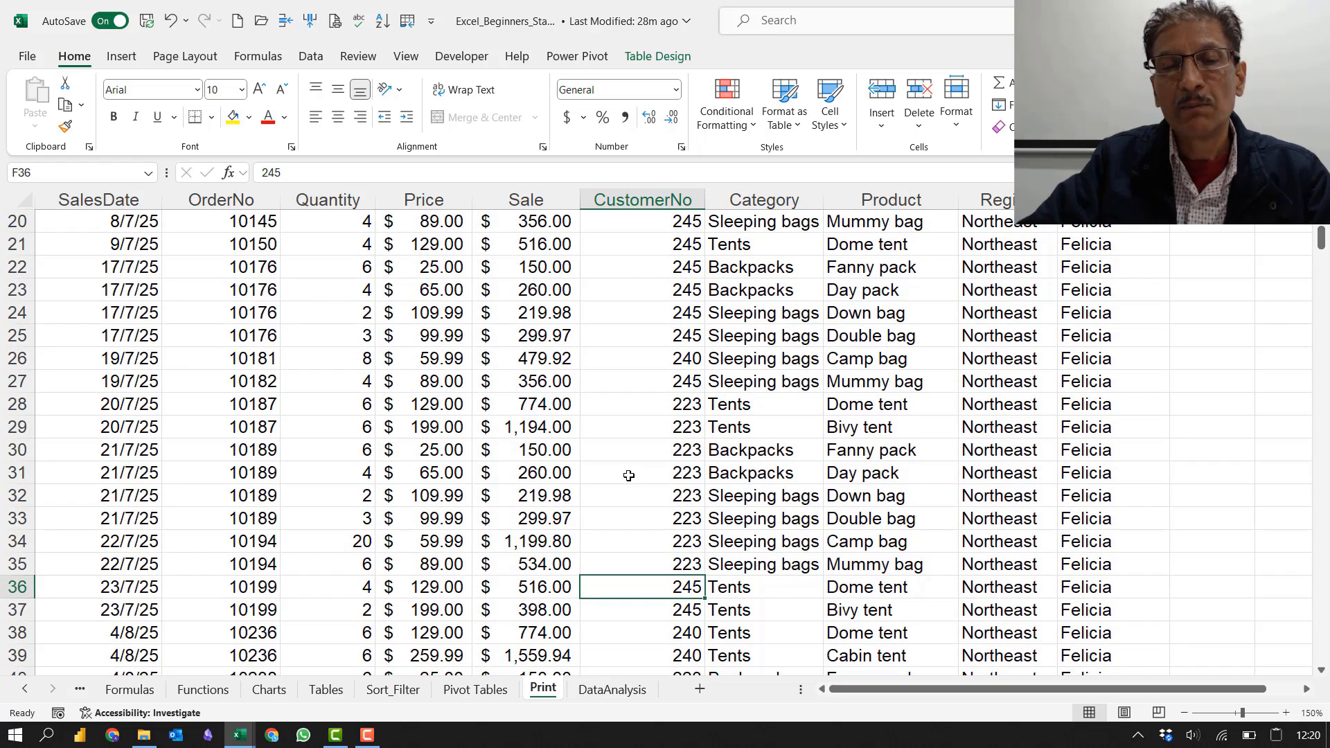
key(Page_Down)
key(Page_Down)
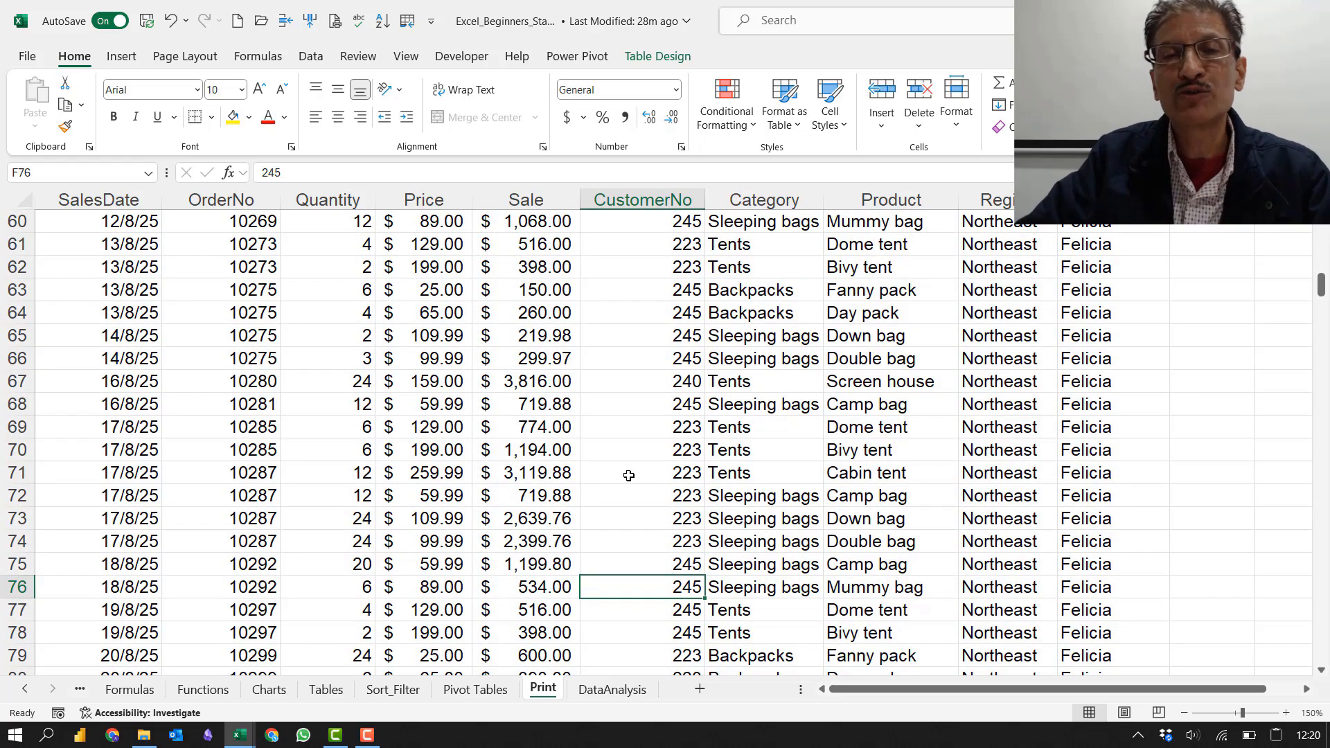
key(Page_Down)
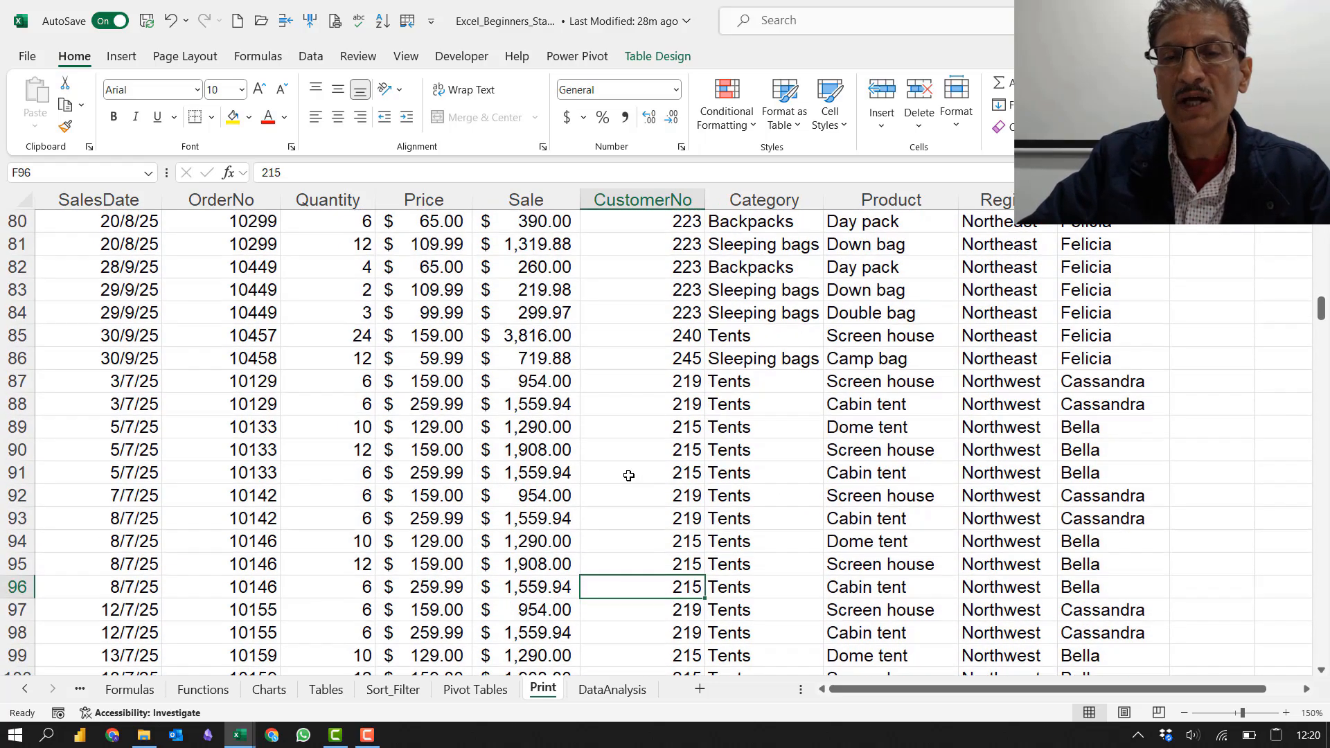
key(Page_Up)
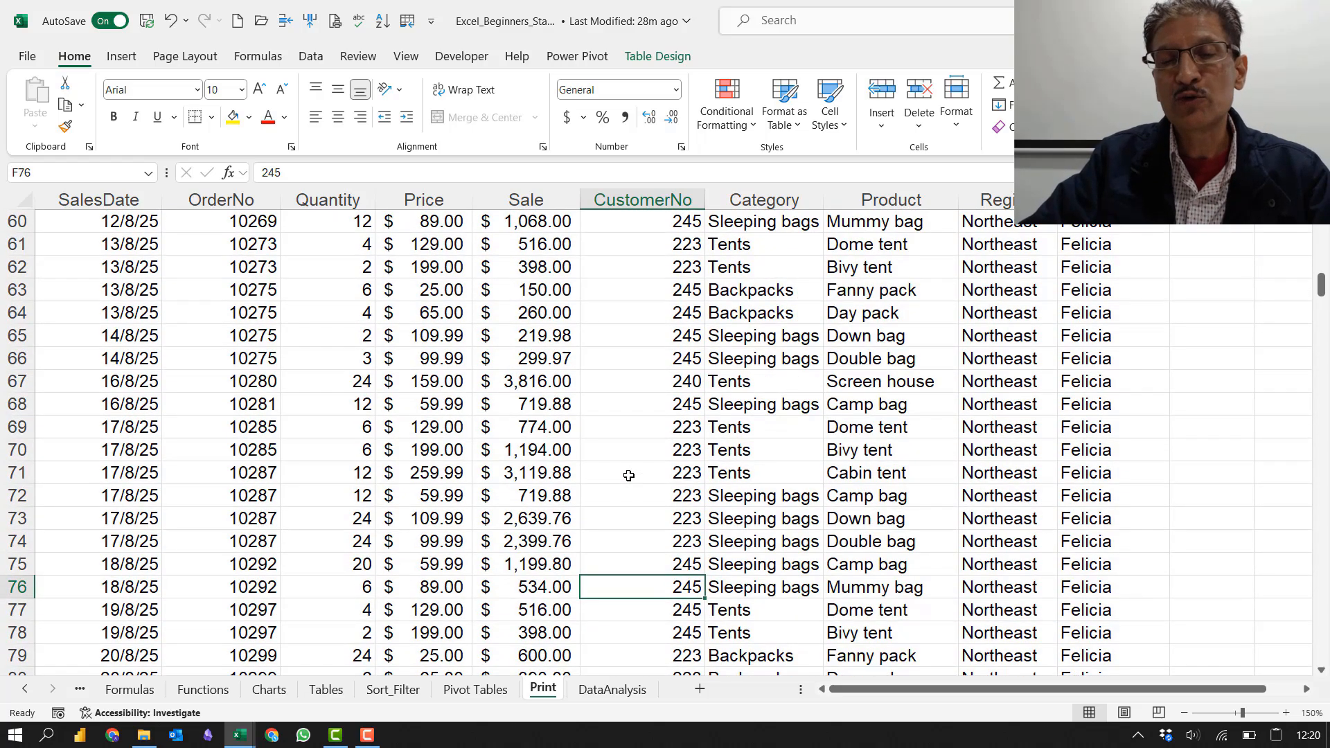
key(Page_Down)
key(Page_Down)
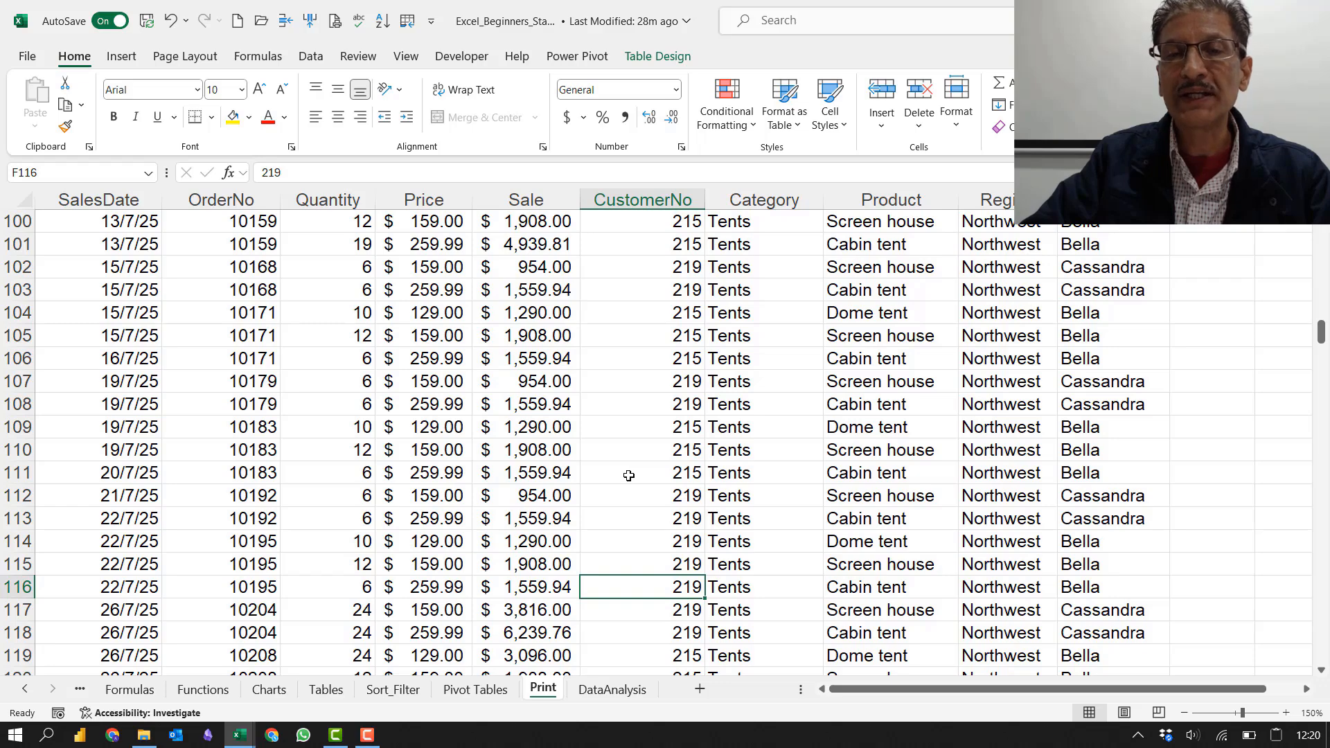
Step: Jump along the CustomerNo column from the last data row up to its header in F4 and back down to F391
key(ctrl+Down)
key(ctrl+Up)
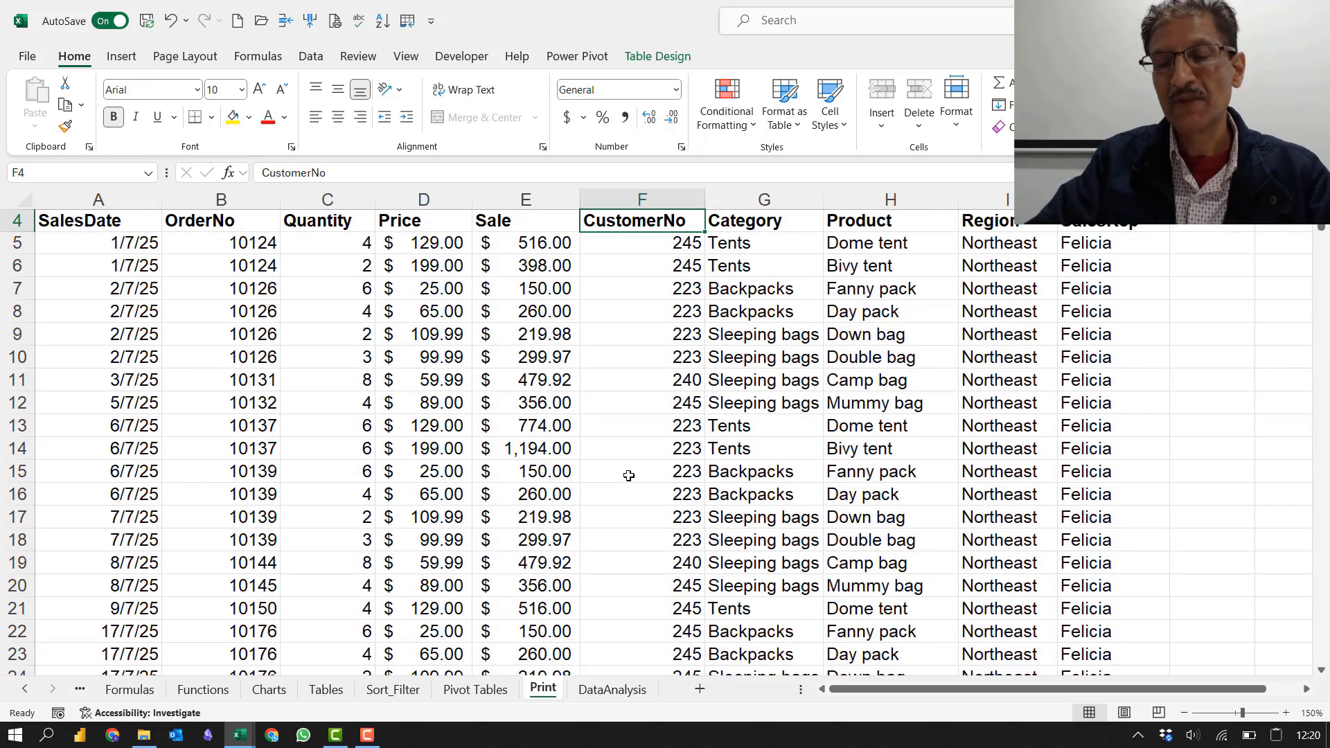
key(ctrl+Down)
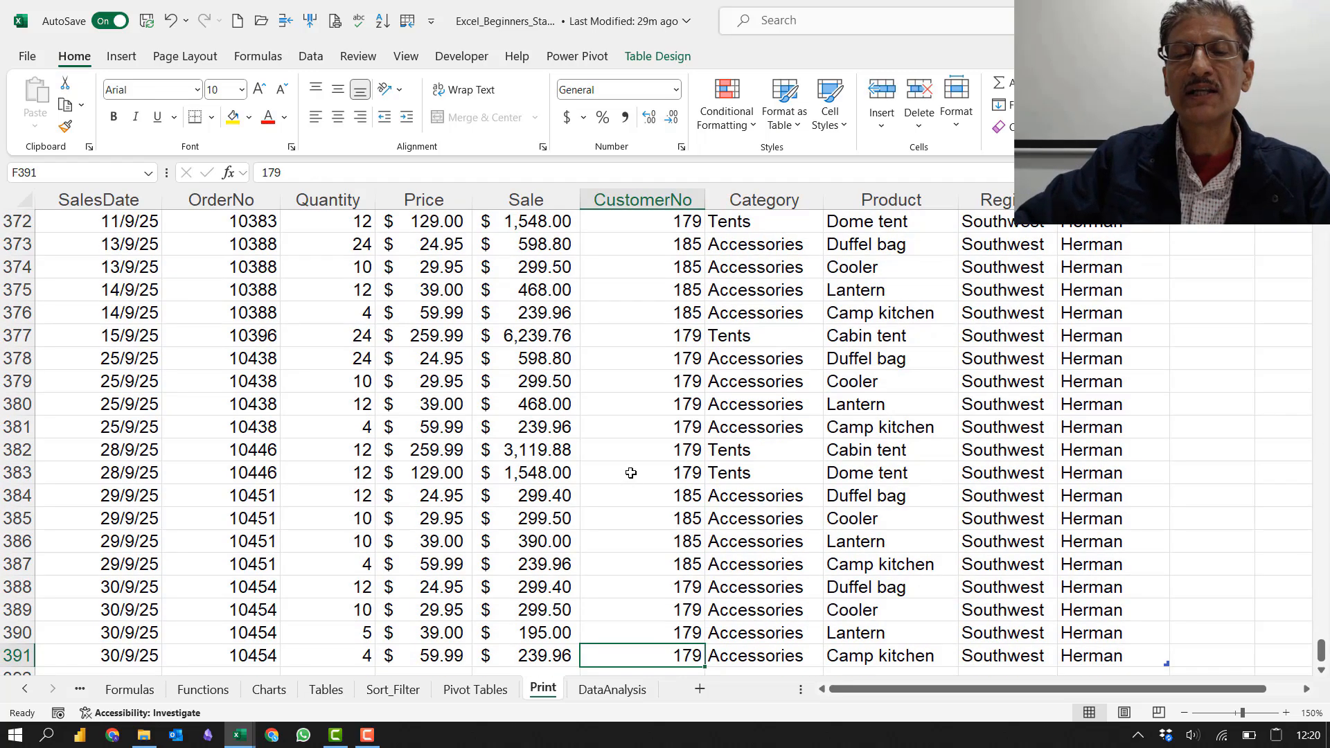
Step: Jump to the first and last filled cells of row 391, then return to cell A1 and point out its cell reference
scroll(632, 473, down, 3)
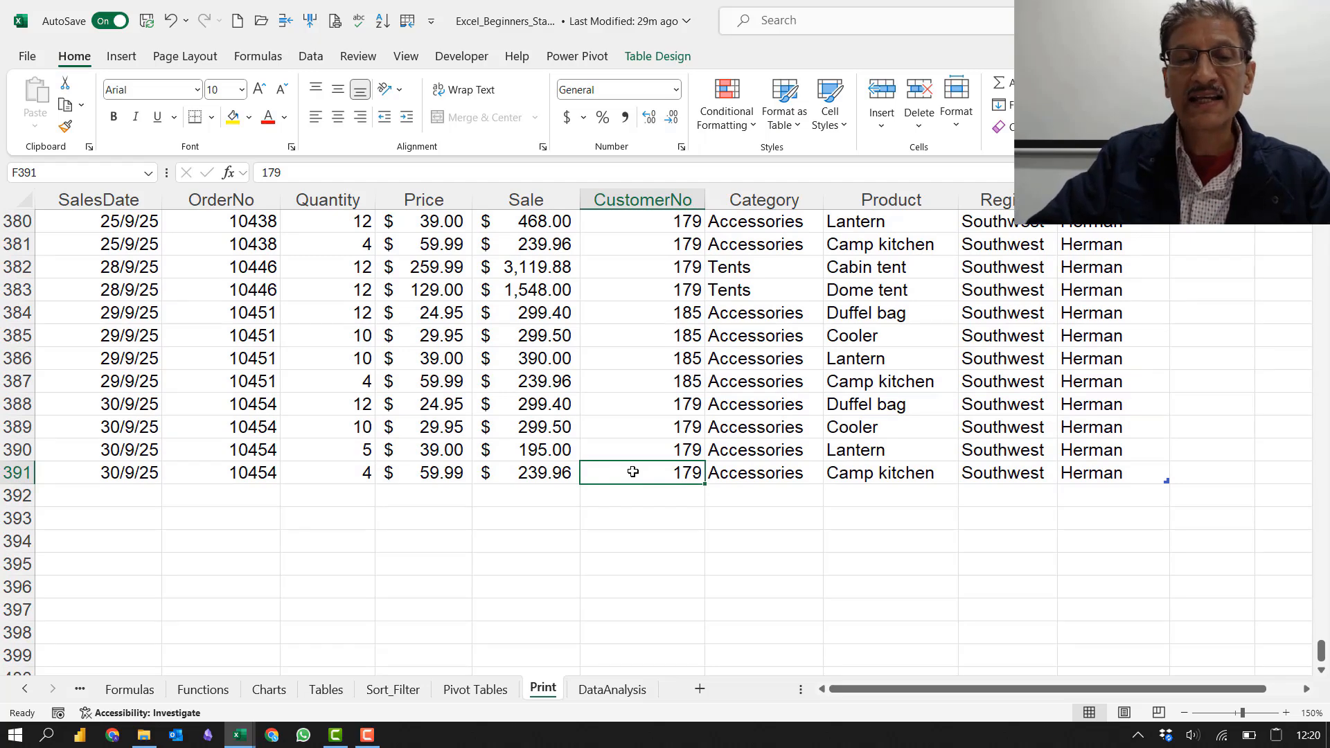
key(ctrl+Left)
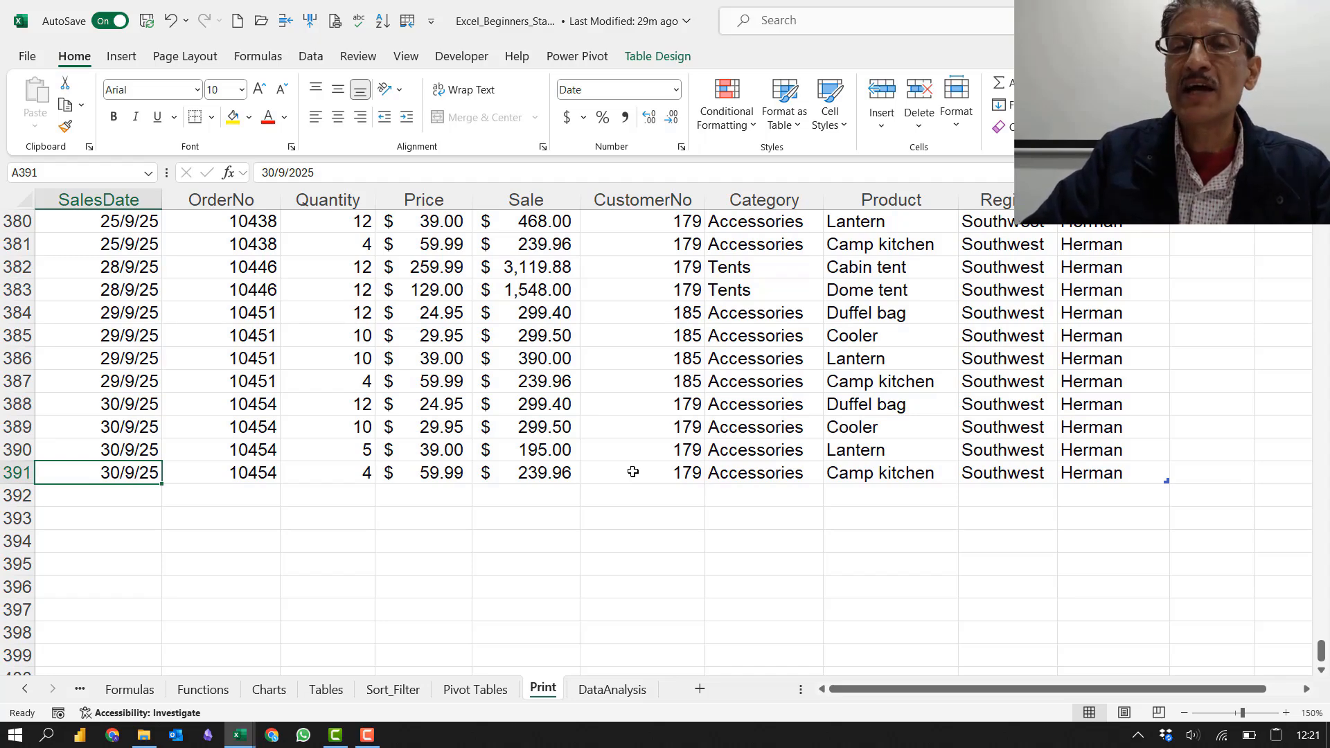
key(ctrl+Right)
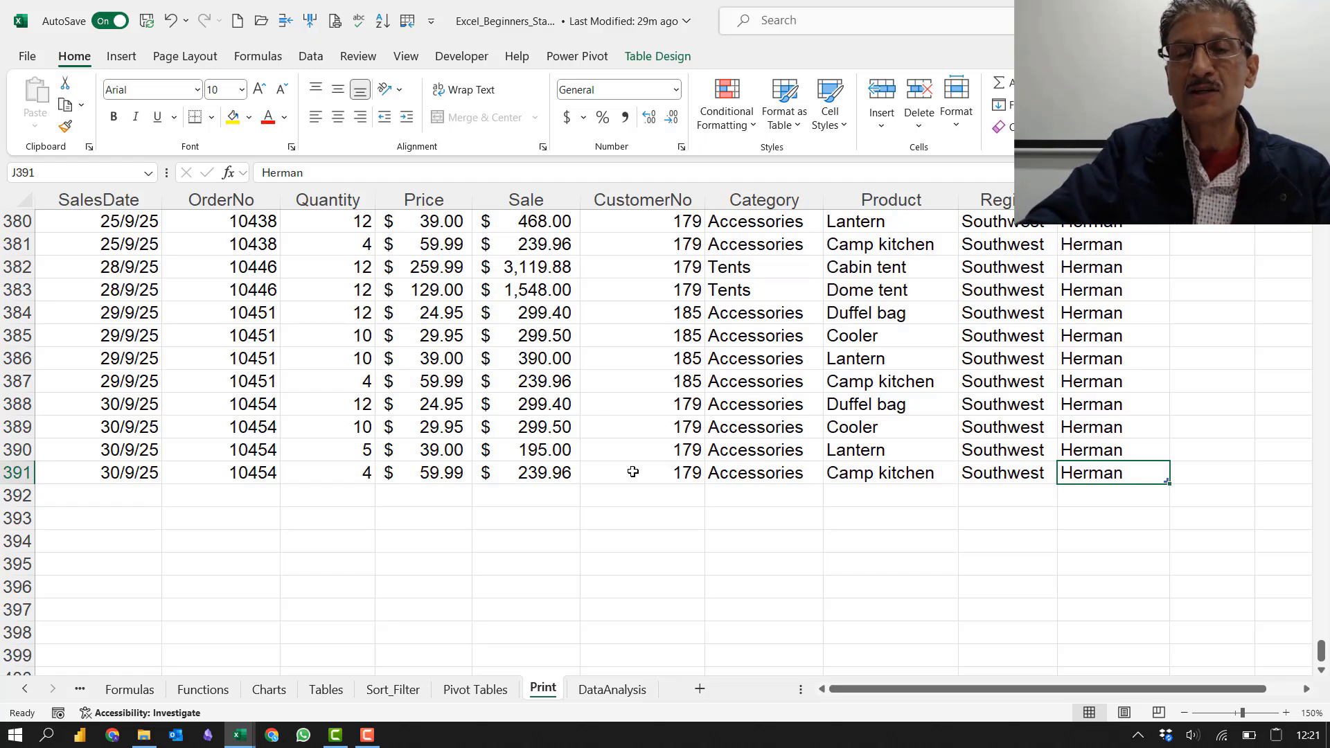
key(ctrl+Home)
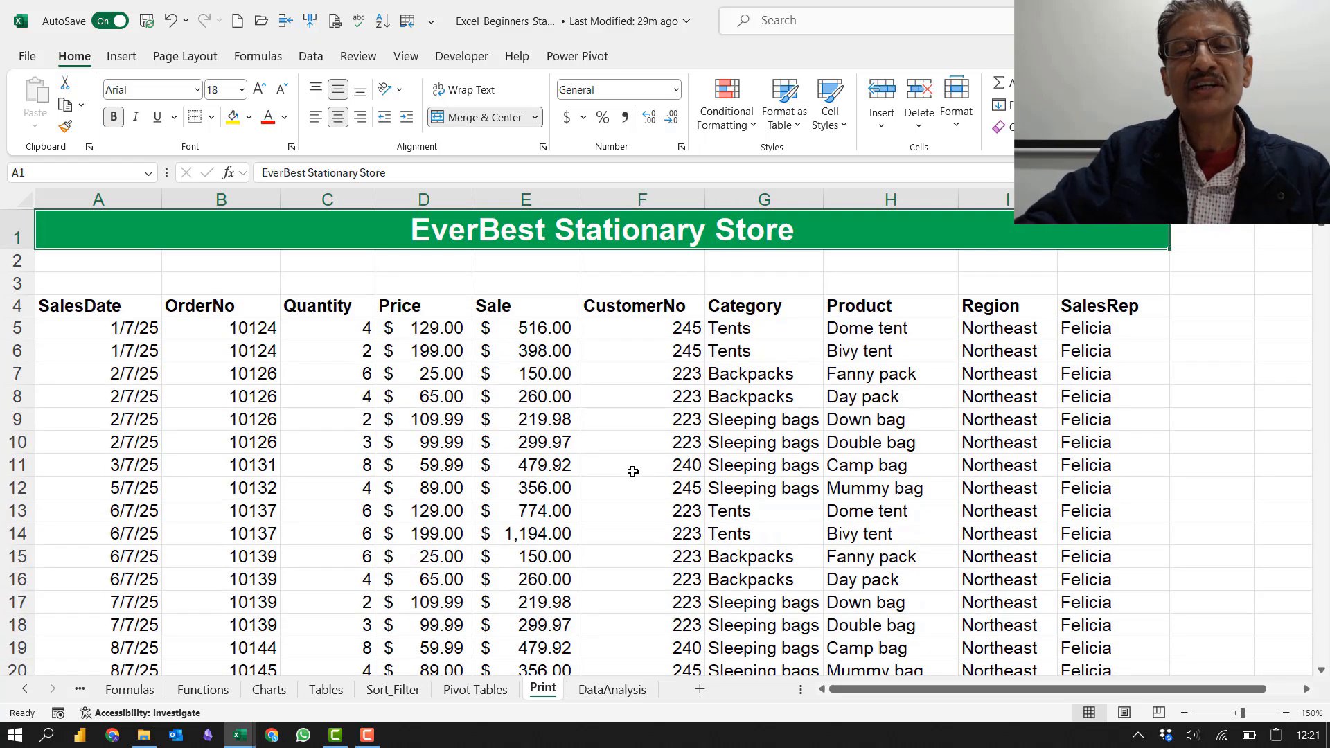
click(28, 173)
click(64, 169)
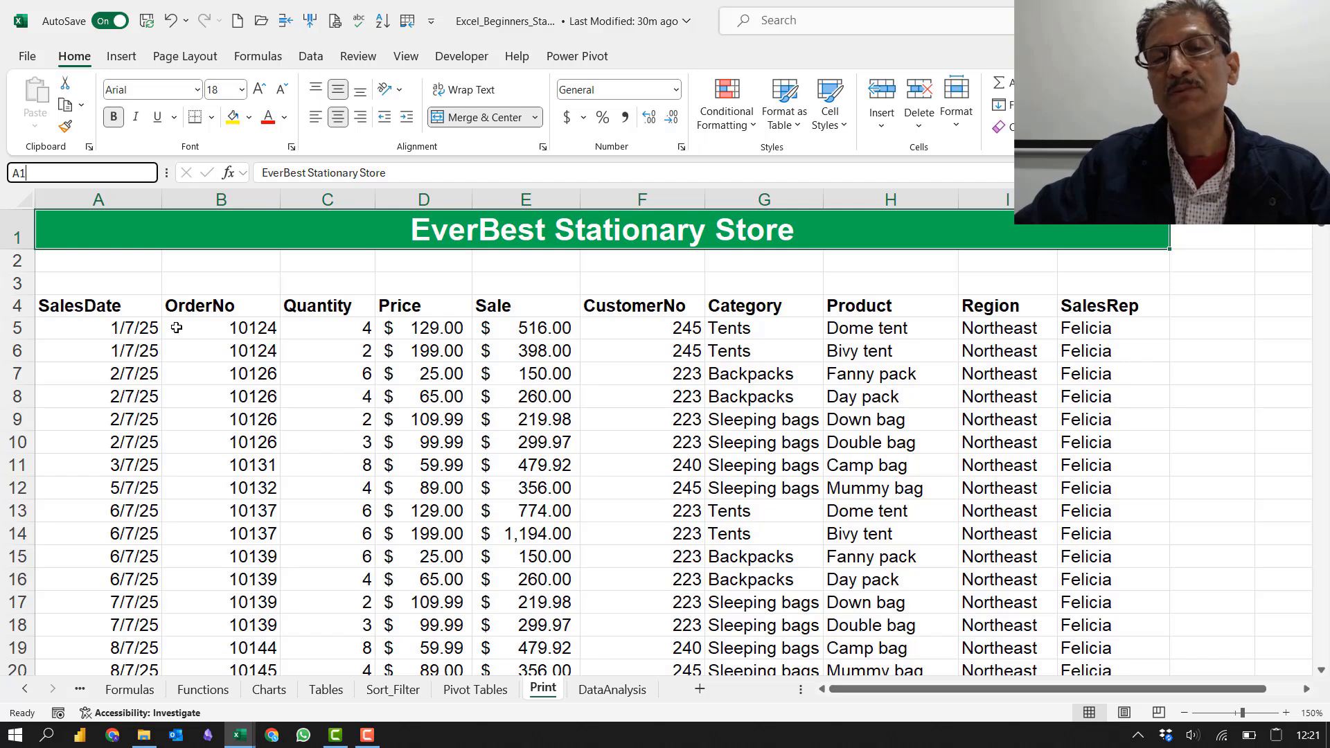
Step: Select cell B5, jump to the last used cell J391 on the Print sheet, and return to A1
click(202, 334)
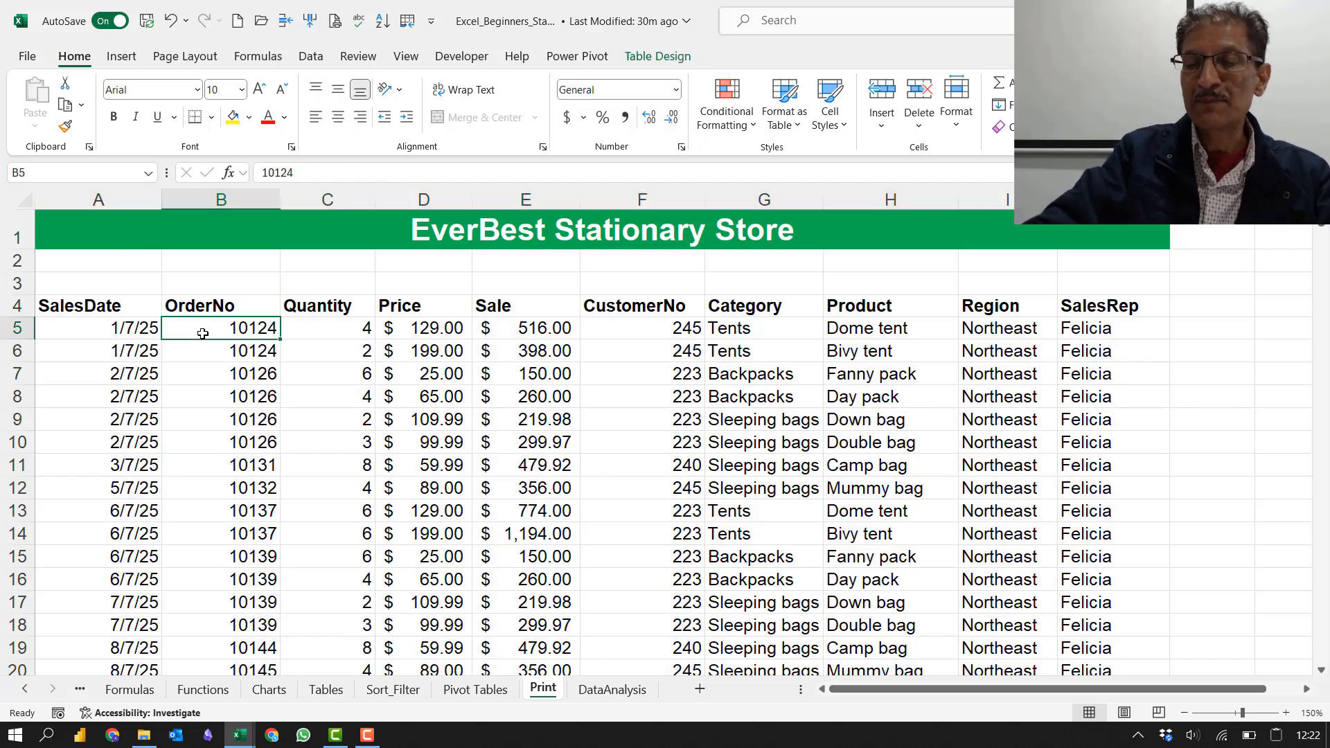
key(ctrl+End)
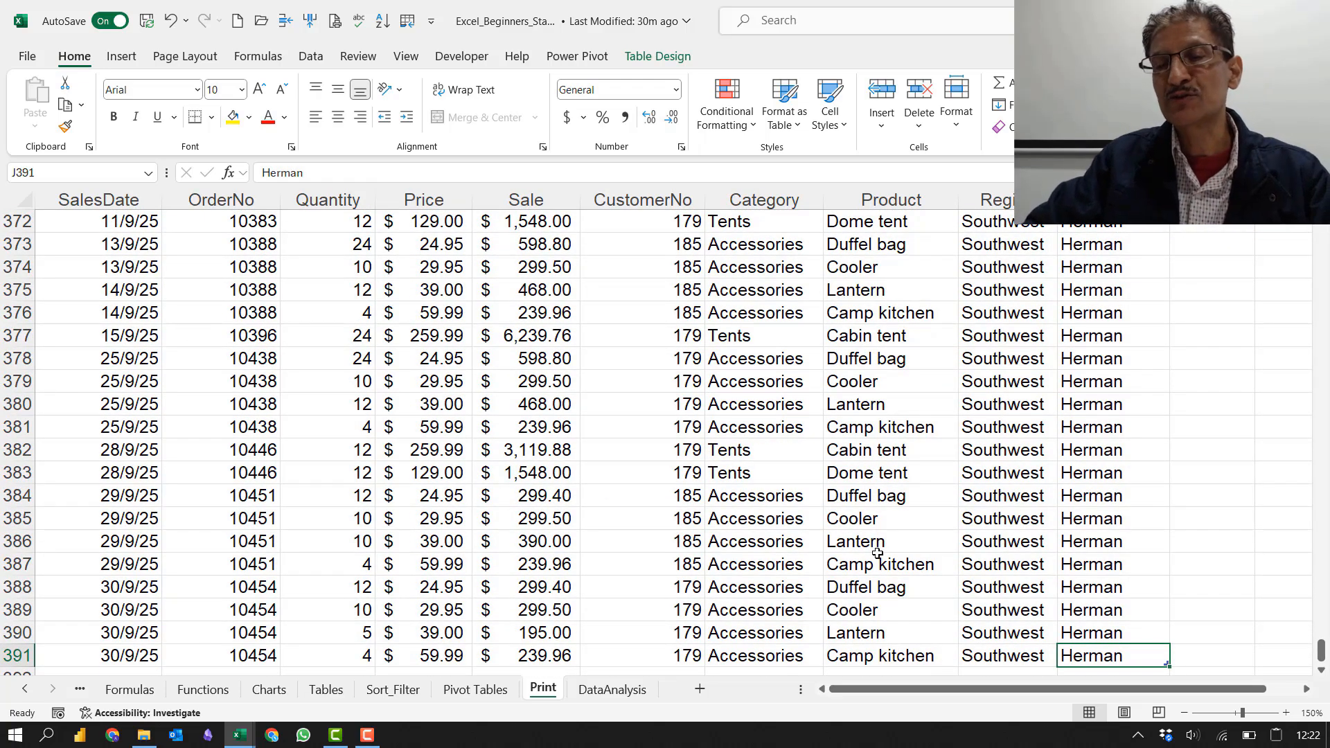
scroll(1033, 589, down, 3)
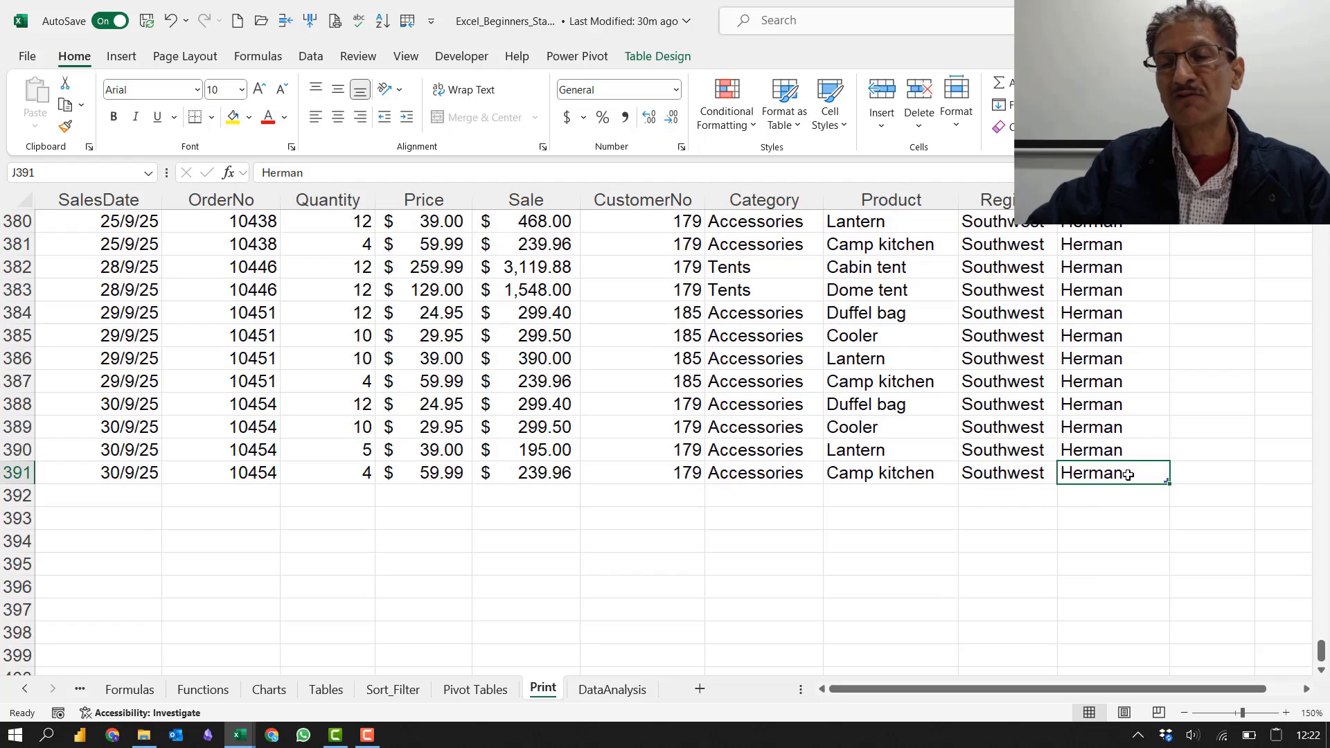
key(ctrl+Home)
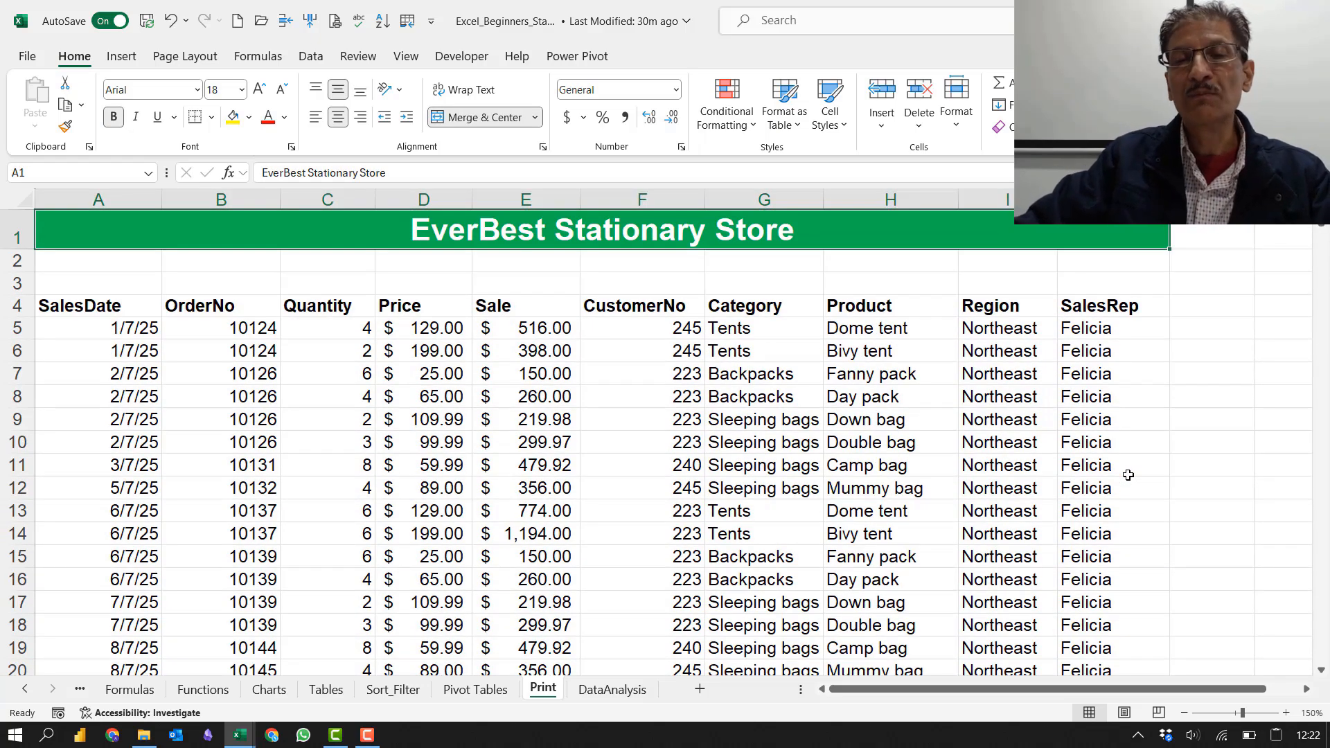
Step: Starting from cell F12, jump to the end of the Print sheet's data and back to its first cell
click(695, 487)
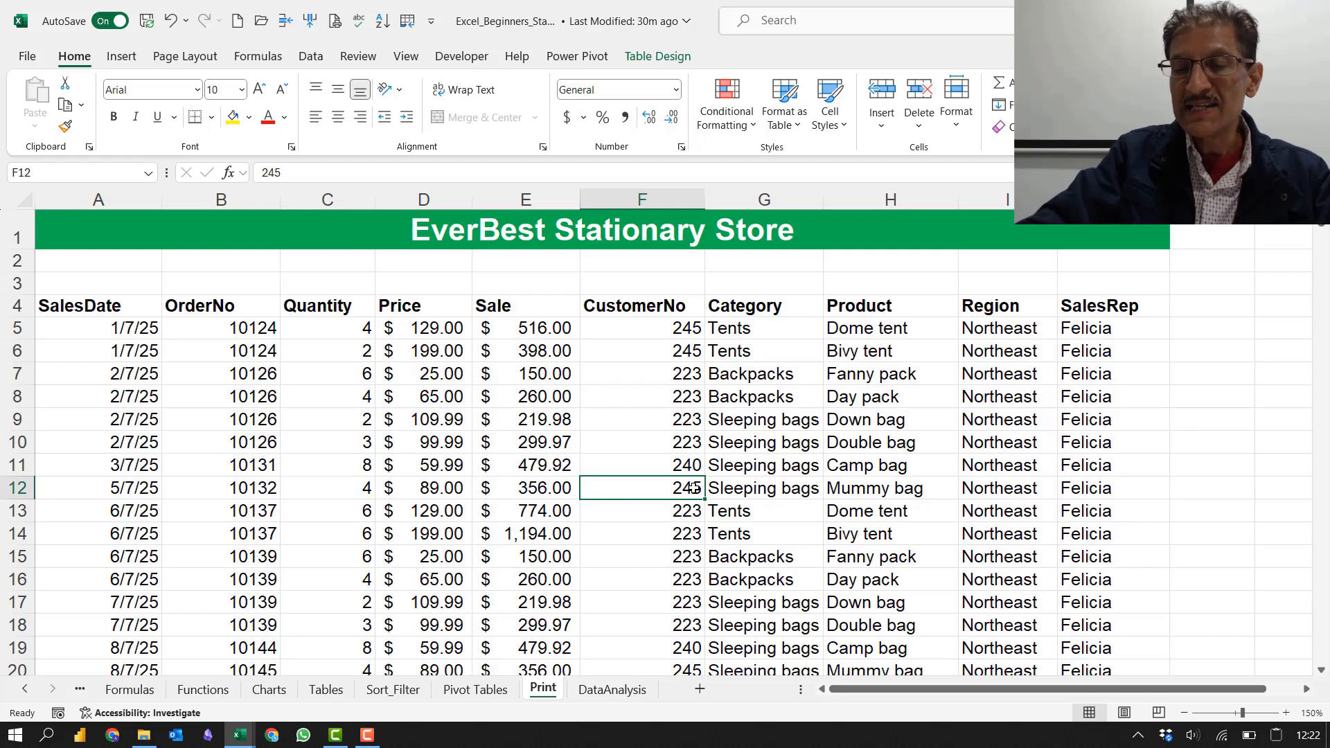
key(ctrl+End)
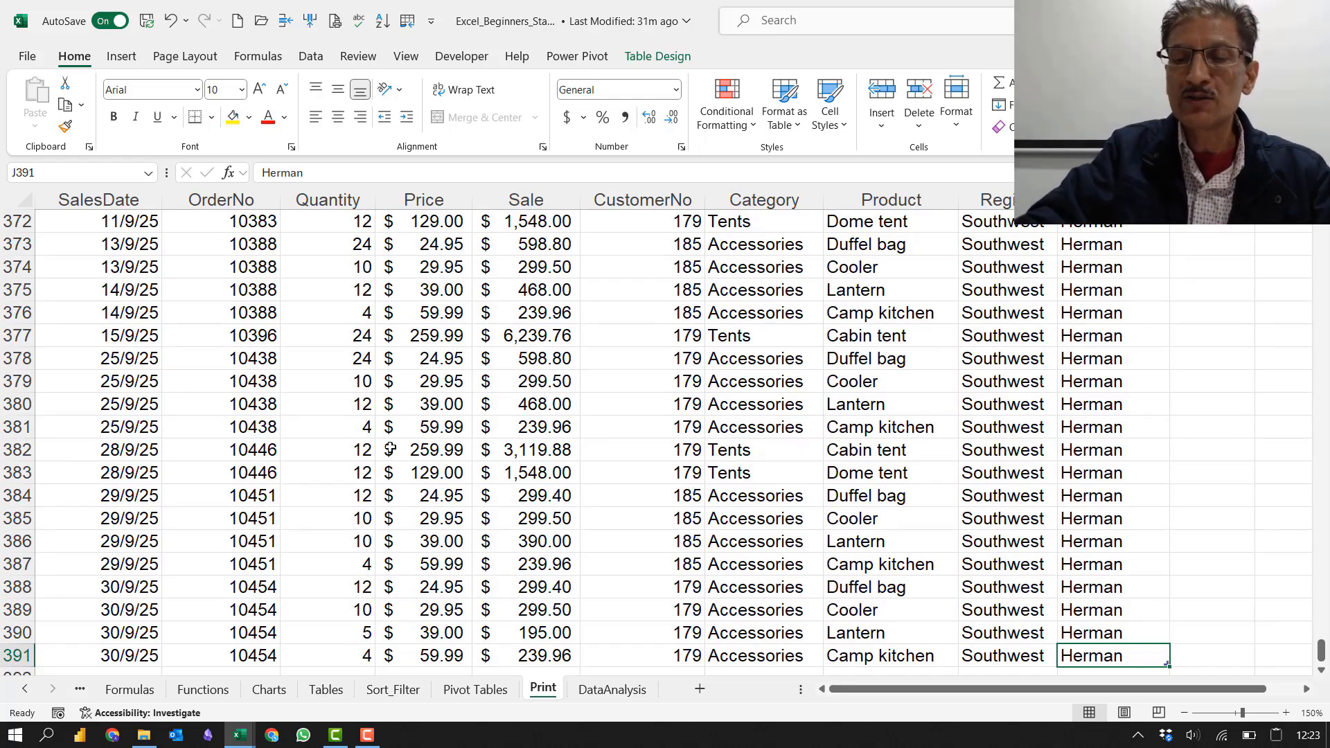
key(ctrl+Home)
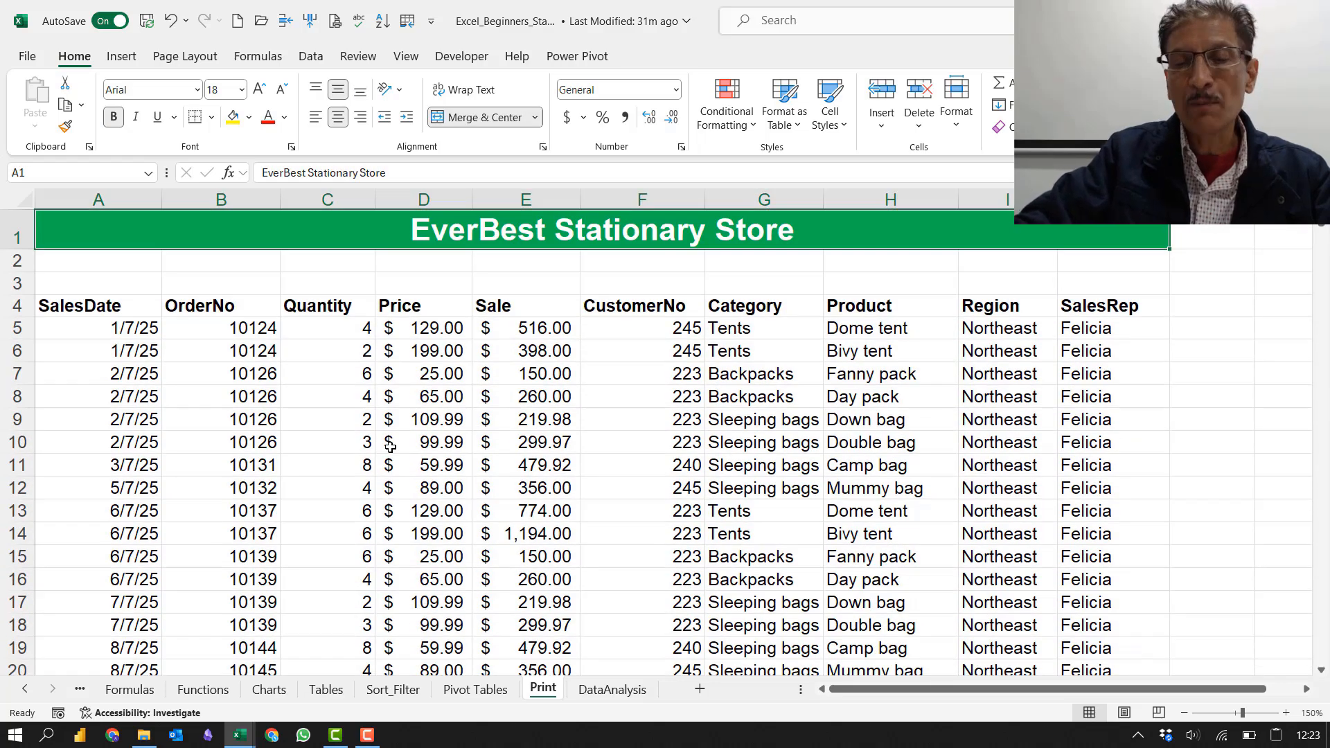
Step: On the Navigation sheet, go to cell A1, jump to the last used cell G19 and examine the end of the employee list
key(ctrl+End)
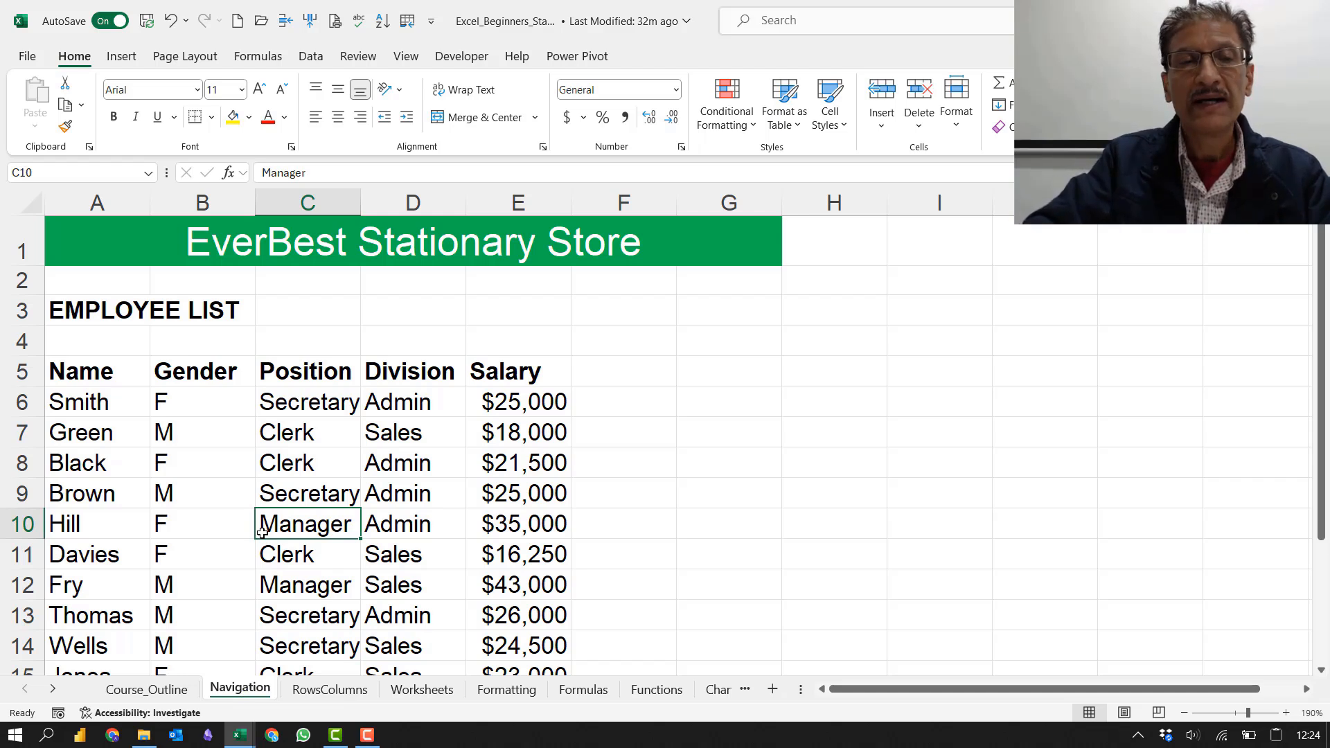
key(ctrl+Home)
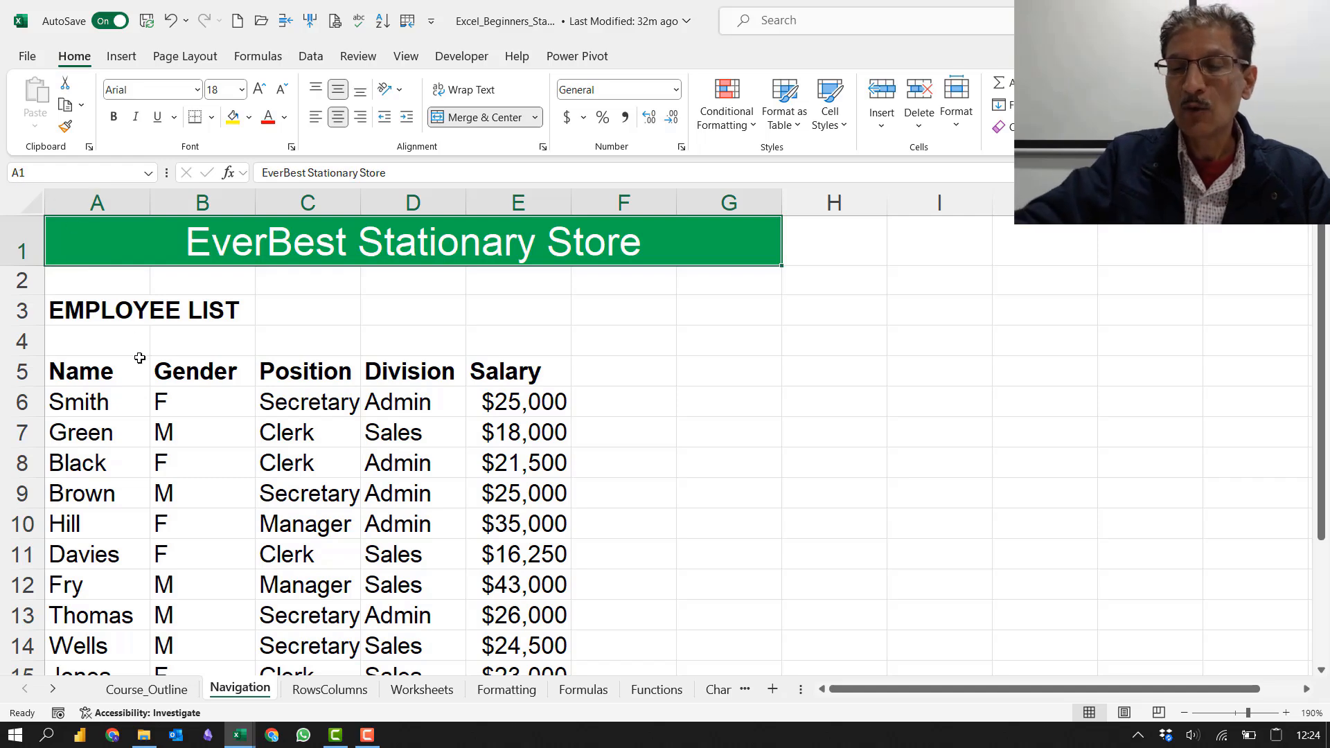
key(ctrl+End)
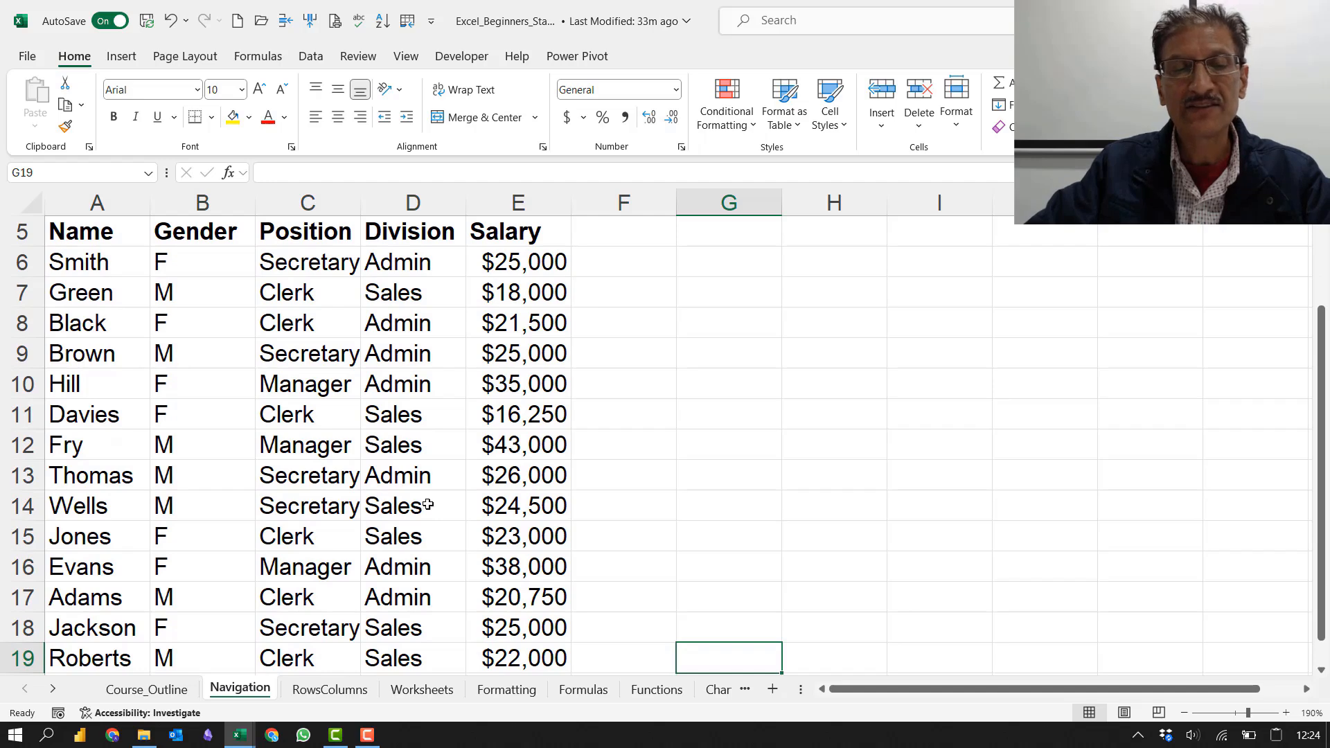
scroll(505, 505, down, 3)
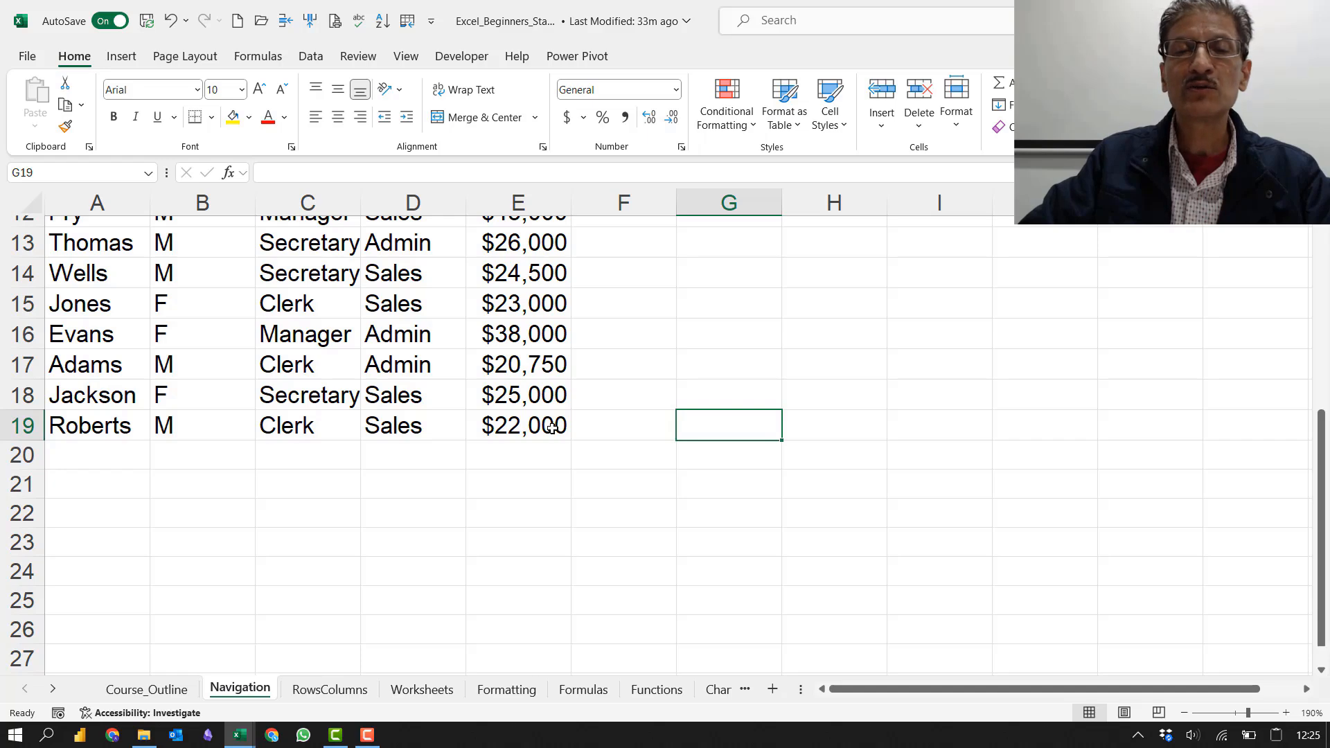
scroll(552, 428, up, 4)
scroll(553, 429, down, 3)
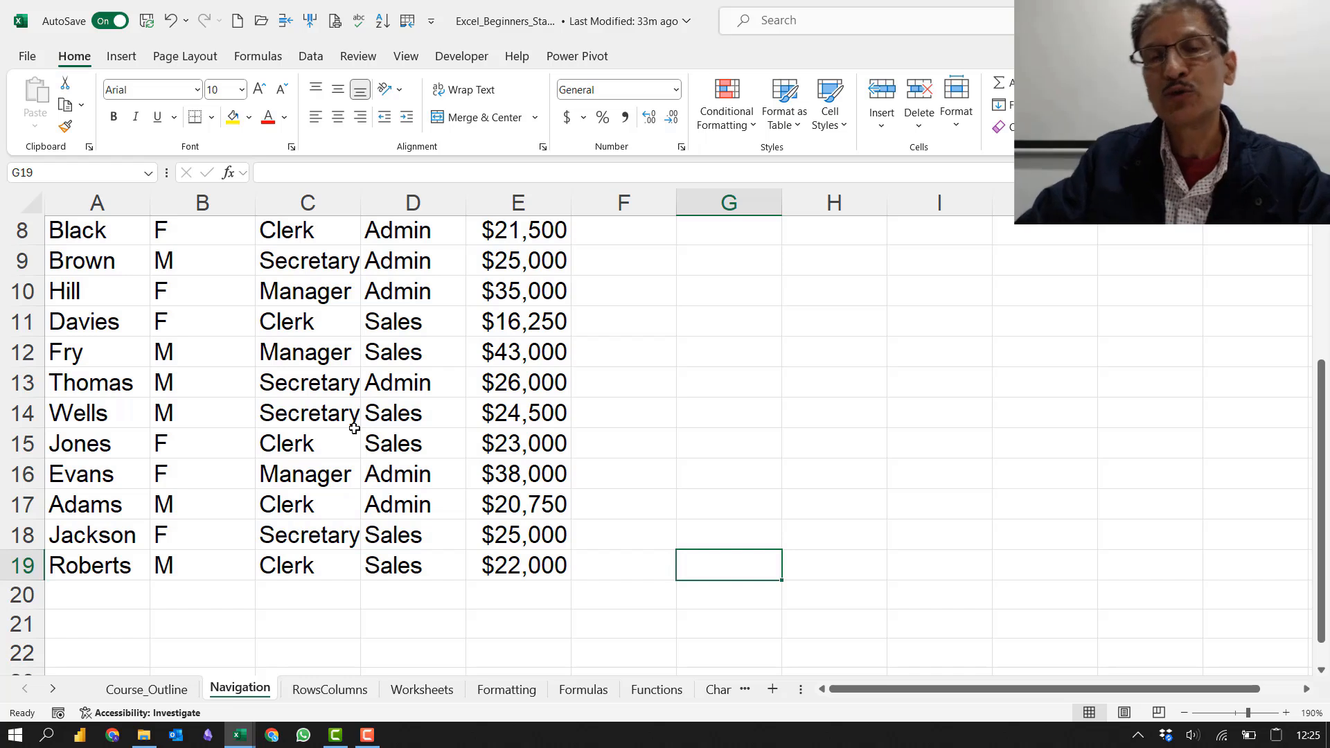
Step: Insert a new worksheet before the Navigation sheet and rename it DataEntry
right_click(236, 687)
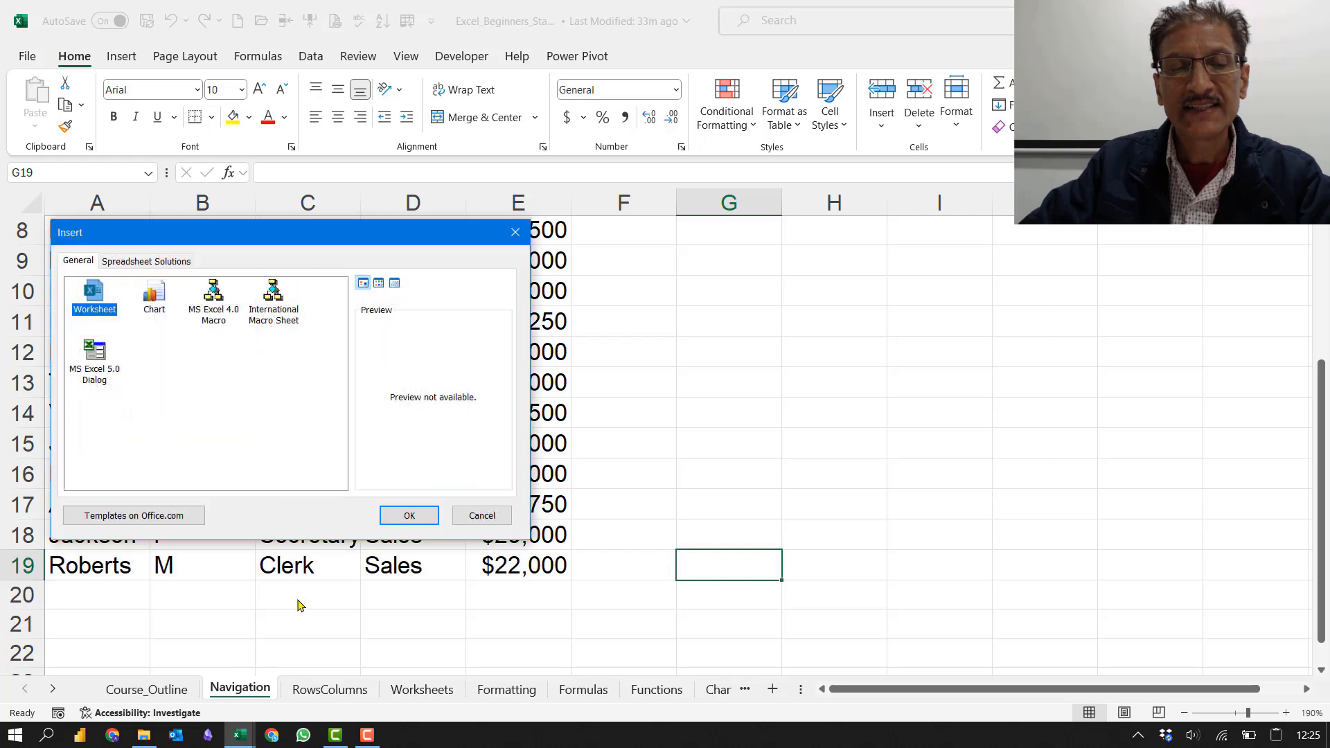
click(409, 518)
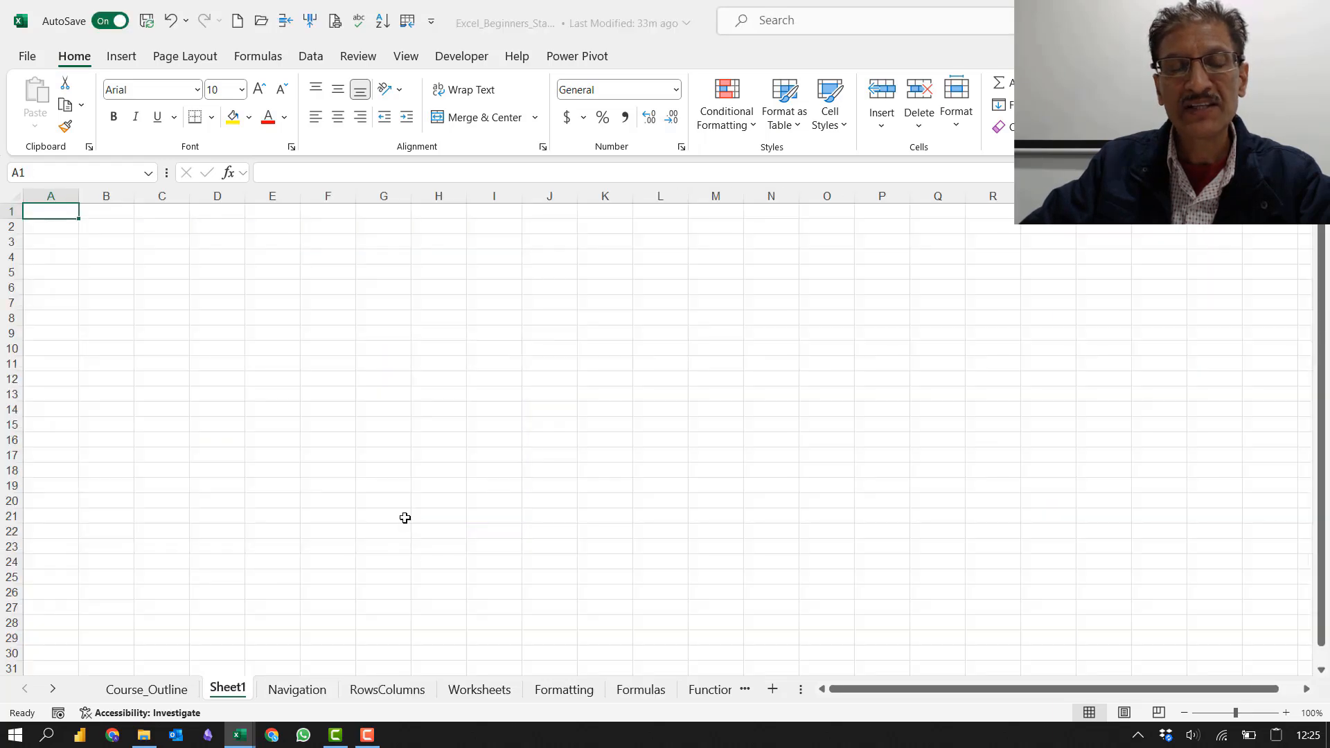
double_click(230, 690)
text(Da)
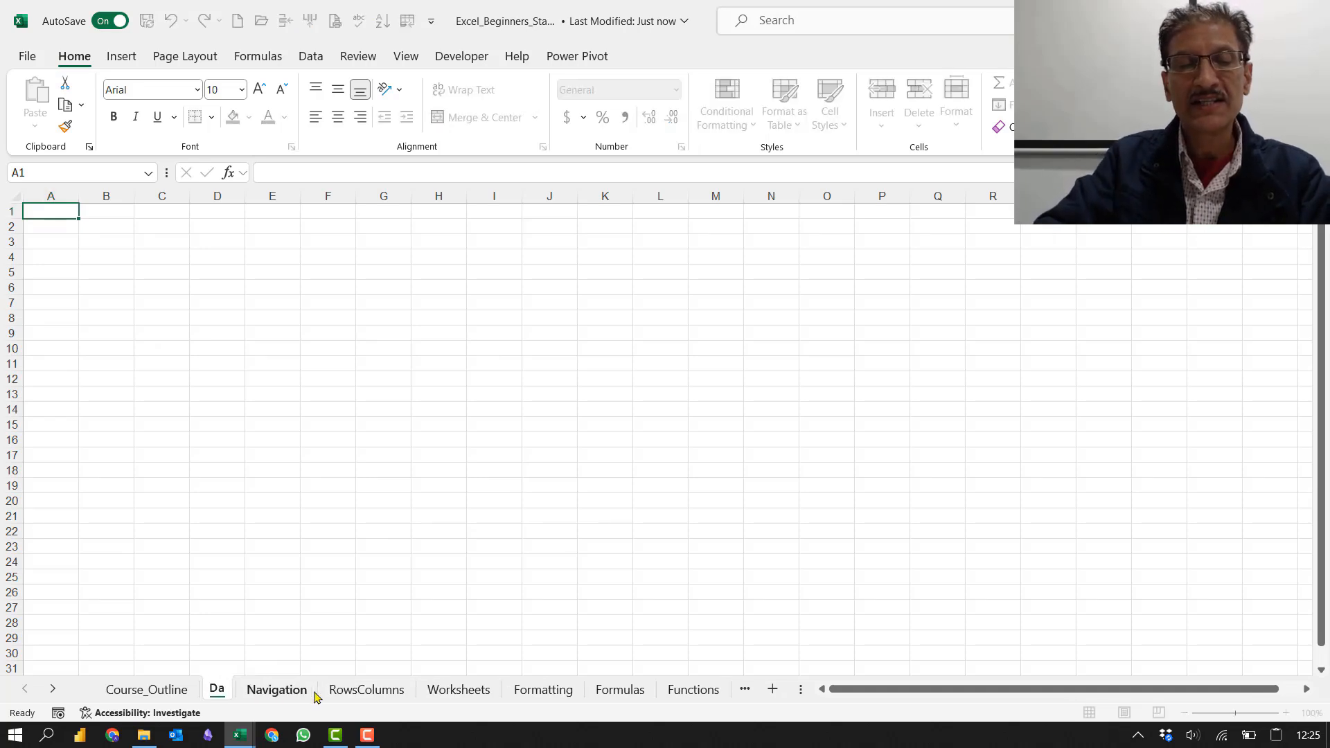
text(taEntry)
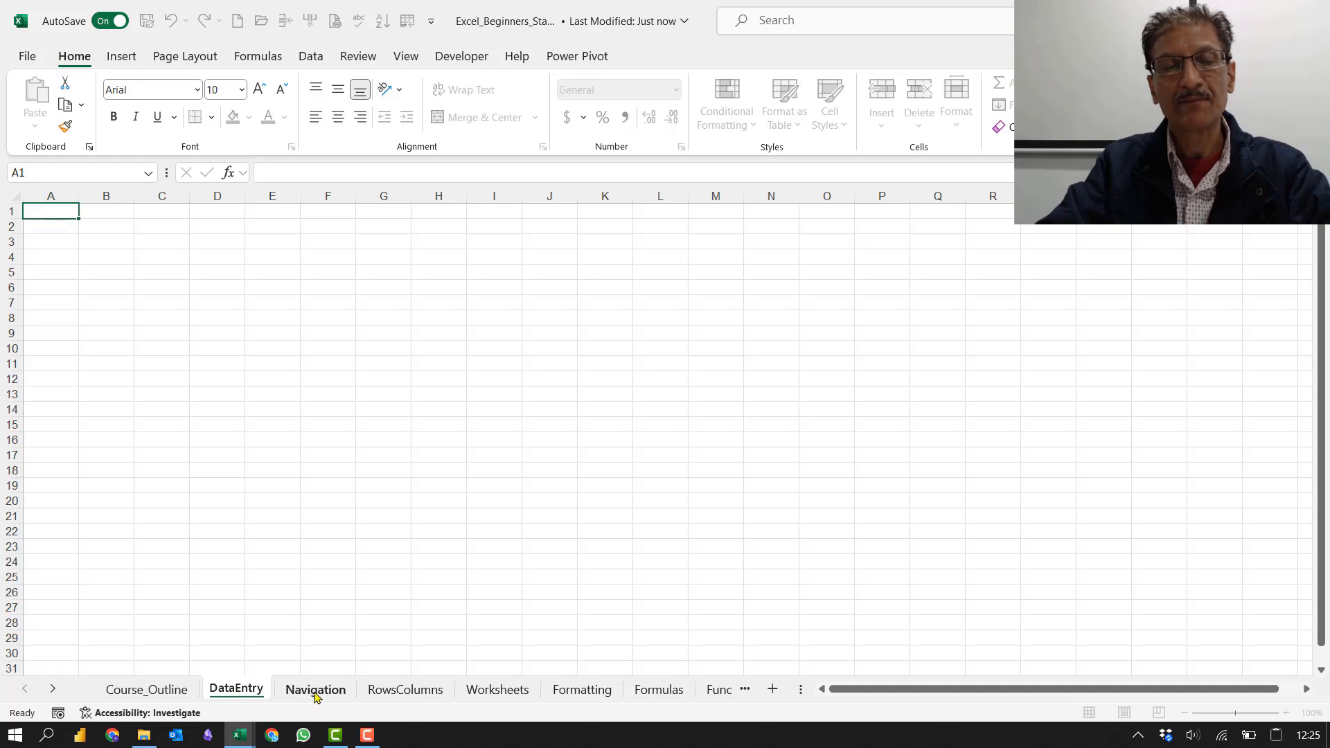
key(Return)
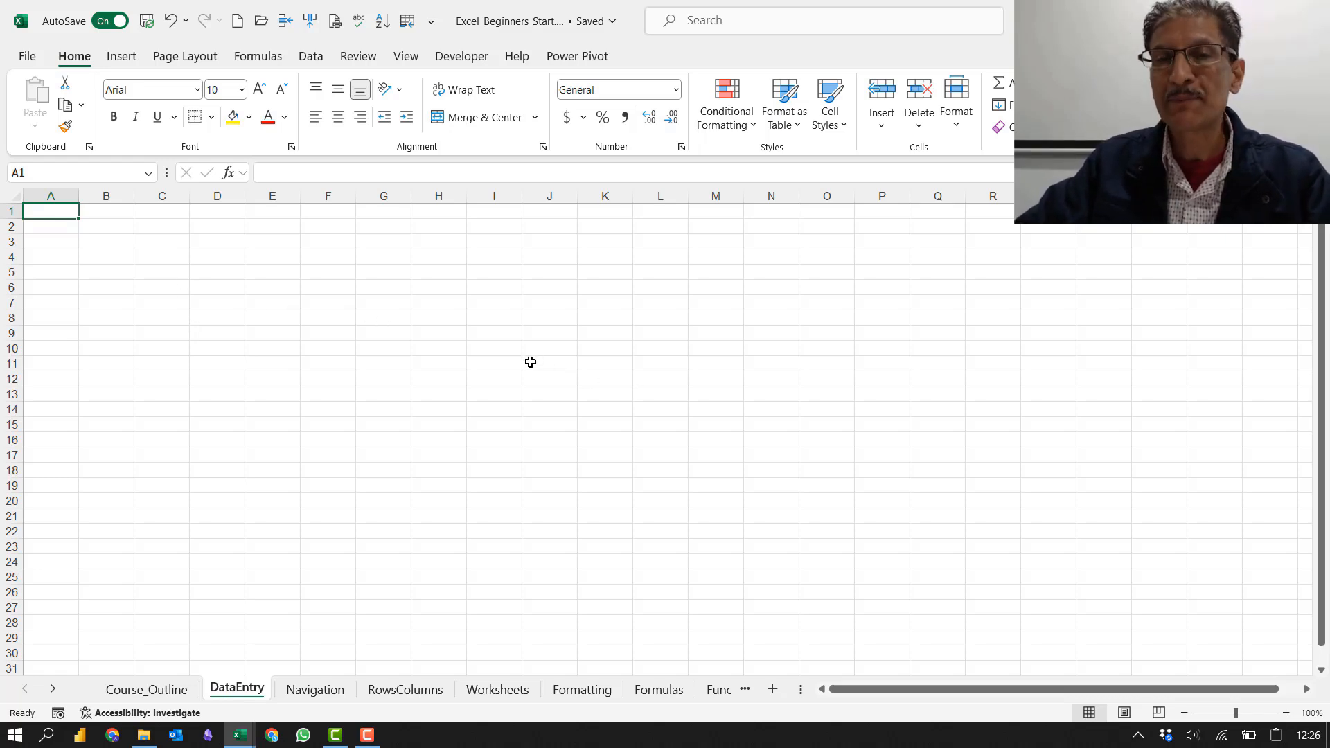
Step: Enter the column heading Product Name in cell A3 of the DataEntry sheet
scroll(531, 362, up, 3)
scroll(531, 362, up, 4)
scroll(423, 341, up, 1)
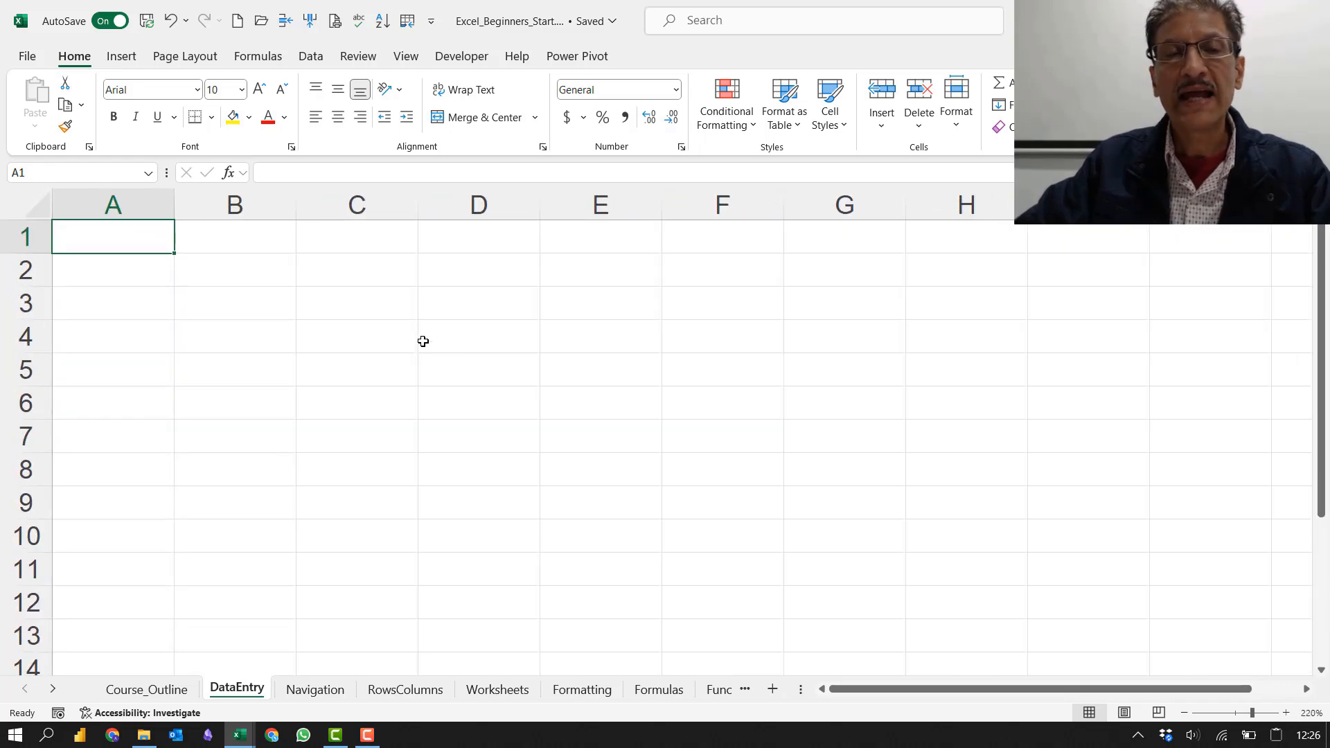
scroll(424, 342, up, 1)
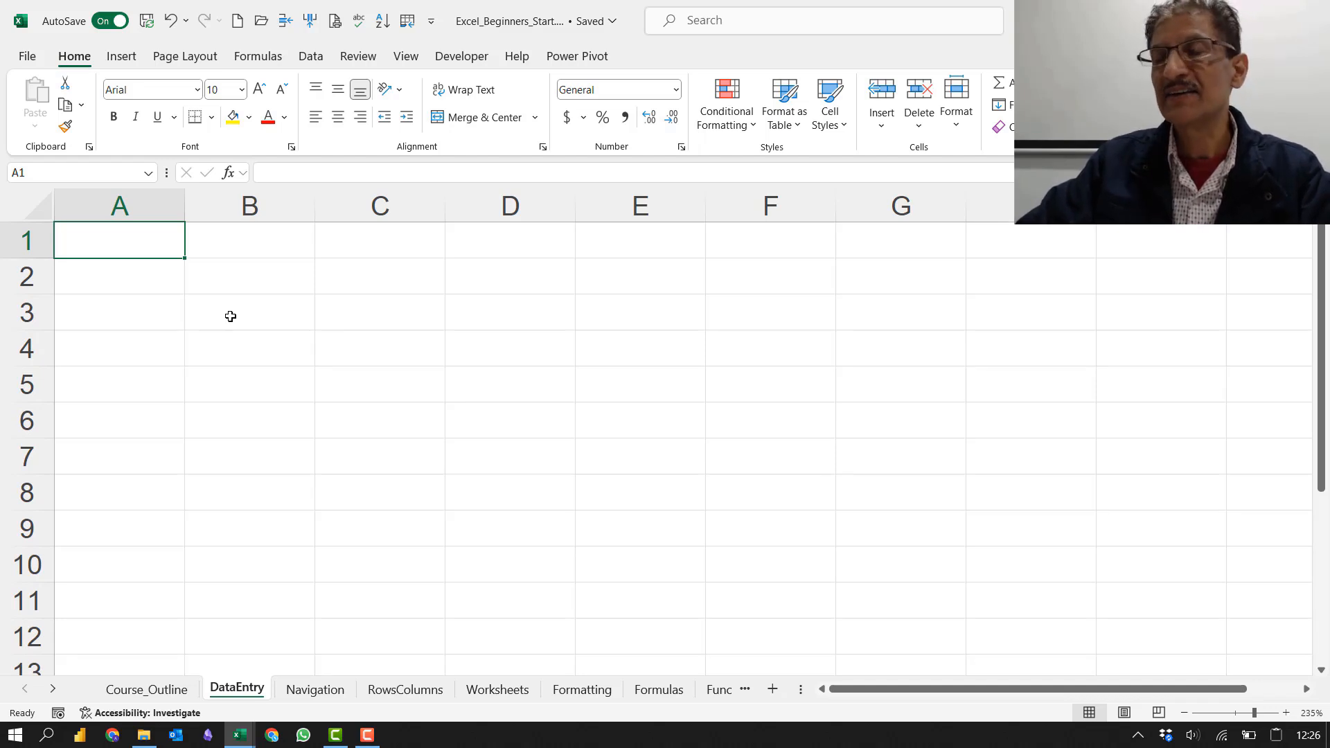
click(156, 319)
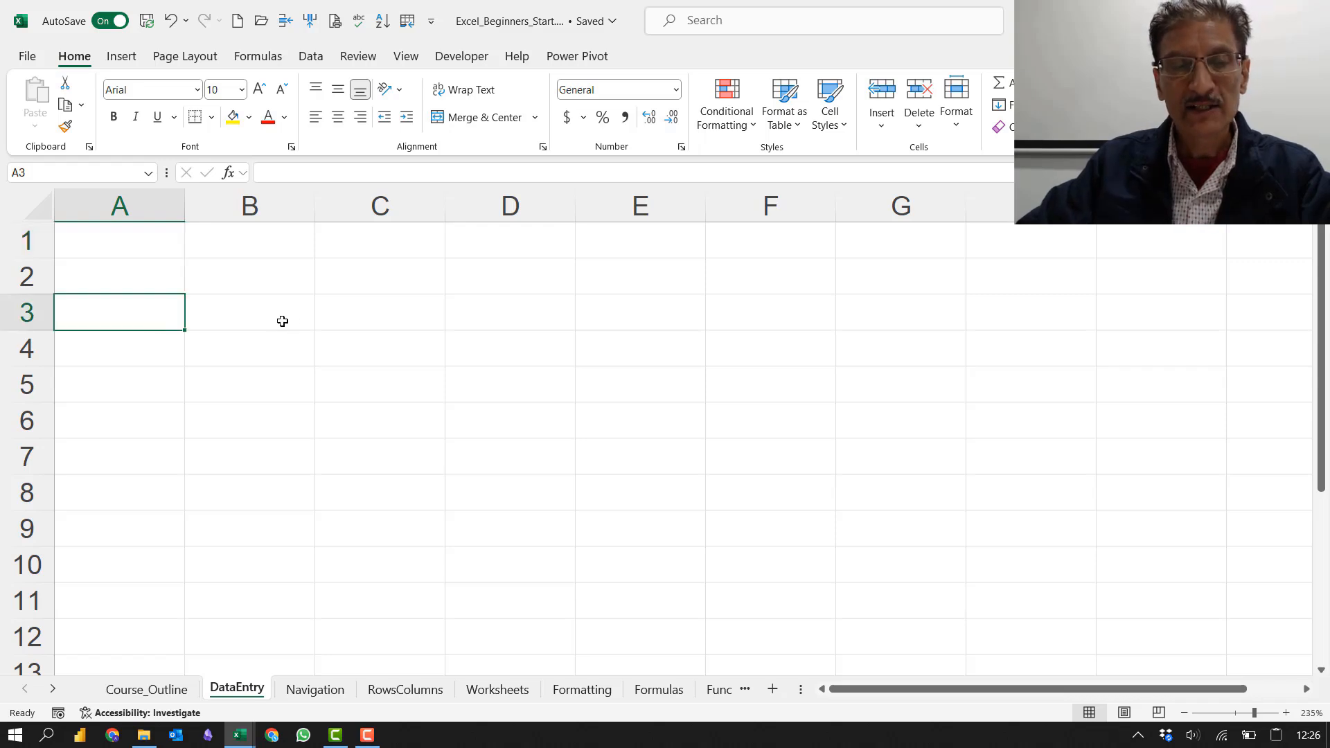
text(Pr)
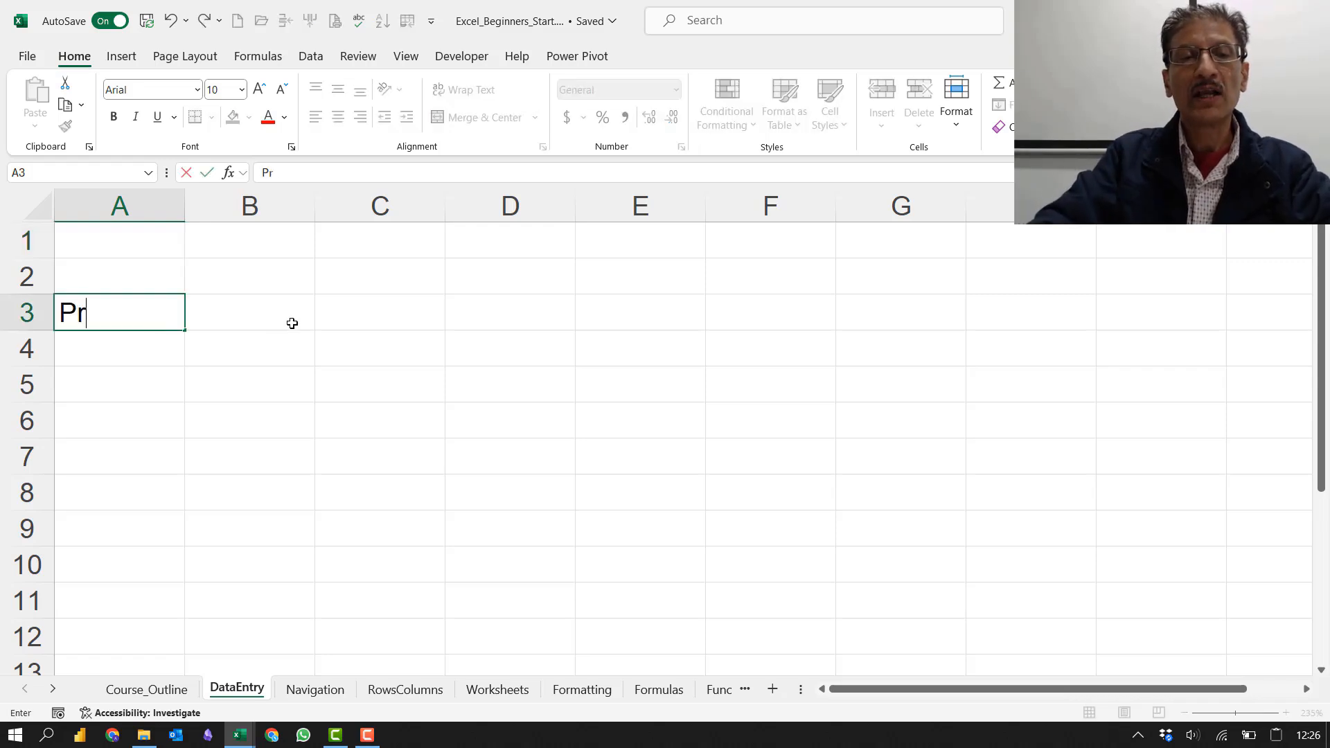
text(oduct Name)
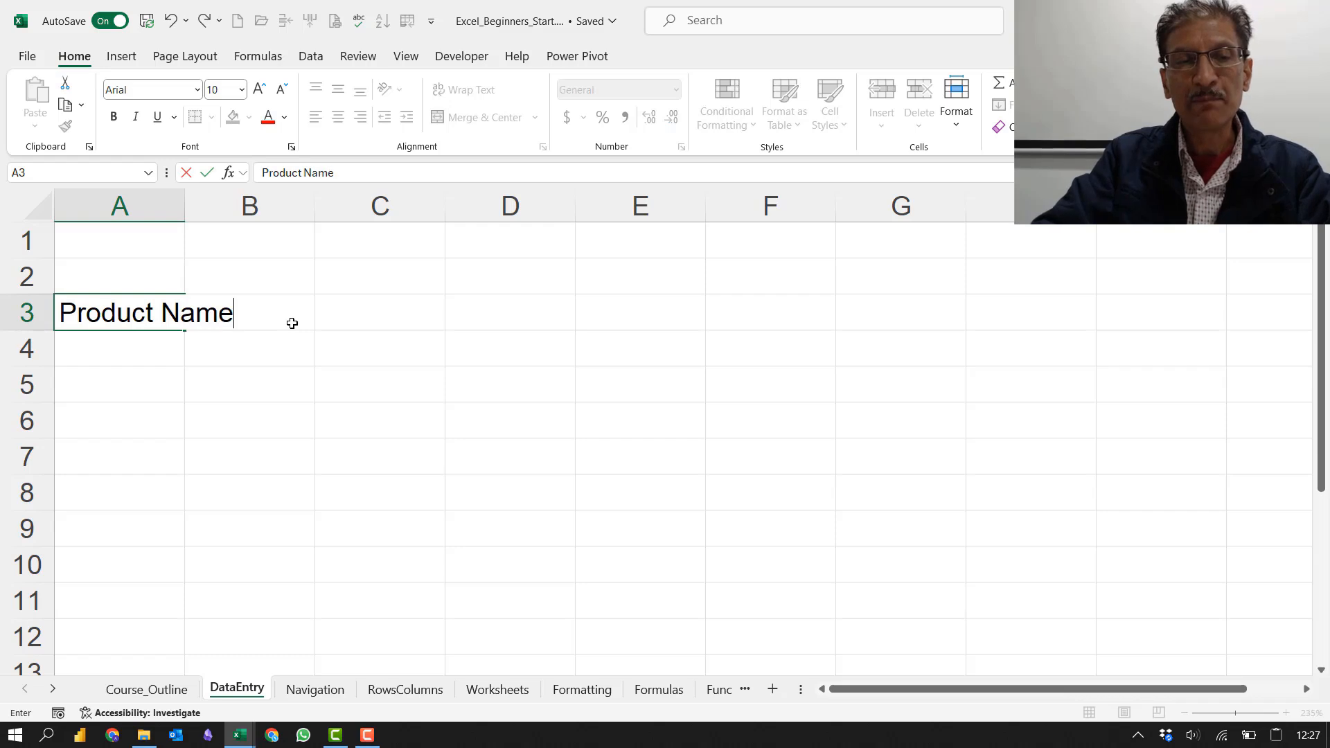
Step: Enter the quarter headings Q1, Q2, Q3 and Q4 in cells B3 to E3
click(292, 324)
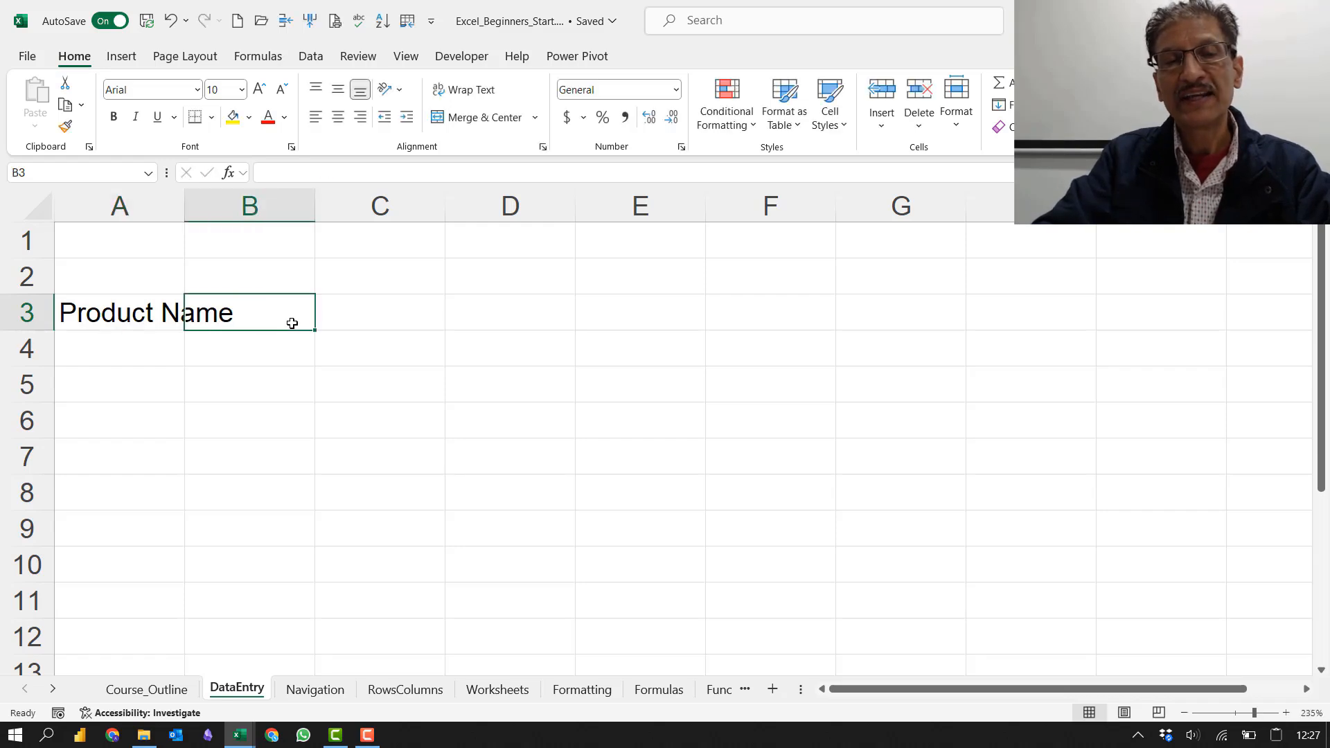
text(Q1)
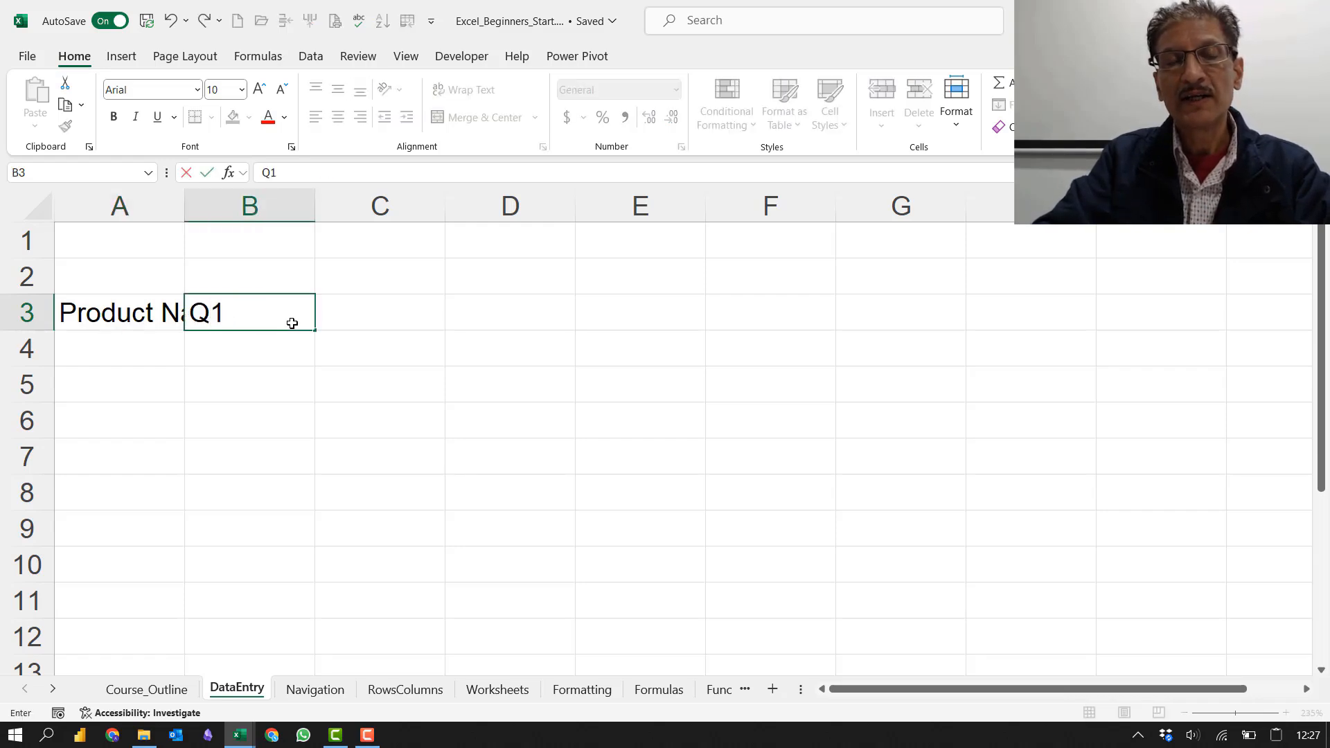
key(Tab)
text(Q2)
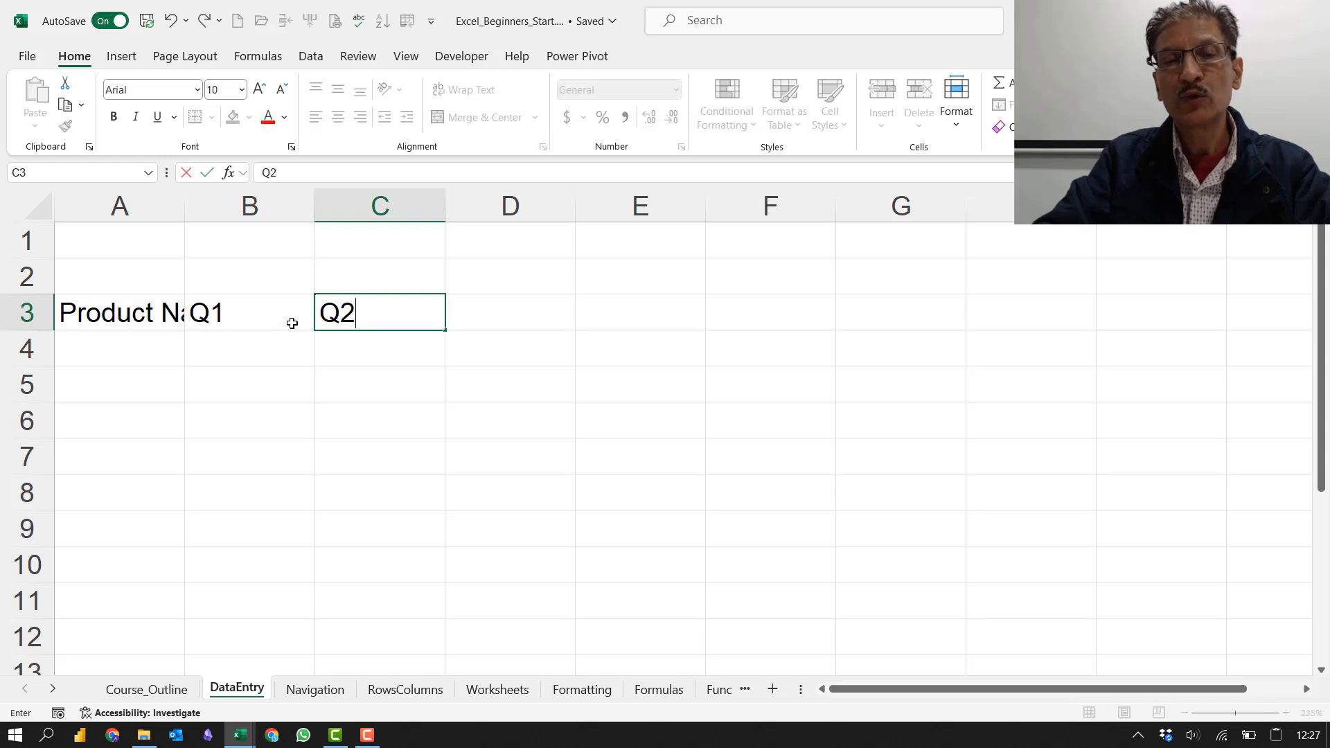
key(Tab)
text(Q3`)
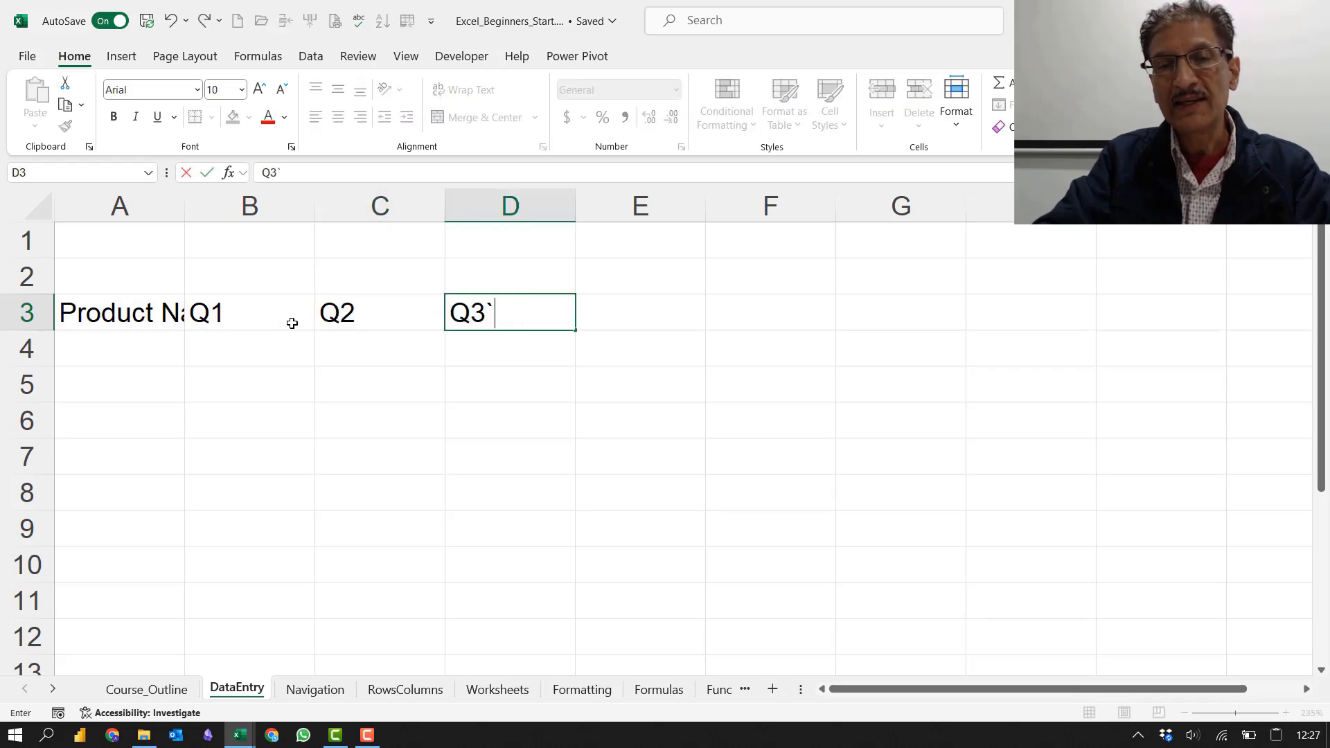
key(BackSpace)
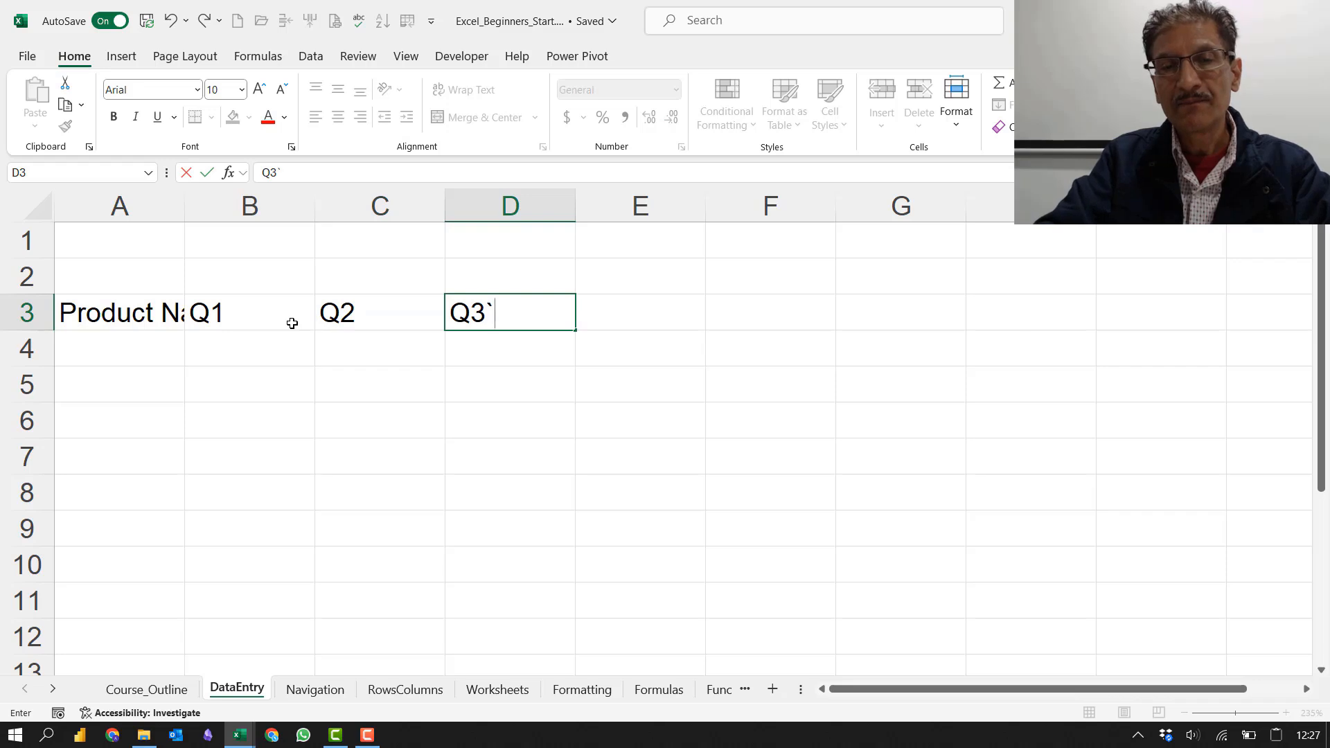
key(Tab)
text(Q4)
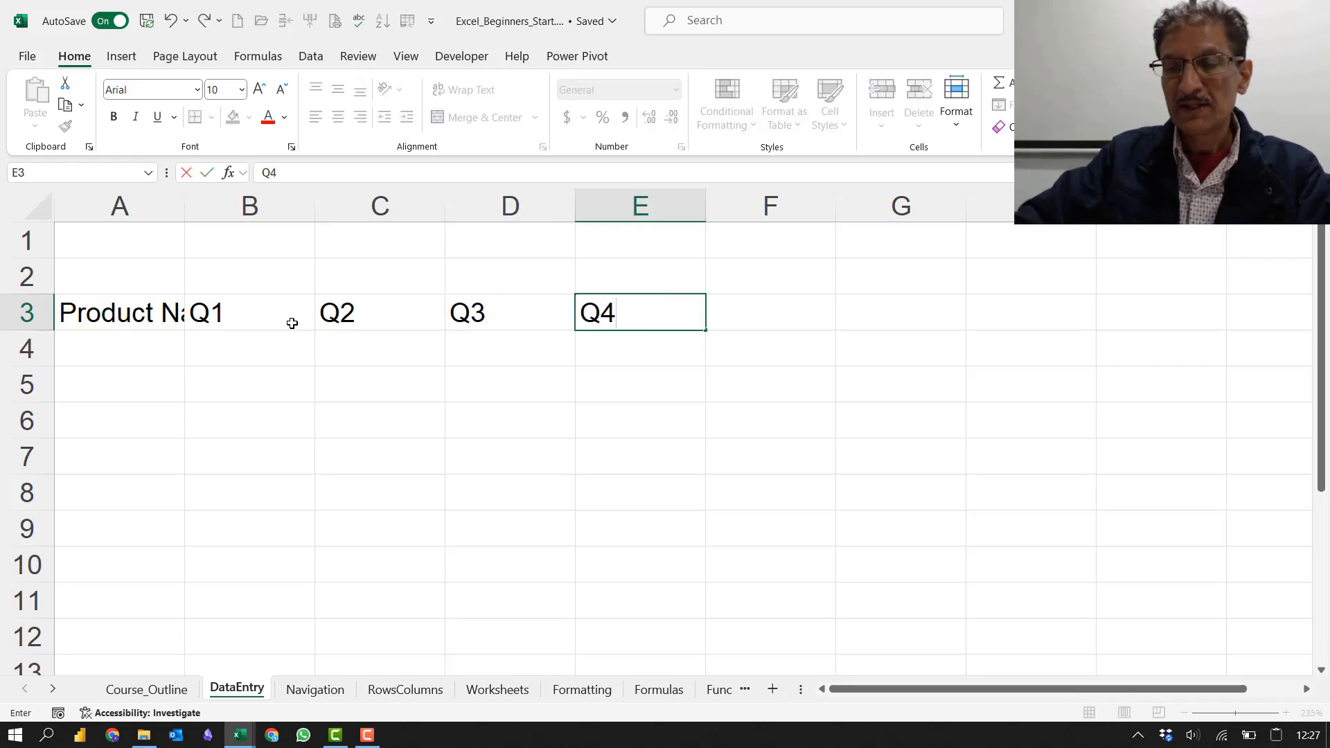
key(Return)
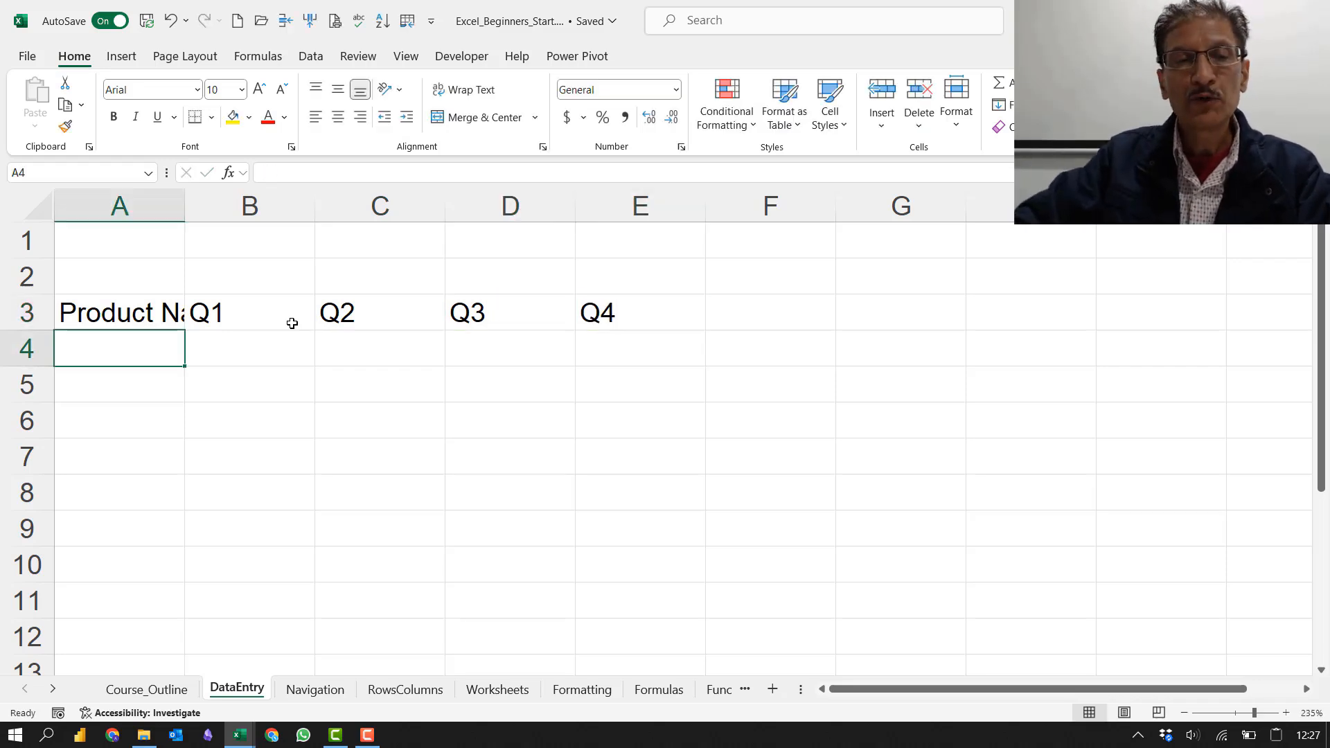
Step: Try several widths for column A, and finally autofit it to the Product Name heading
click(115, 316)
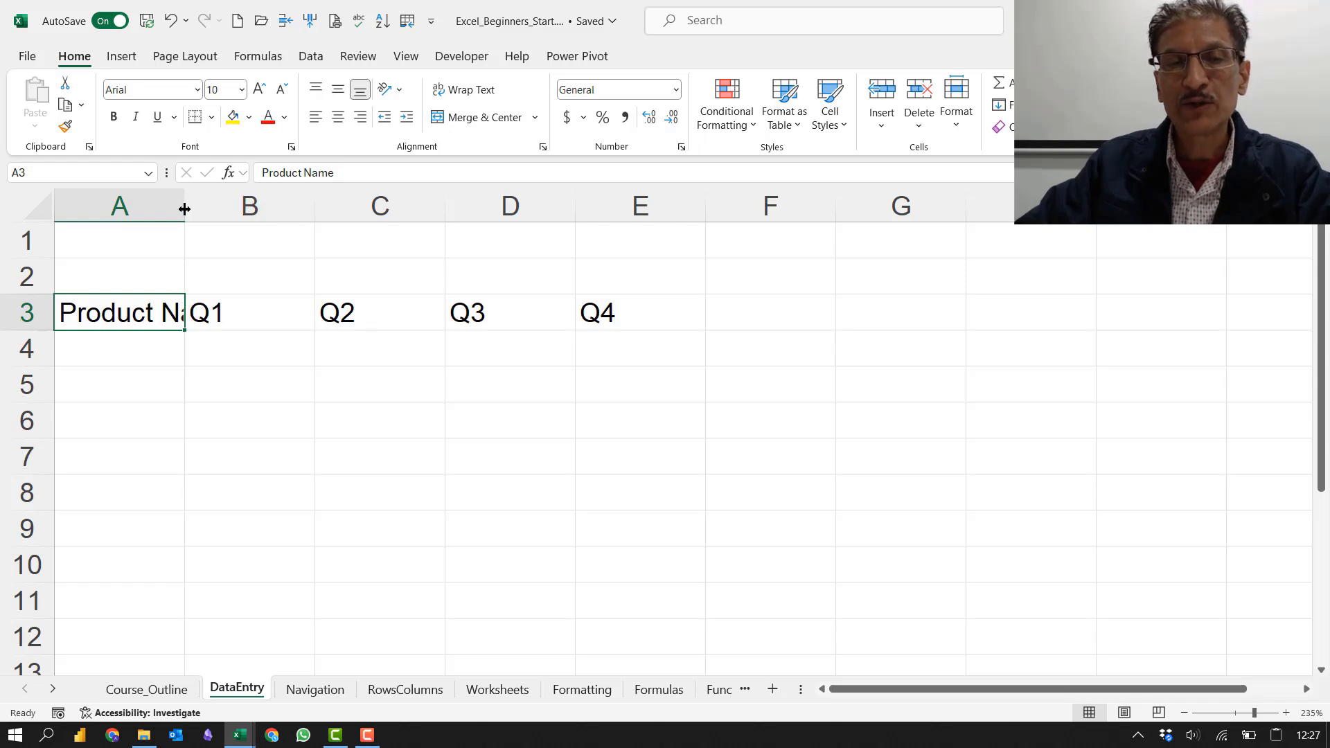
drag(185, 208, 206, 208)
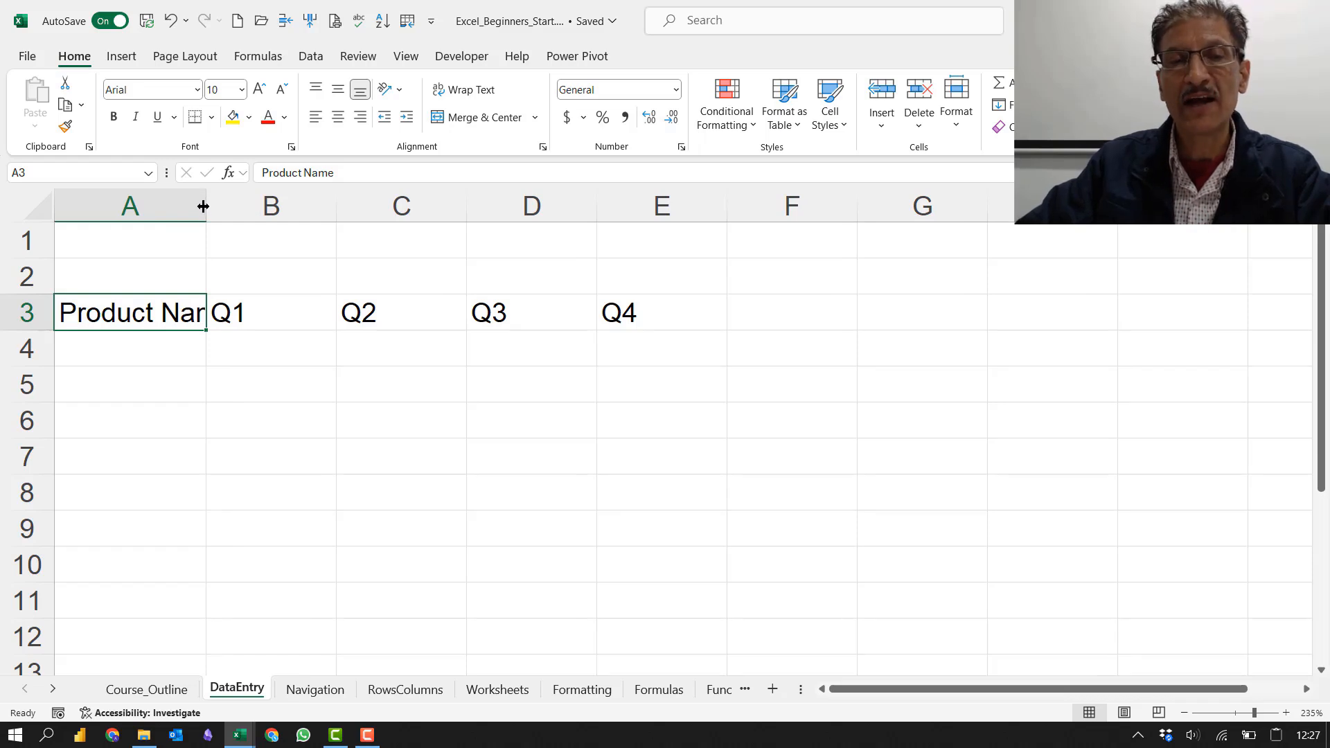
drag(203, 206, 465, 205)
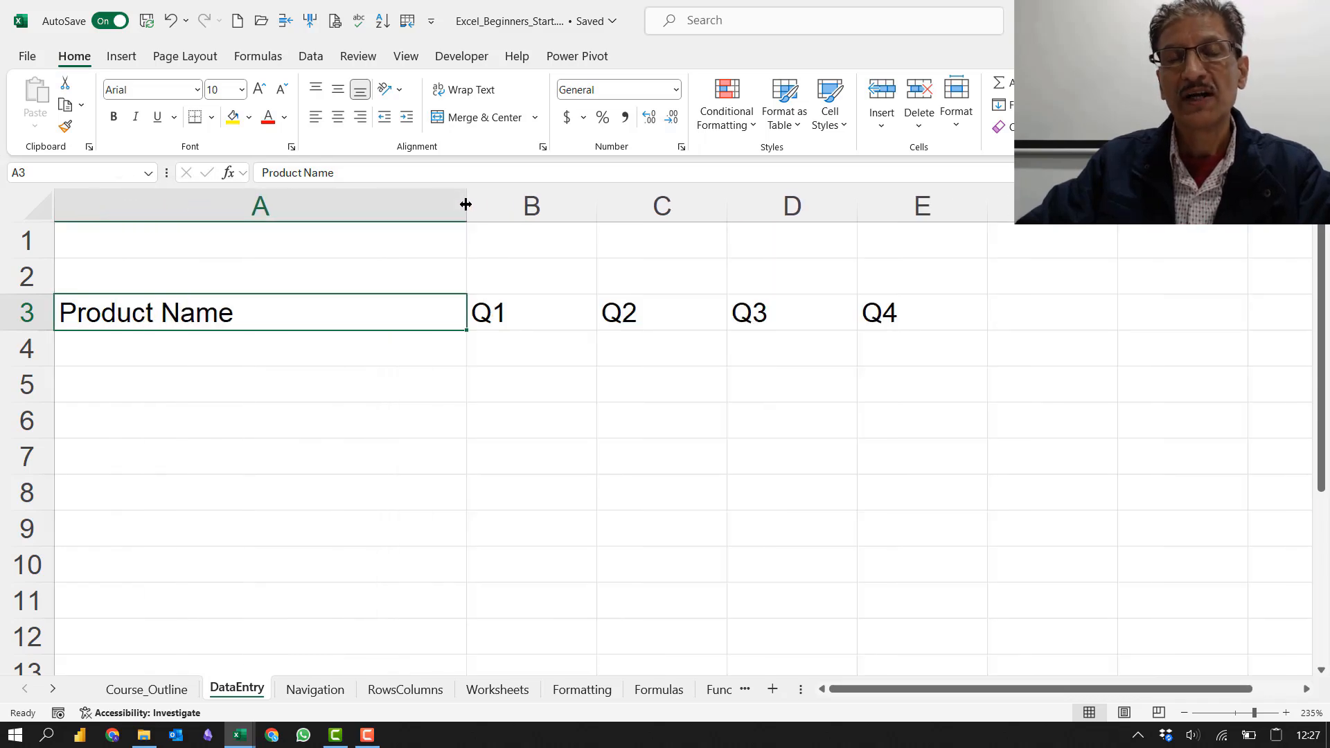
drag(466, 204, 326, 209)
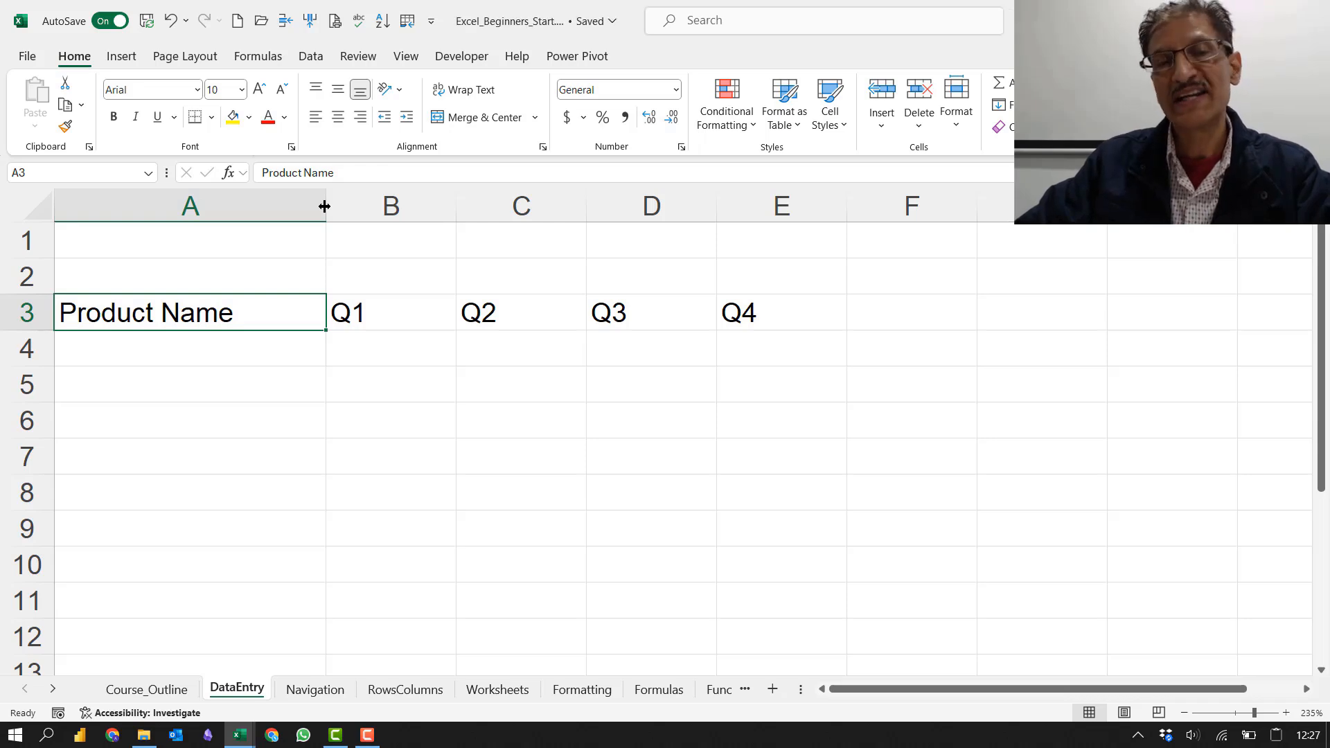
double_click(324, 205)
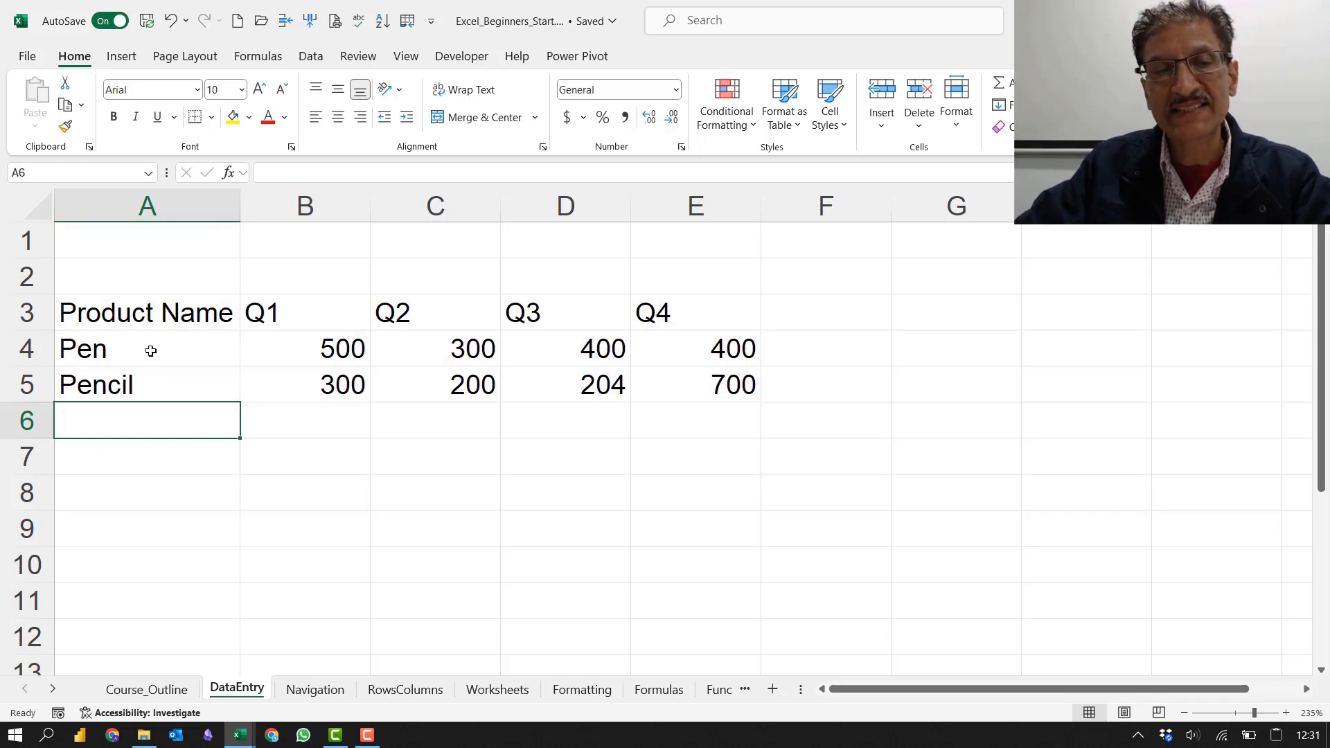
Step: Compare the alignment of the text entries in A3:A5 and B3 with the number in B4
click(153, 313)
click(149, 348)
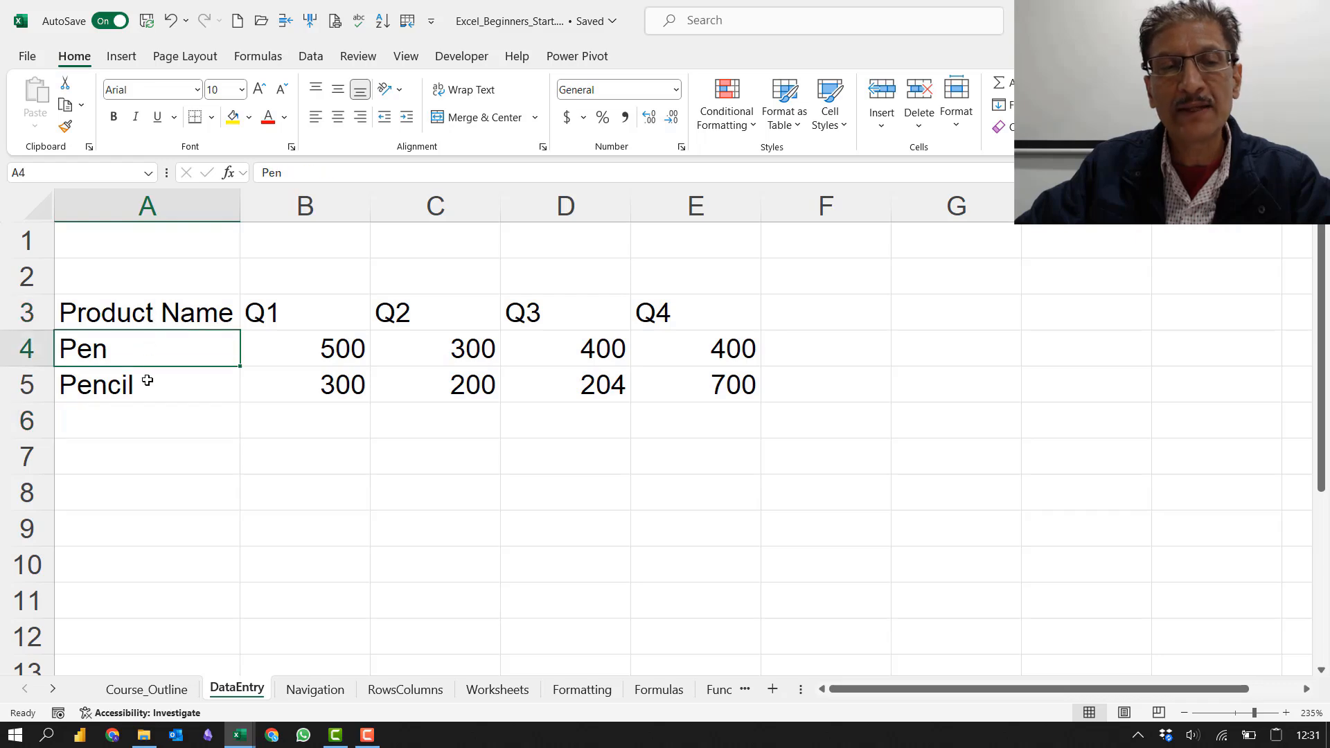
click(147, 381)
click(318, 306)
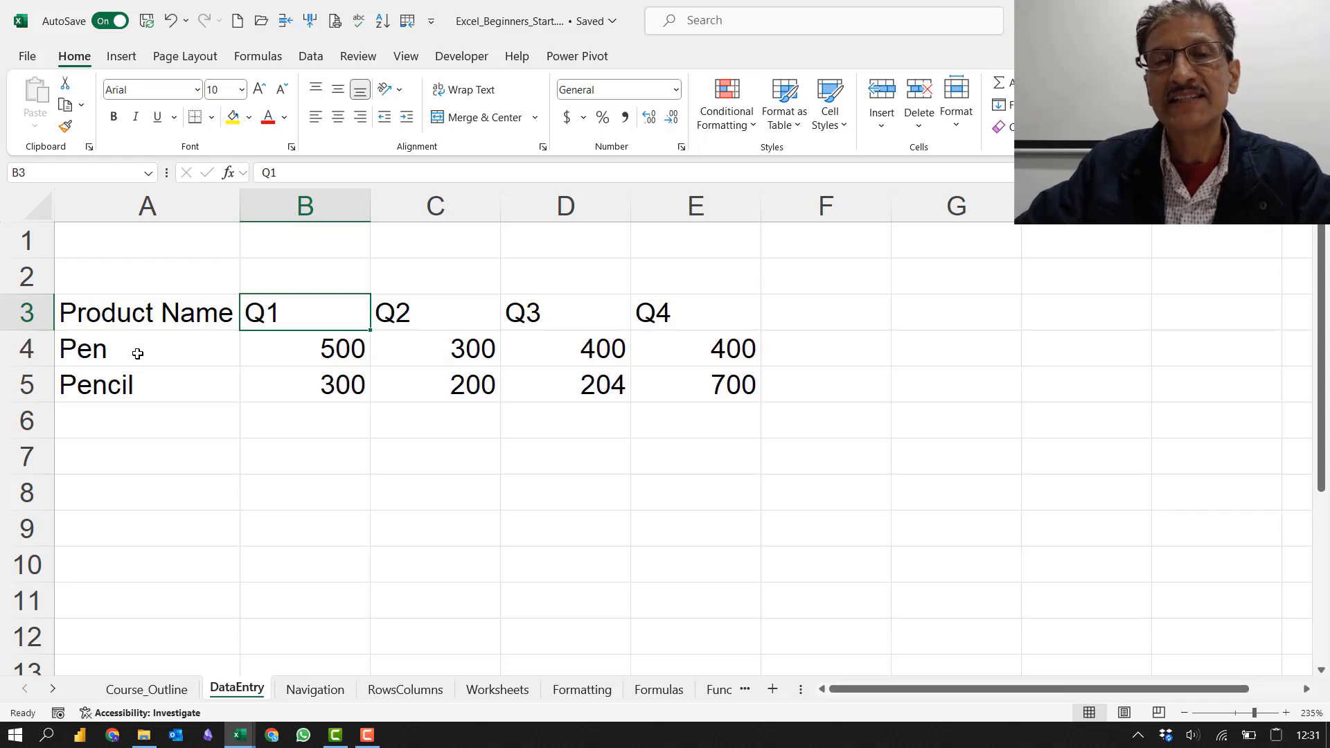
click(305, 353)
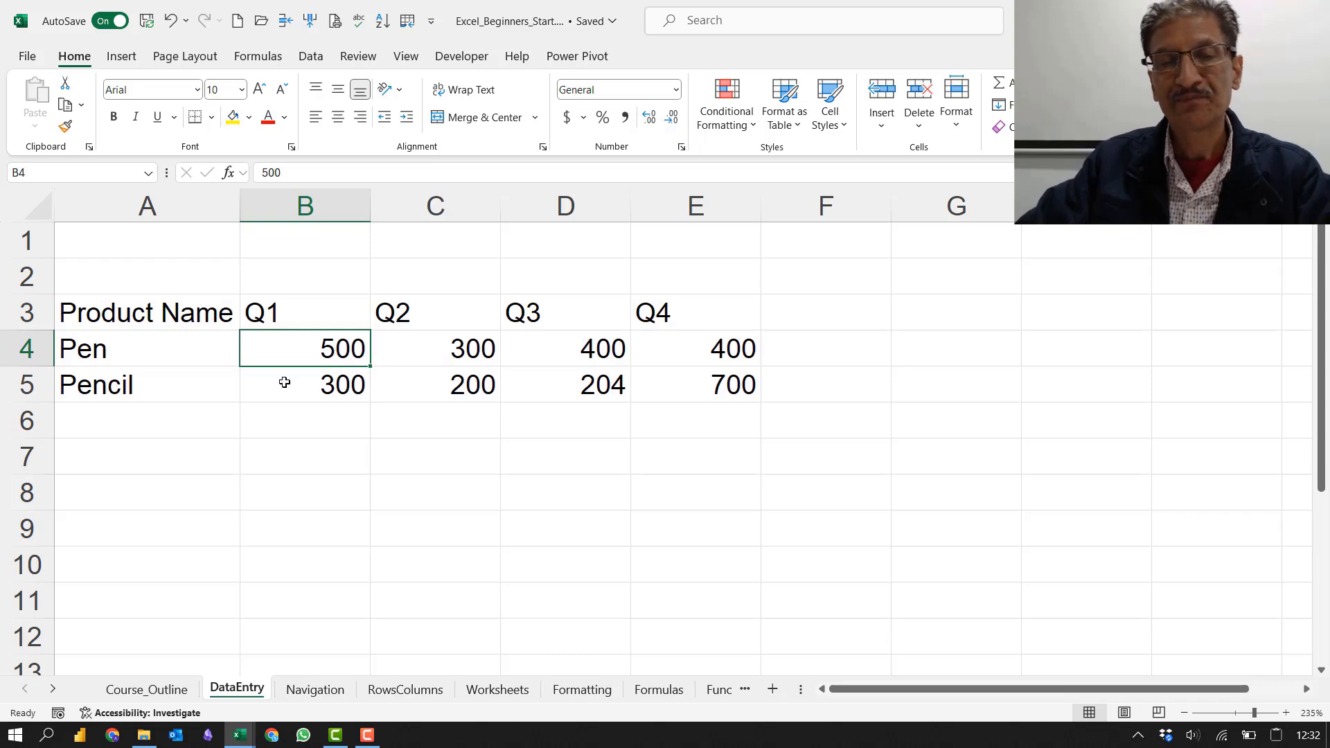
click(277, 424)
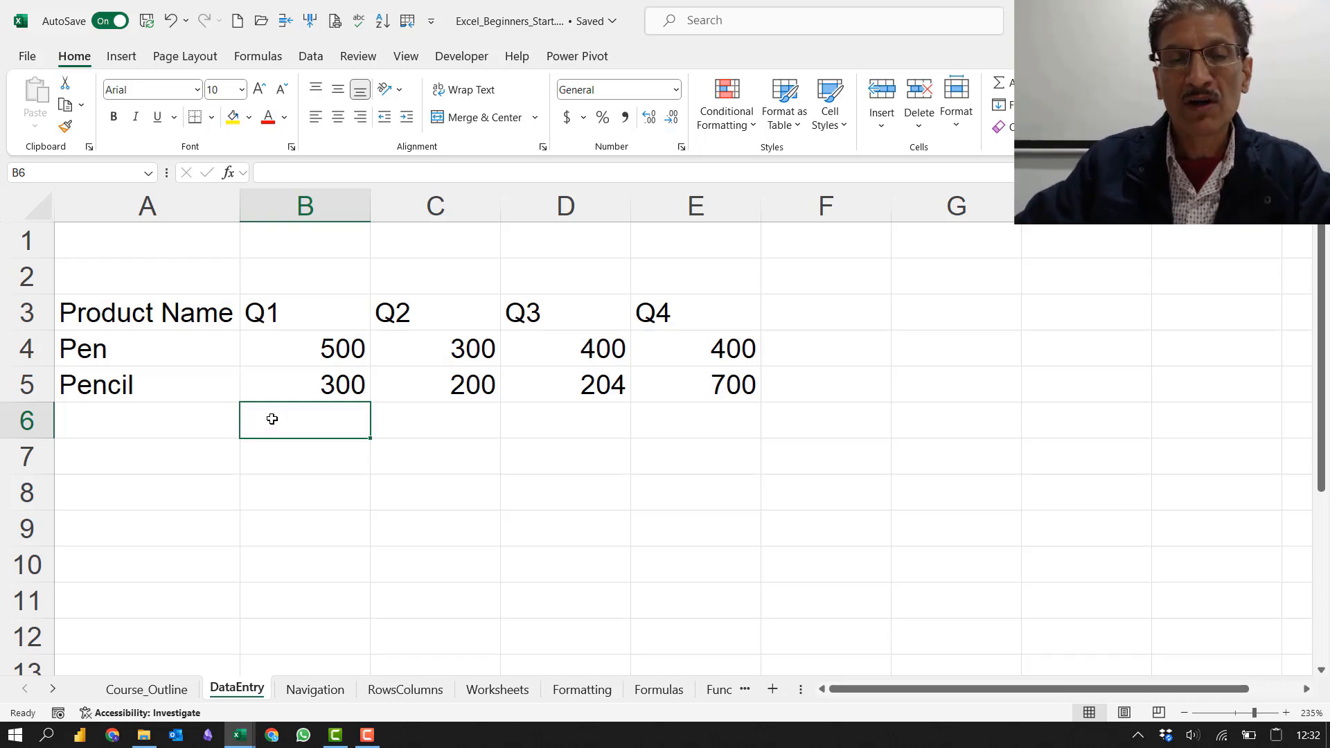
Step: Try left and centre alignment on the number in B5, and finish with right alignment
click(281, 386)
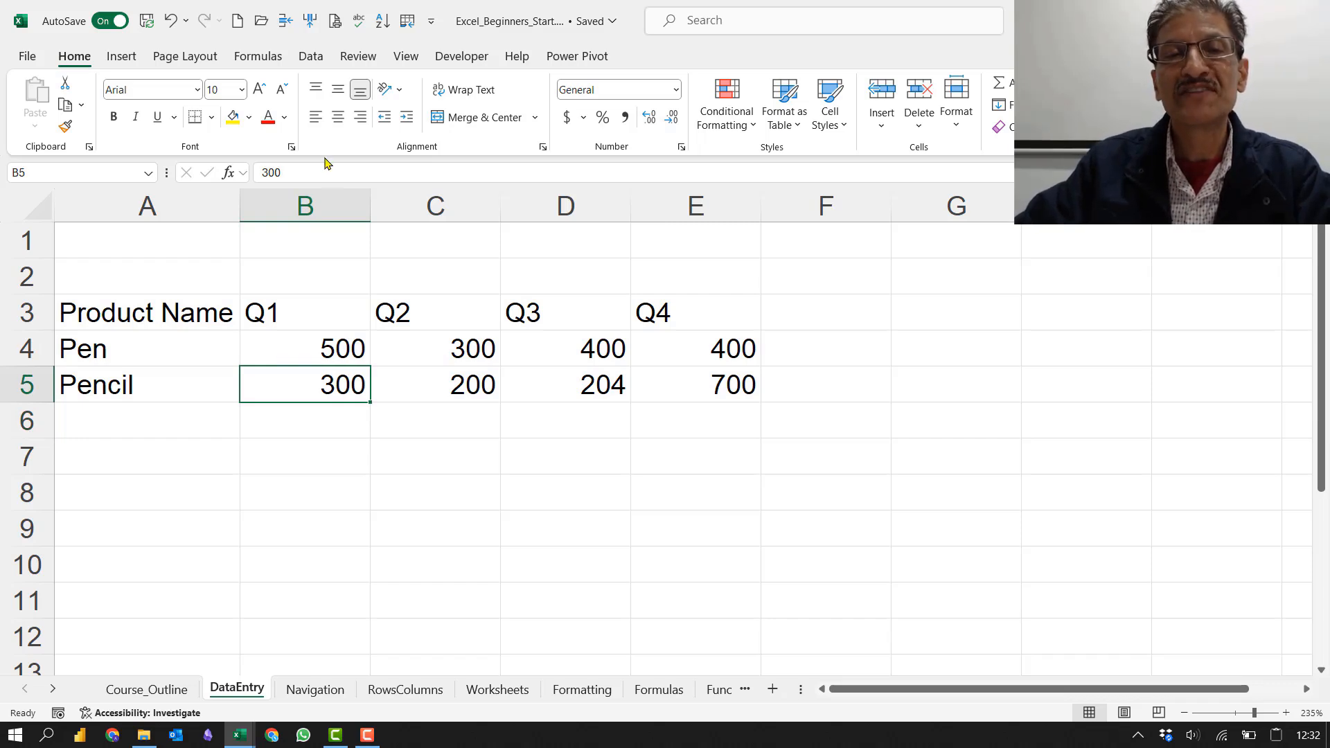
click(316, 118)
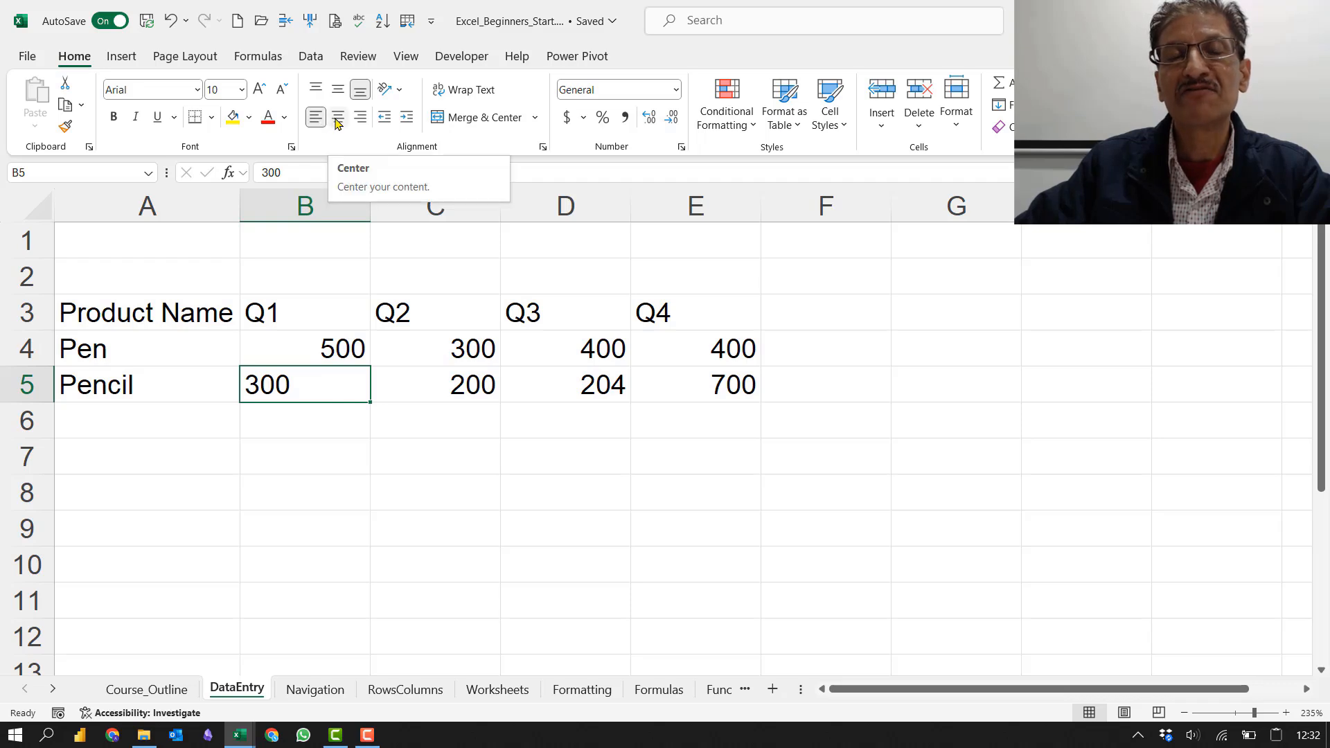
click(337, 118)
click(360, 118)
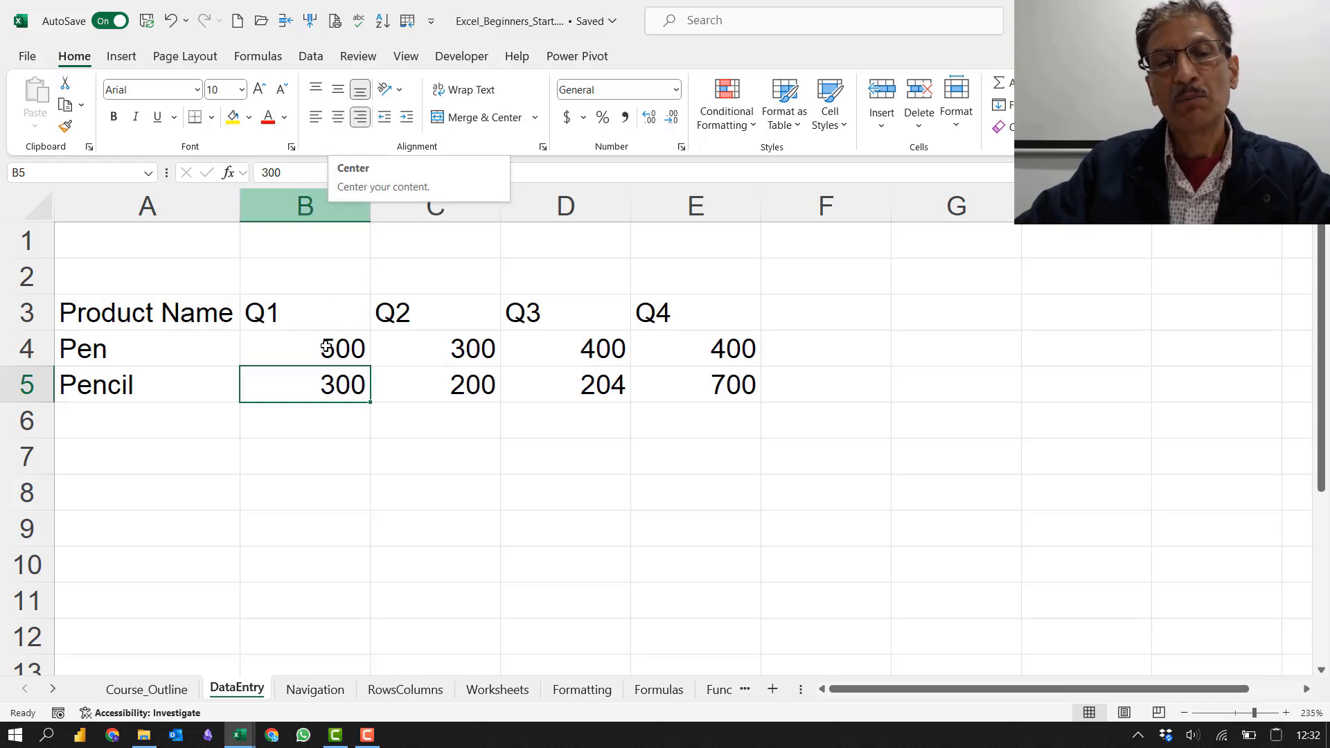
Step: Enter the number 50 as text in cell B6 by preceding it with an apostrophe
click(300, 419)
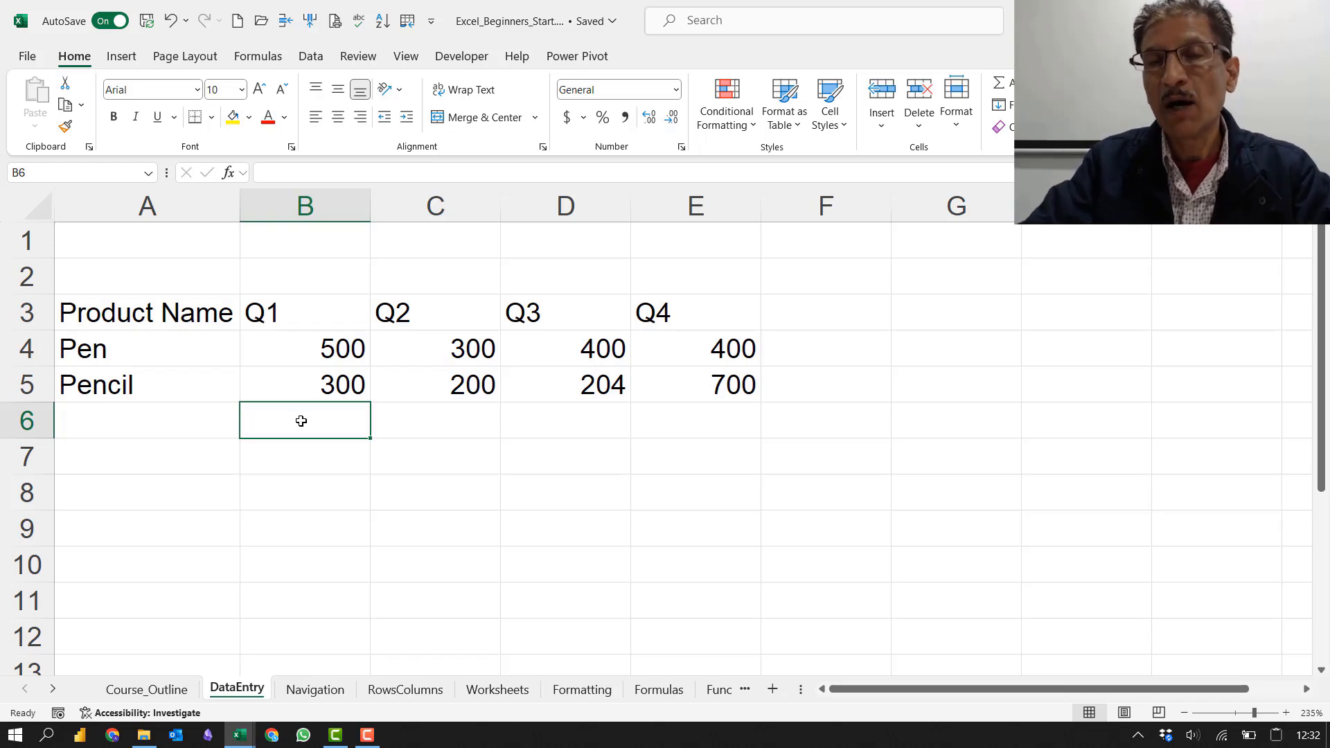
text(')
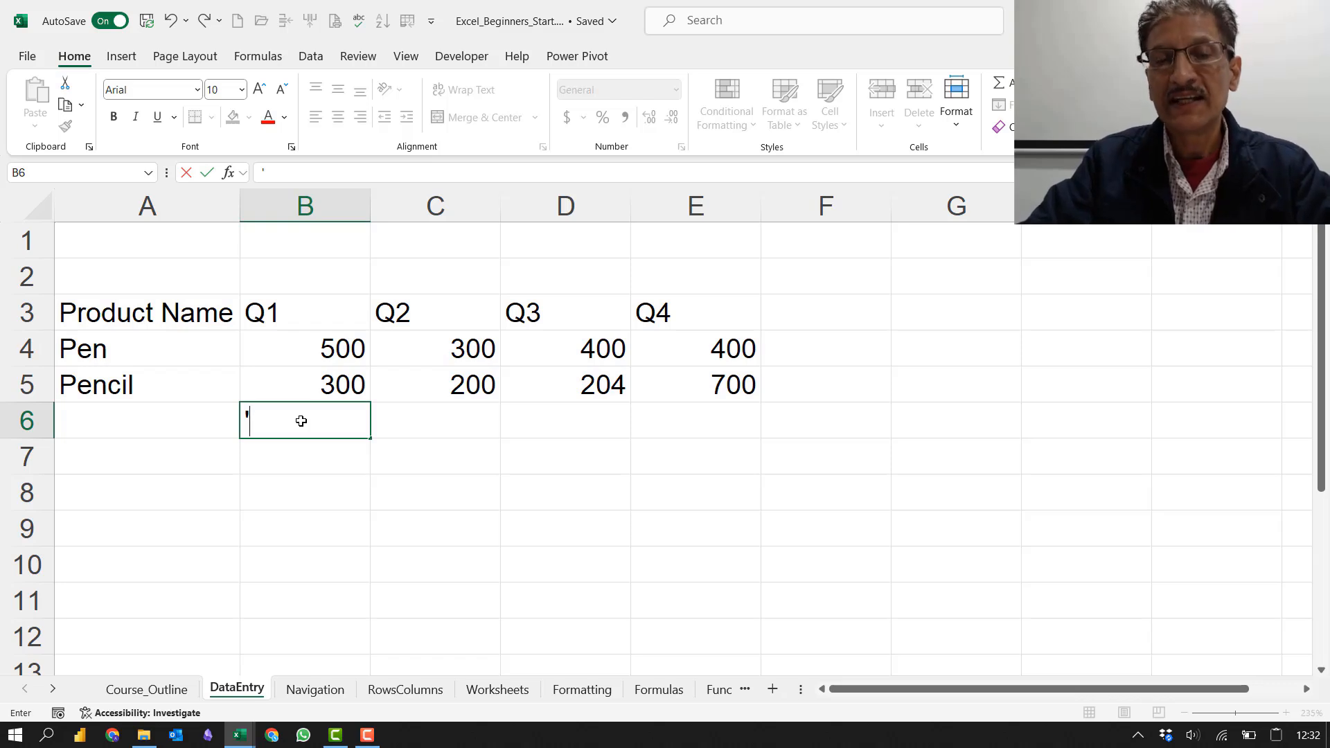
text(50)
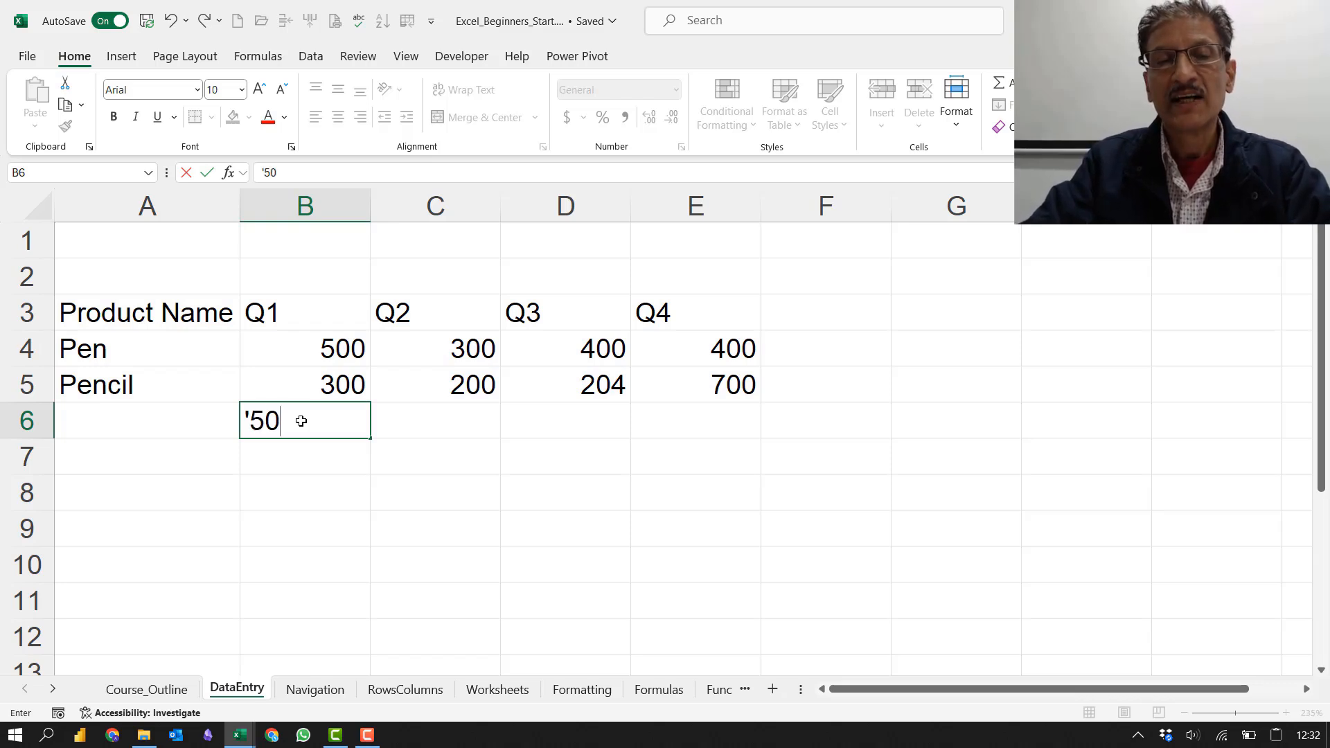
key(Tab)
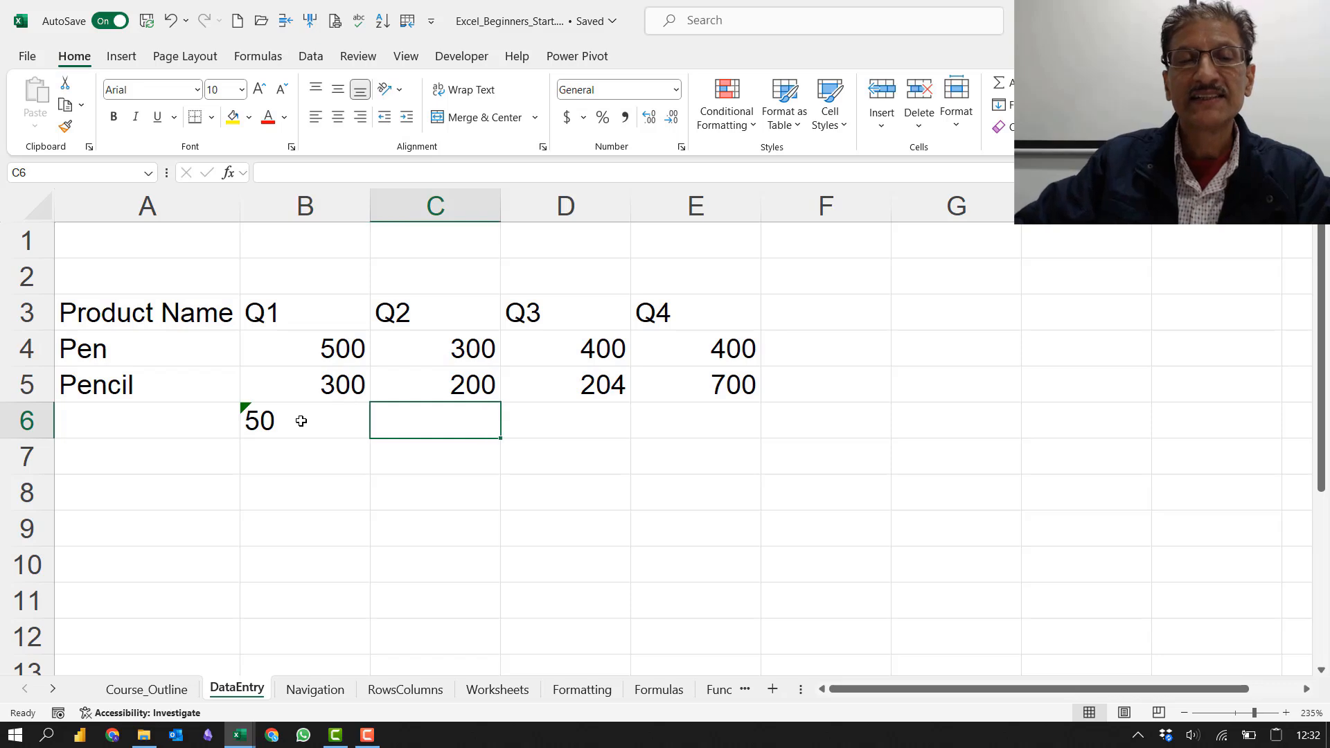
Step: Check the stored content of B6 and convert its number stored as text into a real number
click(301, 422)
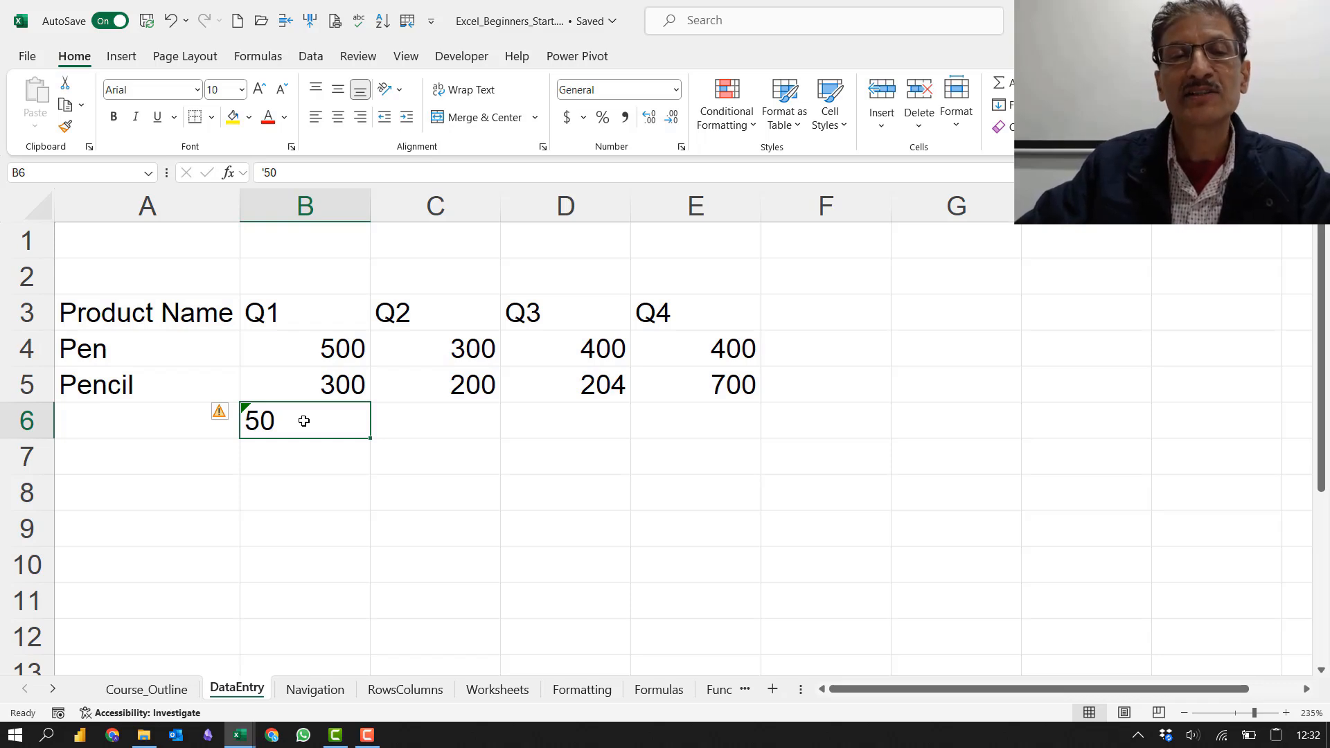
click(292, 174)
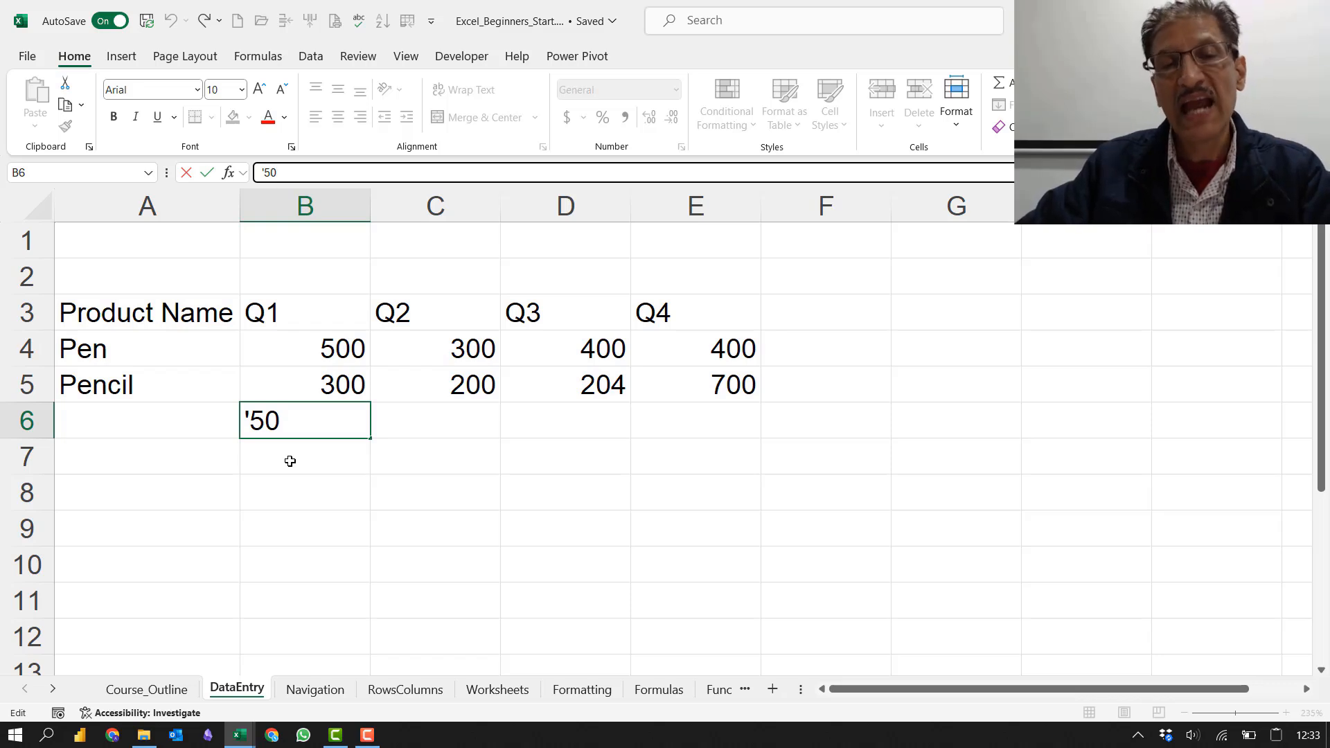
key(Return)
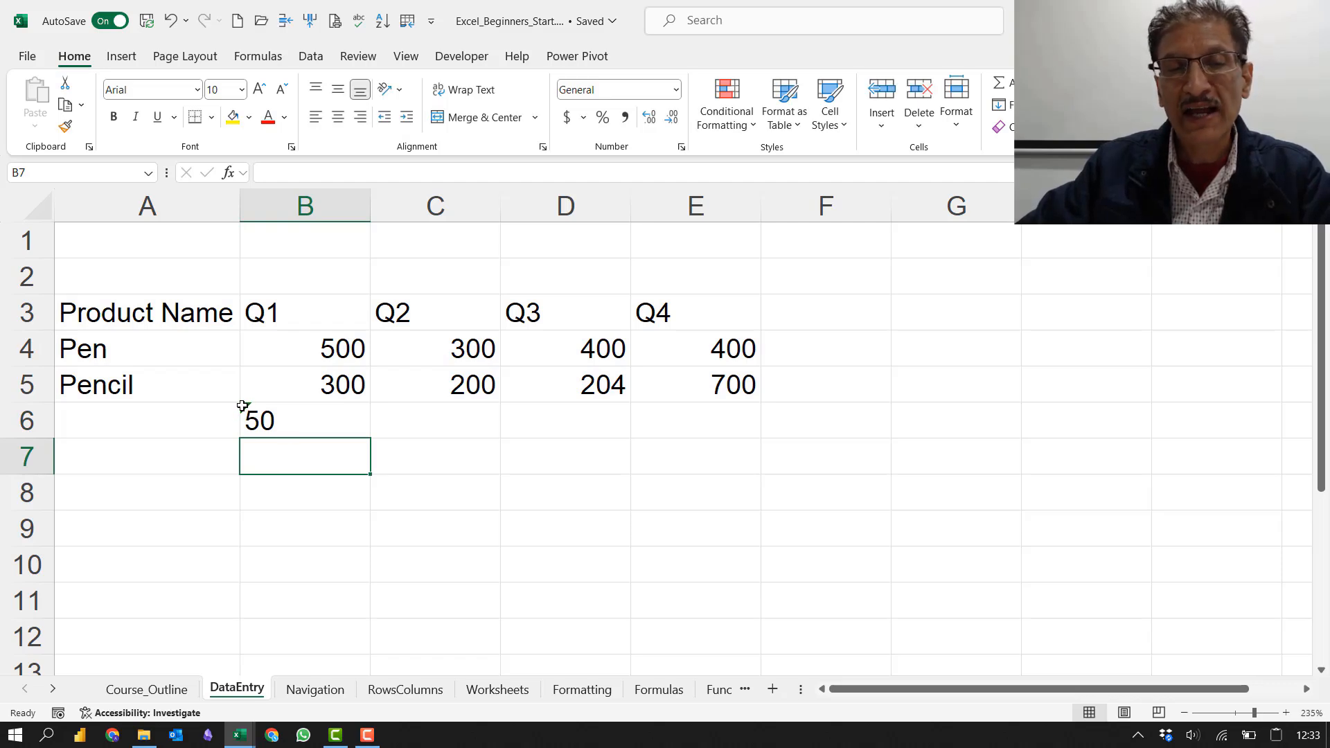
click(246, 421)
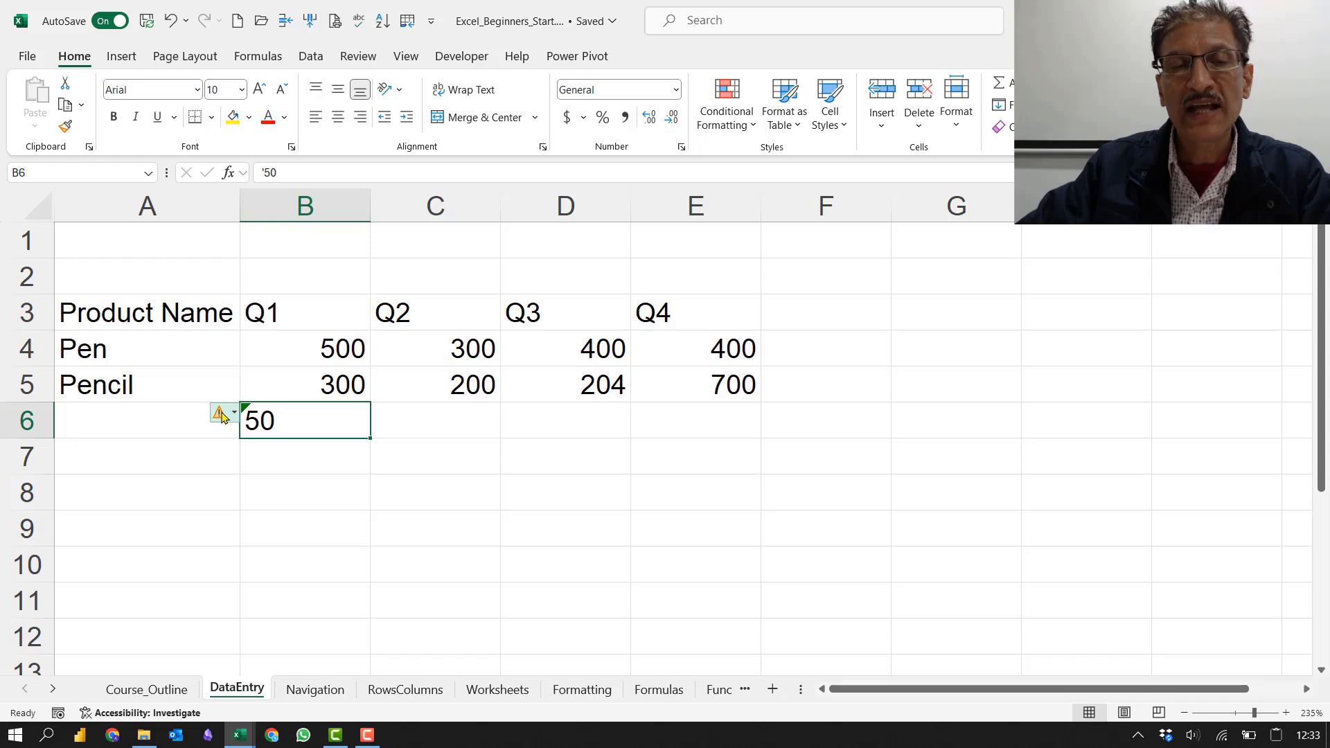
click(221, 413)
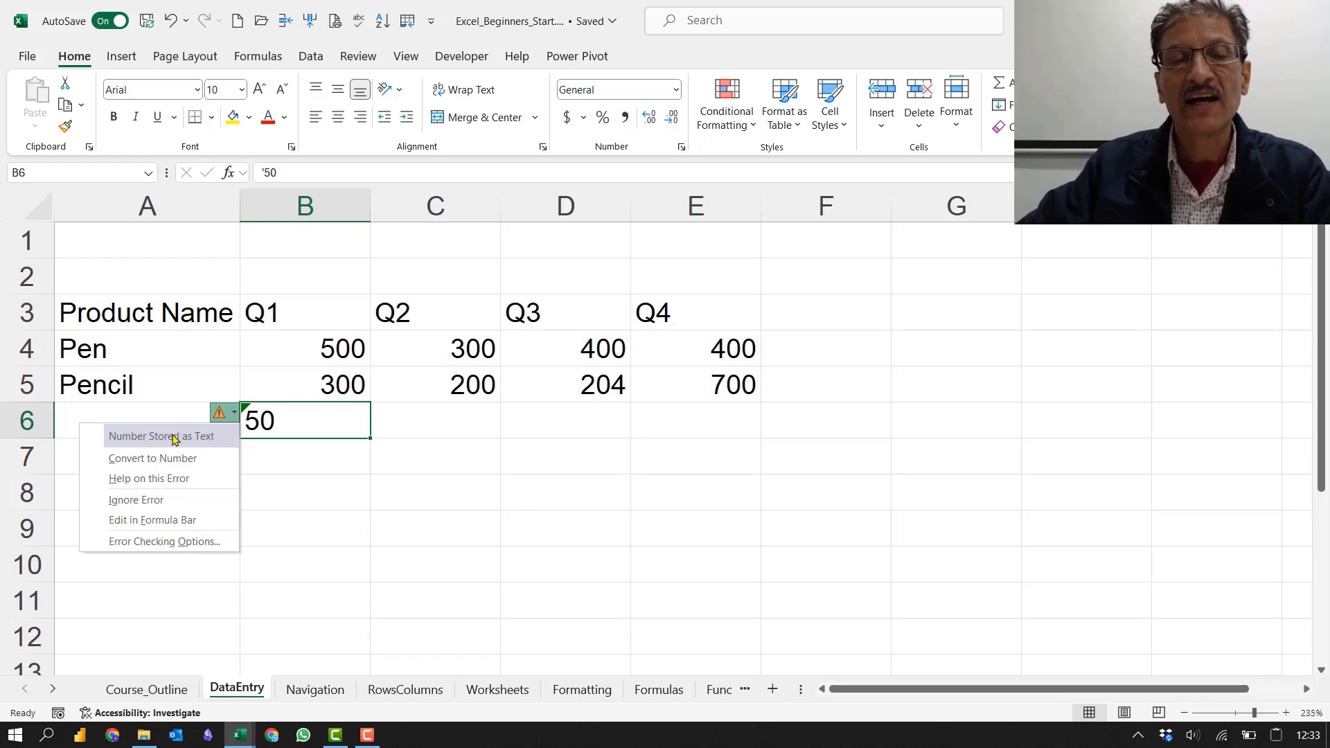
click(194, 463)
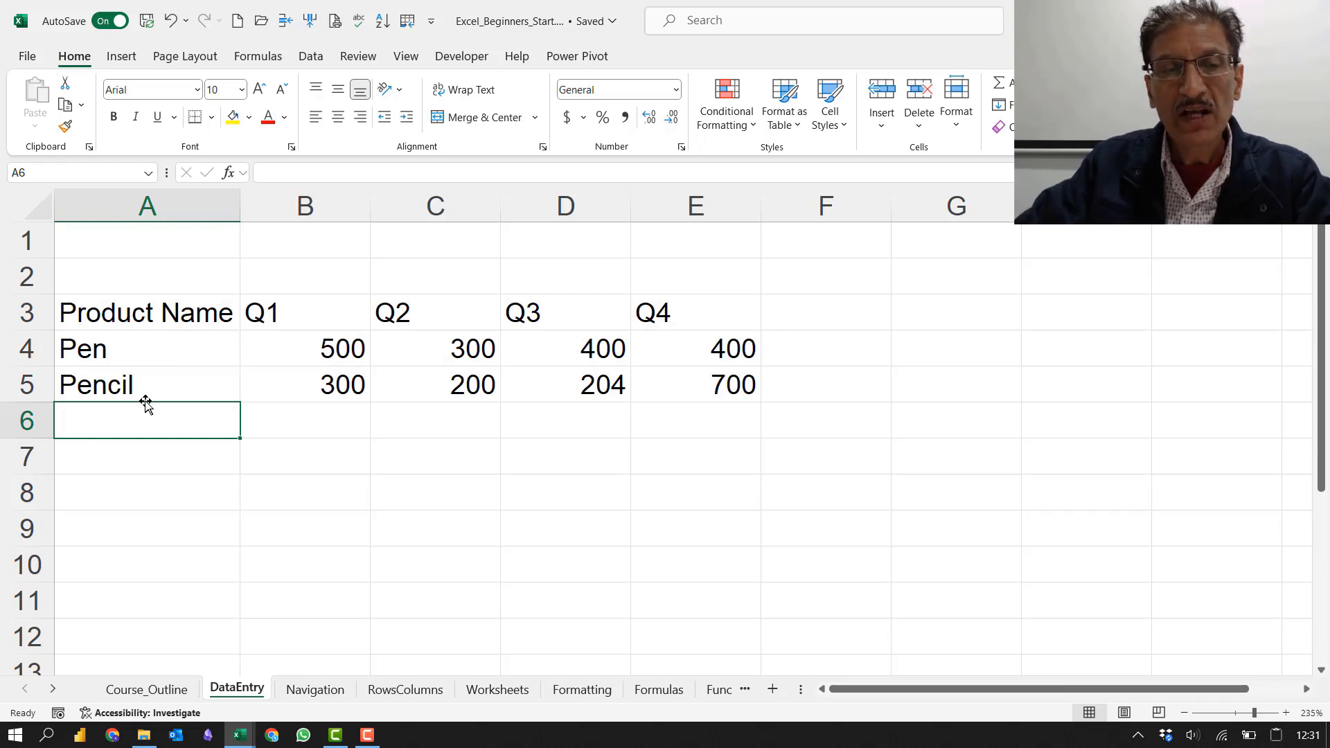
Step: Compare how the text in A3:A5 and B3 is aligned with how the number in B4 is aligned
click(153, 320)
click(150, 349)
click(147, 384)
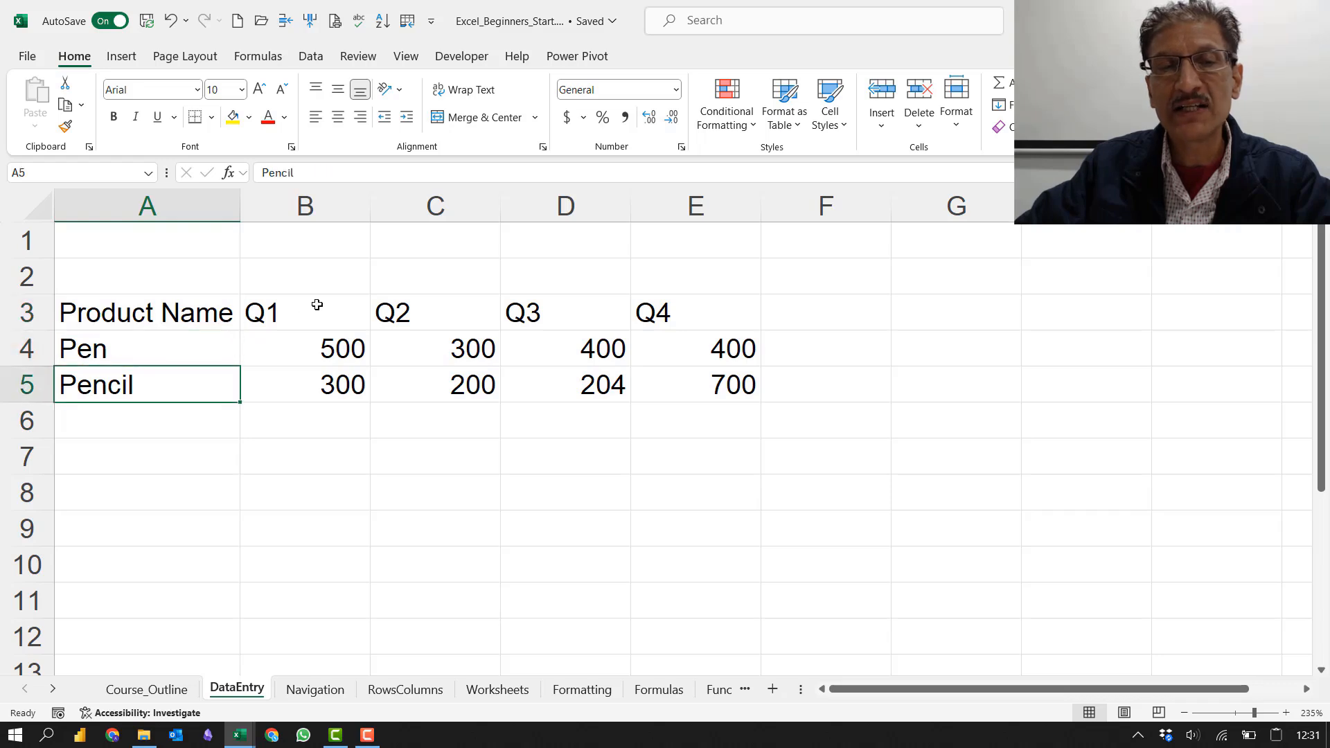
click(317, 305)
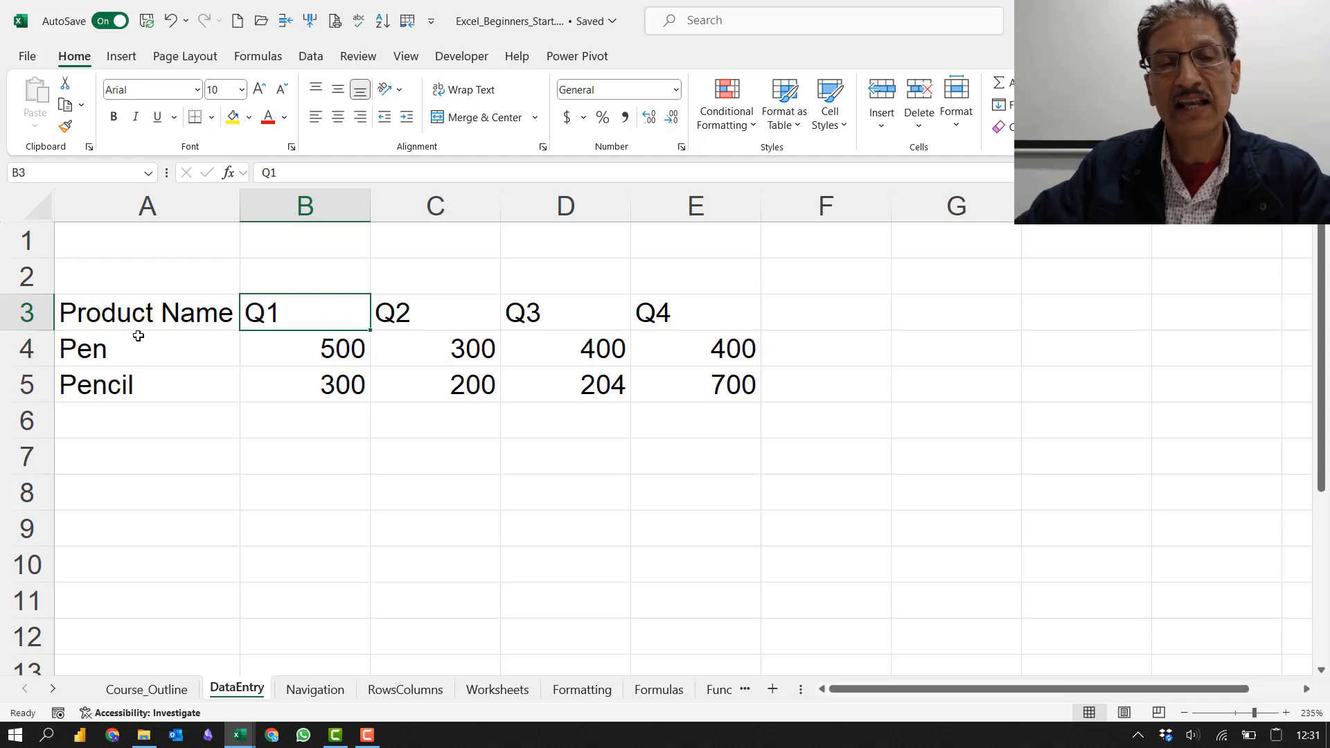
click(305, 354)
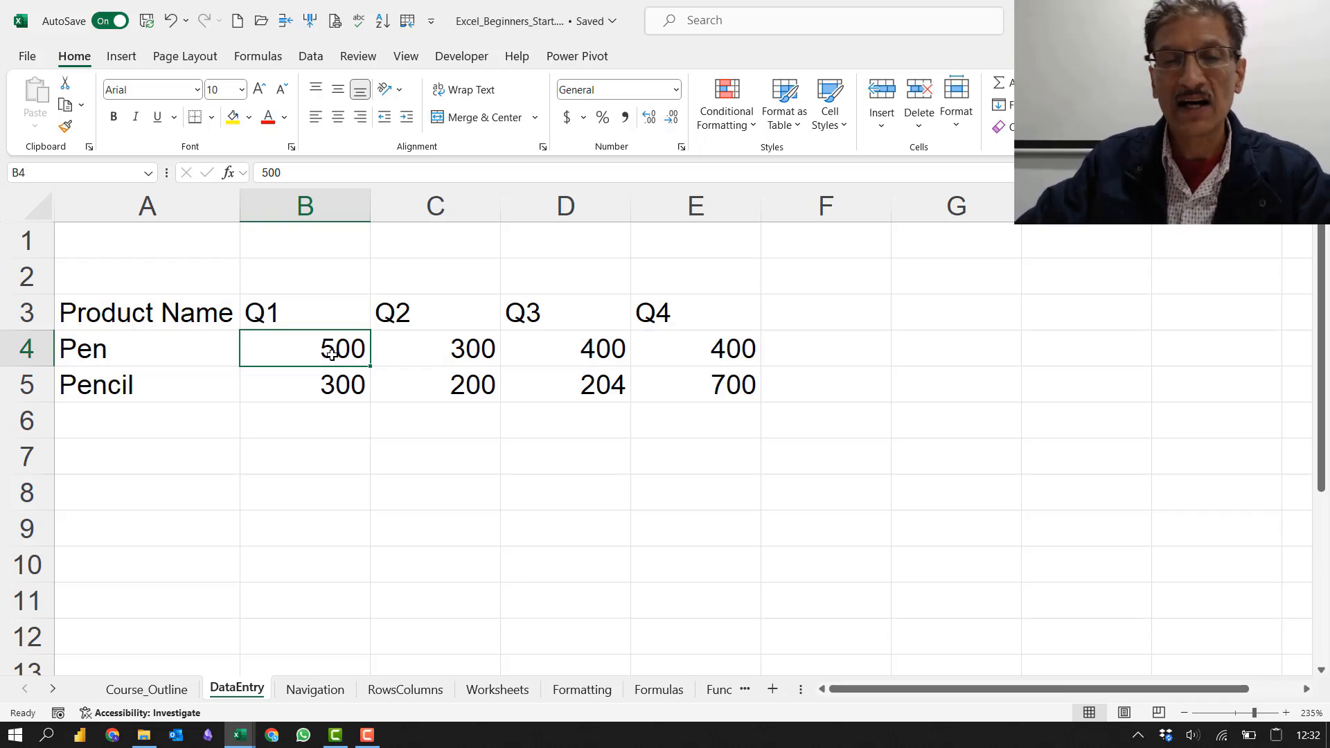
click(277, 424)
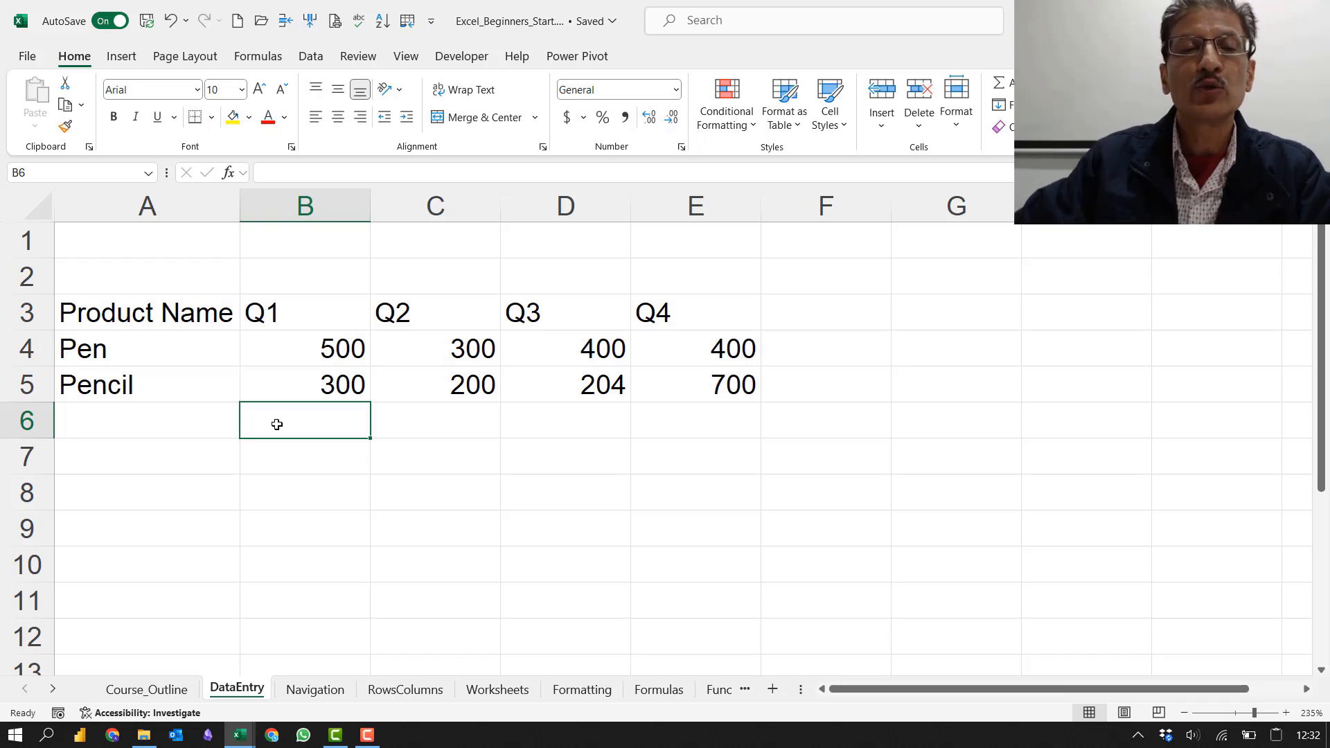
Step: Apply left and centre alignment to the number in B5, and finish by aligning it right
click(280, 385)
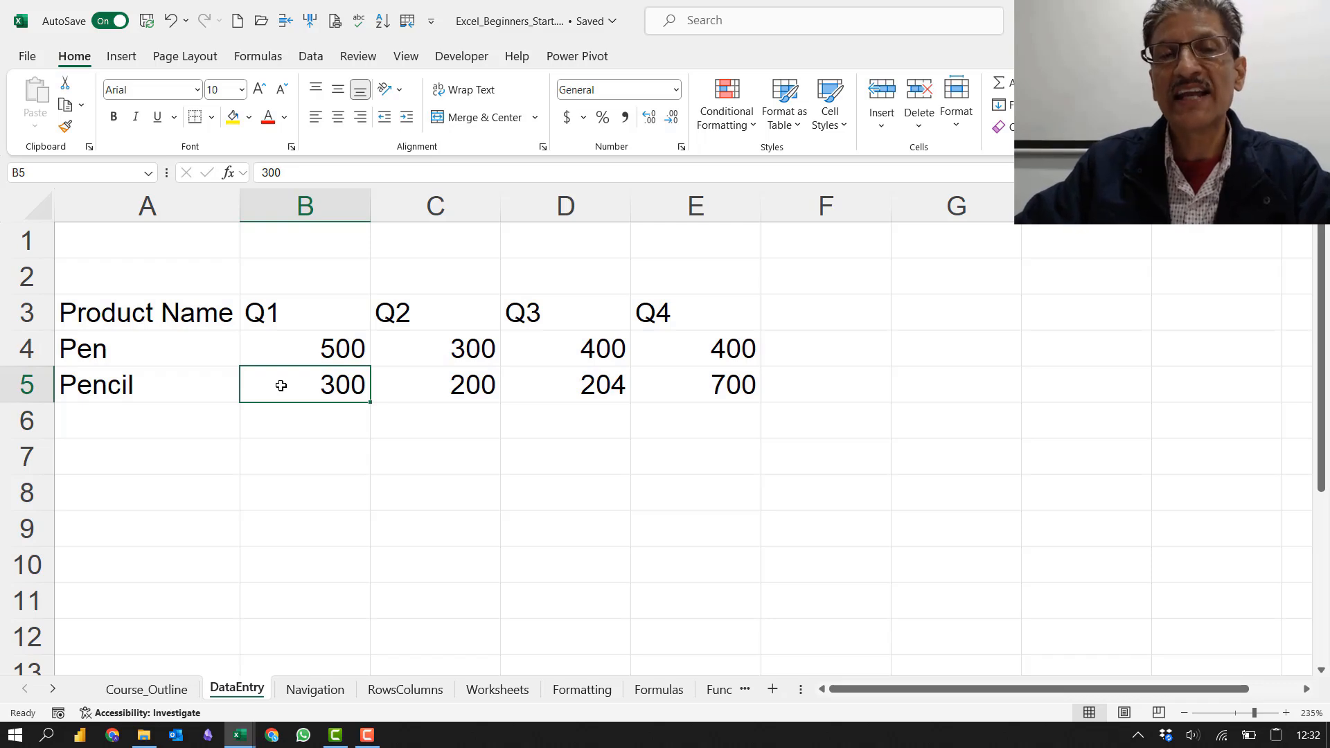
click(316, 119)
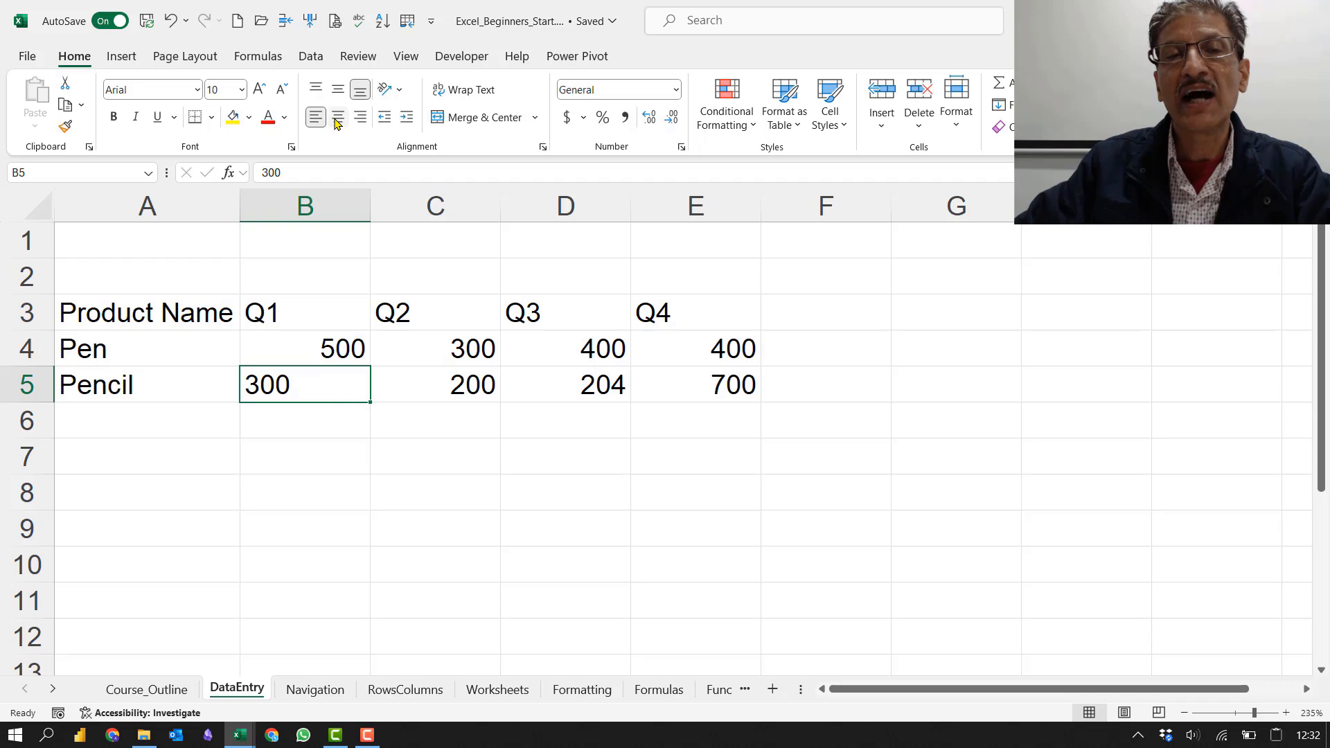
click(338, 119)
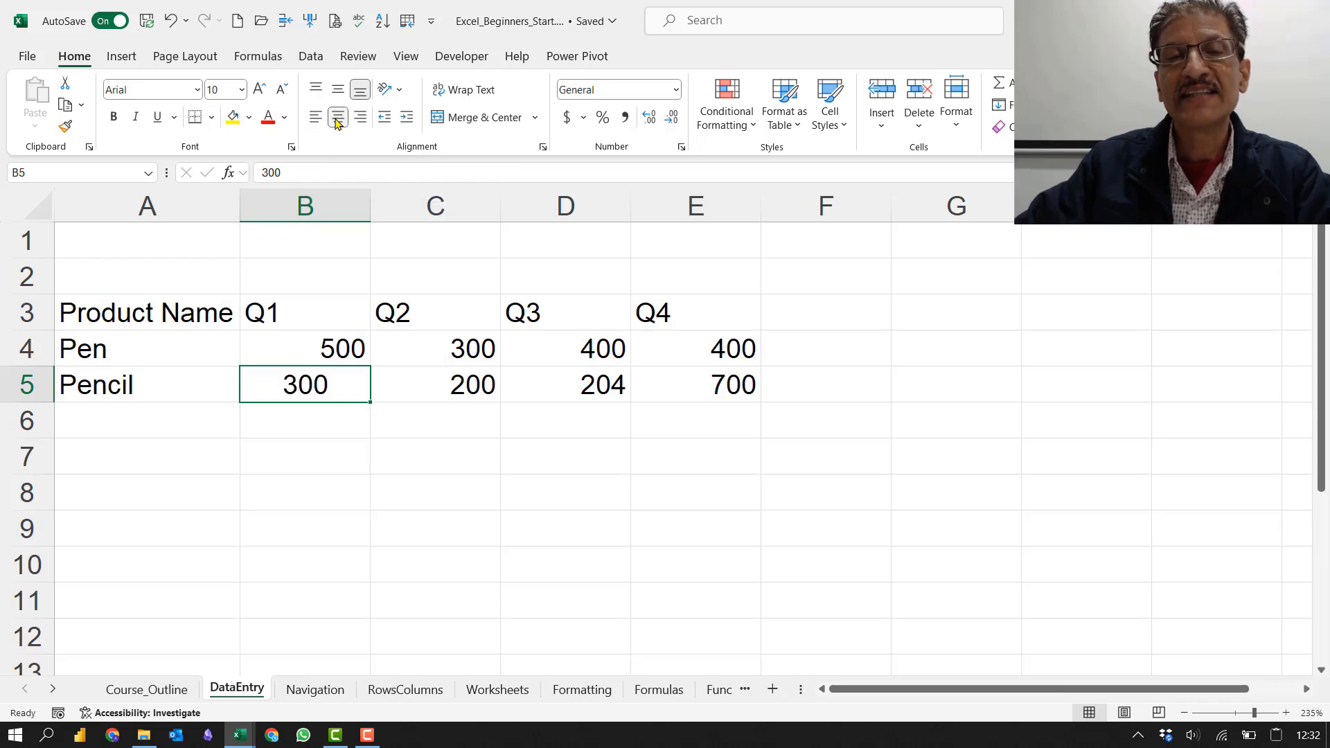
click(362, 119)
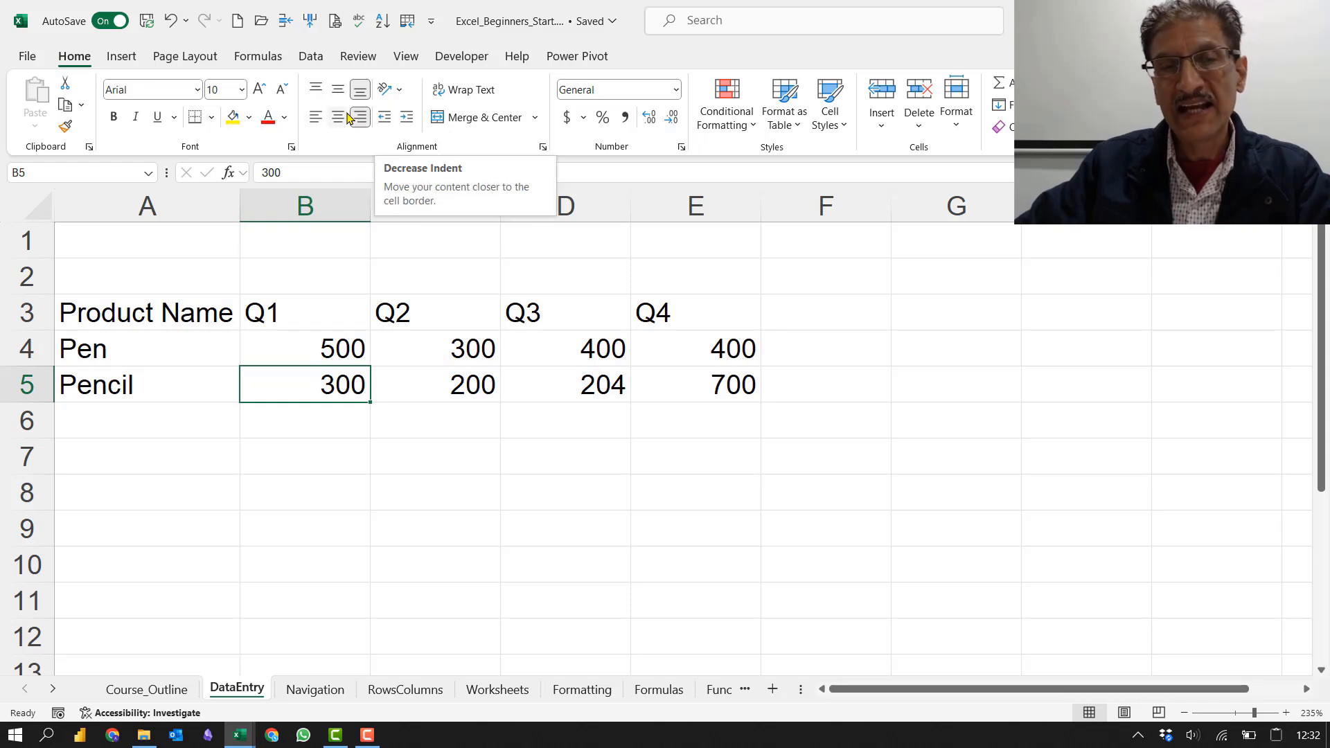
Step: Enter 50 as text in cell B6 by putting an apostrophe in front of it
click(296, 419)
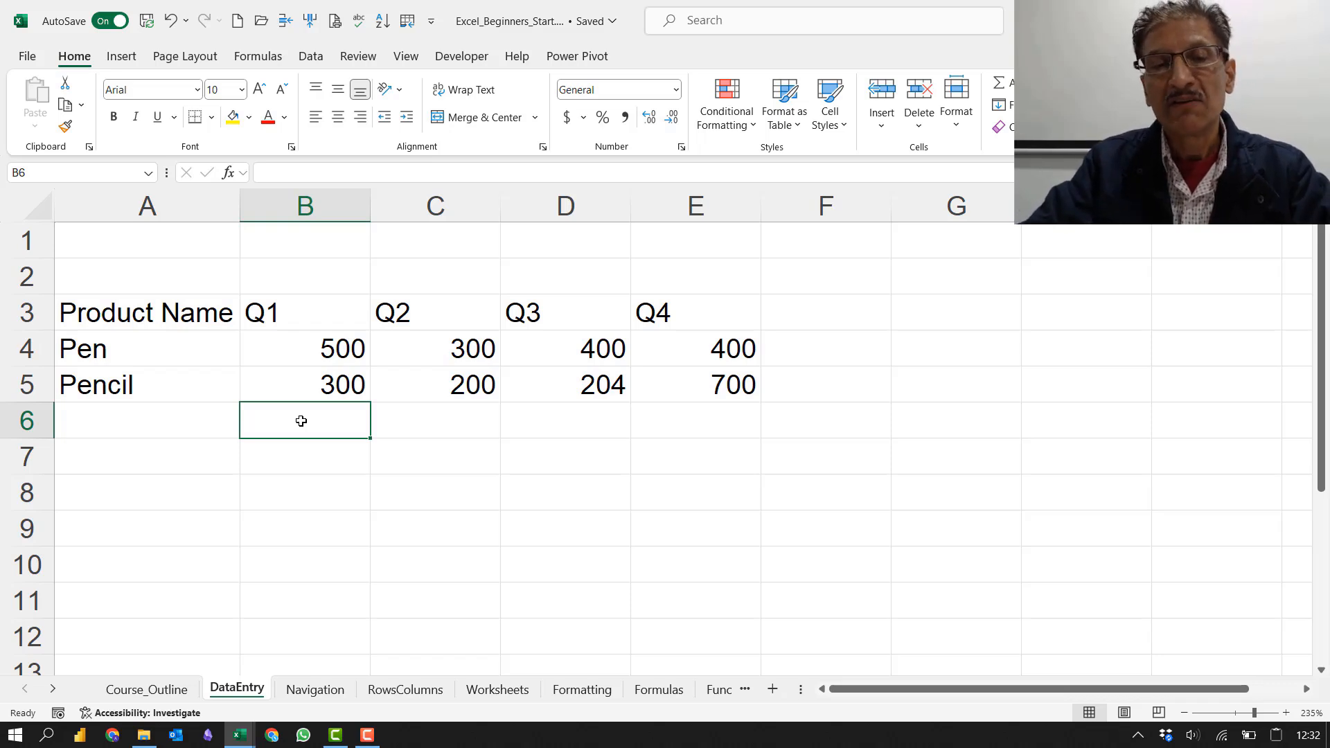
text(')
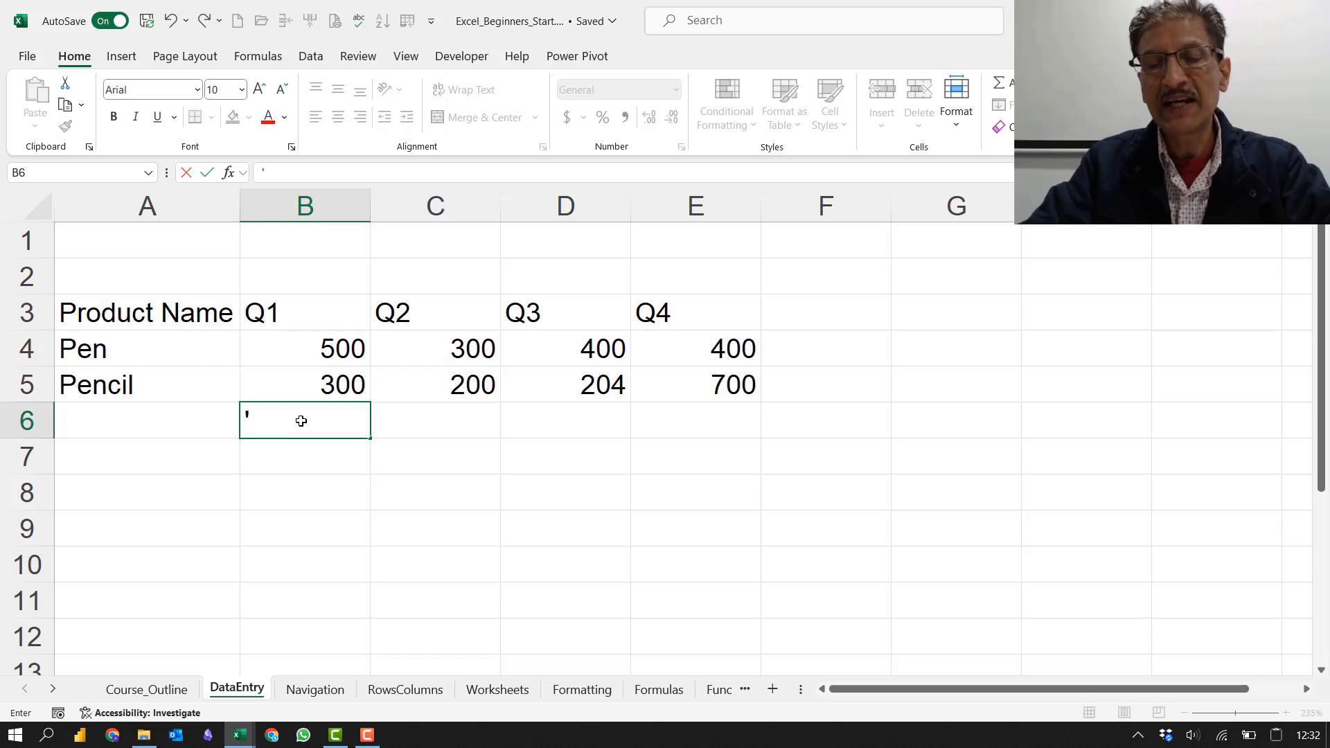
text(50)
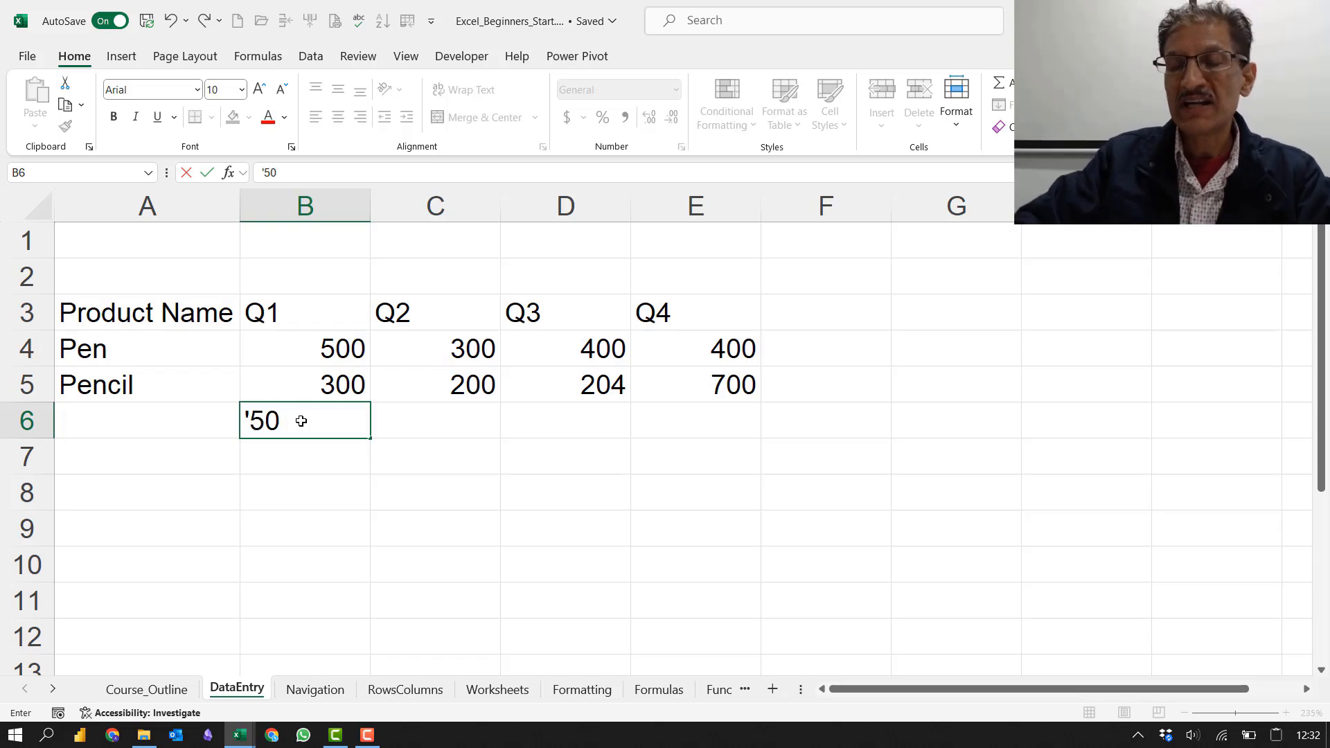
key(Tab)
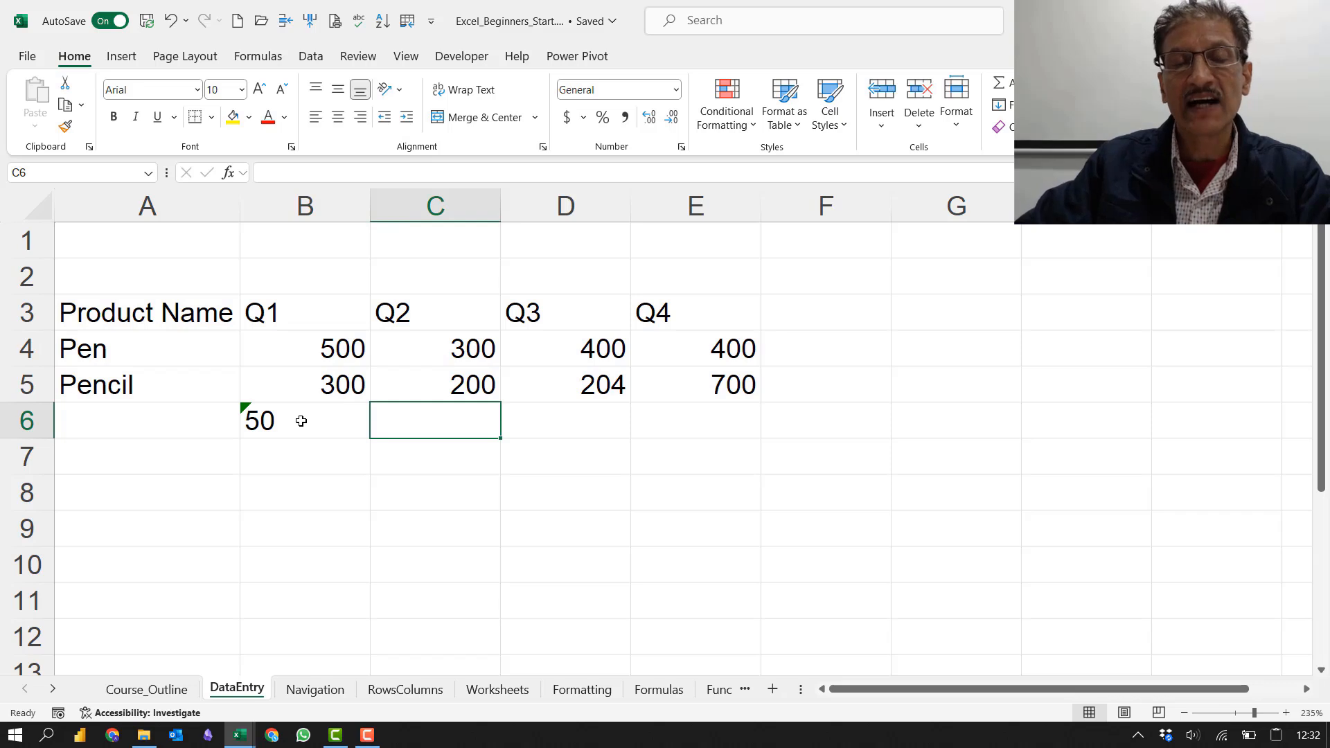
Step: Inspect the stored content of B6 and convert the number stored as text to a real number
click(301, 421)
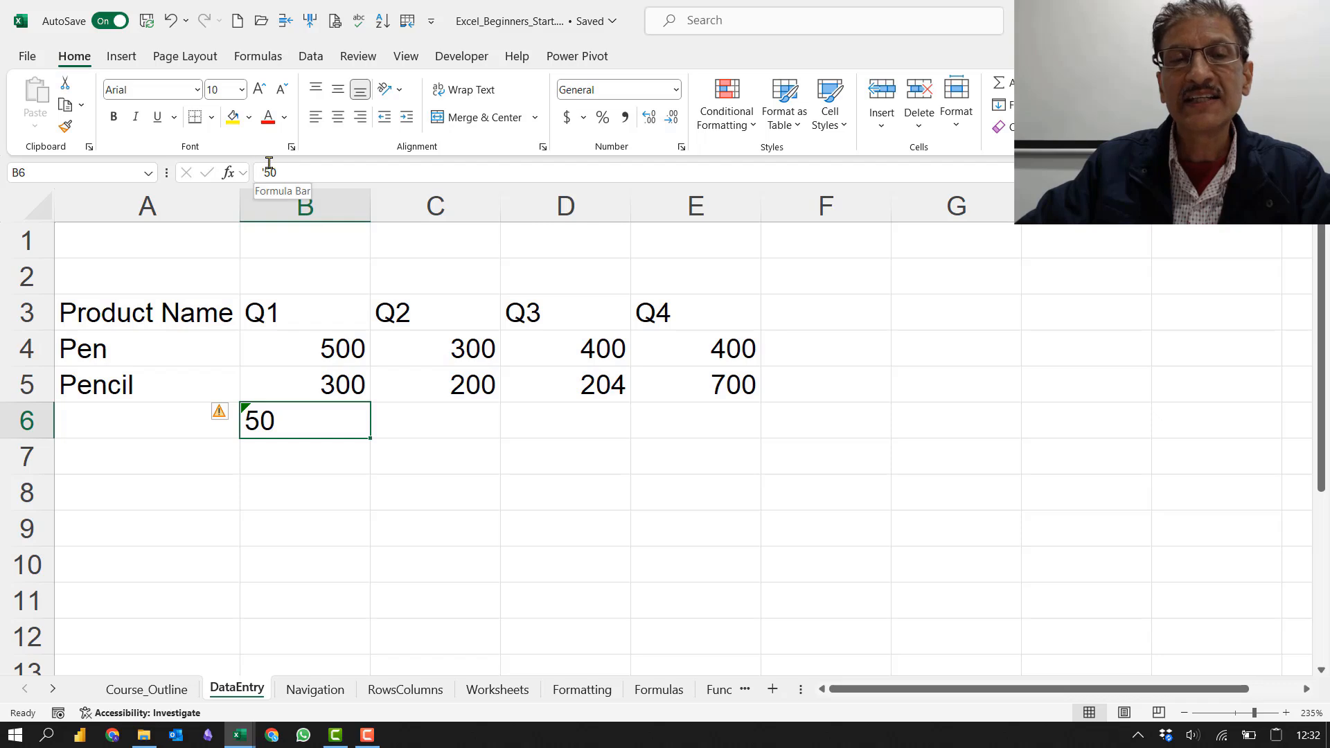
click(292, 174)
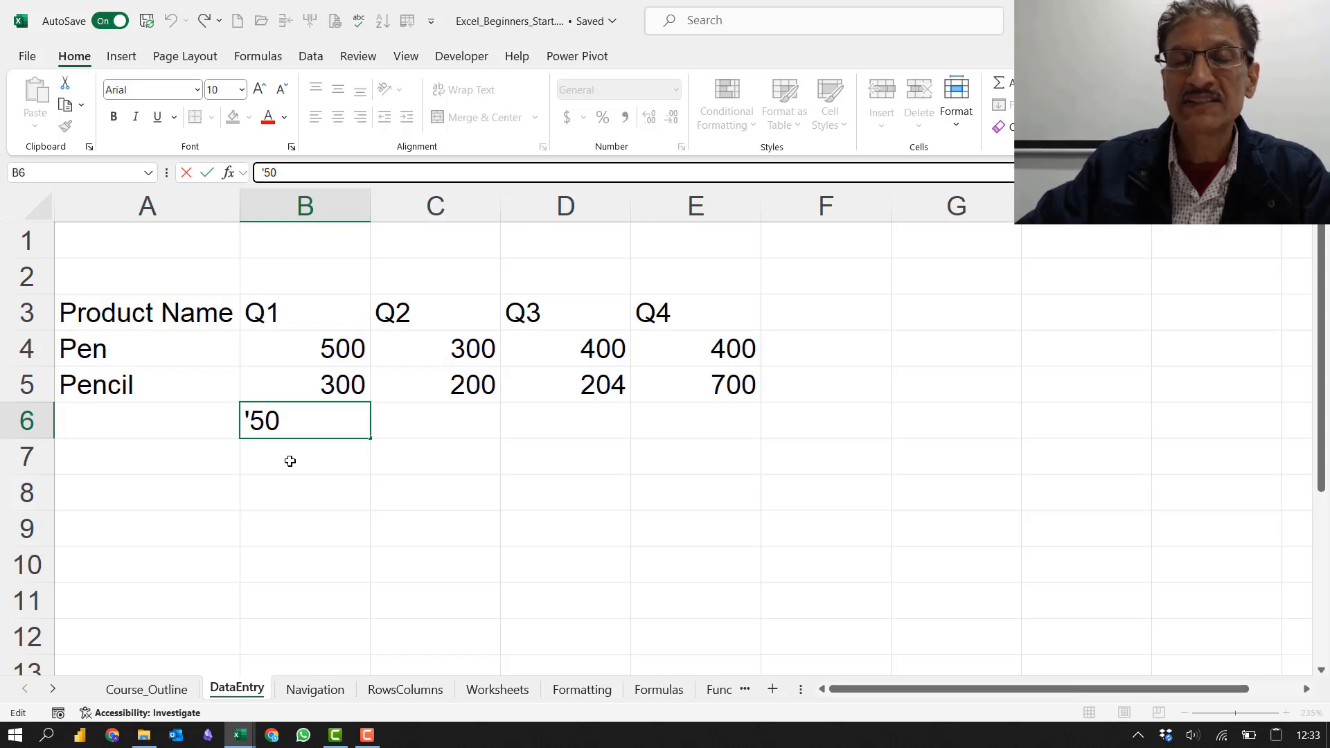
key(Return)
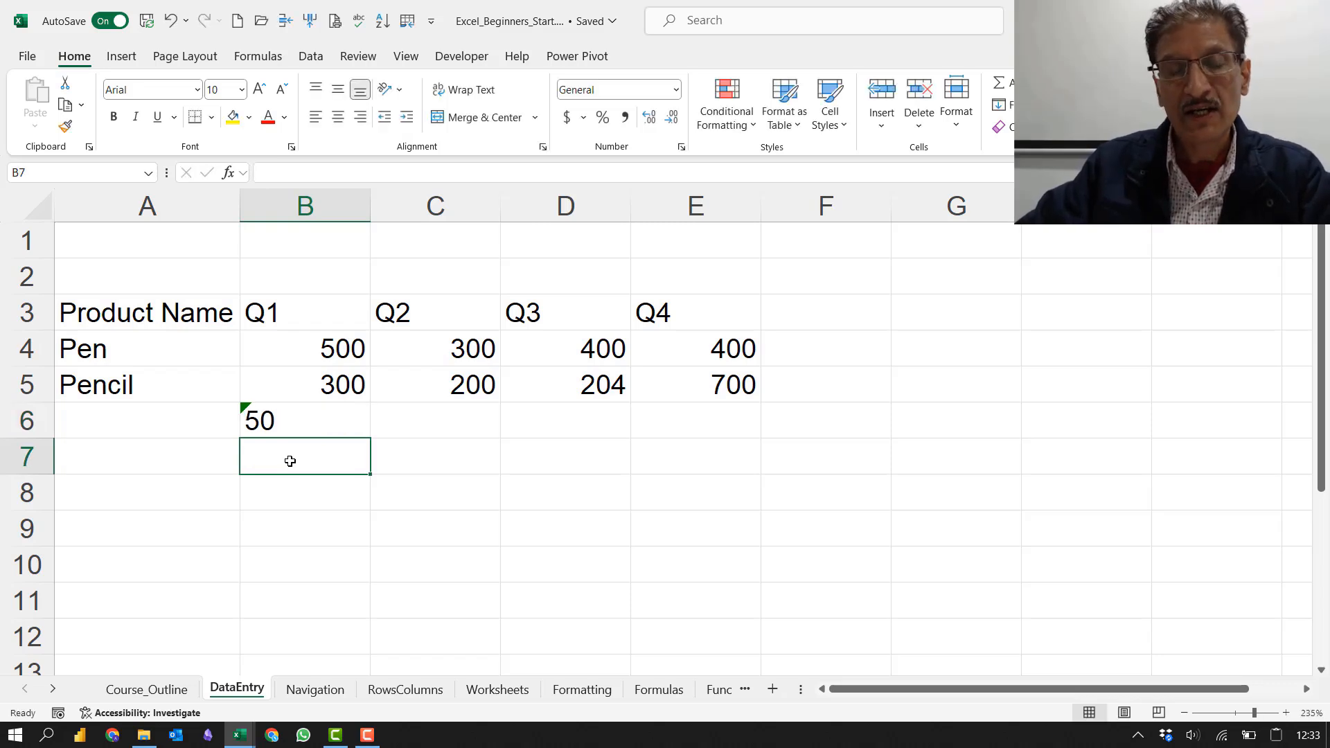
click(251, 418)
click(224, 415)
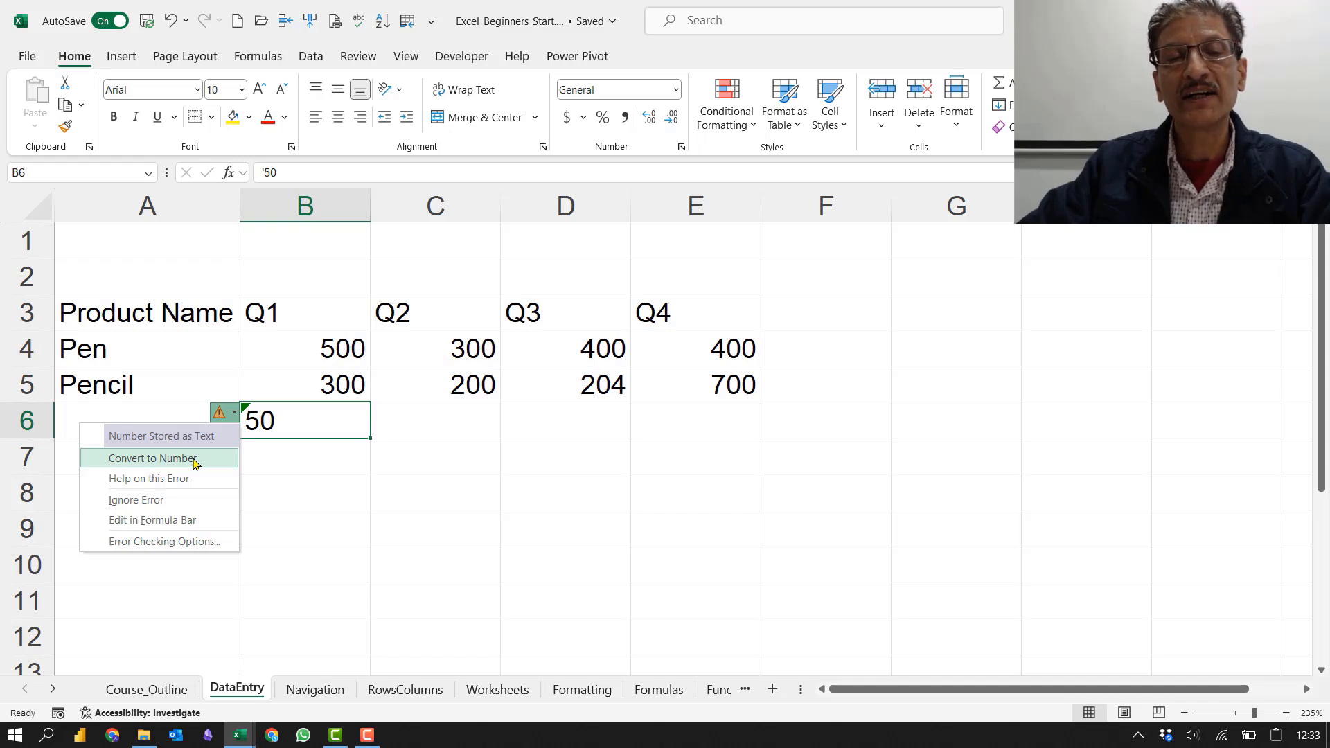
click(194, 464)
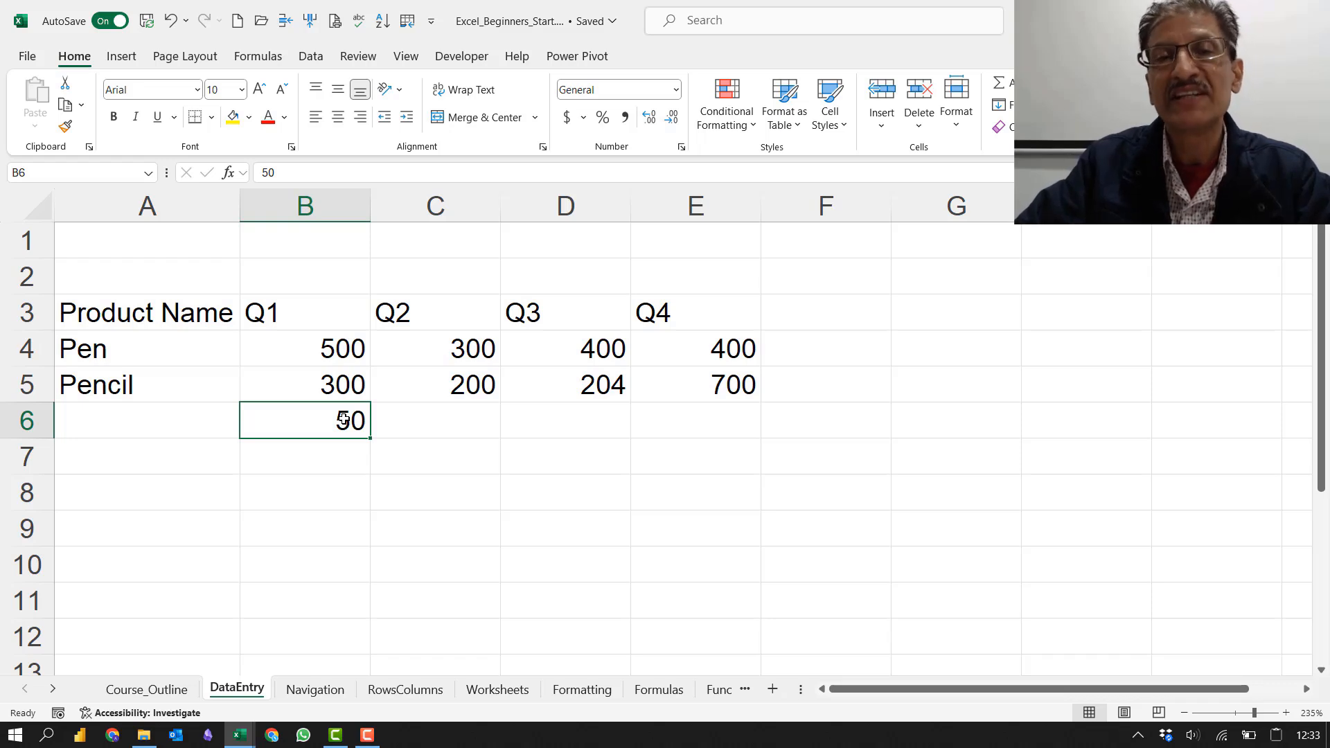
click(336, 471)
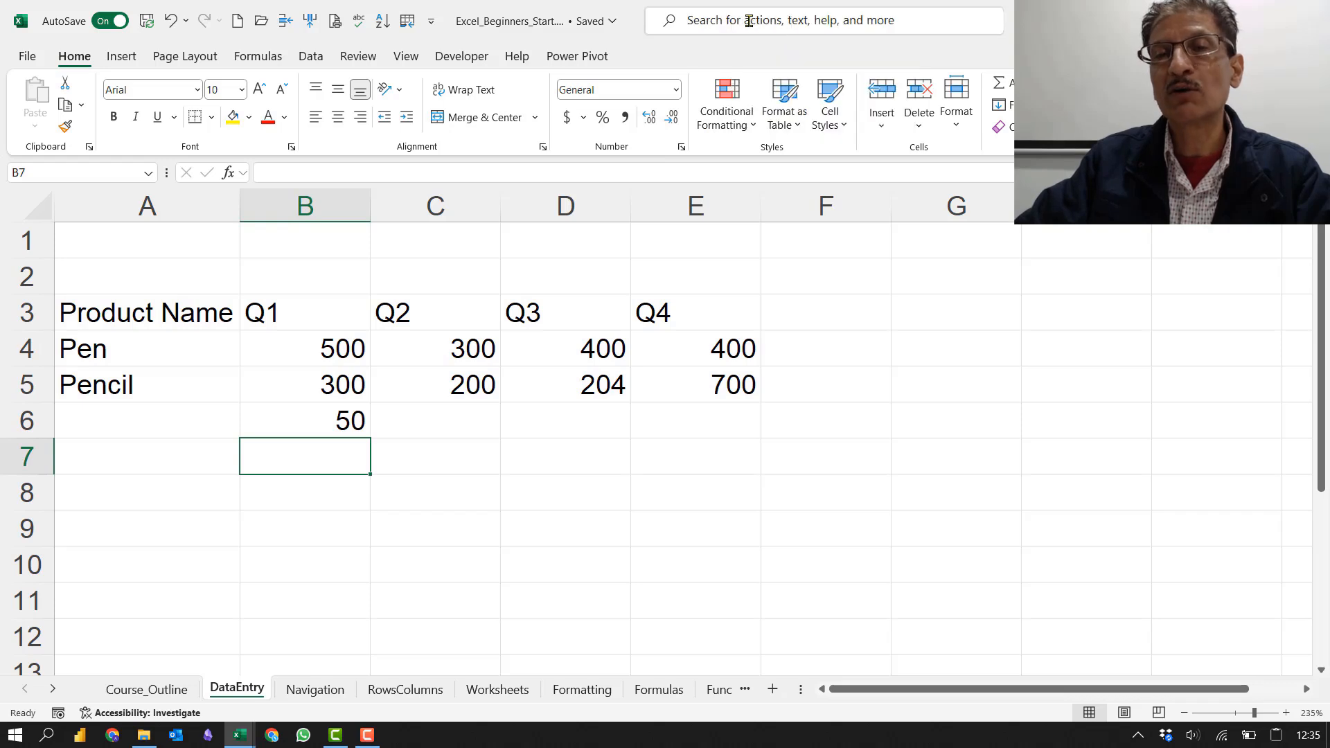
Step: Search the available commands for "insert sheet" and run Insert Sheet Rows at cell B7
click(749, 21)
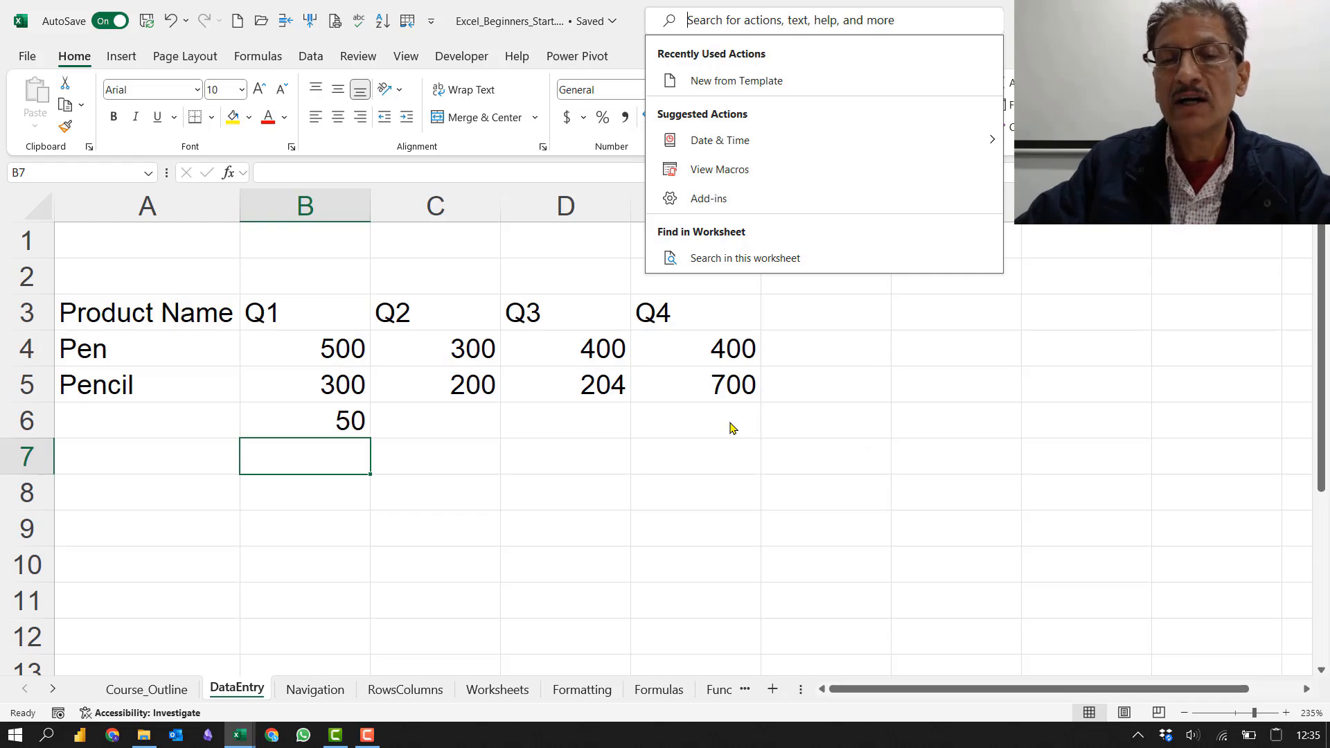
key(Escape)
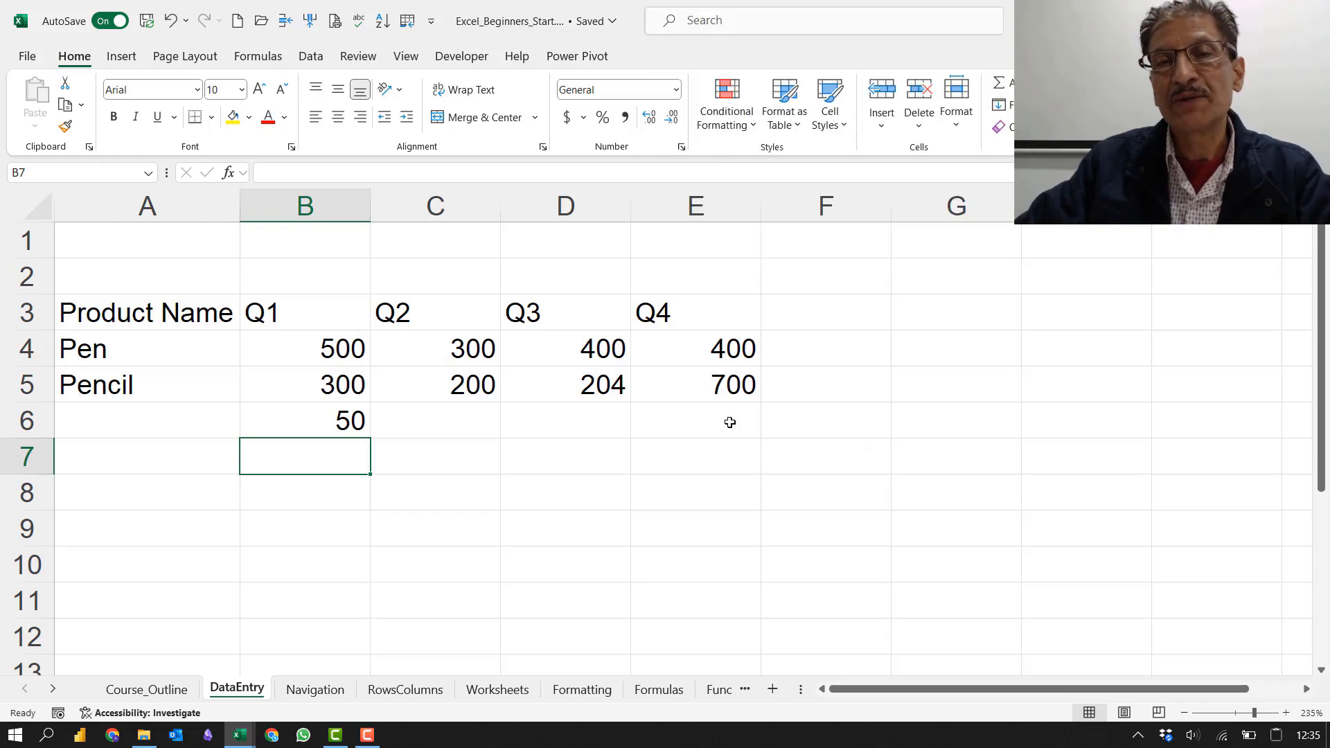
click(804, 25)
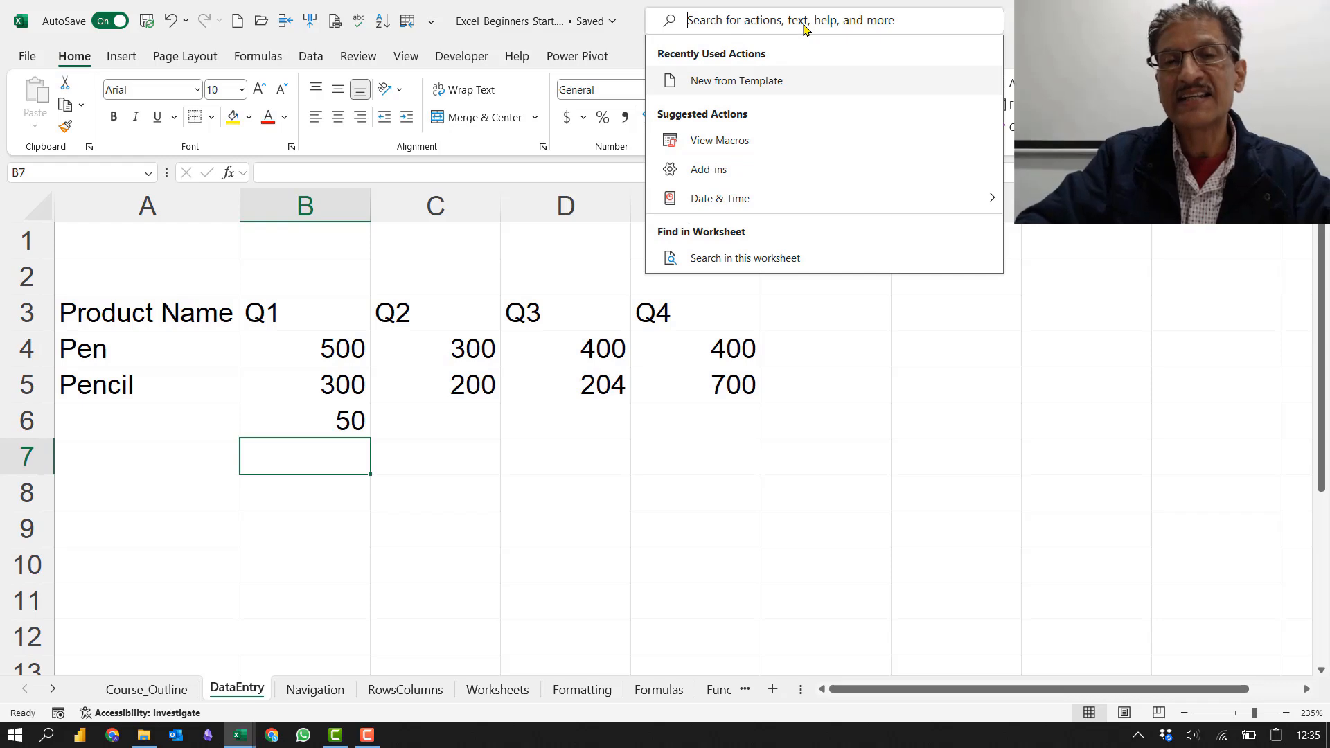
text(insert )
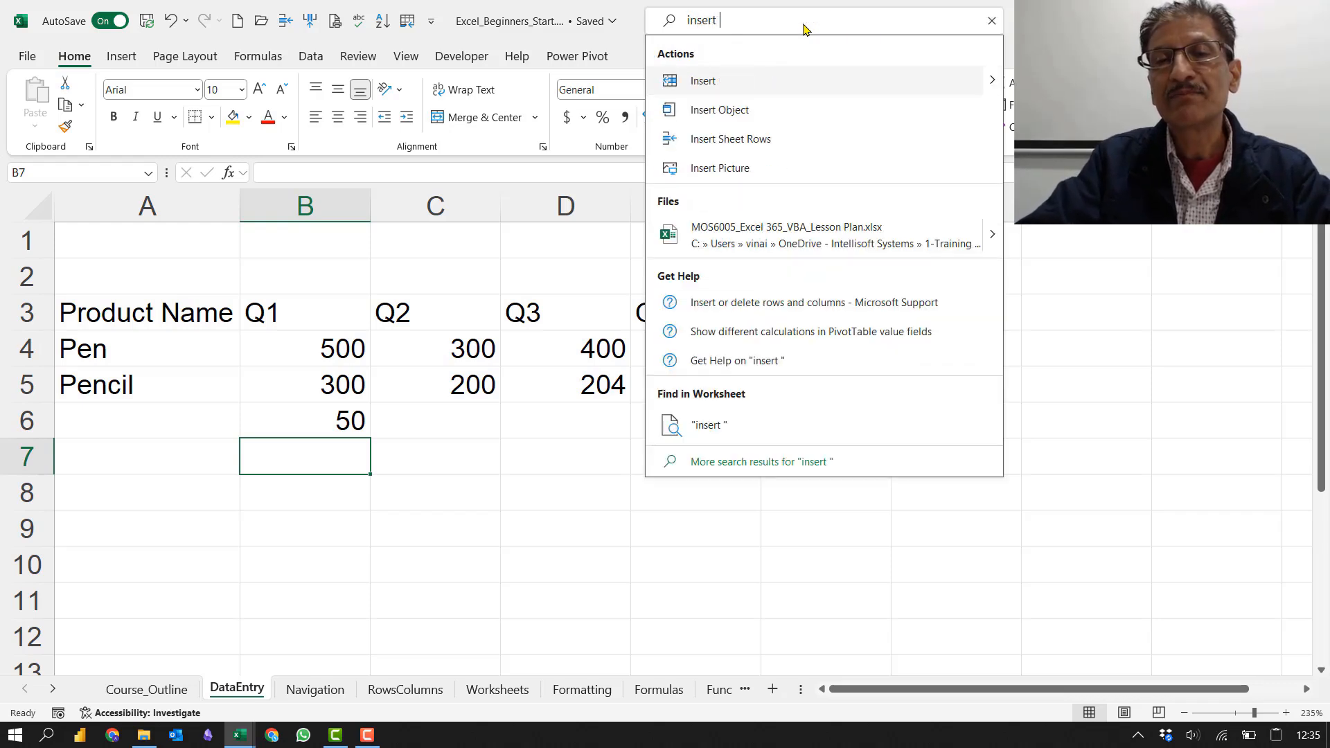
text(sheet)
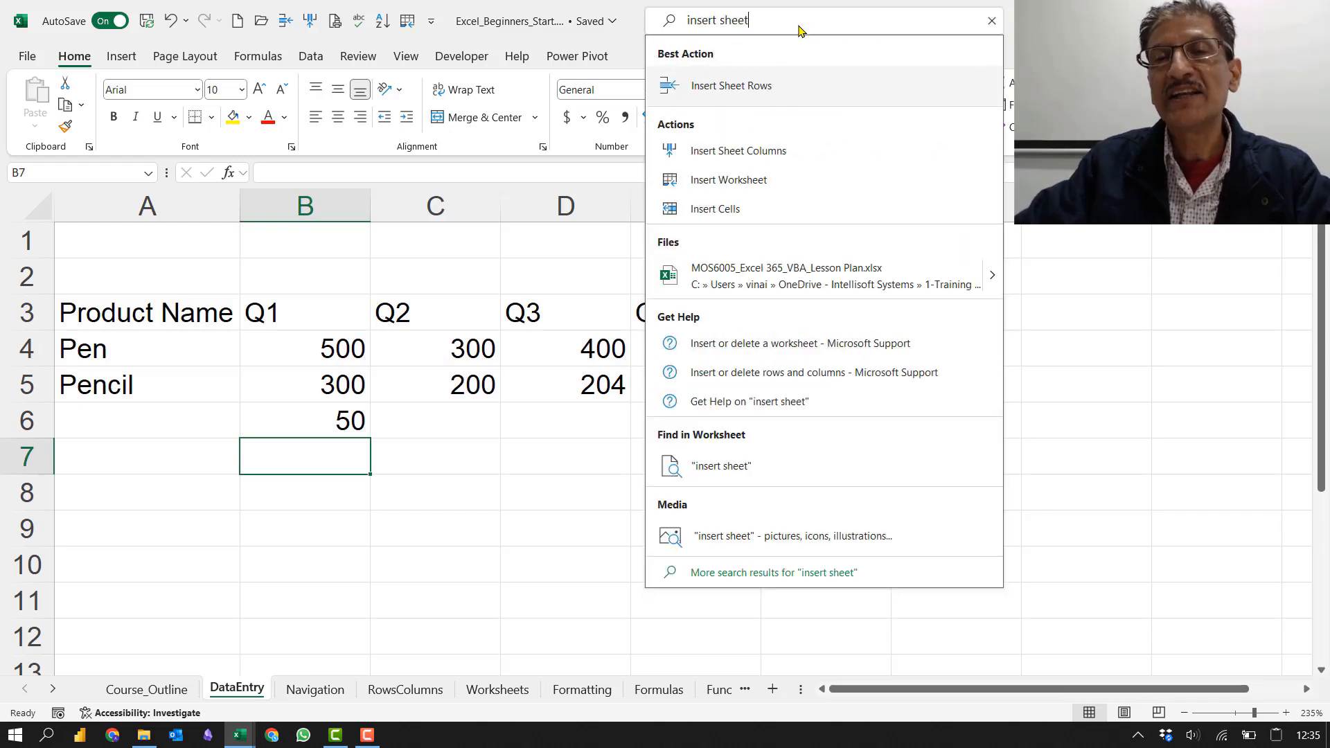
click(727, 94)
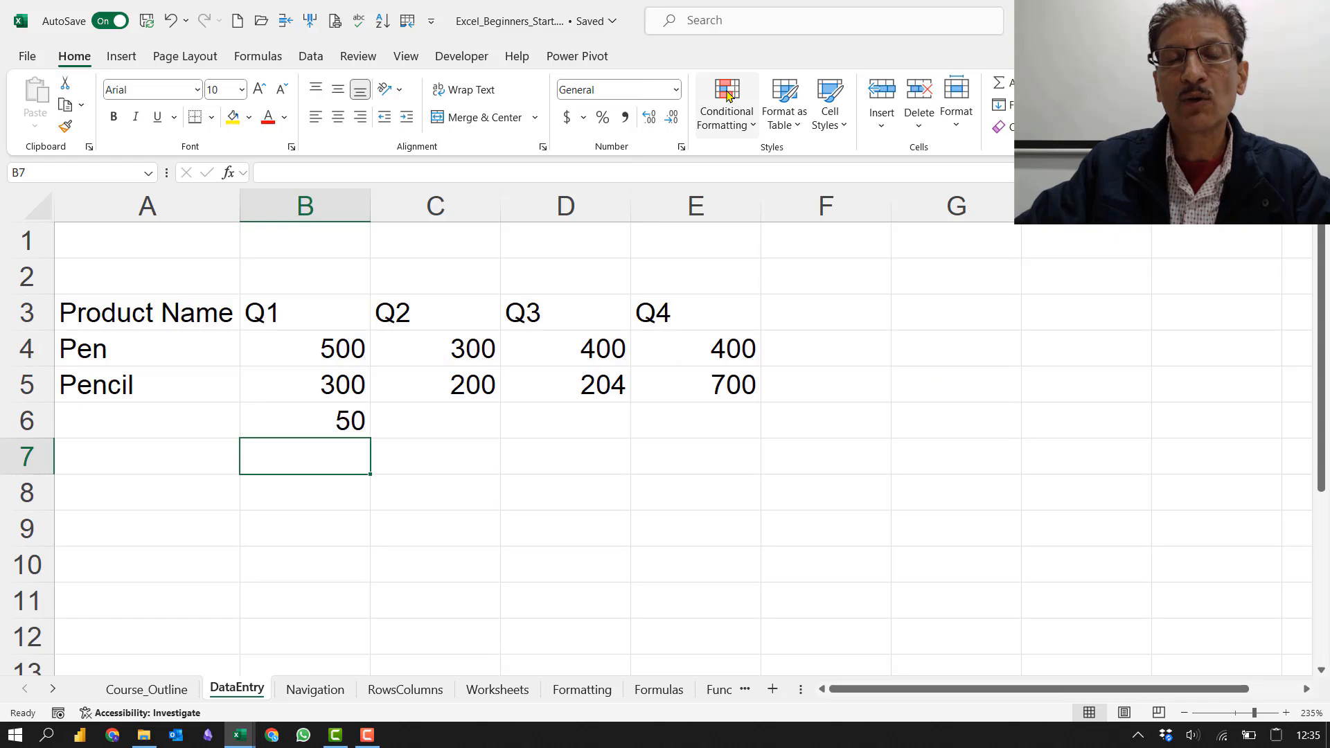
Step: Insert a blank row above the Pencil row by finding the command with the search text "insert sheet row"
click(350, 385)
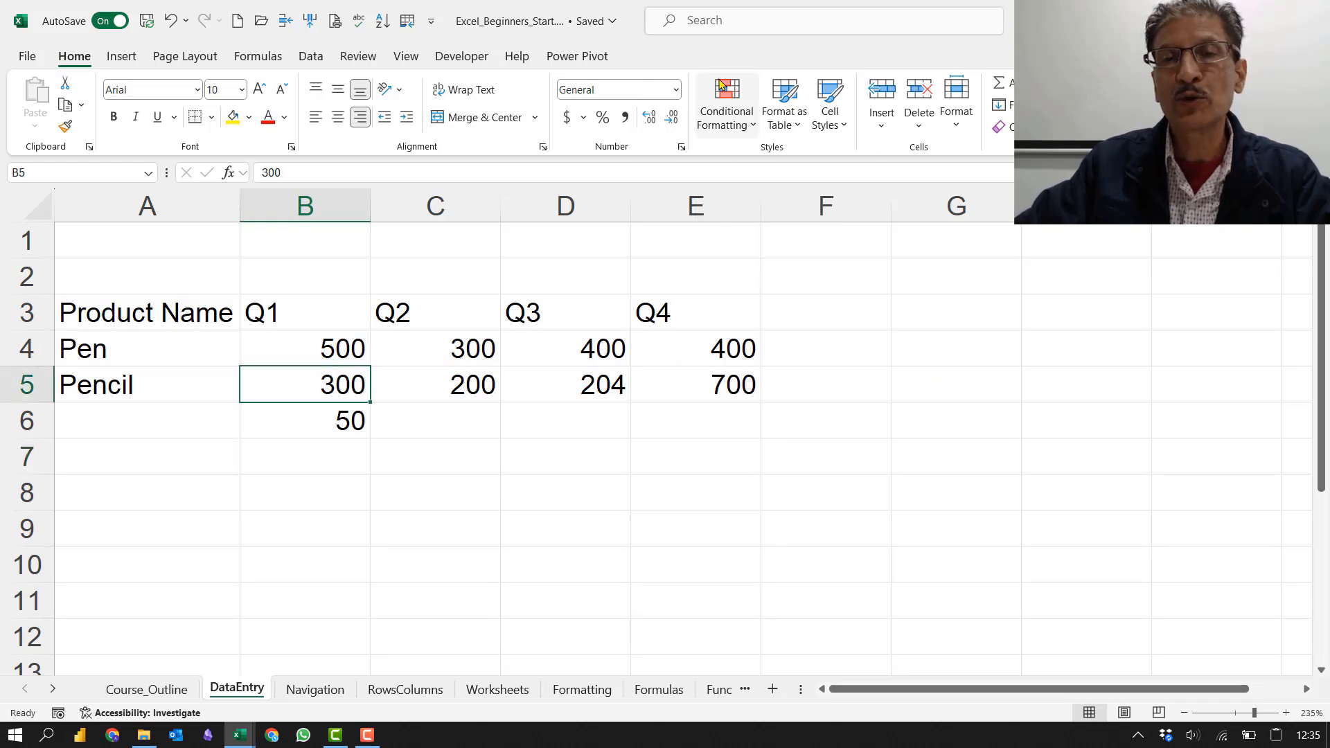
click(741, 25)
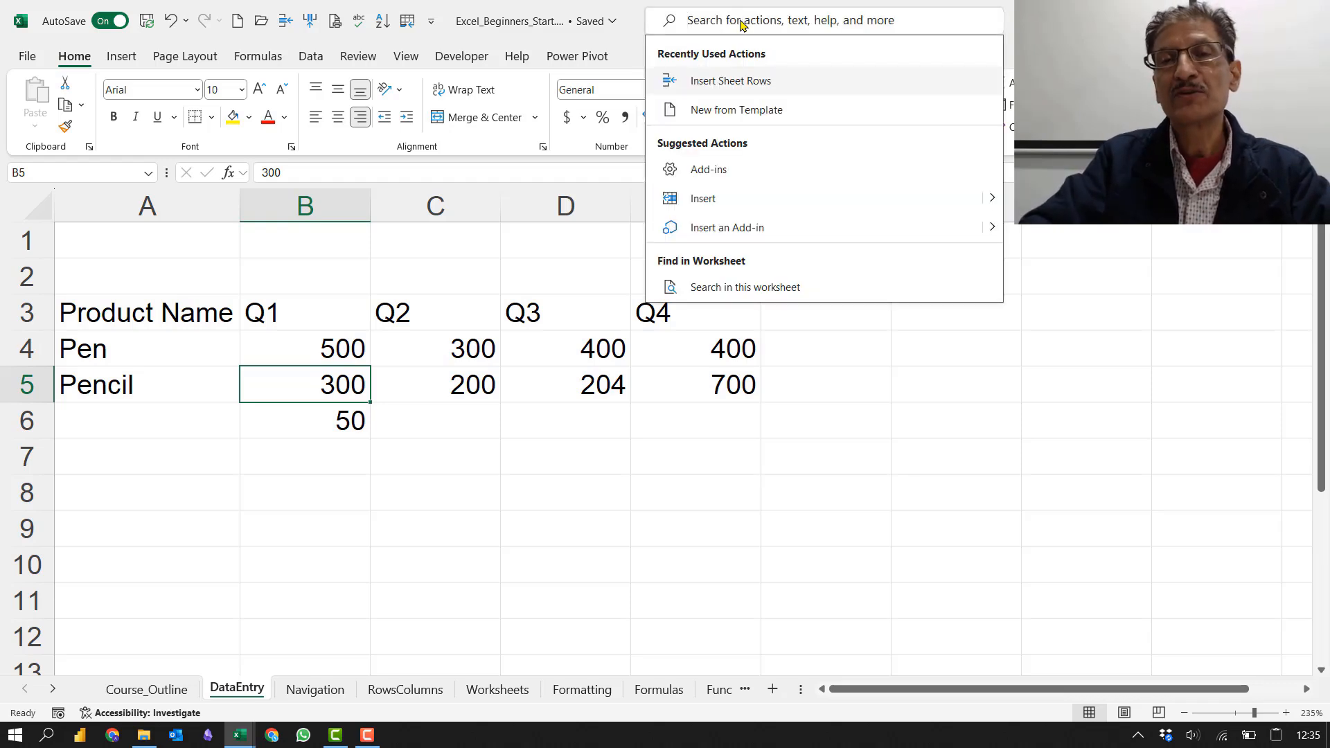
text(inse)
text(rt )
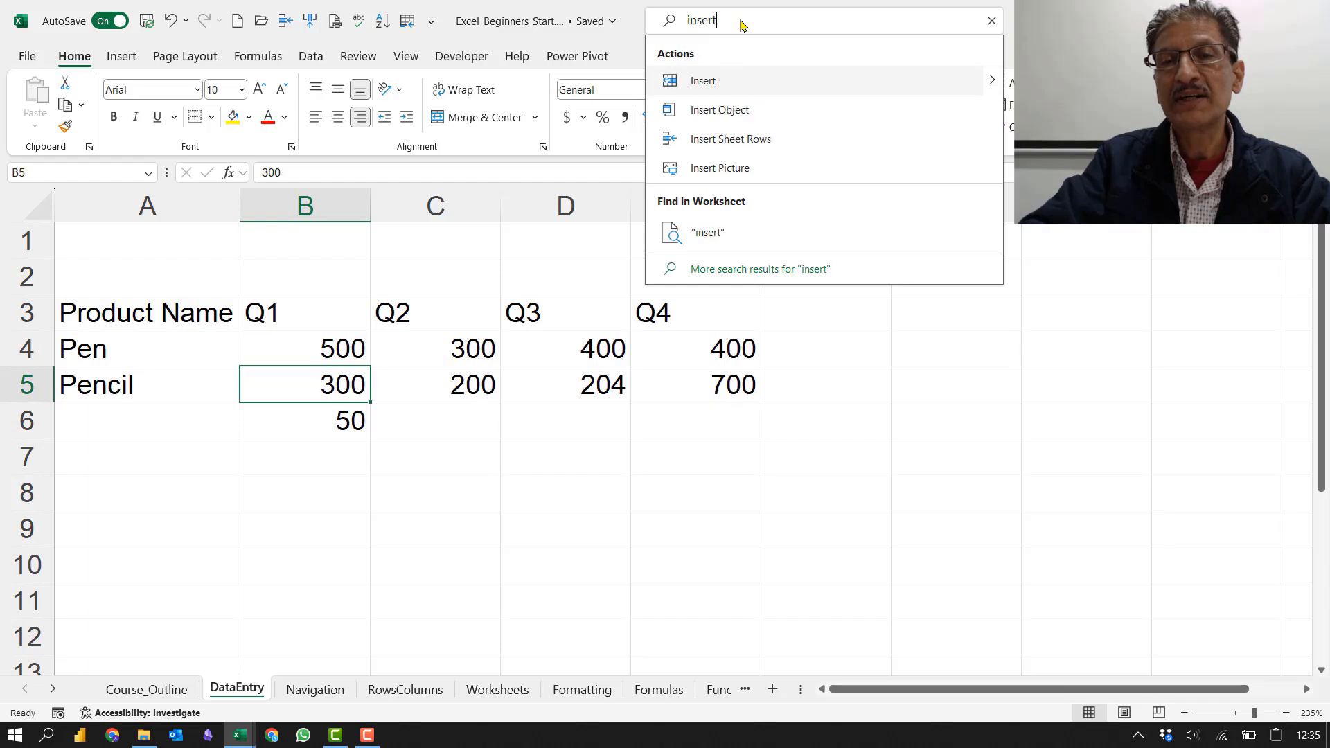
text(sheet row)
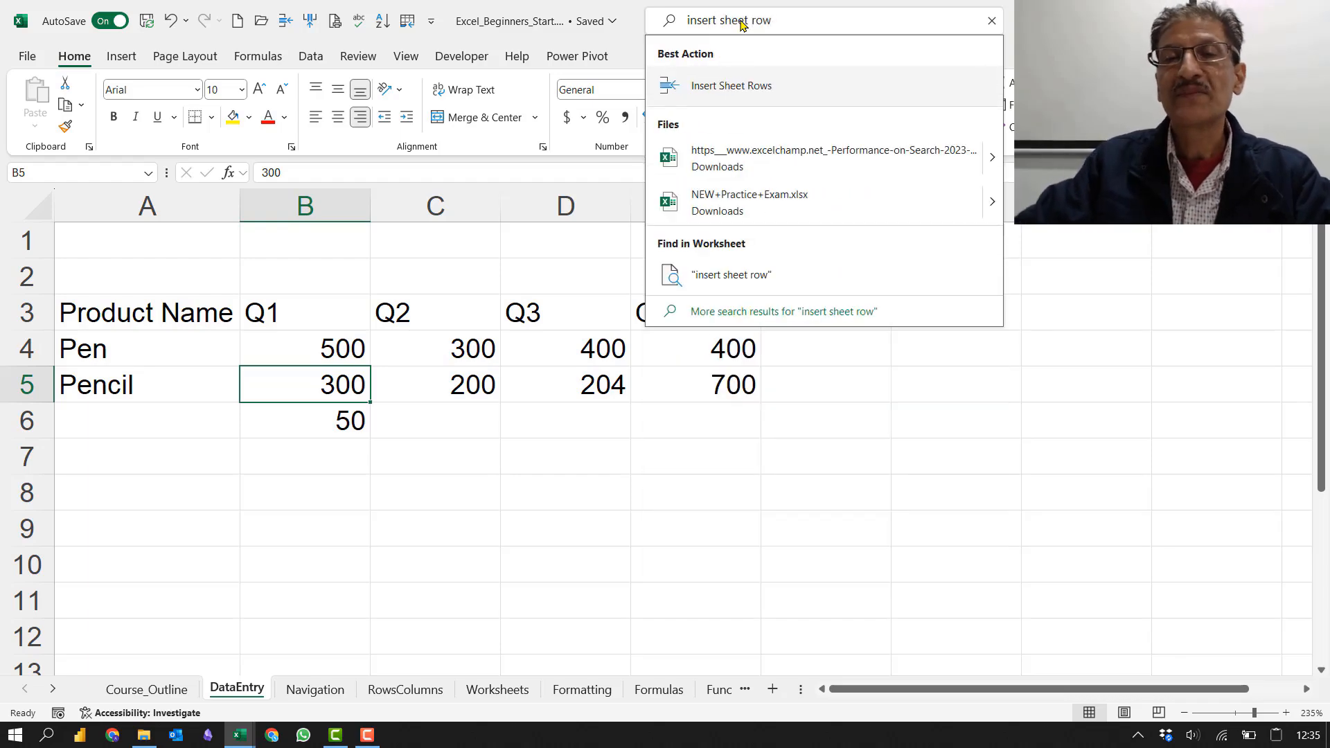
click(728, 88)
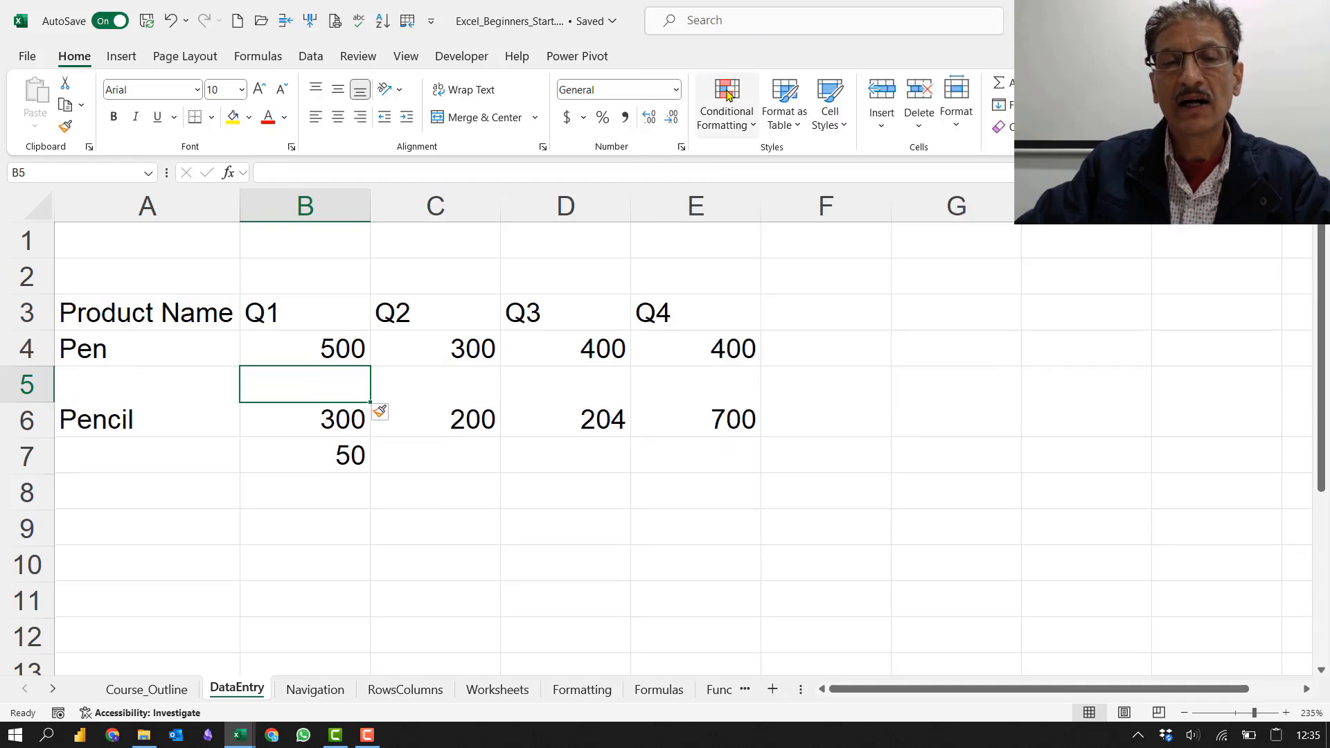
Step: Fill the blank row 5 with the product Mouse and quarterly values 40, 60, 45 and 96 for Q1 to Q4
click(200, 390)
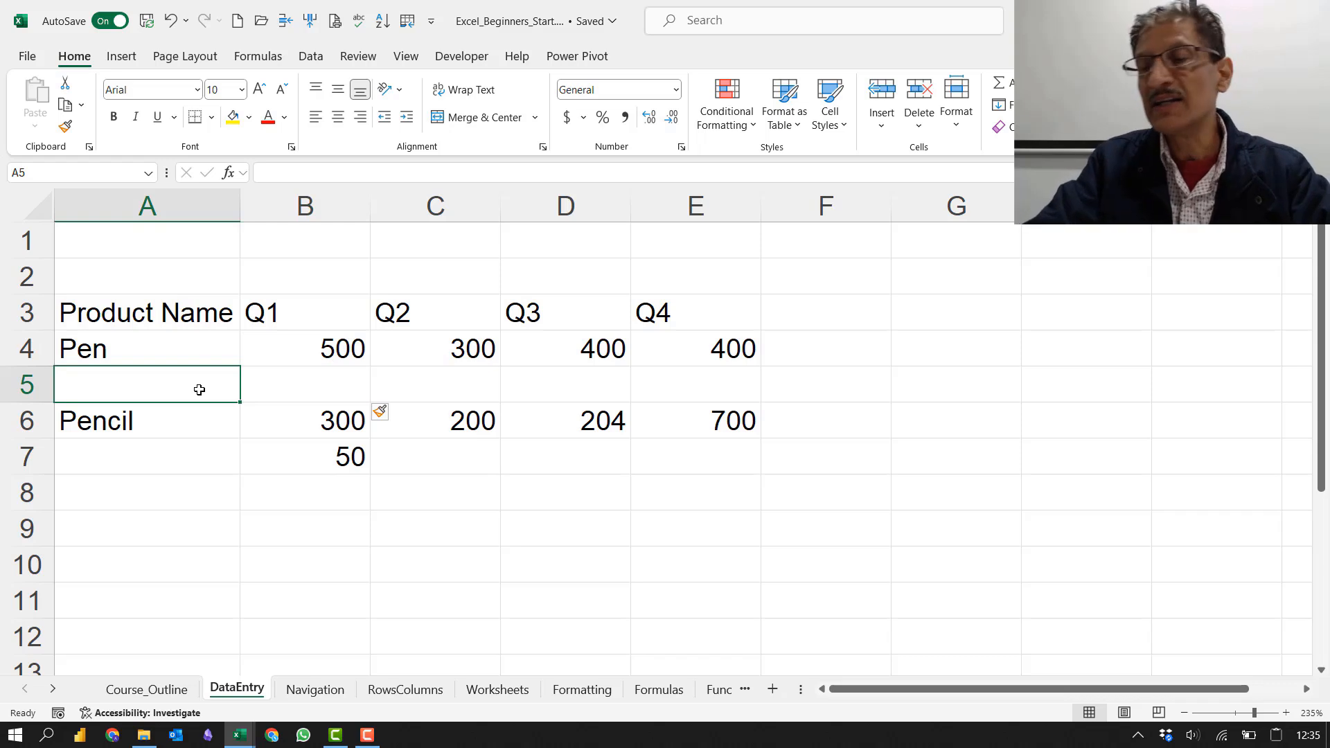
text(Mouse)
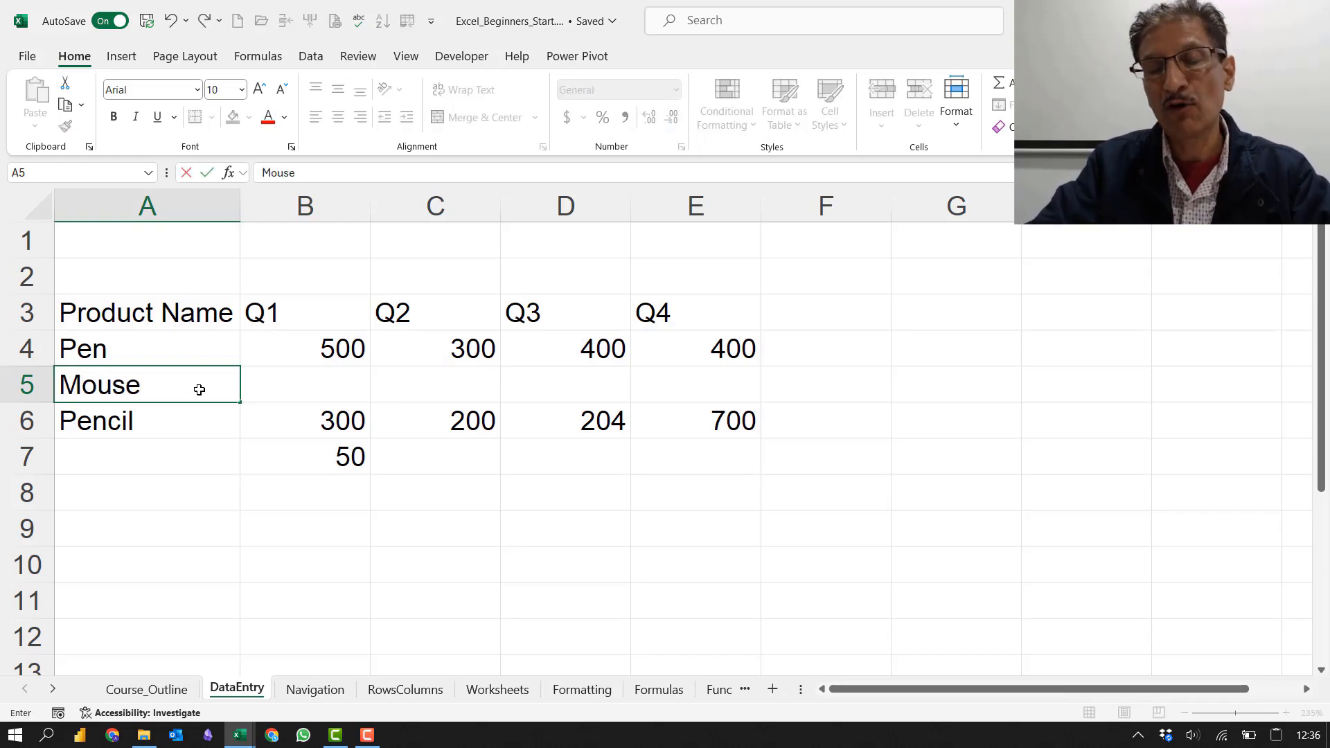
key(Tab)
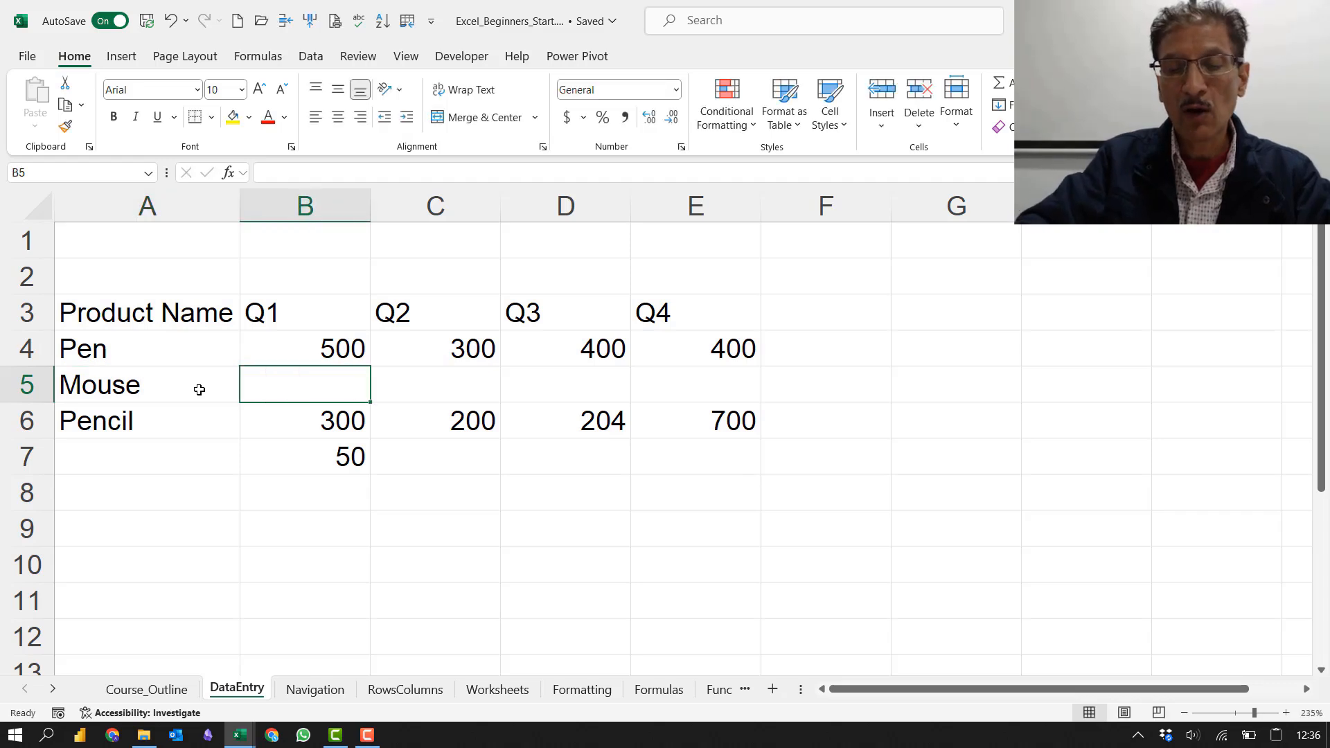
text(40)
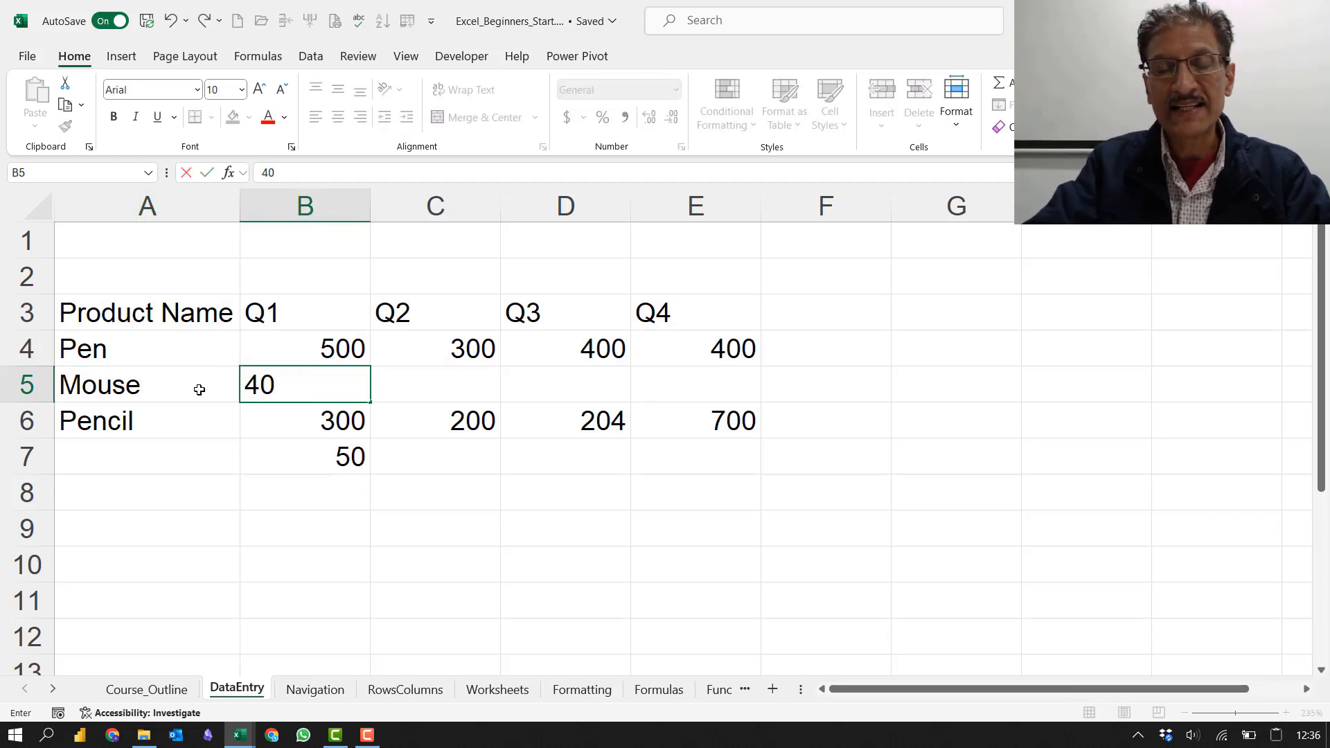
key(Tab)
text(60)
key(Tab)
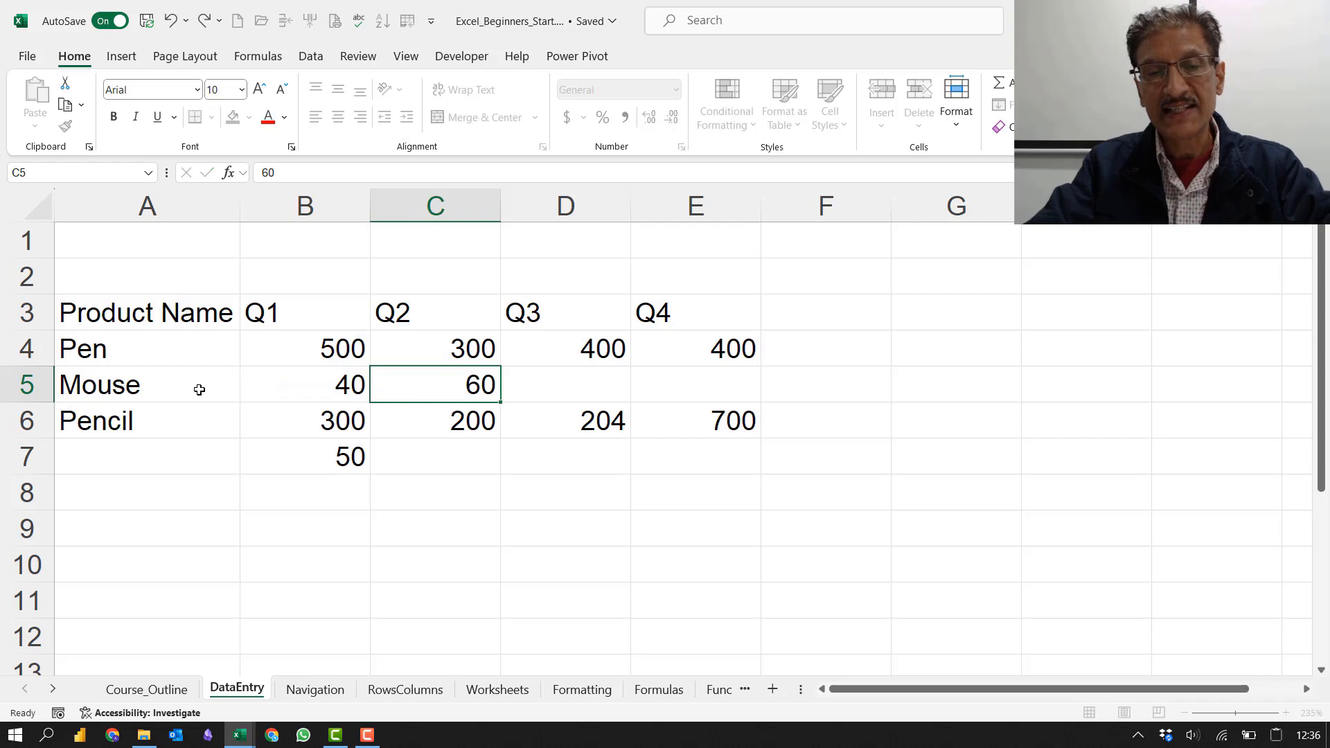
text(45)
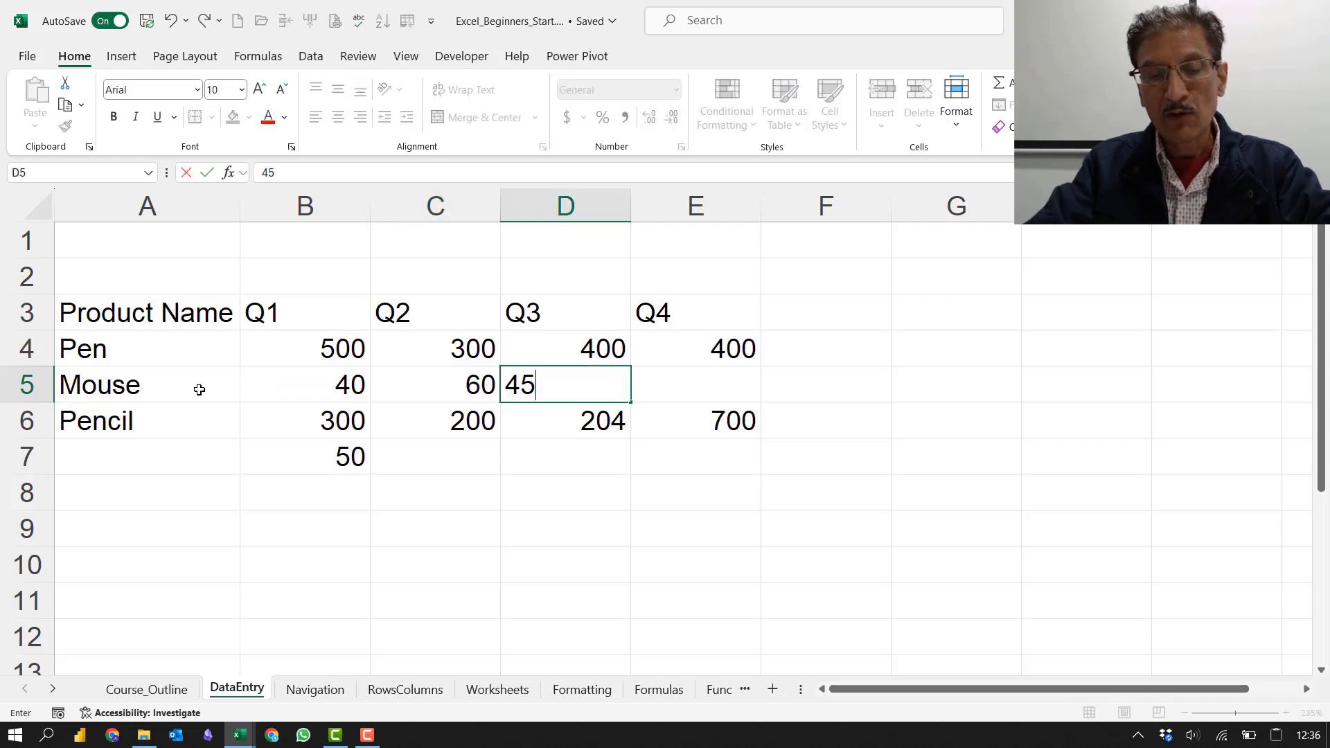
key(Tab)
text(9)
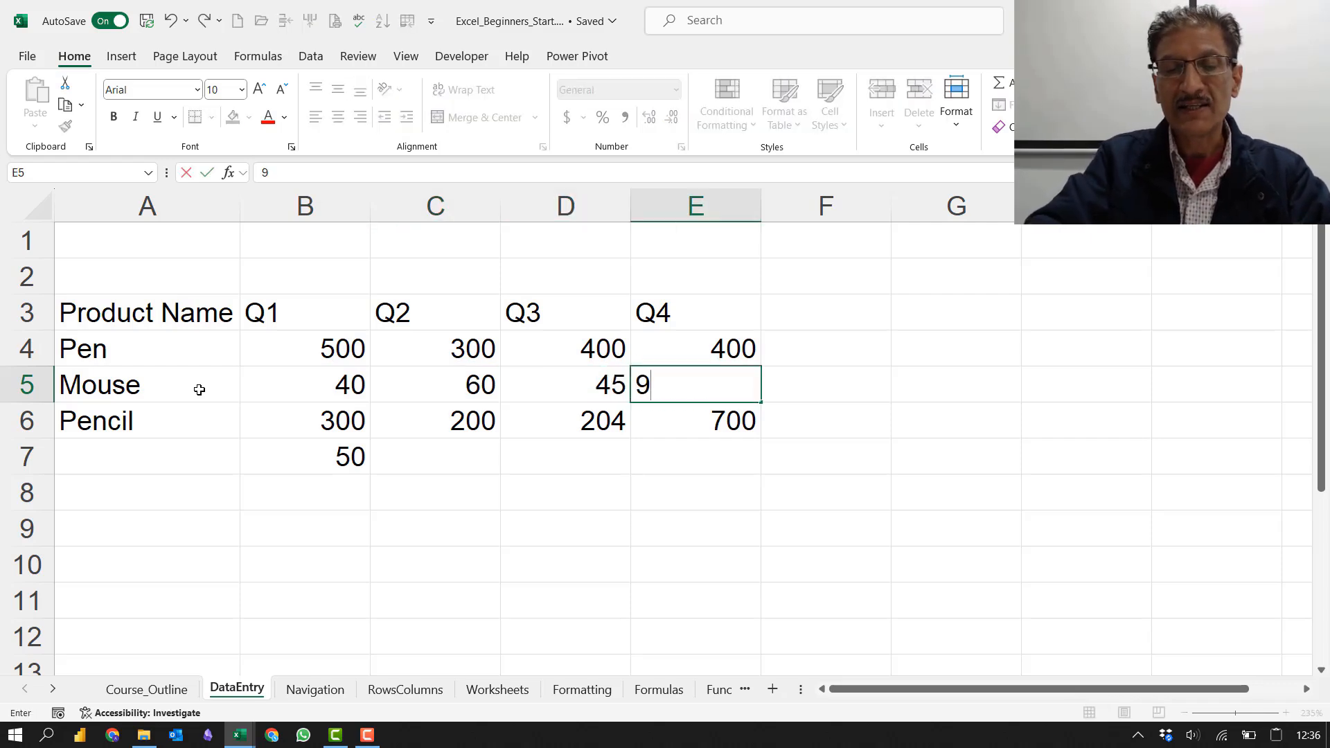
text(6)
key(Tab)
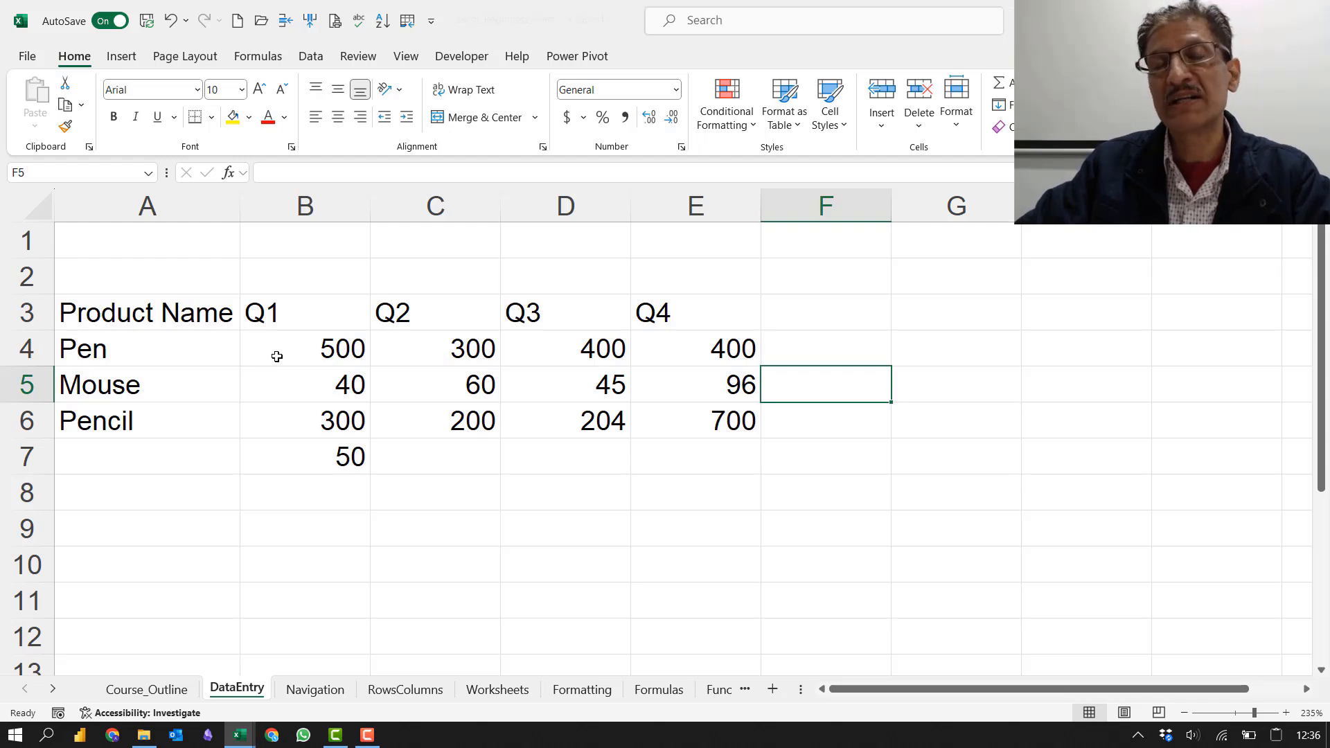
Step: Search the available commands for "insert colu" with cell B4 selected, and return to the sheet without running one
click(276, 356)
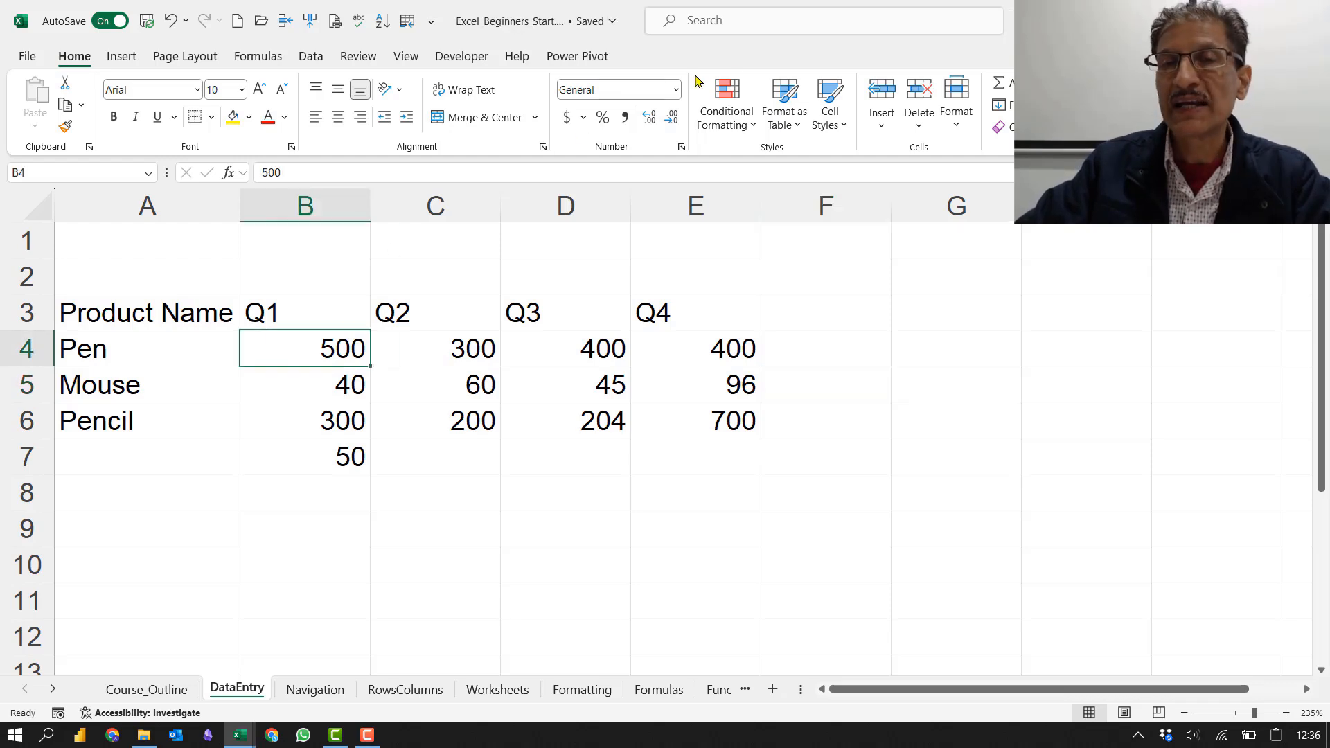
click(759, 22)
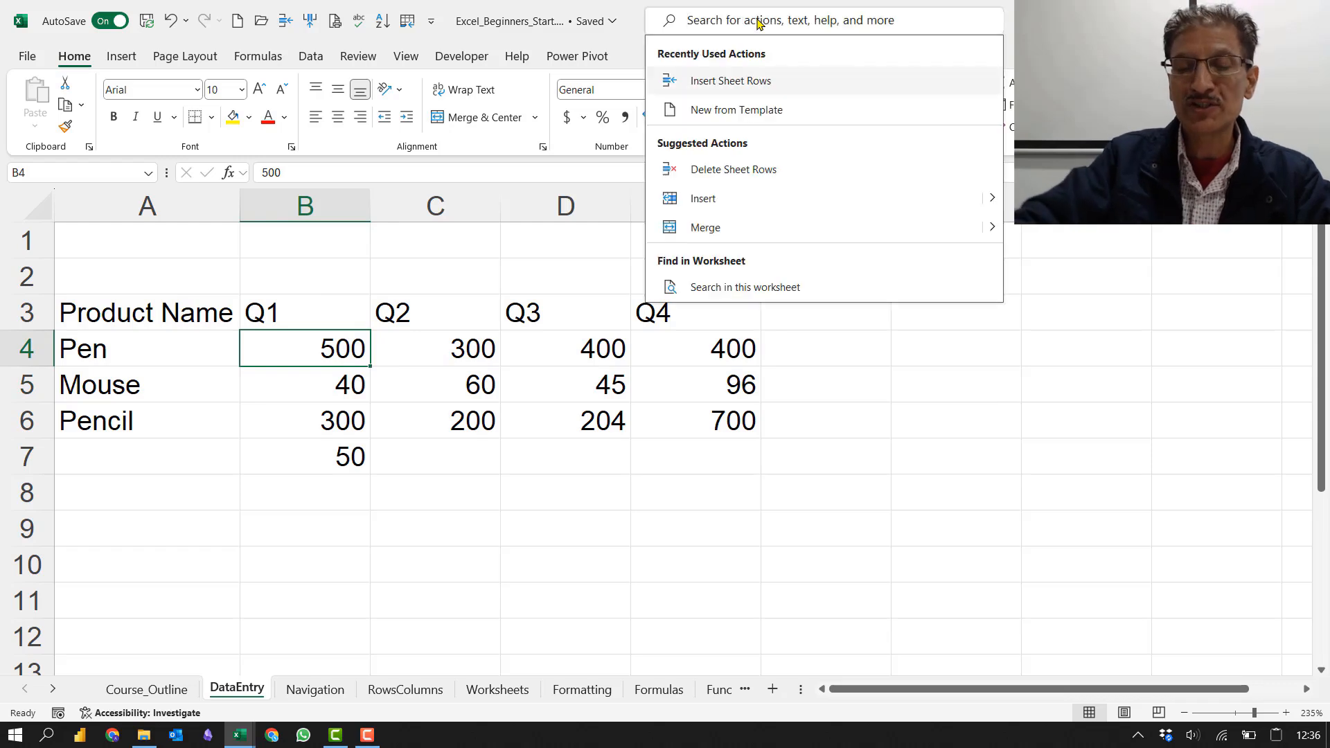
text(insert colo)
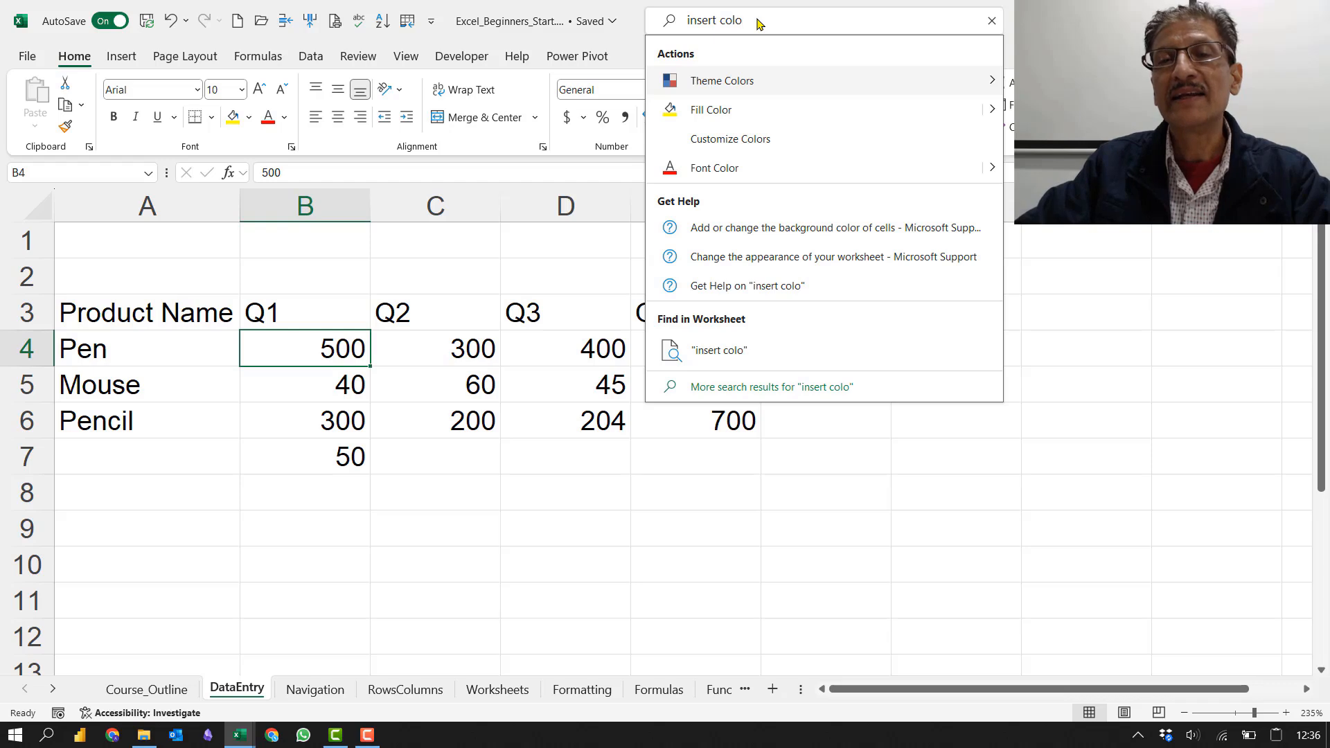
key(BackSpace)
text(u)
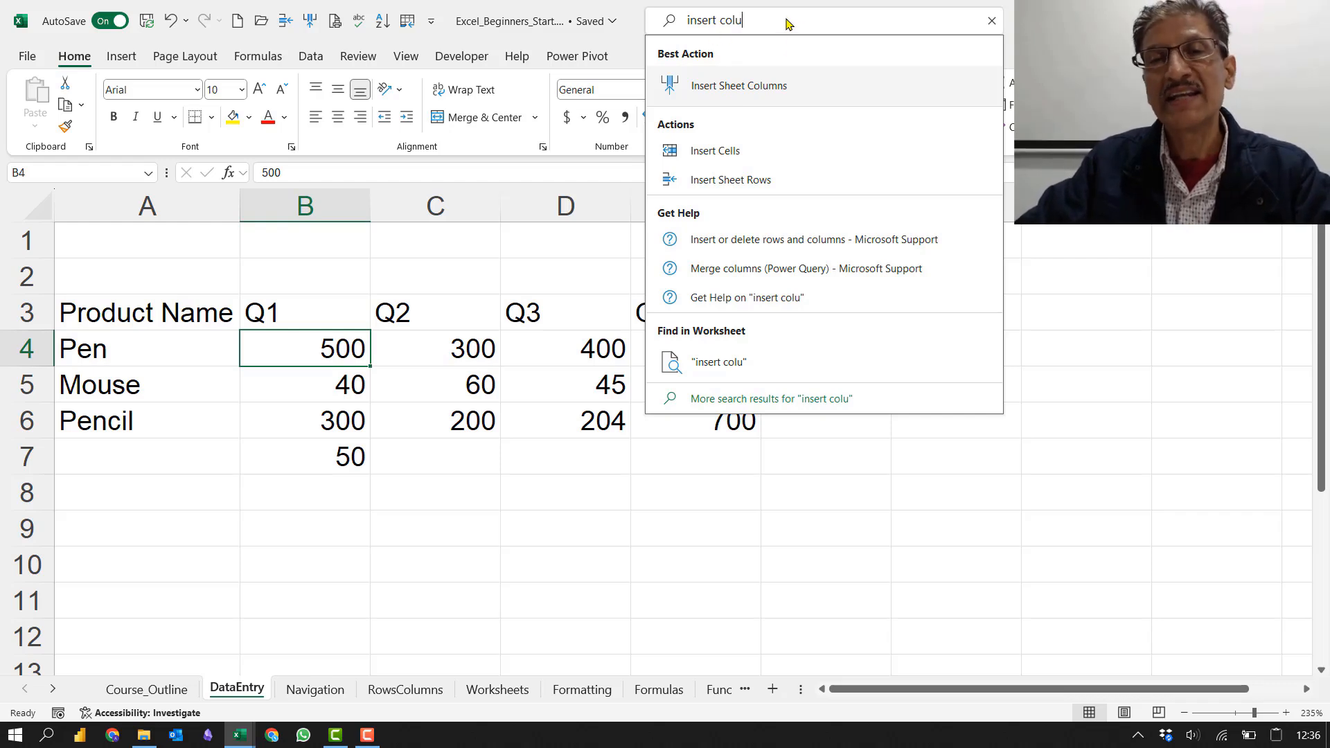
click(320, 353)
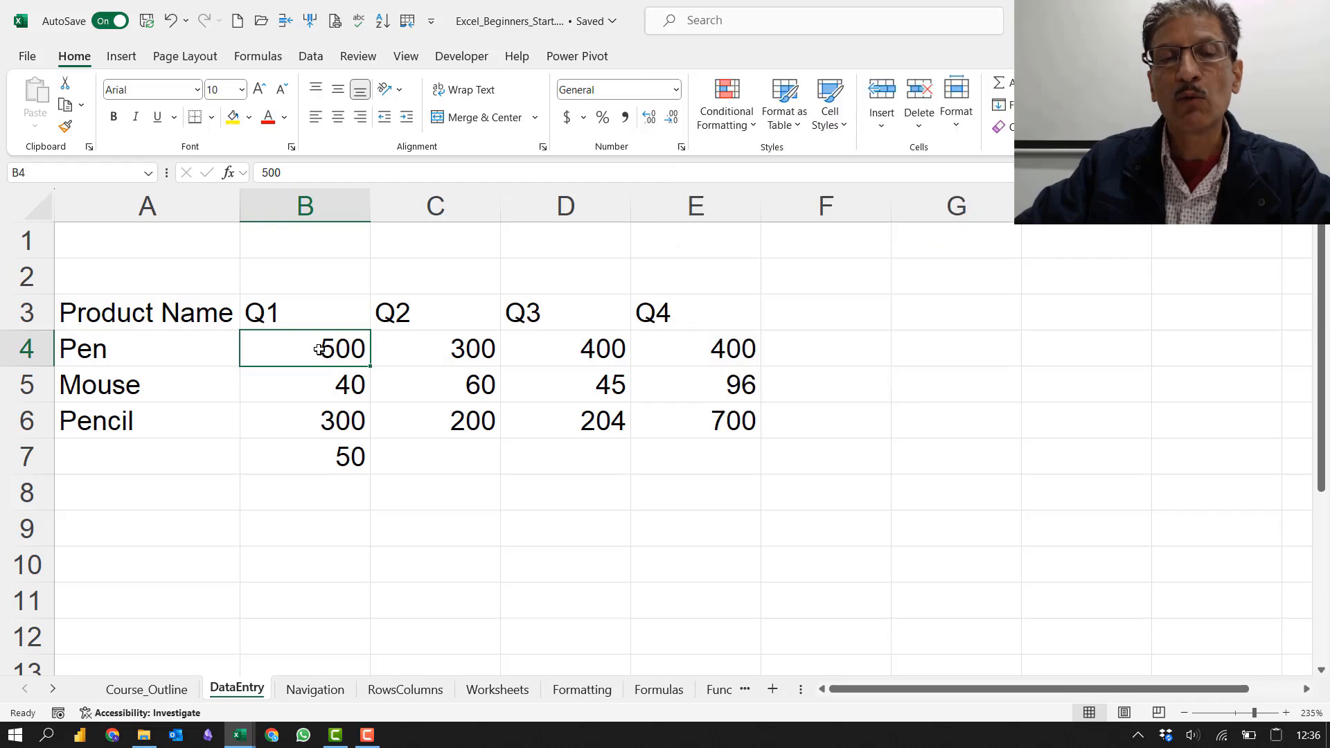
Step: Insert an entire column before the Product Name column, using the Insert options of the Pen cell
click(189, 348)
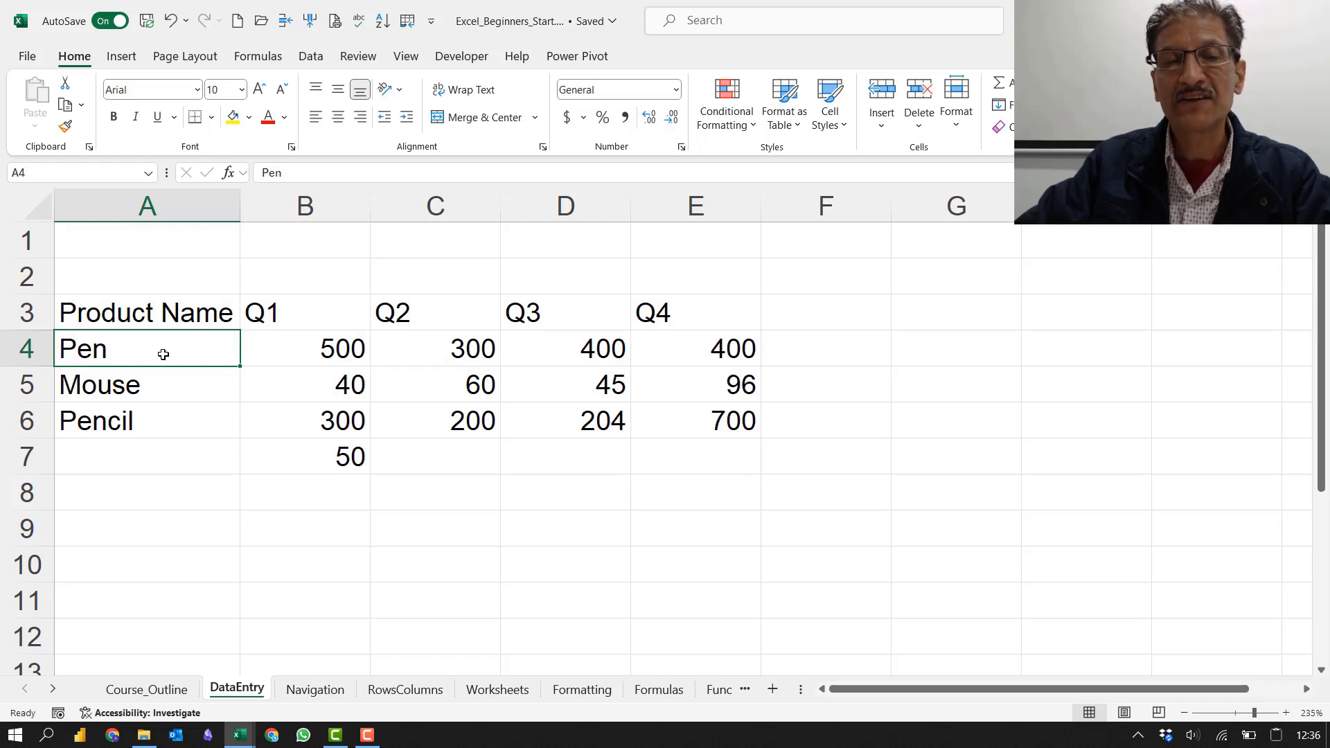
right_click(163, 355)
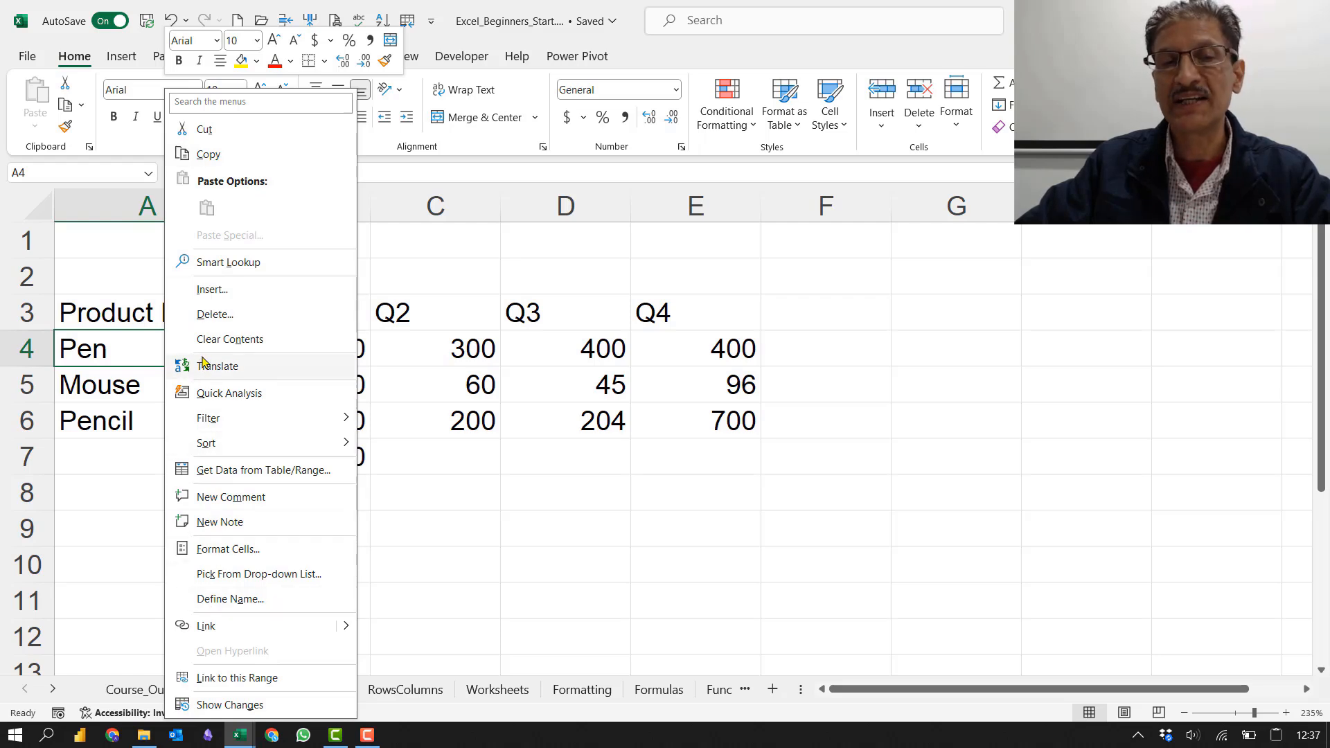
click(211, 289)
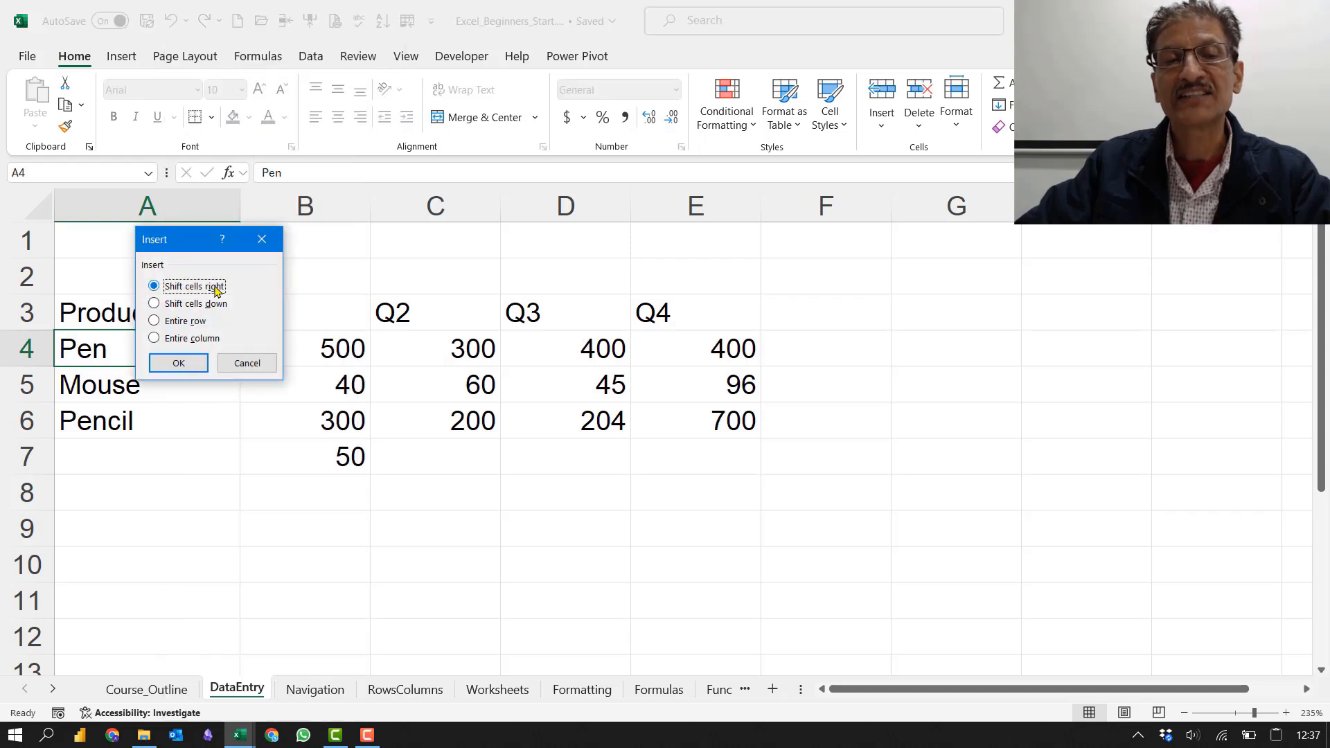
click(194, 323)
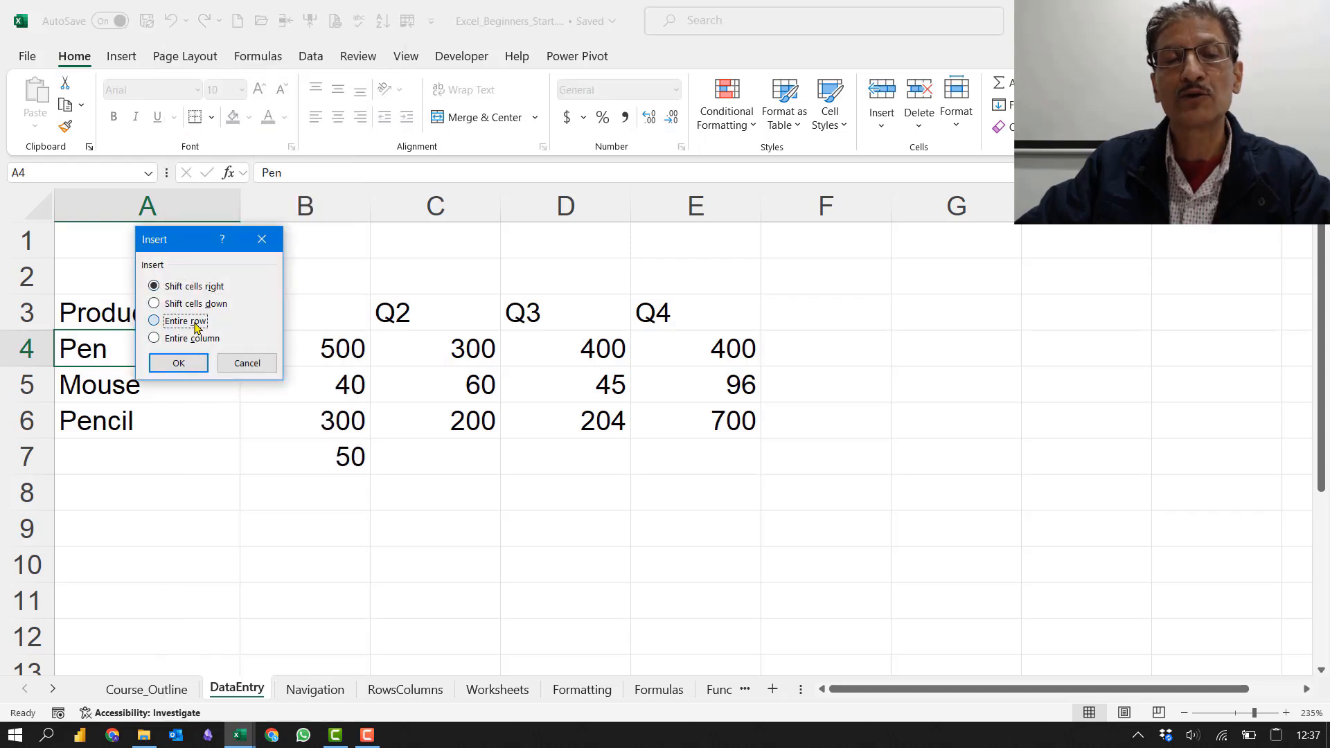
click(200, 341)
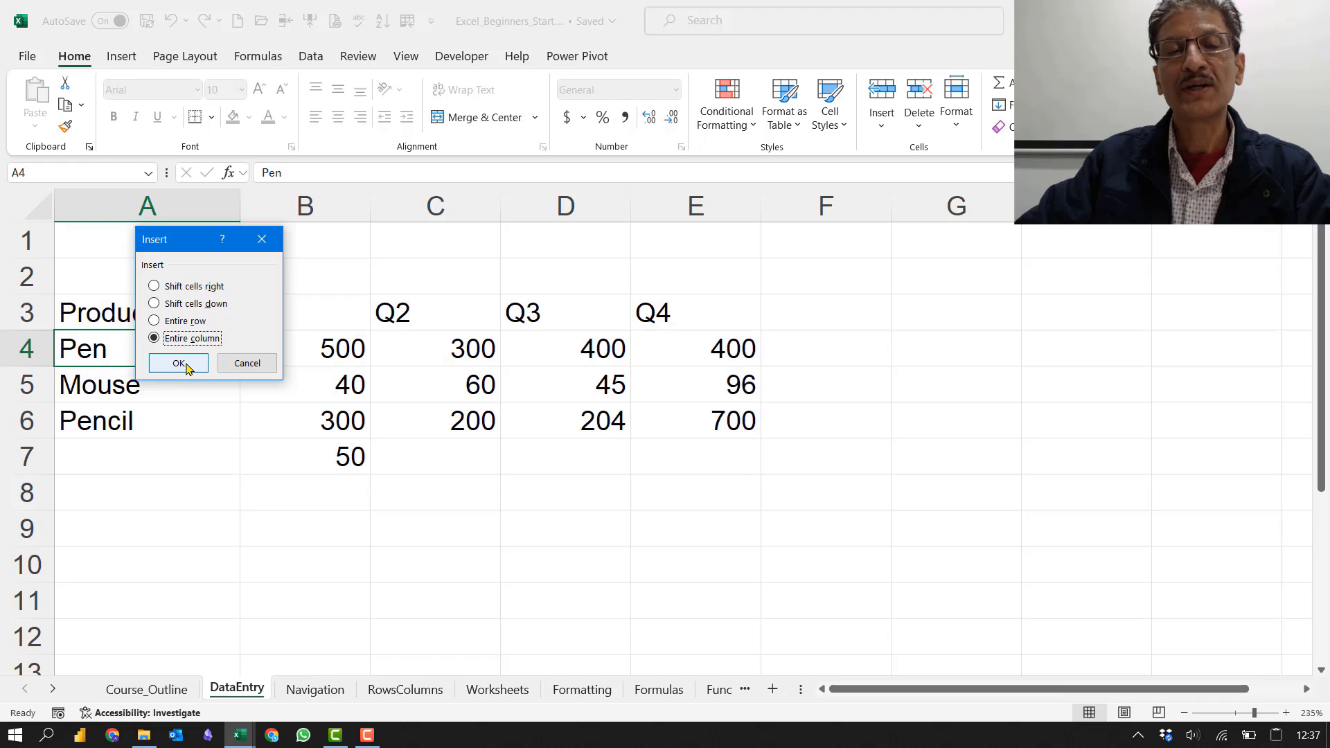
click(181, 364)
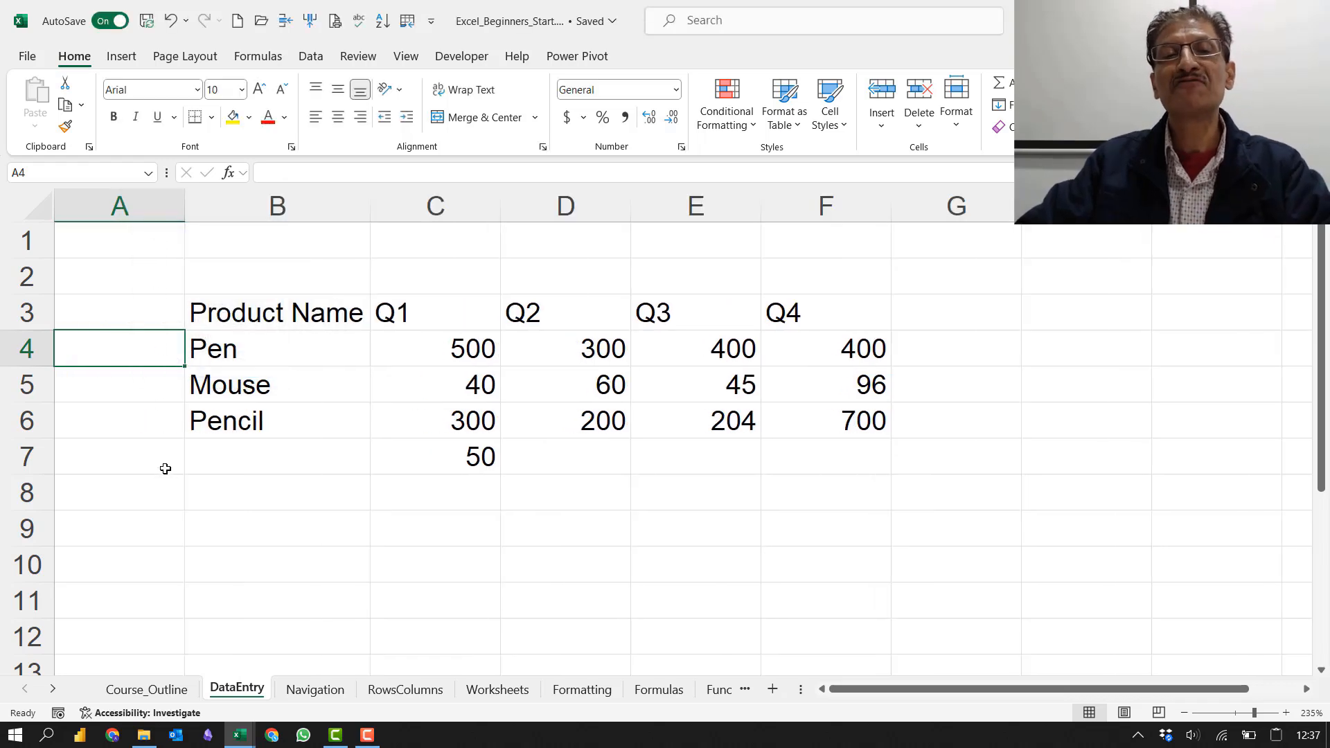
Step: Enter the heading "Sno" in cell A3 of the new column
click(139, 315)
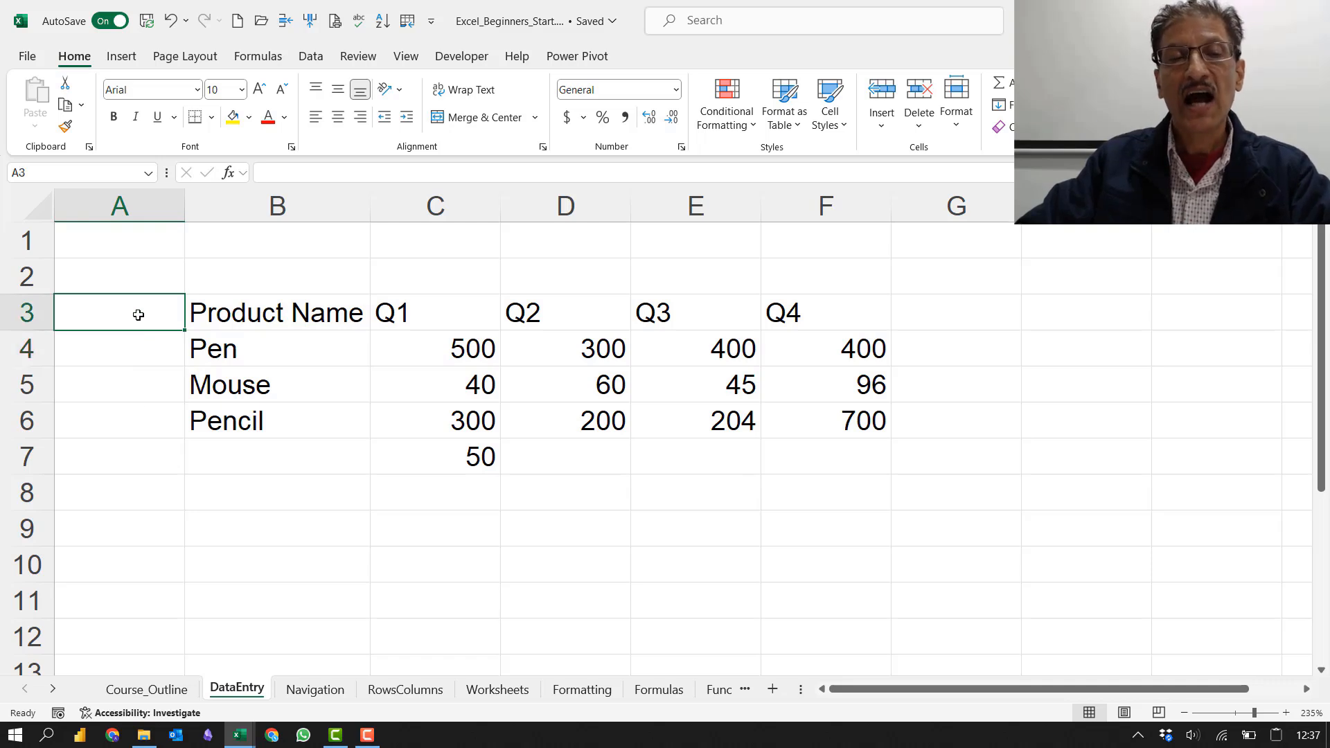
text(S)
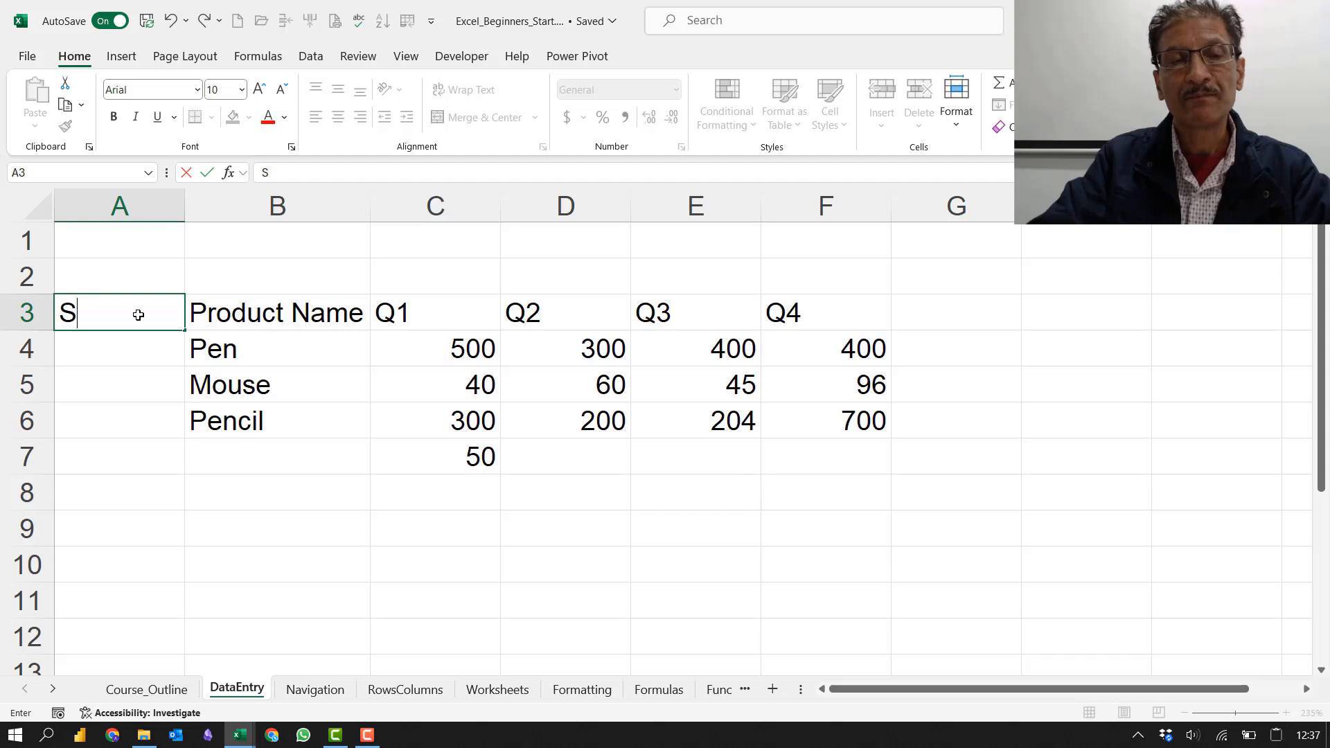
text(no)
key(Tab)
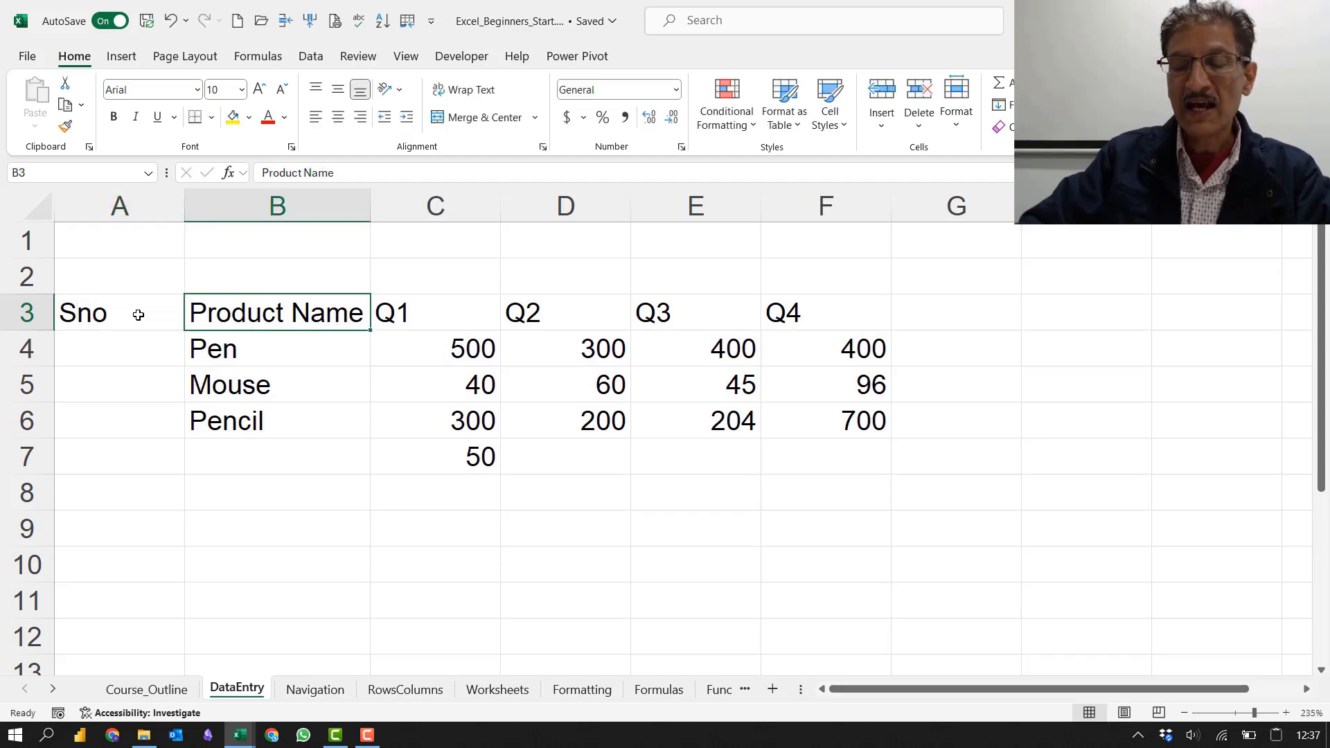
Step: Enter the serial numbers 1, 2 and 3 in cells A4 to A6 beside Pen, Mouse and Pencil
key(Down)
key(Left)
text(1)
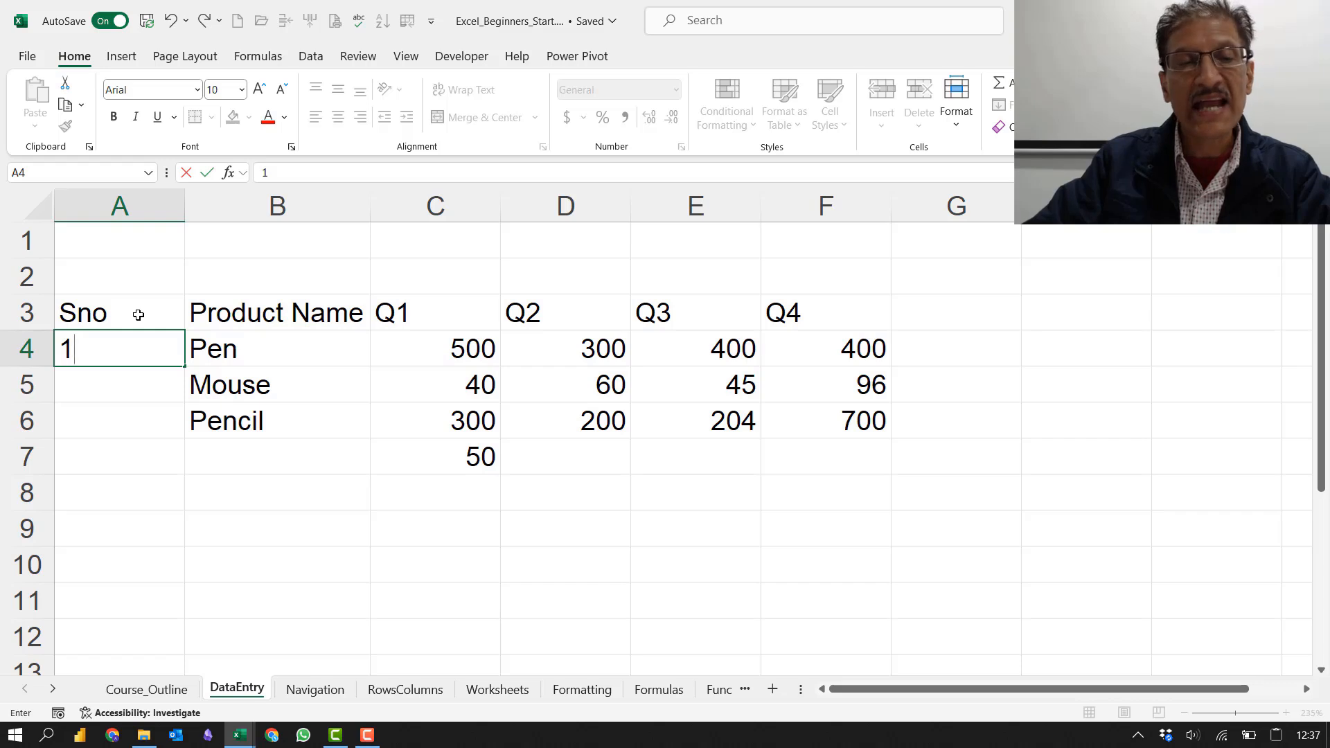
key(Tab)
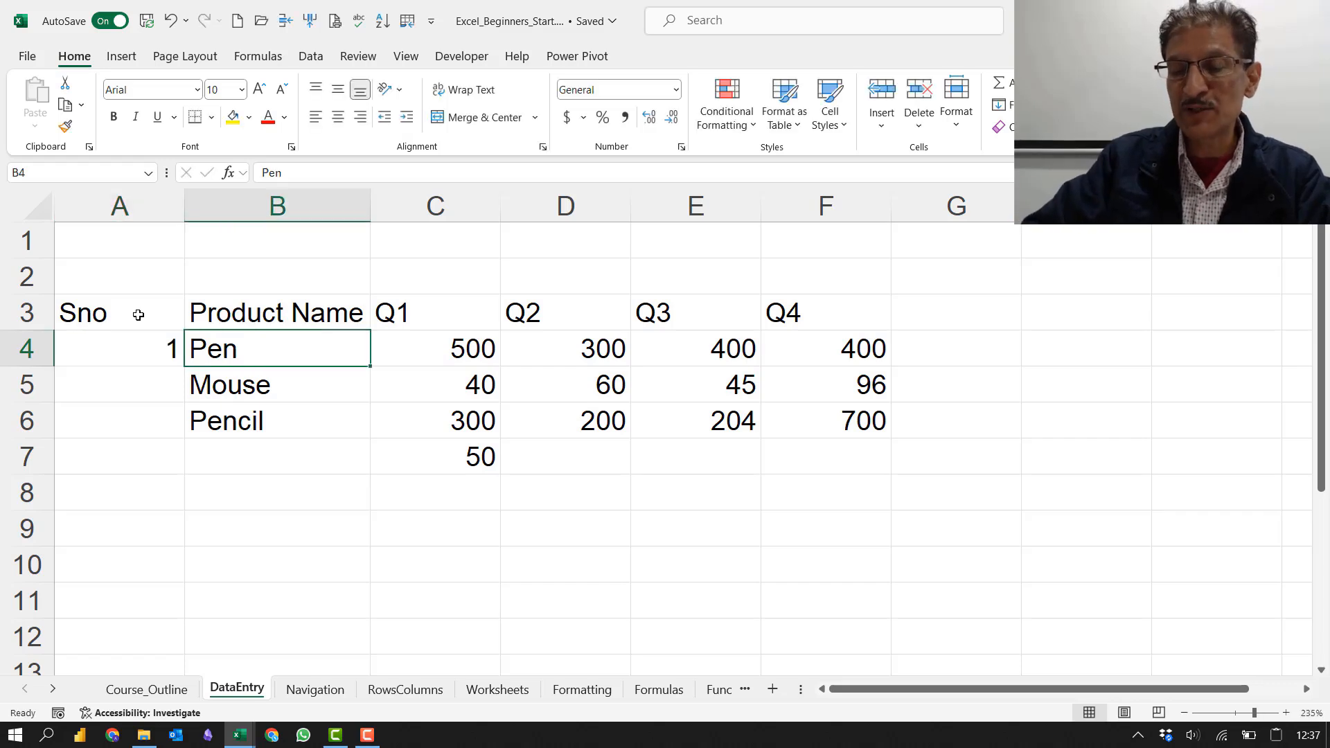
key(Left)
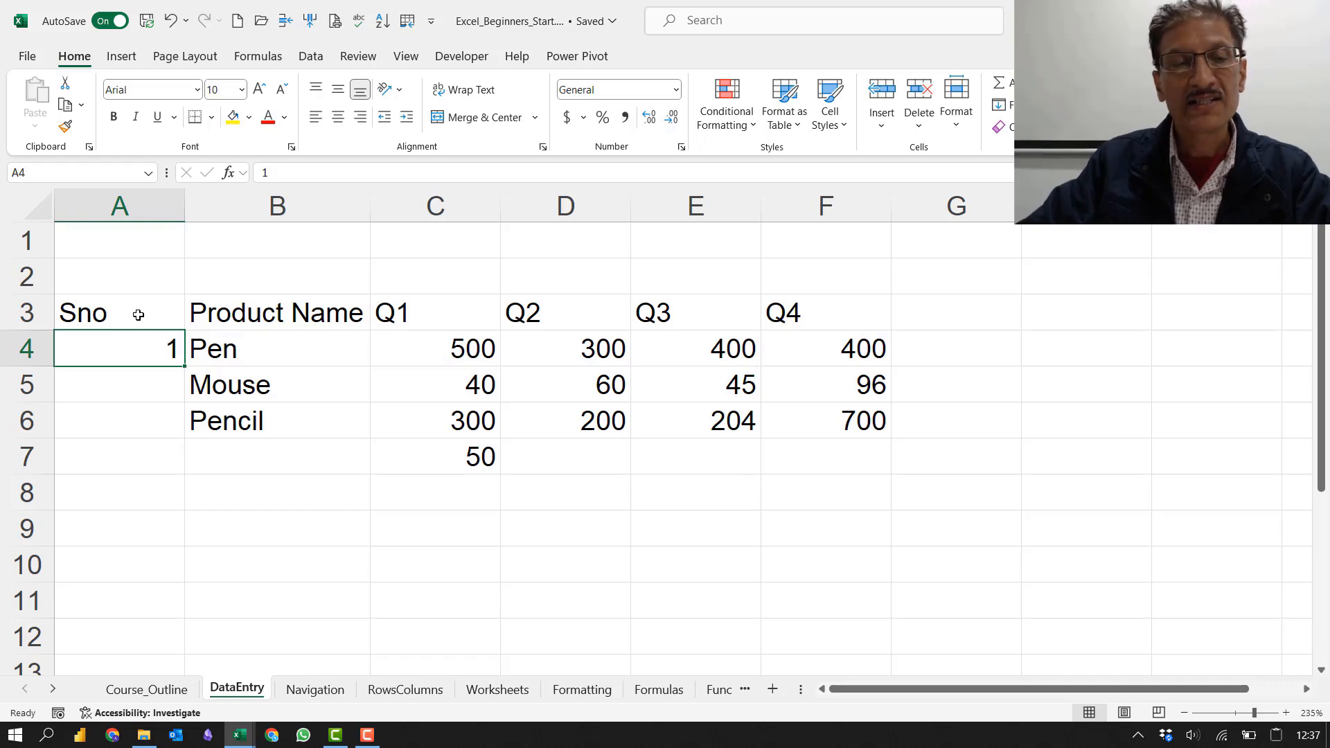
key(Down)
text(2)
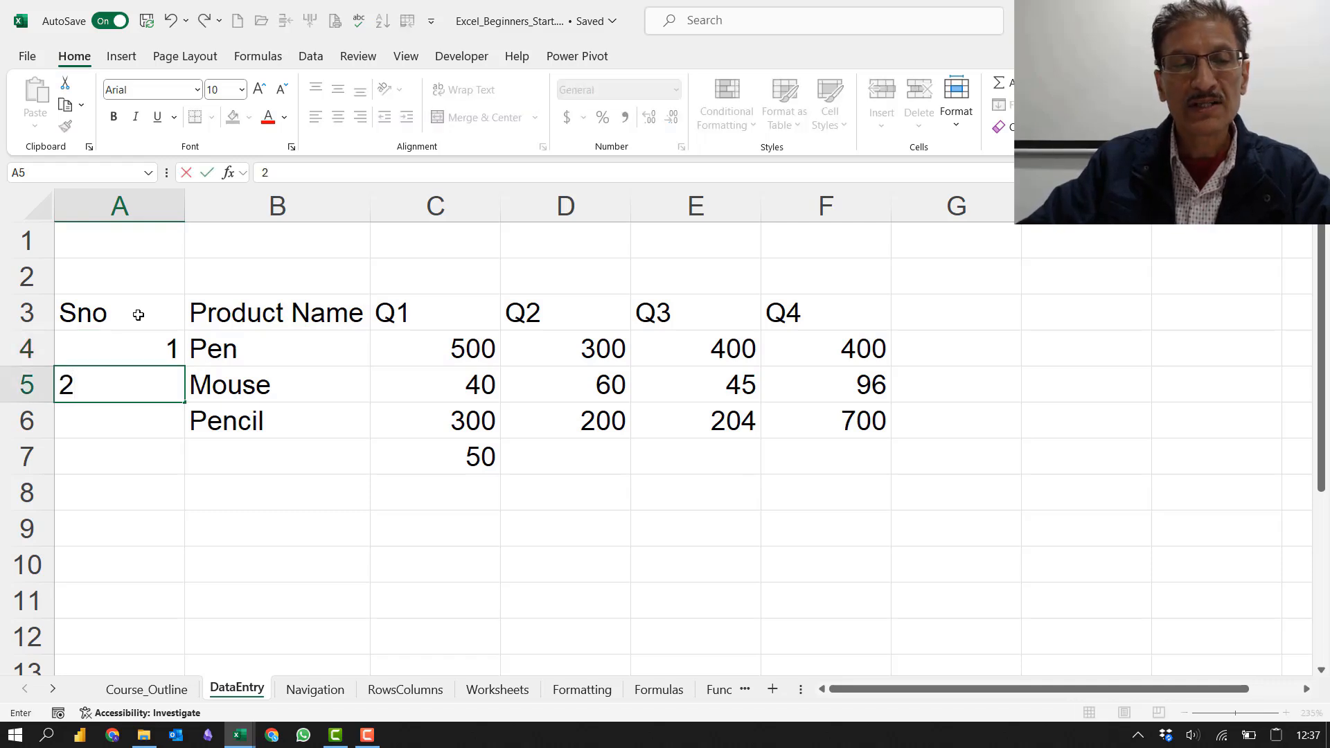
key(Return)
text(3)
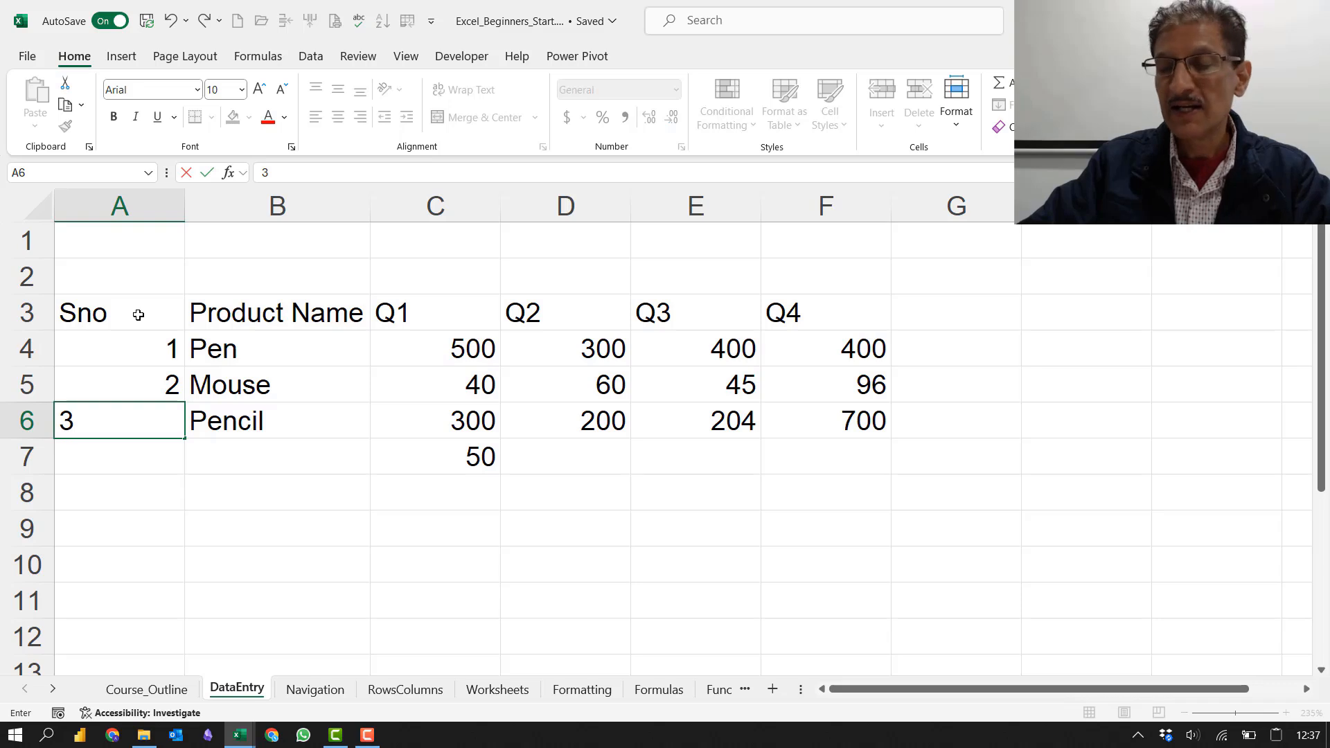
key(ctrl+Return)
key(Down)
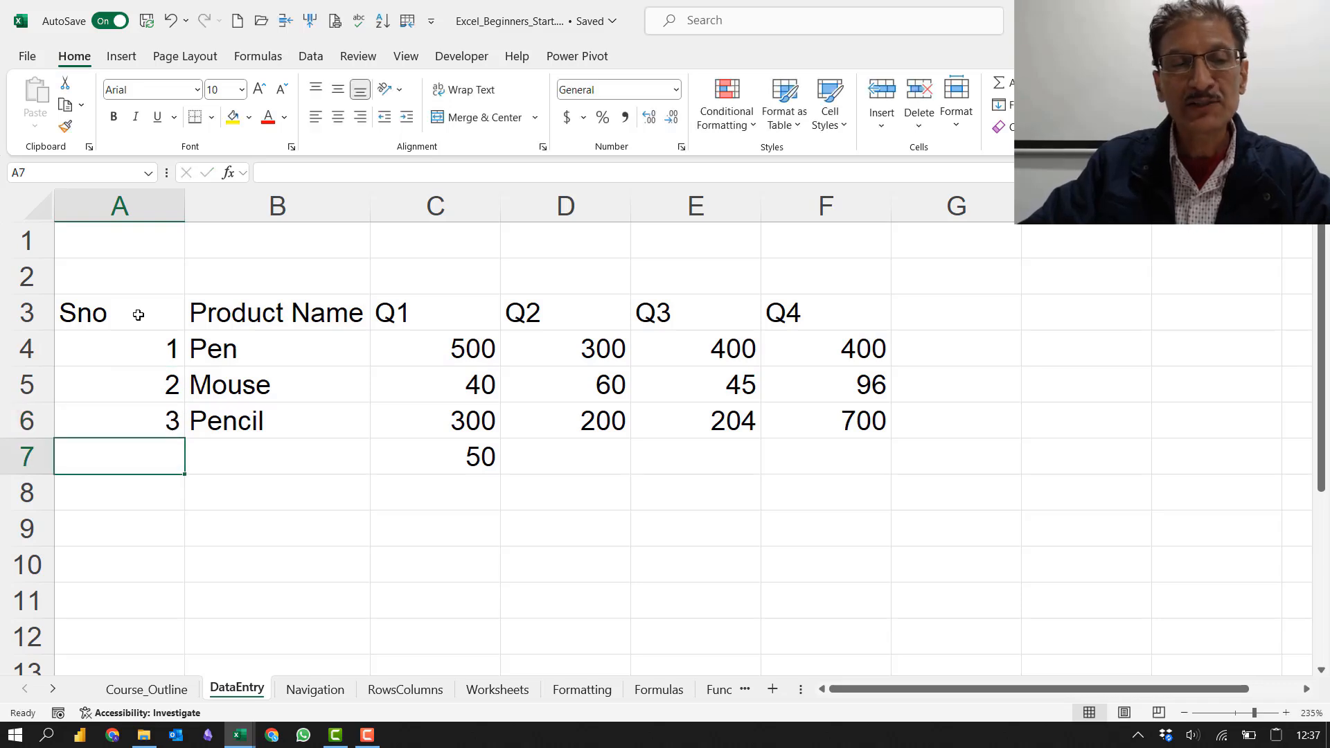
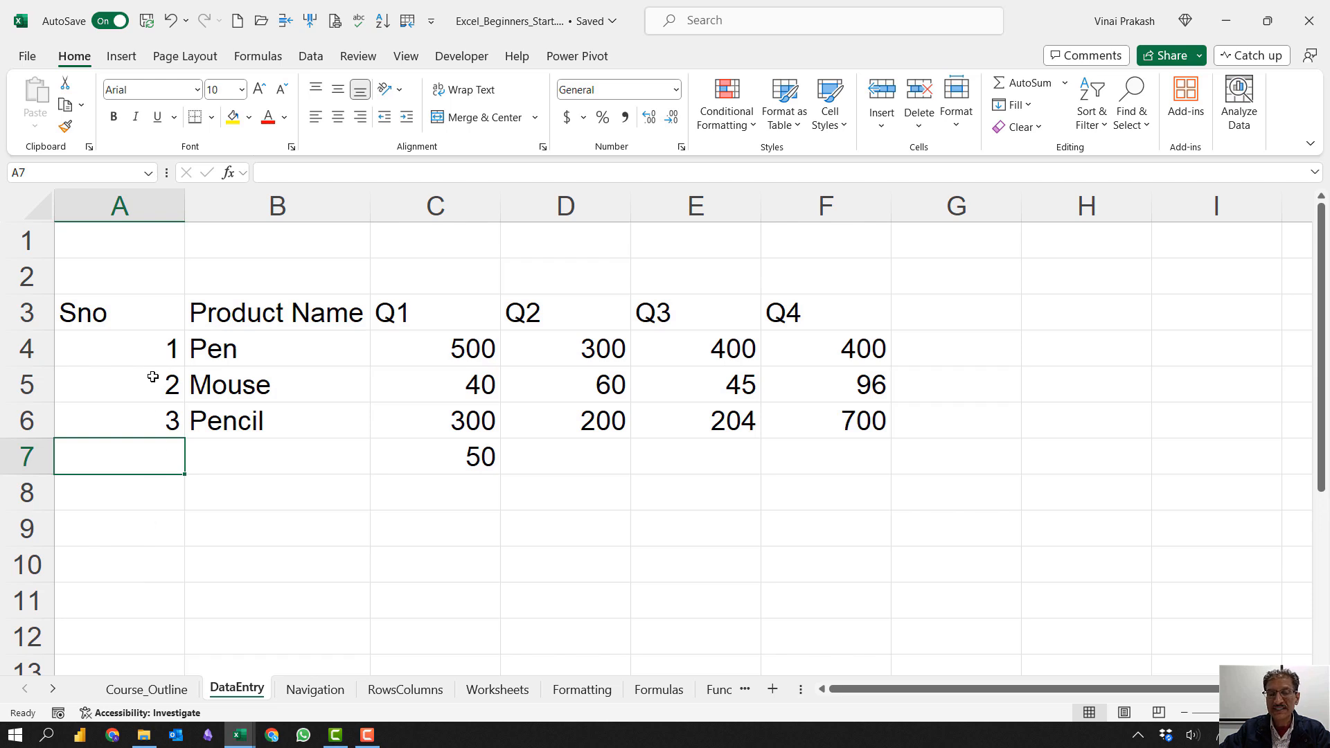
Step: Extend the number series from cells A4:A5 down to A13 with the fill handle, numbering up to 10
drag(153, 351, 155, 384)
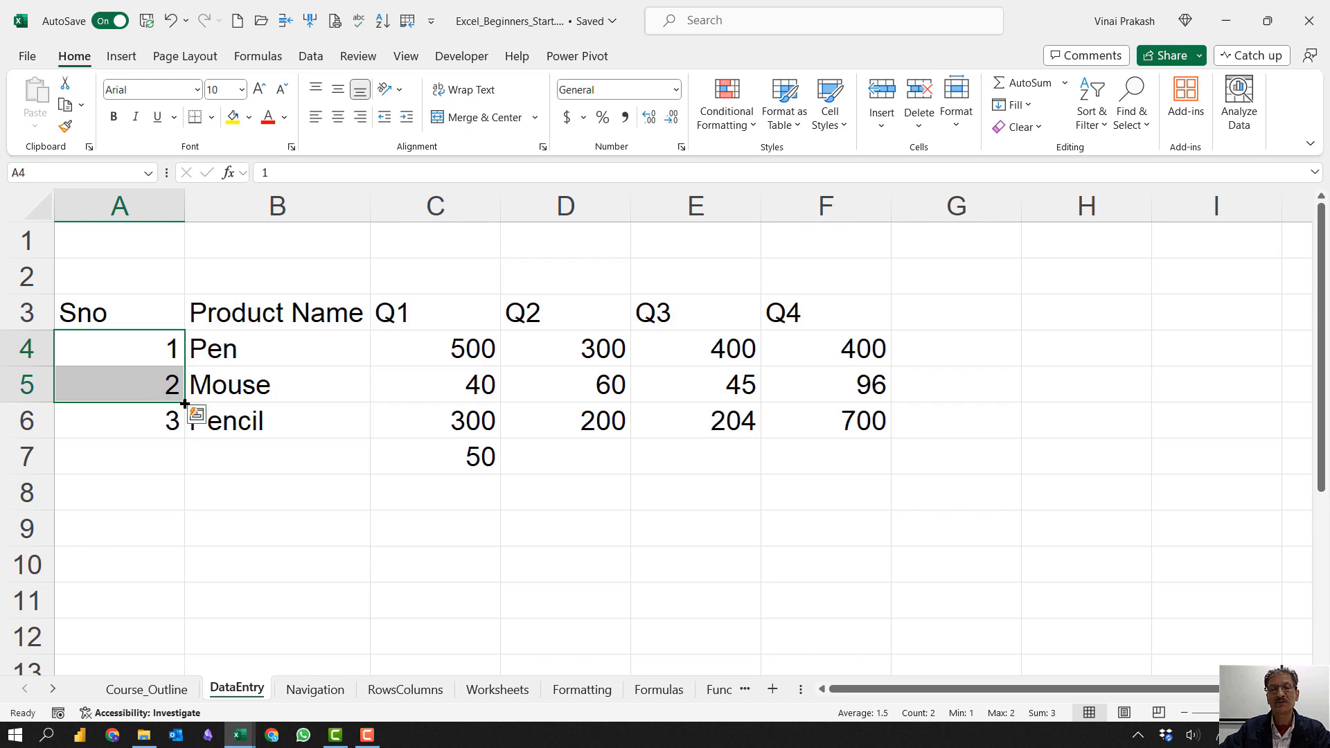
drag(185, 404, 184, 404)
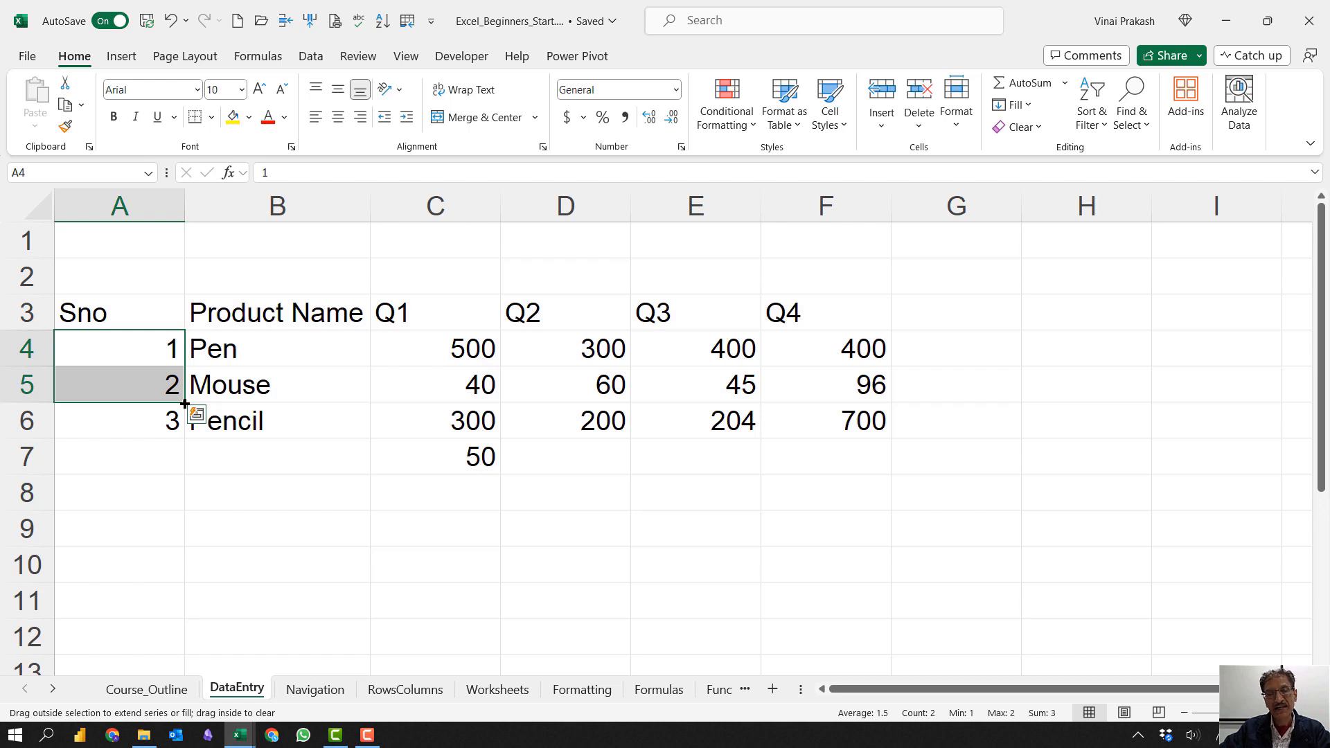
drag(184, 404, 187, 586)
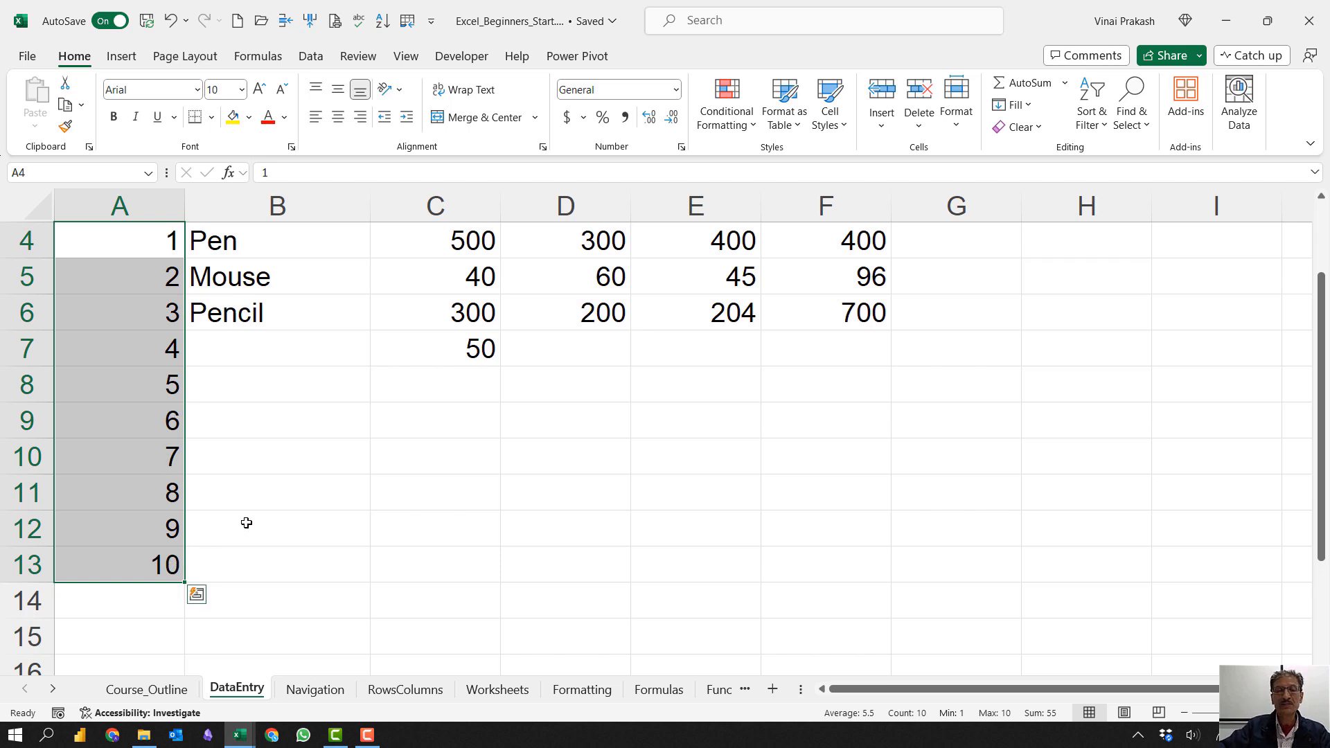
Step: Clear all serial numbers from A4:A13 and select cell A4 again
key(Delete)
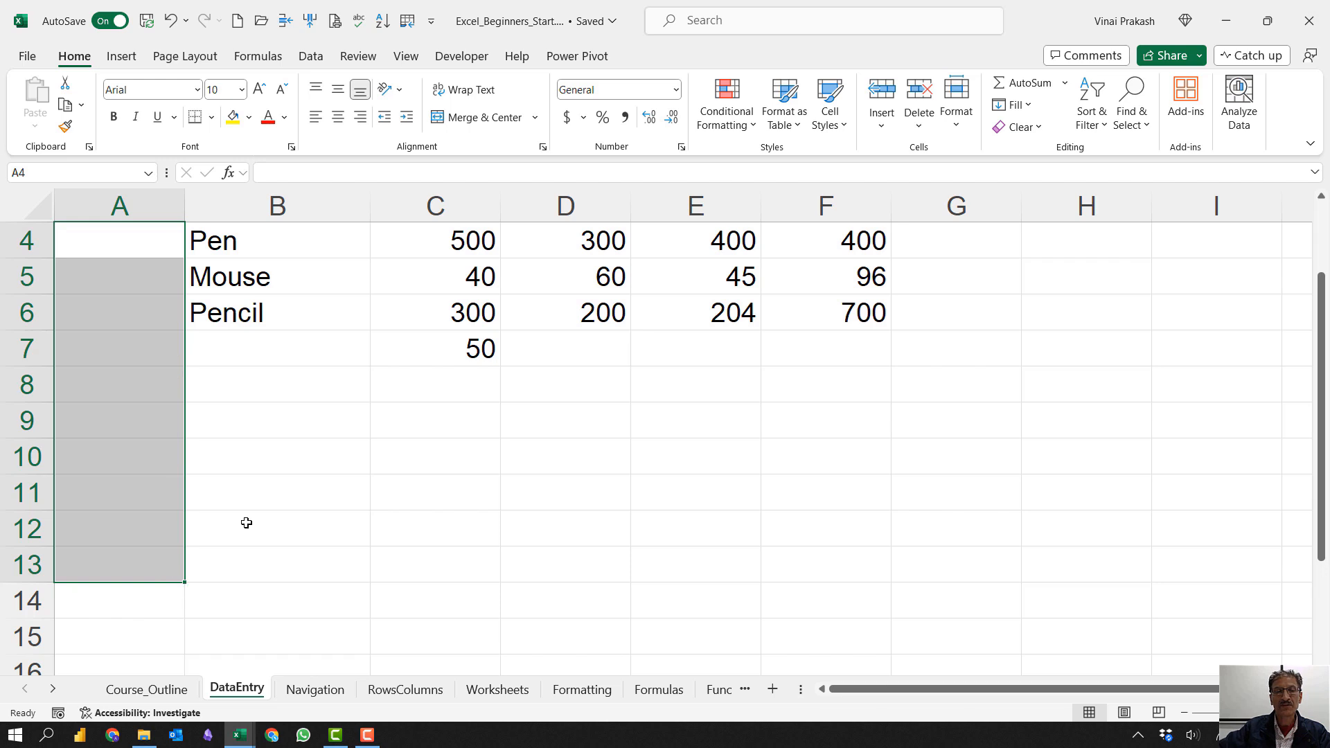
click(280, 405)
scroll(281, 405, up, 1)
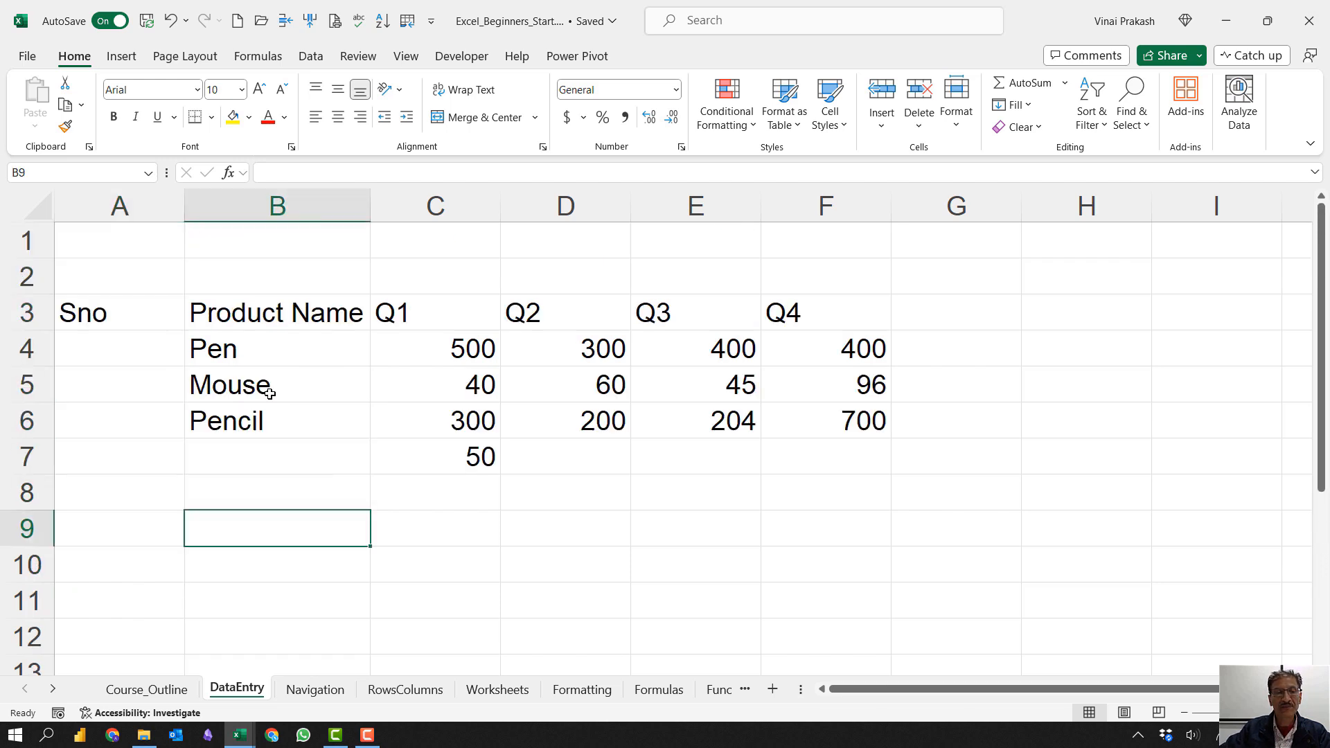
click(134, 352)
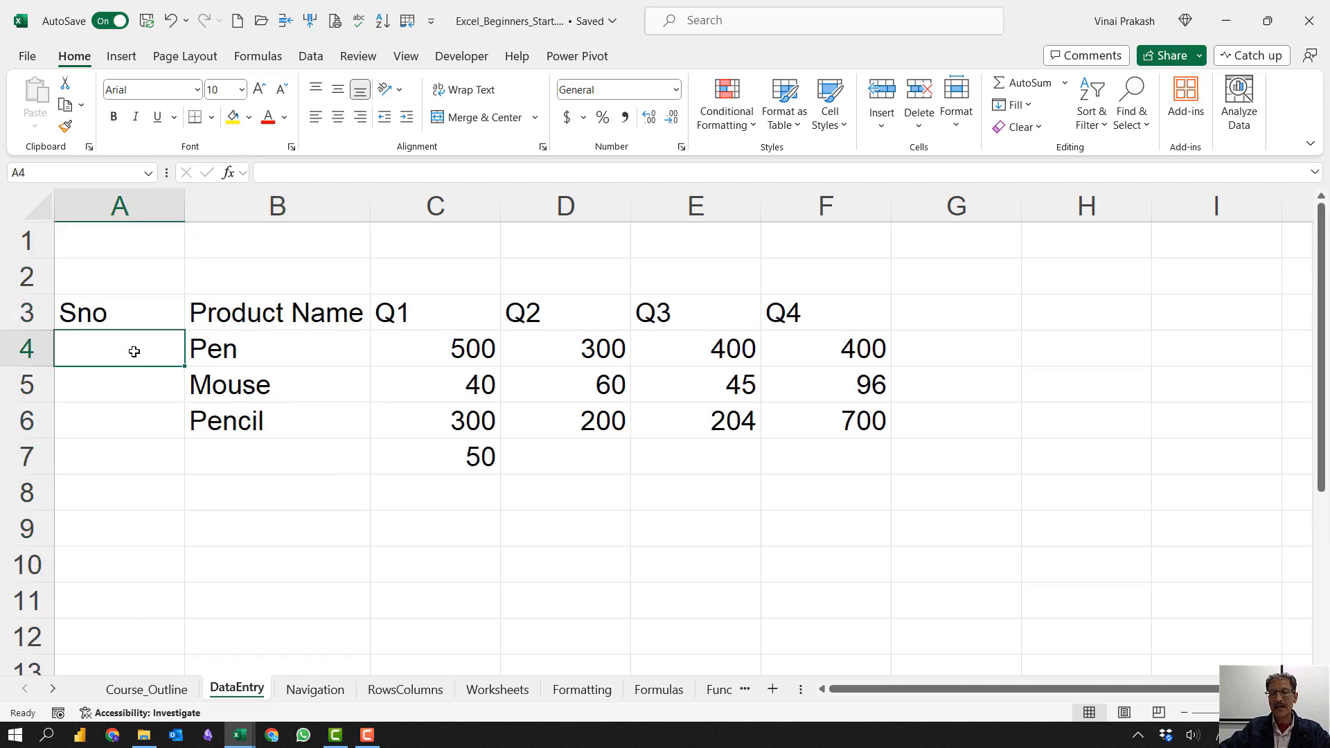
Step: Enter the serial numbers 1 and 2 in cells A4 and A5 beside Pen and Mouse
text(1)
key(Tab)
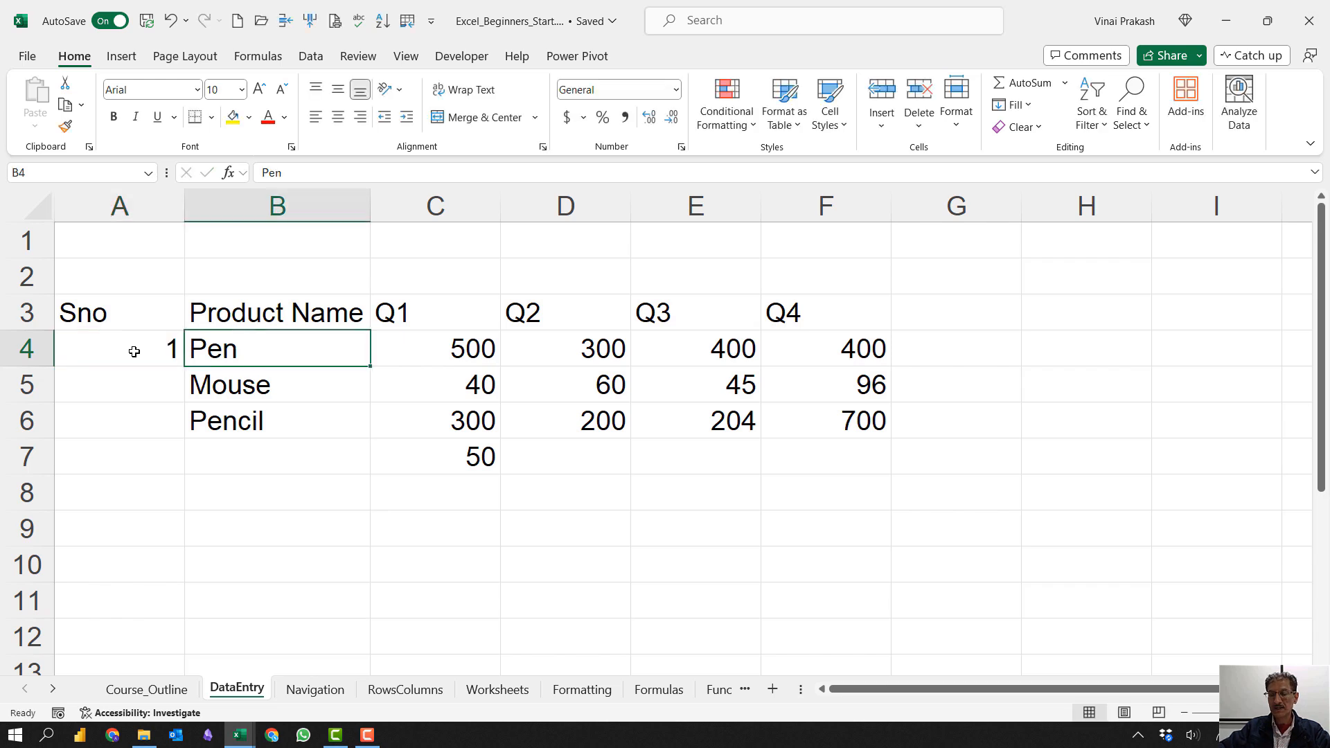
key(Down)
key(Left)
text(2)
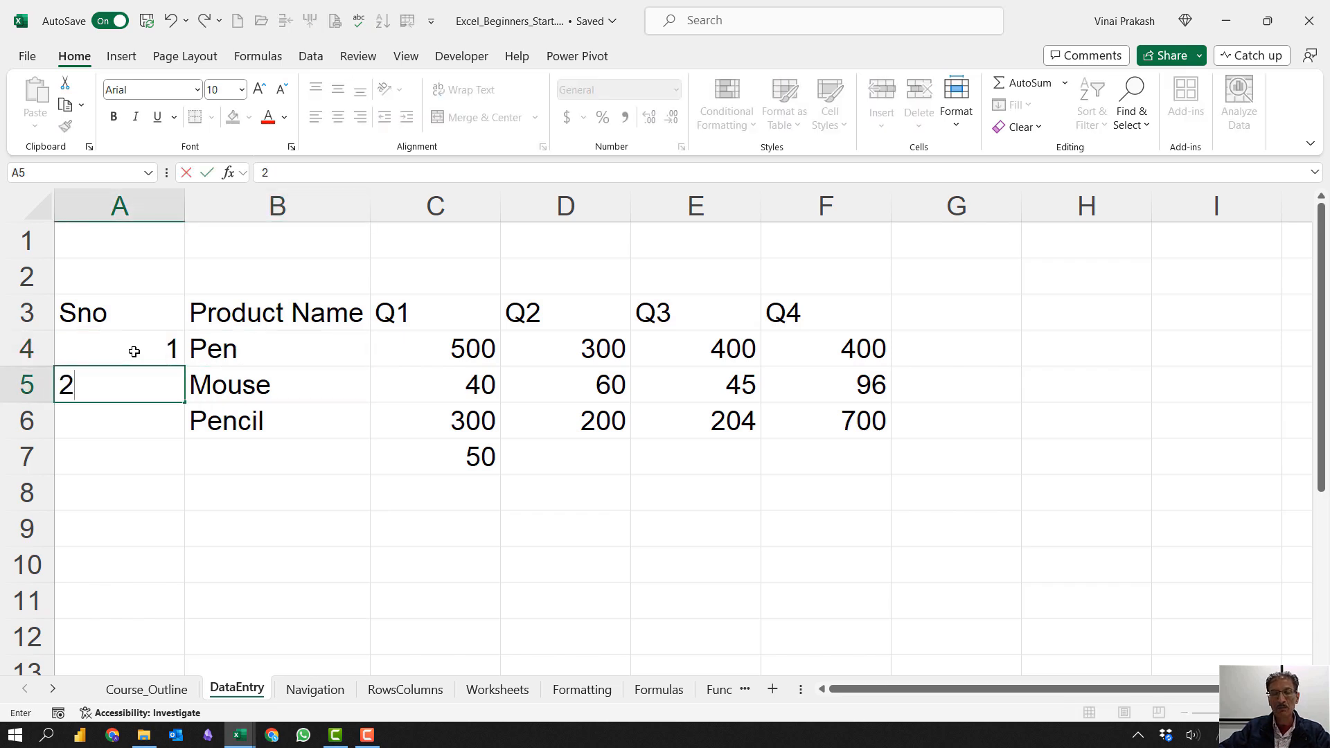
key(Return)
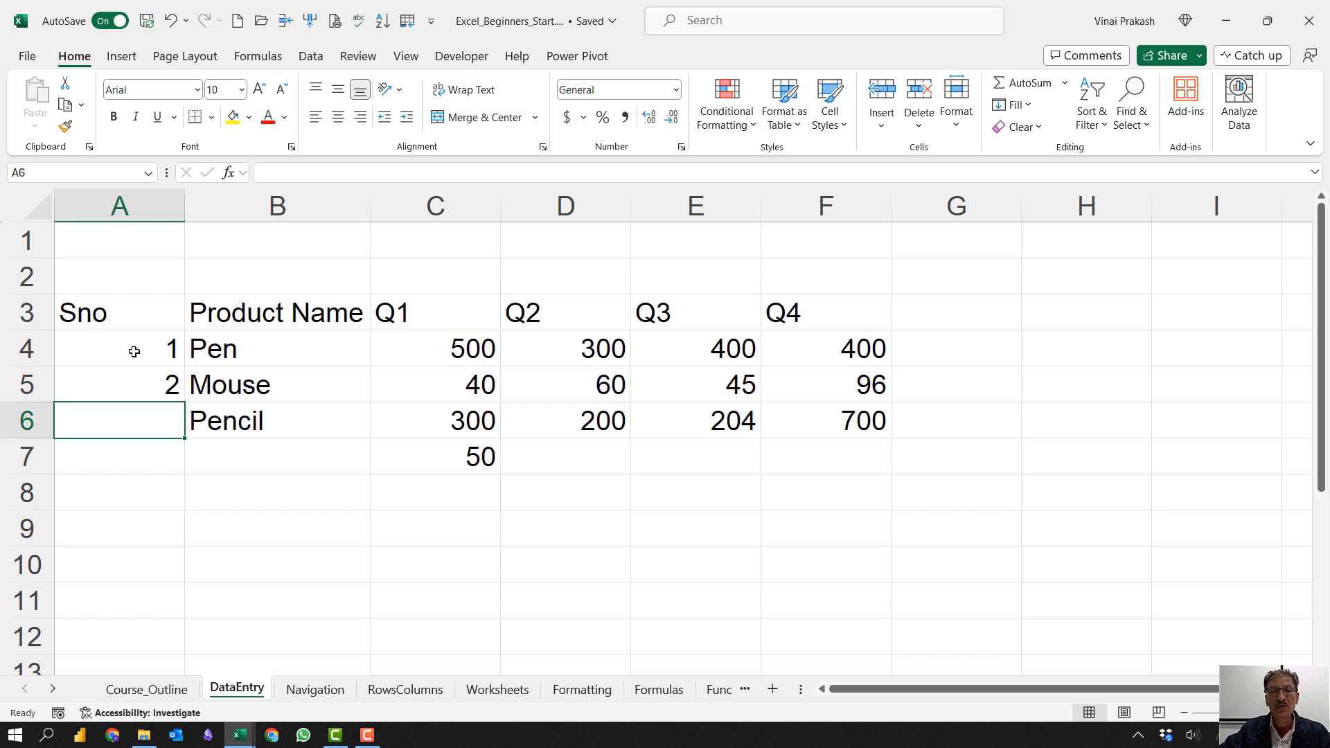
Step: Extend the serial numbers from A4:A5 with the fill handle, first down to A9 and on to A11, numbering up to 8
click(135, 352)
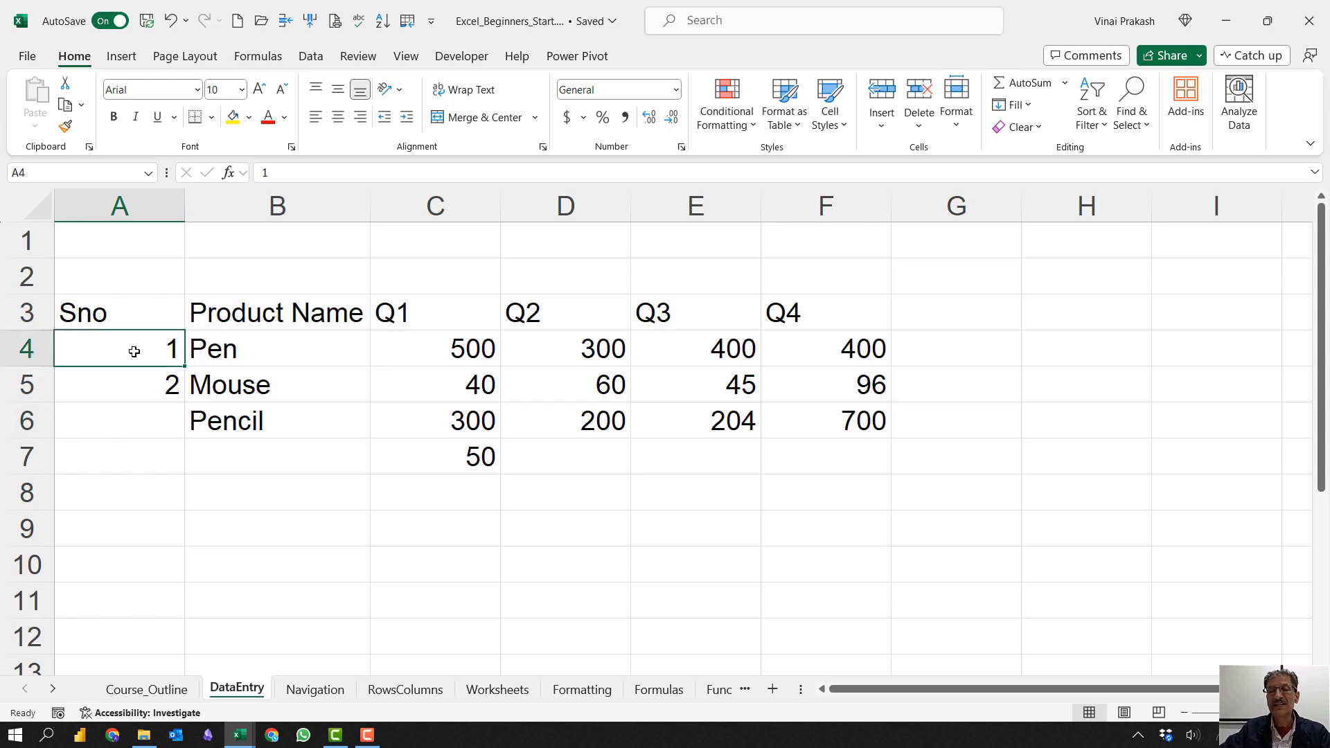
drag(134, 352, 135, 378)
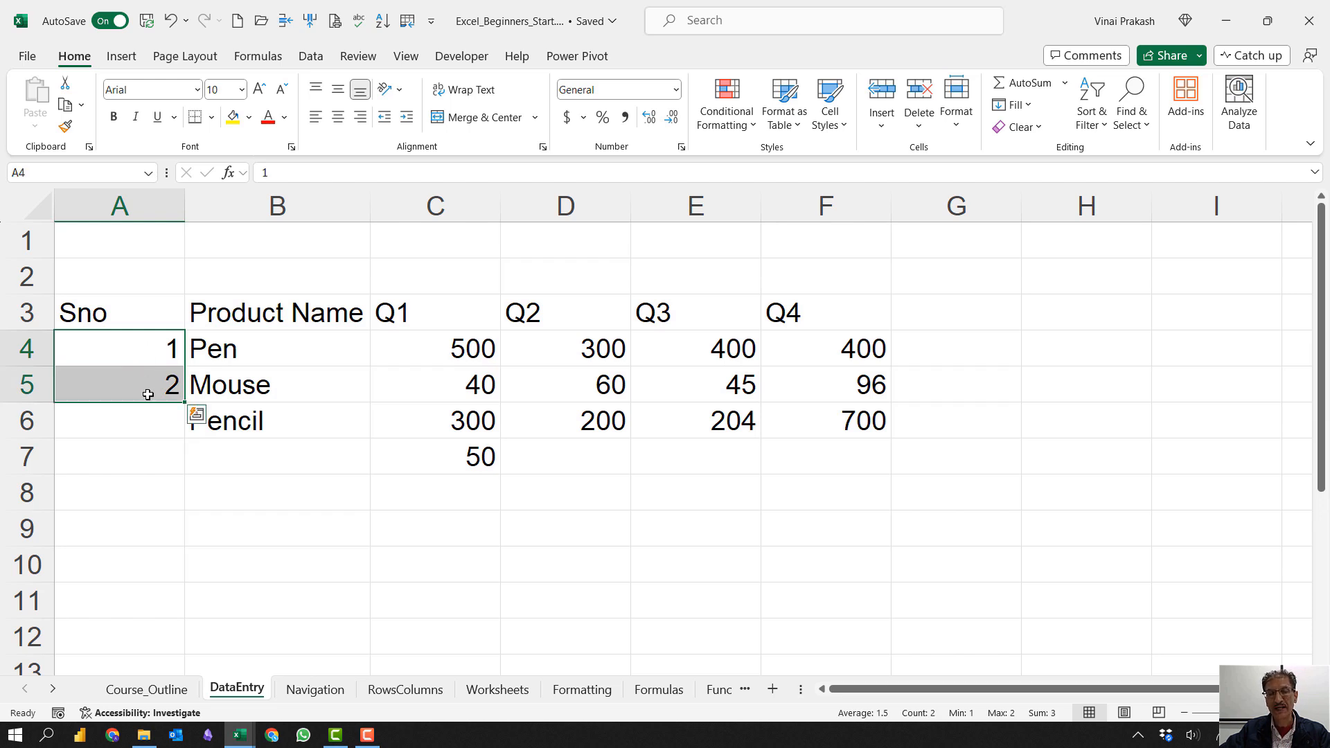
drag(137, 349, 171, 386)
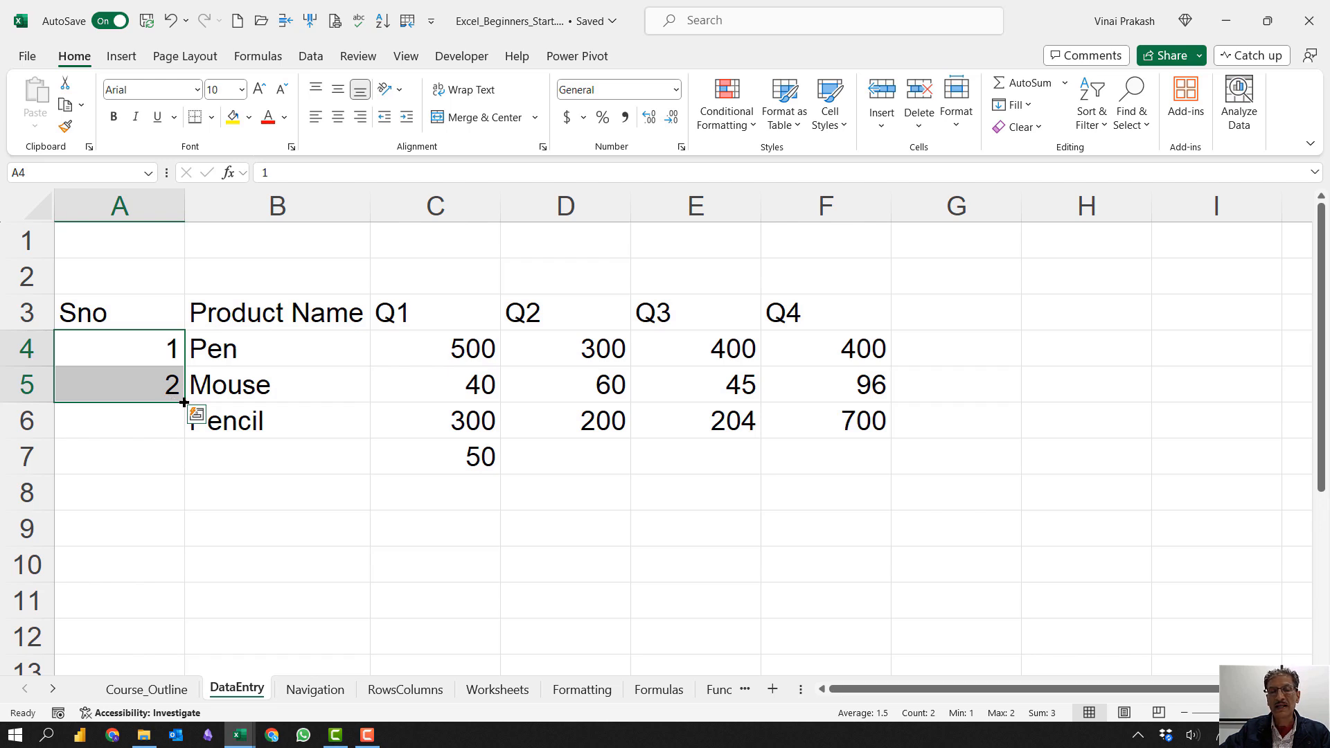
drag(184, 402, 180, 542)
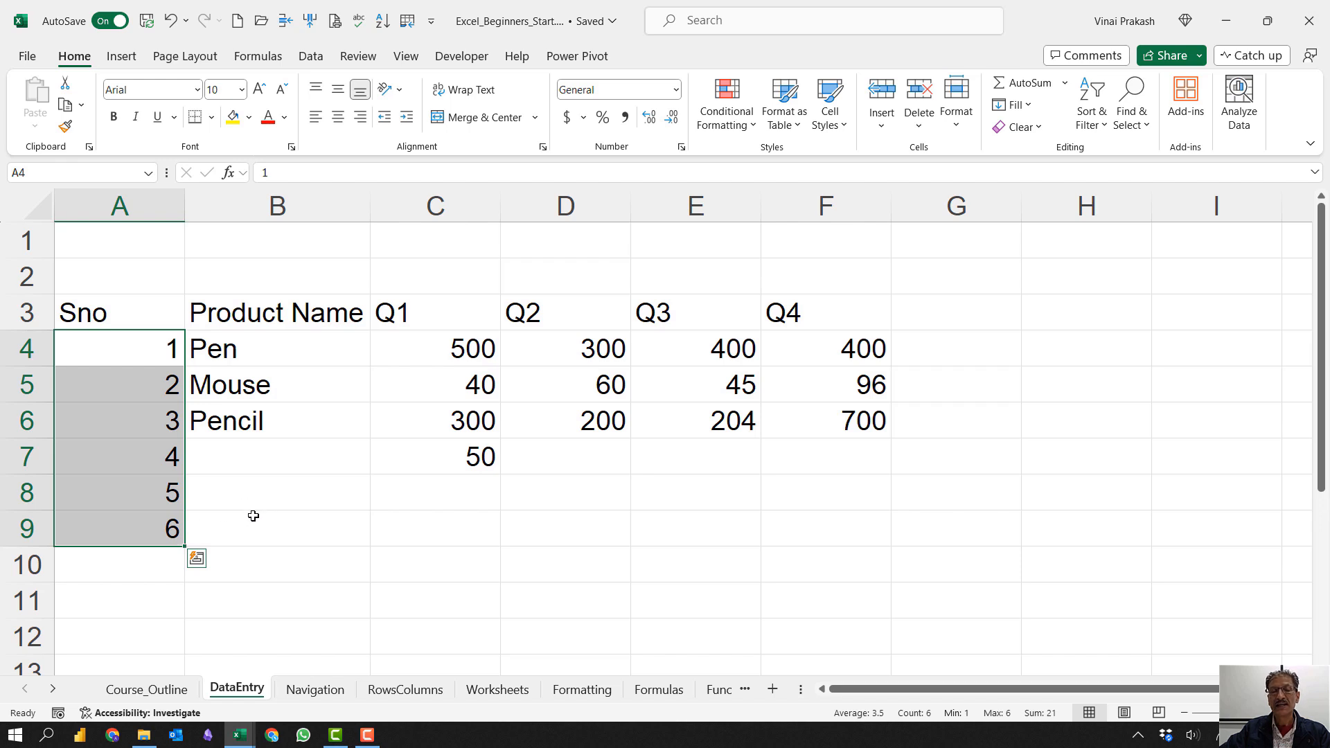
click(136, 532)
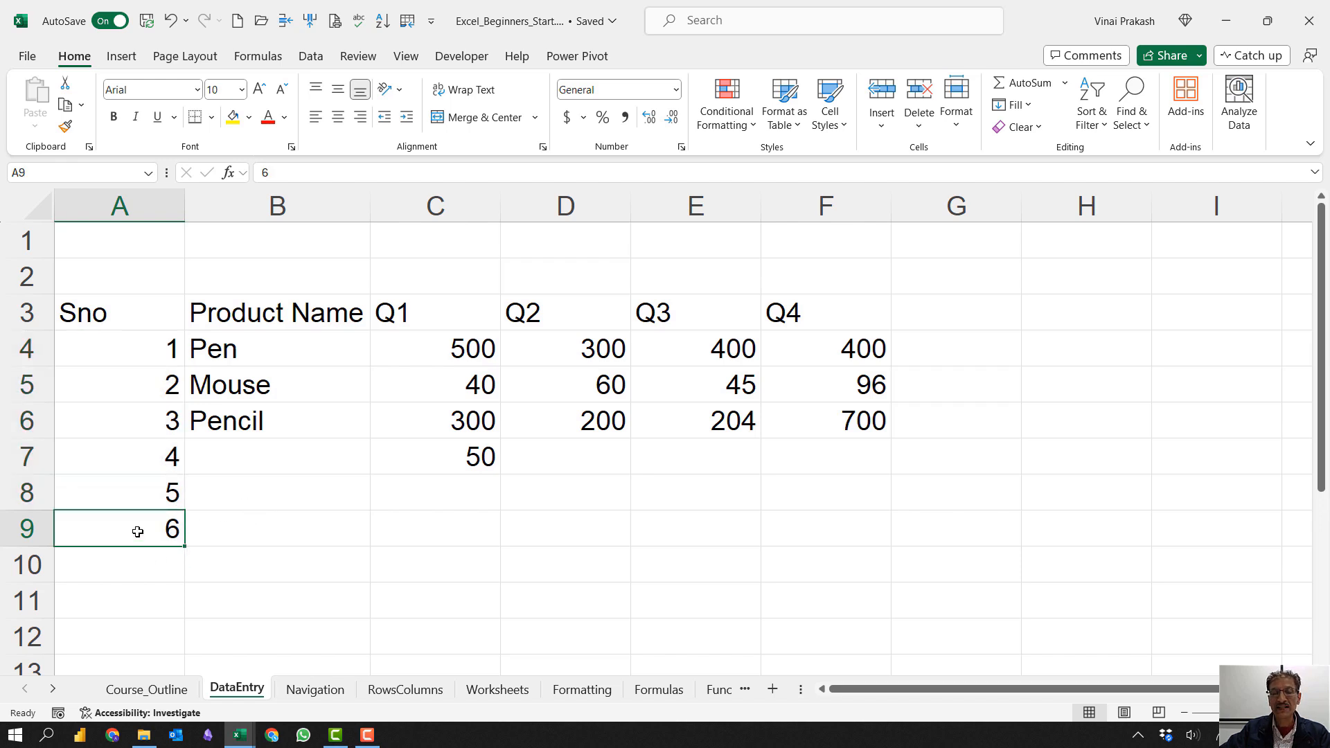
drag(137, 520, 185, 613)
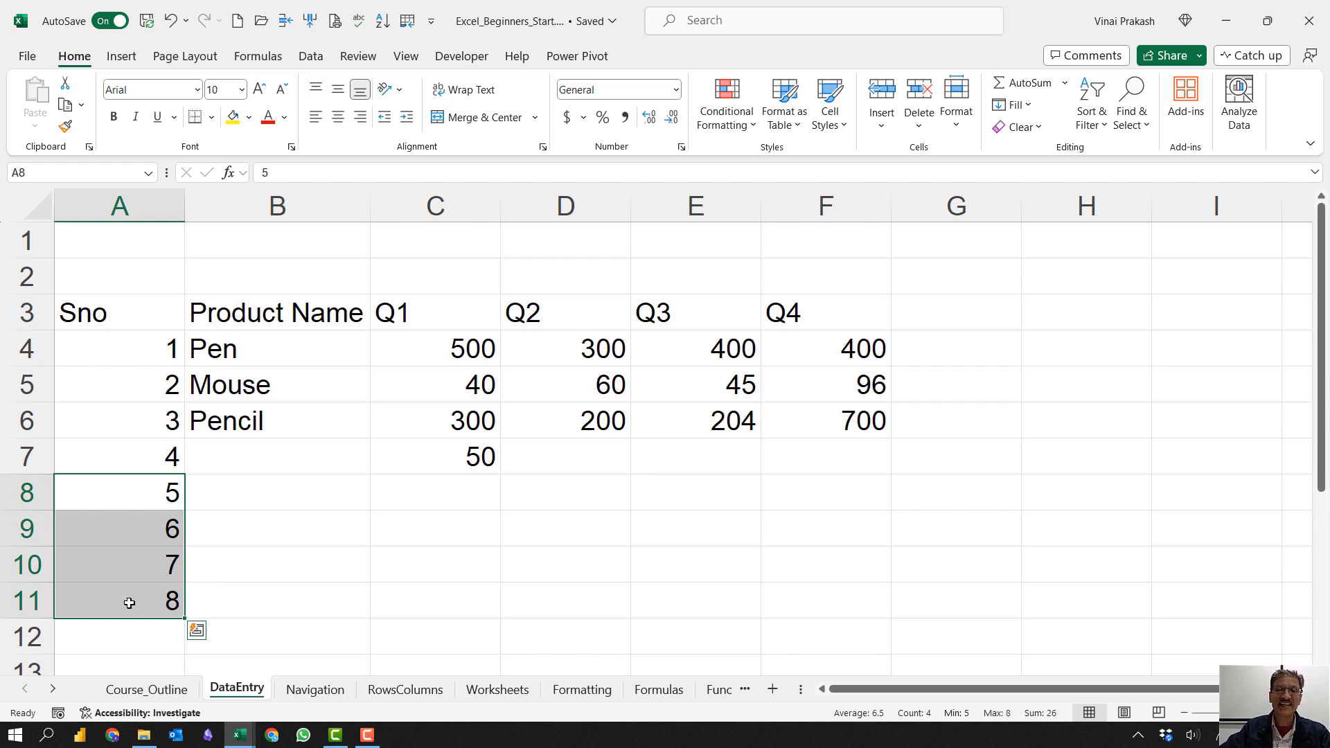
Step: Enter the month names Jan and Feb in cells B13 and C13
scroll(272, 391, down, 3)
click(272, 391)
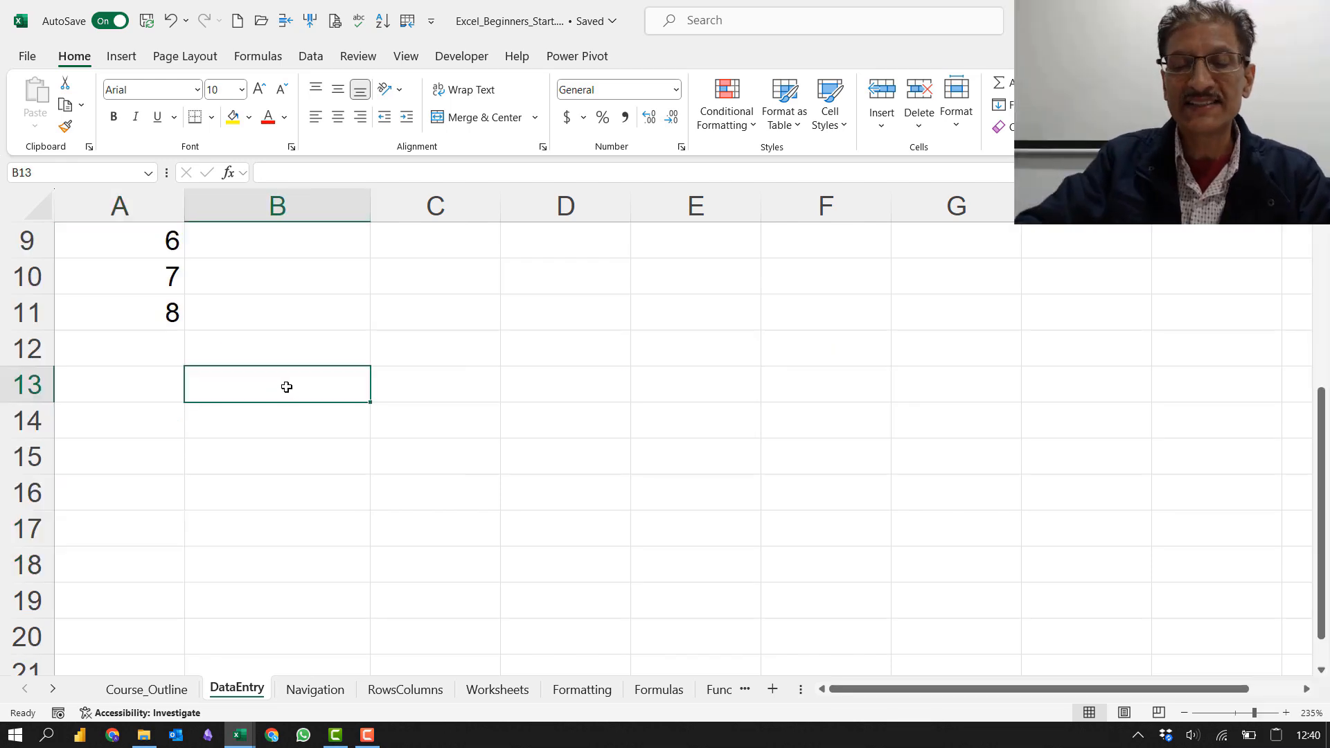
text(Jan)
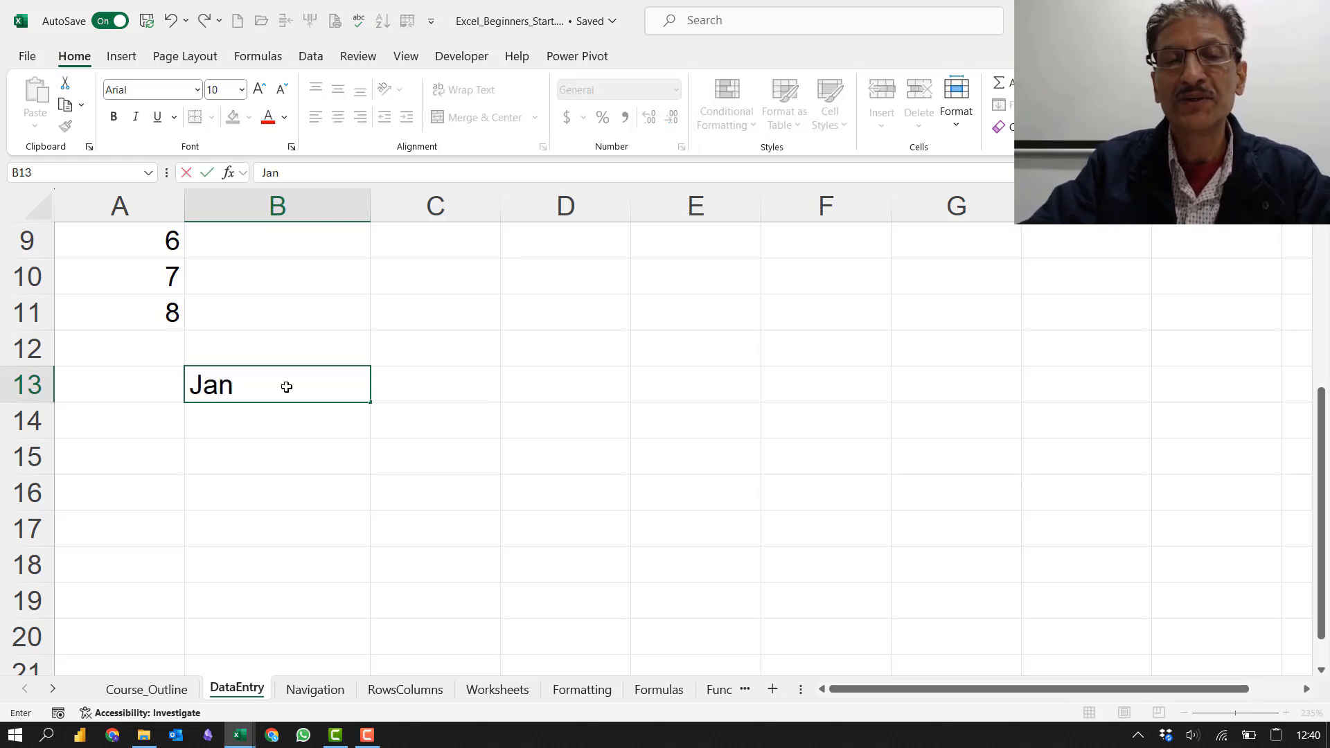
key(Tab)
text(Feb)
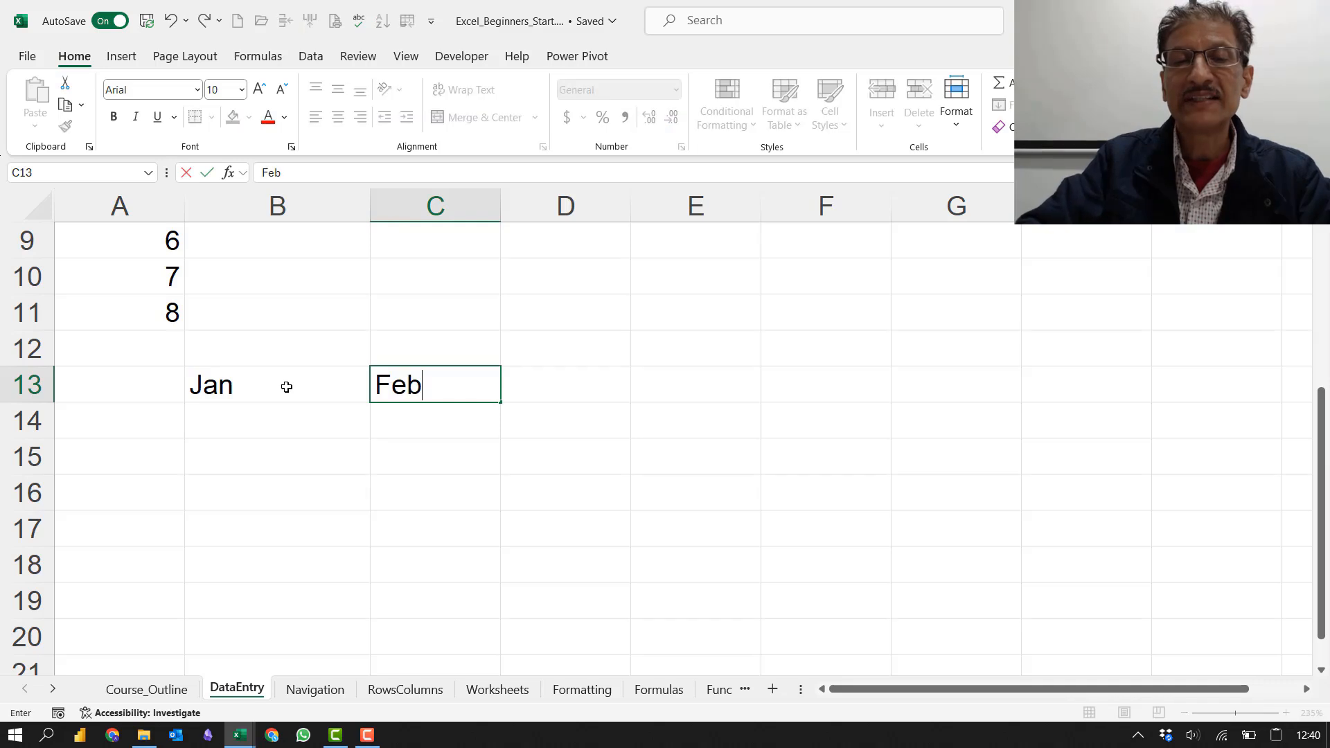
key(Tab)
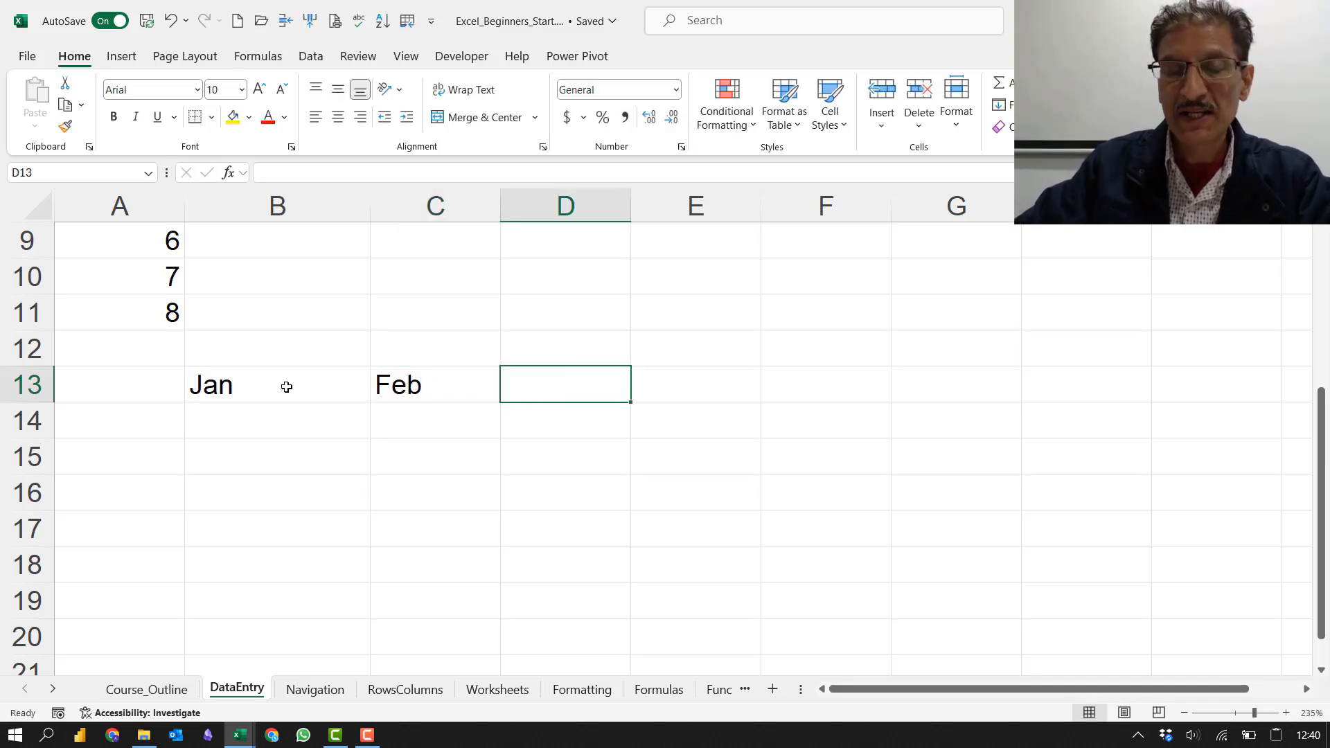
Step: Extend the month series from B13:C13 across row 13 to G13 with the fill handle, ending at Jun
click(287, 386)
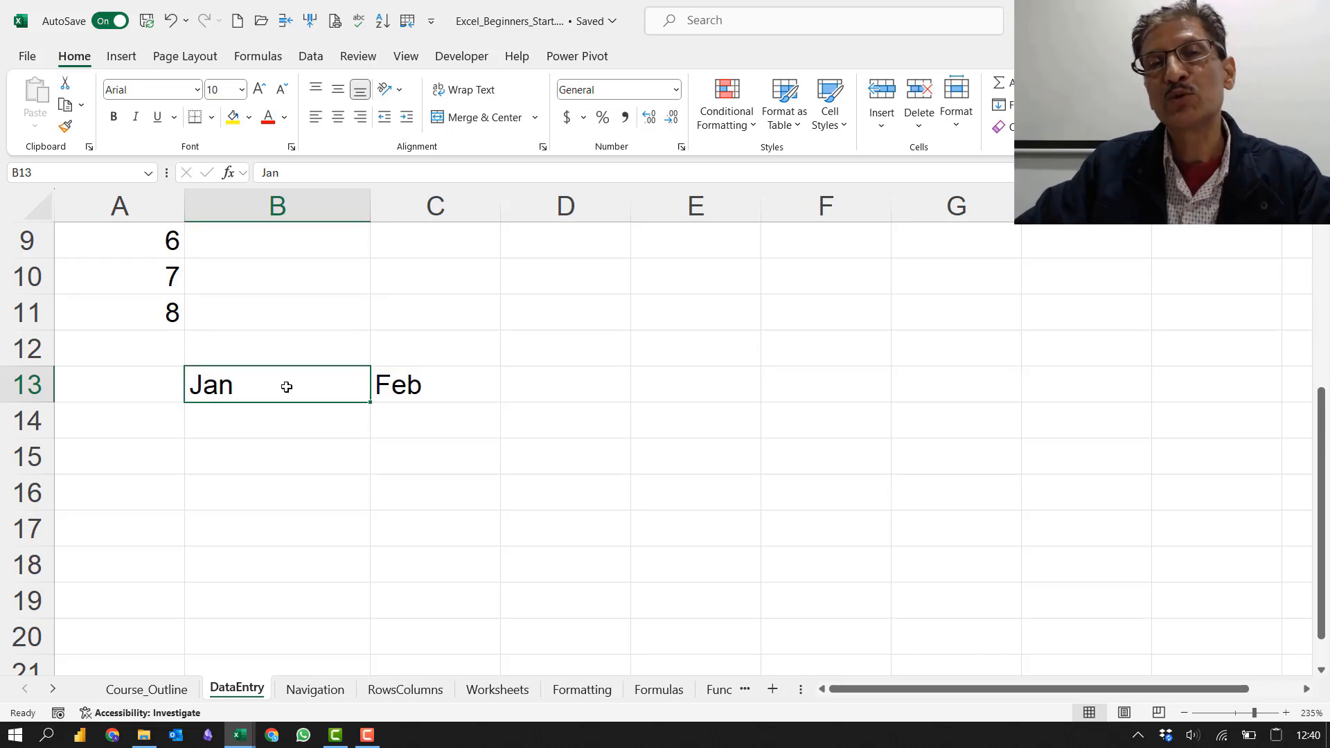
drag(287, 386, 384, 379)
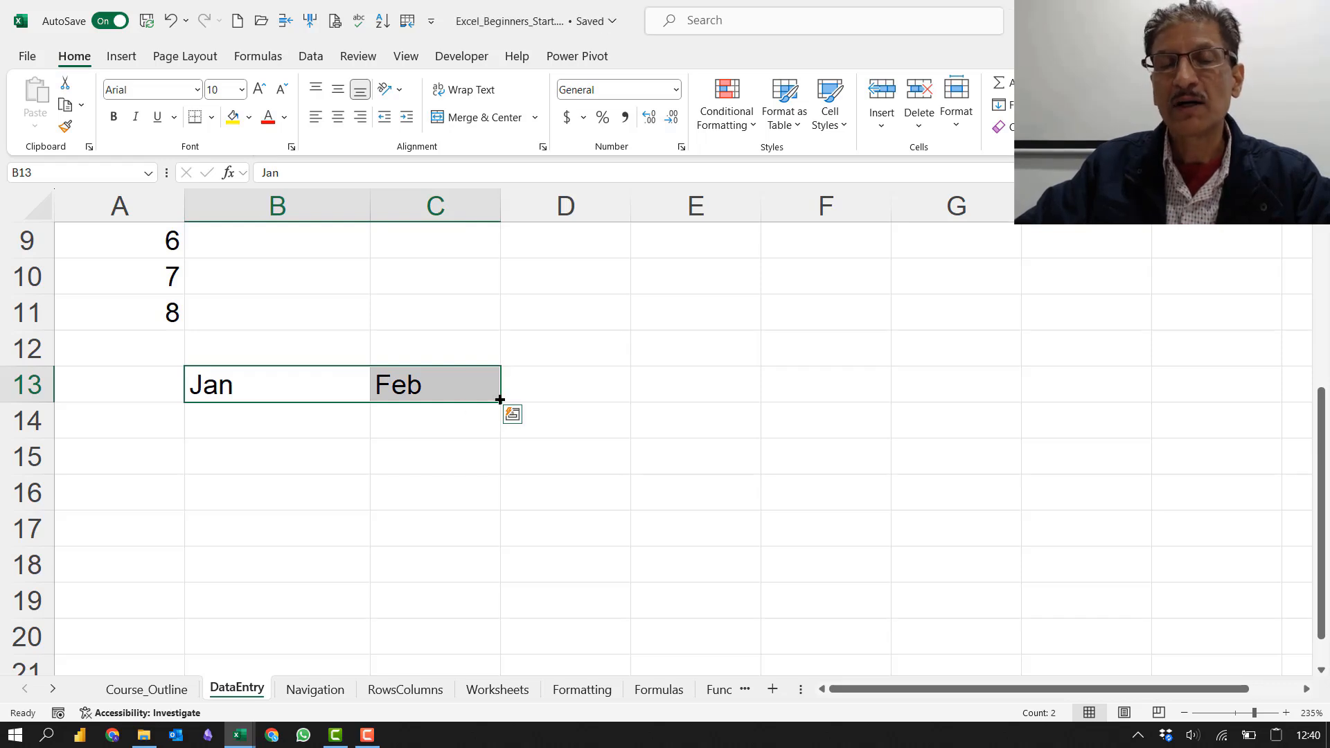
drag(500, 400, 863, 396)
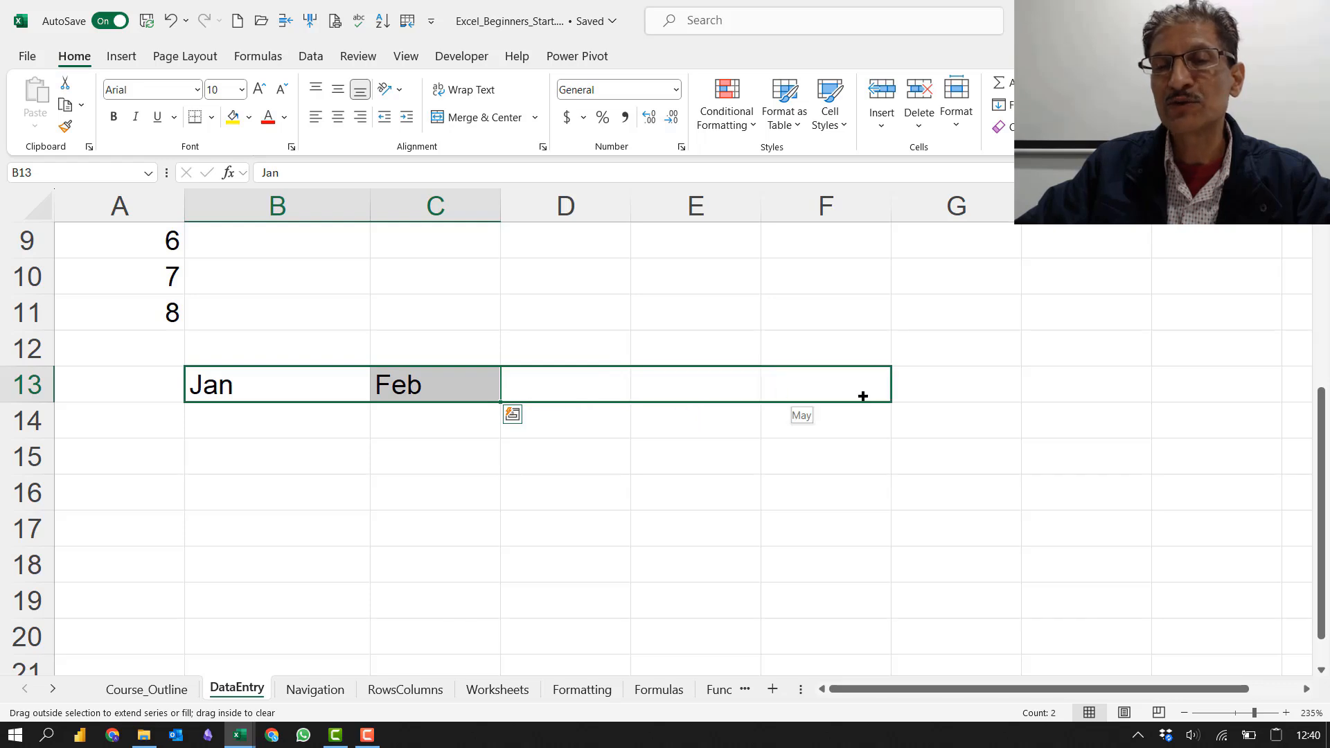
drag(962, 403, 977, 395)
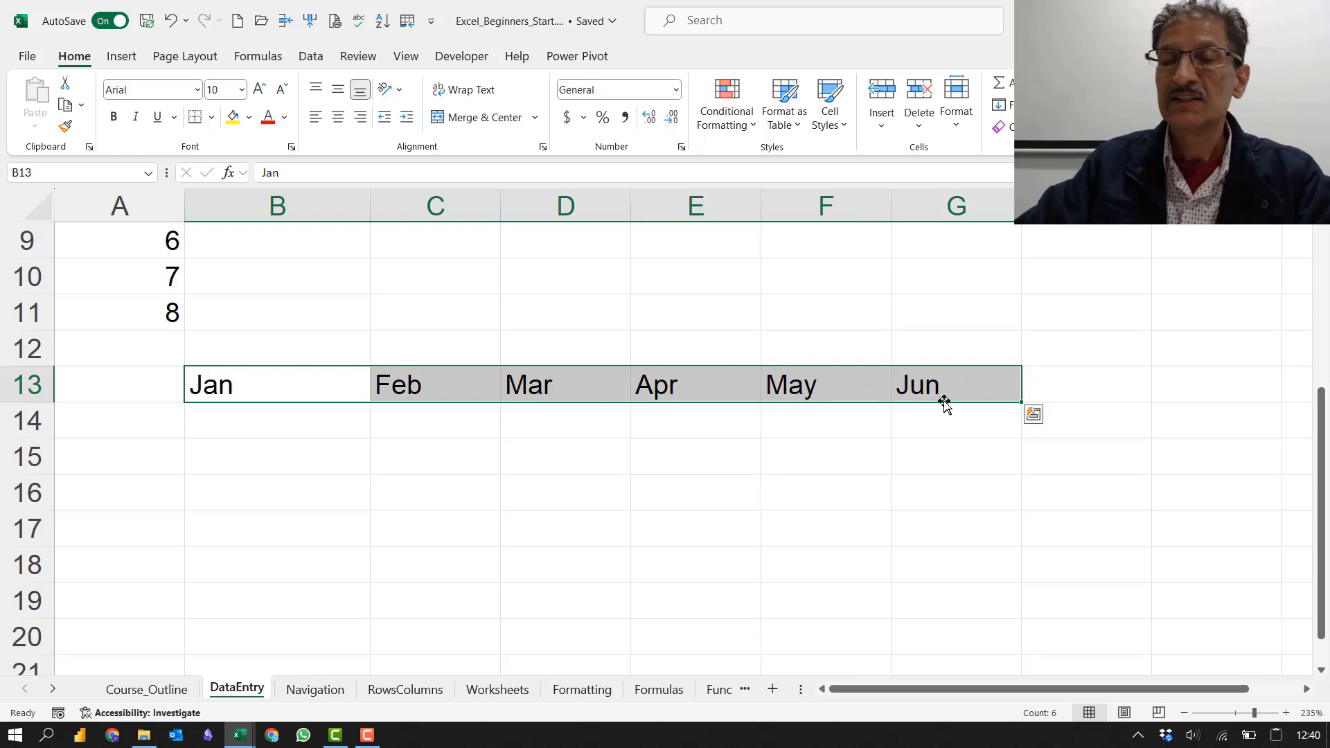
Step: Enter 2023 and 2024 in cells B15 and C15 and fill the year series across to G15, ending at 2028
click(244, 453)
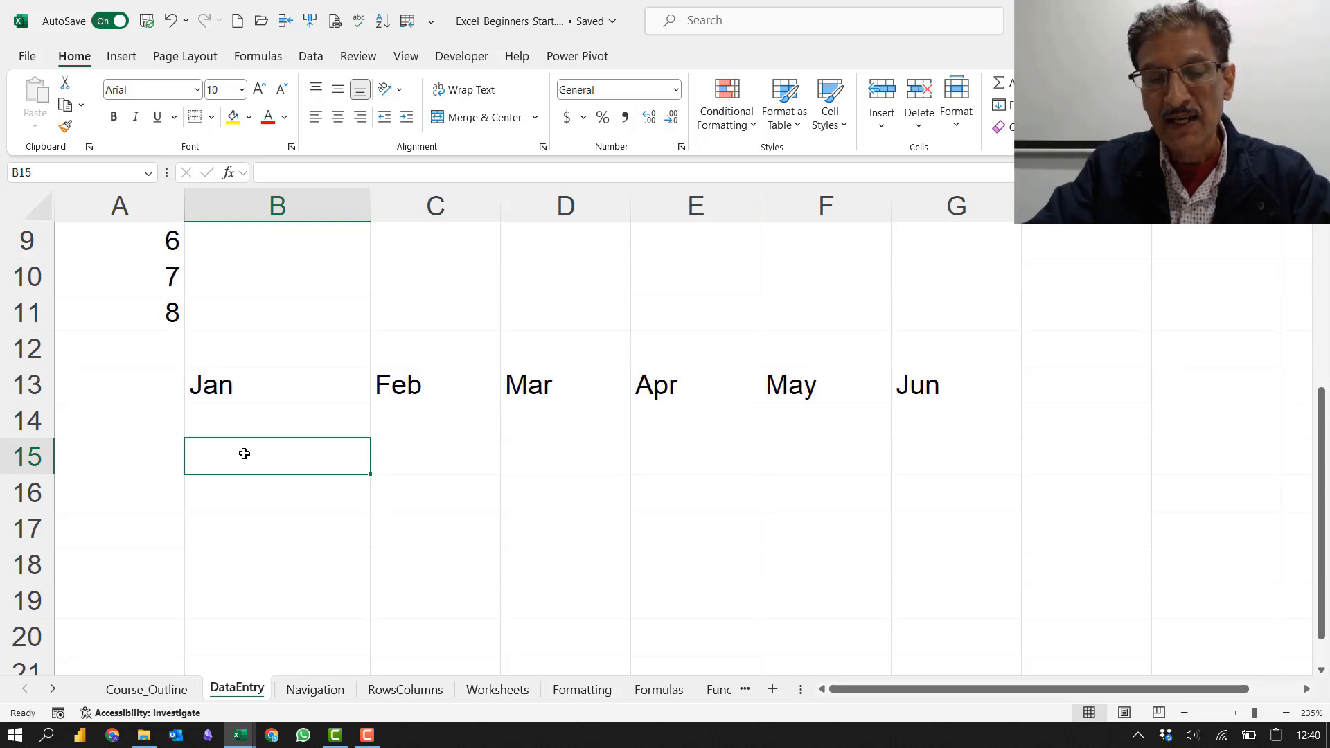
text(20)
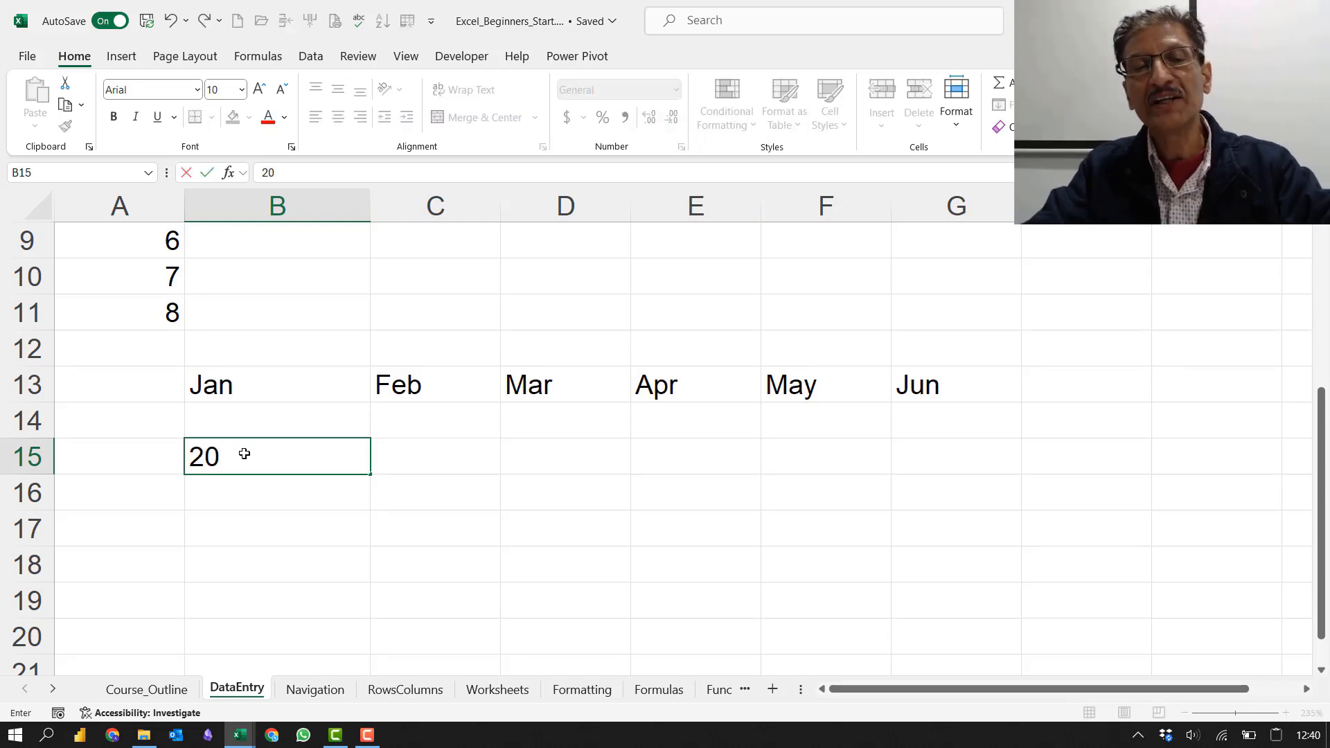
text(23)
key(Tab)
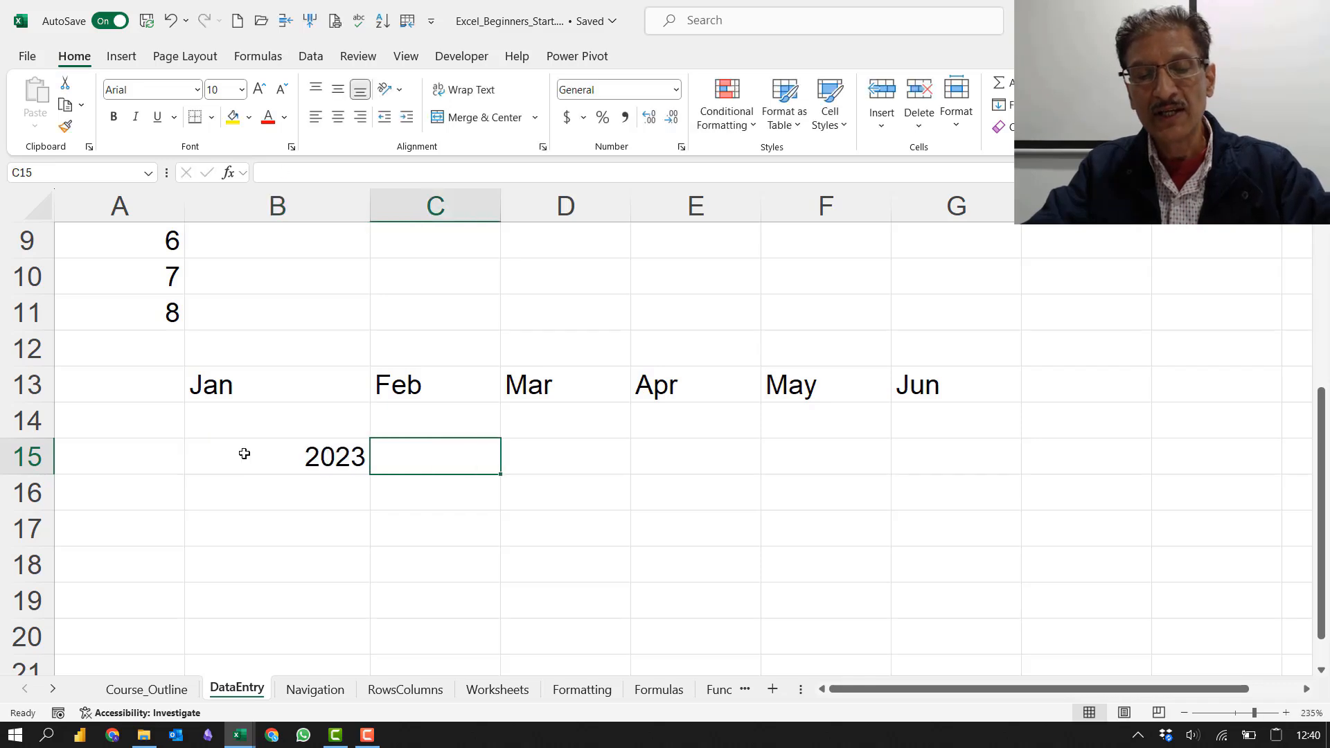
text(2024)
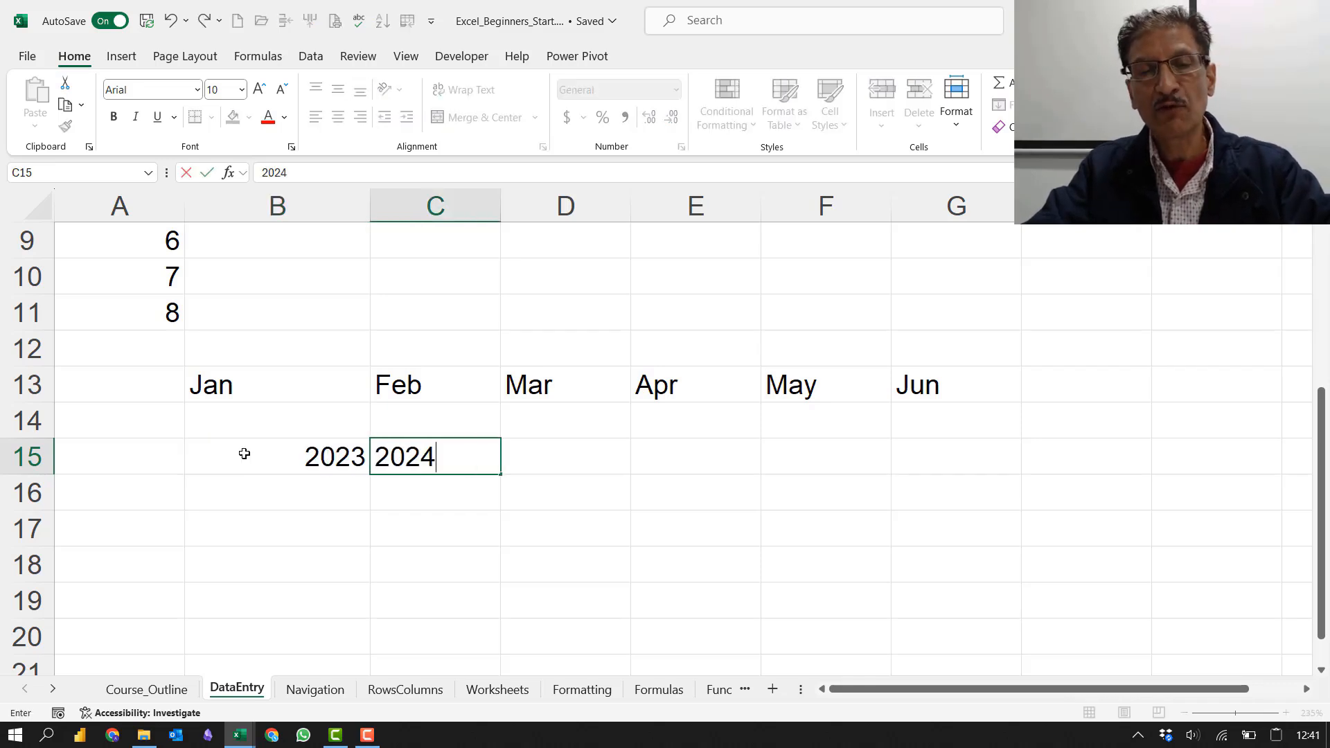
key(Tab)
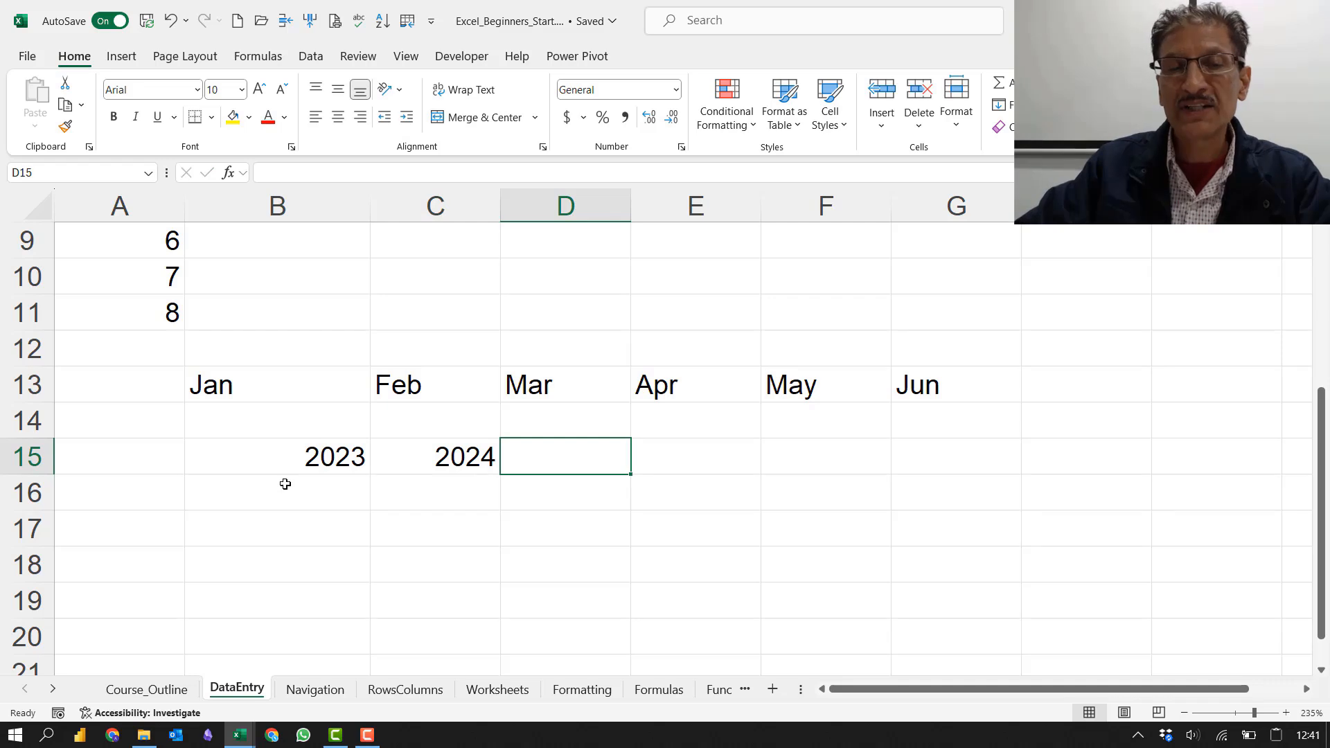
drag(296, 457, 425, 458)
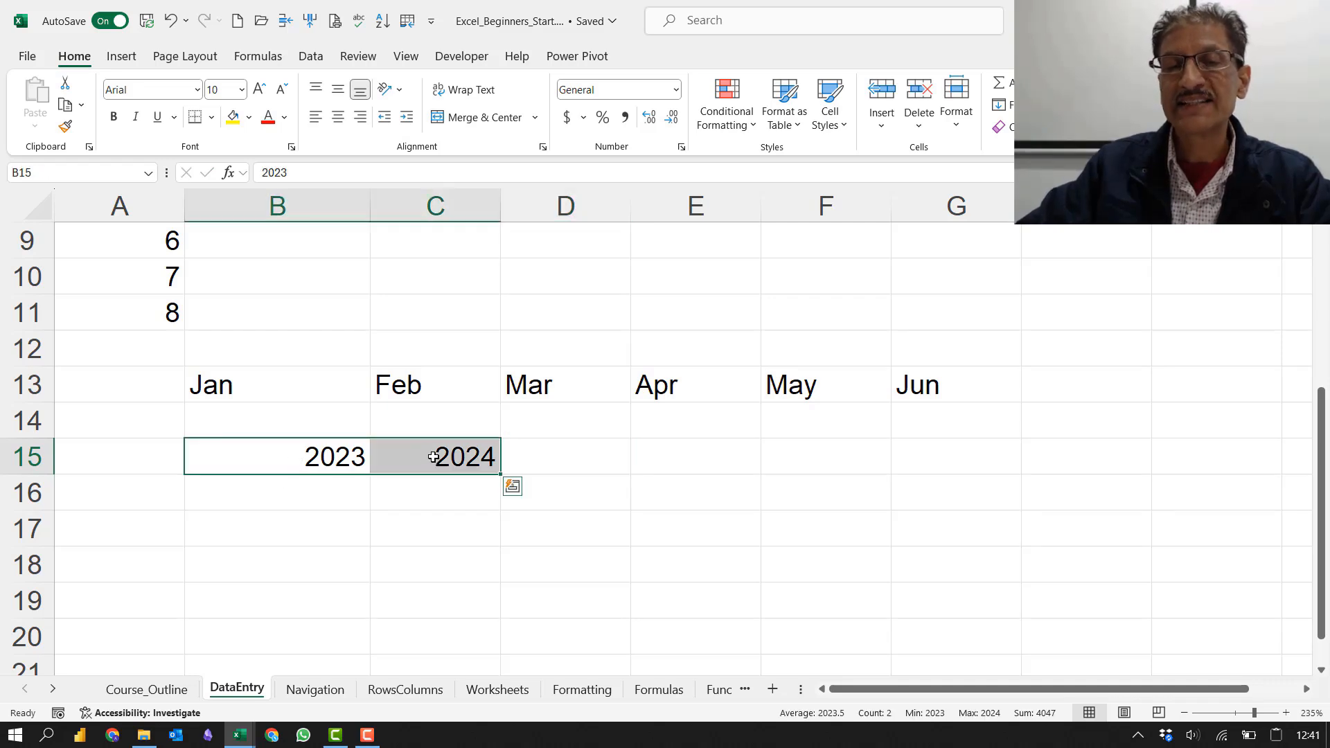
drag(501, 476, 972, 466)
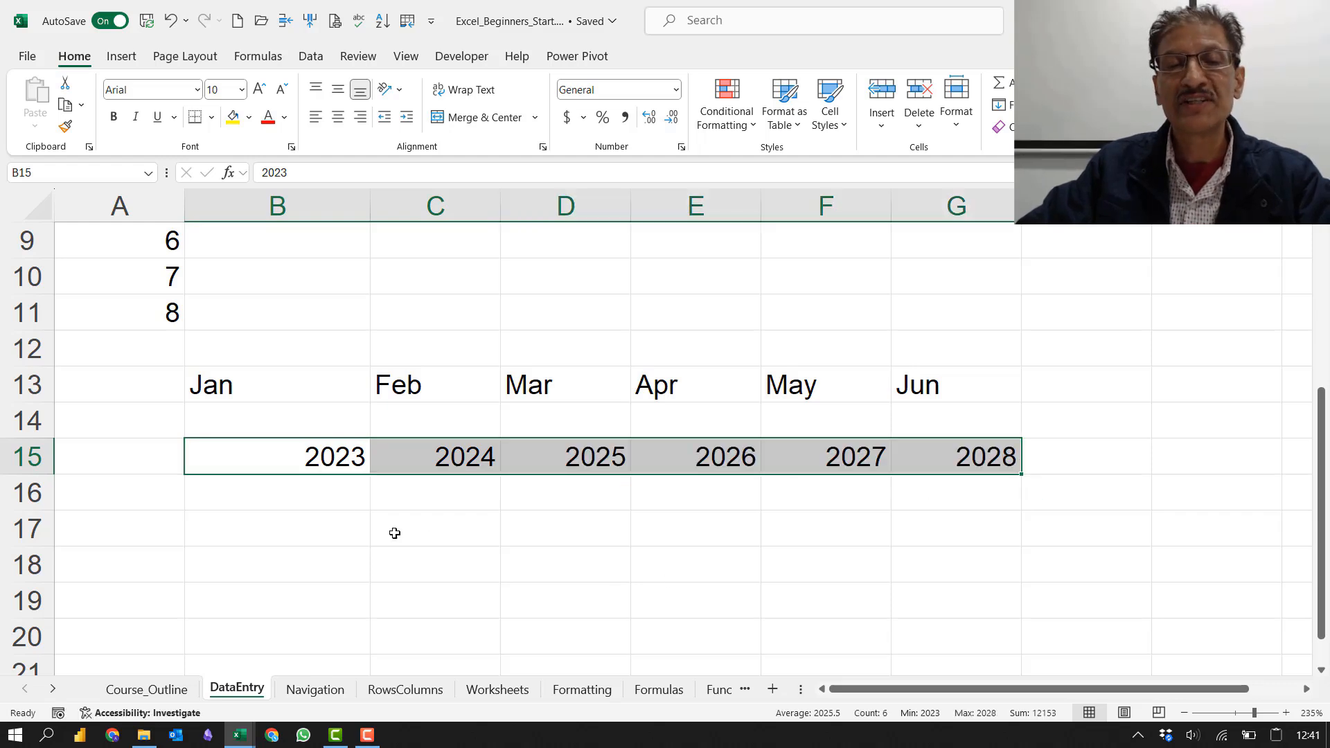
Step: Enter the years 2023 and 2024 one below the other in cells B17 and B18
click(318, 526)
text(20)
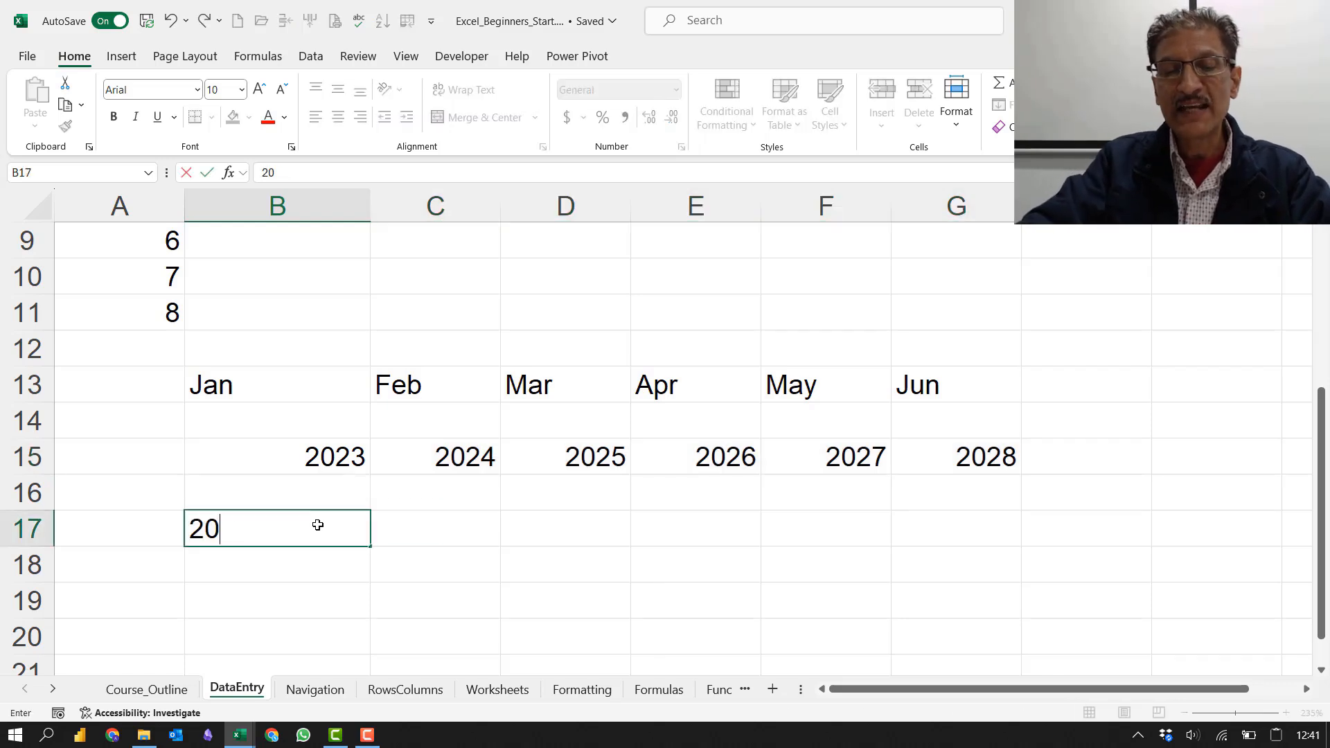
text(23)
key(Return)
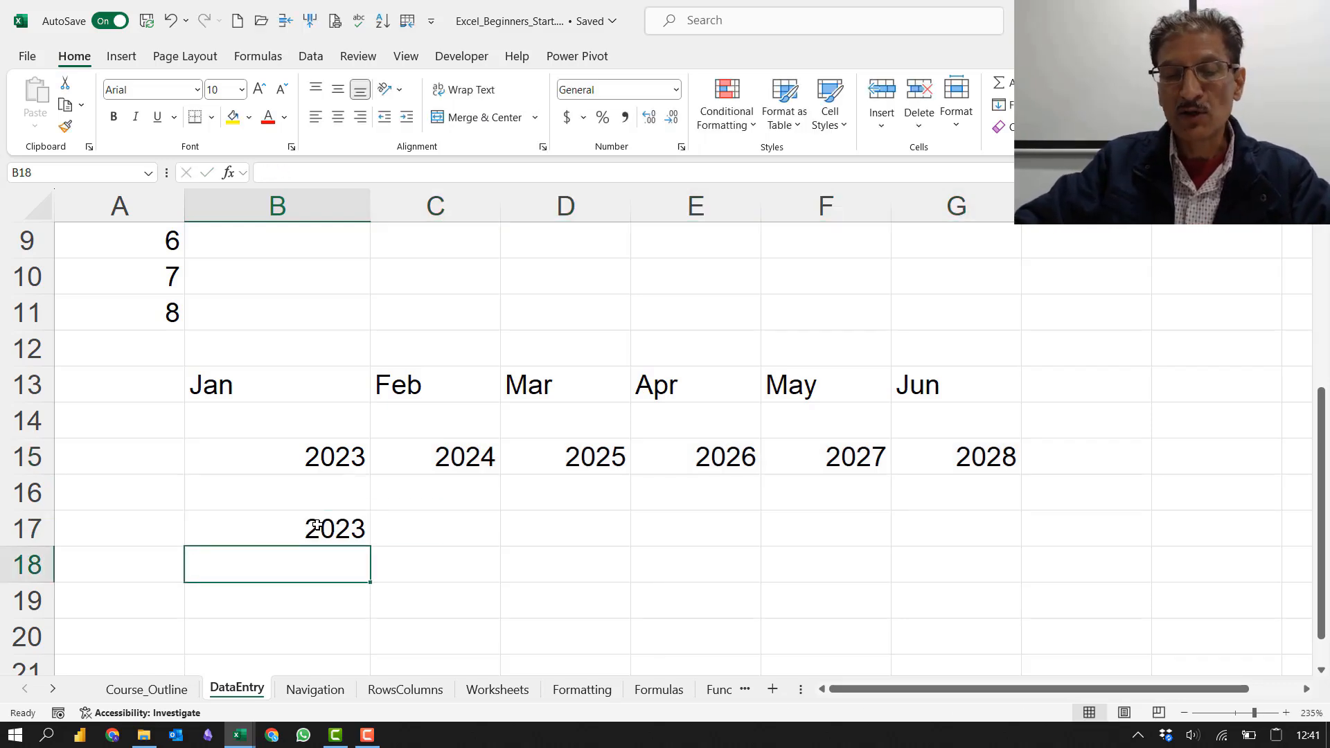
text(20)
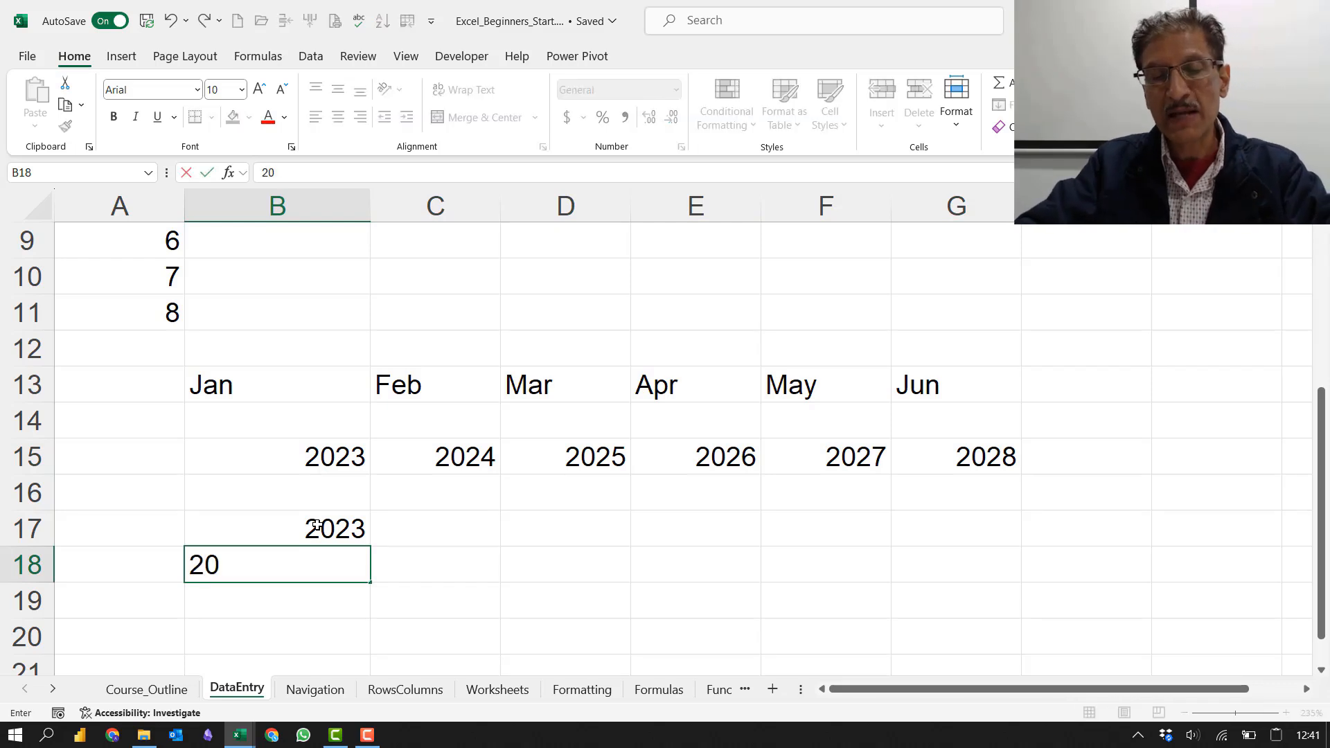
text(24)
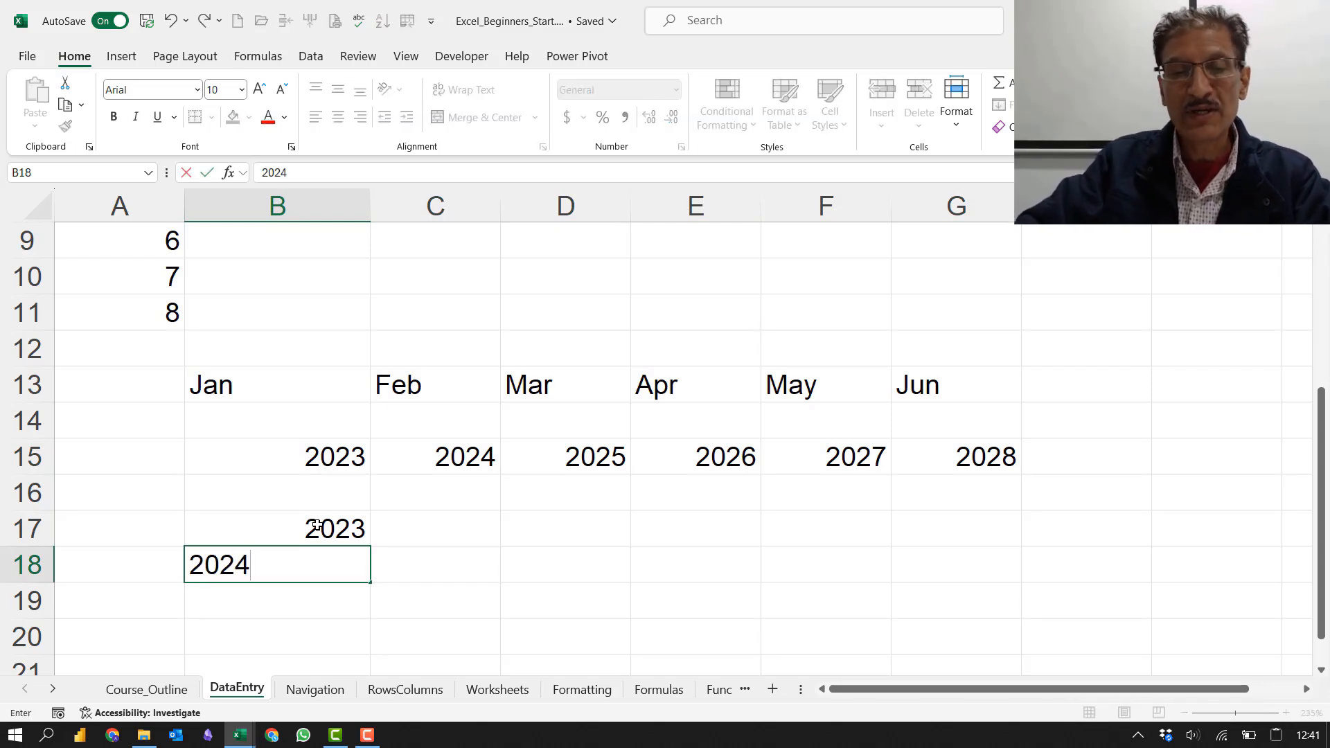
key(Tab)
Step: Extend the year series from B17:B18 down column B to B27 with the fill handle, ending at 2033
scroll(270, 568, down, 3)
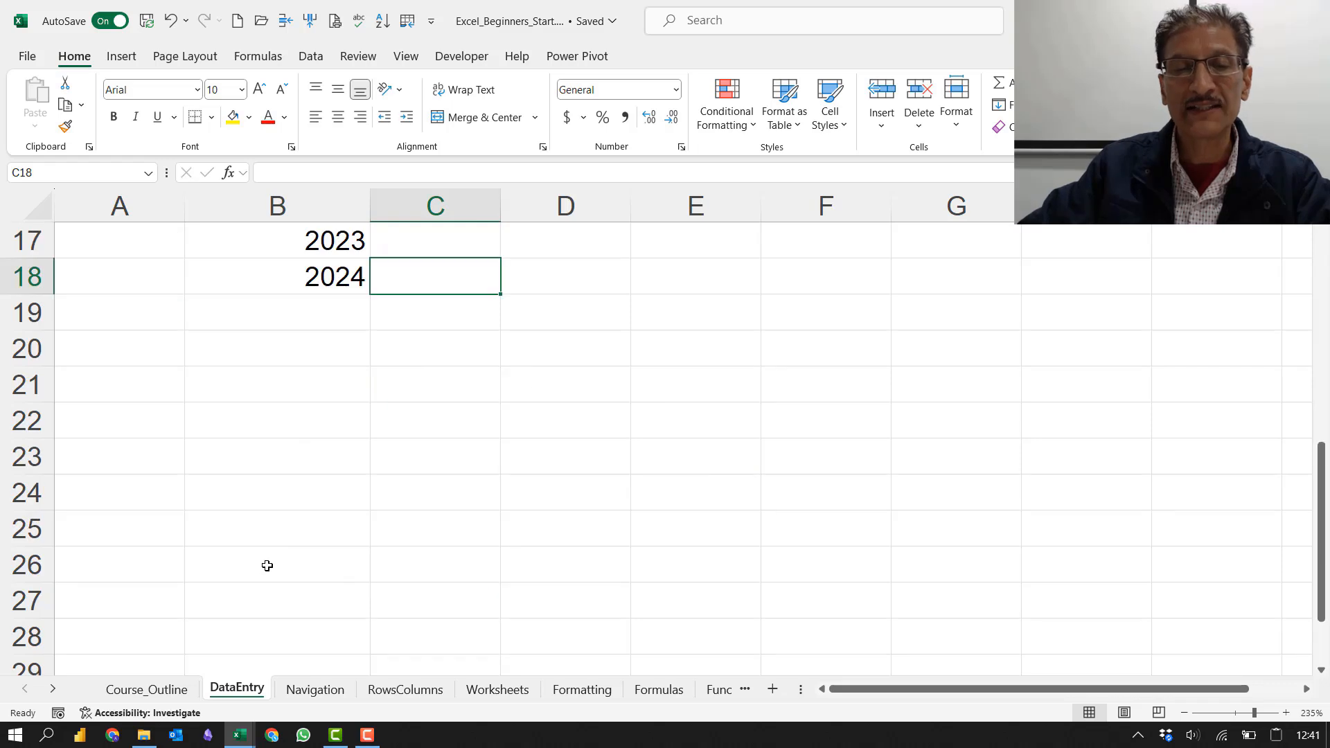
drag(277, 244, 277, 277)
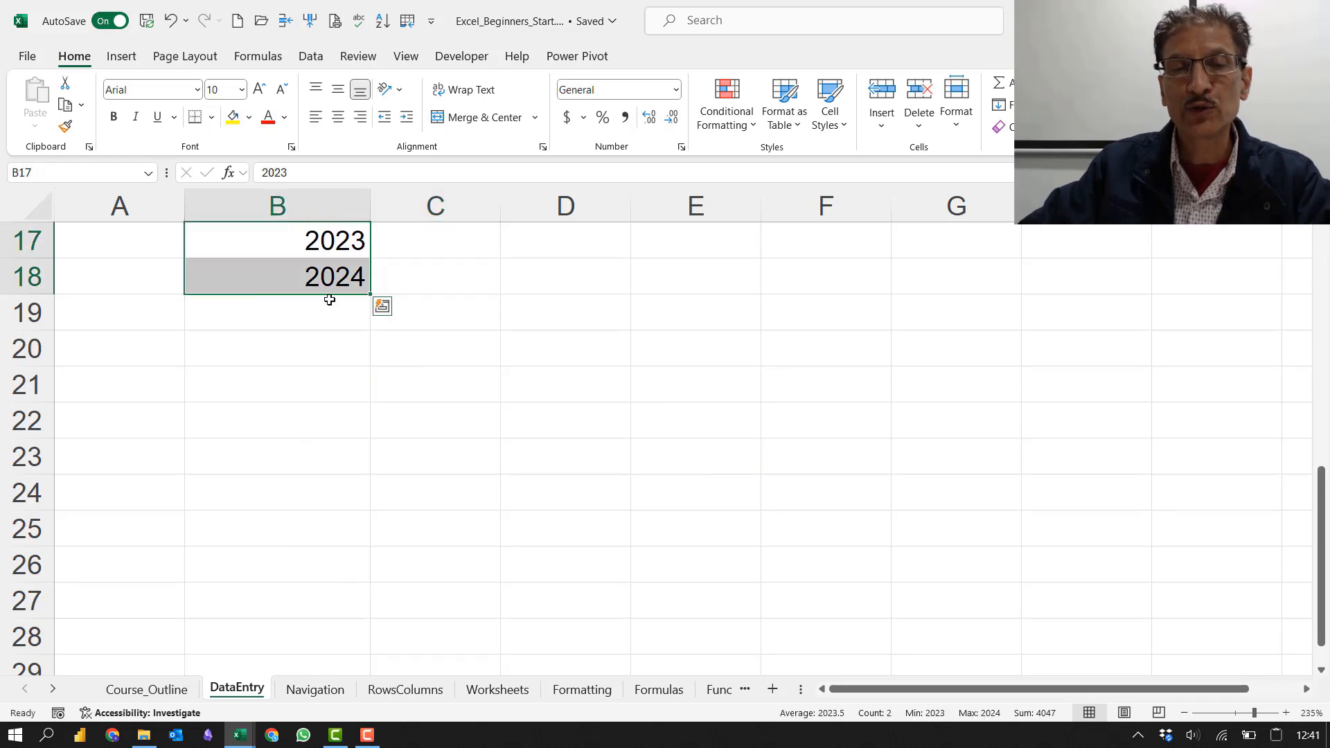
drag(372, 295, 358, 613)
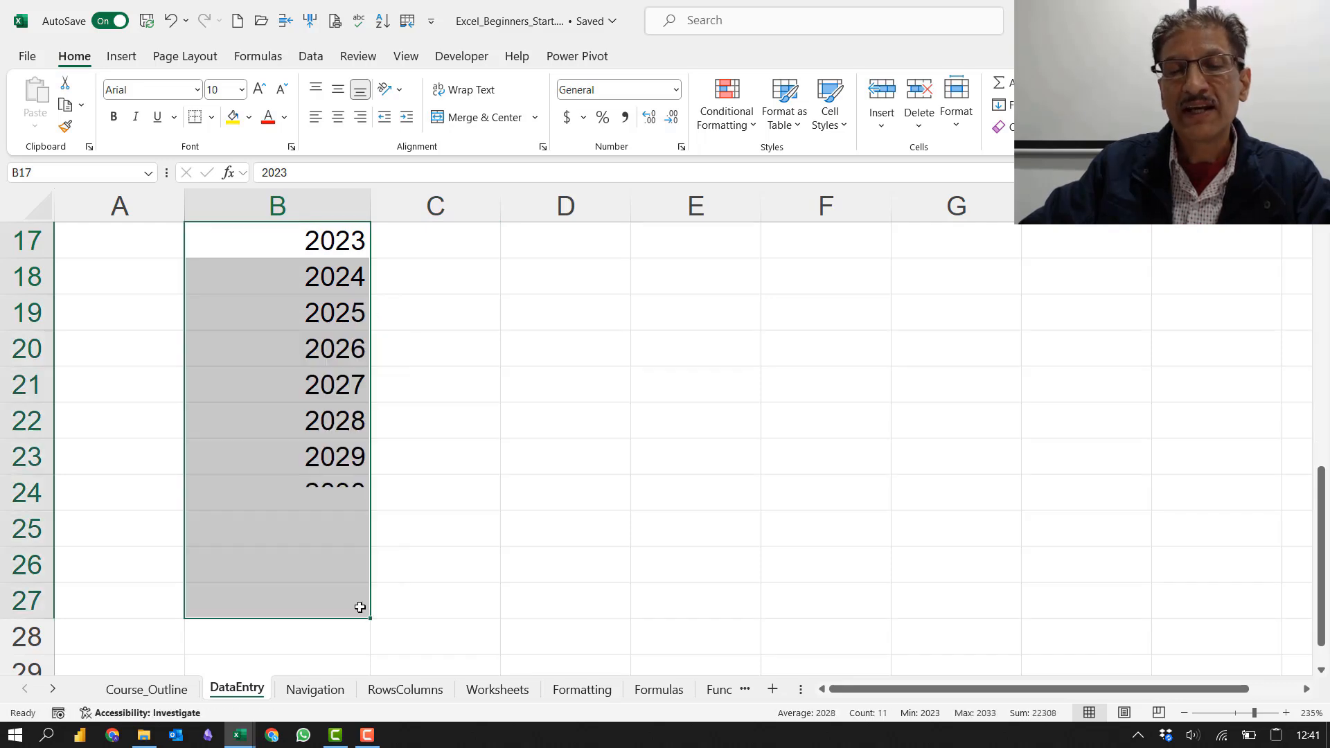
click(311, 533)
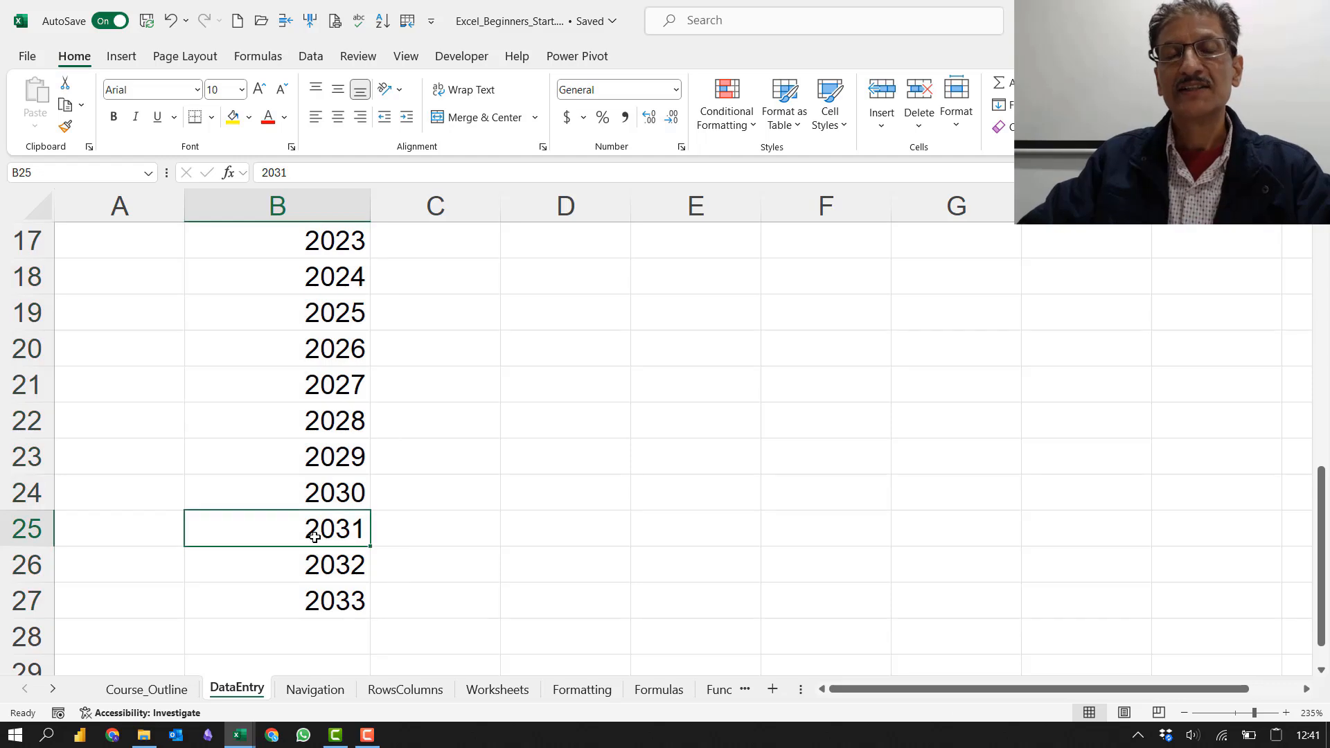
scroll(313, 537, up, 3)
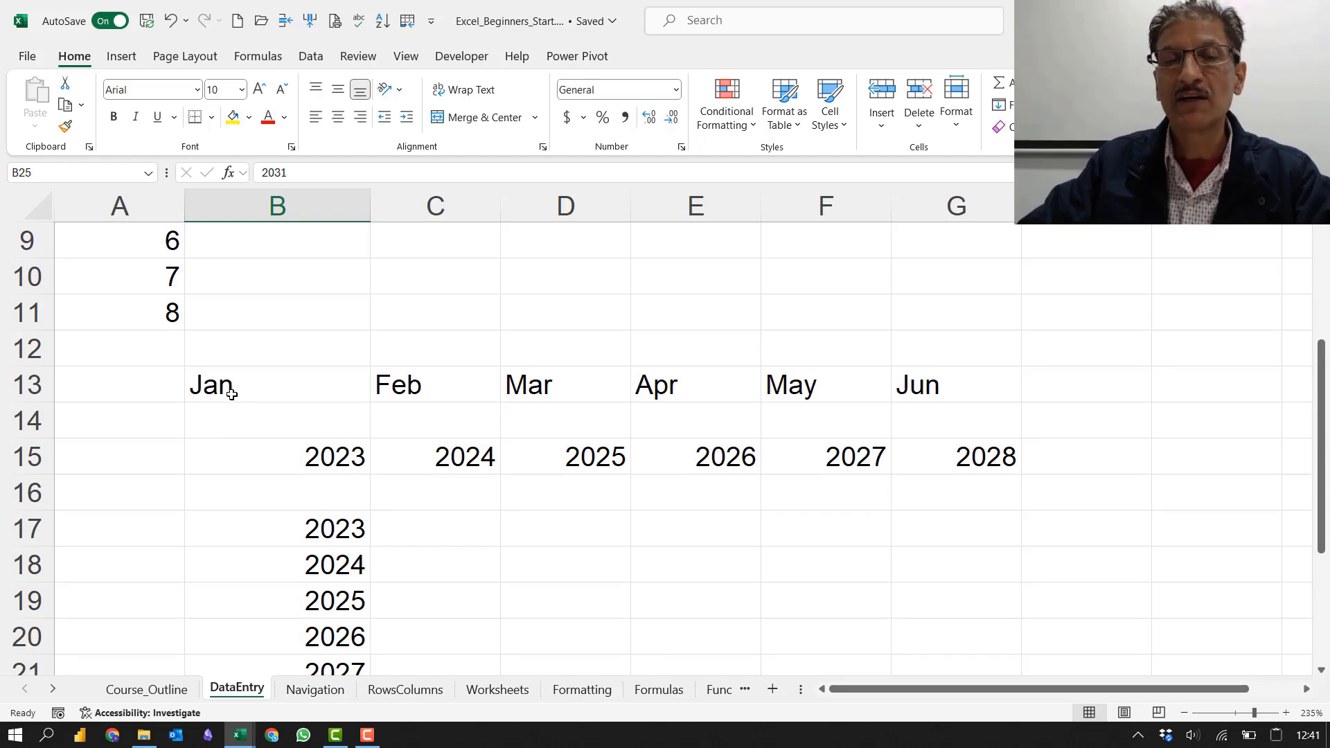
click(255, 463)
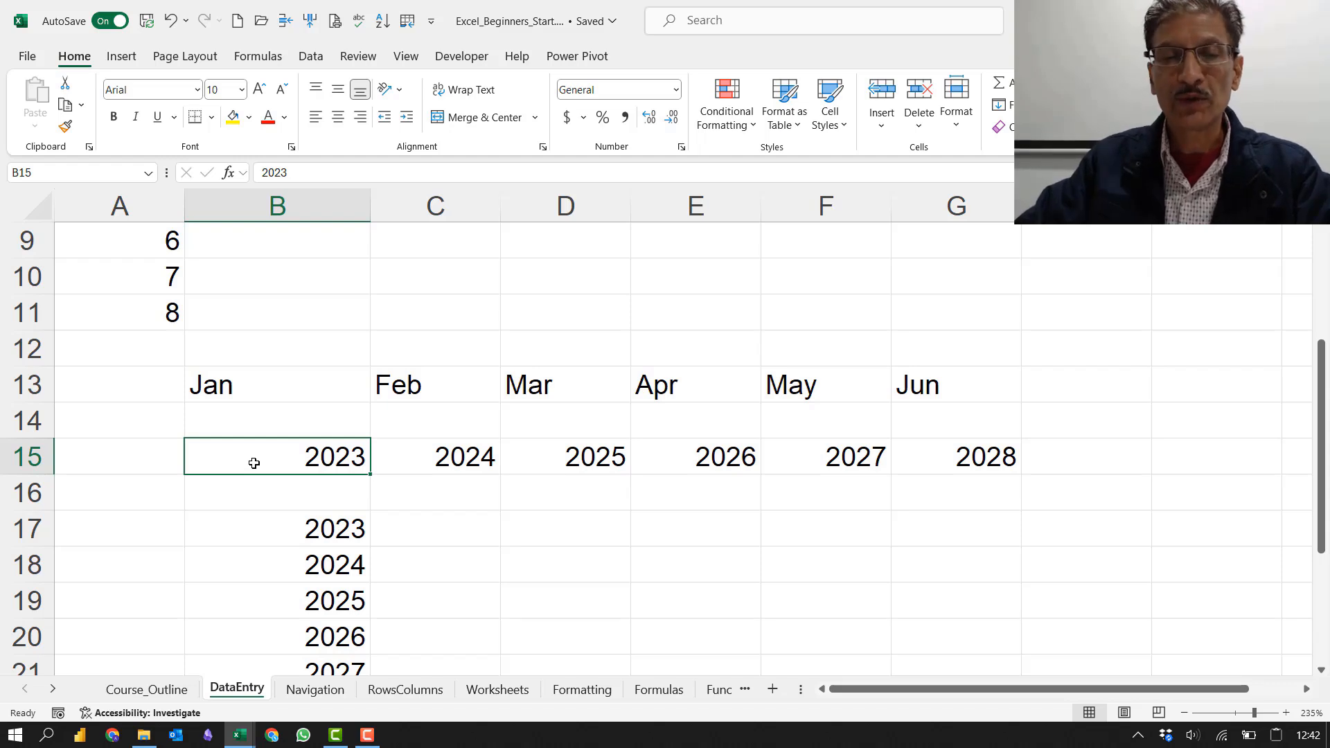
scroll(254, 463, down, 3)
scroll(254, 463, up, 3)
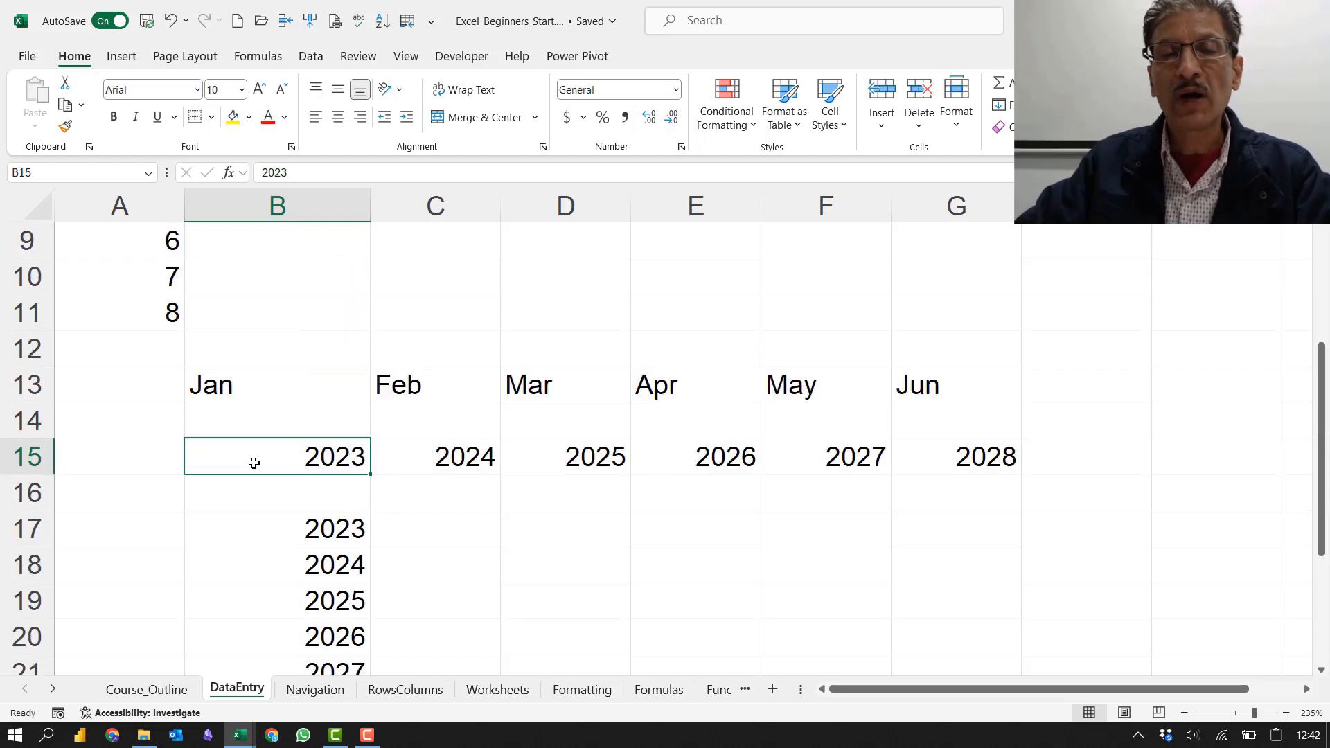
Step: Clear the month names from B13:G13 and the year series from B15:G15
click(254, 388)
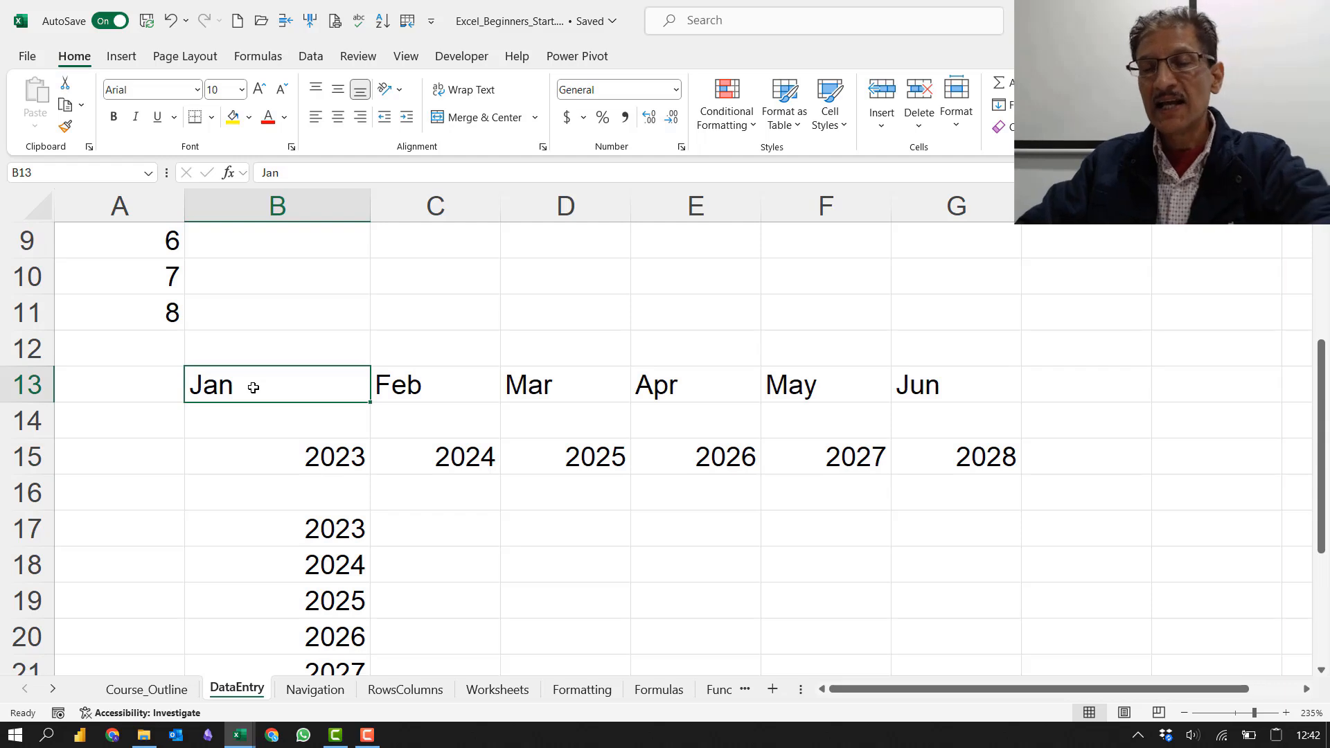
key(Delete)
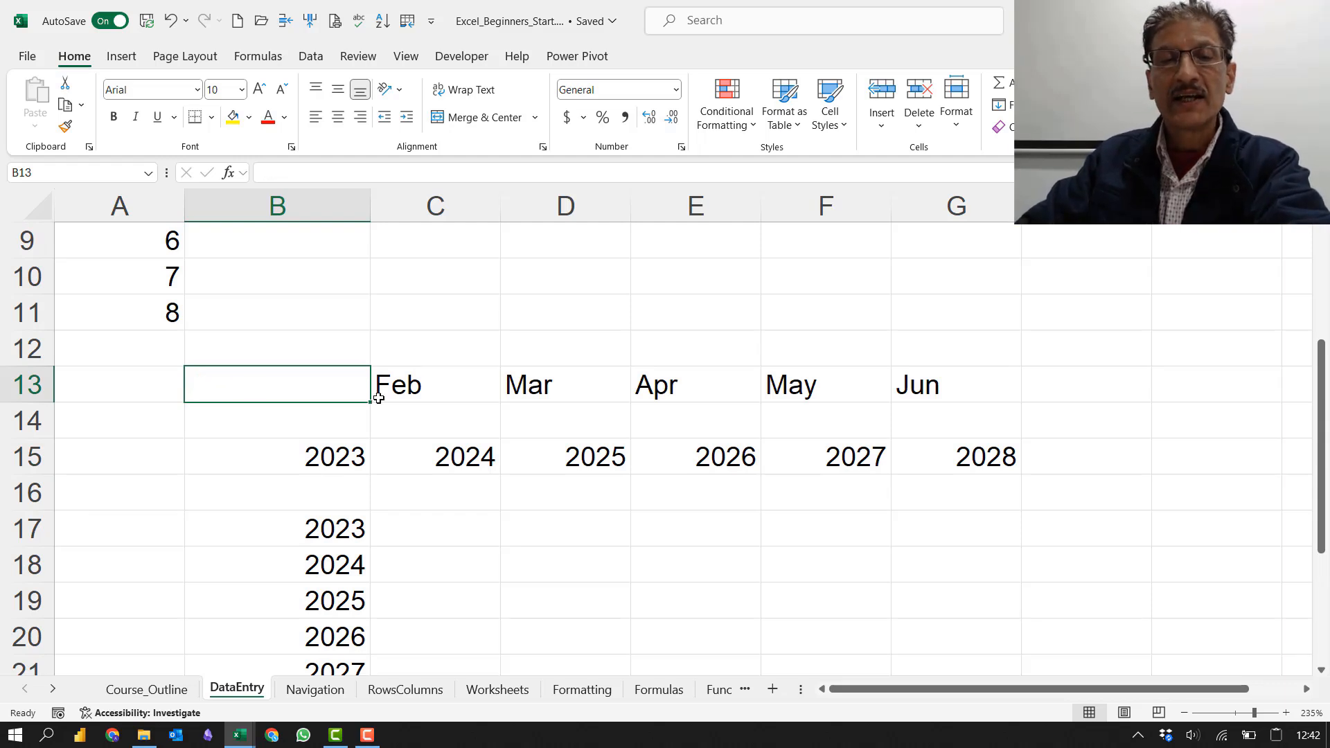
click(411, 393)
key(Delete)
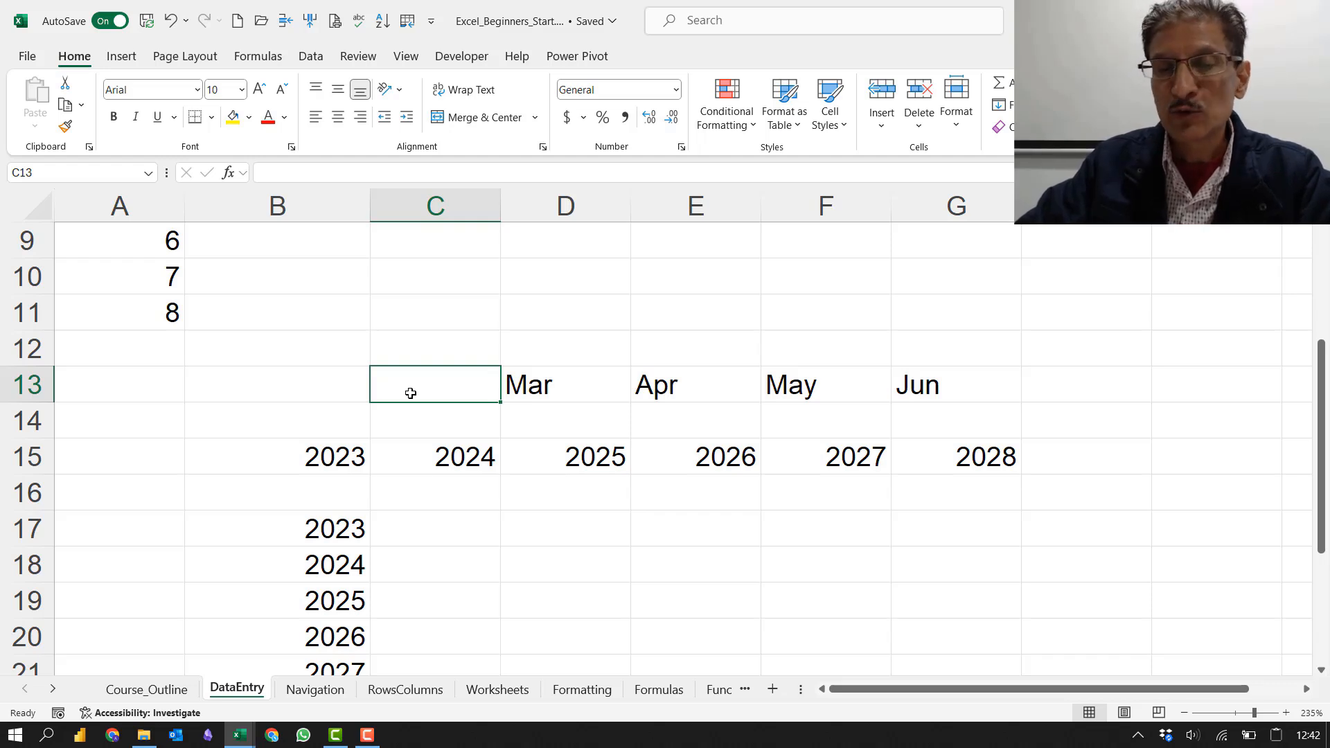
click(273, 380)
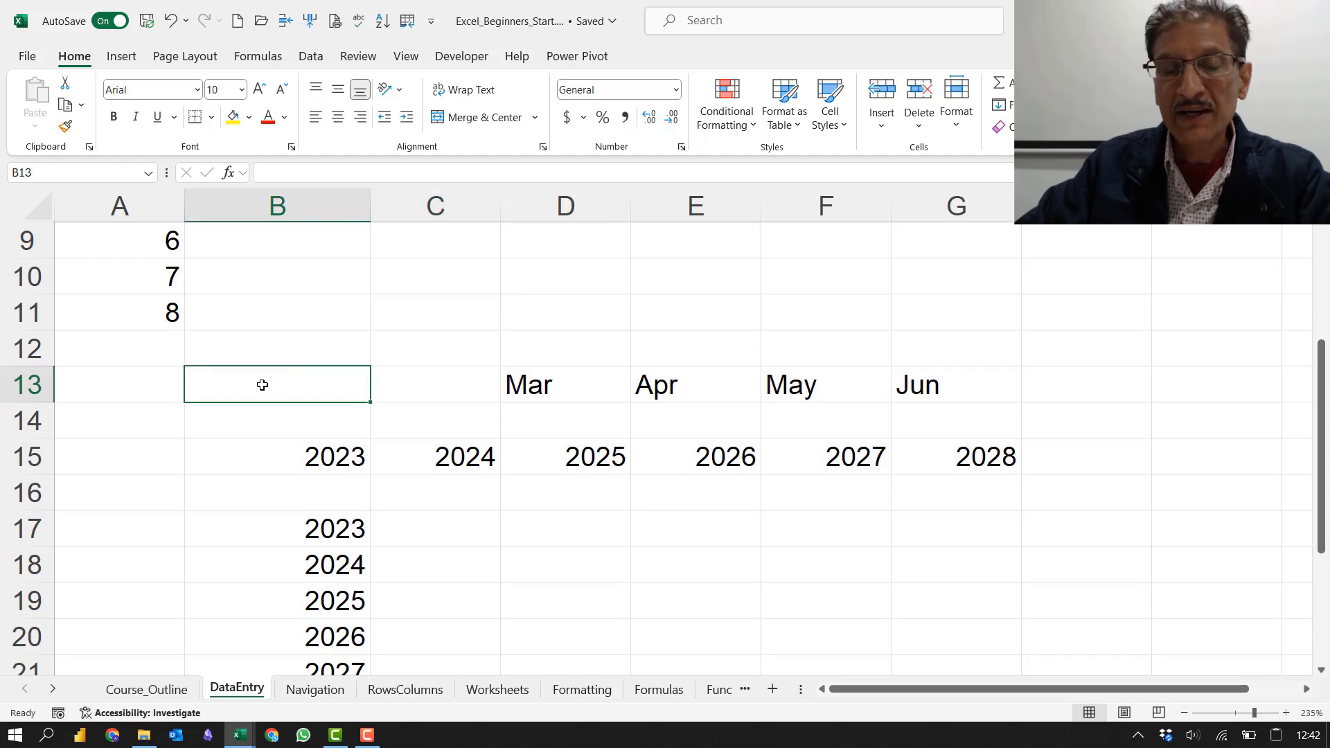
drag(262, 386, 975, 401)
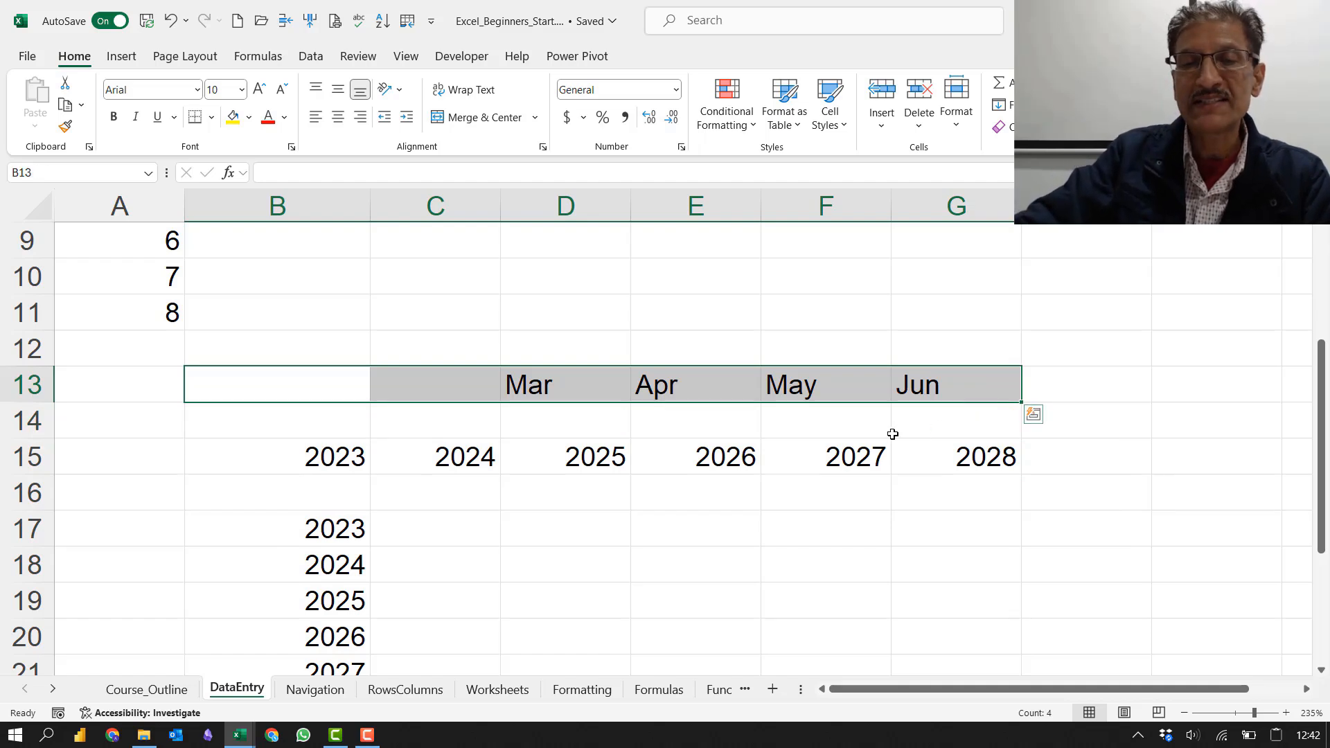
key(Delete)
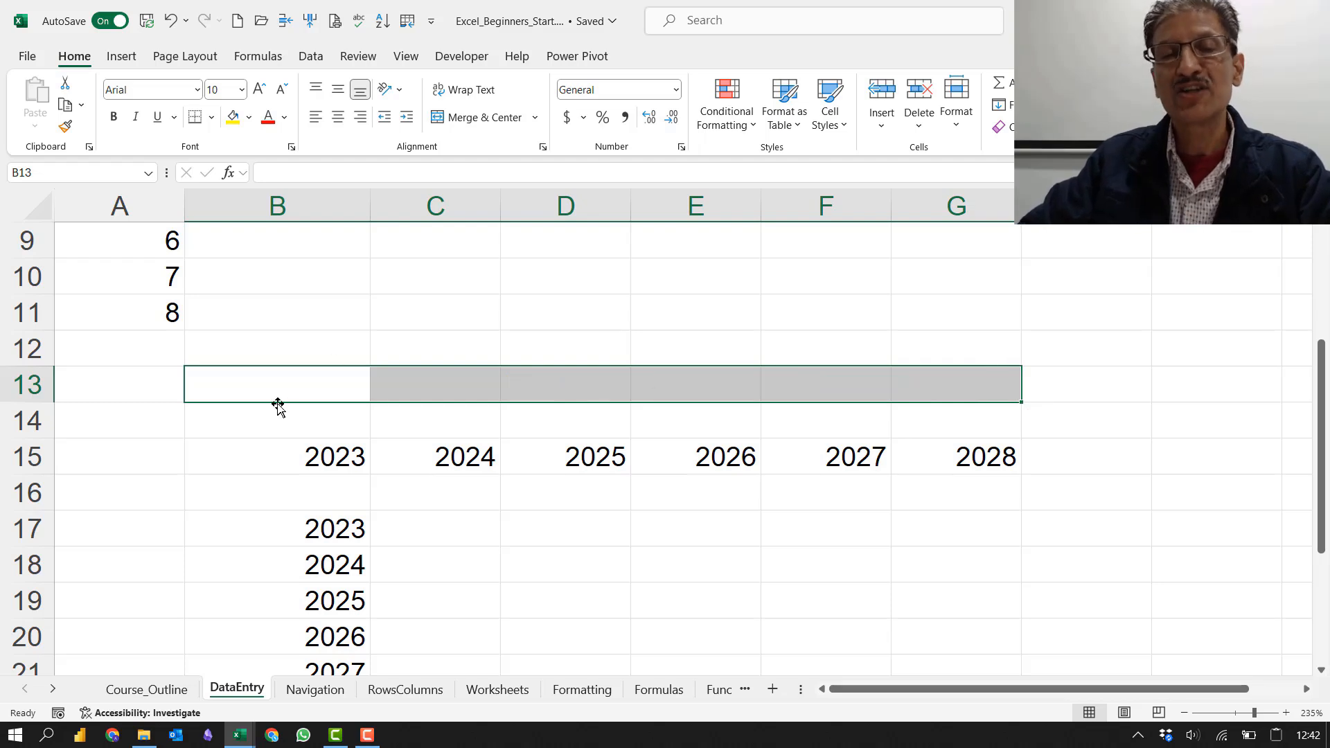
drag(273, 451, 953, 469)
key(Delete)
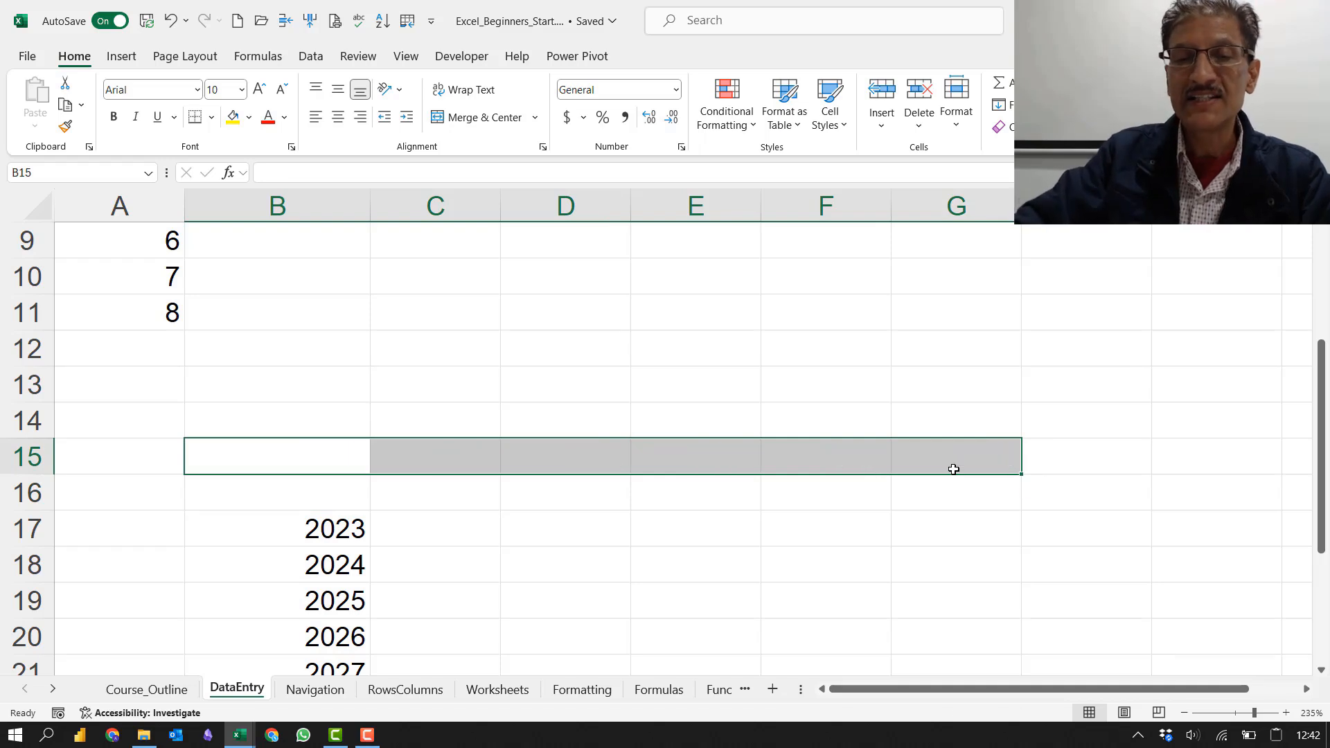
Step: Clear all contents of A7:G32 below the product table, removing the leftover serial numbers and the column of years
scroll(555, 470, down, 3)
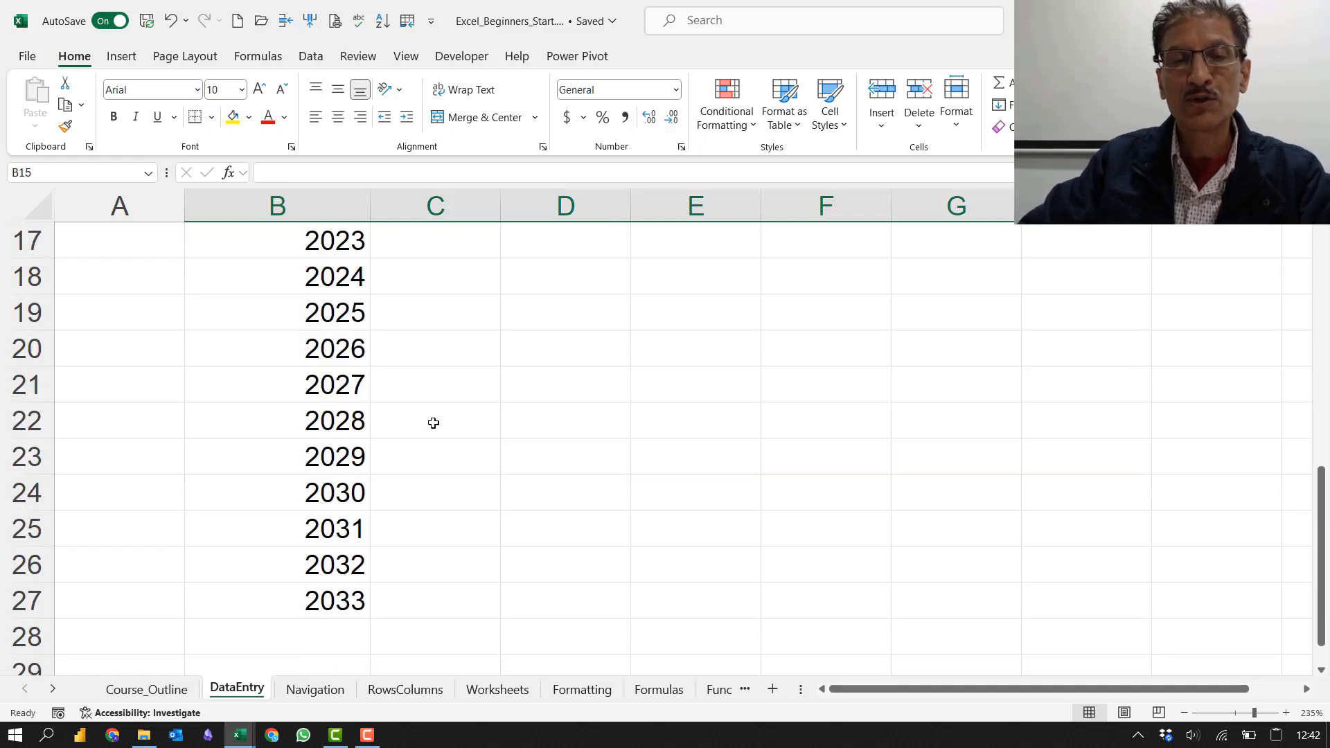
scroll(433, 422, up, 3)
click(251, 382)
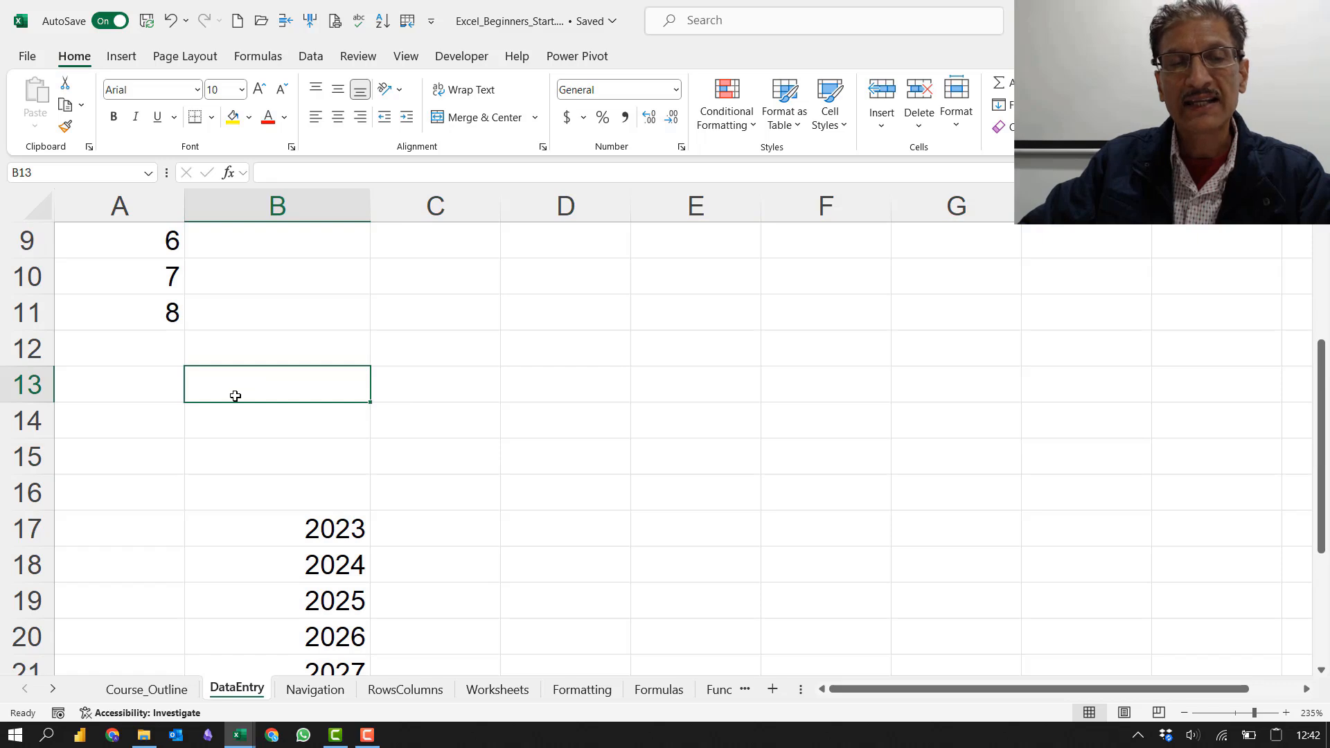
scroll(235, 395, up, 3)
drag(116, 460, 968, 624)
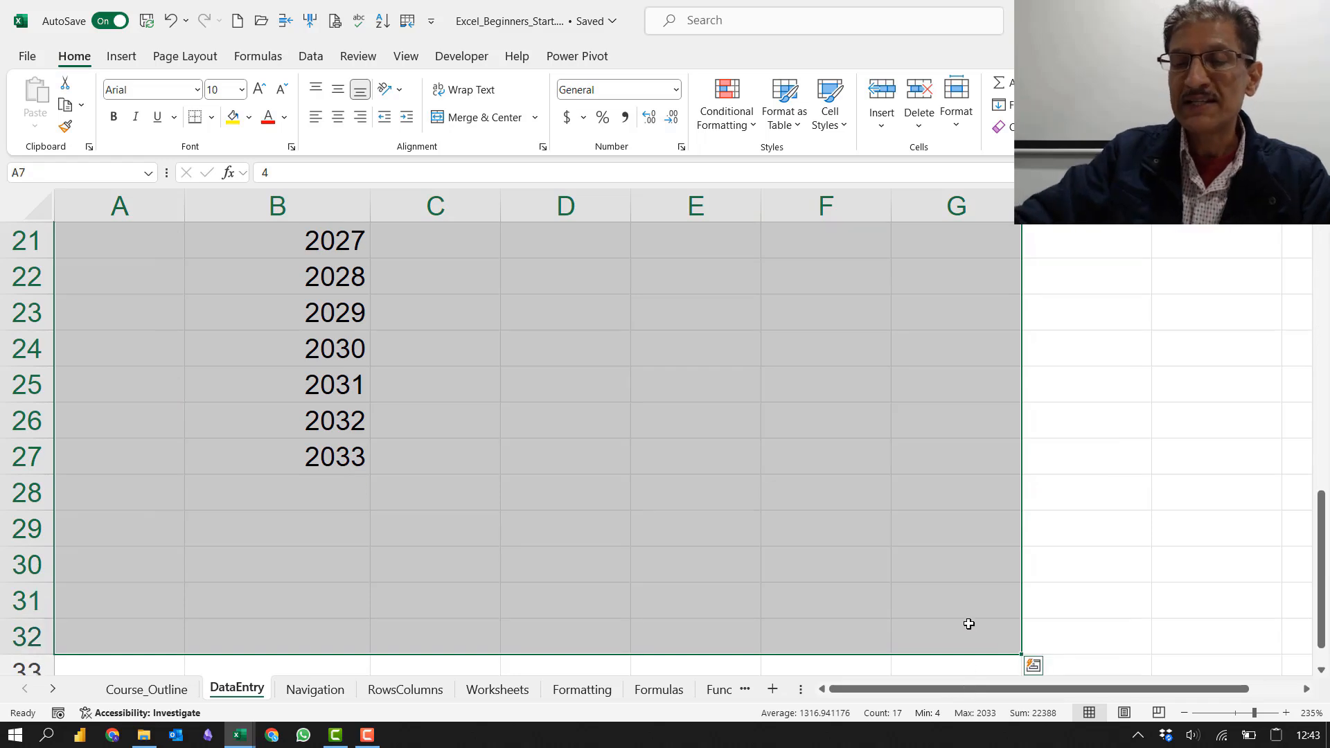
key(Delete)
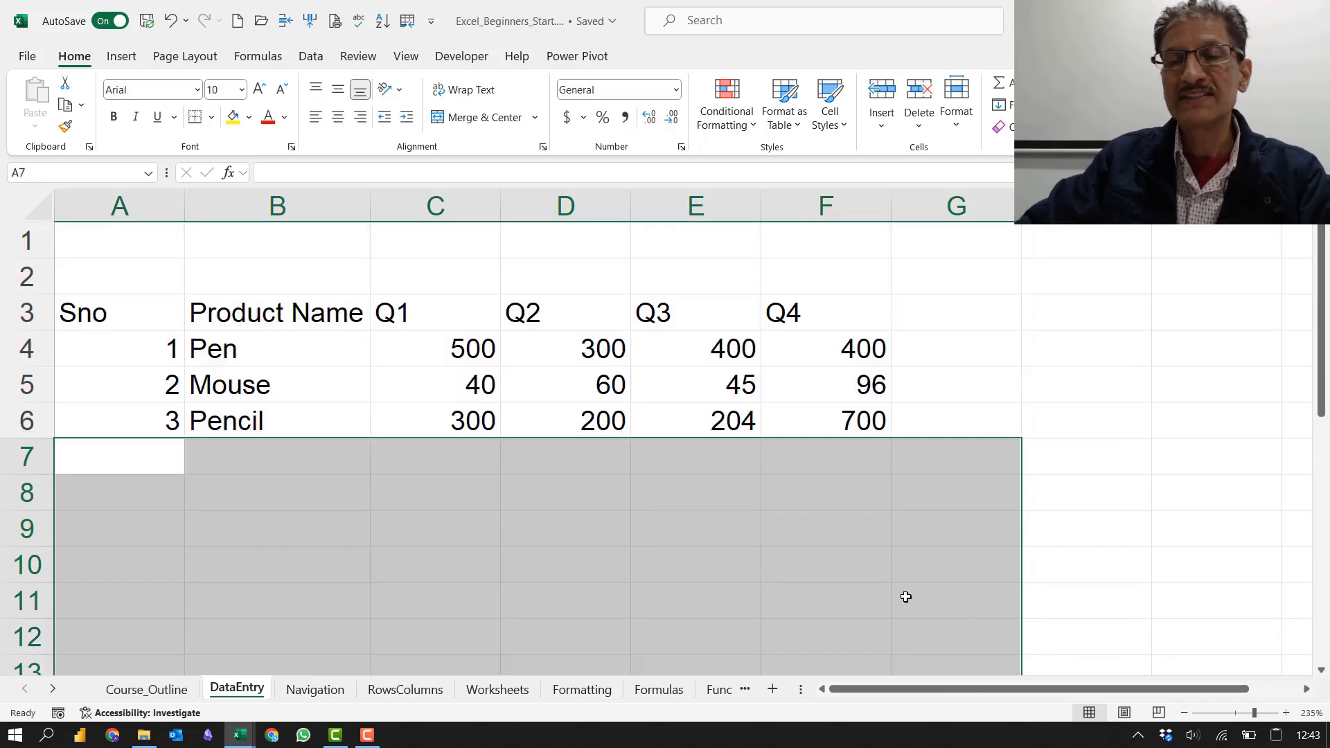
click(575, 534)
click(326, 458)
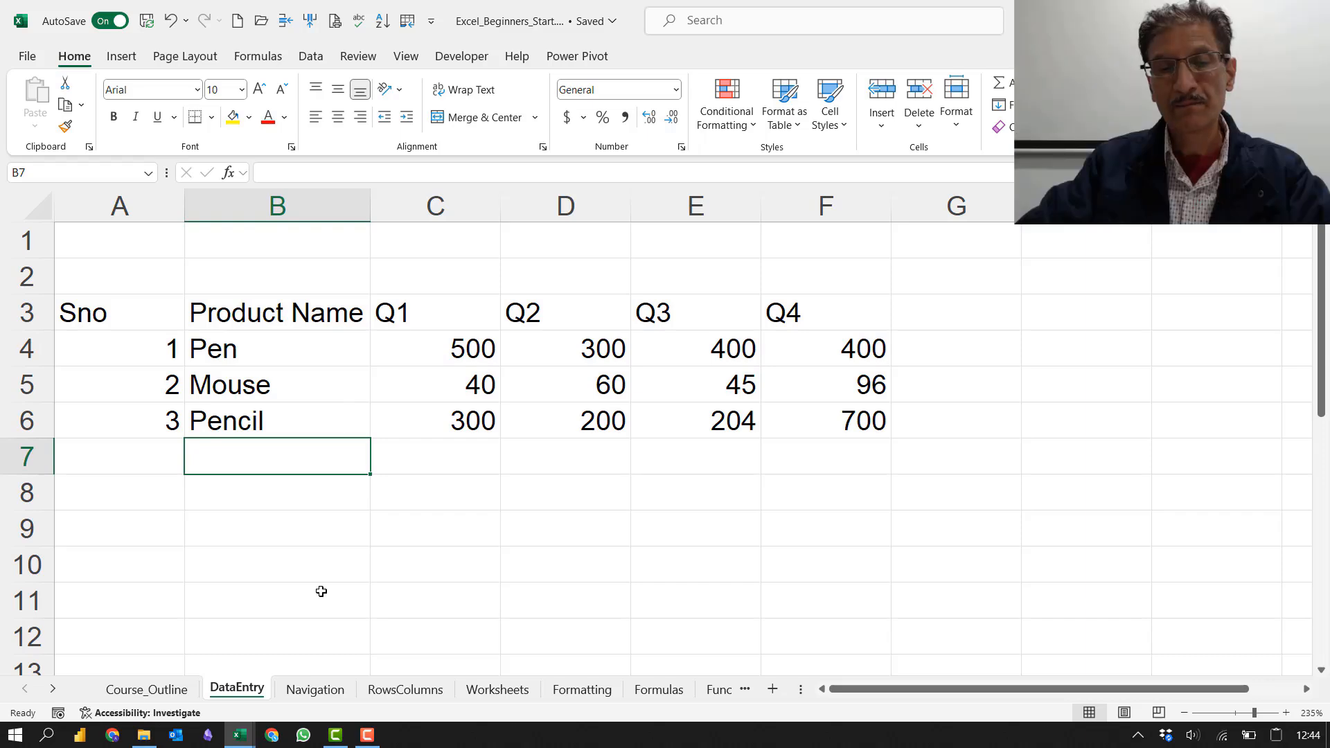
Step: Switch to the RowsColumns worksheet and widen column B just enough to display the 2009 Total Sales amount in B9
click(406, 690)
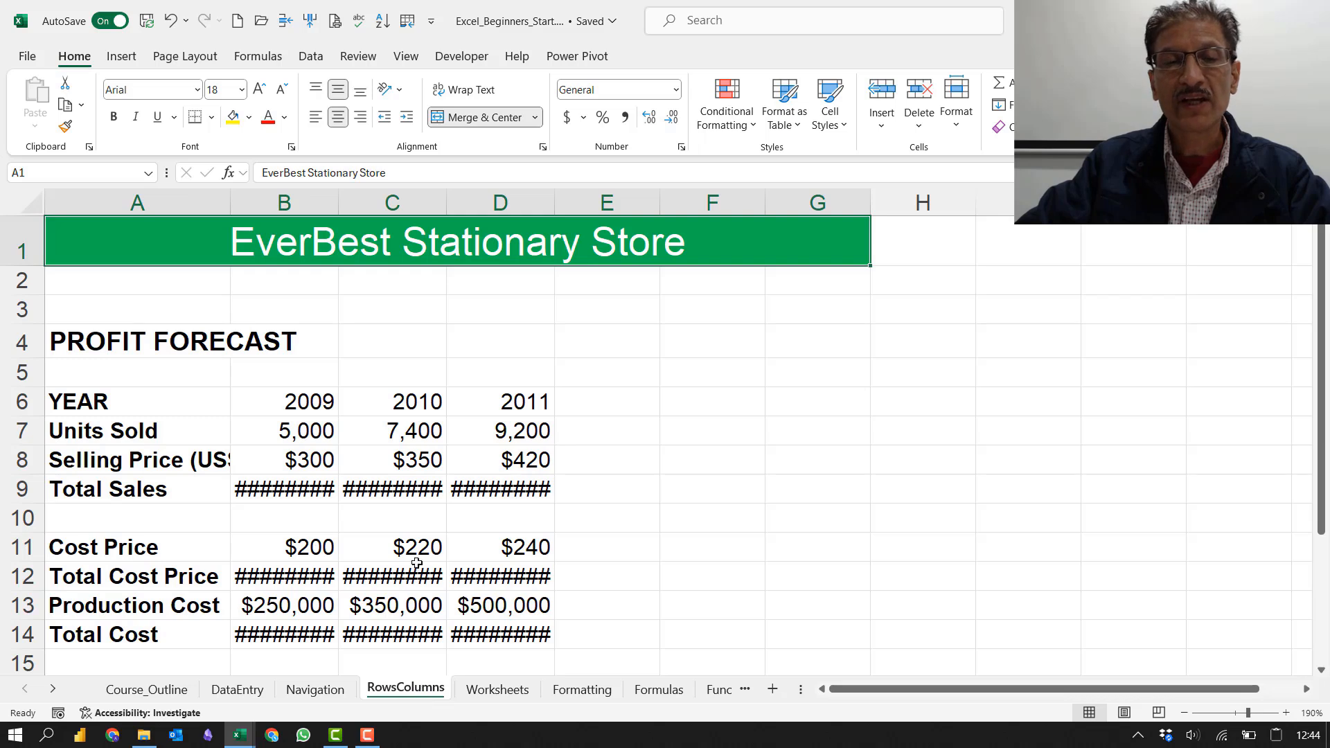
click(264, 491)
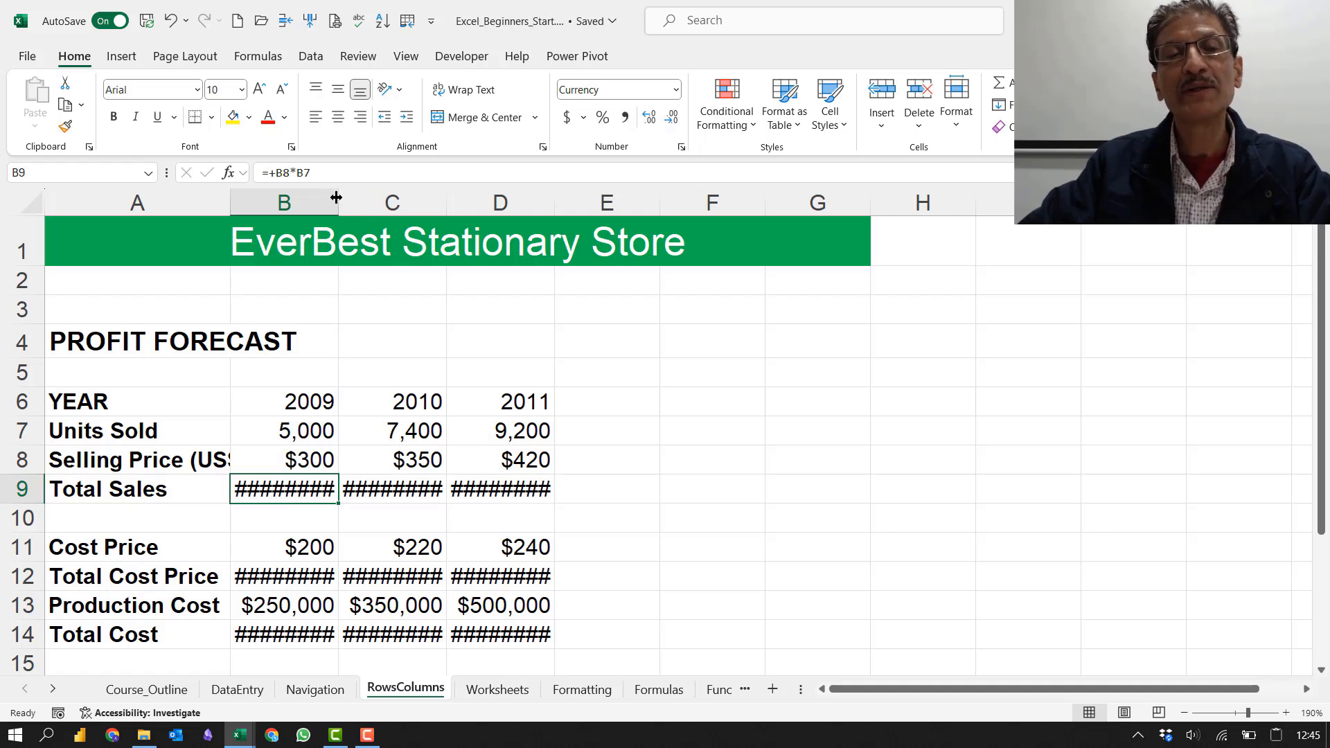
drag(336, 199, 355, 200)
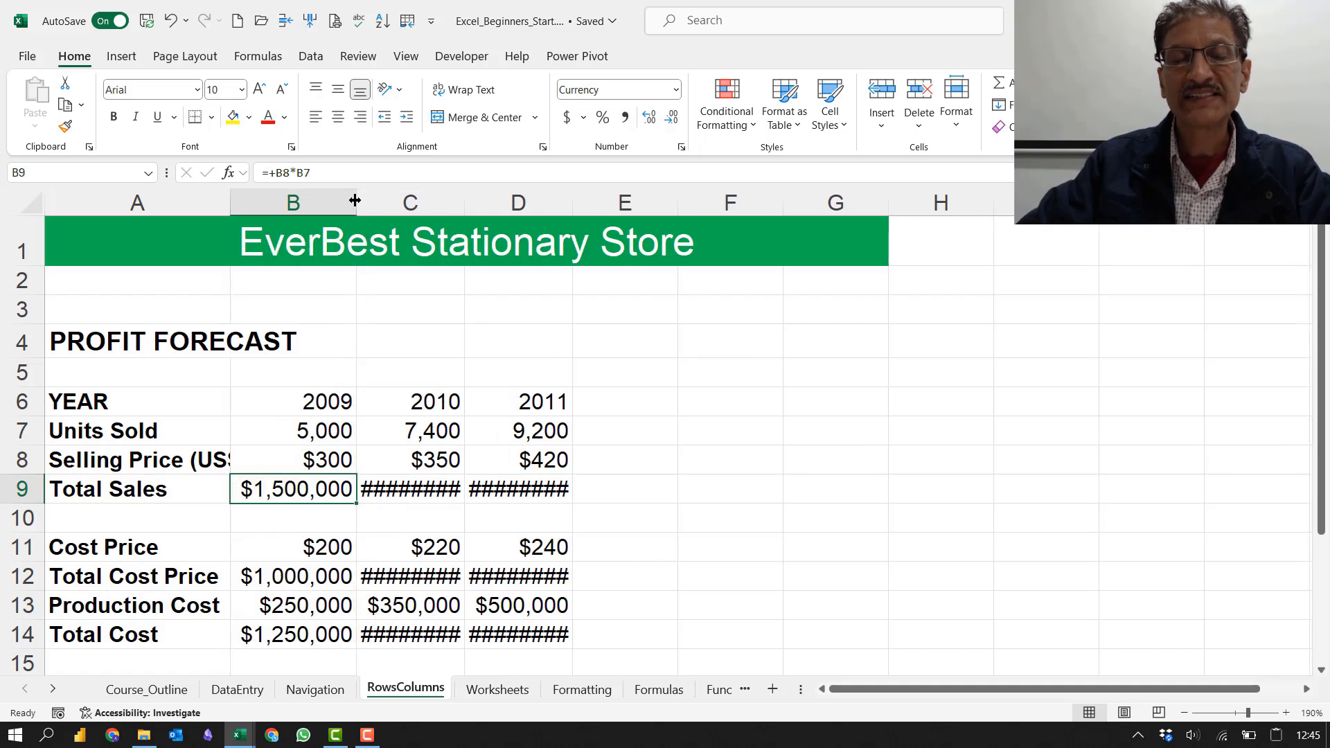
Step: AutoFit column C to its contents, and do the same for columns A through G together
click(431, 203)
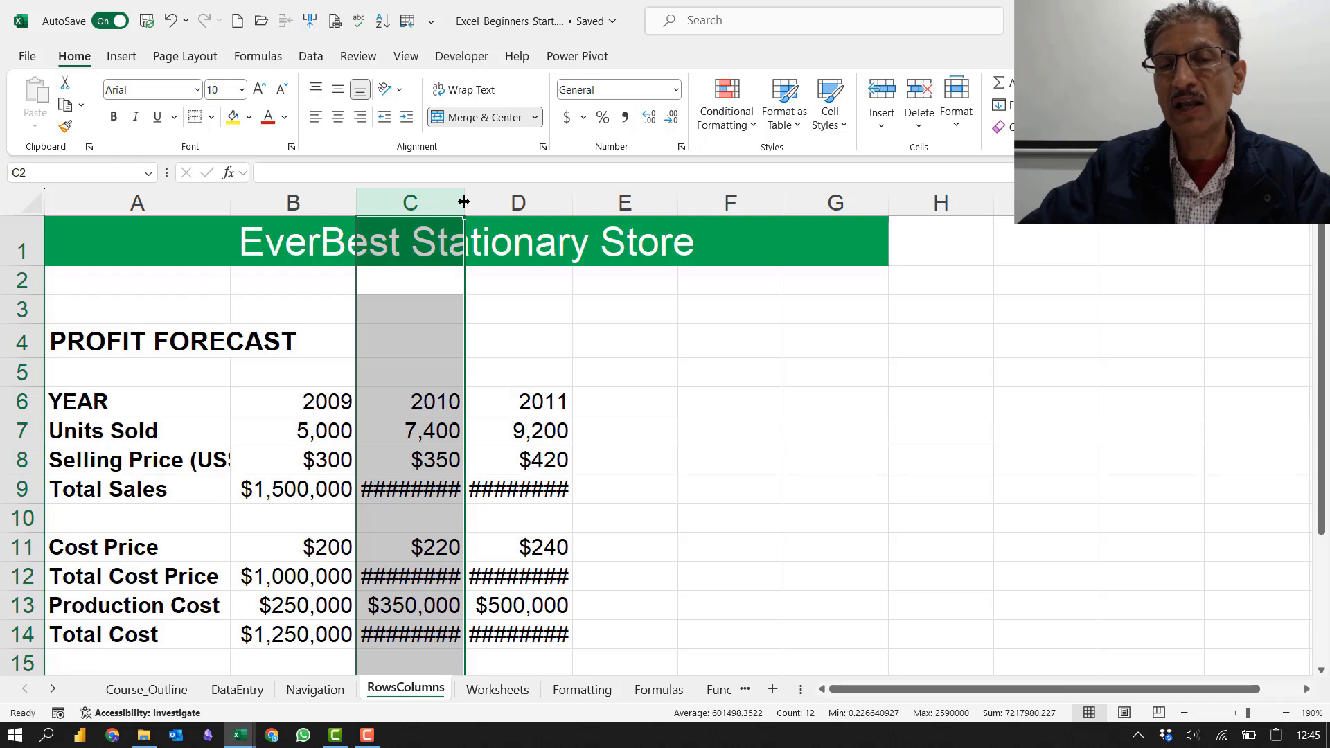
double_click(463, 202)
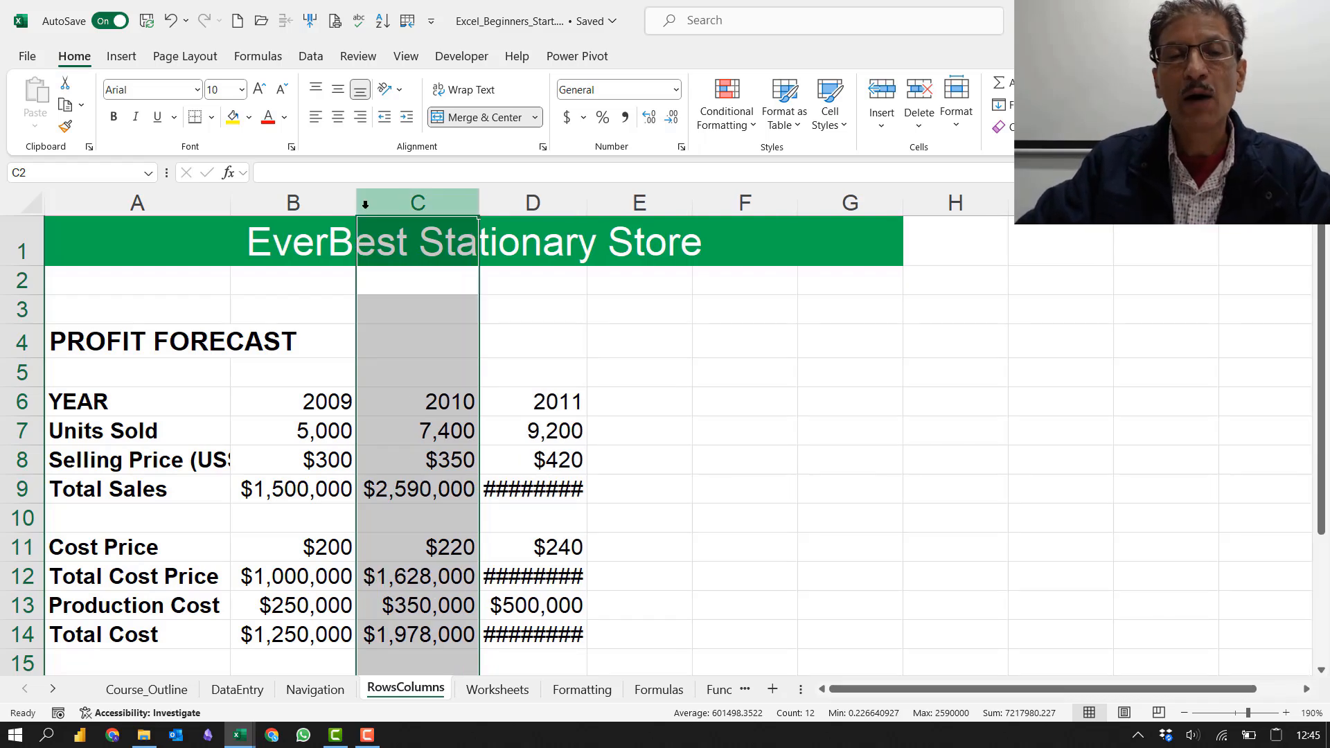
drag(75, 208, 851, 203)
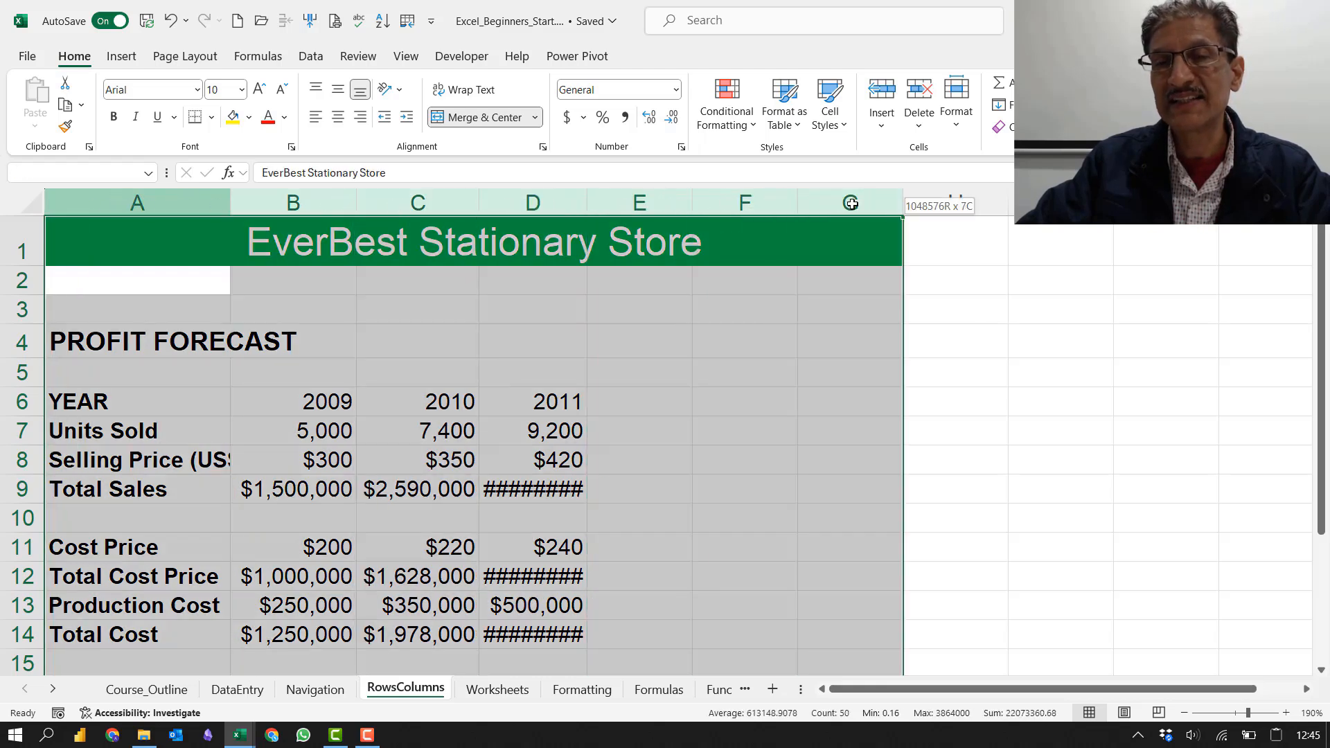
double_click(355, 206)
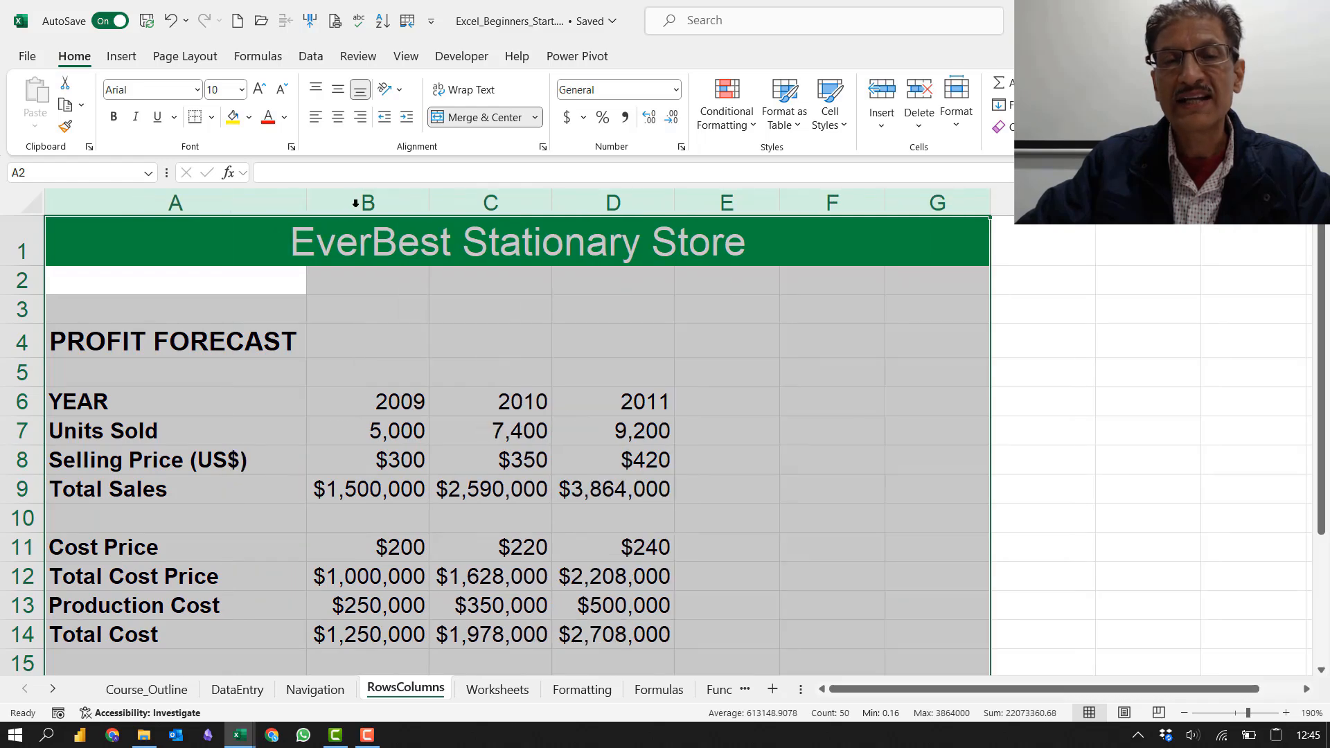
click(447, 458)
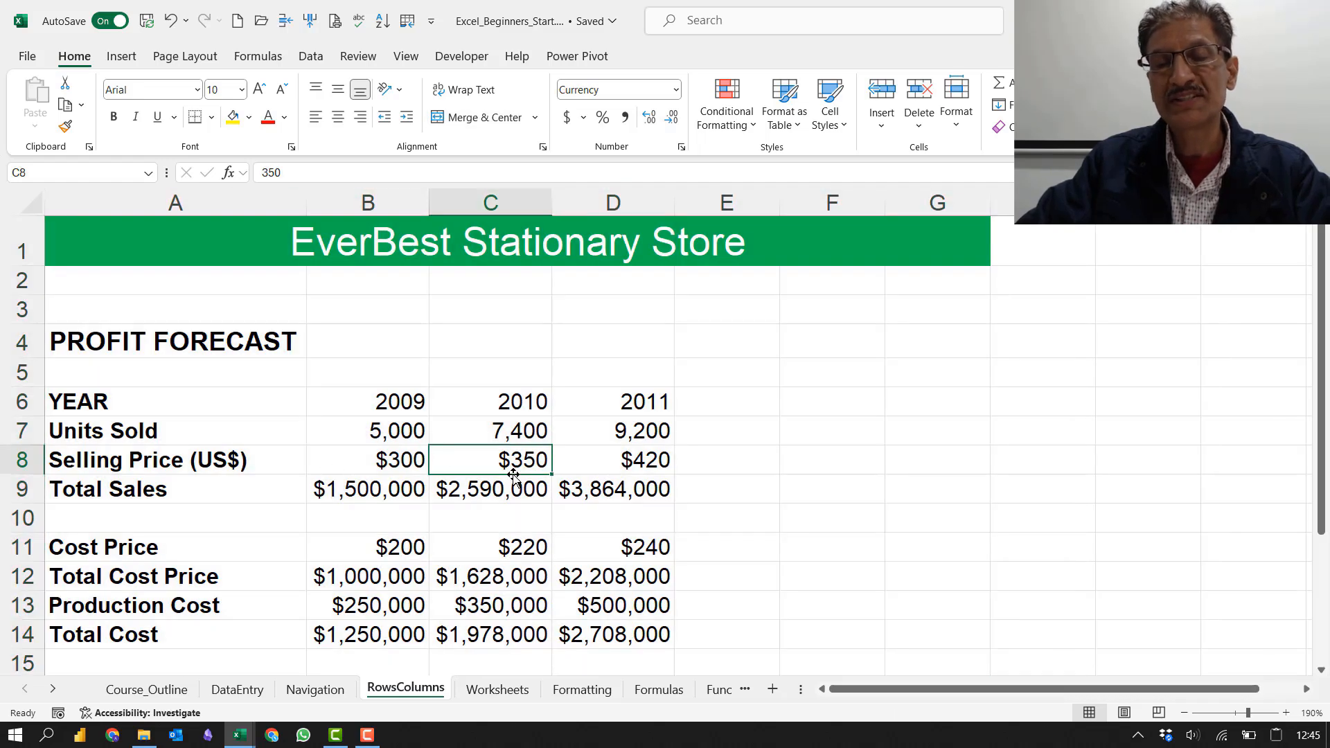
scroll(520, 483, down, 5)
scroll(520, 483, up, 5)
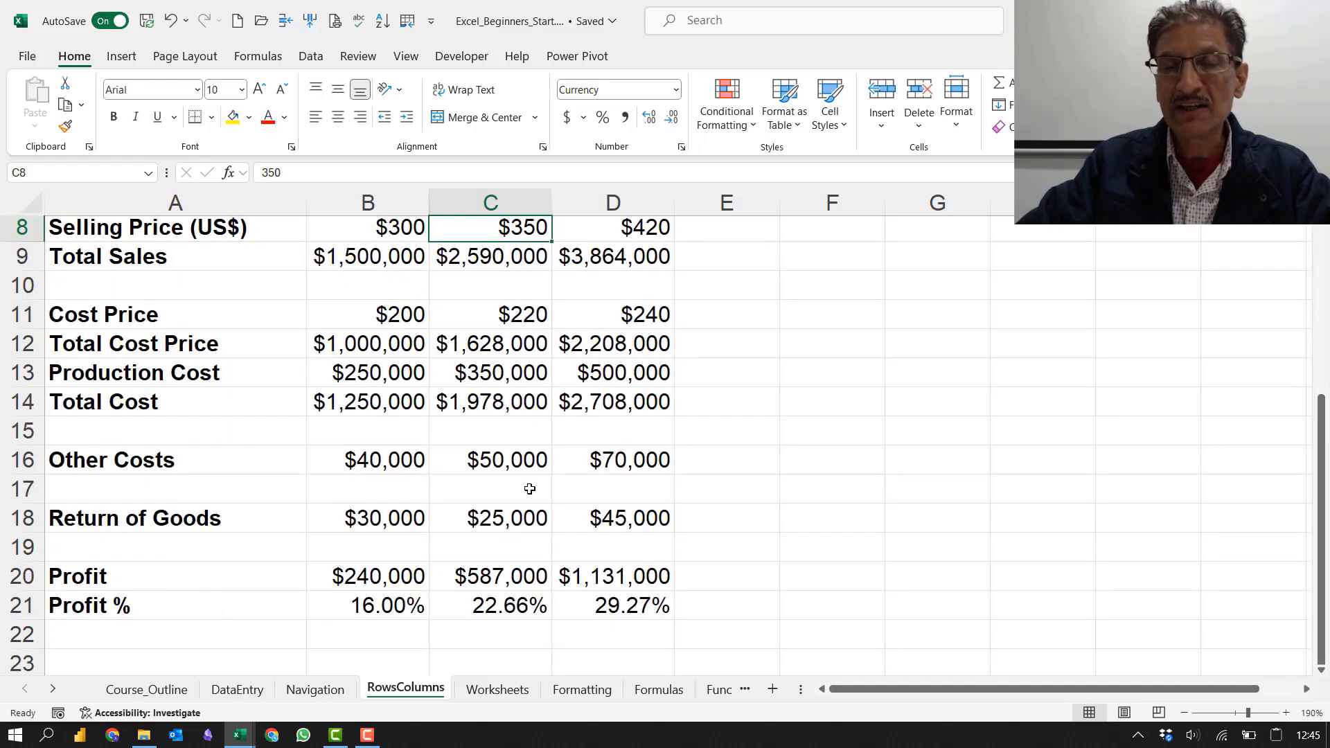
Step: Widen column D and column C individually beyond the width of their contents
click(606, 406)
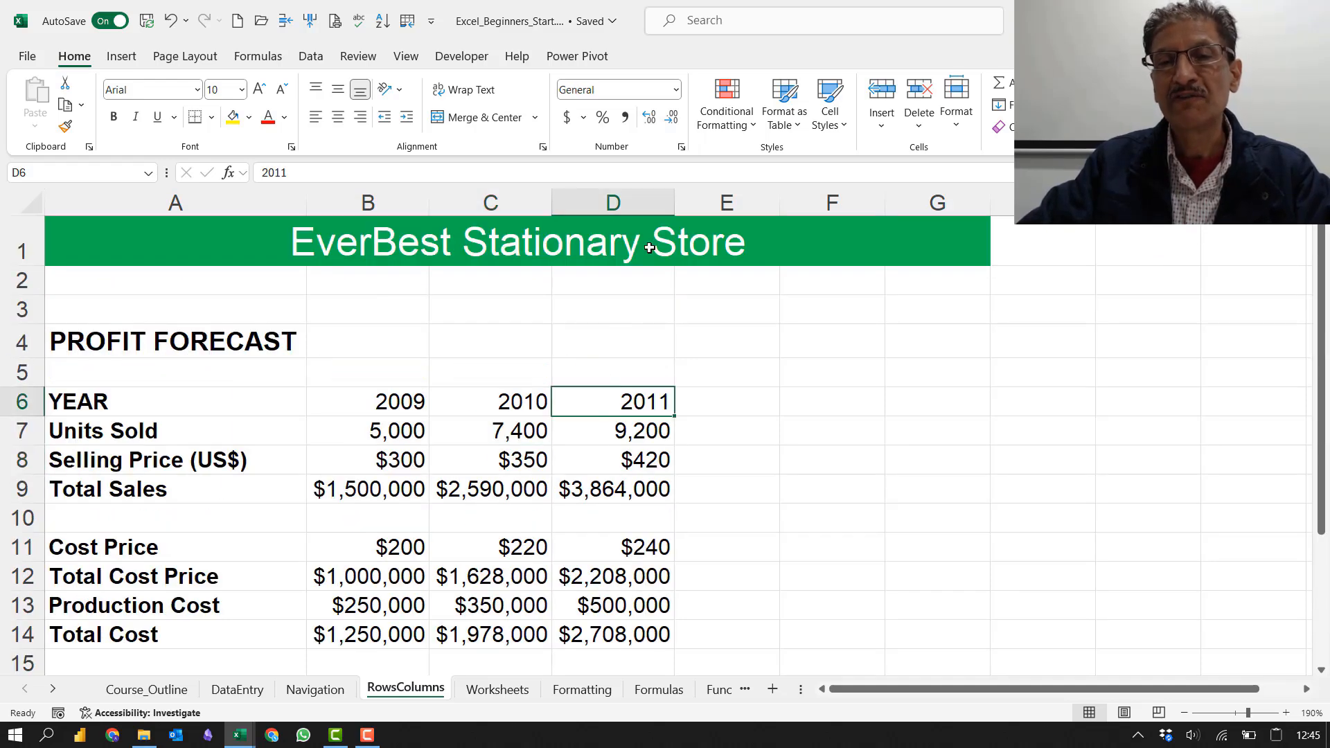
drag(671, 208, 721, 208)
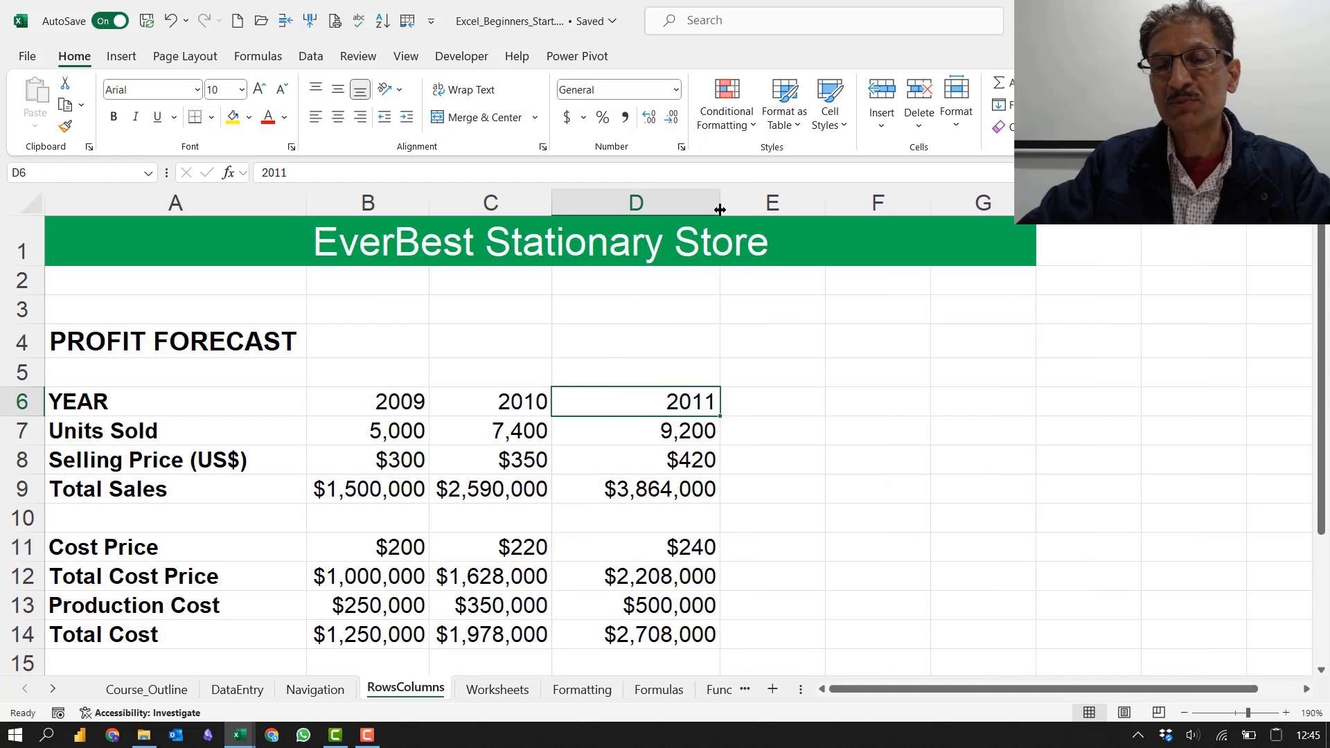
drag(552, 204, 587, 211)
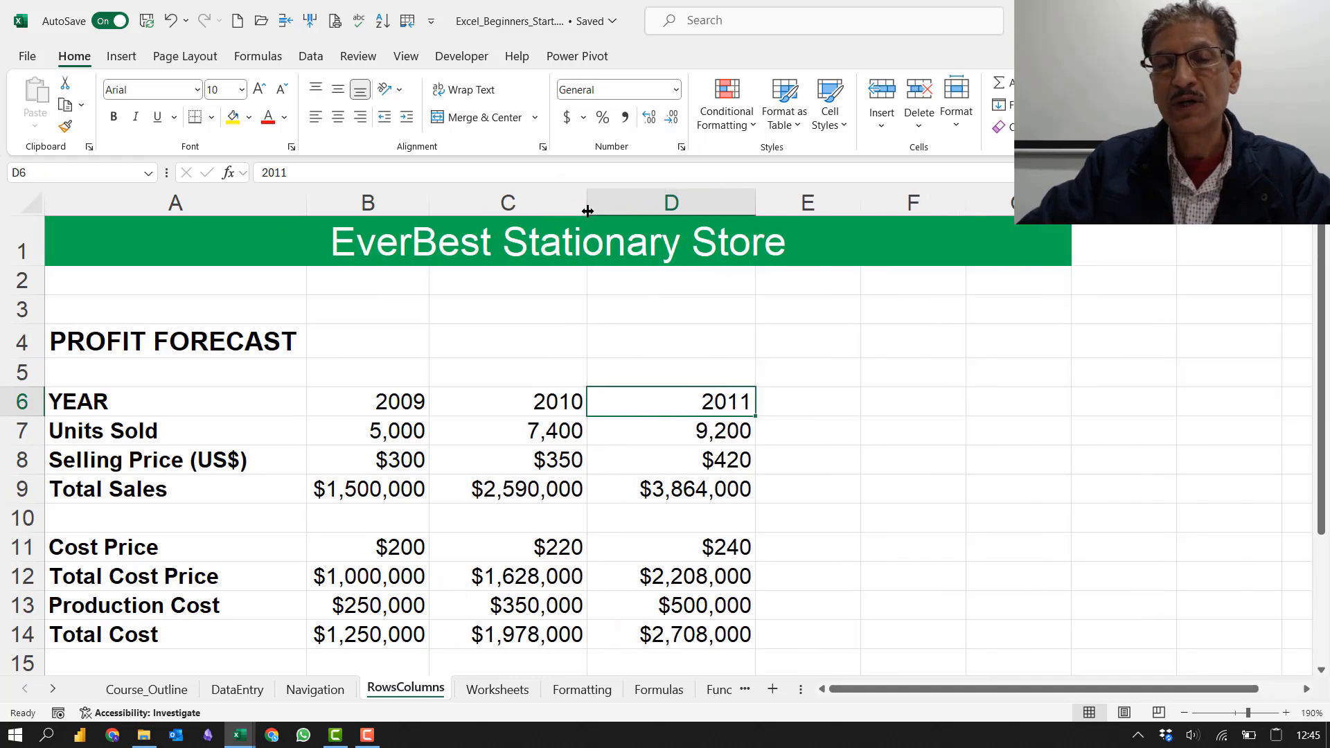
Step: Select columns B through D and widen them together to one equal width
click(484, 377)
drag(368, 201, 707, 196)
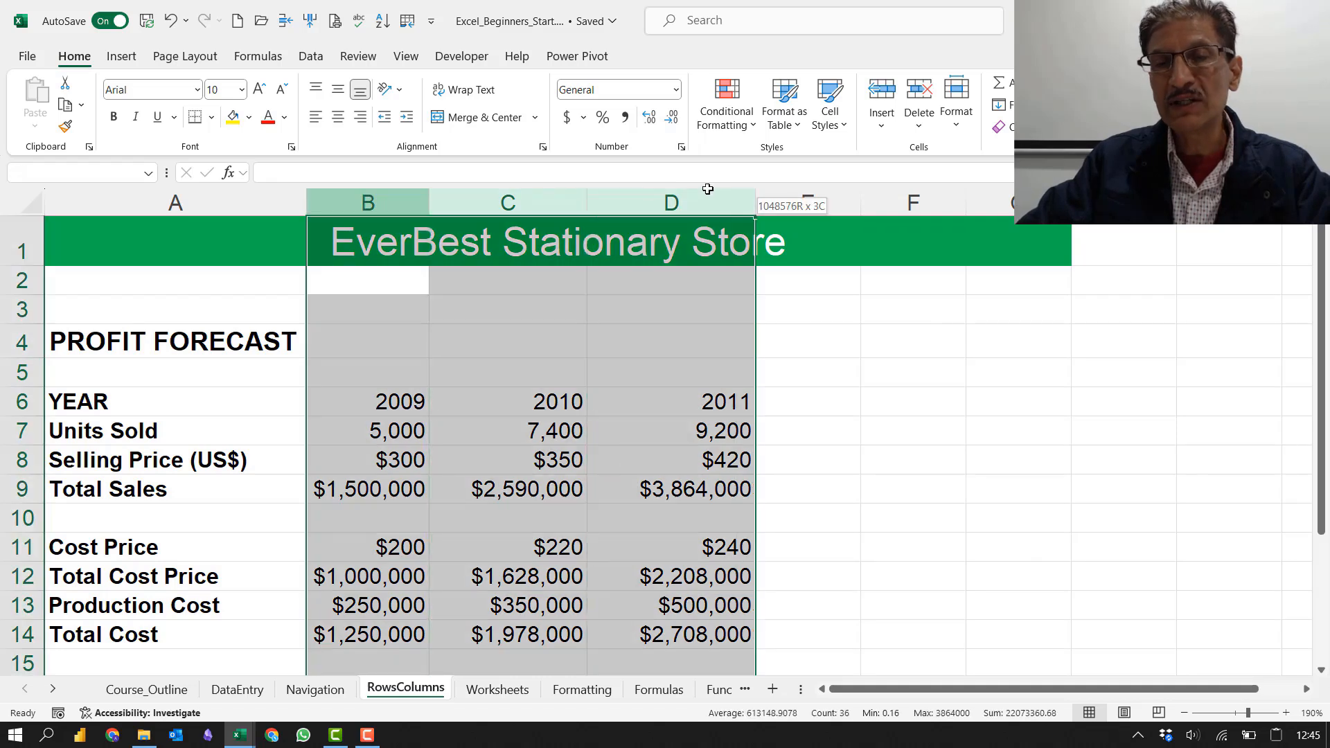
drag(430, 202, 461, 203)
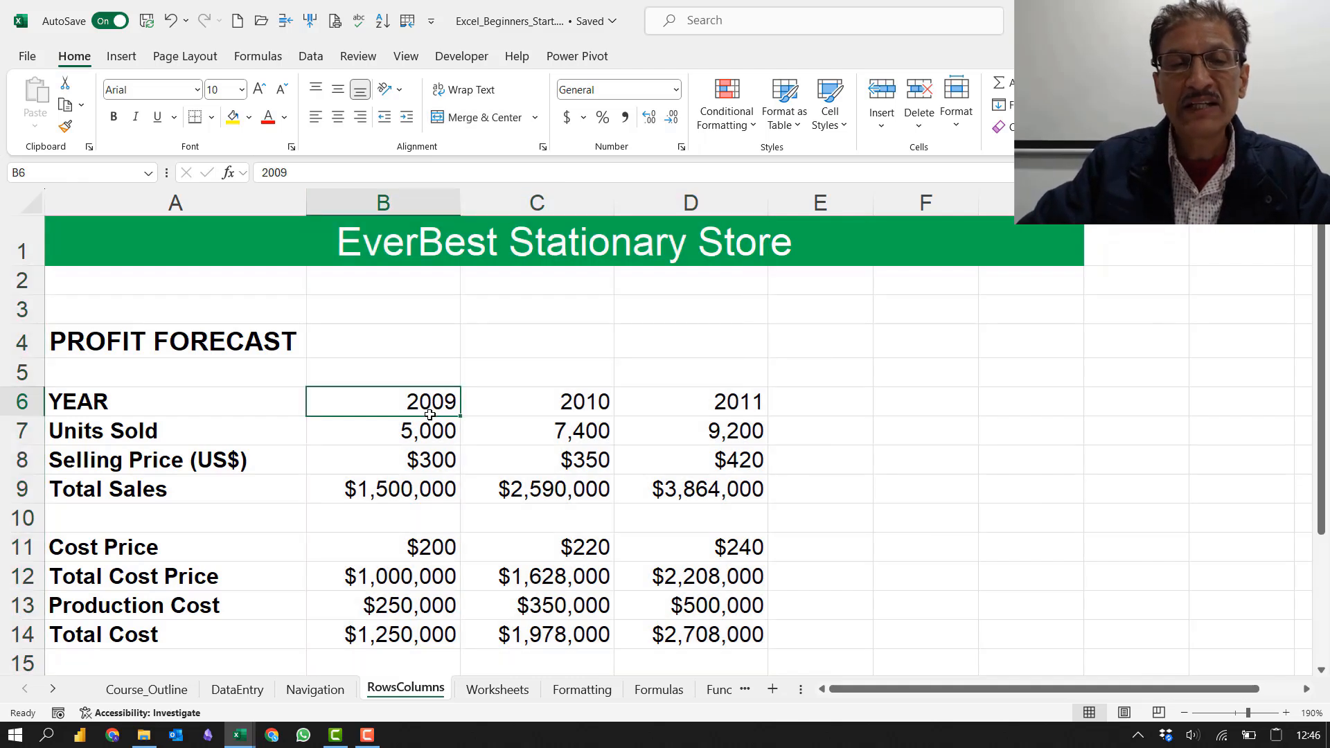
click(422, 412)
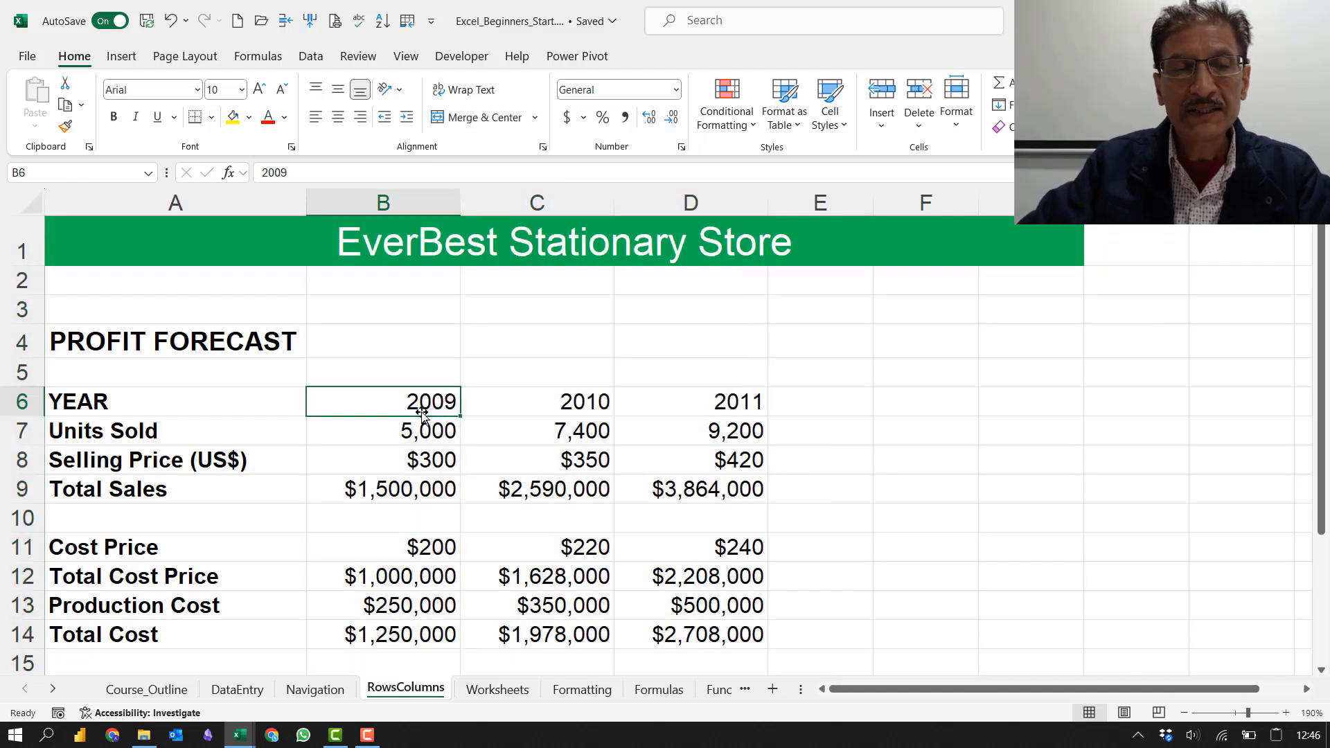
Step: Roughly double the height of the YEAR row (row 6) and reduce it again to slightly above a single text line
click(22, 404)
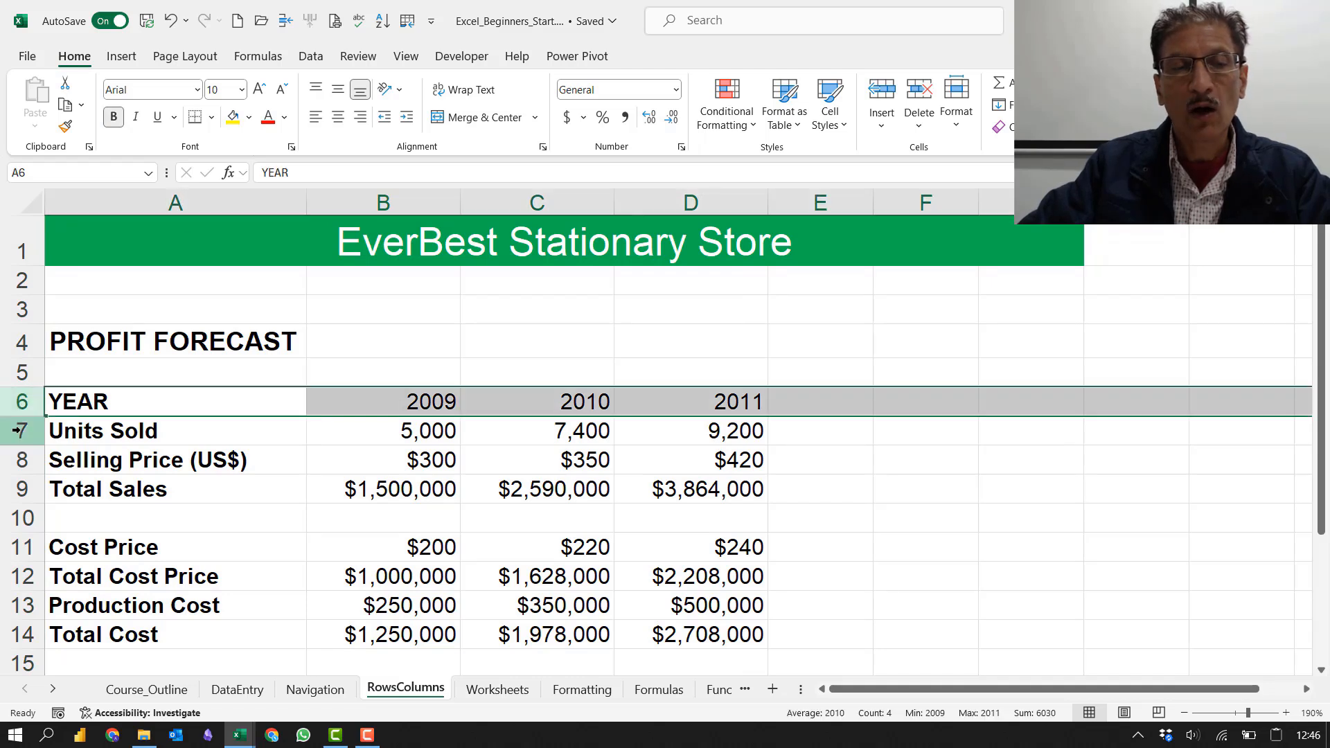
drag(27, 418, 27, 442)
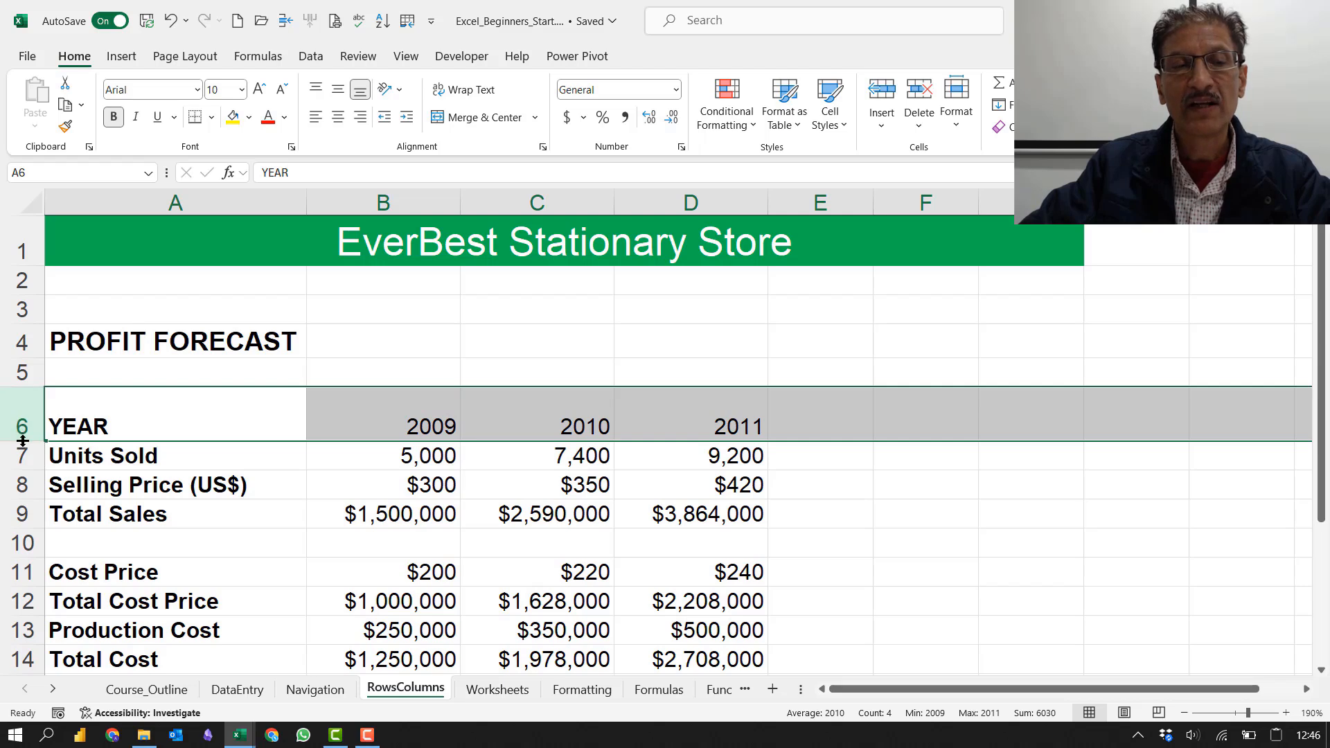
drag(21, 441, 21, 422)
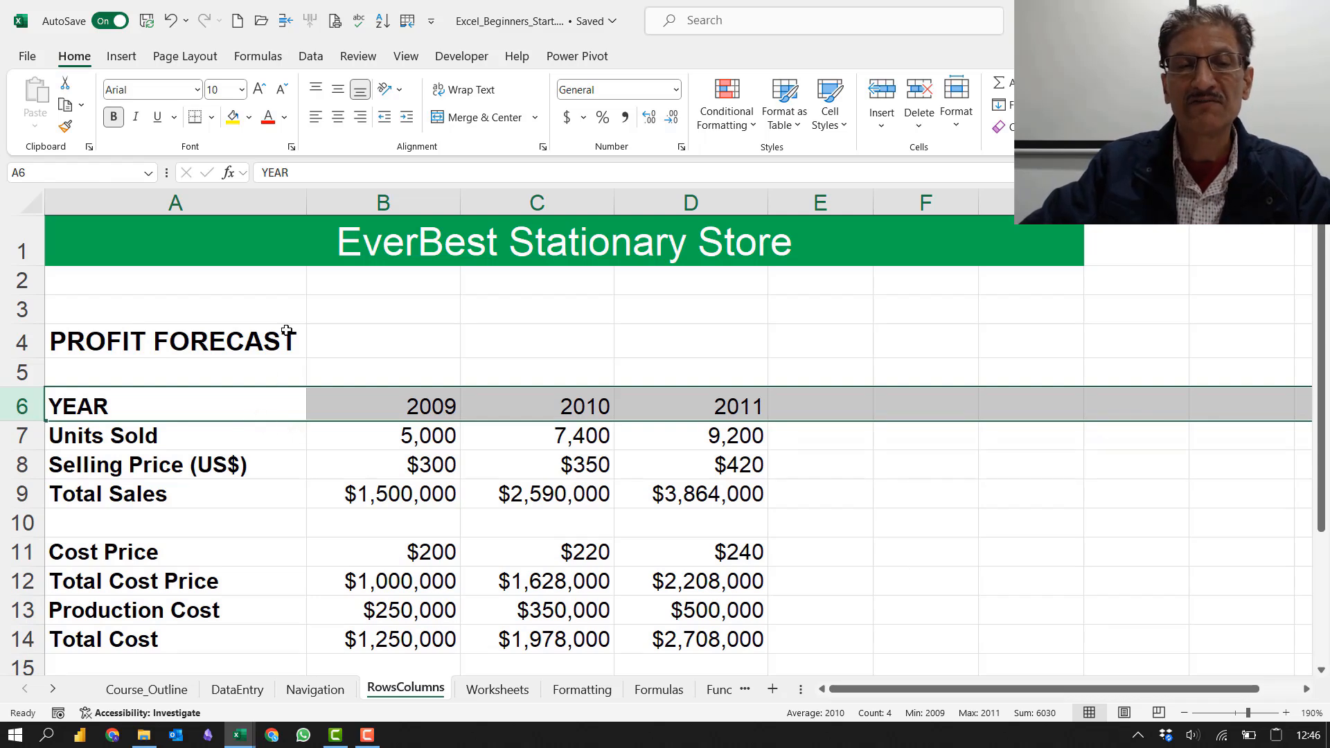
Step: Narrow column A so that the PROFIT FORECAST title in A4 overflows into column B
drag(306, 202, 234, 198)
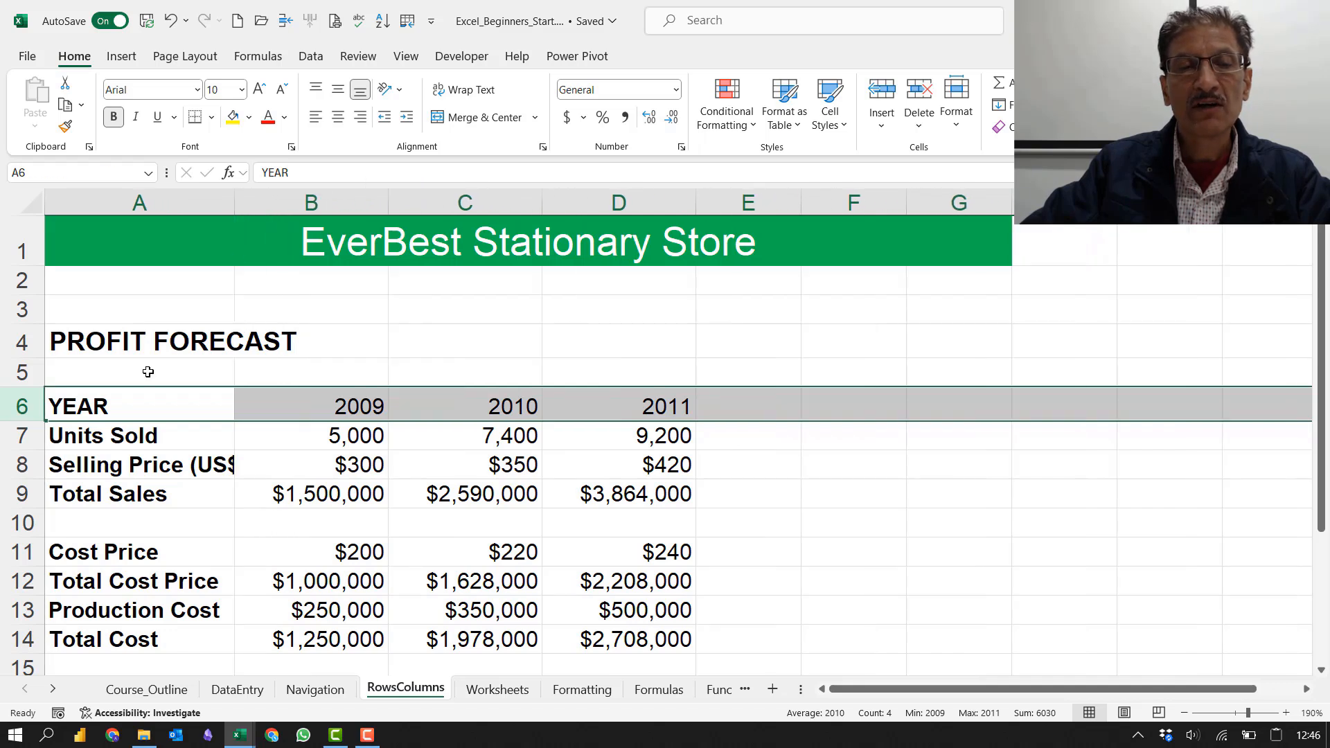
click(126, 344)
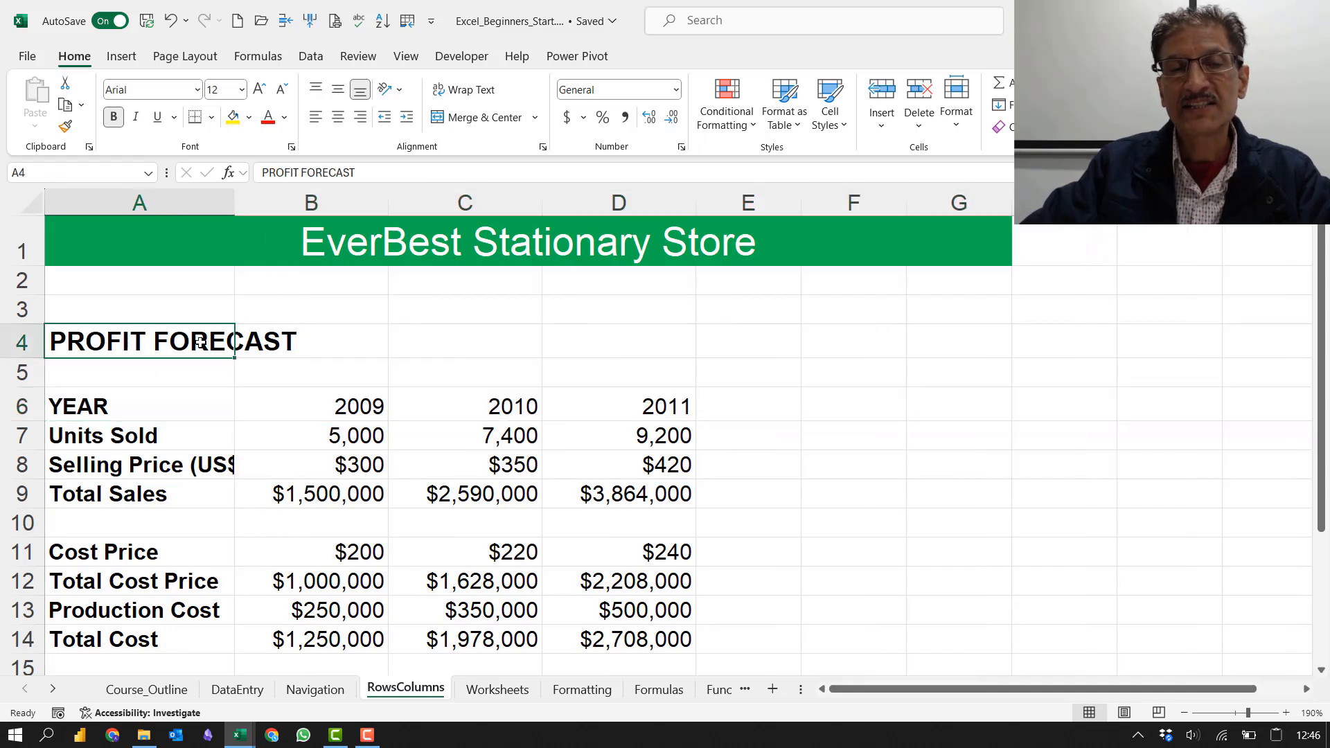
Step: Enter "Yearly" in B4 beside the PROFIT FORECAST title and autofit column A to its contents
click(301, 338)
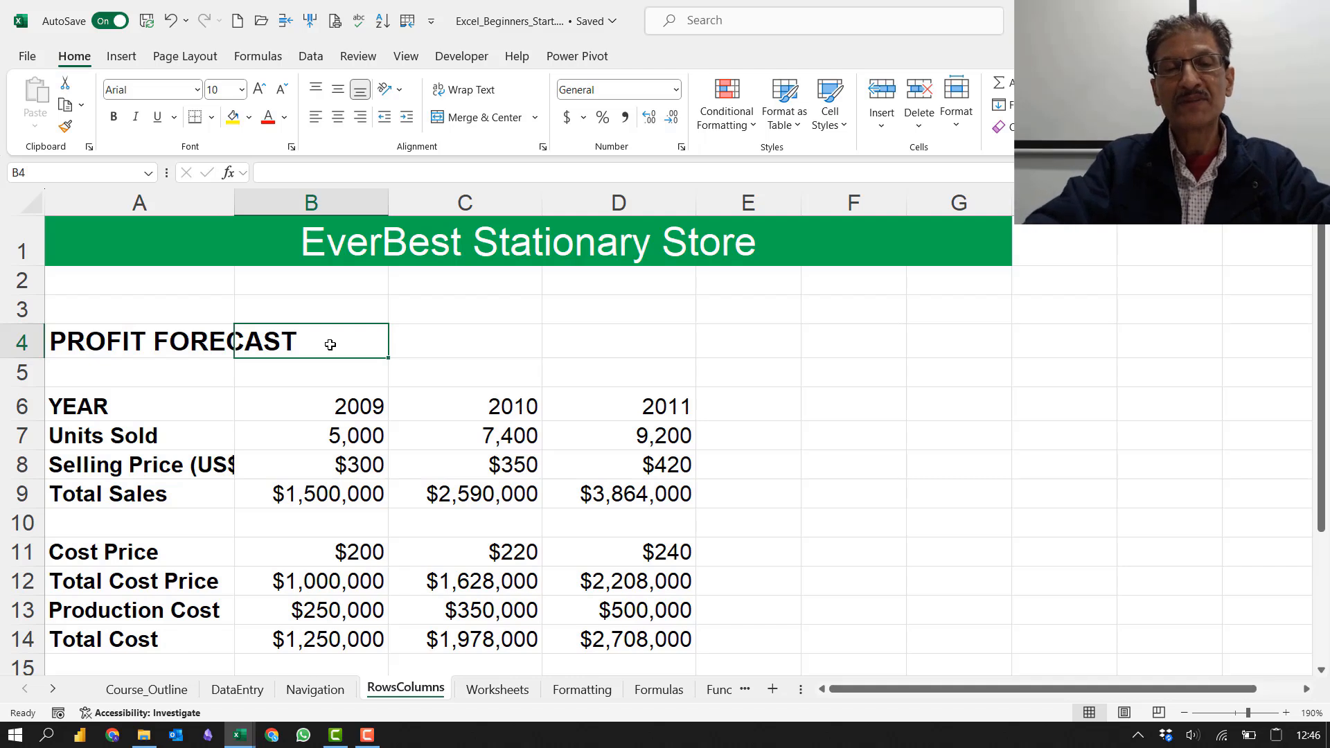
text(Year)
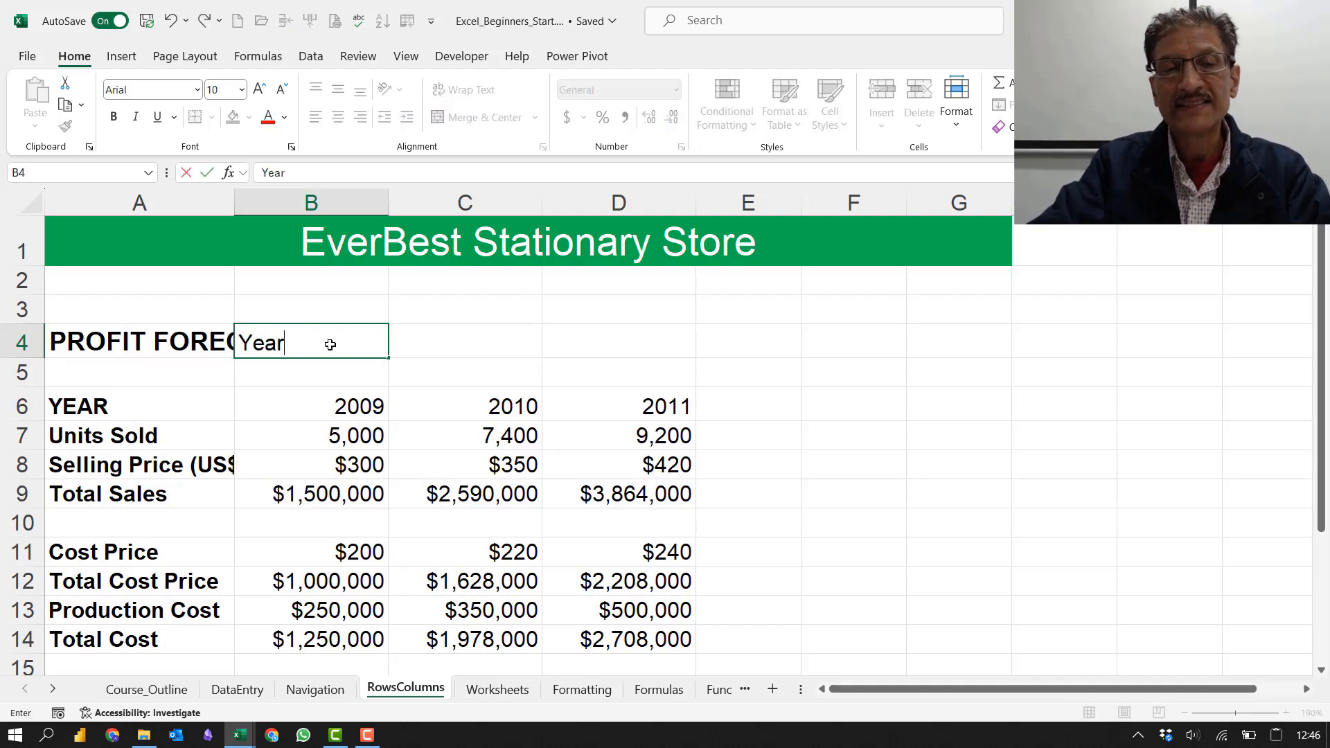
key(BackSpace)
key(BackSpace)
key(BackSpace)
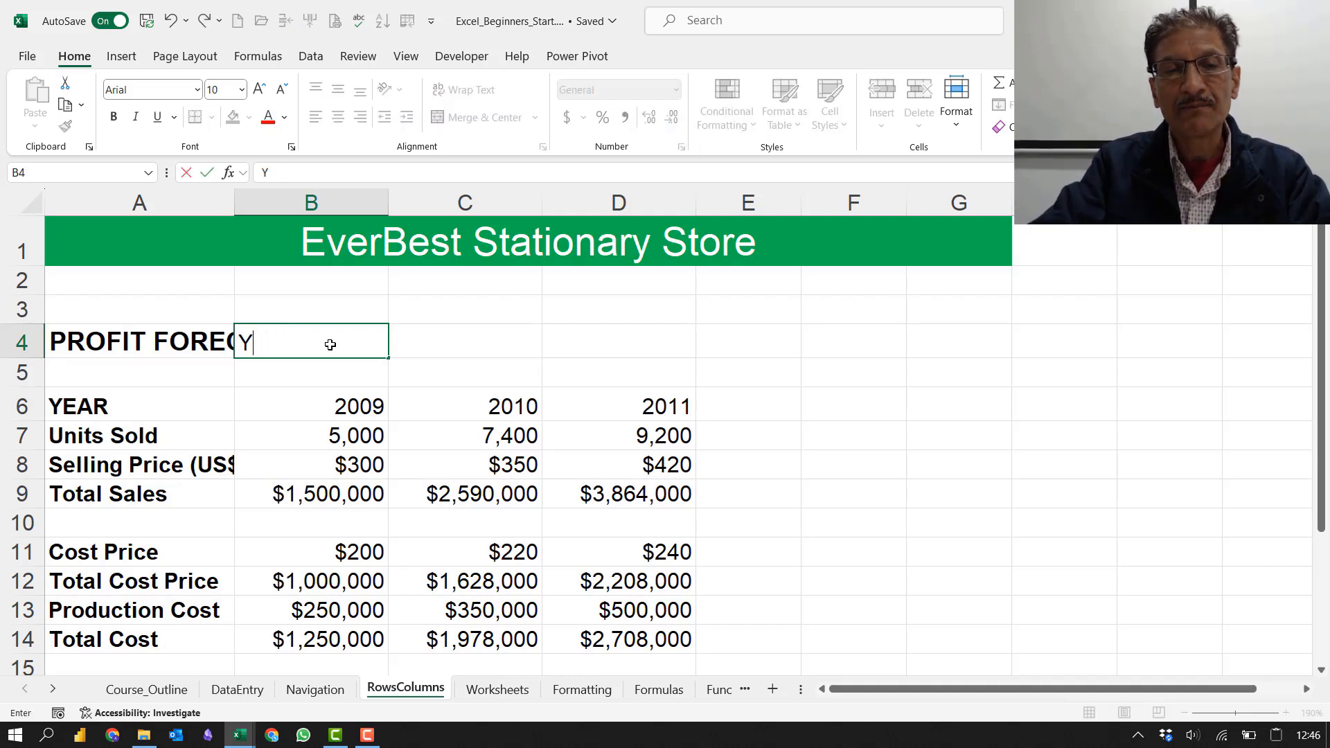
text(e)
key(BackSpace)
text(Yearly)
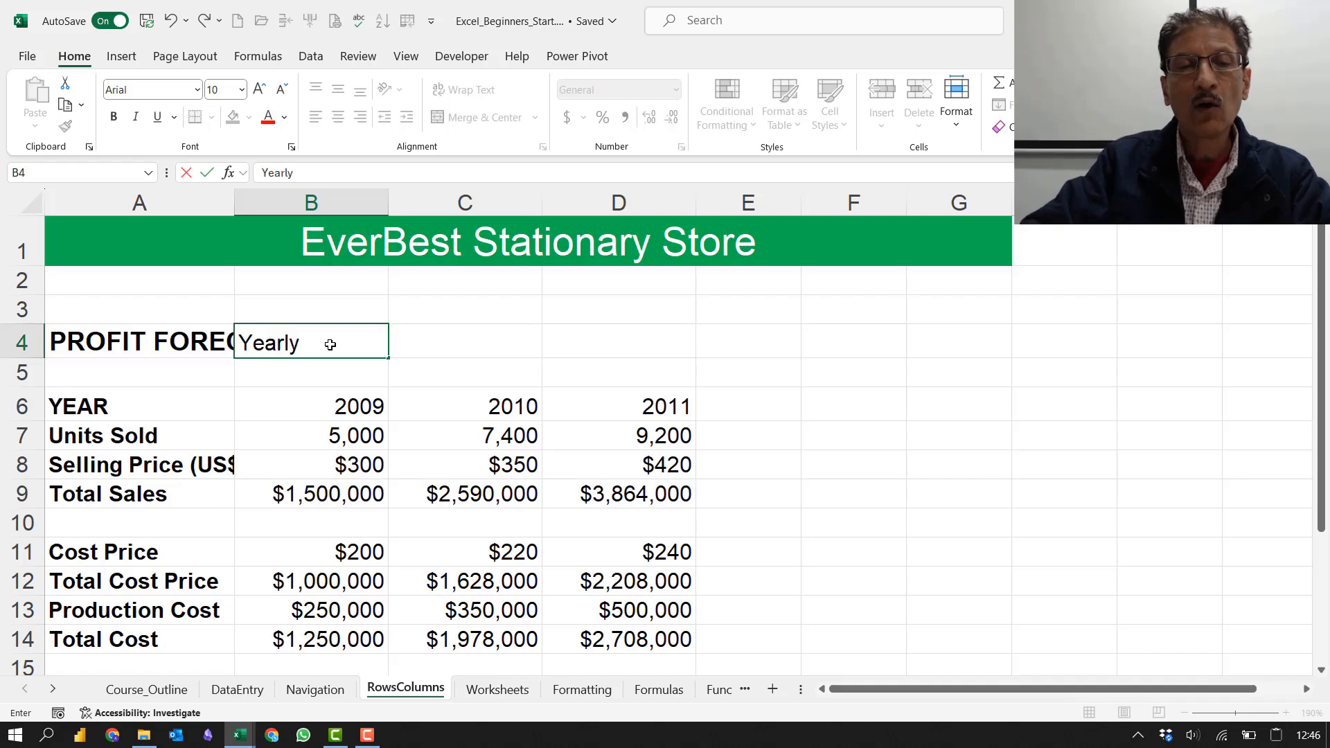
key(Tab)
click(329, 344)
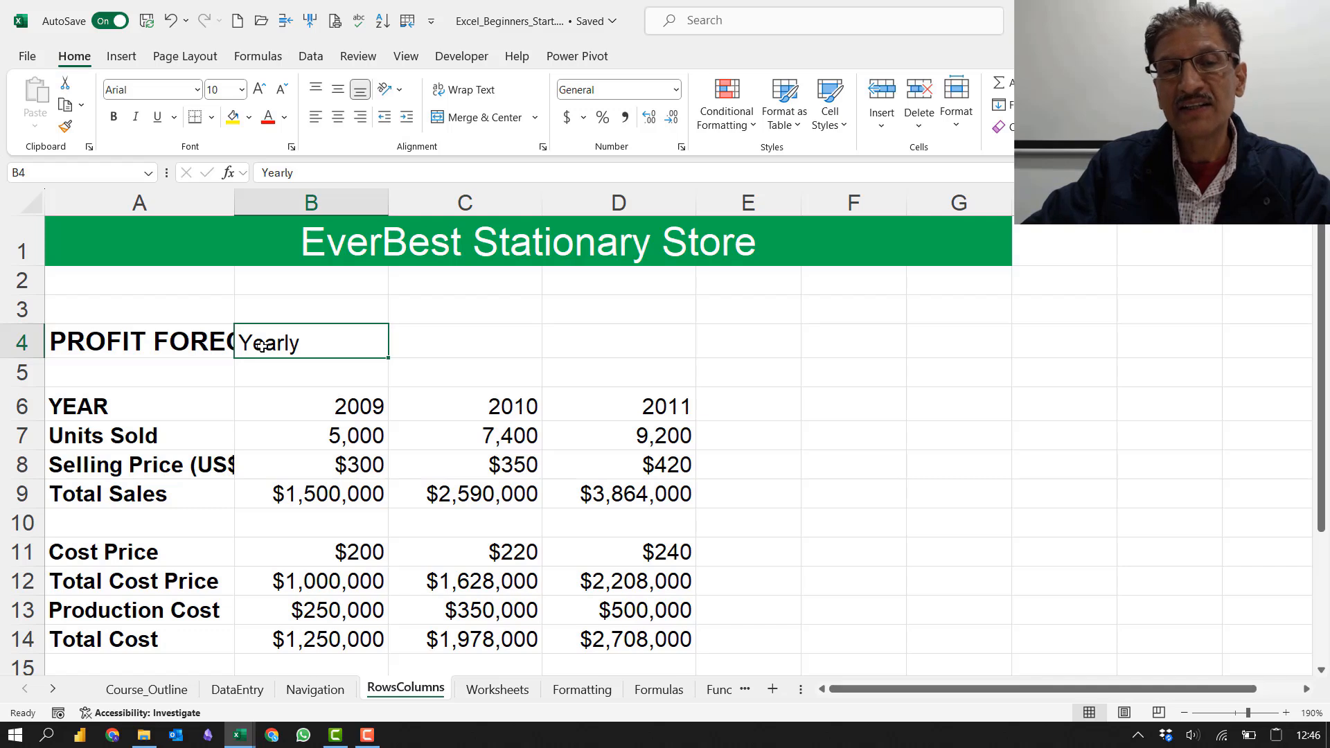
click(179, 343)
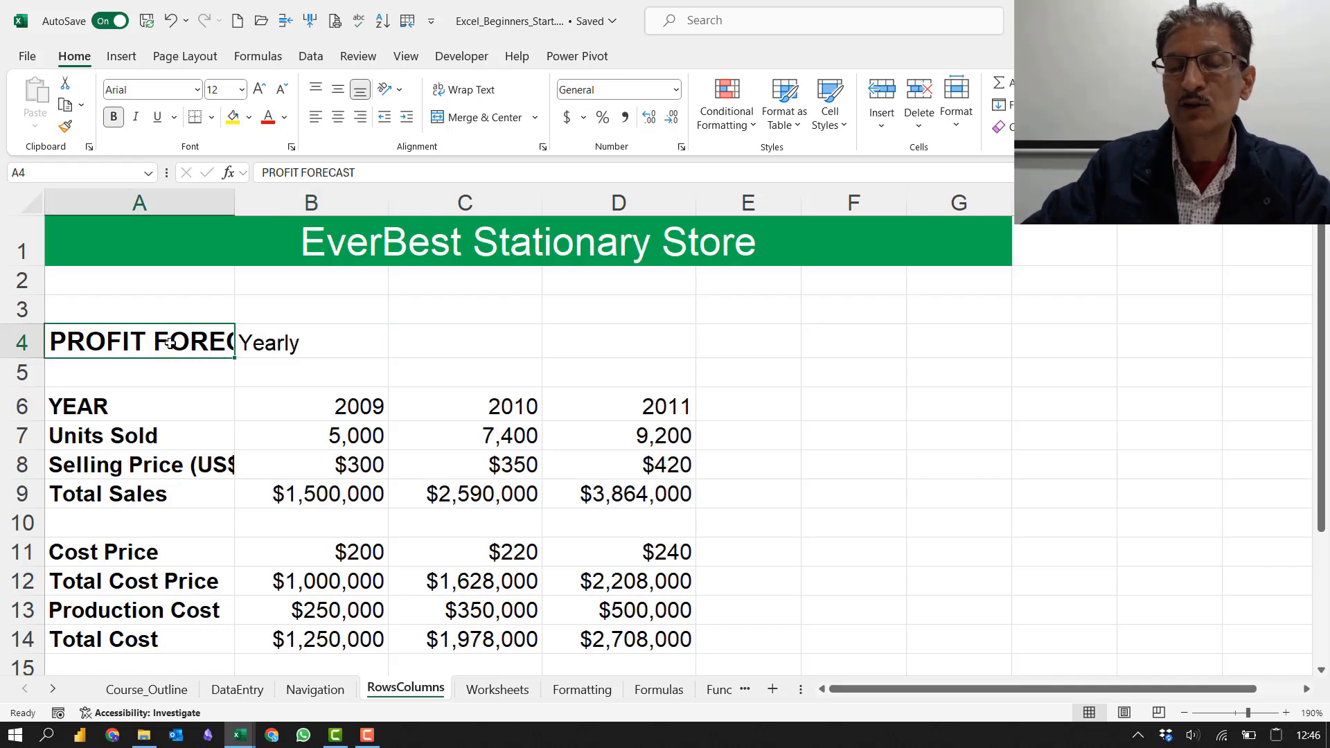
double_click(234, 200)
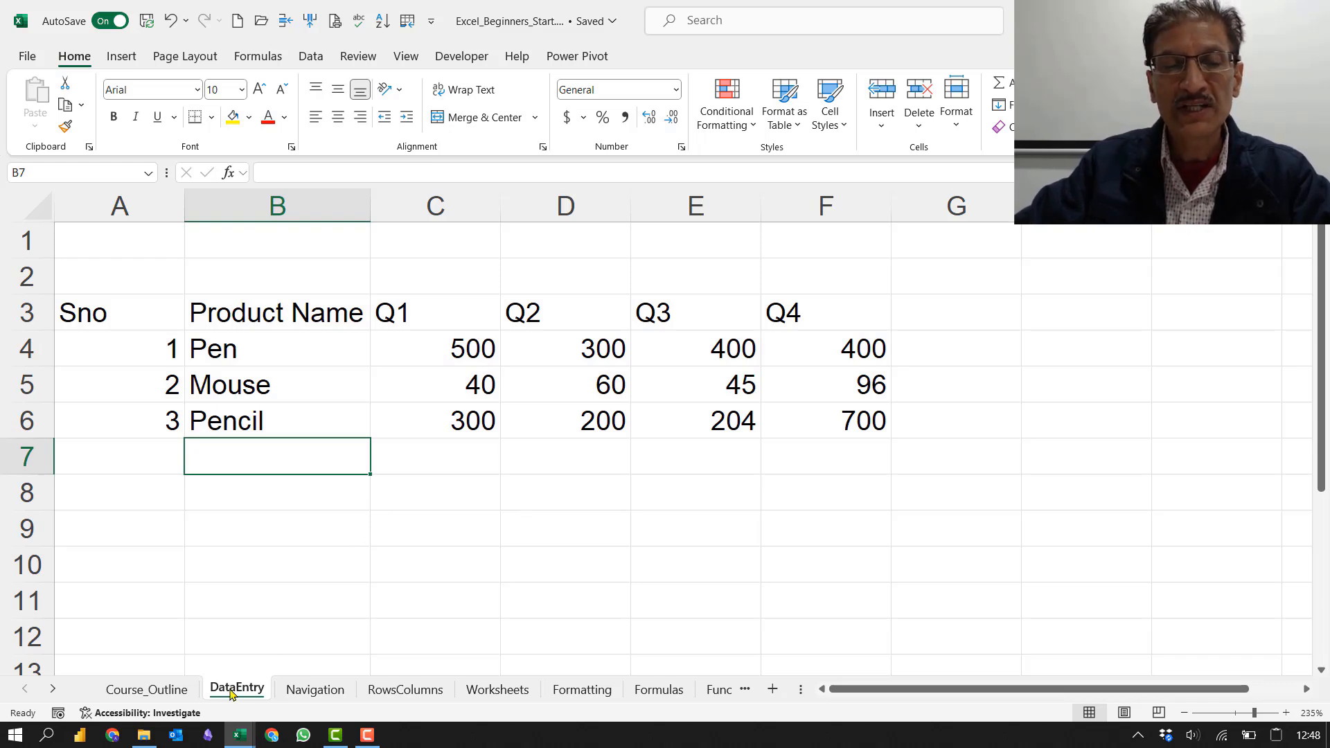
Step: On the DataEntry sheet, enter "Date" in G1 and 5-Nov-2025 in H1, and widen column H slightly
click(975, 240)
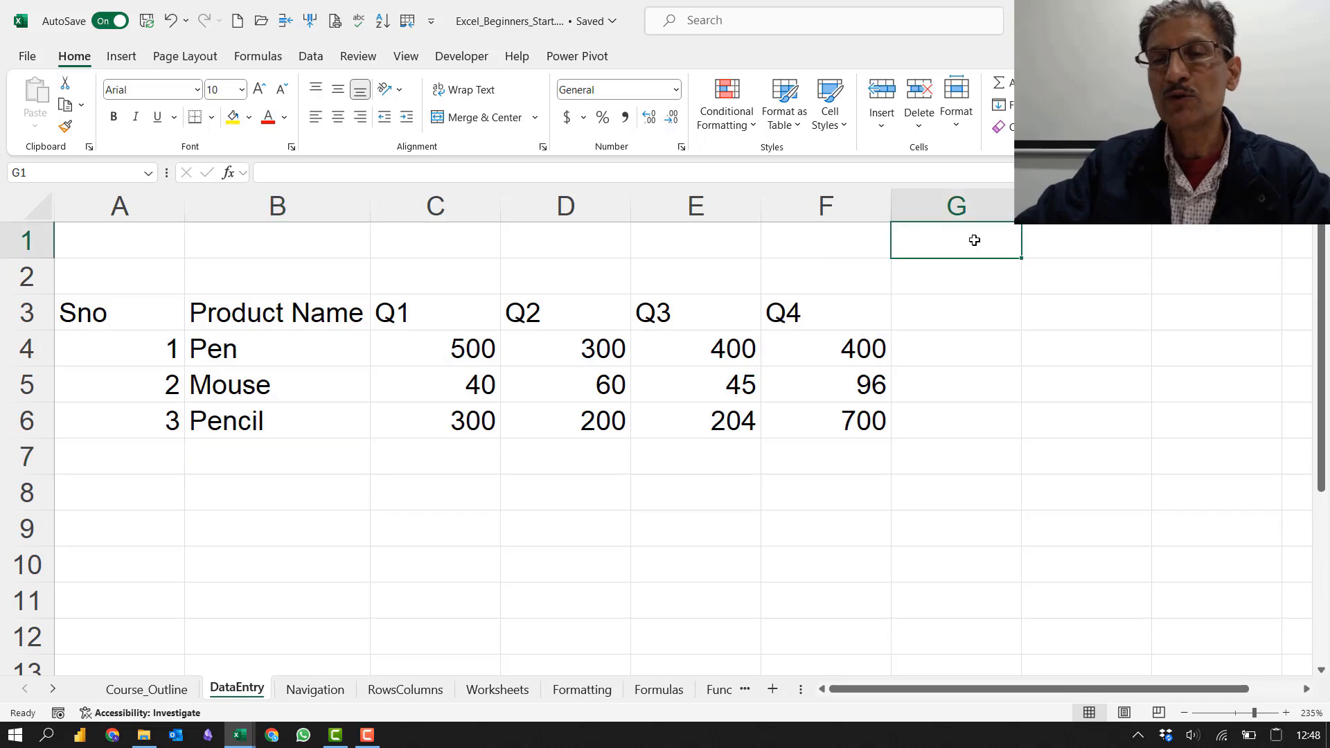
text(Date)
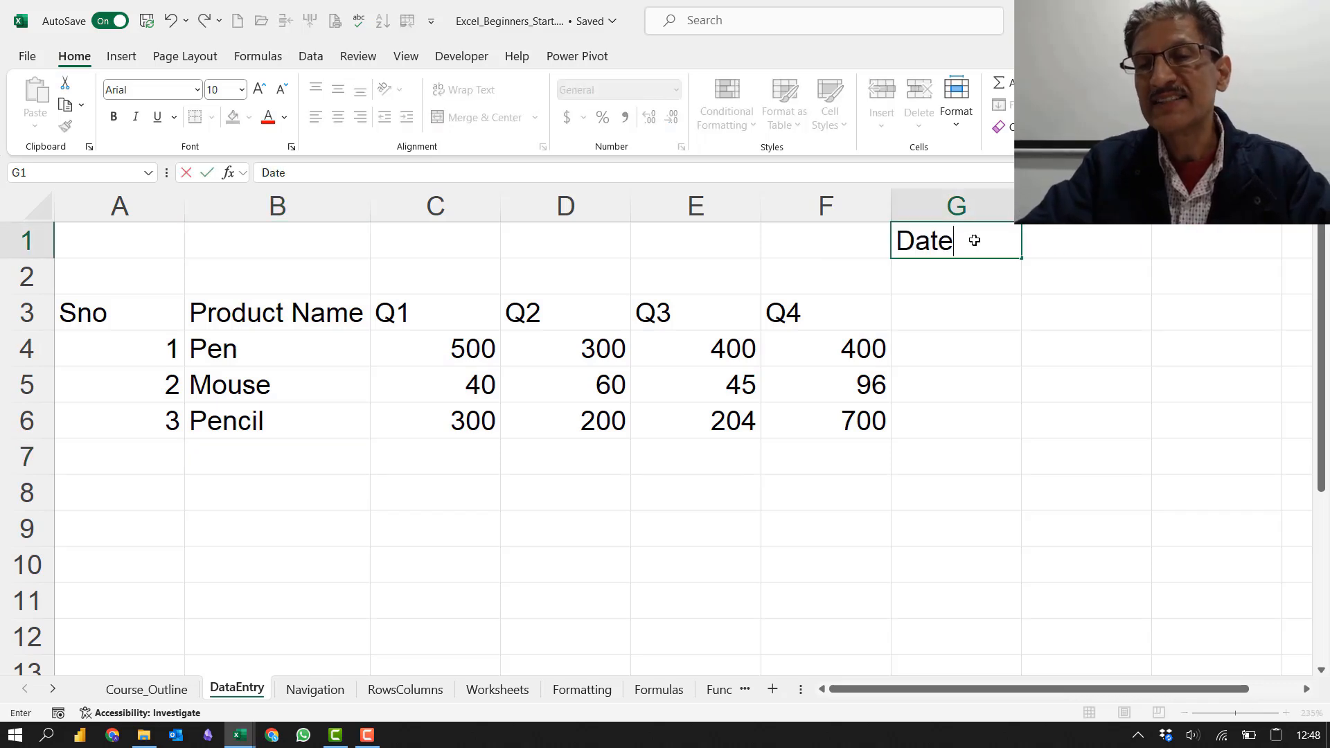
key(Tab)
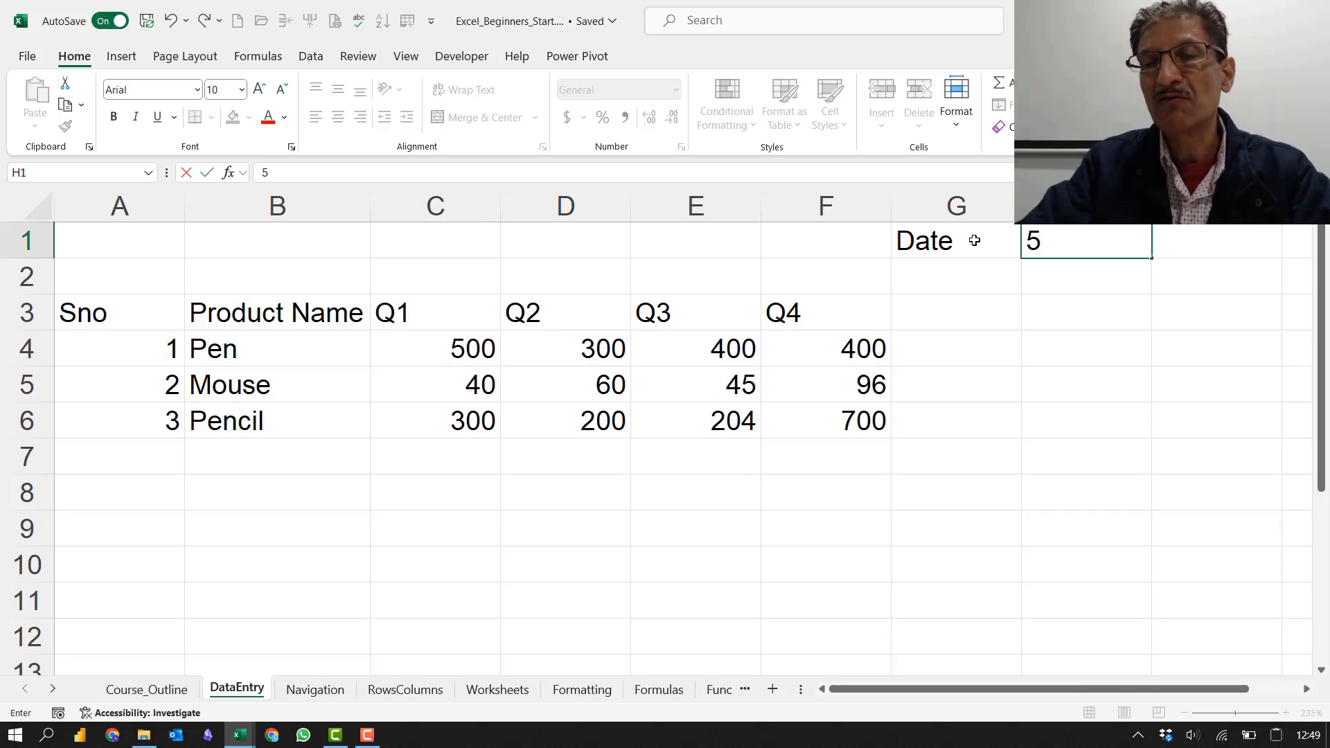
text(Nov-)
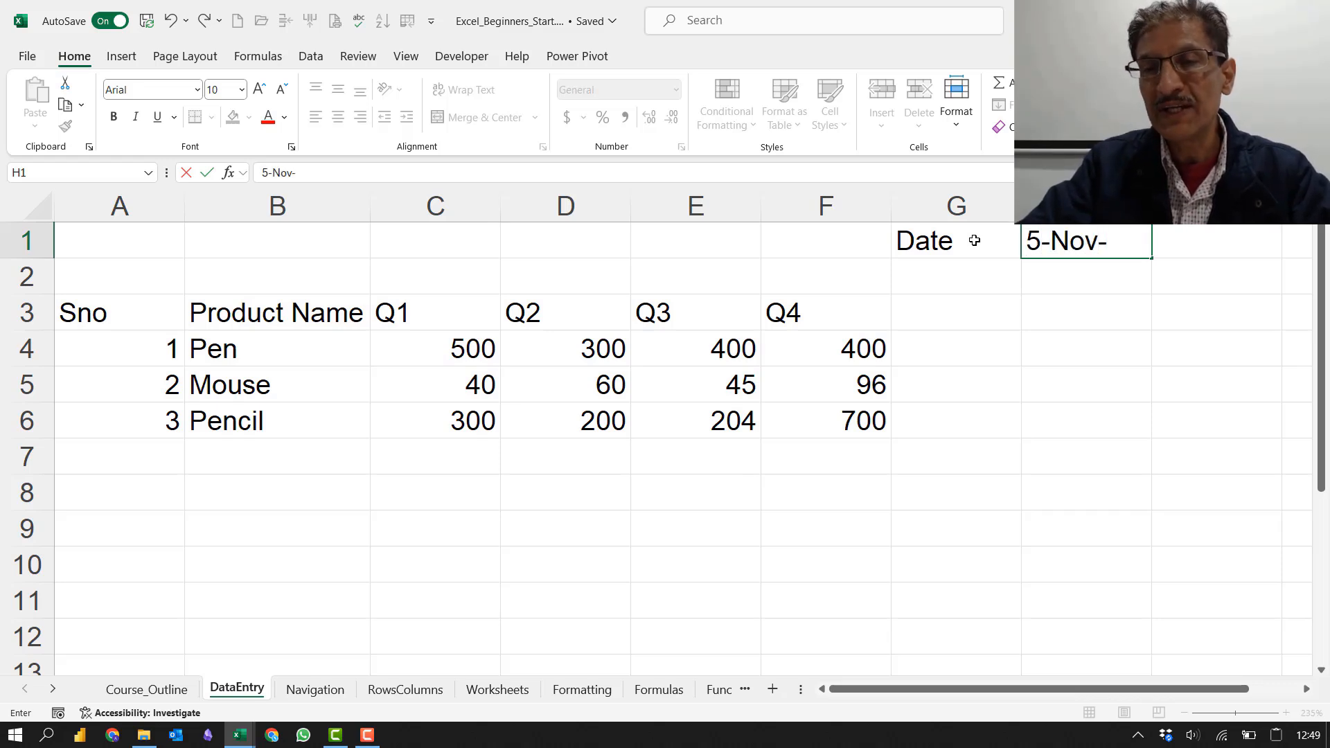
text(2025)
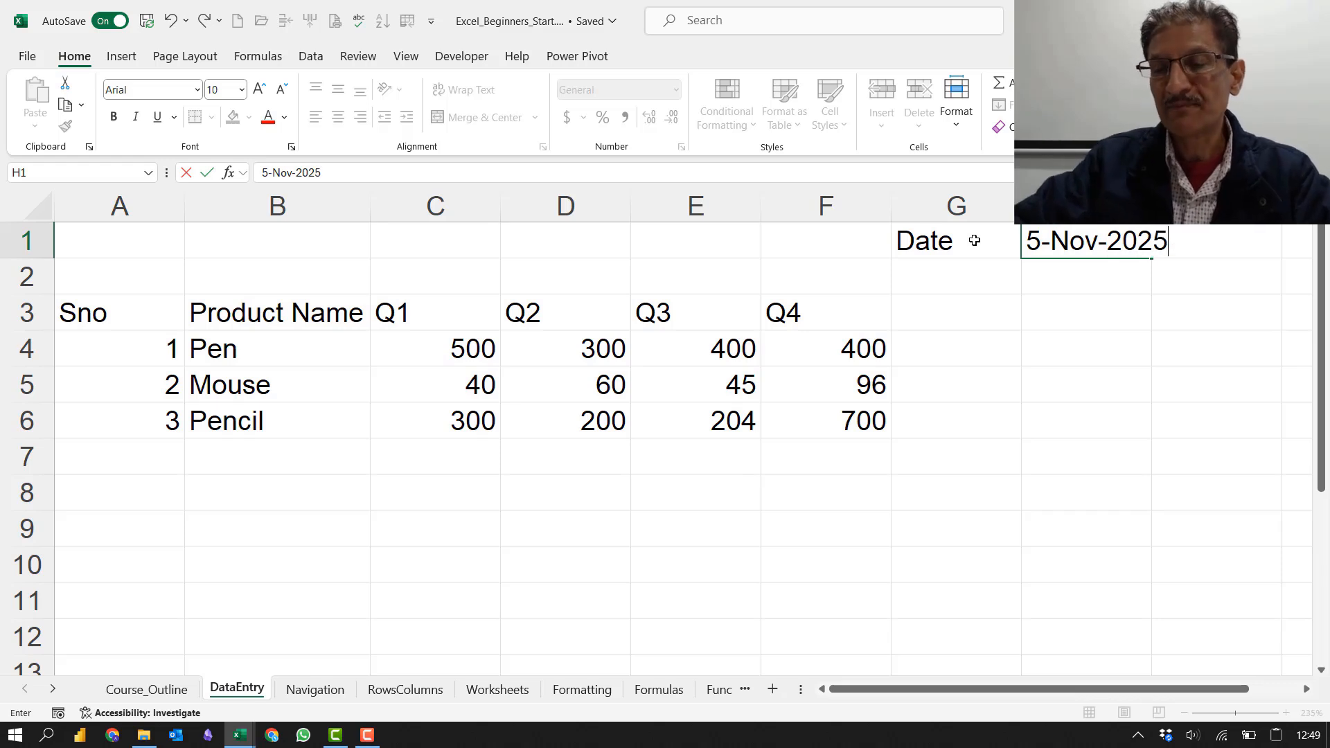
key(Tab)
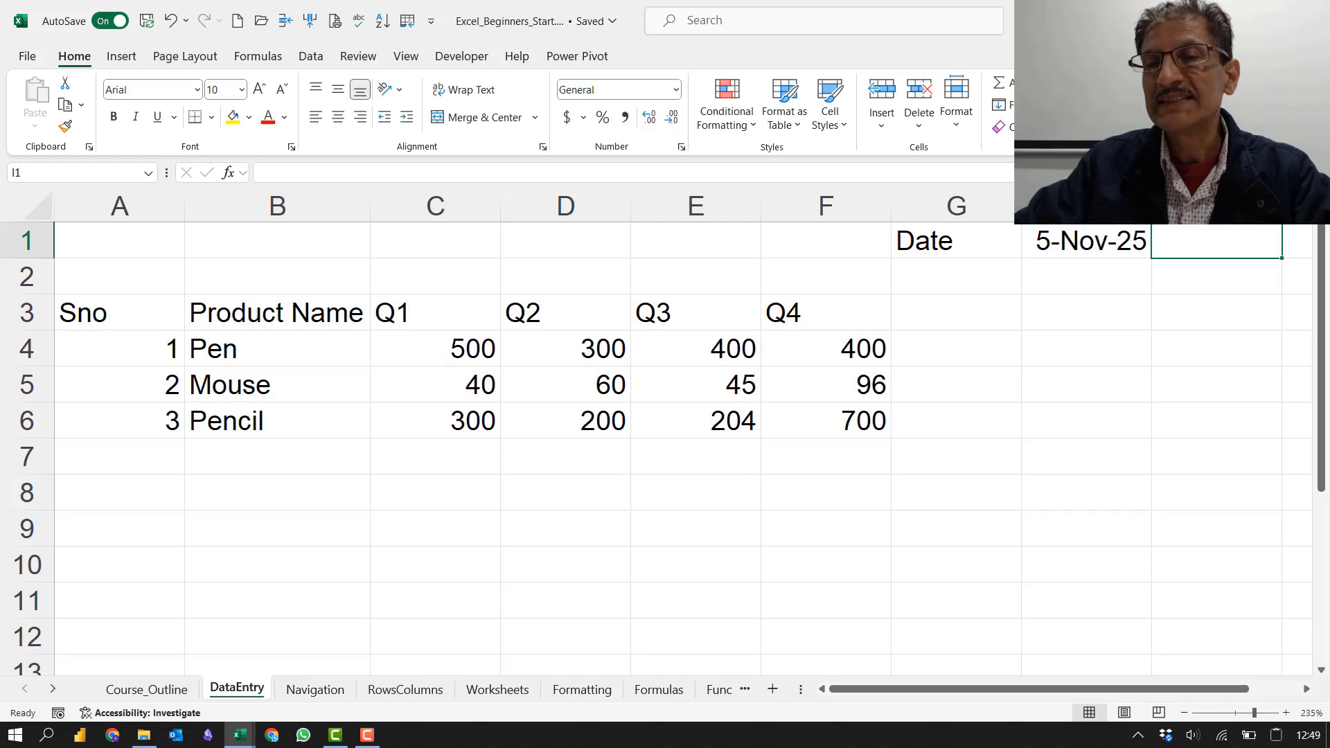
drag(1151, 205, 1193, 206)
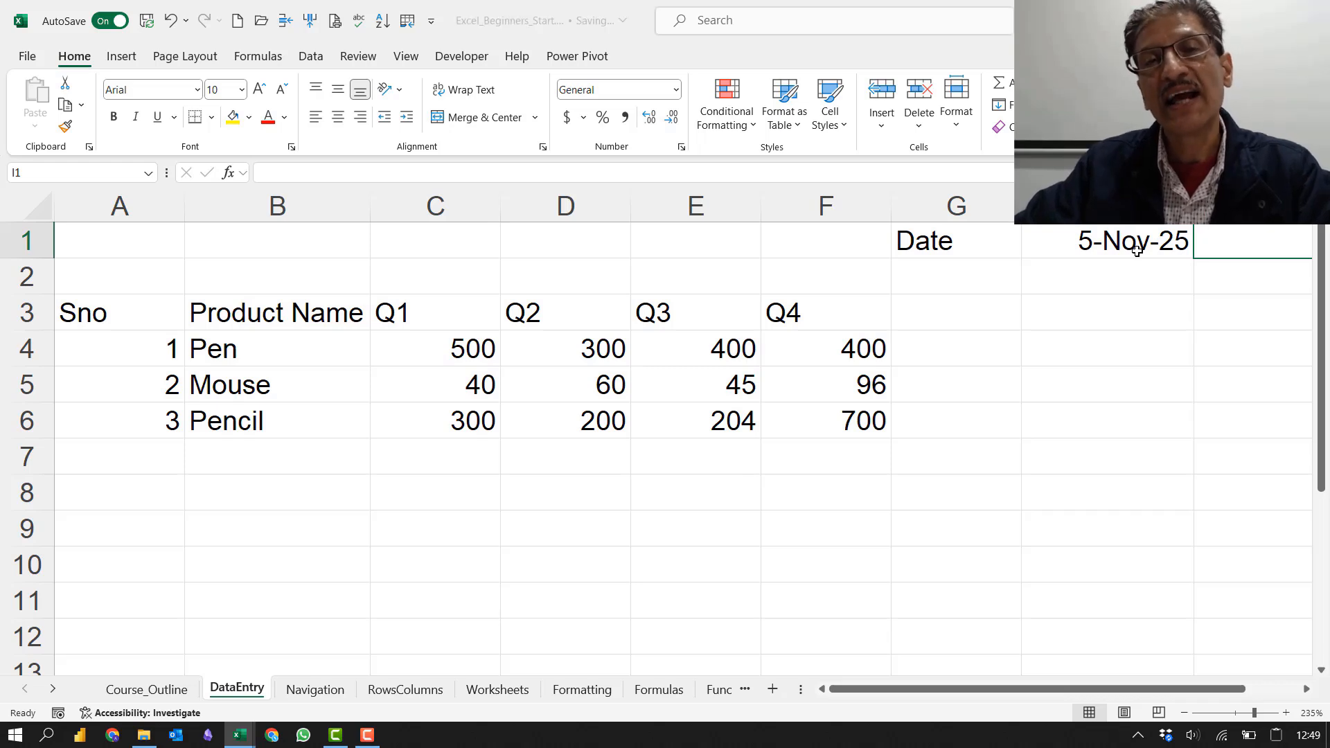
Step: Try the General and Short Date number formats on the date in H1
click(1130, 241)
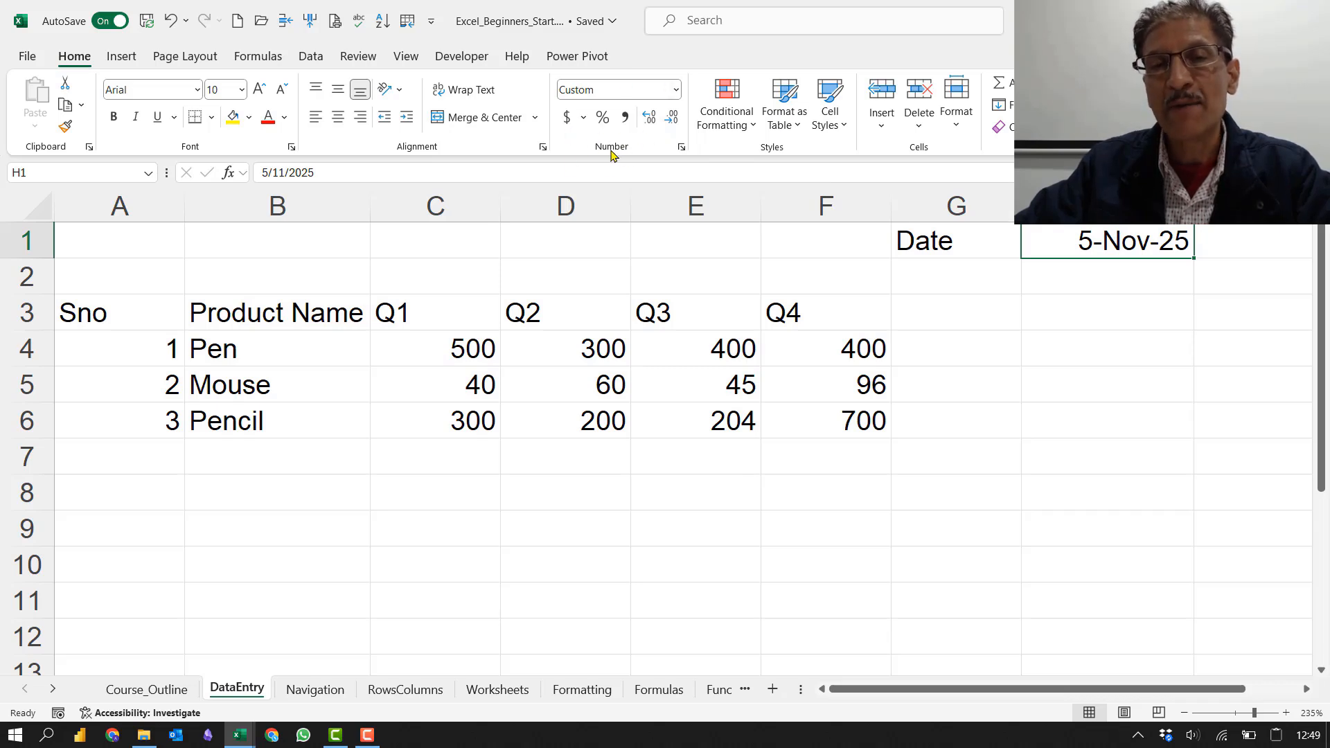
click(682, 149)
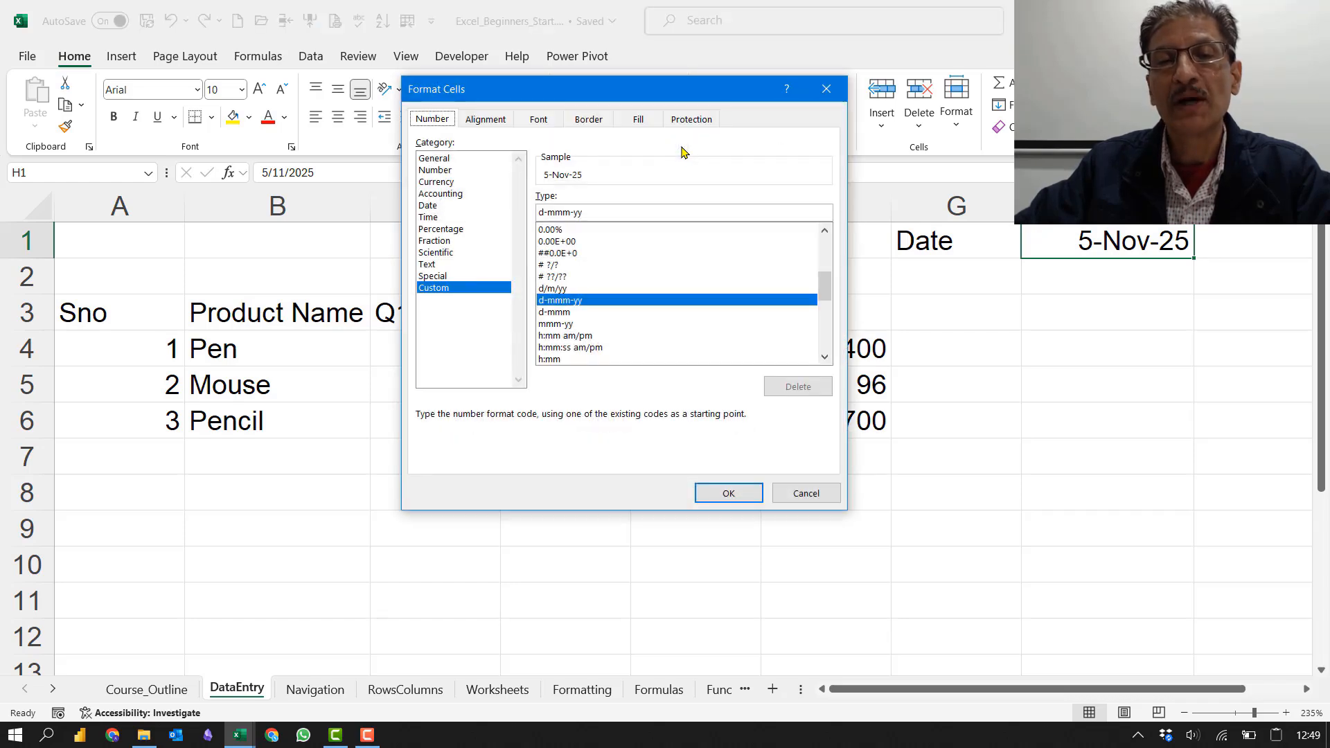
click(468, 160)
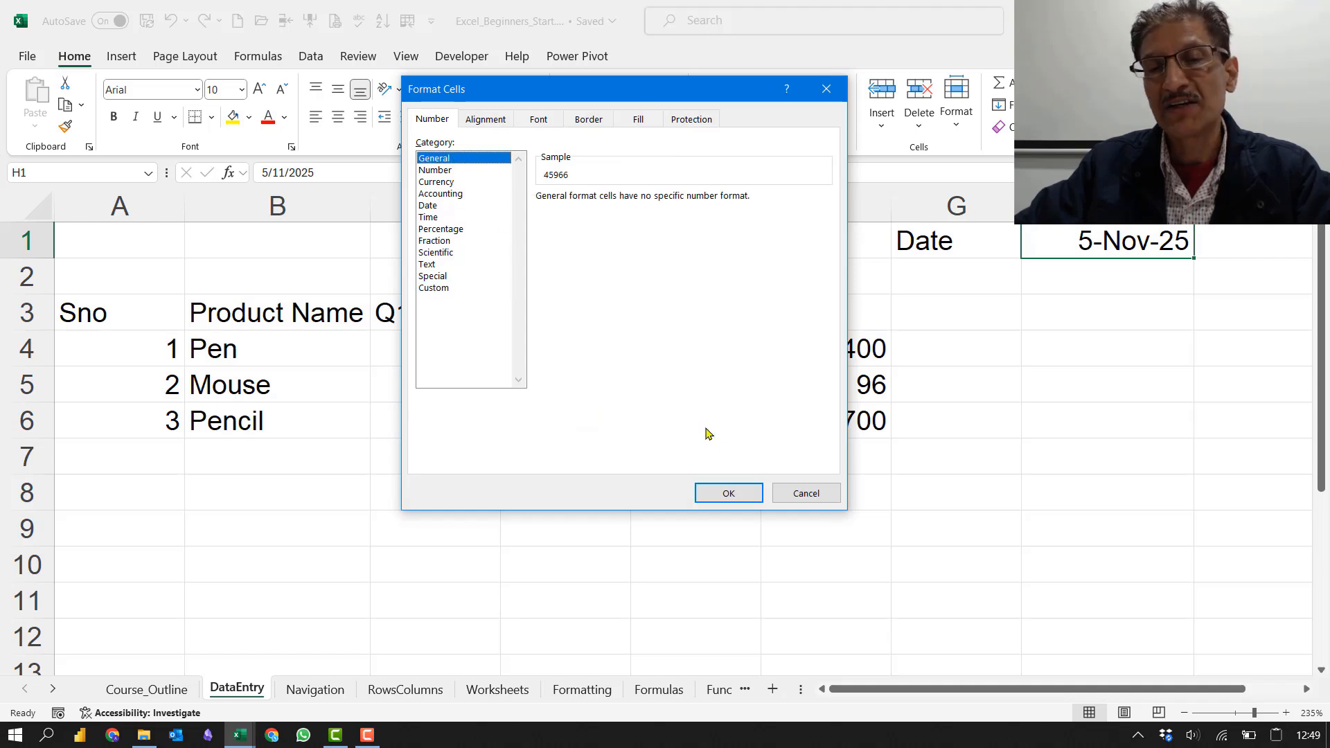
click(747, 495)
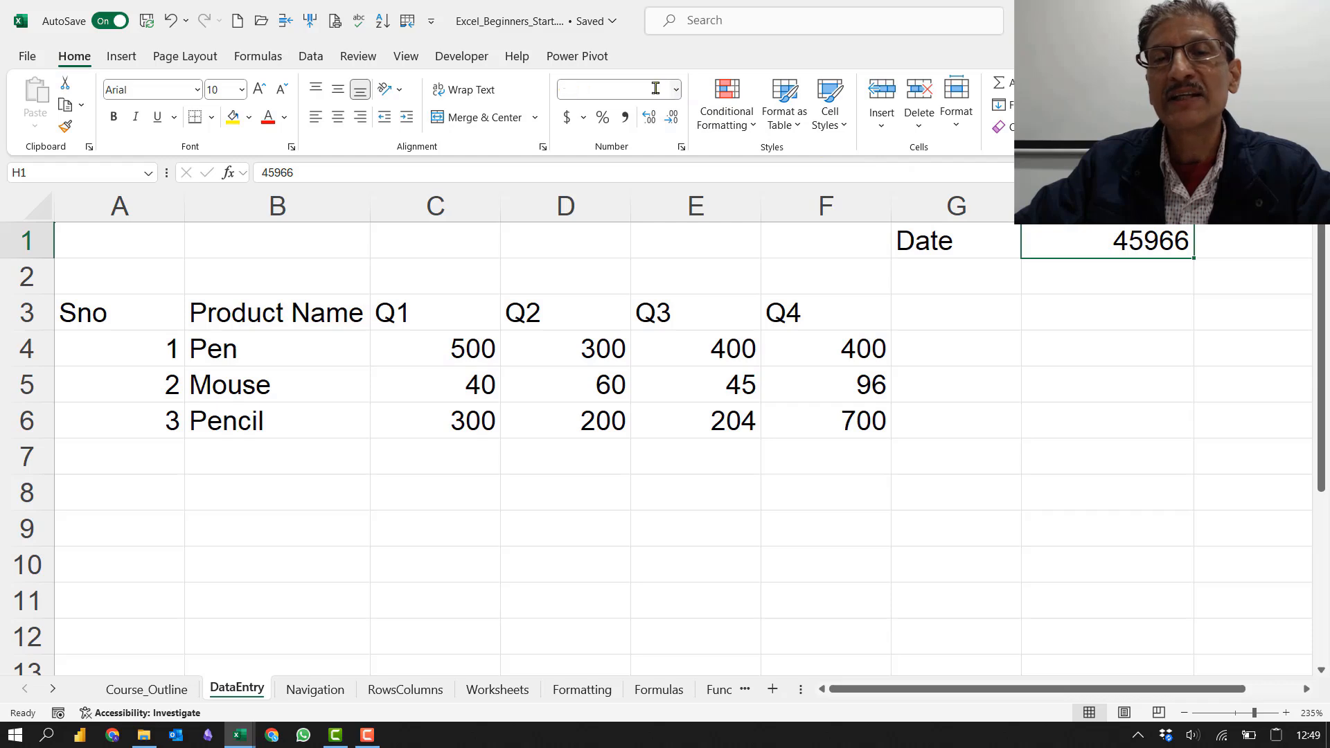
click(676, 90)
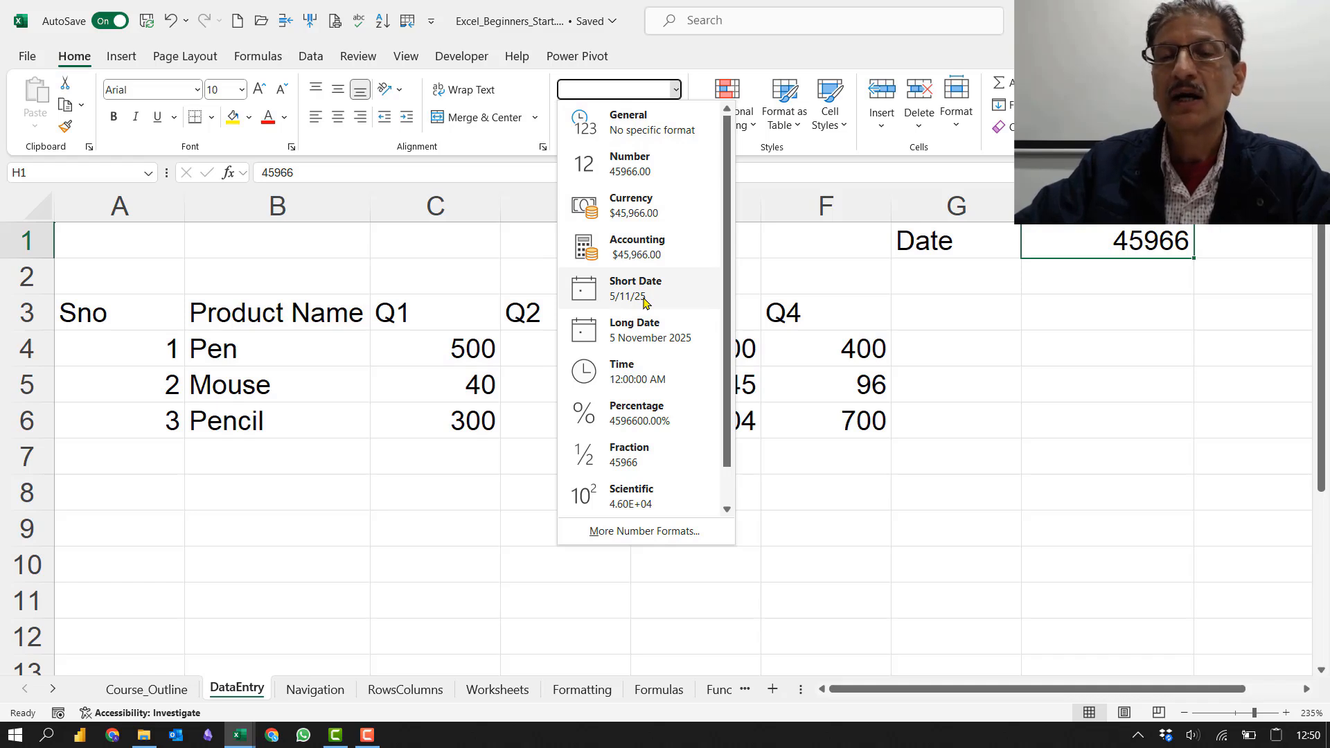
click(645, 302)
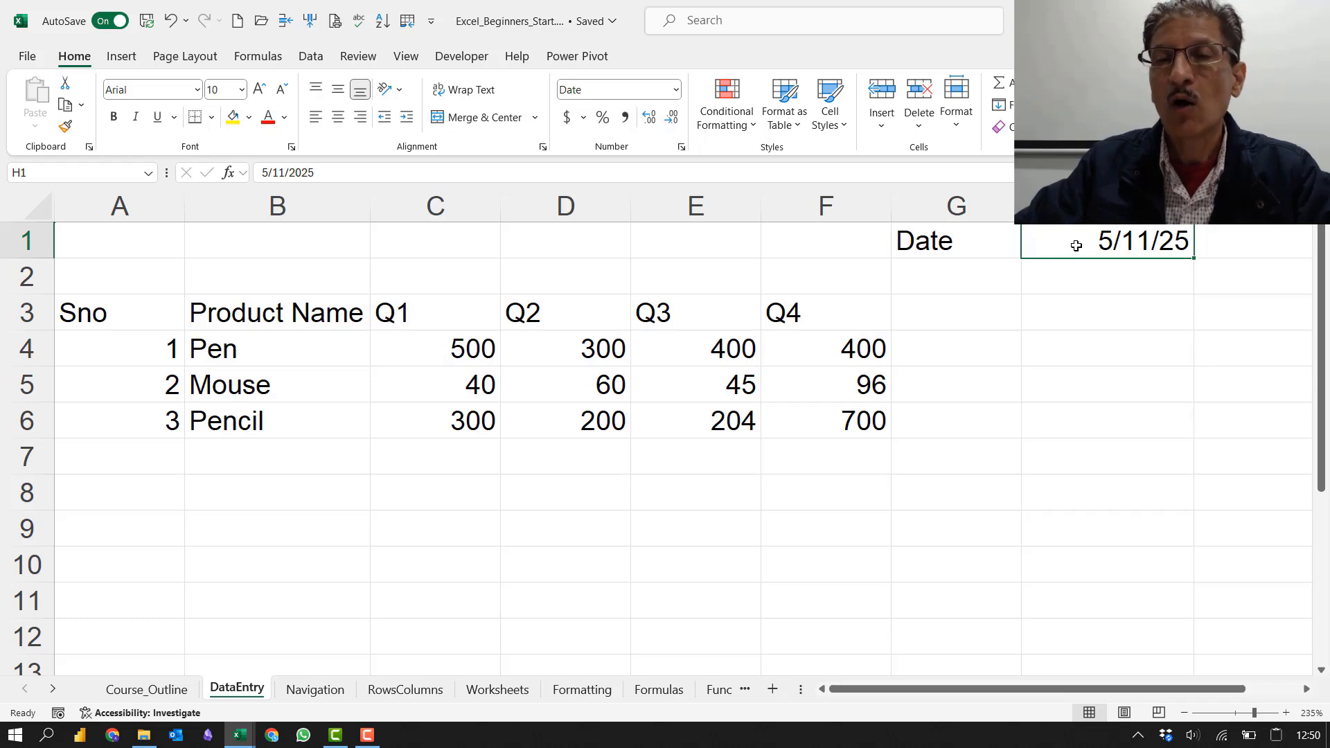
Step: Apply the Long Date format to H1 and autofit column H to show the full date
click(676, 89)
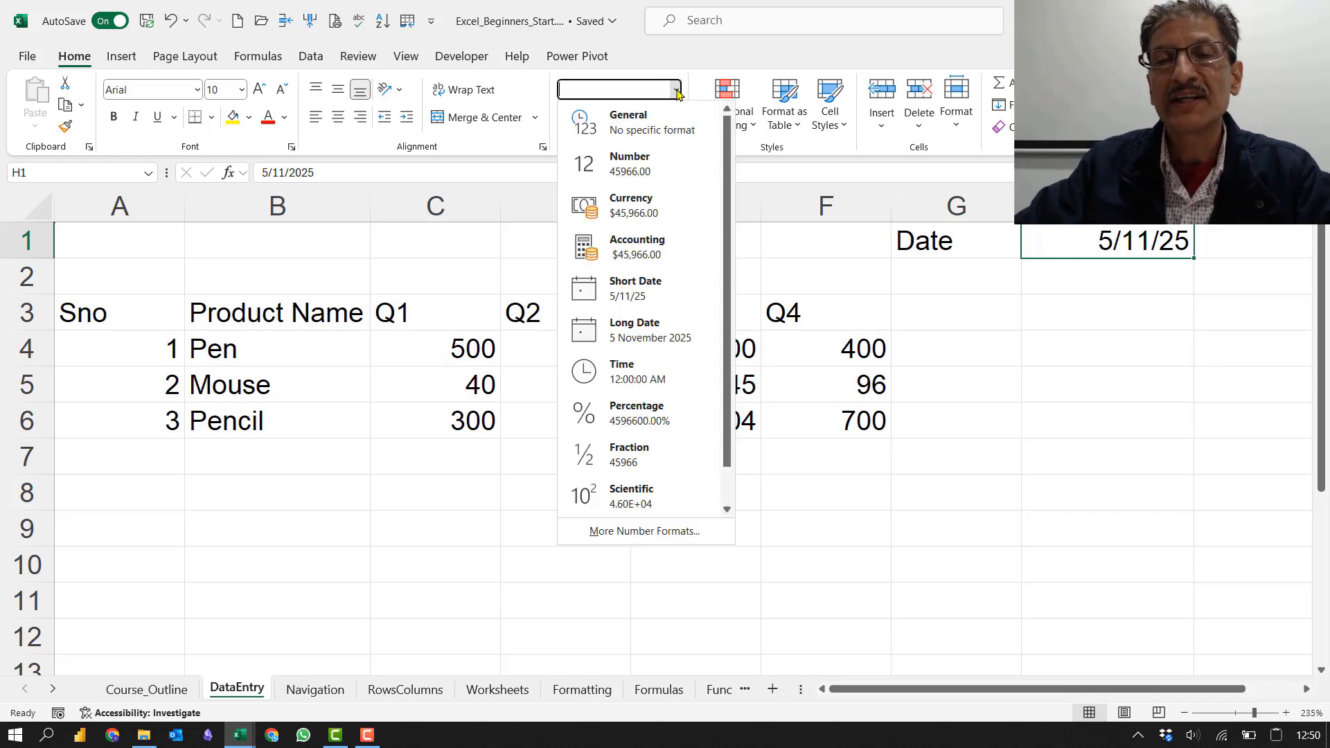
click(652, 336)
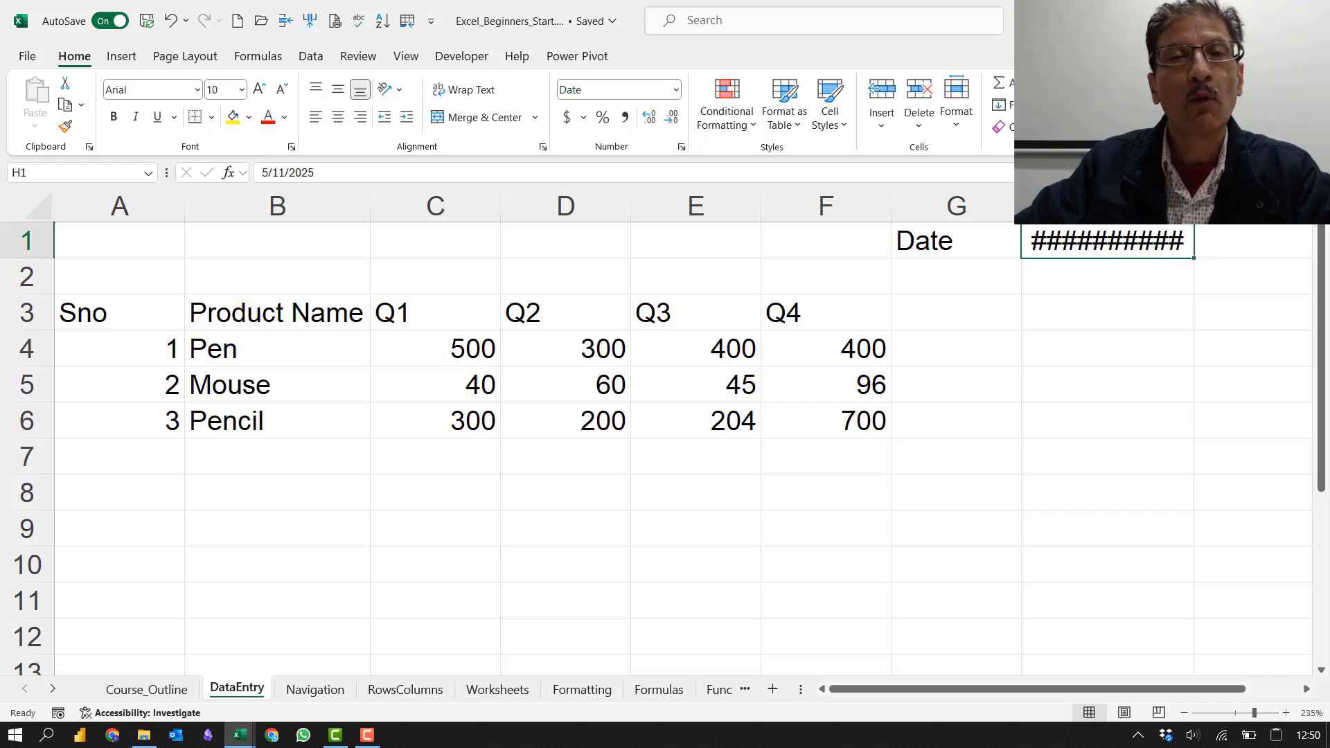
double_click(1195, 207)
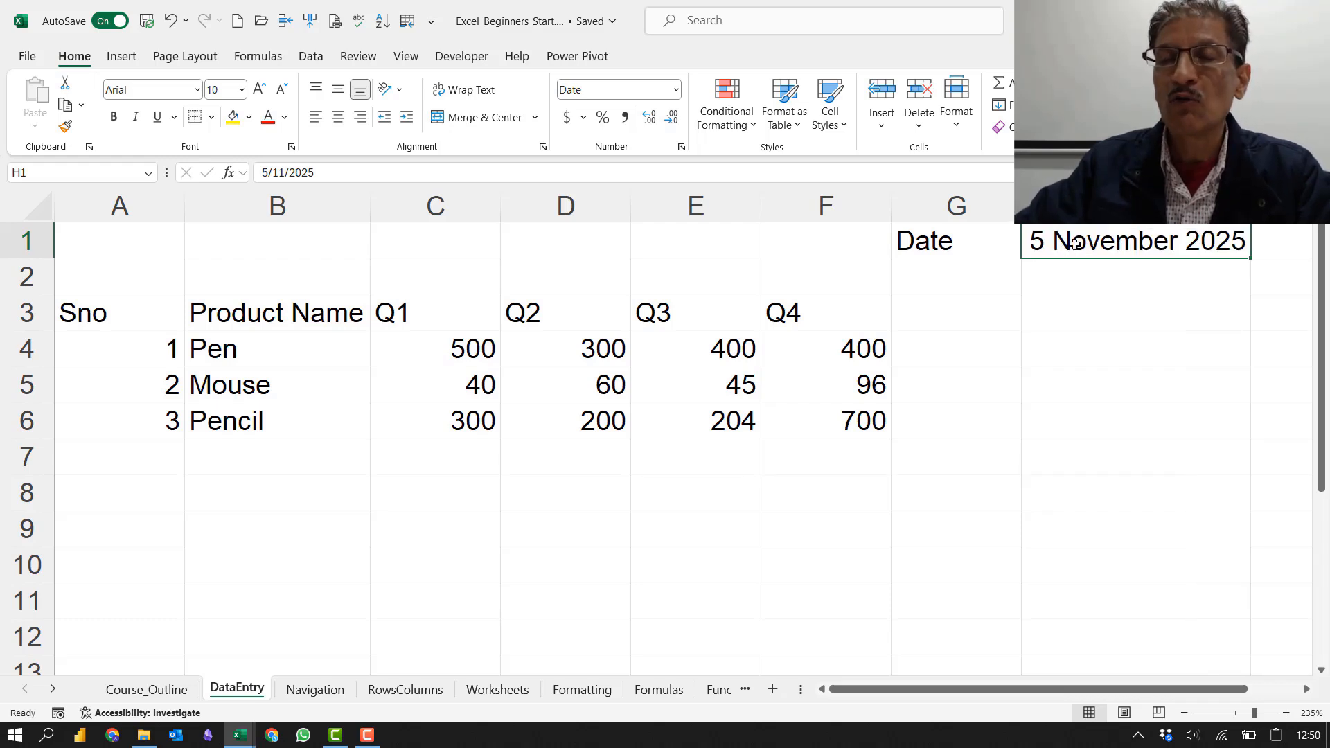
Step: Format the date in H1 with the "14 Mar 2012" date type
click(675, 91)
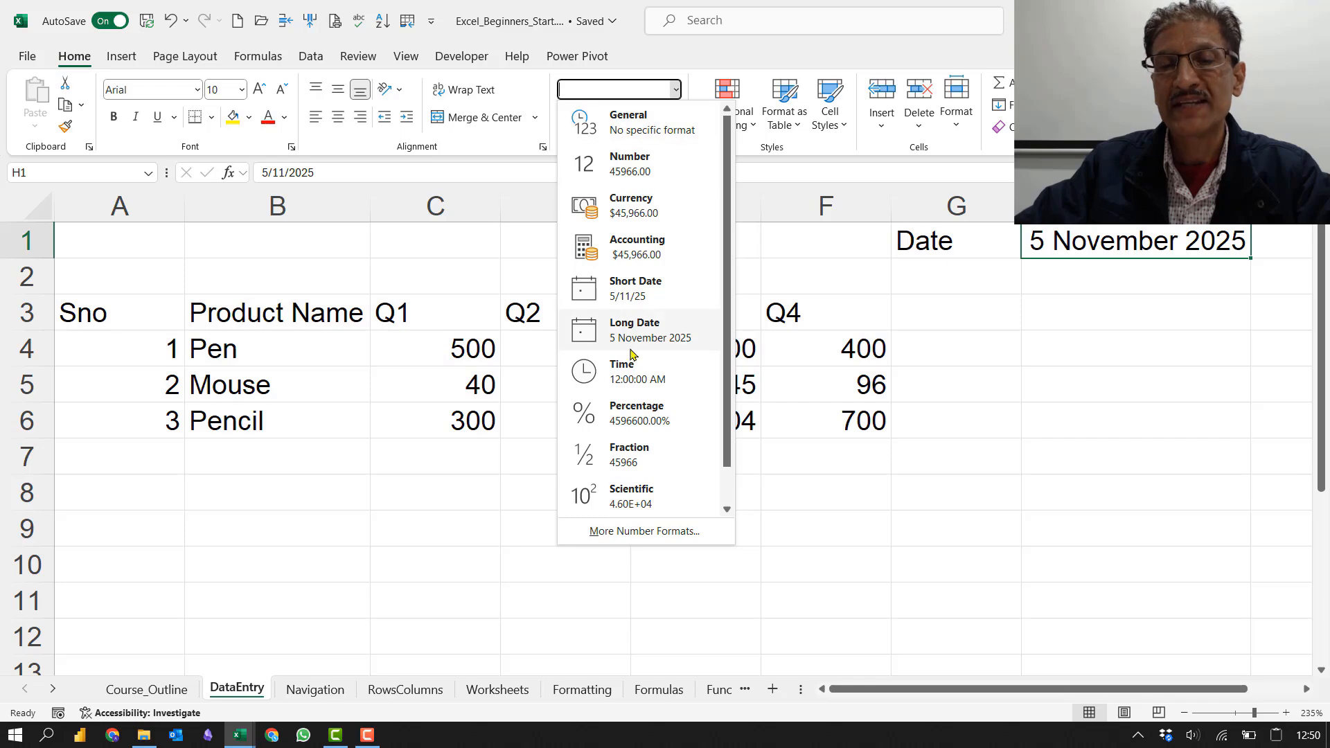
click(643, 532)
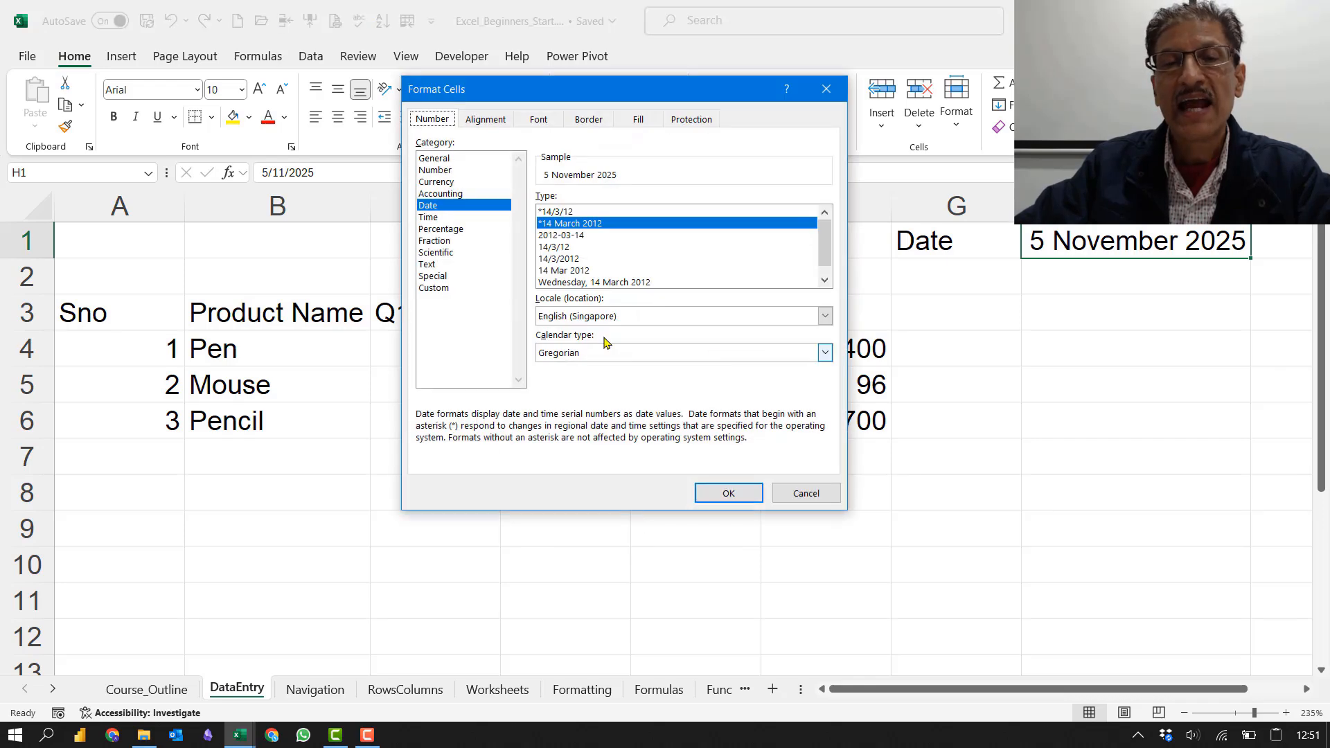
click(579, 271)
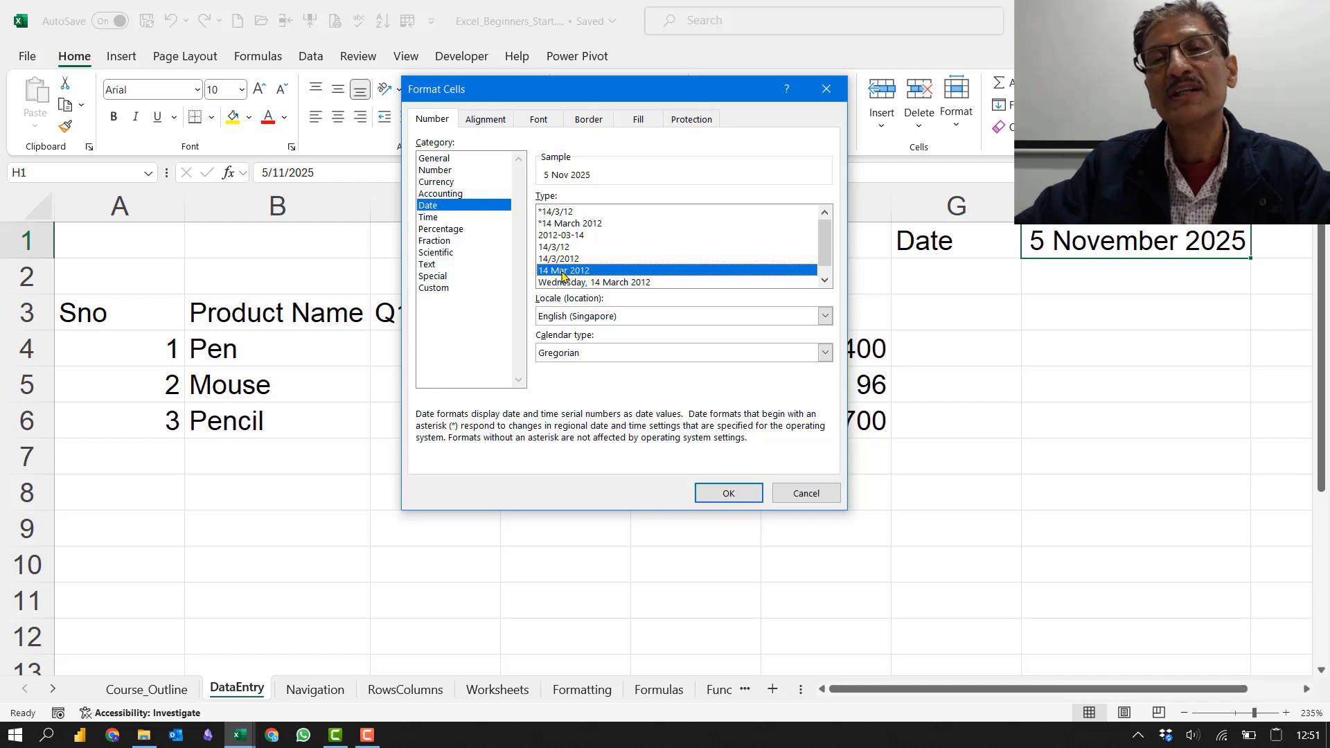
click(707, 497)
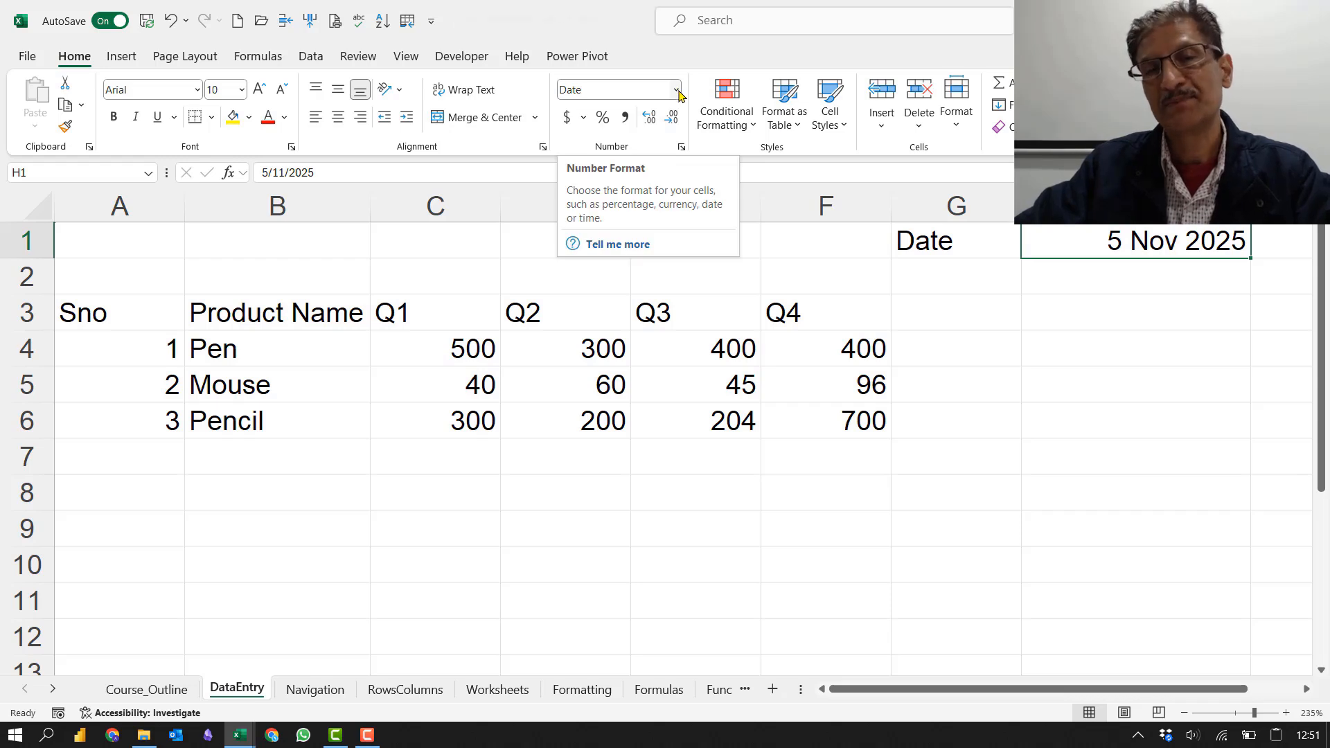
Step: Clear the Date label and its date from G1:H1
click(956, 276)
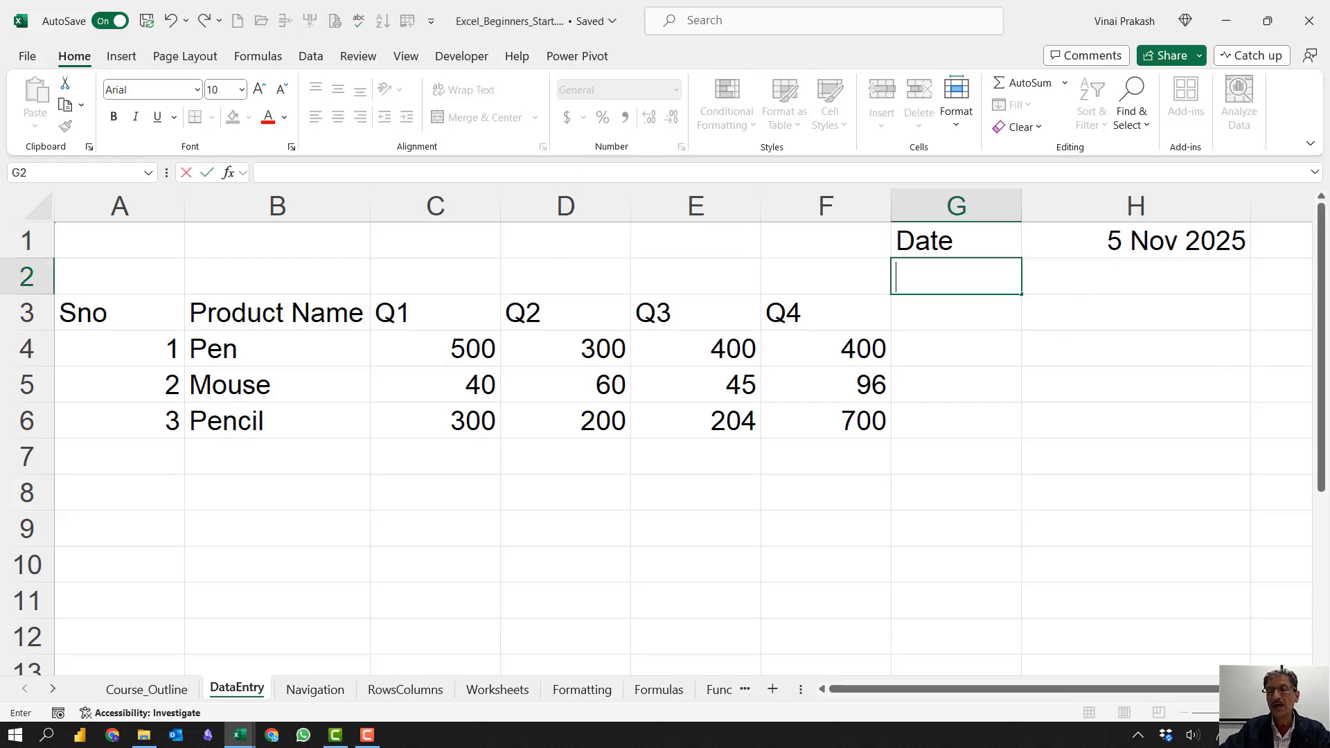
scroll(769, 416, right, 3)
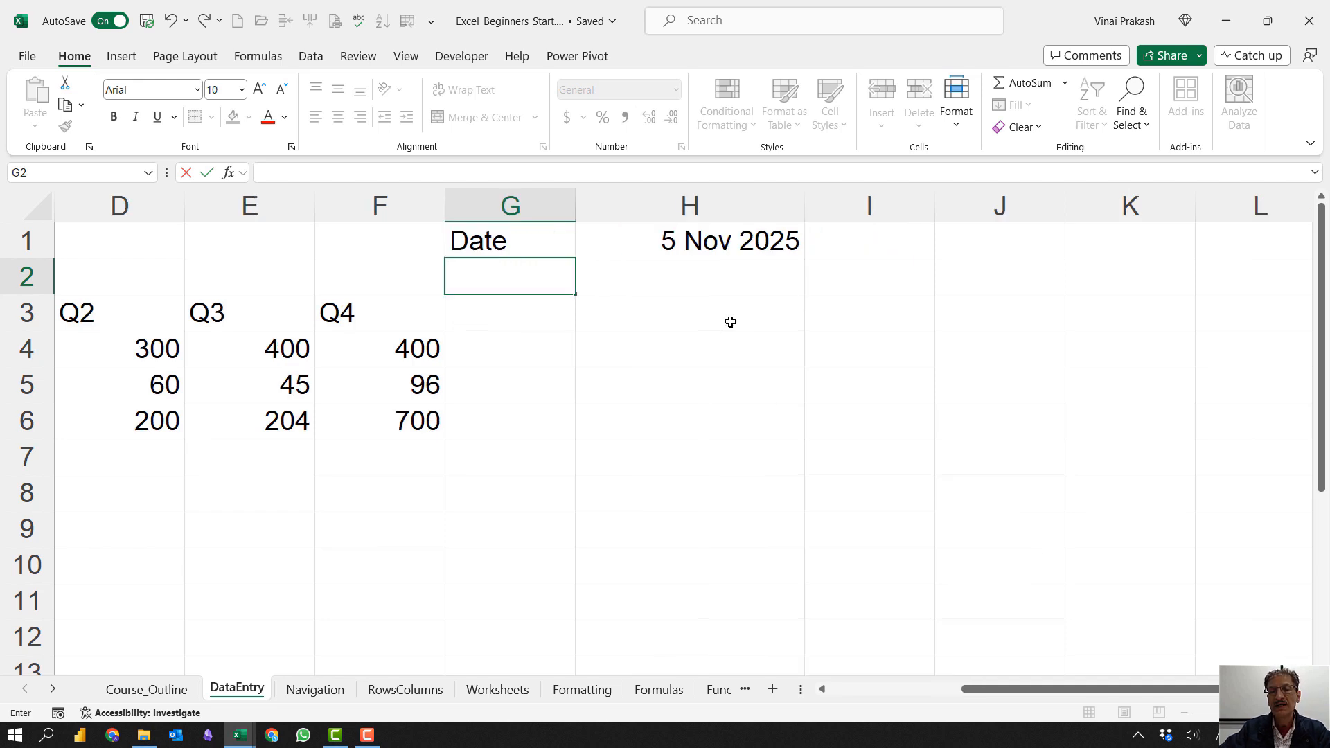
drag(523, 240, 665, 244)
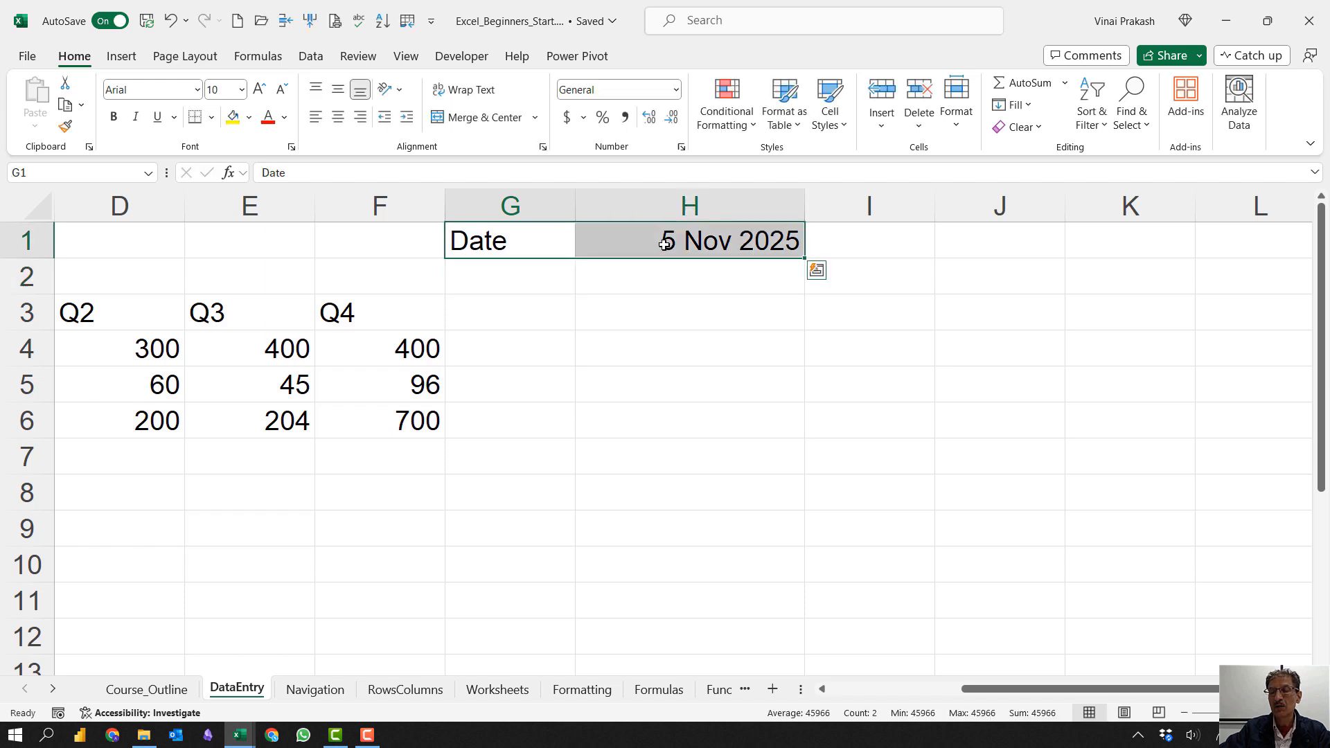
key(Delete)
Step: Label H1 "Today's Date" and insert the current date as a fixed value in I1
click(664, 244)
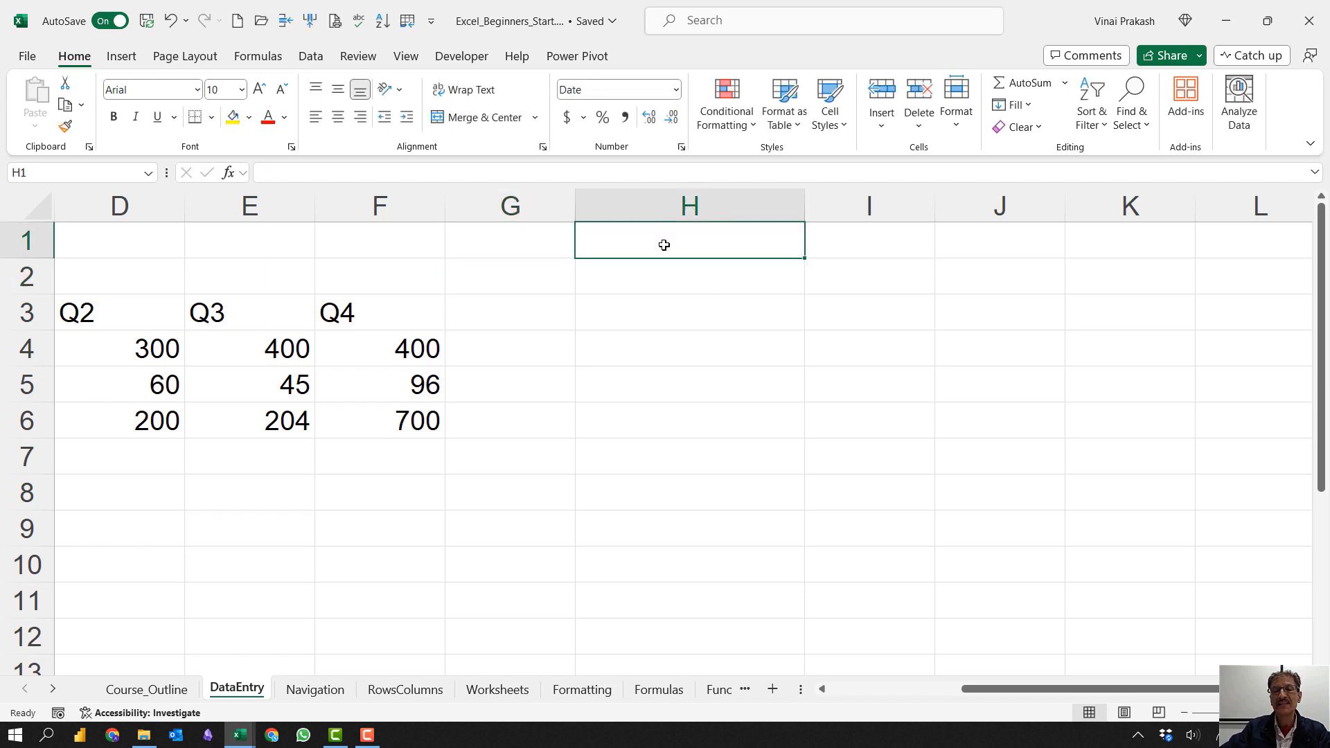
text(To)
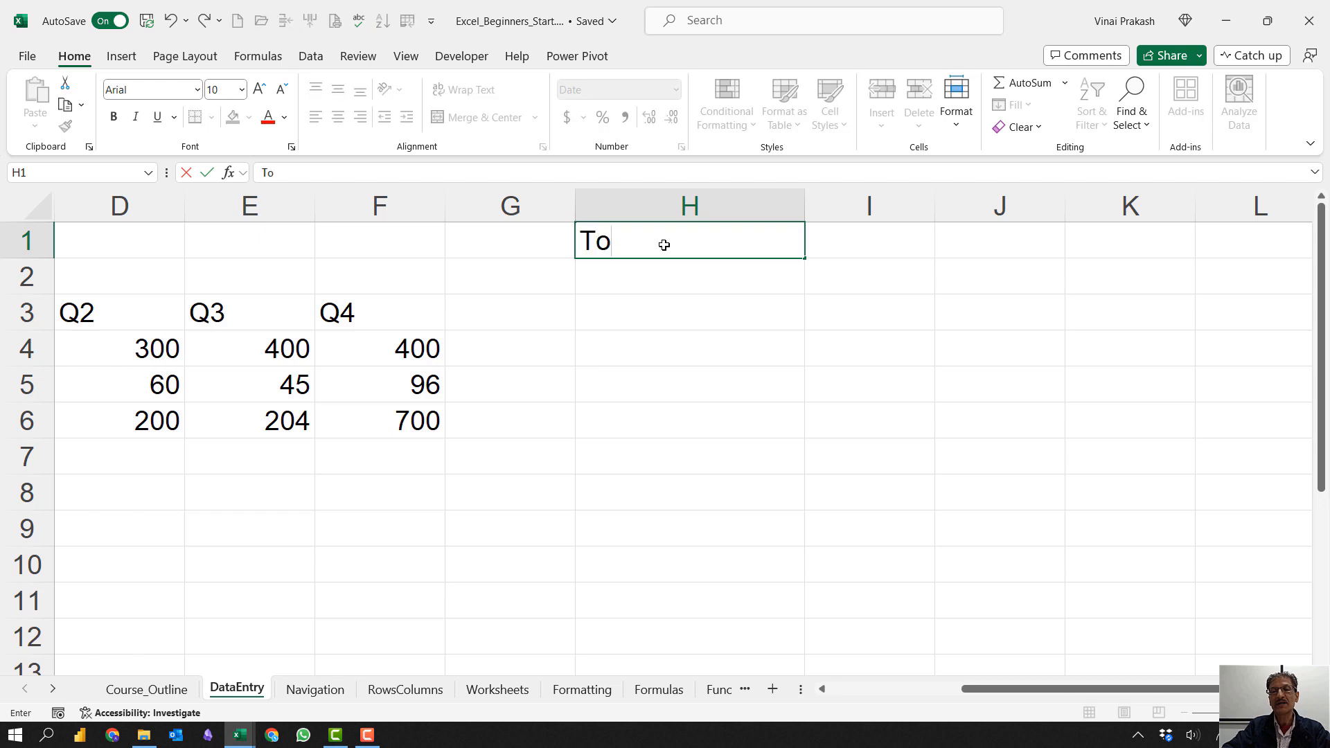
text(day's date)
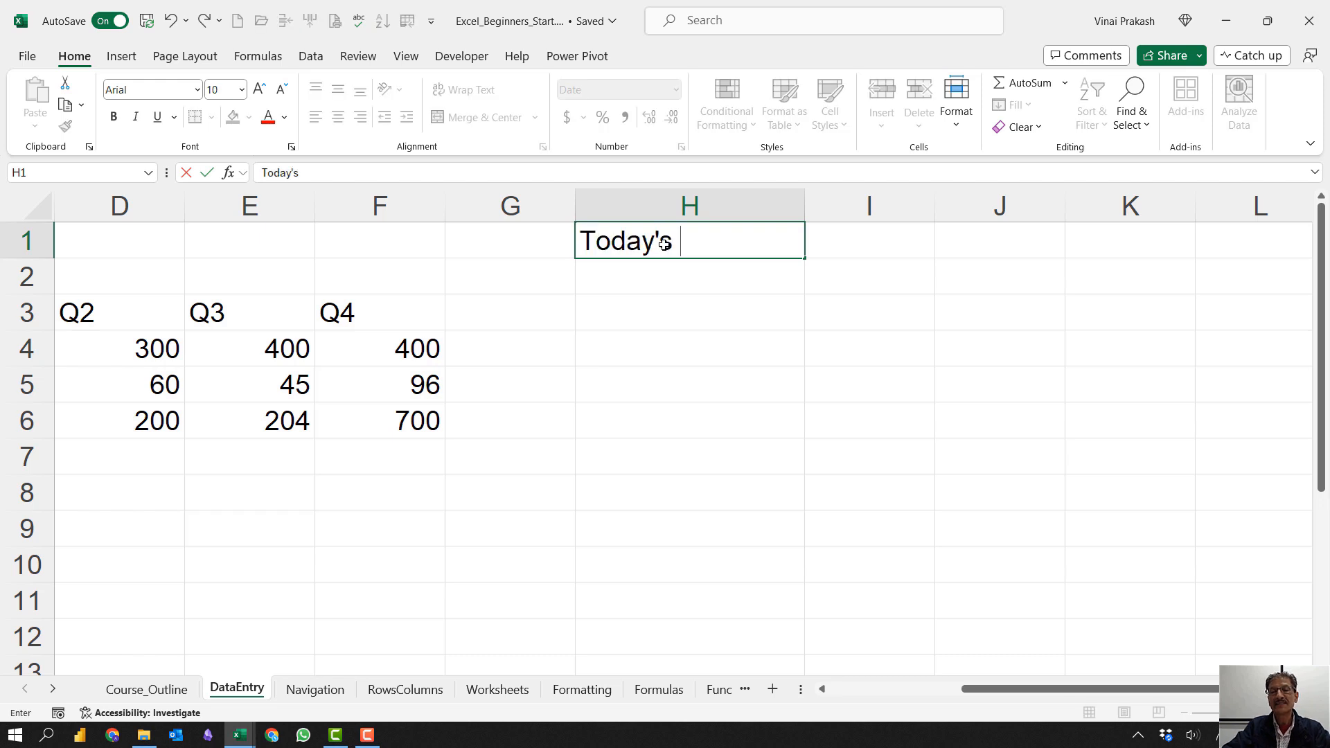
key(Tab)
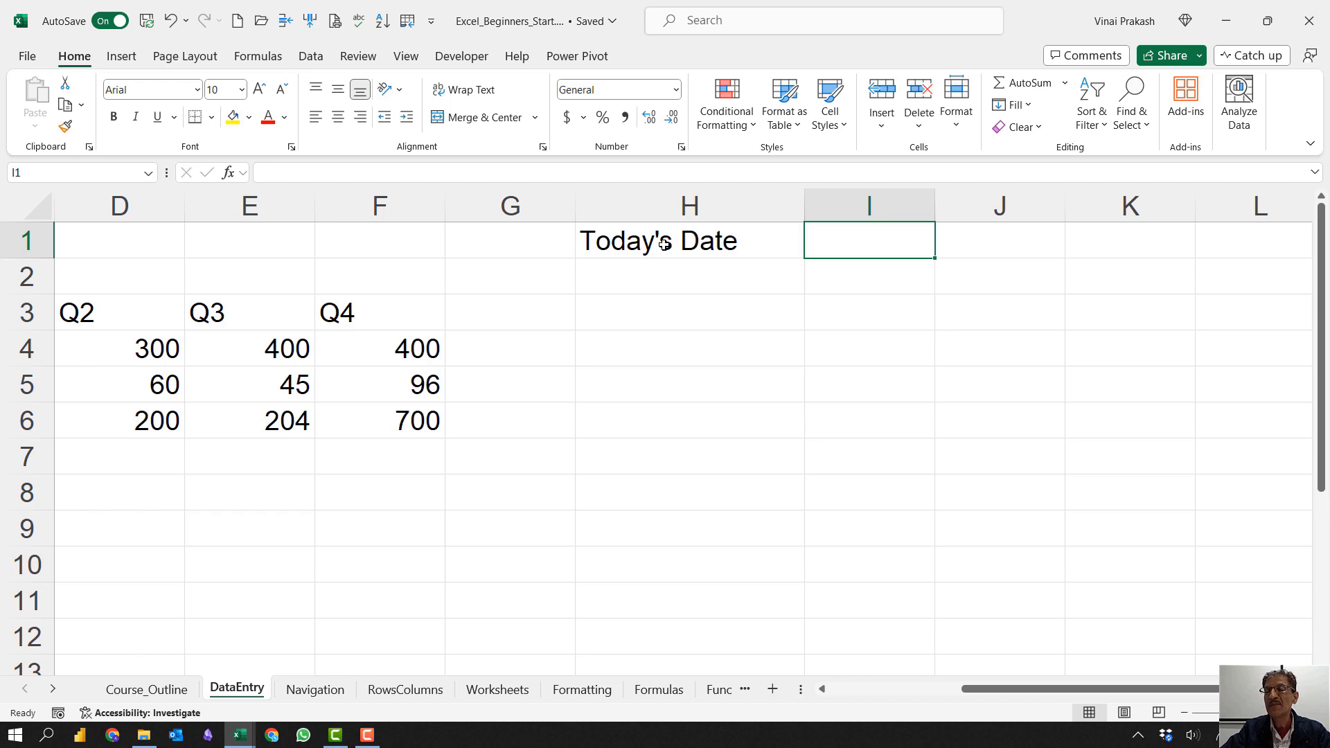
key(ctrl+semicolon)
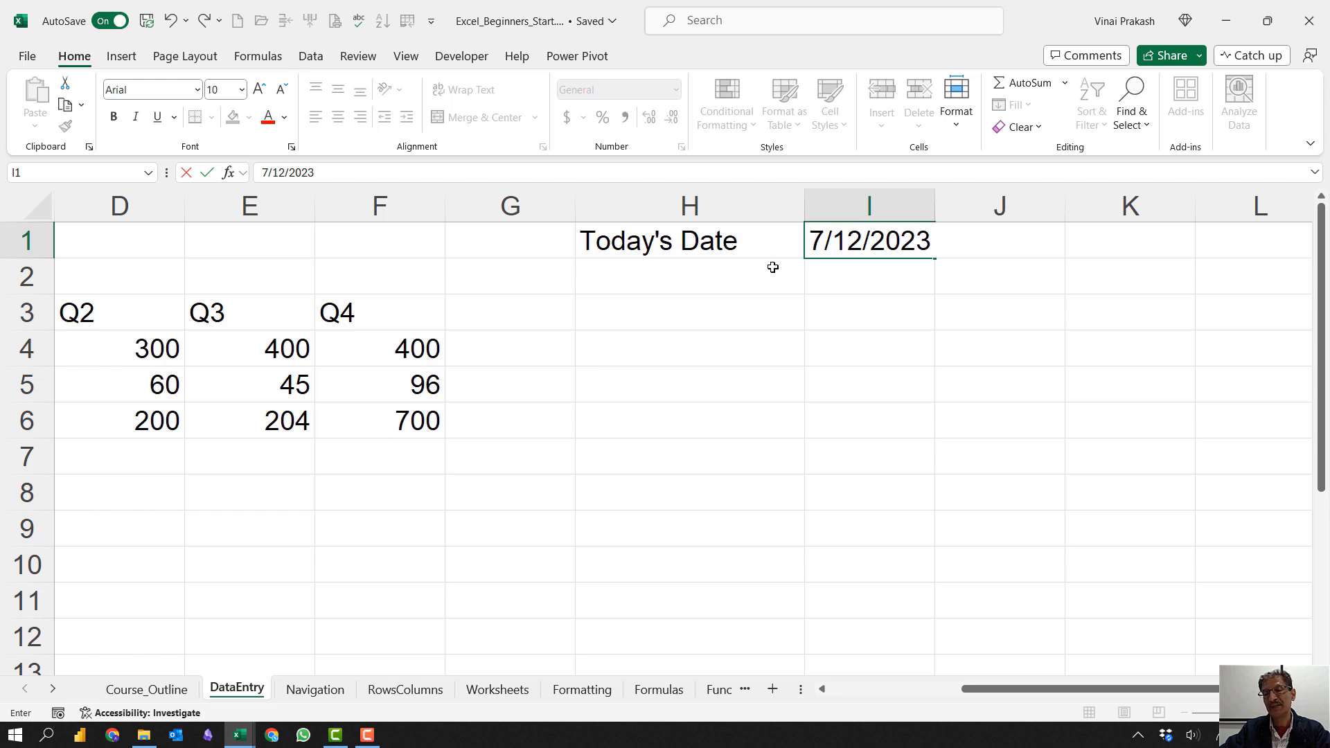
Step: Label H2 "Today's Time" and insert the current time as a fixed value in I2
click(753, 271)
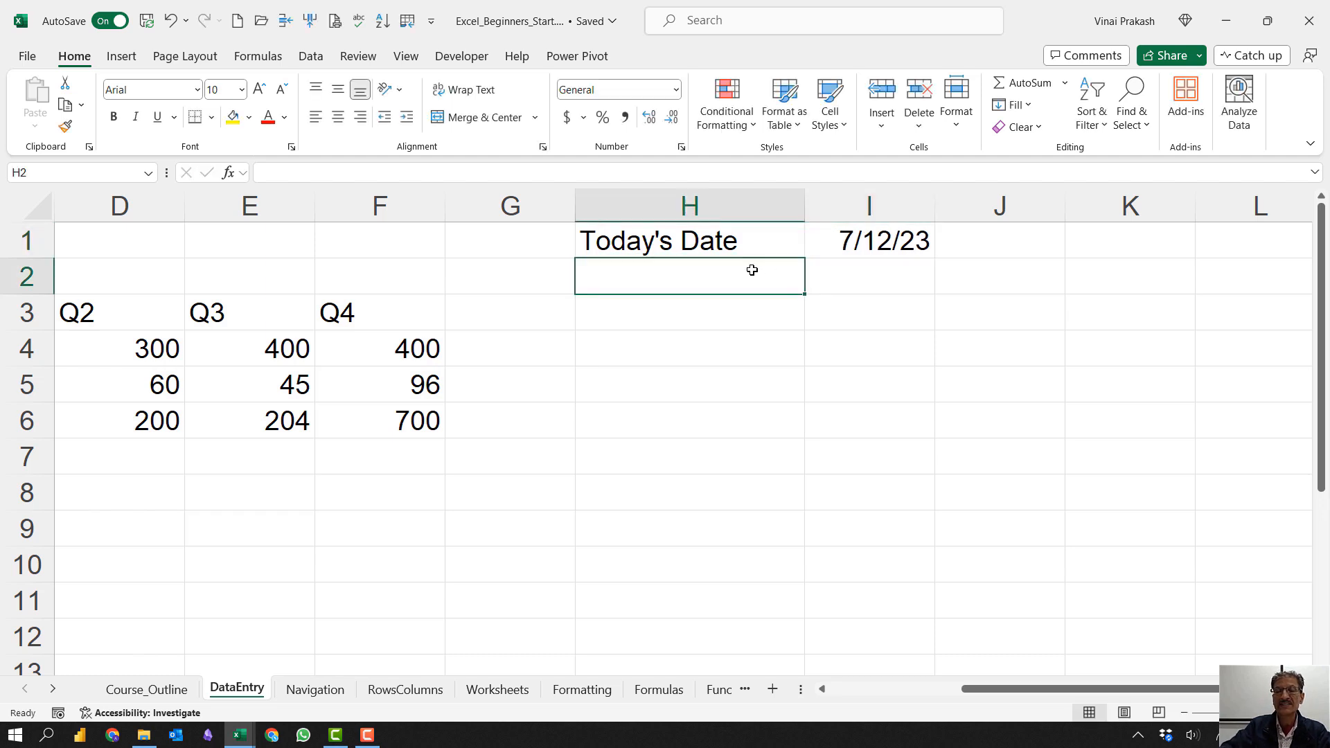
text(Today's )
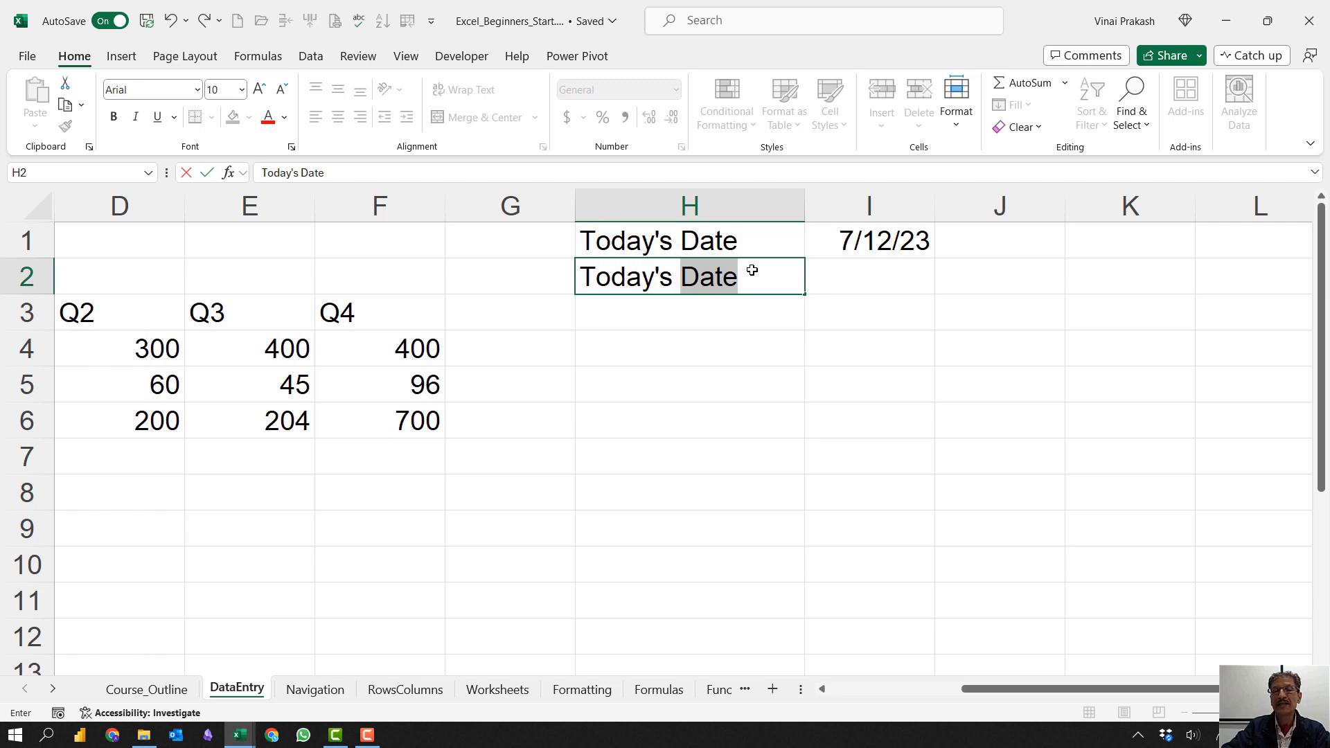
text(Time)
key(Tab)
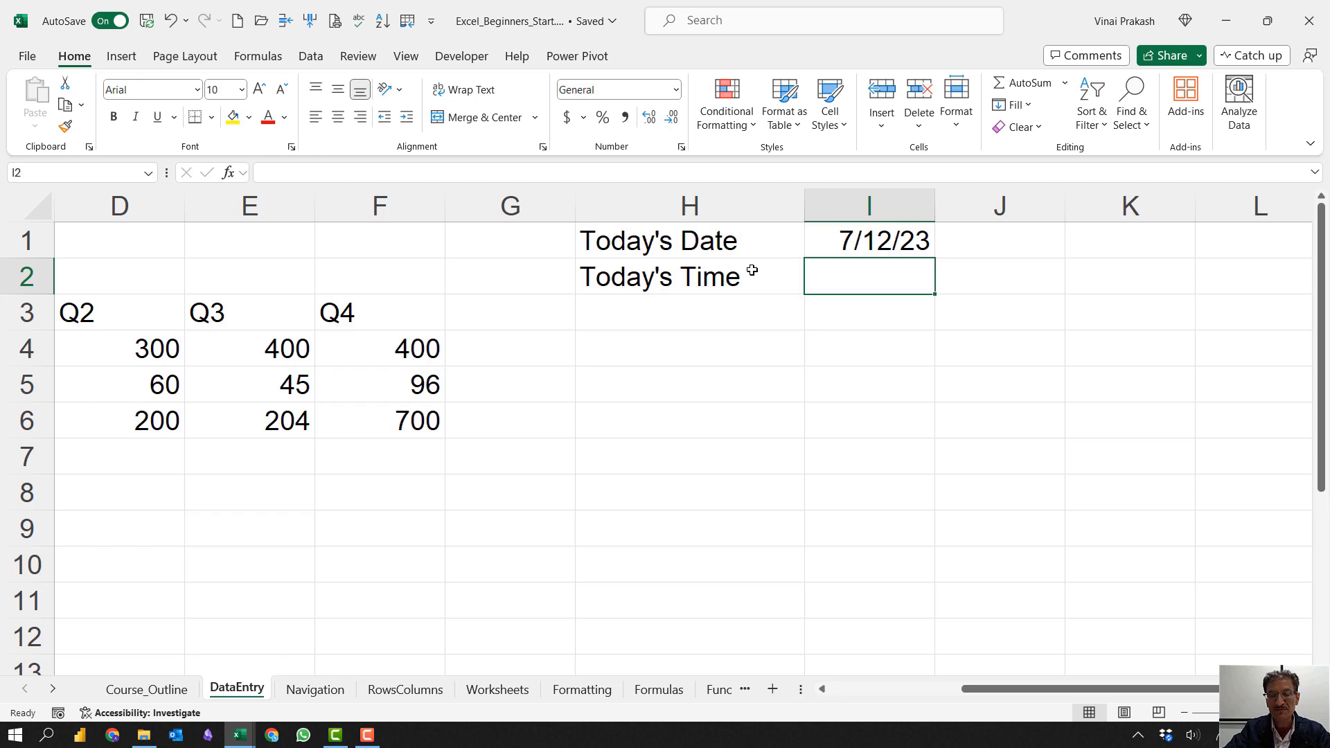
key(ctrl+shift+semicolon)
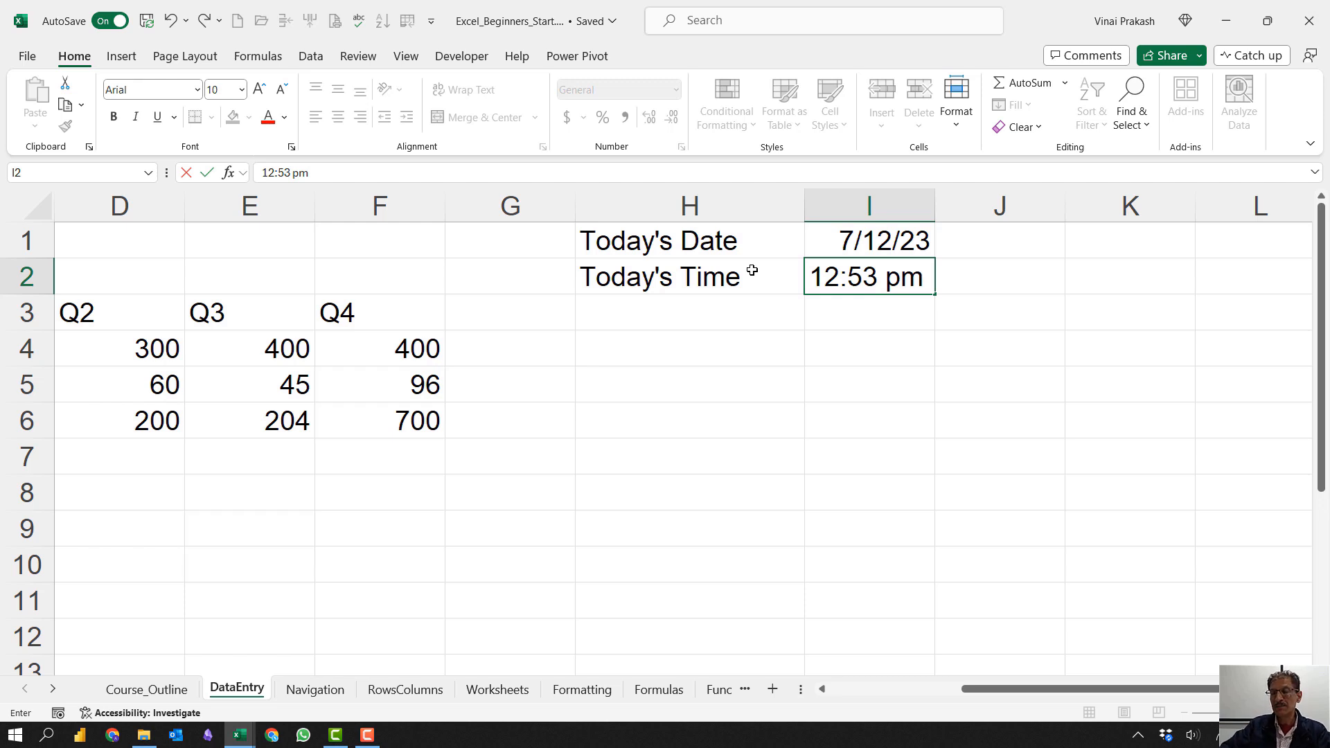
key(Tab)
Step: Enter the note "Control + ;" in J1 beside the date
key(Up)
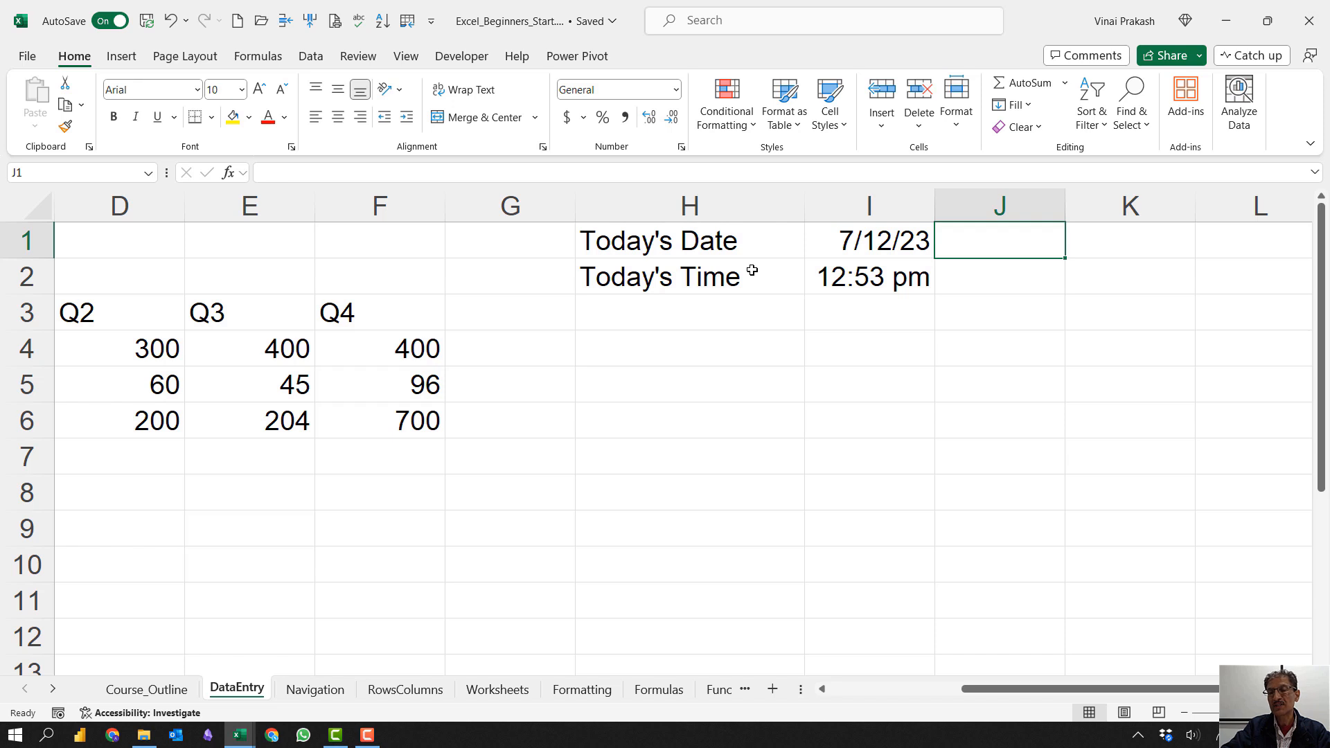
text(Control)
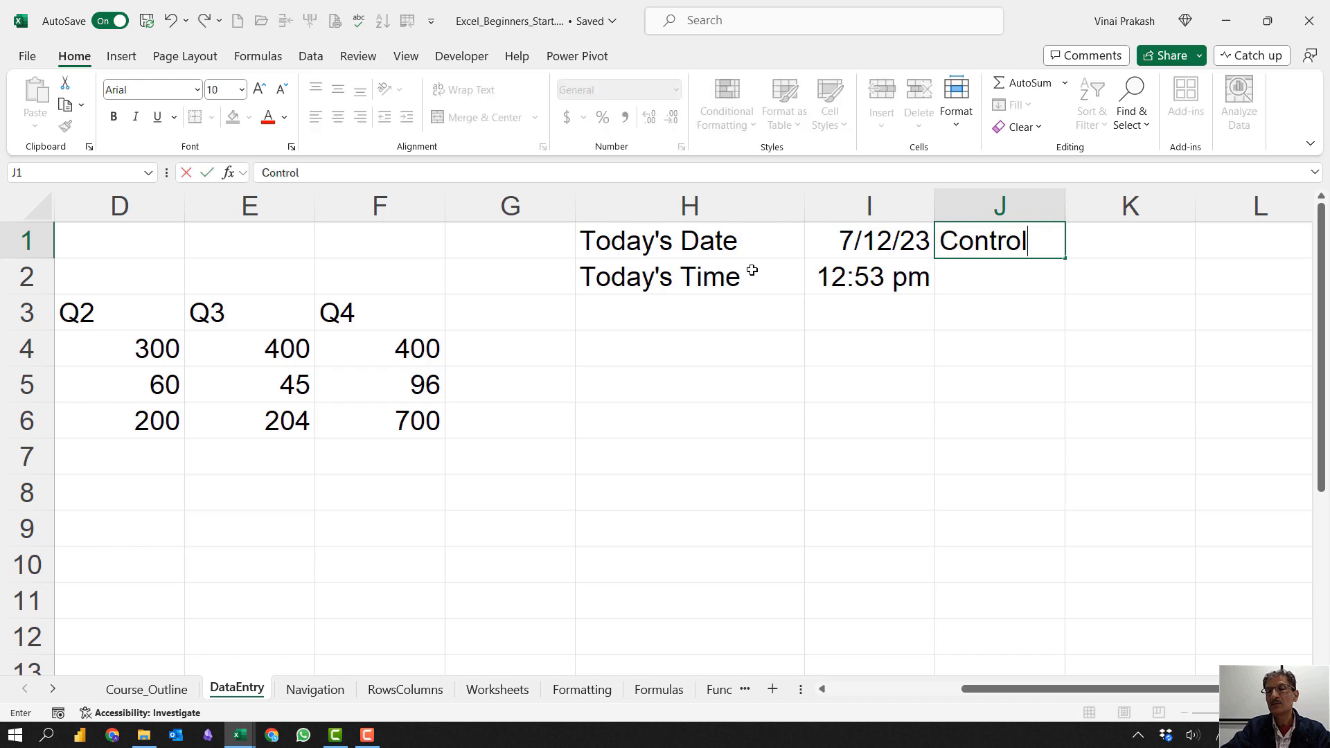
text( ?)
key(BackSpace)
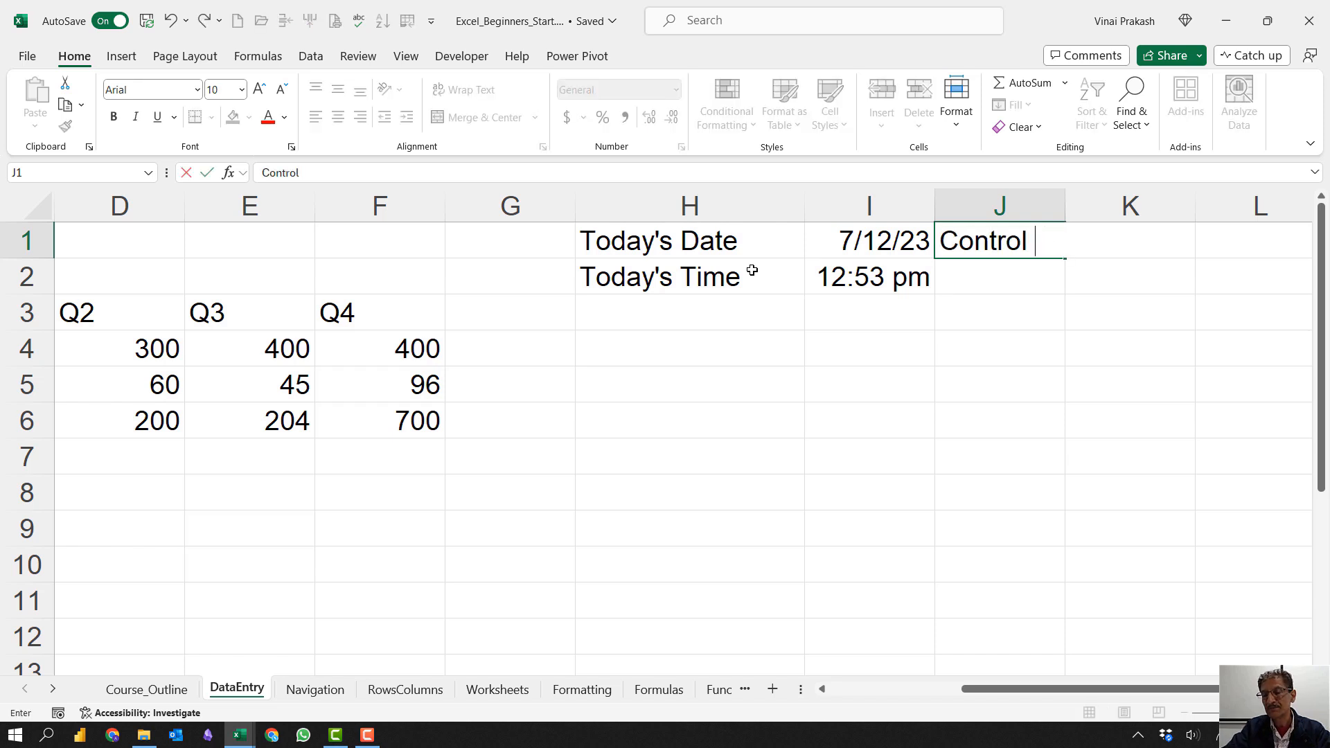
text(+ ;)
key(Tab)
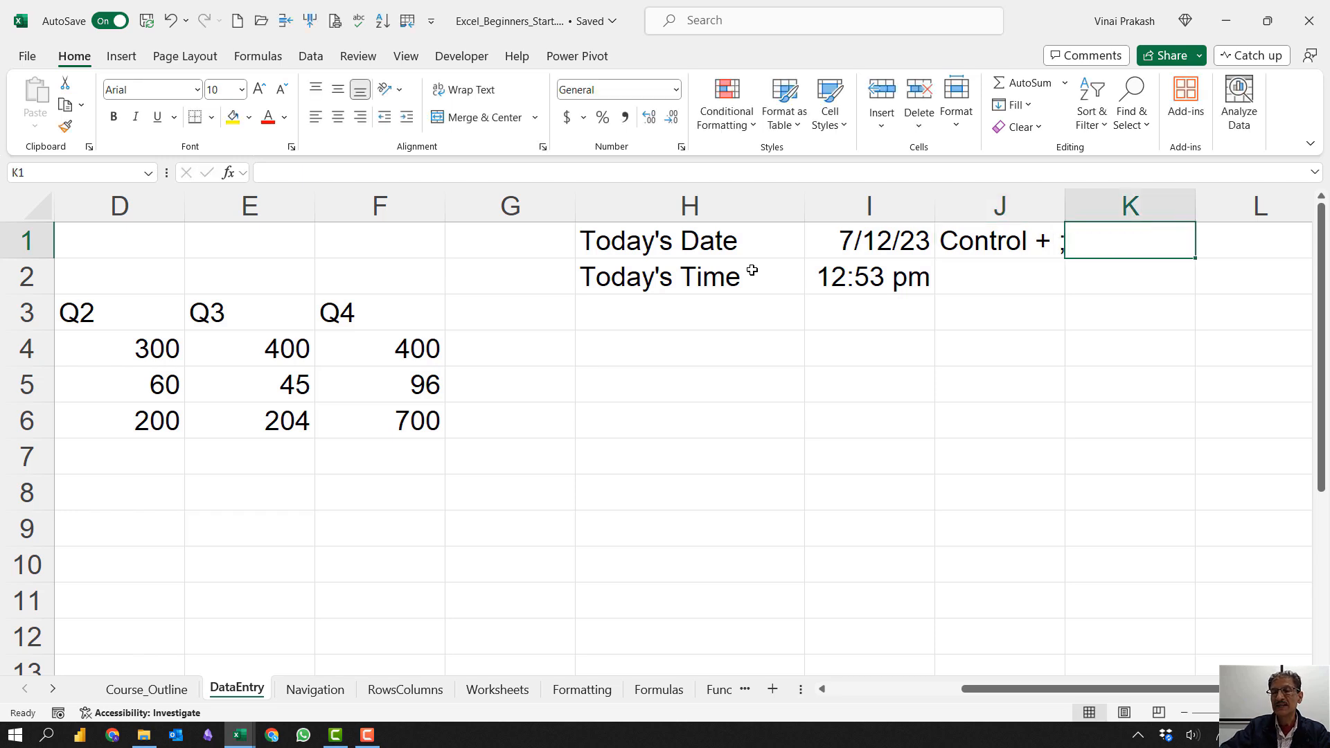
Step: Widen column J to roughly double its width and enter the note "Control + Shift + ;" in J2 beside the time
key(Down)
key(Left)
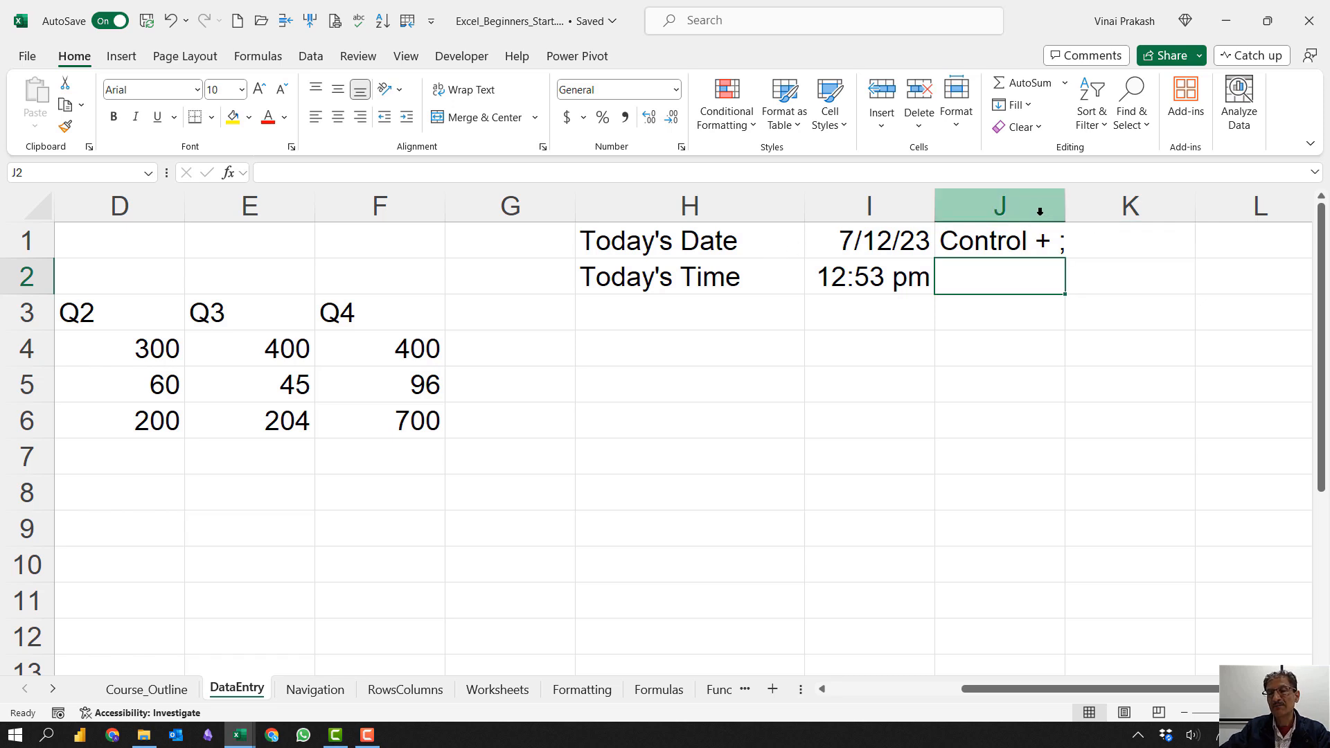
drag(1065, 214, 1185, 217)
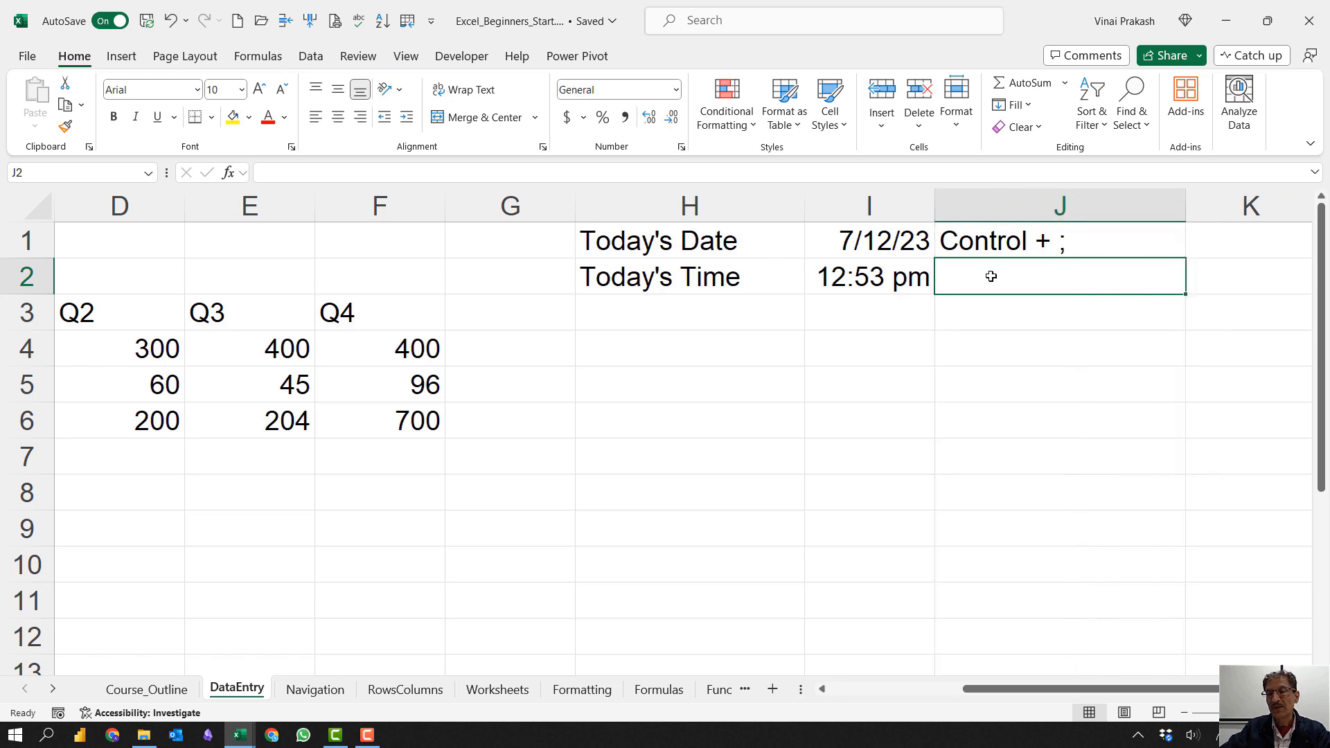
text(Co)
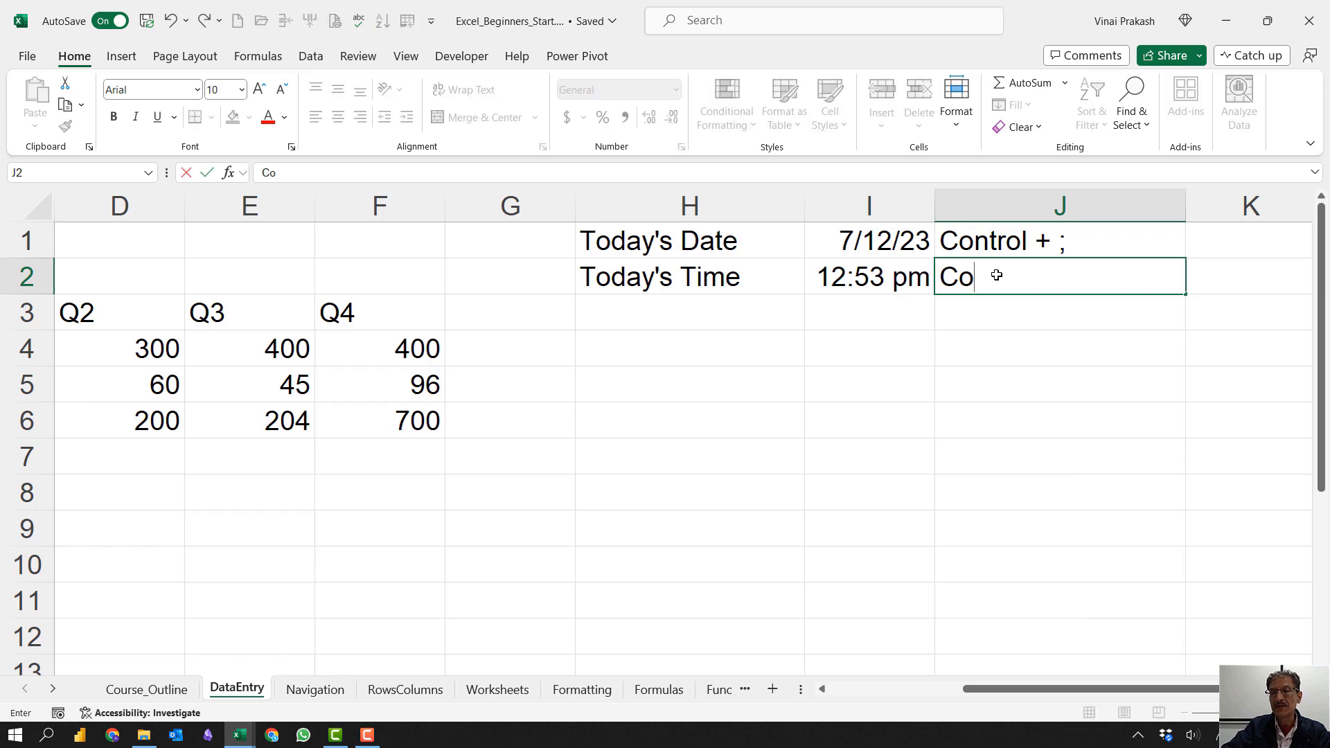
text(ntrol)
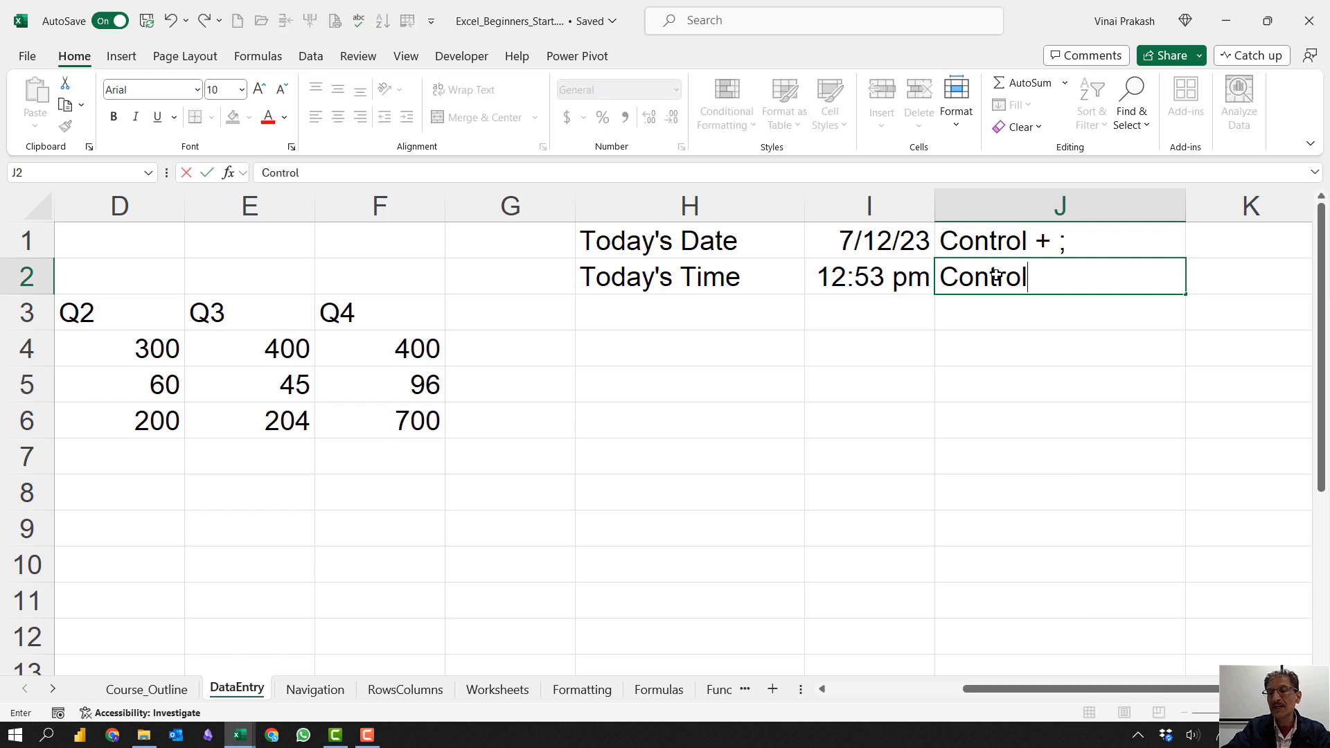
text( + )
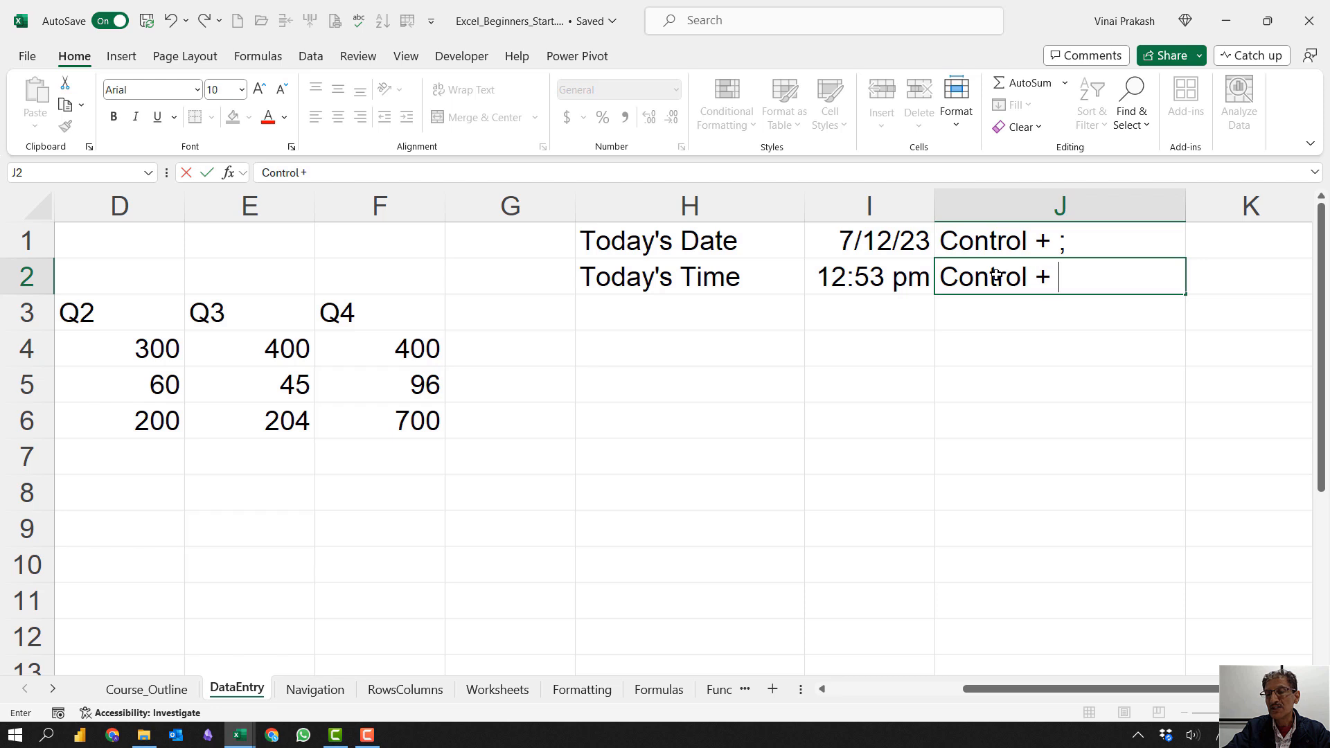
text(Shift +)
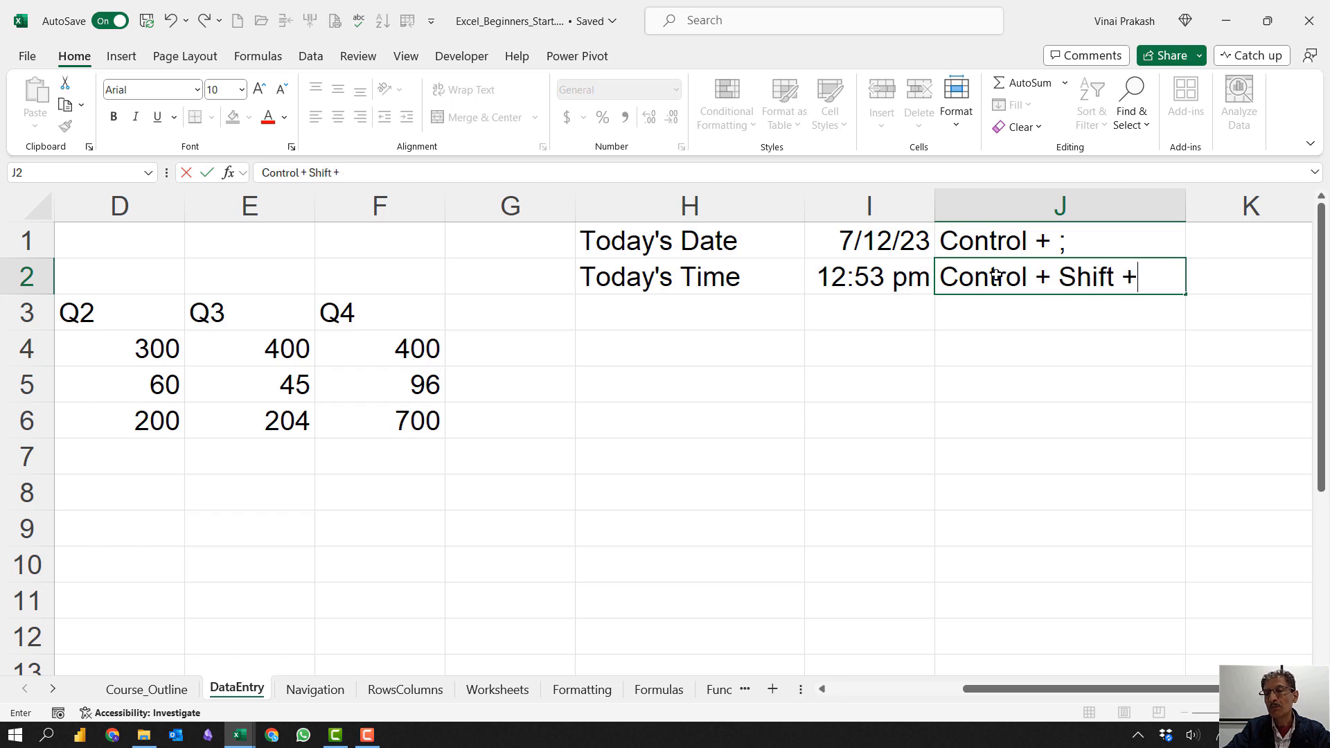
text( ;)
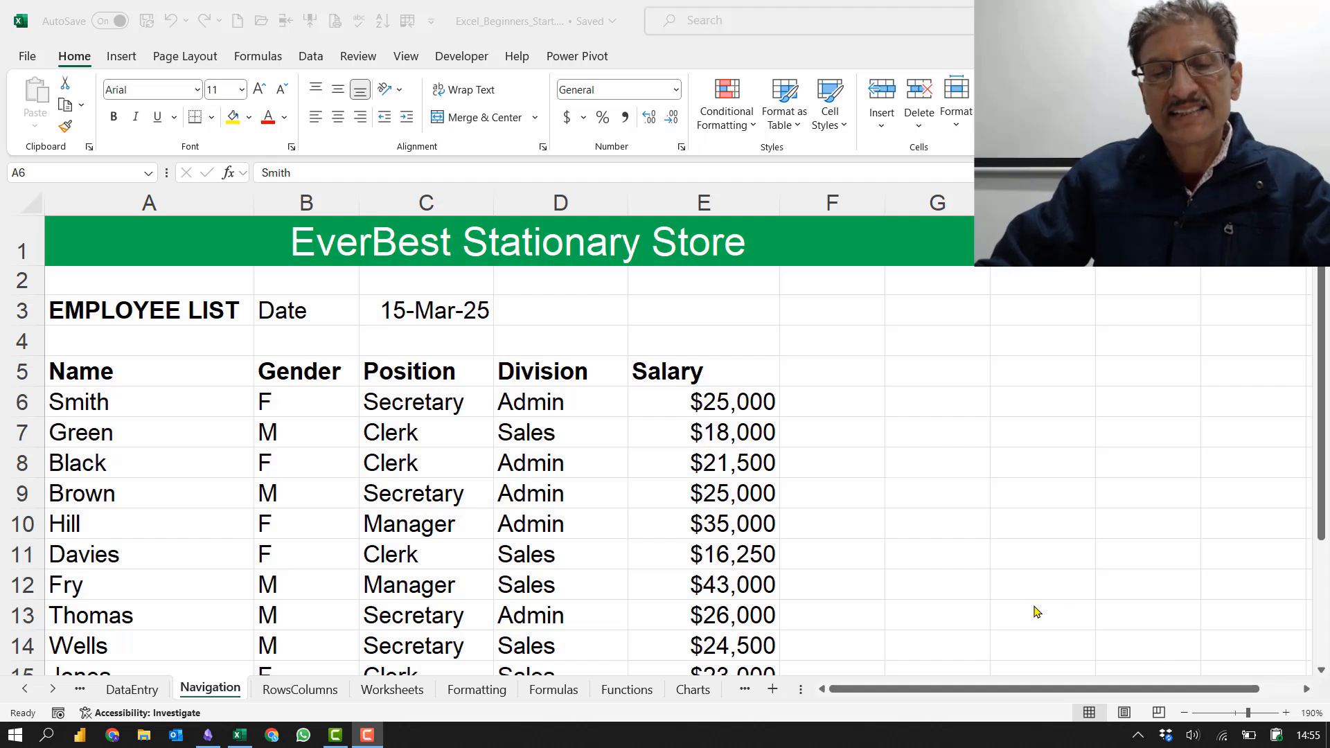
Step: On the Navigation sheet, add a first name after the existing surname in A6
click(206, 695)
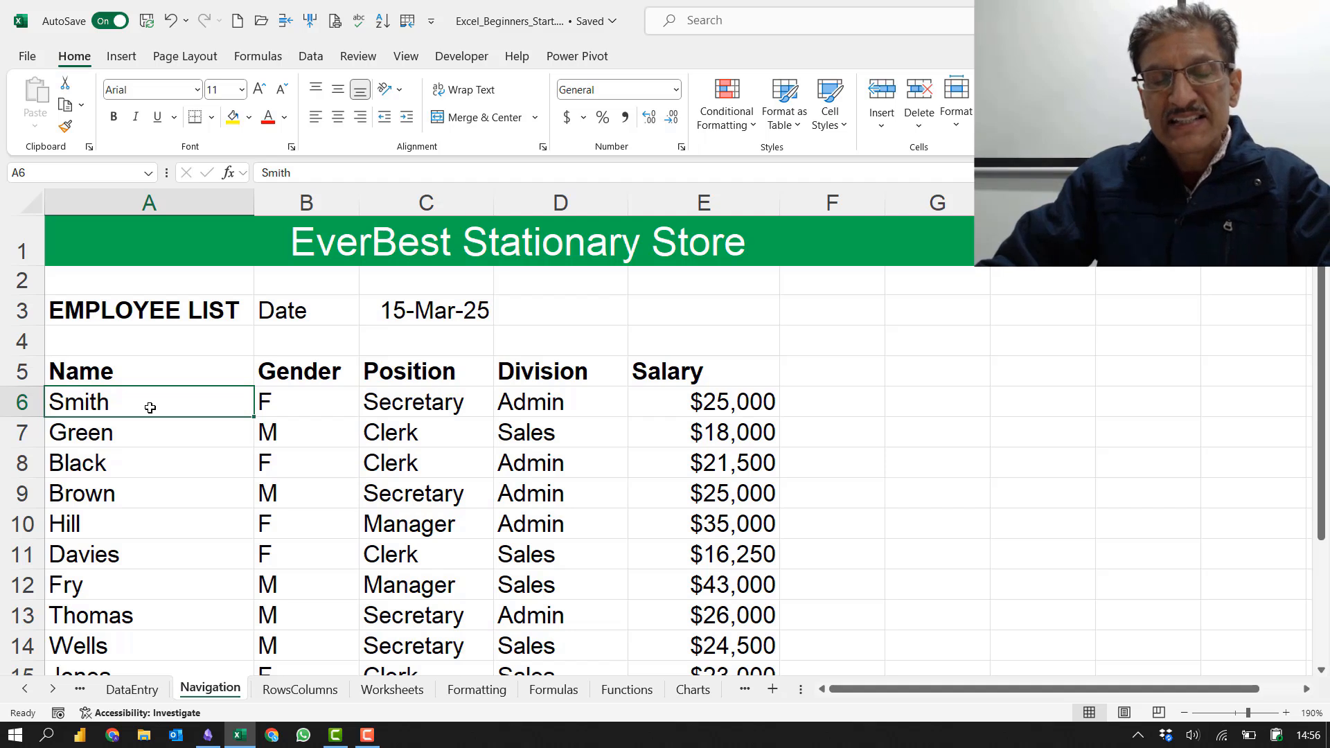
click(337, 175)
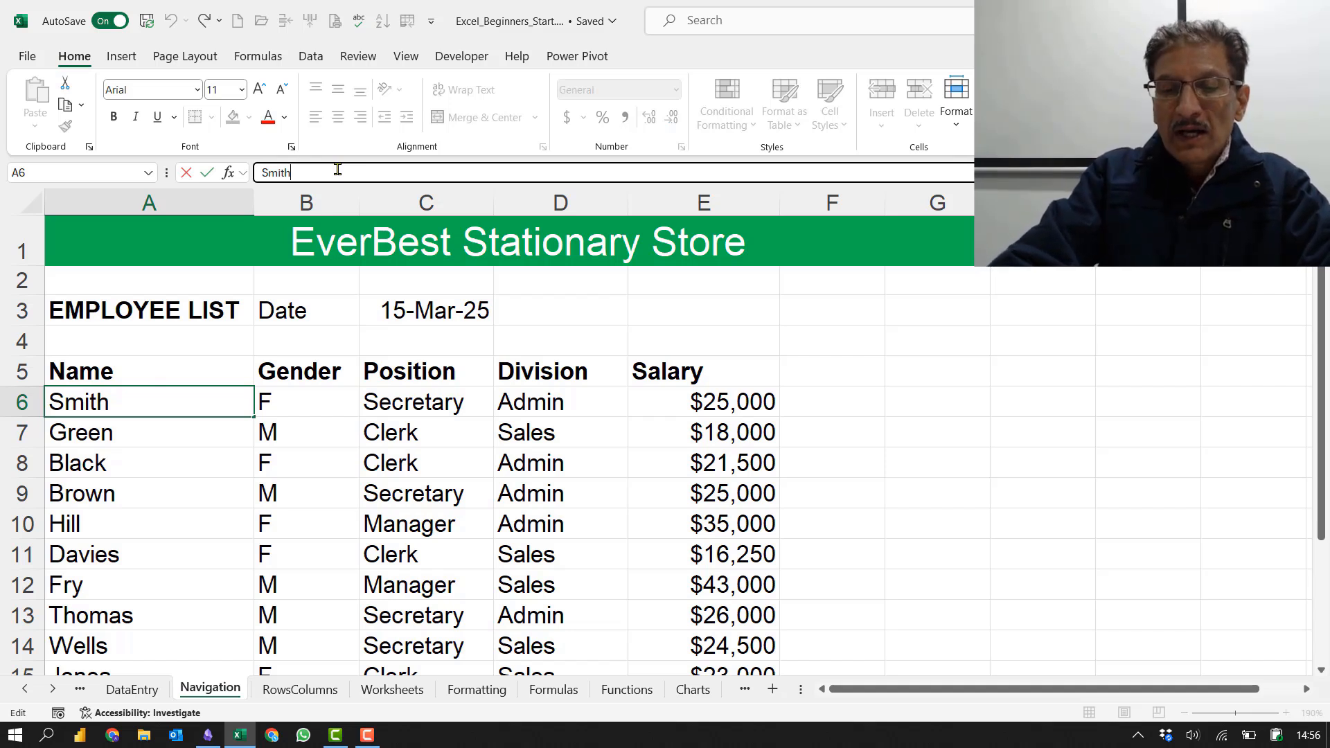
text(Robert)
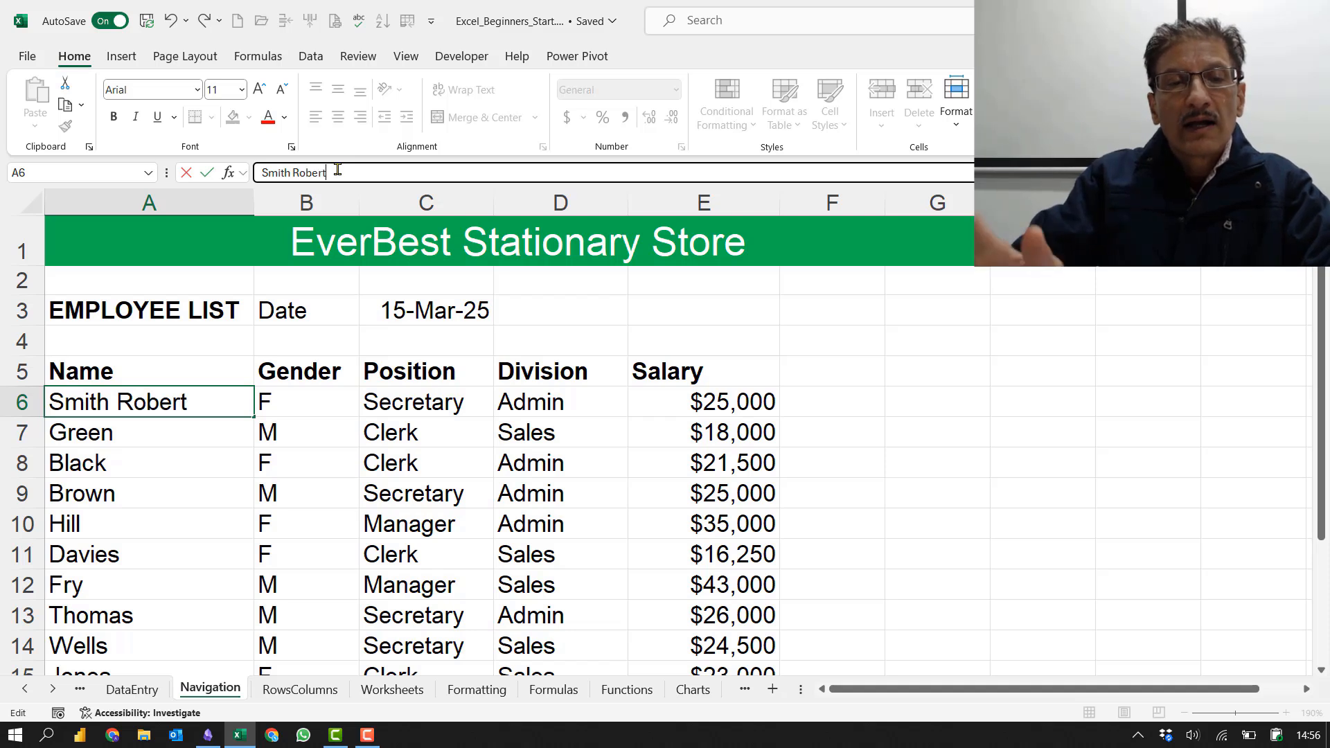
key(Tab)
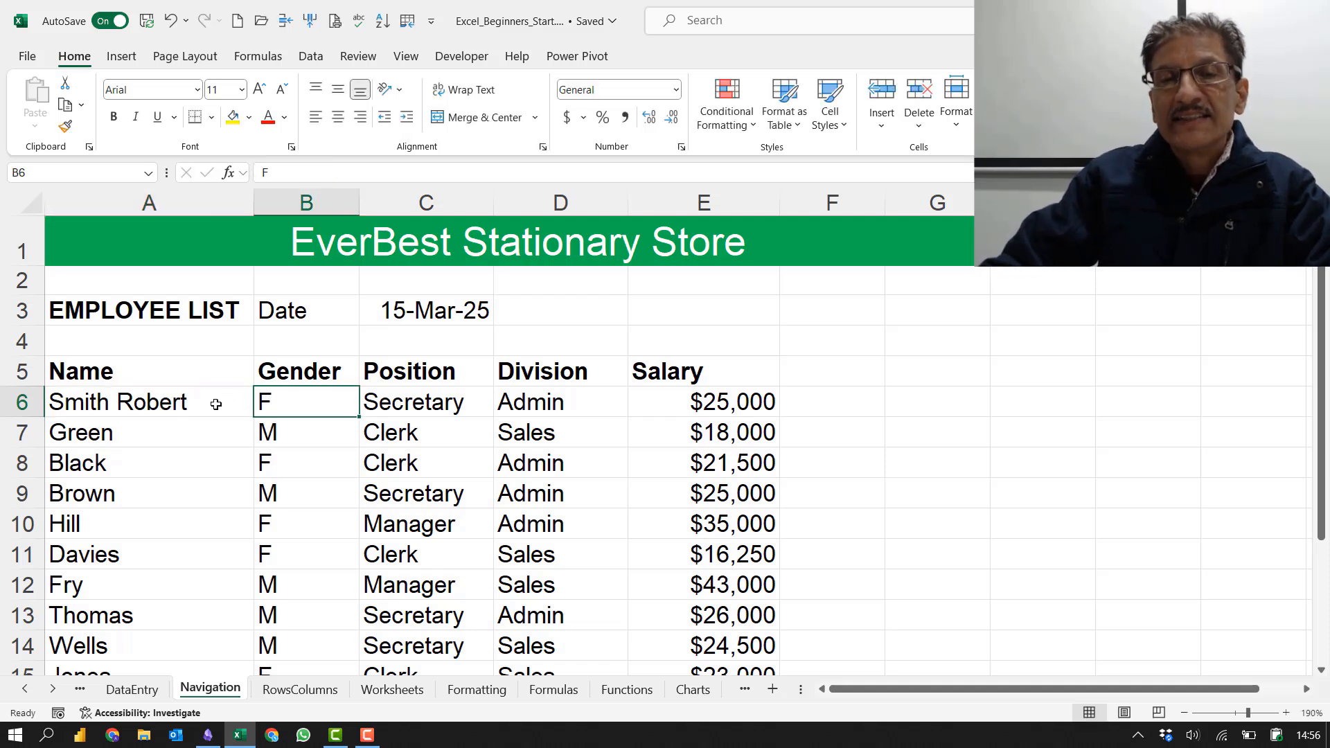
Step: Edit the employee name in A7 to put a first name before the surname
click(165, 437)
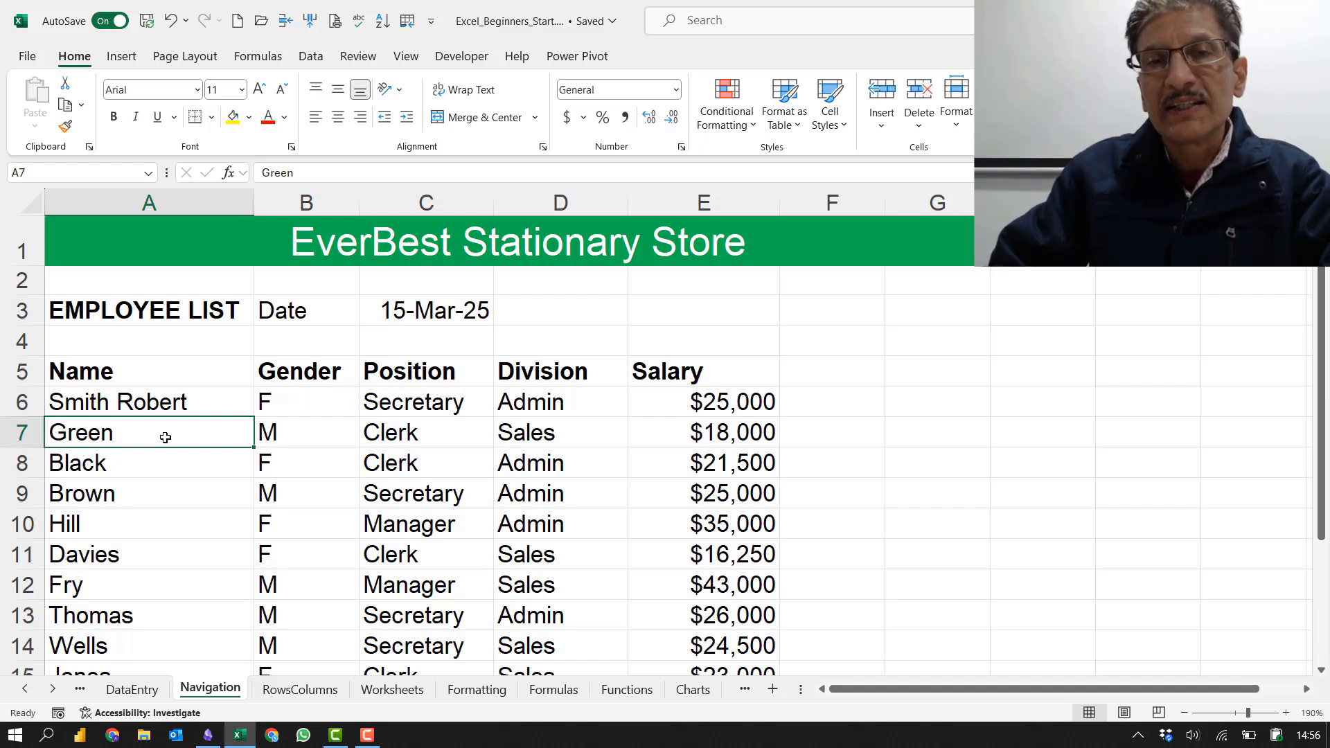
key(F2)
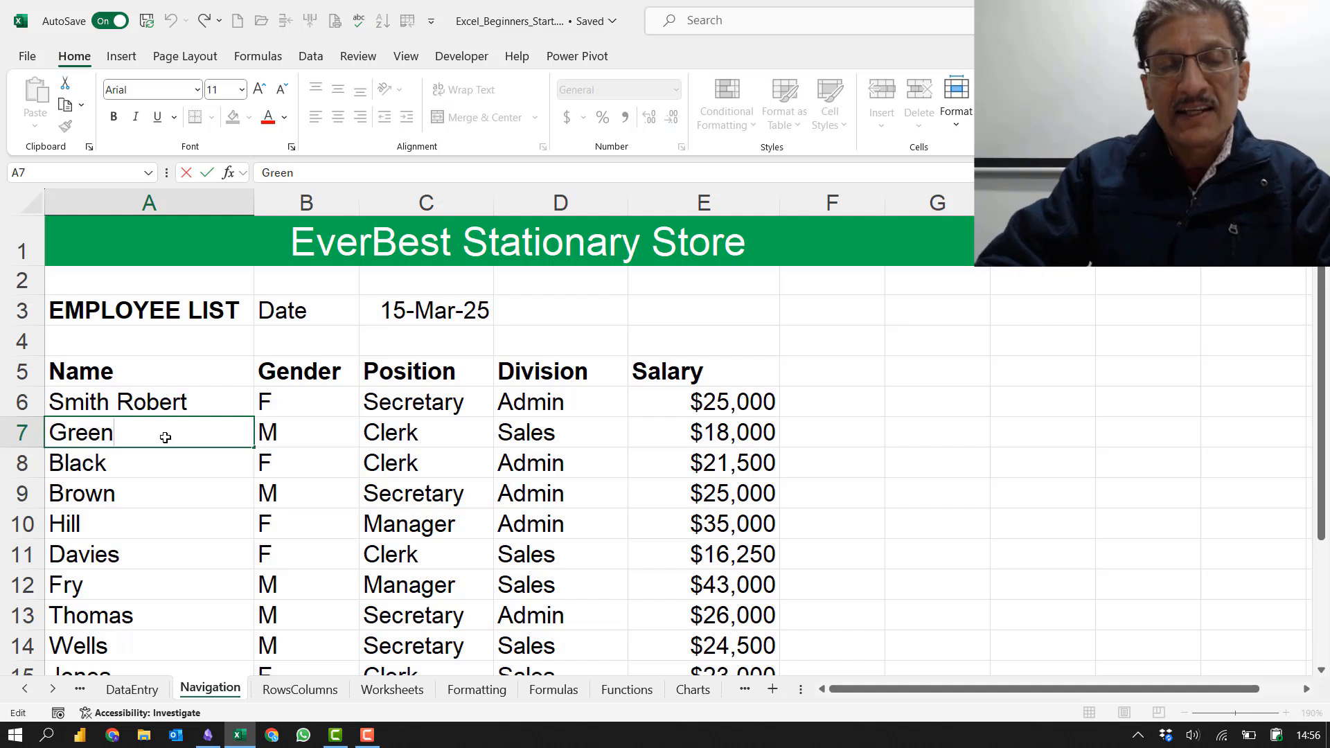
key(Left)
key(Left)
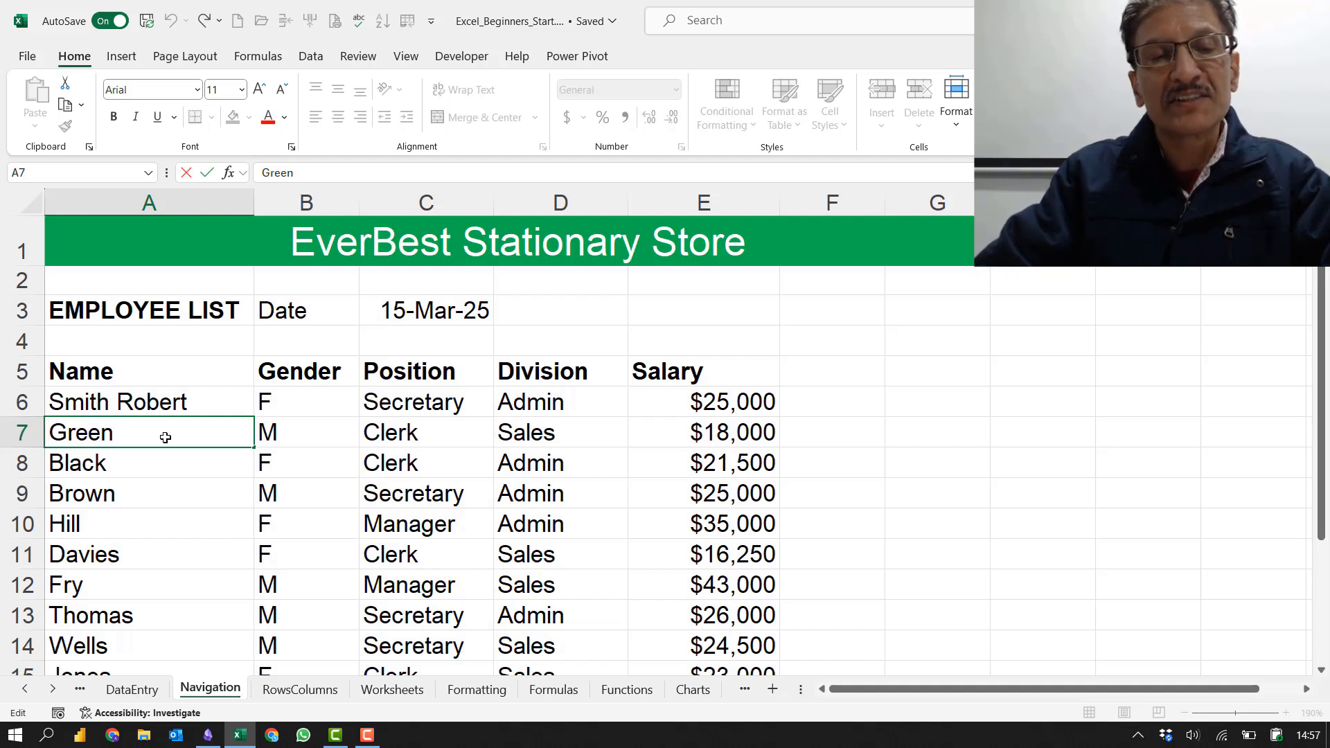
text(Julie)
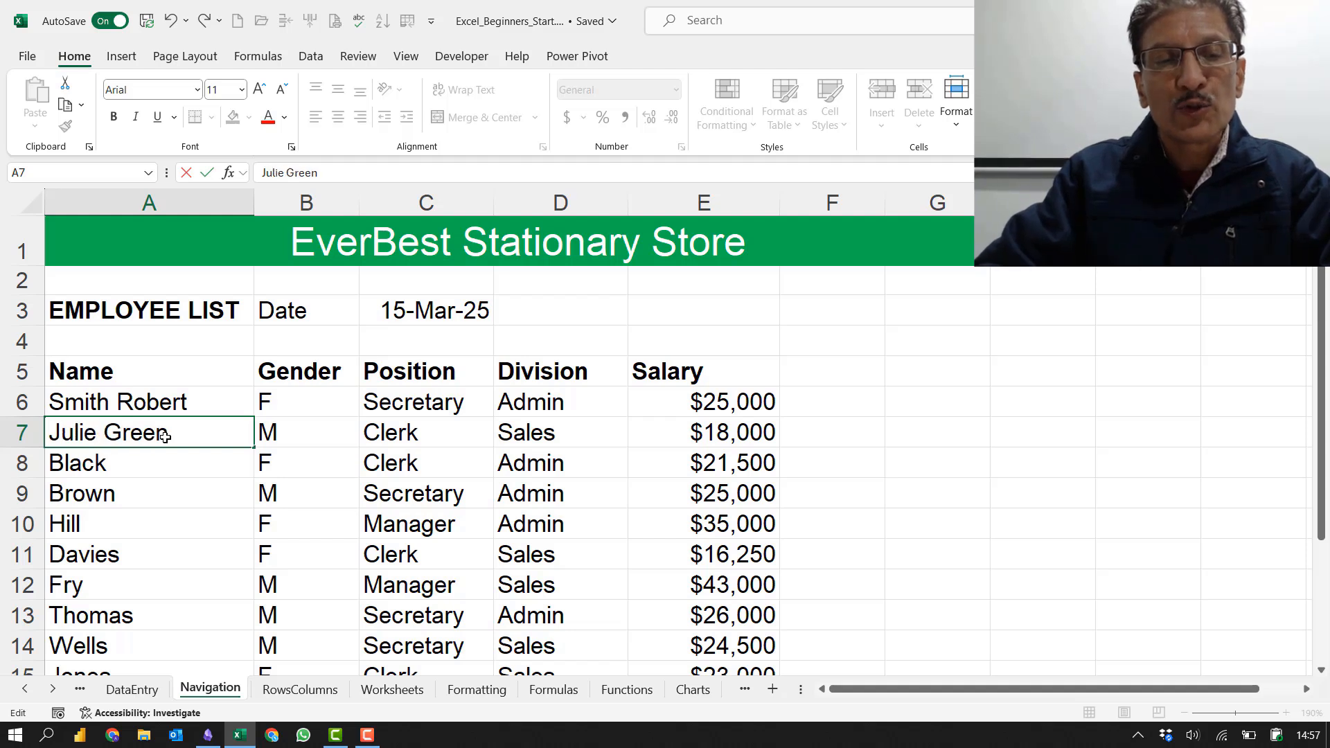
key(Tab)
Step: Change the gender of the employee in row 7 to F in B7
click(178, 432)
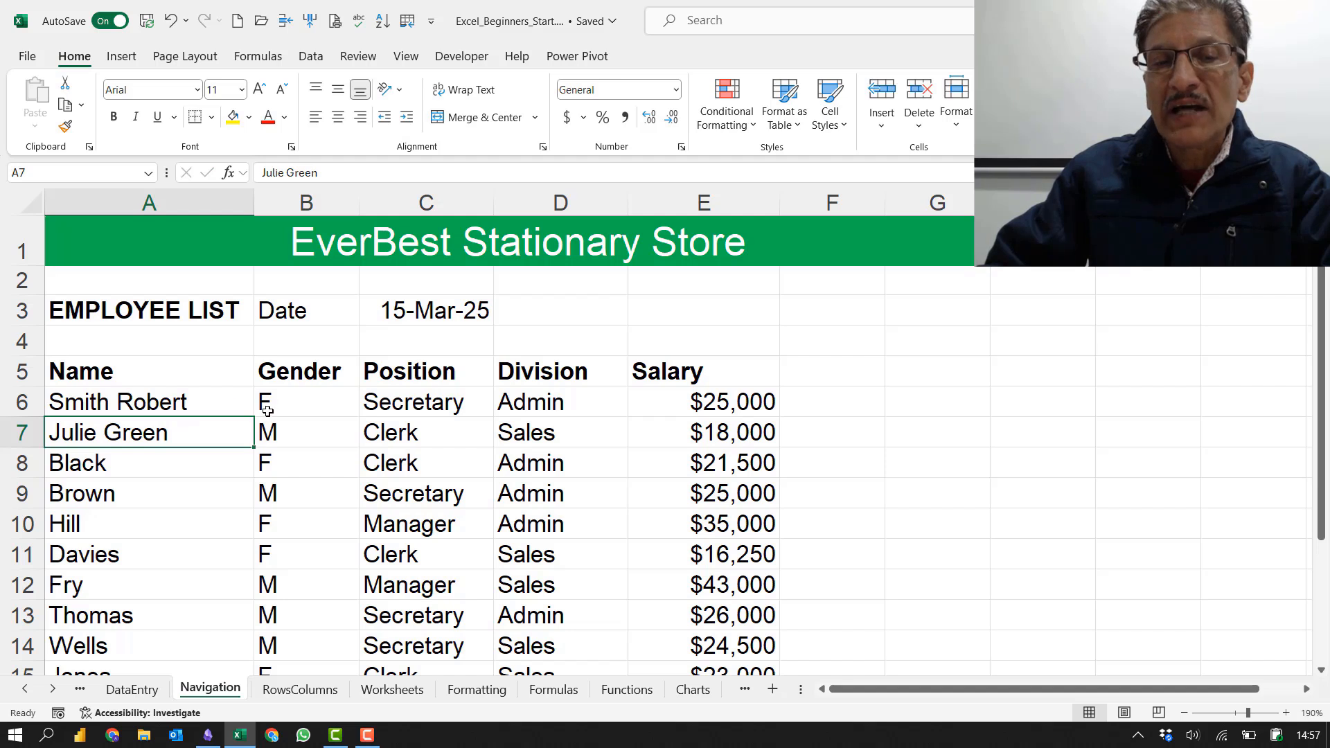
click(290, 429)
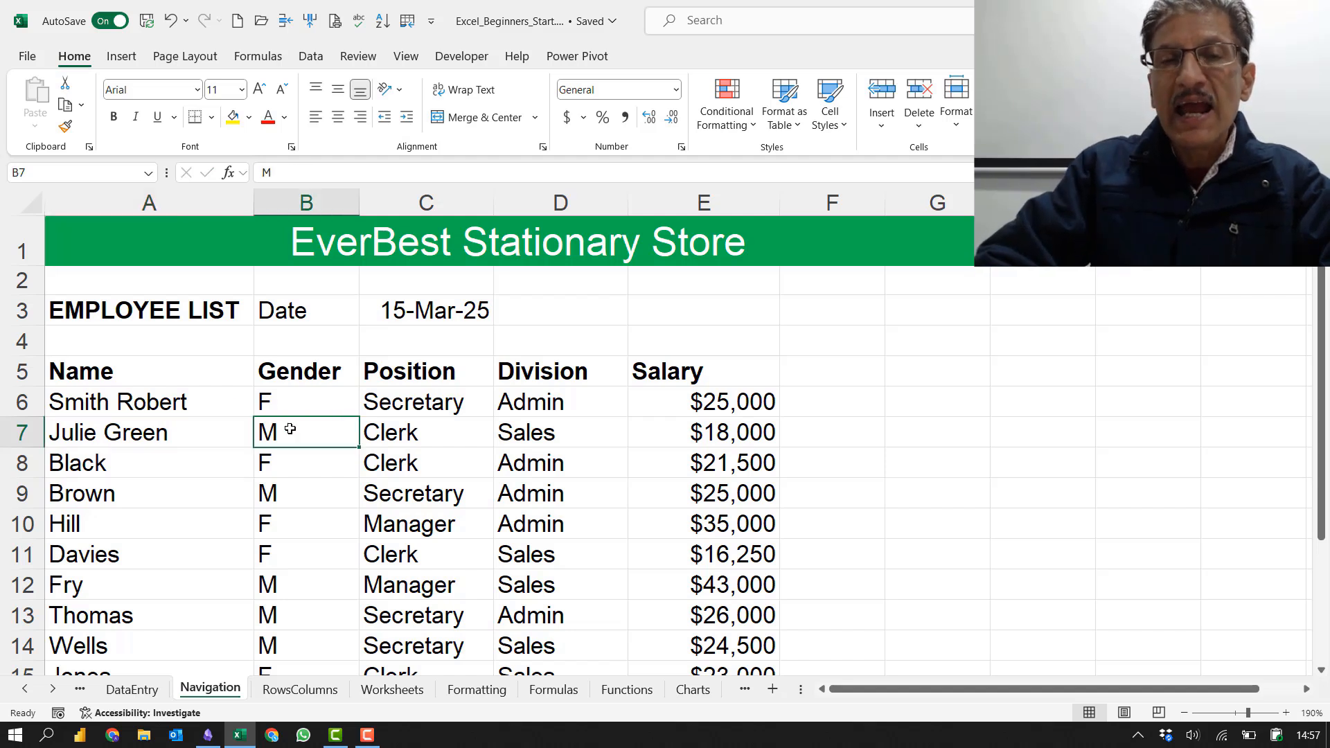
text(F)
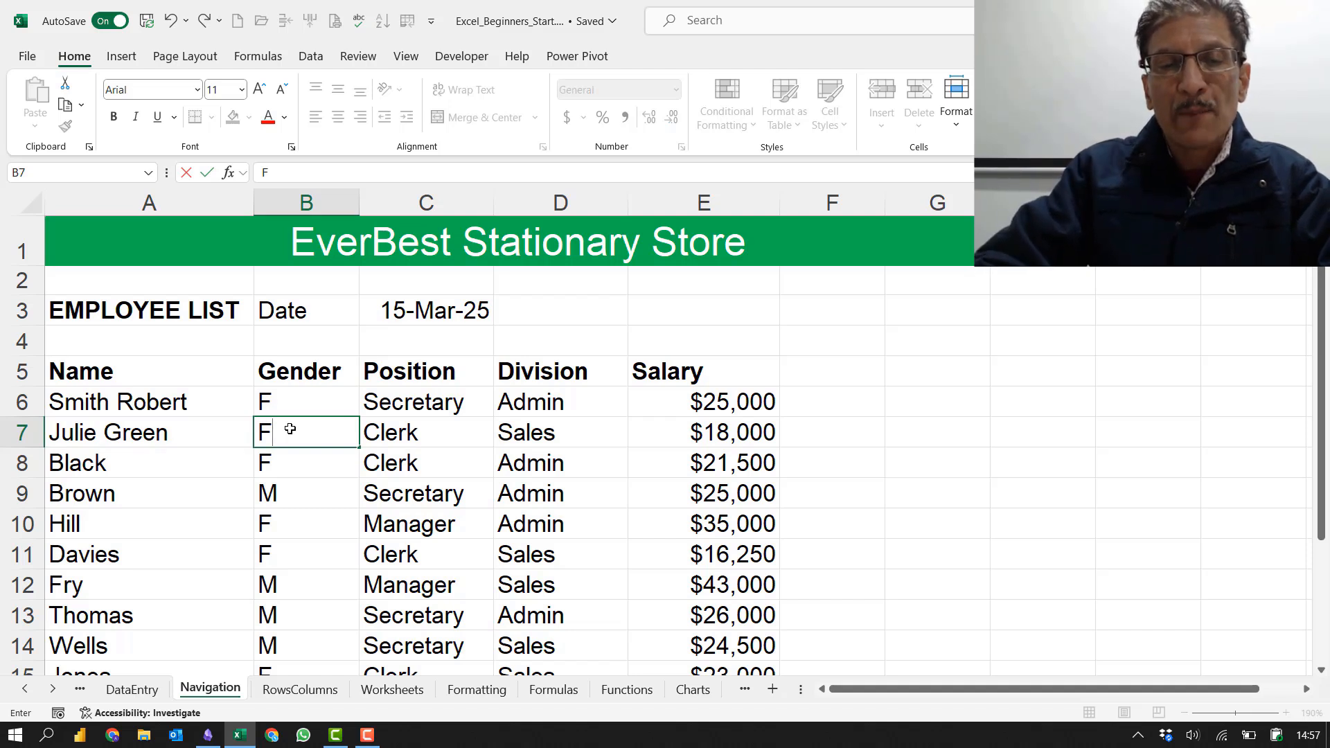
key(Tab)
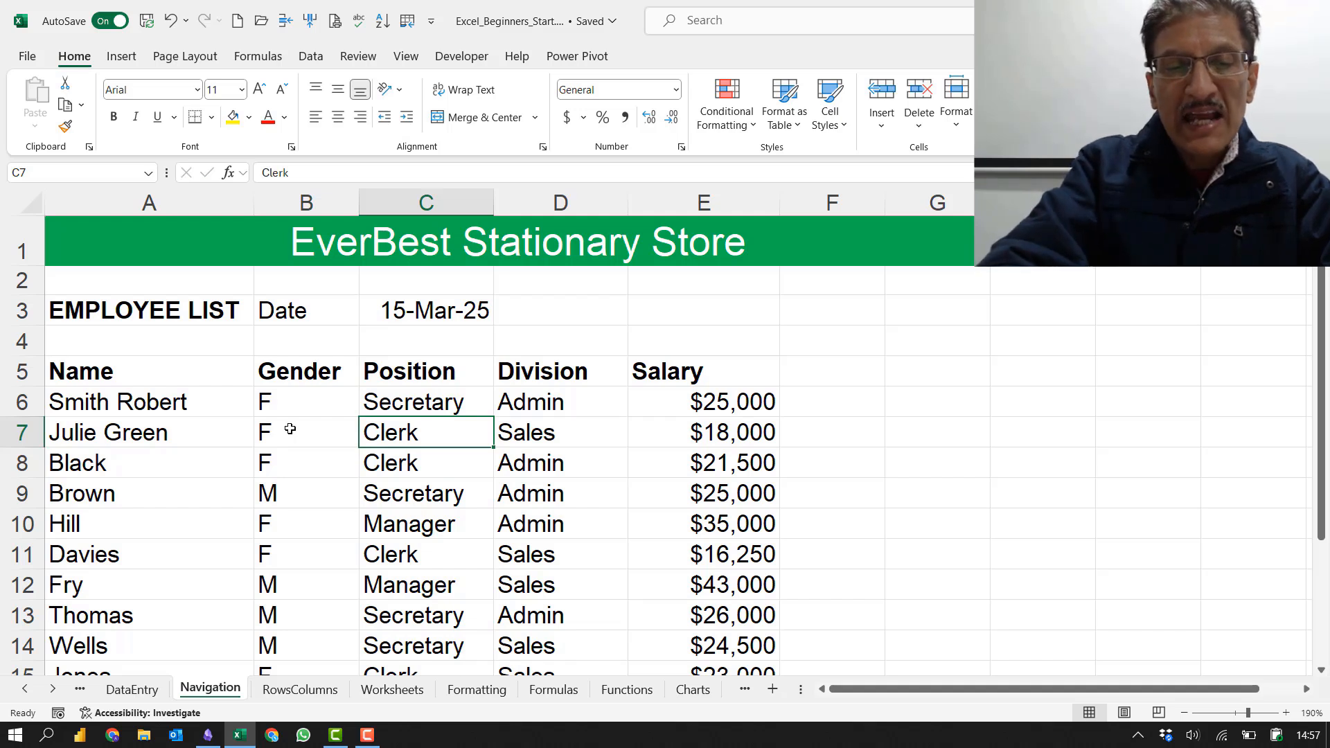
Step: Replace the position in C7 with Manager by editing the cell's existing content
key(F2)
key(BackSpace)
key(BackSpace)
key(BackSpace)
key(BackSpace)
key(BackSpace)
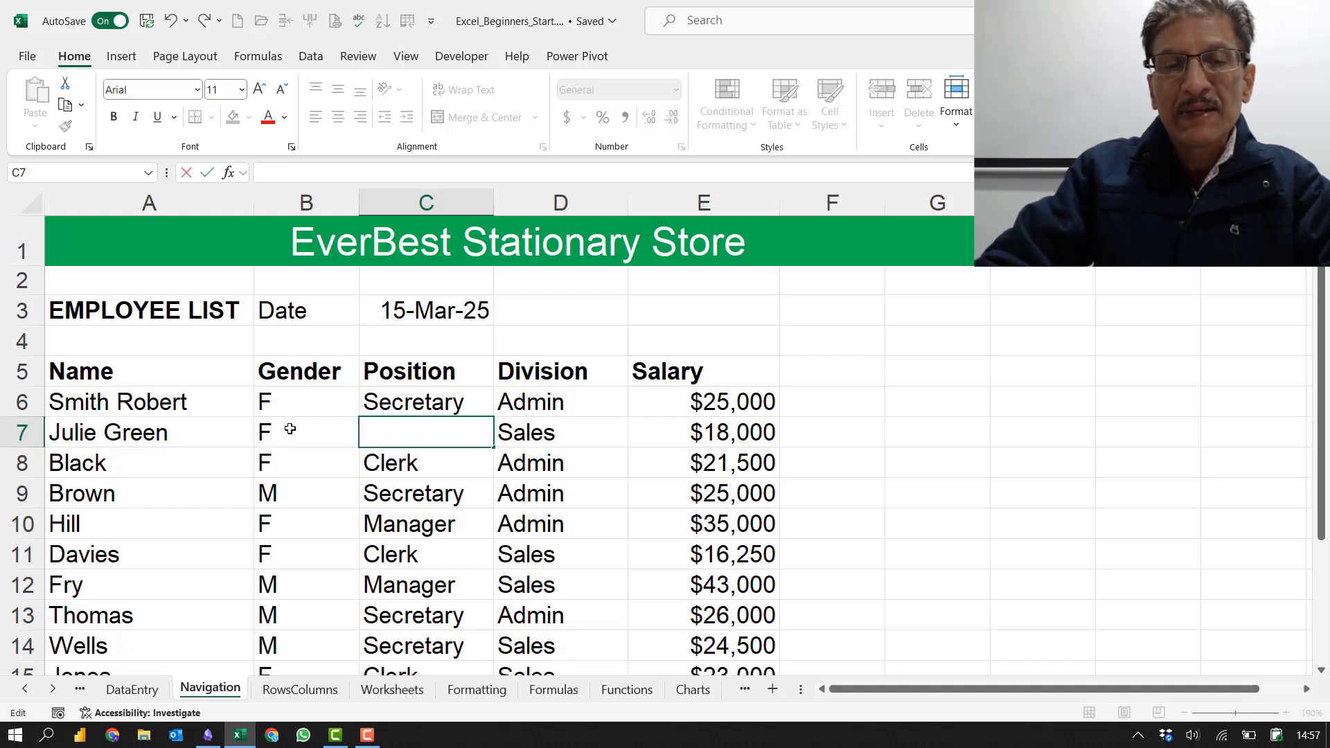
text(Manager)
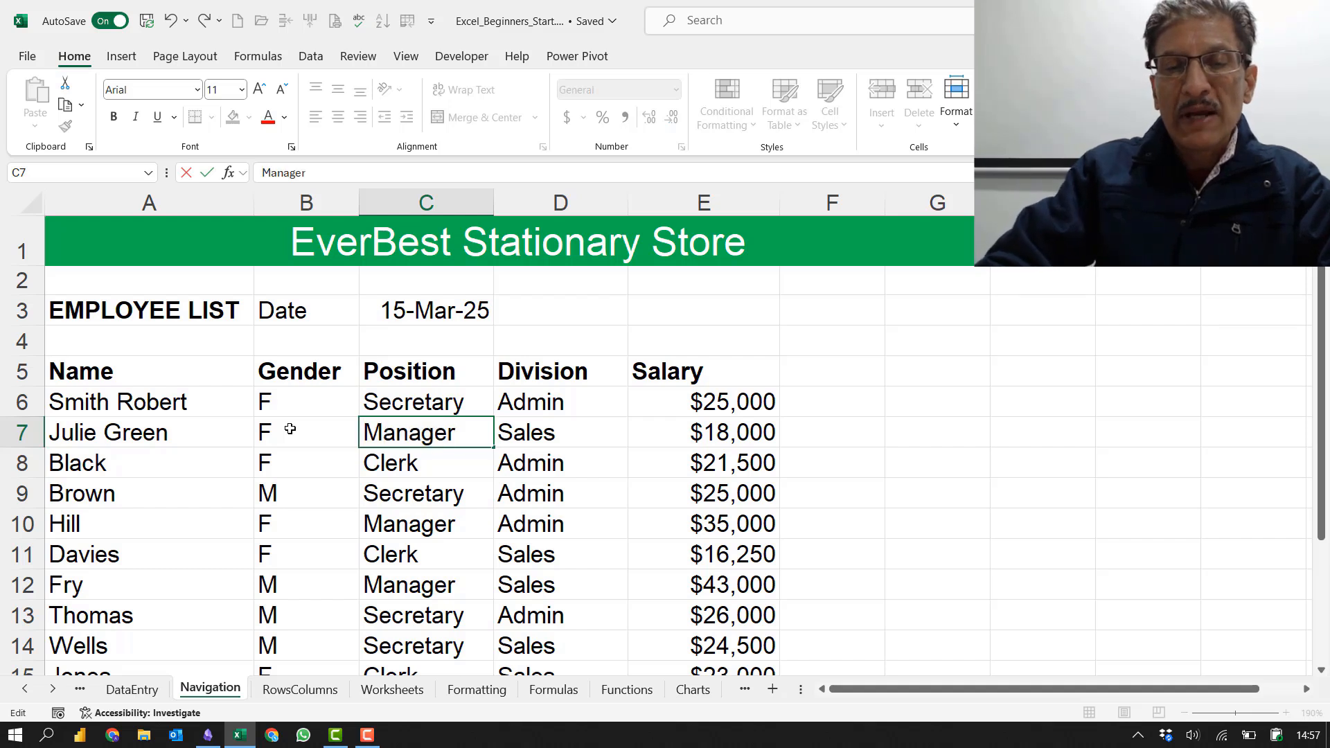
key(Tab)
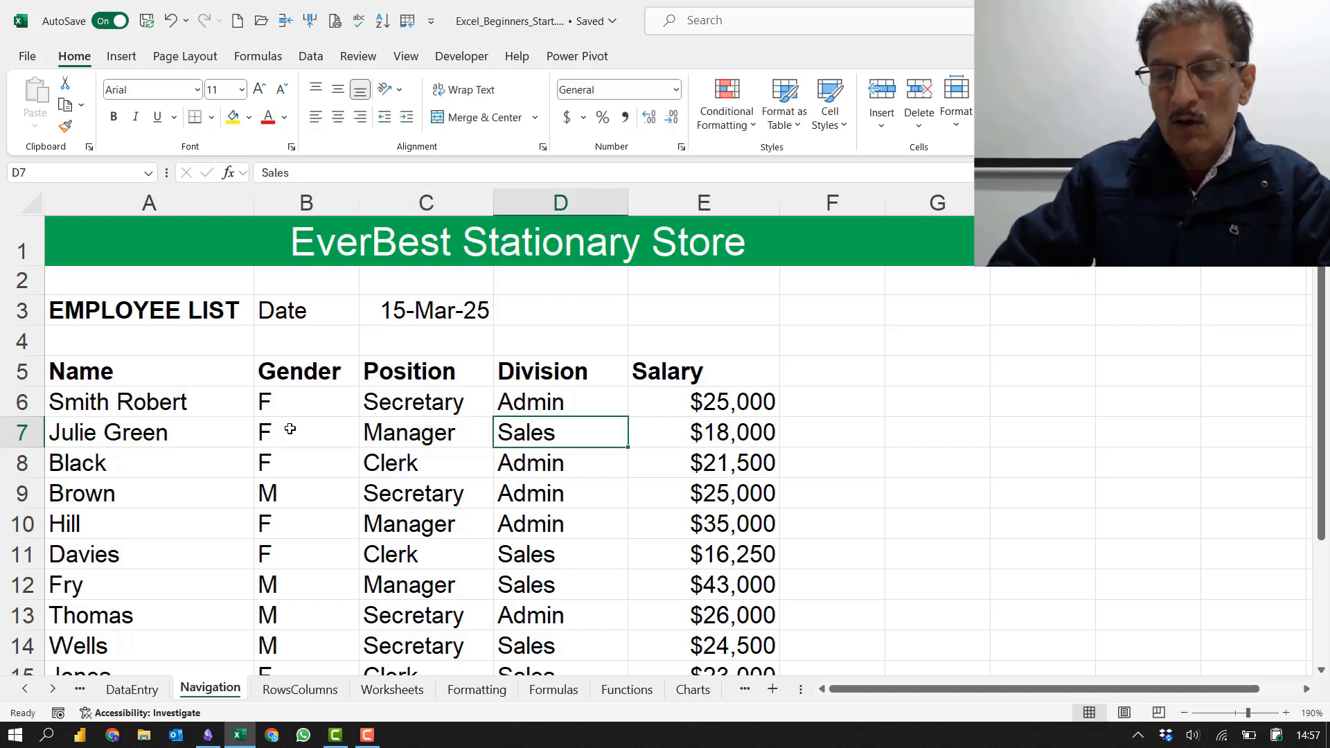
Step: Replace the position in C7 with Secretary by editing the cell's content in the formula bar
key(Left)
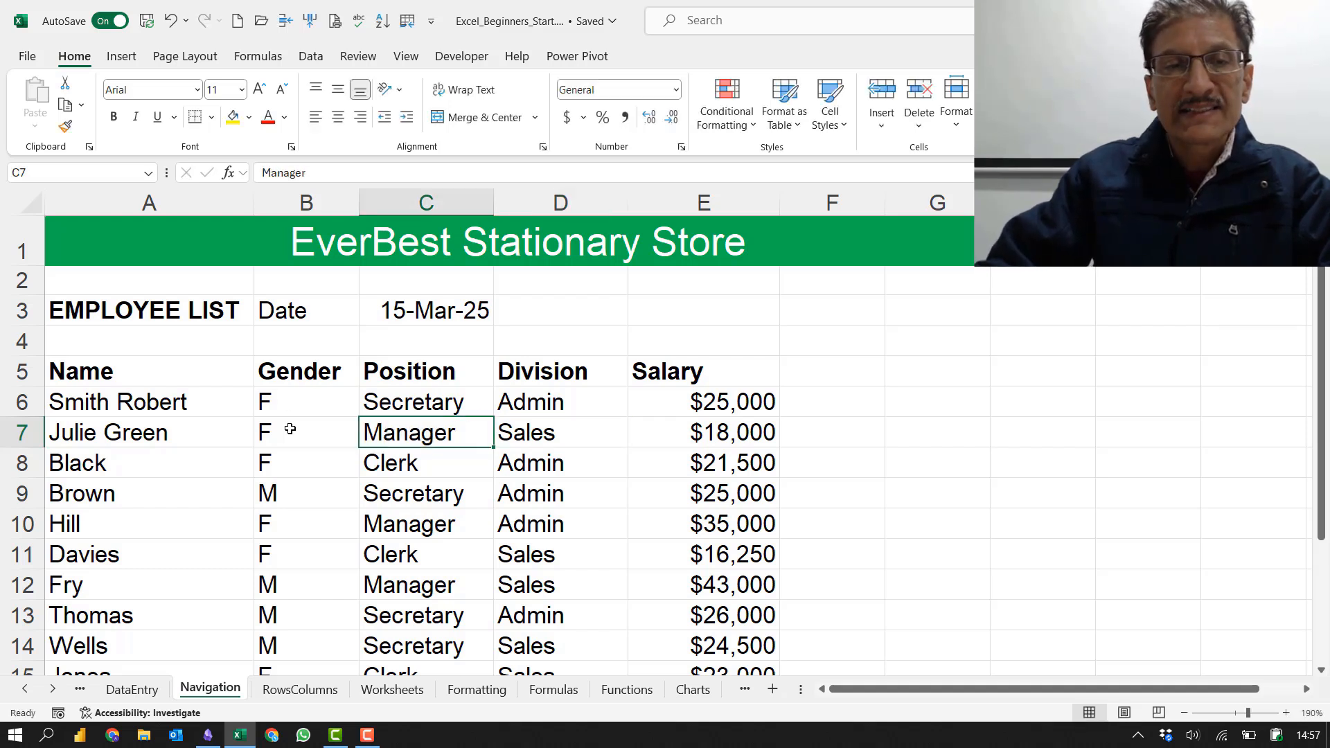
click(331, 174)
key(BackSpace)
key(BackSpace)
key(BackSpace)
key(BackSpace)
key(BackSpace)
key(BackSpace)
key(BackSpace)
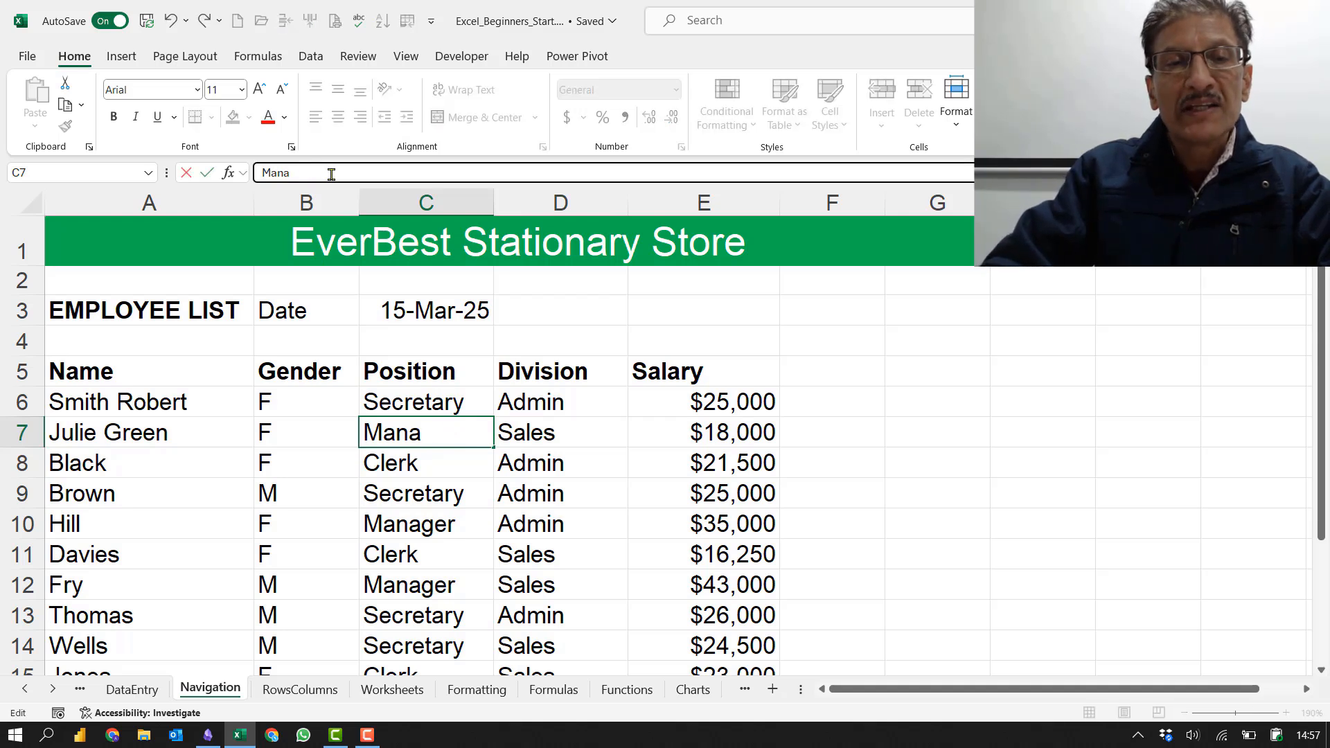
text(Secretary)
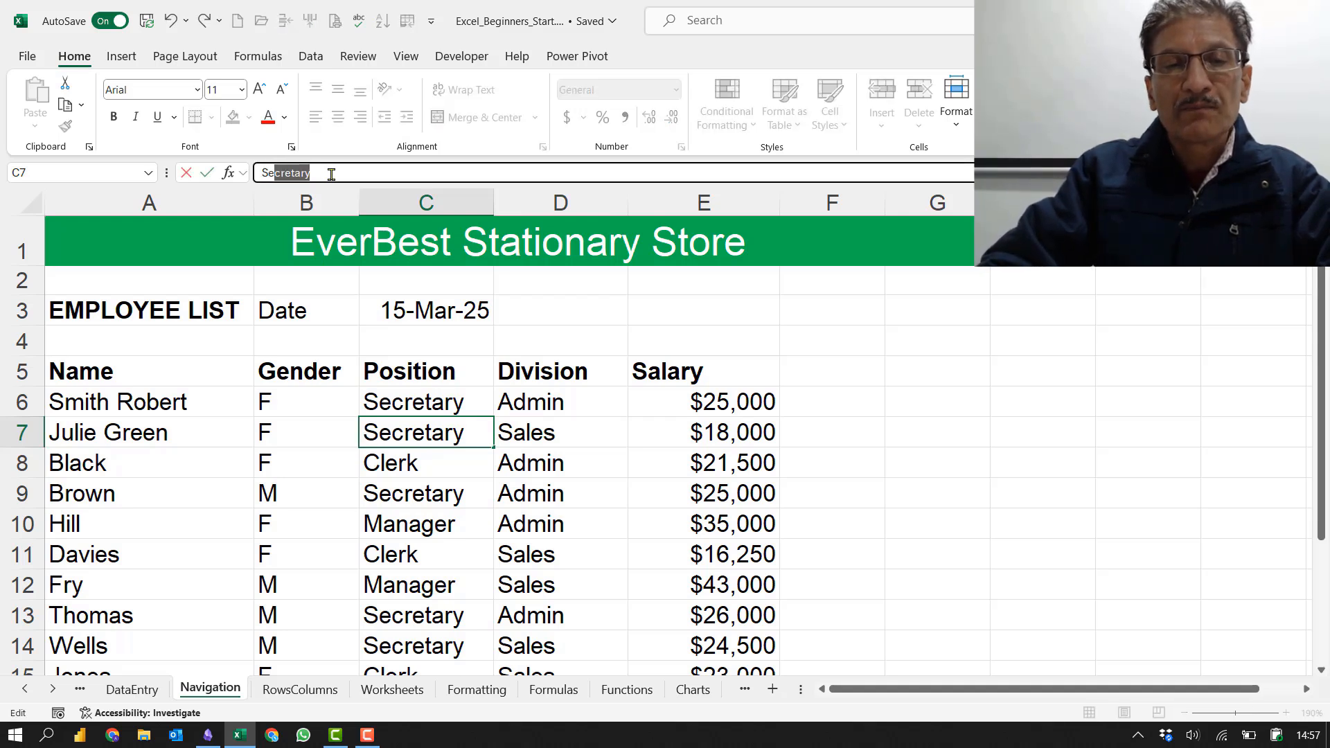
key(Tab)
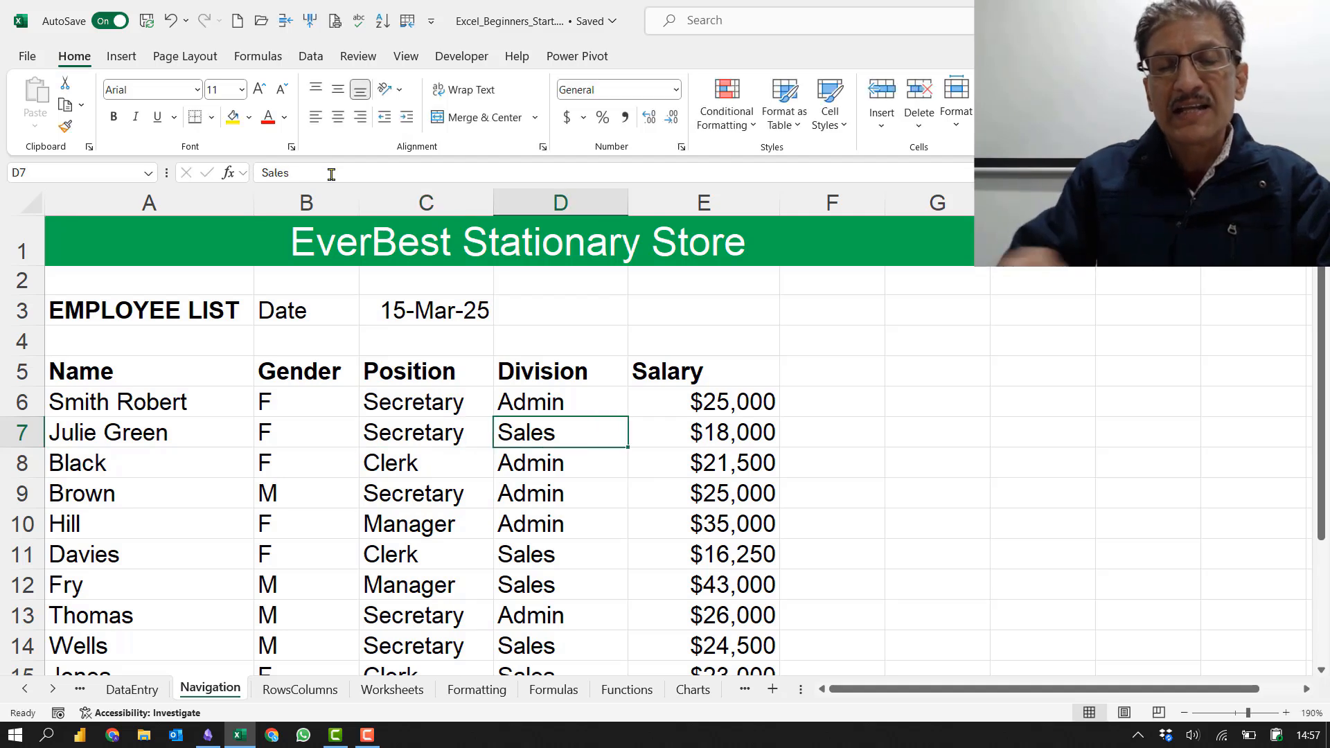
Step: Overwrite the position in C7 with Manager directly in the cell, without entering edit mode first
click(411, 434)
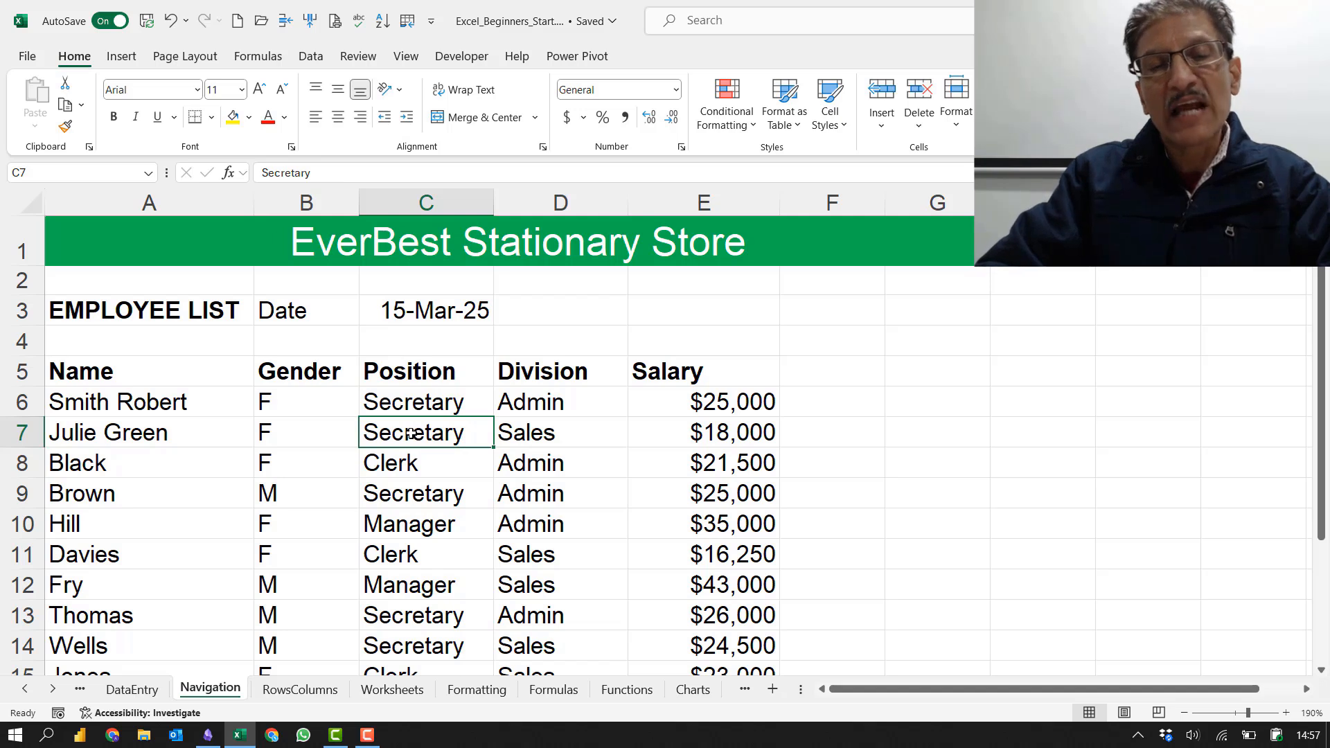
text(M)
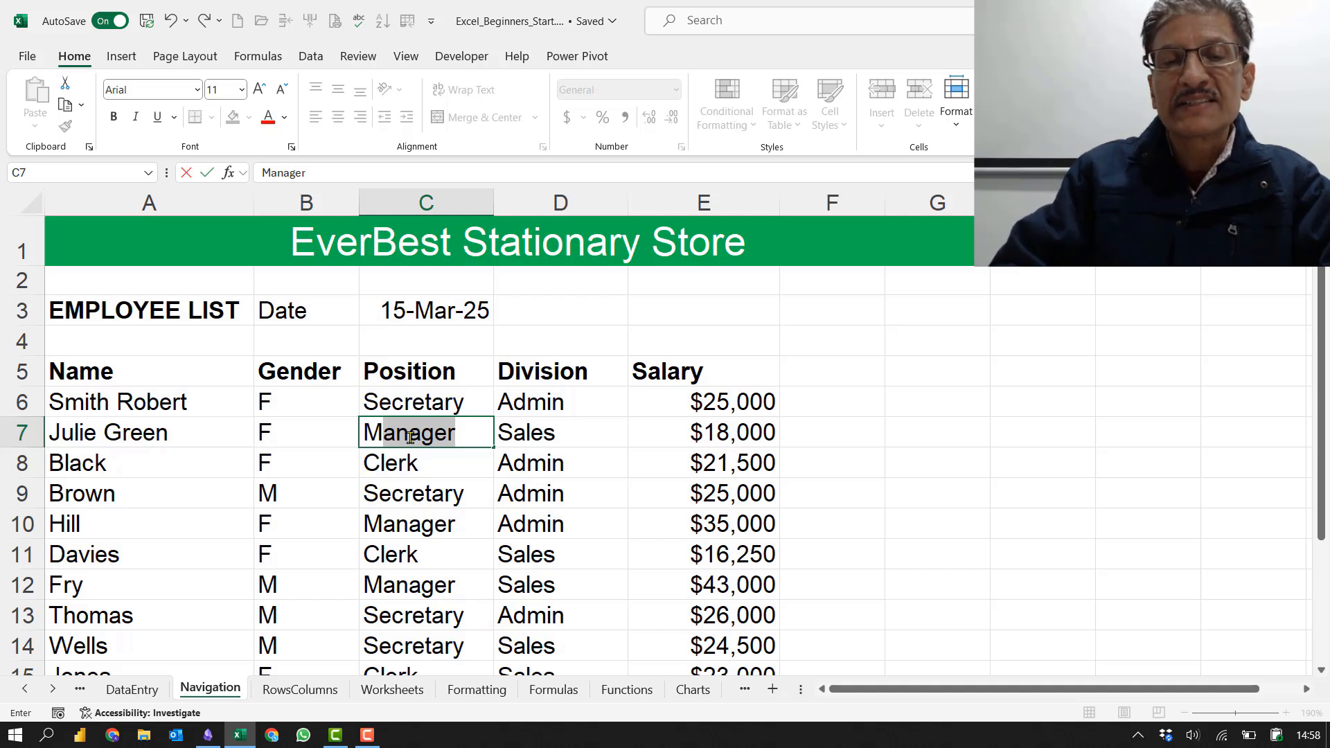
key(Tab)
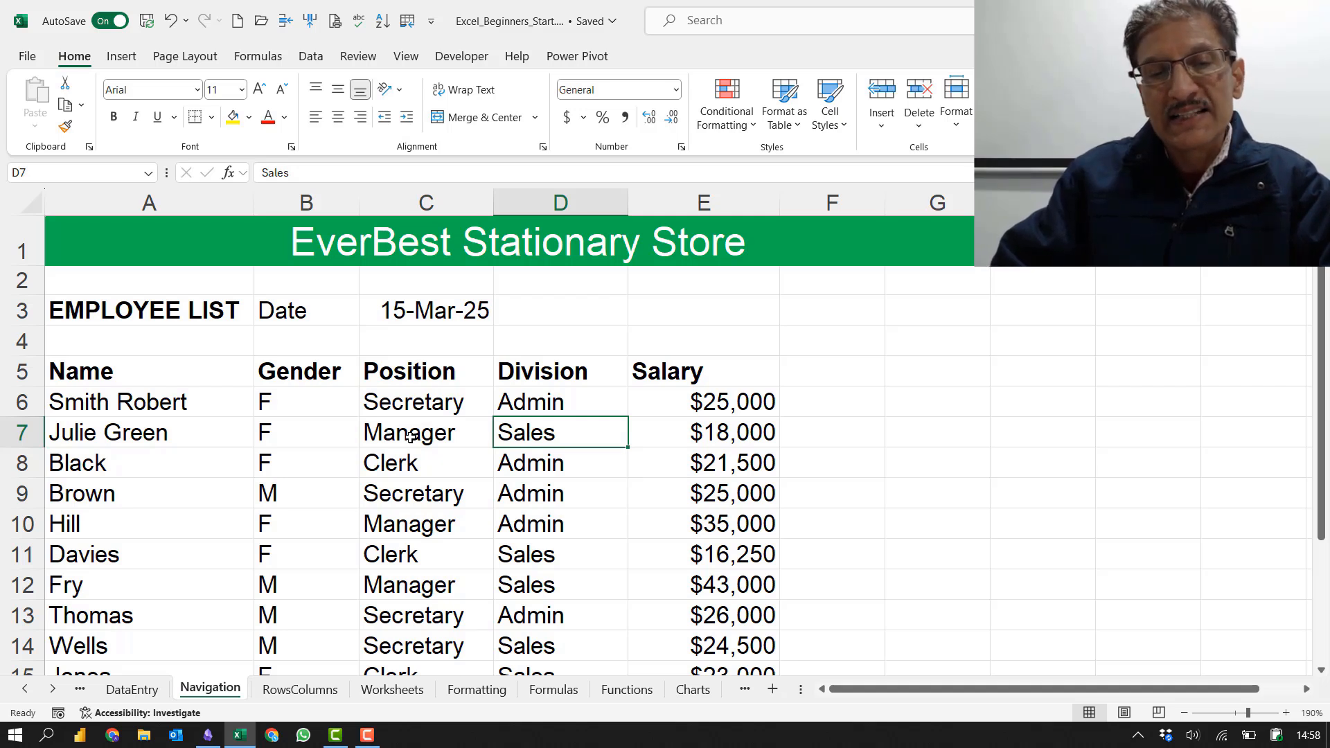
click(411, 437)
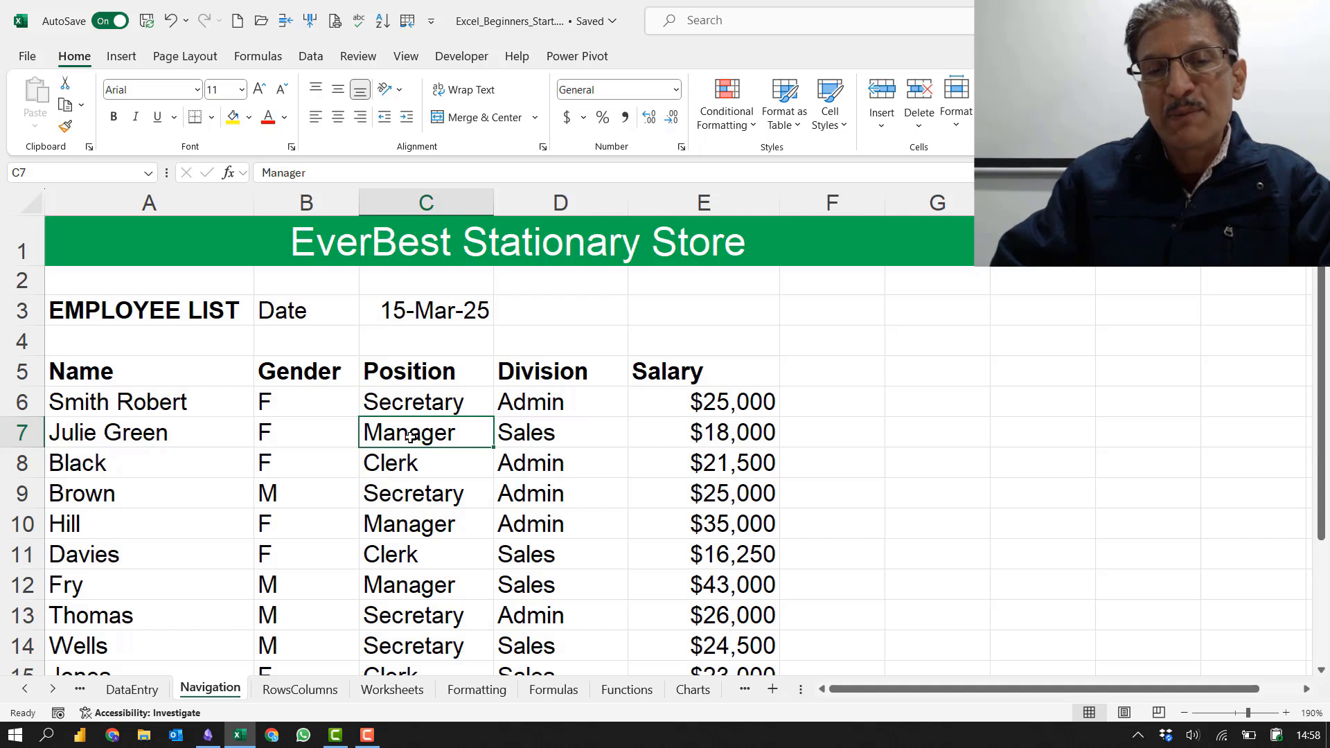
click(357, 174)
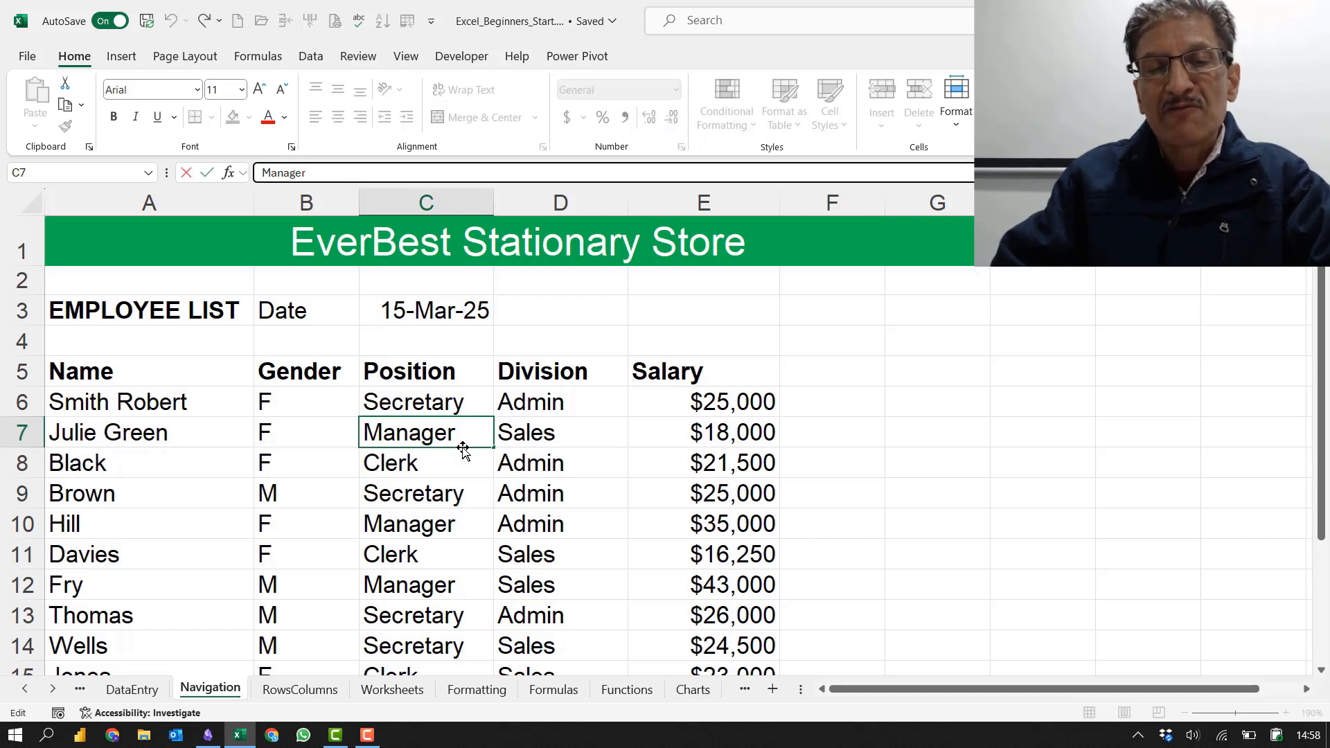
key(F2)
click(383, 469)
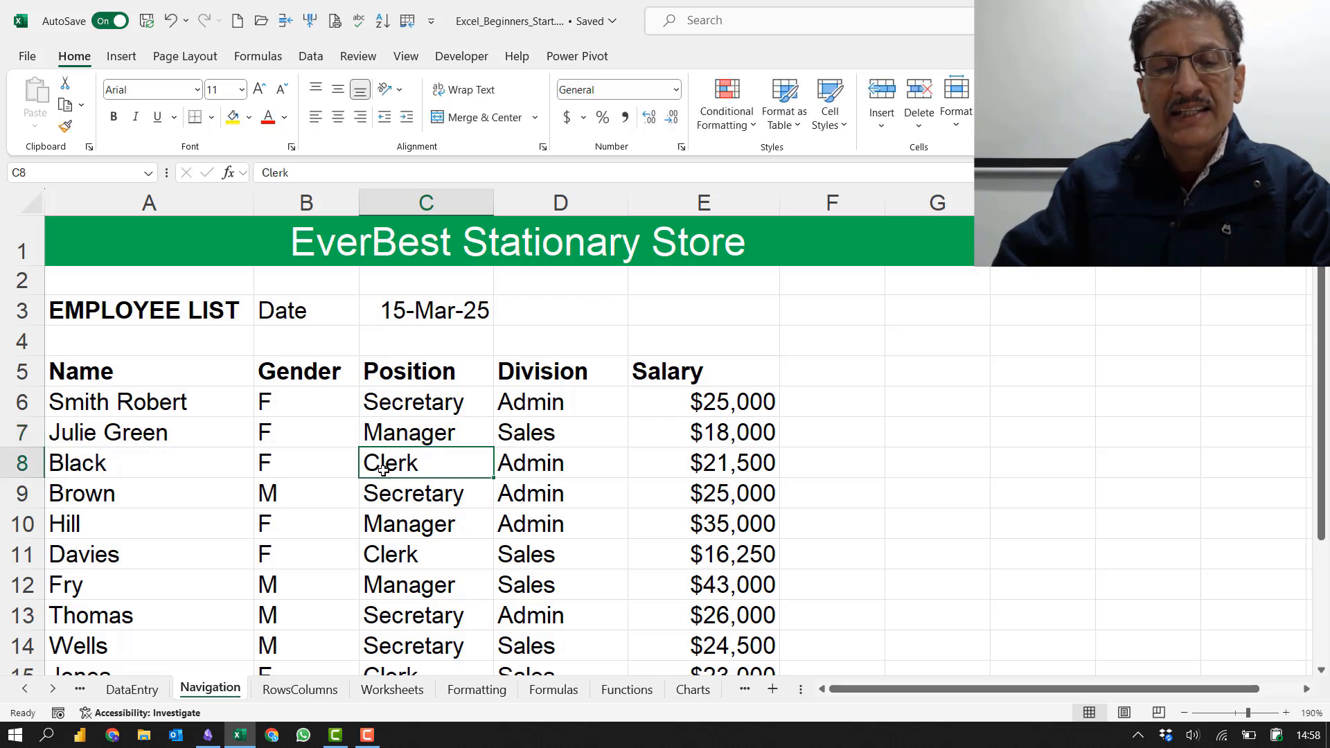
click(162, 470)
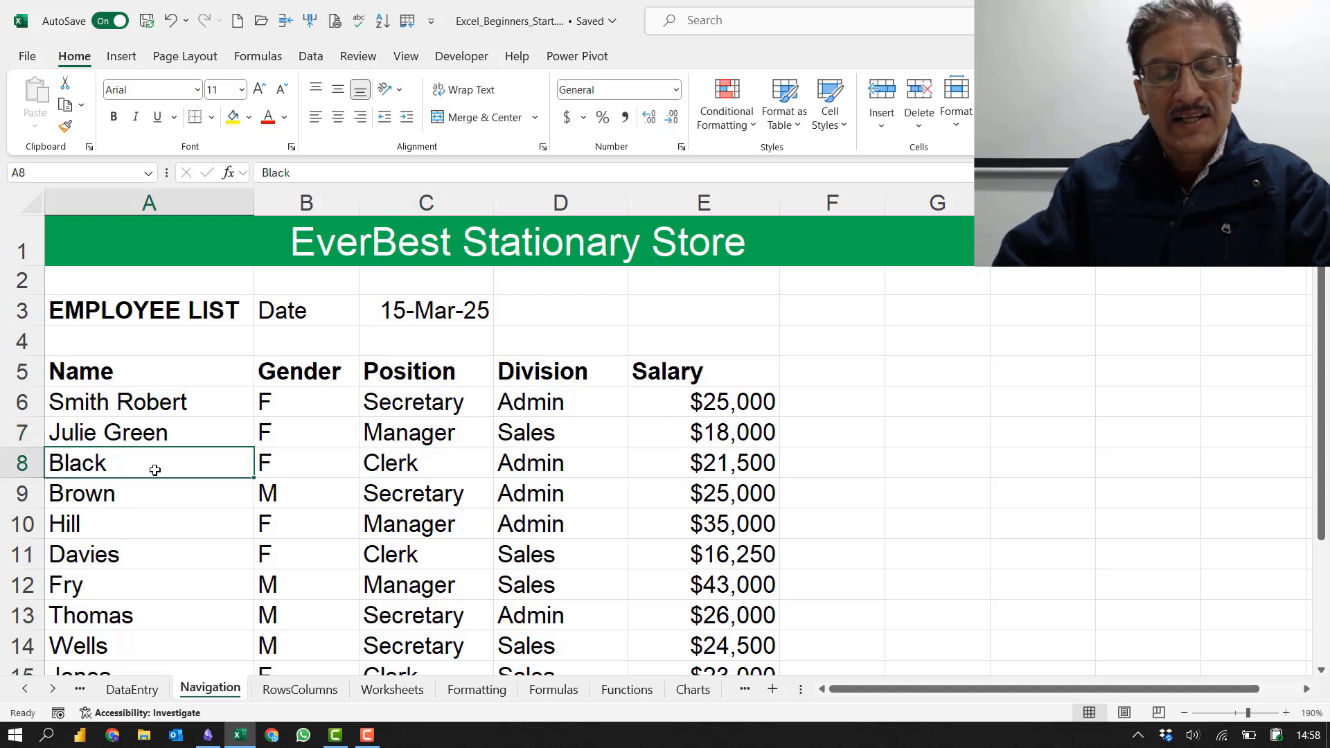
Step: Edit the employee name in A10 in place, adding a second name after the existing one
click(151, 525)
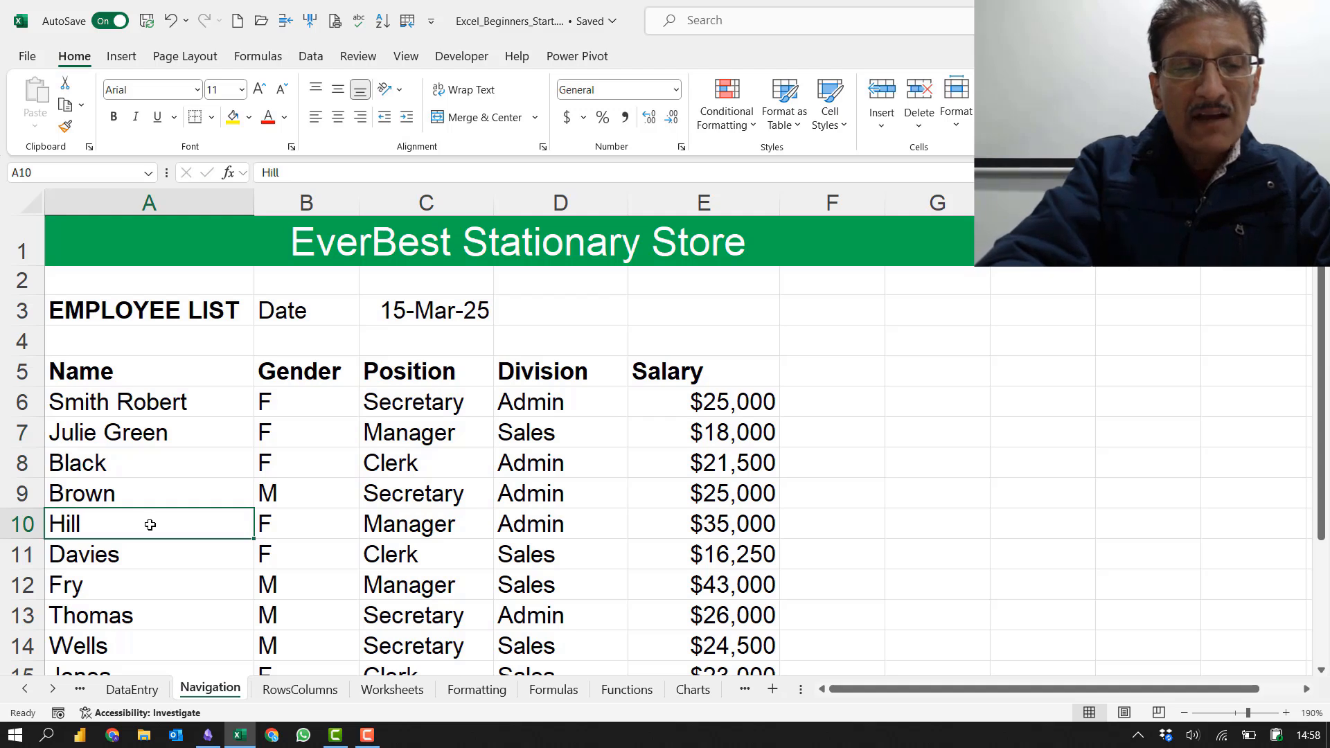
double_click(151, 526)
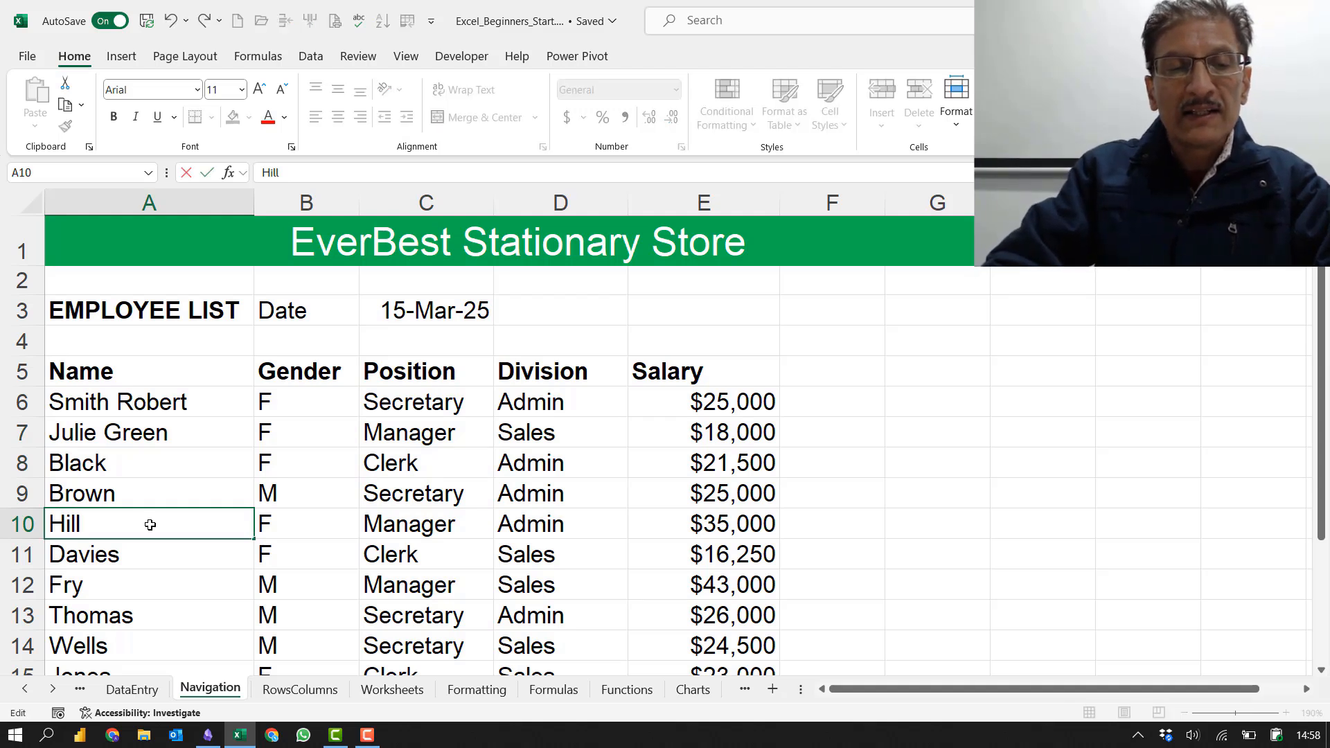
text(Jones)
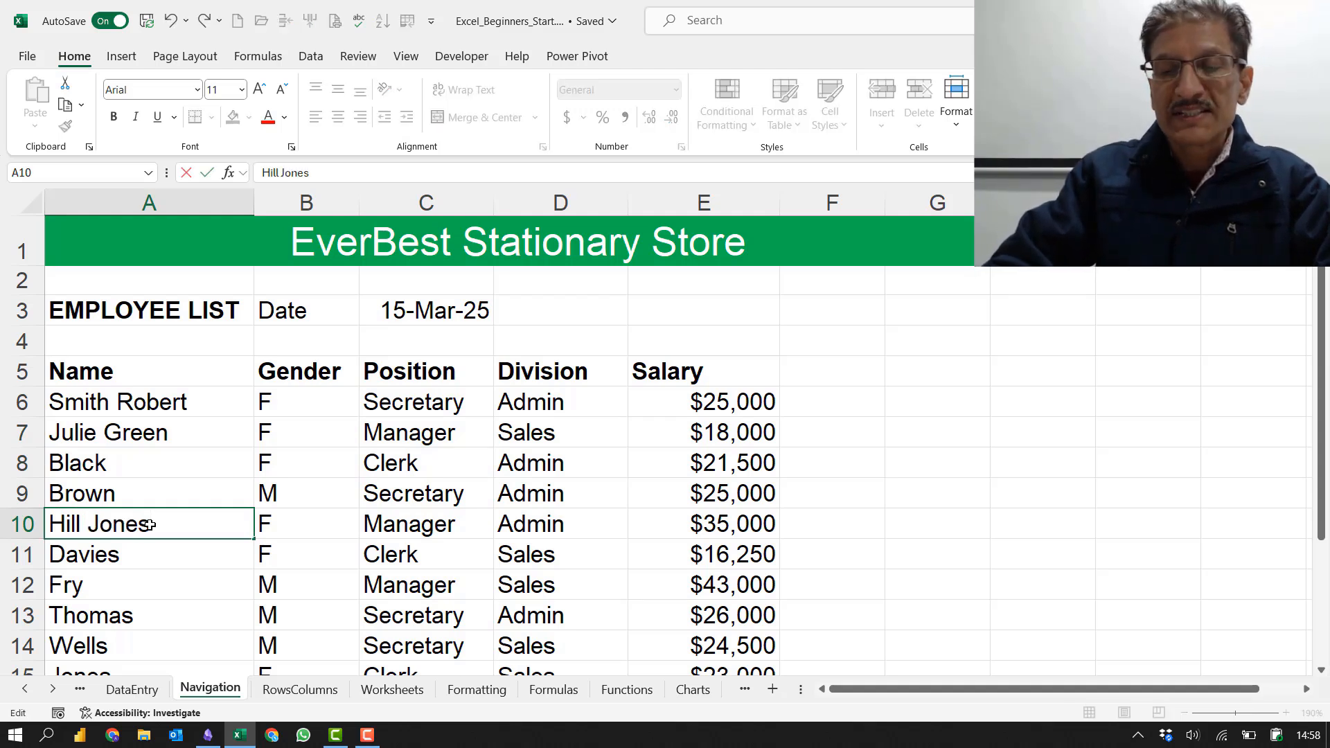
key(Tab)
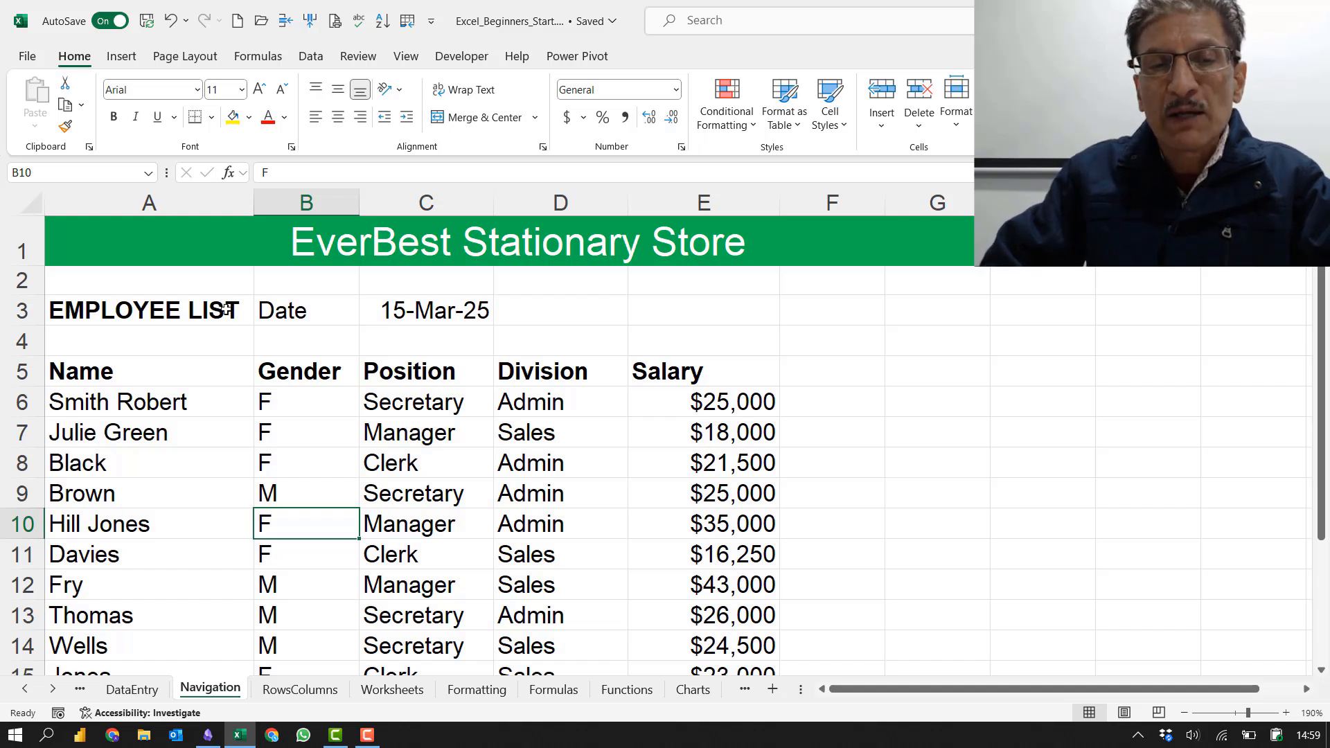
Step: Move the Date label from B3 to F2 by cutting and pasting it
click(309, 314)
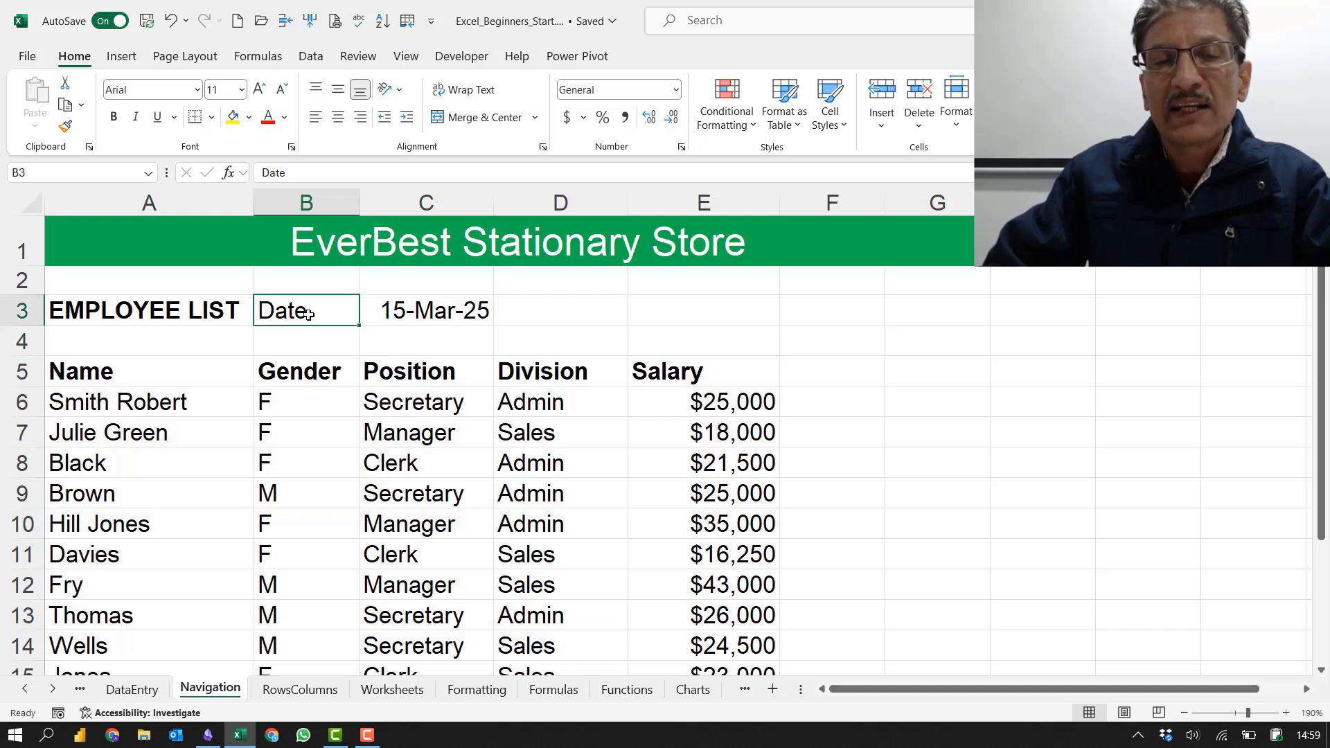
click(63, 85)
key(Escape)
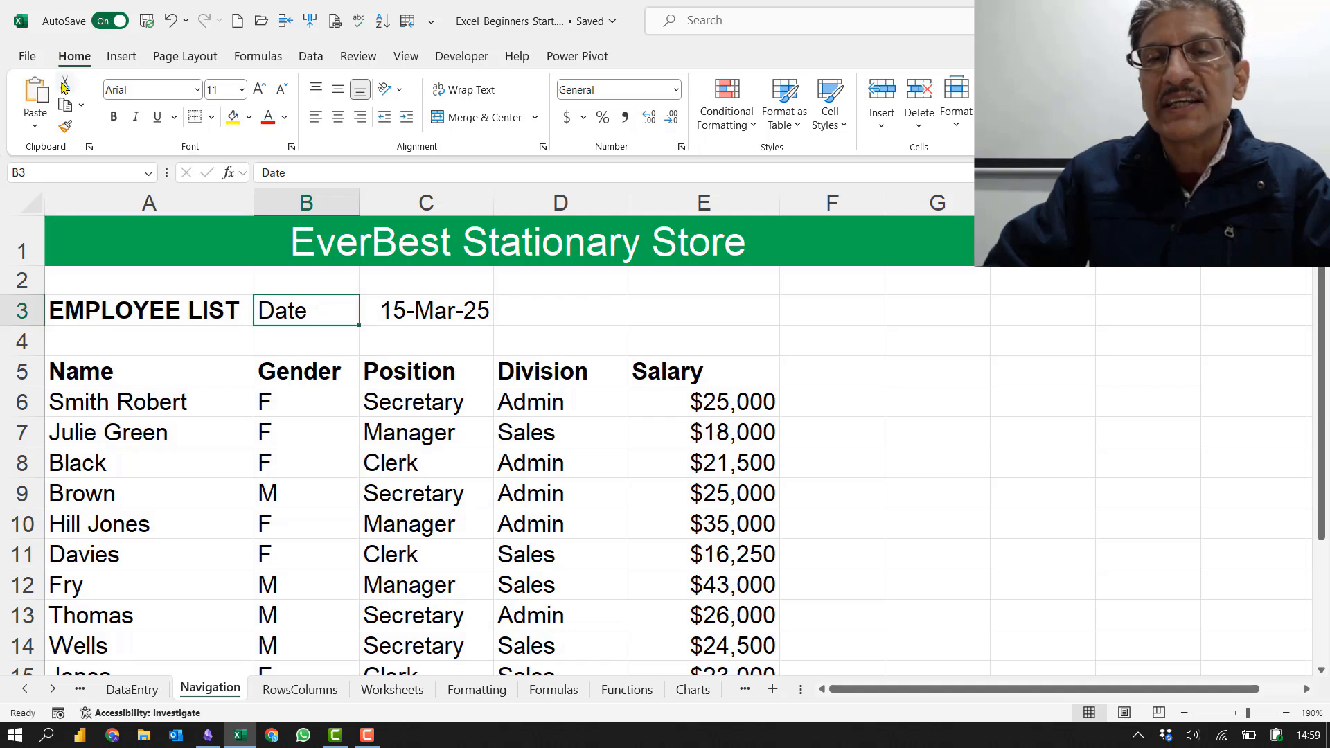
click(63, 85)
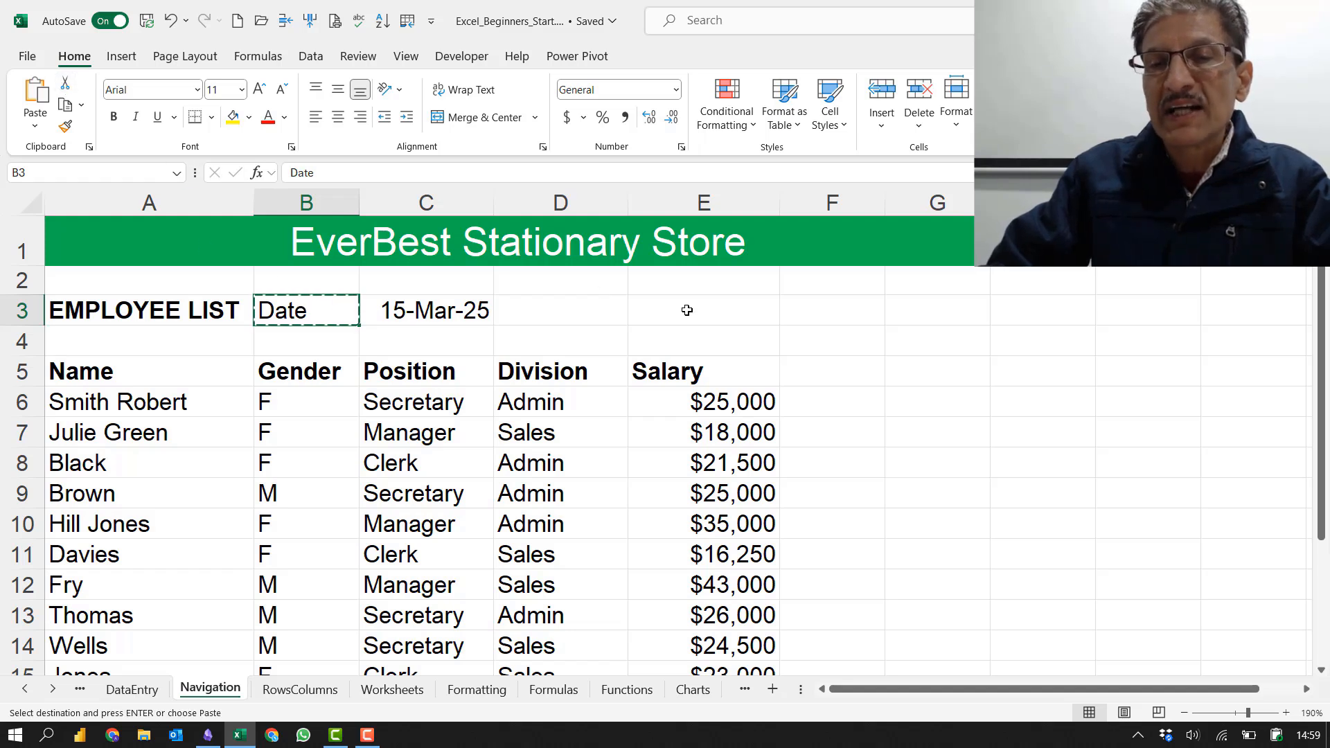
click(846, 284)
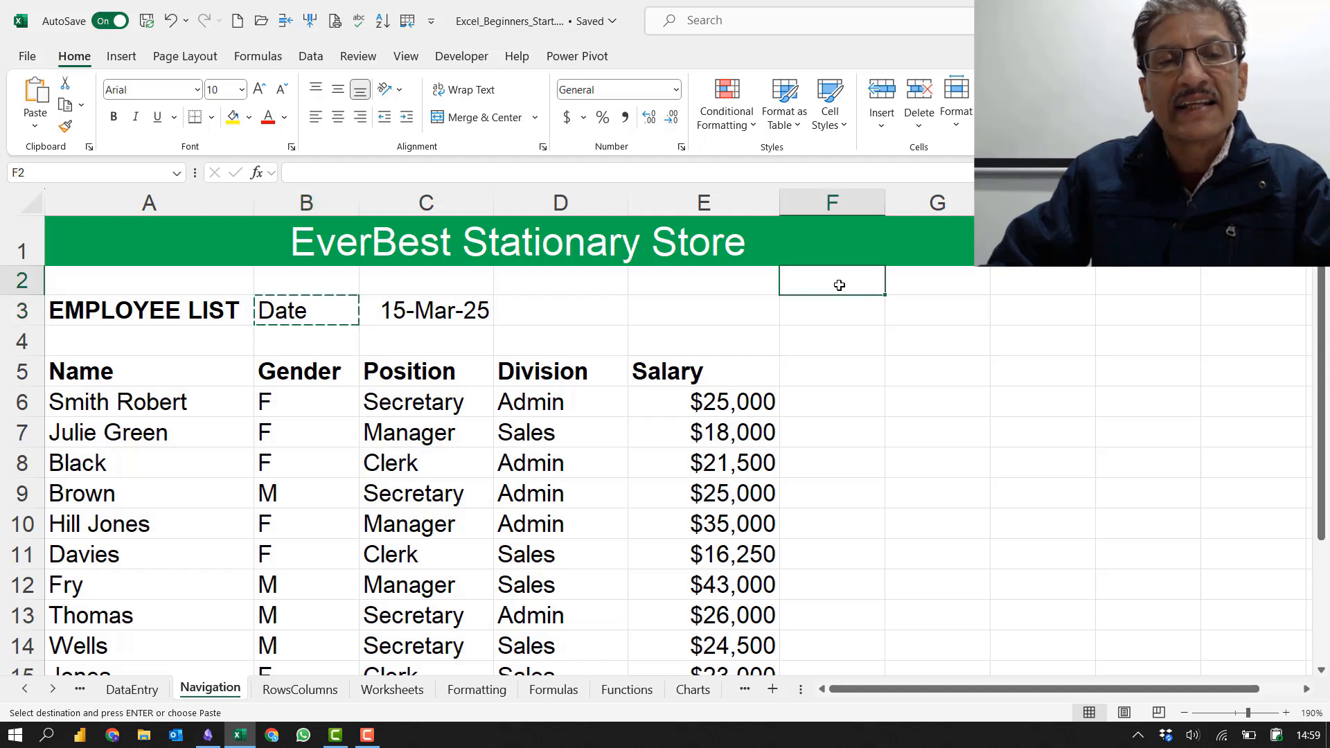
click(36, 94)
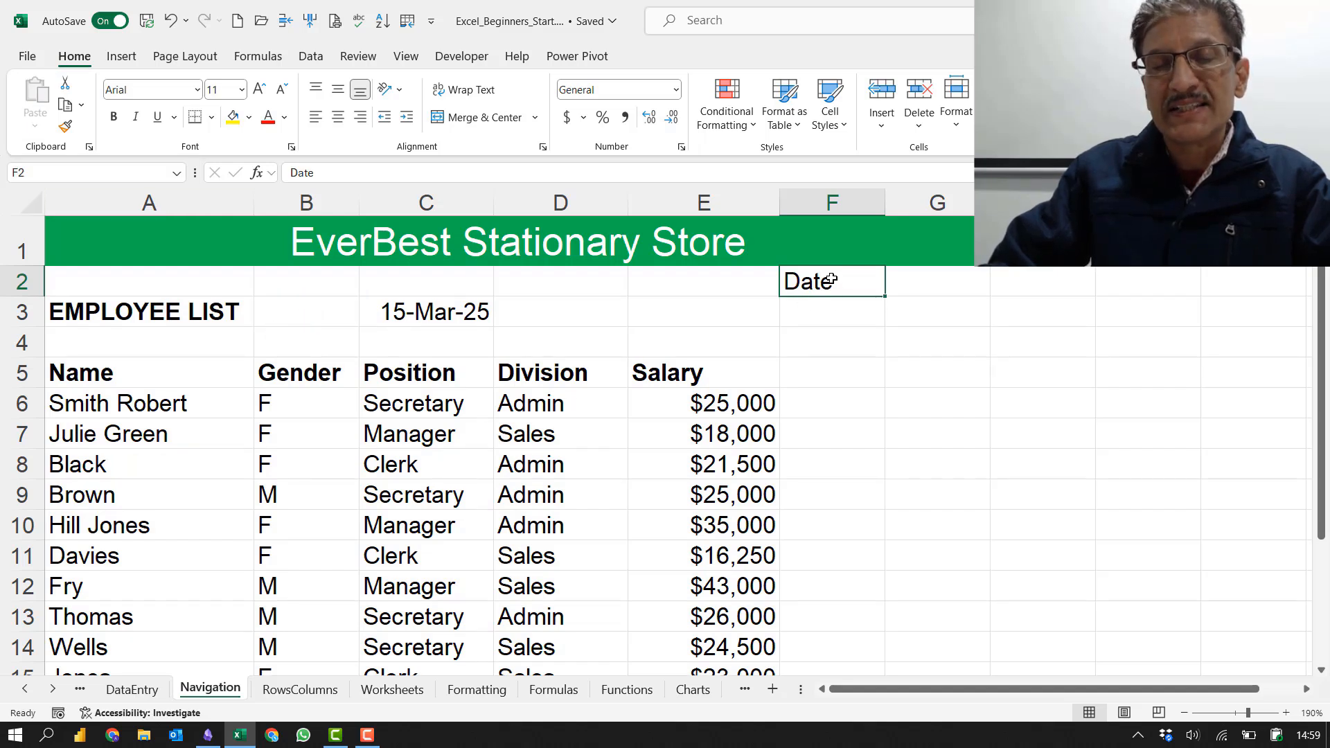
Step: Move the date value from C3 to G2, beside the Date label, by cutting and pasting it
click(458, 314)
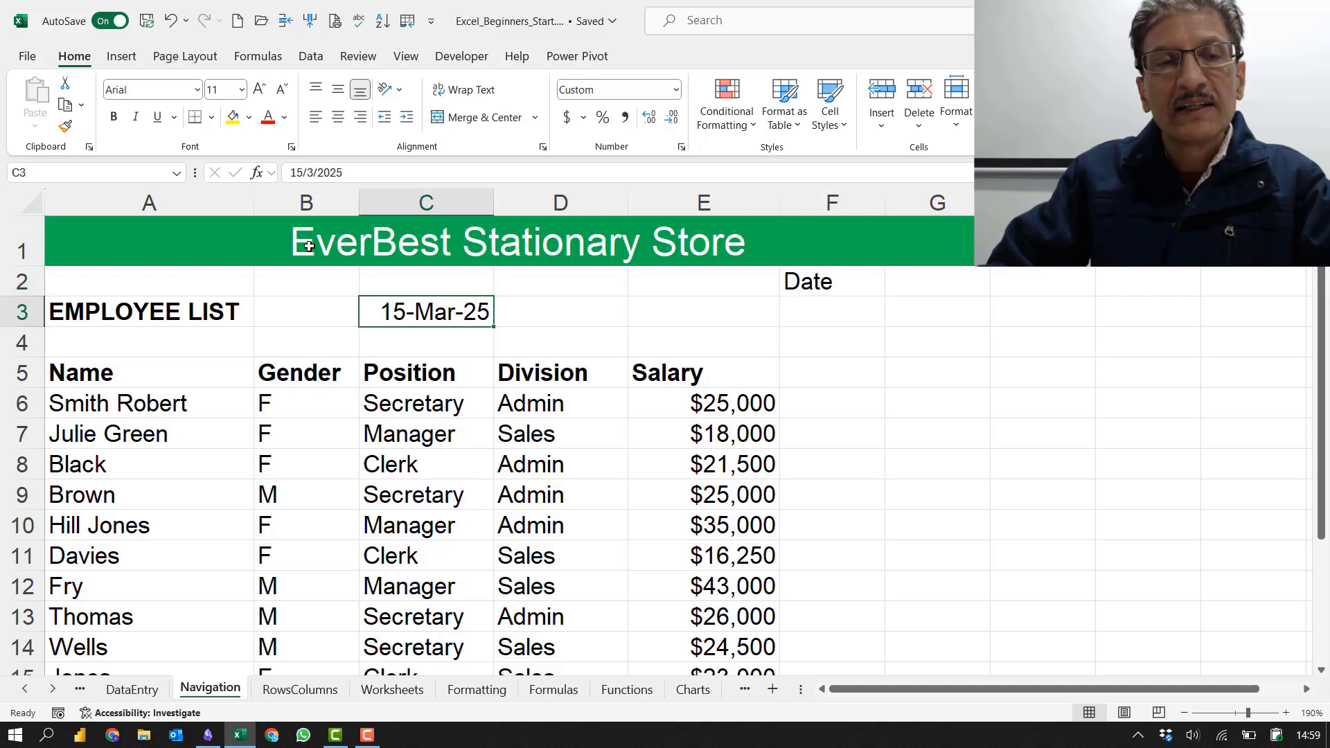
click(65, 84)
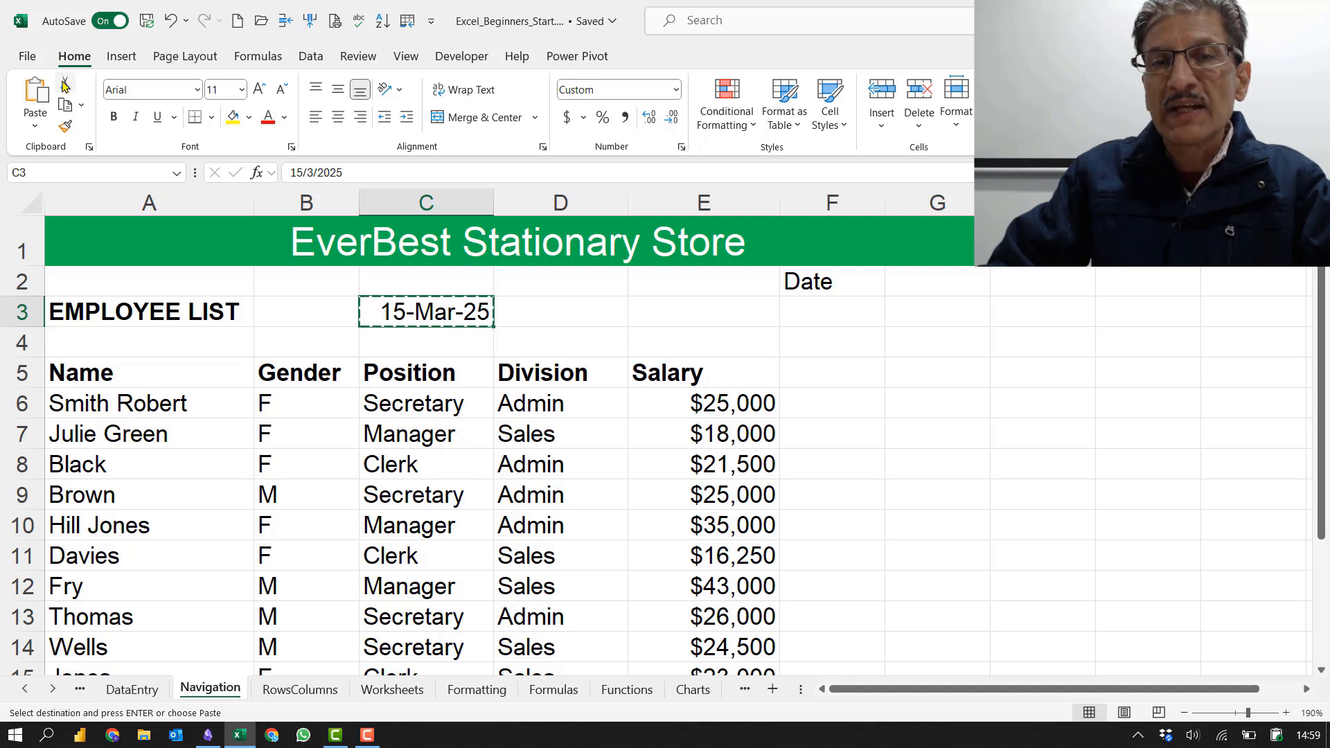
click(919, 287)
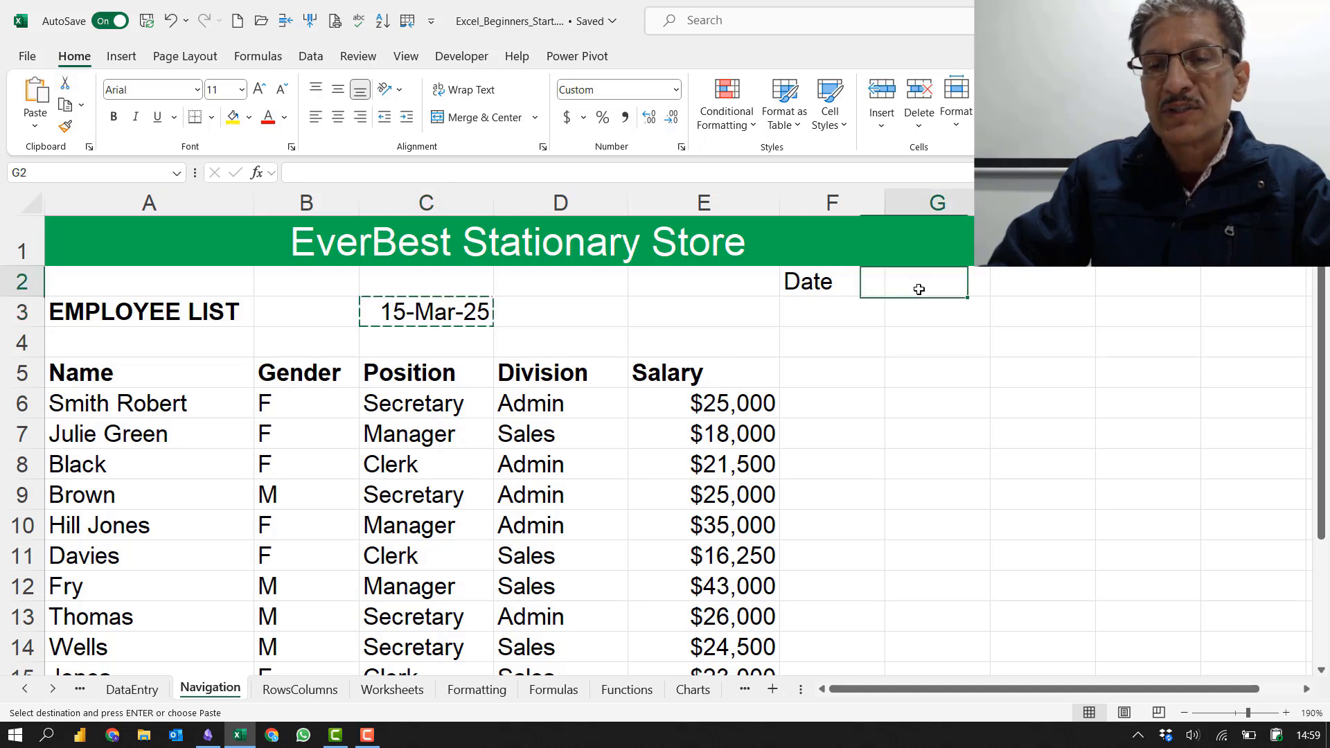
click(35, 92)
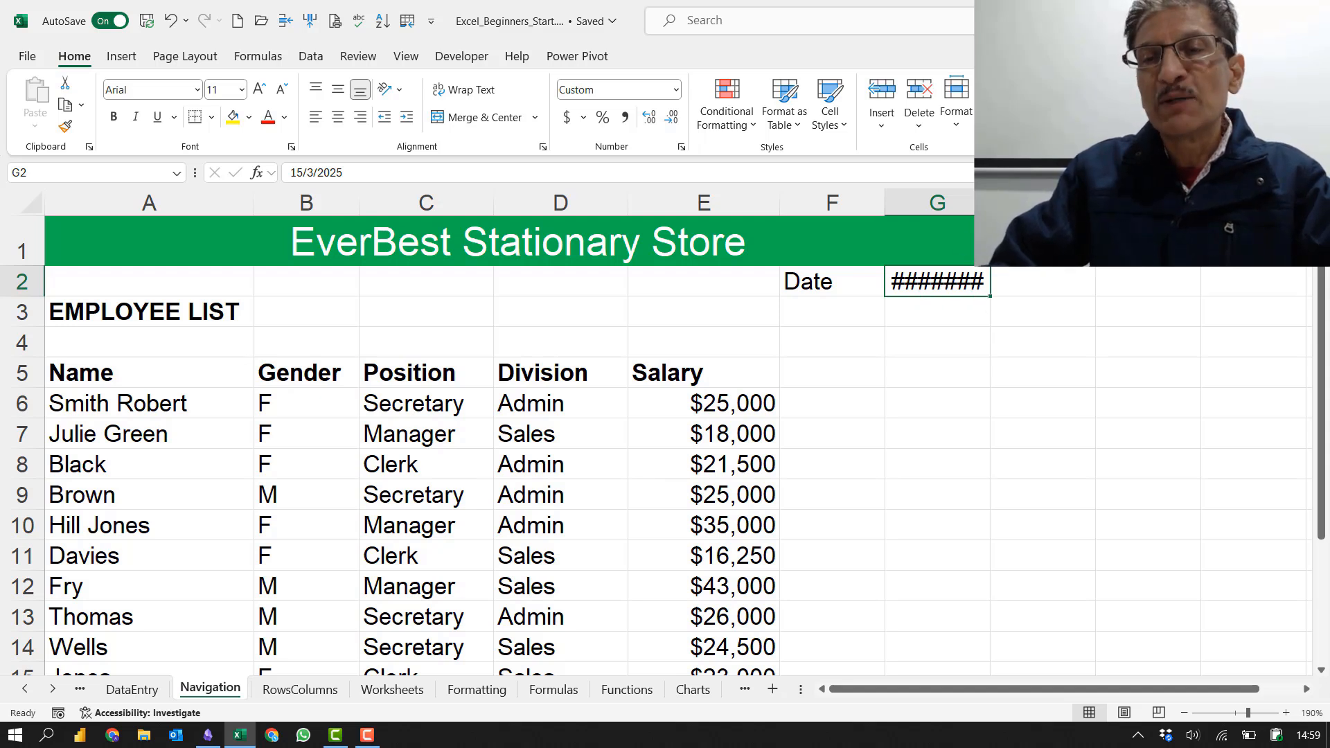
Step: Auto-fit the width of column G so the date in G2 is fully displayed
drag(991, 203, 990, 203)
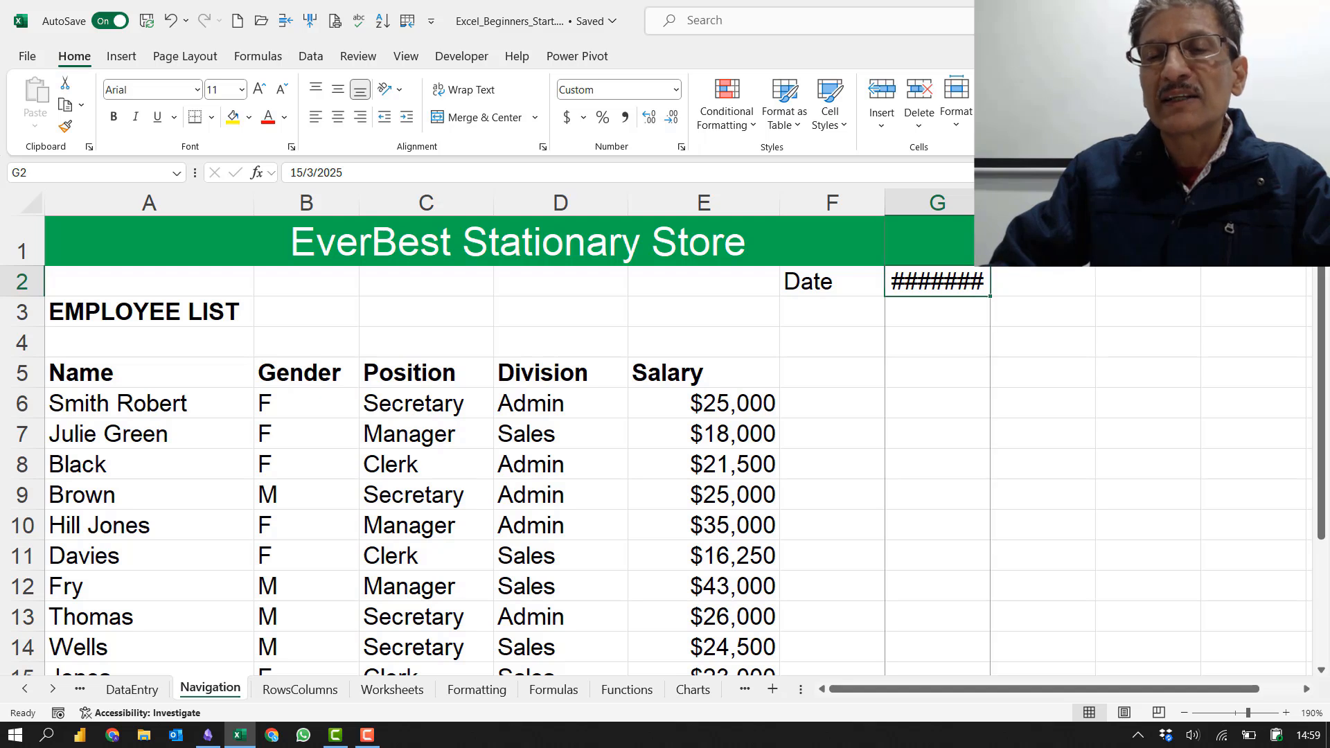
double_click(990, 203)
click(990, 203)
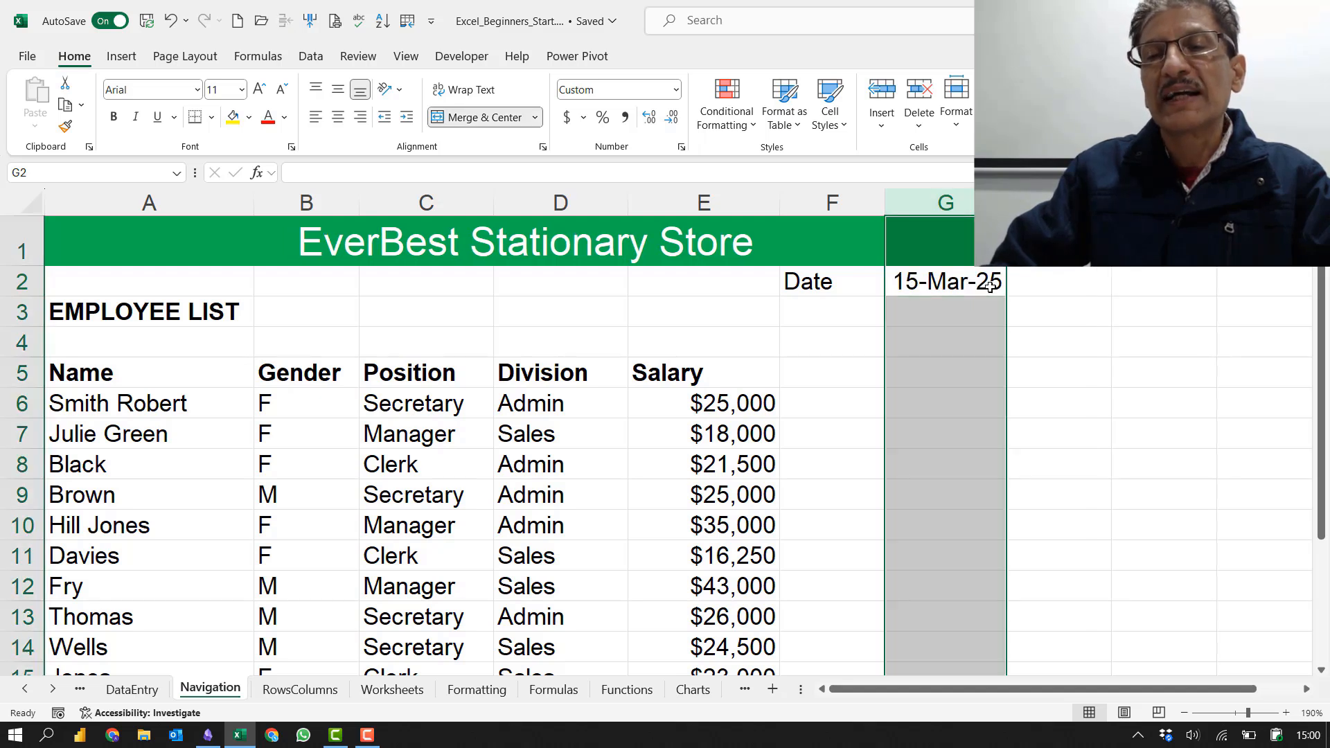
click(966, 324)
key(Up)
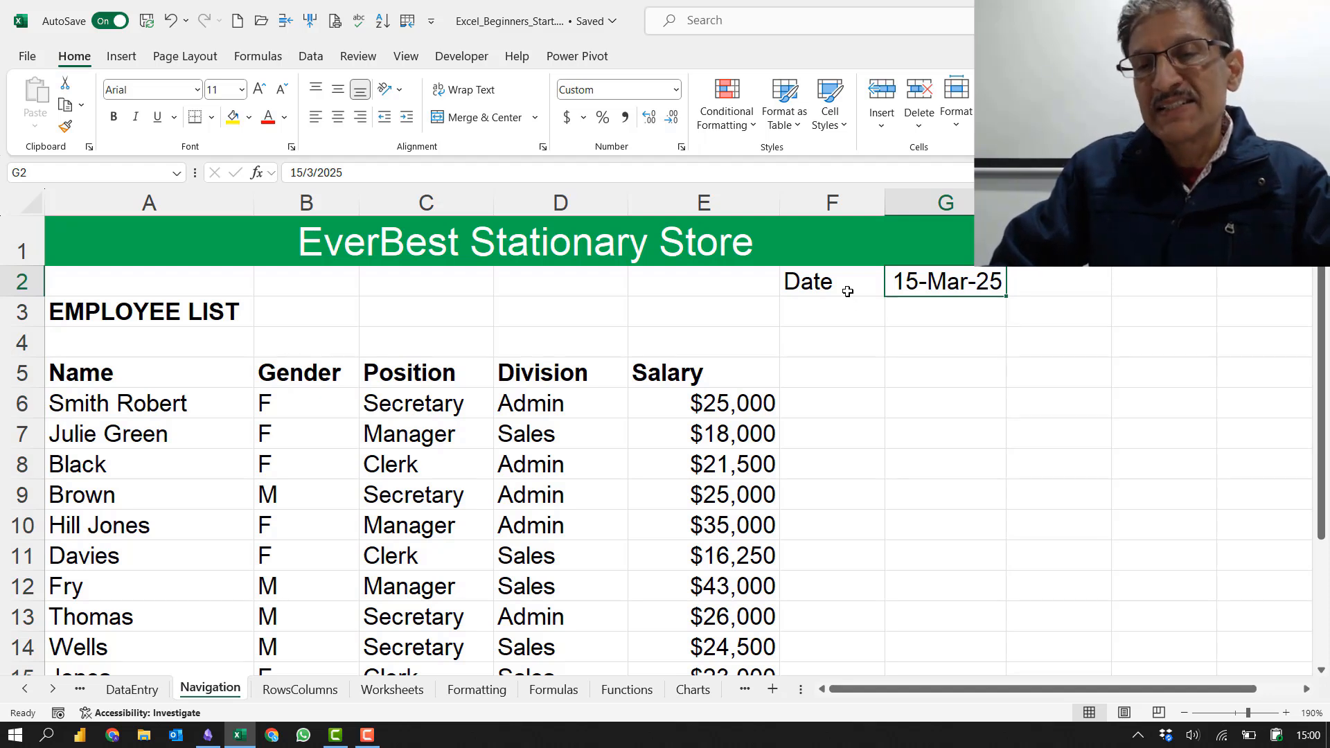
Step: Move the EMPLOYEE LIST heading from cell A3 to cell C2
click(192, 320)
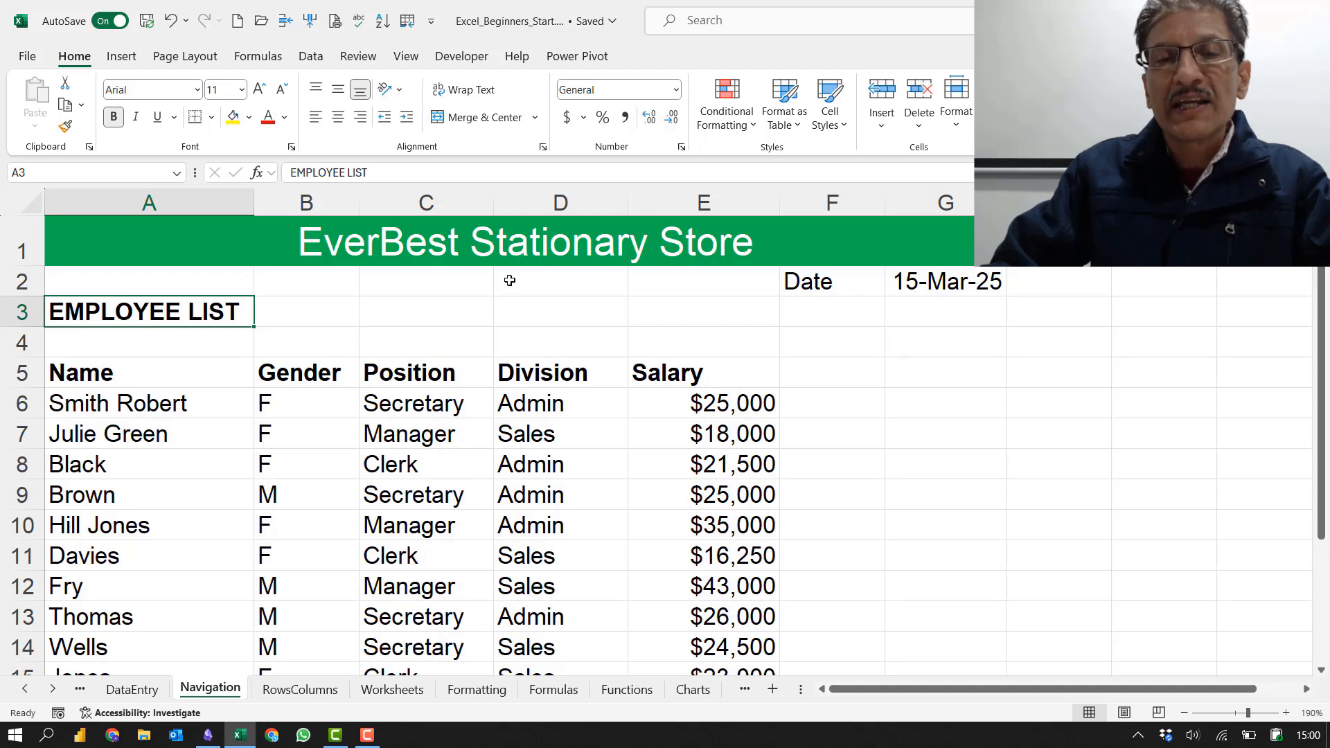
click(465, 285)
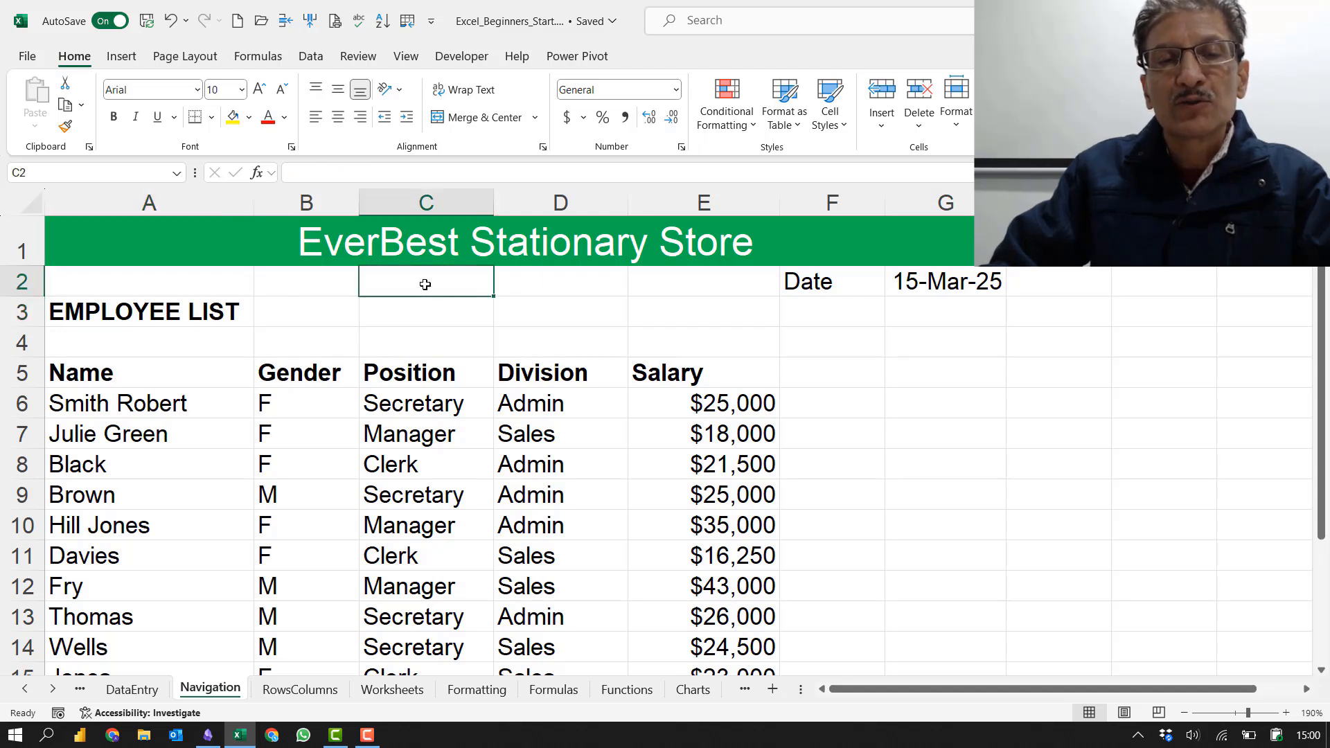
click(242, 315)
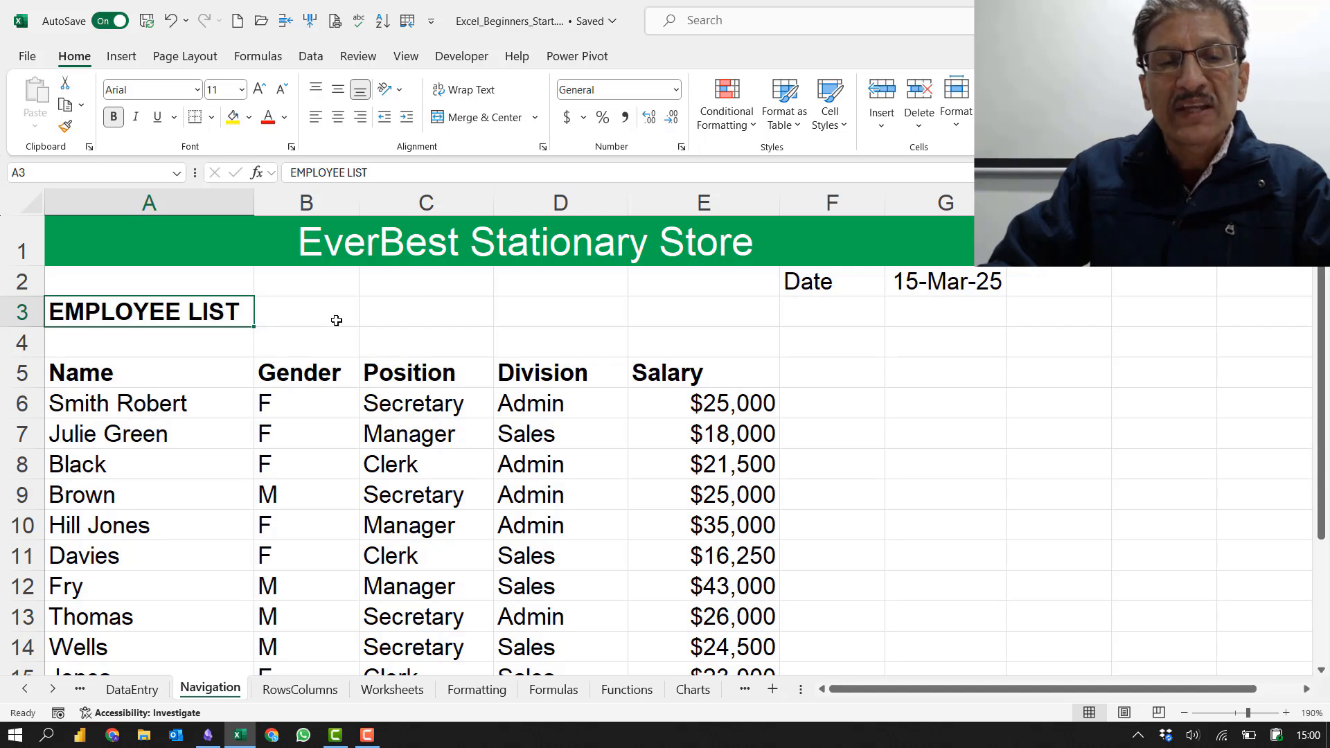
double_click(174, 313)
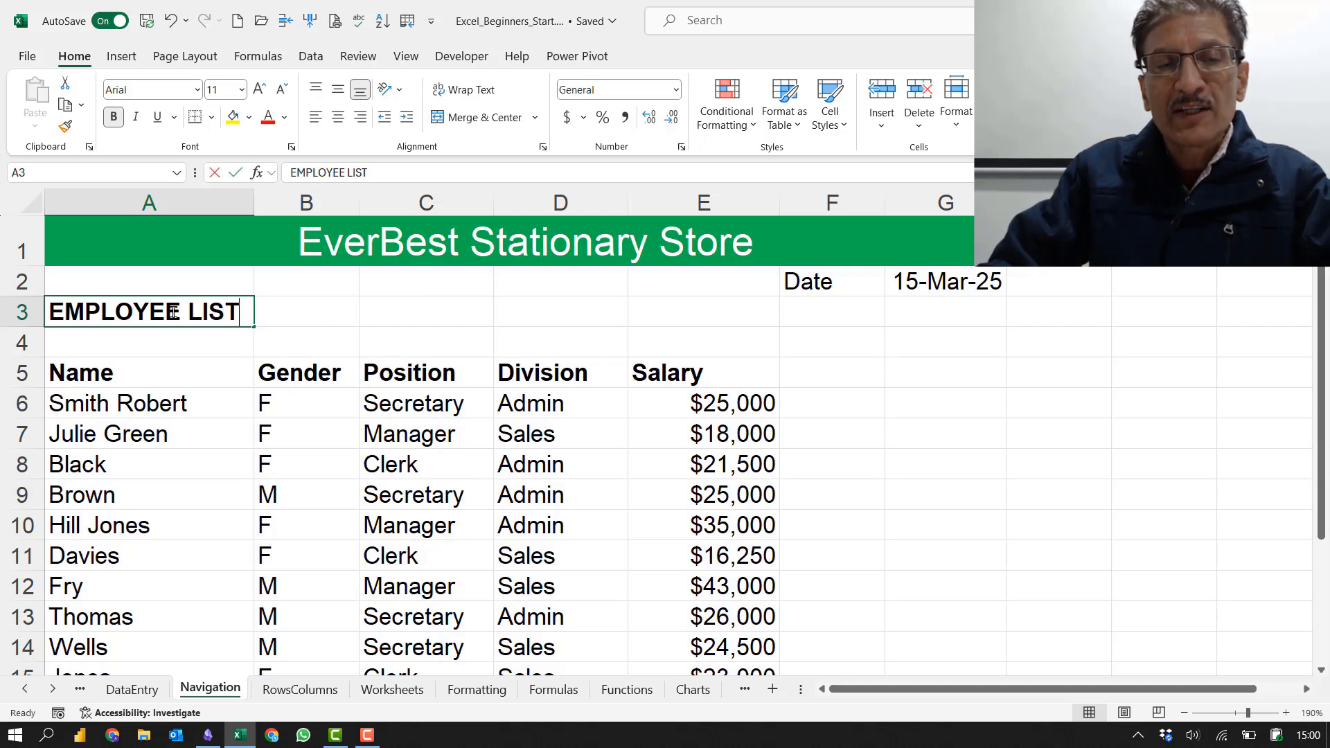
triple_click(172, 313)
click(326, 306)
click(156, 303)
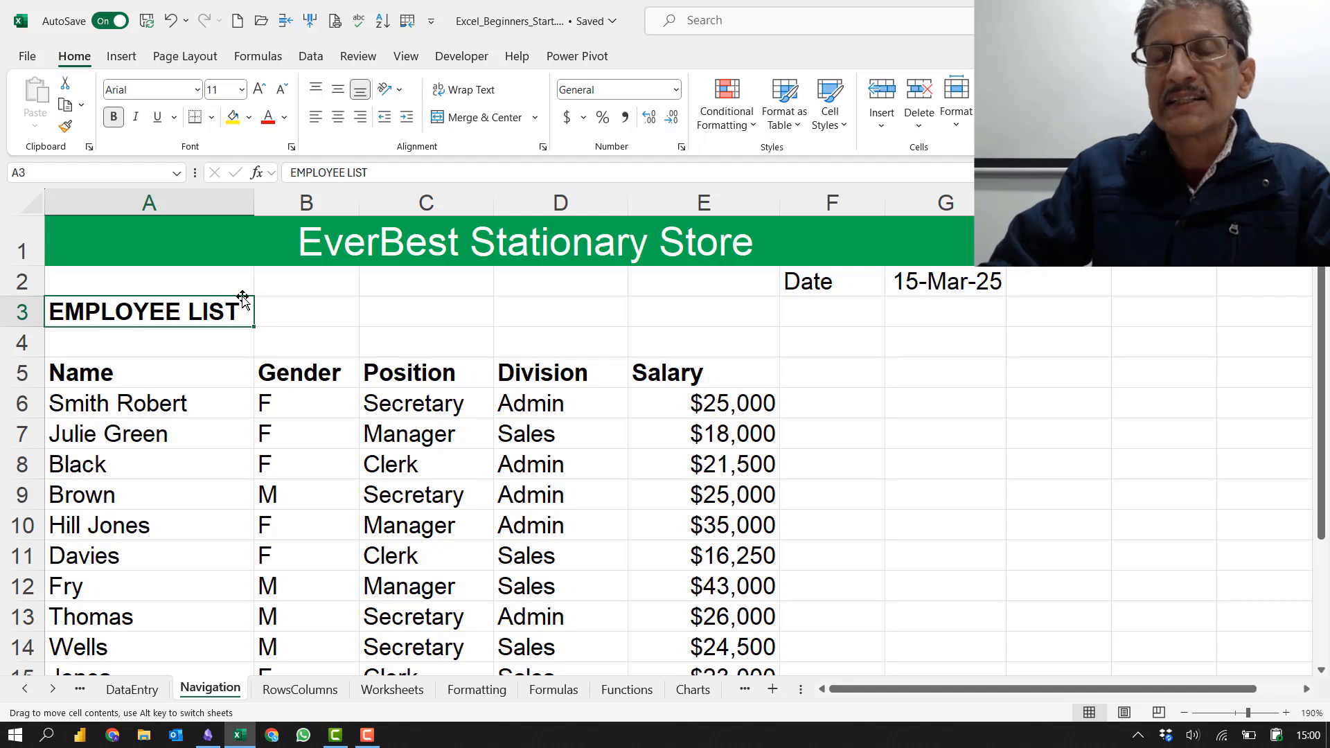
key(Up)
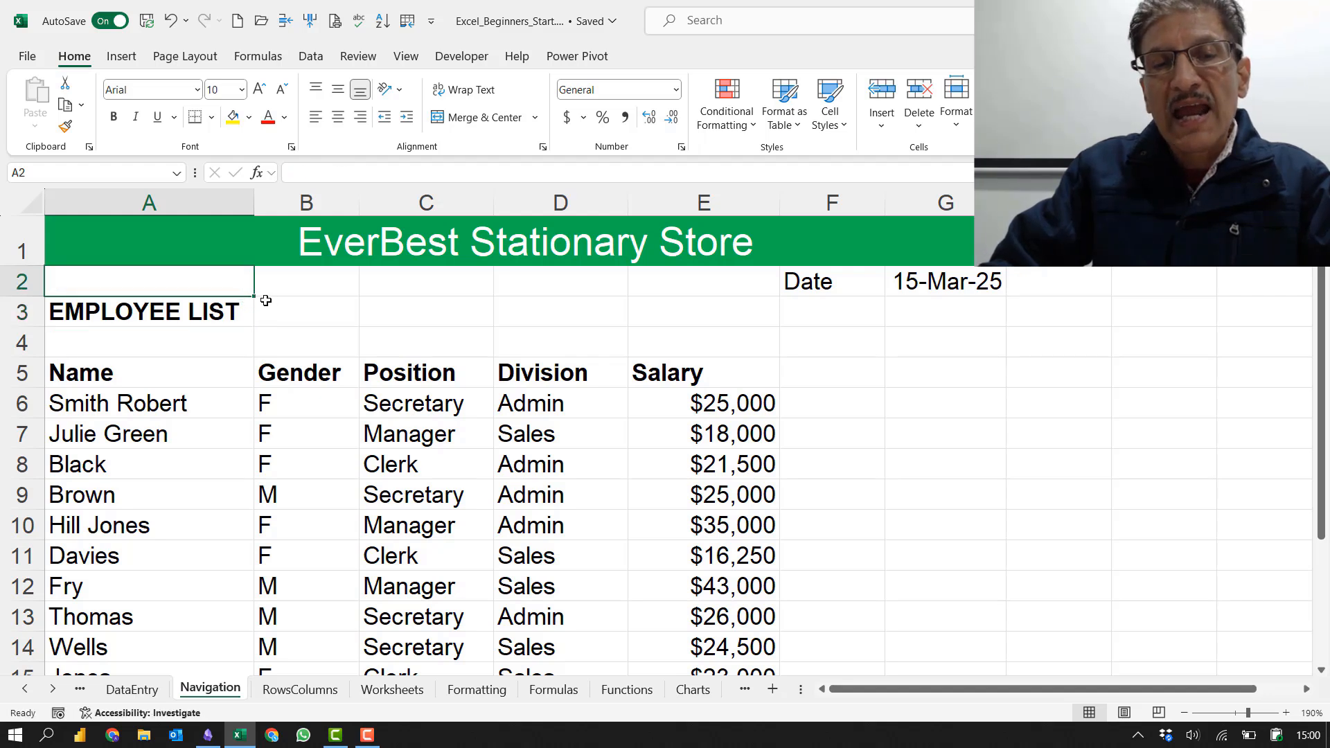
click(210, 313)
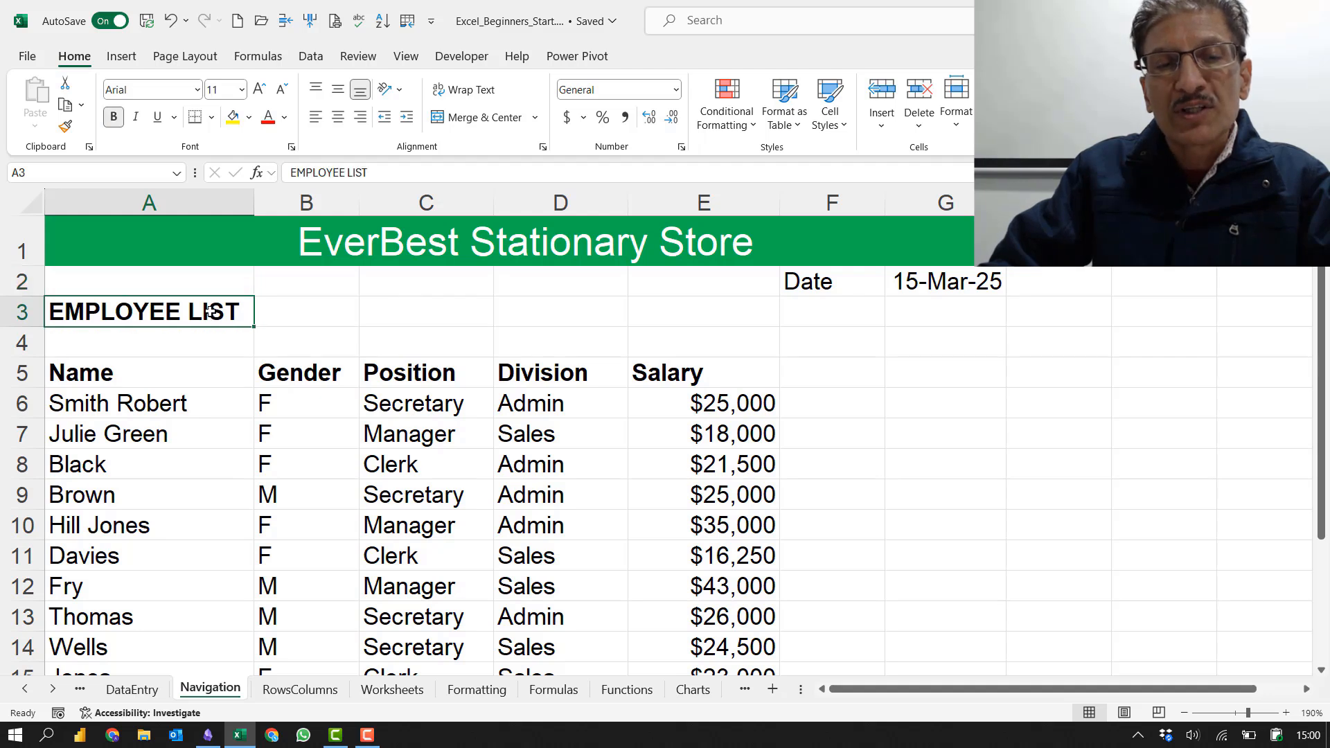
drag(215, 297, 476, 291)
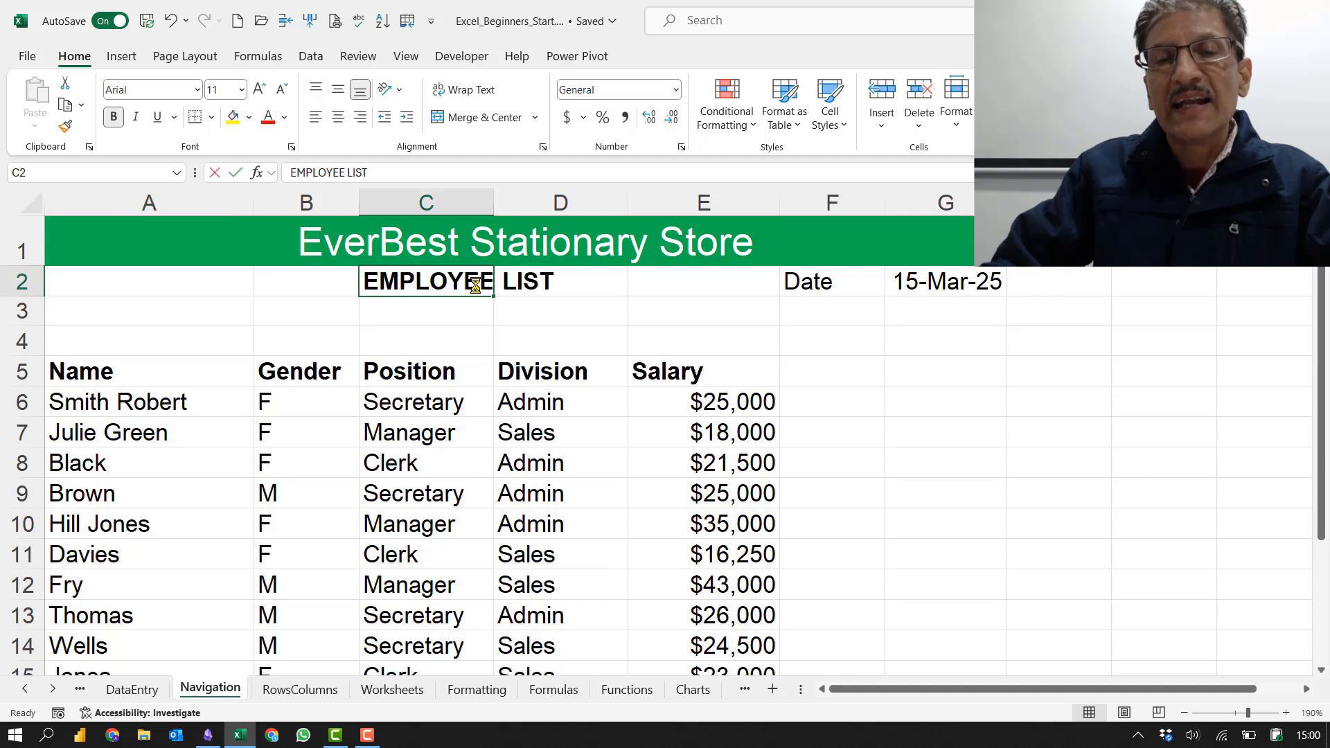
double_click(476, 291)
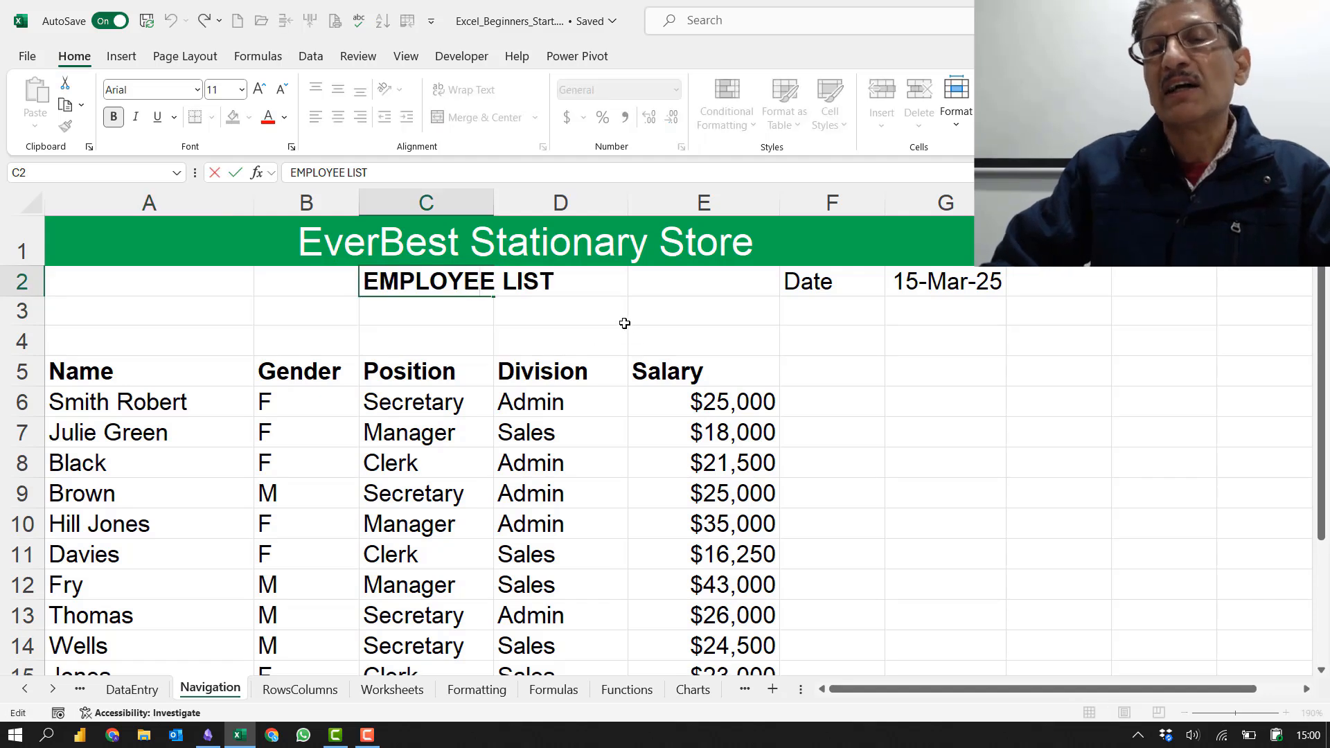
click(624, 323)
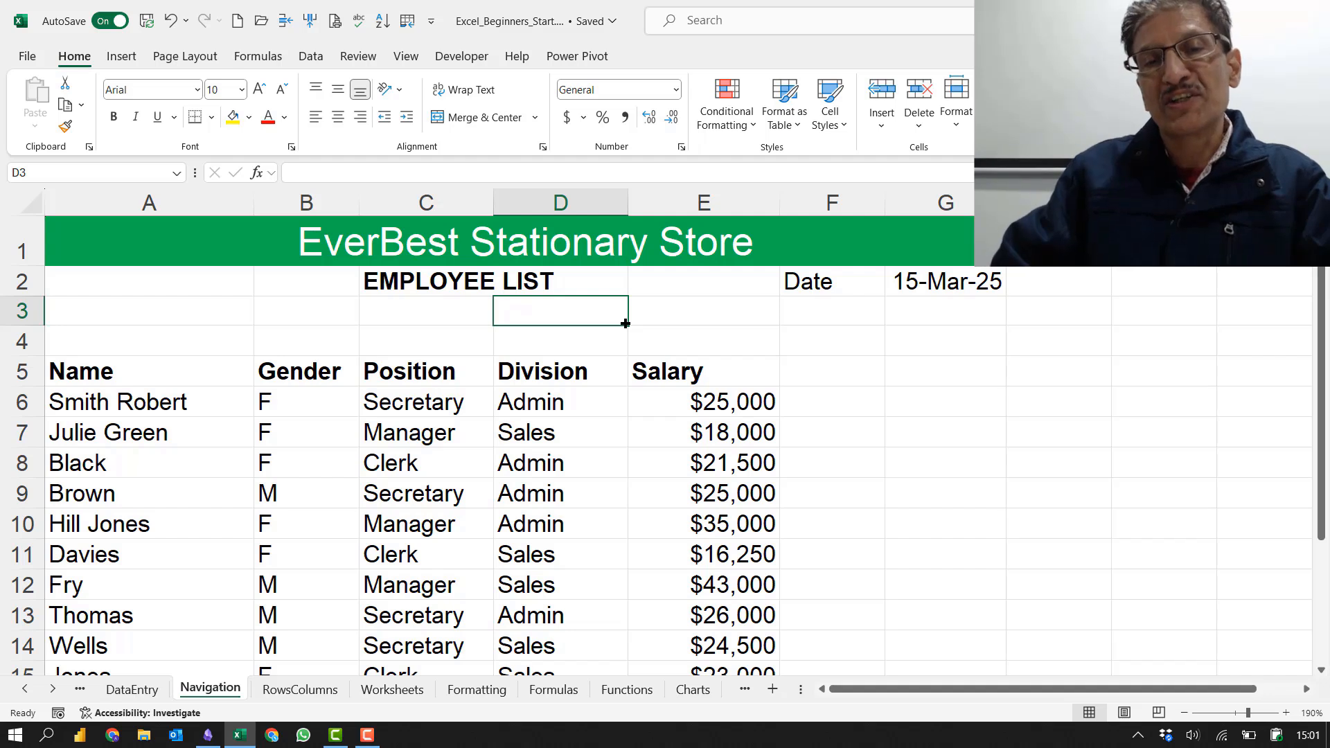
click(439, 285)
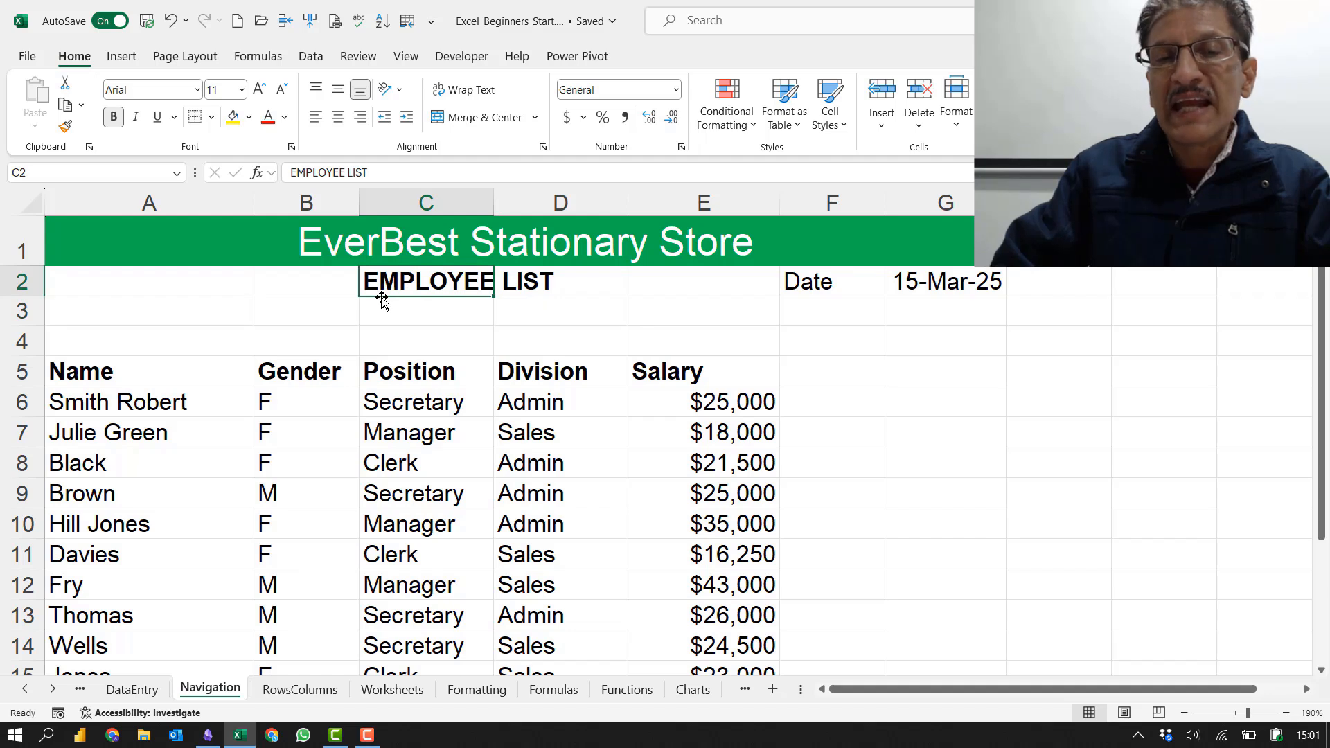
click(361, 286)
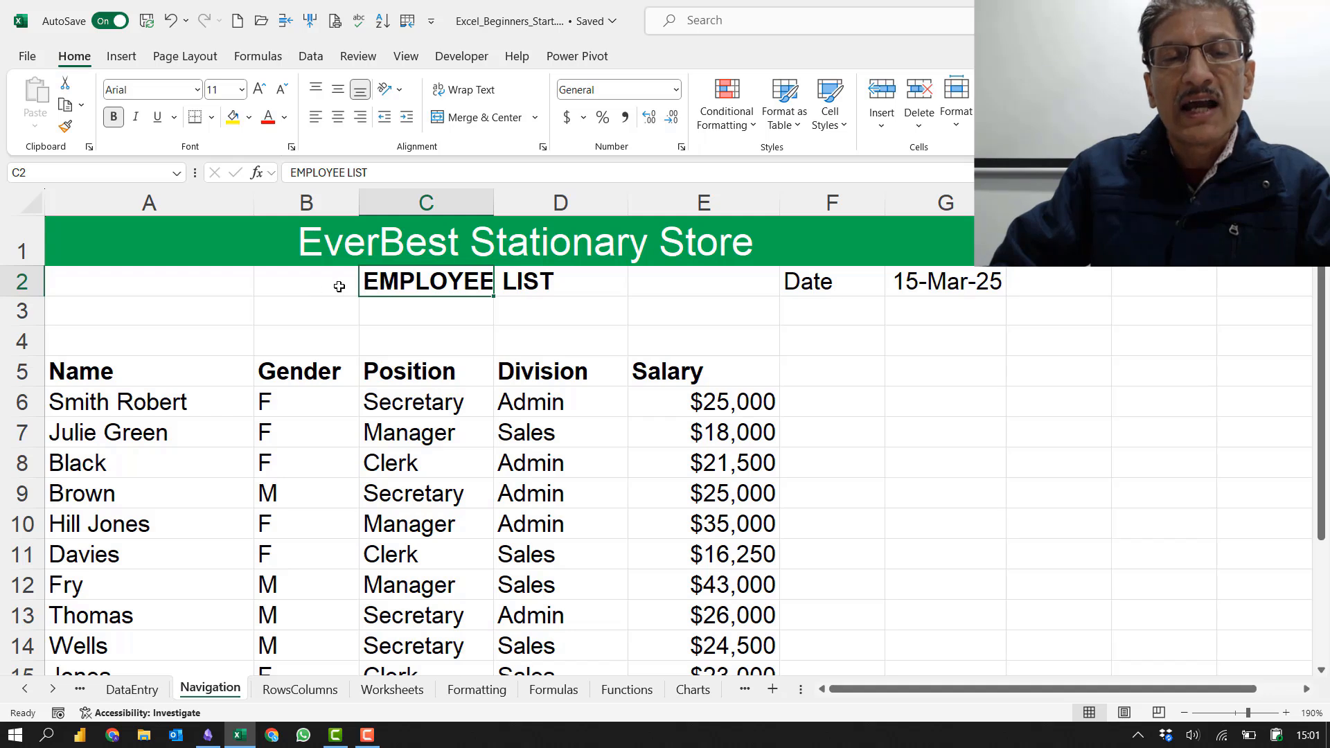
drag(357, 289, 406, 282)
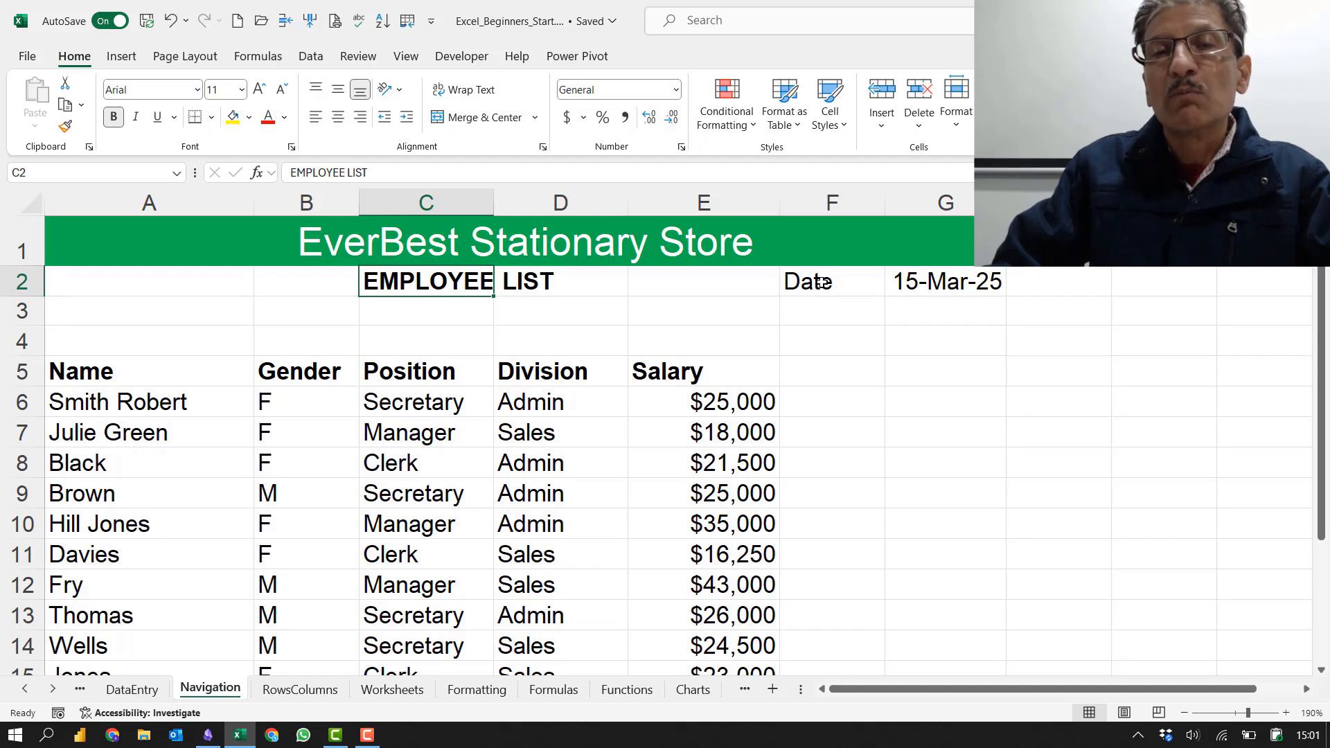
Step: Move the Date label and its date value from F2:G2 to I1:J1, and zoom the sheet out to 175%
click(822, 282)
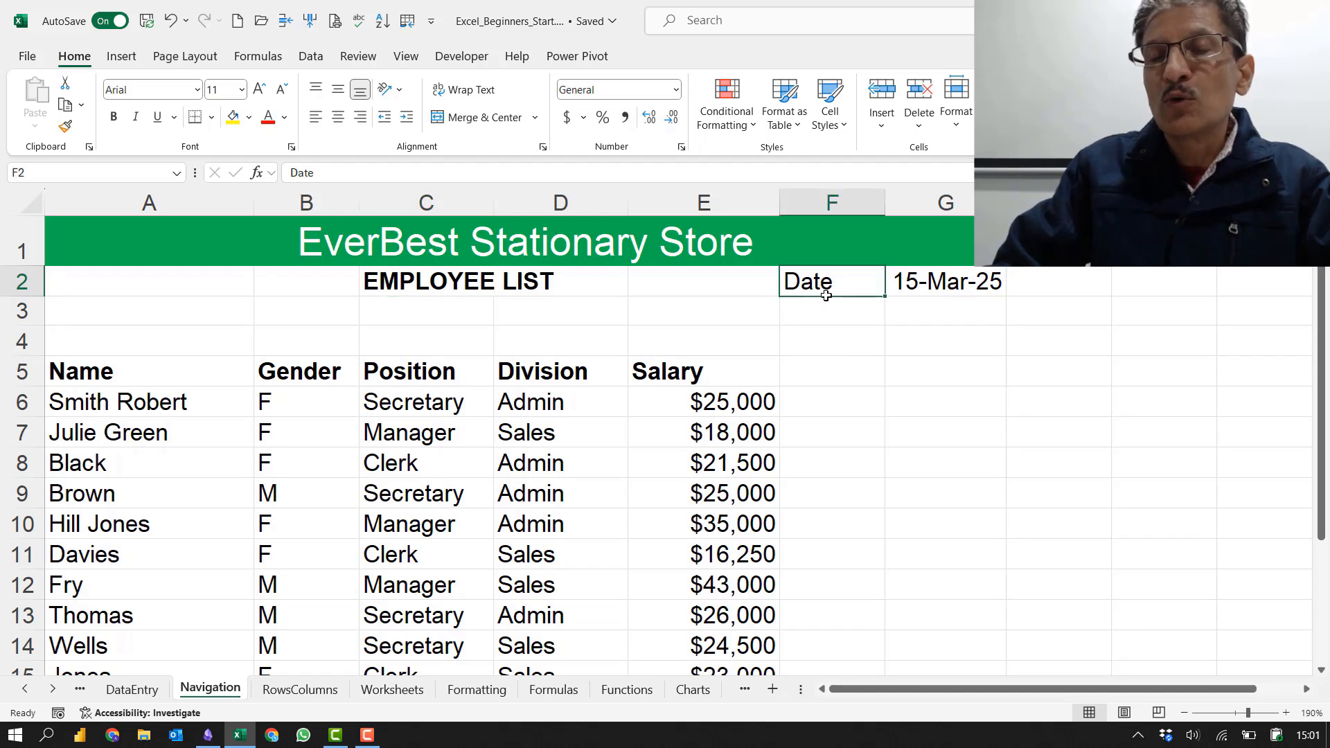
click(832, 343)
drag(826, 282, 1274, 260)
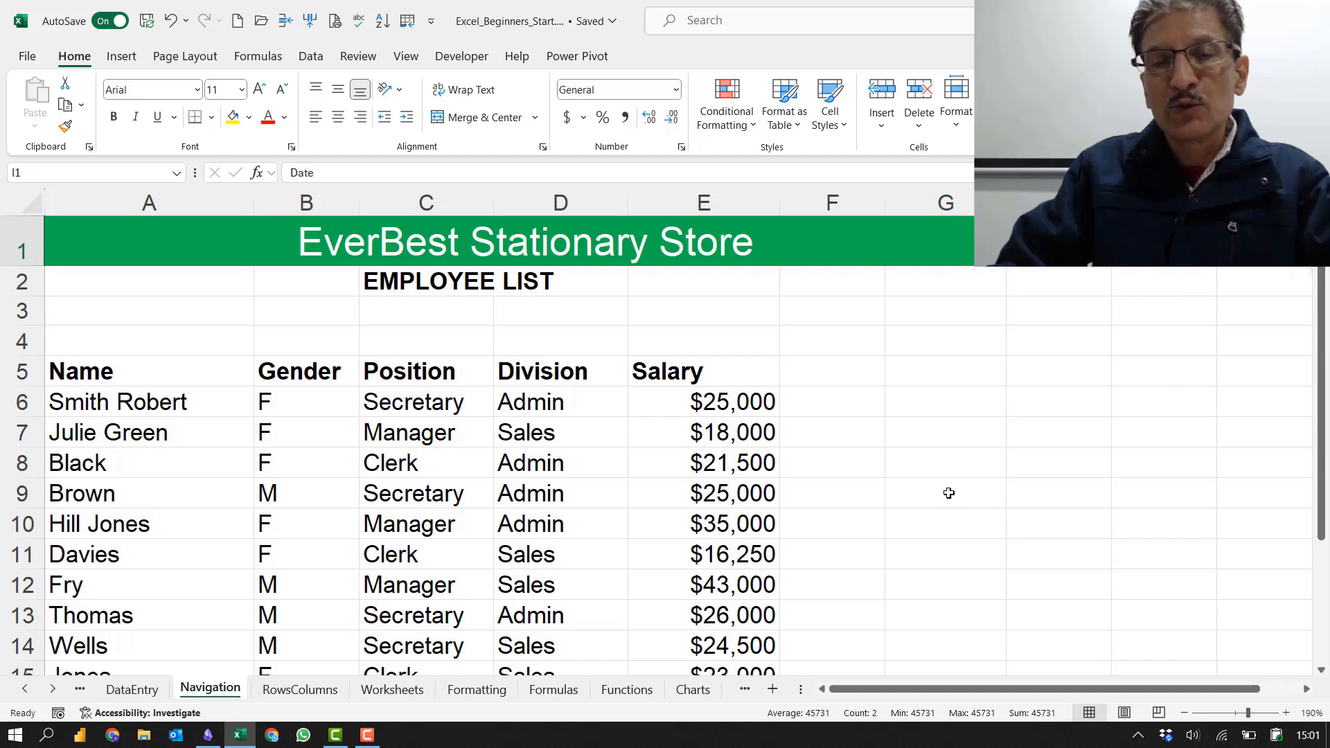
scroll(940, 487, down, 1)
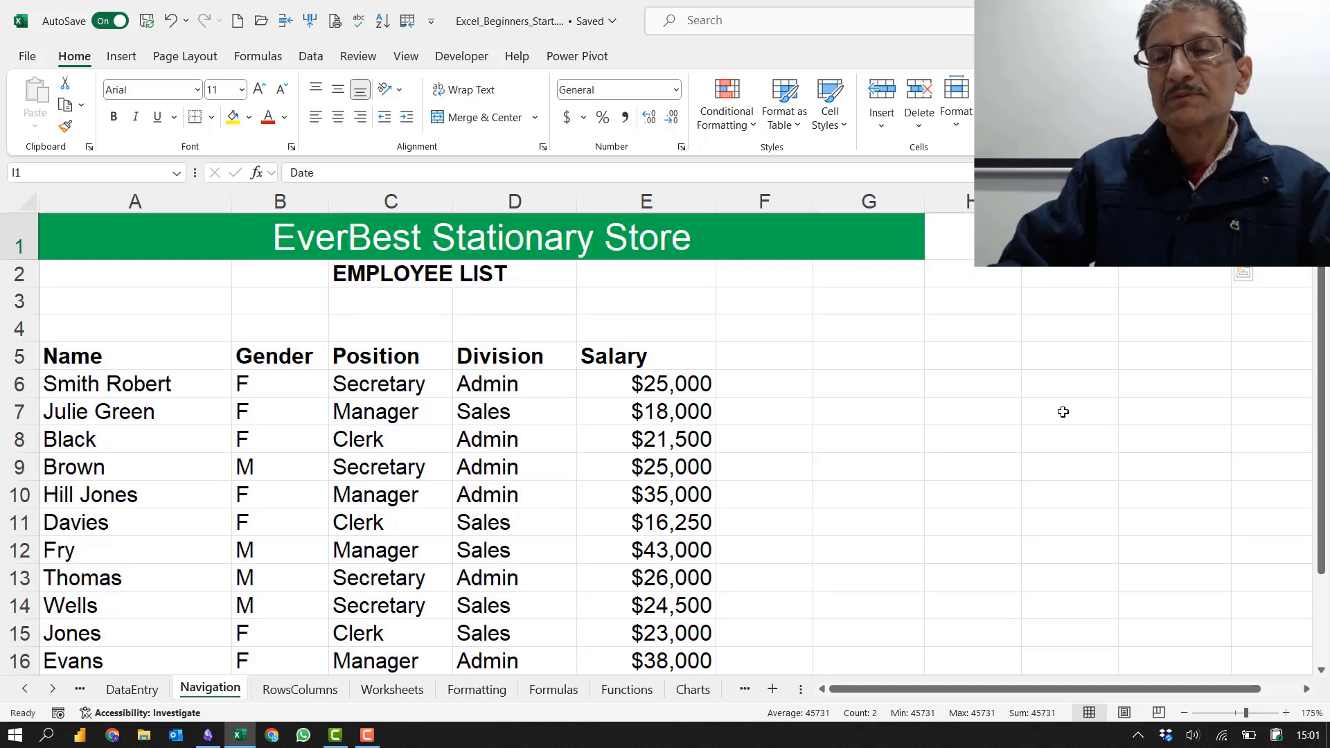
key(Down)
key(Down)
key(Down)
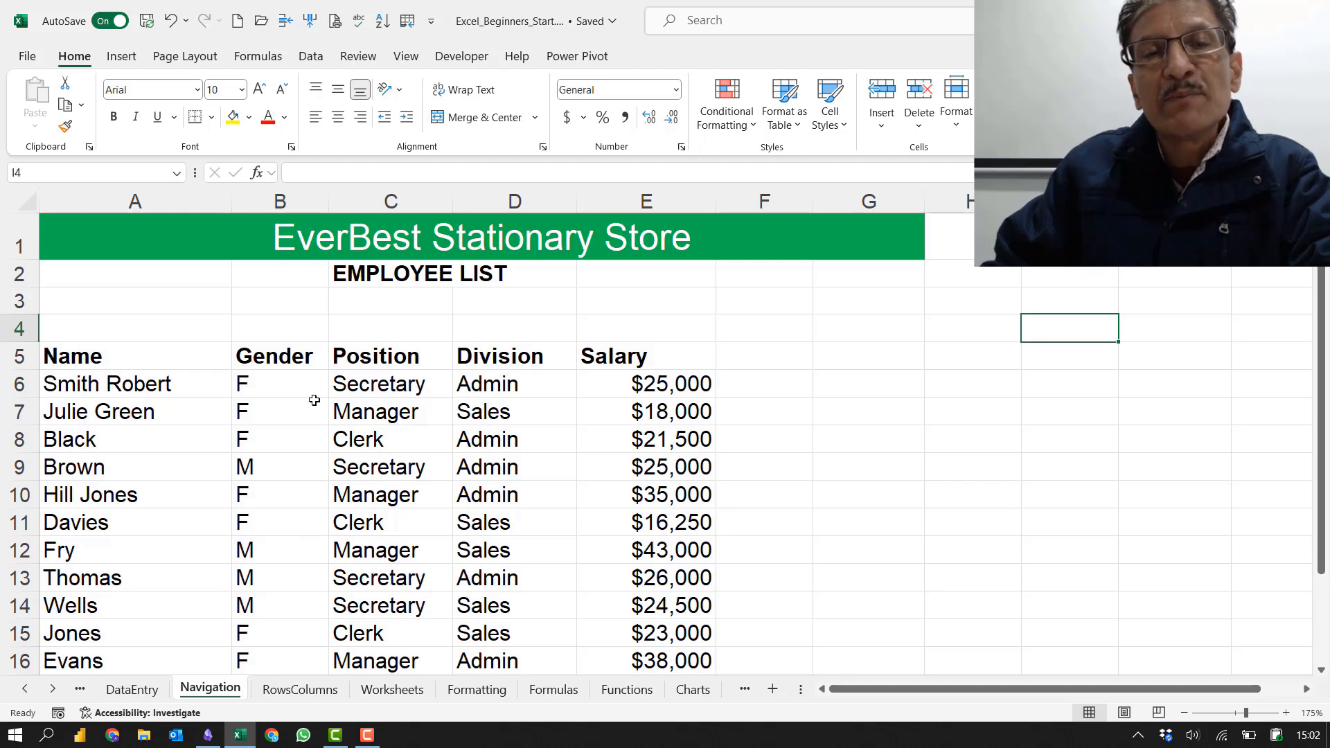
Step: Merge and center the EMPLOYEE LIST heading across cells A2:G2
click(172, 276)
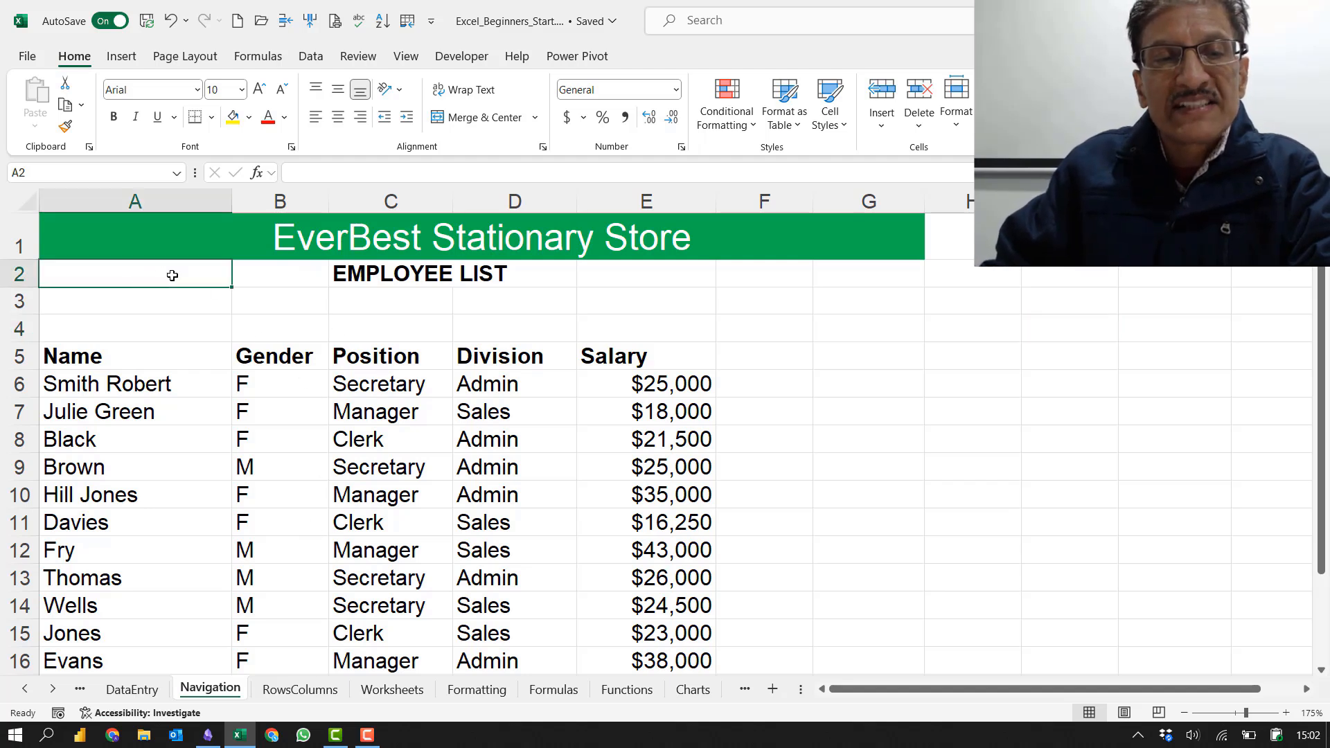
drag(172, 276, 844, 282)
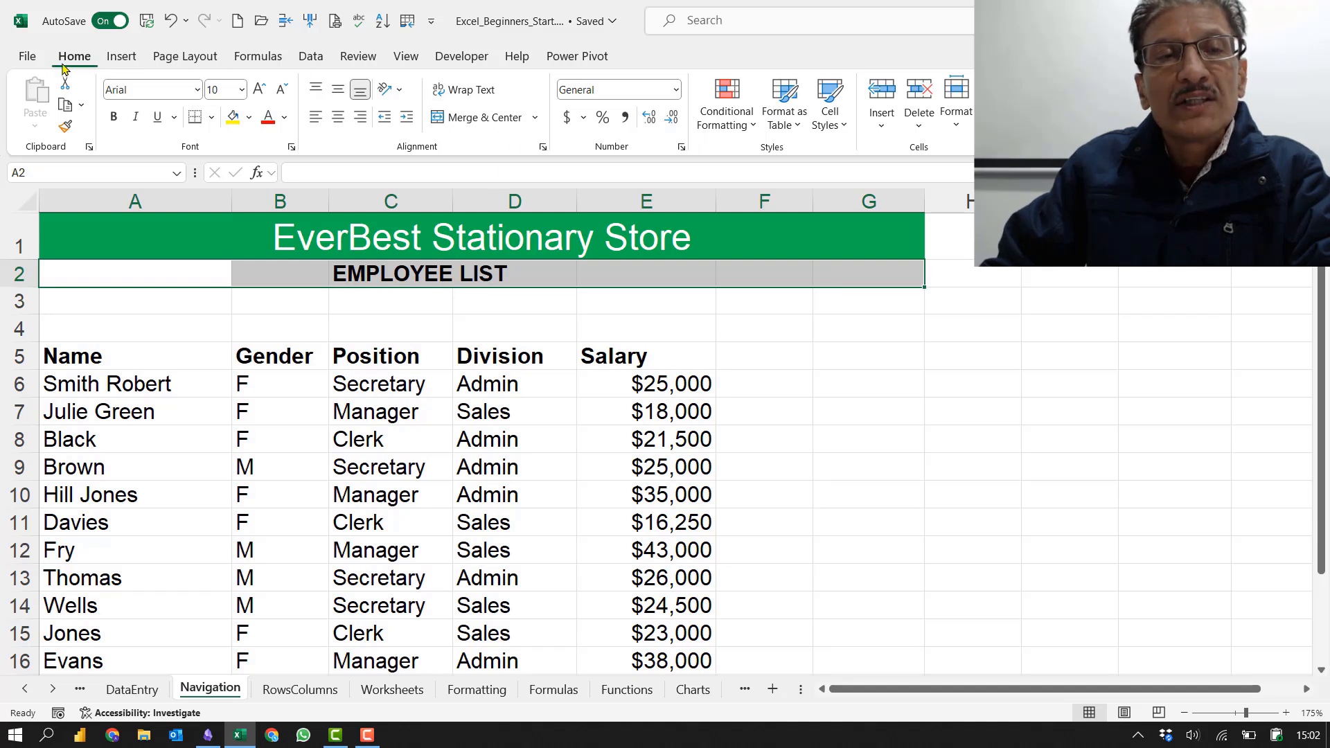
click(470, 119)
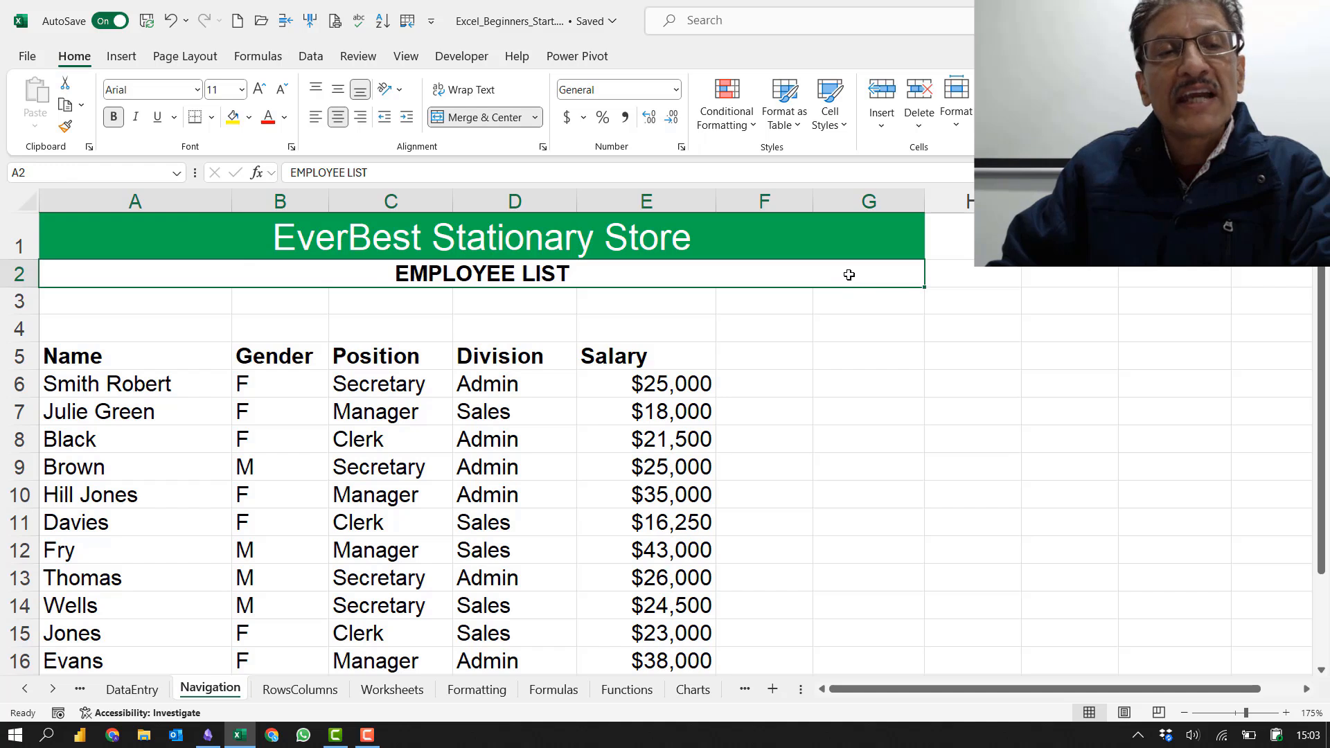
key(Right)
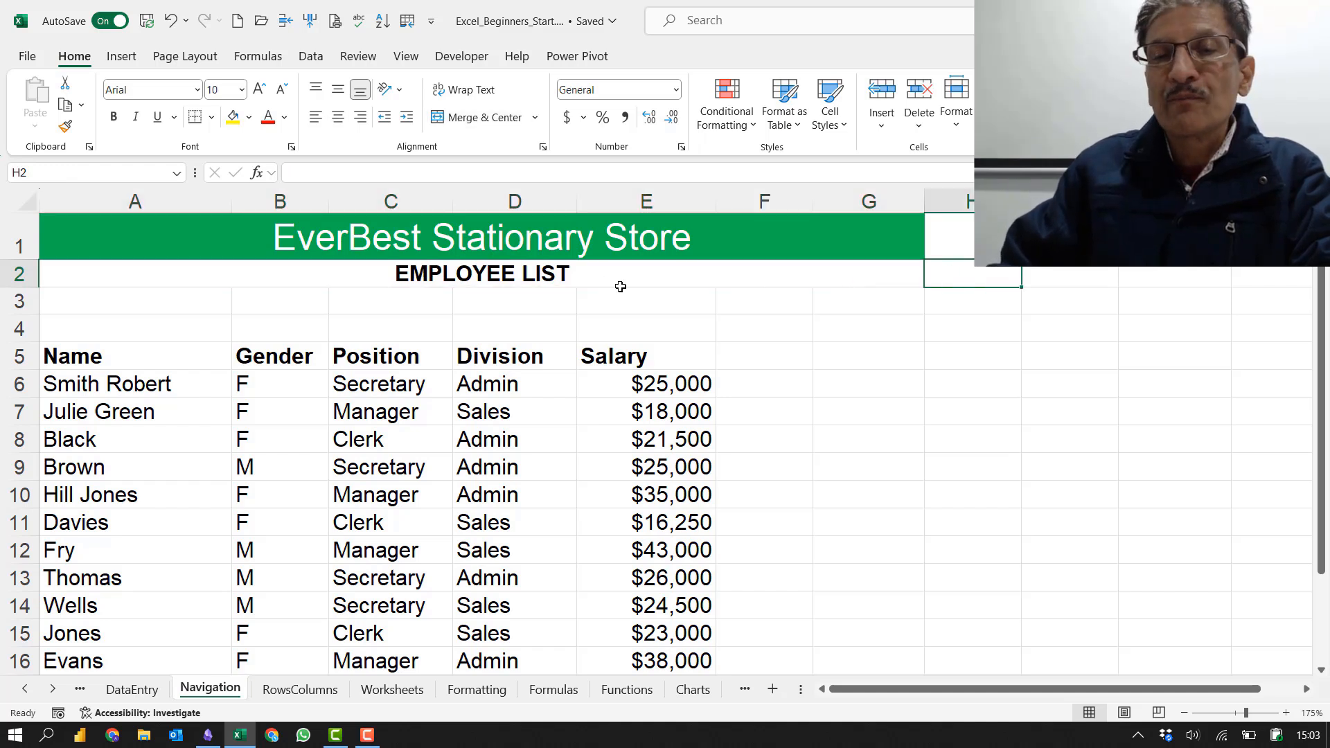
key(Left)
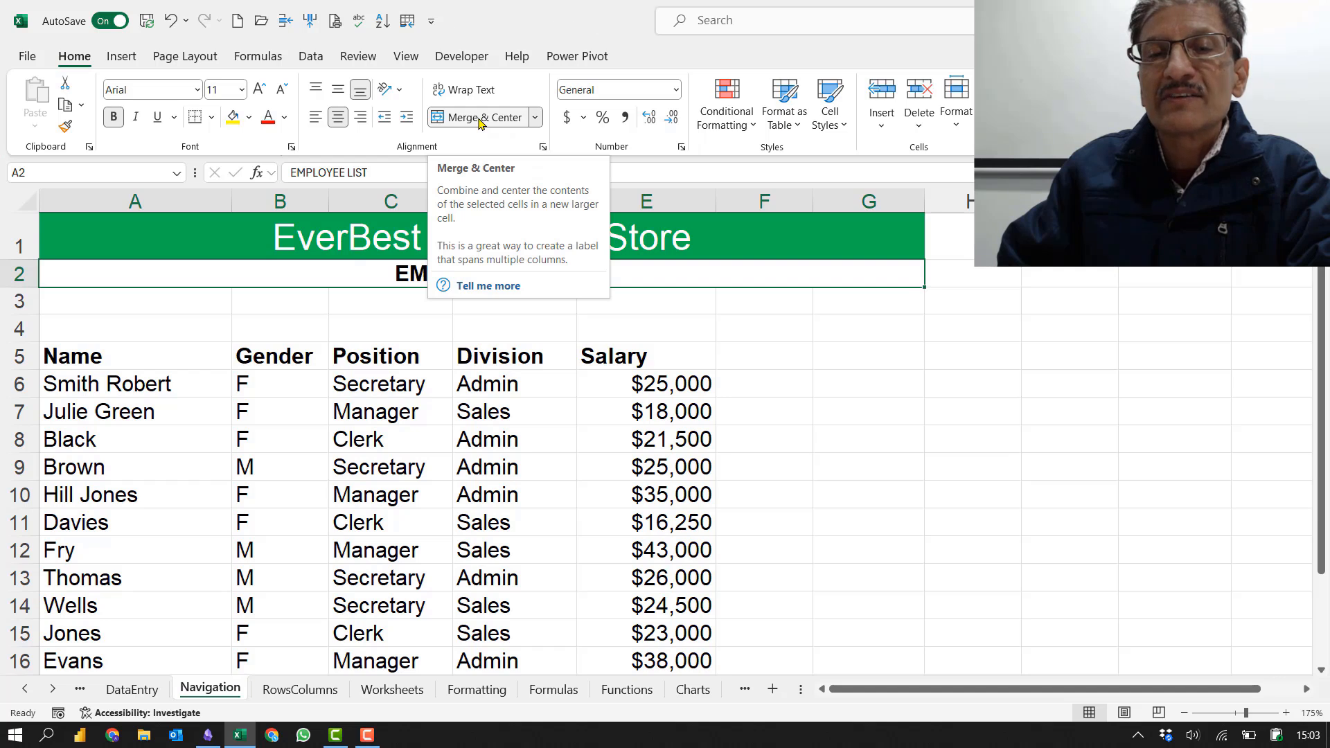
Step: Unmerge the EMPLOYEE LIST heading in row 2, and merge and center it across A2:G2 again
click(479, 118)
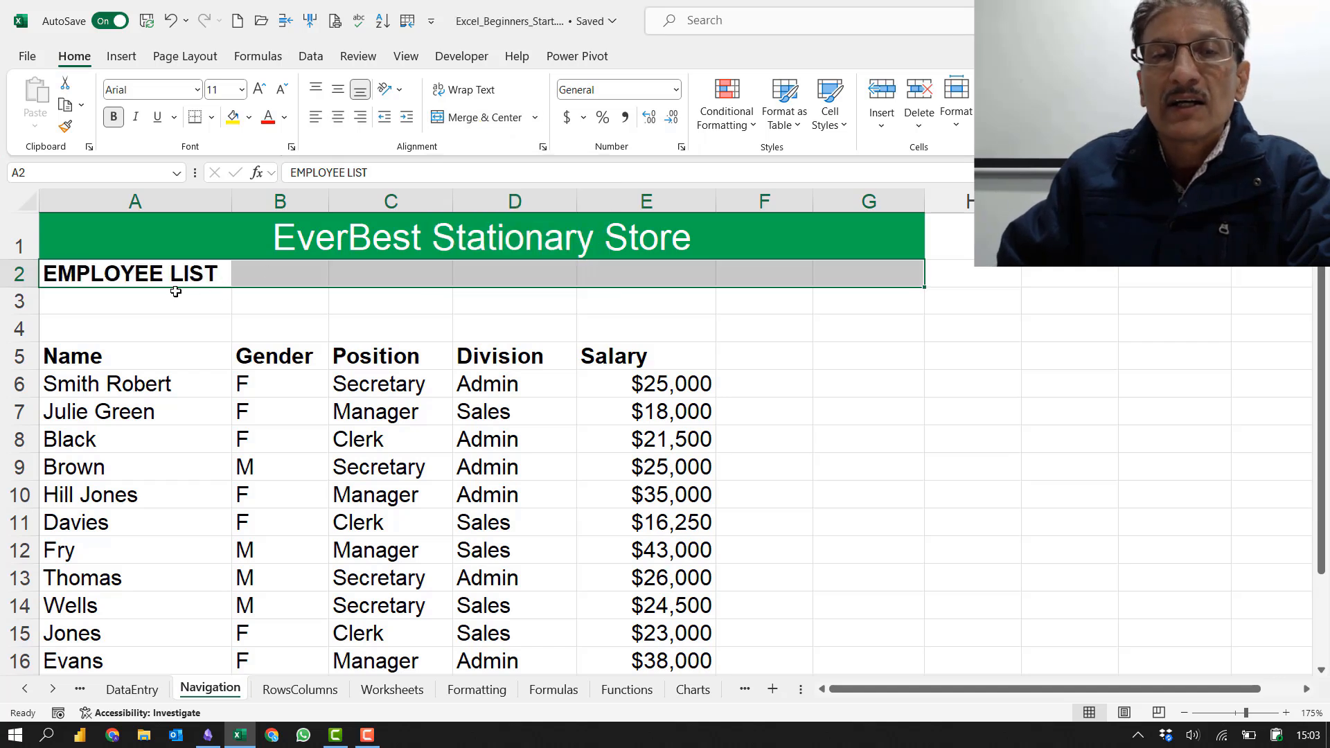
click(186, 272)
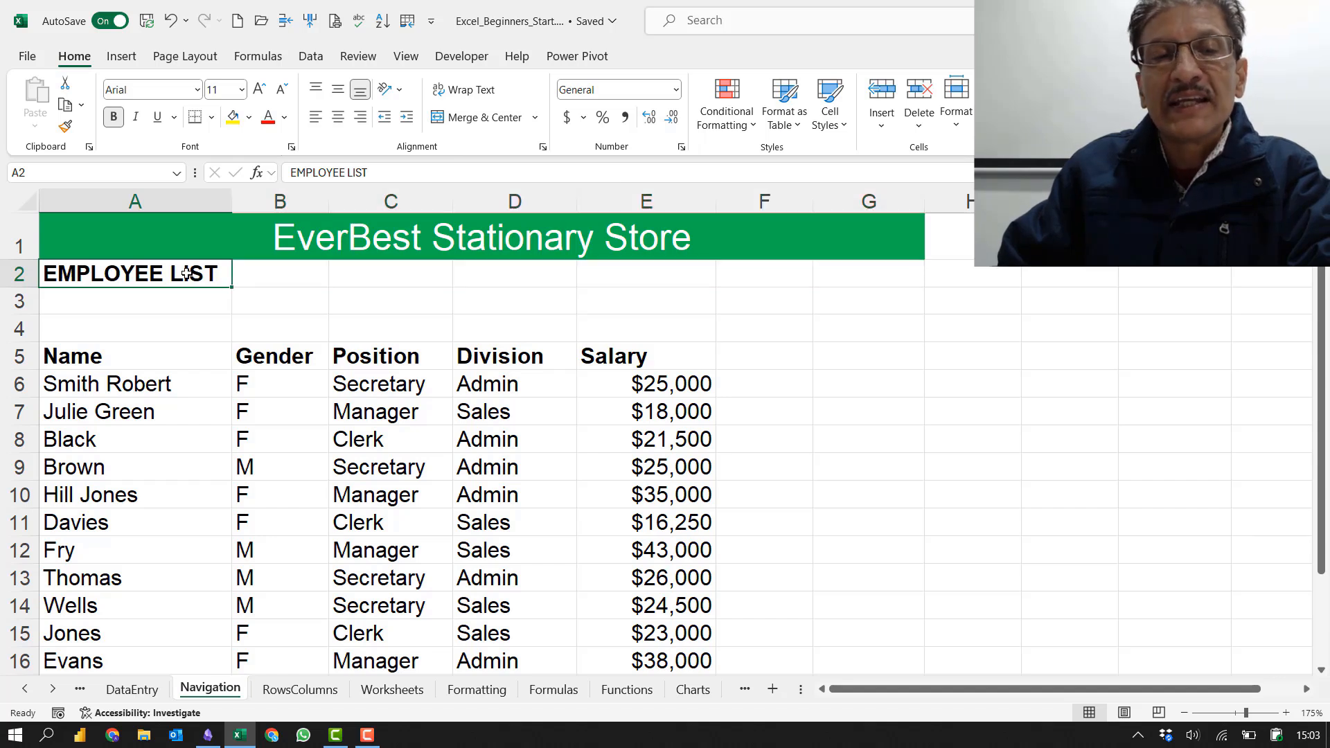
click(284, 277)
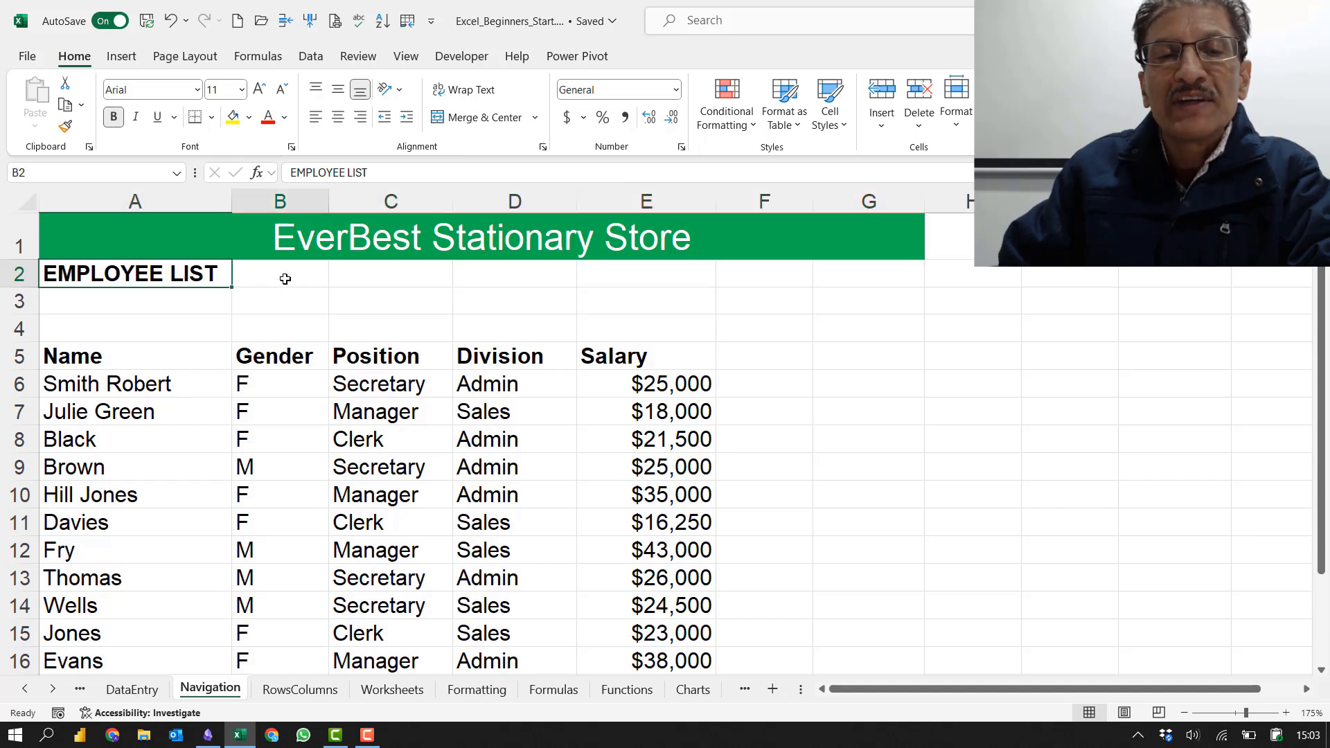
click(371, 274)
click(509, 281)
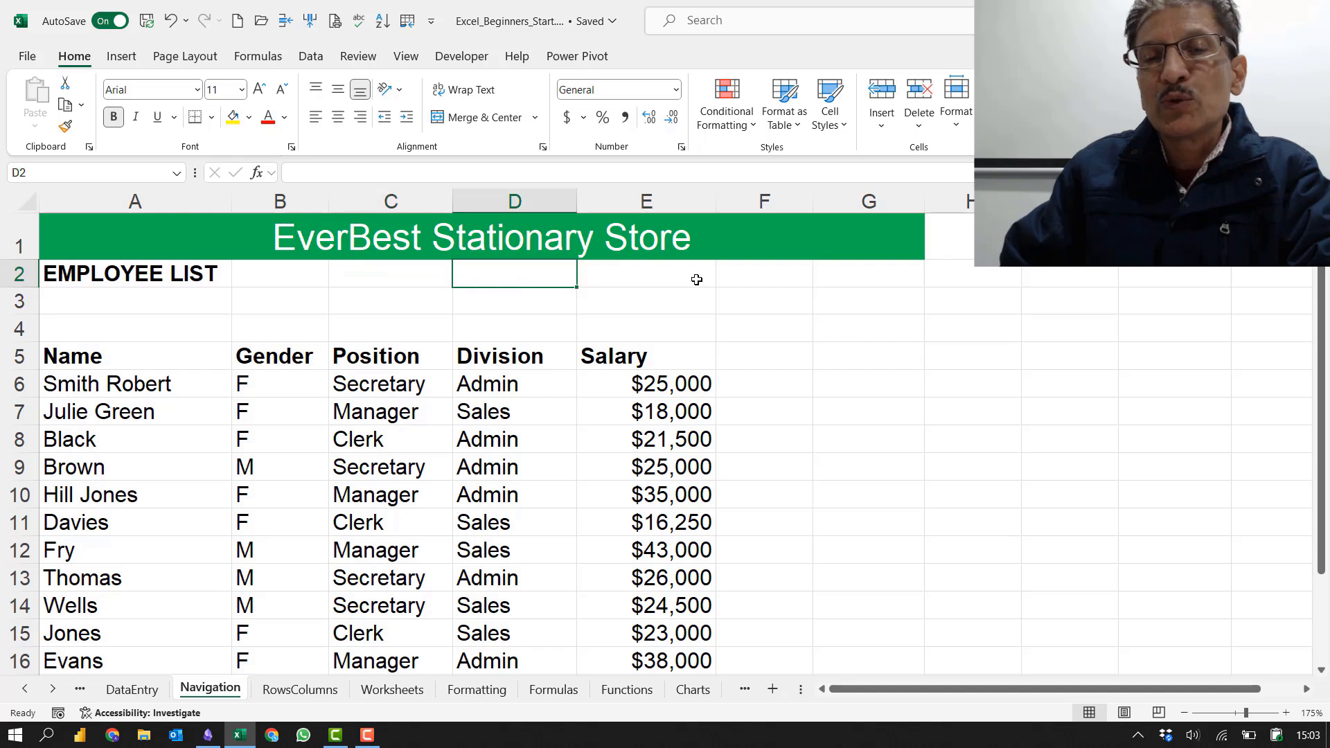
drag(140, 277, 861, 281)
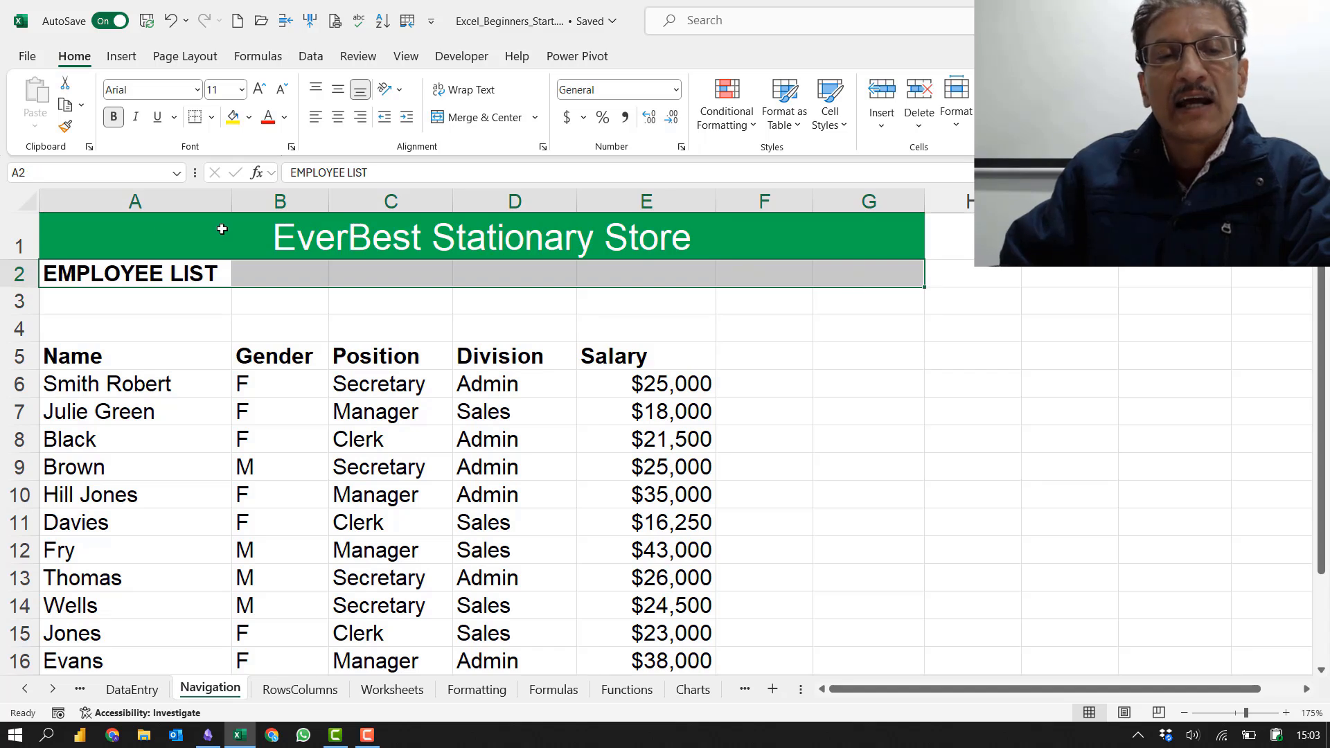
click(494, 122)
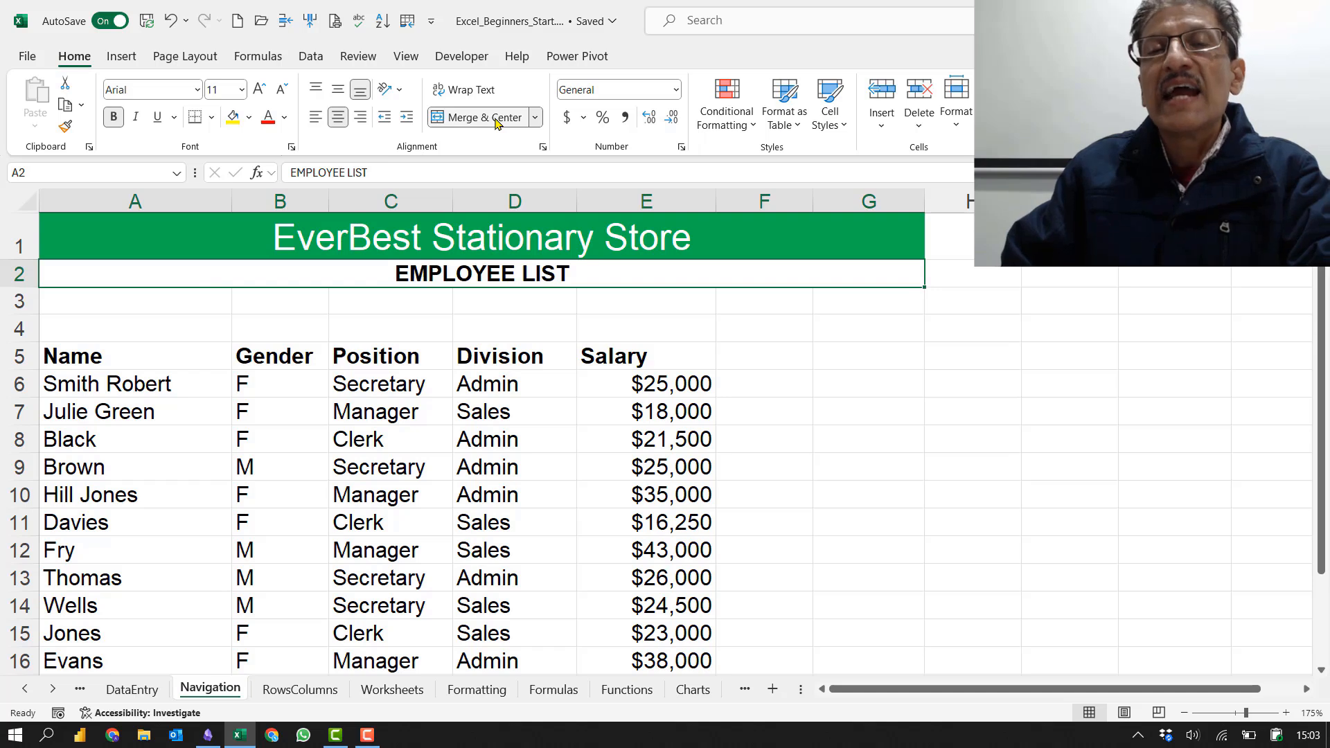
Step: Color the Name header in A5 red, and change its font color to Blue, Accent 1
click(207, 416)
click(156, 351)
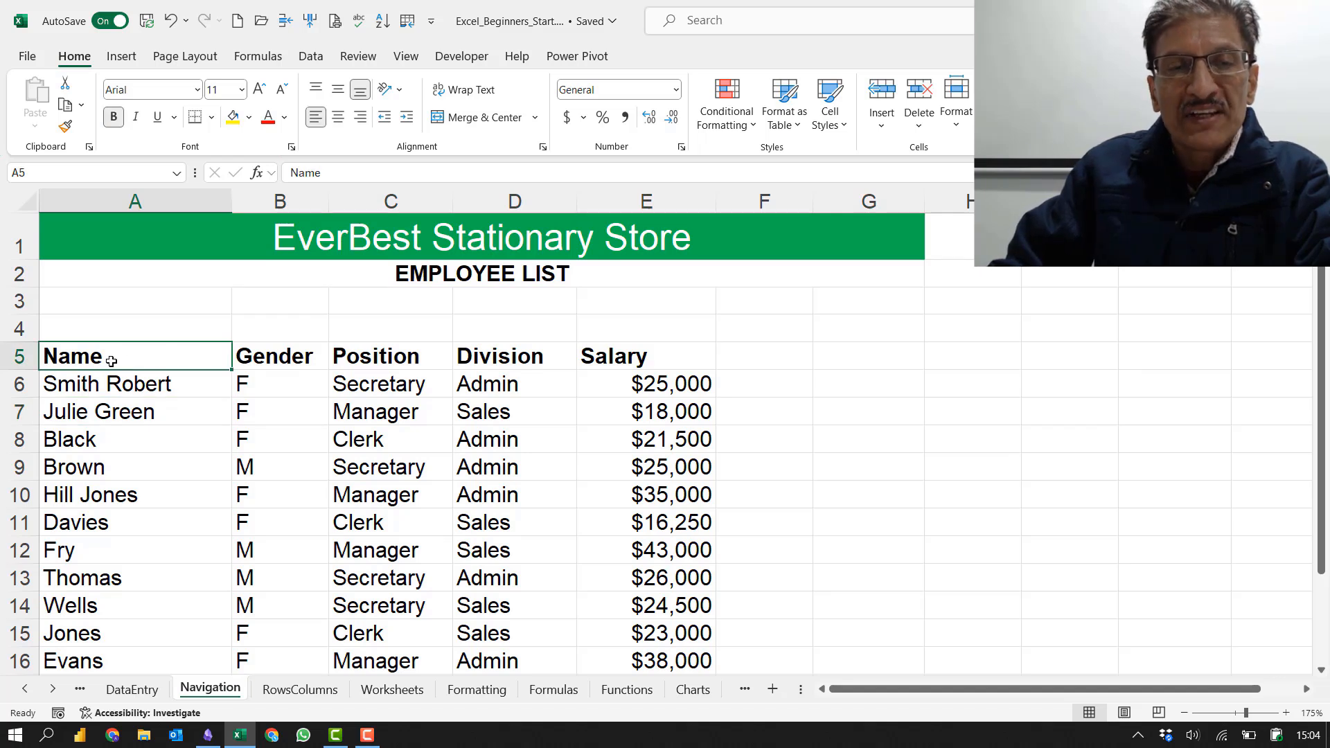
click(269, 120)
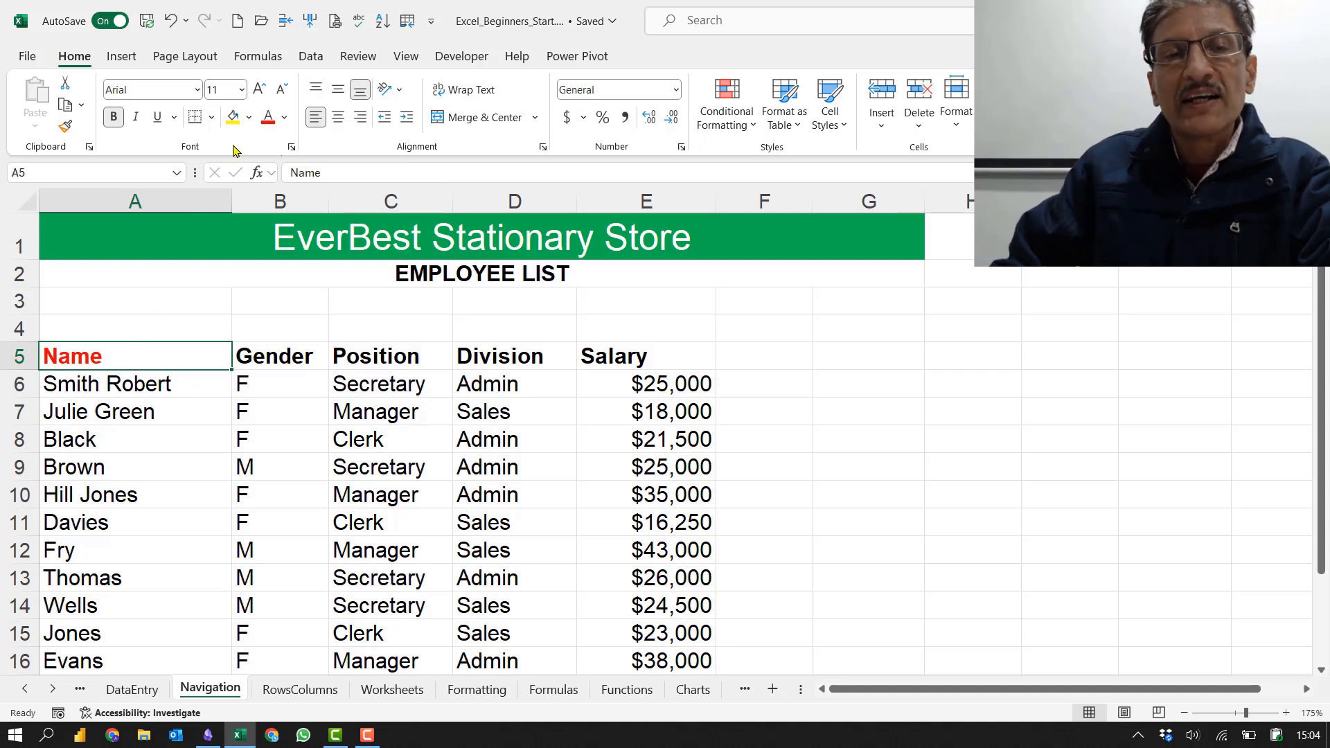
click(284, 120)
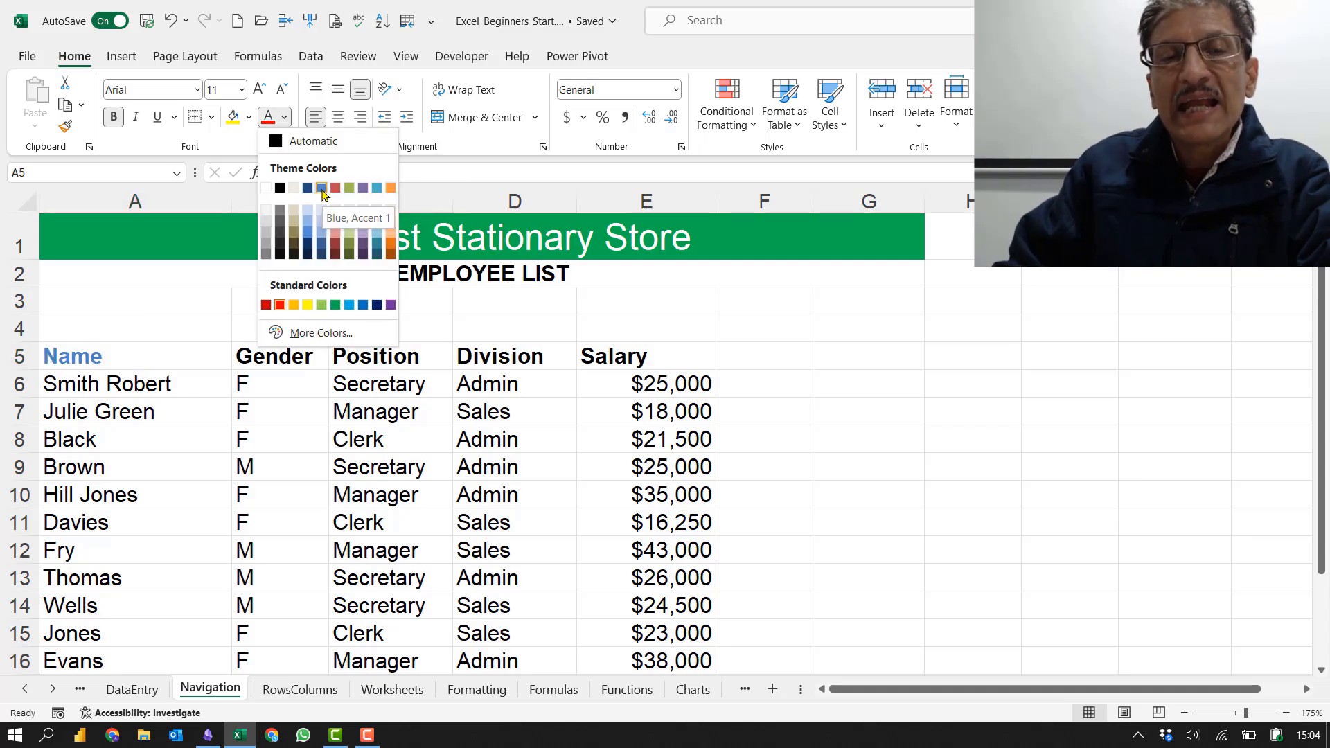
click(322, 189)
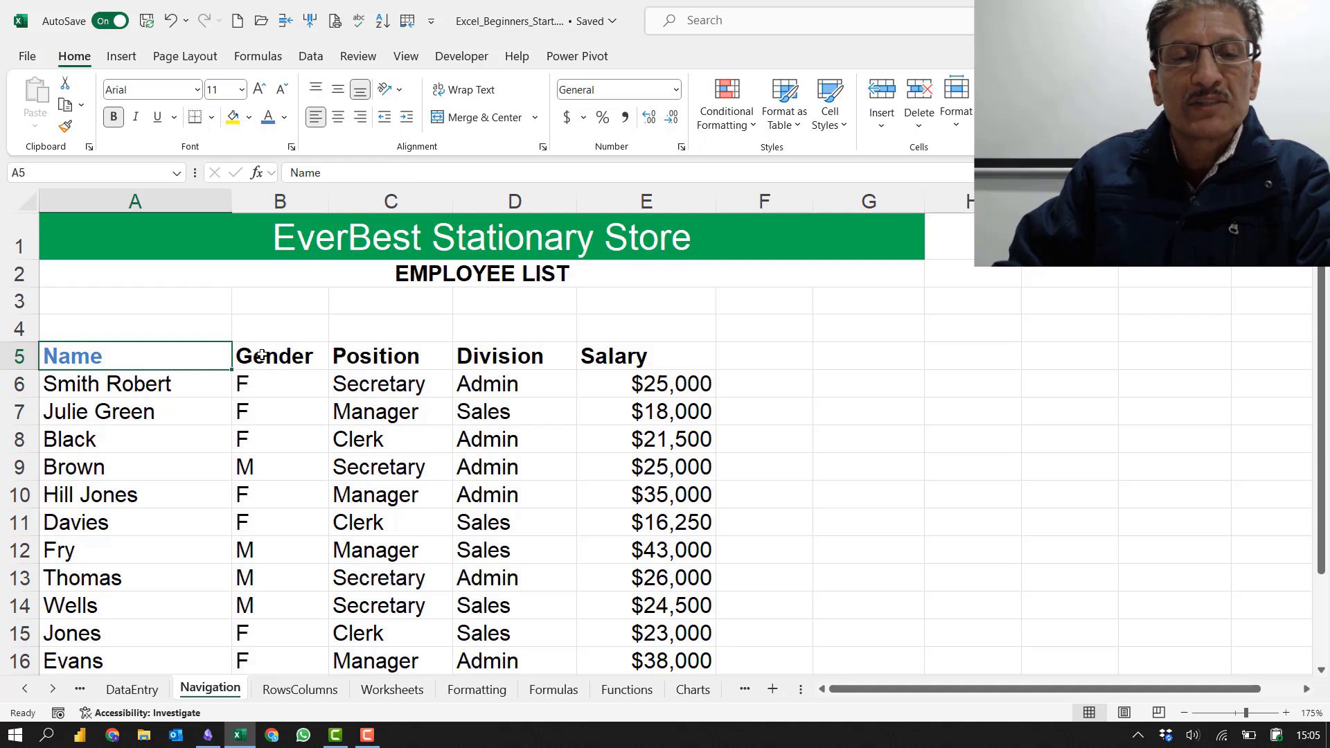
Step: Color the Gender, Position, Division and Salary headers in B5:E5 the same blue as the Name header
drag(262, 355, 628, 358)
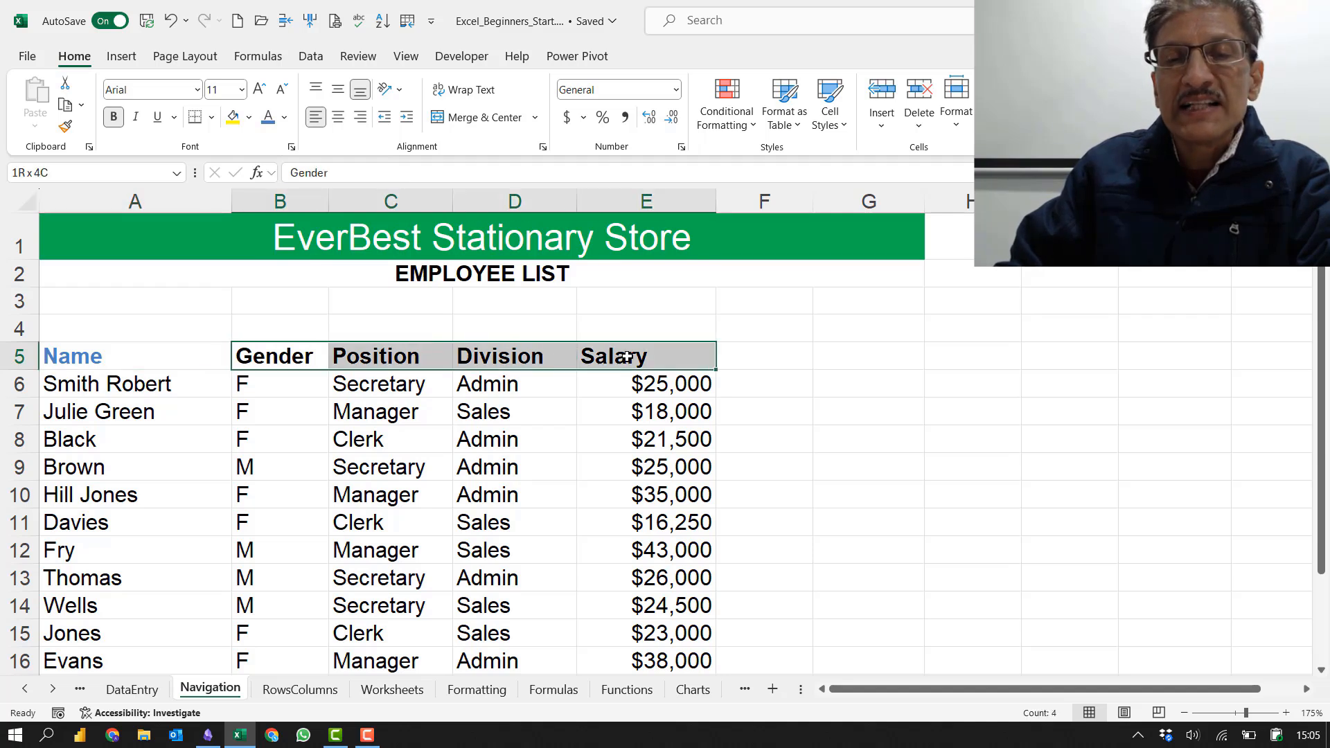
click(269, 118)
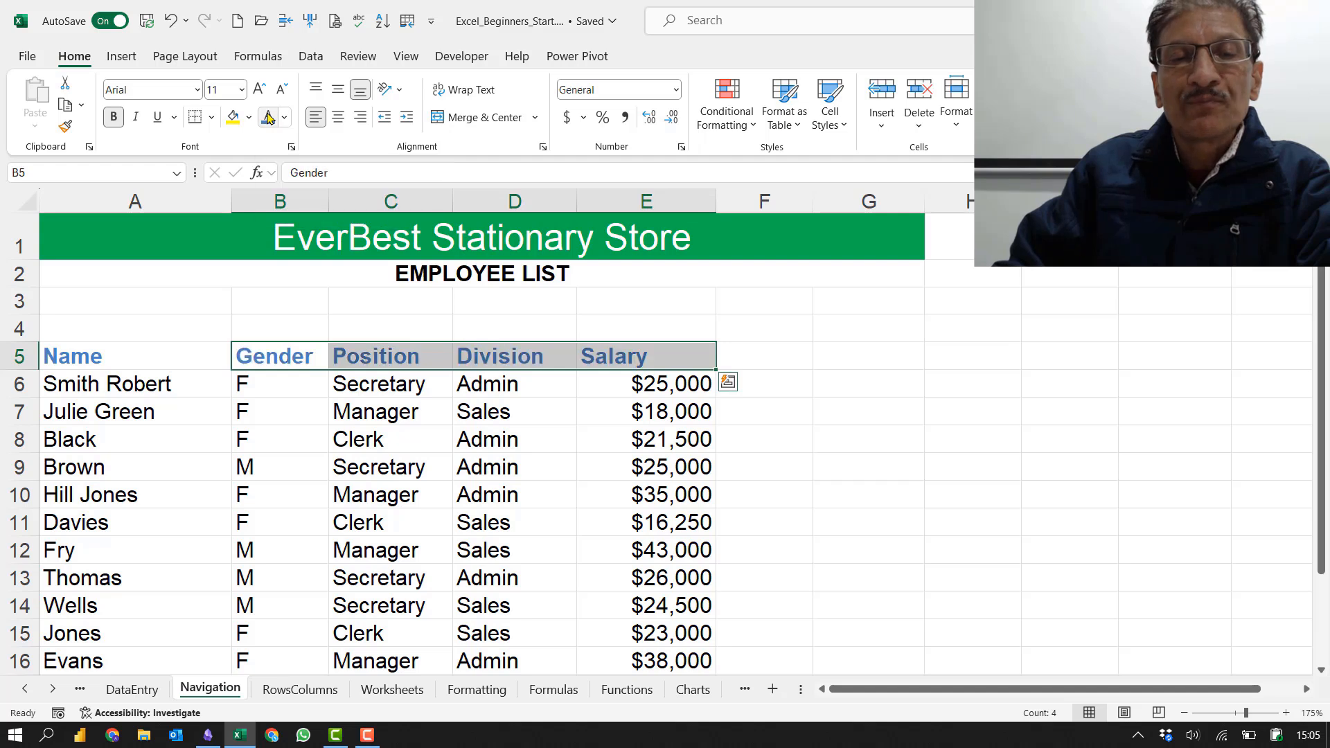
click(377, 428)
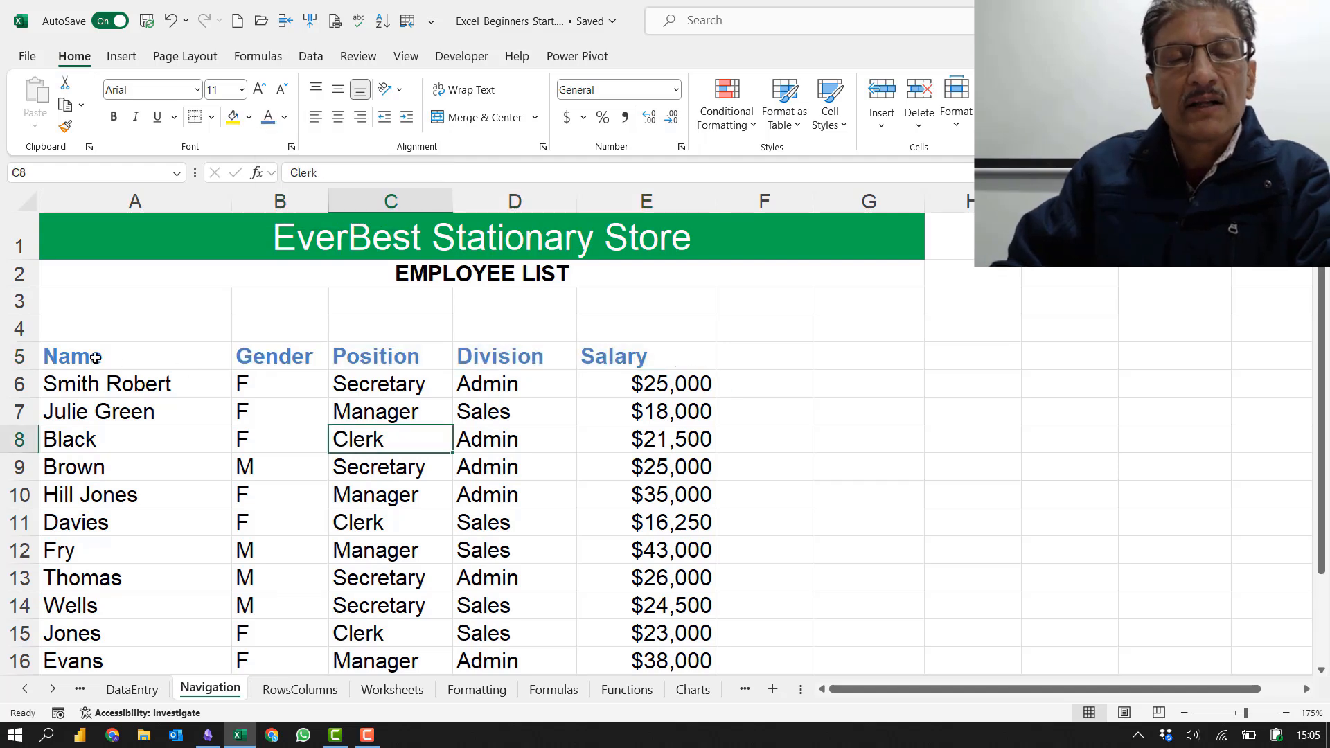
Step: Change the font of the column headers in A5:E5 to Aptos Narrow
drag(96, 357, 616, 357)
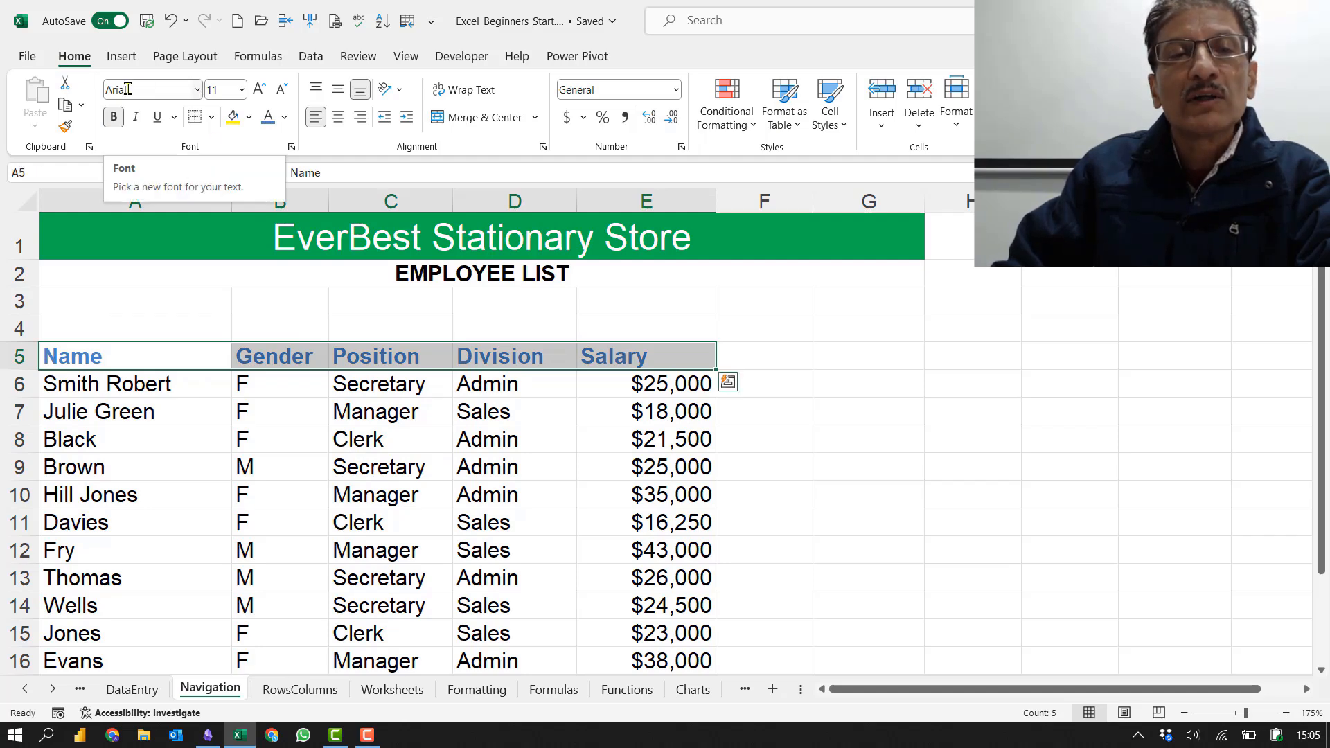
click(196, 90)
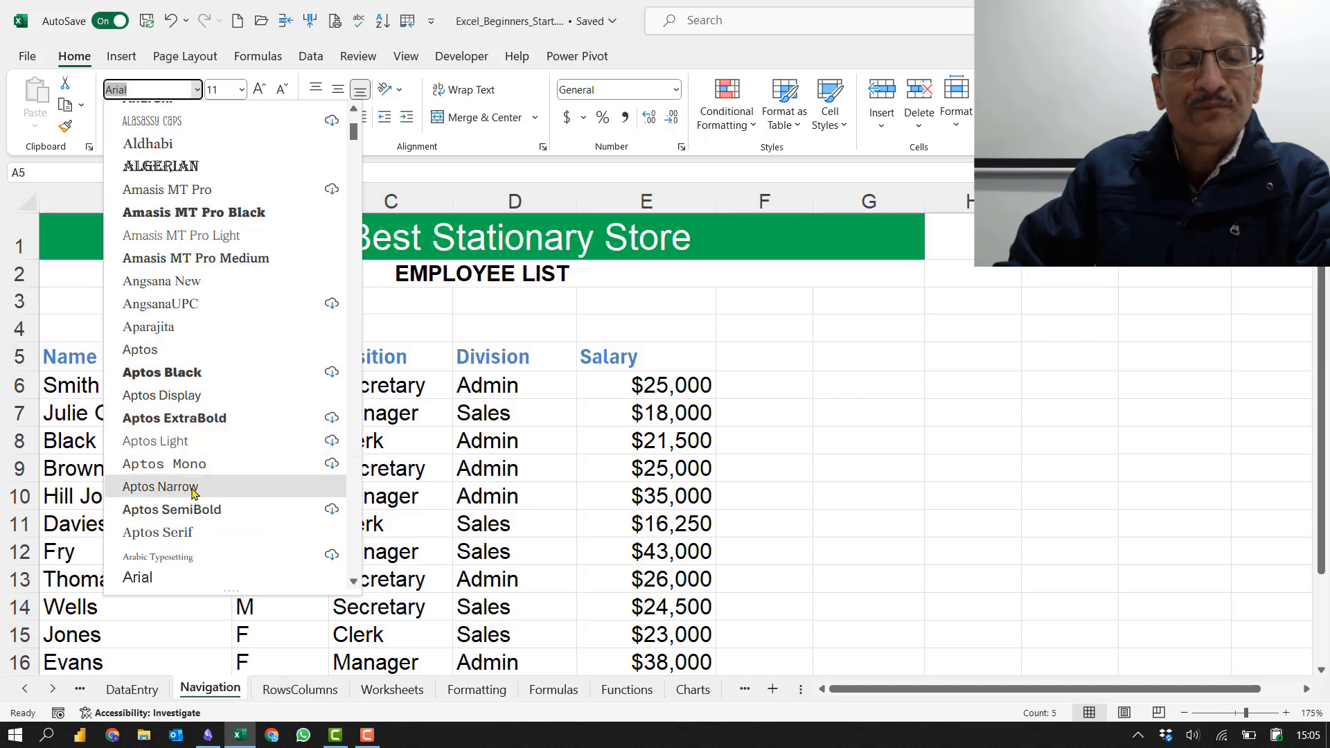
click(160, 486)
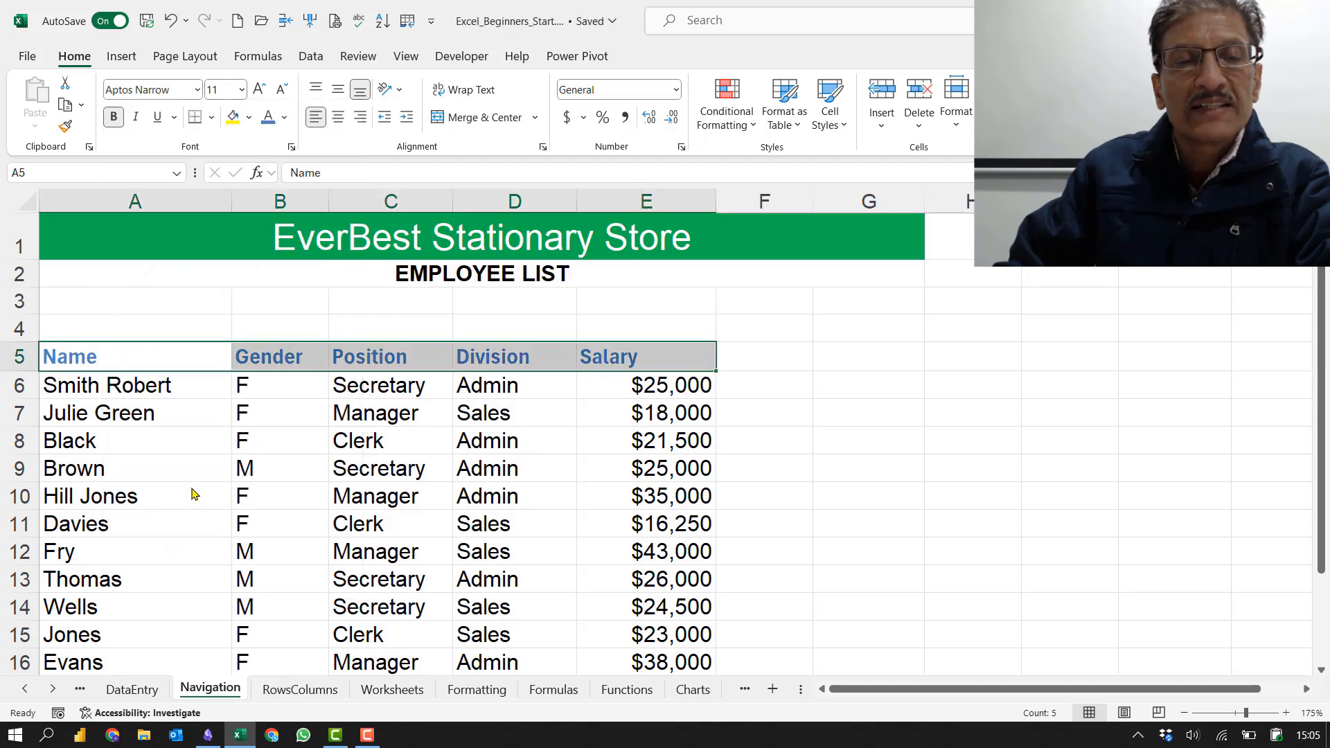
Step: Enlarge the A5:E5 headers to font size 16, and set them back to size 14
click(260, 91)
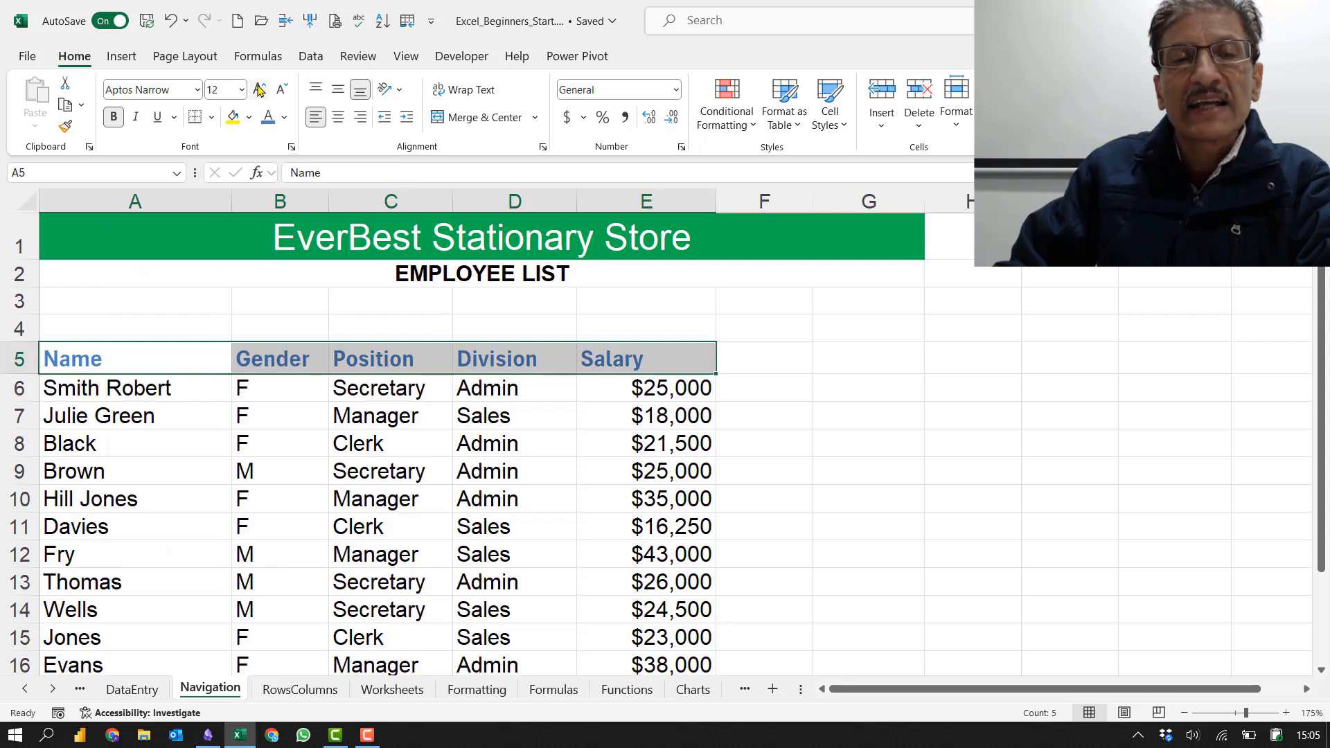
click(259, 91)
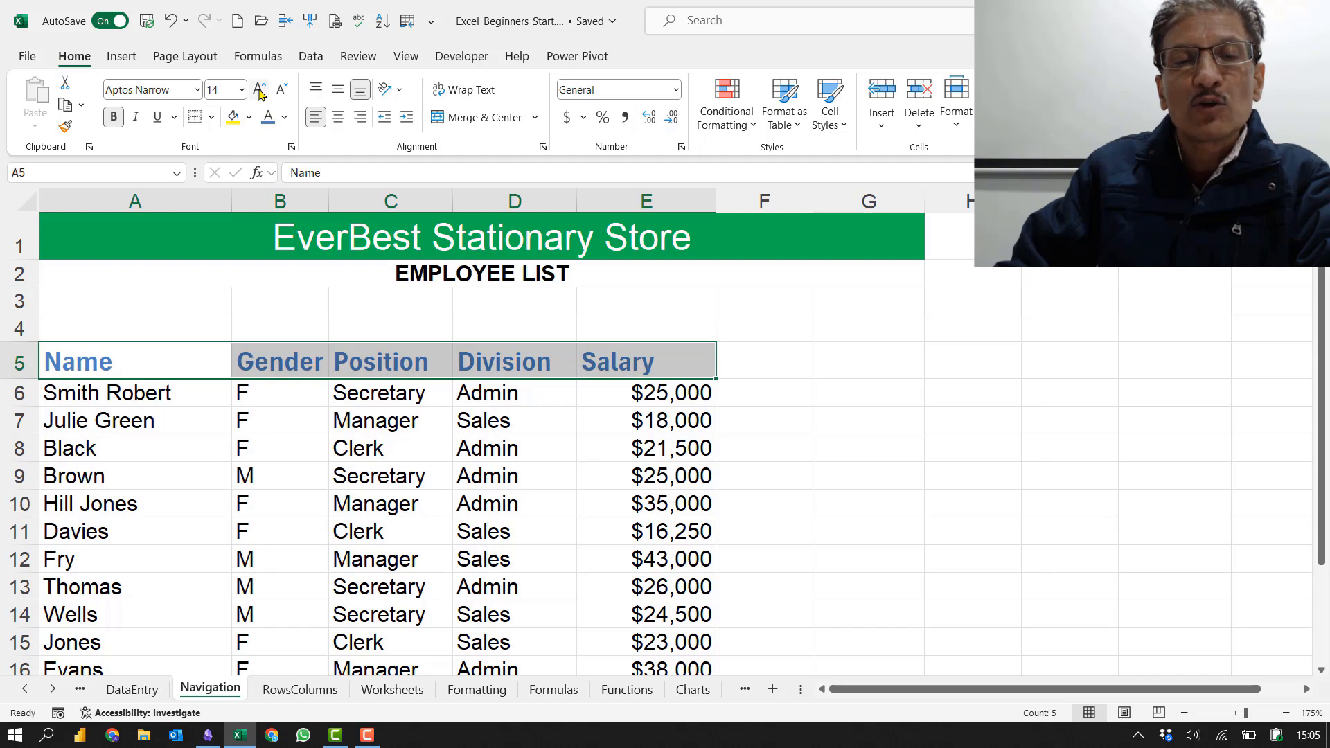
click(259, 91)
click(234, 94)
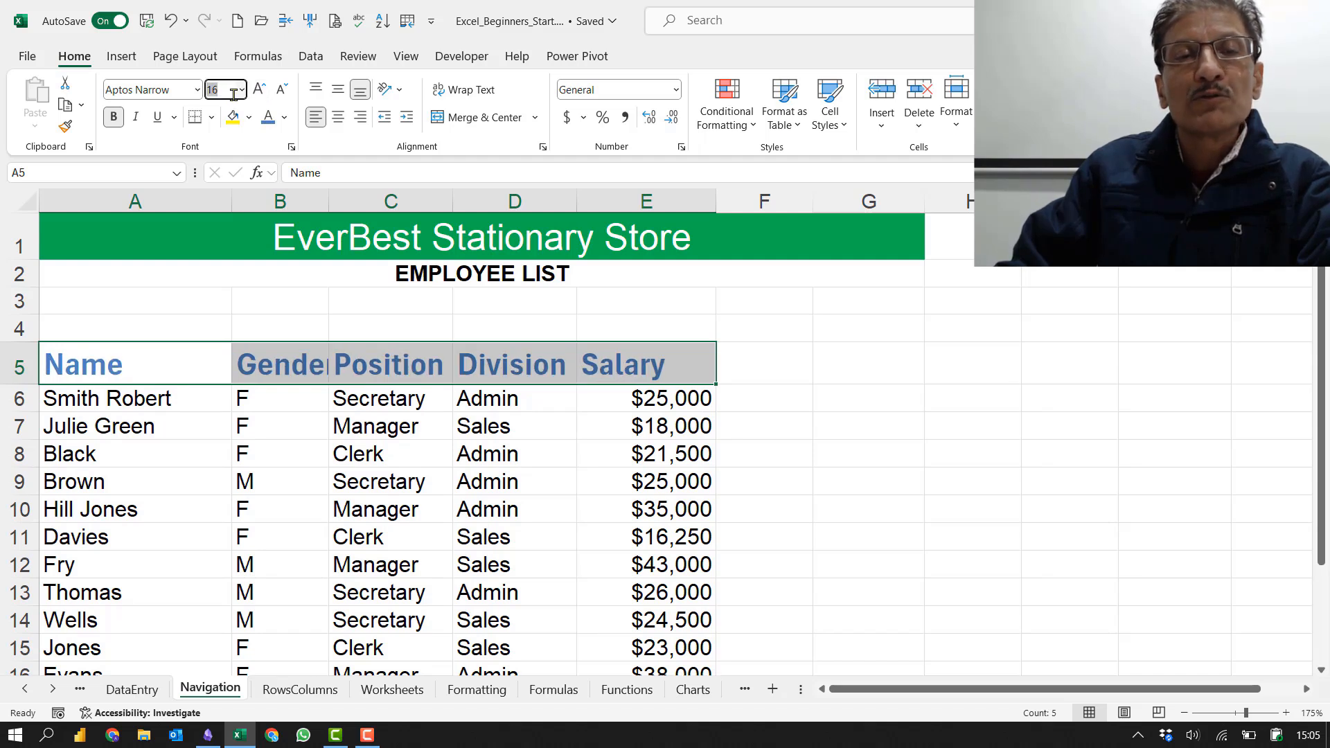
click(242, 90)
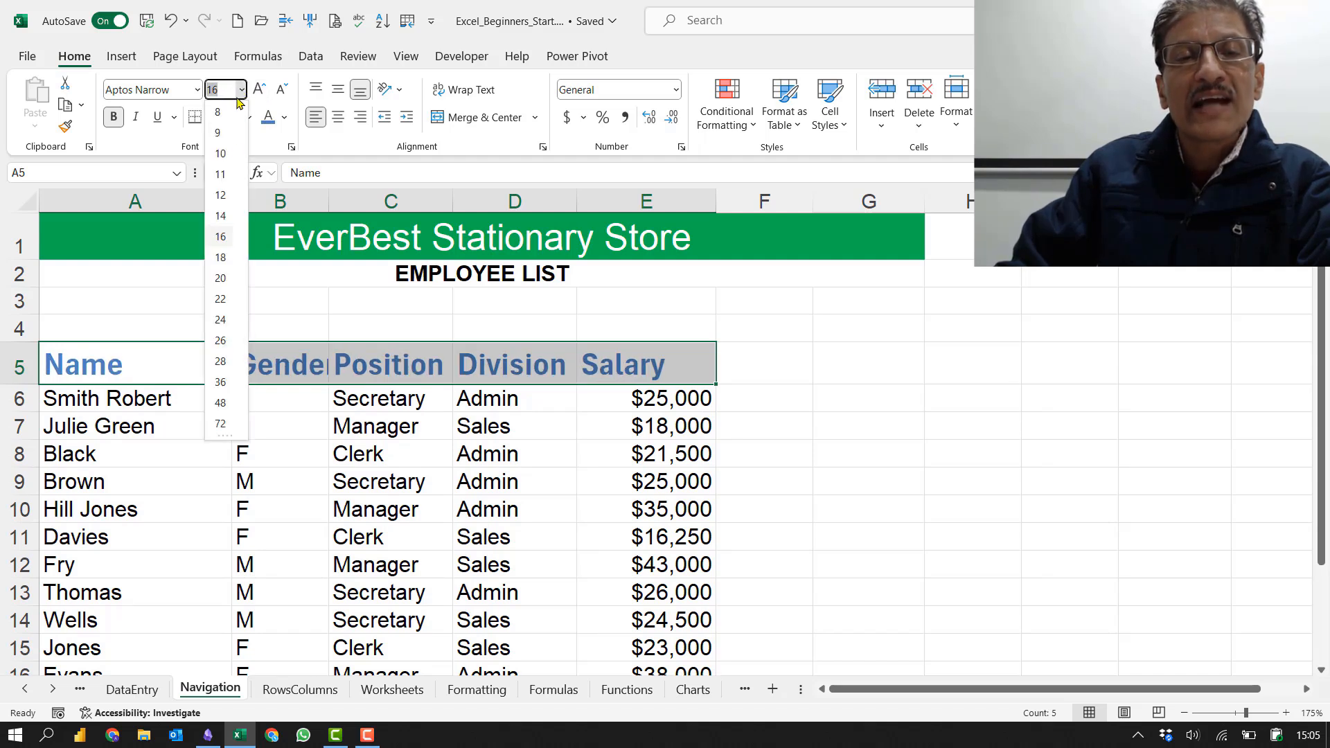
click(222, 217)
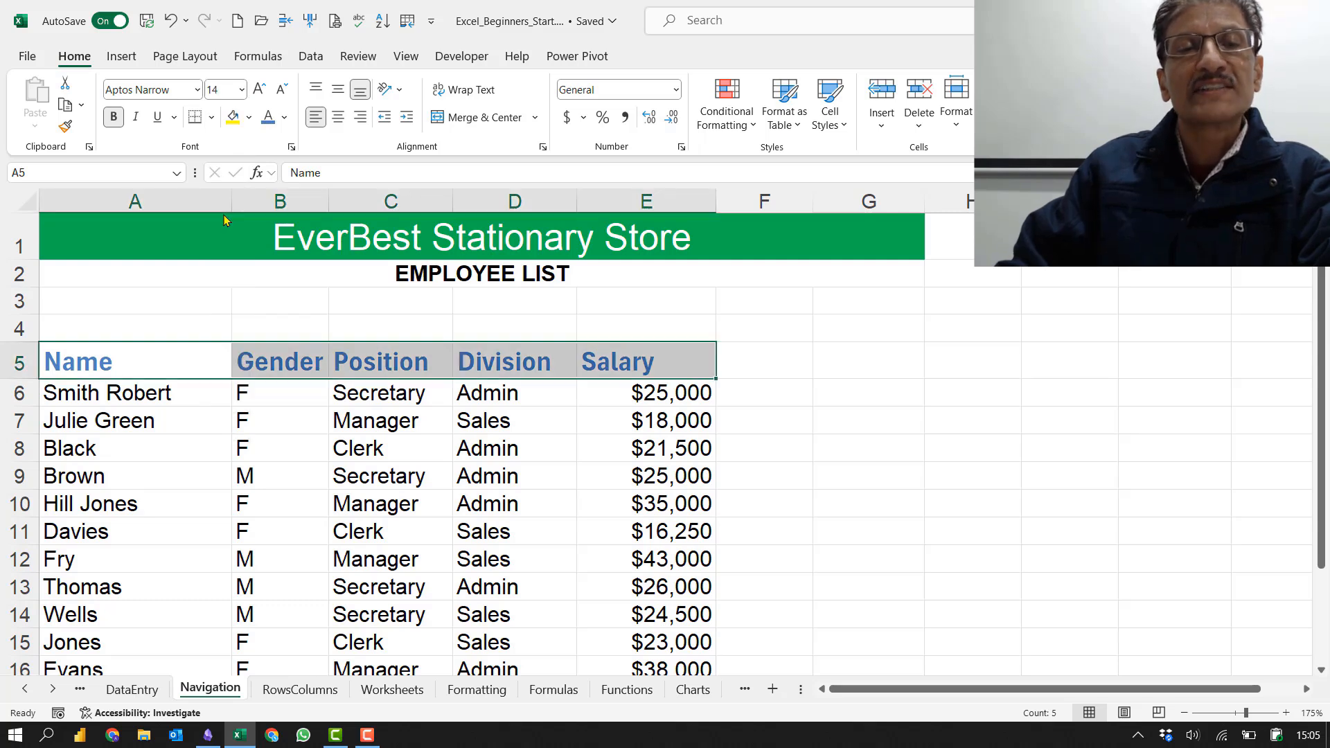
Step: Reduce the font size of the A5:E5 headers to 10, and raise it again to 12
click(282, 92)
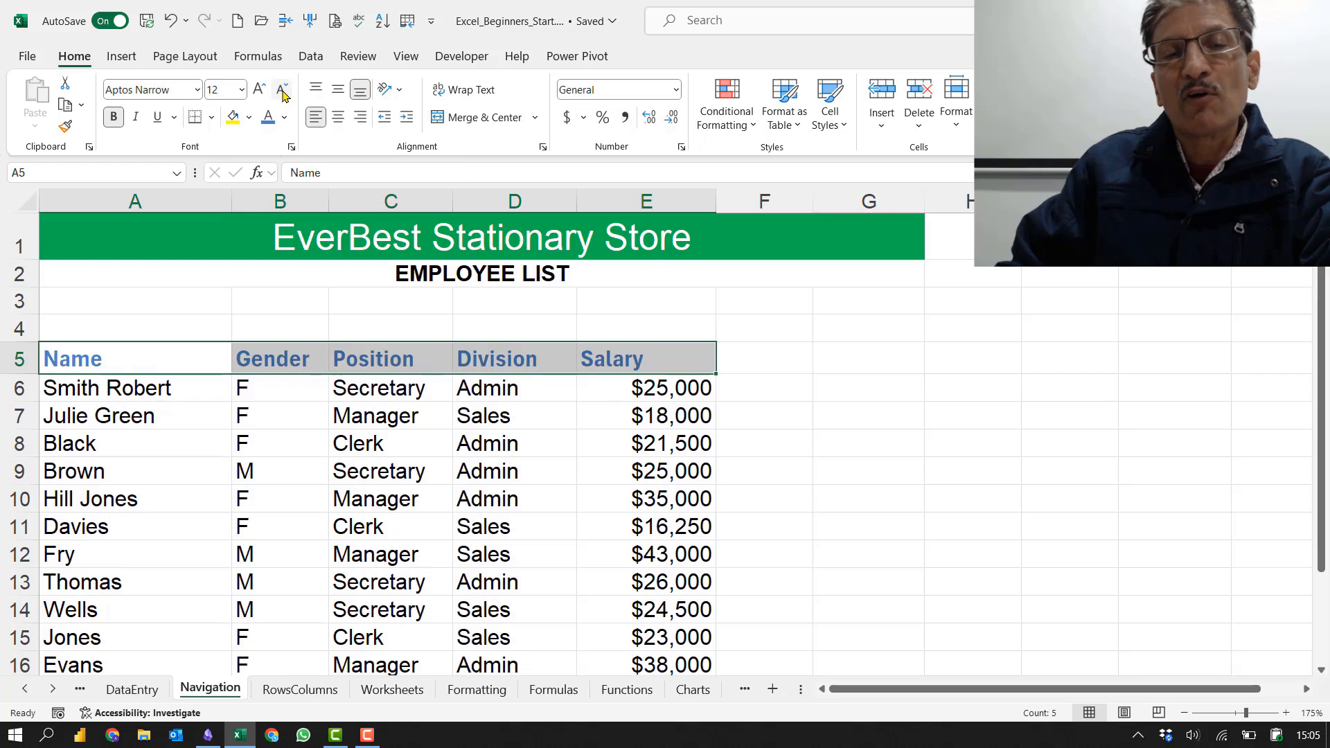
click(282, 92)
click(283, 92)
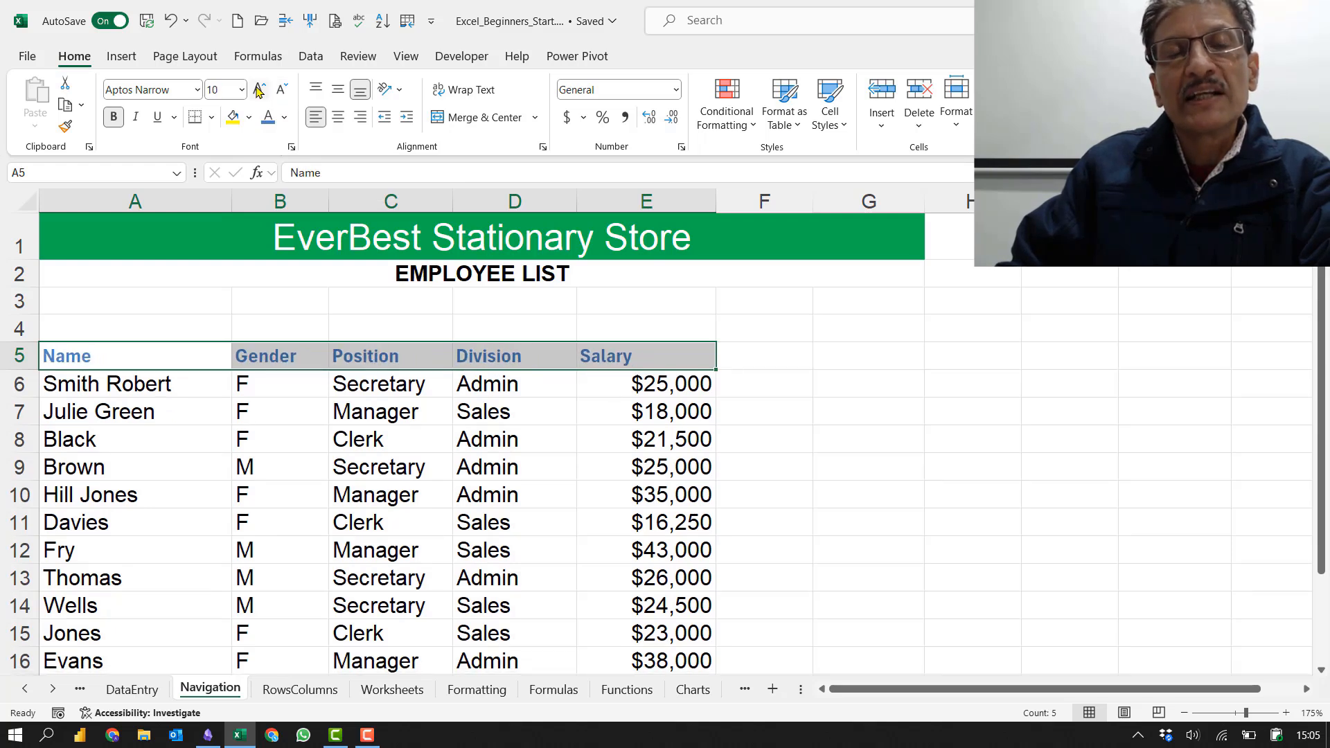
click(258, 91)
click(258, 90)
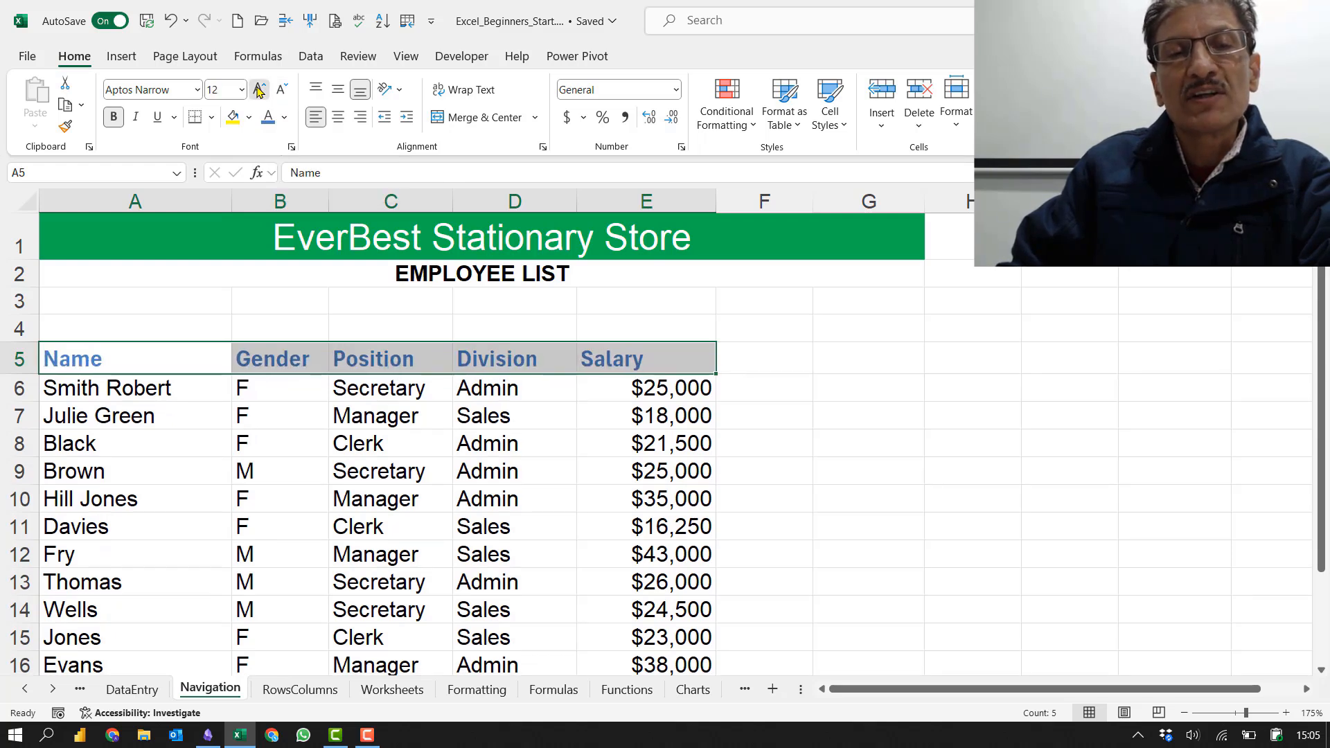
Step: Enlarge the font size of the headers in A5:E5 to 24
click(258, 91)
click(259, 91)
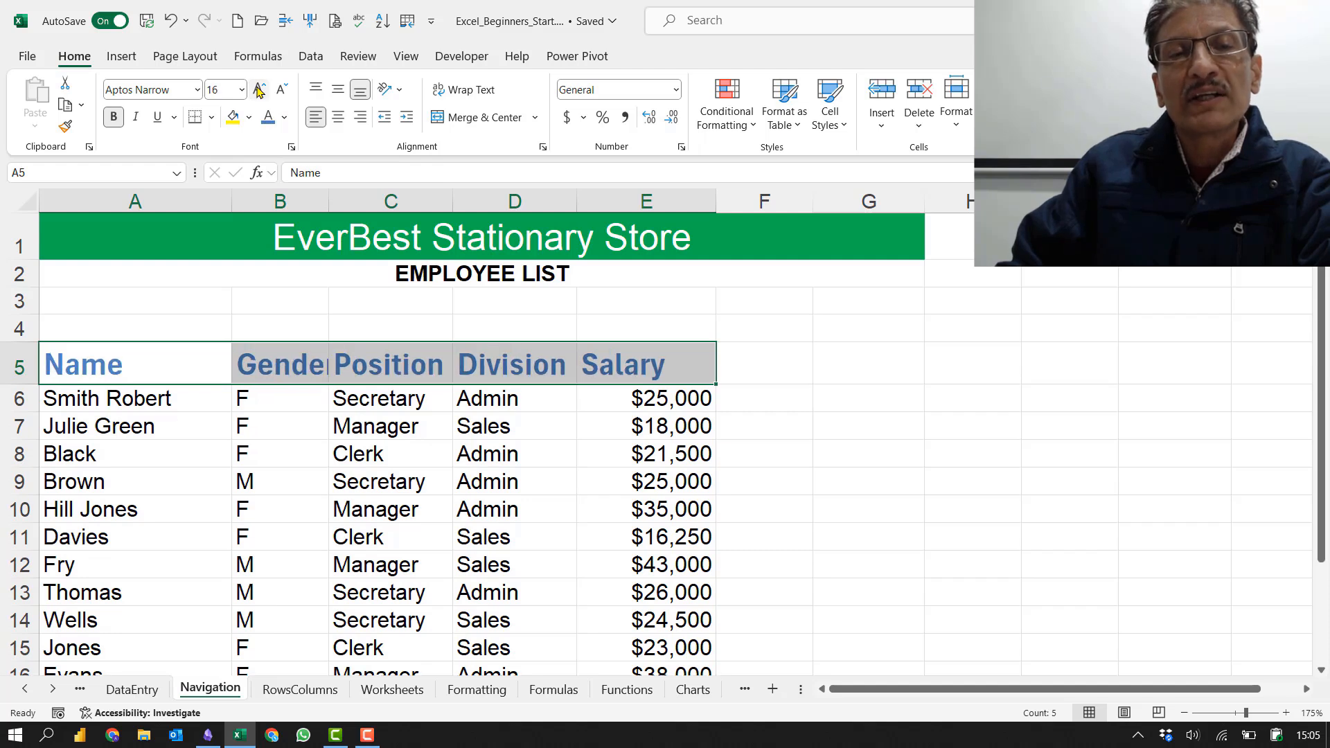
click(258, 91)
click(258, 90)
click(258, 90)
click(258, 91)
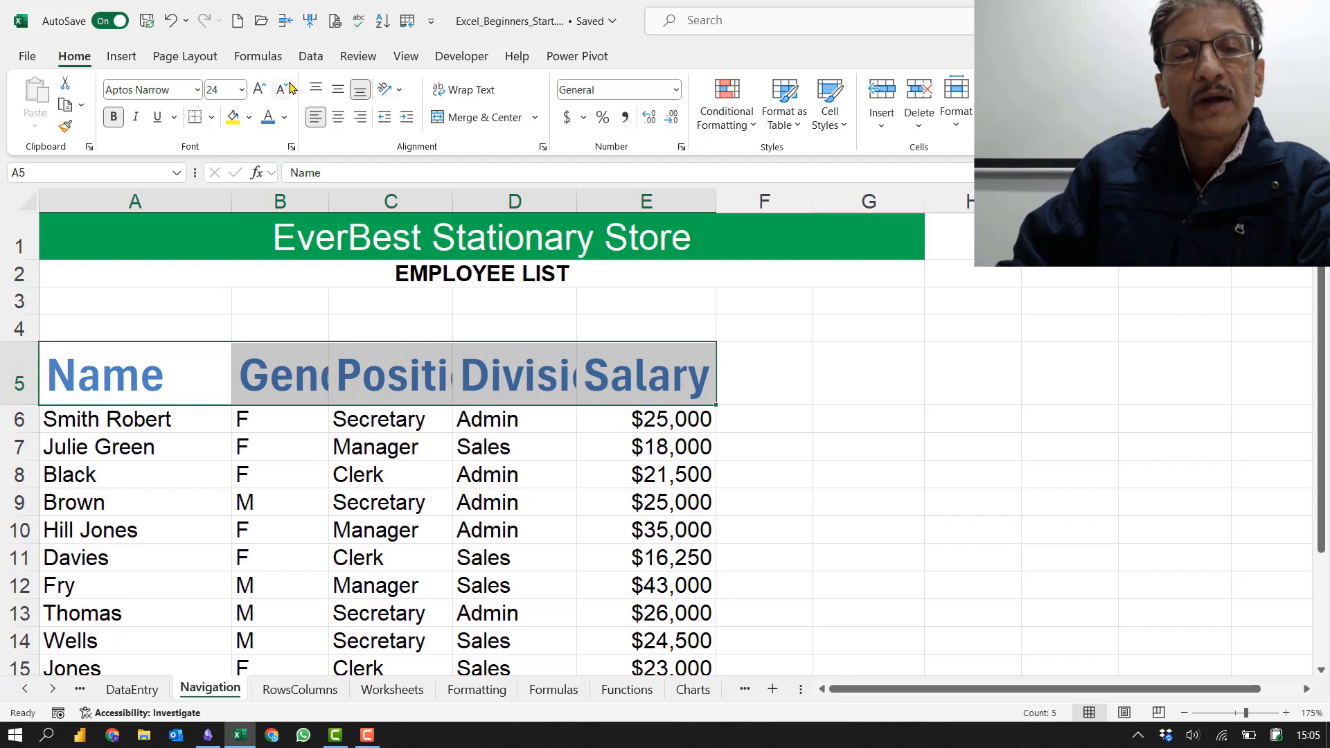
Step: Reduce the font size of the headers in A5:E5 to 12
click(283, 91)
click(283, 91)
click(283, 90)
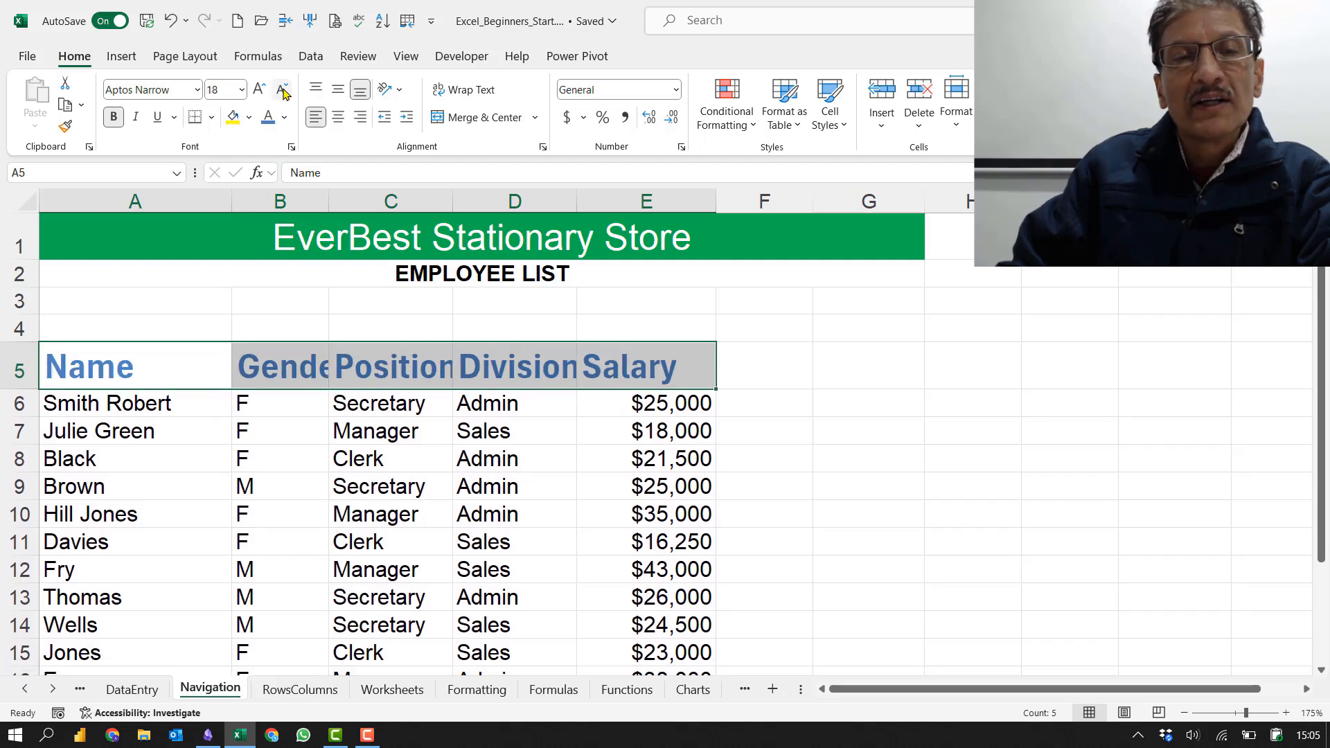
click(284, 91)
click(284, 91)
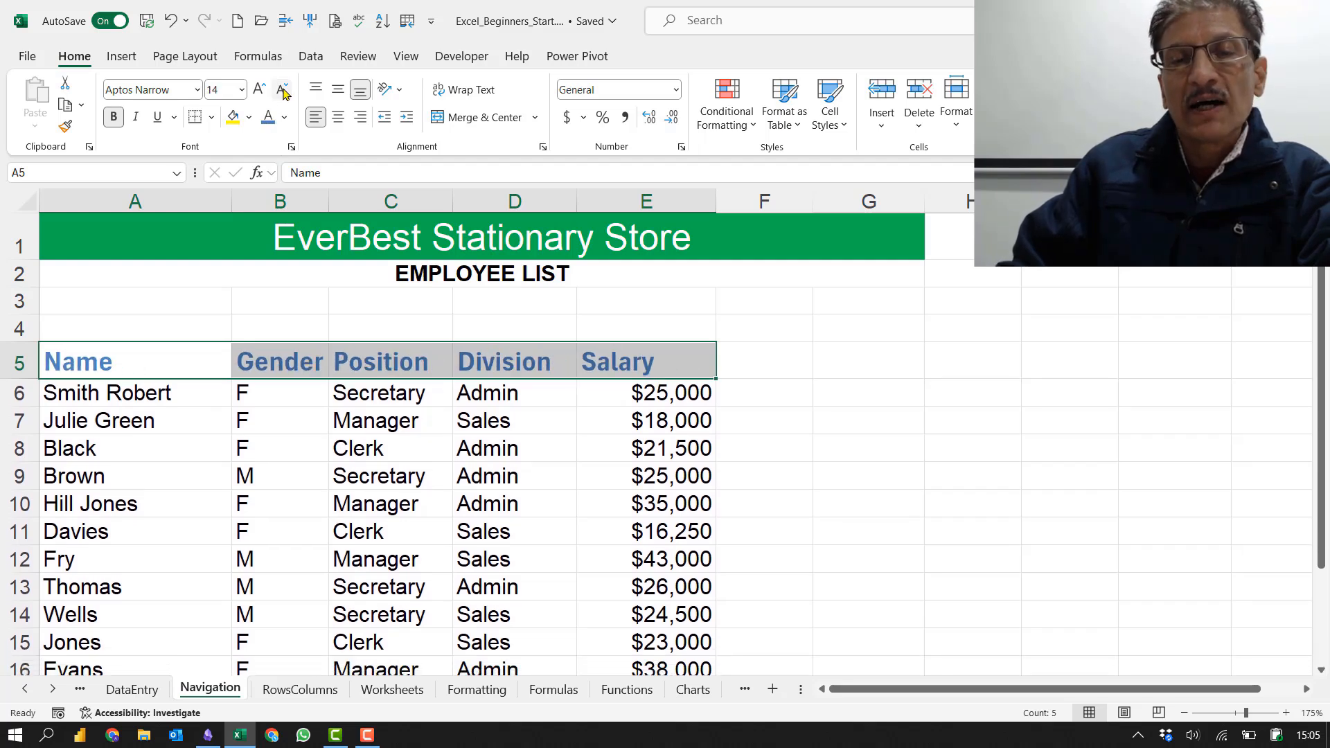
click(283, 91)
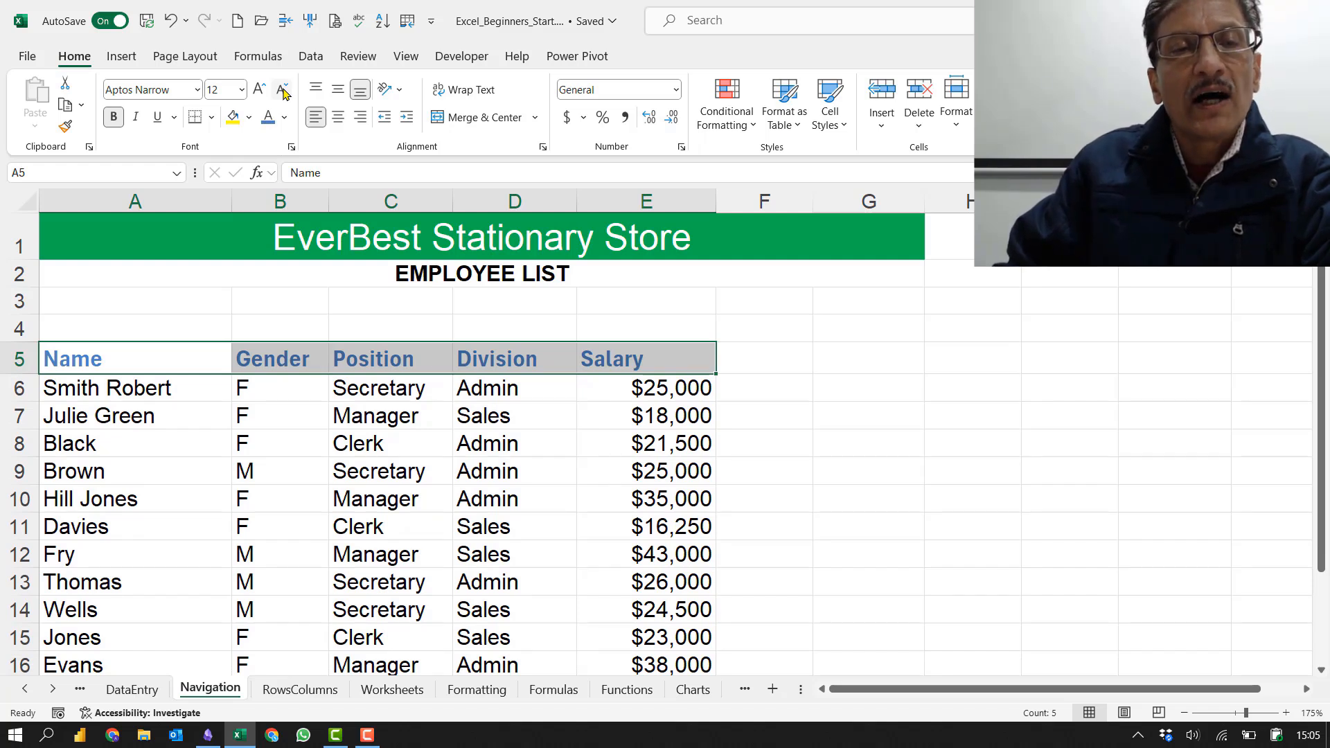
Step: Color the header text in A5:E5 theme red, and center it in the cells after trying right alignment
click(284, 118)
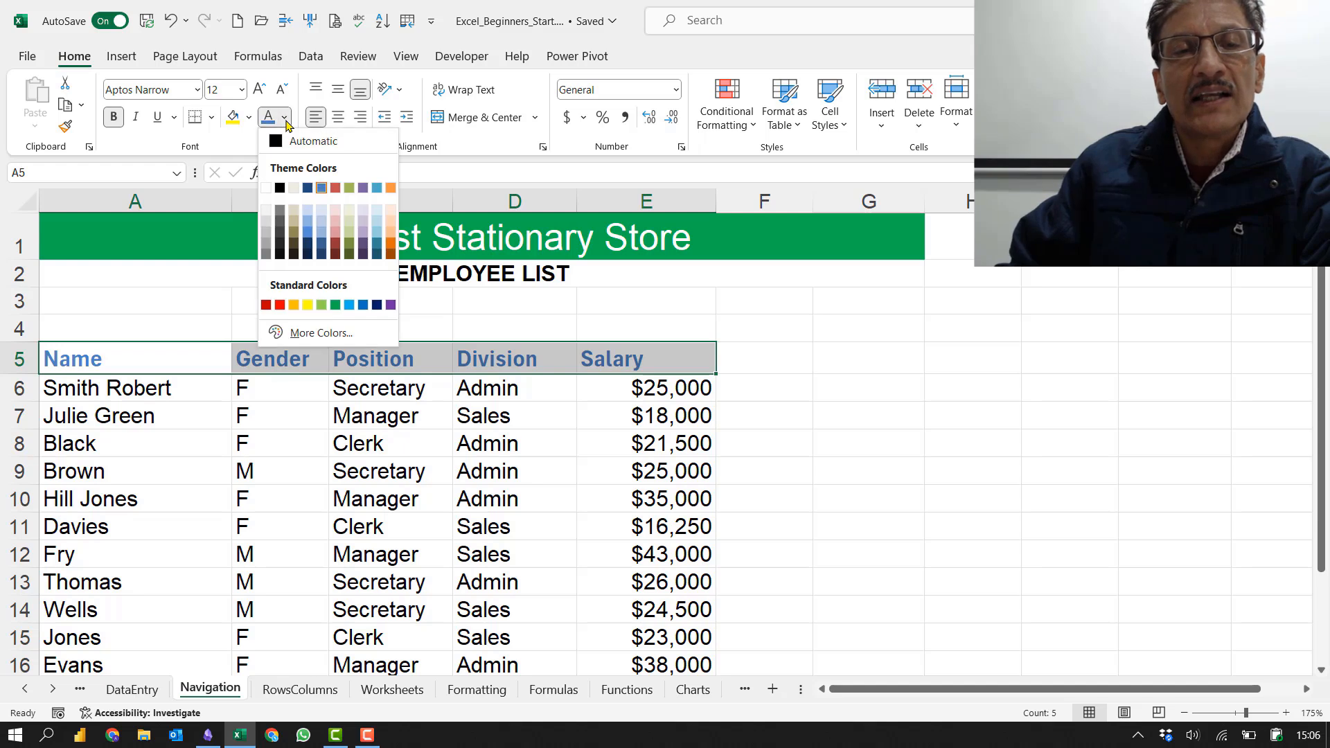
click(336, 188)
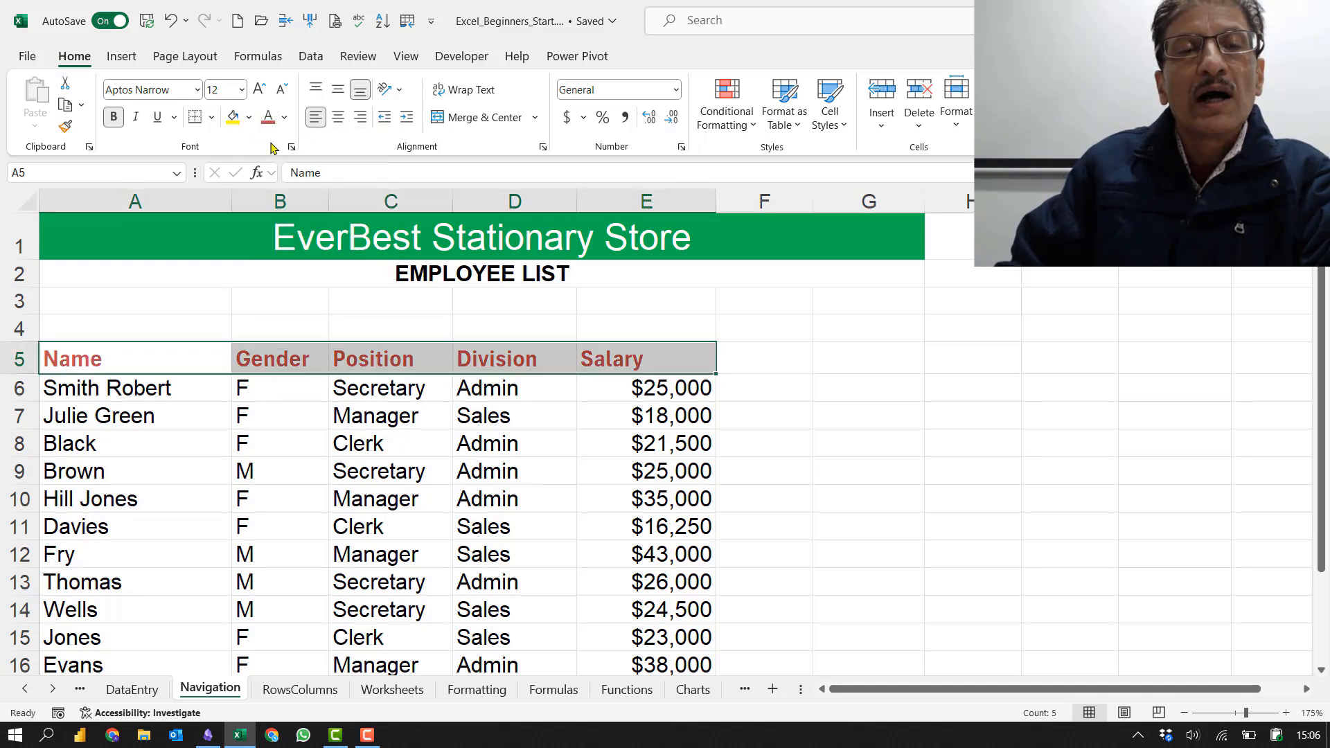
click(337, 119)
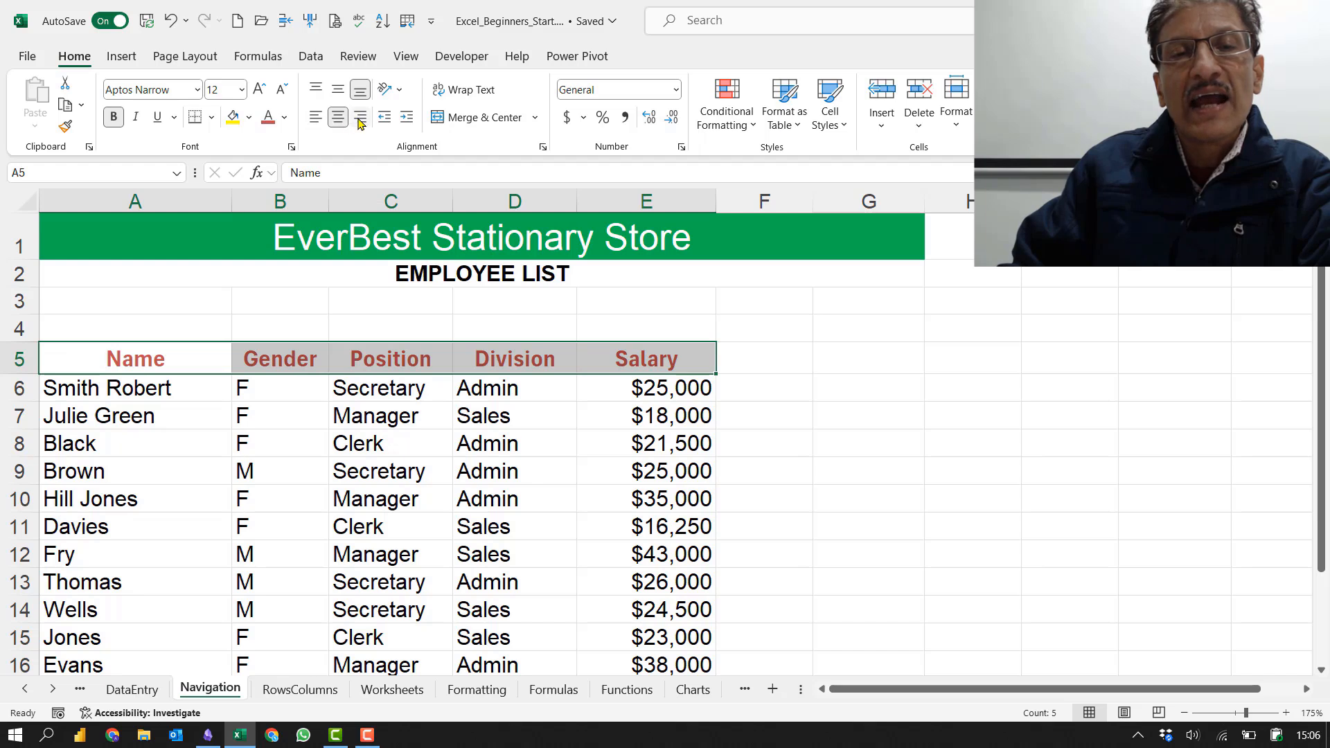
click(361, 119)
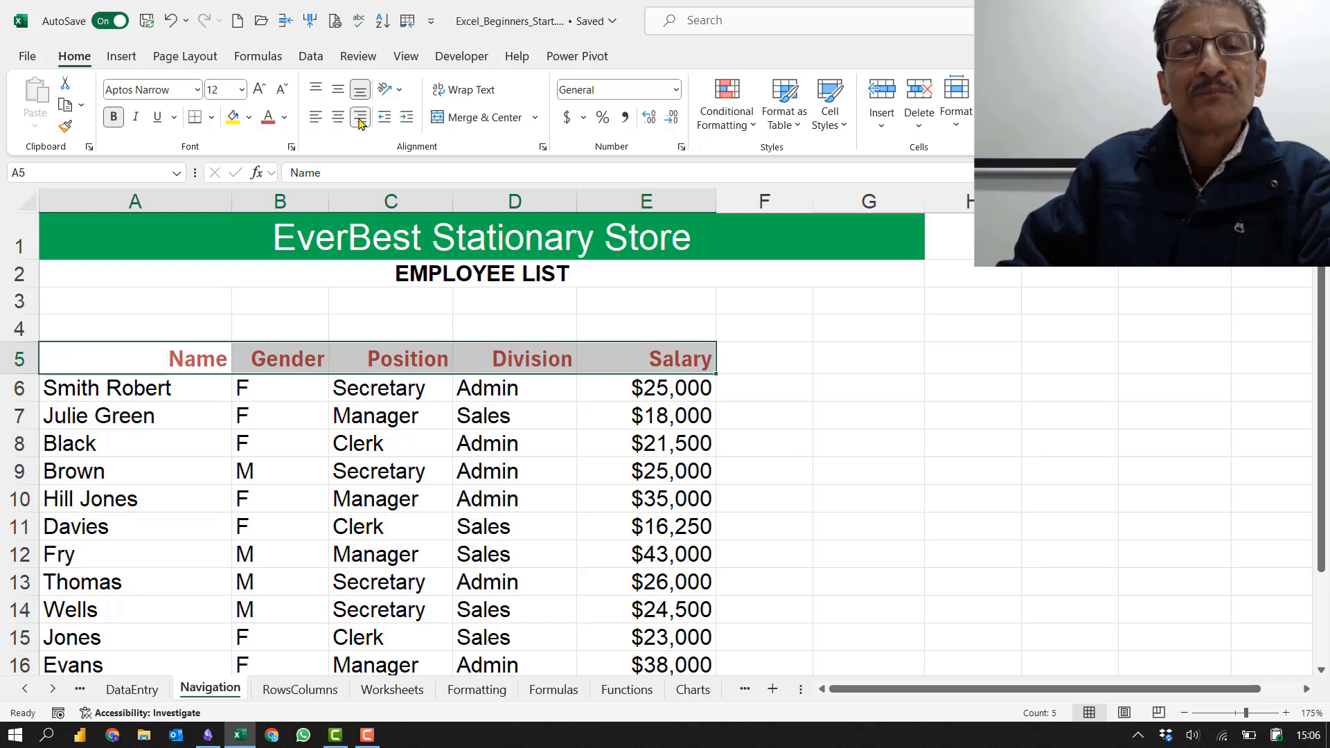
click(338, 119)
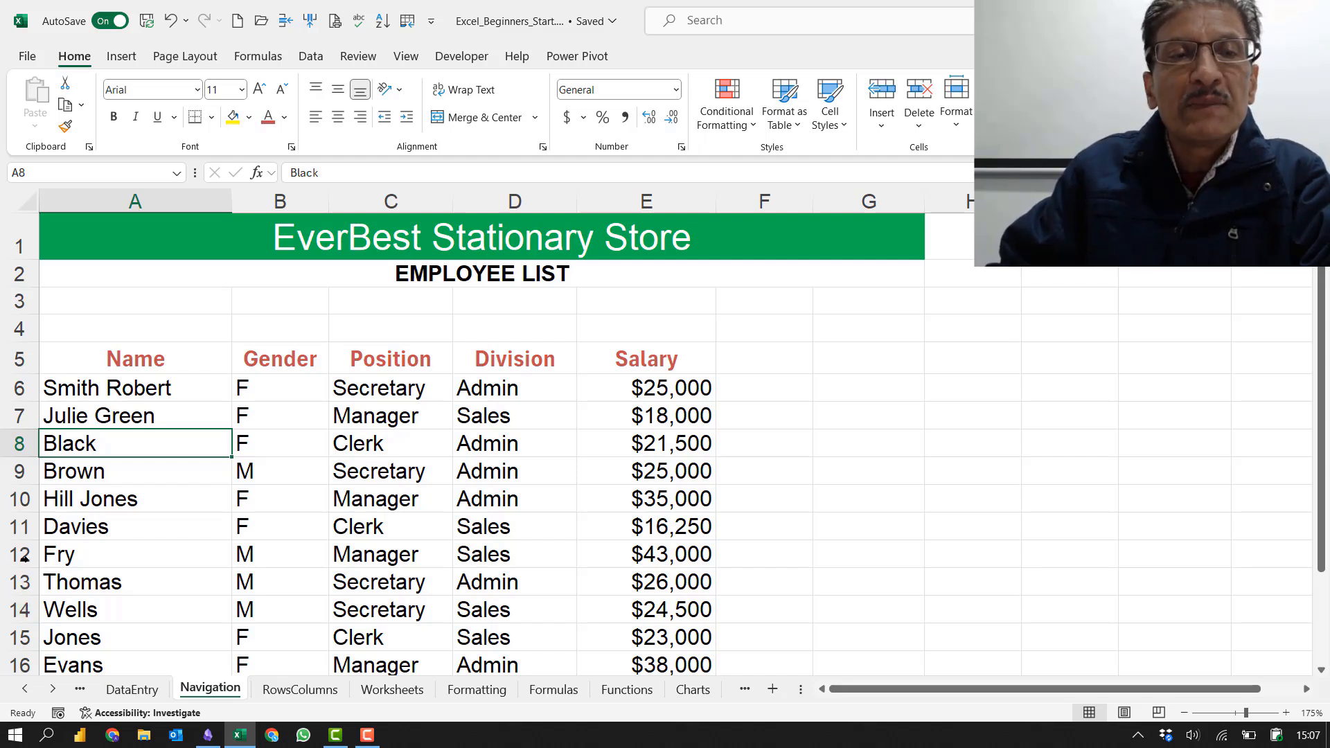
Step: Browse the eBooks-exercises, 1-Training and ExcelChamp-Excel-For-Beginners folders as locations for a copy of the workbook, and leave without saving
click(28, 57)
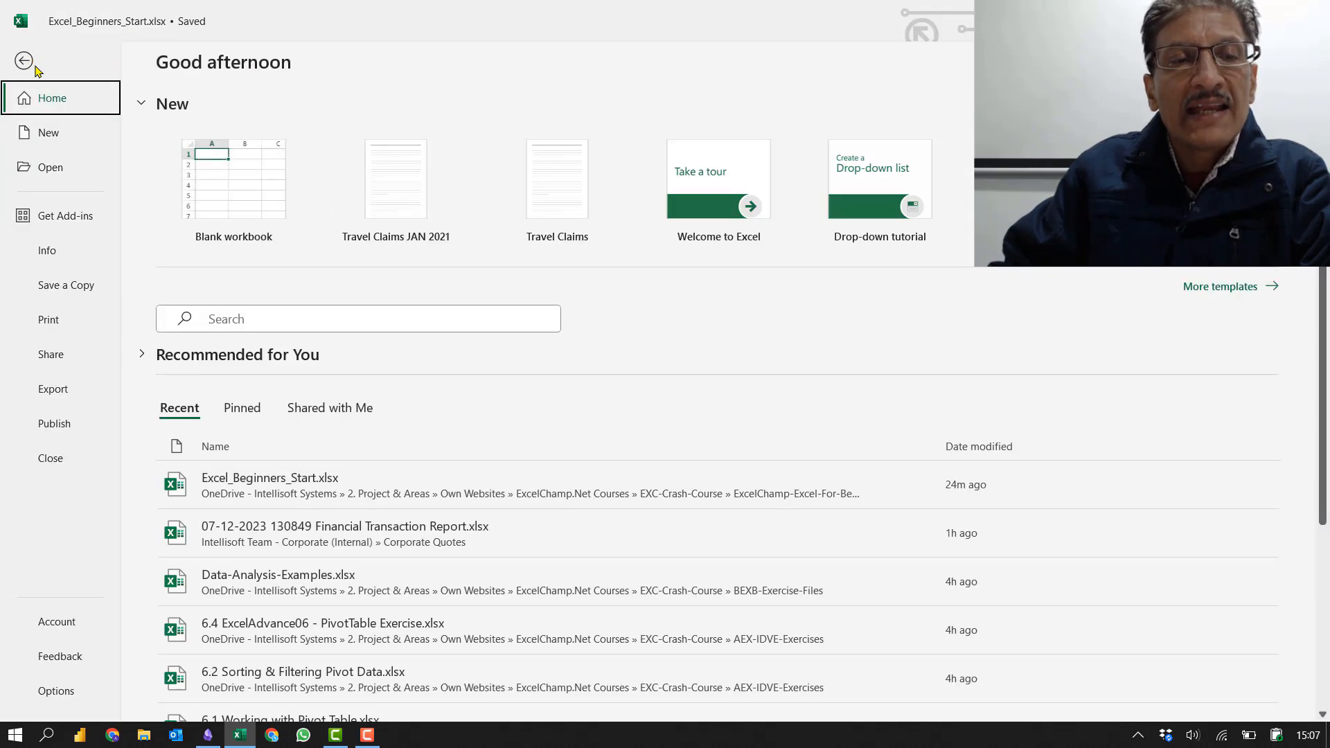
click(64, 288)
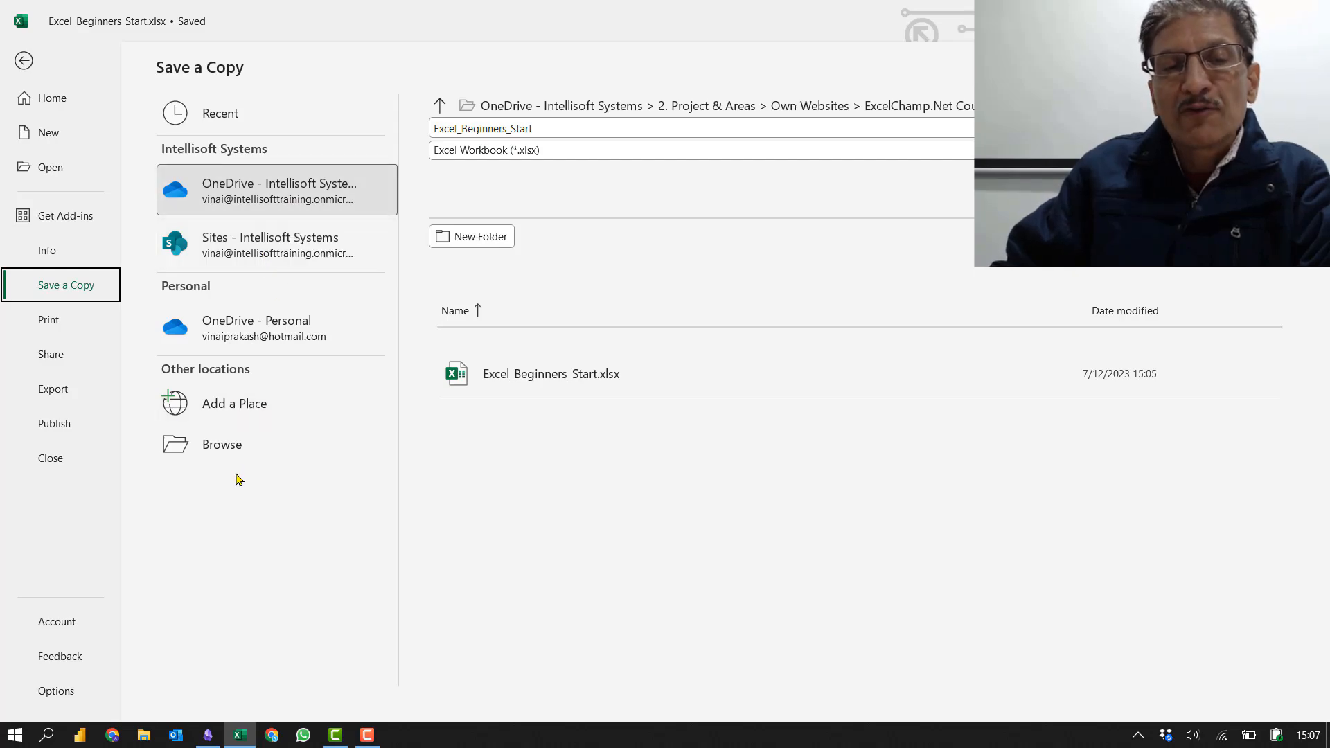
click(222, 445)
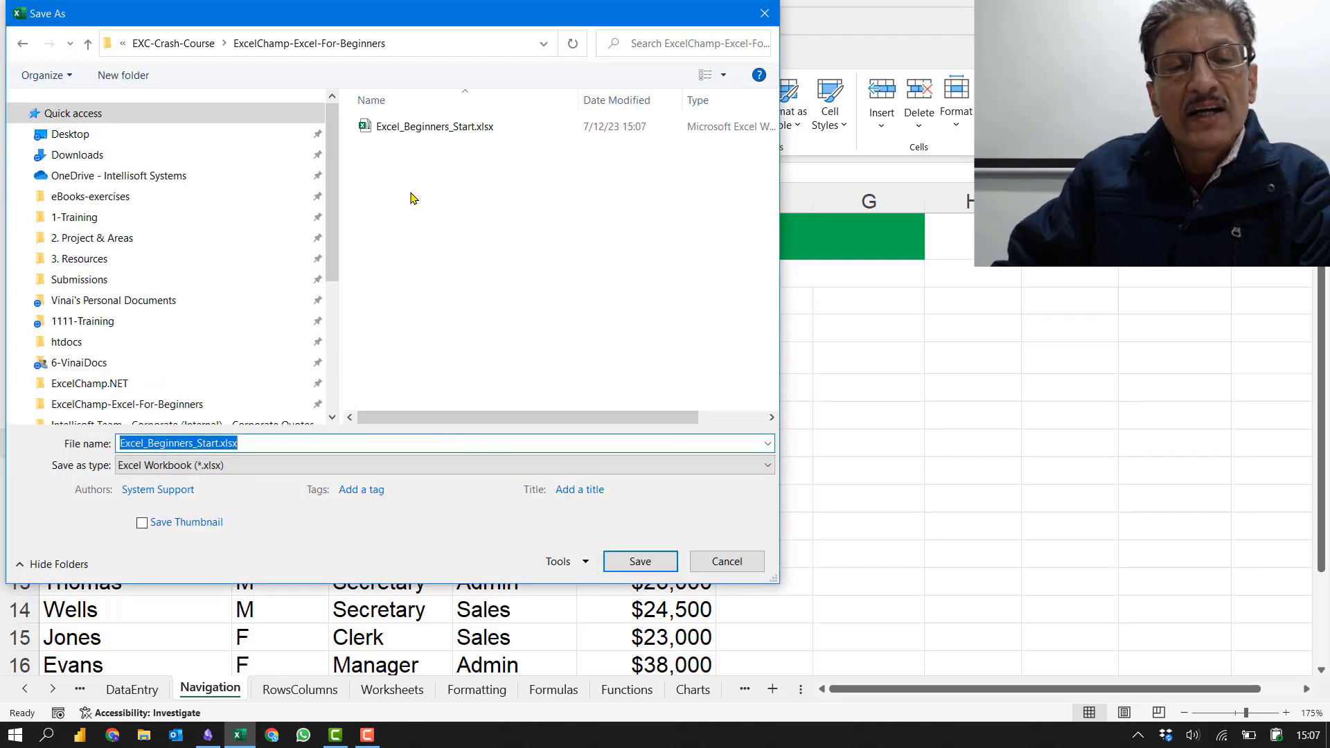
click(84, 200)
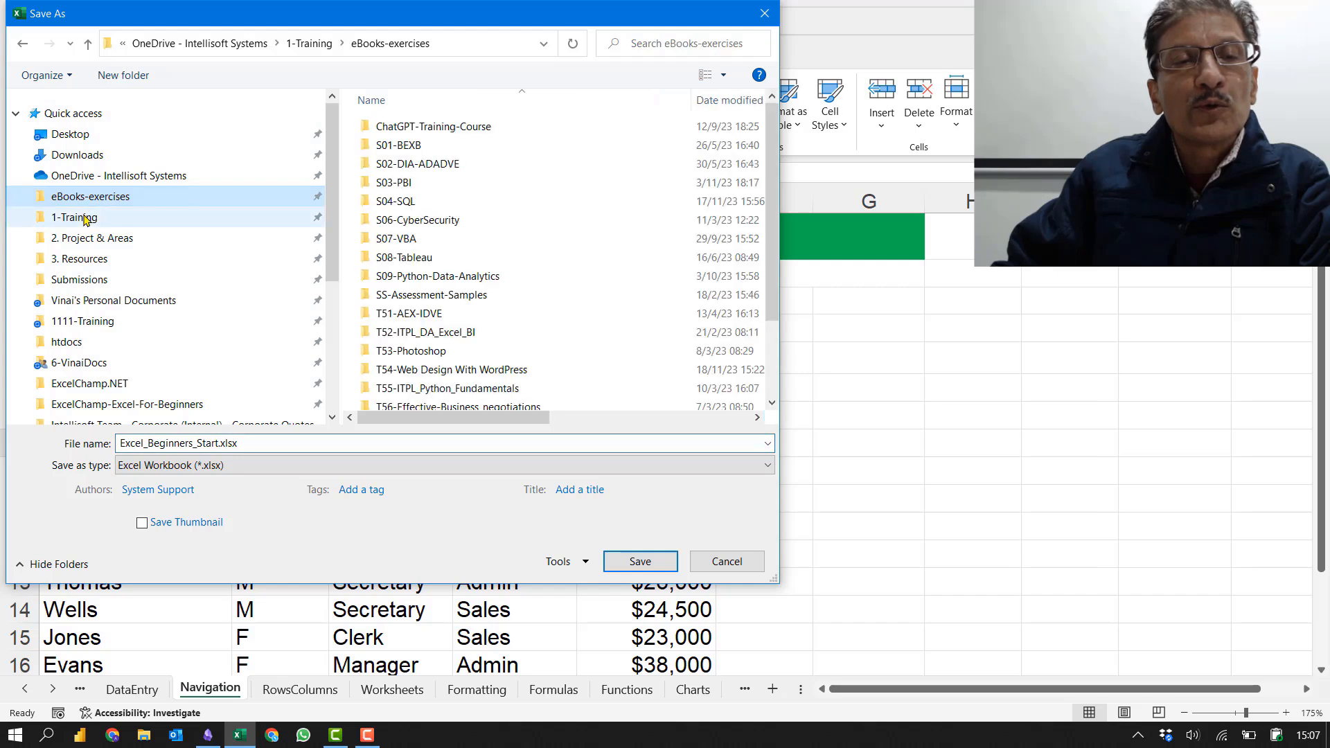
click(80, 218)
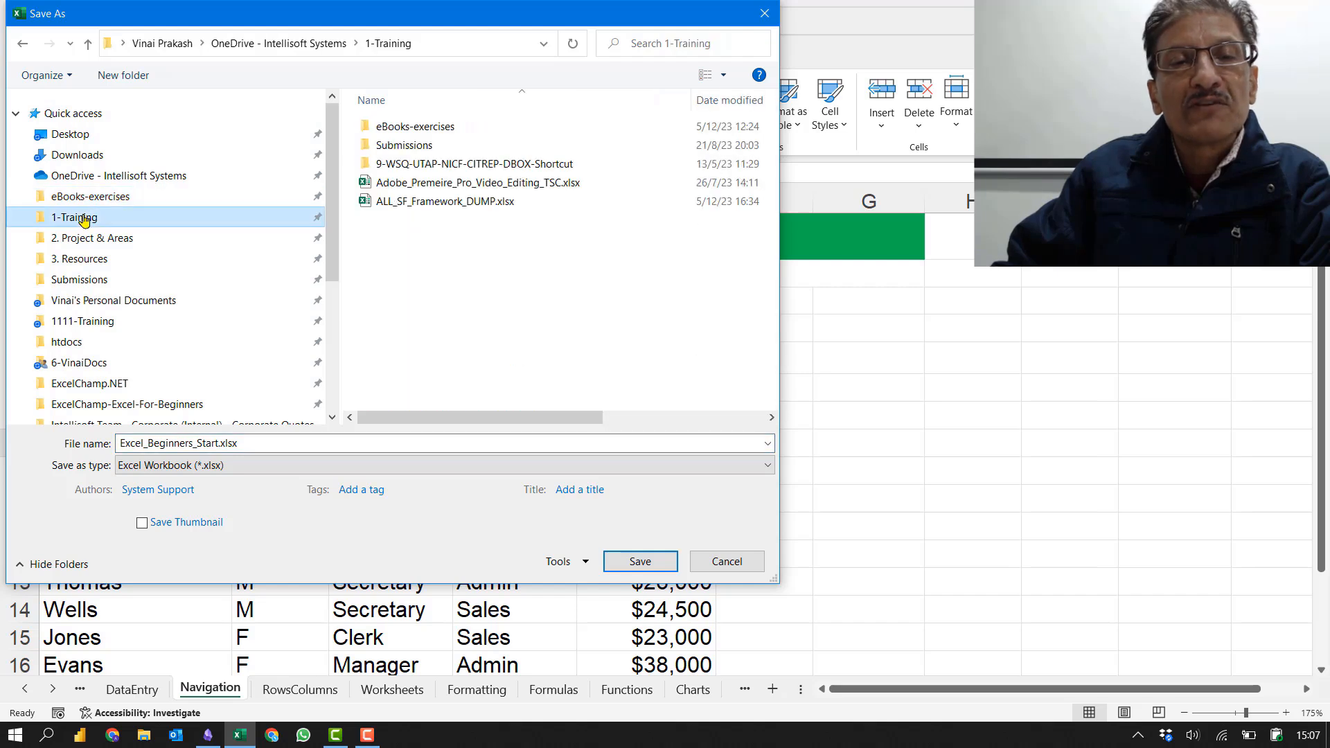
click(109, 404)
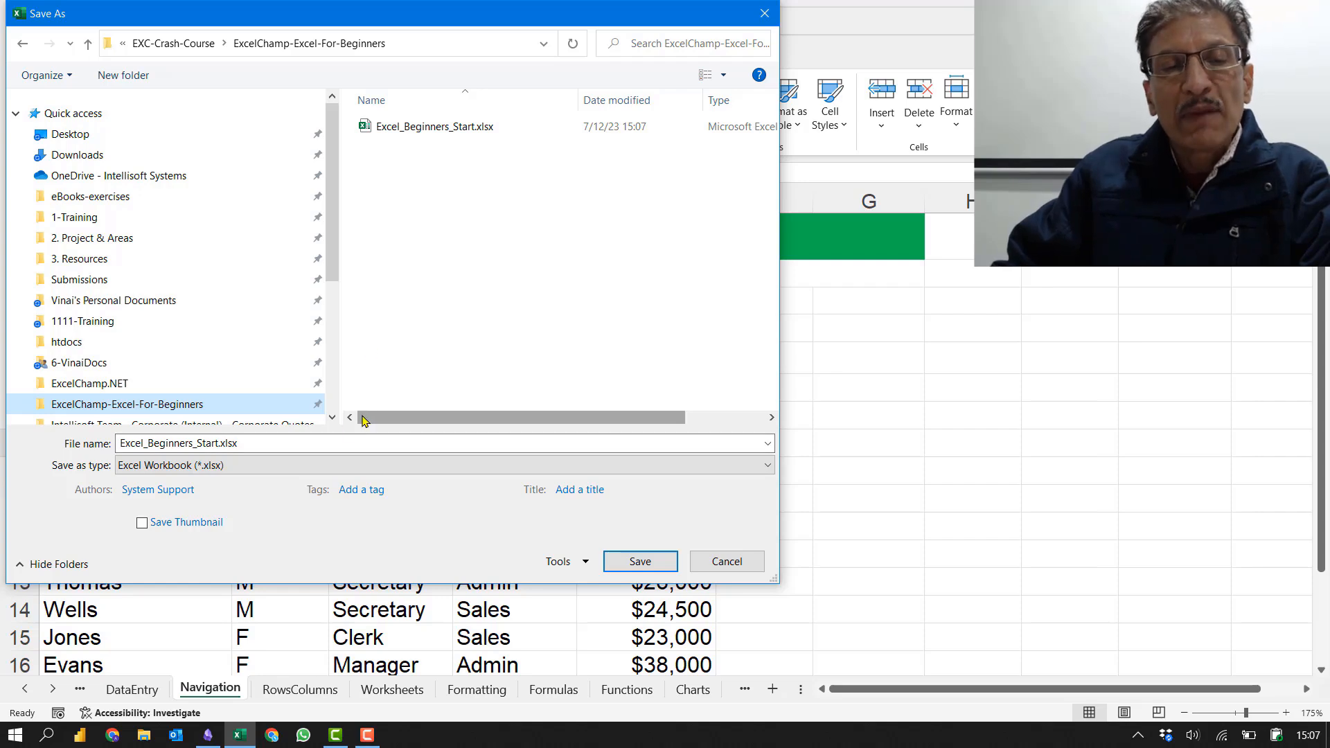
click(725, 562)
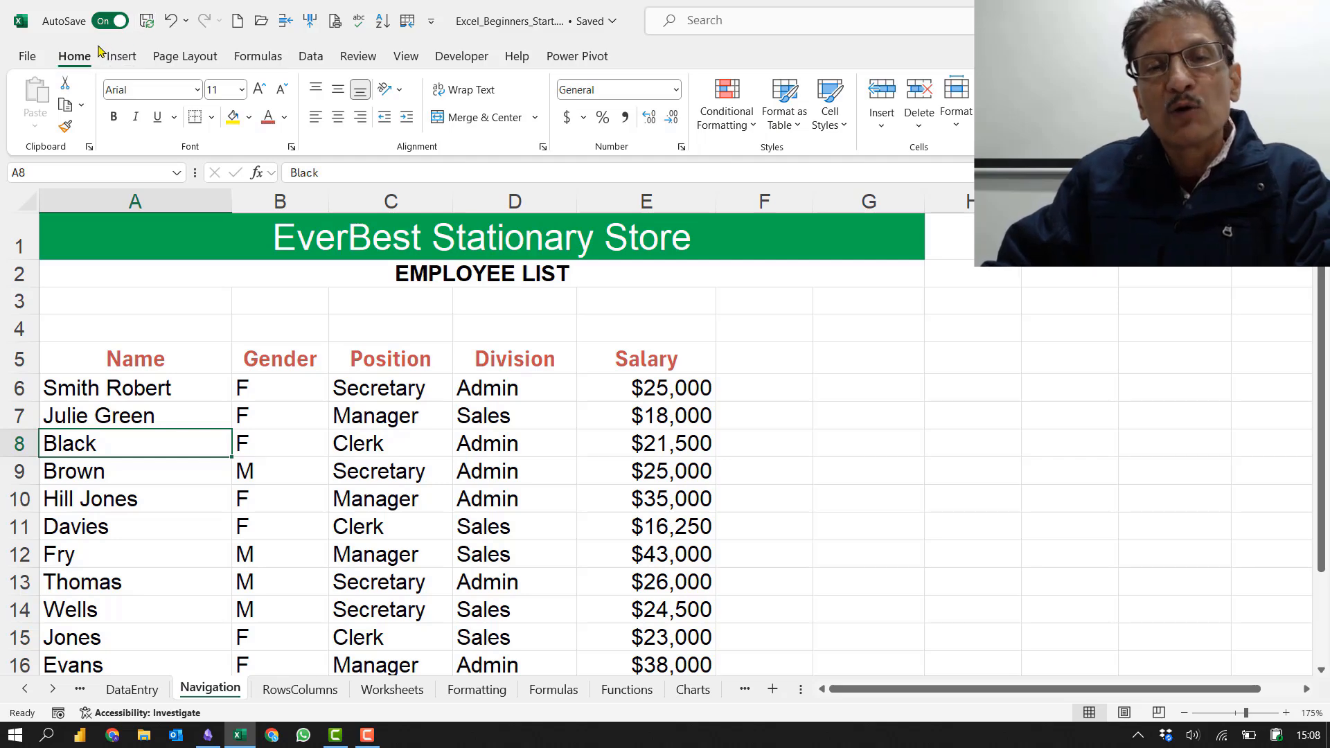
click(26, 58)
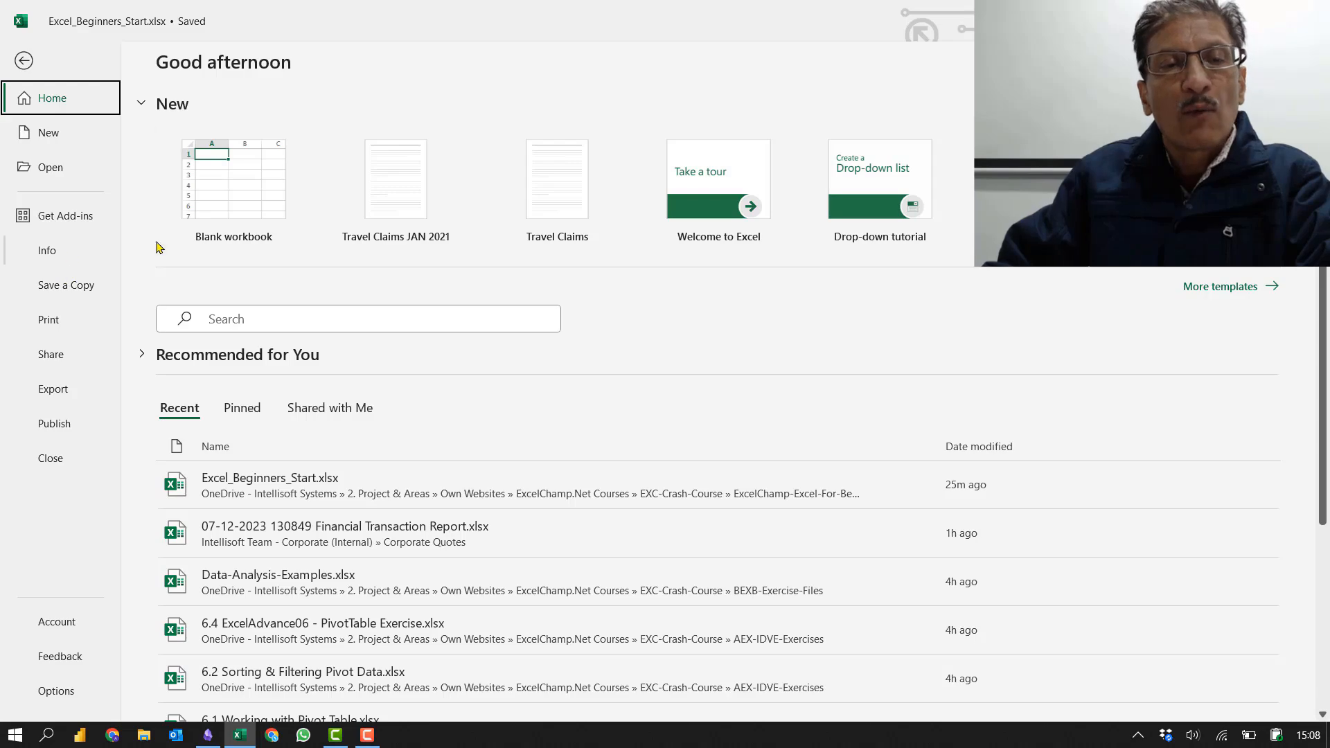
click(26, 61)
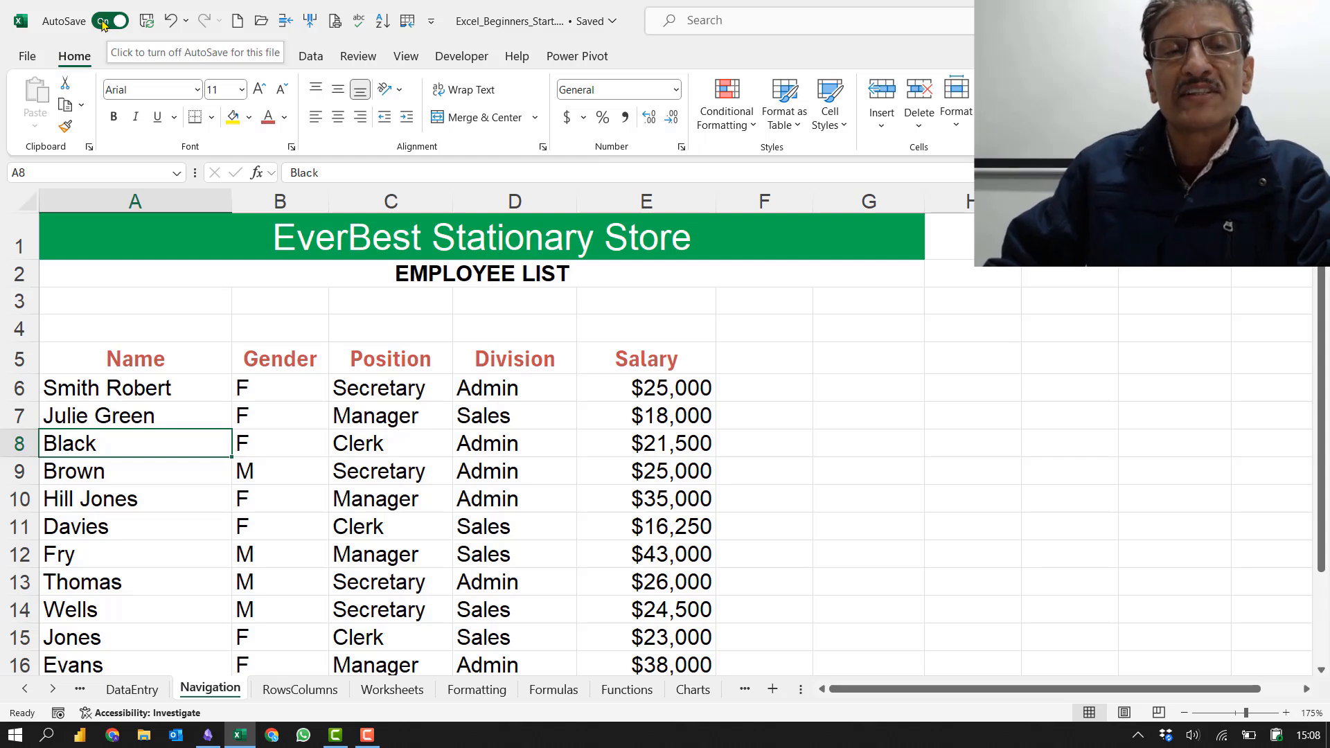
Step: Turn AutoSave off and save the workbook manually
click(102, 24)
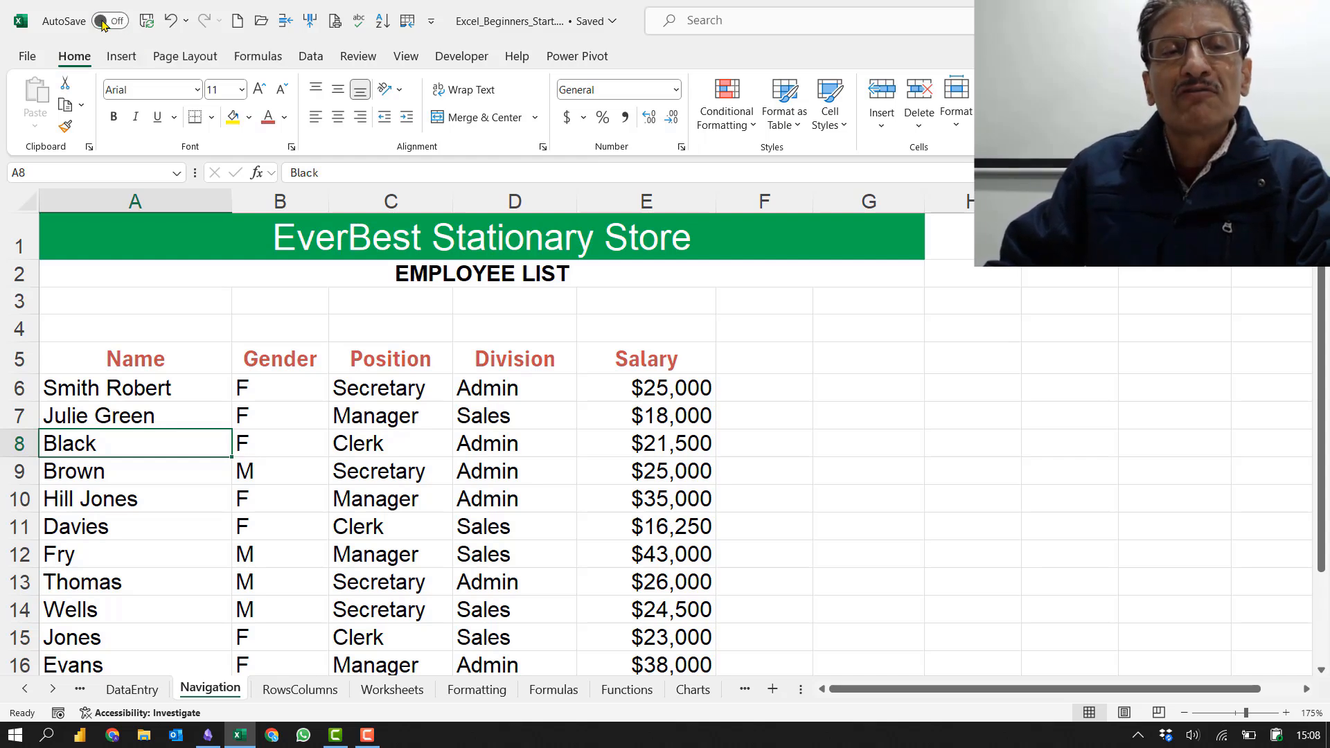
click(146, 21)
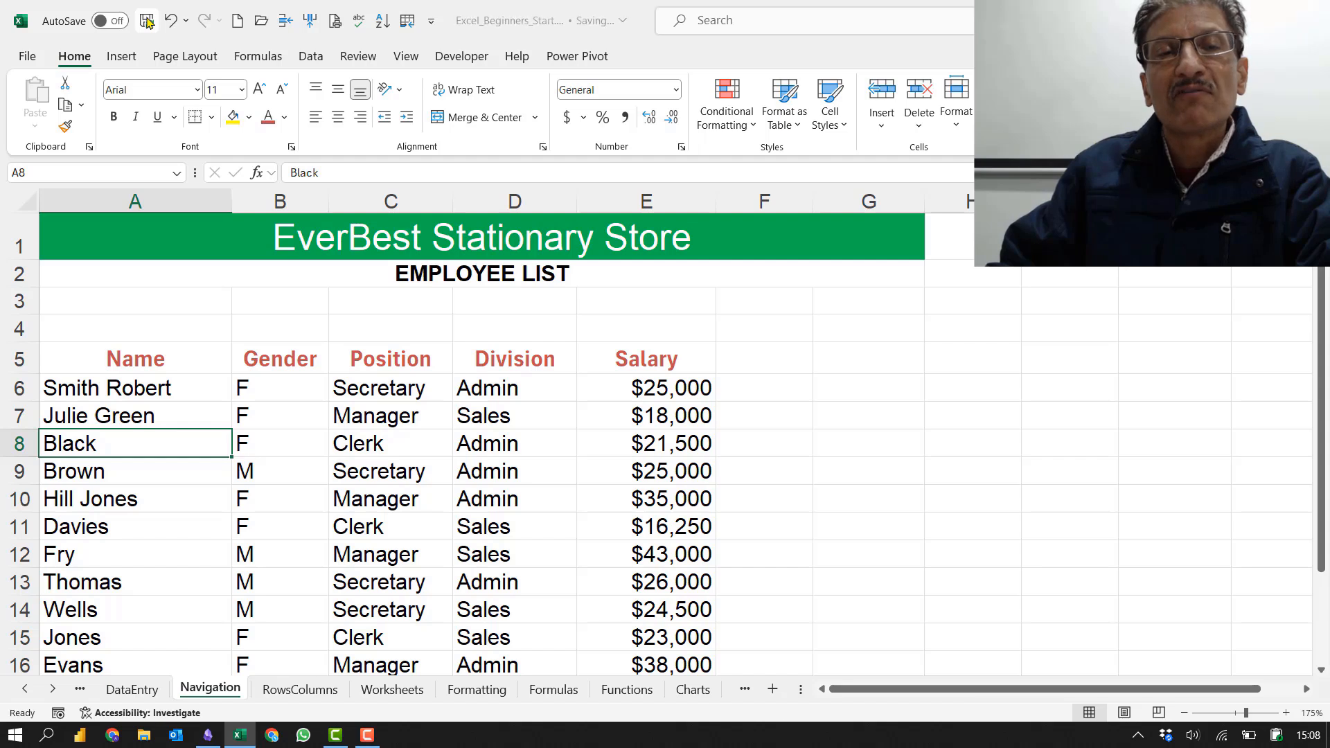
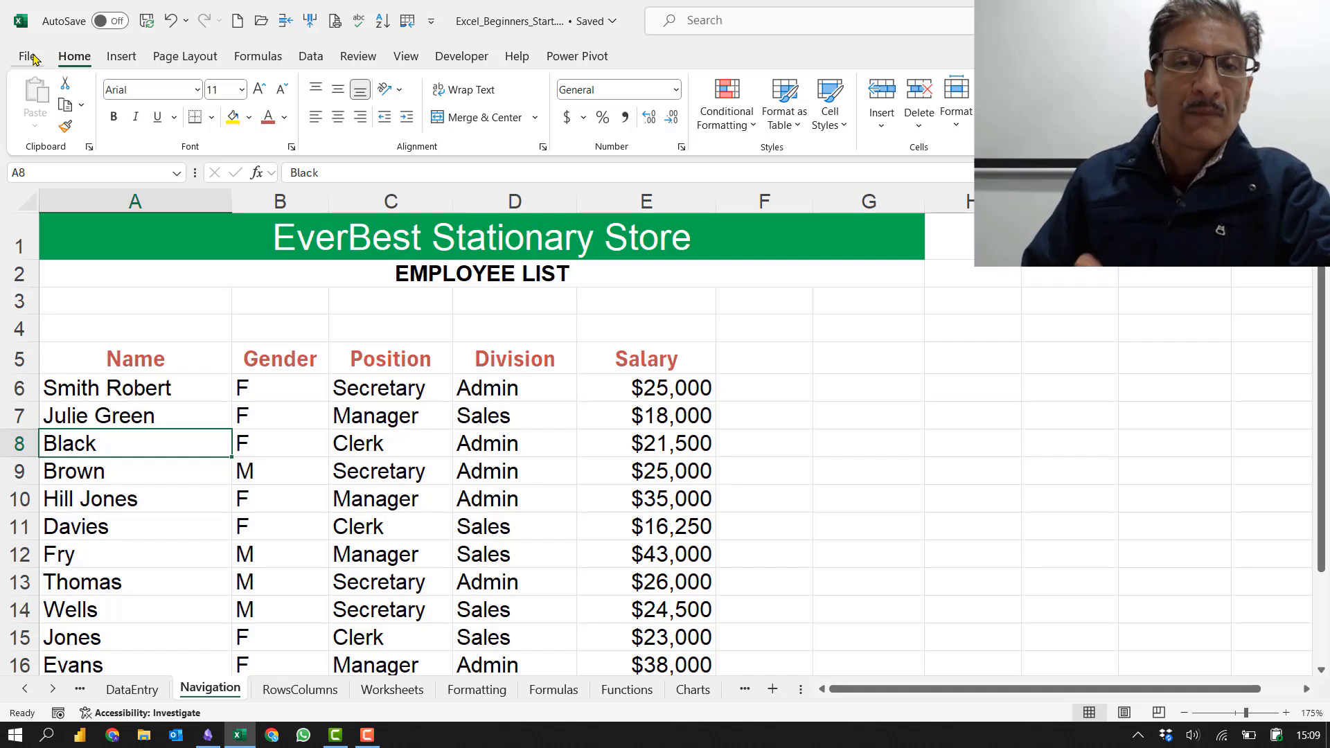
Step: Open the RowsColumns worksheet and go through the year headings in B6:D6
click(284, 688)
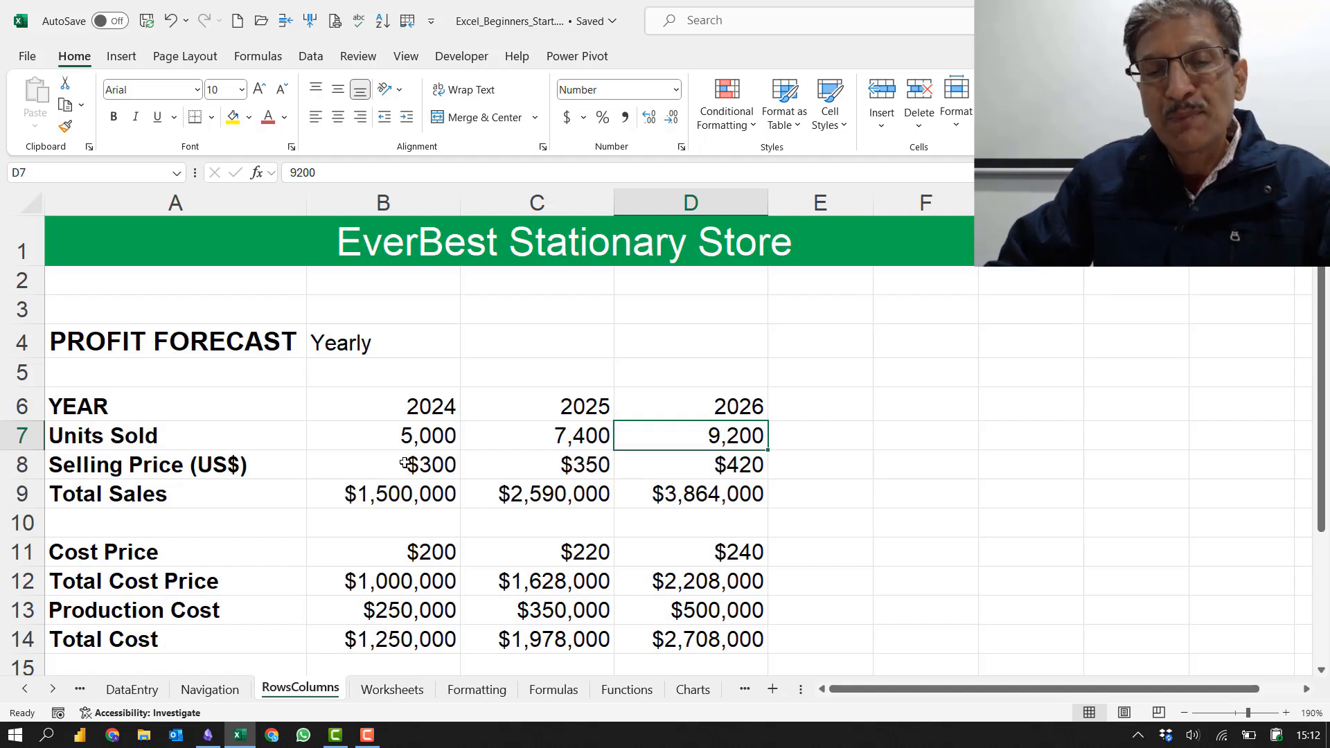
click(418, 407)
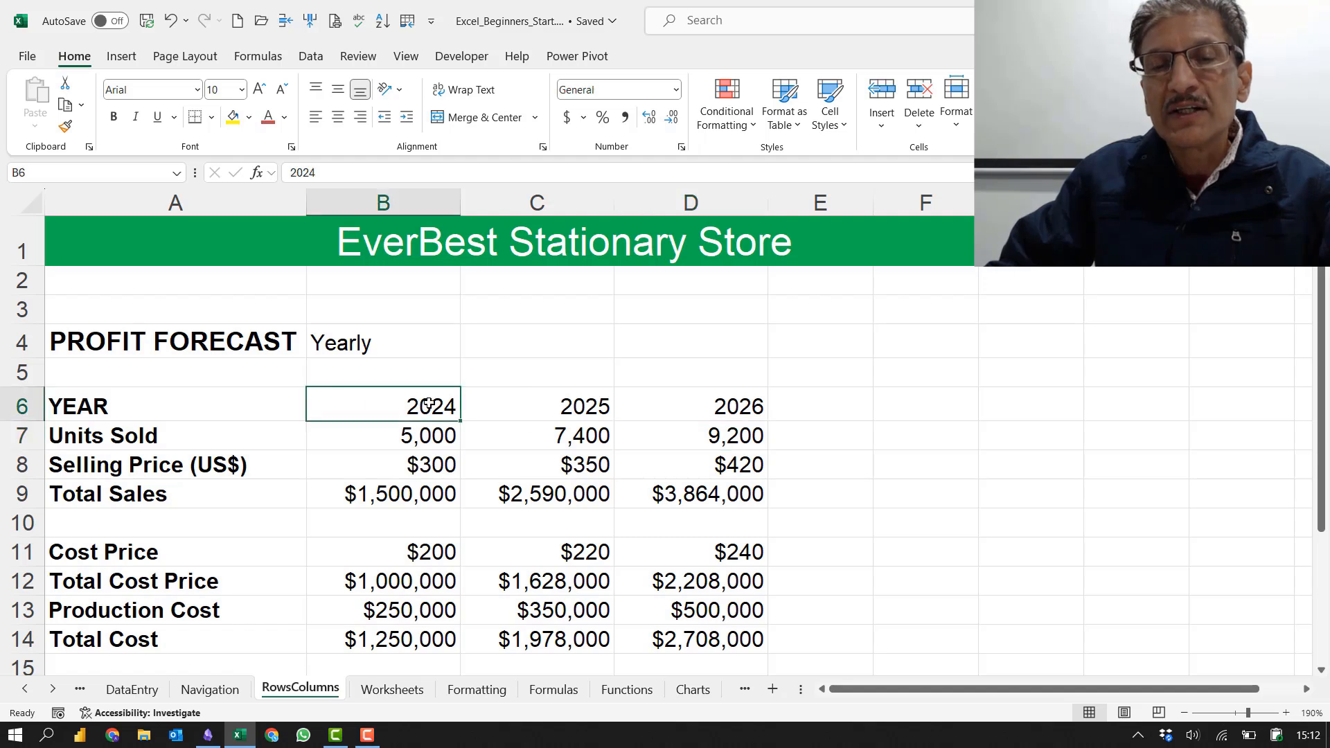
click(545, 397)
click(677, 410)
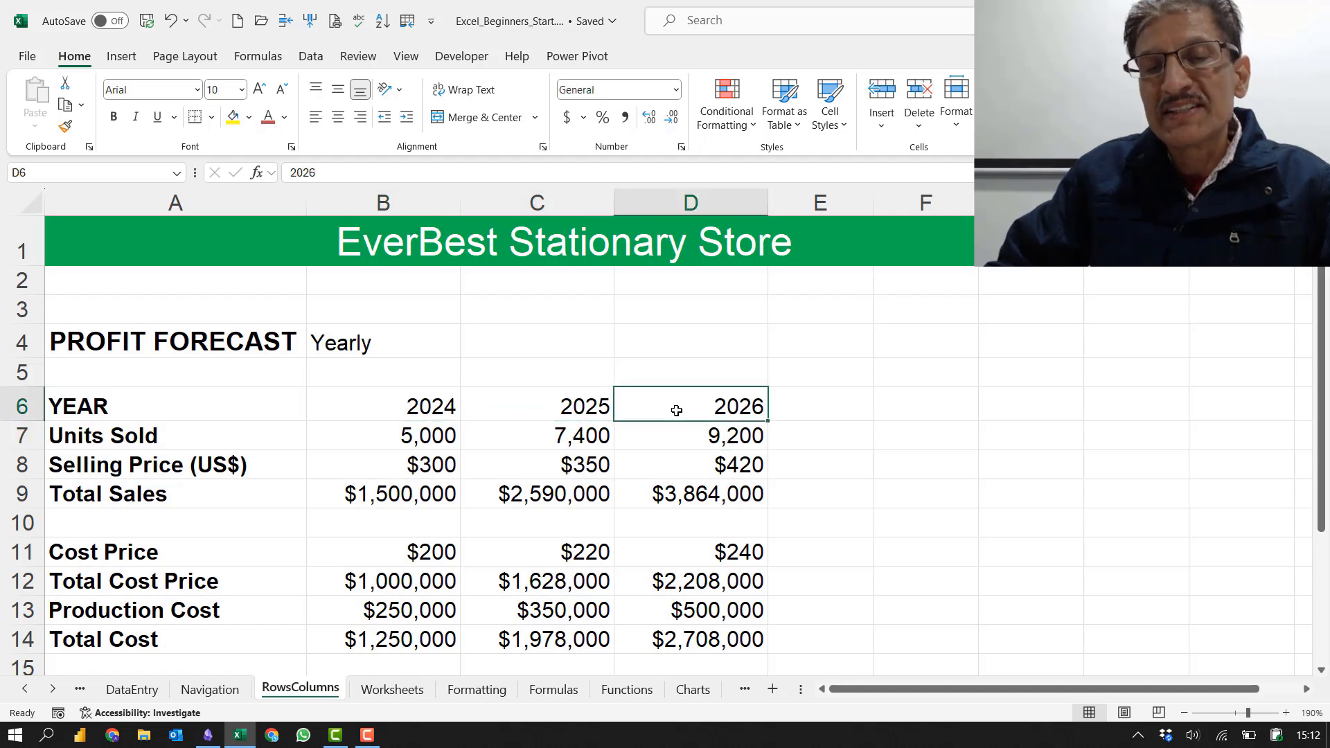
Step: Insert an entire row above the Units Sold row, based on the range A7:D7
drag(208, 439, 663, 444)
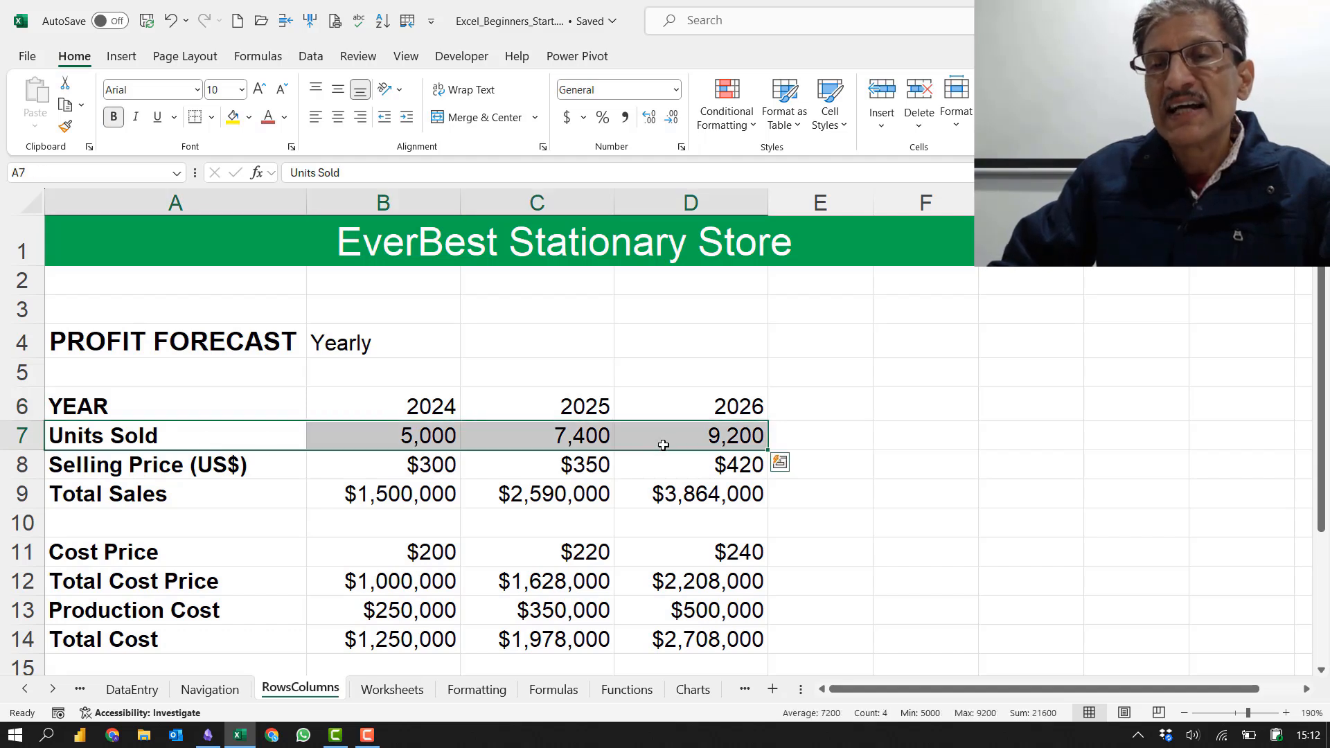
click(881, 129)
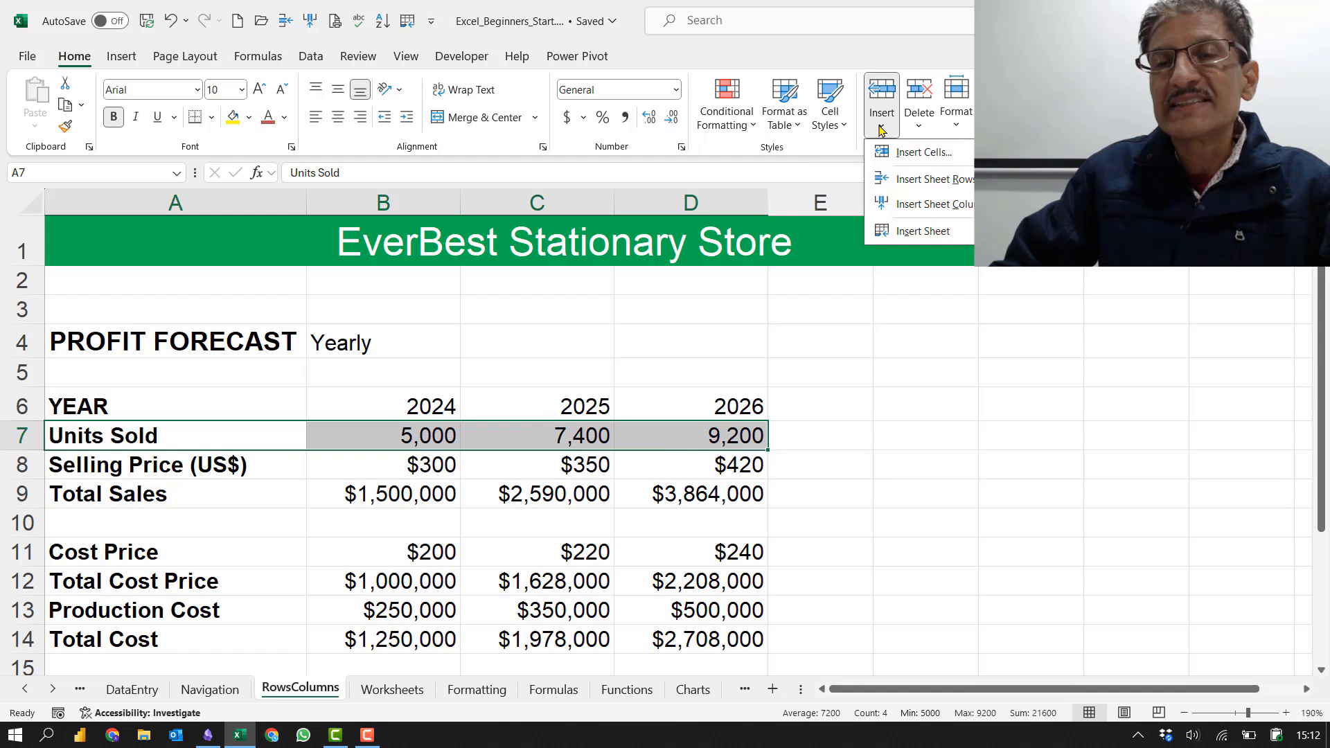
click(923, 153)
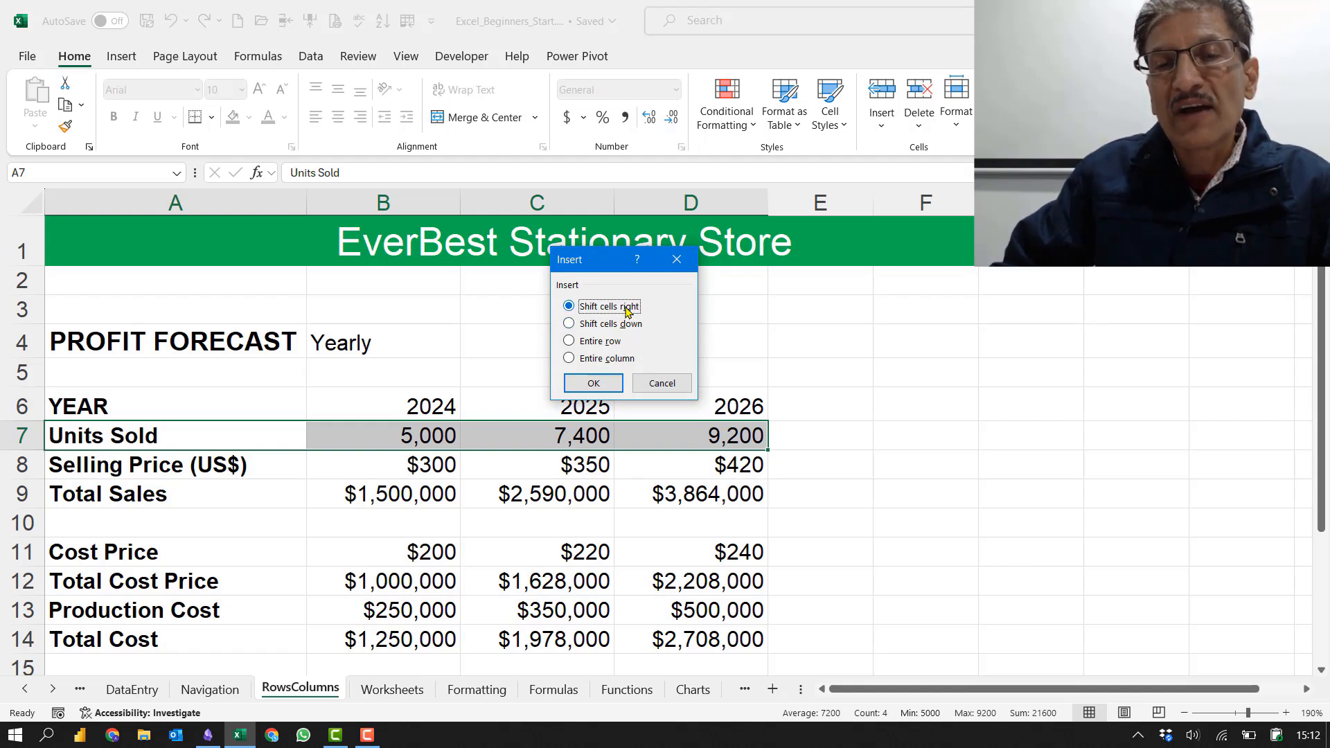
click(604, 344)
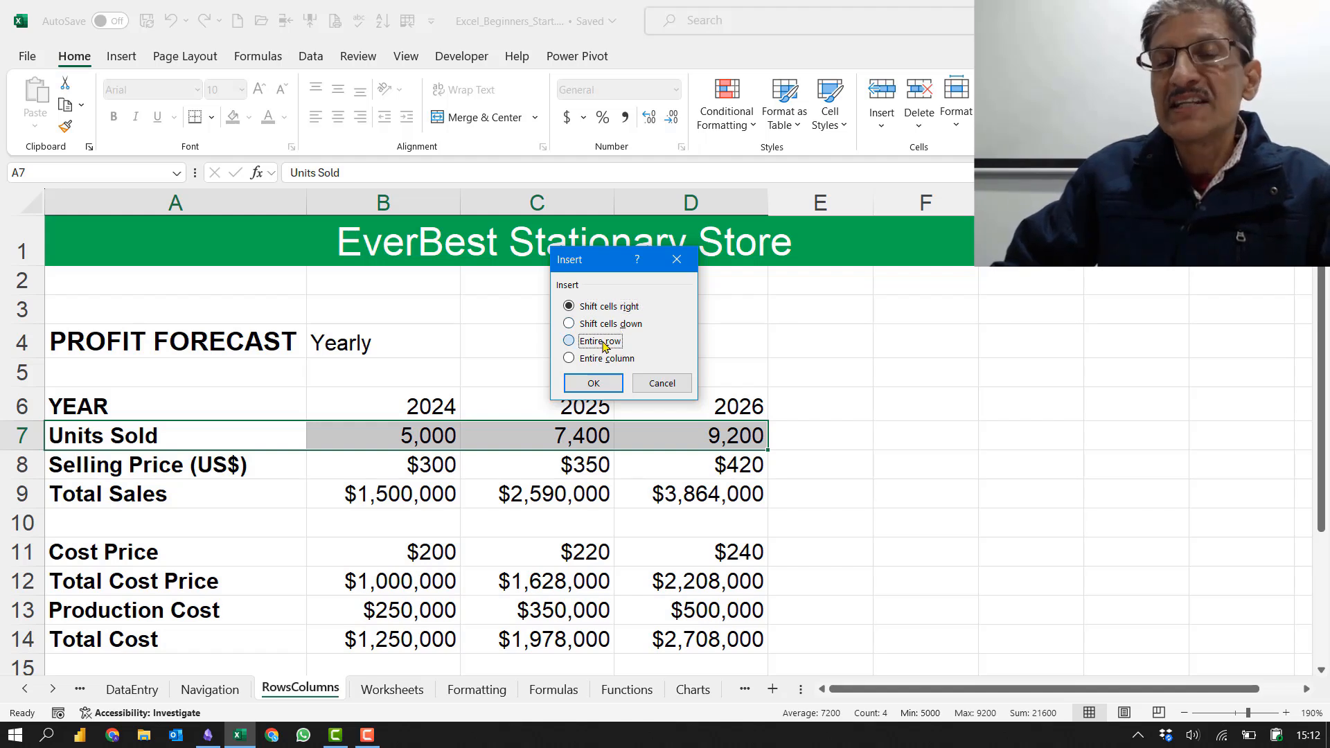
click(594, 384)
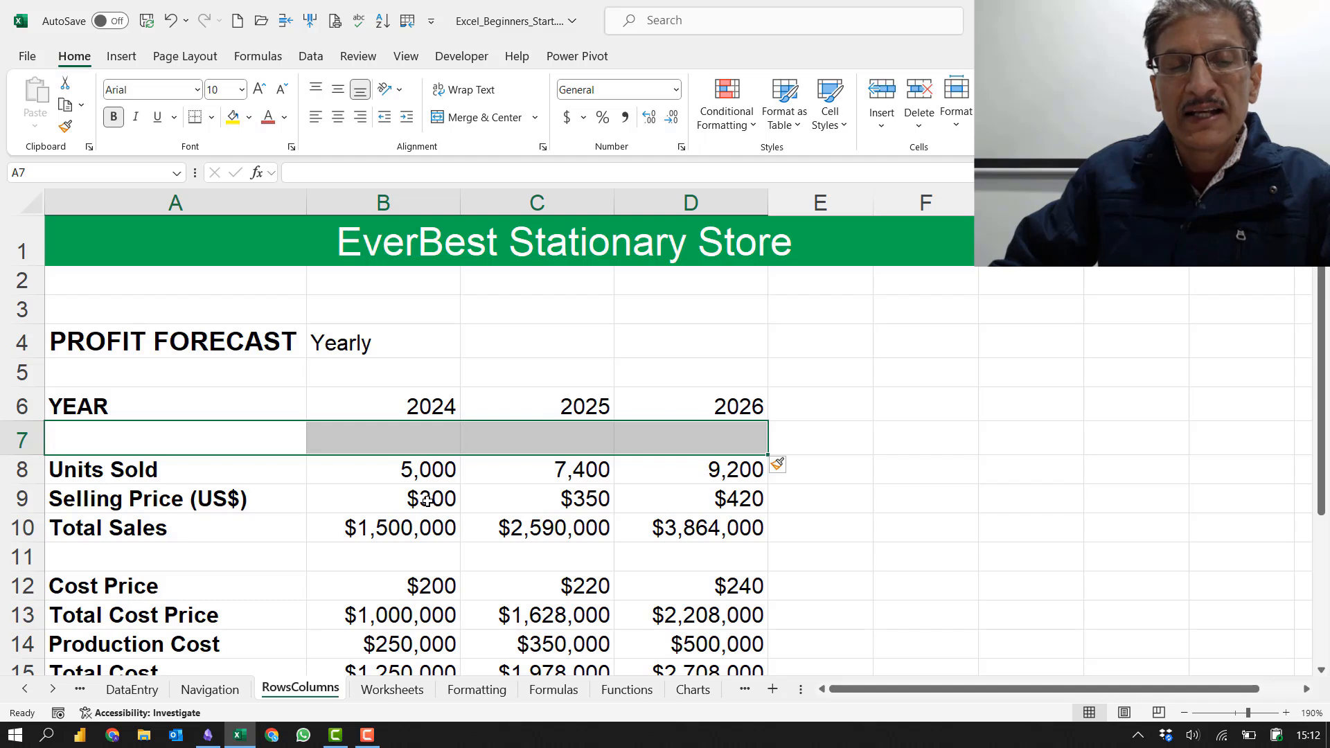
Step: Insert blank cells at A9:D9 above the Selling Price (US$) figures, shifting the existing cells down
drag(239, 497, 671, 506)
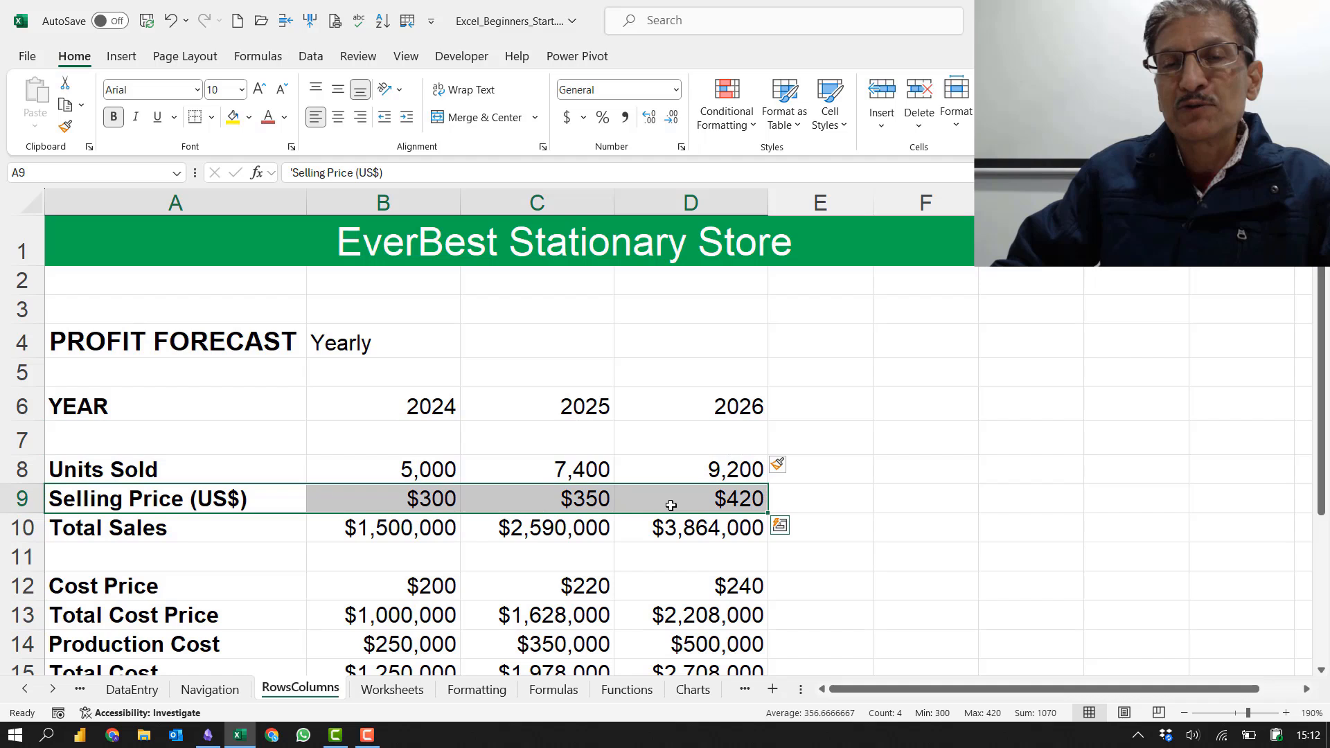
click(888, 129)
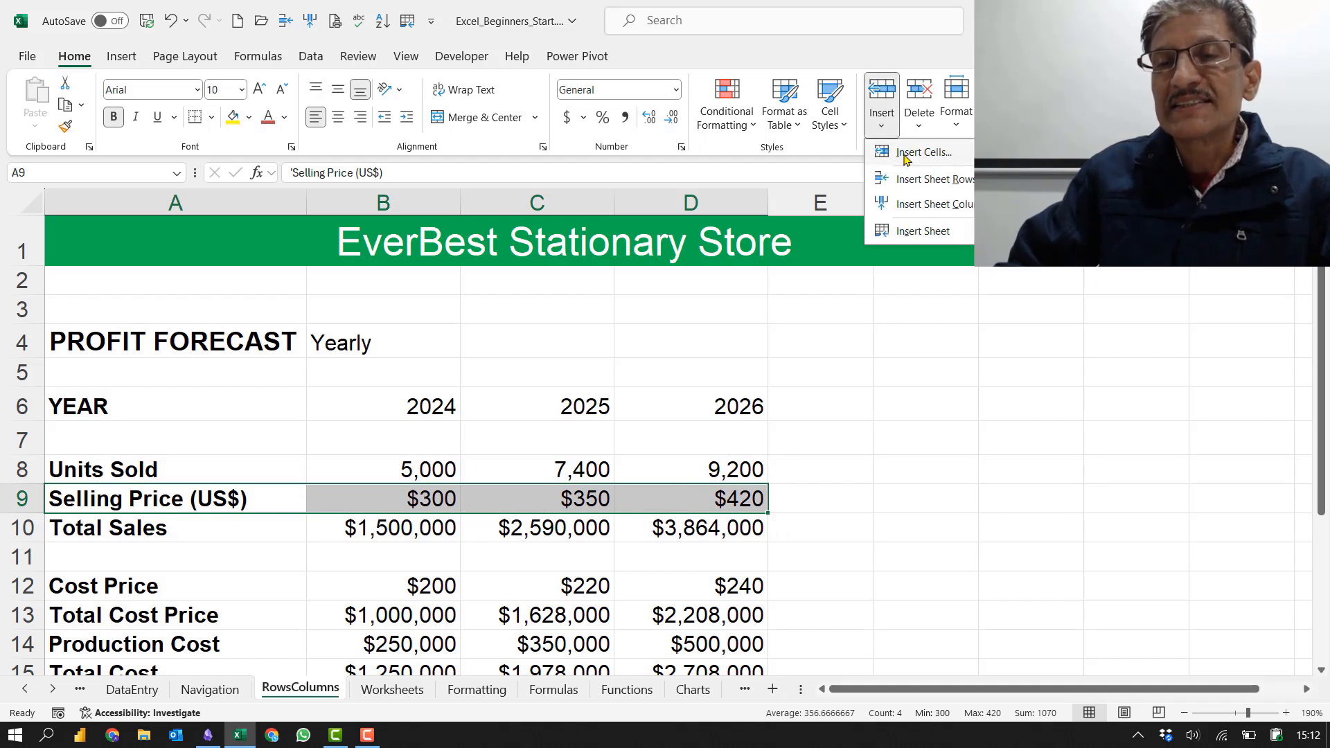
click(904, 154)
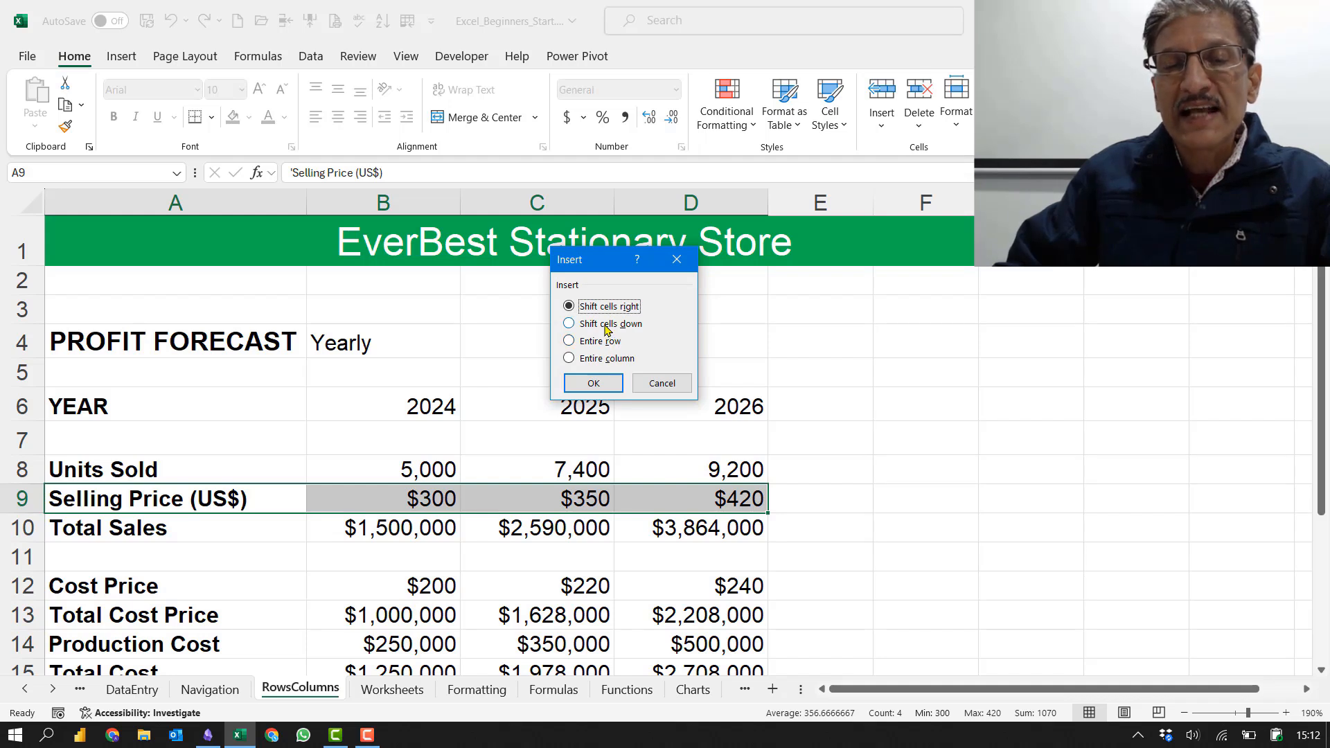
click(605, 324)
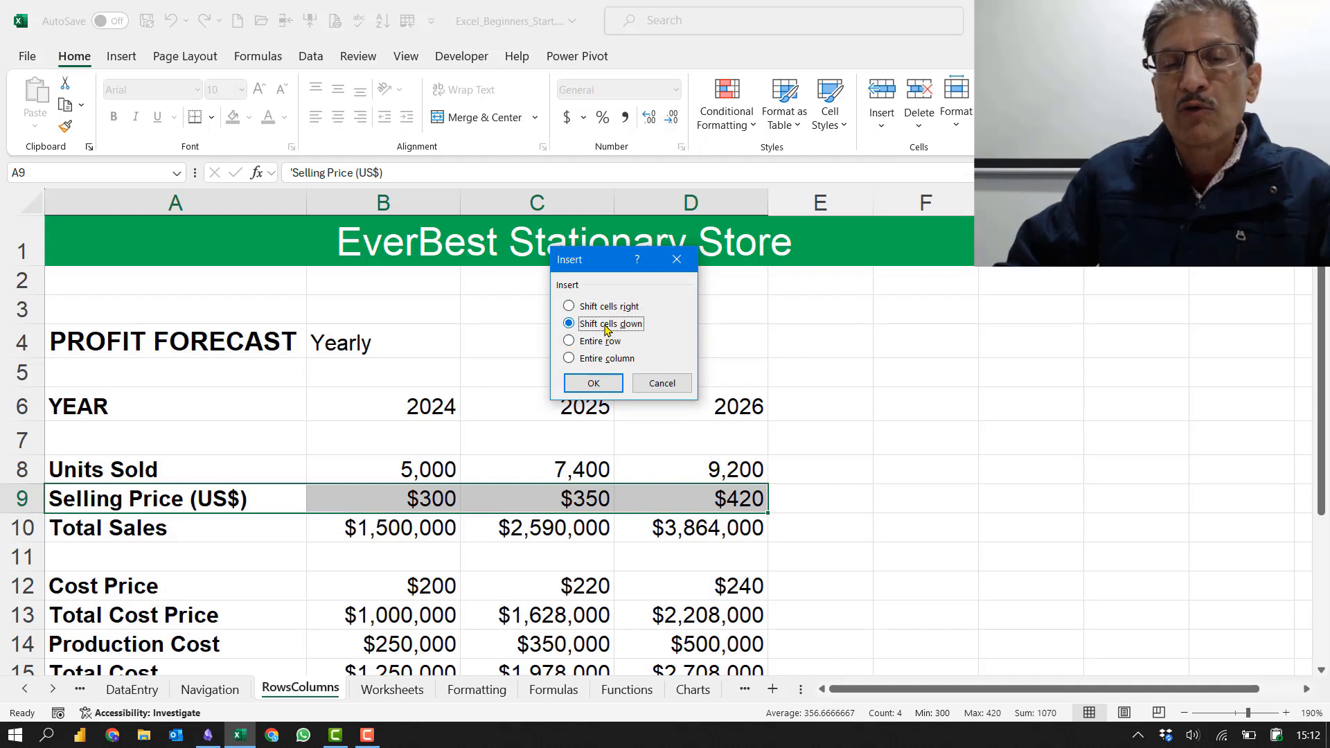
click(595, 385)
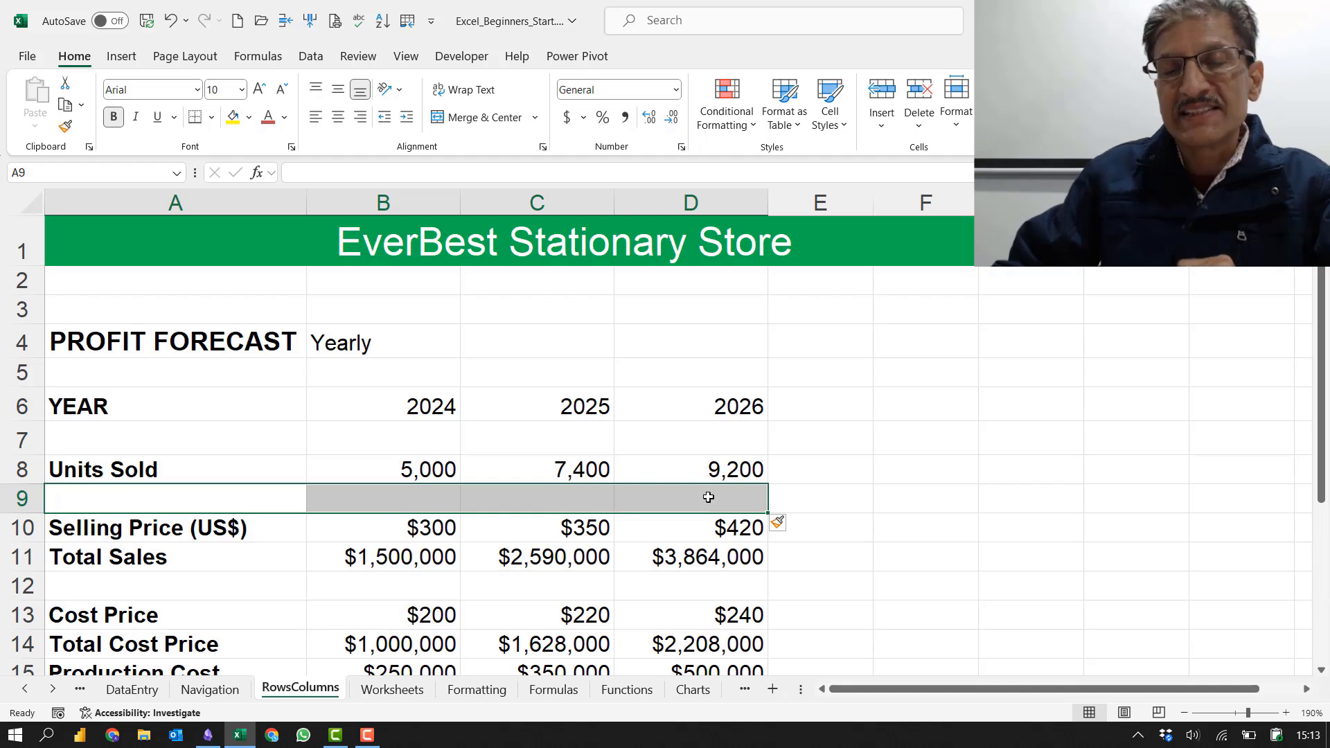
Step: Delete the blank cells A9:D9, shifting the cells below up
click(671, 493)
drag(172, 503, 728, 496)
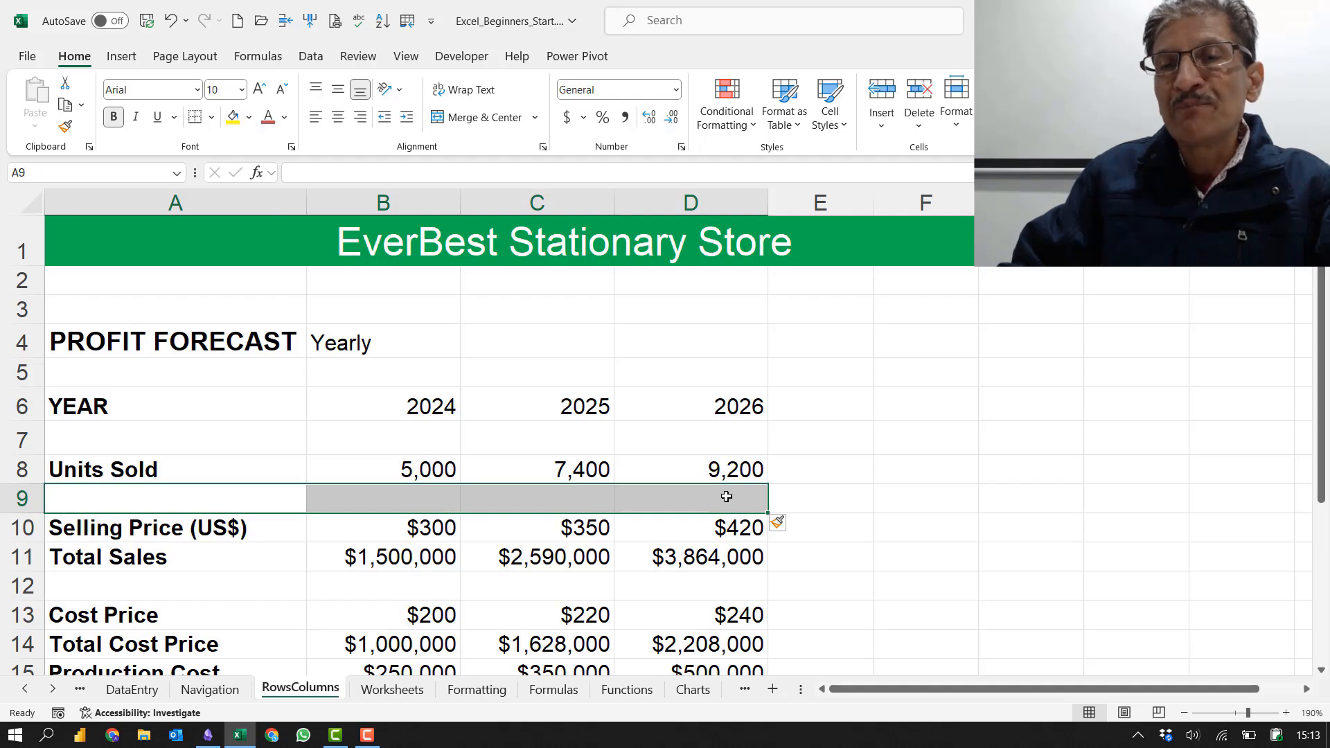
click(919, 127)
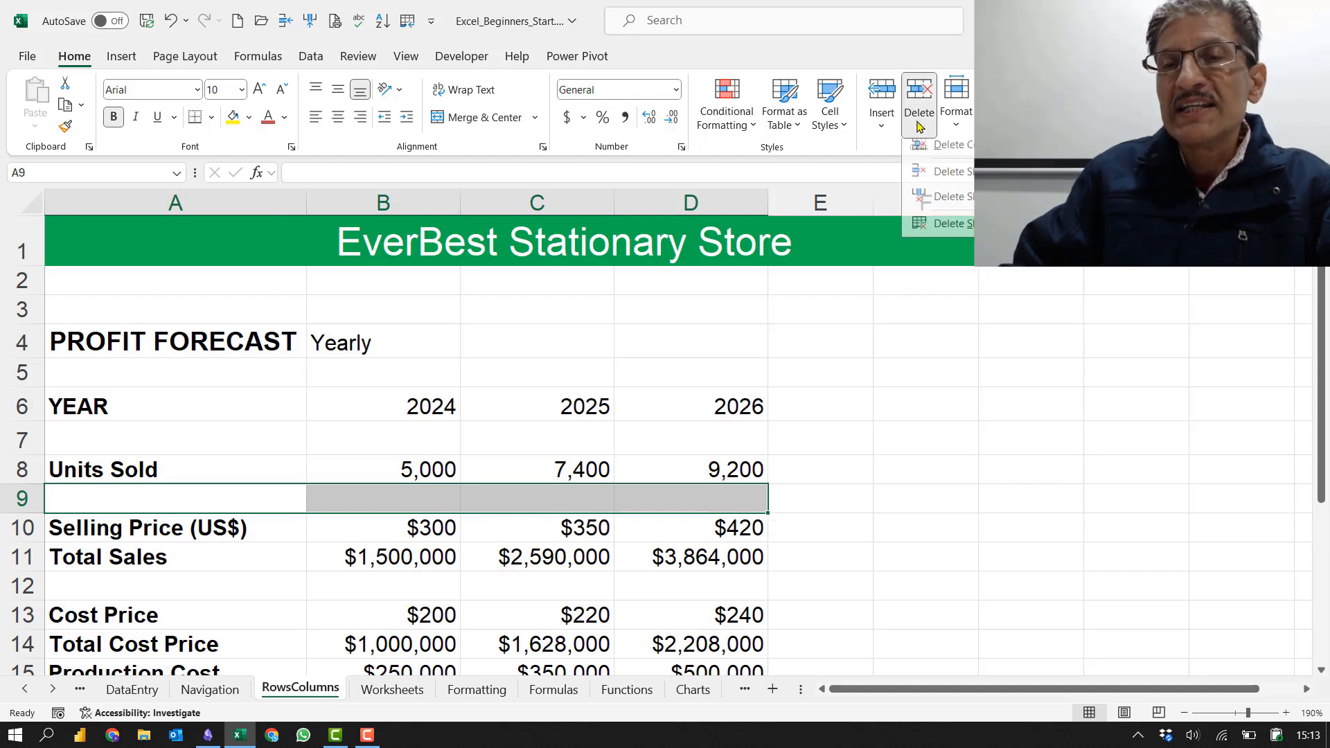
click(961, 154)
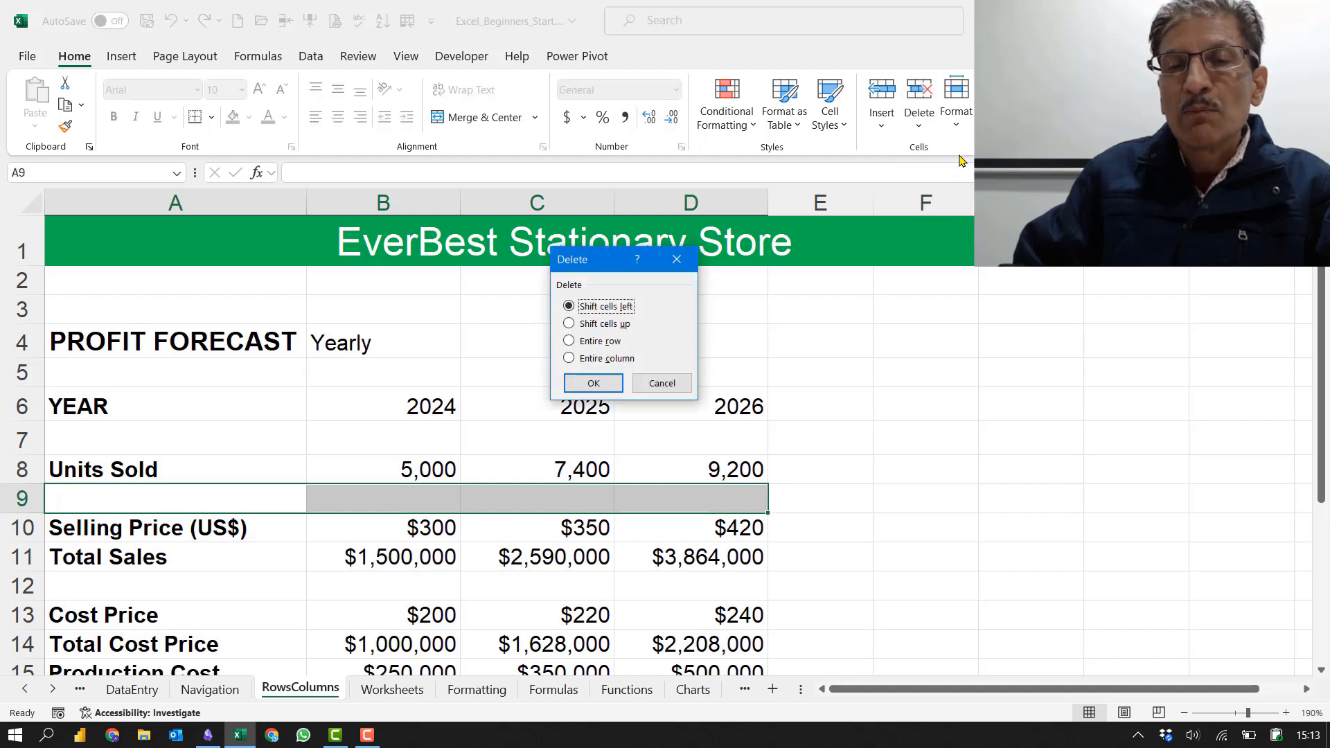
click(610, 326)
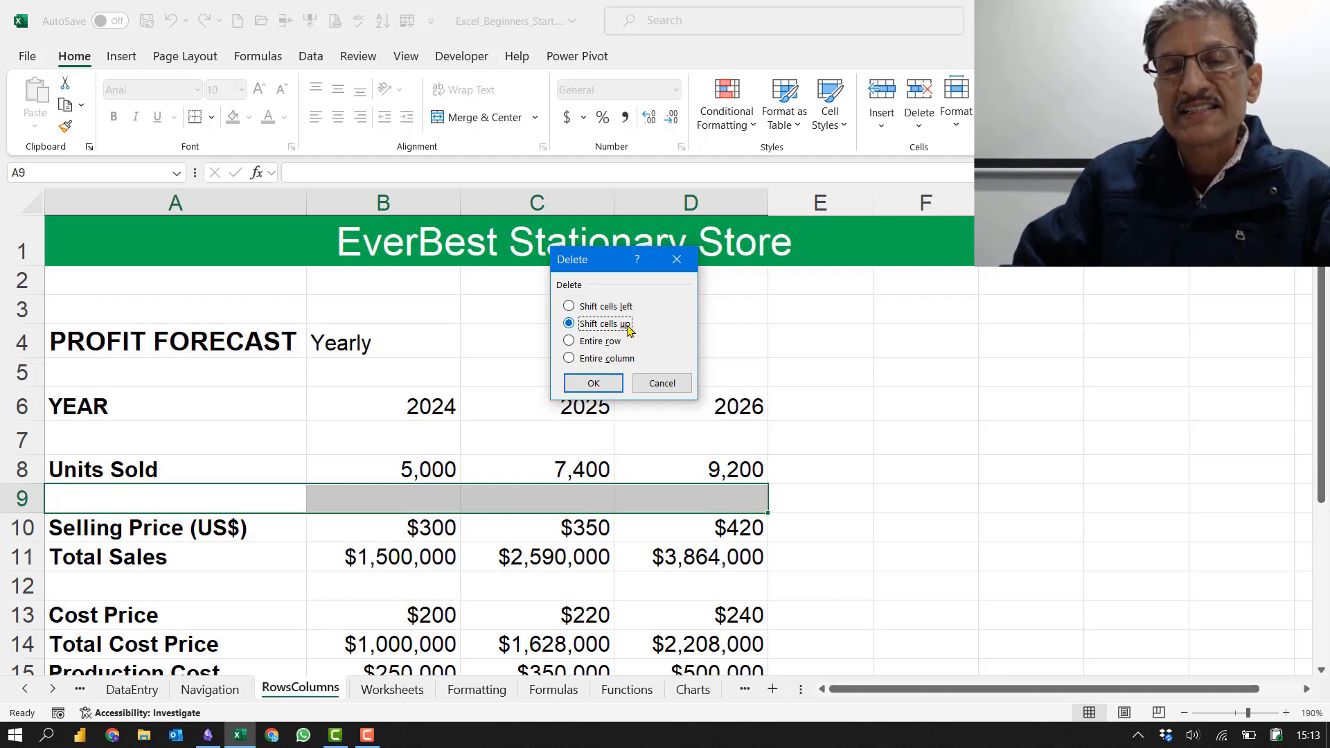
click(594, 383)
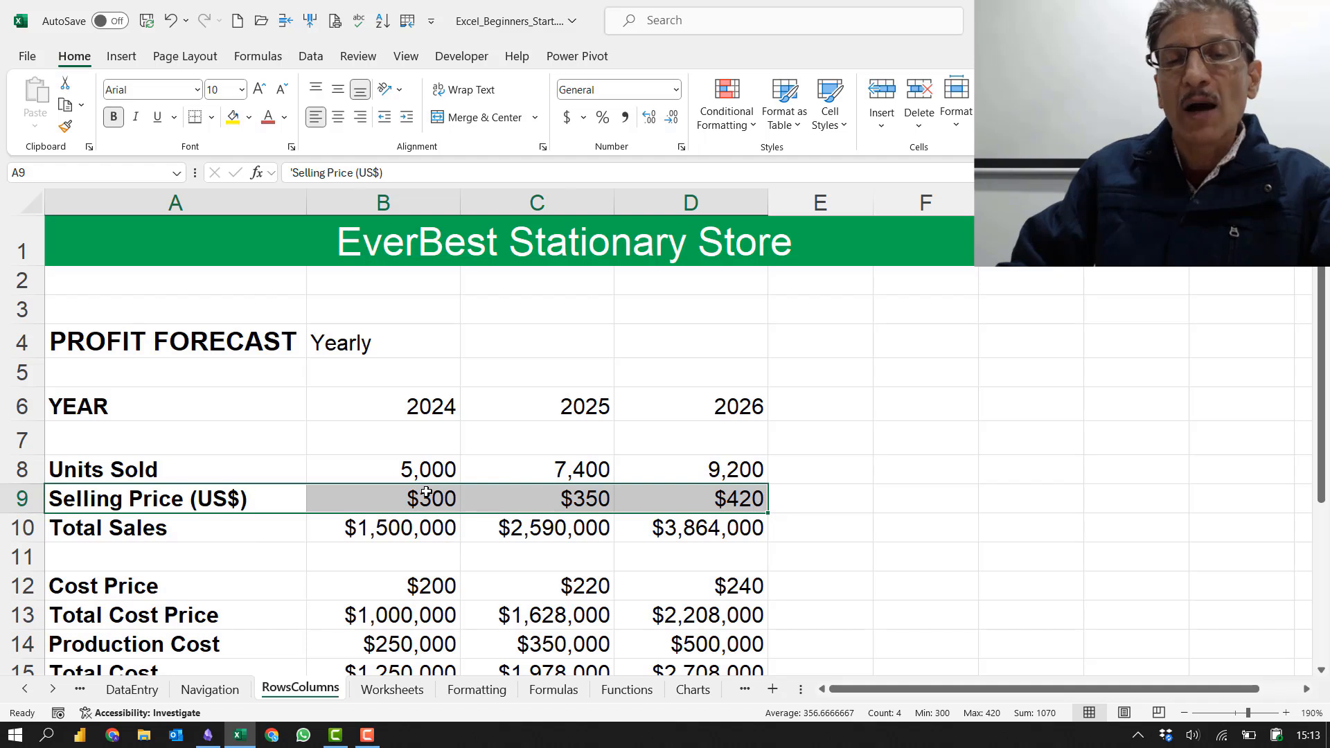
Step: Delete the entire blank row 7 between YEAR and Units Sold
click(236, 445)
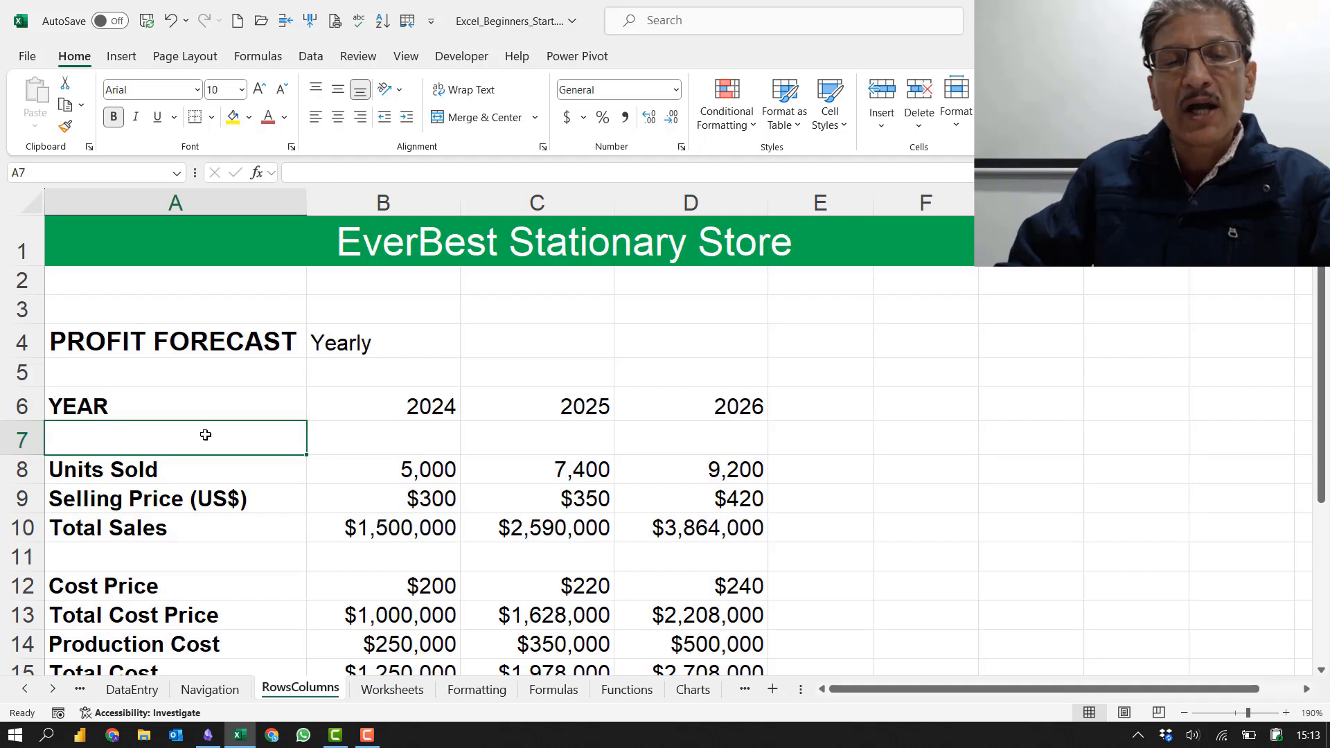
drag(168, 439, 677, 455)
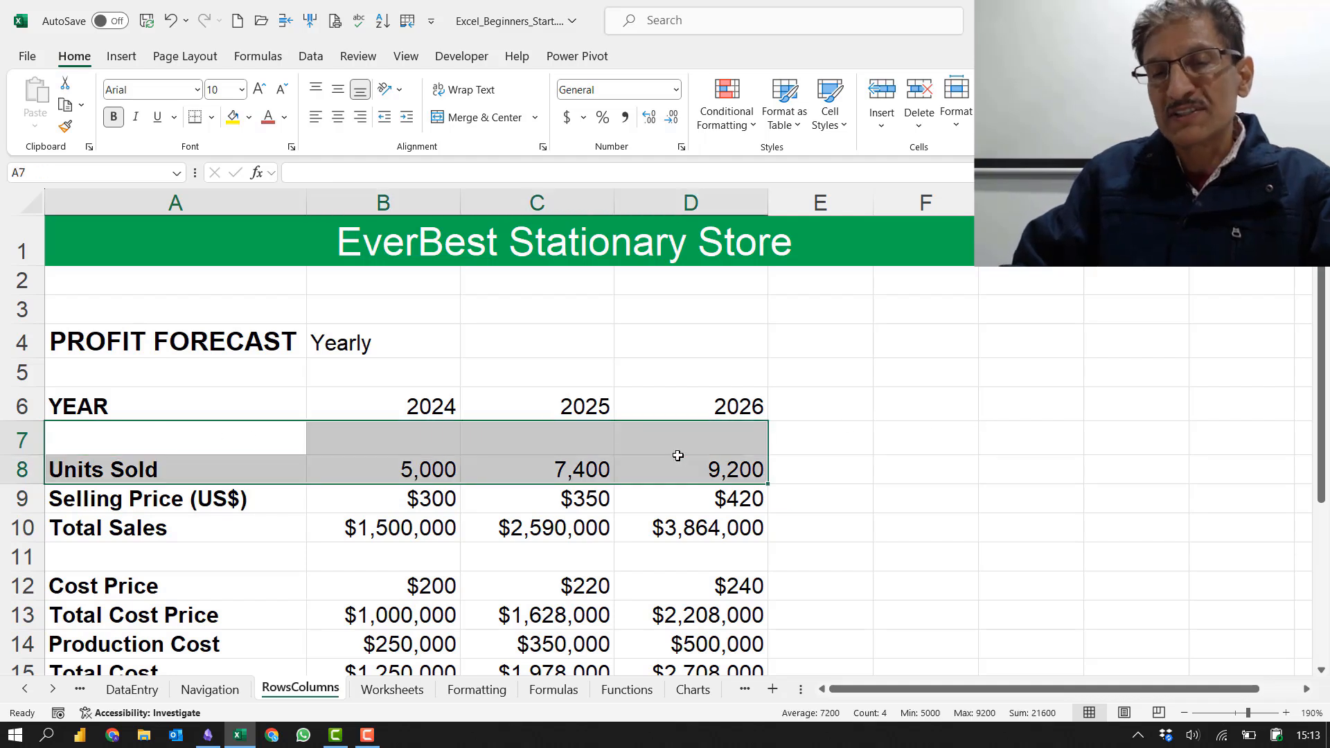
click(392, 452)
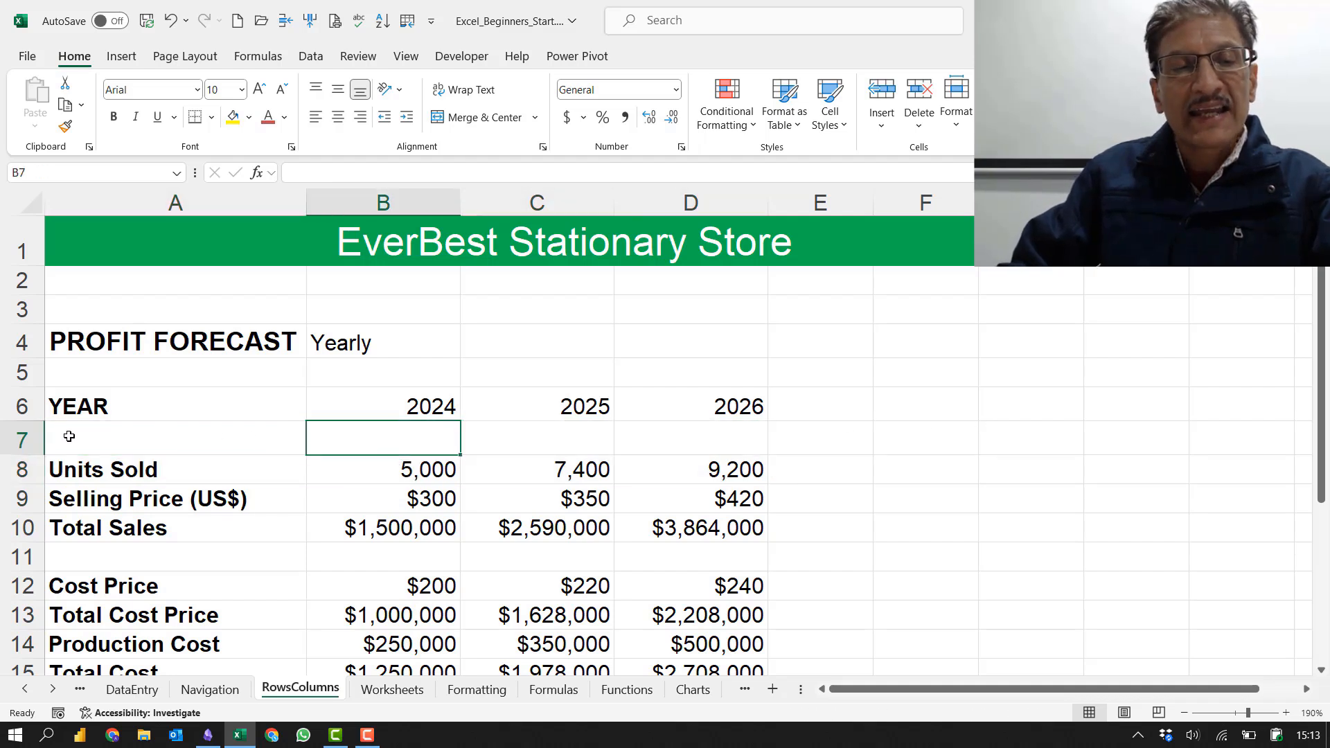
click(16, 439)
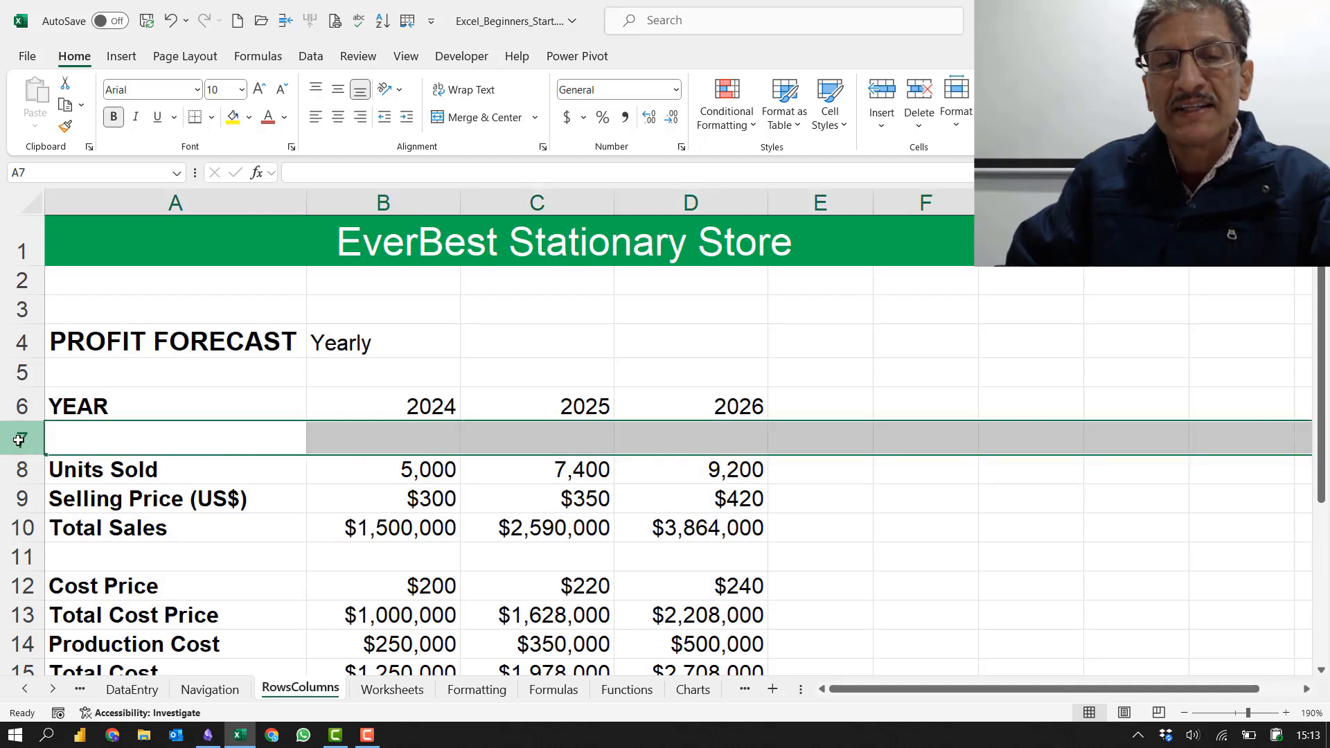
right_click(14, 440)
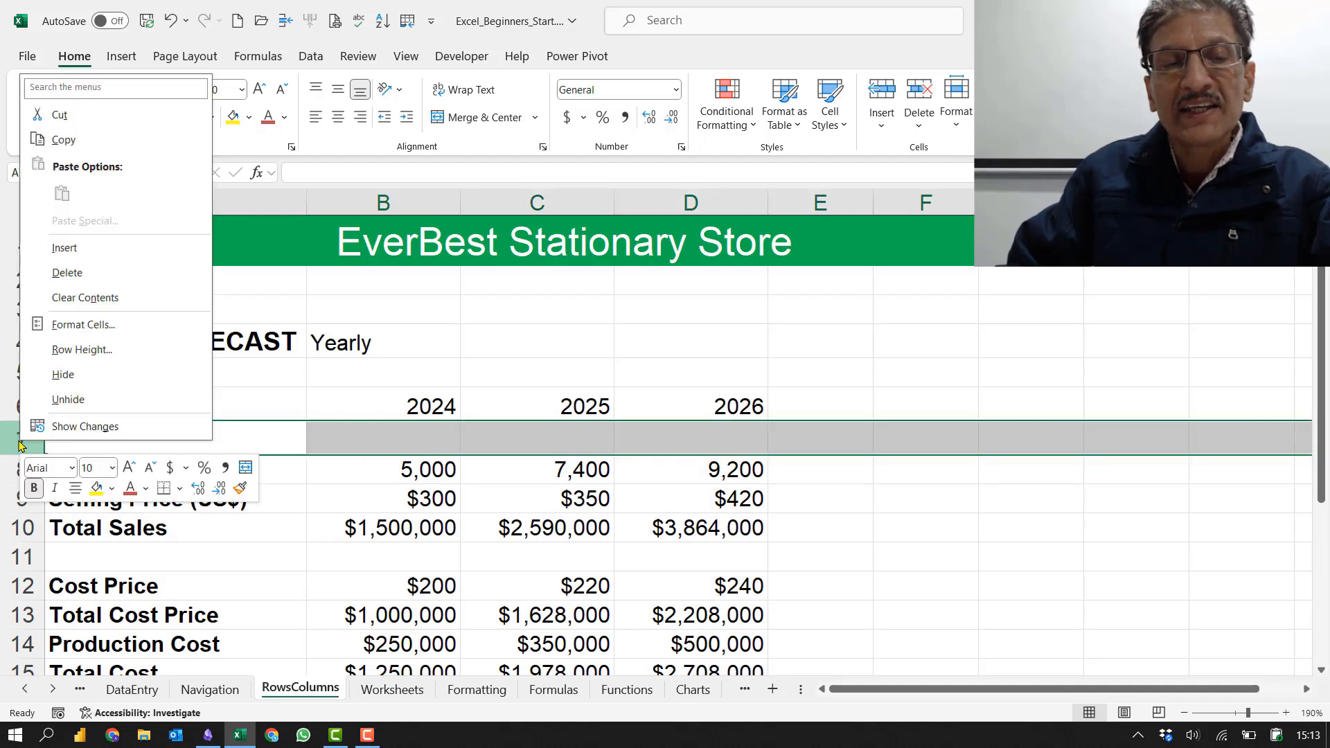
click(76, 275)
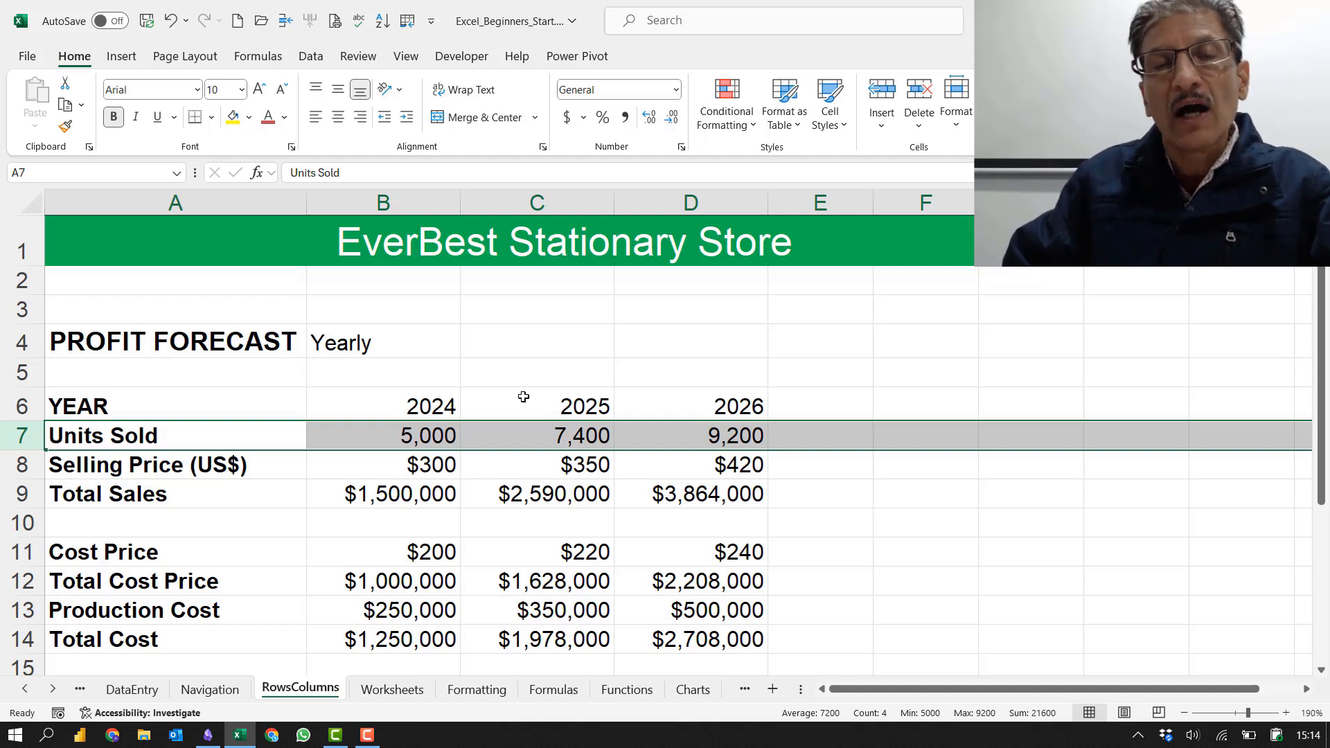
Step: Insert a new column before column B, the one holding the 2024 figures
click(409, 201)
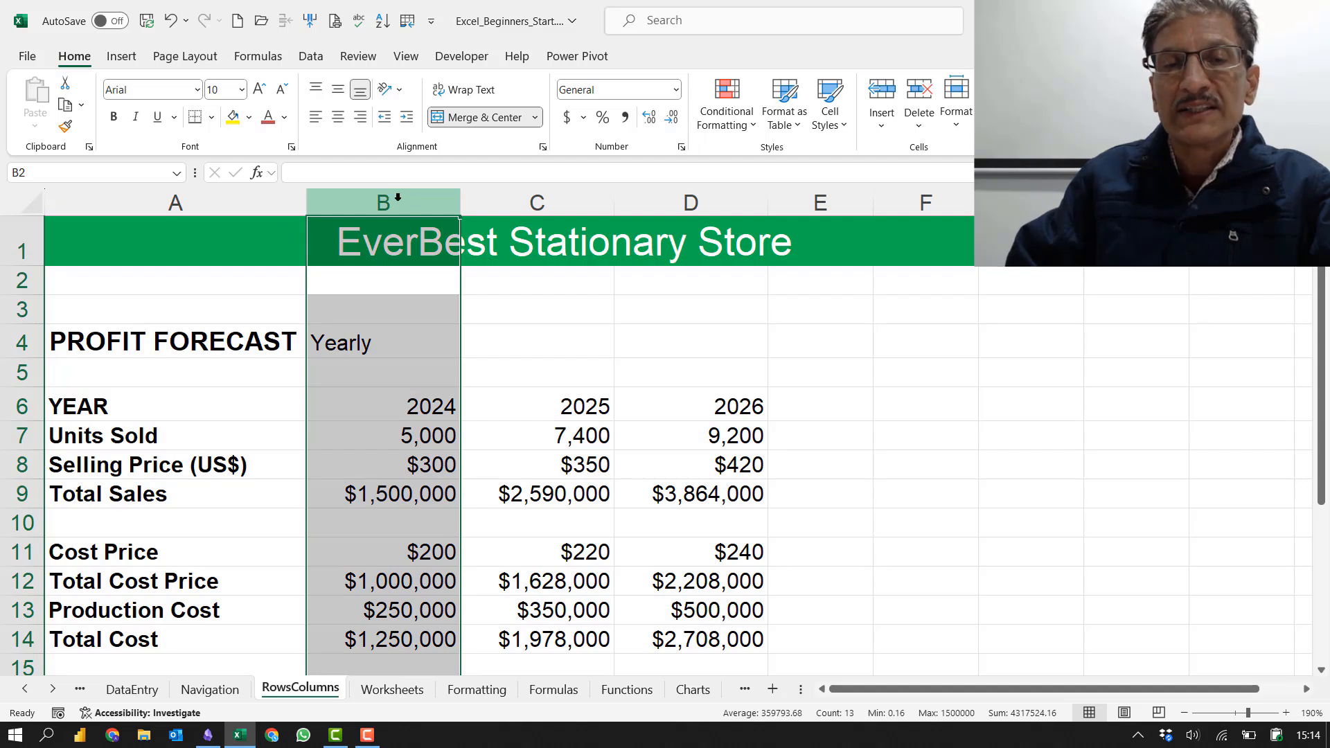
right_click(388, 203)
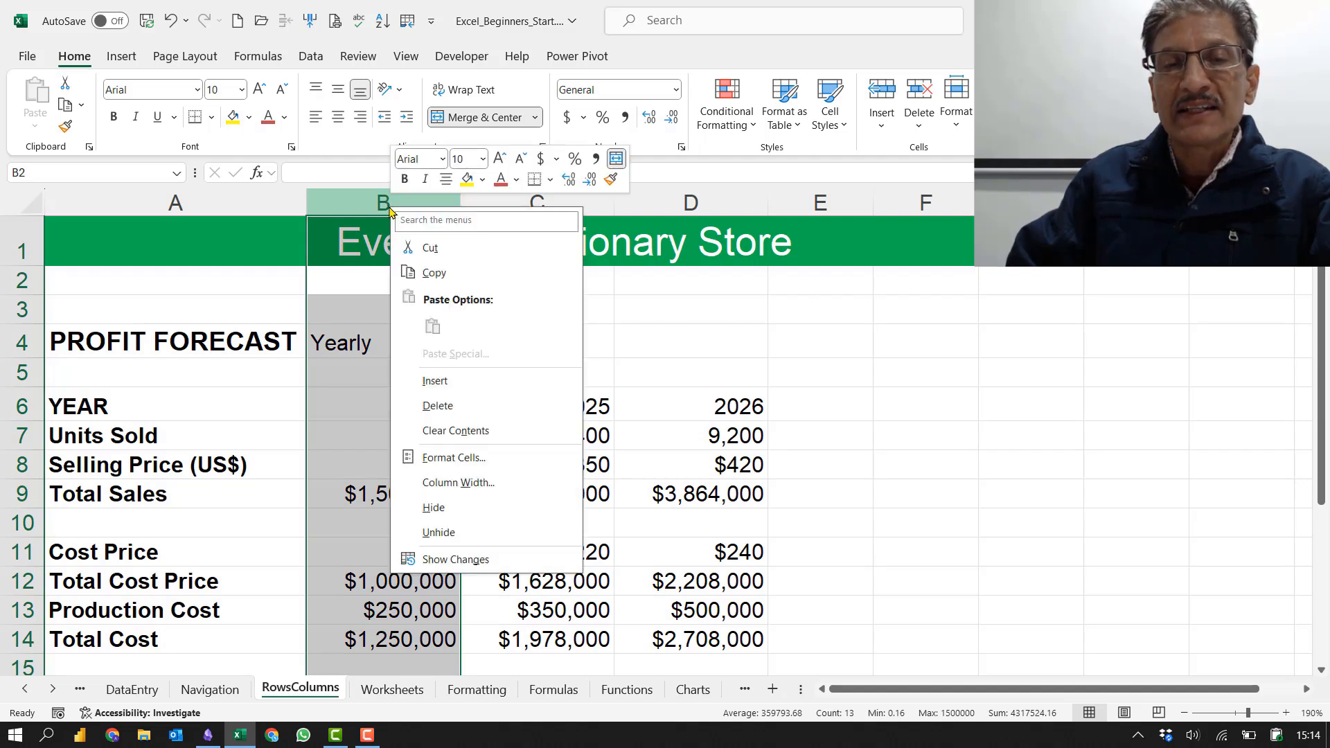
click(436, 382)
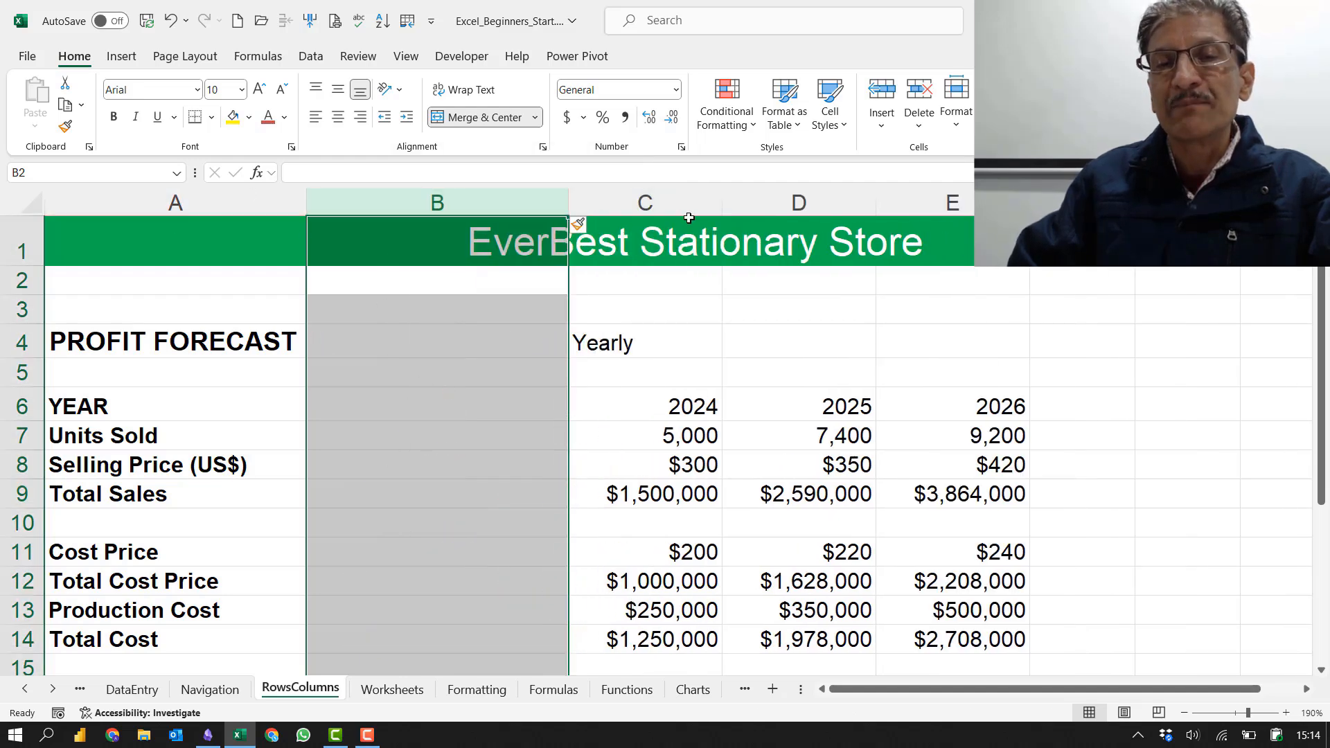
Step: Delete the blank column B in front of the 2024 figures
click(490, 458)
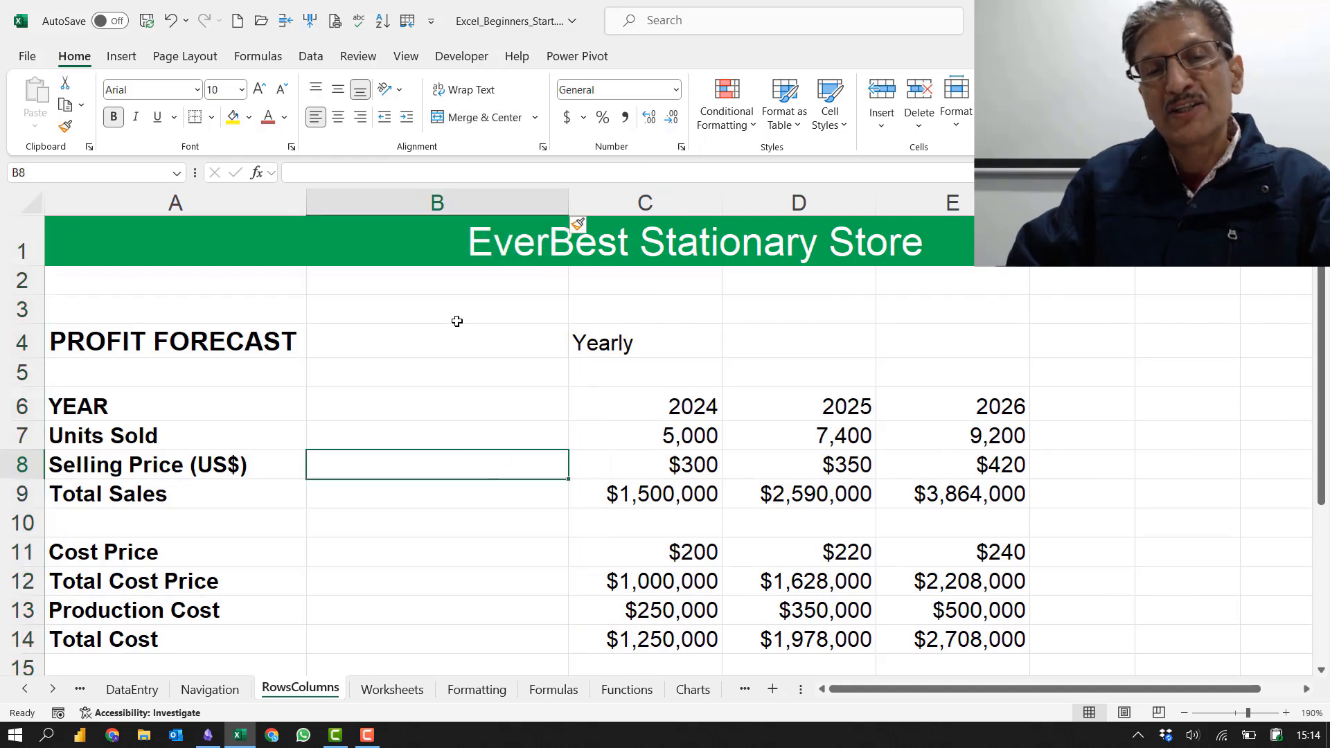
click(438, 201)
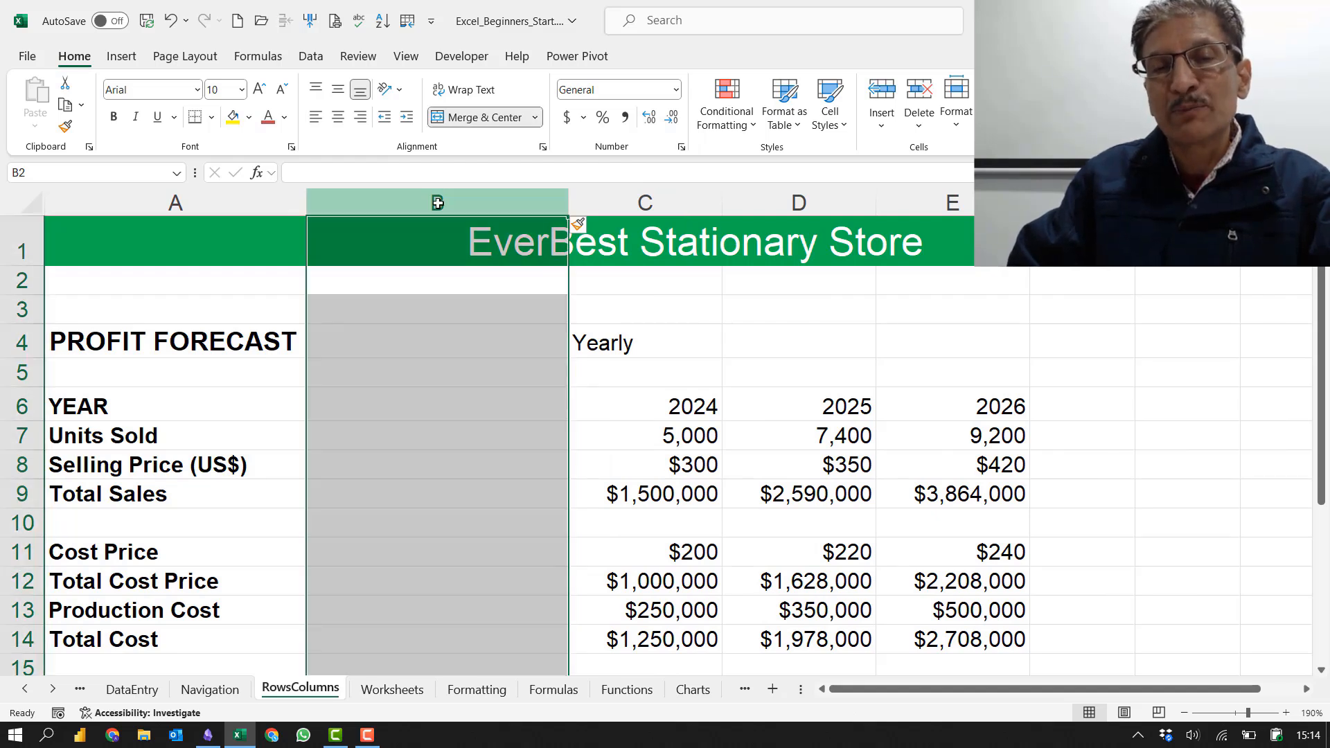
right_click(438, 202)
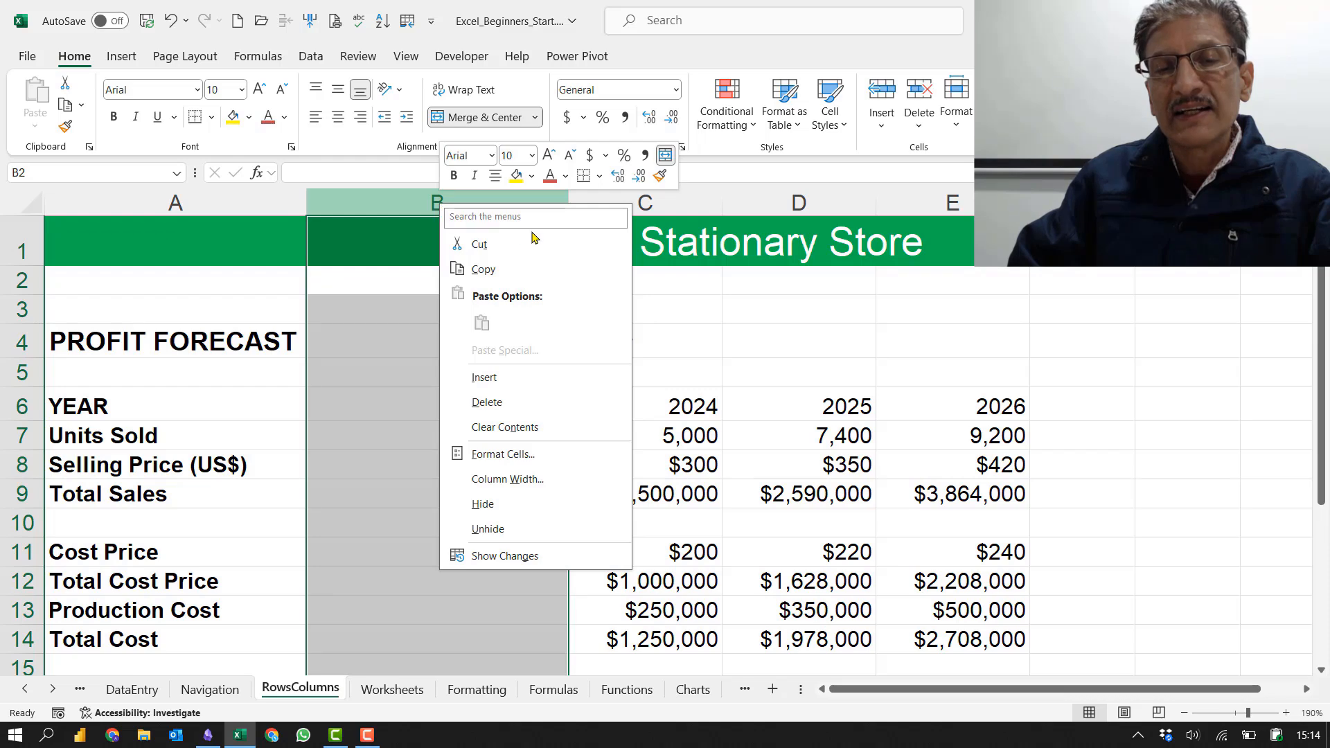
click(487, 403)
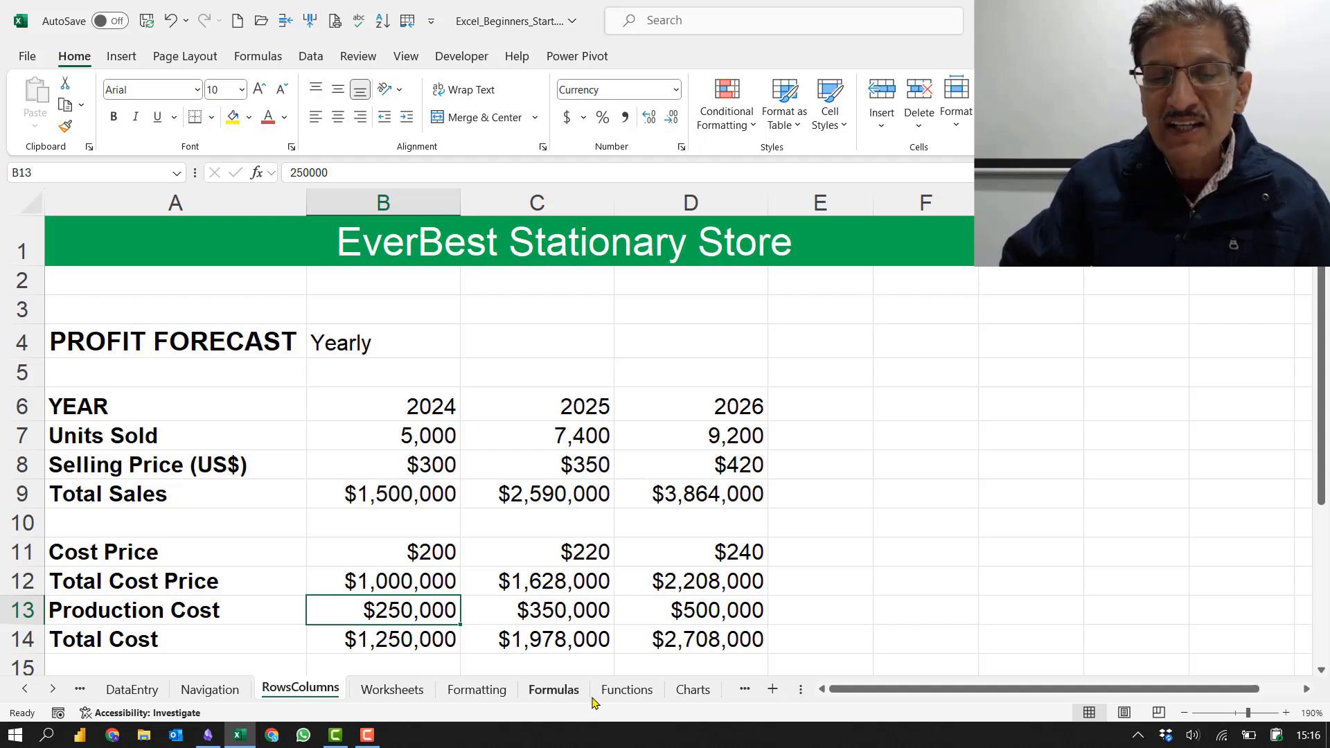
Step: Color the RowsColumns sheet tab theme dark blue
right_click(294, 691)
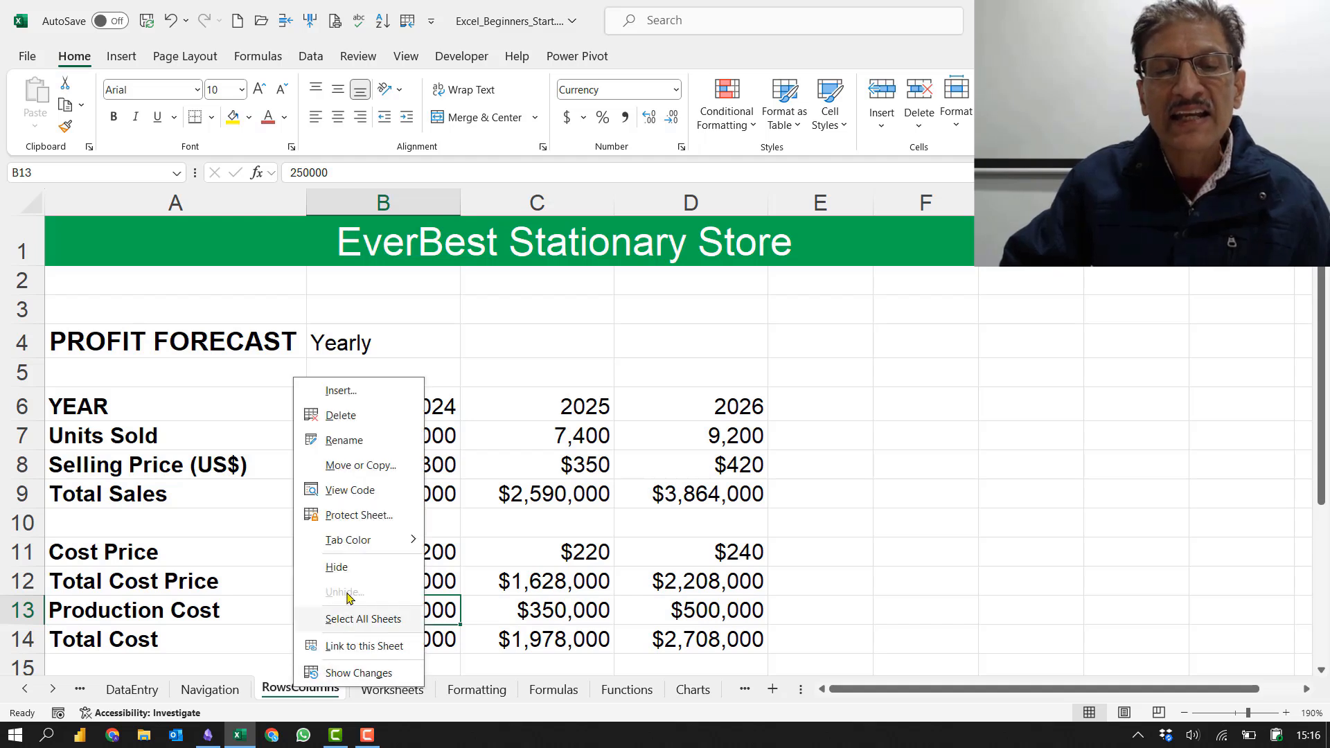
mouse_move(368, 548)
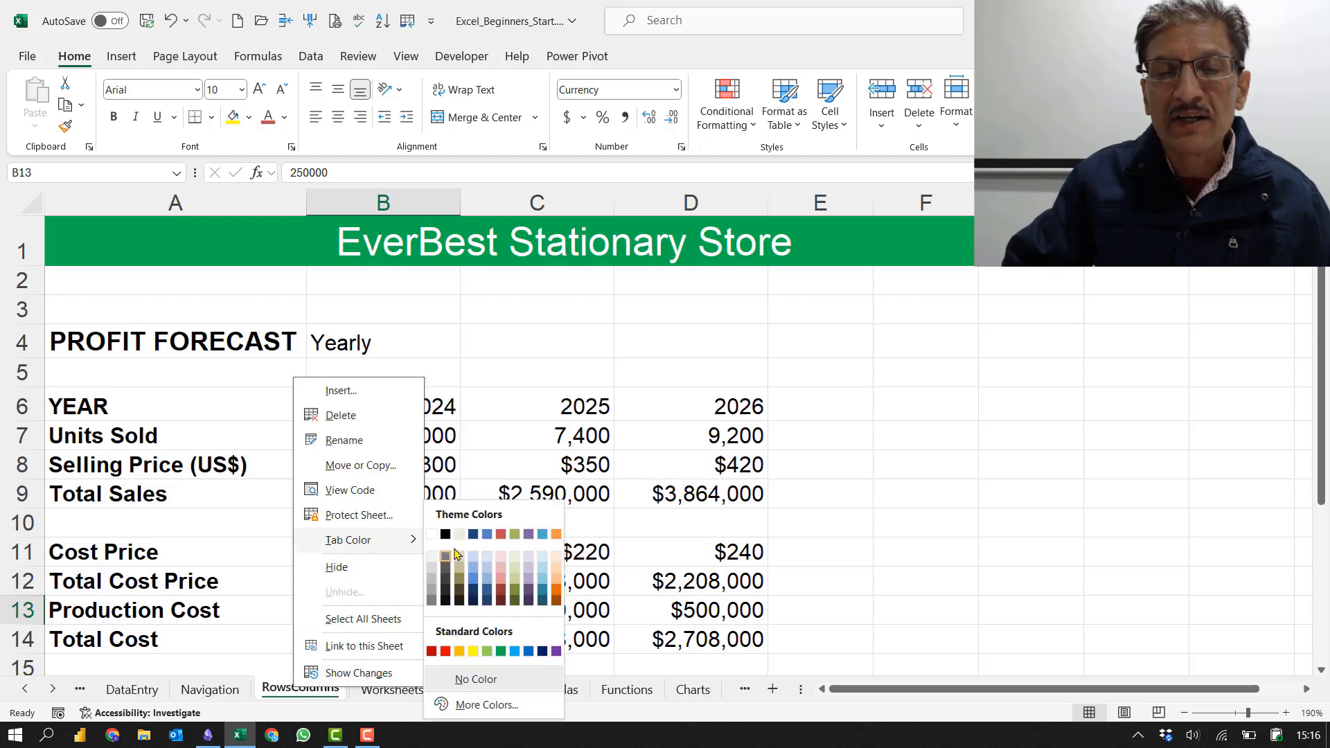
click(475, 540)
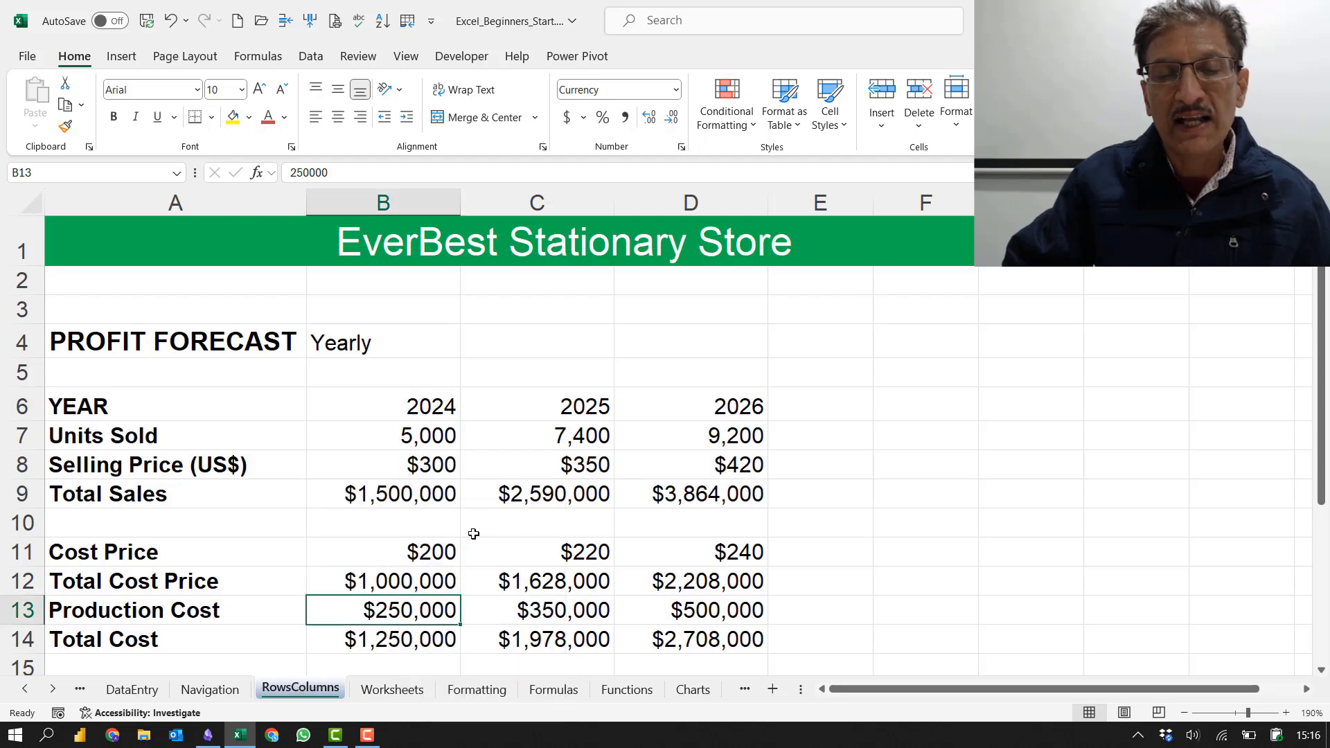
Step: Color the Worksheets sheet tab with the lightest tint of the theme red
click(386, 691)
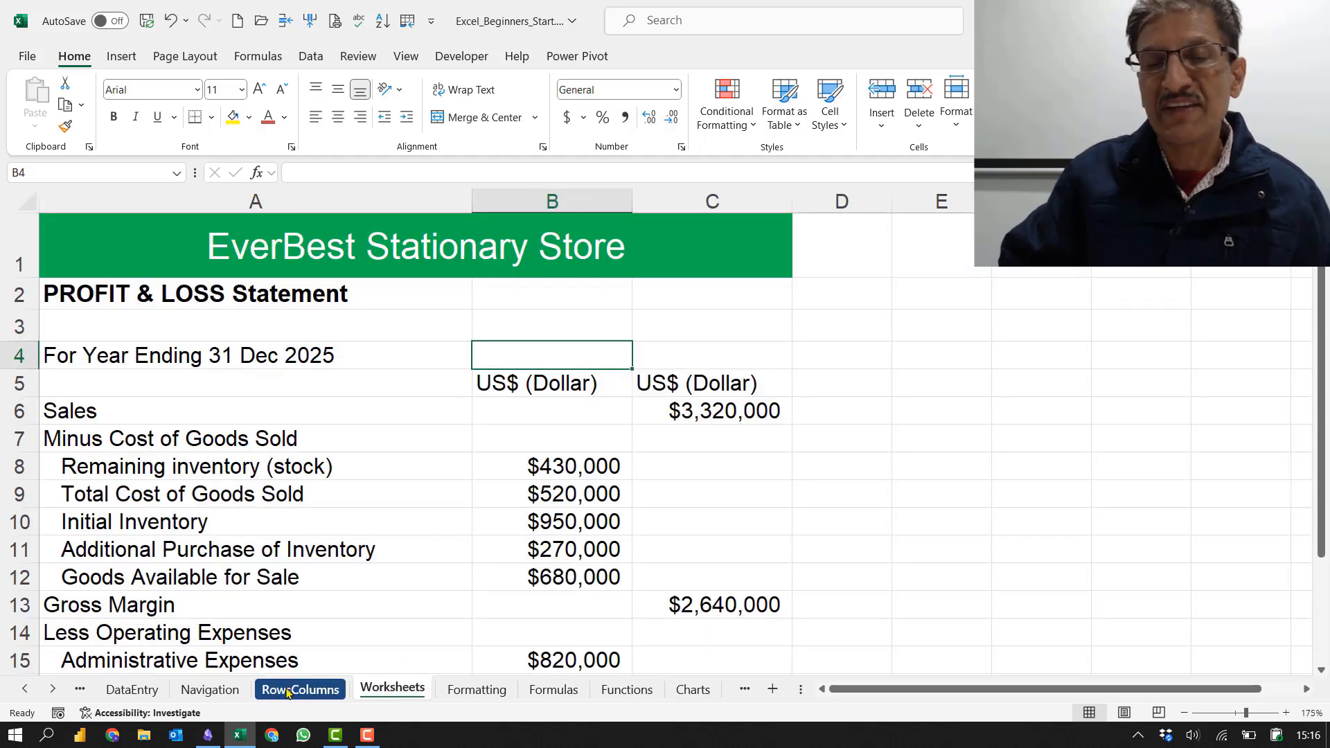
right_click(385, 691)
mouse_move(492, 546)
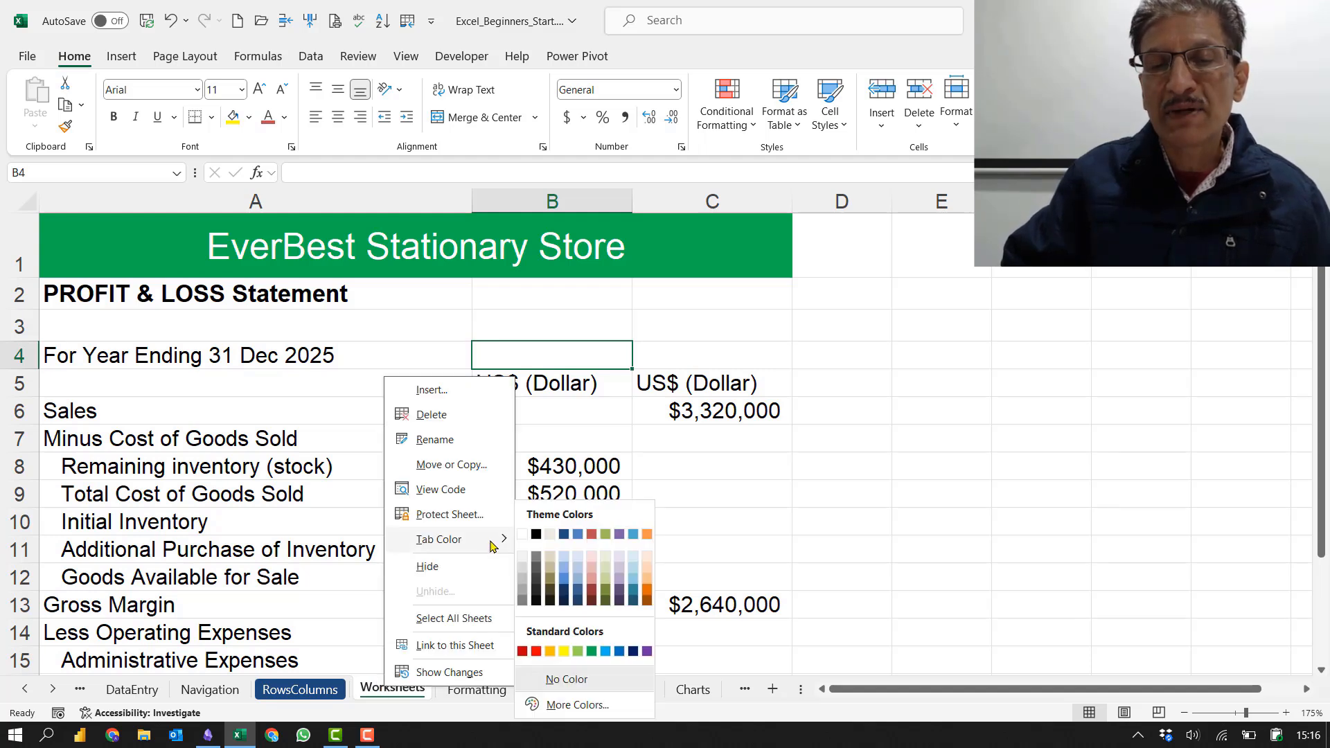
click(593, 559)
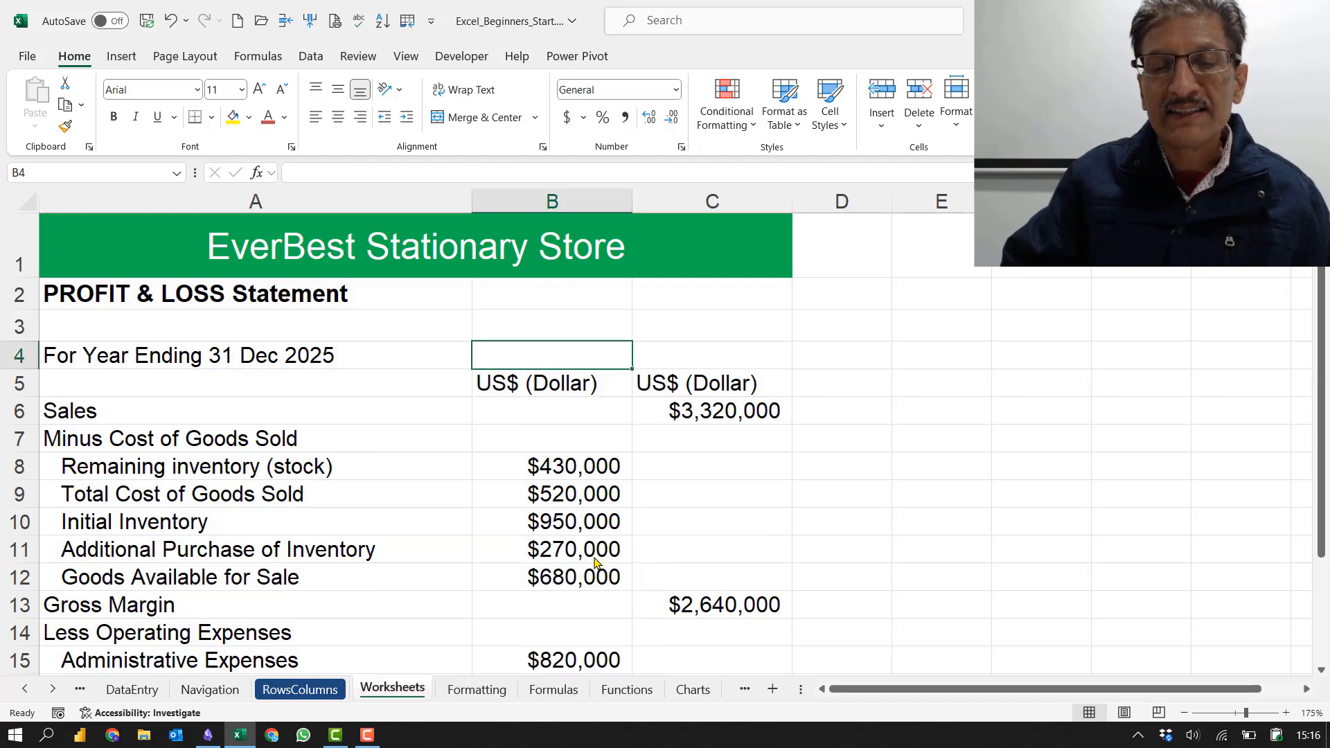
Step: Color the Formatting sheet tab standard purple
click(489, 690)
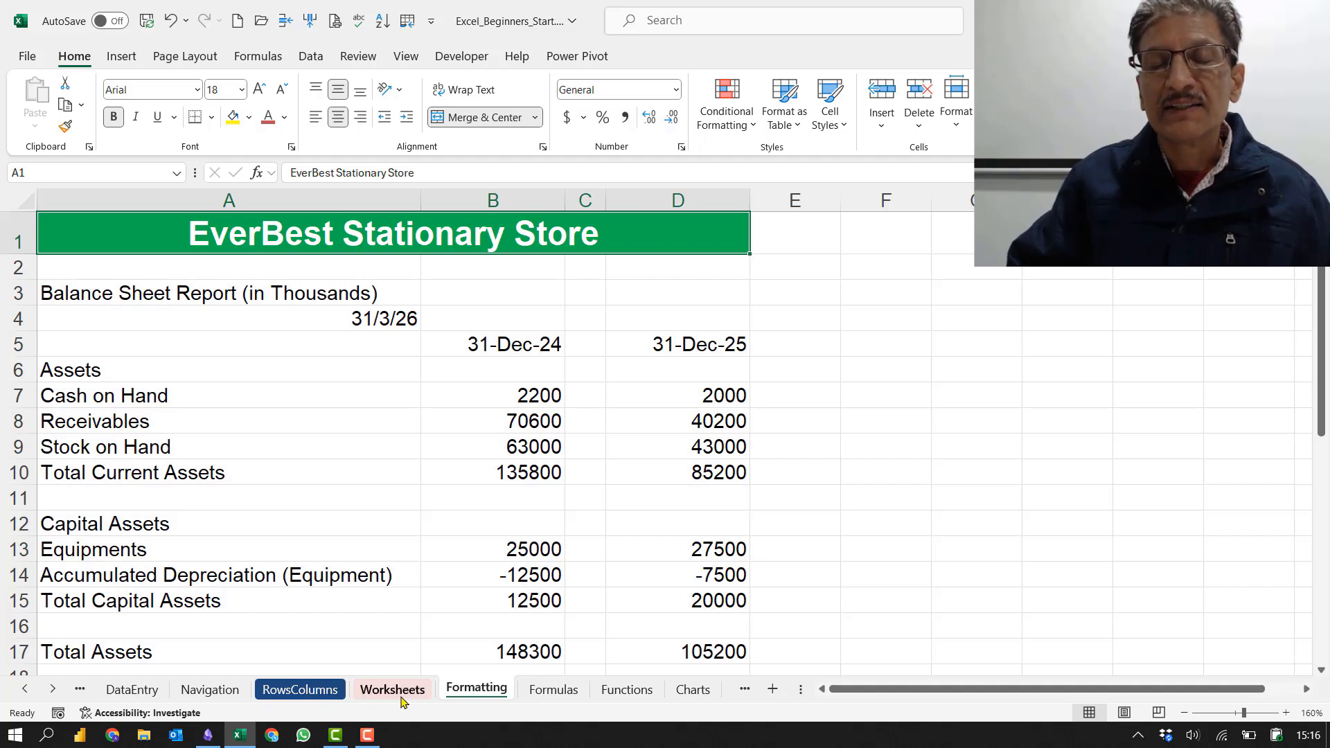
right_click(463, 694)
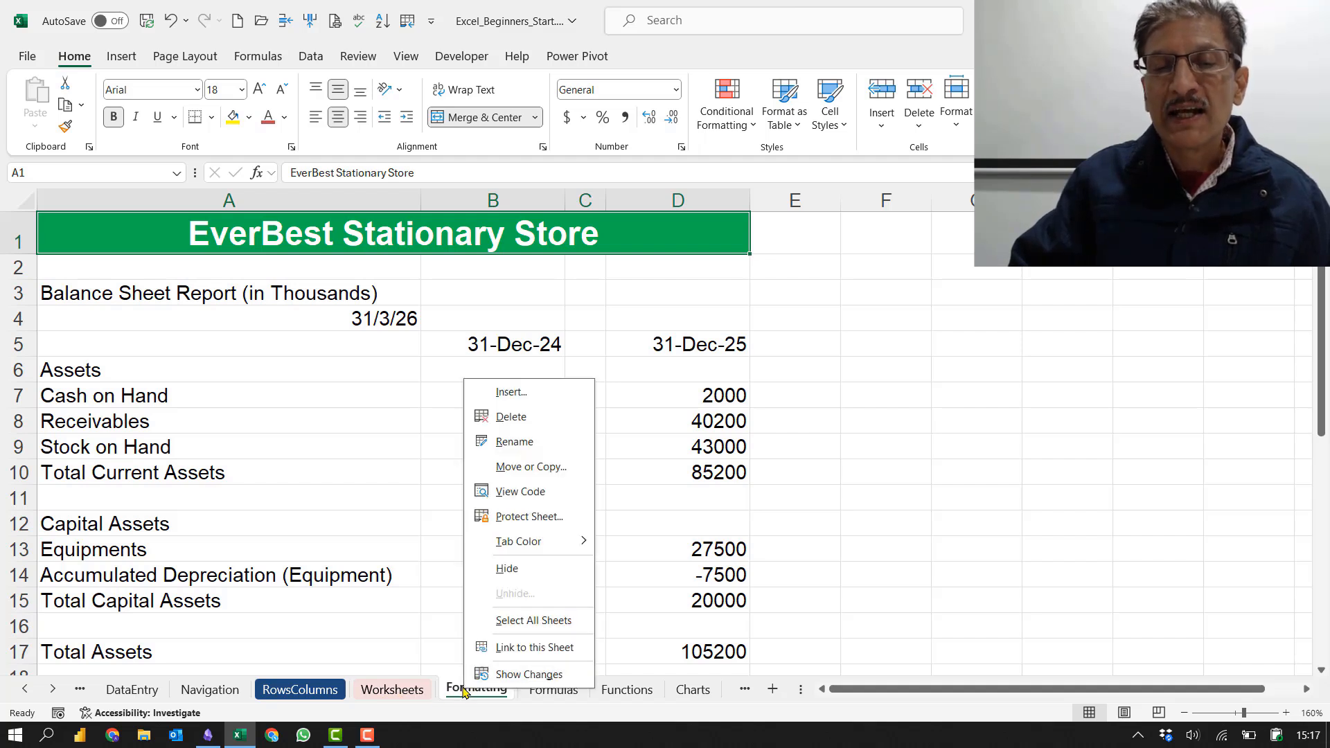
mouse_move(544, 542)
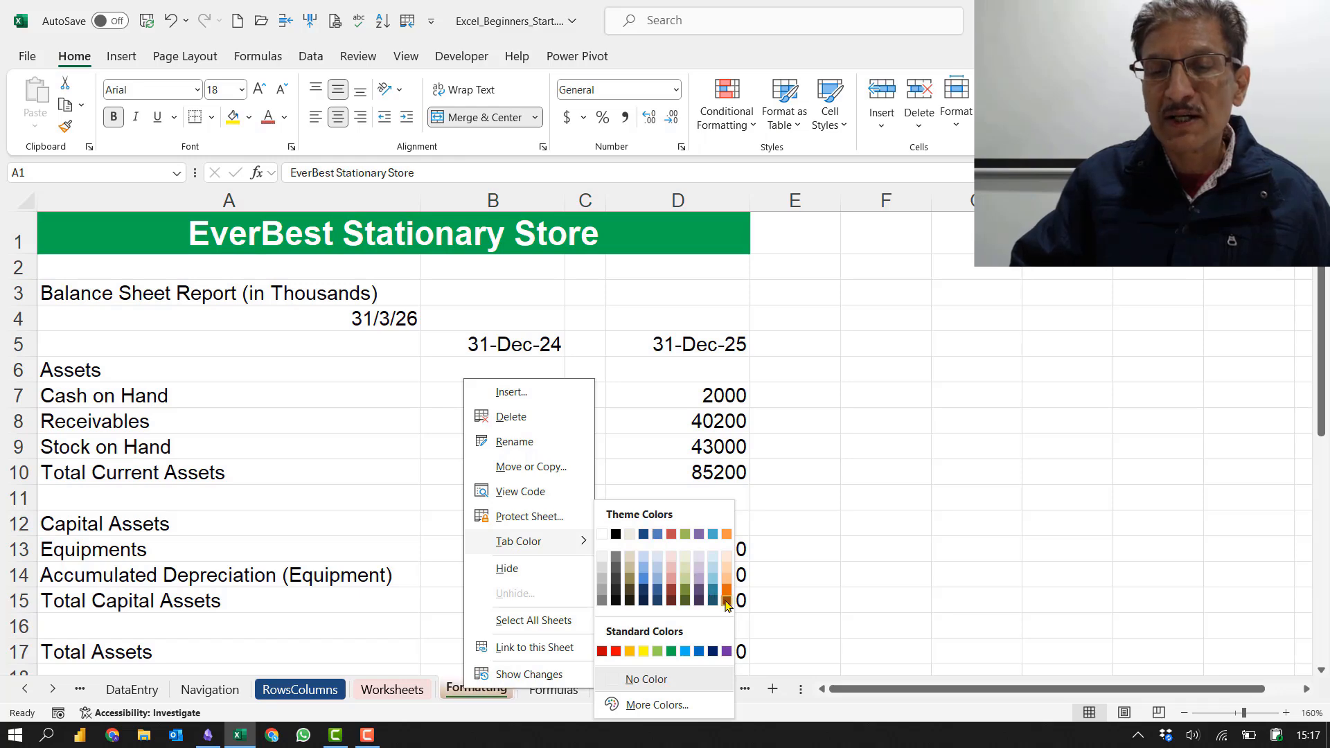
click(727, 651)
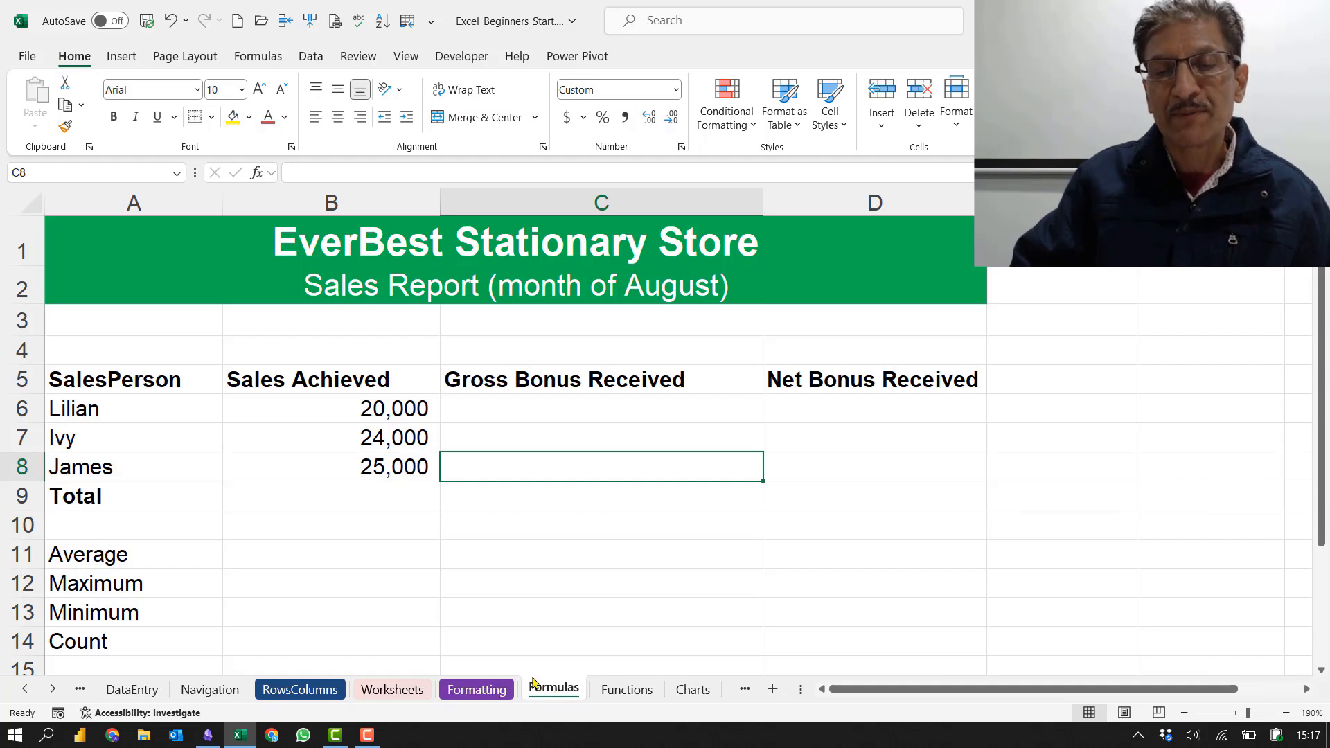
Step: Color the Formulas sheet tab with the lightest tint of the theme green and switch to the Functions sheet
right_click(555, 688)
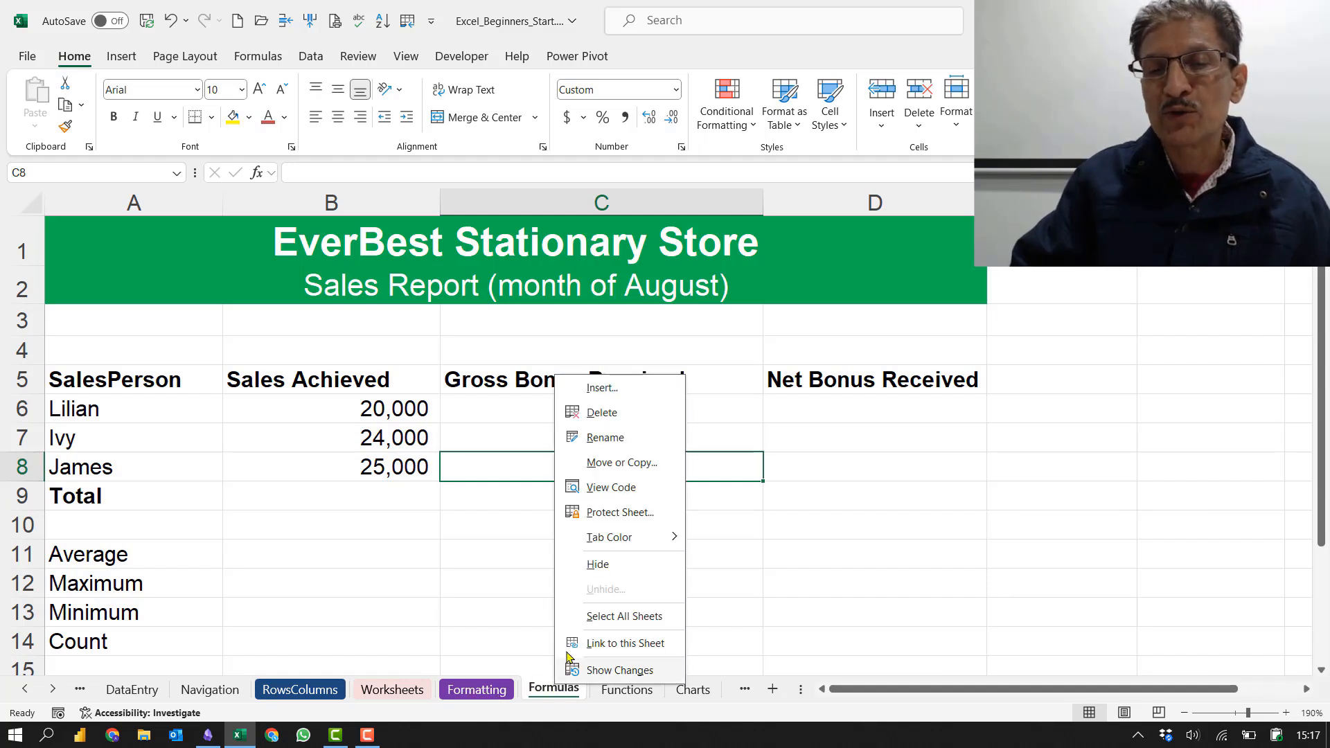
mouse_move(638, 542)
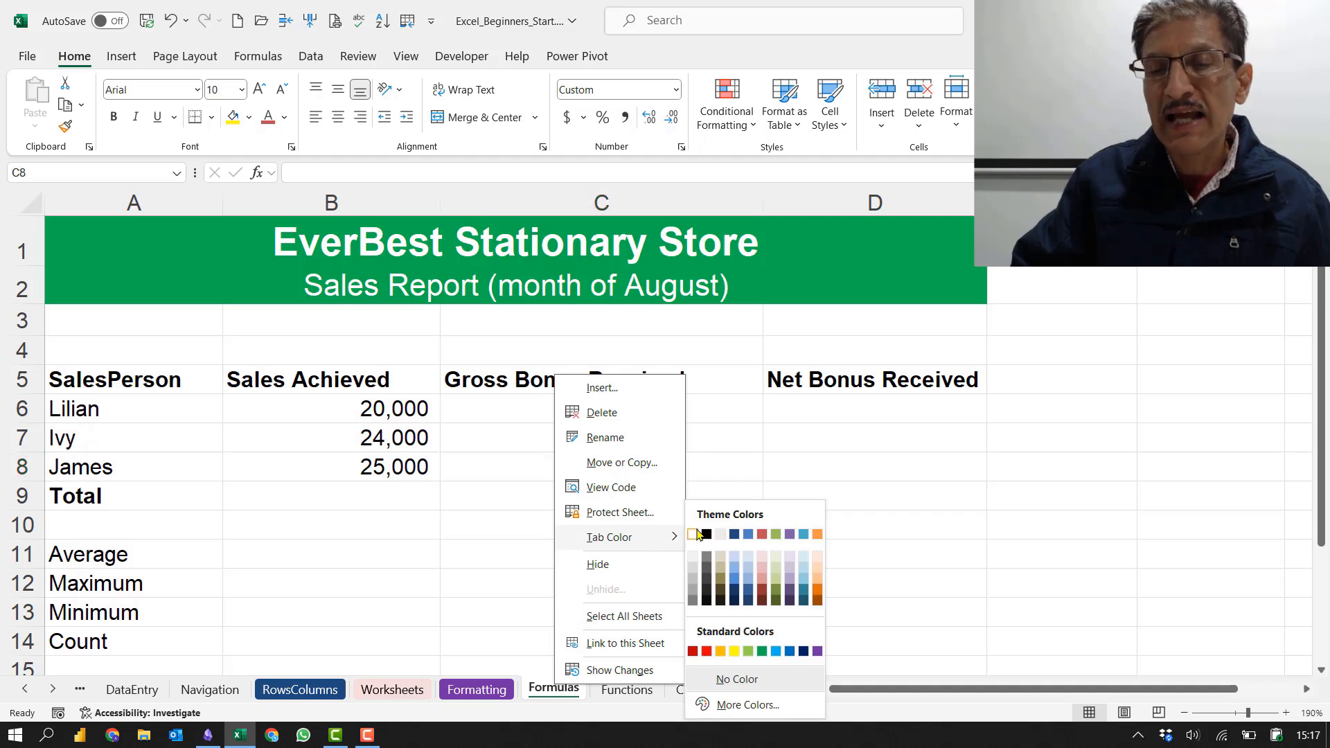
click(776, 559)
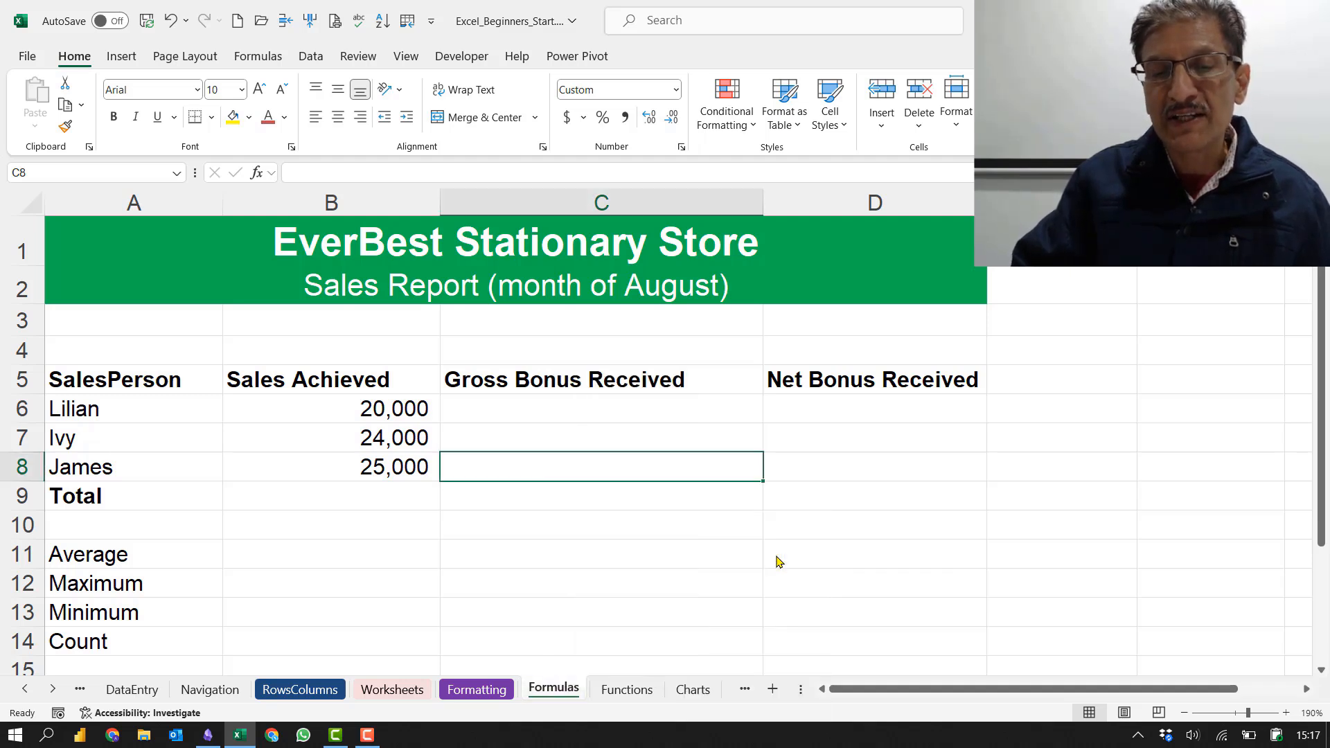
click(638, 690)
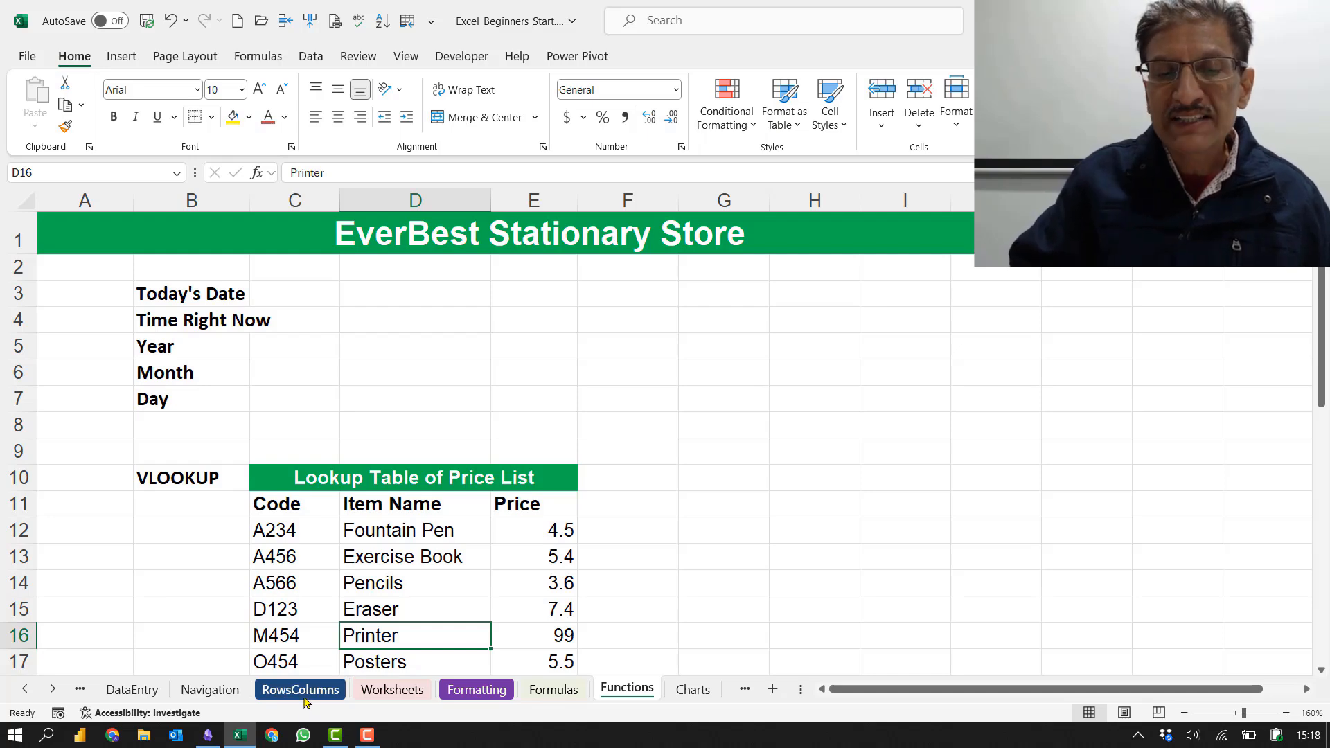
Step: Reorder the sheet tabs so that Worksheets sits between Formatting and Formulas
click(387, 690)
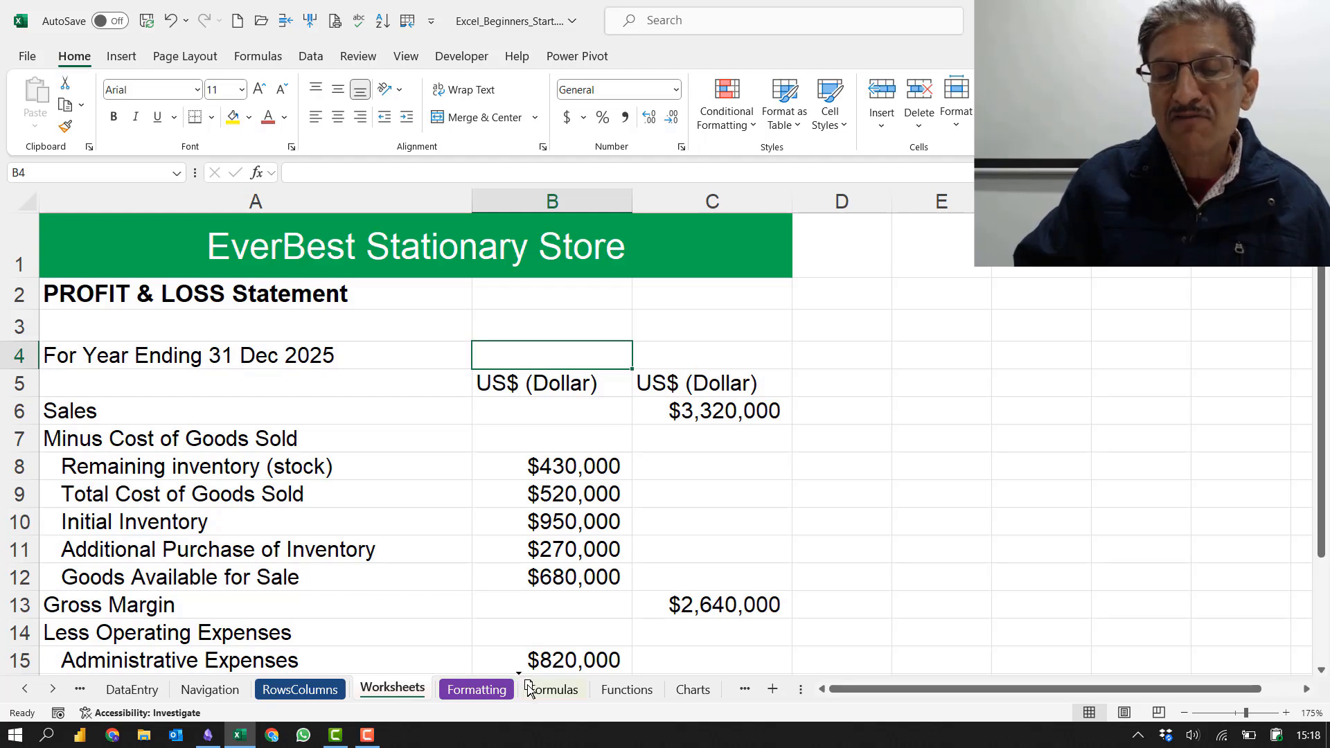
drag(528, 688, 528, 688)
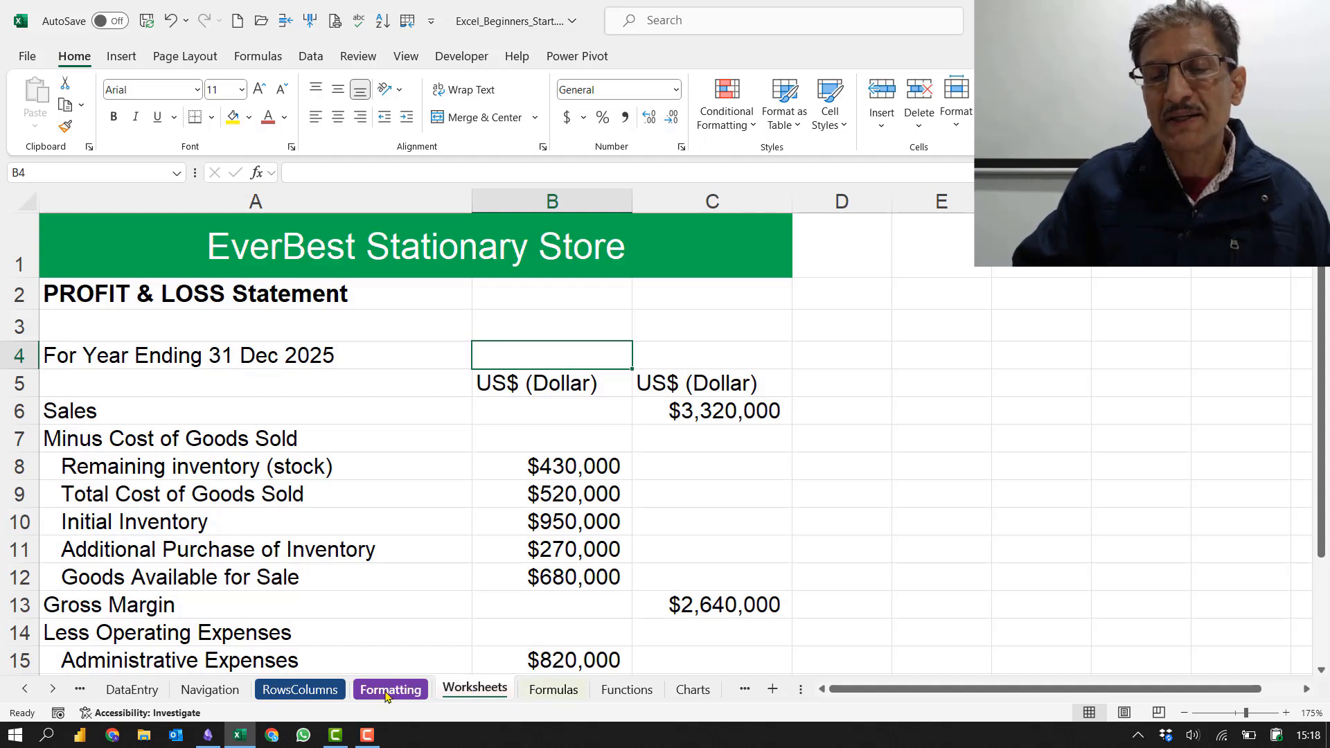
Step: Move the Functions sheet in front of Formulas, and return it to its place before Charts
click(621, 691)
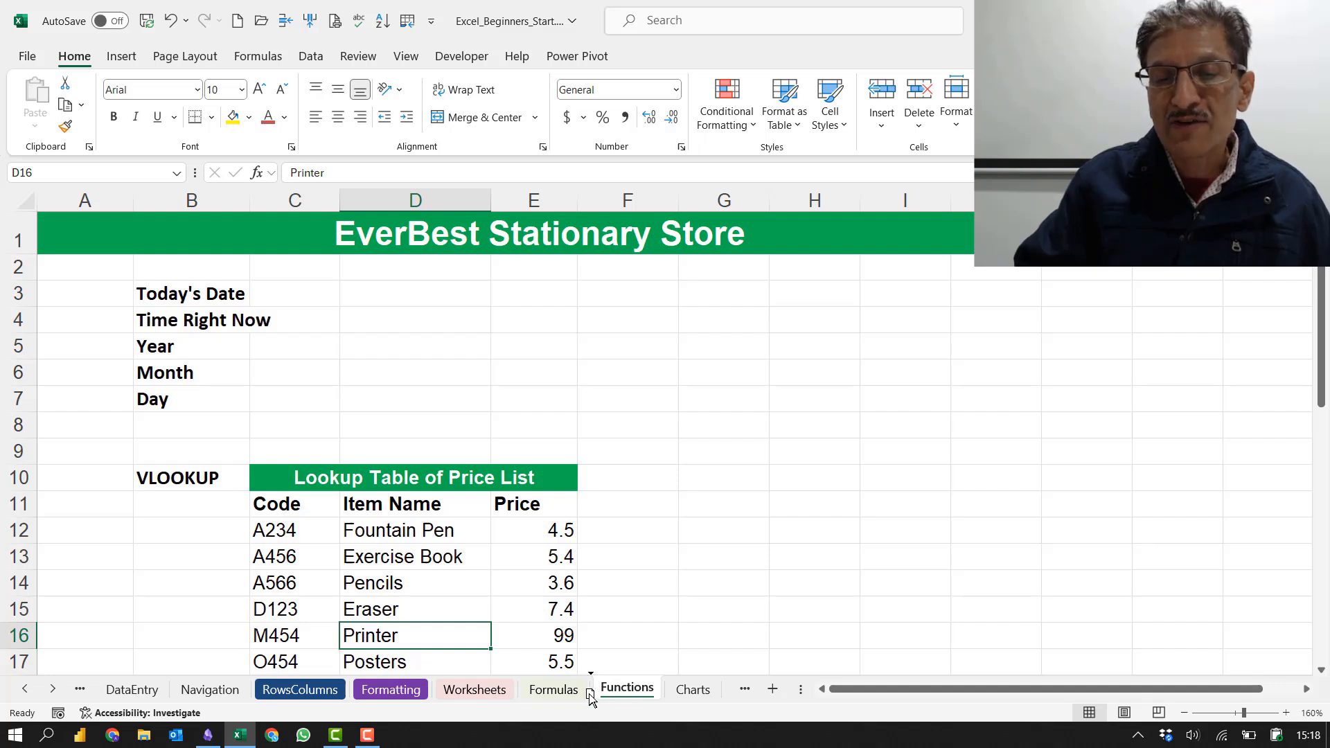
drag(559, 696, 558, 697)
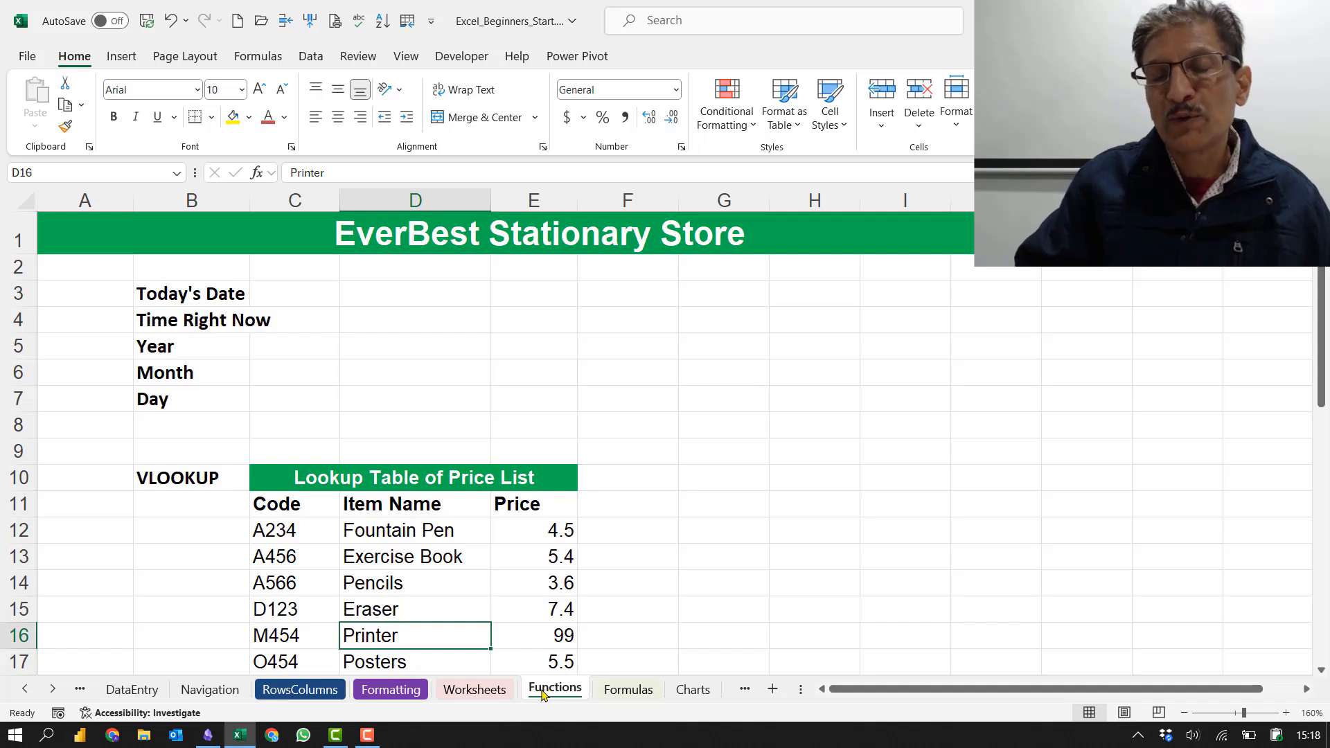
drag(542, 690, 670, 675)
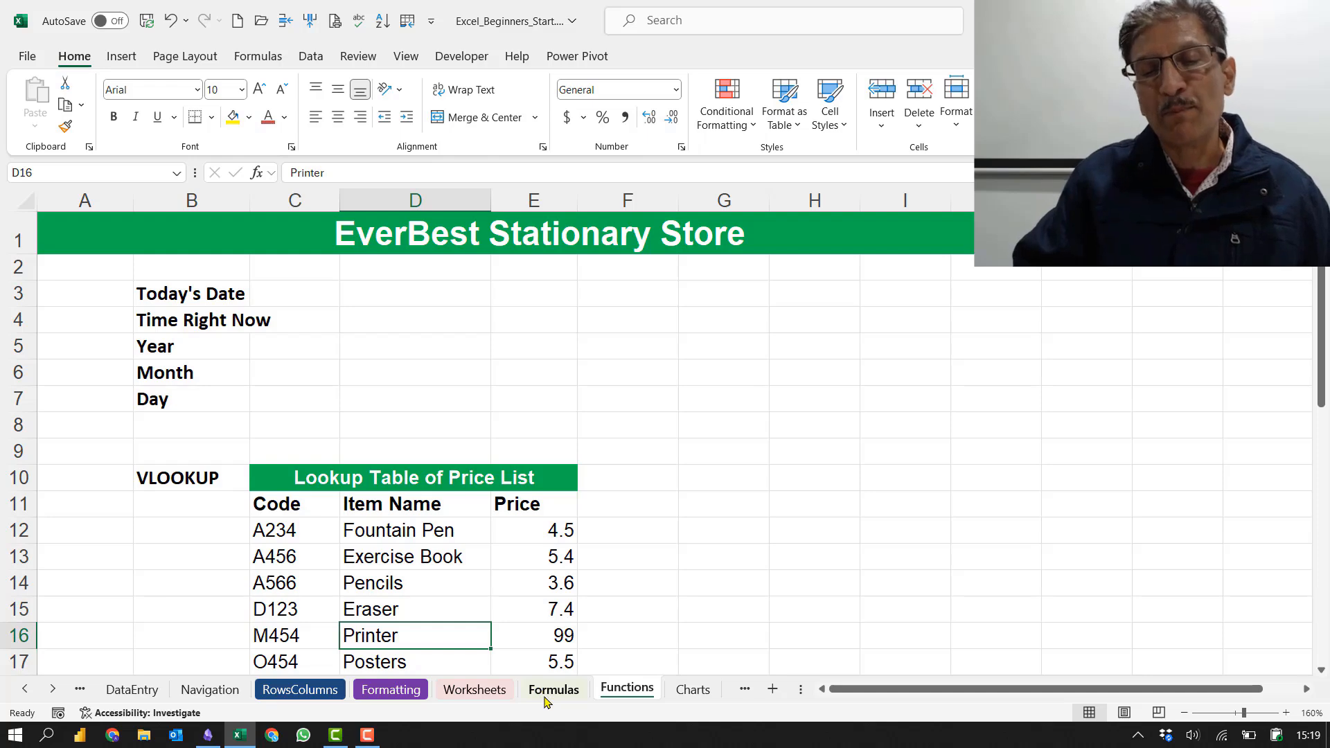
Step: Move the Worksheets sheet before the Formatting sheet using the Move or Copy command, without creating a copy
click(474, 690)
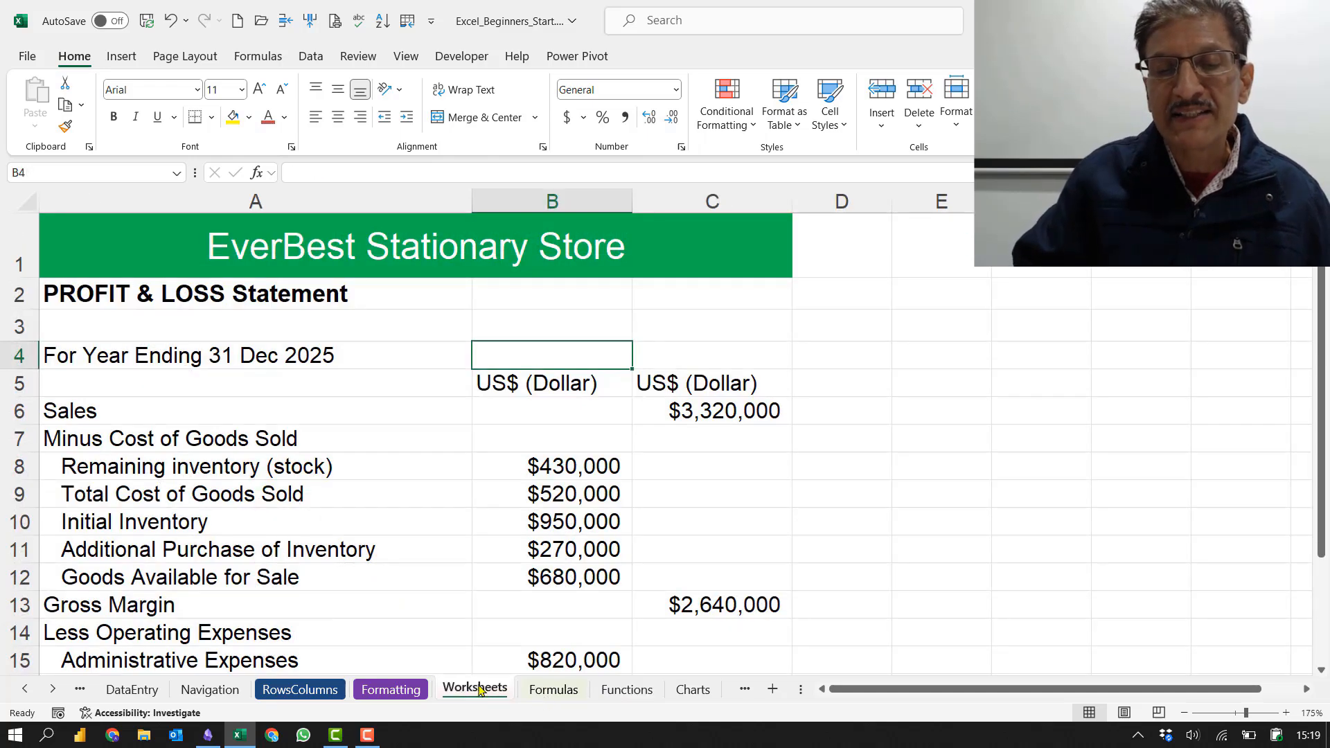
right_click(472, 694)
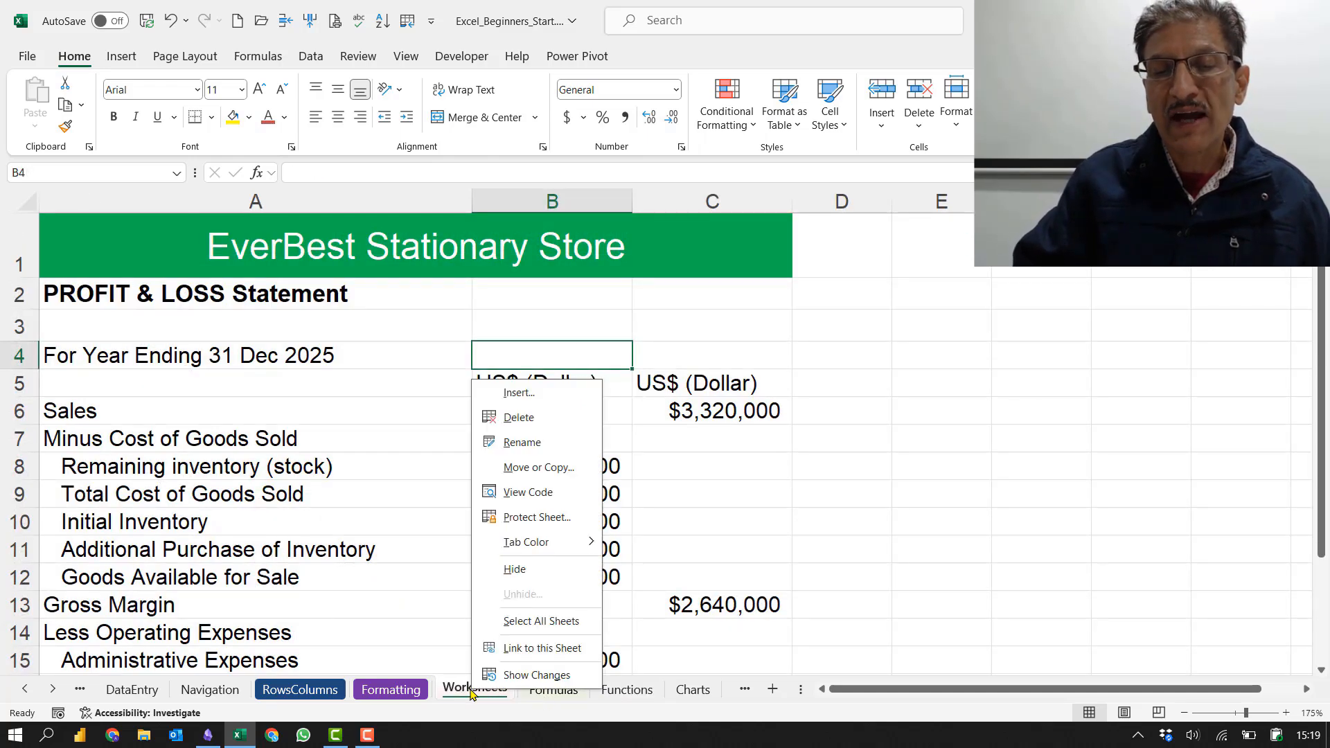
click(542, 477)
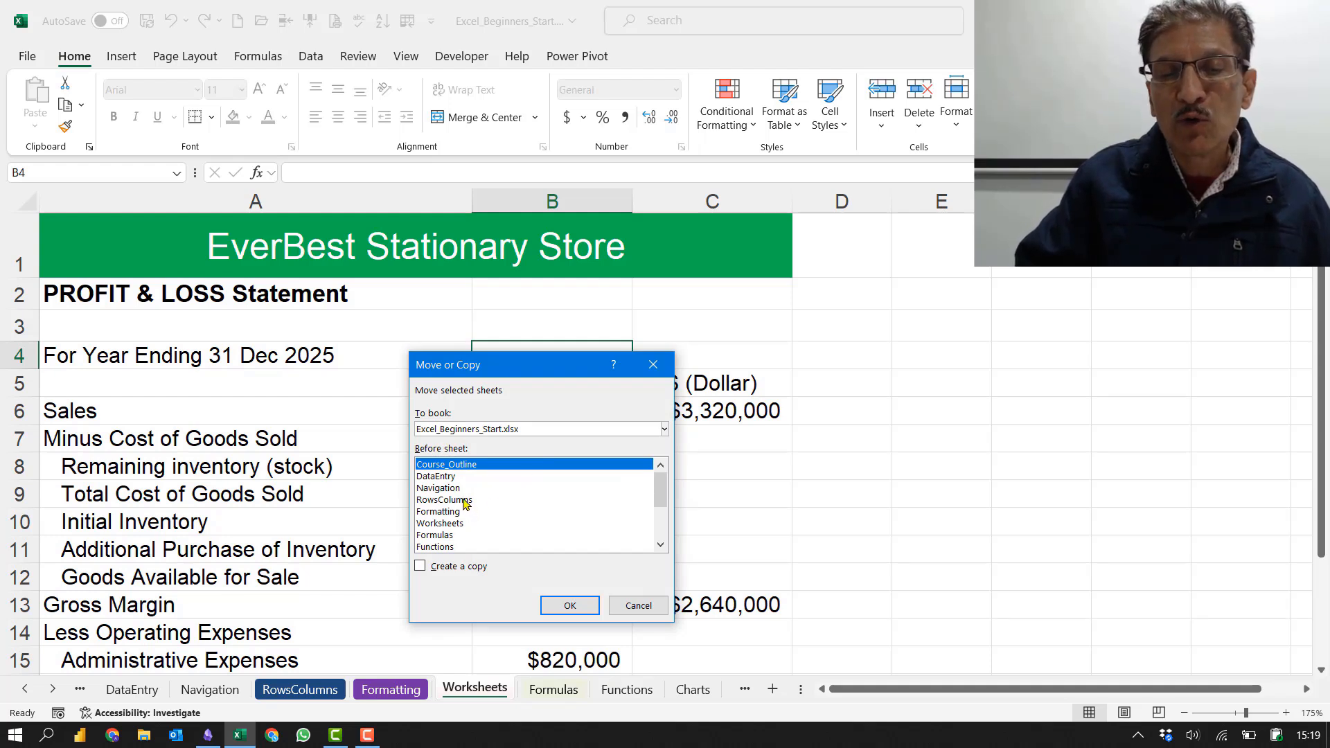
click(460, 512)
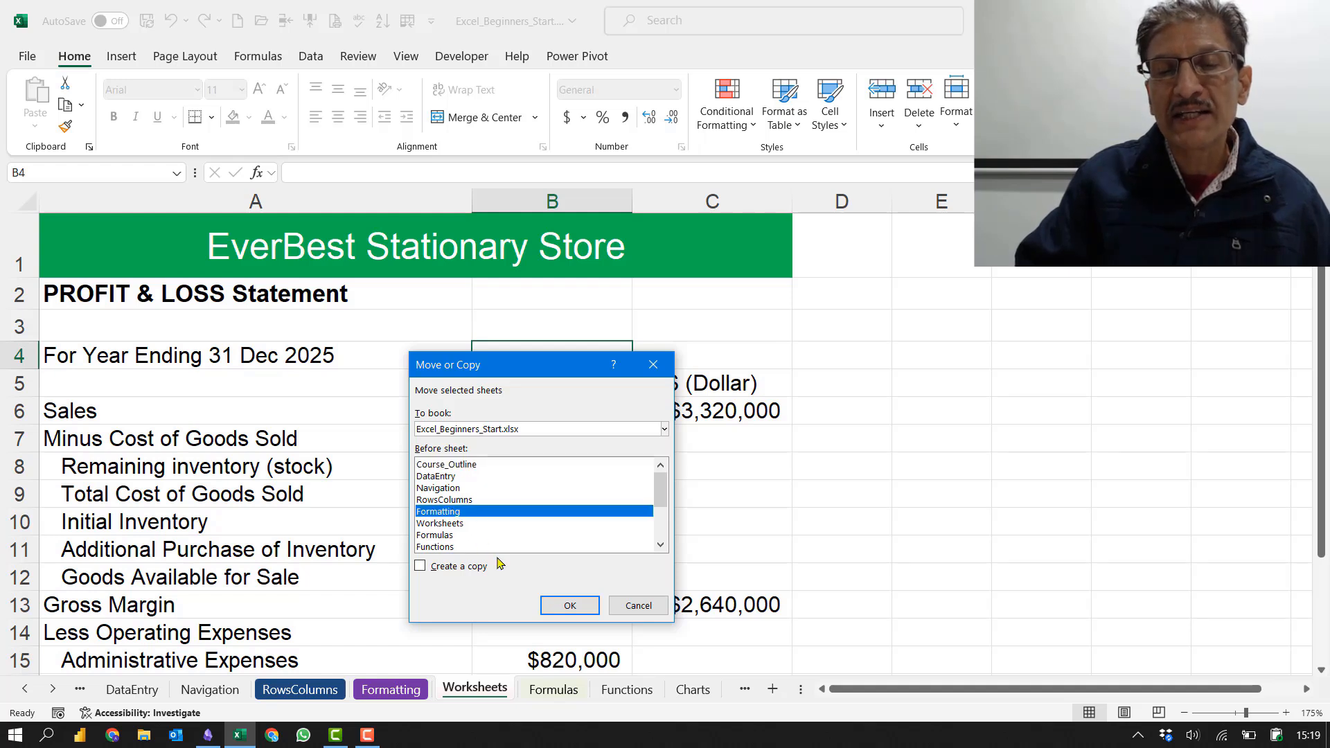
click(567, 607)
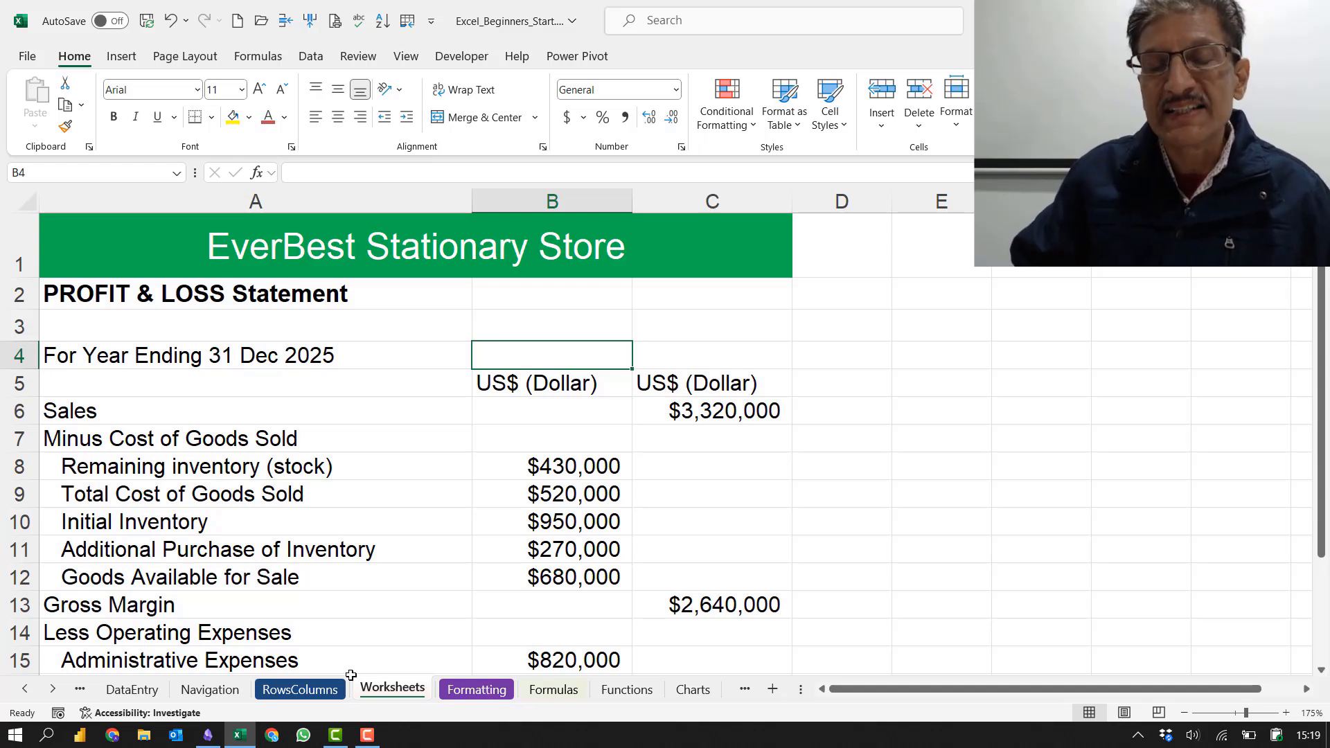
Step: Create a copy of the Worksheets sheet in the same workbook, placed before the original Worksheets sheet
right_click(389, 692)
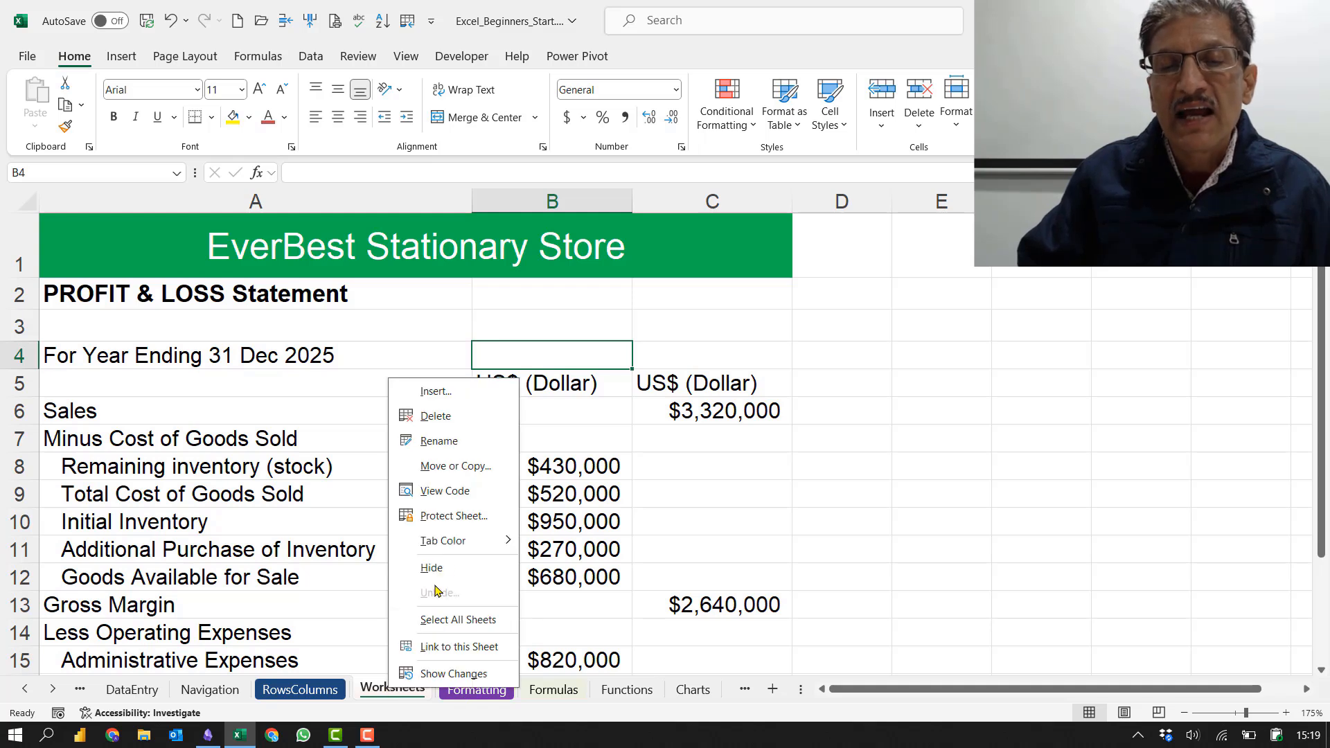
click(452, 470)
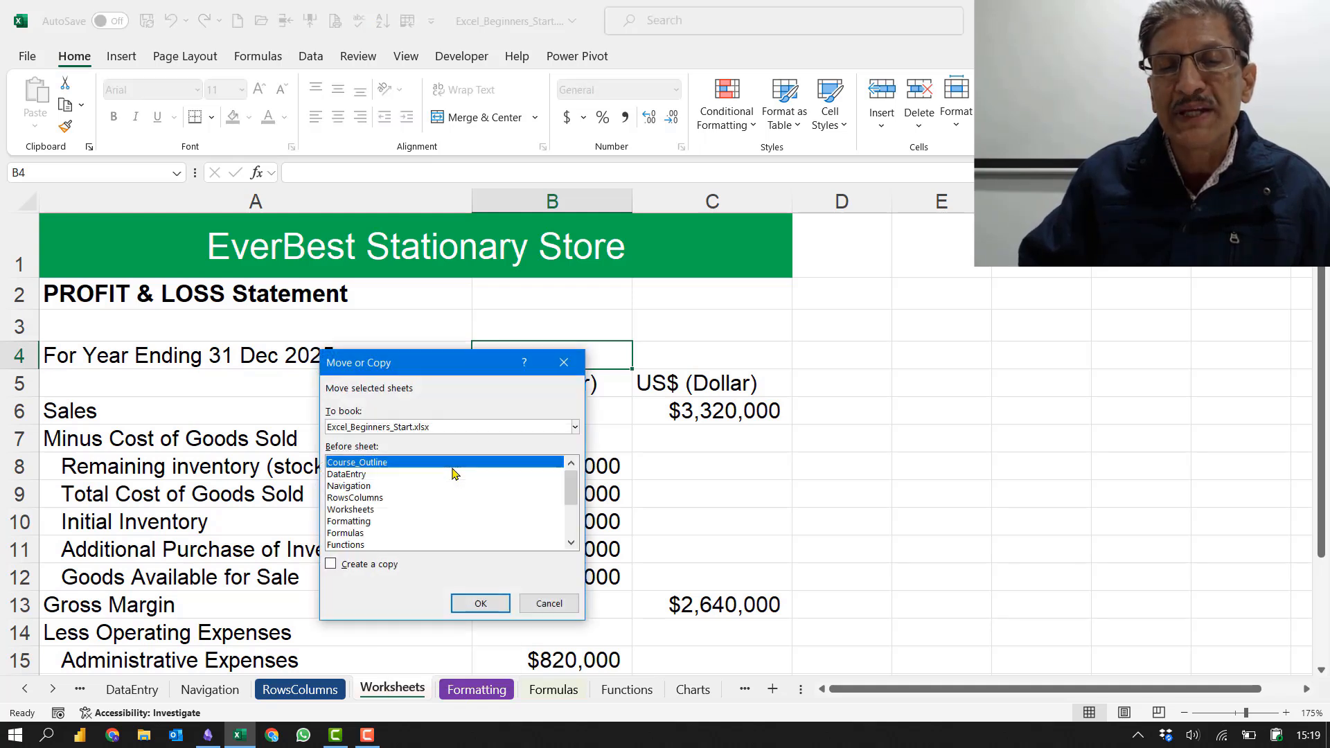
click(368, 565)
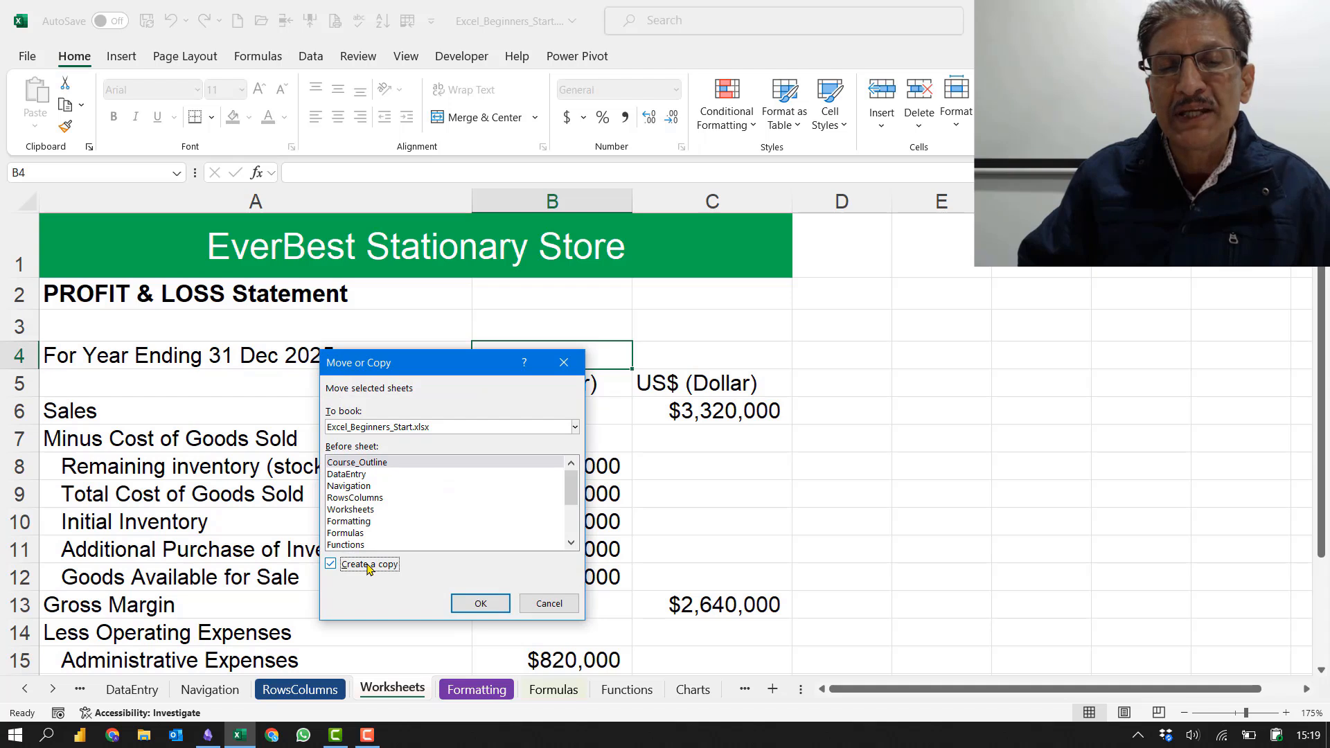
click(357, 511)
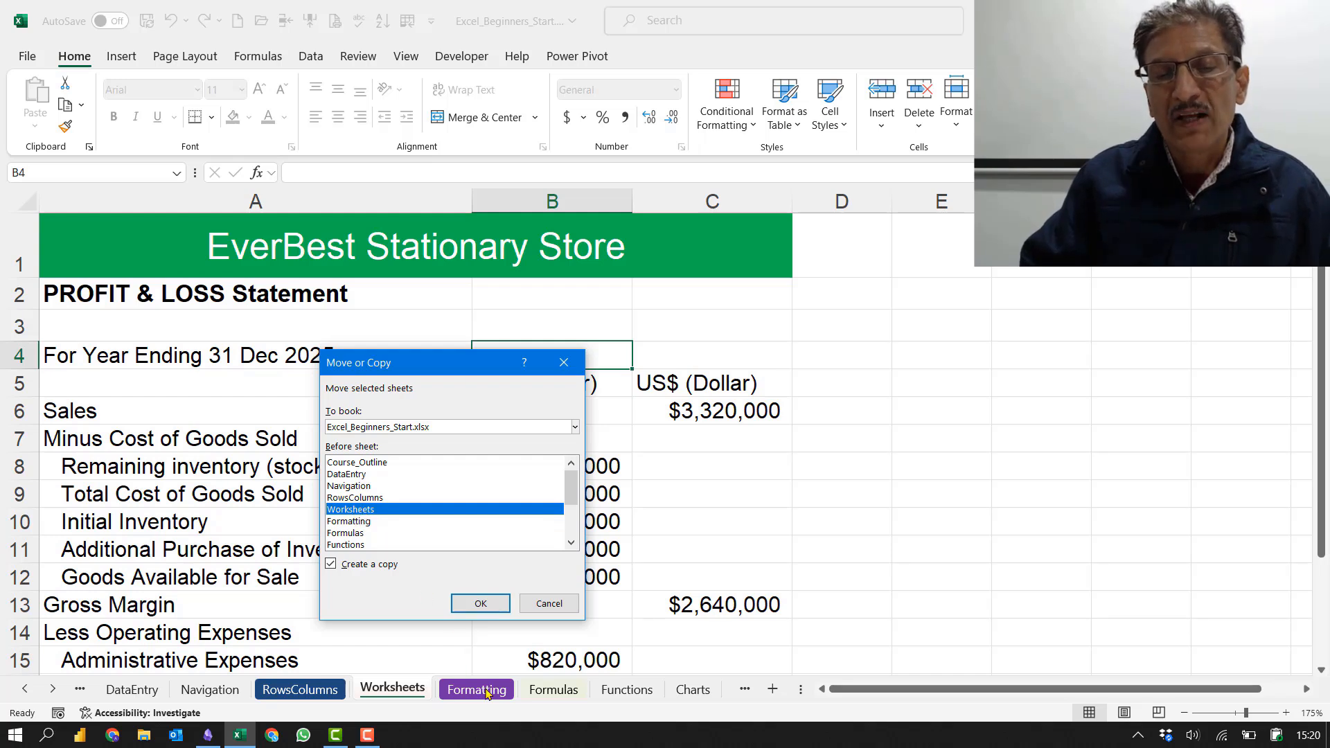
click(478, 604)
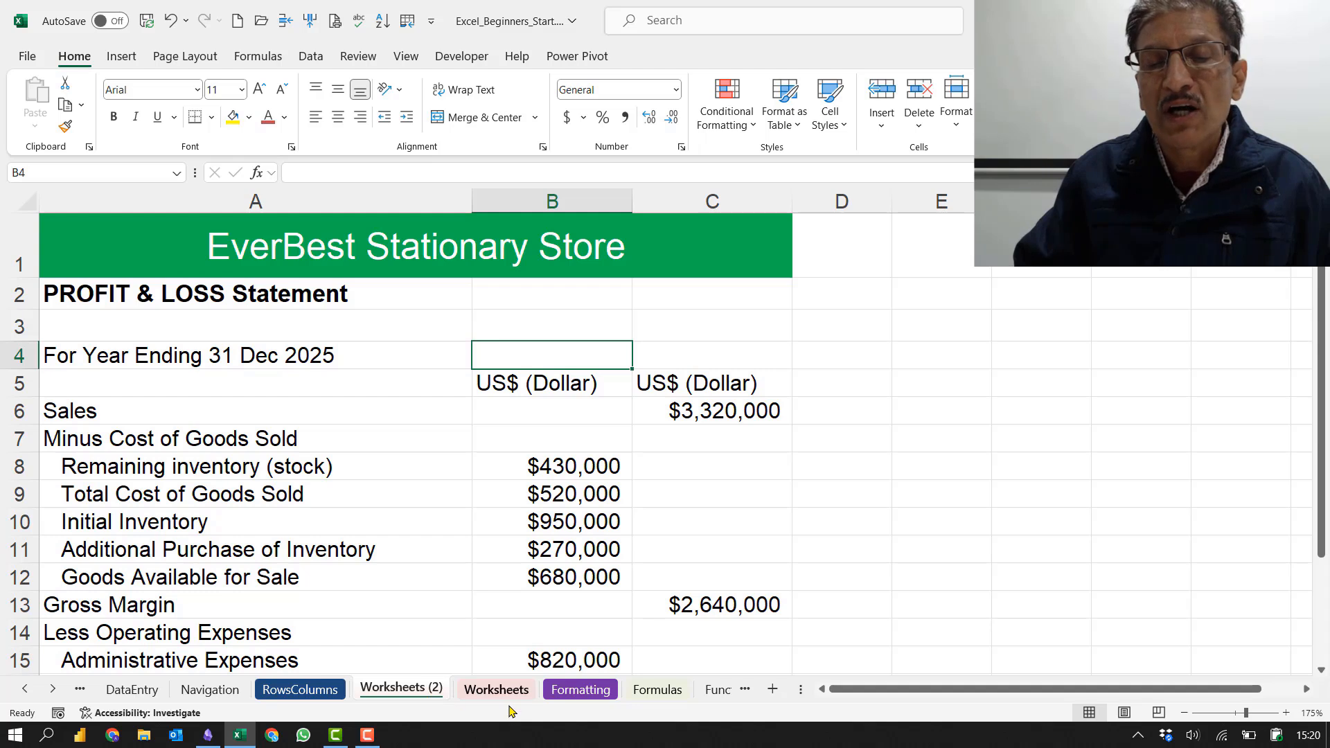
Step: Delete the duplicate sheet Worksheets (2) permanently
right_click(409, 694)
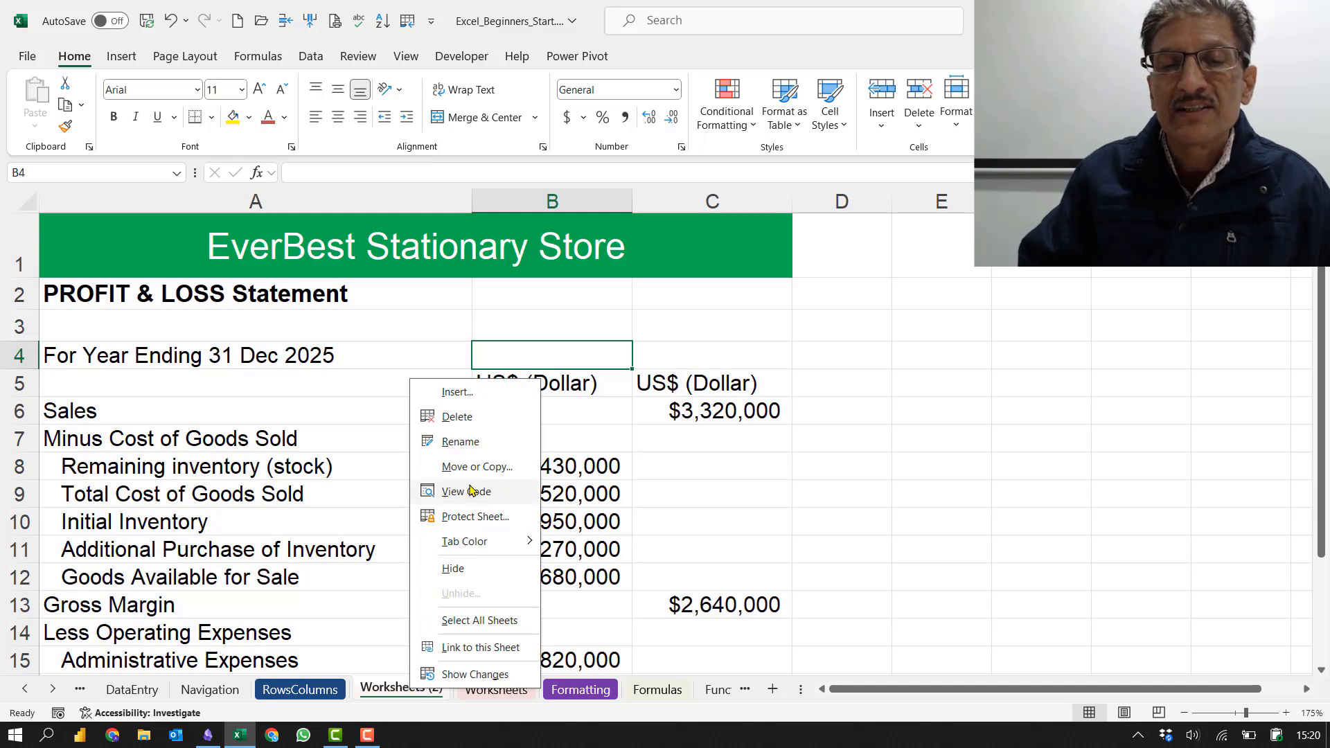
click(455, 419)
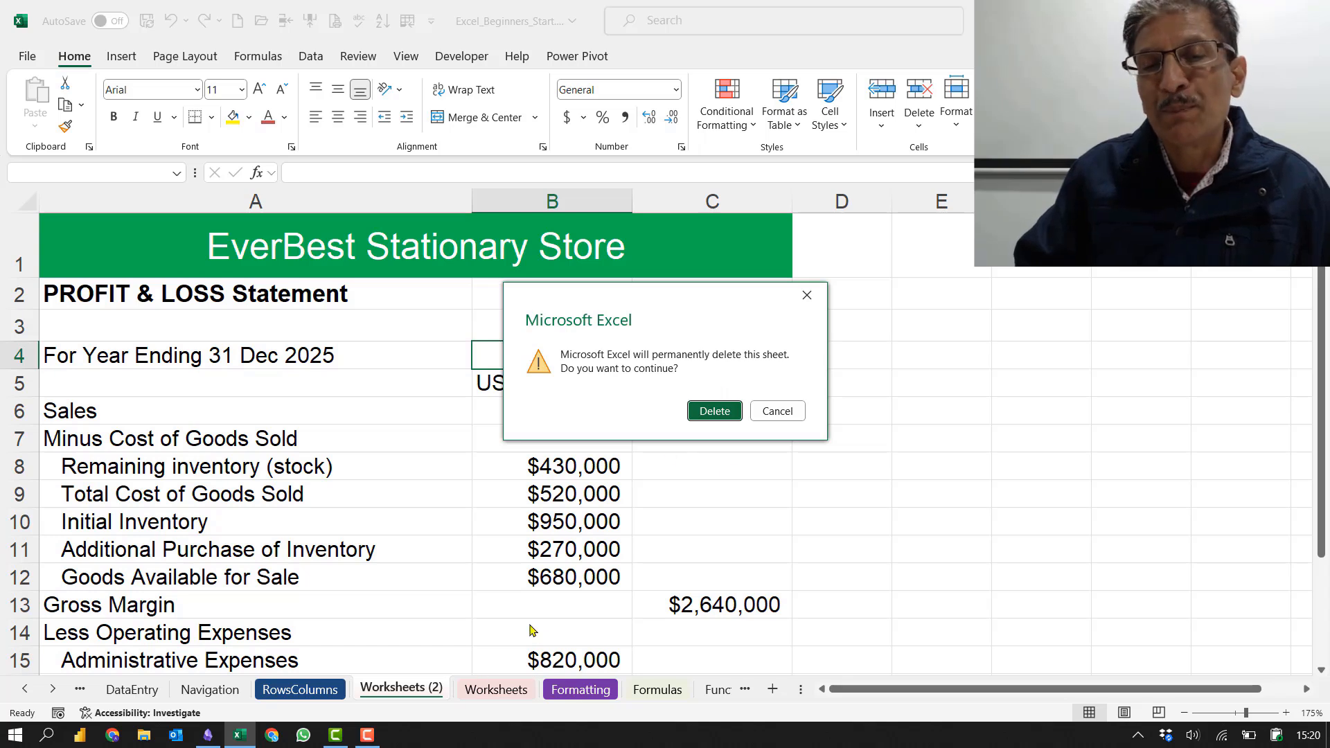
click(714, 412)
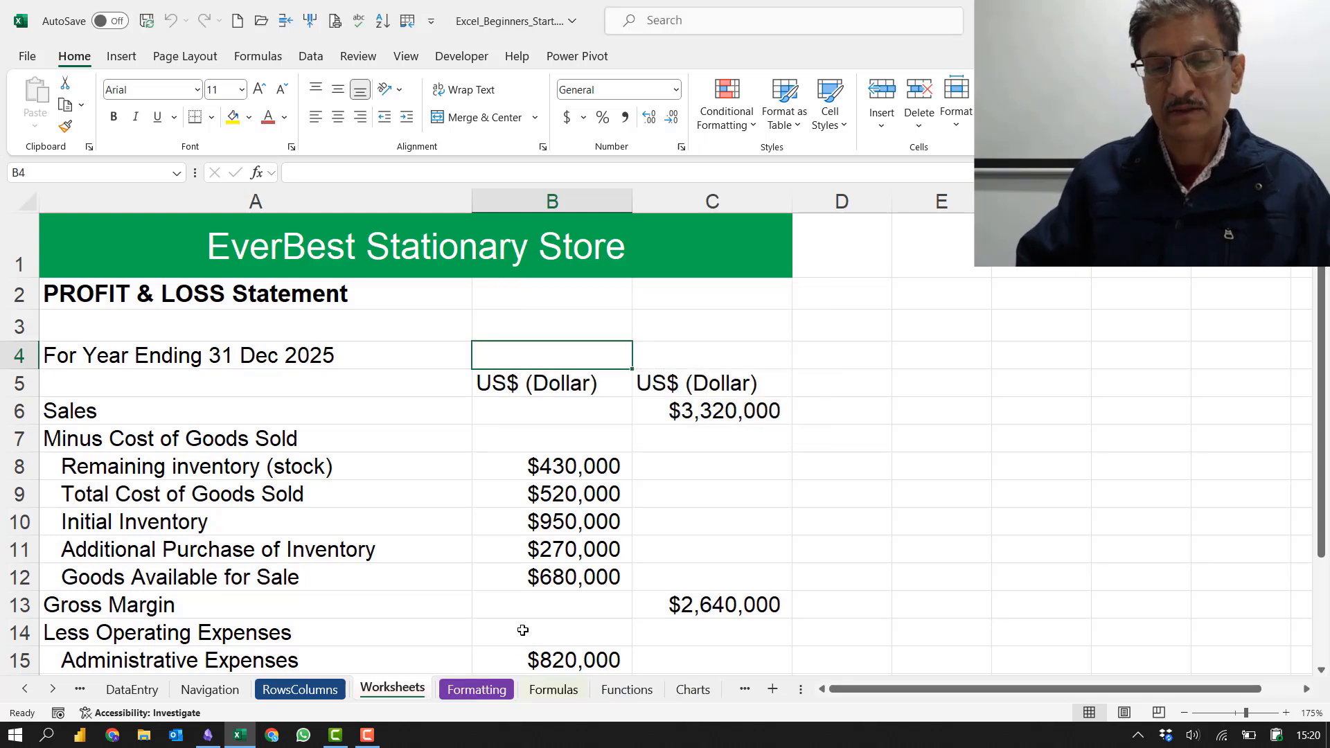
Step: Rename the Worksheets sheet as Profit_Loss
right_click(392, 690)
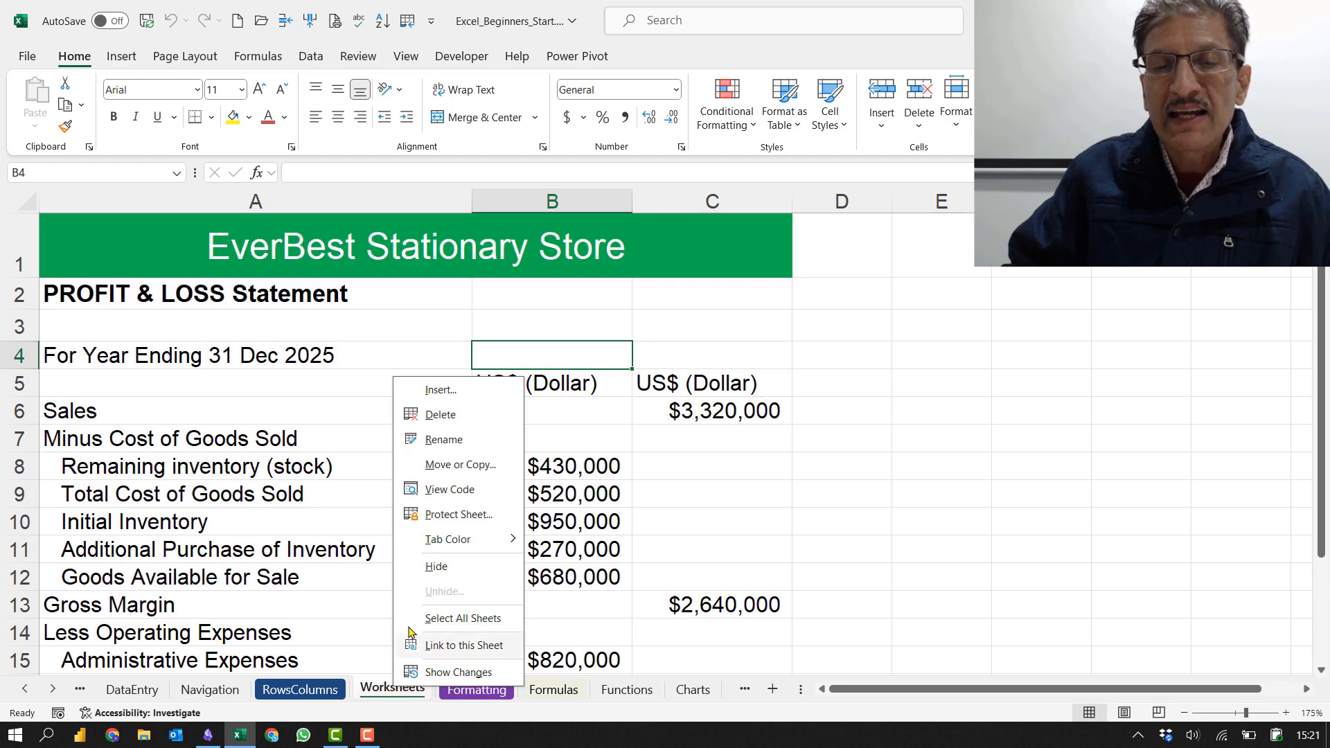
click(443, 440)
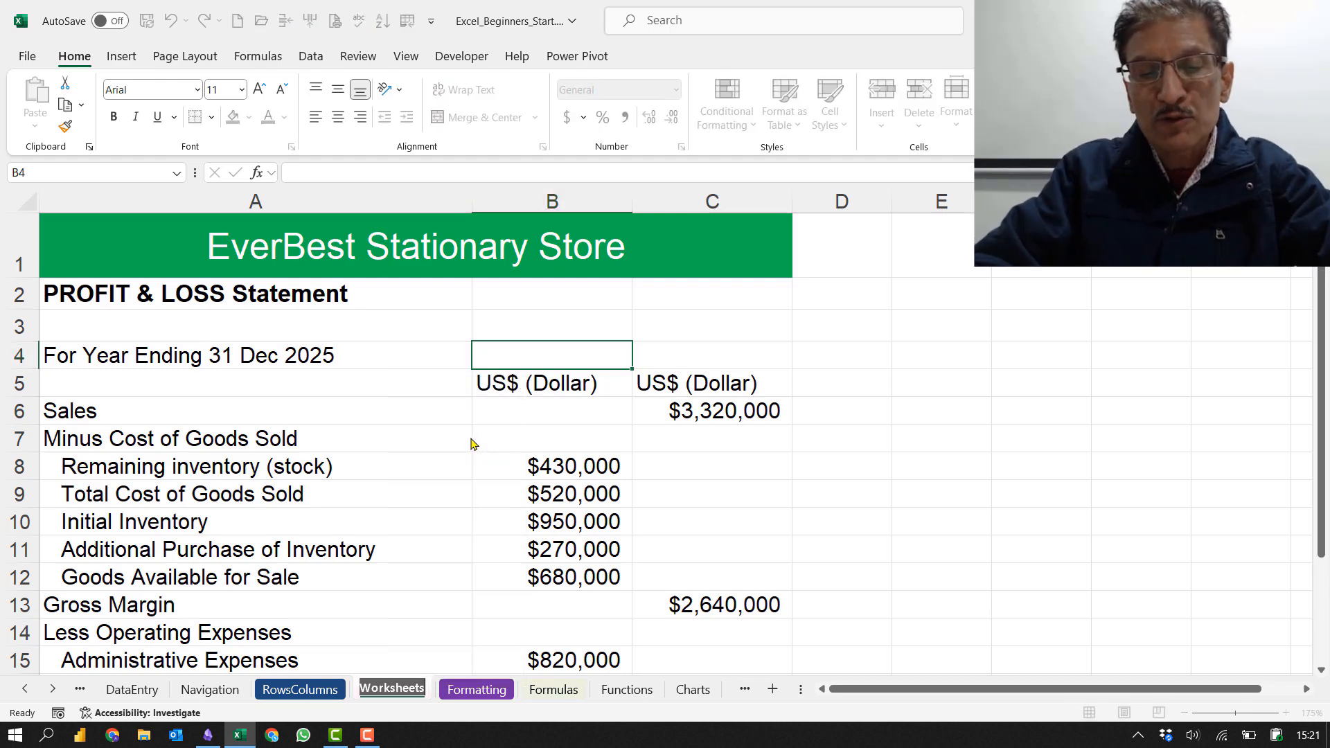
text(Pro)
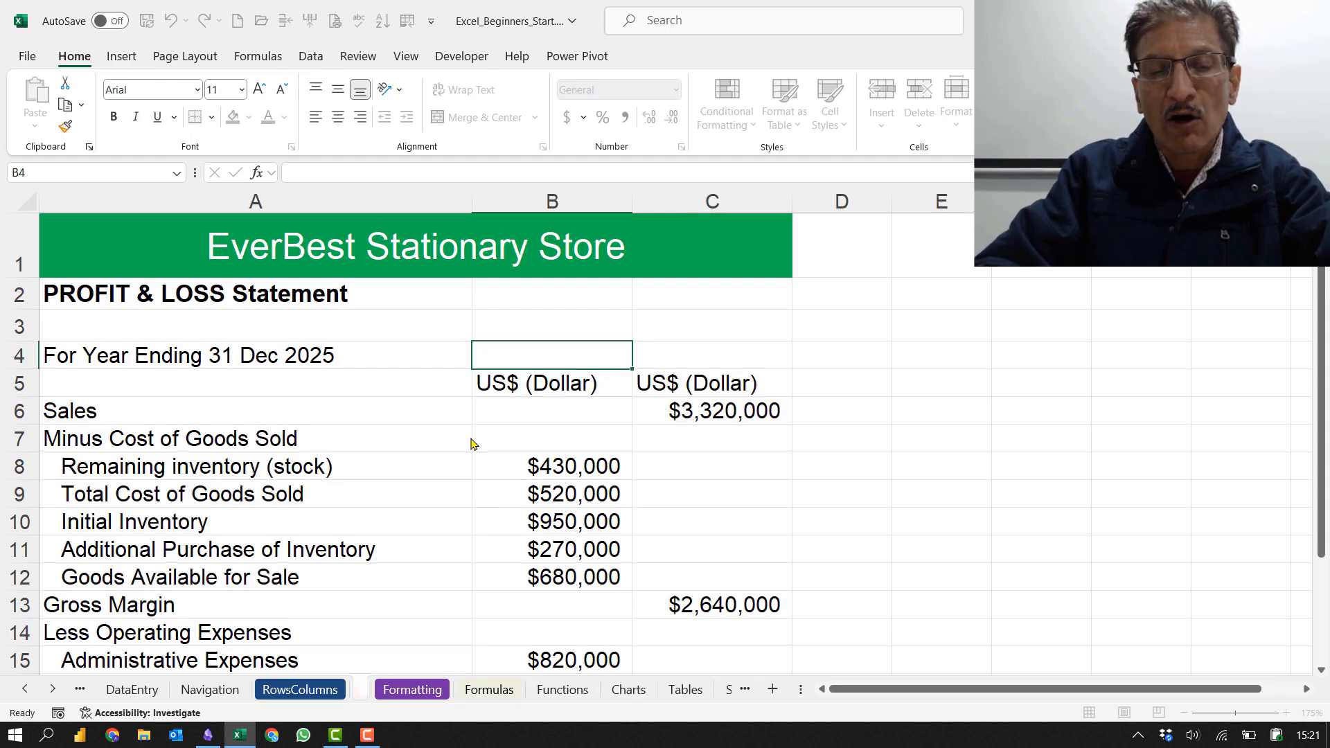
text(fit_Loss)
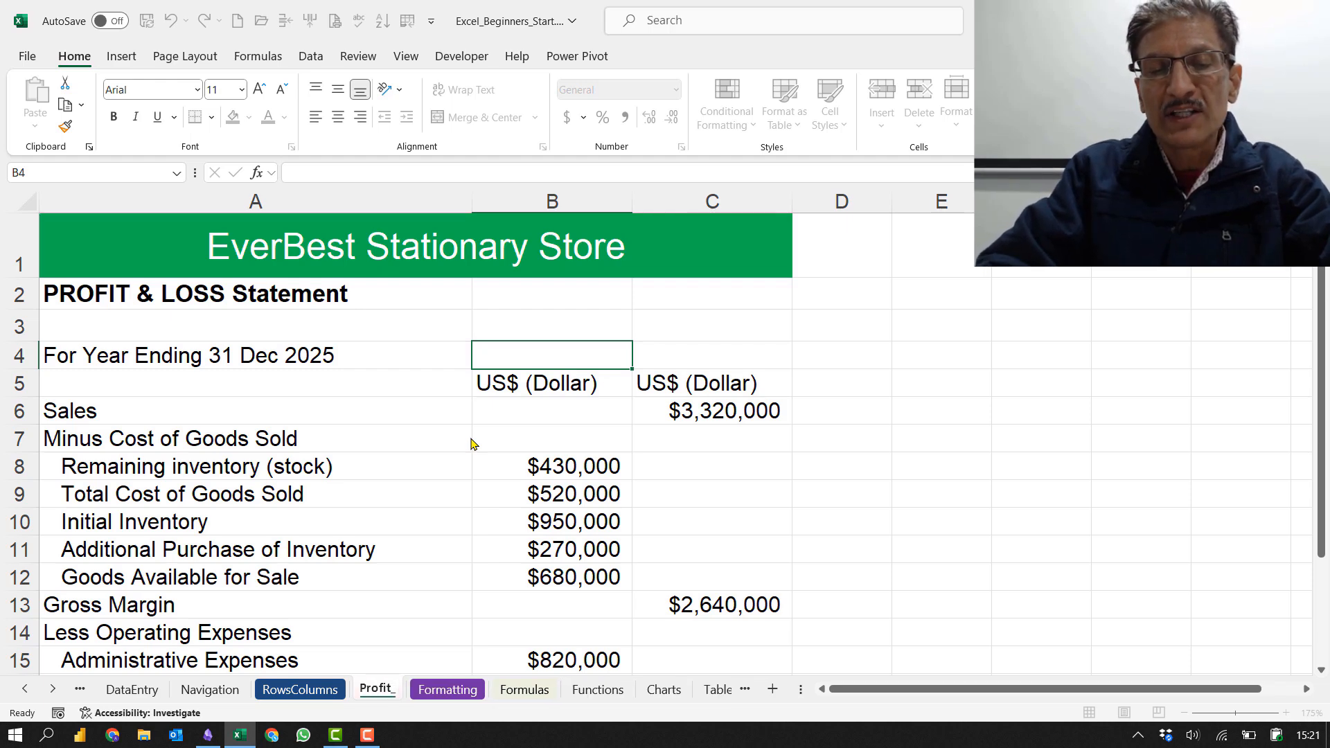
key(Return)
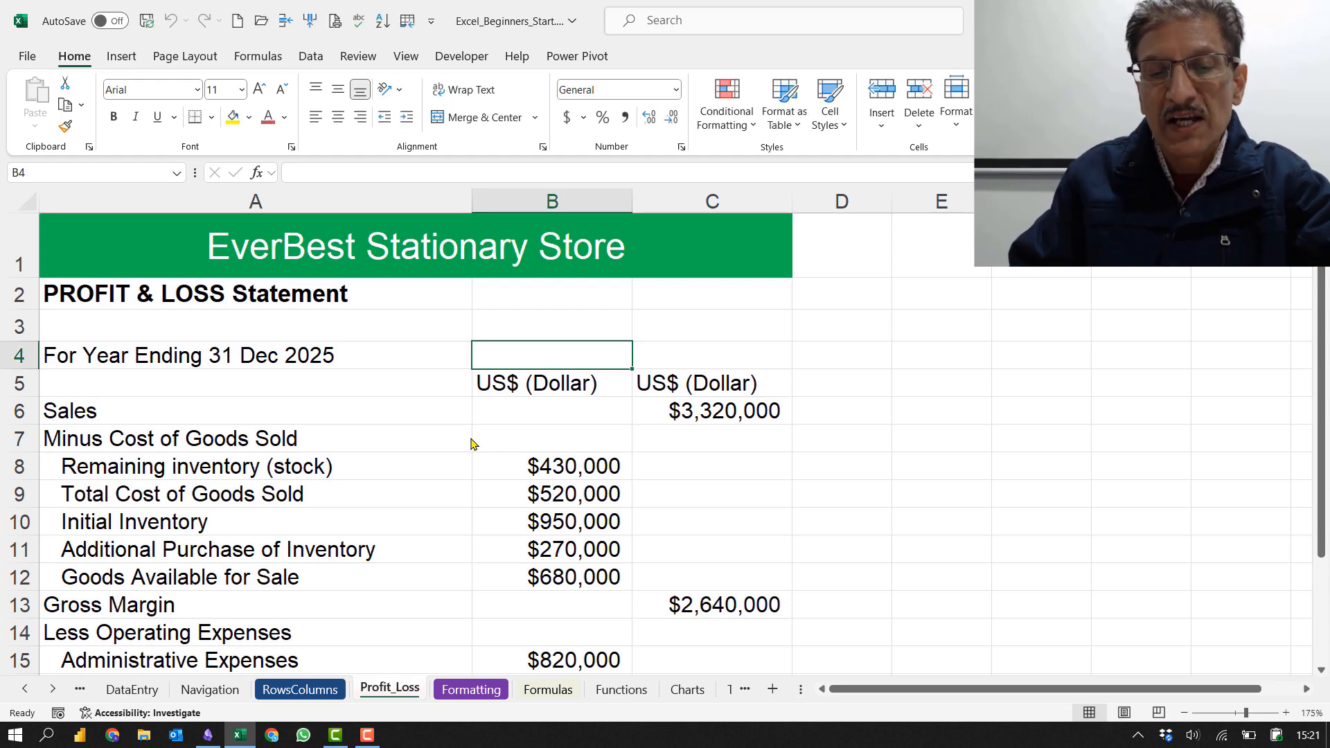
Step: Rename the Profit_Loss sheet as BalanceSHeet
double_click(391, 695)
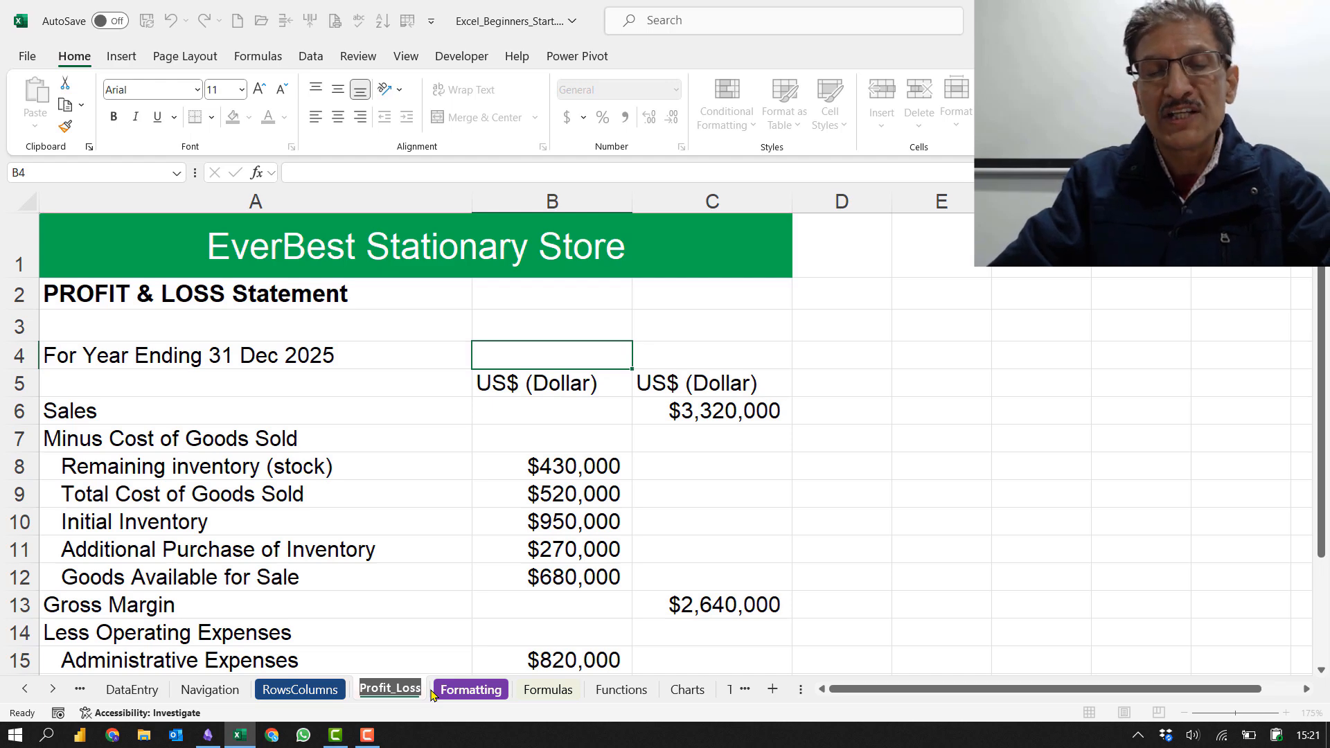
text(Balan)
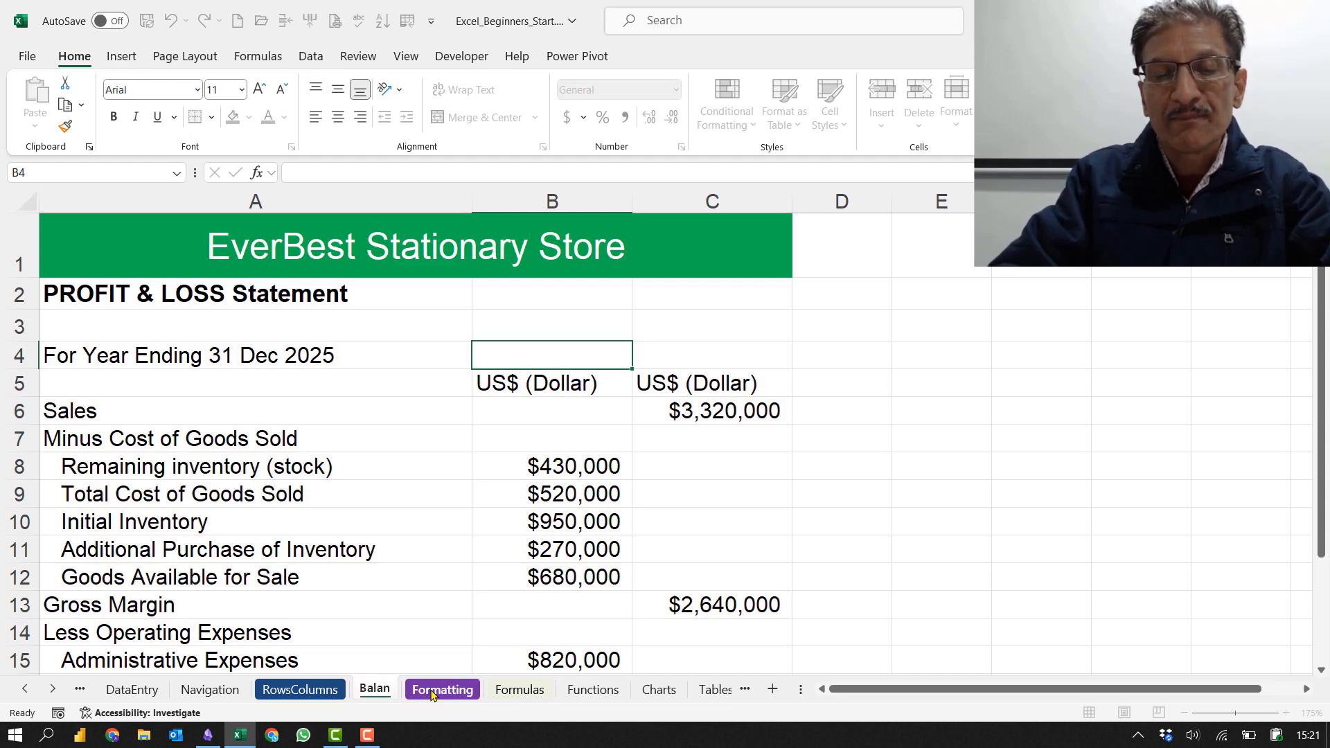
text(ceSHeet)
key(Return)
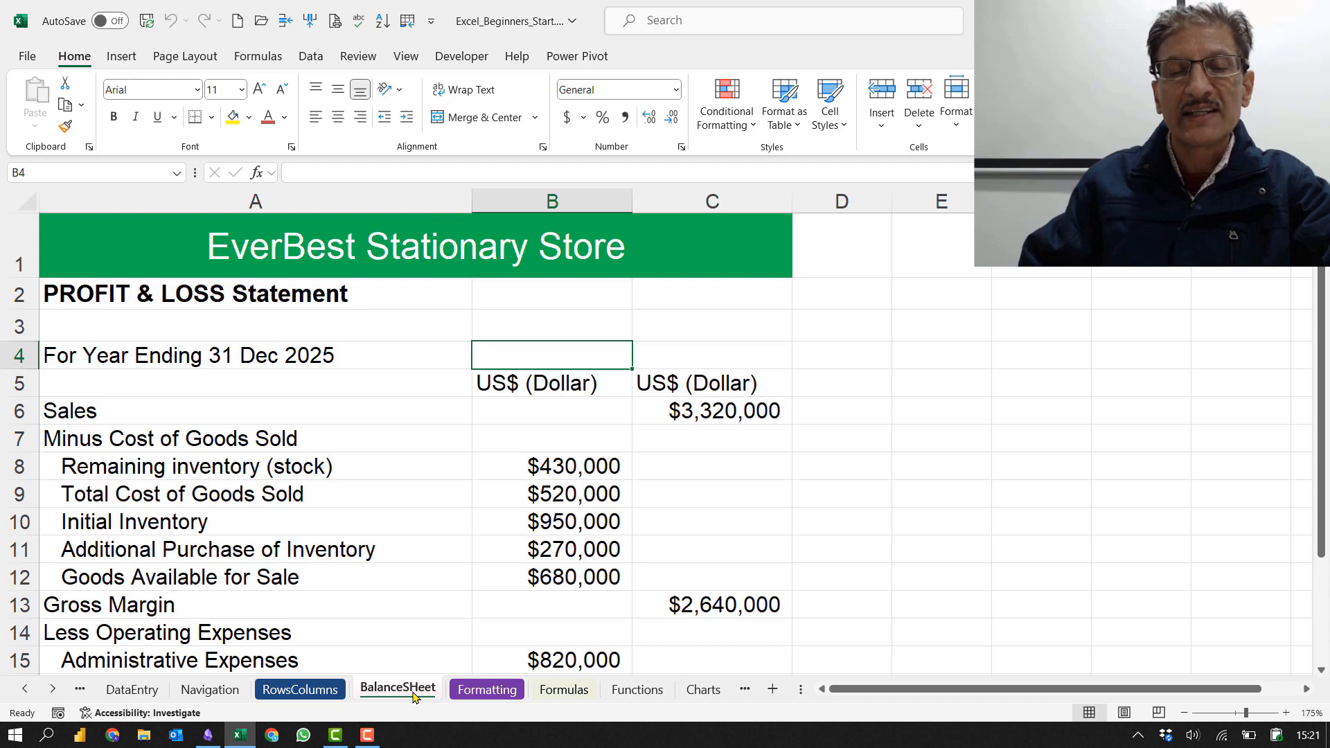
Step: Rename the BalanceSHeet sheet as Profit_loss
double_click(411, 691)
text(P)
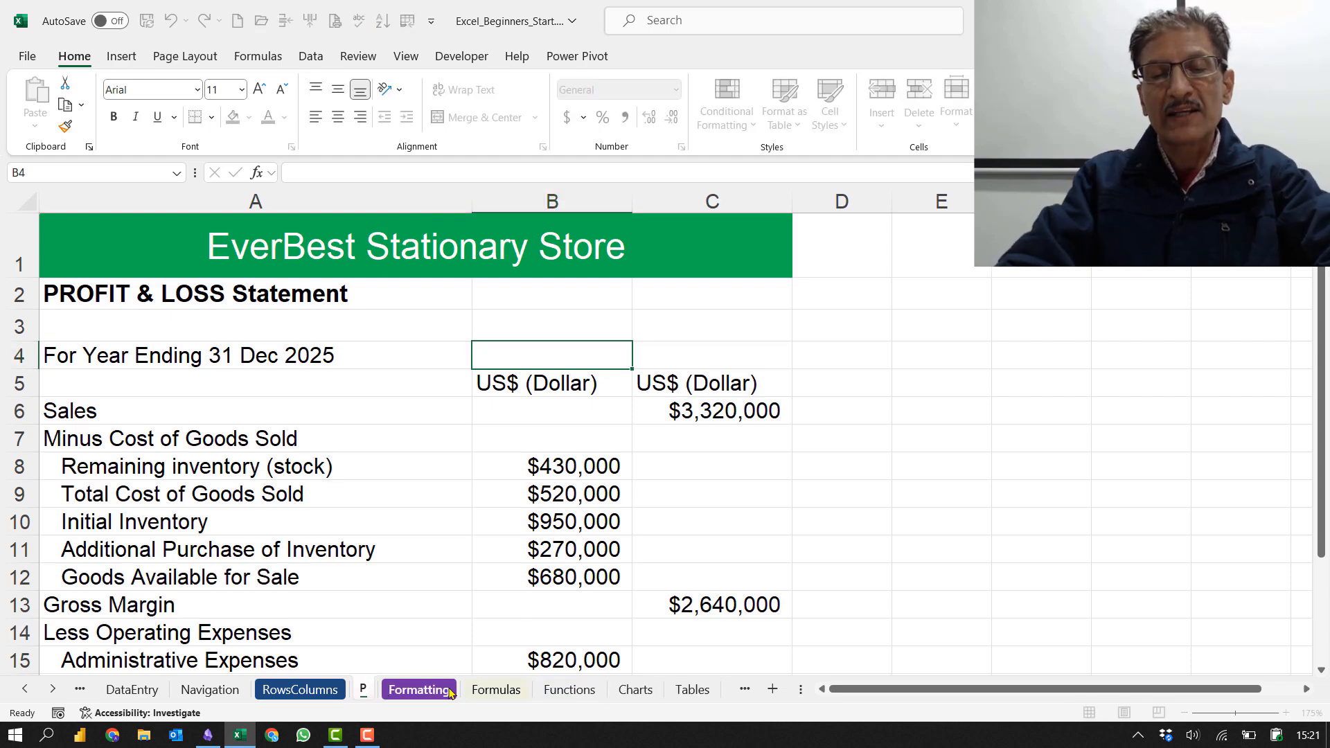
text(rofit_loss)
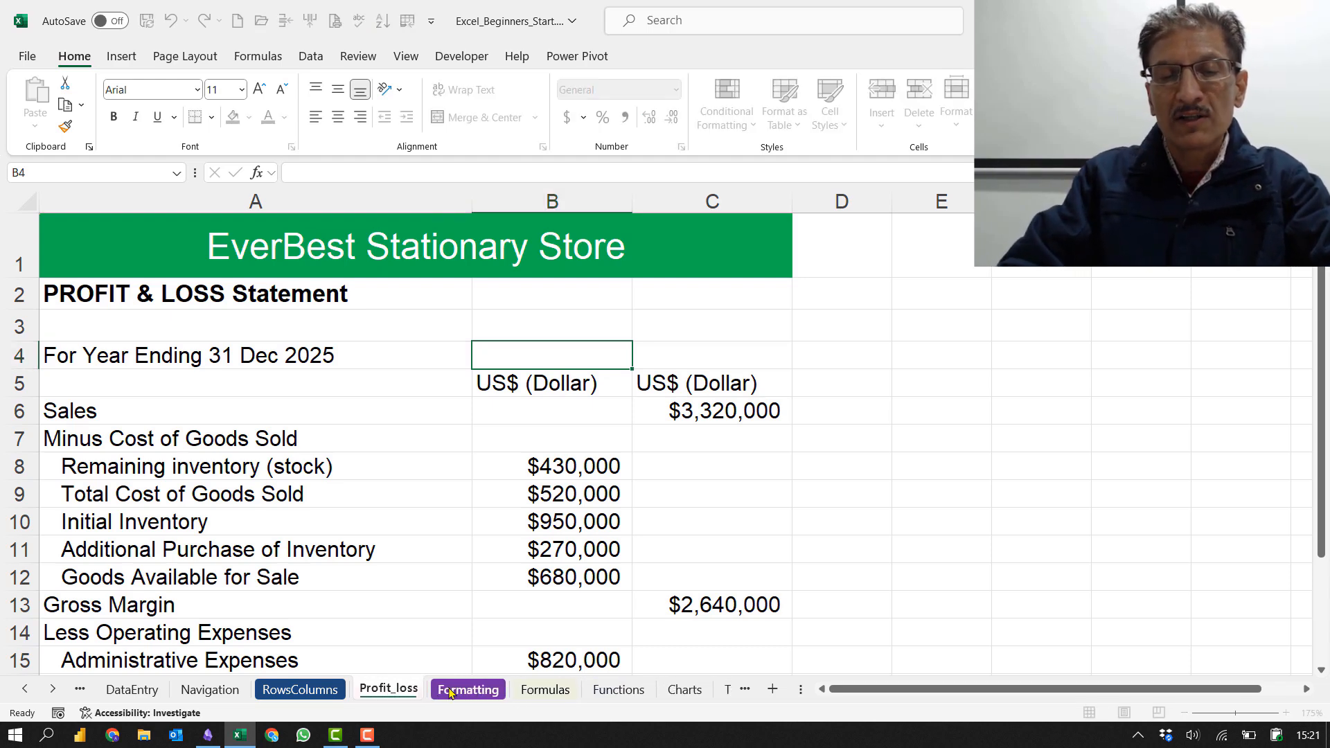
key(Return)
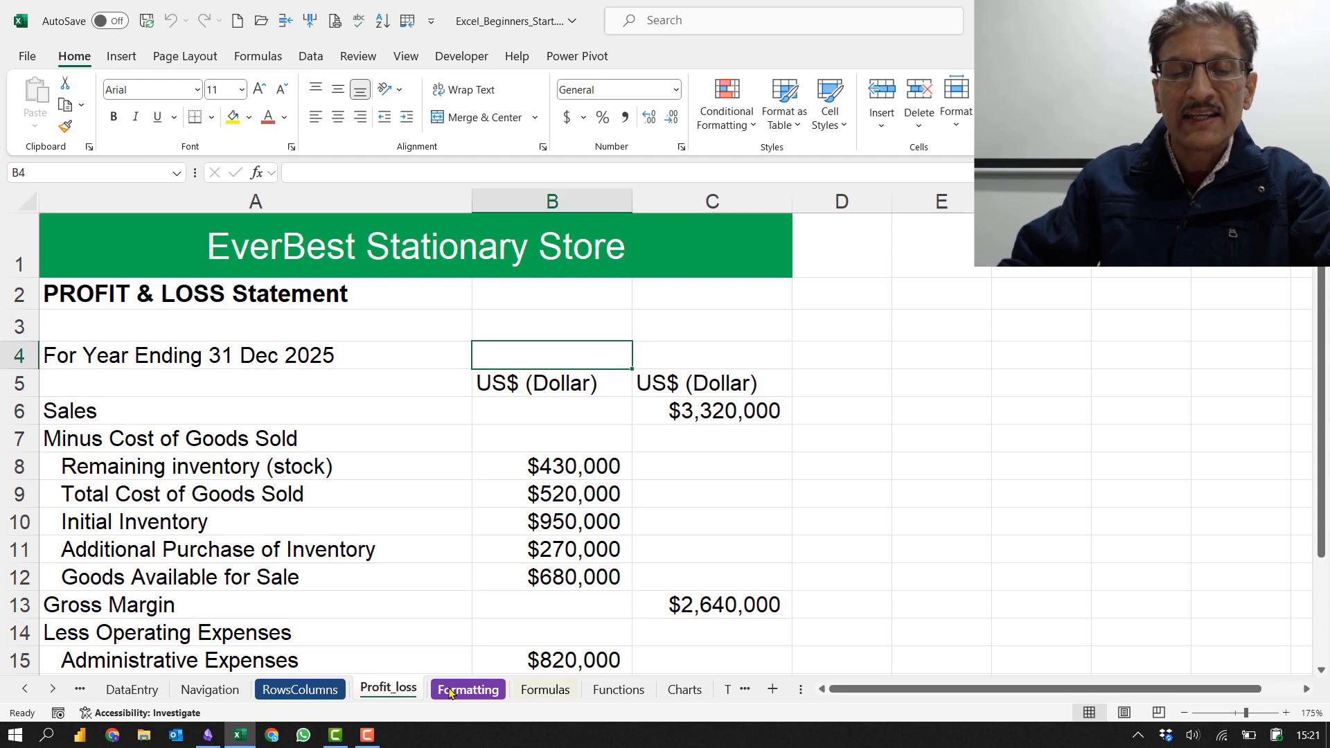
Step: Rename the Profit_loss sheet back to Worksheets
right_click(386, 688)
click(443, 436)
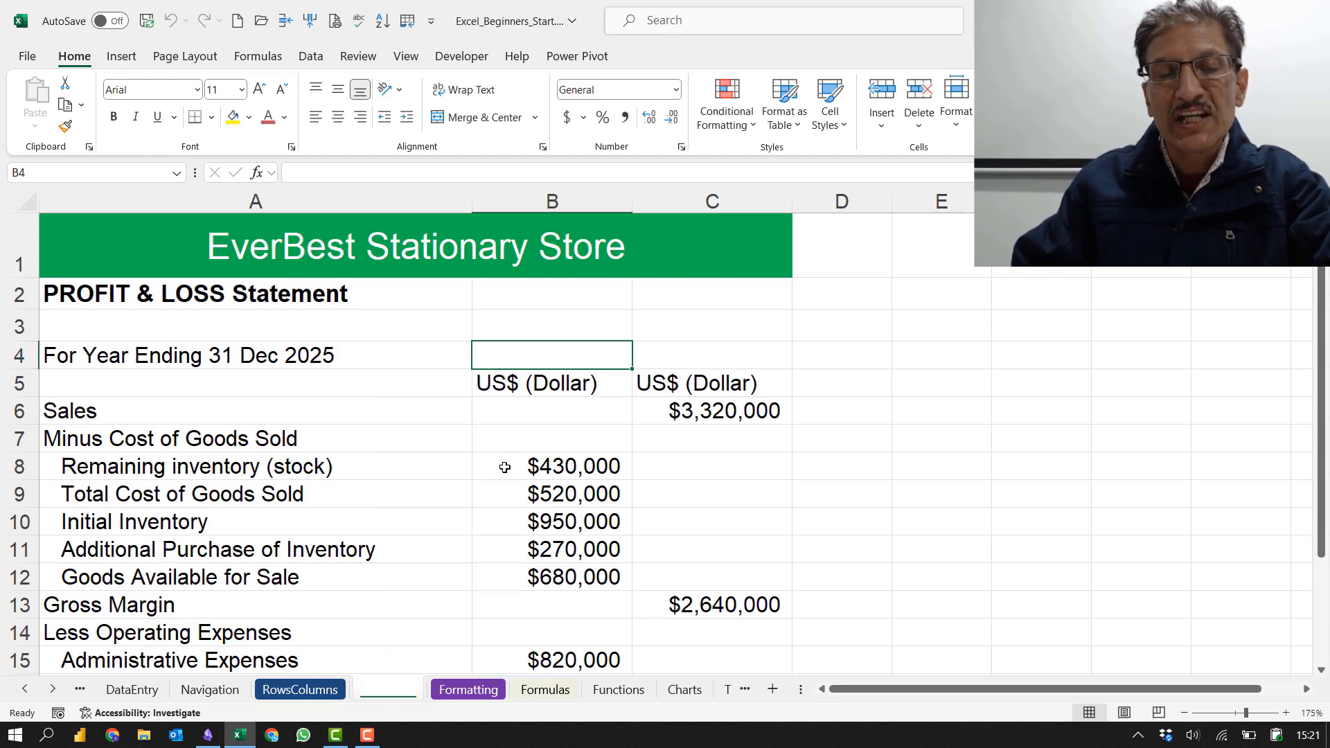
text(Worksheets)
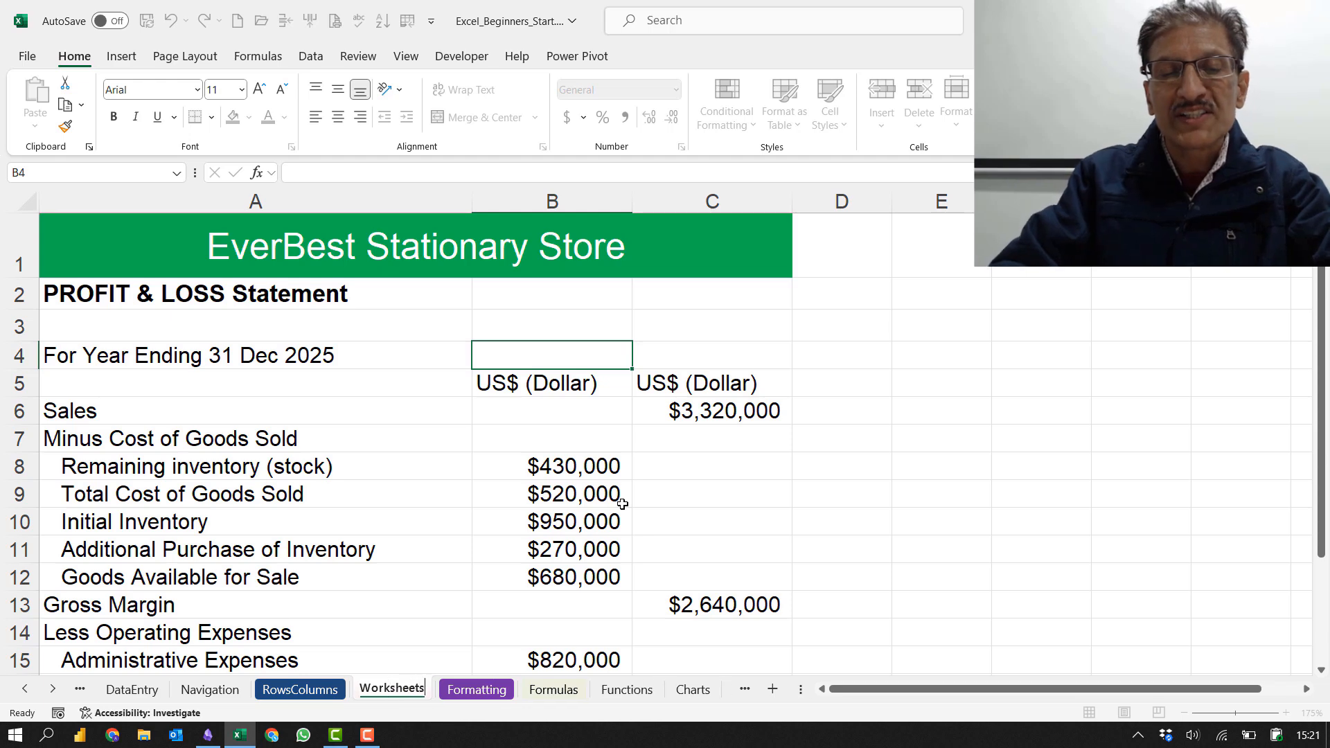
key(Return)
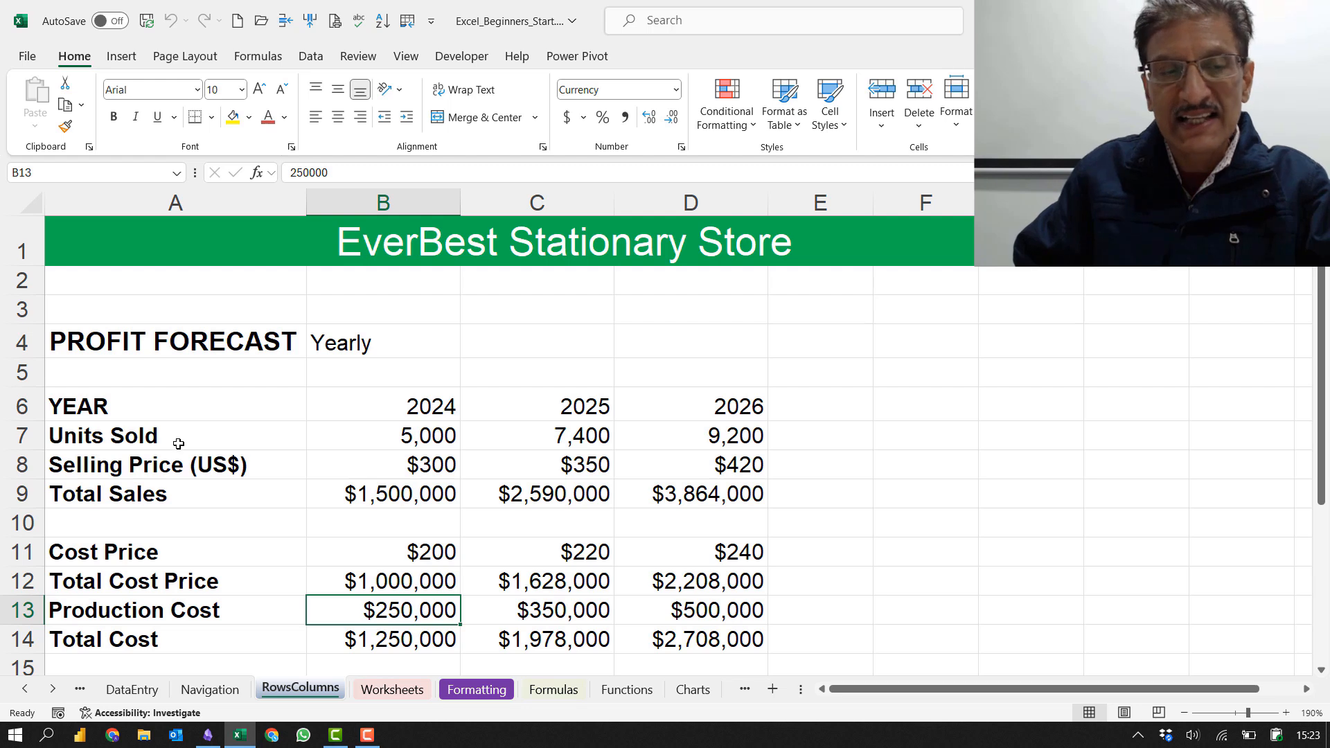
Step: On the RowsColumns sheet, indent the labels Units Sold, Selling Price (US$) and Total Sales in A7:A9 by one level
drag(180, 438, 171, 491)
click(171, 492)
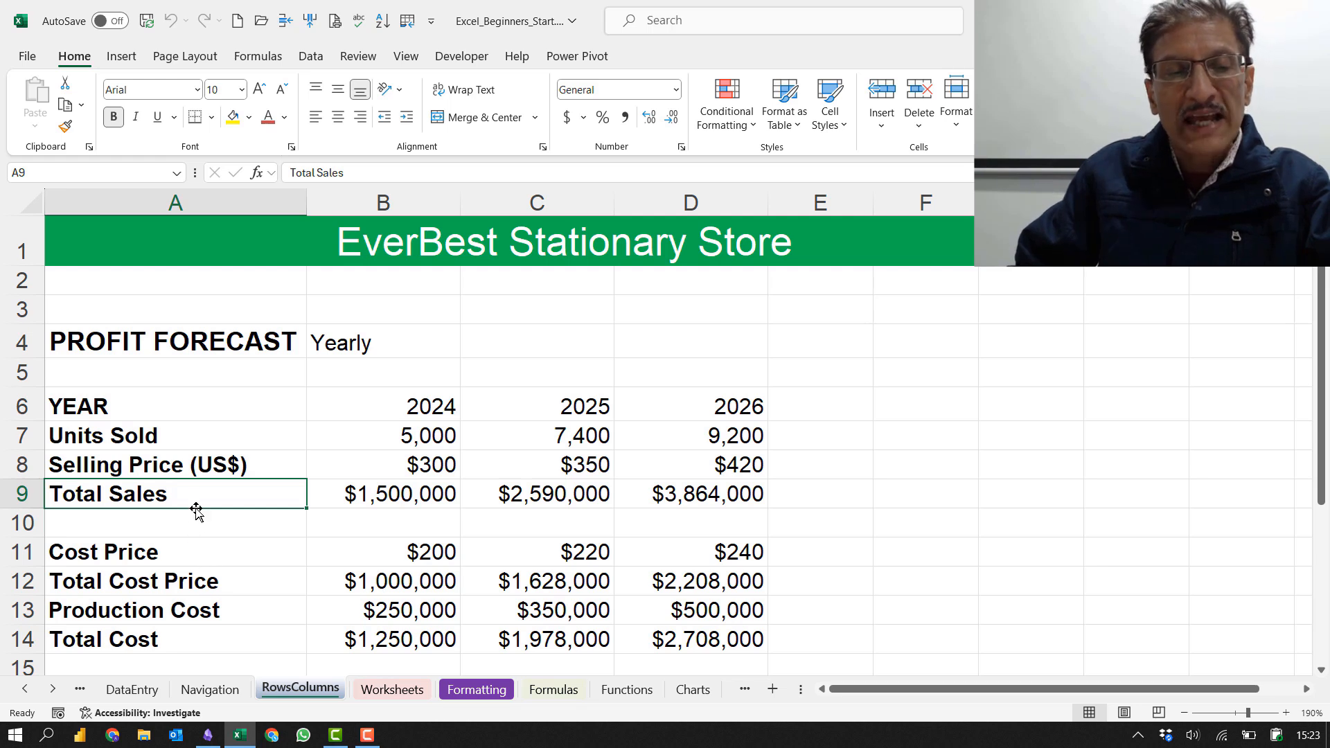
drag(180, 436, 178, 488)
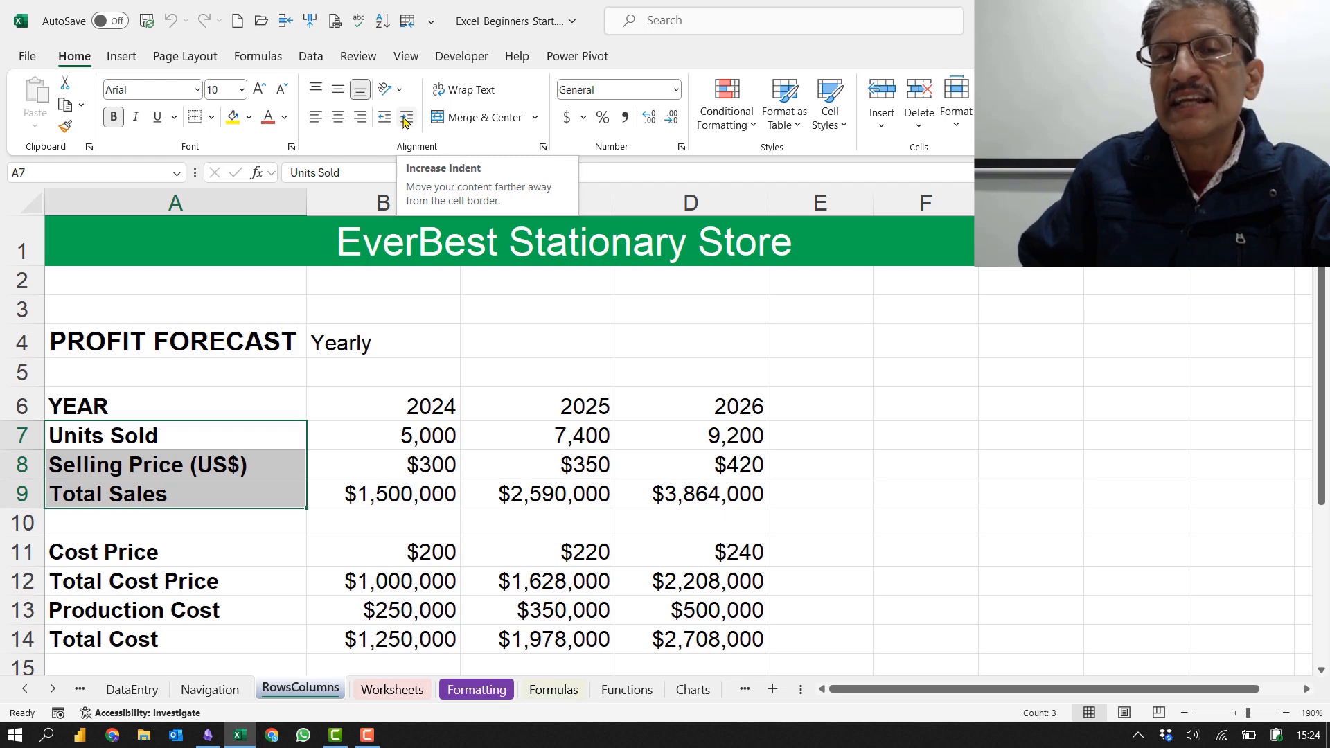
click(407, 119)
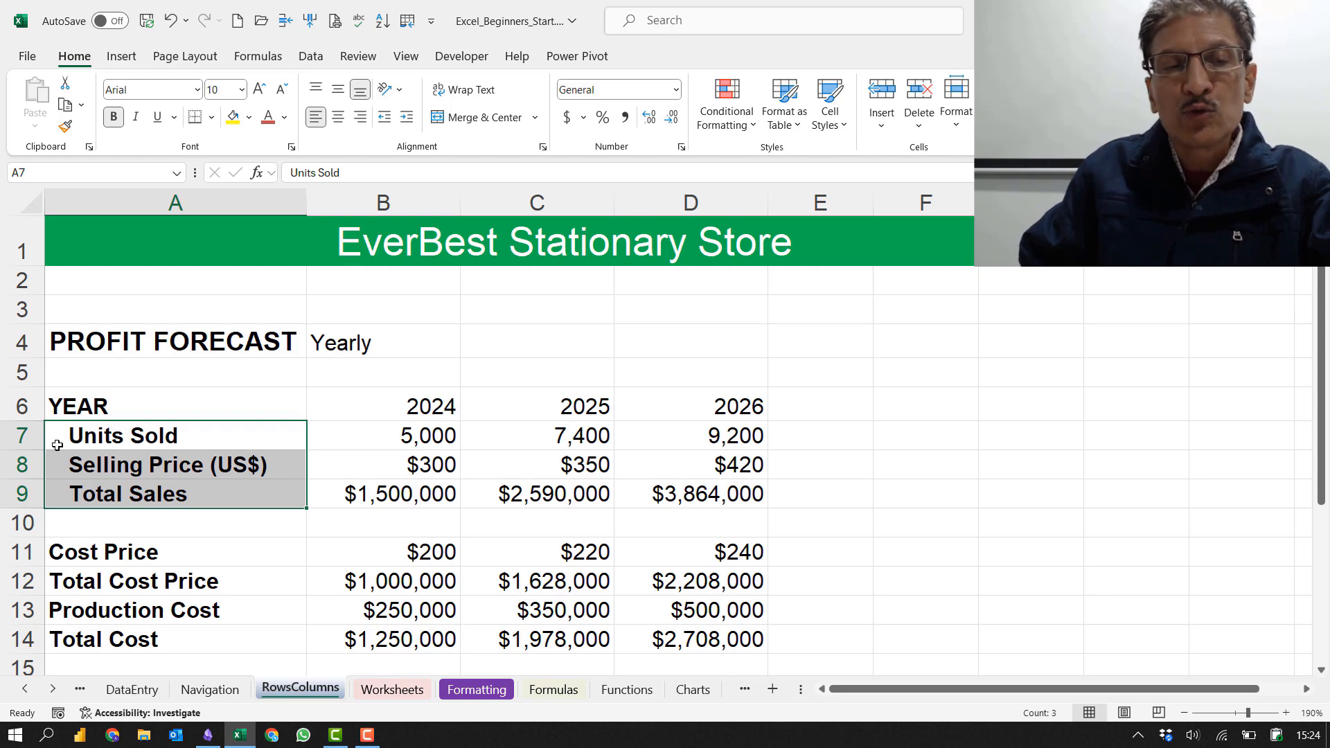
click(56, 441)
click(80, 466)
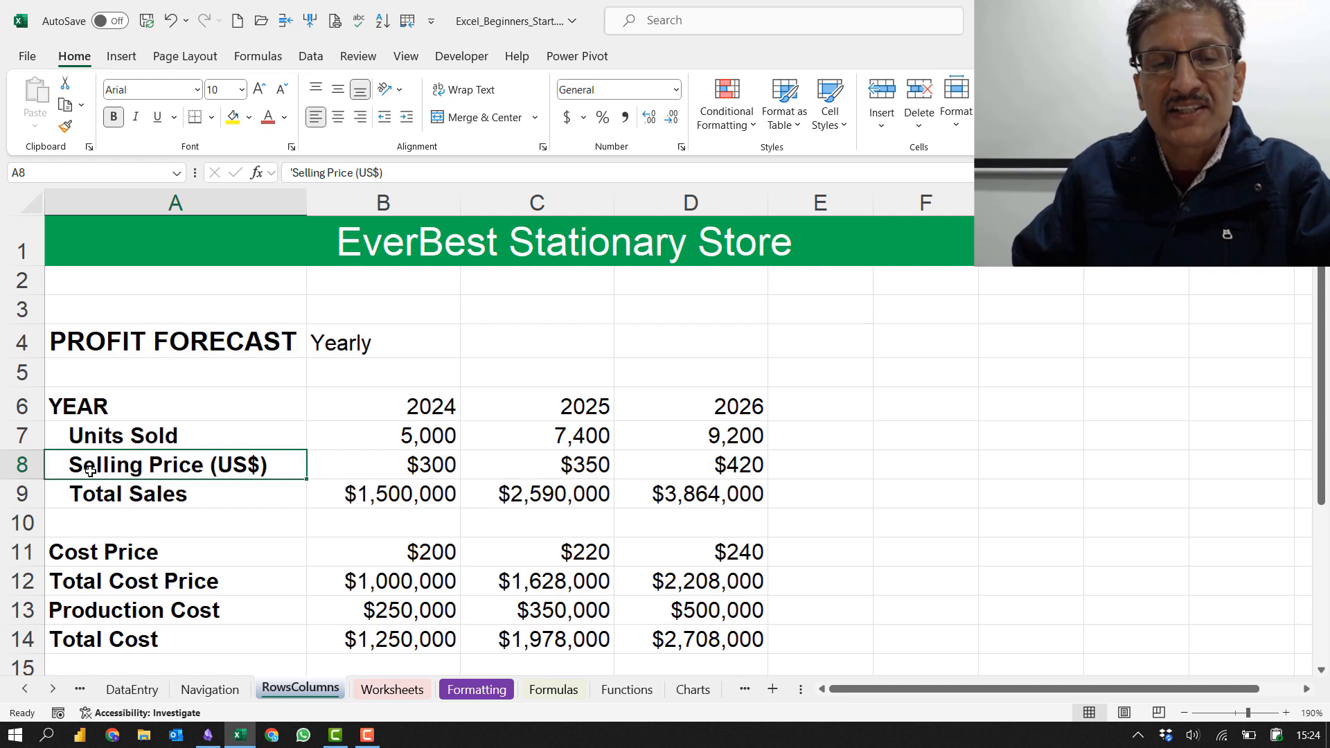
Step: Try increasing and decreasing the indent of the labels in A7:A9, ending with a single indent level
drag(109, 437, 109, 505)
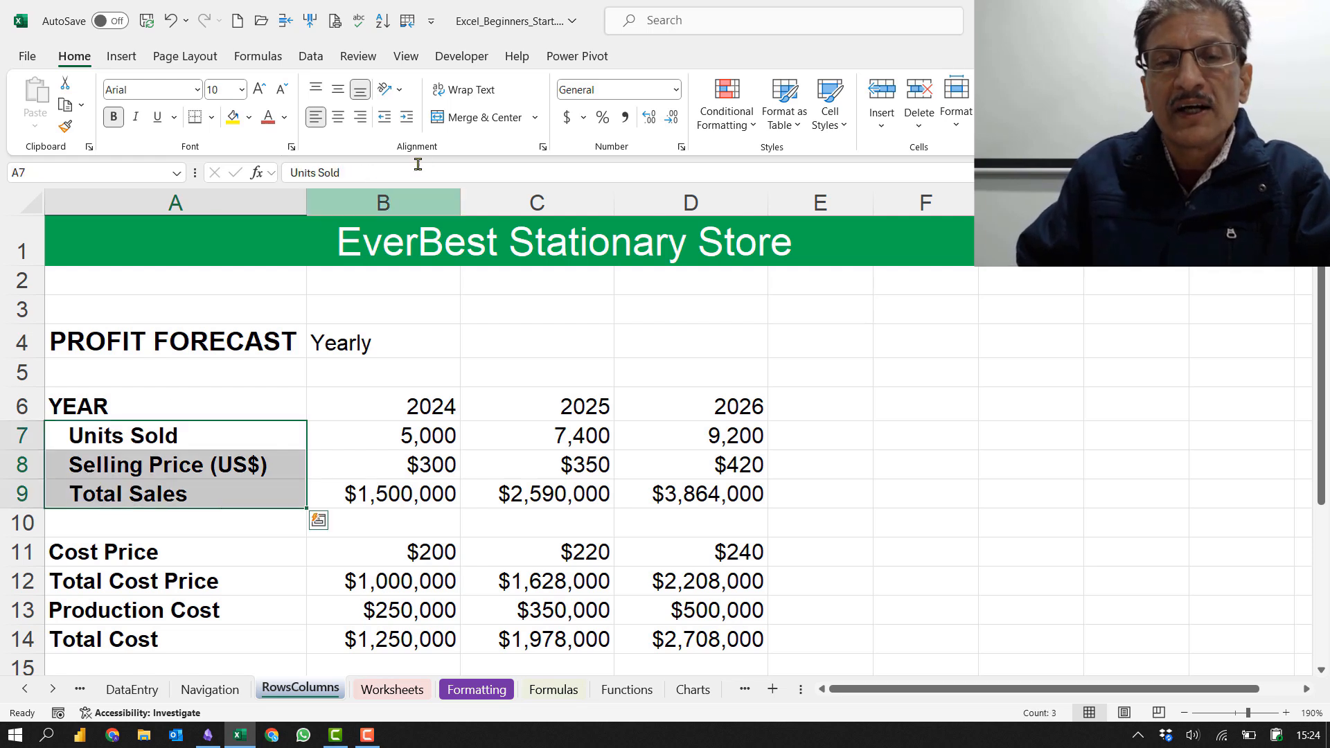
click(407, 119)
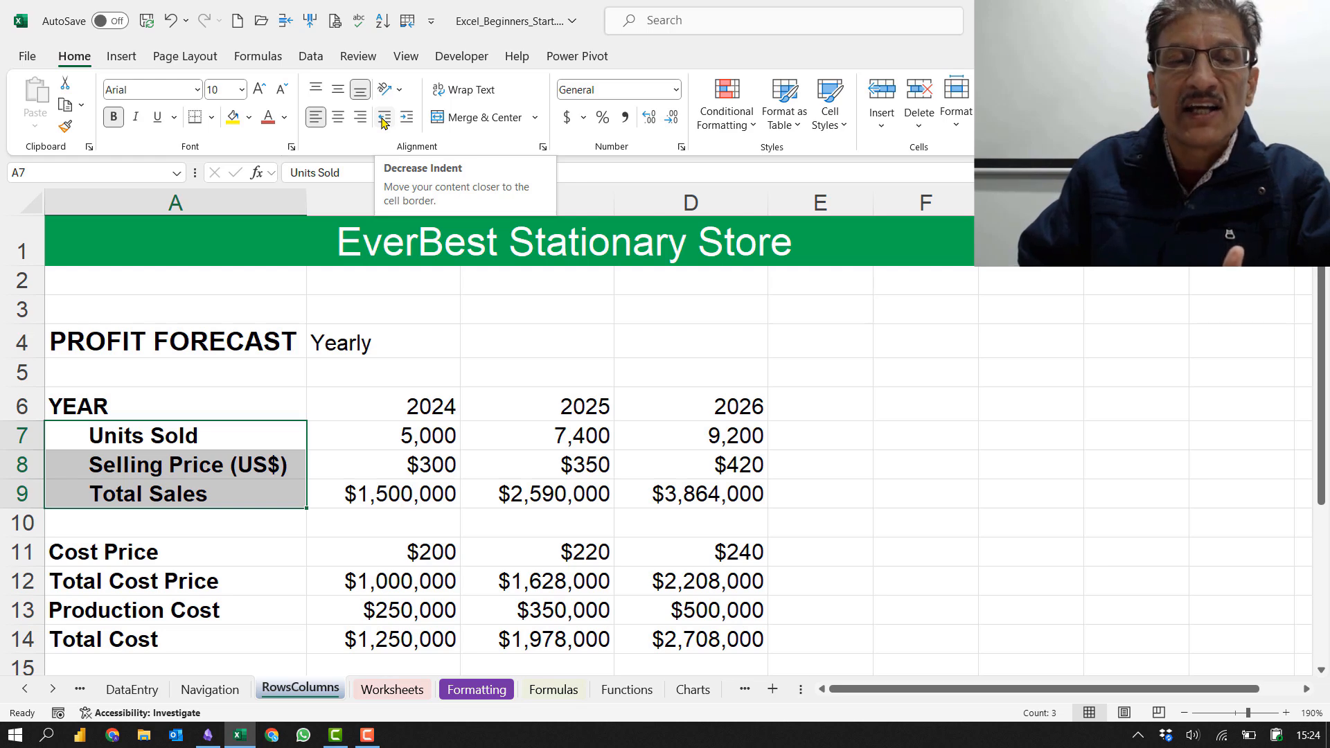
click(383, 119)
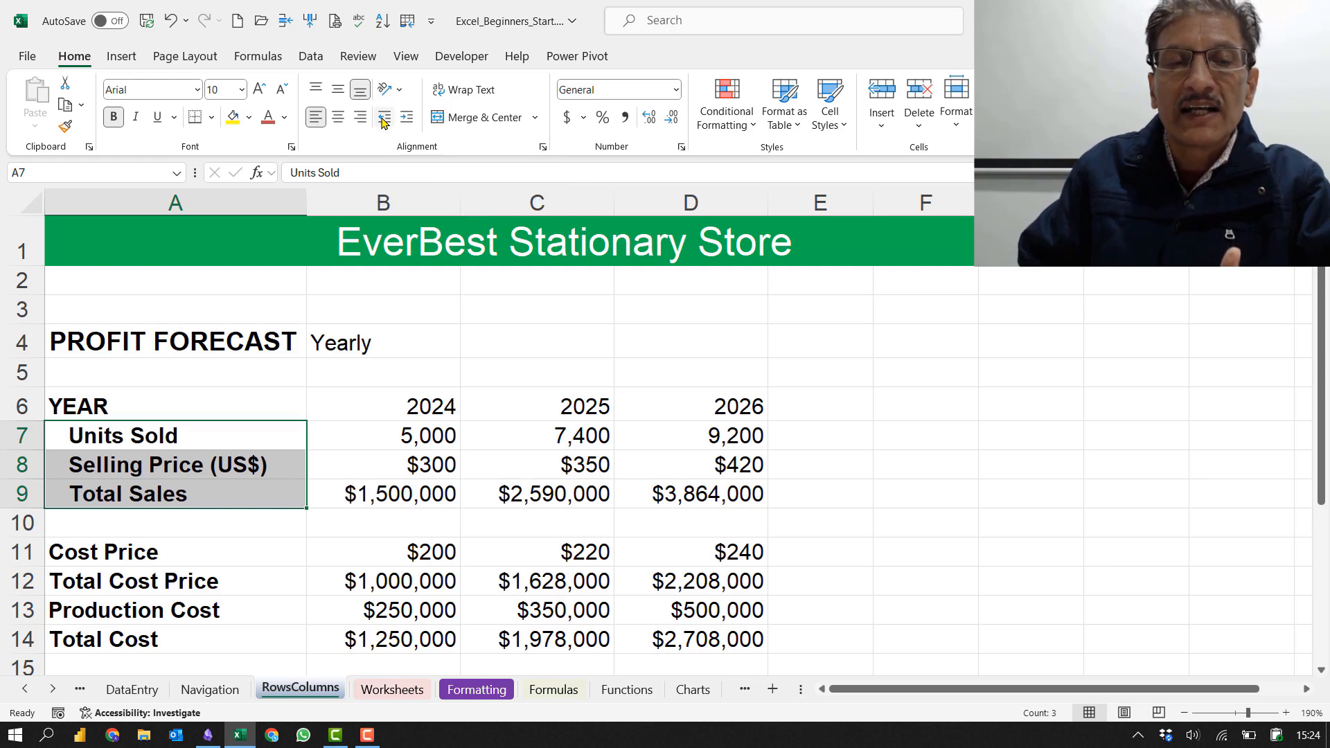
click(382, 119)
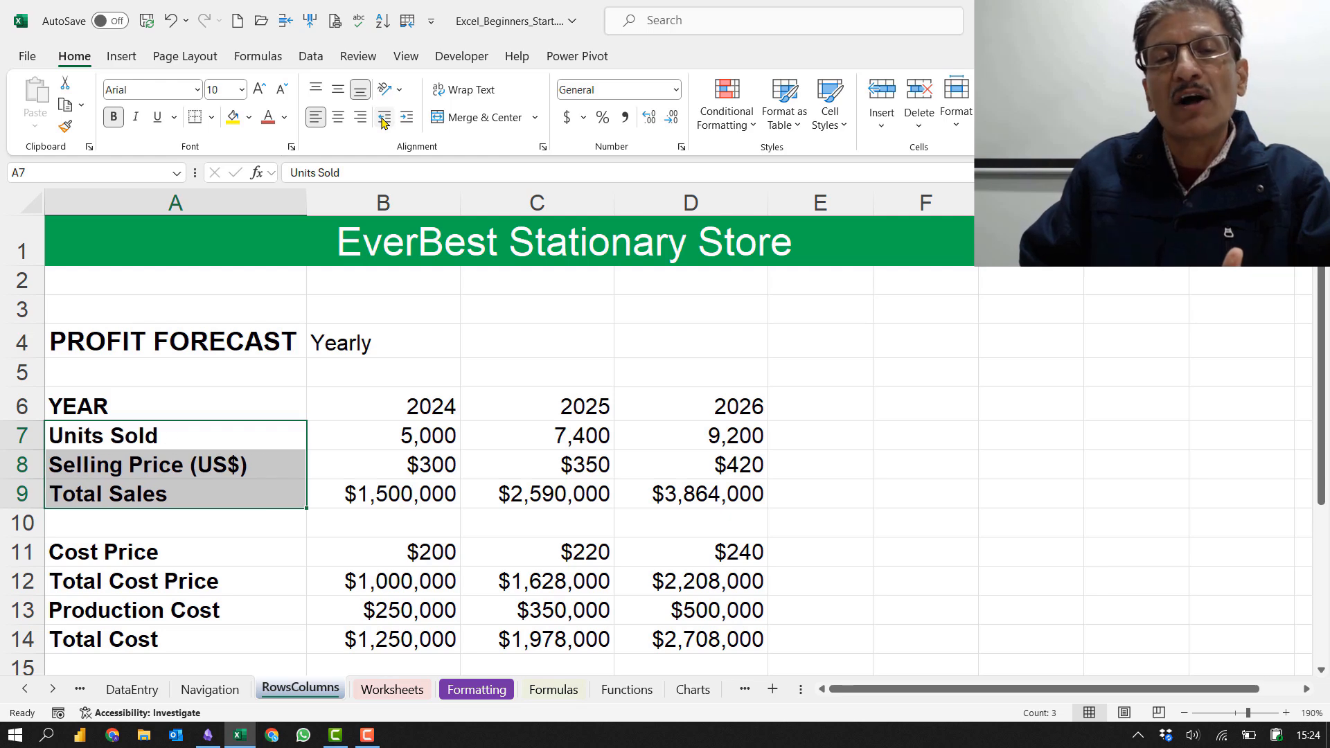
click(407, 118)
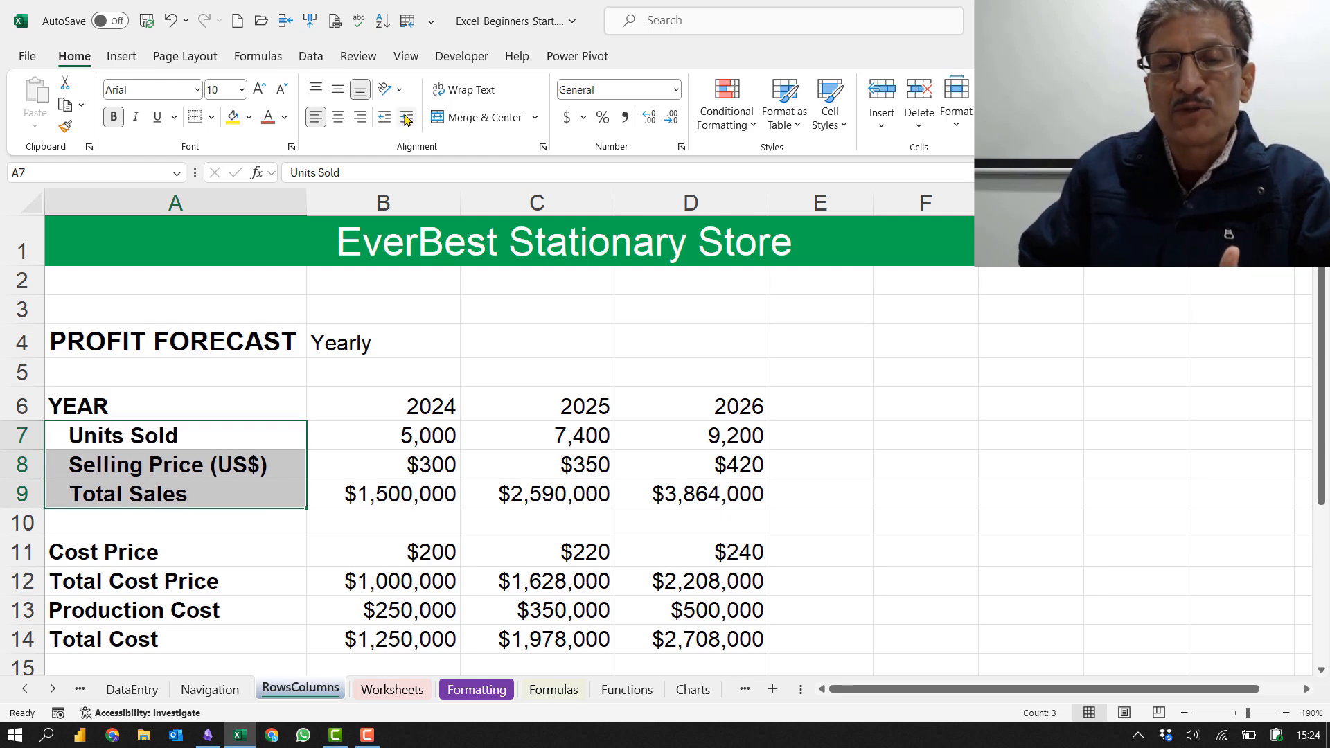
Step: Indent the cost labels in A11:A14 and the labels from Other Costs to Profit % in A16:A21 by one level
scroll(222, 547, down, 3)
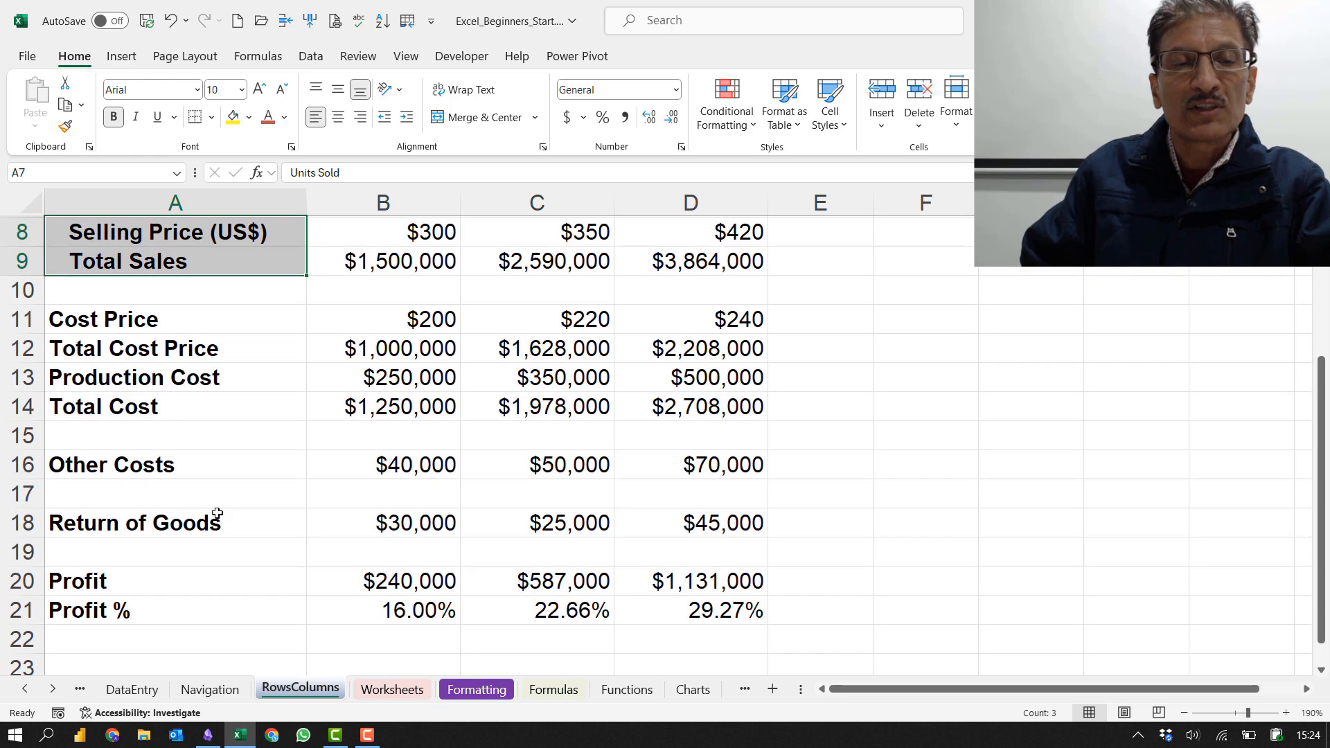
drag(187, 316, 172, 406)
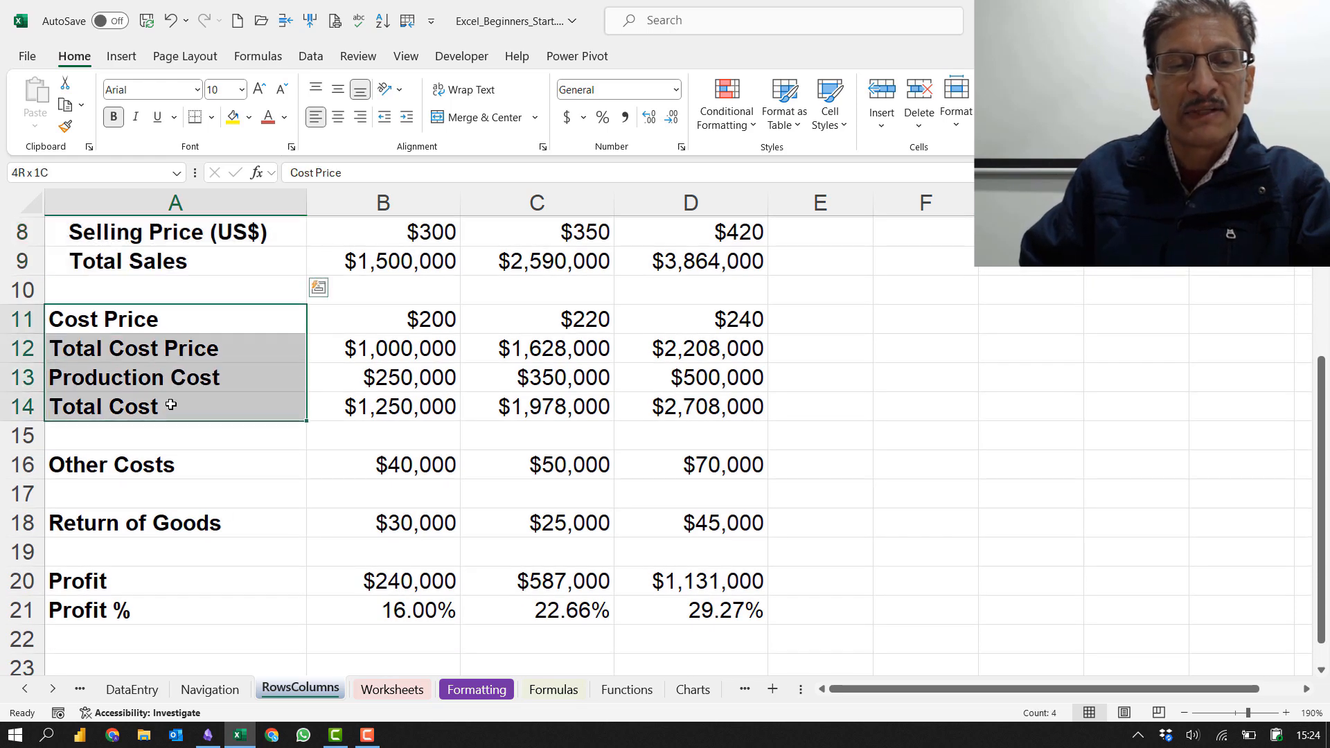
click(407, 118)
drag(236, 463, 235, 602)
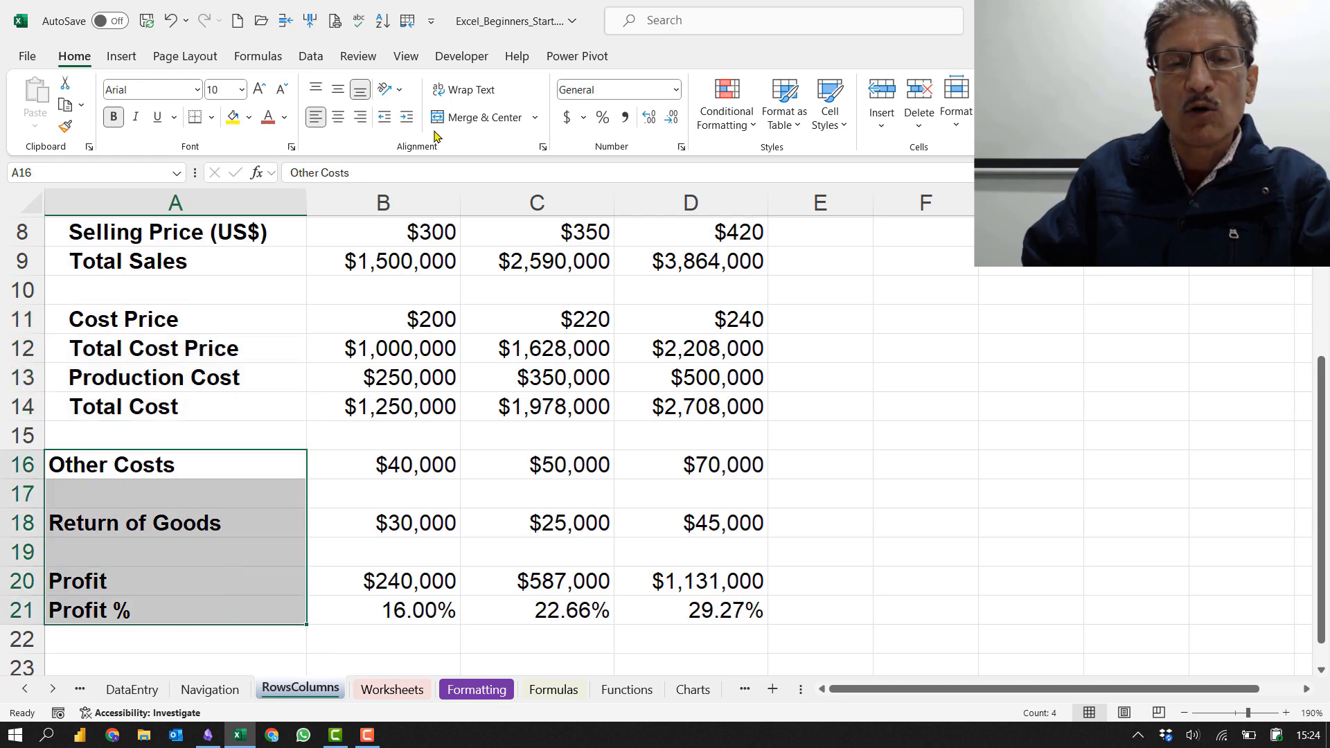
click(406, 116)
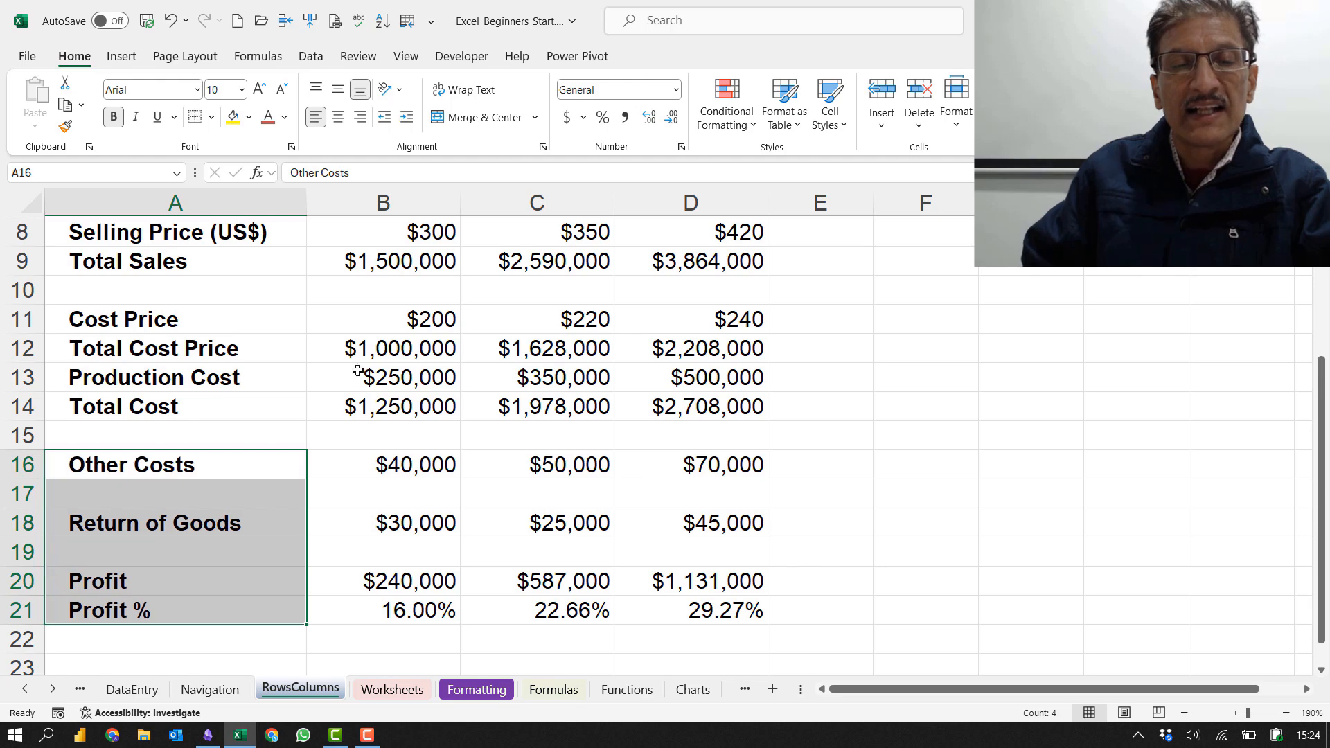
click(271, 554)
scroll(270, 555, up, 3)
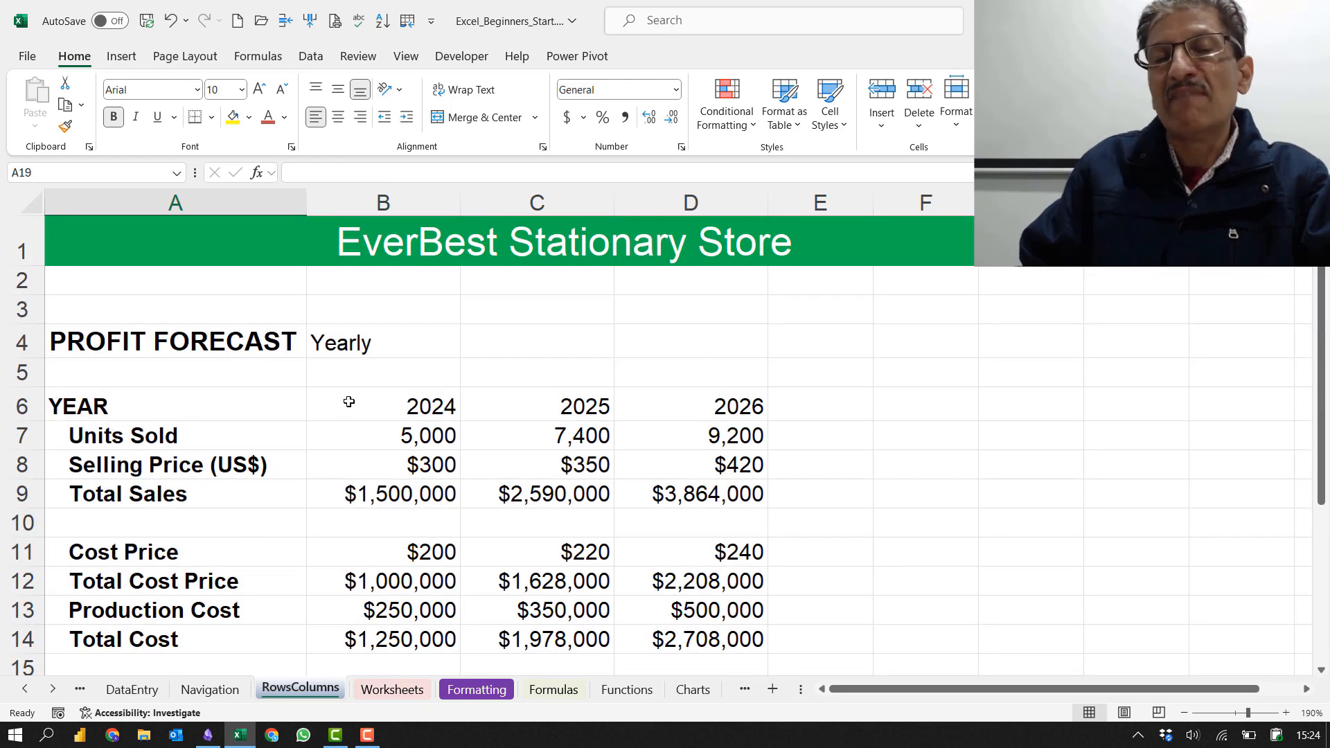
Step: Apply bold to the year headings in B6:D6 and remove it again
drag(349, 402, 672, 415)
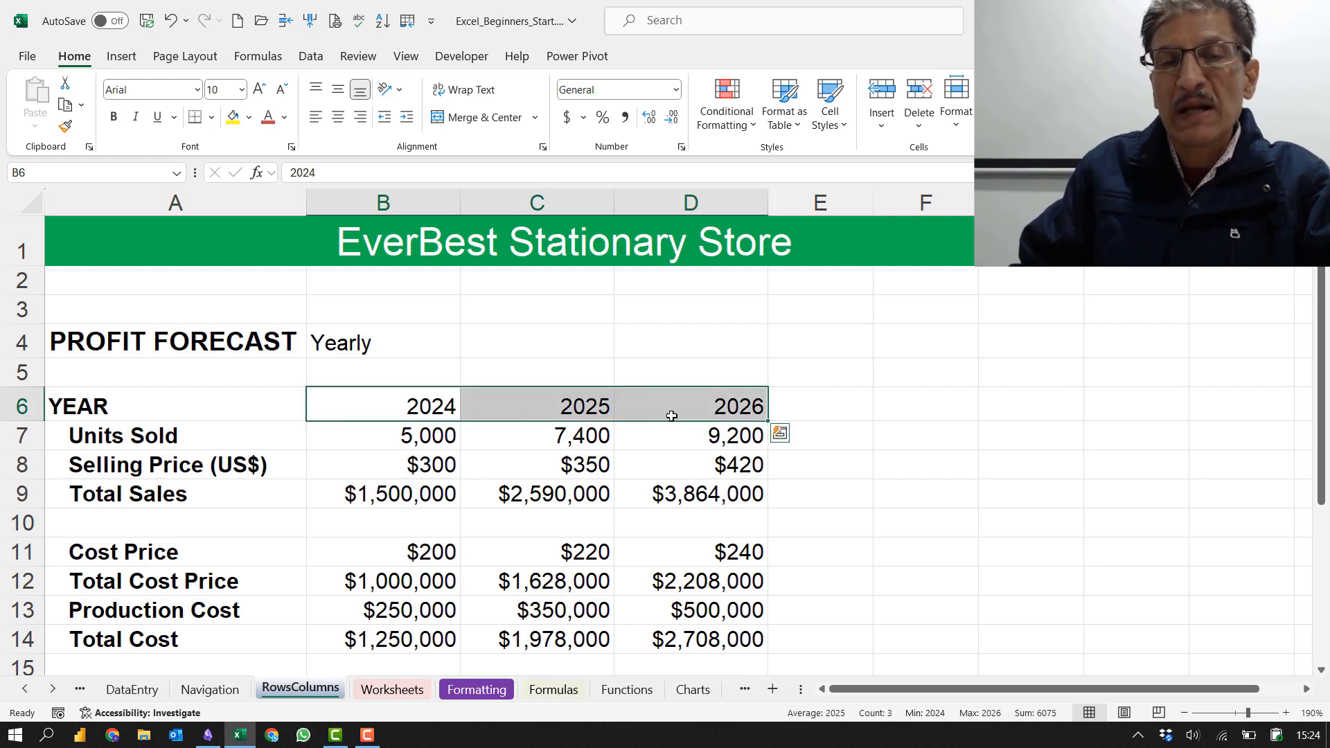
click(113, 118)
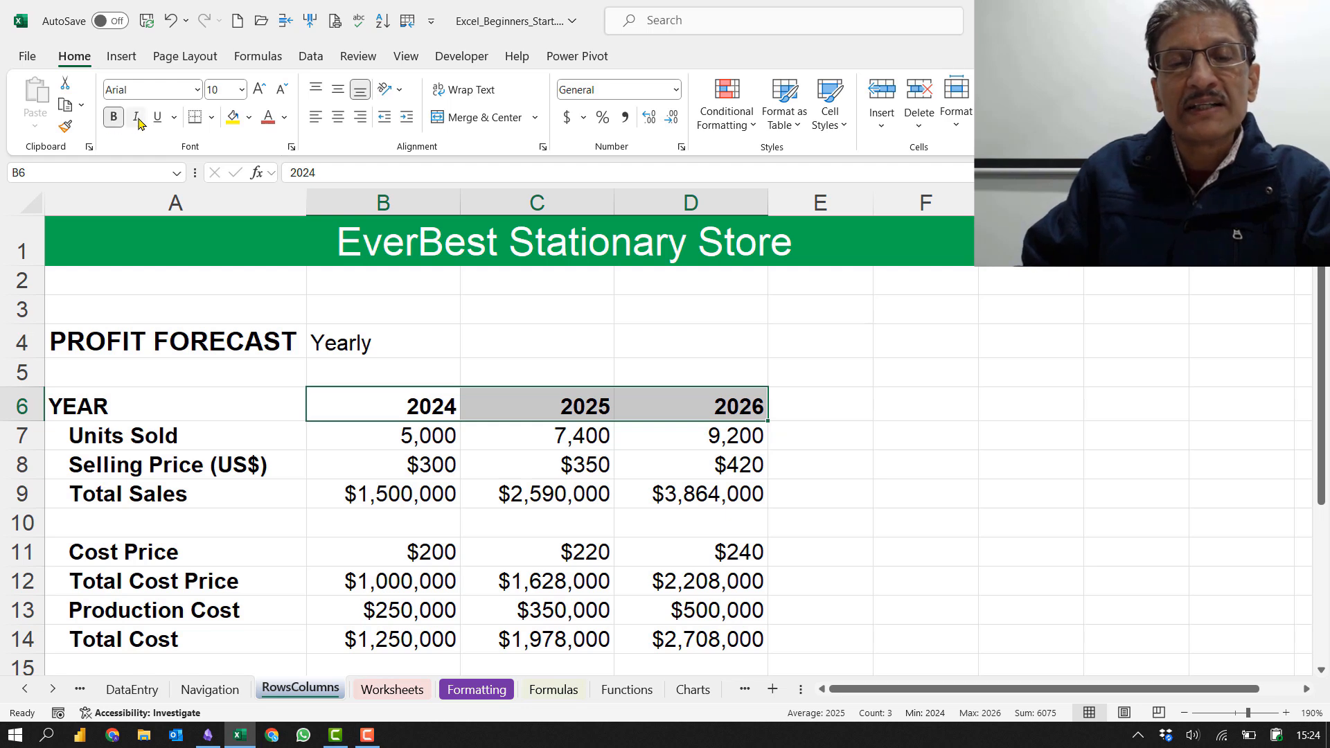
click(116, 123)
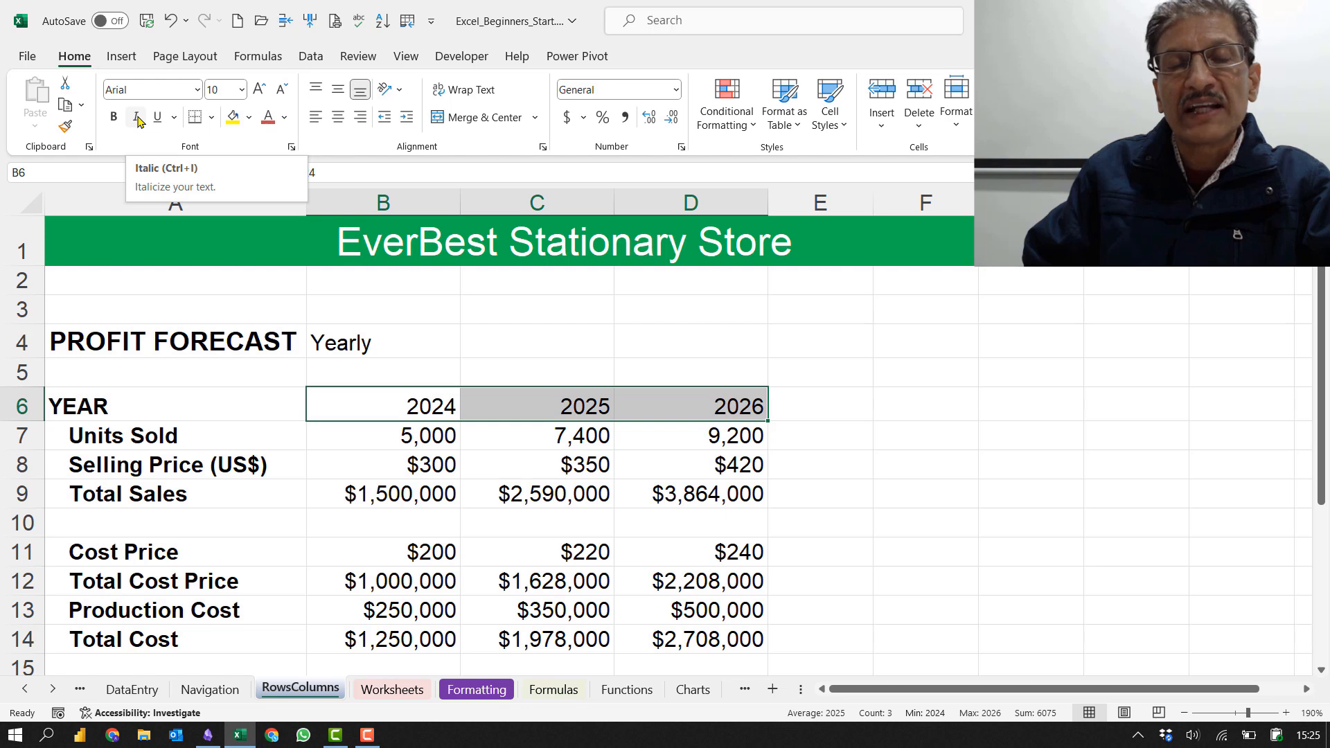
Step: Try italic and underline in turn on the year headings in B6:D6, removing each one again
click(138, 122)
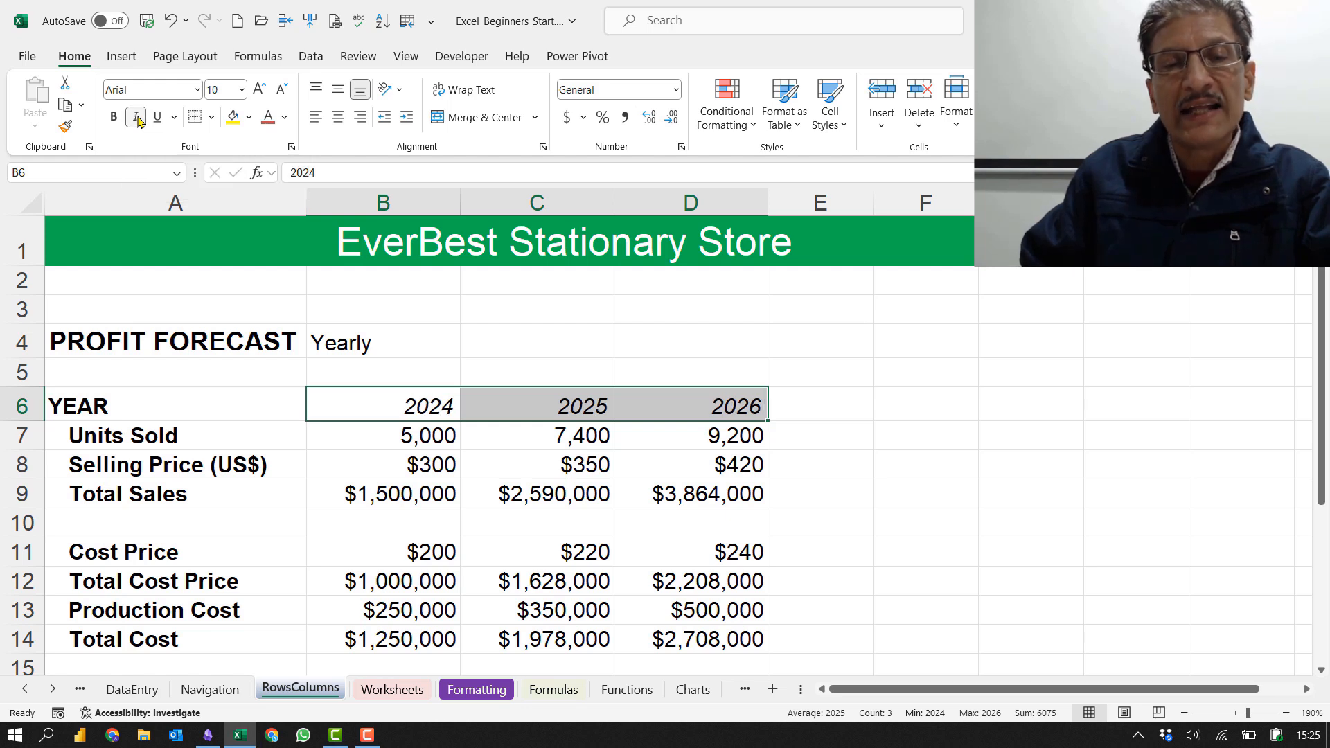
click(136, 122)
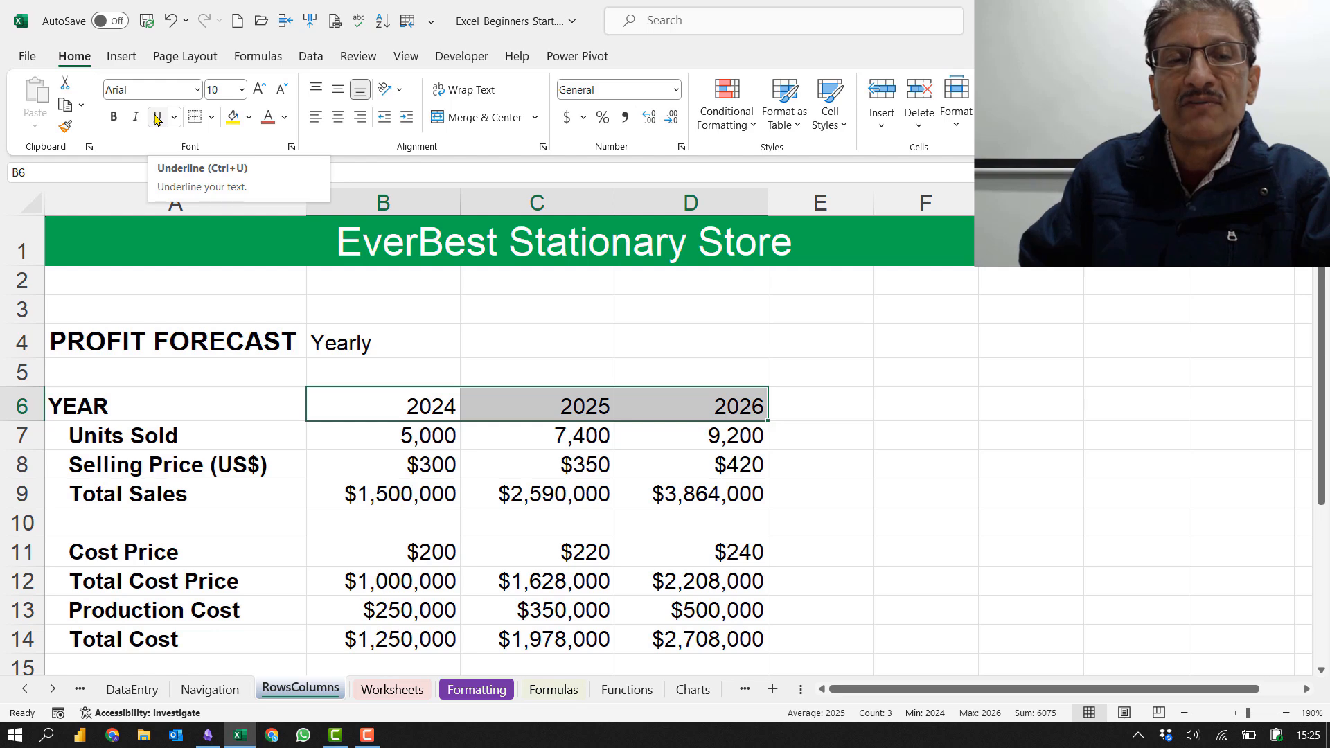
click(157, 119)
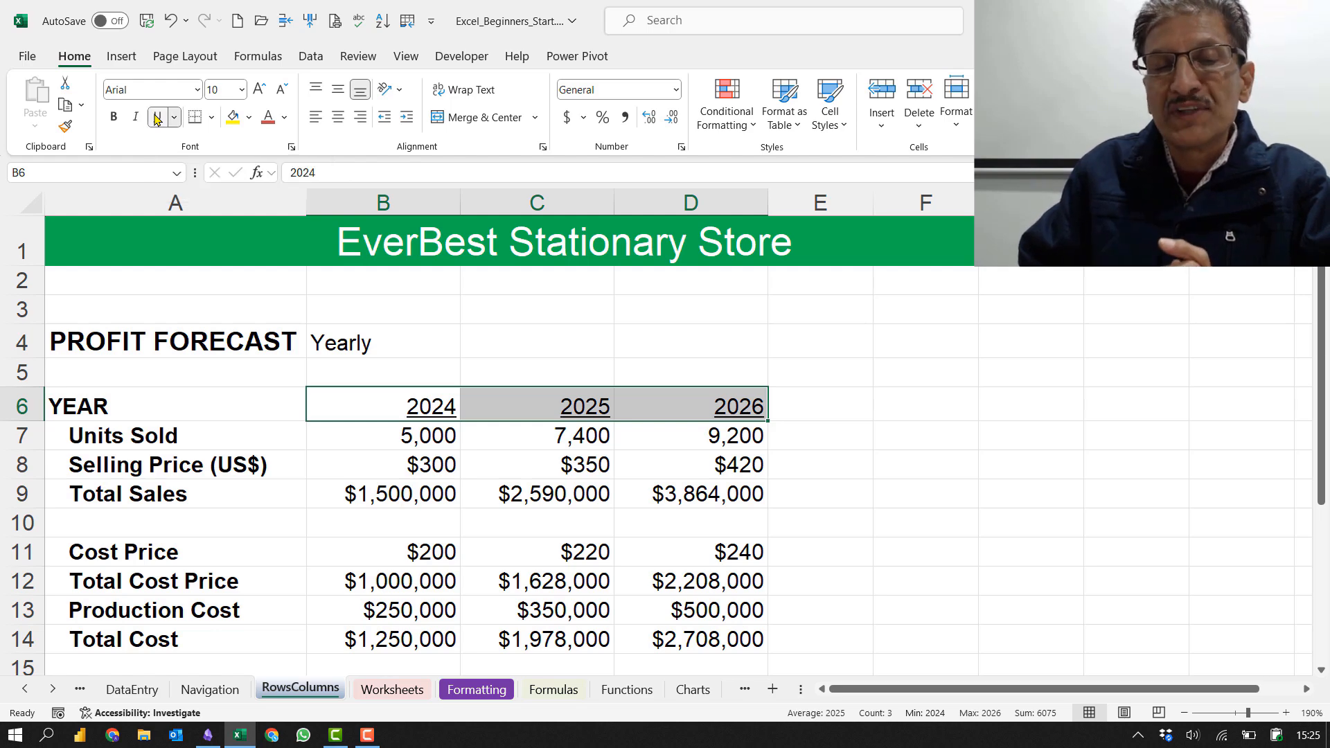
click(156, 119)
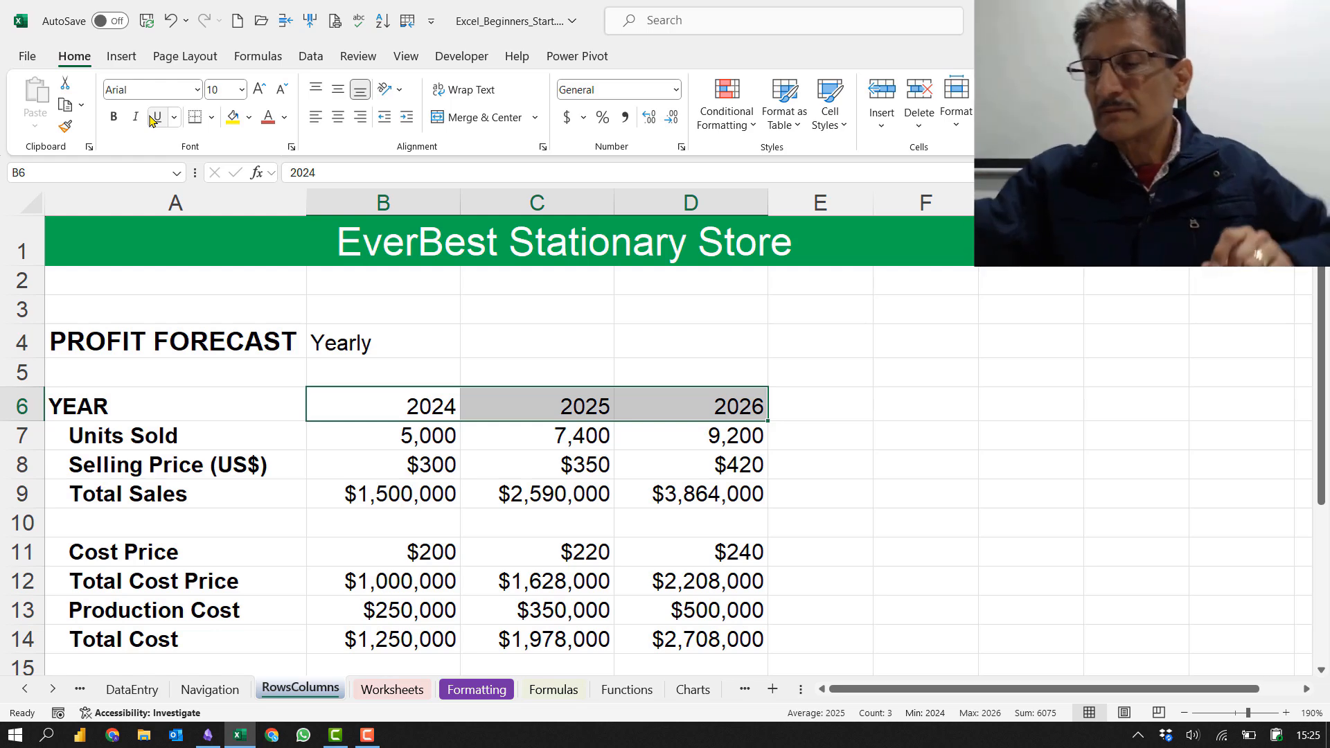
Step: On the Formatting sheet, show the current asset values in B7:B10 with one decimal place
click(479, 690)
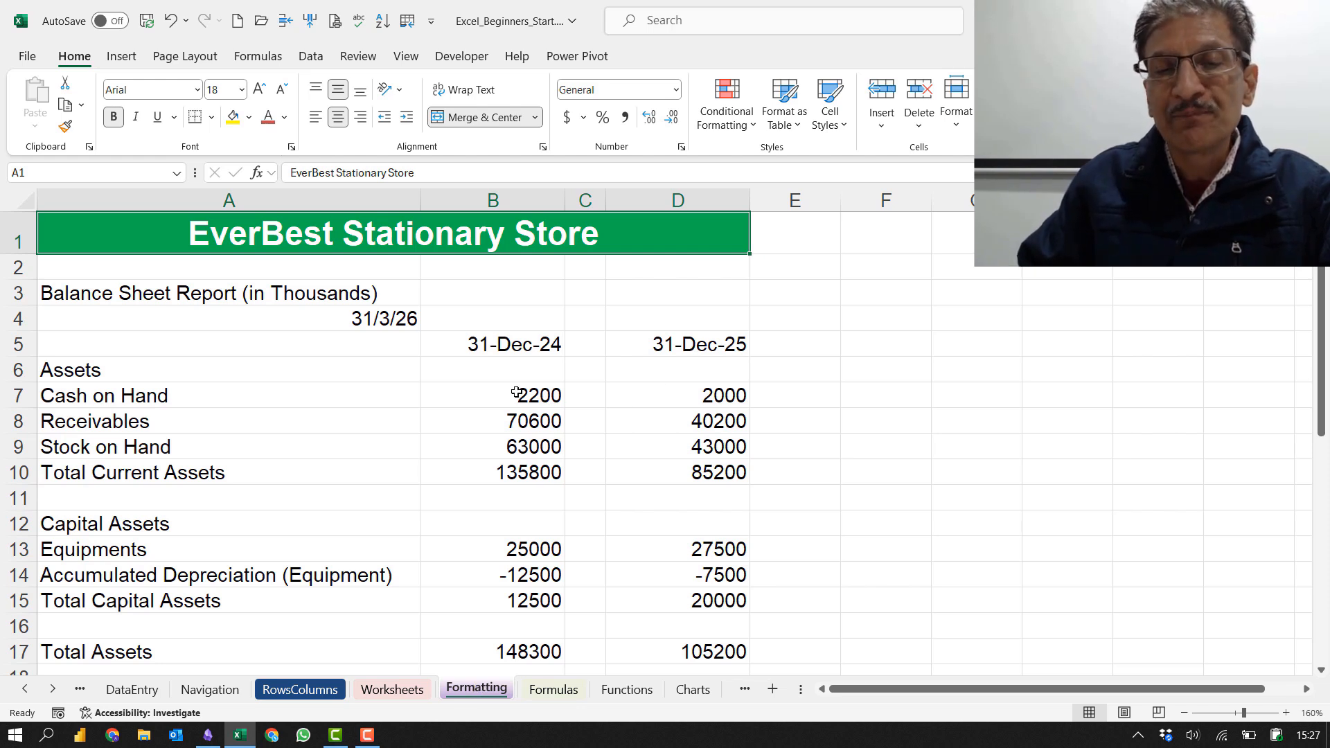
drag(512, 395, 513, 411)
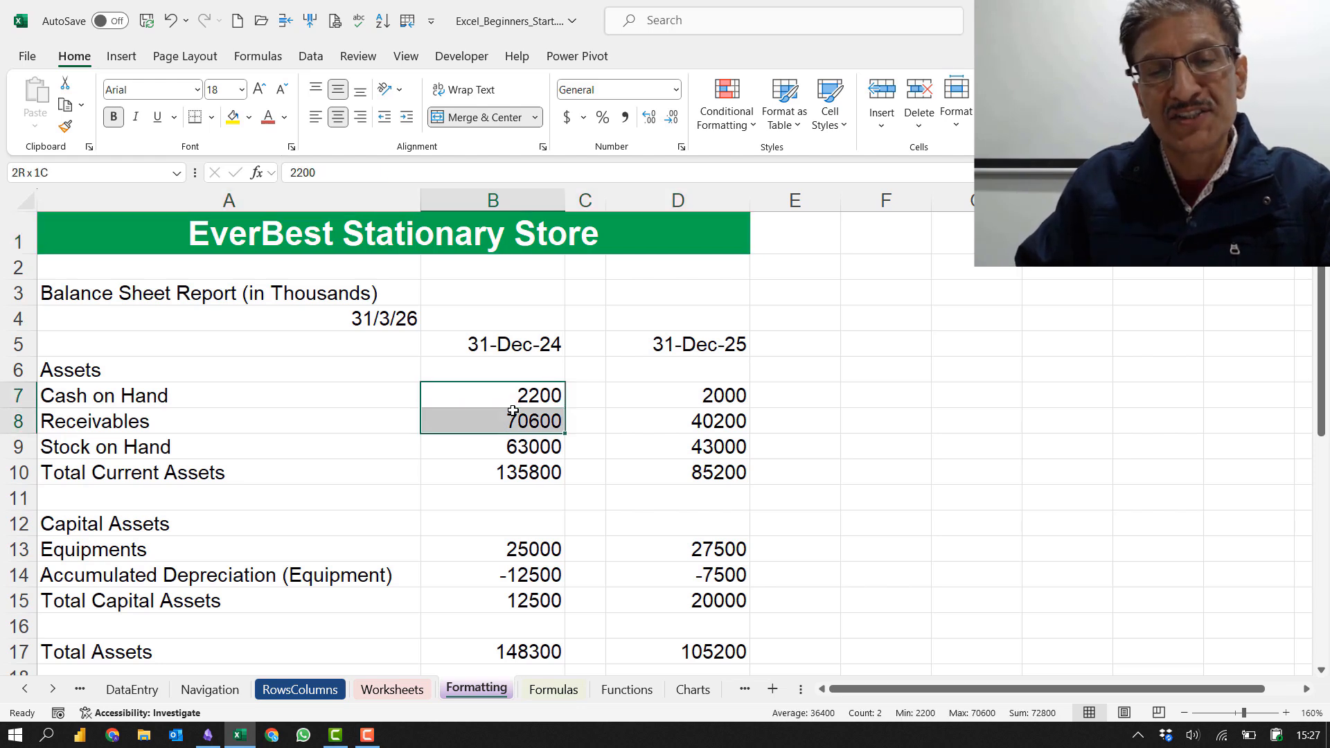
drag(512, 410, 514, 415)
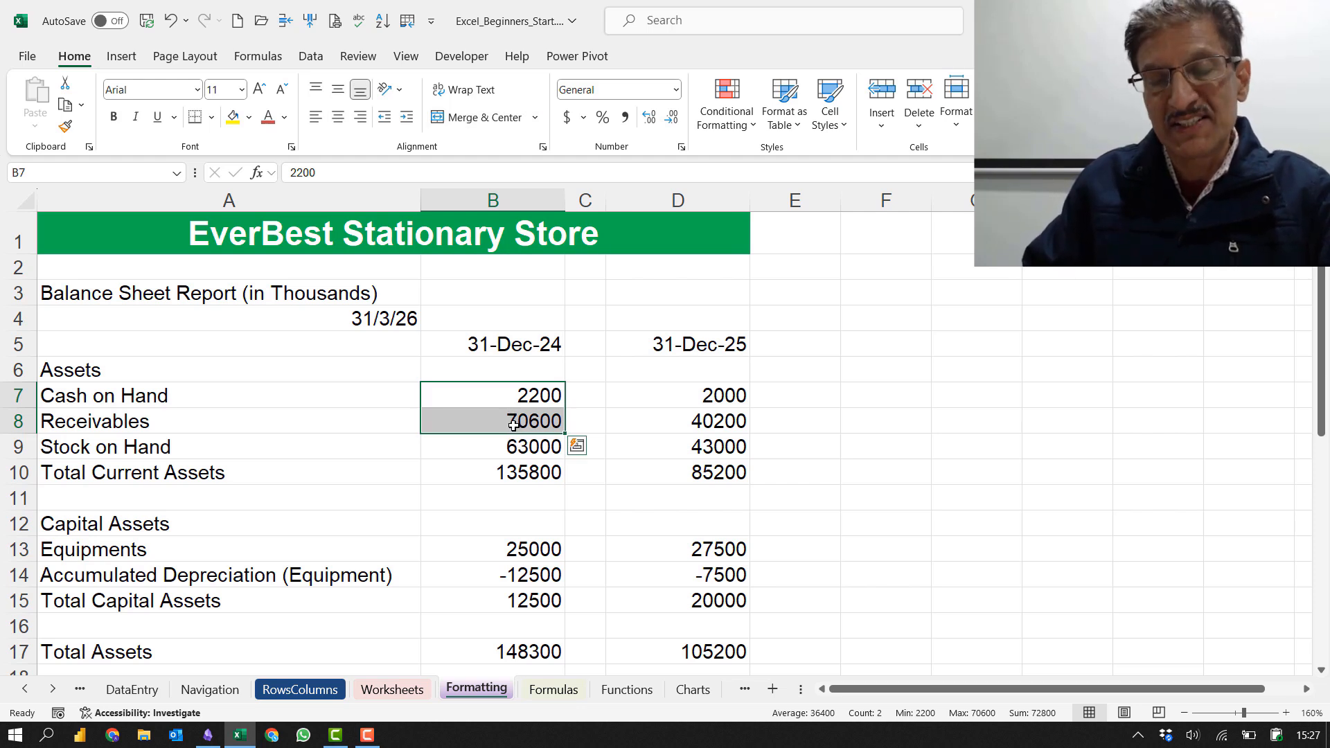
drag(502, 392, 507, 477)
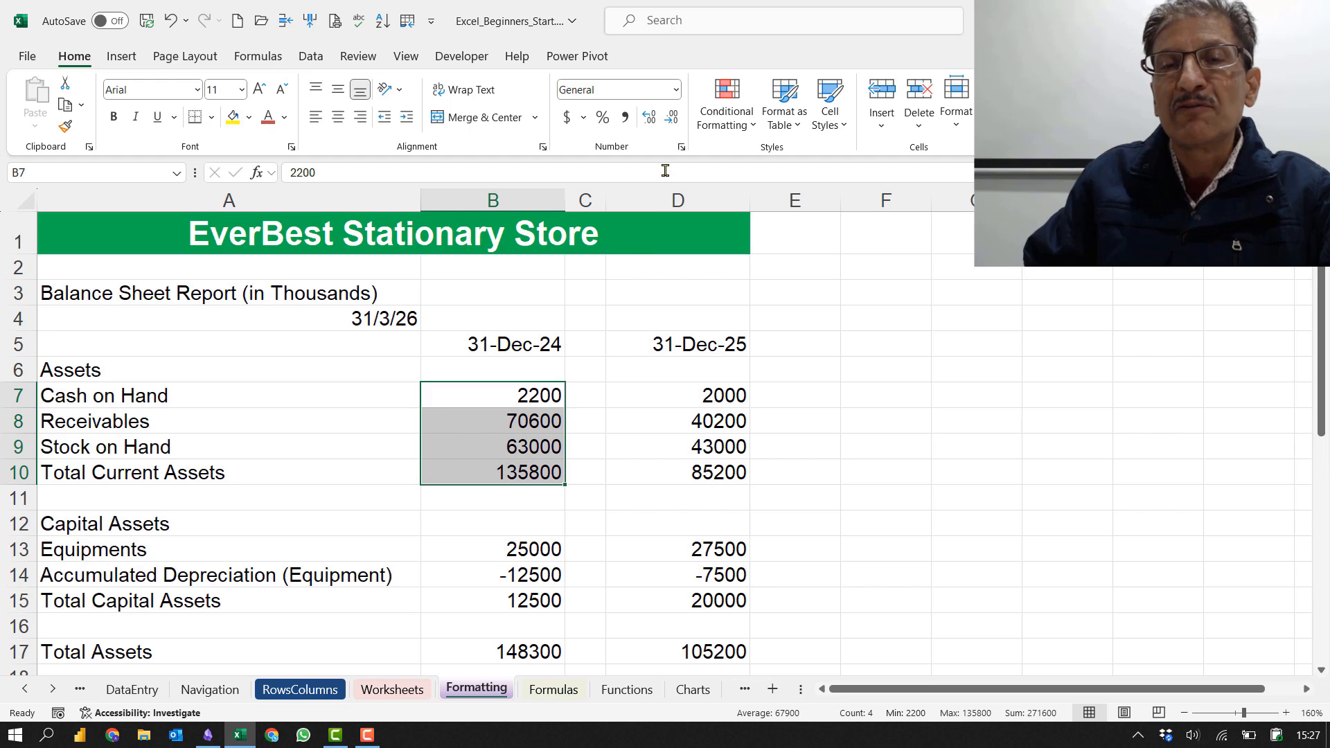
click(651, 119)
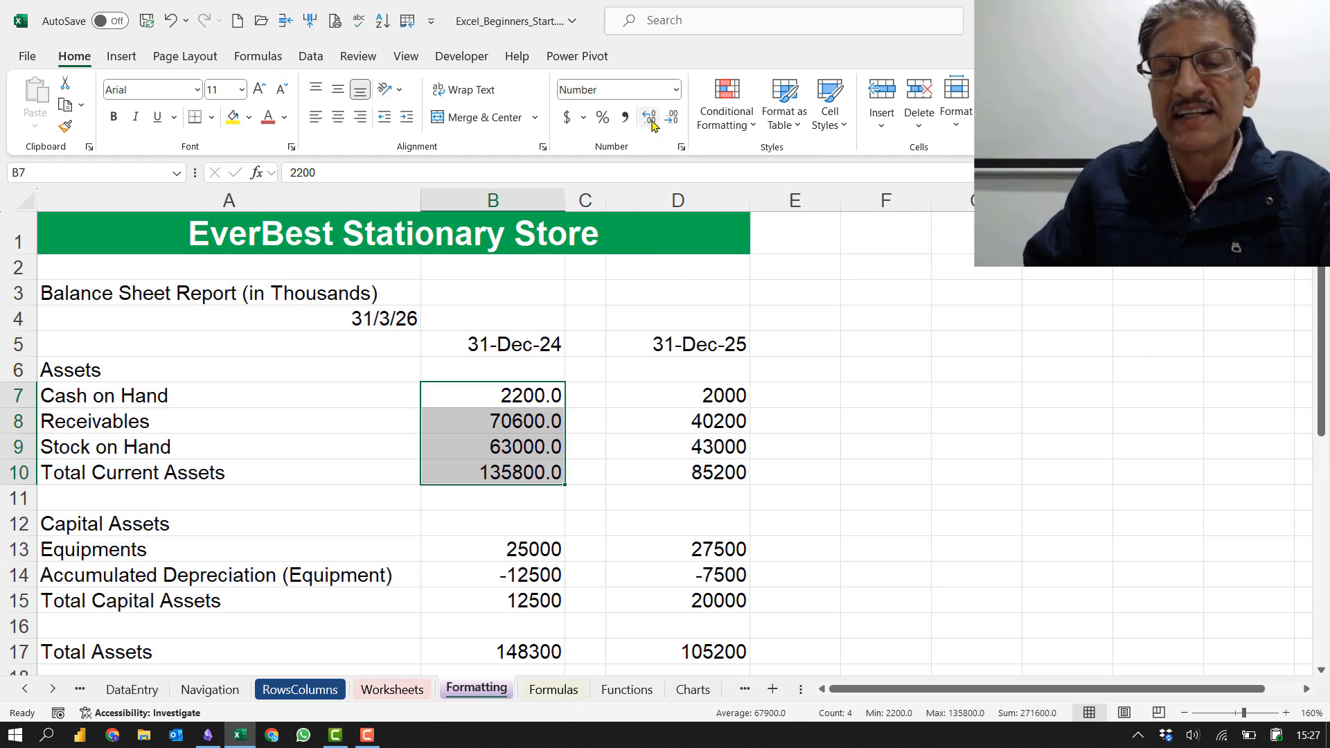
Step: Try two decimal places on the current asset values in B7:B10, each time reducing them back to whole numbers
click(651, 122)
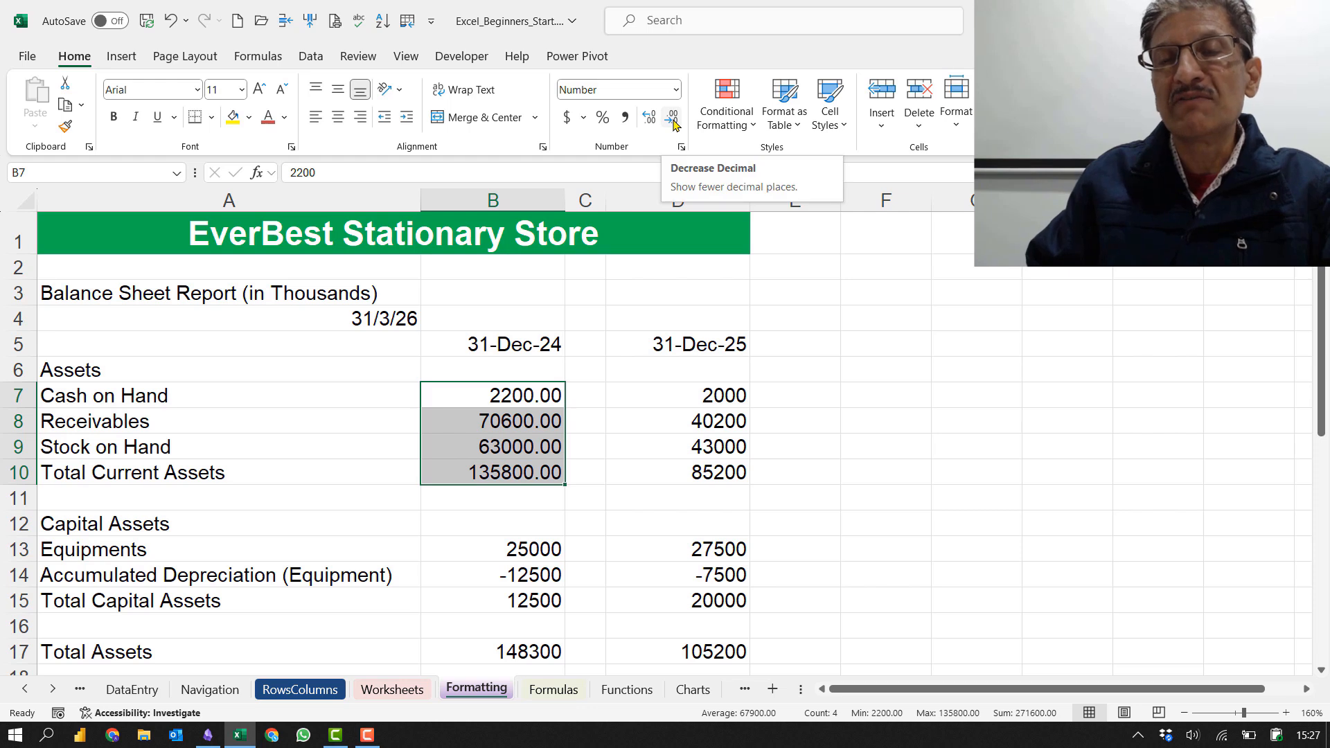
click(673, 121)
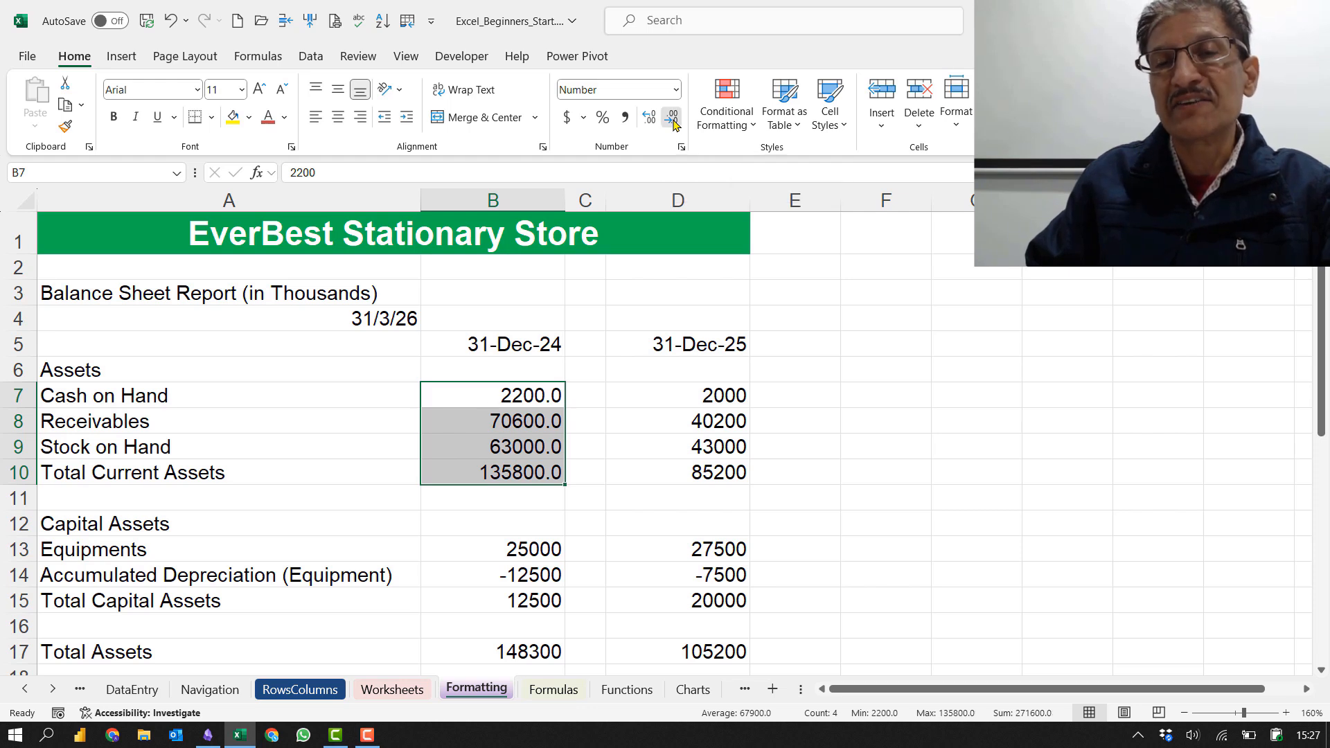
click(673, 122)
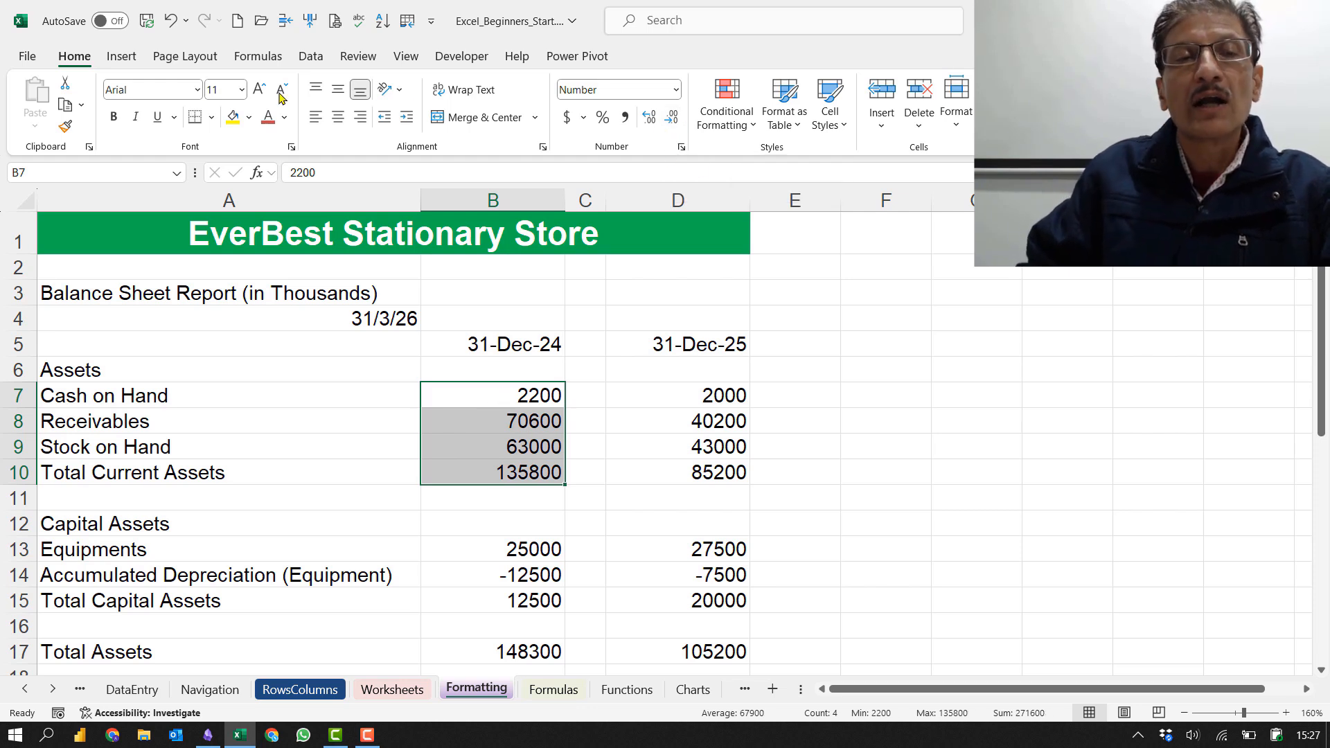
click(650, 122)
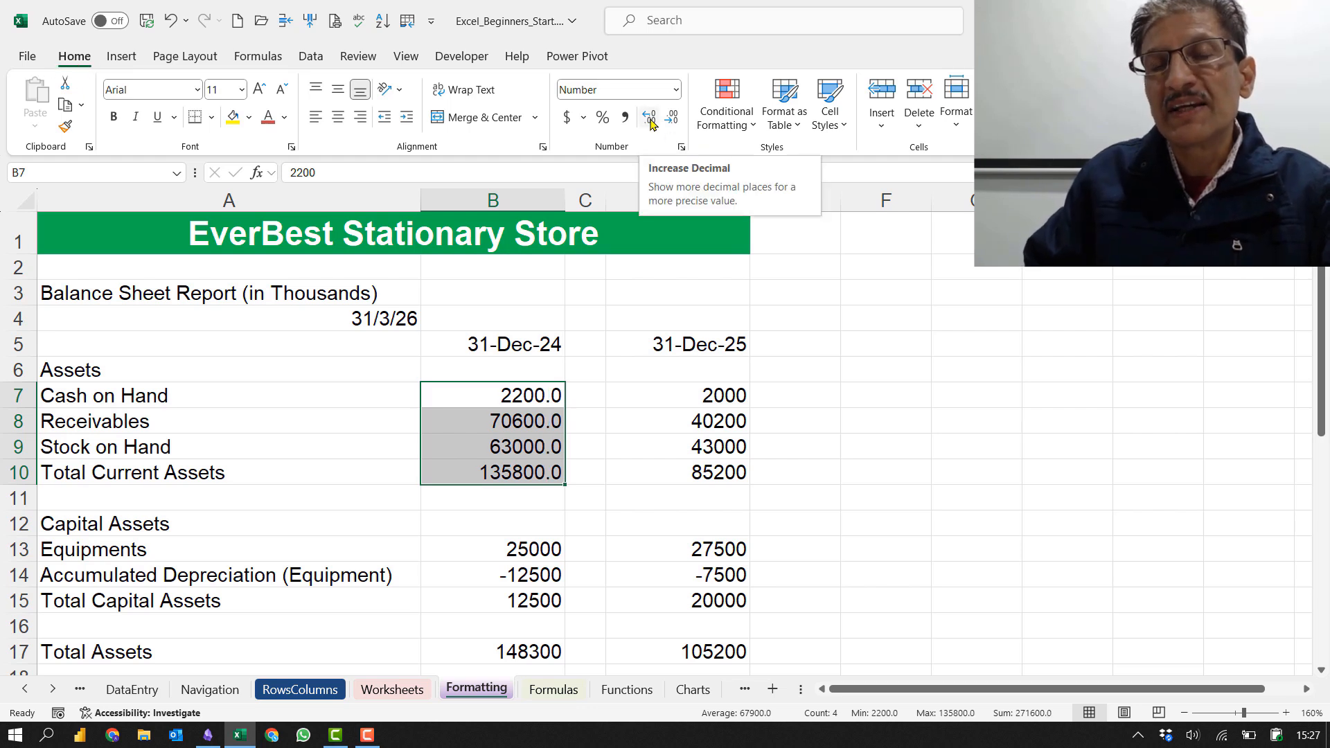
click(650, 122)
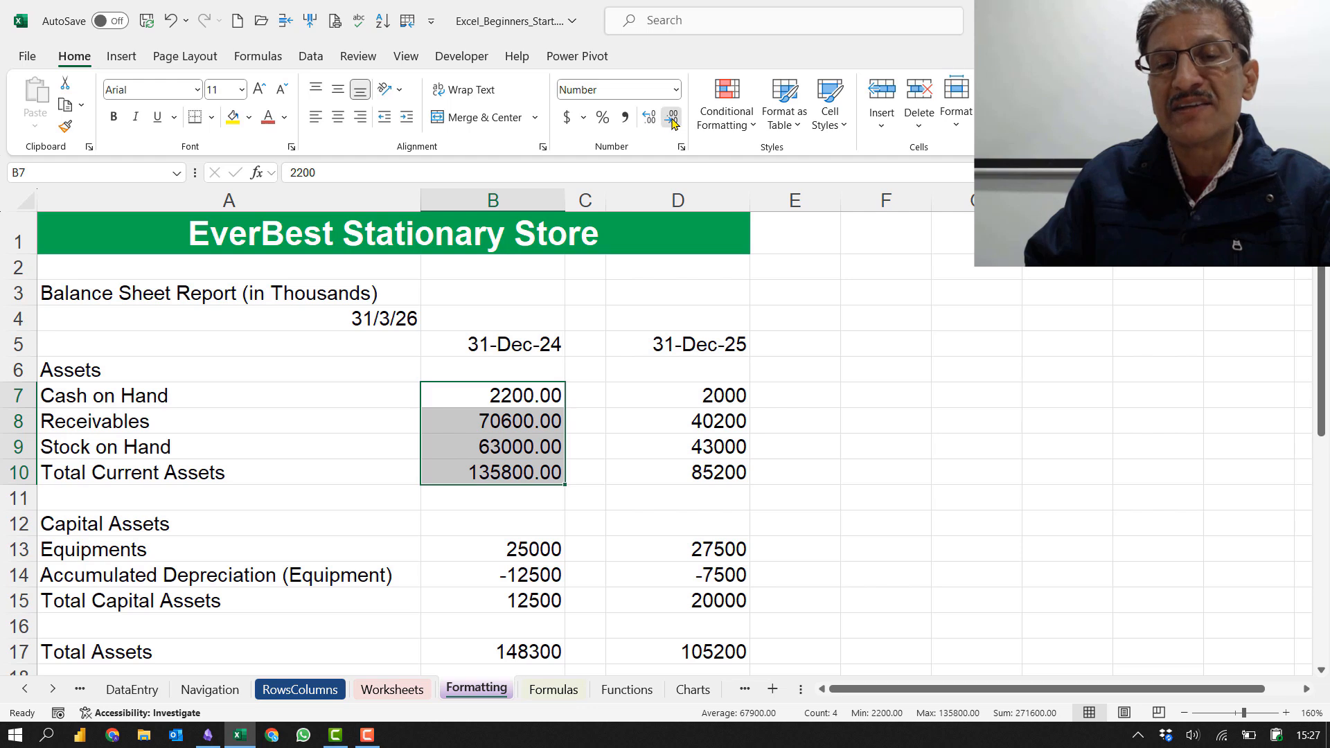
click(672, 122)
click(672, 121)
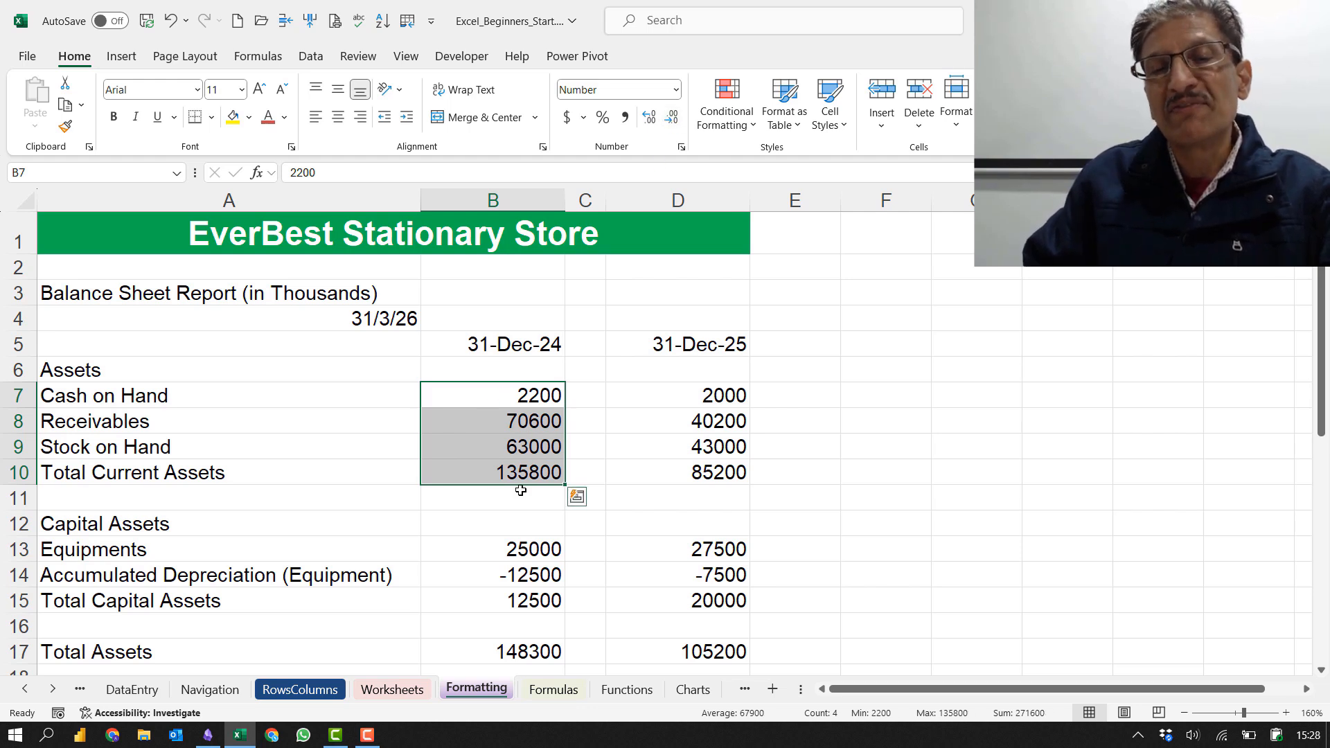
Step: Apply the dollar Accounting number format to the current asset values in B7:B10 and D7:D10
click(566, 120)
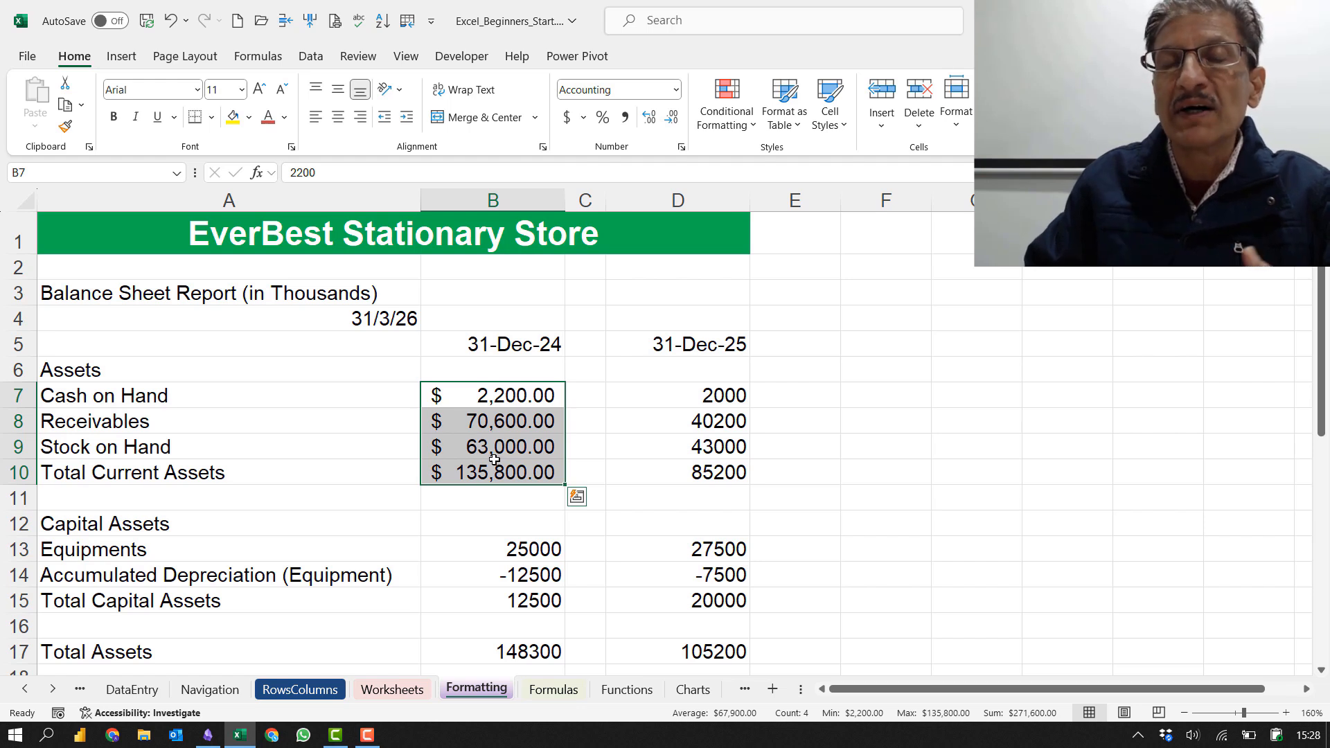
click(664, 406)
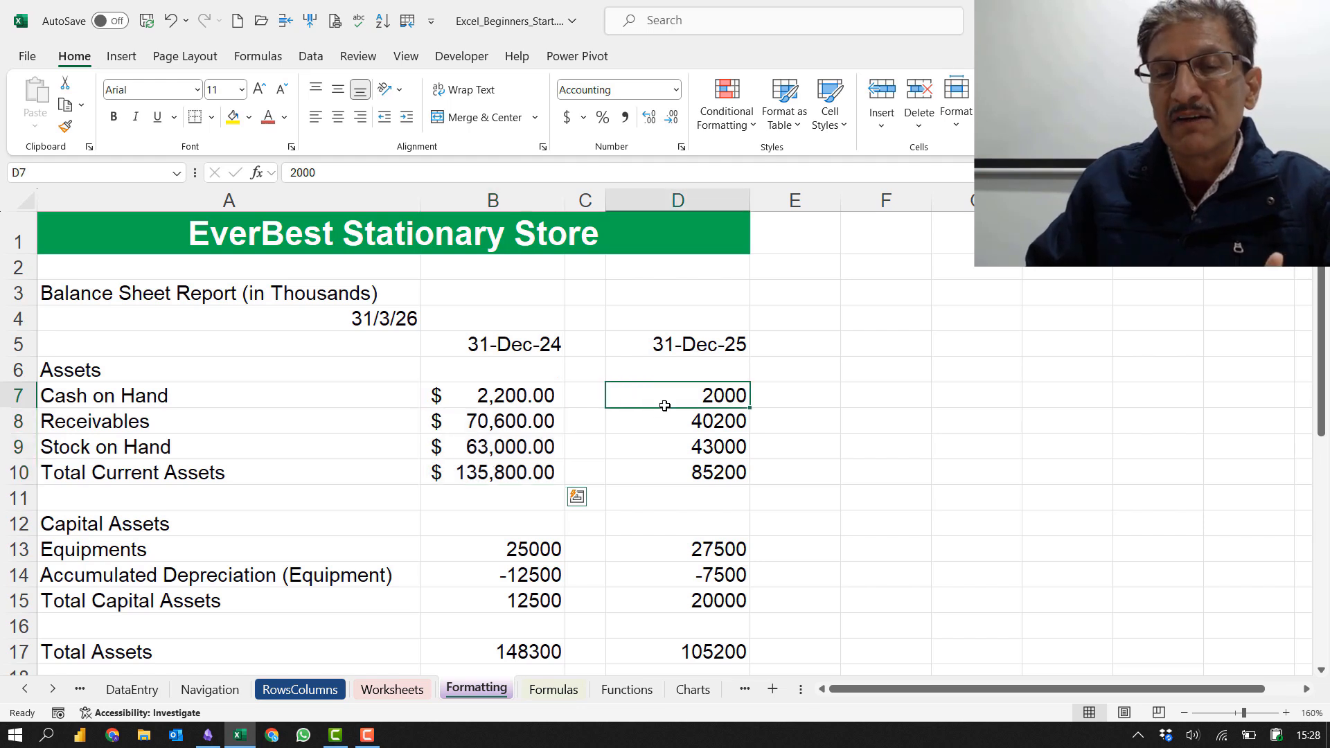
drag(664, 406, 665, 473)
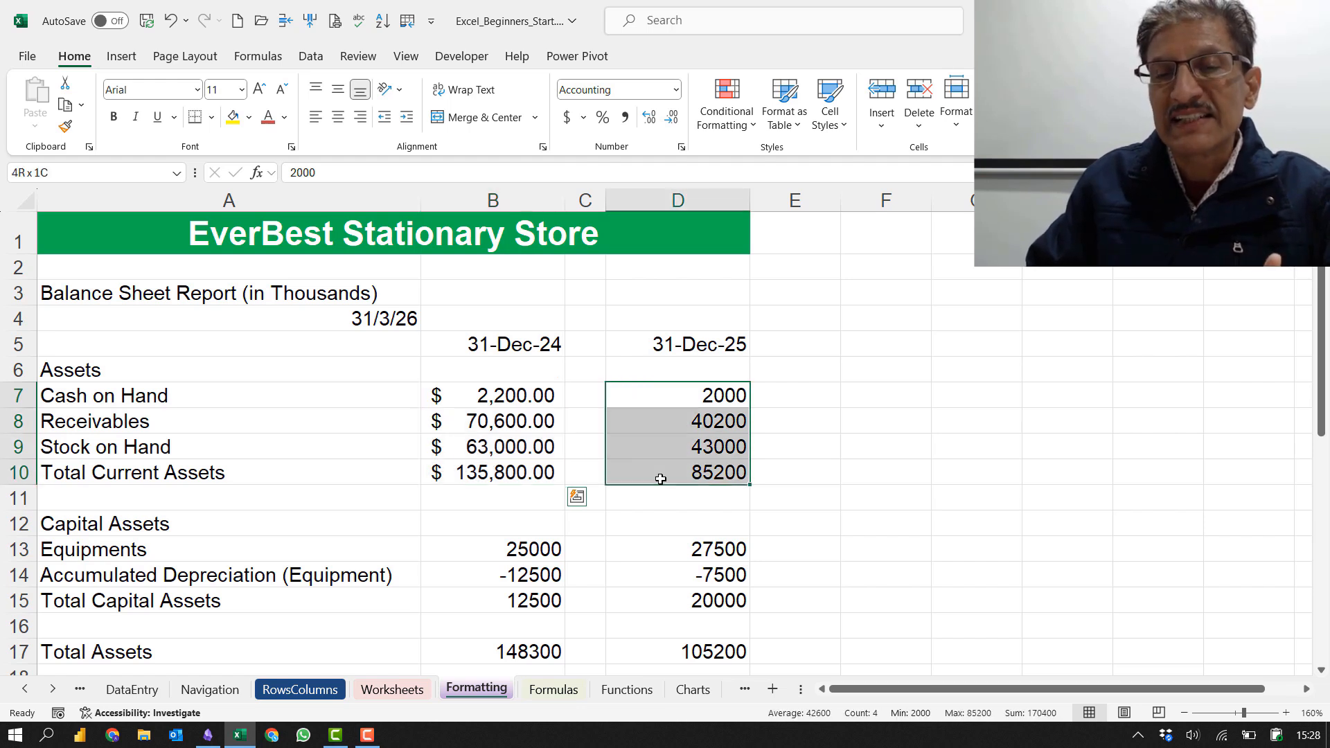
click(567, 118)
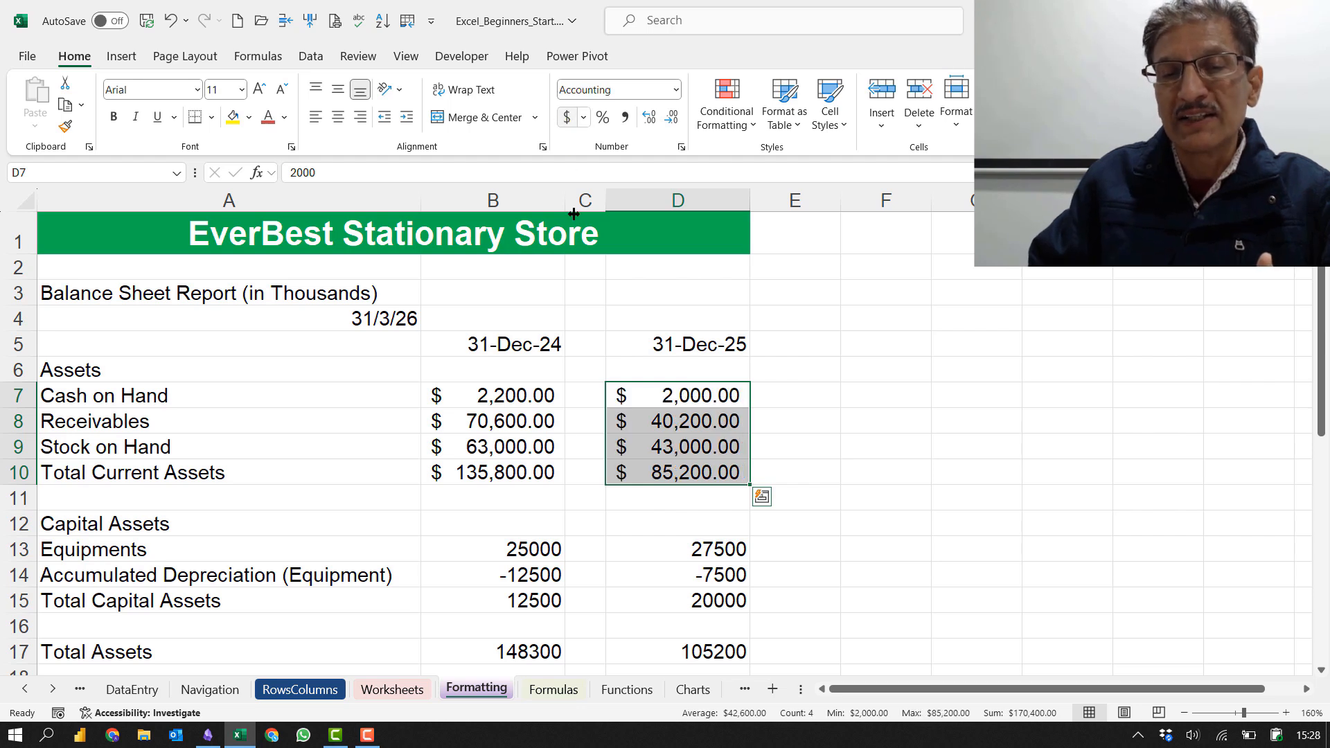
Step: Give the capital asset values in B13:B15 and D13:D15 the dollar Accounting number format
drag(563, 547, 563, 598)
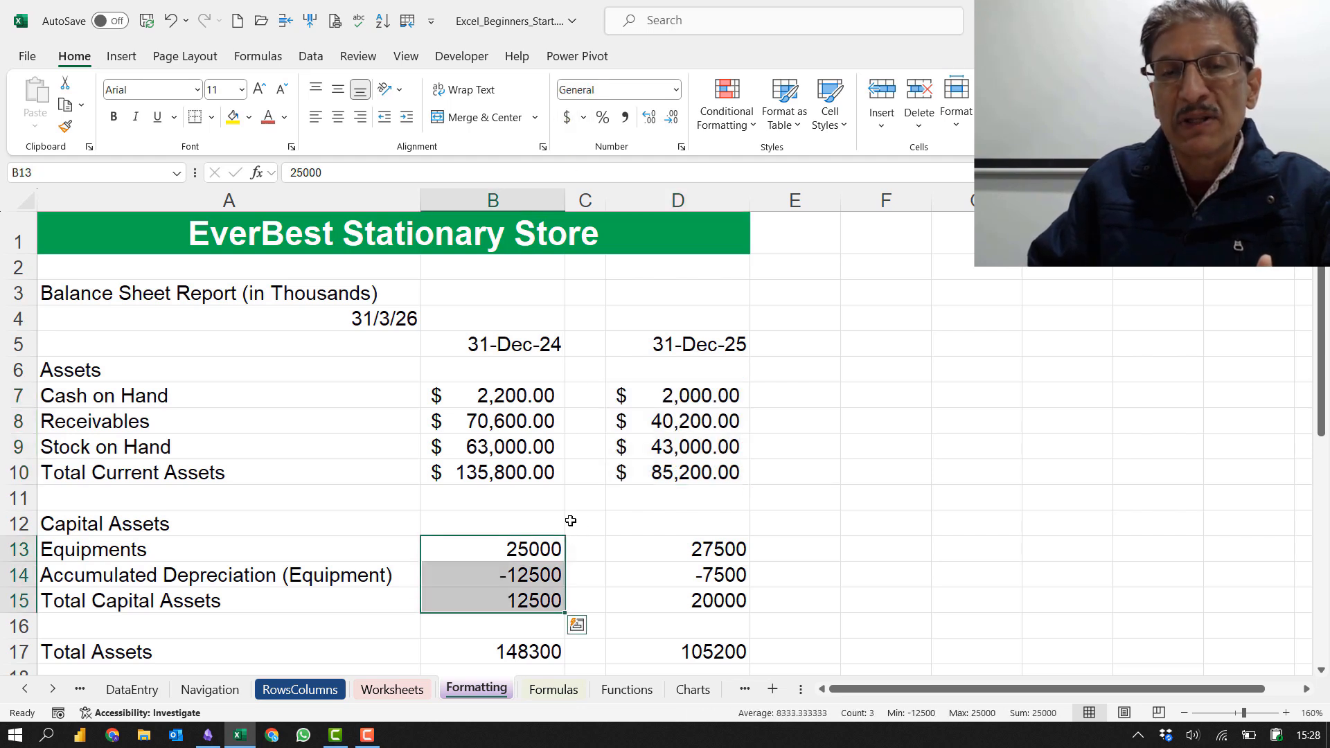
click(565, 119)
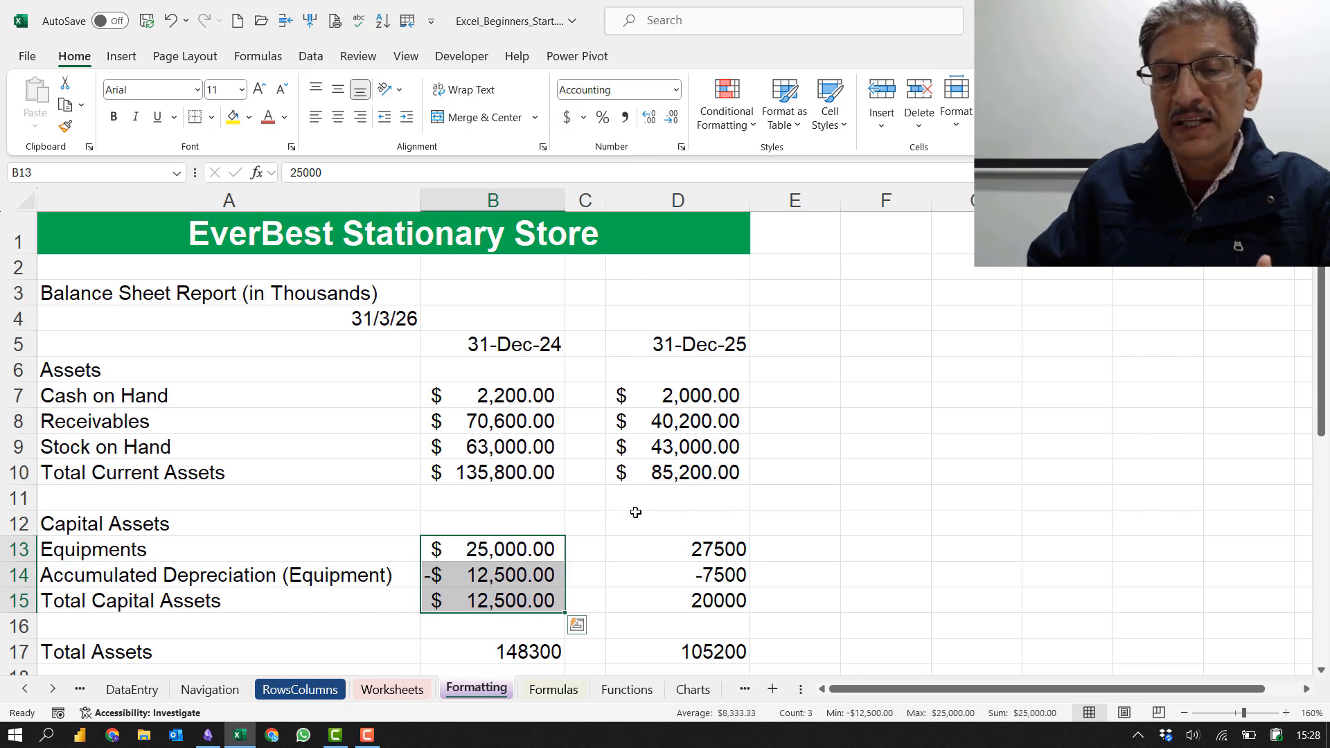
drag(659, 552, 666, 590)
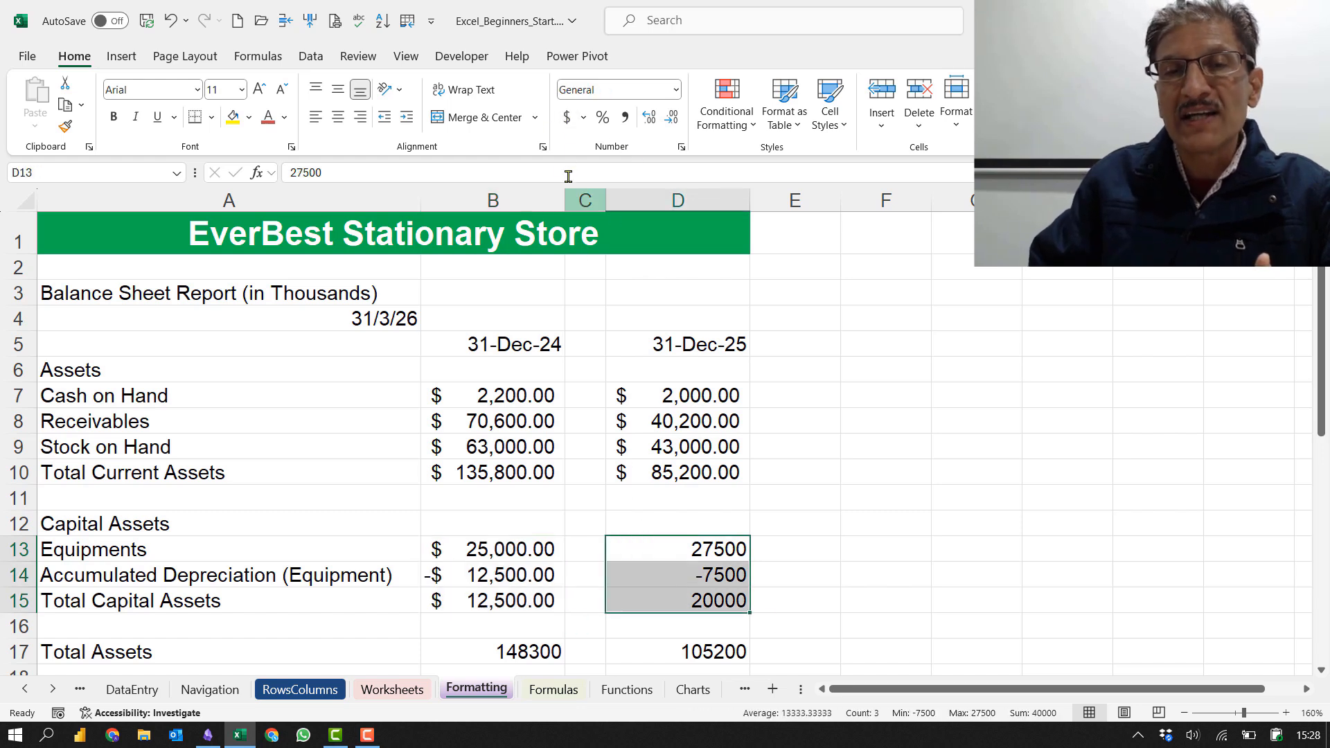
click(567, 119)
Step: Apply the dollar Accounting format to the Total Assets values in B17:D17 and the short-term liabilities in B20:D22
scroll(713, 447, down, 3)
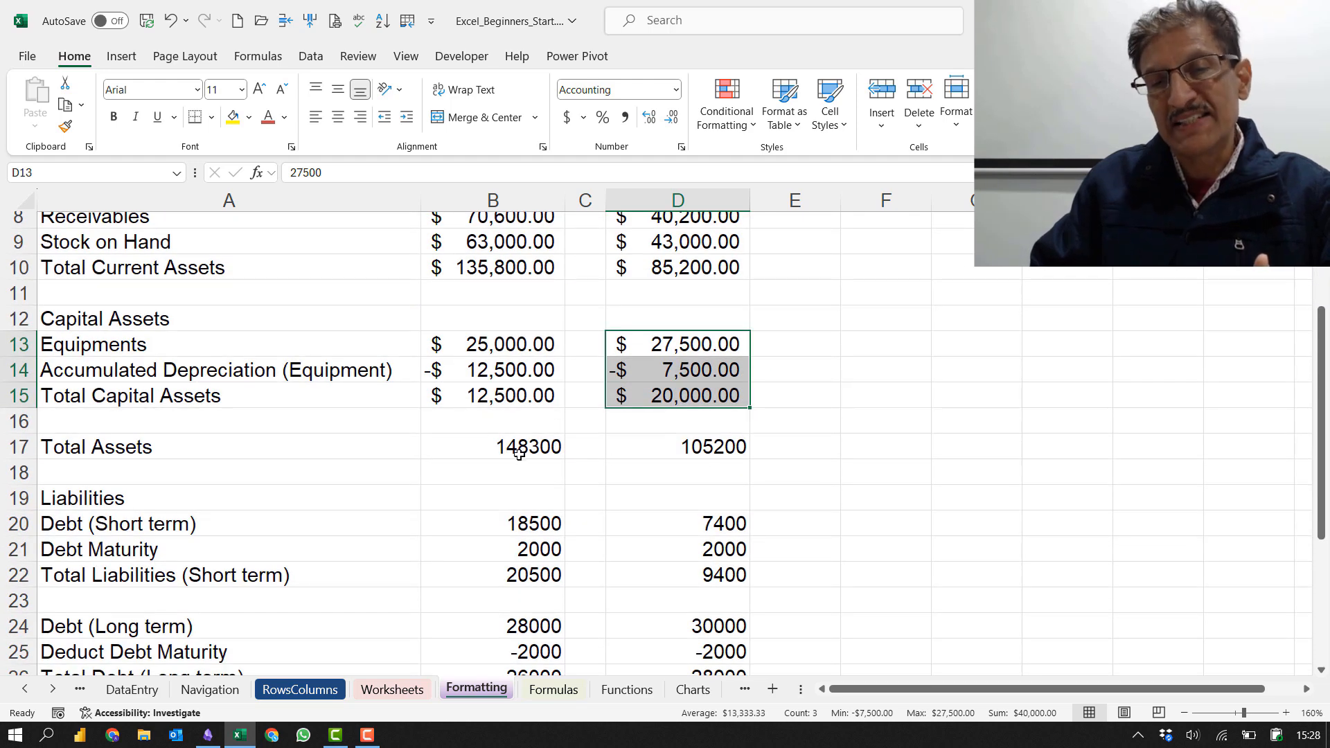
drag(519, 454, 635, 451)
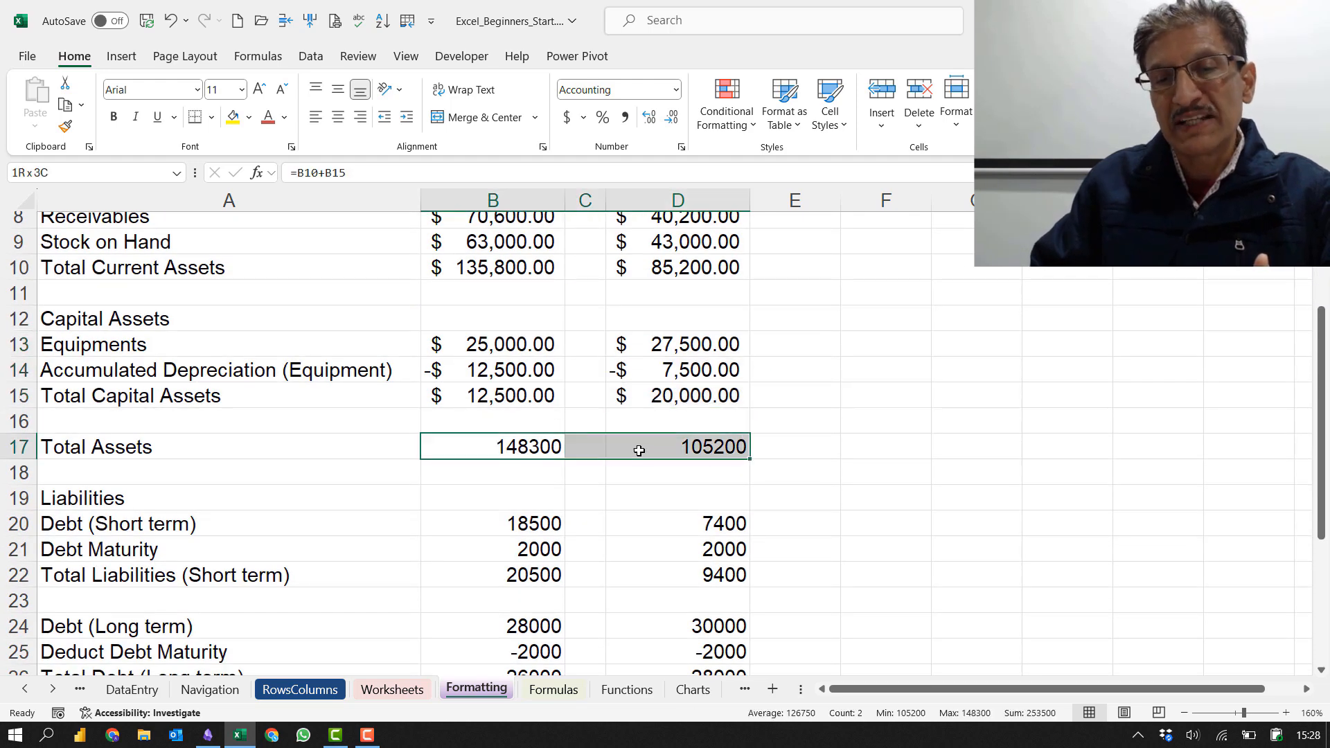
click(567, 120)
scroll(686, 485, down, 3)
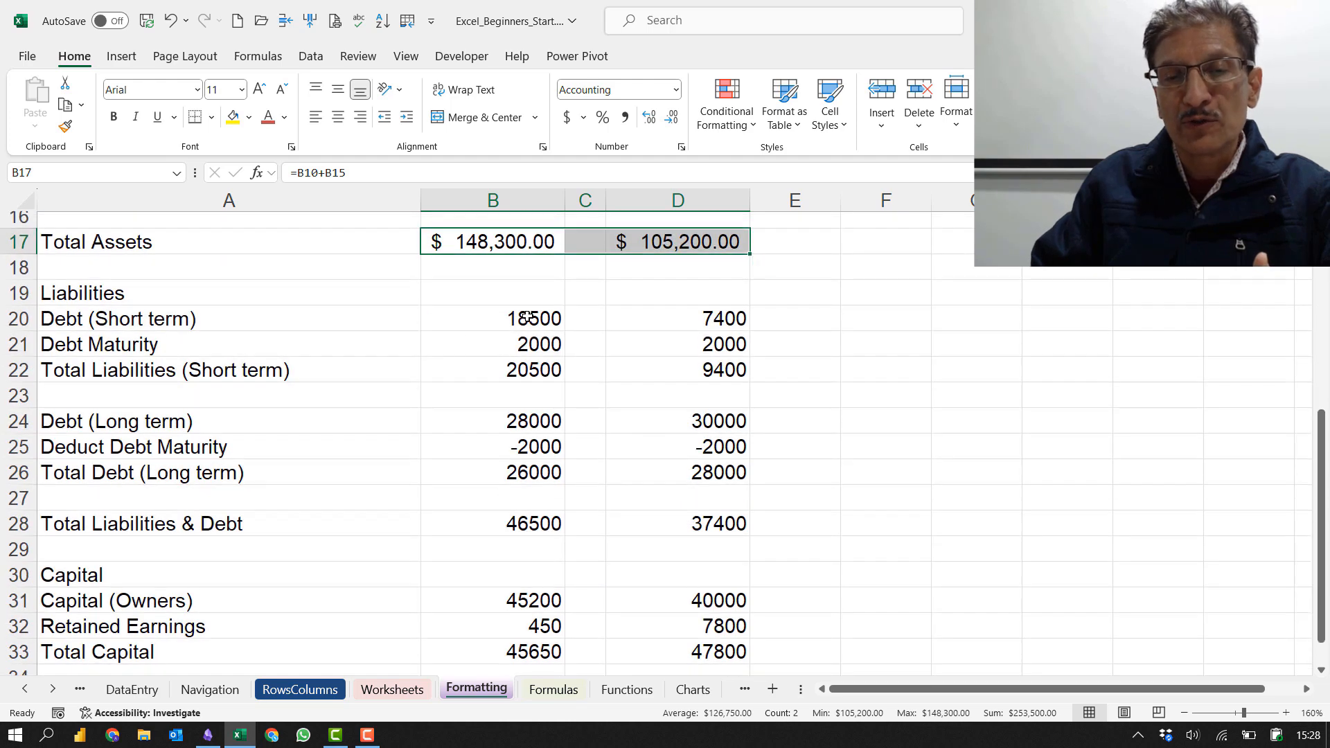
drag(526, 317, 700, 371)
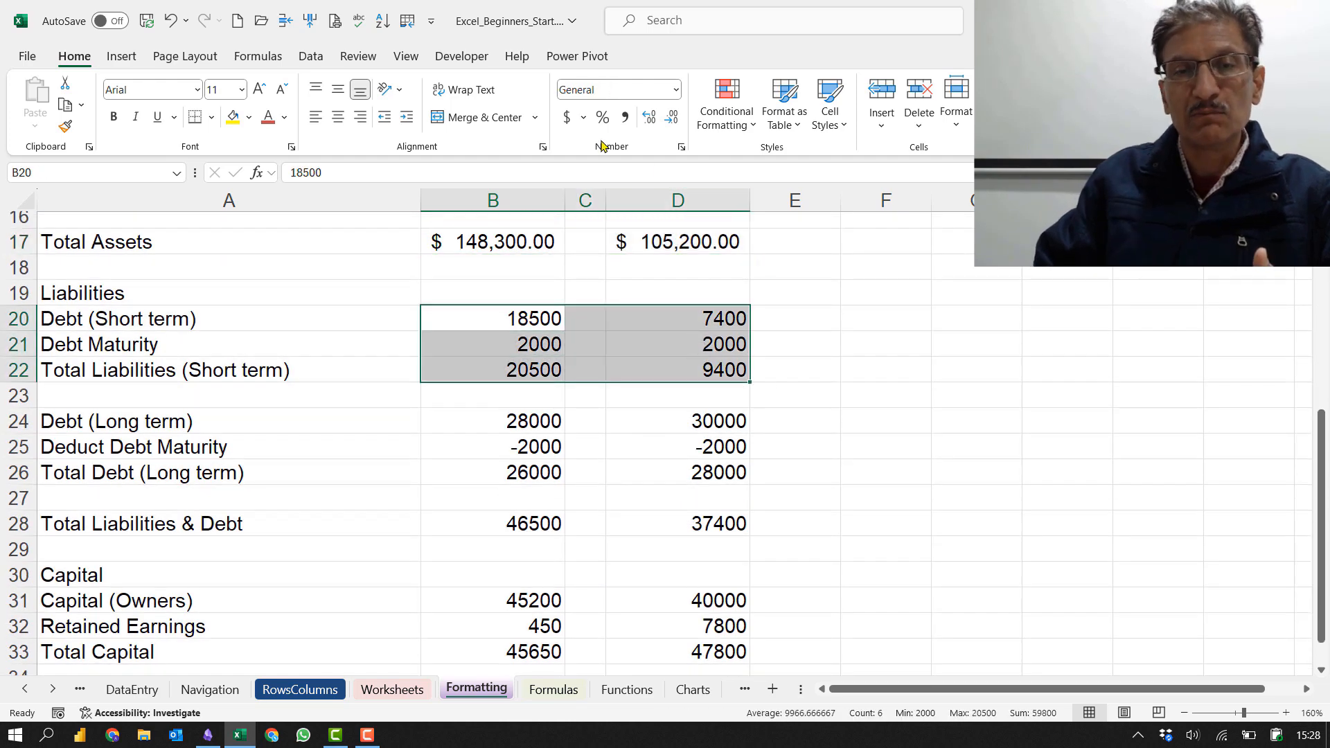
click(563, 119)
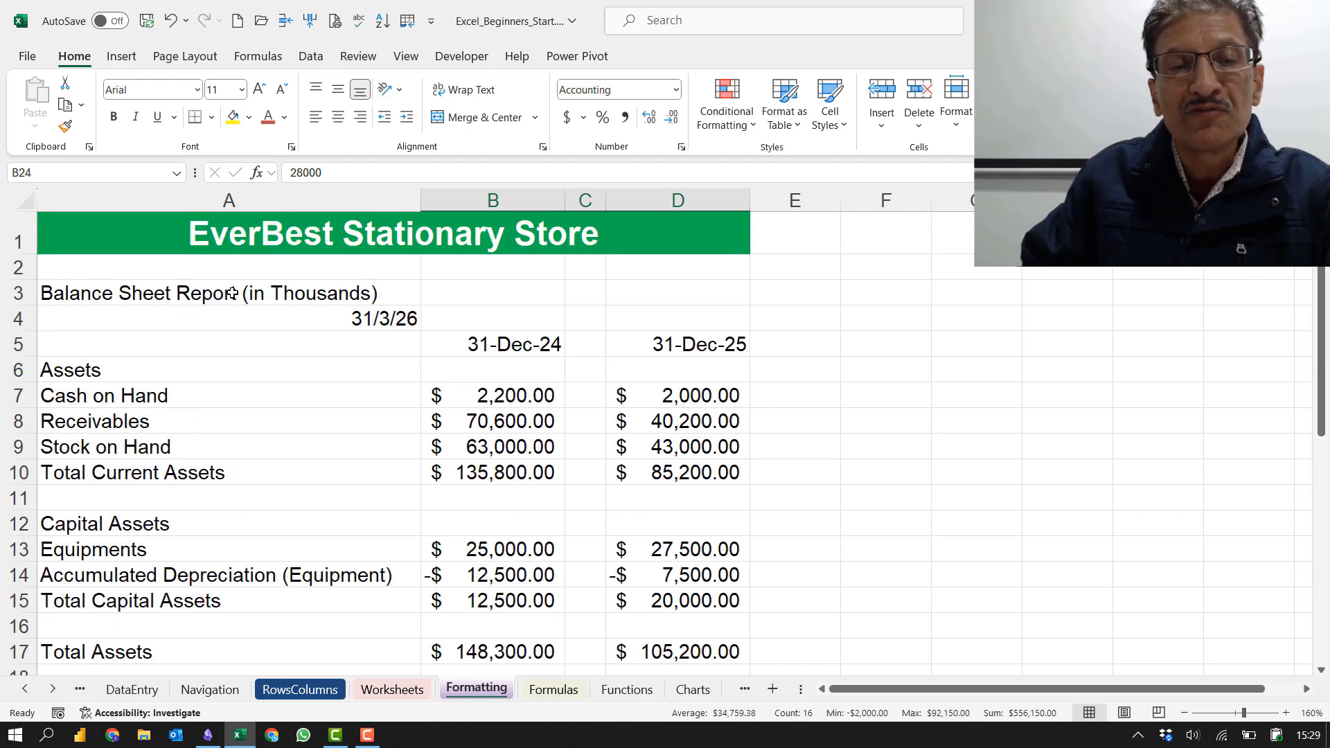
Step: Move the Balance Sheet Report subtitle from A3 to row 2, then merge and center it across A2:D2
click(233, 293)
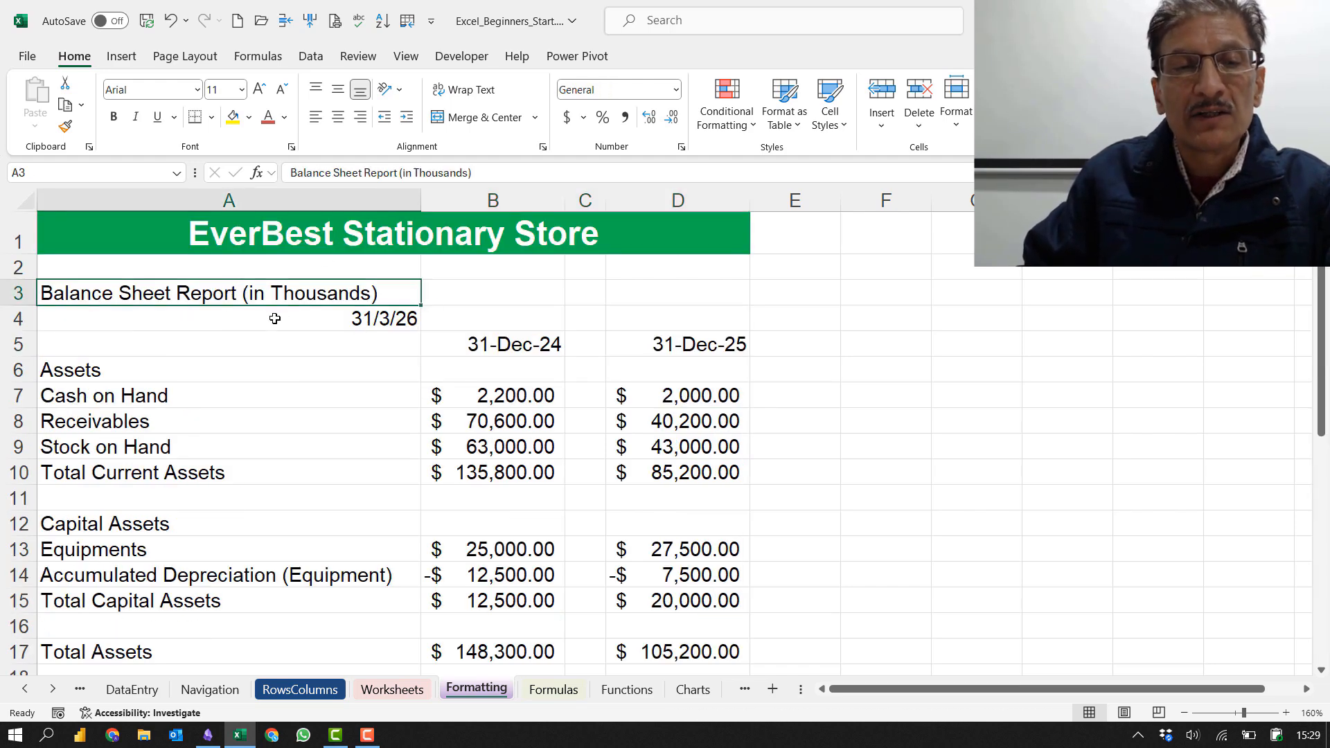
mouse_move(272, 280)
mouse_down()
mouse_move(402, 260)
mouse_move(394, 280)
mouse_move(413, 268)
mouse_move(644, 285)
mouse_move(663, 264)
mouse_move(650, 263)
mouse_up()
click(494, 117)
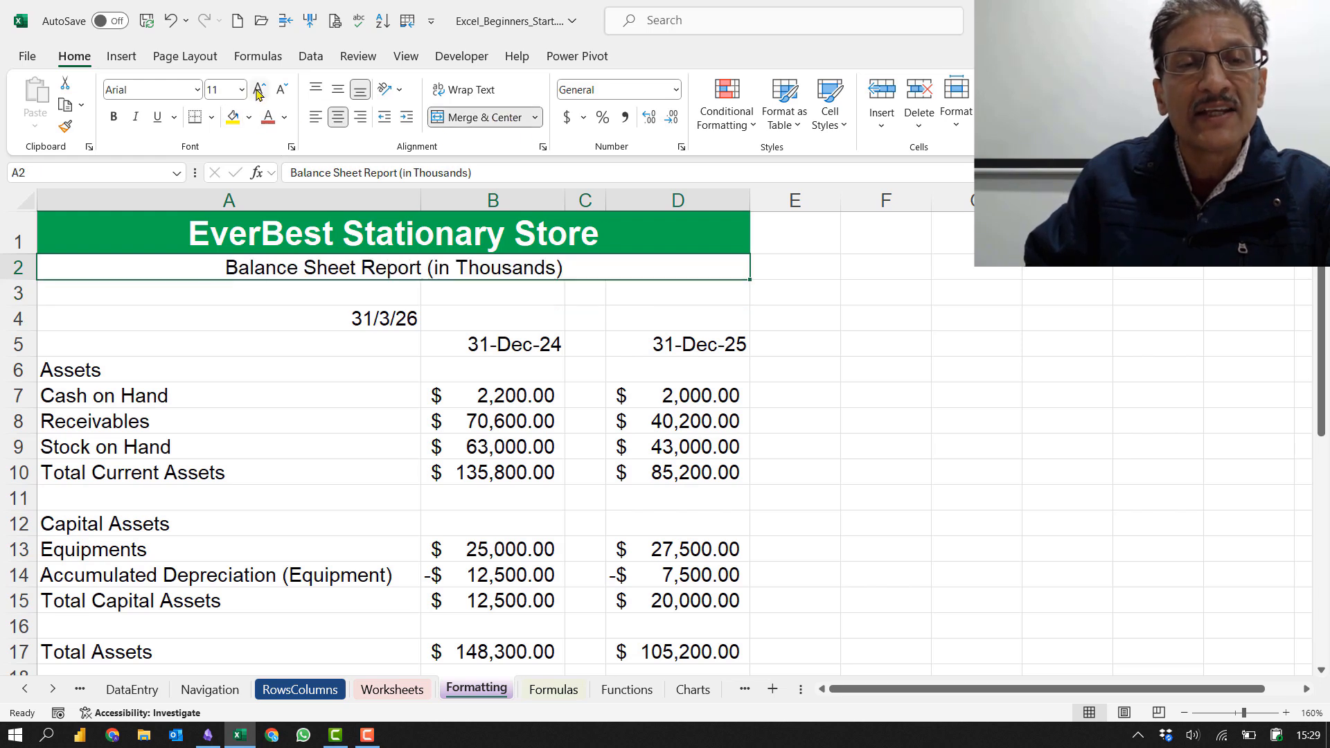
Step: Format the Balance Sheet Report subtitle in bold with dark orange text and a light green fill
key(ctrl+b)
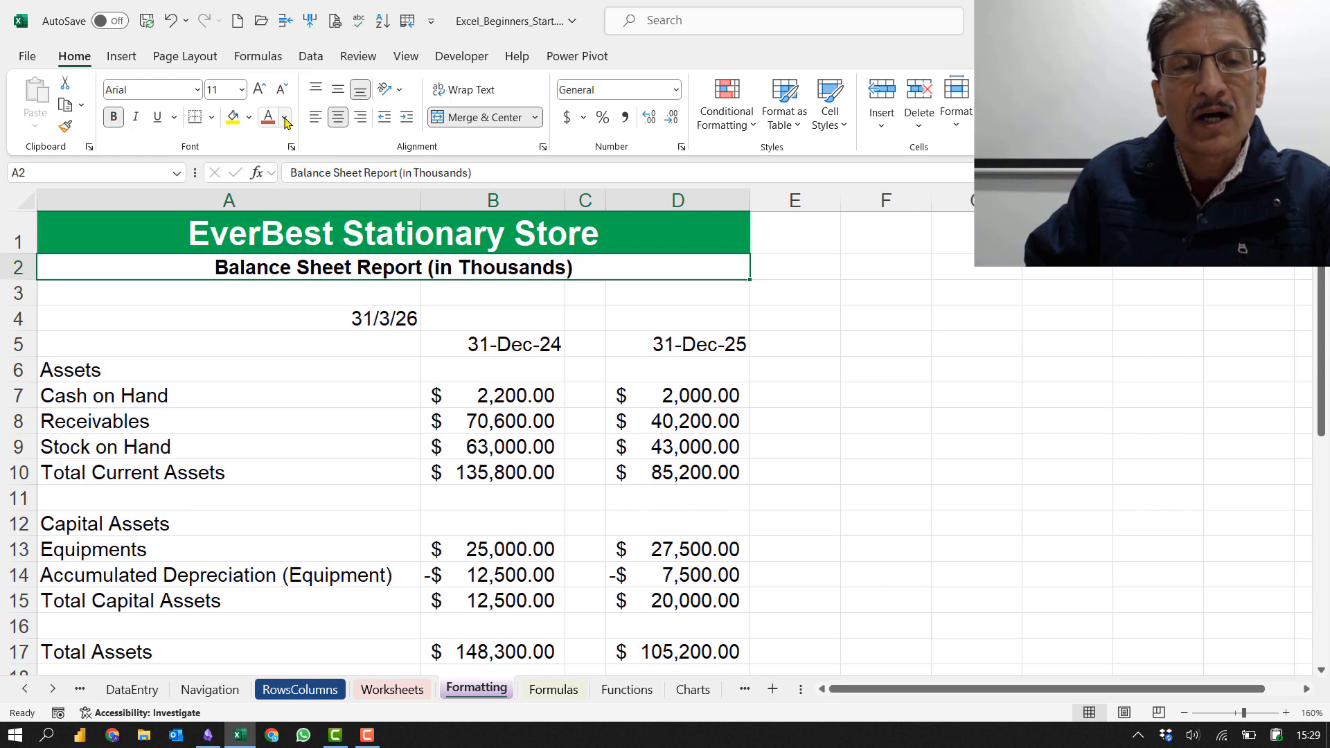
click(284, 118)
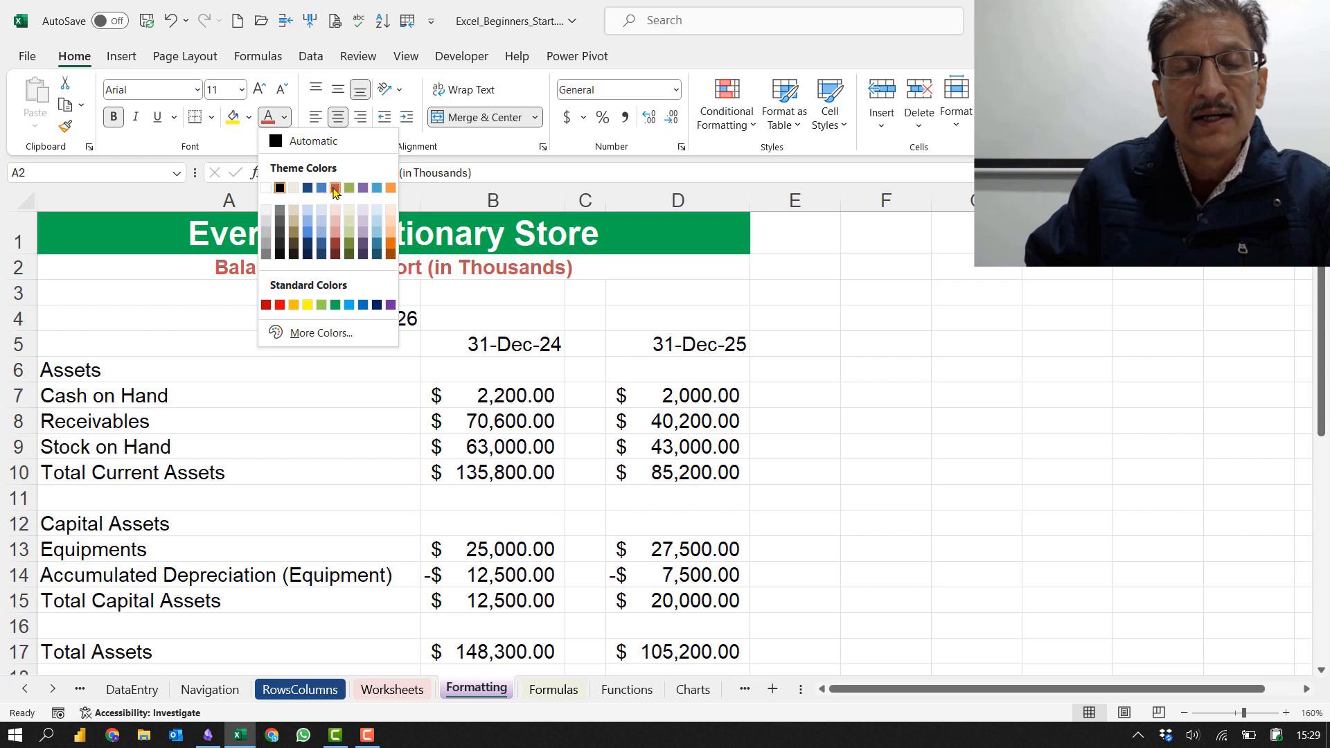
click(389, 246)
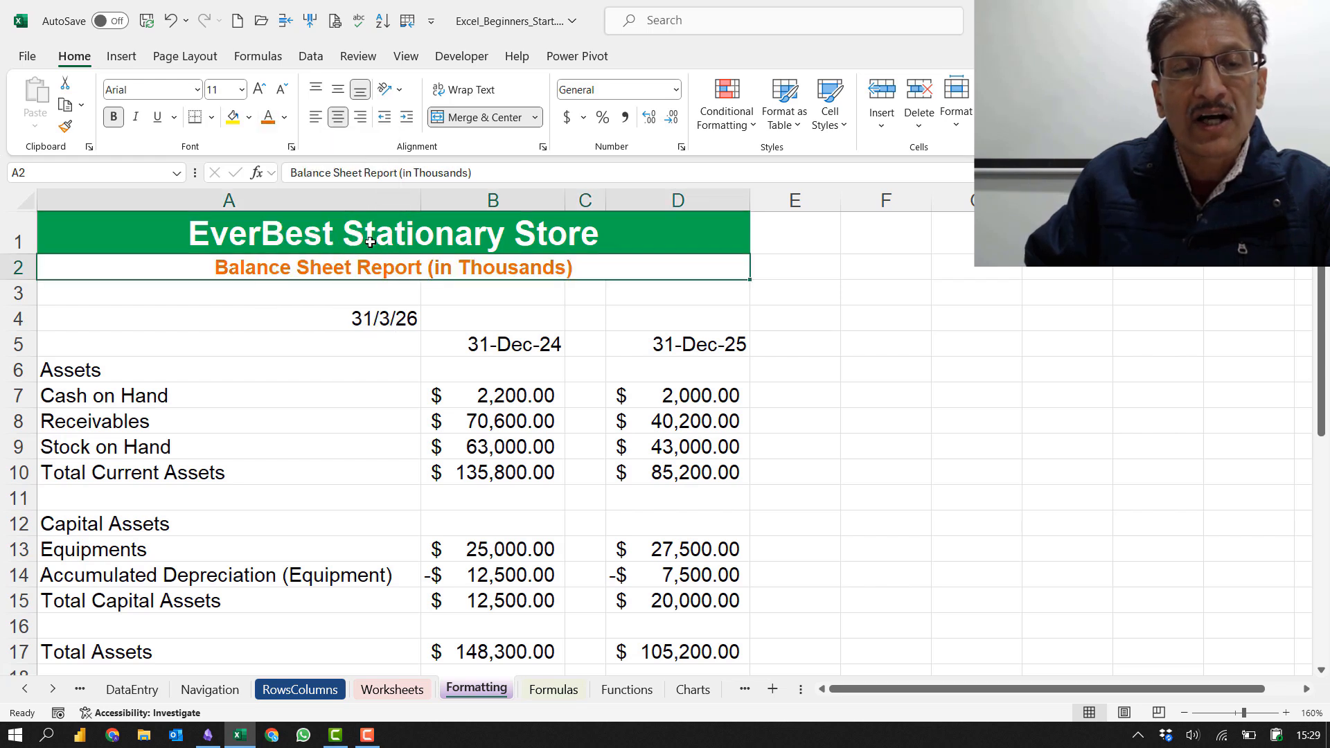
click(249, 118)
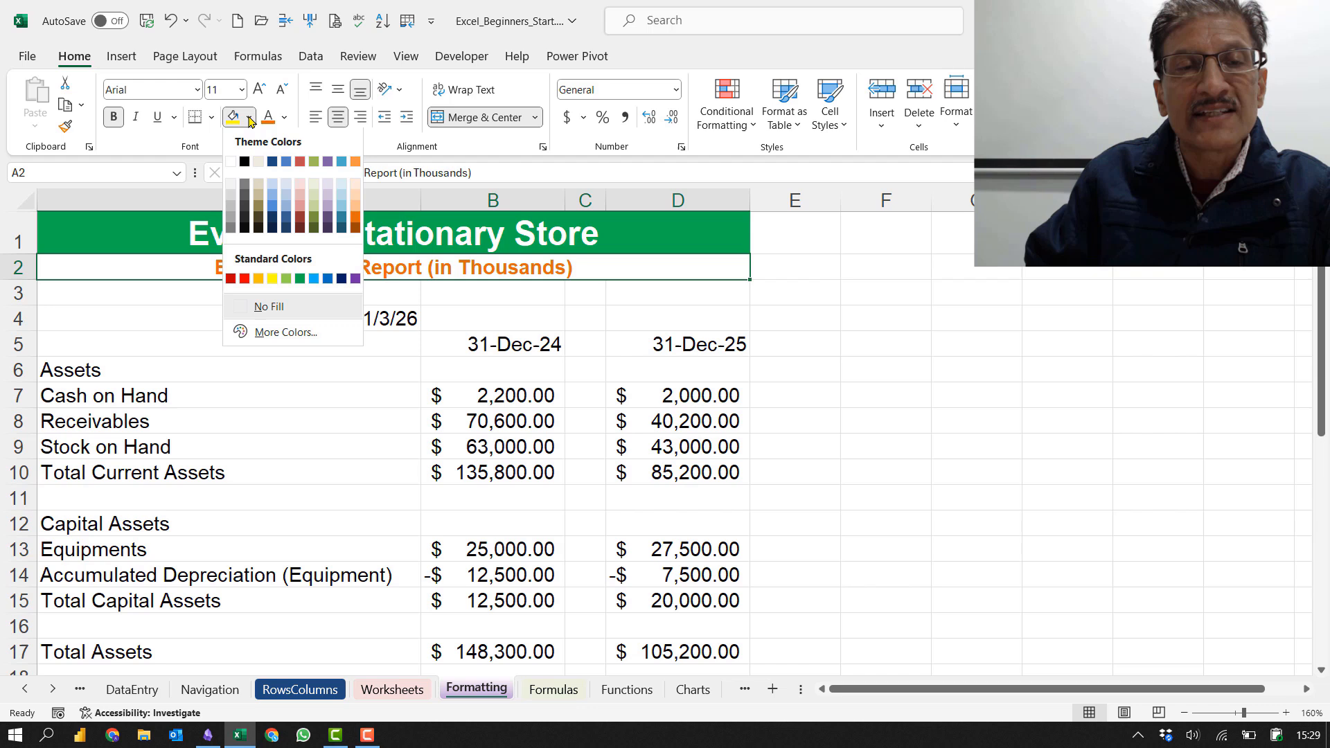
click(315, 185)
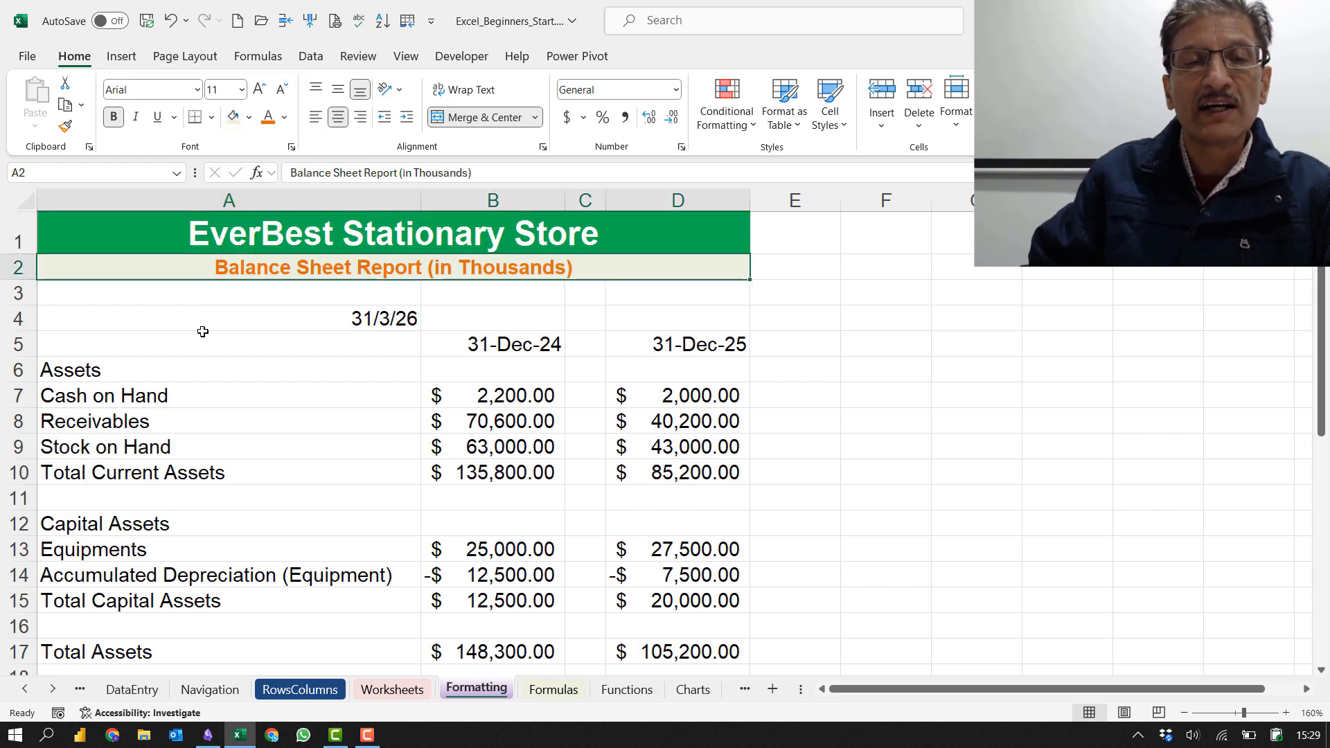
Step: Move the report date from row 4 up to row 3, then merge and center it across A3:D3
click(355, 319)
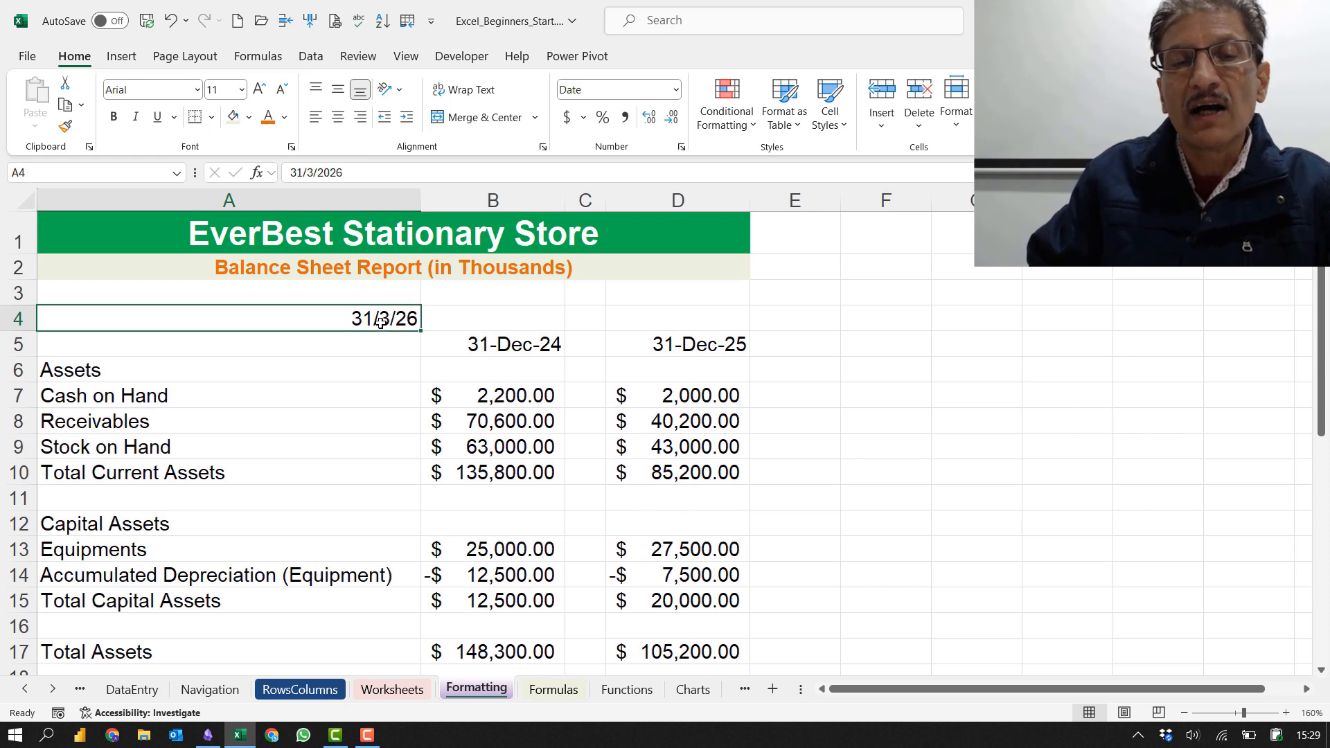
drag(357, 319, 637, 318)
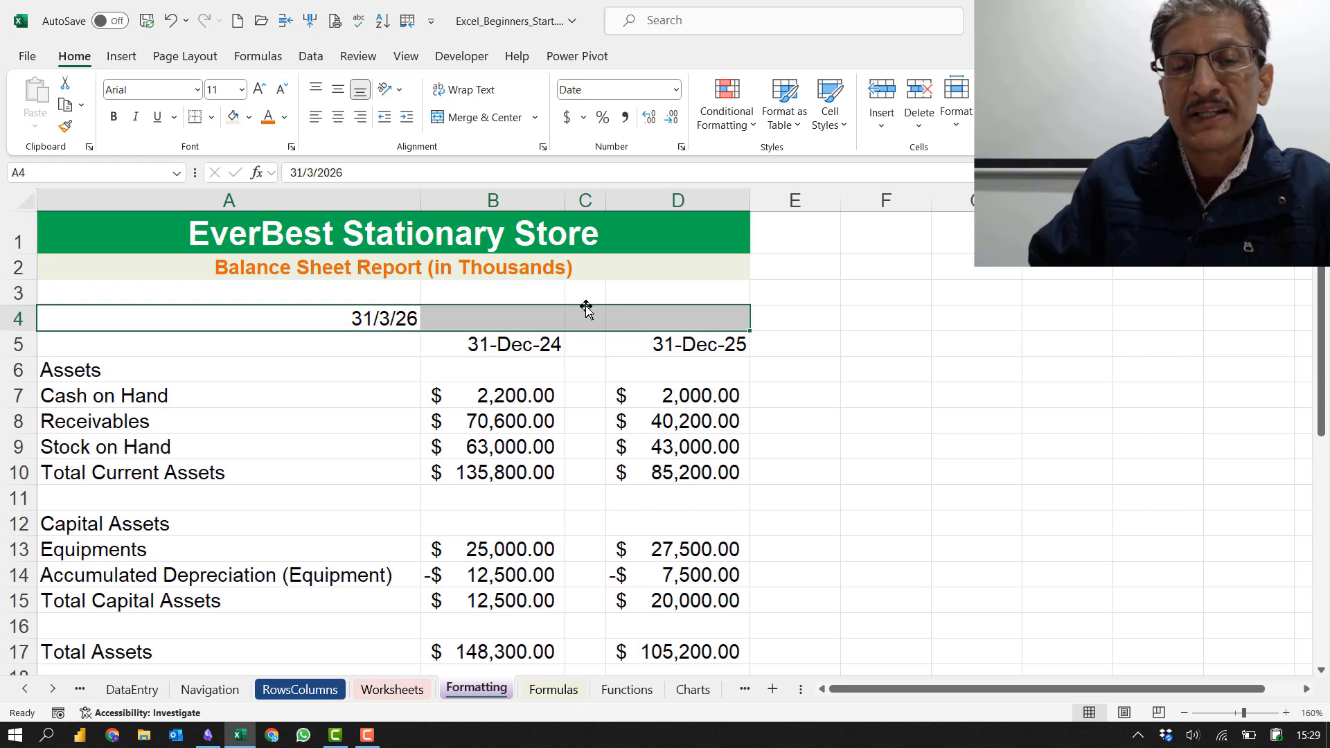
click(374, 310)
drag(374, 306, 641, 293)
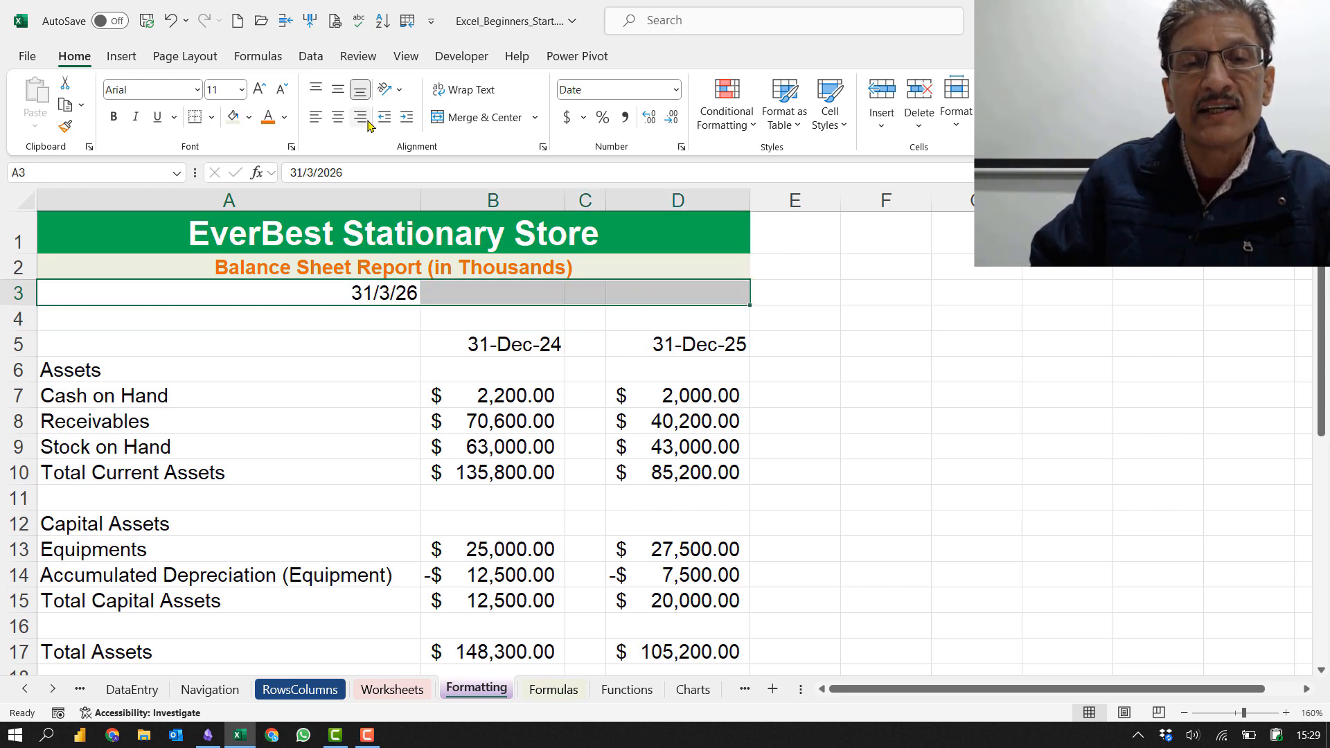
click(465, 119)
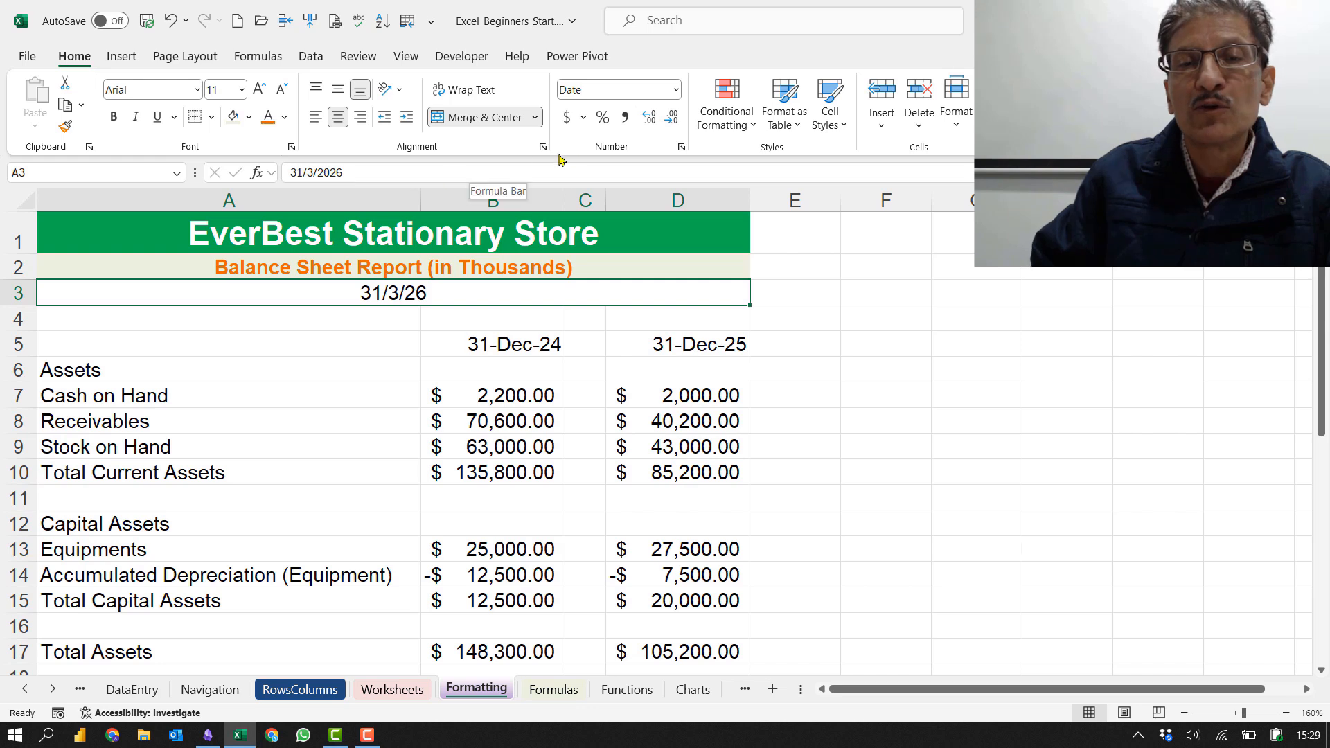
Step: Show the report date in row 3 in Long Date format and make the date headings in B5:D5 bold
click(677, 90)
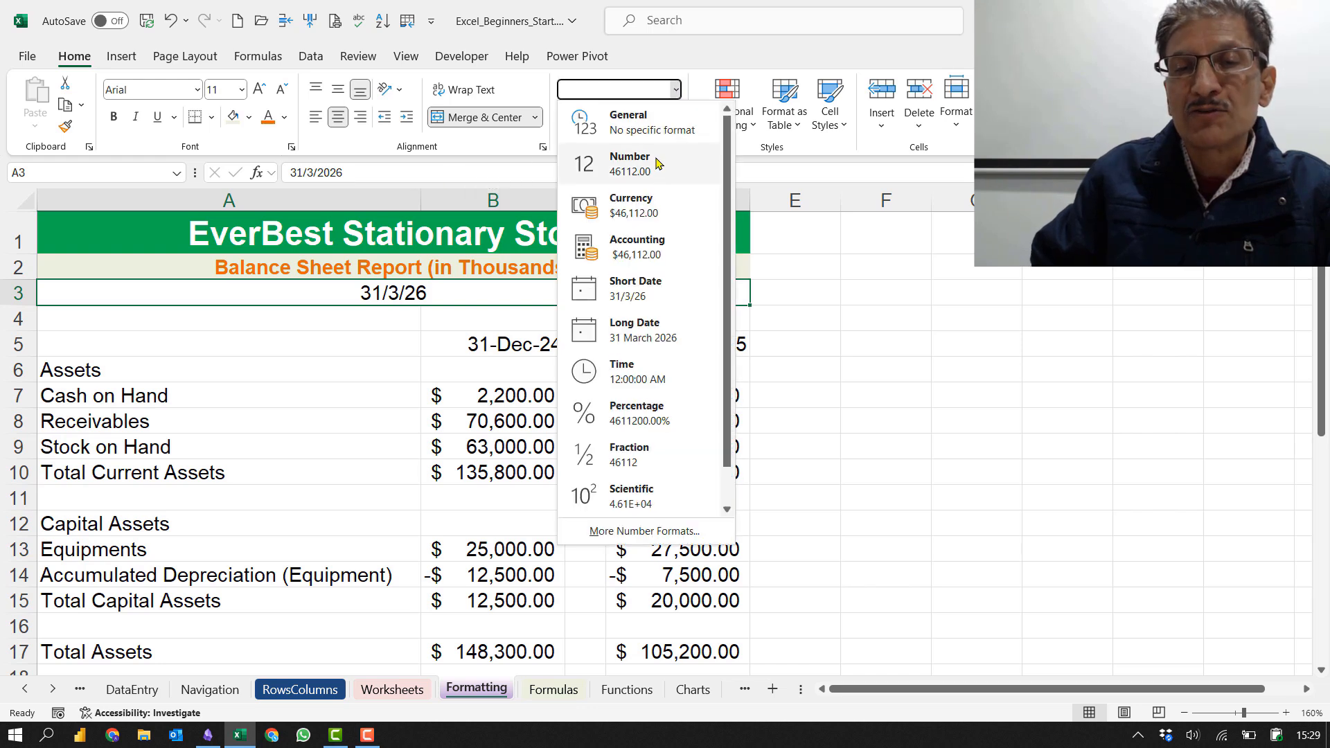
click(643, 333)
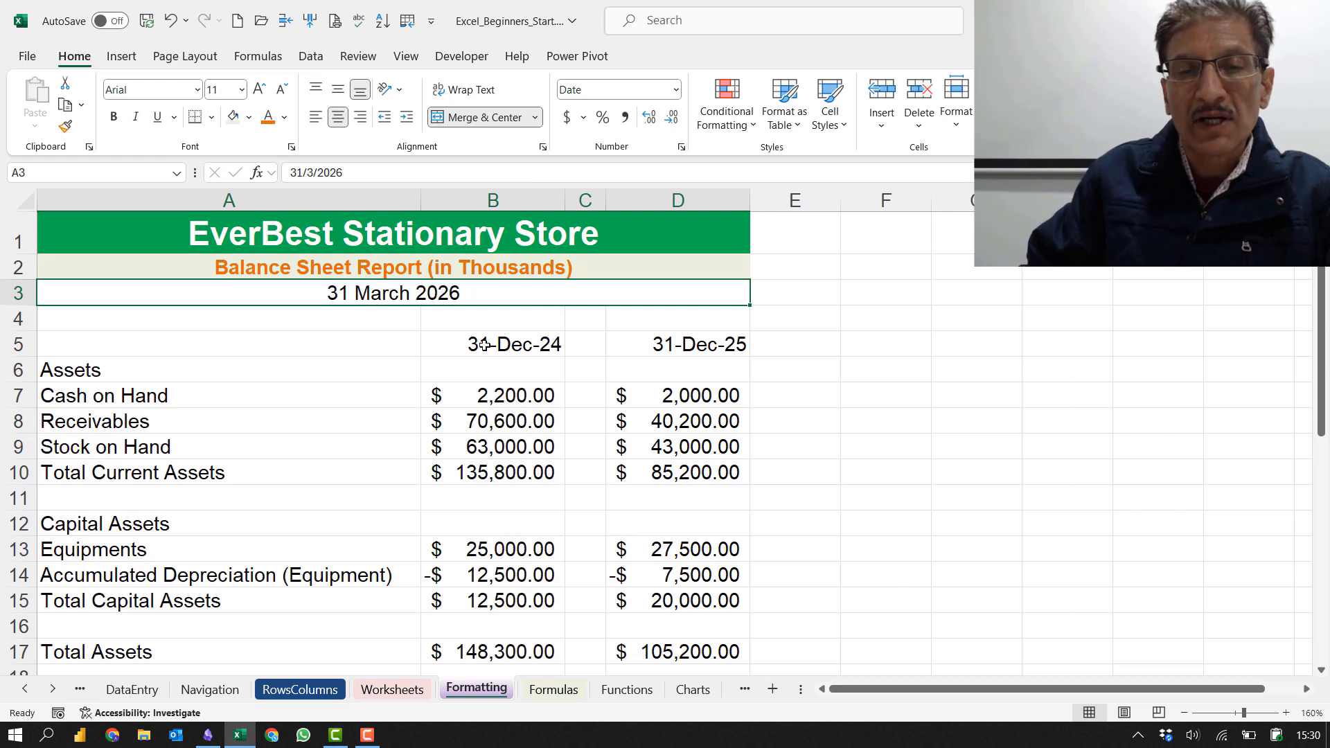
drag(485, 346, 663, 344)
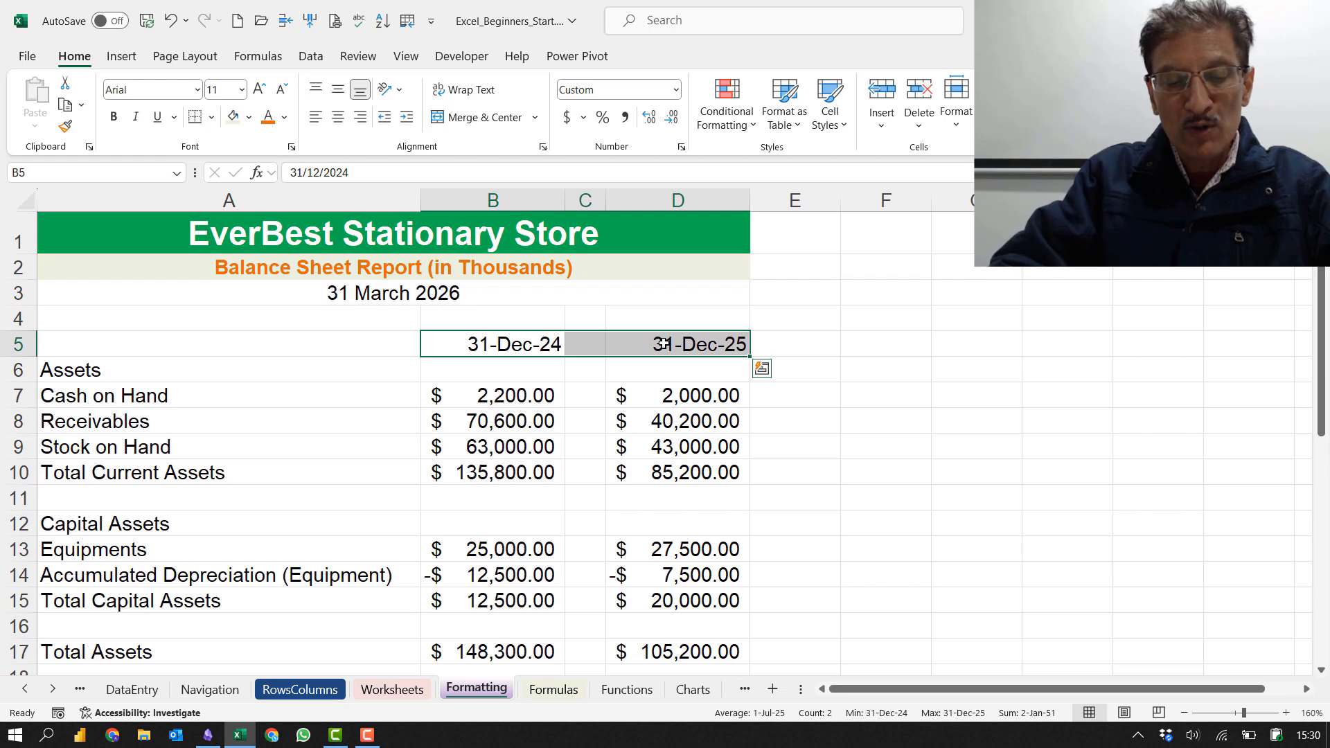
key(ctrl+b)
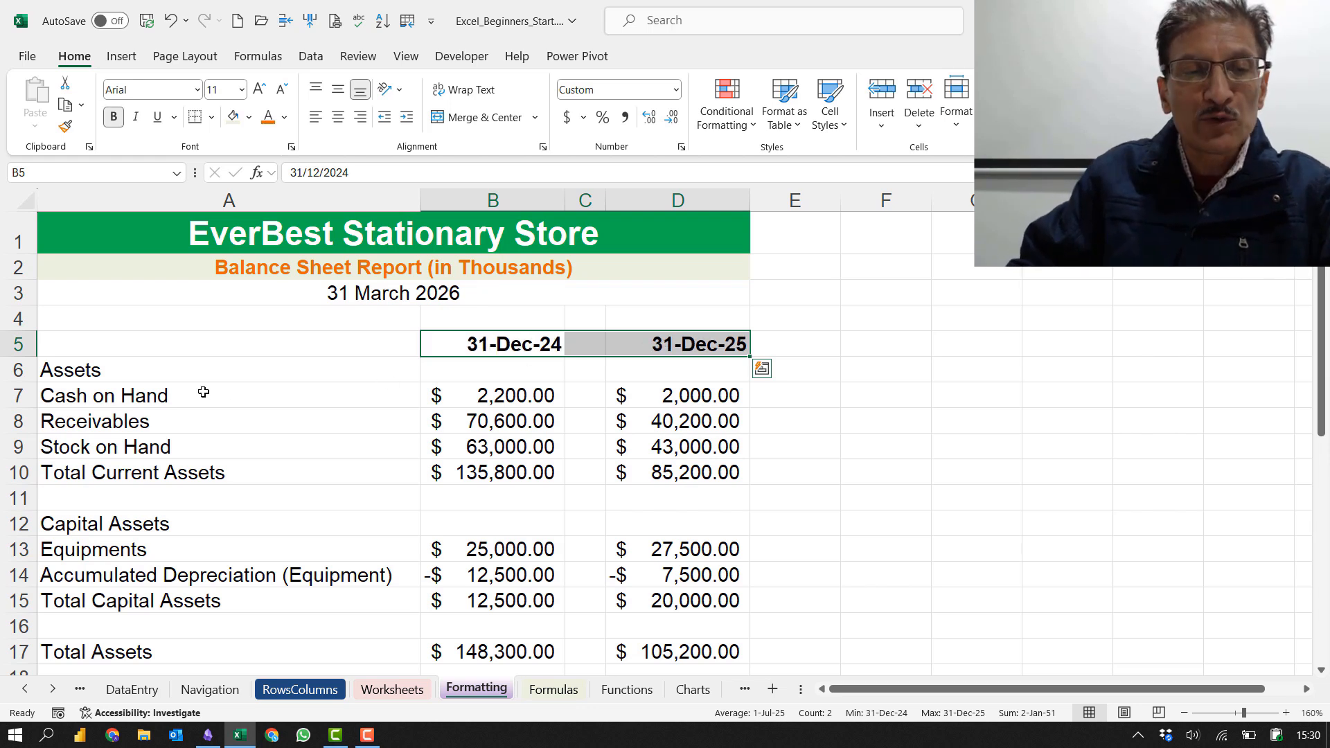
Step: Indent the current asset labels from Cash on Hand to Total Current Assets in A7:A10 by one level
drag(199, 392, 190, 464)
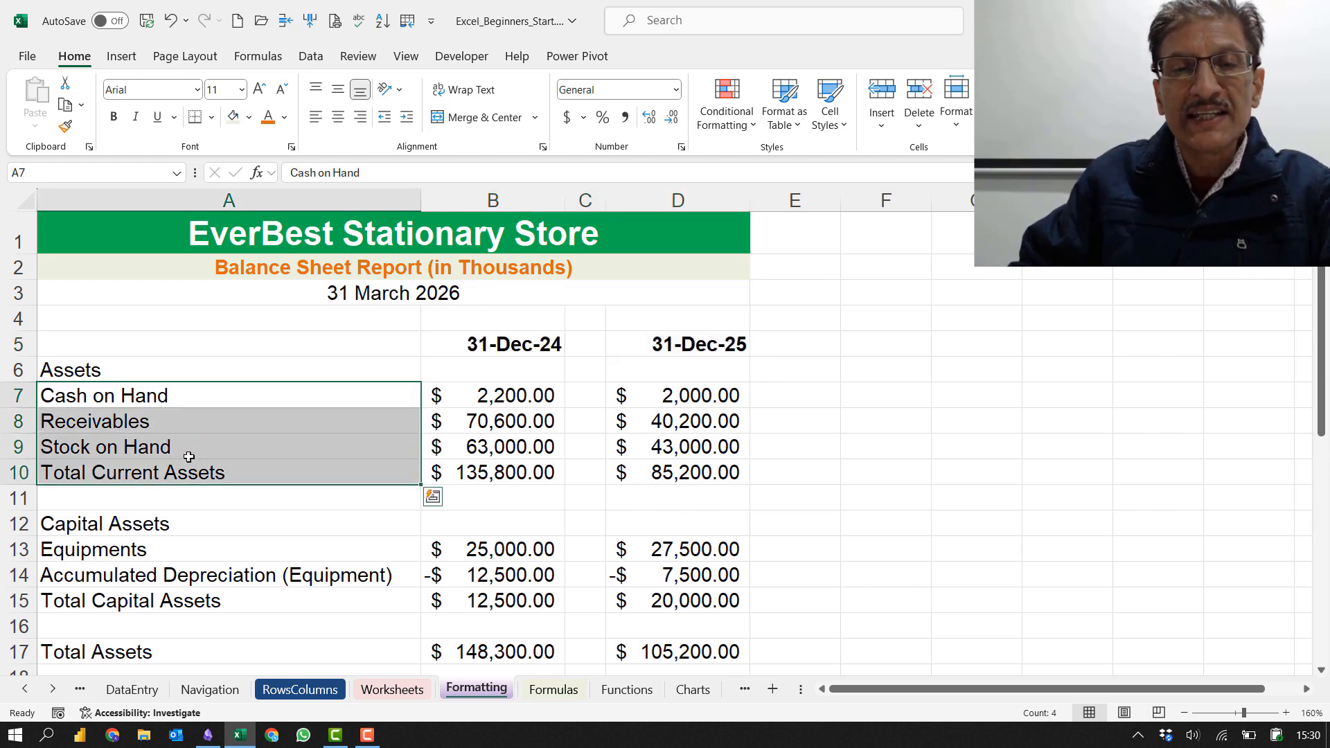
click(406, 117)
click(97, 368)
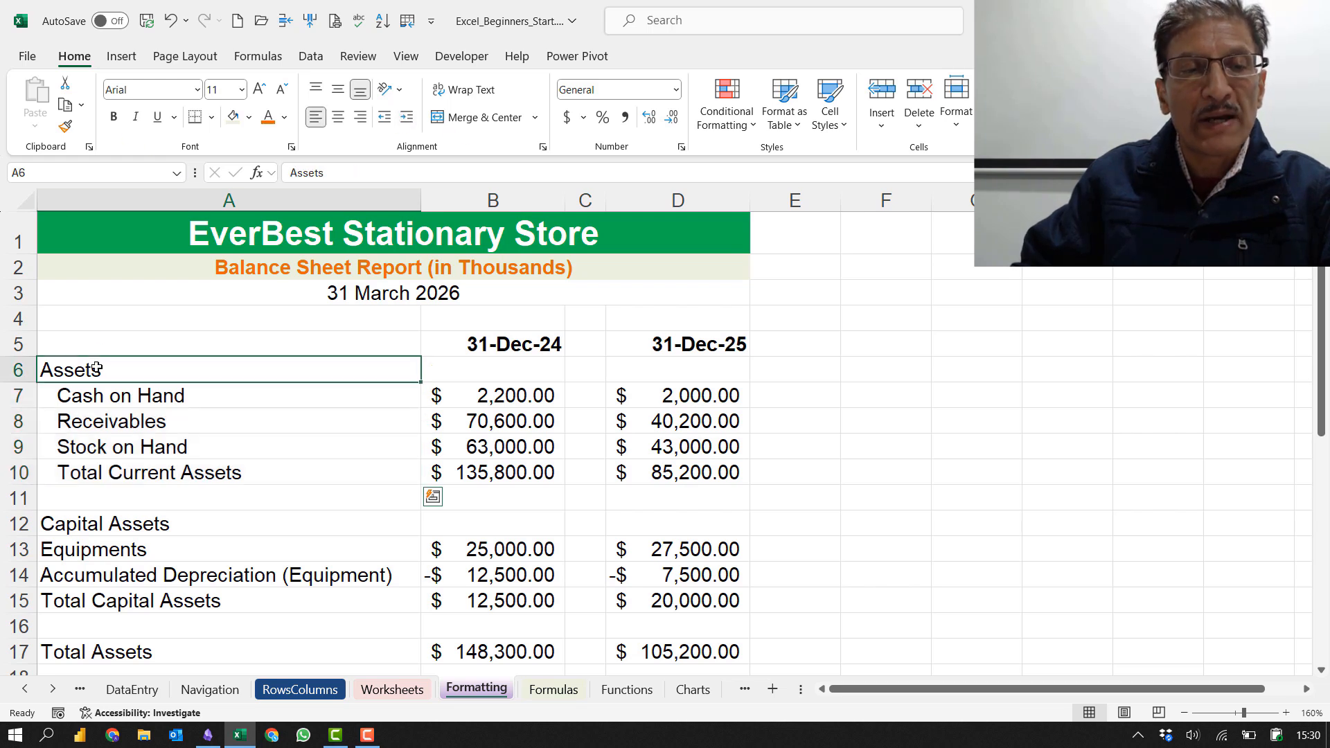
Step: Make the Assets heading in A6 bold and indent the capital asset labels in A12:A15 by one level
click(113, 116)
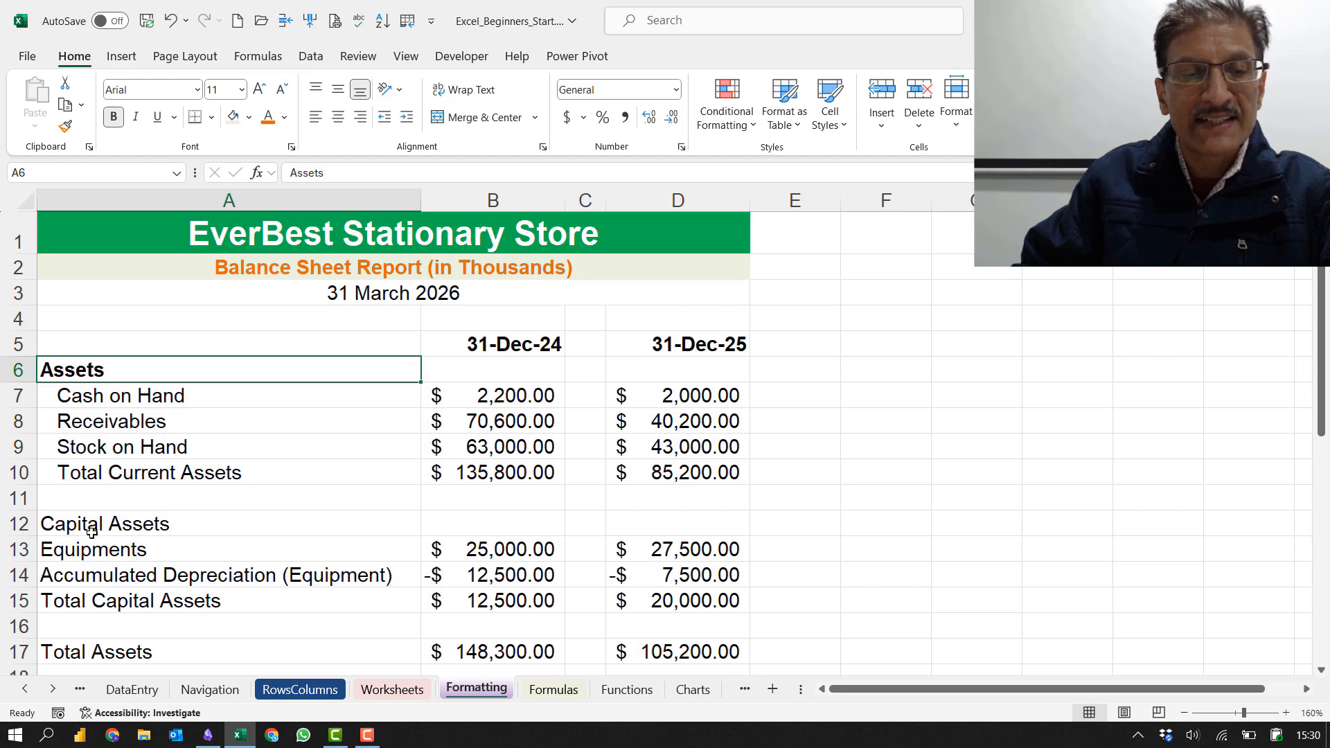
scroll(201, 525, down, 3)
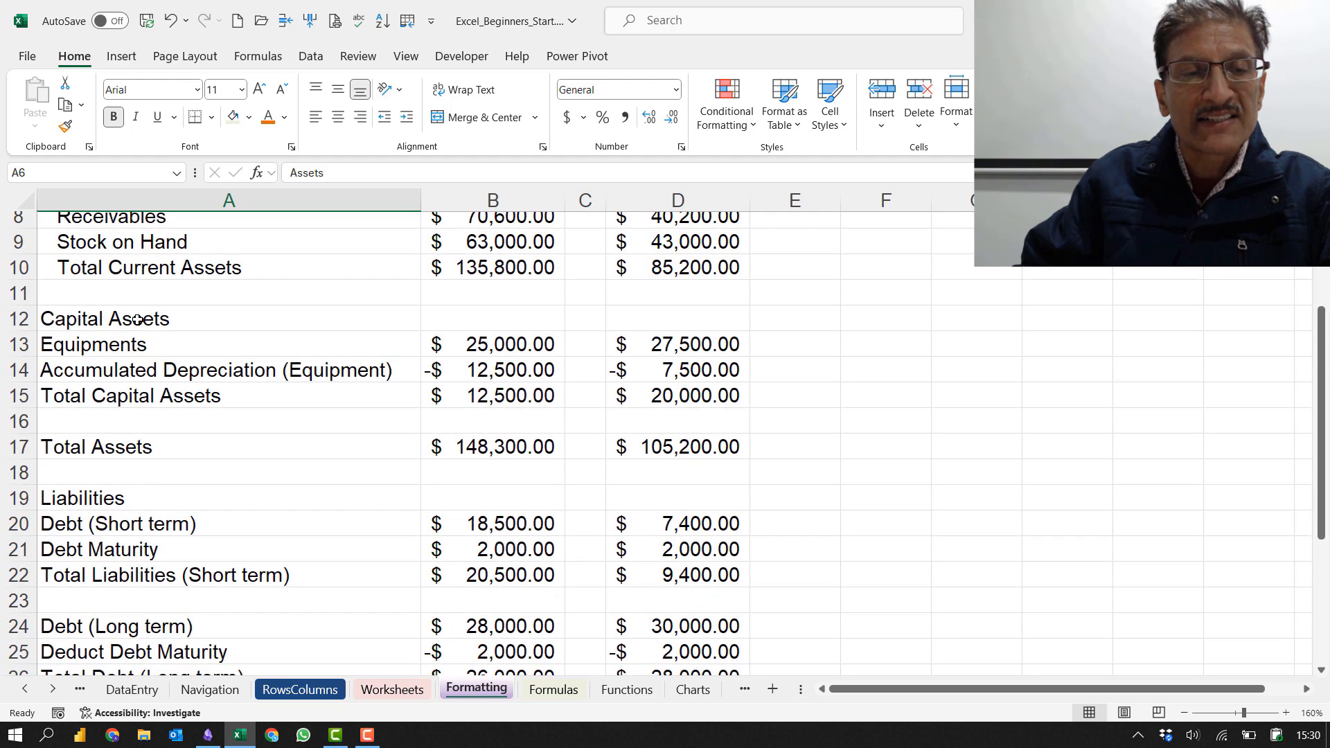
drag(137, 321, 136, 385)
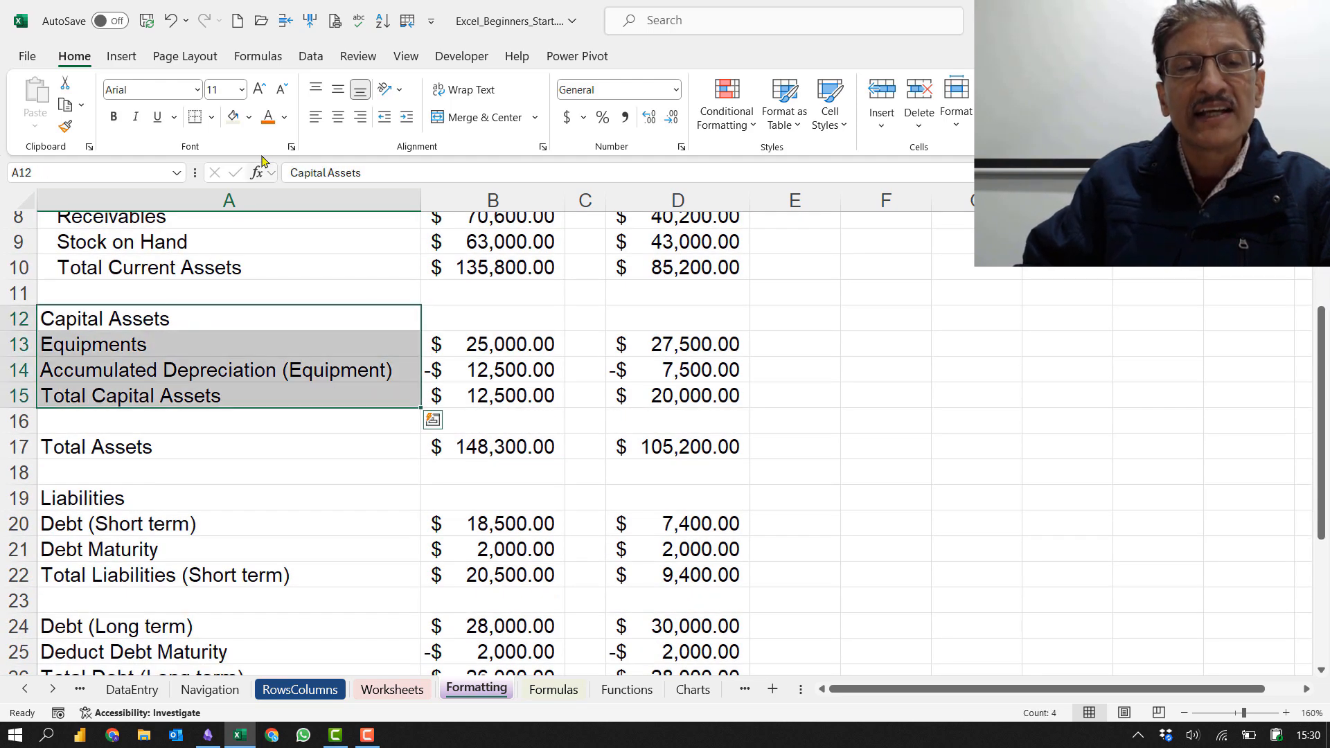
click(113, 118)
click(113, 118)
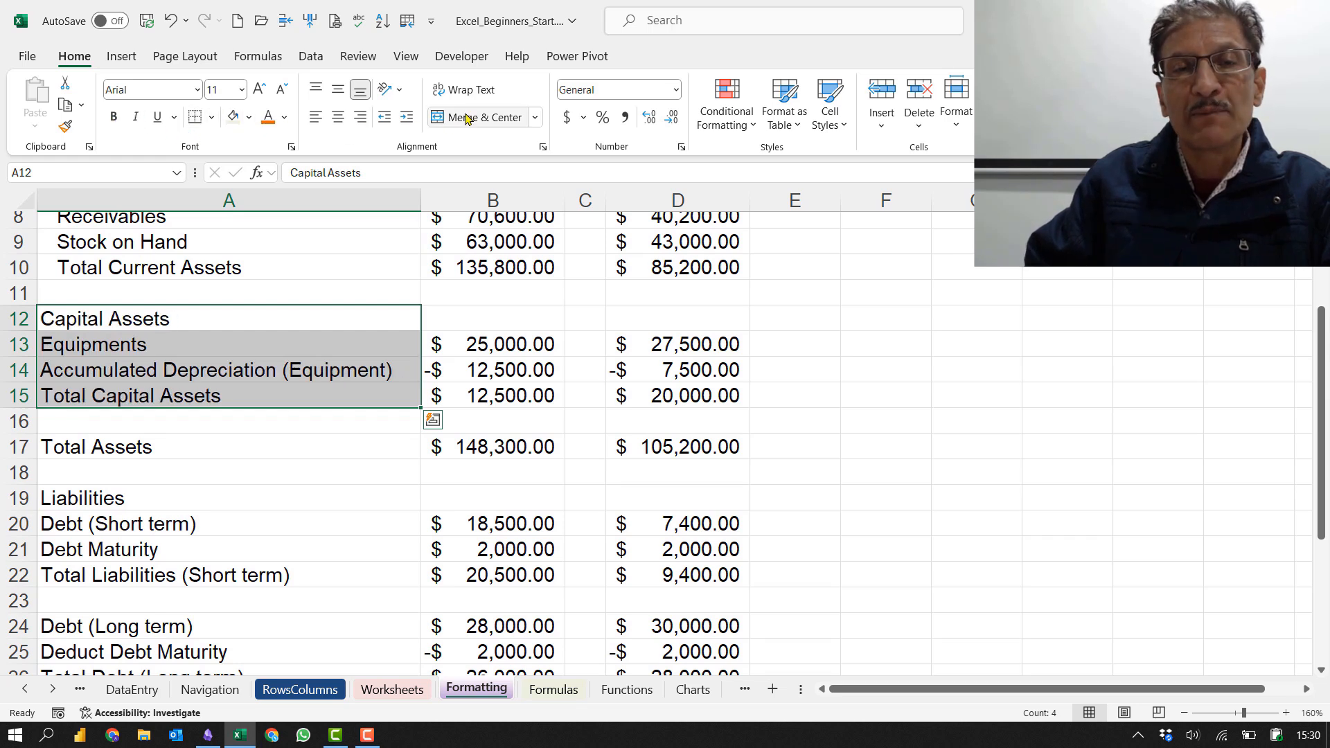
click(406, 118)
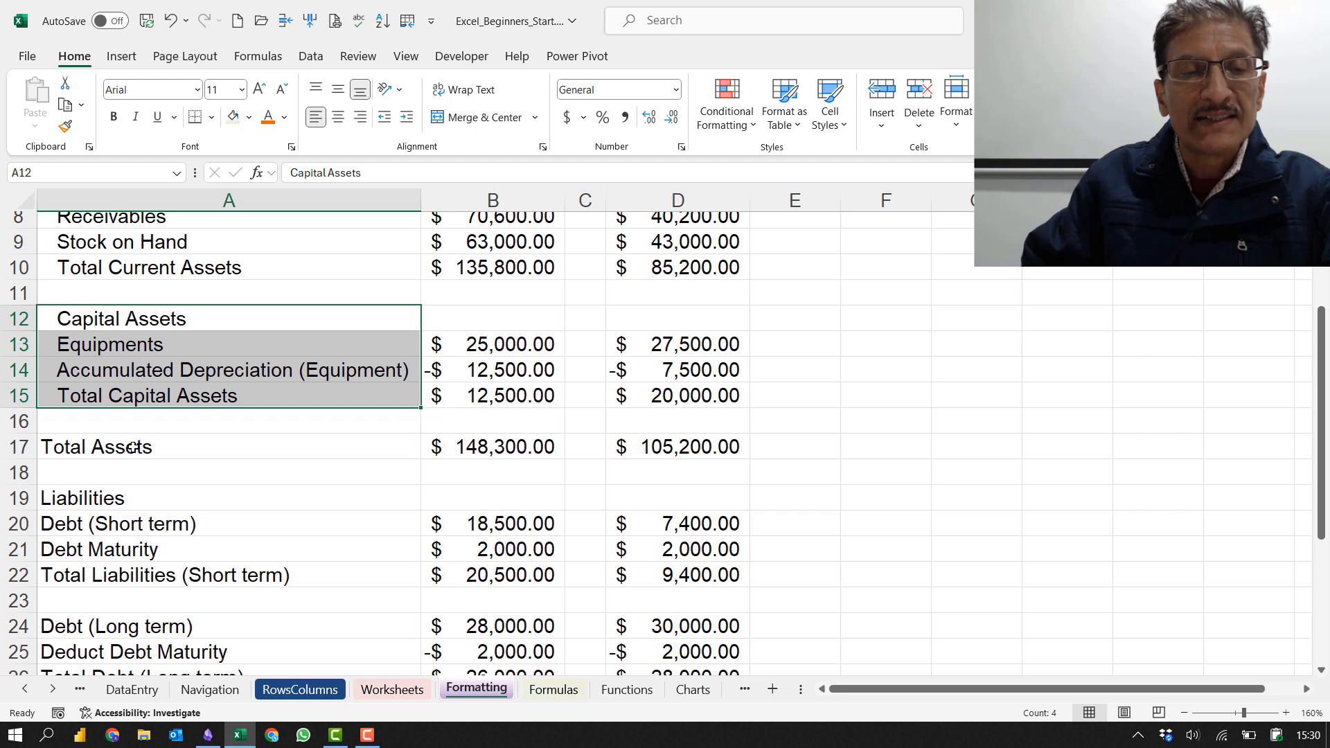
Step: Make the entire Total Assets row 17 bold
click(136, 450)
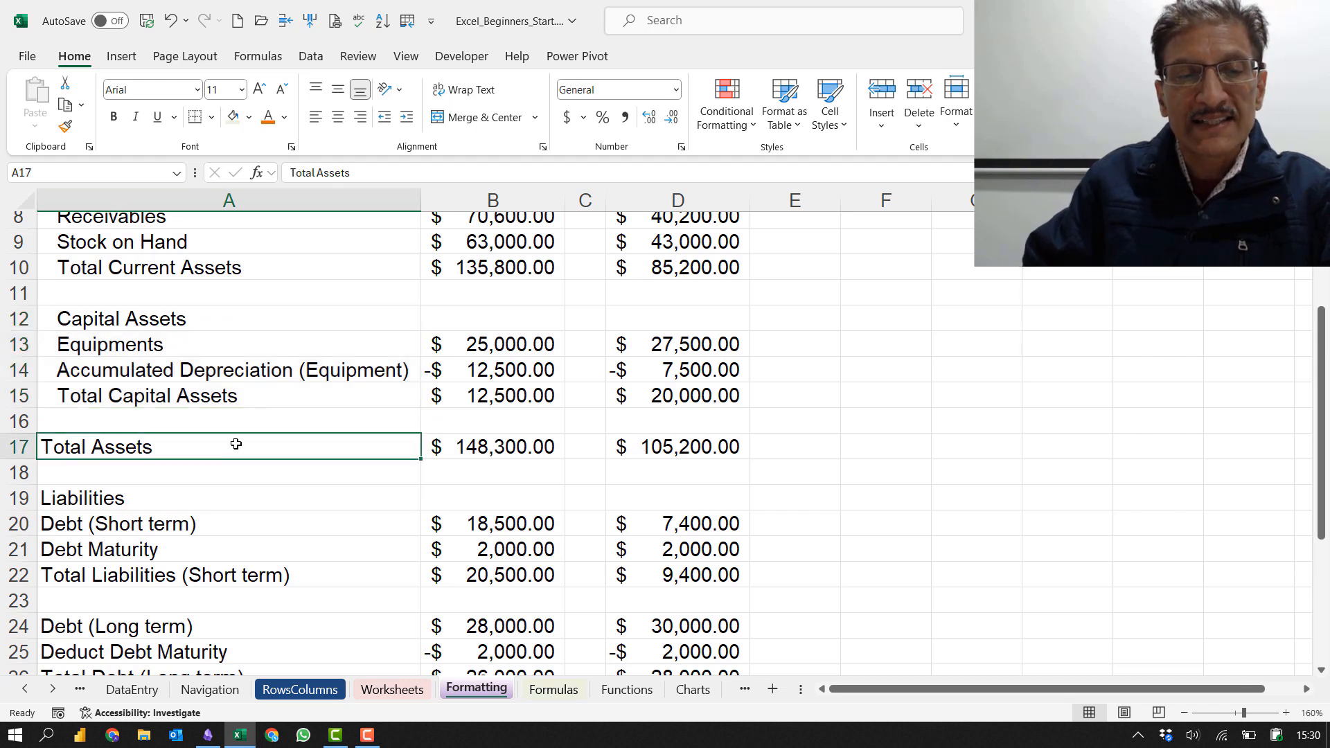
click(19, 447)
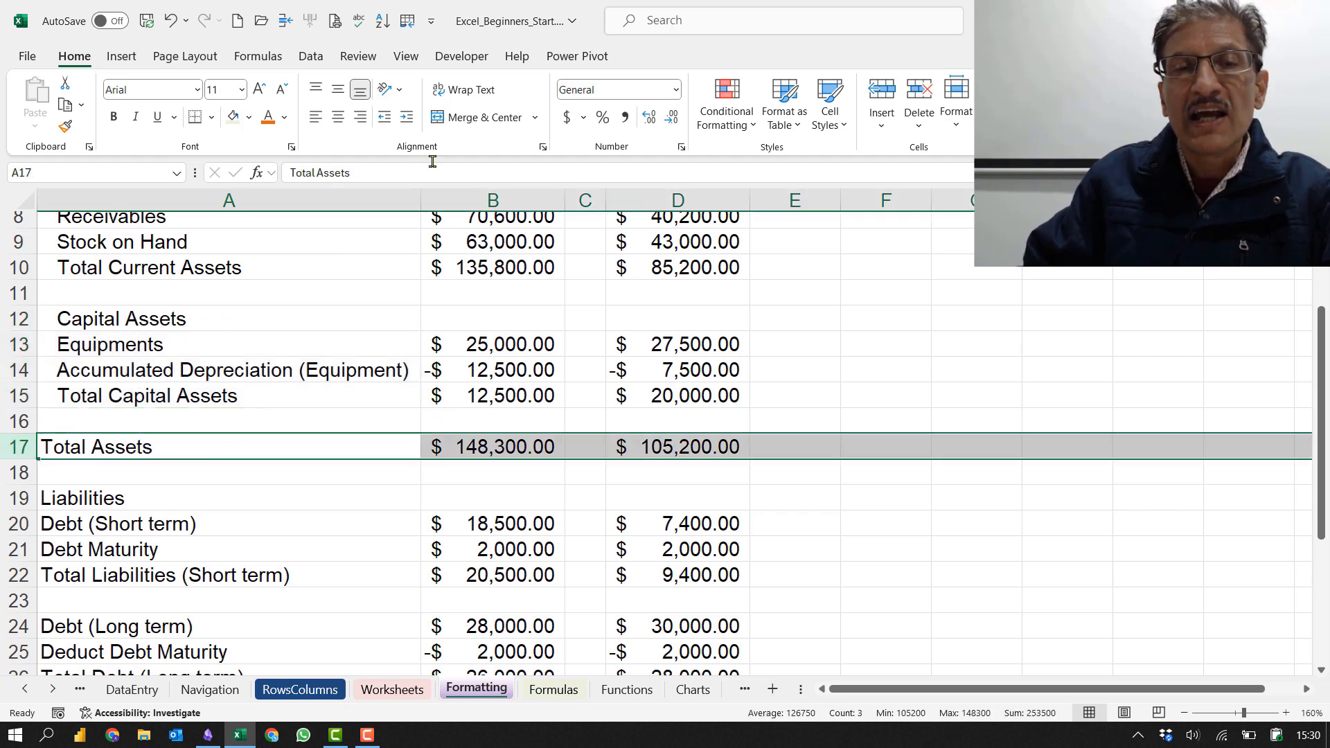
click(114, 118)
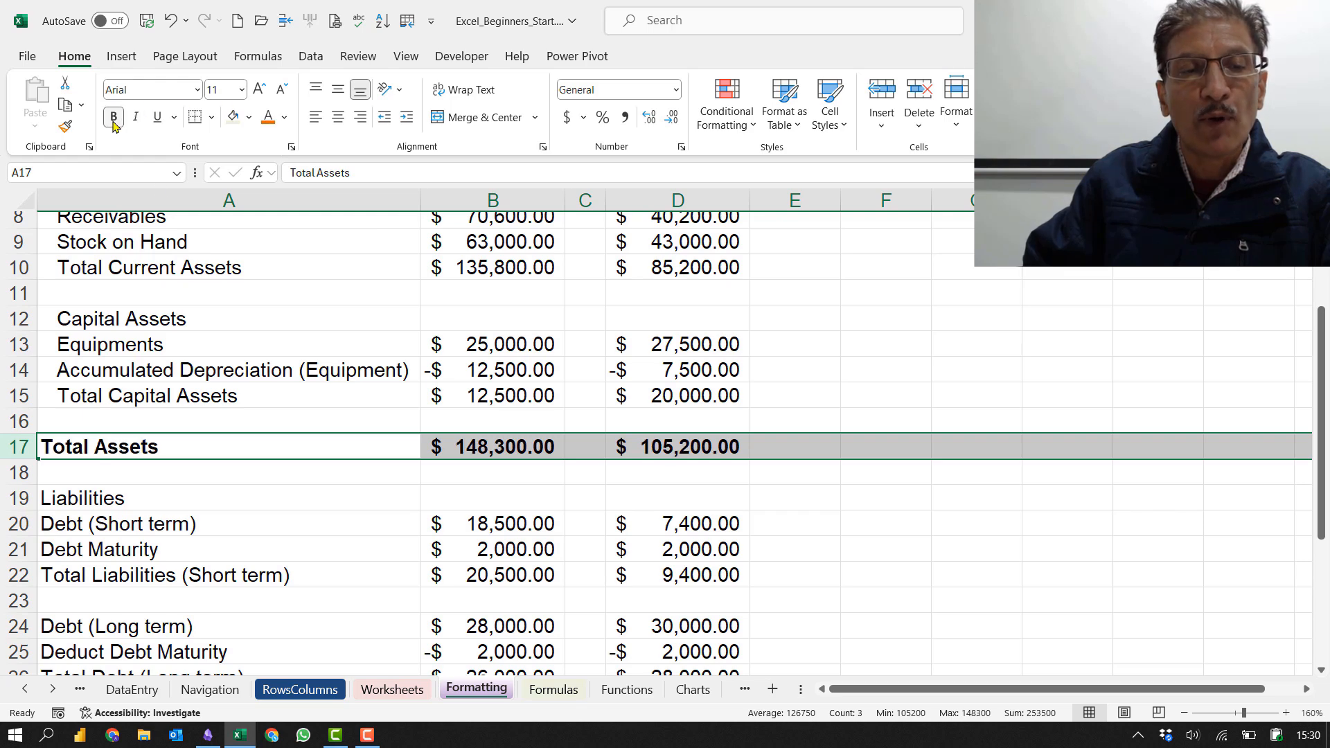
Step: Indent the debt and liability labels in A20:A26 by one level and make the Liabilities heading in A19 bold
scroll(194, 377, down, 3)
drag(179, 319, 176, 473)
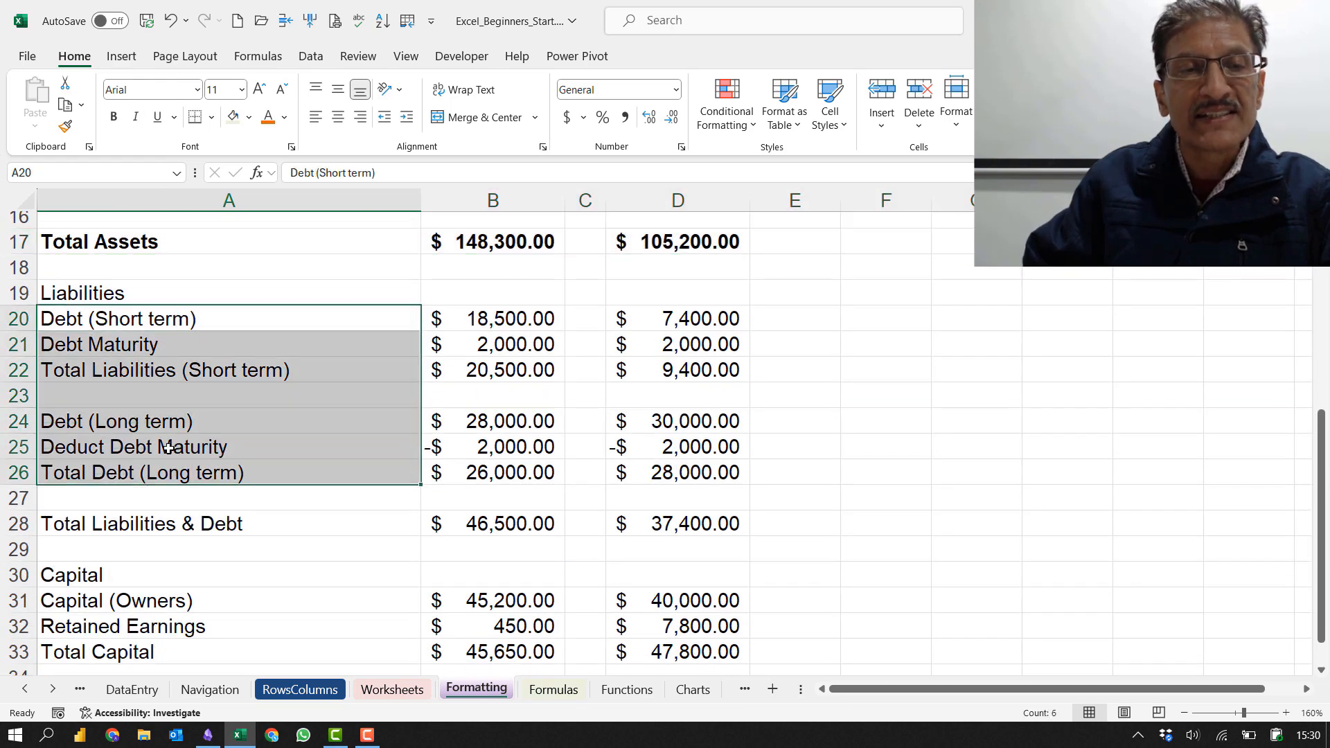
click(407, 116)
click(206, 293)
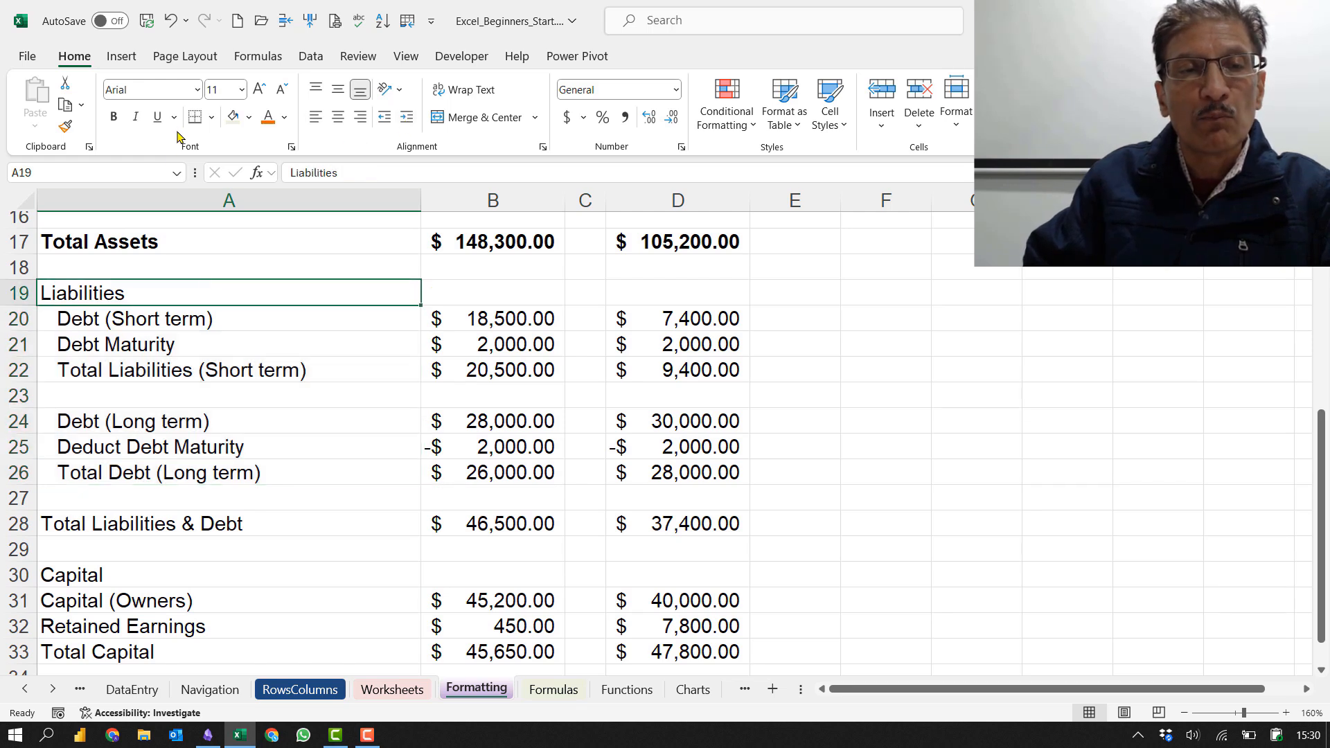
click(116, 118)
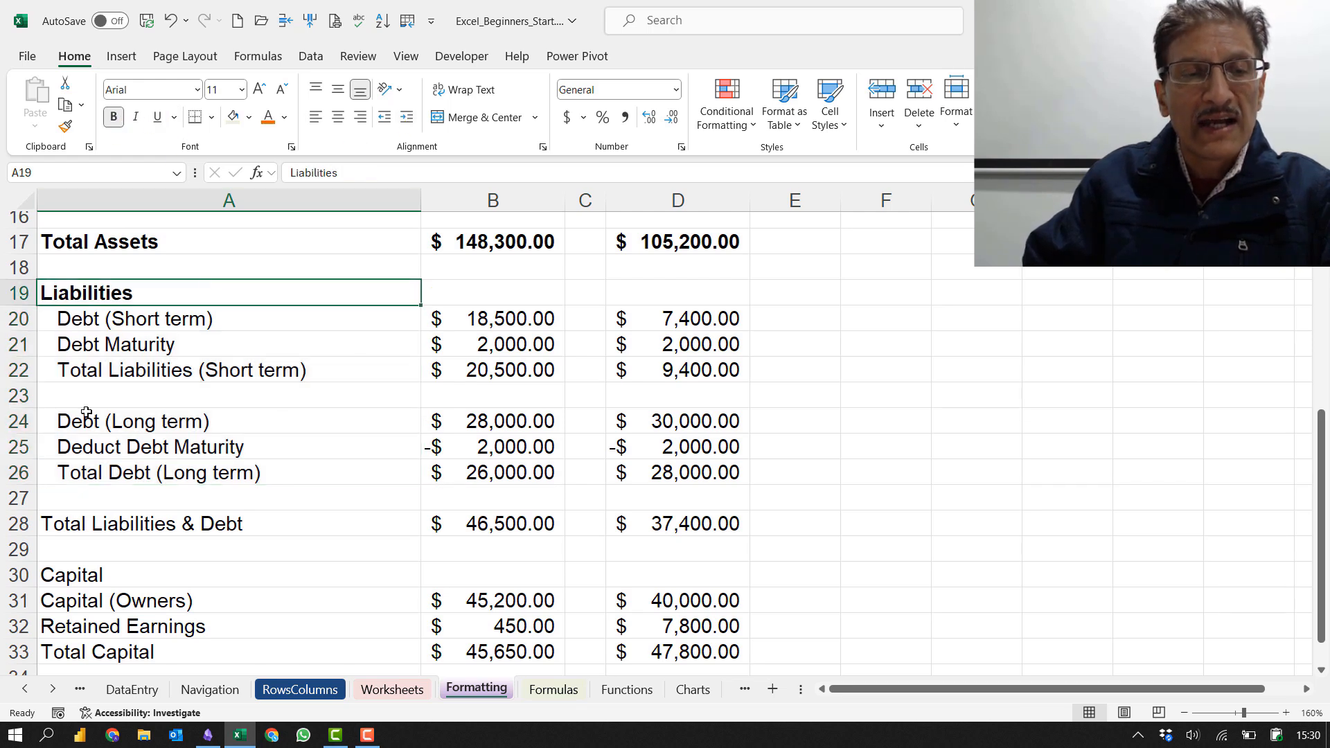
Step: Make the entire Total Liabilities & Debt row 28 bold
click(15, 524)
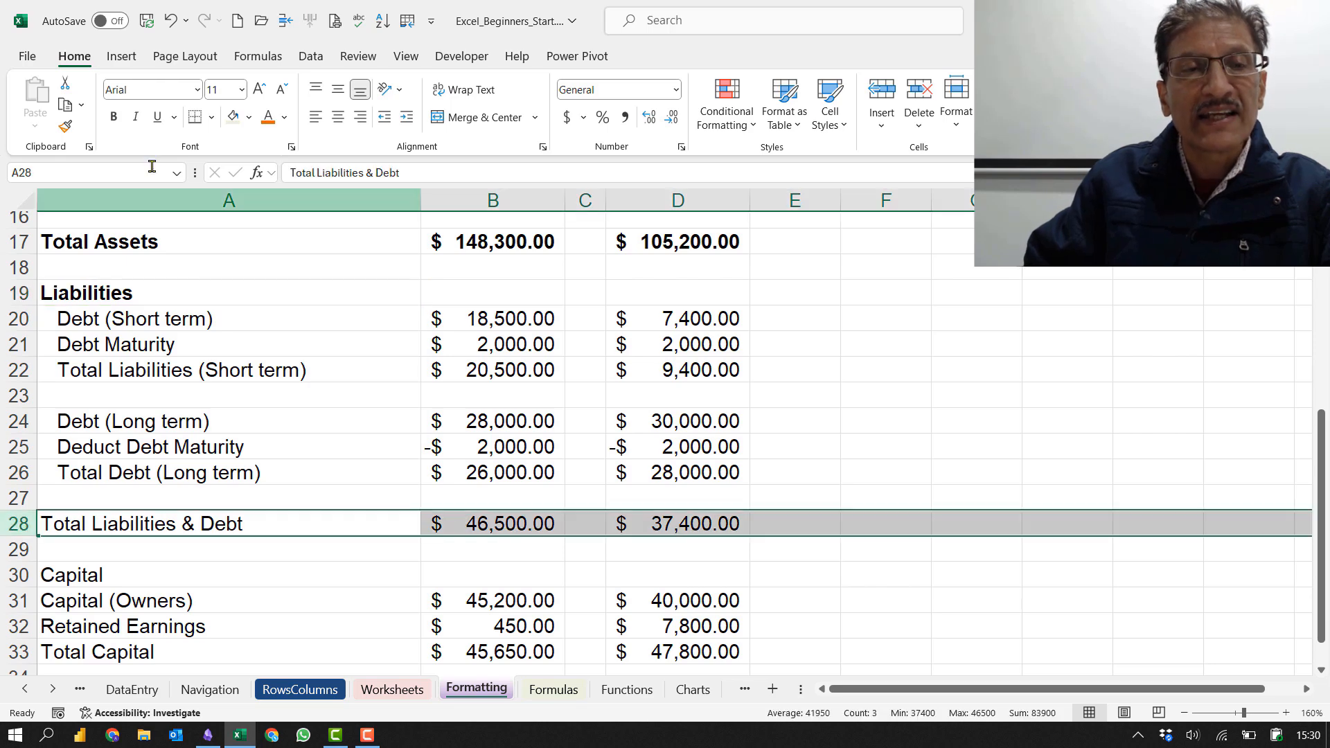
click(112, 118)
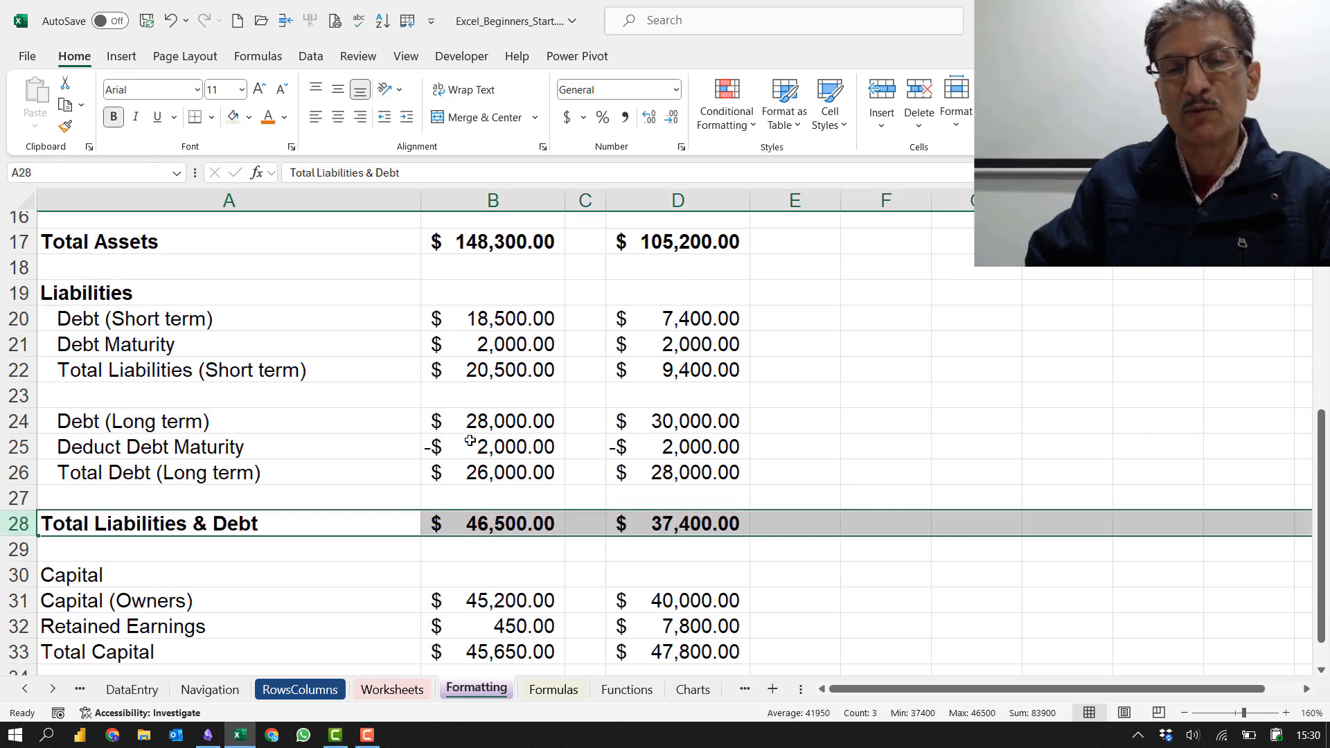
scroll(519, 443, up, 3)
scroll(518, 445, up, 3)
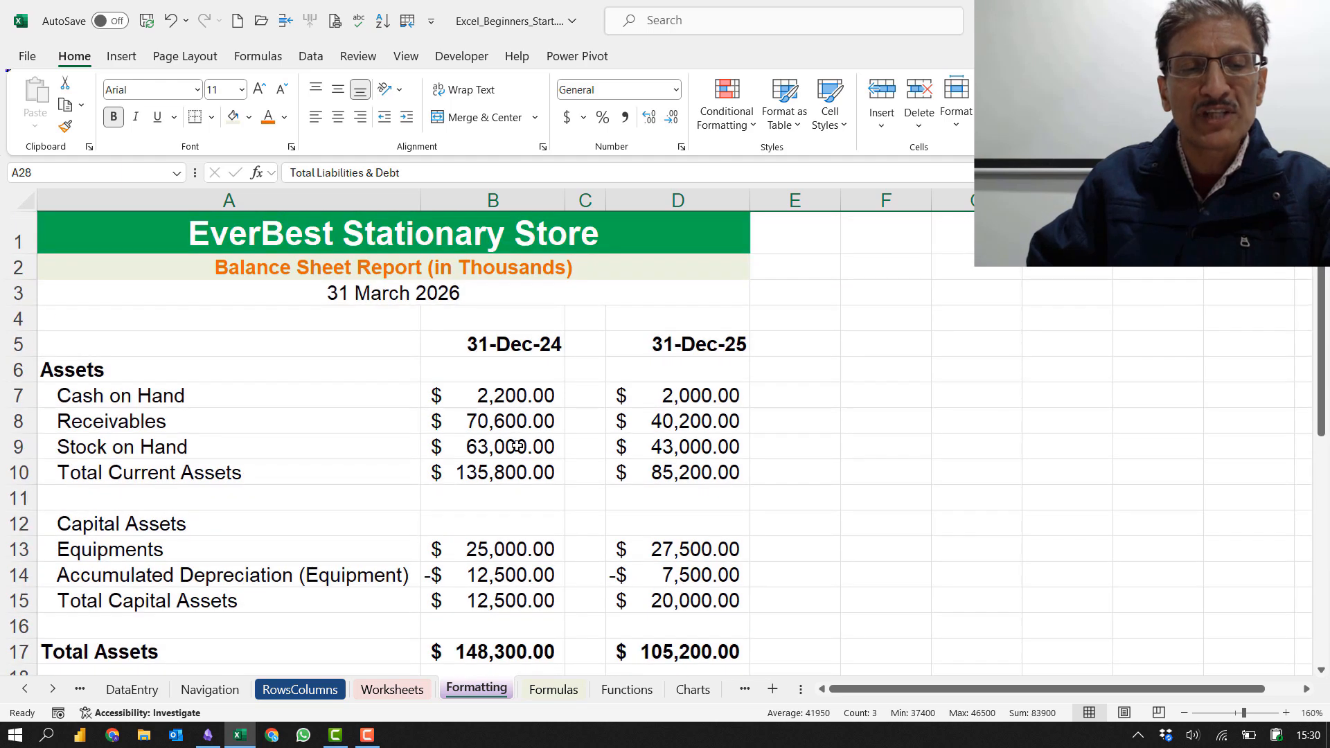
Step: Indent the capital labels in A30:A33 by one level and make the entire Total Debt & Equity row 35 bold
scroll(510, 460, down, 5)
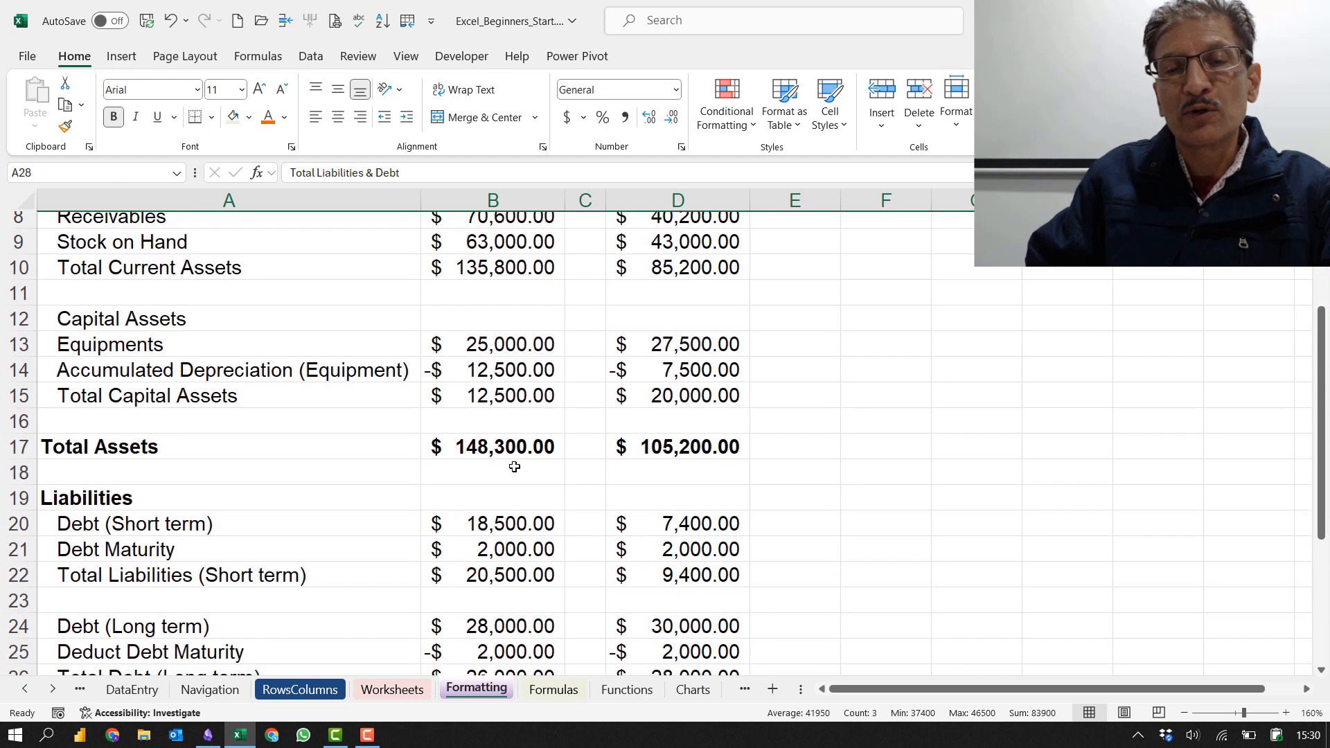
scroll(514, 474, down, 3)
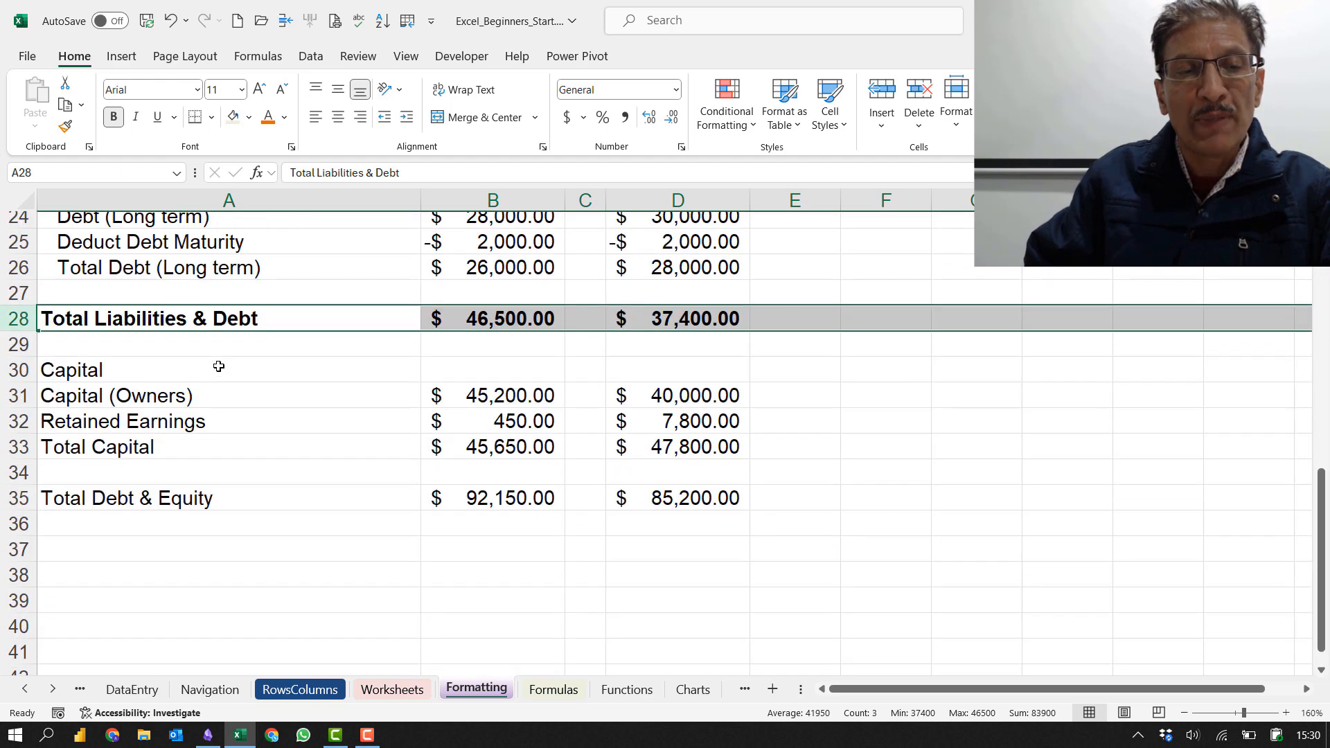
drag(217, 365, 374, 437)
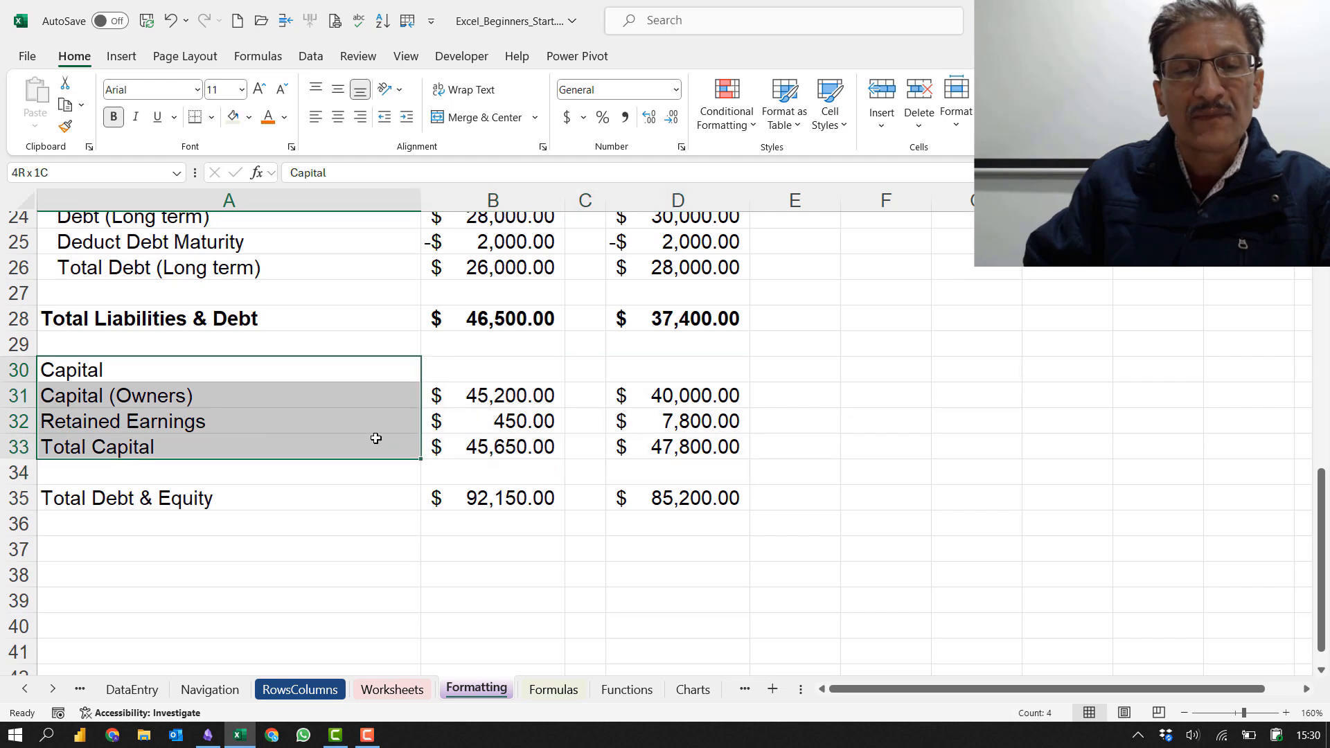
click(407, 117)
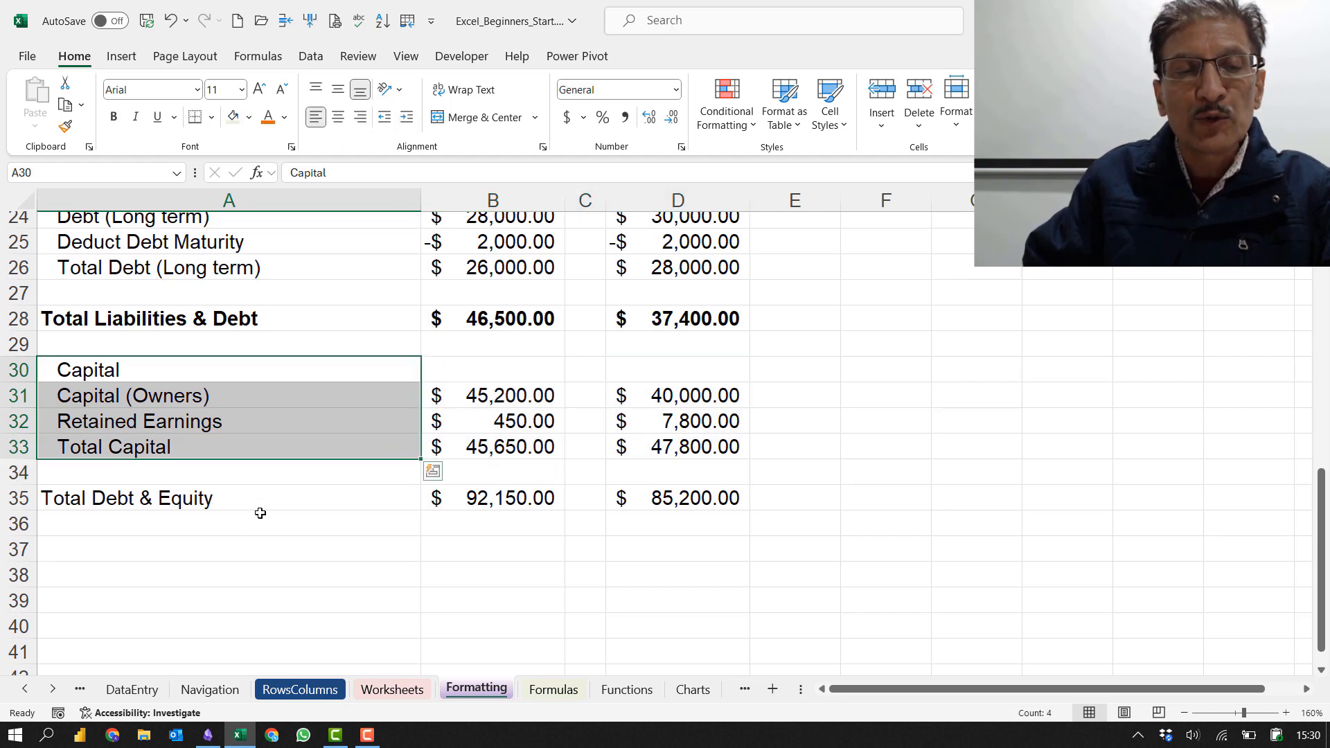
click(21, 498)
click(114, 116)
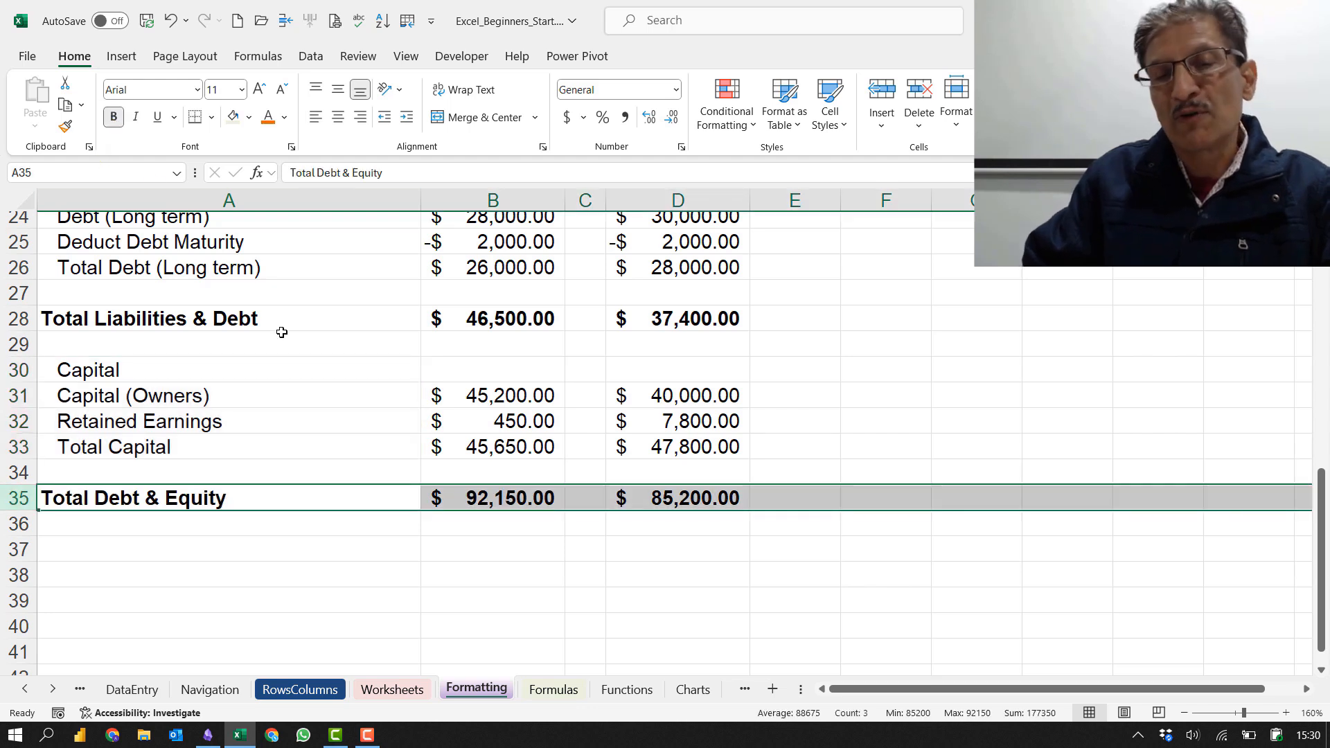
click(401, 548)
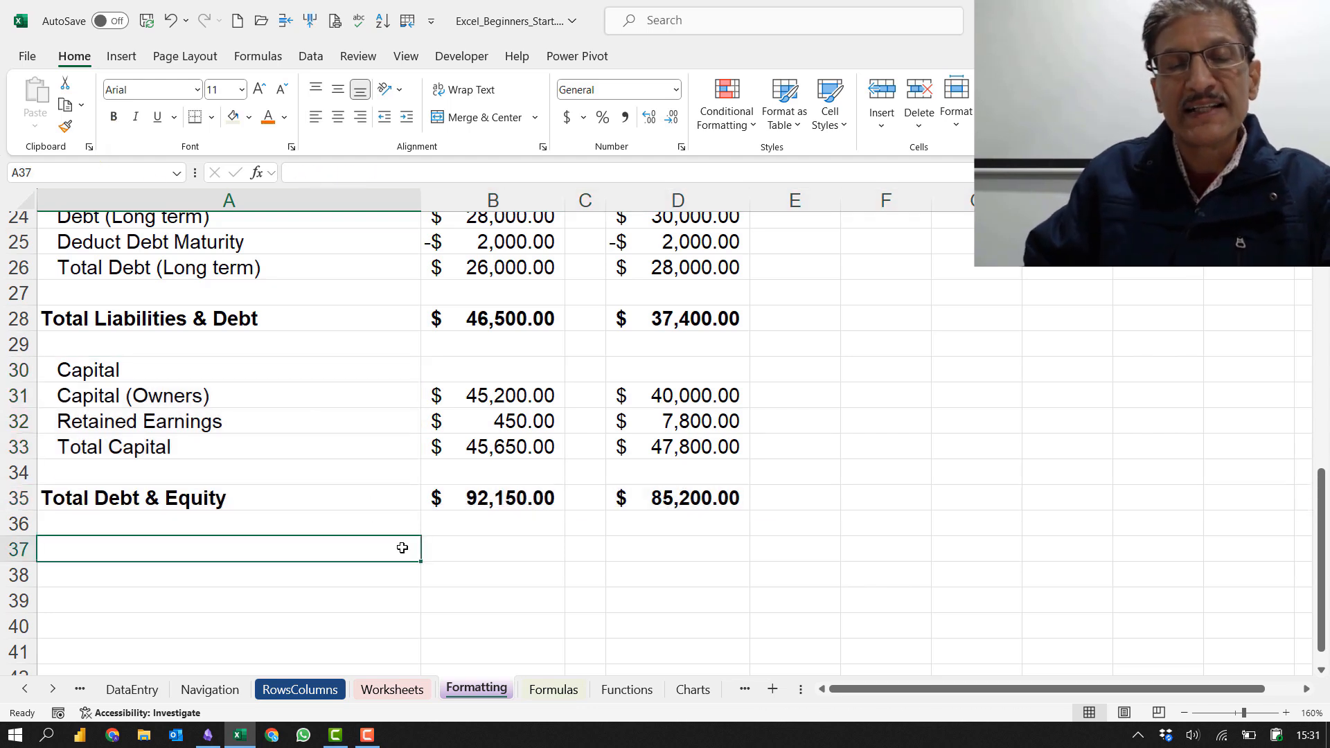
Step: Check the formatted balance sheet in the print preview and return to the worksheet
scroll(400, 544, up, 8)
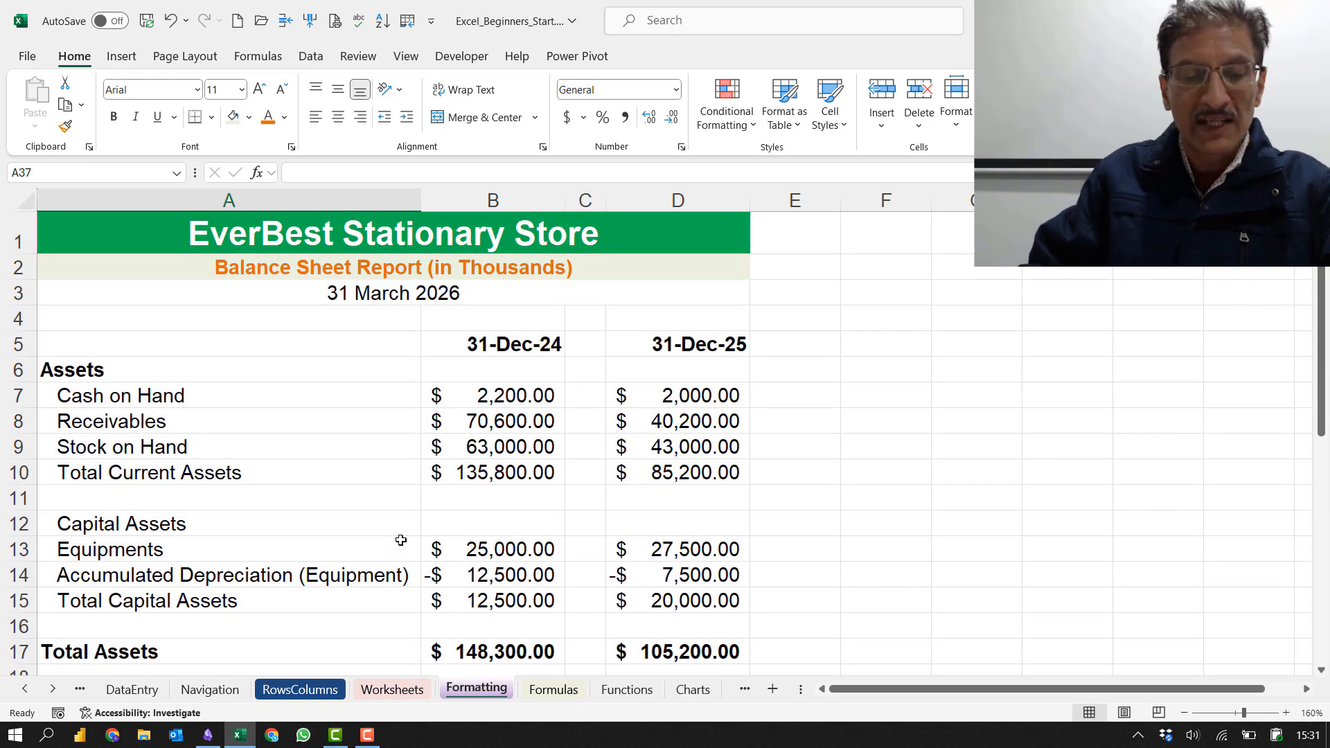
ctrl+scroll(398, 535, down, 1)
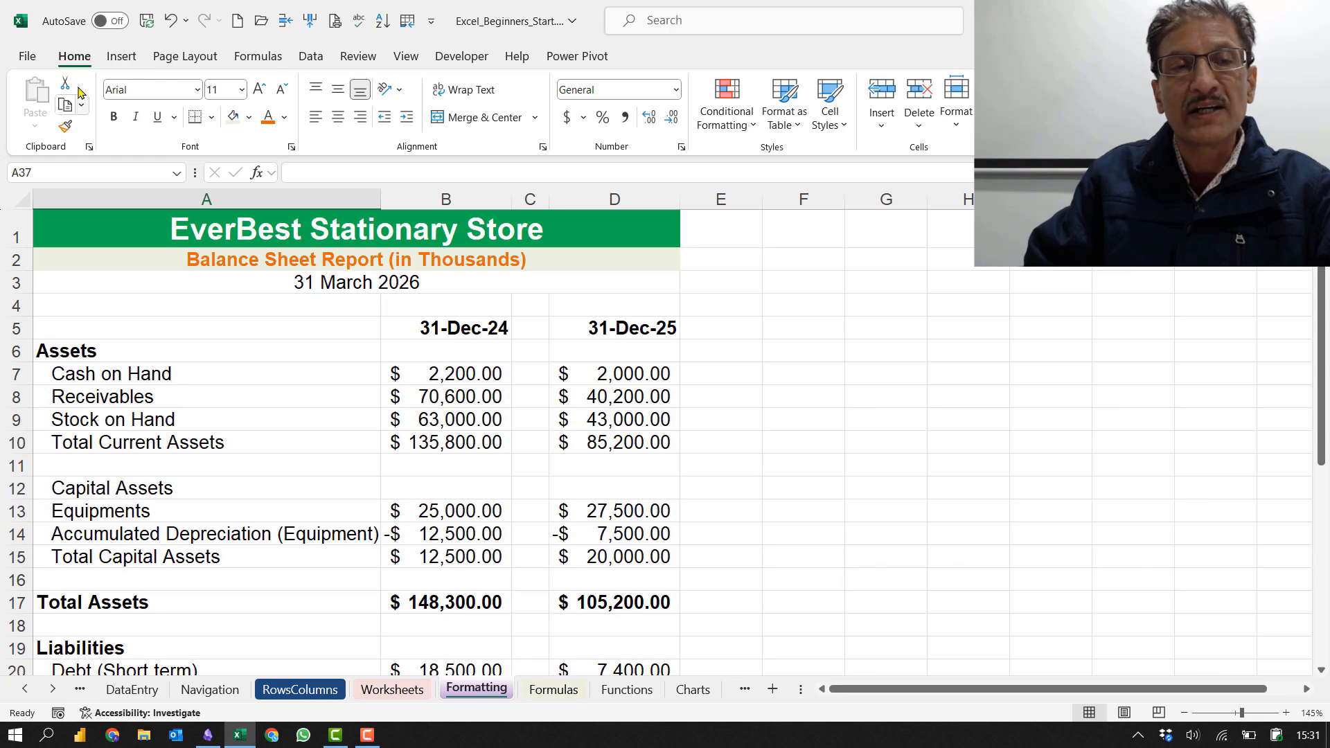
click(25, 58)
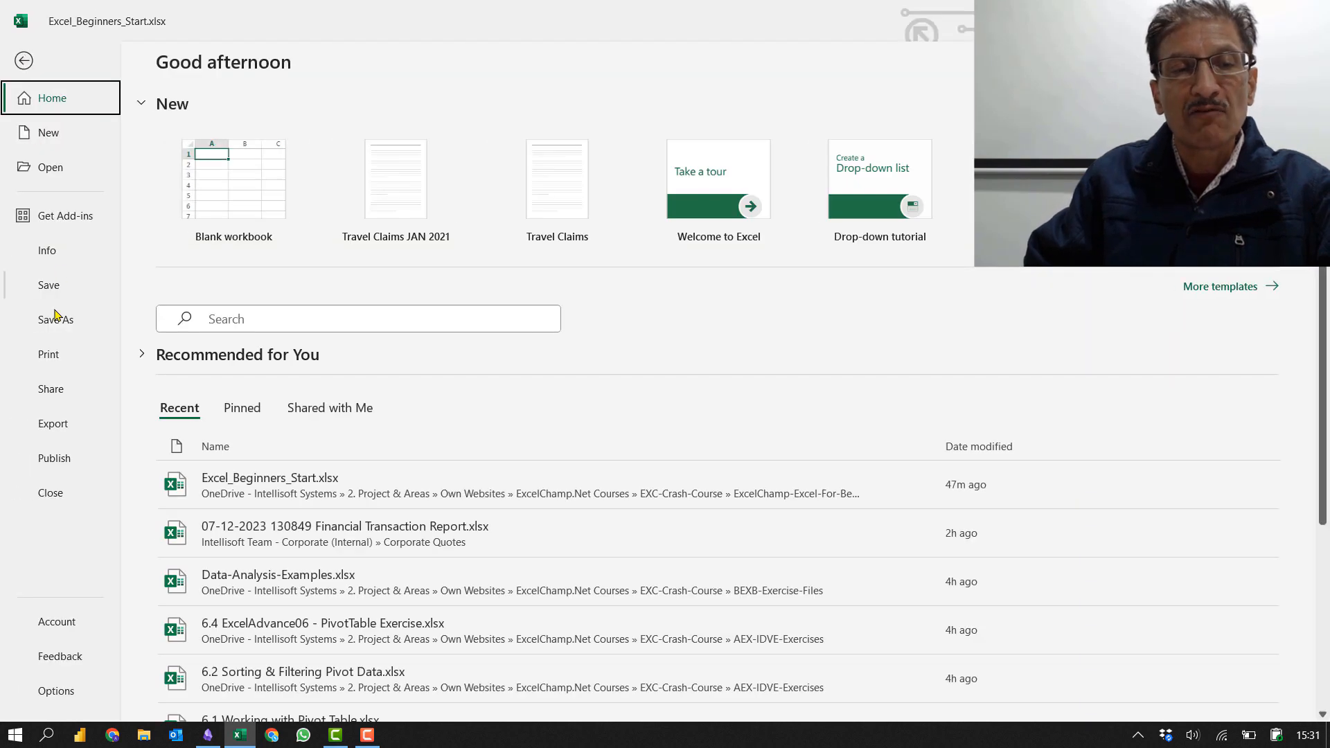
click(47, 359)
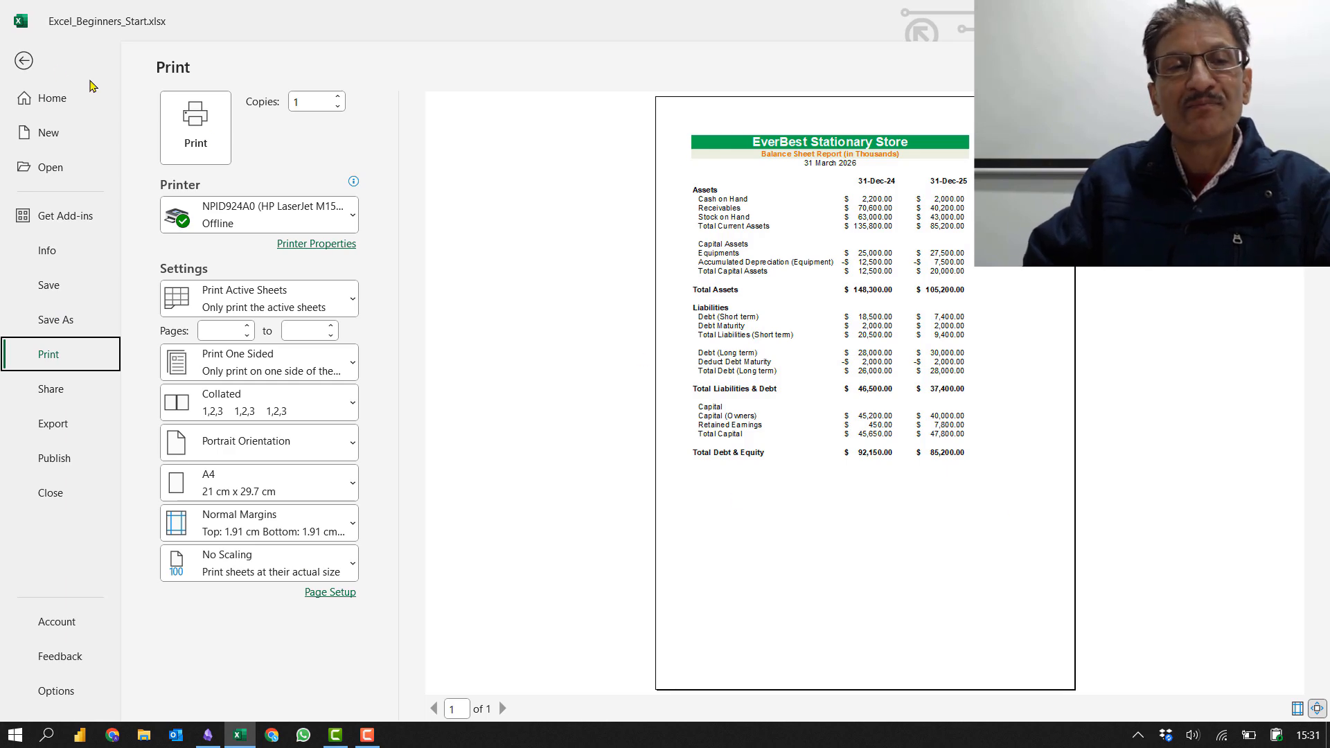
click(26, 61)
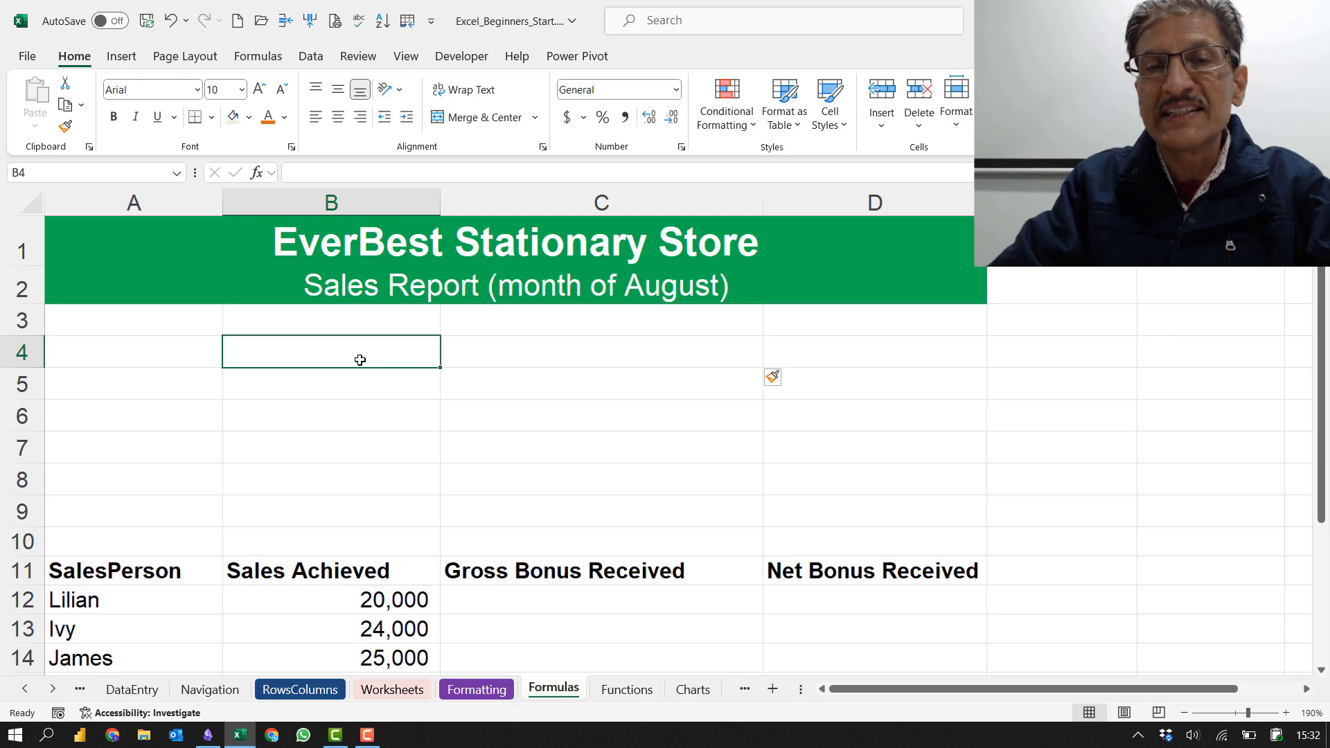
Step: Enter the formula =2+3 in cell B4 of the Formulas sheet and inspect the formula behind its result
text(=)
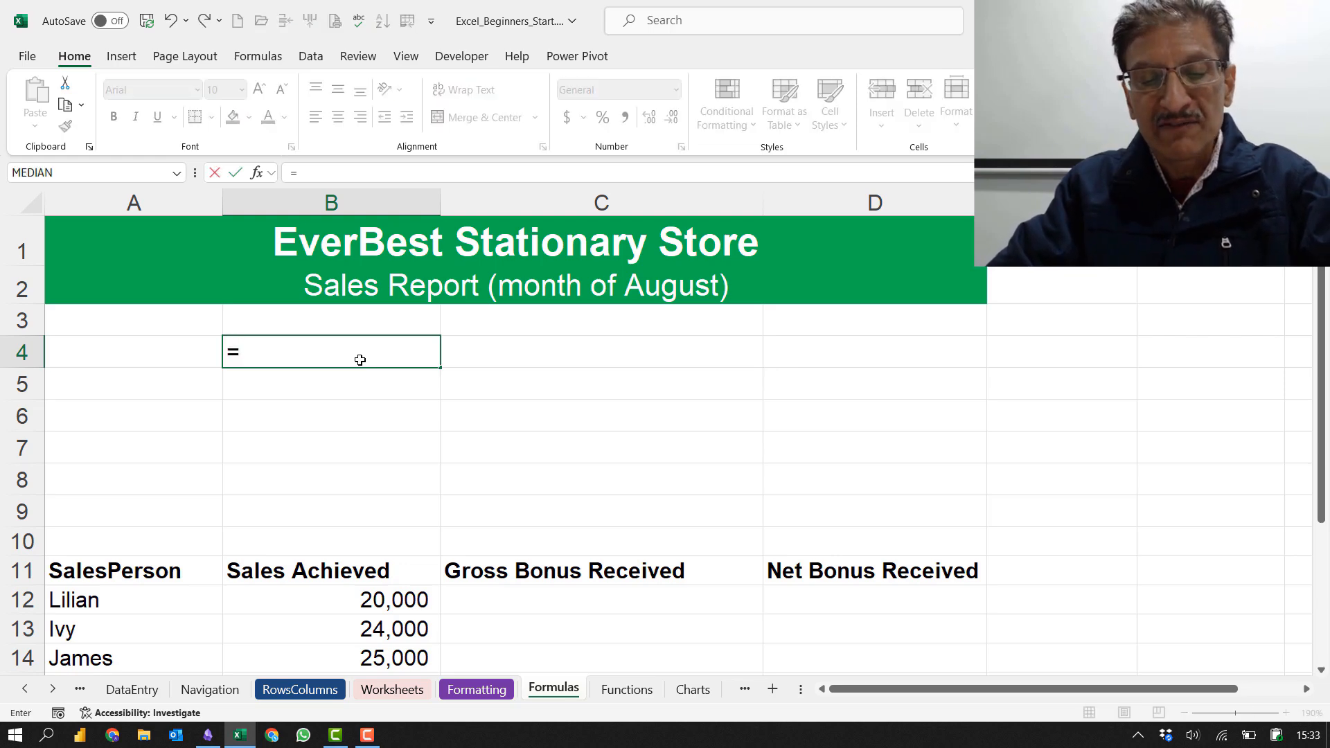
text(2)
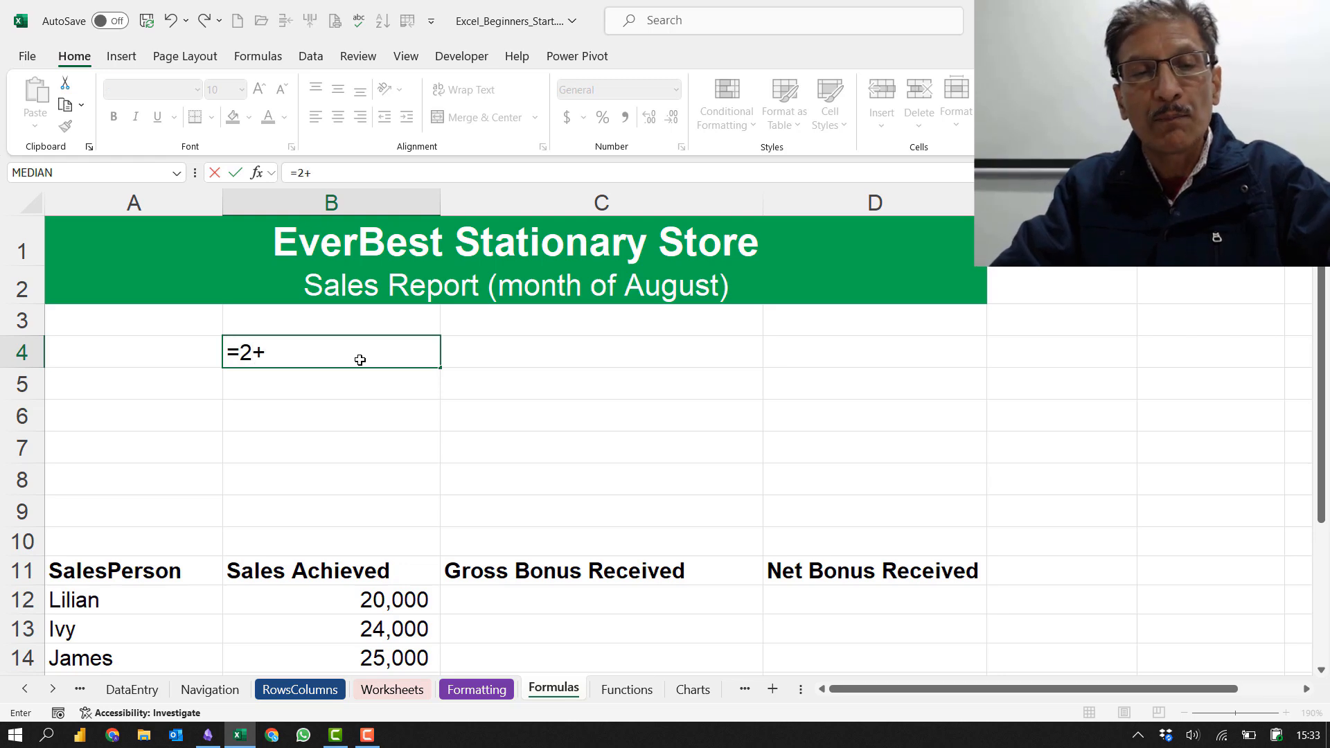
text(+3)
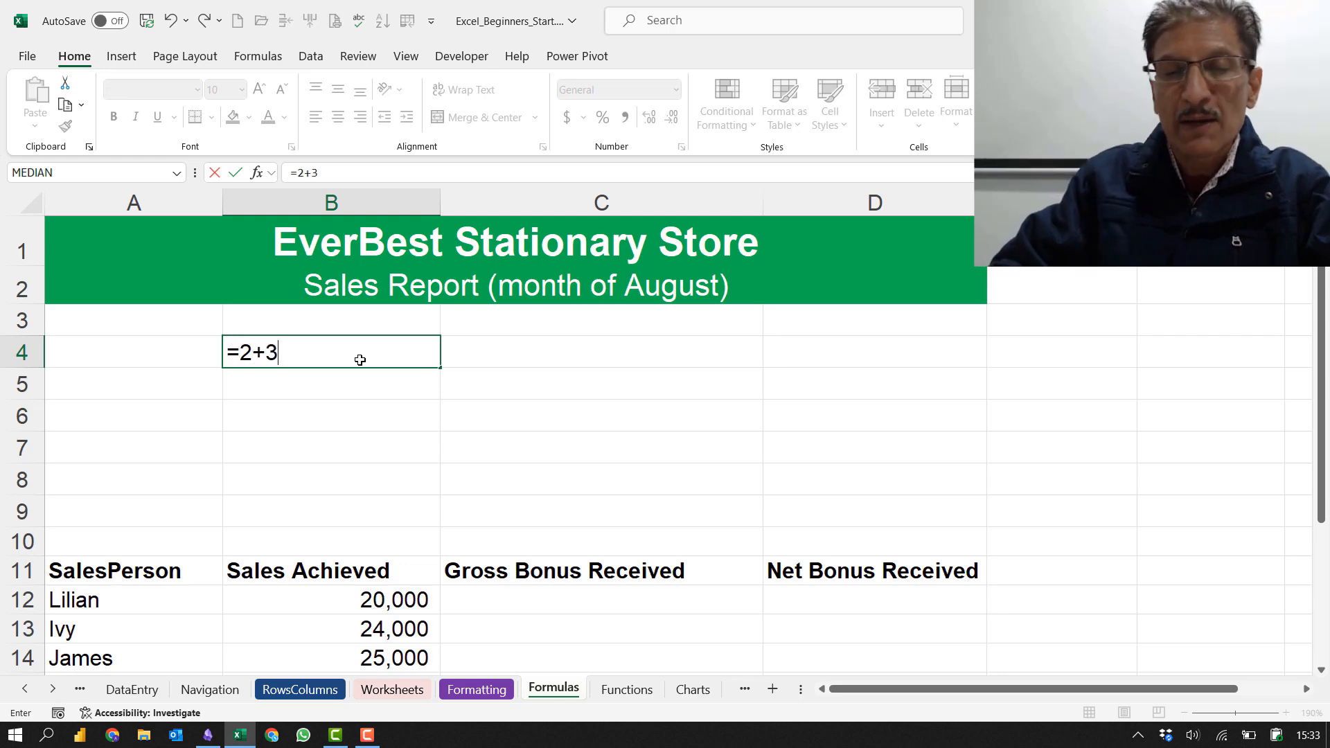
key(Tab)
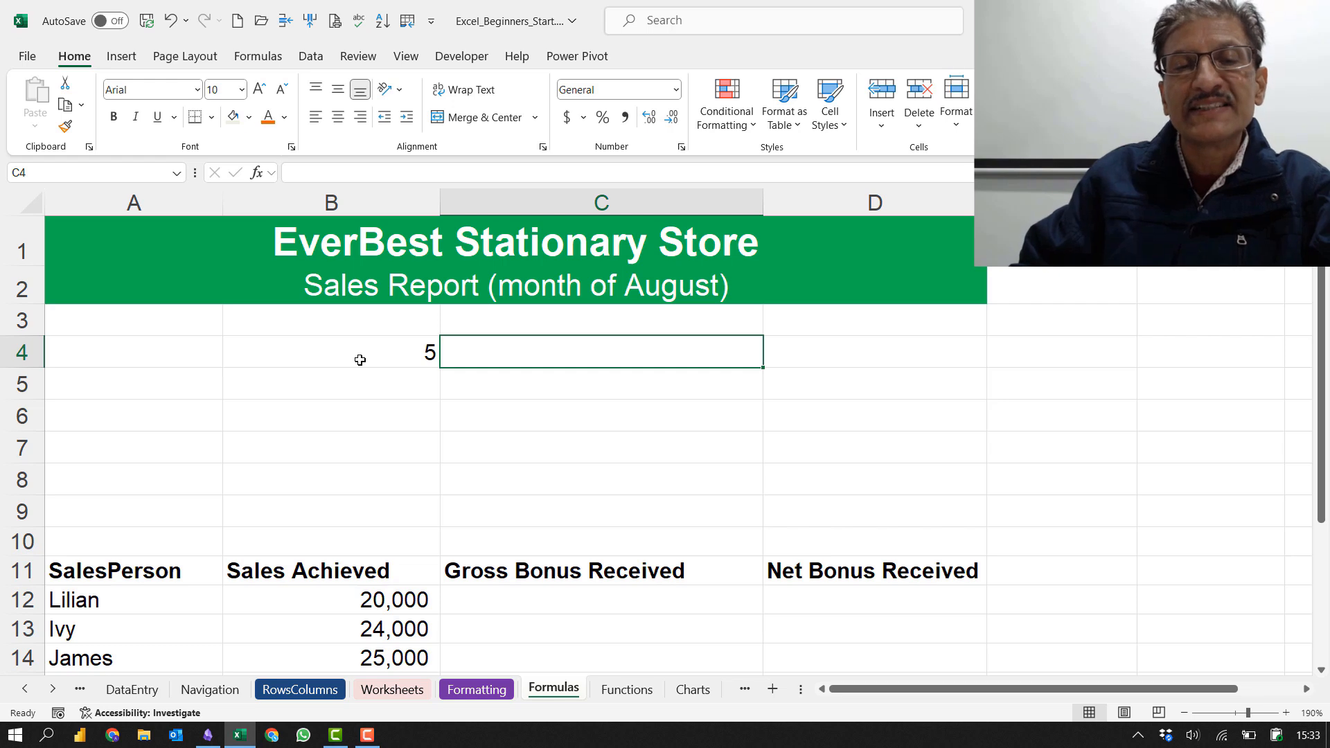
click(352, 351)
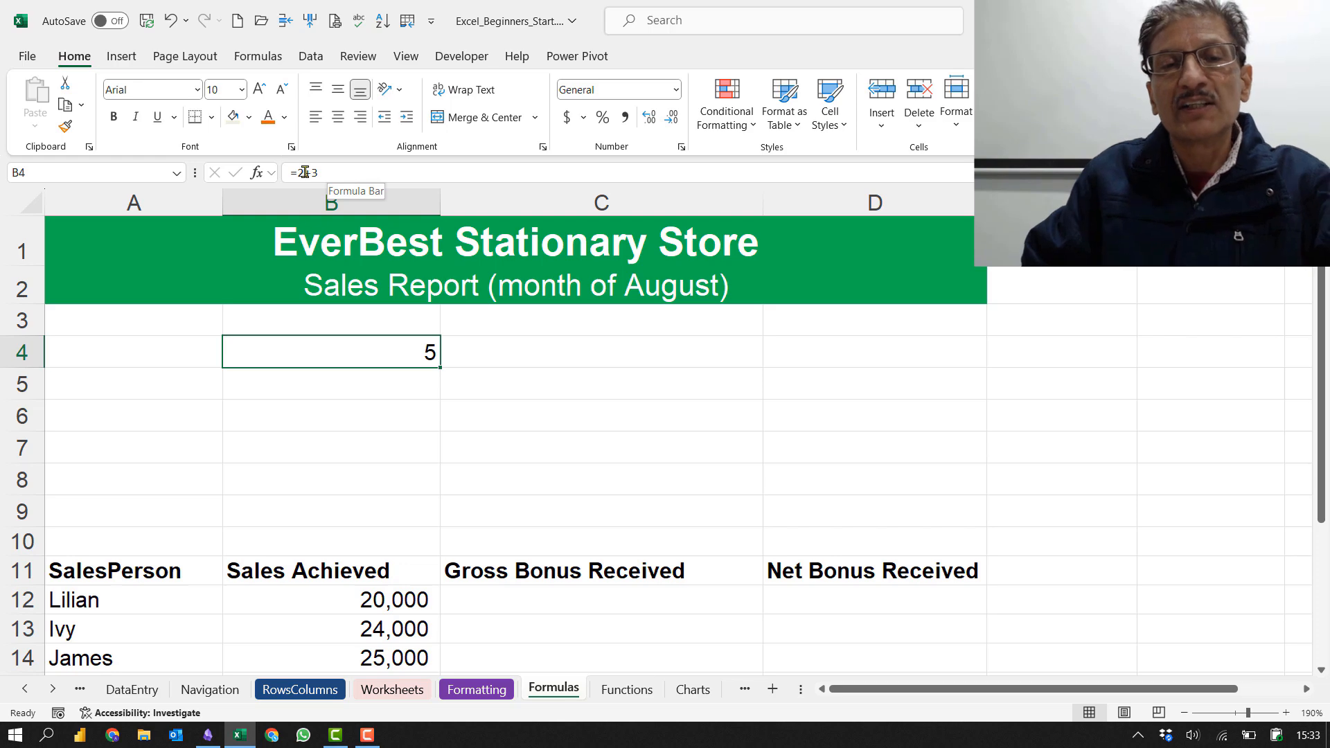
click(340, 172)
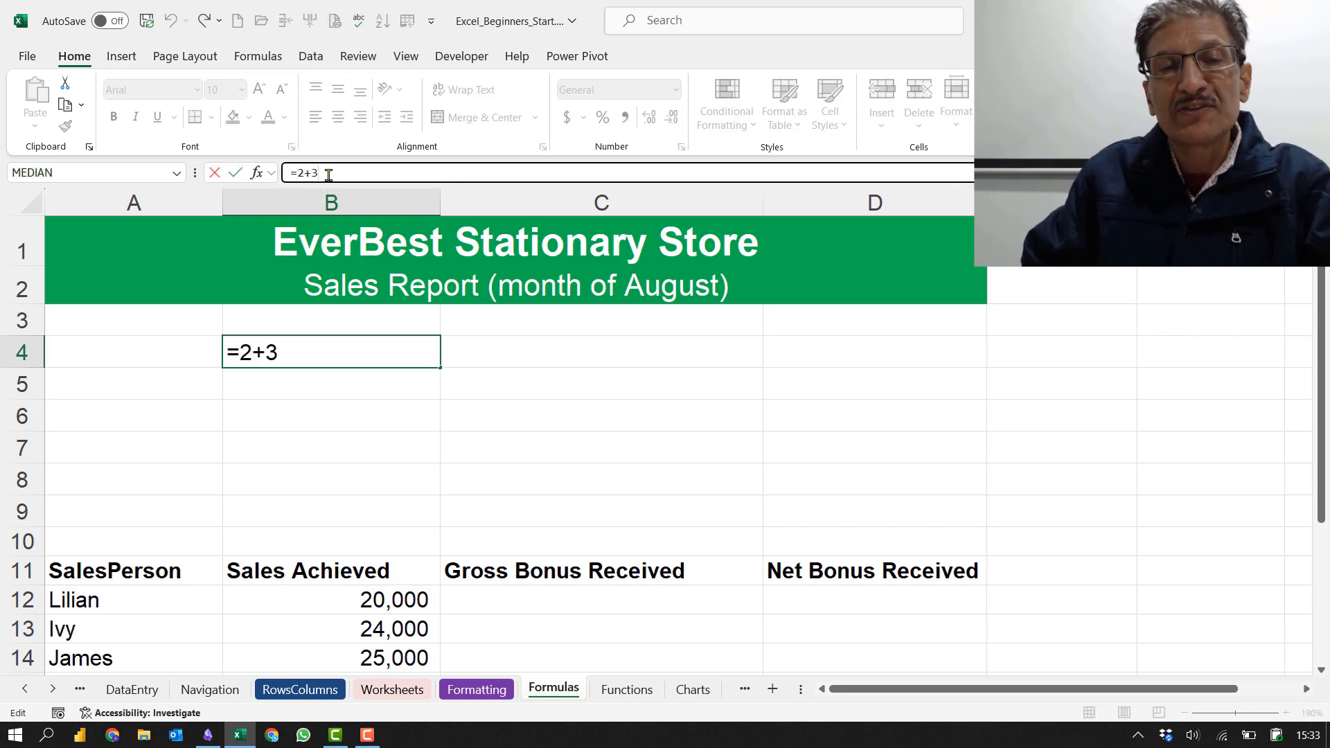
key(Tab)
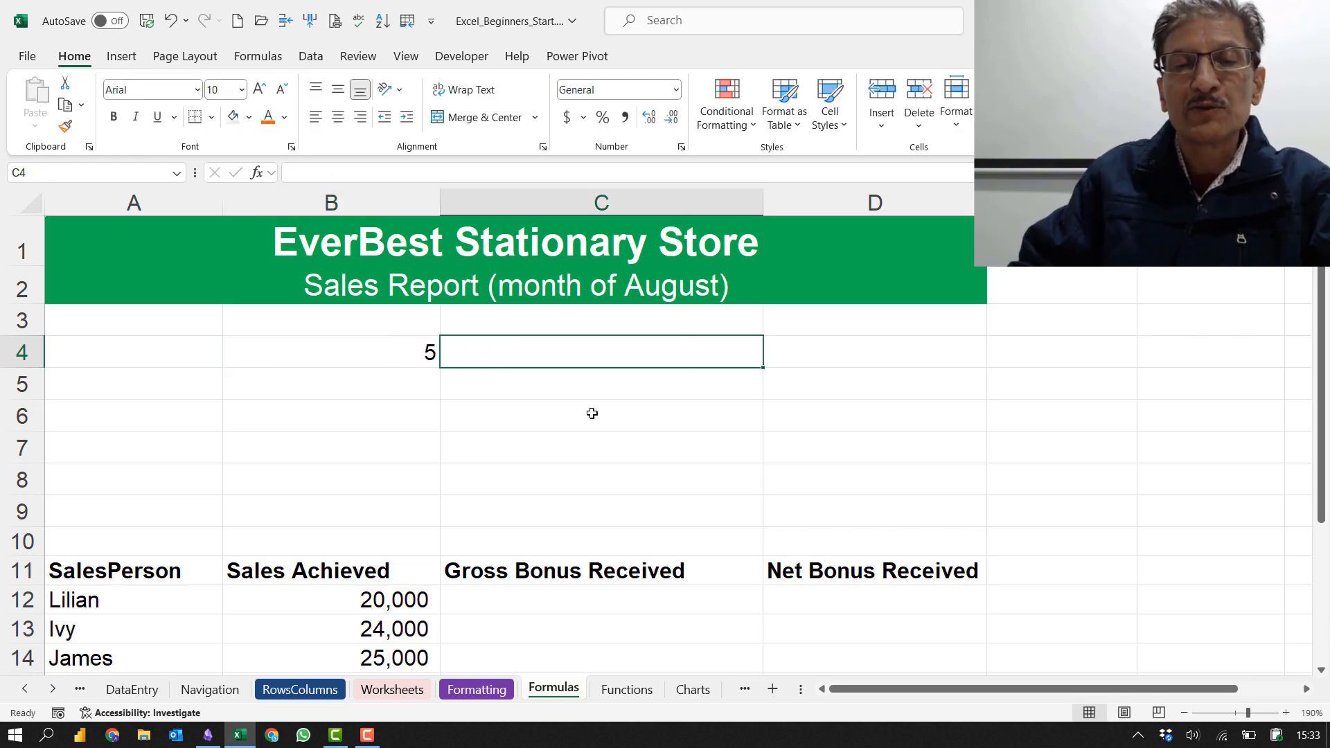
Step: Enter the subtraction formula =5-1 in cell B5
click(381, 385)
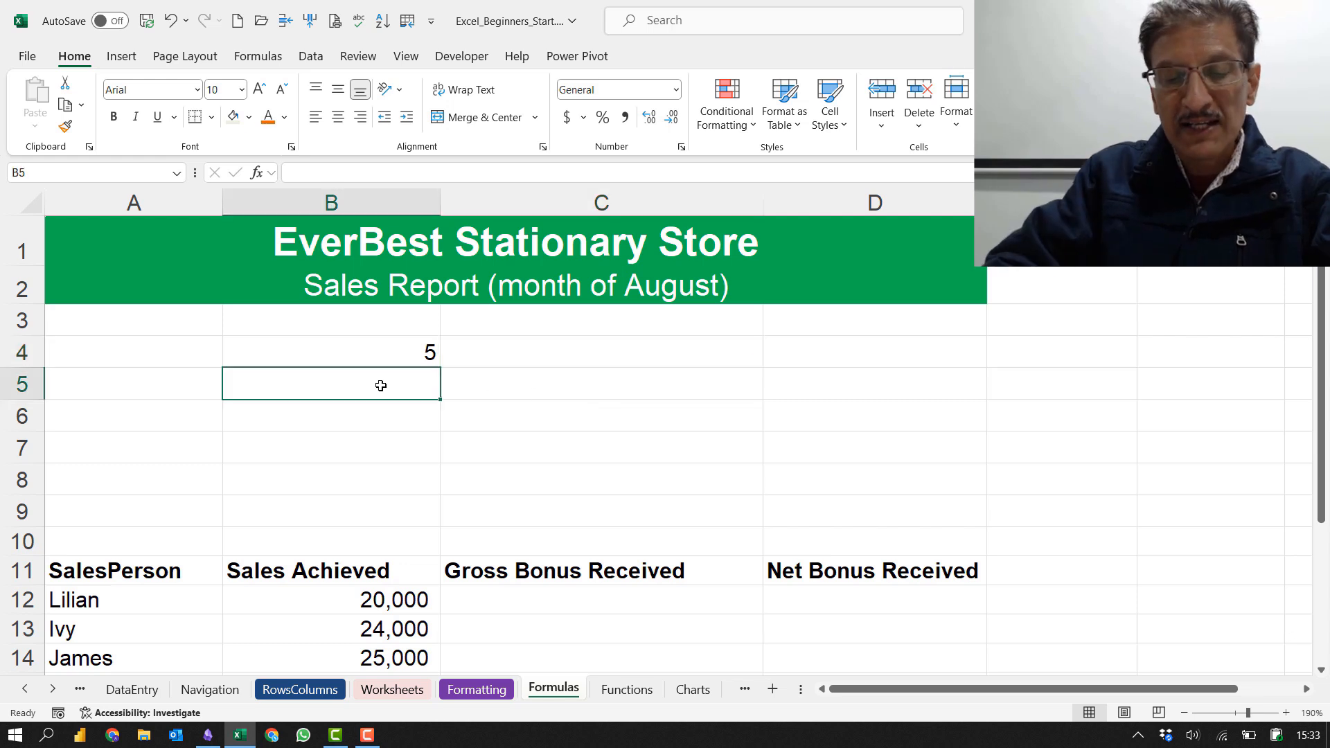
text(=)
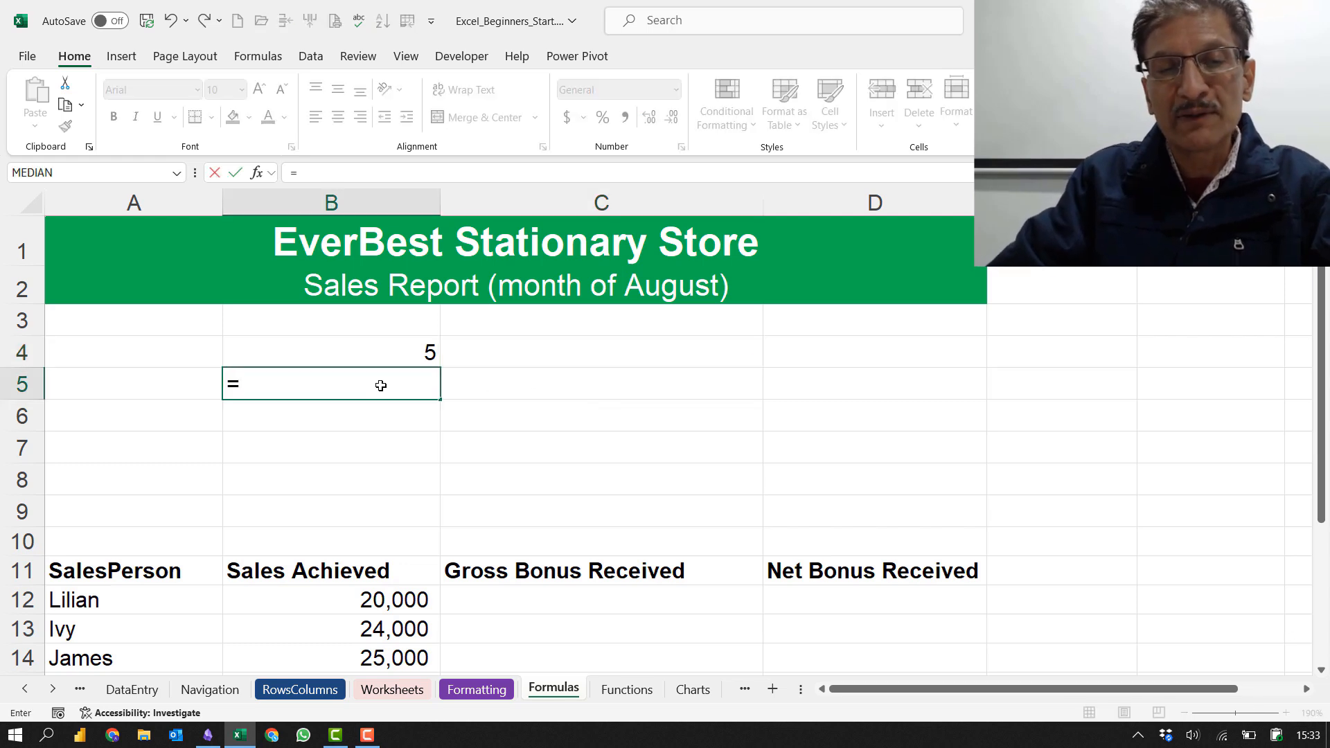
text(5-)
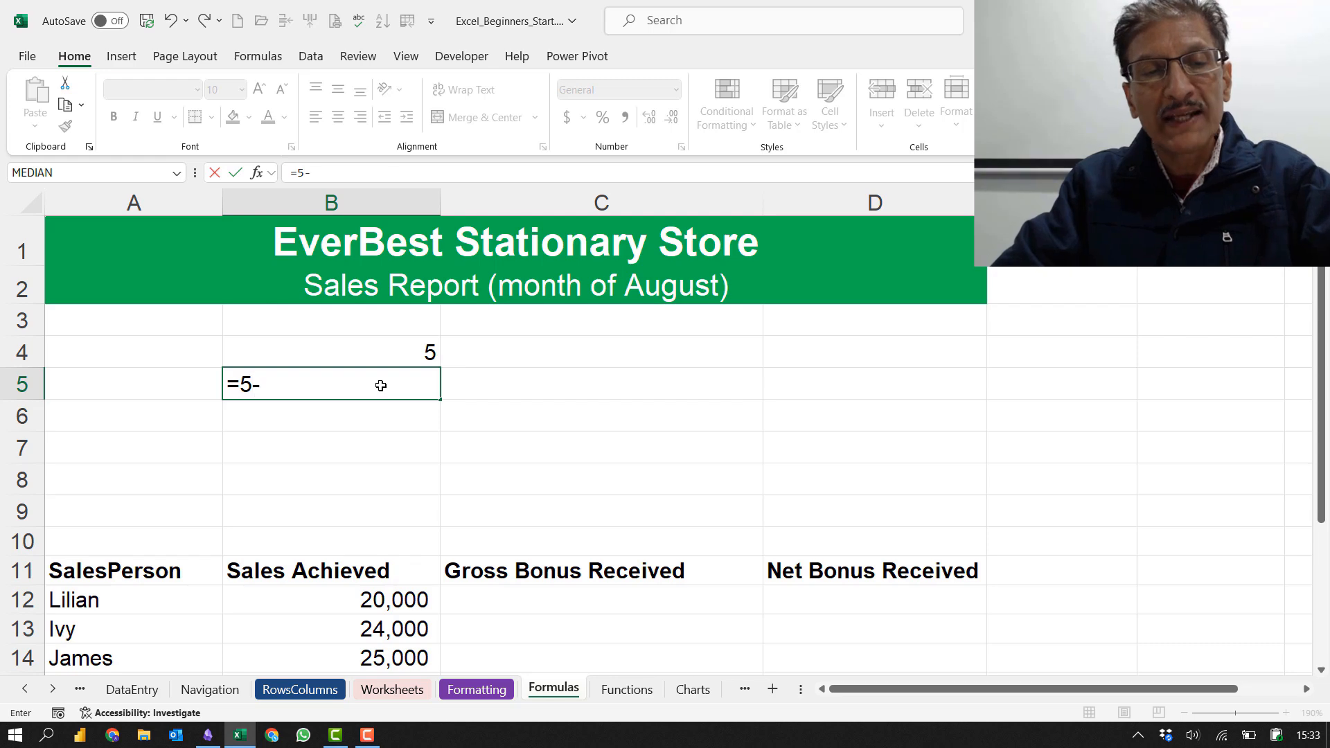
text(1)
key(Tab)
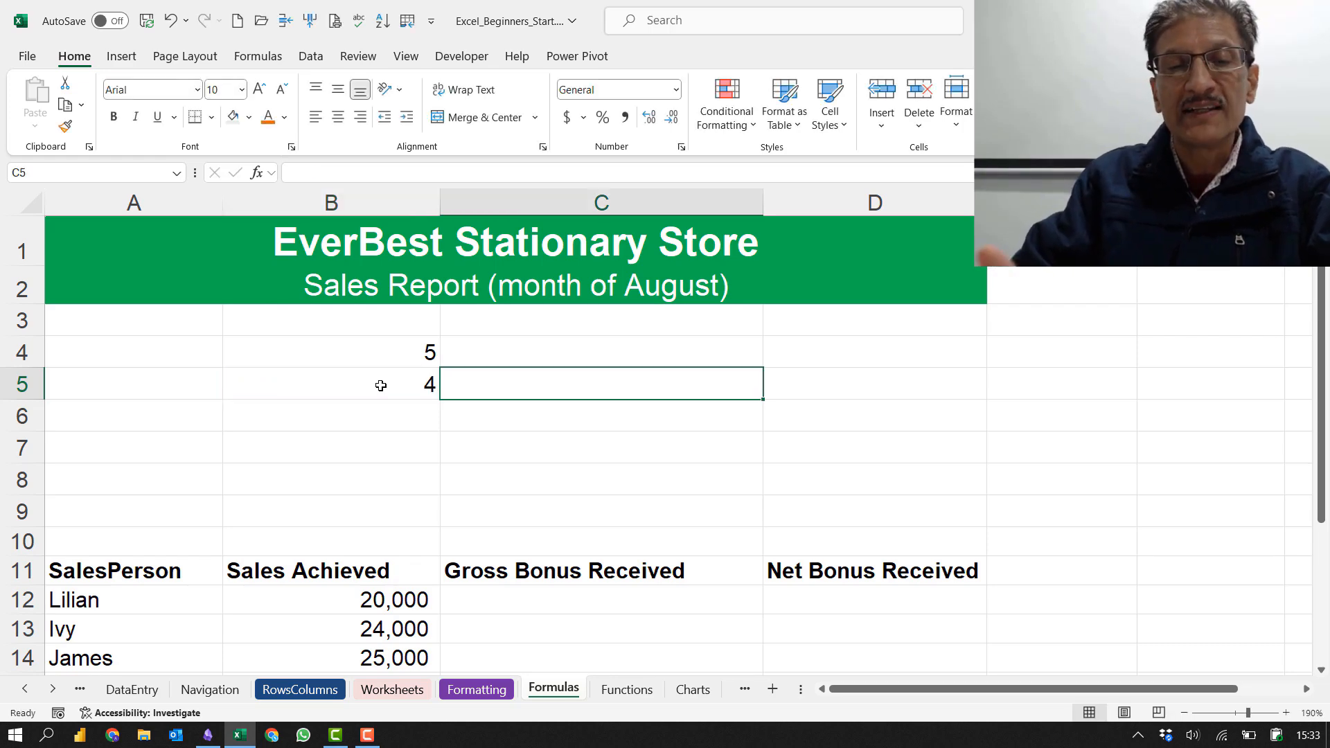
Step: Enter the multiplication formula =2*4 in cell B6
click(381, 415)
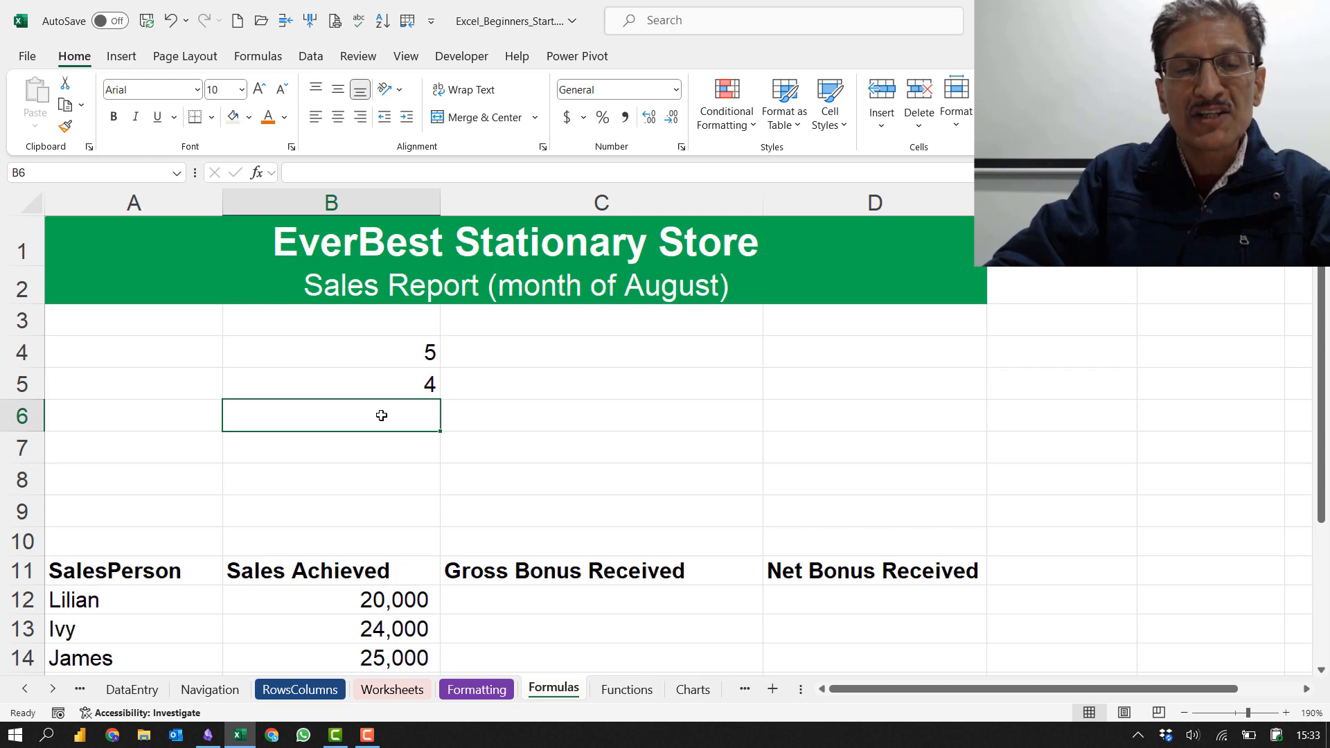
text(=2)
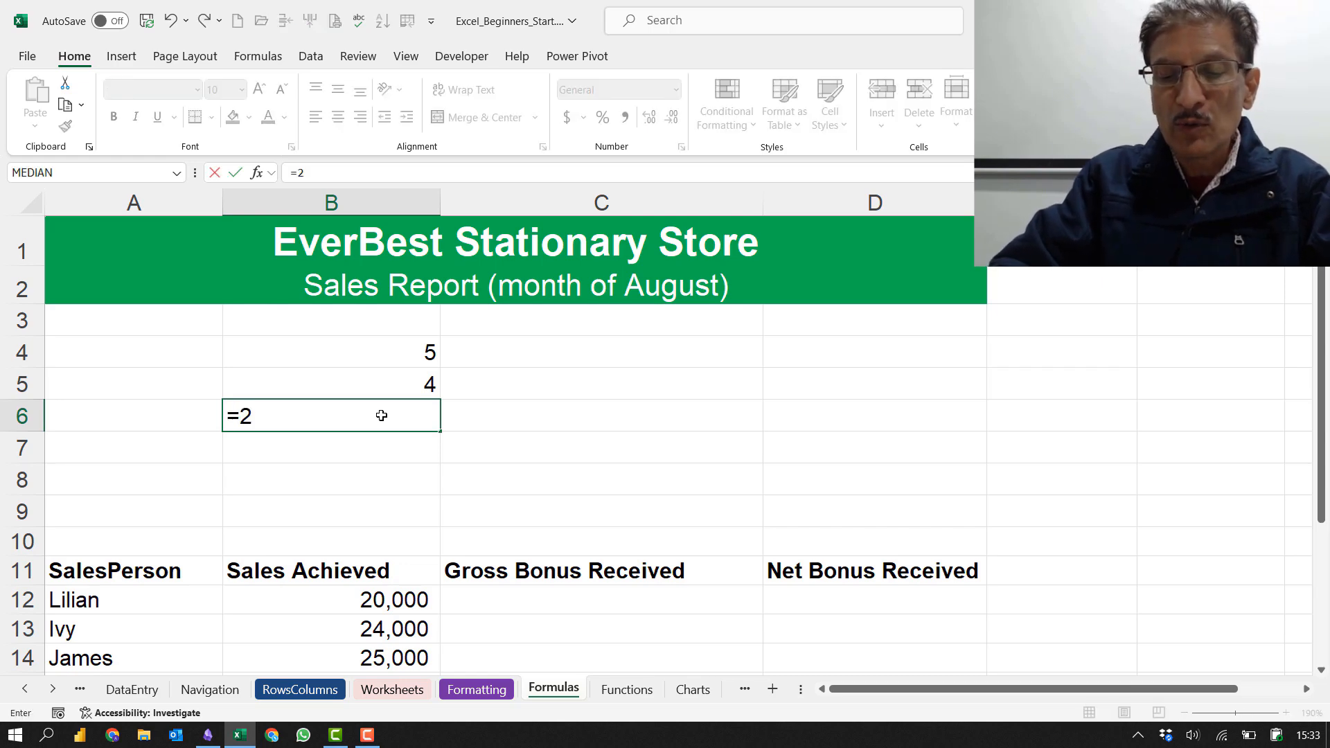
text(*4)
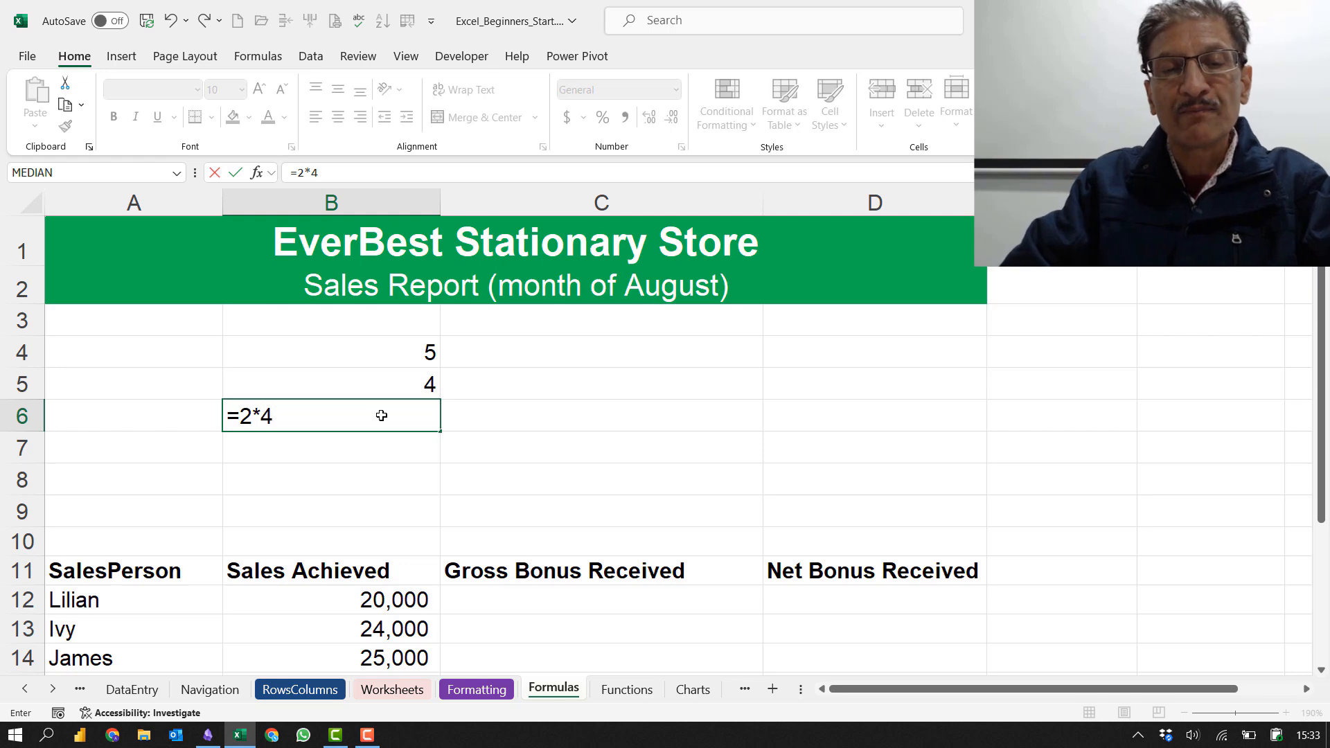
key(Tab)
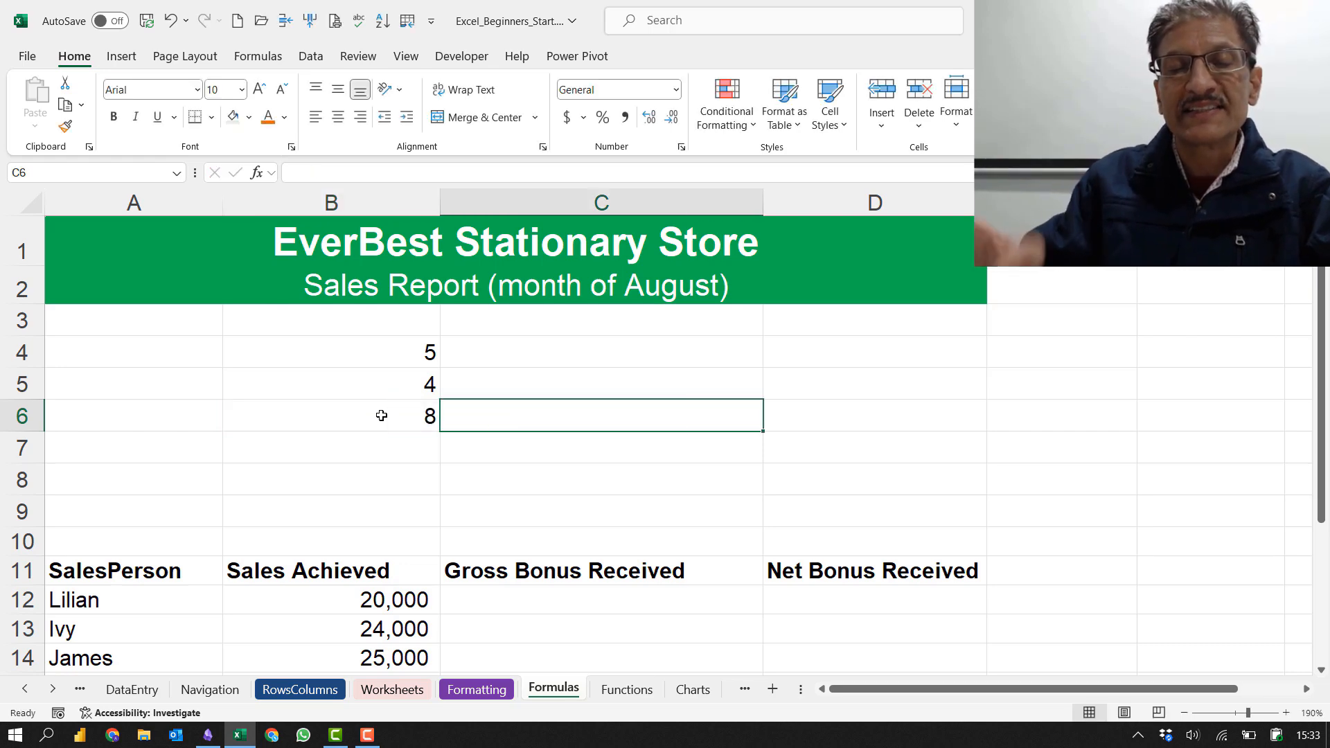
Step: Enter the division formula =9/3 in cell B7
click(385, 447)
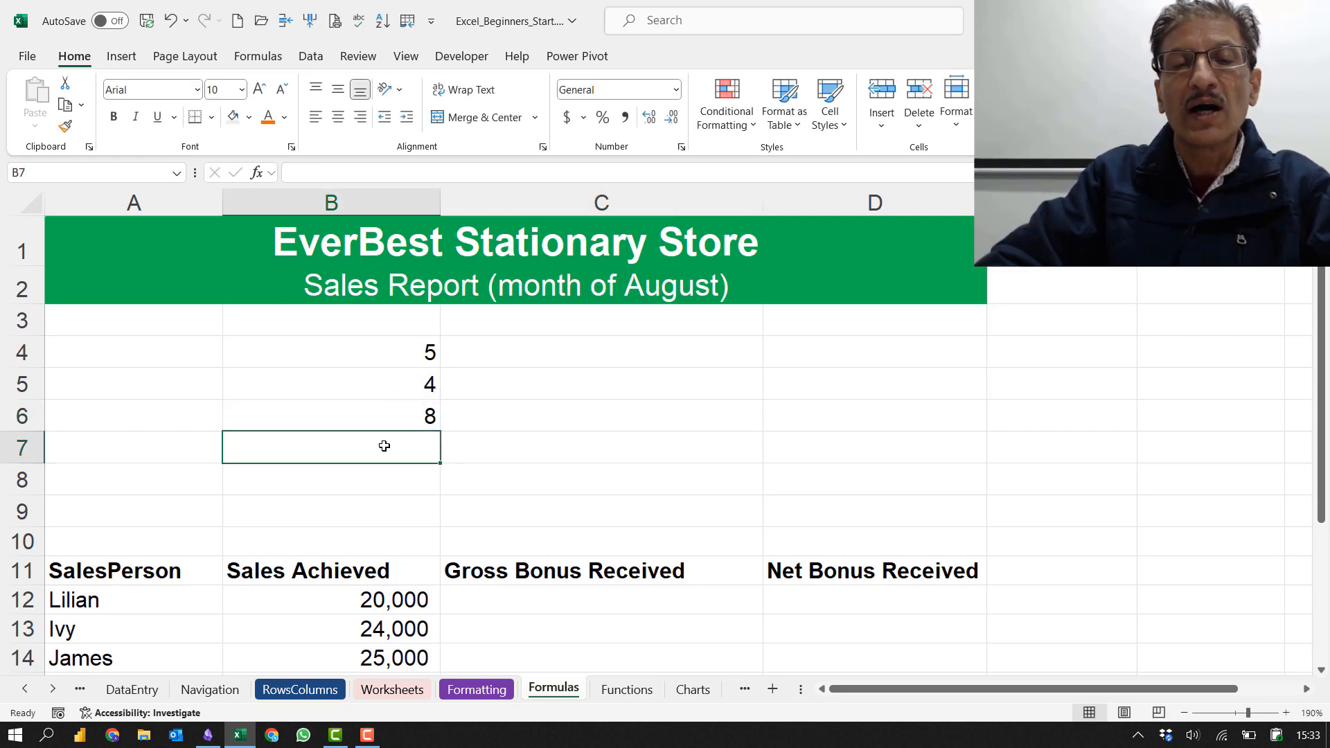
text(=9)
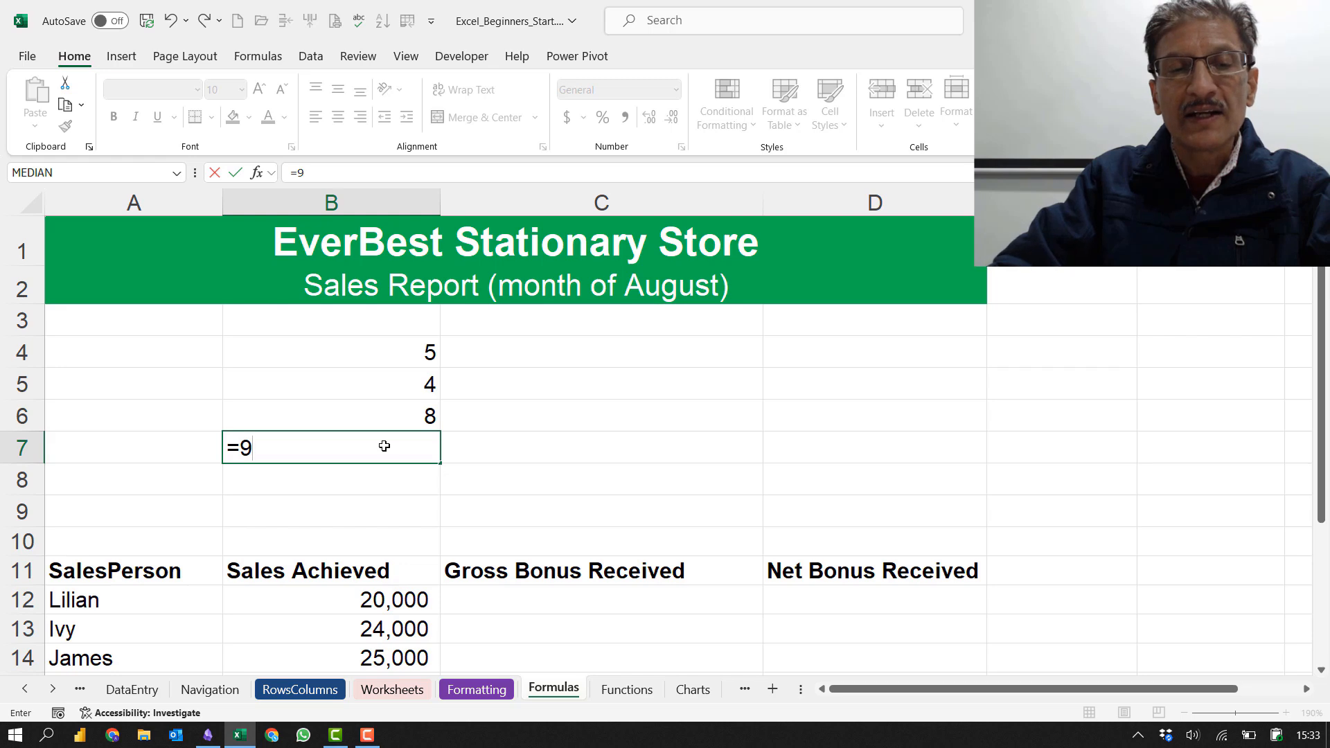
text(/)
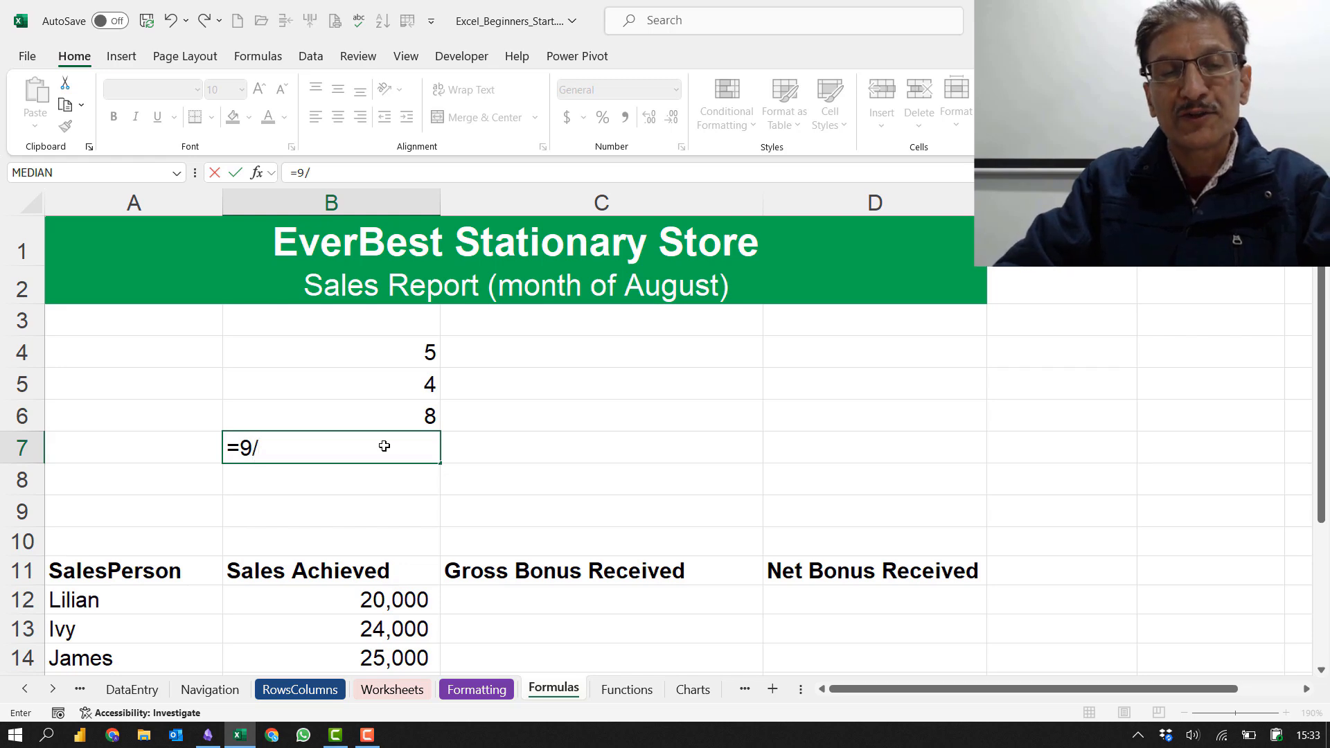
text(3)
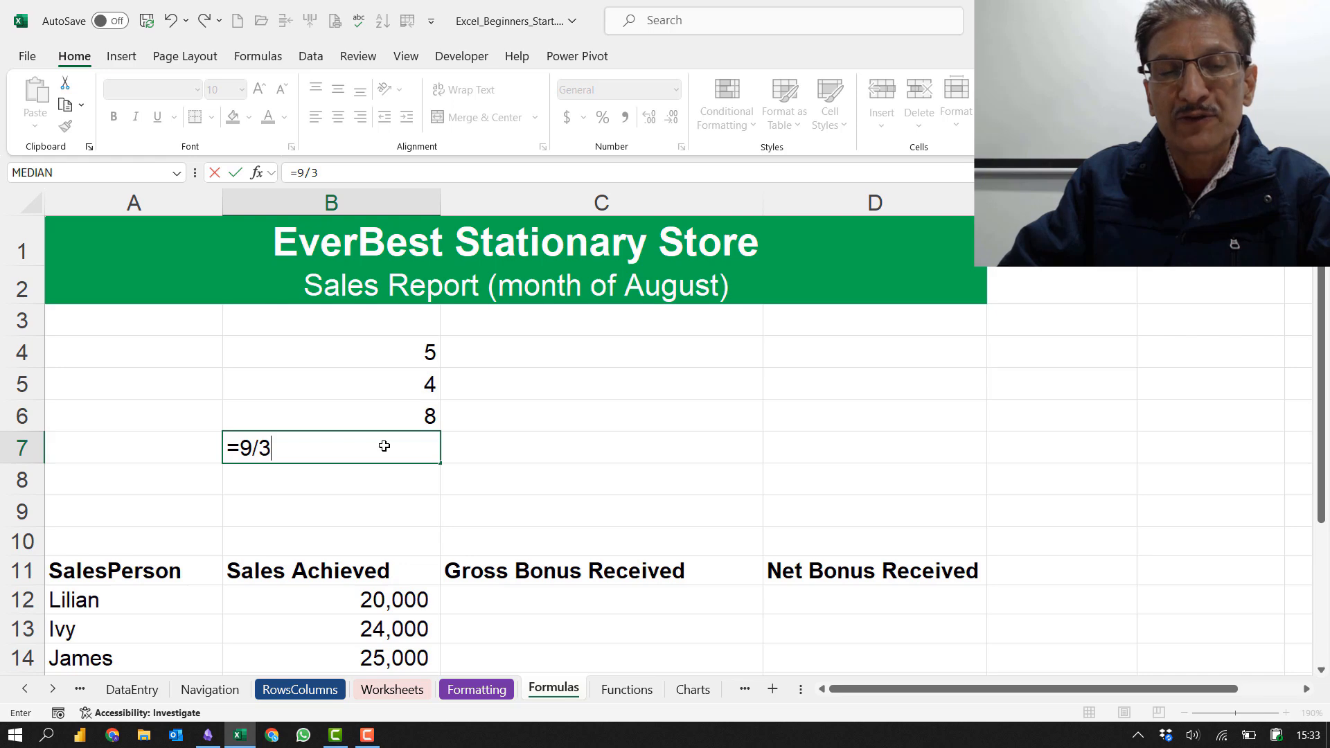
key(Tab)
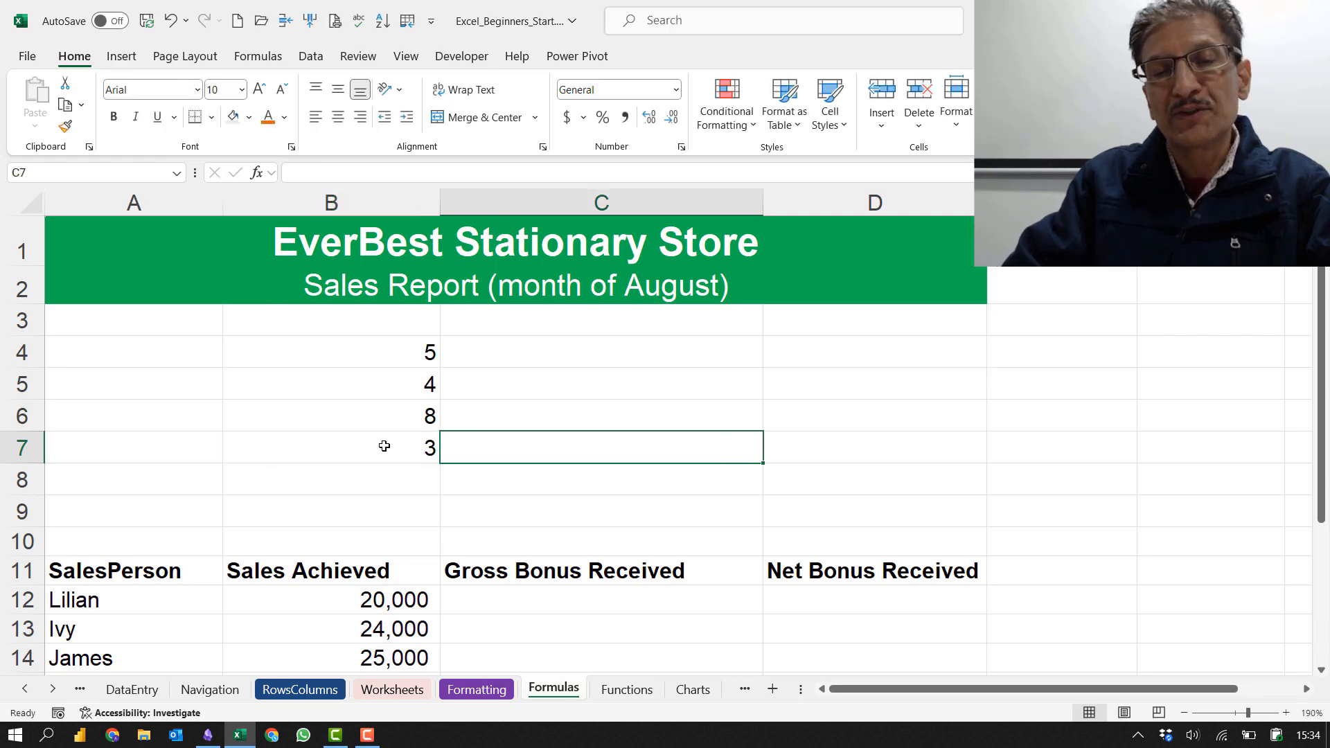
Step: Change the division formula in cell B7 to =9/2
key(ctrl+z)
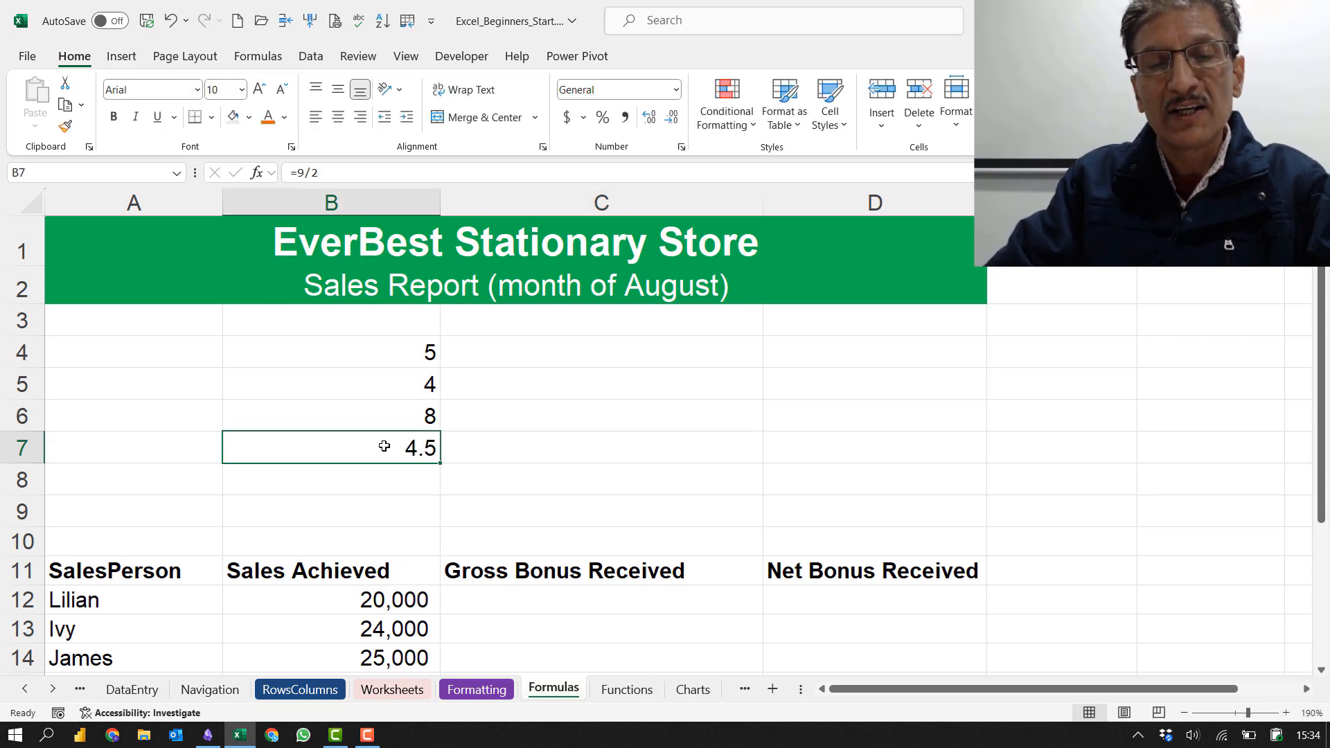
key(F2)
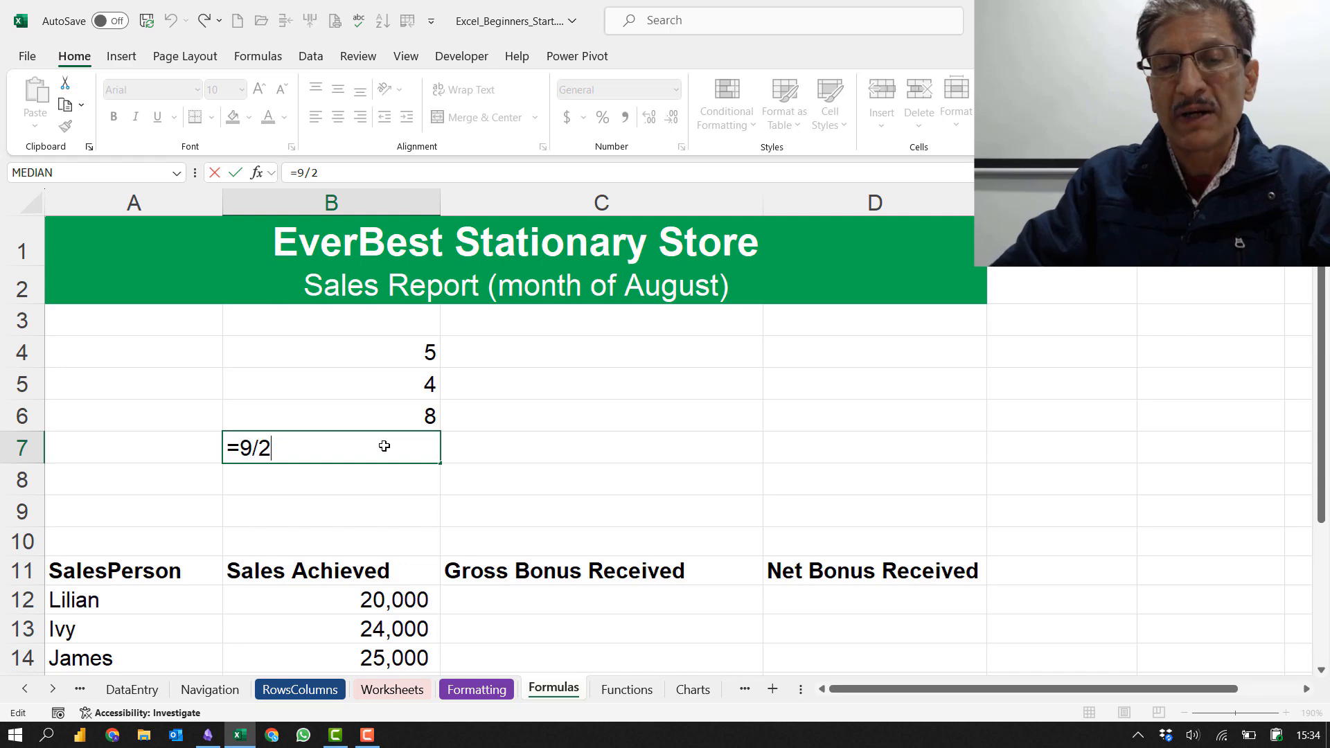
key(Tab)
Step: Enter 9/2 without a leading equals sign in cell D7
key(Tab)
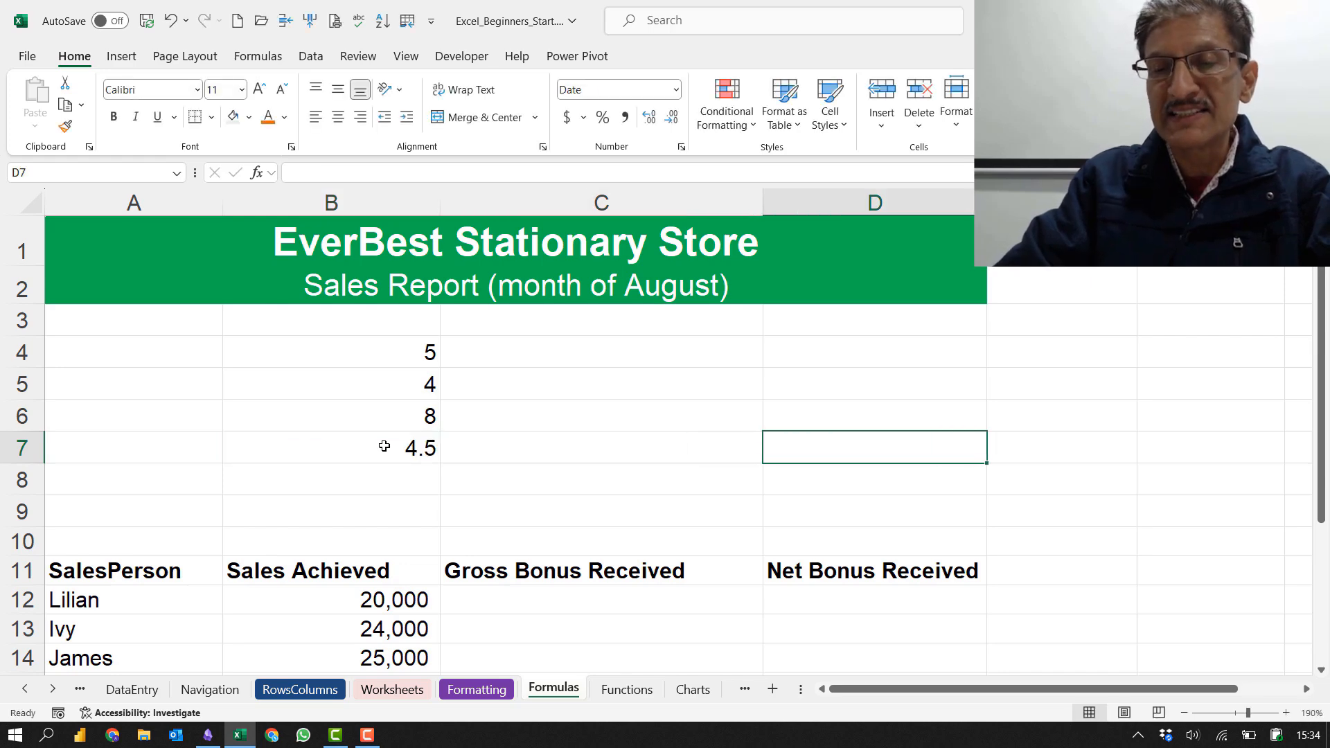
text(9/2)
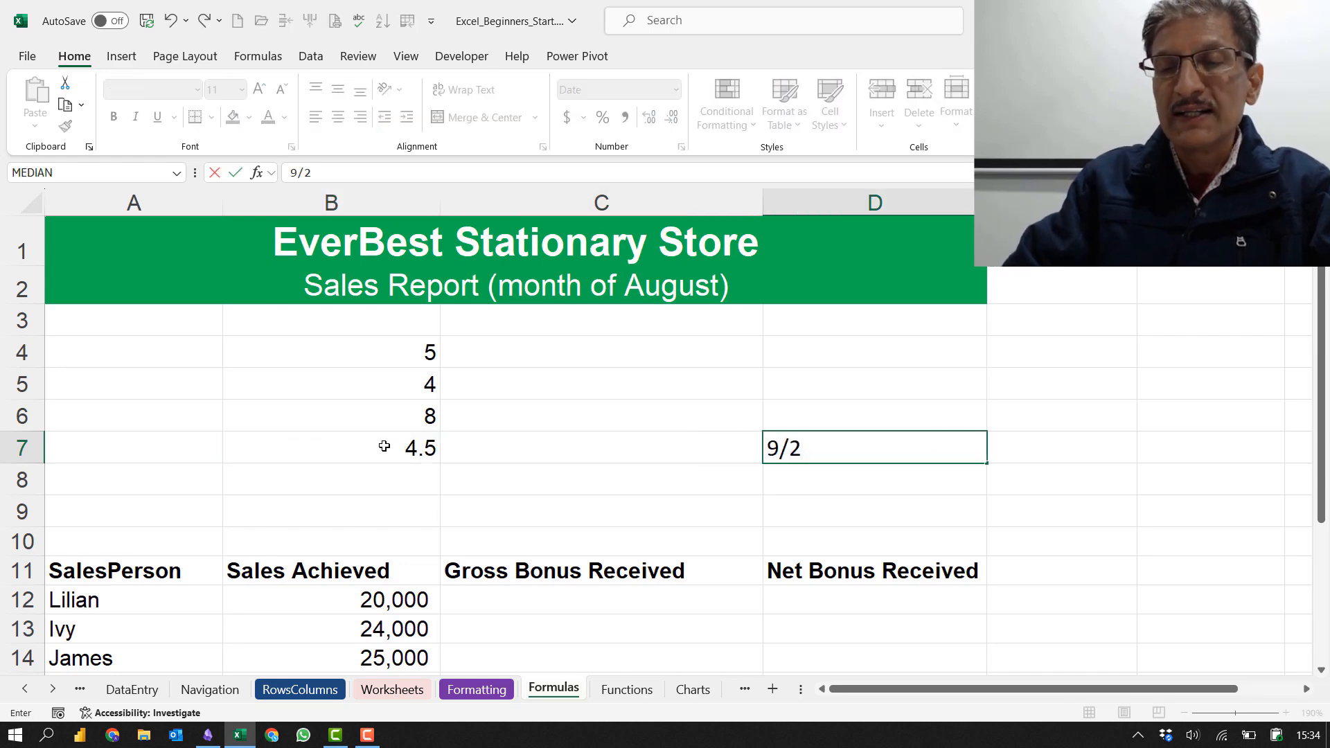
key(Tab)
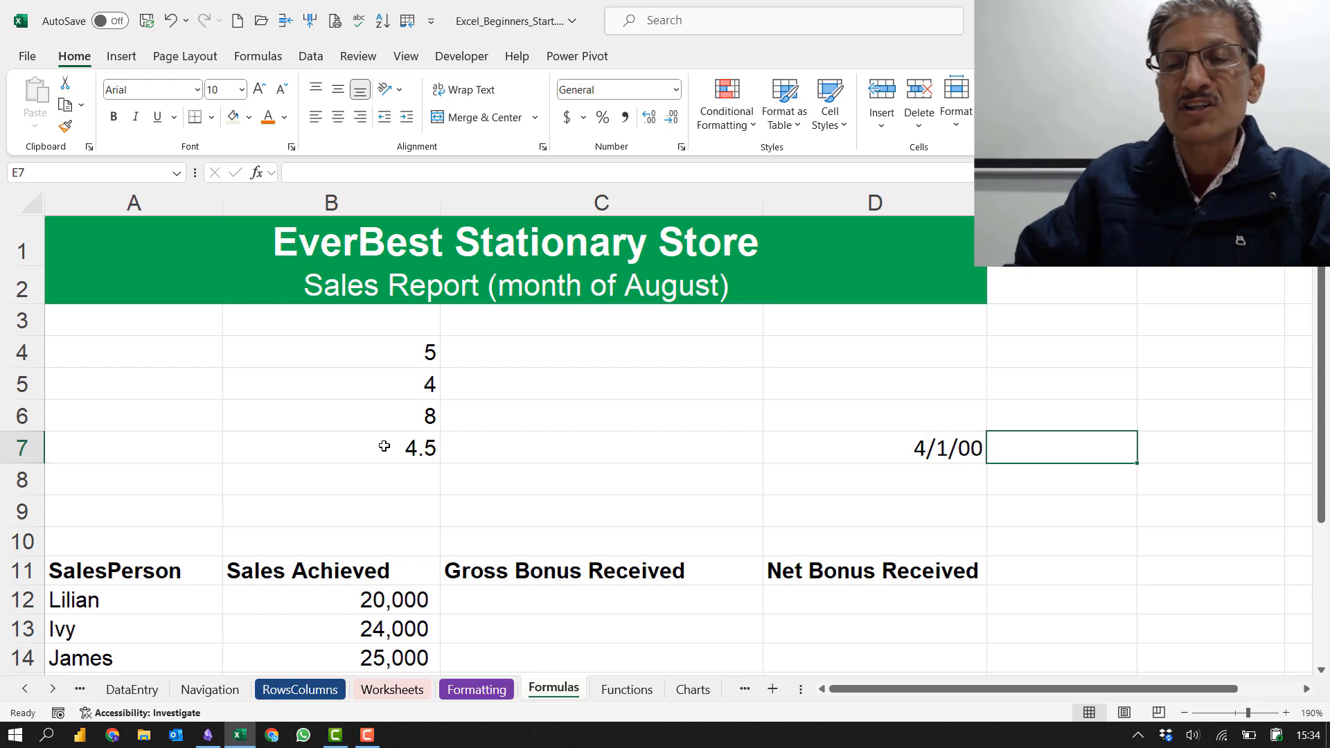
Step: Set the number format of cell D7 to General and clear the cell's contents
click(829, 445)
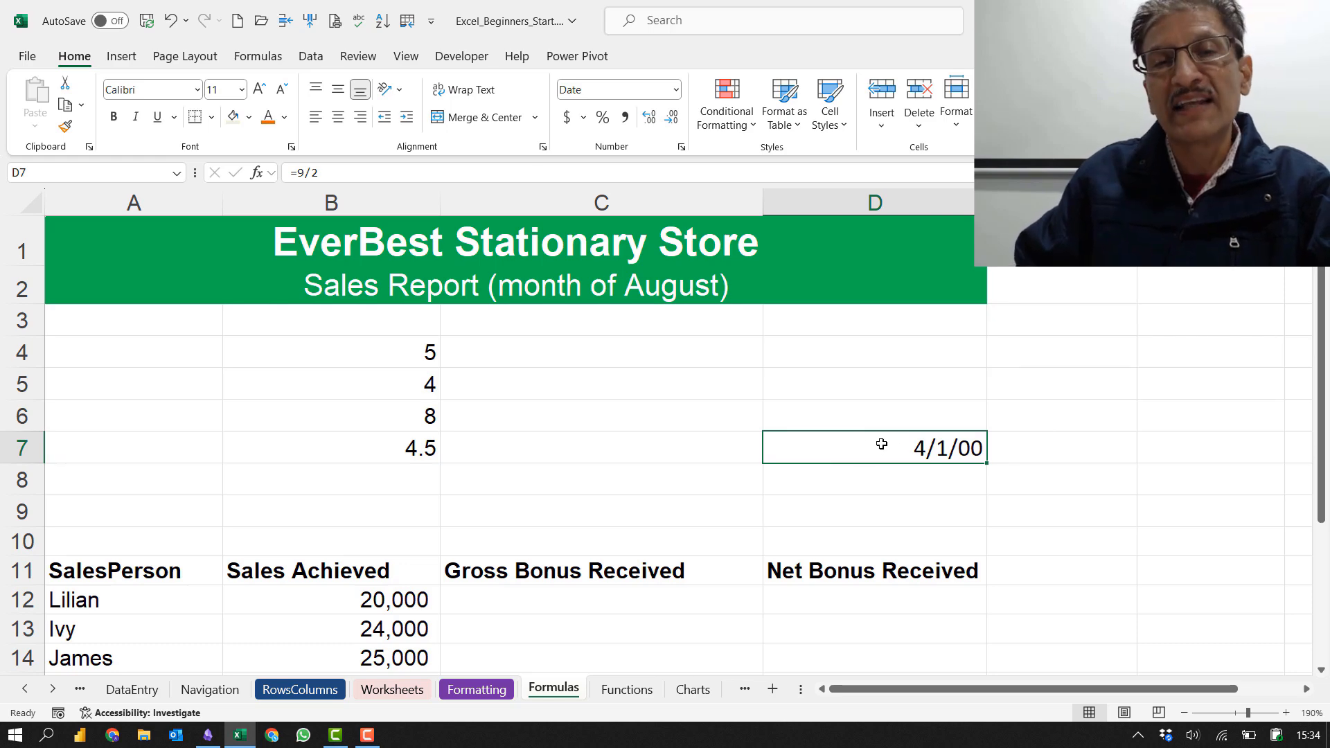
click(677, 90)
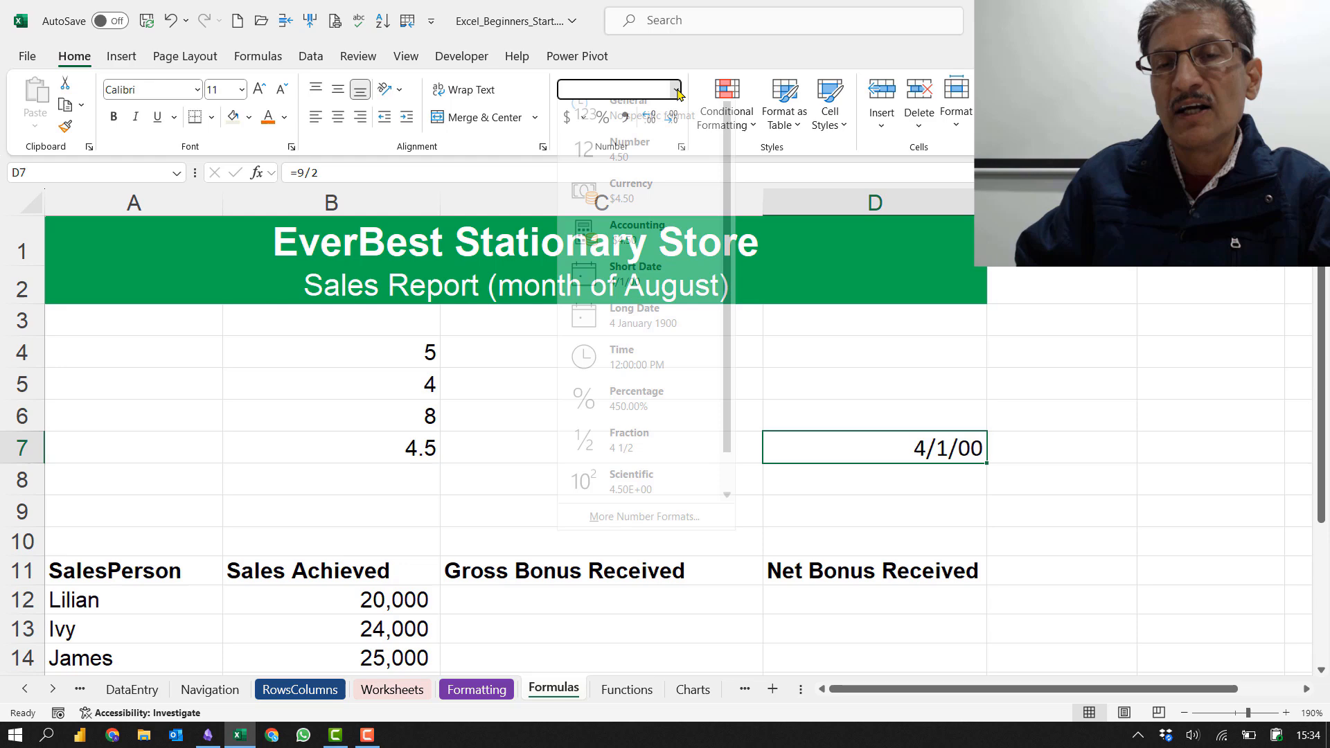
click(659, 133)
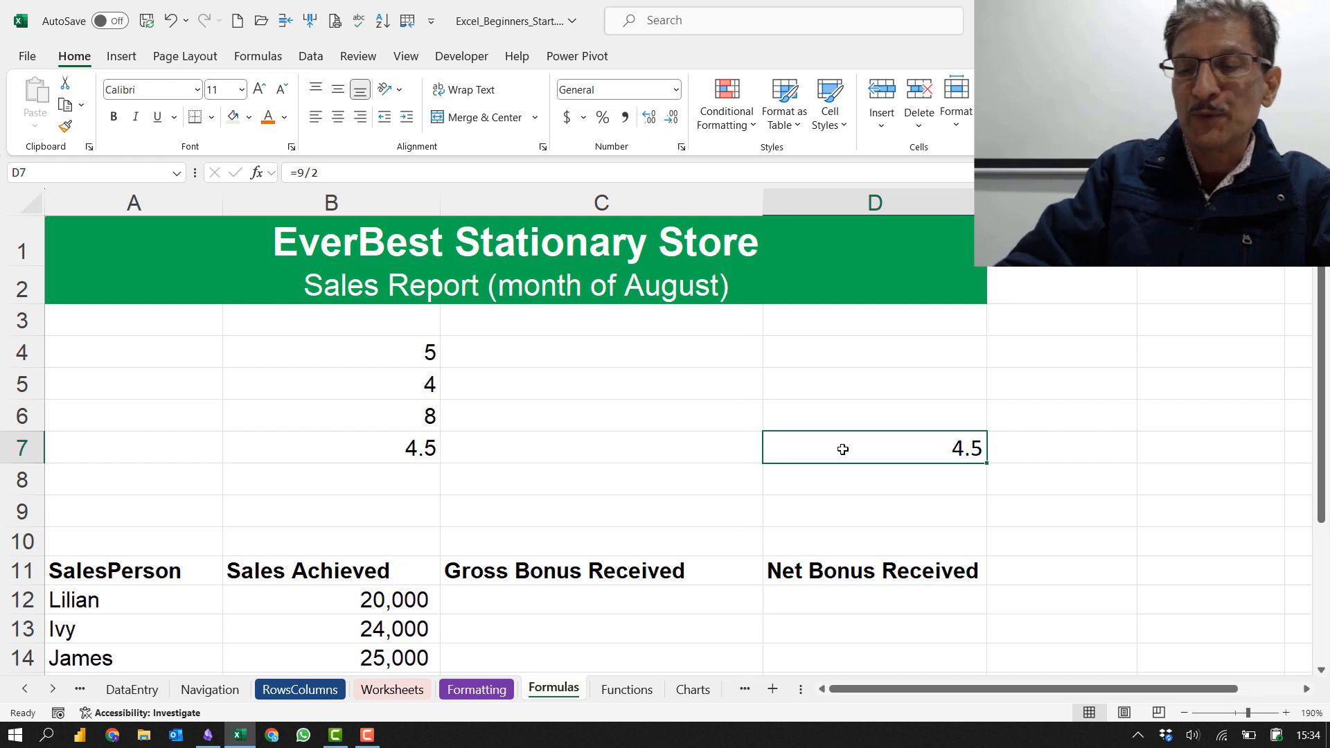
key(Delete)
Step: Inspect the arithmetic formulas behind the results in B4:B7, one cell after another
click(371, 351)
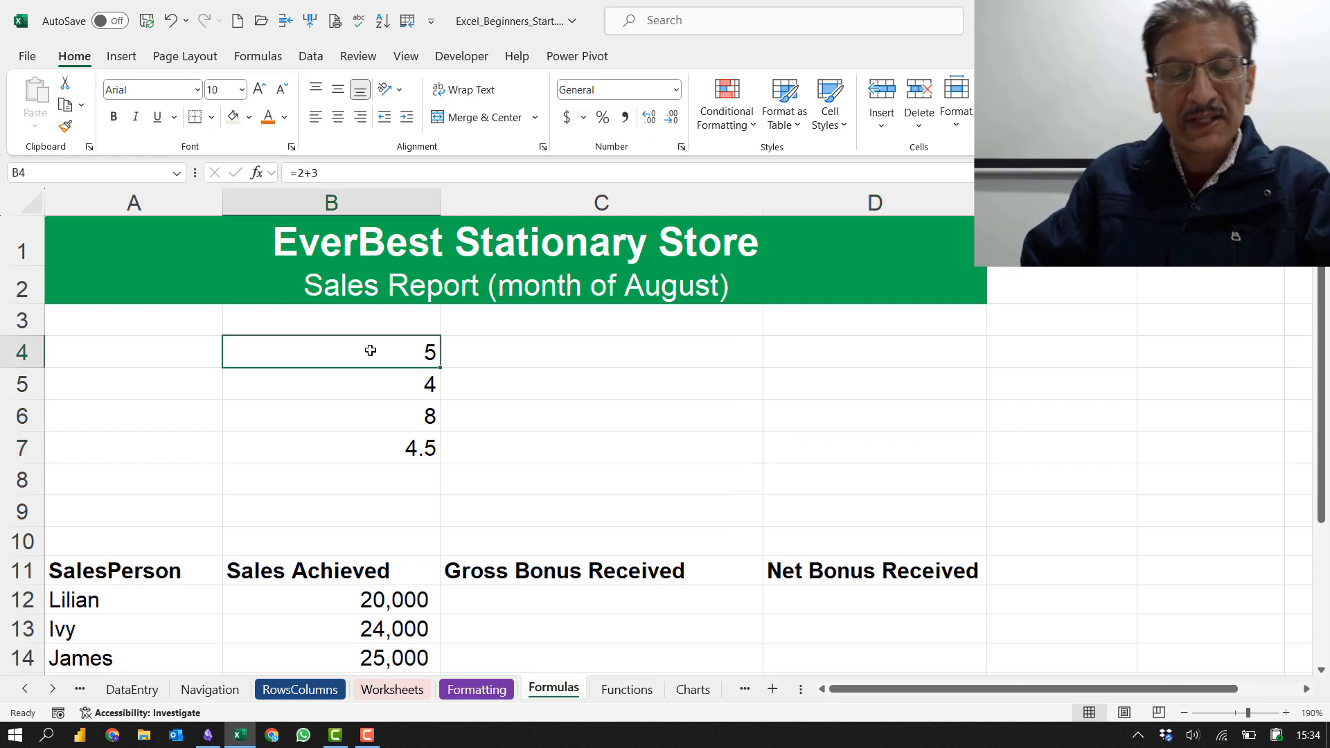
key(F2)
key(Return)
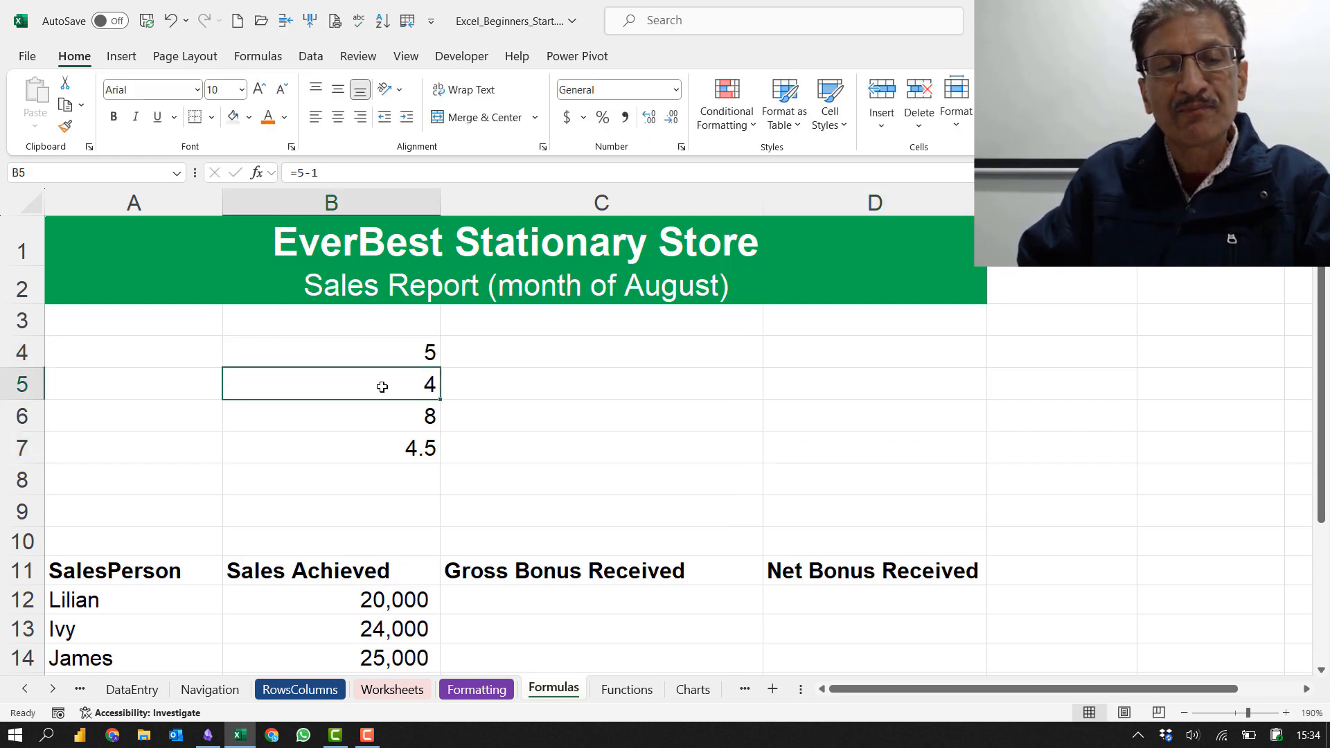
key(F2)
key(Return)
key(F2)
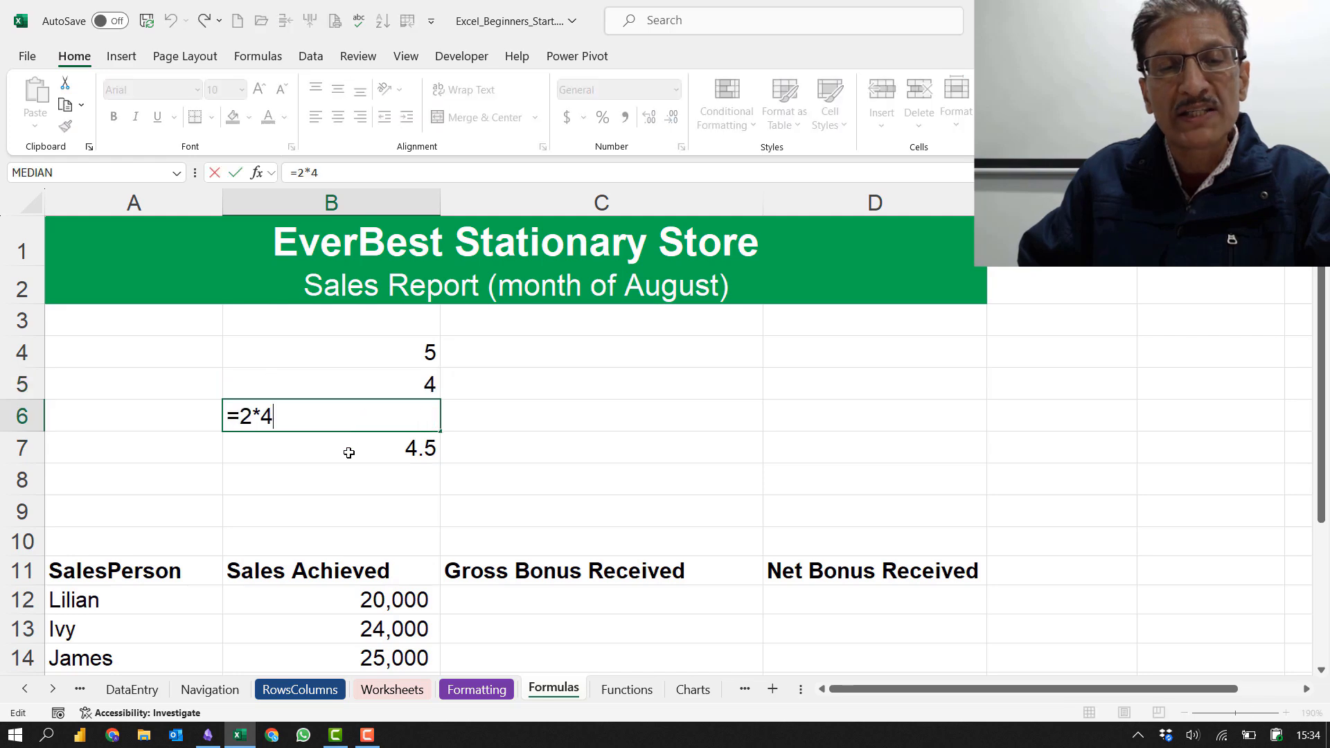
key(Return)
key(F2)
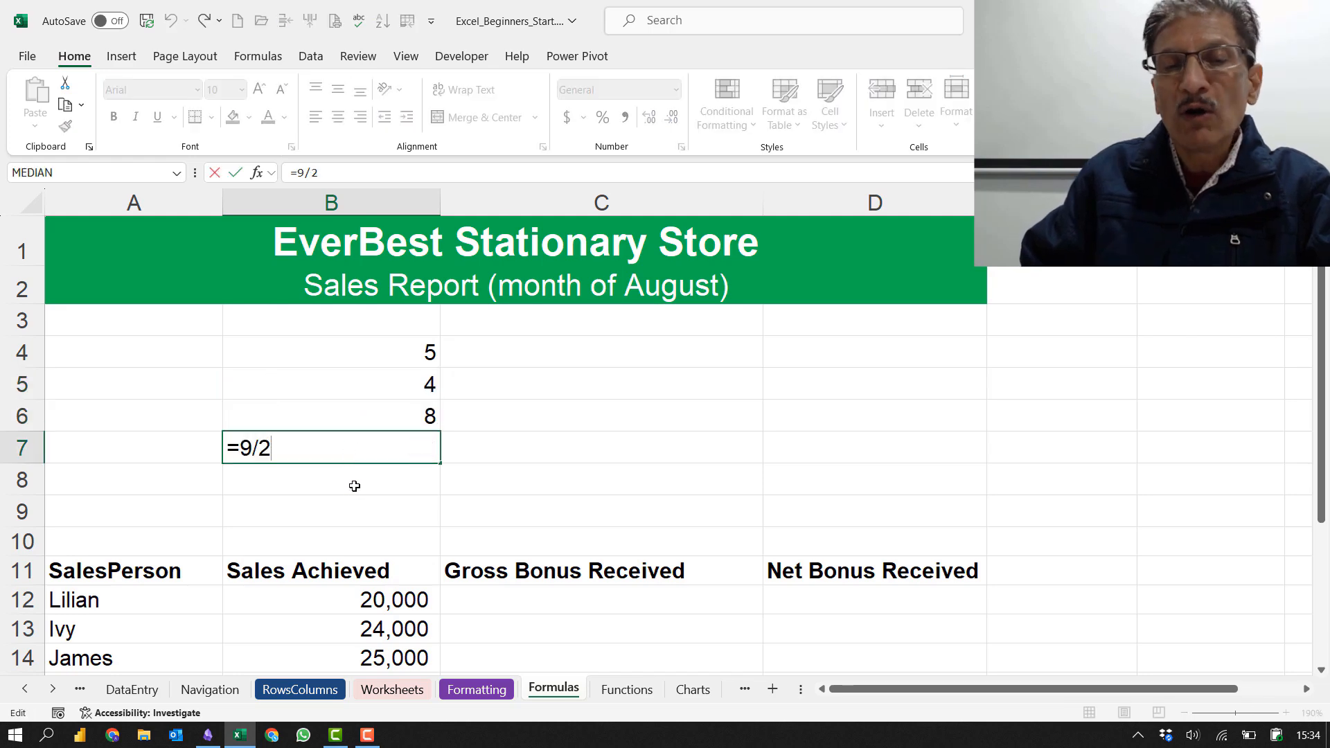
key(Return)
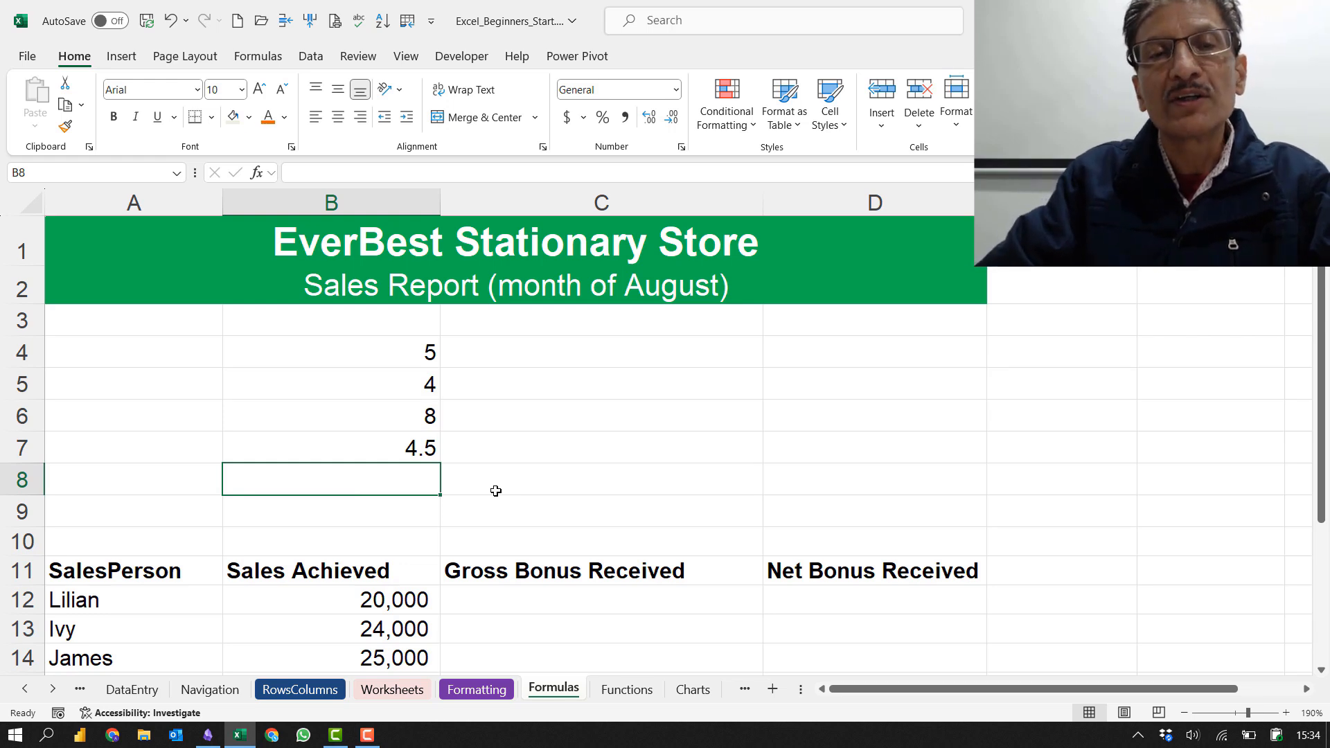
Step: Enter the combined formula =10-4*2 in cell B8 and inspect the formula behind its result
key(F2)
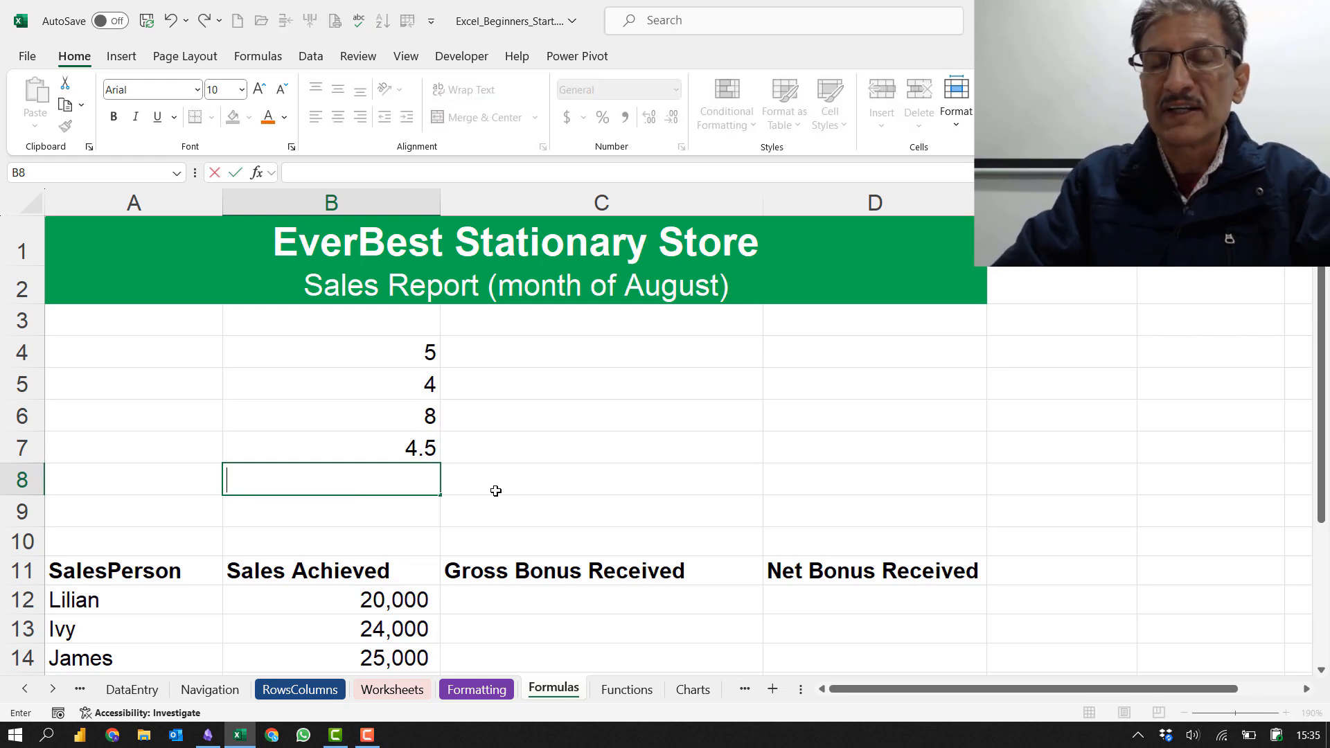
text(=)
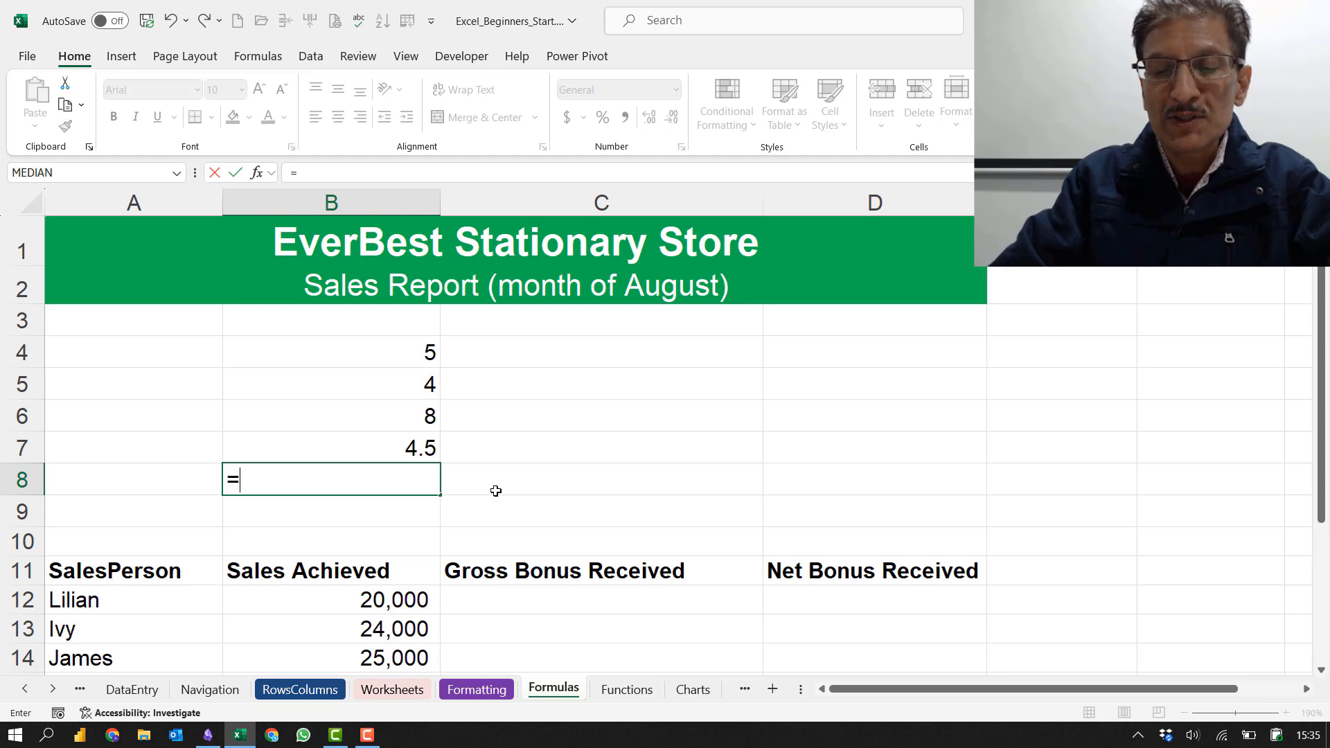
text(10-)
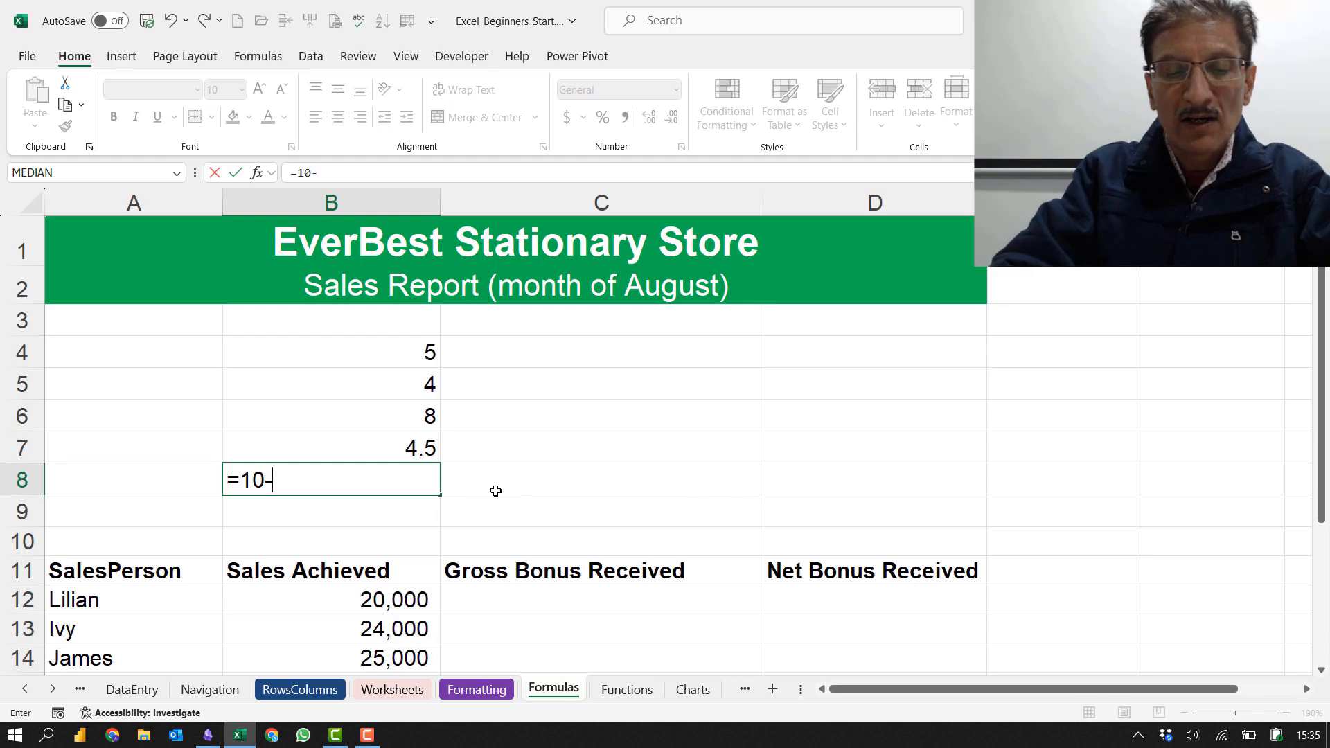
text(4)
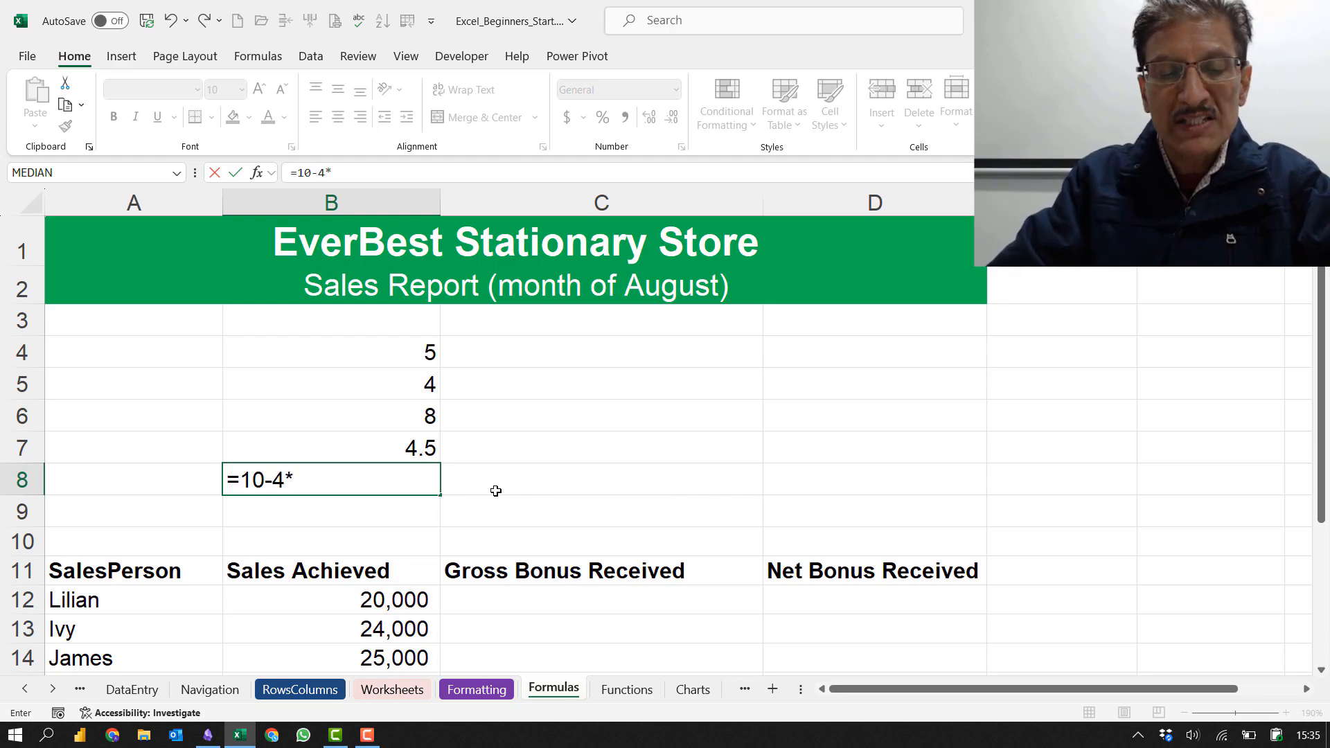
text(*2)
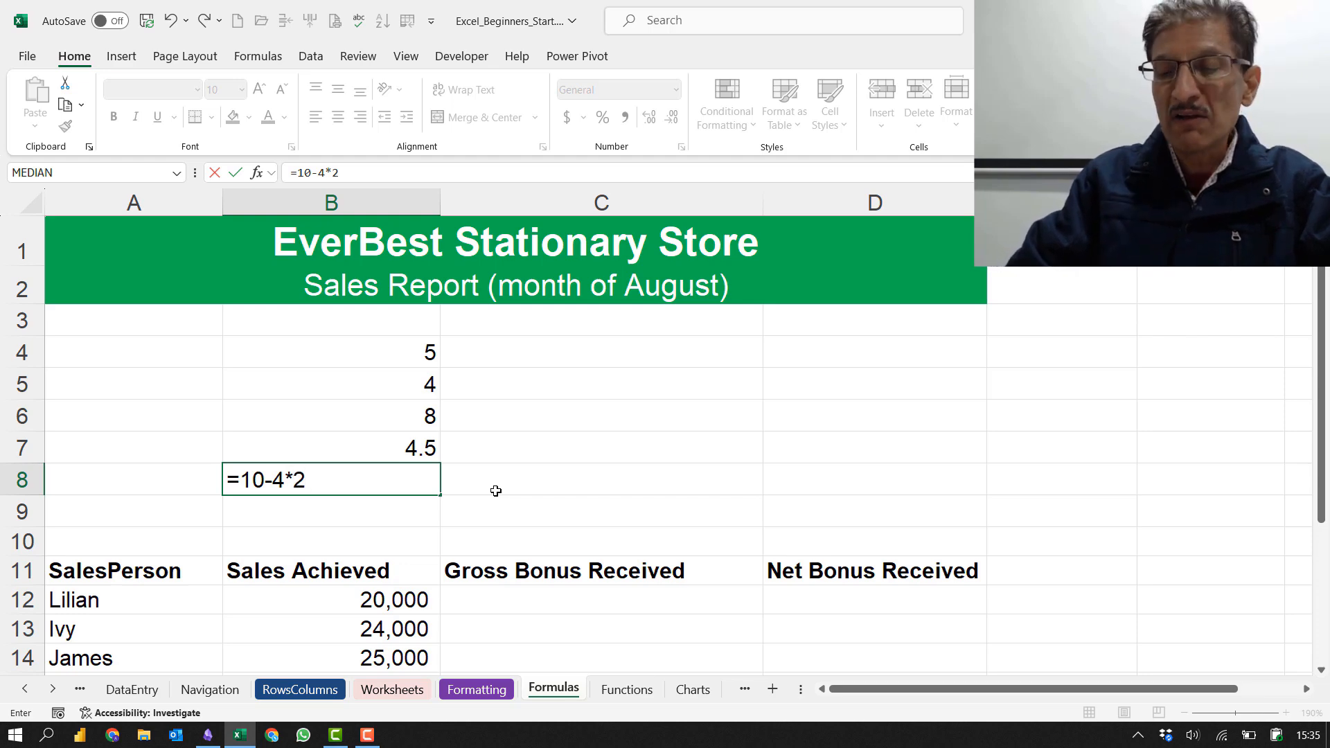
click(496, 491)
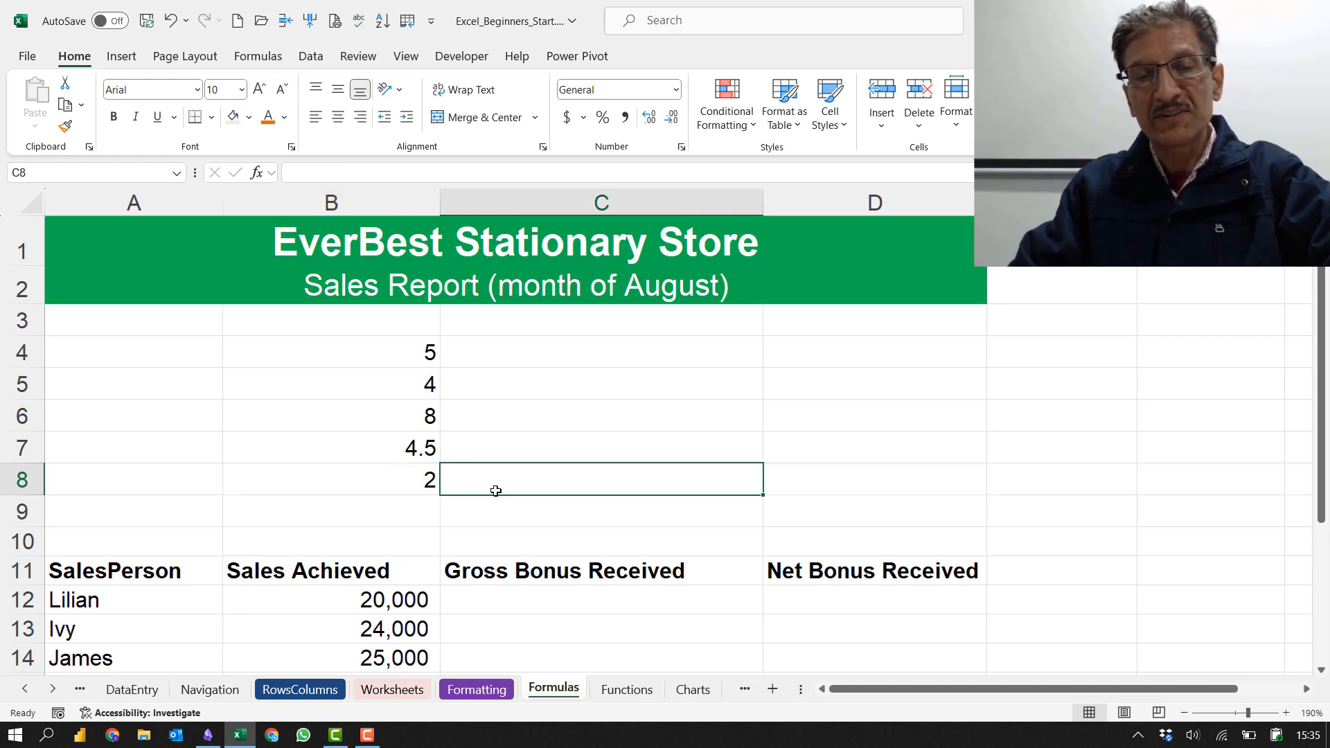
key(Left)
key(F2)
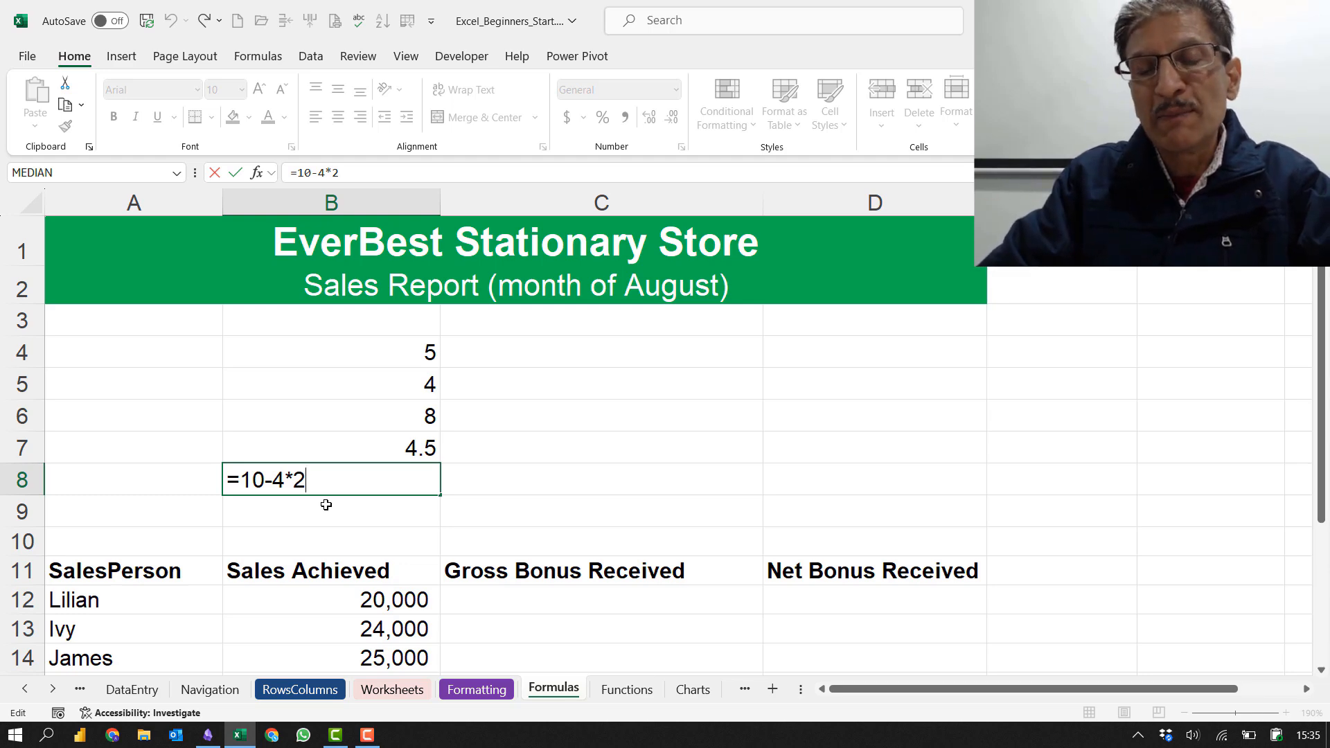
key(Tab)
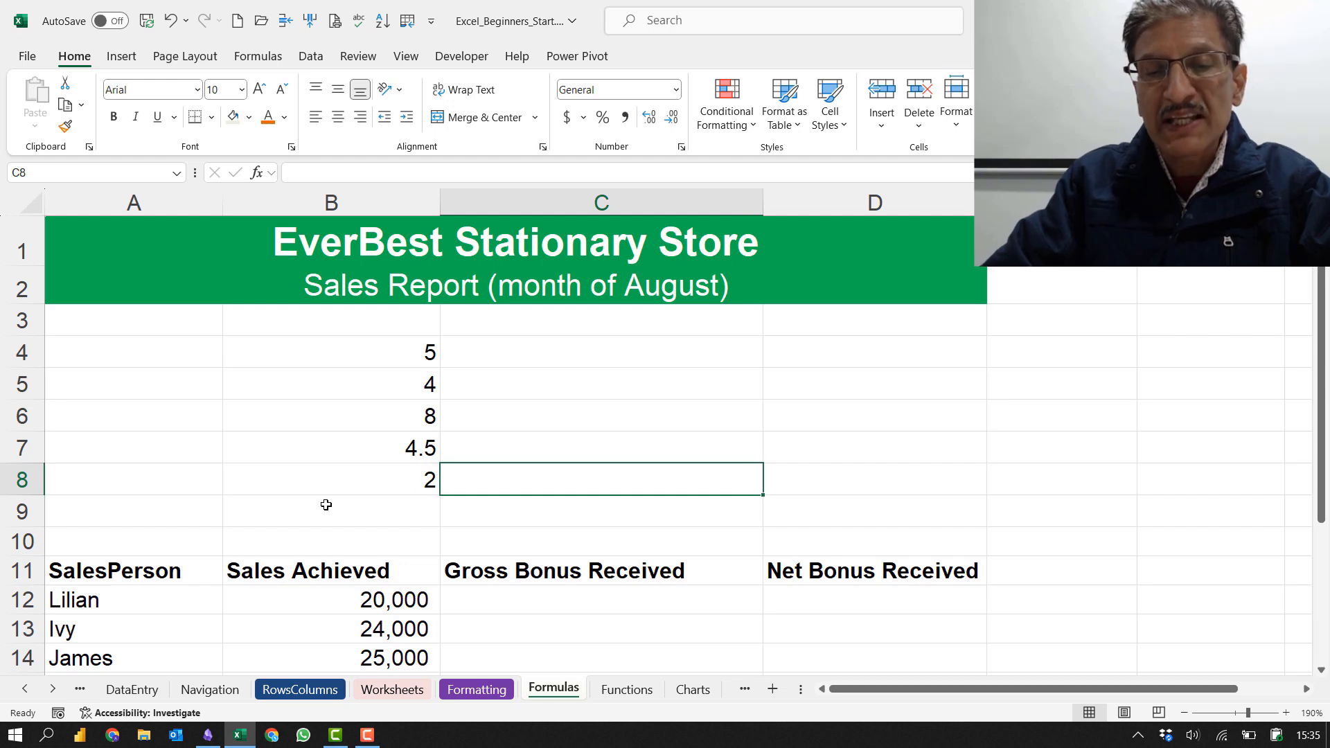
Step: Enter the label Brackets () in cell D4 as the first operator in the order of operations
click(790, 353)
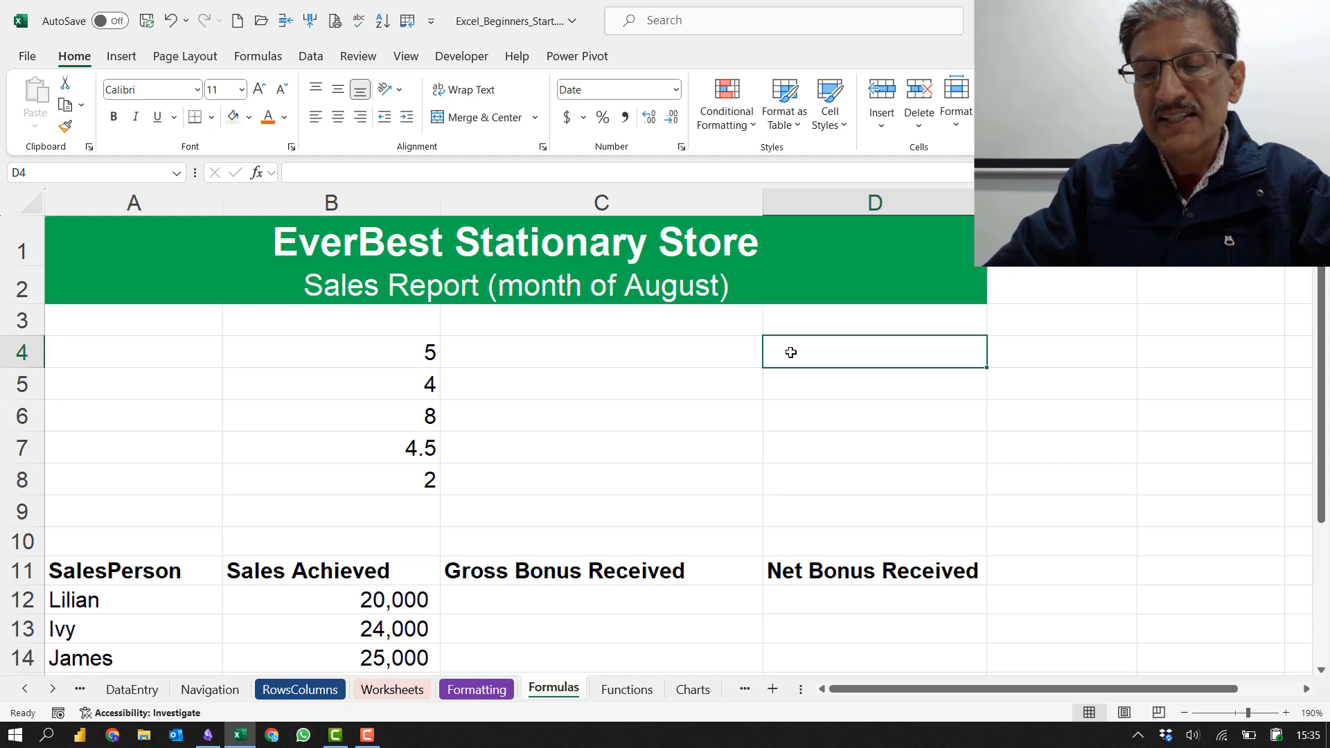
text(()
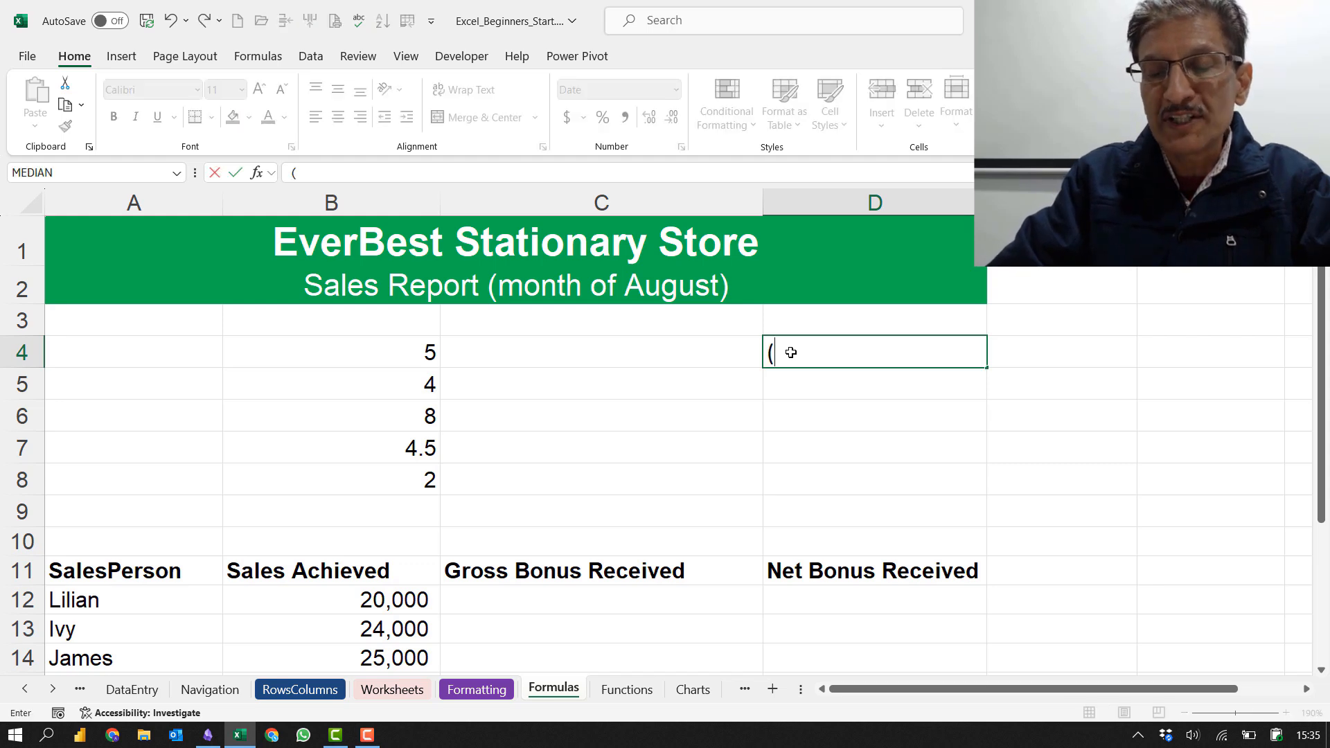
key(BackSpace)
text(Bra)
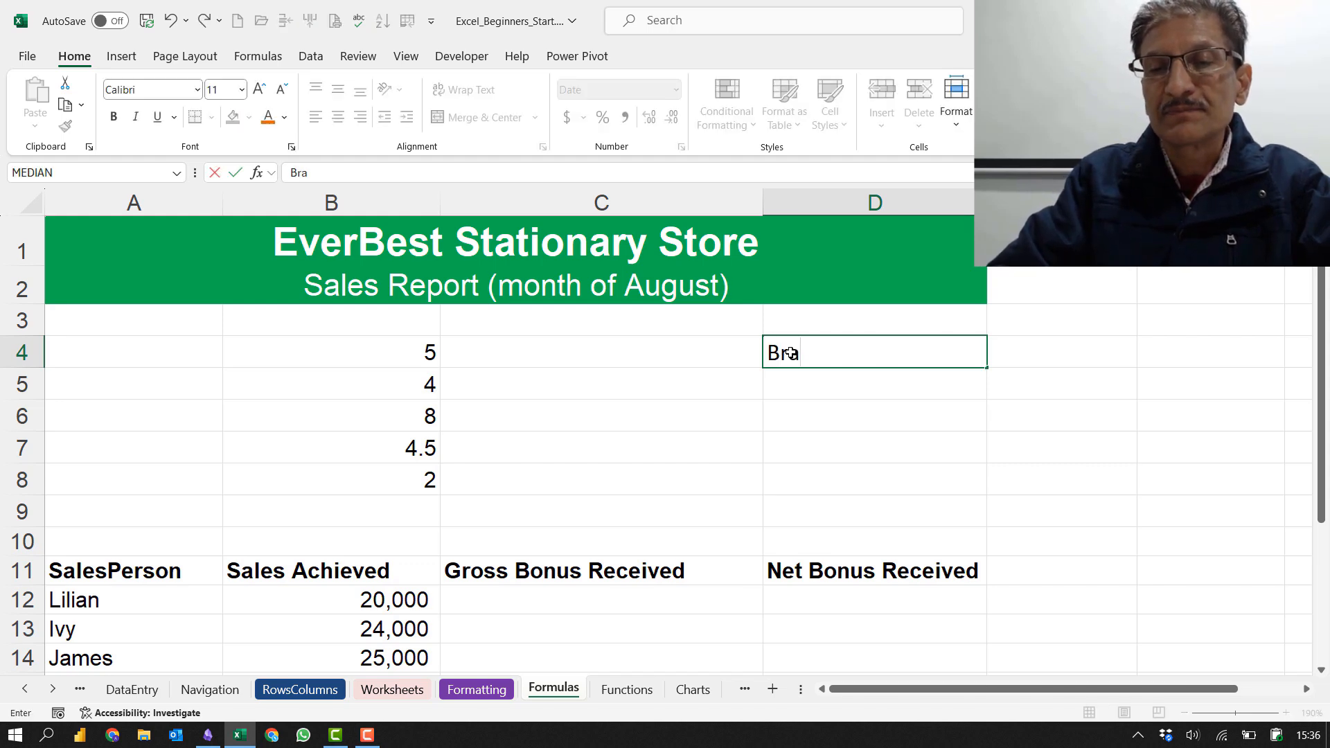
text(ckets ())
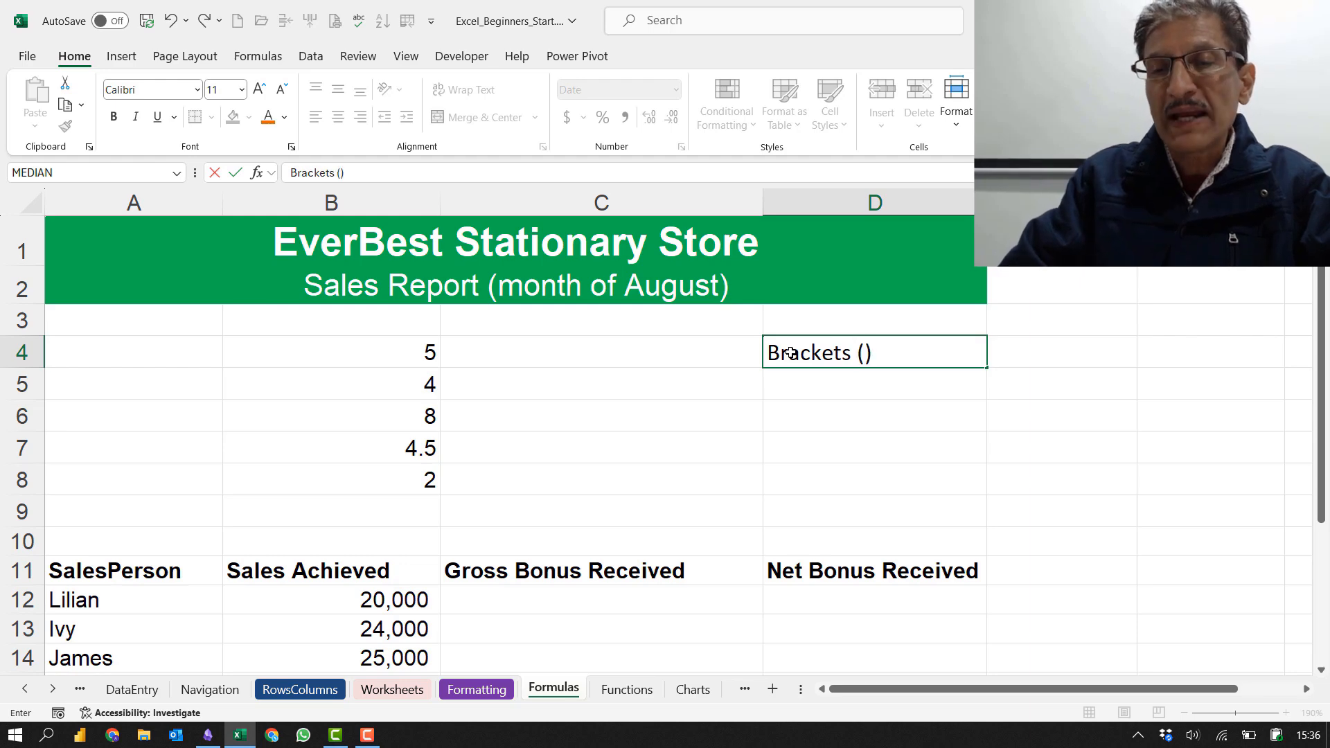
key(Tab)
Step: Enter the label Power in cell D5, directly below the Brackets () label
key(Down)
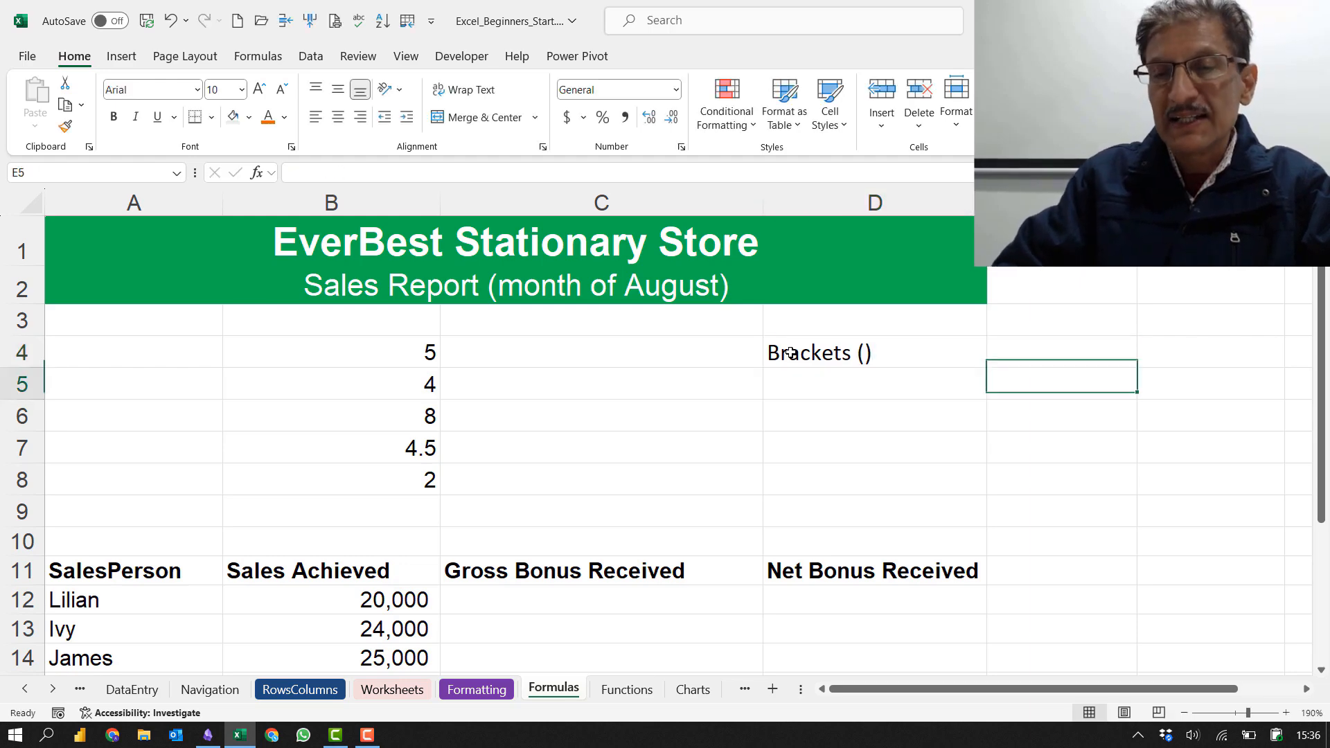
key(Left)
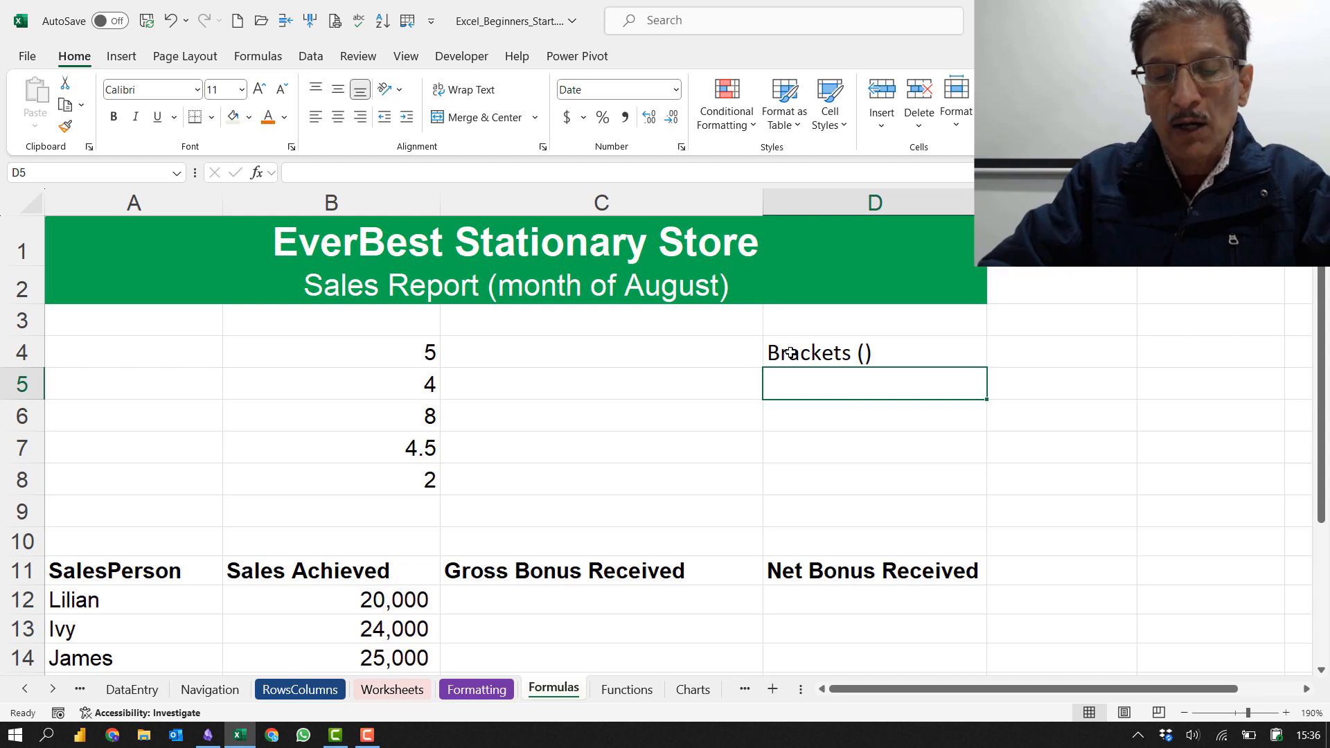
text(^)
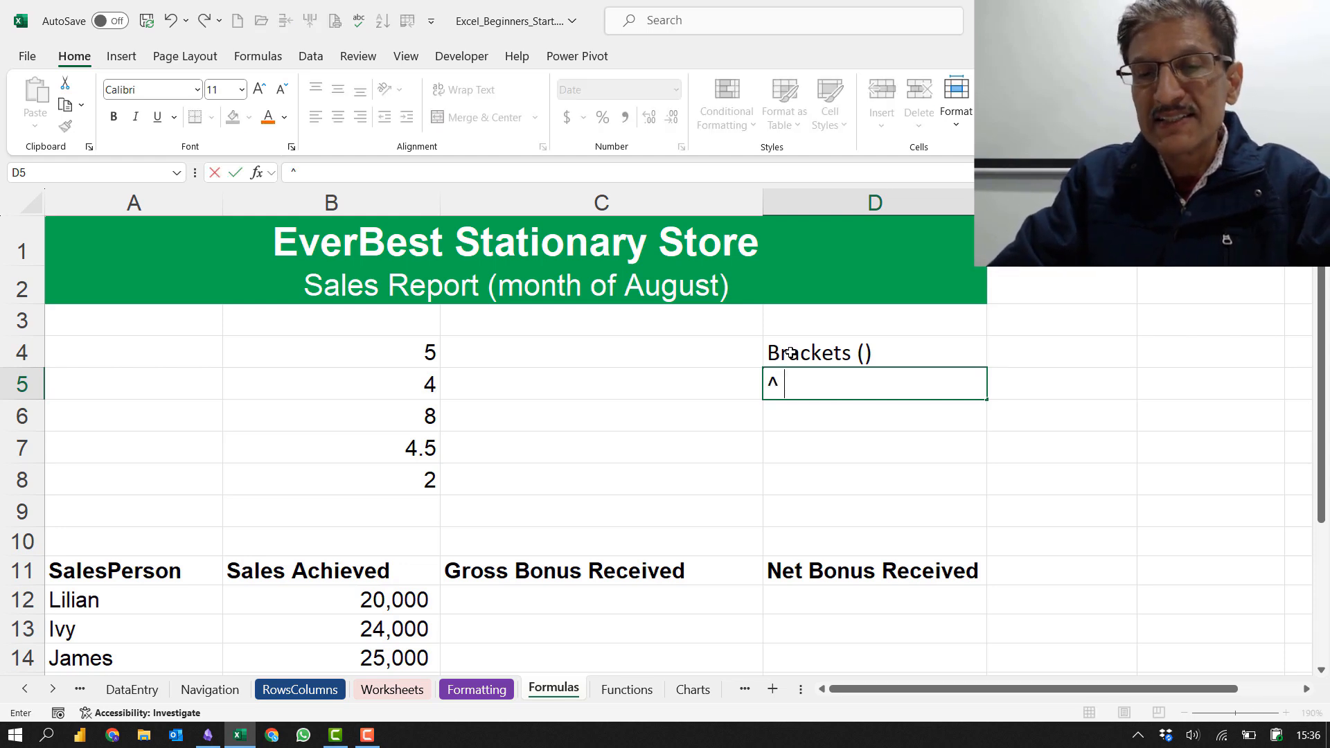
key(BackSpace)
text(Power)
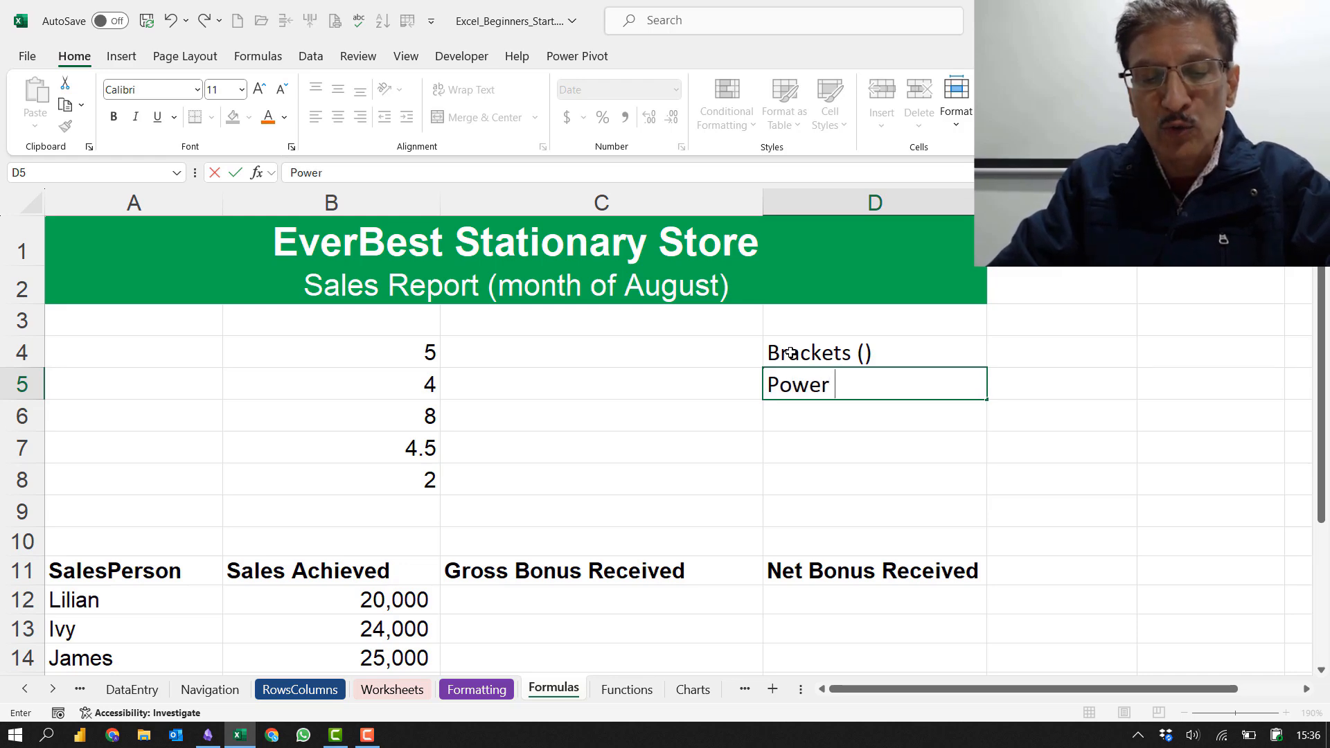
click(790, 353)
text(^)
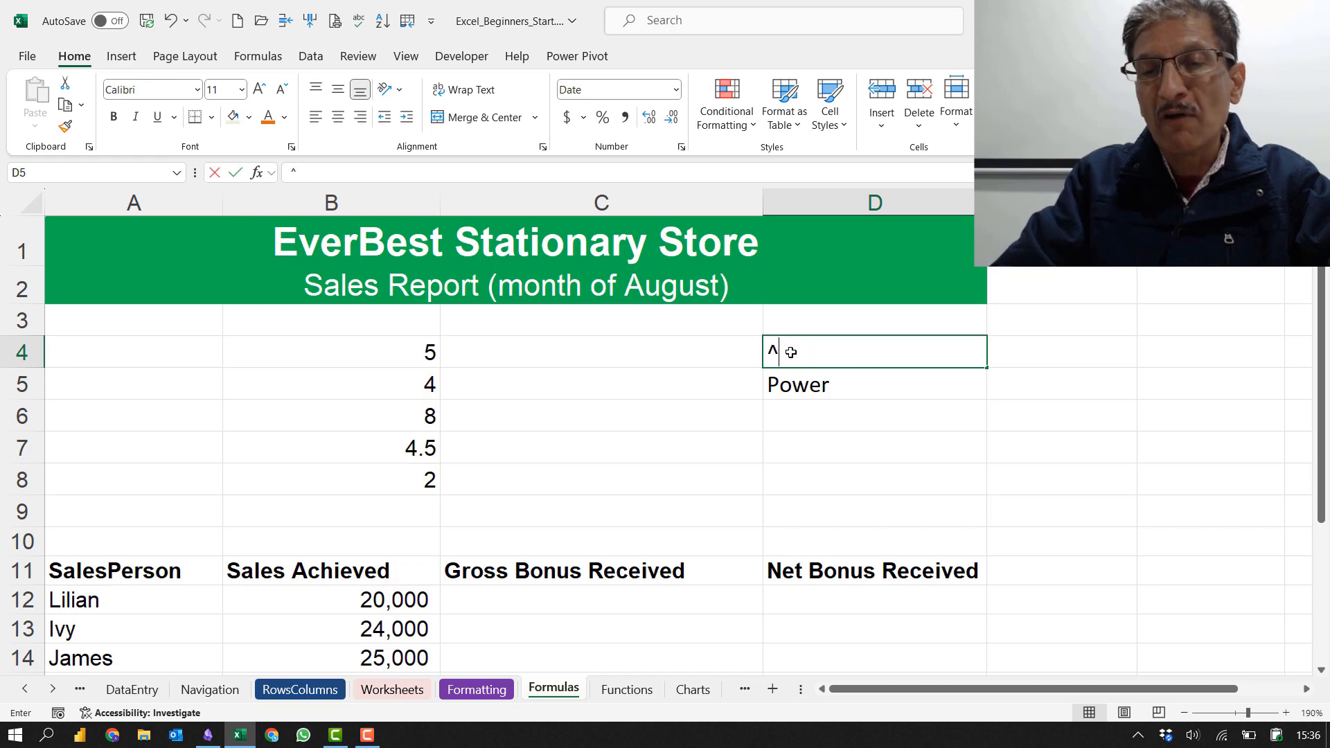
key(Escape)
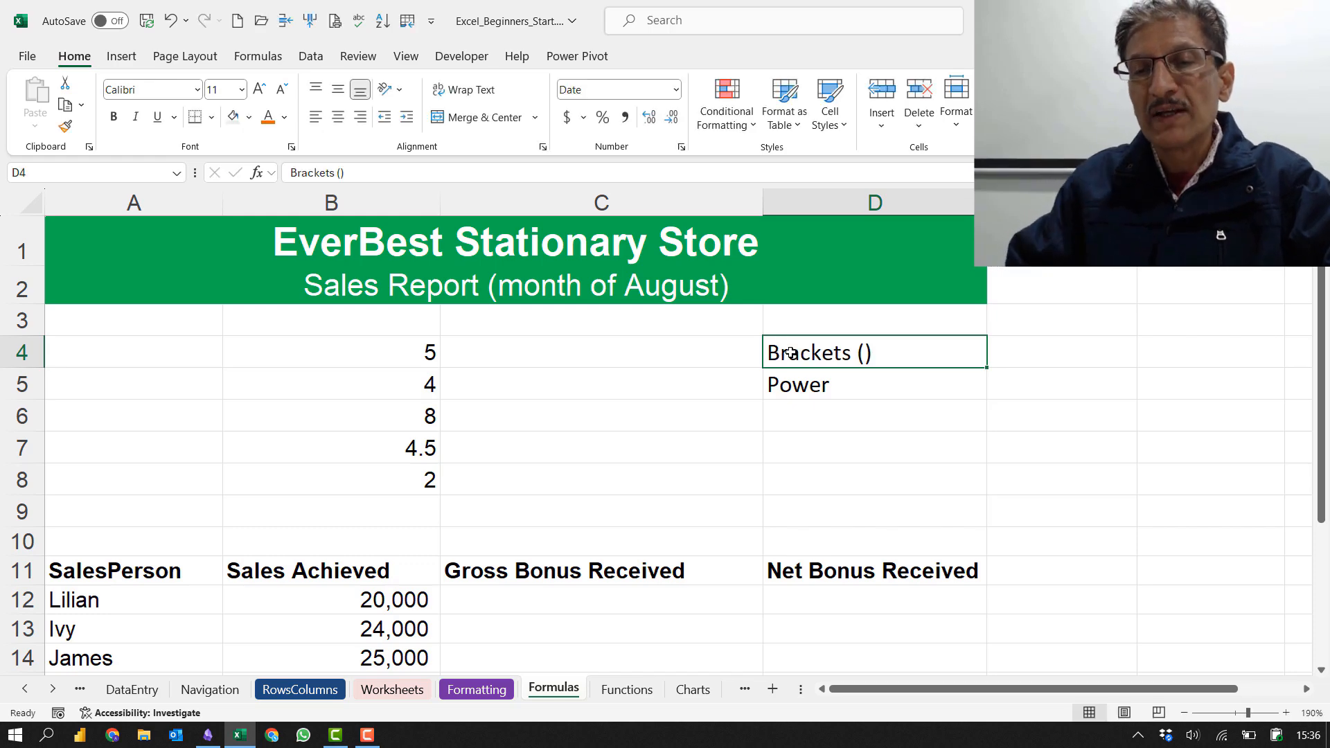
Step: Append the ^ operator to the Power label in cell D5
click(817, 386)
key(F2)
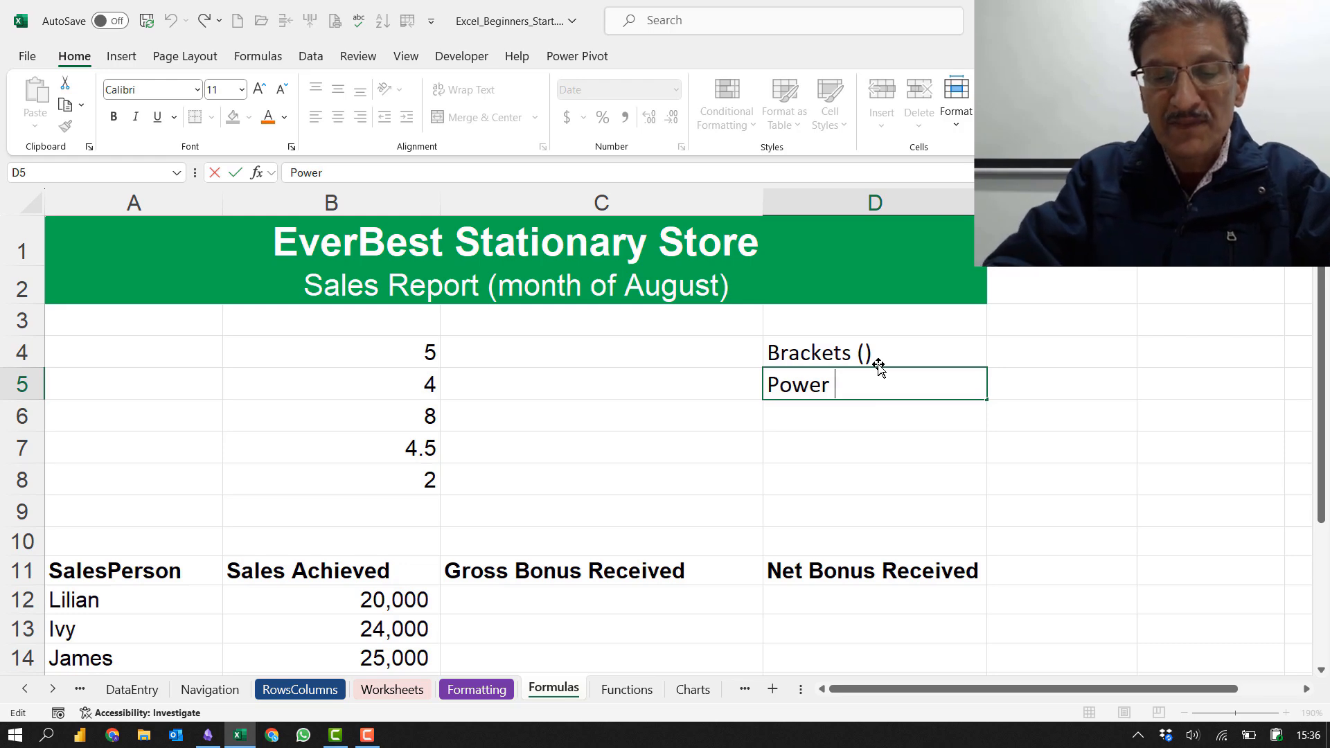
text(^)
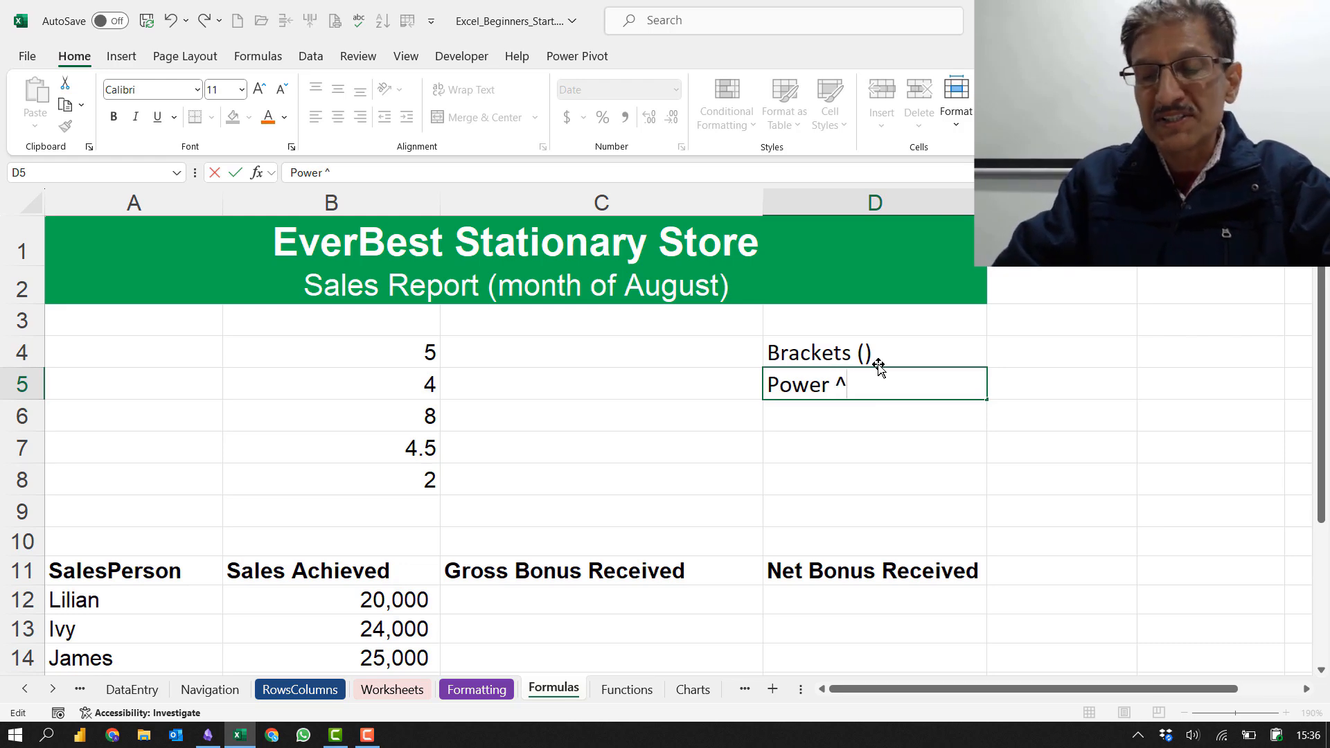
key(Tab)
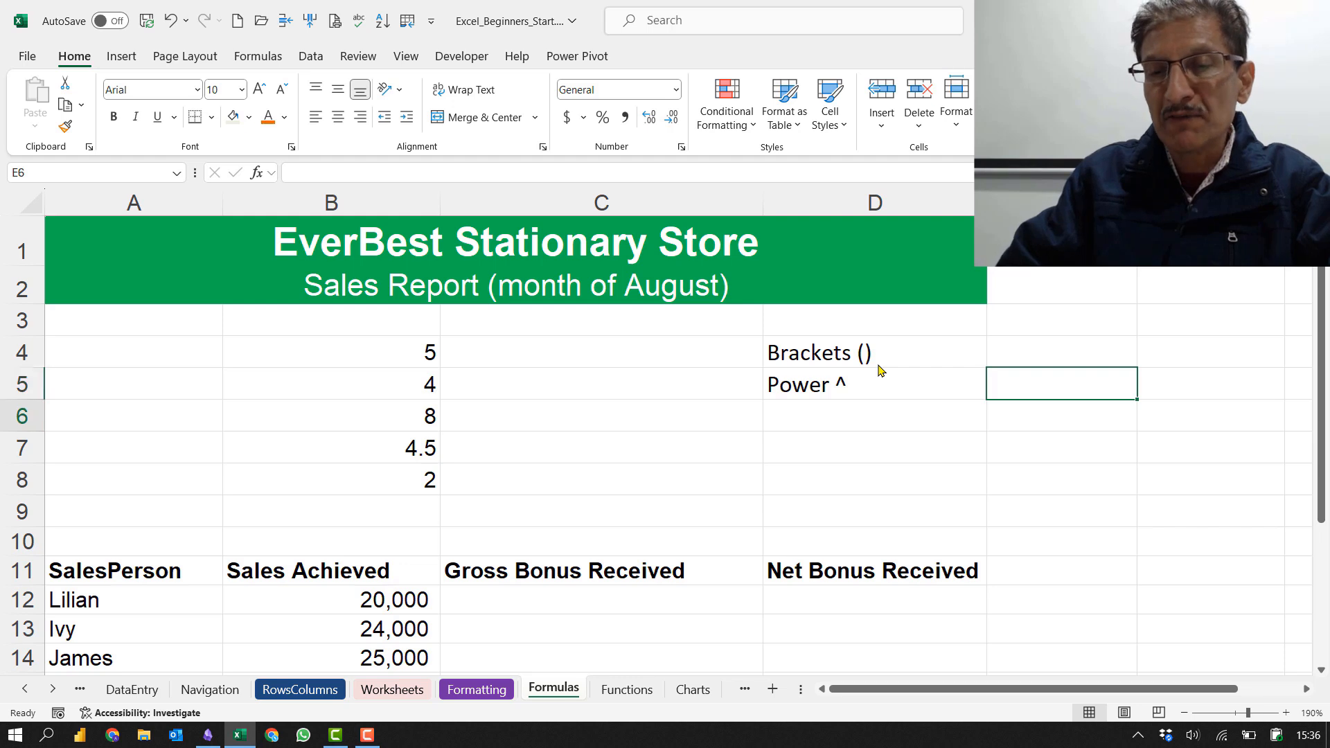
Step: Enter the label Multiply & Divide in cell D6 as the third level of the order of operations
key(Return)
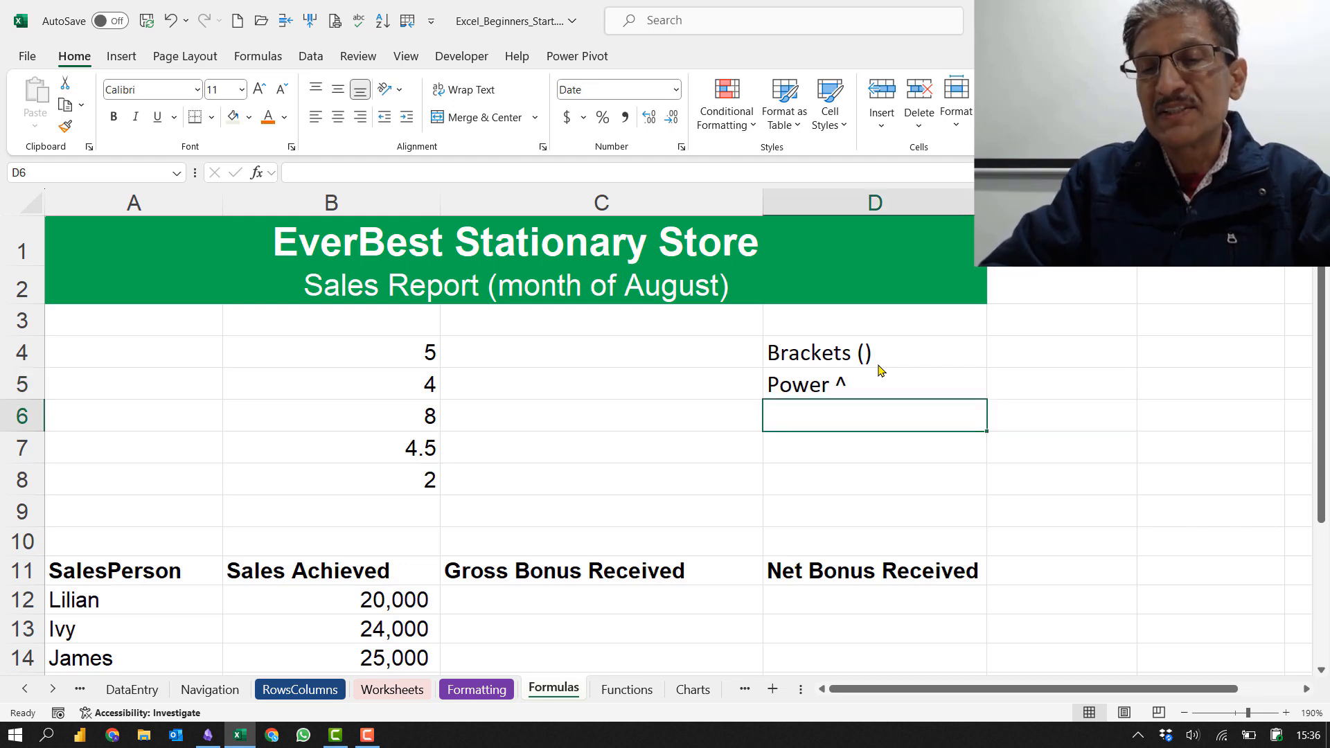
text(Multiply)
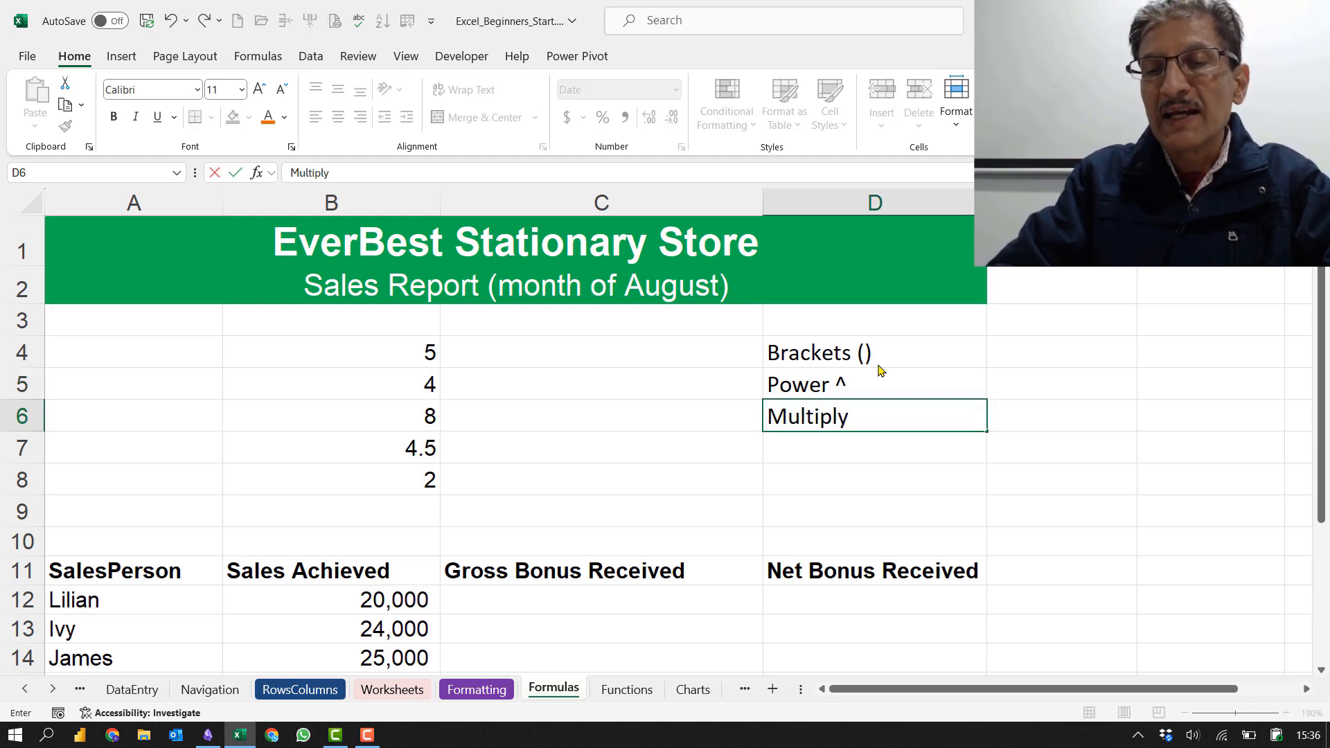
text( & DIvi)
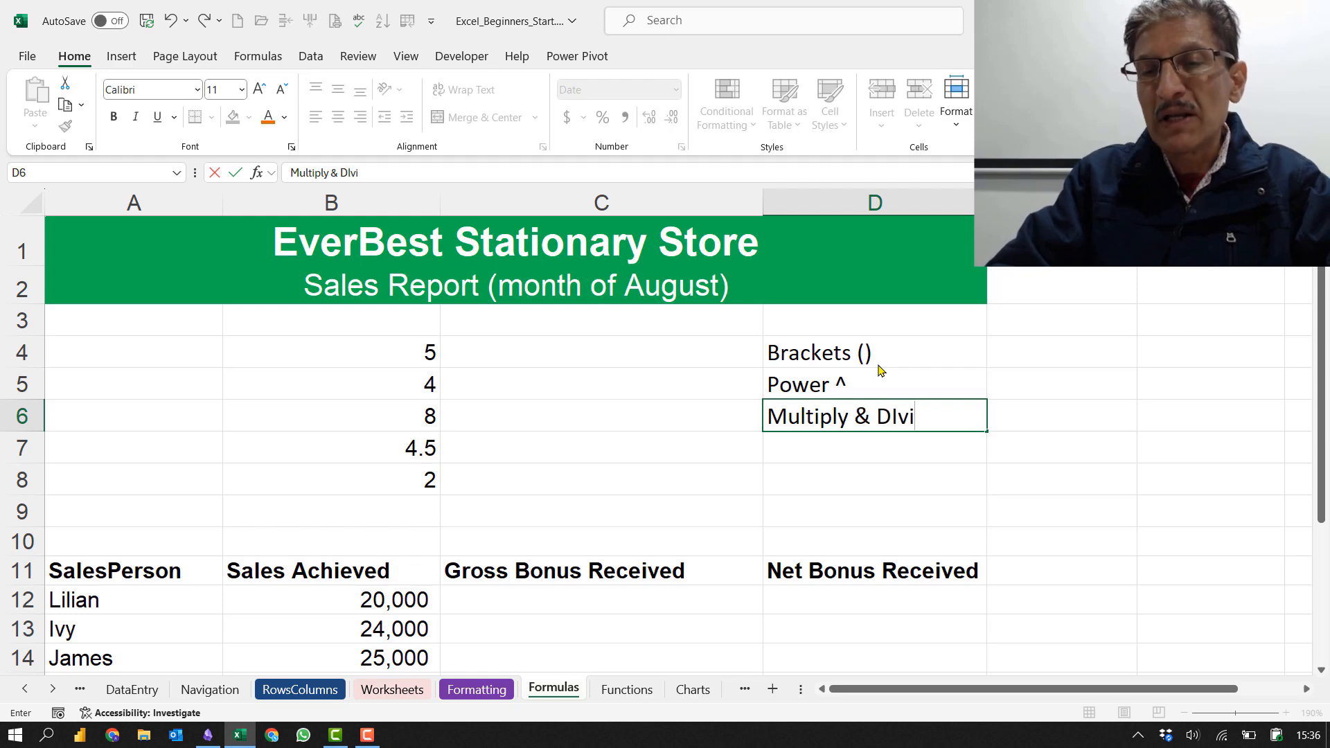
text(de)
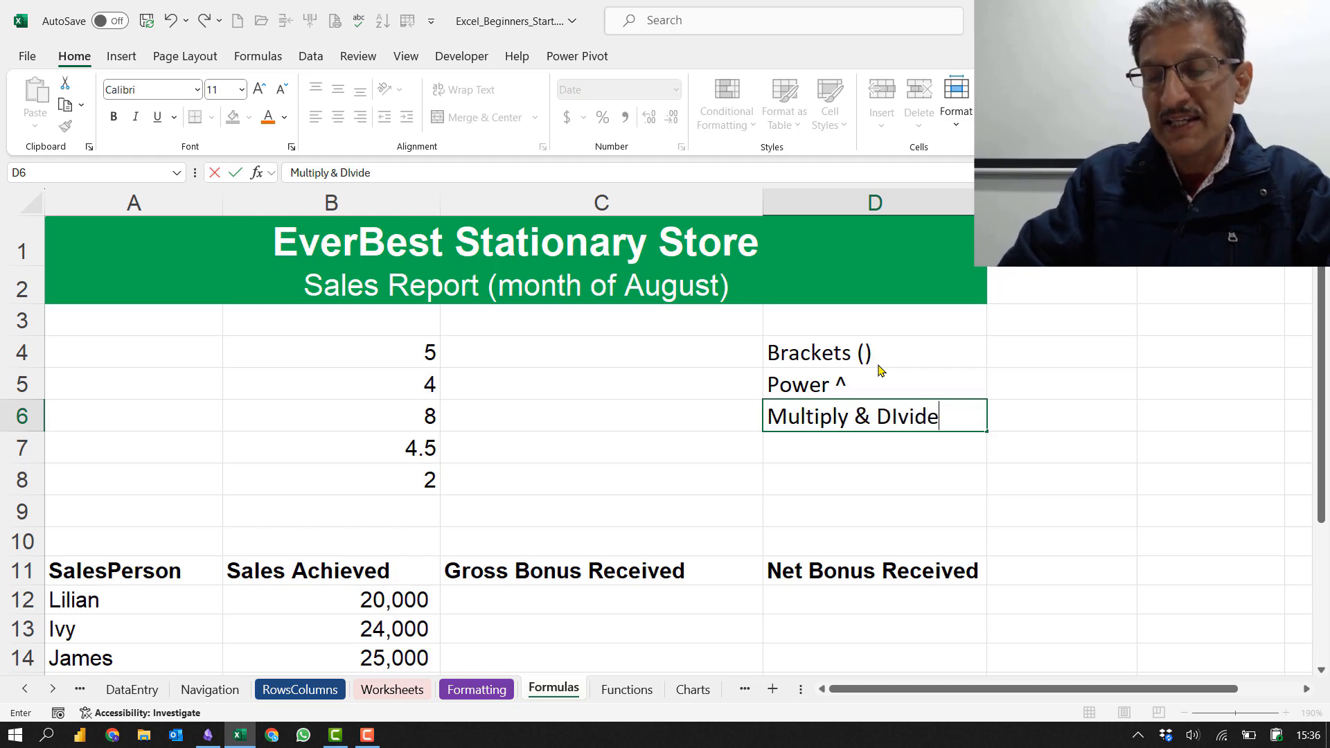
click(879, 368)
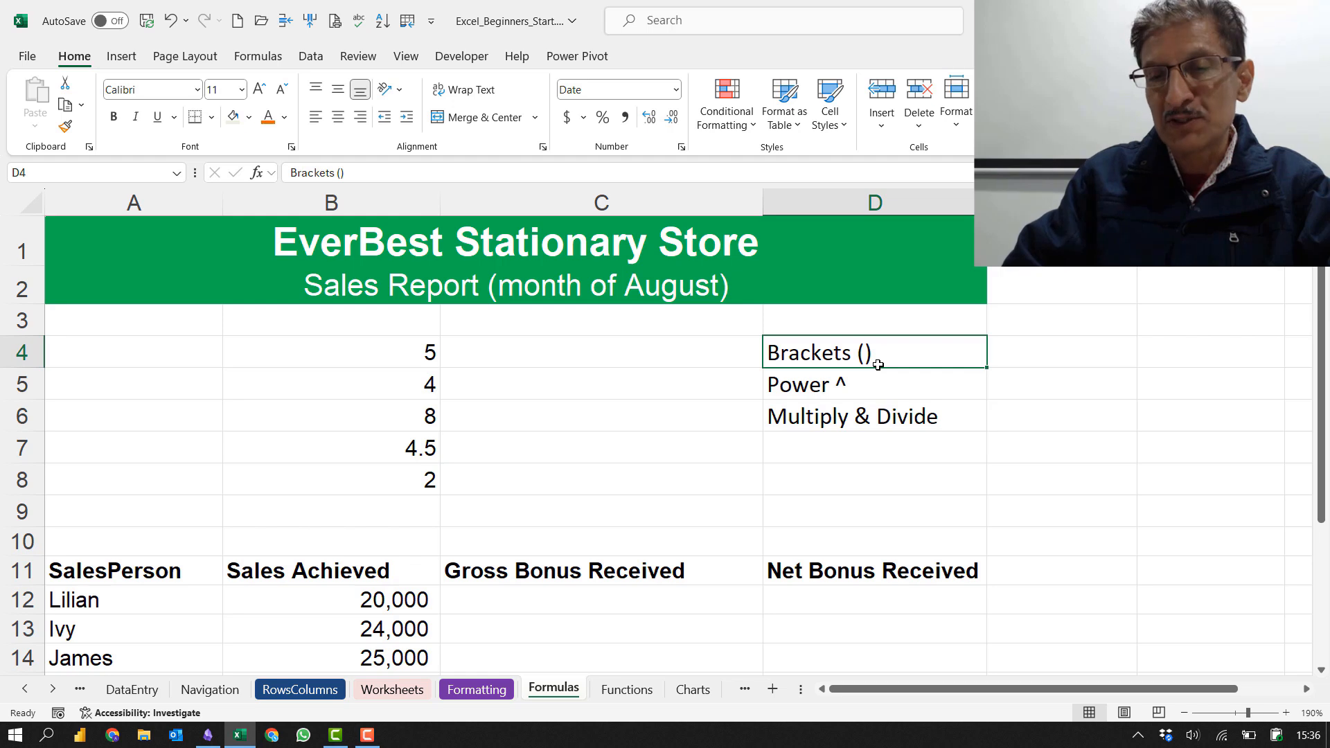
Step: Enter the label Add & Subtract in cell D7 to complete the order of operations list
key(Down)
key(Down)
key(Down)
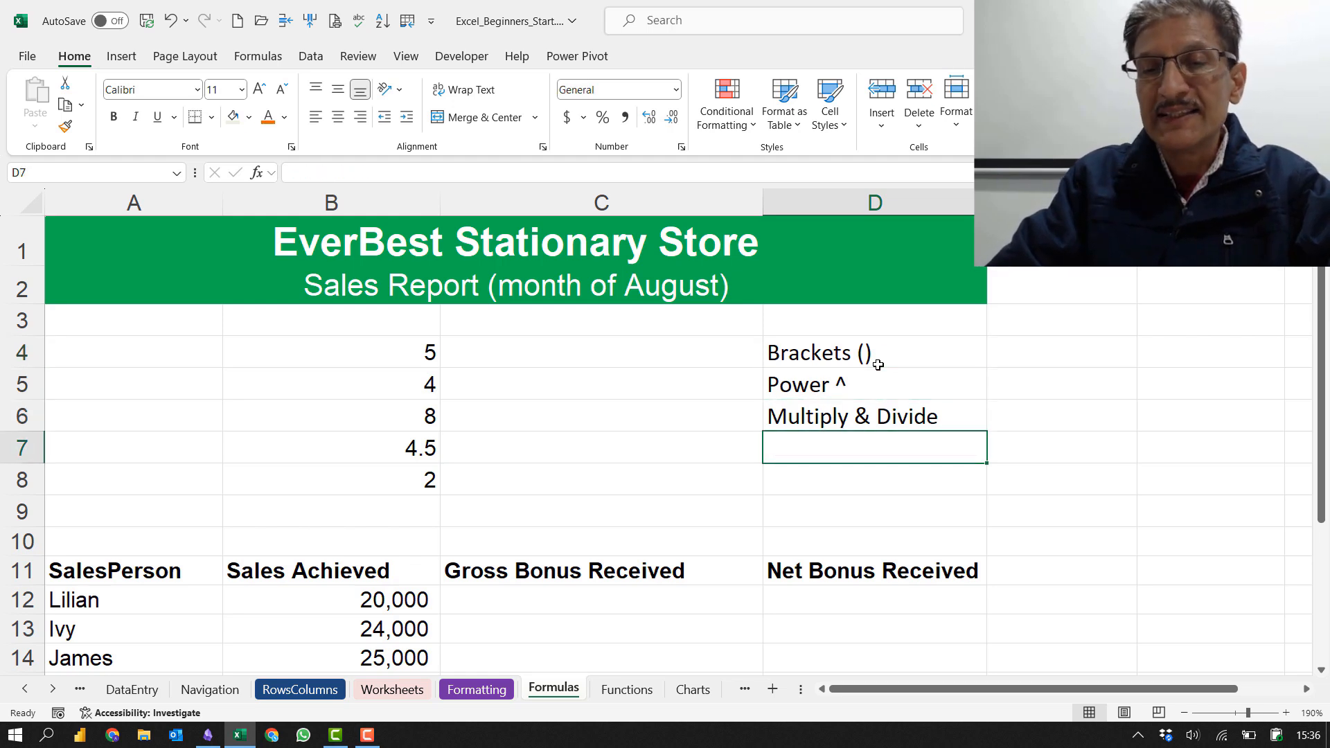
text(Add)
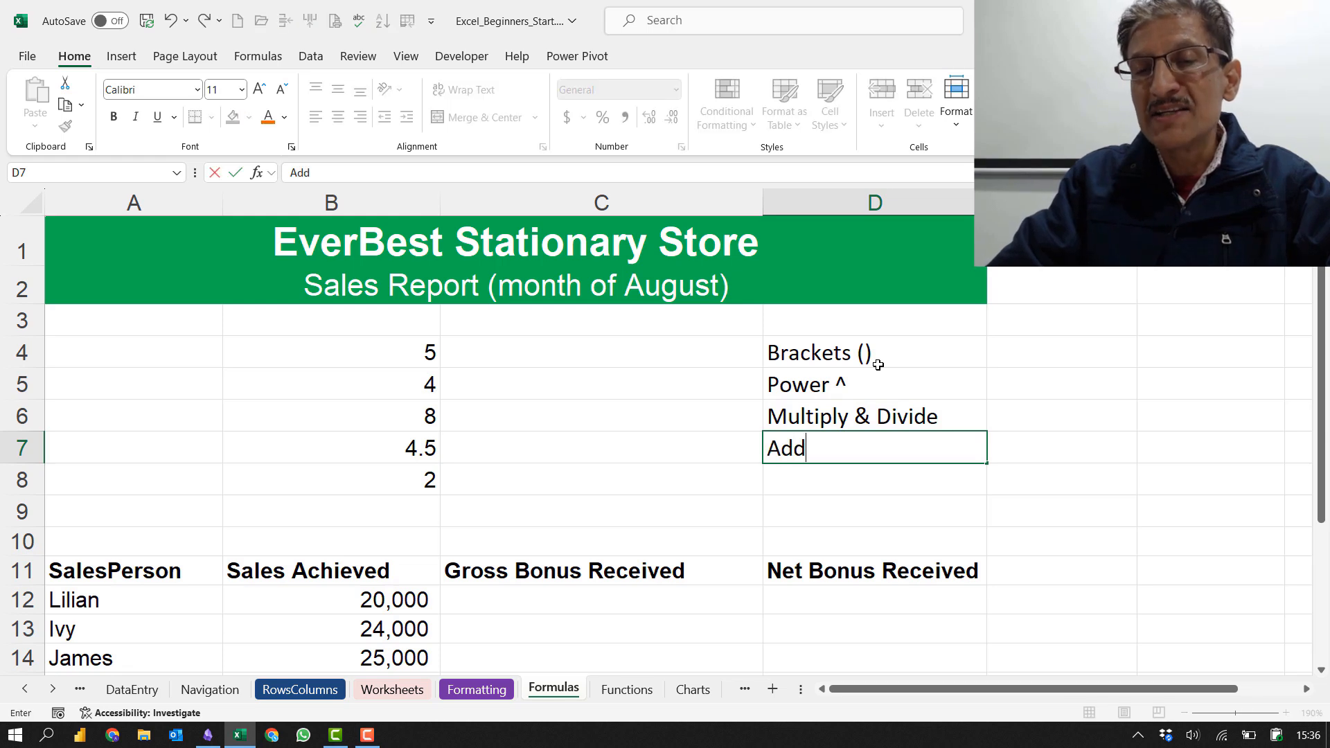
text( & Subt)
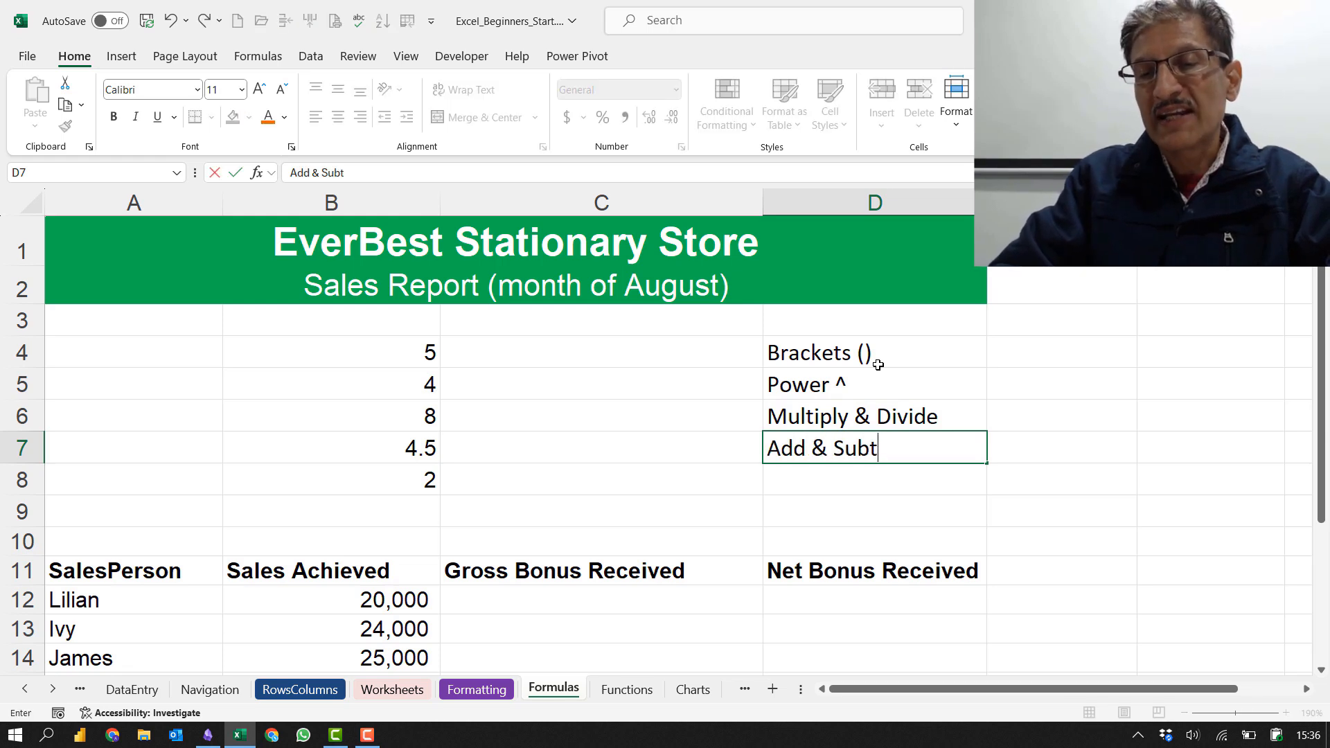
text(rack)
key(BackSpace)
text(t)
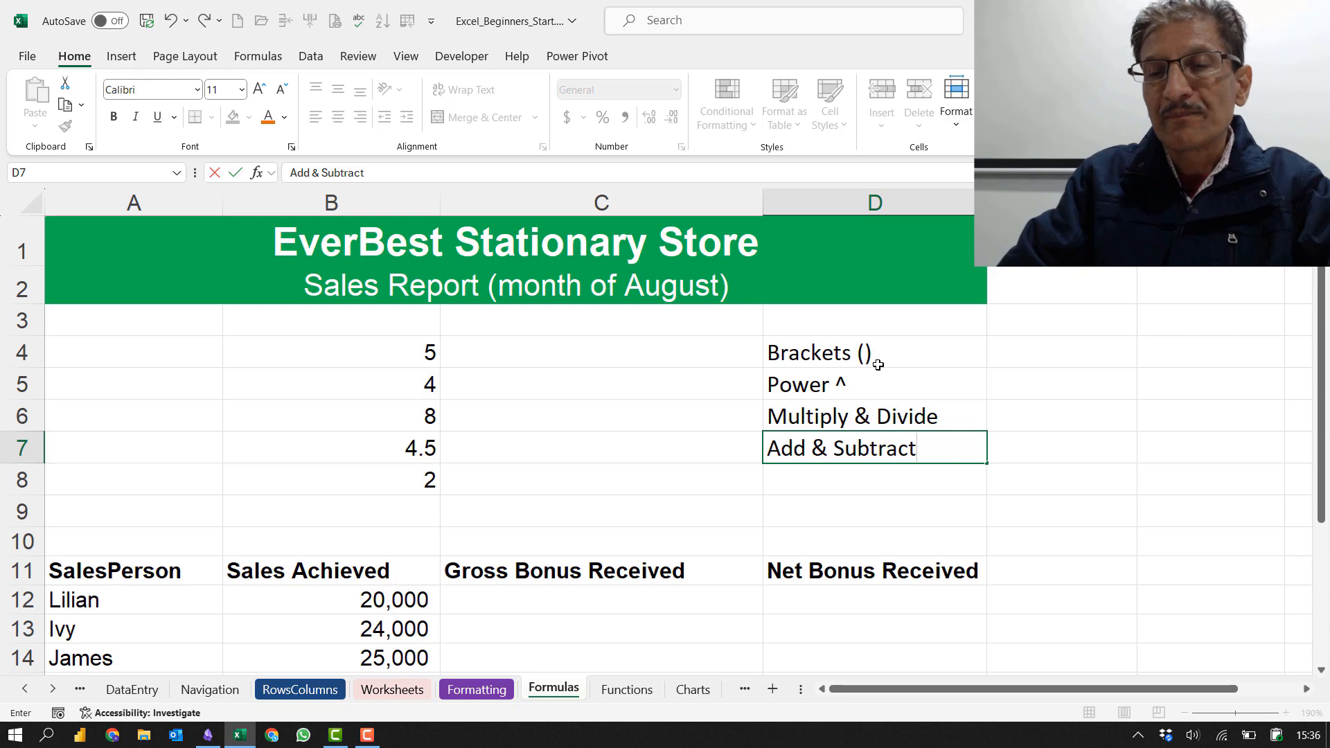
key(Tab)
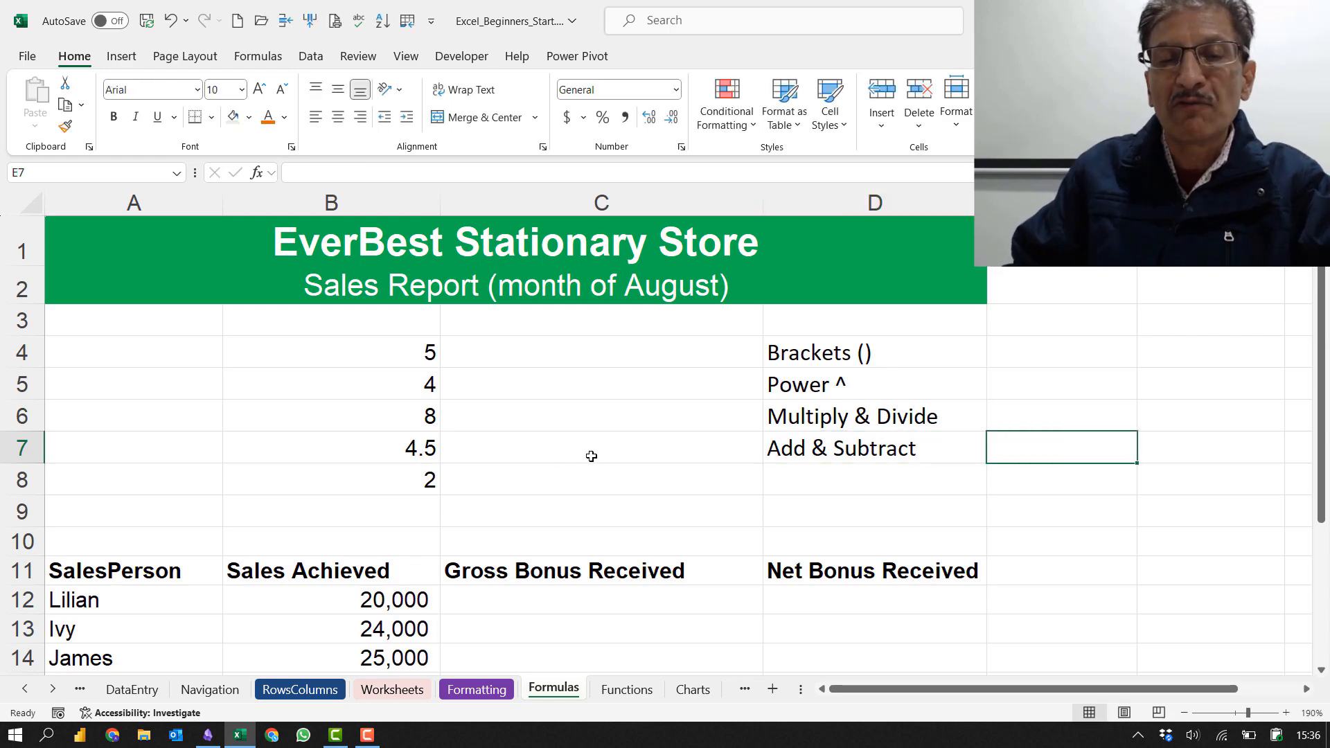
Step: Examine the formula in cell B8 against the order of operations list, evaluating its 4*2 part separately
click(397, 480)
double_click(397, 480)
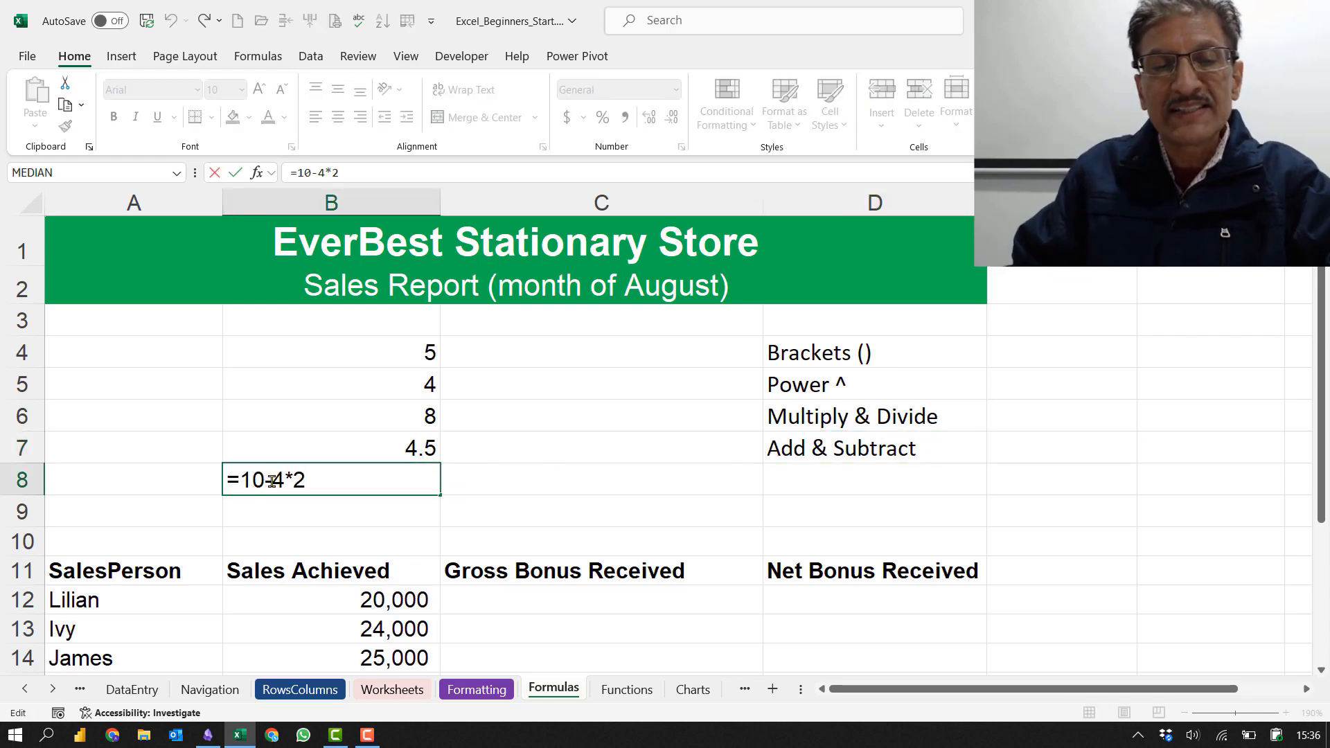
drag(274, 478, 309, 472)
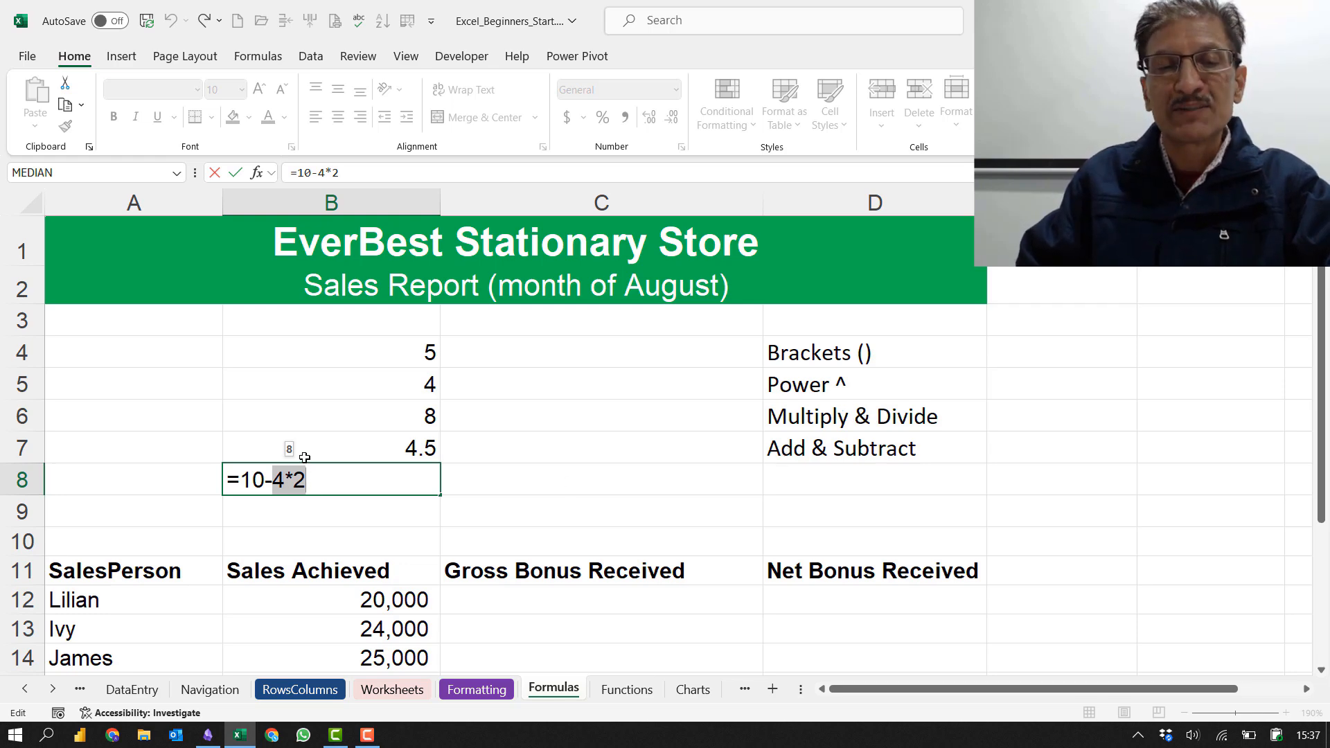
click(275, 480)
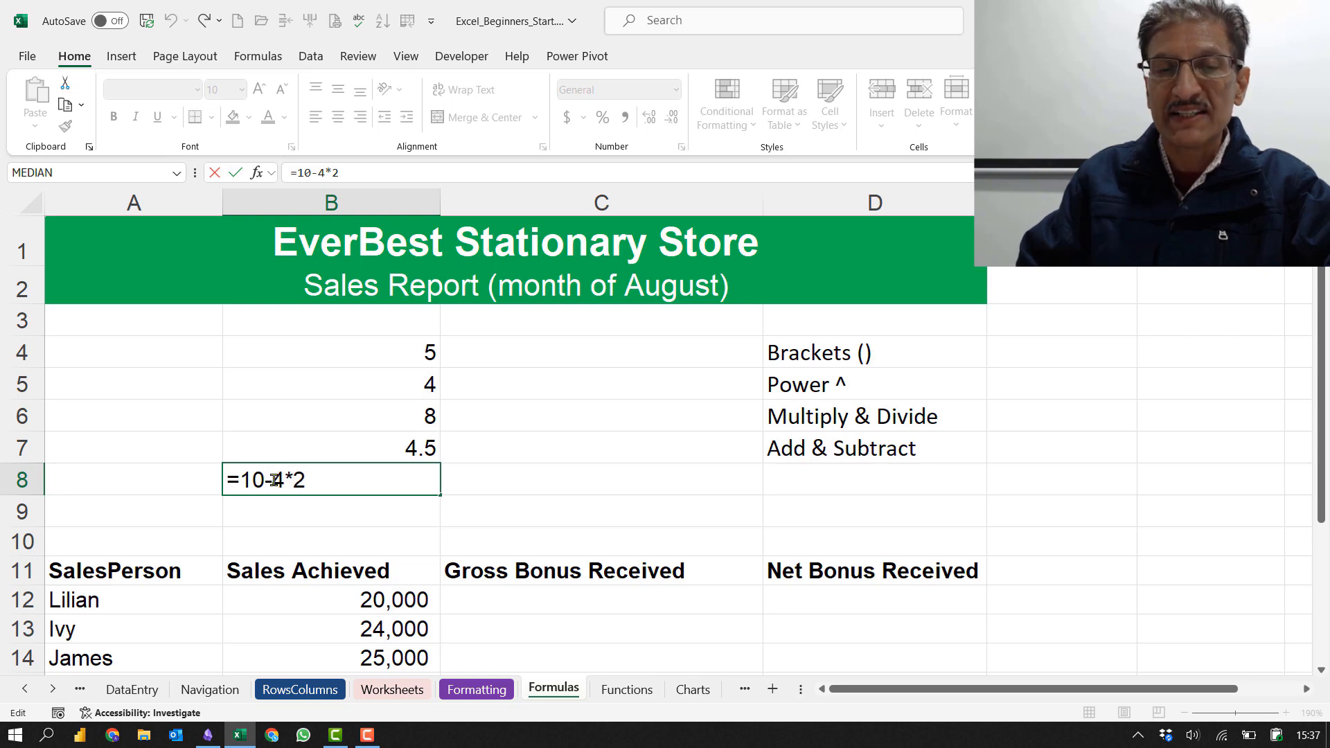
click(483, 480)
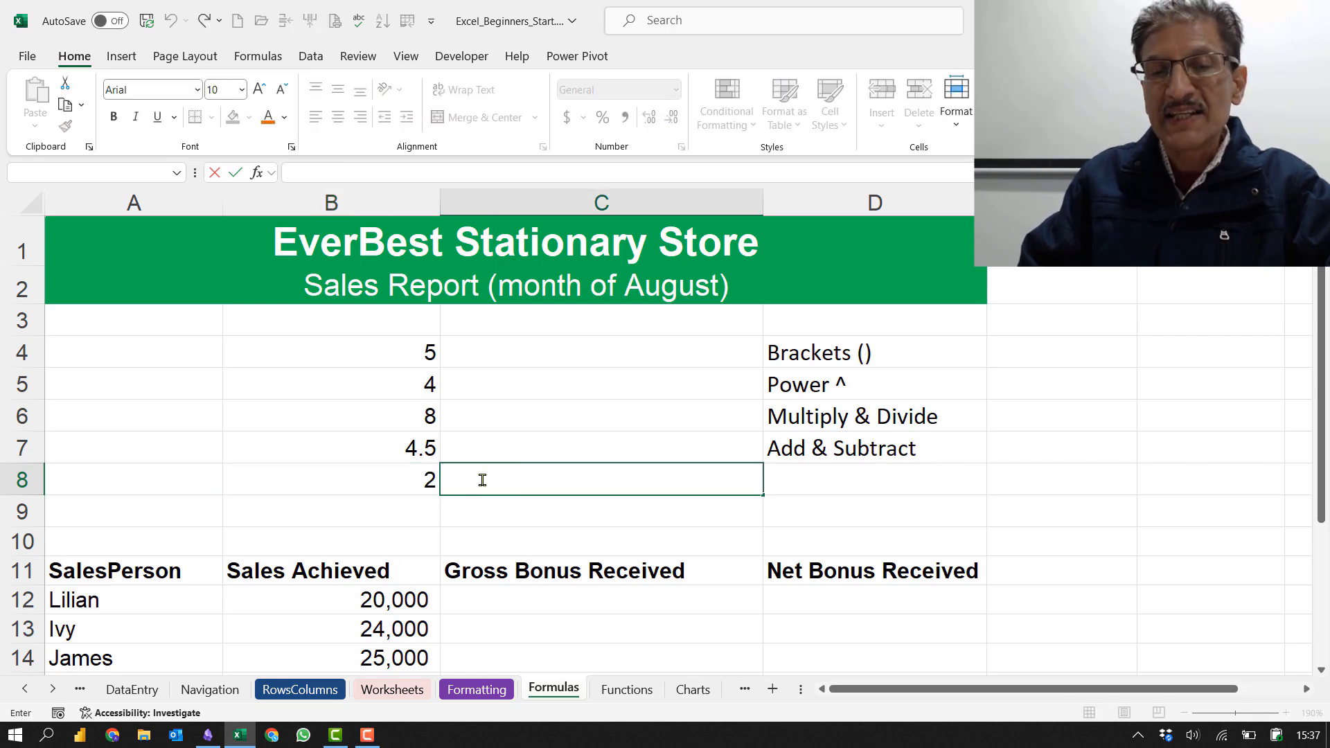
click(424, 480)
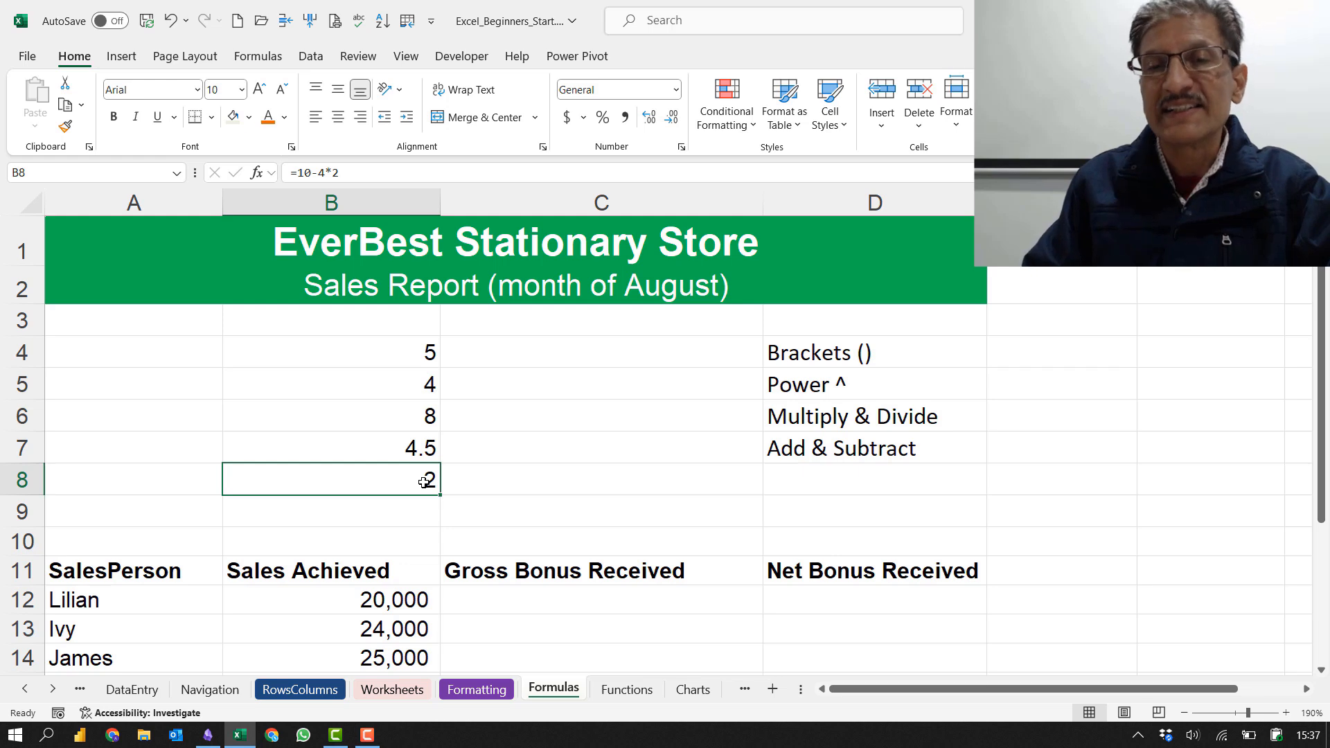
double_click(425, 481)
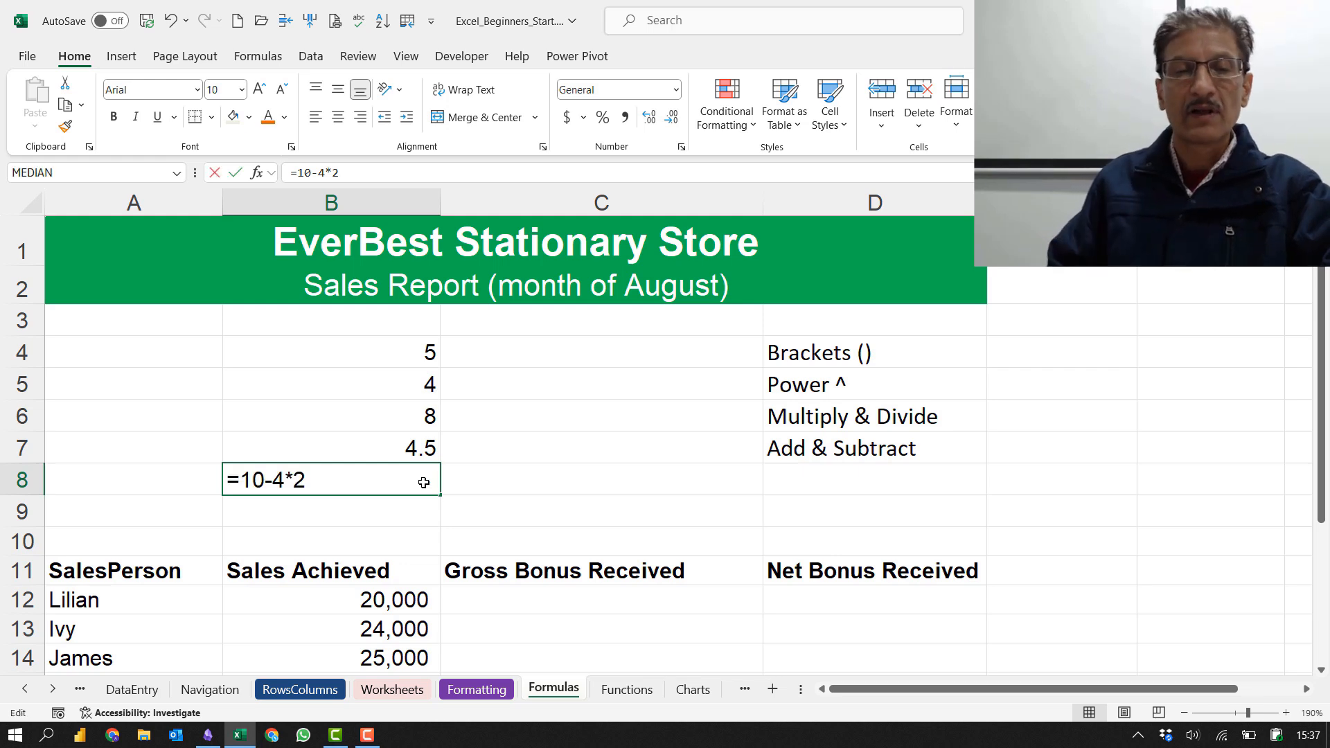
click(547, 482)
double_click(424, 481)
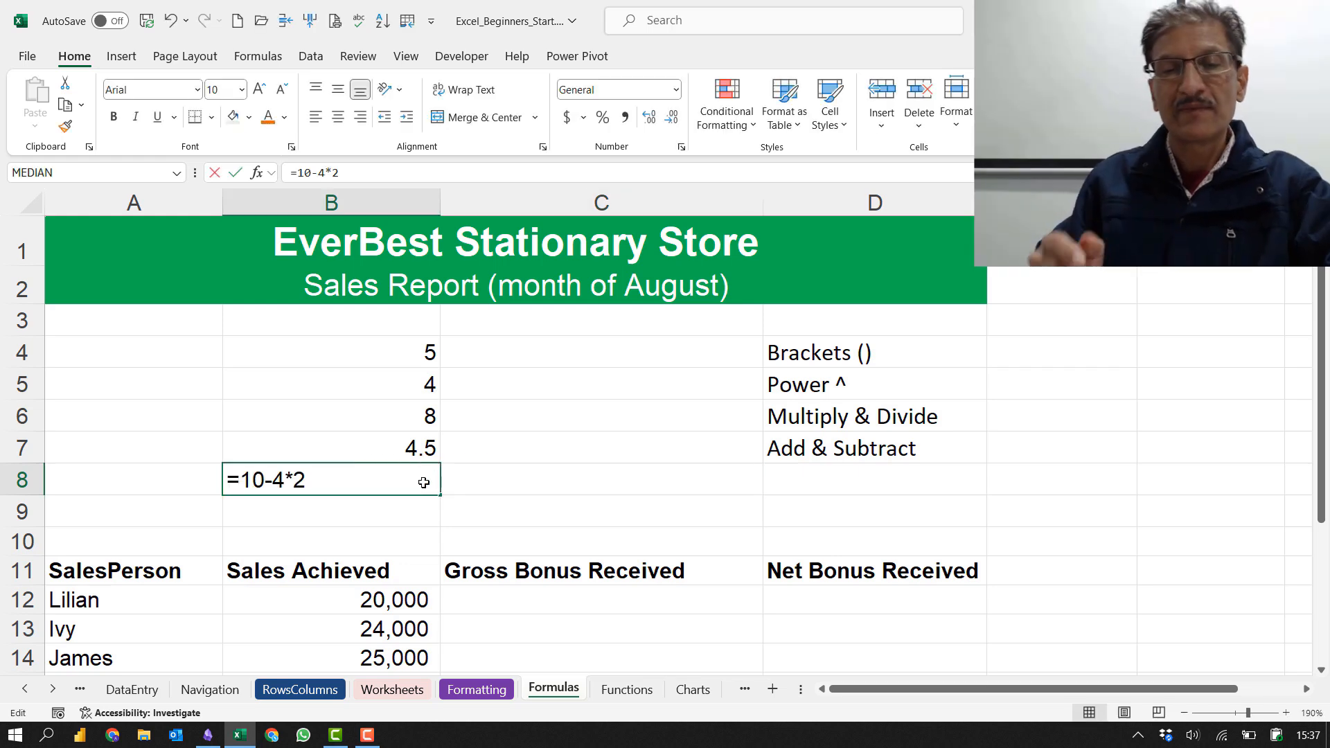
click(546, 480)
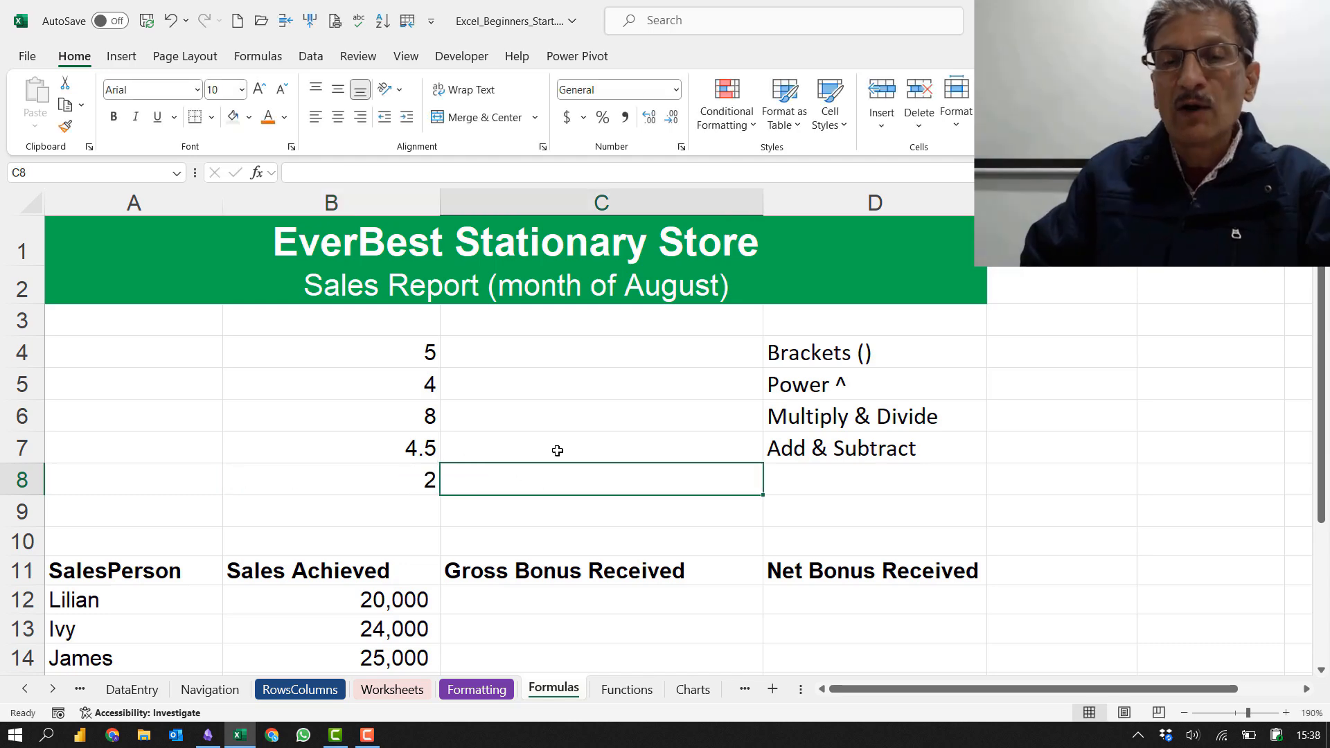
Step: Review the sales table, examining the first Gross Bonus Received cell and each salesperson's Sales Achieved figure in B12:B14
scroll(558, 451, down, 2)
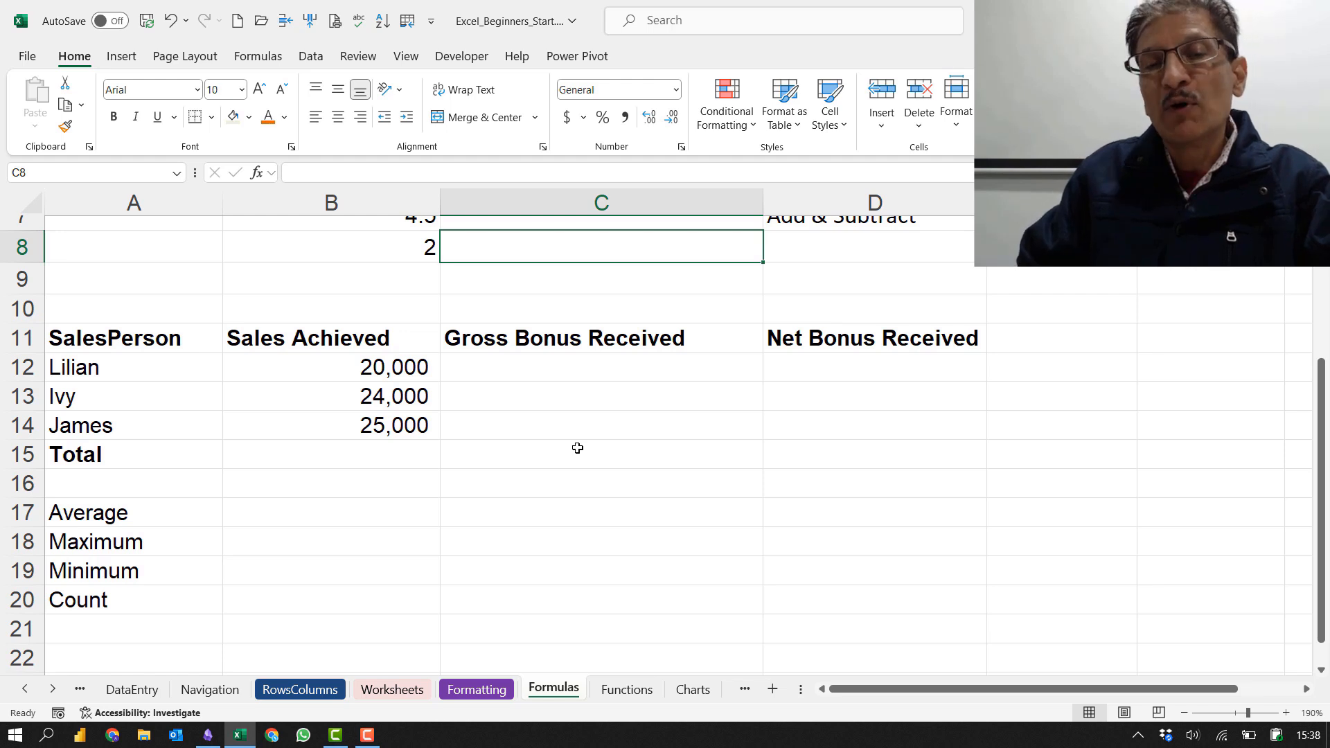
click(567, 370)
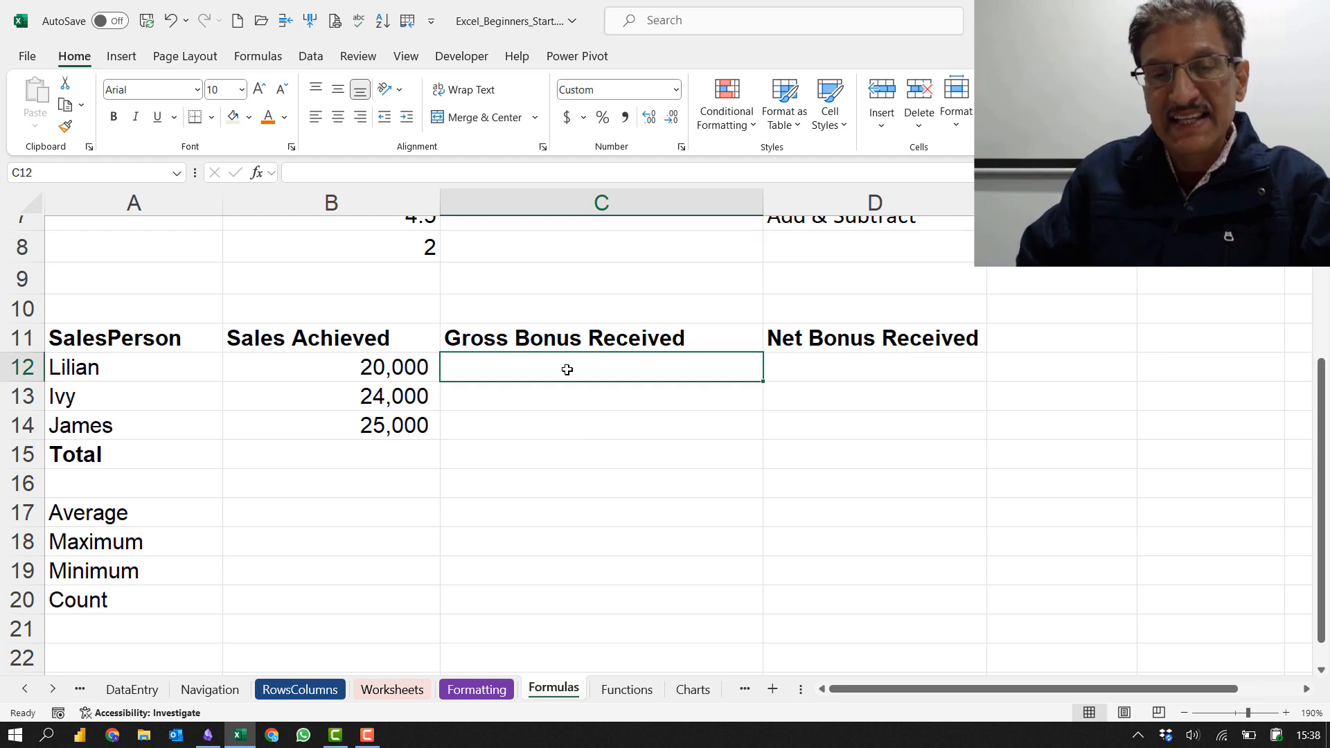
click(365, 361)
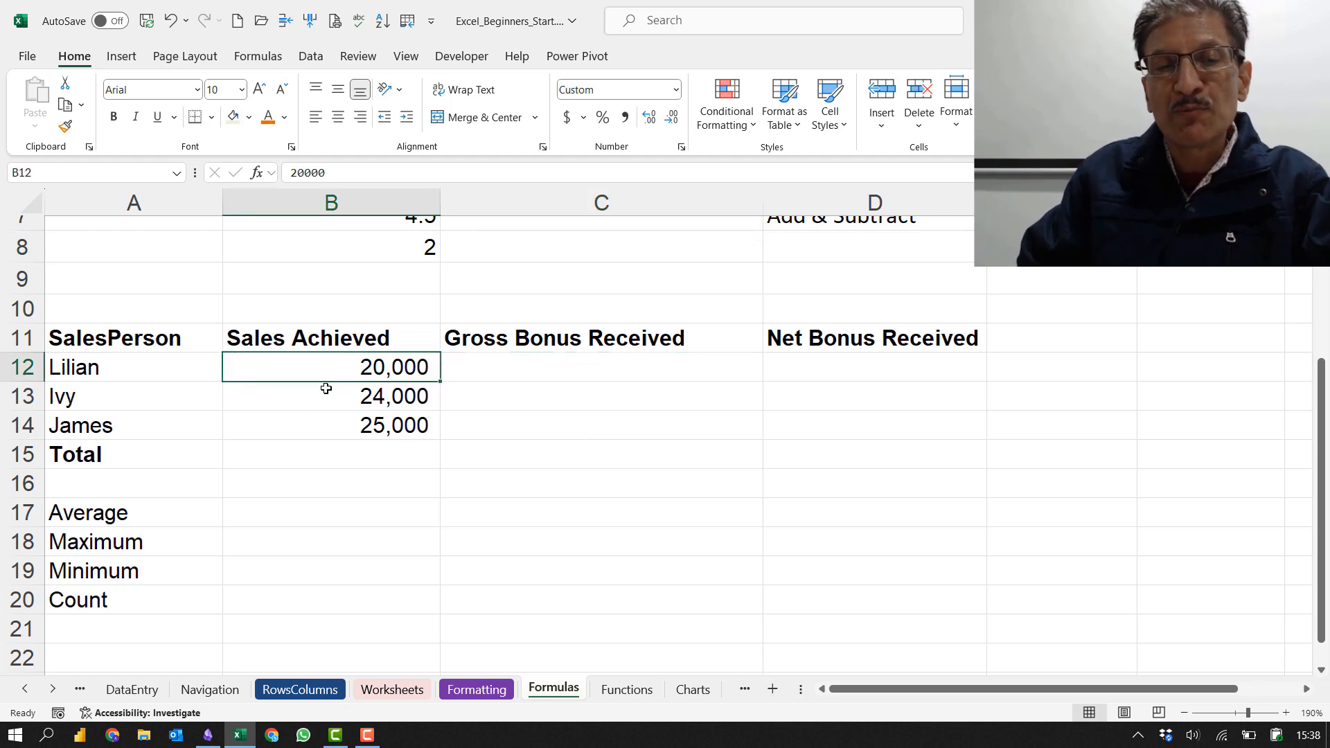
click(309, 402)
click(312, 429)
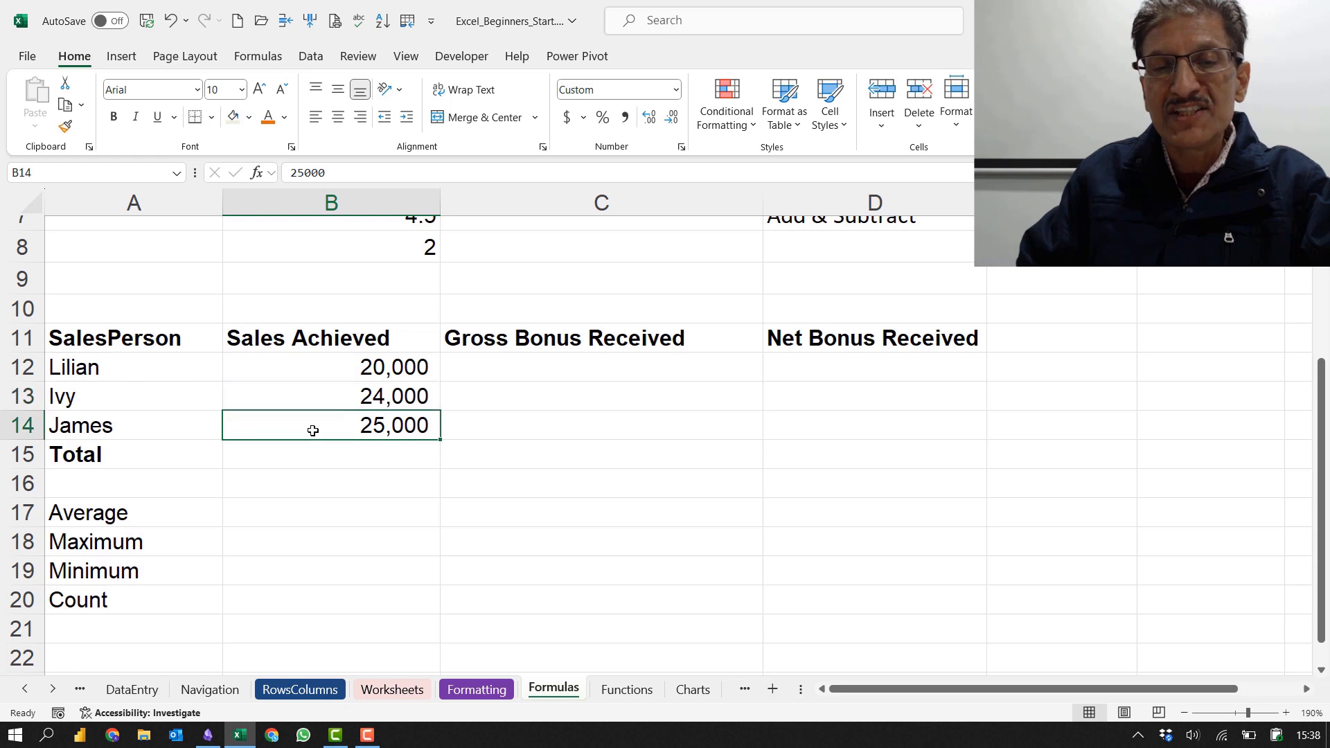
Step: Calculate the first salesperson's gross bonus in cell C12 as 10% of sales with the formula =B12*10%
drag(340, 366, 354, 426)
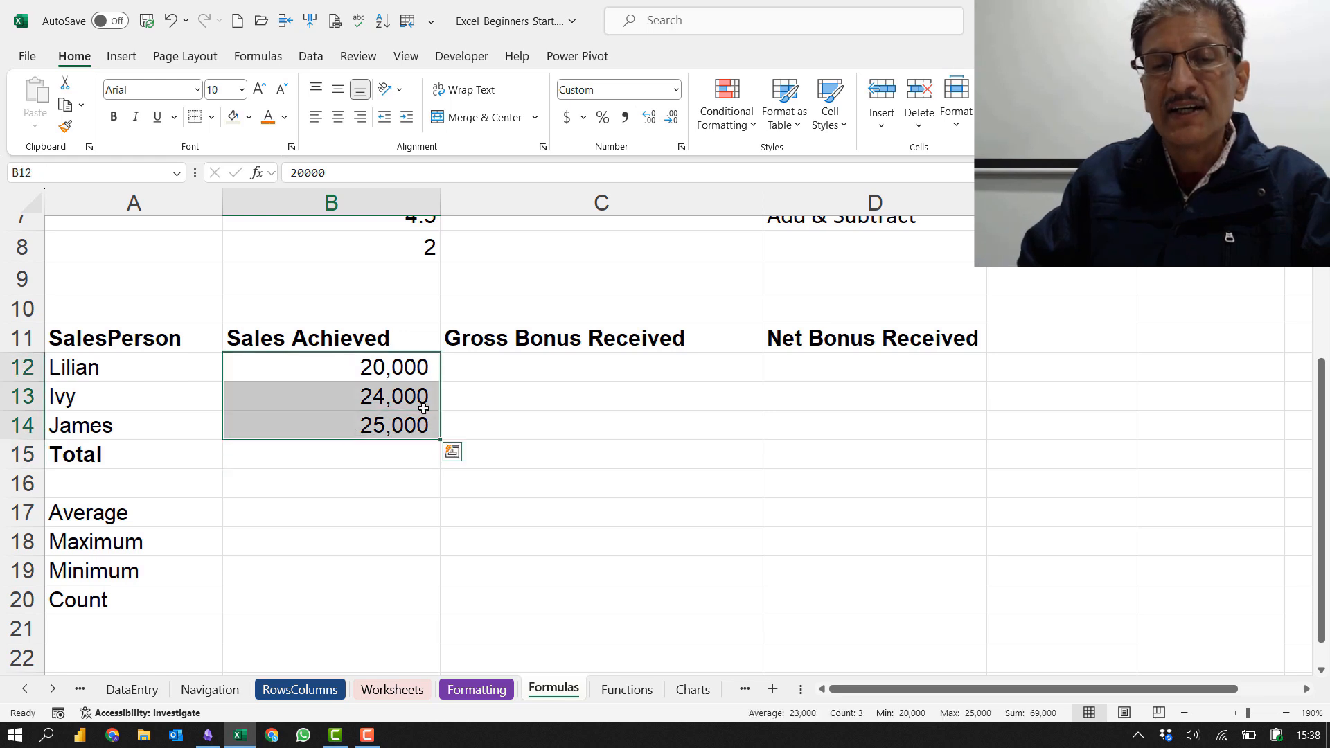
click(589, 374)
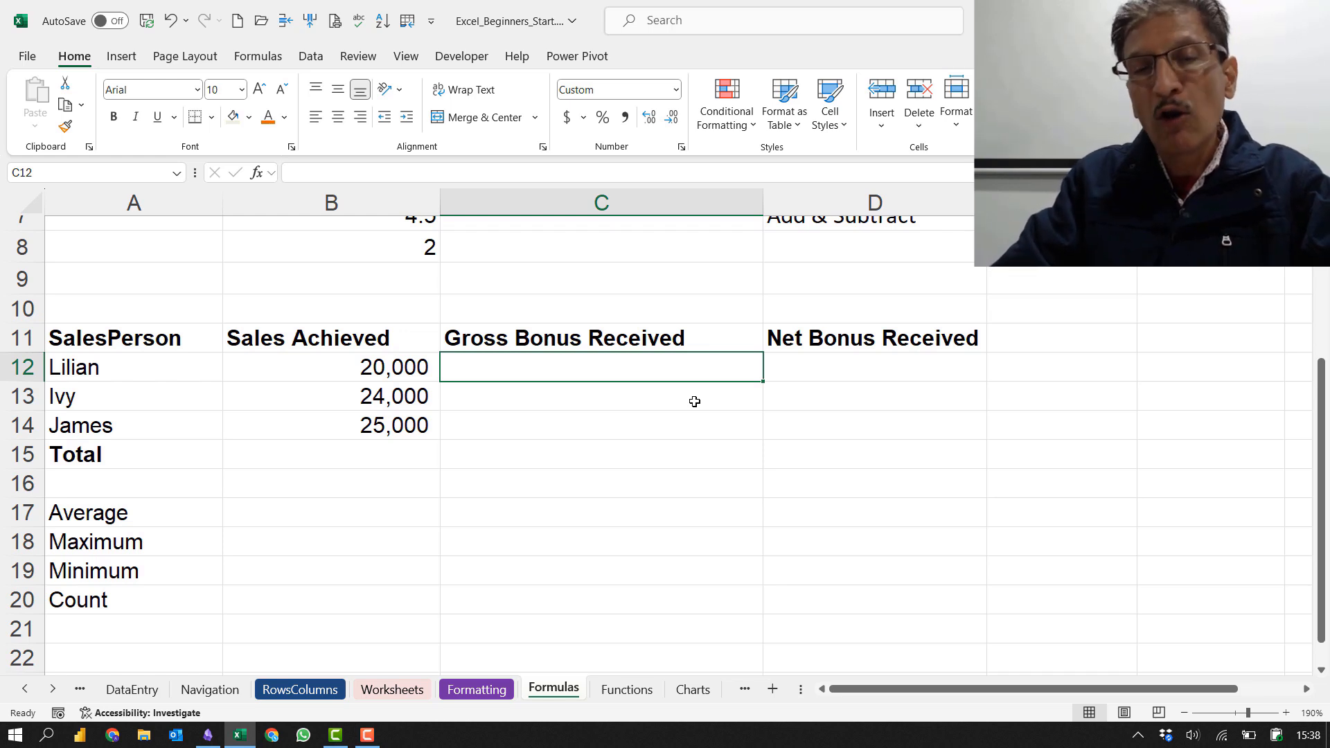
text(=)
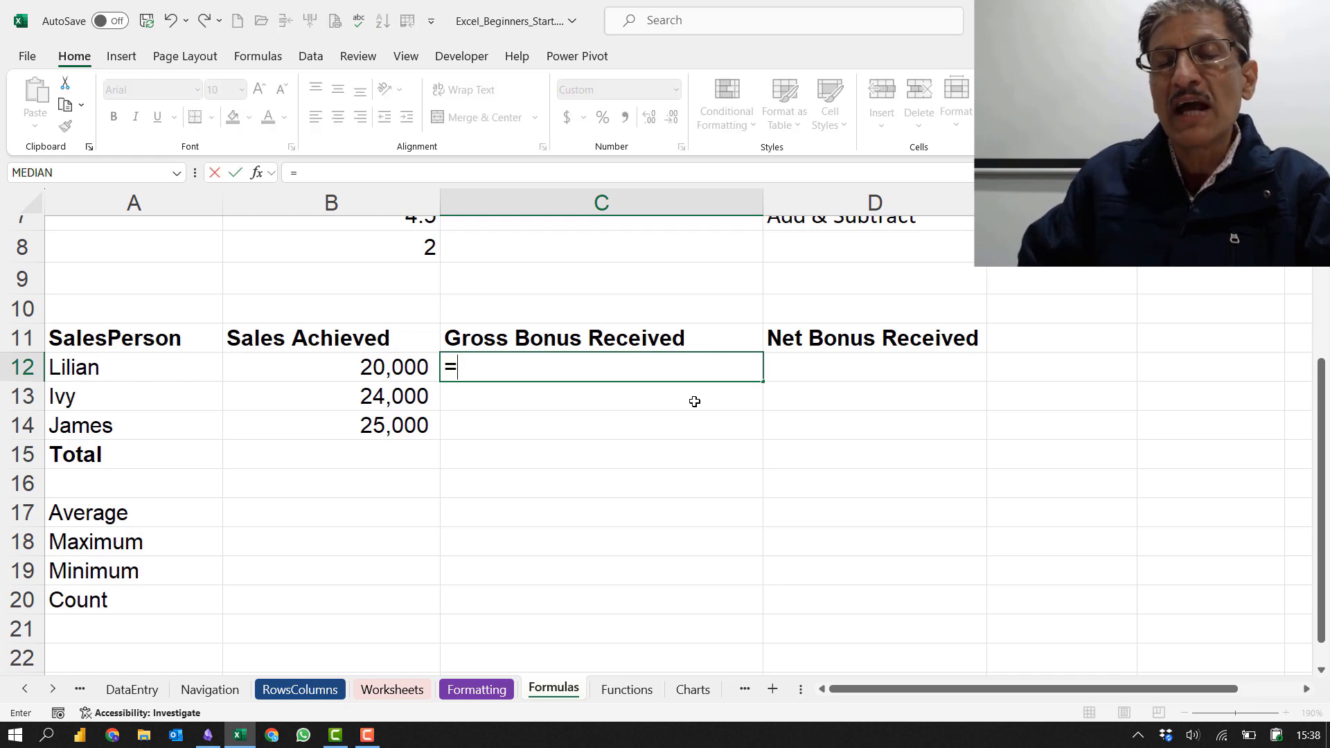
click(362, 369)
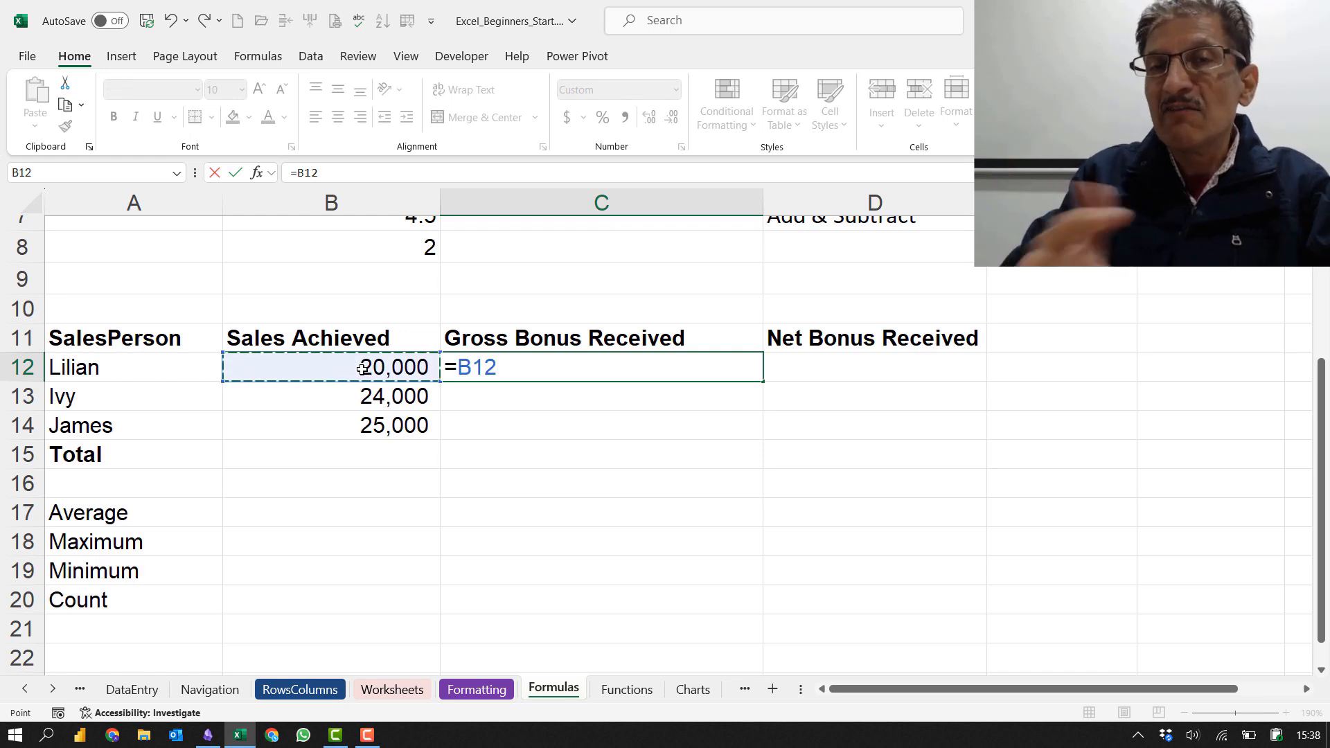
text(*)
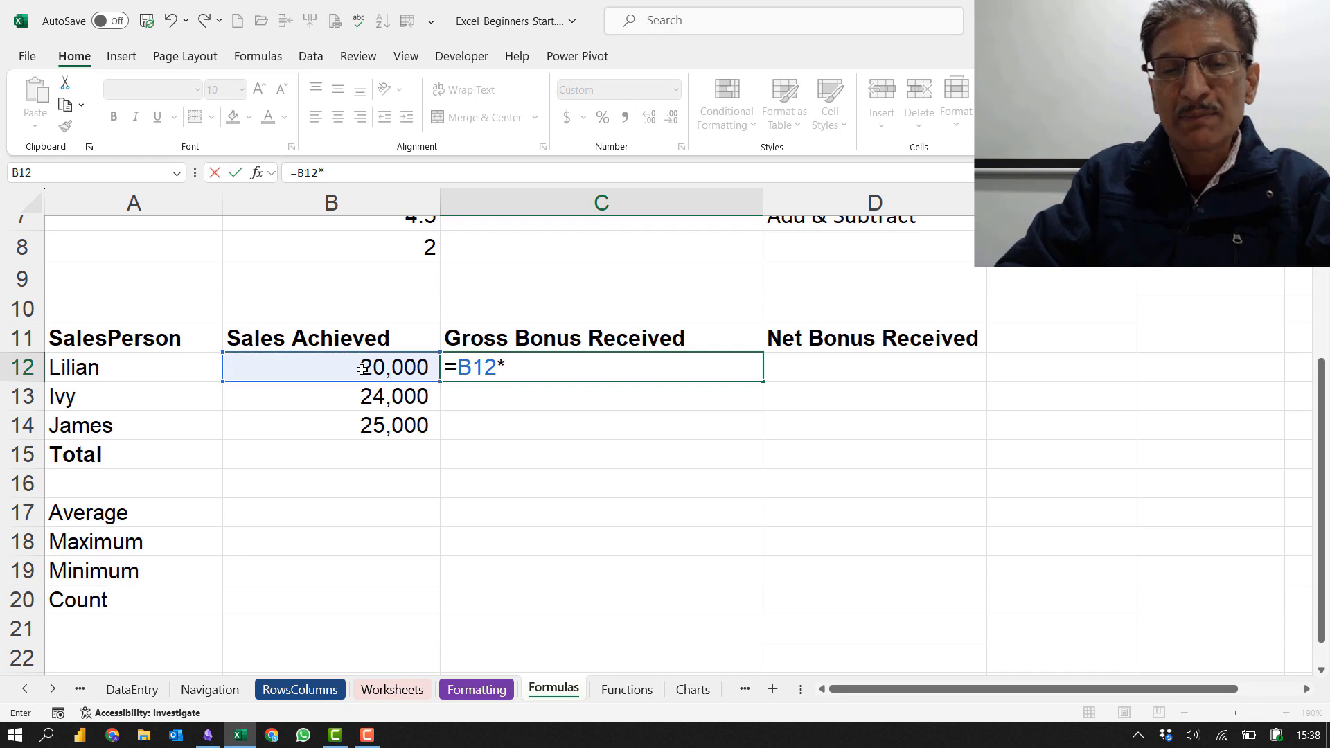
text(10)
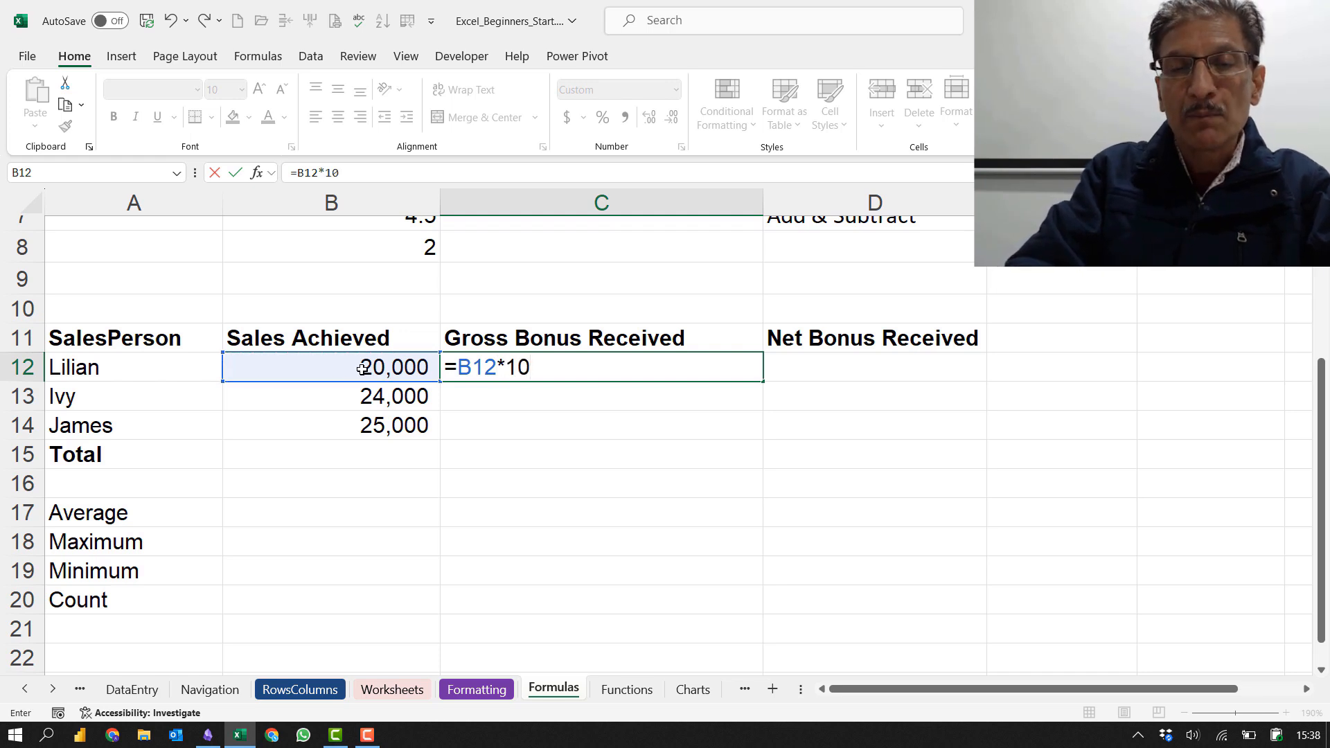
text(%)
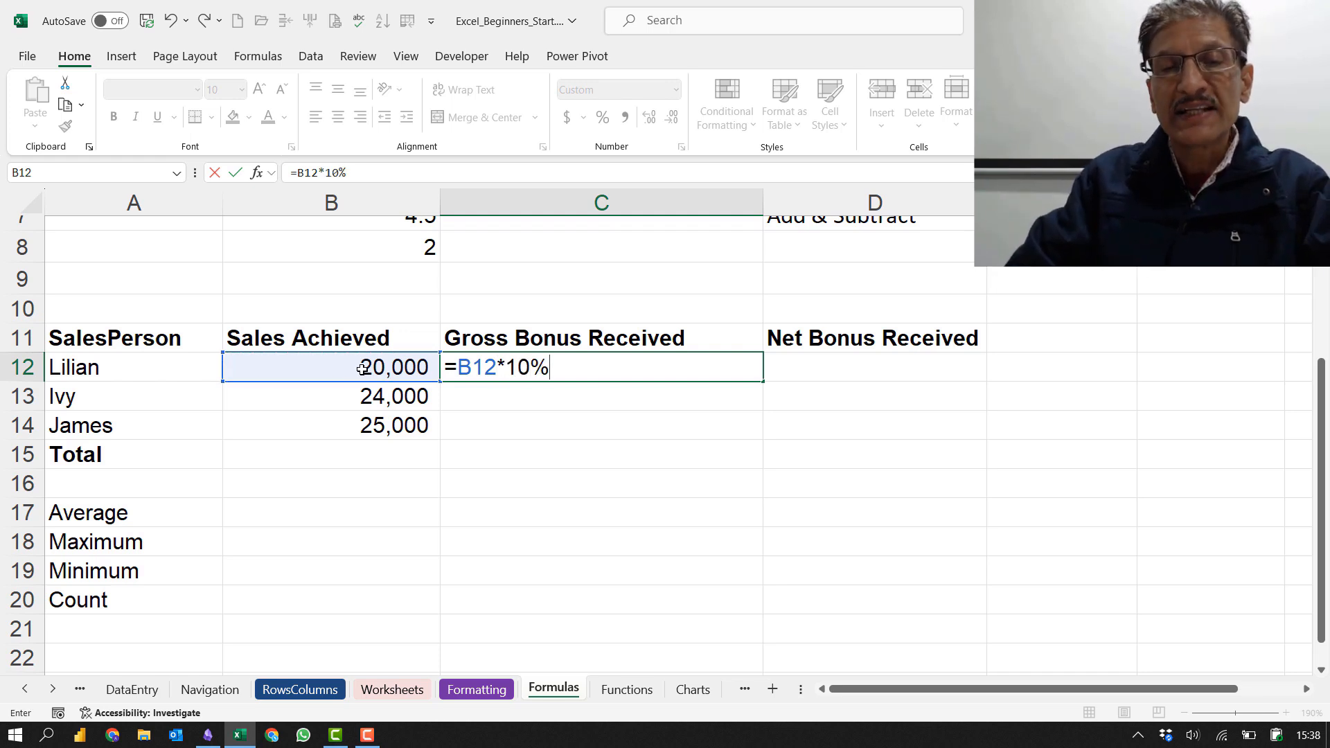
key(Tab)
Step: Examine the bonus formula in C12, then the remaining sales figures and the empty Gross Bonus Received cells below it
click(532, 367)
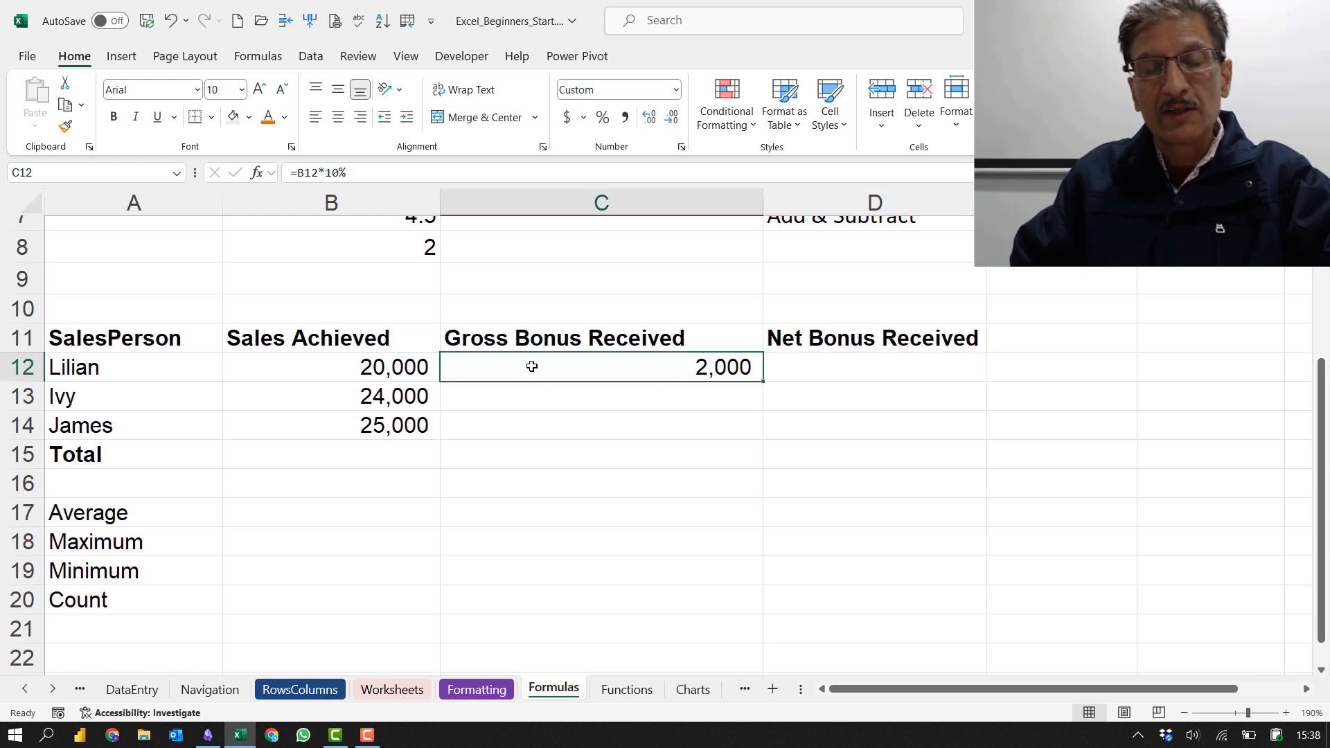
key(F2)
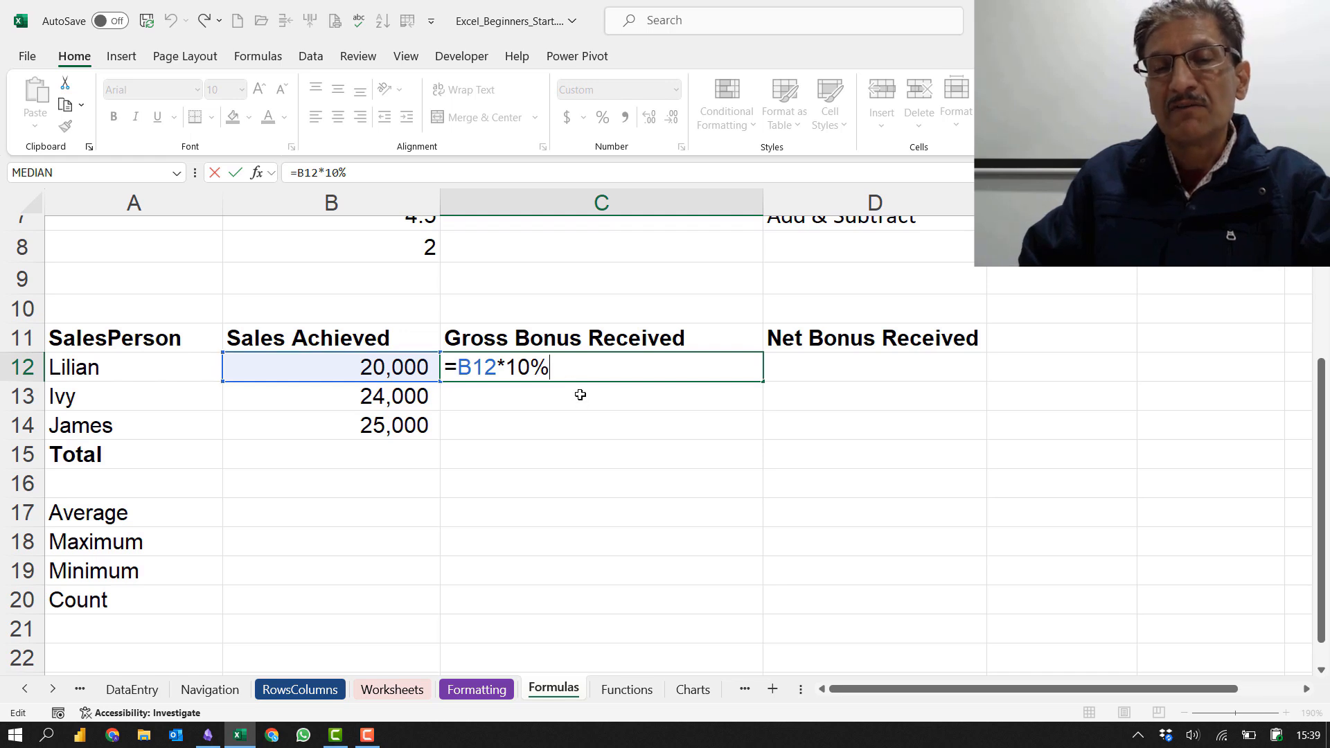
key(Return)
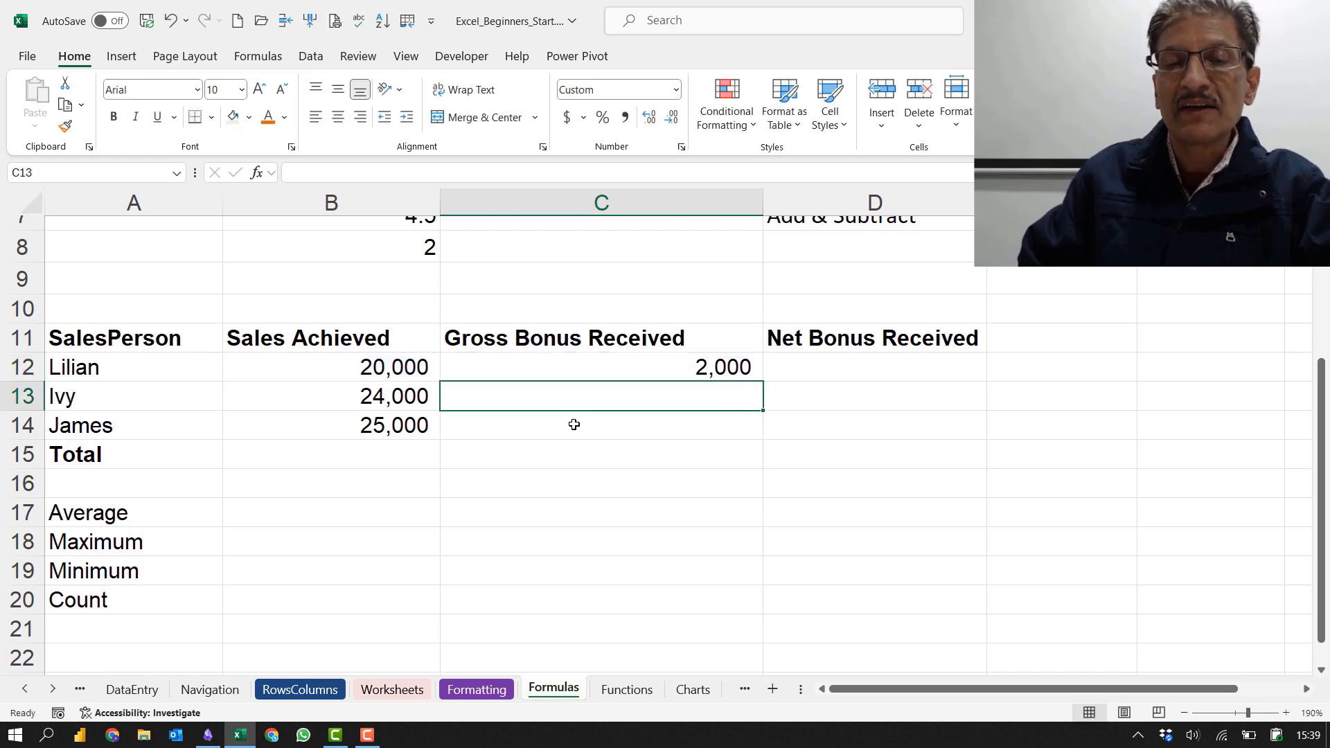
click(574, 426)
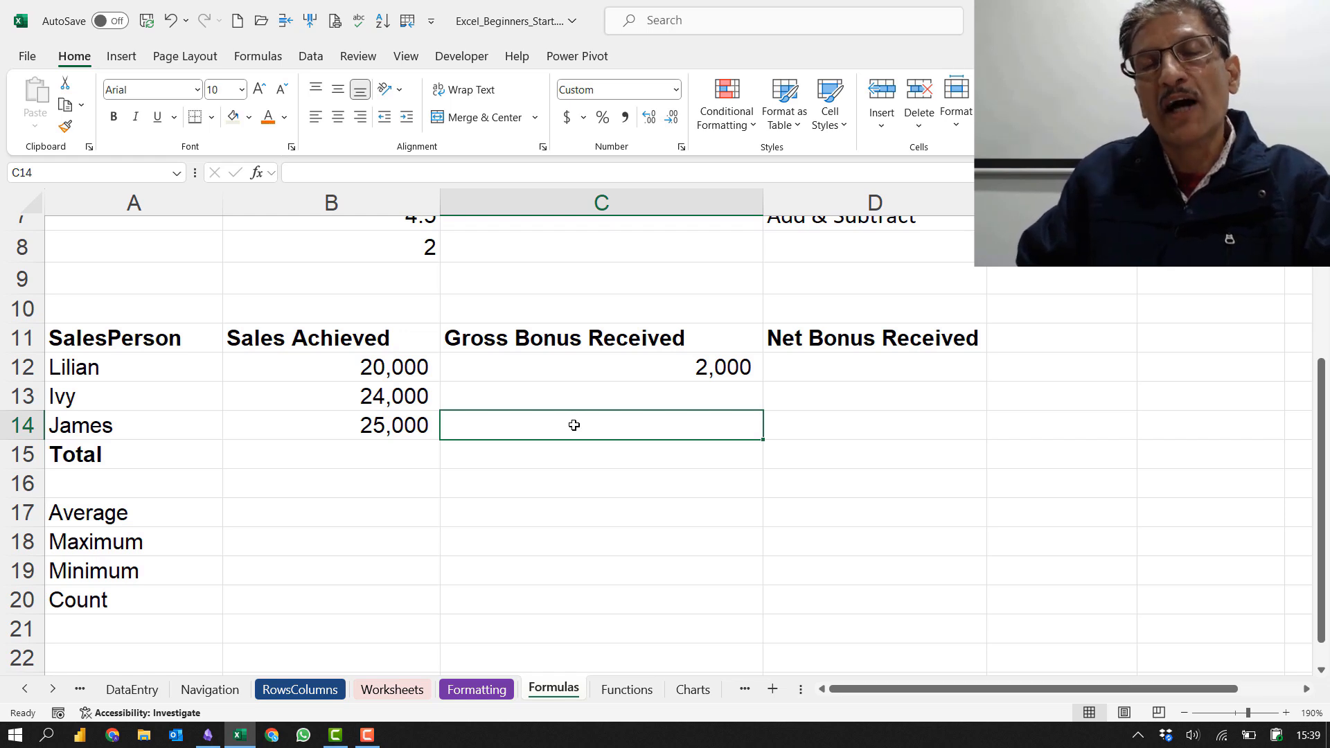
click(585, 393)
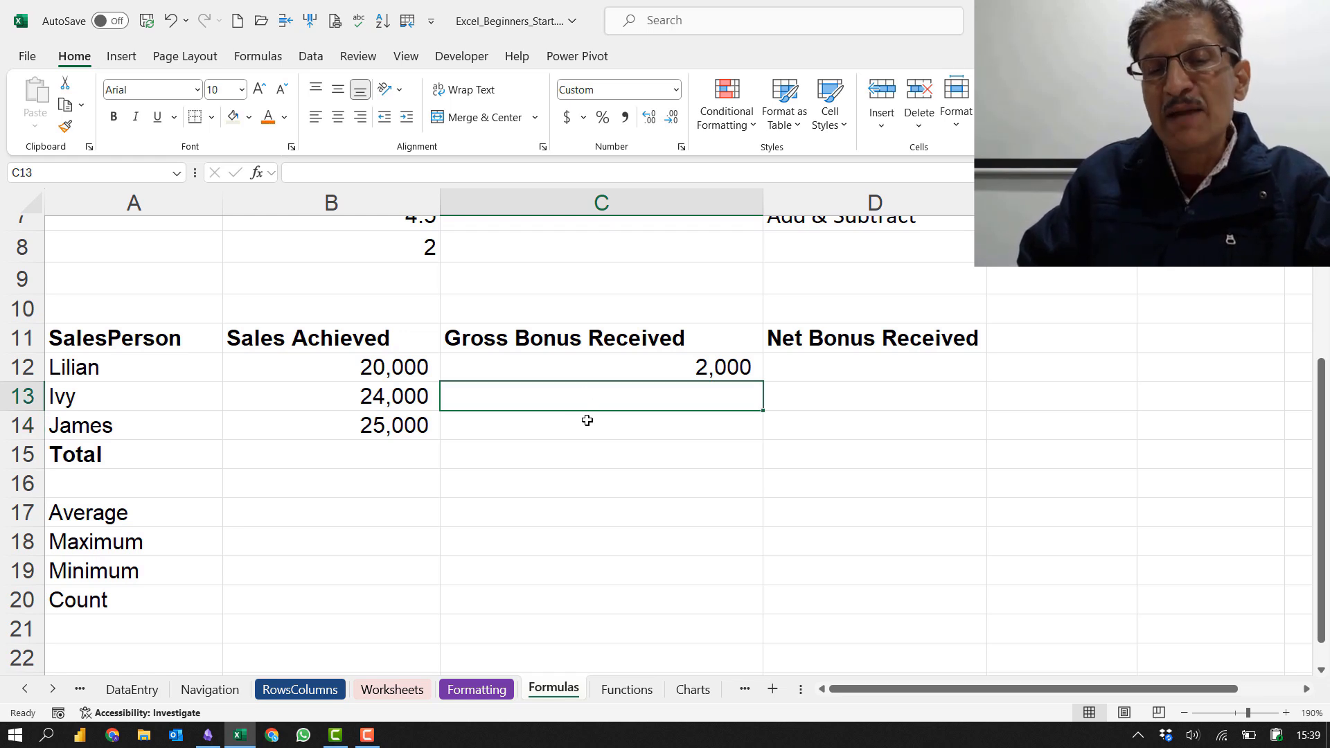
click(589, 425)
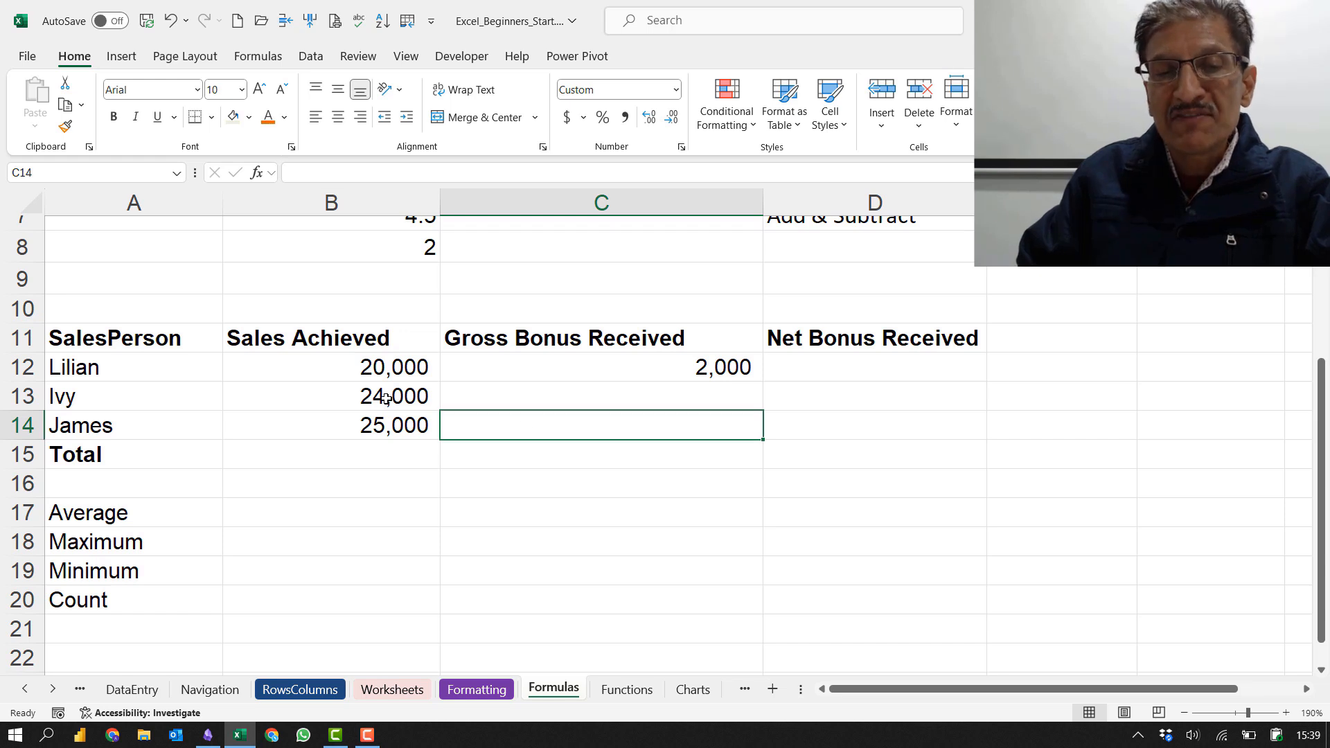
drag(387, 399, 390, 518)
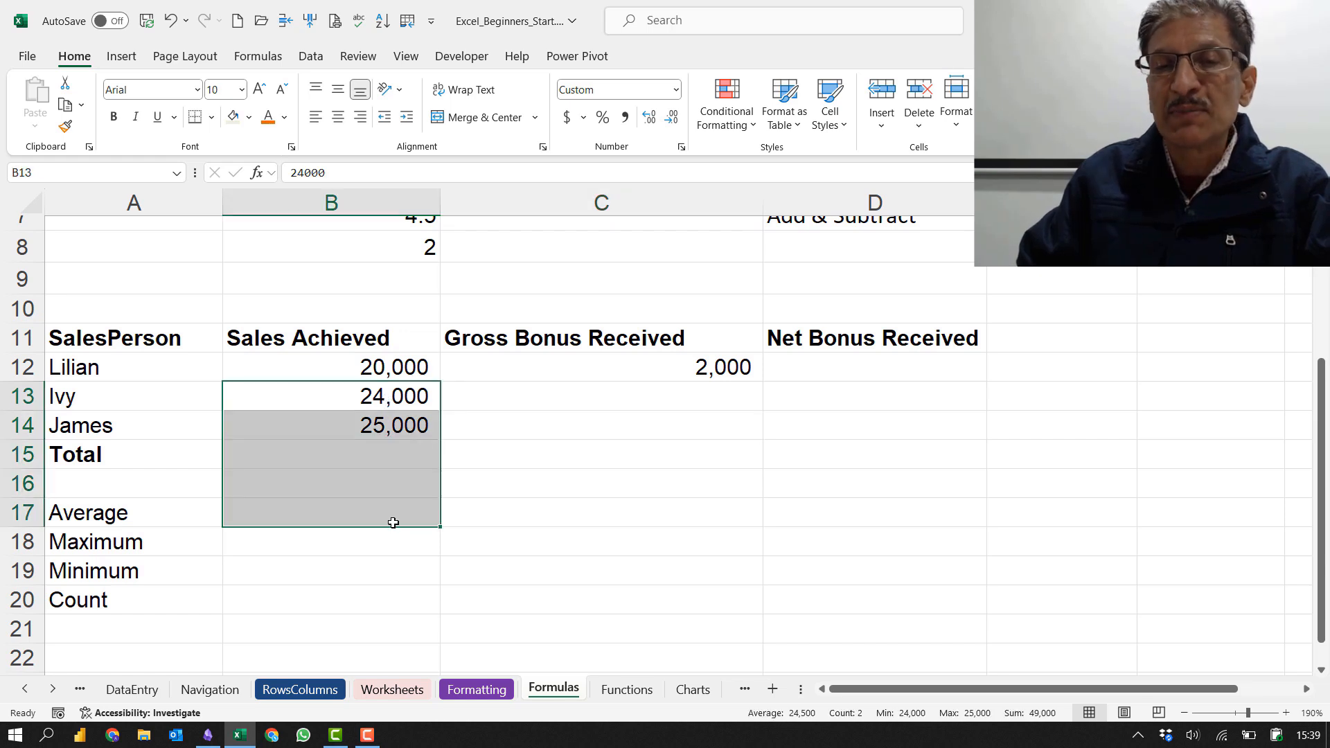
click(597, 399)
click(588, 425)
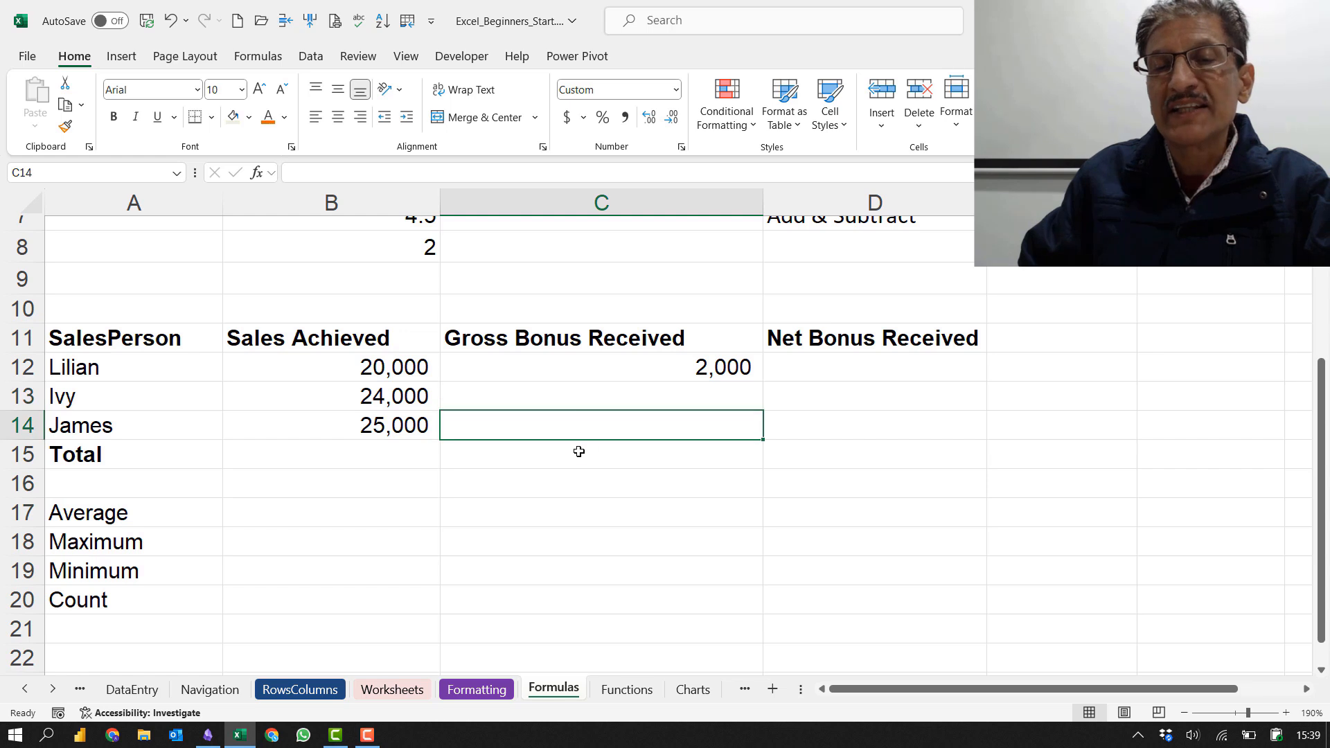
click(580, 452)
click(572, 483)
click(570, 518)
click(565, 537)
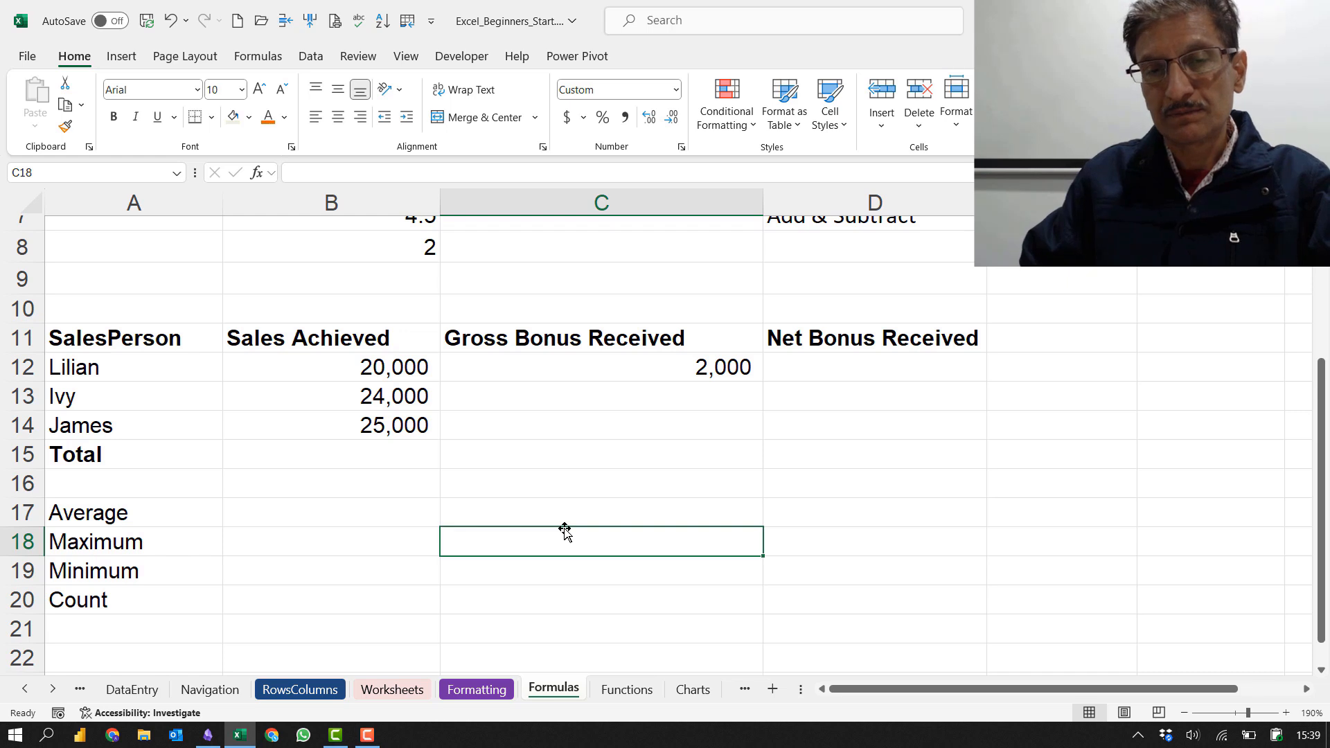
Step: Fill the gross bonus formula from C12 down to C14 and check the cell references in the C13 and C14 copies
click(650, 371)
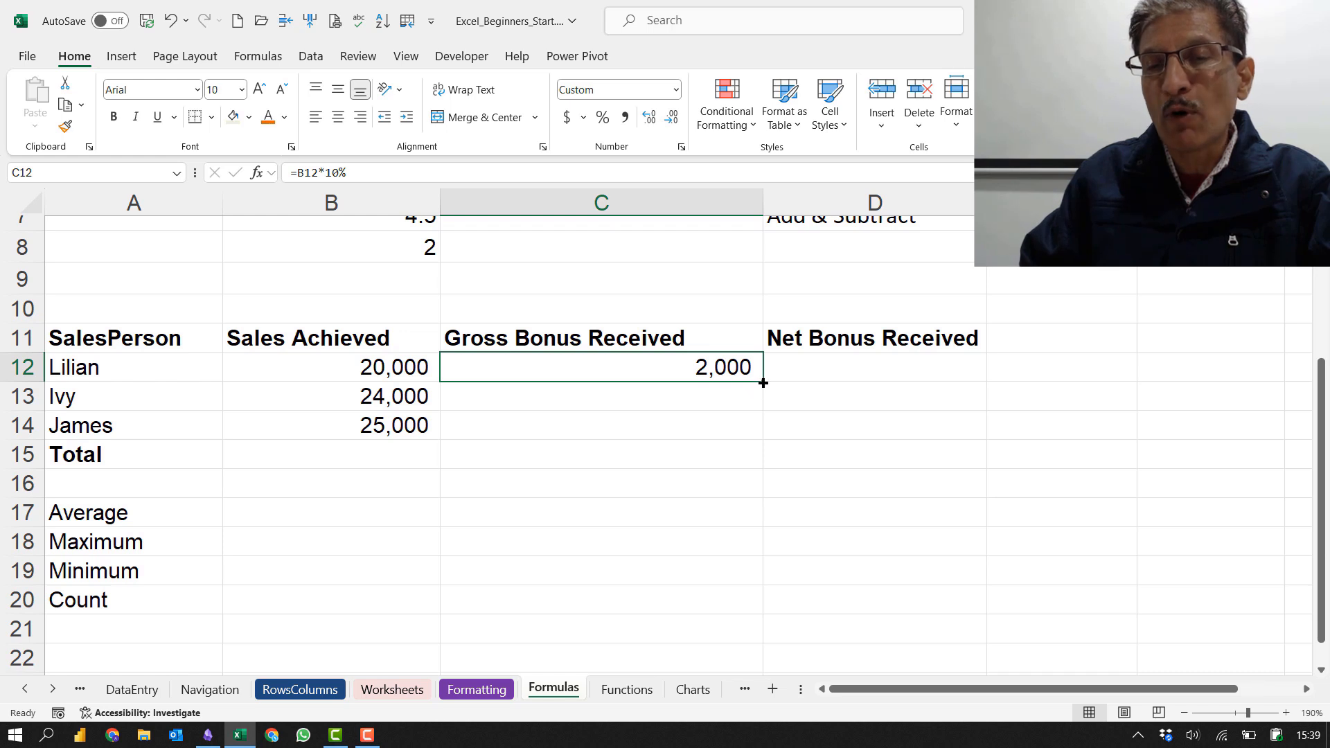
drag(762, 383, 757, 442)
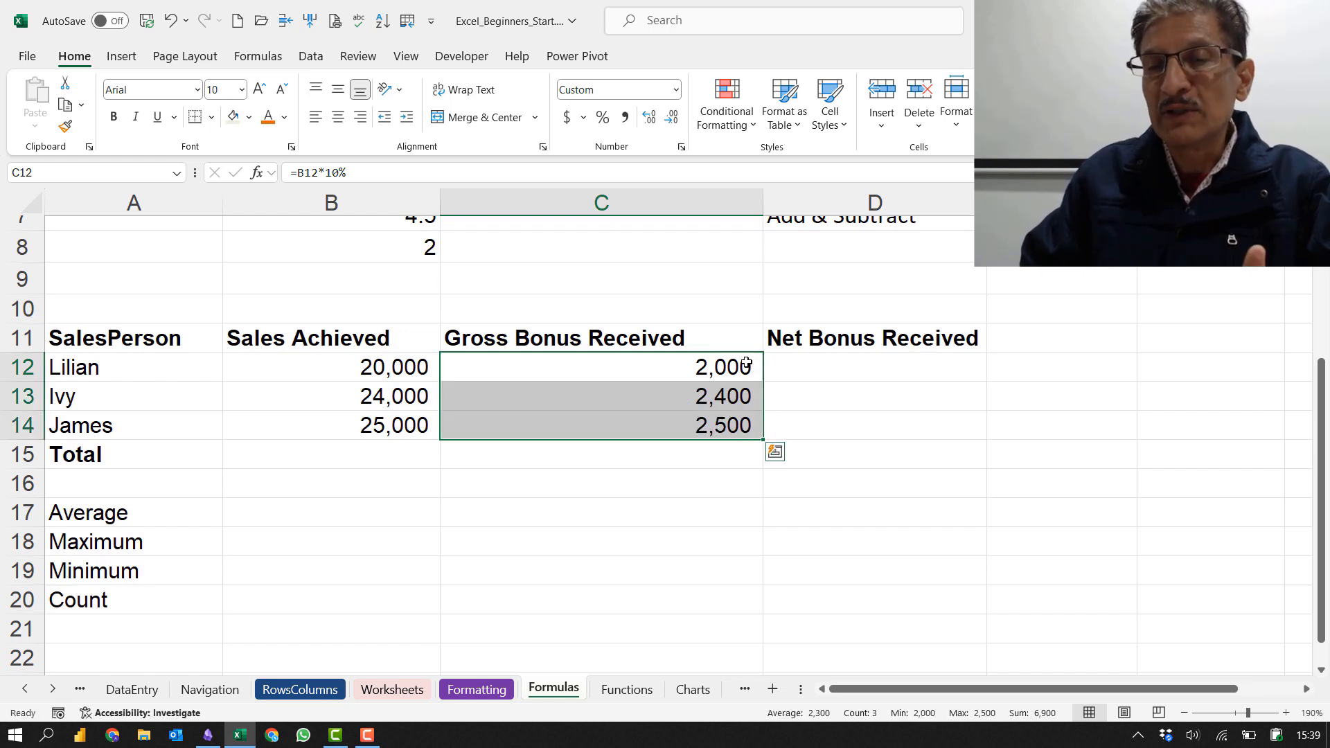
click(751, 395)
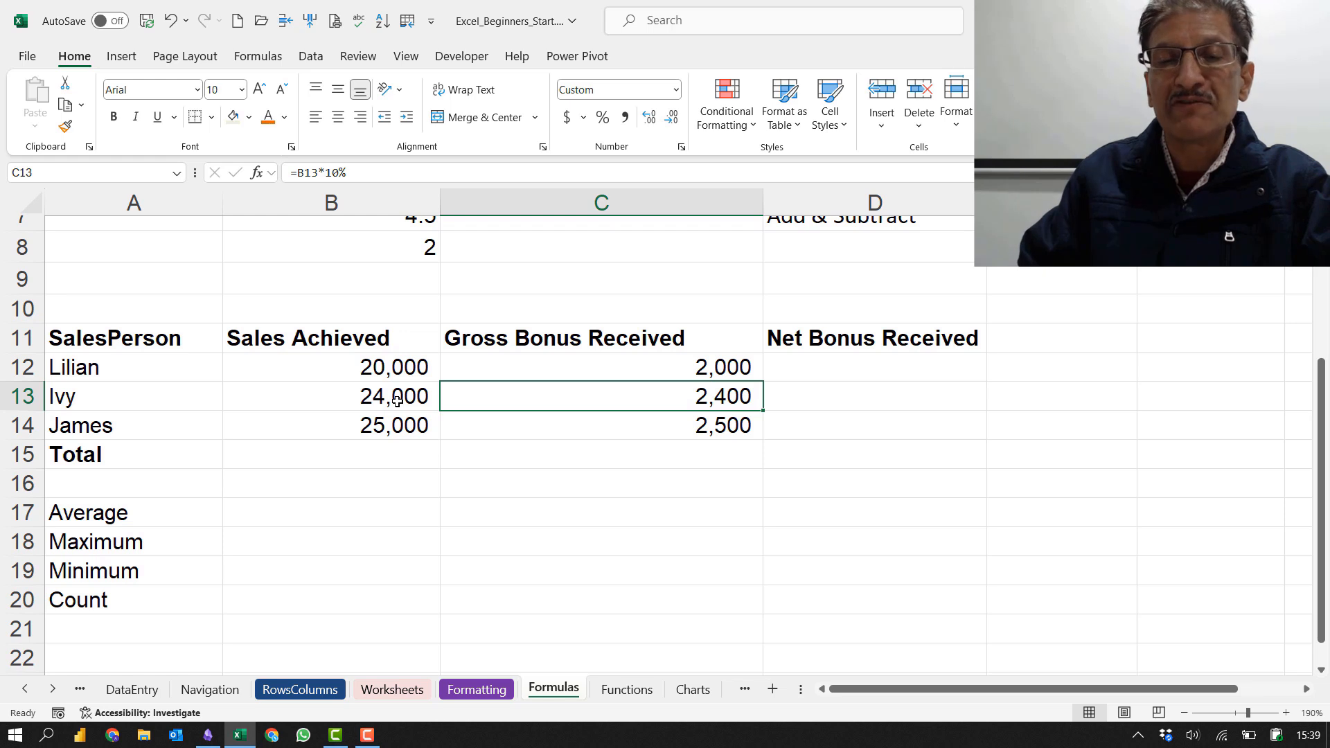
click(511, 428)
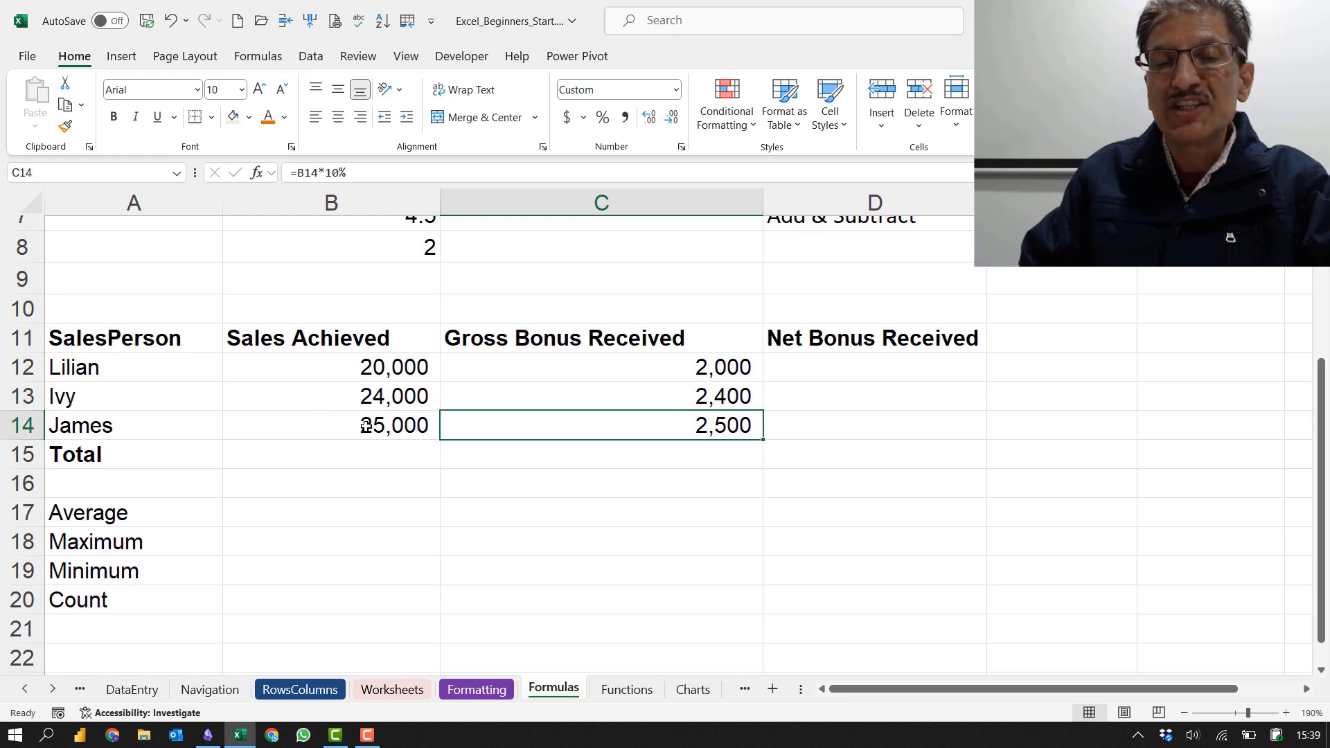
click(498, 393)
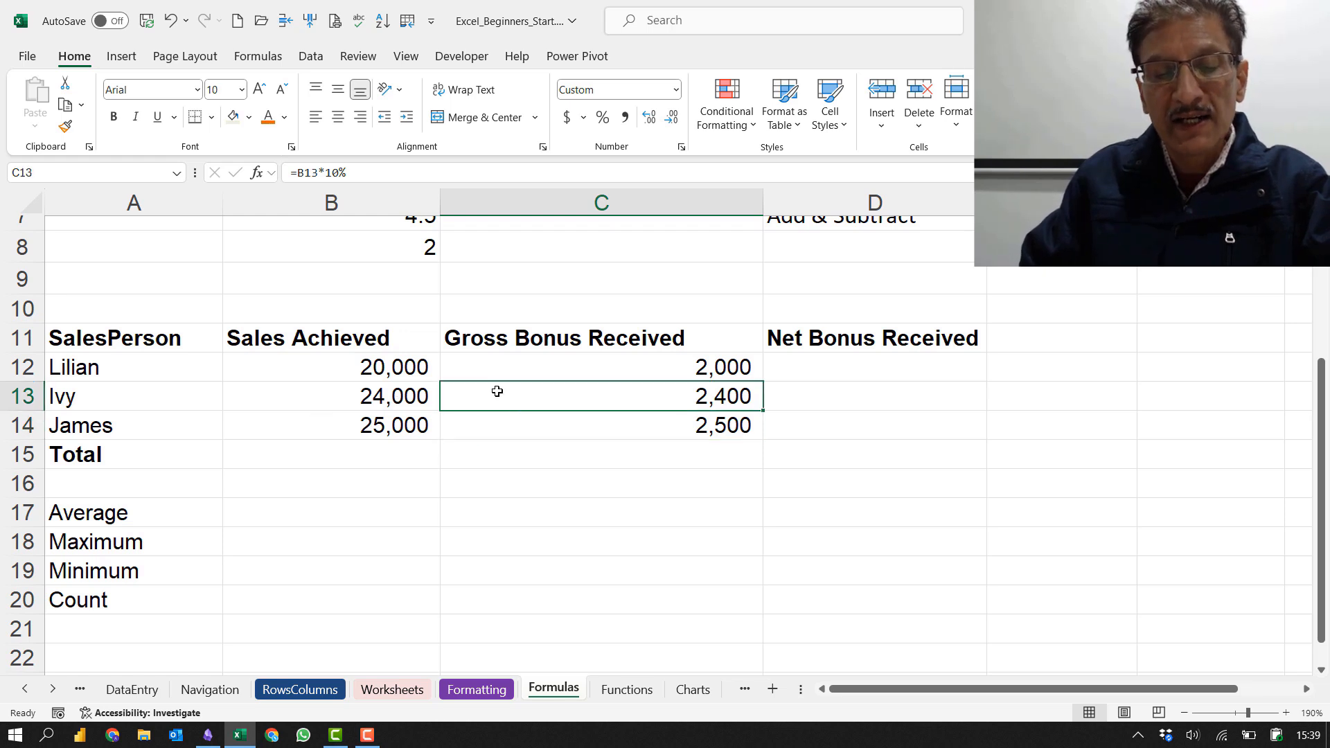
double_click(498, 392)
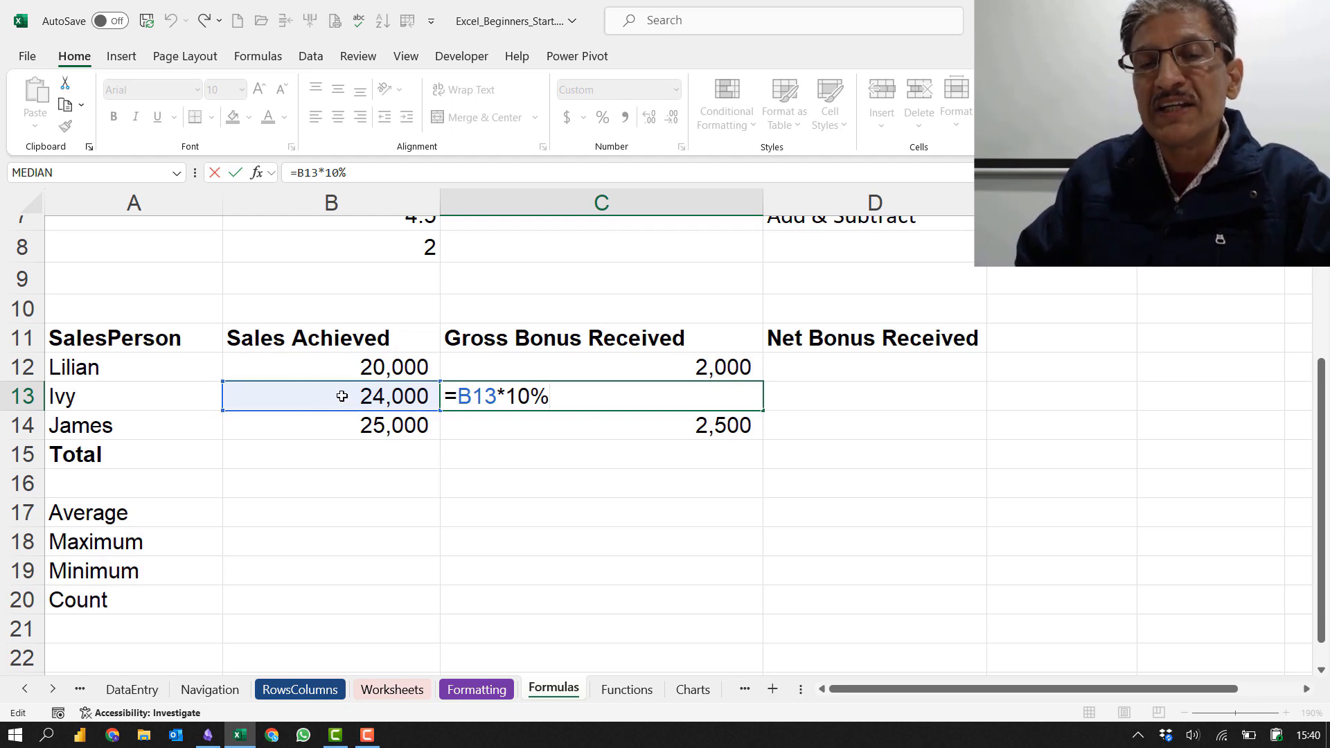
click(565, 425)
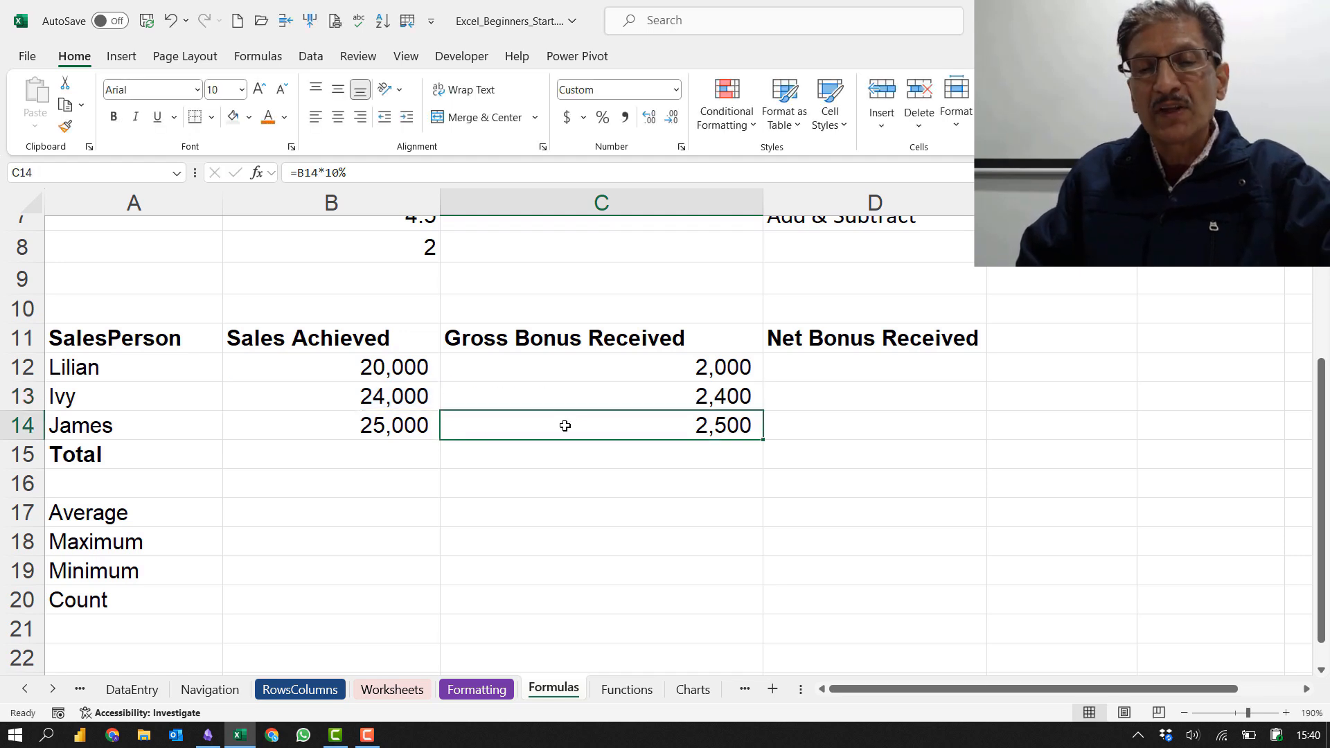
double_click(565, 425)
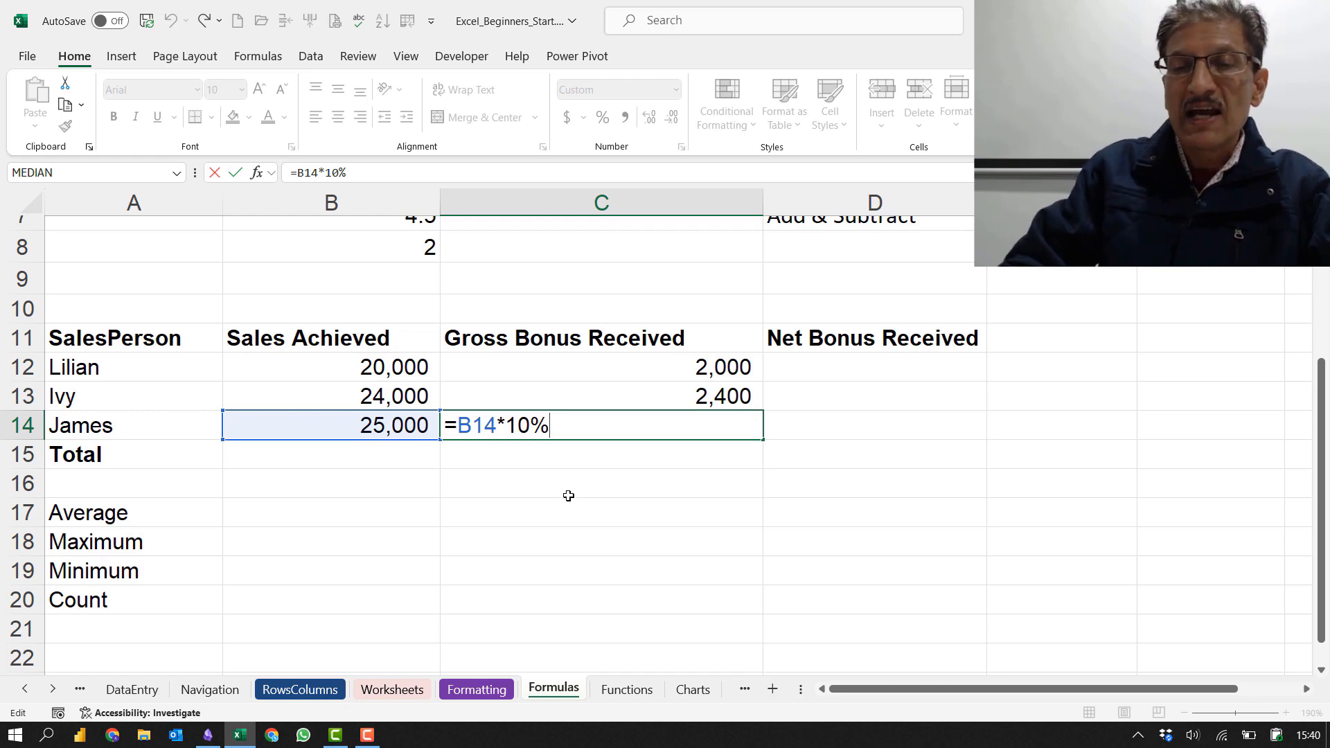
key(Tab)
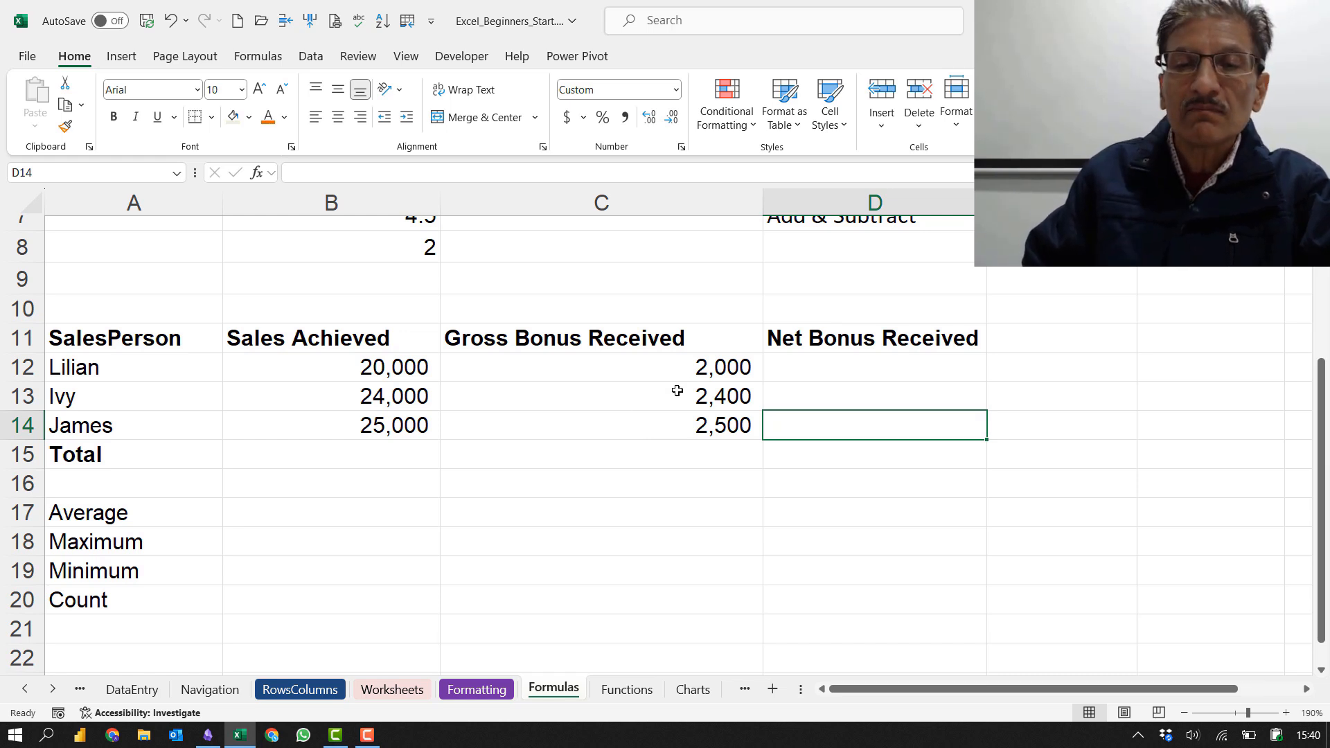
Step: Calculate the first salesperson's net bonus in D12 by deducting 6% from the gross bonus with the formula =C12-(C12*6%)
click(667, 368)
drag(667, 368, 679, 424)
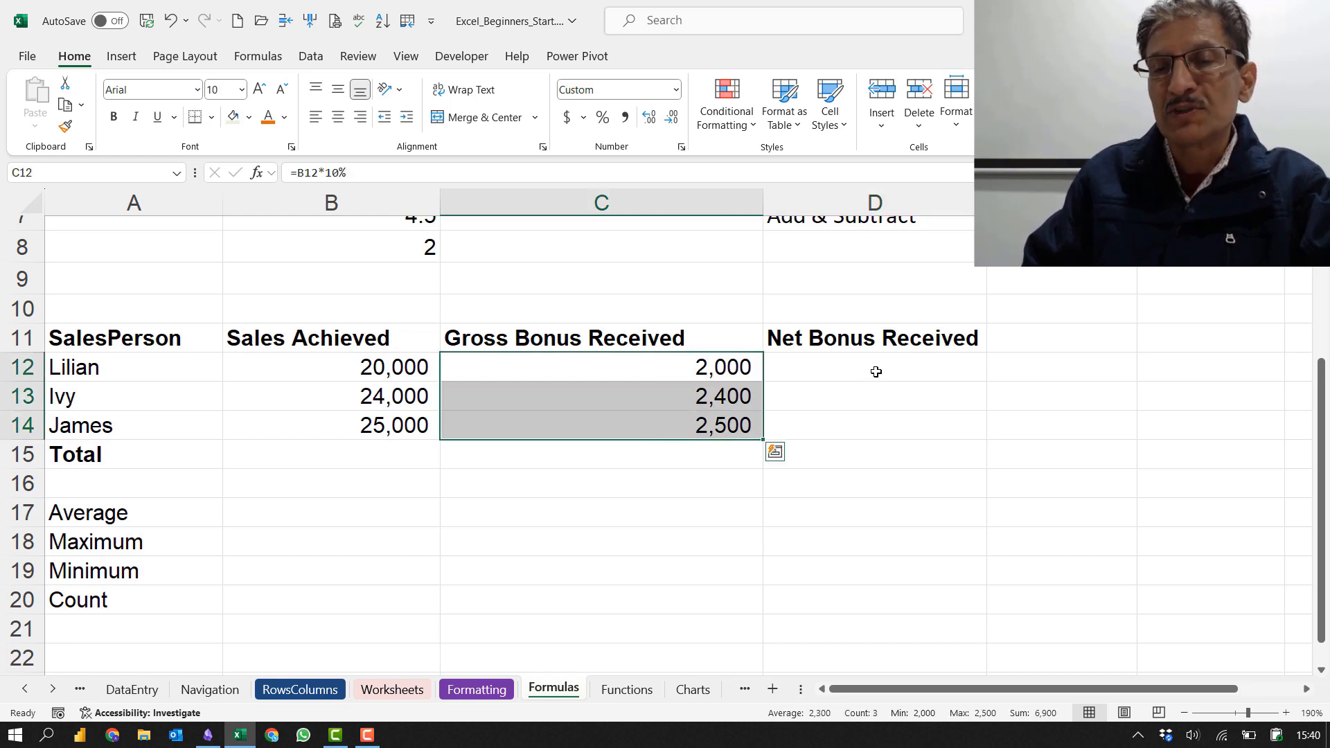
click(671, 368)
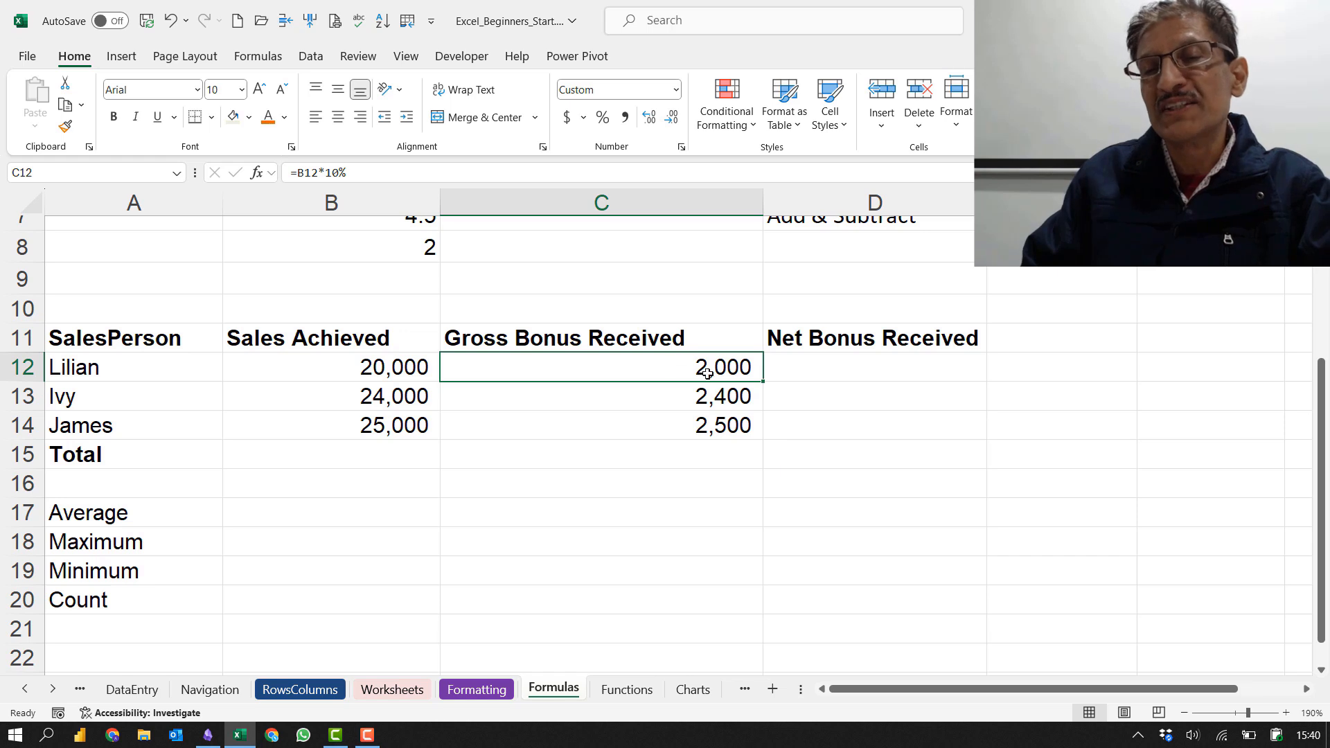
click(883, 367)
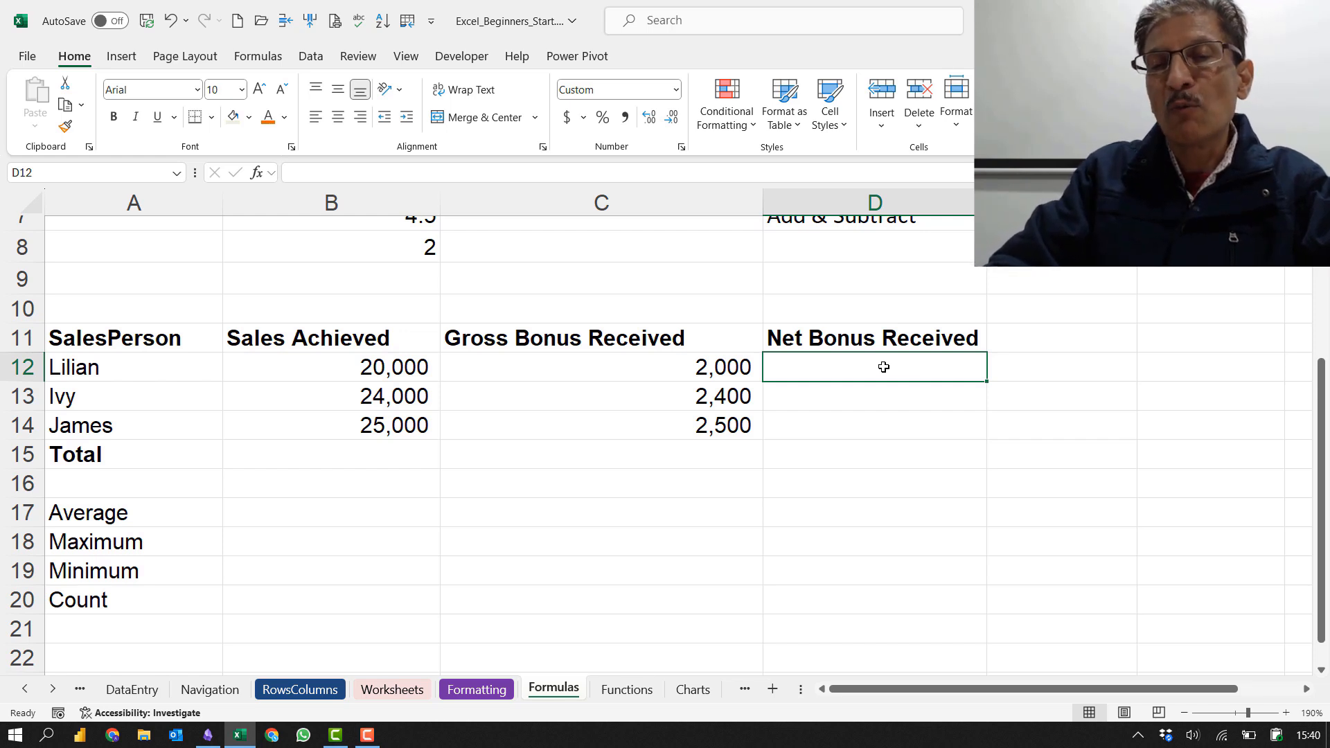
text(=)
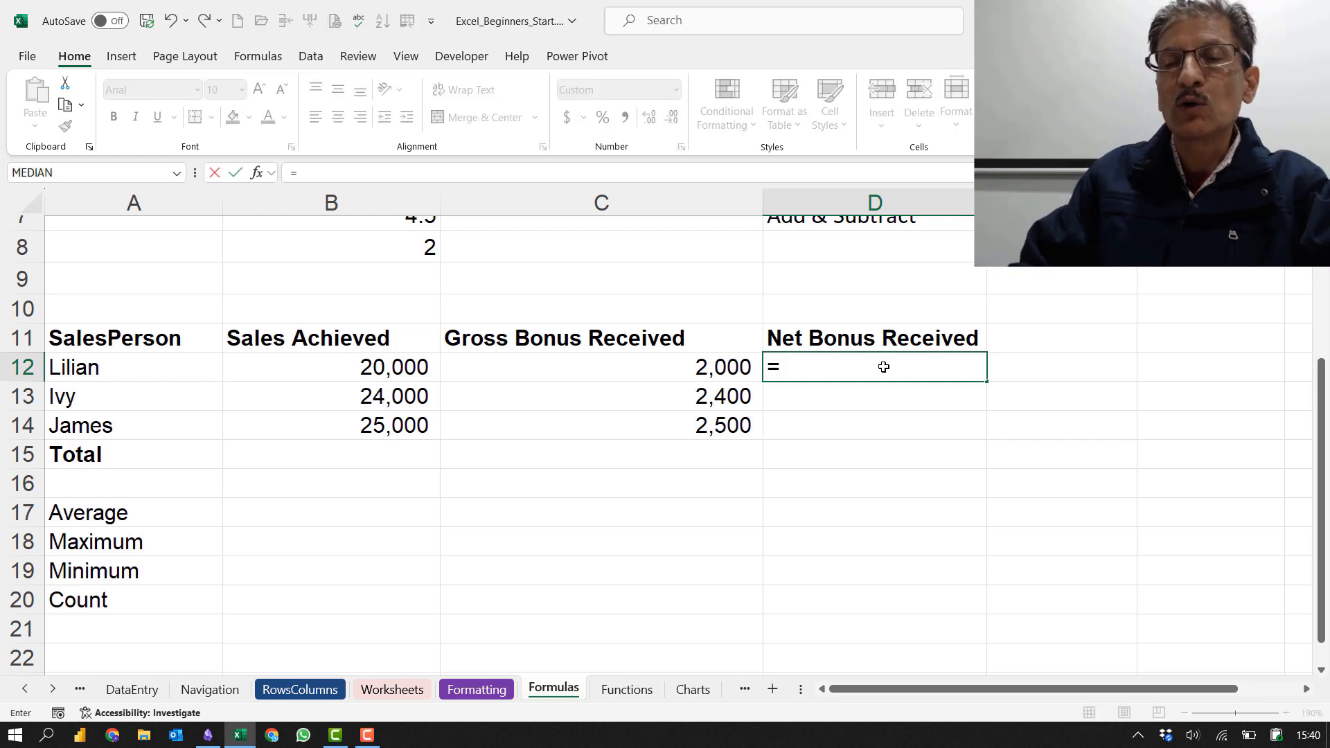
click(642, 365)
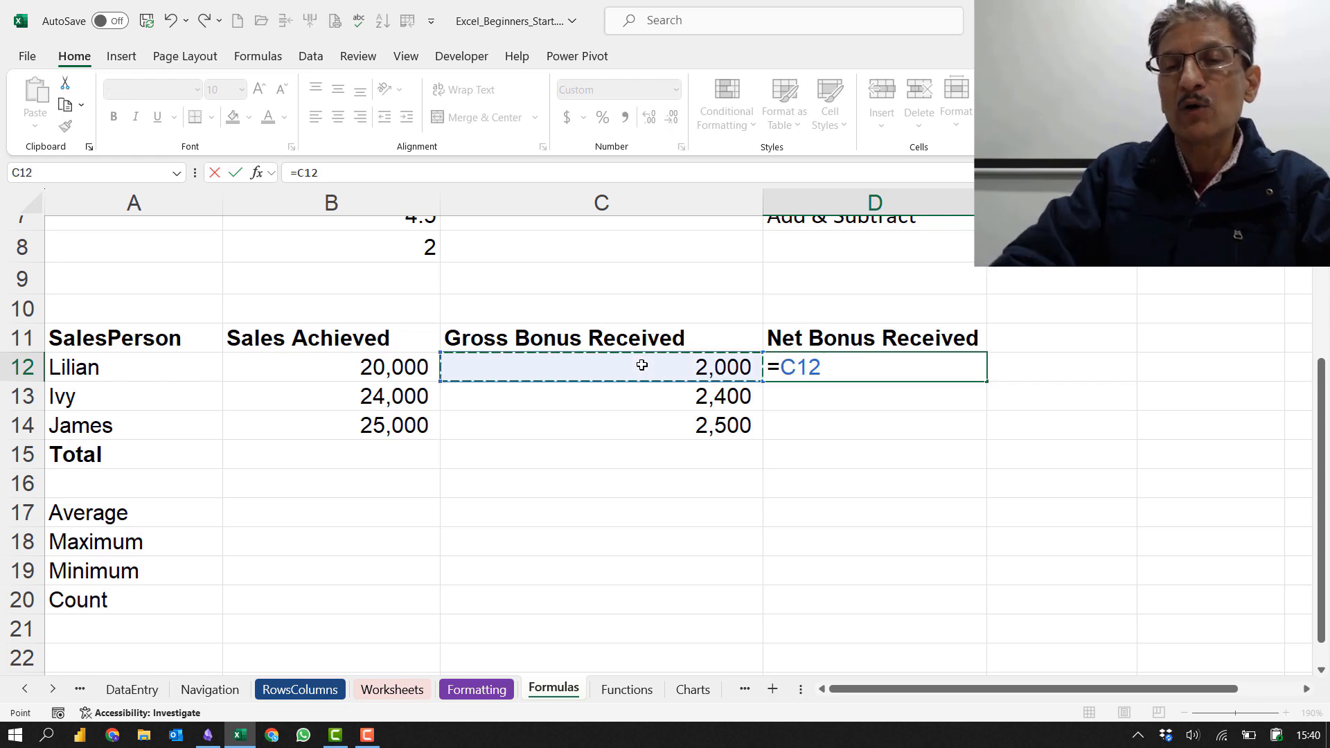
text(-)
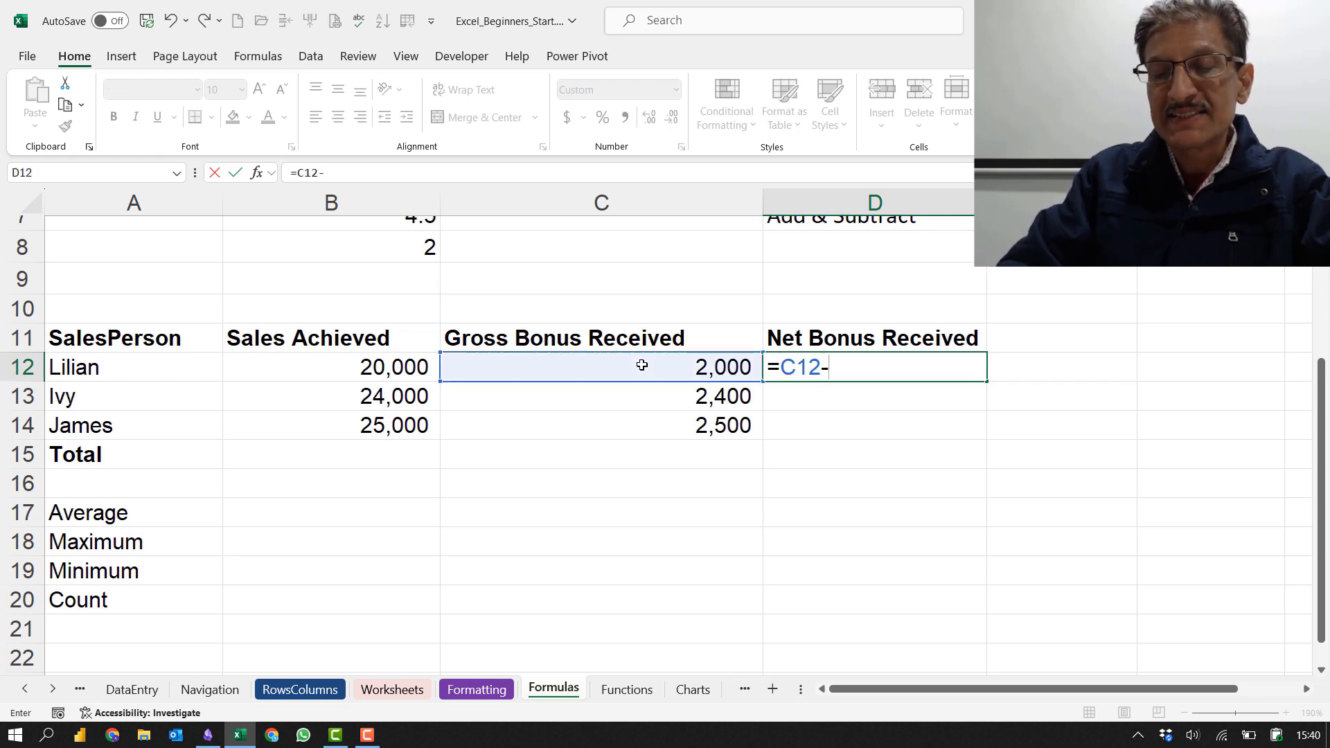
text(()
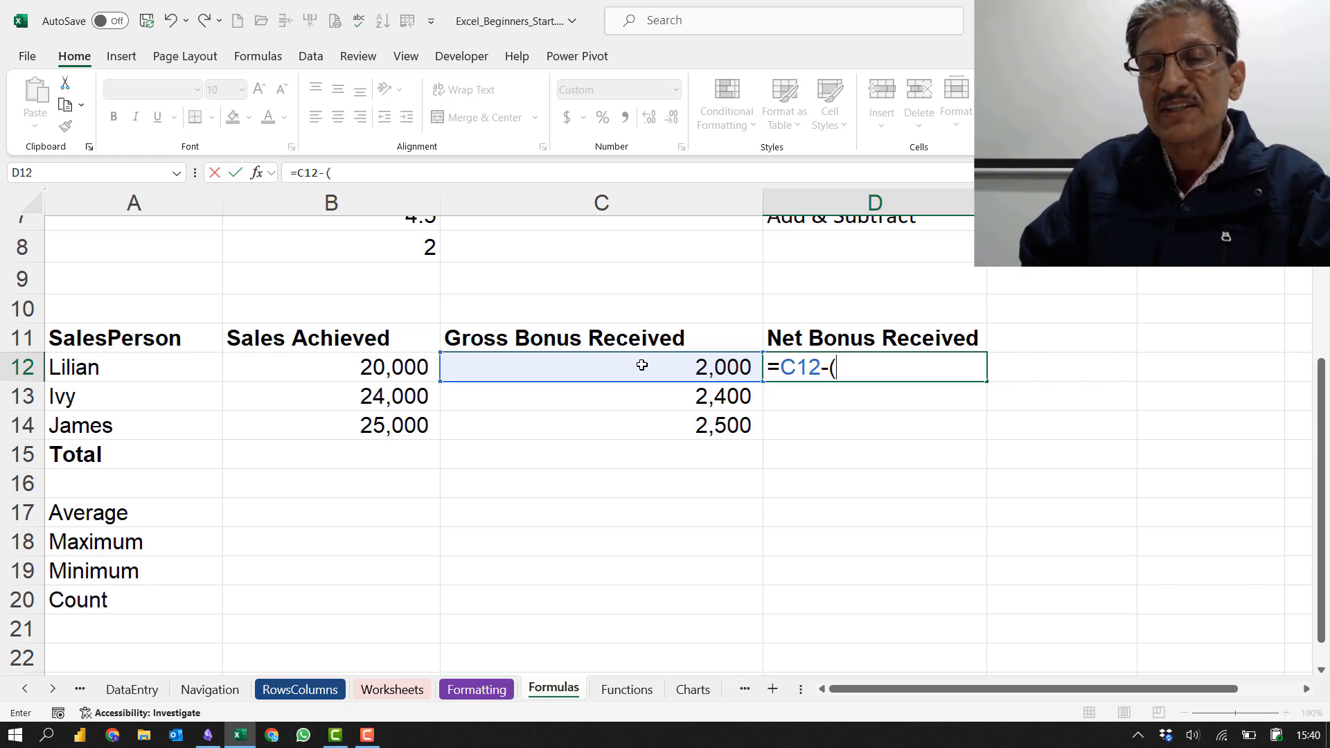
click(643, 365)
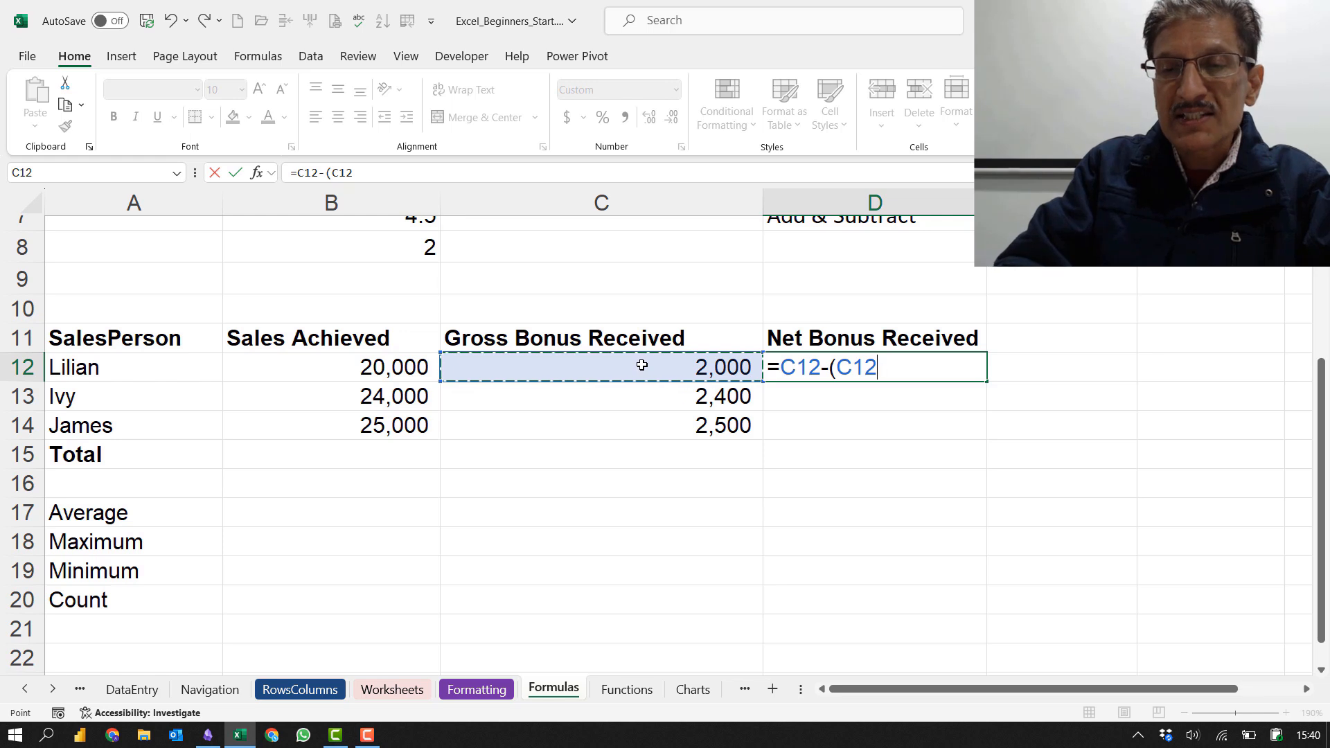
text(*6)
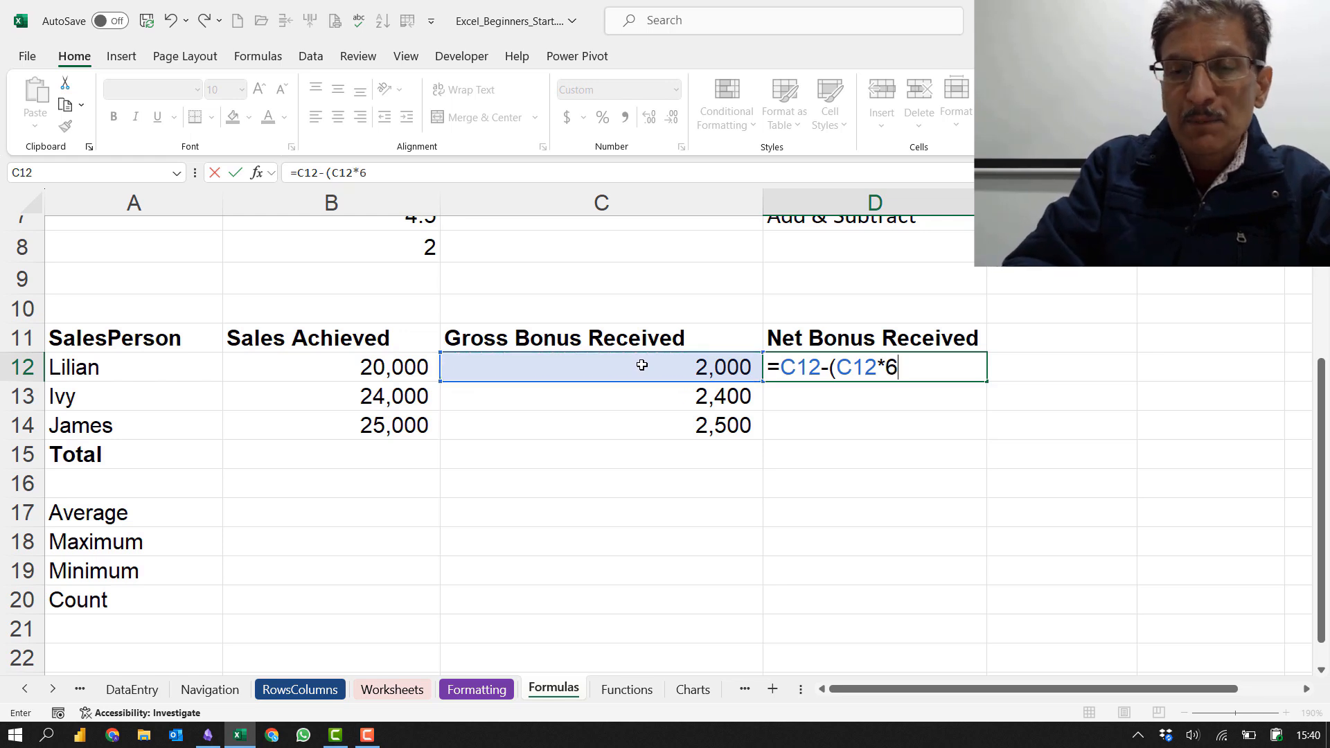
text(%))
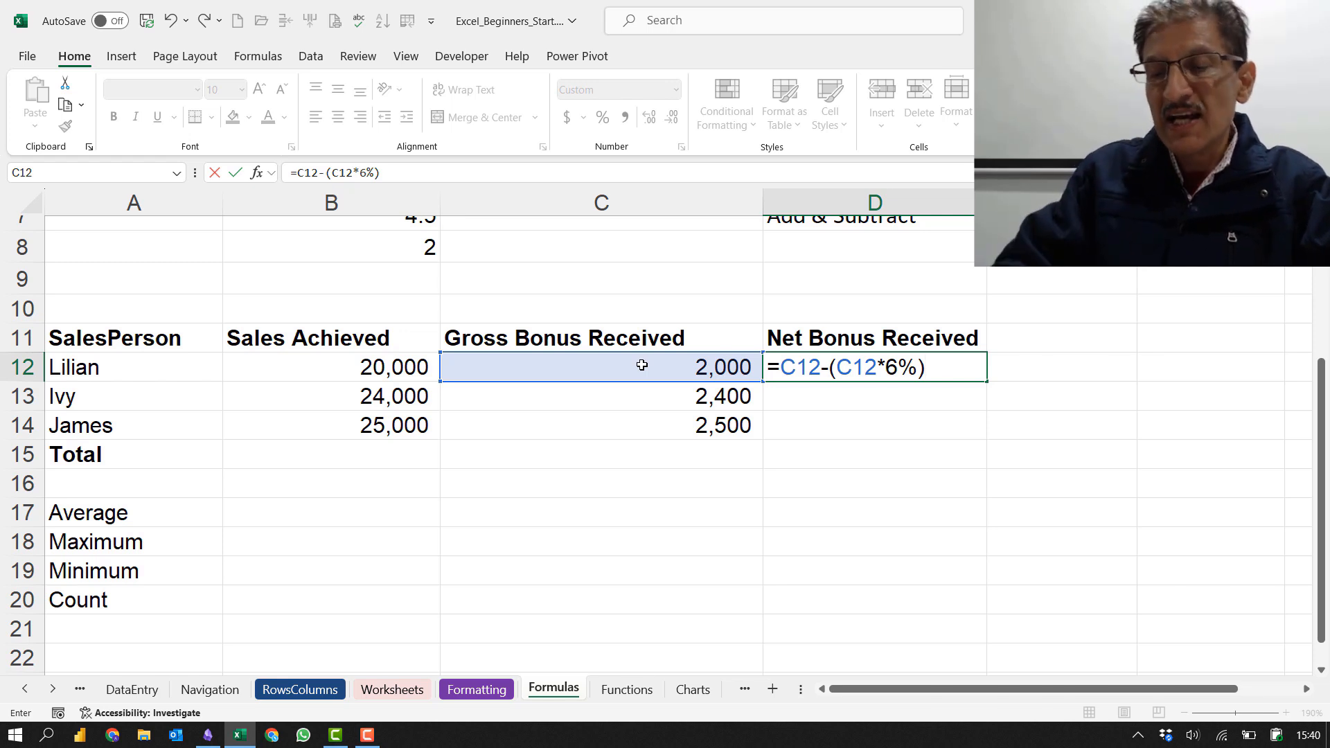
key(Tab)
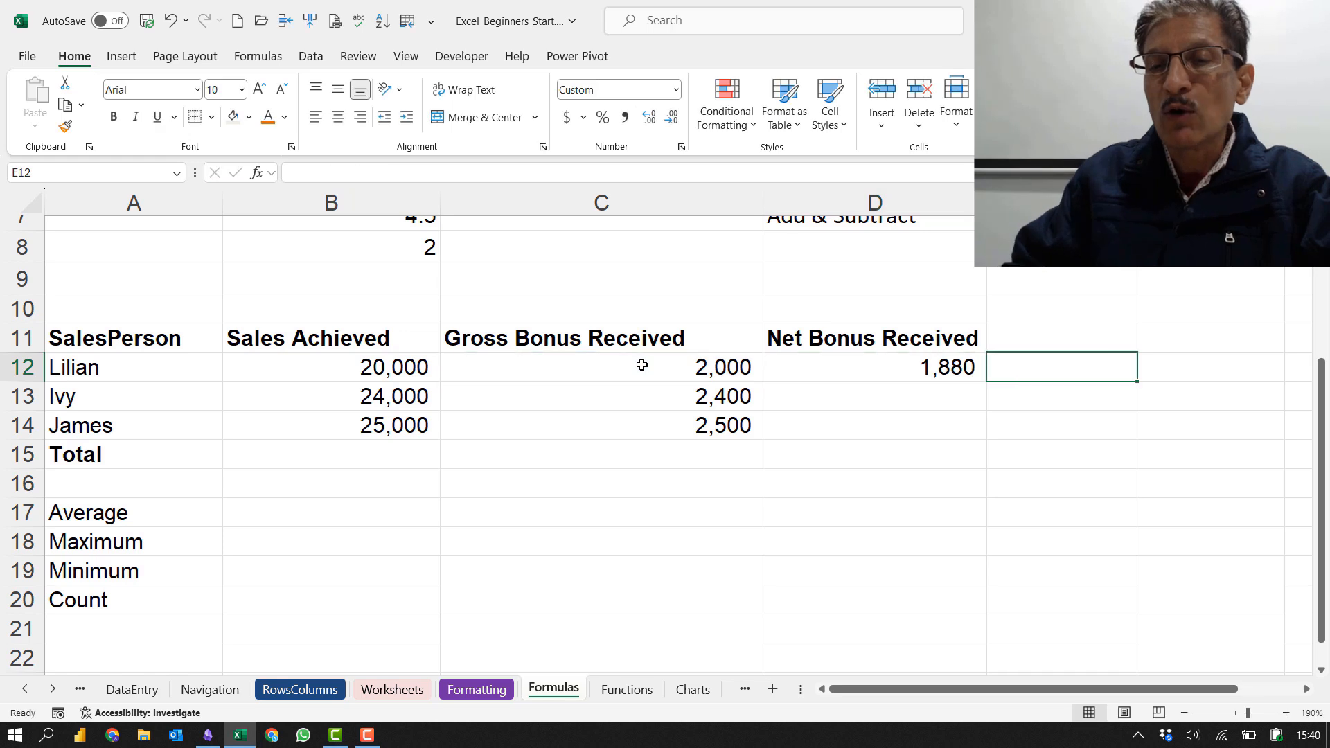
Step: Examine the brackets in D12's net bonus formula against the order-of-operations list above the sales table
click(814, 370)
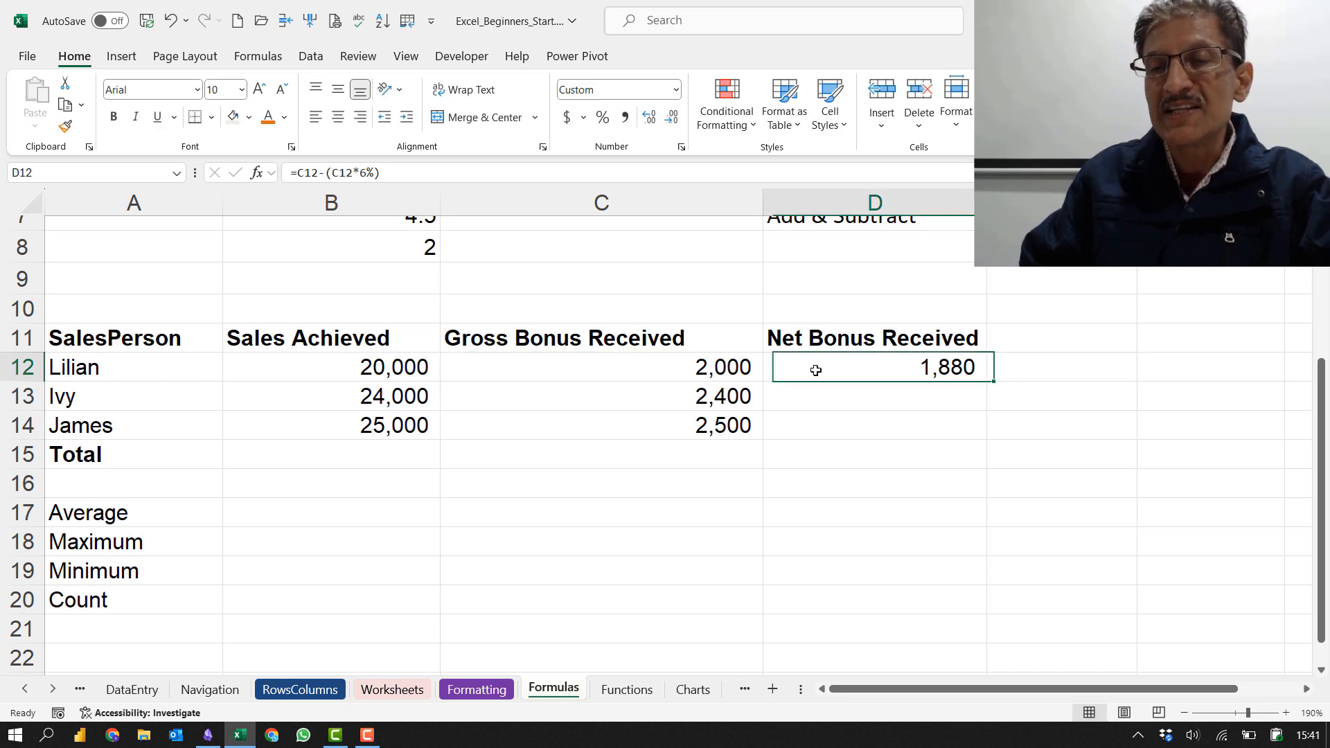
double_click(815, 371)
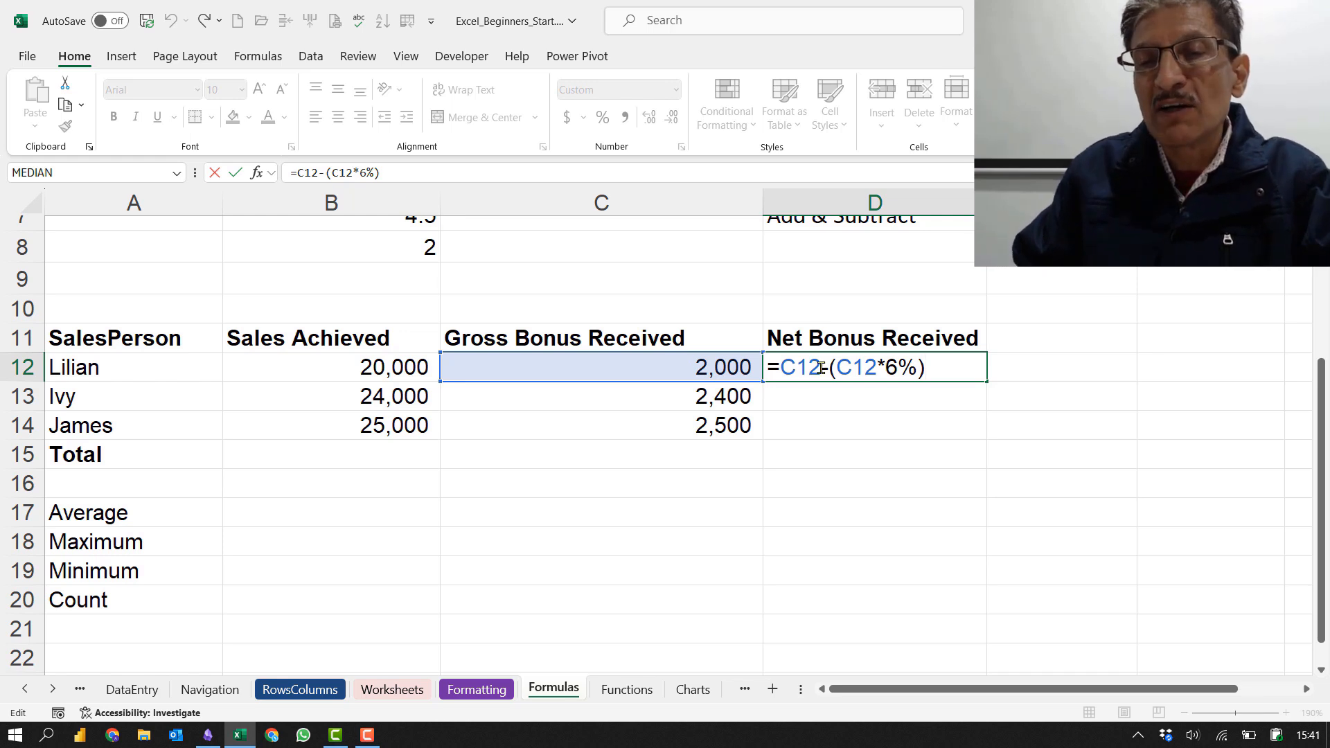
scroll(938, 395, up, 2)
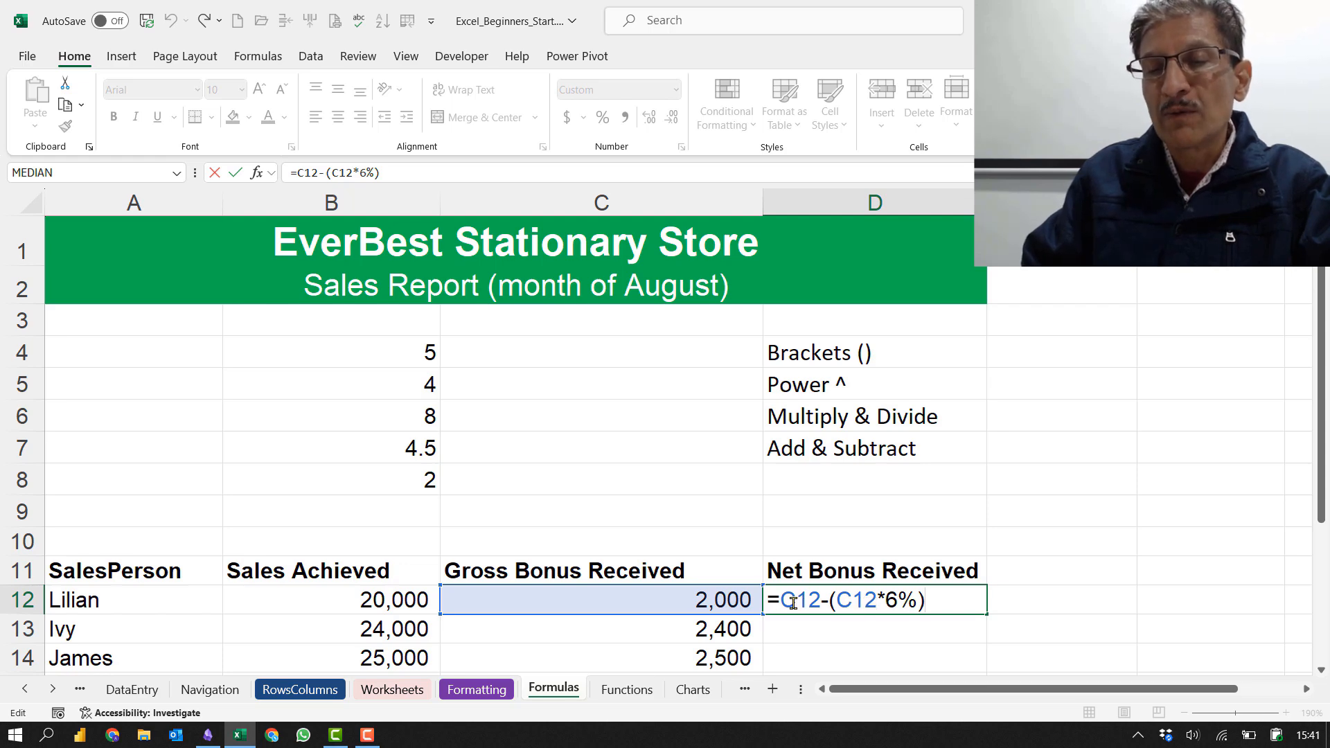
scroll(938, 589, down, 2)
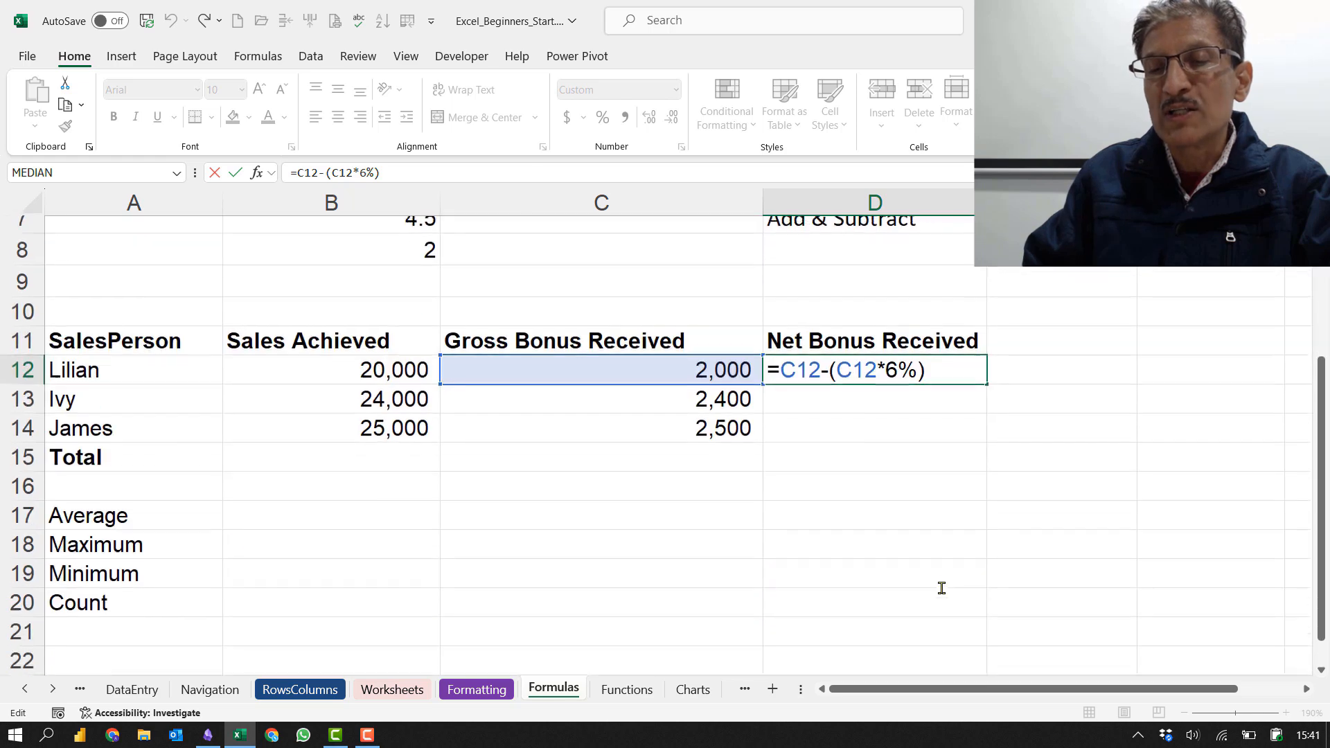
key(Tab)
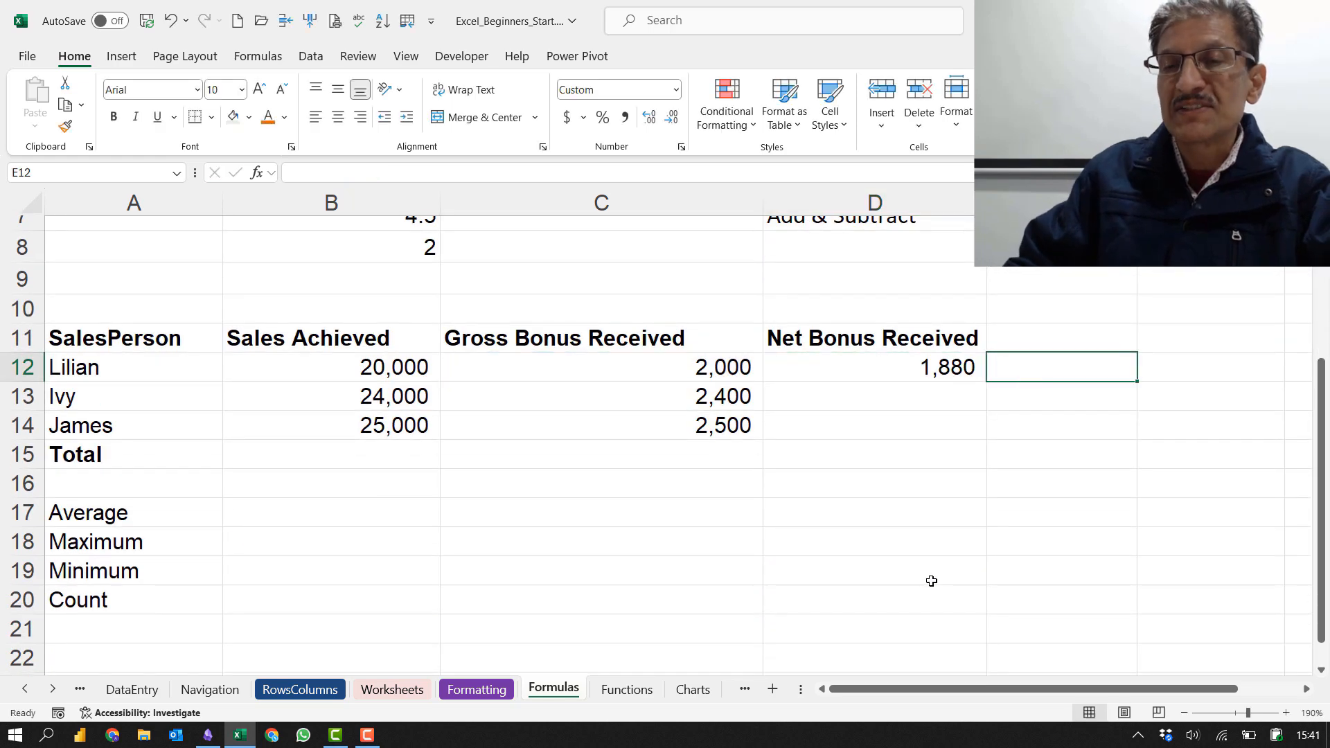
Step: Fill the net bonus formula from D12 down to D14 and undo that fill
click(941, 370)
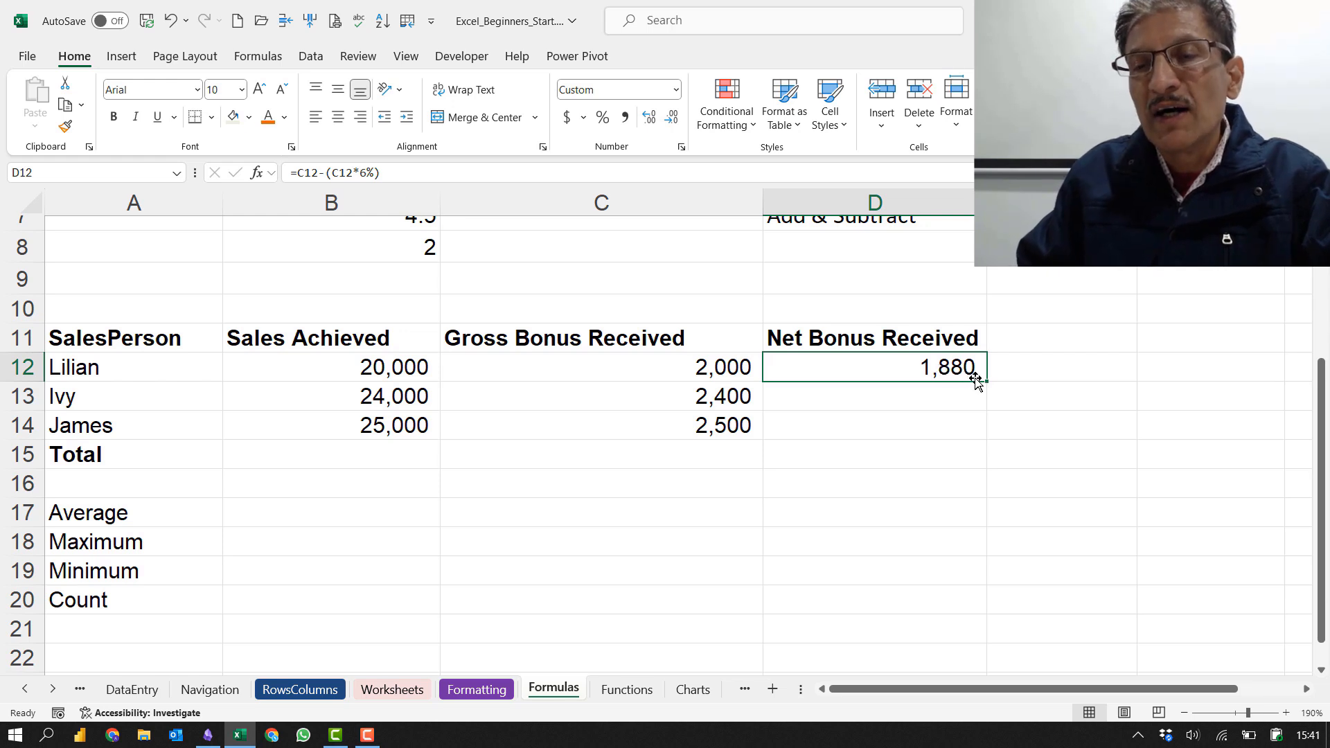
drag(985, 381, 982, 431)
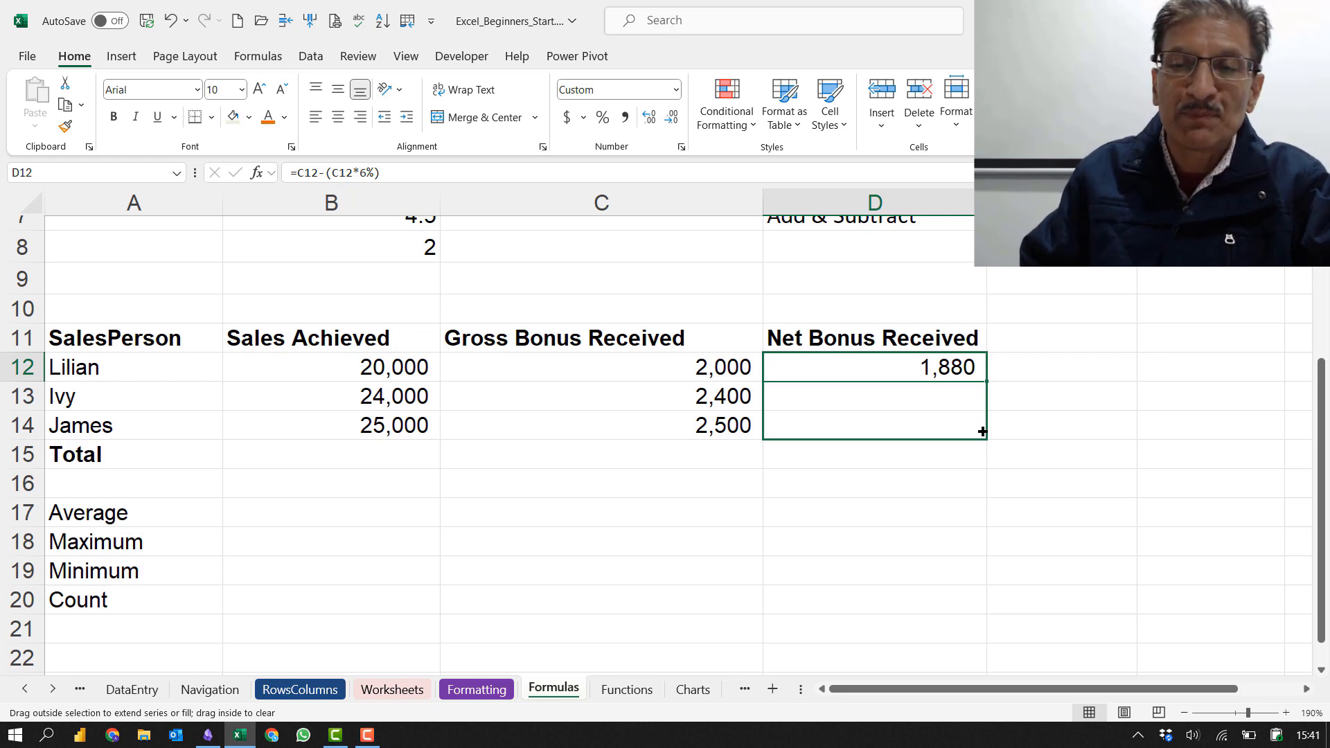
drag(982, 431, 983, 431)
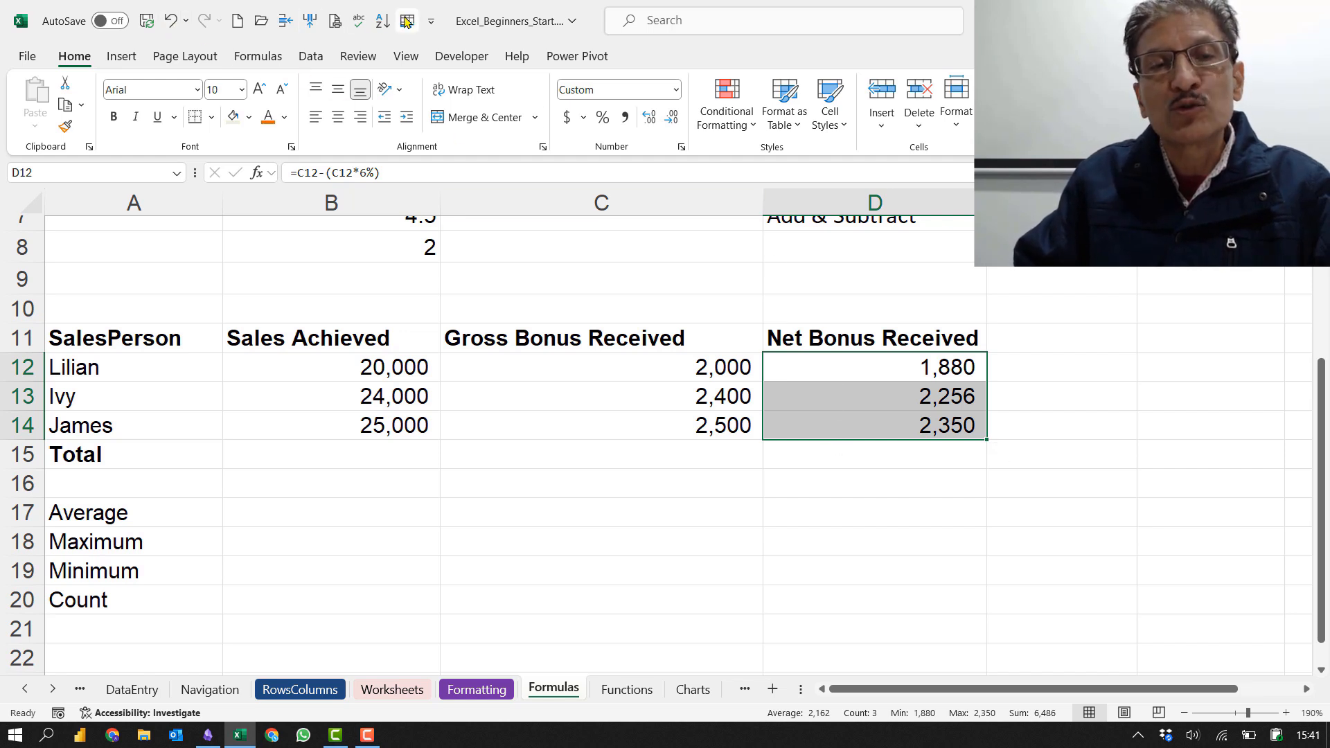
click(171, 22)
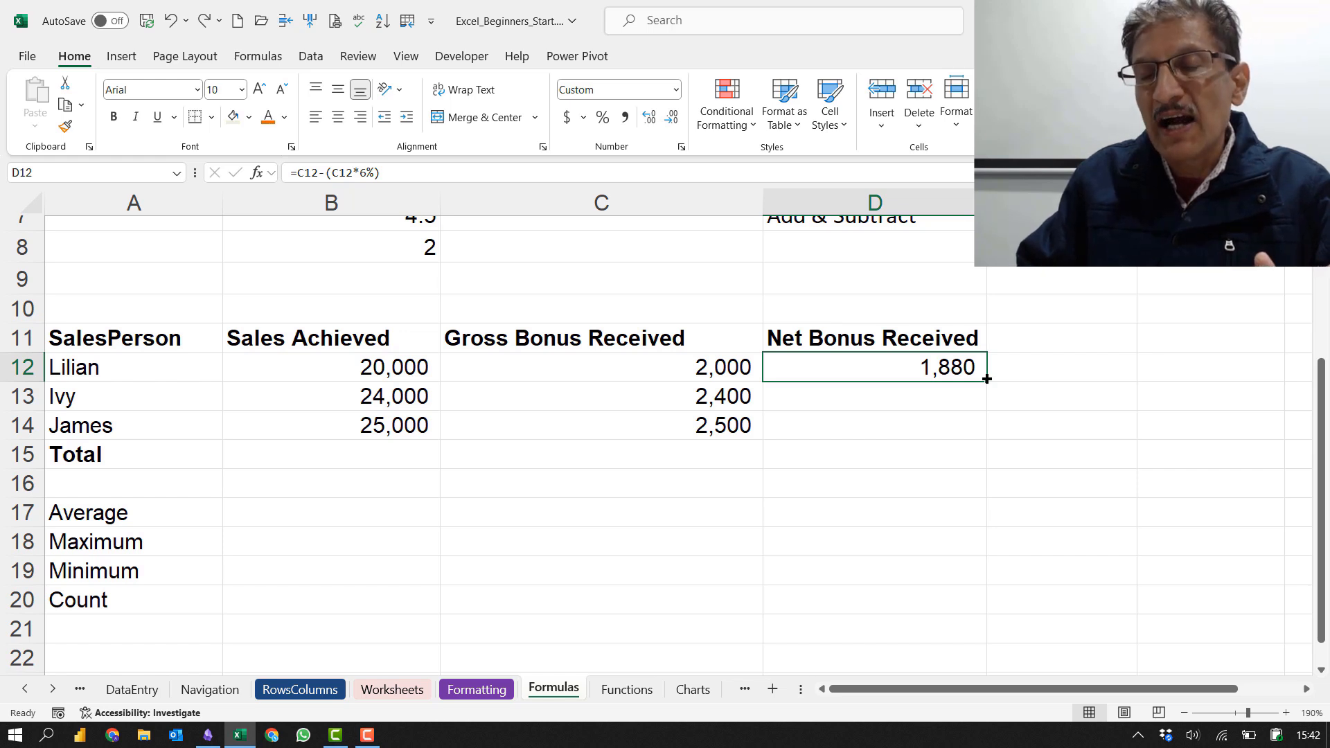
Step: Fill the net bonus formula from D12 down to D15 and clear the extra copy from the Total row
drag(987, 379, 987, 461)
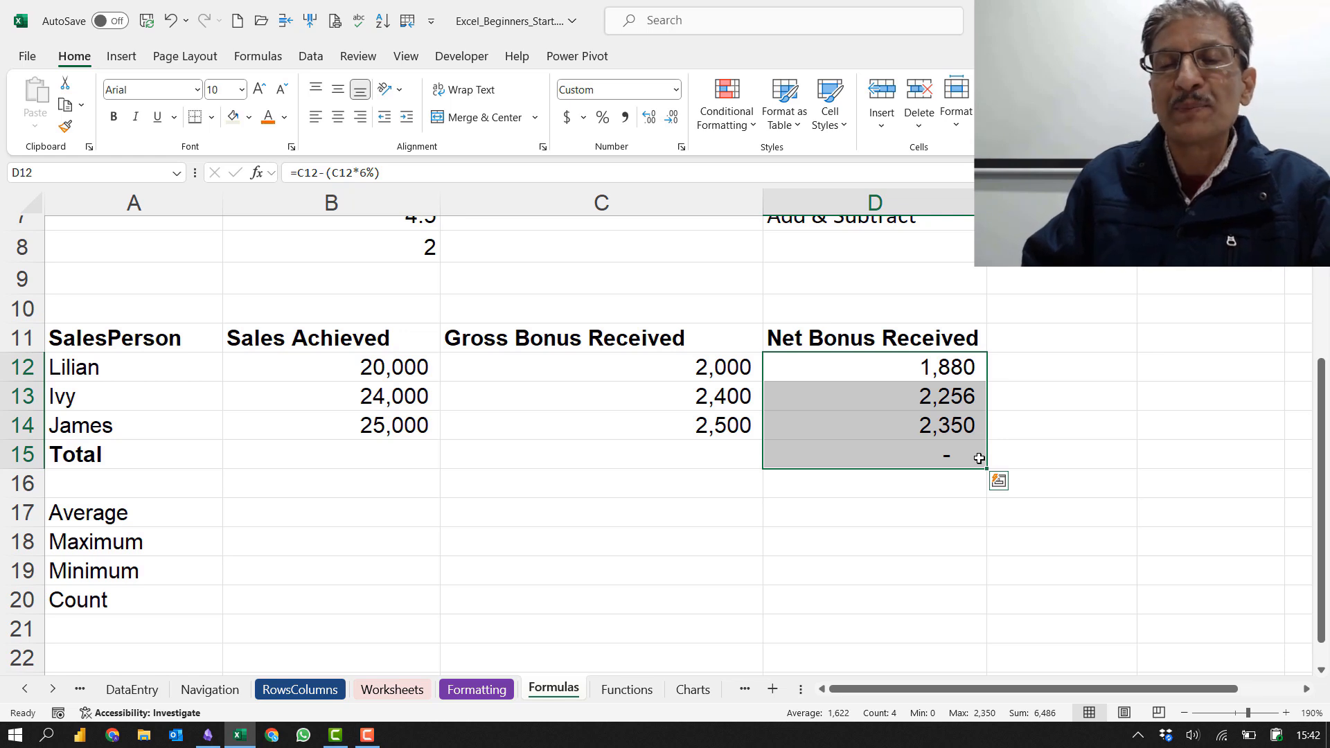
click(946, 457)
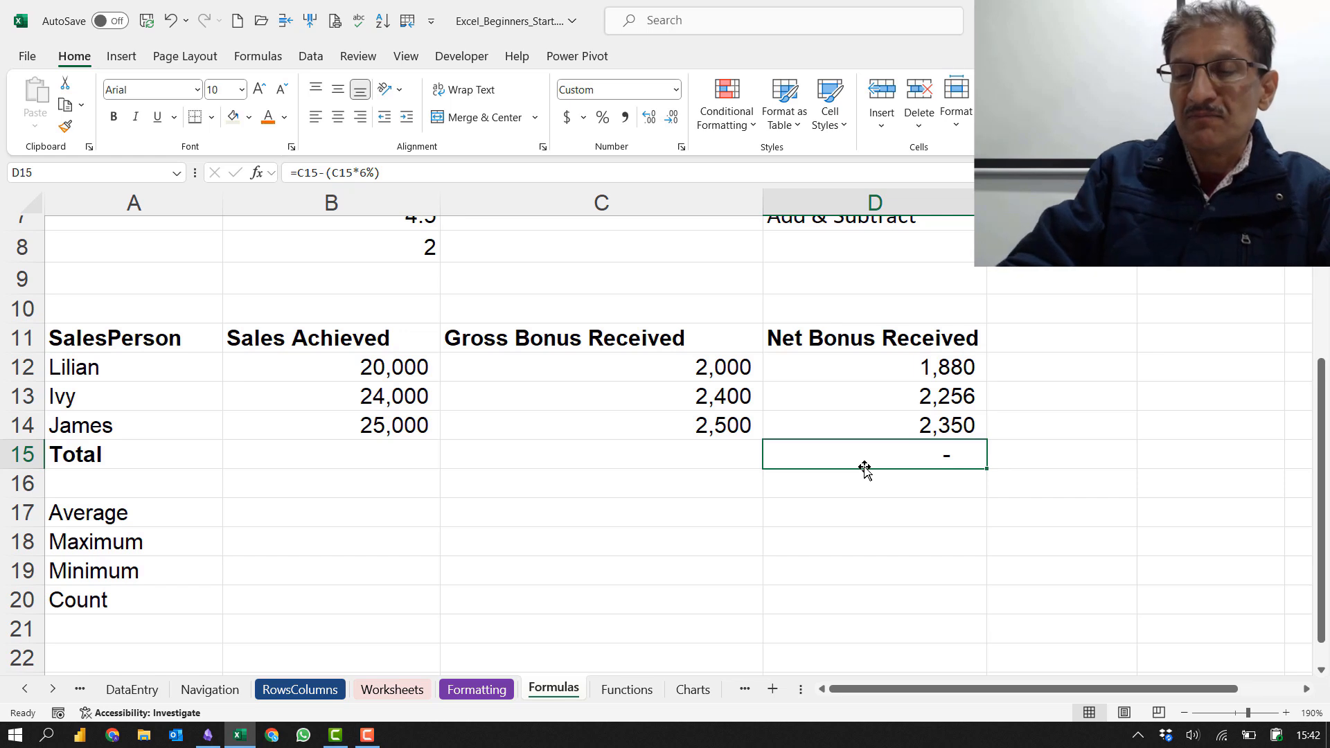
key(Delete)
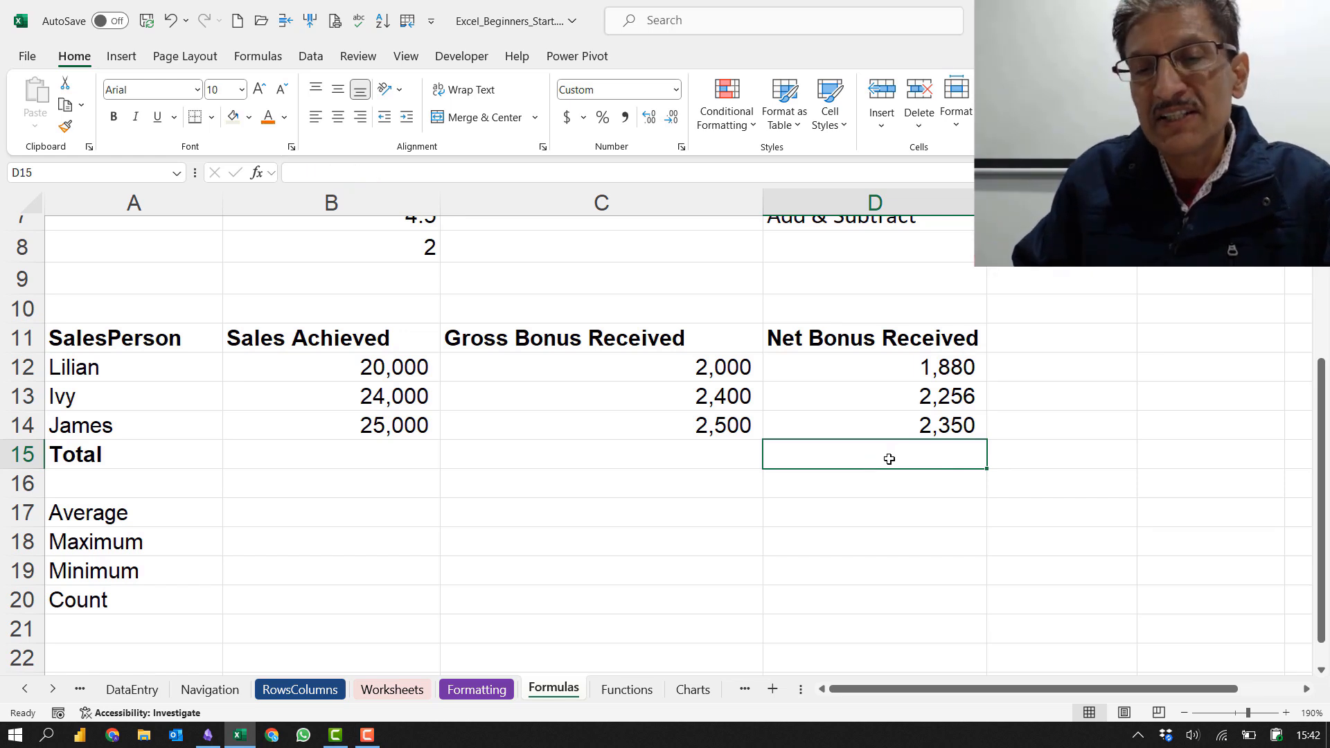
drag(368, 464, 688, 454)
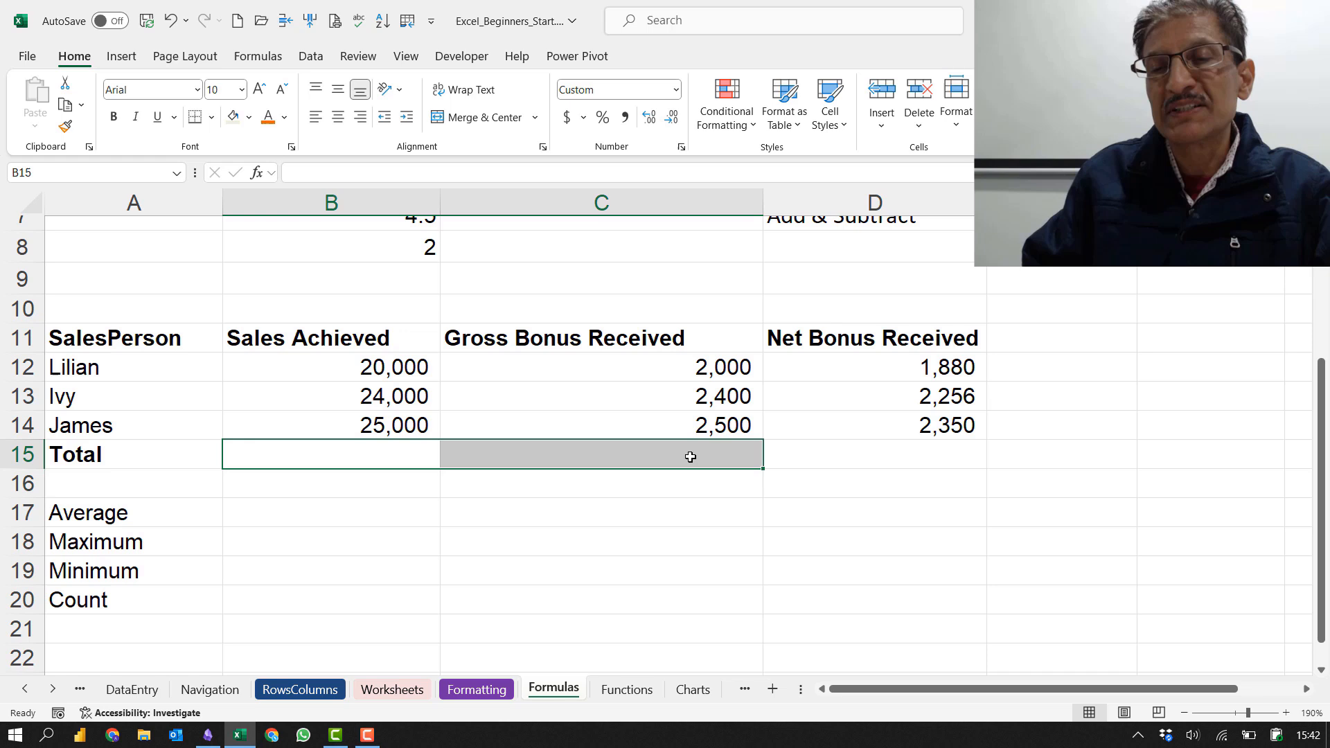
click(896, 468)
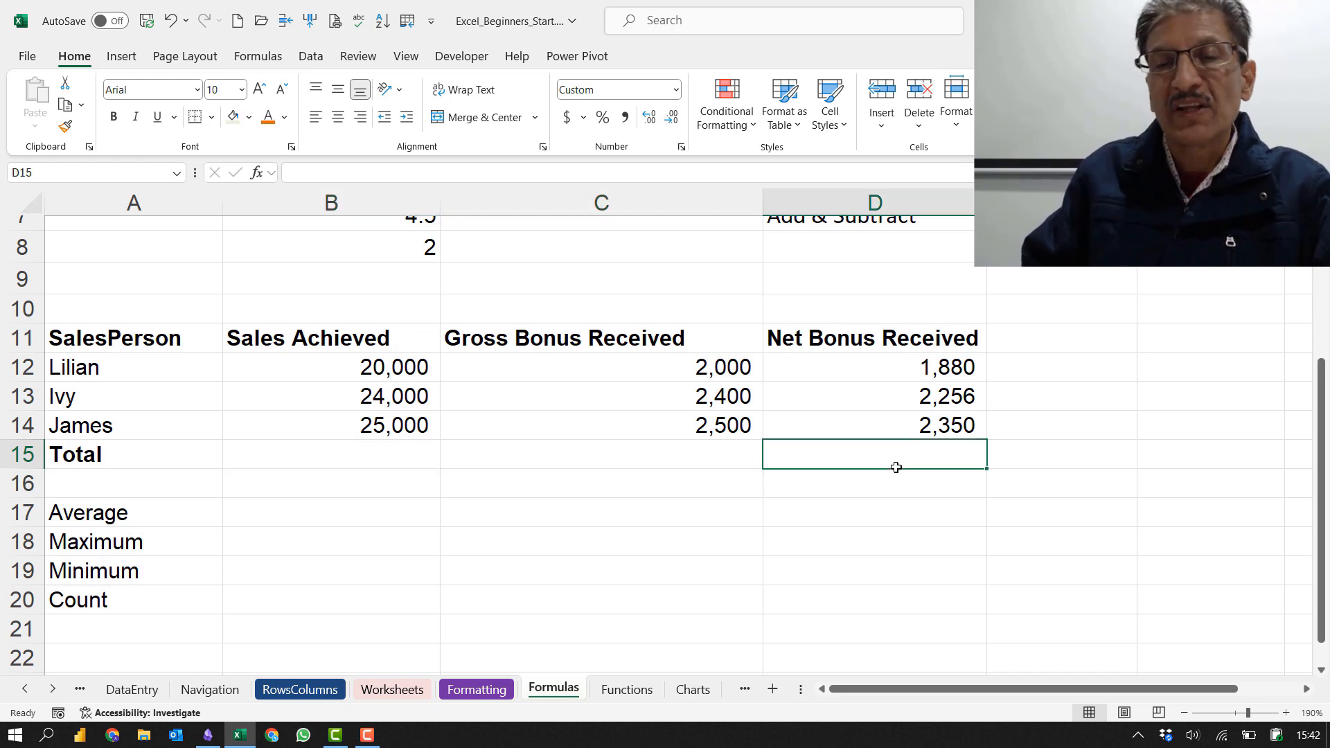
Step: Compare D12's formula with the operator precedence rules in D4:D7 and review the net bonuses in D12:D14
click(900, 368)
key(F2)
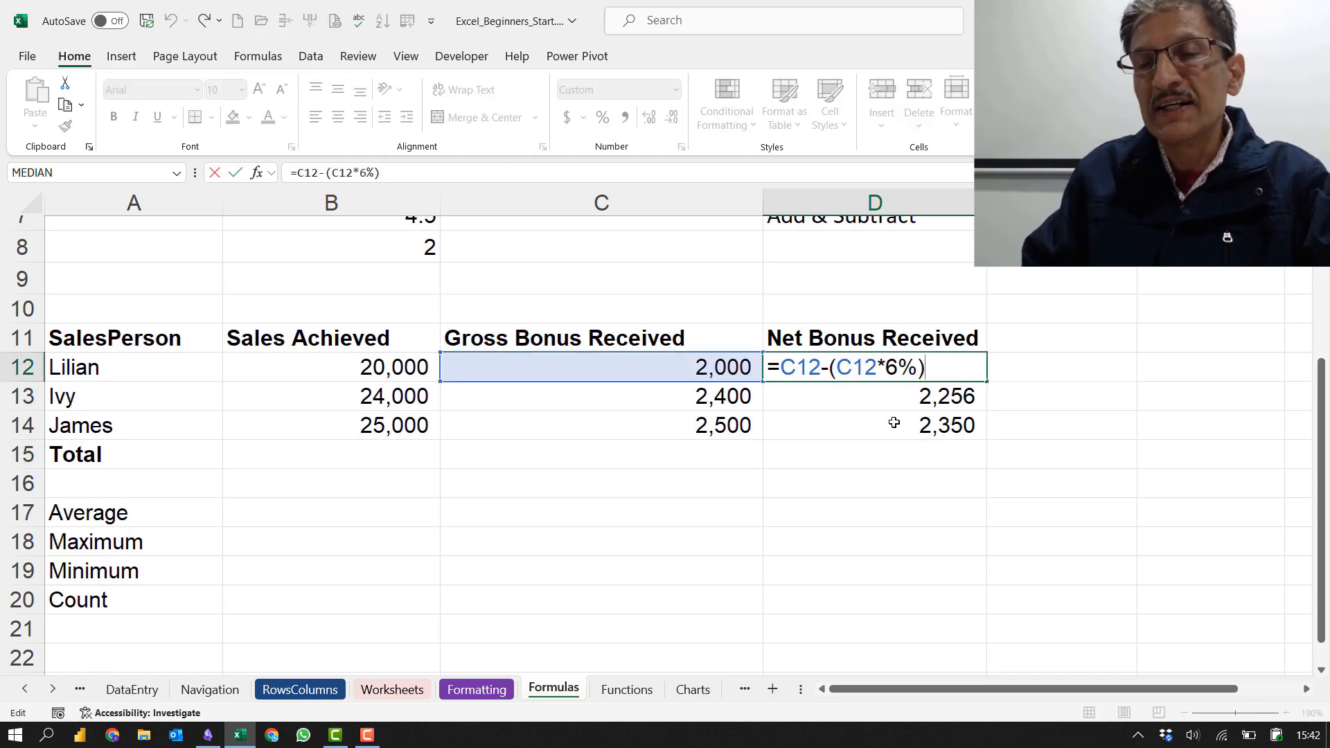
scroll(894, 334, up, 2)
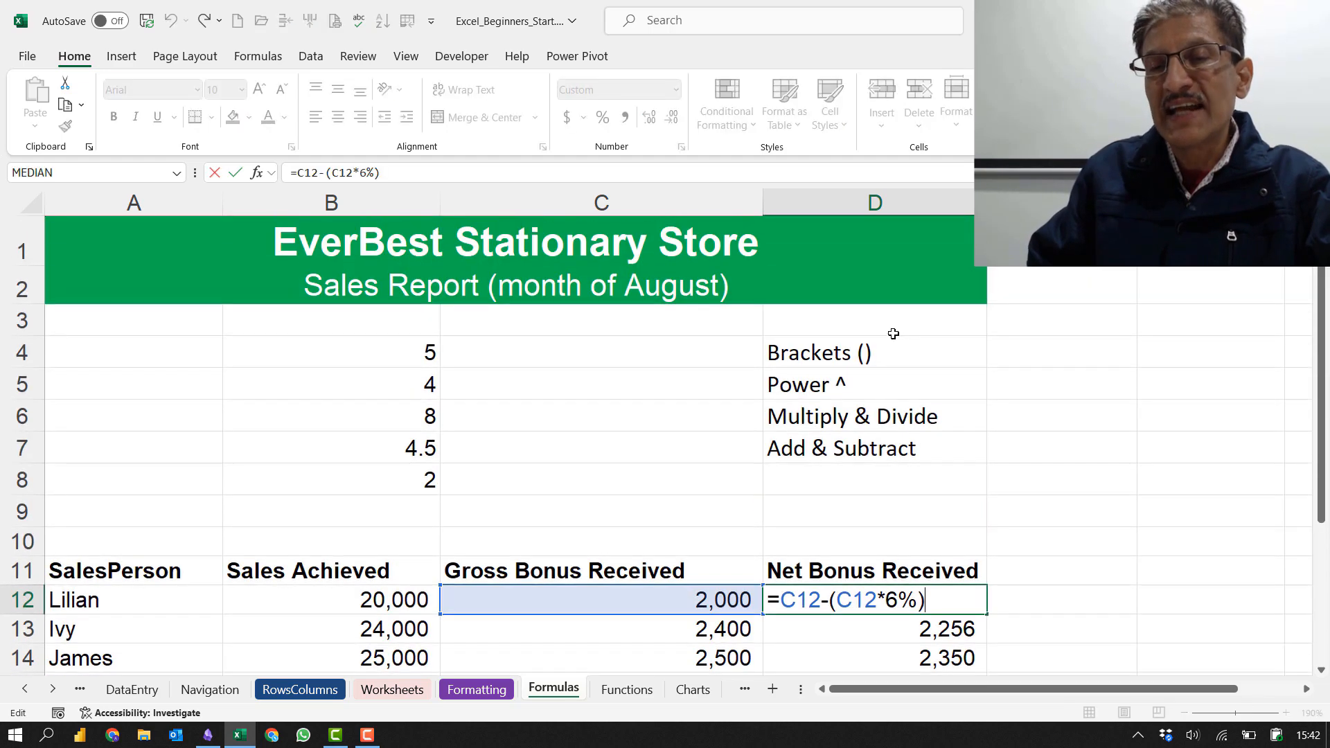
click(852, 355)
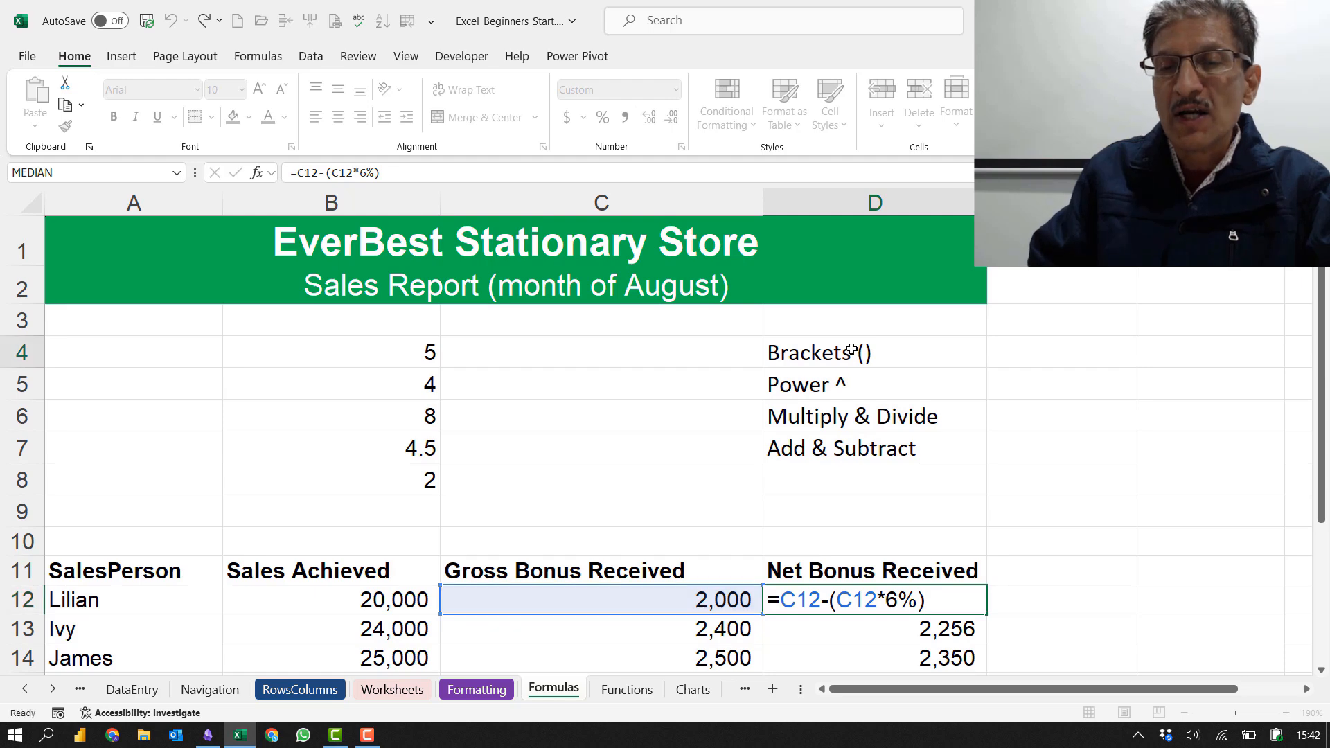
click(841, 385)
click(837, 427)
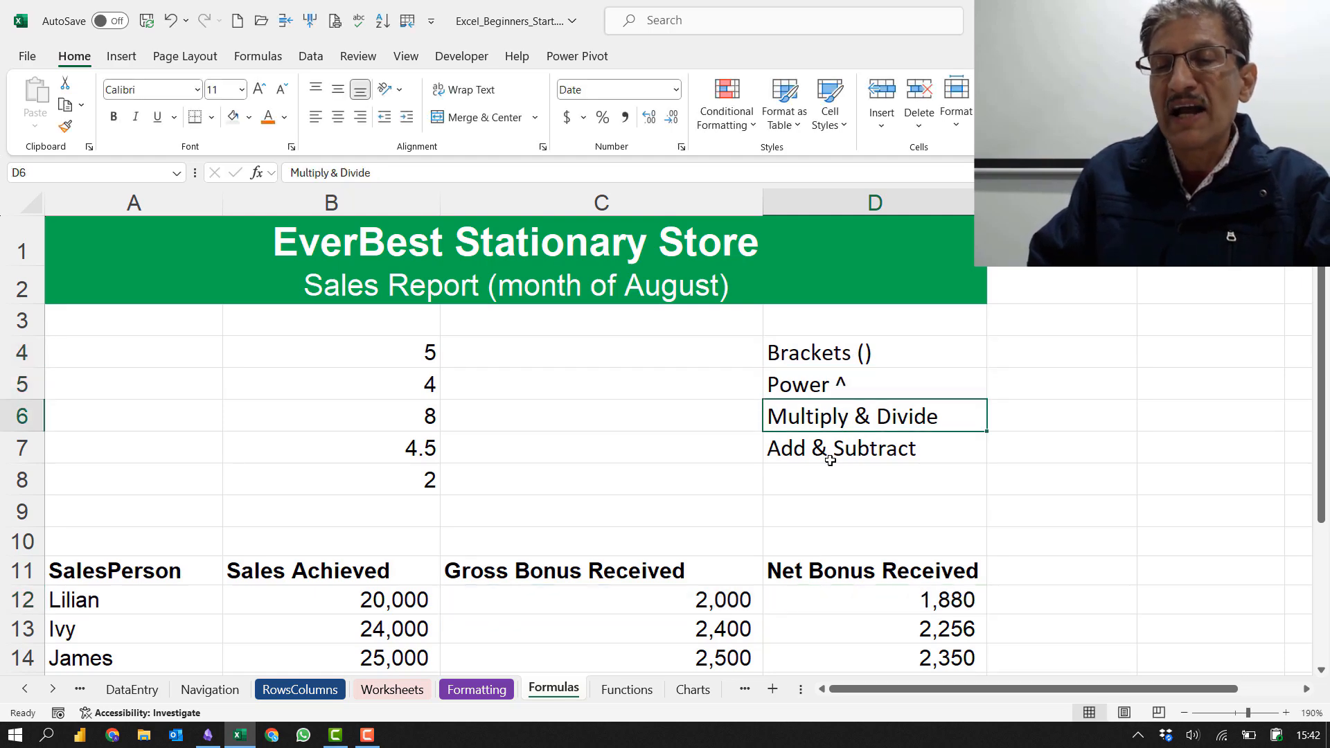
click(829, 457)
scroll(949, 468, down, 2)
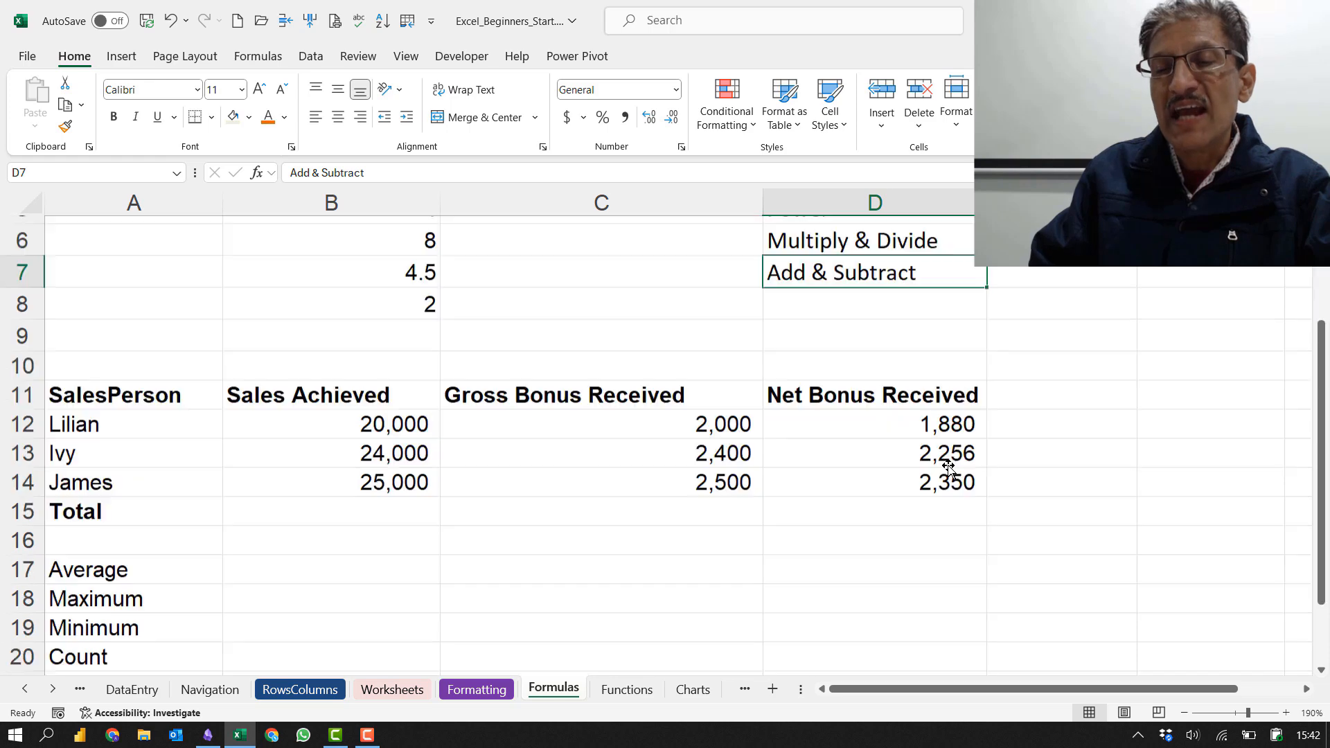
scroll(948, 467, down, 1)
click(903, 361)
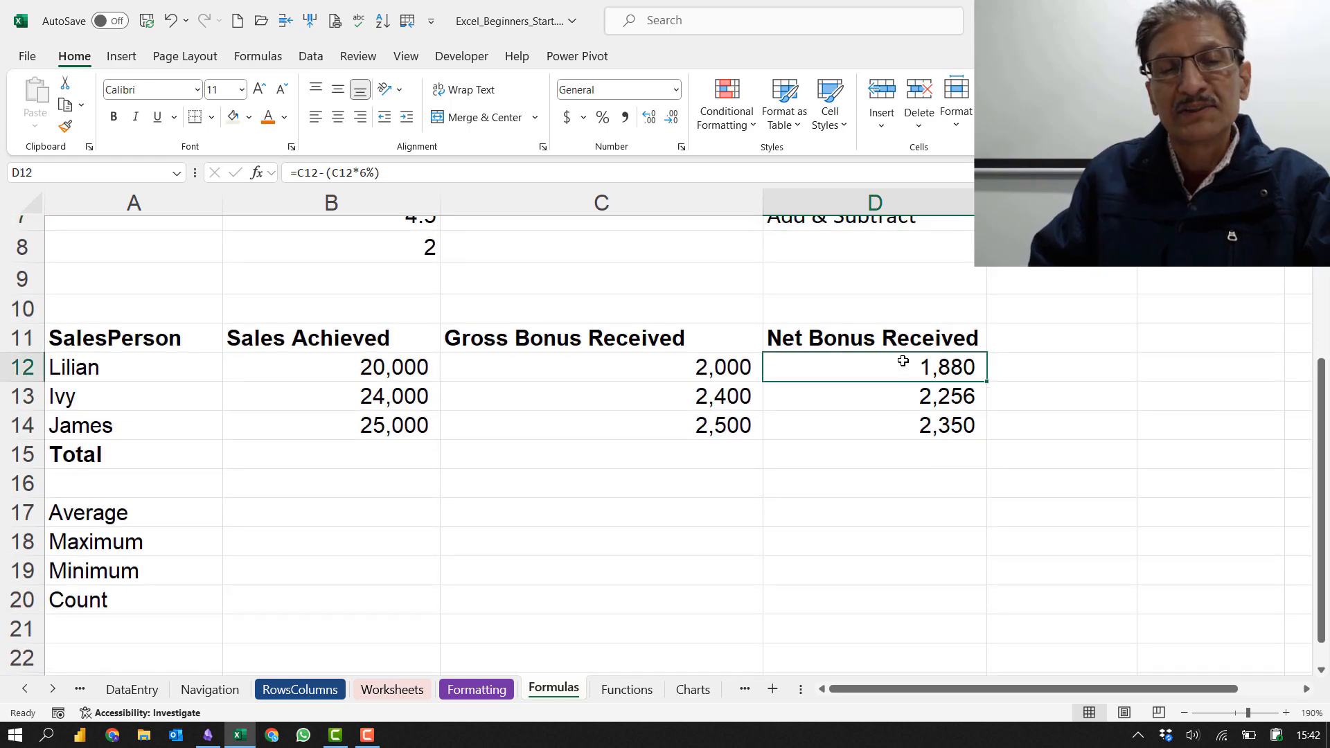
drag(902, 361, 908, 425)
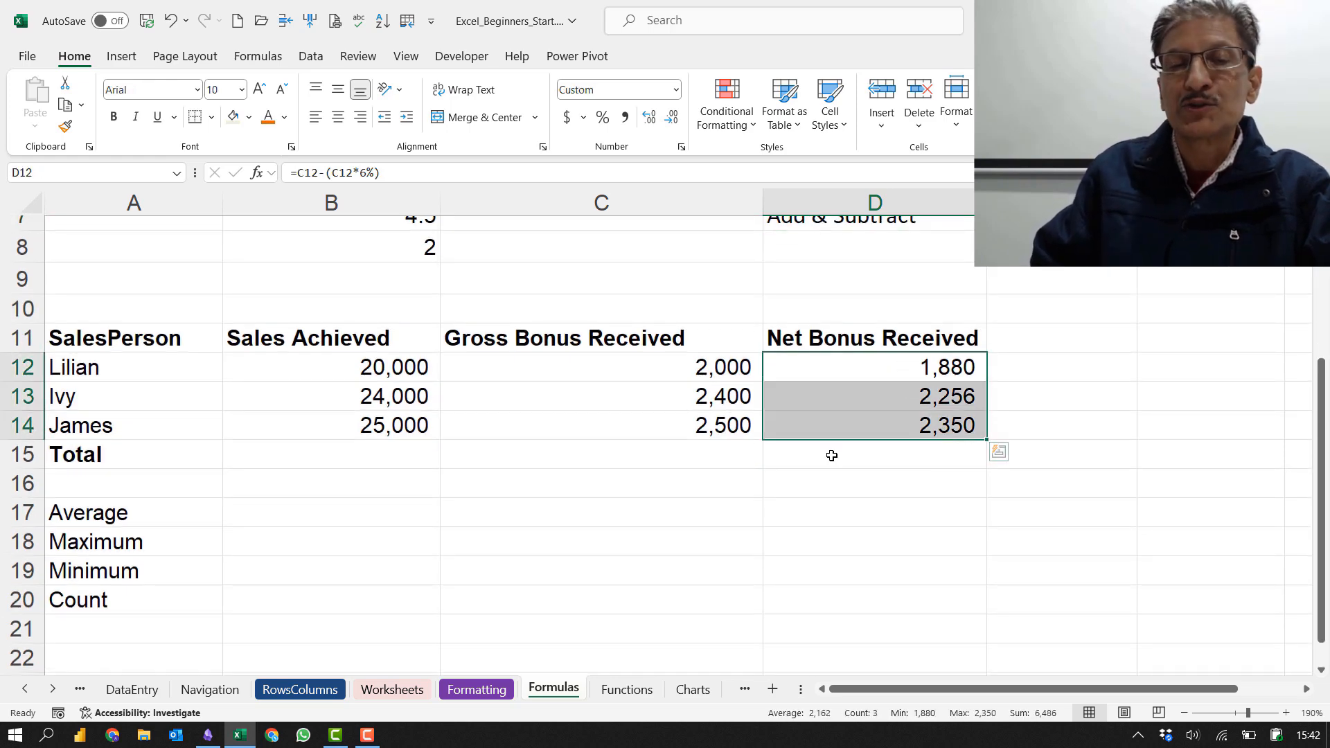
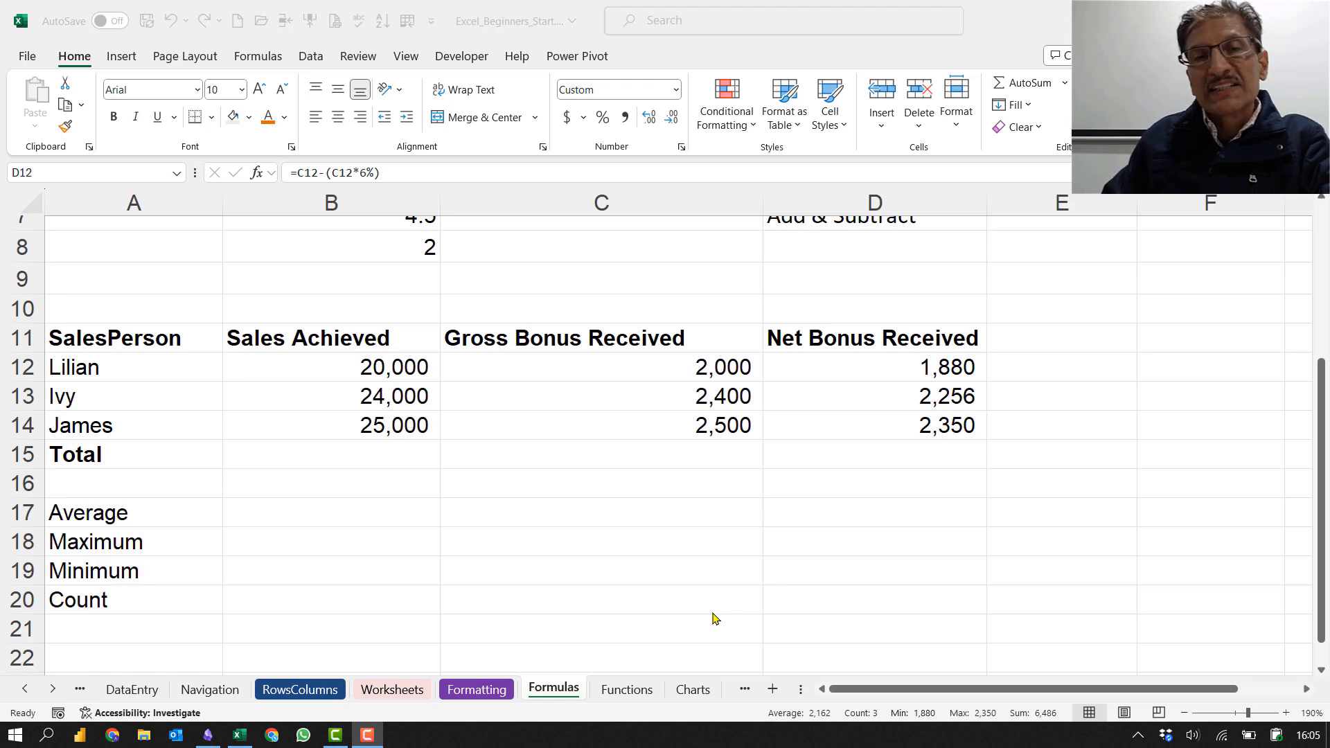
Step: Total the Sales Achieved figures in B15 by adding the three cells individually with the formula =B12+B13+B14
click(408, 451)
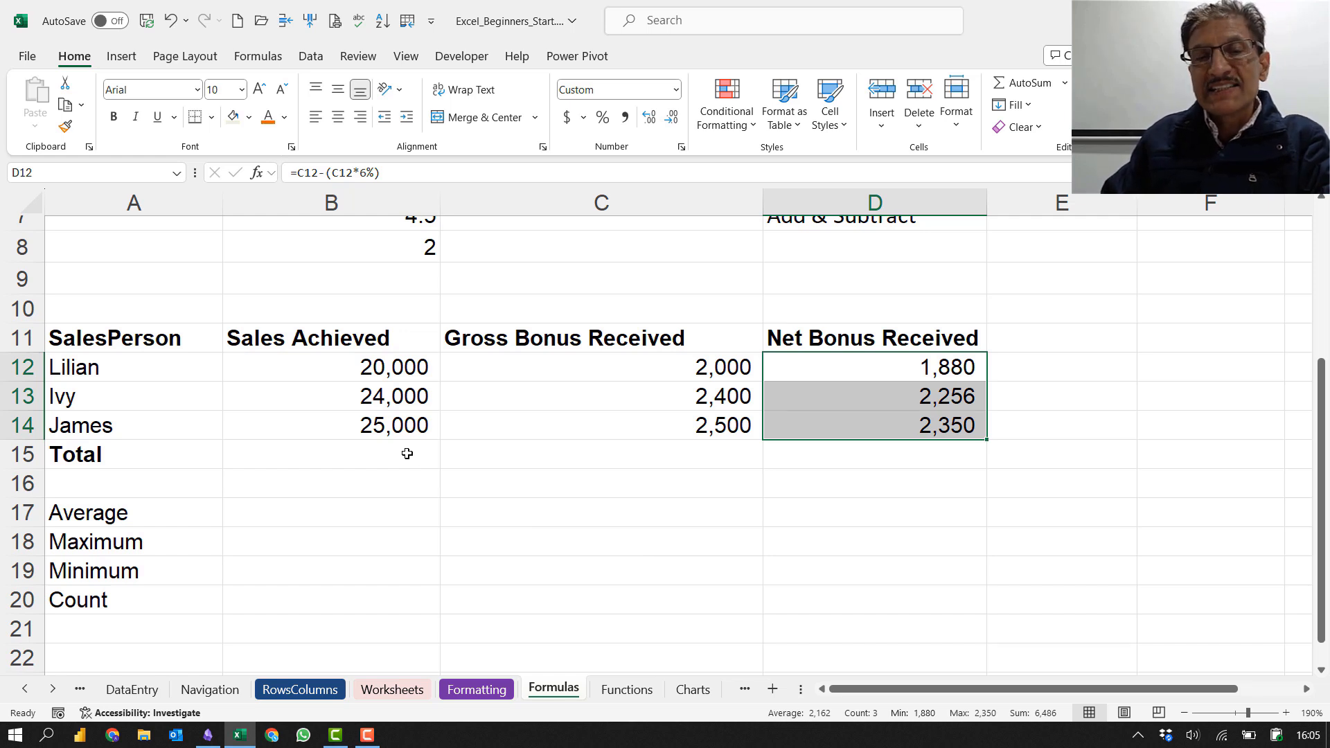
click(407, 454)
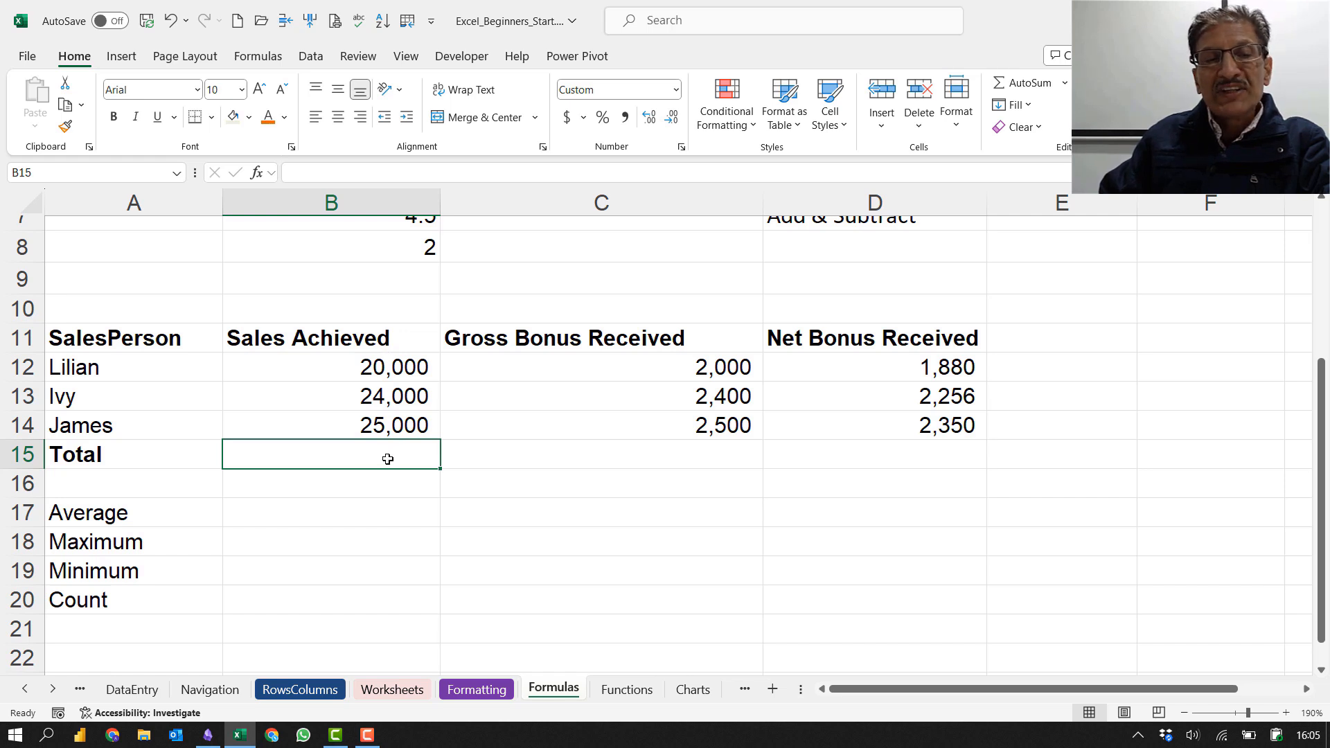
click(346, 369)
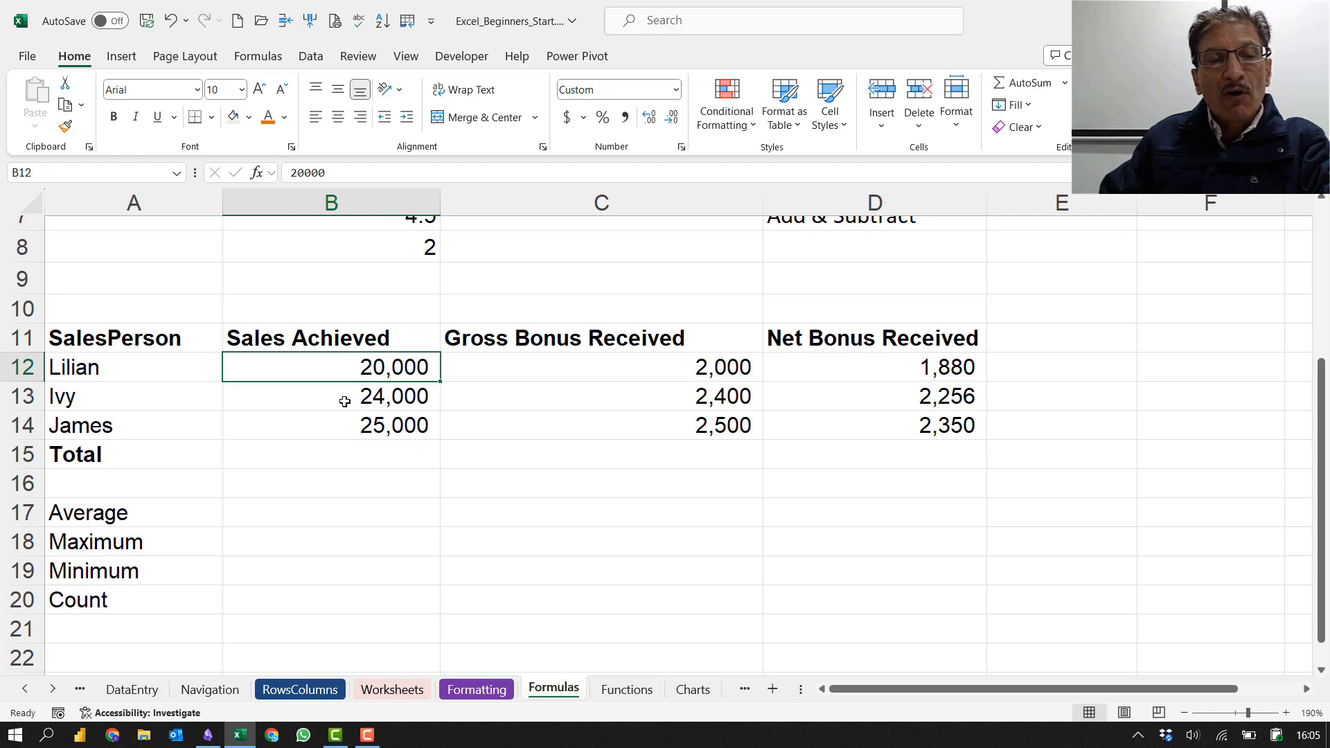
click(345, 402)
click(340, 426)
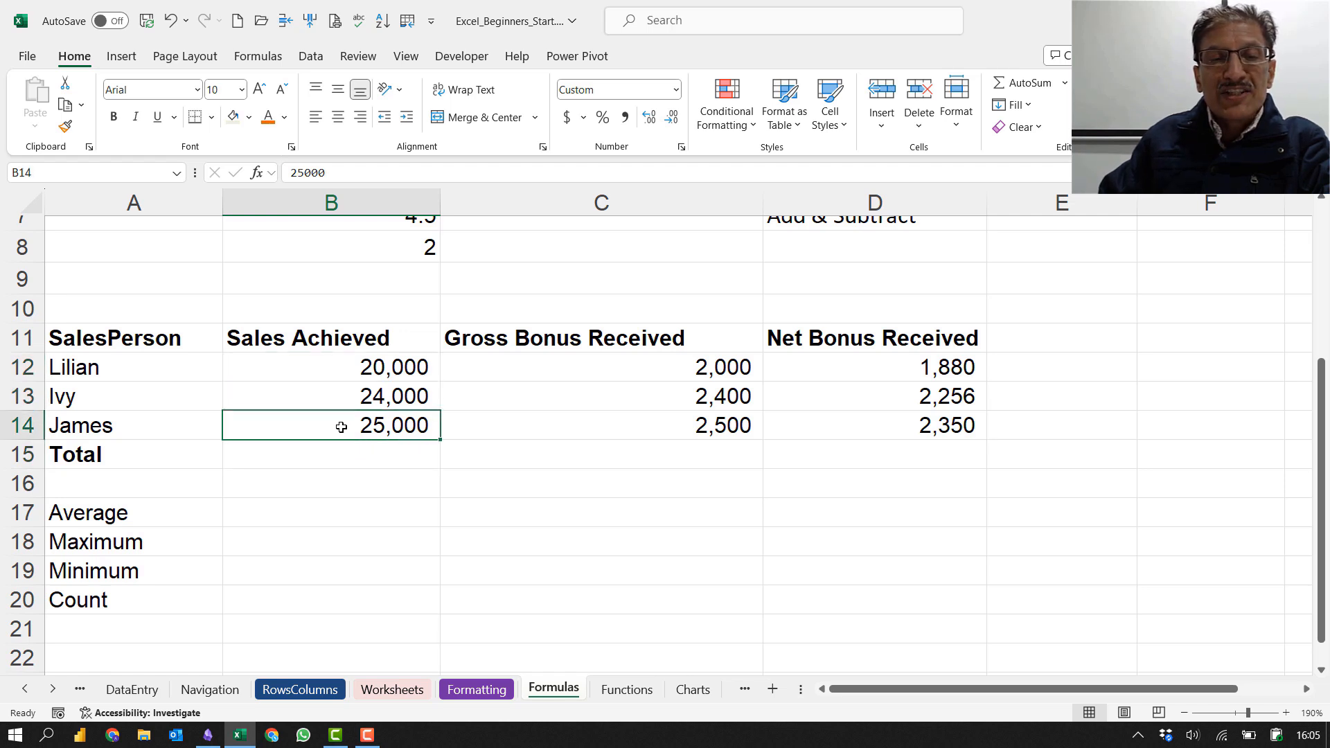
click(340, 463)
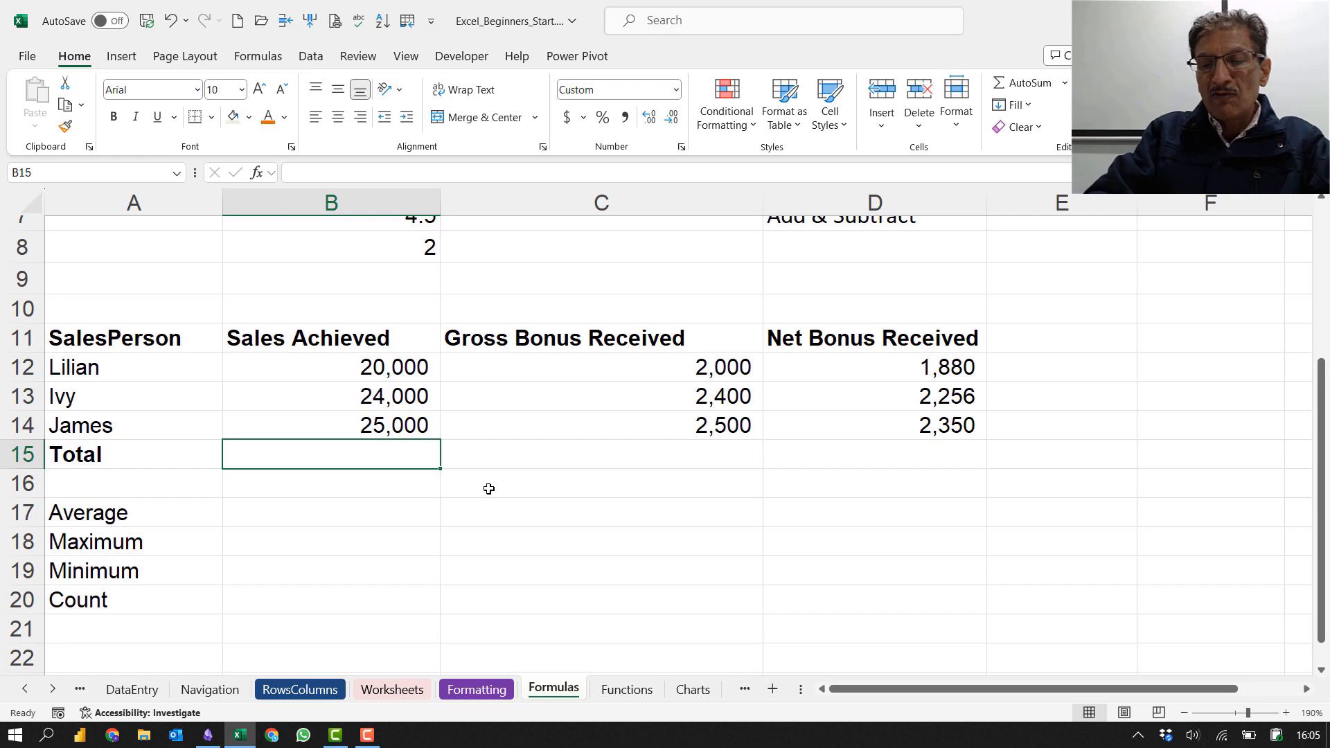
text(=)
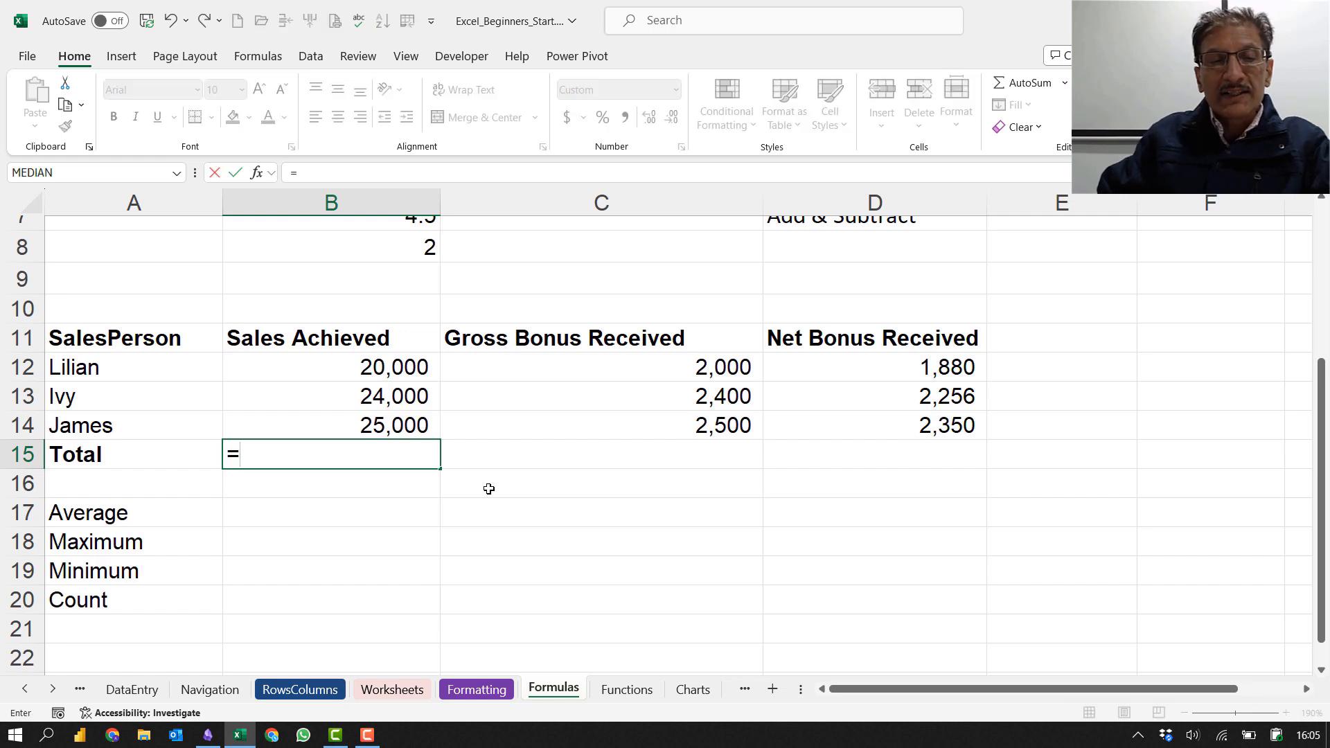
click(371, 371)
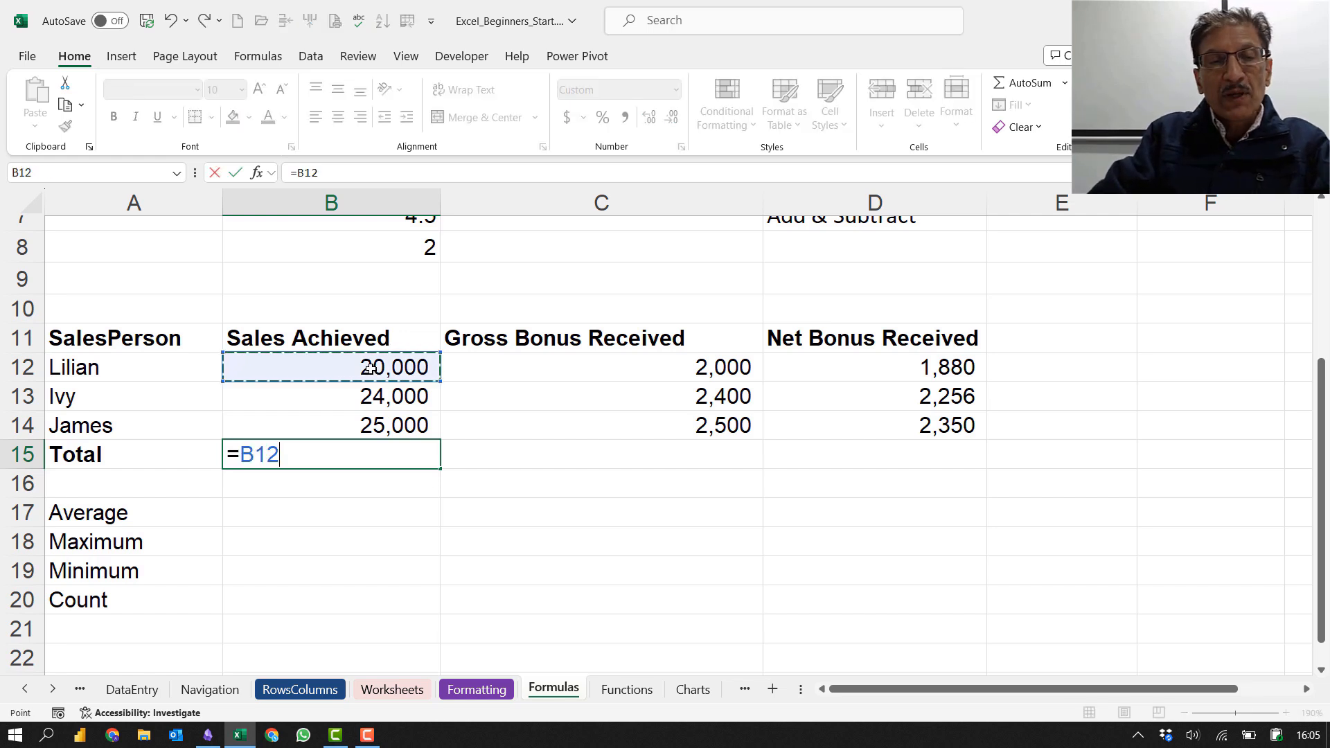
text(+)
click(362, 398)
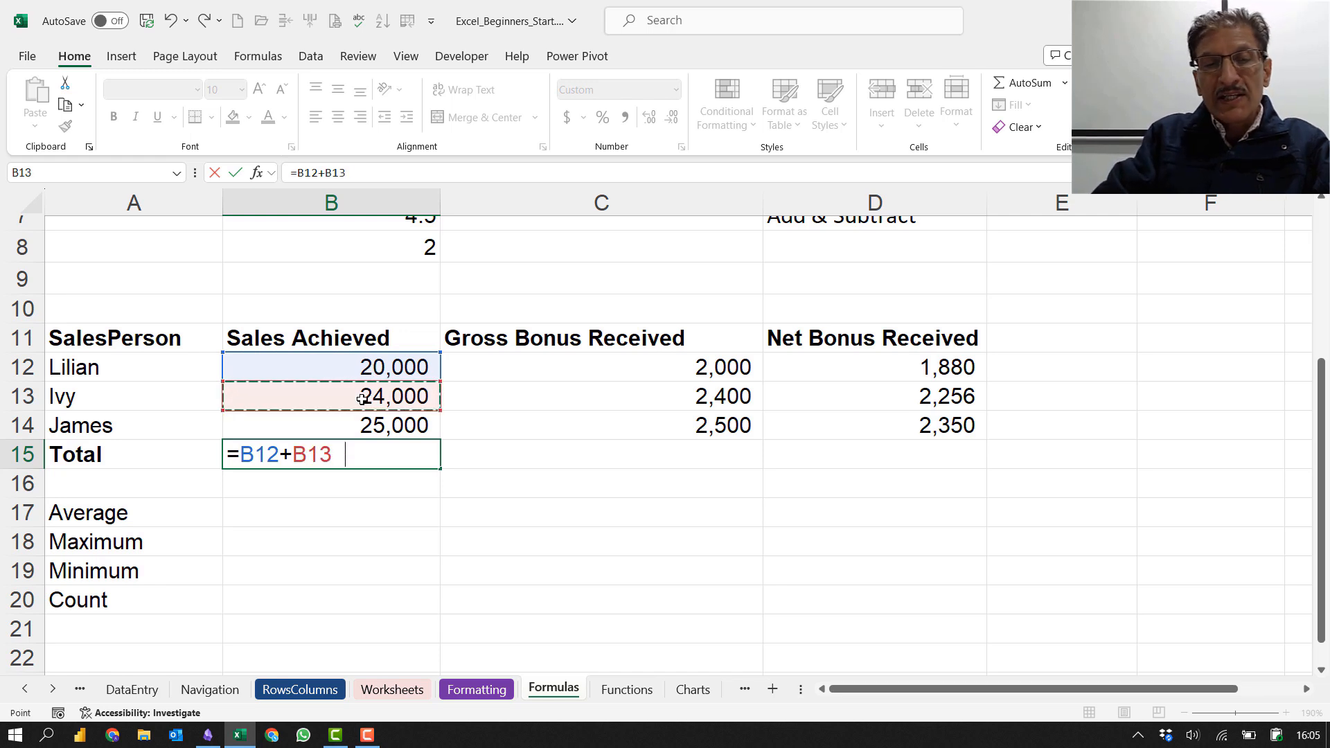
text(+)
click(353, 428)
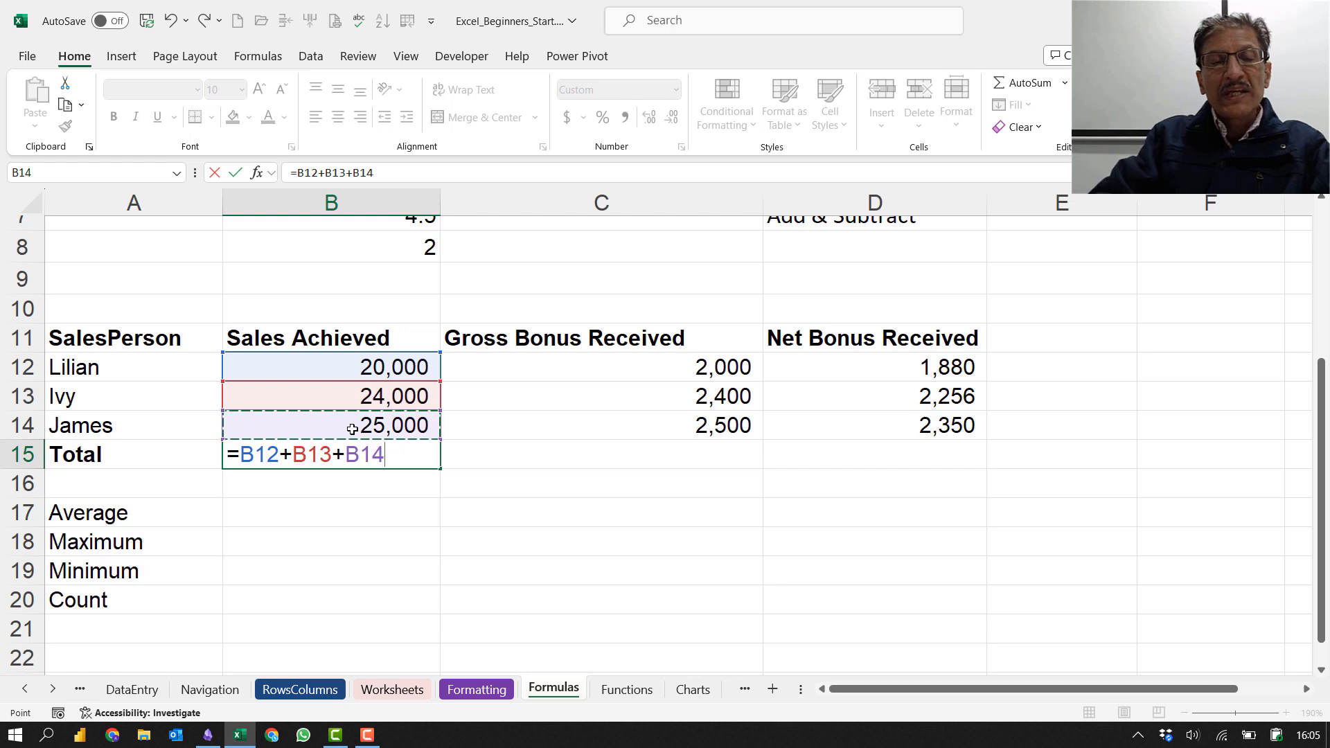
key(Tab)
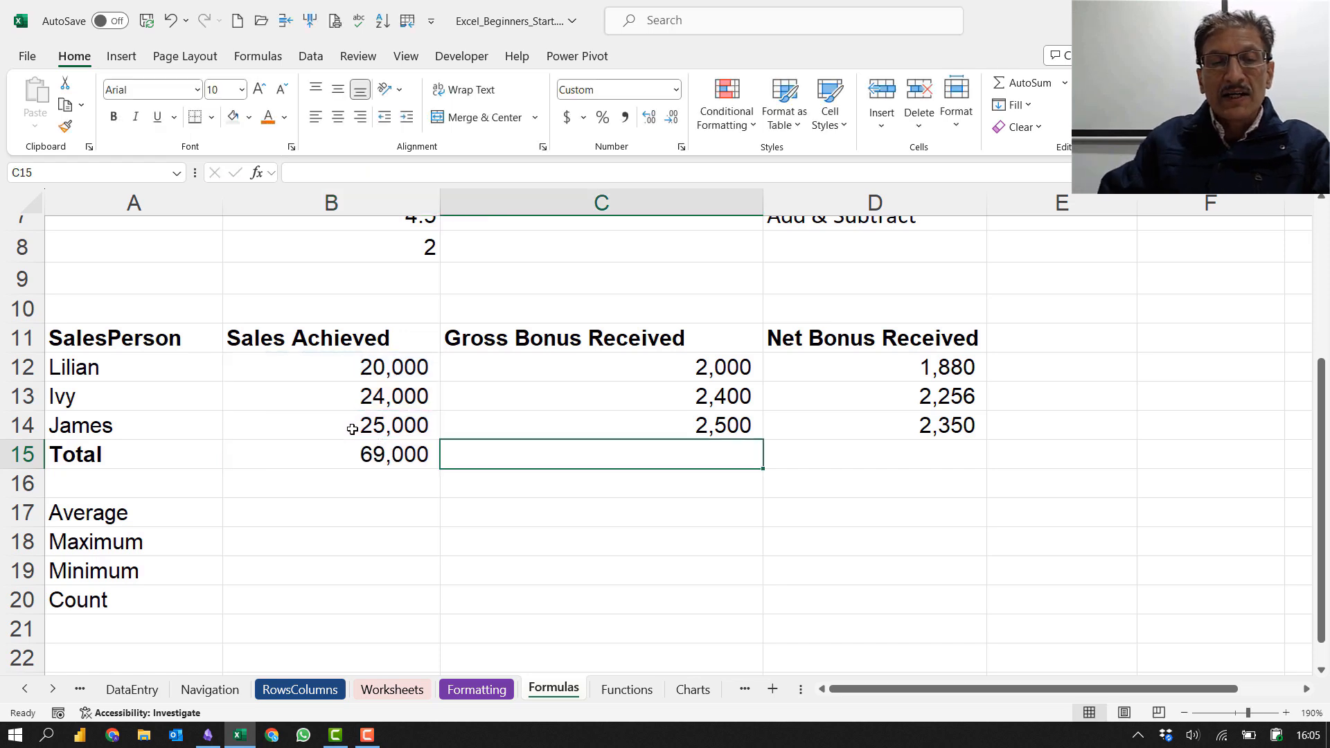
Step: Check the cell references in B15's total formula and fill it across to D15 for both bonus columns
click(338, 454)
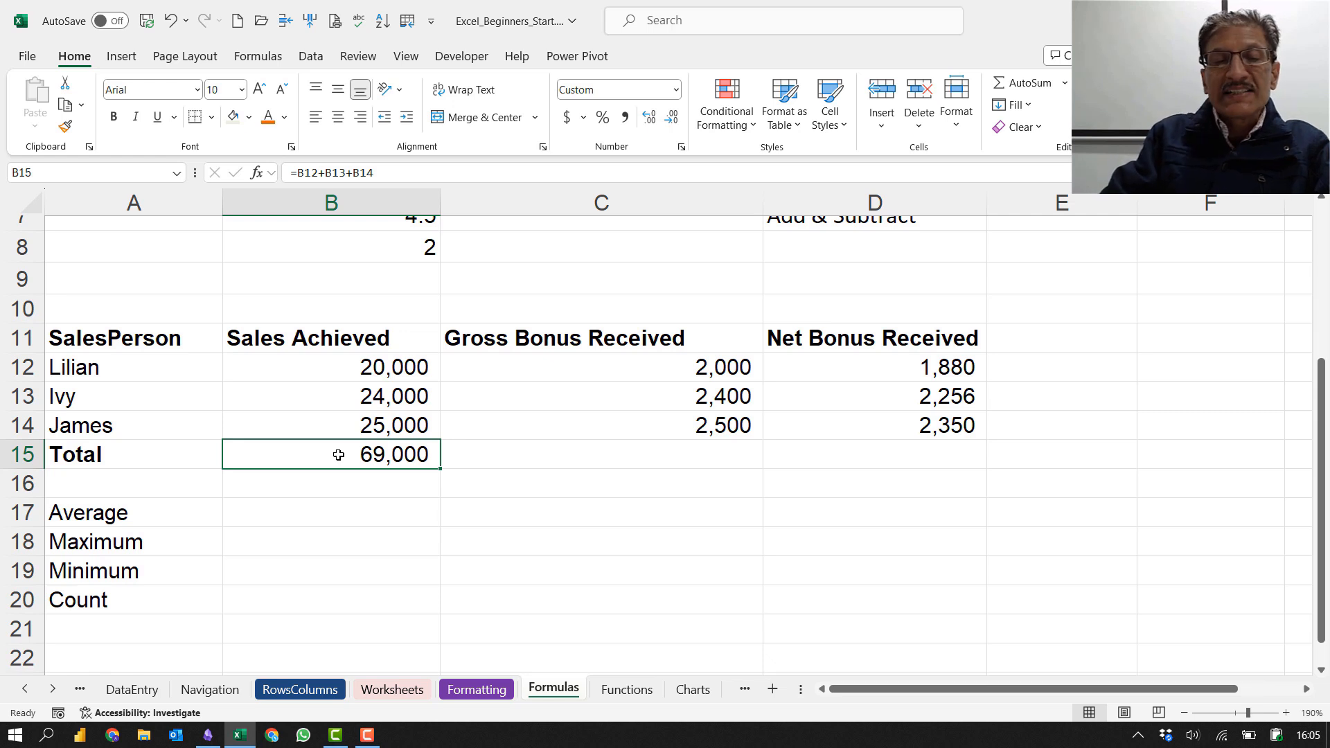
double_click(338, 455)
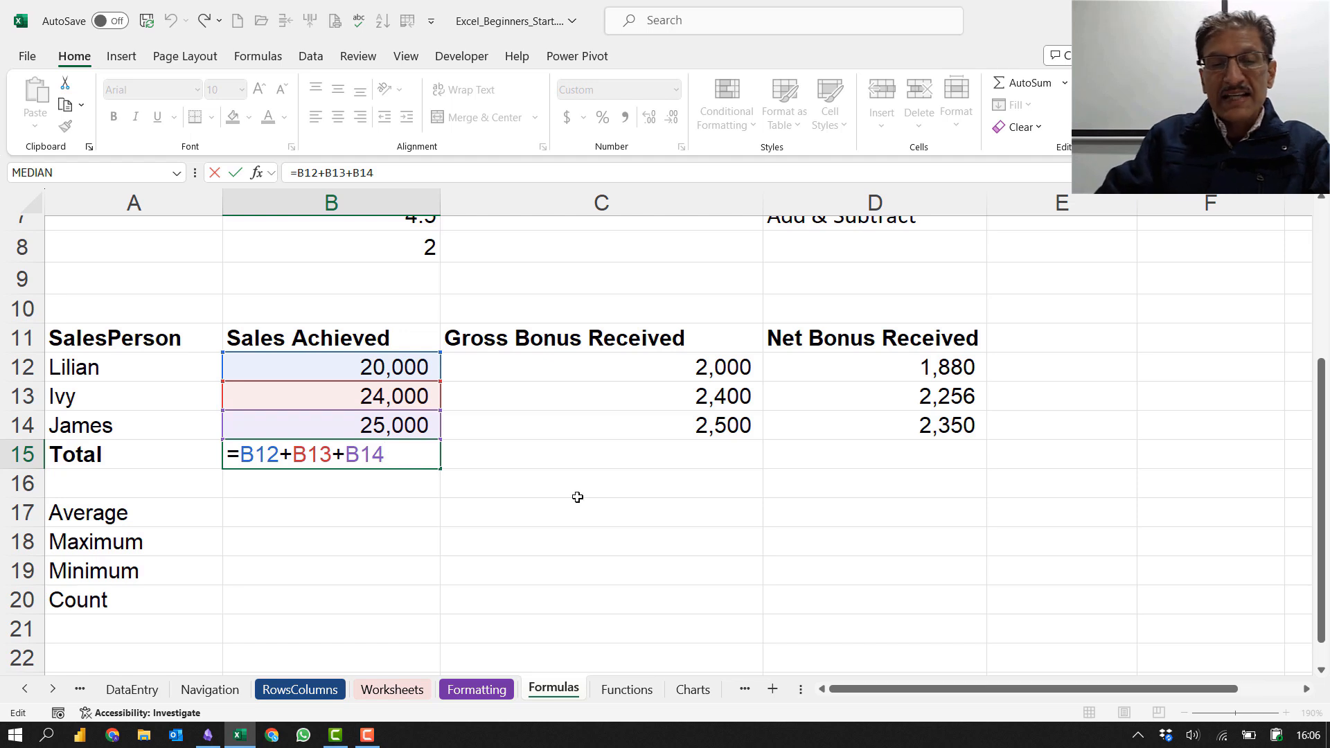
key(Tab)
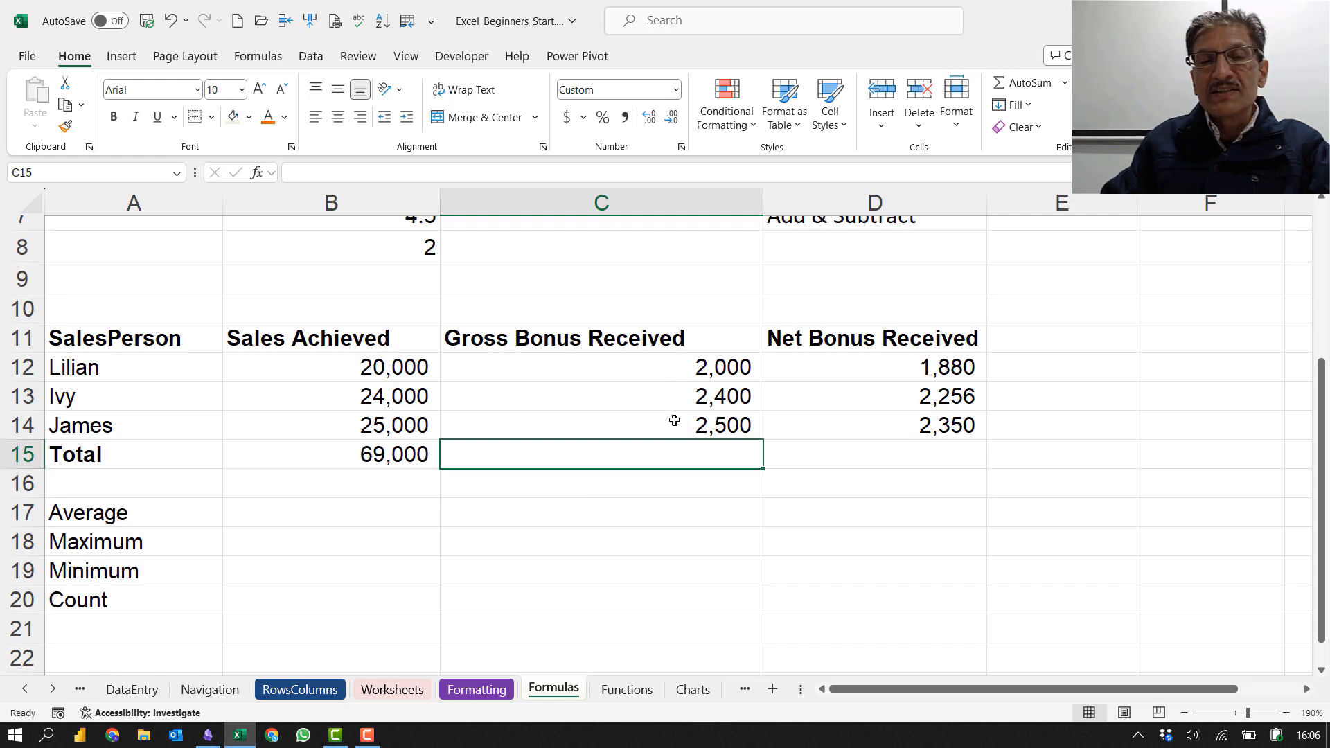
click(400, 457)
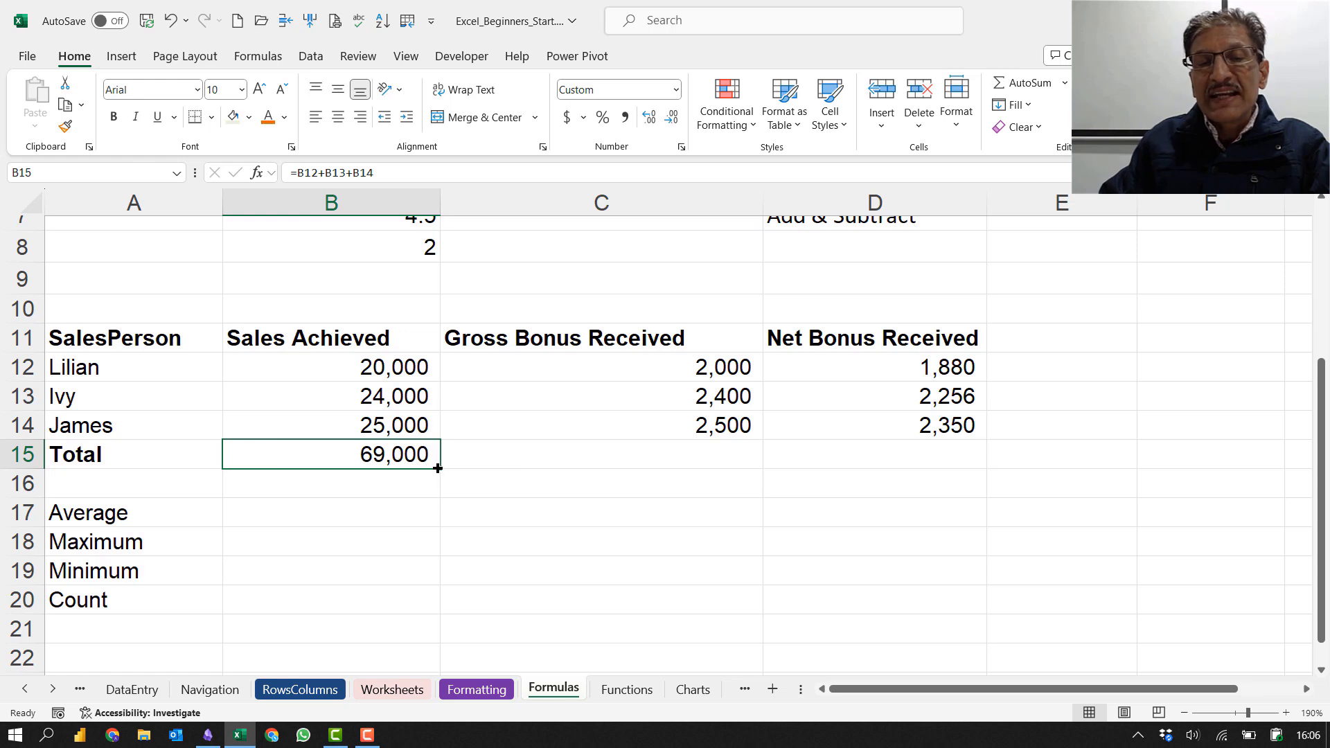
drag(439, 460, 905, 458)
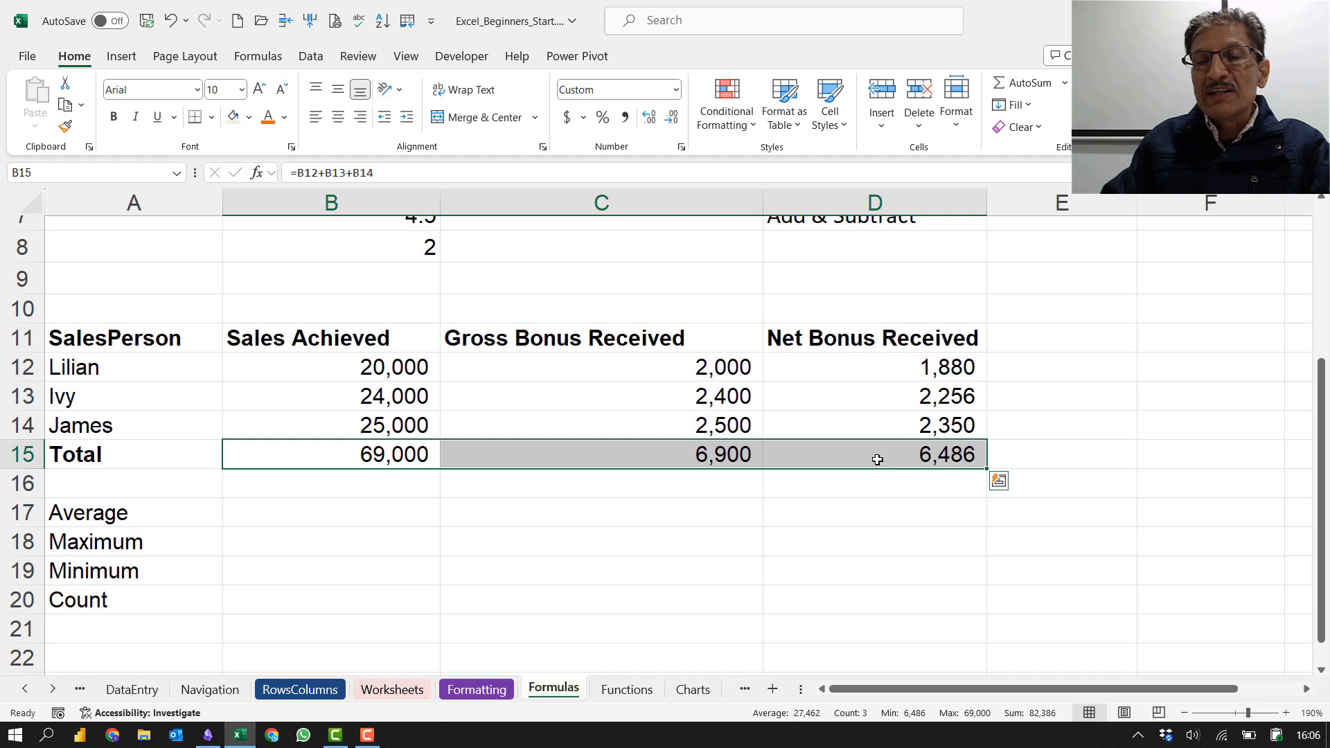
Step: Inspect the cell references in the total formulas in C15, D15 and B15, leaving each formula unedited
click(718, 458)
click(719, 457)
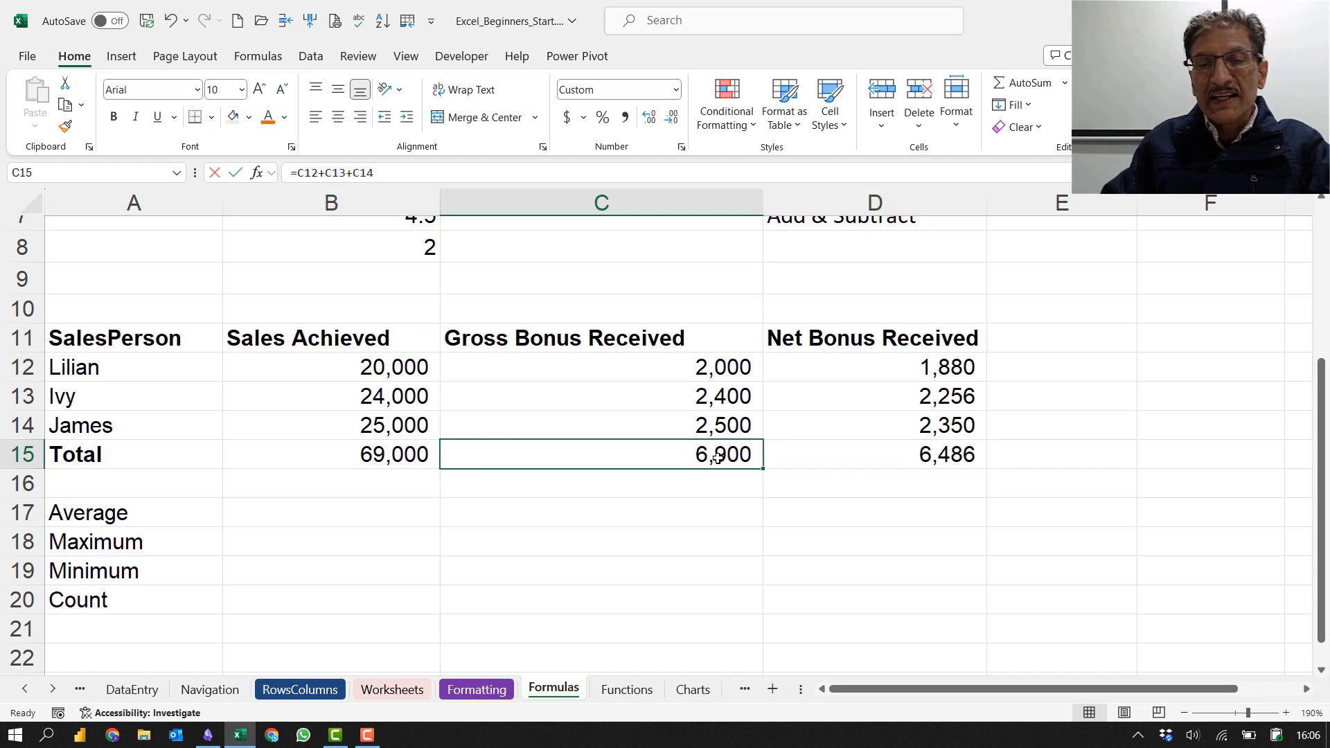
double_click(719, 457)
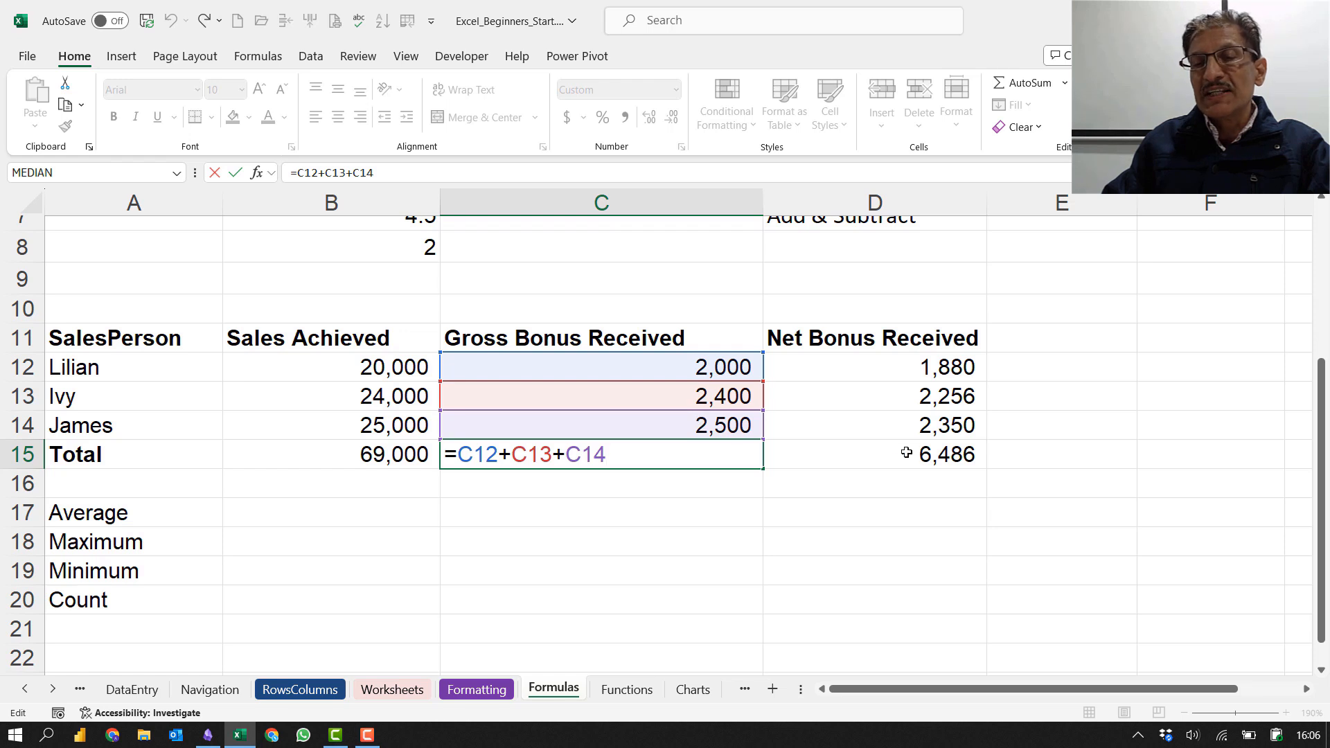
click(875, 458)
double_click(873, 469)
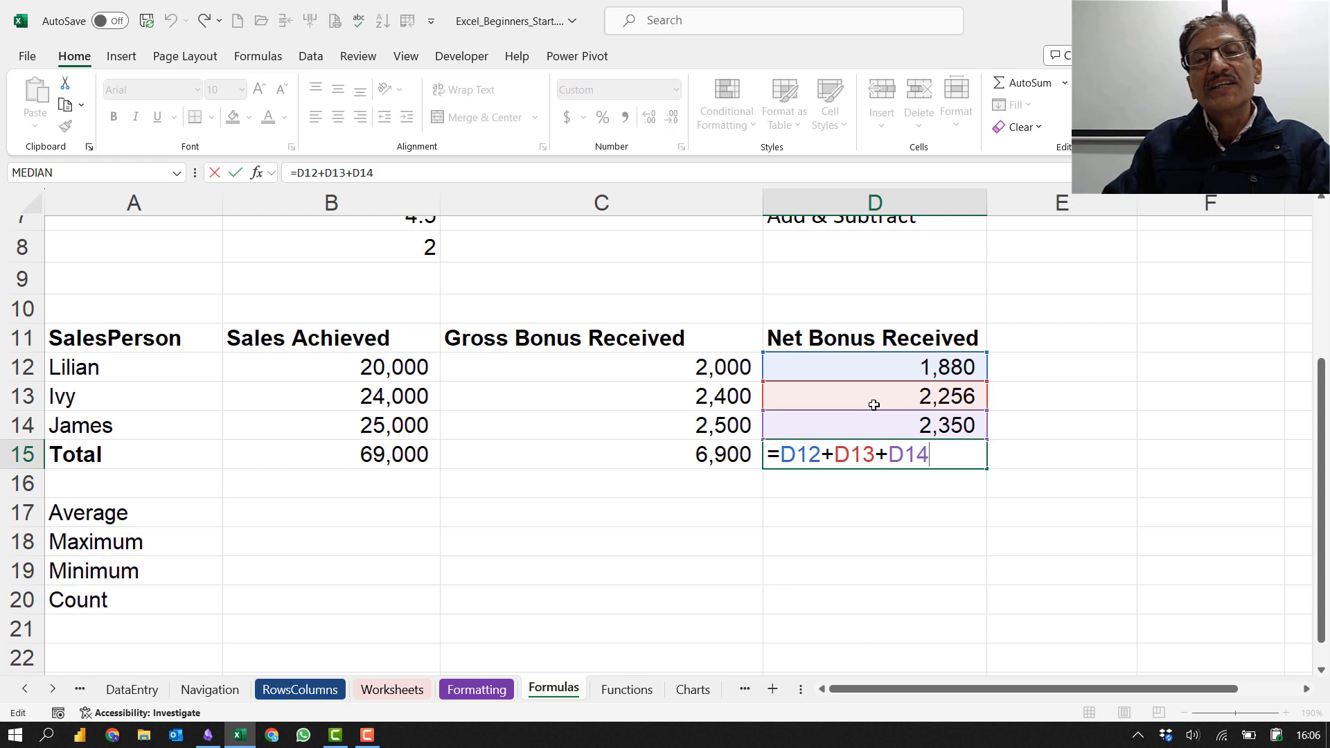
key(Escape)
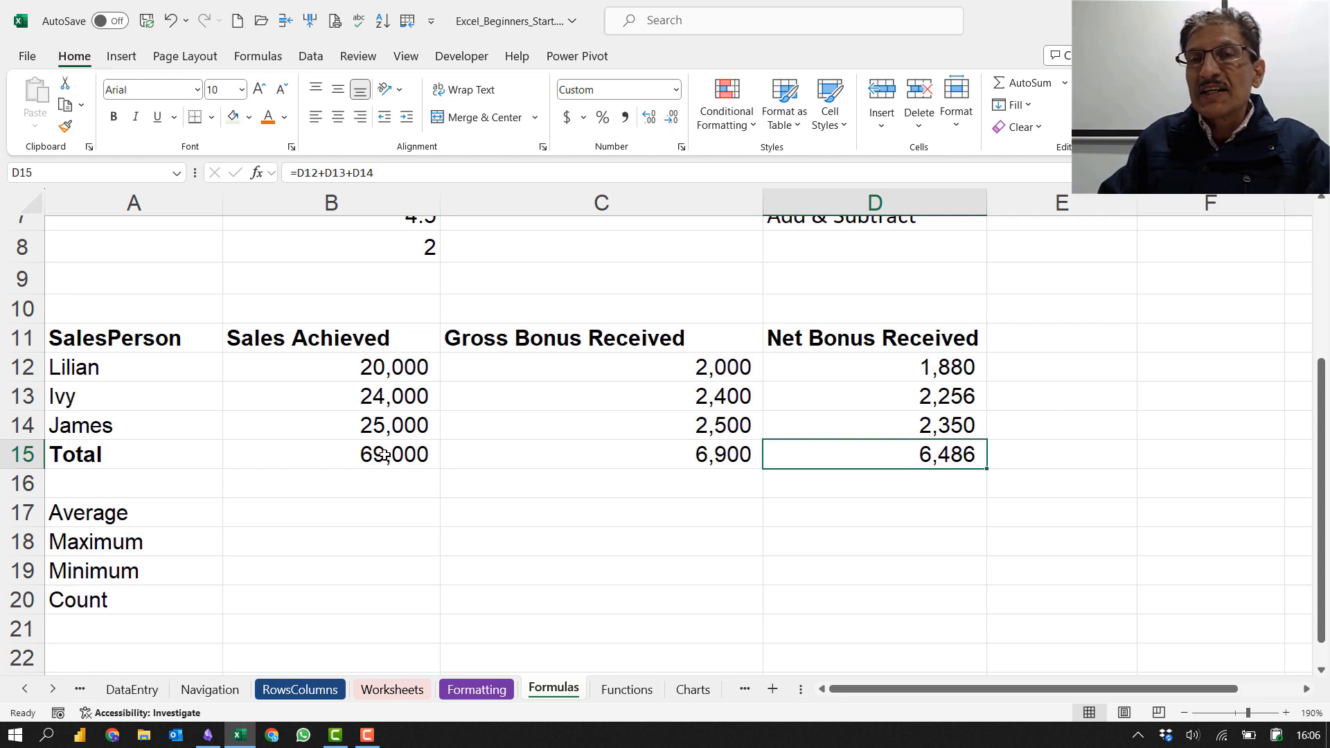
click(384, 455)
double_click(384, 455)
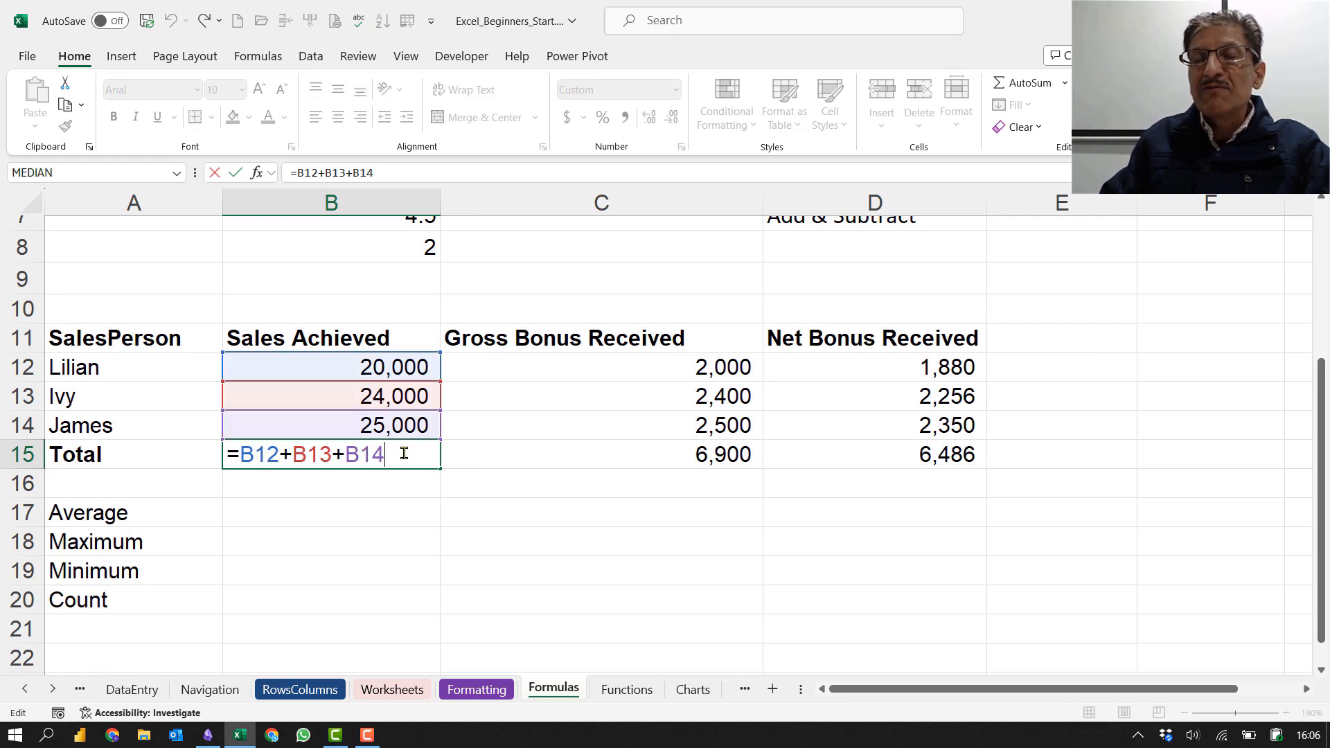
key(Escape)
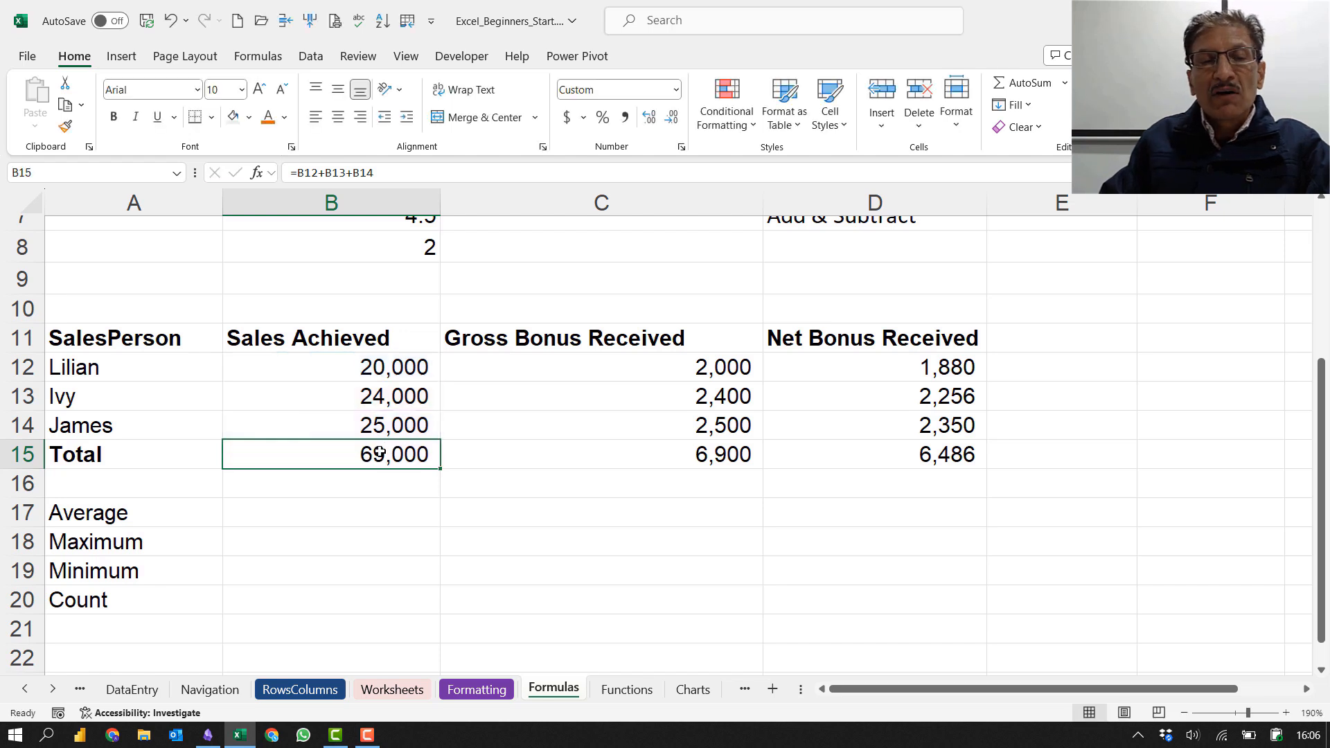
Step: Clear the existing totals in B15:D15 of the sales and bonus table
drag(383, 451, 890, 456)
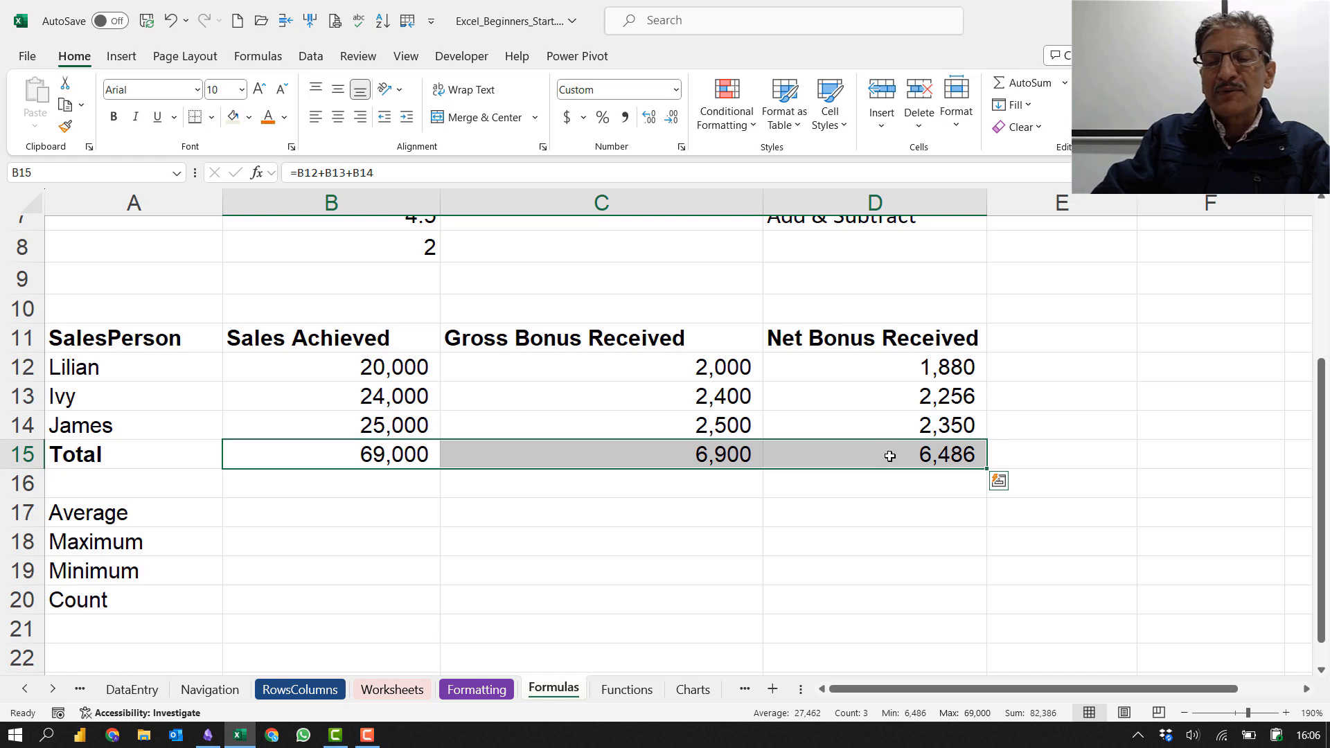
key(Delete)
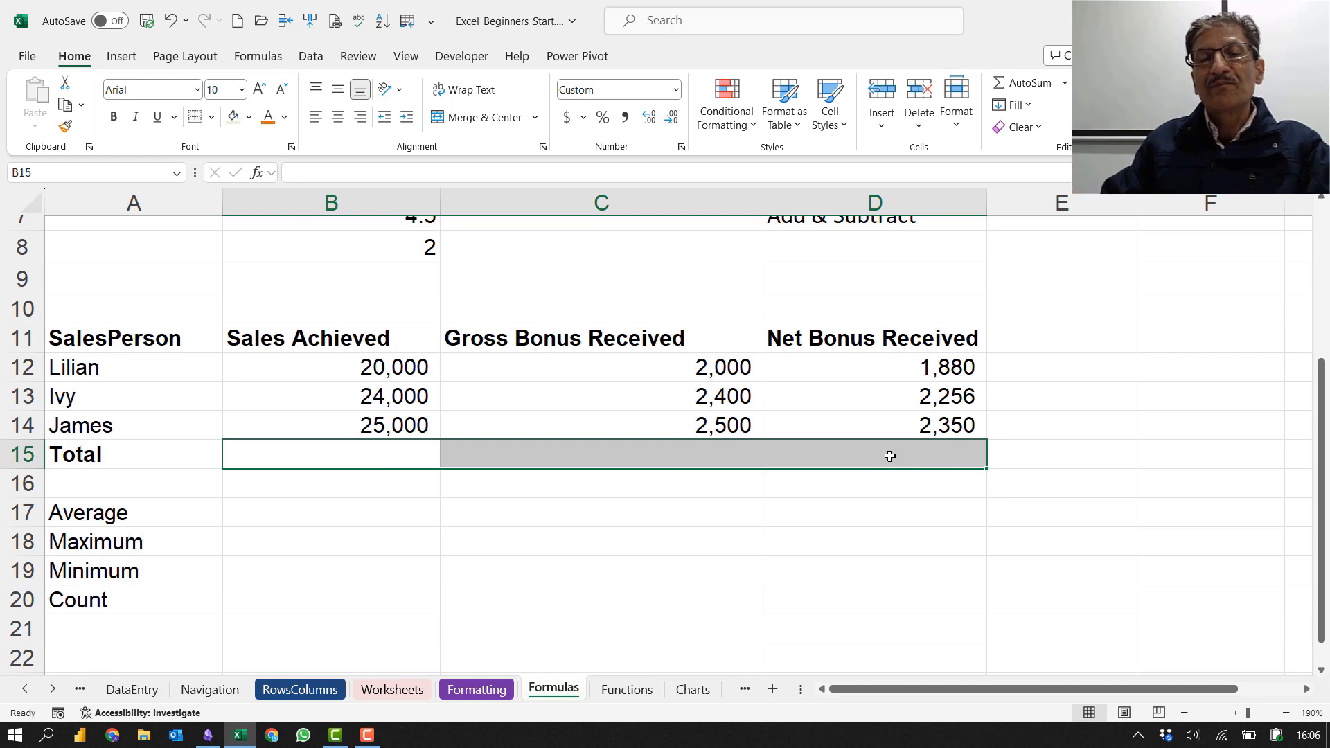
click(325, 452)
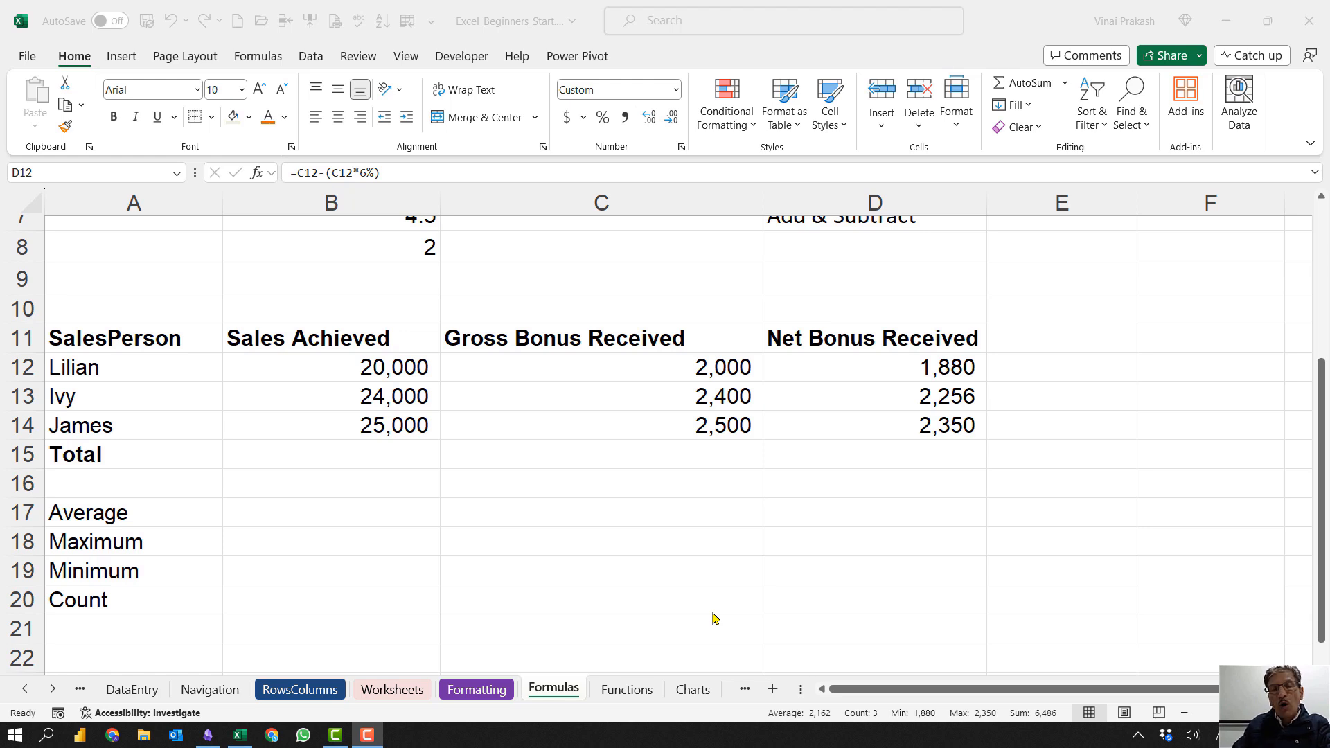
Step: Enter the formula =B12+B13+B14 in B15 to total the Sales Achieved column
click(408, 452)
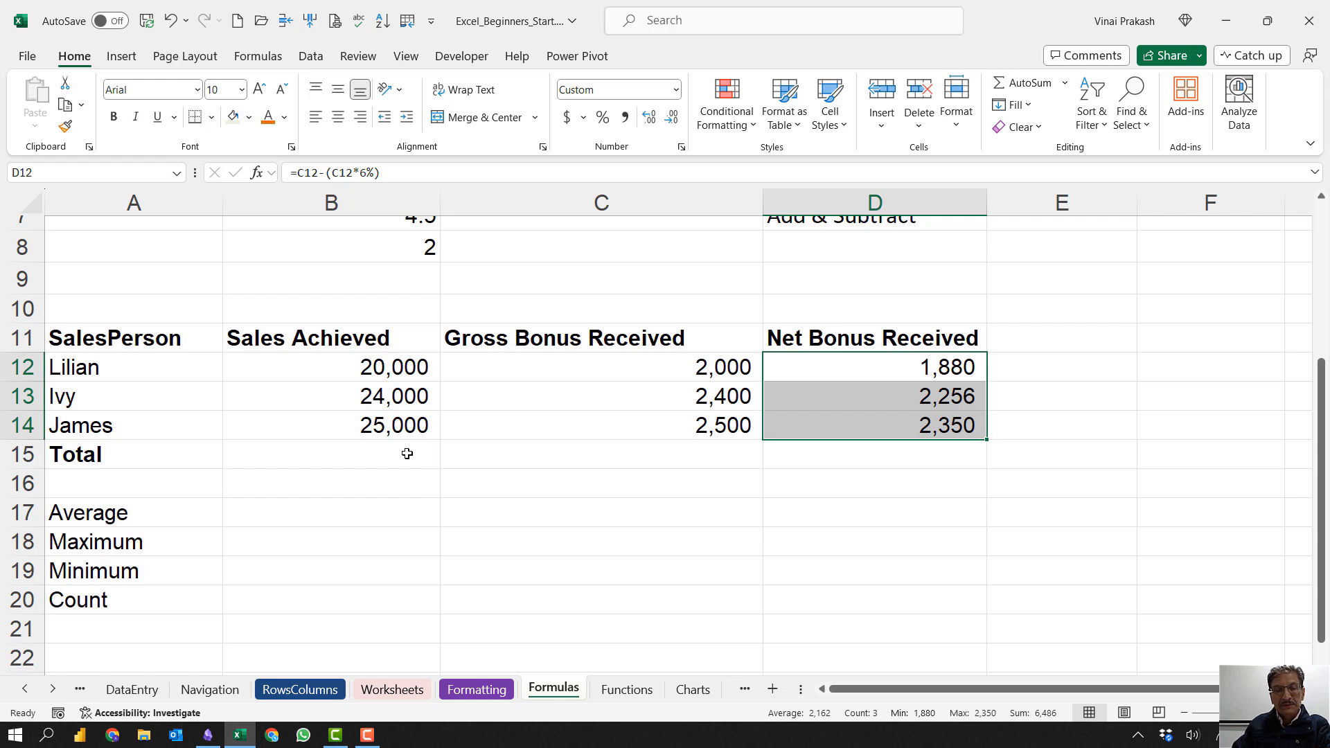
click(407, 453)
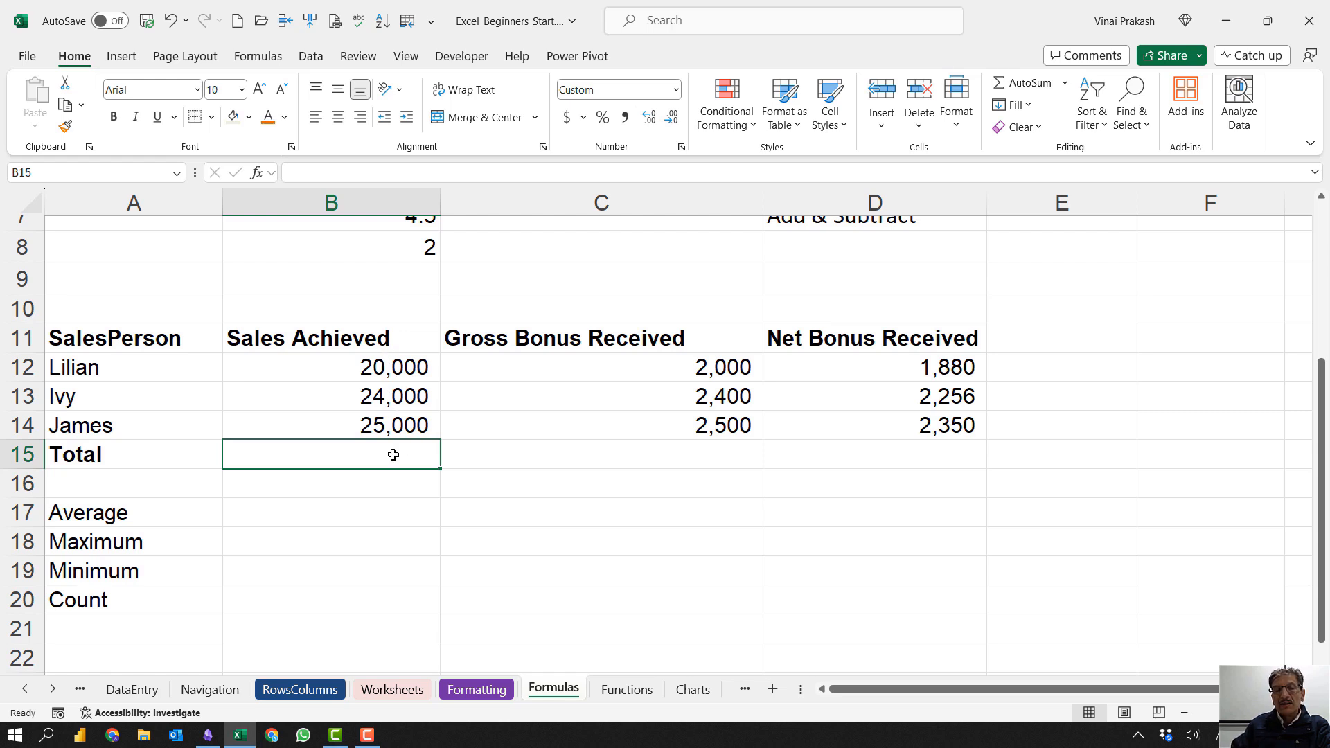
click(347, 369)
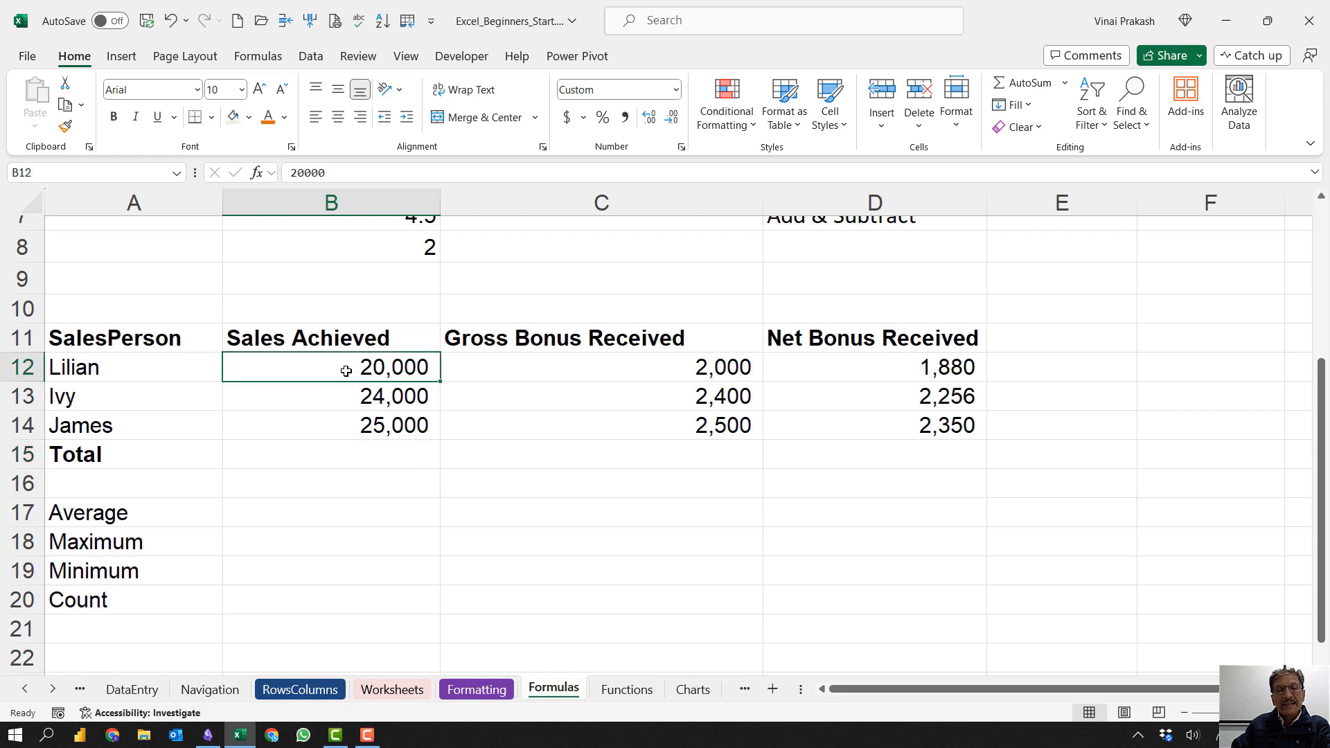
click(344, 401)
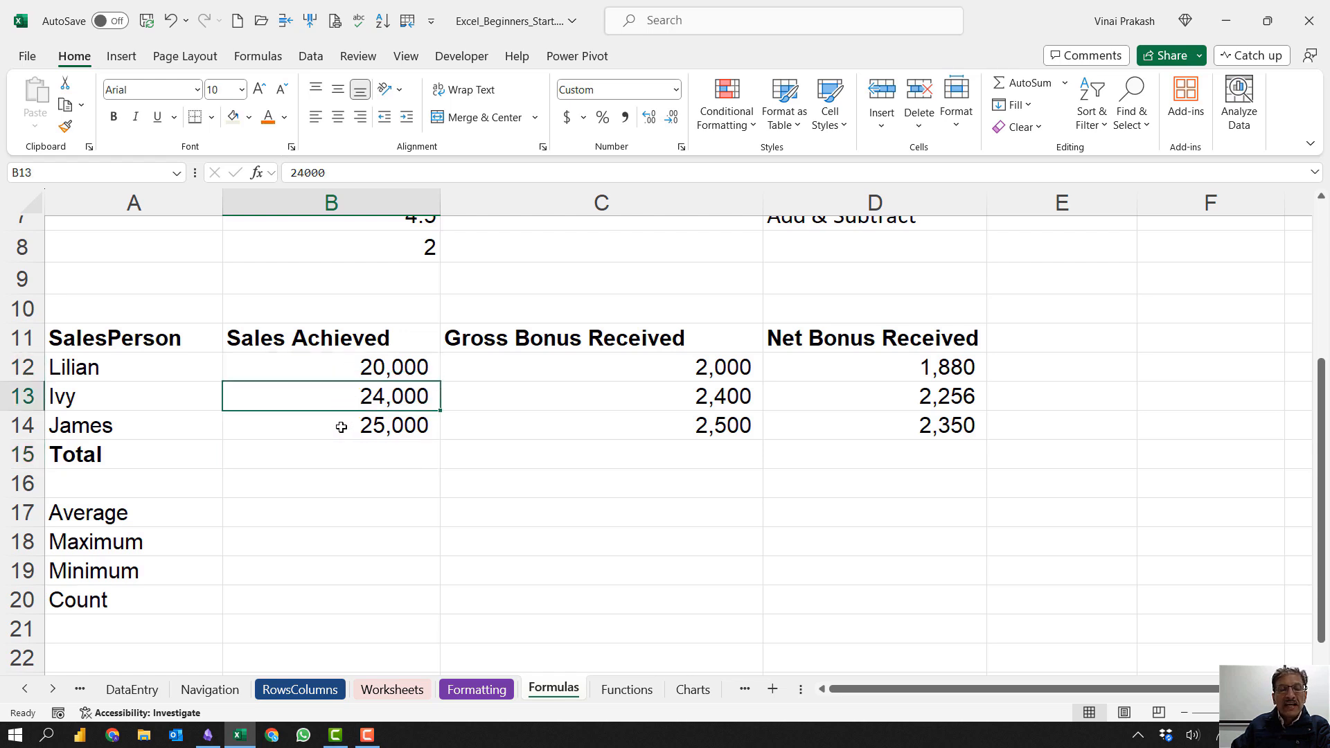
click(342, 425)
click(341, 460)
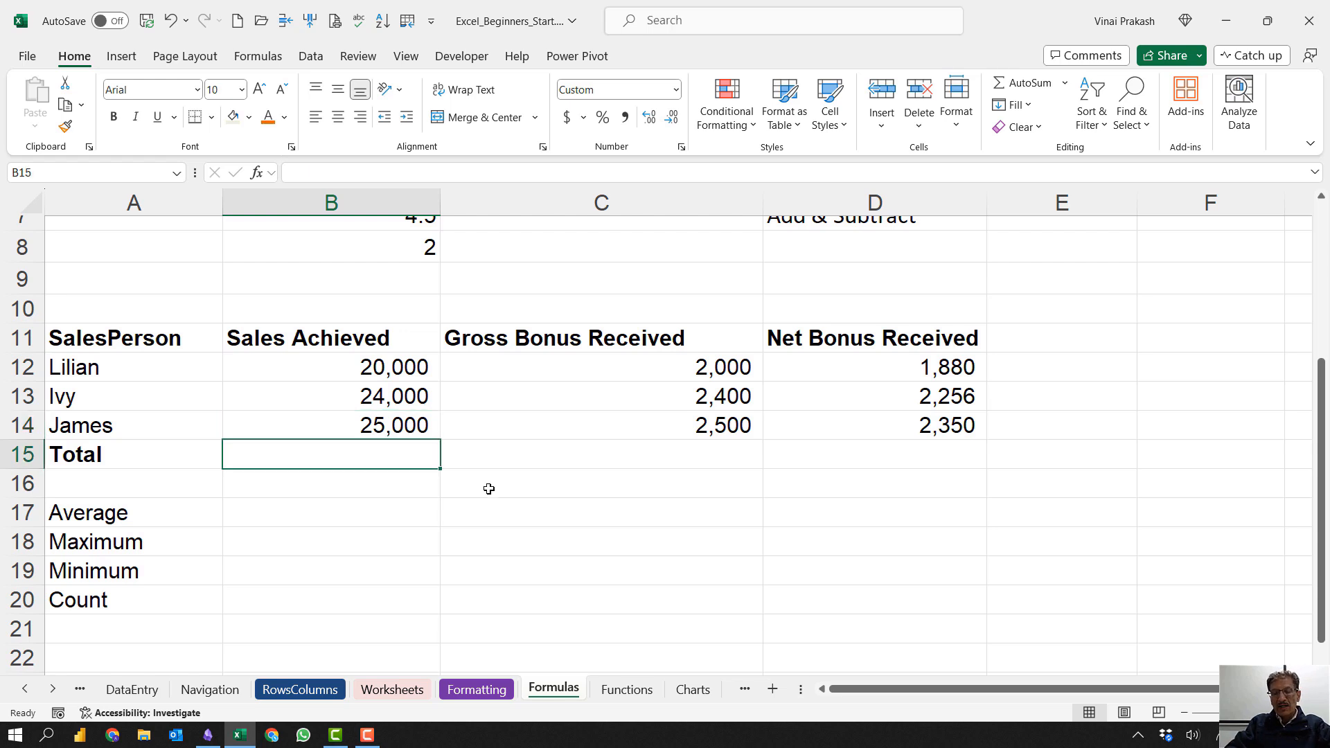
text(=)
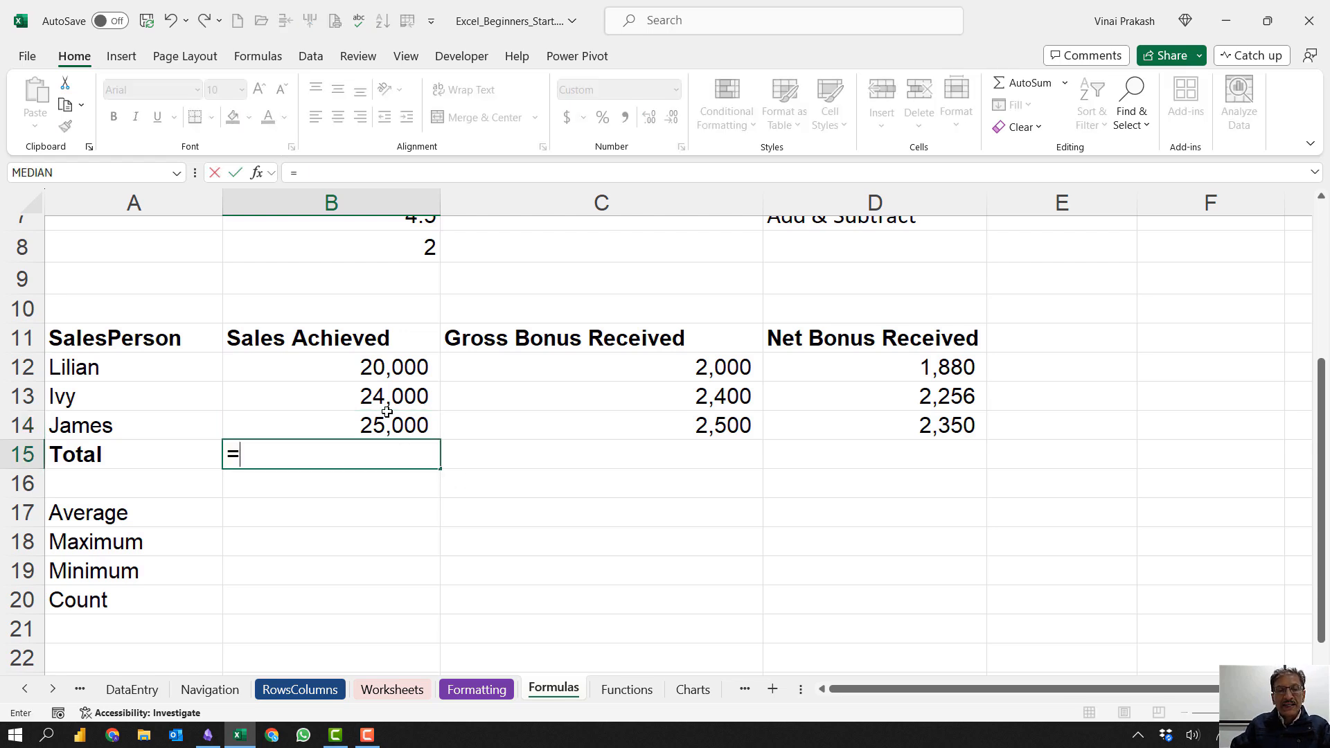
click(370, 368)
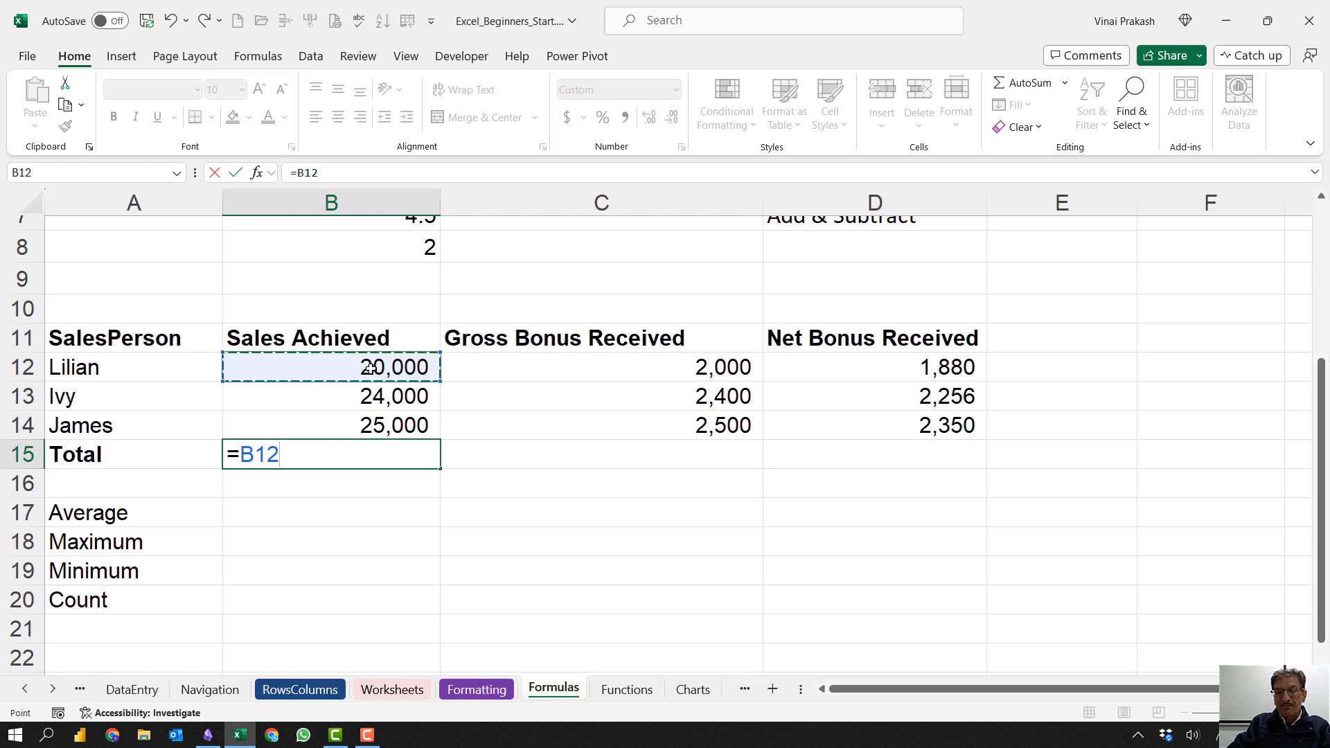
text(+)
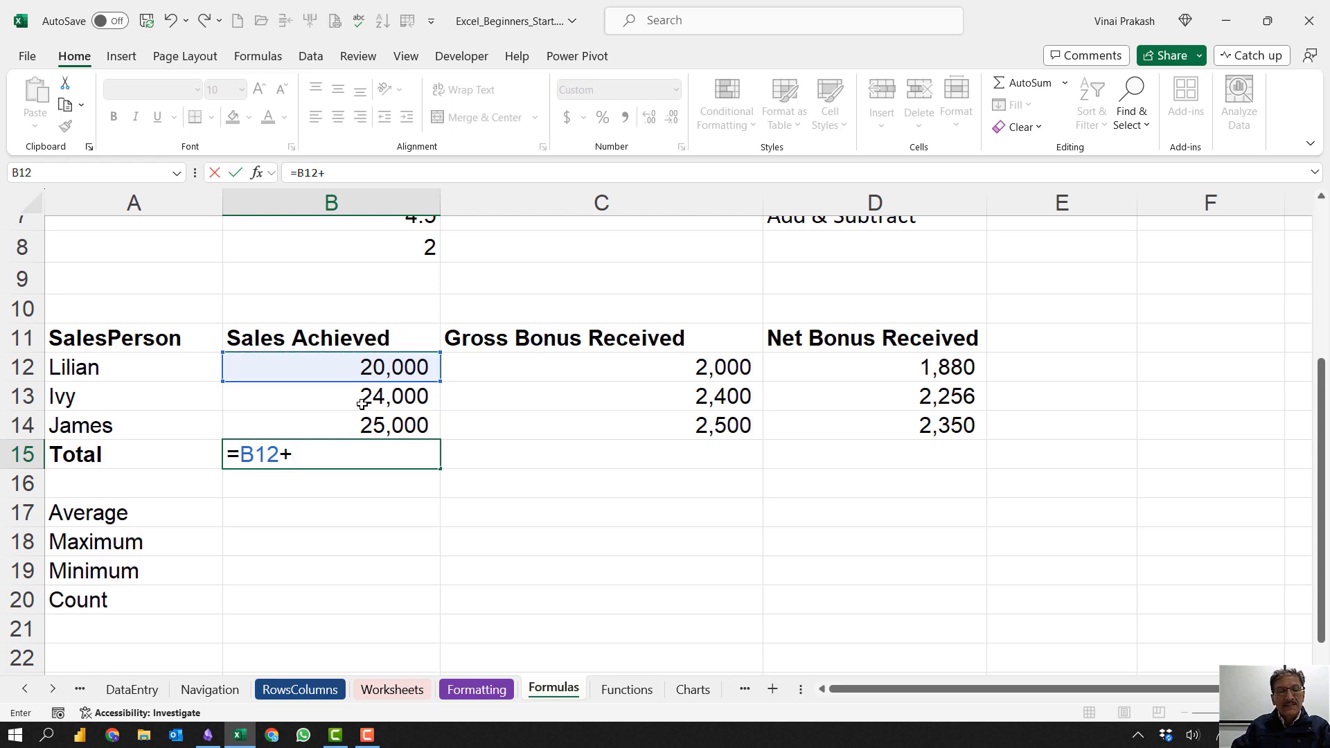
click(363, 399)
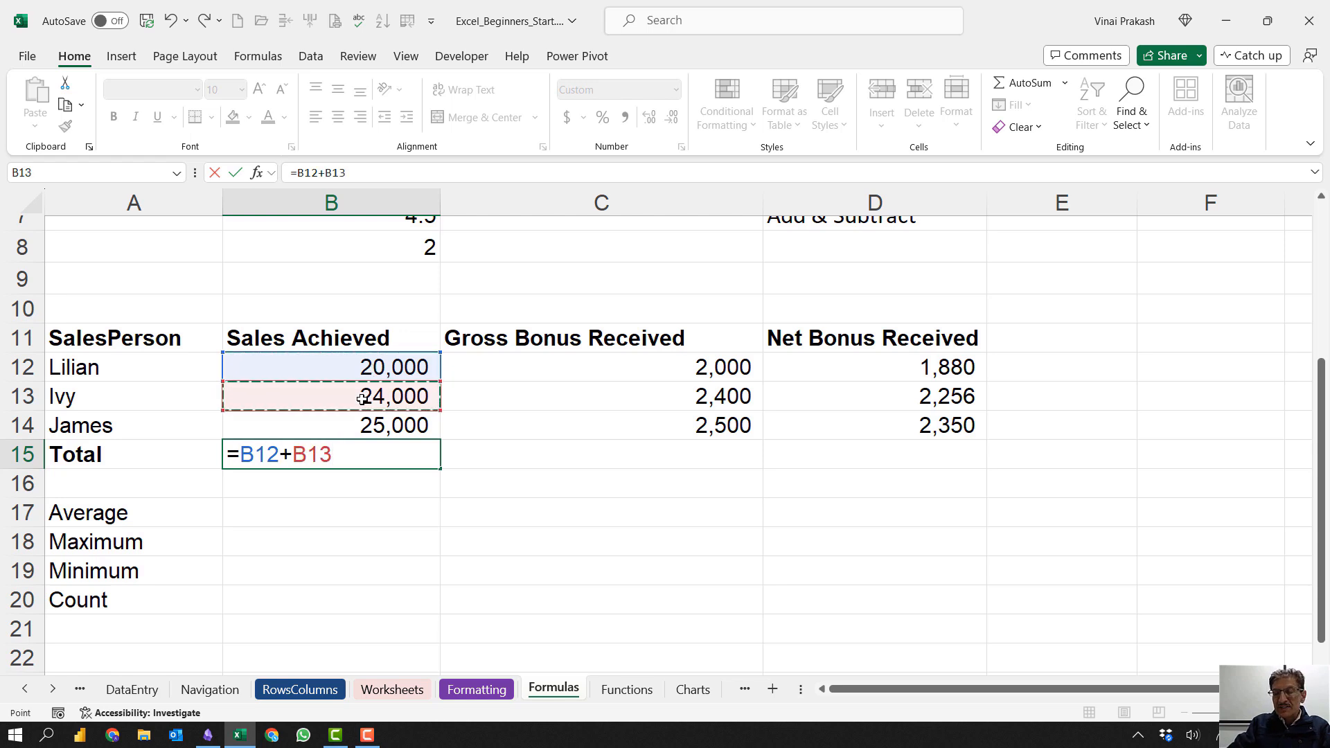
text(+)
click(352, 429)
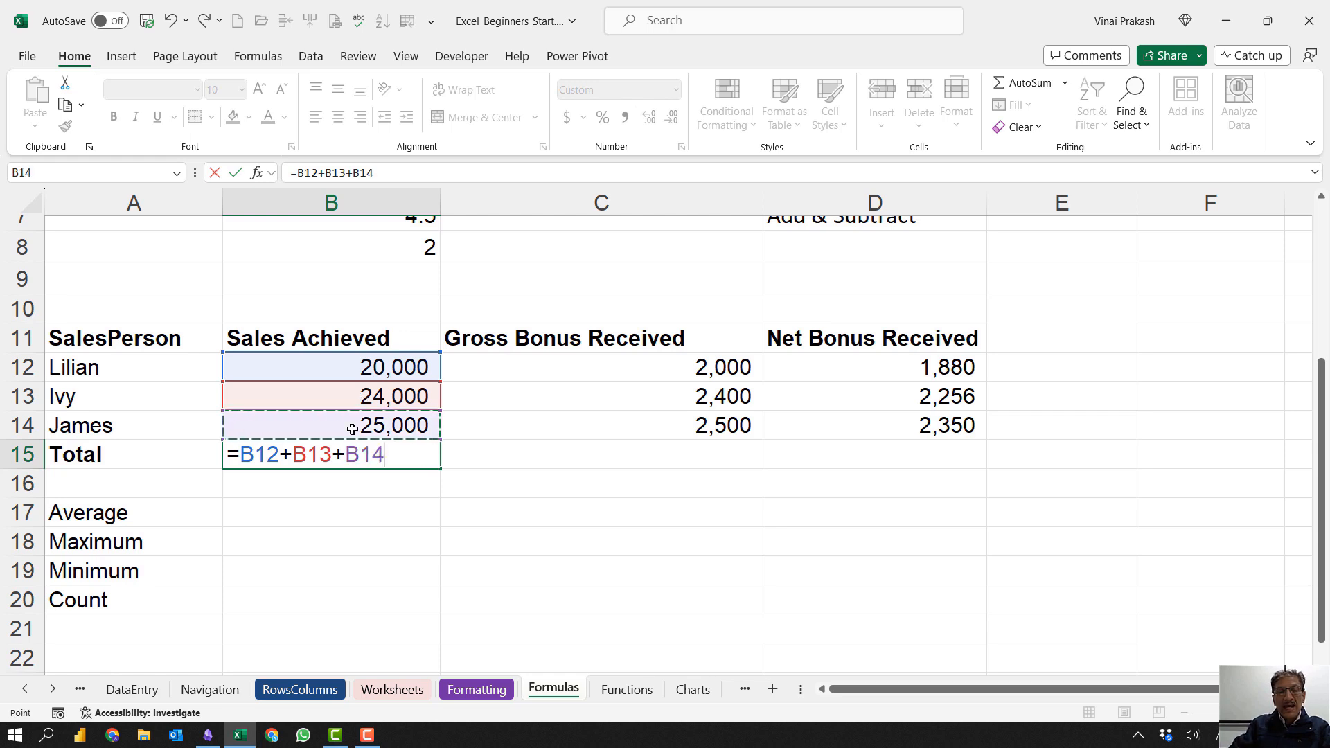
key(Tab)
Step: Check the cell references in the B15 formula and copy it across to C15:D15
click(338, 454)
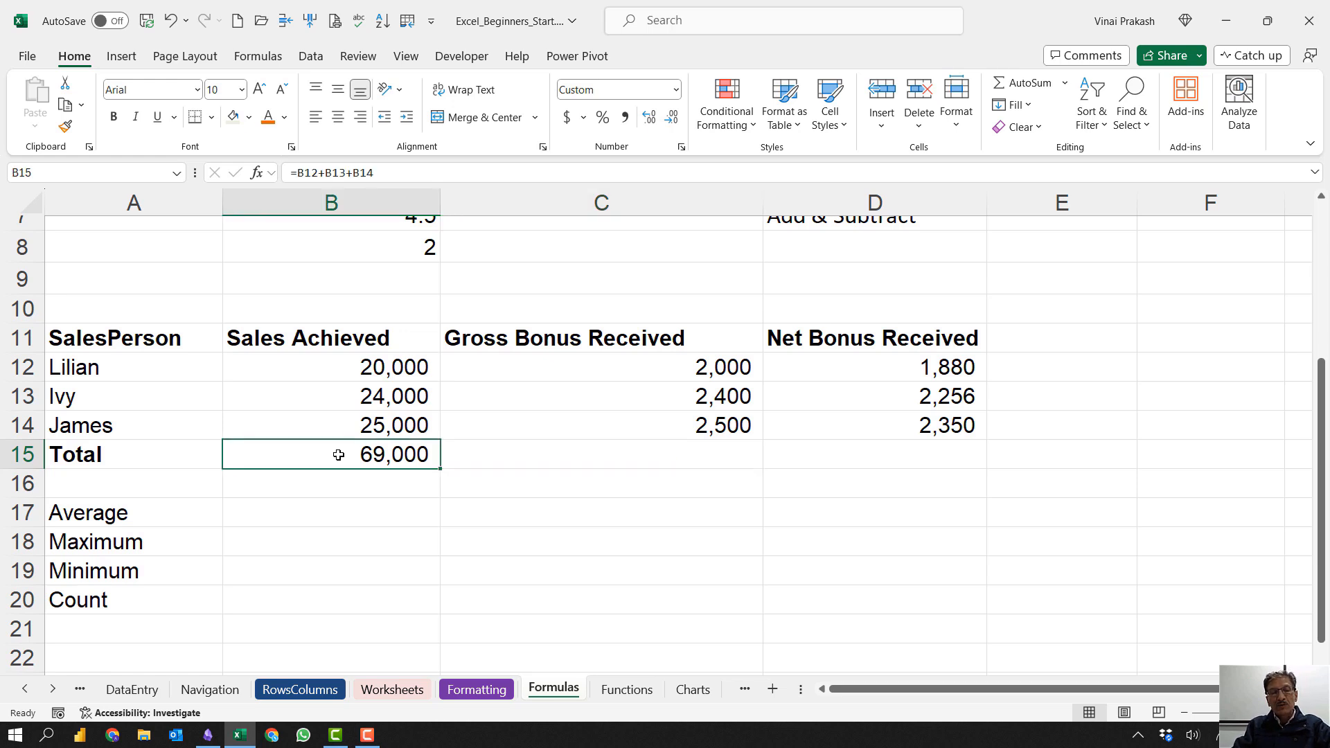
key(F2)
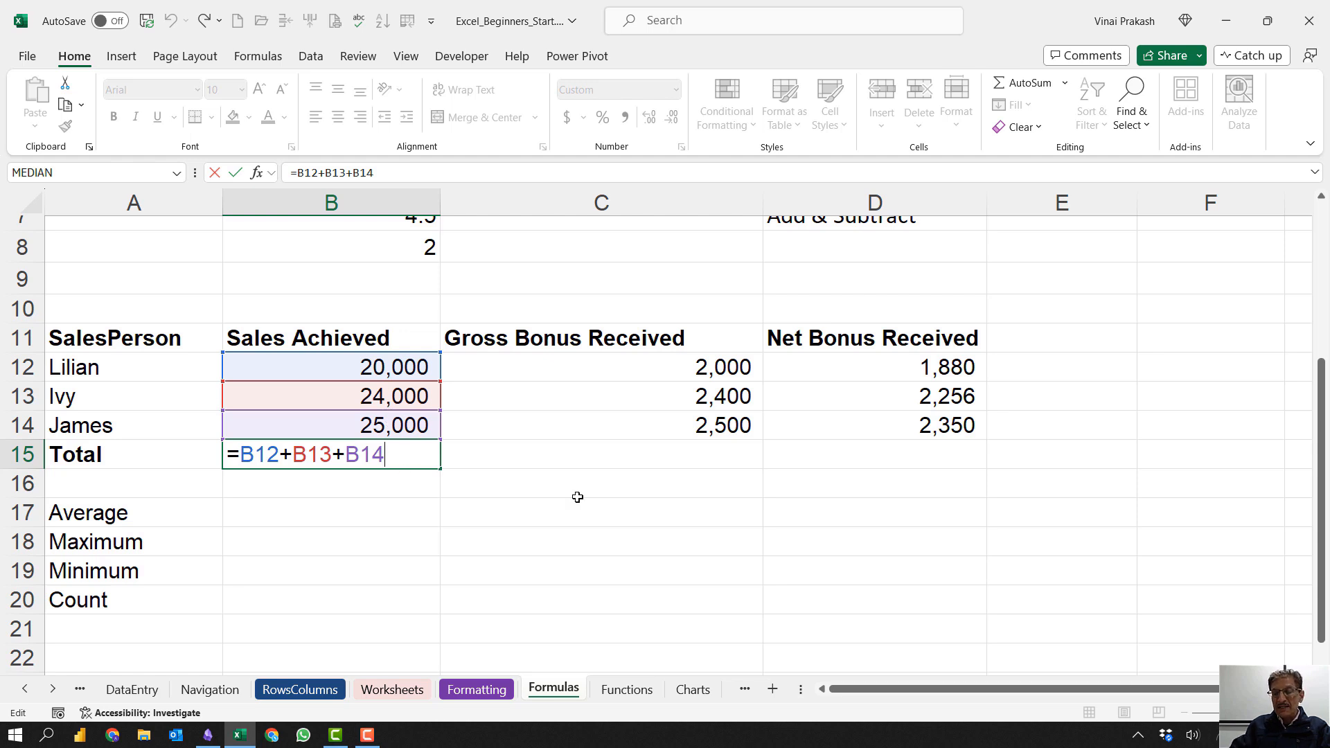
key(Tab)
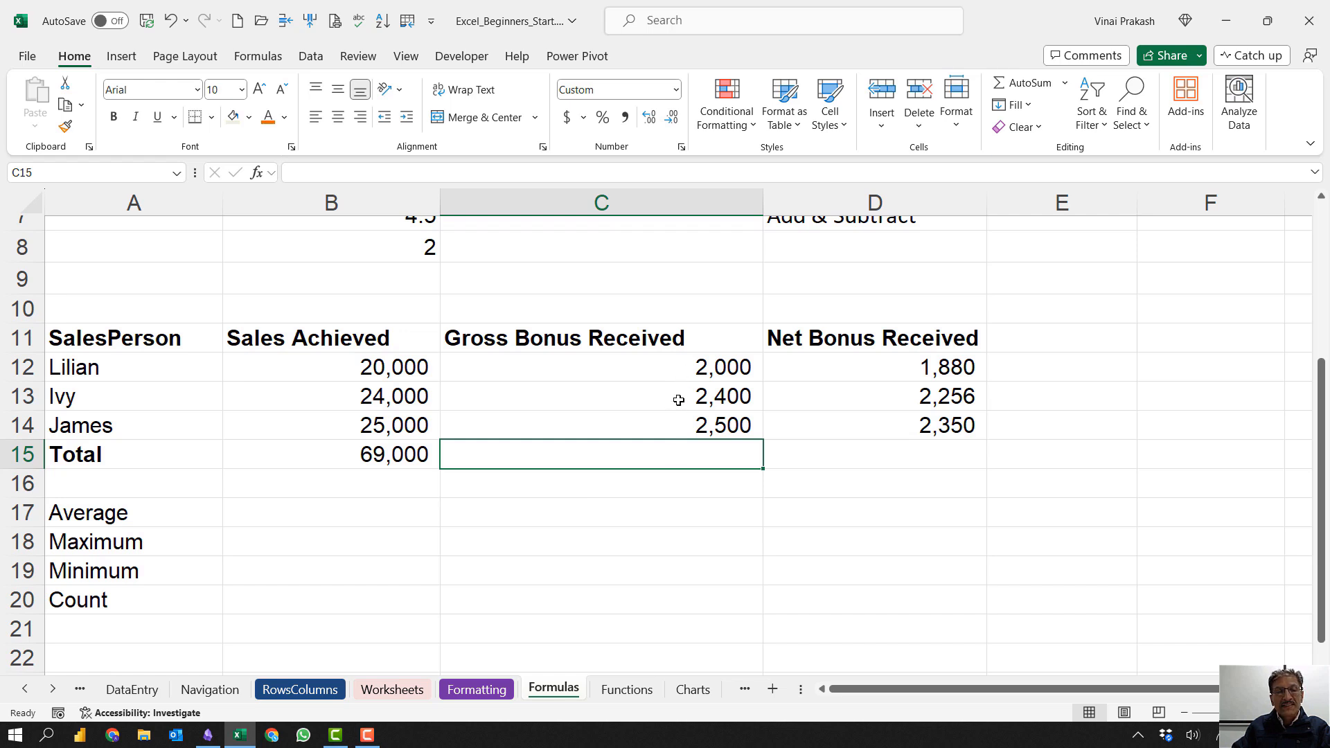
click(400, 457)
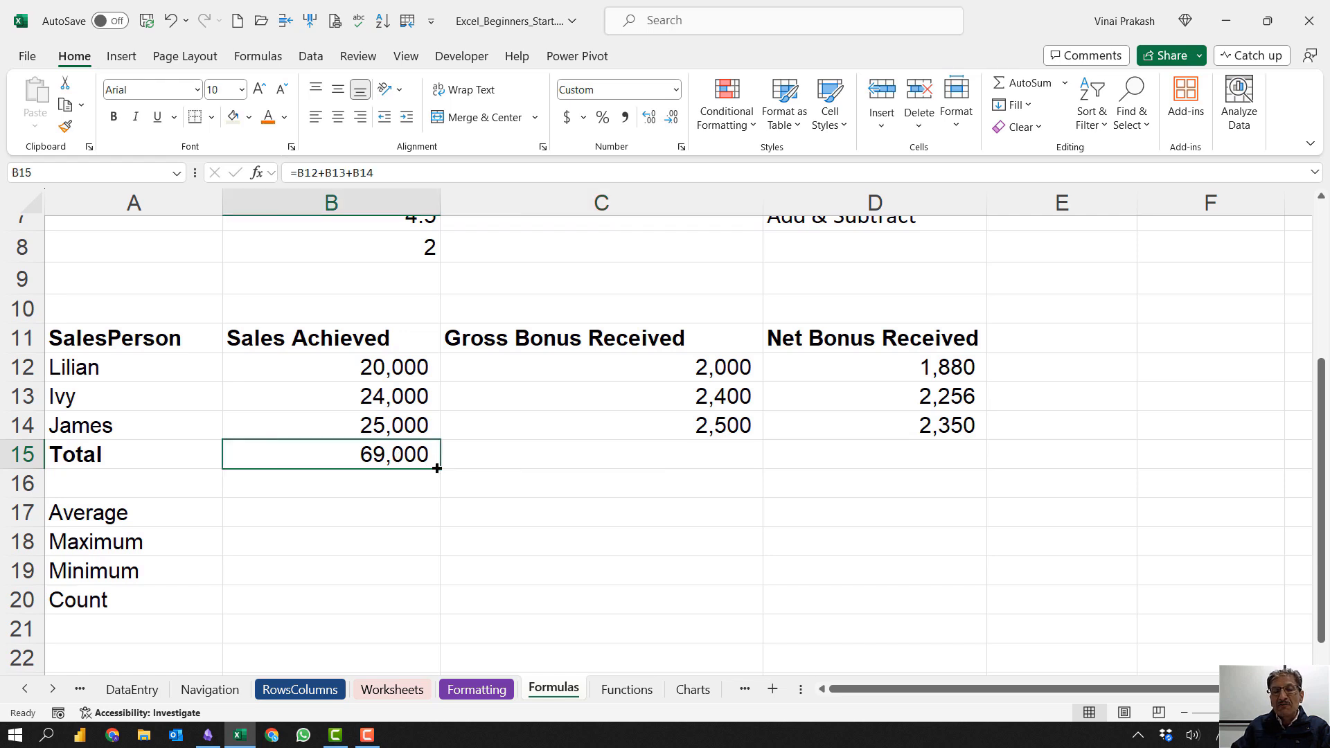
drag(438, 469, 906, 457)
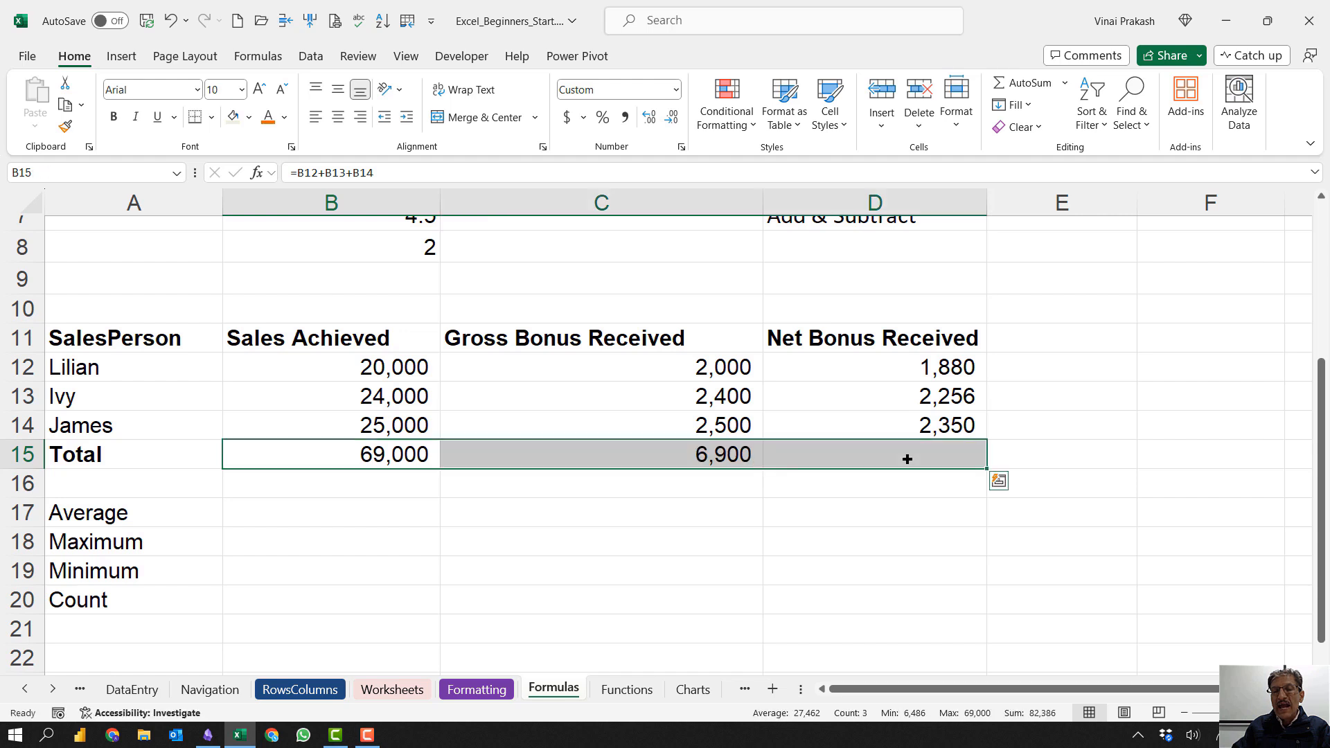
Step: Examine the total formulas in C15, D15 and B15 to compare which cells each one references
click(718, 457)
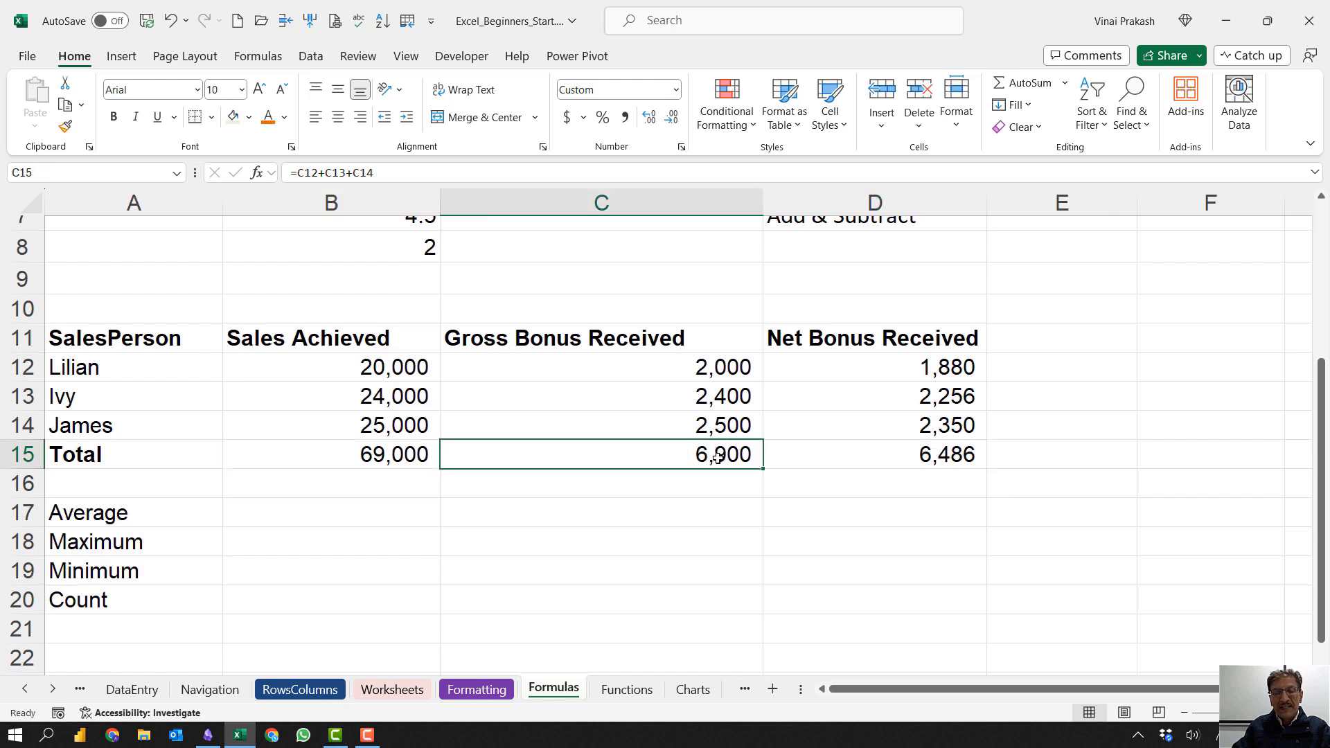
double_click(717, 457)
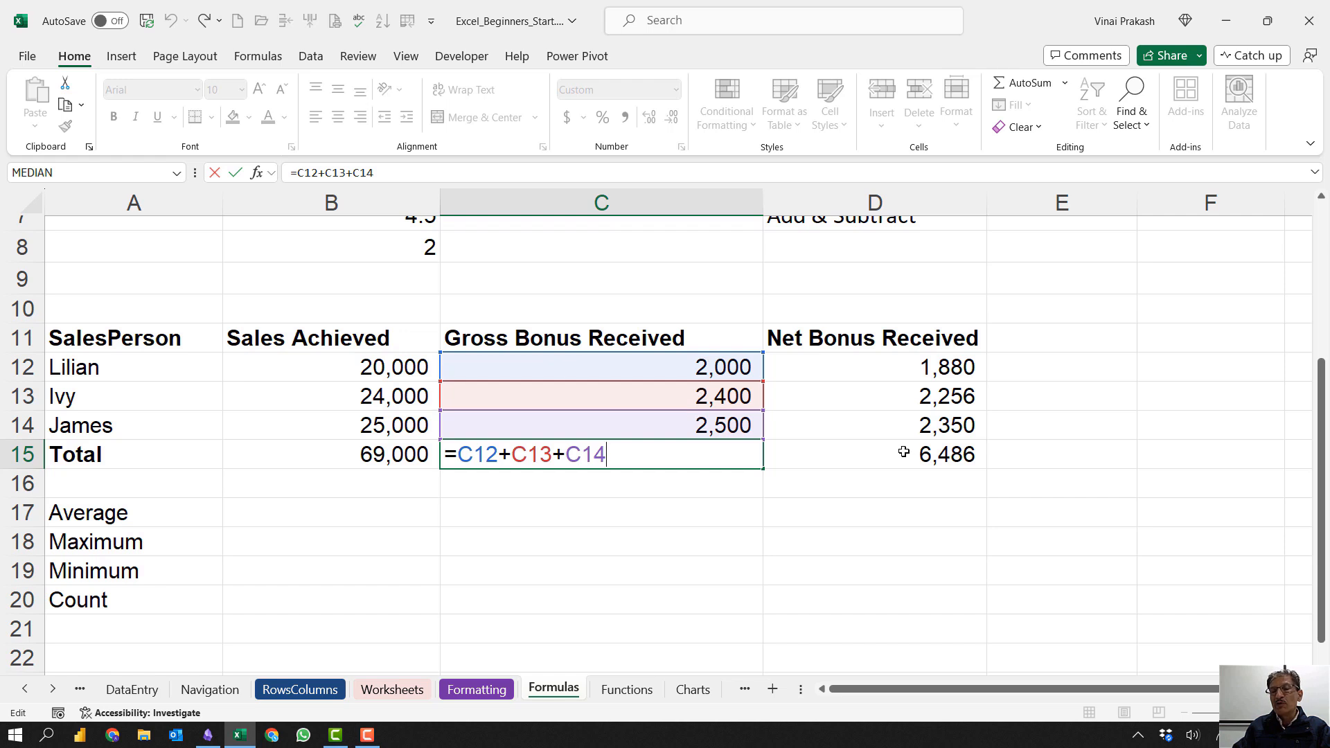
click(873, 469)
double_click(873, 469)
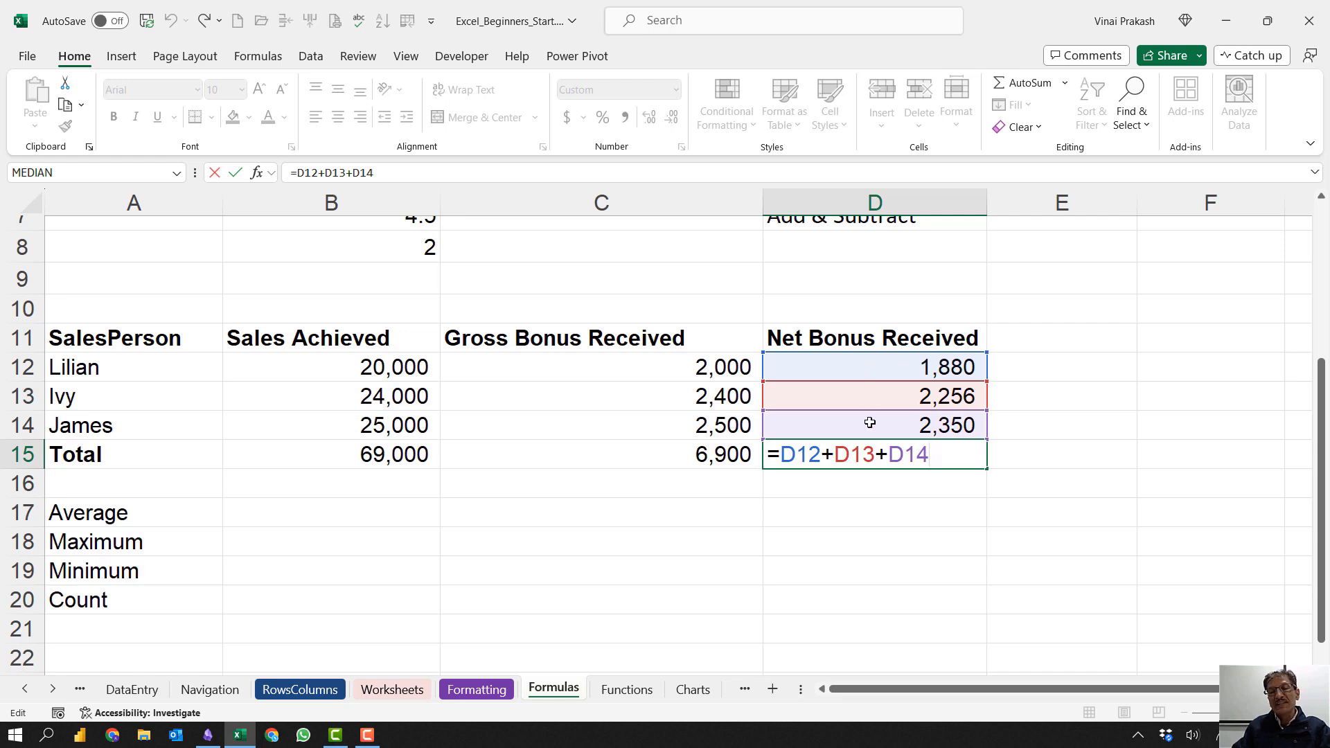
key(ctrl+Return)
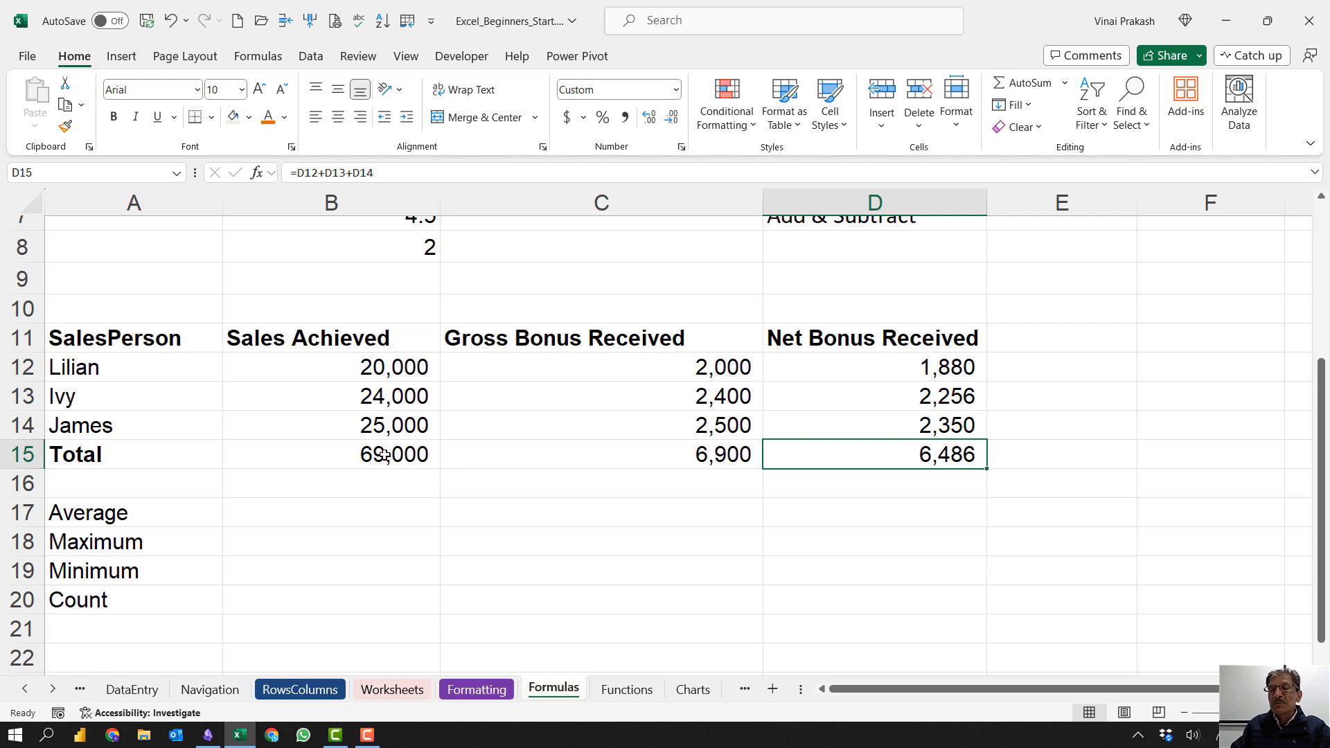
click(385, 456)
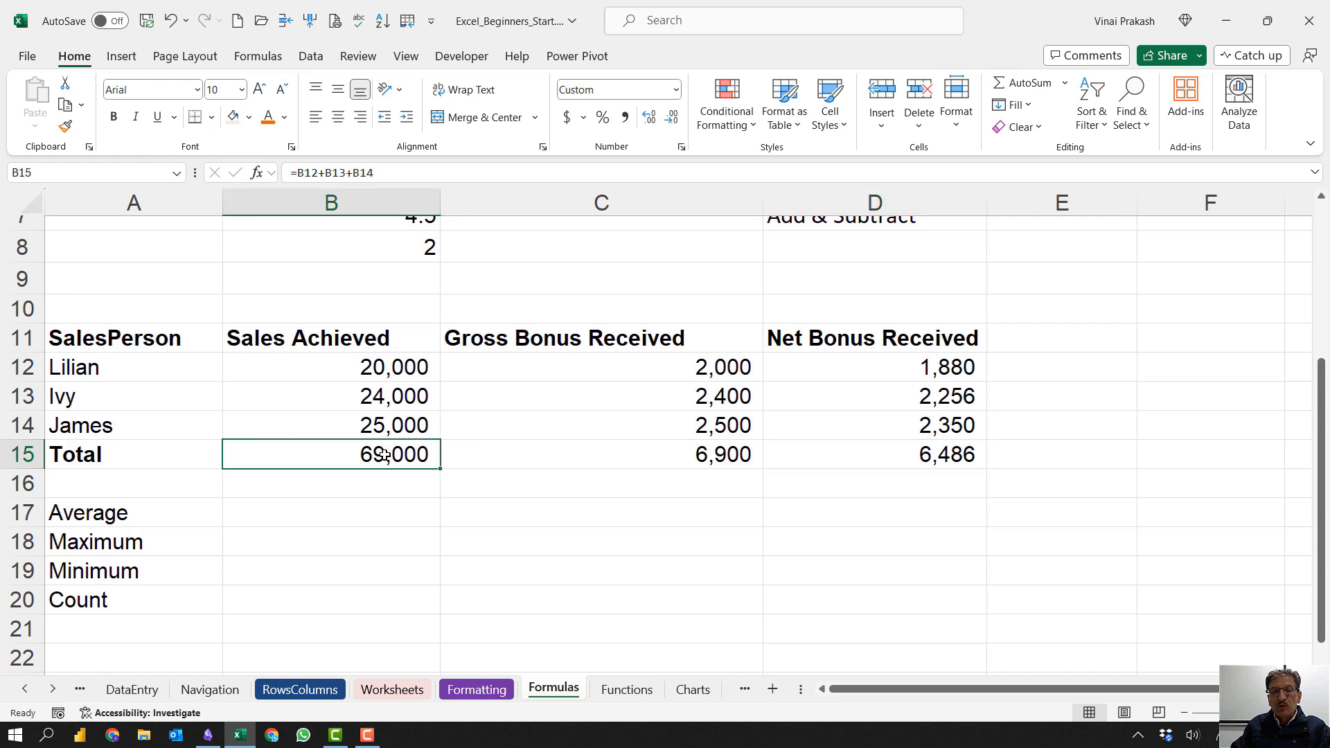
double_click(385, 455)
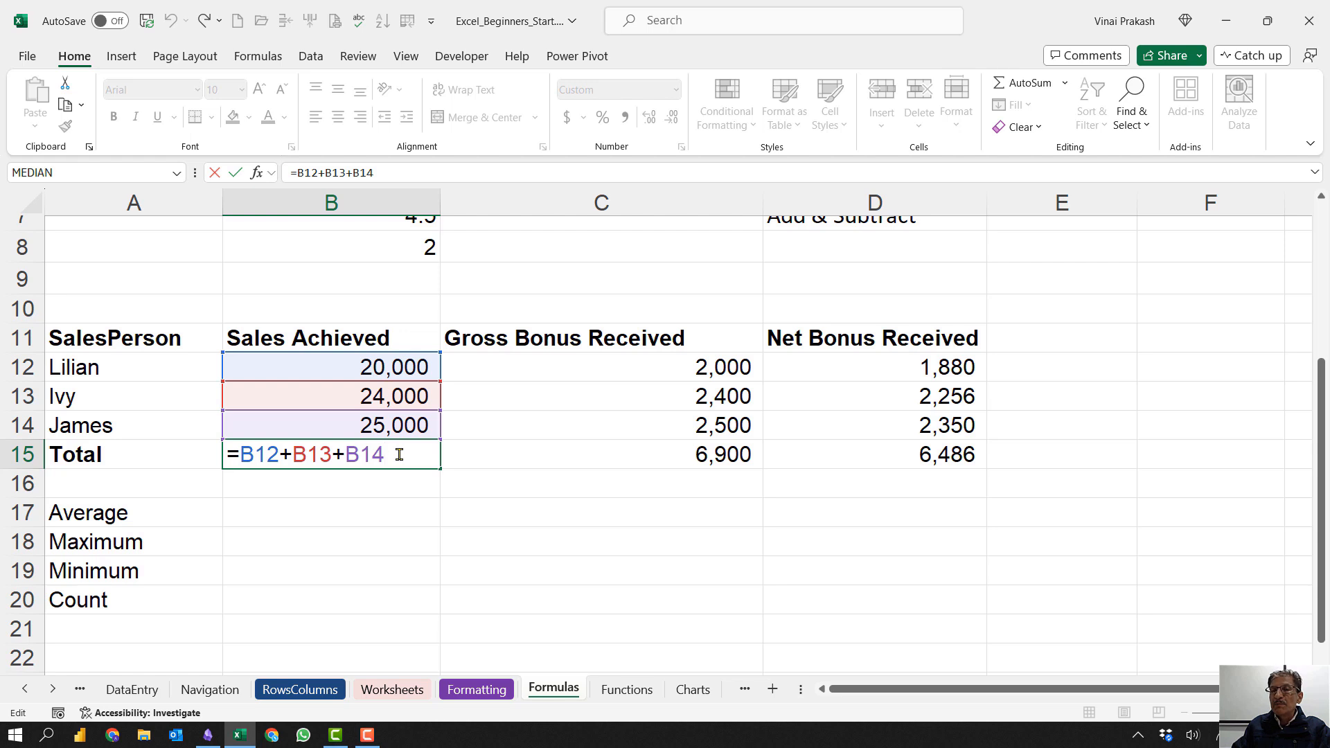
key(Escape)
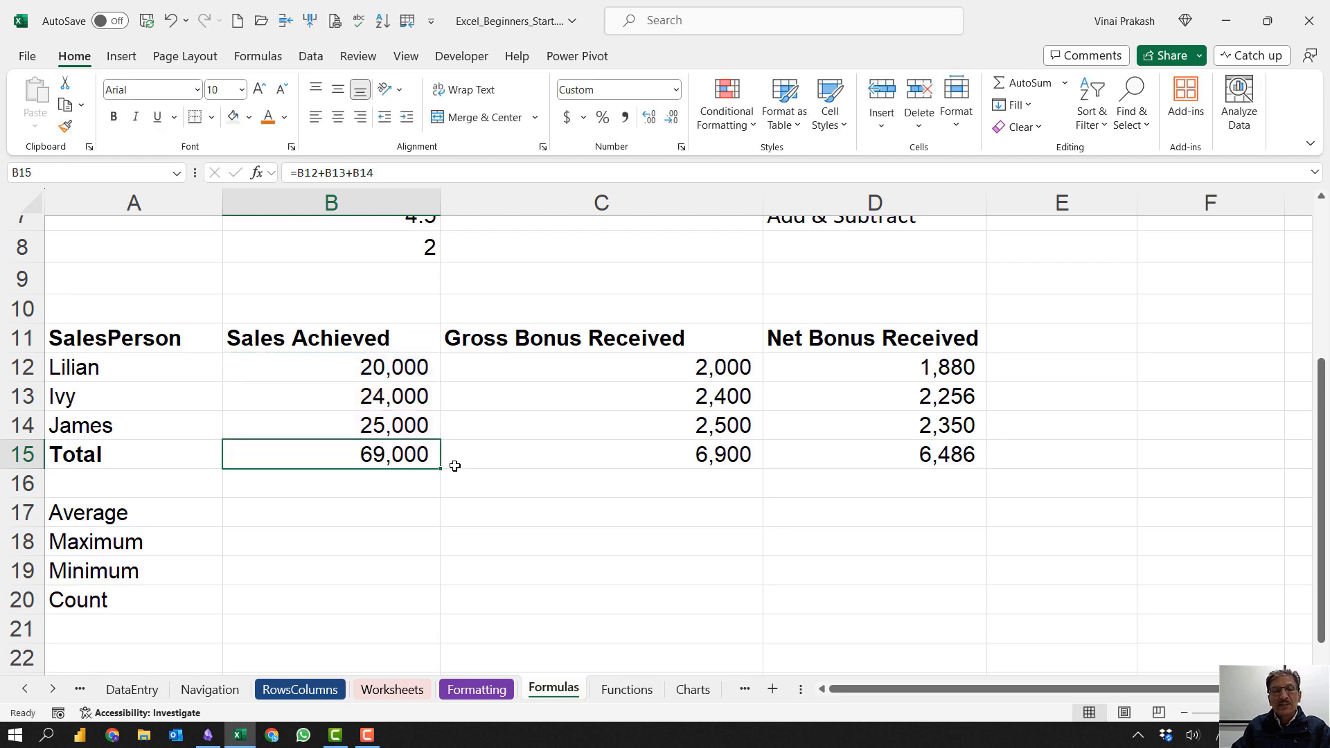
Step: Clear the addition formulas from the Total row, B15:D15
drag(430, 455, 891, 456)
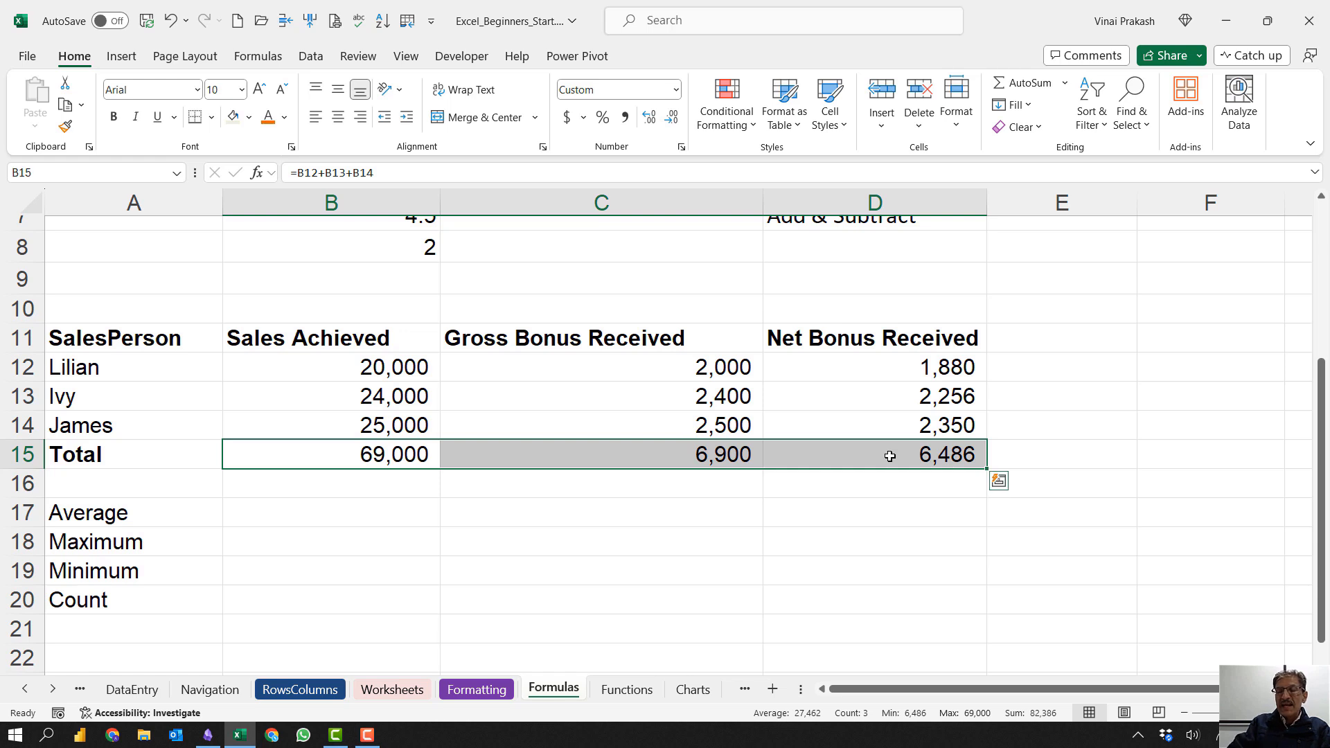
key(Delete)
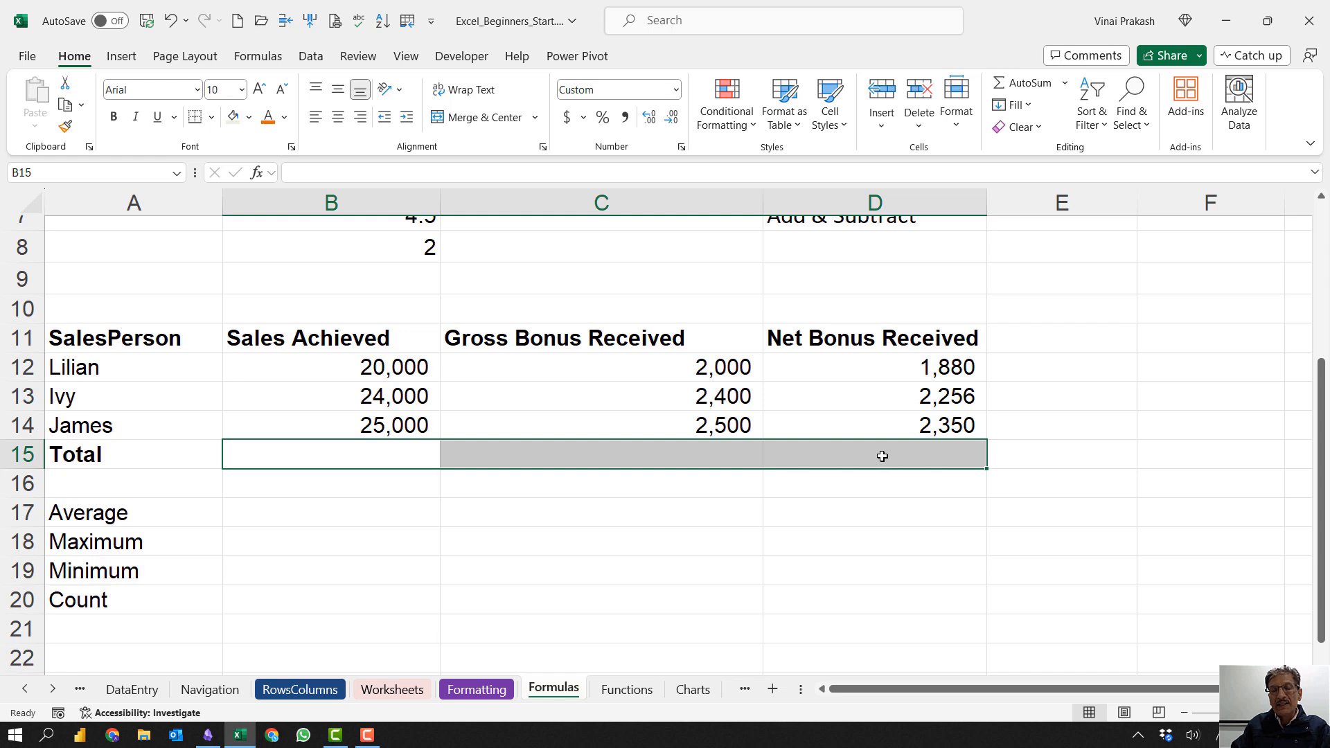
Step: Total the Sales Achieved column in B15 with AutoSum over B12:B14
click(325, 453)
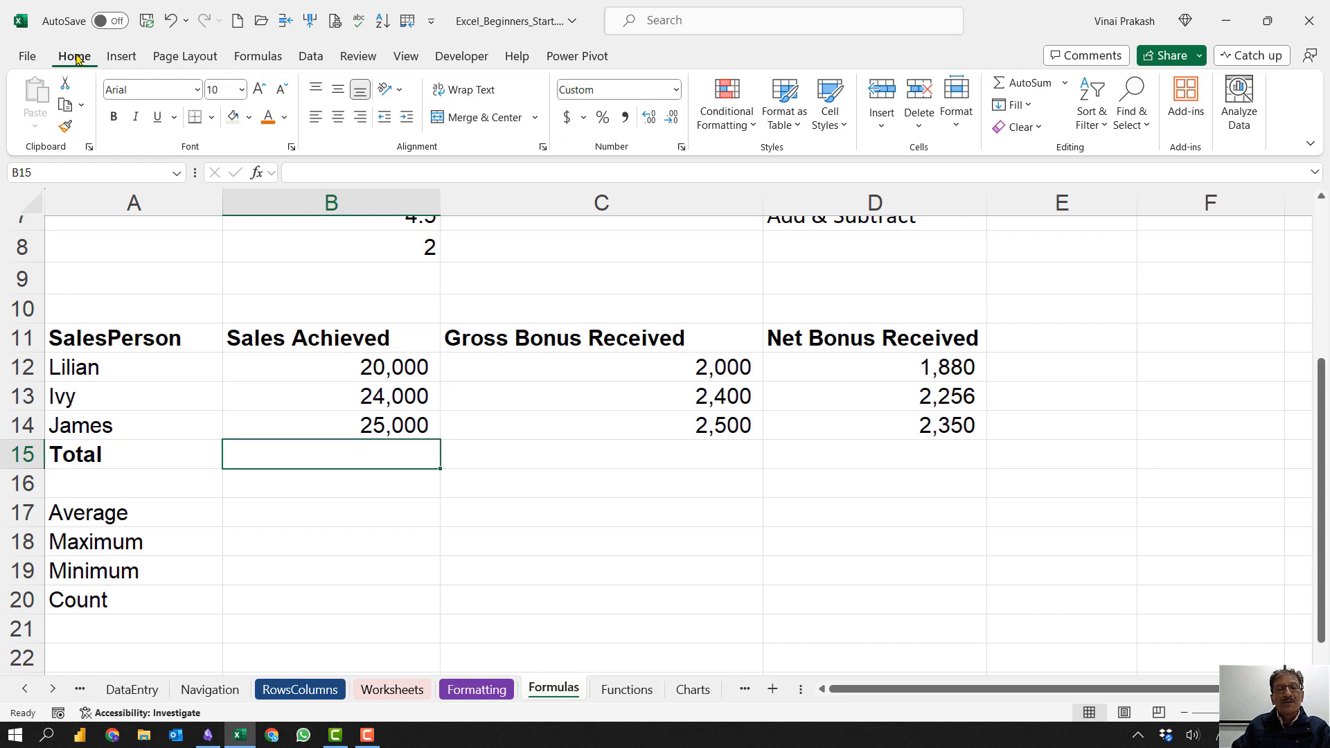
click(1030, 83)
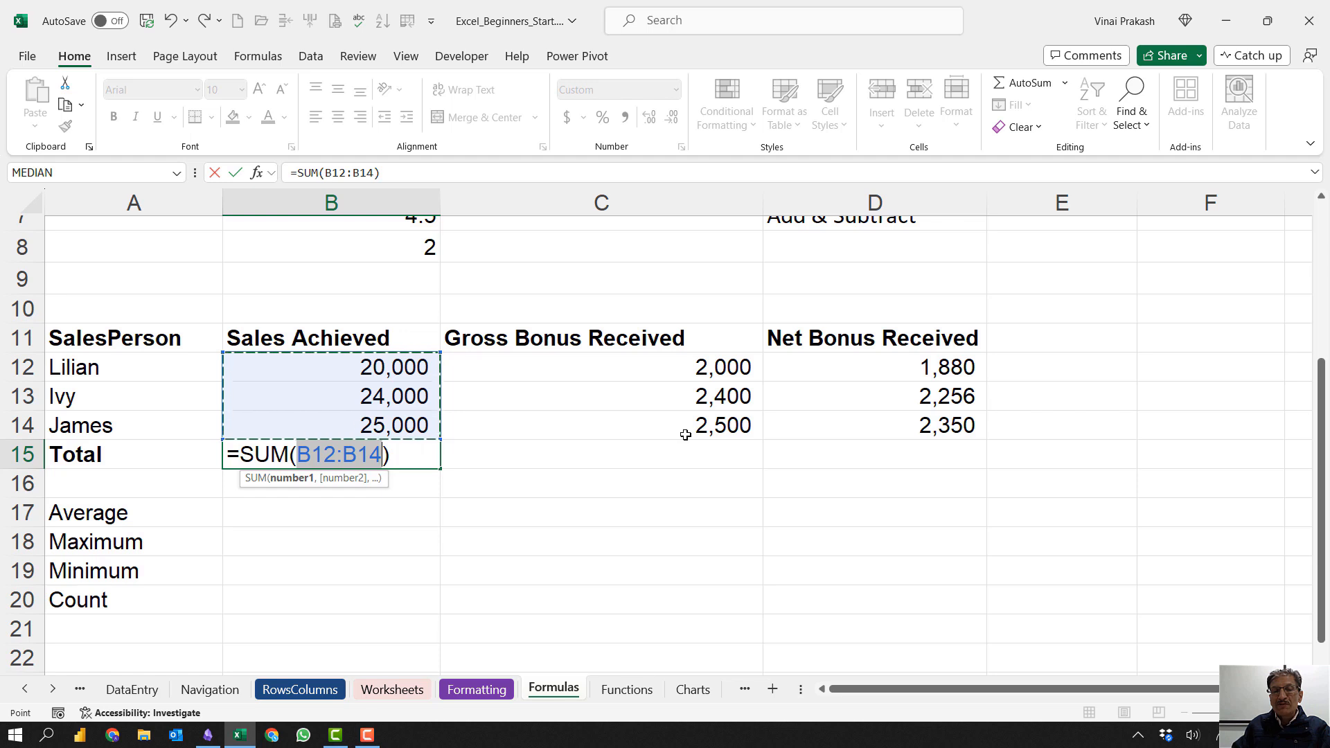
key(Tab)
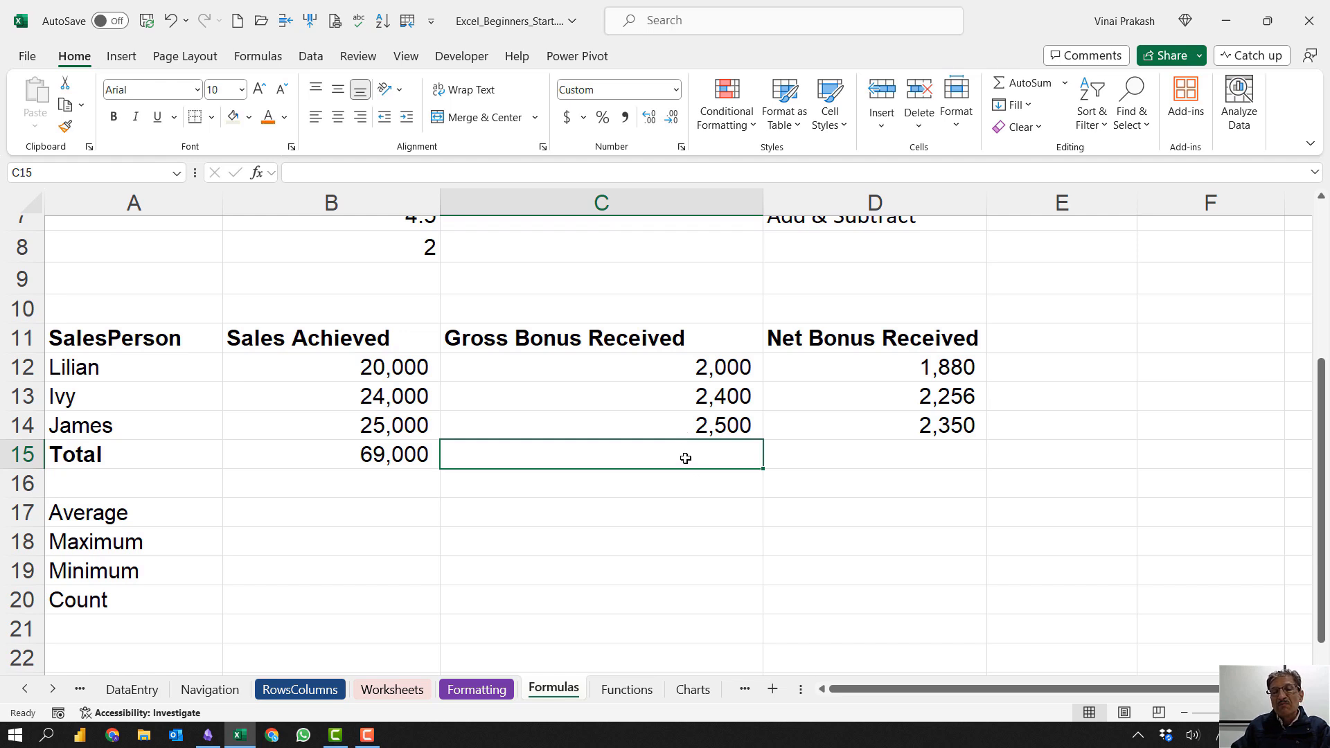
Step: Use AutoSum to total Gross Bonus (C12:C14) in C15 and Net Bonus (D12:D14) in D15
click(1032, 85)
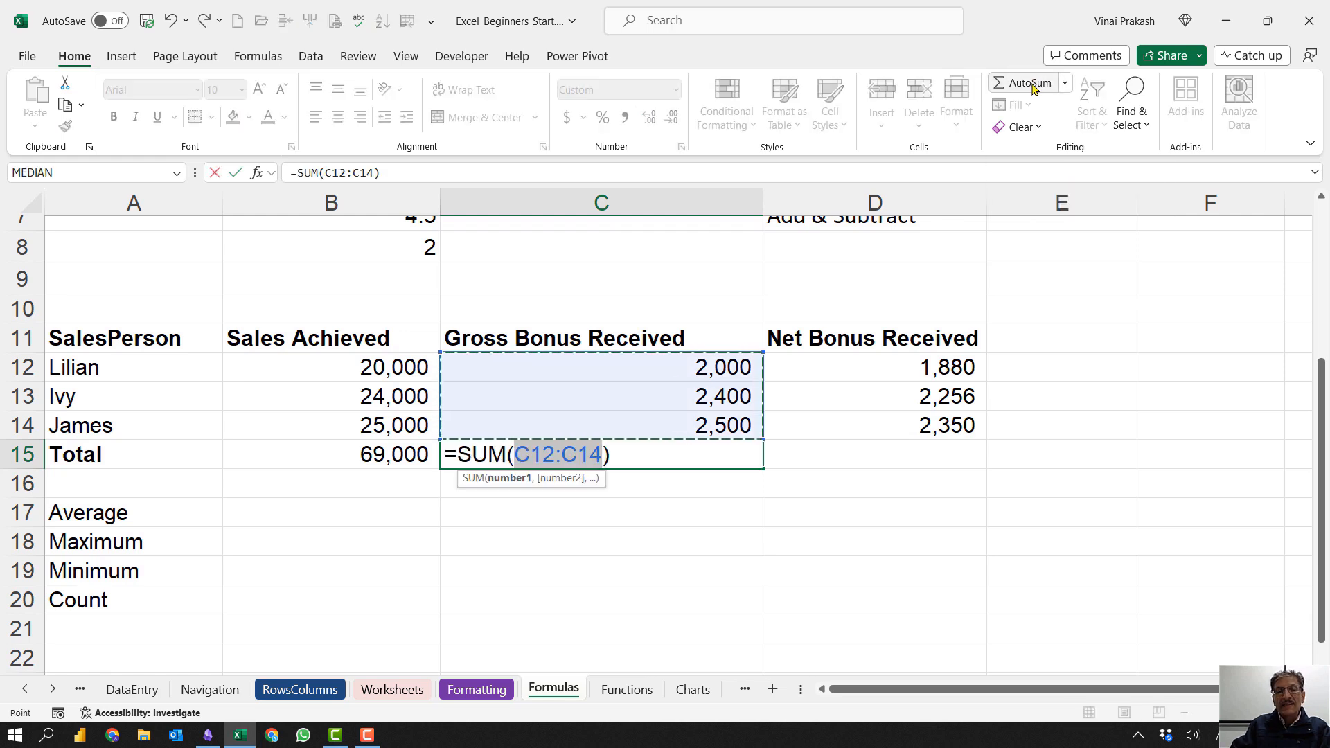
key(Tab)
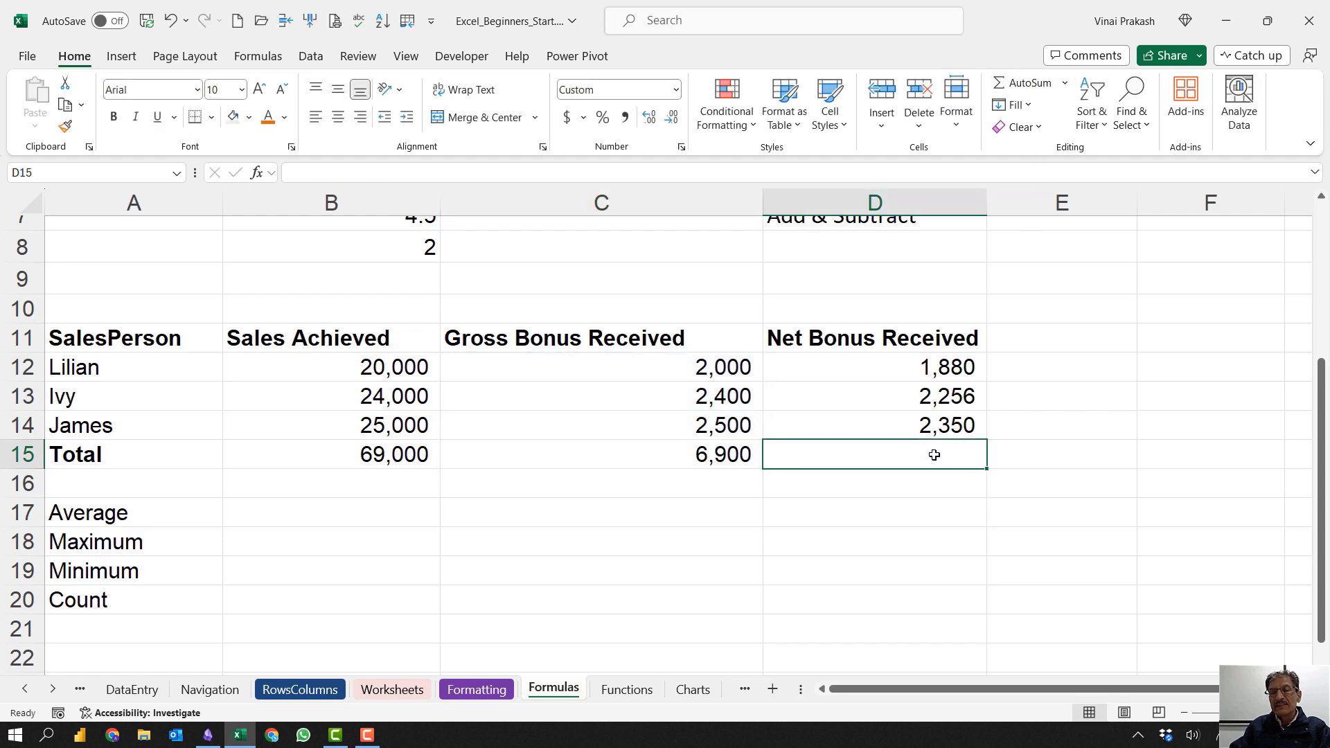
click(1030, 83)
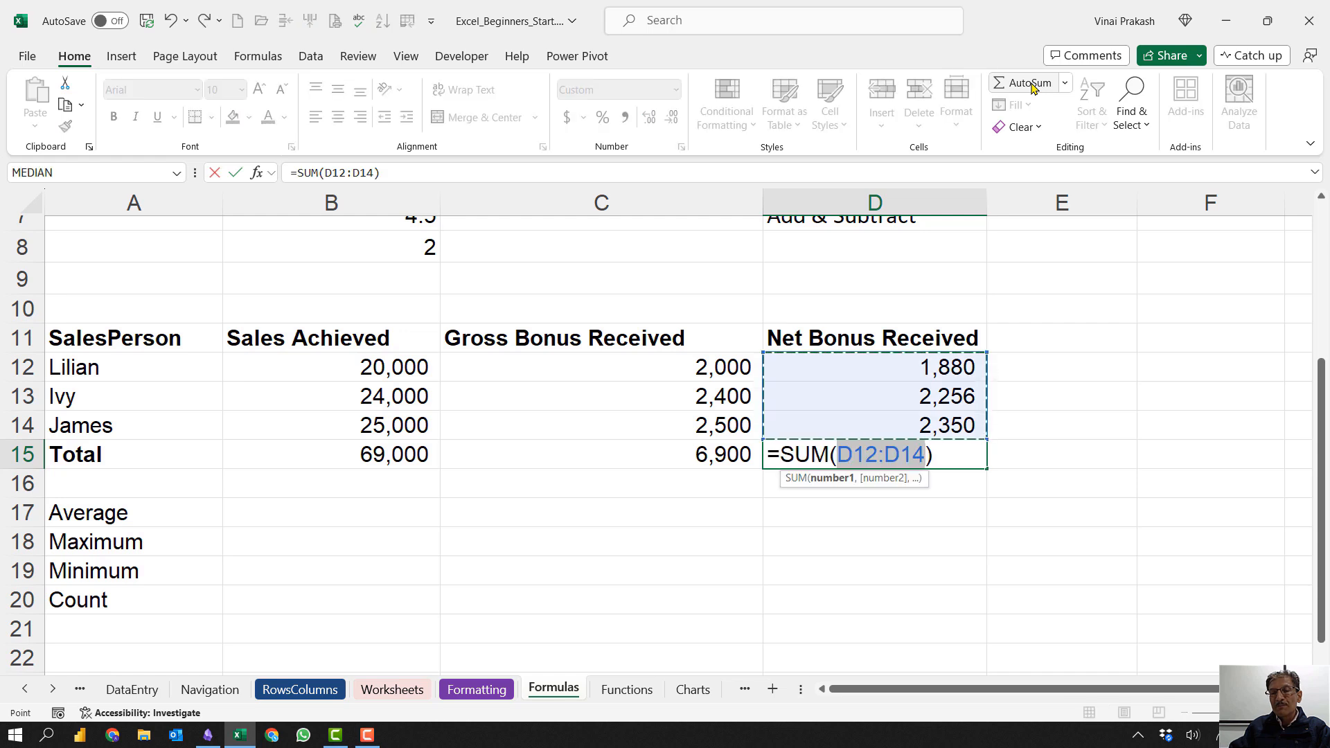
key(Tab)
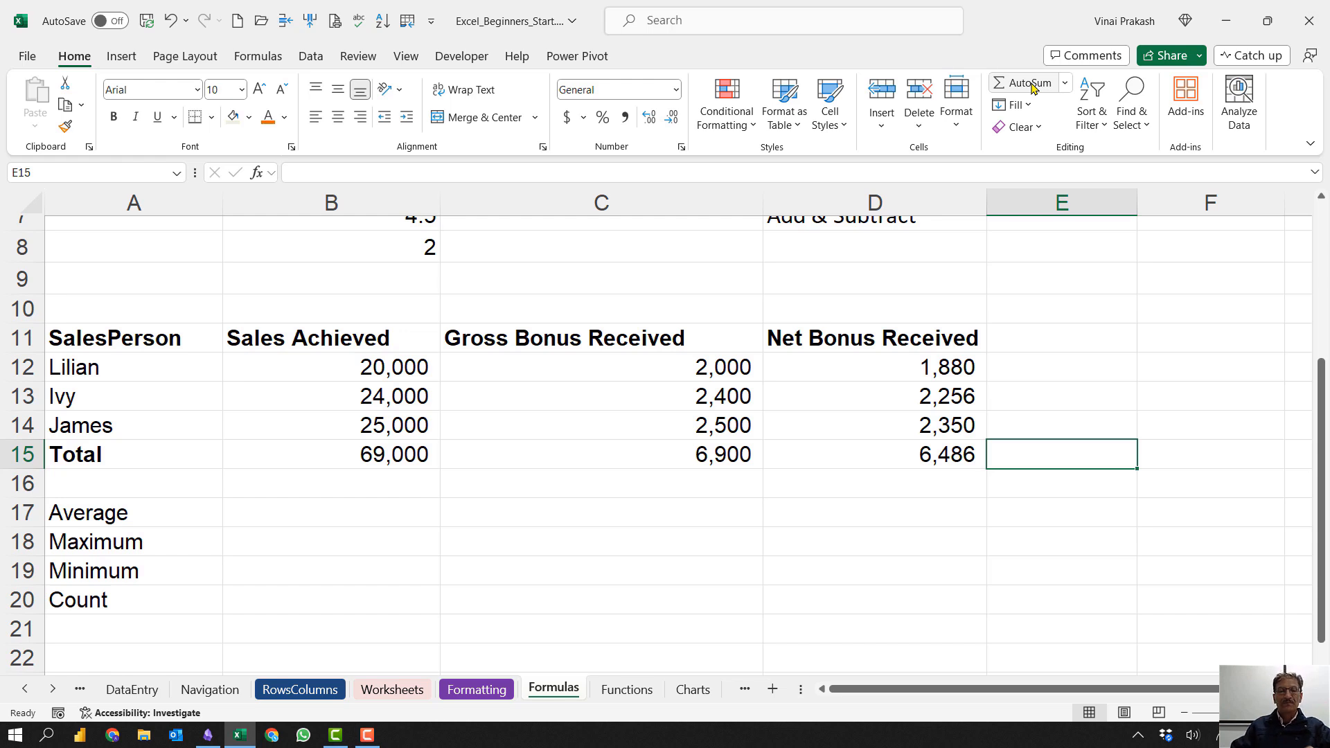
Step: Calculate the average of Sales Achieved (B12:B14) in B17 with AutoSum's Average function, leaving the Total row out
click(368, 516)
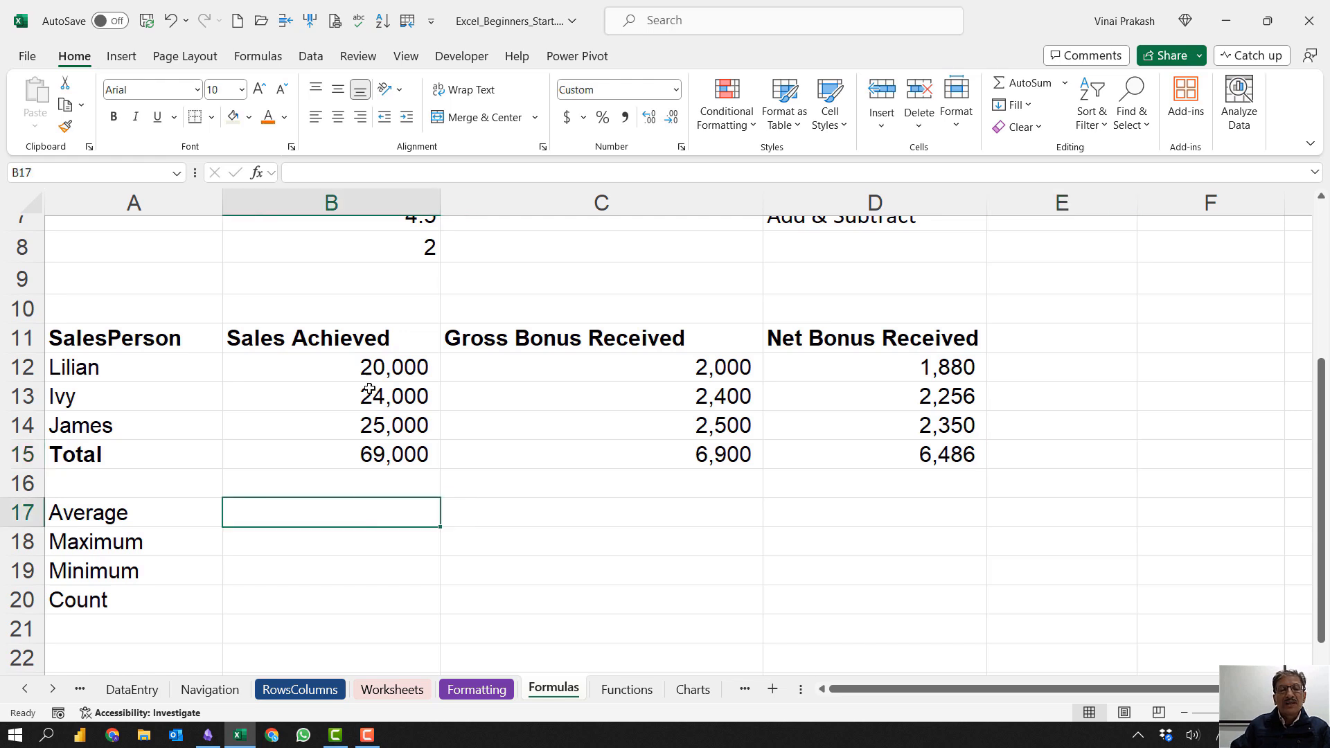
drag(374, 361, 377, 435)
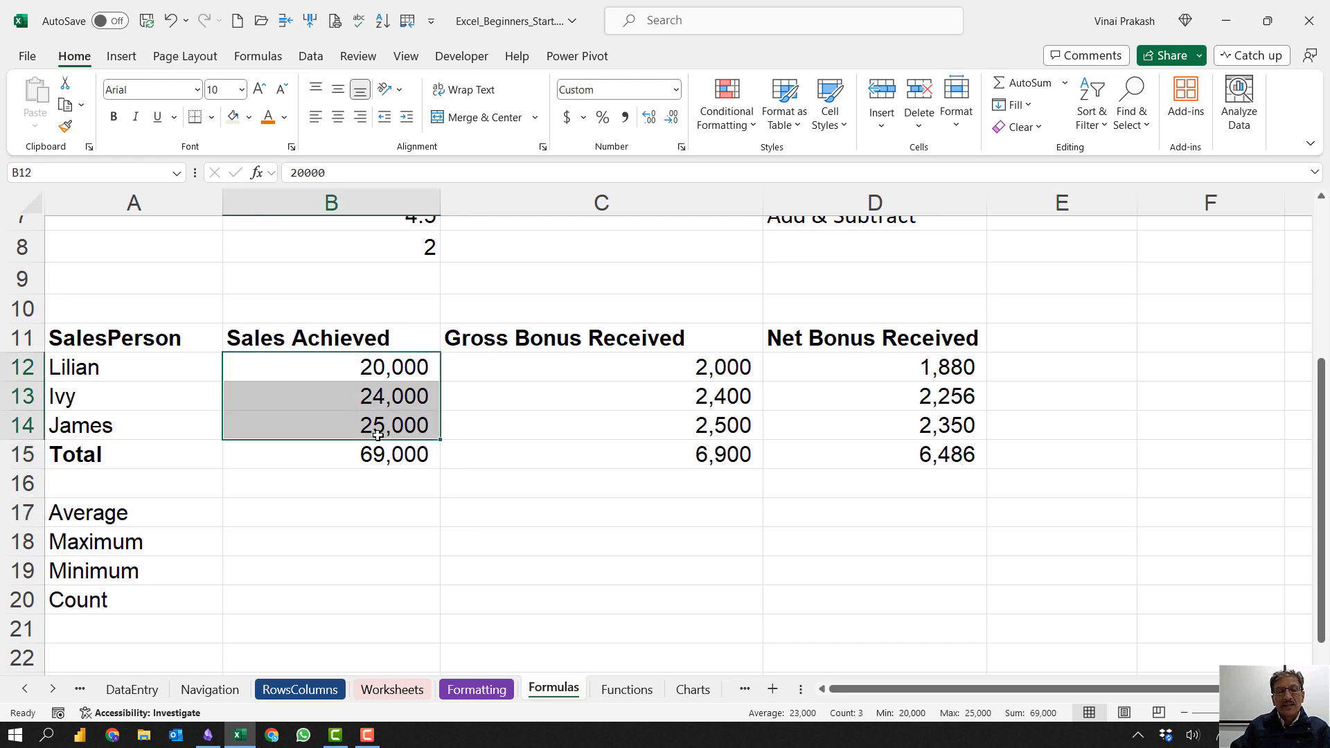
click(353, 516)
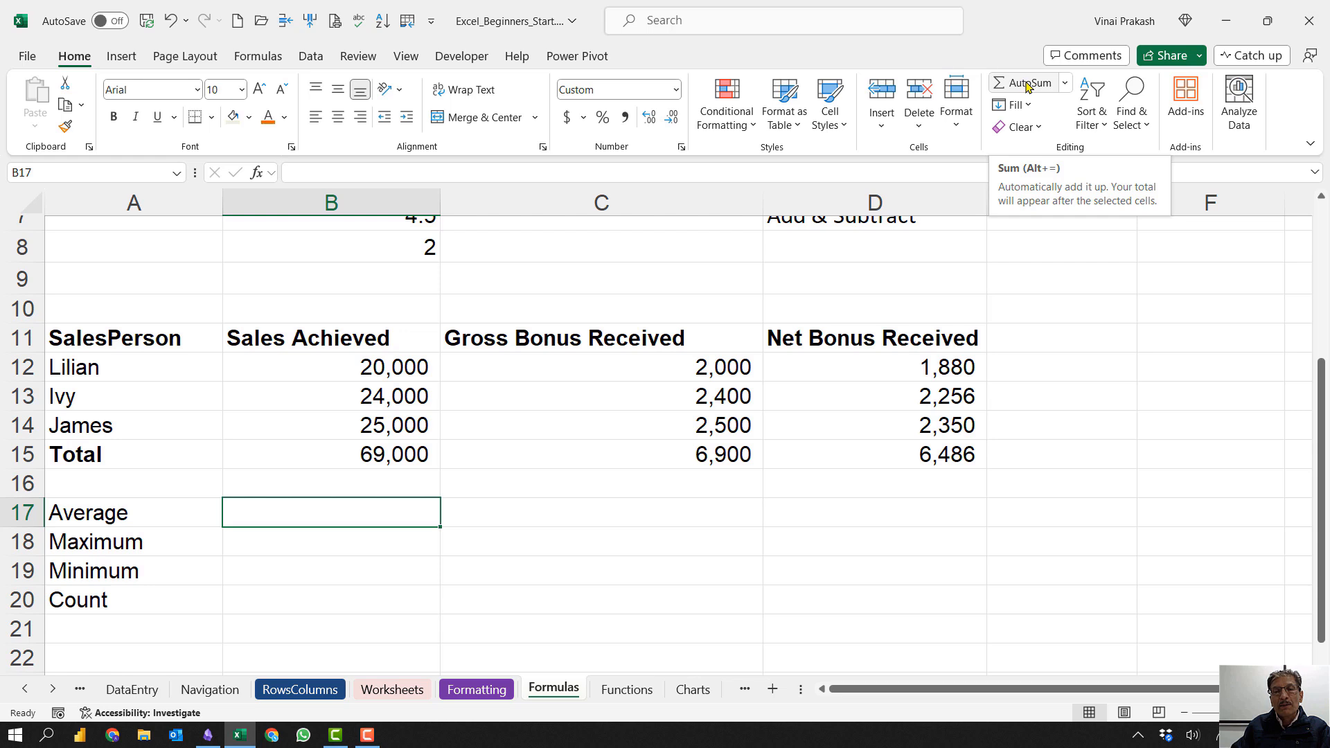
click(1065, 84)
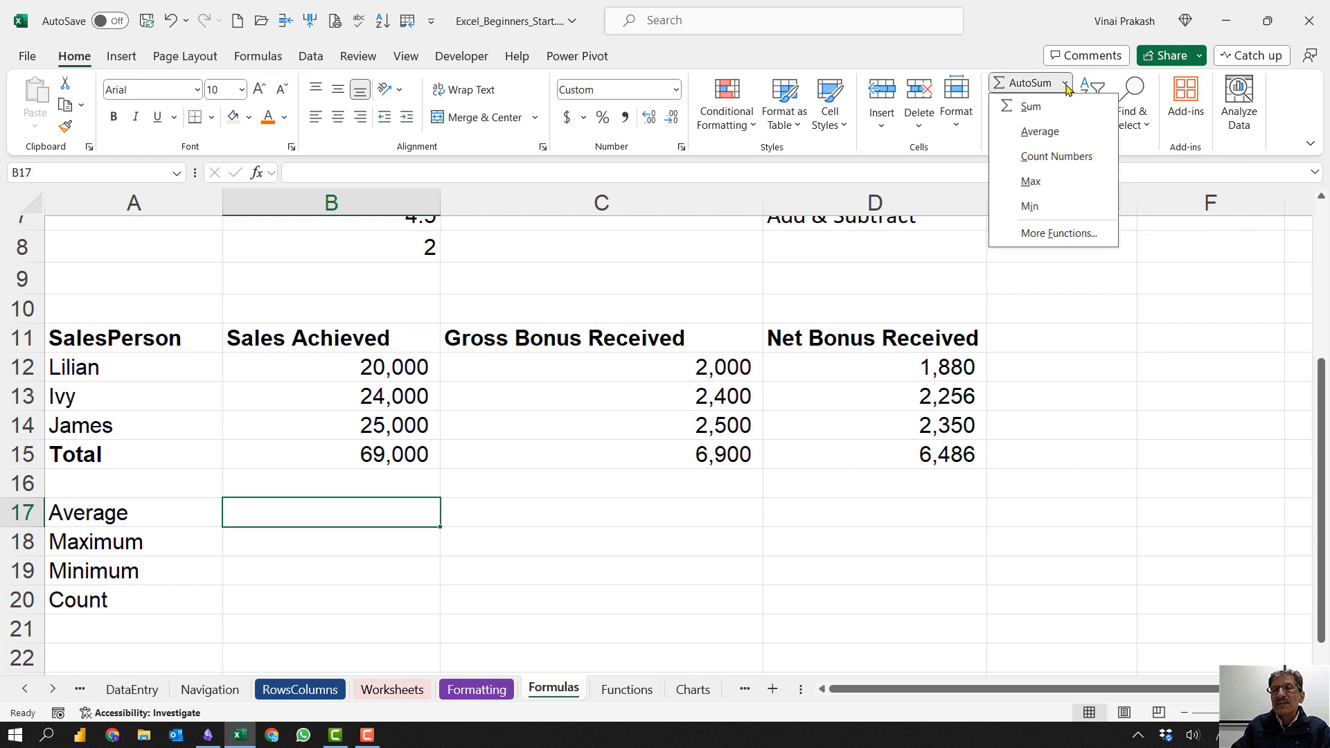
click(1043, 138)
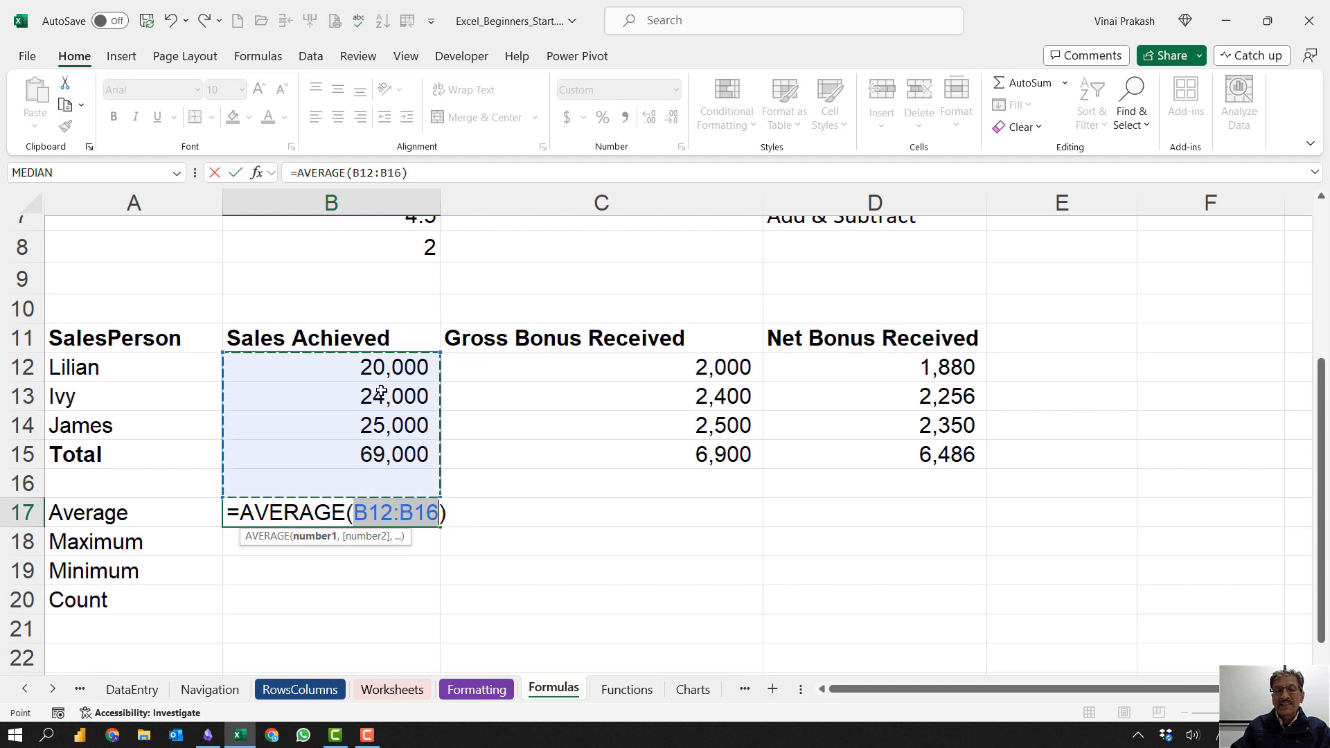
click(378, 364)
drag(381, 384, 381, 420)
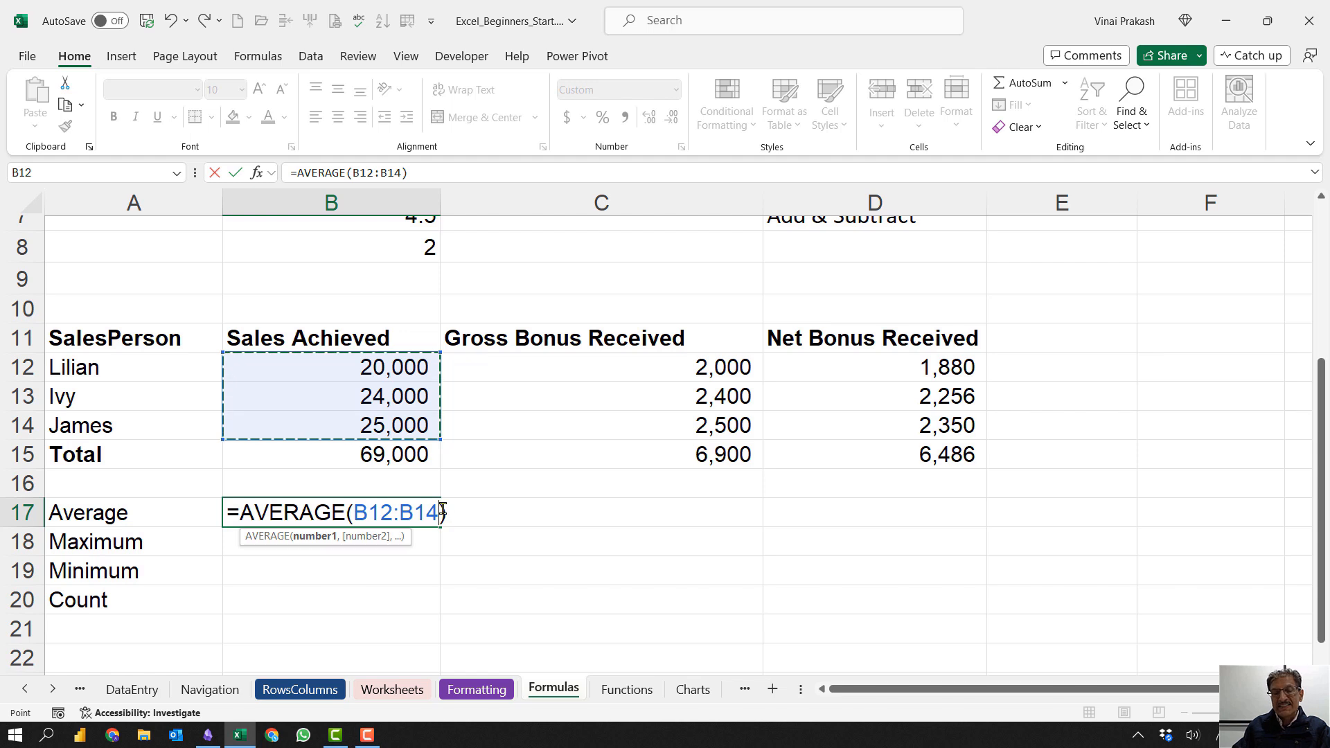
key(Tab)
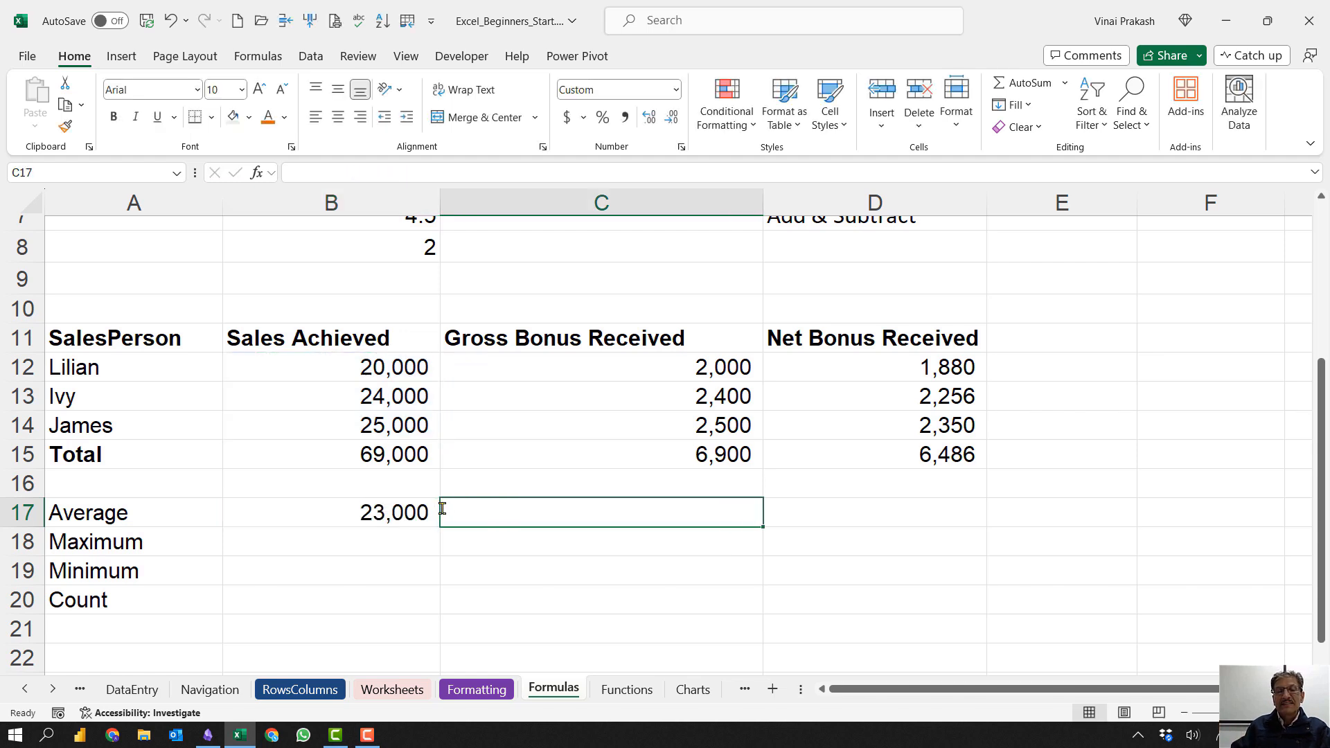
click(392, 512)
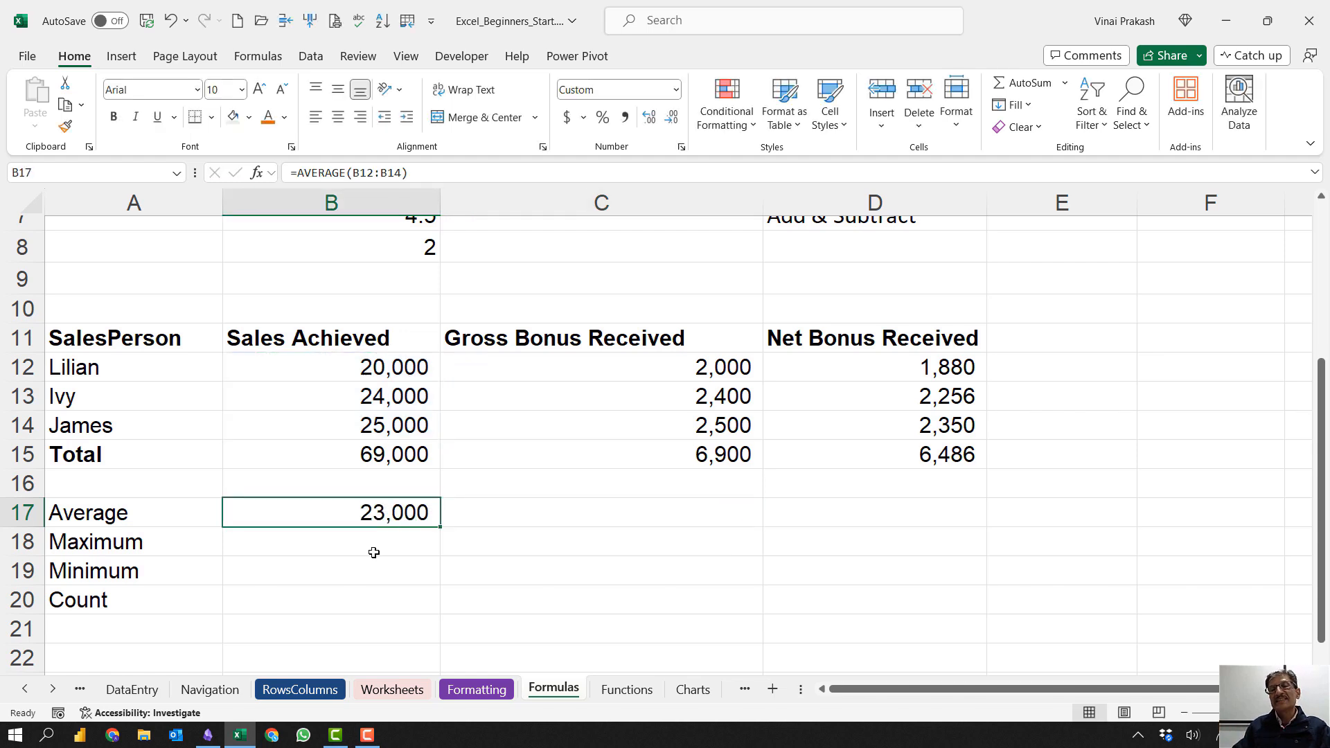
Step: Calculate the maximum of Sales Achieved in B18 with AutoSum's Max function over B12:B14
click(372, 540)
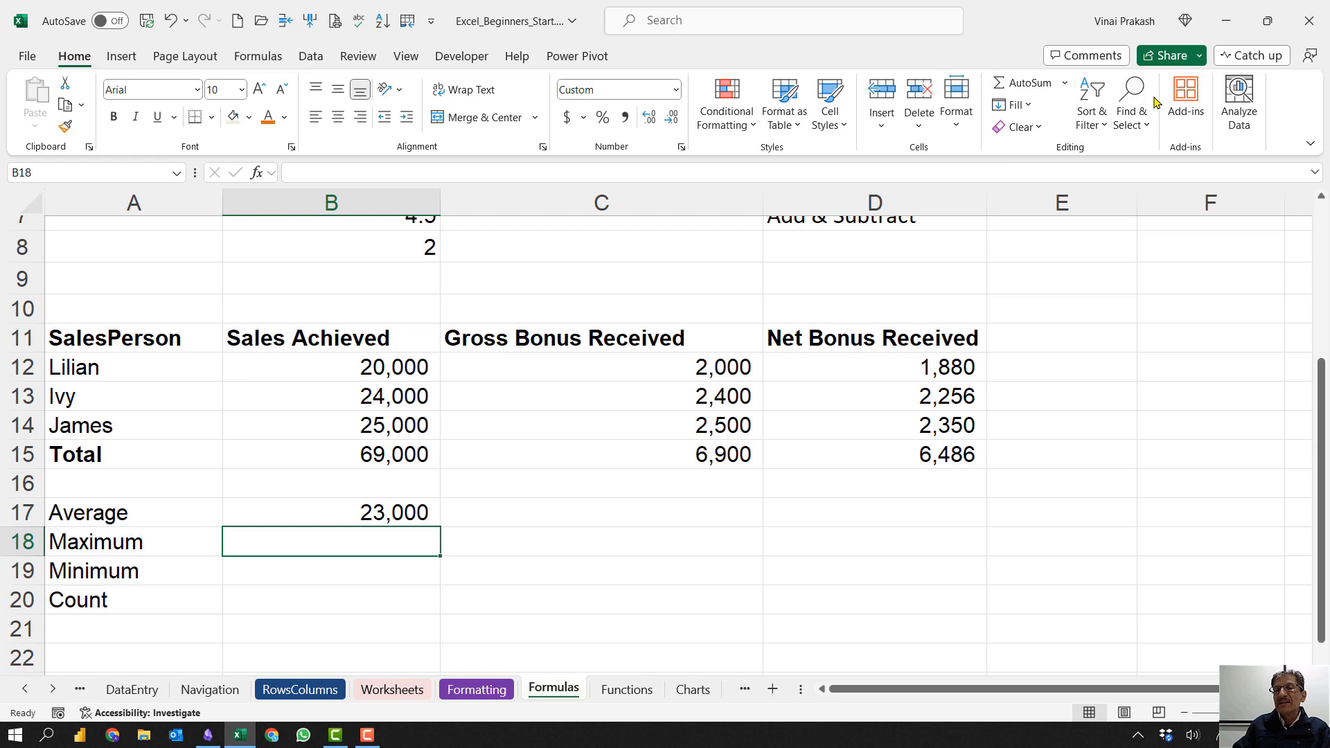
click(1066, 84)
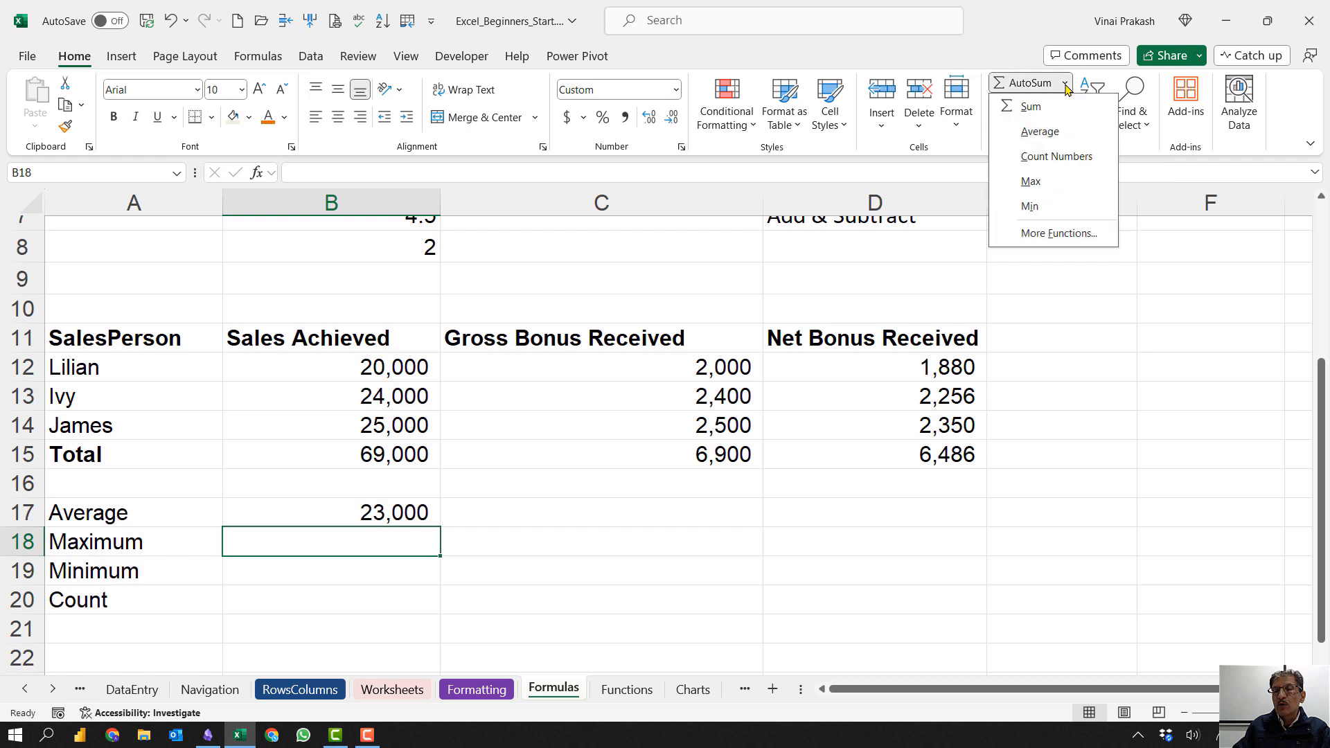
click(1033, 181)
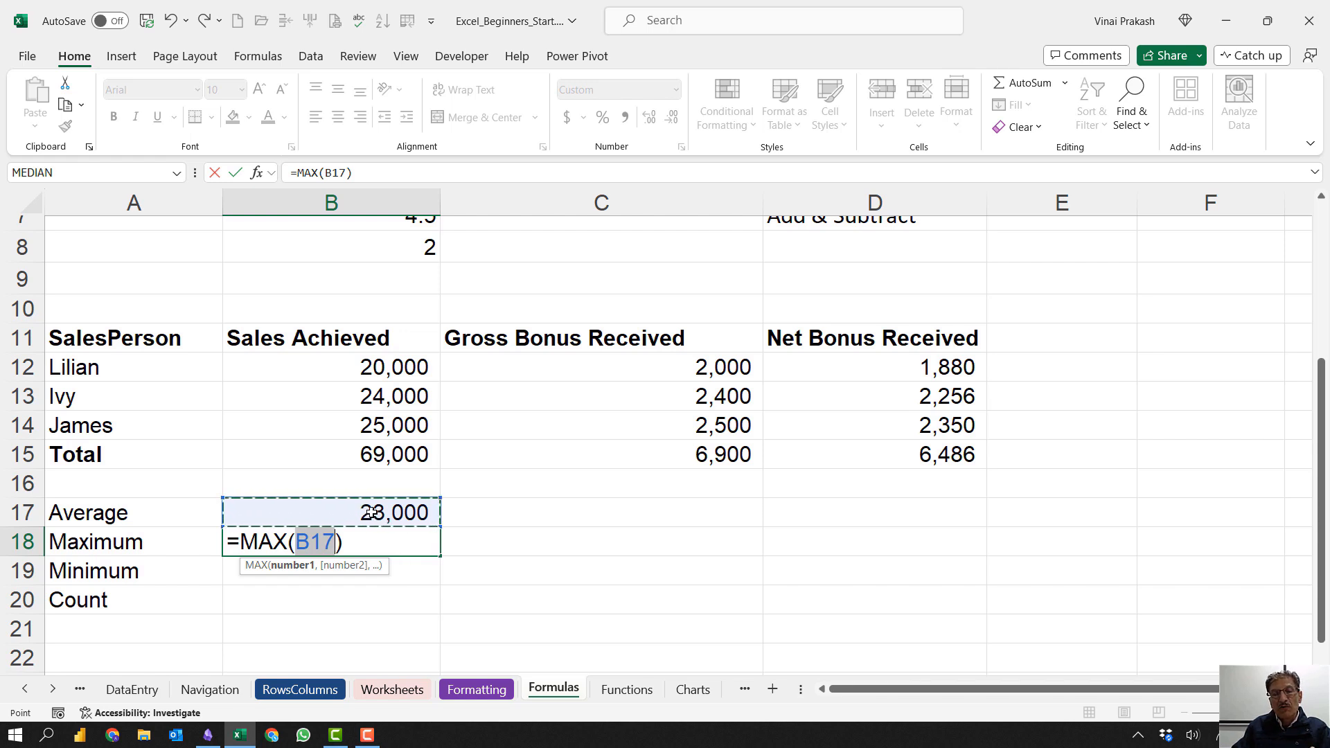
drag(354, 367, 349, 414)
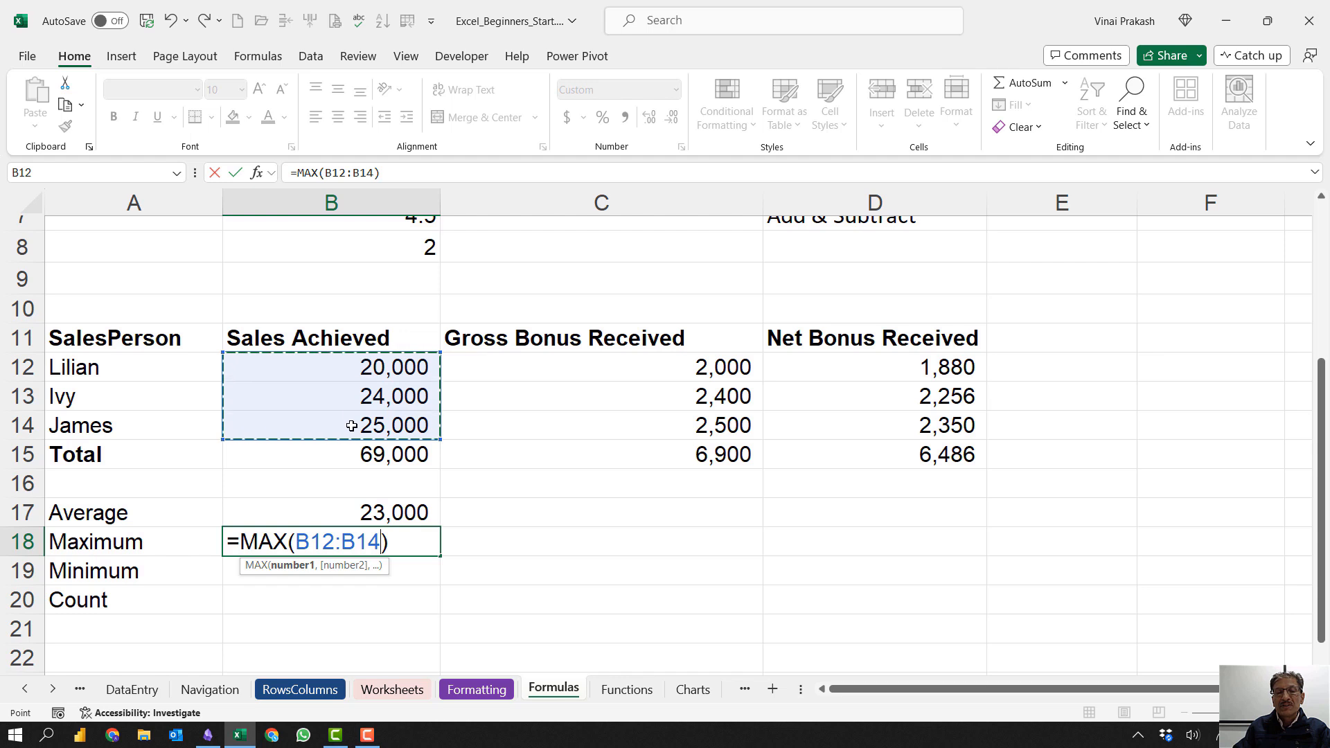
key(Tab)
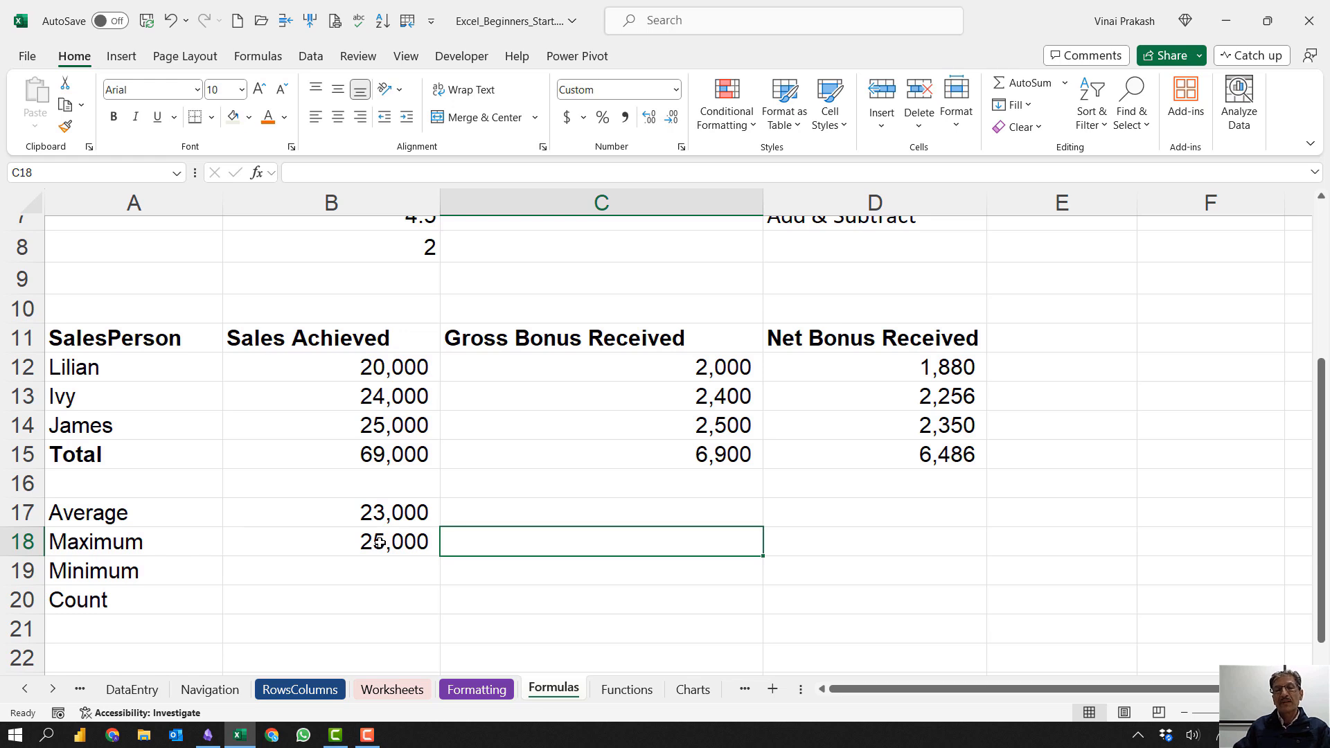
Step: Find the minimum of Sales Achieved in B19 with AutoSum's Min function, using B12:B14 as the range
click(347, 575)
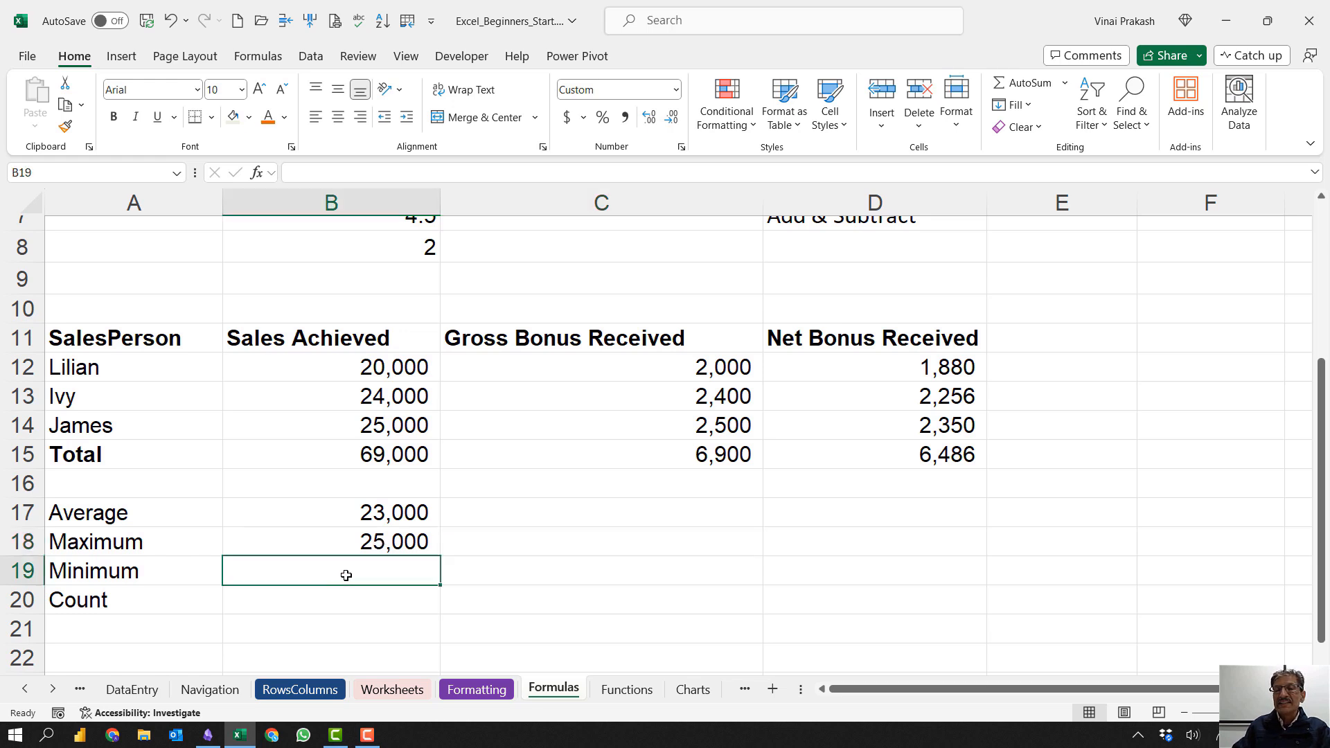
click(1066, 85)
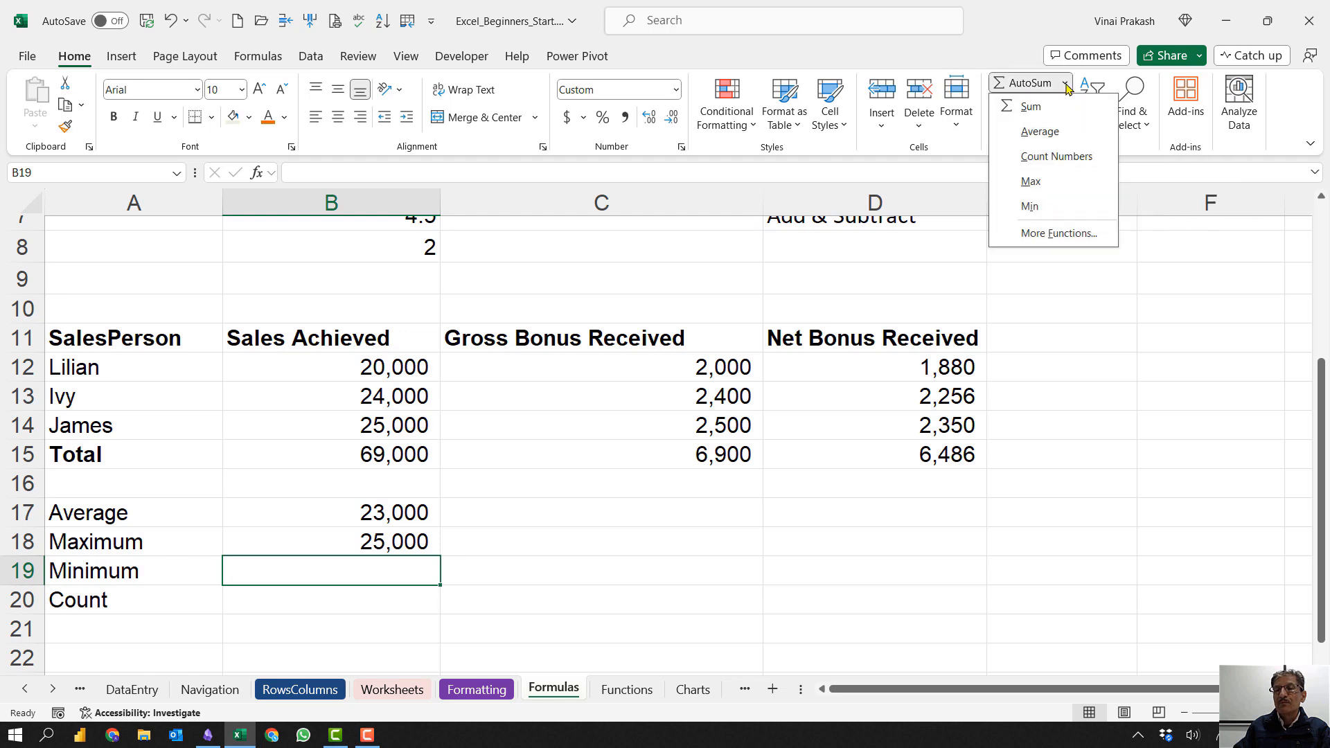
click(1031, 206)
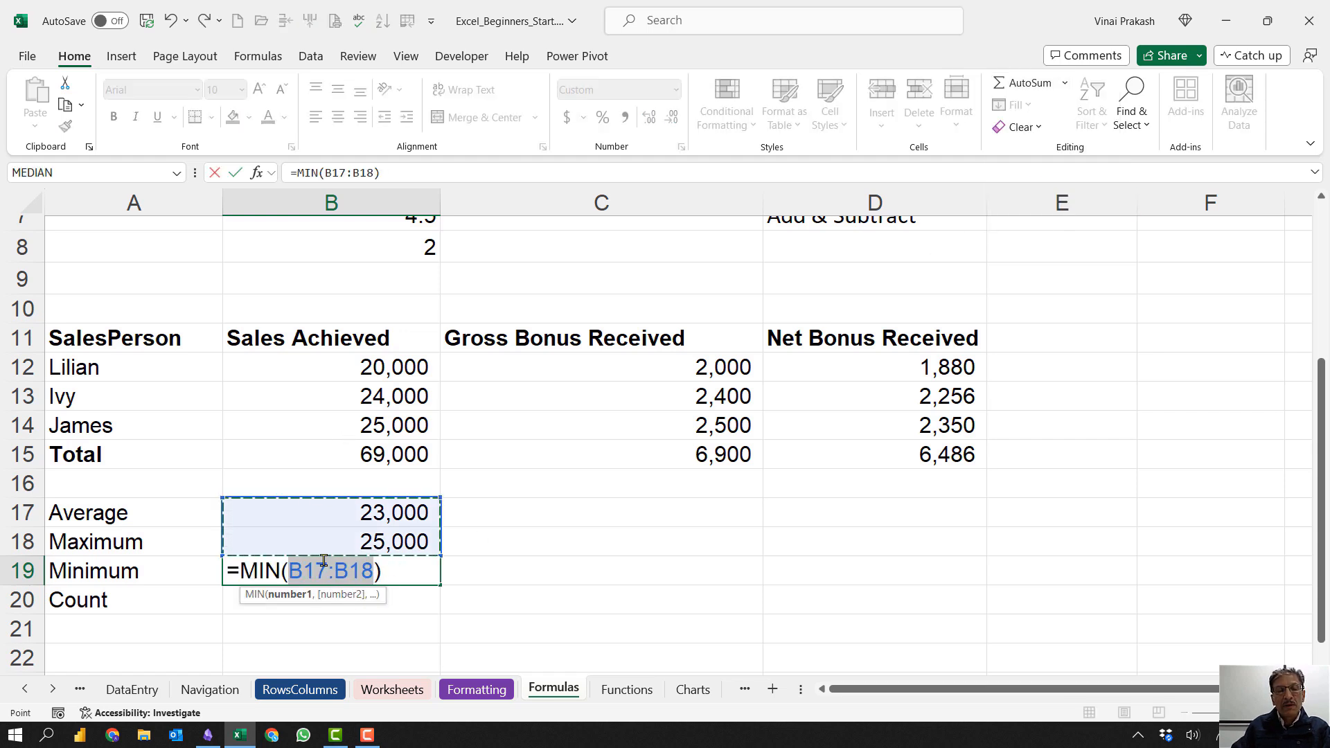
click(383, 363)
drag(383, 363, 381, 423)
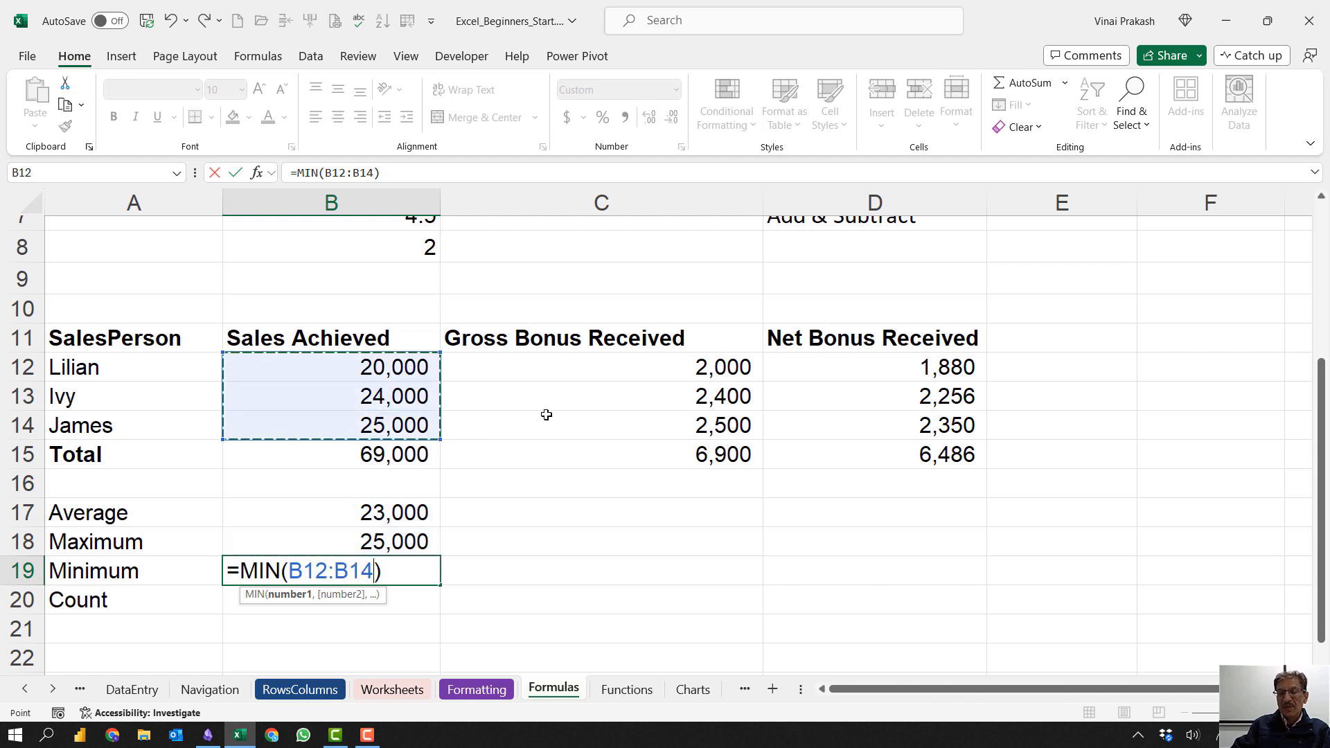
key(Tab)
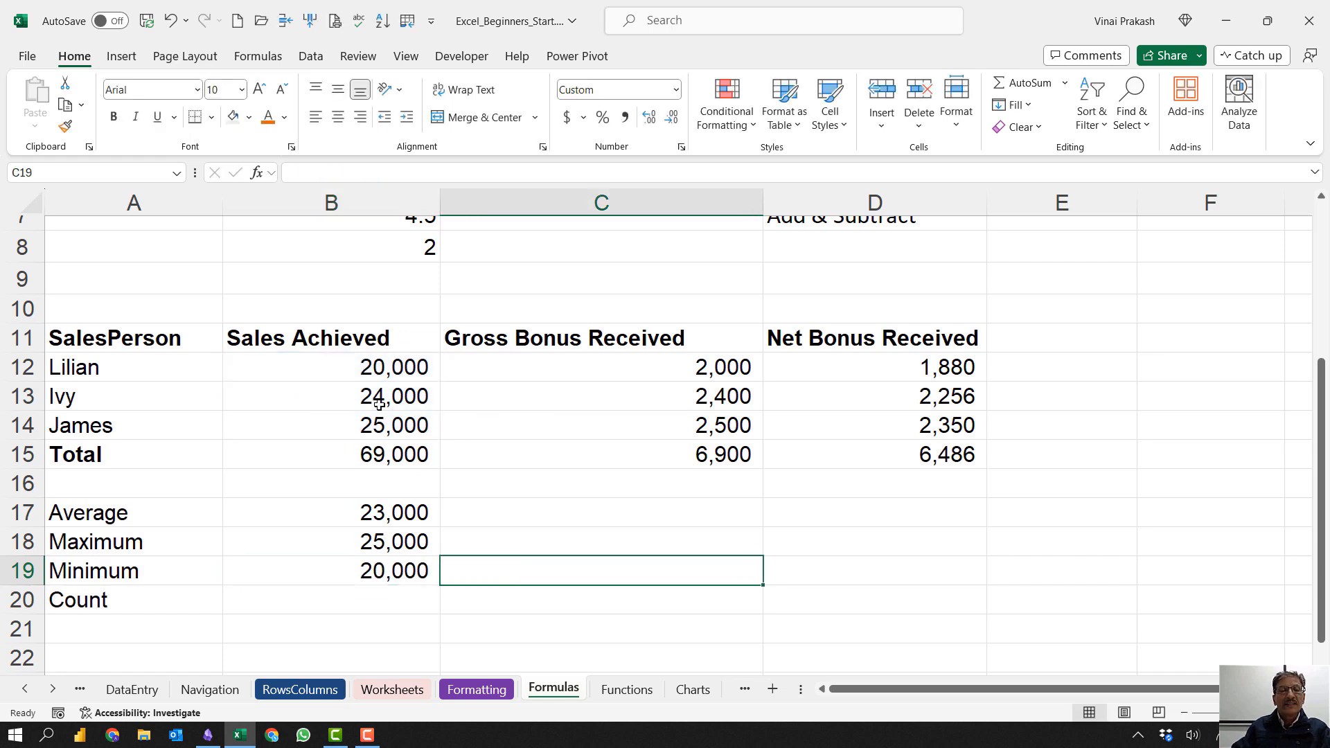
Step: Count the Sales Achieved entries (B12:B14) in B20 with AutoSum's Count Numbers function
drag(385, 379, 385, 421)
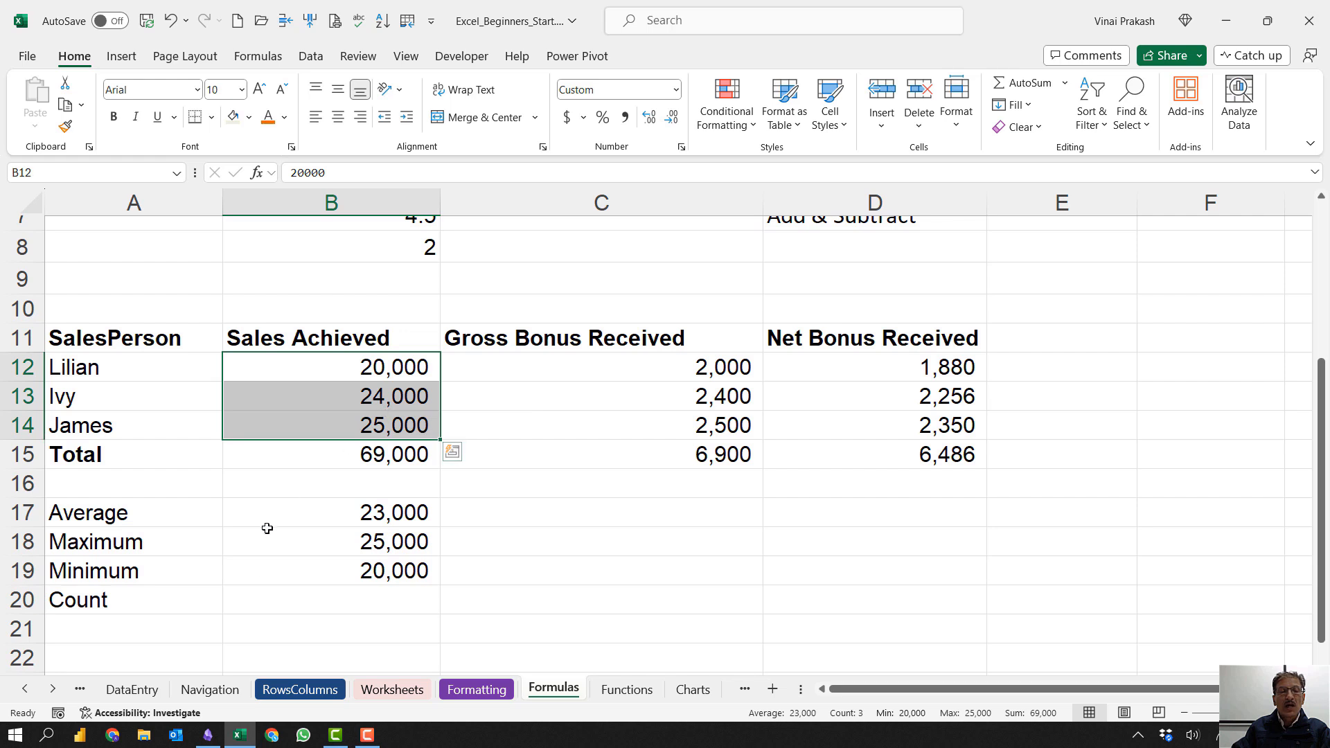
click(306, 609)
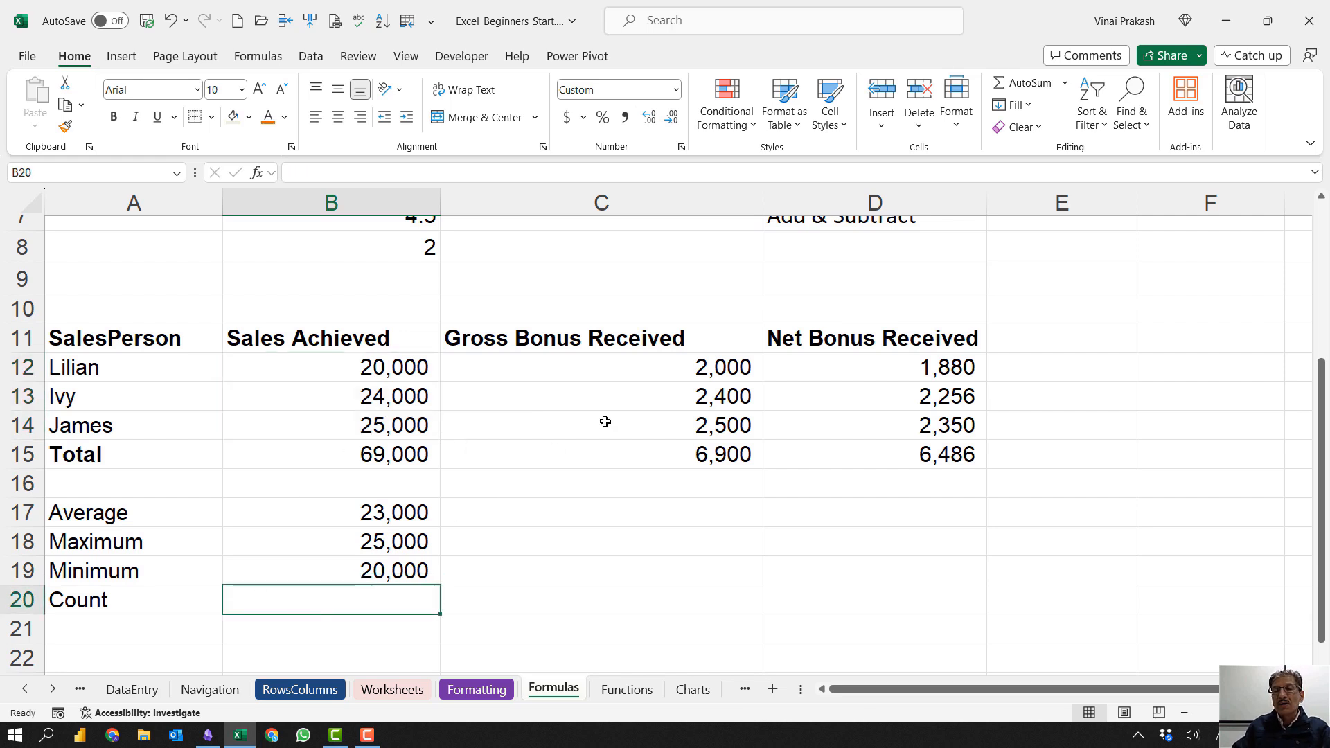
click(1066, 84)
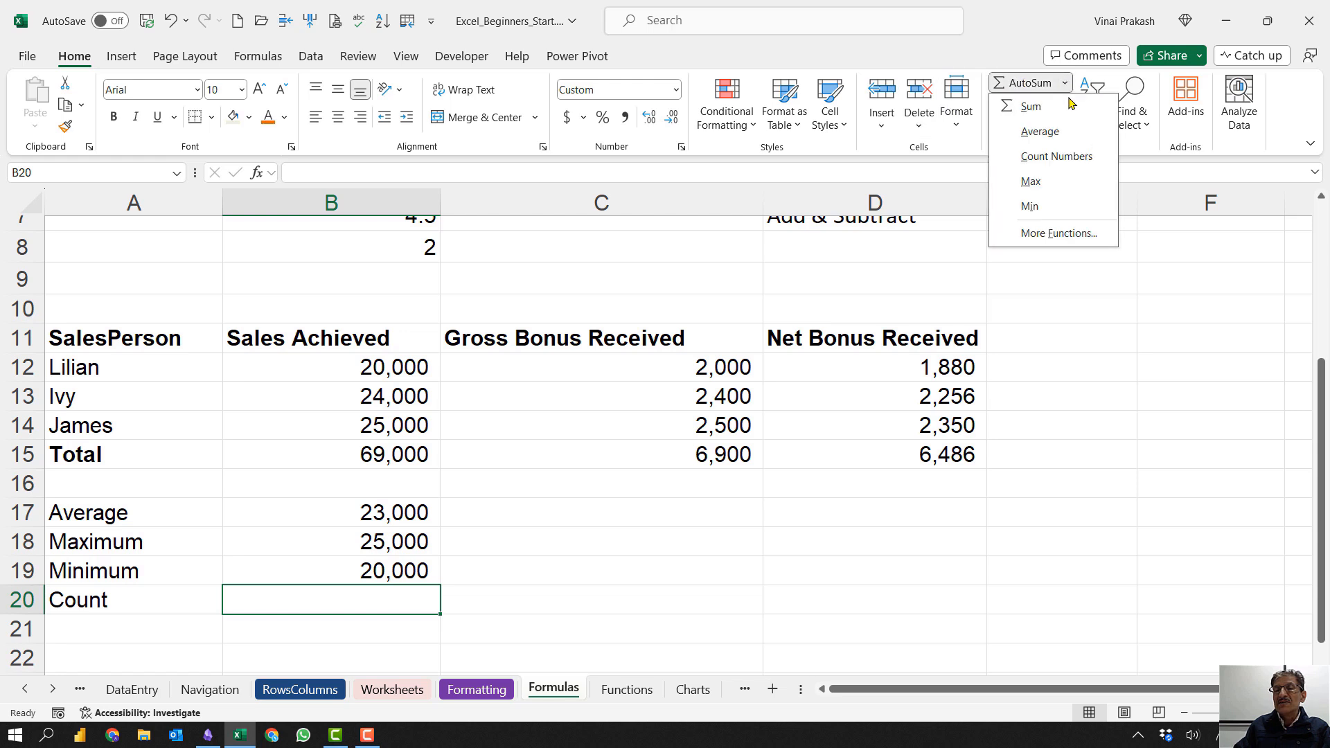
click(1056, 157)
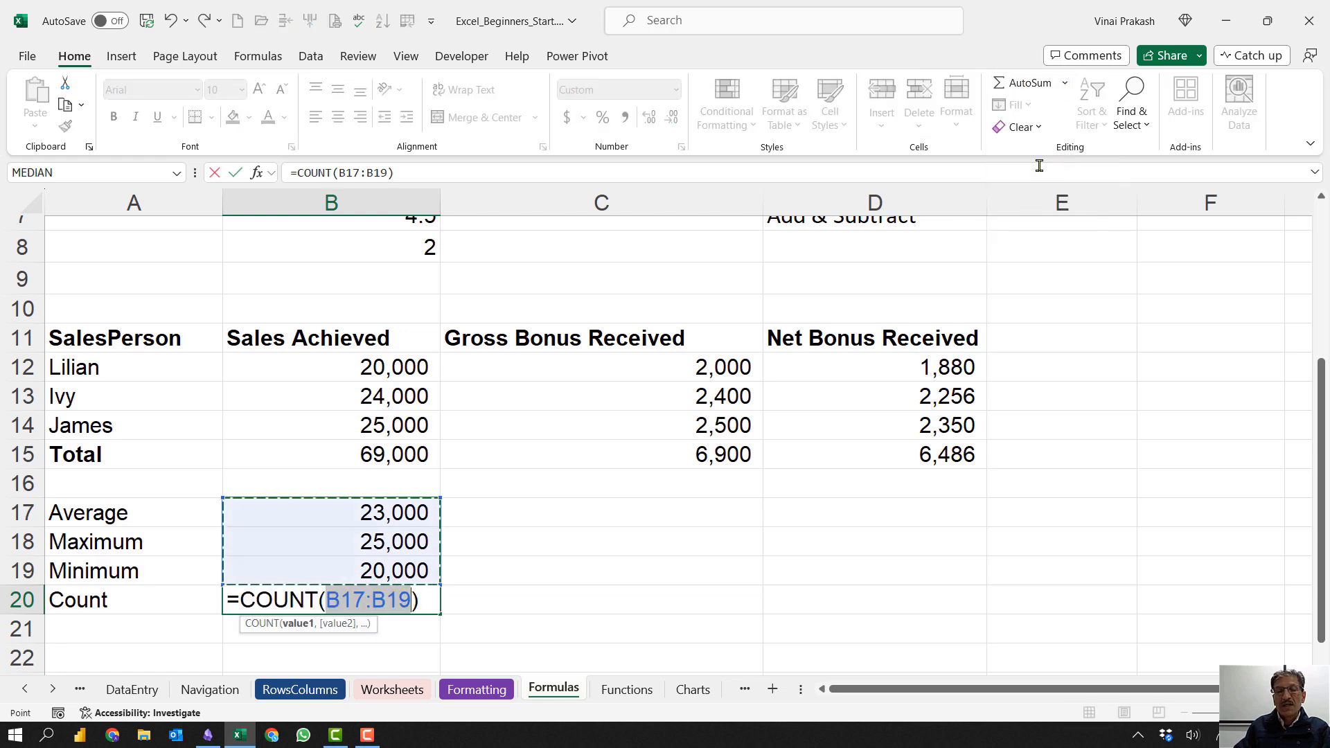
click(369, 367)
drag(368, 367, 356, 424)
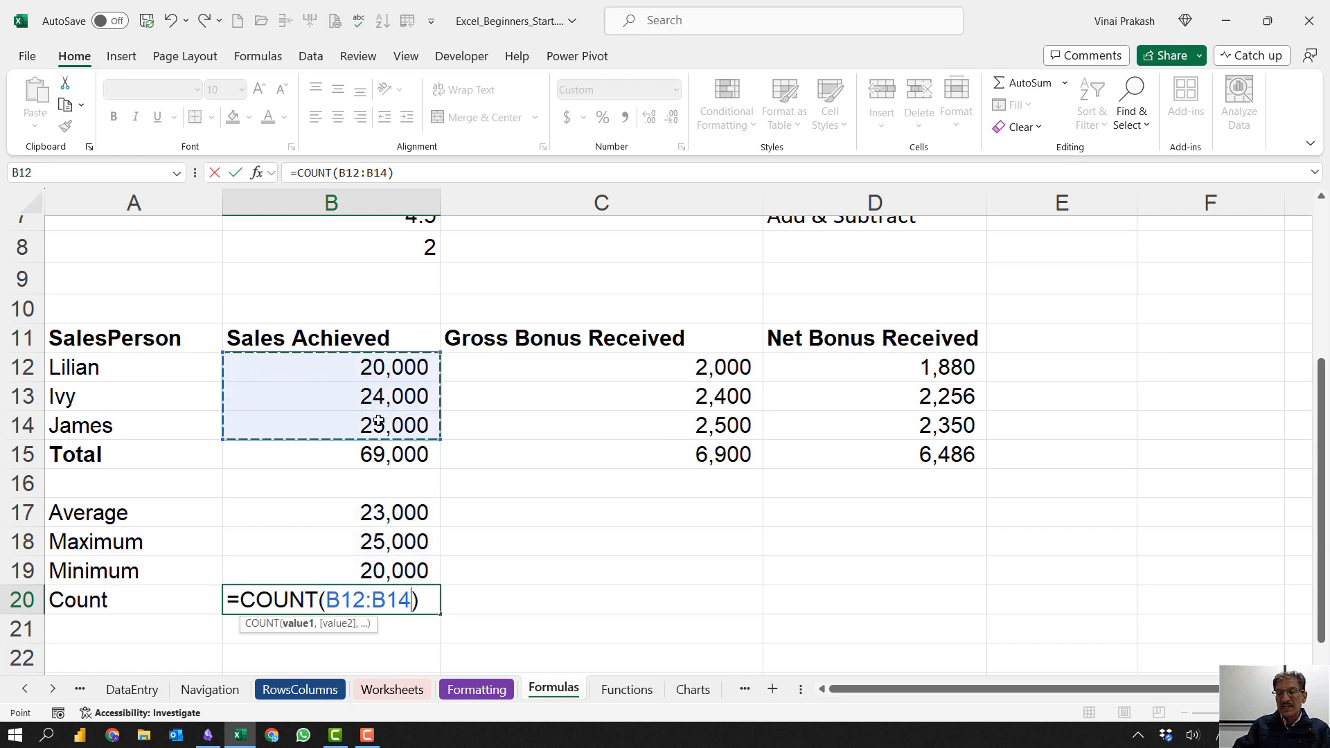
key(Tab)
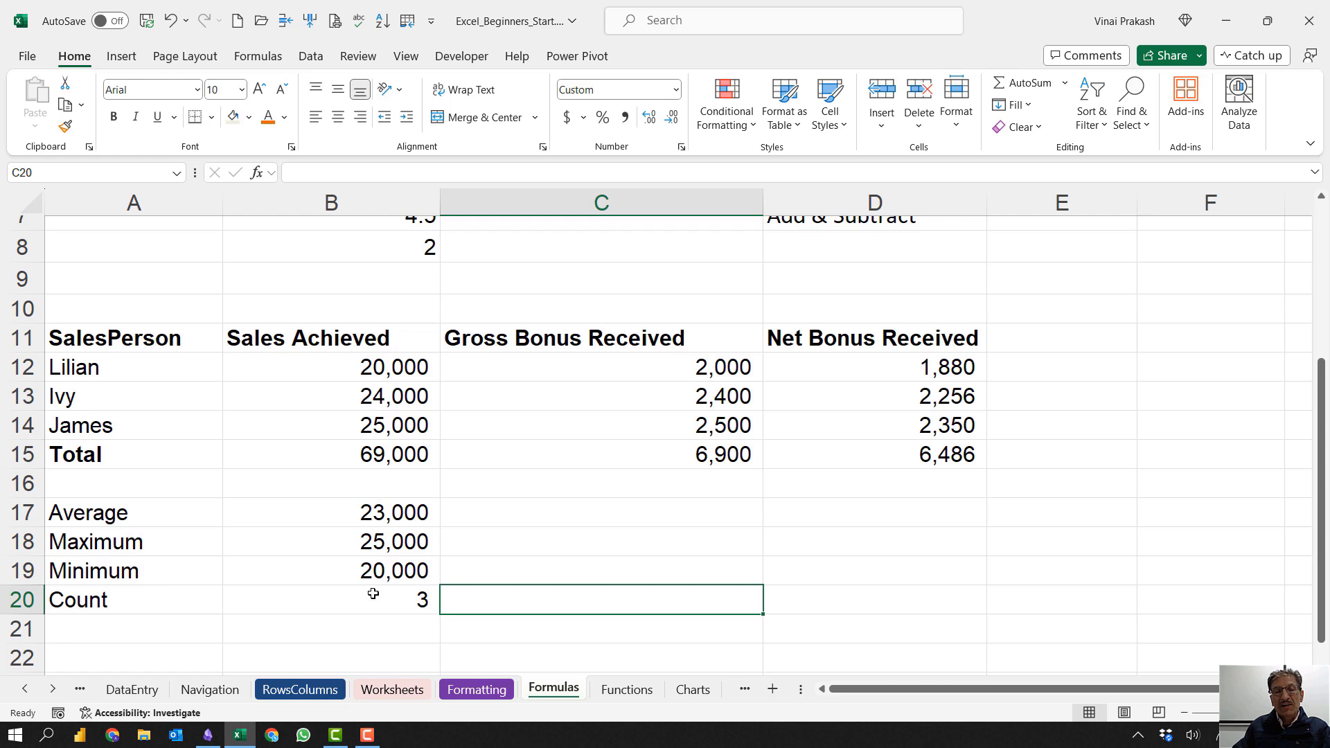
Step: Examine the formulas in B15, B17, B18, B19 and B20 to check which cell range each one references
click(389, 453)
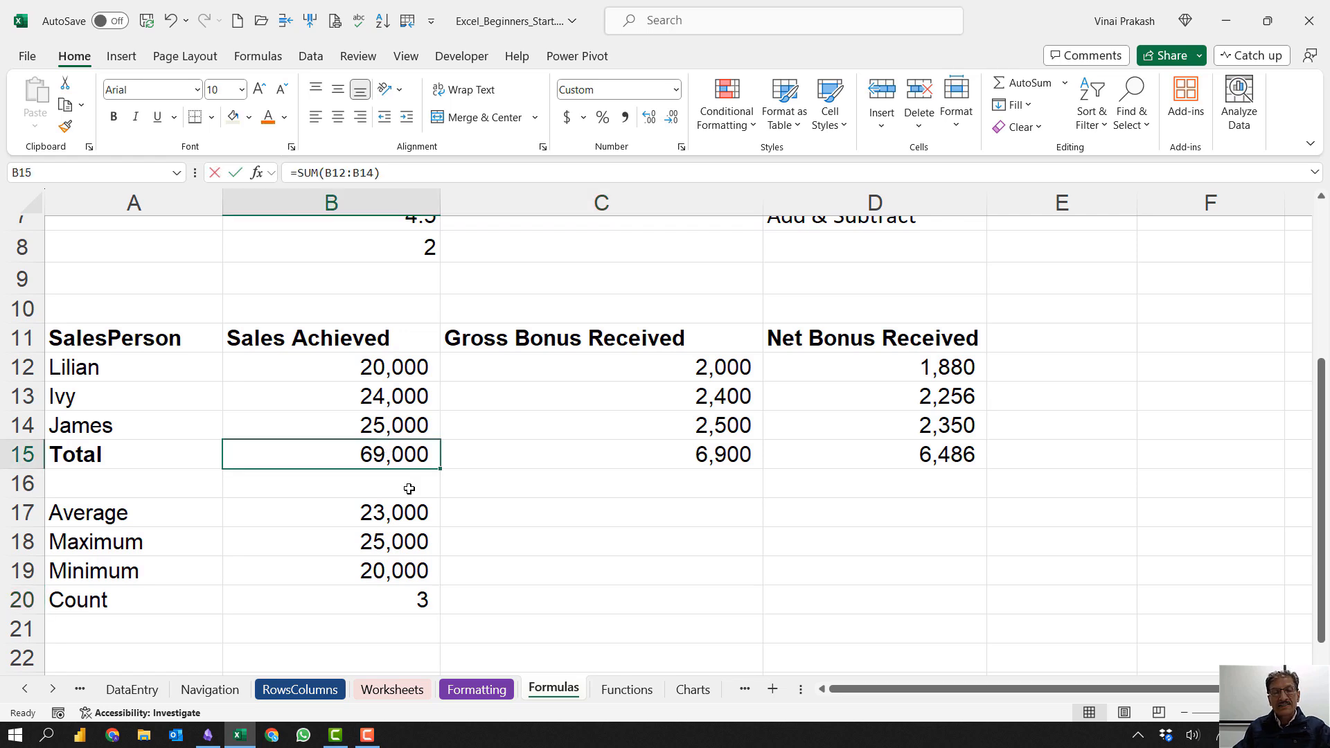
double_click(389, 453)
click(379, 513)
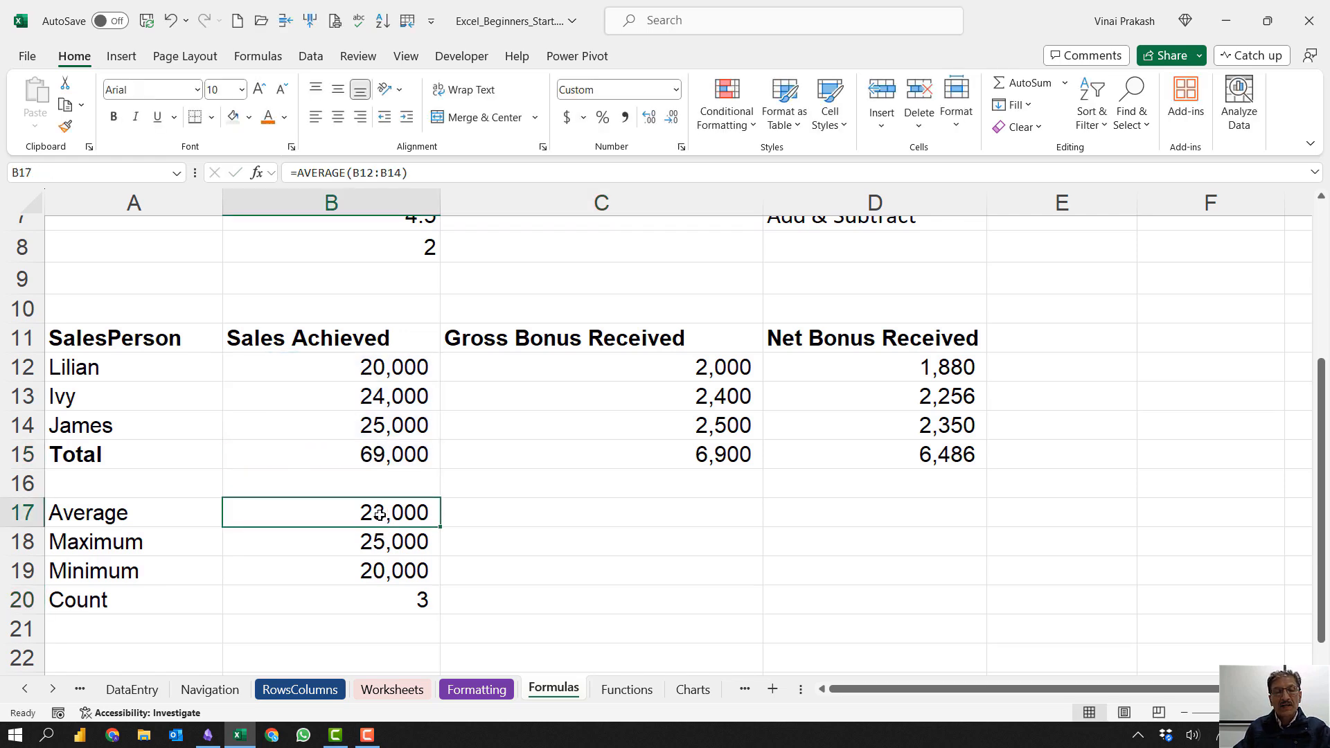
double_click(380, 513)
click(390, 545)
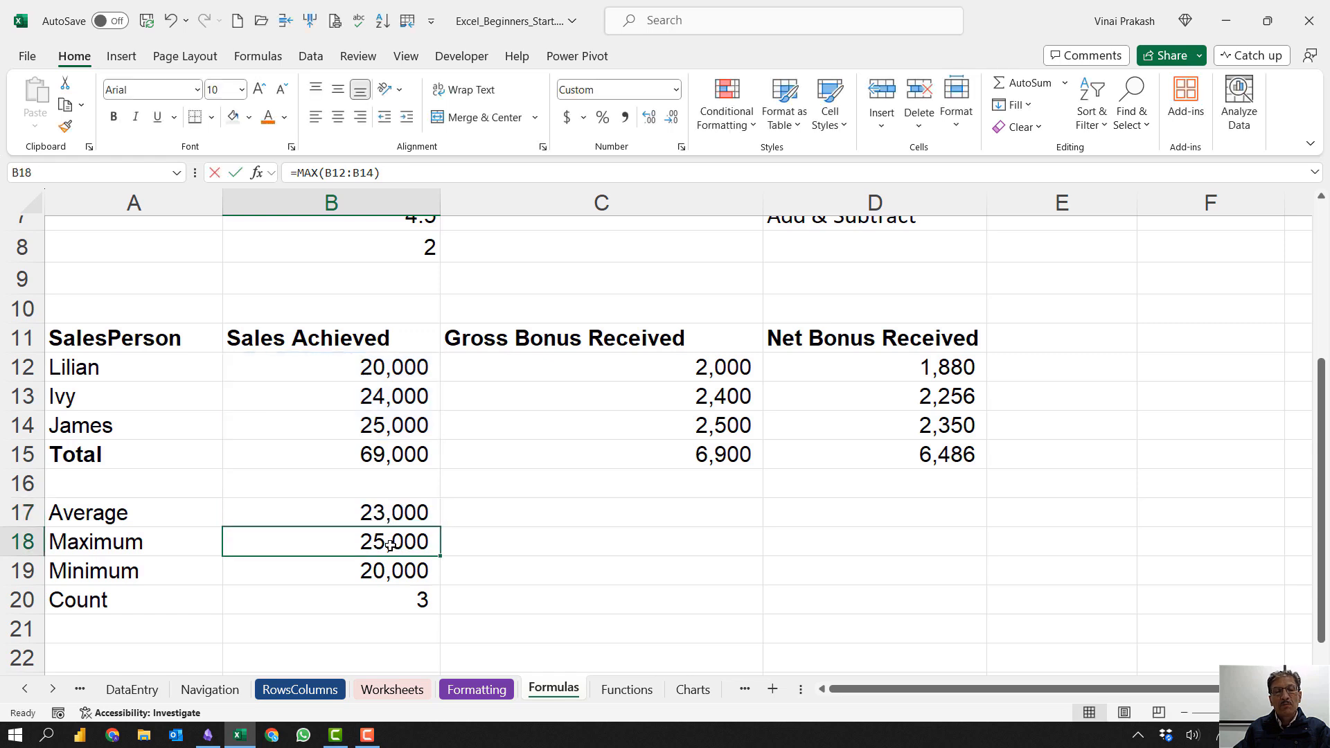
double_click(390, 545)
click(390, 573)
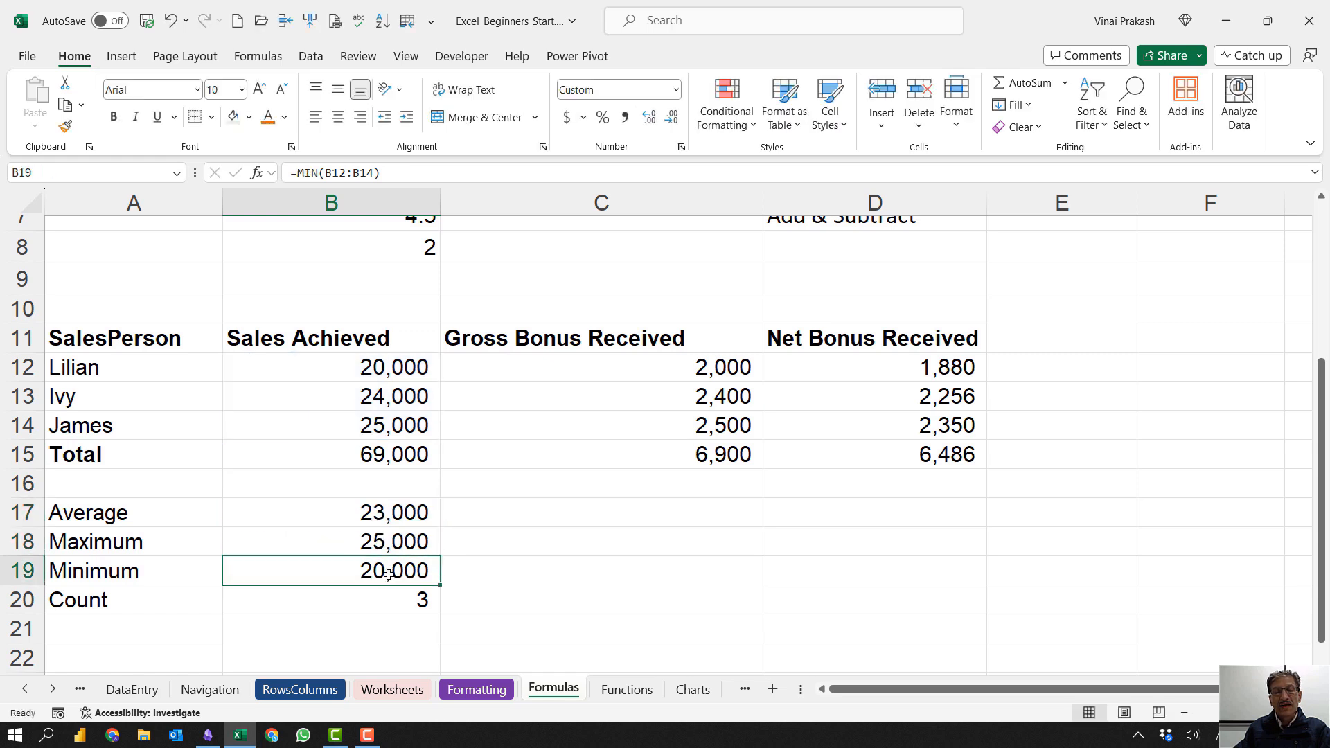
double_click(390, 574)
click(394, 597)
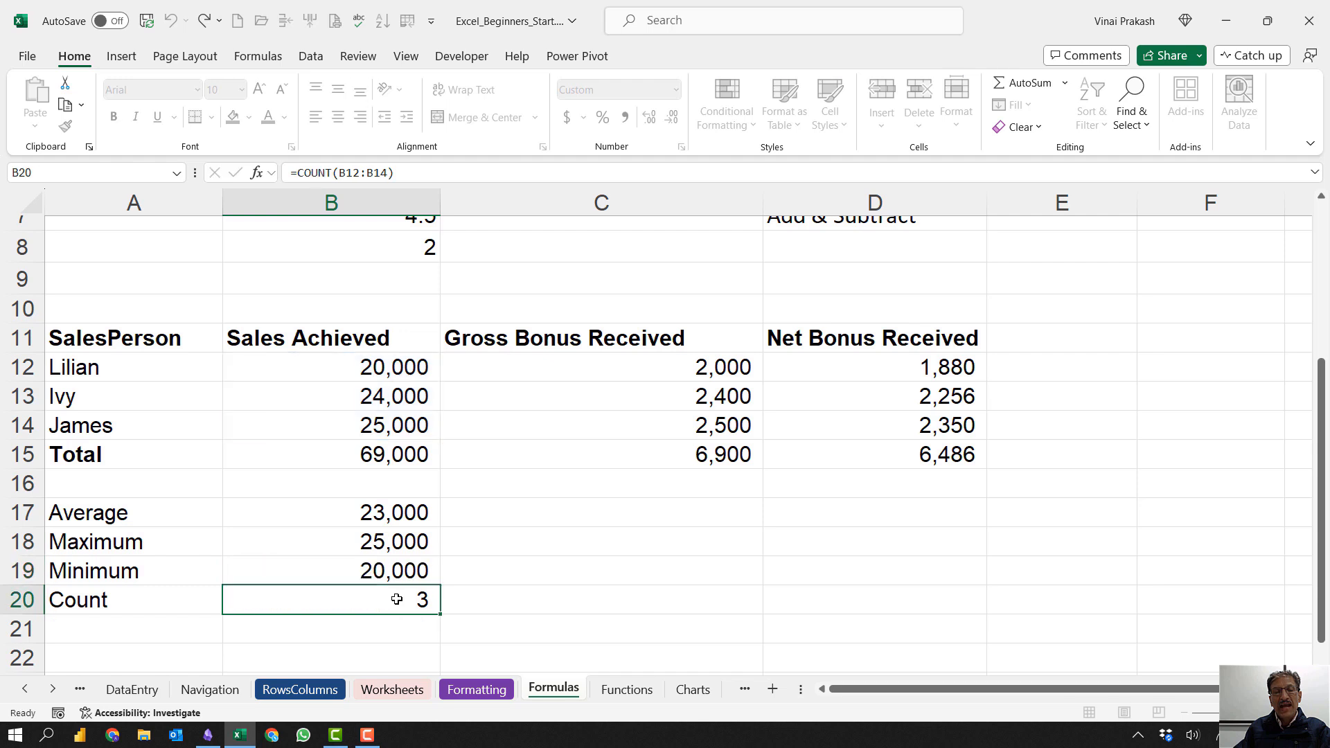
double_click(397, 600)
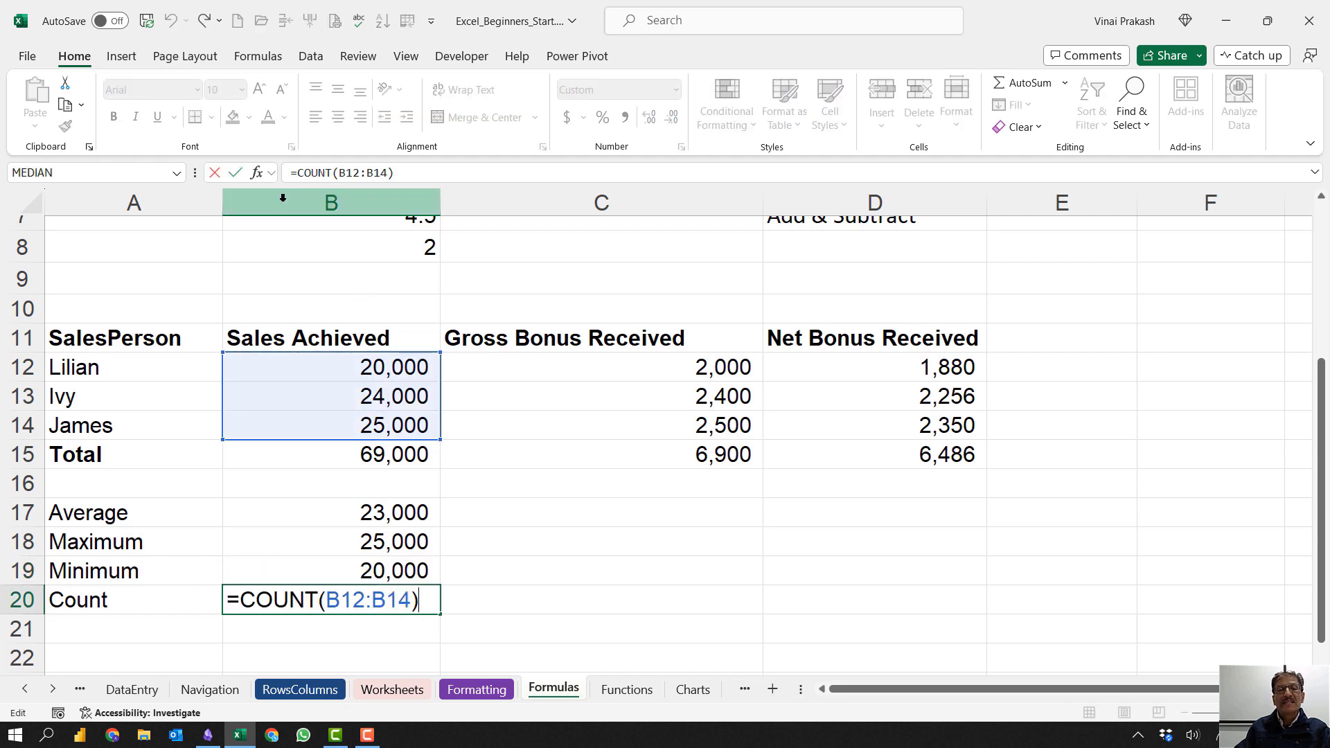
click(498, 601)
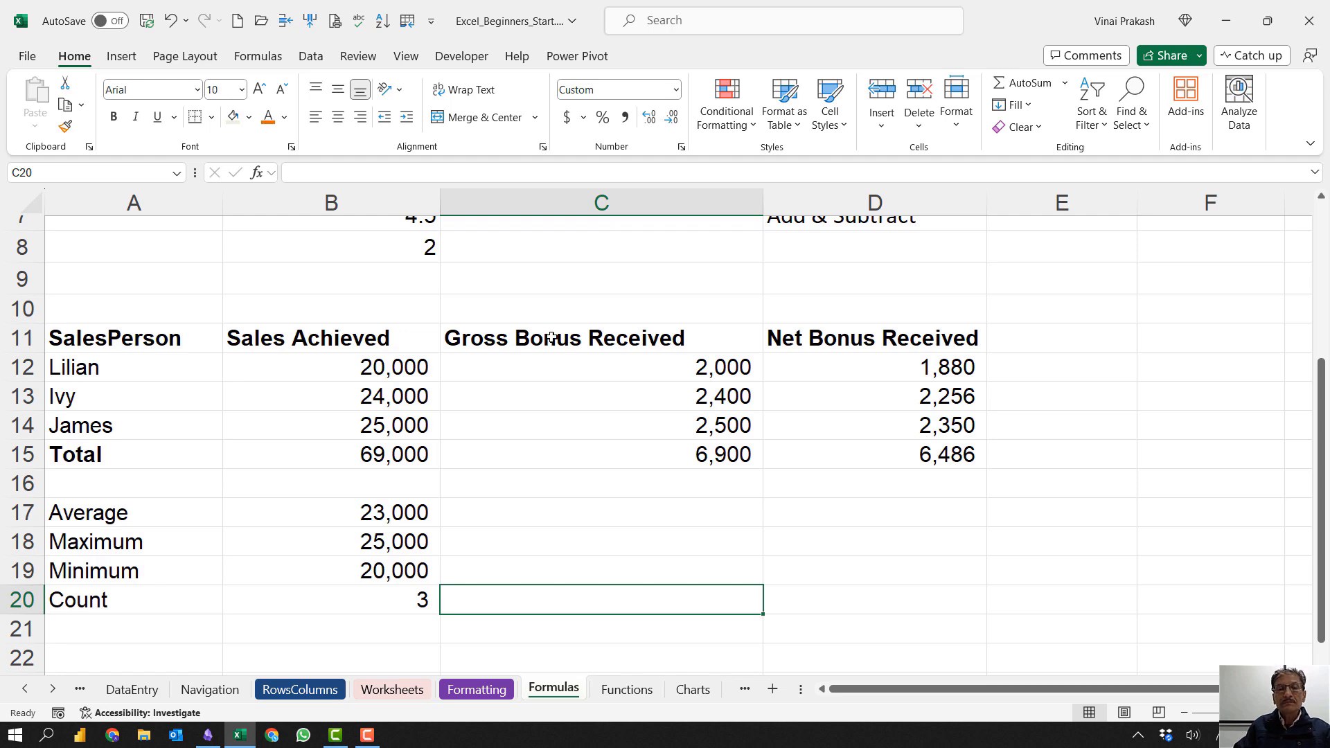
Step: Turn on Show Formulas for the sheet and examine the cell references in C15, B15 and B17
click(268, 61)
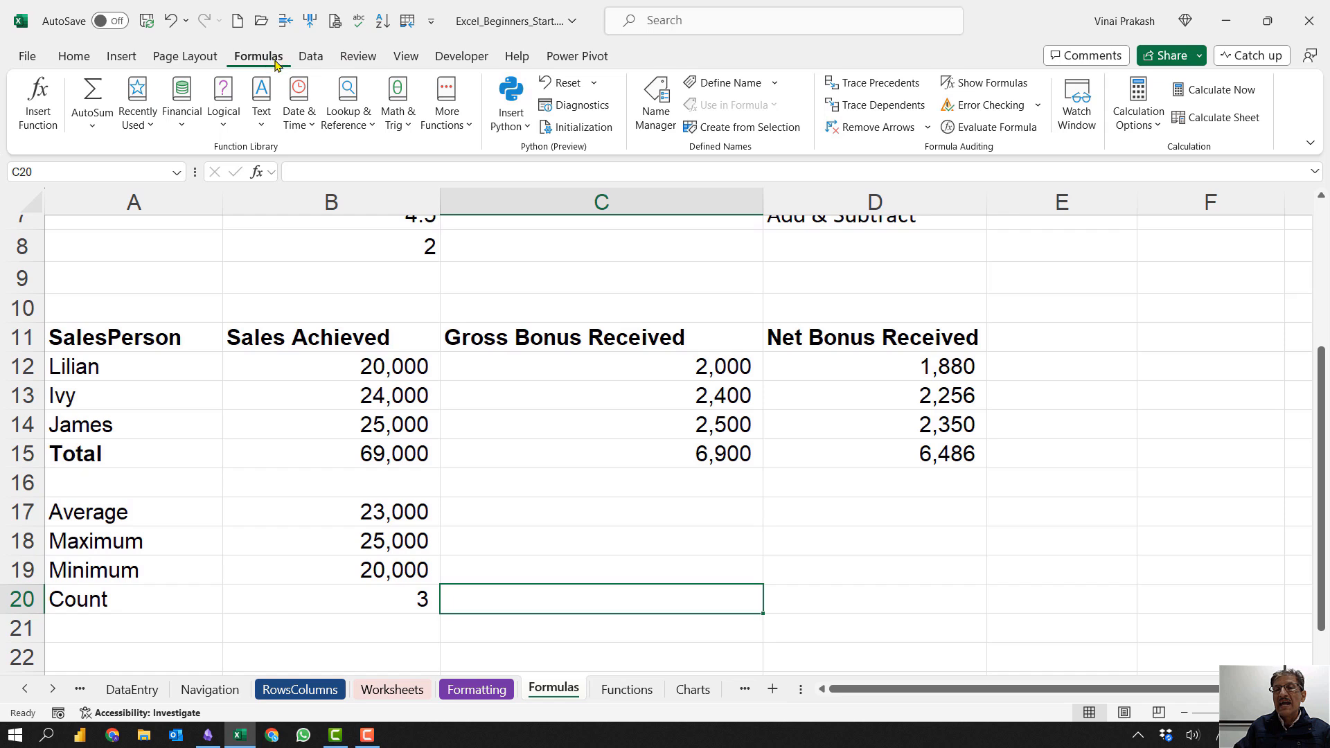
click(989, 84)
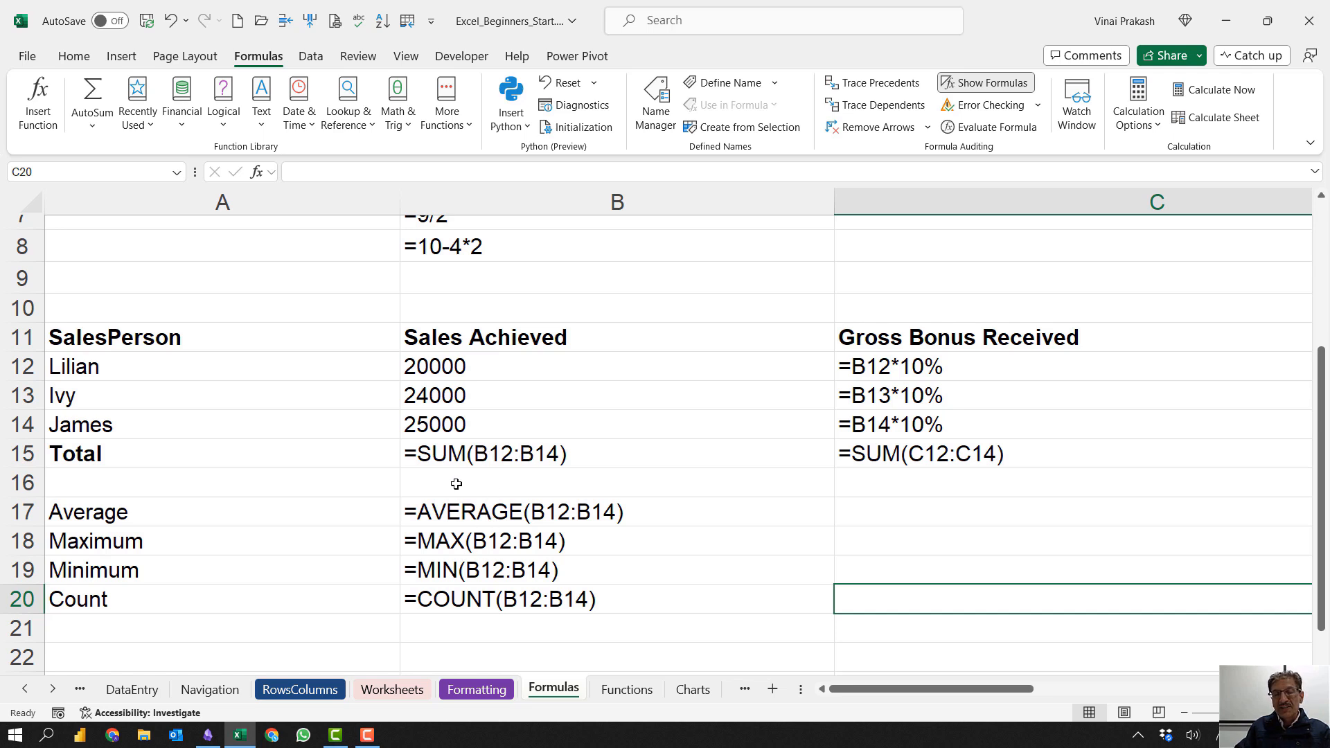
click(917, 372)
click(908, 462)
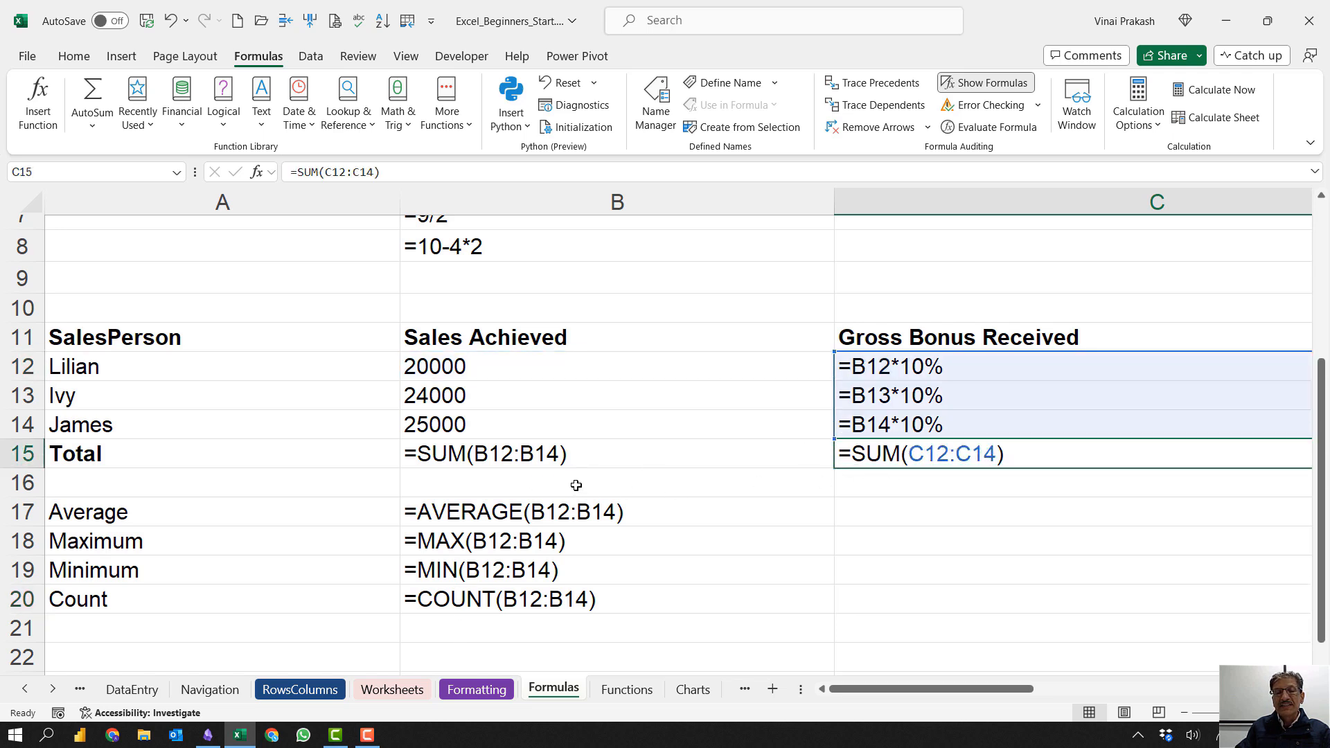
click(574, 459)
click(571, 520)
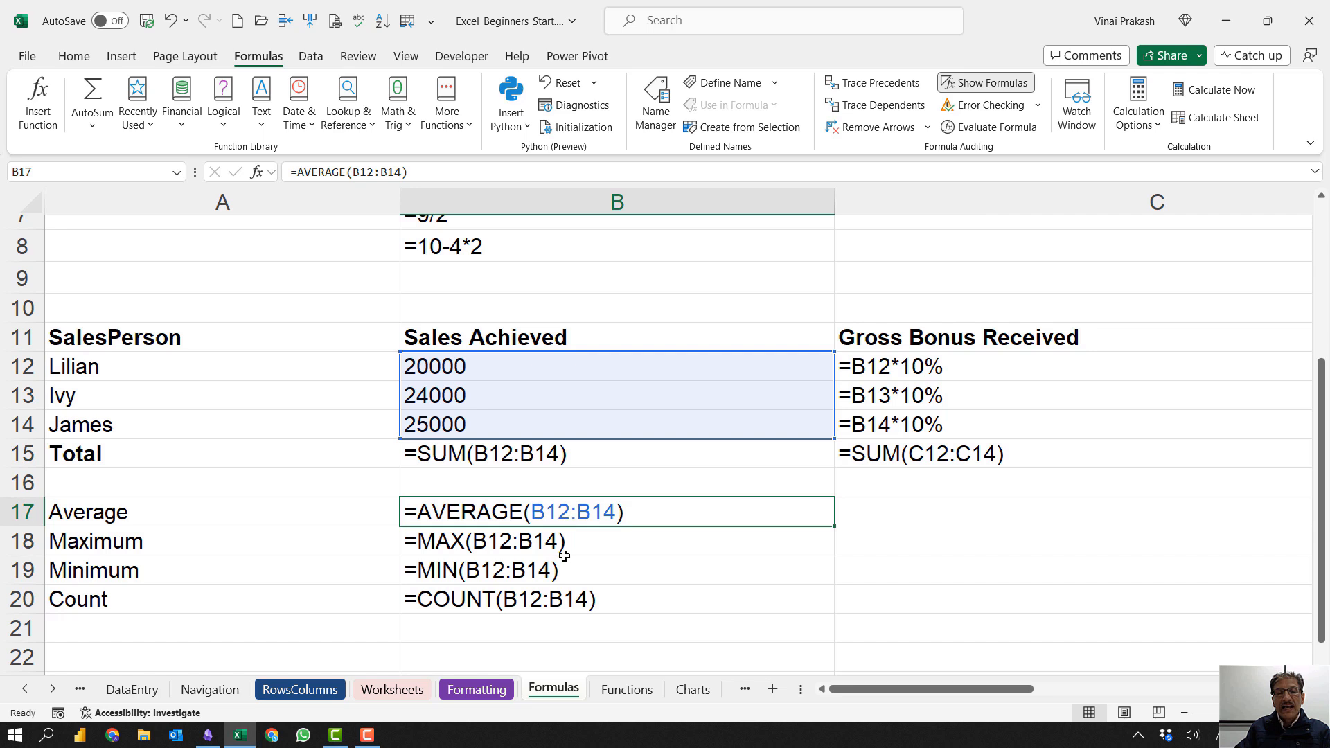
Step: Examine the cell references in the Maximum, Minimum and Count formulas in B18, B19 and B20
click(562, 552)
click(561, 574)
click(560, 603)
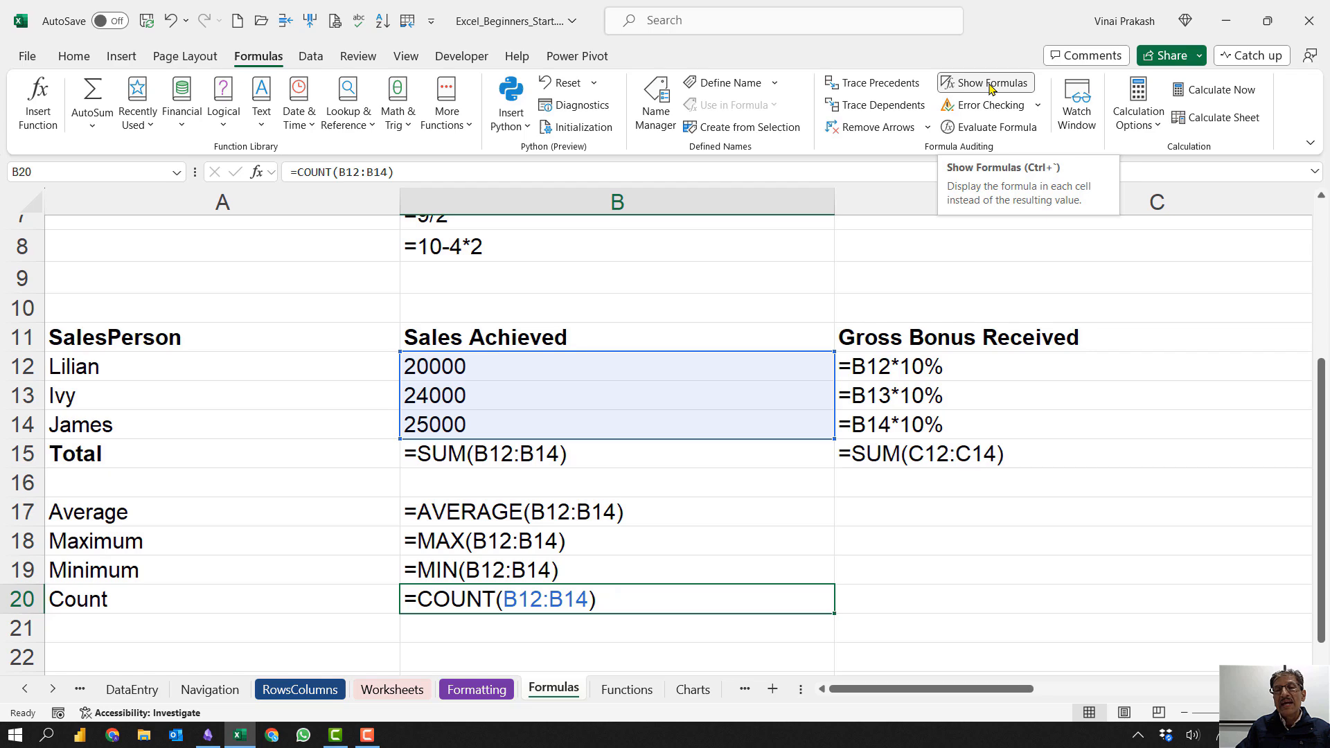
Step: Toggle Show Formulas off and on repeatedly to compare the sheet's formulas with their results
click(991, 84)
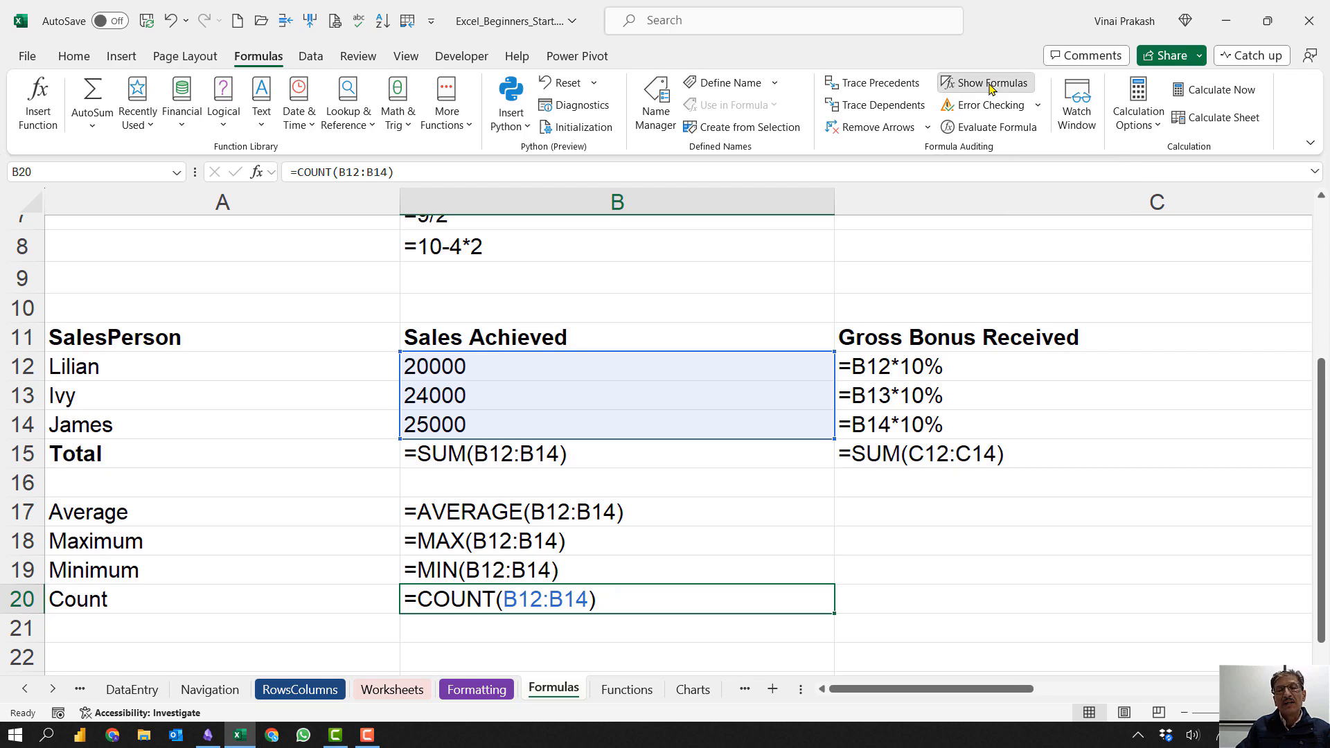
click(991, 84)
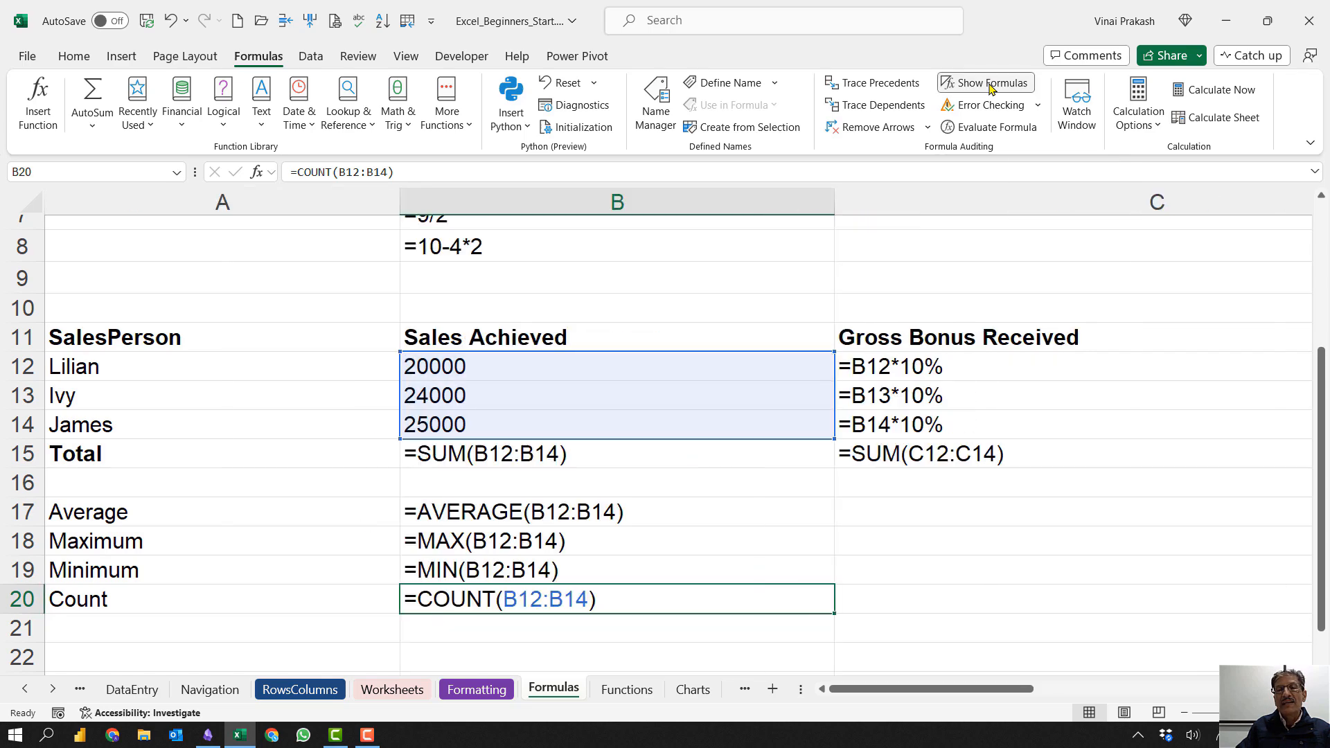
click(990, 84)
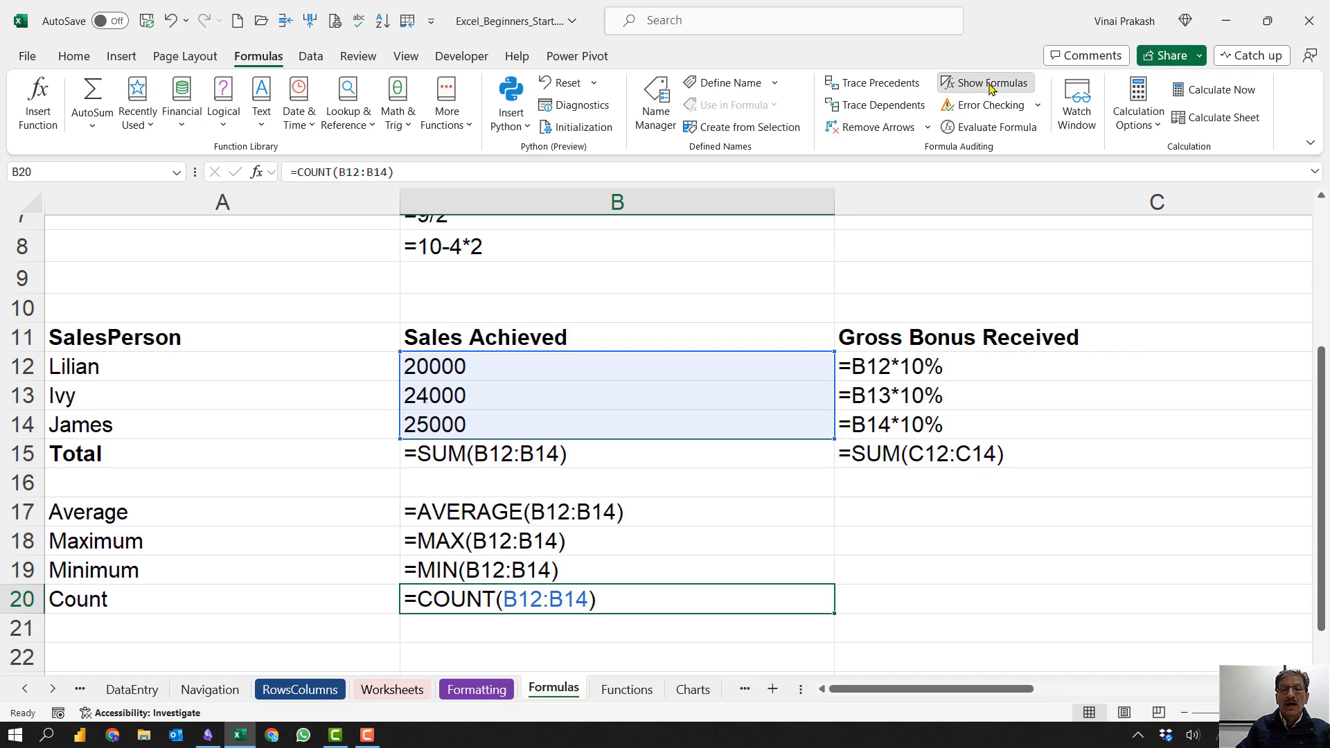
click(991, 84)
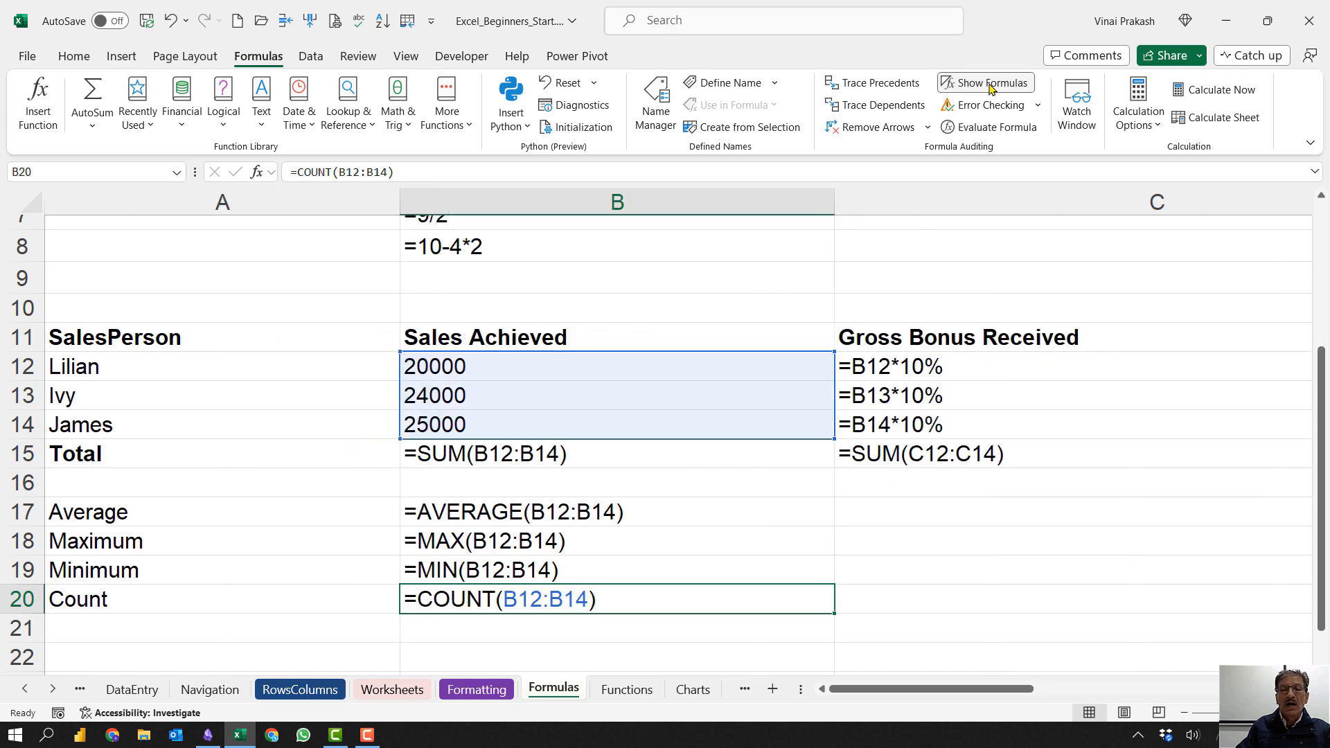
click(991, 84)
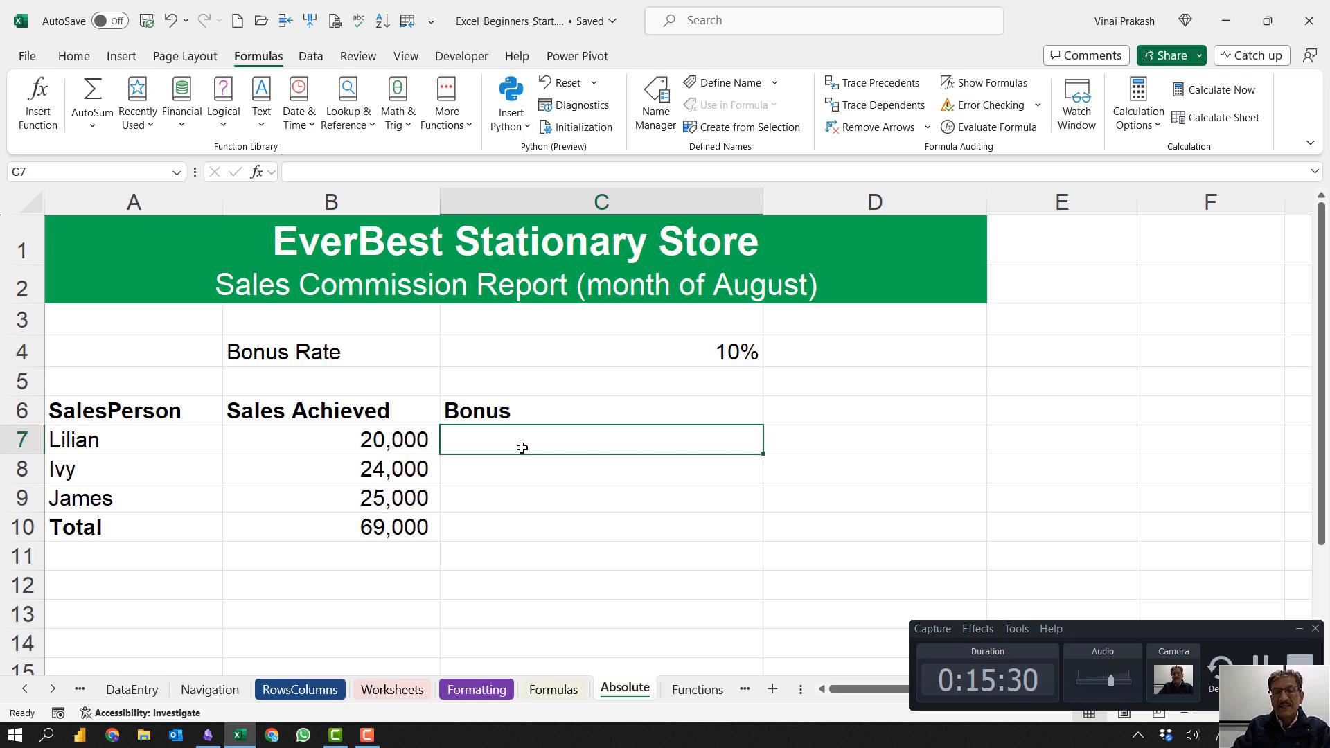
Step: Enter the formula =B7*10% in the first salesperson's Bonus cell, C7, on the Absolute sheet
text(=)
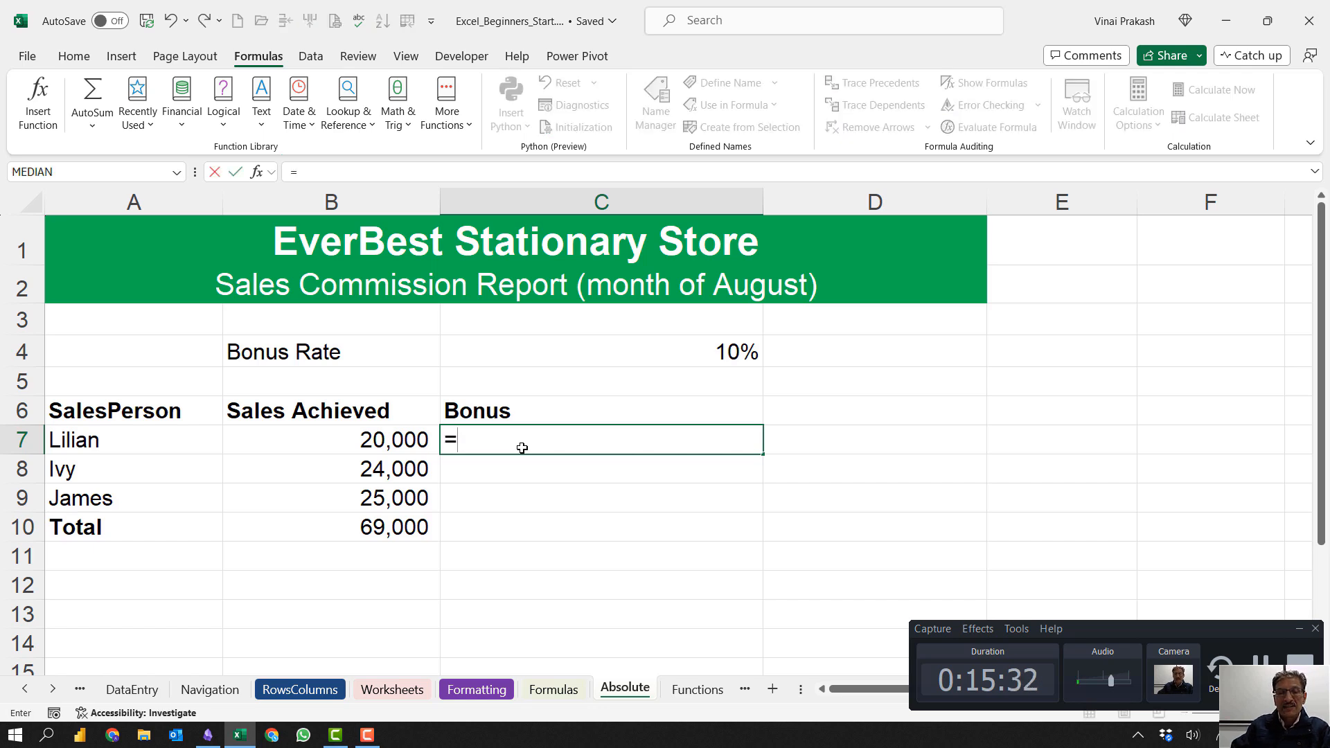
click(388, 433)
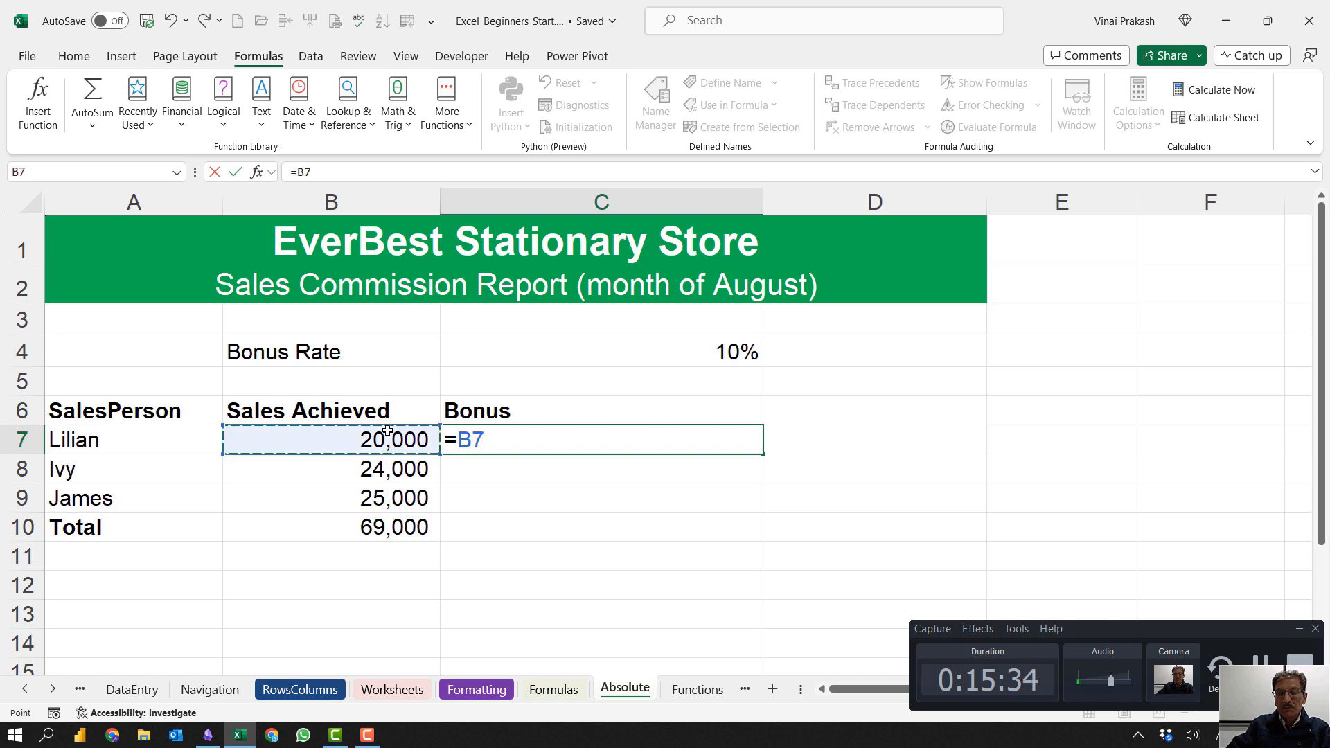
text(*)
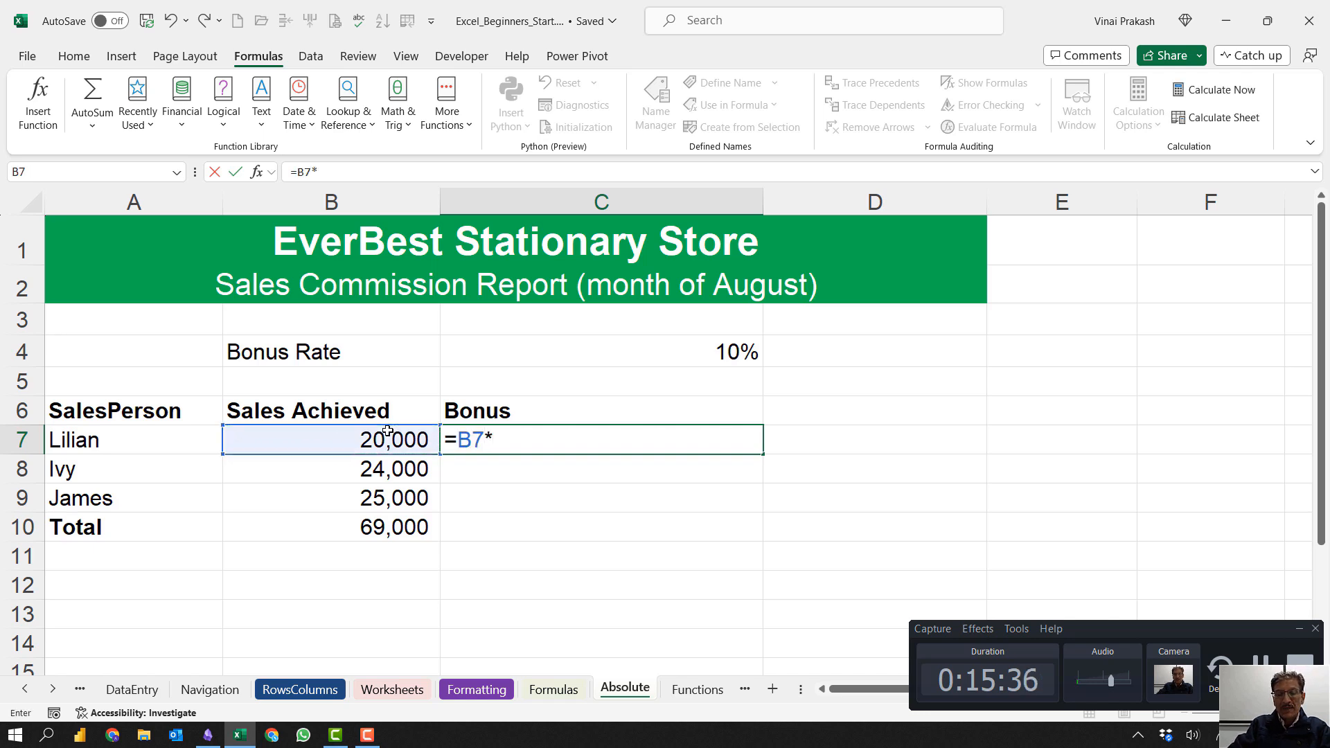
text(10%)
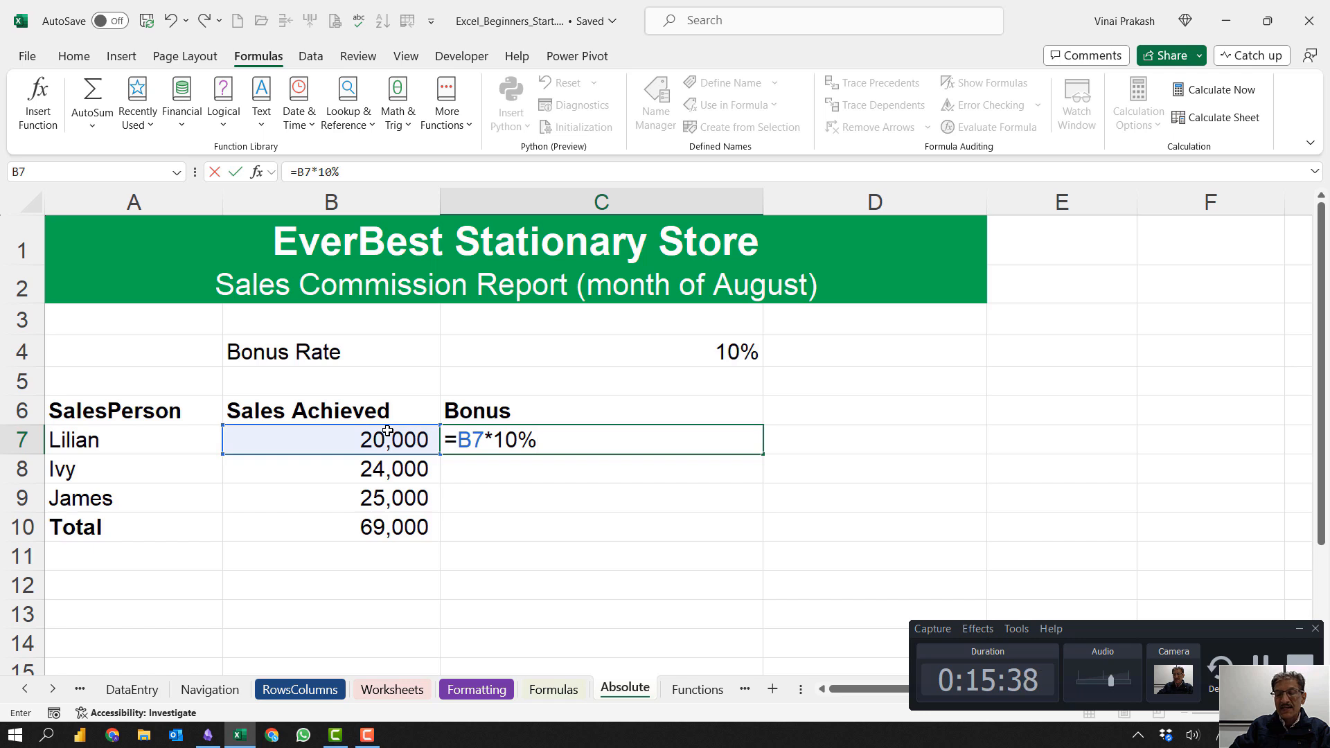
key(Tab)
Step: Fill the C7 bonus formula down through C10 and check the formula in the Total row
click(567, 445)
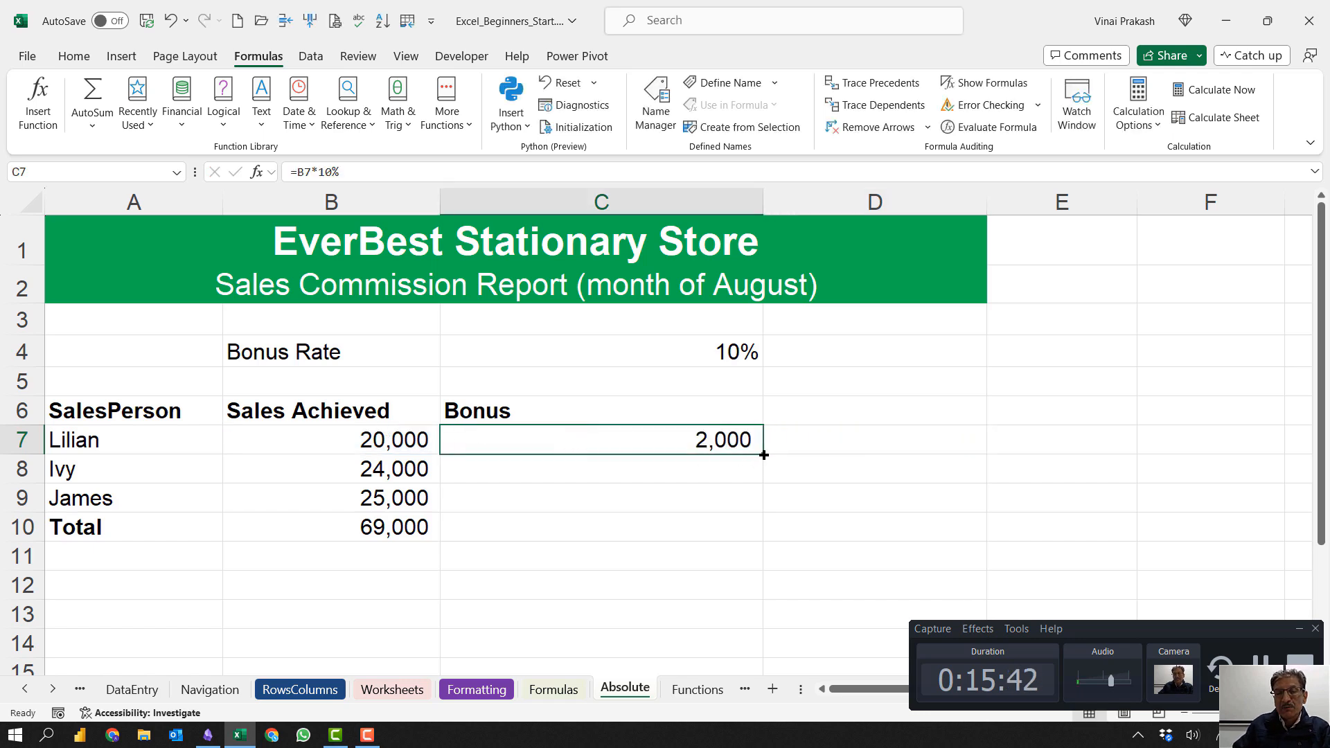
drag(764, 455, 769, 535)
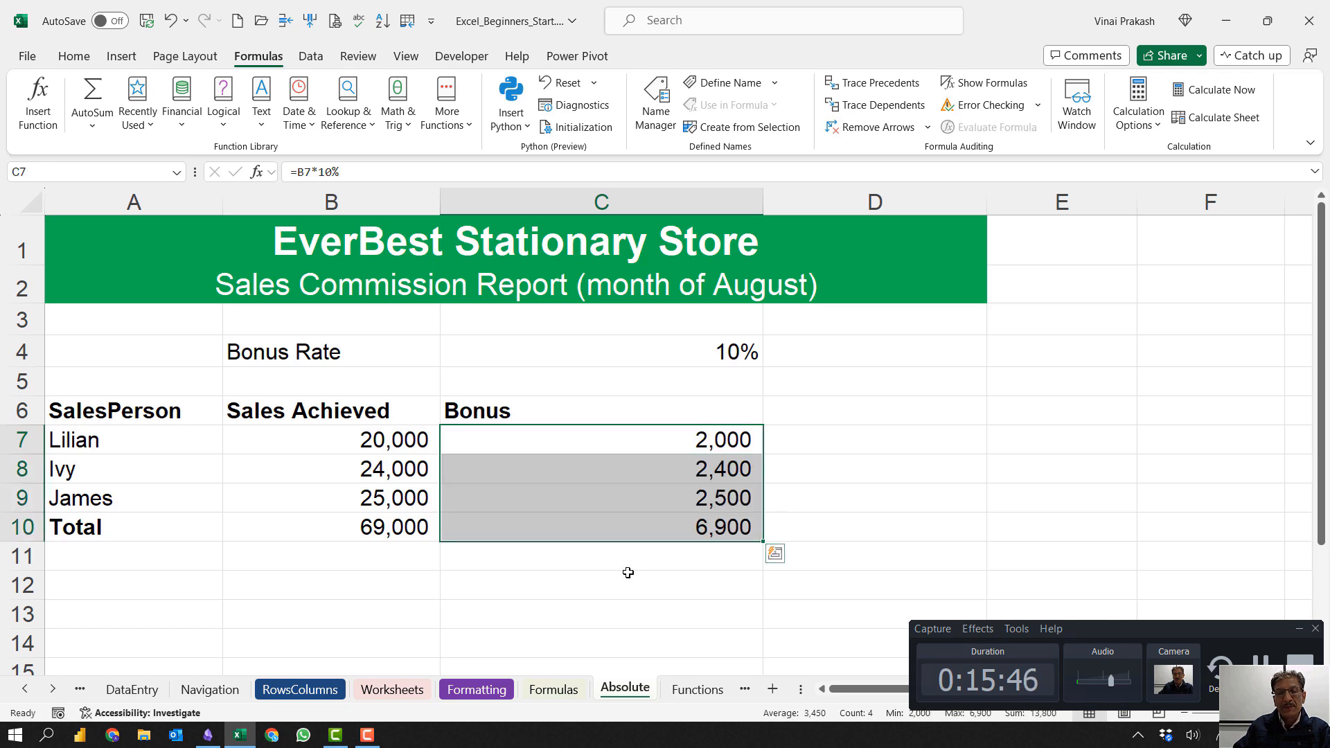
click(615, 527)
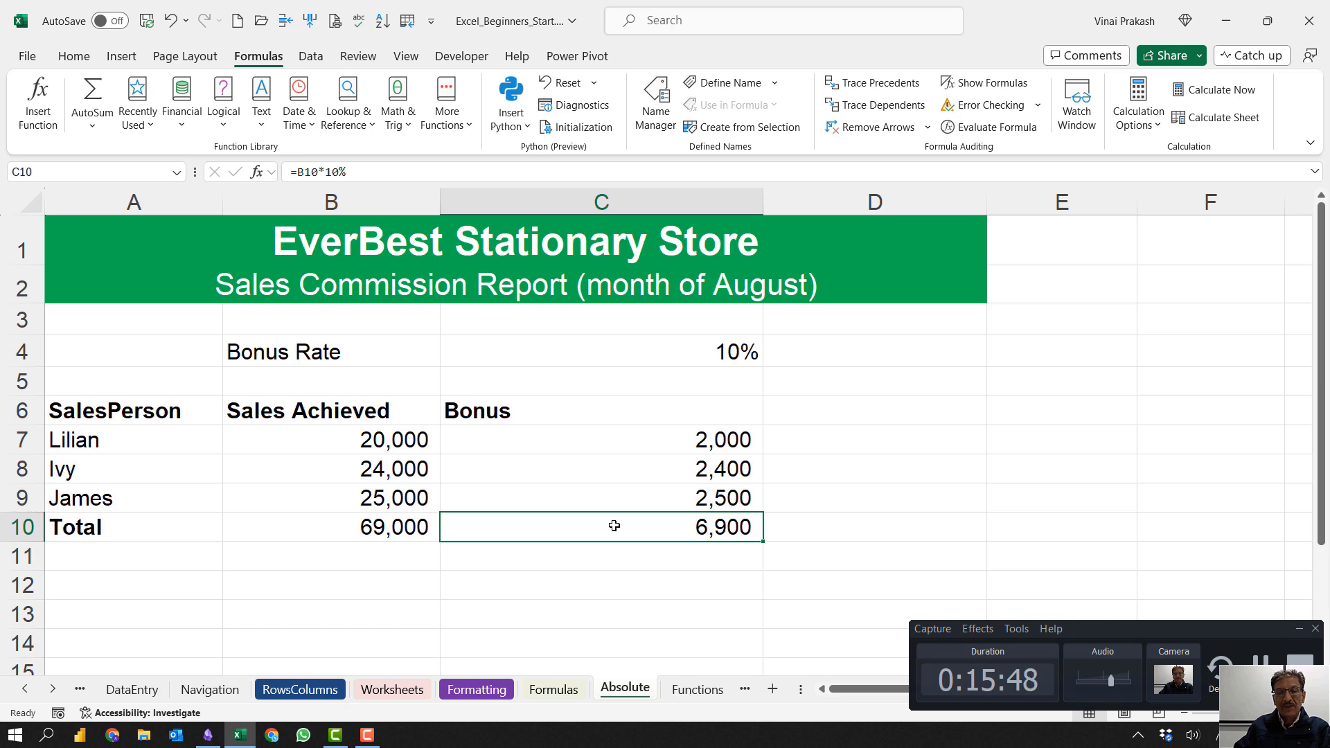
Step: Make the entire Total row (row 10) bold
click(31, 528)
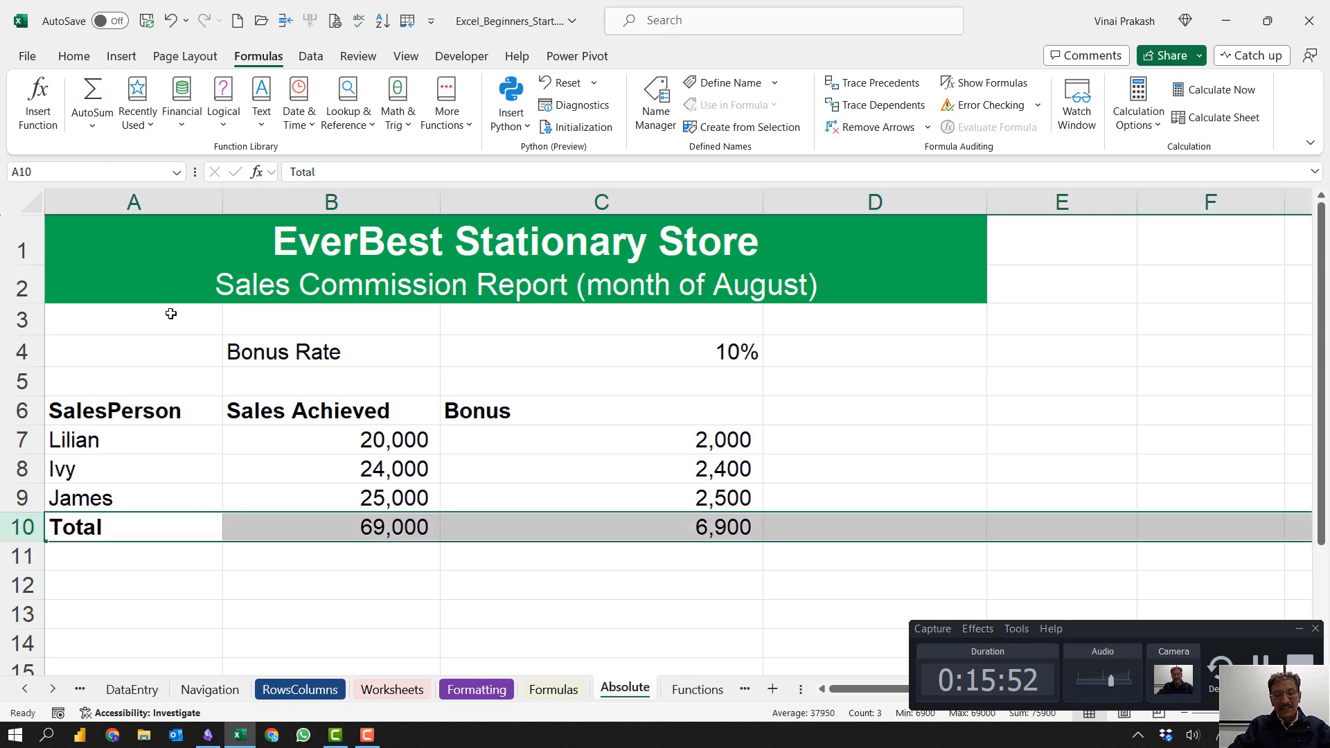
key(ctrl+b)
key(ctrl+b)
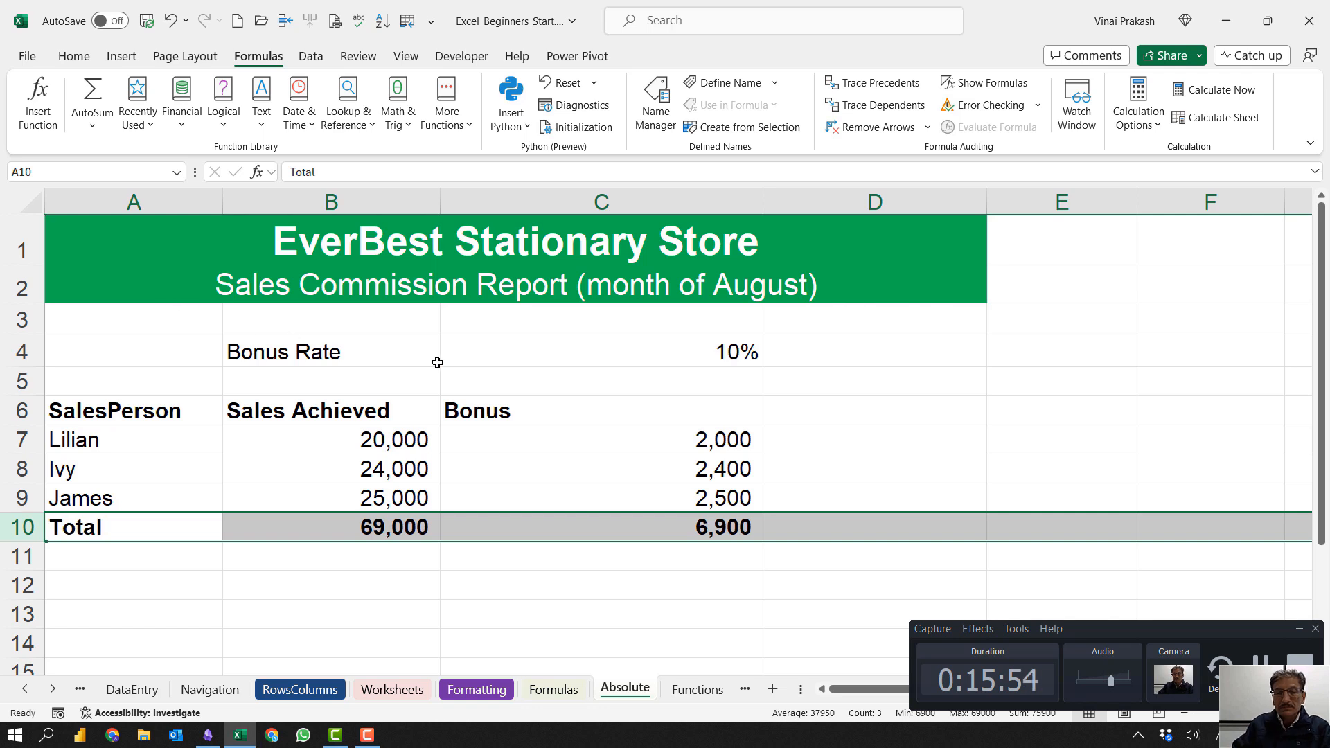
Step: Examine the Bonus formulas in C7, C8 and C9 to see which Sales Achieved cell and rate each uses
click(553, 449)
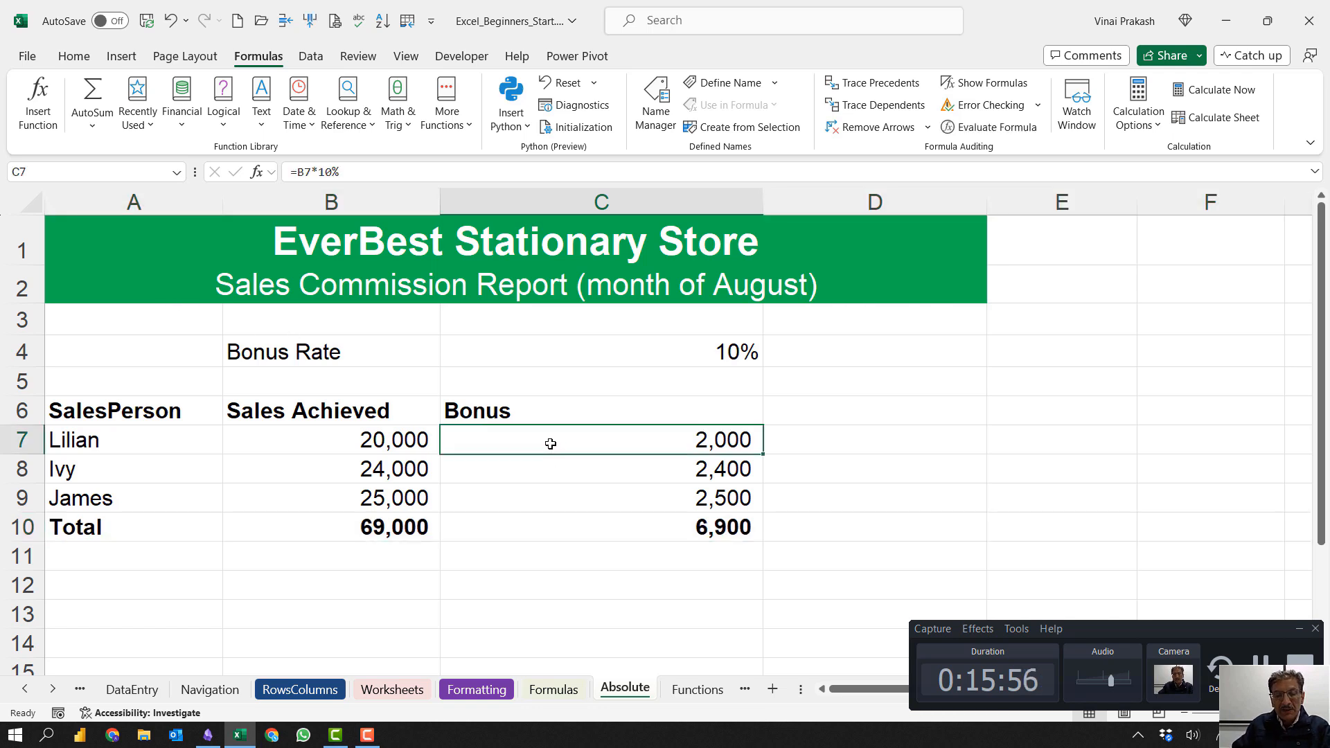
double_click(554, 450)
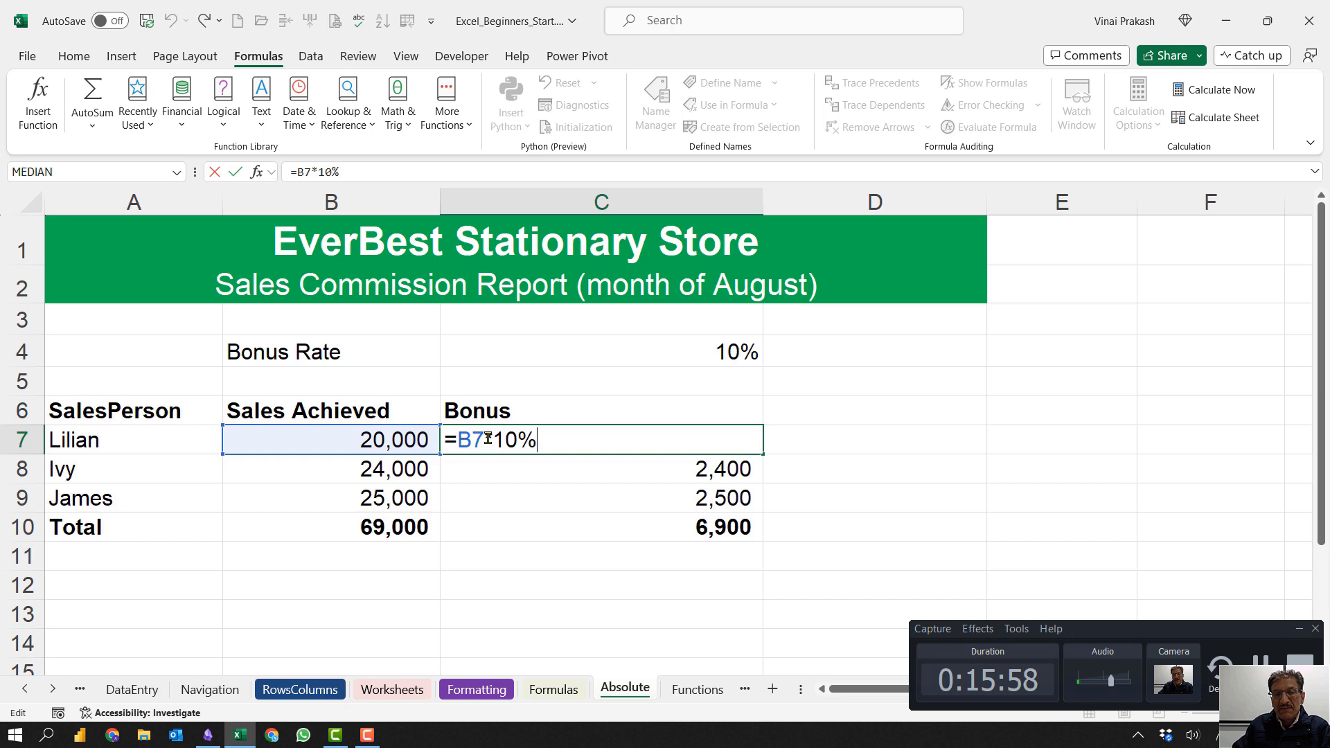
click(512, 475)
double_click(511, 475)
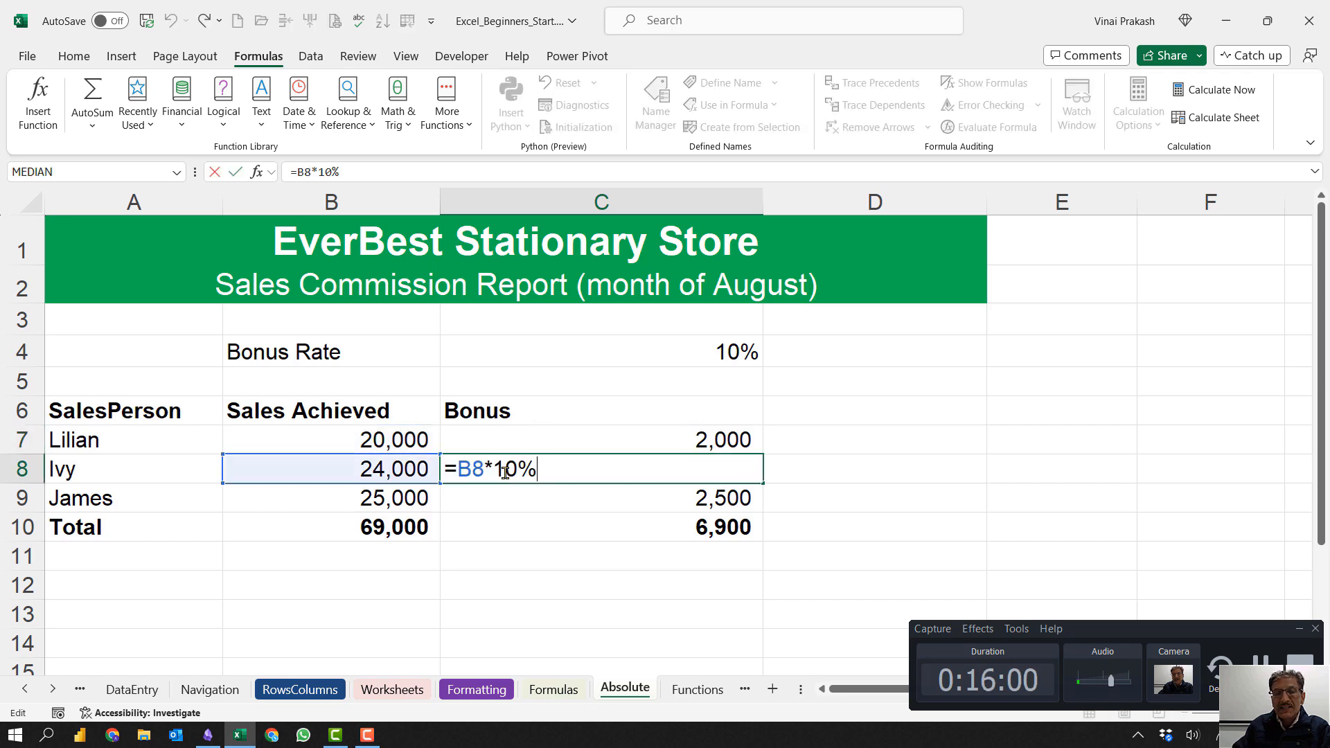
click(491, 501)
double_click(491, 501)
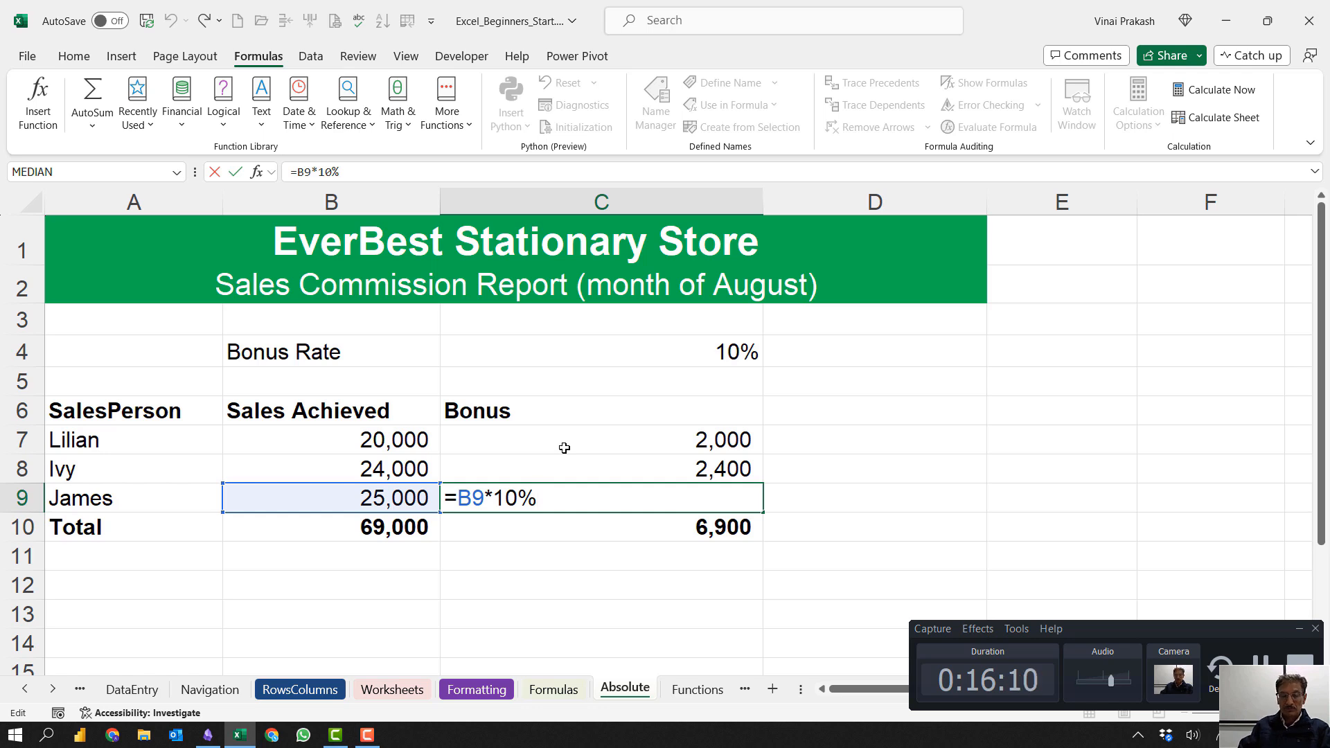
key(shift+Return)
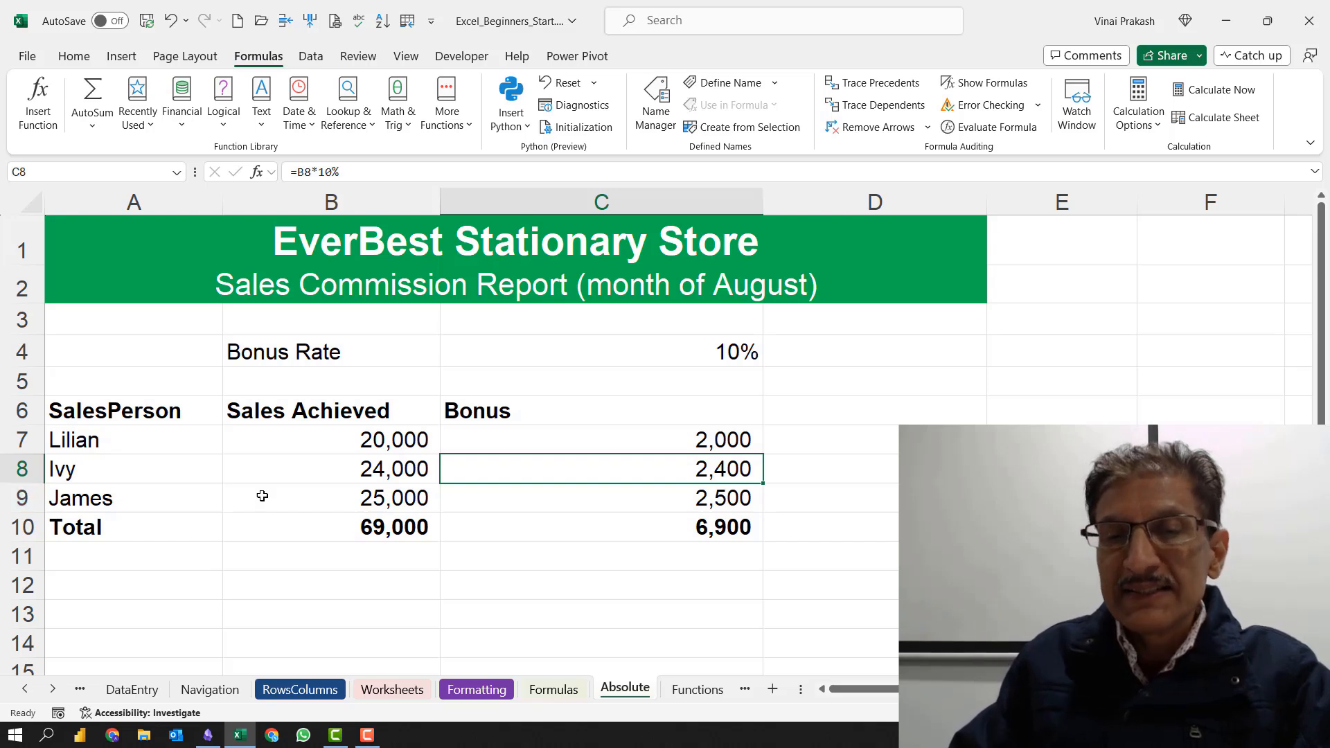
Step: Change the hard-coded percentage in the C7 Bonus formula to 15%
double_click(566, 441)
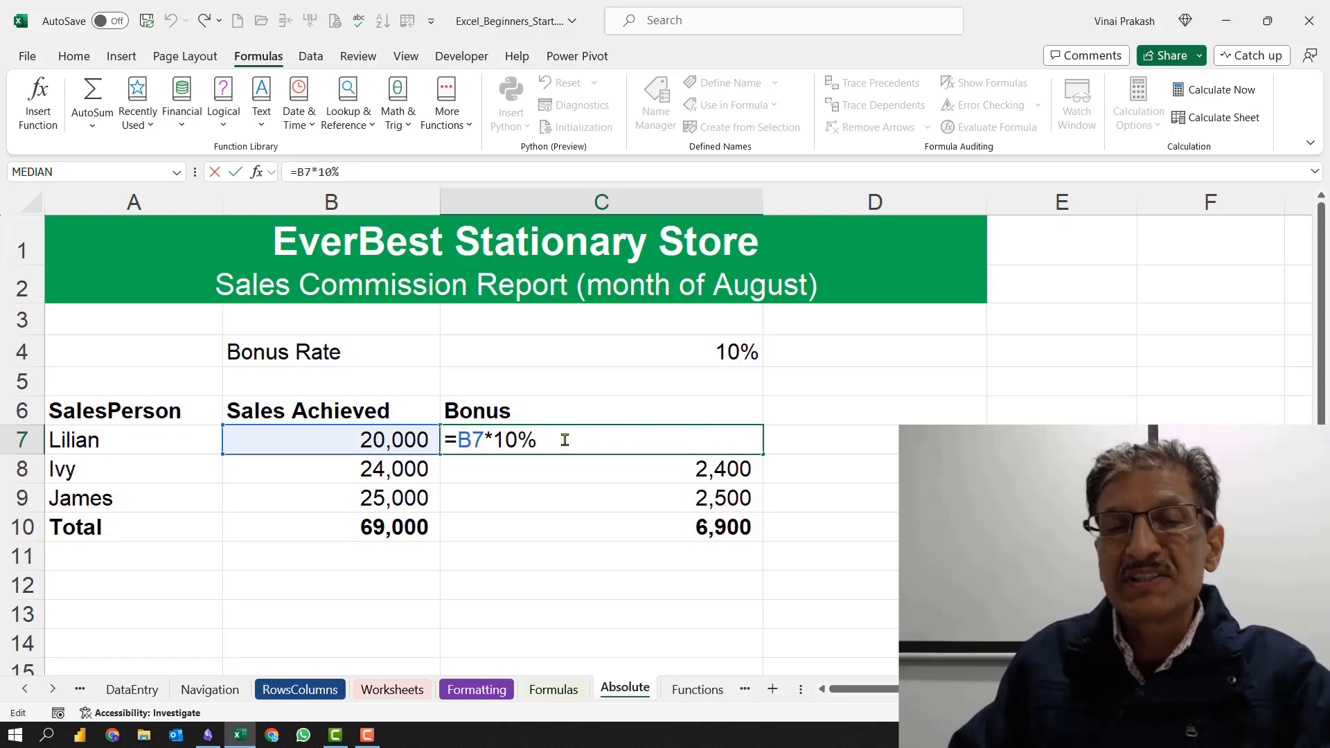
drag(510, 437, 519, 438)
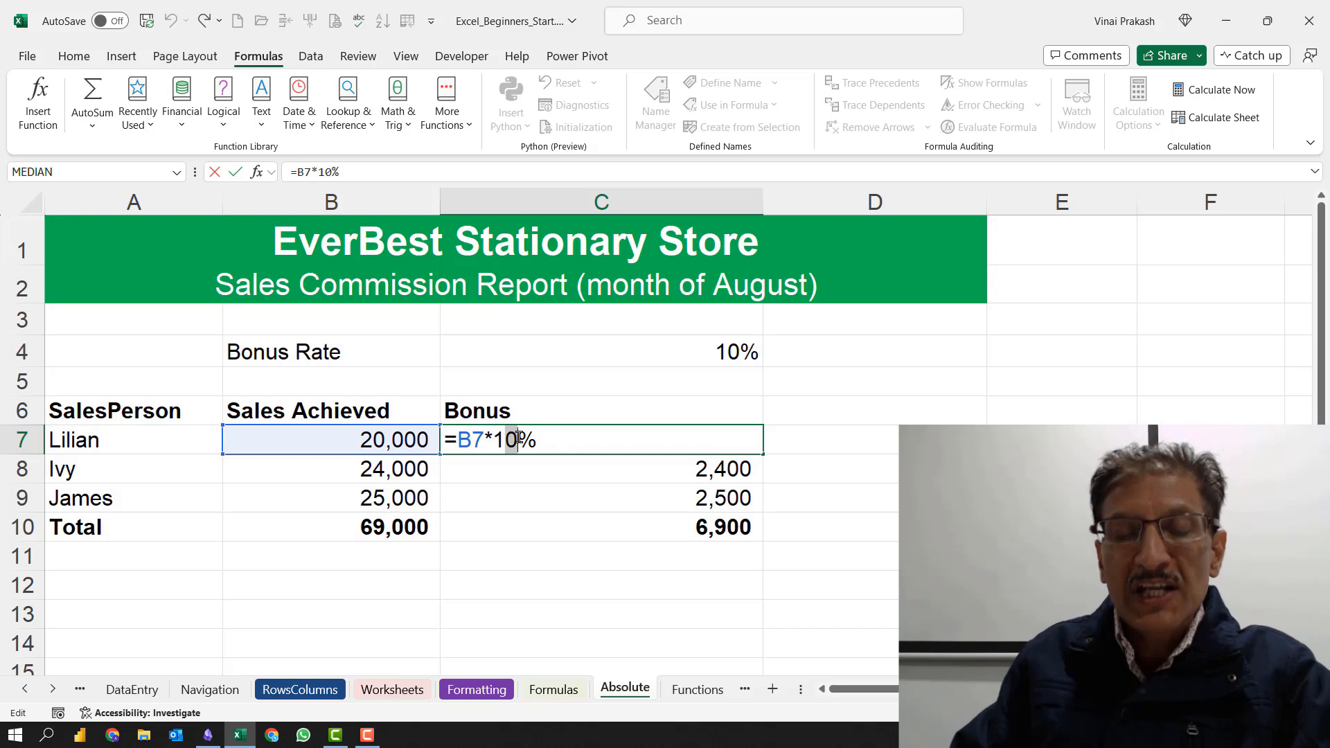
text(5)
key(Tab)
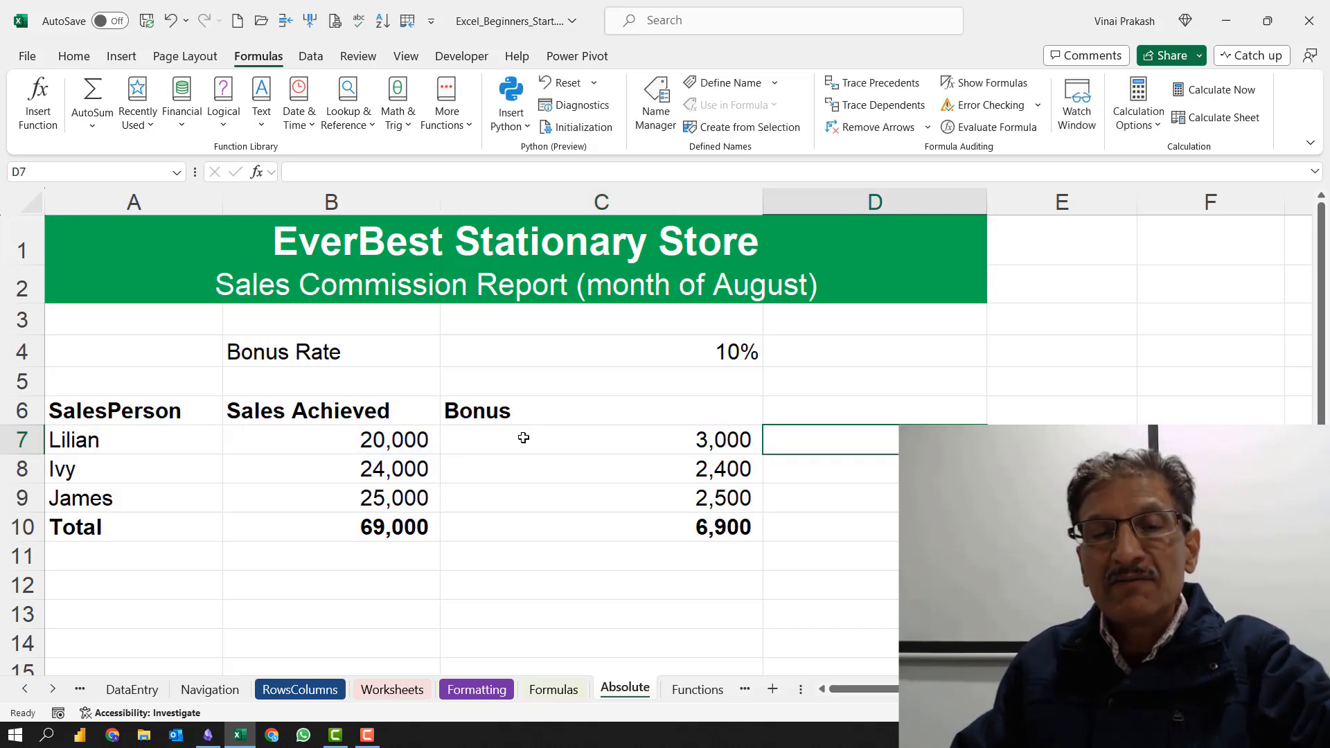
Step: Compare the hard-coded percentages in the C7, C8 and C9 Bonus formulas without changing them
click(602, 435)
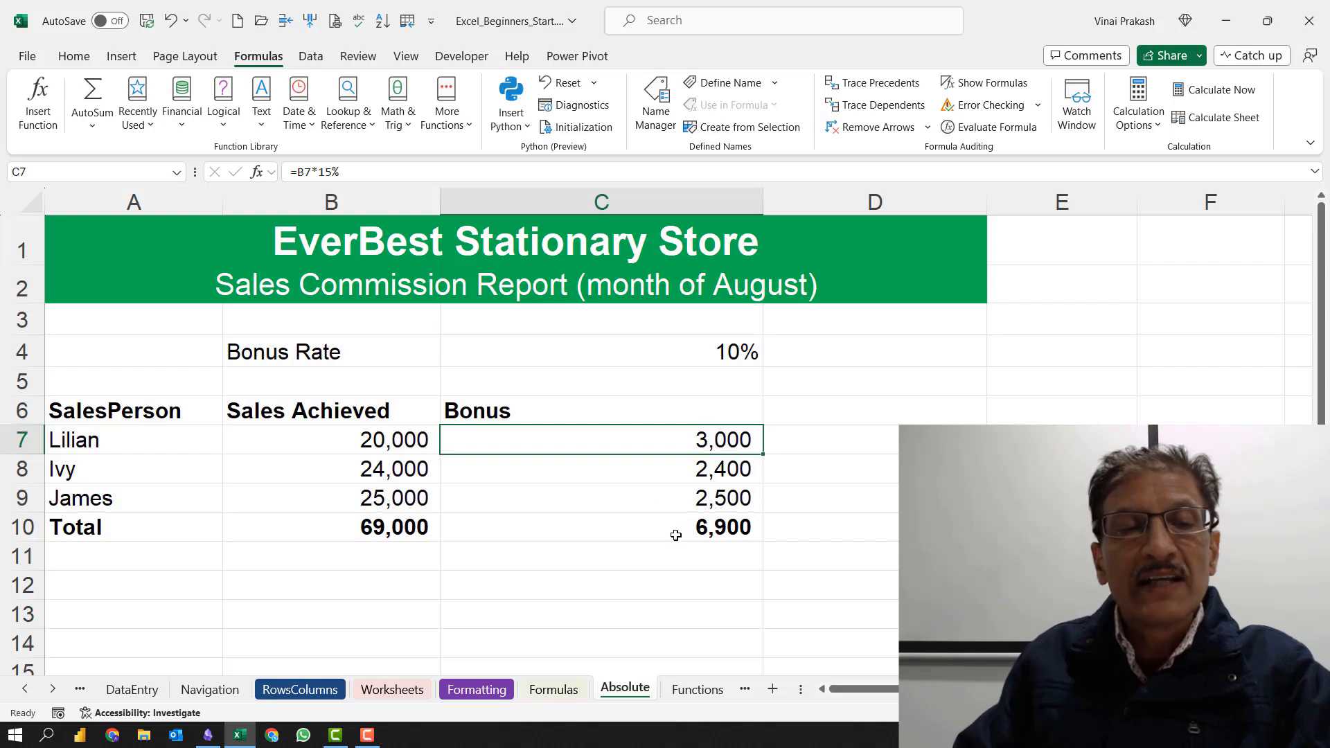
double_click(650, 444)
key(Return)
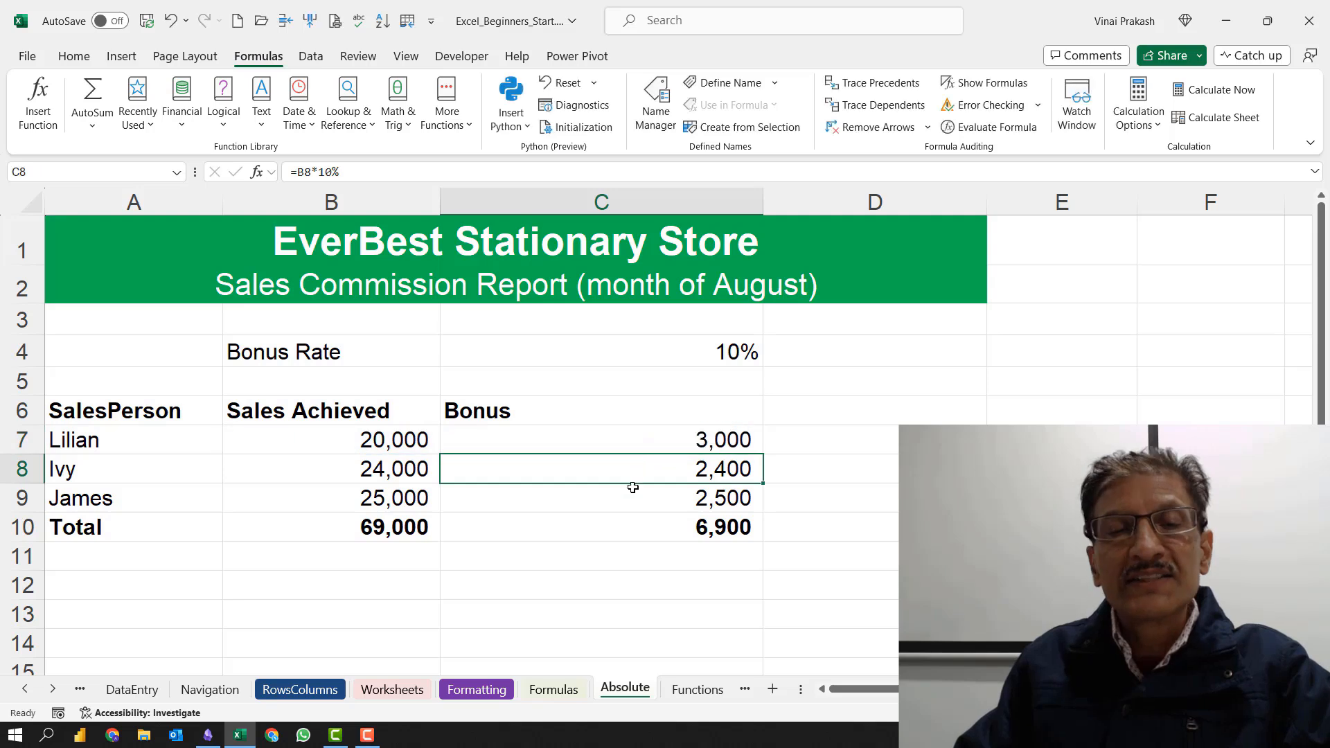
key(F2)
key(Return)
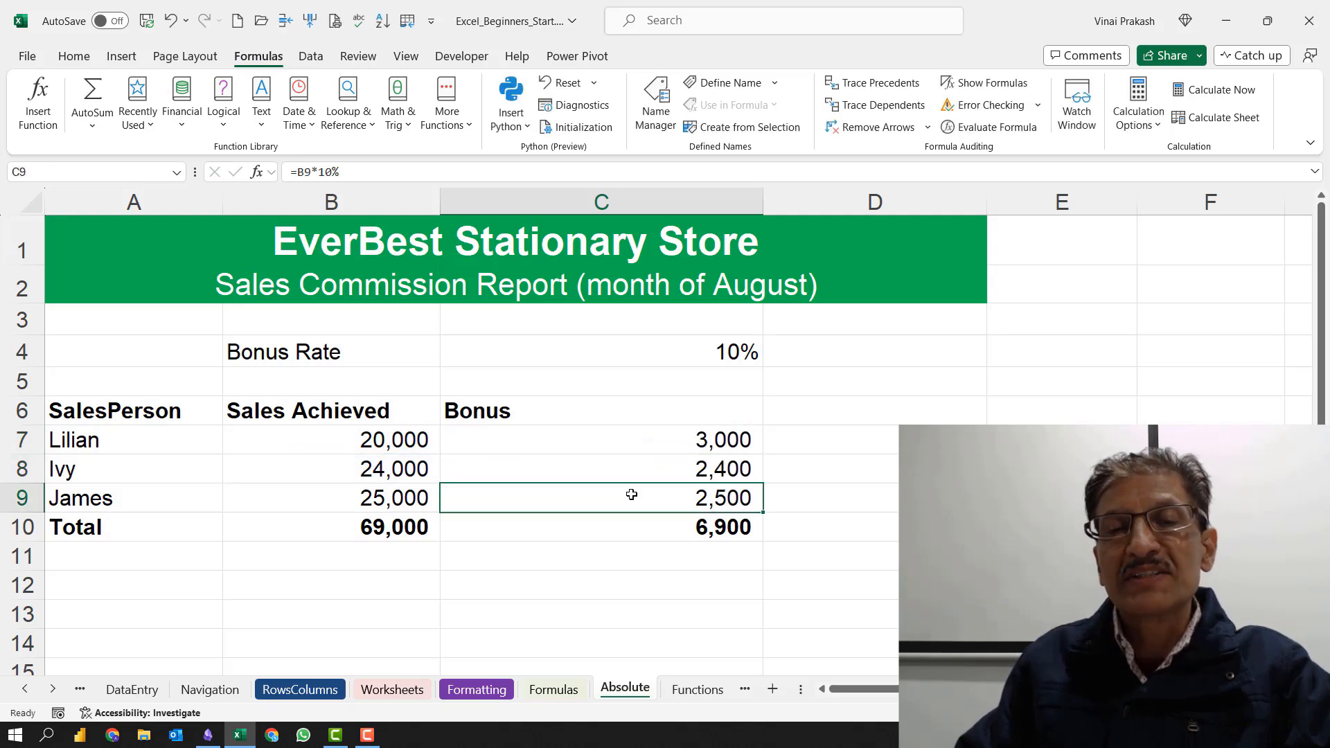
key(F2)
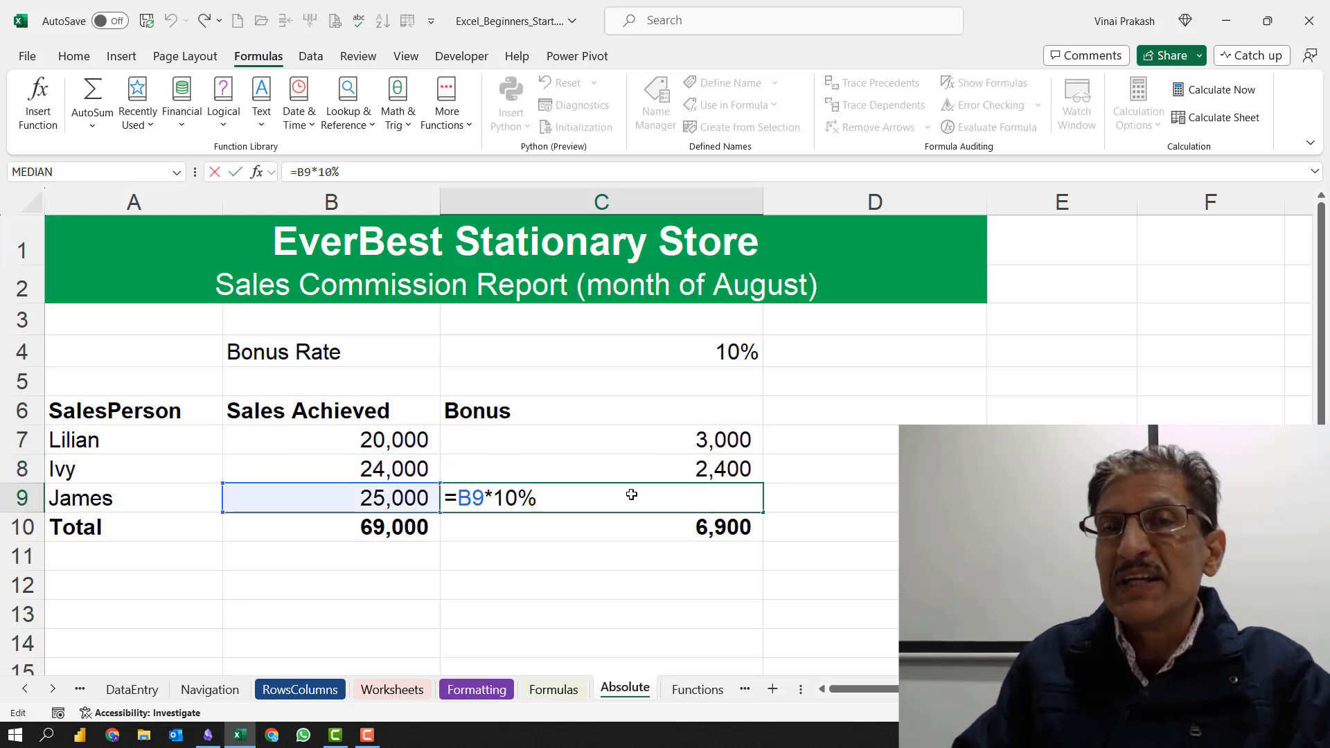
key(Escape)
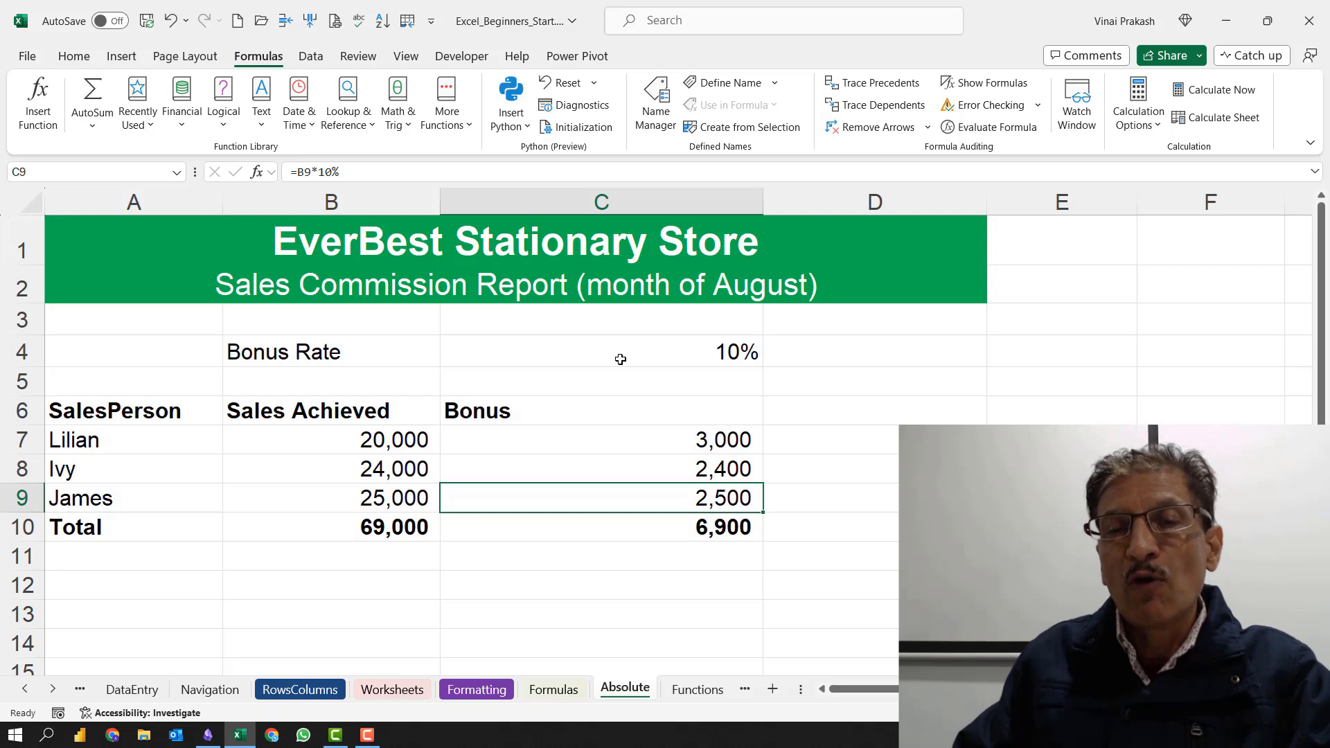
Step: Set the Bonus Rate in C4 to 15%
click(621, 360)
text(15)
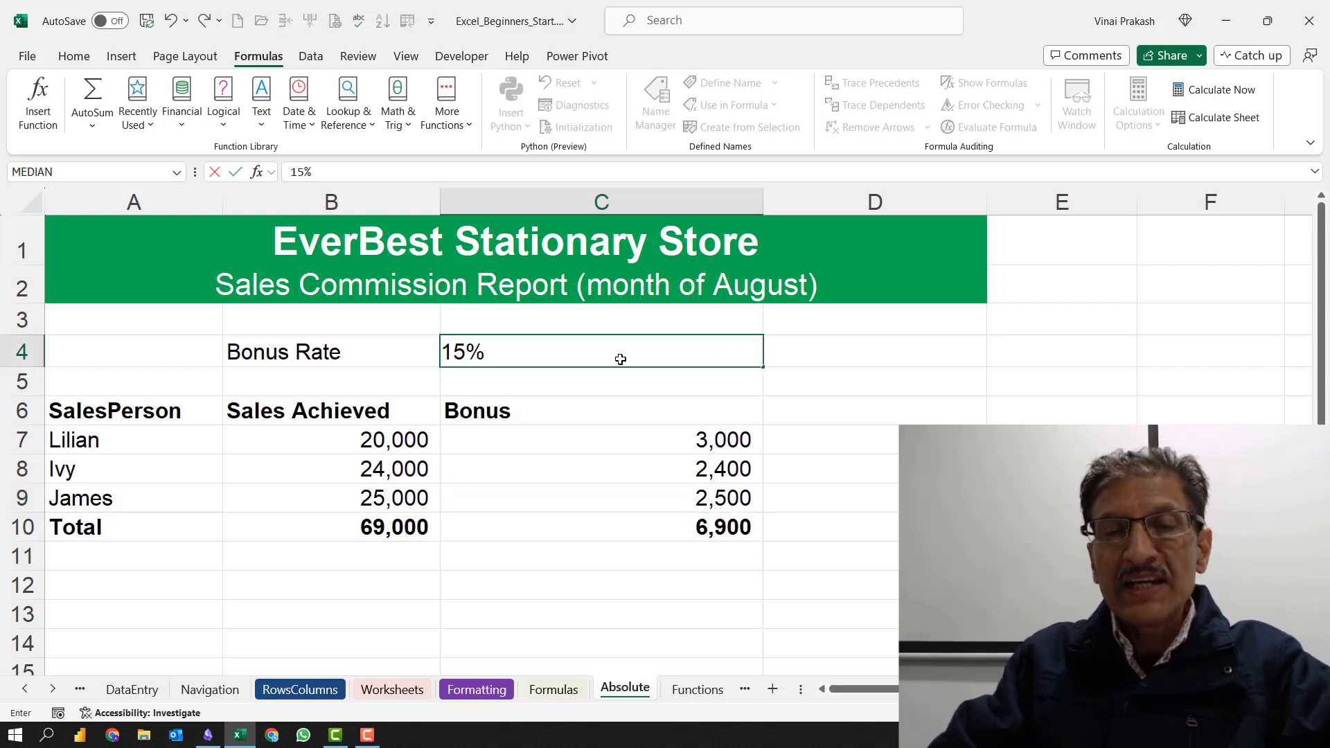
key(Tab)
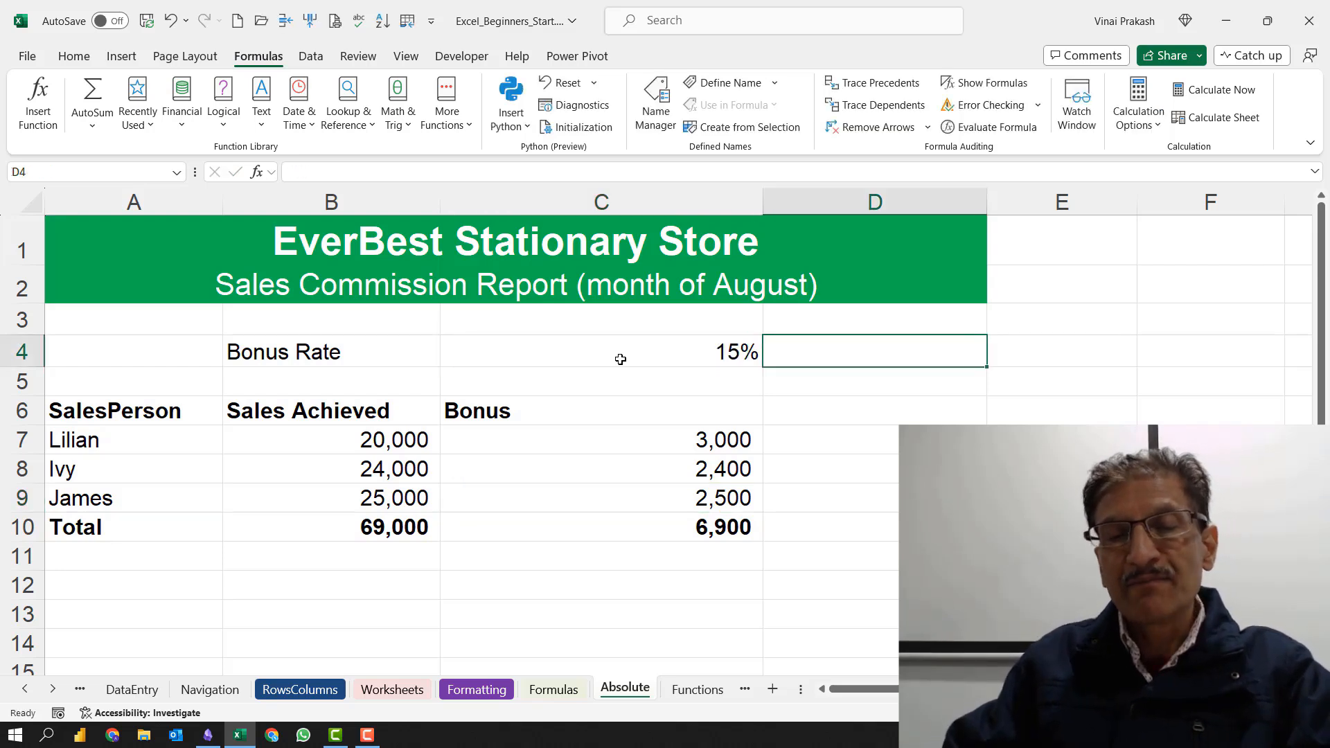
Step: Replace the C7 Bonus formula with =B7*C4 so it multiplies Sales Achieved by the Bonus Rate cell
click(648, 444)
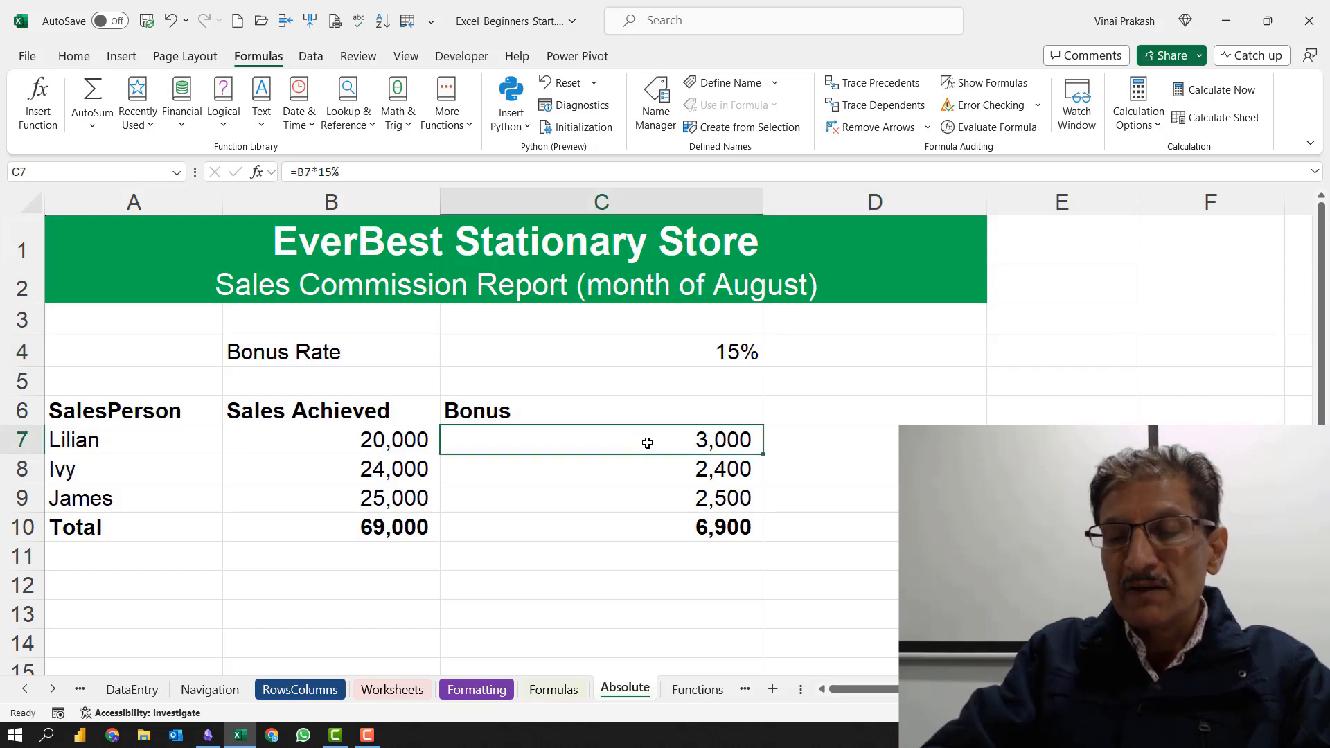
text(=)
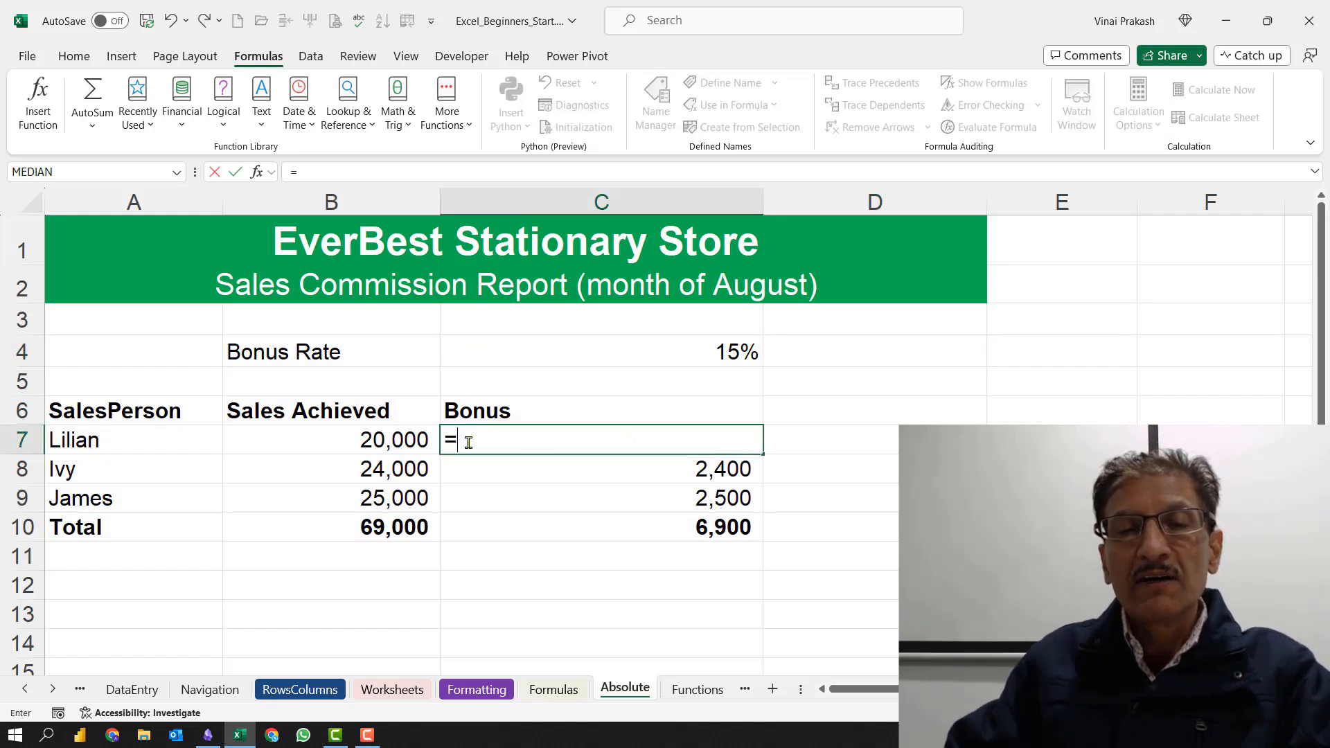
click(379, 440)
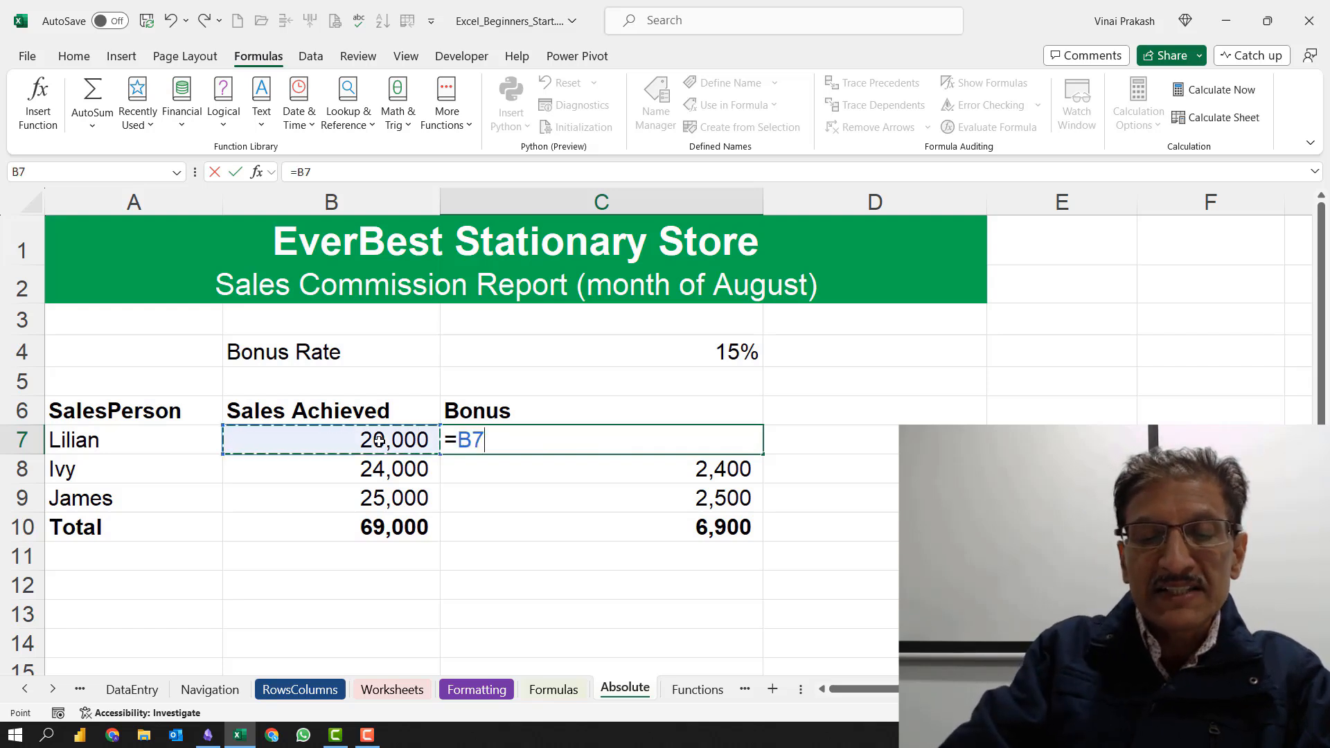
text(*)
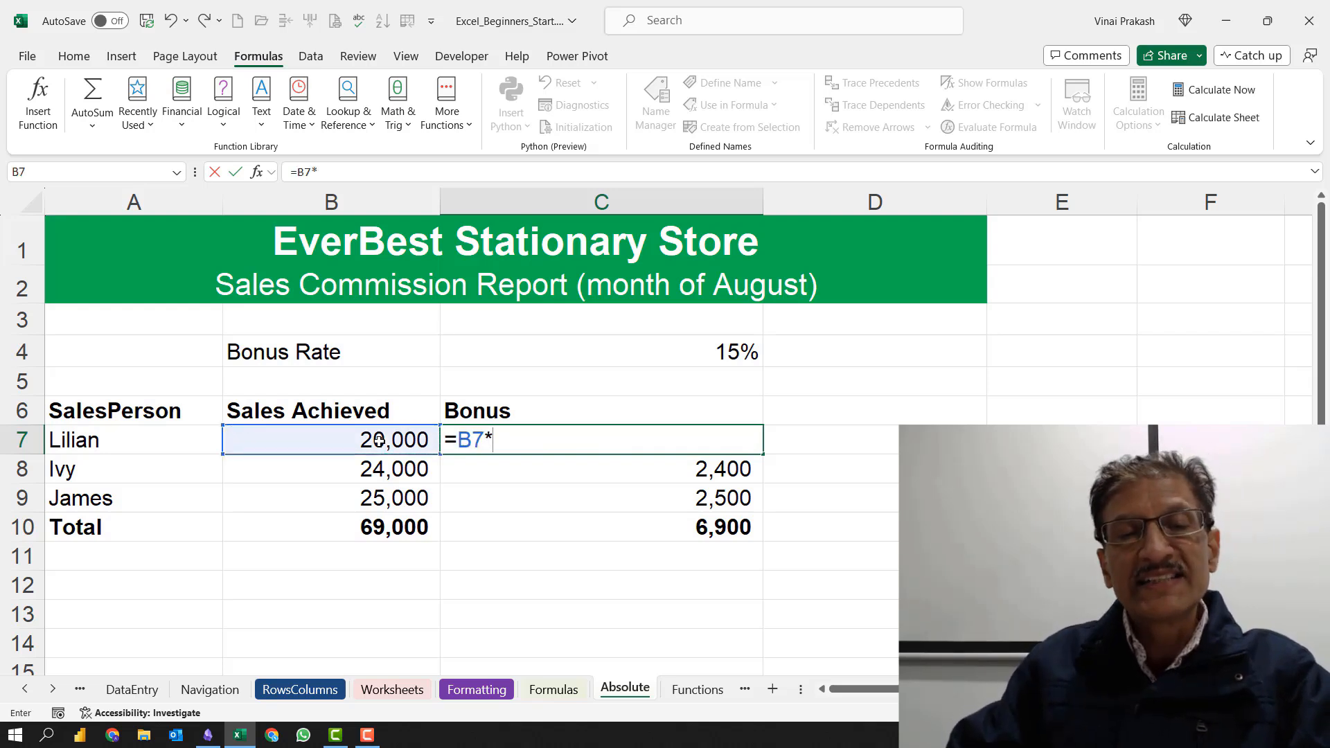
click(663, 351)
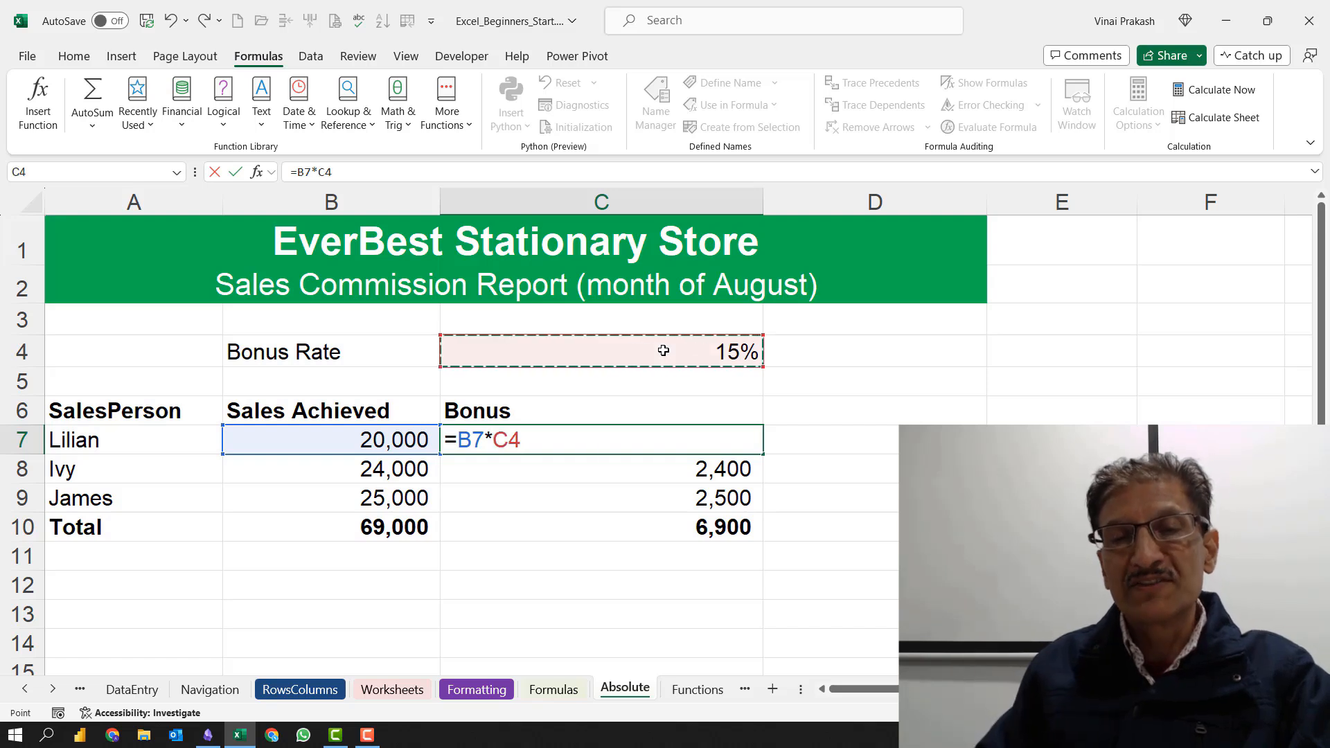
key(Tab)
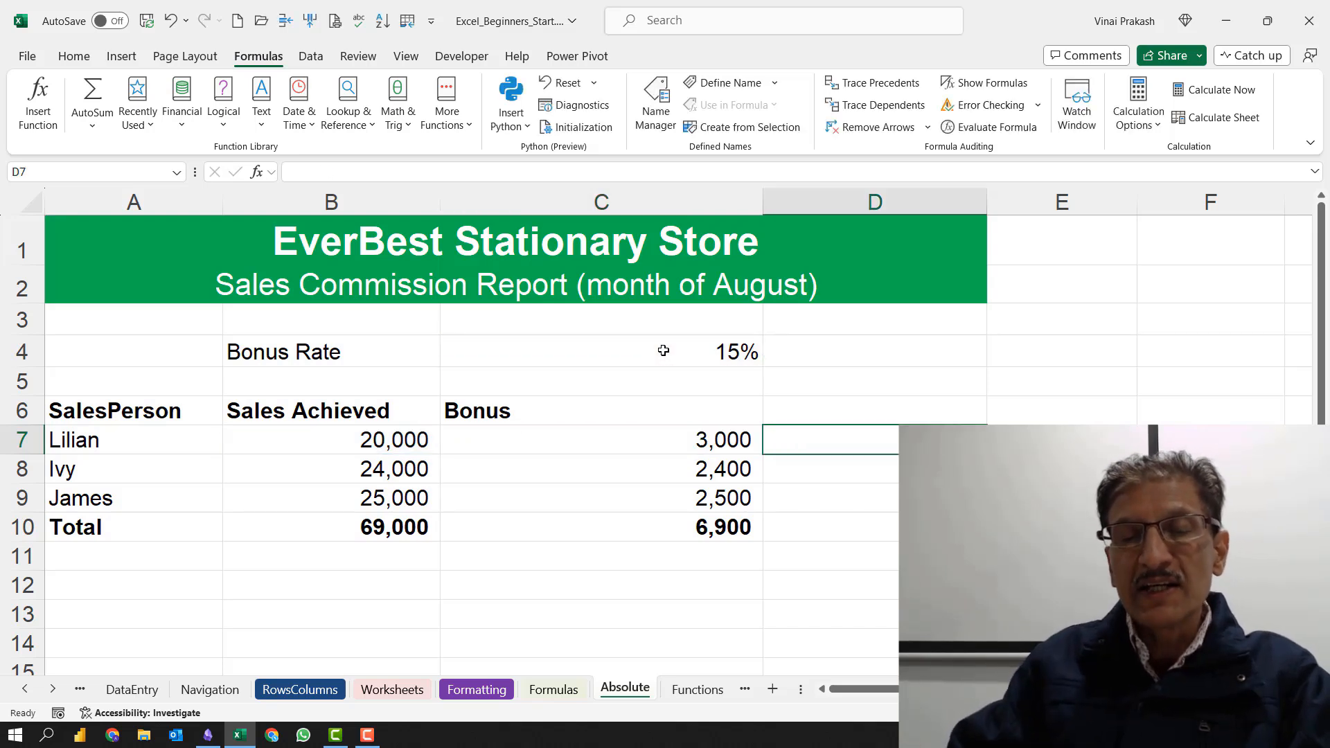
Step: Copy the C7 Bonus formula down through C10 and check the copied formulas in C10 and C8
click(665, 439)
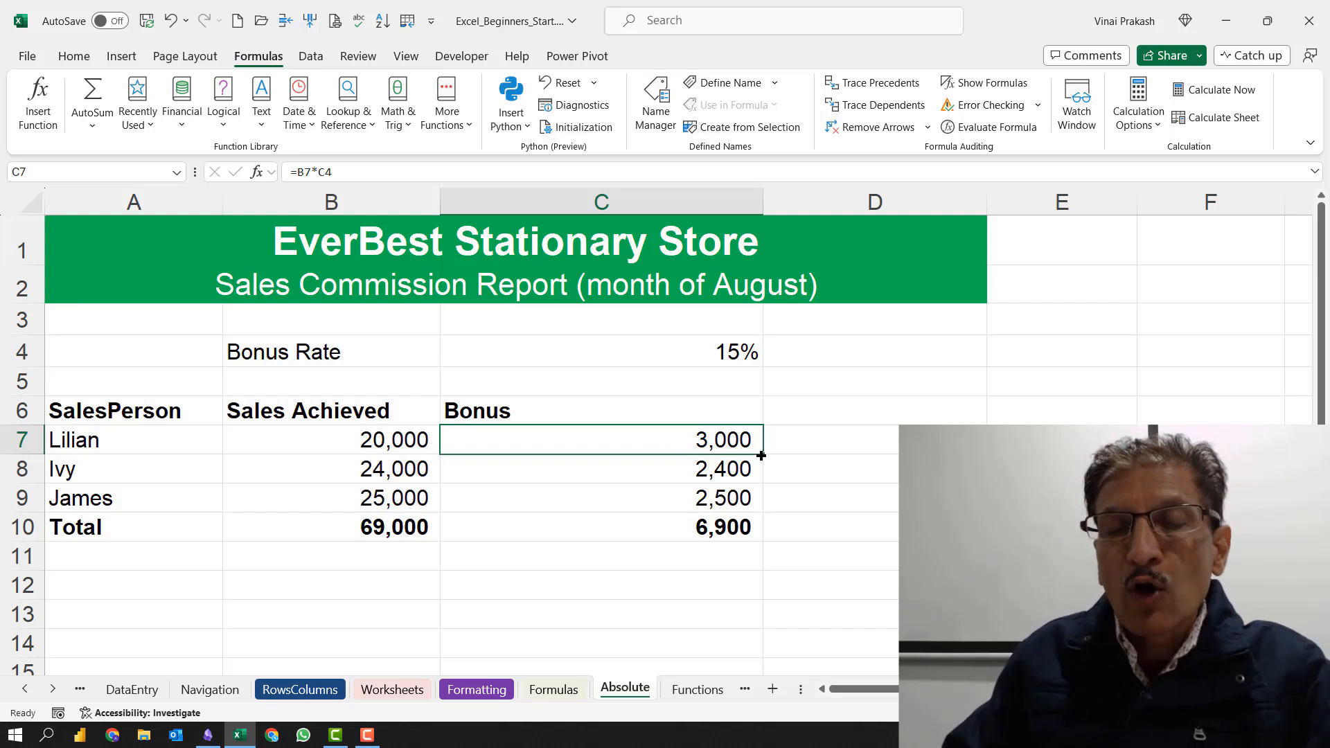
drag(762, 455, 758, 531)
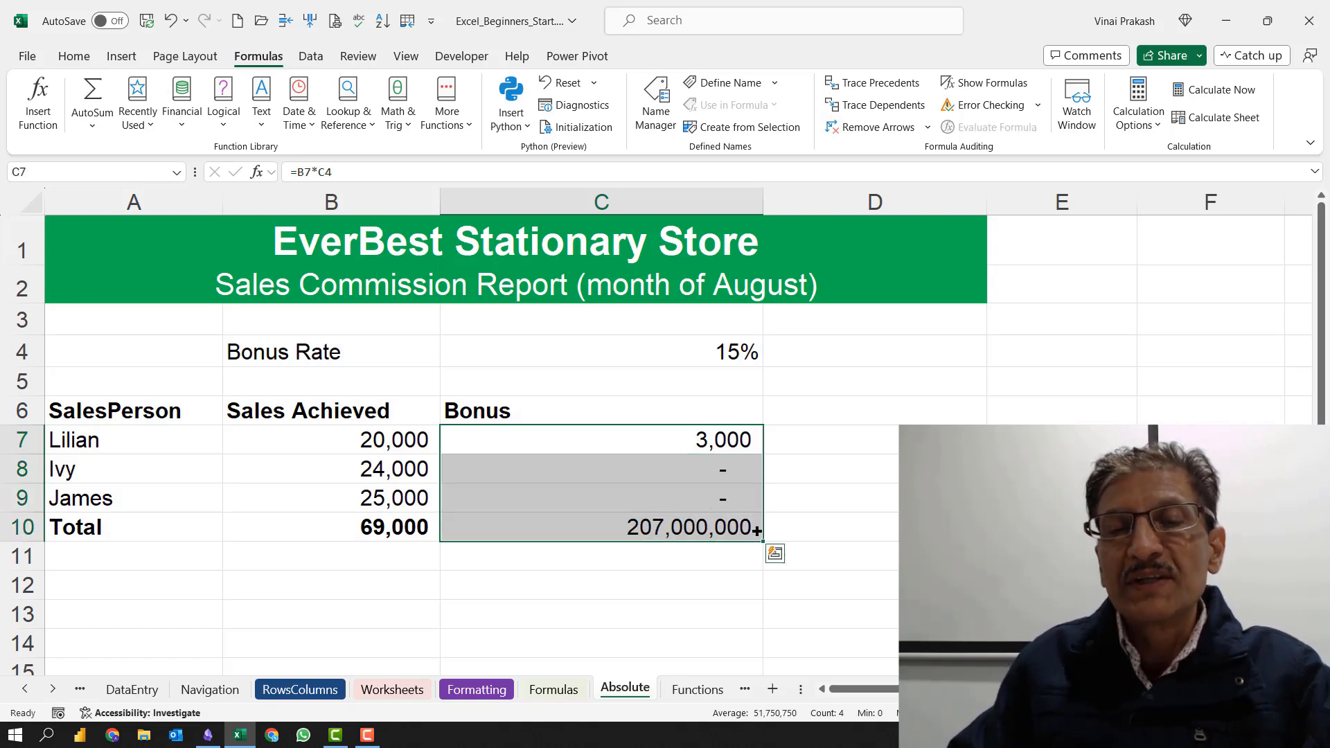
click(682, 528)
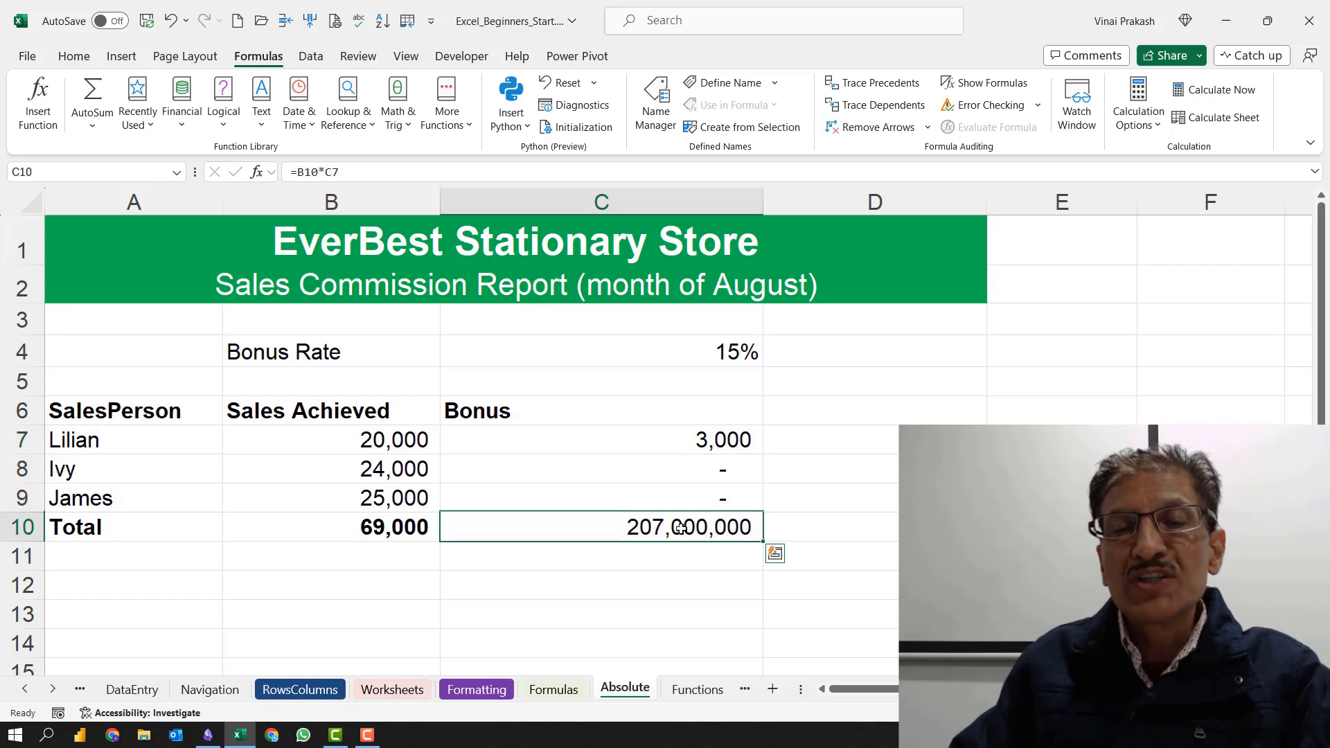
click(676, 472)
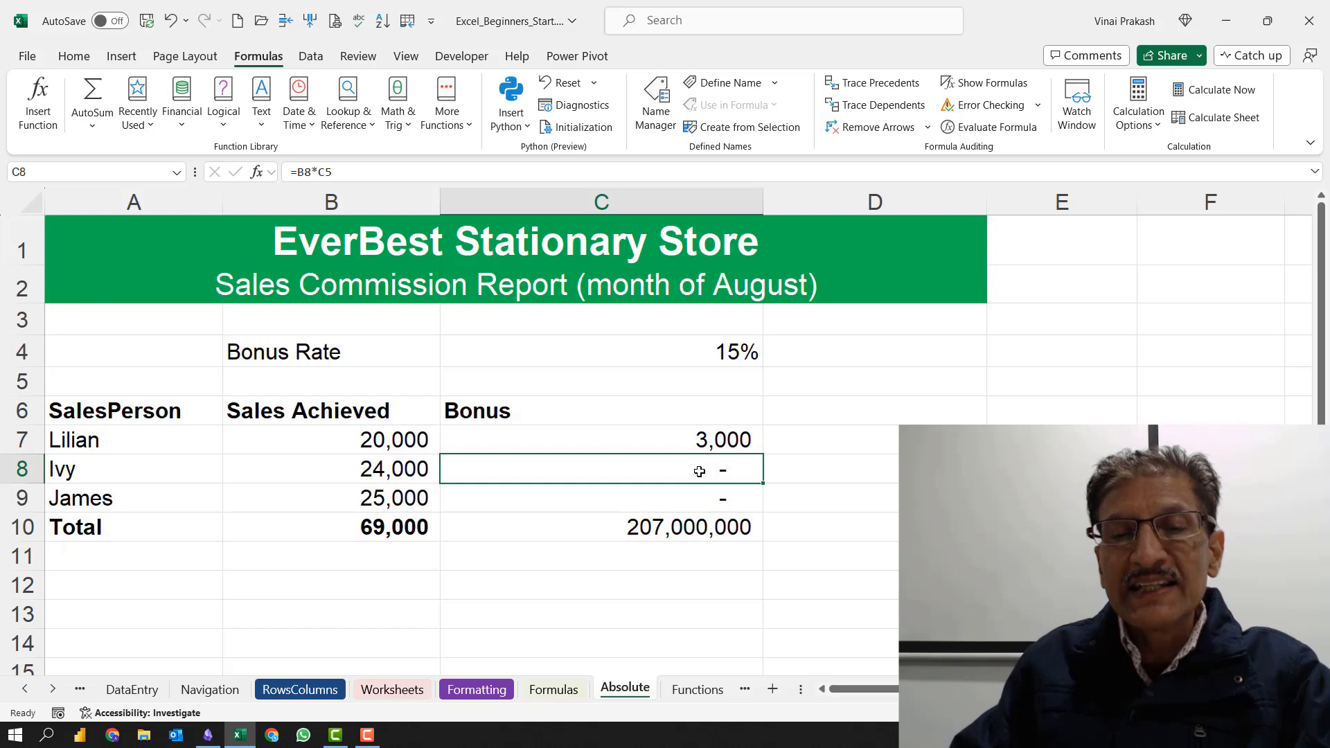
double_click(700, 471)
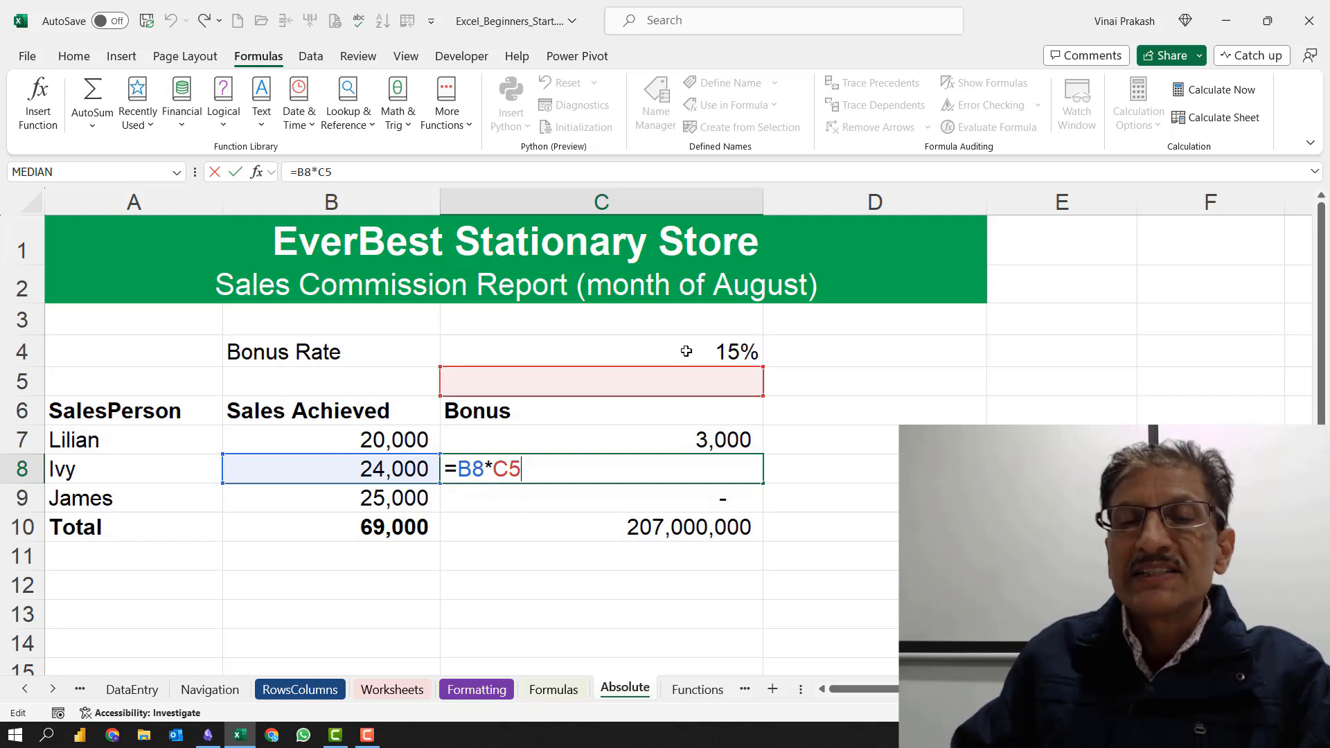
Step: Trace which Sales Achieved and rate cells the Bonus formulas in C7, C8, C9 and C10 refer to
click(665, 440)
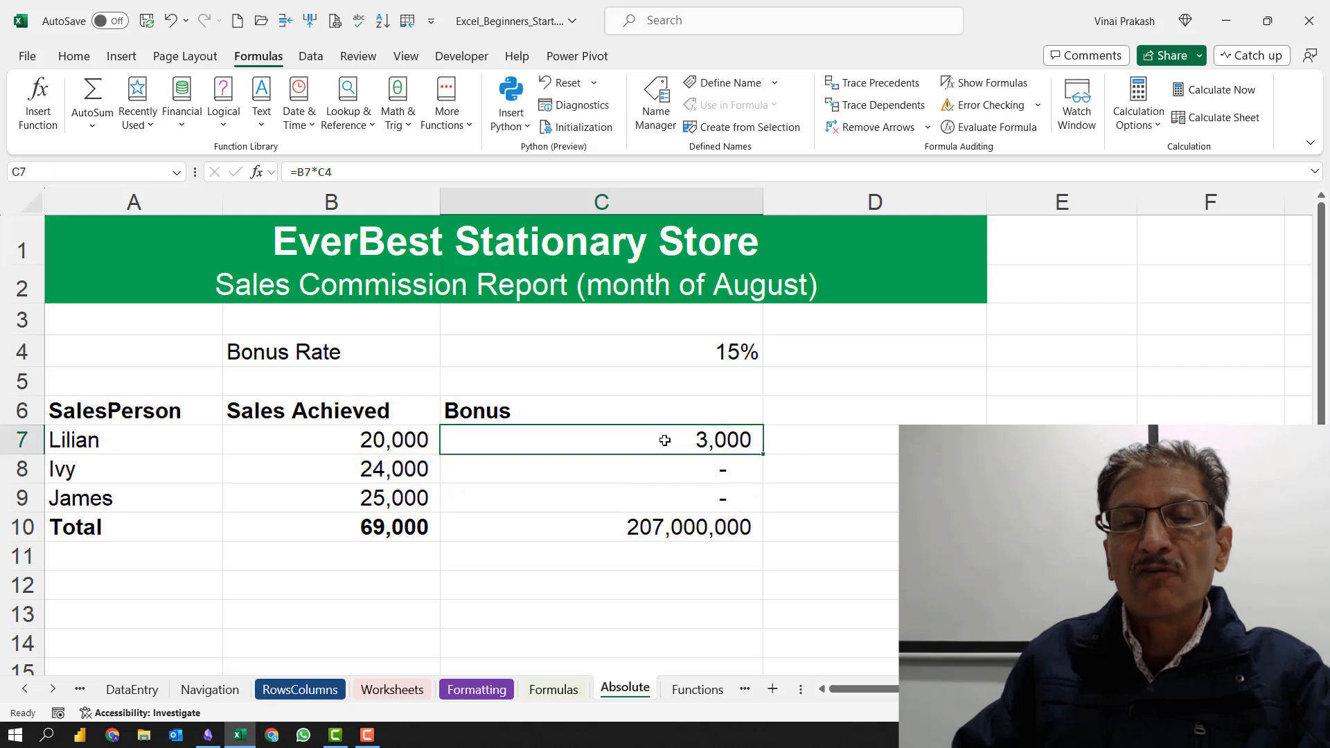
double_click(666, 440)
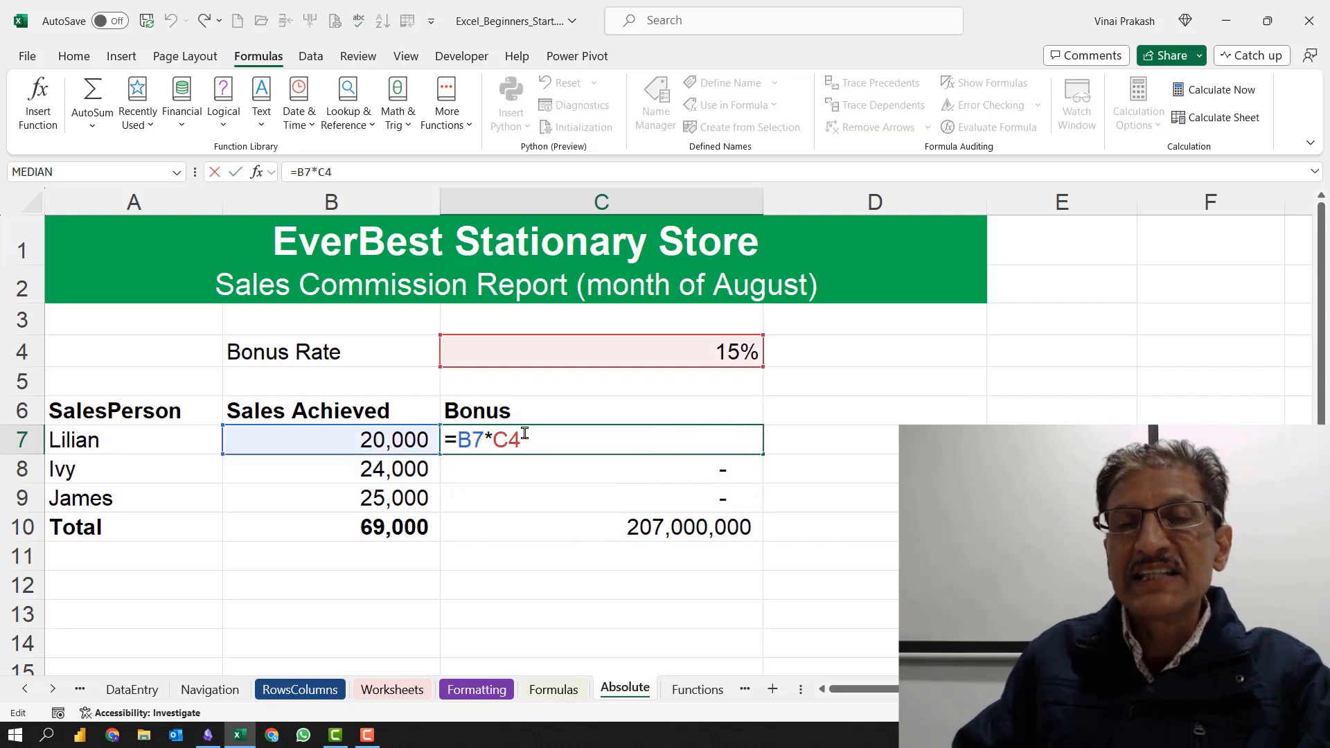
click(547, 469)
double_click(547, 469)
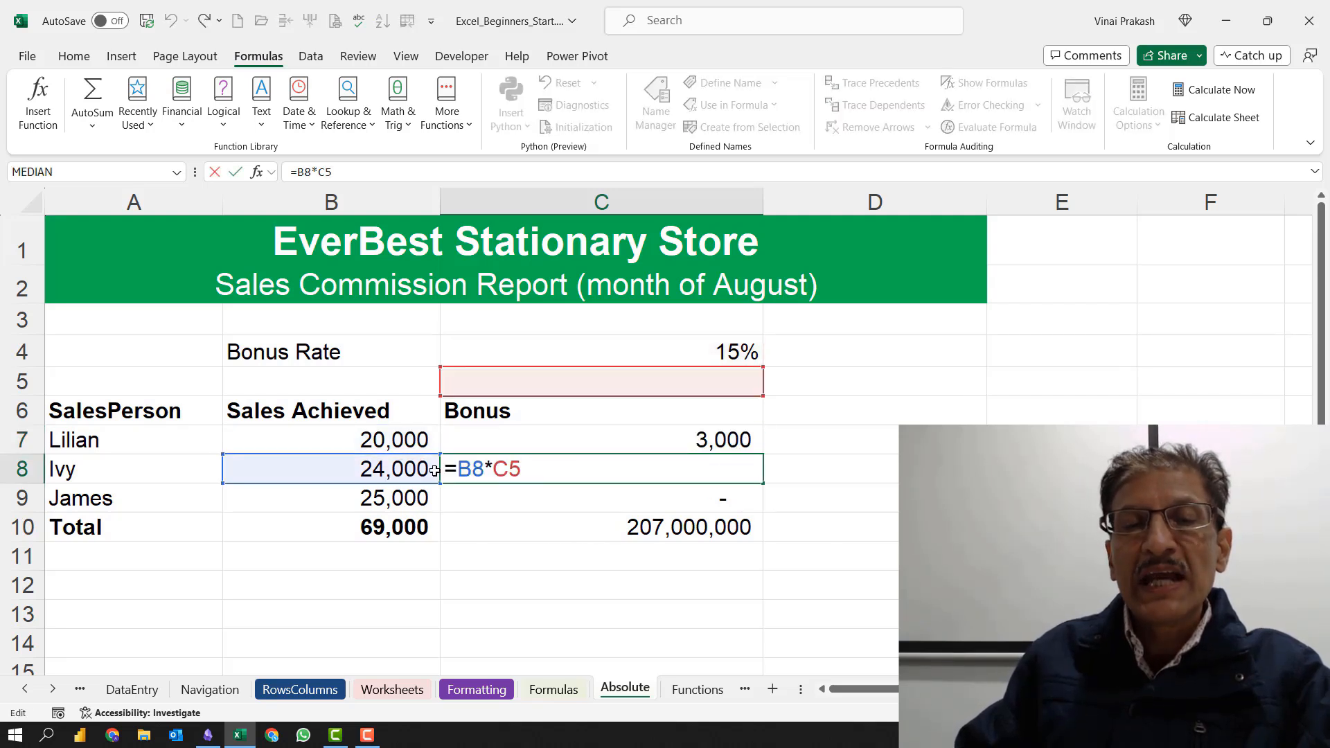
click(546, 501)
double_click(545, 503)
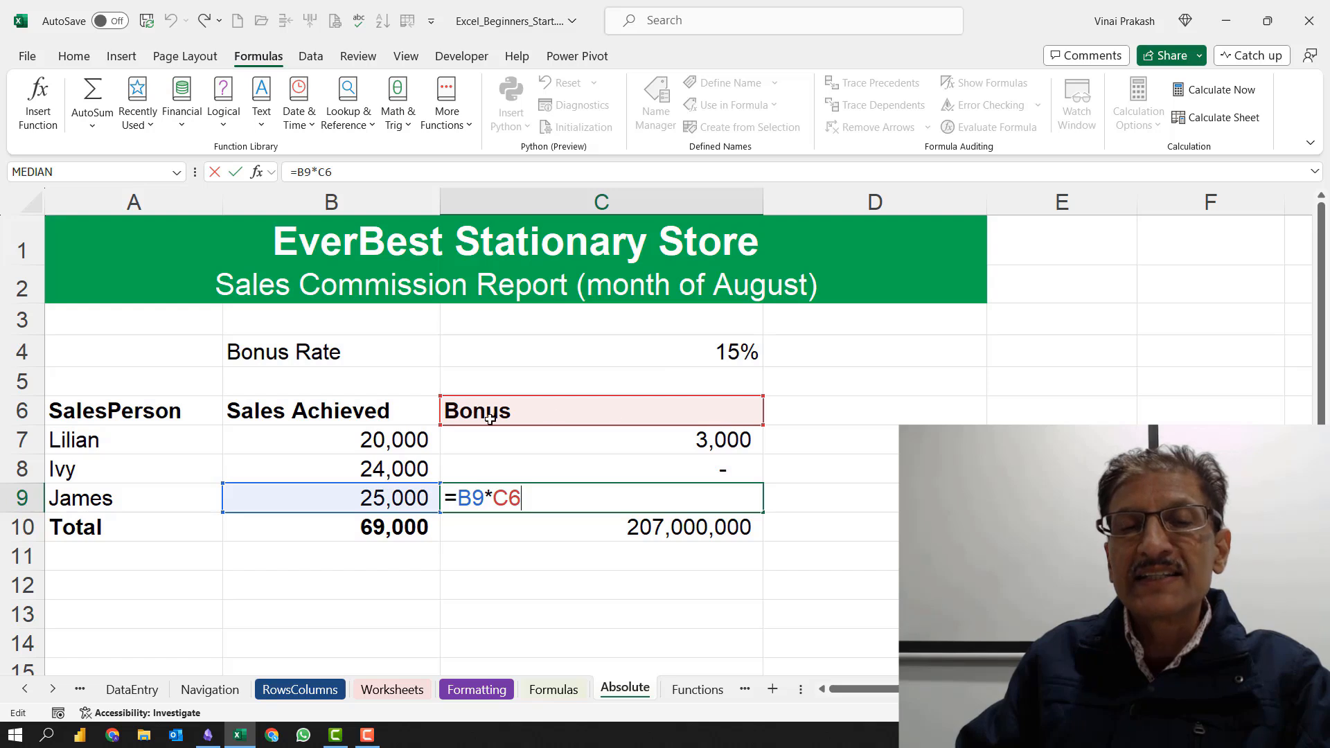
key(Return)
double_click(558, 521)
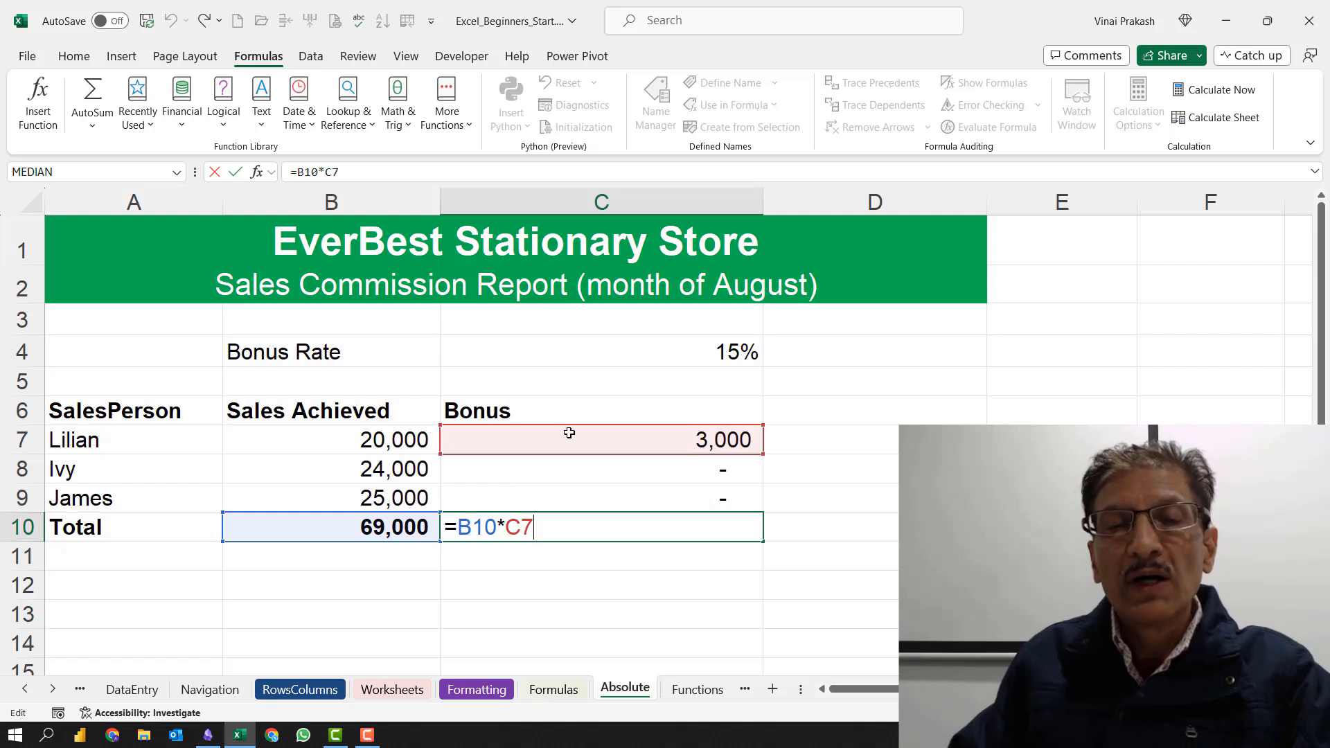
Step: Review the Sales Achieved range, Bonus range and Bonus Rate cell, and compare the rate references in C7 and C8
drag(381, 440, 395, 494)
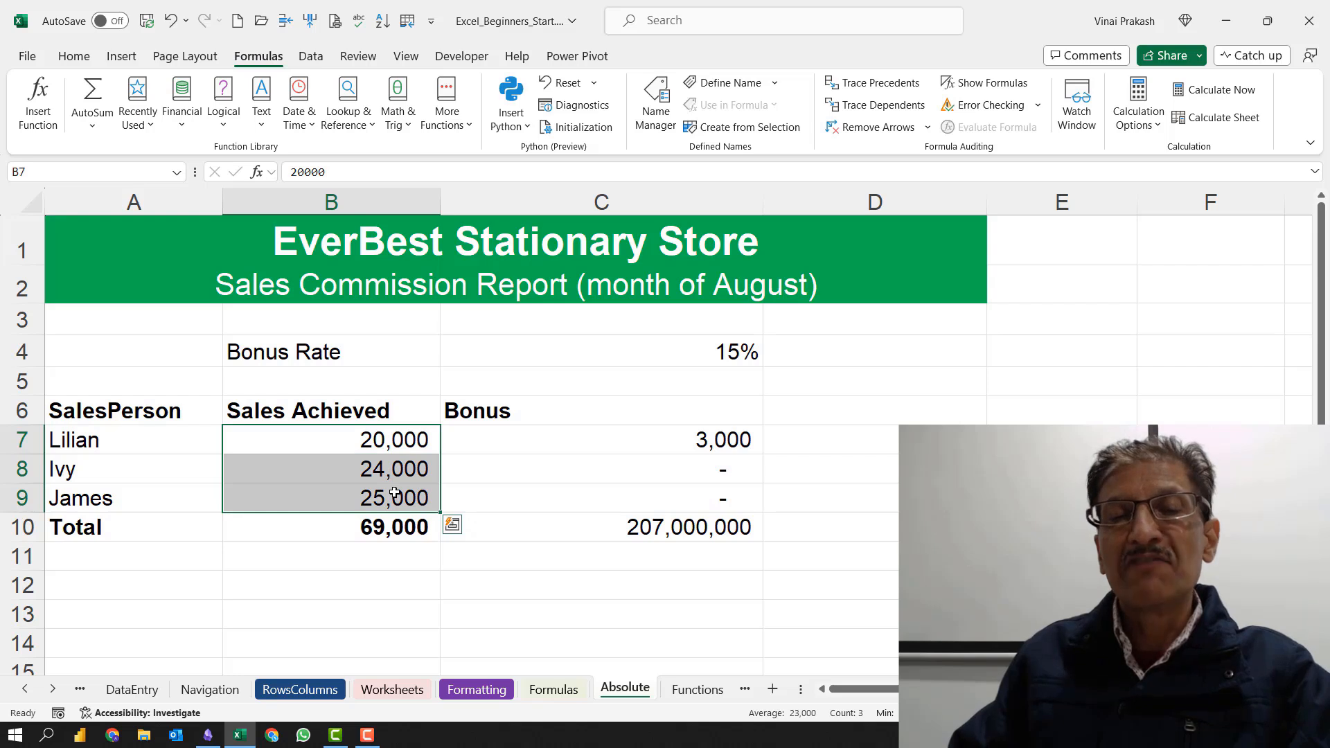
drag(707, 435, 712, 499)
click(722, 353)
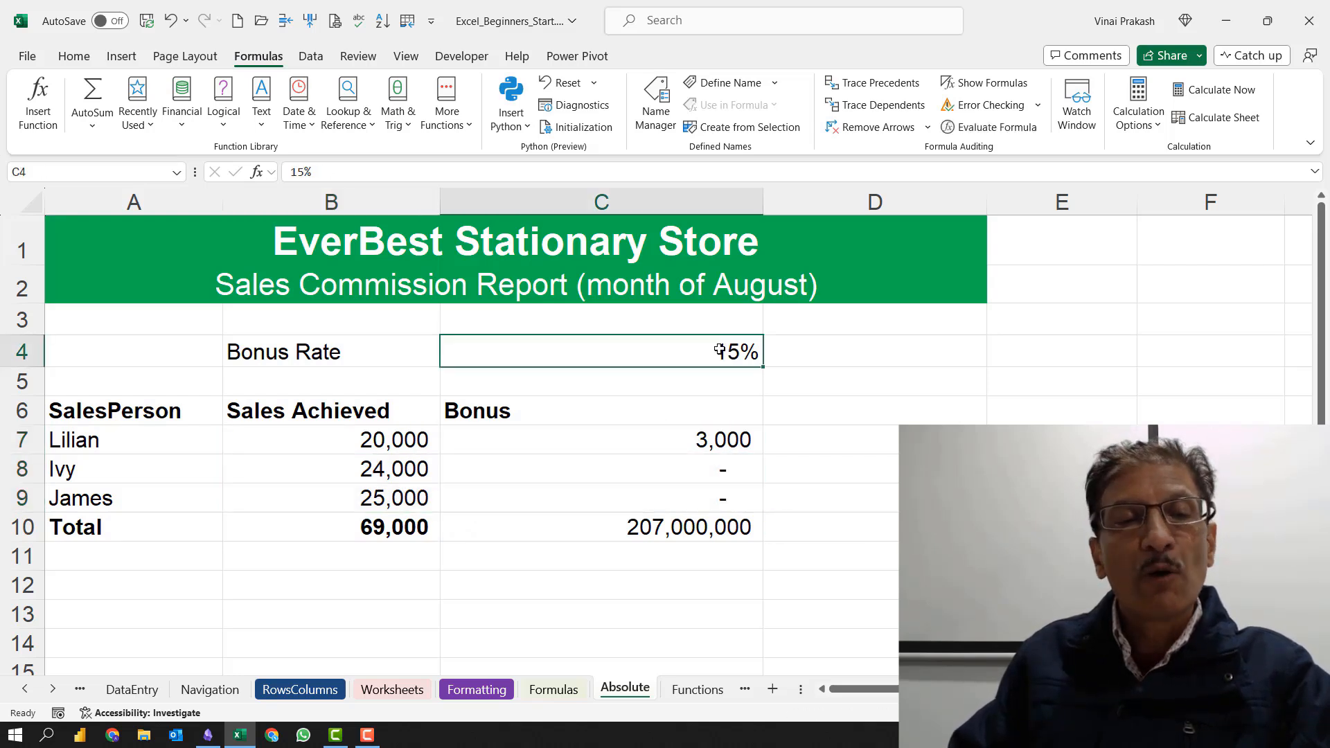
click(688, 437)
key(F2)
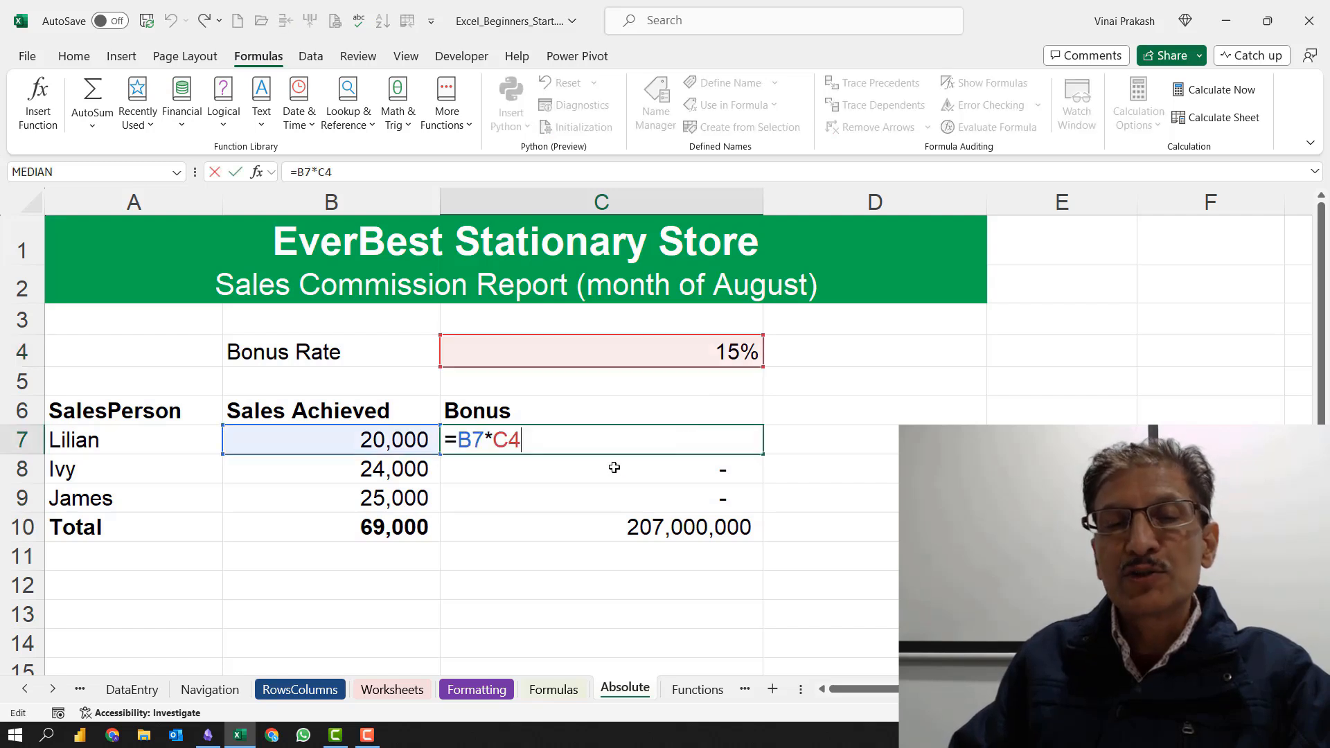
key(Return)
key(F2)
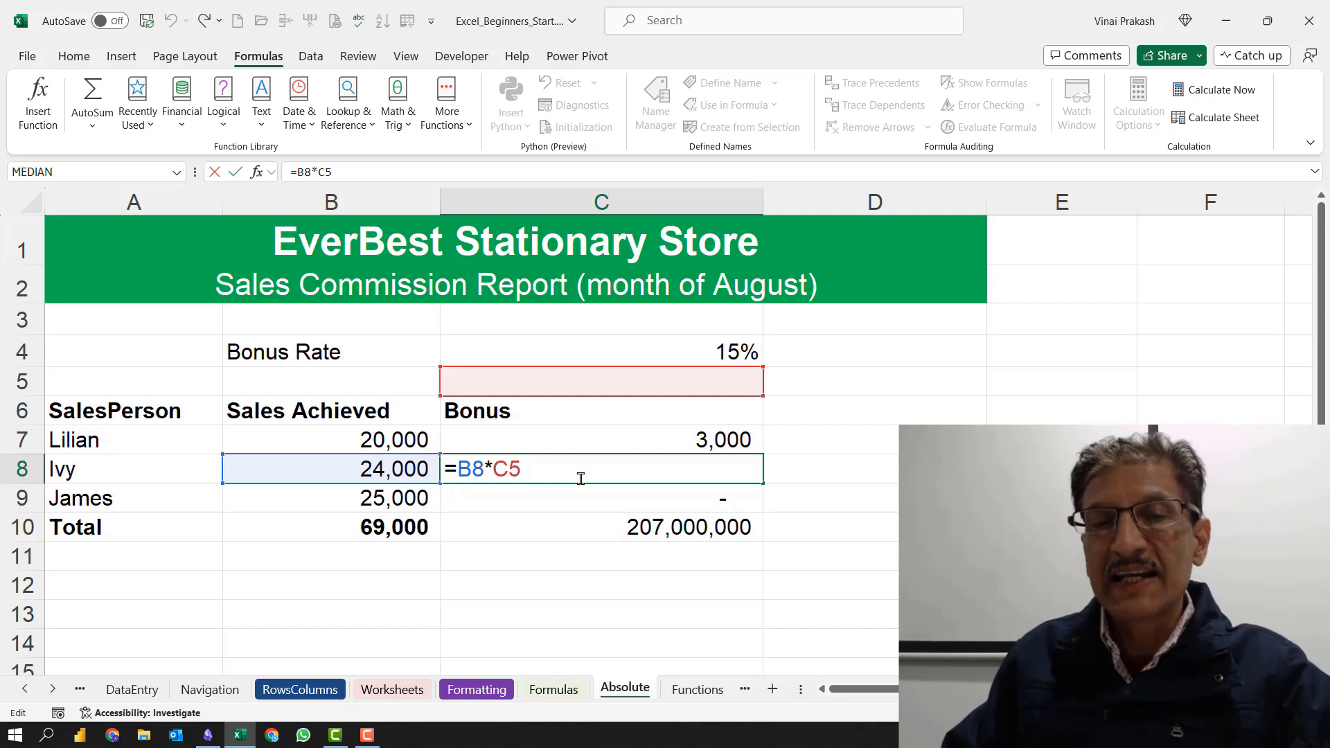
key(Escape)
Step: Make the Bonus Rate reference in the C7 formula absolute so it reads =B7*$C$4
click(601, 443)
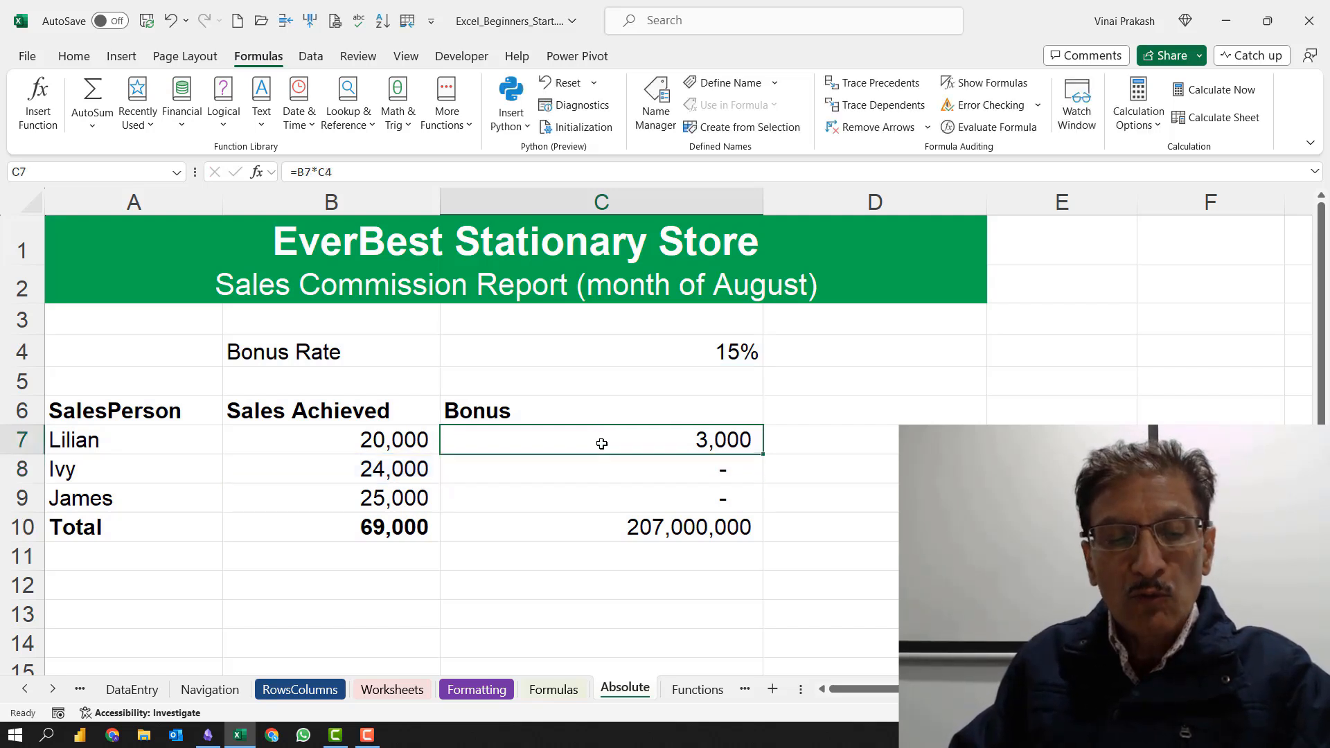
double_click(602, 444)
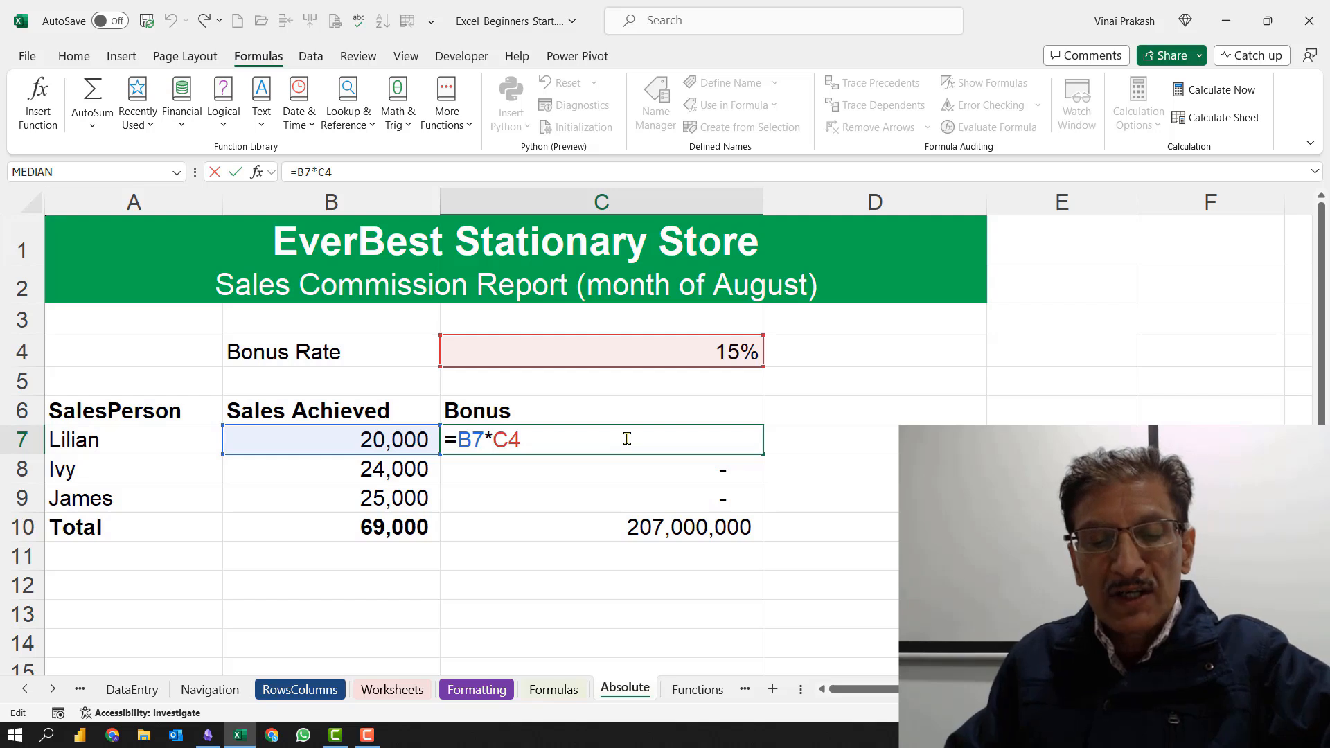
text($)
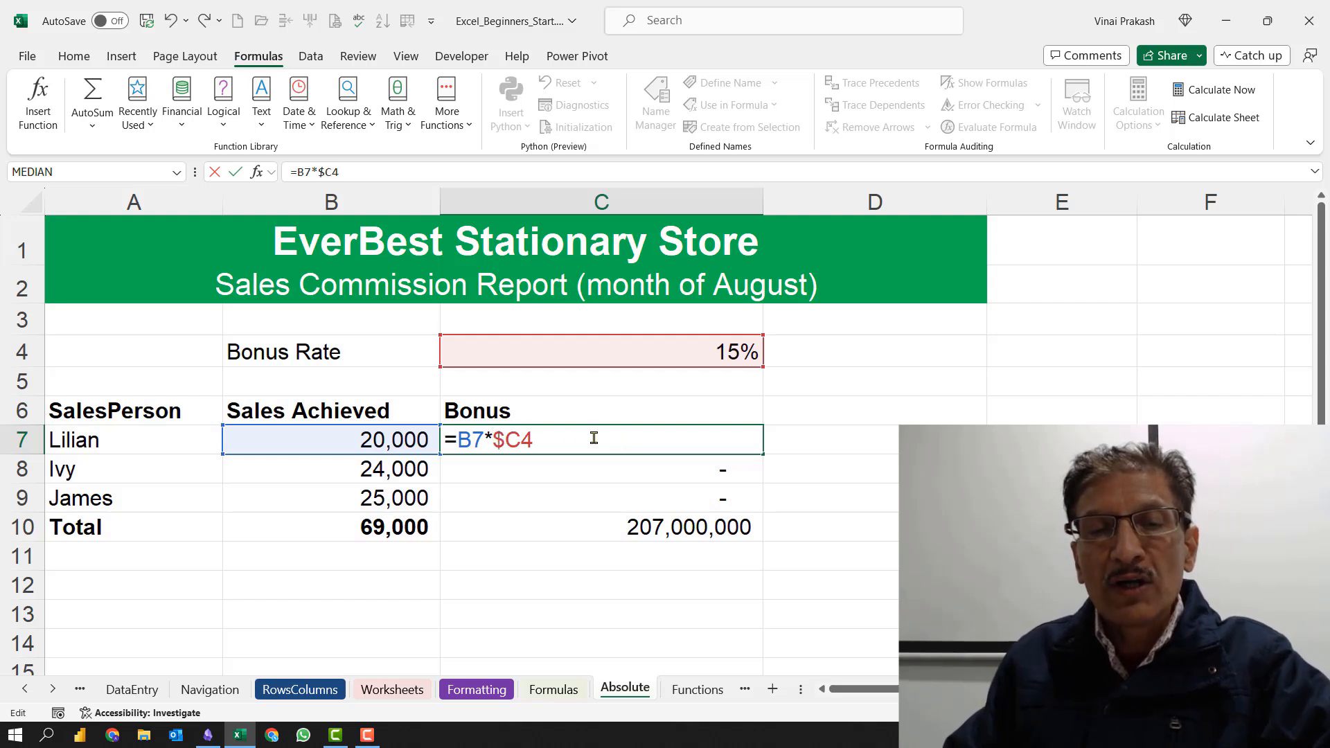
key(Right)
key(Right)
key(Left)
text($)
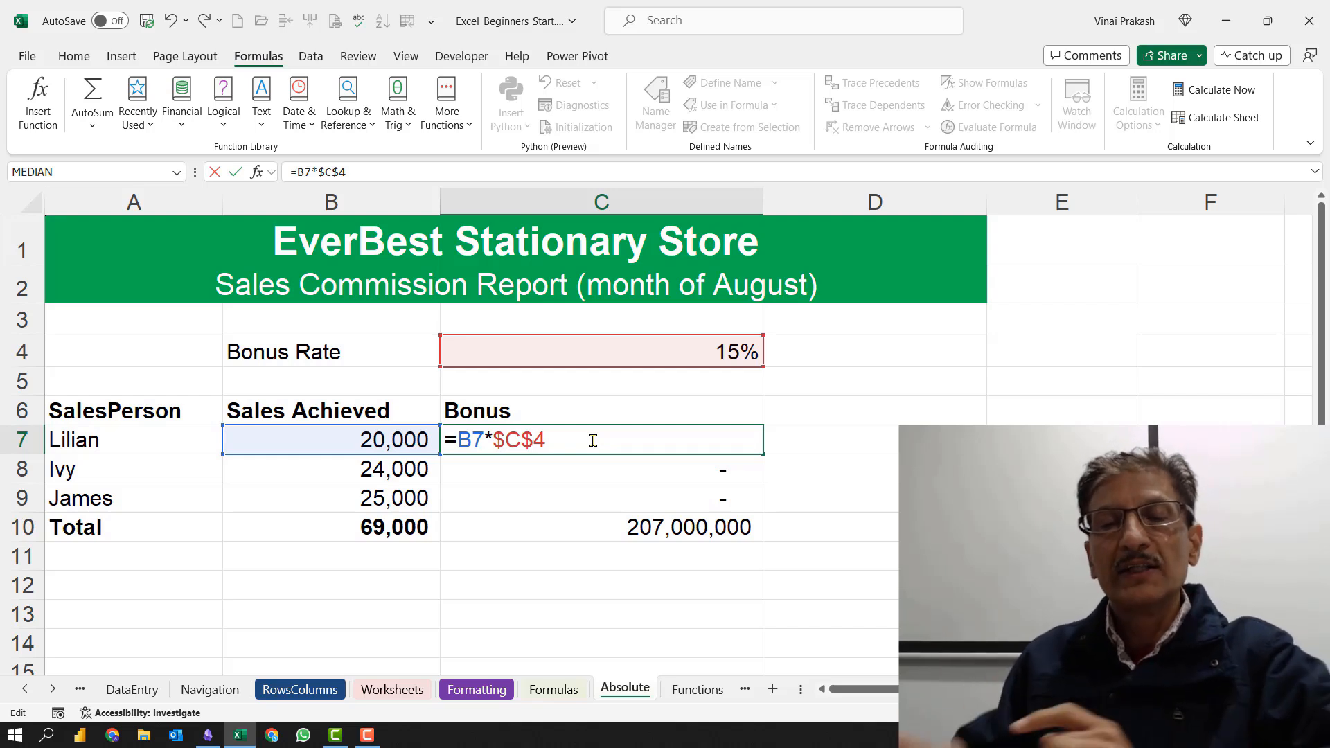
key(Tab)
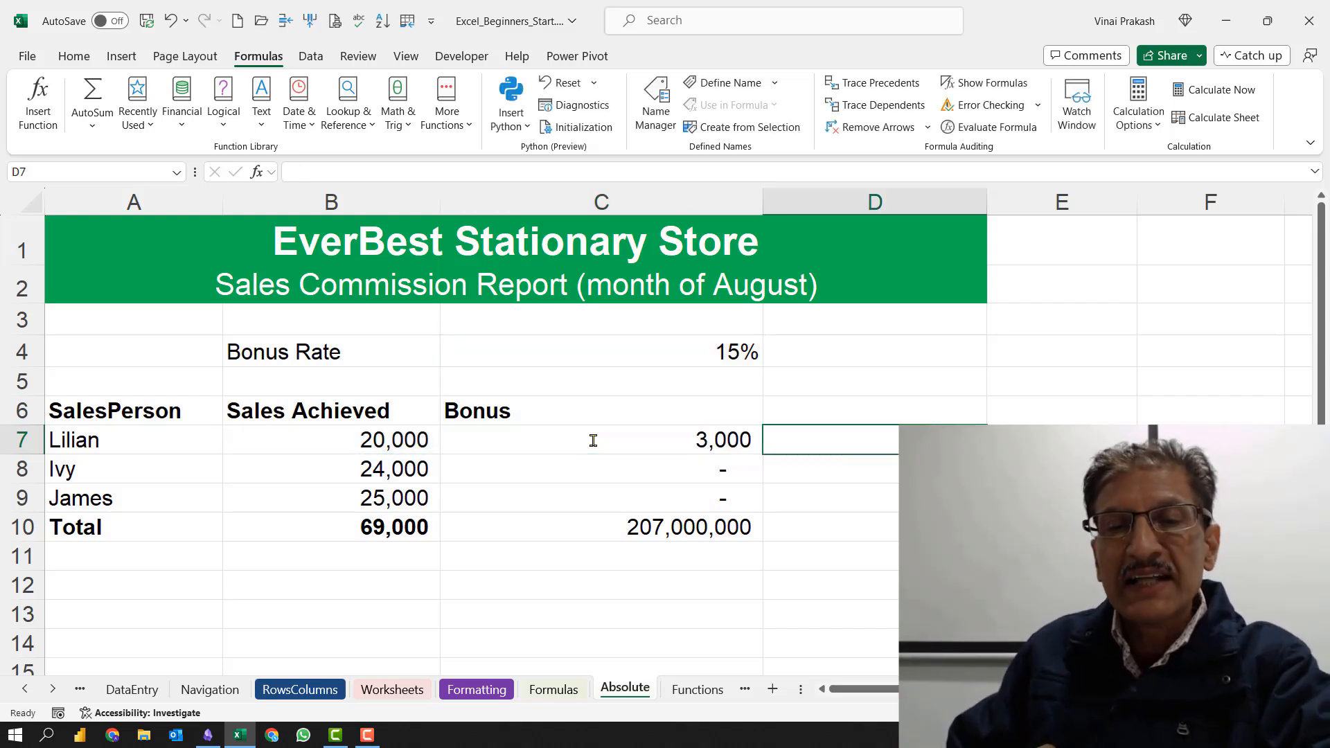
Step: Copy the C7 Bonus formula down through C9 and check the cell references in C8 and C9
click(593, 441)
drag(755, 455, 756, 505)
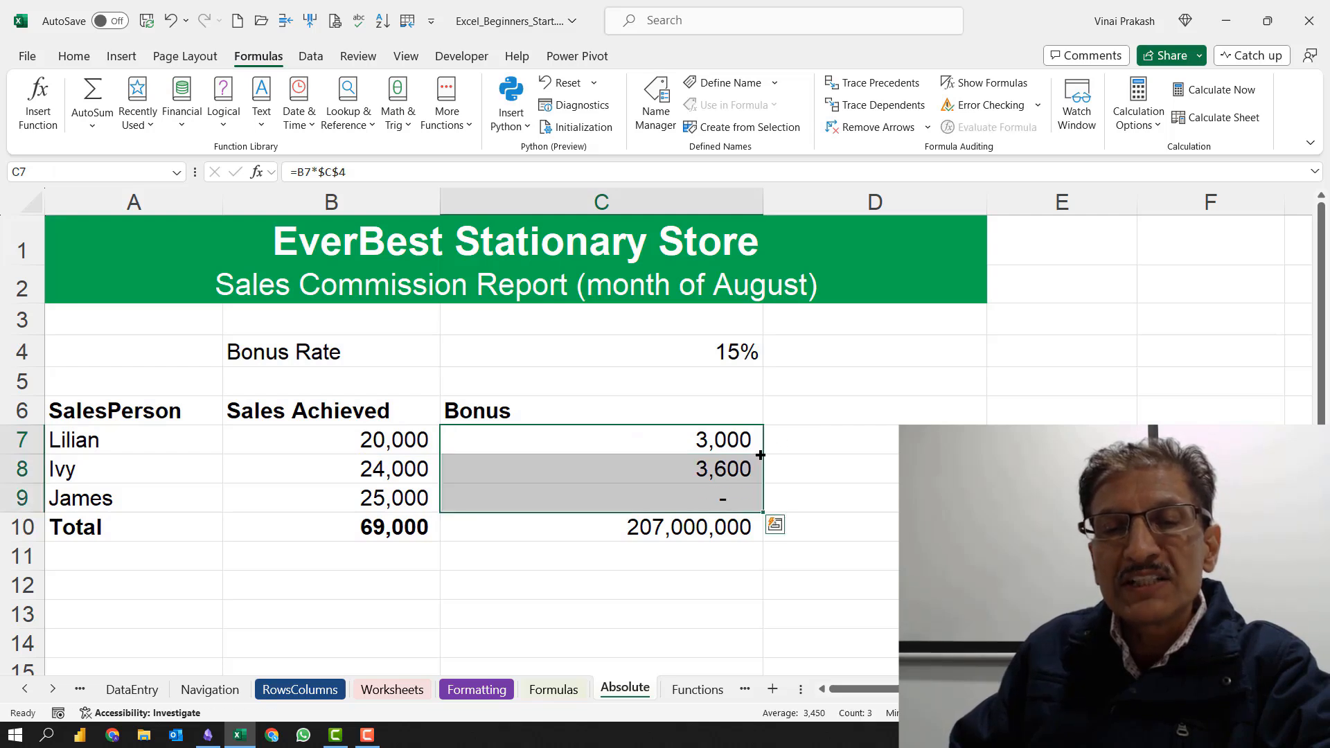
click(695, 469)
double_click(670, 469)
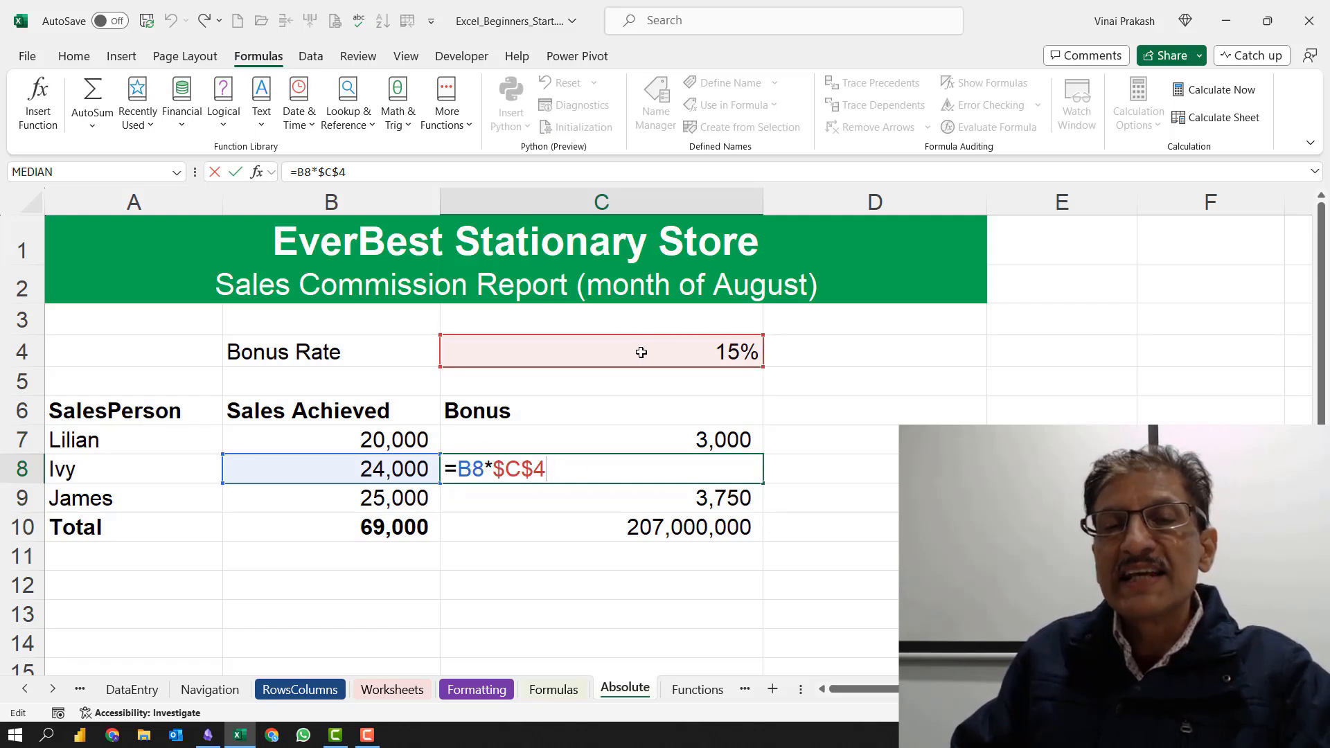
key(Return)
double_click(610, 493)
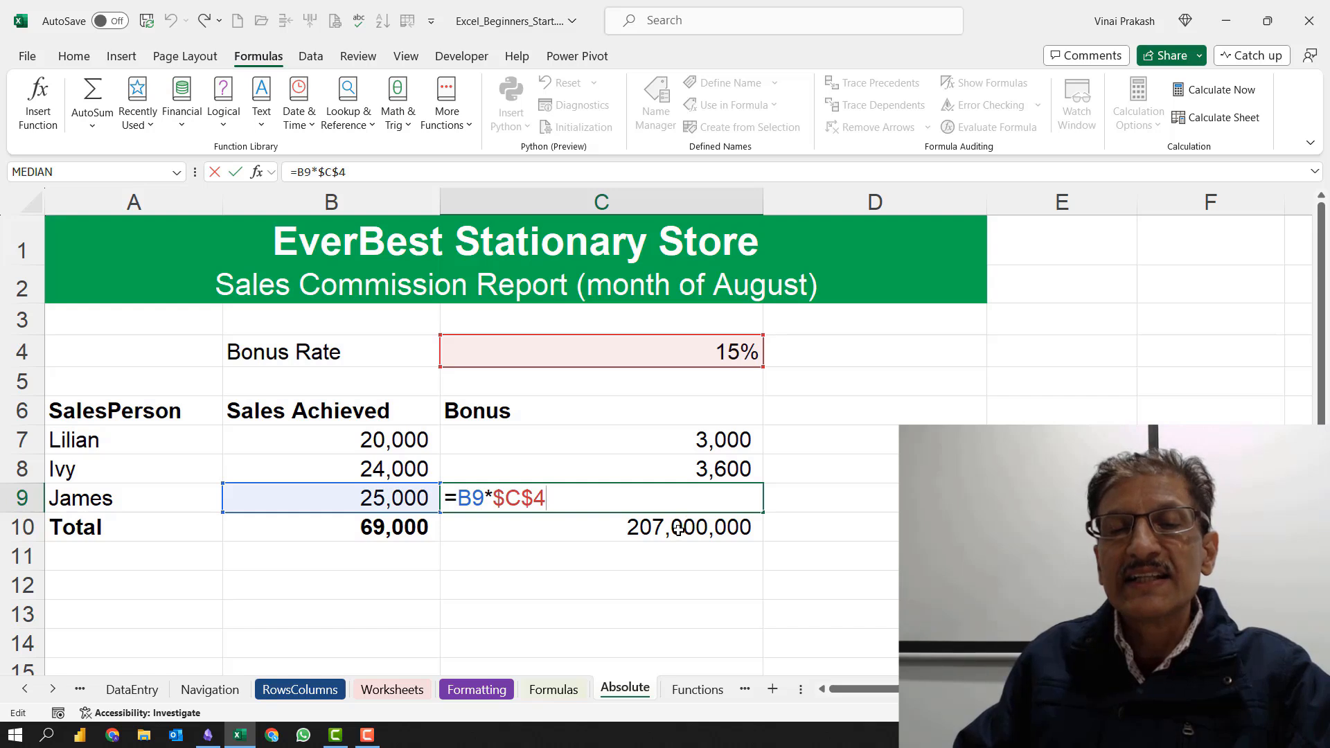
key(Return)
Step: Extend the C9 Bonus formula into the Total row at C10 and check its cell references
key(Up)
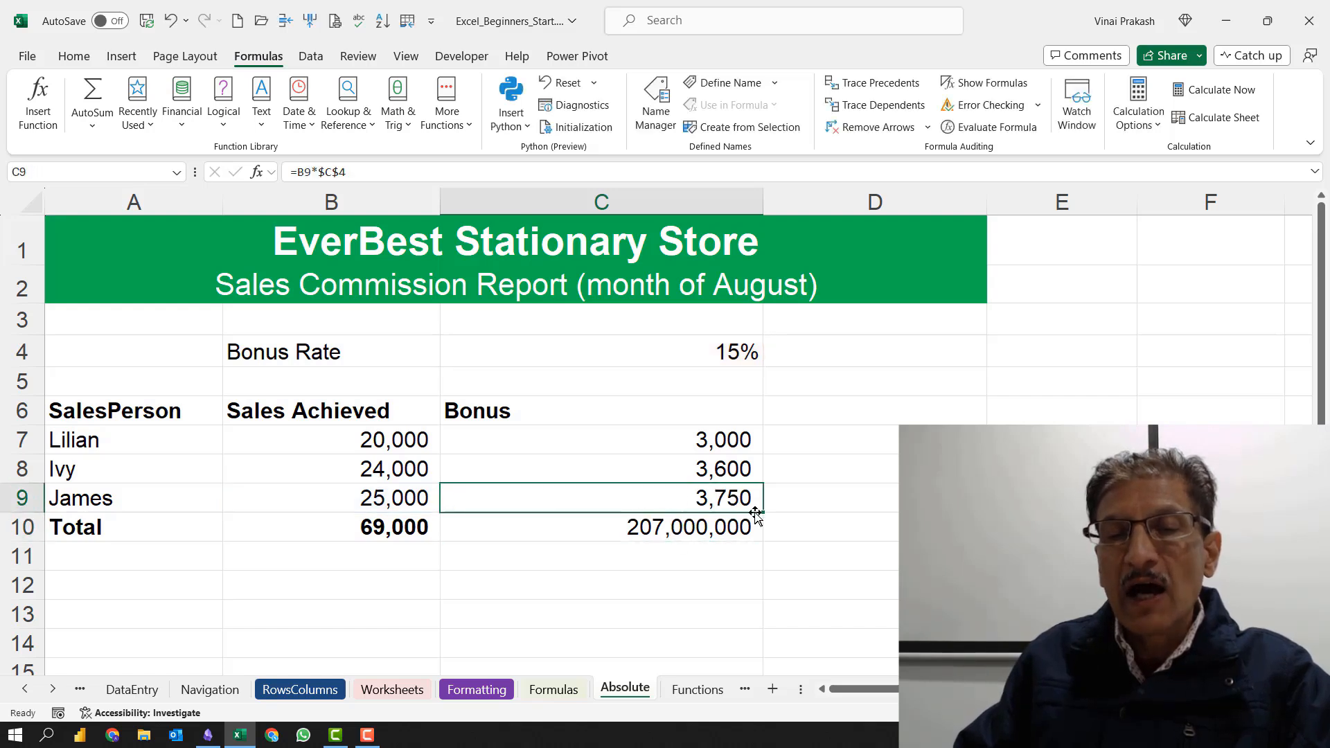
drag(756, 514, 756, 540)
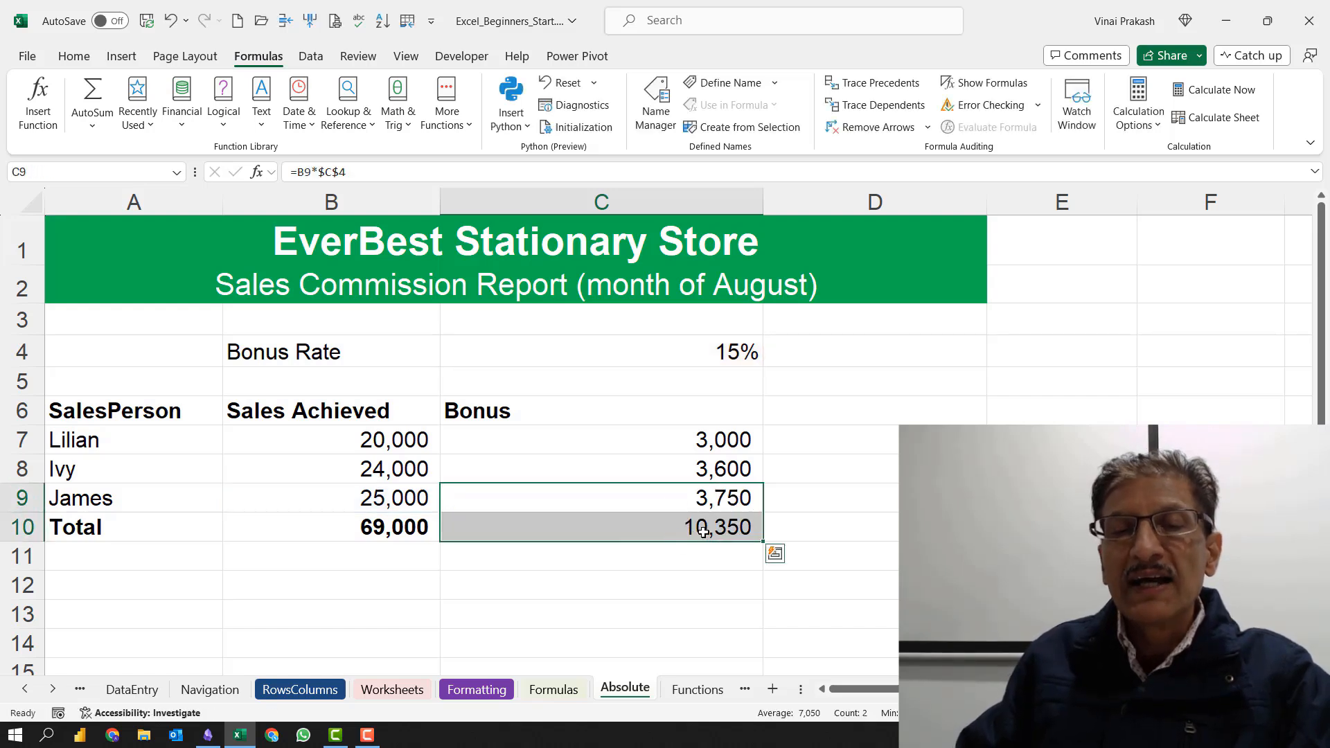
click(704, 531)
key(F2)
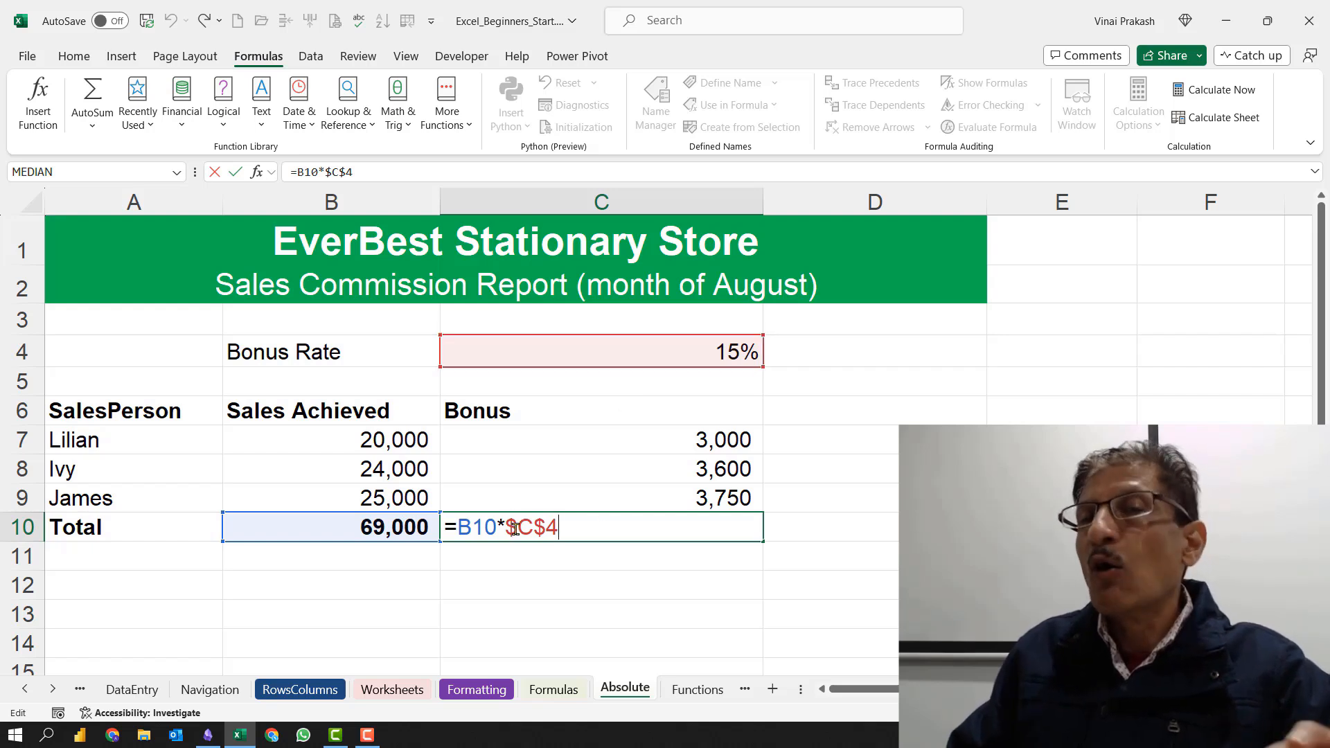
Step: Leave the C10 formula and enter C3 in E4 with the label Relative Ref in F4
click(1023, 354)
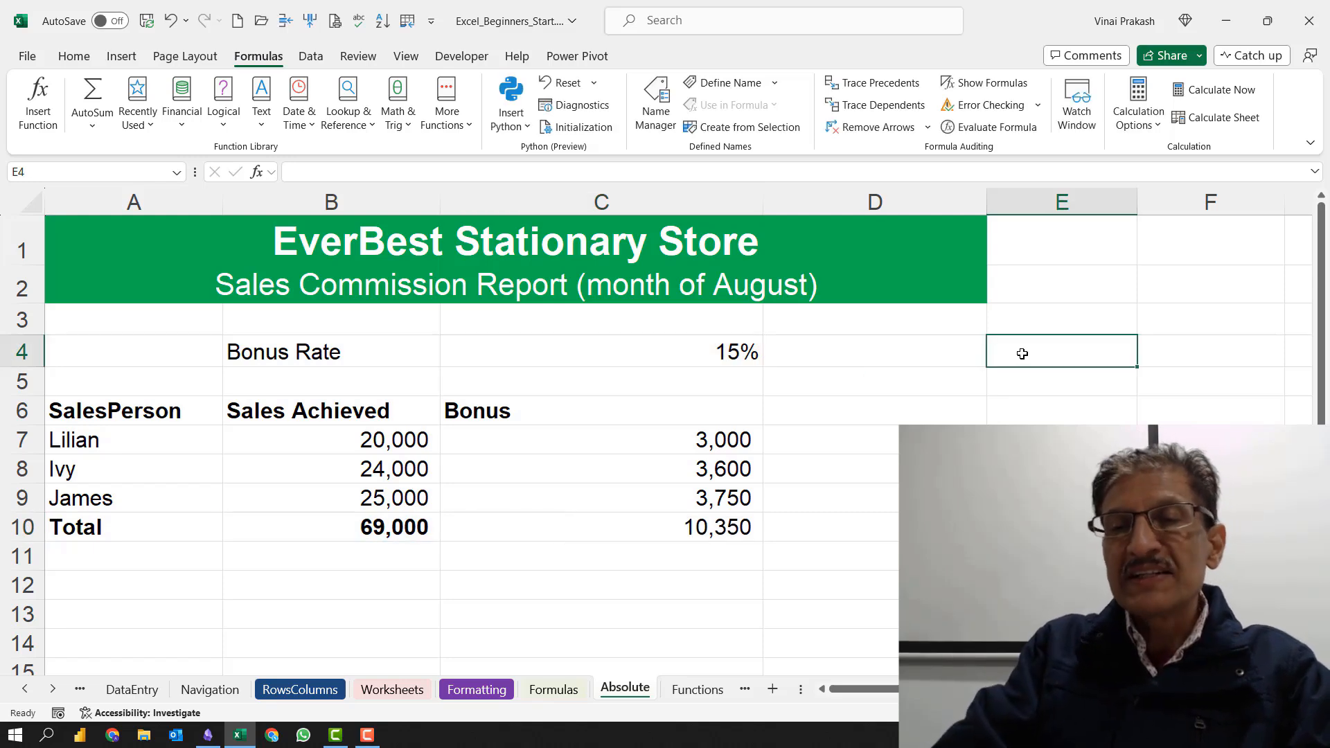
text(C3)
key(Tab)
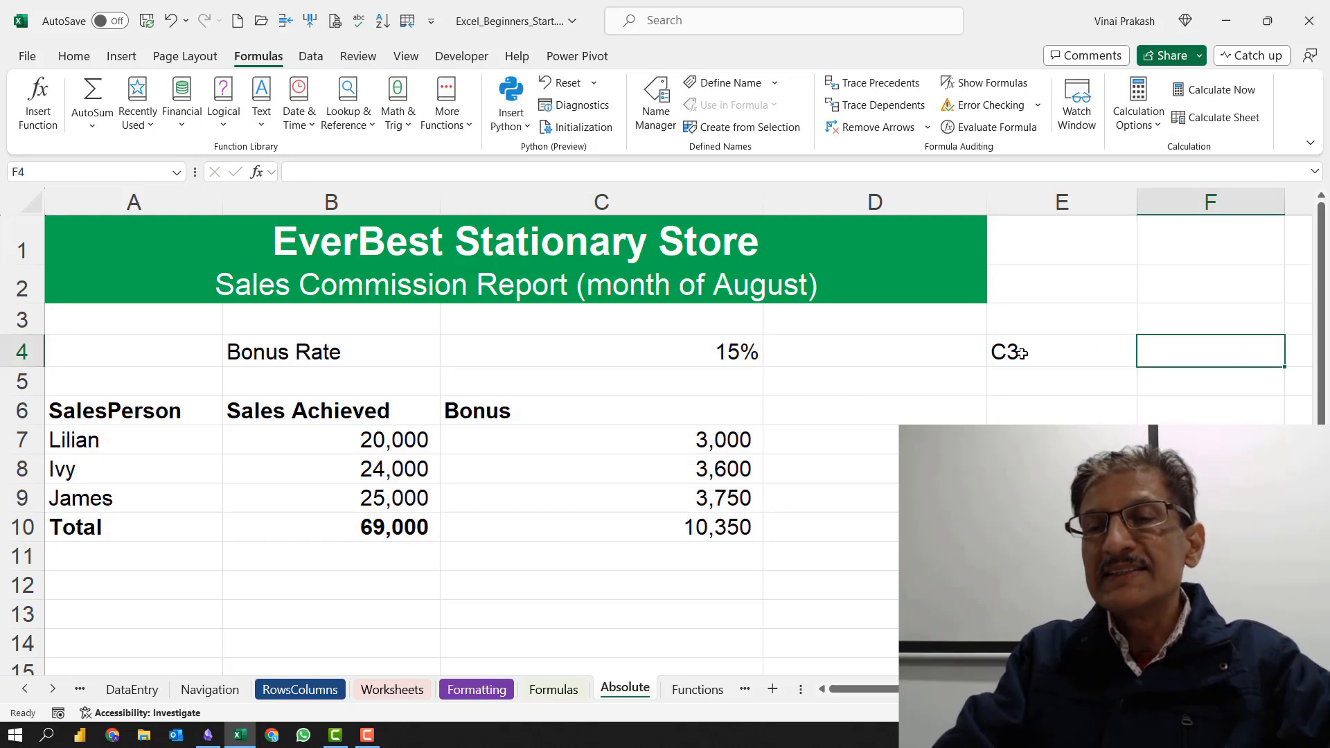
text(Relative)
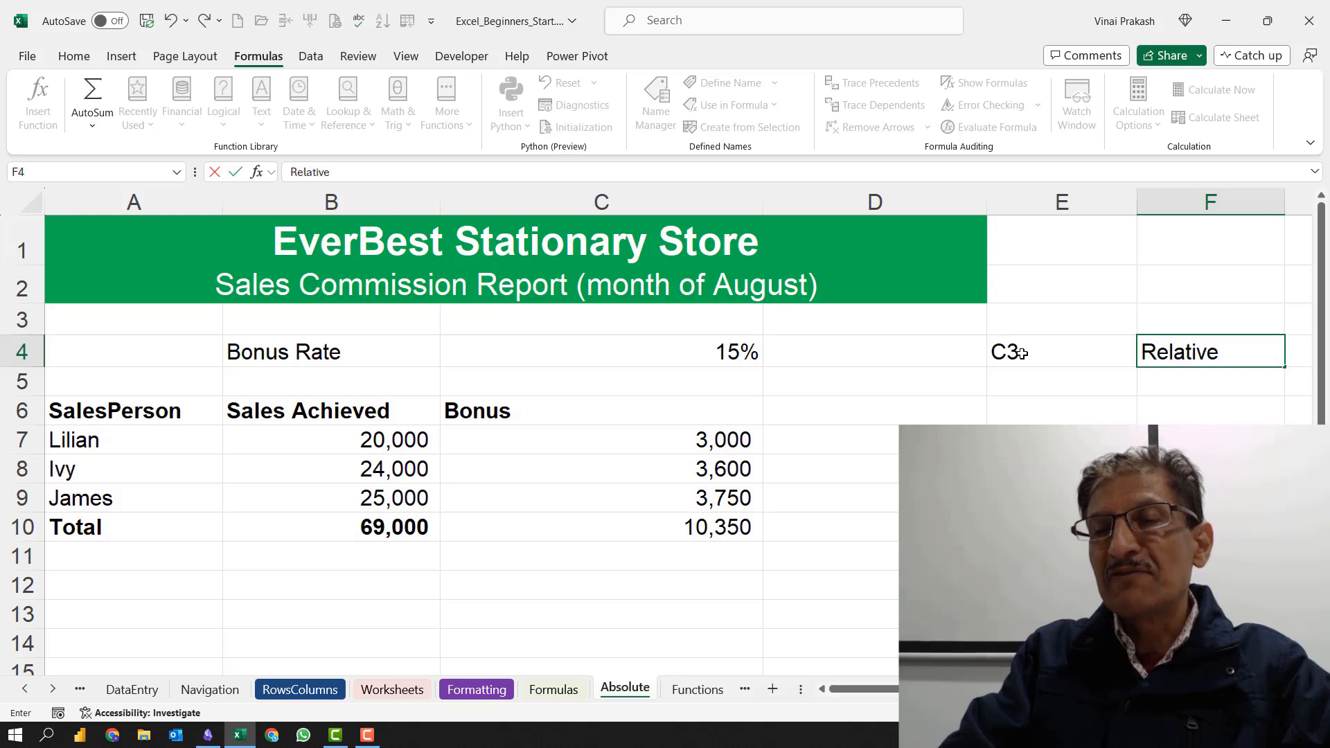
text( Refe)
key(BackSpace)
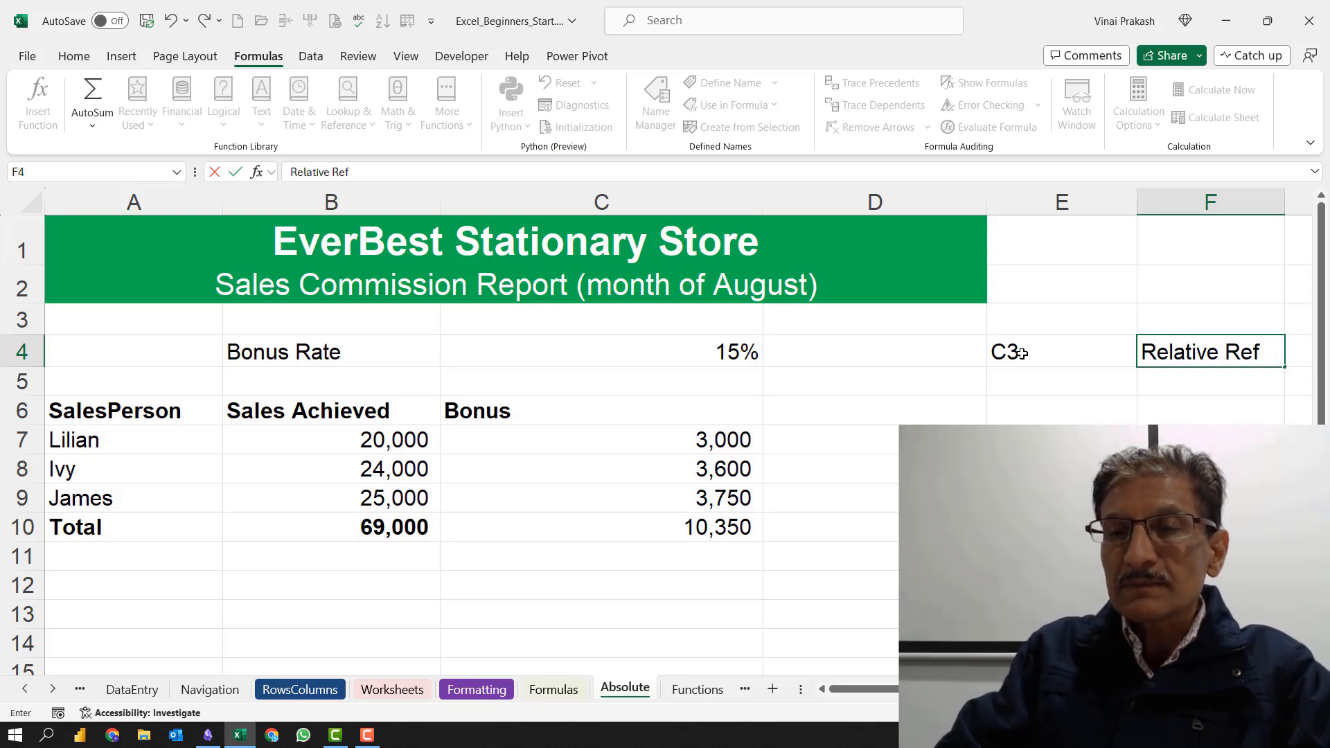
key(Tab)
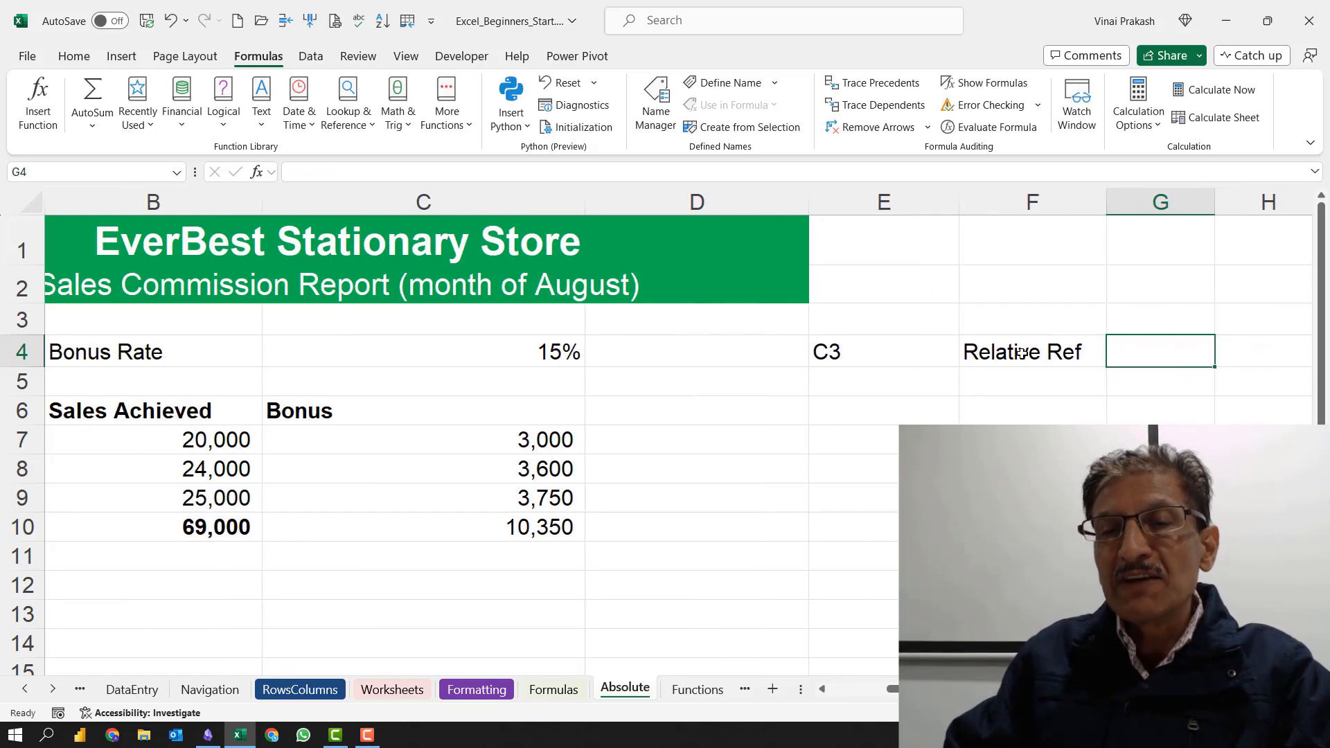
Step: Enter the reference $C$4 in E5 and the label Absolute Ref in F5
click(859, 386)
text($C)
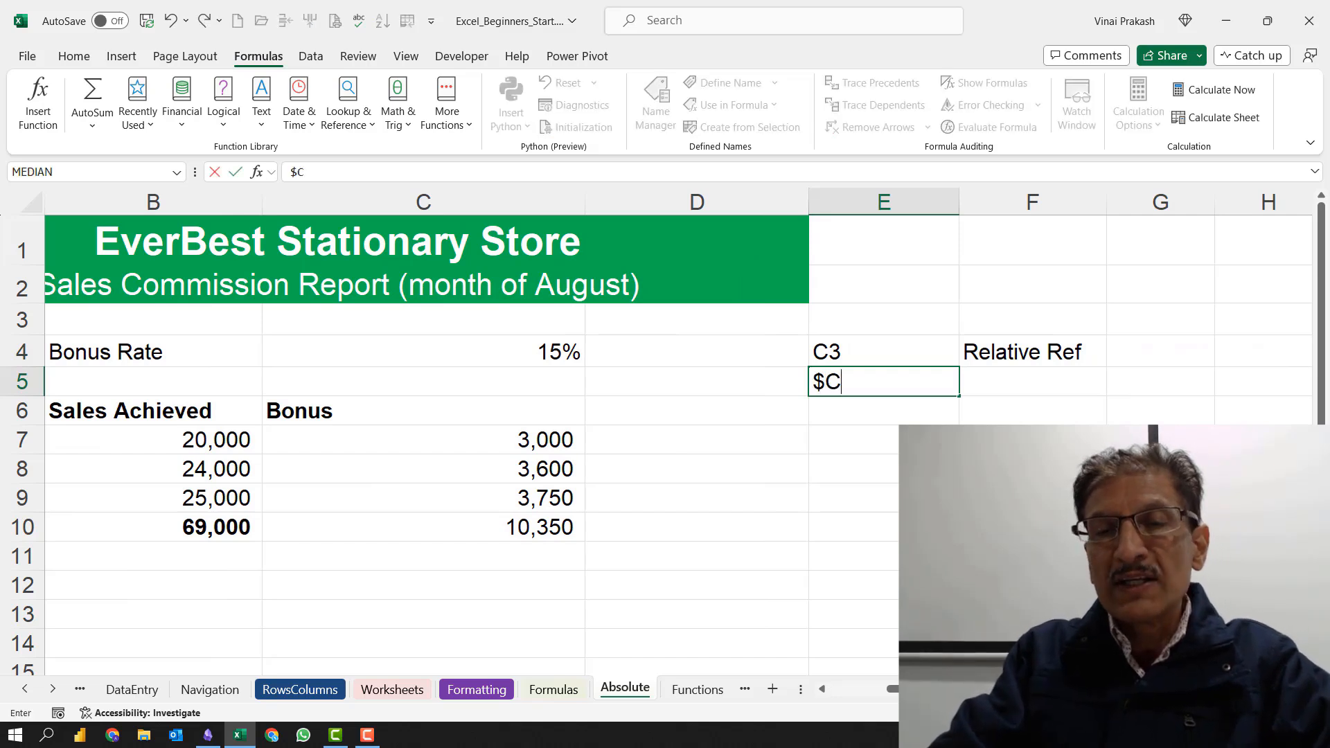
text($4)
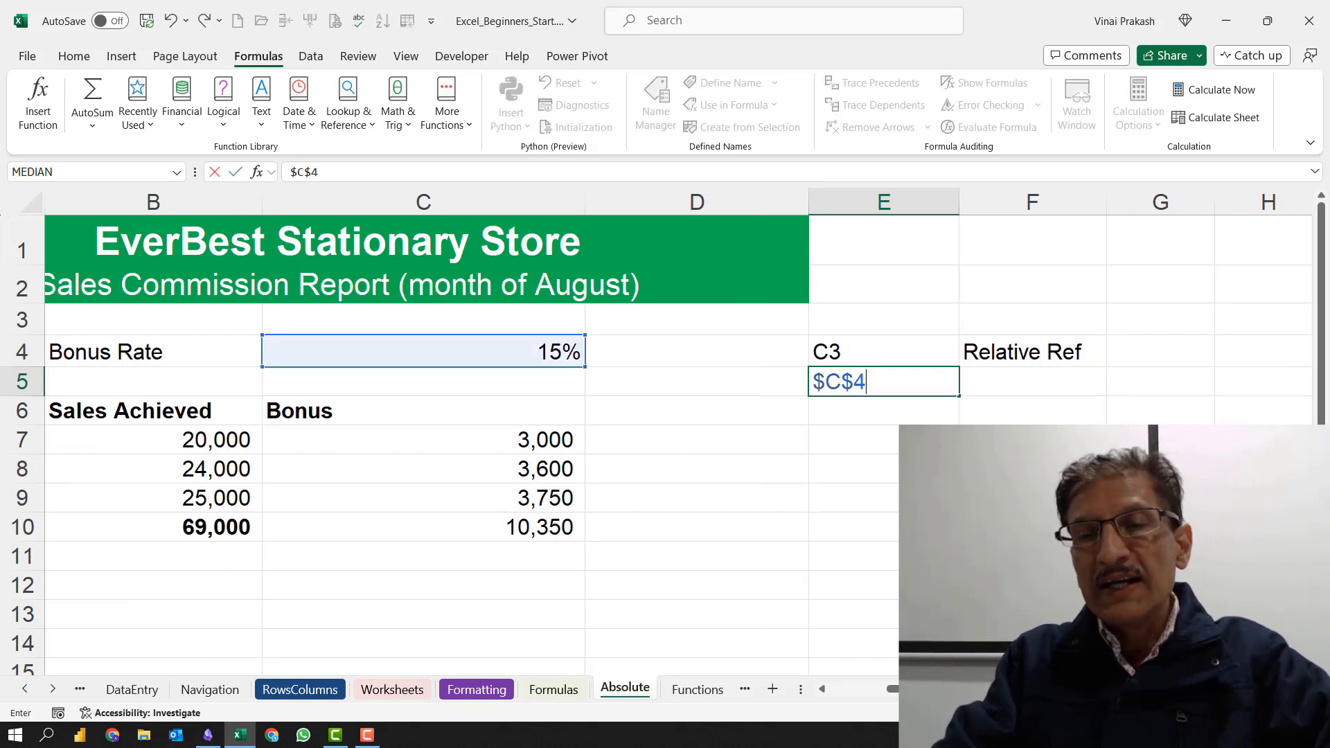
key(Tab)
text(Ab)
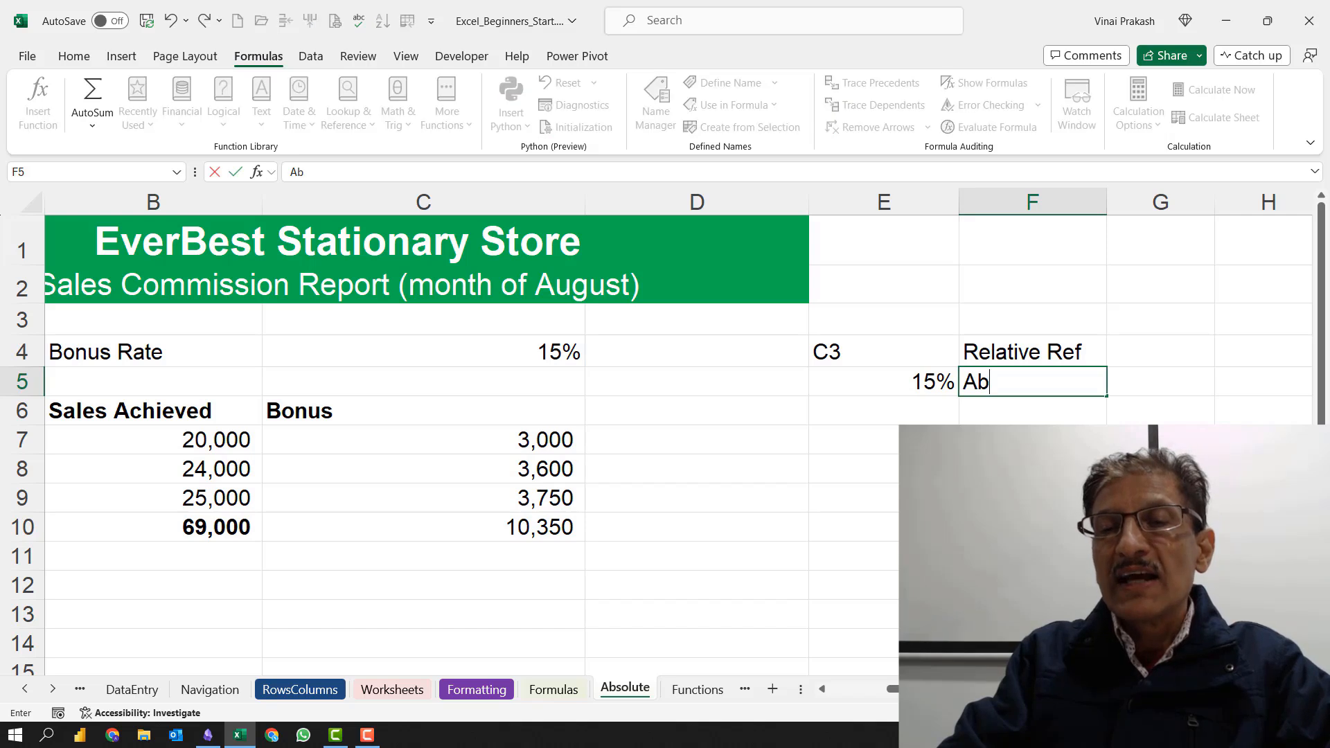
text(solute Ref)
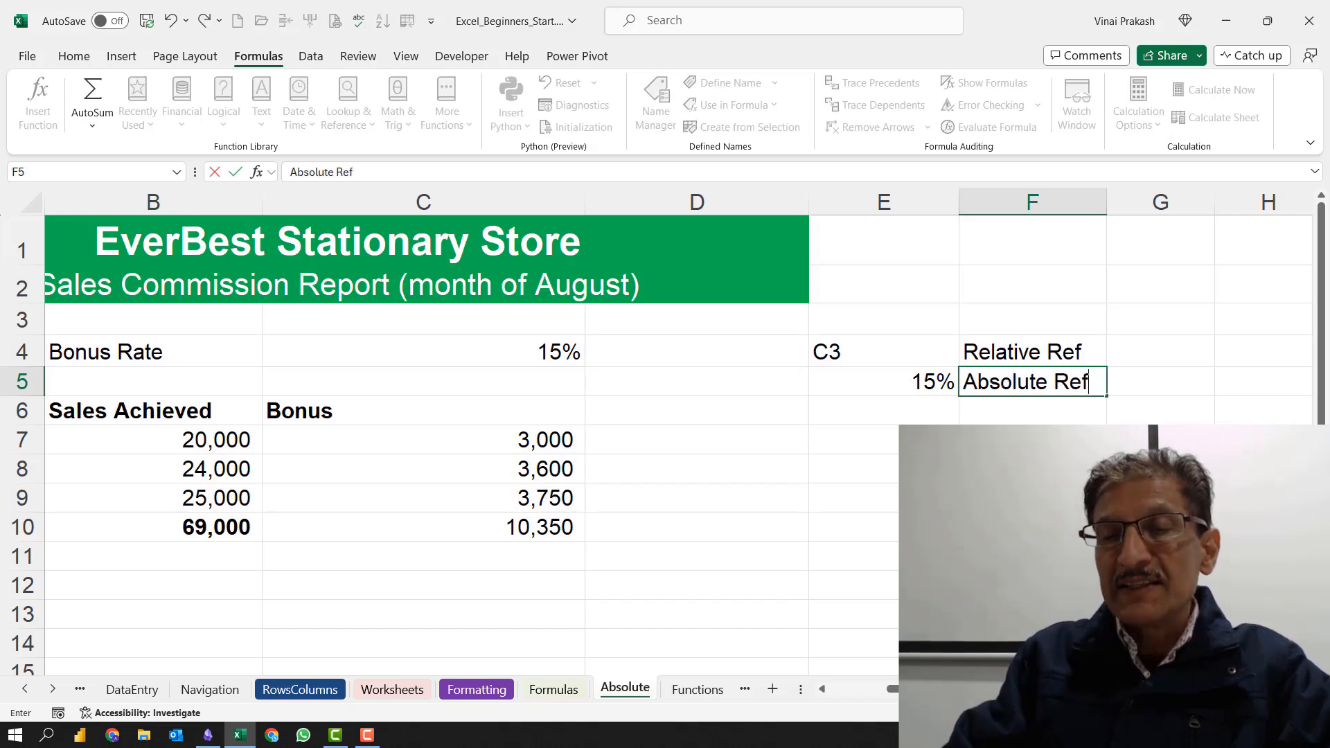
key(Tab)
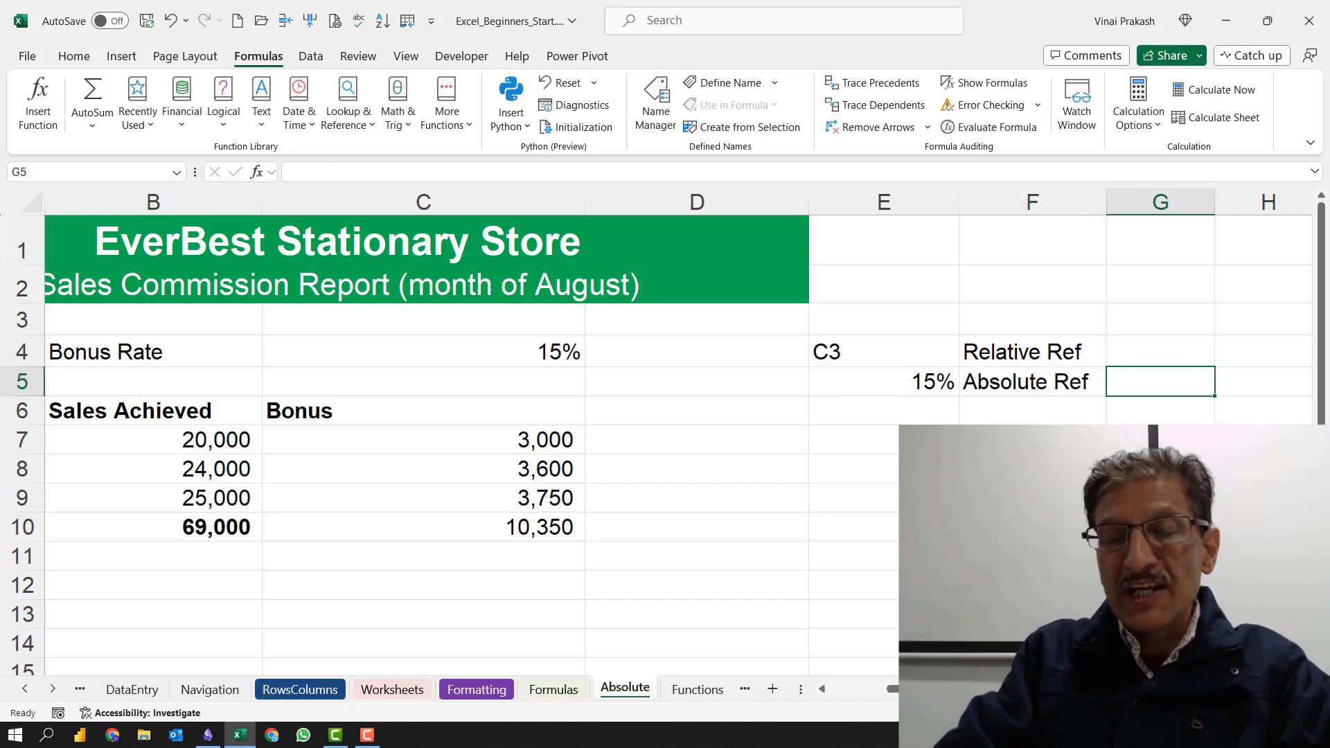
Step: Add the note "Row & Col don't change" in G5 beside the Absolute Ref label
text(Roc)
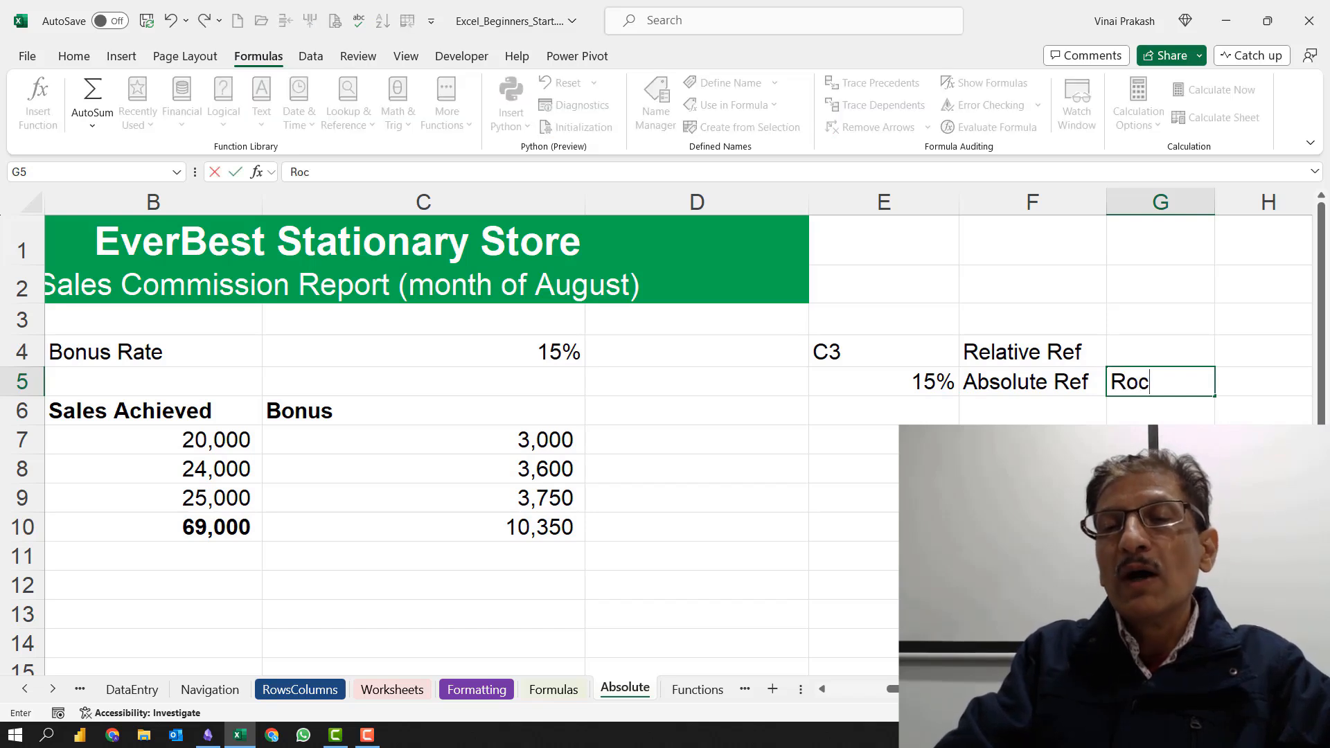
key(BackSpace)
text(w & Col don't)
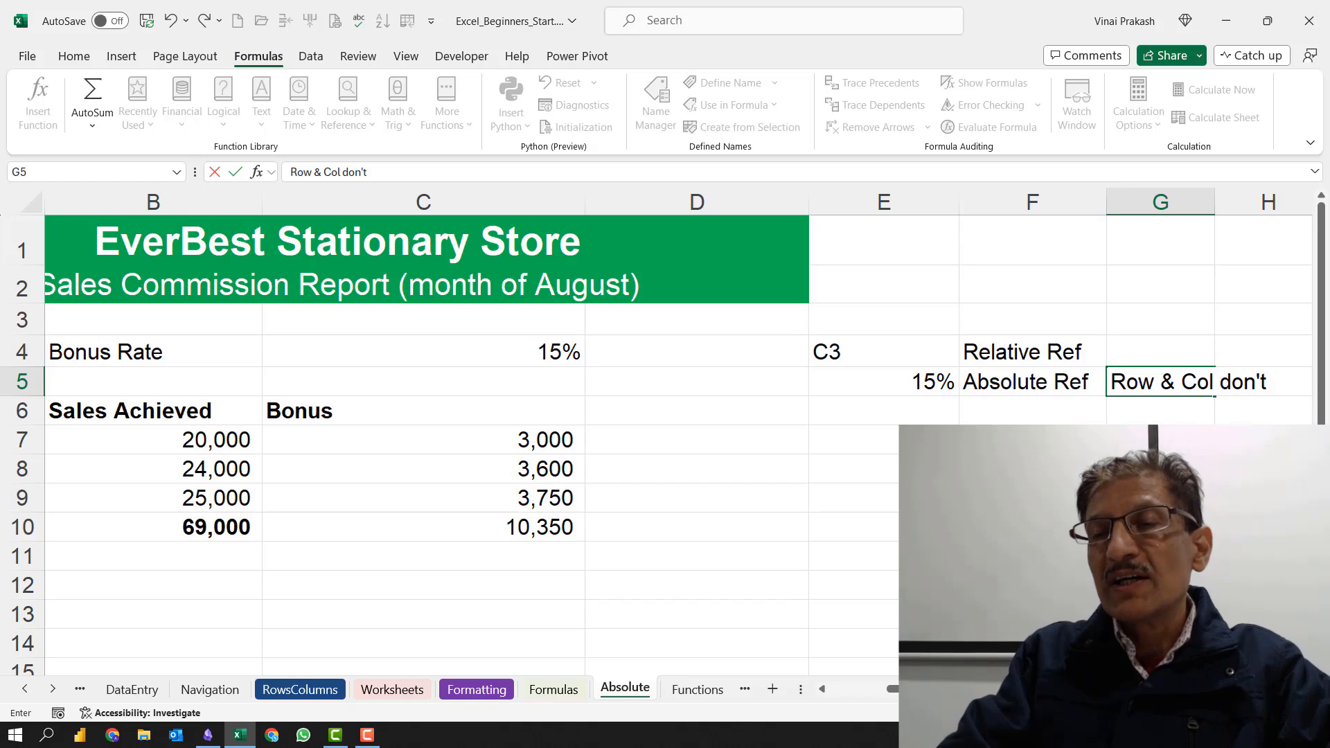
text( change)
key(Tab)
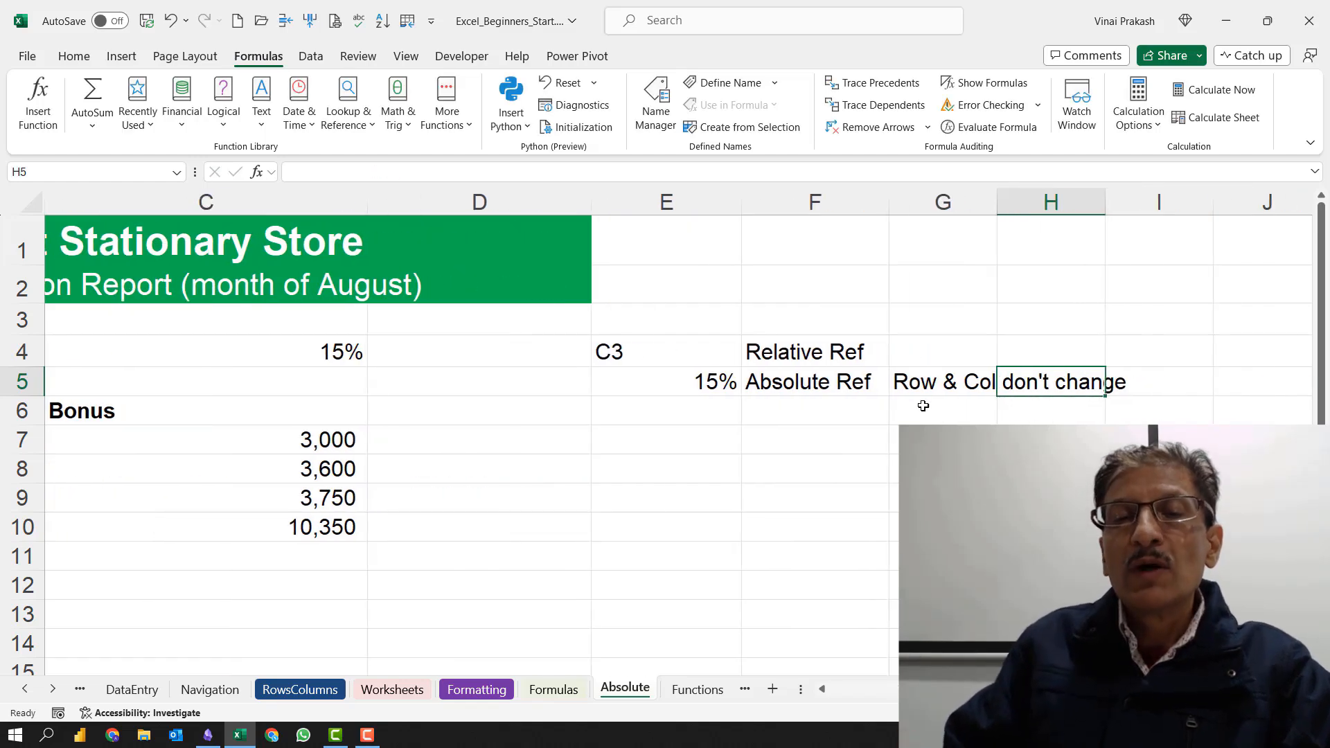
Step: Convert the E5 formula to literal text so the cell shows $C$4 instead of the rate
click(667, 382)
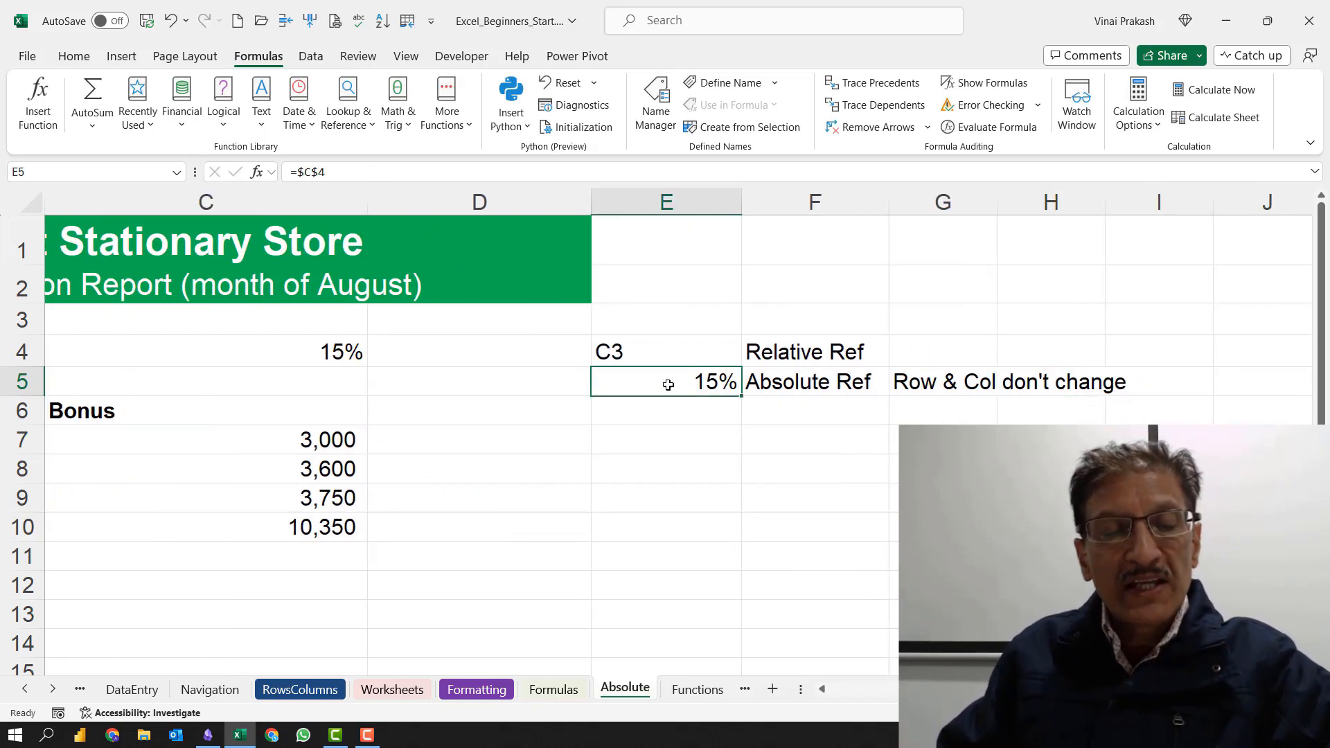
text(=$C$4)
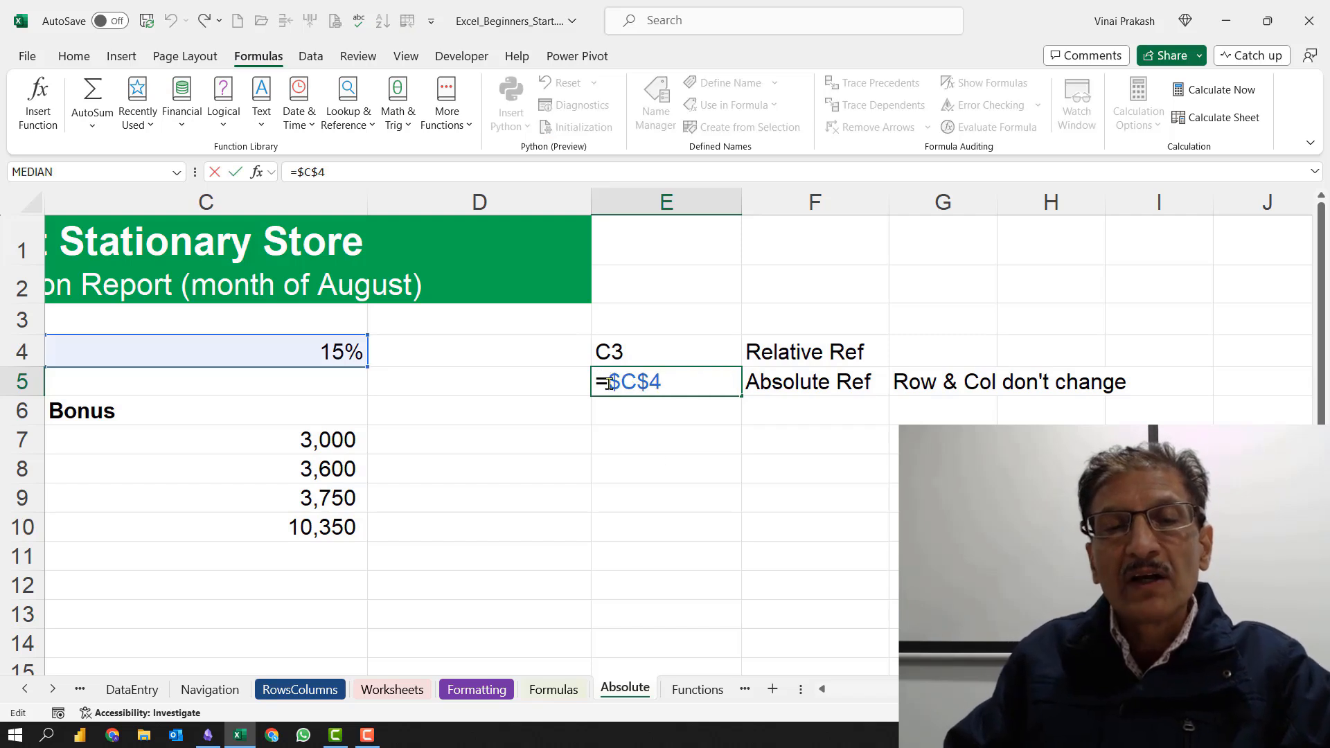
click(609, 381)
key(BackSpace)
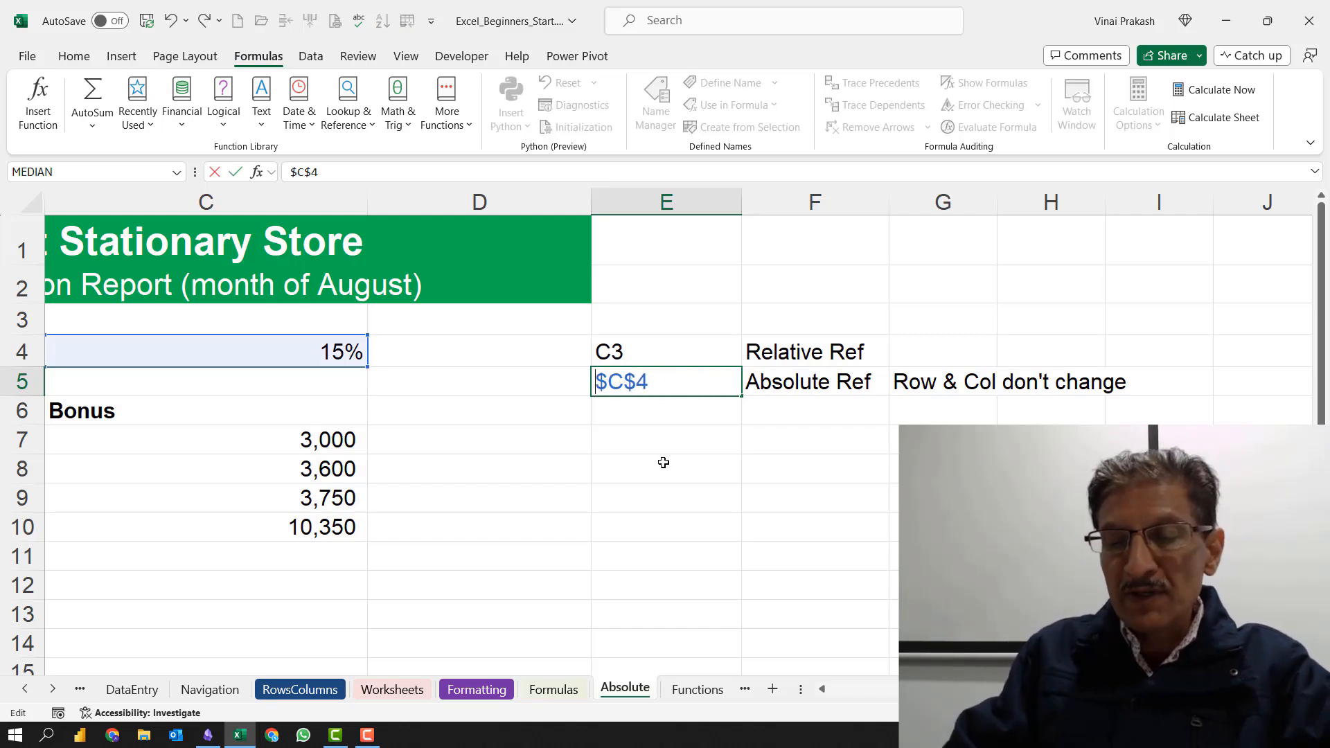
text(')
key(Tab)
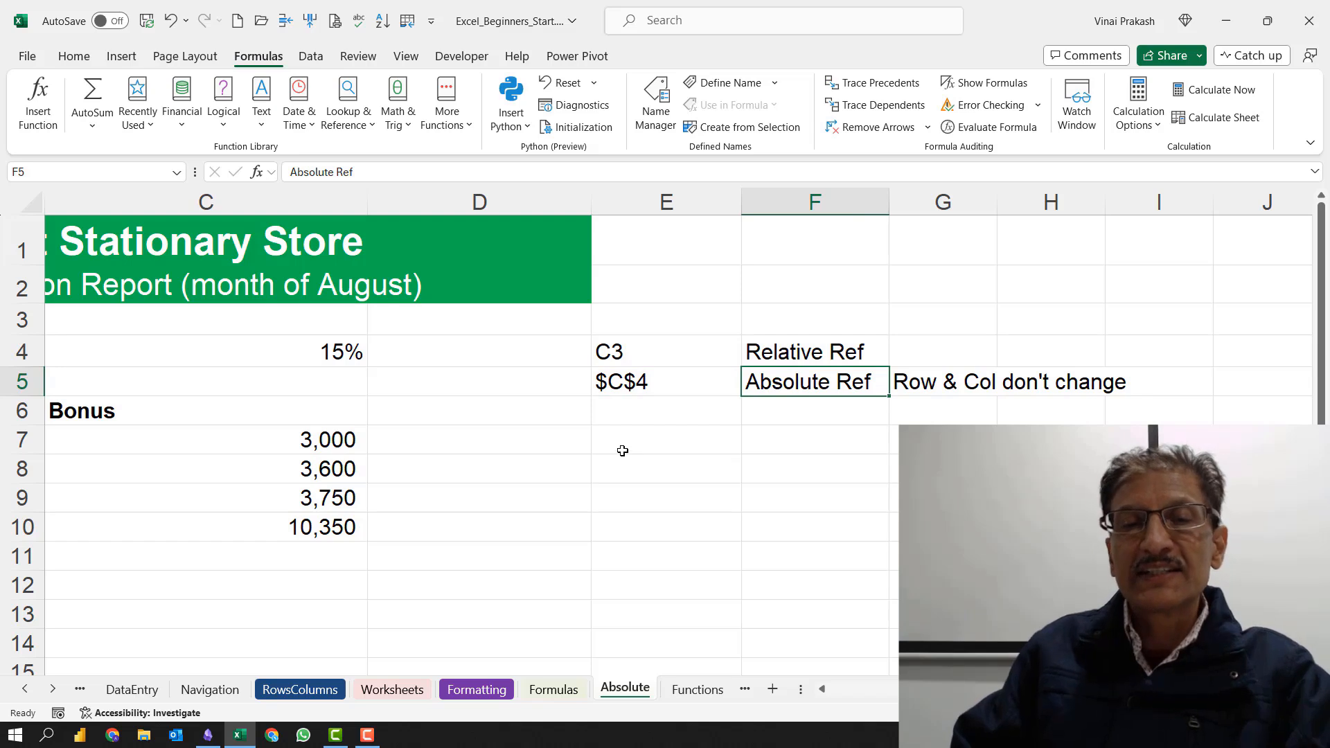
Step: Add the note "row & col change based on the current row" in G4 beside the Relative Ref label
click(644, 385)
click(639, 364)
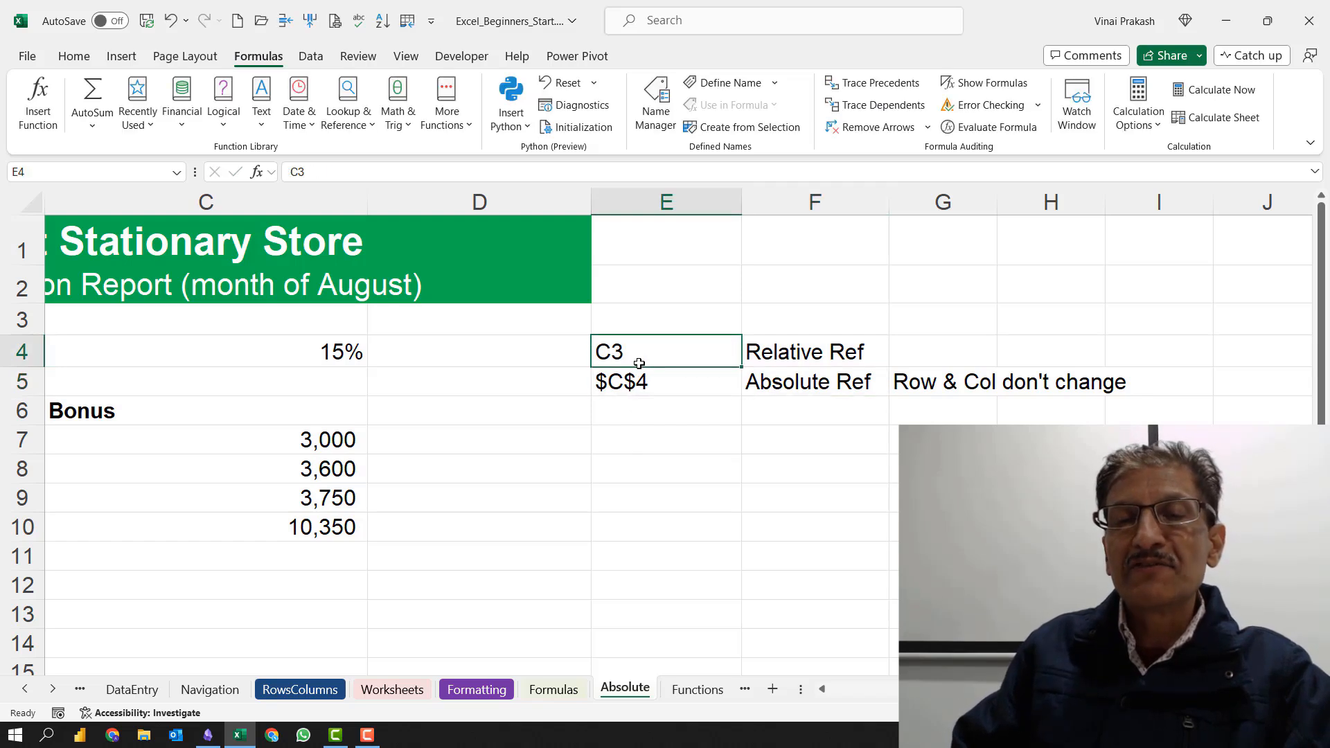
click(644, 385)
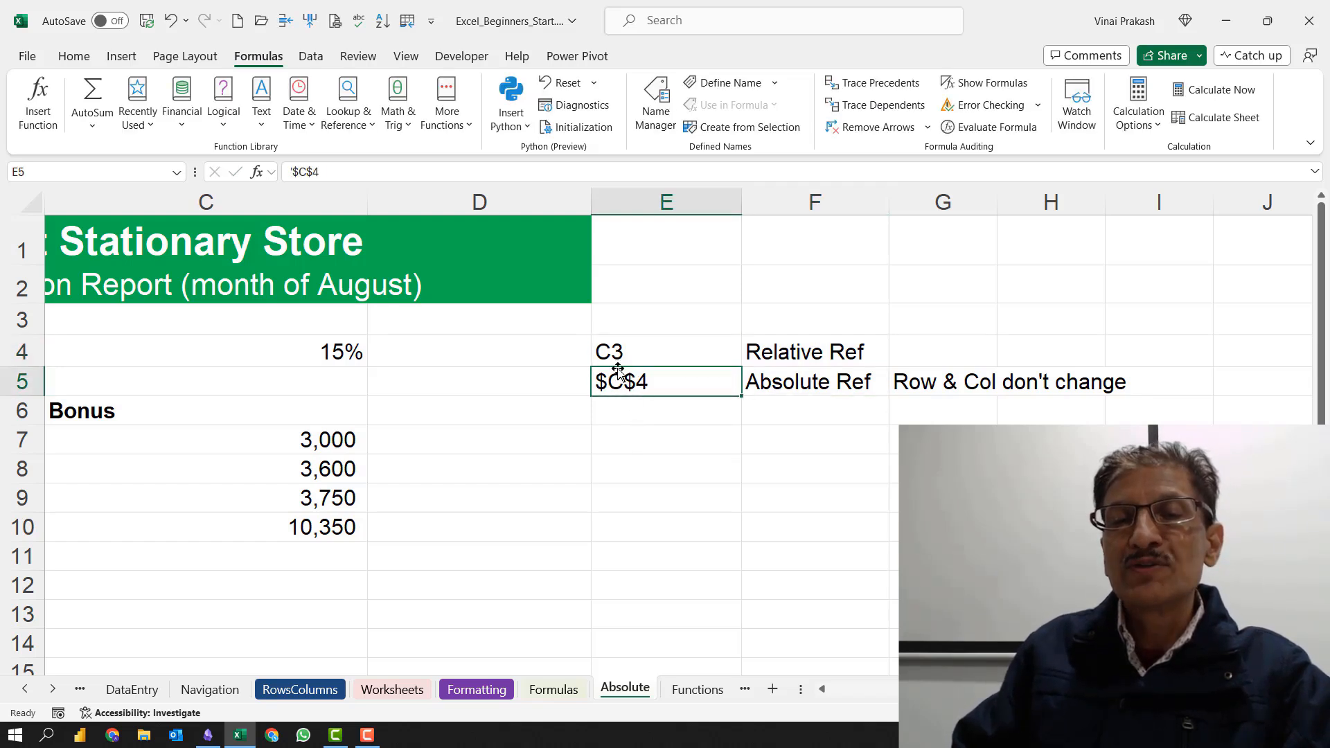
drag(638, 344, 766, 350)
click(963, 365)
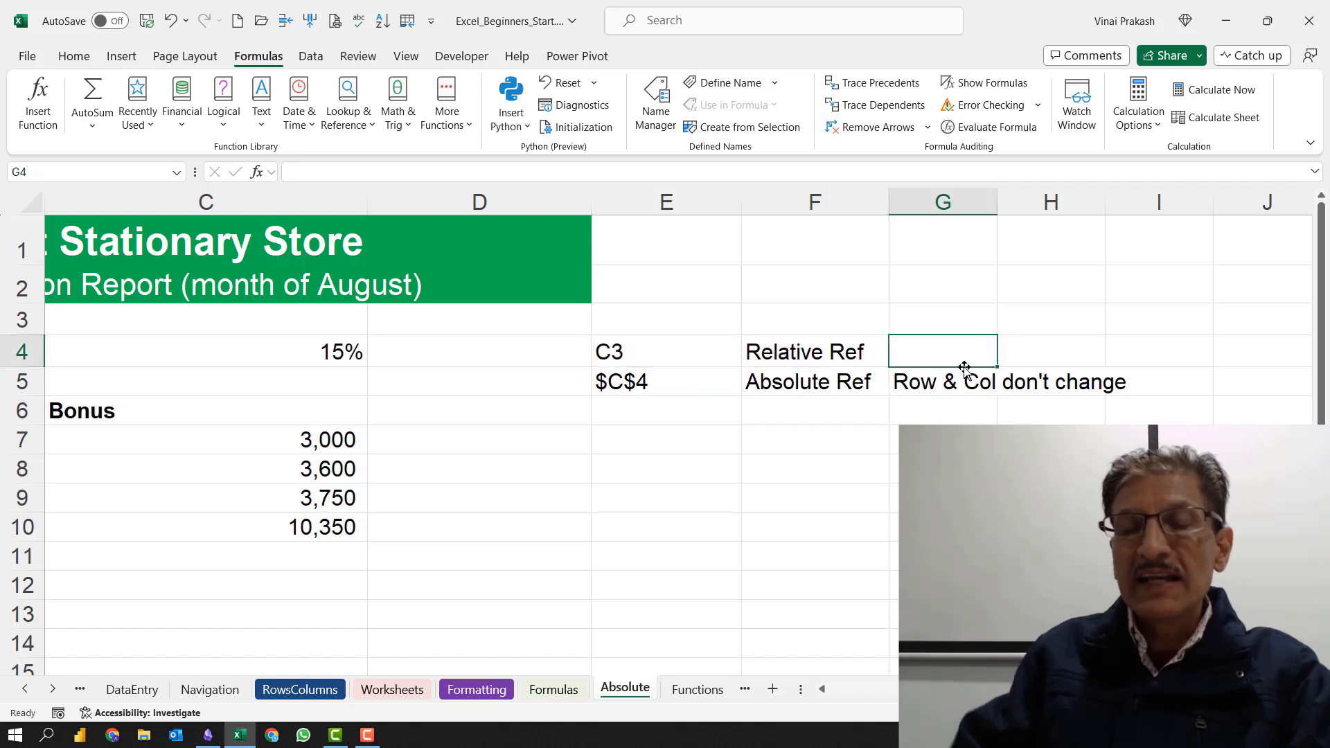
text(row)
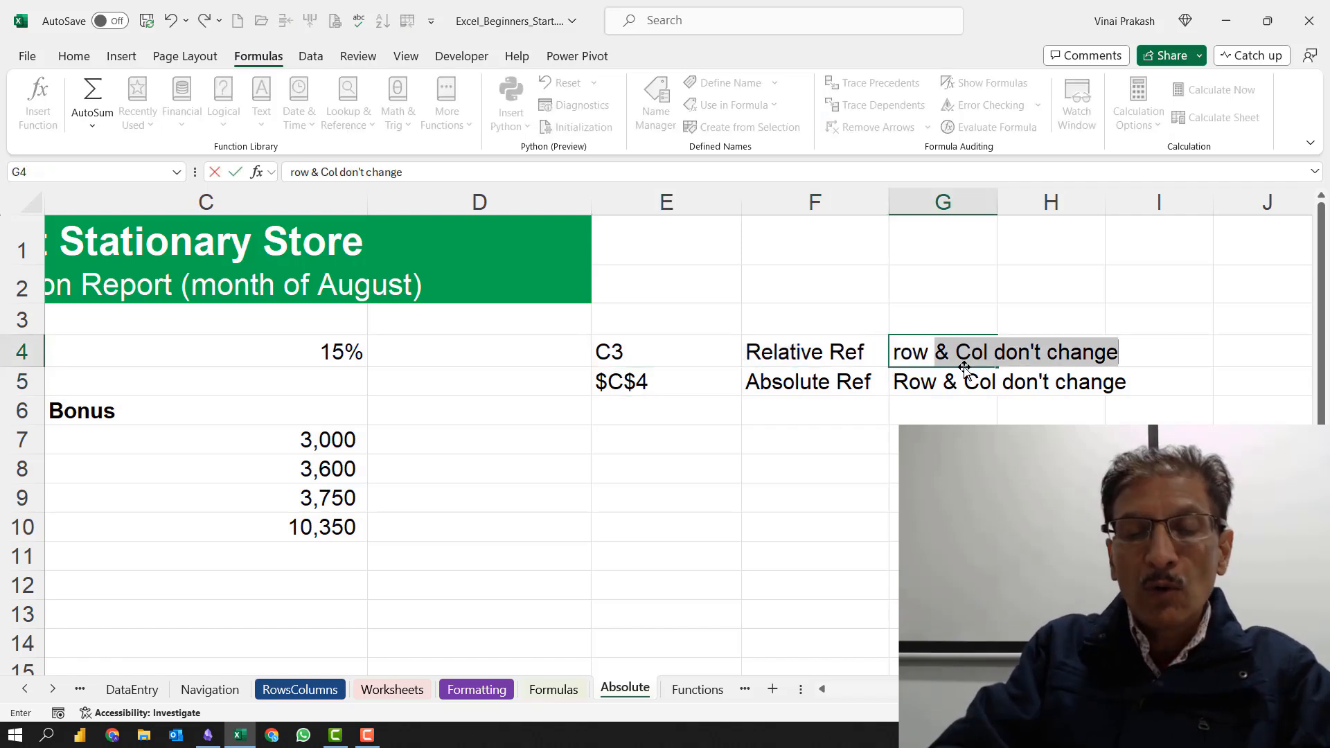
text( & col chan)
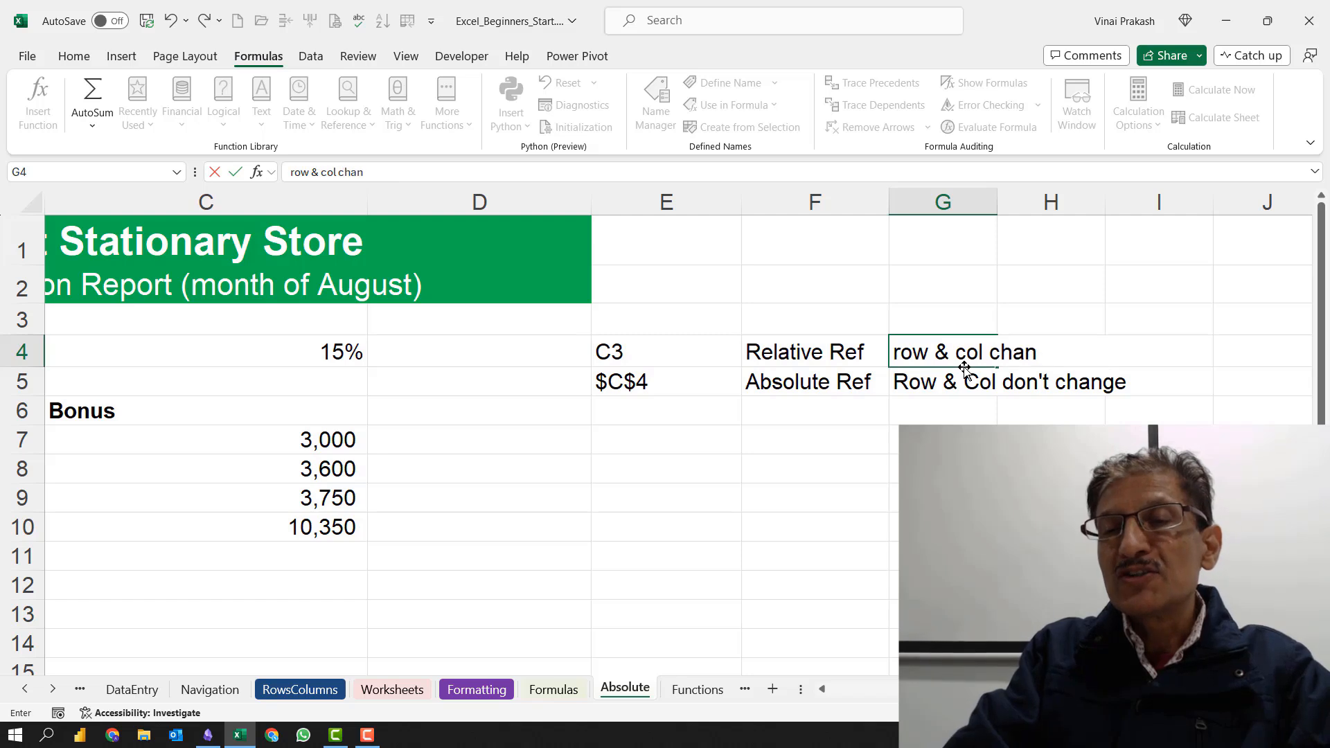
text(ge based on the)
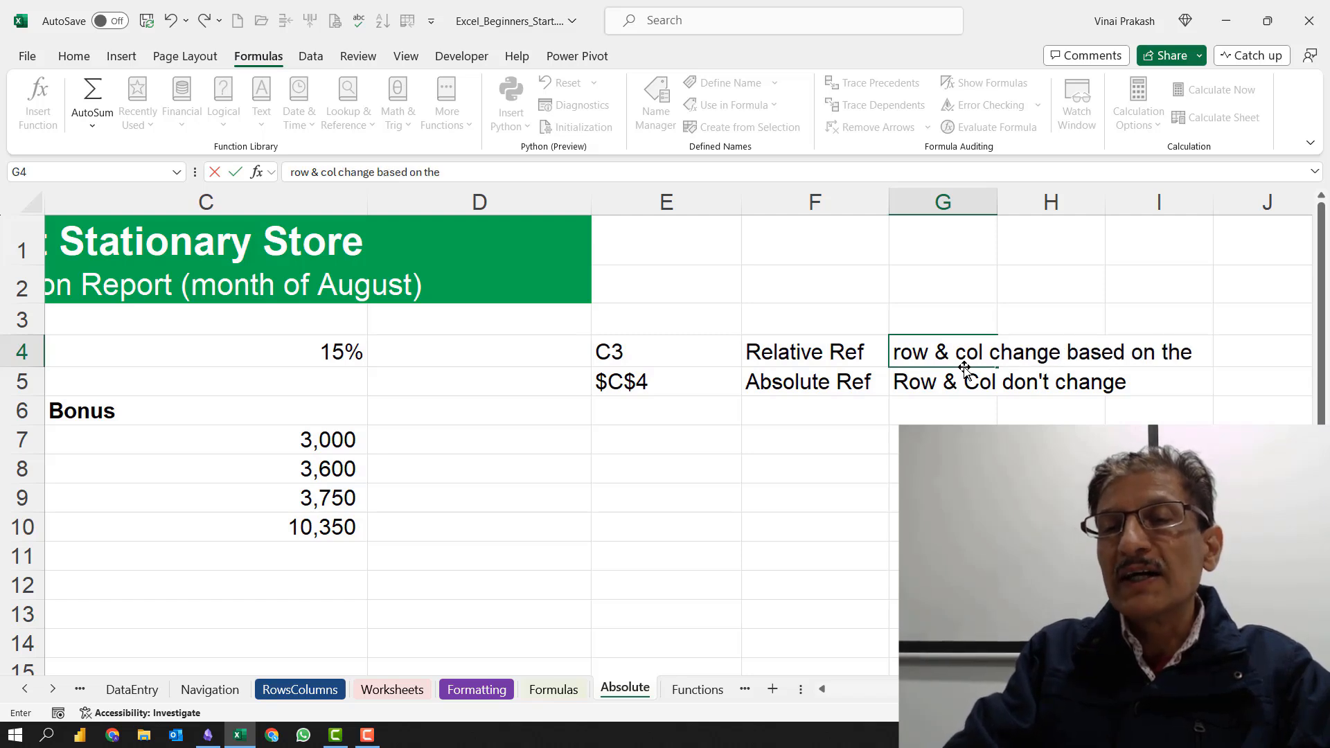
text( current row)
key(Tab)
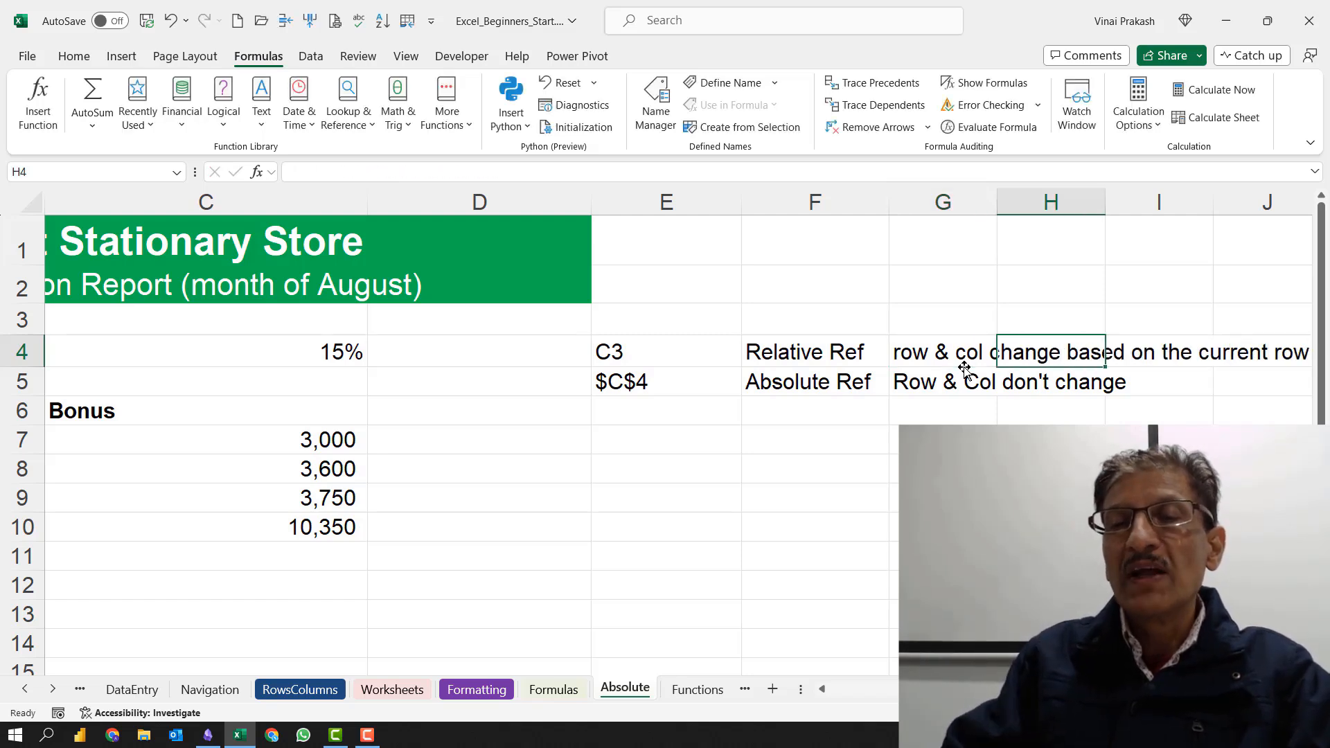
Step: Make the reference type notes in E4:G5 bold
click(834, 381)
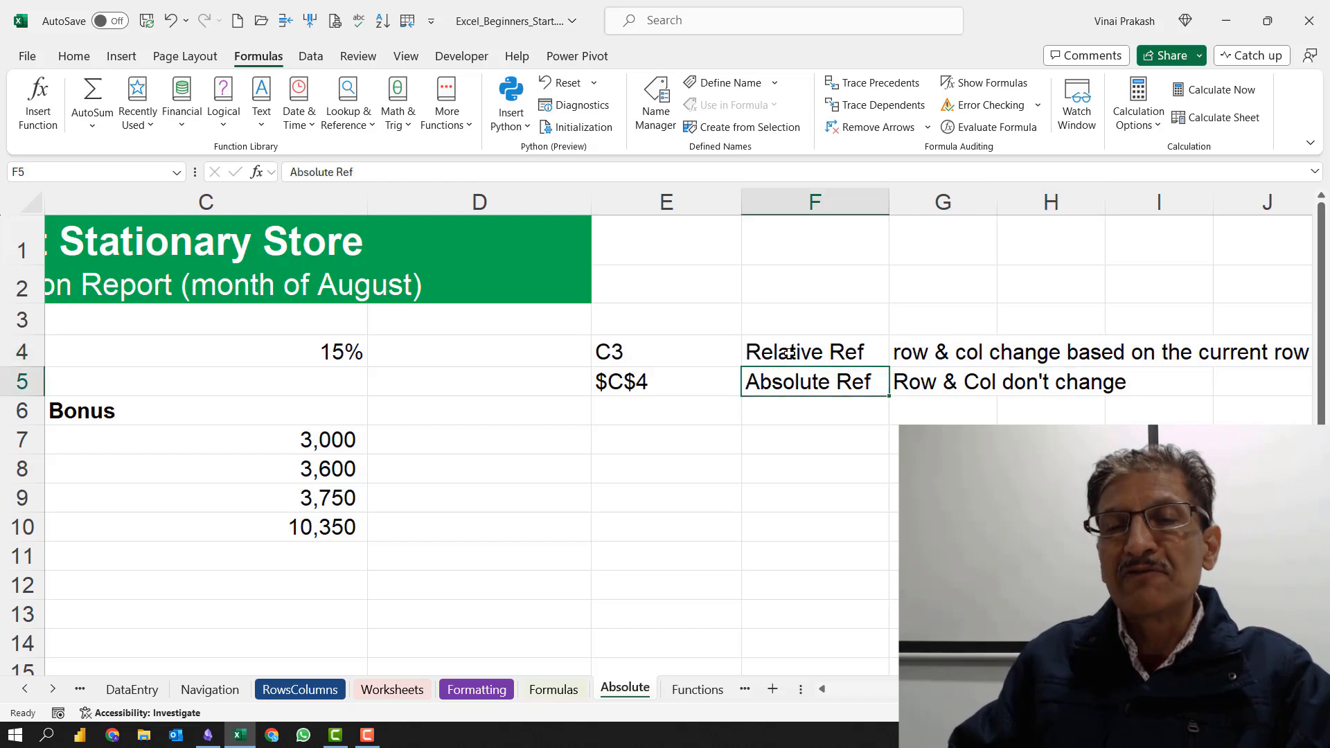
click(859, 355)
drag(860, 354, 908, 354)
drag(619, 350, 958, 374)
key(ctrl+b)
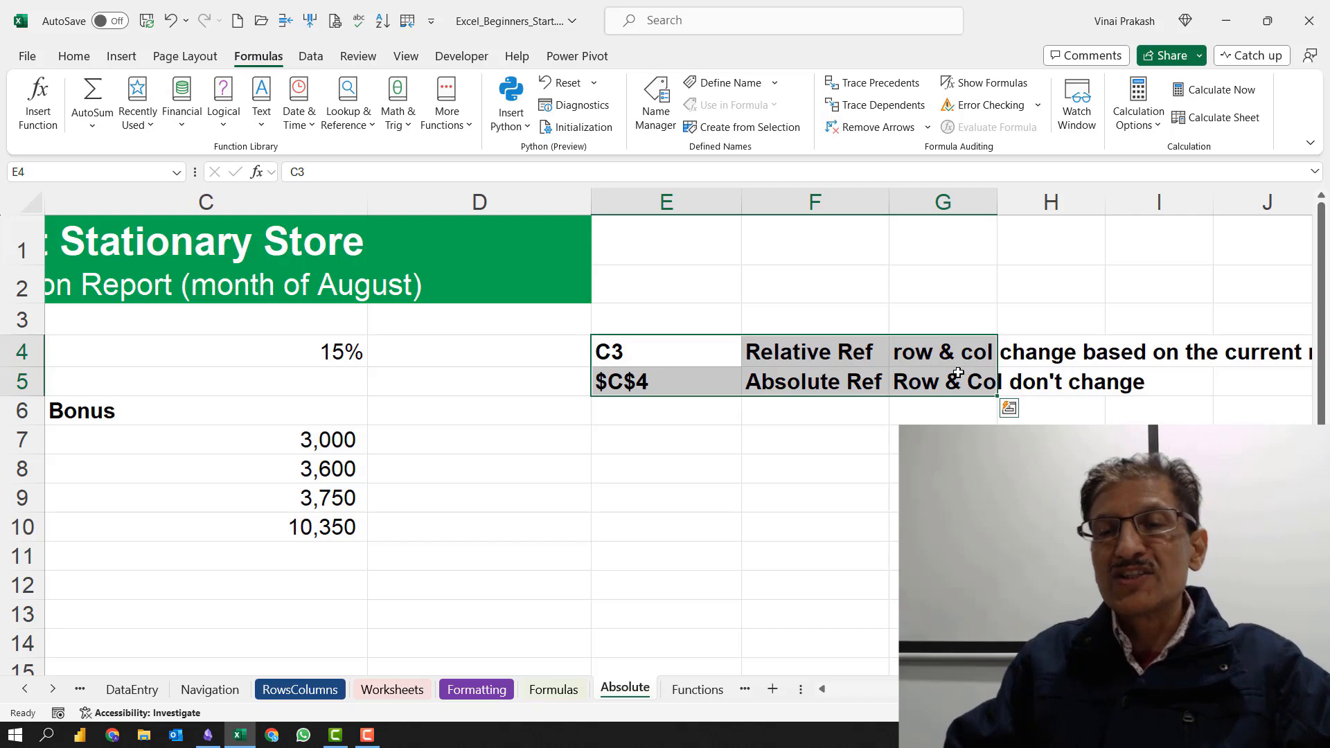
click(963, 438)
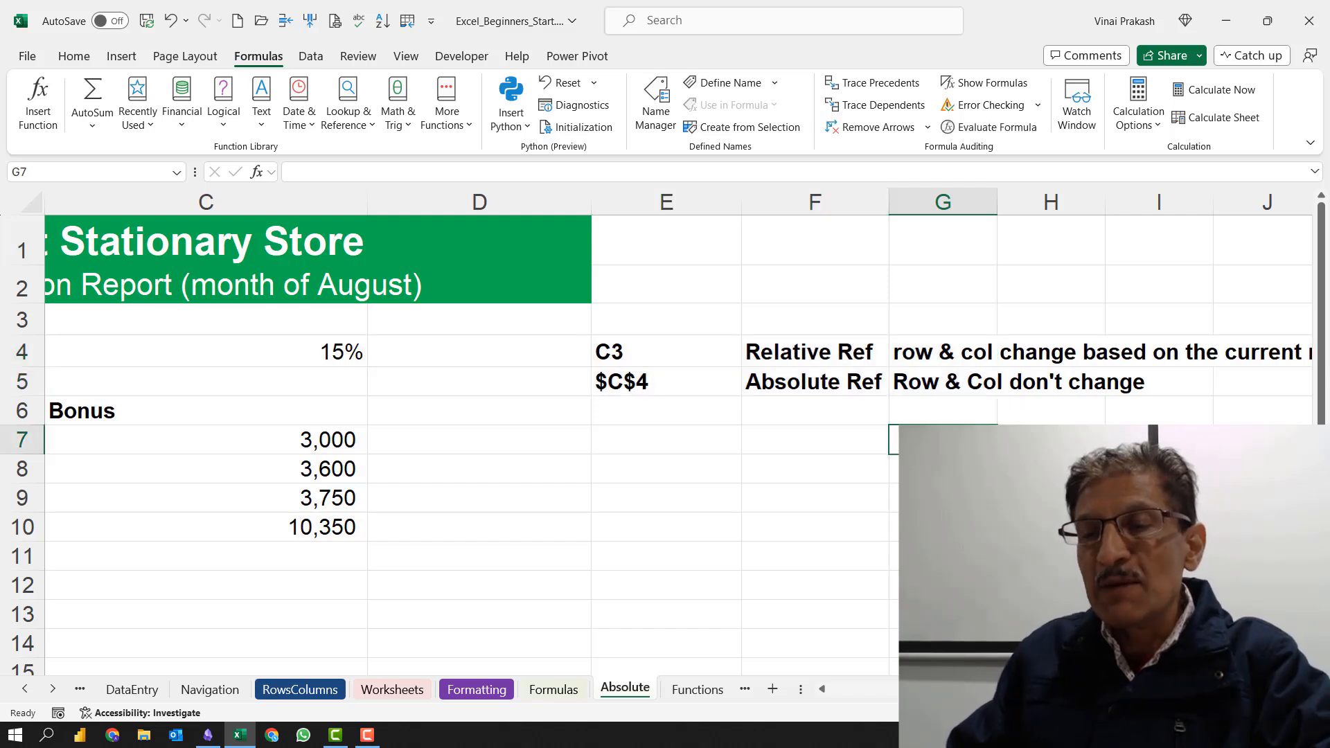
scroll(679, 443, right, 1)
scroll(679, 444, down, 1)
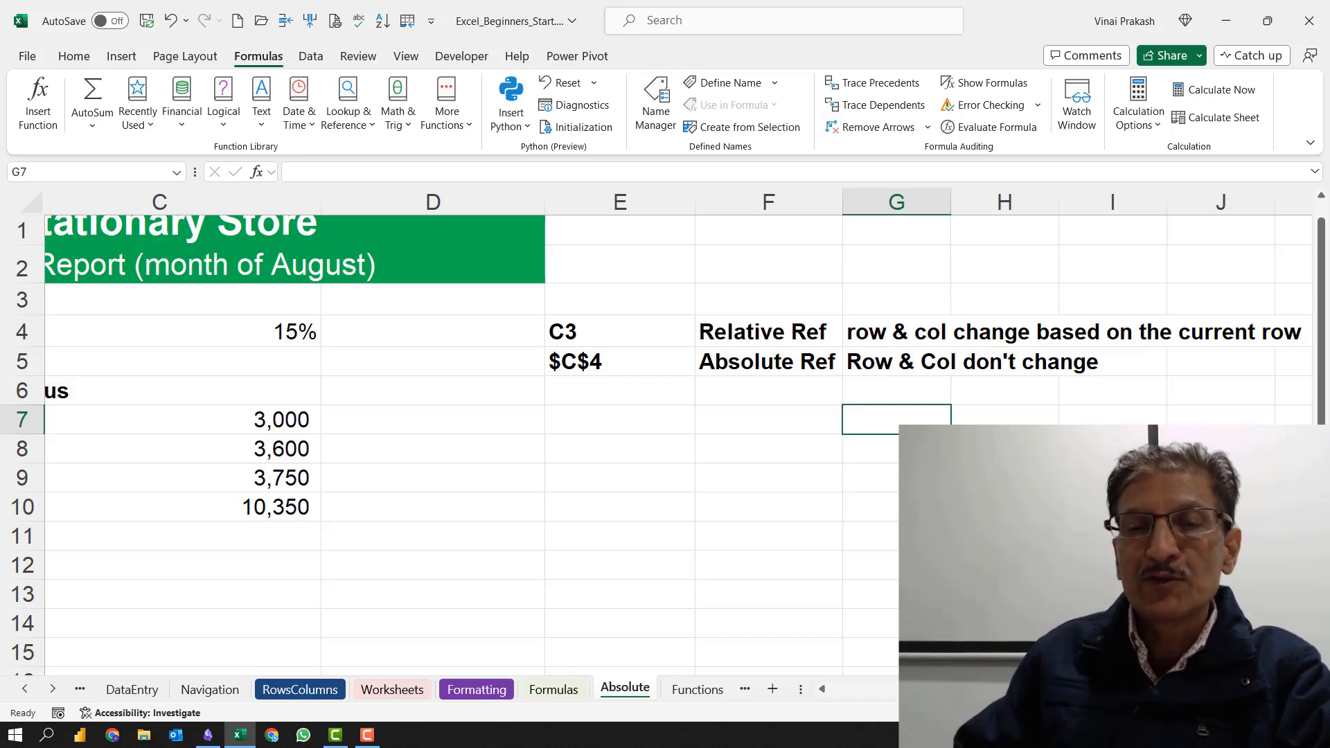
click(625, 327)
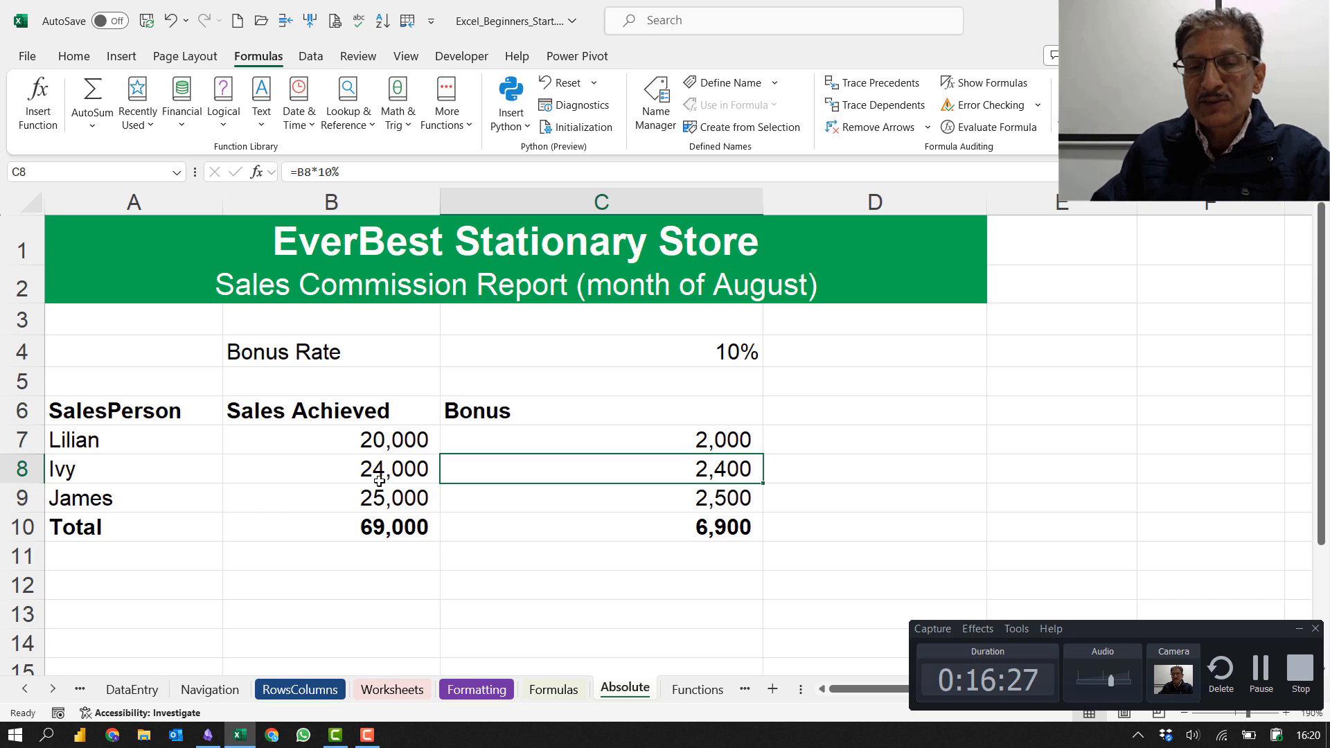
Step: Change the Bonus formula in C7 to =B7*15% and inspect the rates in the C7, C8 and C9 formulas
double_click(566, 440)
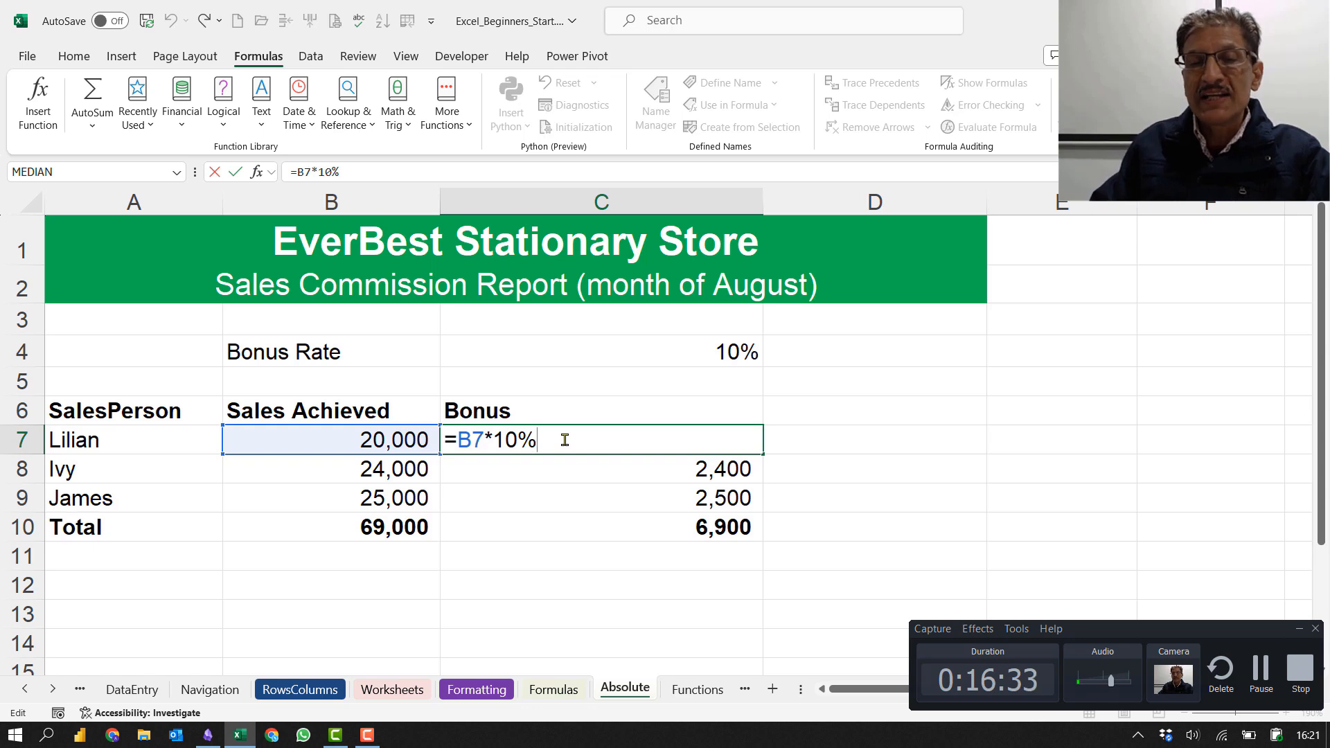
drag(508, 439, 516, 438)
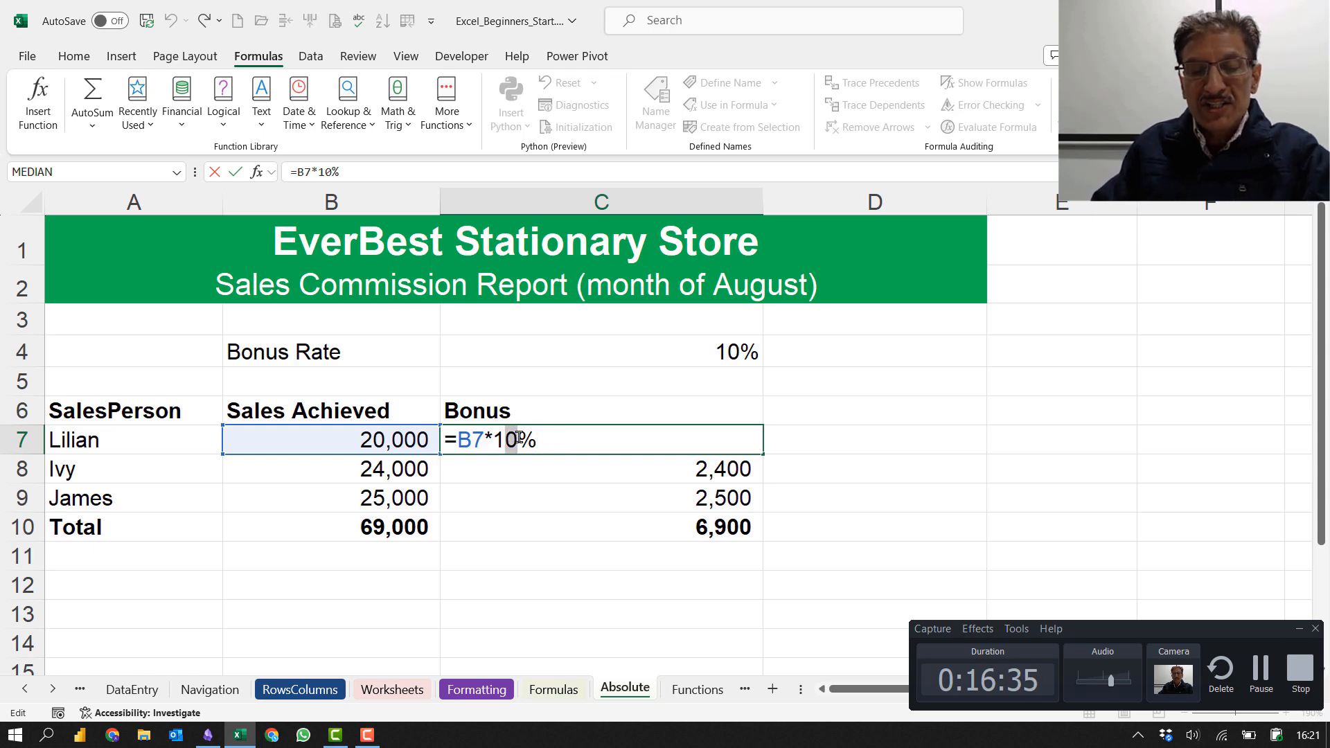
text(5)
key(Tab)
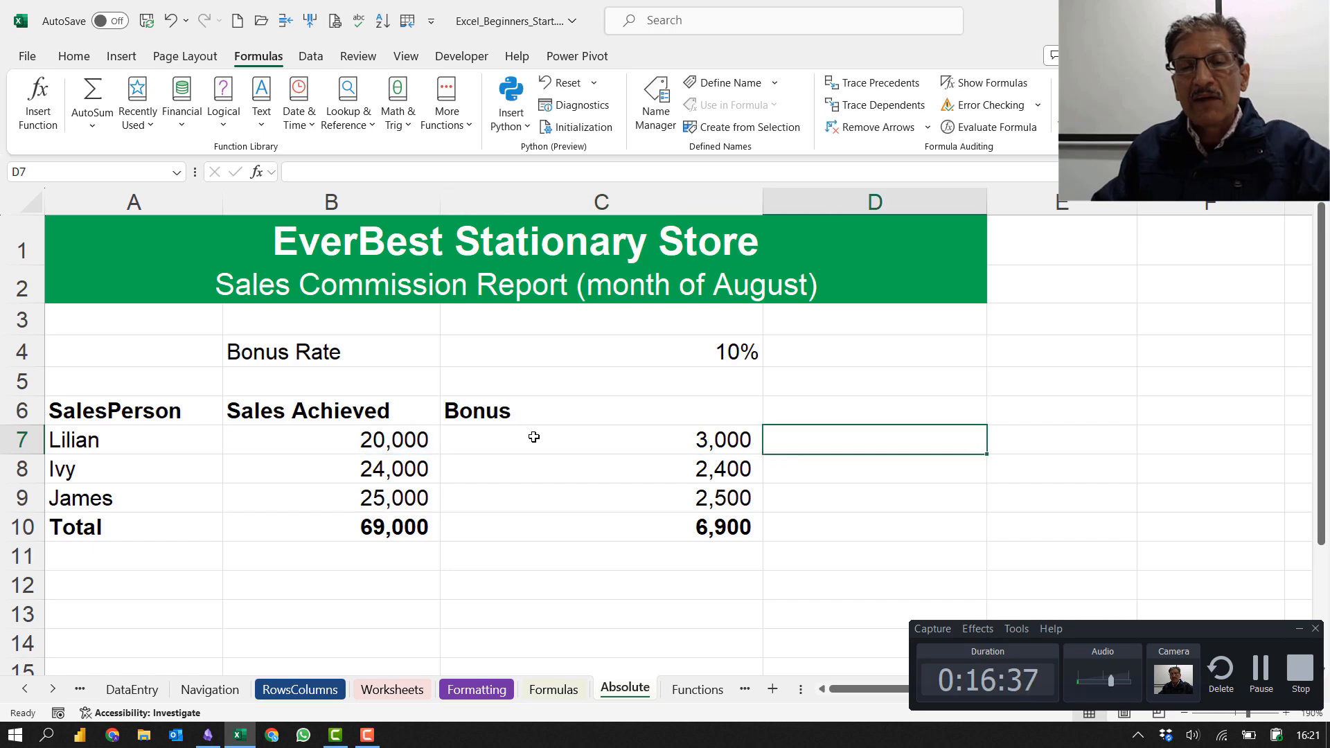
click(534, 437)
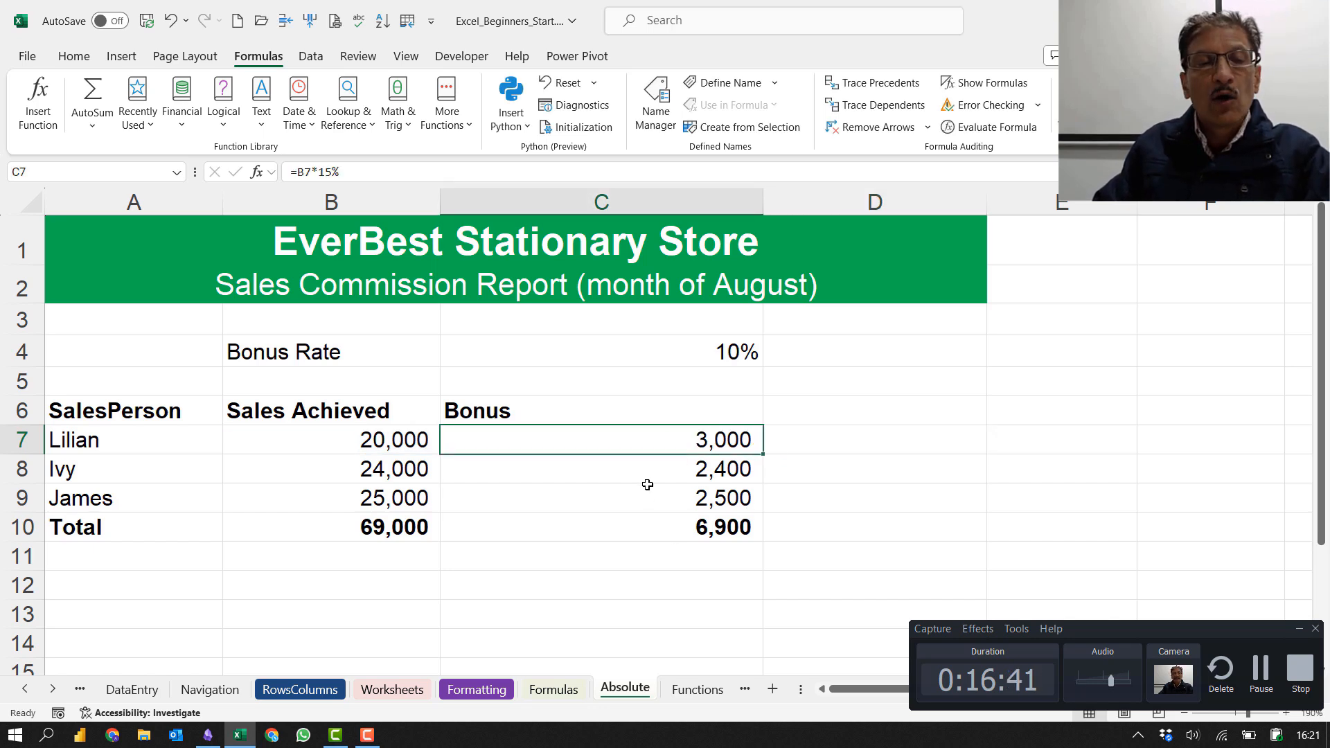
double_click(650, 445)
click(645, 466)
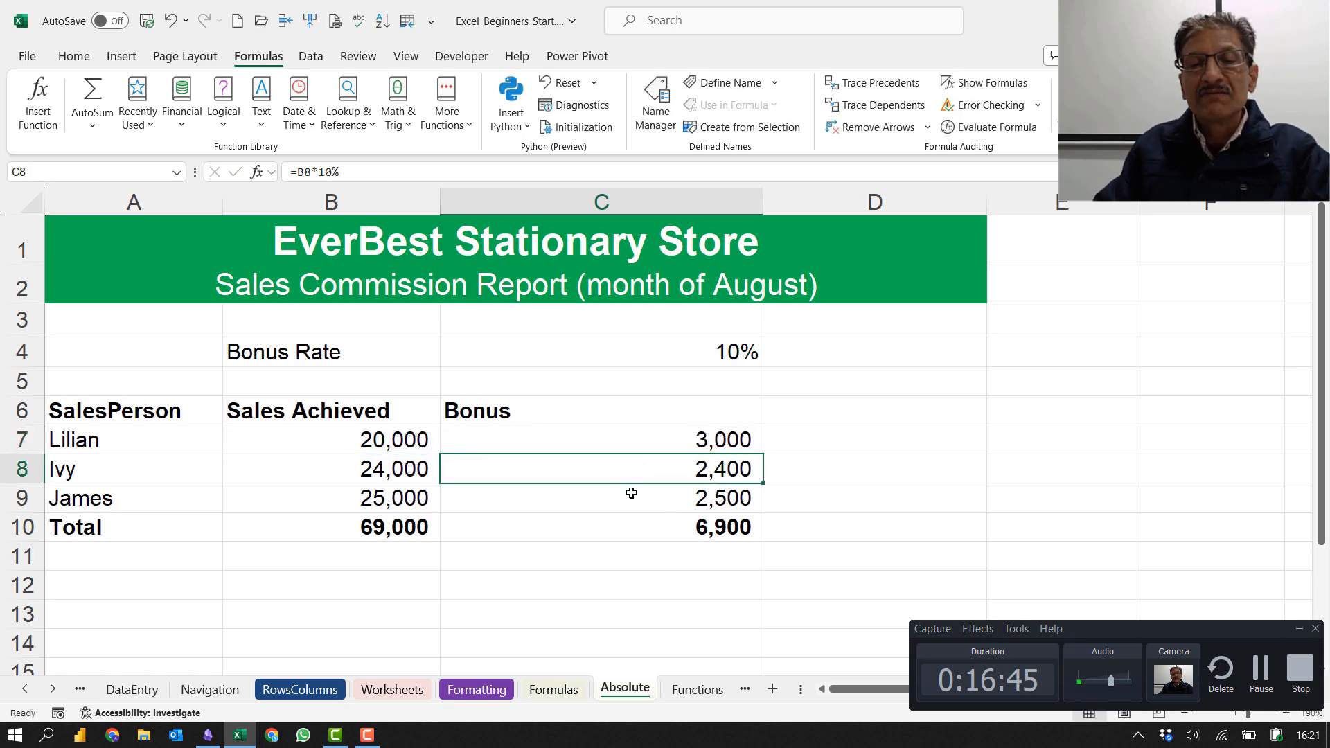
key(F2)
key(Return)
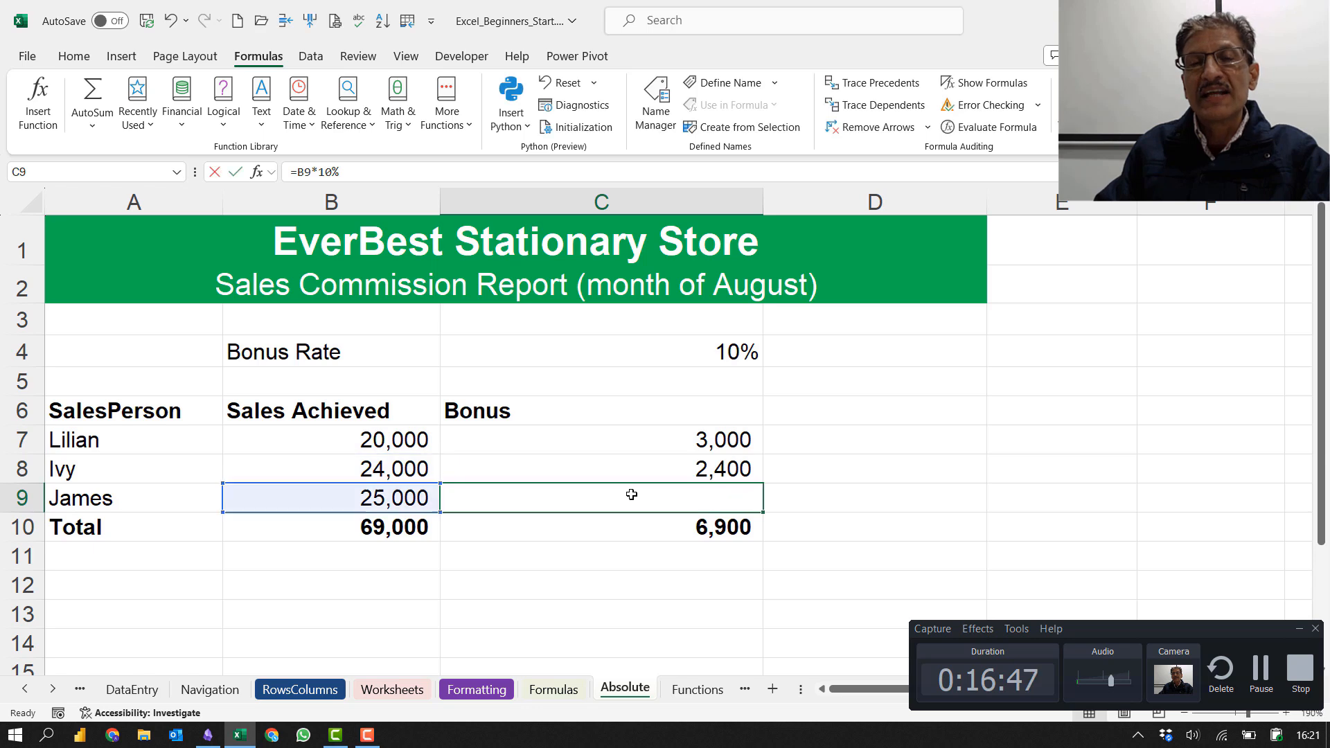
Step: Check the rate in the C9 formula and set the Bonus Rate in C4 to 15%
key(F2)
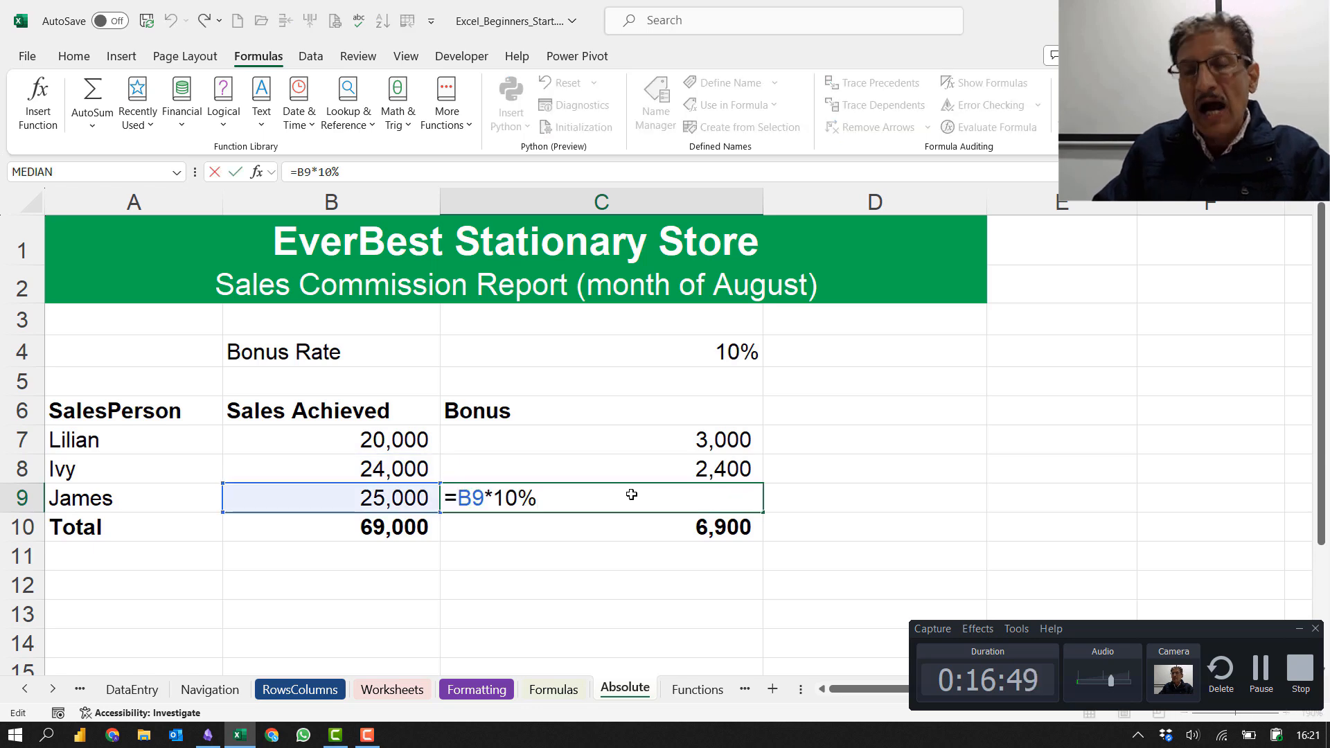
key(Escape)
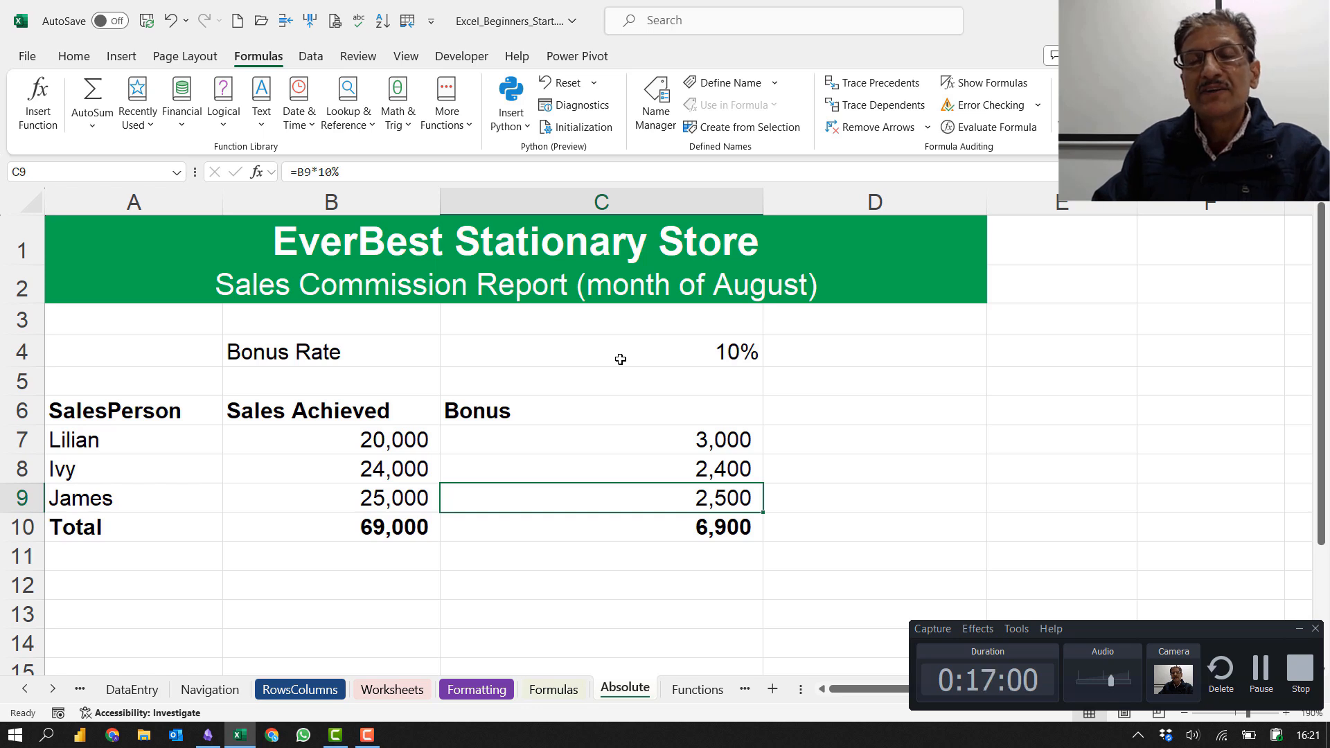
click(620, 360)
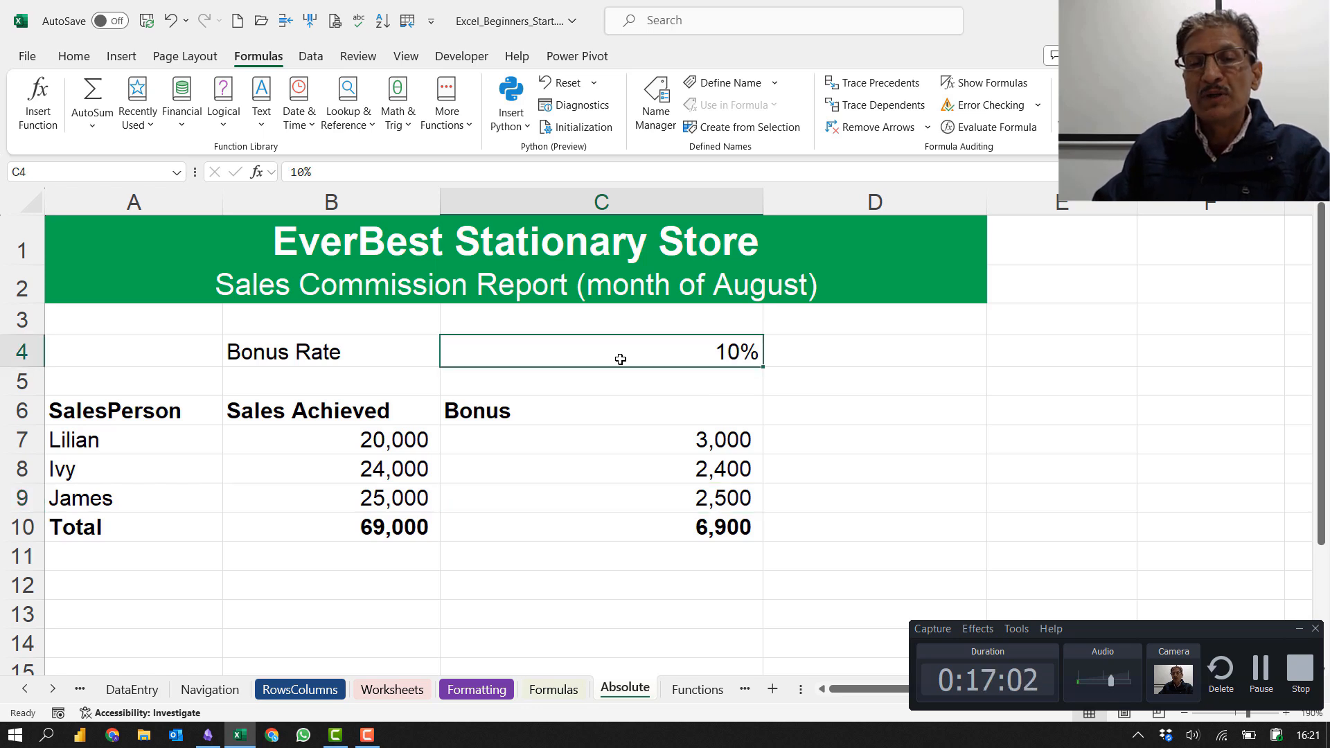
text(5)
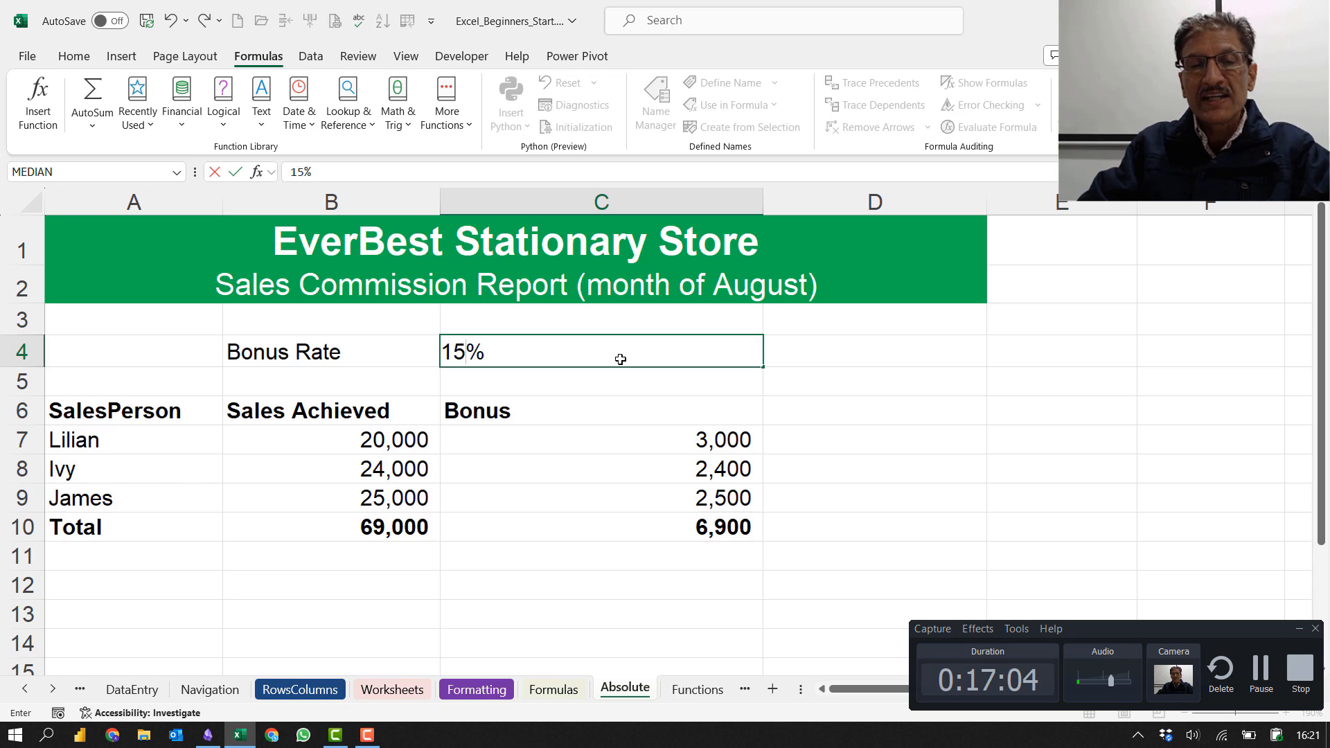
key(Tab)
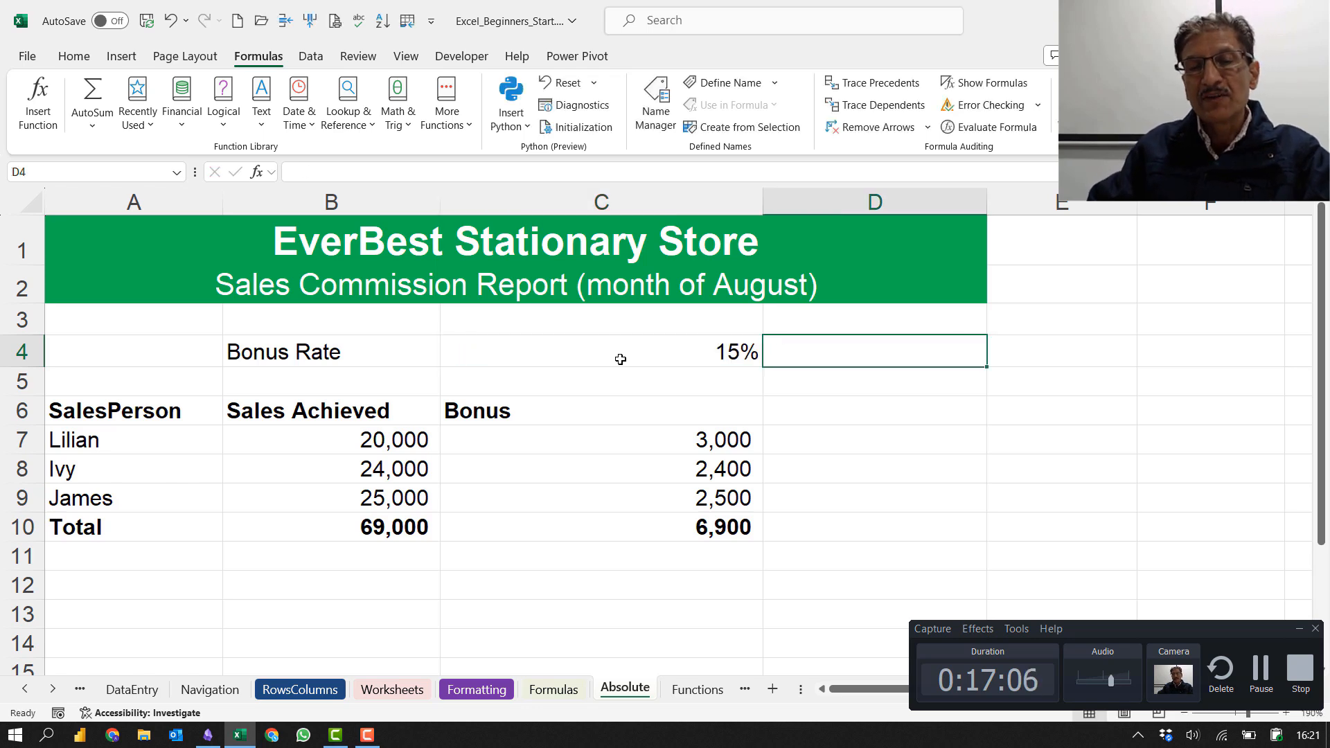
Step: Replace the Bonus formula in C7 with =B7*C4 and fill it down through C10
click(647, 443)
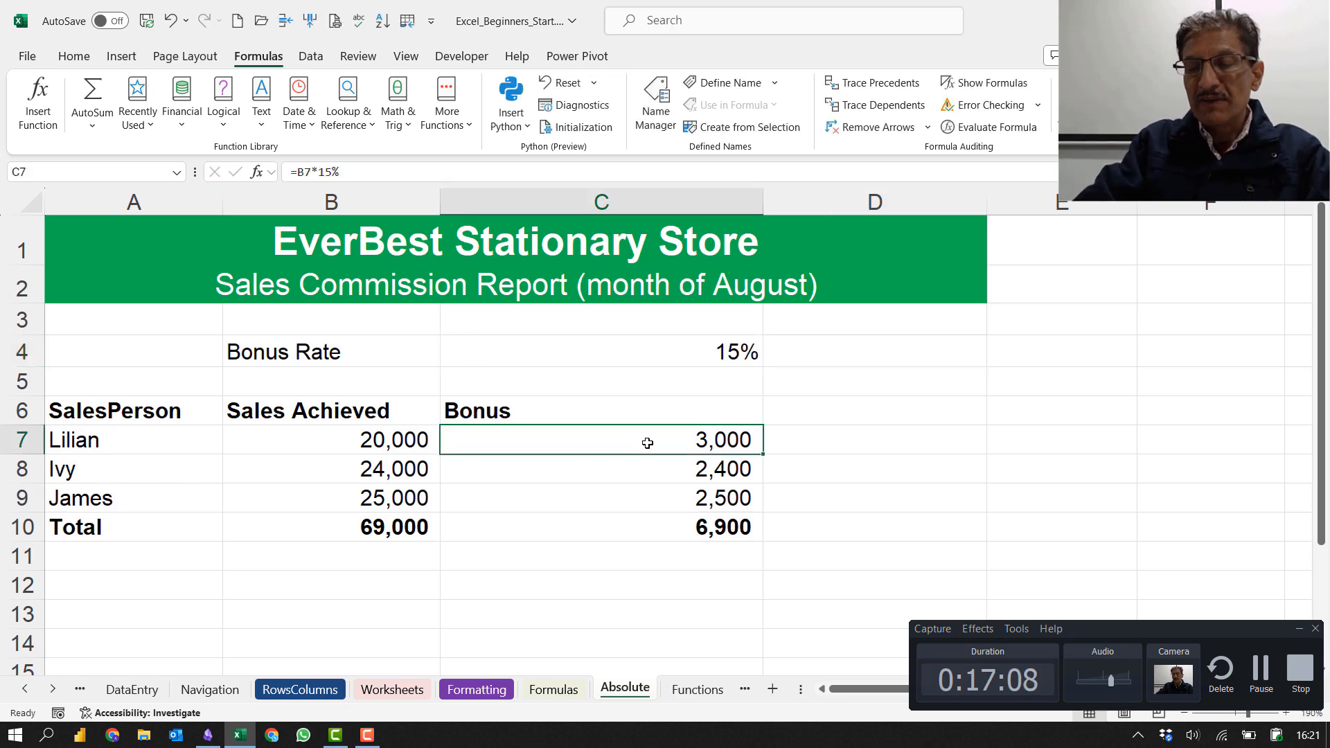
text(=)
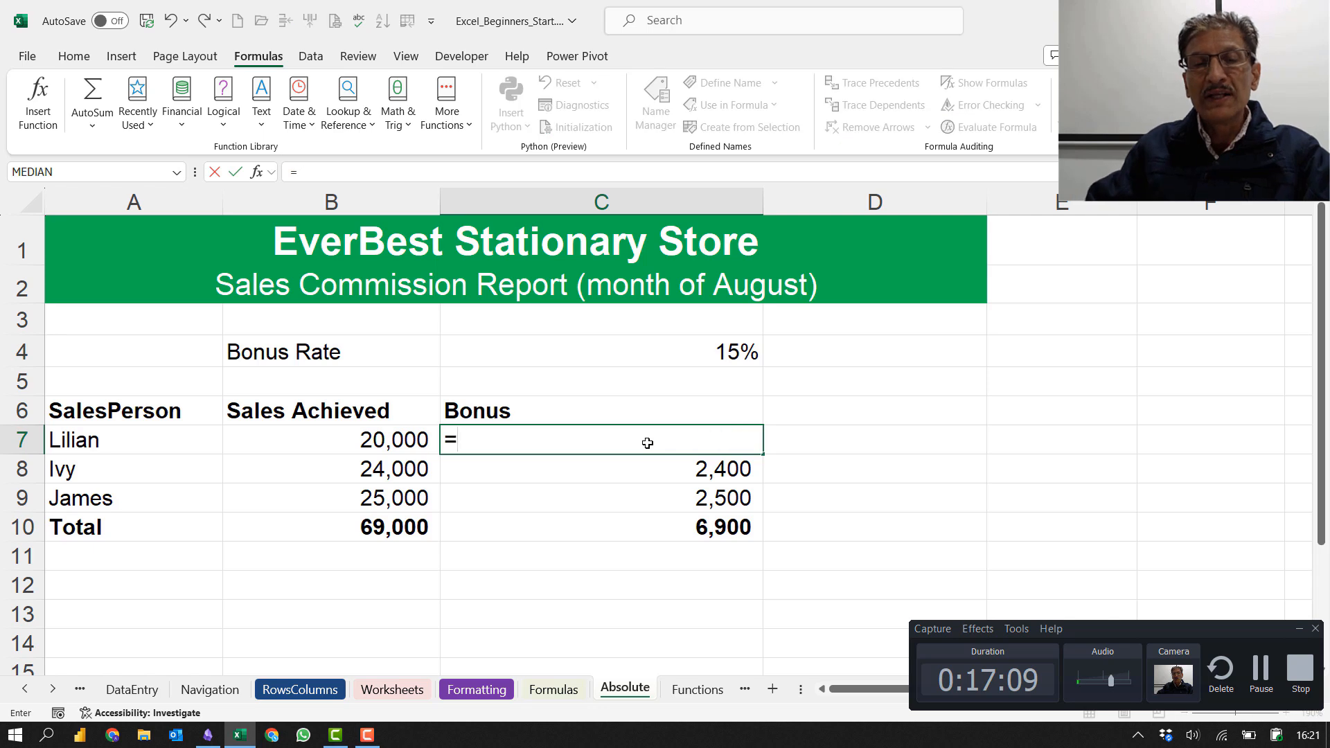
click(379, 441)
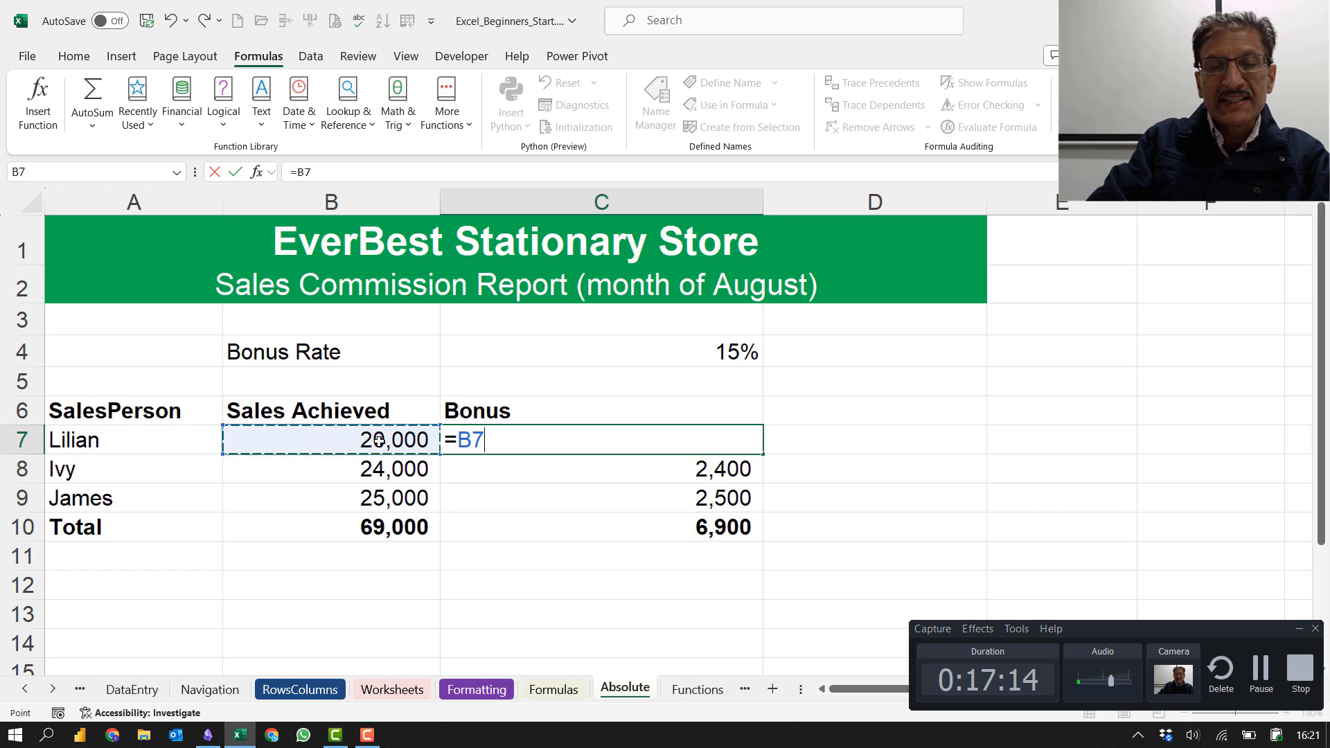
text(*)
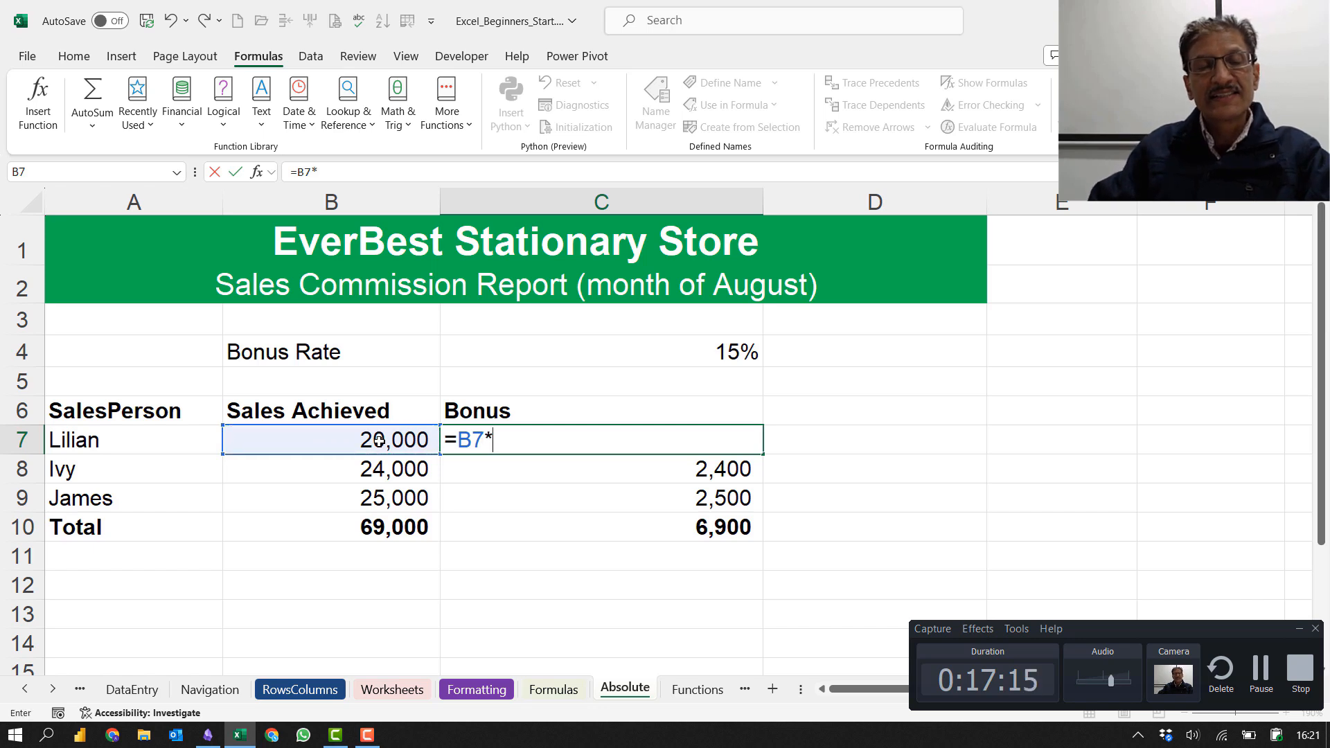
click(663, 351)
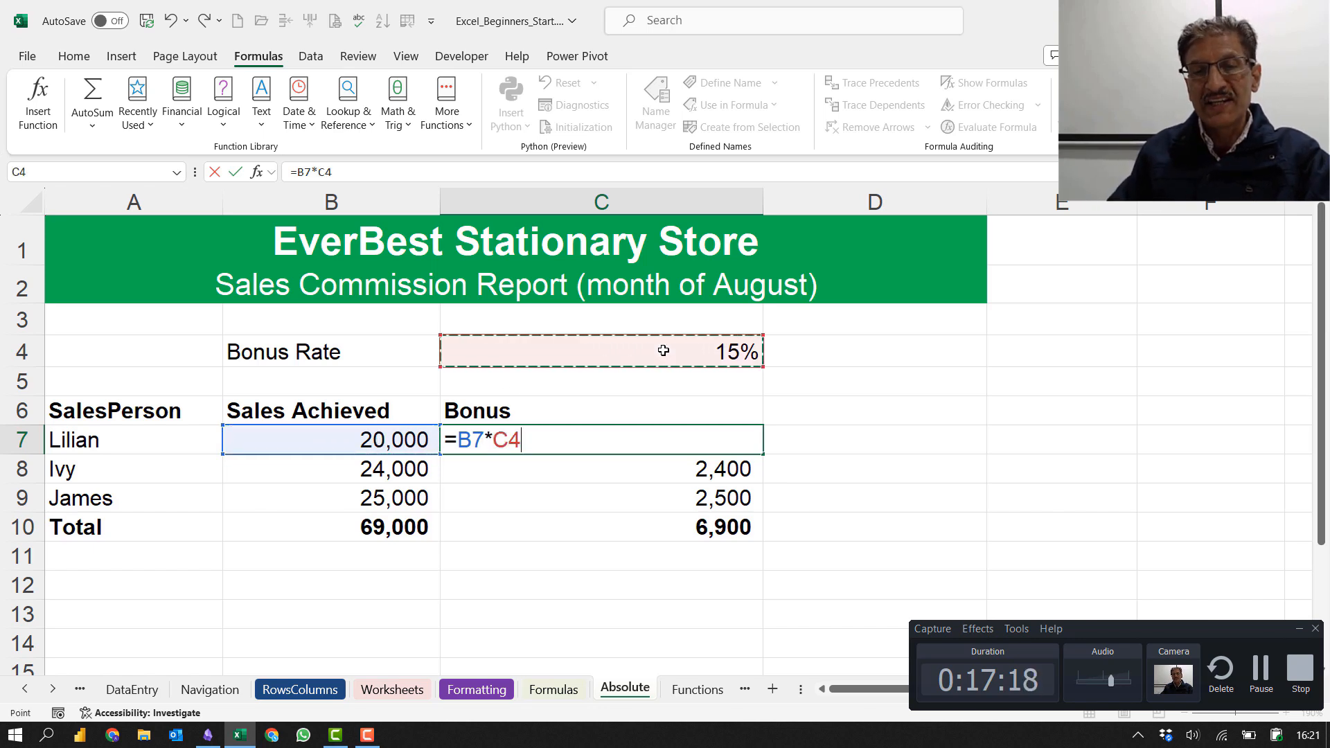
key(Tab)
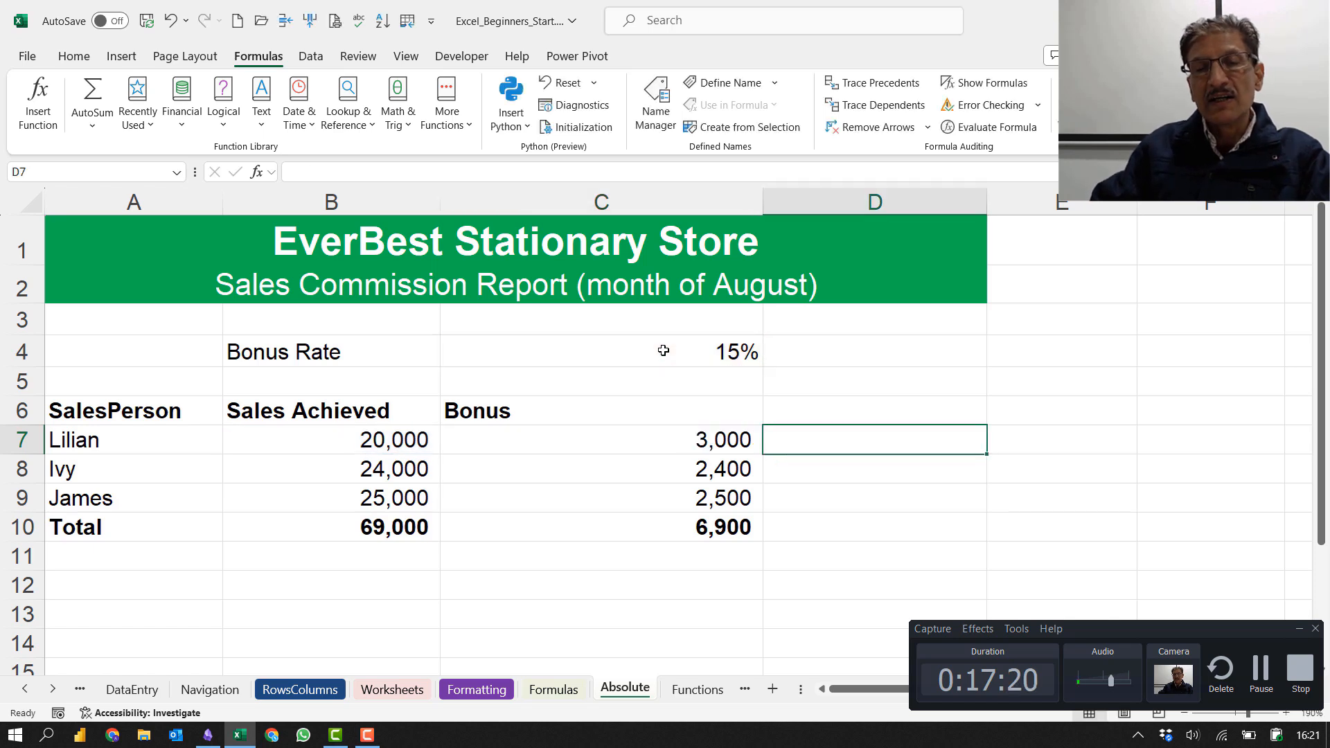
click(664, 439)
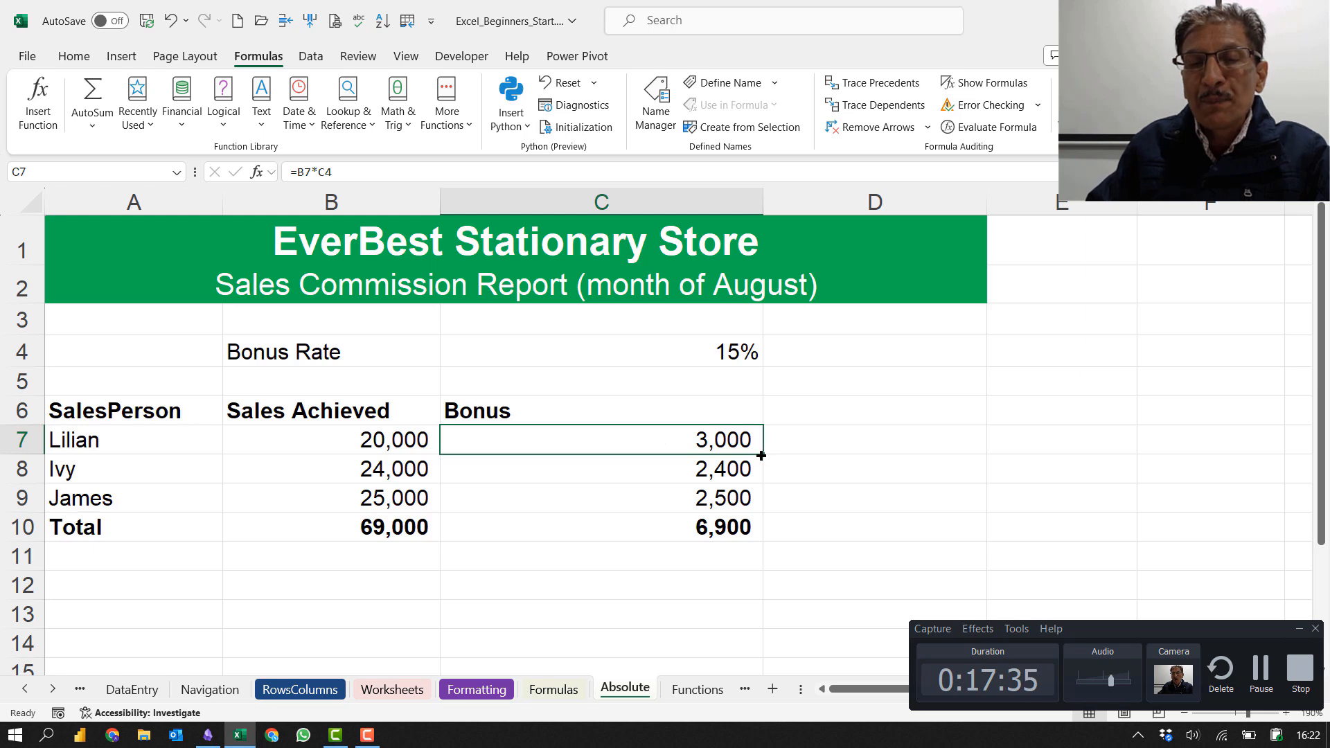
drag(762, 459, 757, 531)
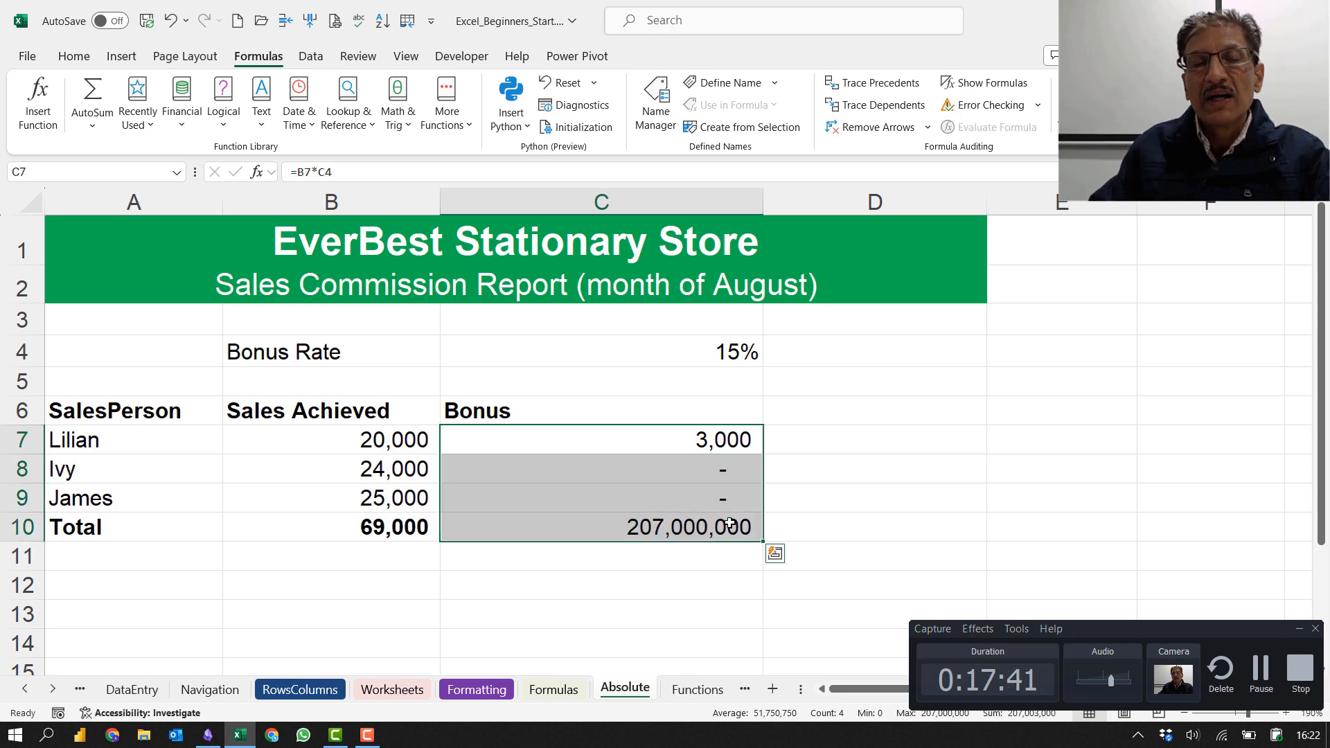
Step: Examine which cells the Bonus formulas in C7 through C10 refer to
click(681, 528)
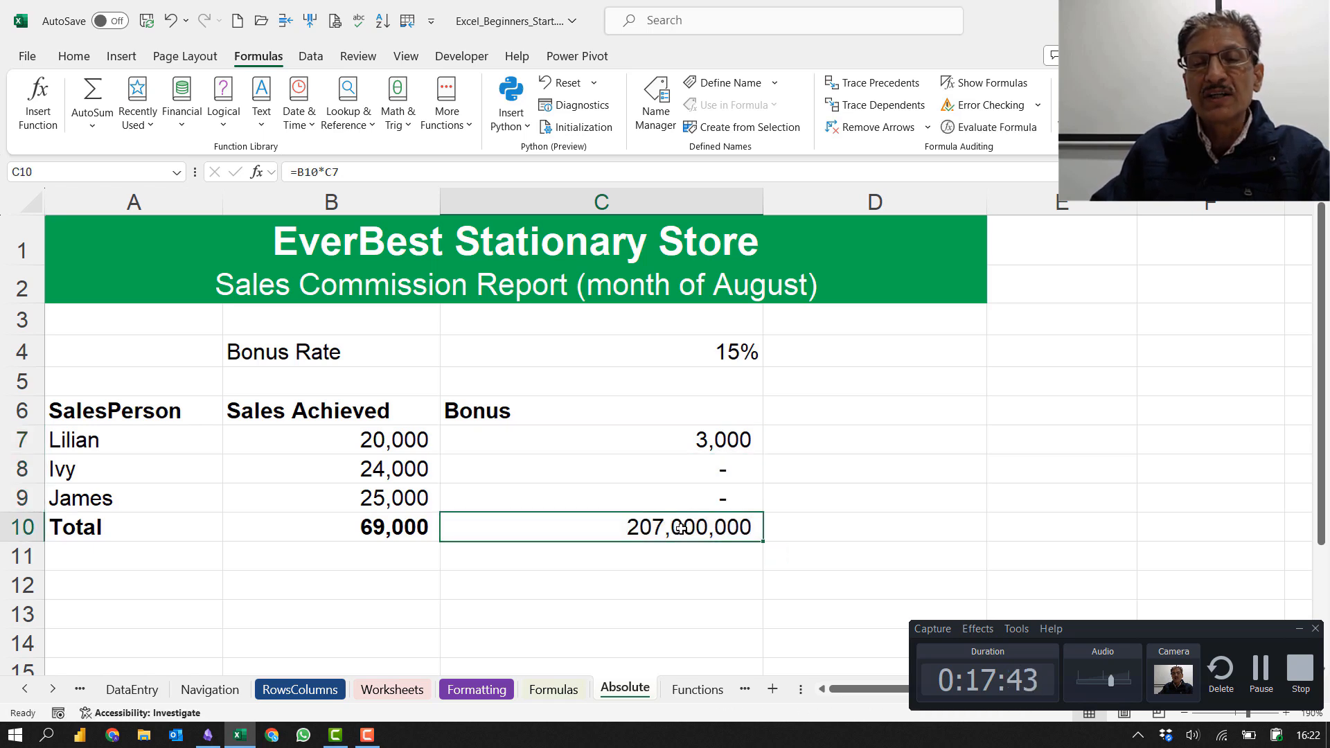
click(677, 472)
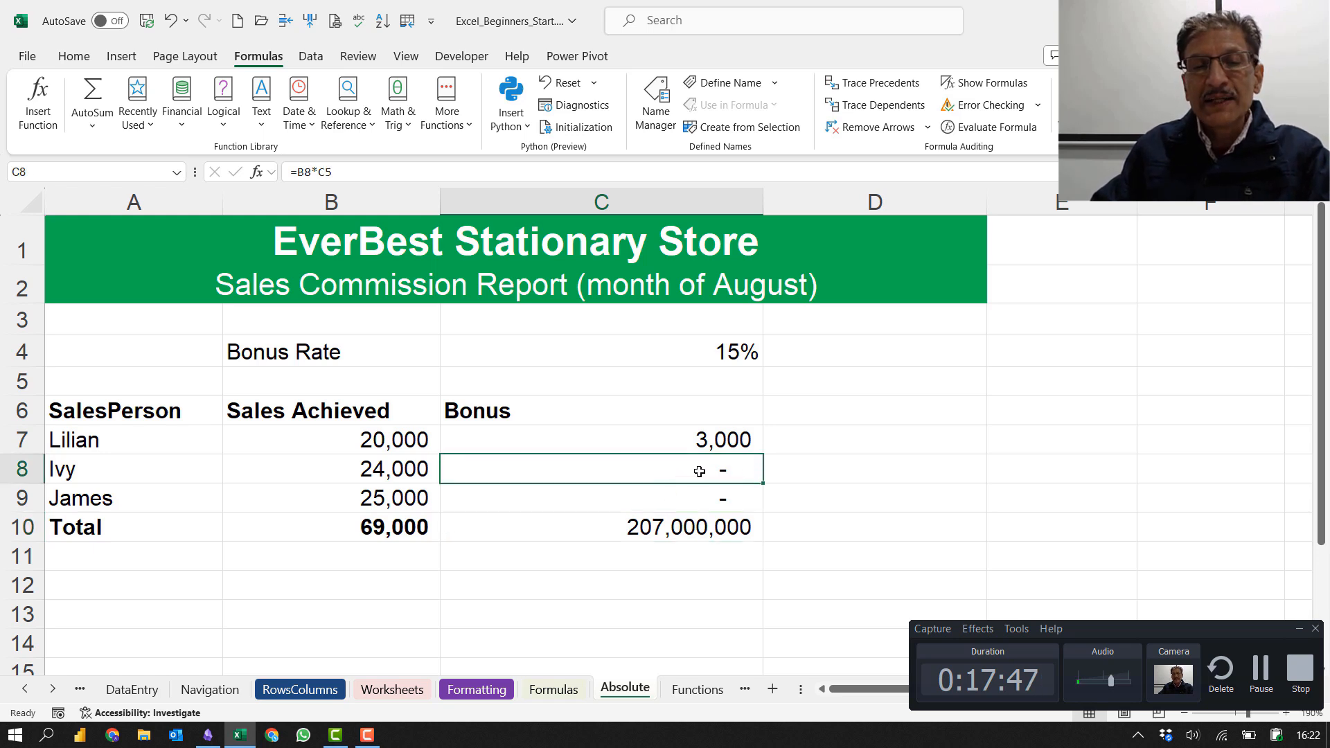
double_click(696, 470)
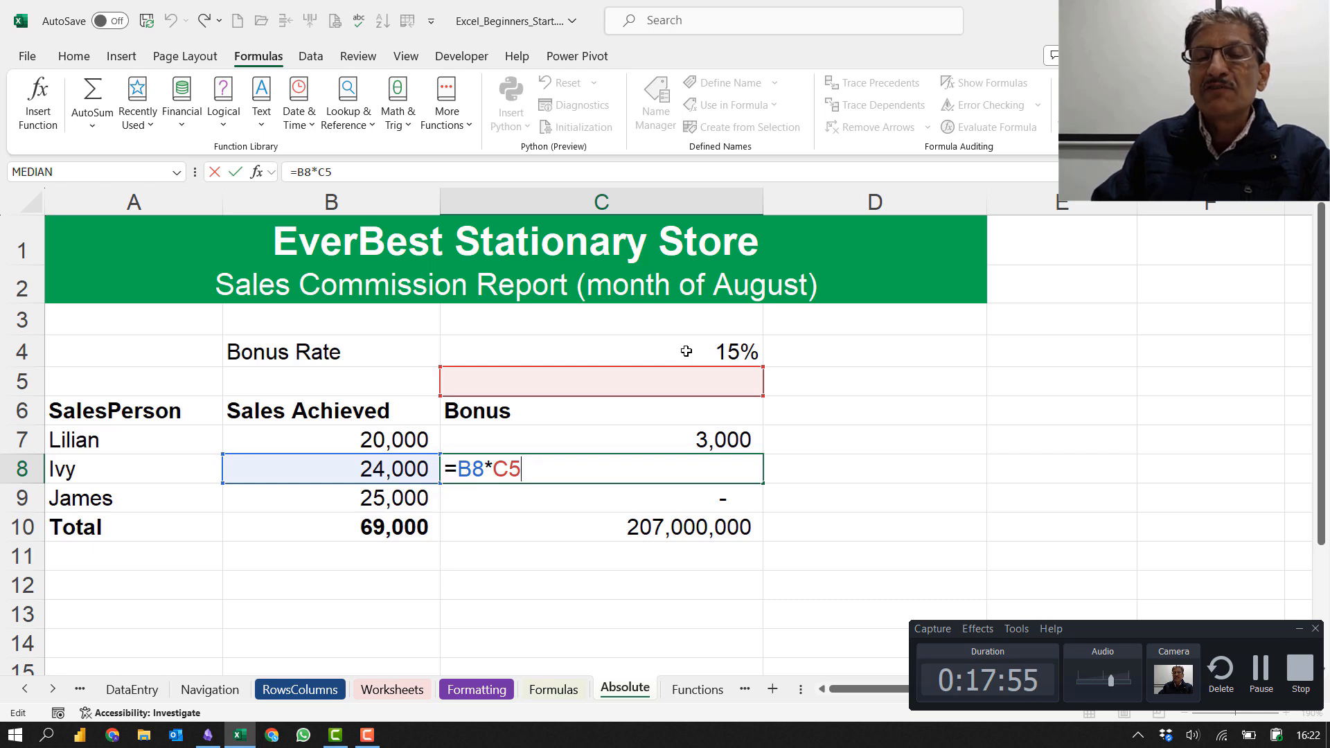
double_click(665, 440)
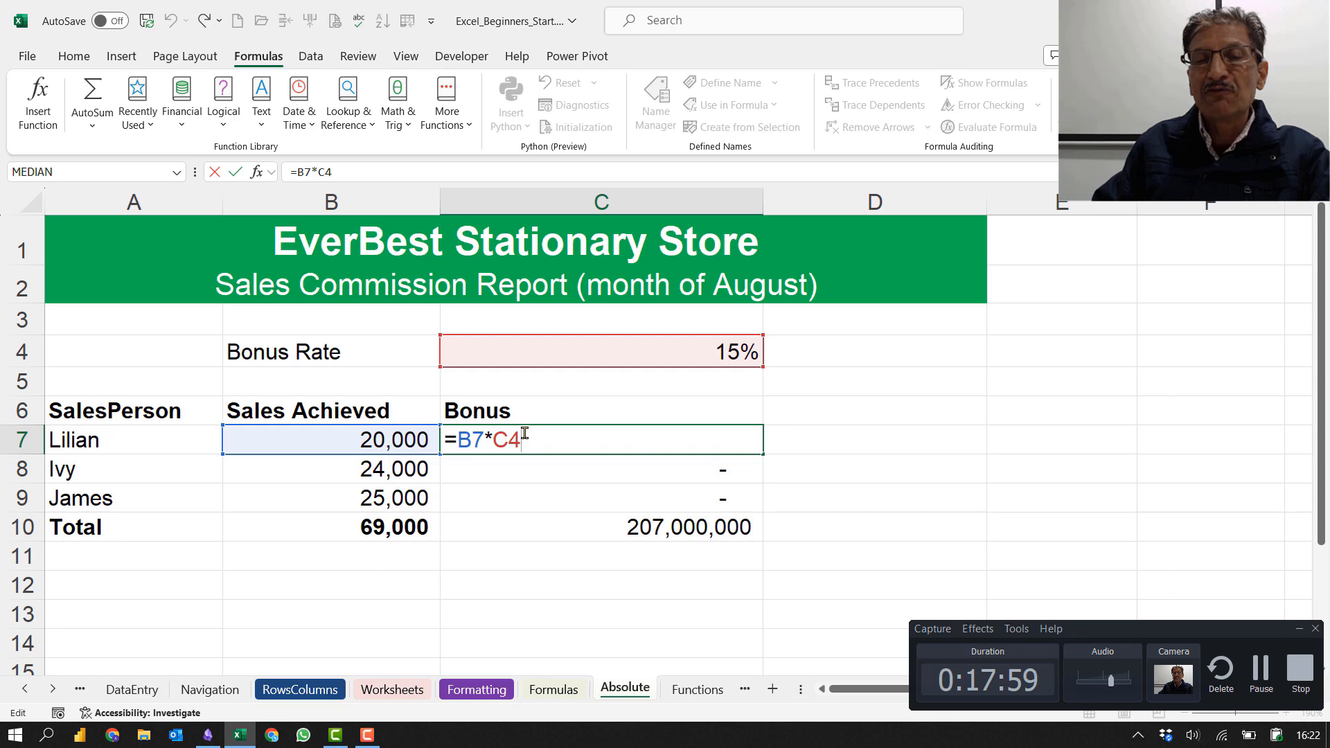
double_click(546, 465)
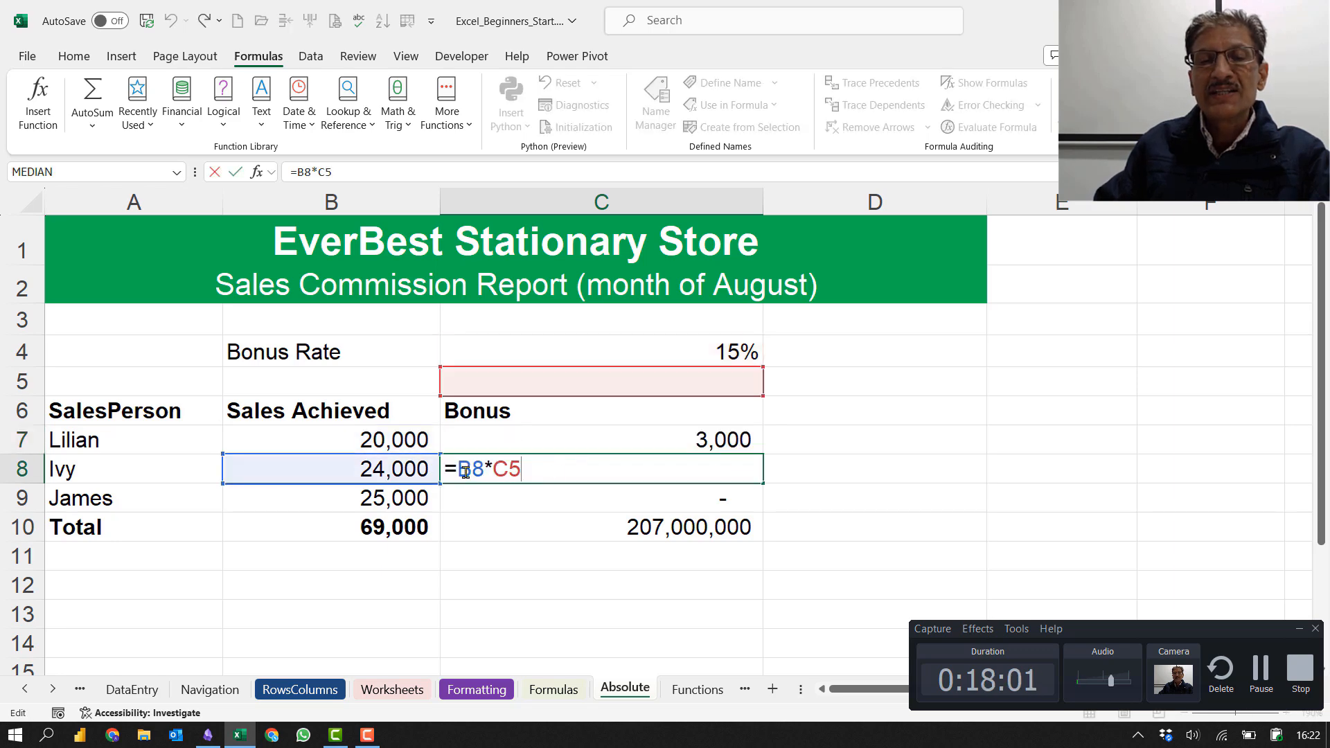
double_click(545, 498)
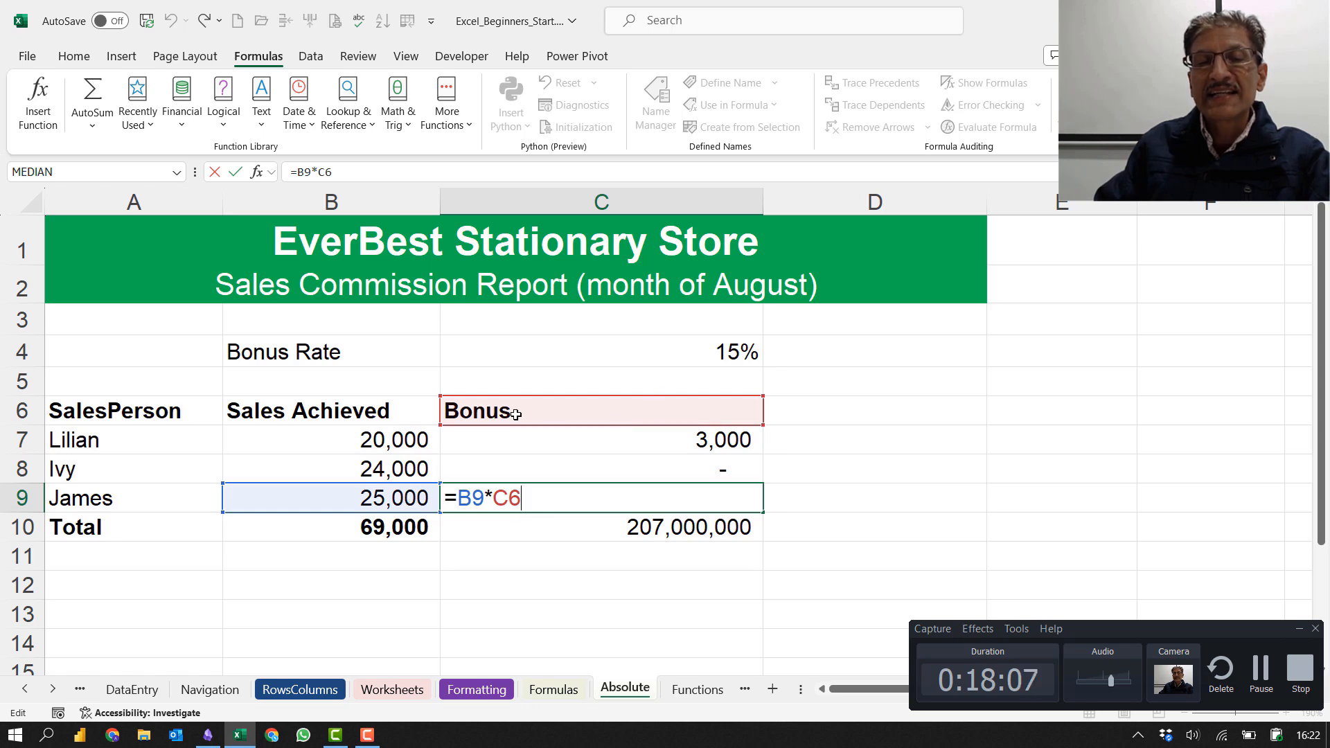
key(Return)
double_click(559, 524)
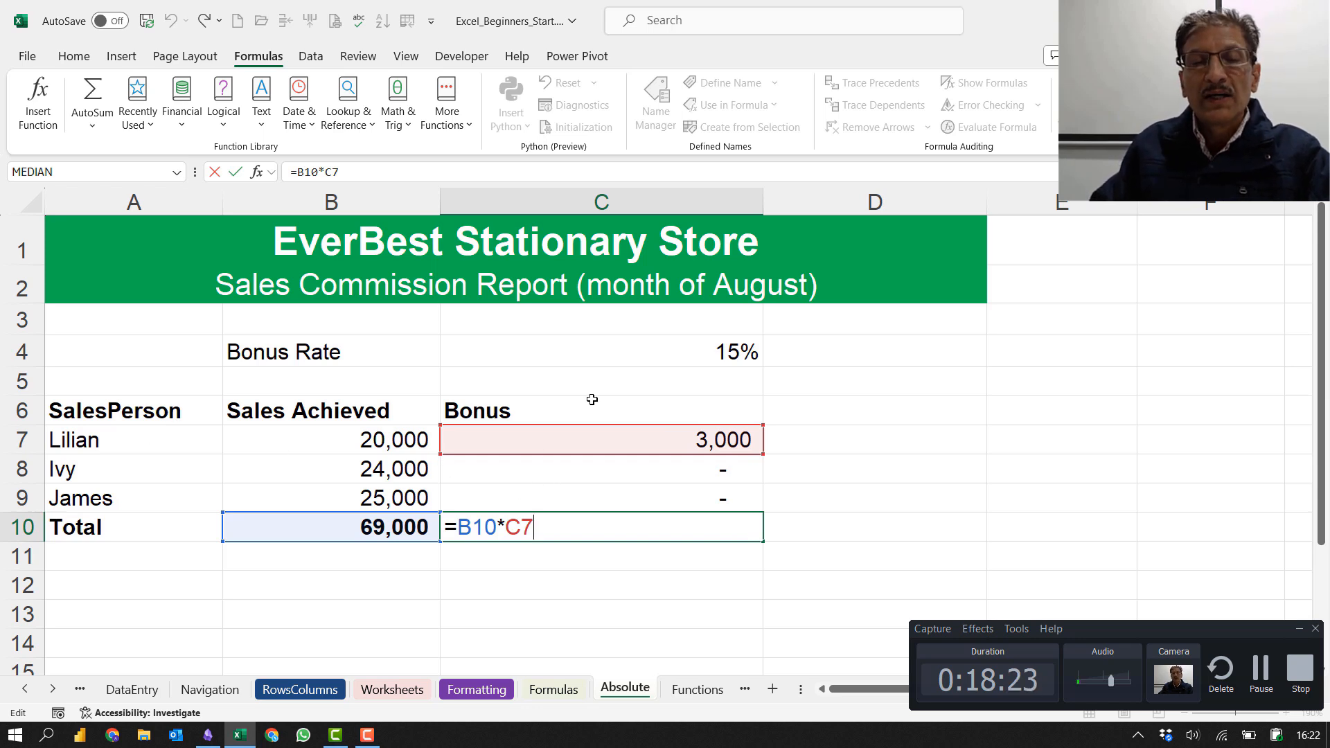
Step: Compare the Sales Achieved and Bonus ranges with the rate cell C4, and review the references in C7 and C8
click(384, 447)
drag(388, 457, 395, 494)
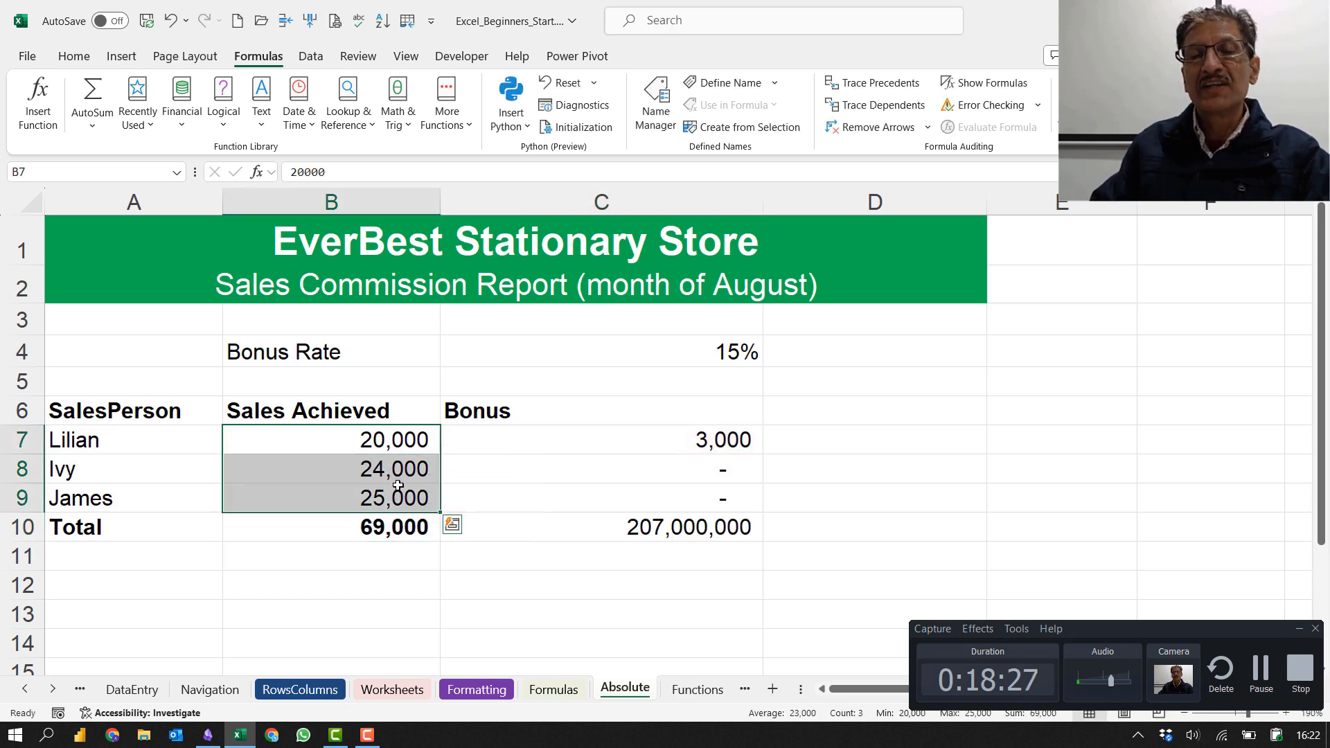
drag(703, 435, 721, 499)
click(724, 353)
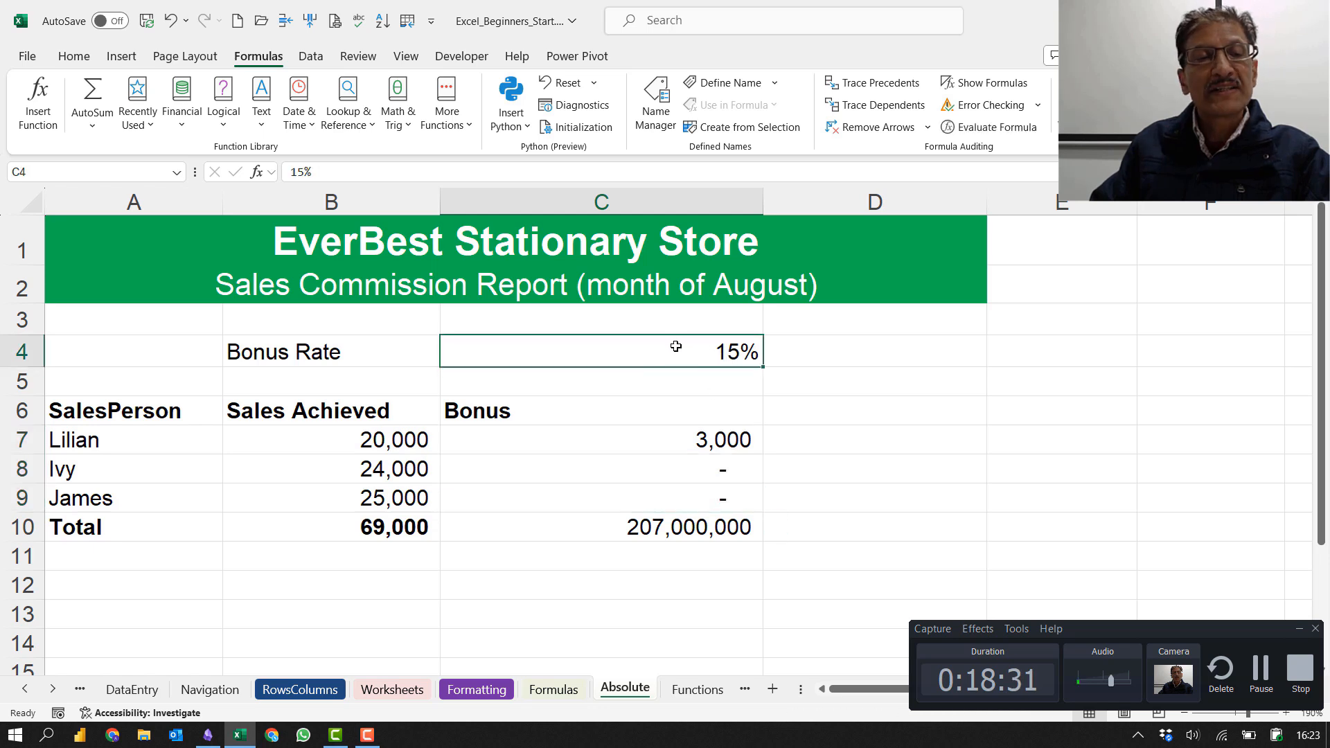
click(603, 440)
key(F2)
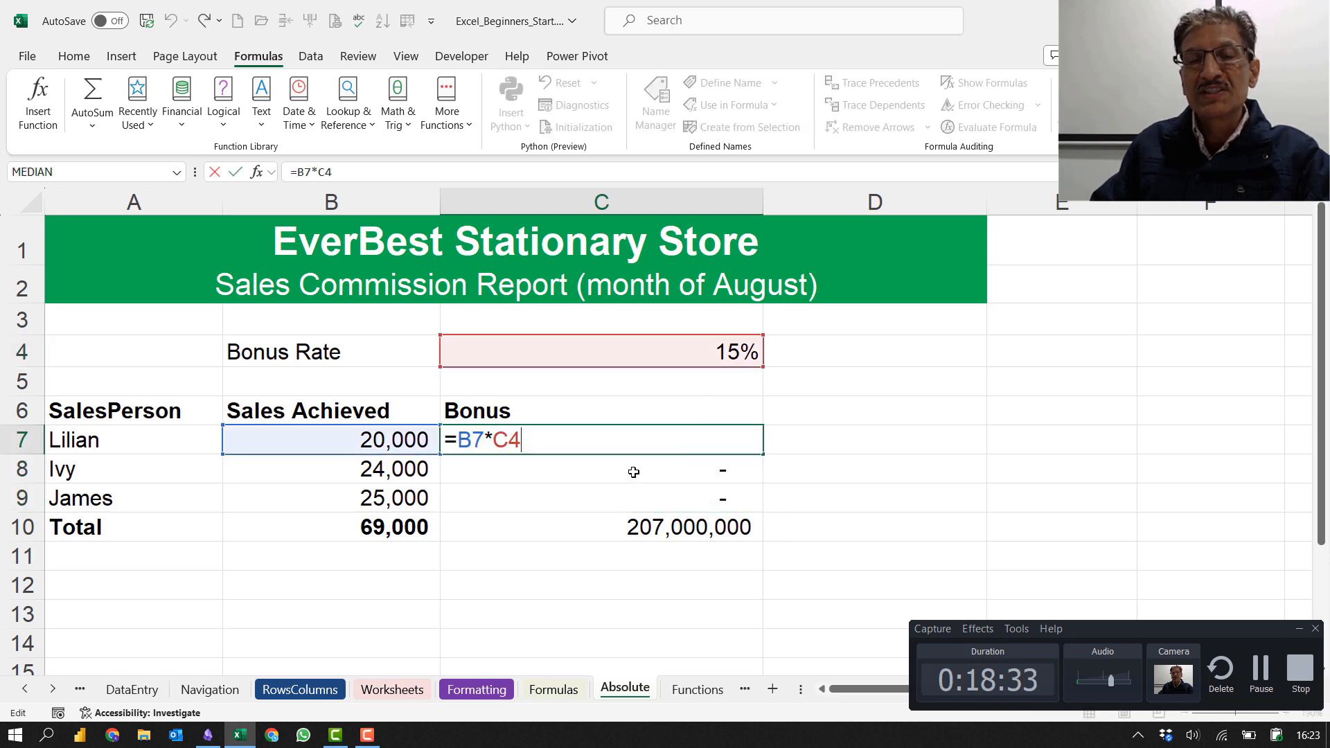
key(Return)
key(F2)
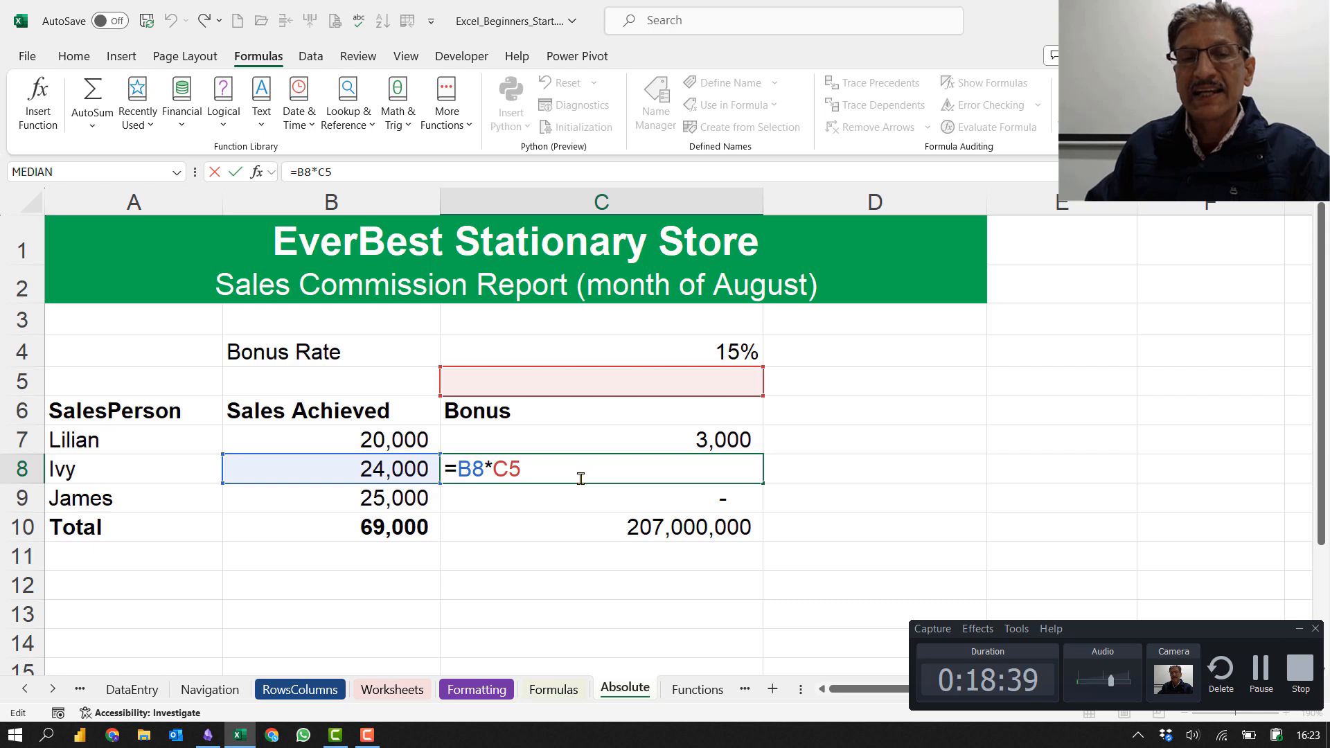
key(ctrl+Return)
Step: Make the rate reference in C7 absolute so the formula reads =B7*$C$4, and fill it down through C9
click(602, 444)
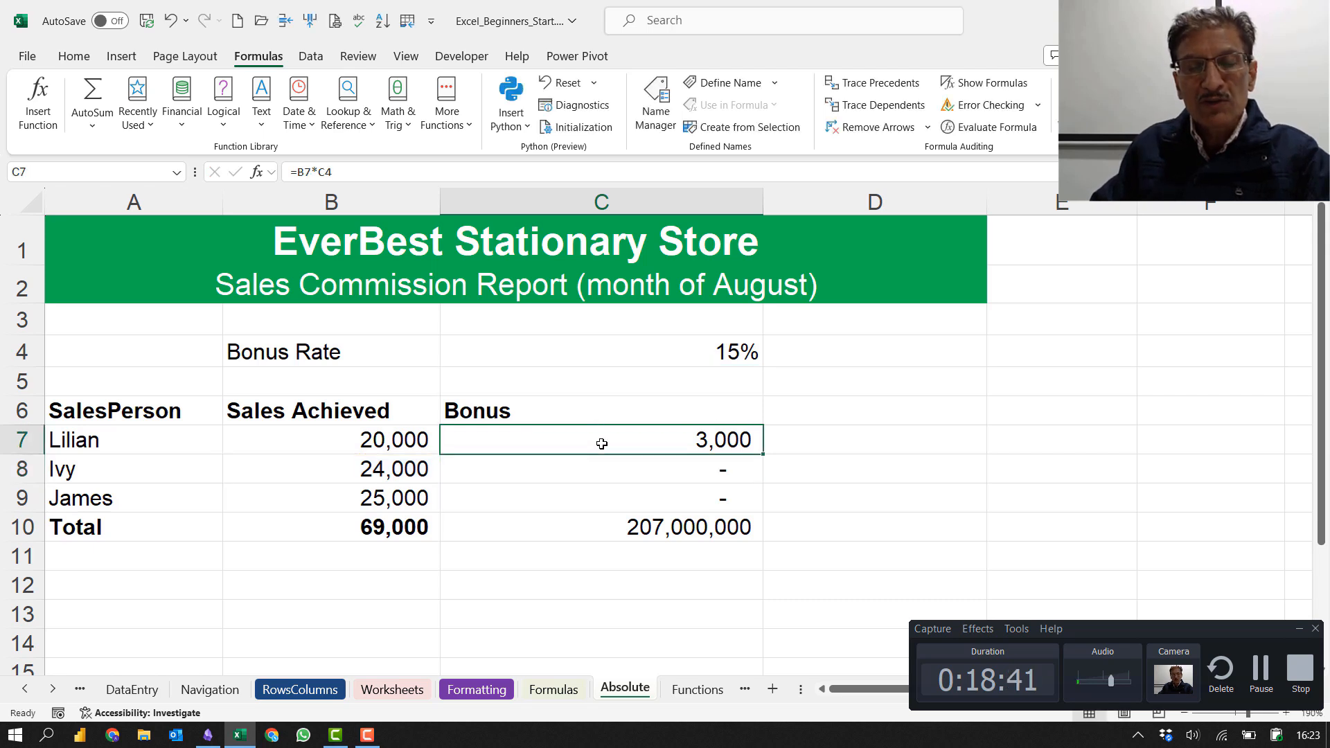
double_click(601, 443)
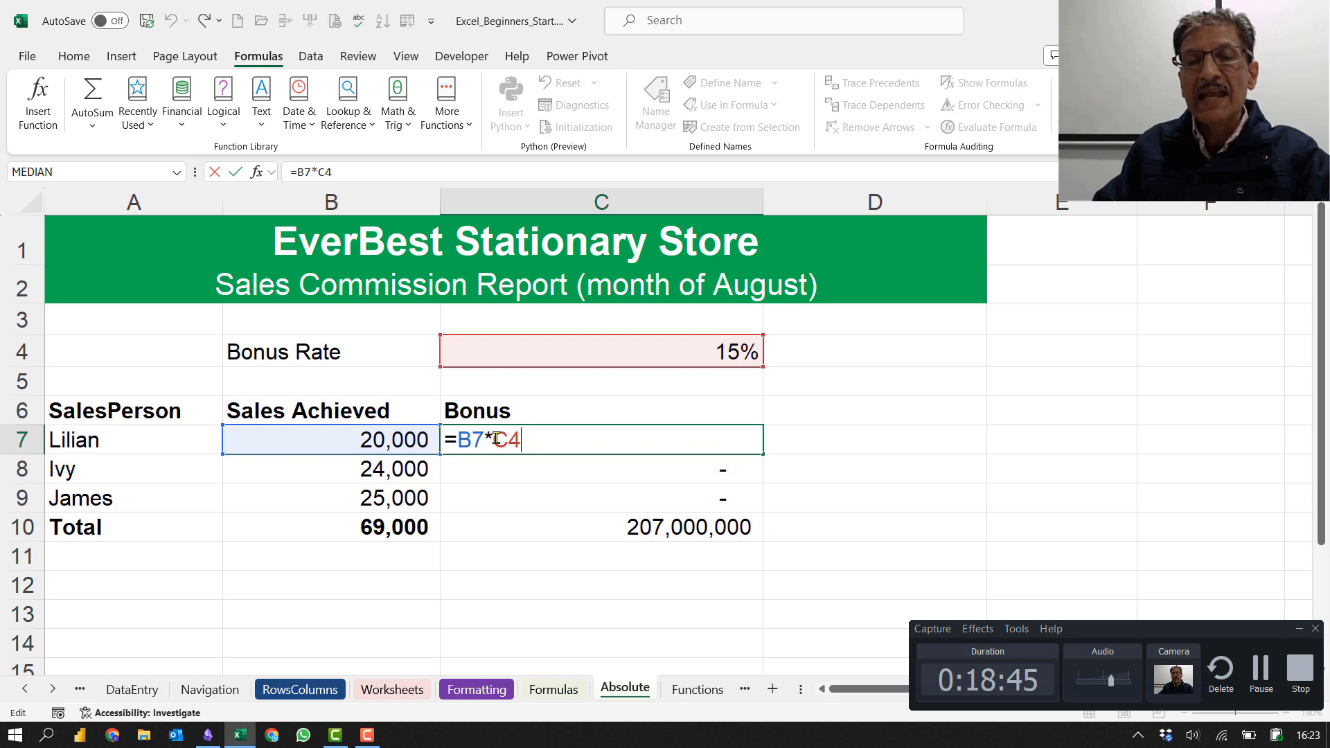
key(Left)
key(Left)
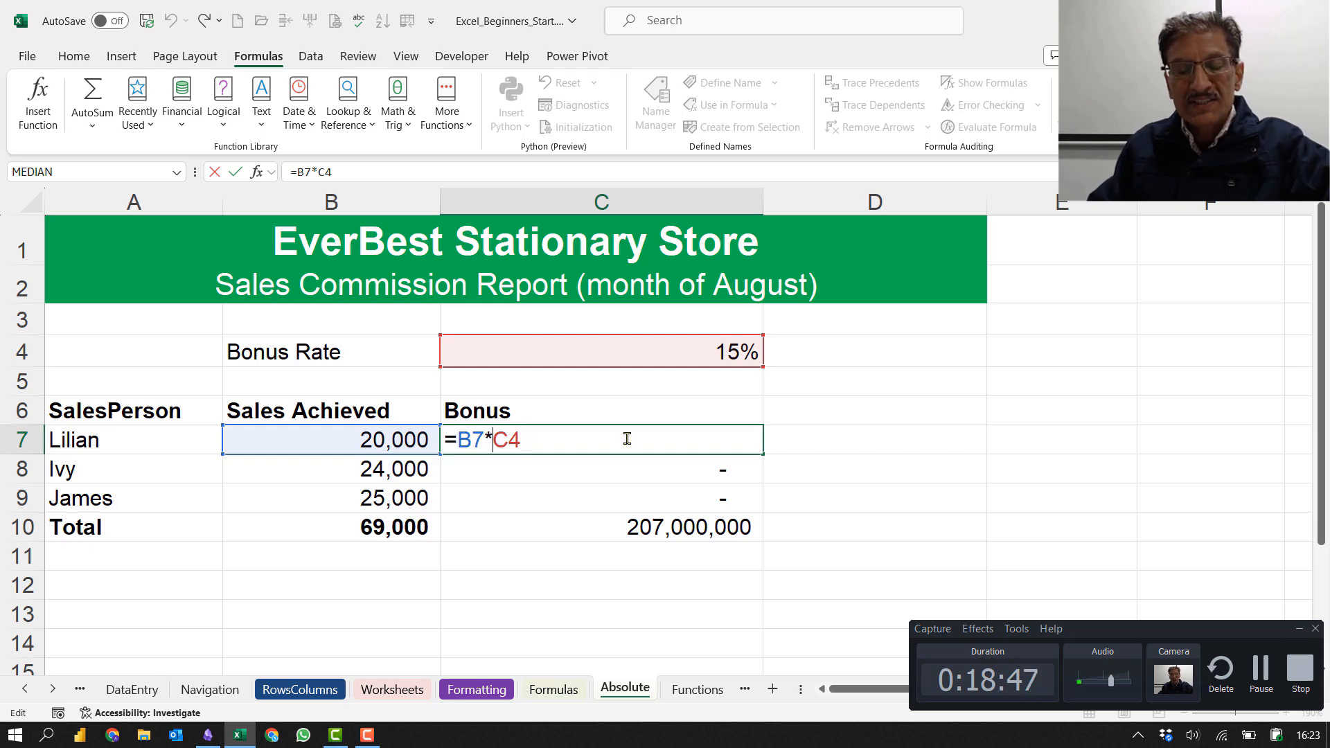
text($)
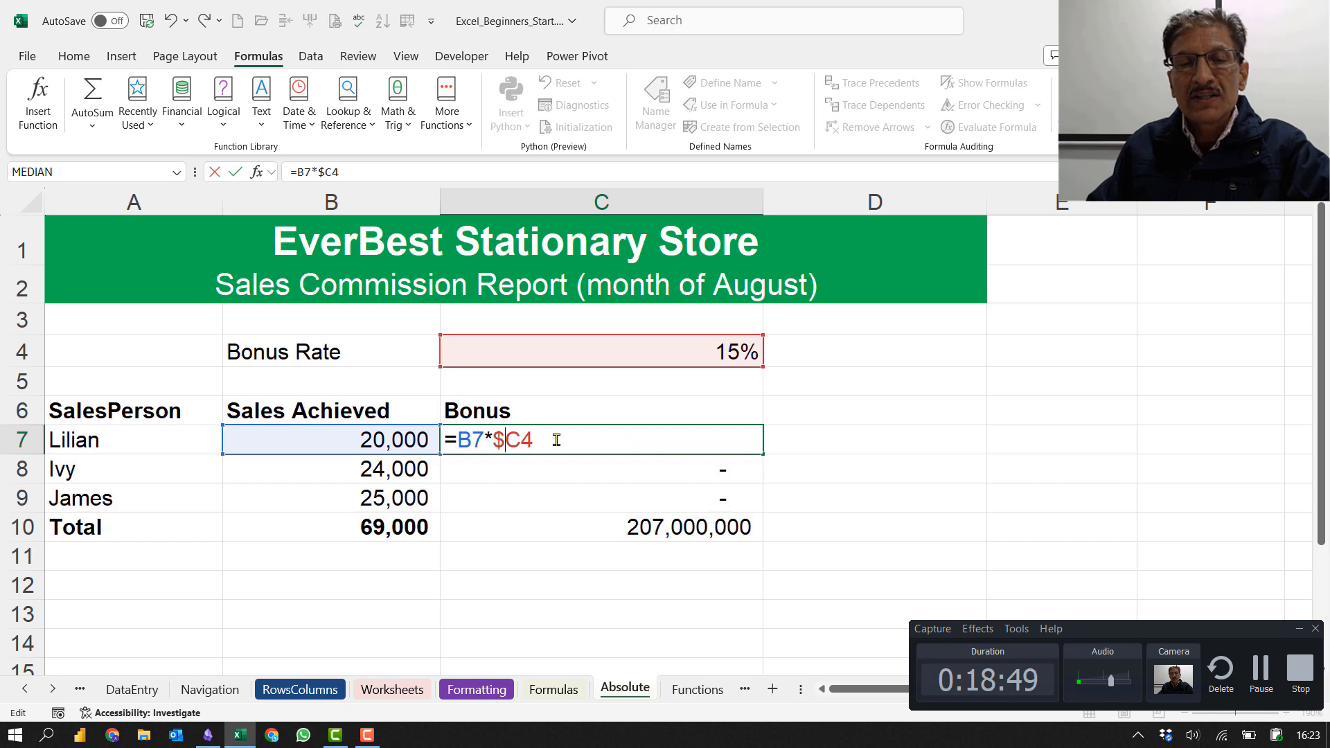
key(Right)
text($)
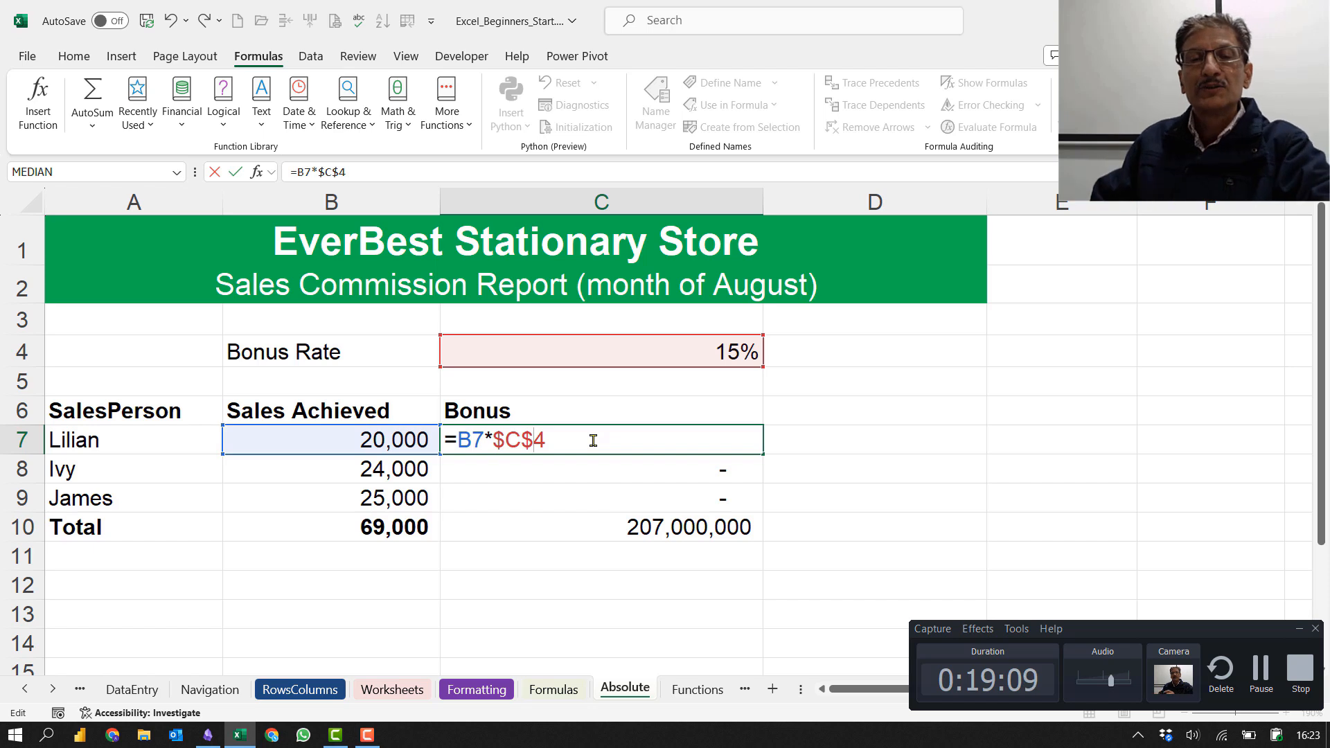
key(Tab)
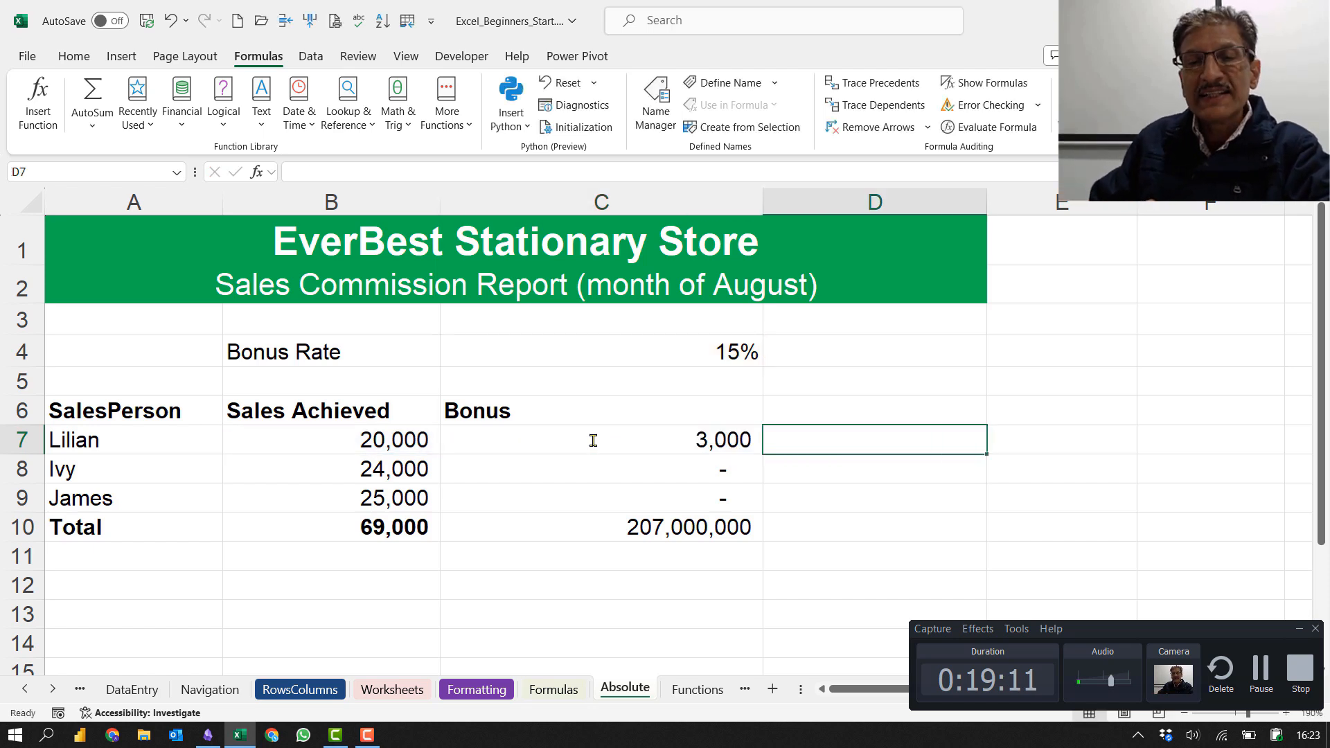
click(594, 442)
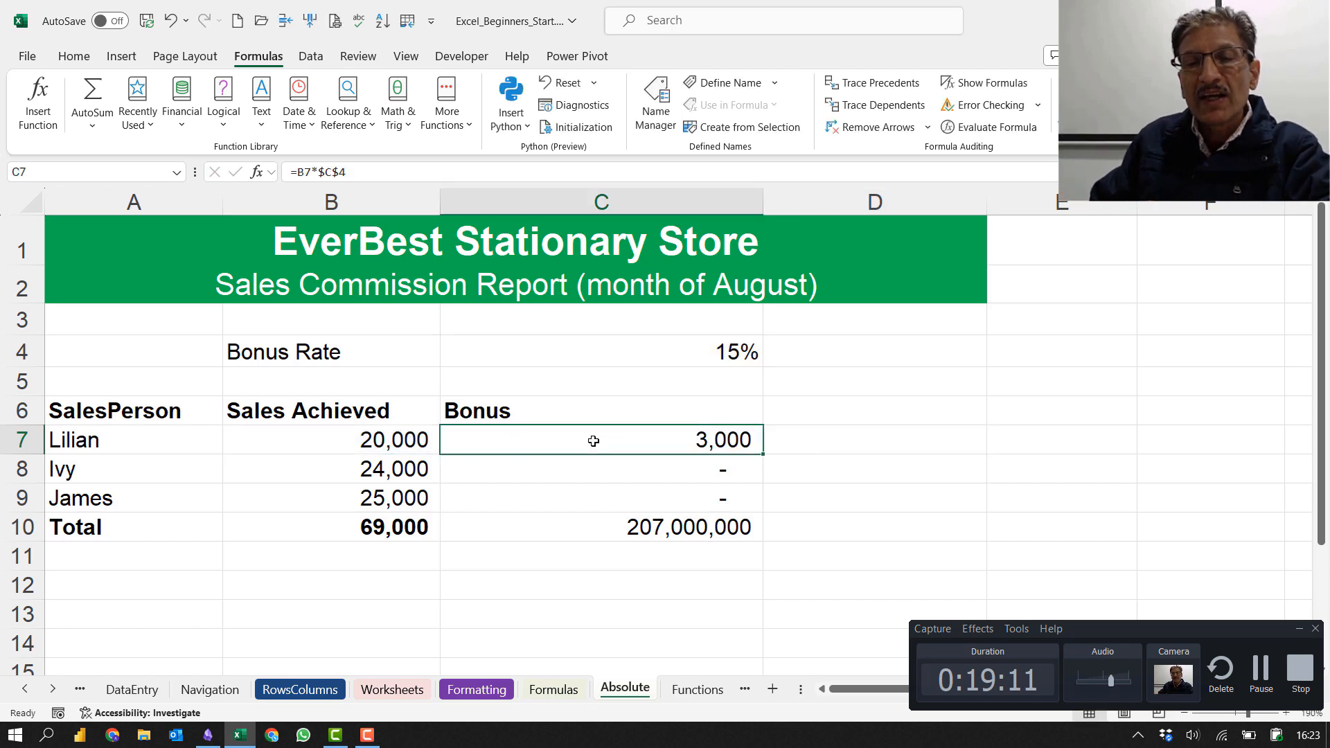
double_click(761, 455)
Step: Inspect the sales and rate references in the C8 and C9 Bonus formulas
click(697, 469)
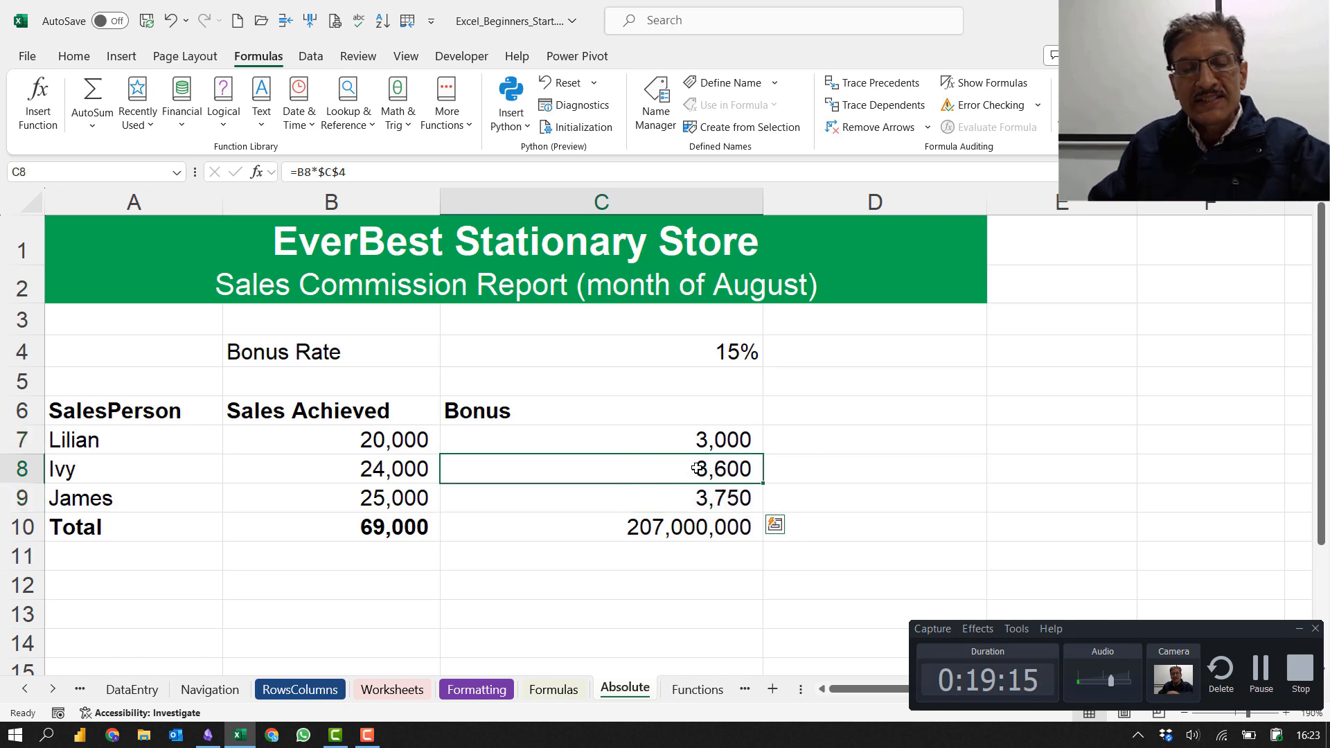
key(F2)
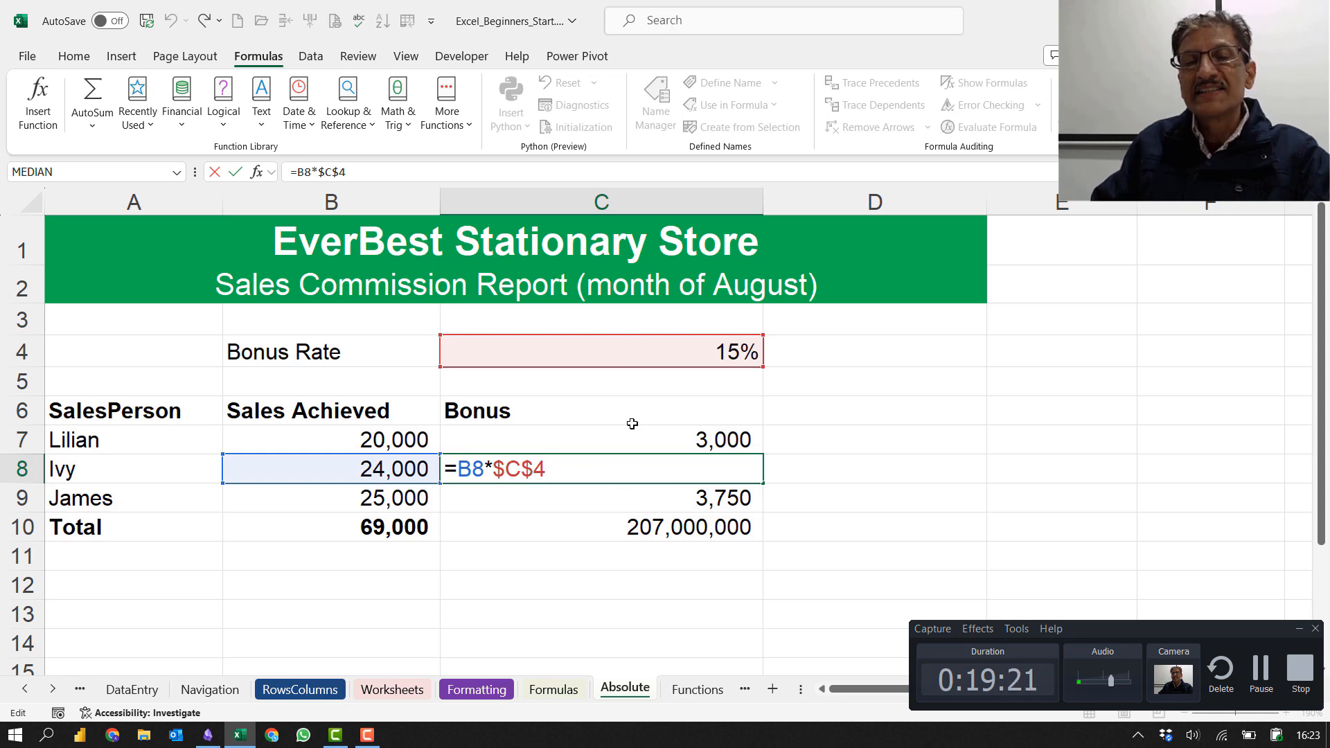
key(Return)
key(F2)
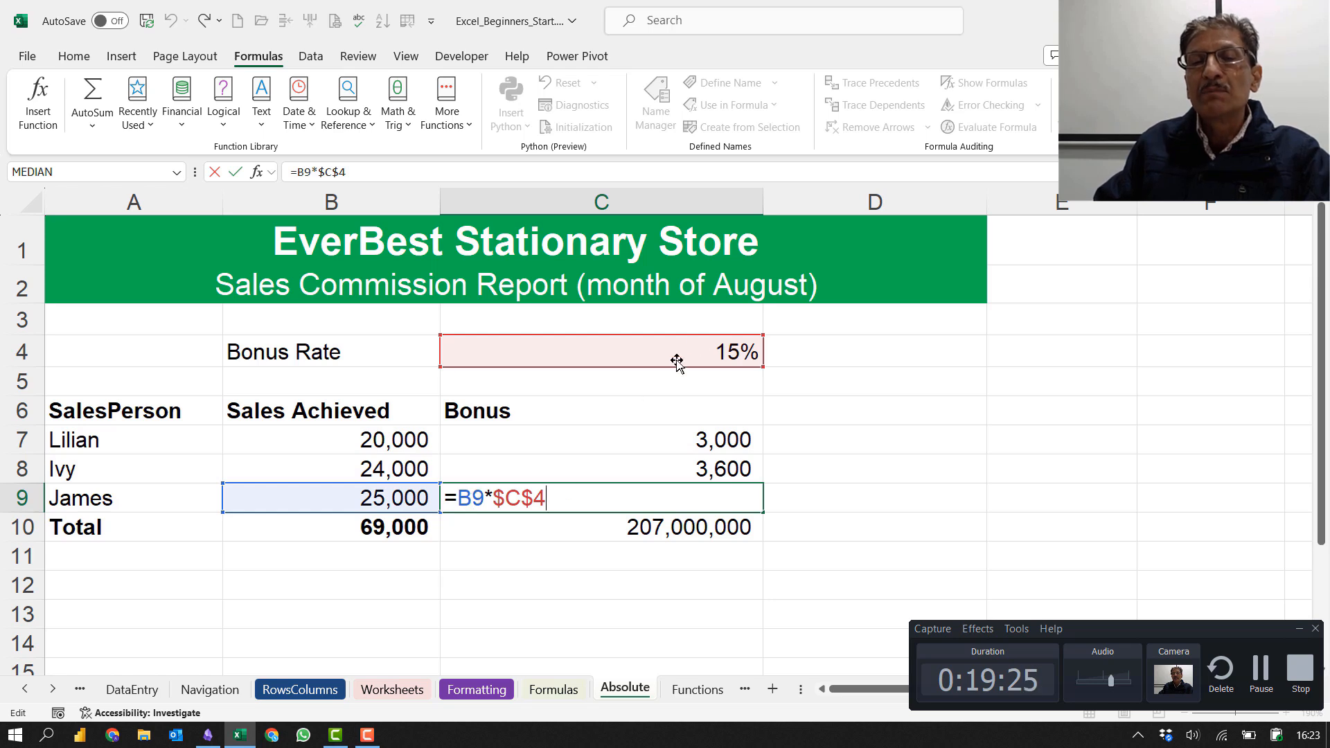
key(Return)
click(675, 498)
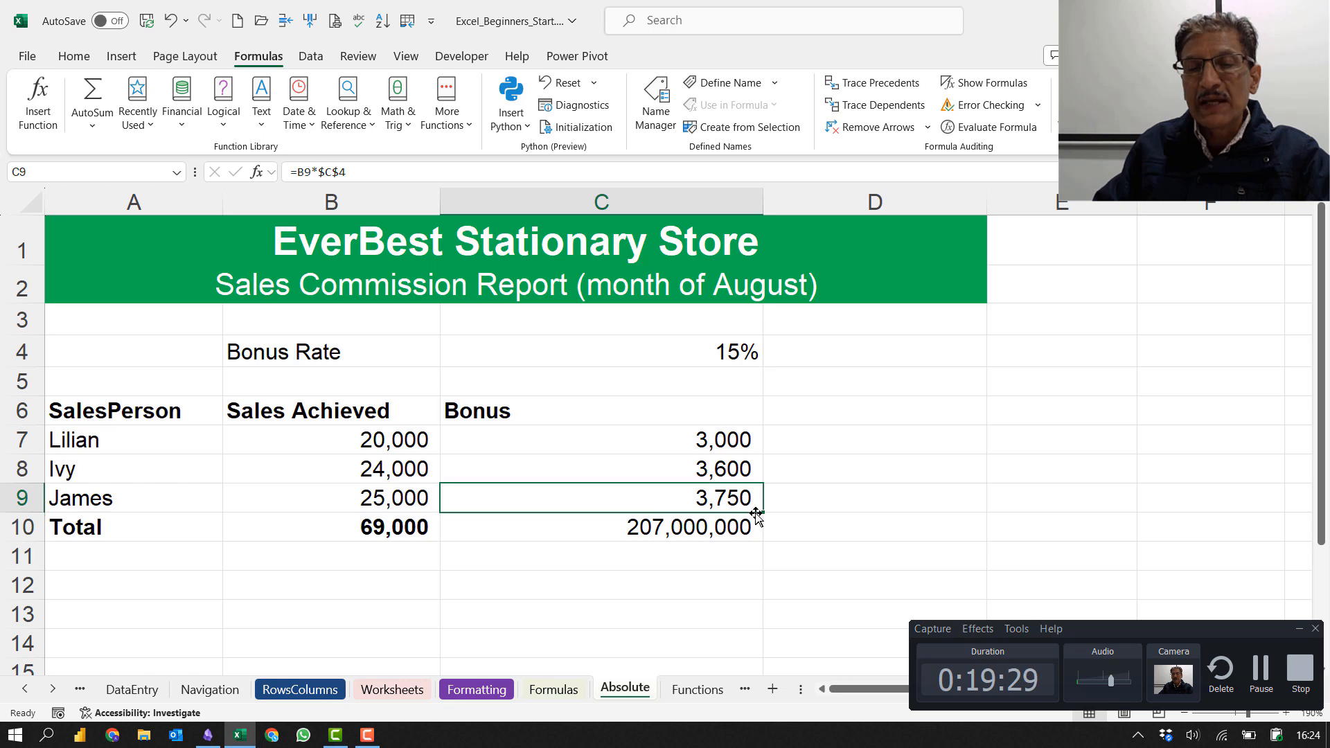
Step: Fill the Bonus formula from C9 down to the Total row in C10 and check the references in C10
drag(763, 515, 755, 538)
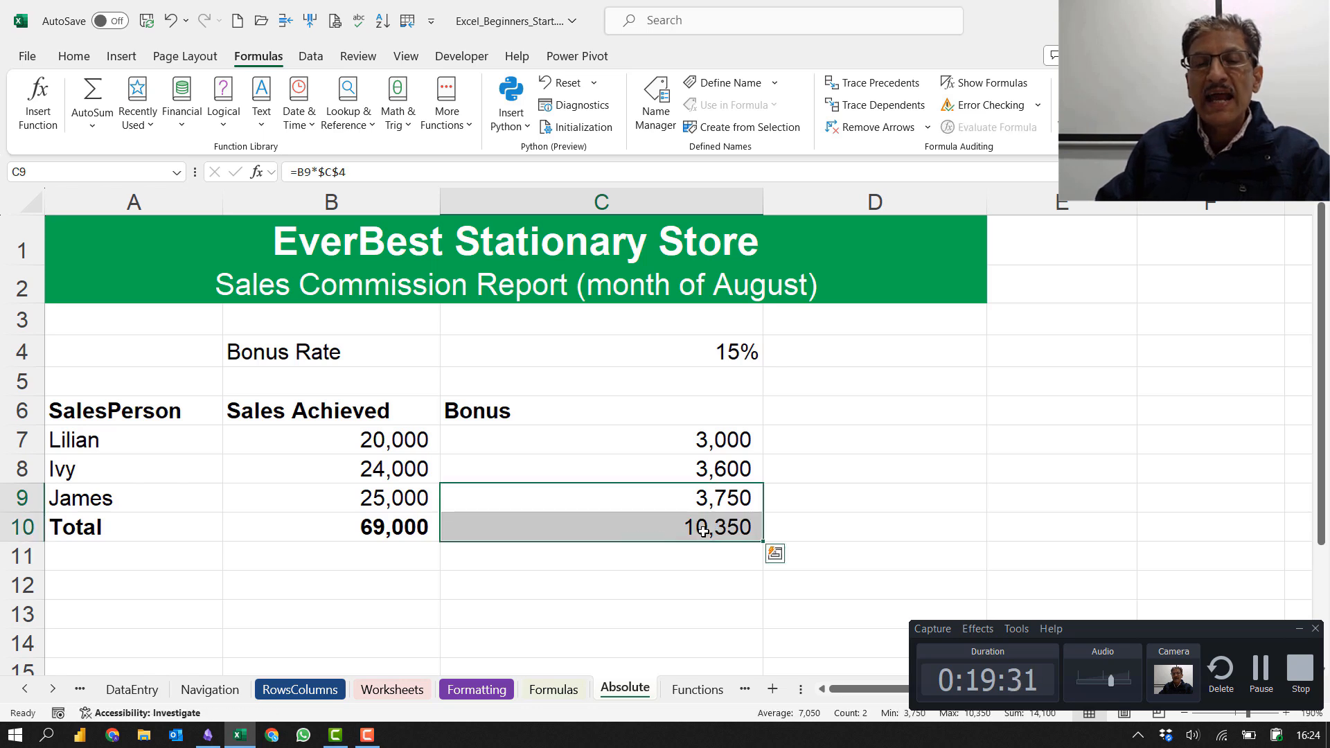
click(665, 531)
key(F2)
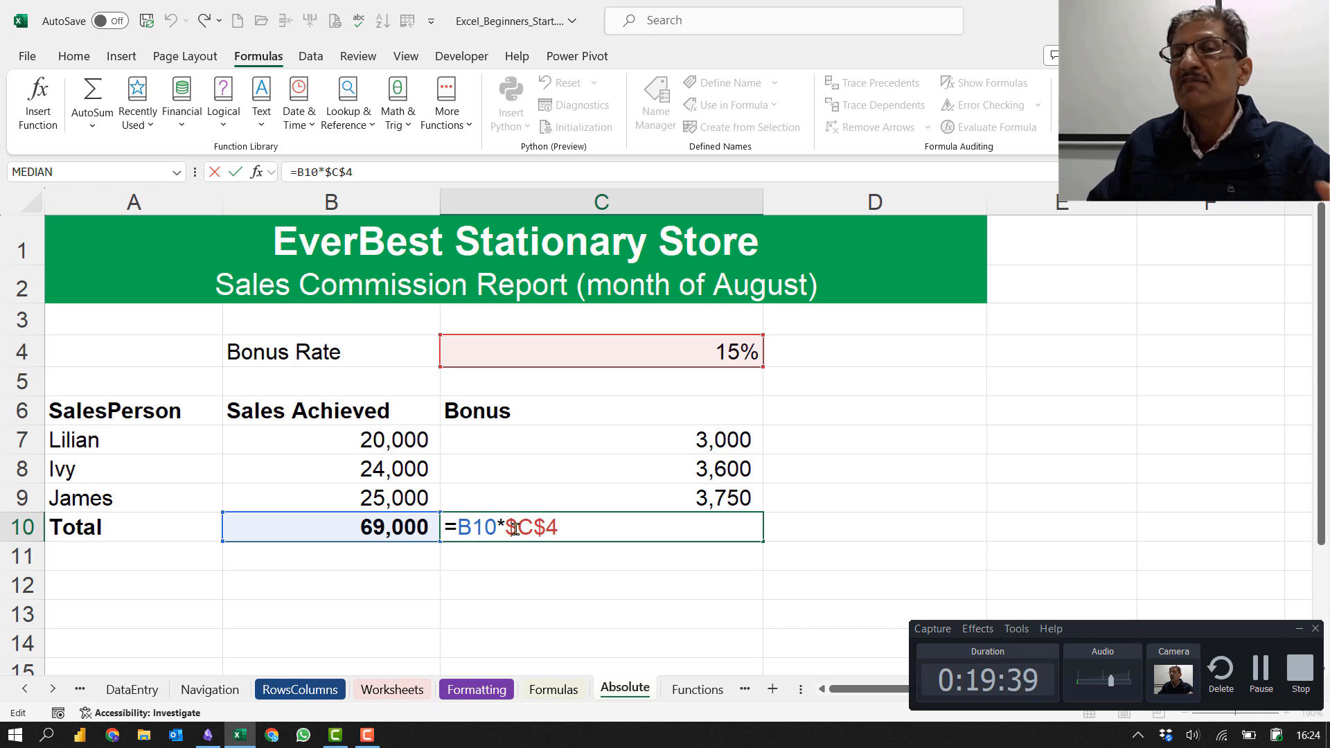
Step: Enter the example reference C3 in E4 and label it "Relative Ref" in F4
click(1022, 354)
text(C)
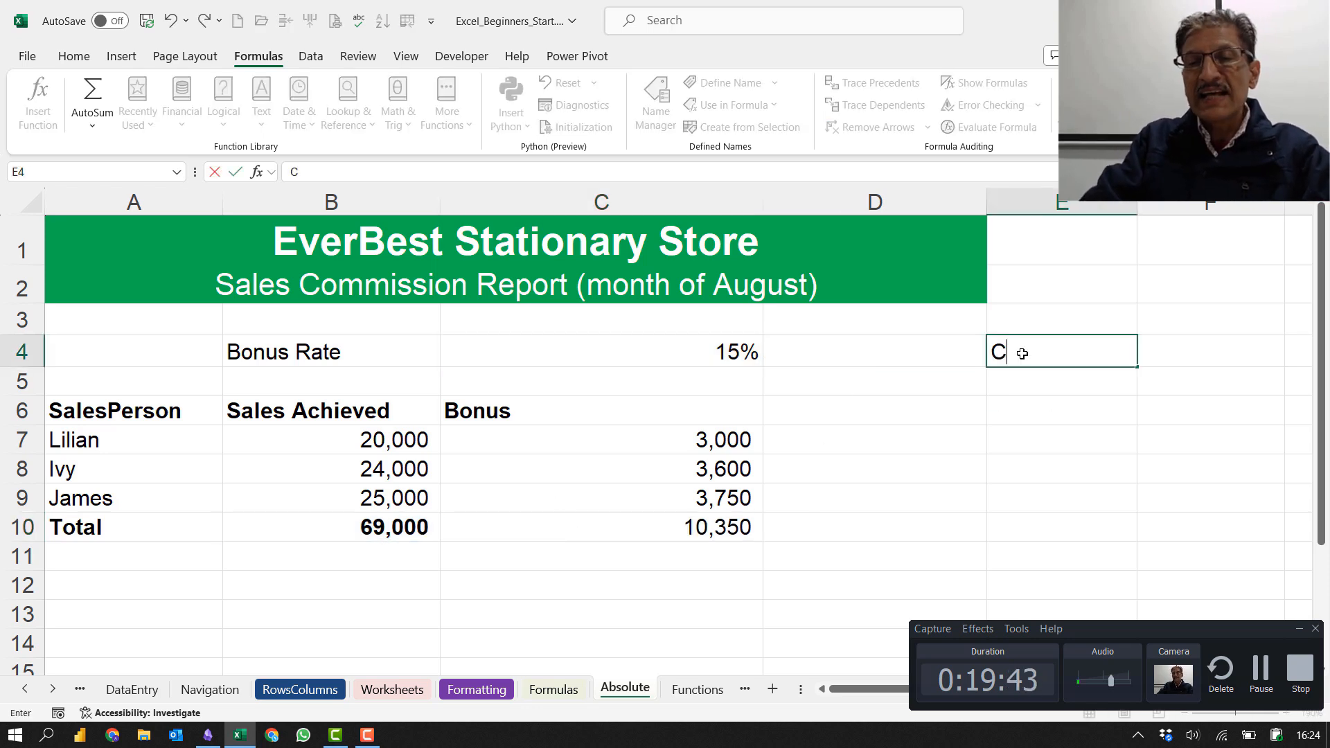
text(3)
key(Tab)
text(Rela)
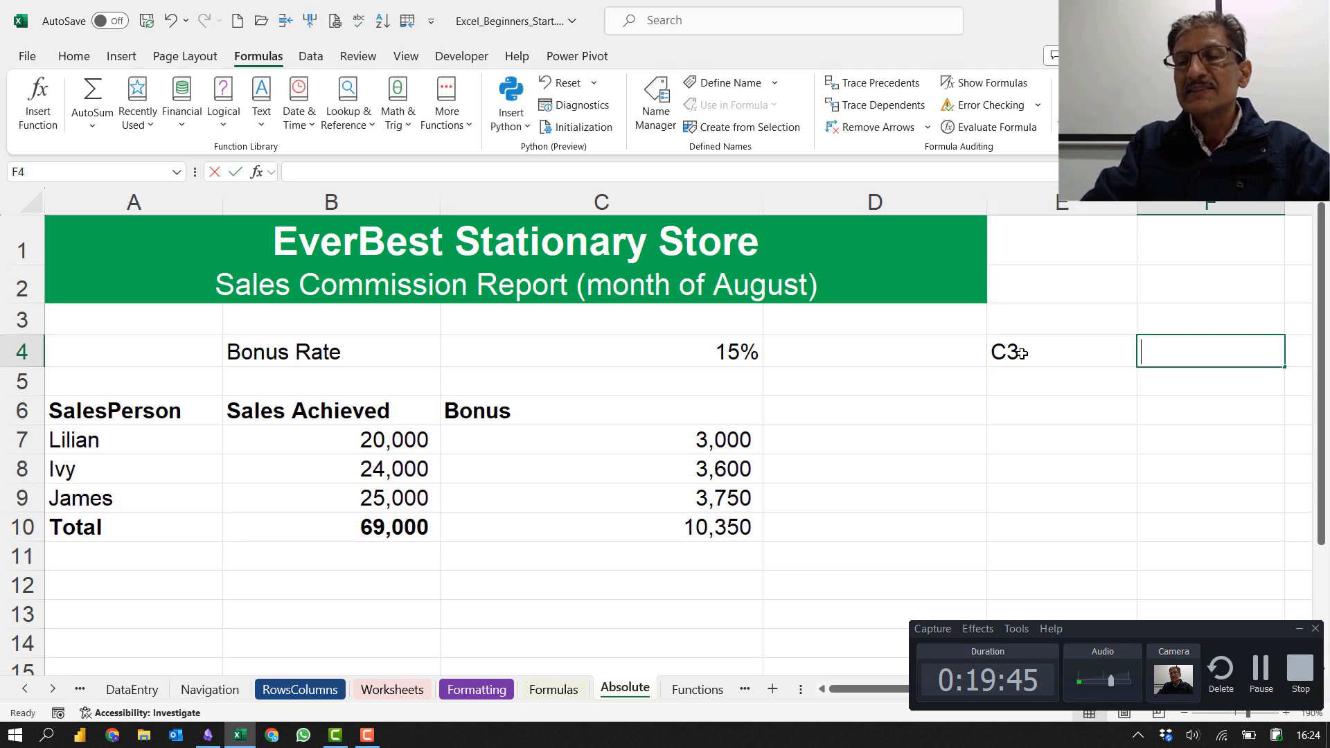
text(tive Refe)
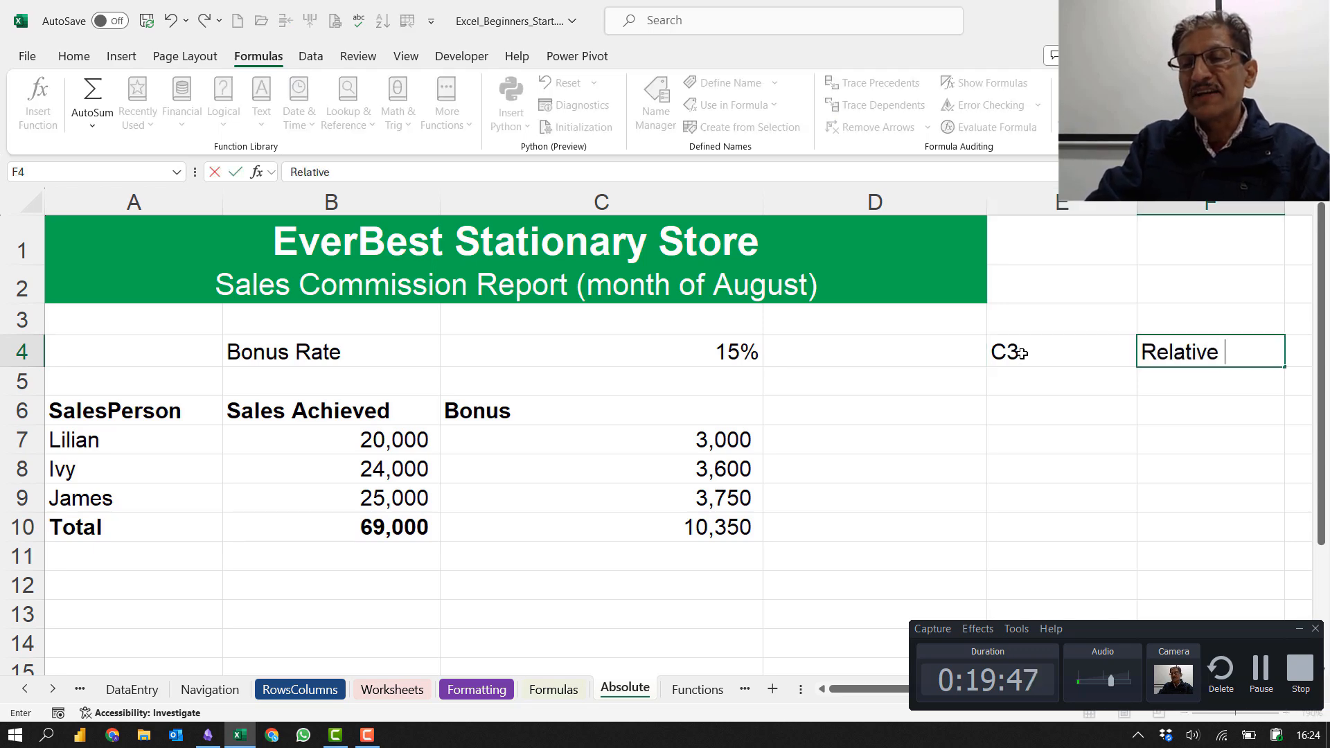
key(BackSpace)
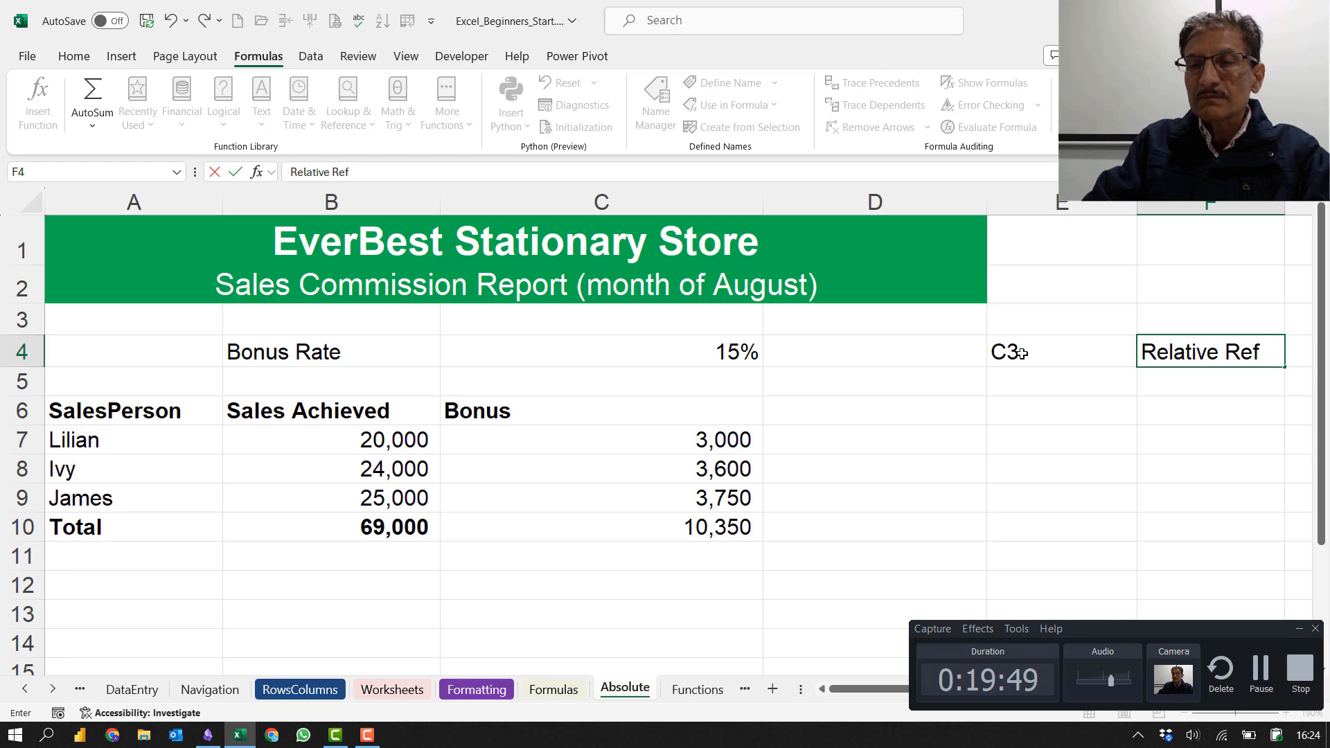
key(Tab)
Step: Enter the example reference $C$4 in E5 and label it "Absolute Ref" in F5
click(859, 385)
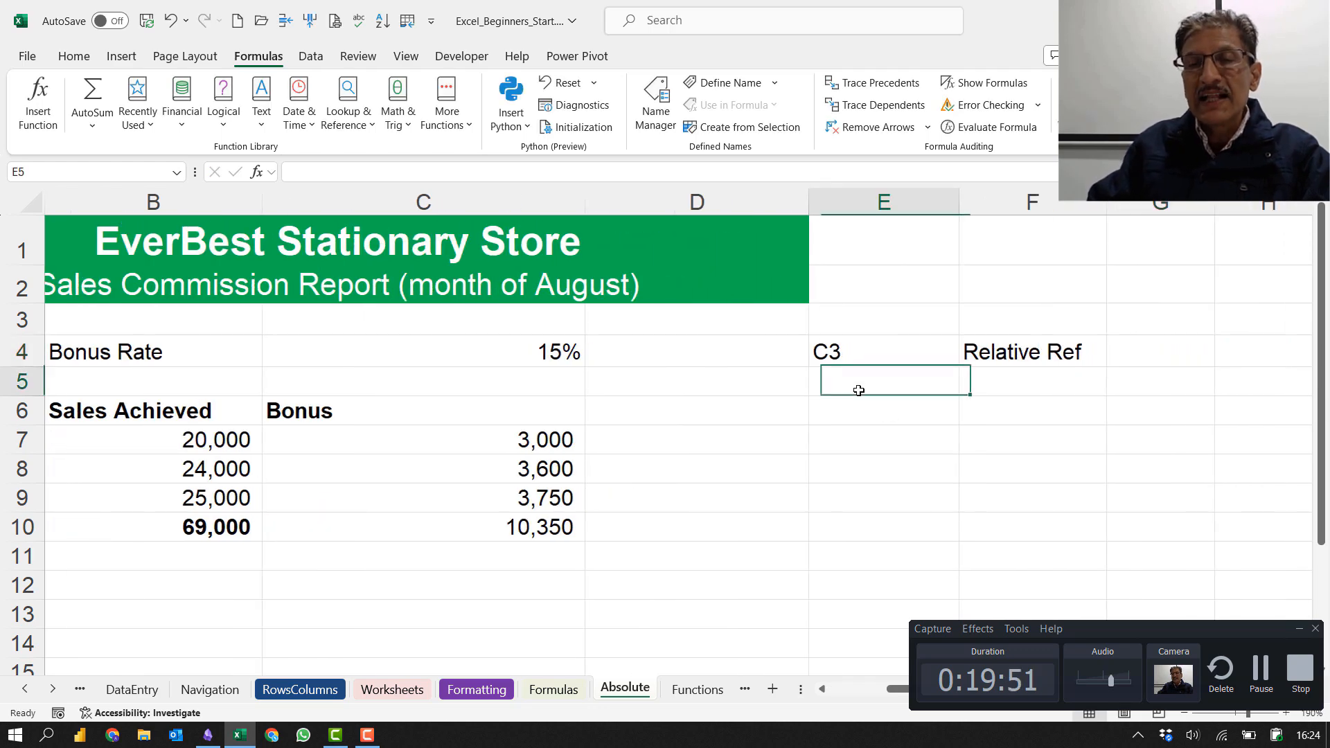
text($C)
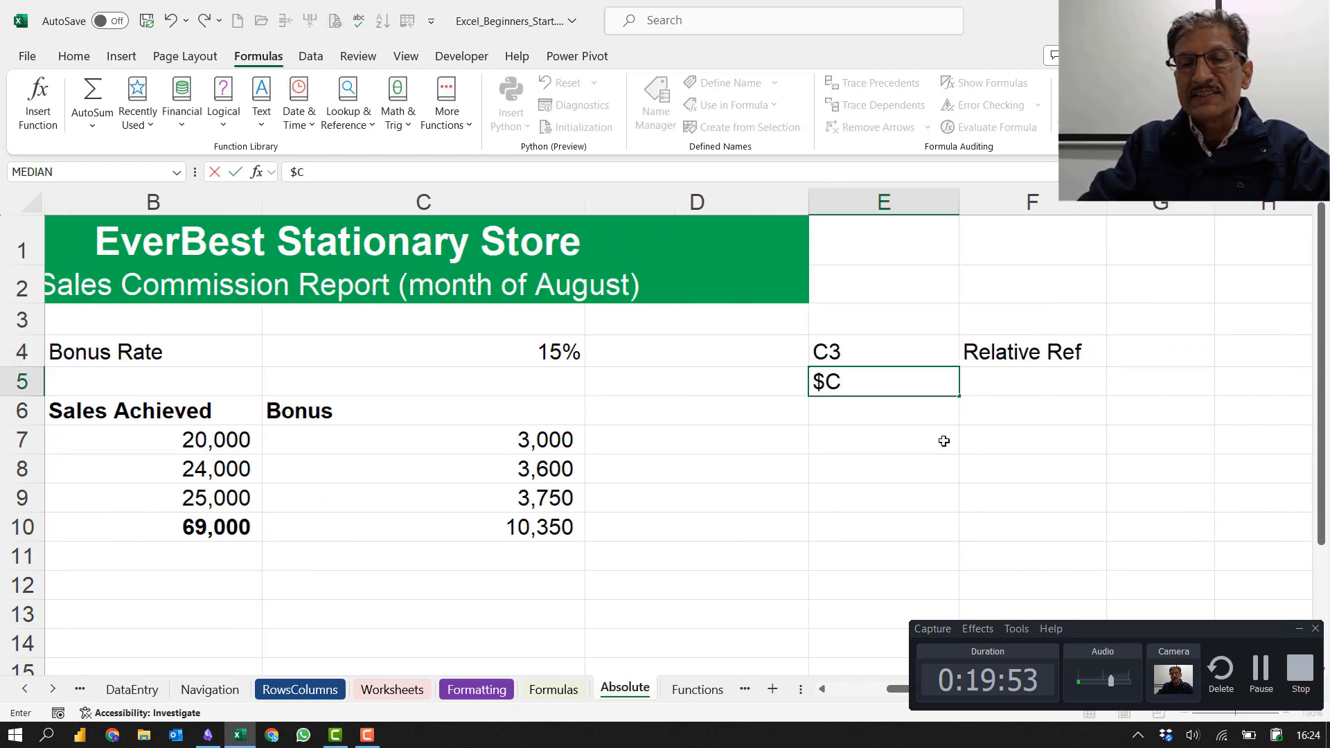
text($4)
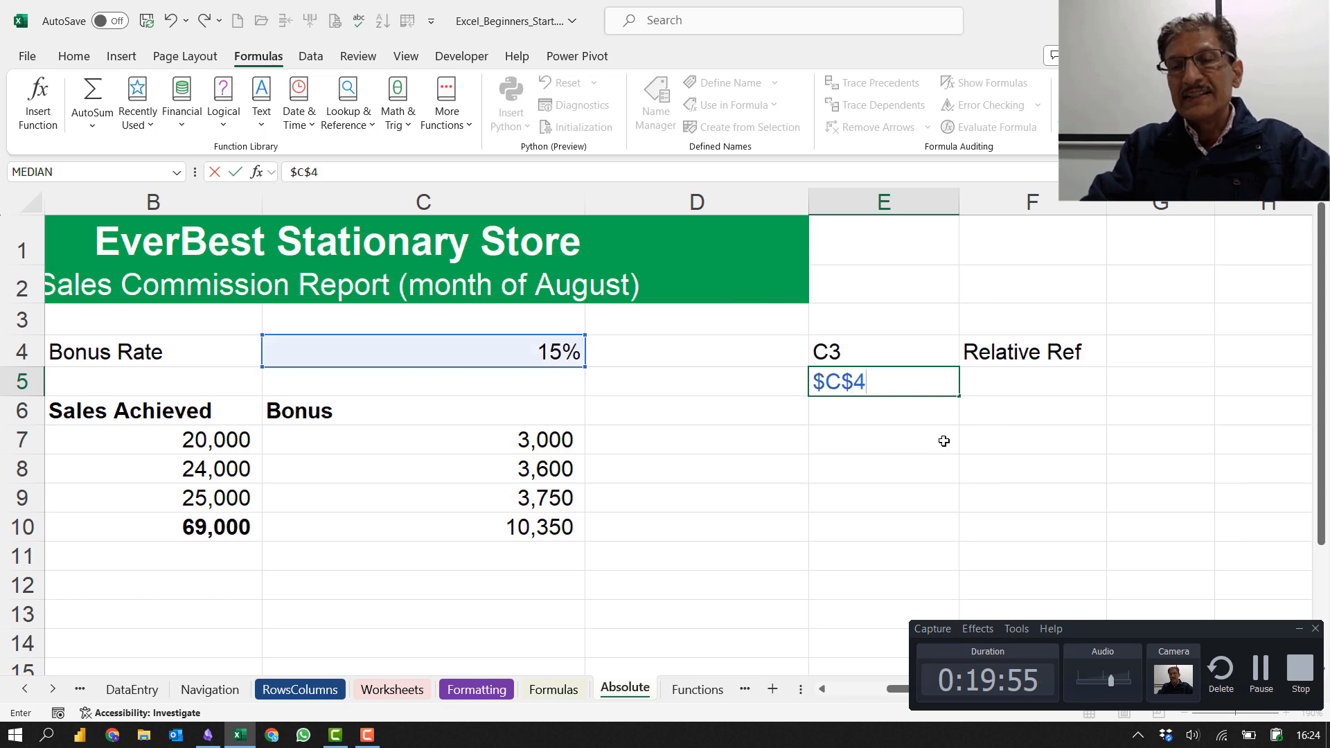
key(Tab)
text(Ab)
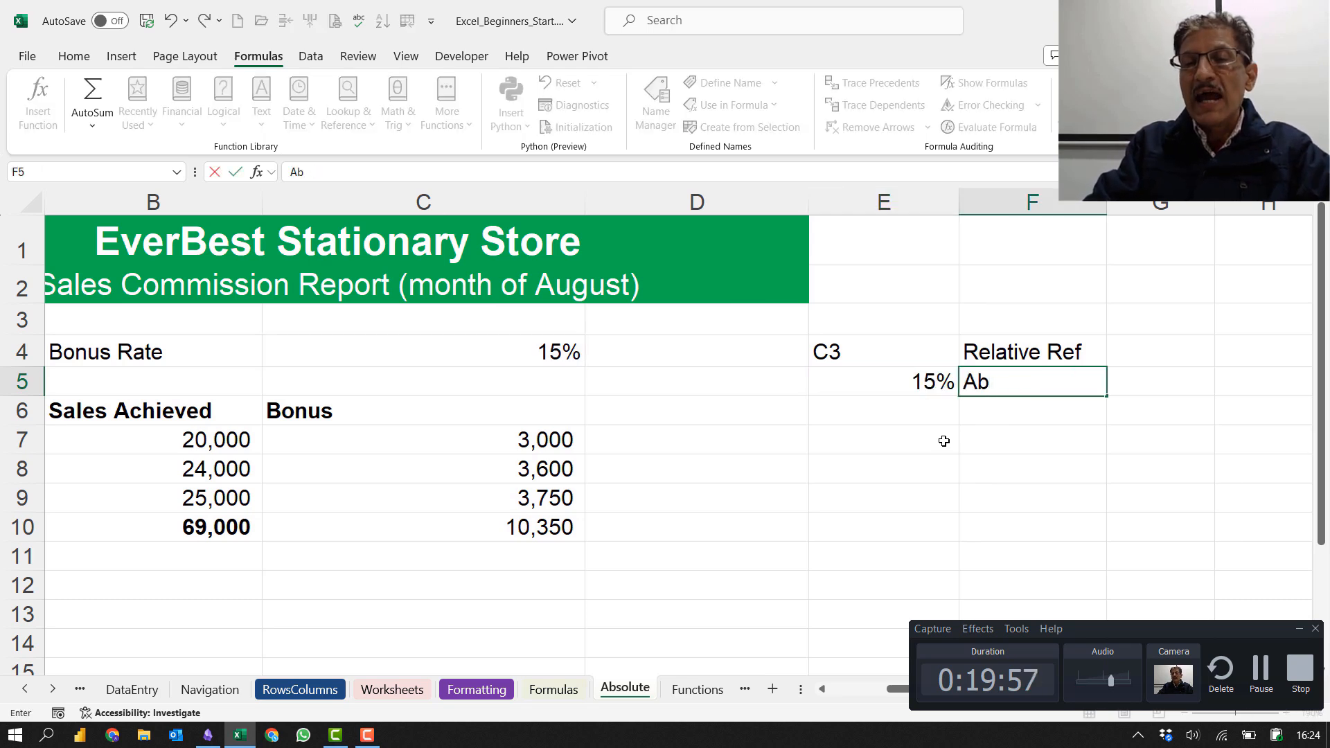
text(solute Ref)
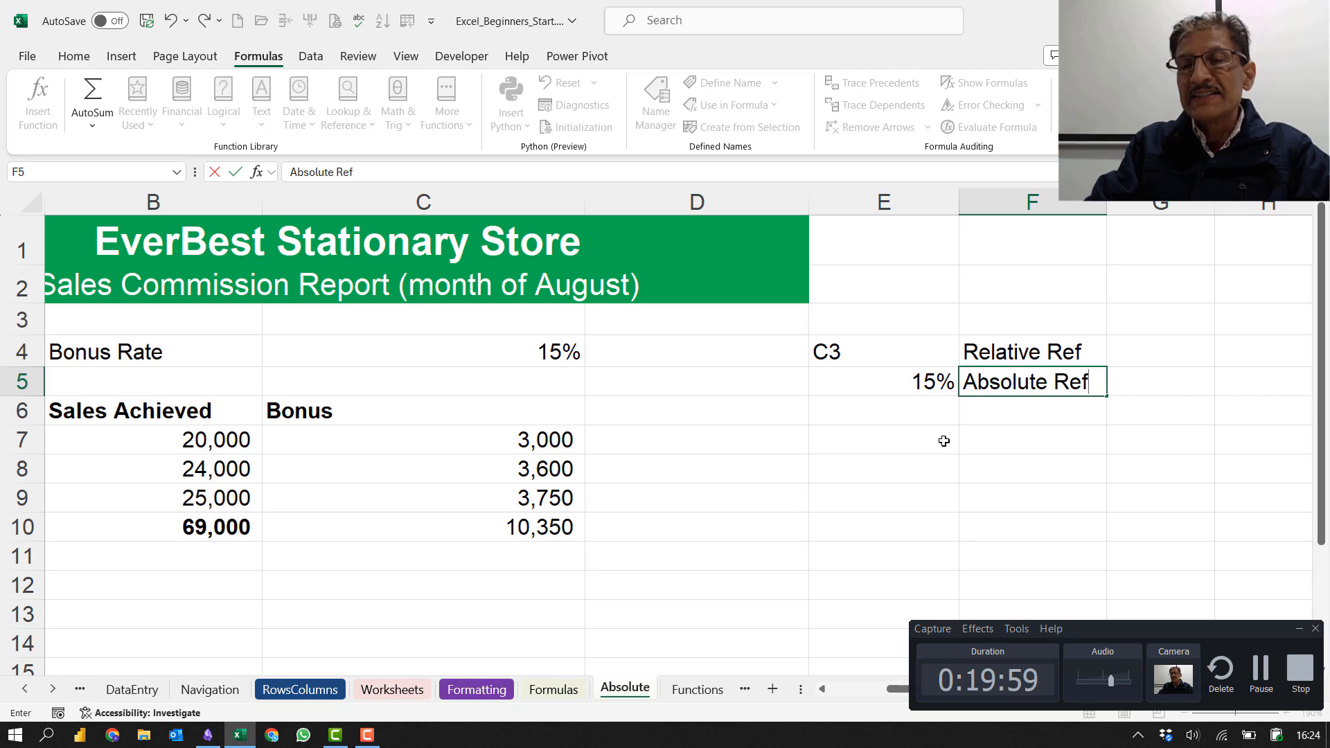
key(Tab)
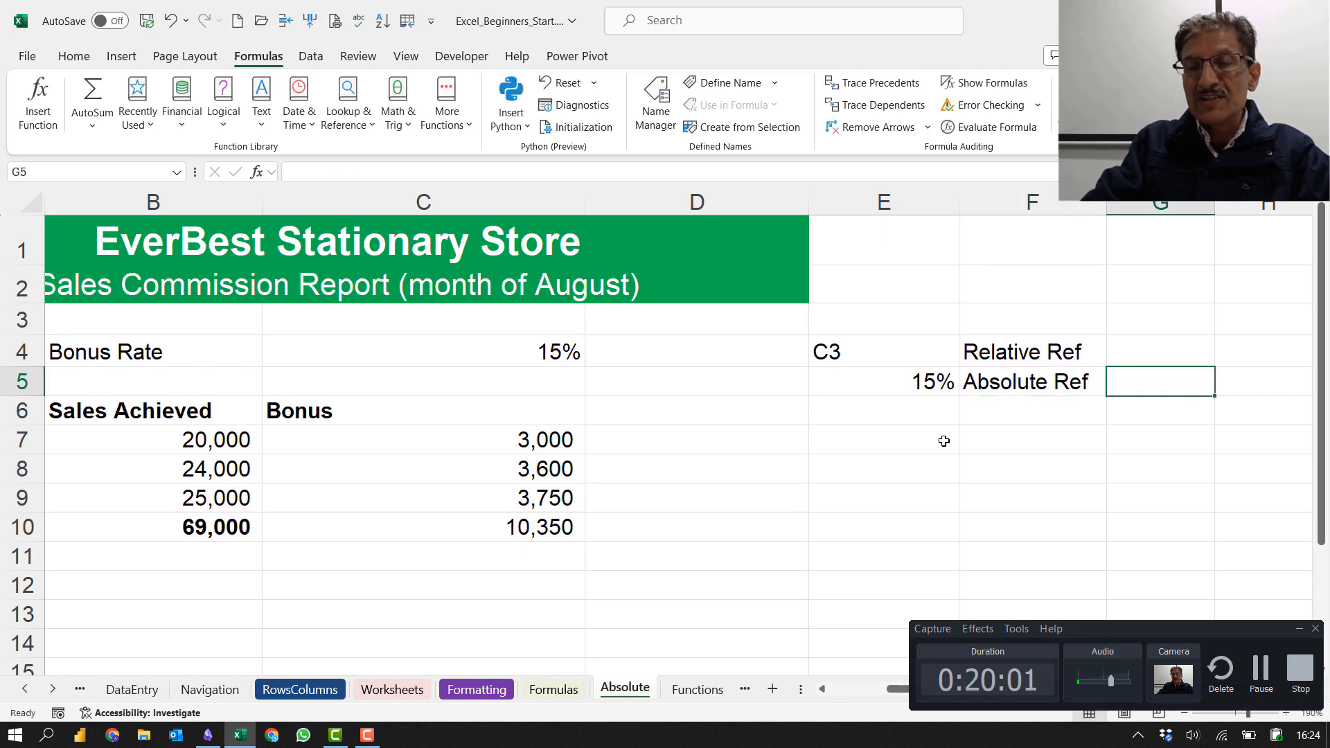
Step: Add the explanation "Row & Col don't change" in G5 beside the Absolute Ref label
text(Row)
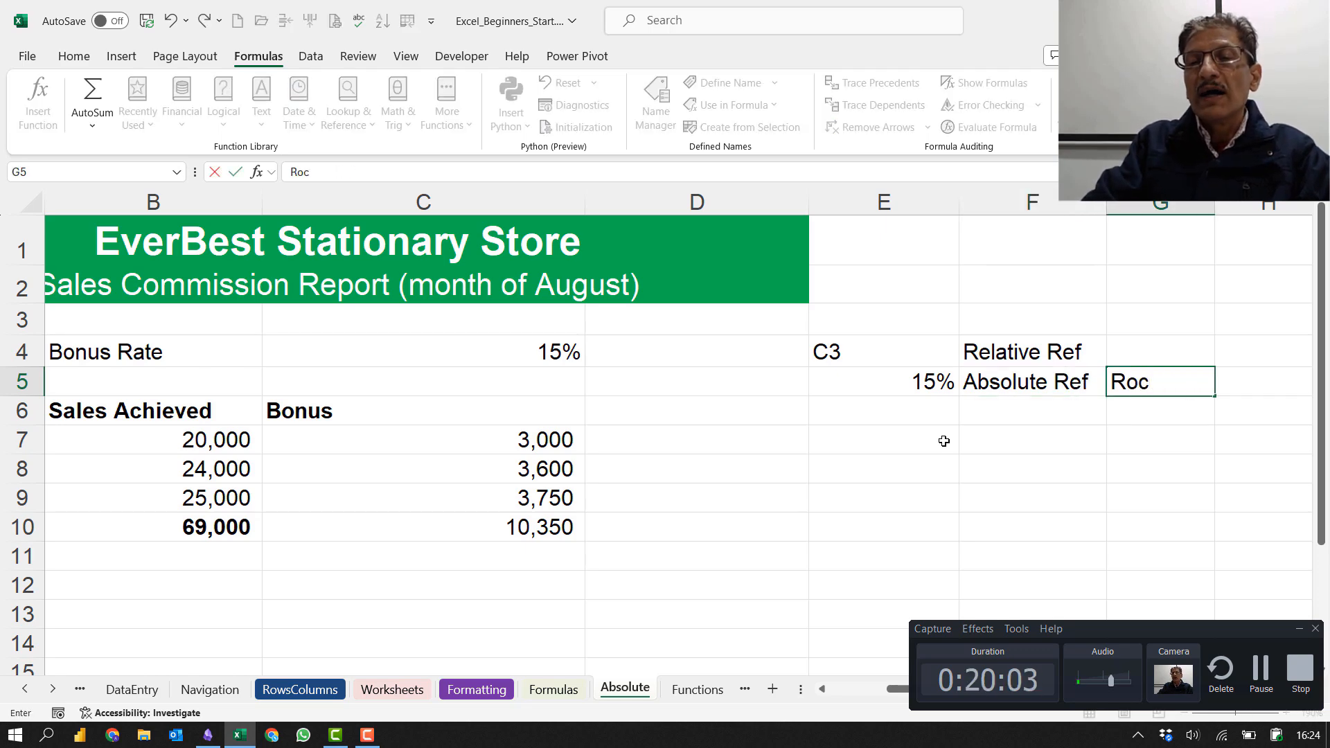
text( & Col)
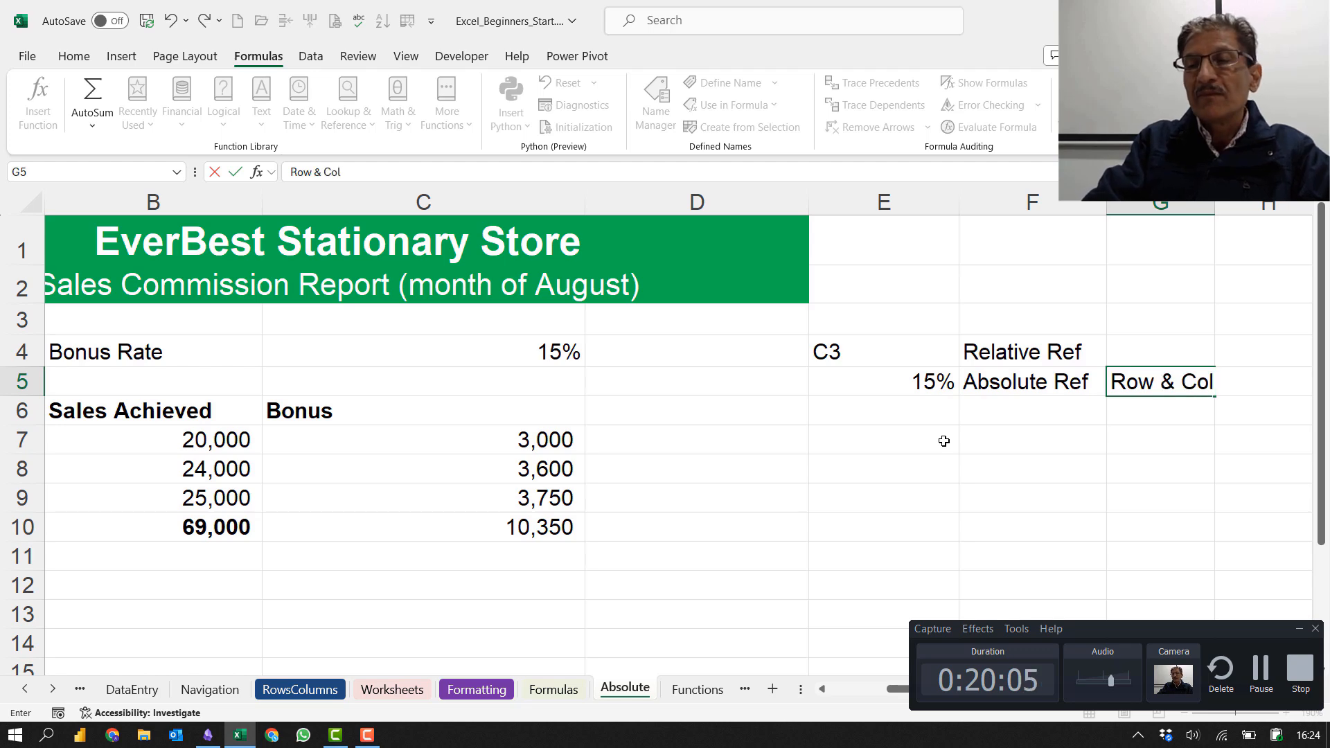
text( don't change)
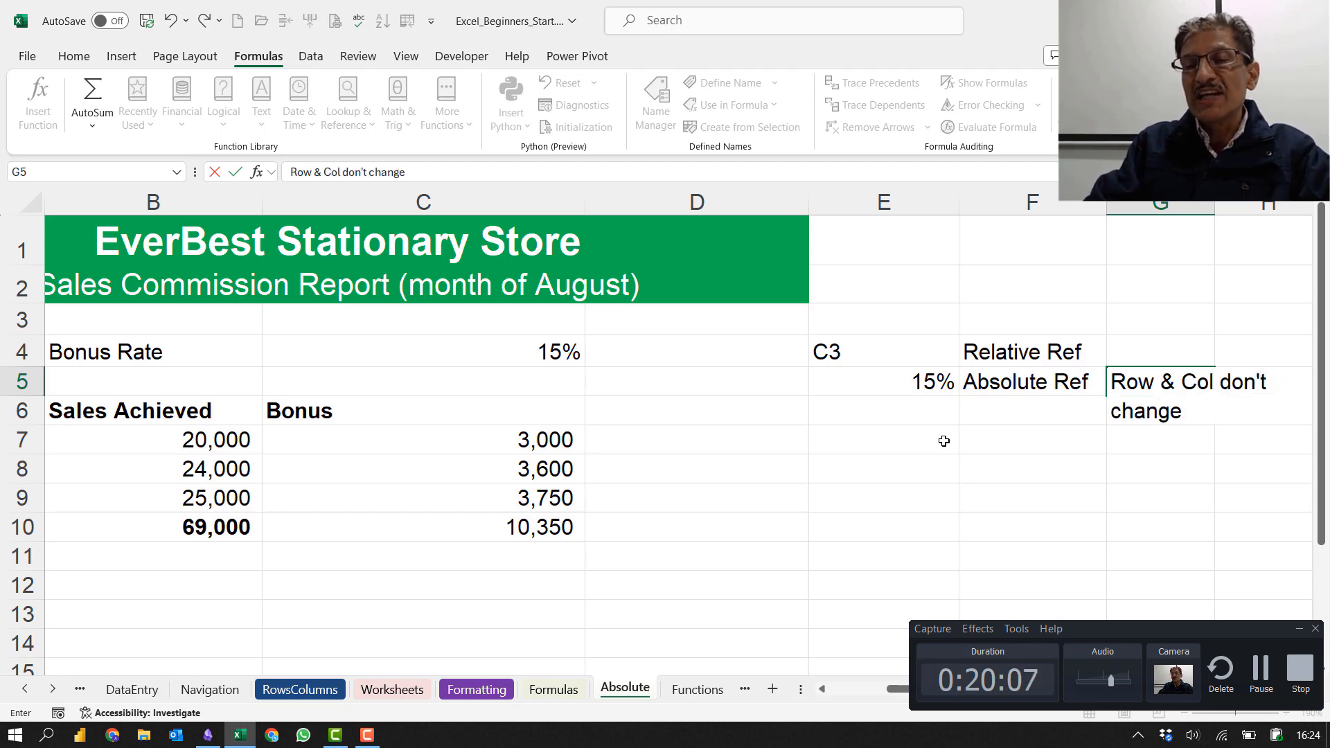
key(Tab)
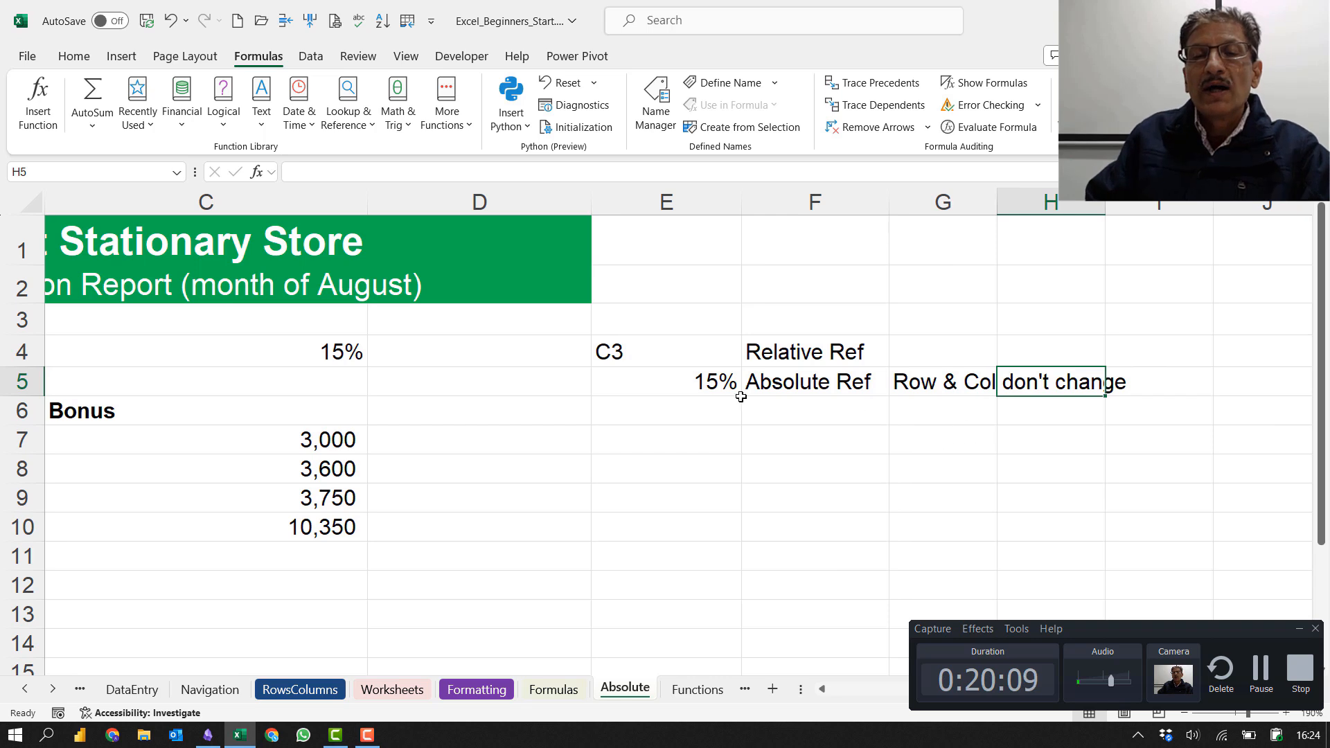
Step: Turn the formula in E5 into literal text so the cell displays $C$4
click(670, 385)
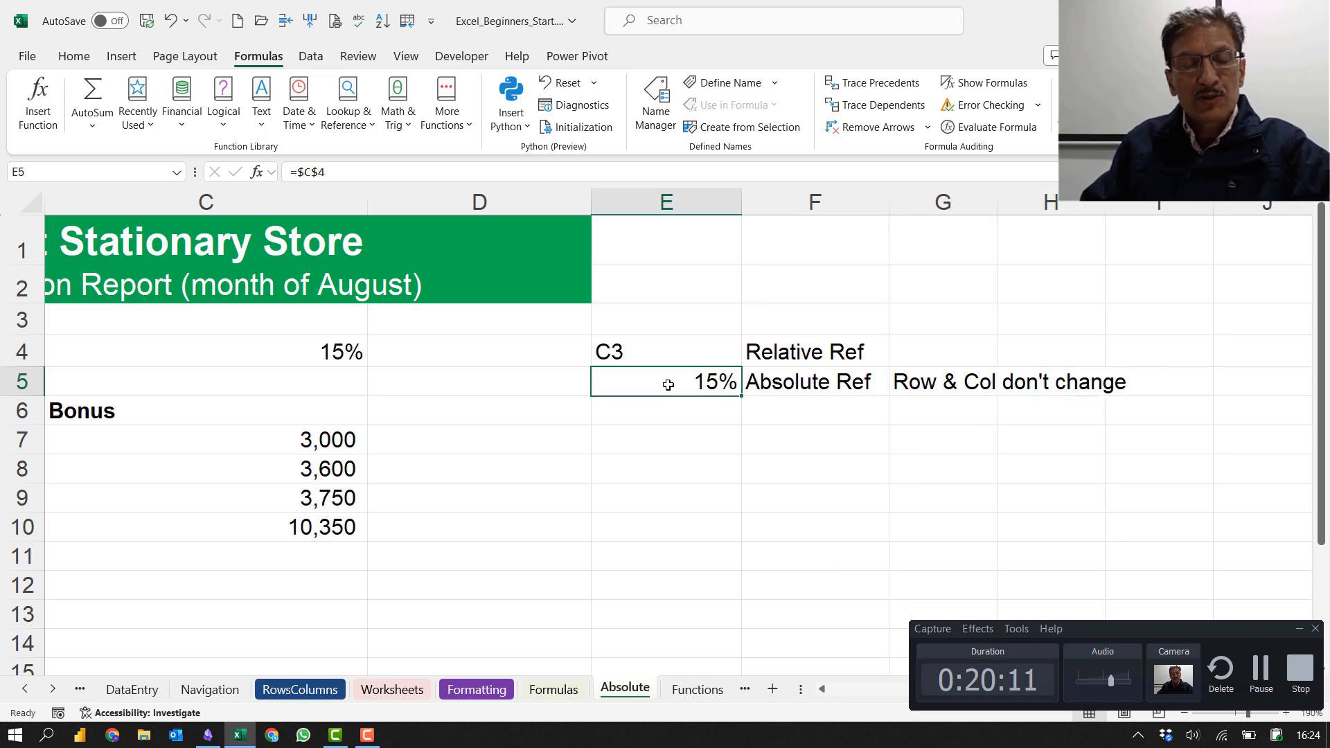
text(=$C$4)
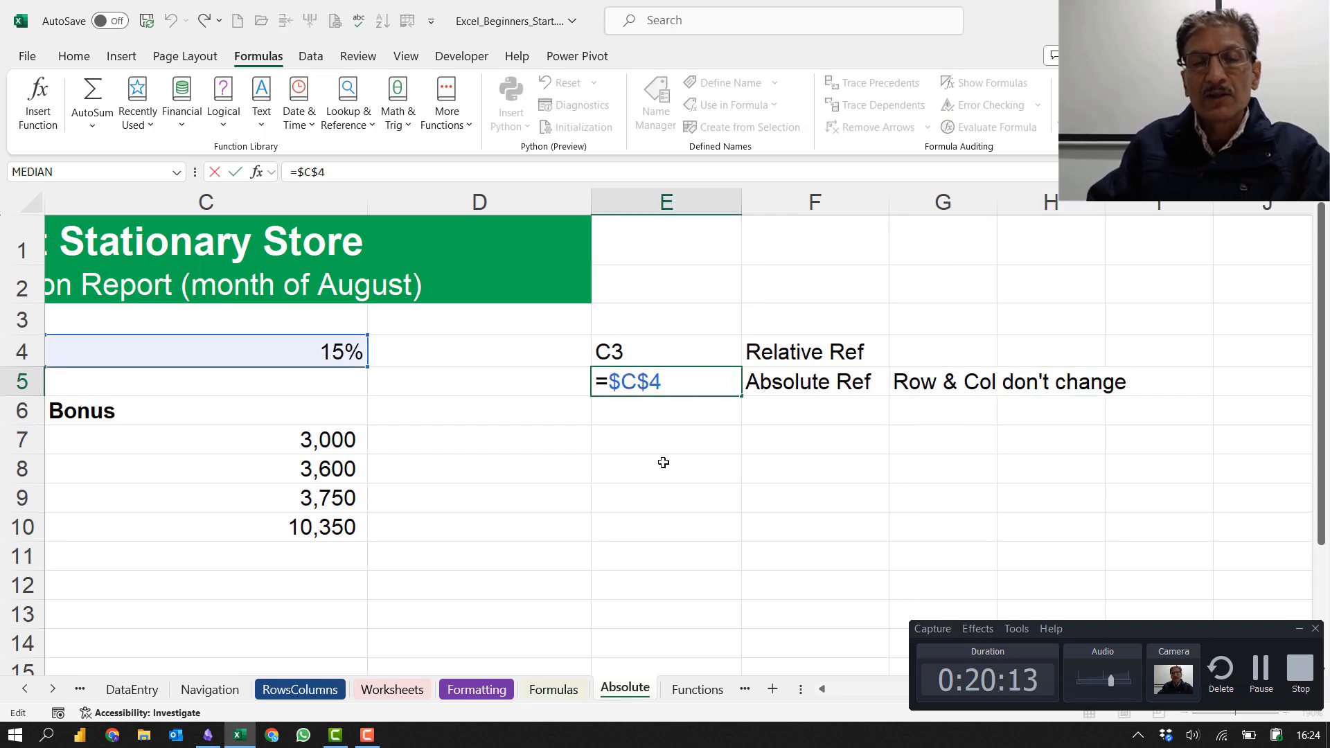
key(BackSpace)
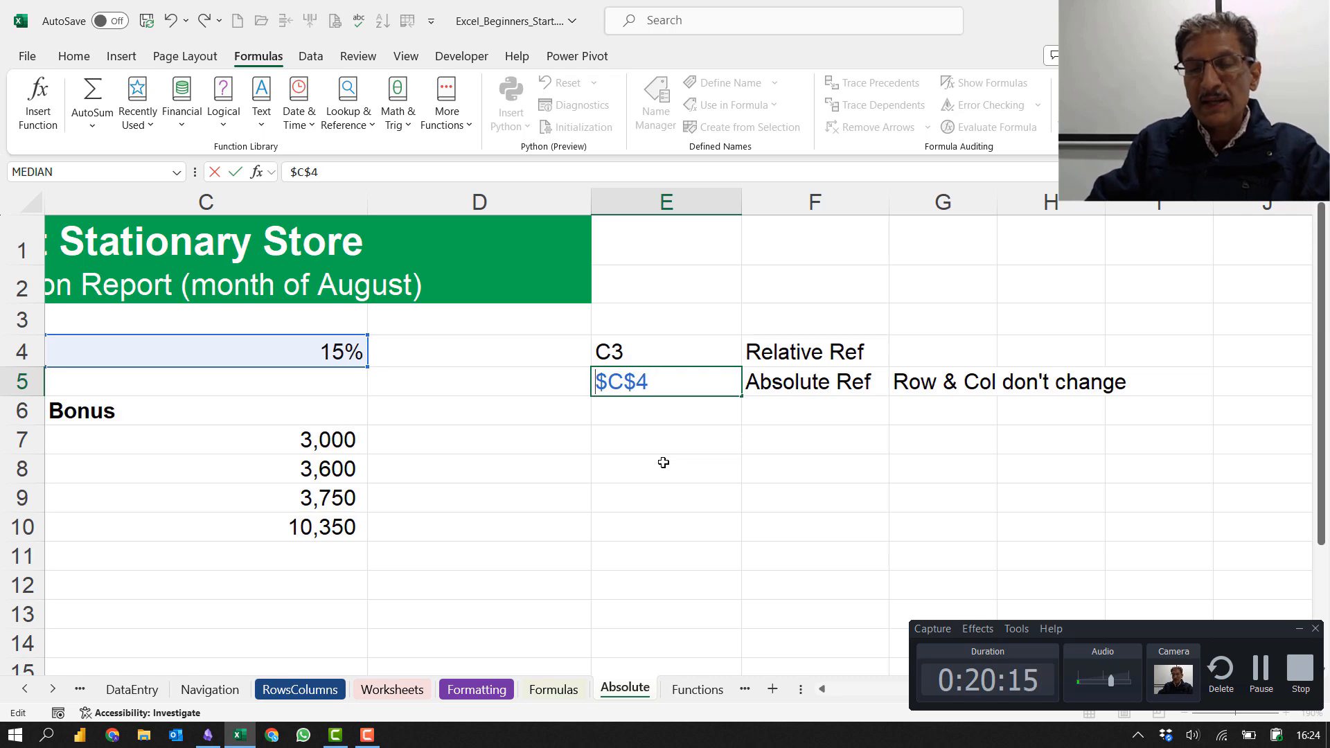
text(')
key(Tab)
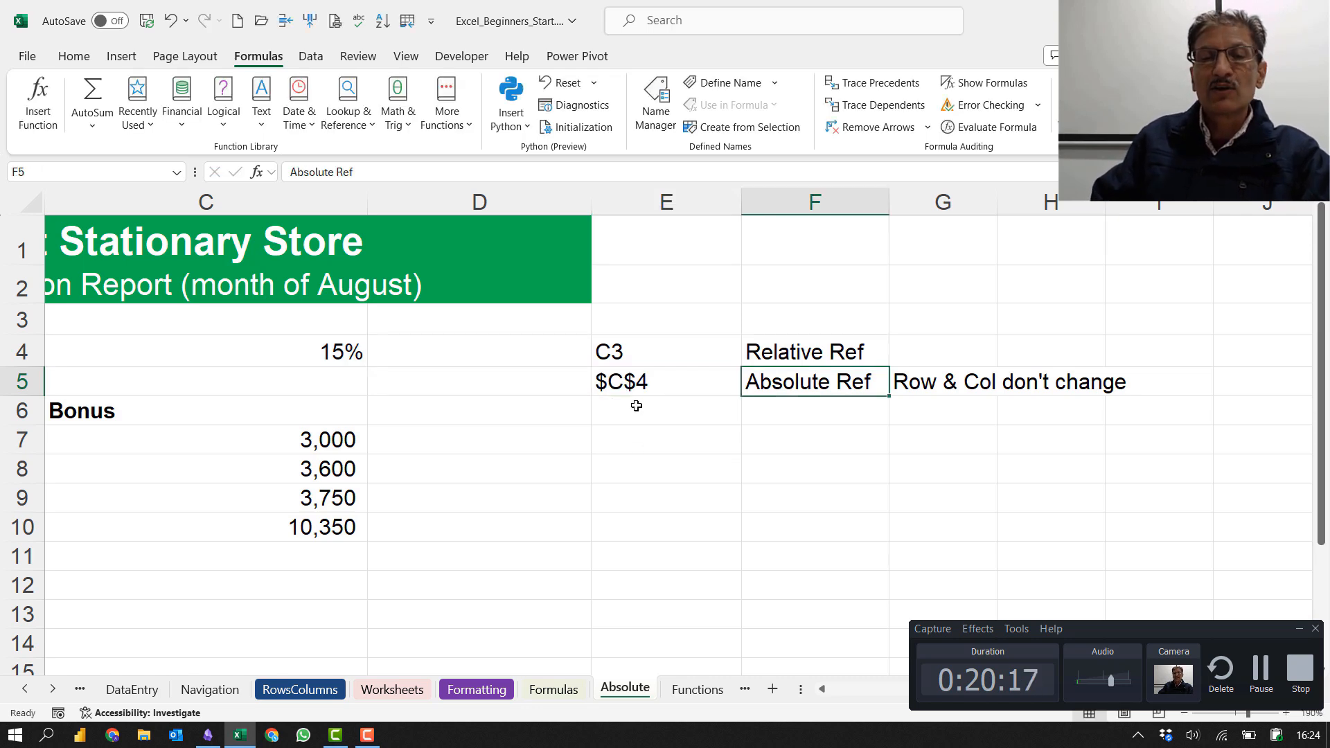
Step: Compare the examples in E4 and E5, and enter the explanation "row & col change based on the current row" in G4
double_click(645, 386)
click(639, 363)
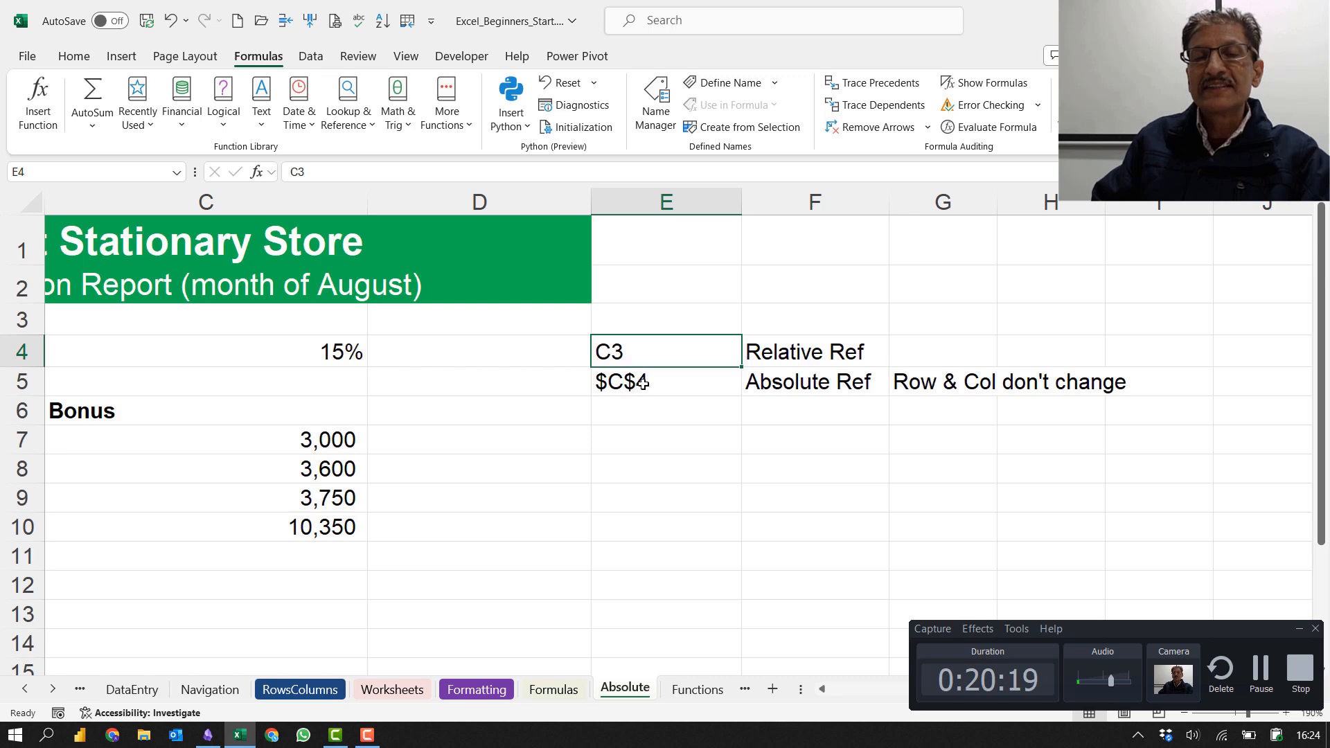
click(643, 383)
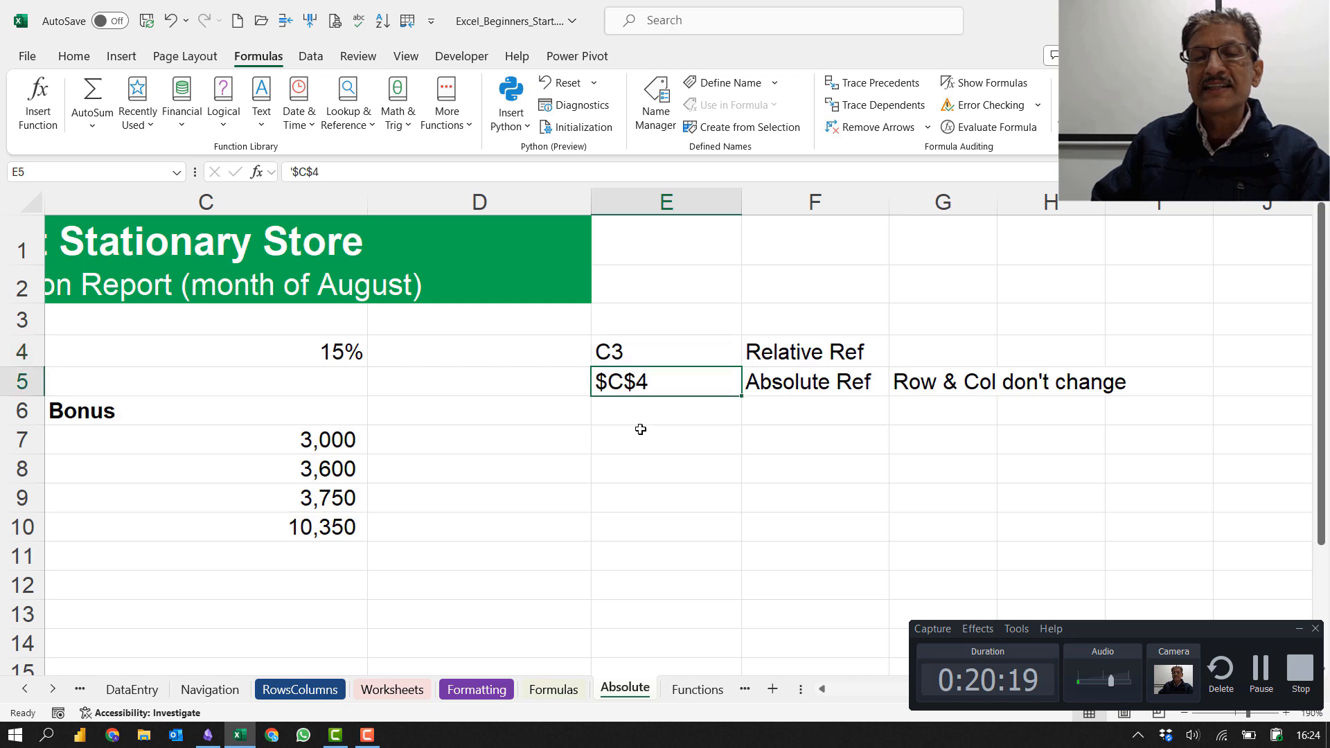
click(627, 352)
click(797, 352)
click(920, 354)
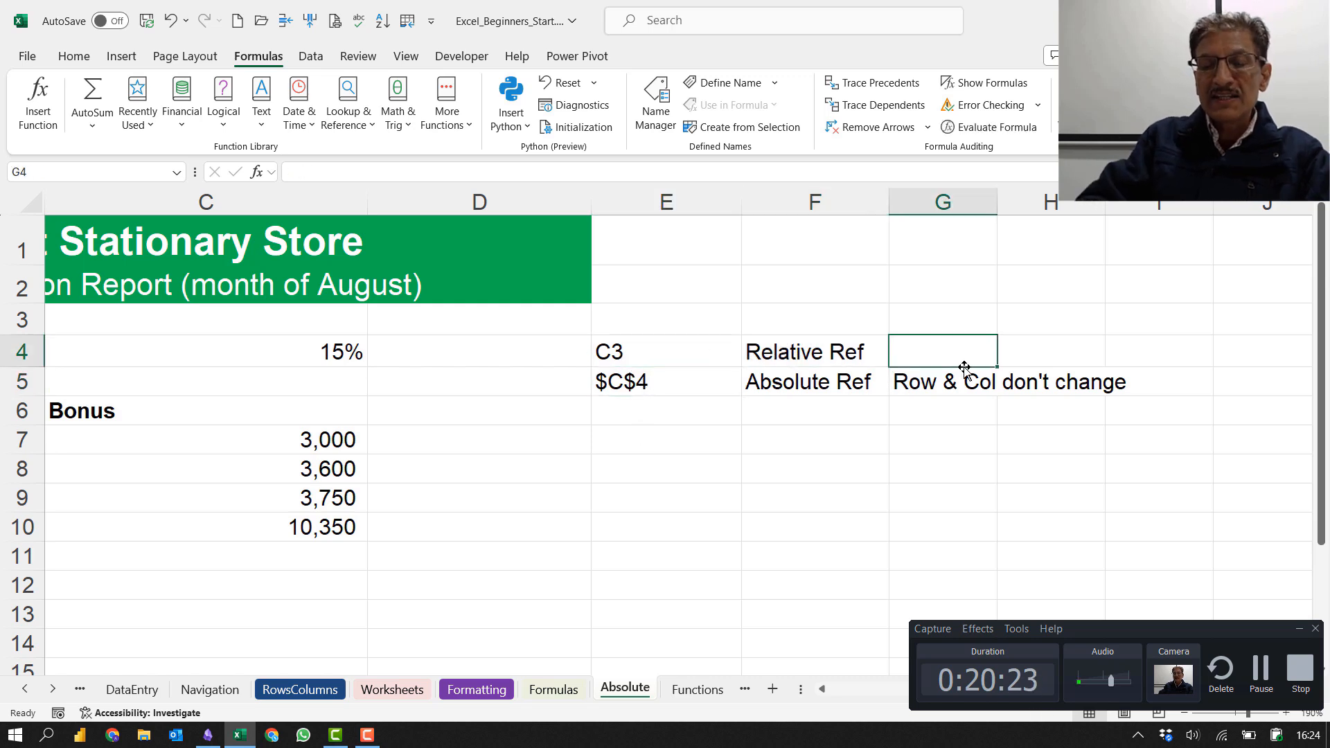
text(row )
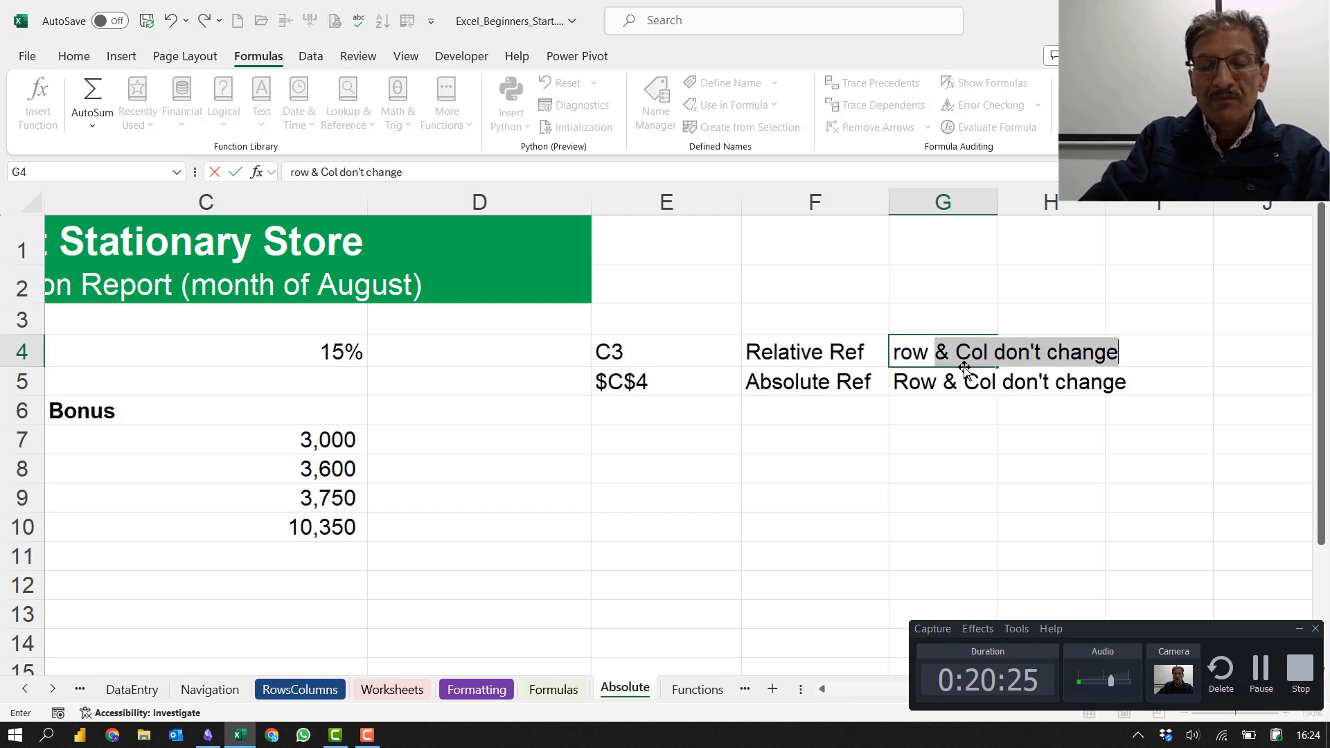
text(& col change )
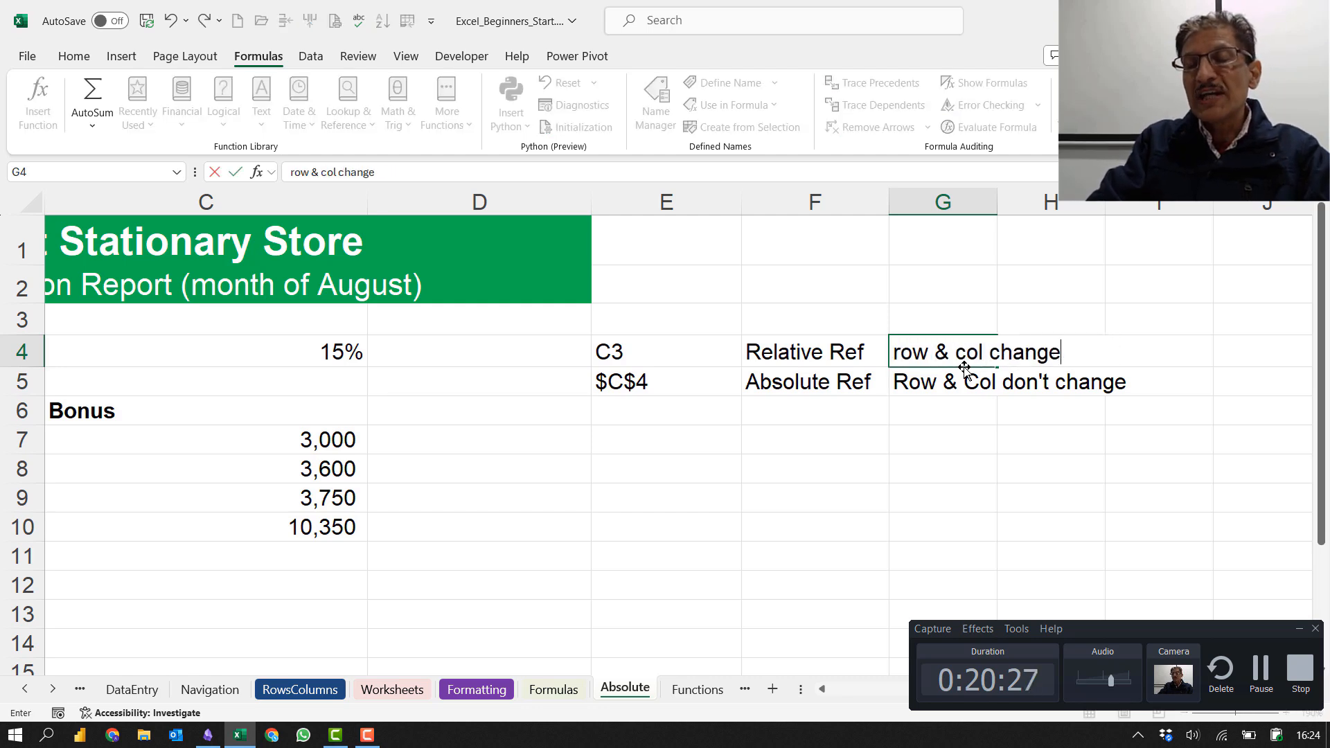
text(based on)
text(the current row)
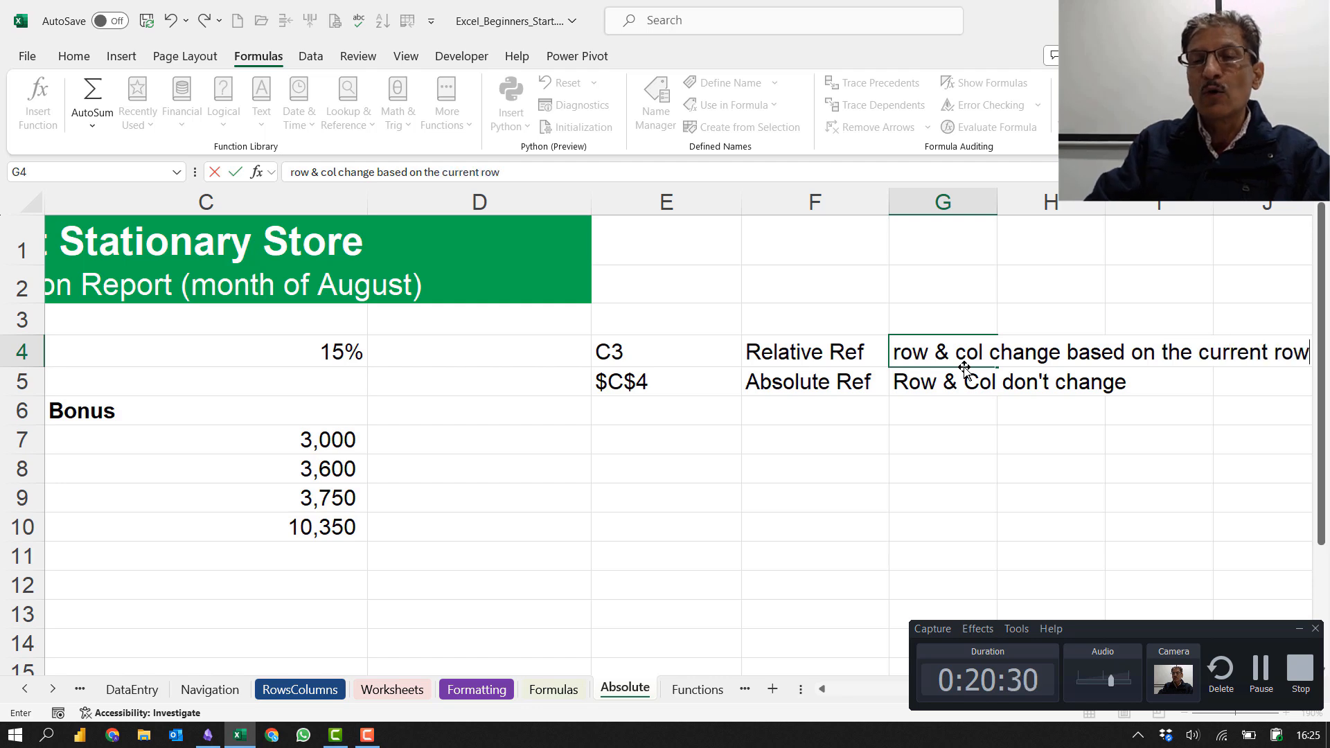
key(Tab)
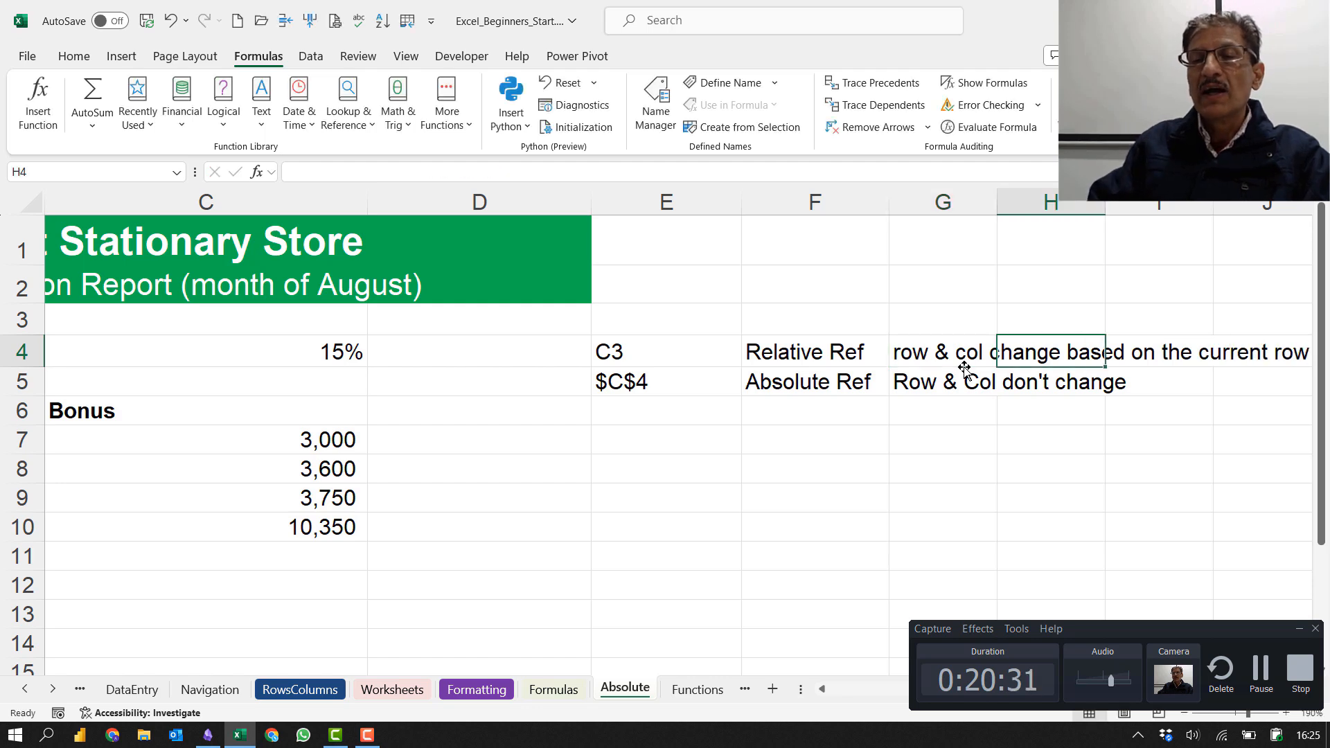
Step: Make the reference notes in E4:G5 bold
click(834, 380)
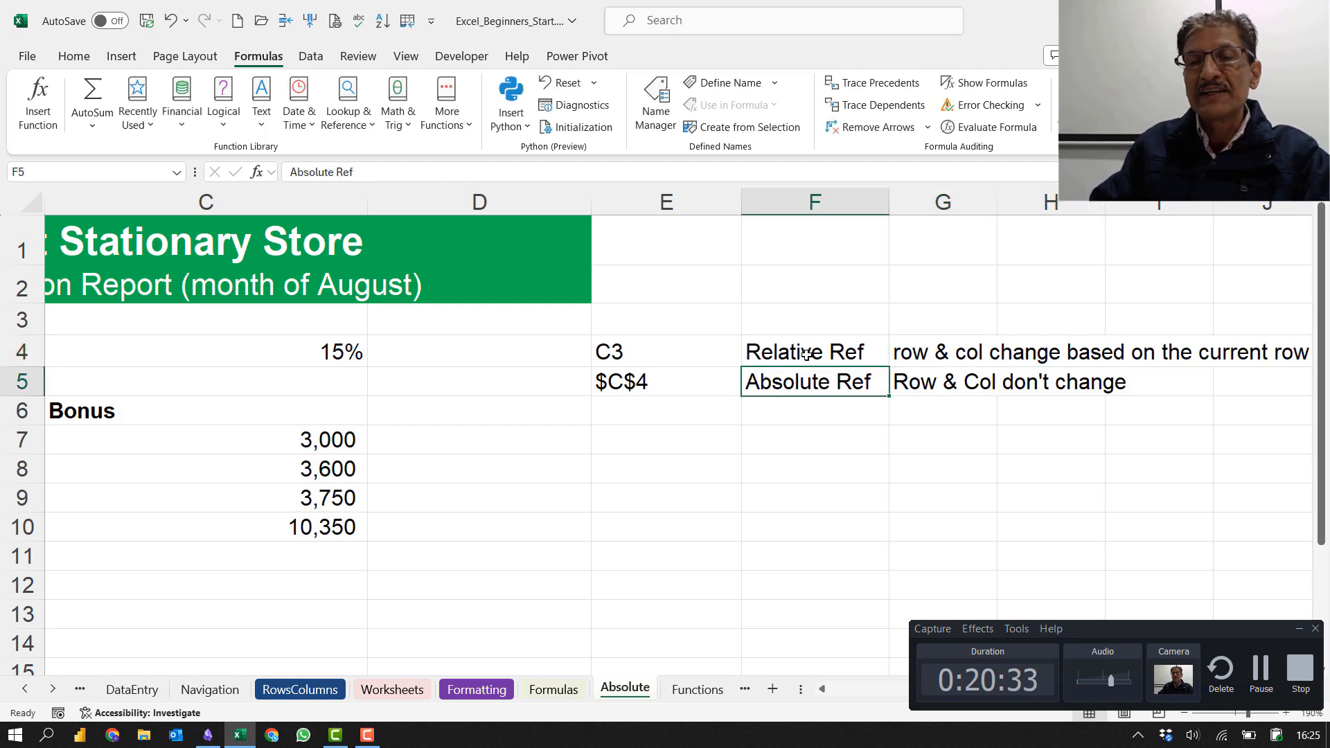
drag(808, 353, 922, 352)
drag(620, 352, 957, 373)
key(ctrl+b)
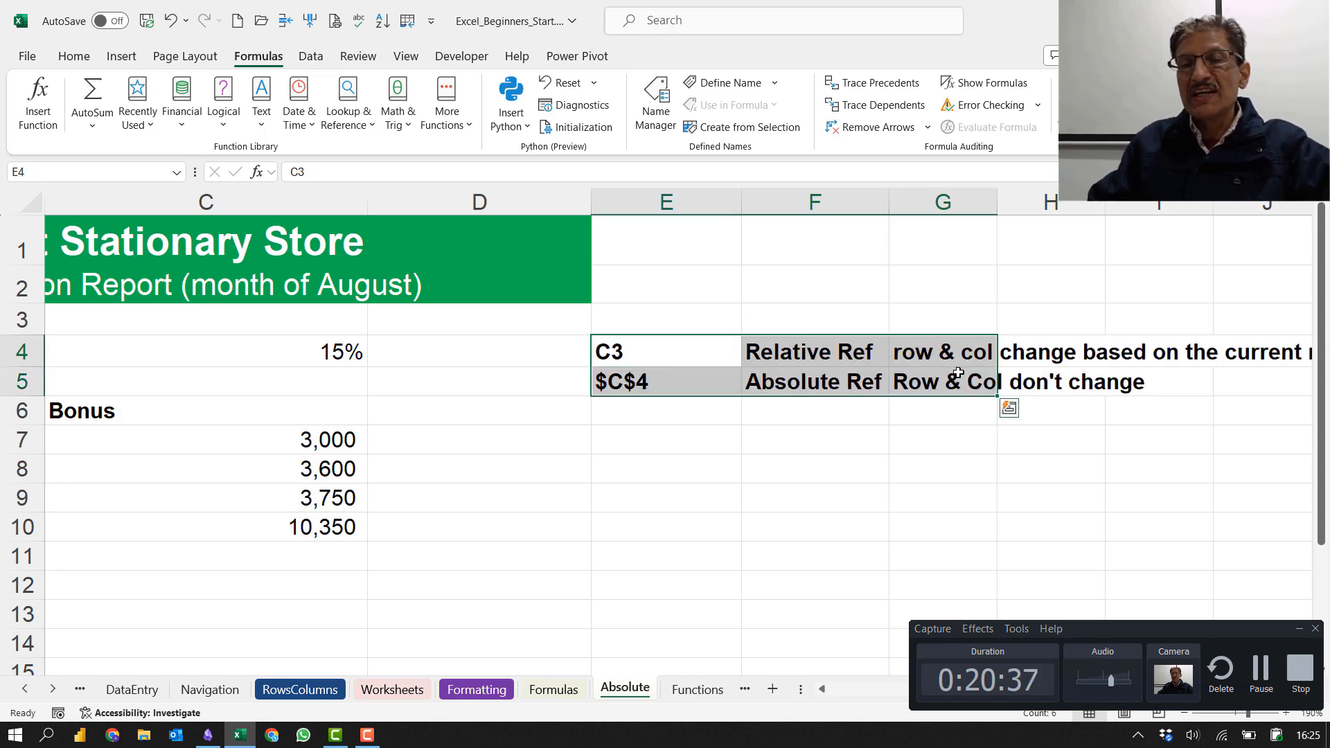
click(955, 449)
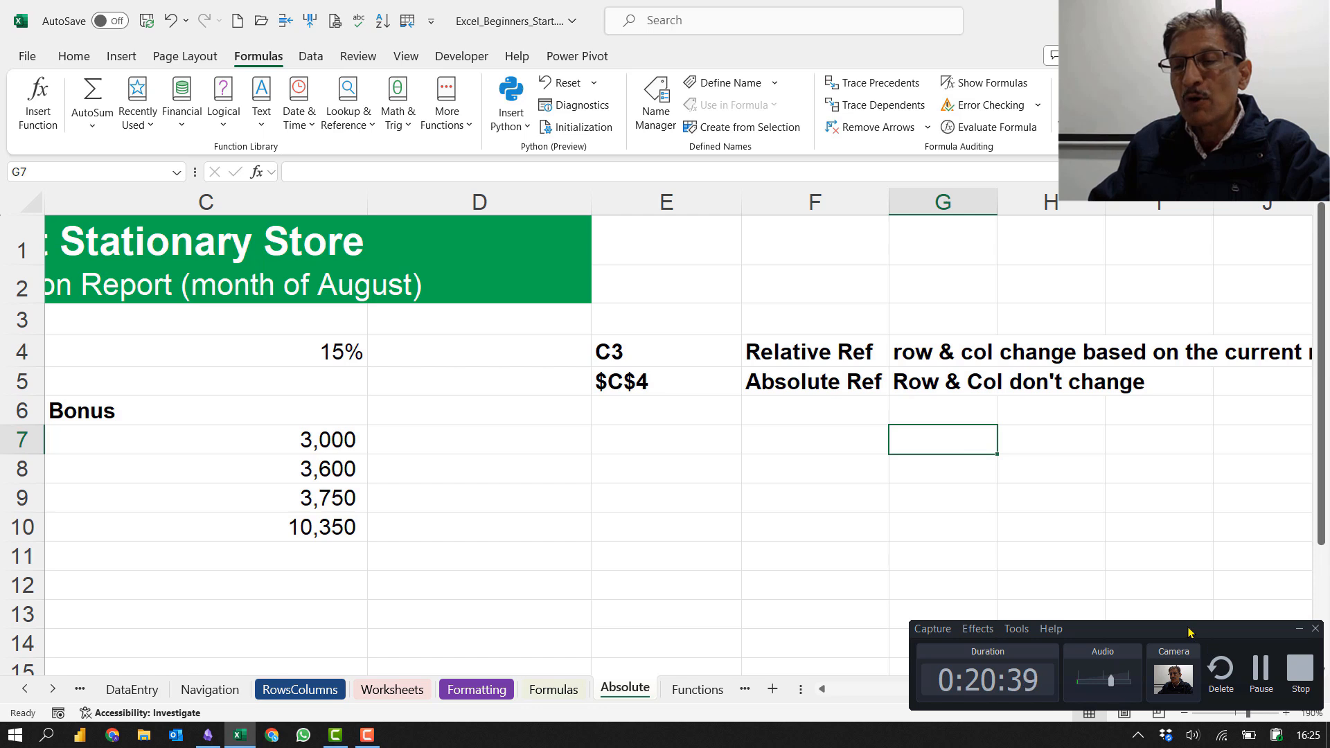
click(1294, 626)
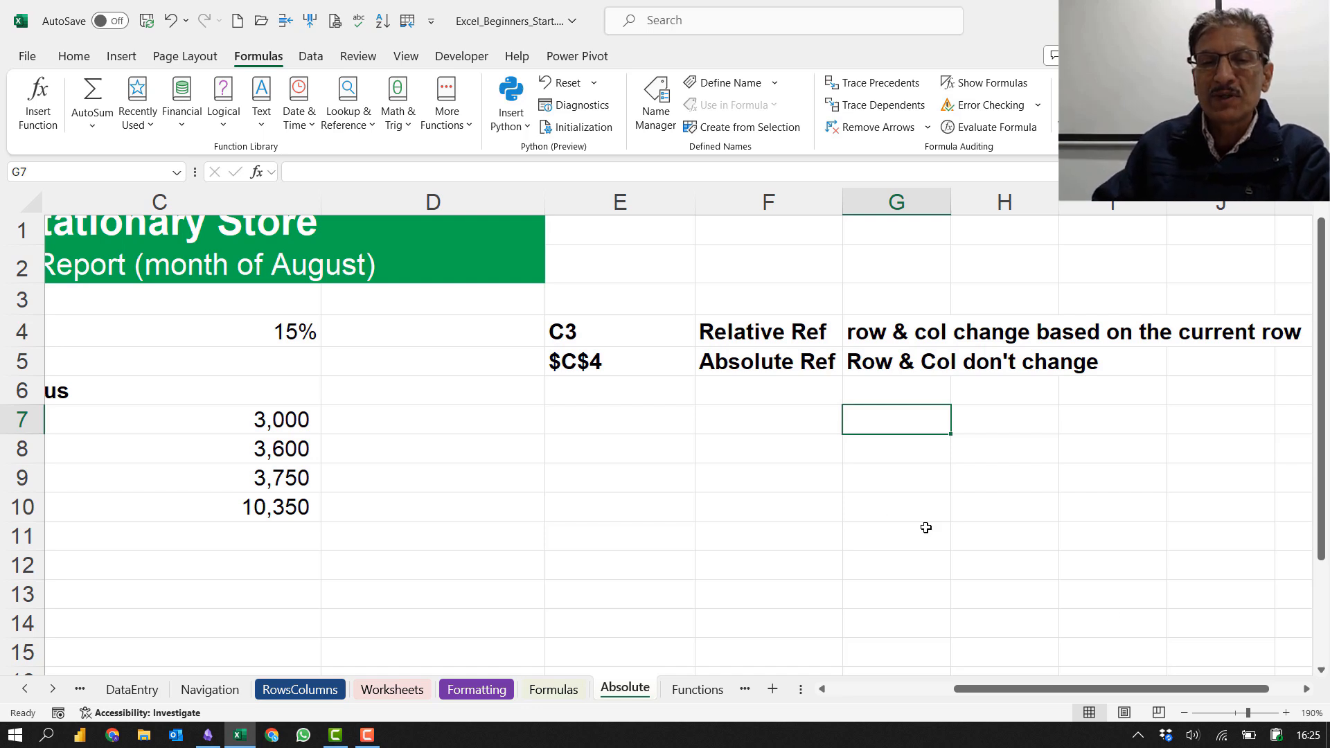
Step: Switch to the Functions sheet and select the empty cell H11 beside the price list
click(626, 327)
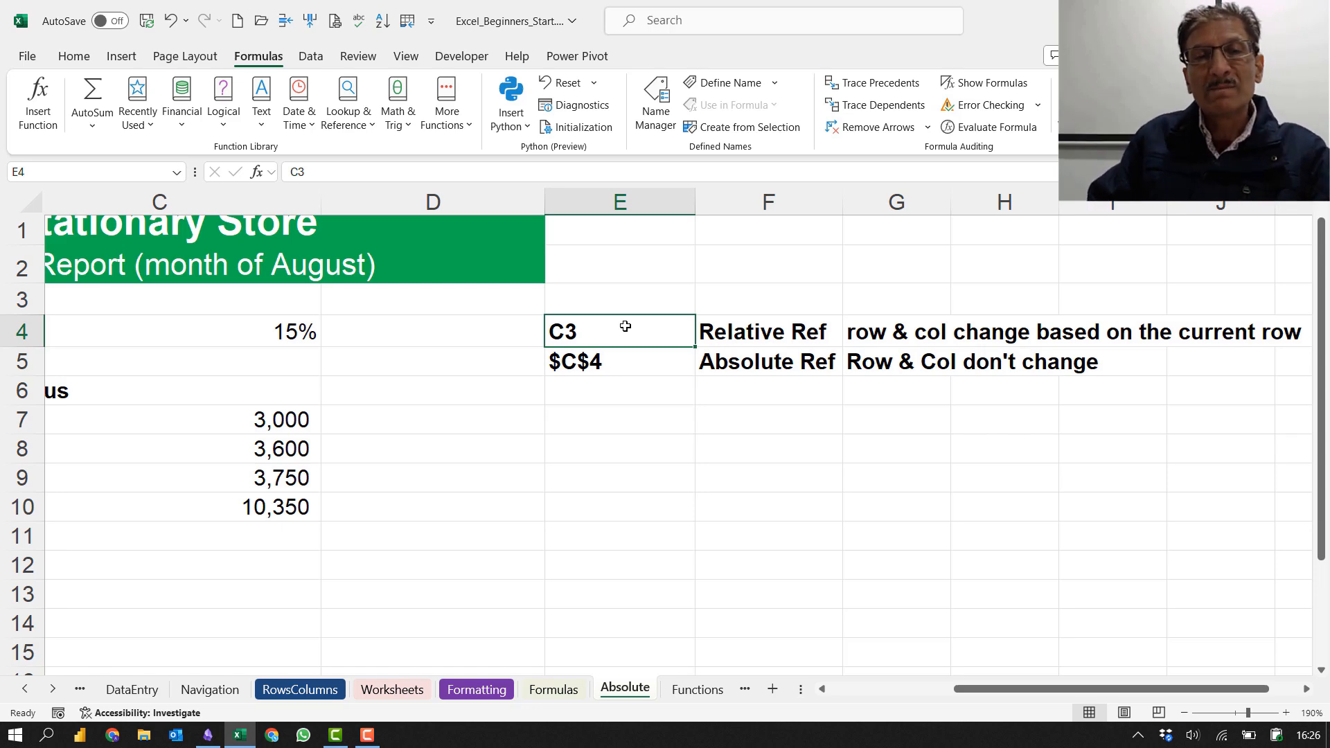
key(ctrl+Page_Down)
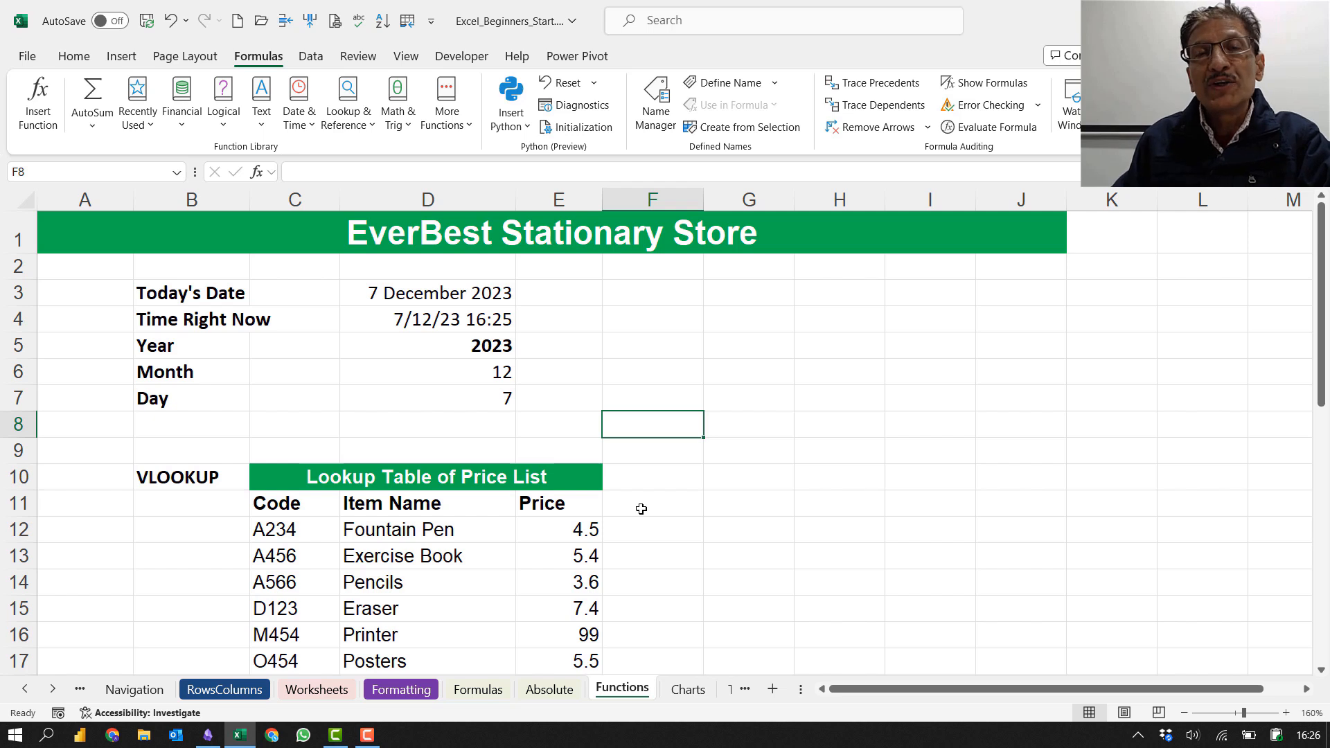
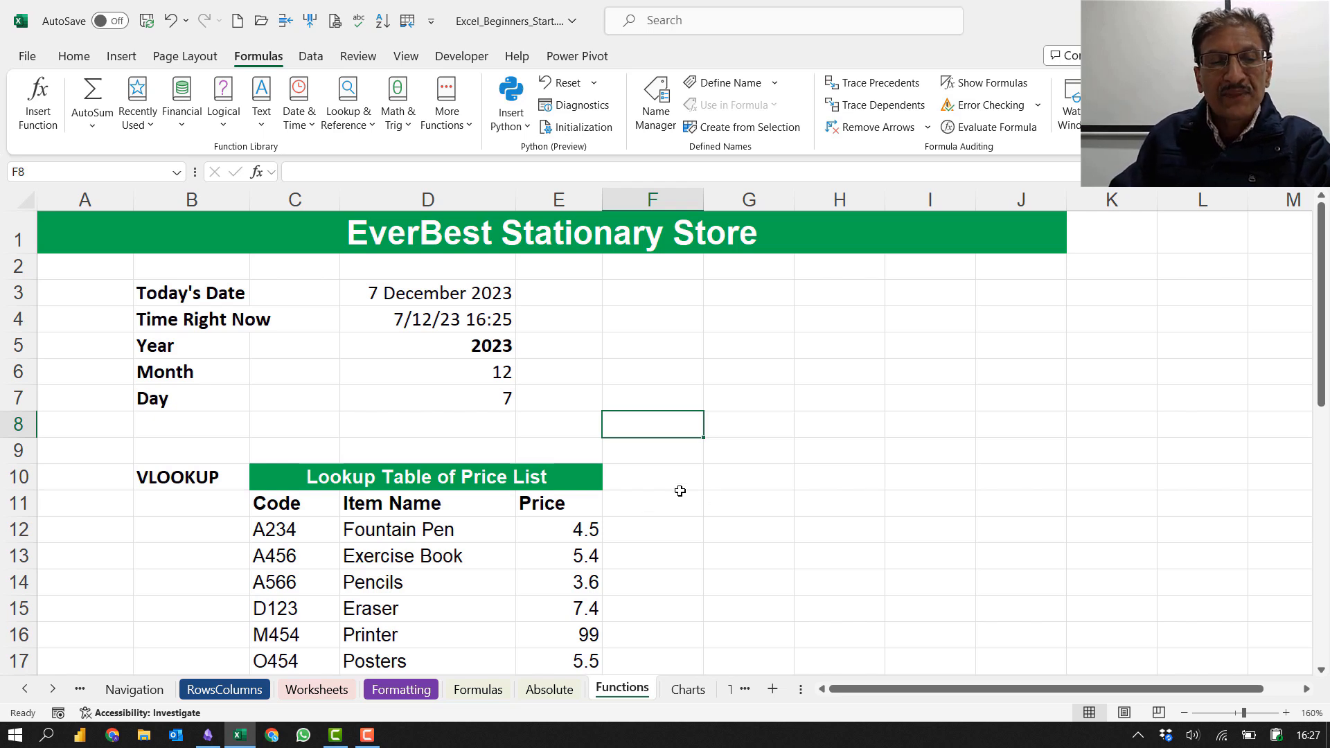
click(812, 510)
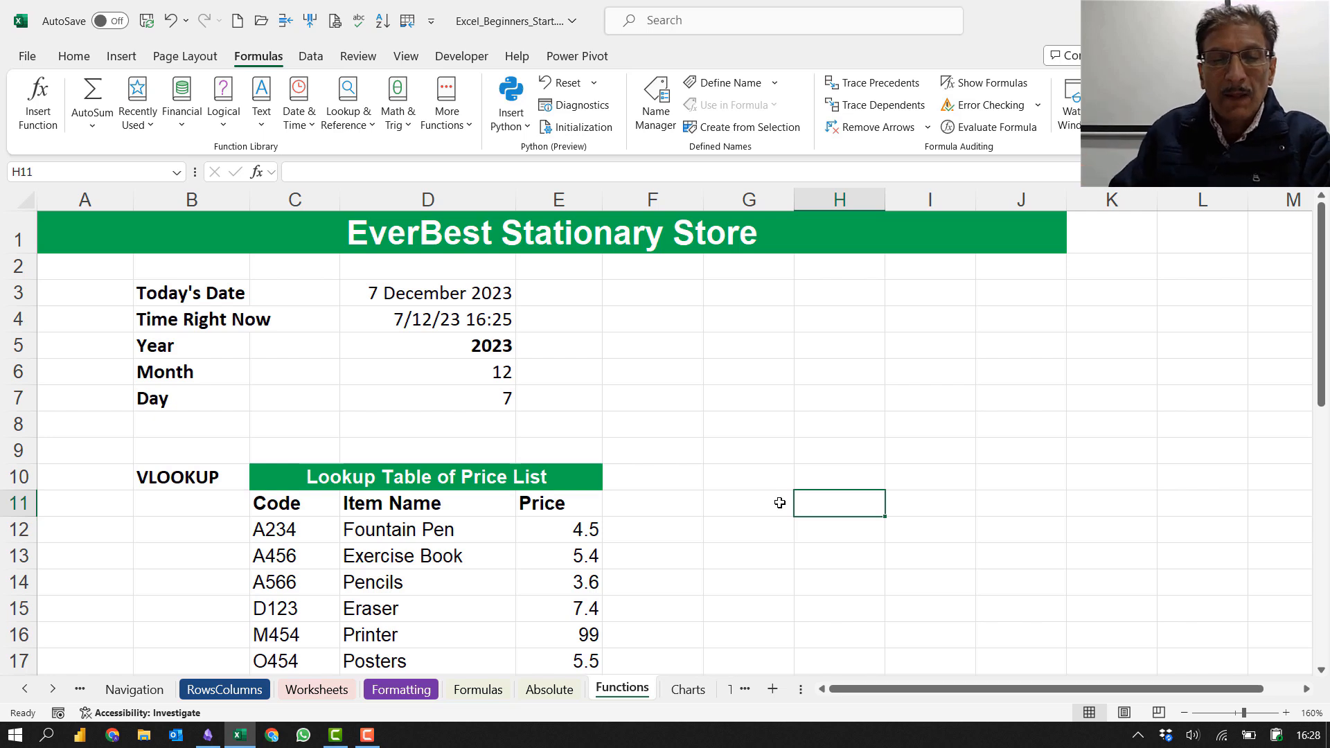
Step: Review the code, item name and price columns of the price list against the Item Sales table's first row
scroll(757, 504, down, 3)
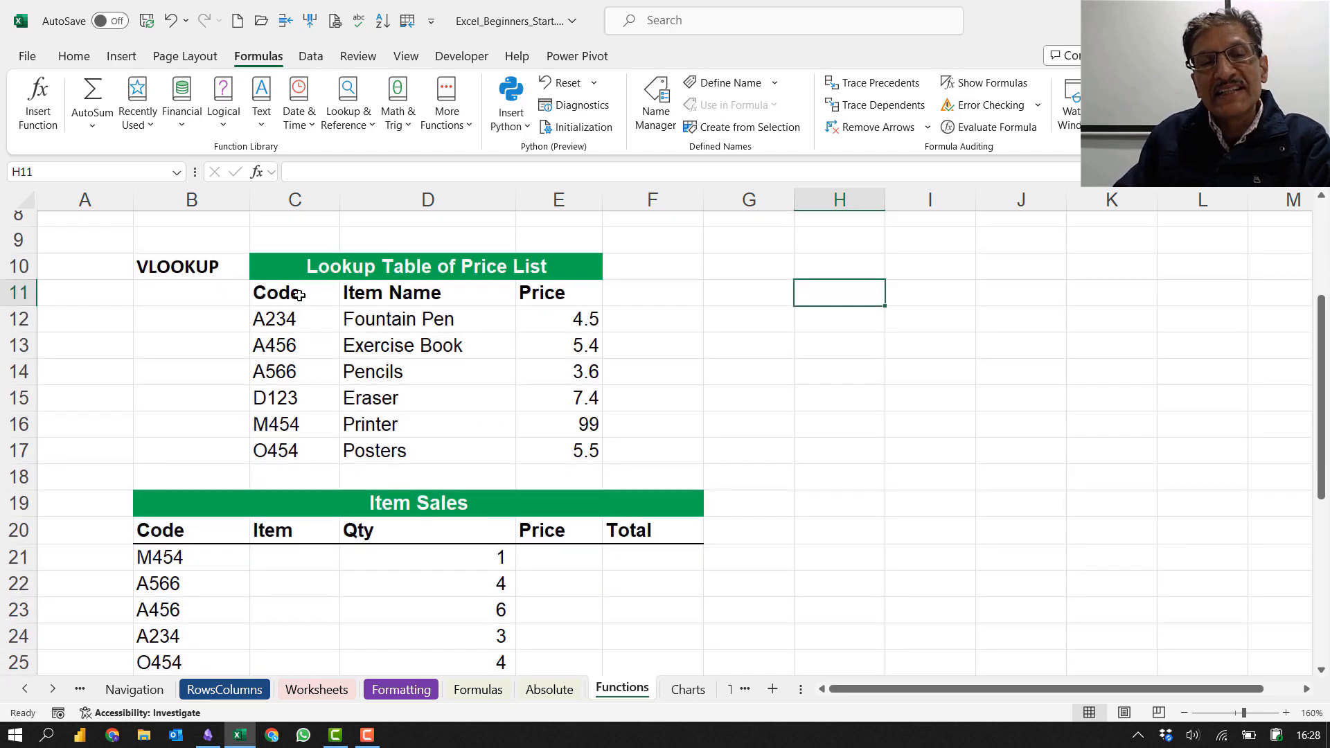
drag(305, 317, 315, 454)
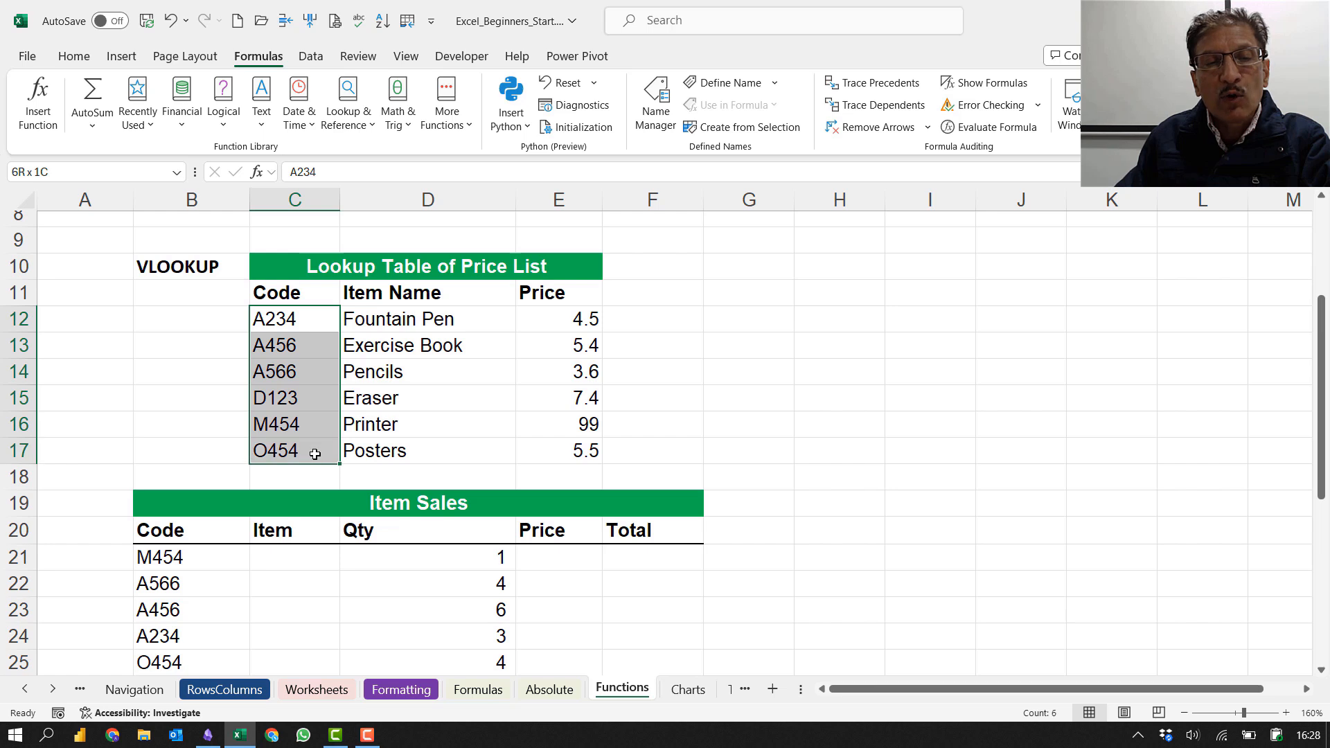
drag(360, 319, 424, 452)
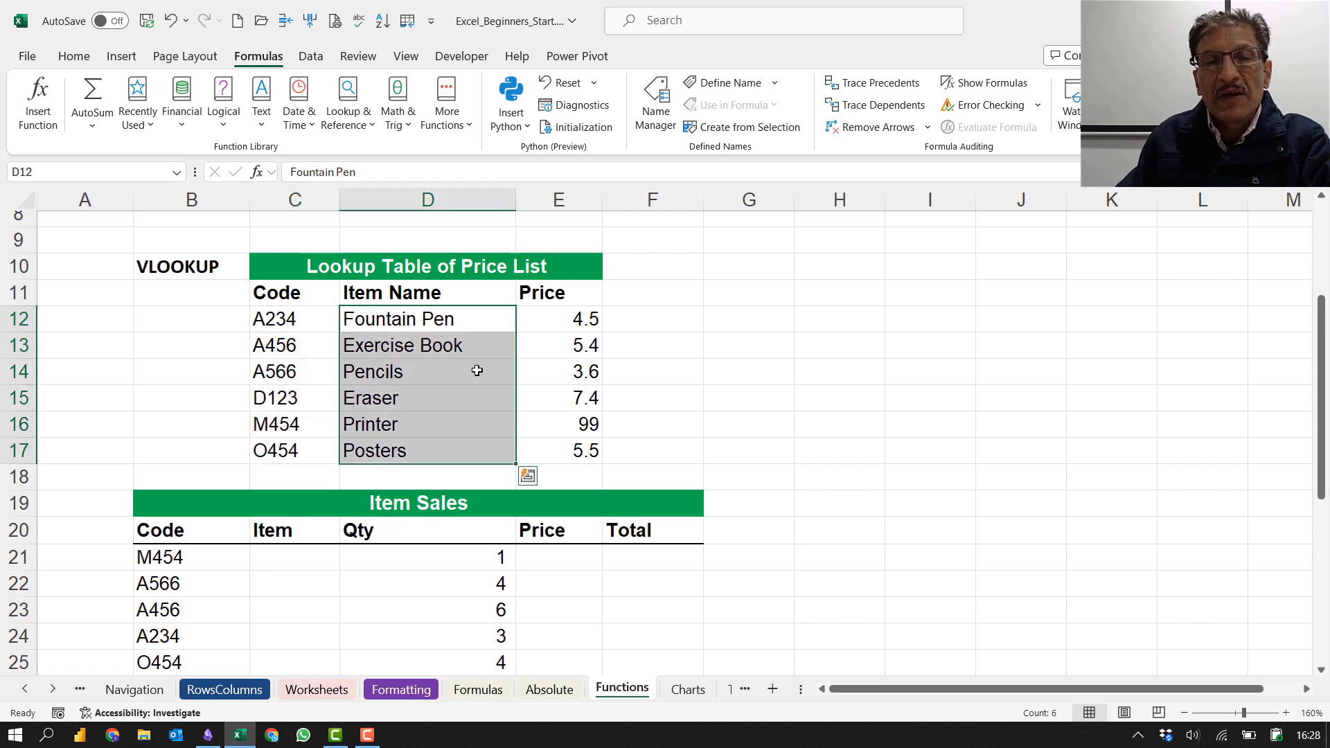
drag(540, 321, 555, 455)
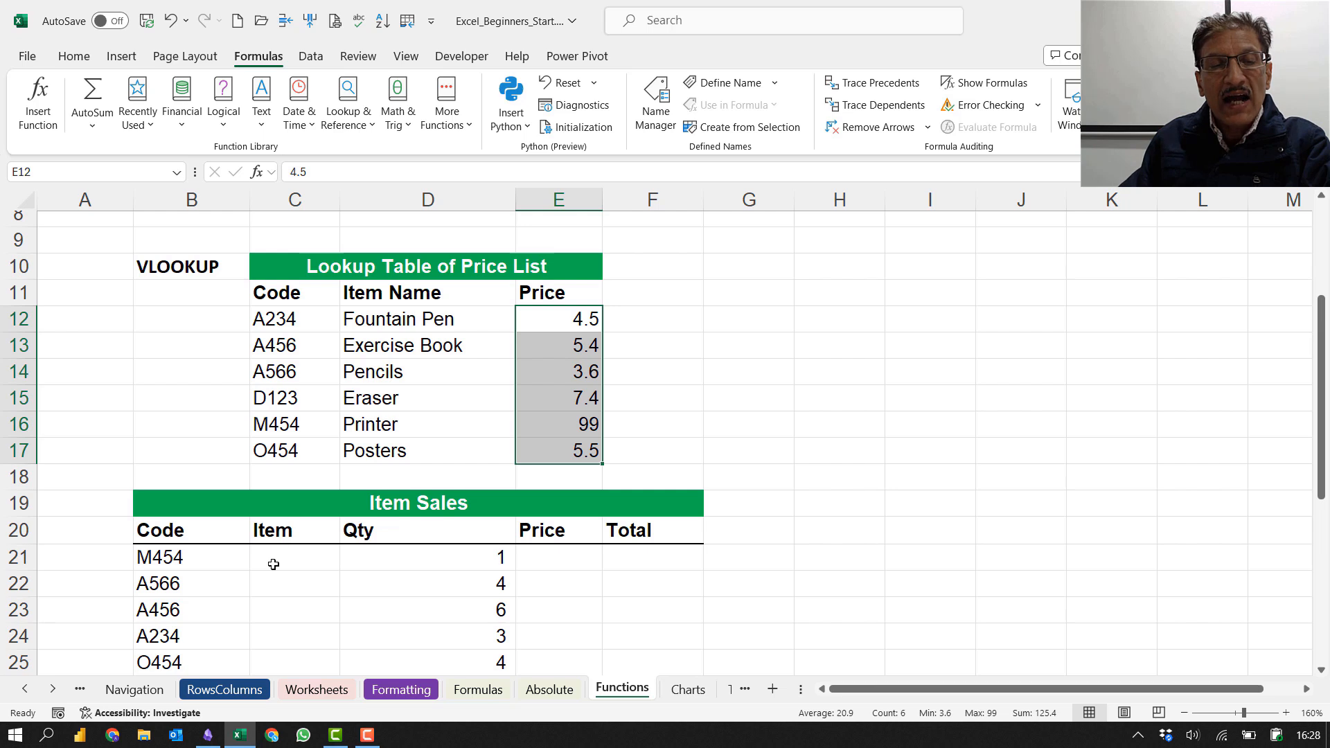
click(273, 565)
click(560, 567)
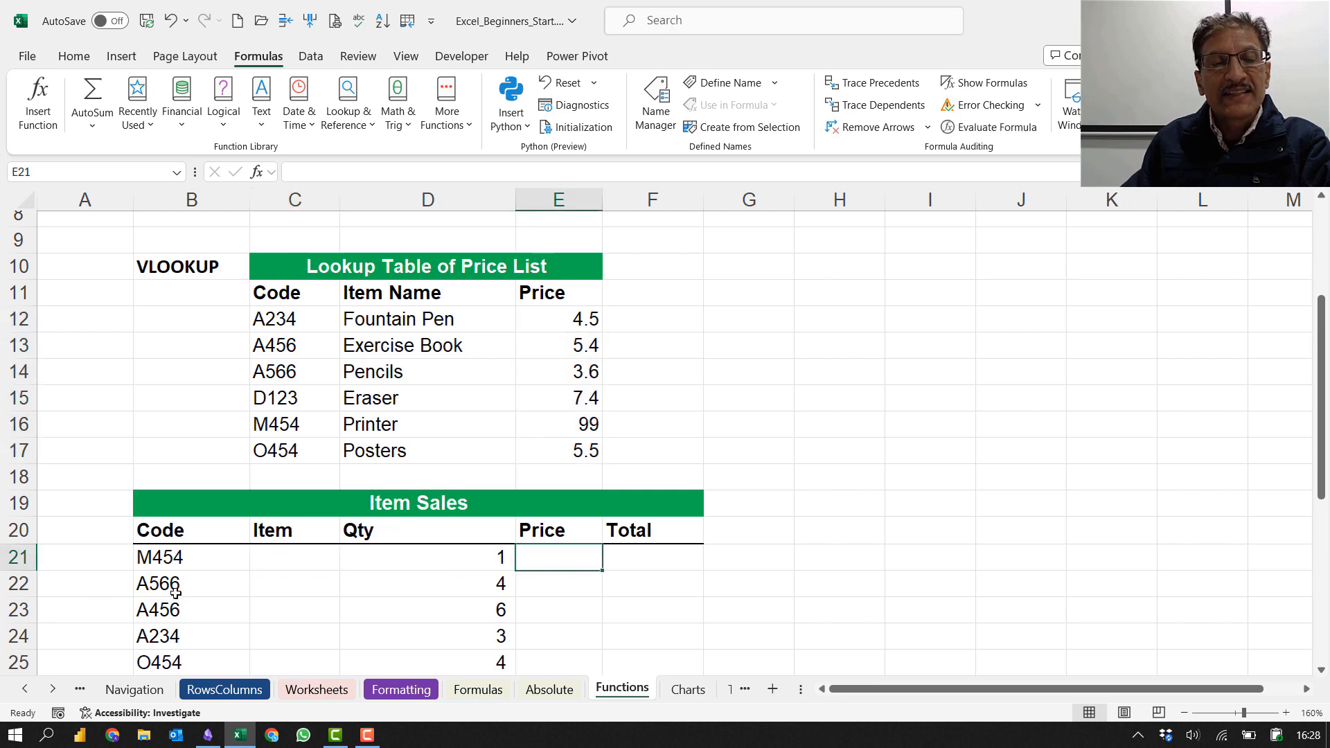
click(179, 559)
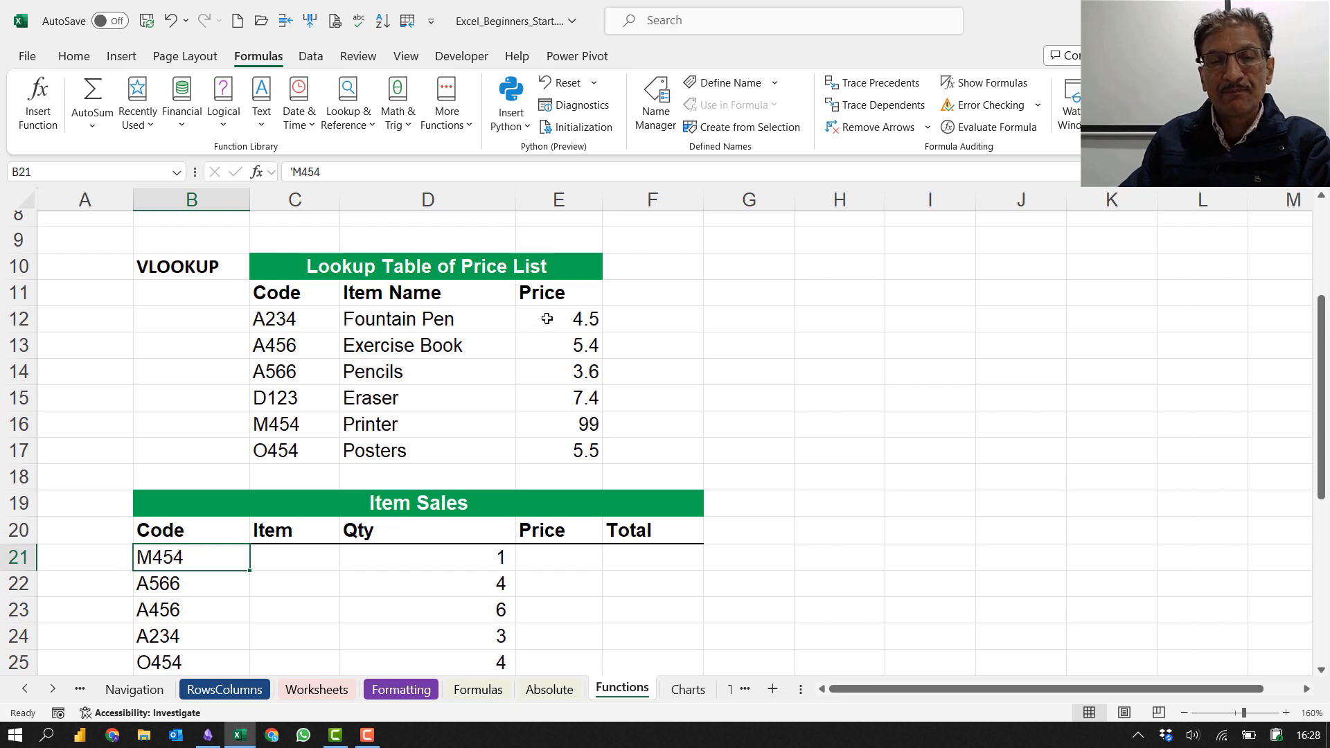
Step: Apply the dollar accounting number format to the price list's prices in E12:E17
drag(547, 318, 562, 453)
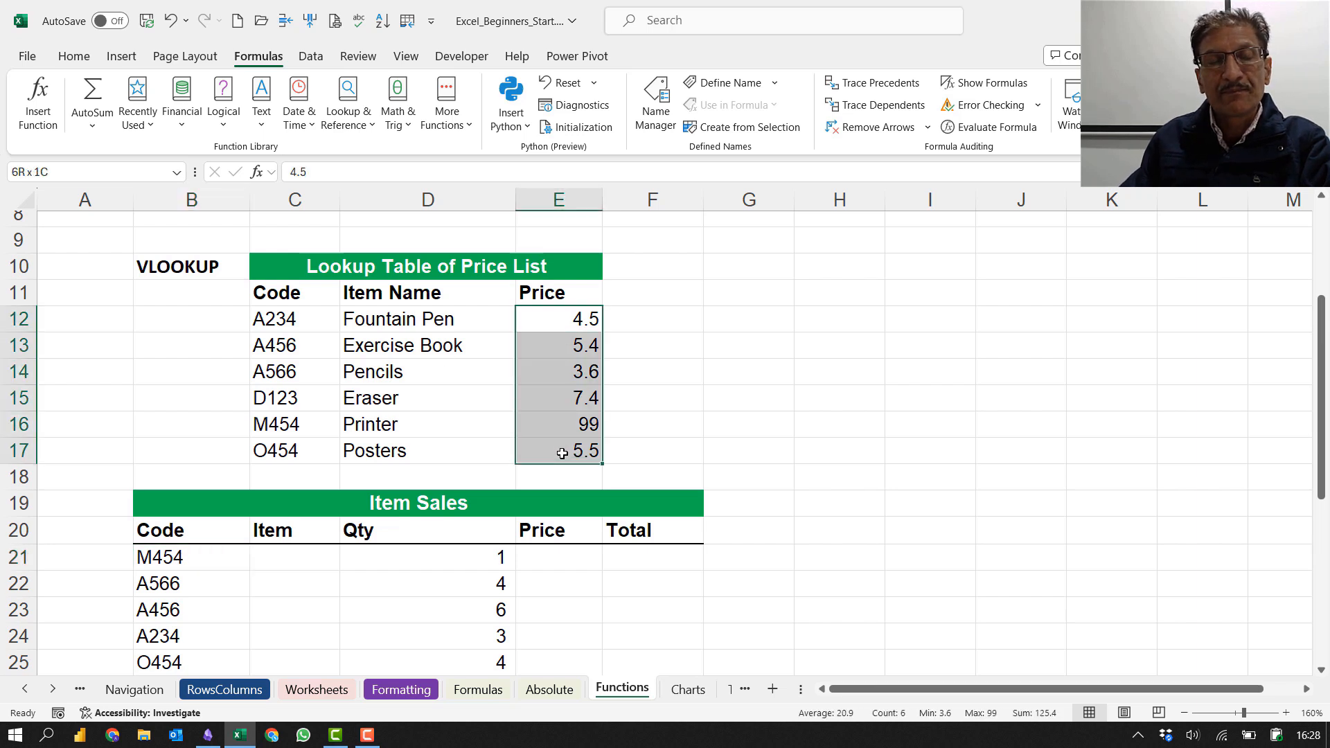
click(74, 56)
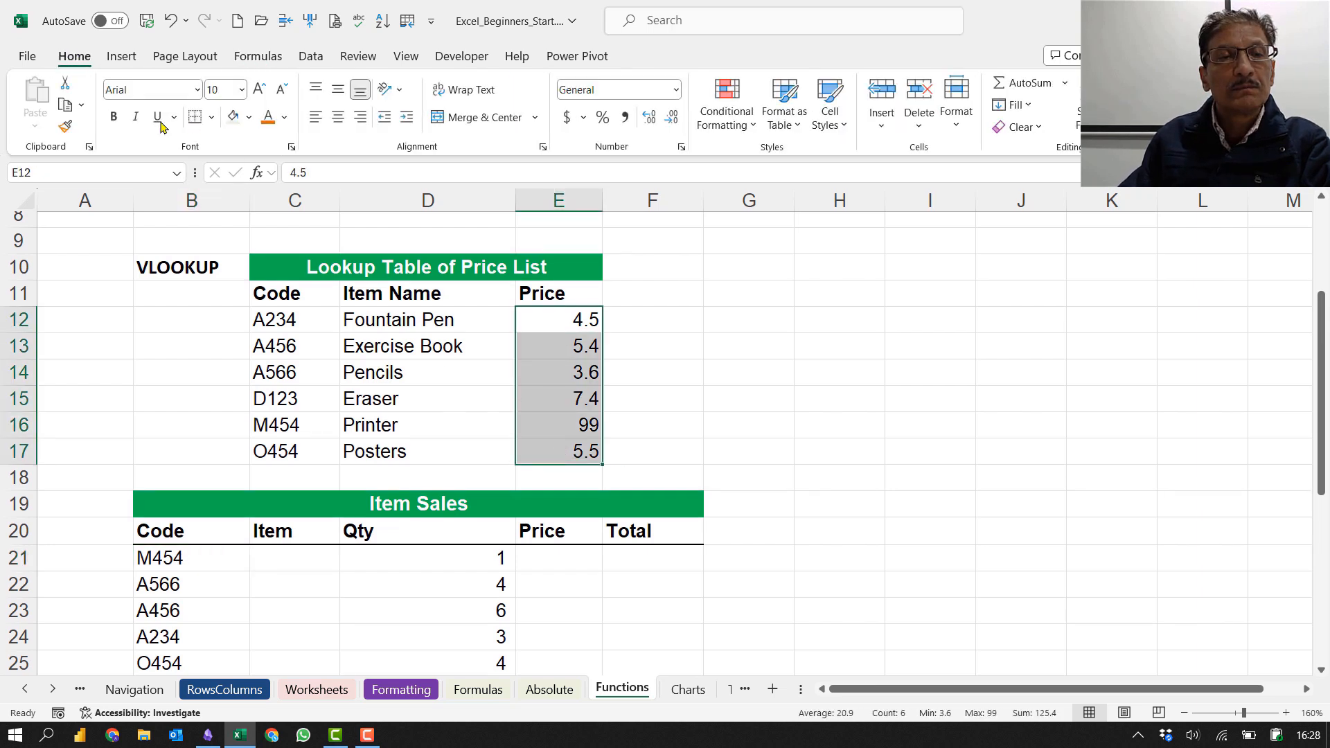
click(566, 119)
Step: Begin a VLOOKUP formula in C21 with B21 as lookup value and the absolute range $C$12:$E$17 as table array
click(303, 560)
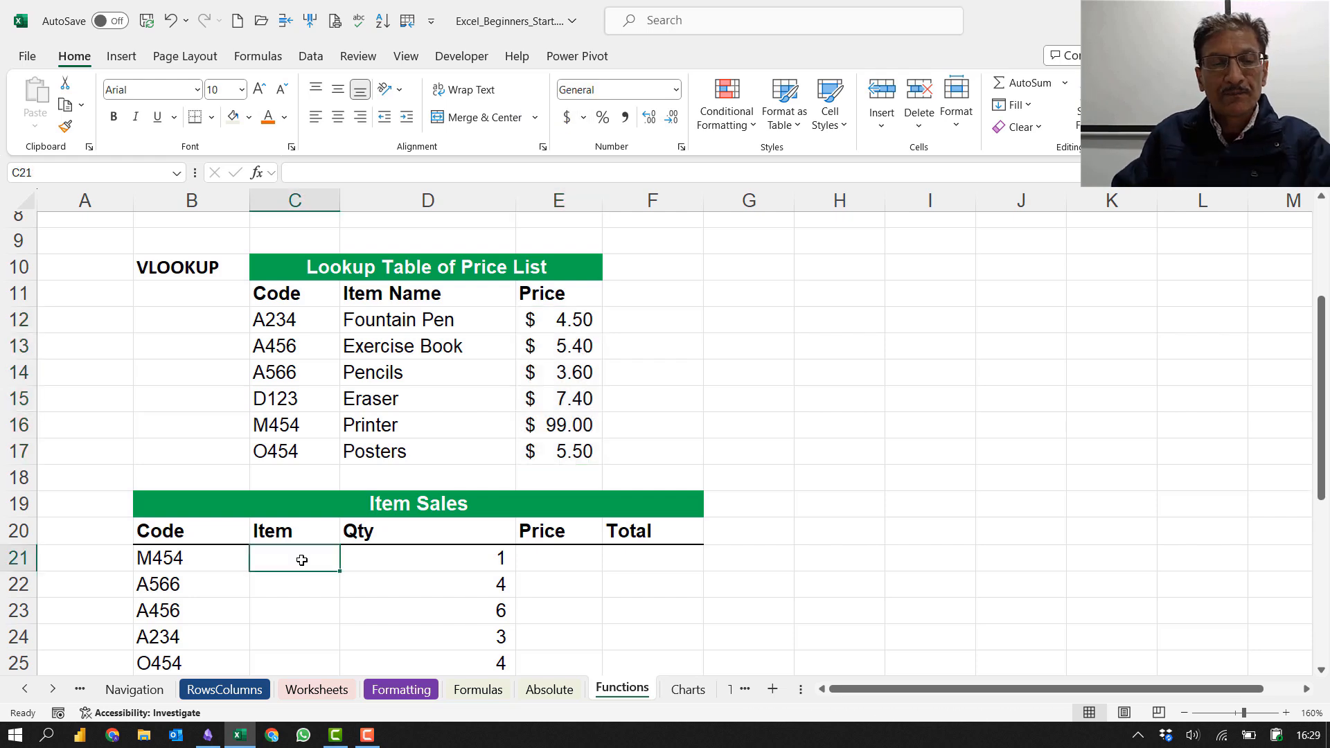
text(=)
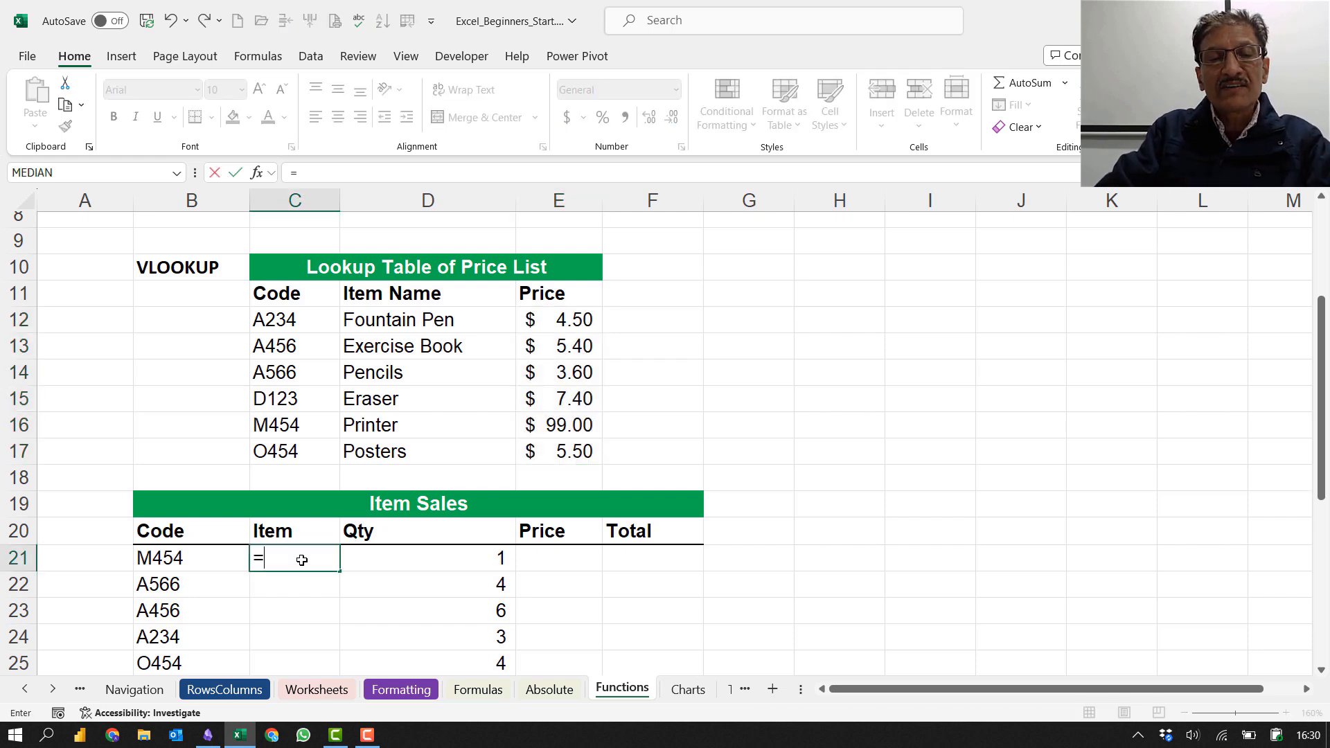
text(VLOOKU)
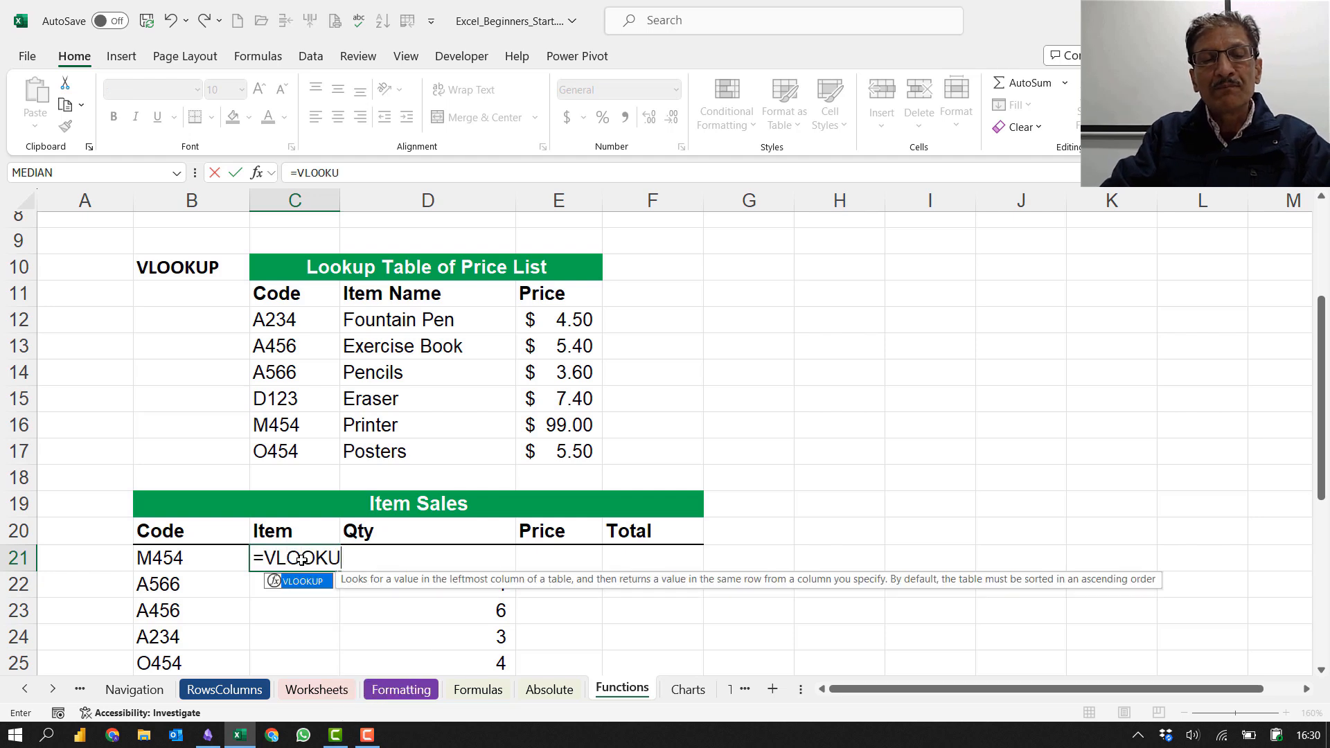
text(P()
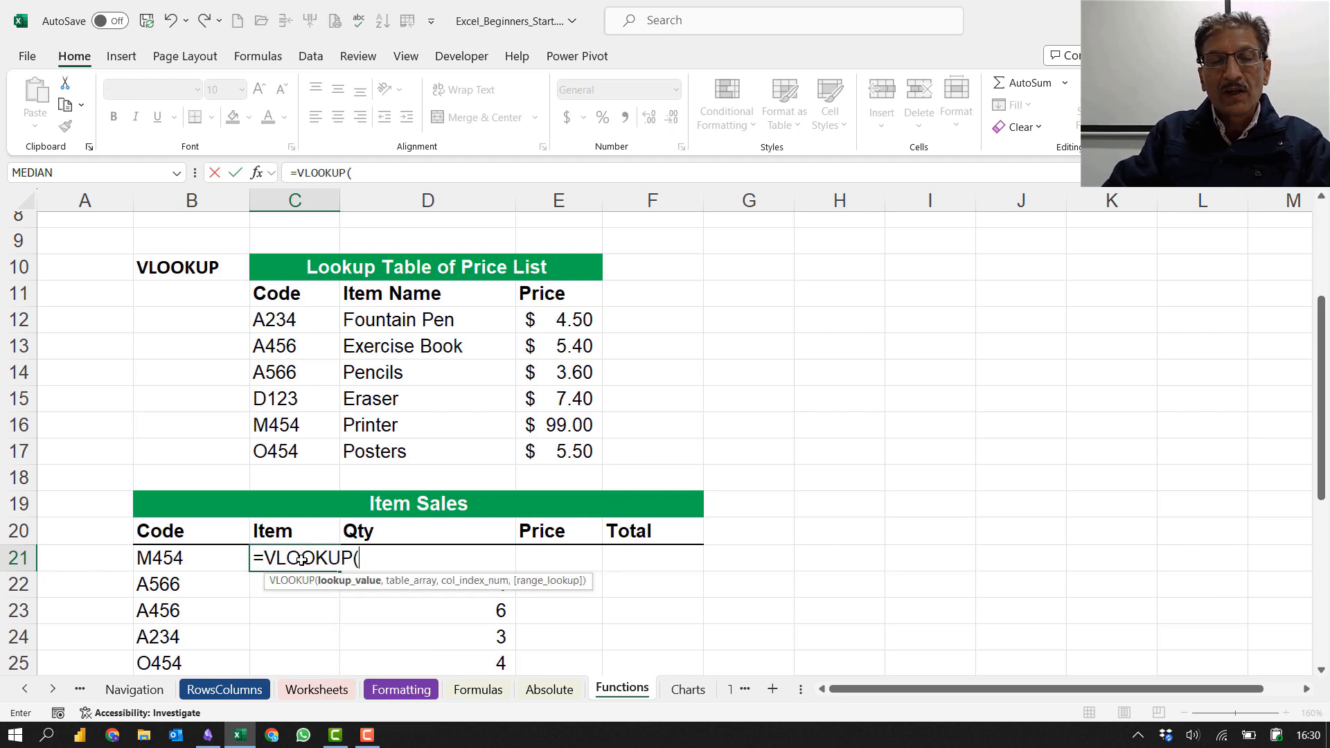
click(165, 561)
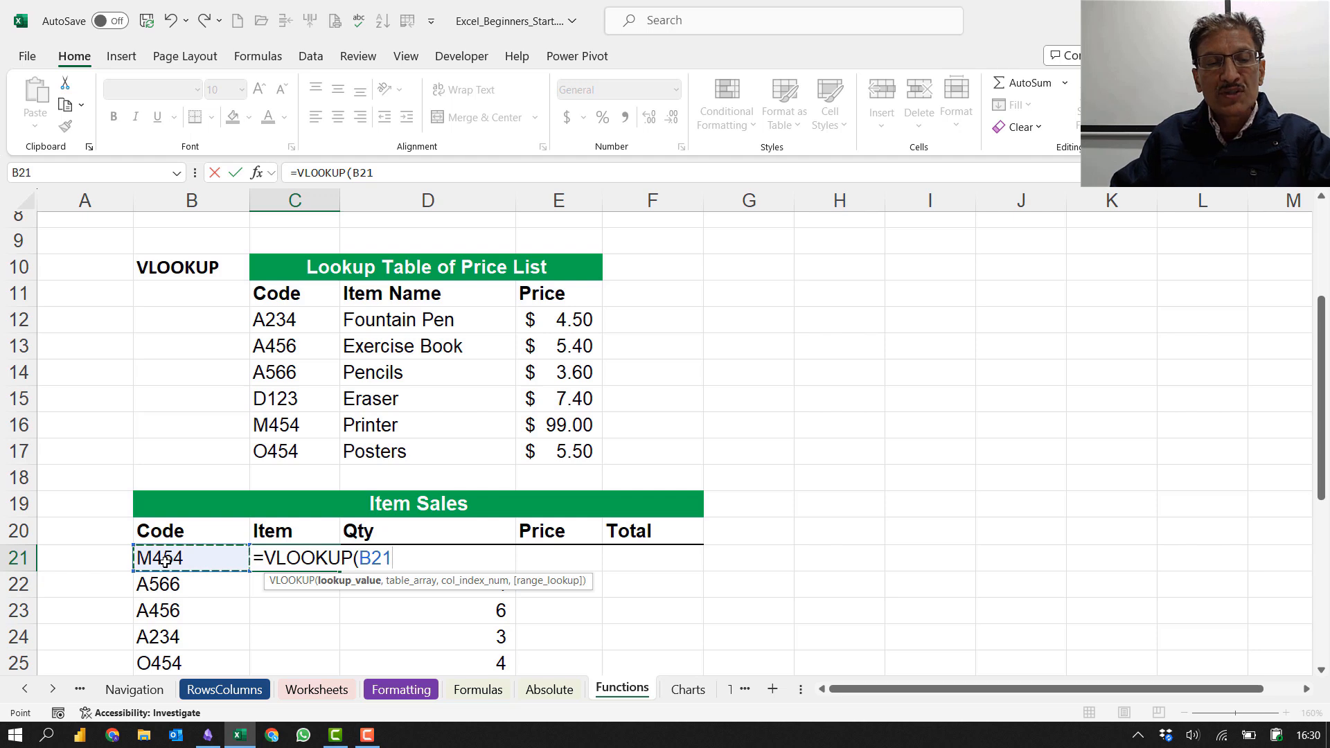
text(,)
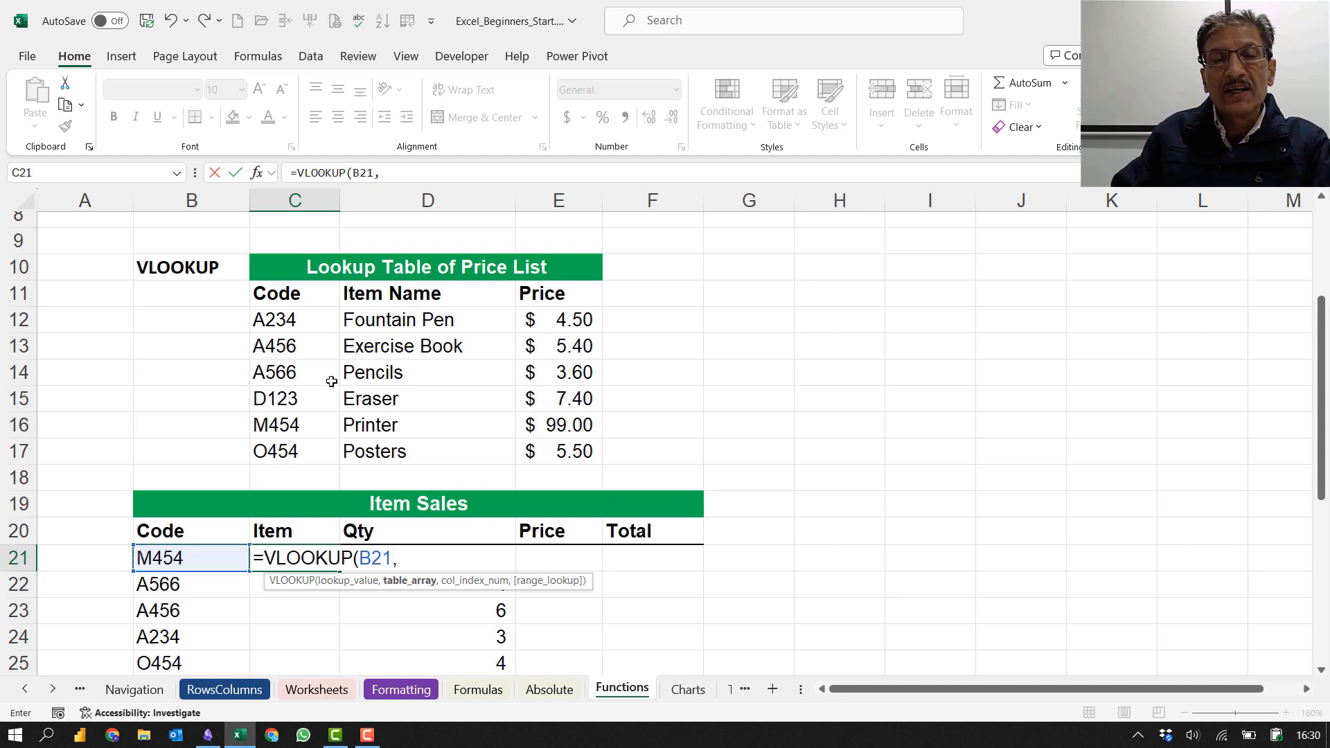
drag(289, 319, 558, 454)
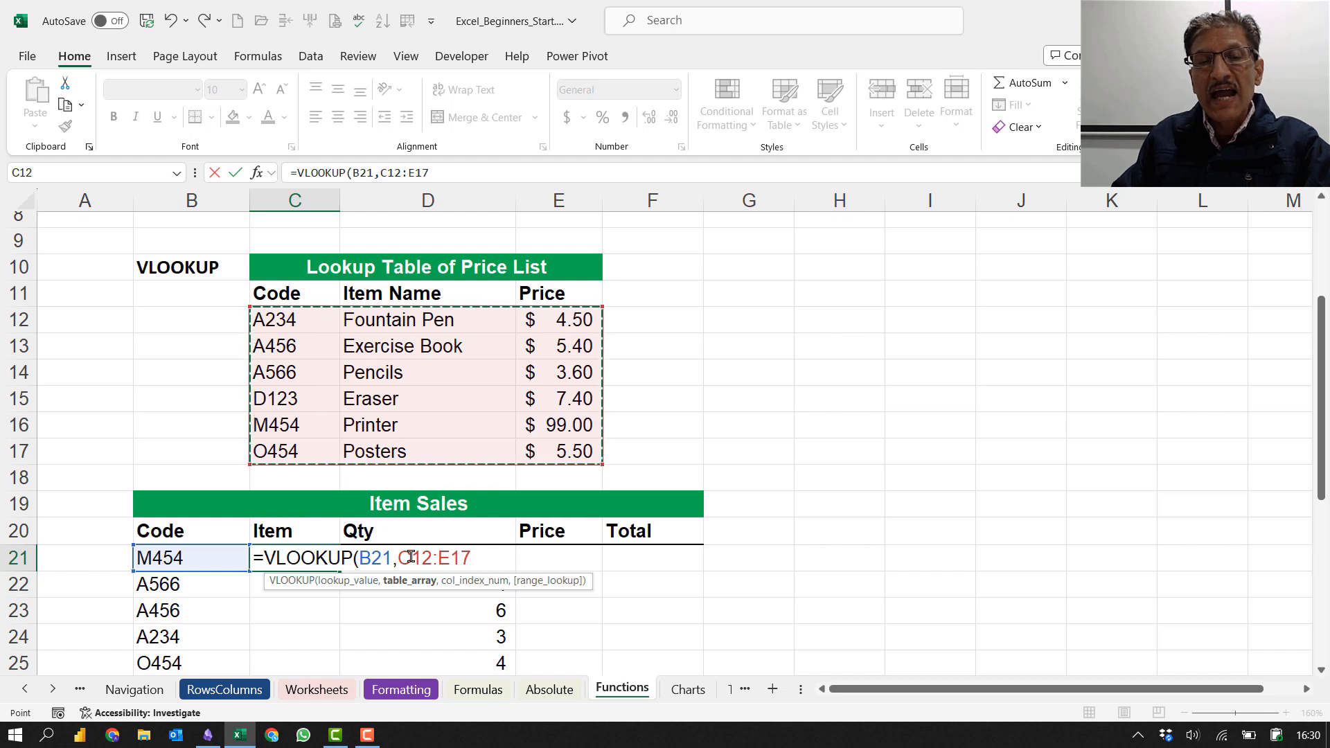
key(F4)
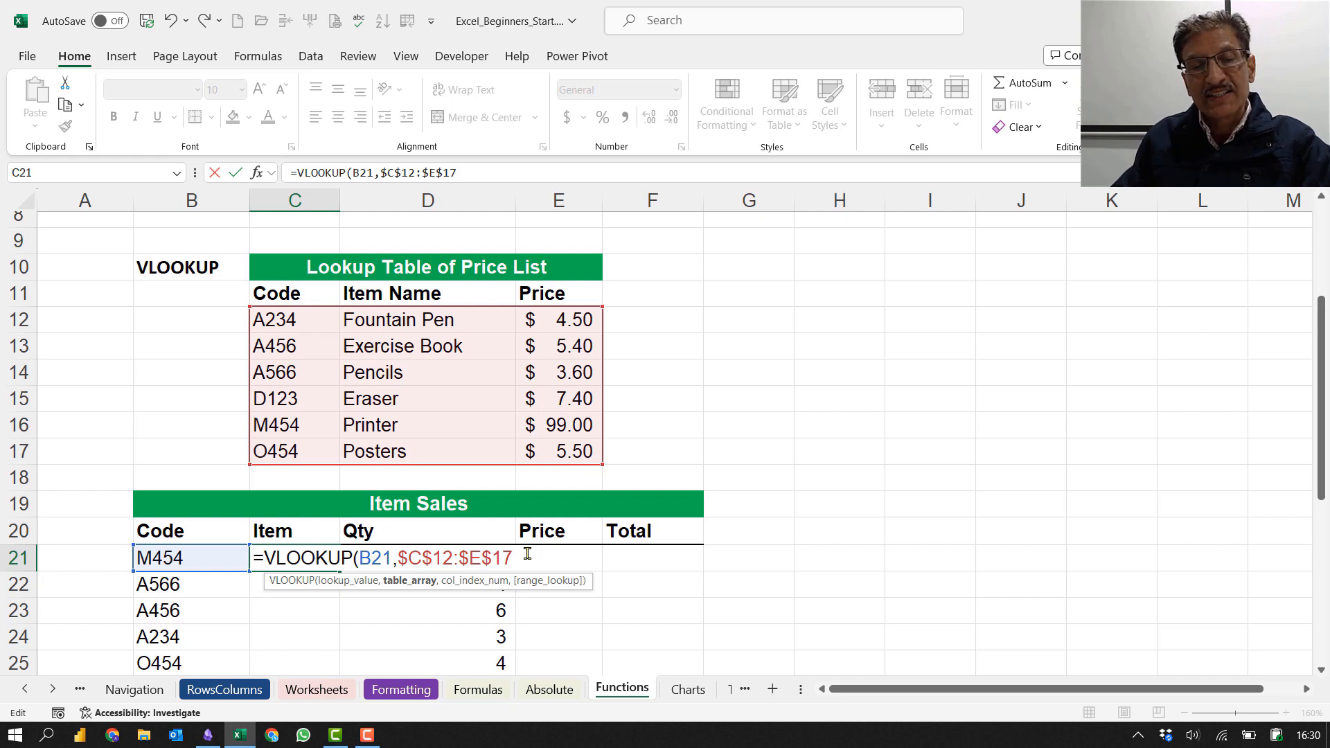
Step: Complete the C21 lookup with column index 2 and FALSE for an exact match, and enter the formula
text(,)
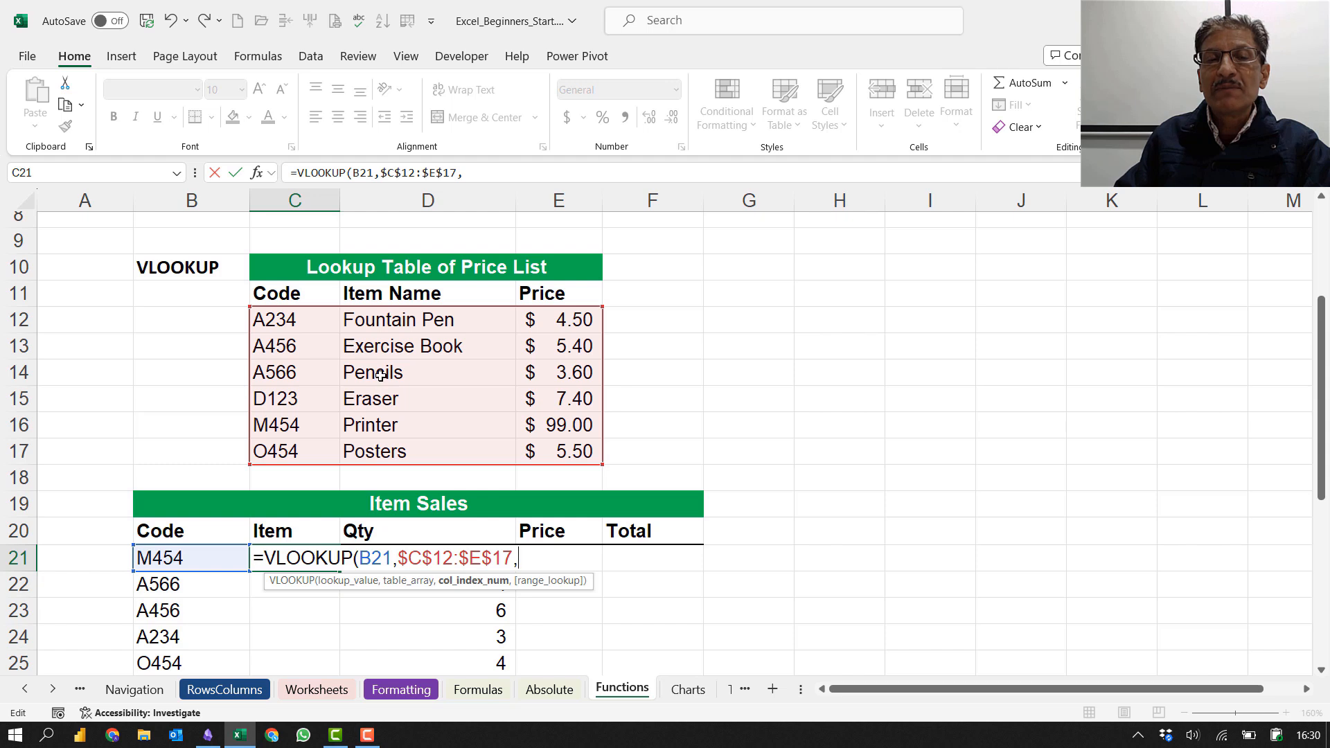
text(2)
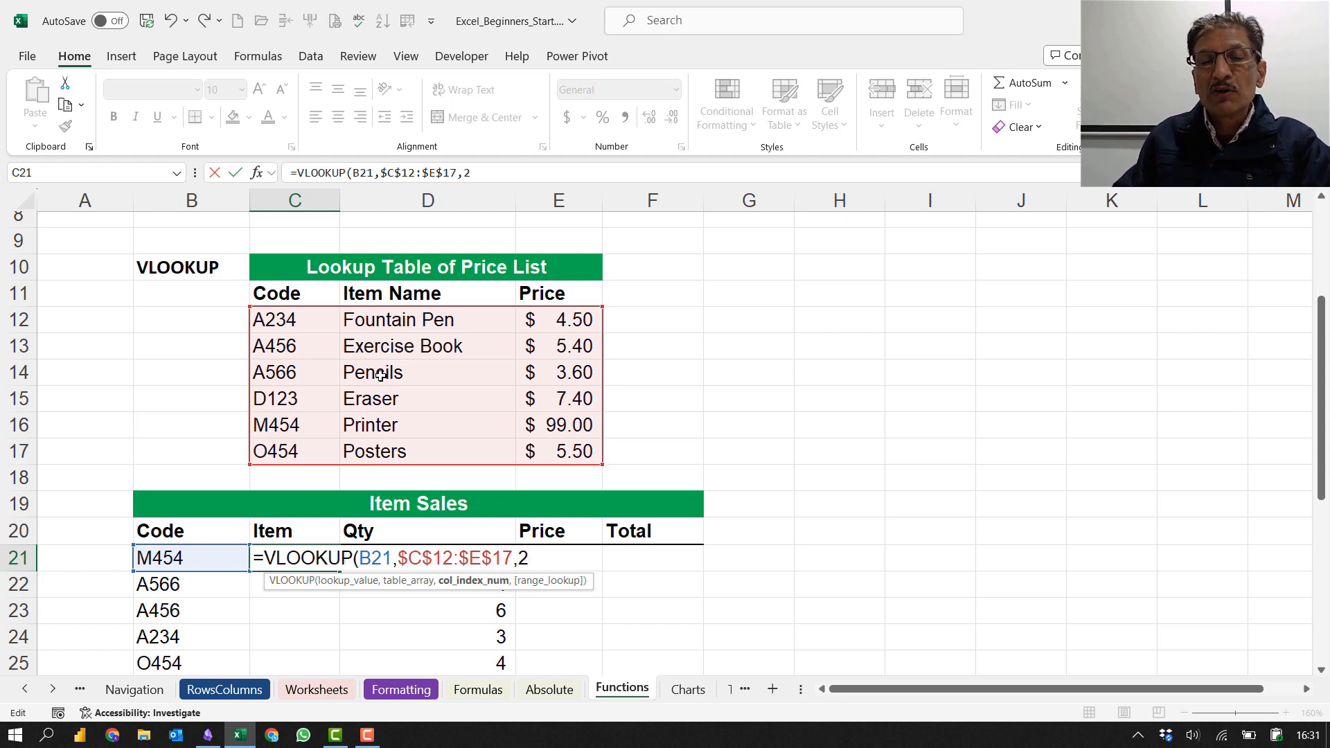
text(,)
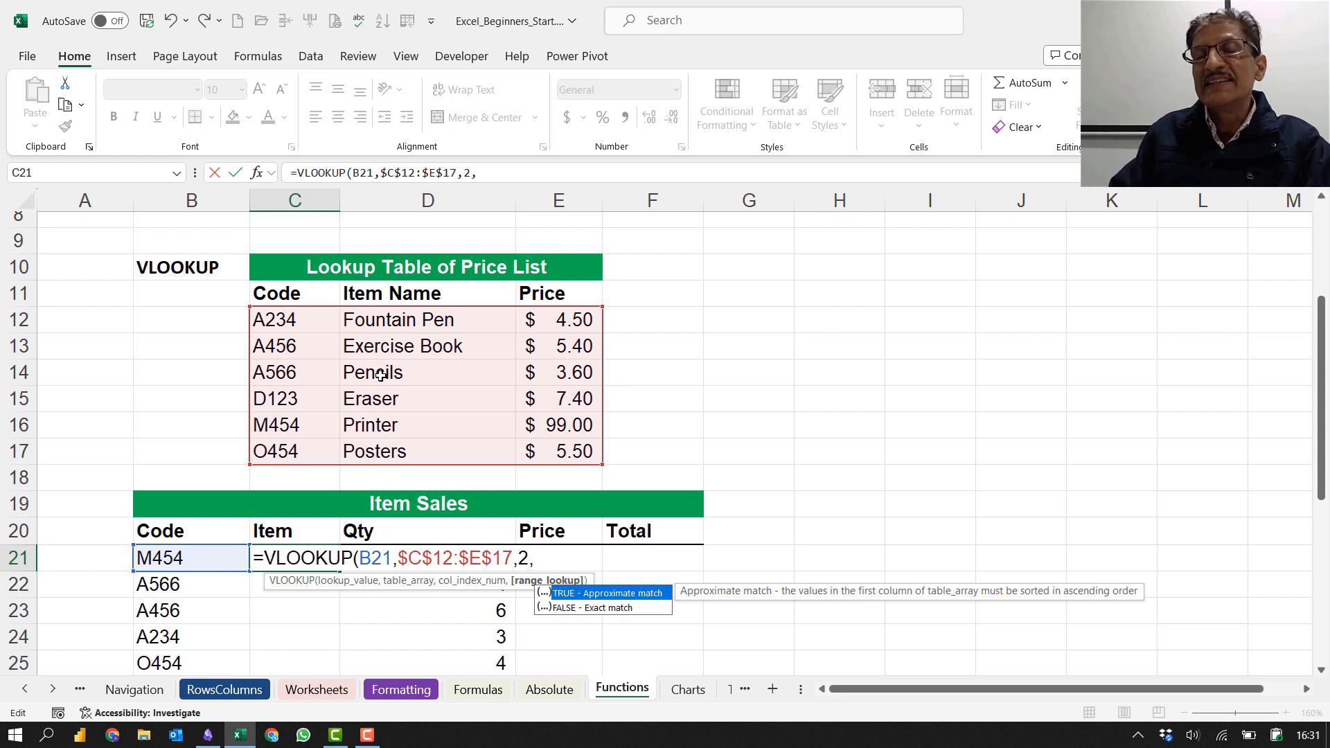
click(605, 608)
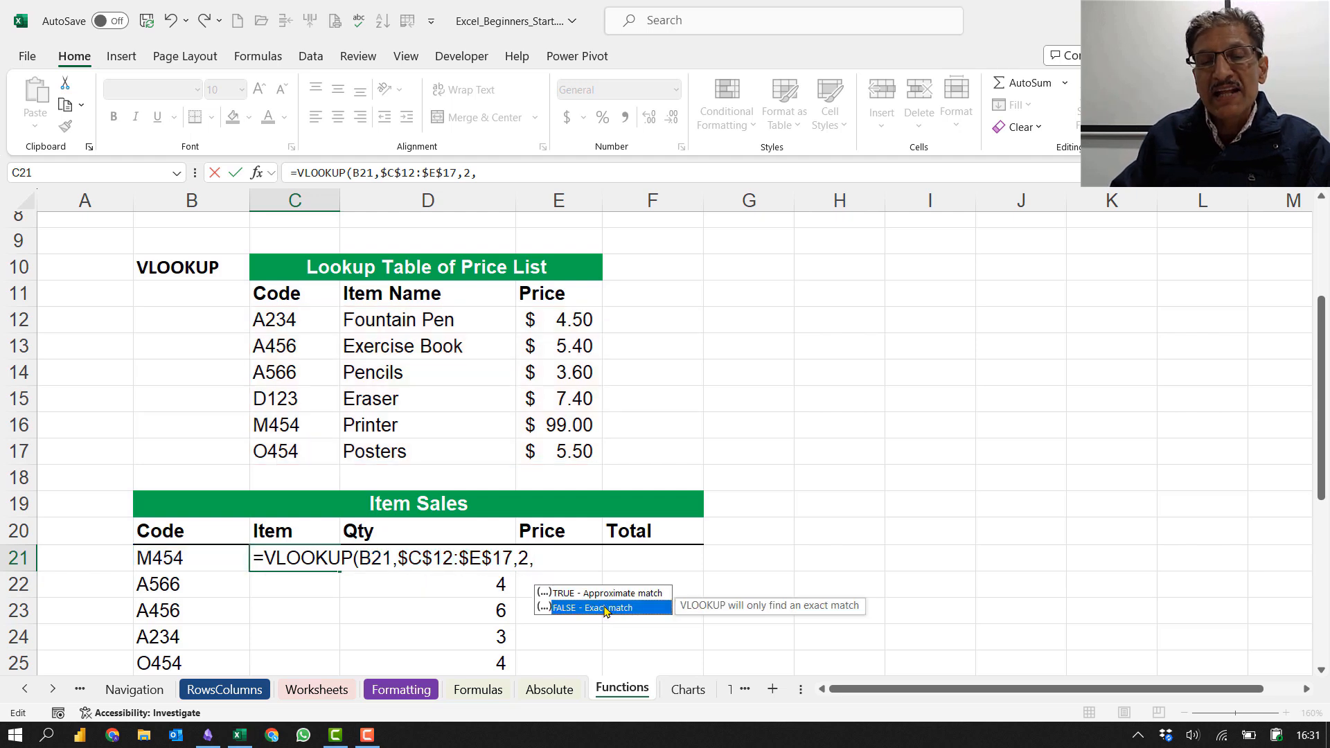
double_click(604, 608)
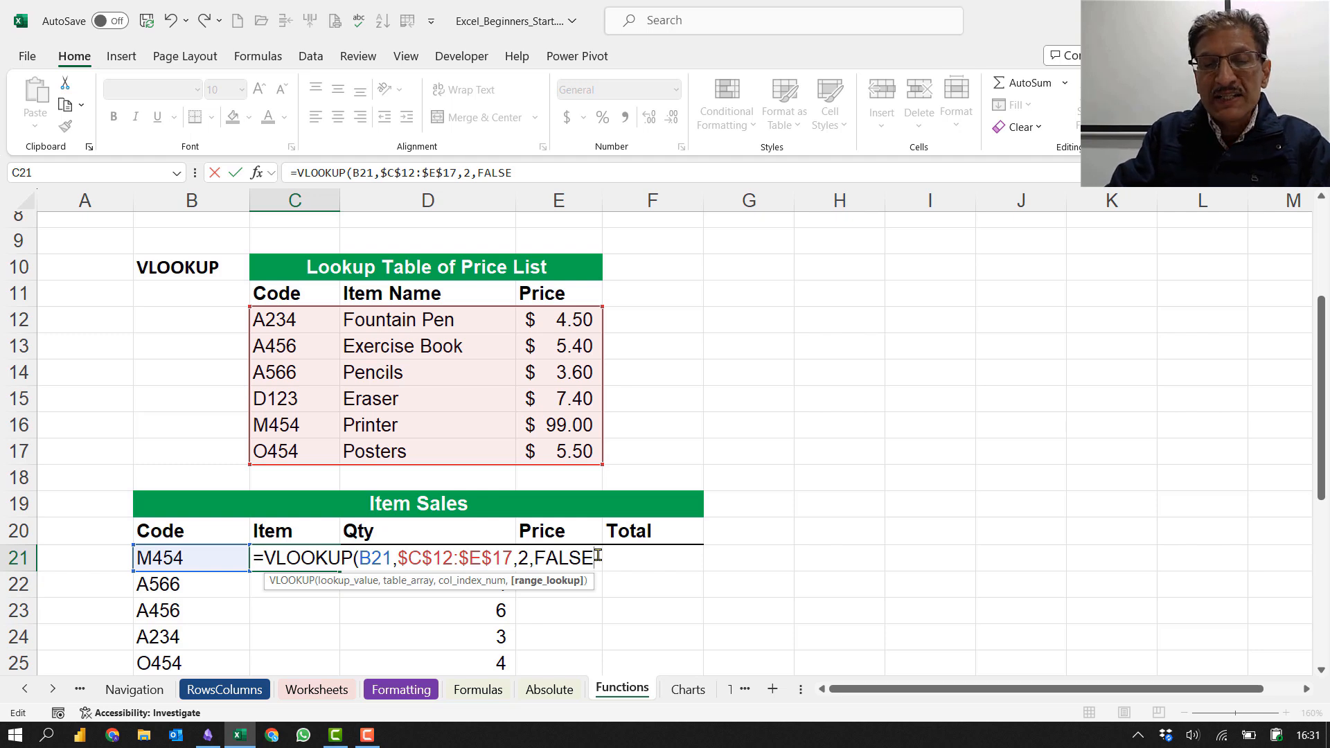
text())
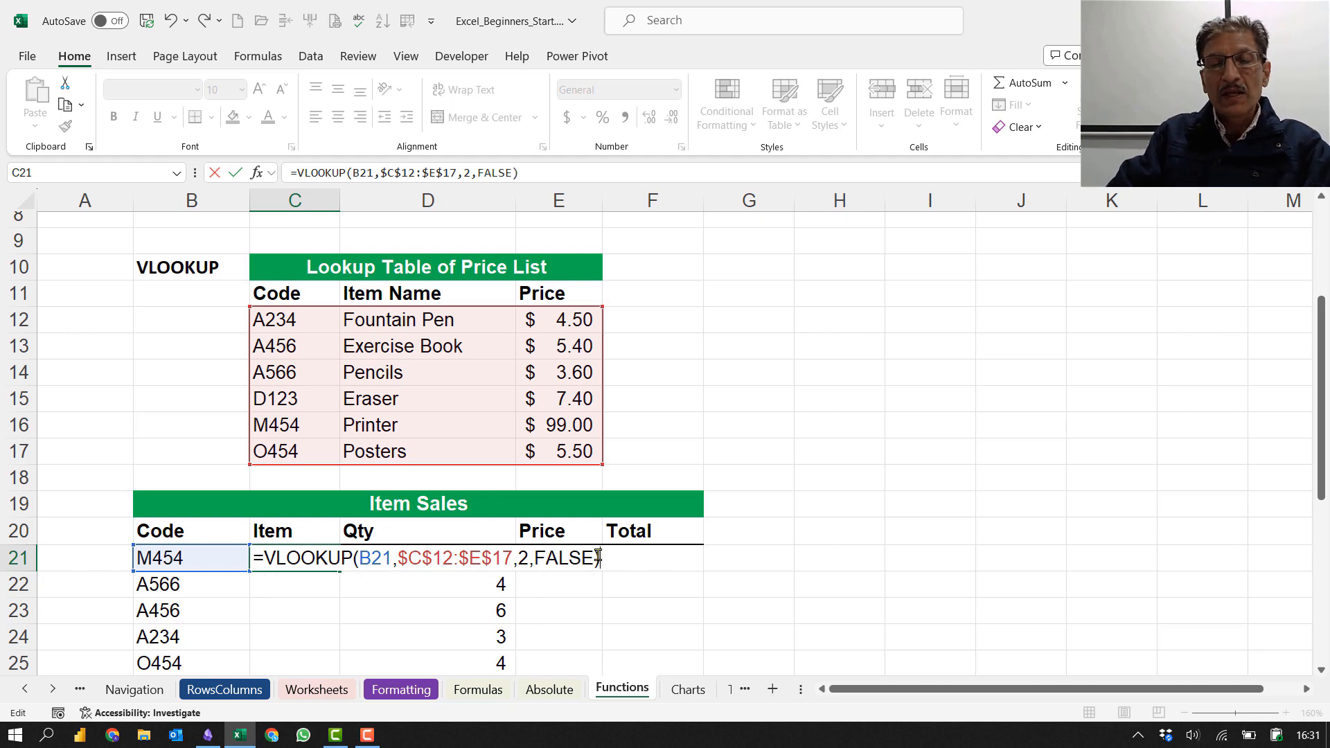
key(Tab)
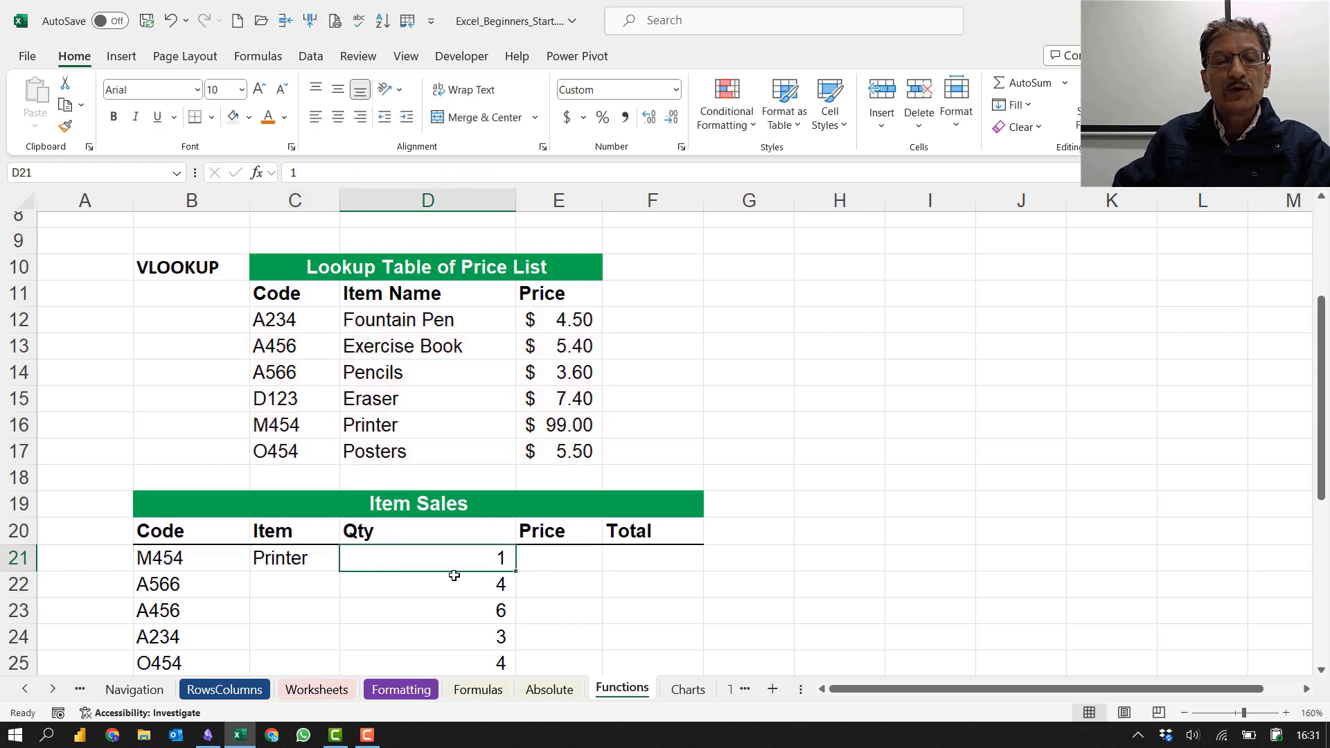
Step: Check the item name returned in C21 against the M454 row of the price list
click(283, 556)
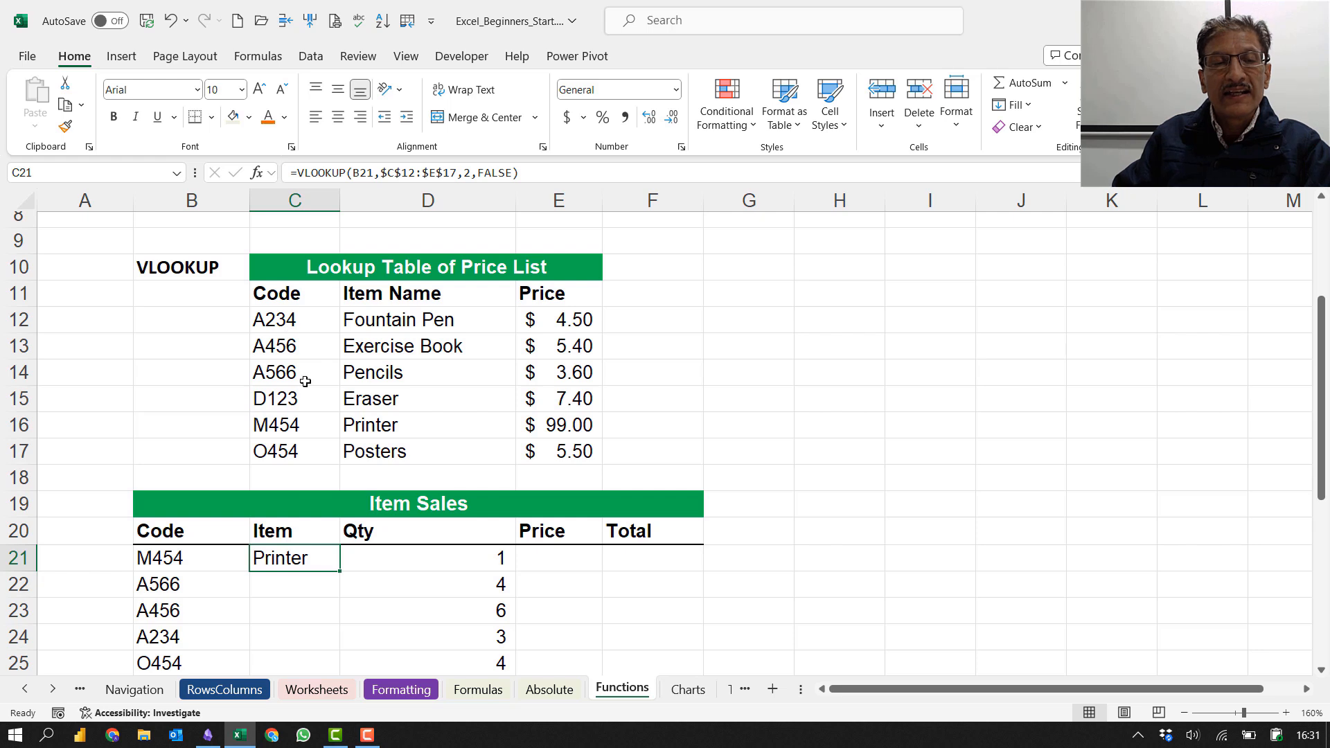
click(302, 426)
click(375, 424)
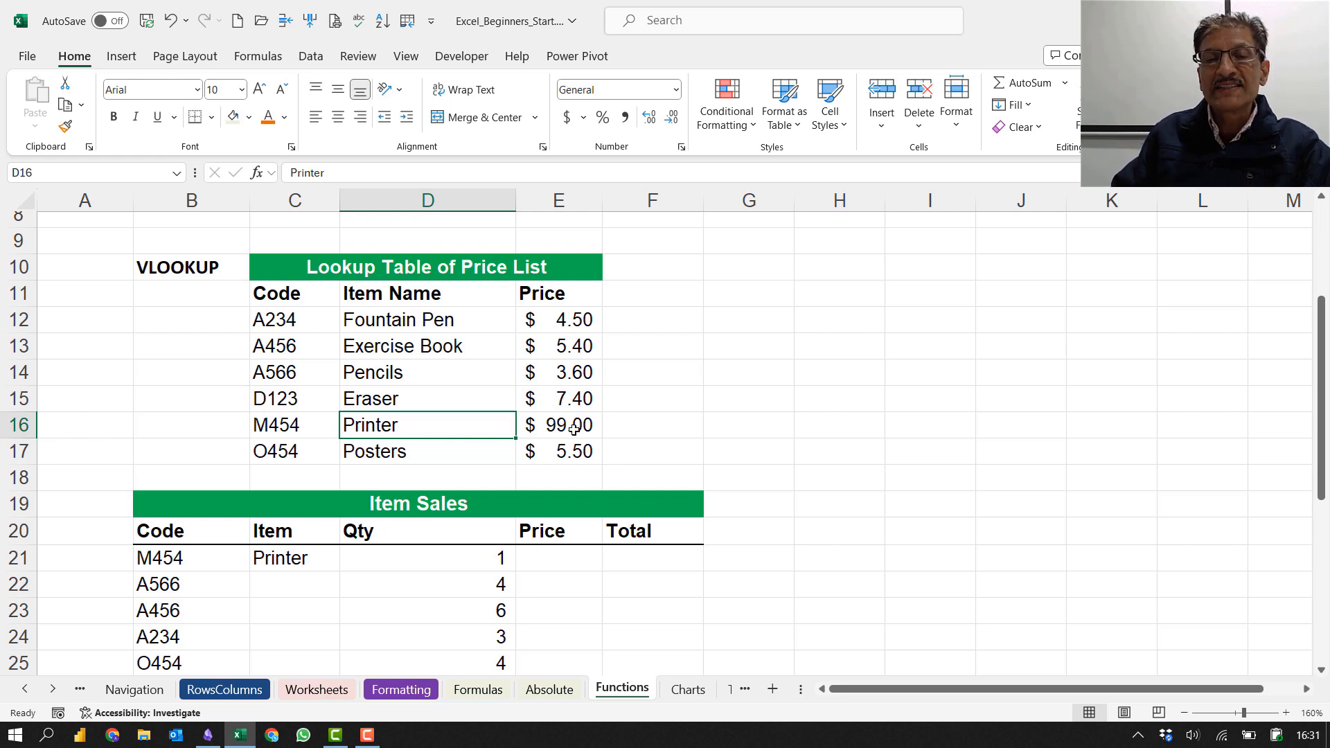
drag(305, 294, 590, 440)
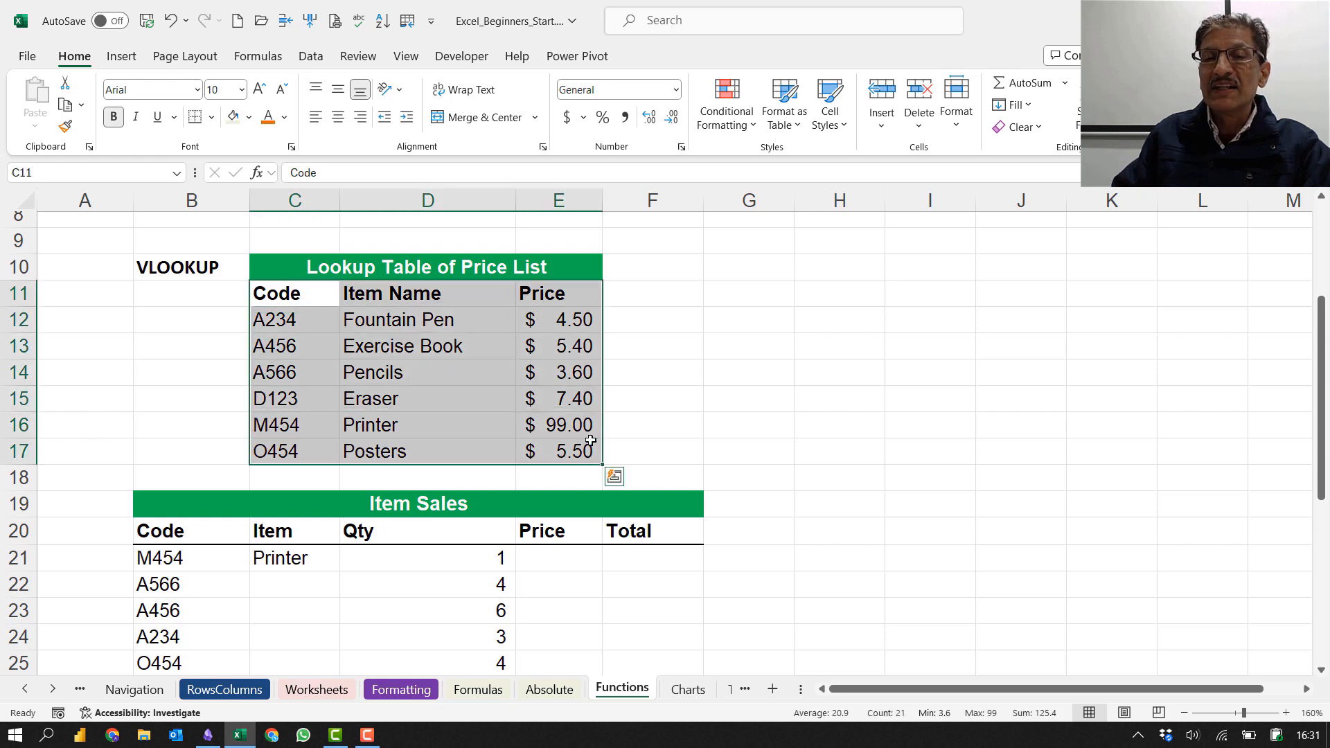
Step: Begin a VLOOKUP formula in E21 that looks up B21 in the absolute range $C$12:$E$17
click(580, 558)
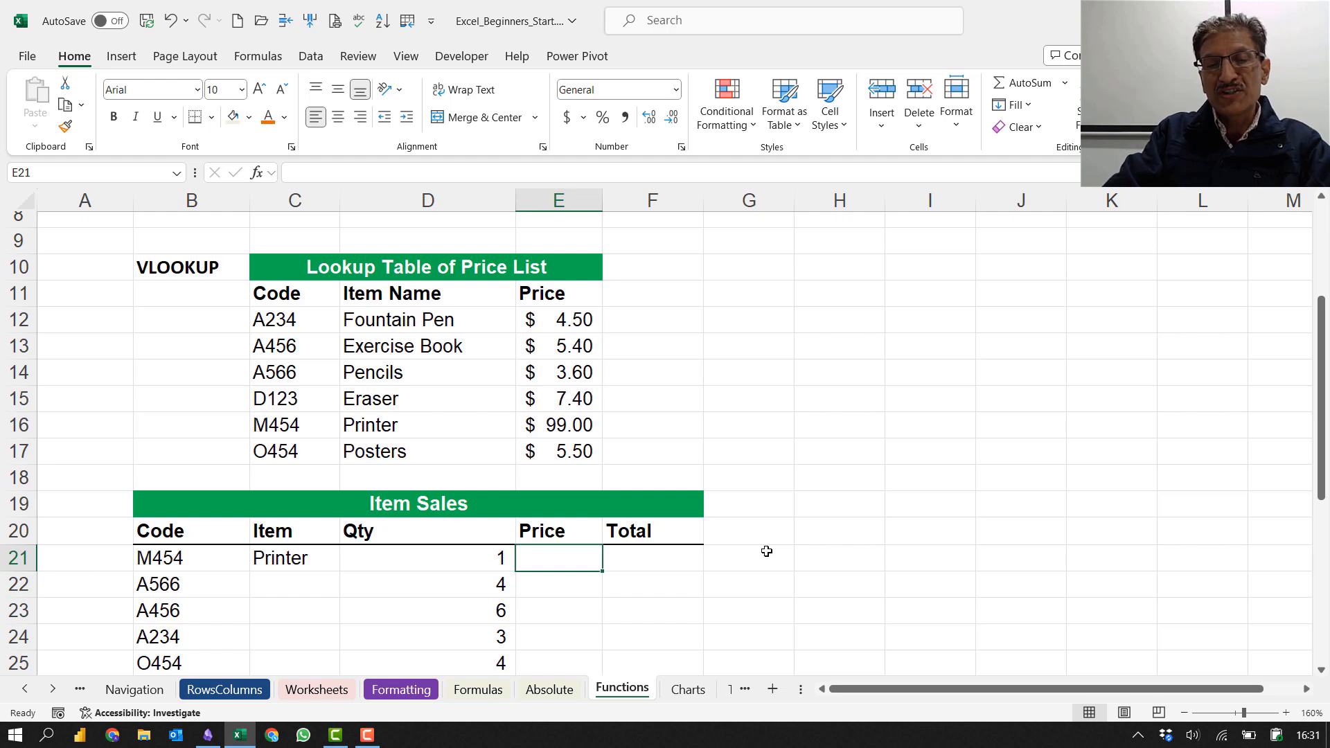
text(=VL)
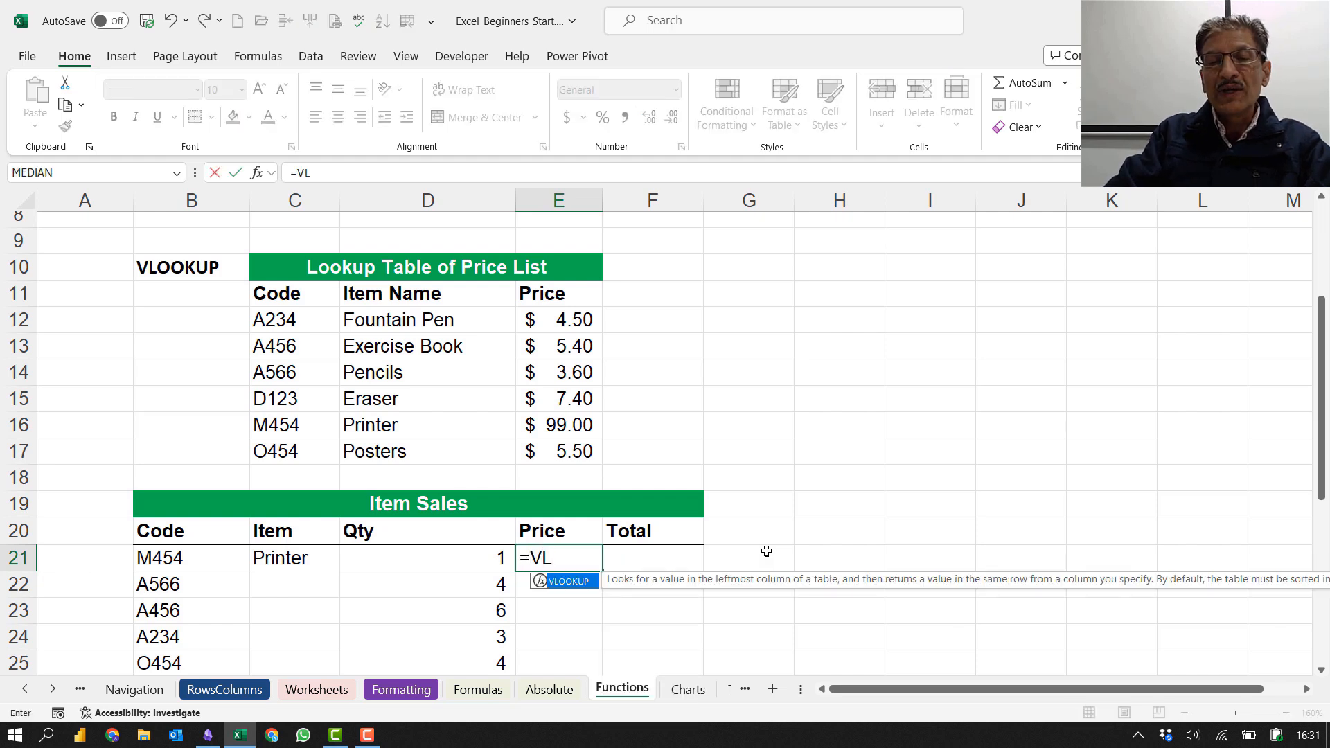
key(Tab)
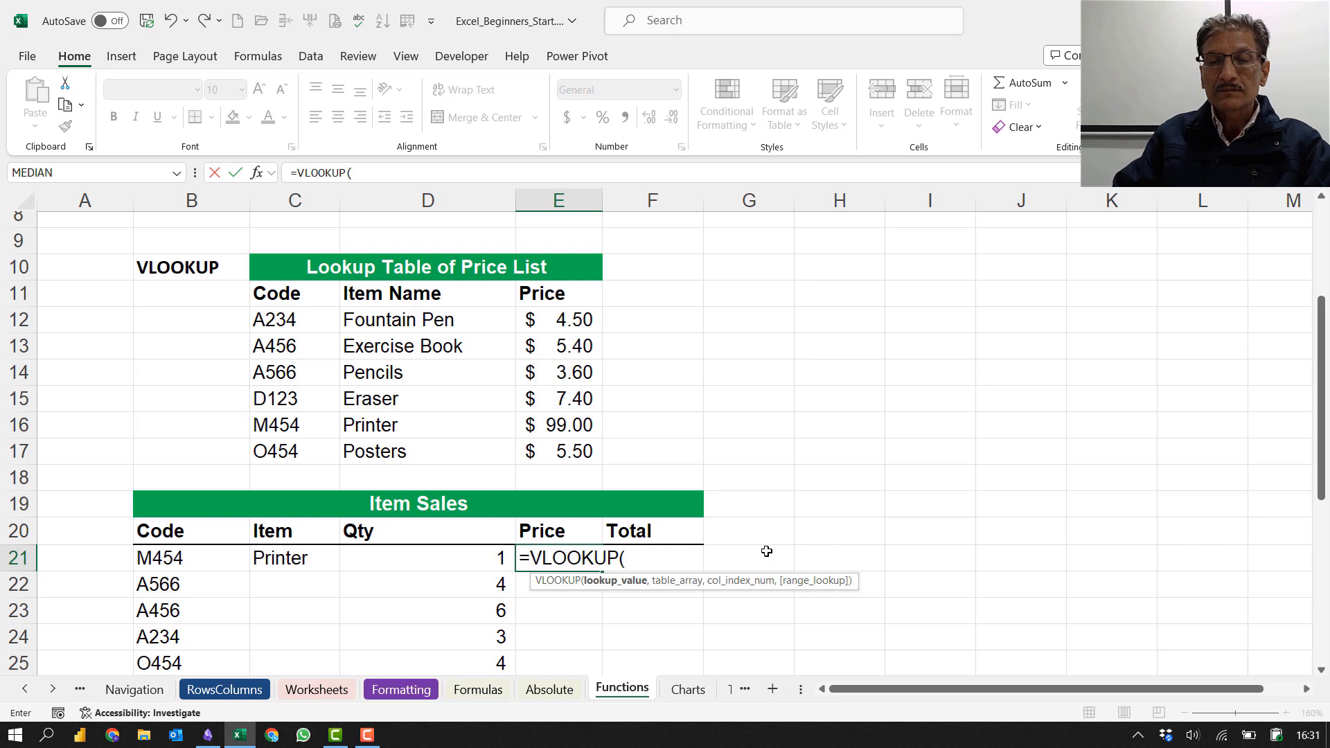
click(197, 562)
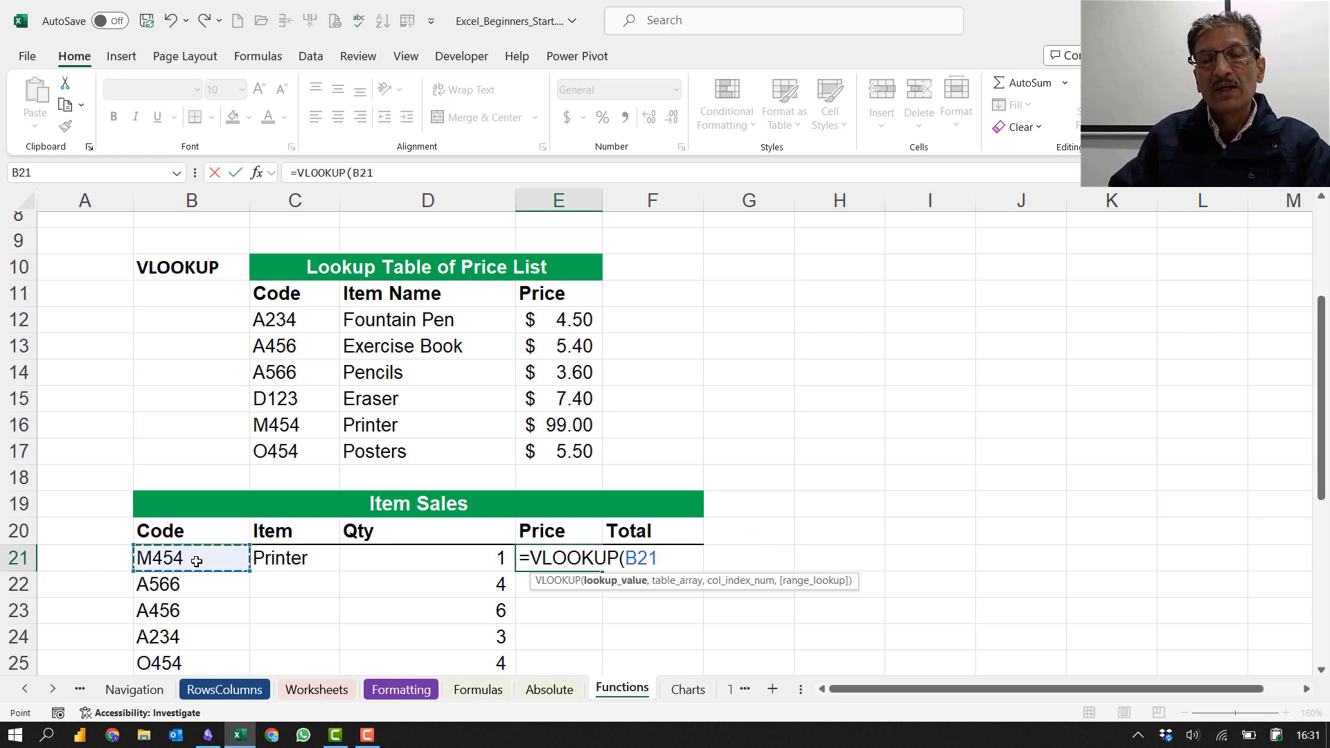
text(,)
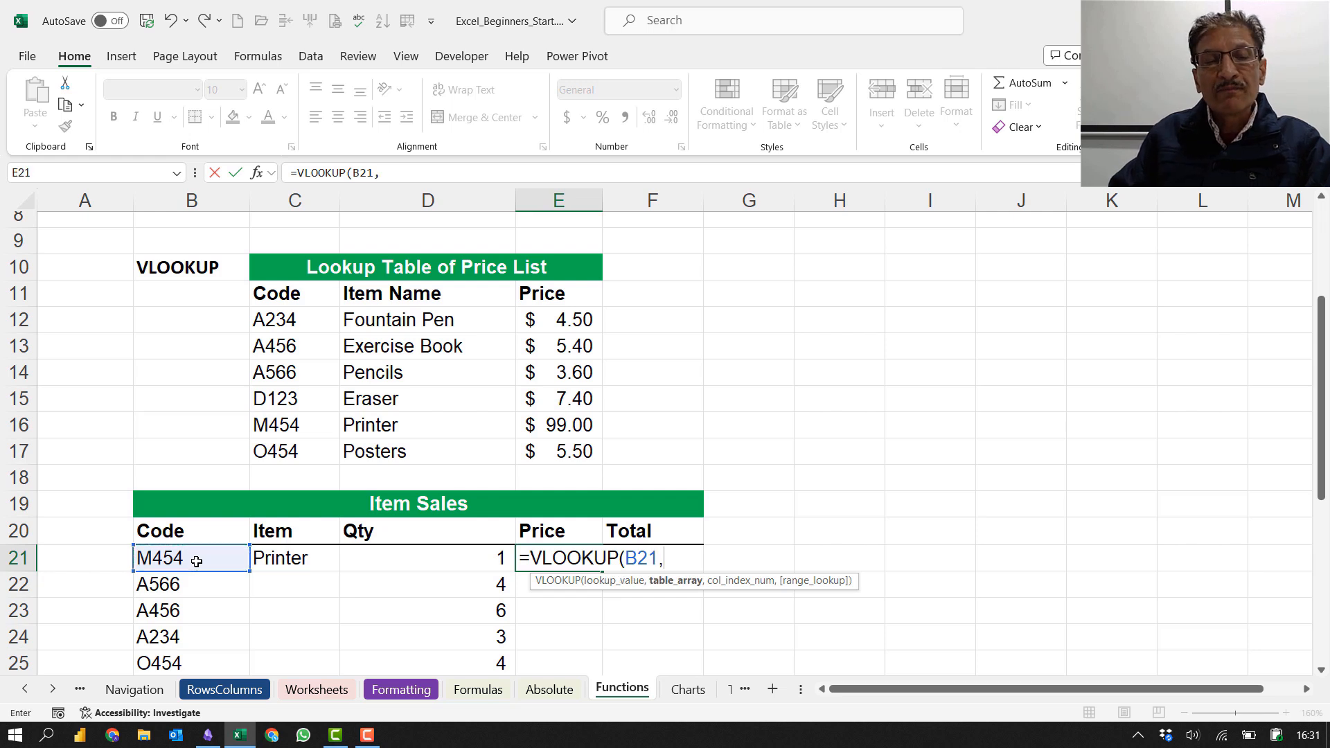
click(291, 321)
drag(291, 321, 579, 448)
key(F4)
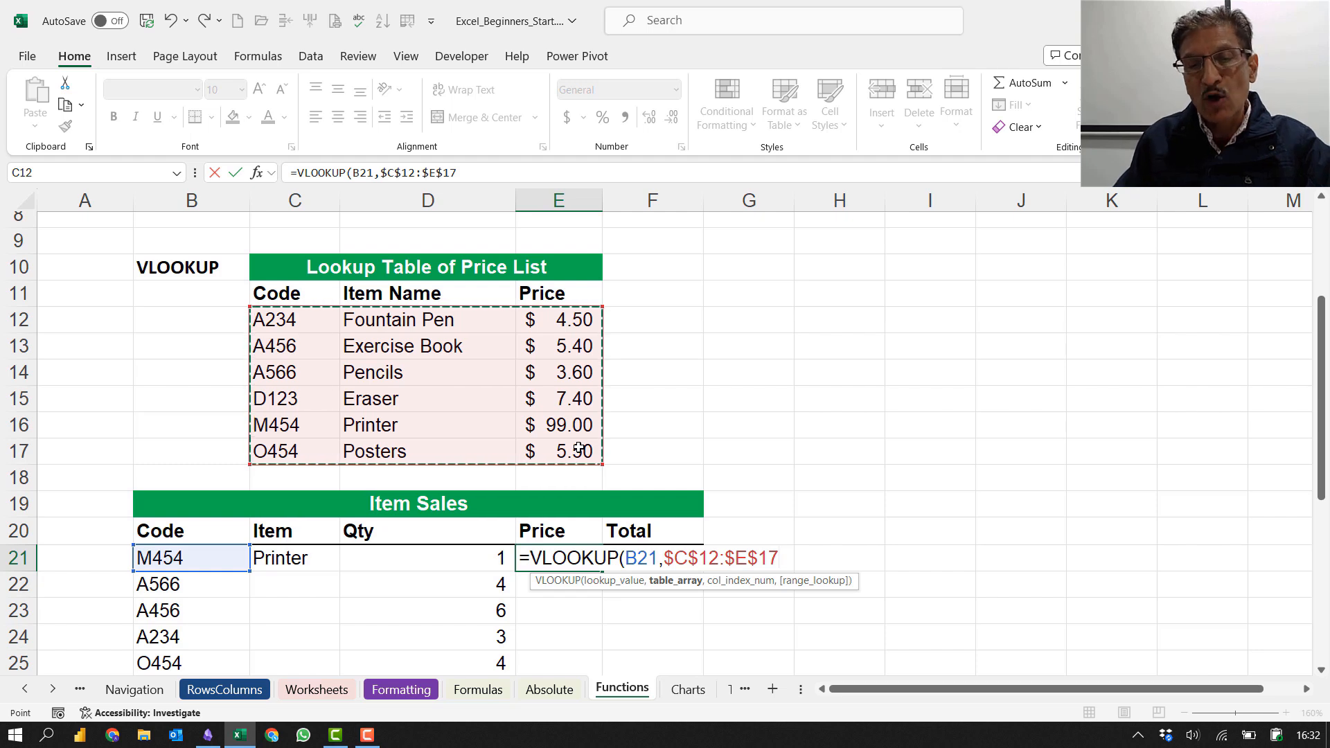
Step: Complete the E21 lookup with column index 3 and FALSE for an exact match, and enter the formula
text(,)
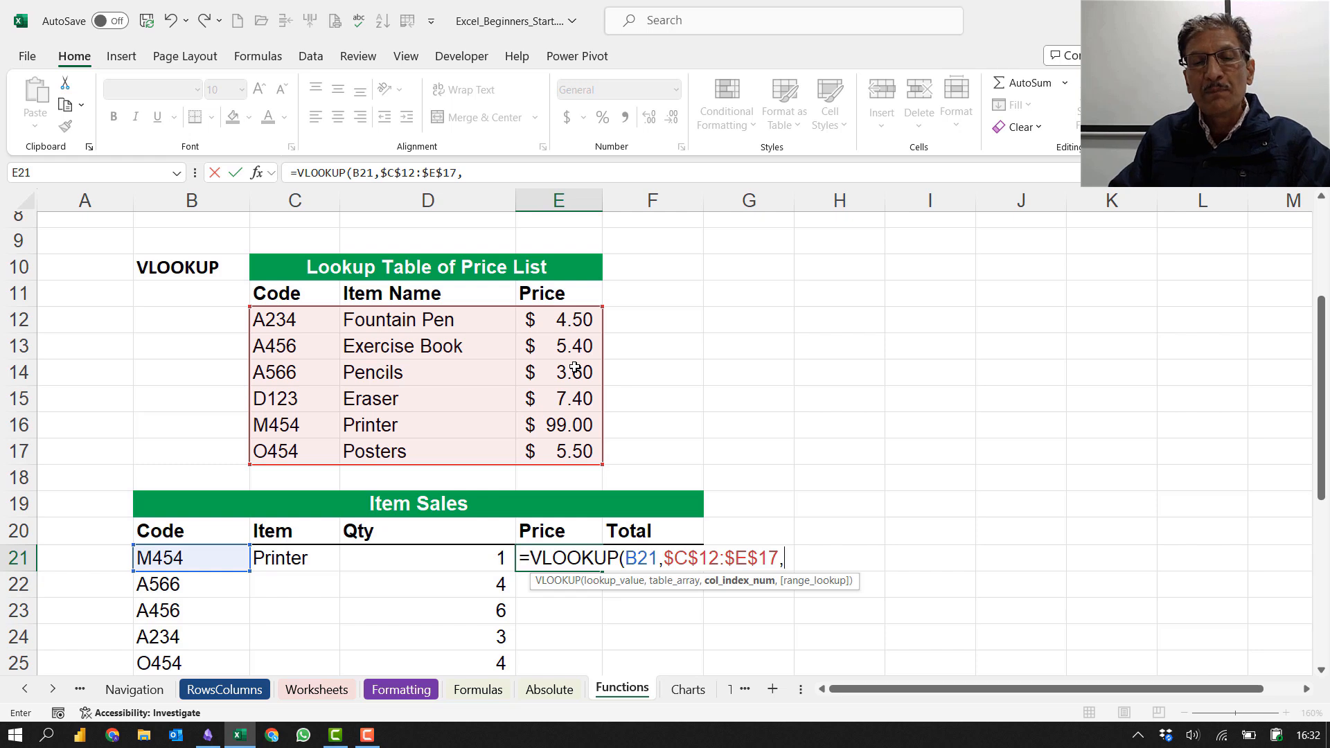
text(3)
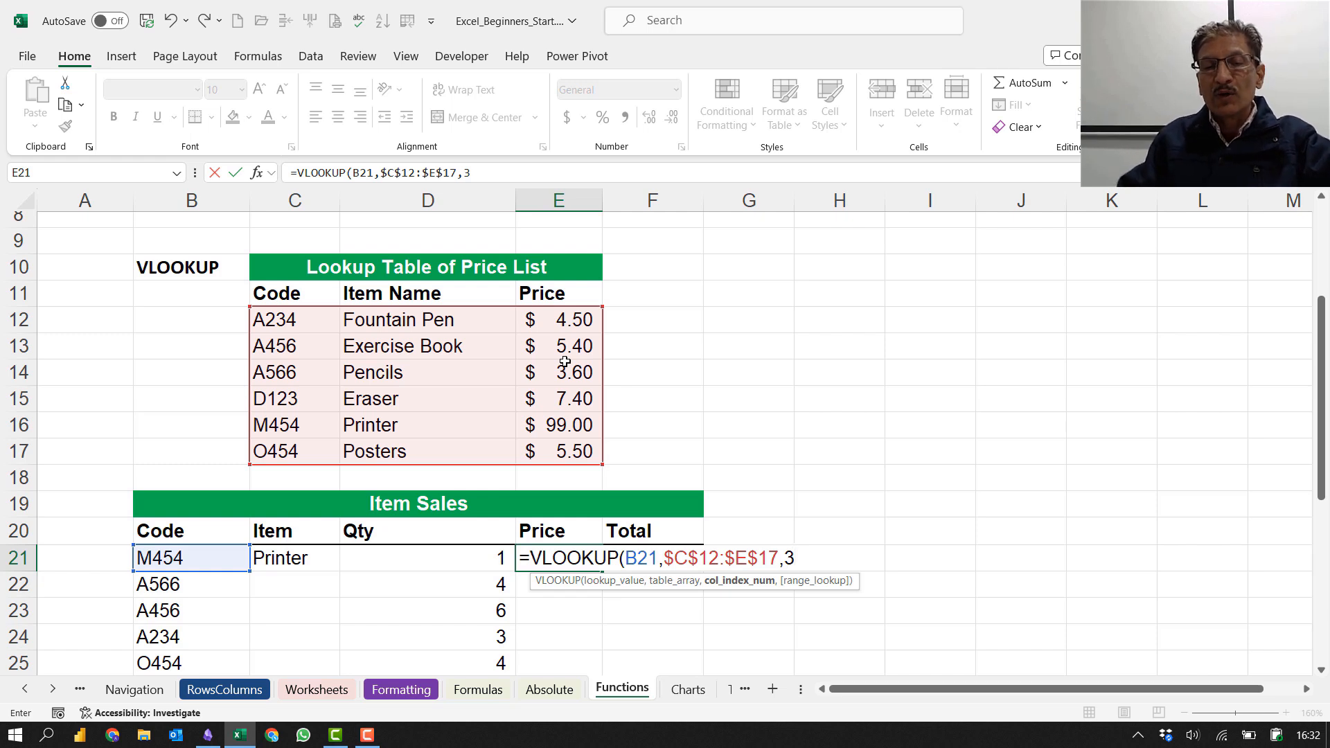
text(,)
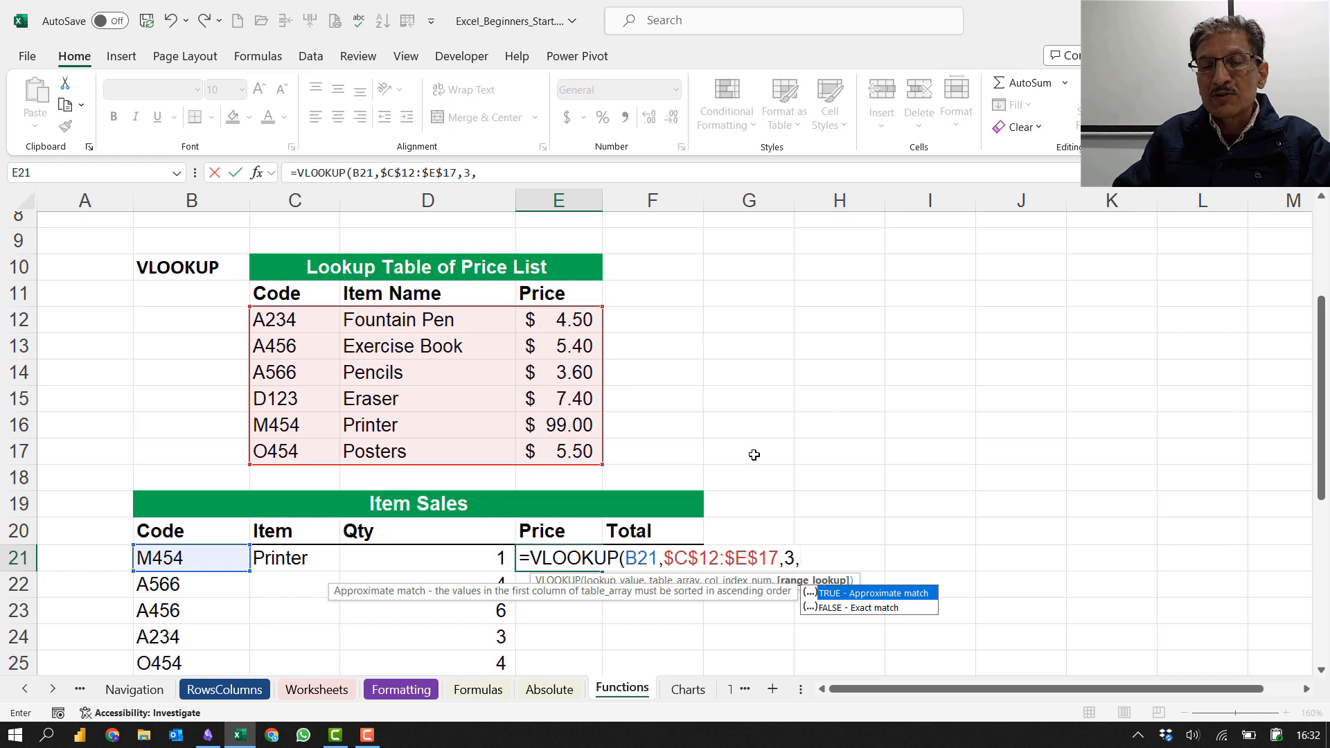
double_click(859, 607)
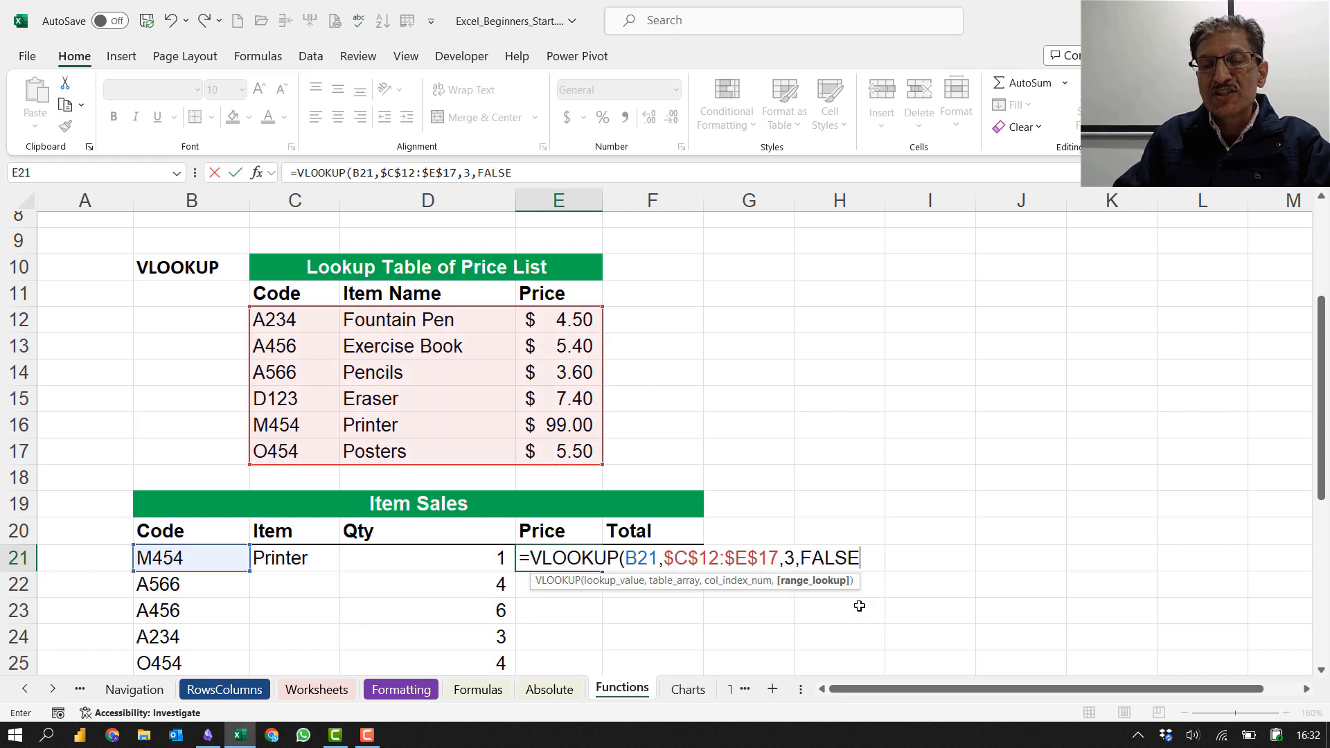
text())
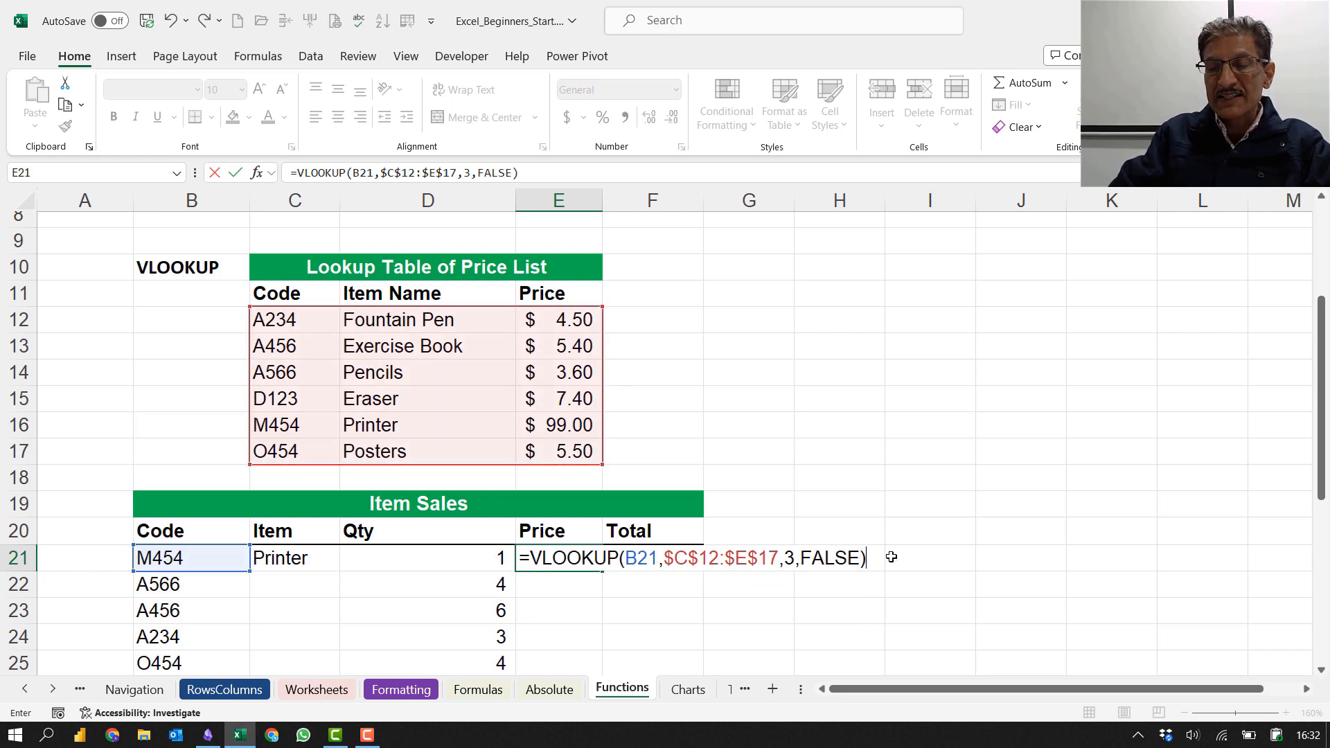
key(Tab)
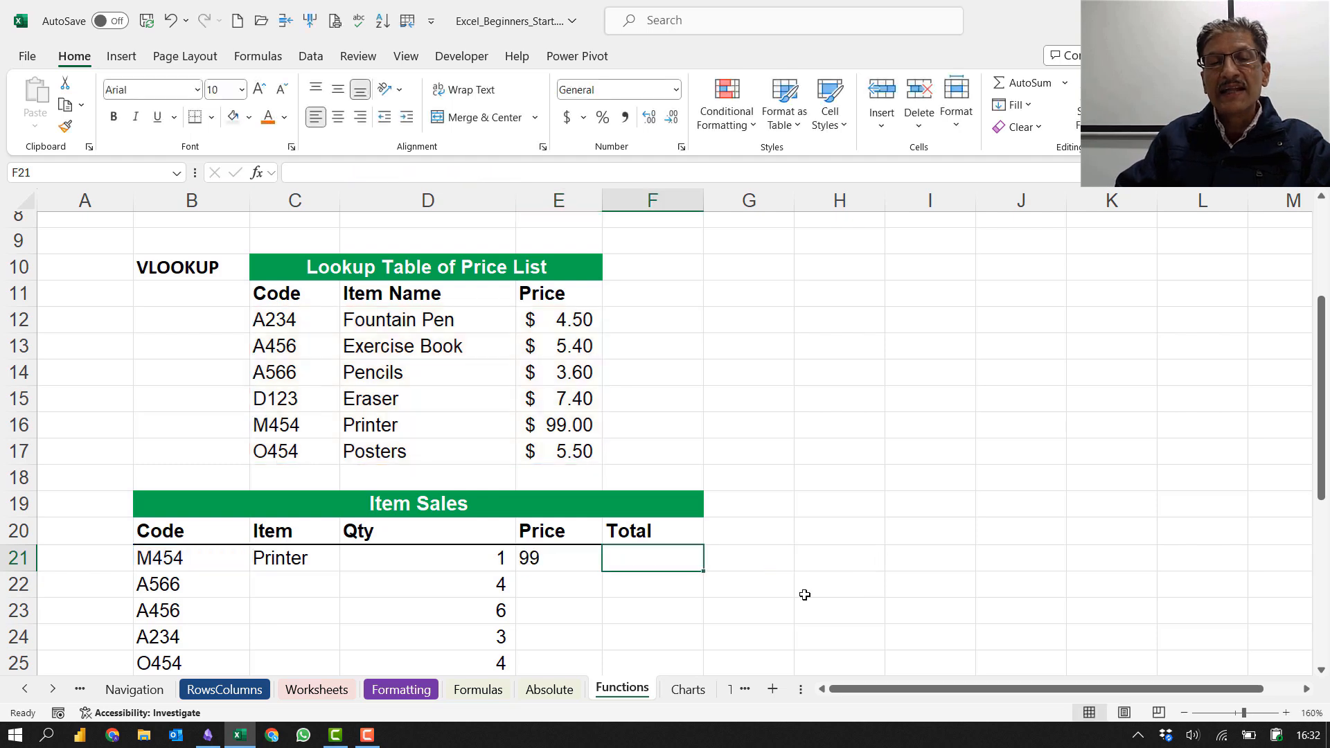
click(566, 559)
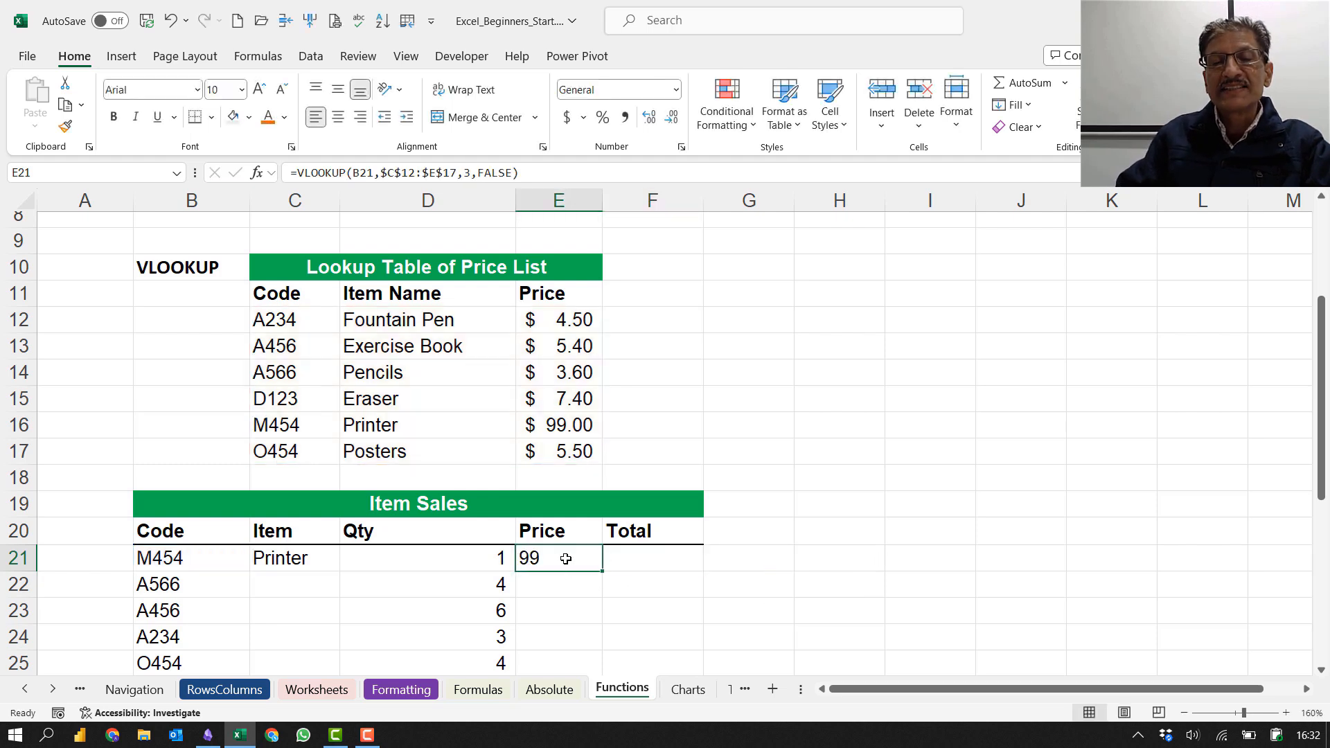
Step: Fill the C21 item lookup down to C26 and autofit column C to the item names
click(312, 561)
scroll(317, 563, down, 3)
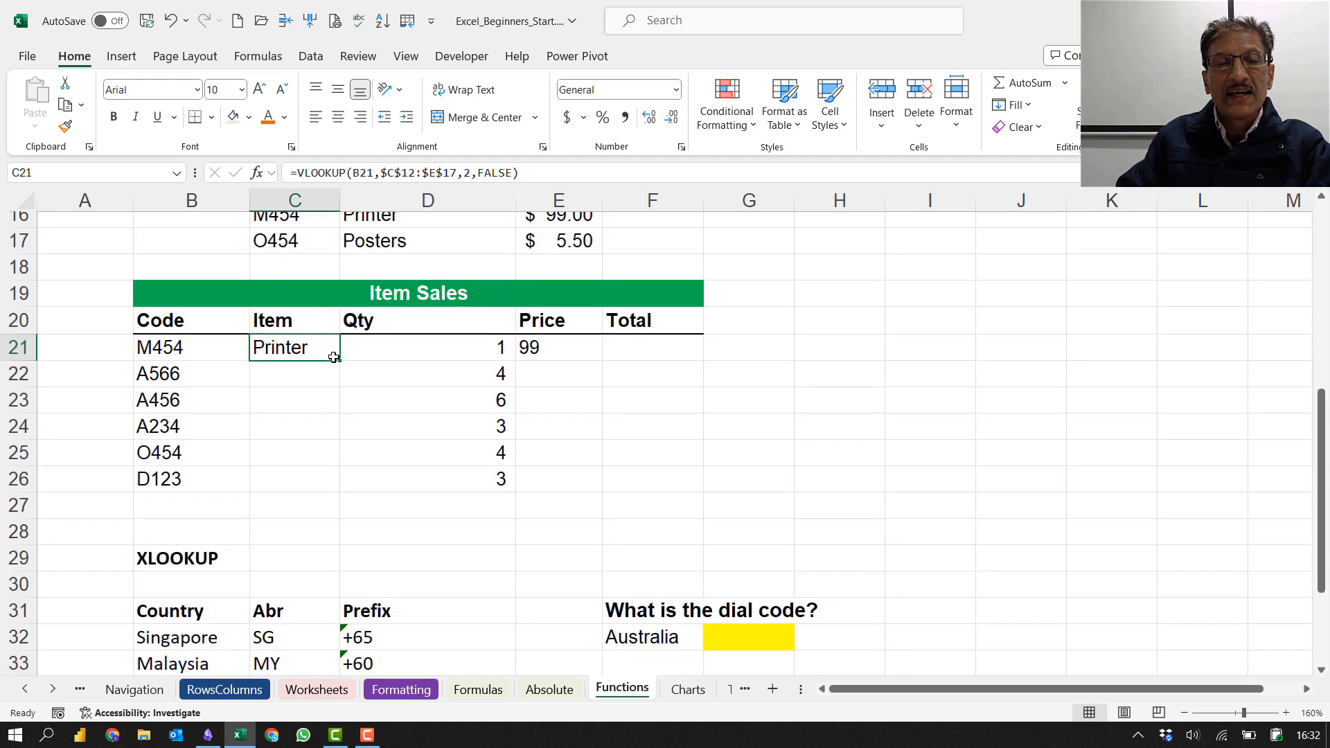
drag(339, 361, 327, 493)
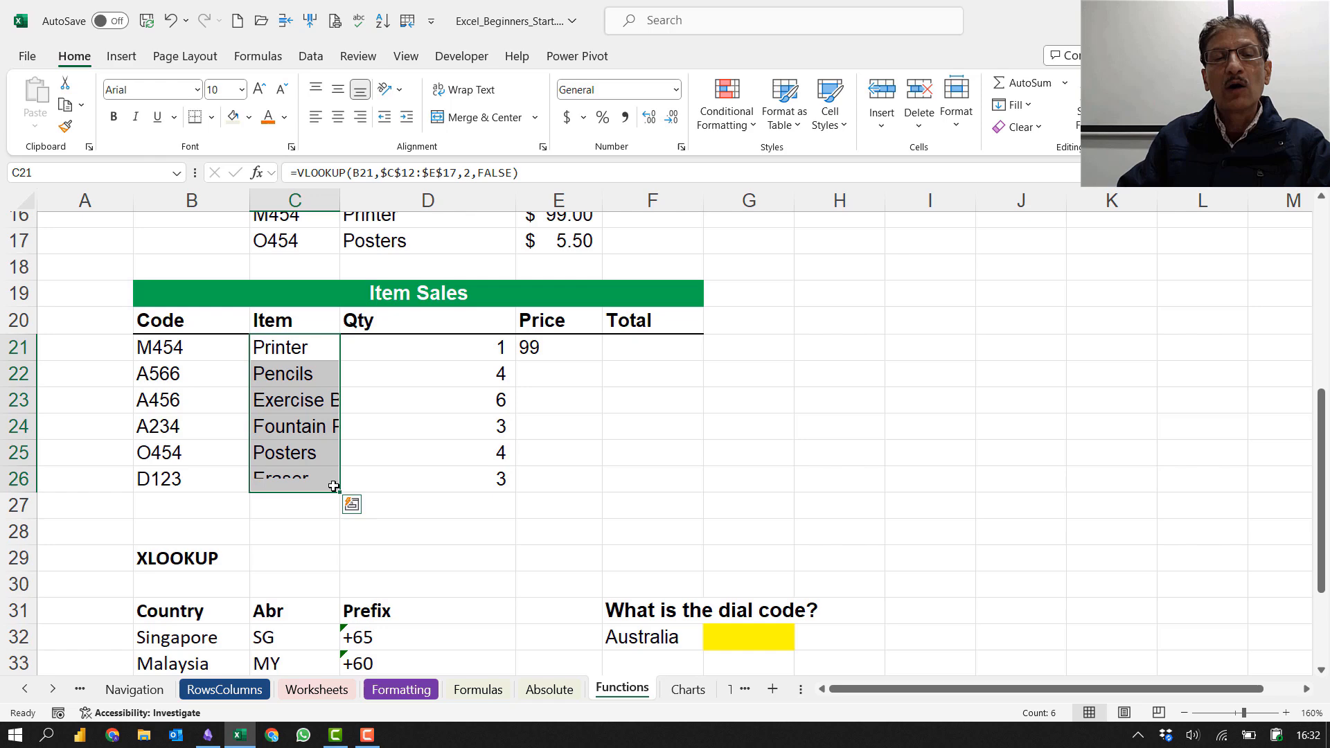
double_click(340, 200)
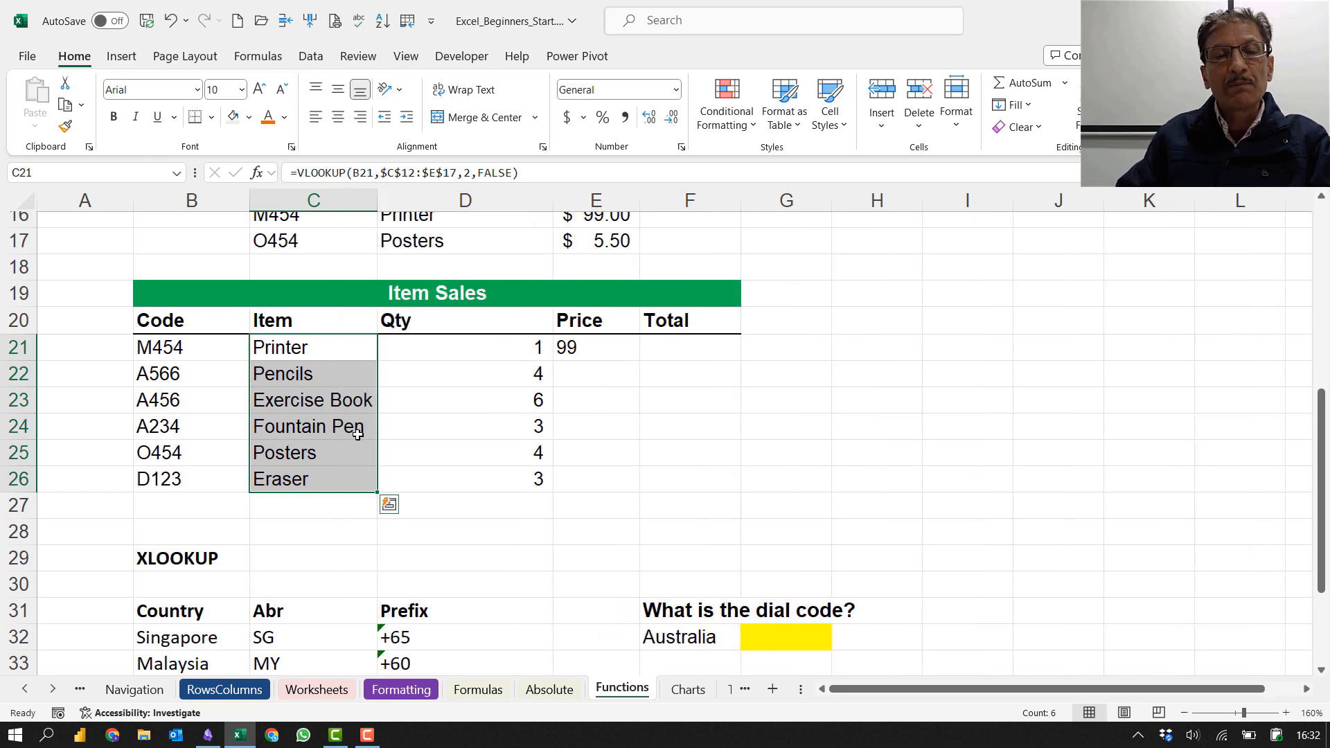
Step: Check the item names returned for codes A566 and A456 against their rows in the price list
scroll(357, 435, up, 3)
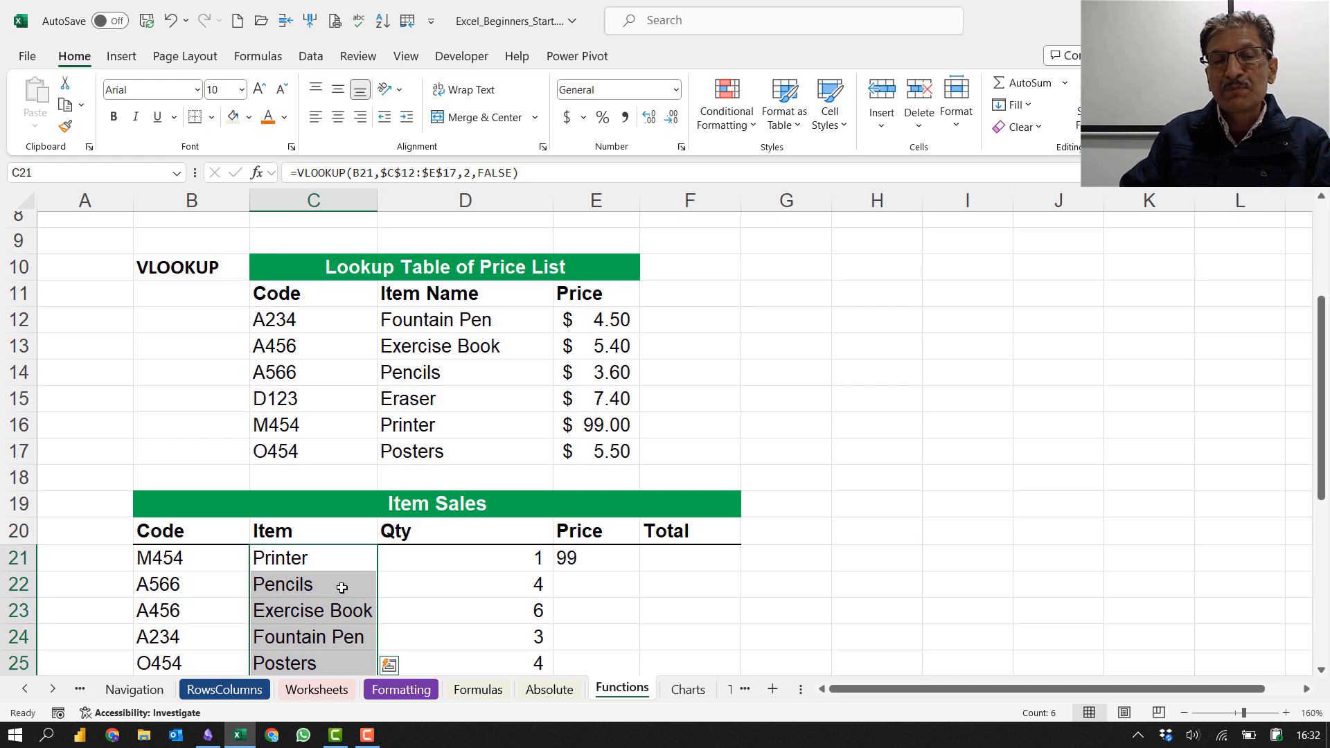
click(200, 591)
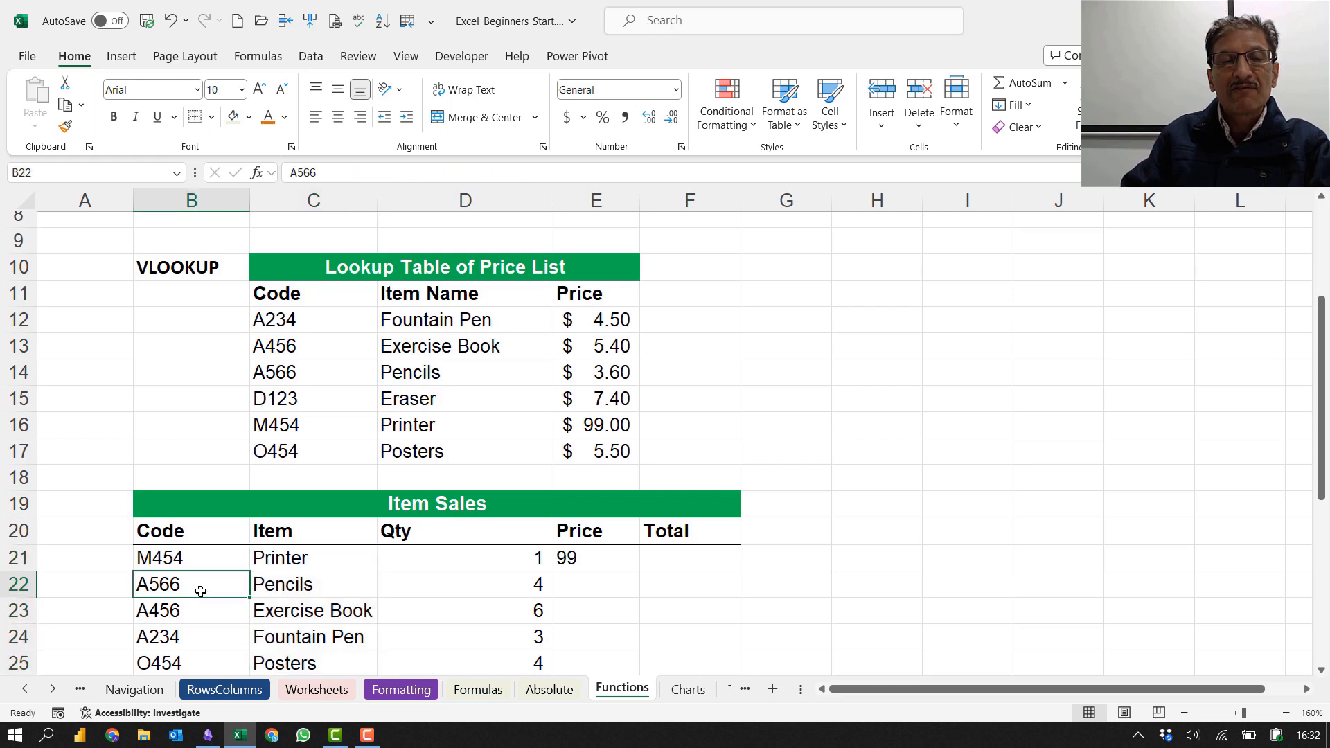
click(284, 383)
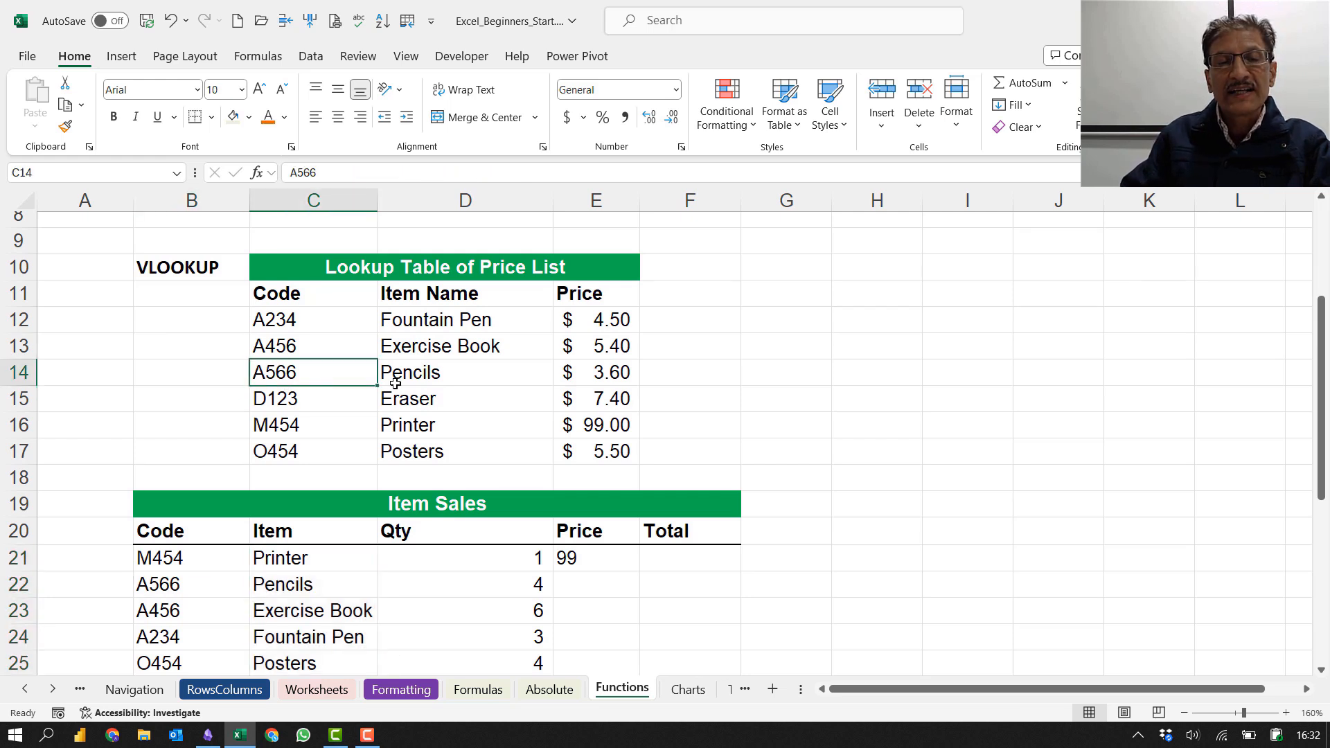
click(395, 384)
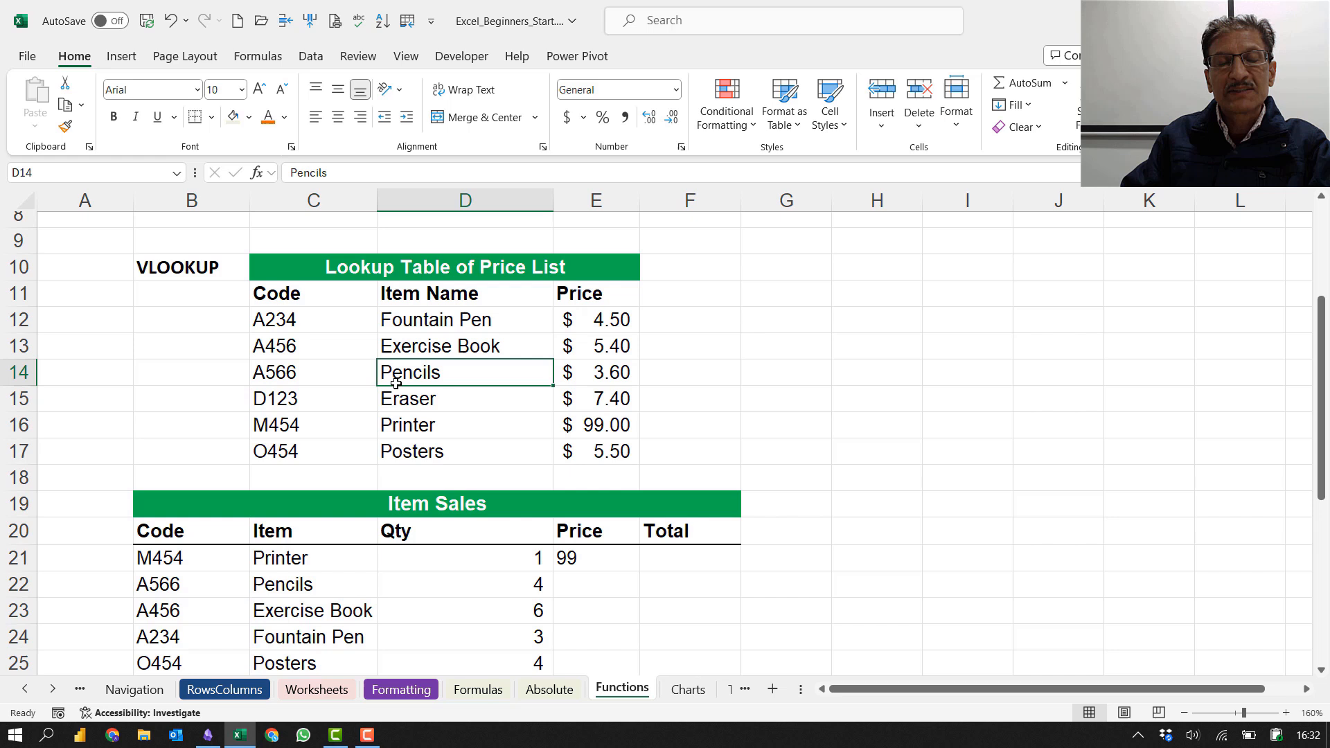
click(181, 617)
click(300, 345)
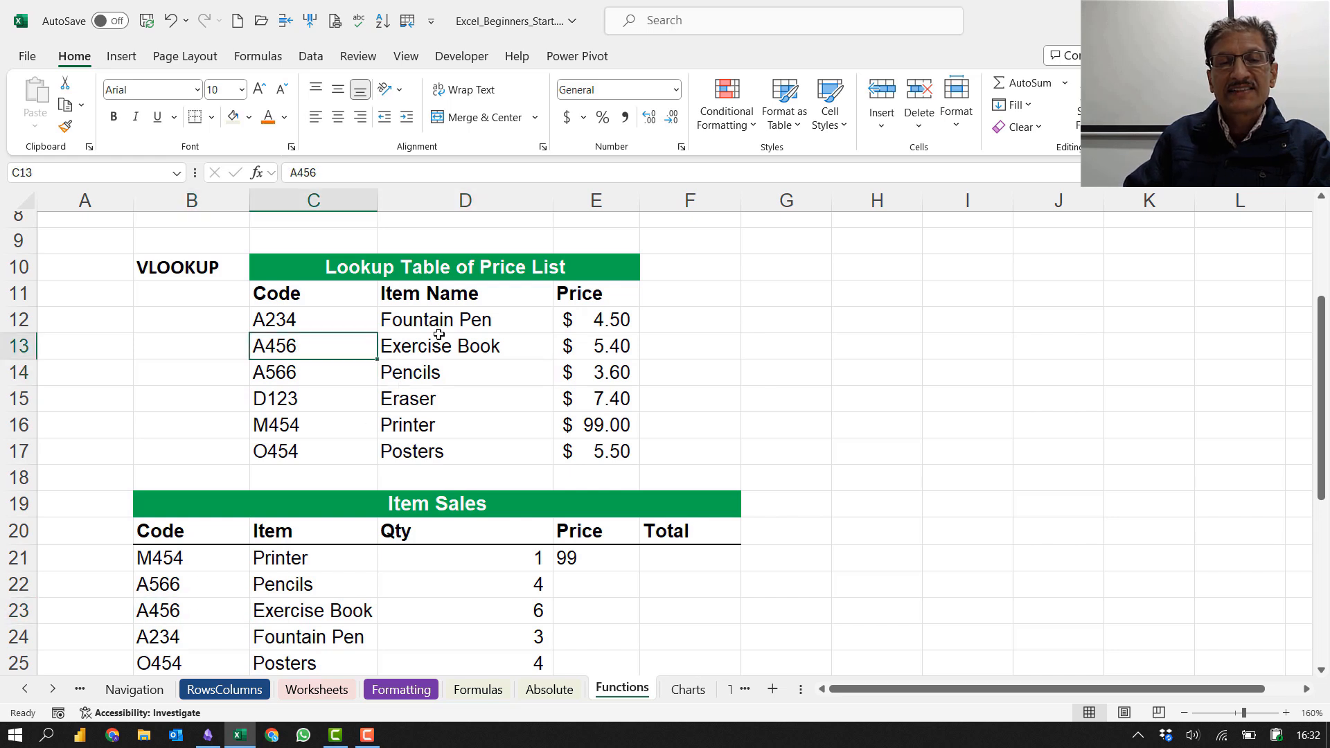
click(441, 343)
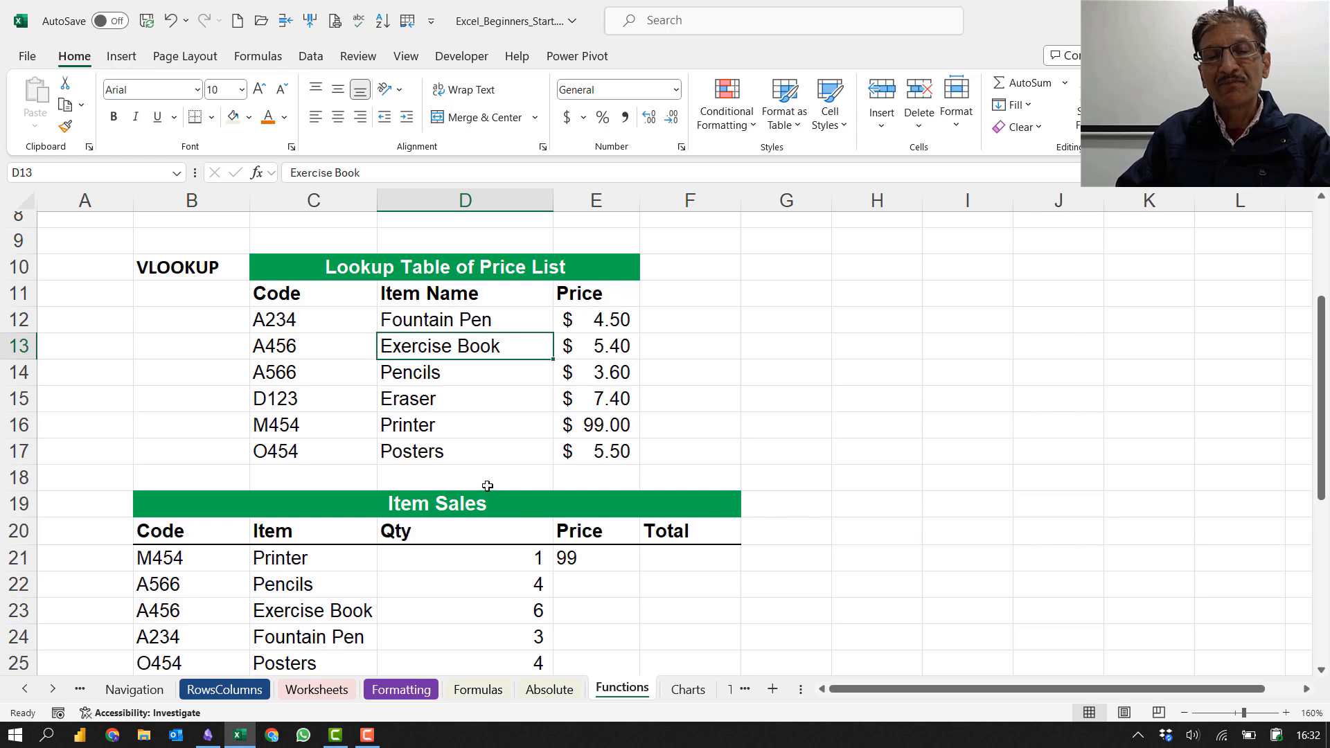
Step: Fill the E21 price lookup down to E26 and apply the dollar Accounting format to the prices
click(594, 557)
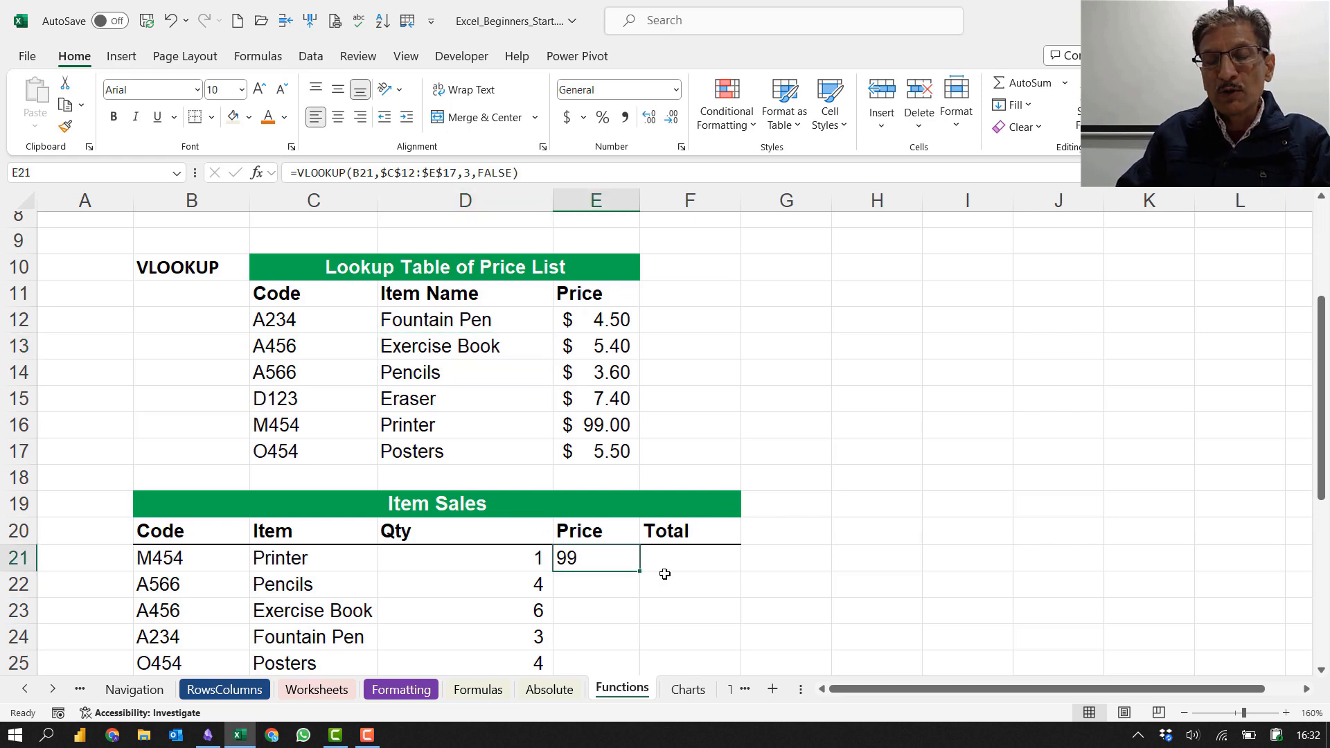
scroll(693, 547, down, 3)
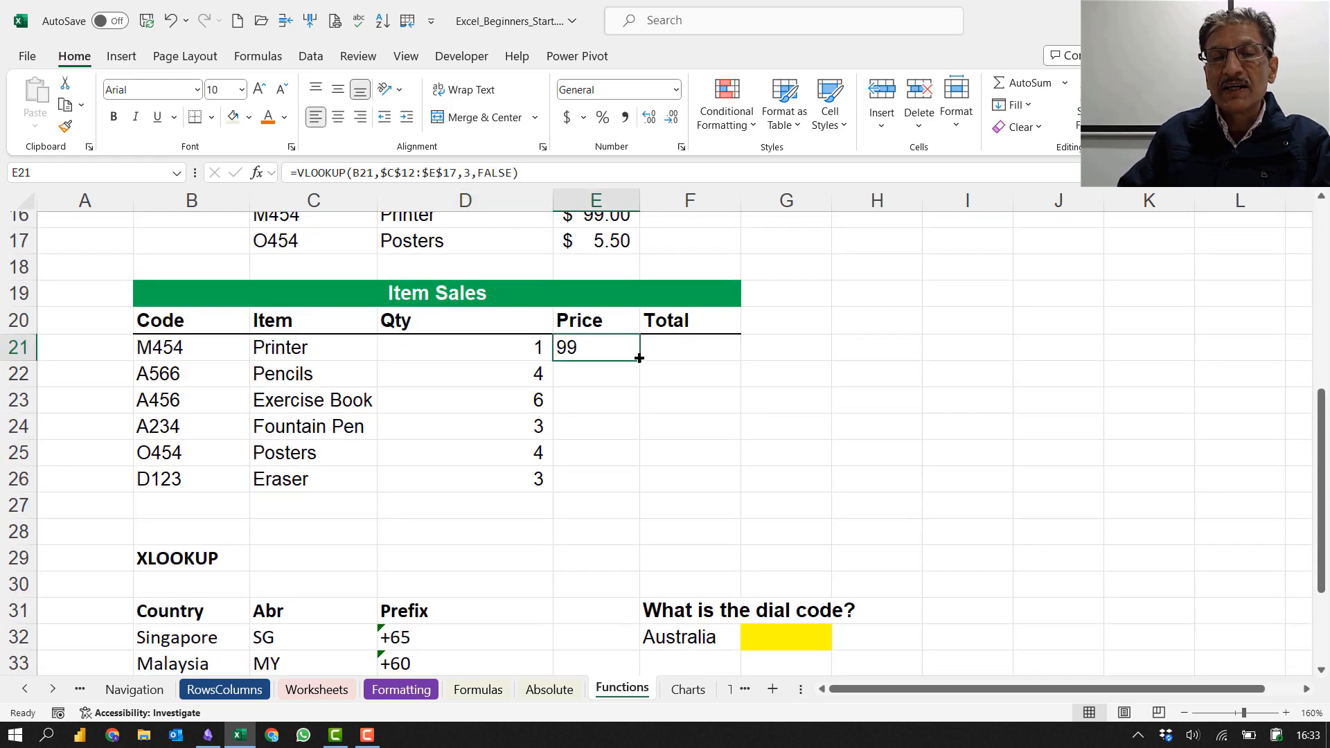
drag(639, 358, 644, 500)
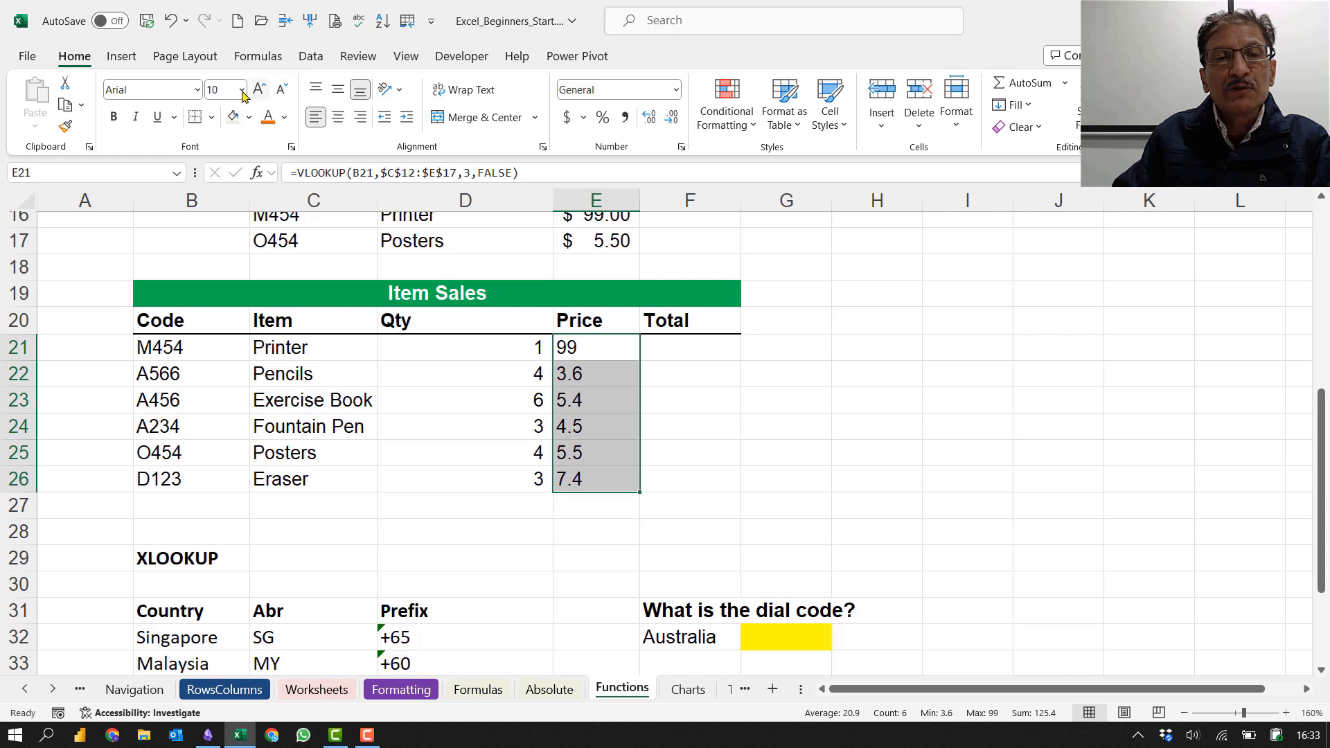
click(566, 118)
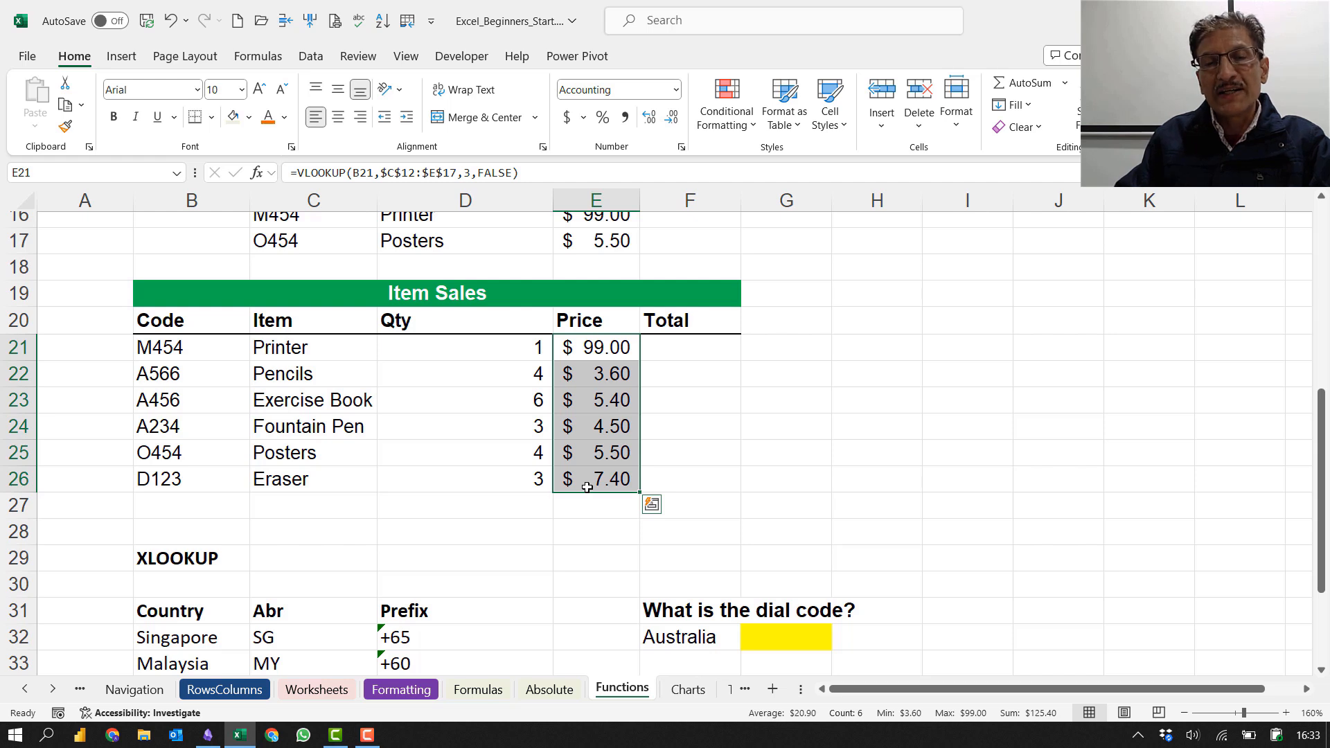
Step: Enter the formula =D21*E21 in F21 to multiply the quantity by the price
click(682, 352)
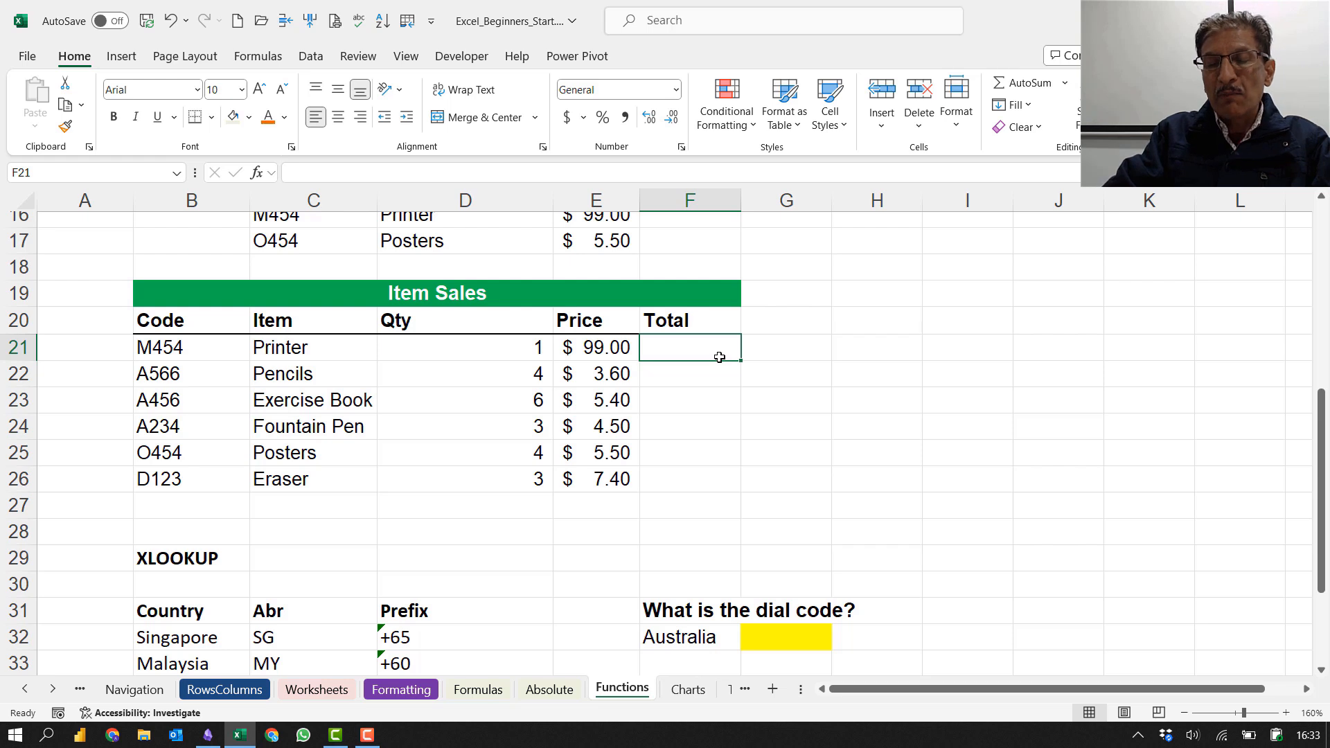
text(=)
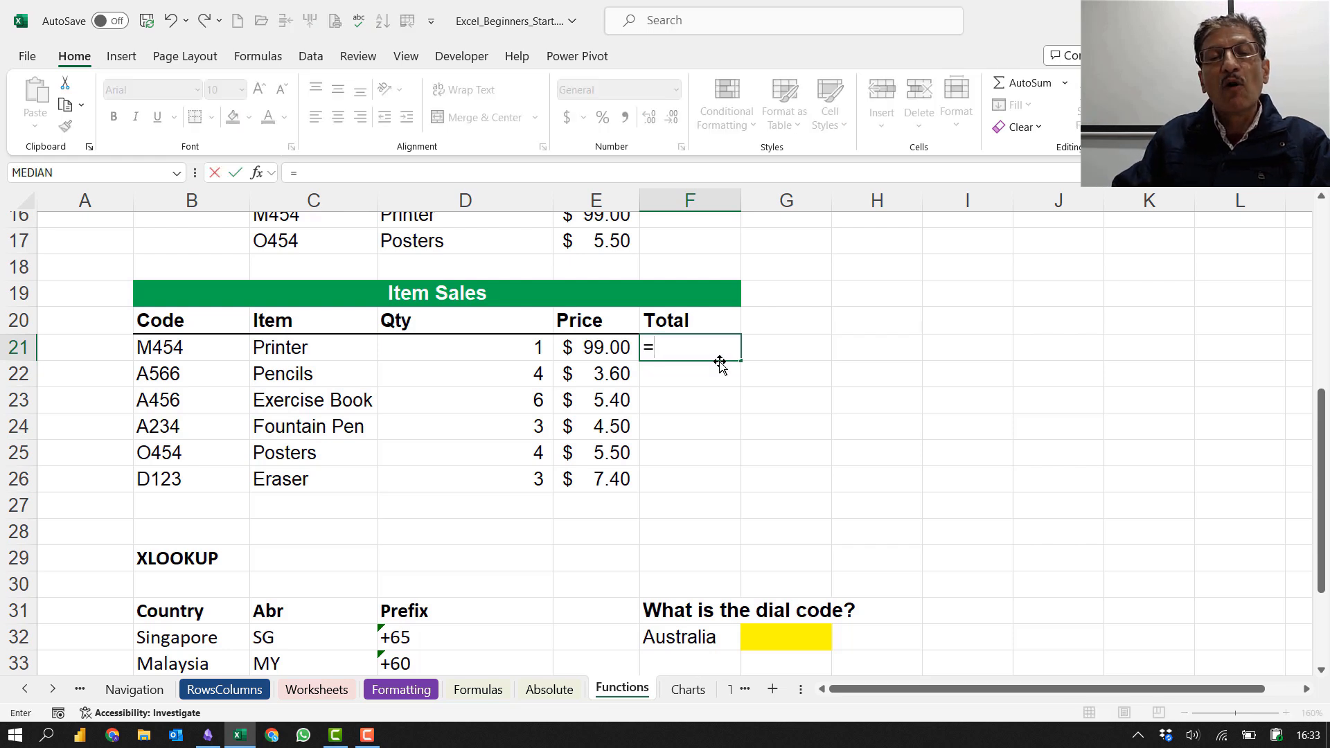
click(500, 355)
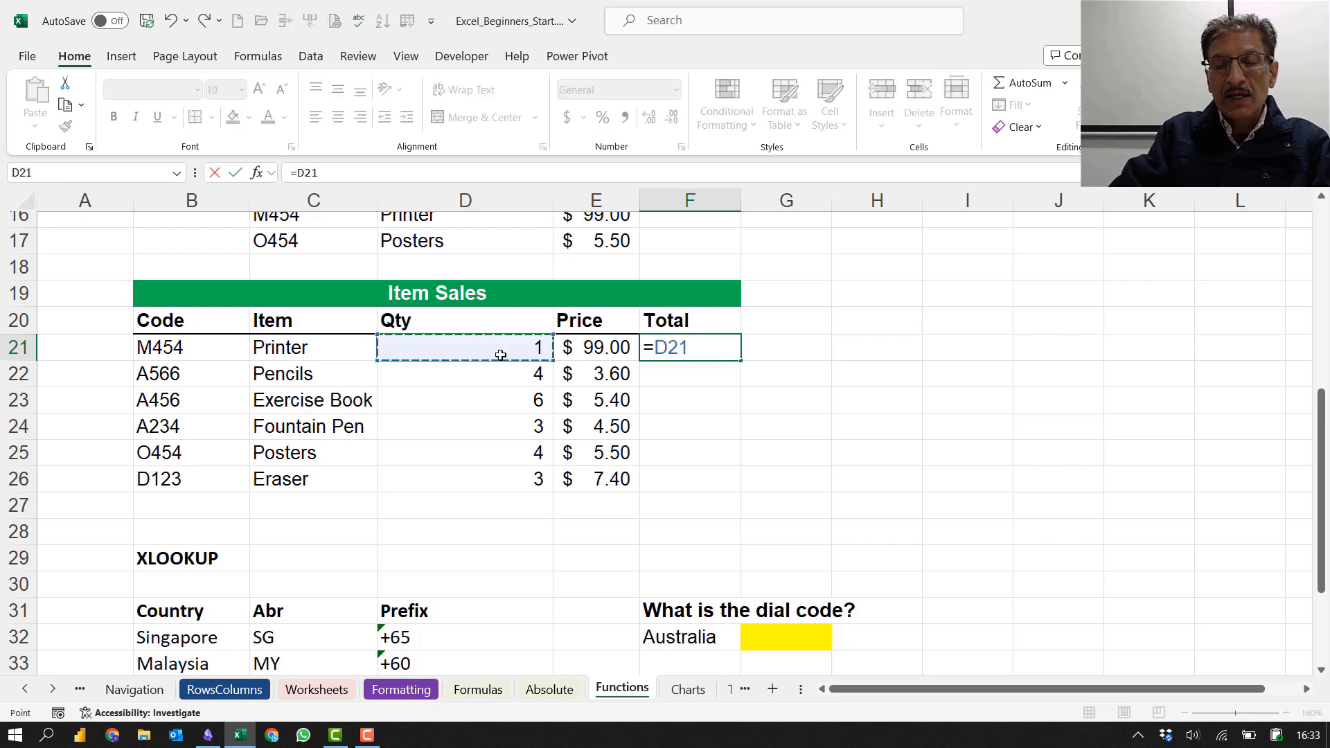
text(*)
click(597, 348)
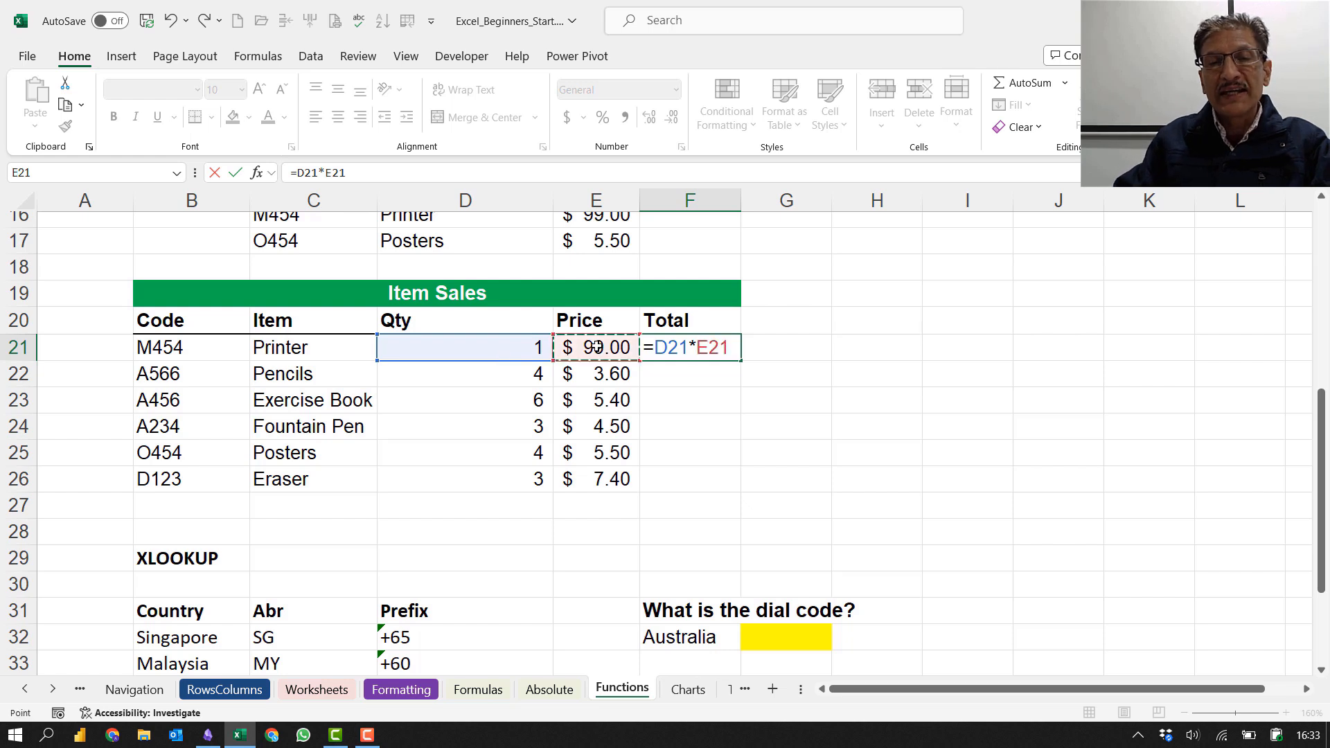
key(Tab)
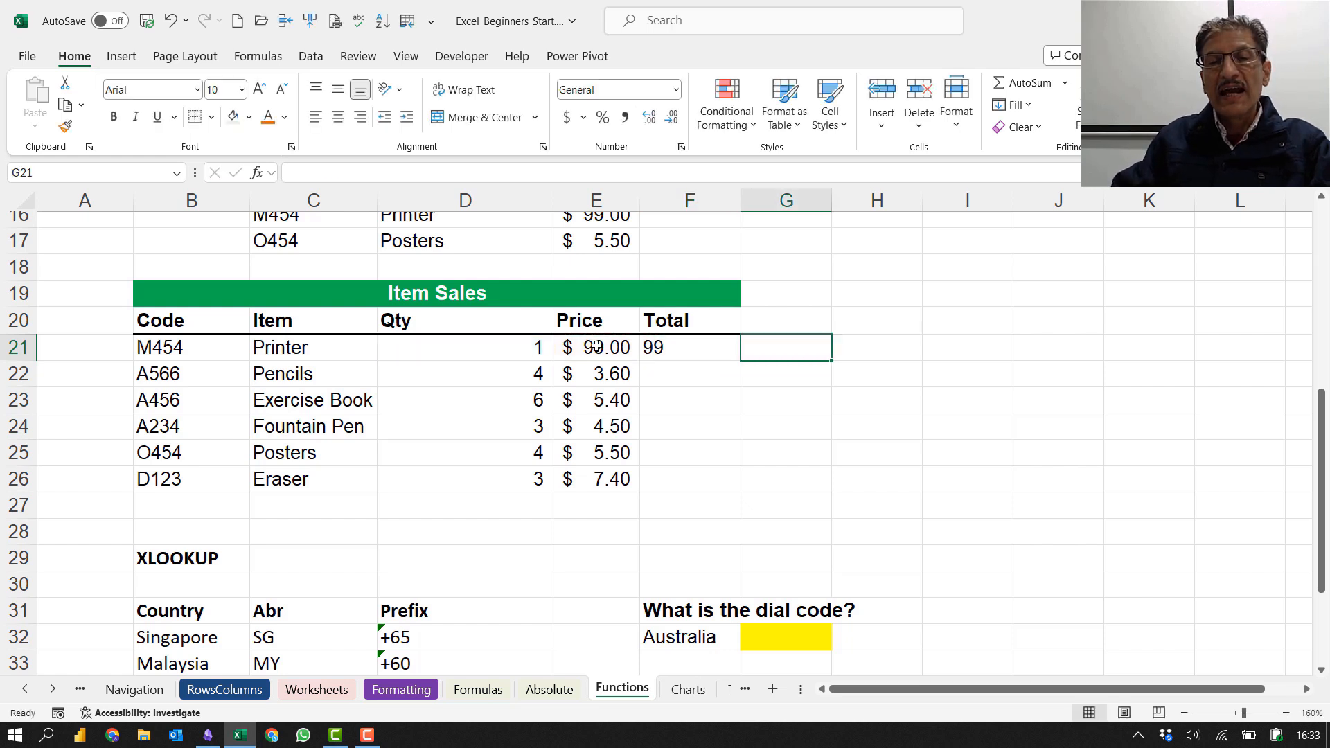
Step: Fill the F21 total formula down to F26 and apply the dollar Accounting format to the totals
click(684, 347)
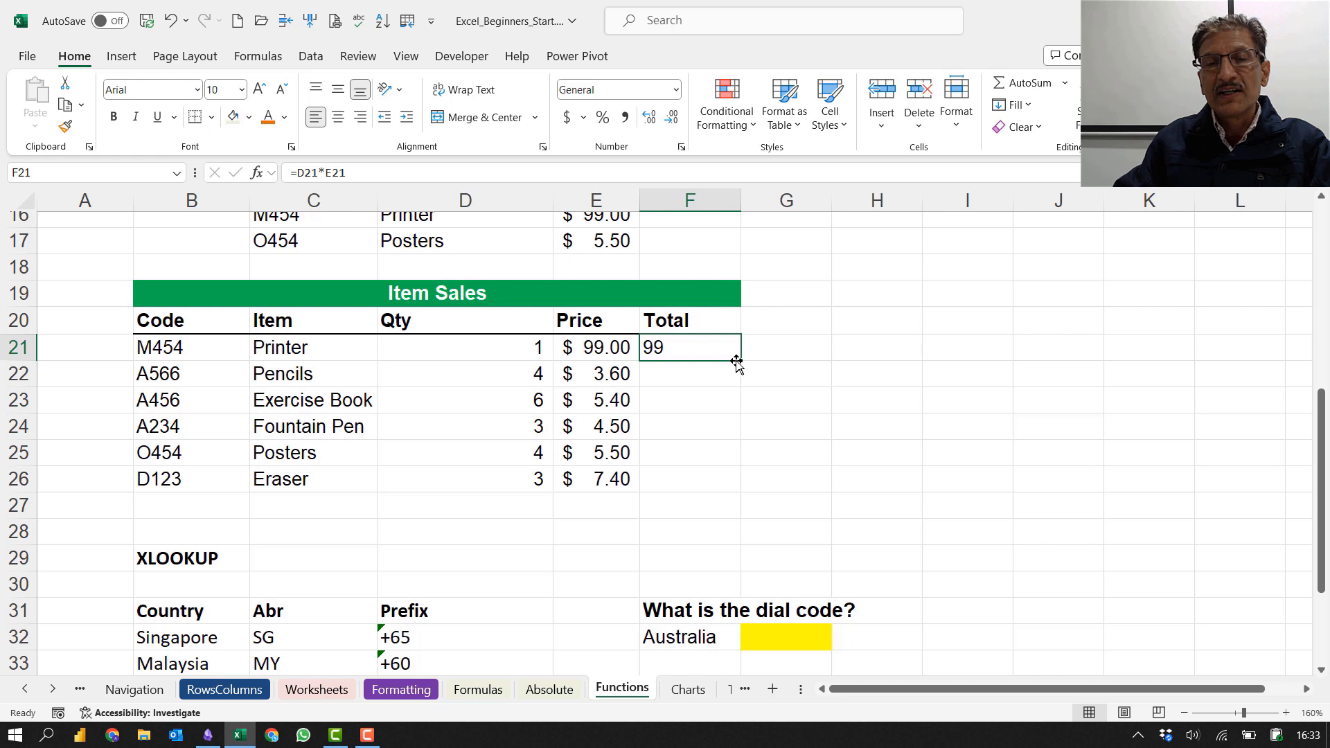
double_click(738, 360)
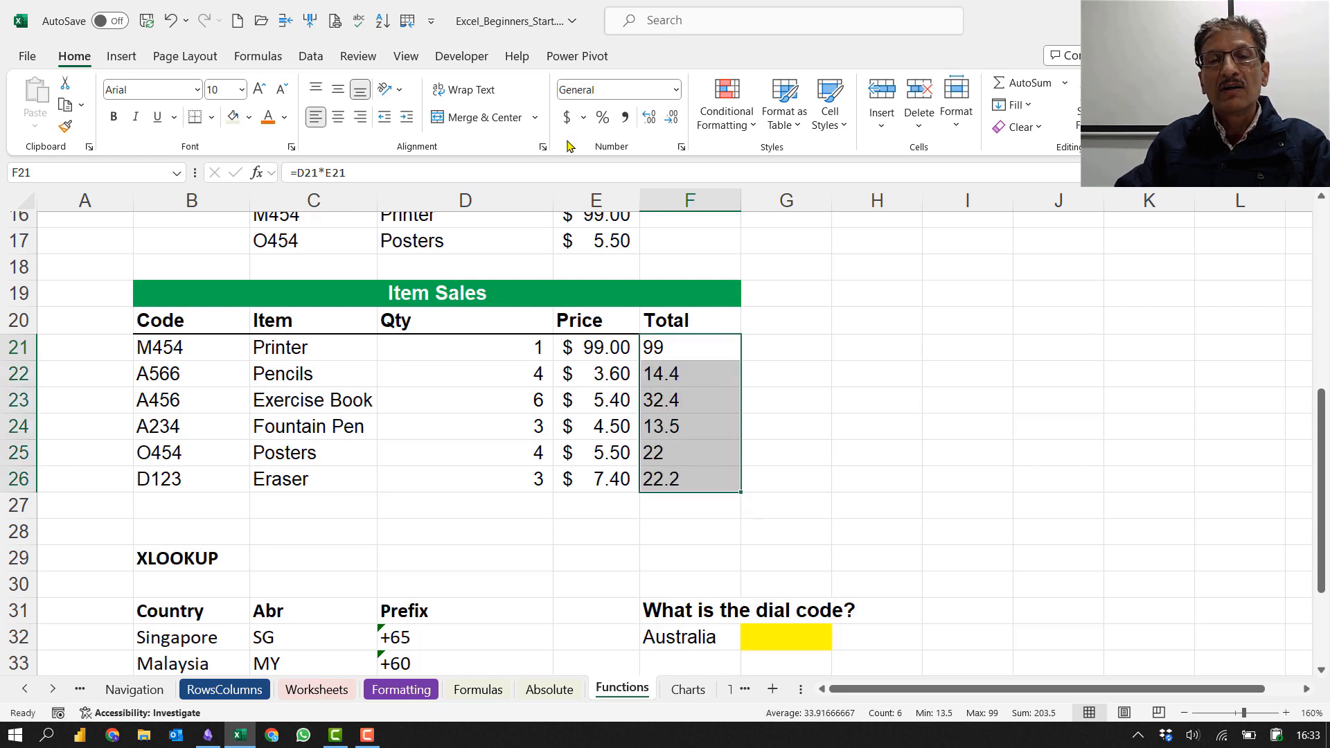
click(569, 117)
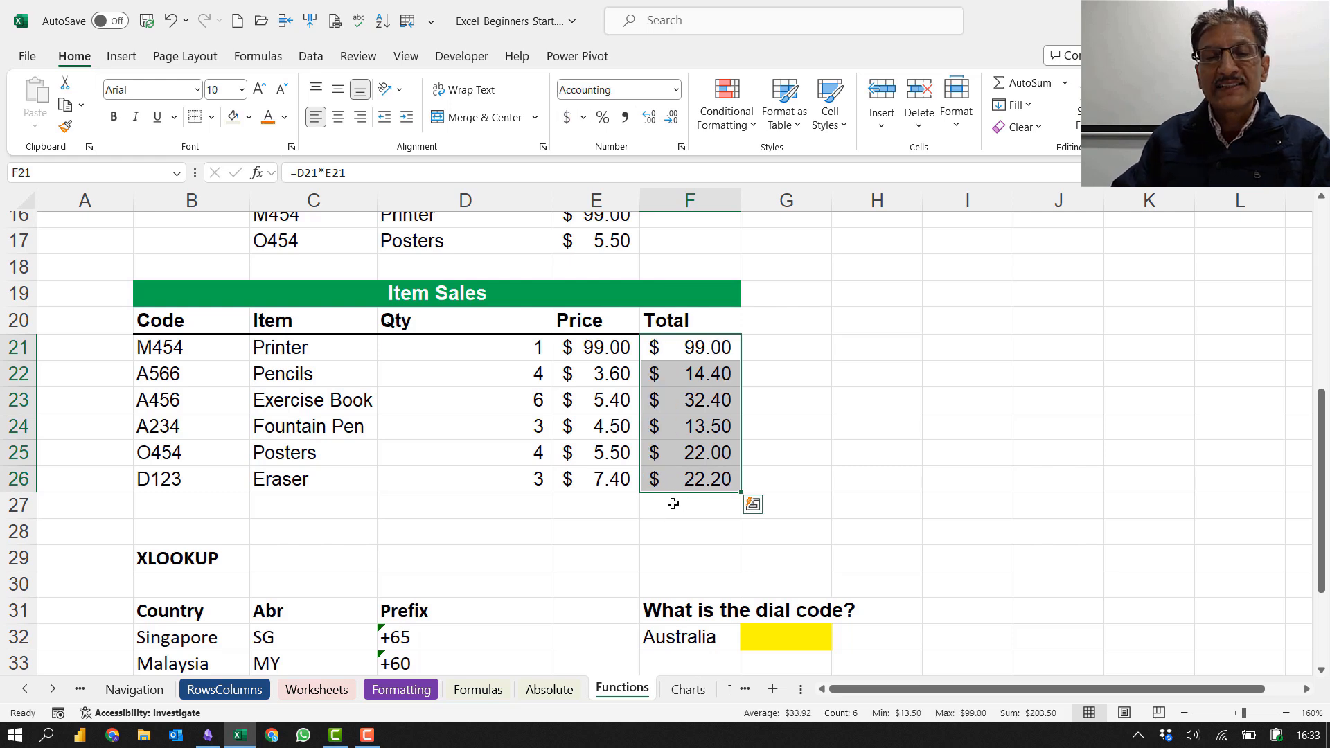
Step: Label E27 "Total" and sum F21:F26 in F27 with AutoSum
click(591, 511)
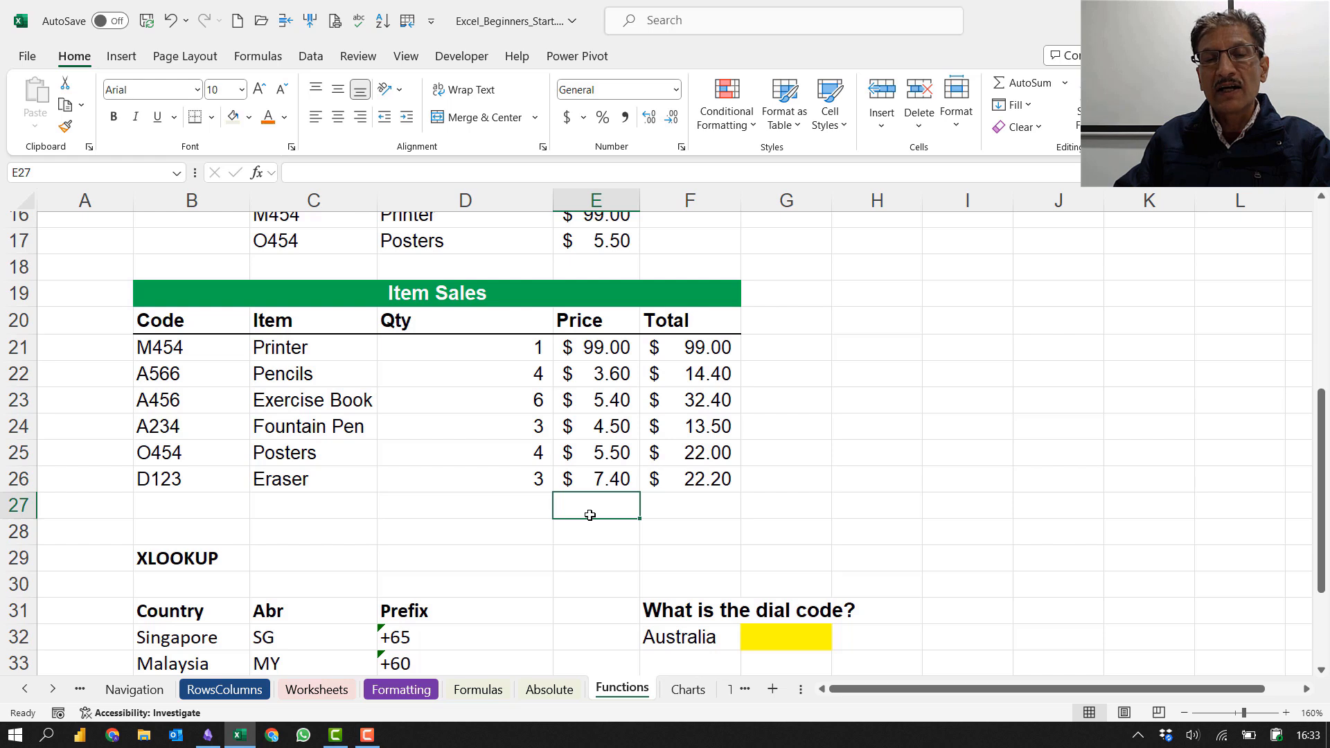
double_click(590, 515)
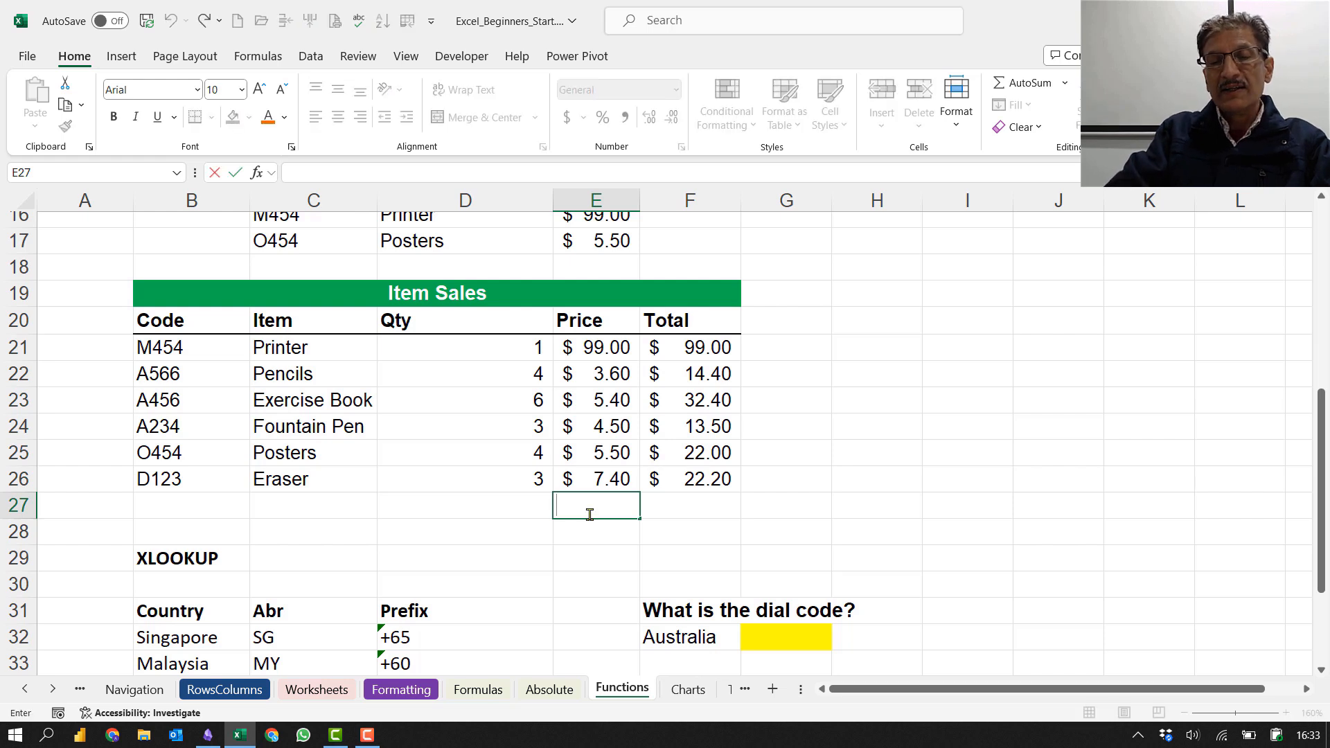
text(Total)
key(Tab)
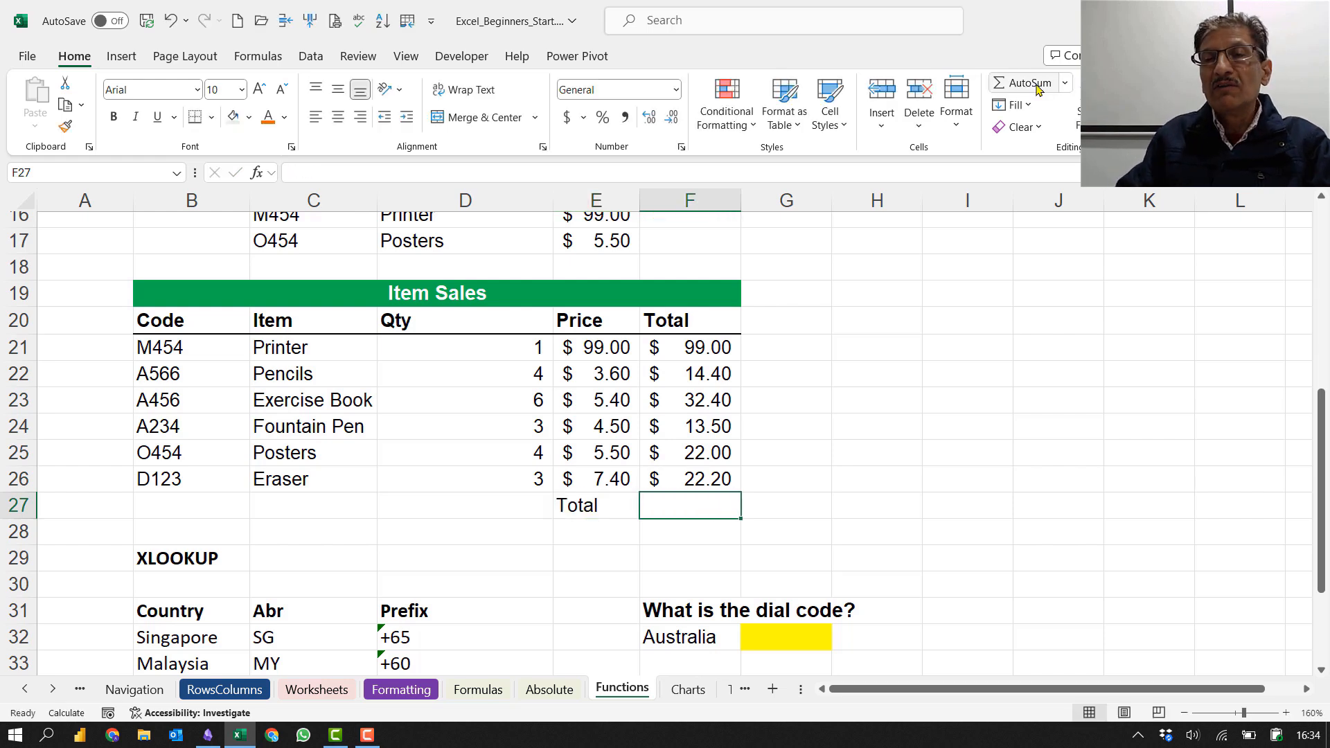
click(1033, 84)
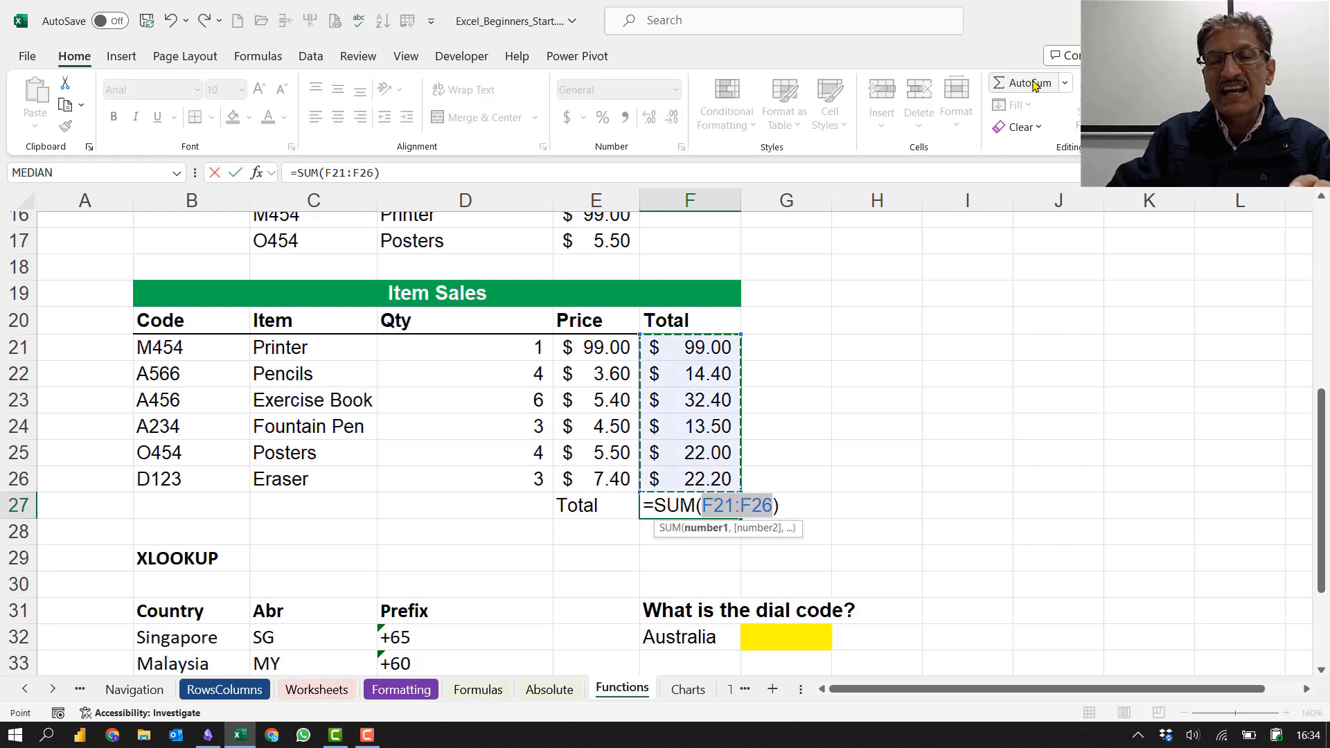
key(Tab)
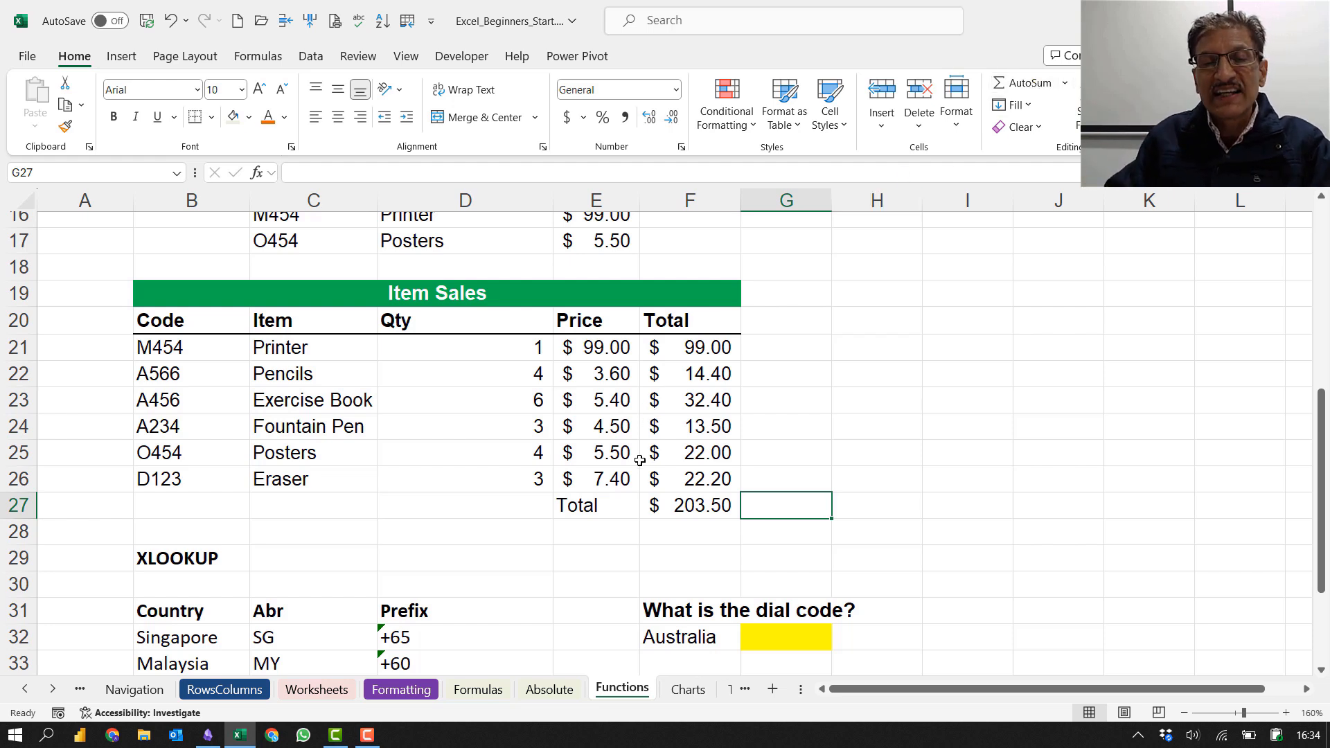
Step: Make the Total label and the sum in E27:F27 bold
drag(592, 505, 677, 505)
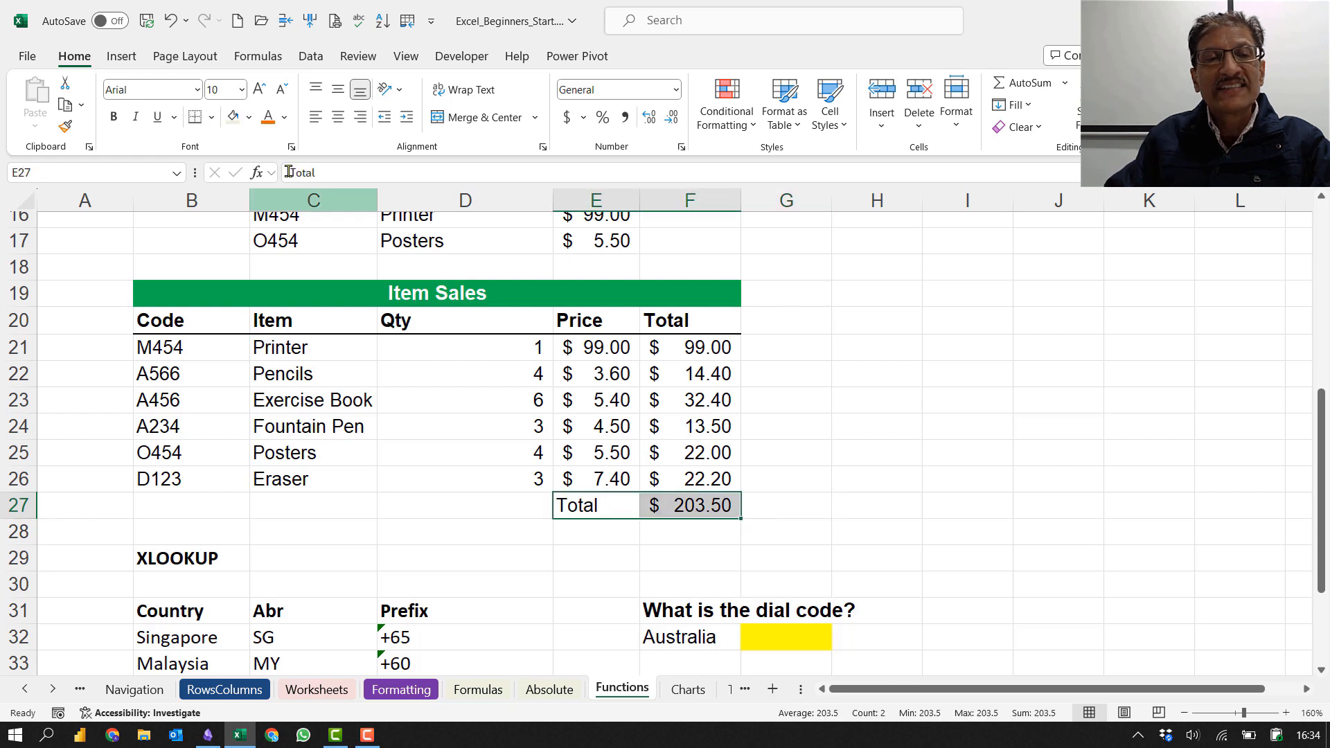
click(113, 117)
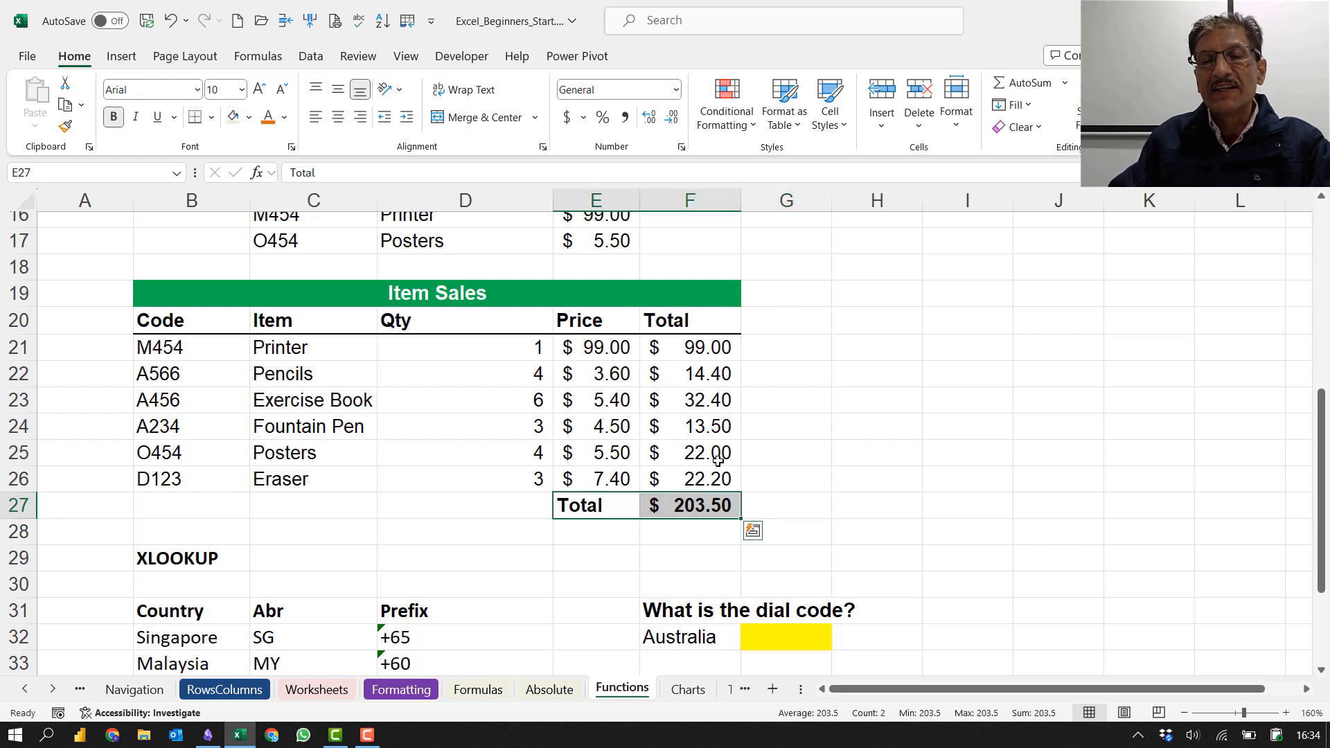
Step: Review the VLOOKUP formulas for the Printer row's item name in C21 and price in E21 against the price list
click(849, 478)
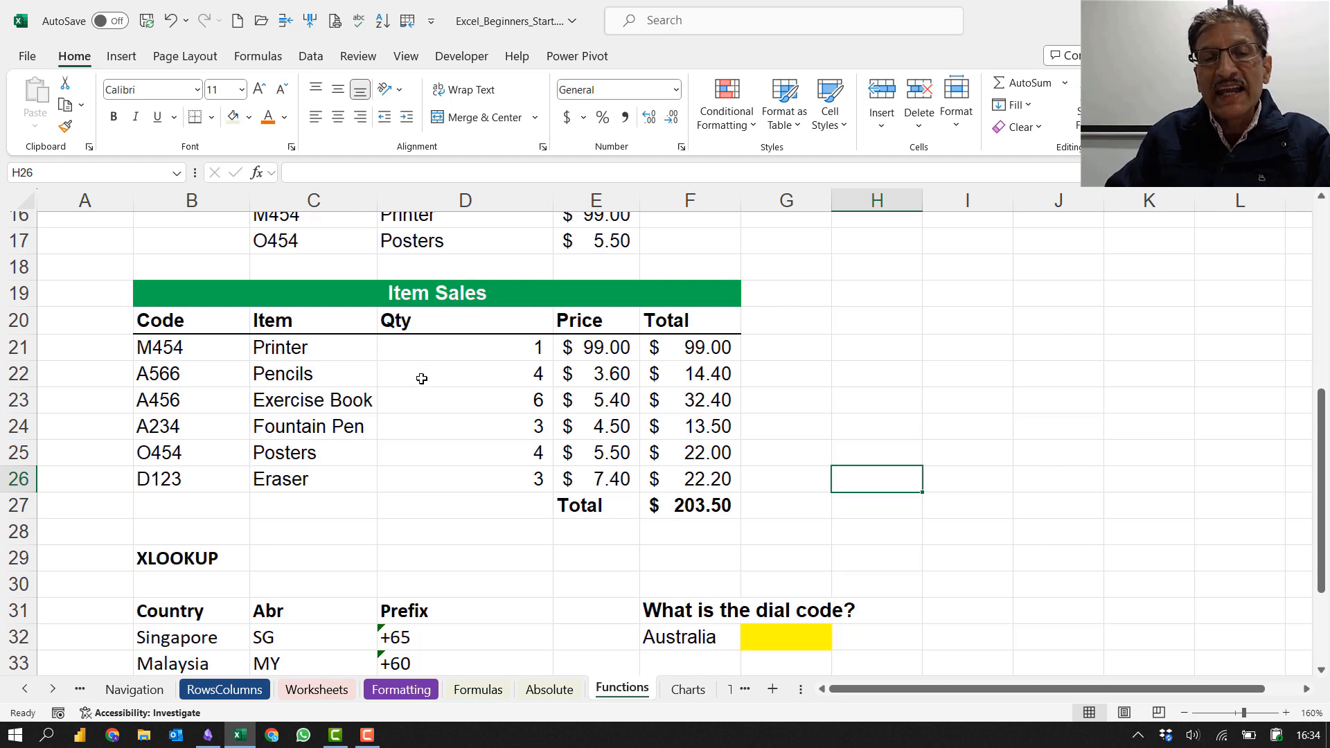
click(270, 349)
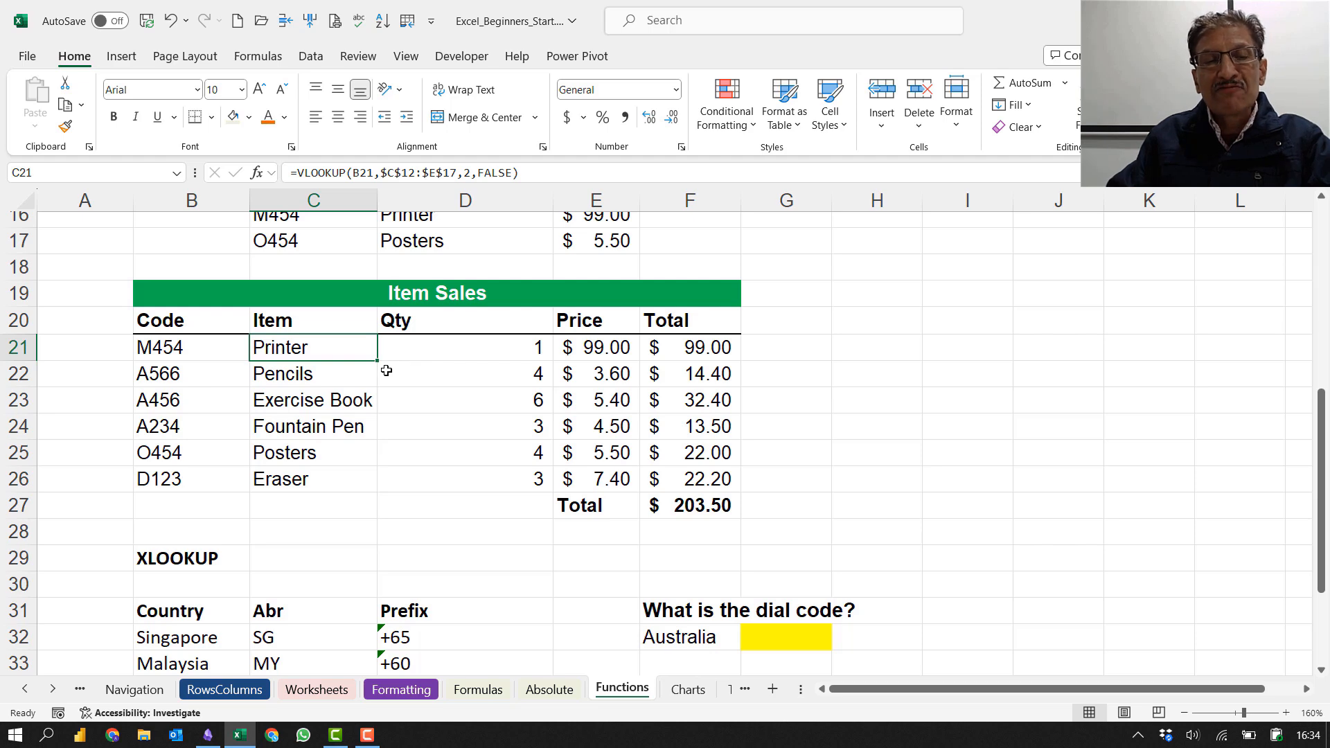
key(F2)
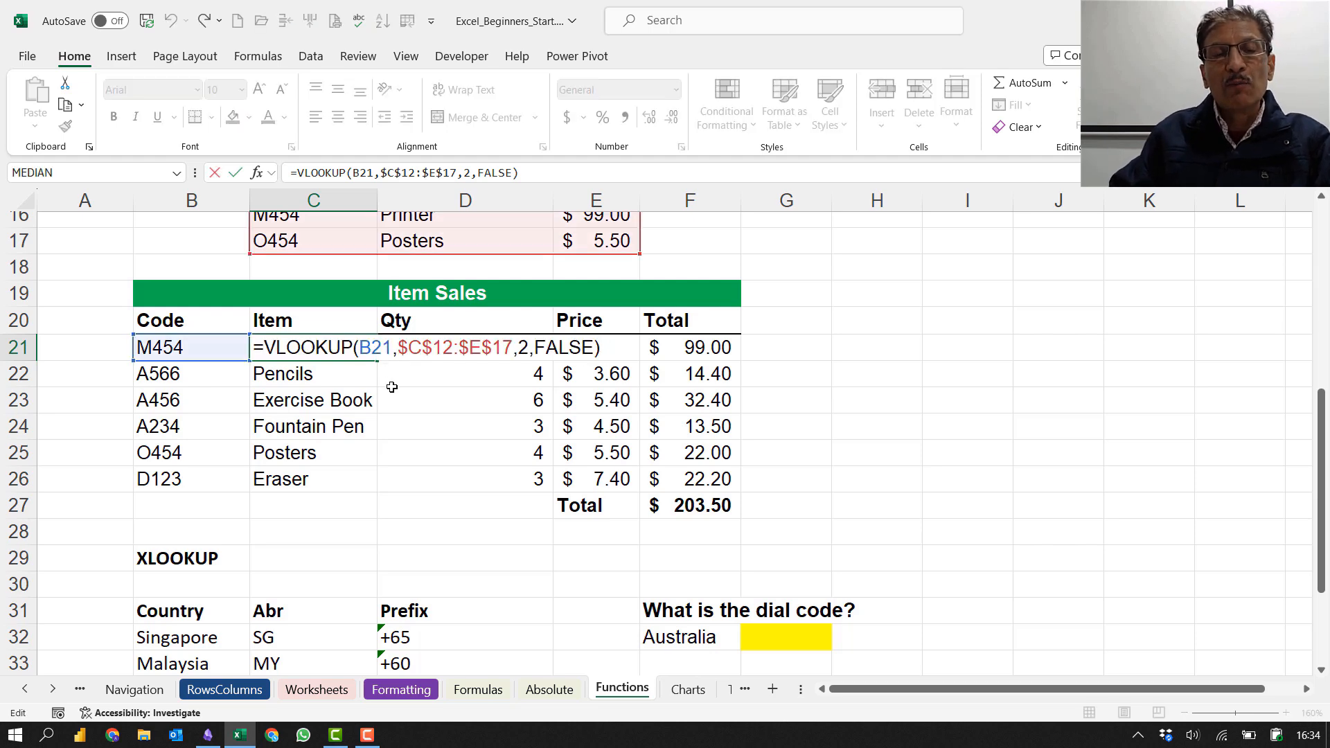
scroll(391, 561, up, 3)
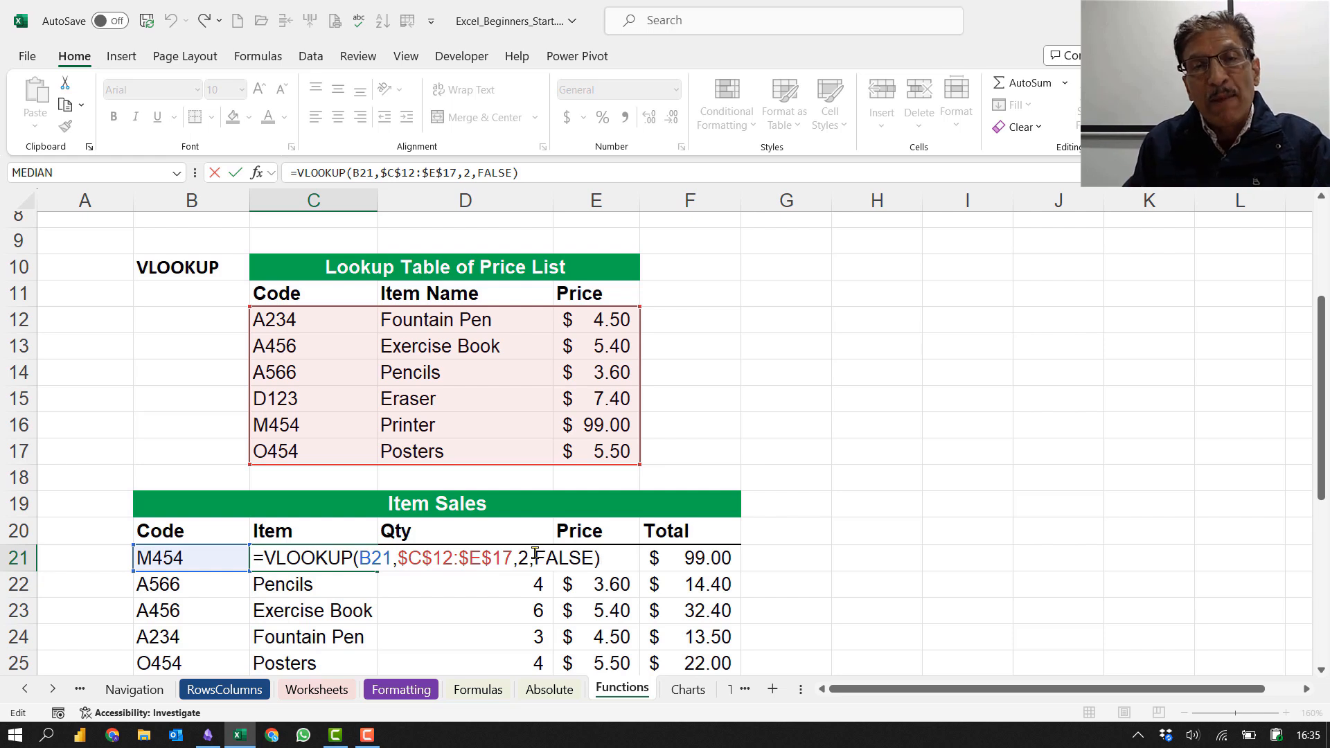
key(Return)
click(605, 556)
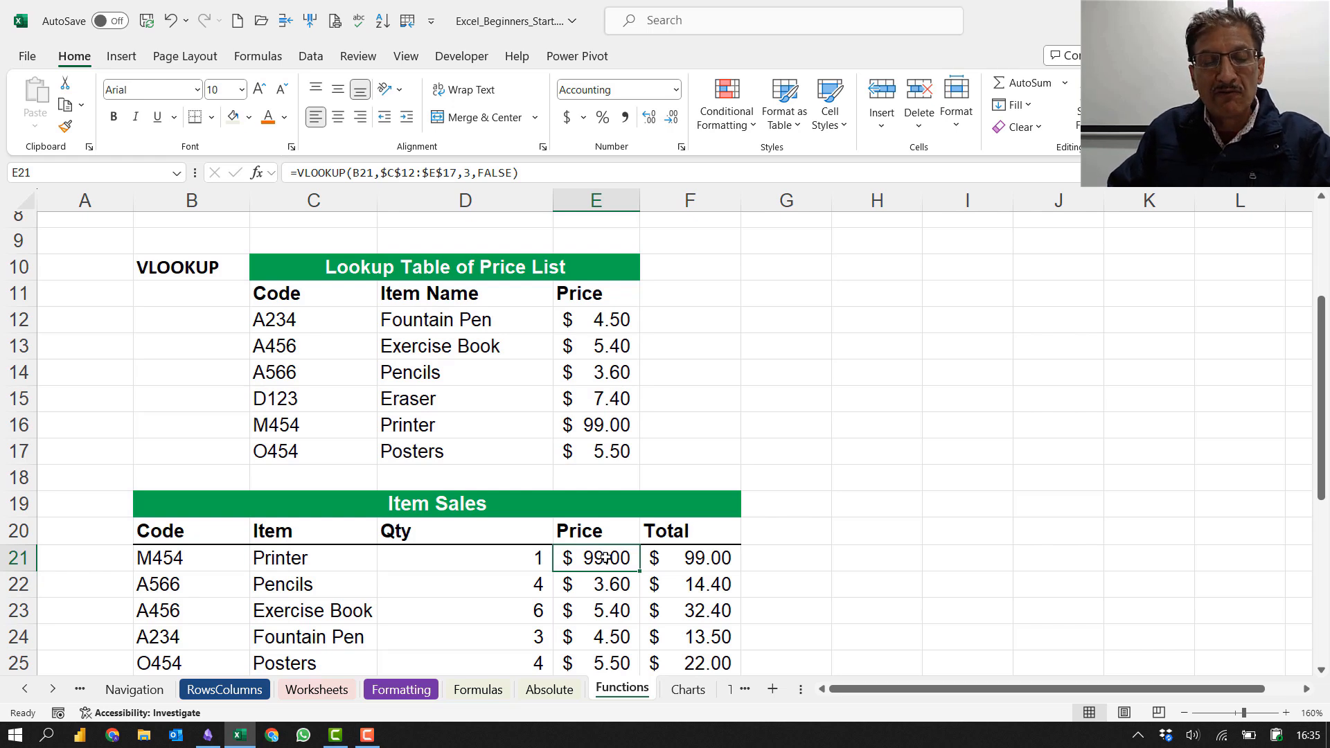
double_click(604, 557)
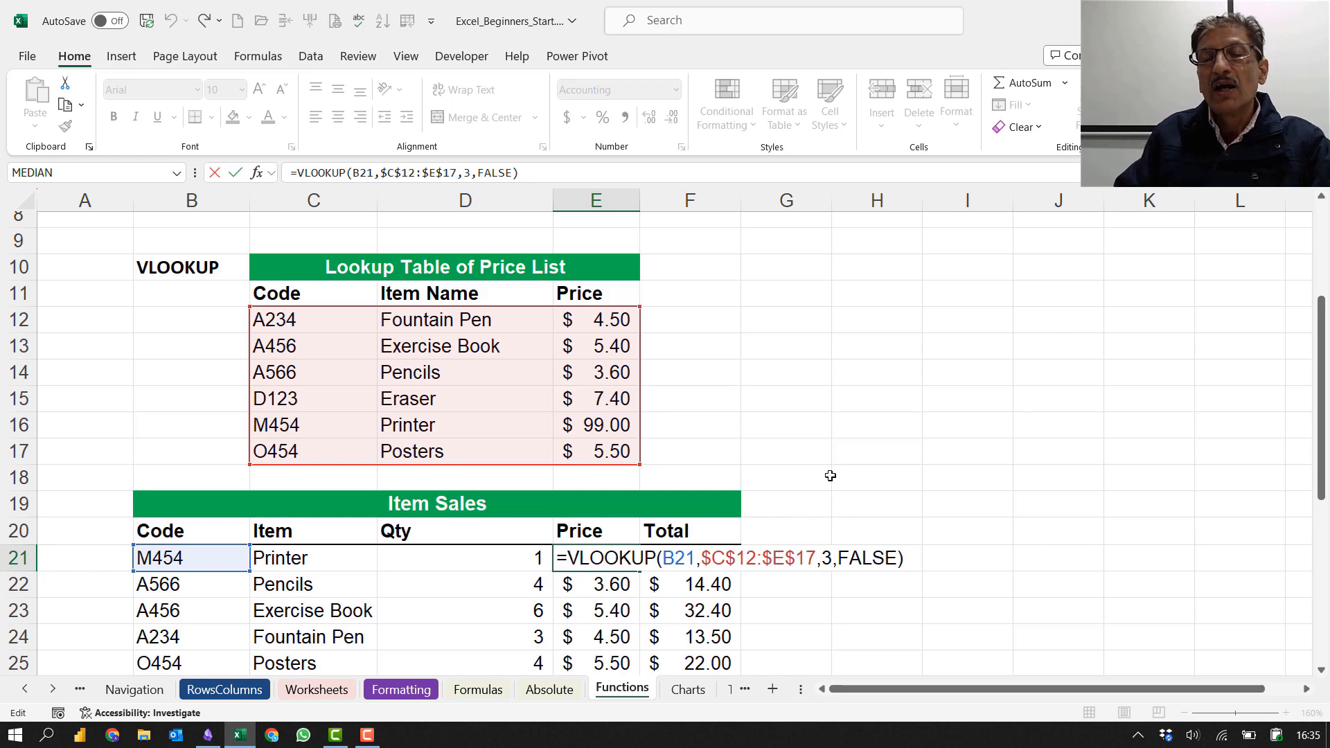
scroll(831, 475, down, 3)
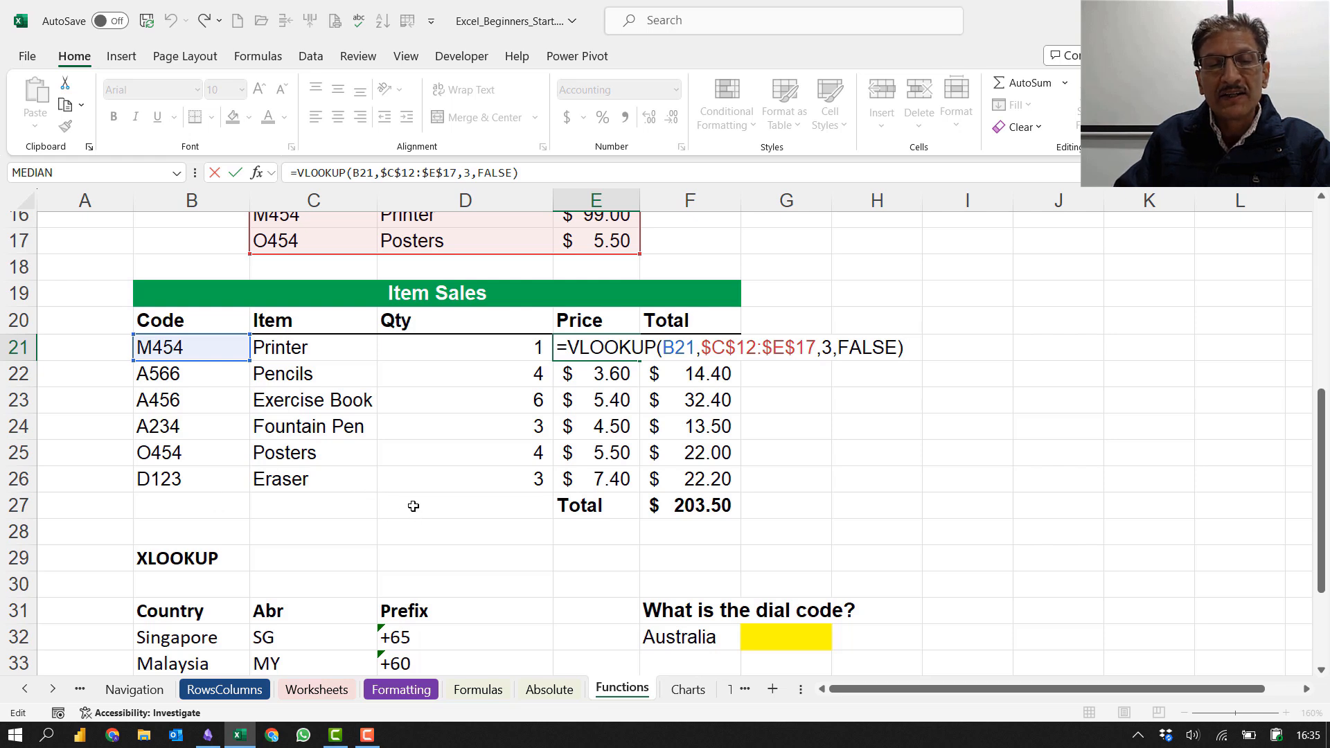
Step: Insert an entire row above the Item Sales Total row and enter the code A111 in B27
click(185, 504)
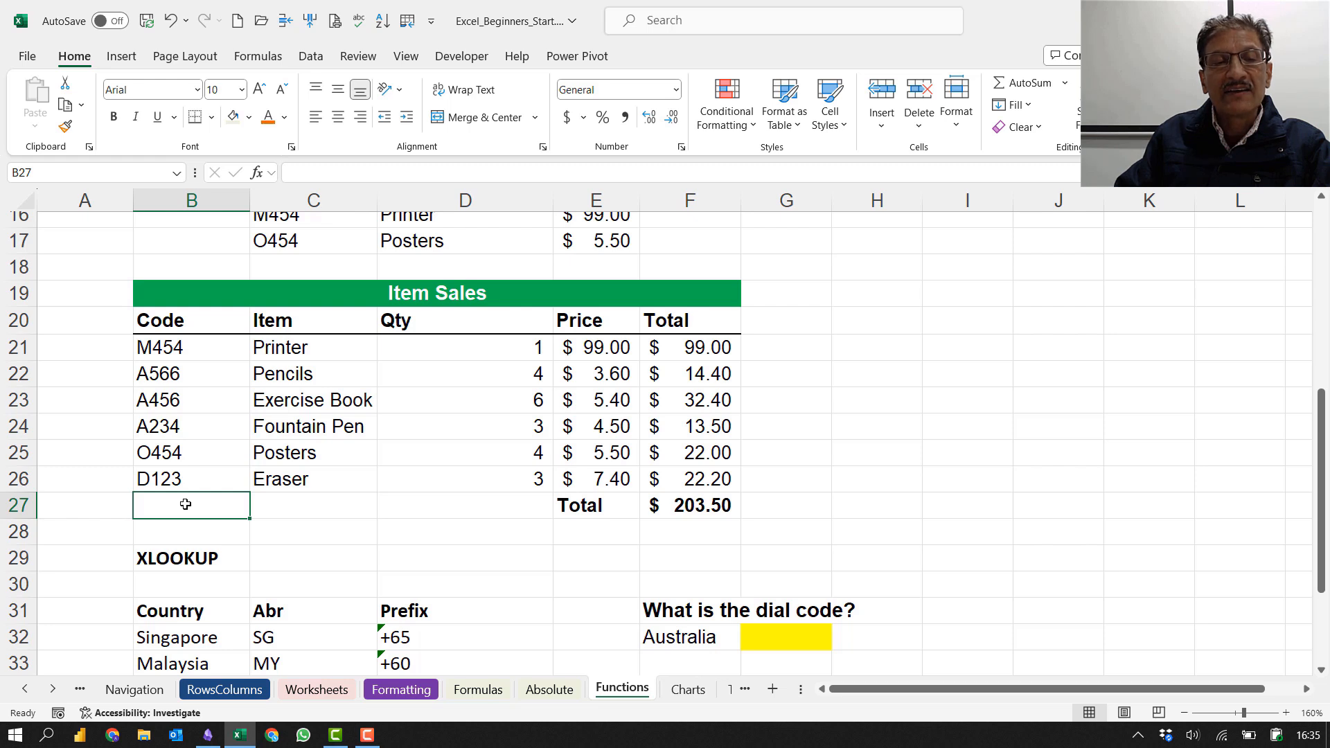
right_click(186, 504)
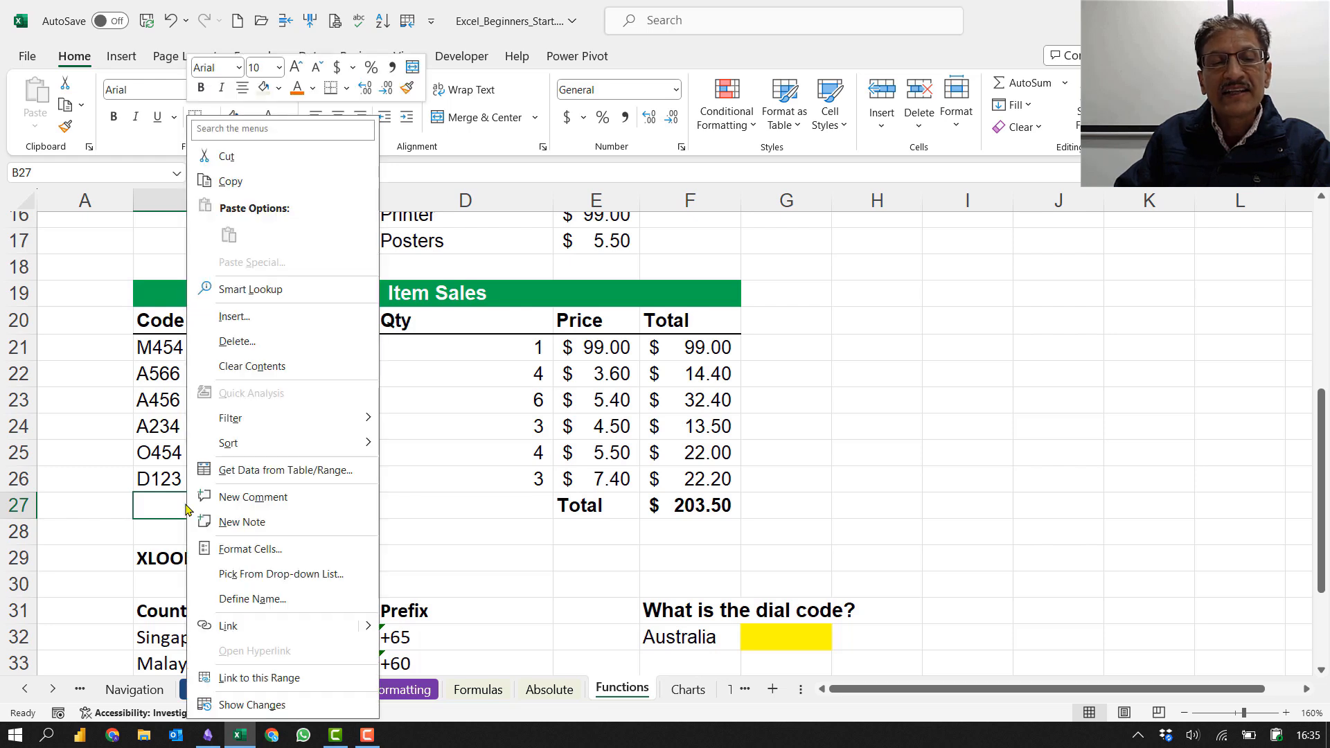
click(239, 317)
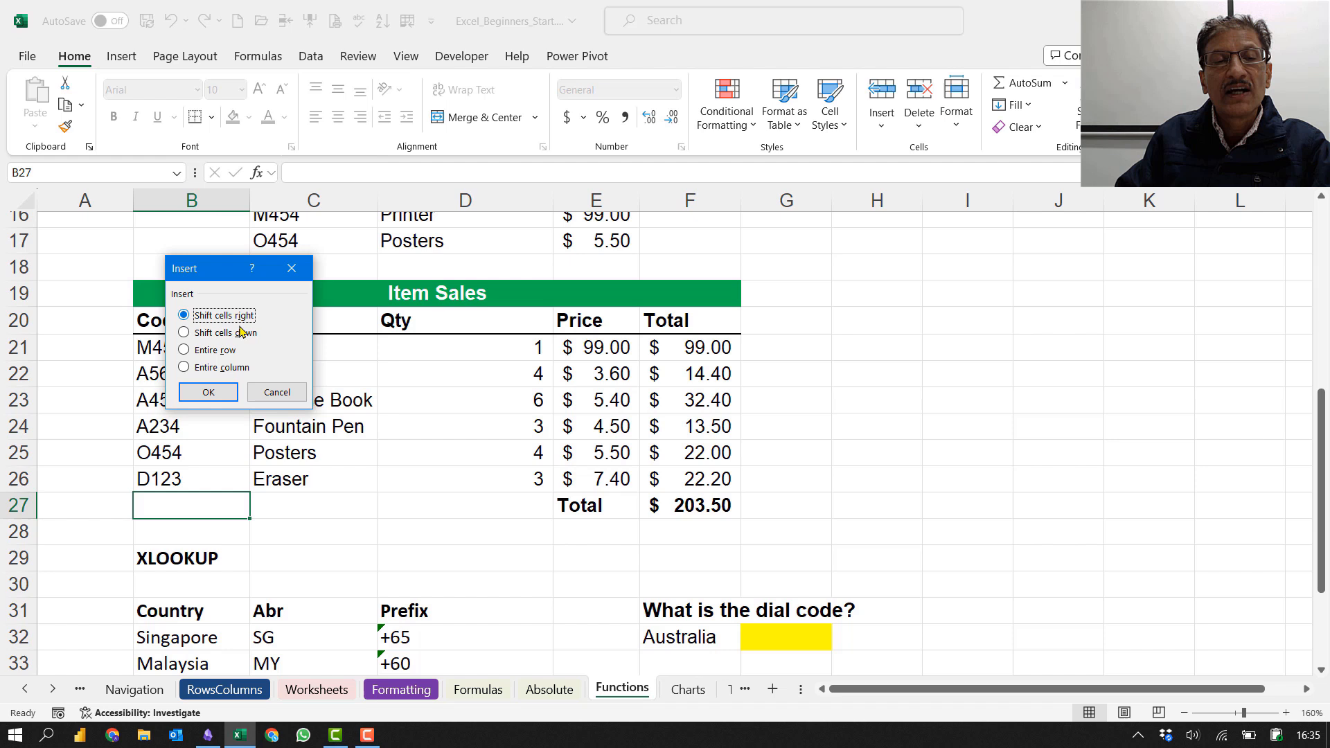
click(213, 351)
click(213, 393)
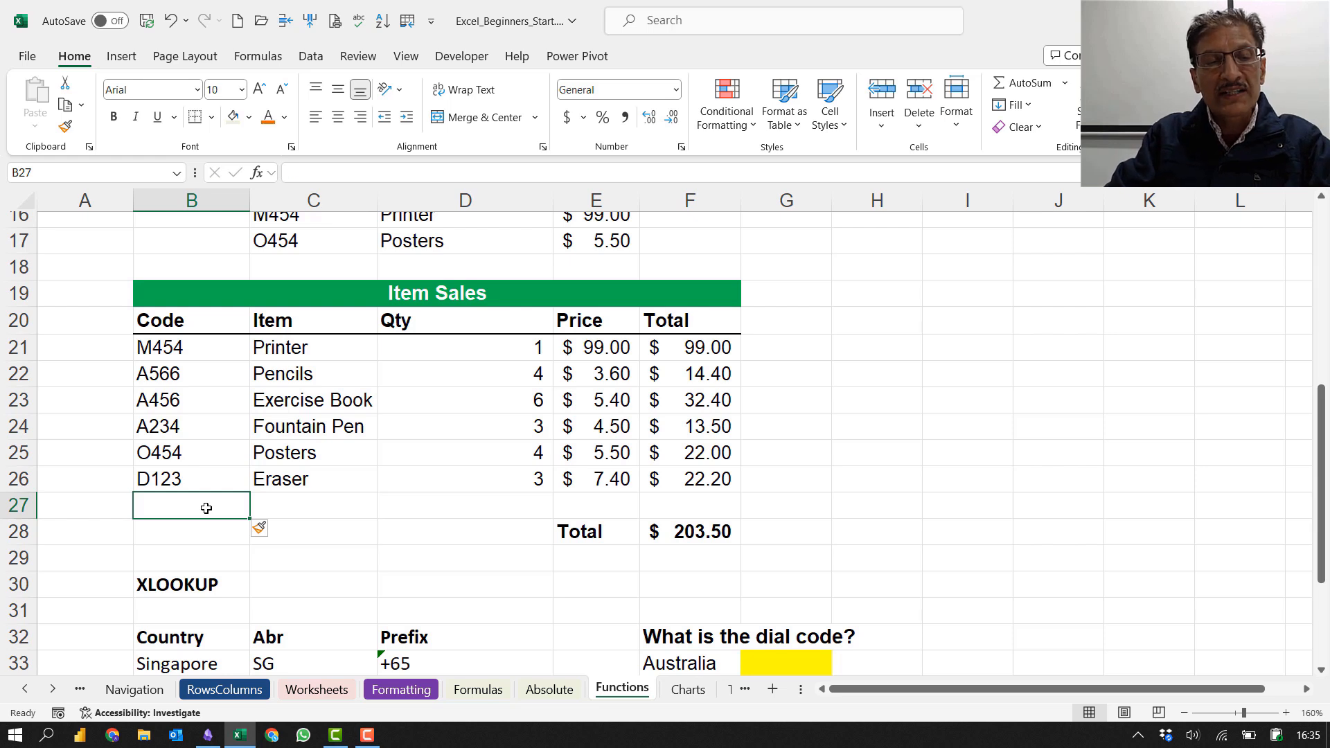
text(A111)
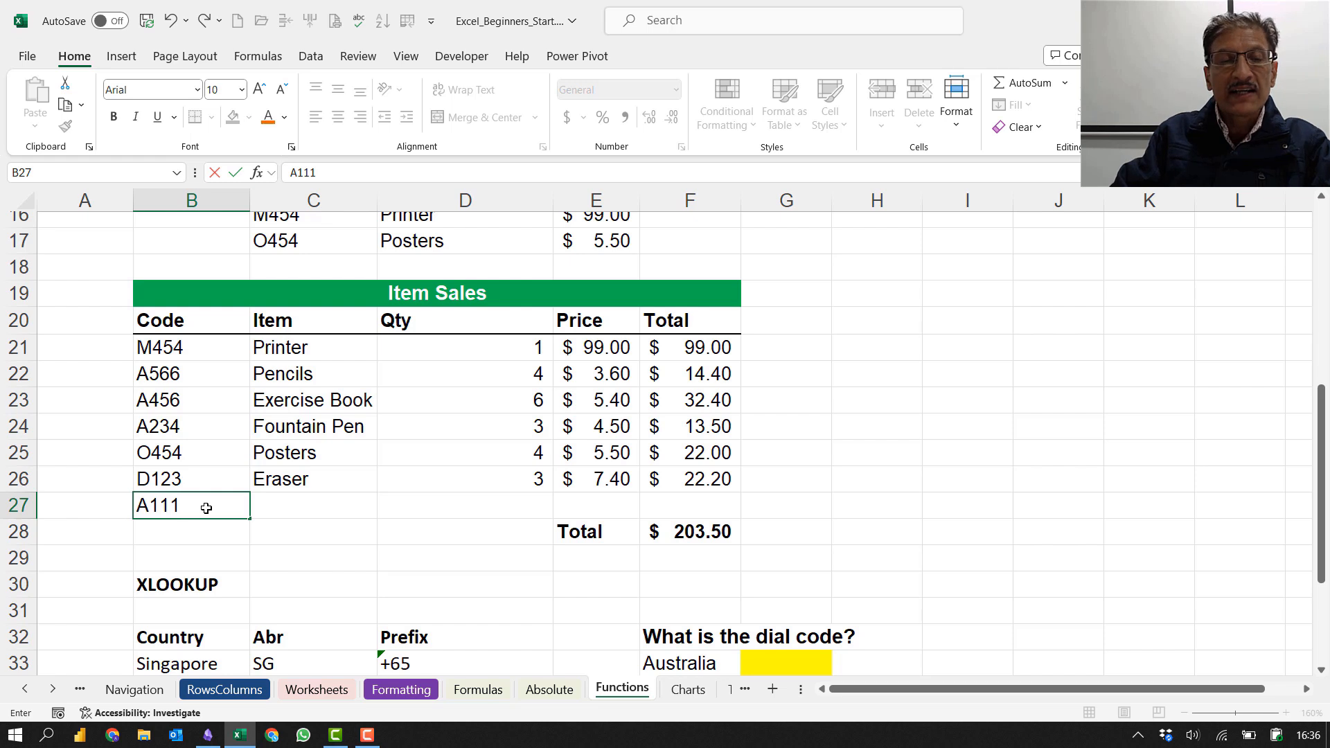
key(Tab)
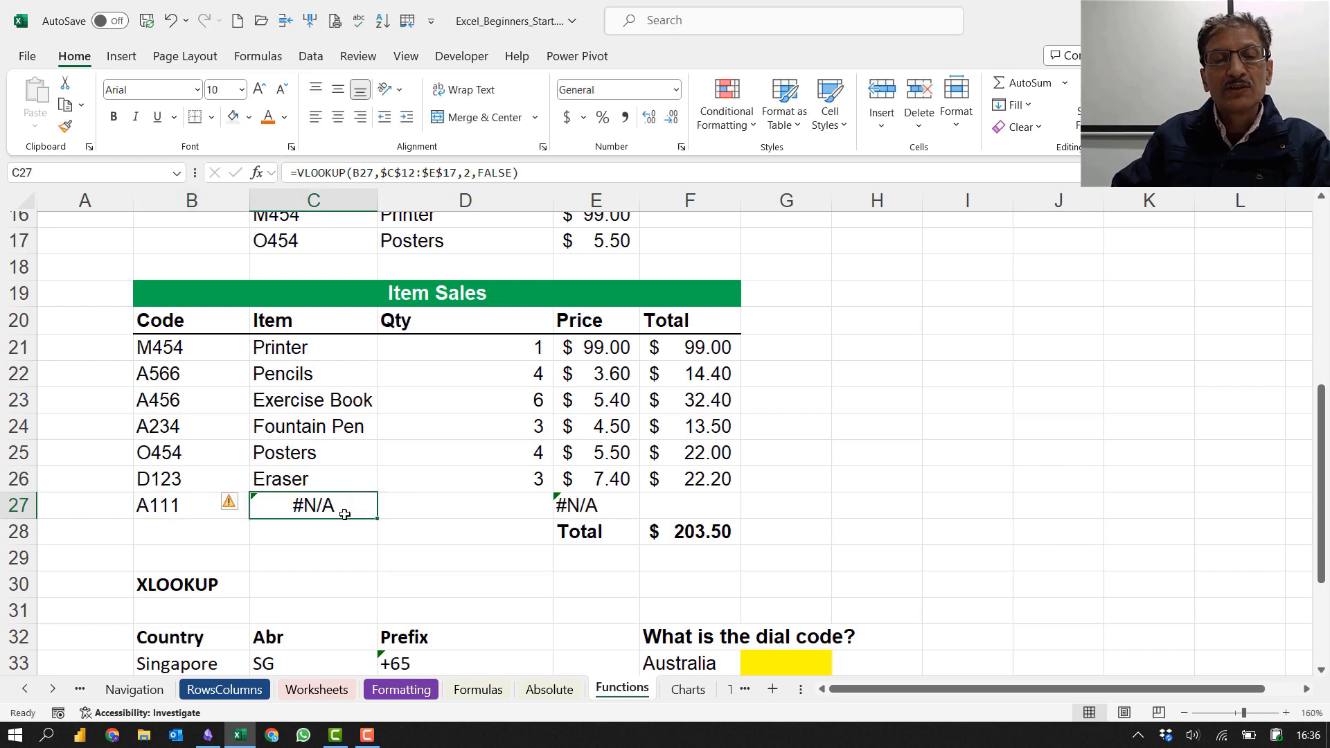
Step: Examine the VLOOKUP formula in C27 and check its code against the Lookup Table of Price List
click(348, 479)
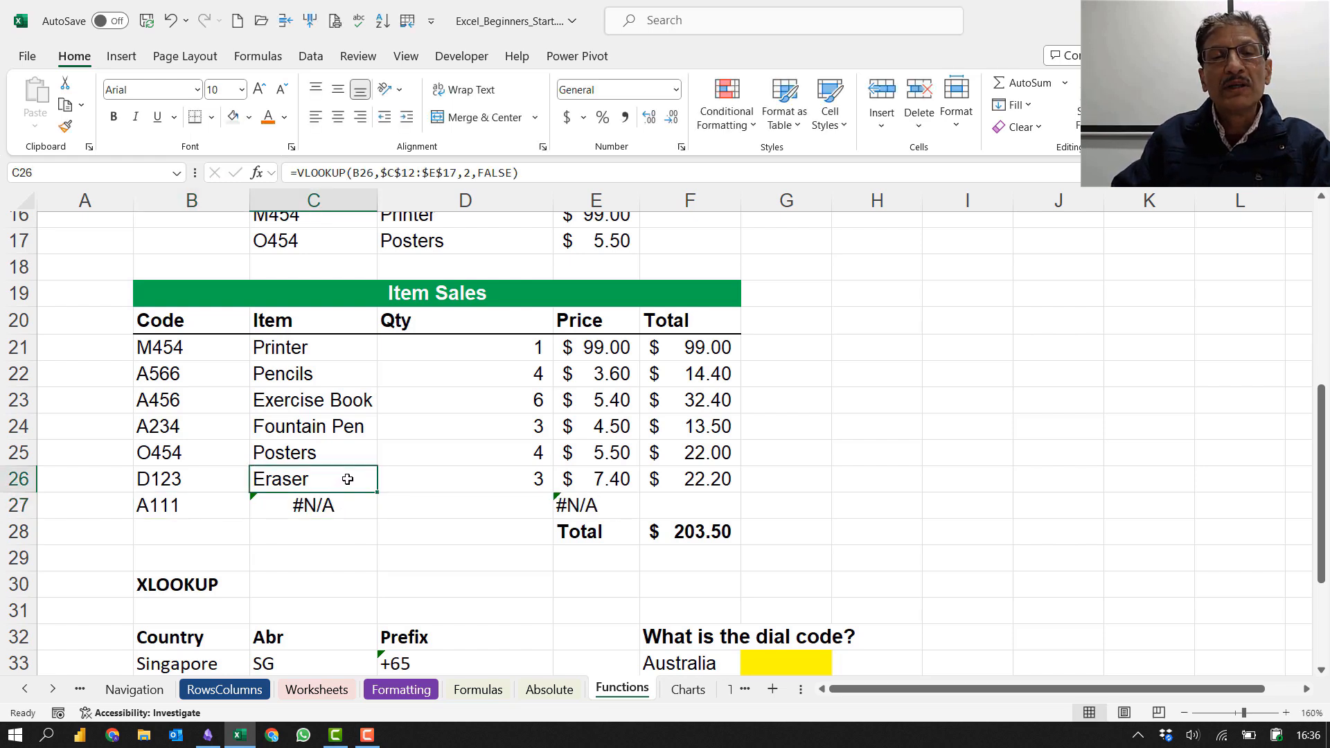
click(348, 505)
double_click(348, 504)
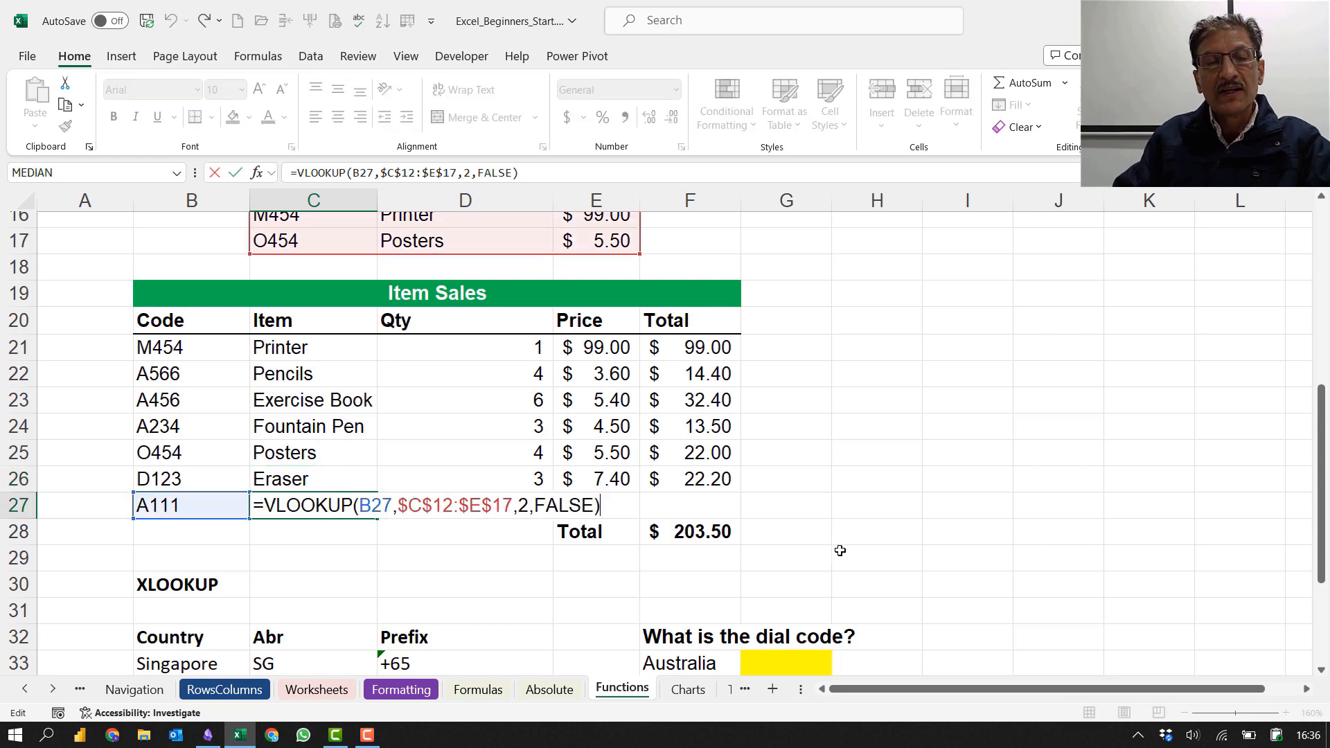
scroll(856, 544, up, 2)
scroll(847, 498, down, 2)
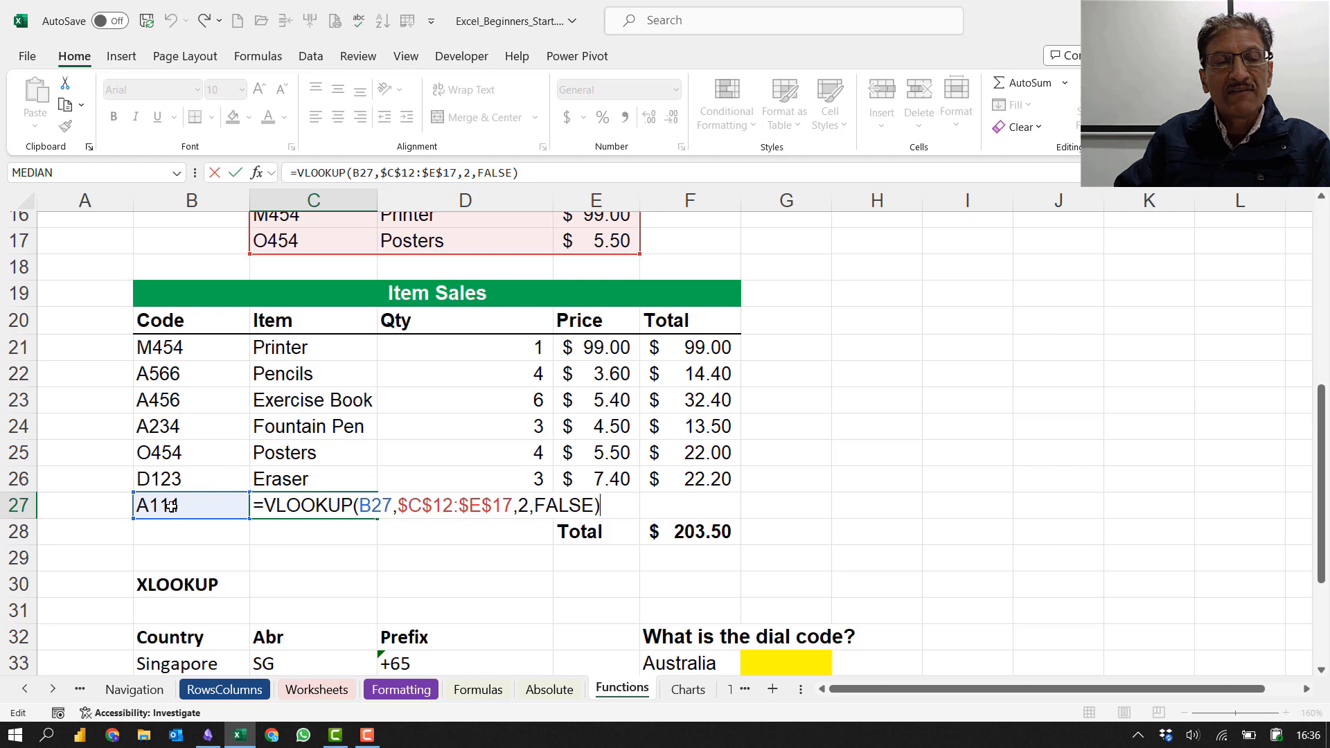
scroll(762, 444, up, 3)
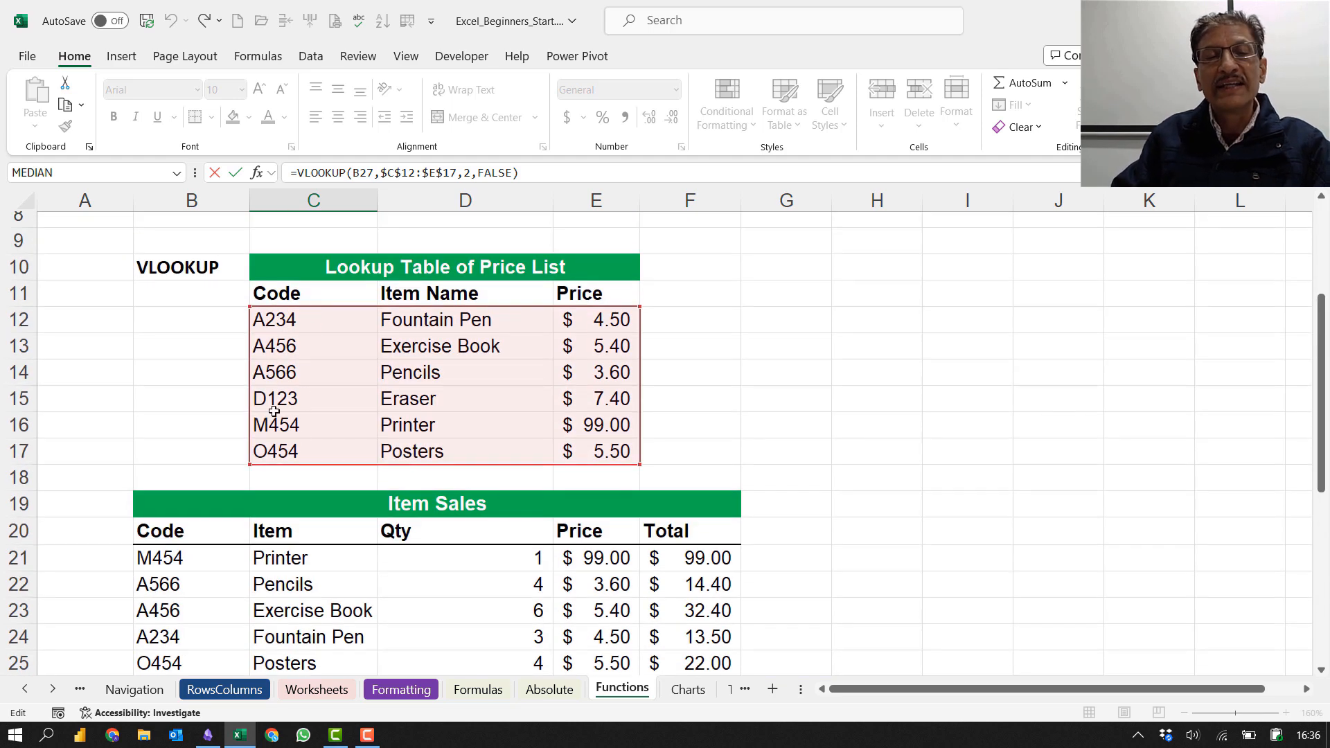
scroll(304, 427, down, 3)
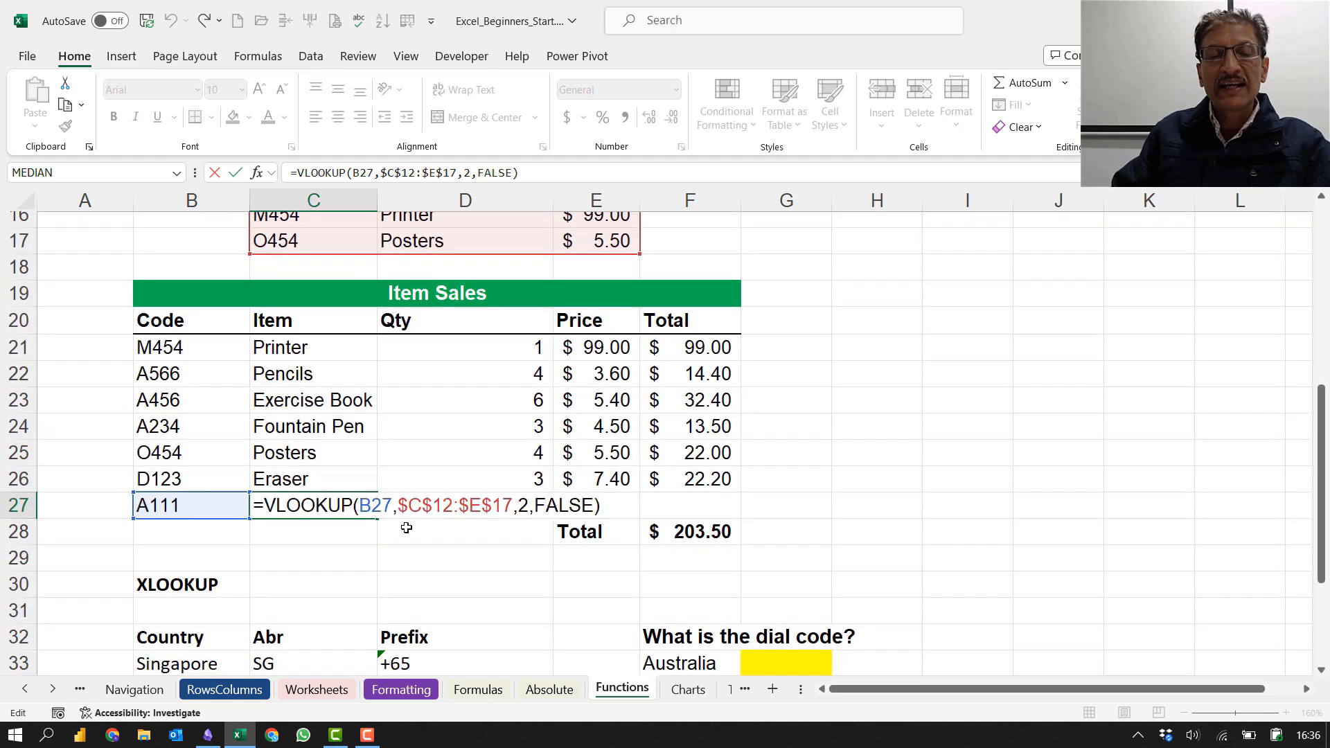
key(ctrl+Return)
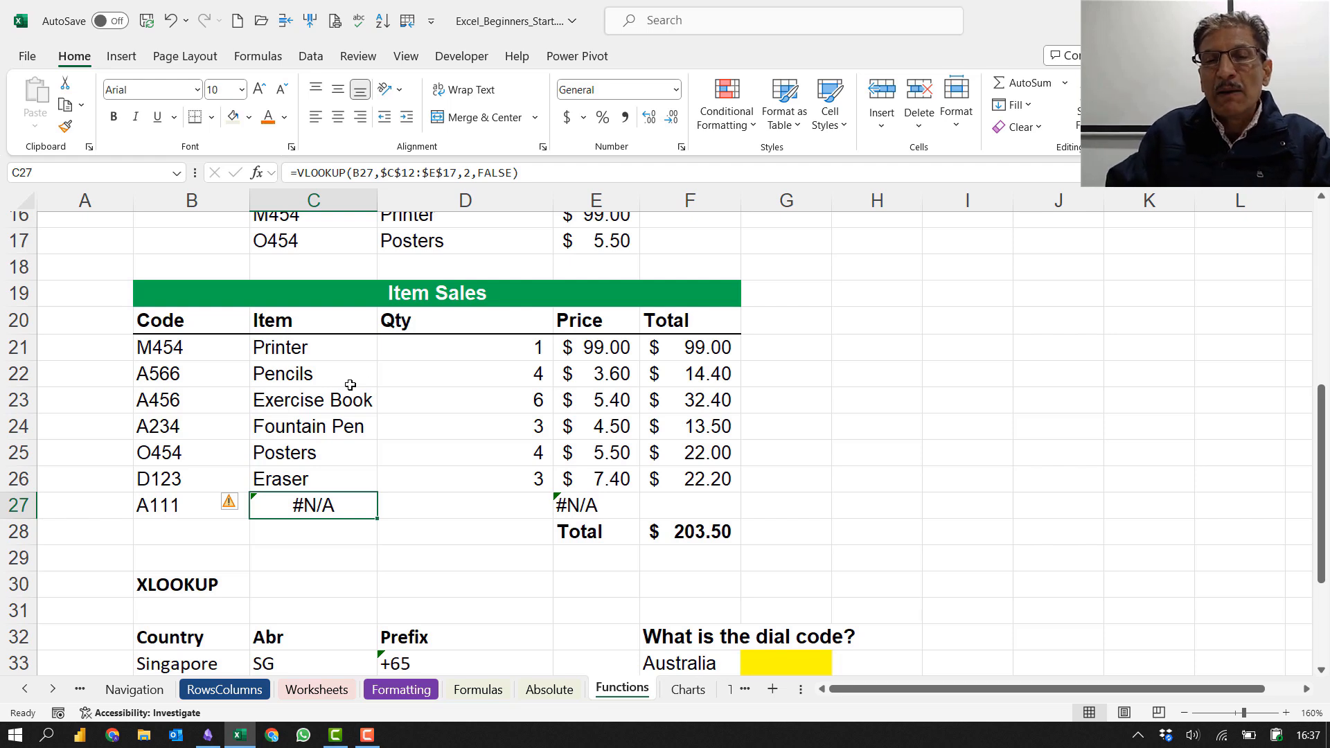
Step: Enter the syntax note =VLOOKUP(what, where, which col, false_for_exact_match) in H21 as text, with a leading apostrophe
click(874, 350)
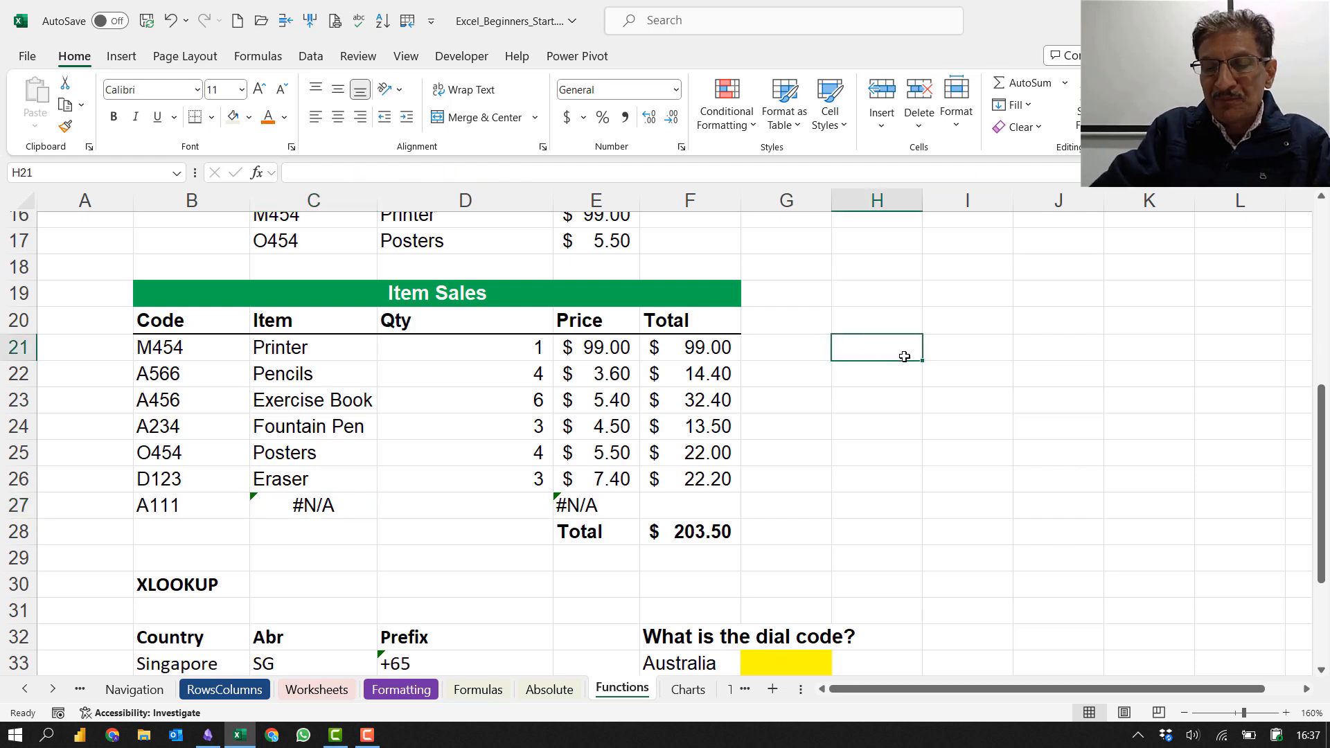
text(=VLOOKU)
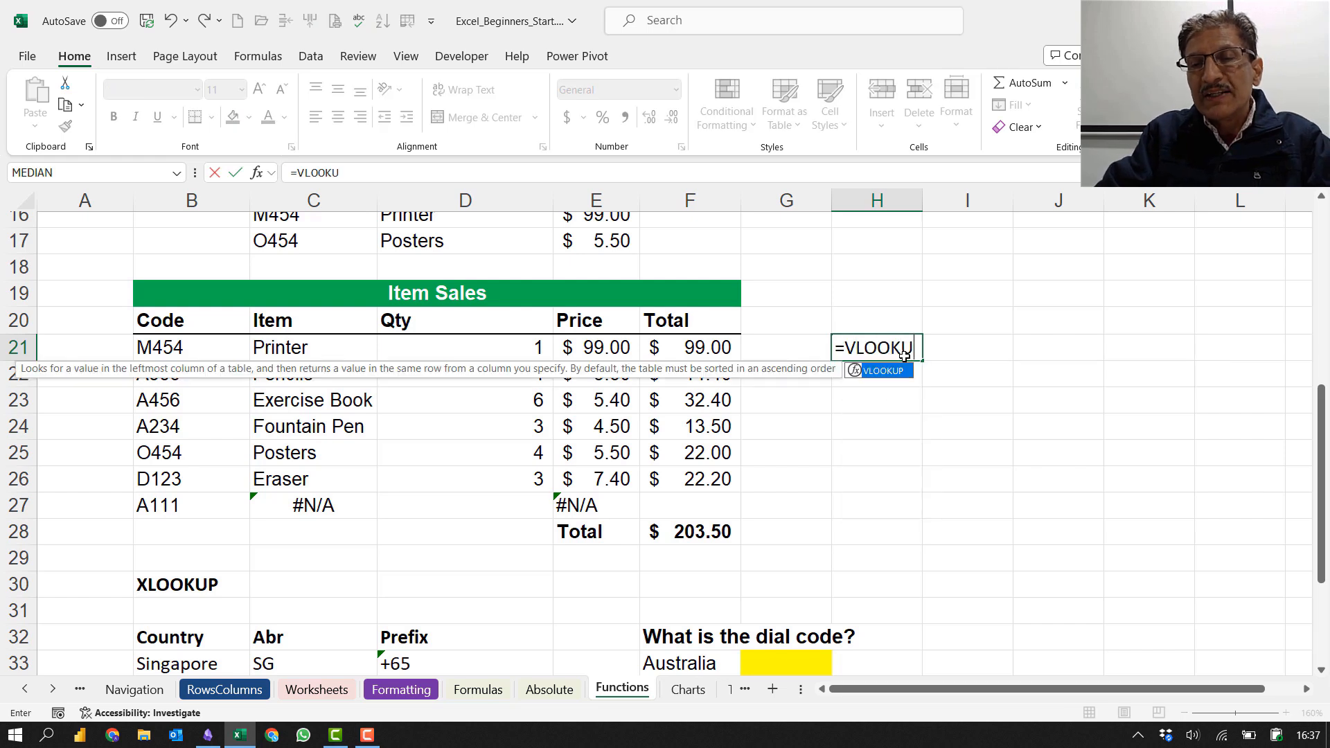
text(P(what)
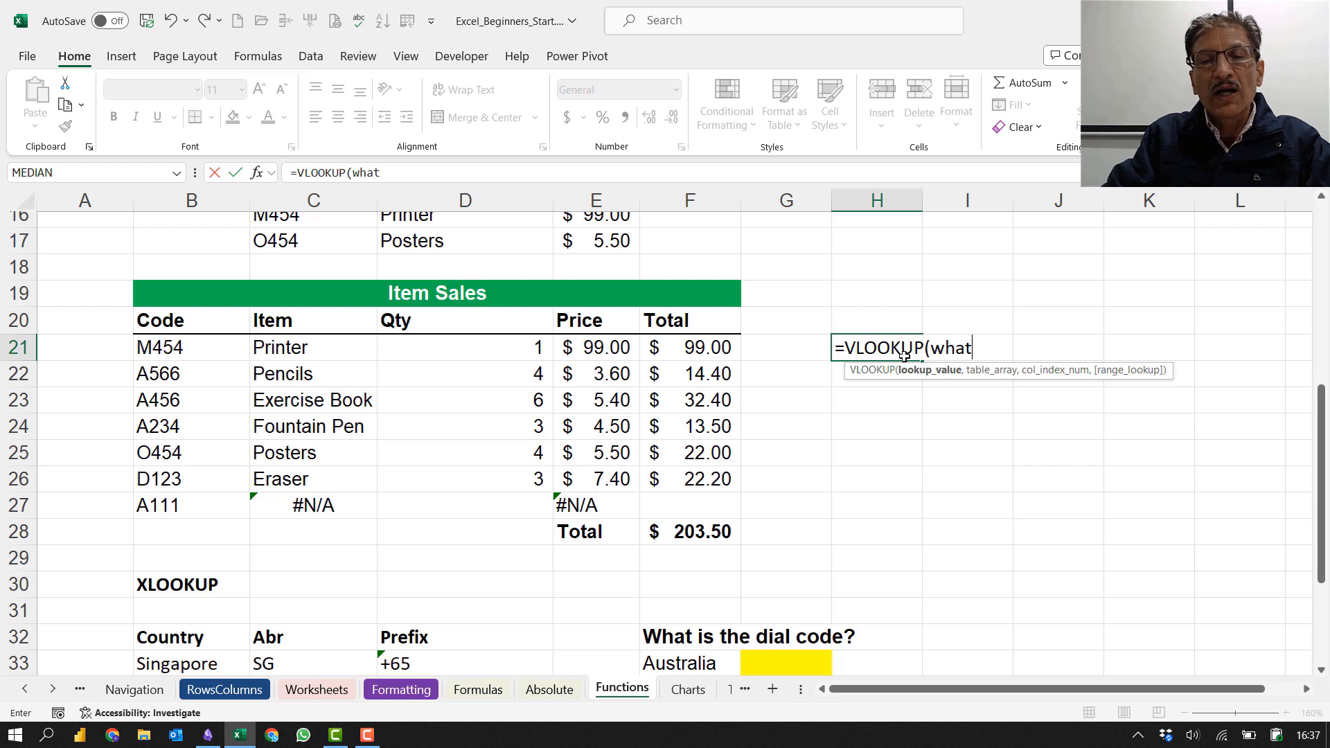
text(, whe)
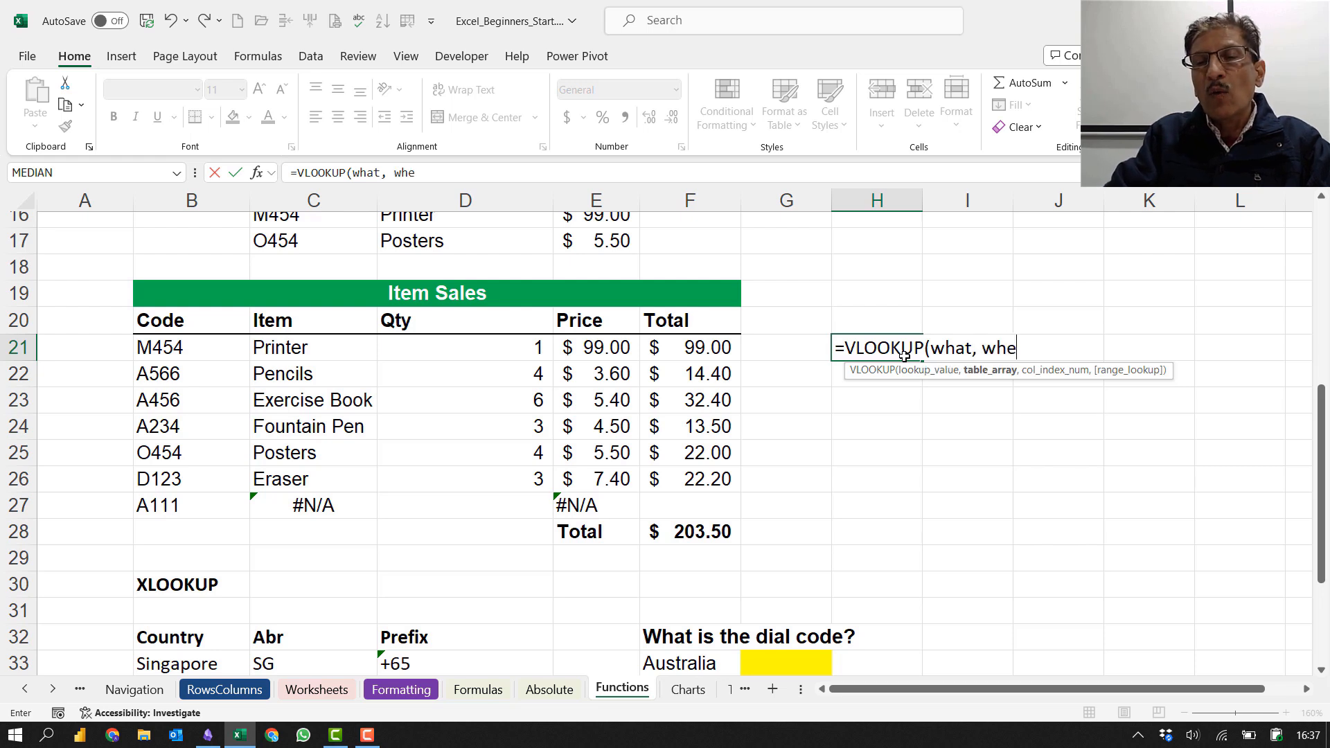
text(re,)
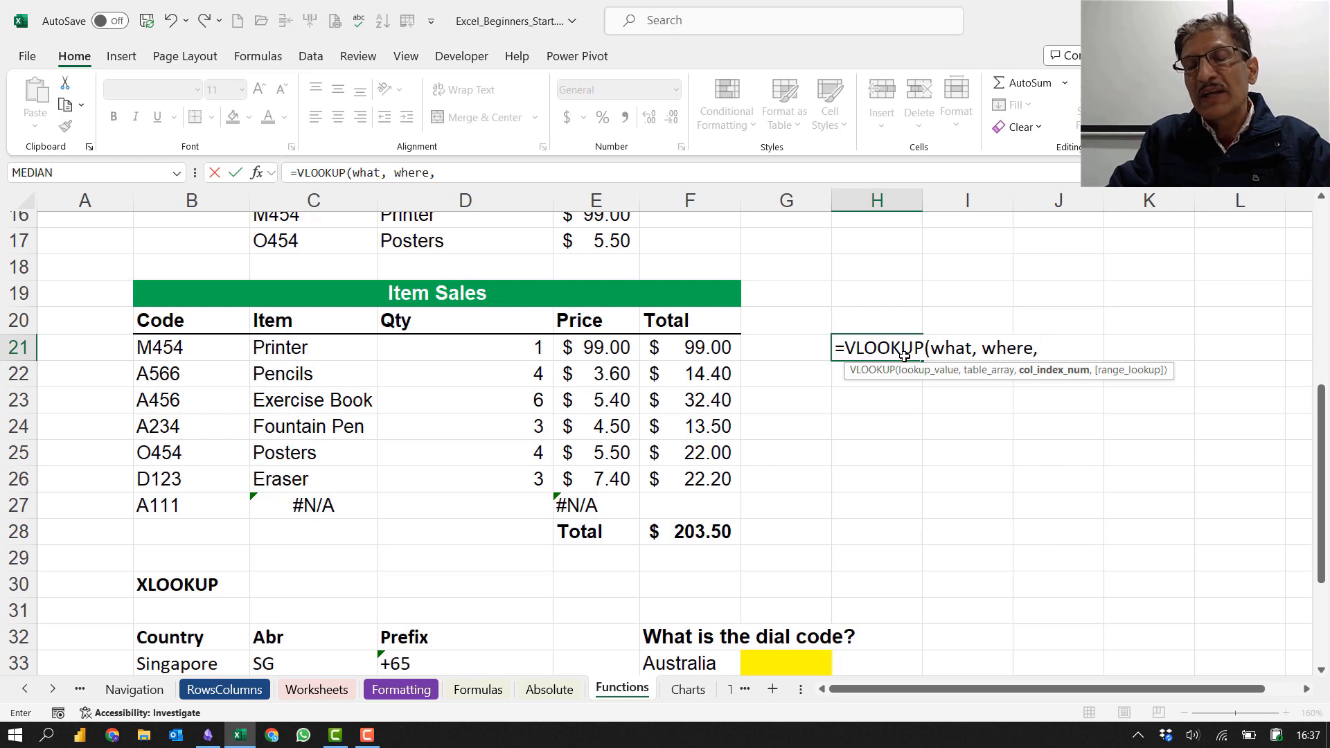
text( which)
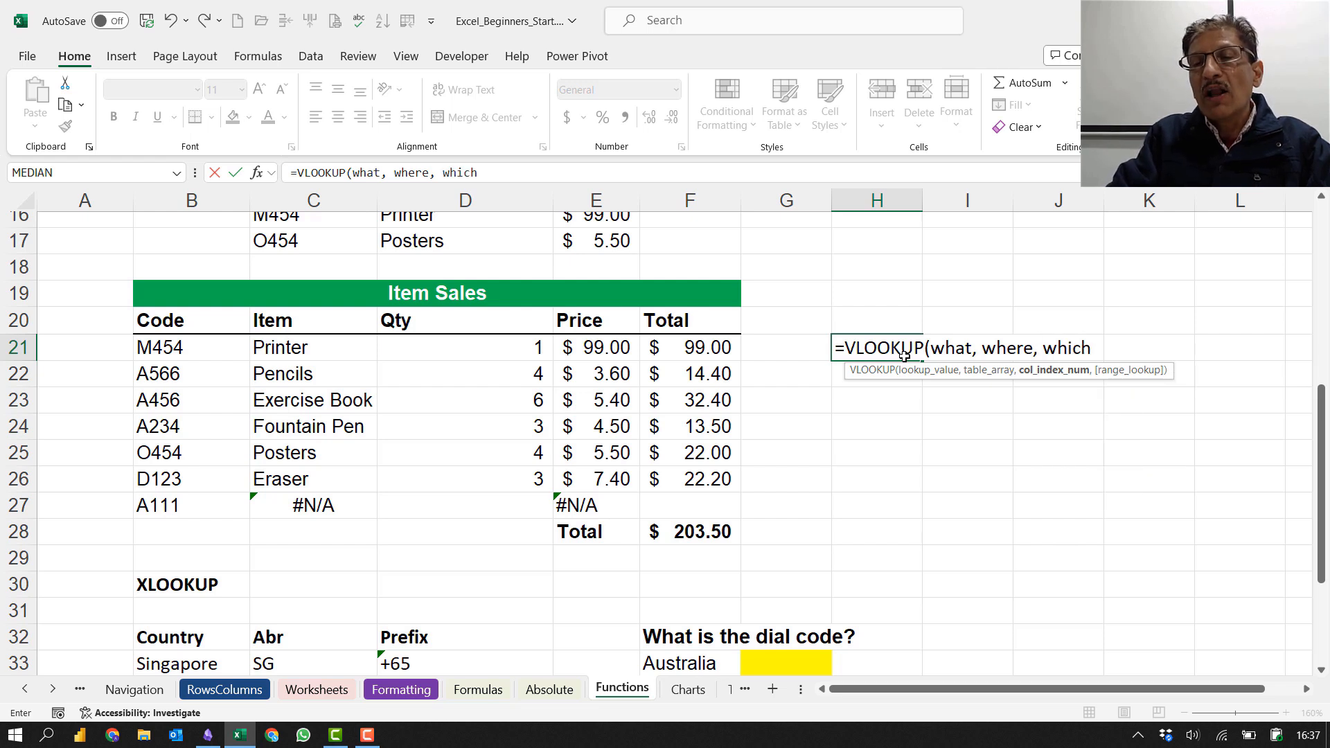
text( col, )
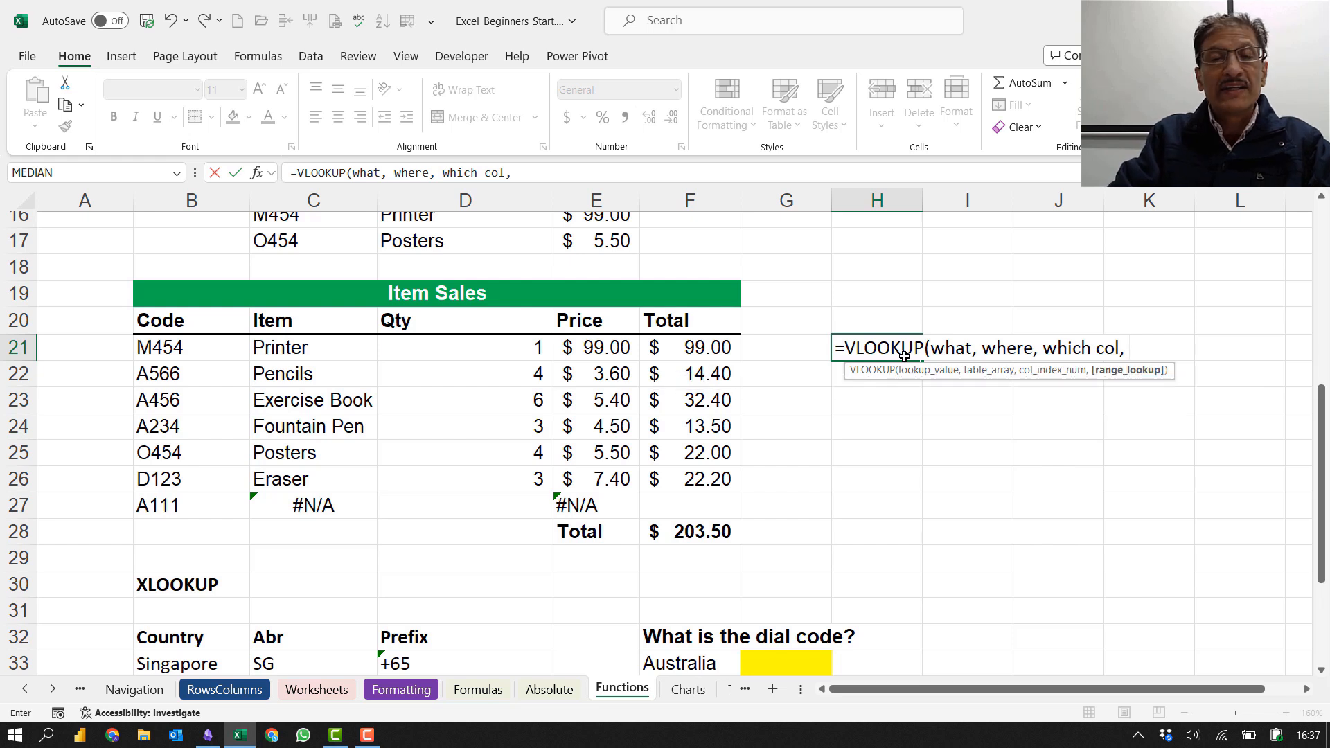
text(false)
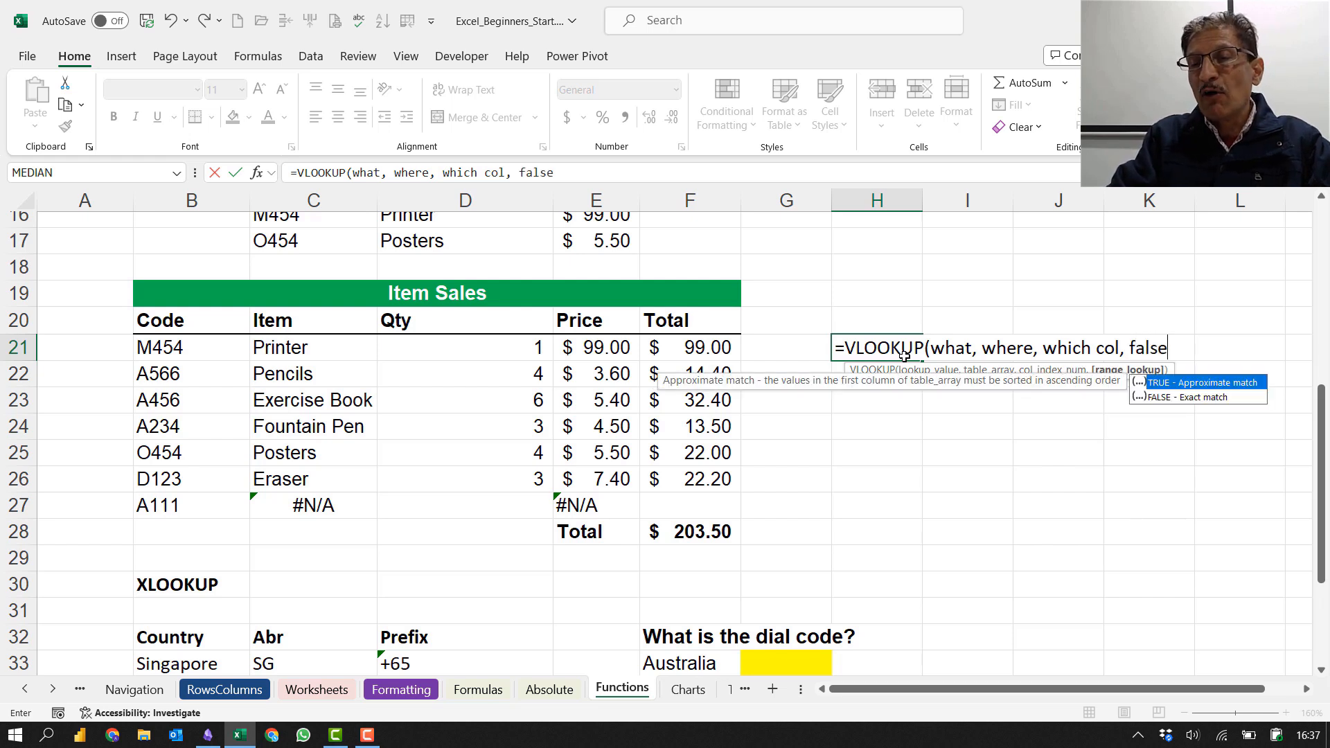
text(_for_exac)
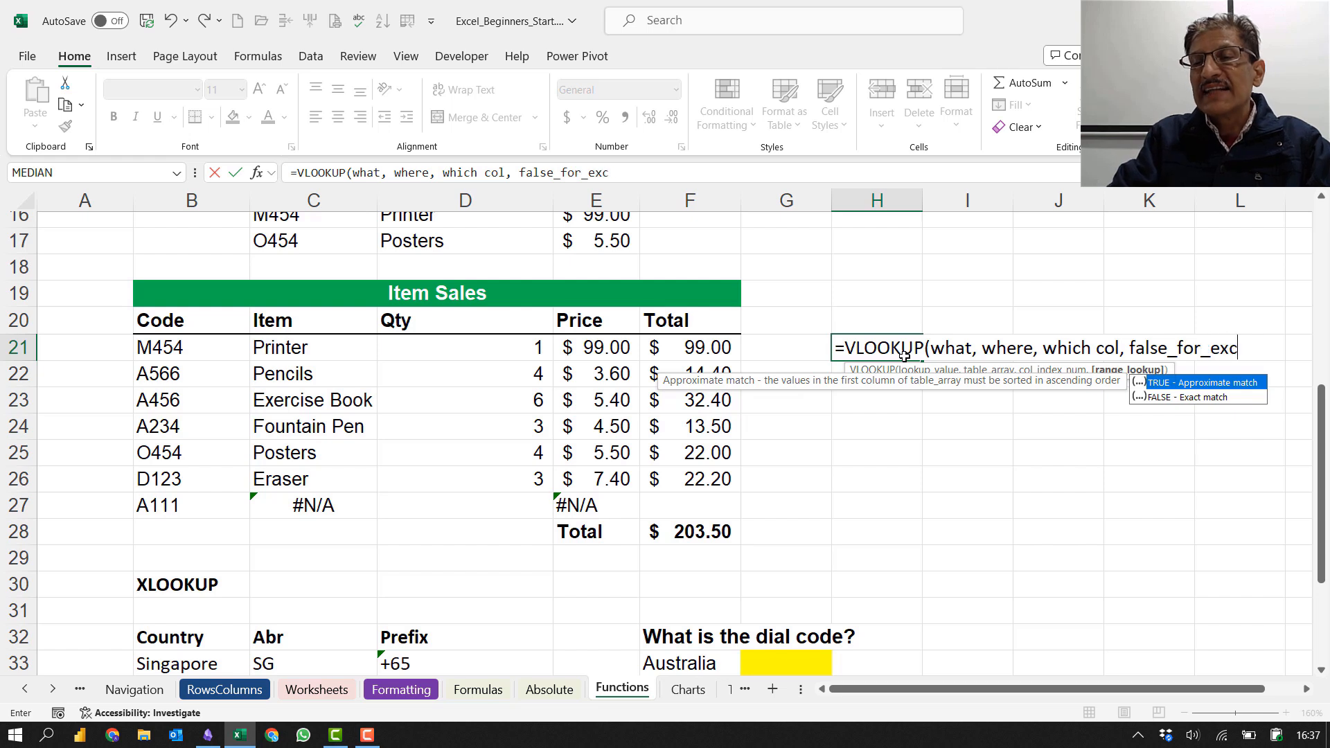
text(t)
key(BackSpace)
text(act)
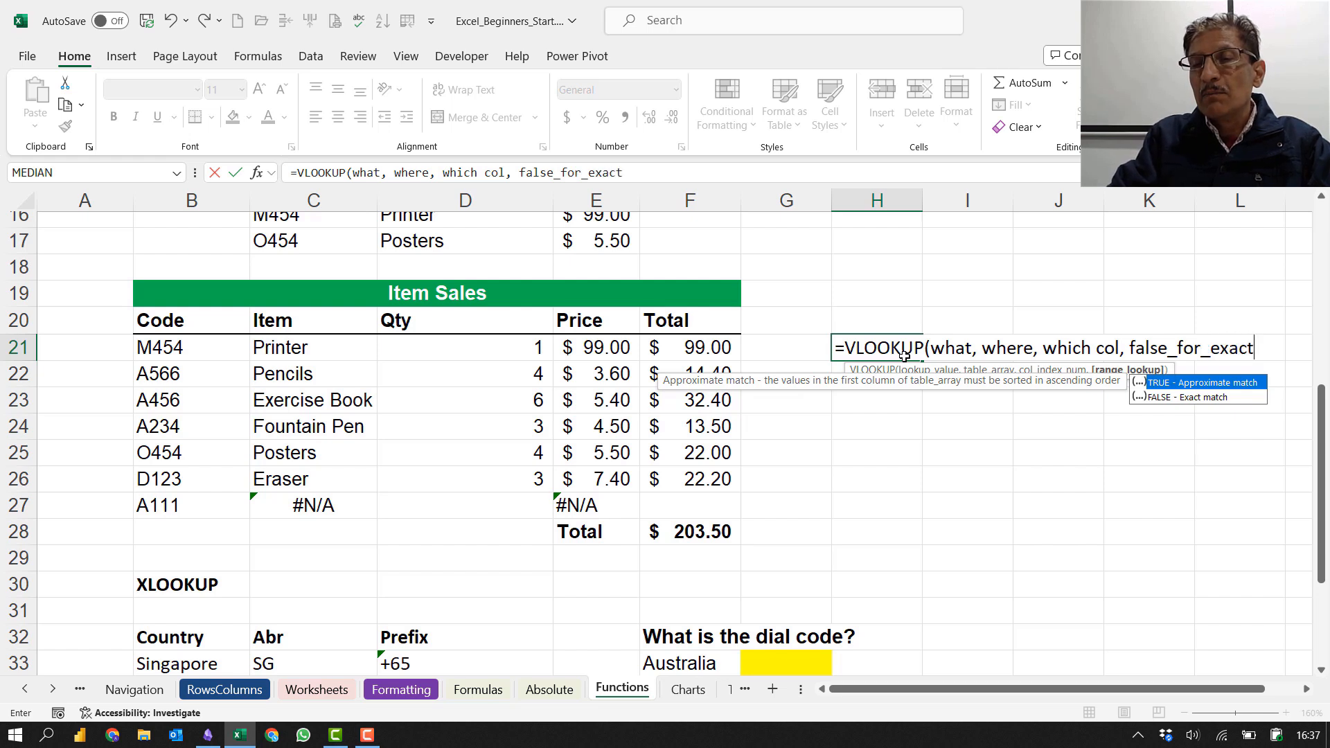
text(_match)
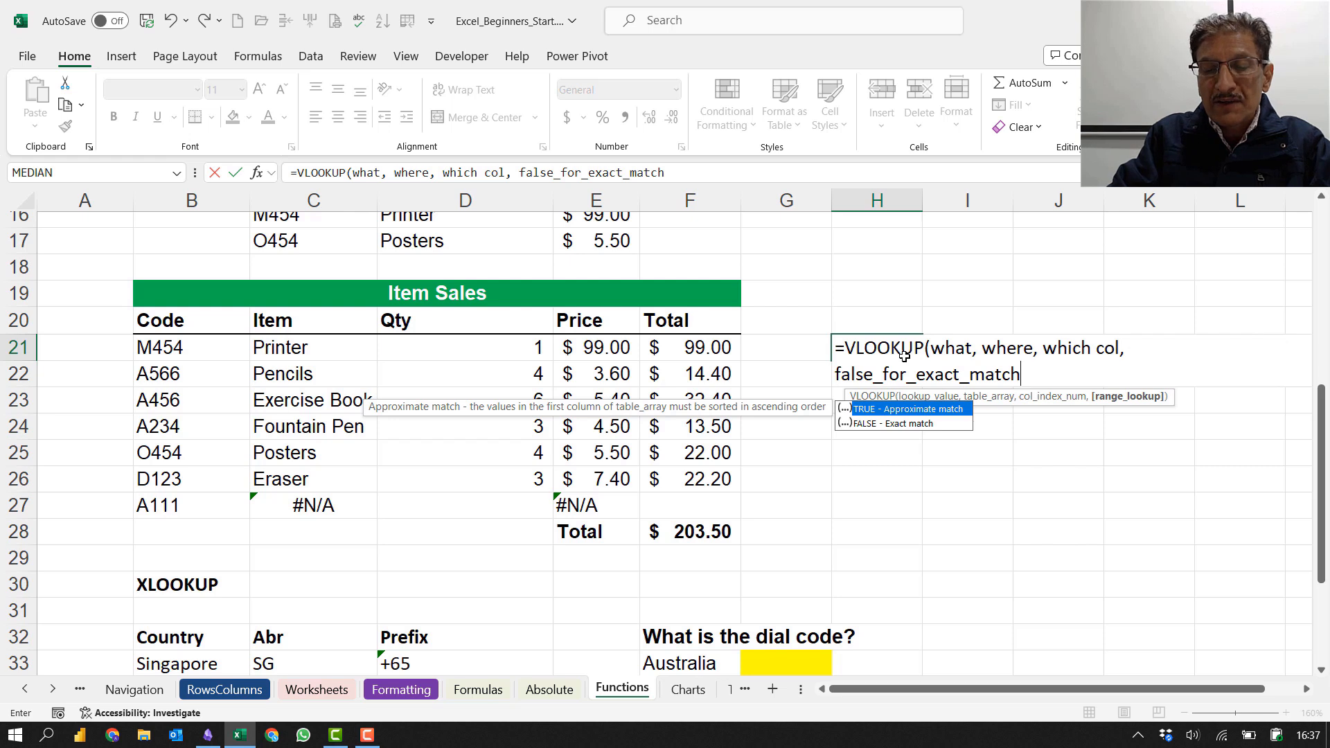
text())
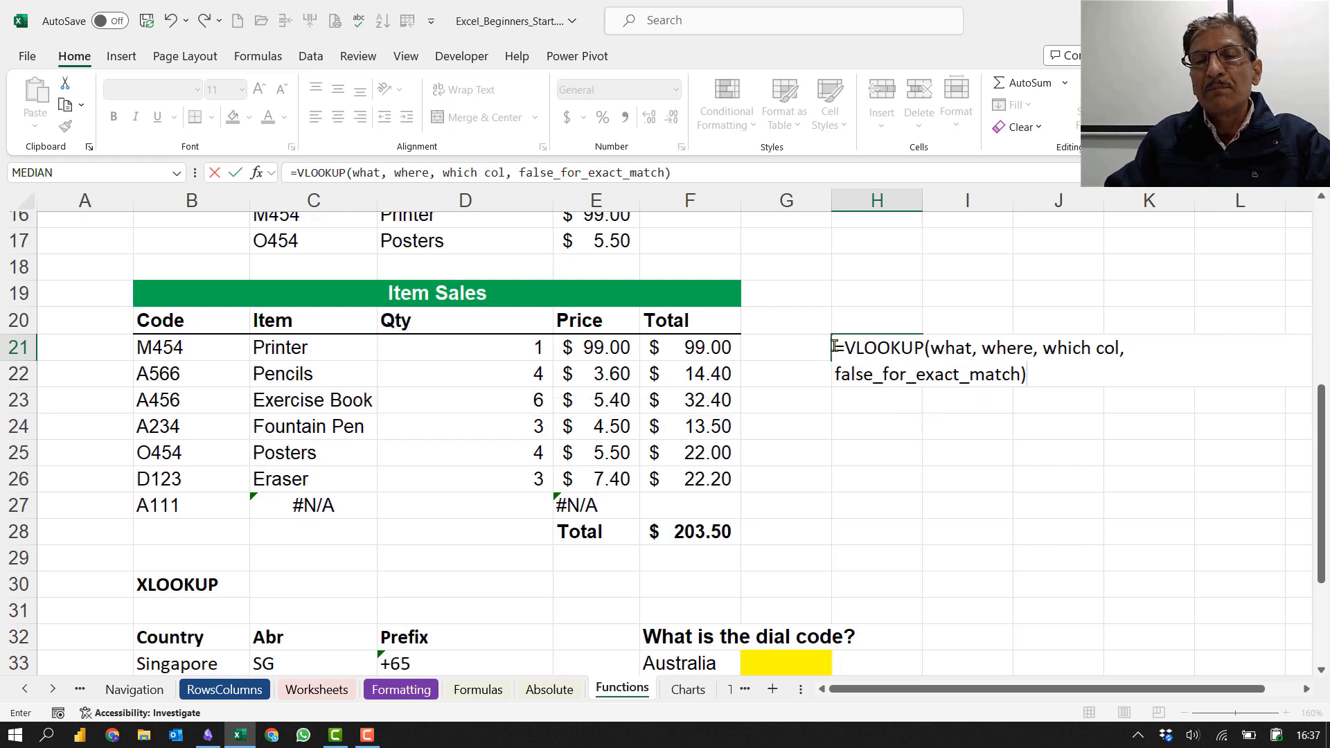
click(836, 346)
text(')
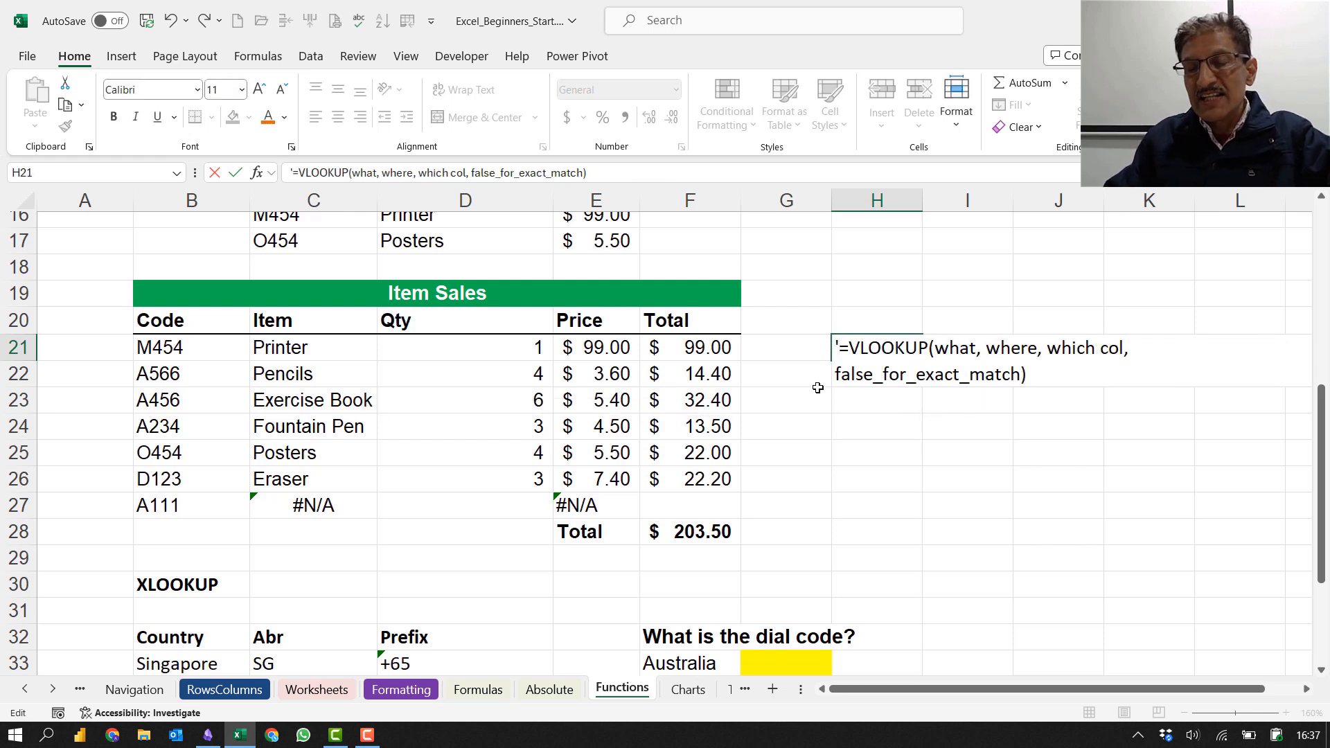
key(Tab)
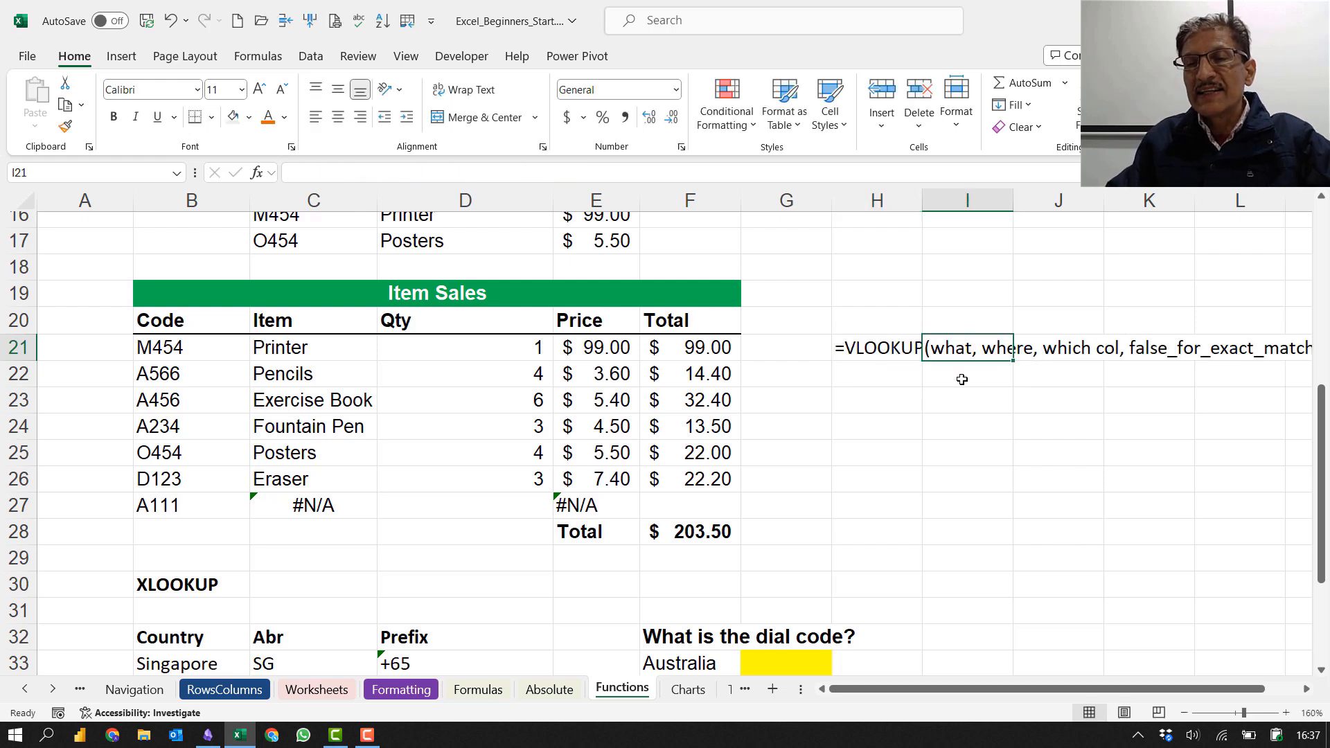
Step: Make the VLOOKUP syntax note in H21 bold and bring its full text into view
click(873, 344)
key(ctrl+b)
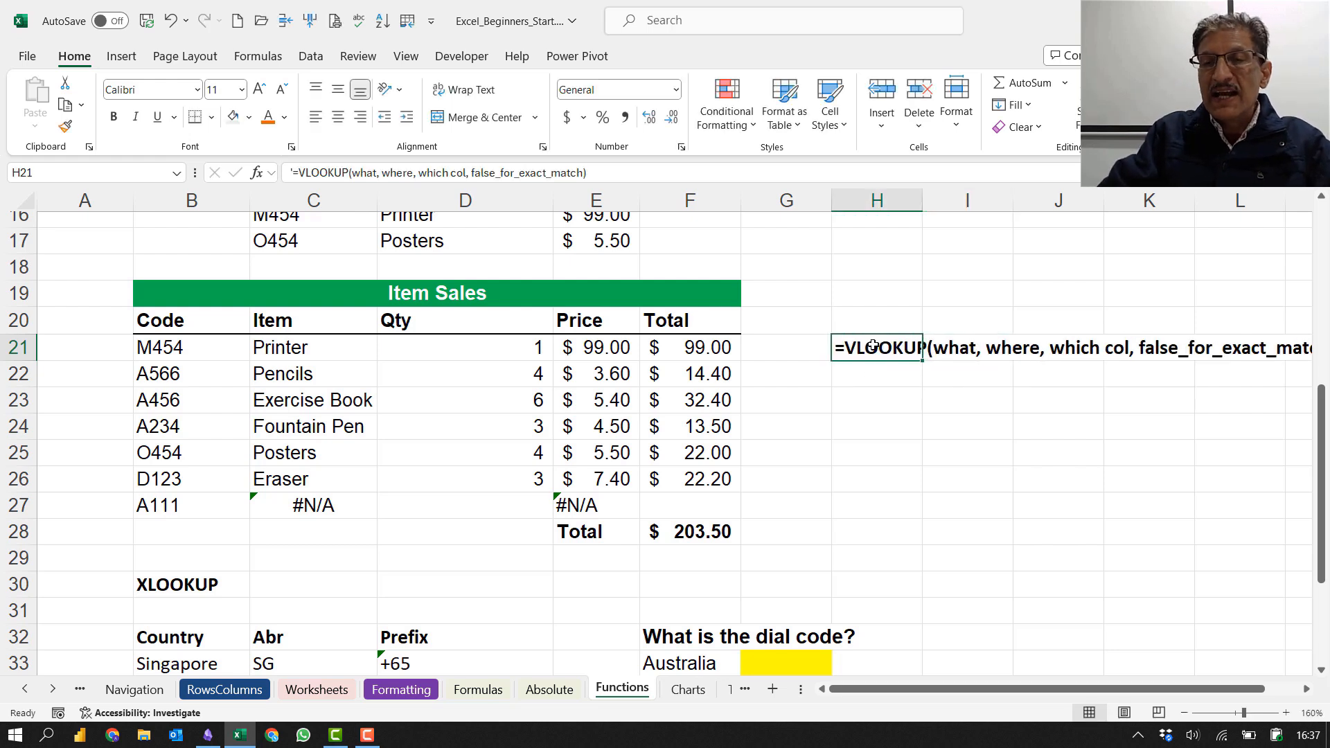
click(1307, 690)
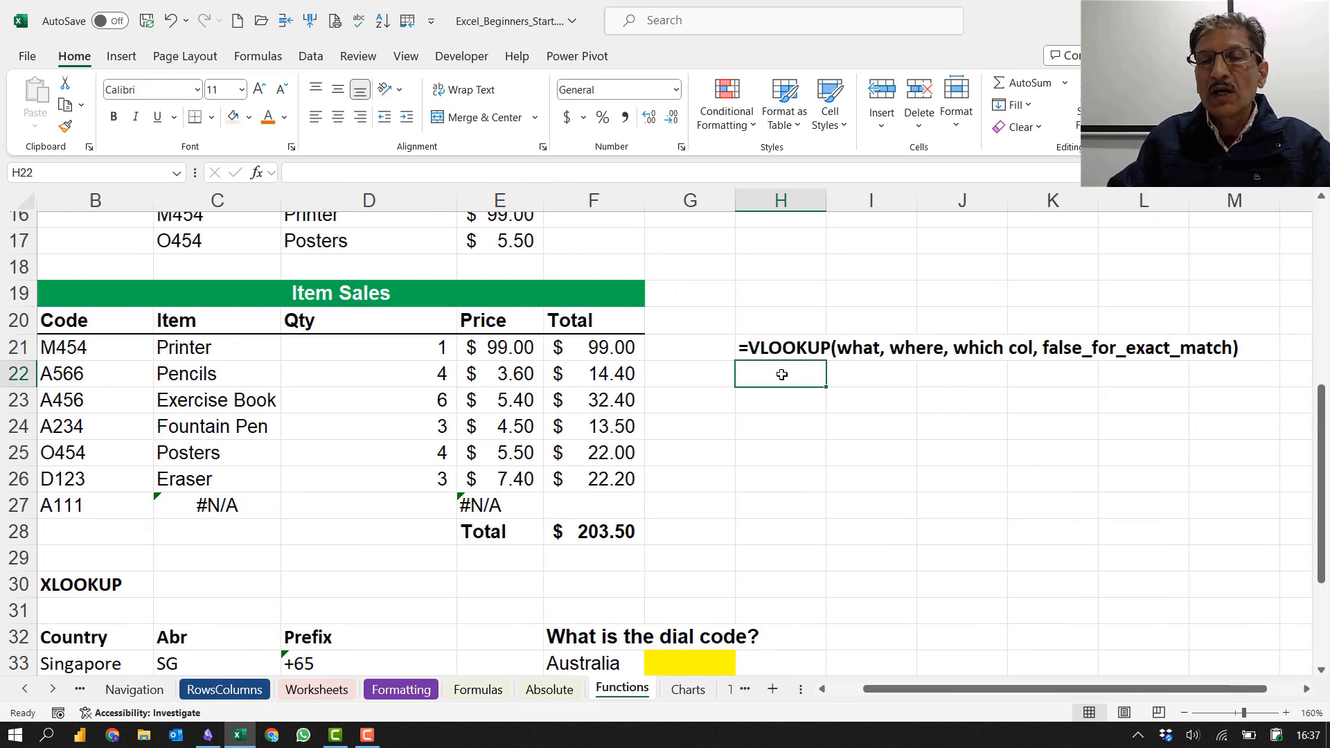
Step: Reword the syntax note in H21 to =VLOOKUP(what to find, where to find, which col to lookup, false_for_exact_match)
click(849, 348)
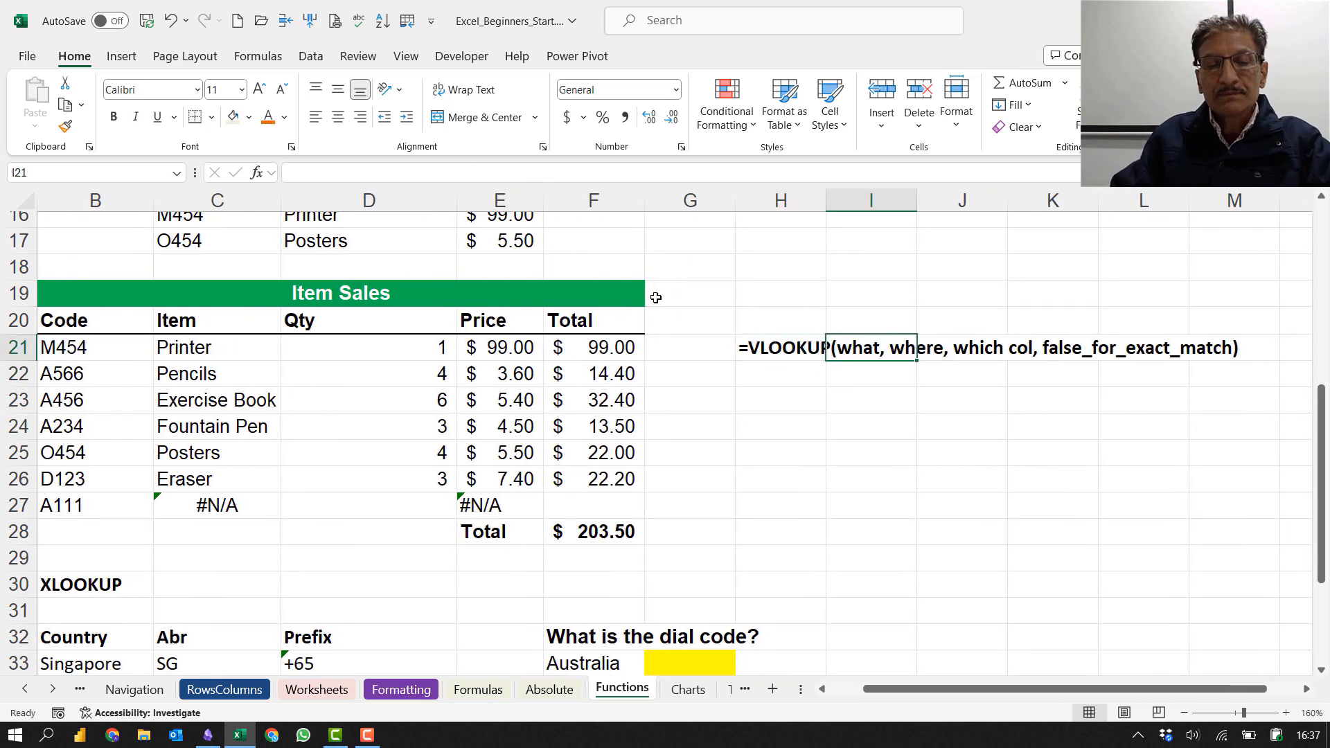
click(756, 352)
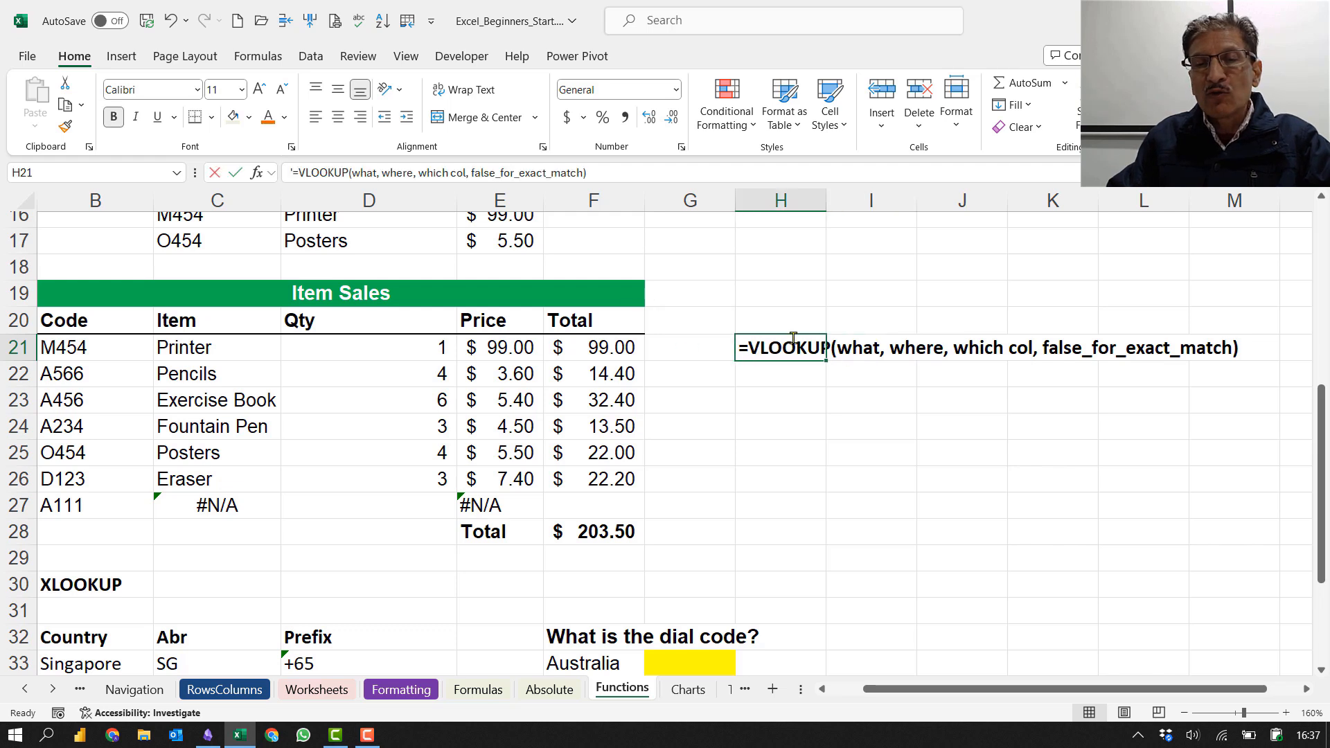
double_click(884, 347)
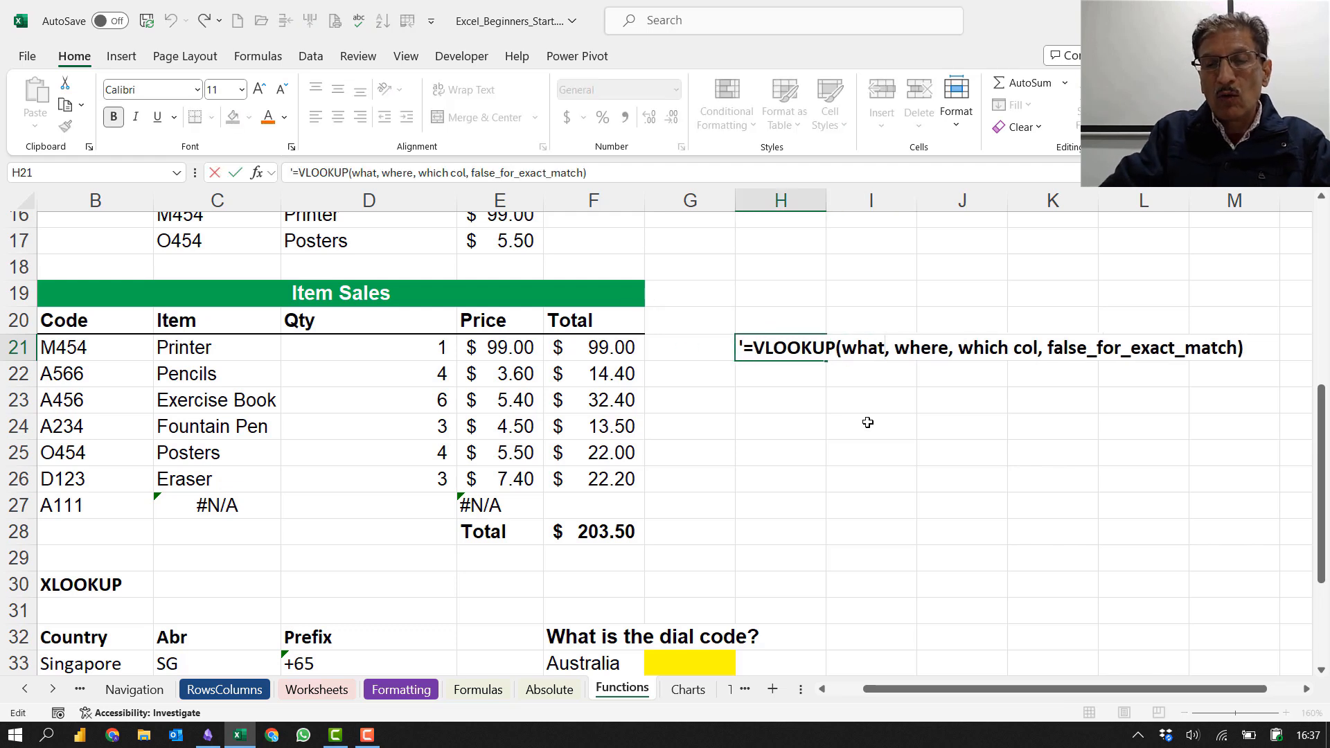
text(to find)
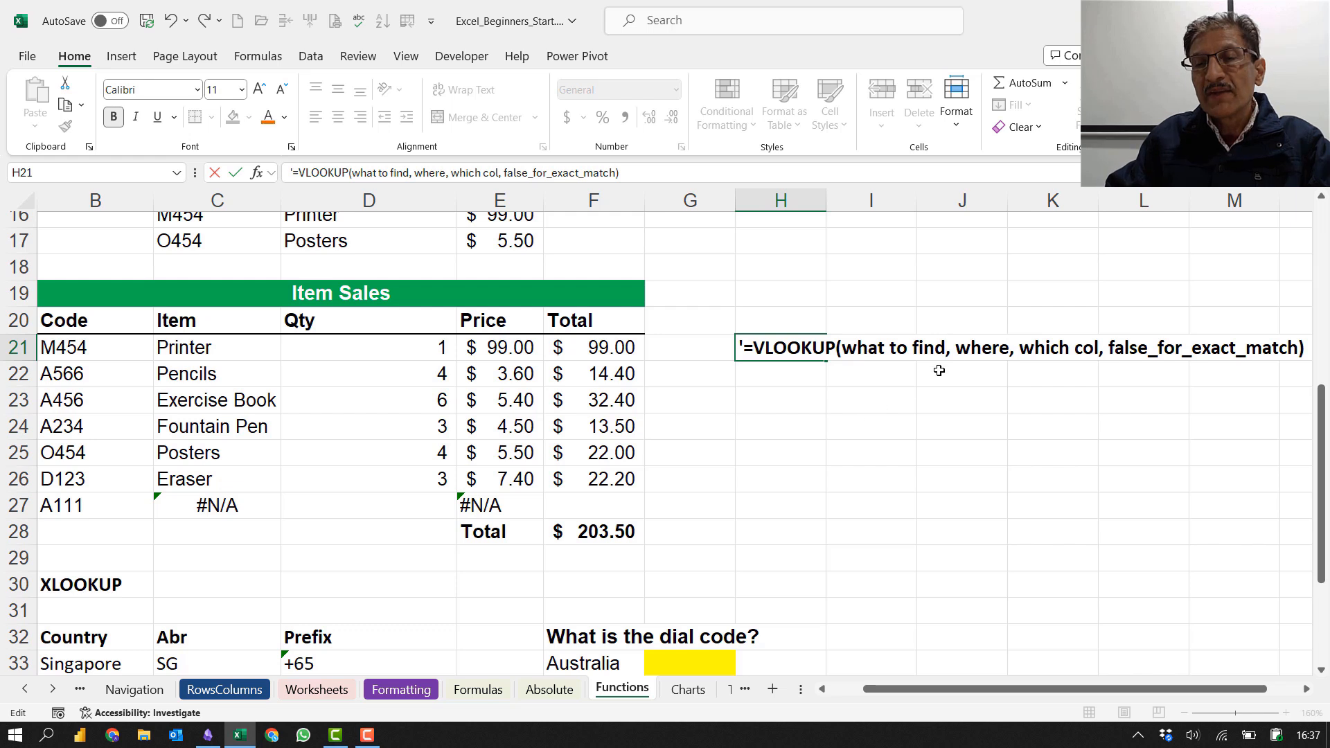
click(1011, 345)
text(to find)
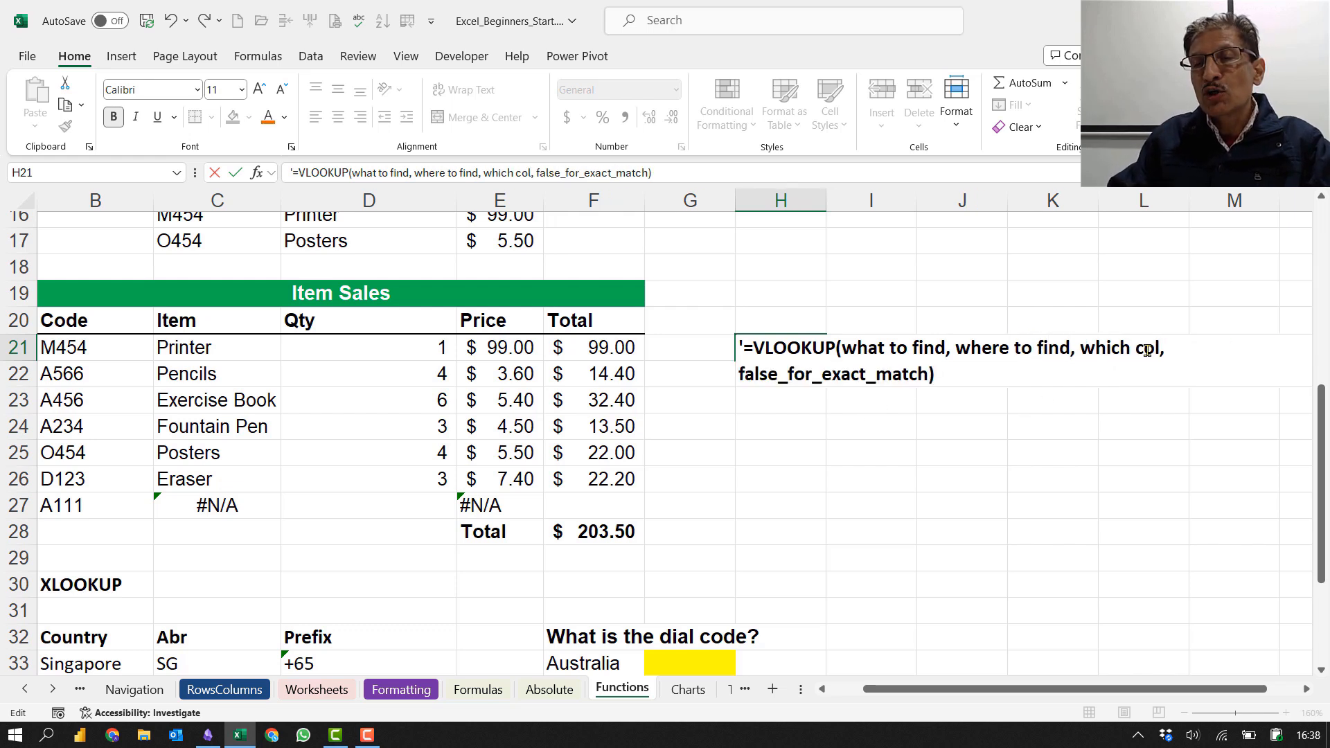
click(1159, 348)
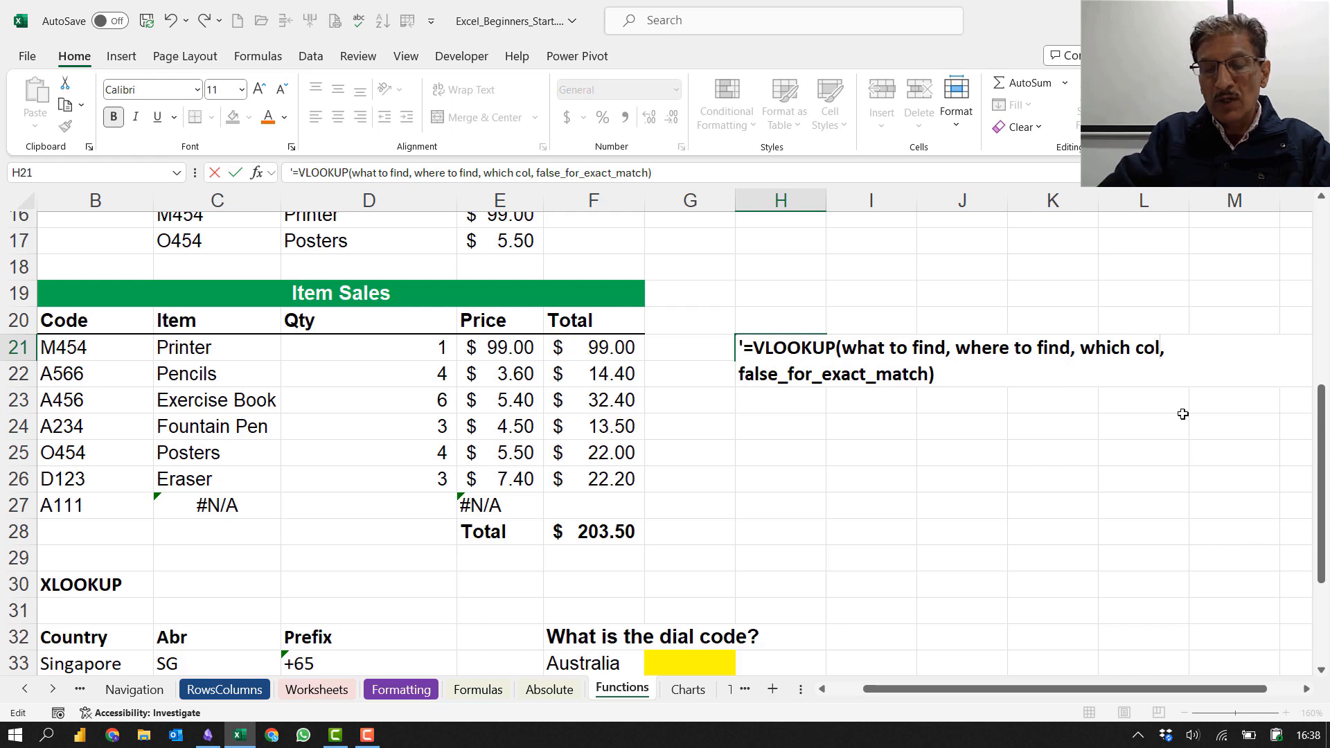
text(to lookup)
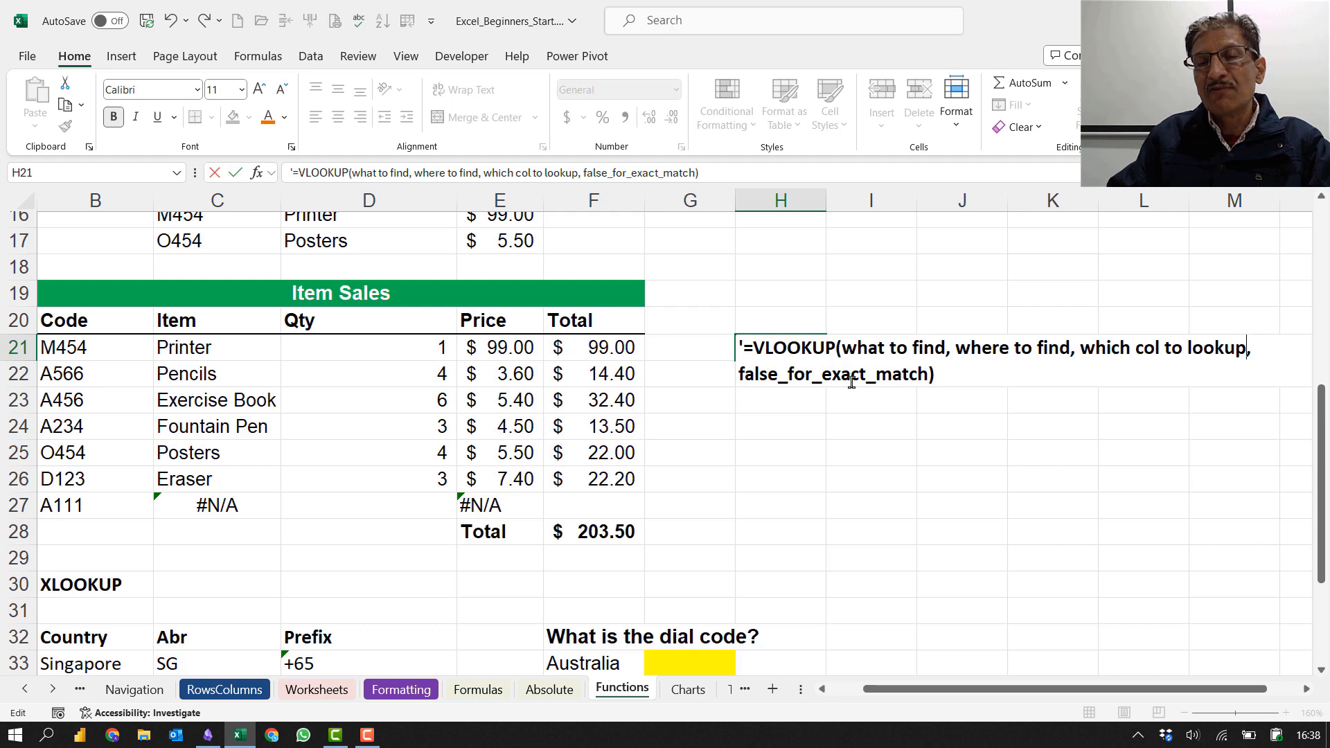
click(957, 418)
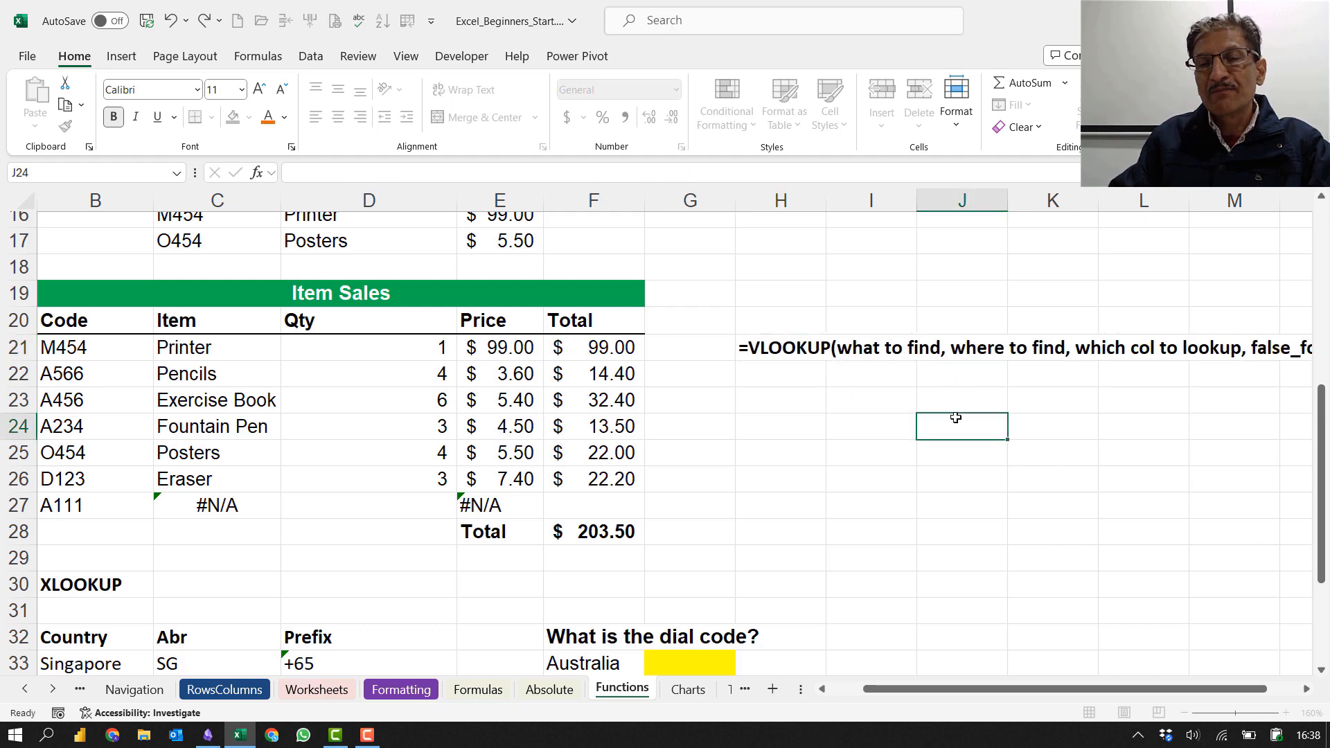
Step: Widen column H and wrap the VLOOKUP syntax note's text within H21
click(769, 346)
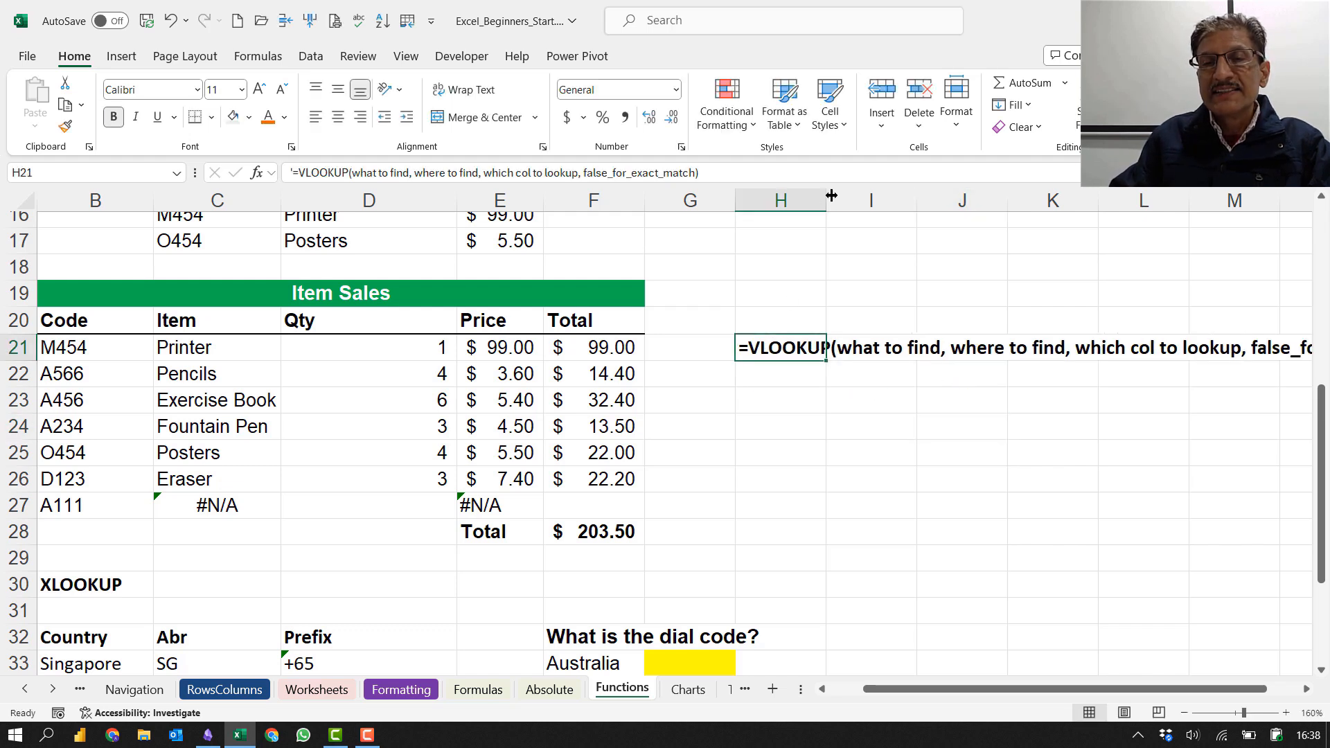
drag(826, 198, 1167, 188)
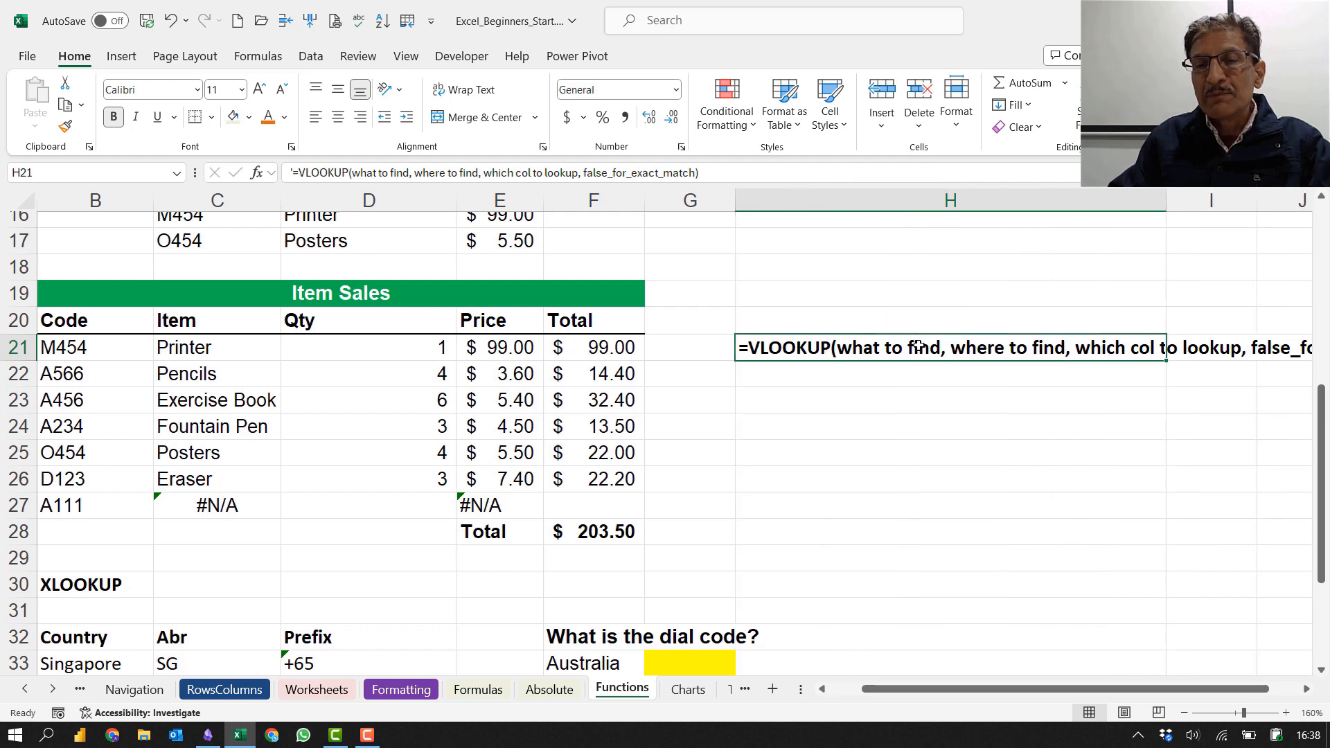
click(483, 91)
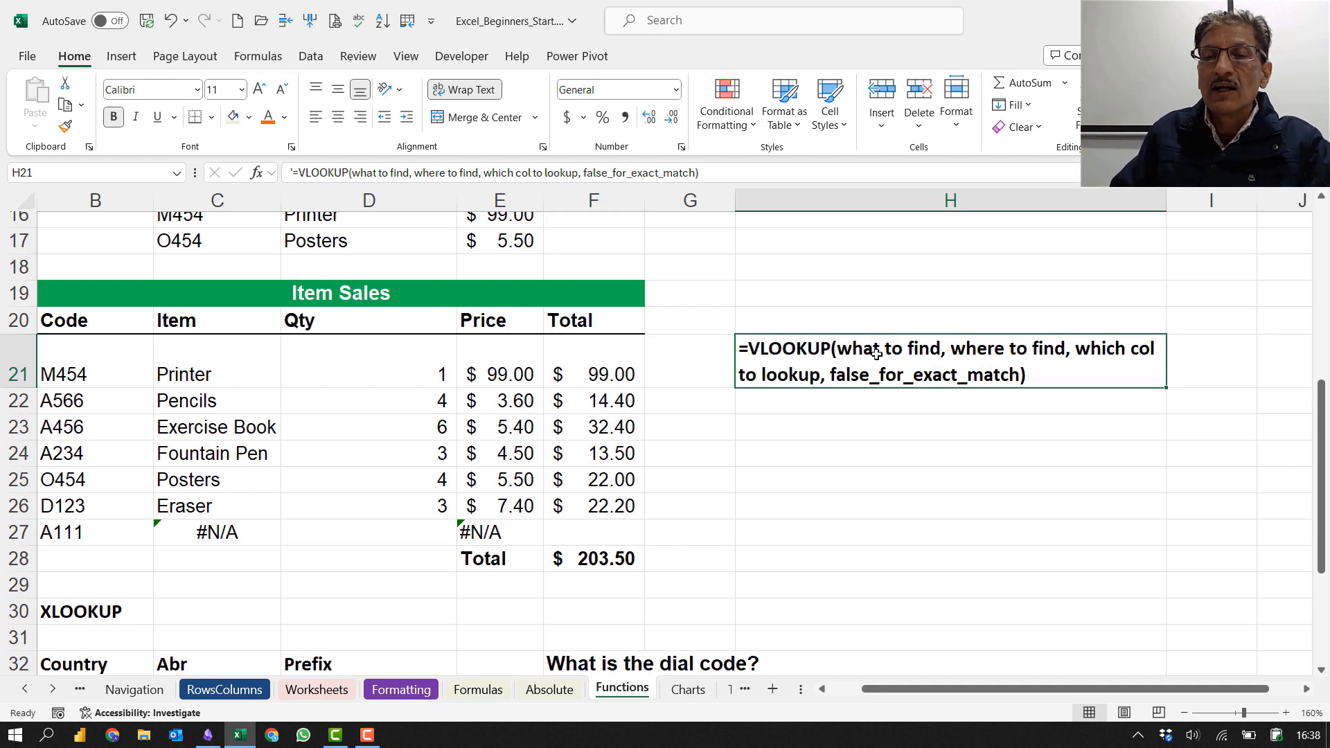
Step: Move the VLOOKUP syntax note from H21 to H19 and set its font colour to the dark blue theme colour
drag(878, 337, 873, 291)
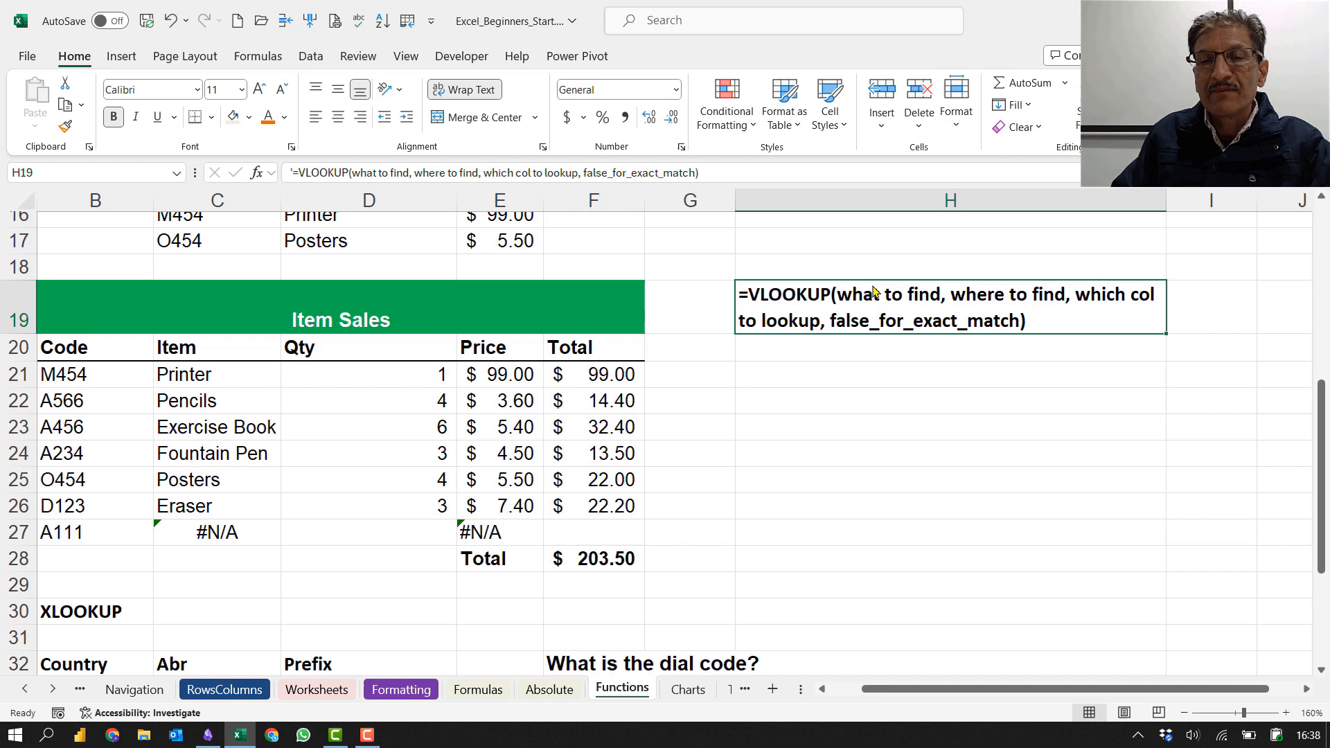
click(872, 368)
click(856, 315)
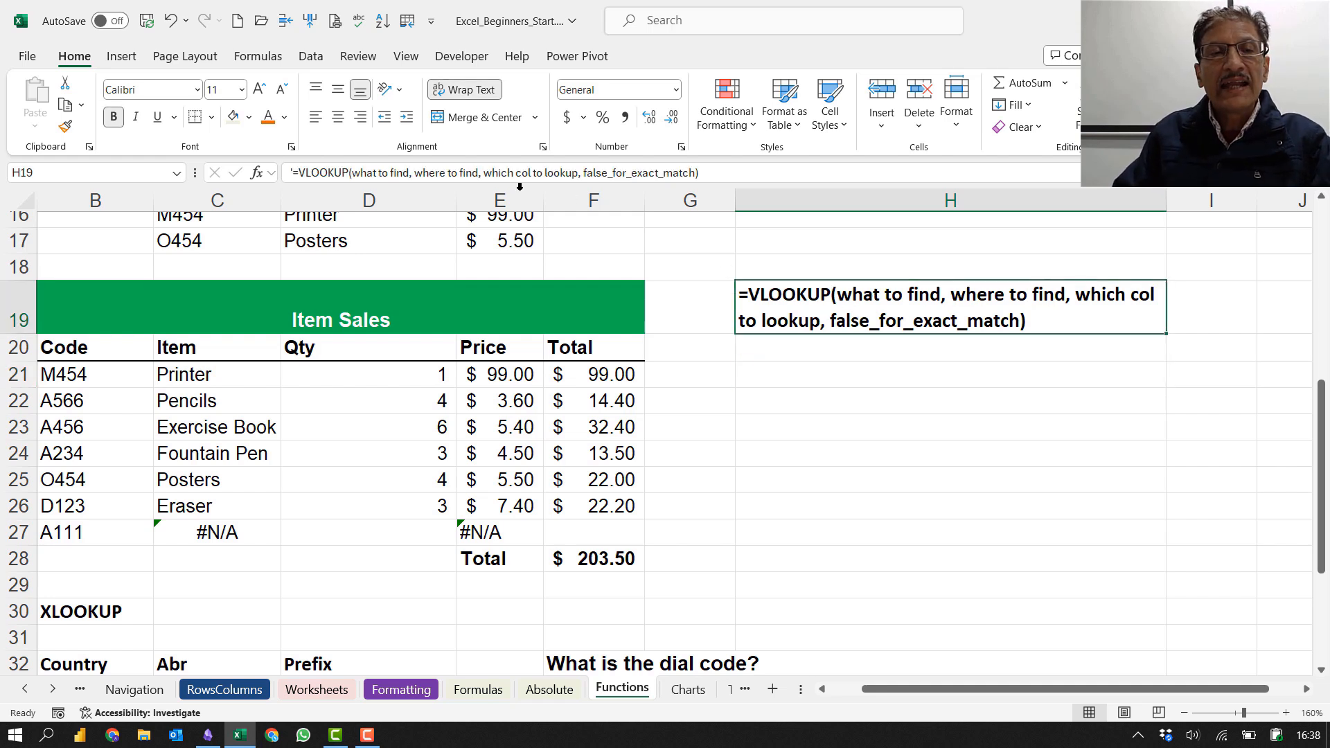
click(267, 122)
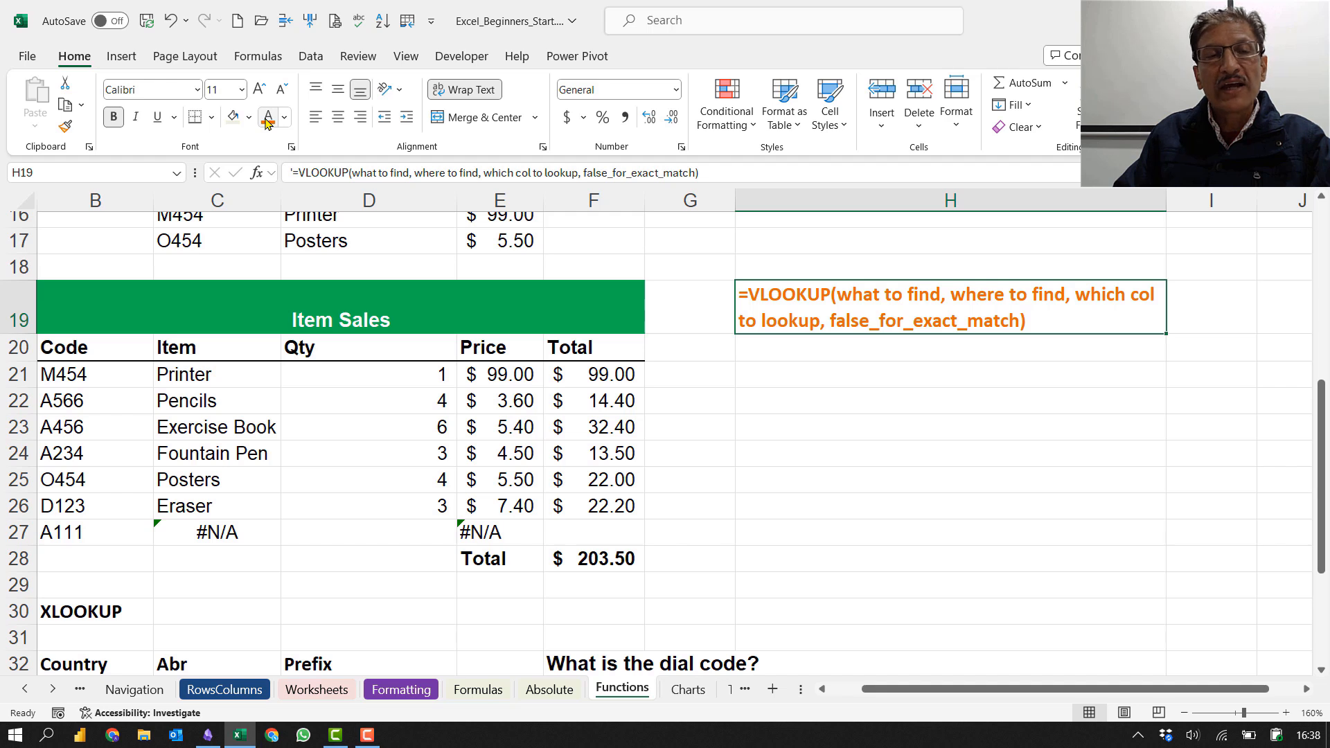
click(284, 117)
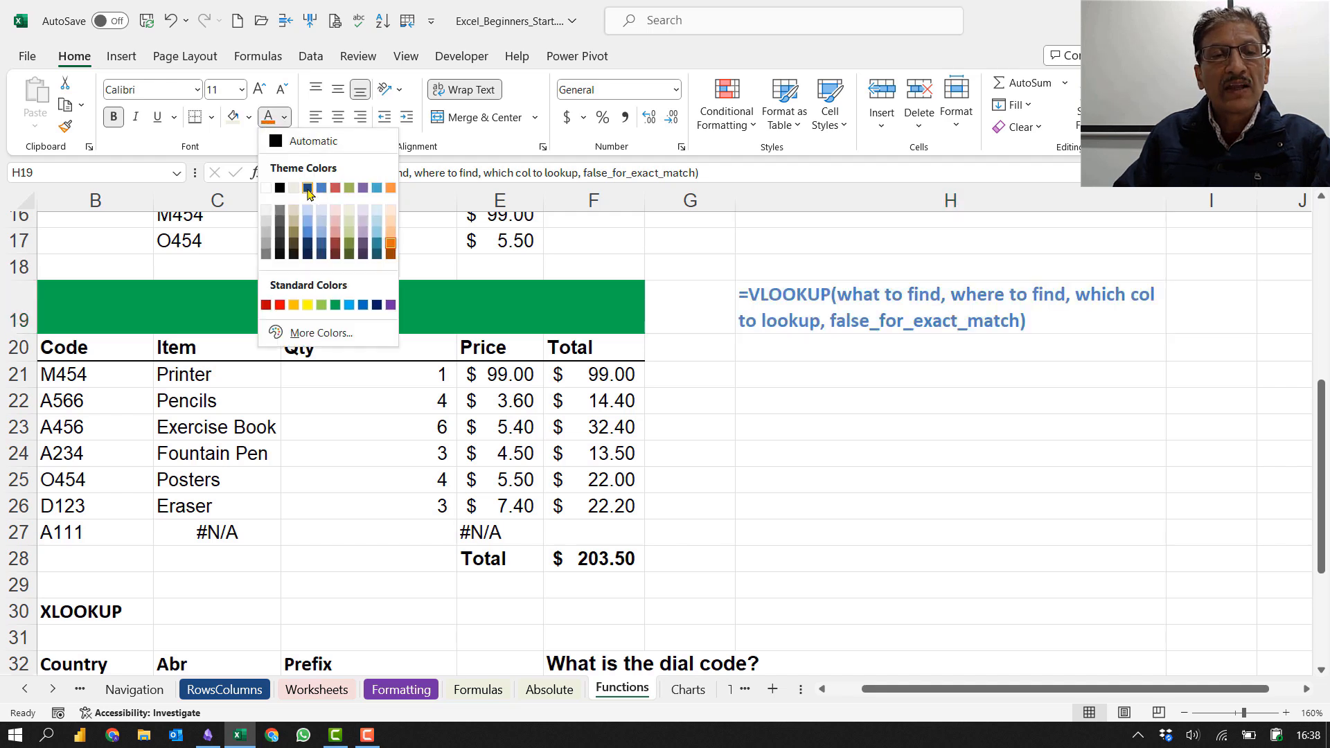
click(309, 190)
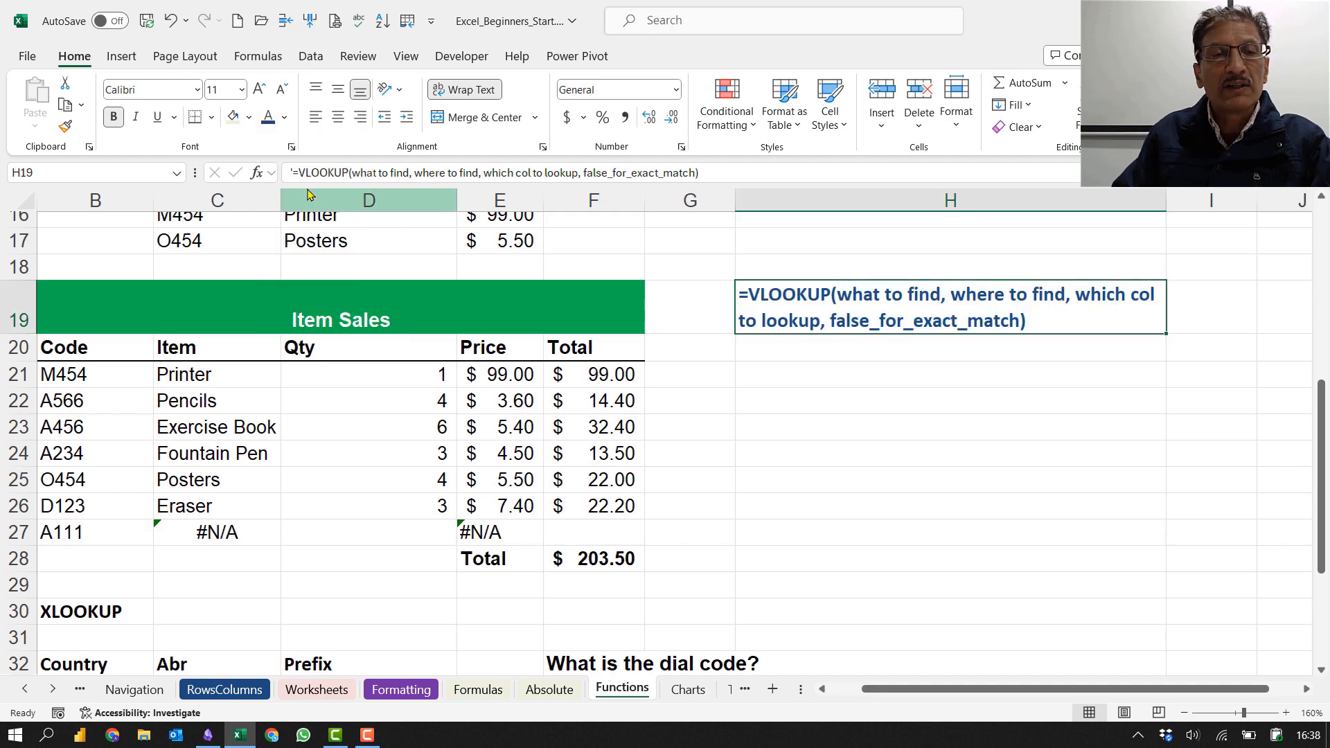
Step: Increase the VLOOKUP note's font size in H19 to 12, keeping the text upright rather than italic
click(134, 120)
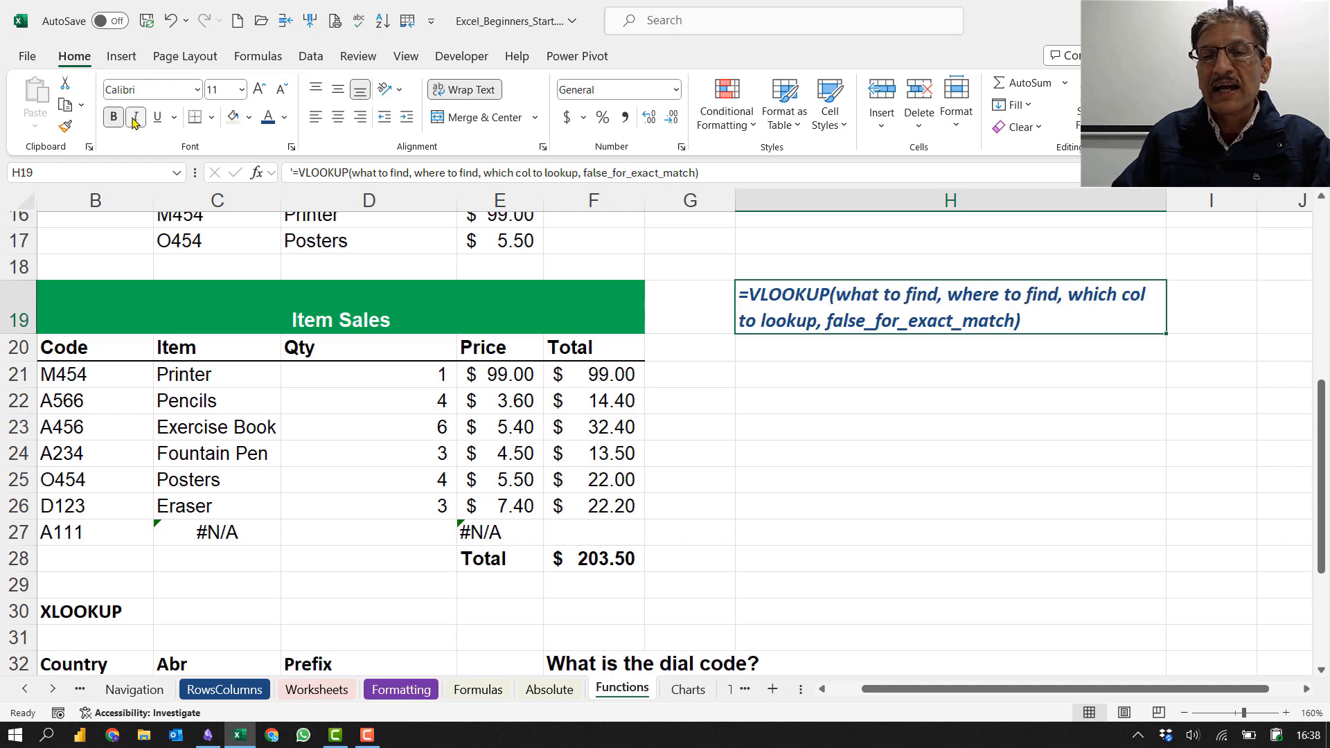
click(135, 121)
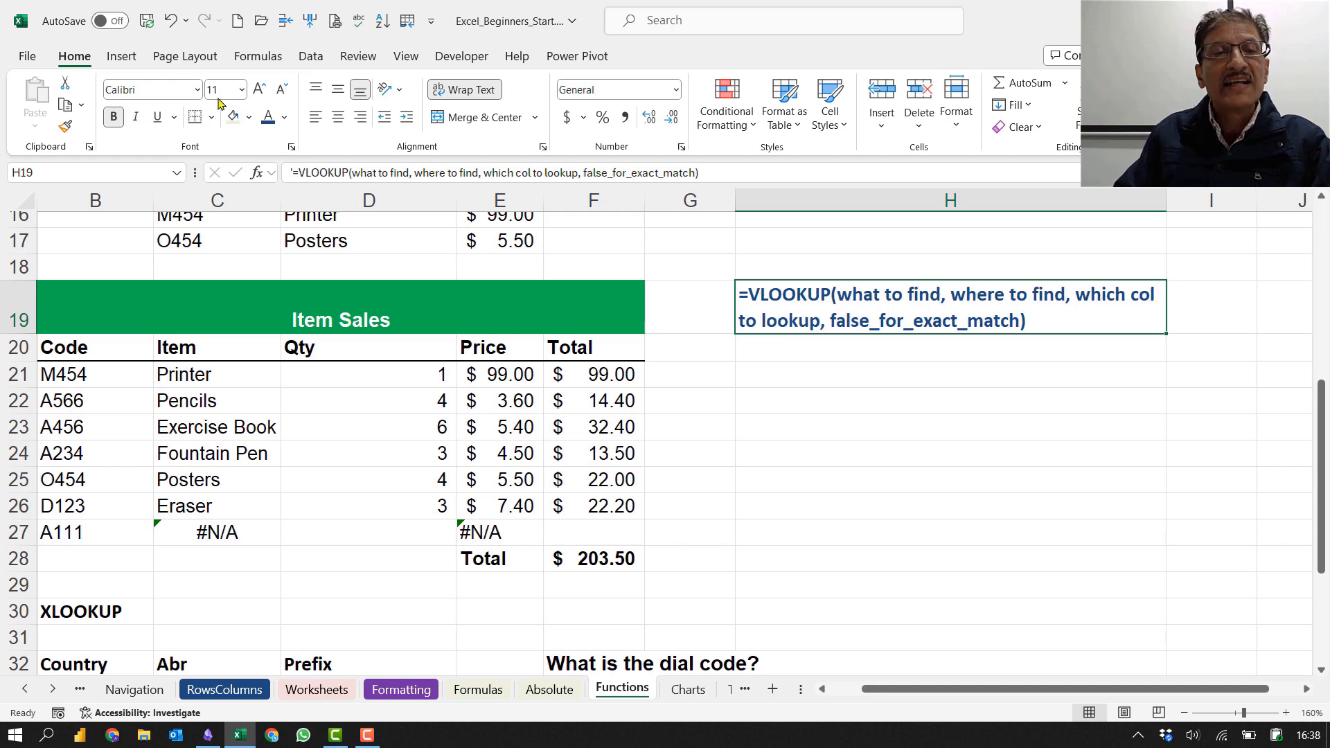
click(257, 91)
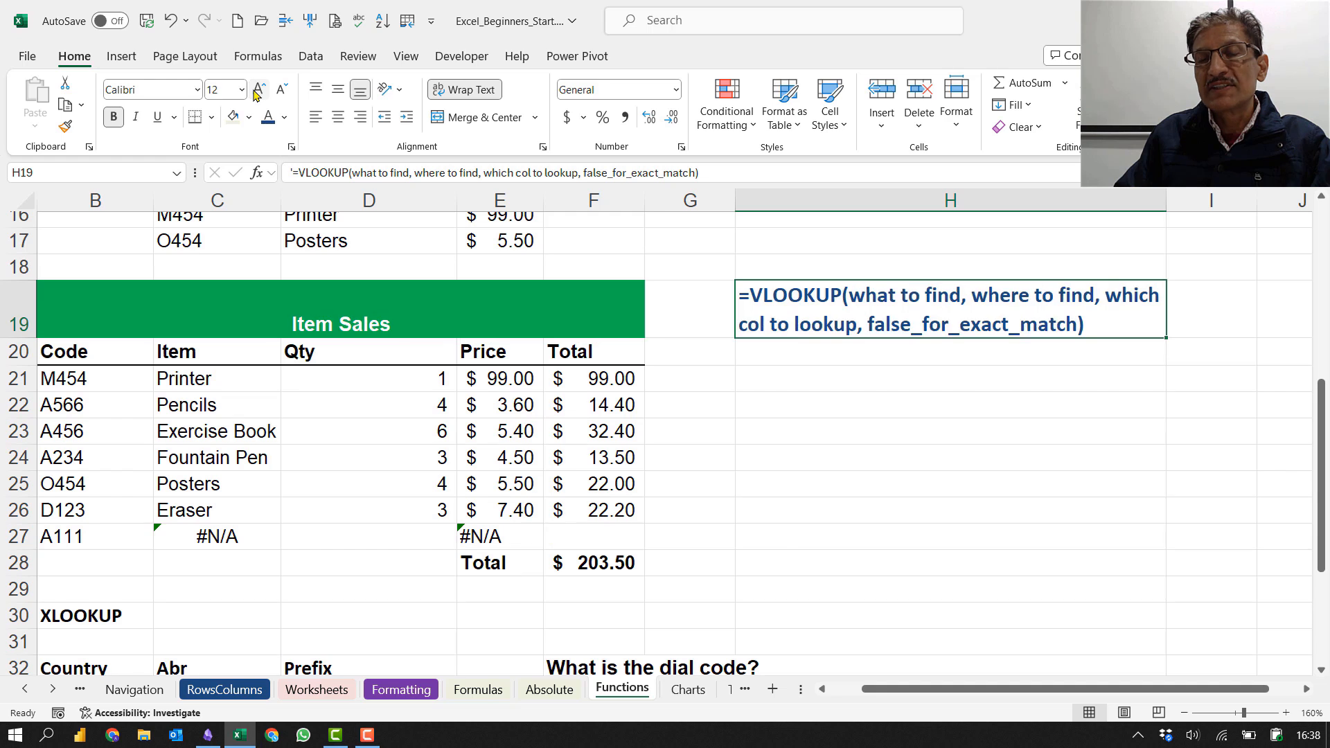
click(951, 378)
click(812, 315)
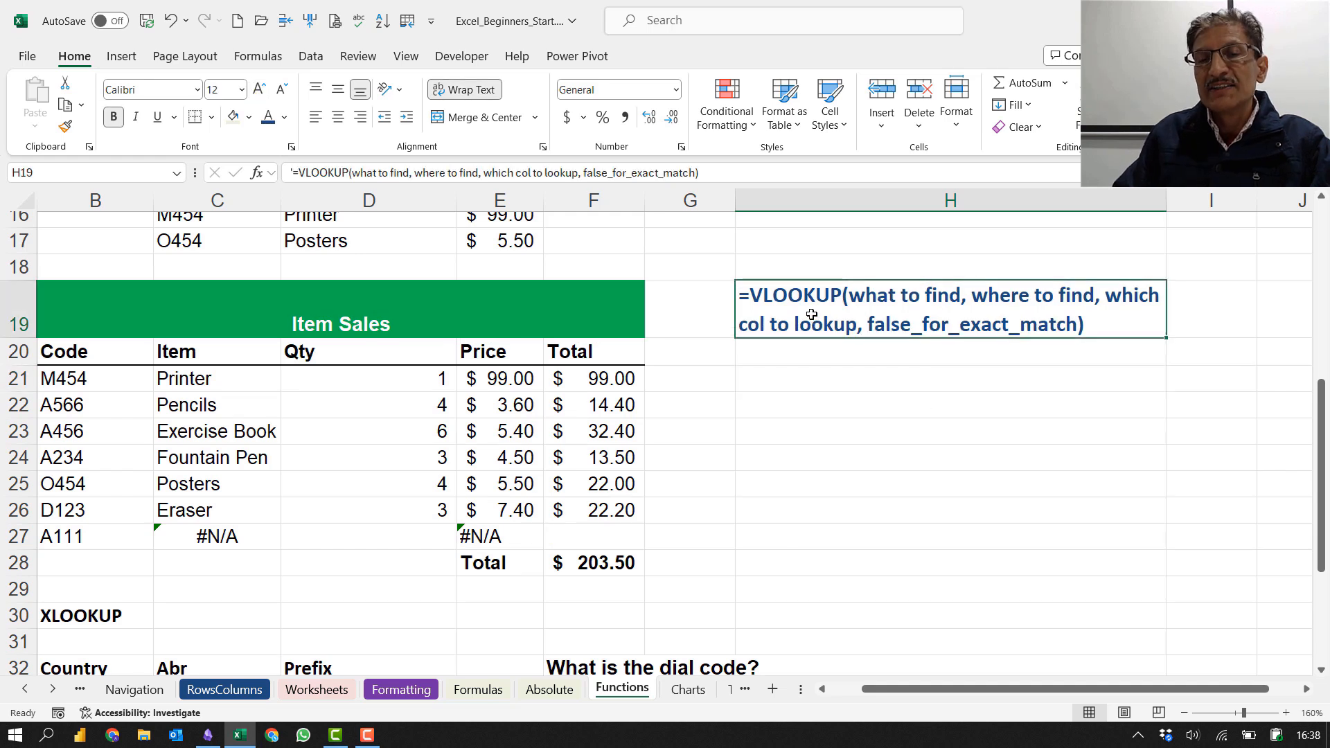
double_click(812, 314)
drag(809, 323, 738, 323)
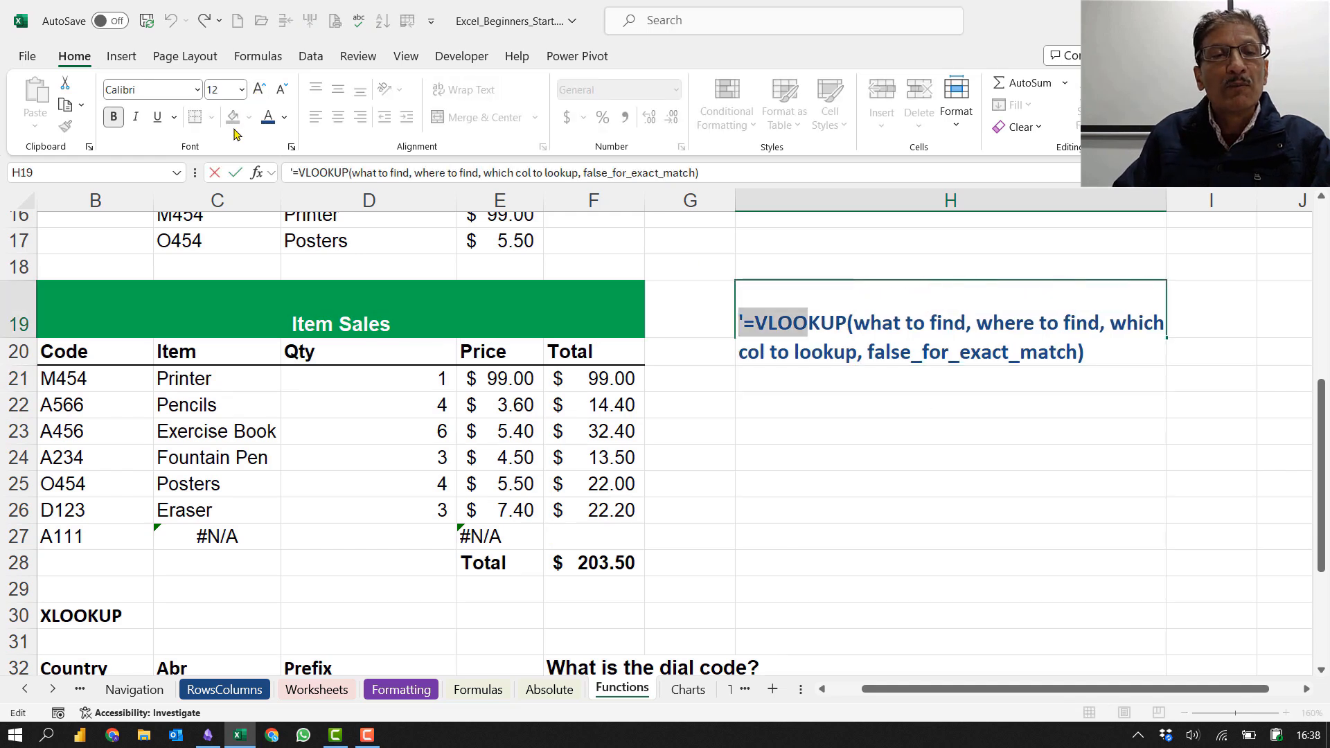
click(805, 430)
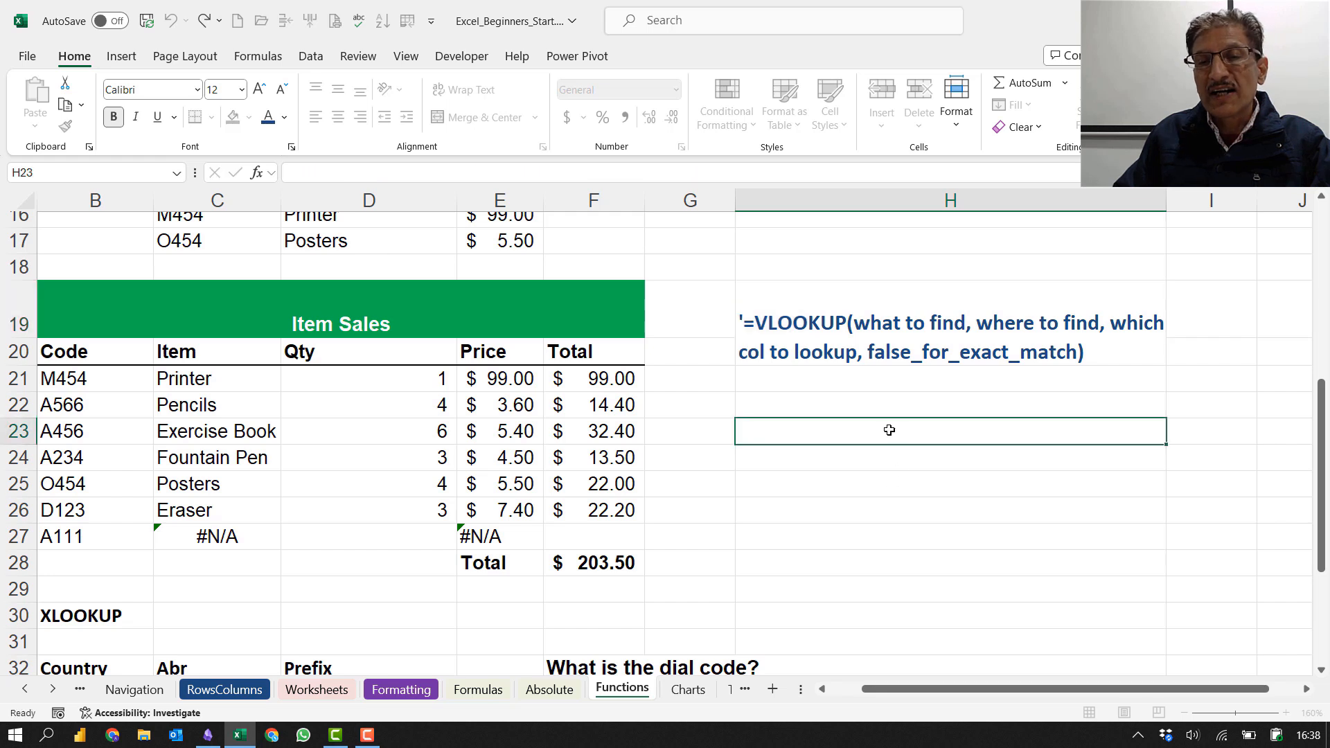
click(852, 316)
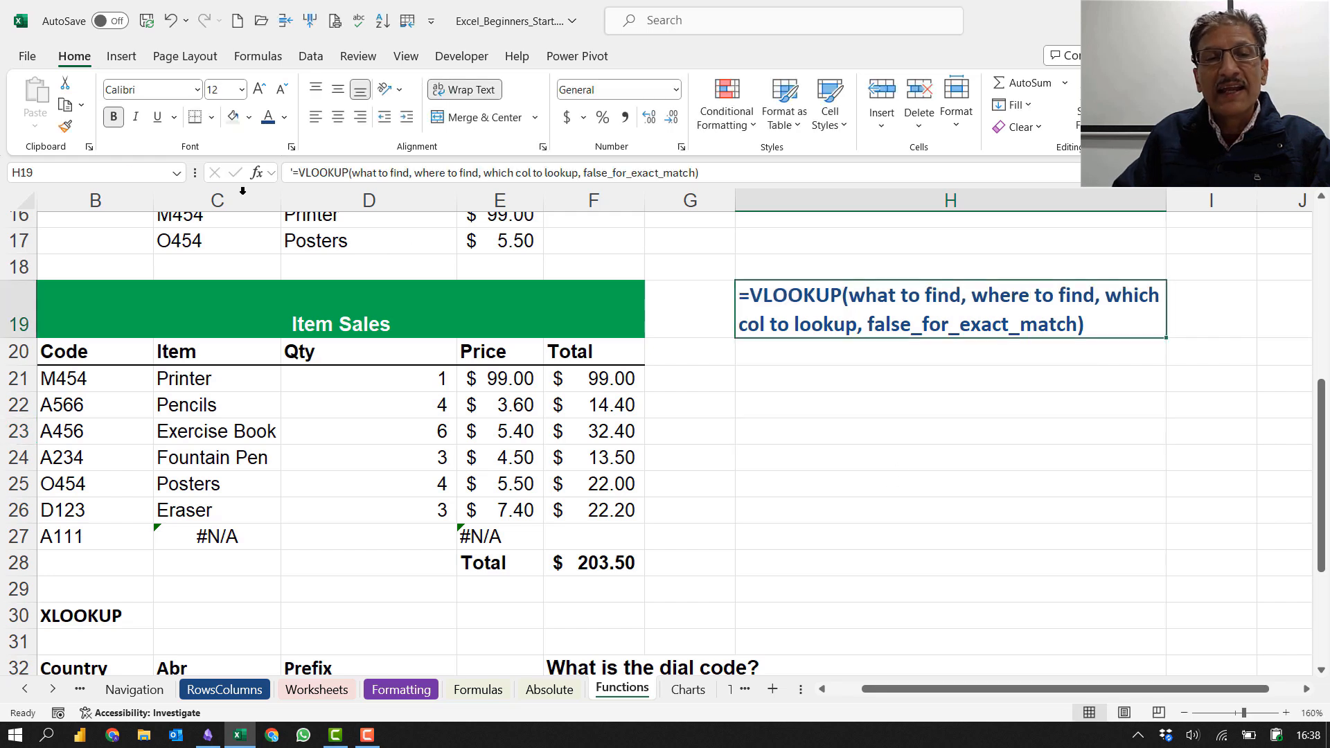
Step: Apply the current fill colour to the VLOOKUP syntax note in H19
click(233, 116)
drag(595, 379, 1018, 448)
click(1002, 428)
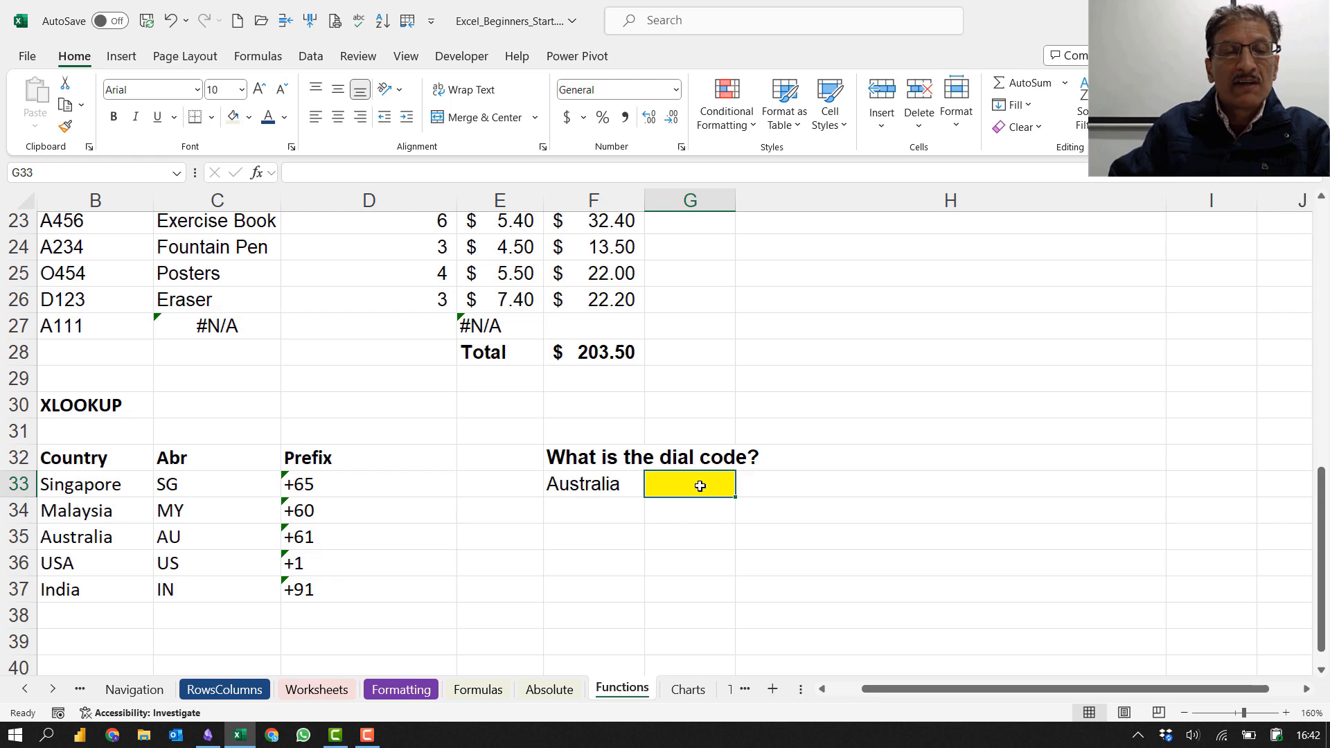
Step: Find Australia's dial code by entering =XLOOKUP(F33,B33:B37,D33:D37) in G33, using the Country and Prefix columns
drag(62, 482, 86, 590)
drag(213, 480, 221, 589)
drag(370, 478, 376, 580)
click(693, 481)
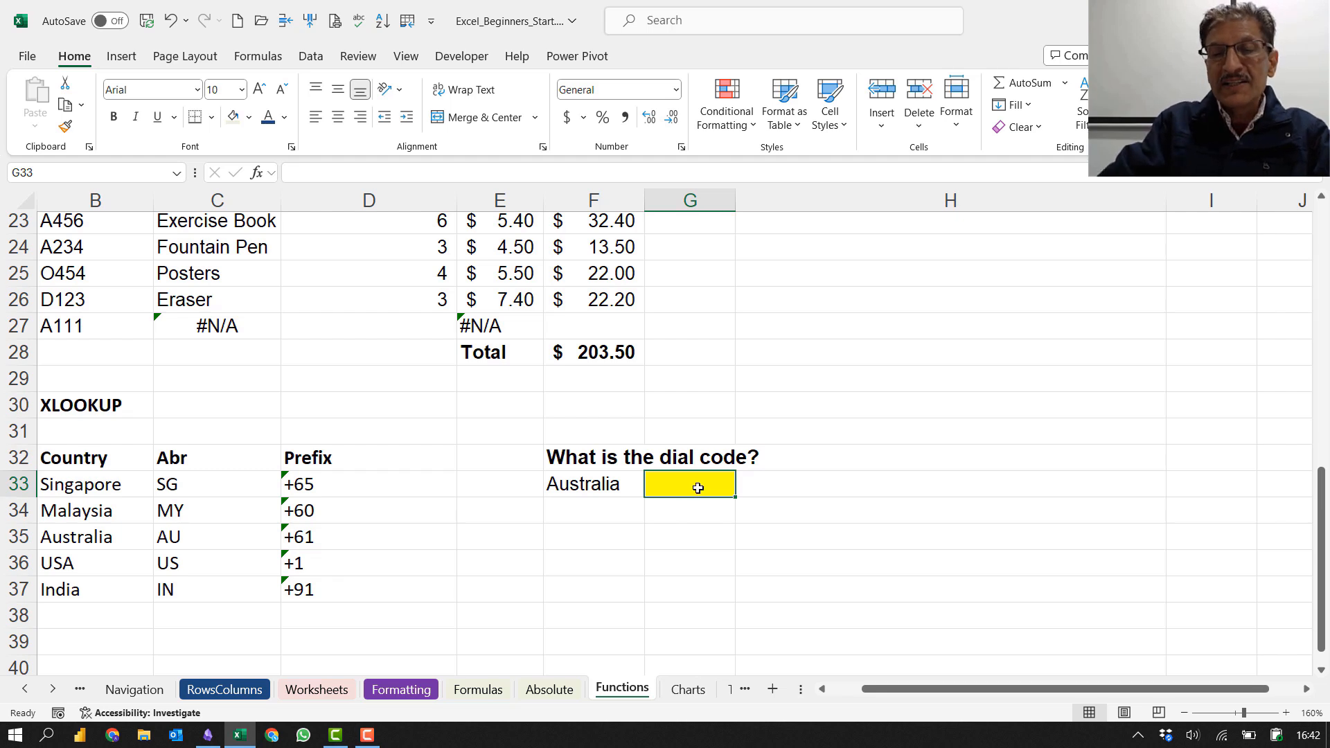
text(=XL)
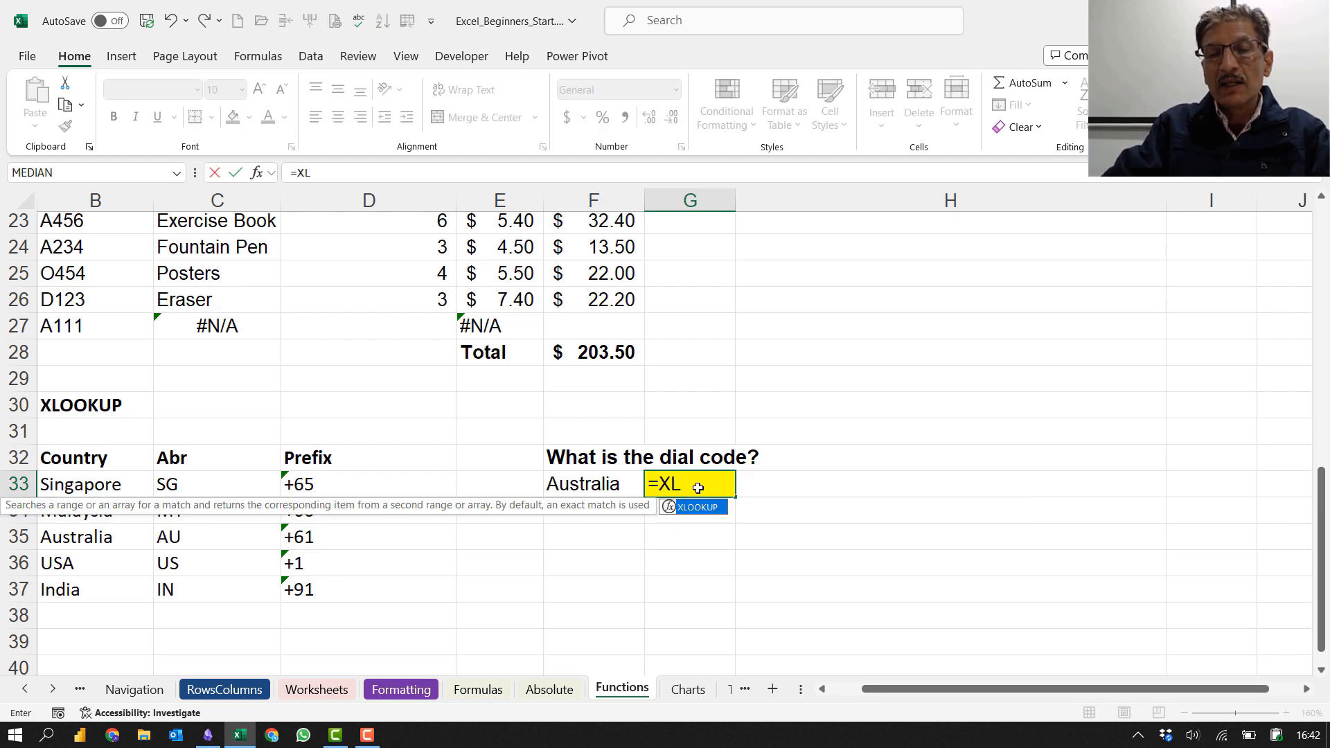
key(Tab)
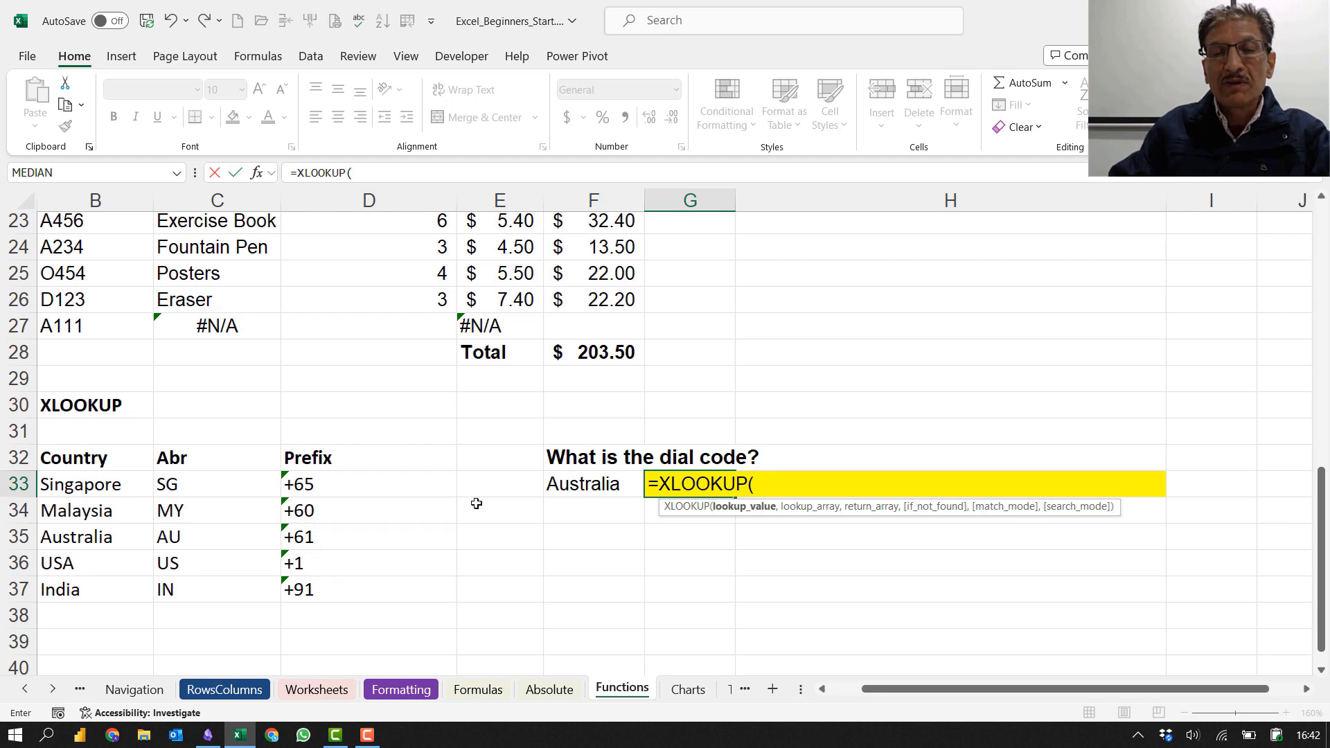
click(586, 483)
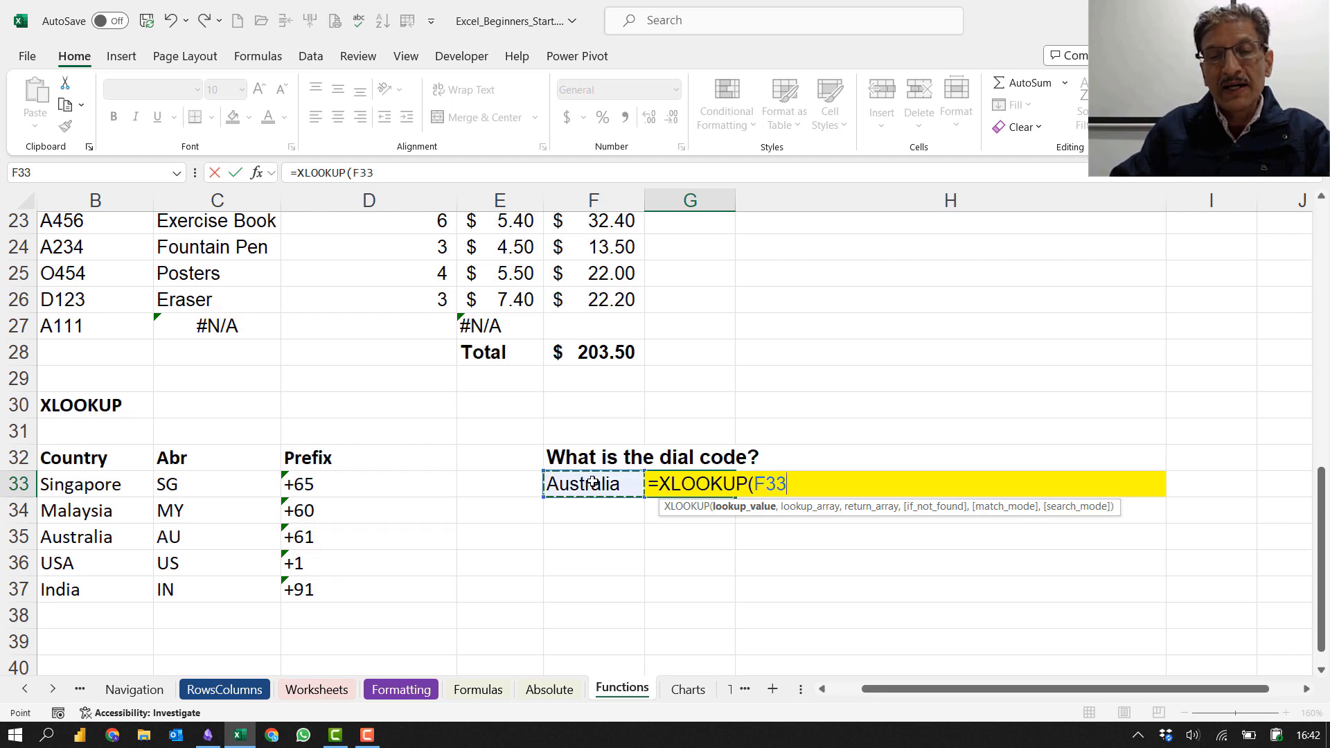
text(,)
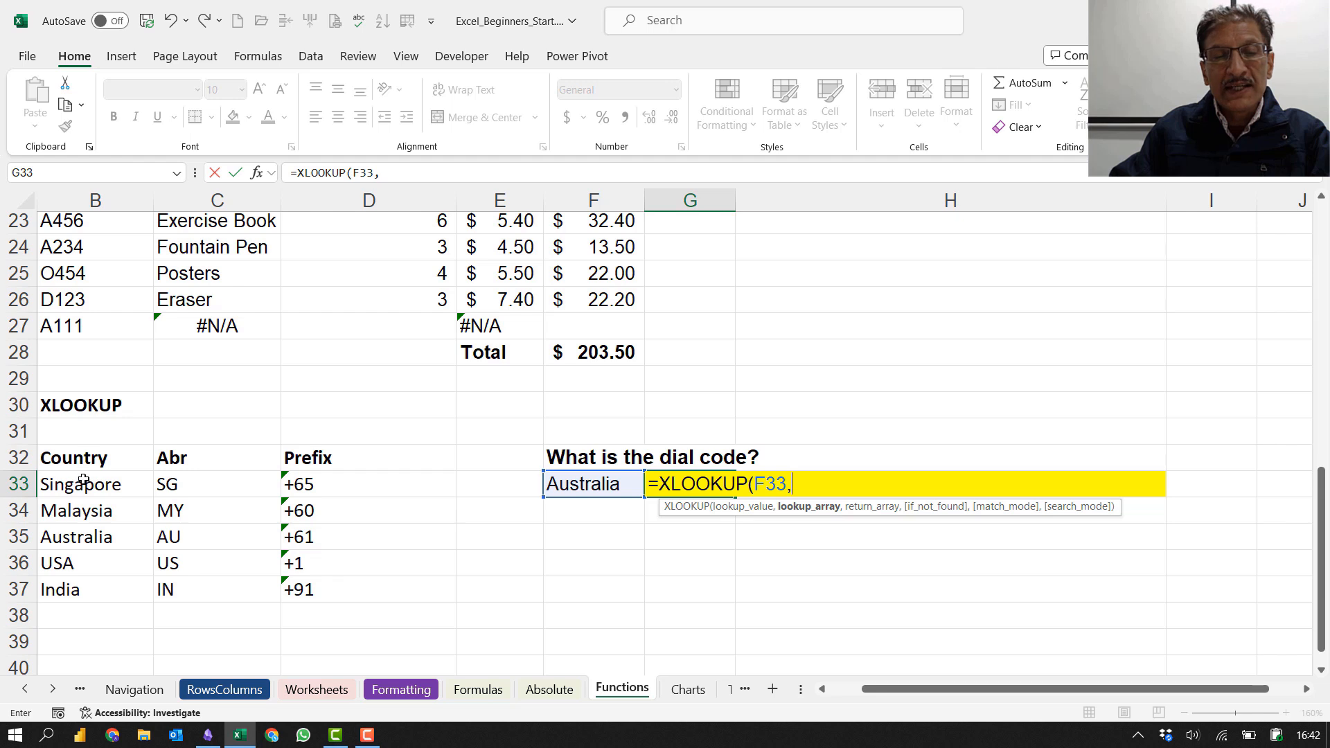
drag(83, 480, 91, 585)
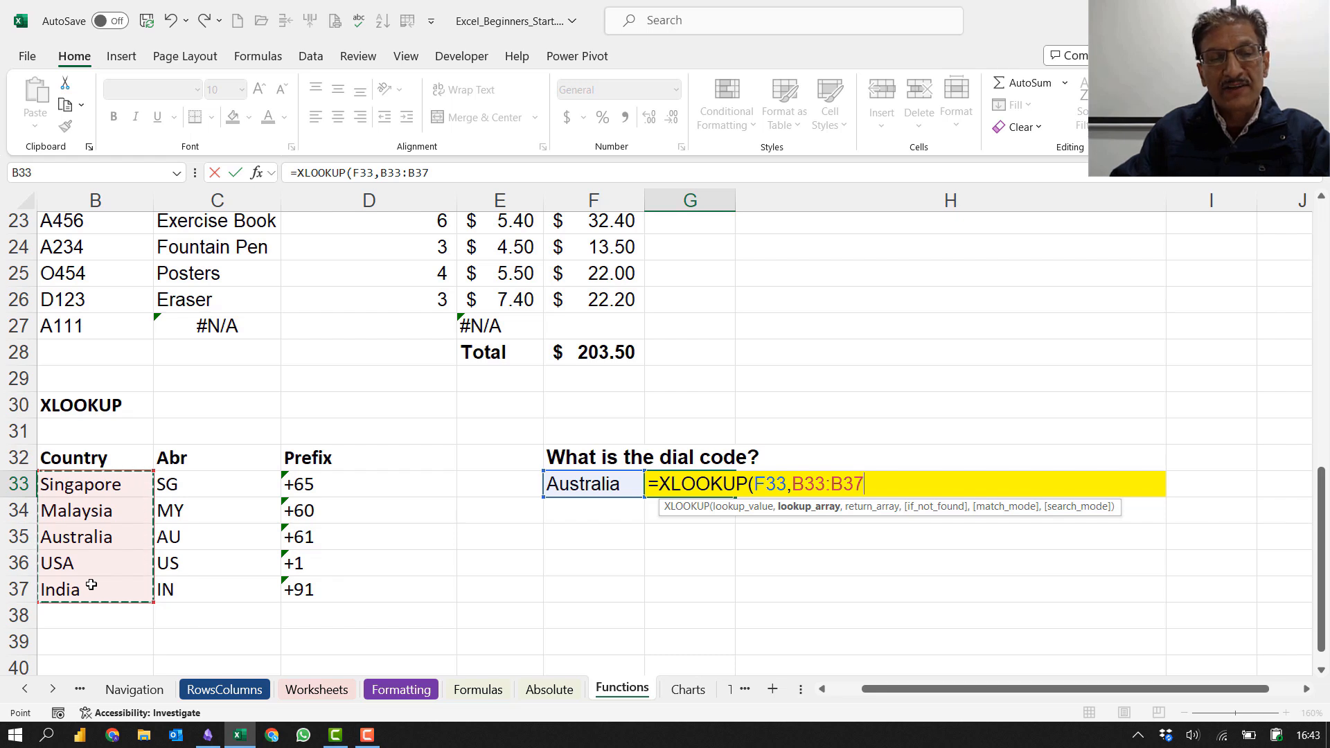
text(,)
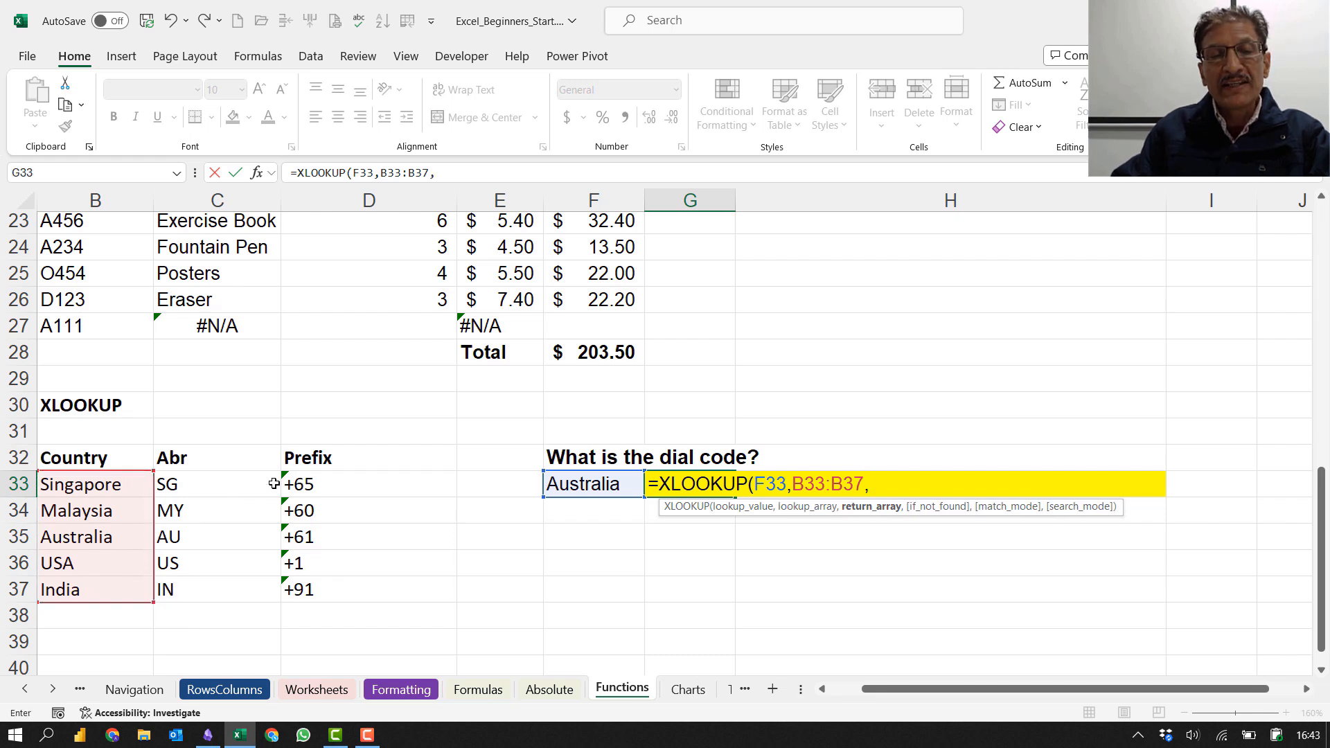
drag(312, 484, 312, 590)
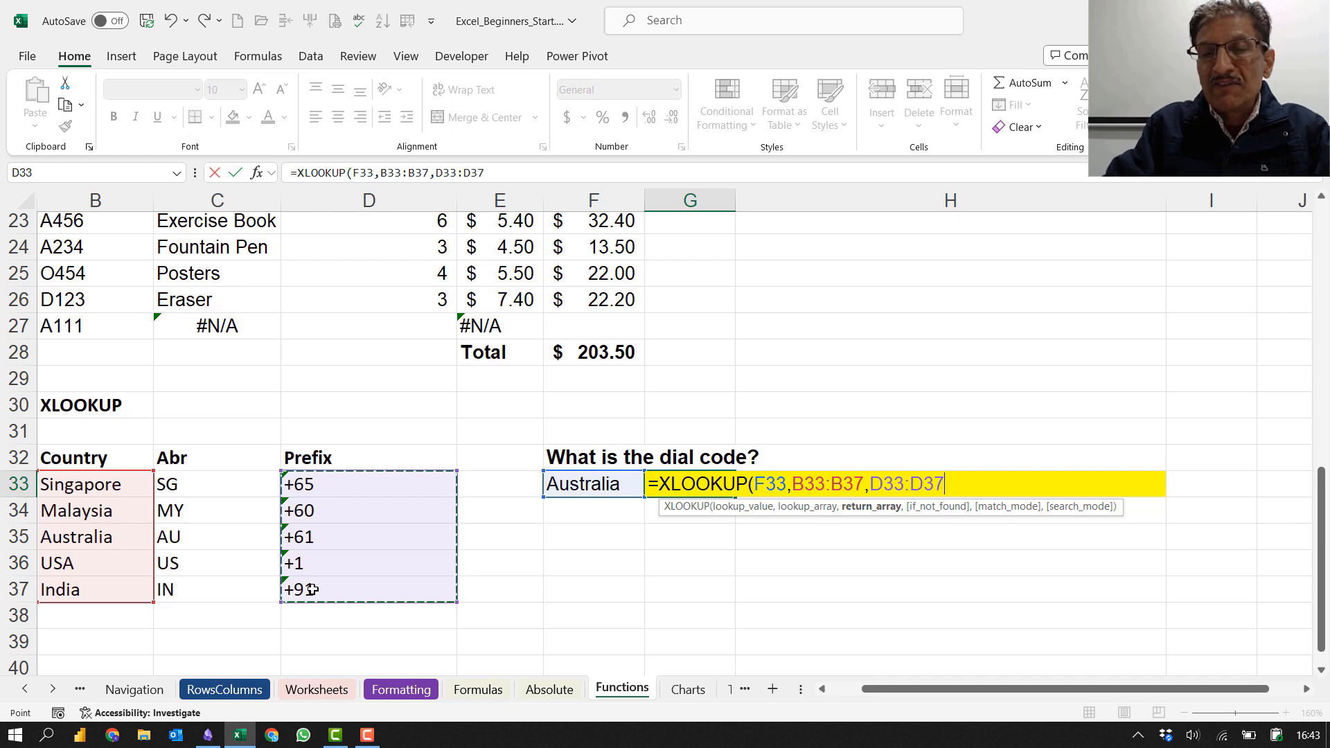
text())
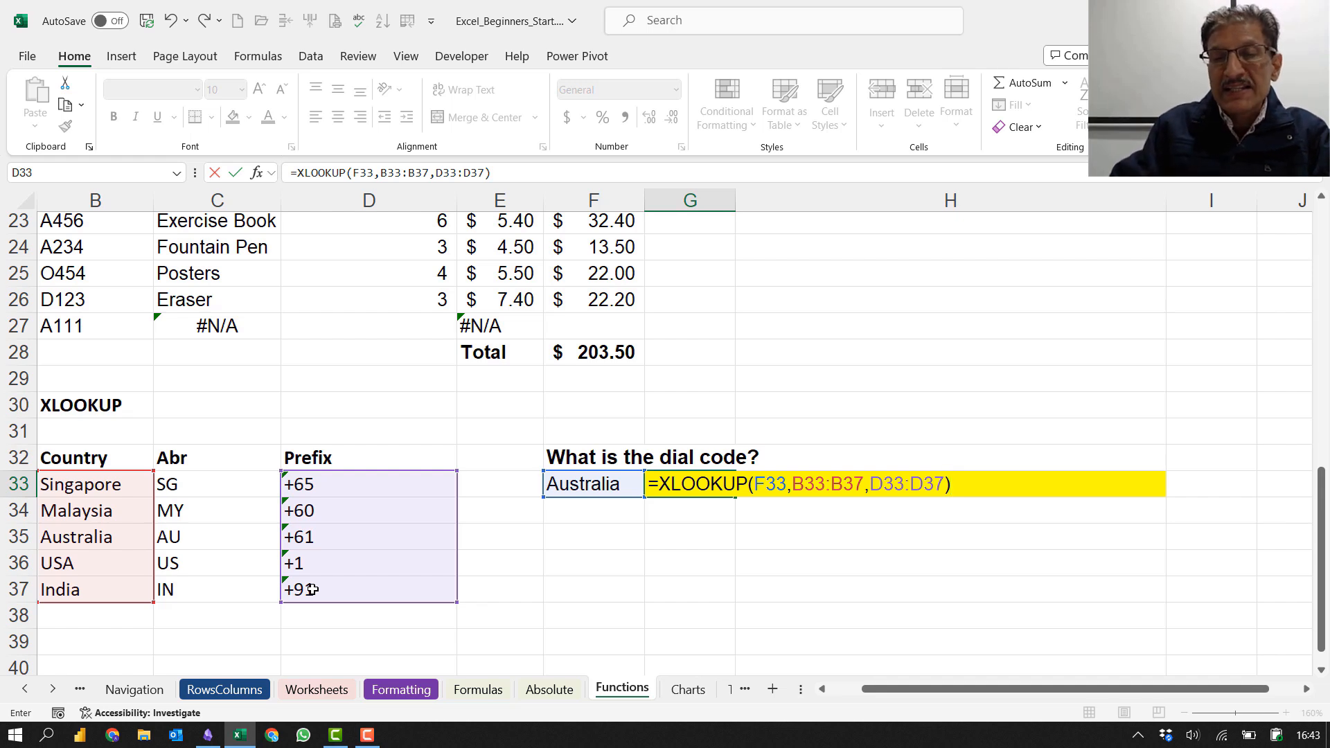
key(Tab)
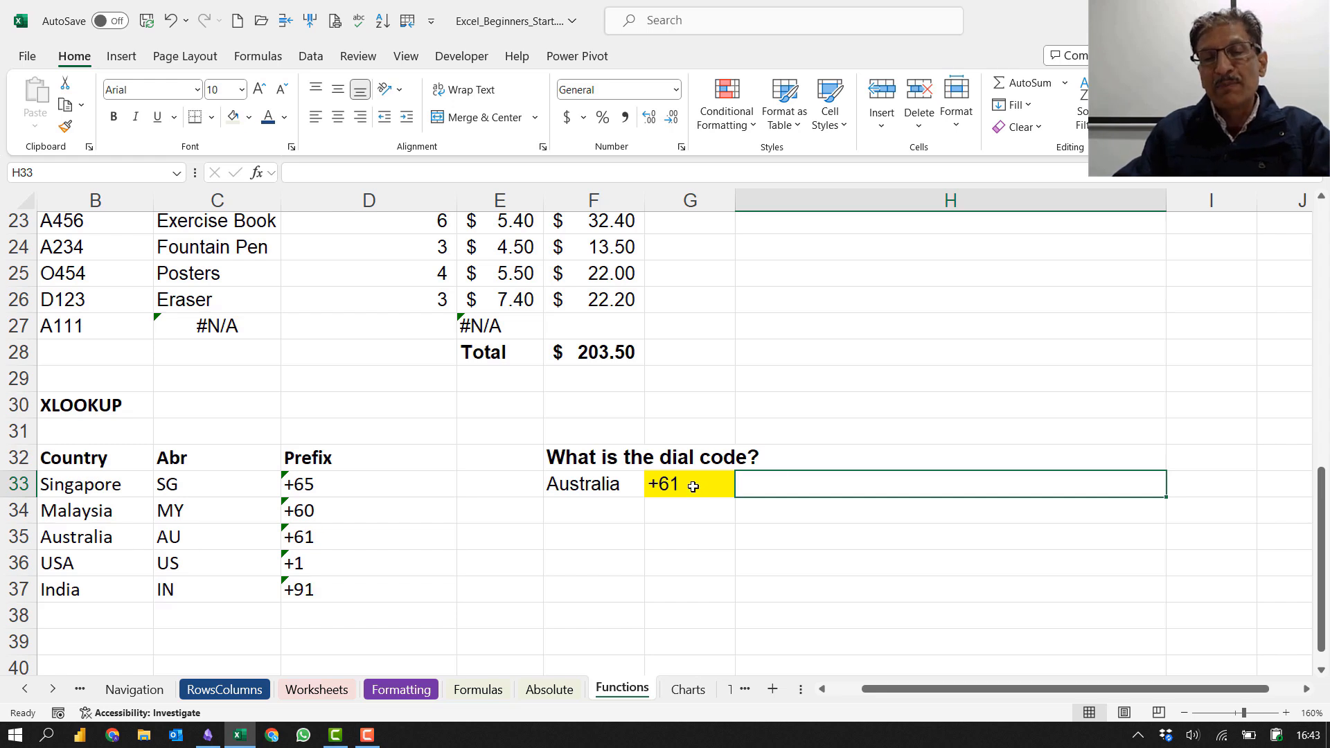
click(591, 484)
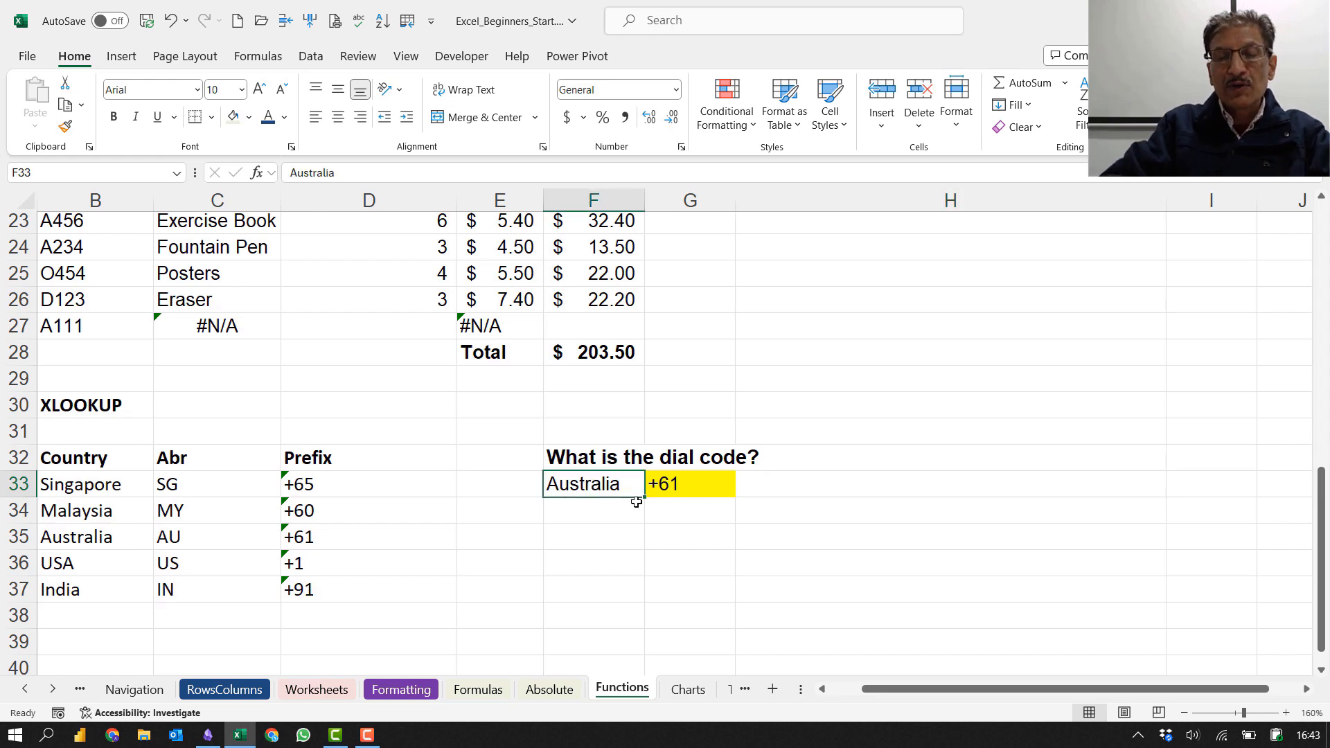
Step: Test the XLOOKUP dial-code formula by entering India, USA and Singapore in turn as the country in F33
text(India)
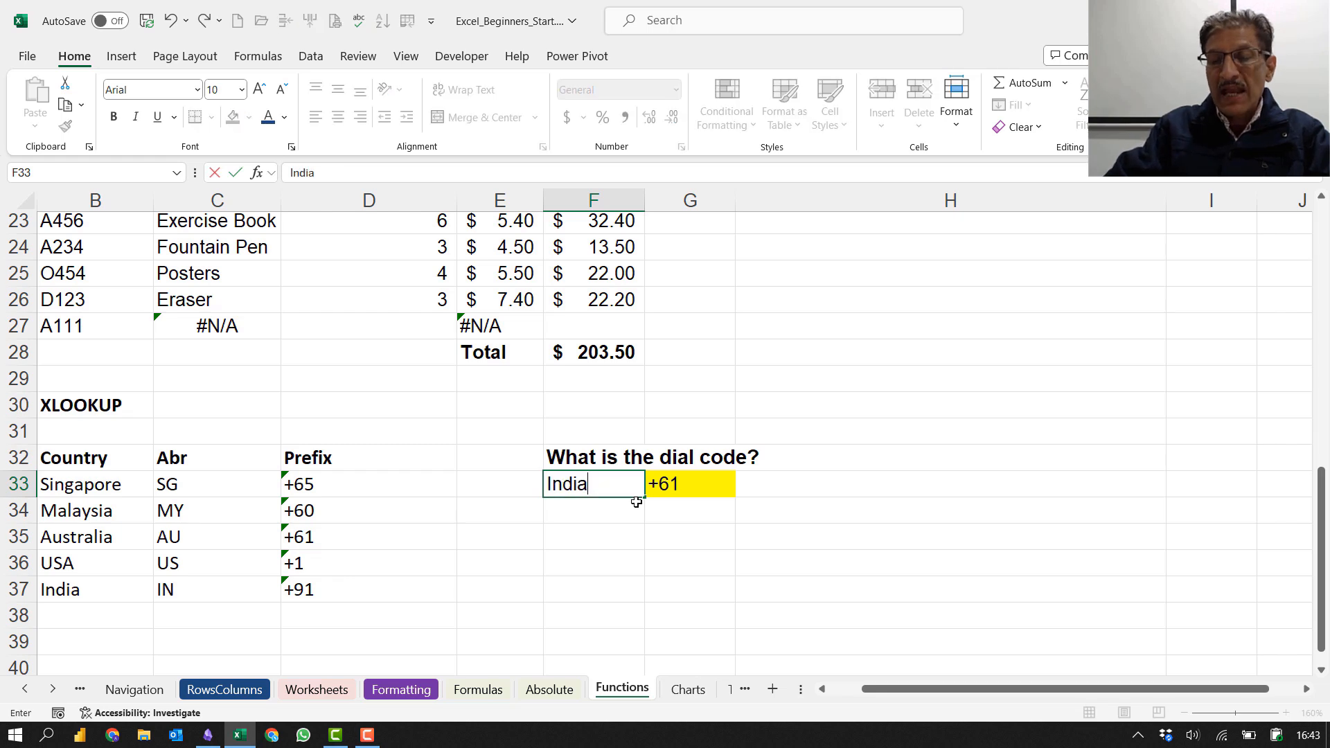
key(Tab)
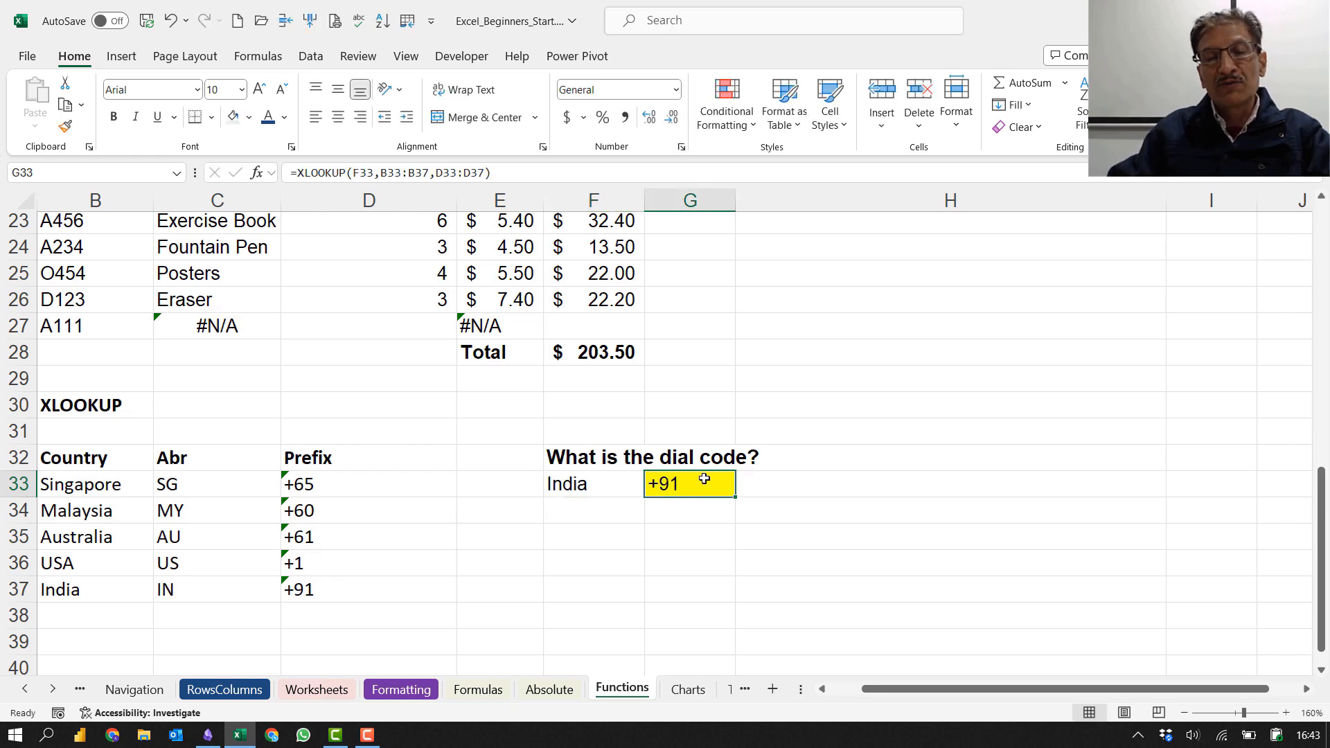
click(611, 482)
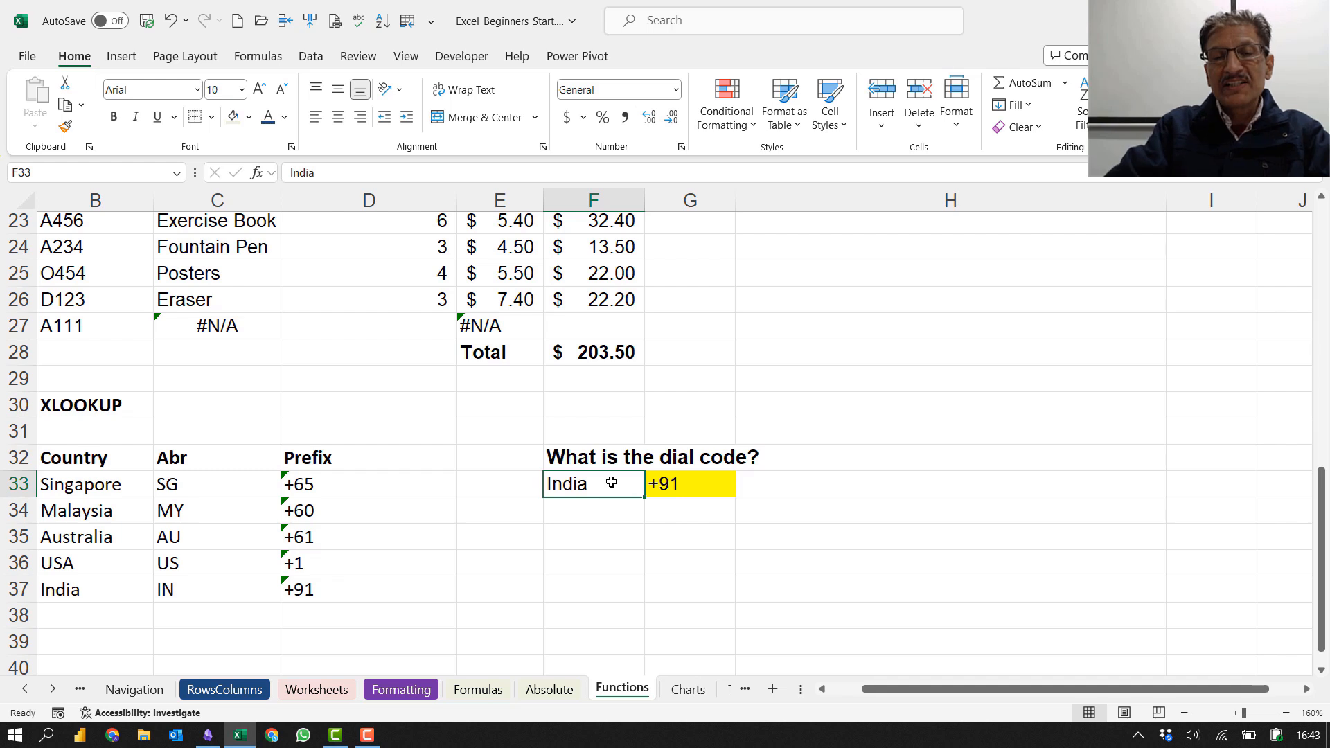
text(USA)
key(Tab)
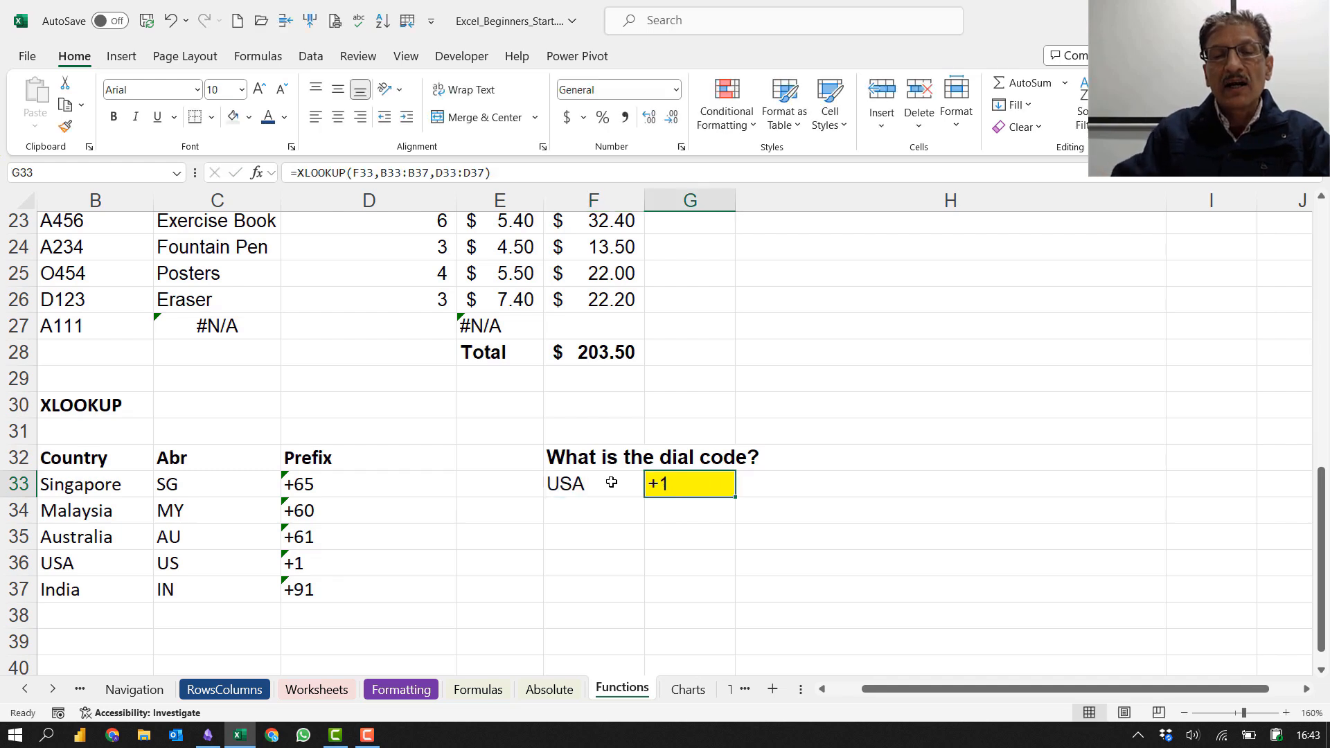
click(611, 482)
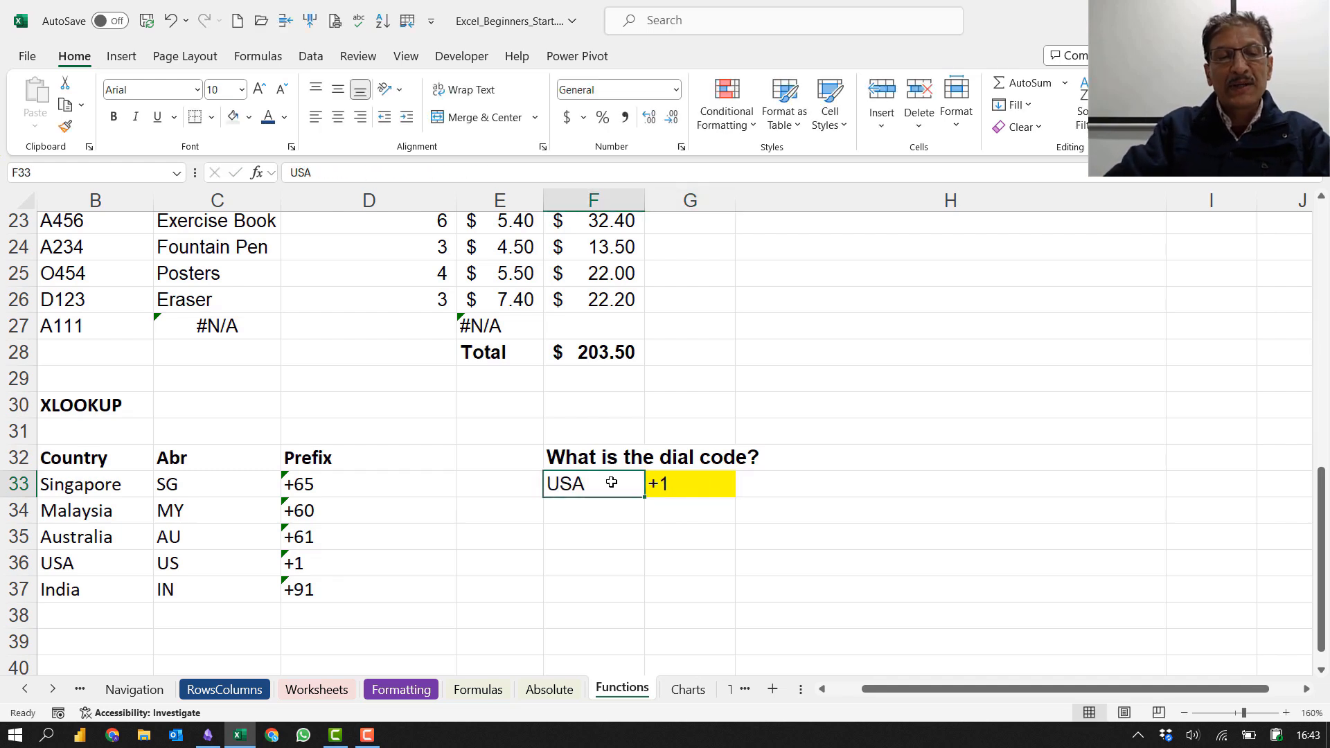
text(Singapore)
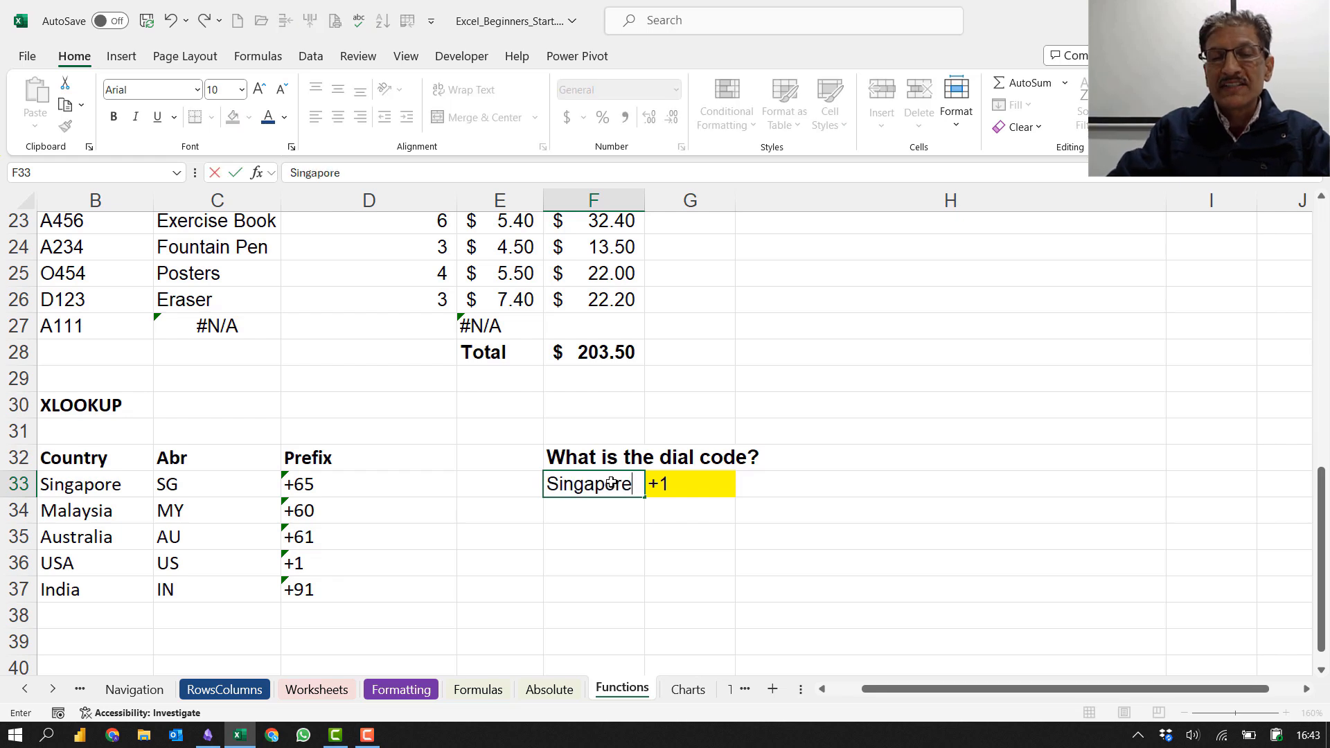
key(Tab)
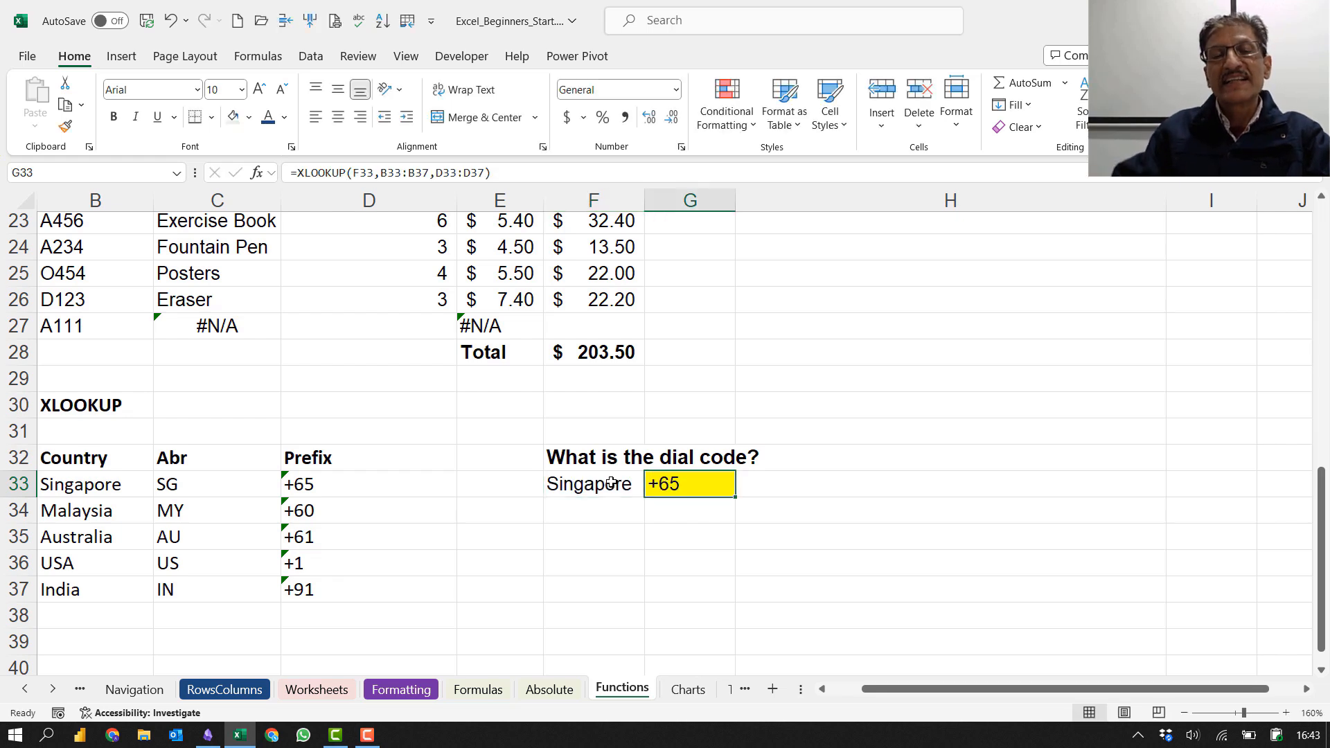
Step: Set the lookup country in F33 to India and open the XLOOKUP formula in G33 for editing
click(611, 483)
text(India)
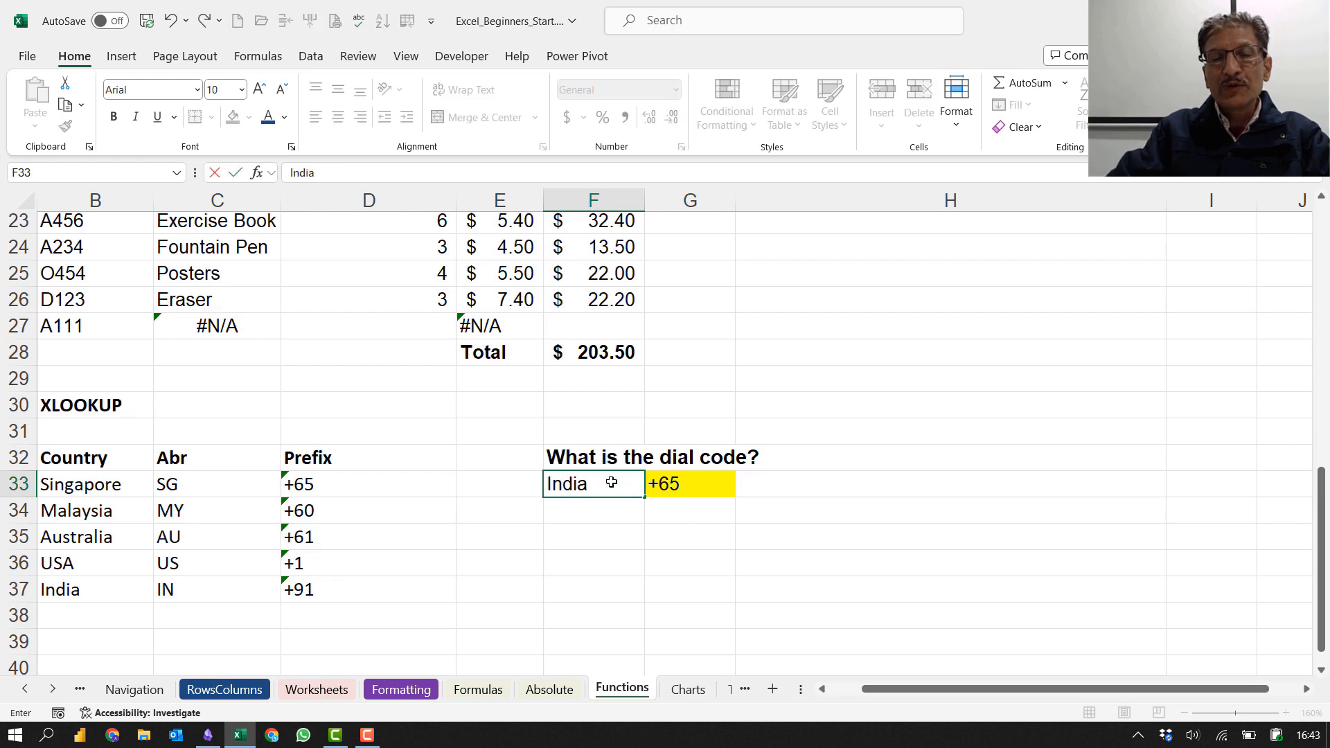
key(Tab)
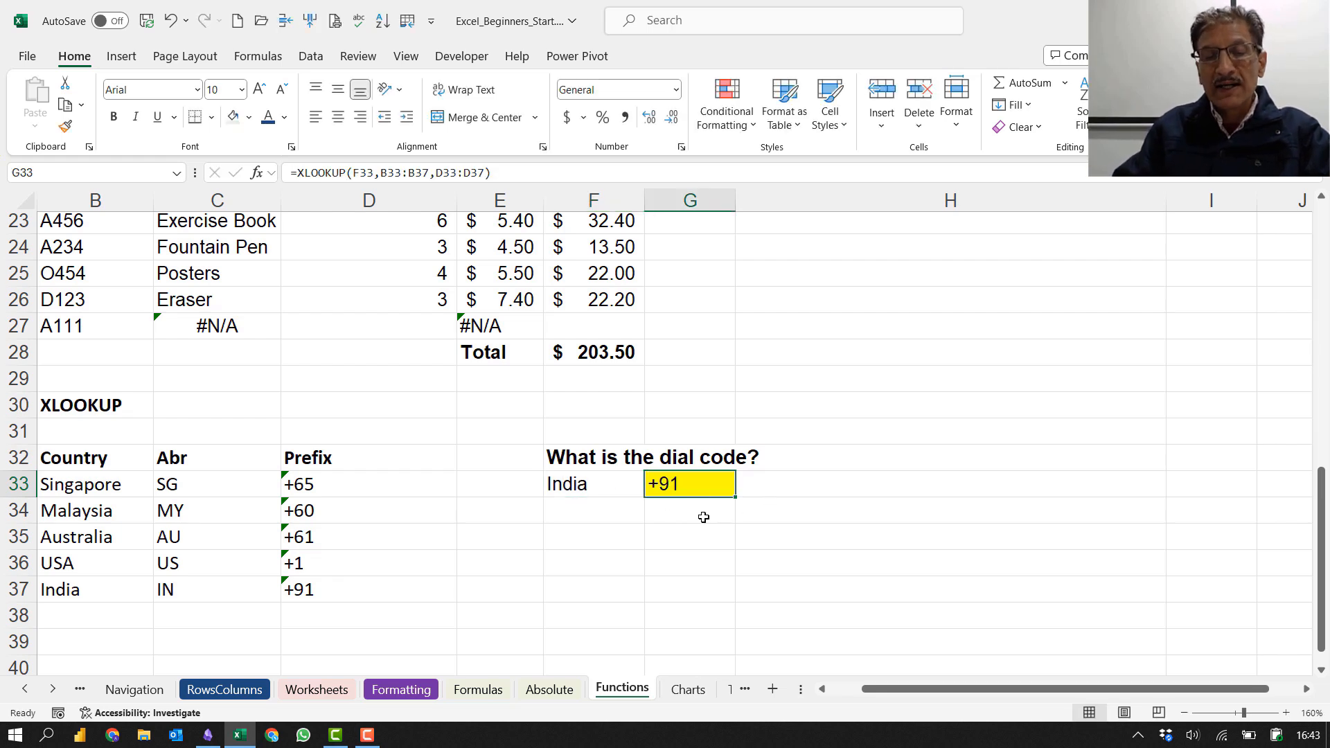
key(F2)
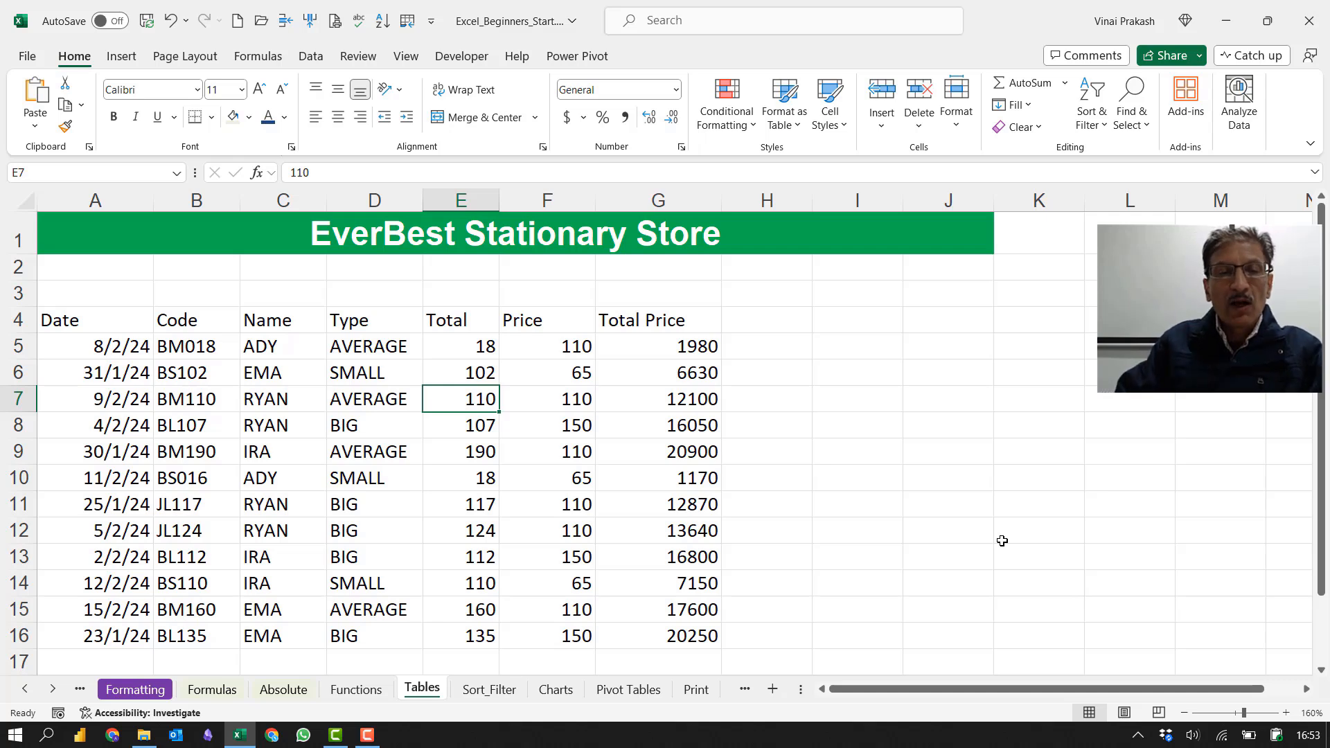
Step: Format the data range A4:G16 on the Tables sheet as a table with headers, using the blue style in the first Medium row
click(373, 452)
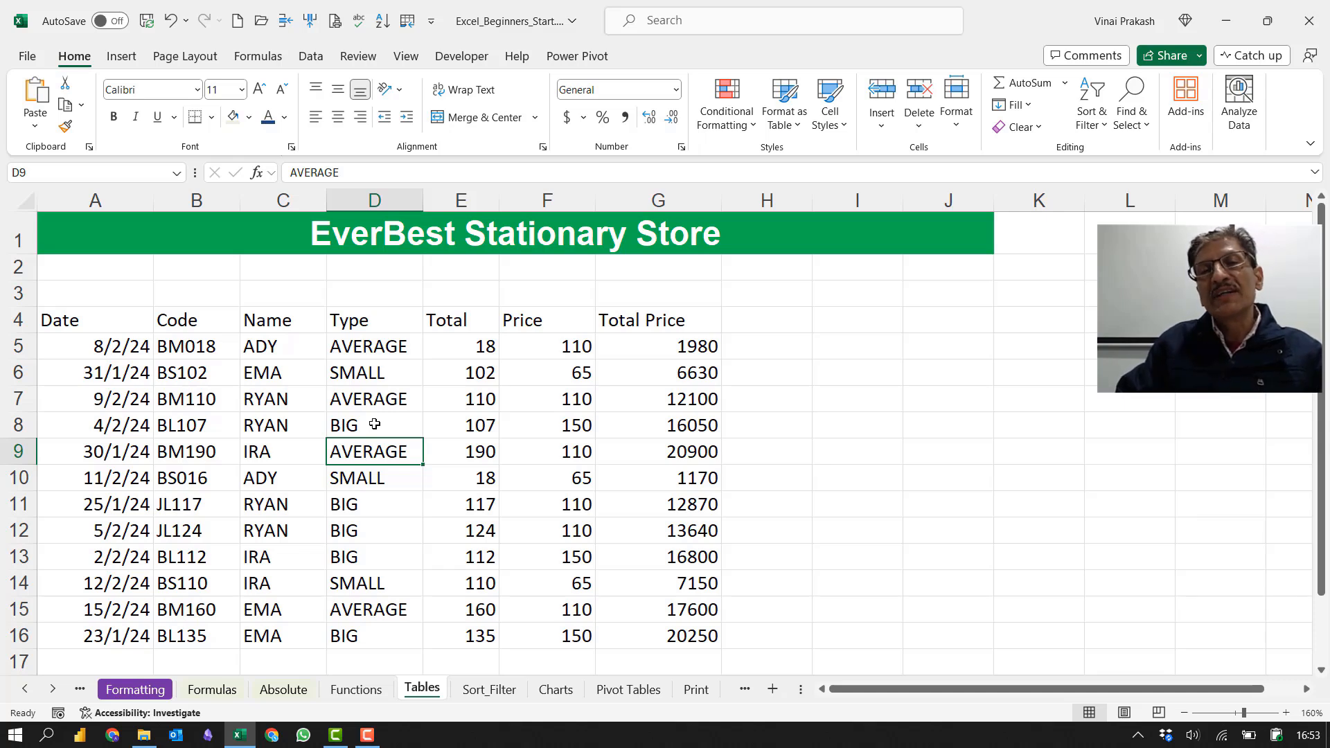
click(373, 424)
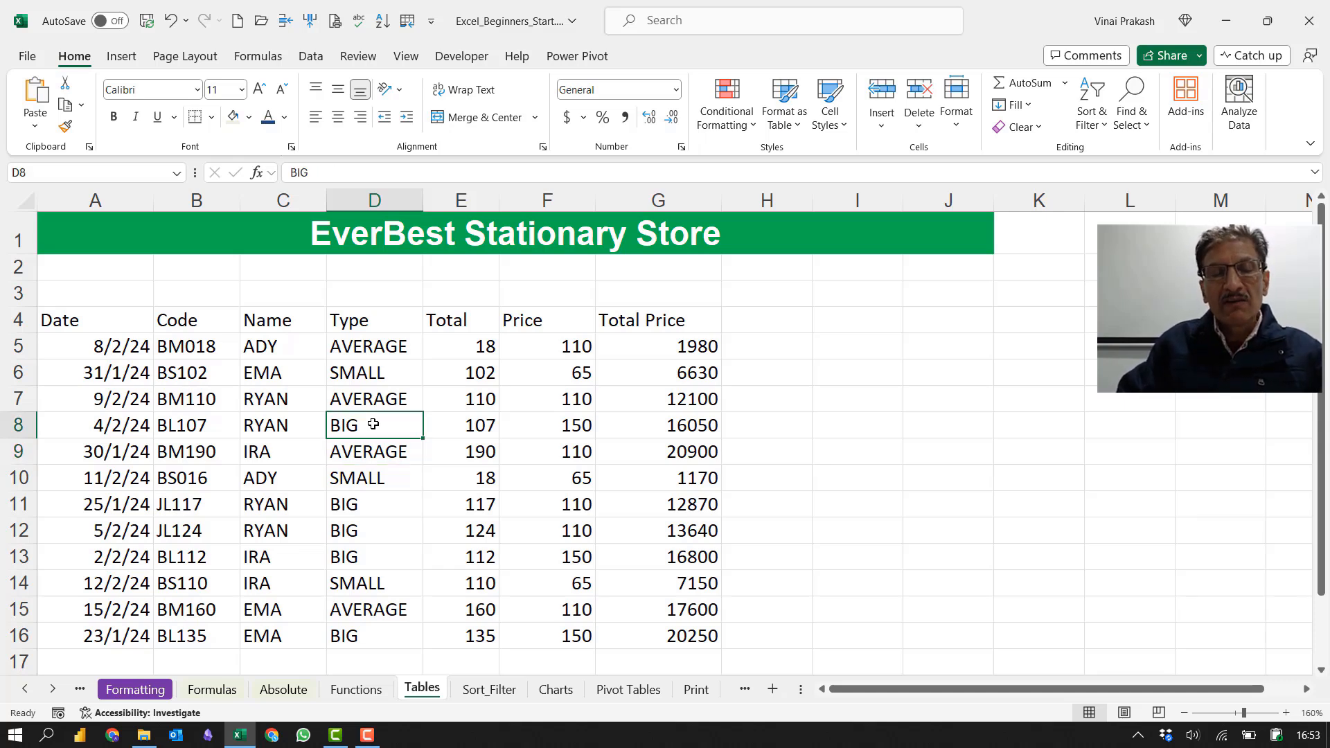
click(299, 380)
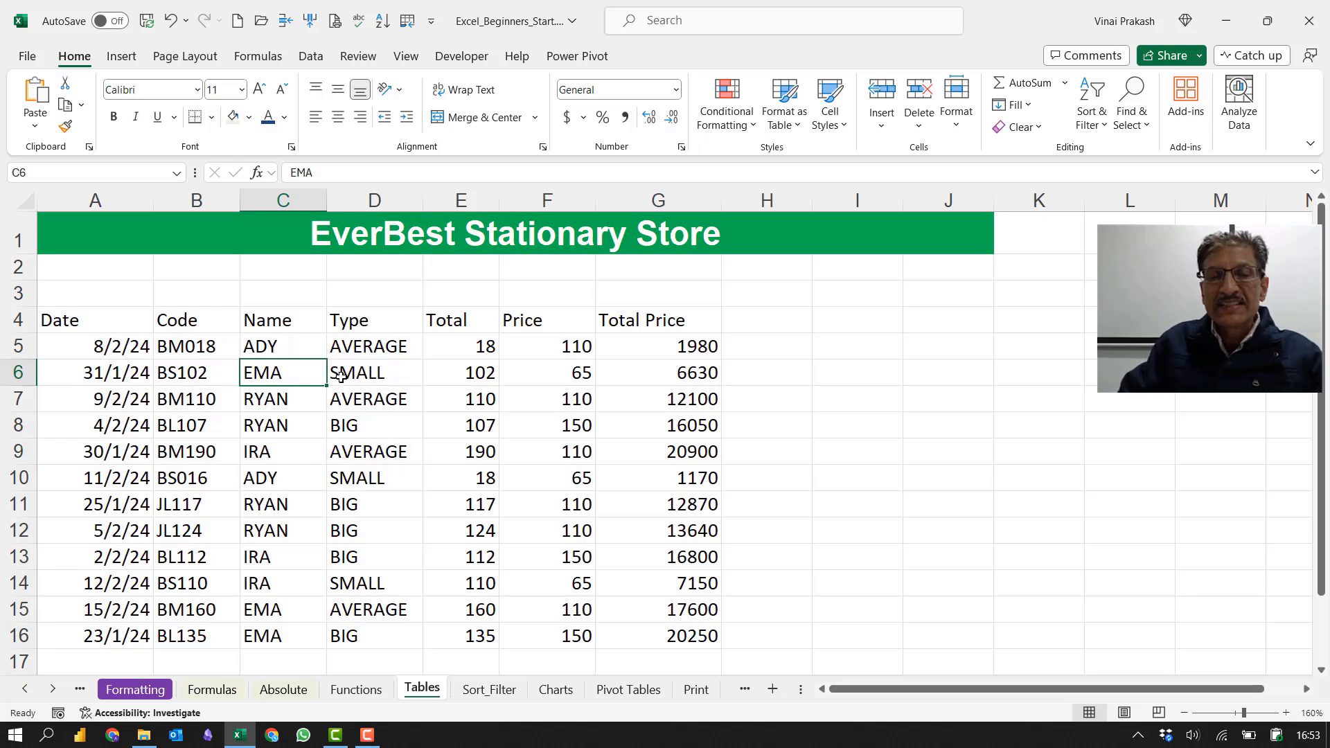
click(374, 416)
click(333, 460)
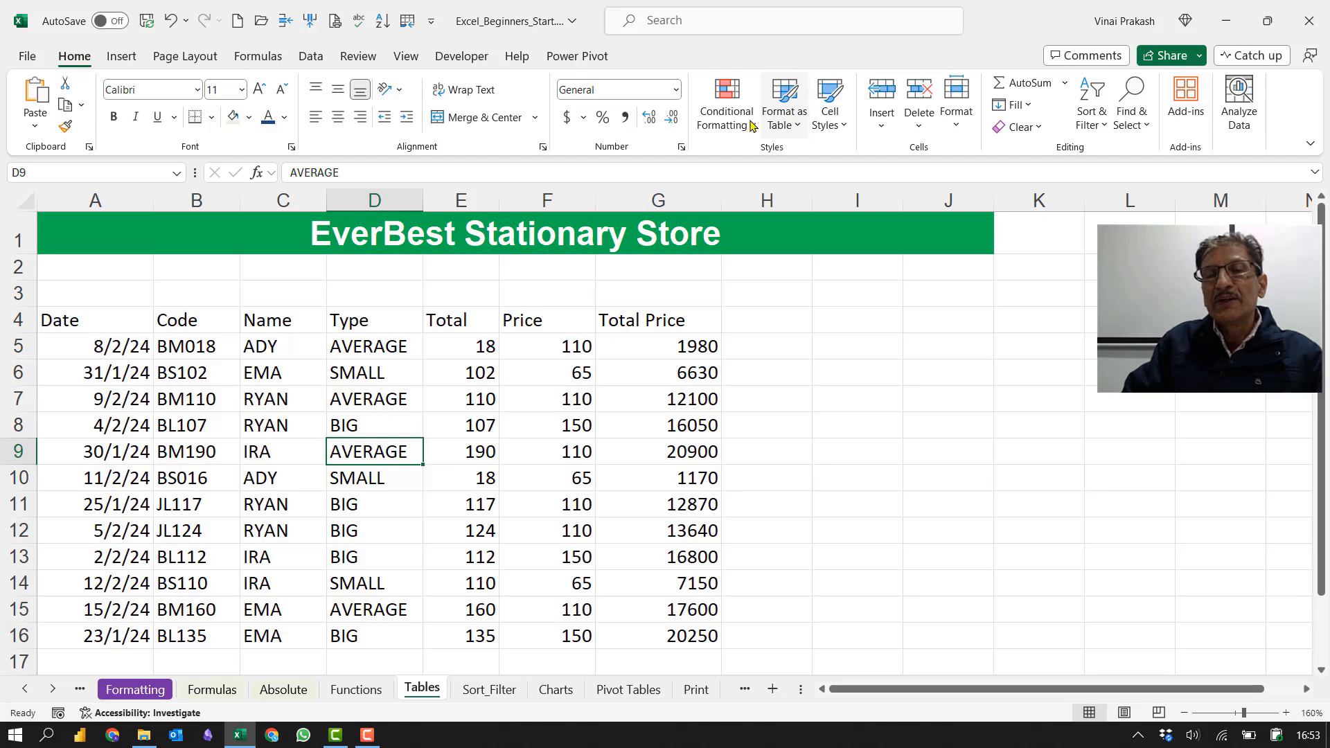
click(777, 118)
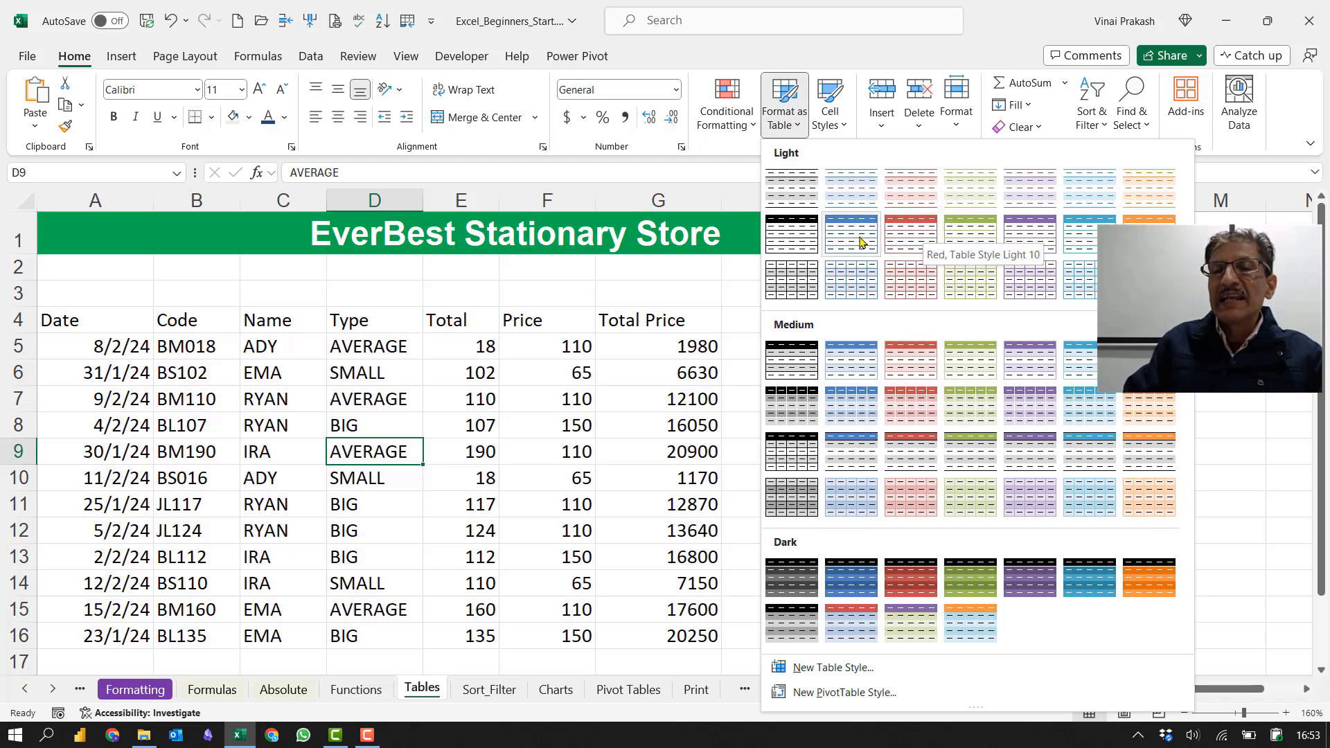
click(852, 371)
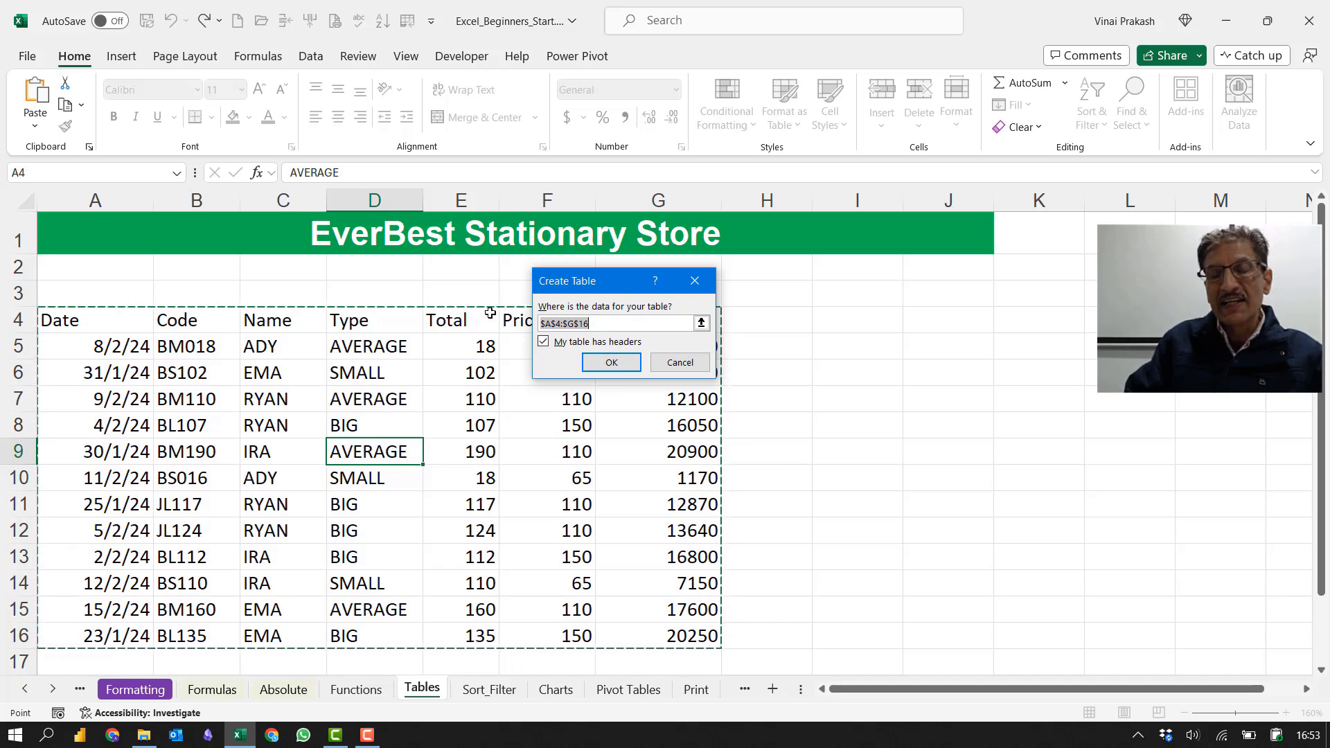
click(611, 362)
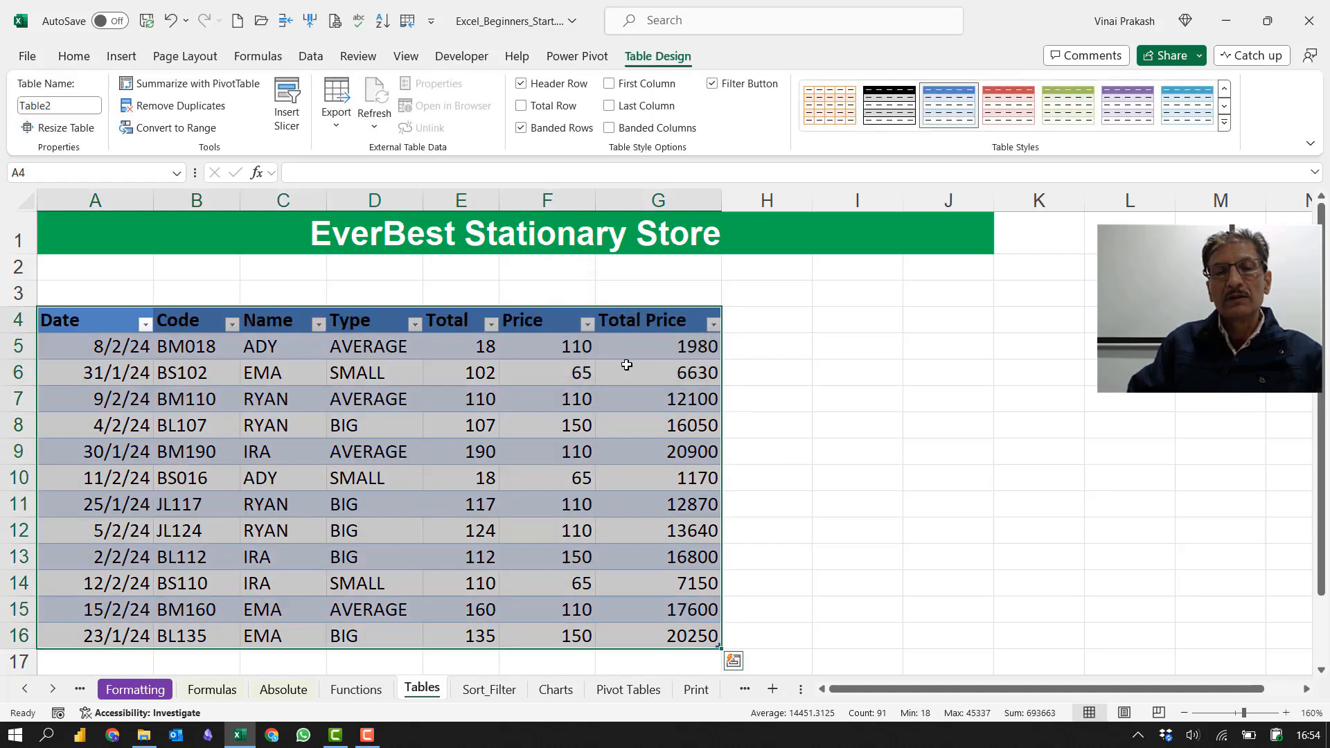
Step: Apply the green banded style to the stationery sales table and rename the table Emp_Table
click(388, 396)
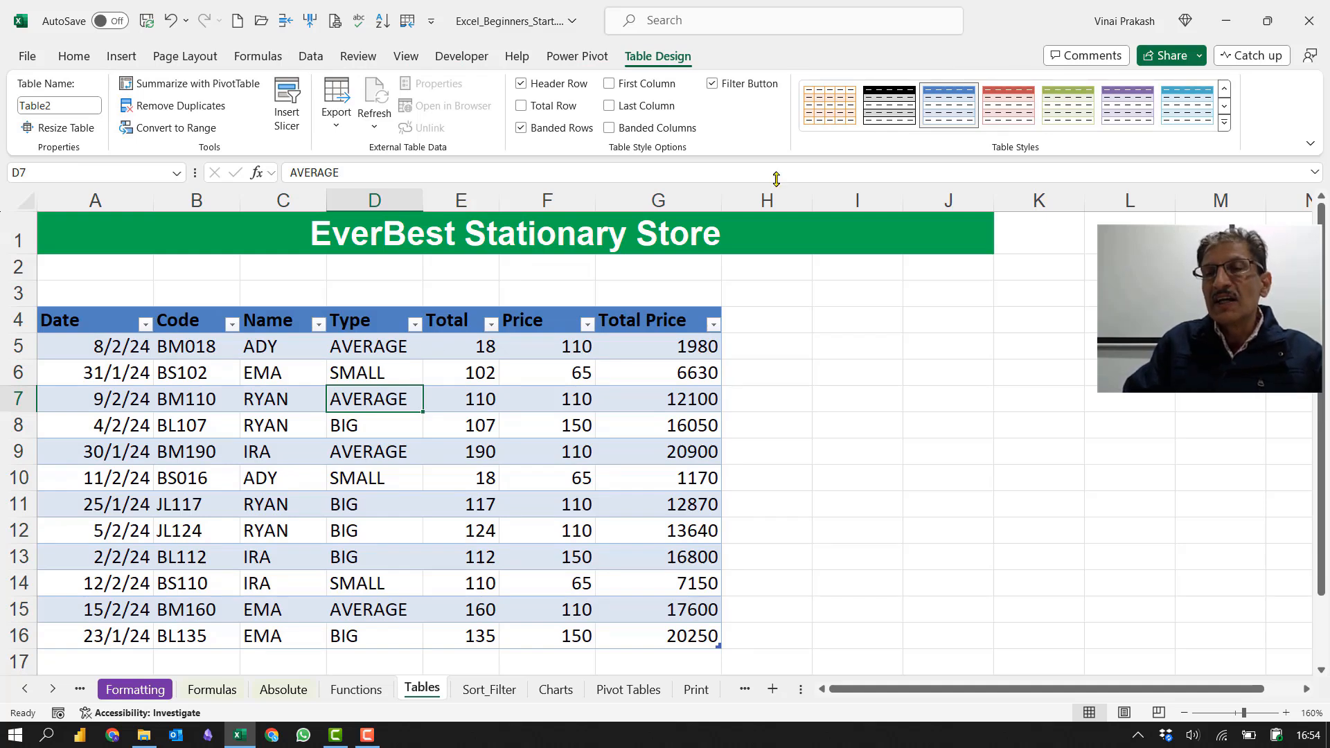
click(1058, 105)
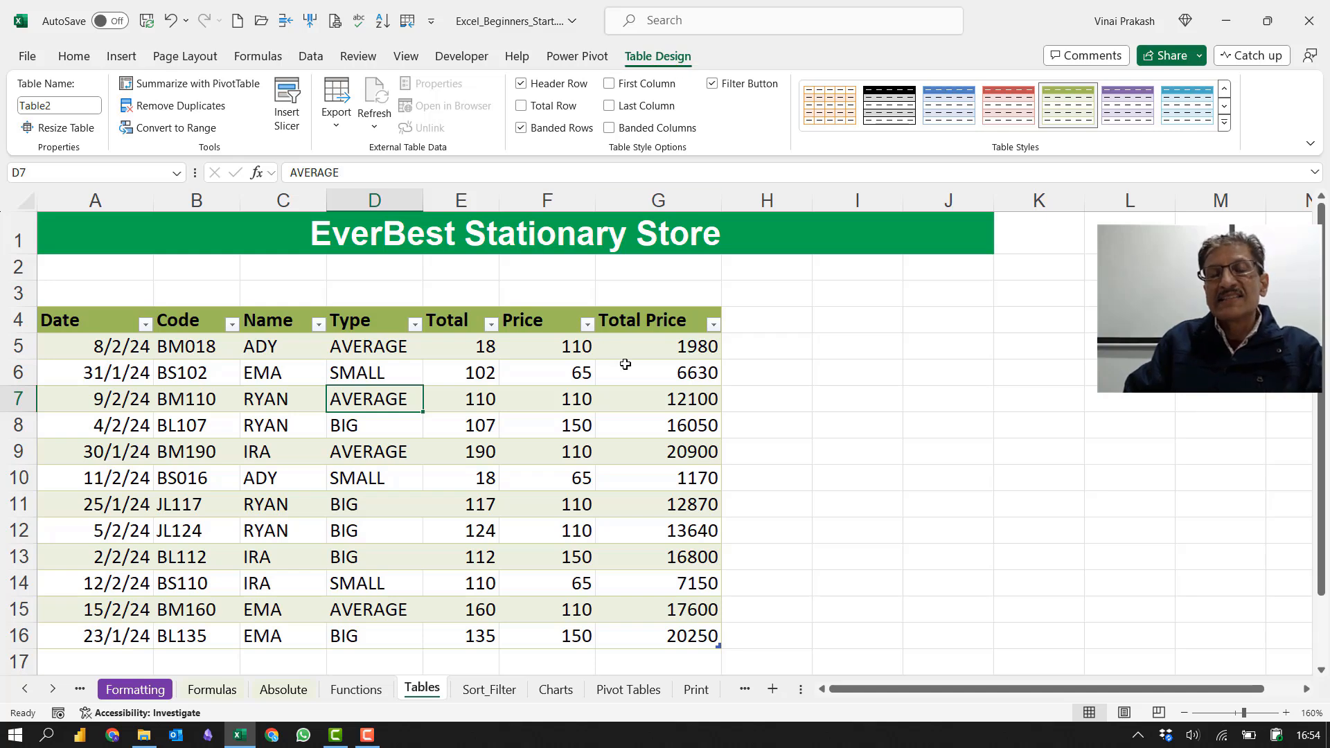
click(58, 106)
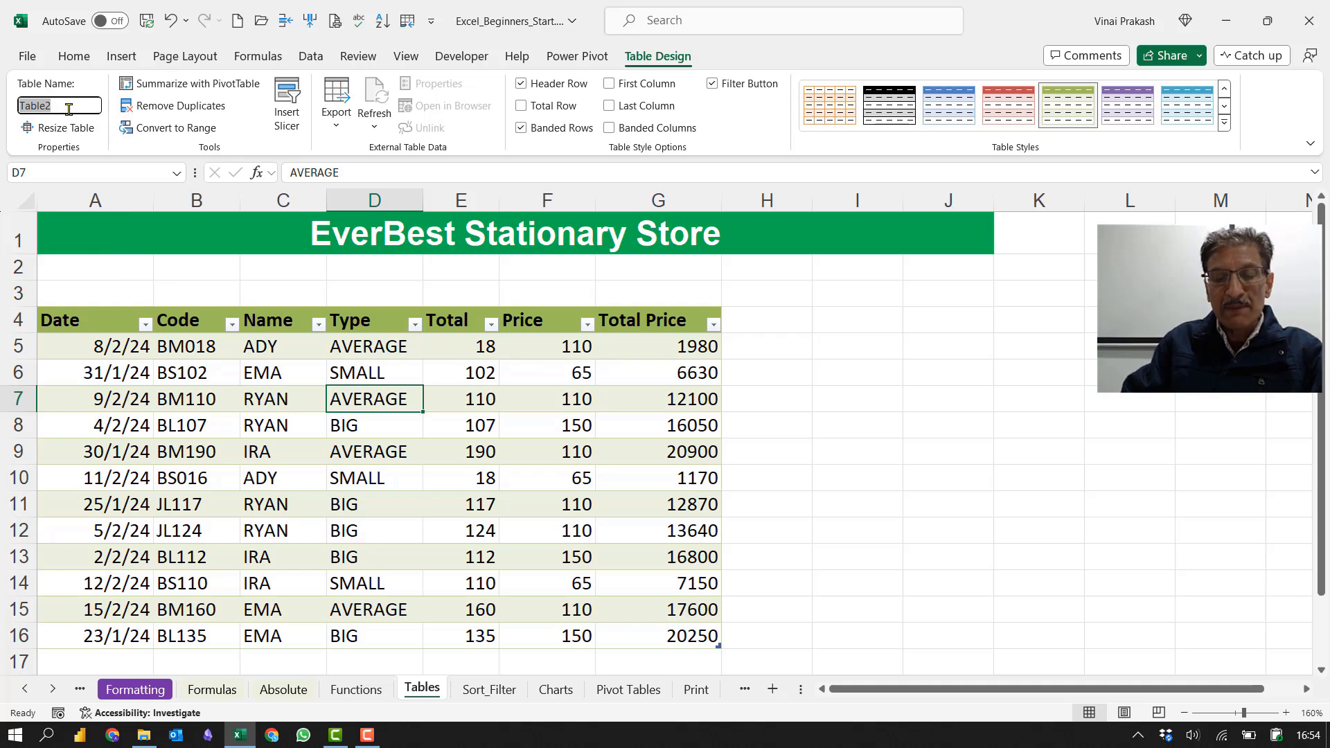
text(Emp)
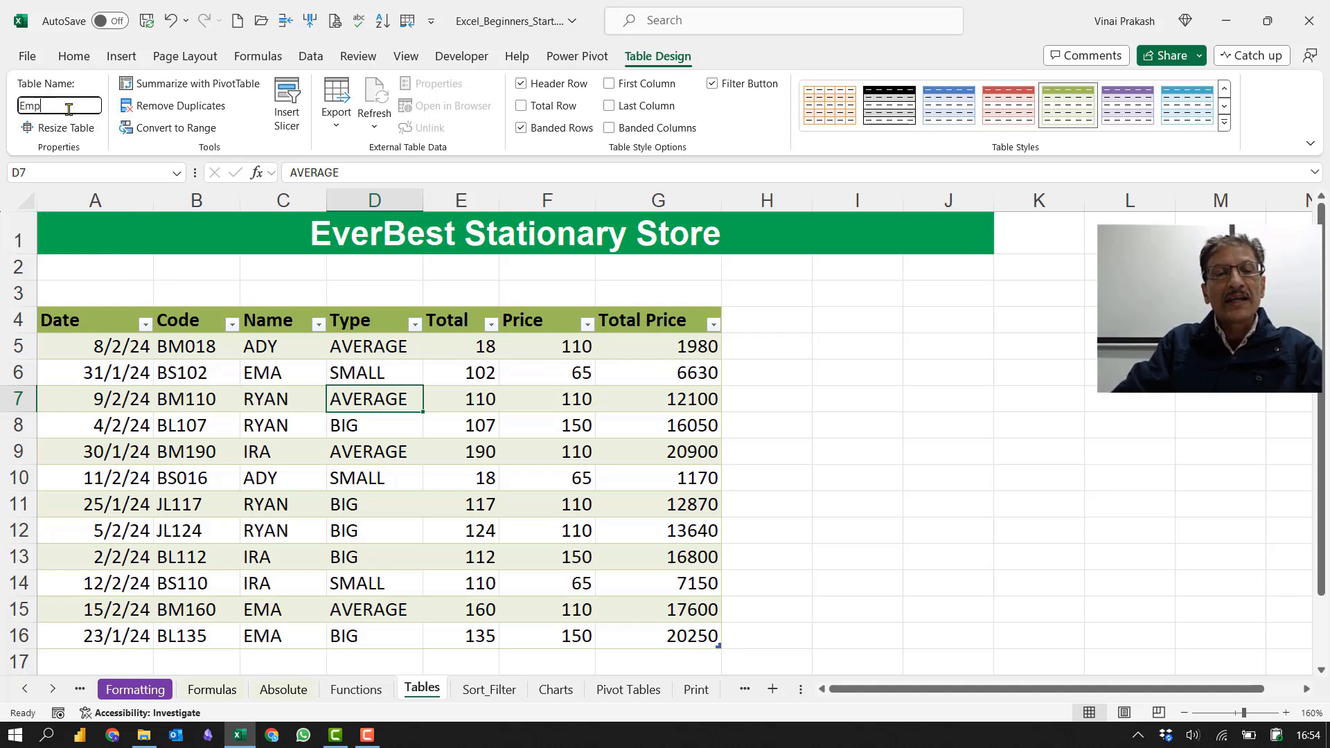
text(_Table)
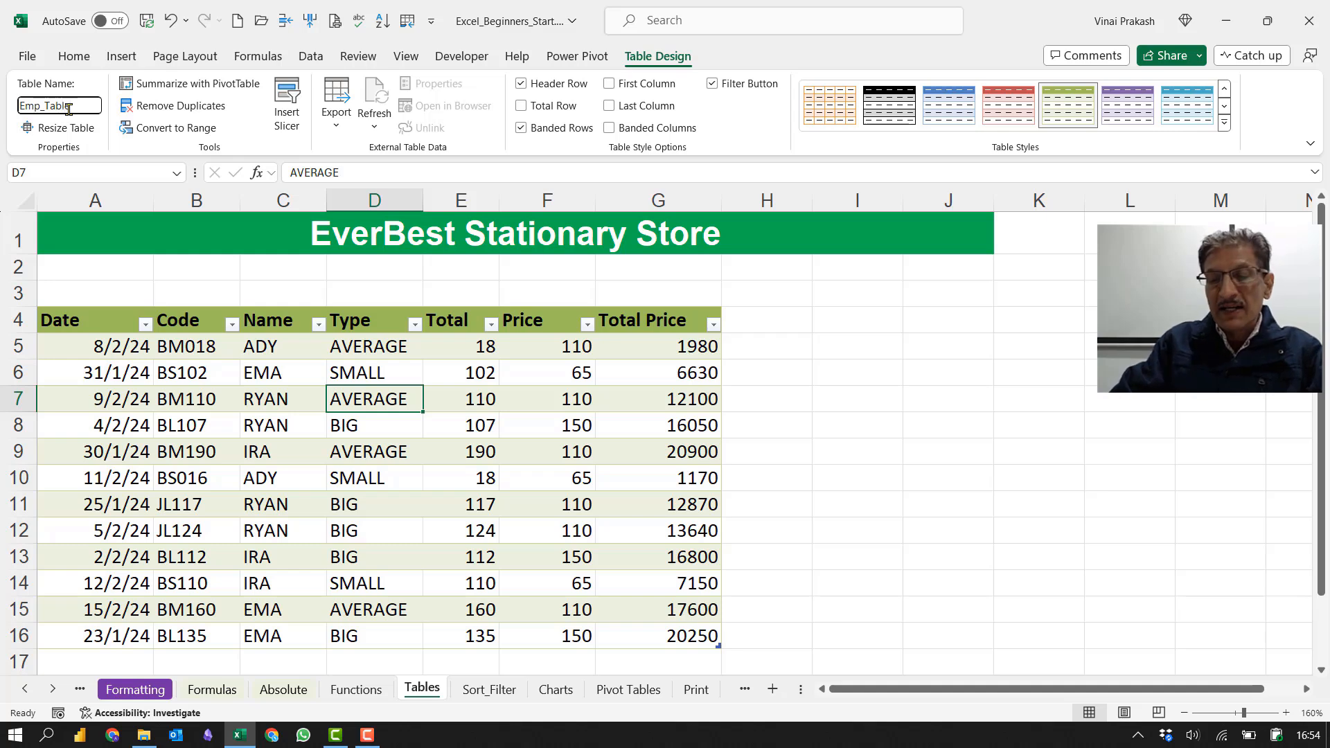
key(Return)
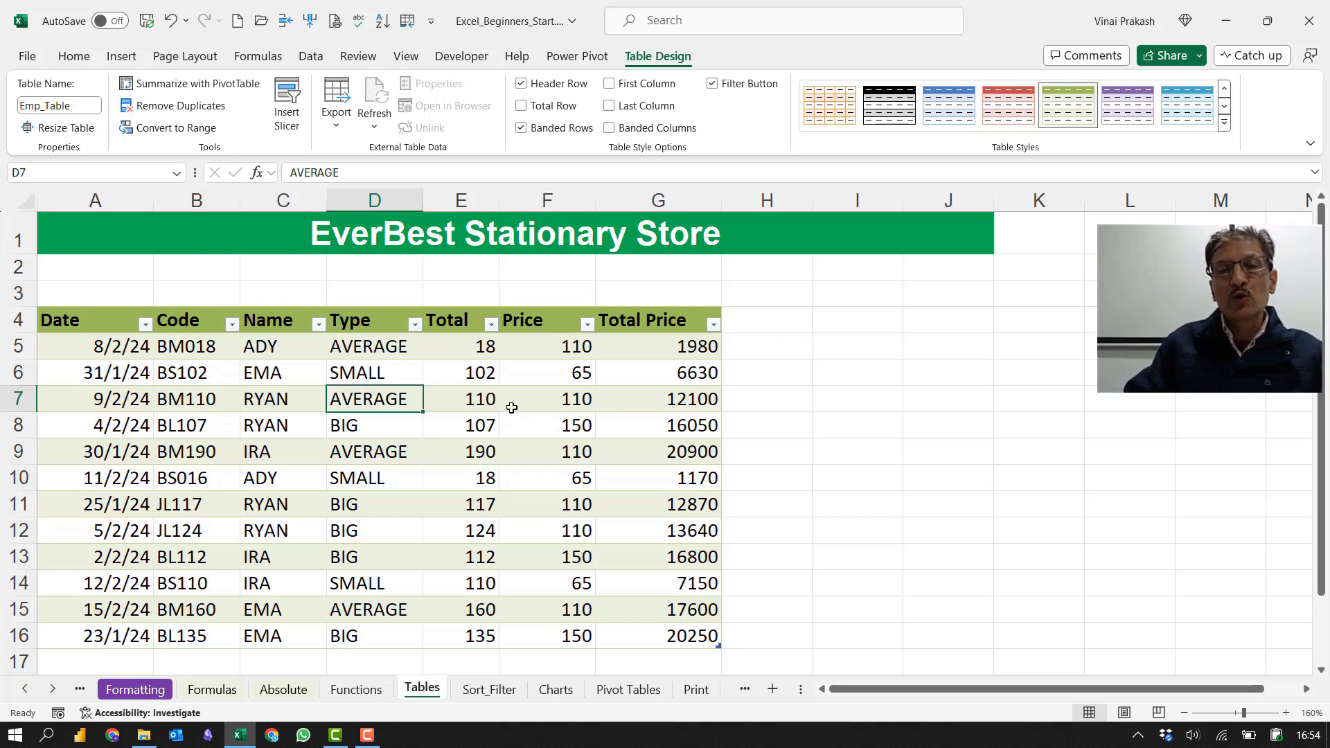
Step: Add a total row to the table and set it to Sum for the Total column
click(521, 108)
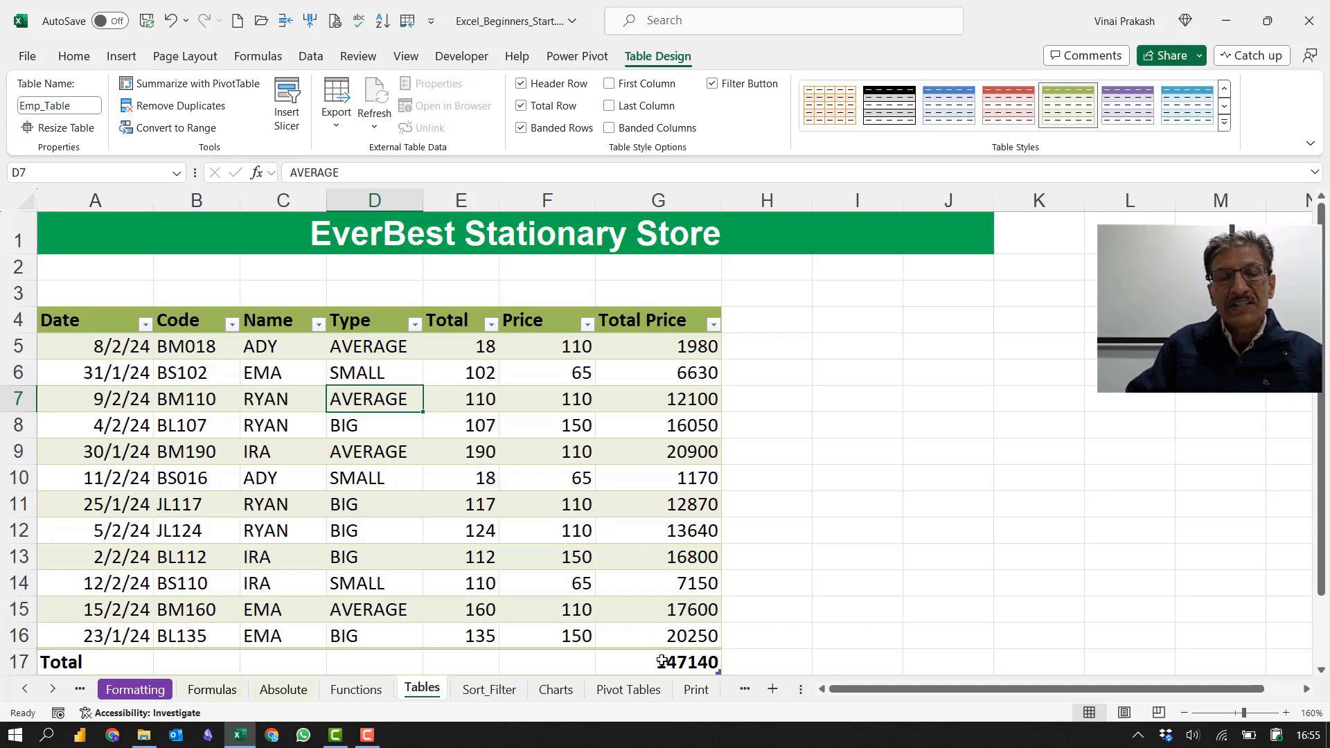
click(1320, 670)
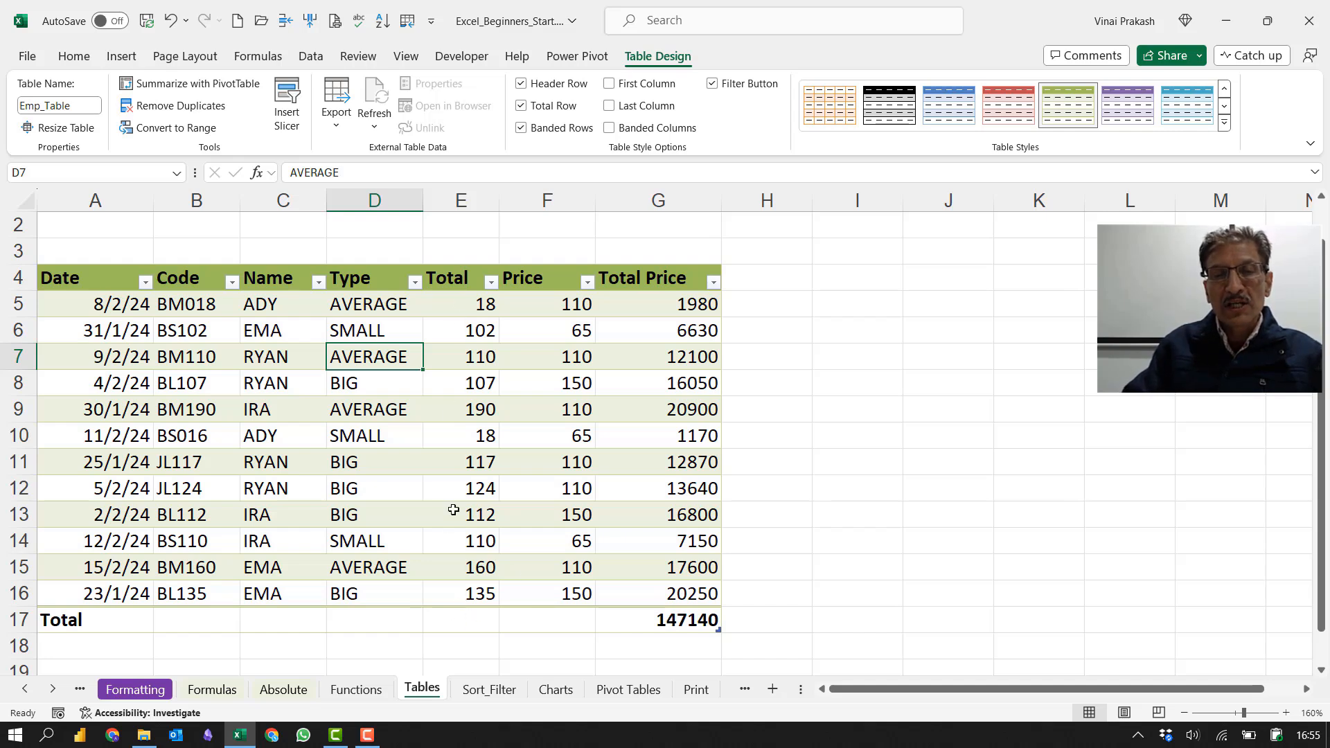
click(466, 622)
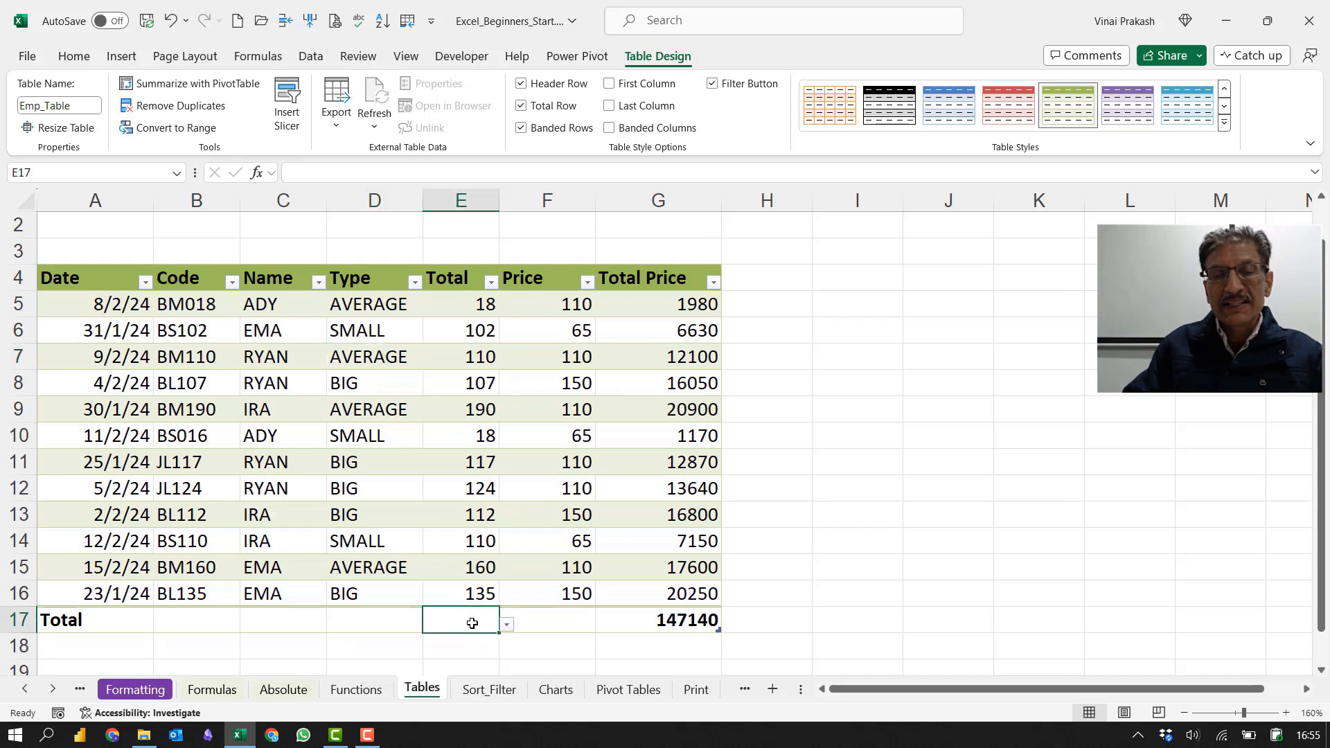
click(508, 626)
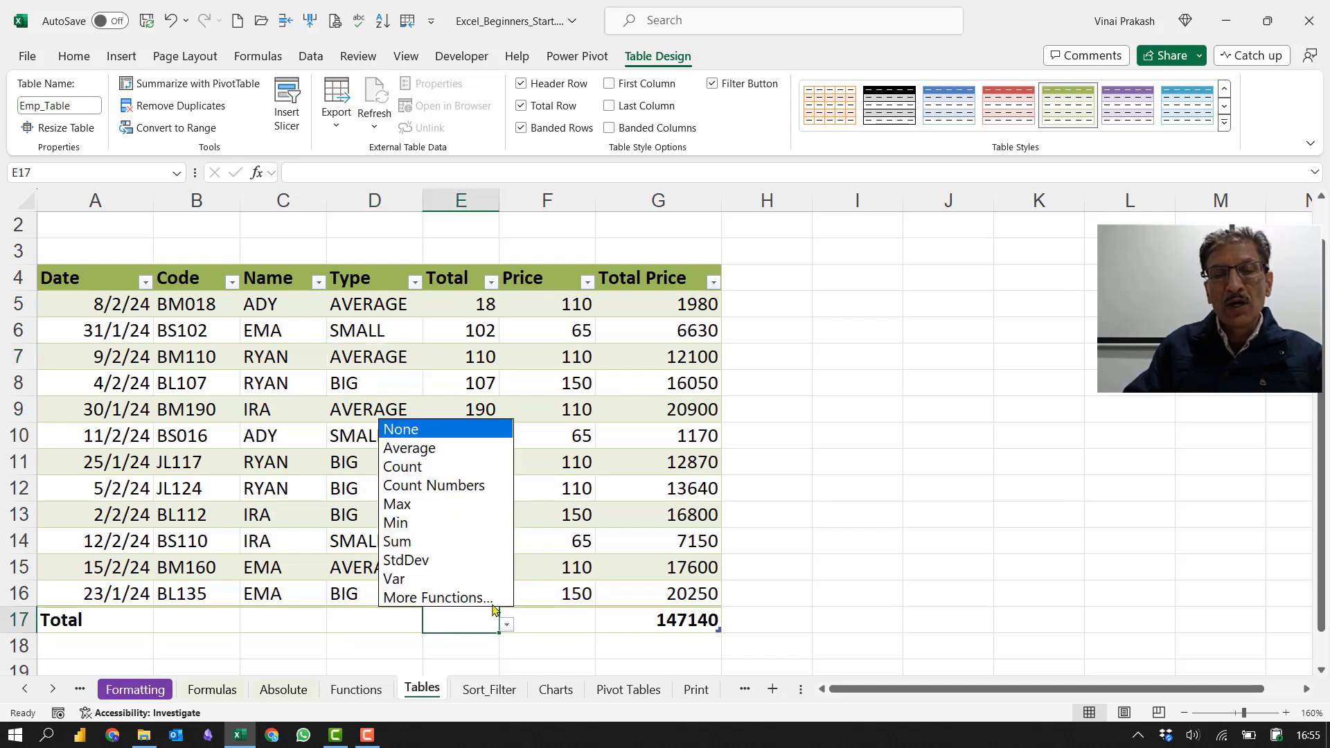
click(435, 542)
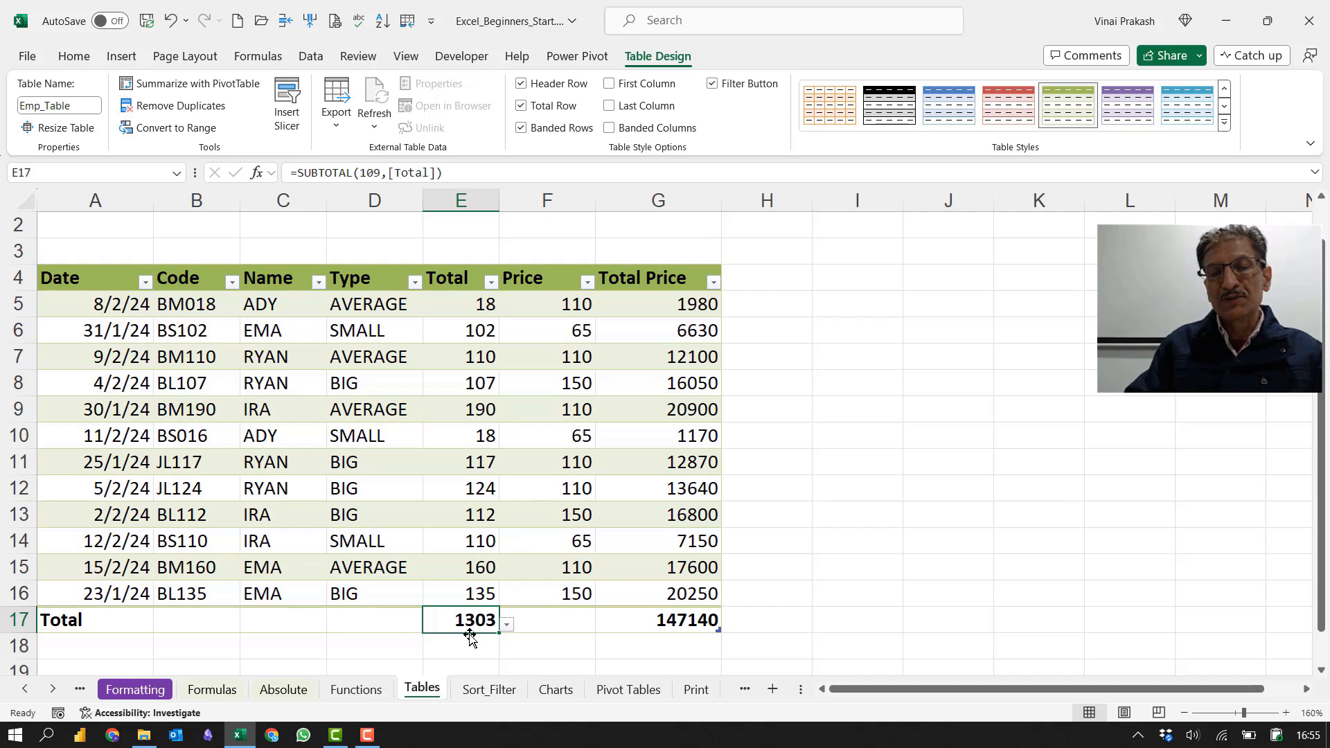
Step: Format the Total Price values in G5:G17, including the total row, with the comma number style
click(682, 313)
drag(682, 313, 693, 622)
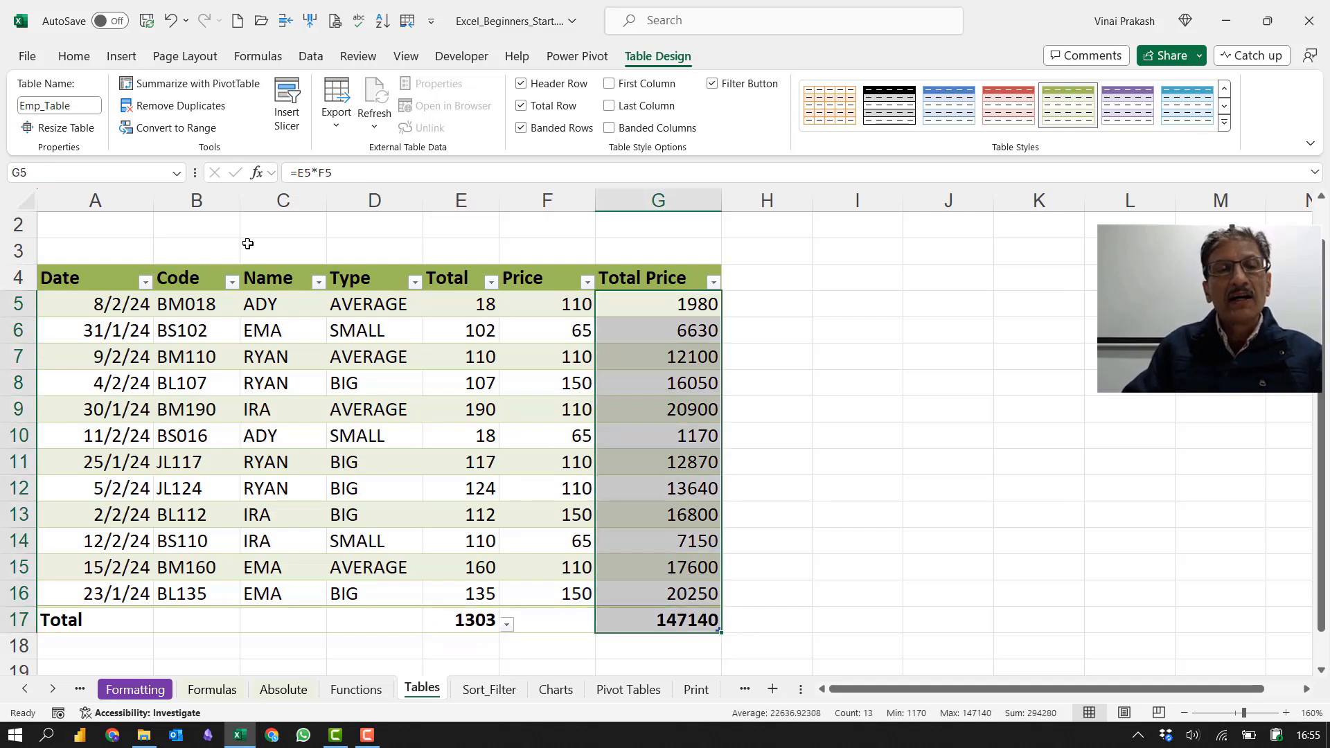
click(74, 57)
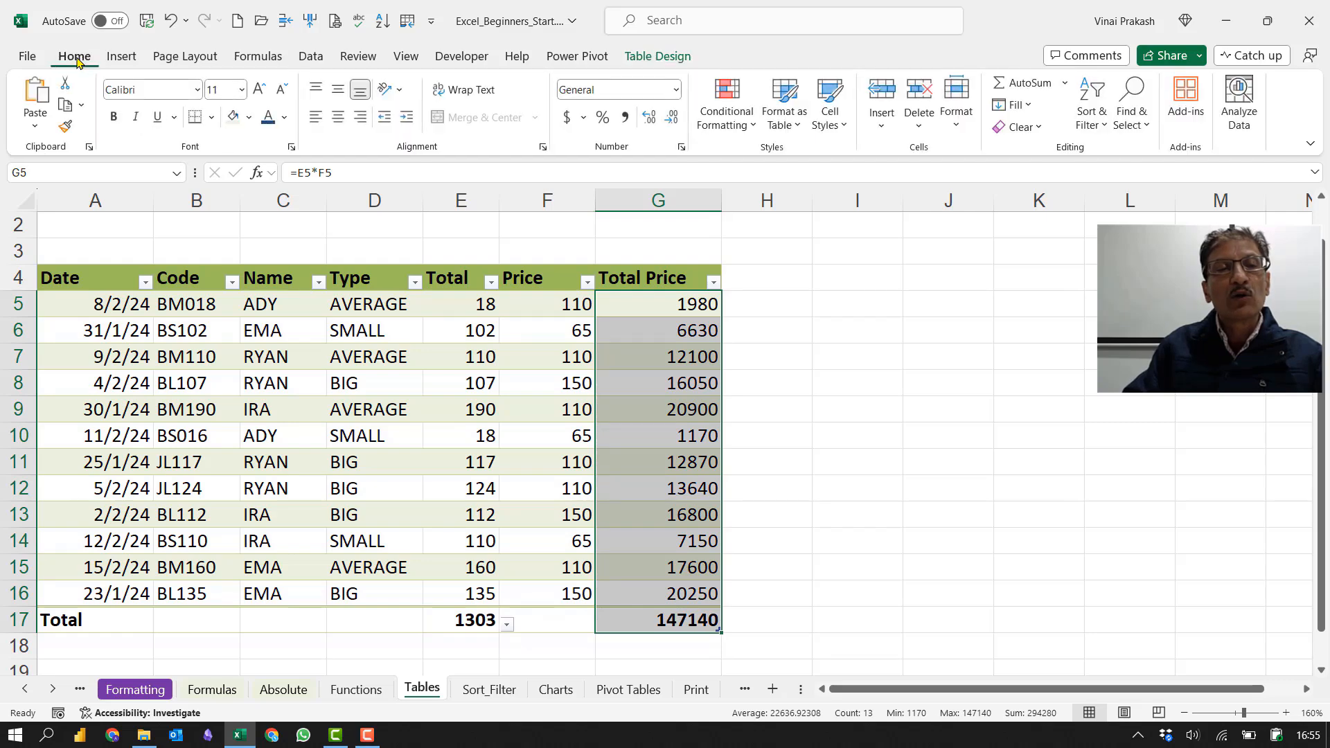
click(623, 119)
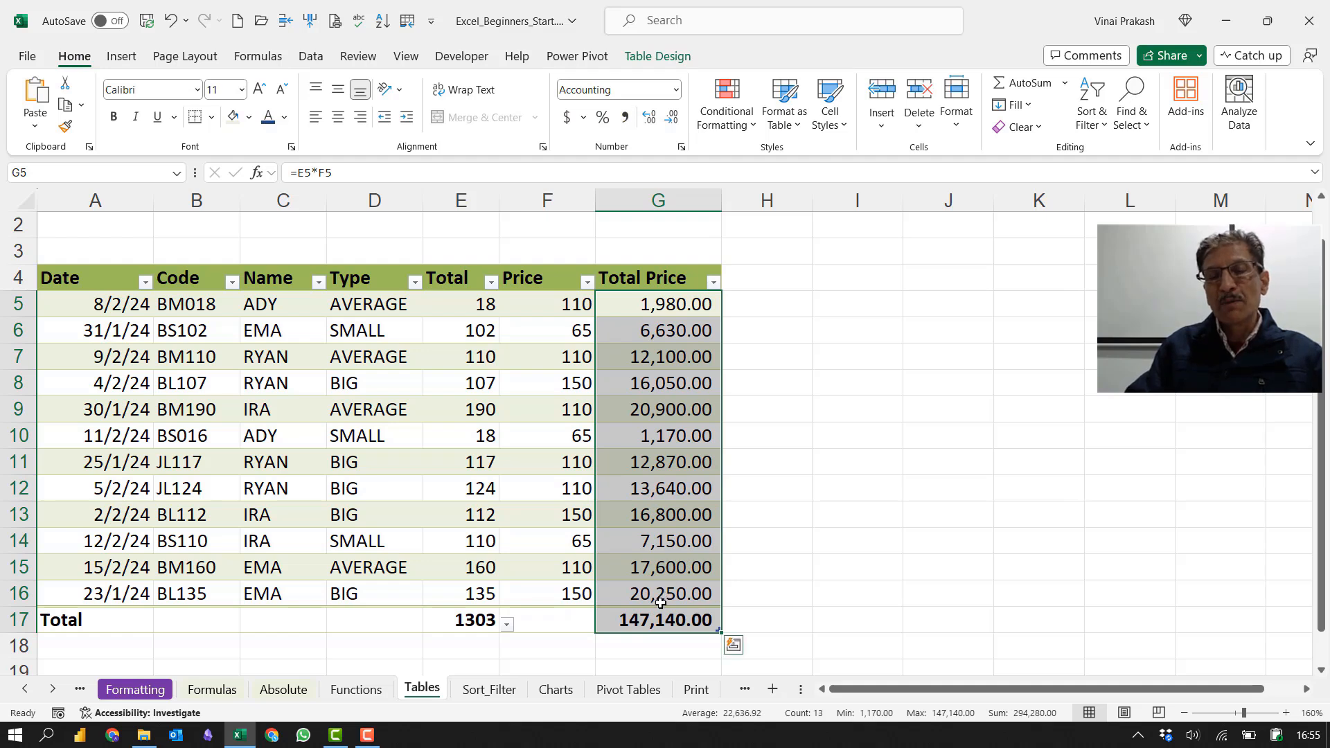
click(632, 390)
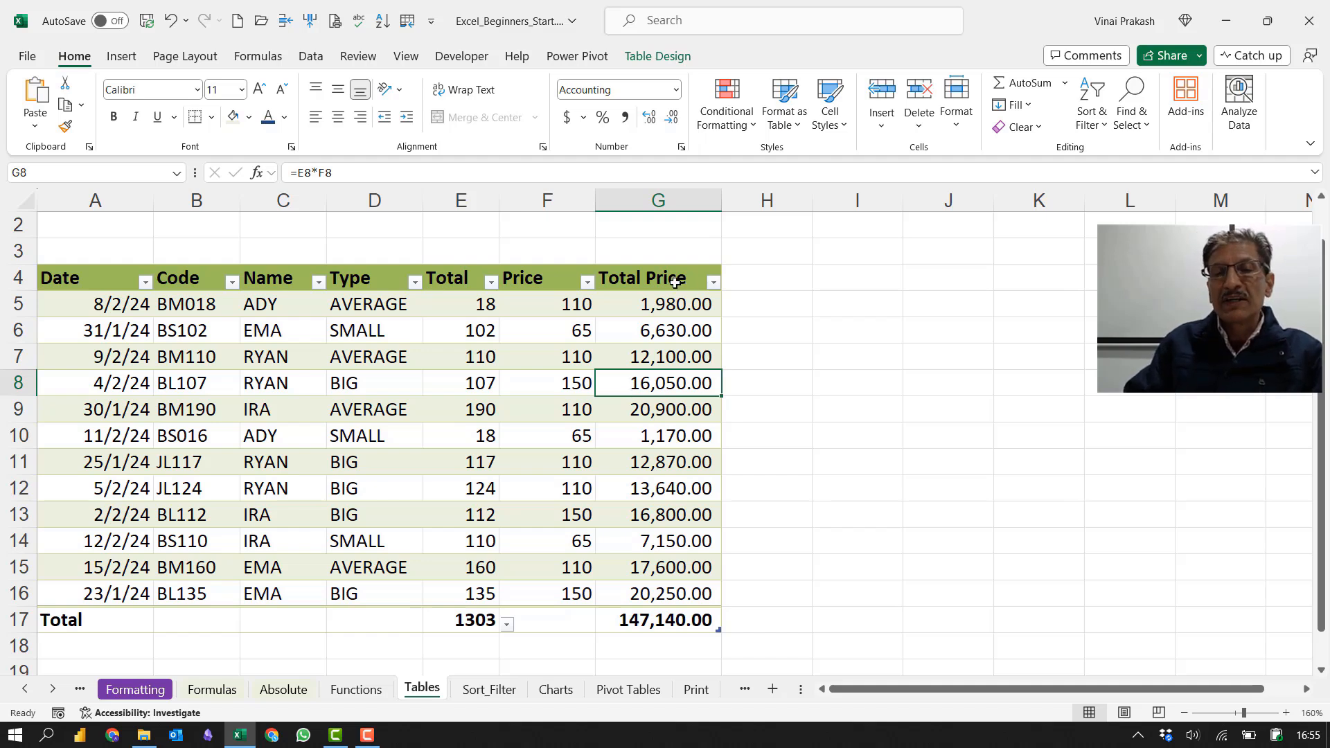
Step: Add a new table column headed GST in cell H4, next to Total Price
click(782, 278)
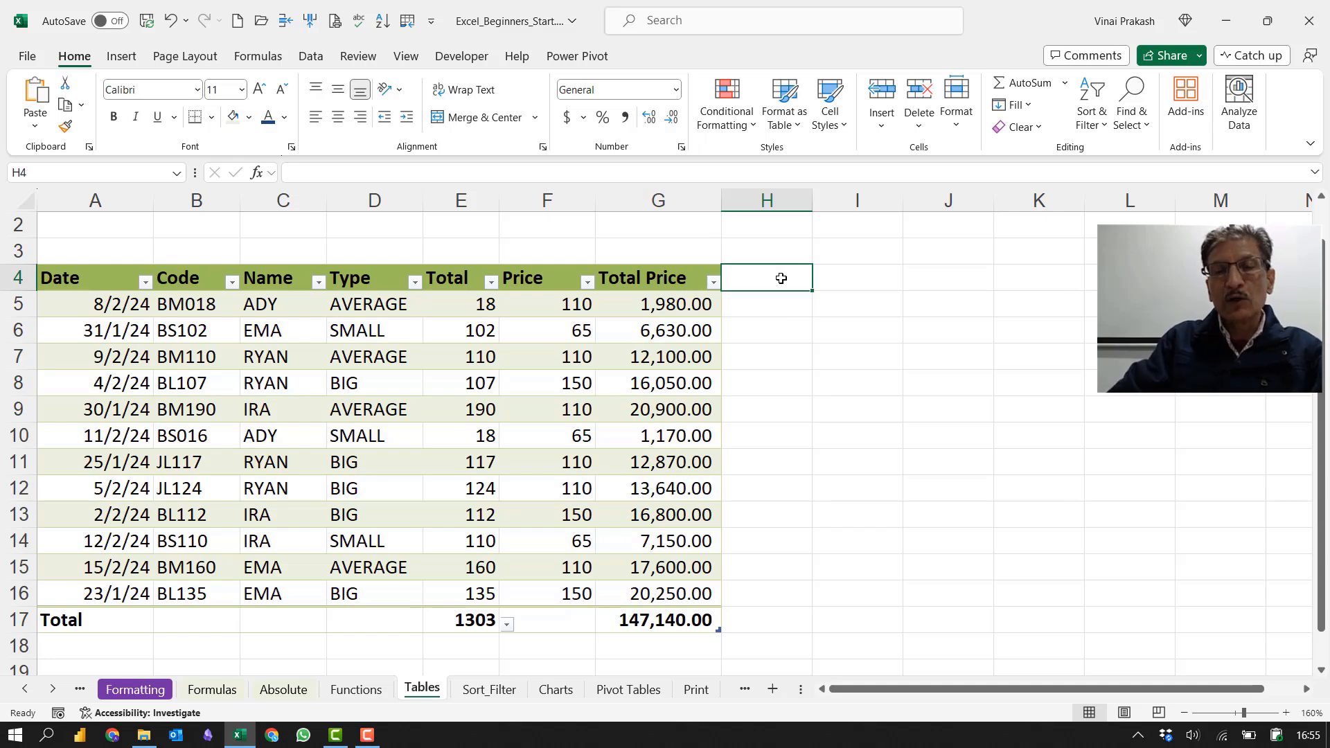
text(GST)
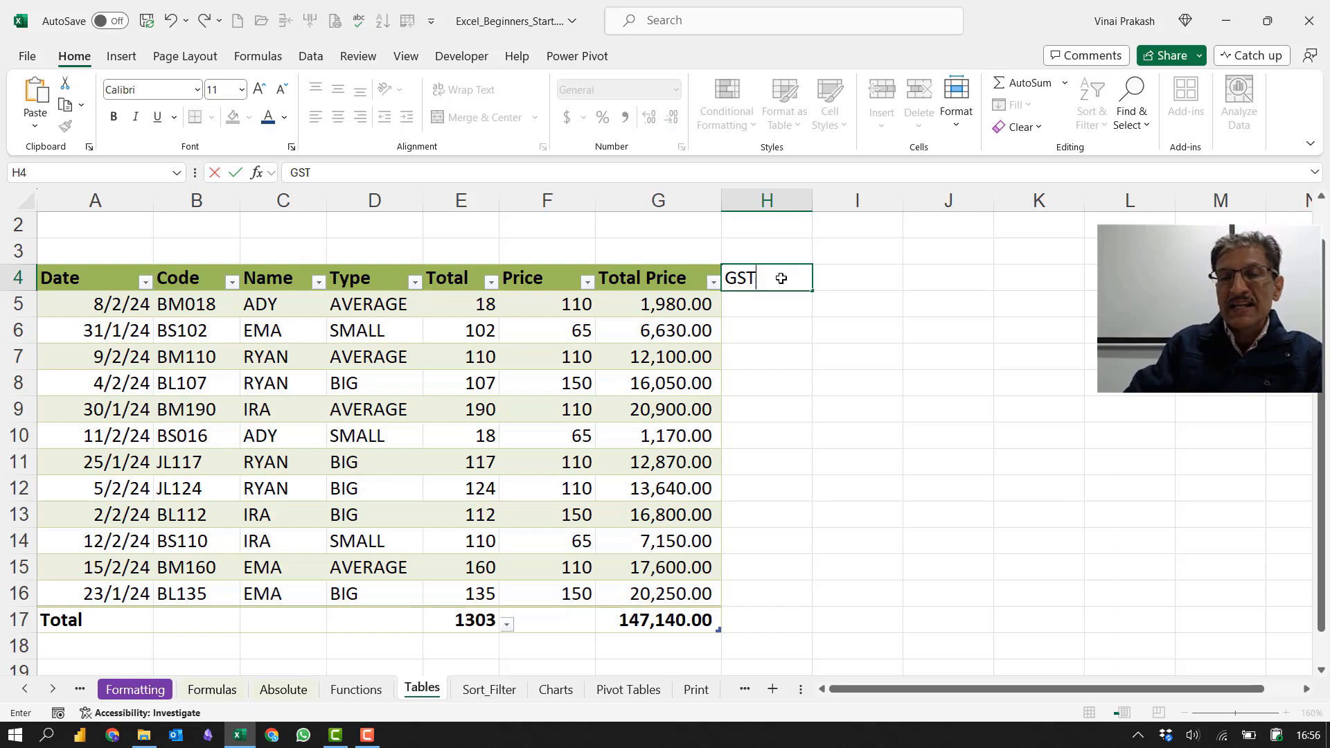
key(Tab)
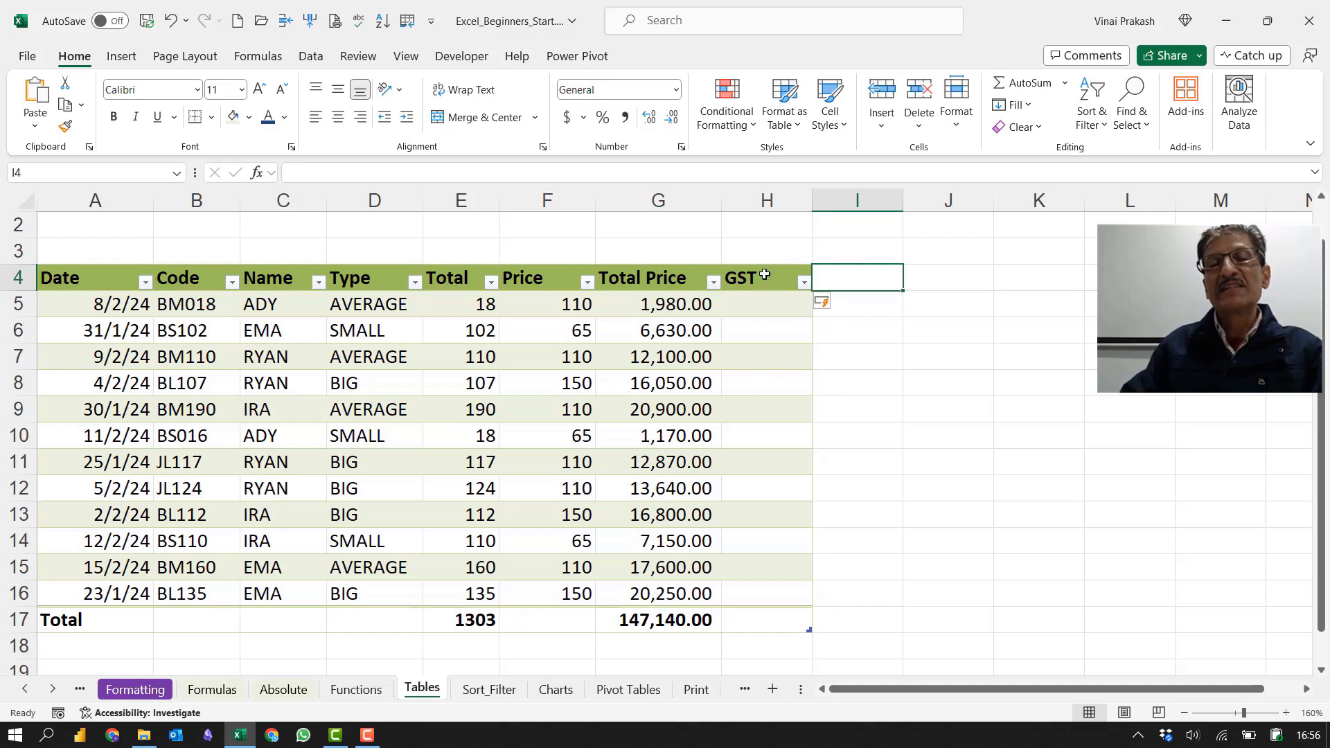
Step: Fill the GST column with the formula =[@[Total Price]]*10%, starting from H5
click(747, 307)
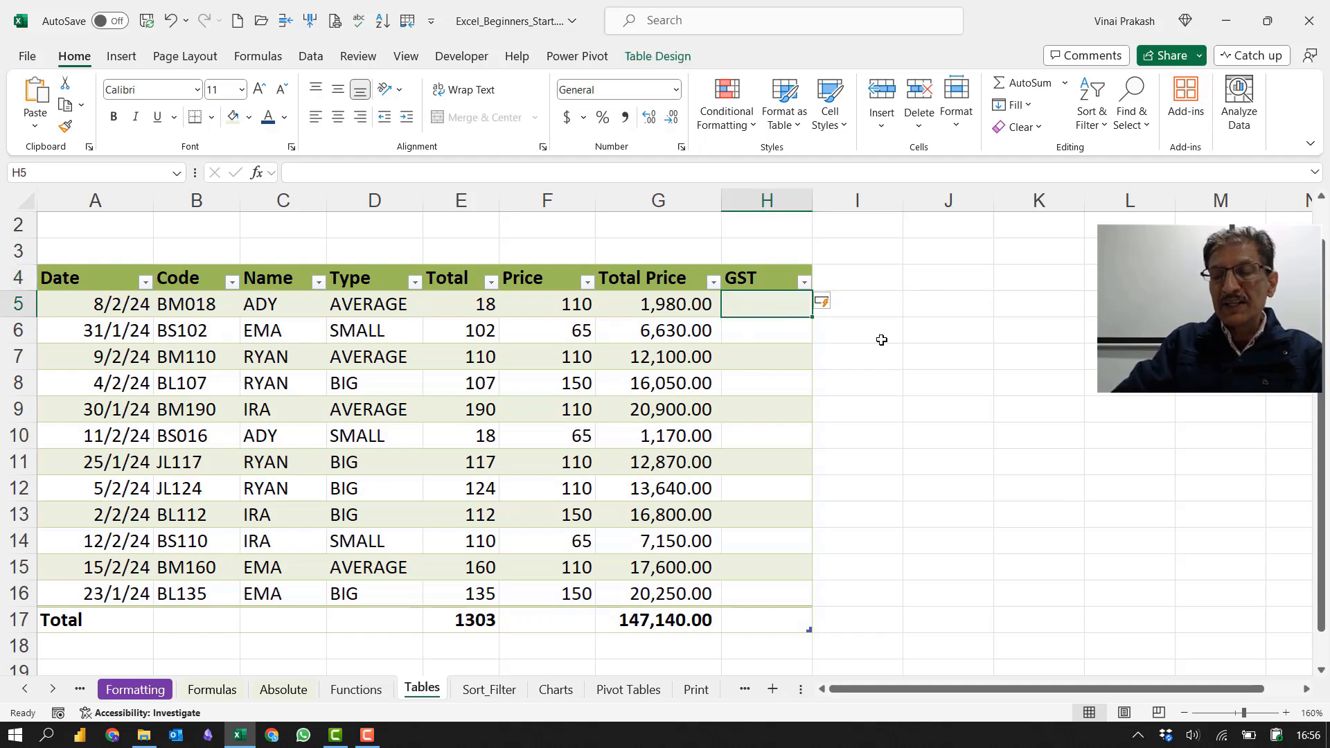
text(=)
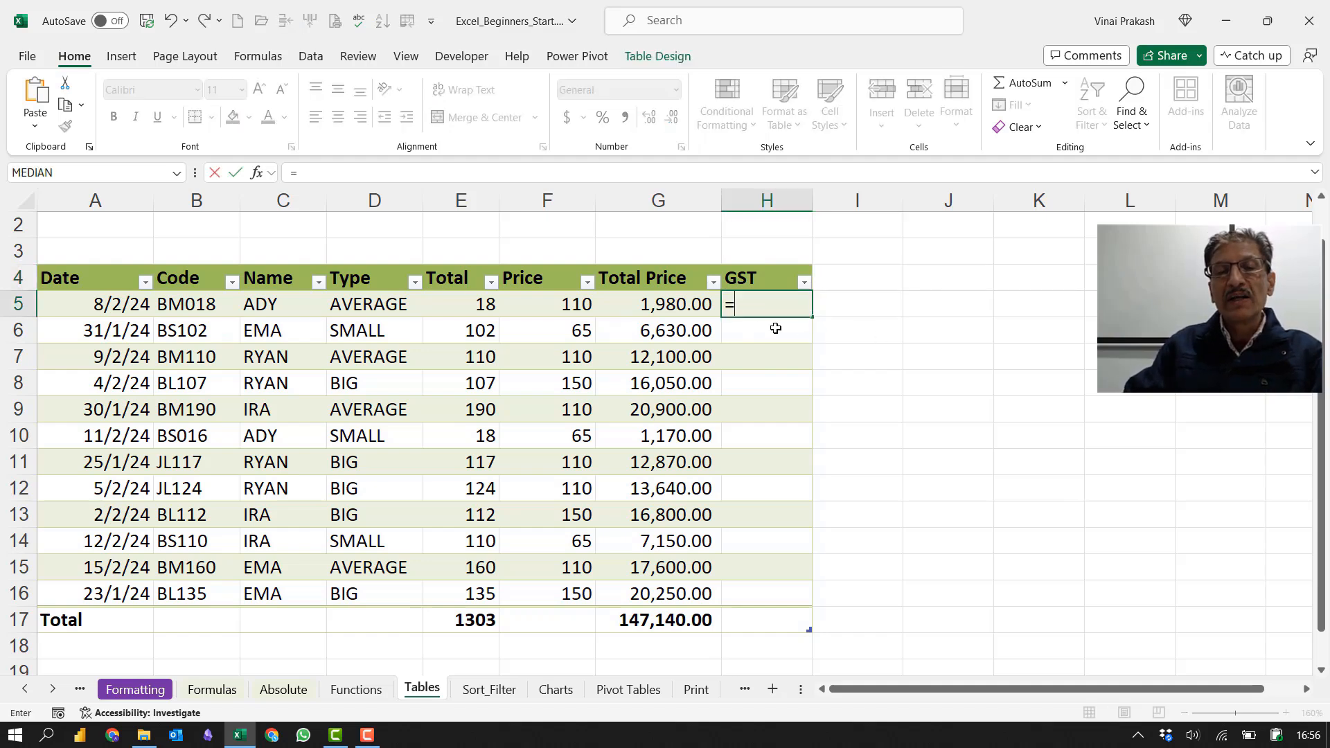
click(680, 303)
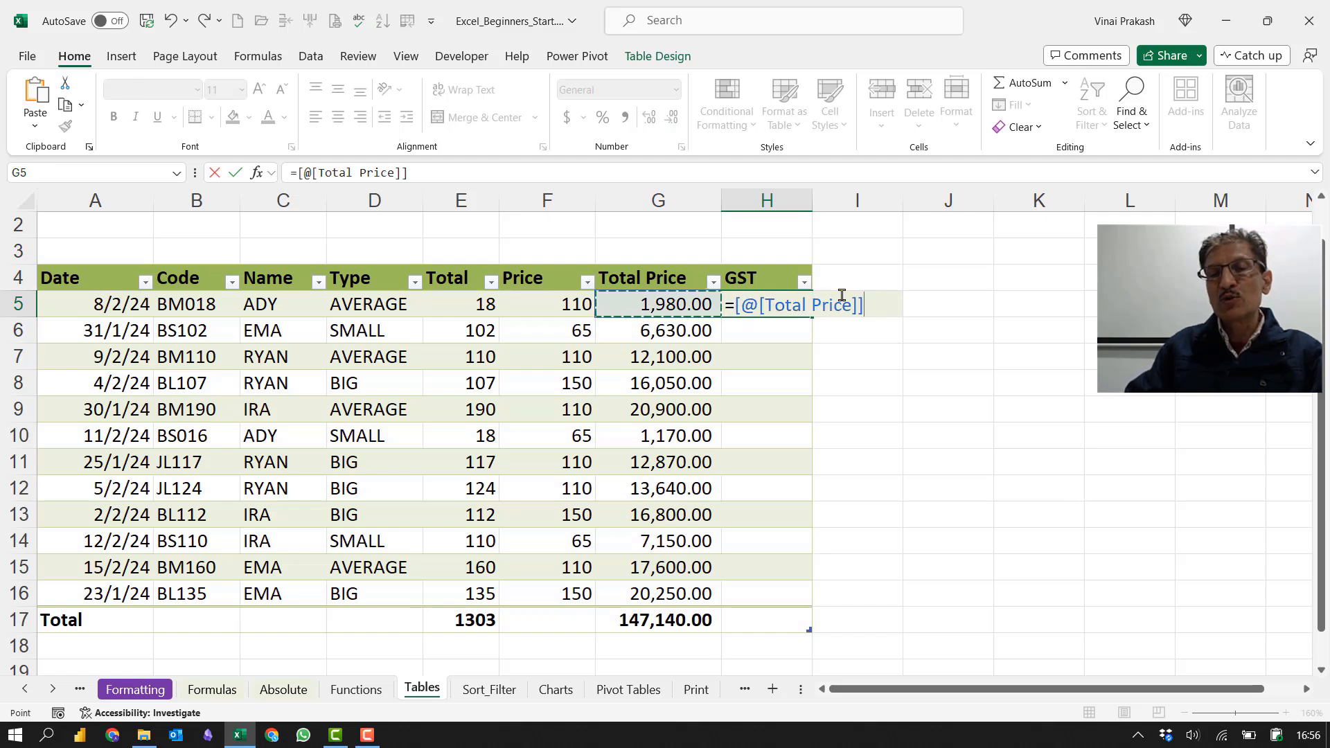
text(*)
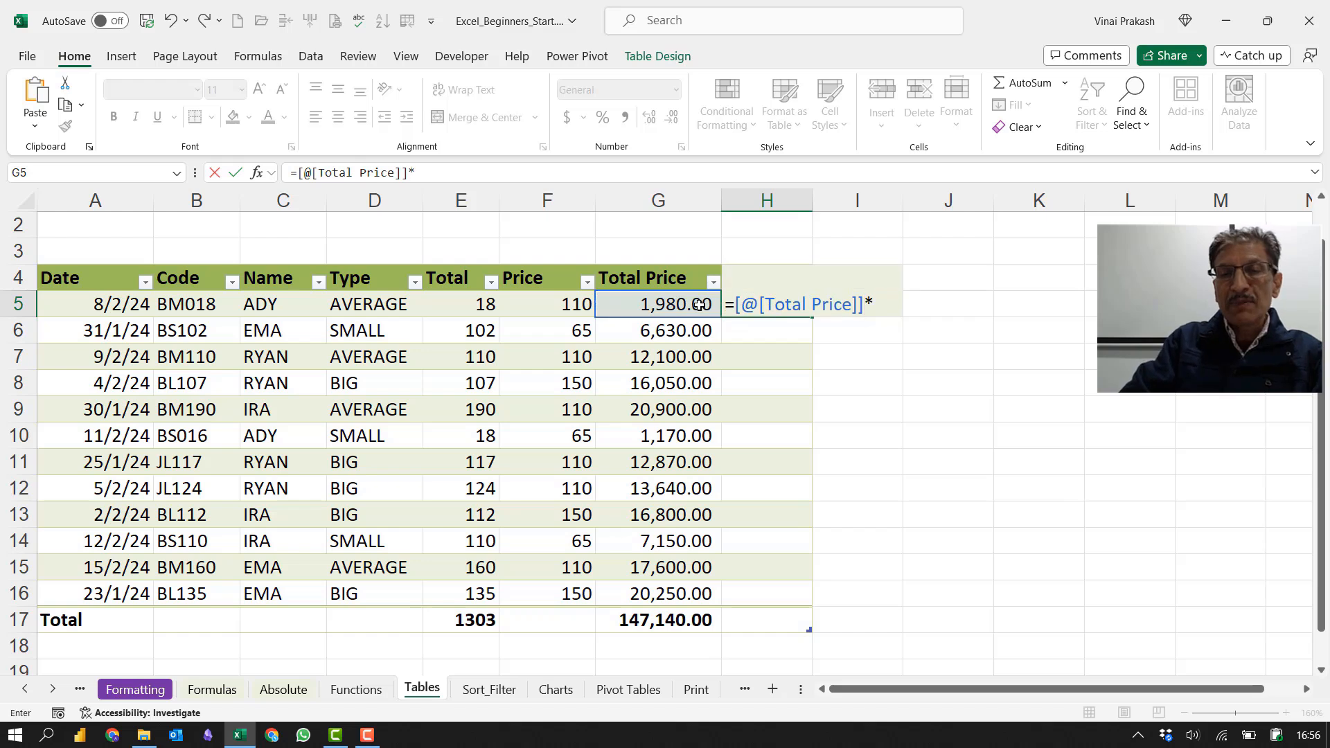
text(10)
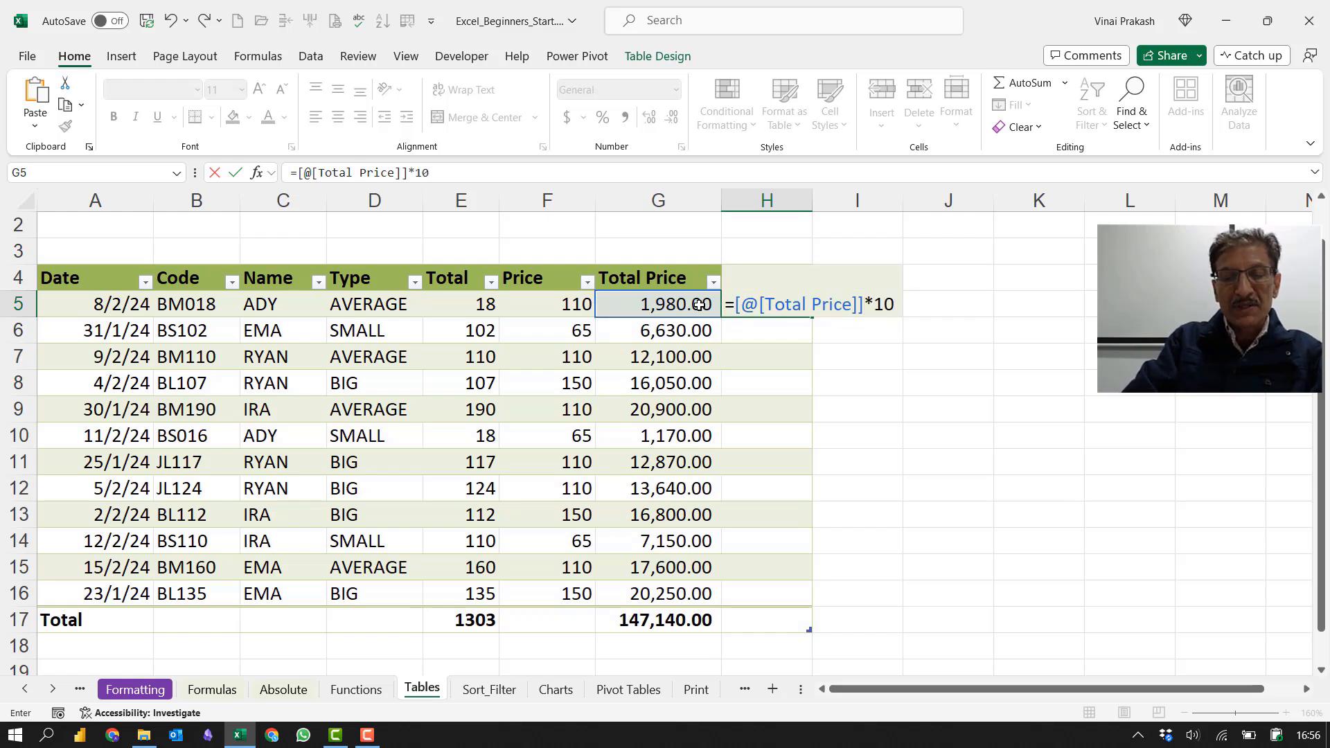
text(%)
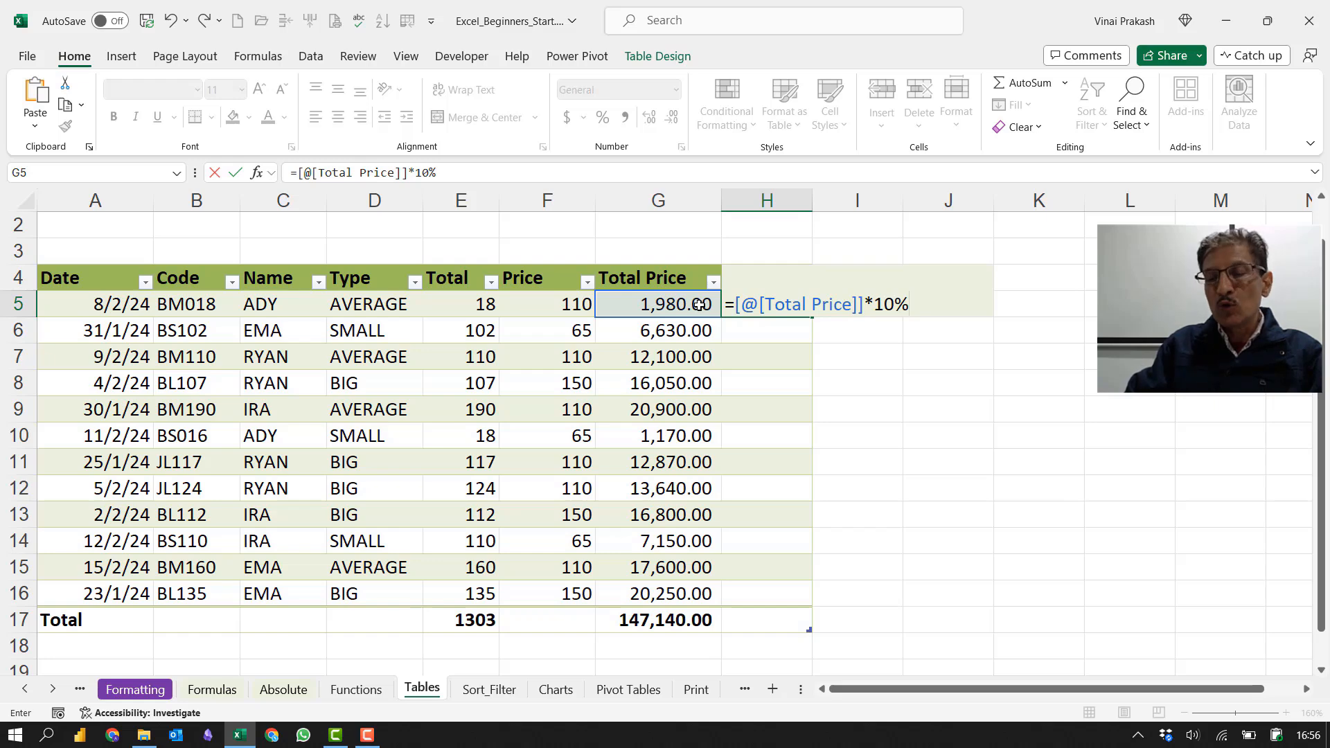
key(Return)
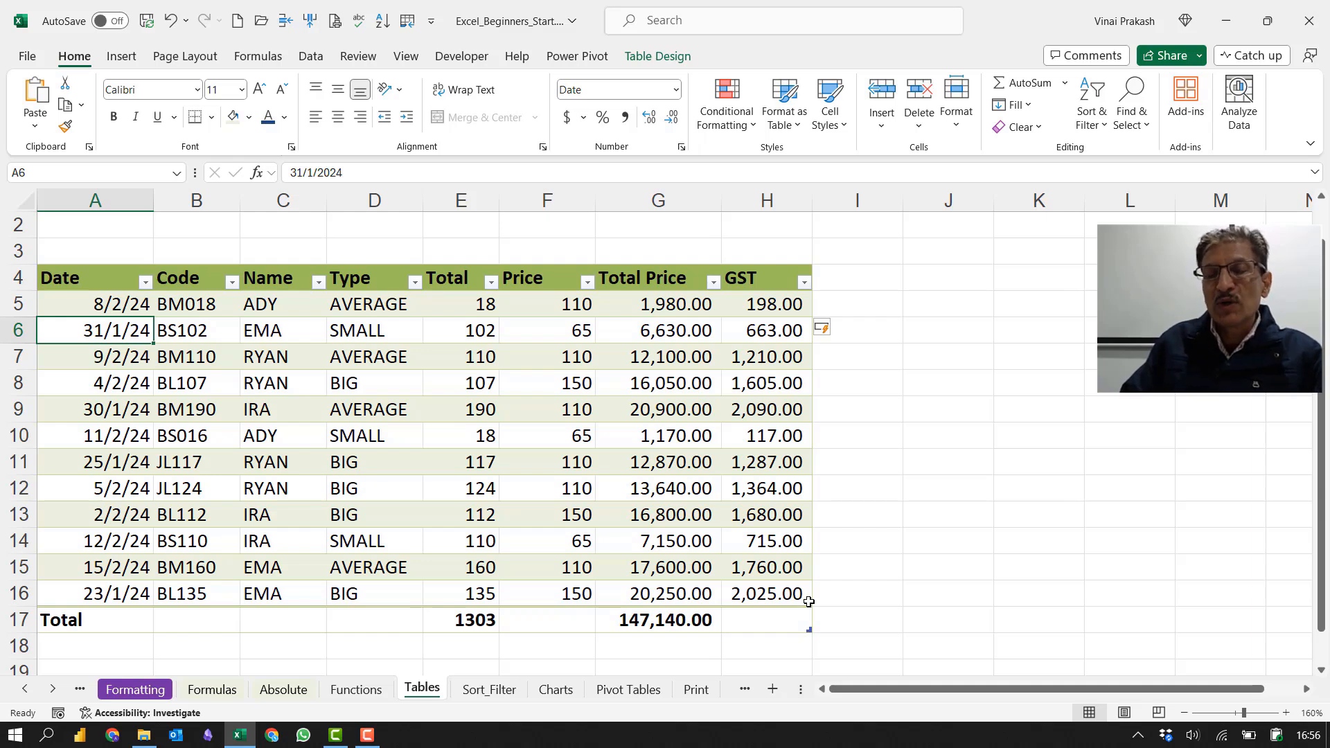
Step: Set the GST column's total row cell to Sum and widen column H to fit the result
click(767, 621)
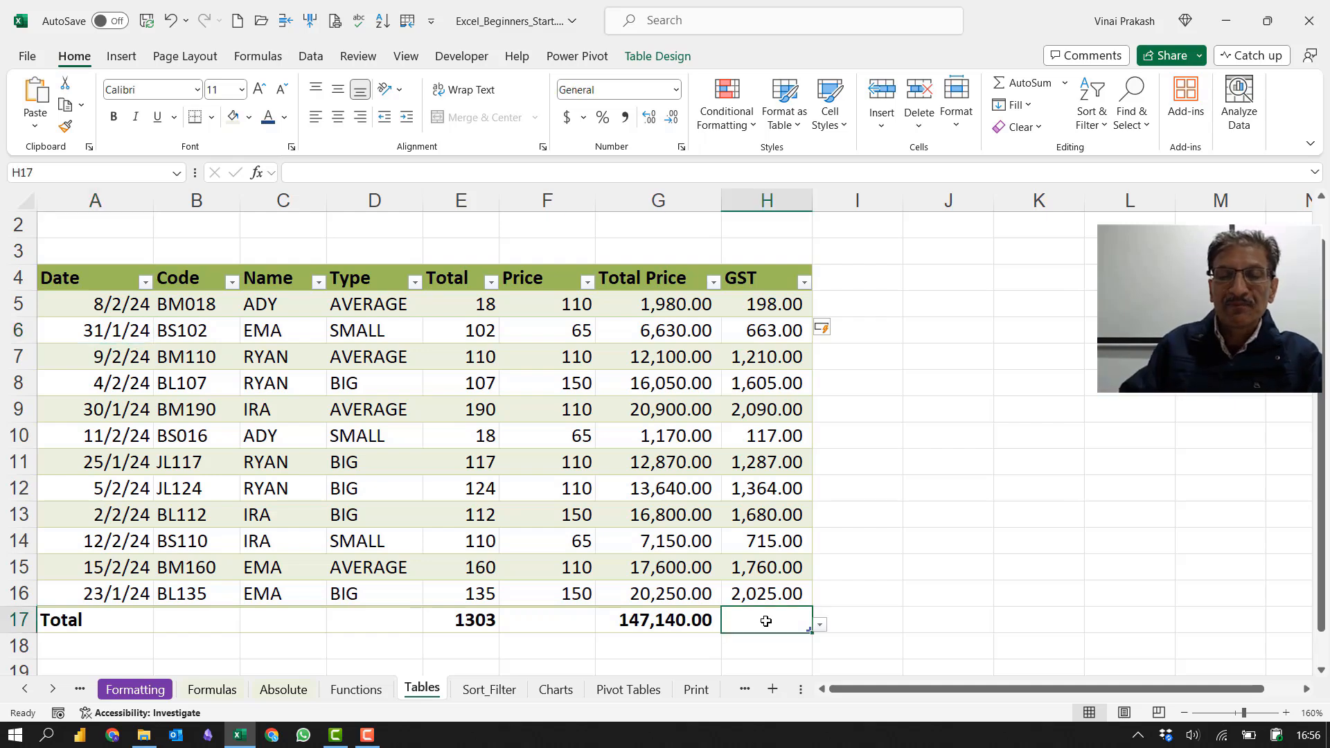
click(821, 626)
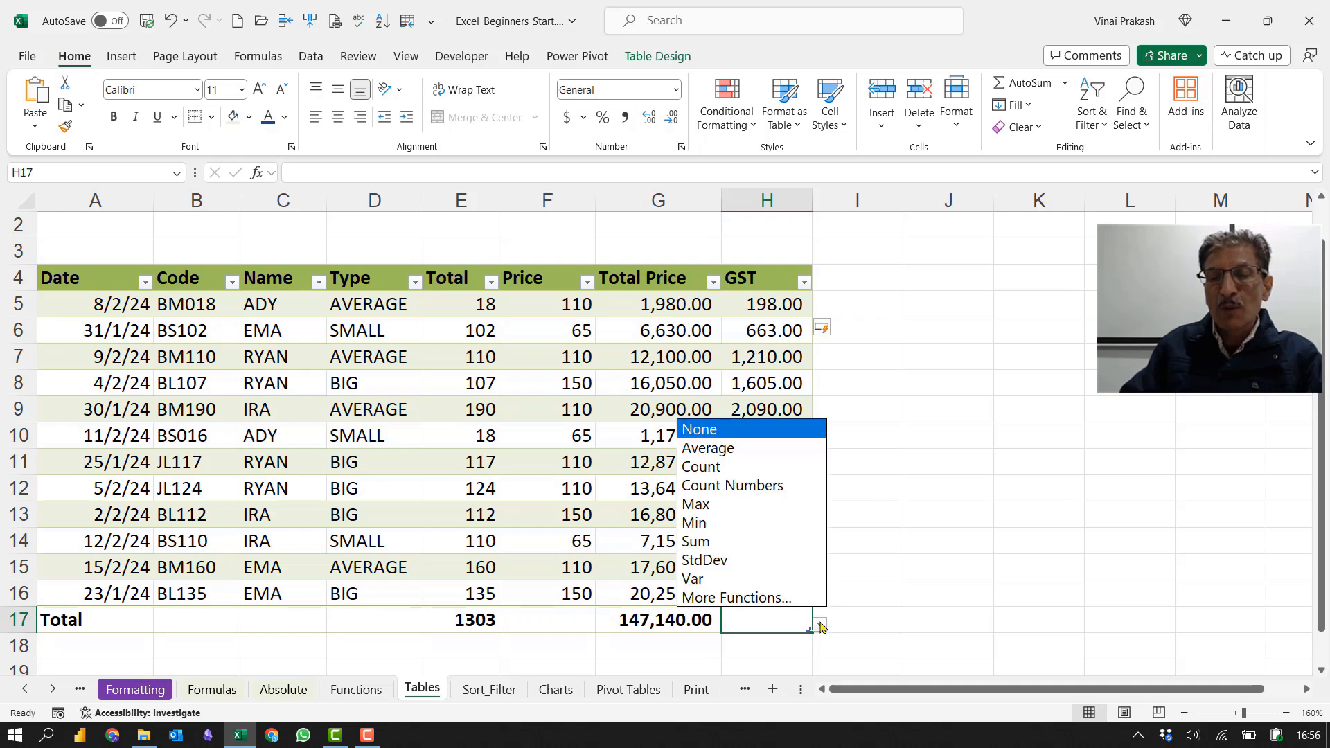
click(762, 542)
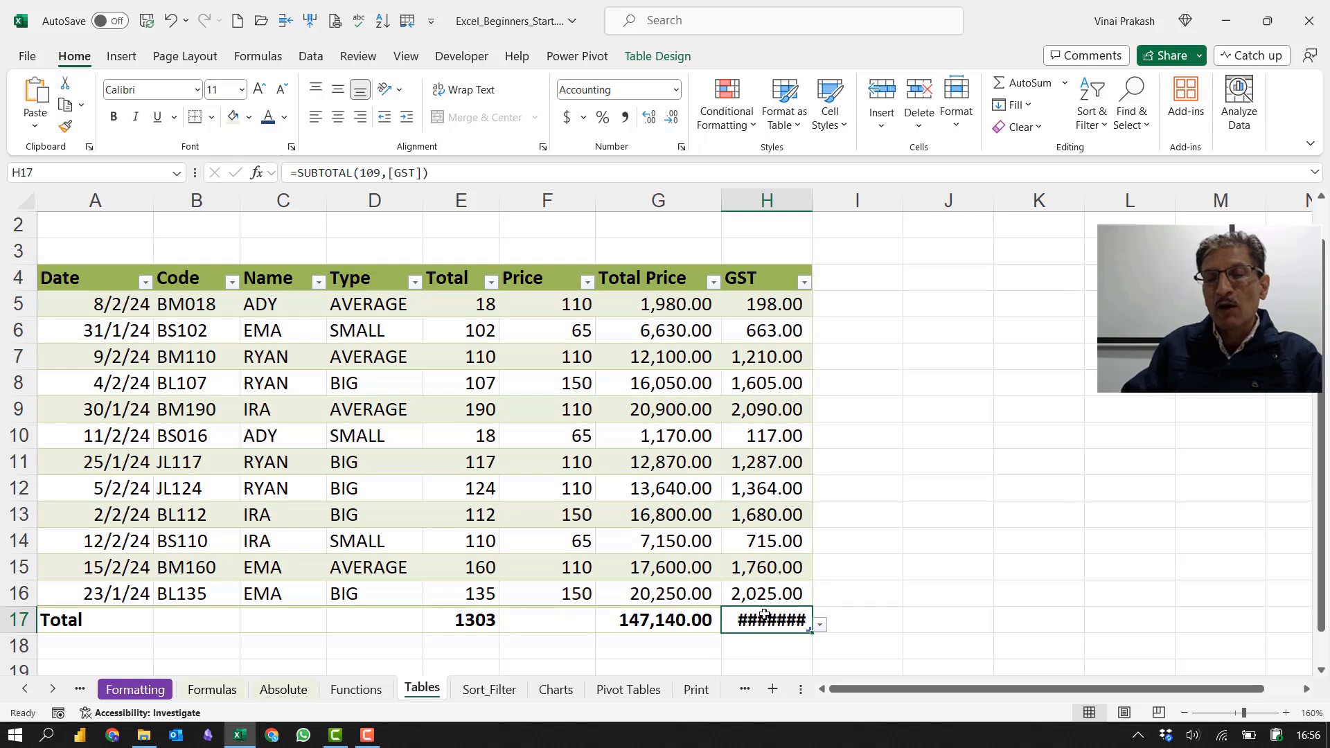
double_click(814, 202)
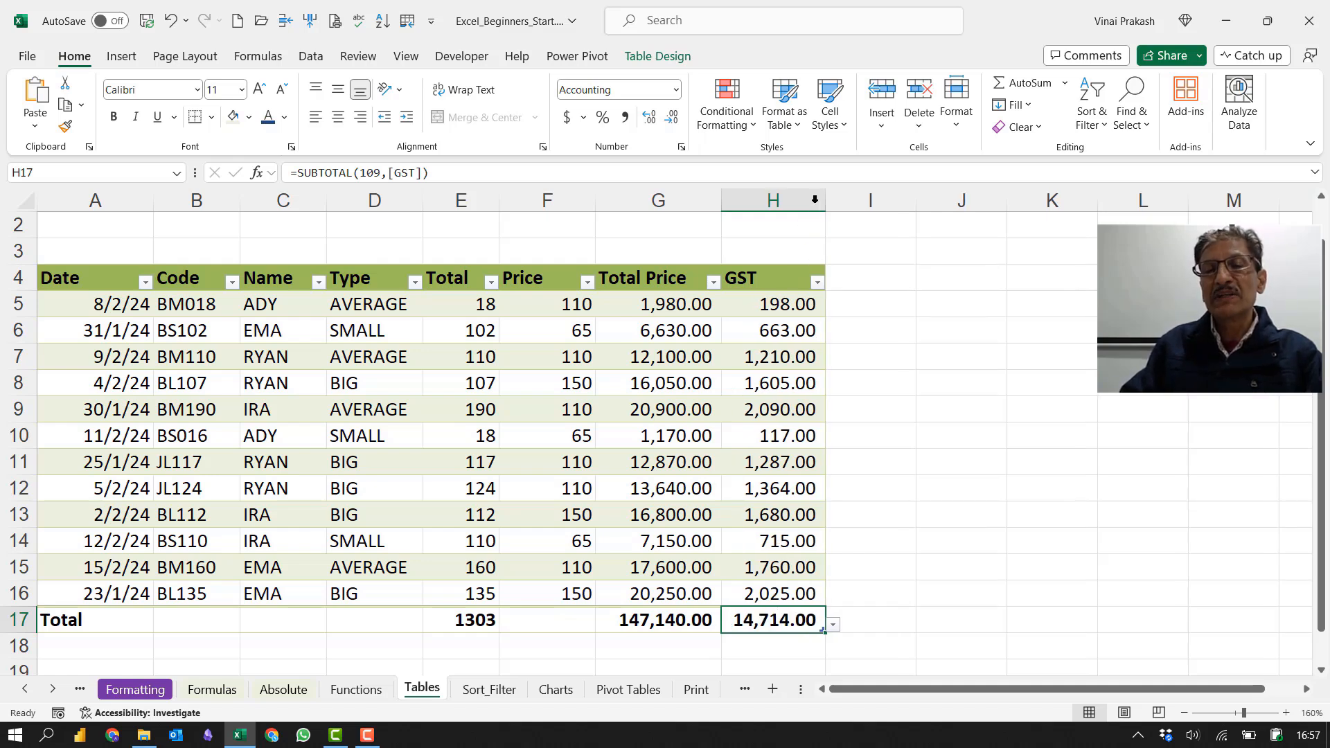
drag(814, 199, 852, 199)
click(863, 233)
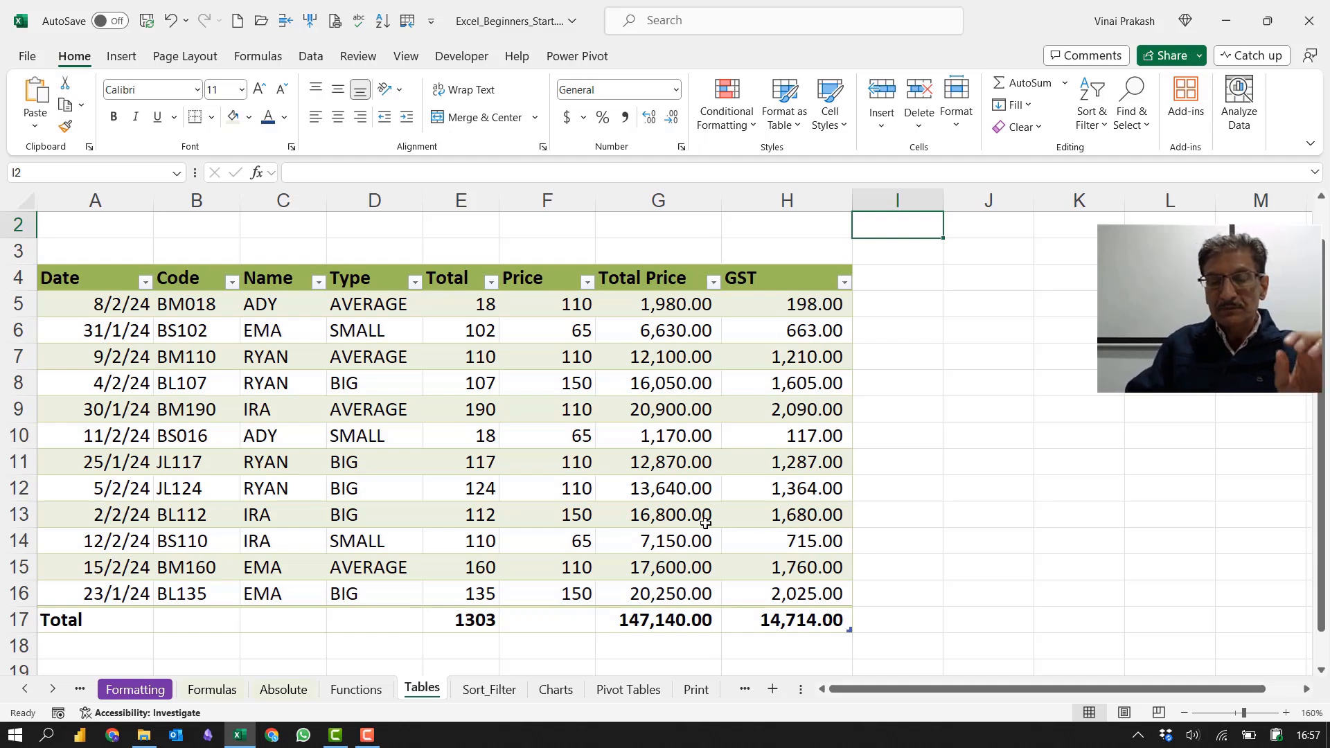
Step: Insert a new table row above the total row and enter the date 7/1/2025 in A17
click(756, 594)
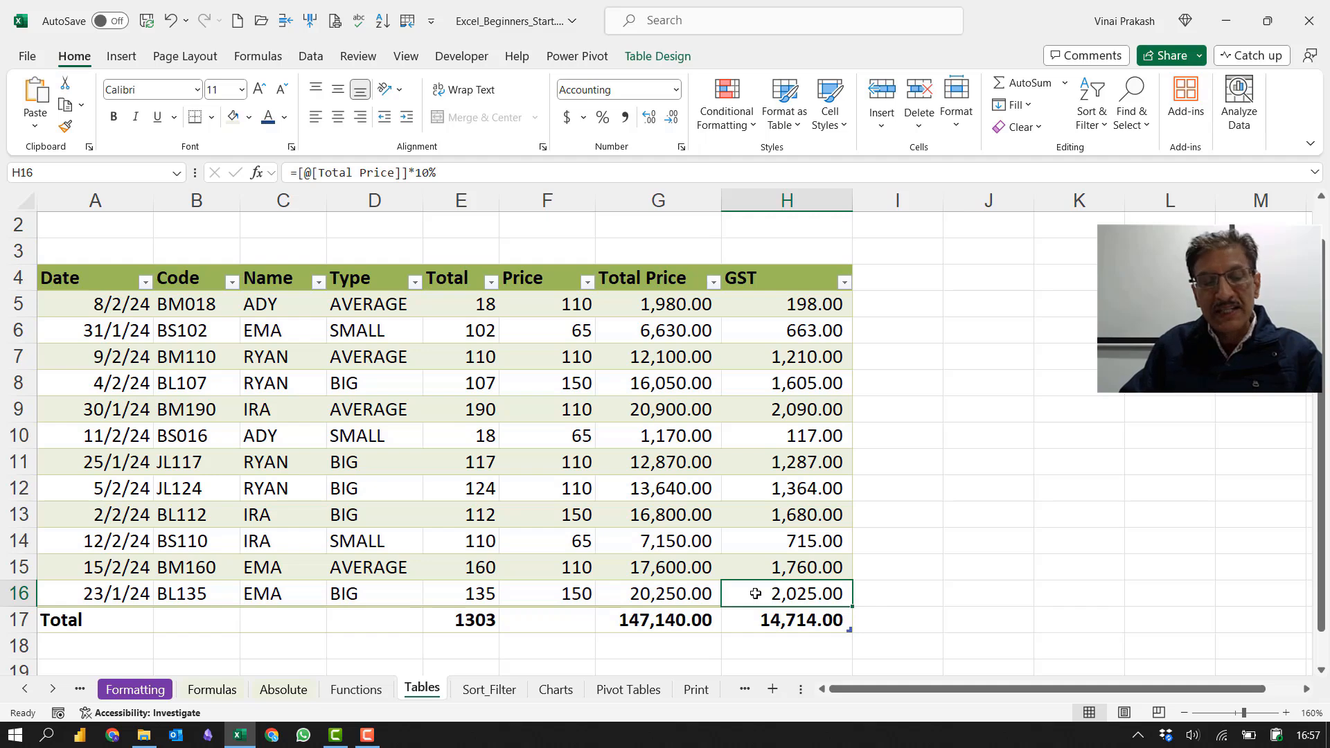
key(Tab)
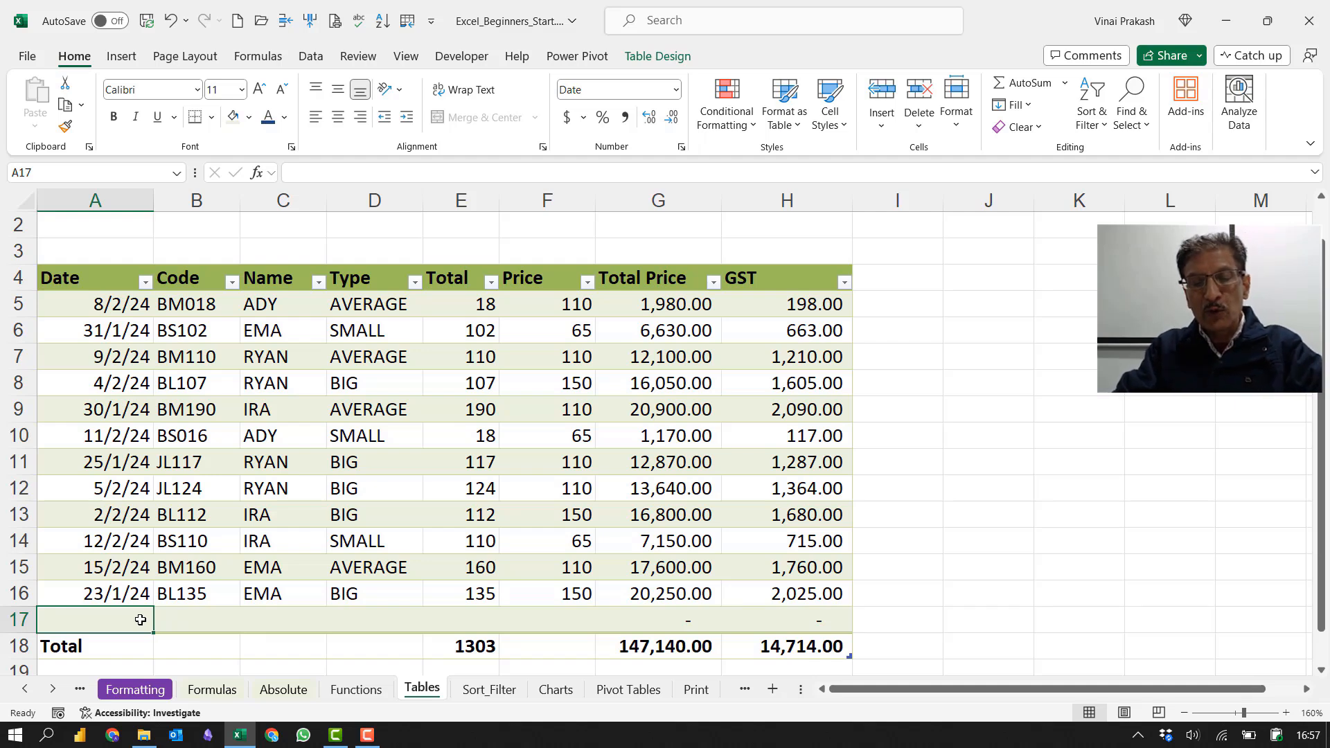
text(7/)
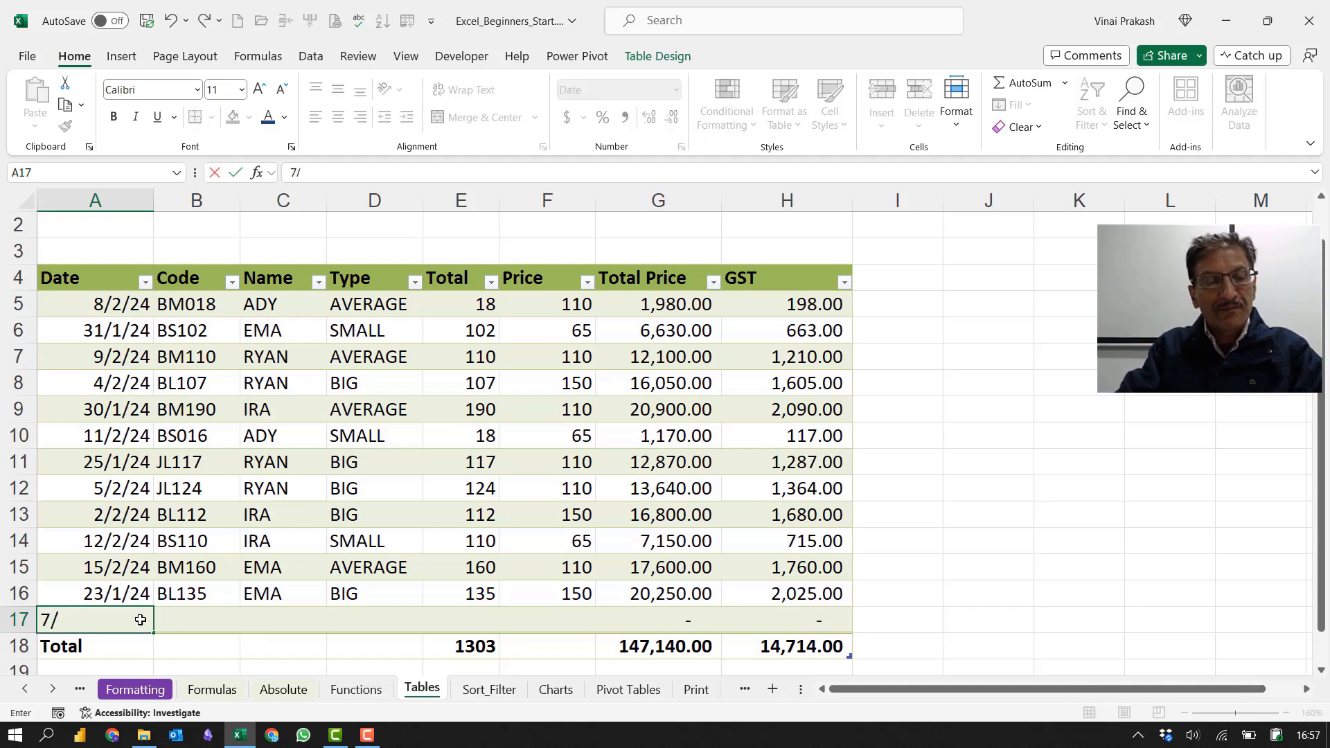
text(1/202)
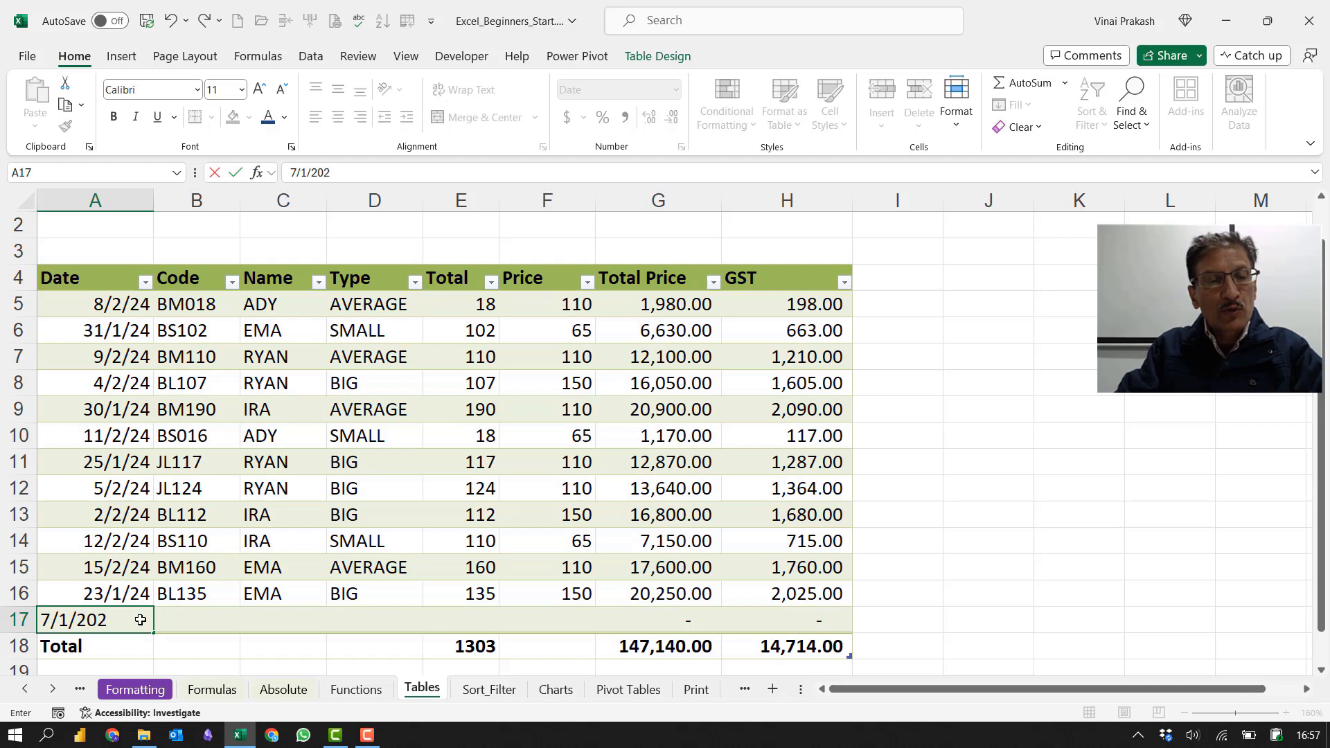
text(5)
key(Tab)
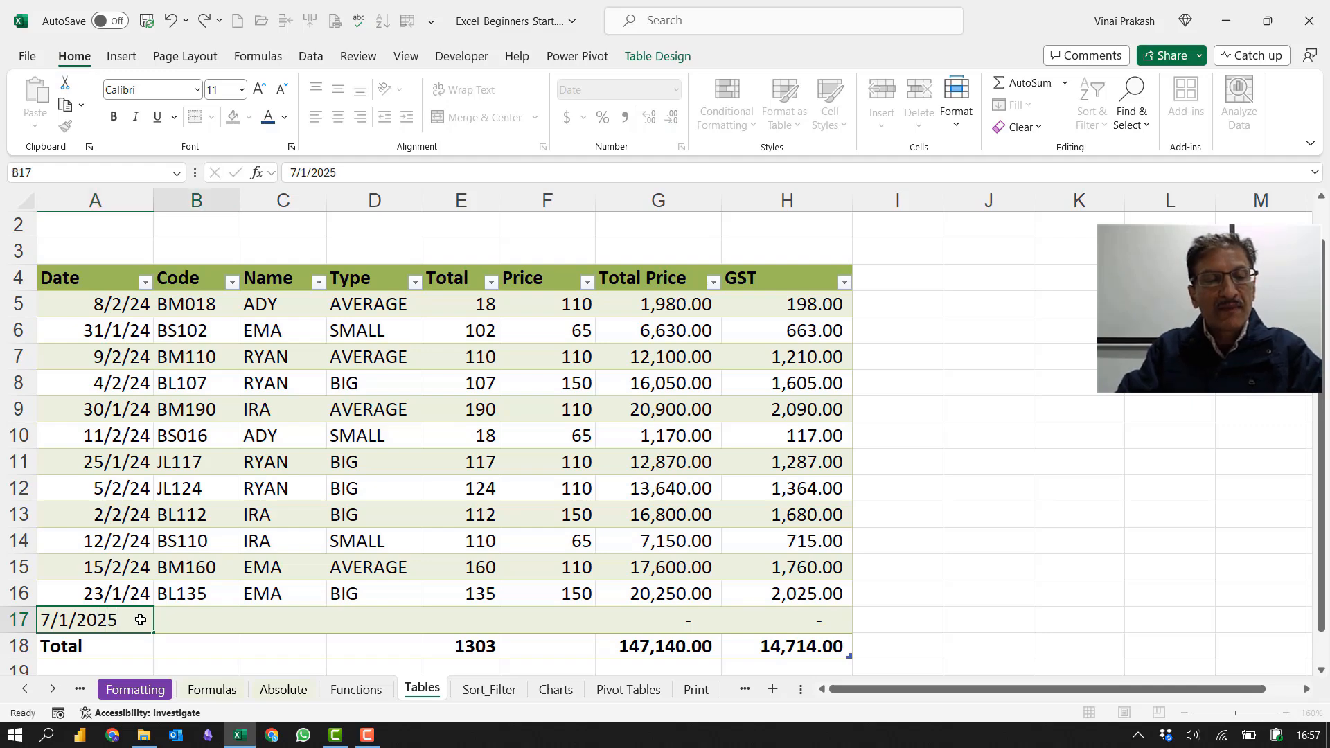
Step: Enter the code BL889 and the salesperson's first name in the new record on row 17
text(BL)
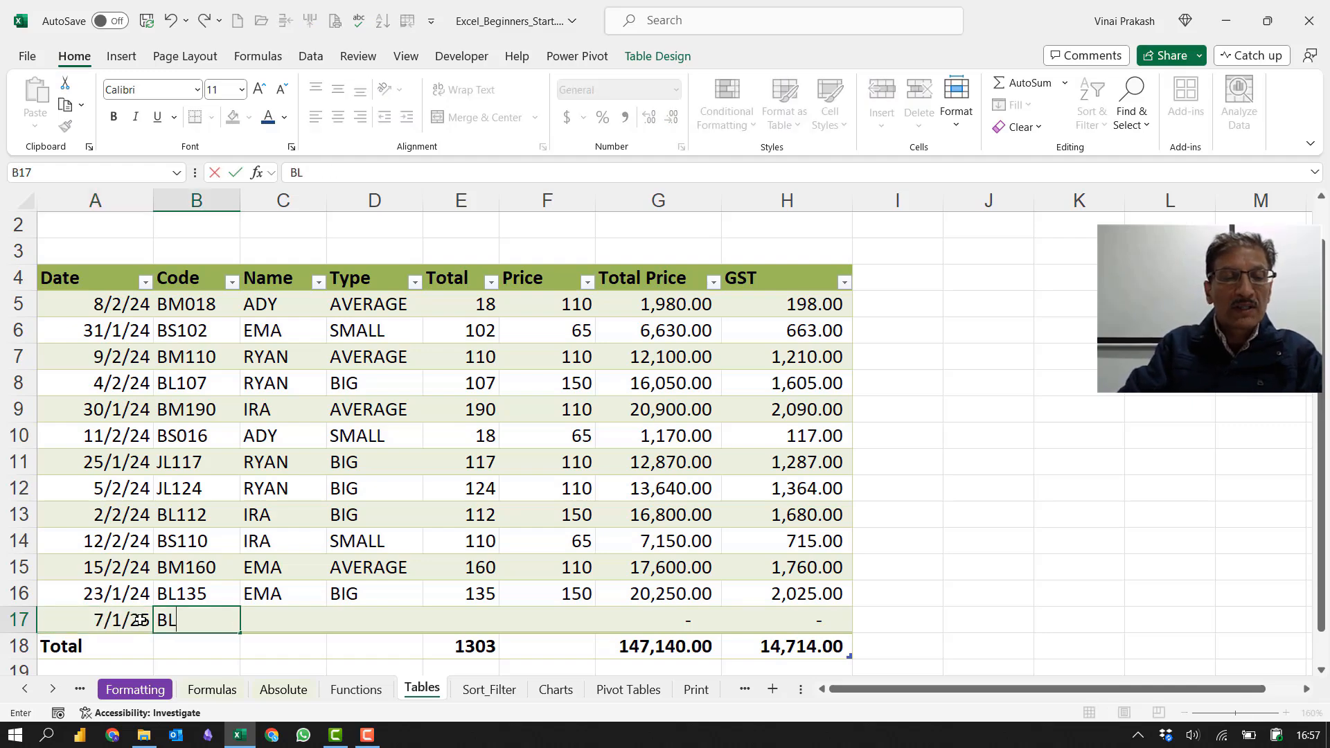
text(889)
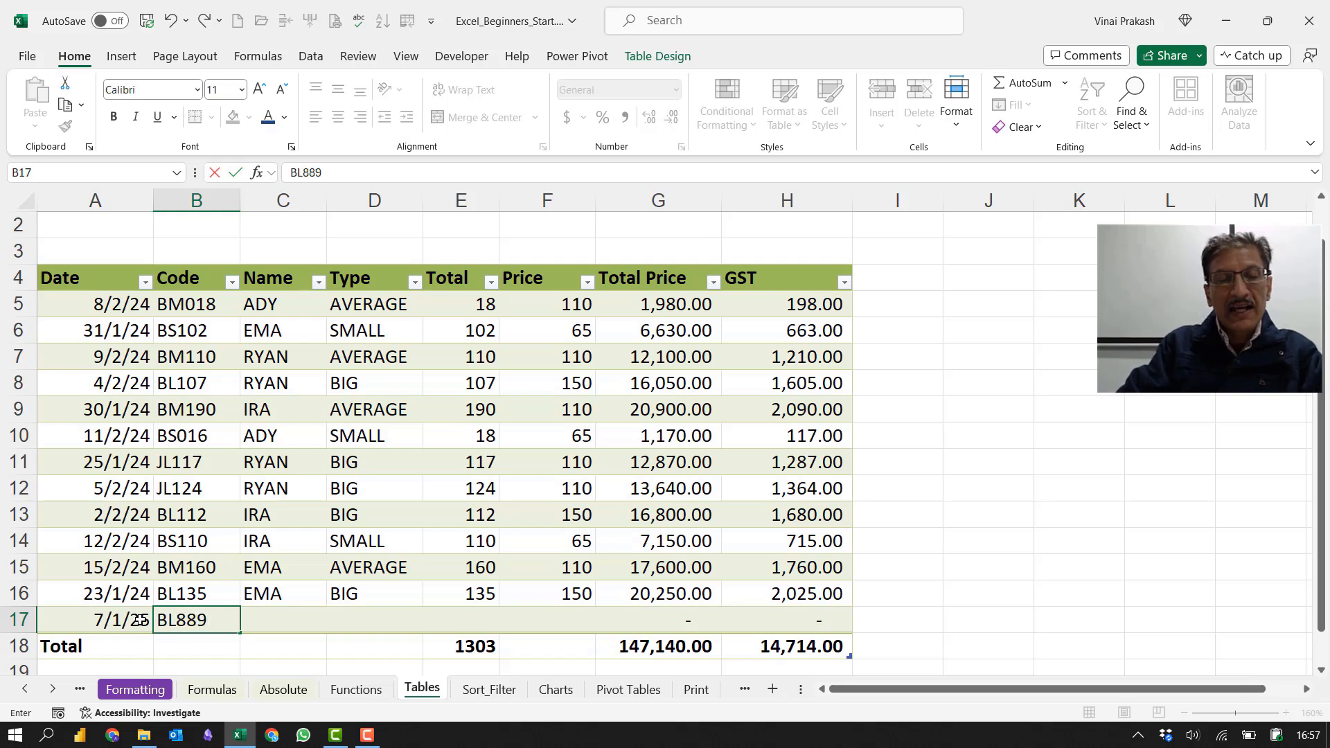
key(Tab)
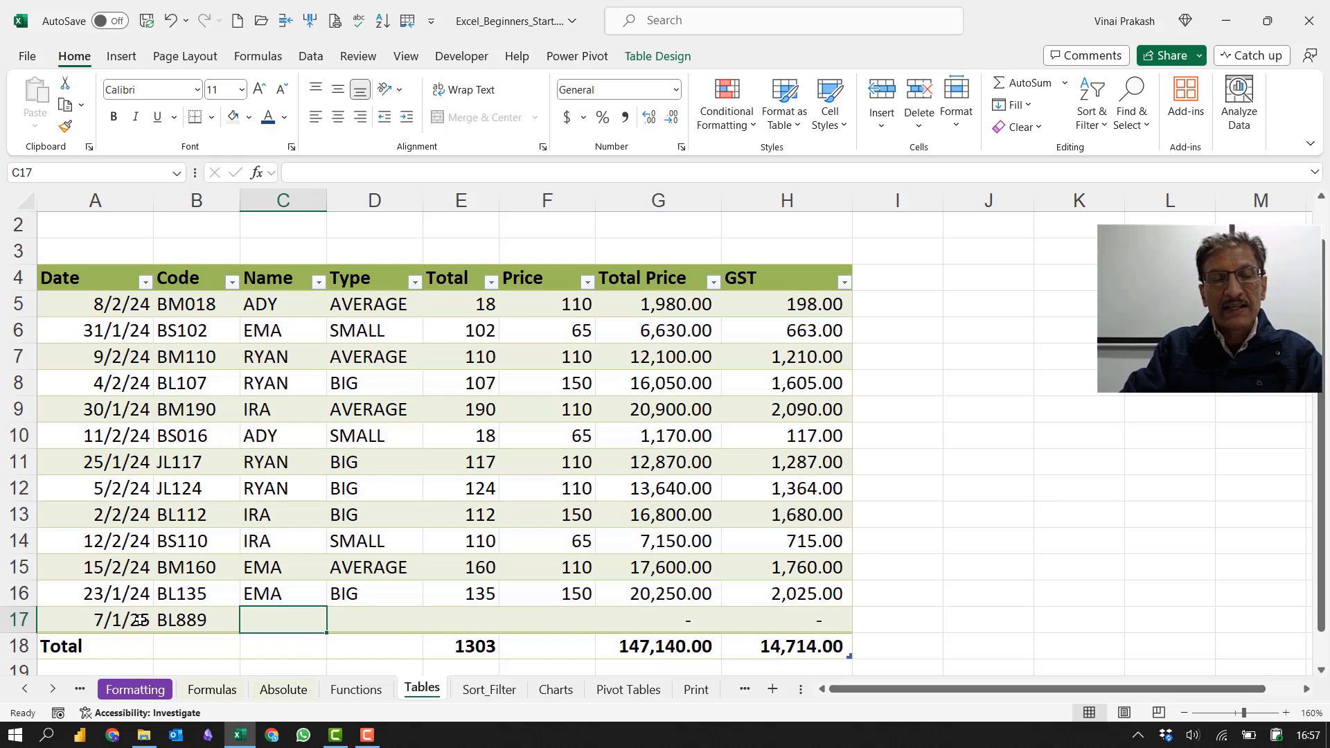
text(James)
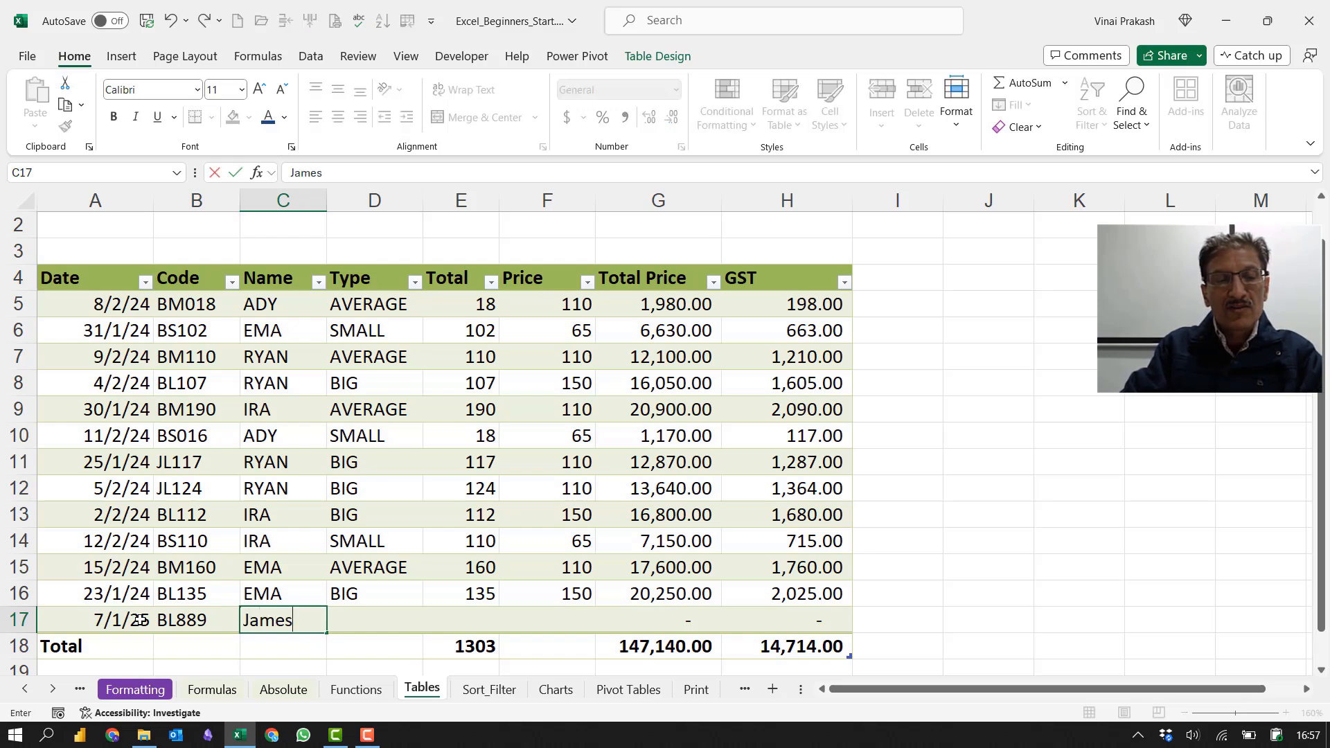
key(Tab)
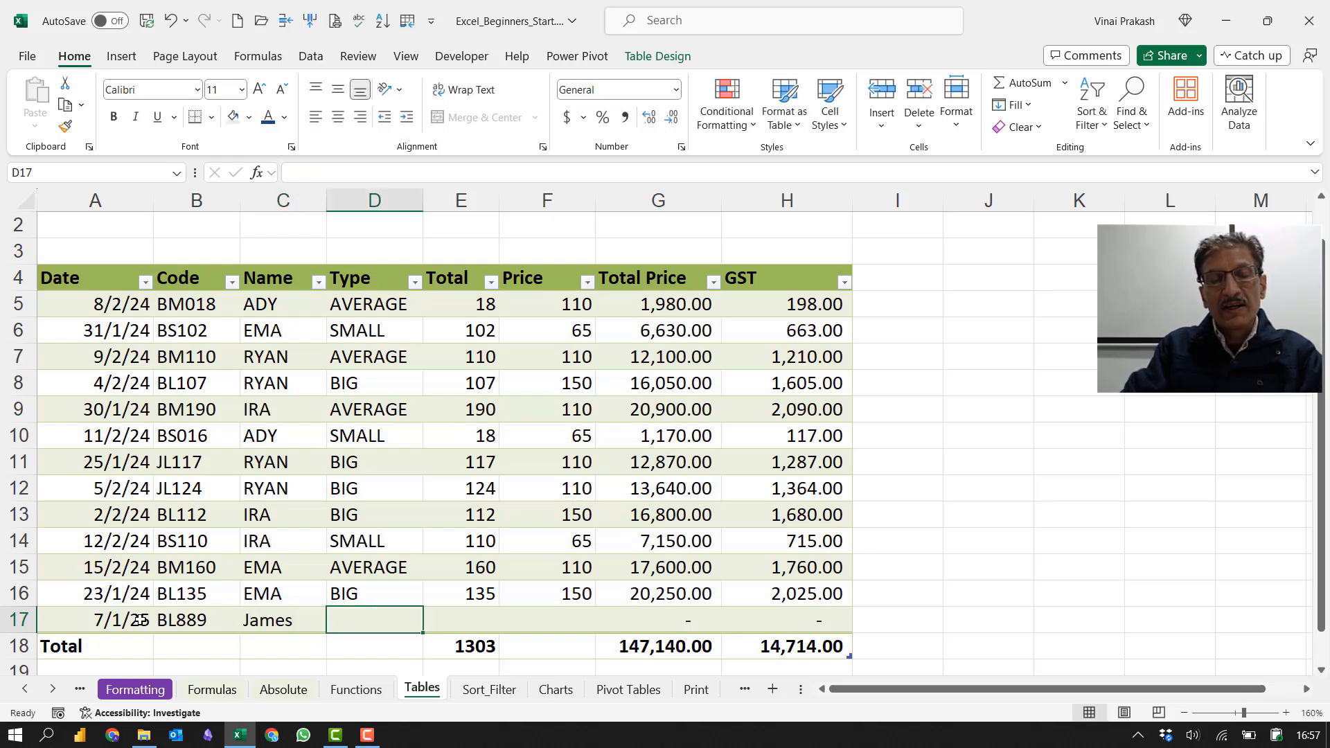
Step: Complete the row 17 record with the type BIG, a total of 100 and a price of 200
text(BIG)
key(Tab)
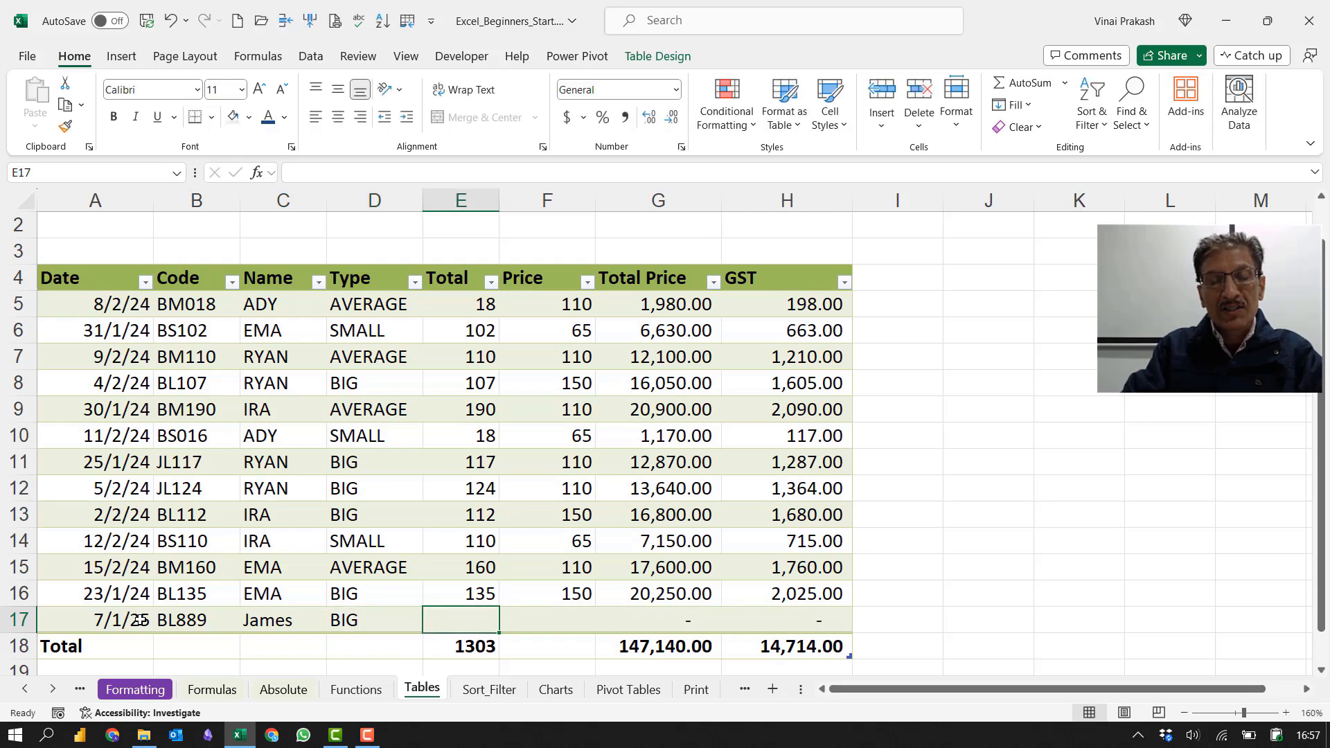
text(100)
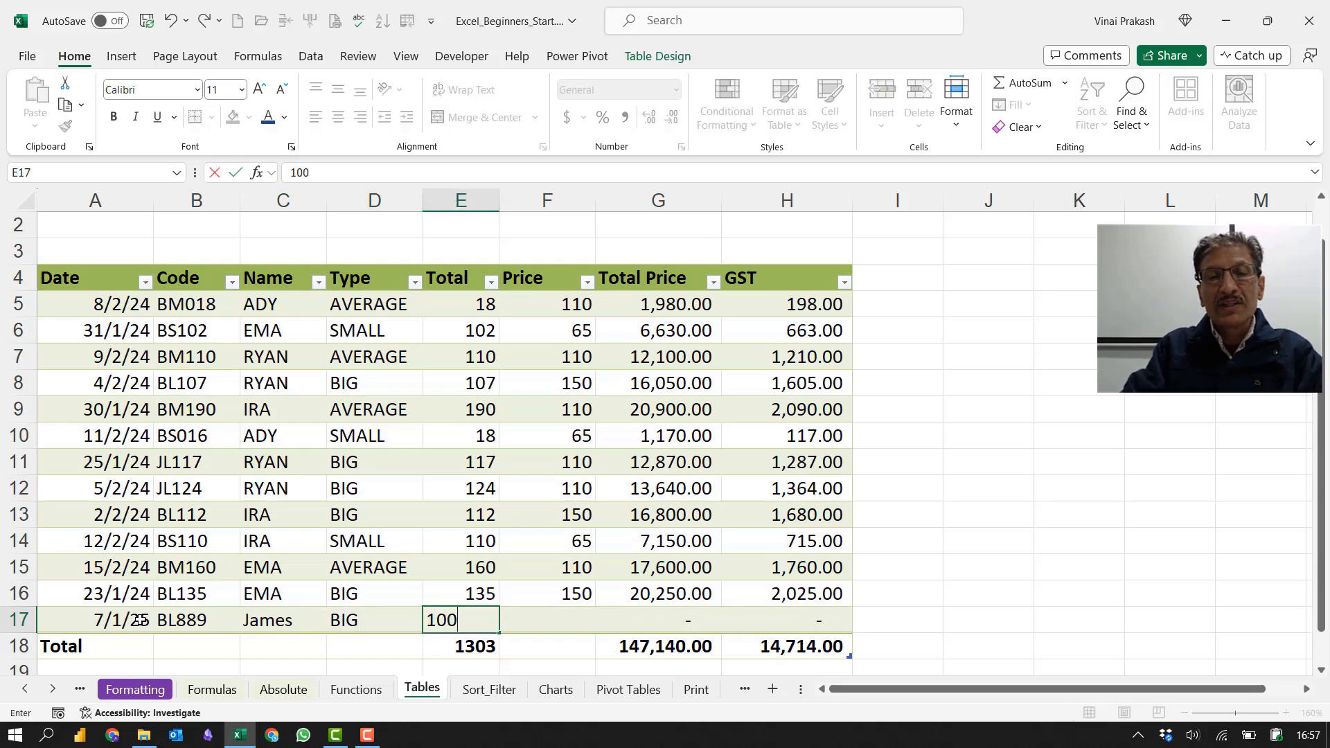
key(Tab)
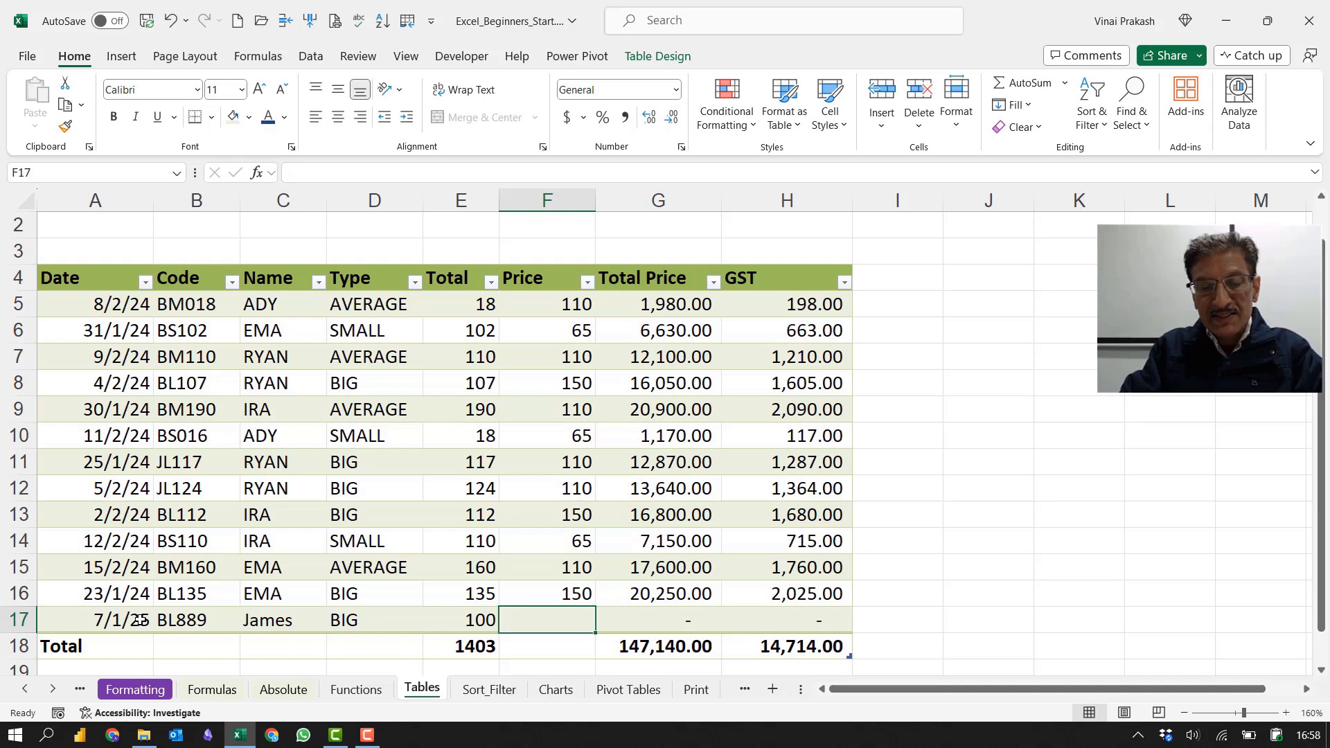
text(200)
key(Tab)
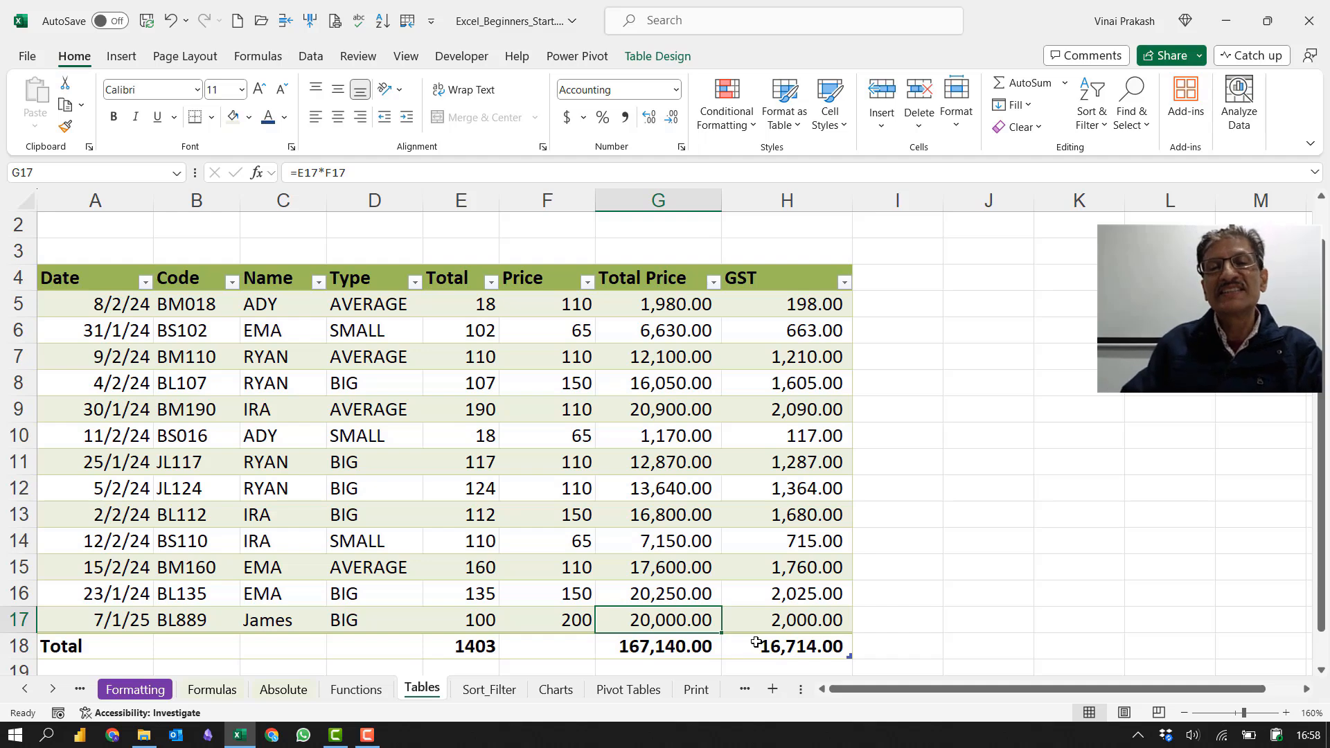
Step: Sort the table by the Type column from A to Z
click(734, 491)
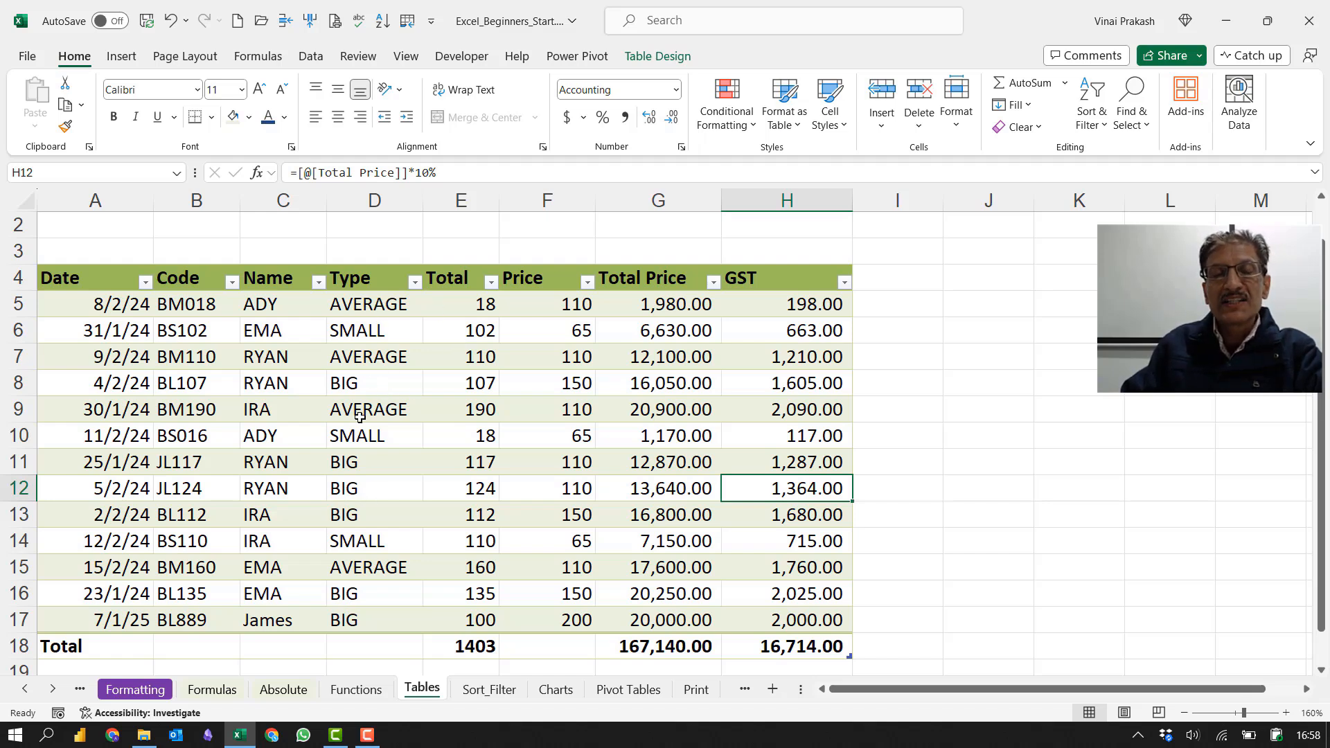
click(397, 280)
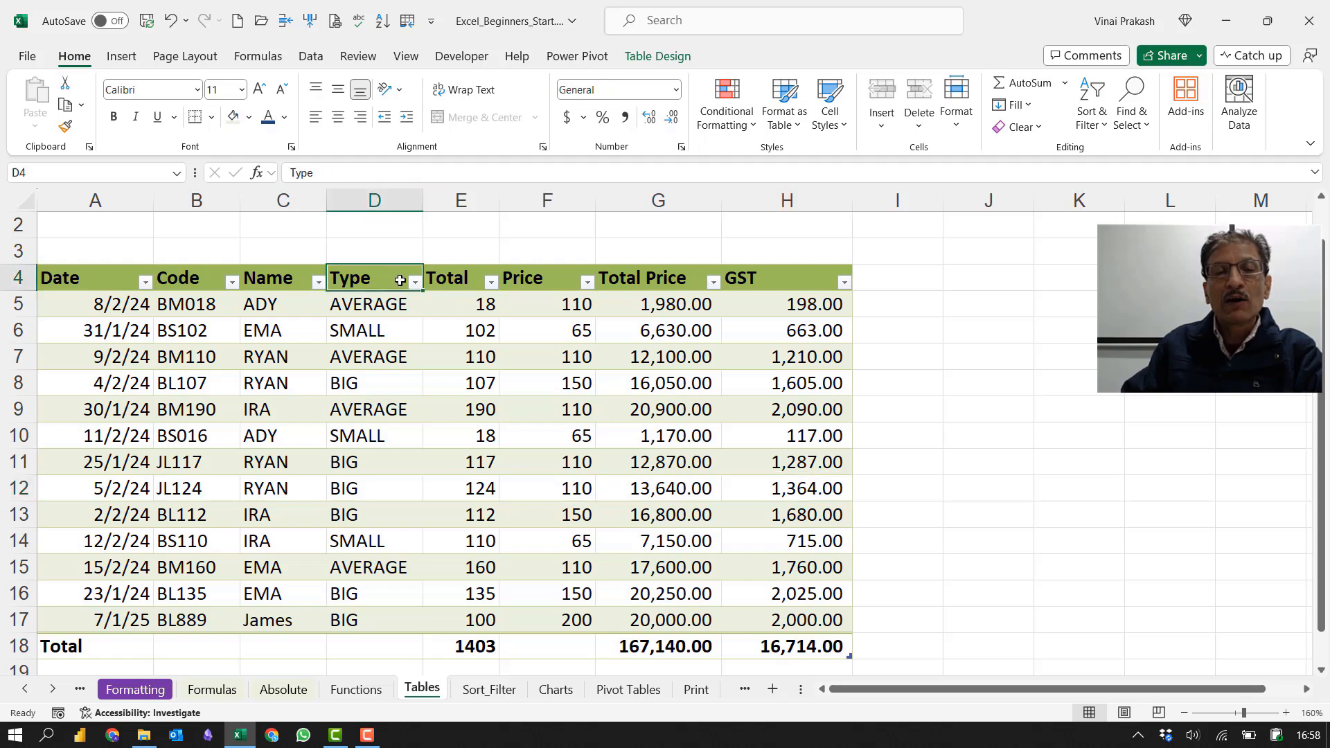
click(414, 284)
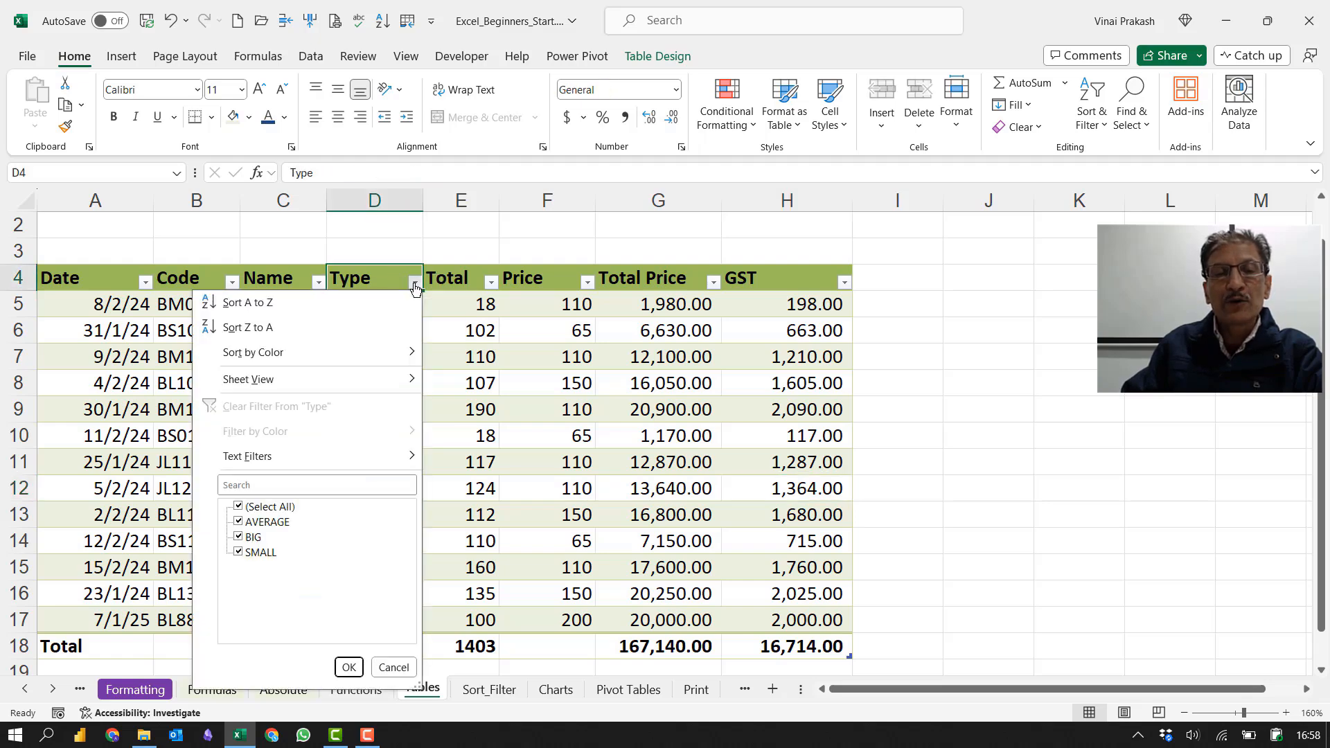
click(264, 307)
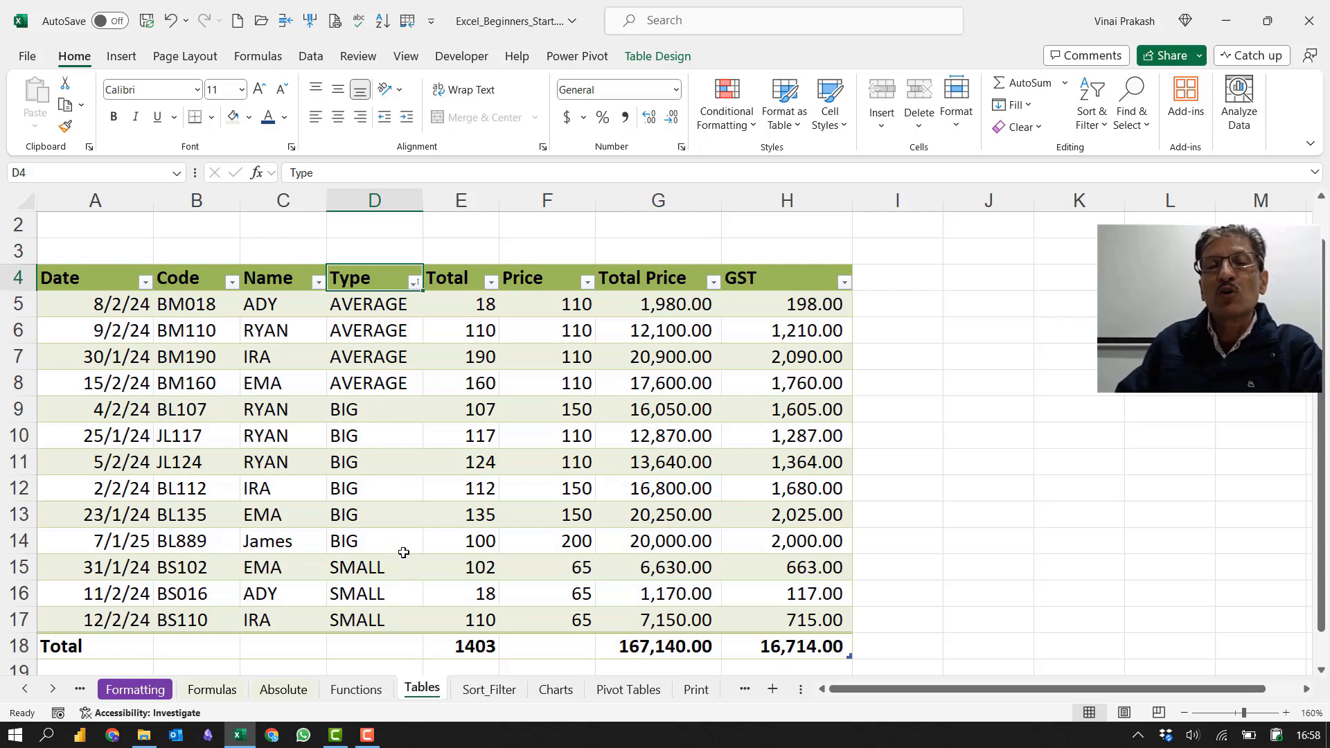
Step: Sort the table by Total from smallest to largest, followed by Date from oldest to newest
click(491, 283)
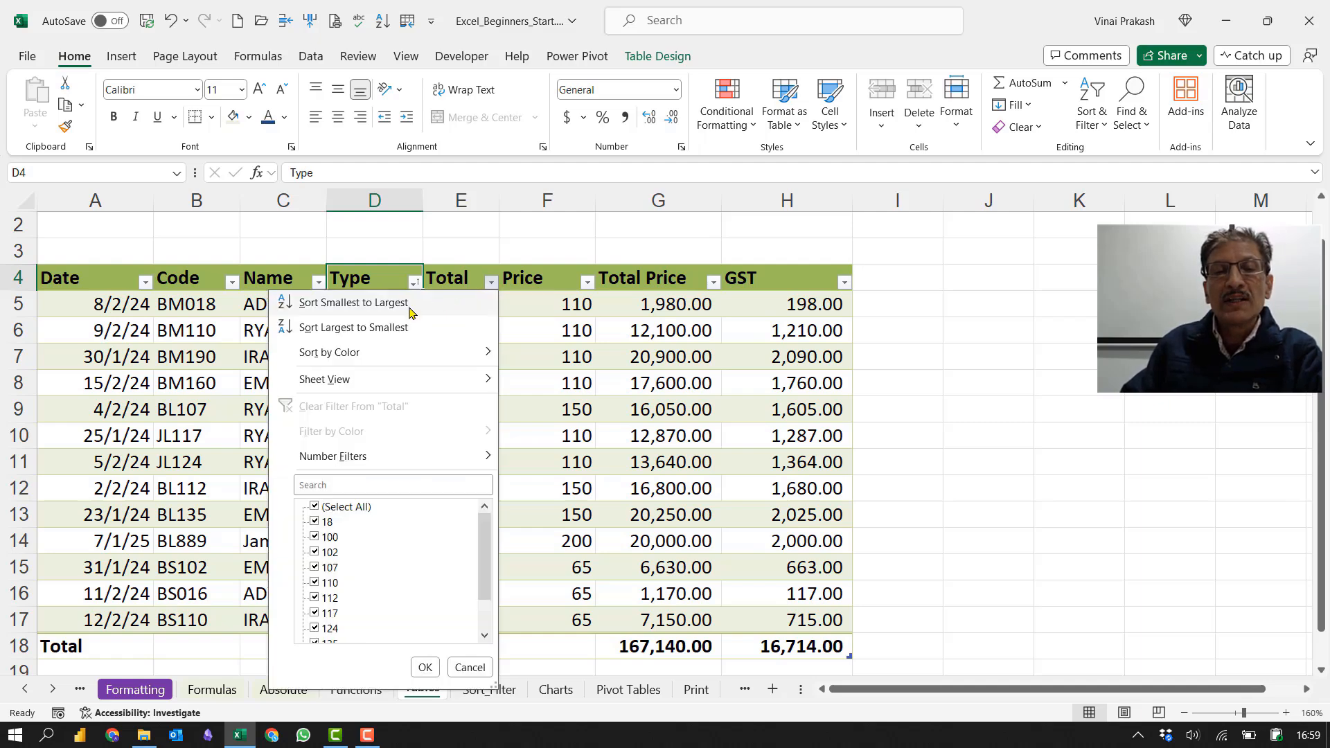
click(359, 307)
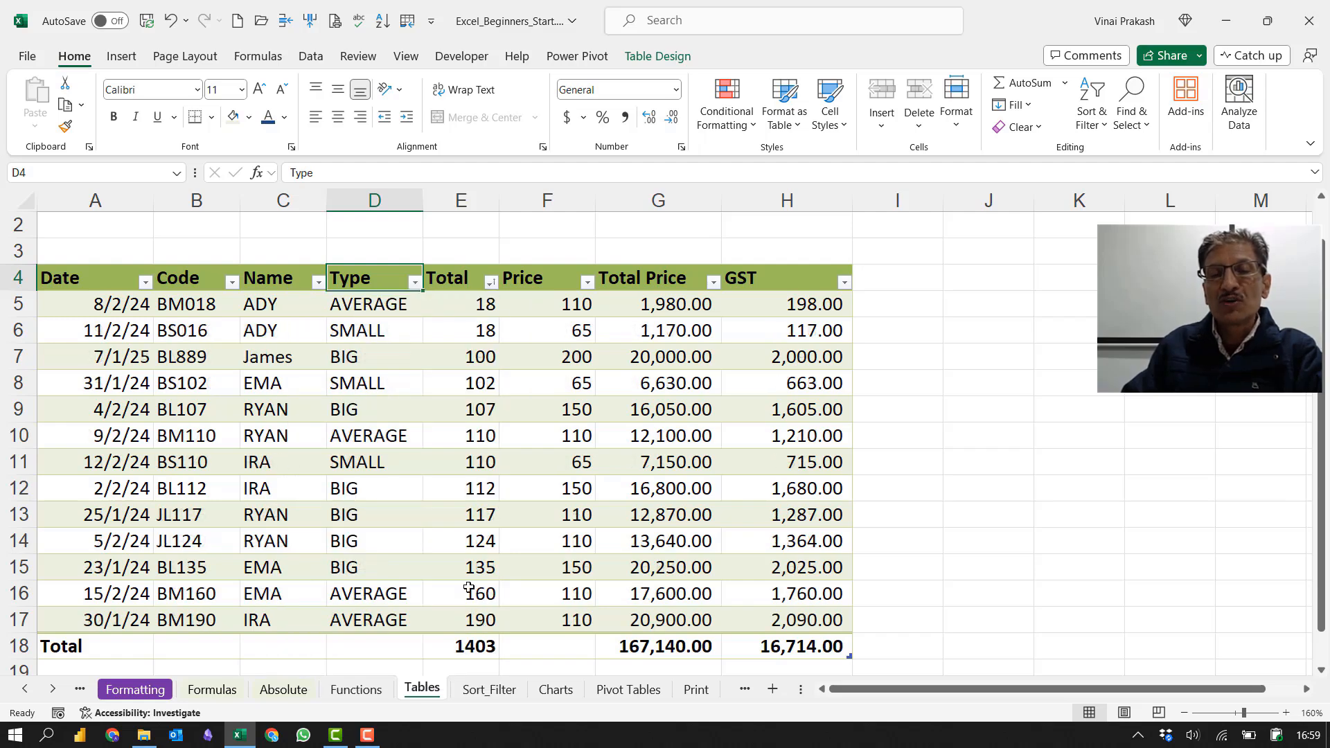
click(108, 332)
click(144, 281)
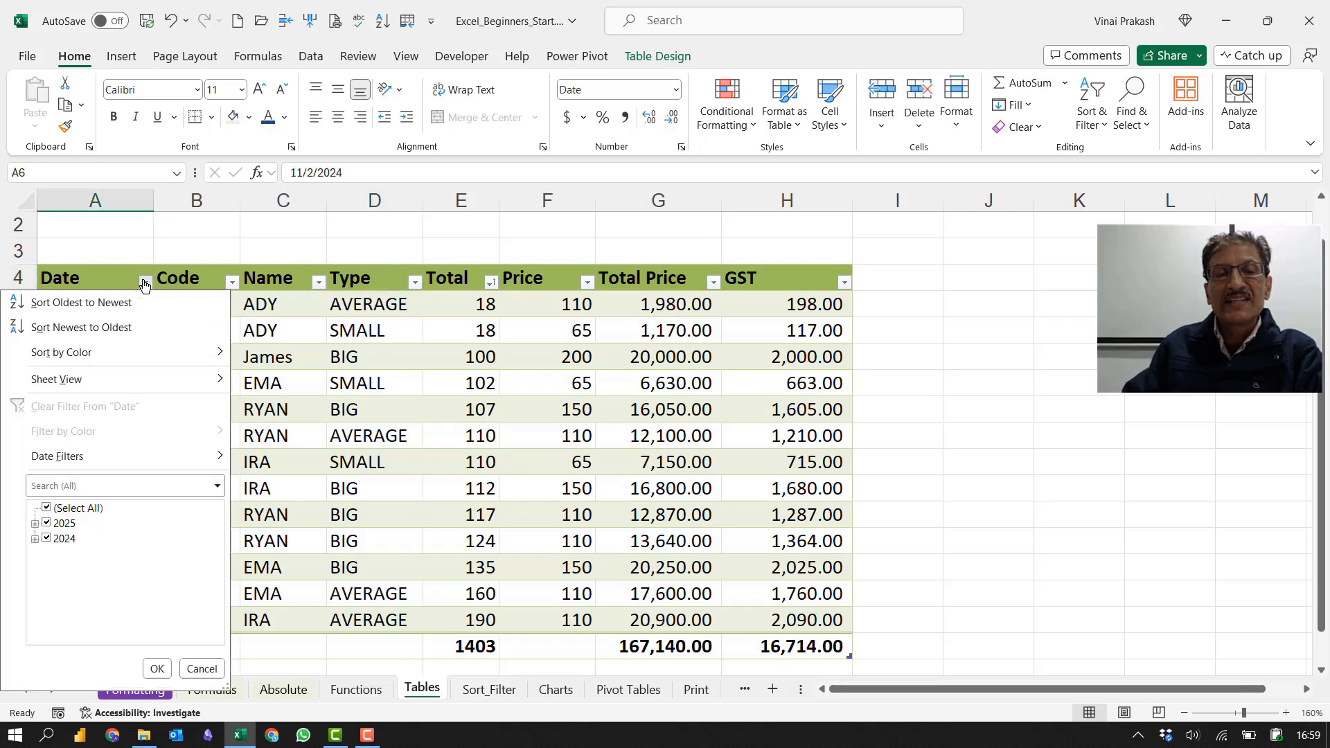
click(115, 307)
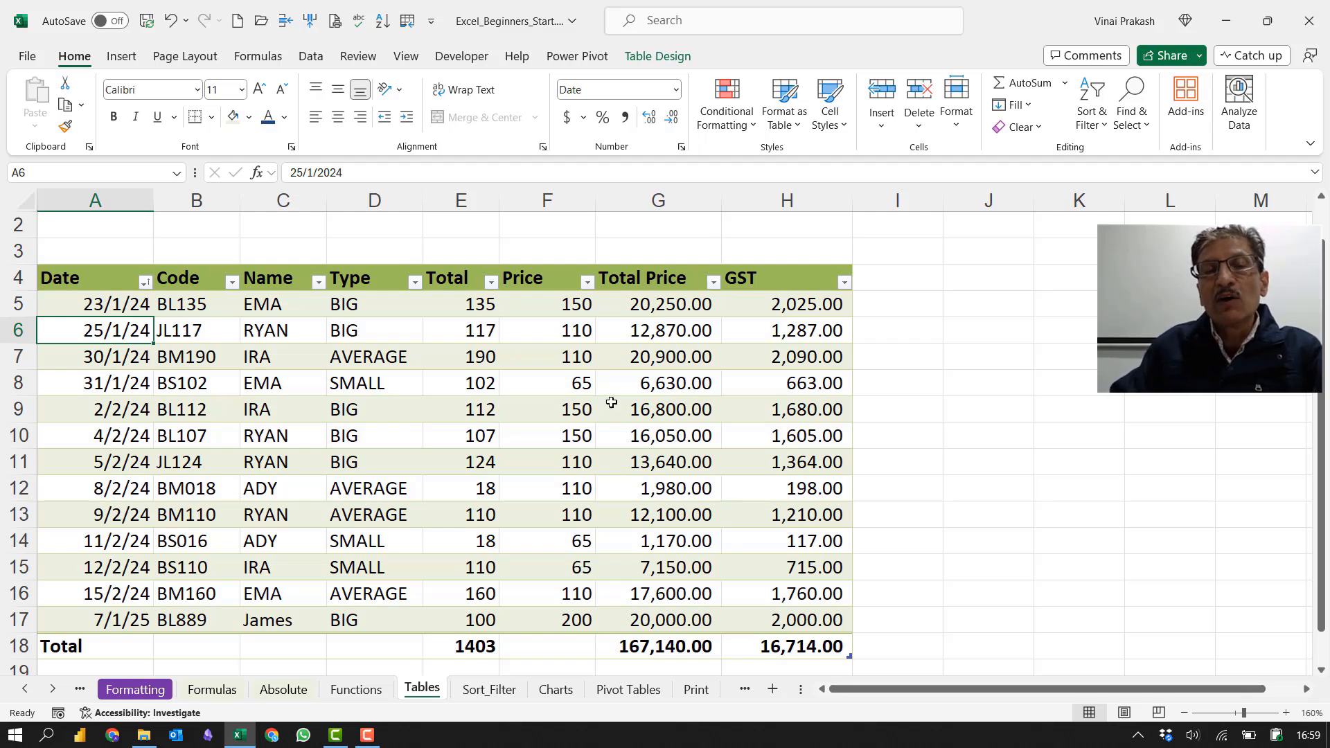
Step: Sort the table by Type from Z to A, followed by Date from newest to oldest
click(413, 282)
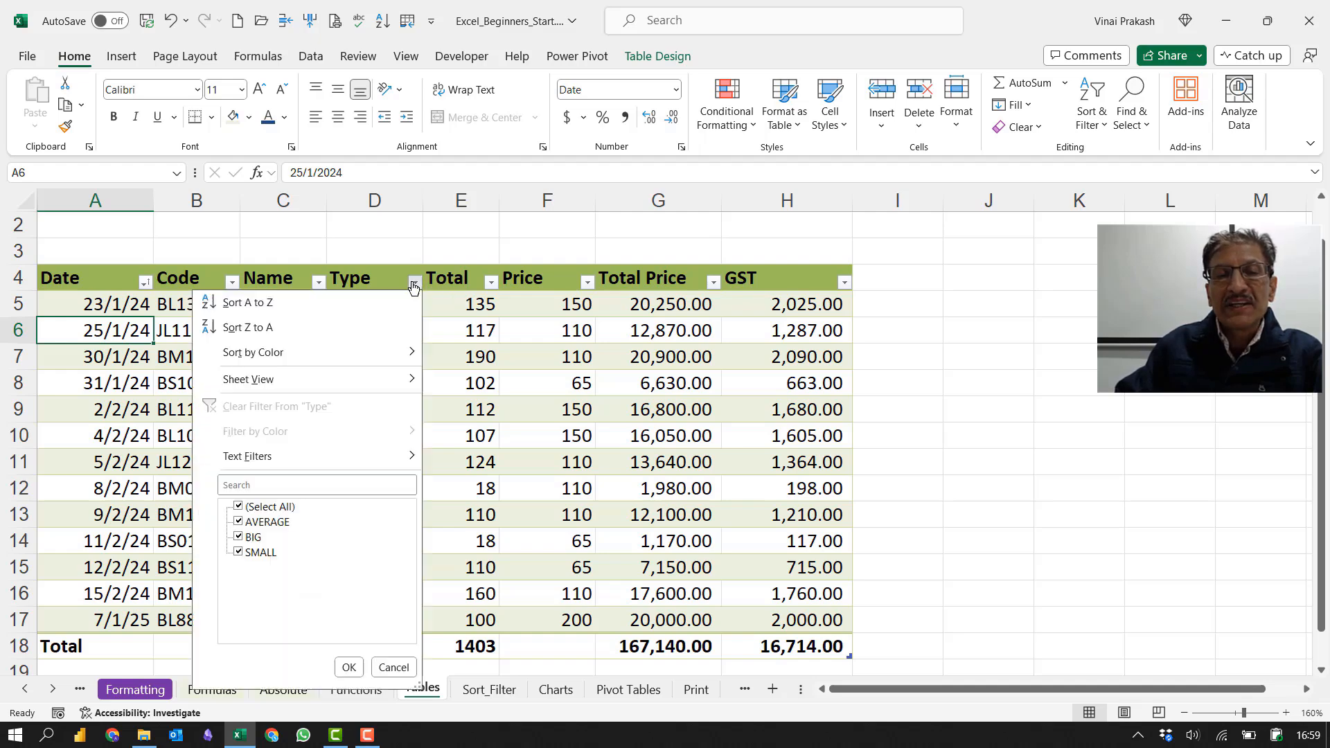
click(249, 328)
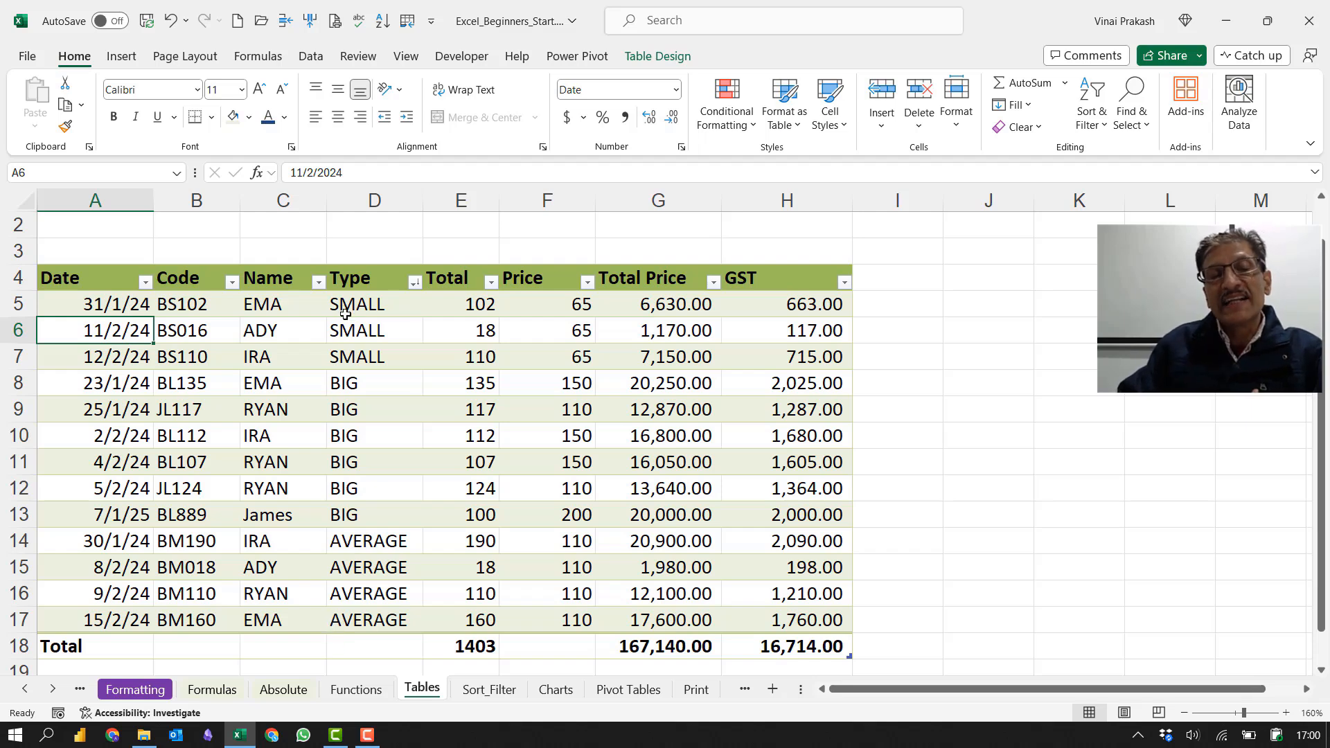
click(147, 284)
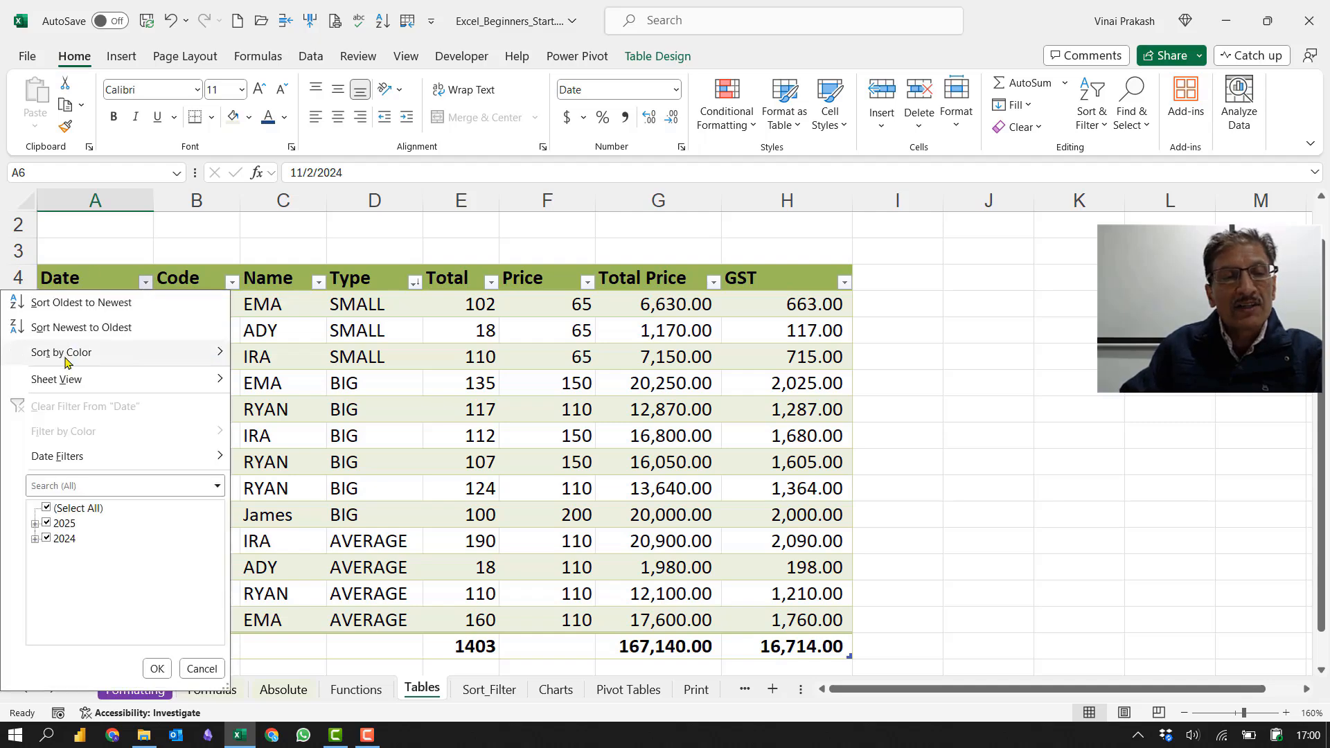
click(69, 329)
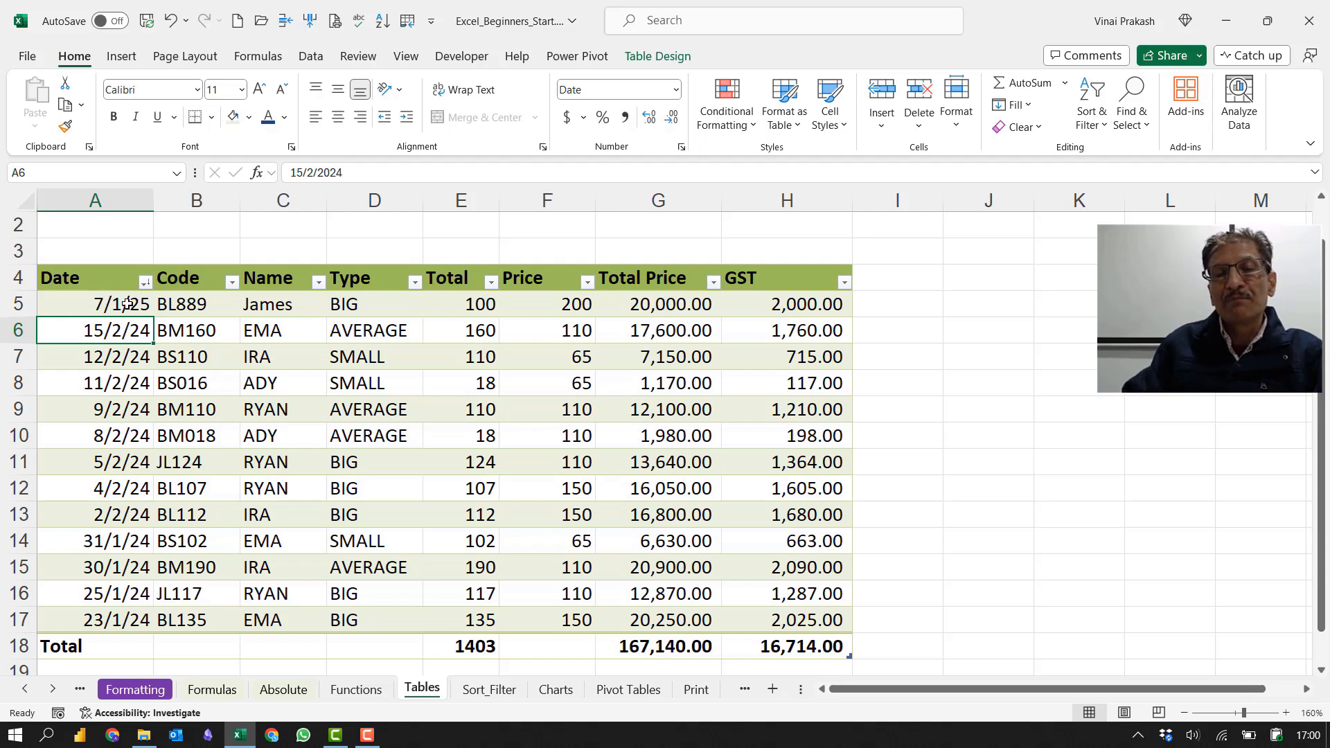
Step: Sort the table by the Total Price column from largest to smallest
click(667, 305)
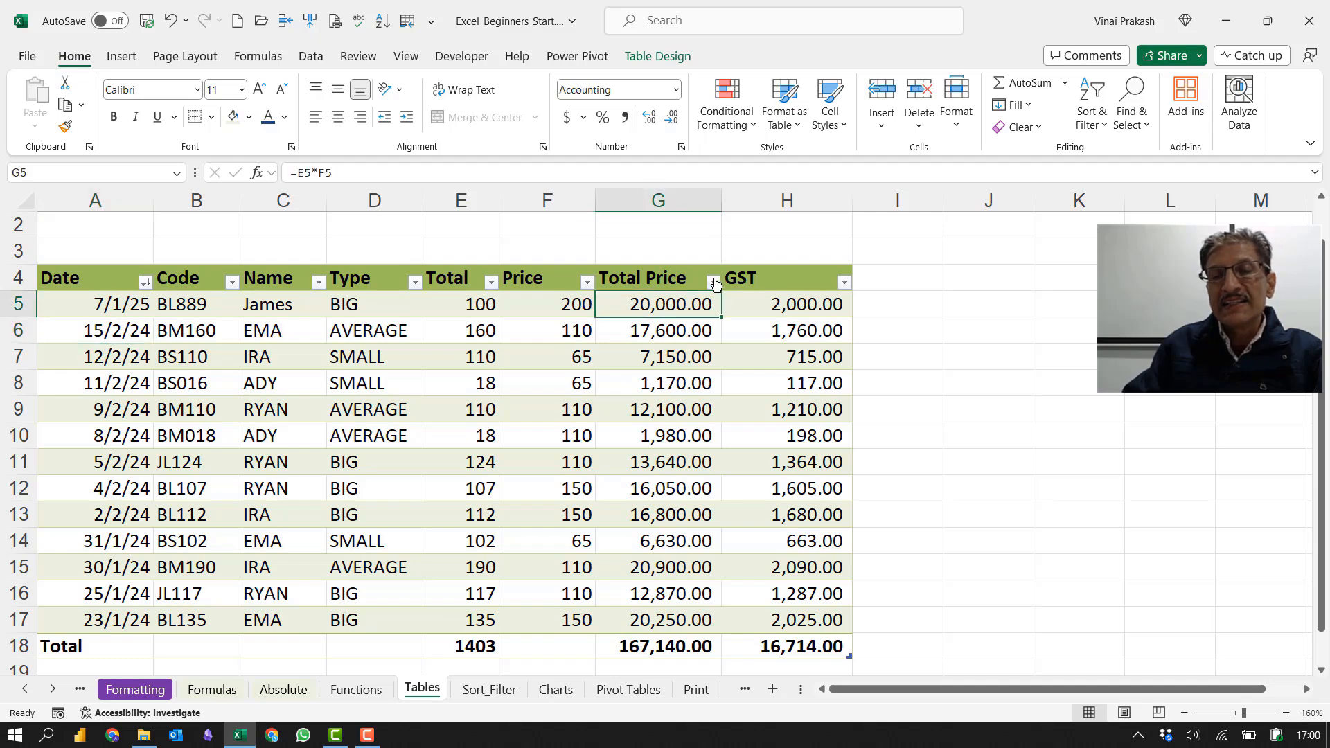
click(713, 281)
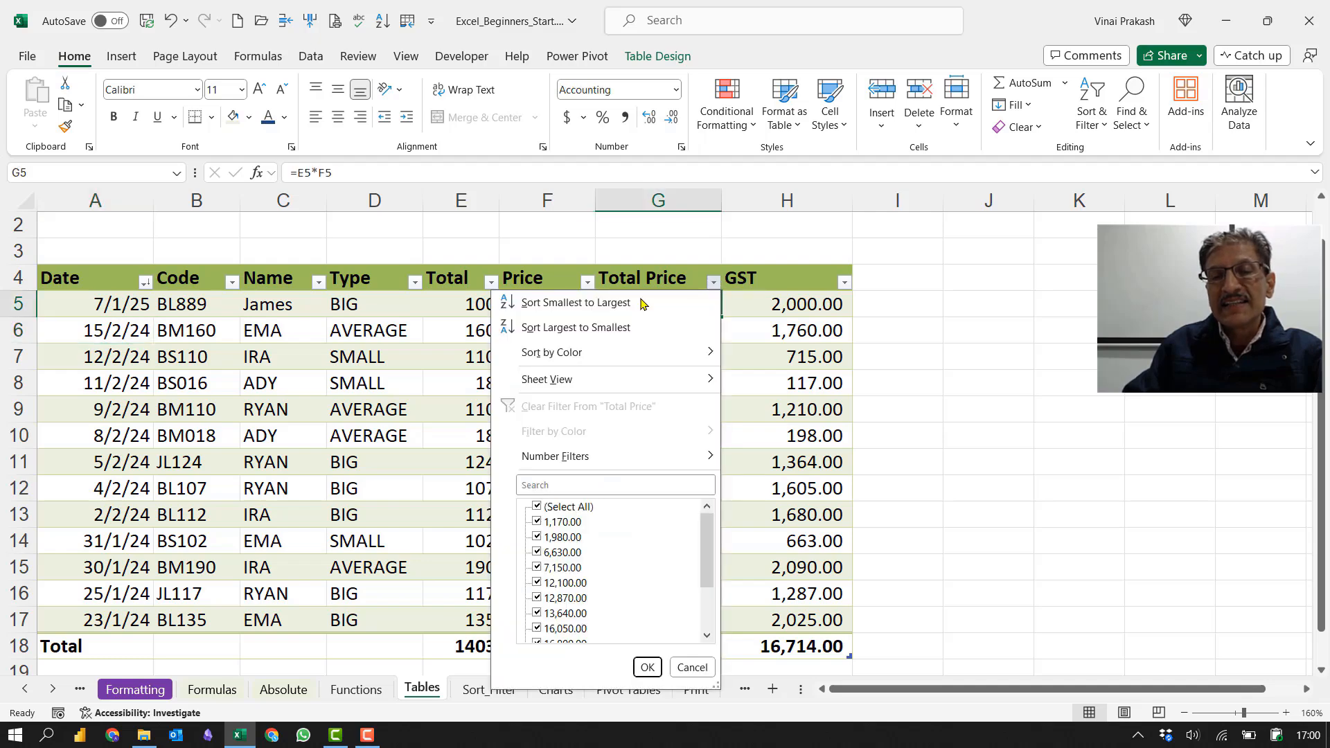
click(584, 328)
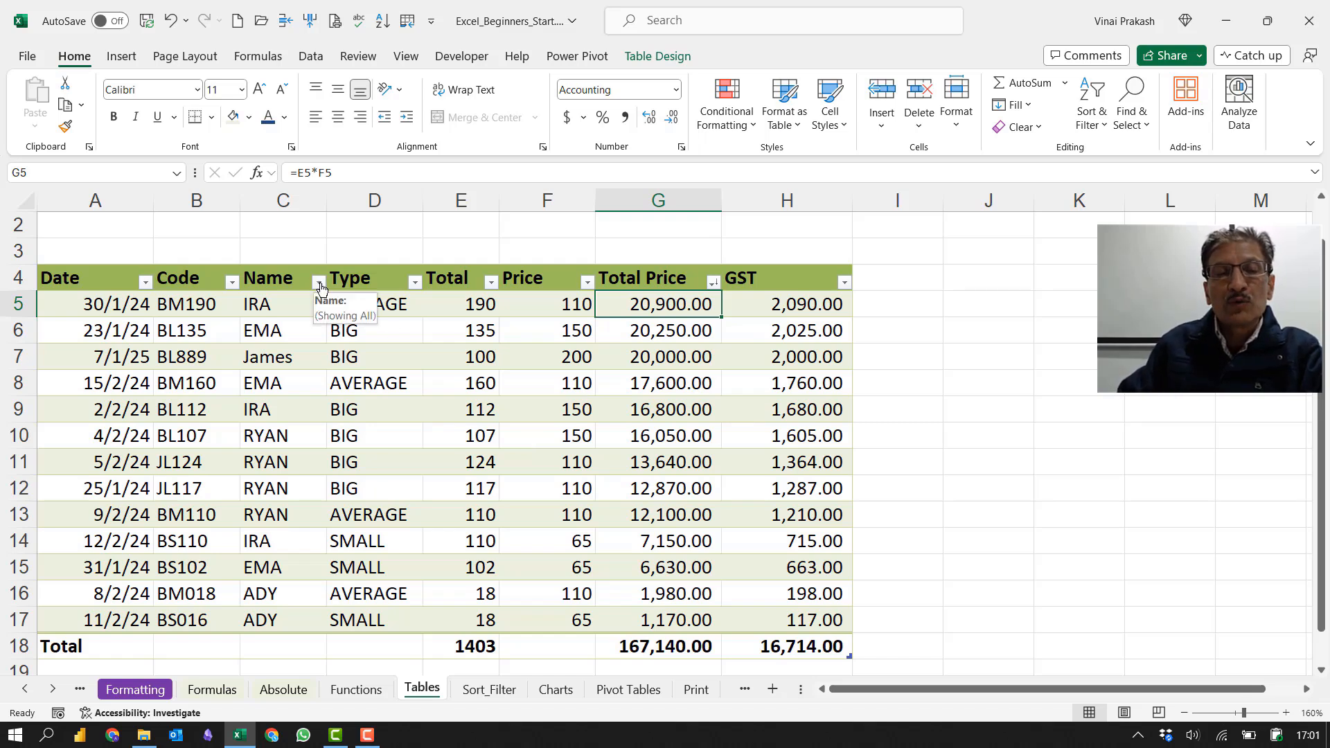
Step: Filter the Type column to show only BIG records, and clear that filter to bring back all rows
click(414, 282)
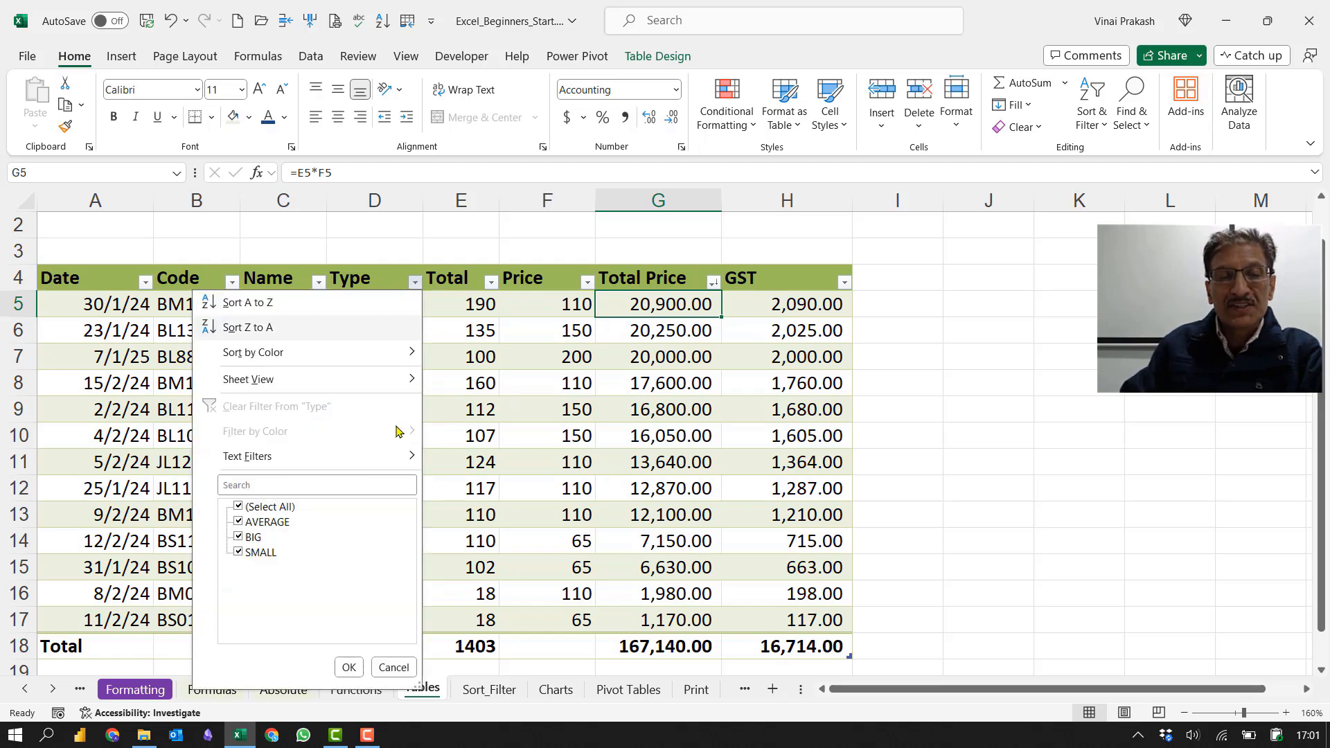
click(237, 506)
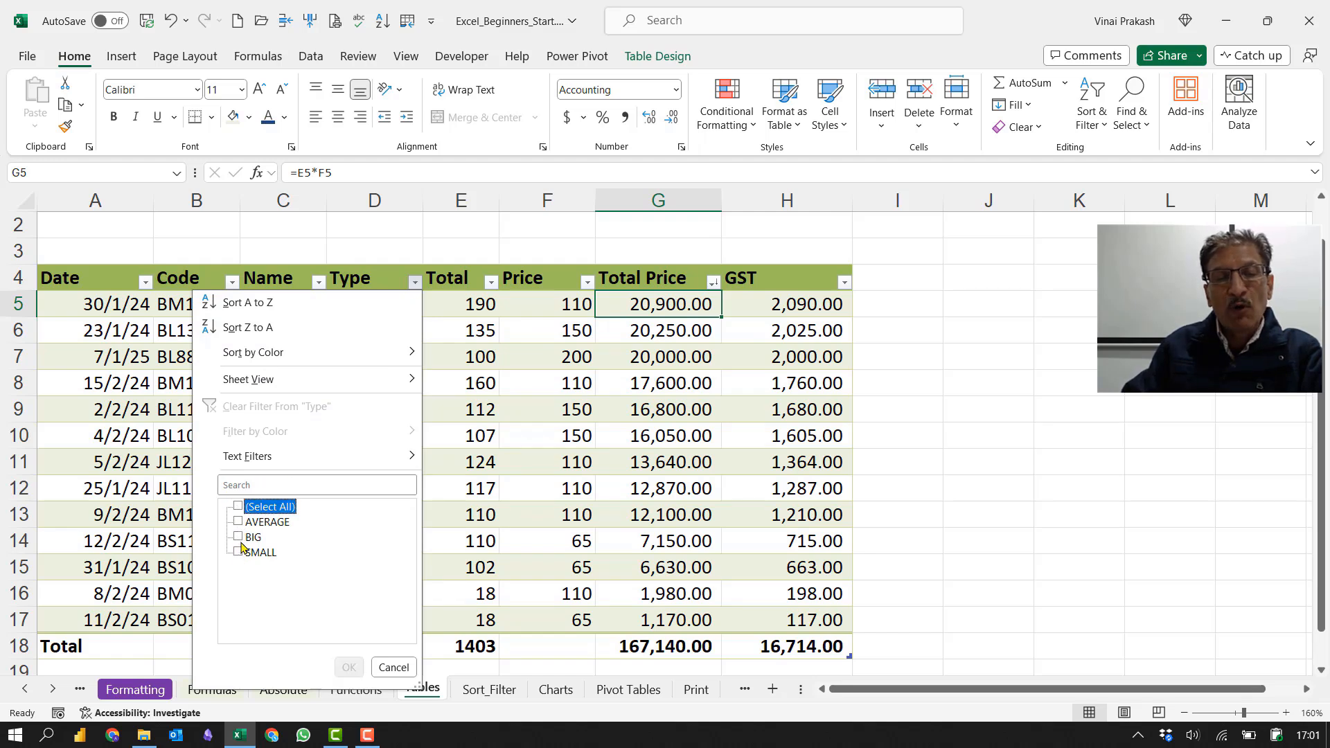
click(239, 537)
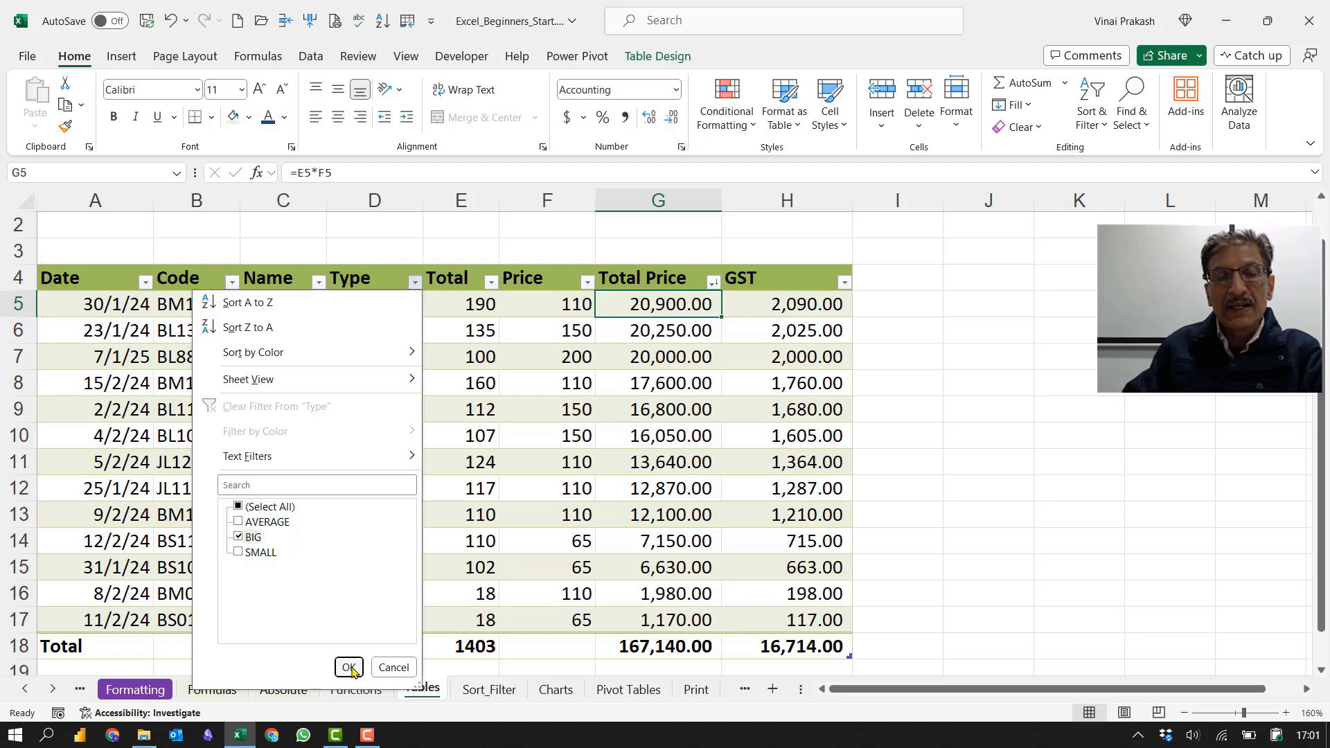
click(348, 667)
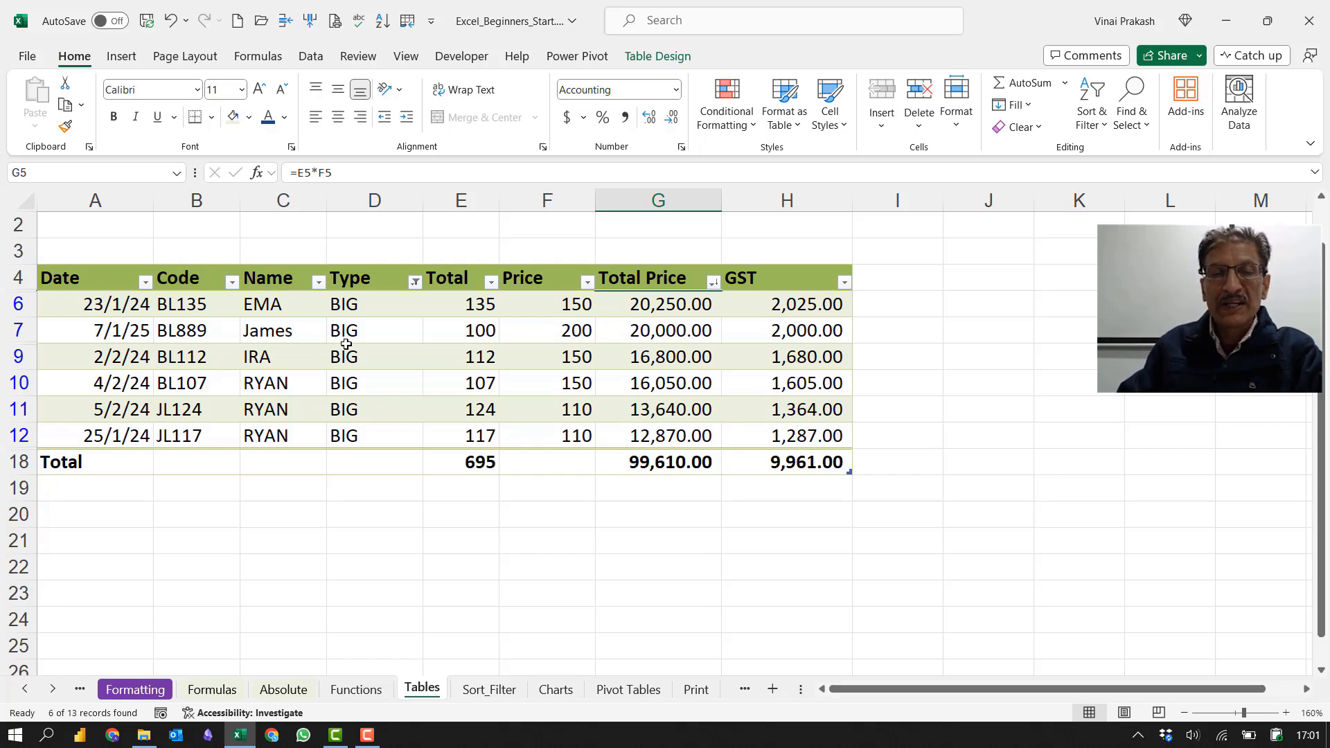
click(415, 282)
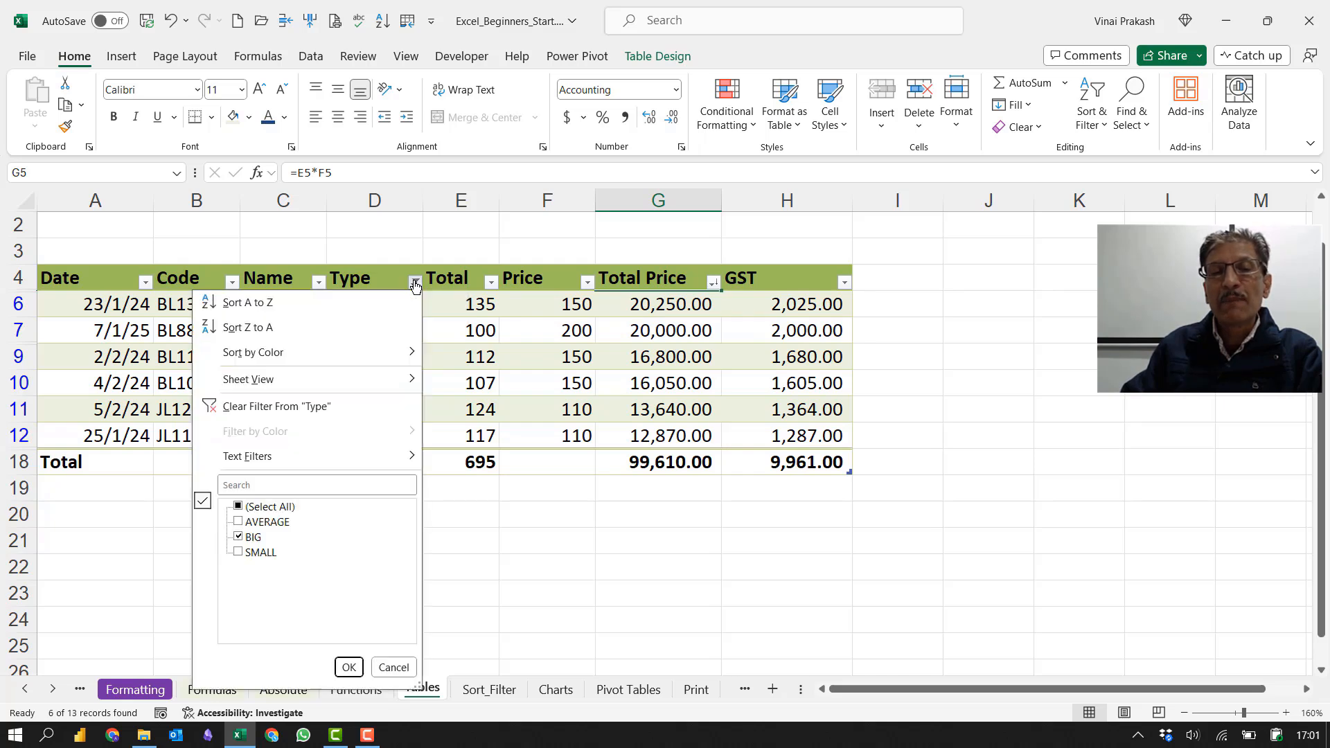
click(290, 415)
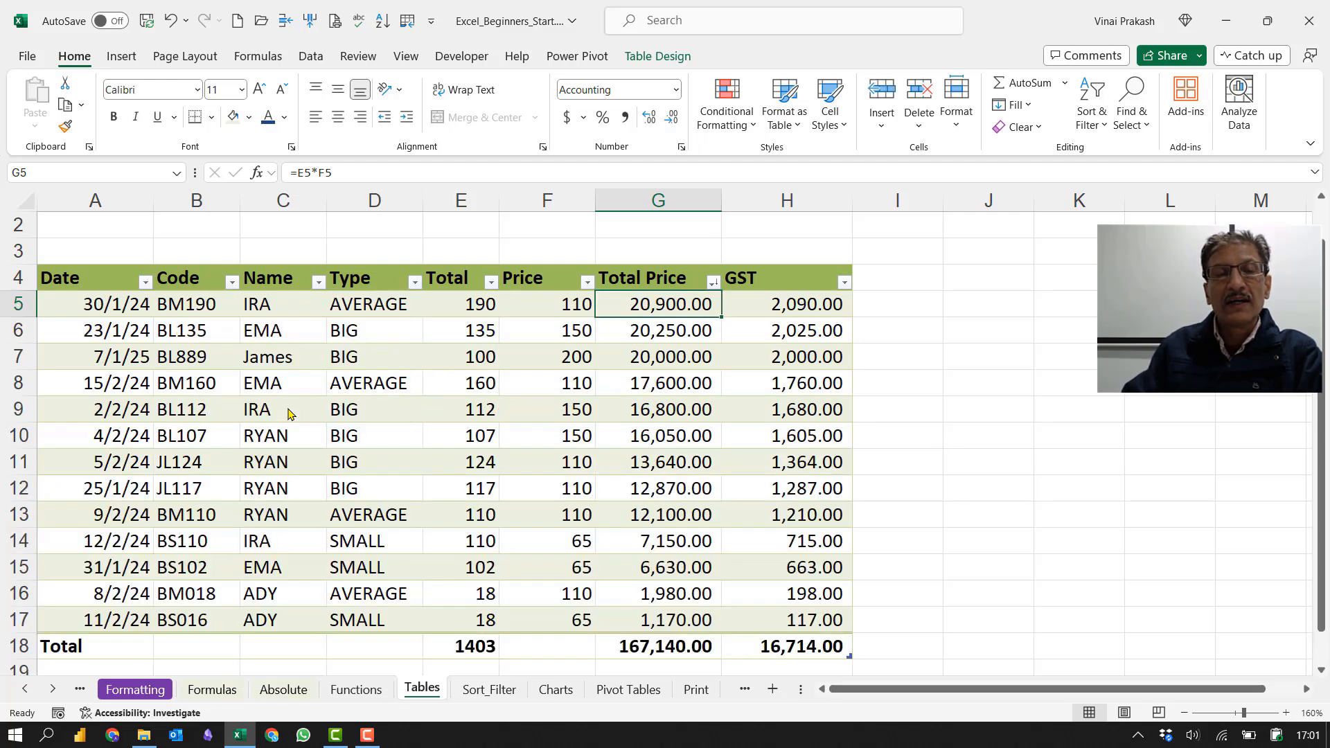
Step: Filter the Name column to show only the records of the last salesperson in its value list
click(319, 282)
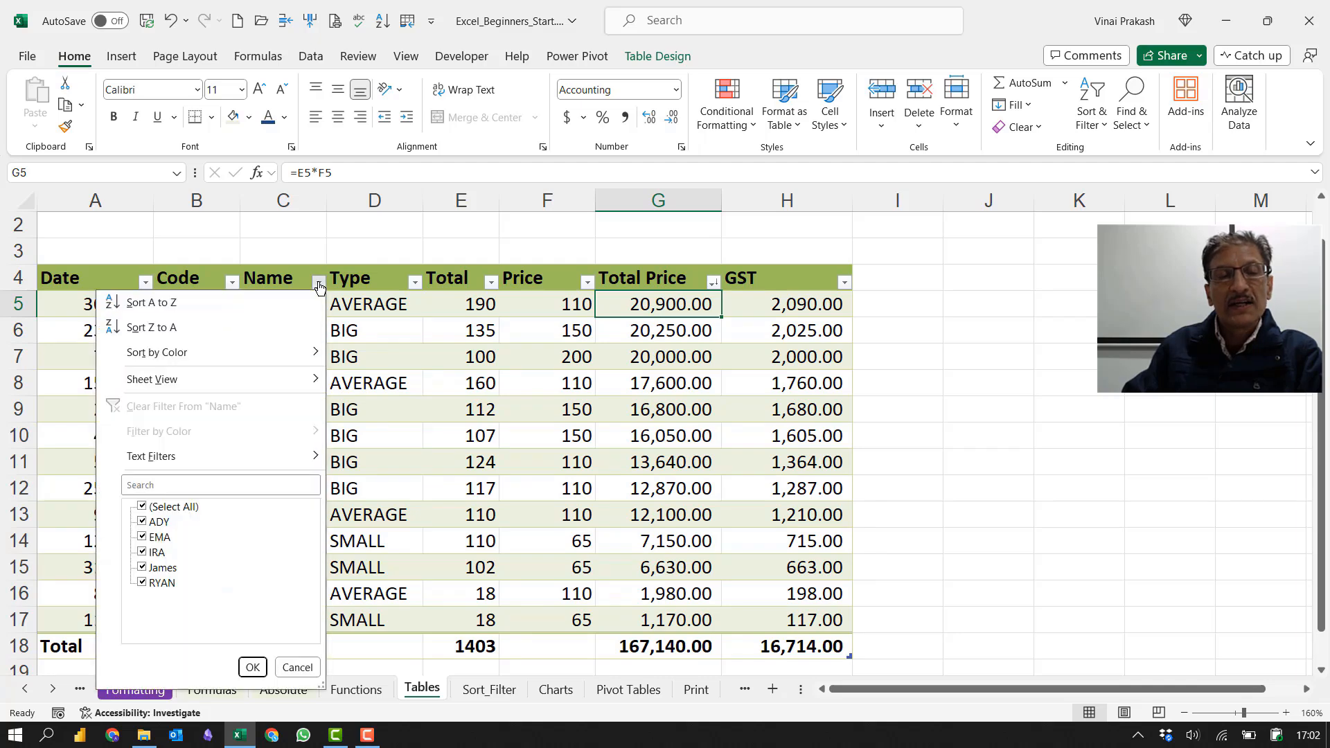
click(139, 507)
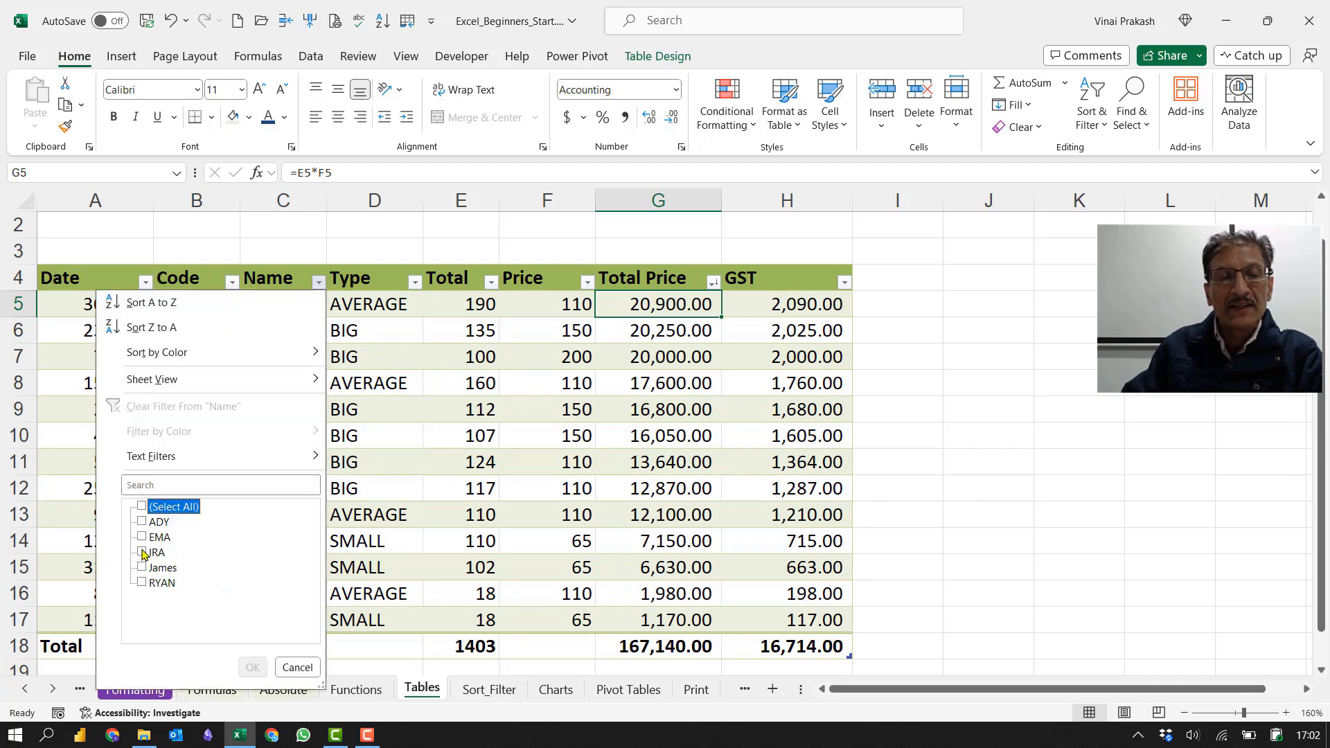
click(141, 583)
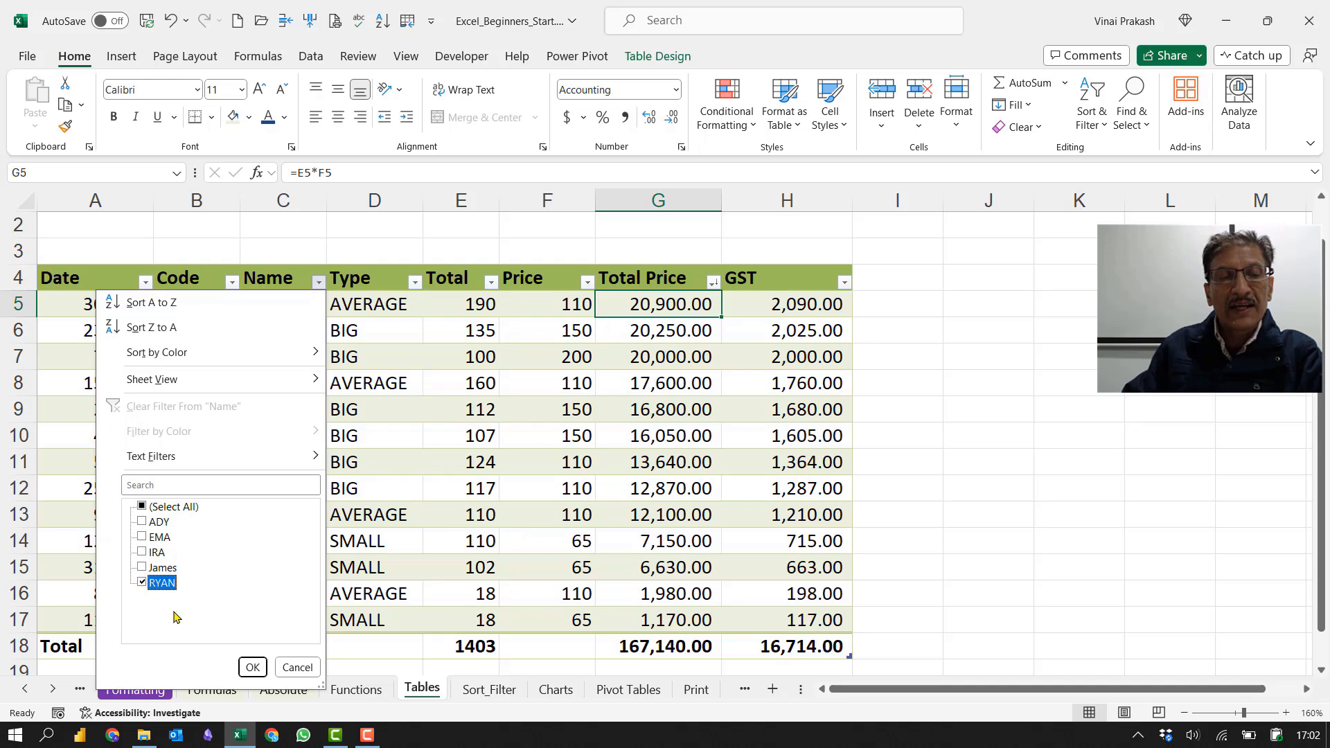
click(252, 668)
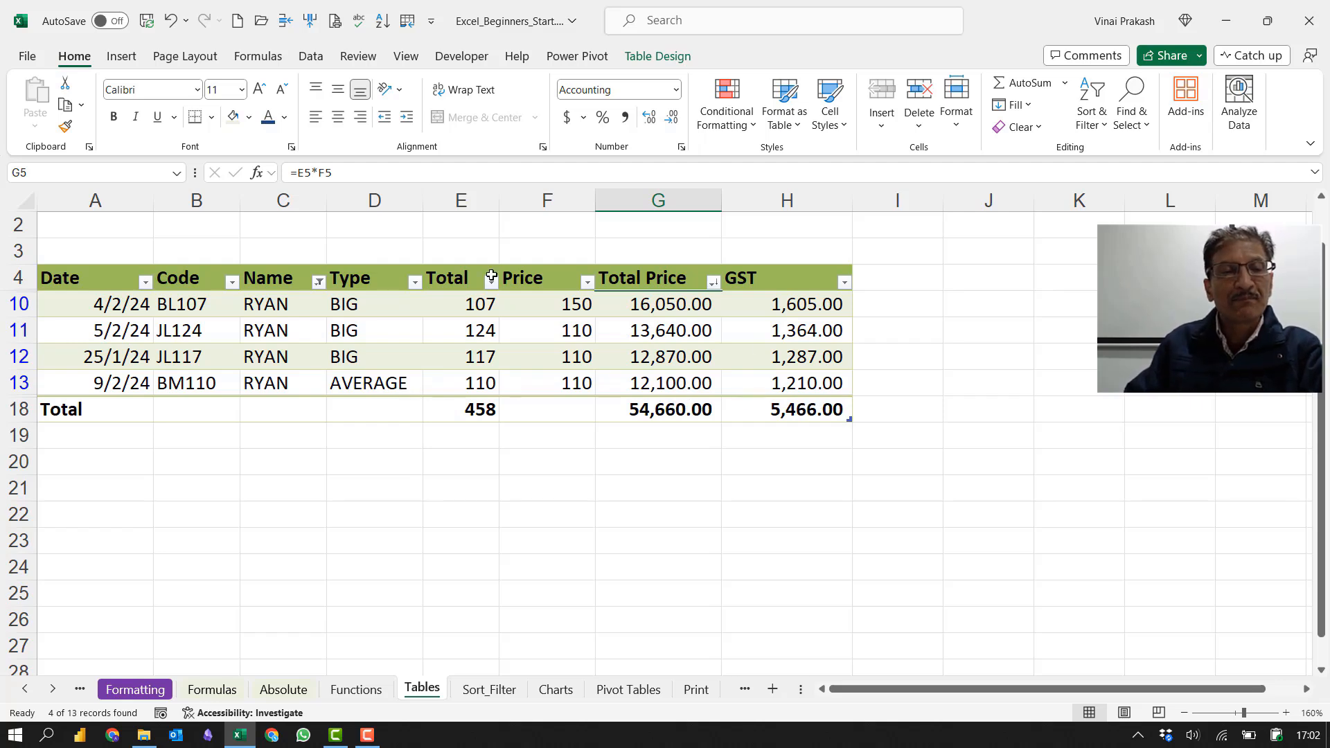
Step: Clear the filter on the Name column and filter Total Price to show only values greater than 10000
click(318, 282)
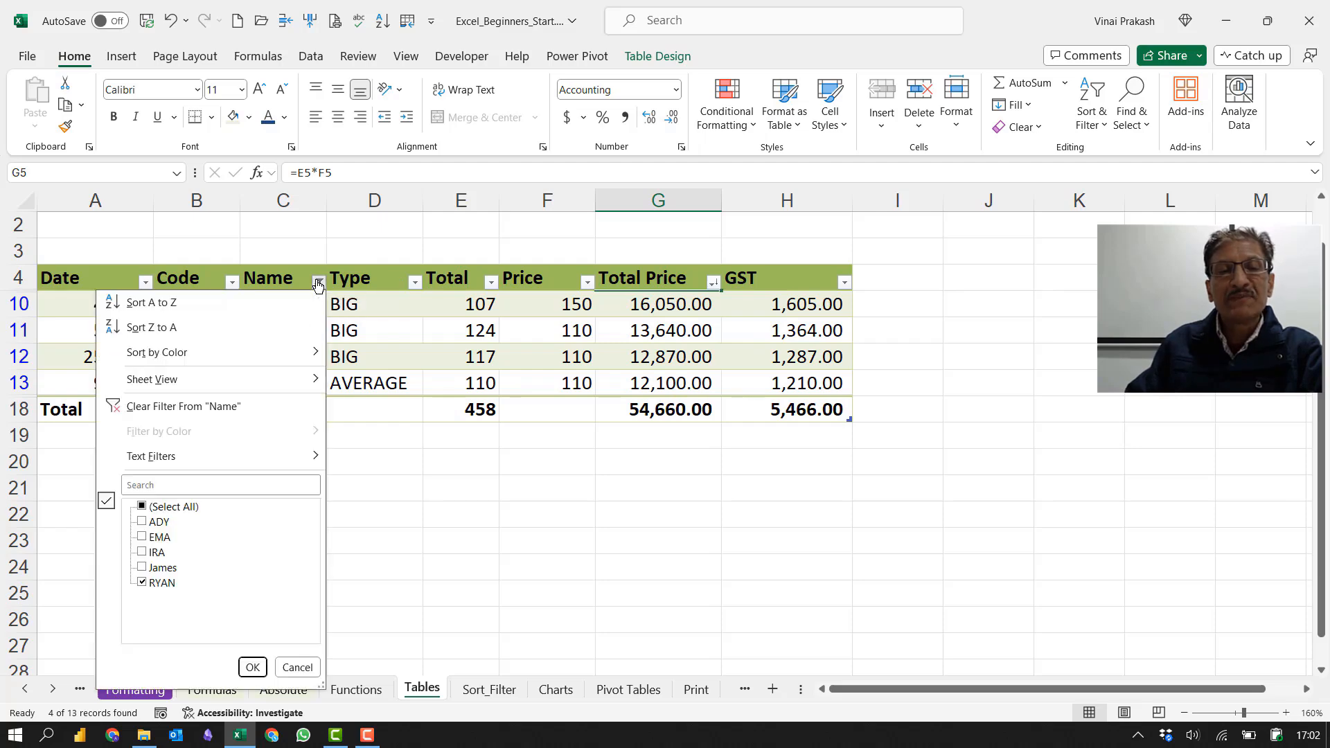
click(192, 410)
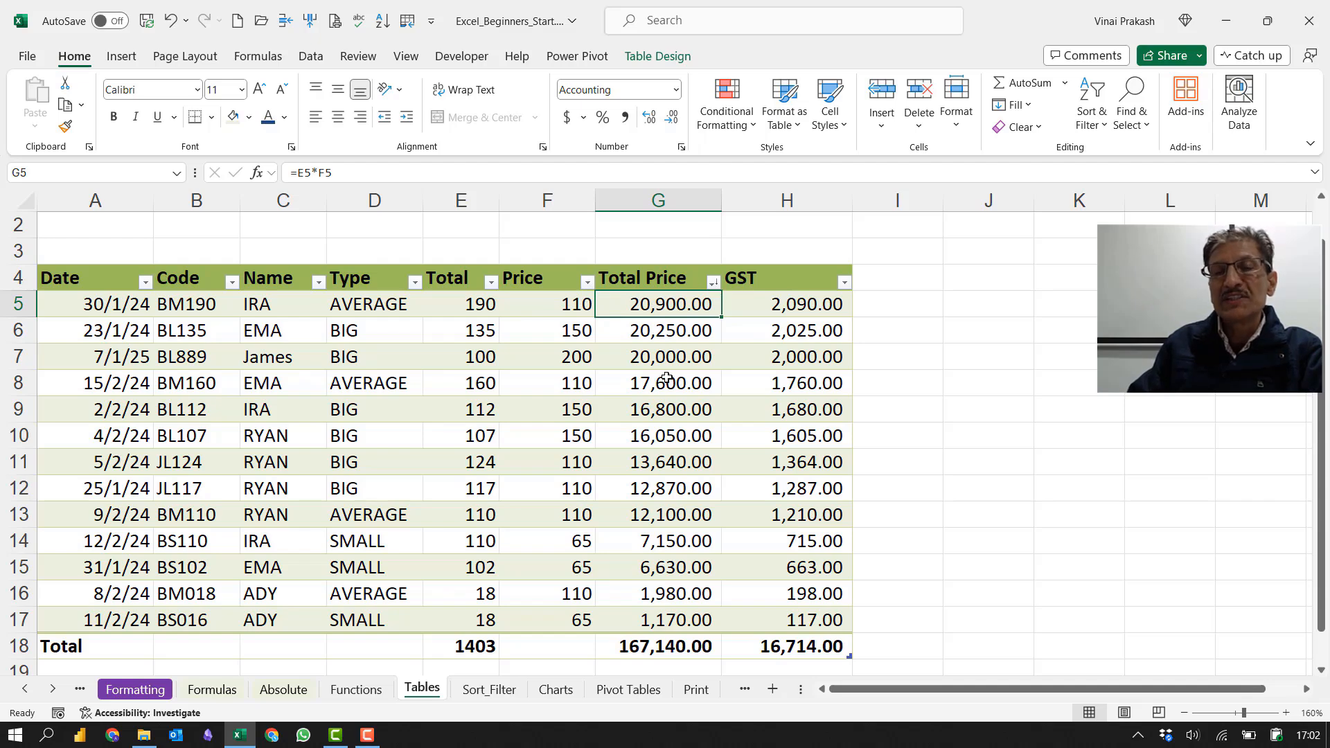
click(712, 282)
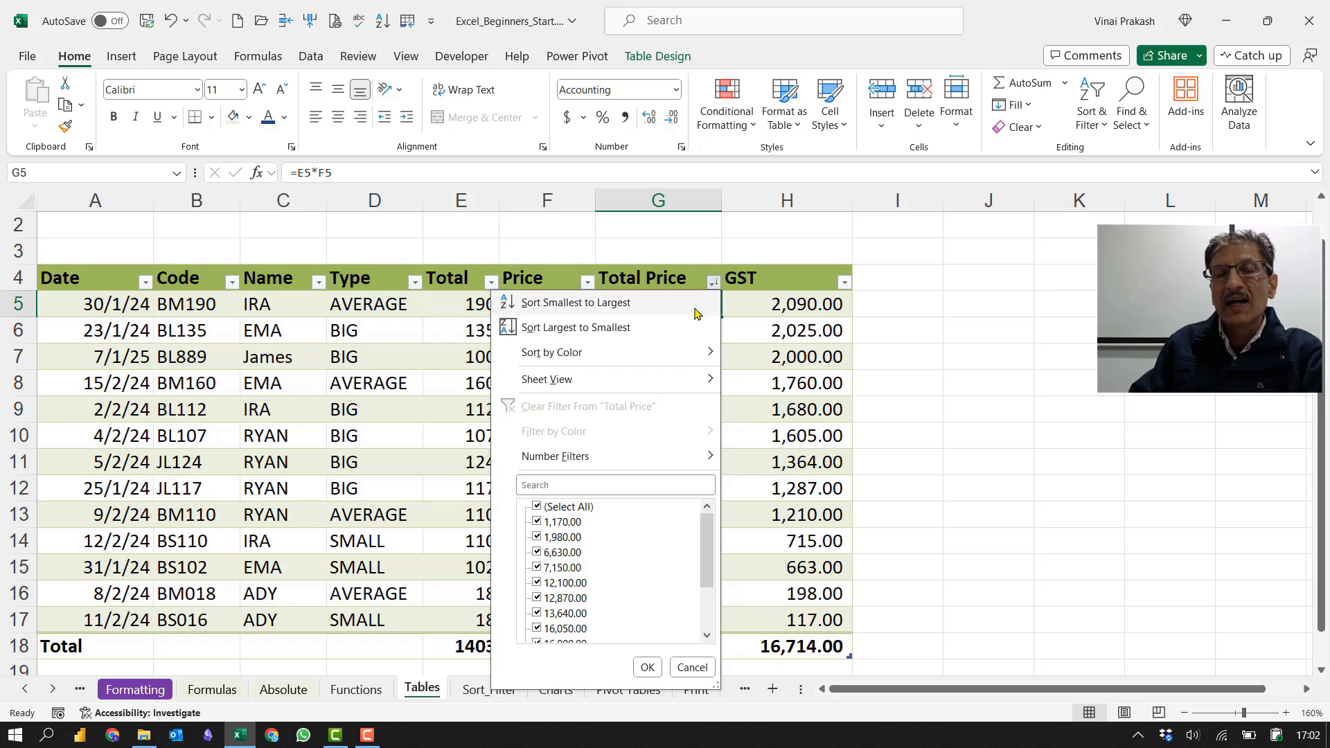
mouse_move(686, 463)
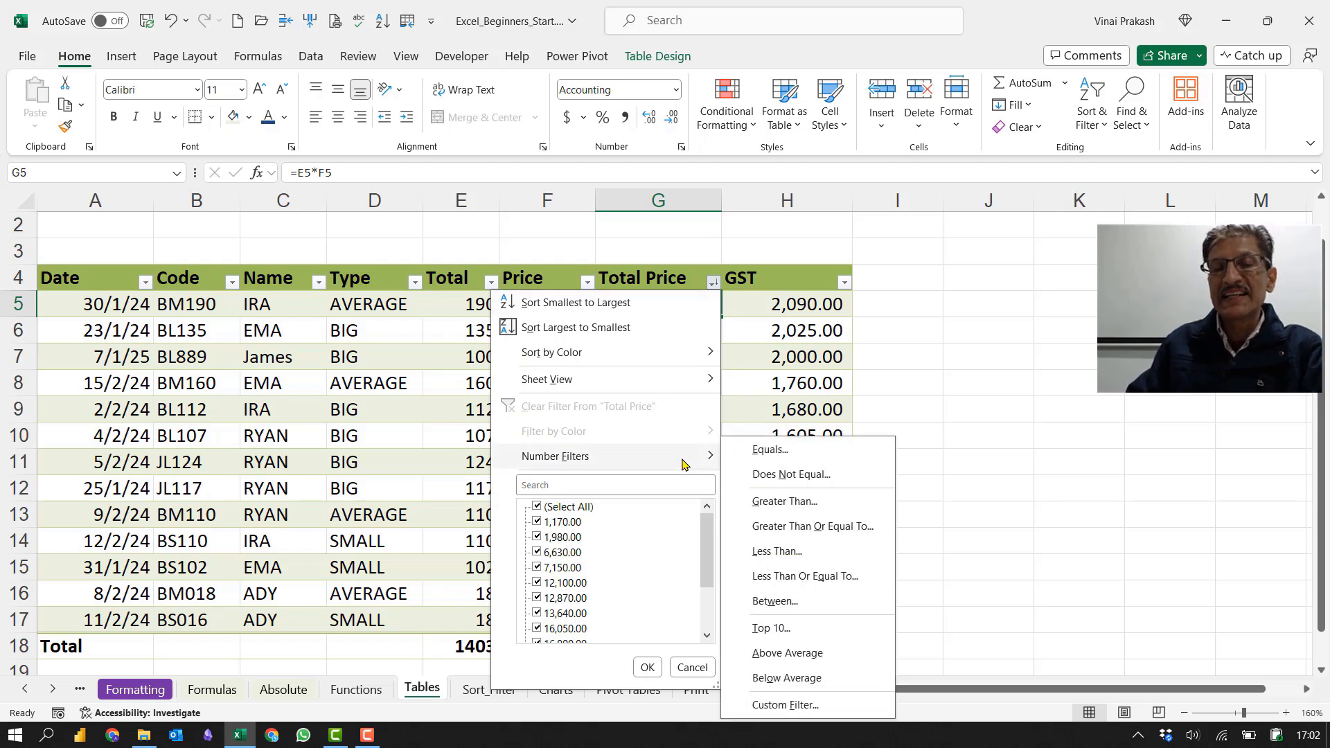
click(762, 503)
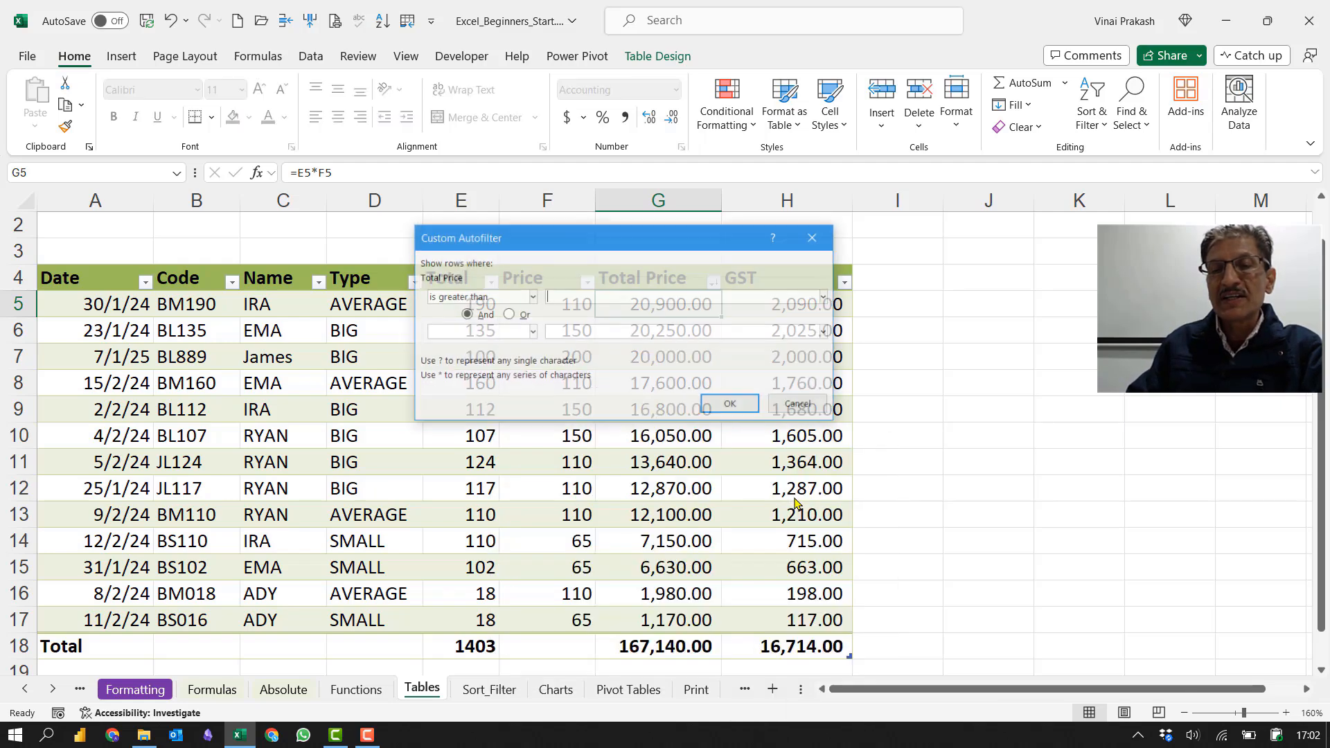
click(655, 298)
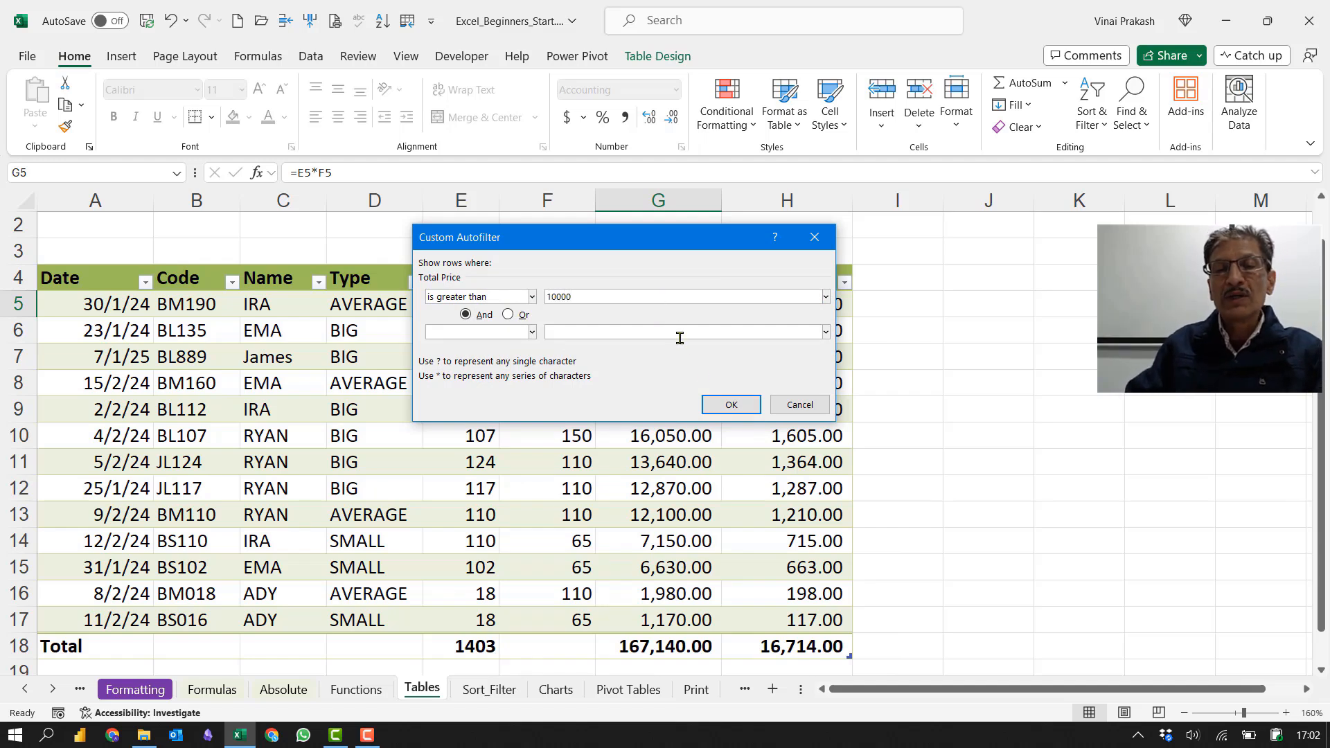
click(730, 407)
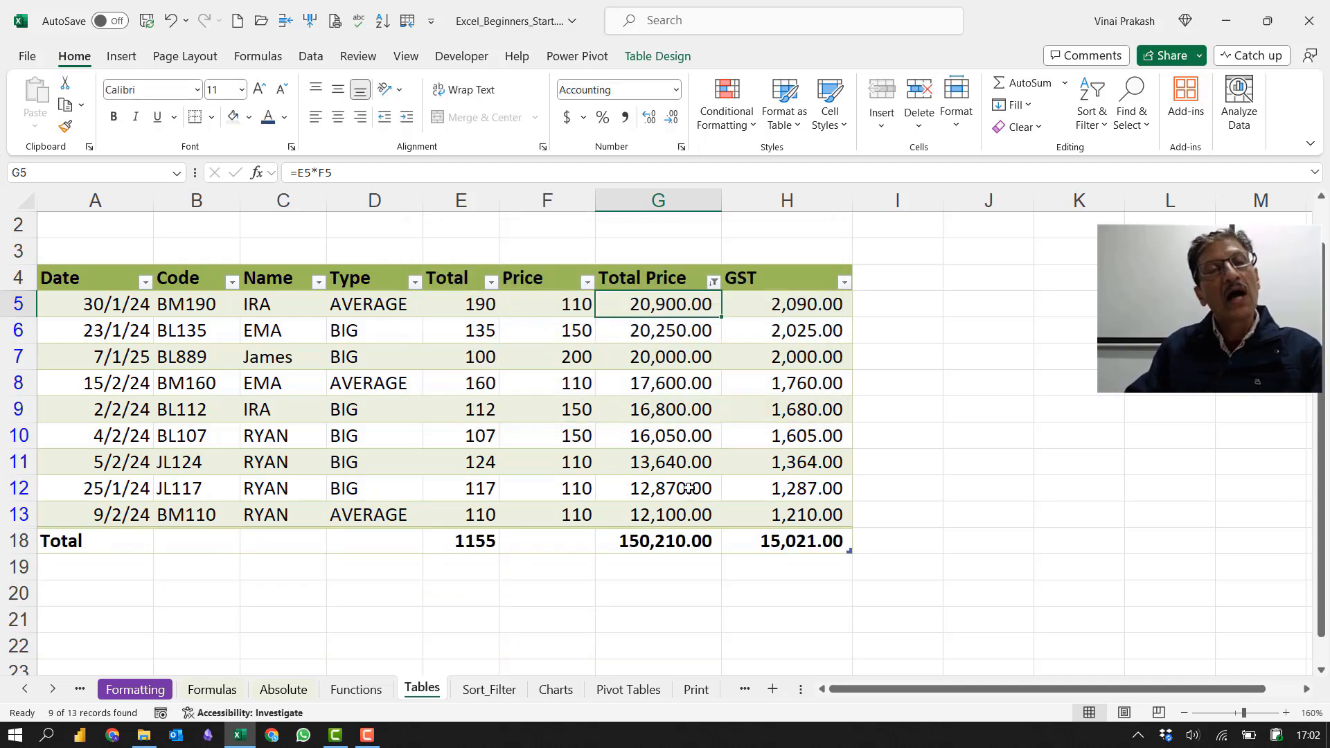
Step: Clear the Total Price filter to bring back all records, and switch to the Charts sheet
click(714, 283)
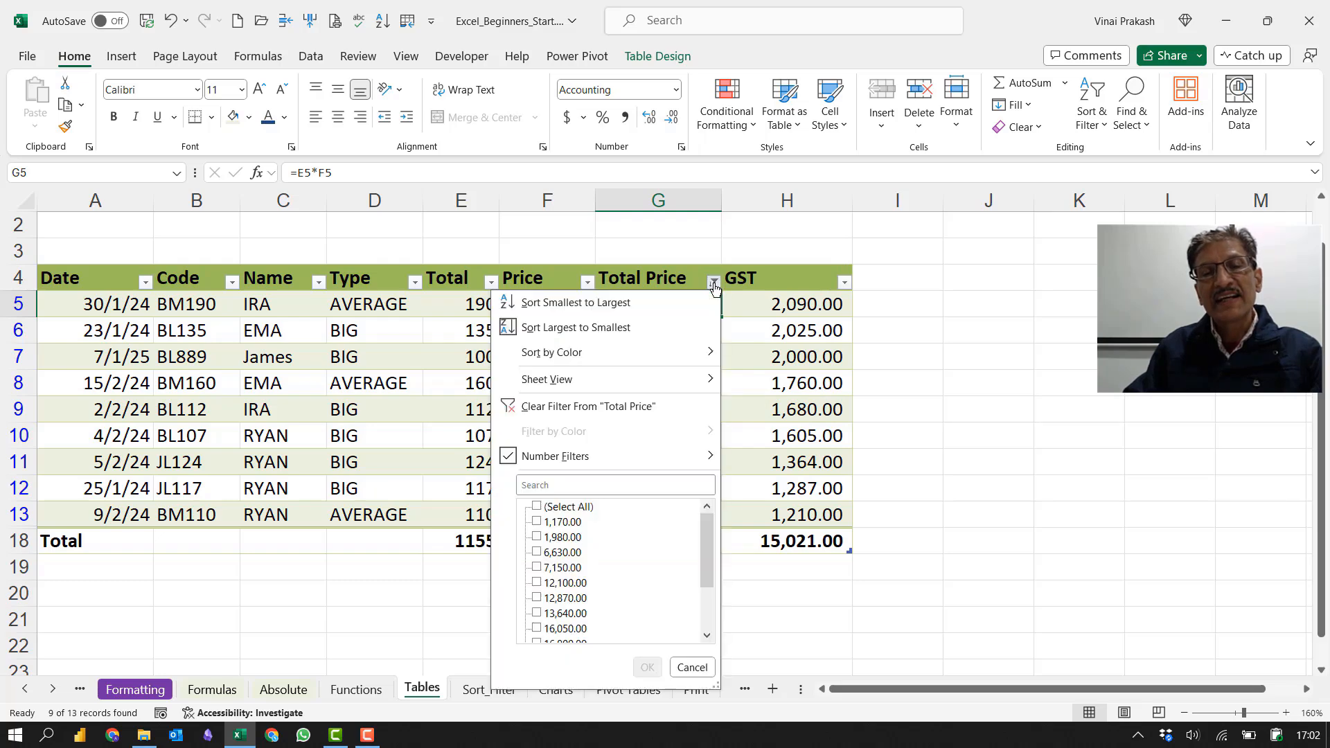
click(582, 409)
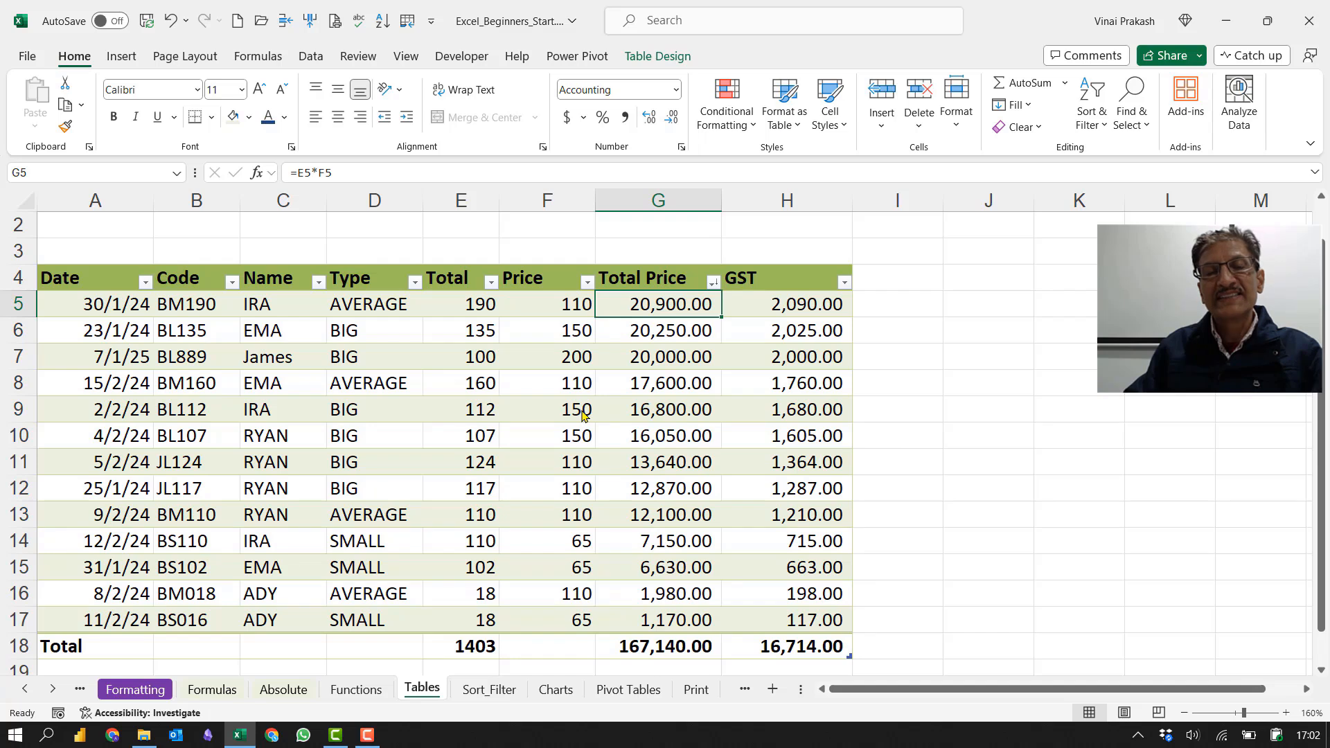
click(582, 412)
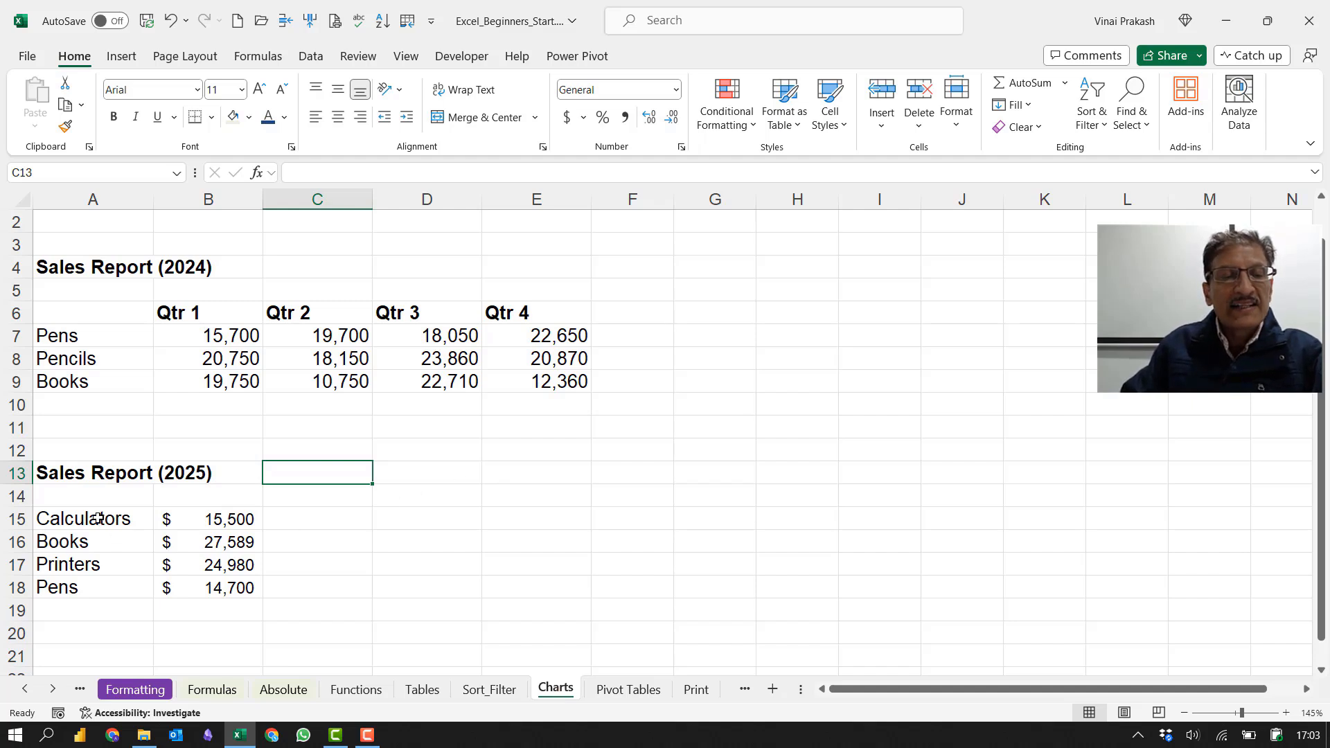
Step: Insert a 2-D clustered column chart of the 2025 sales data in A15:B18, and delete that chart
drag(99, 519, 210, 588)
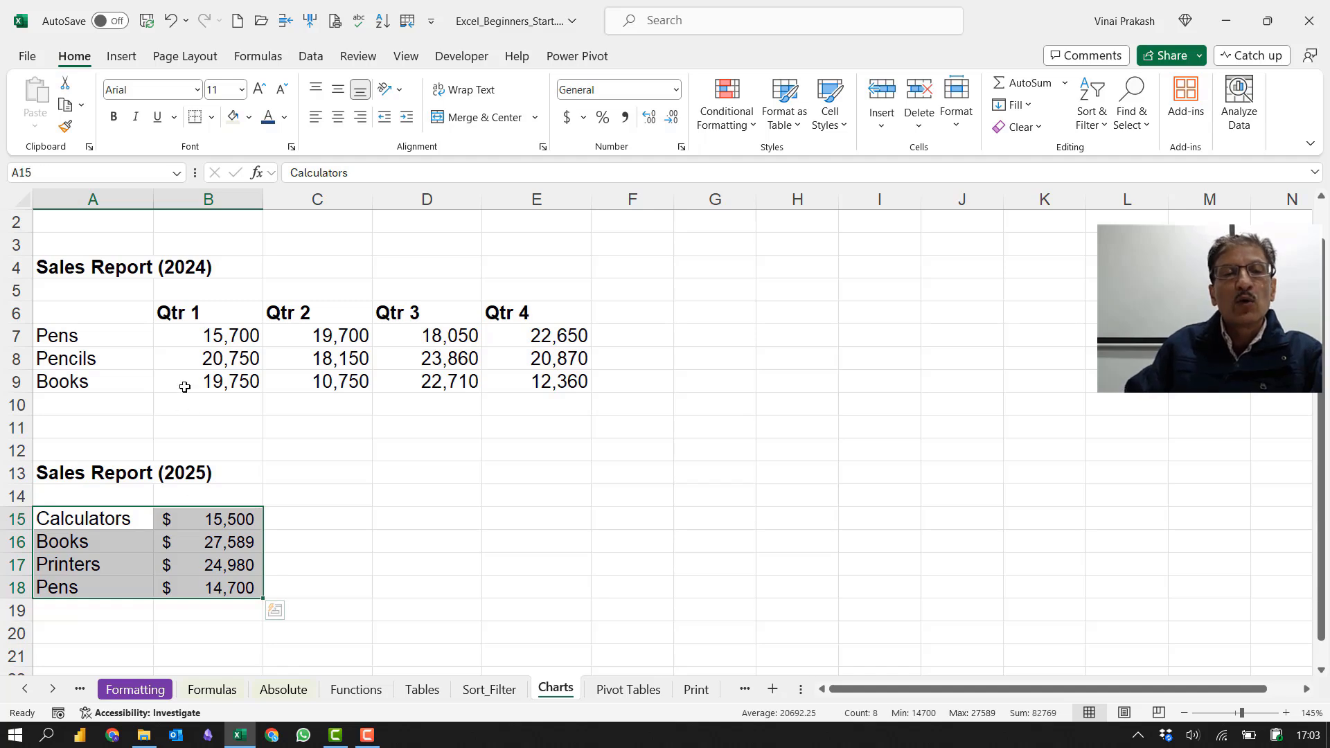
click(121, 57)
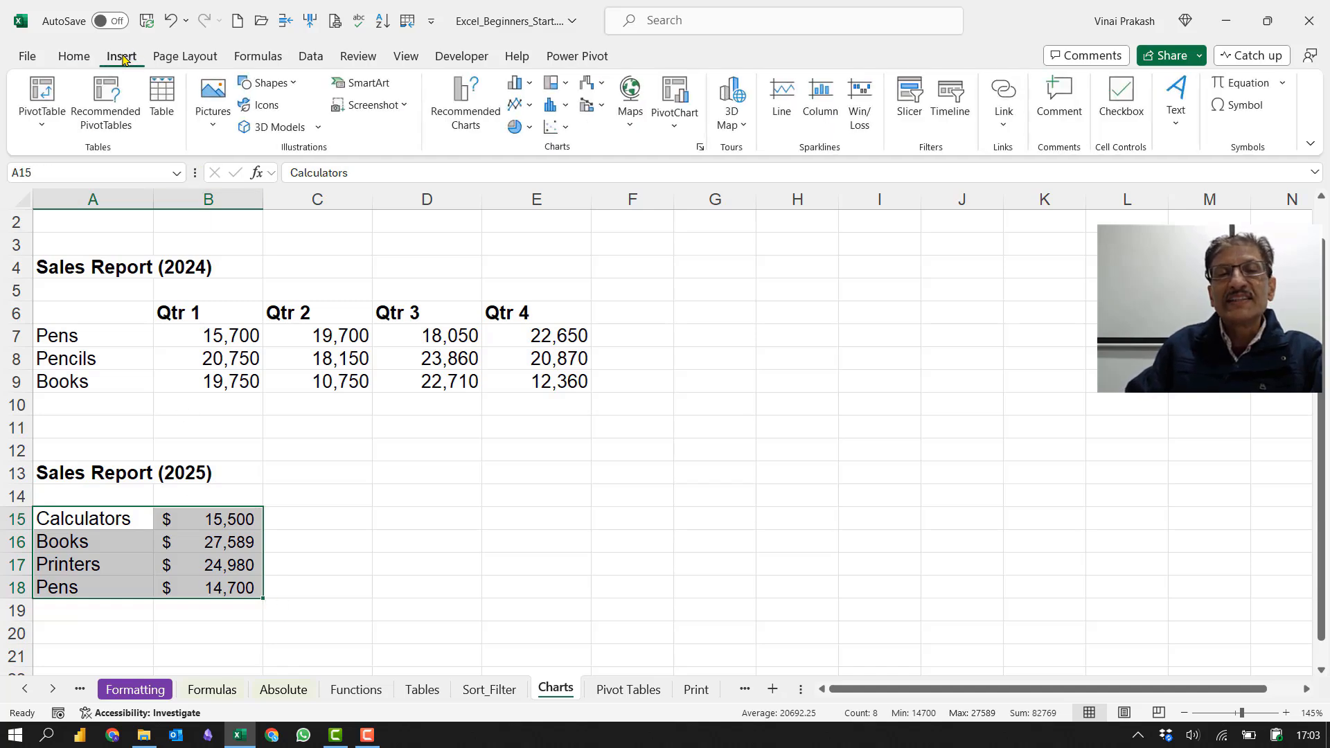
click(515, 84)
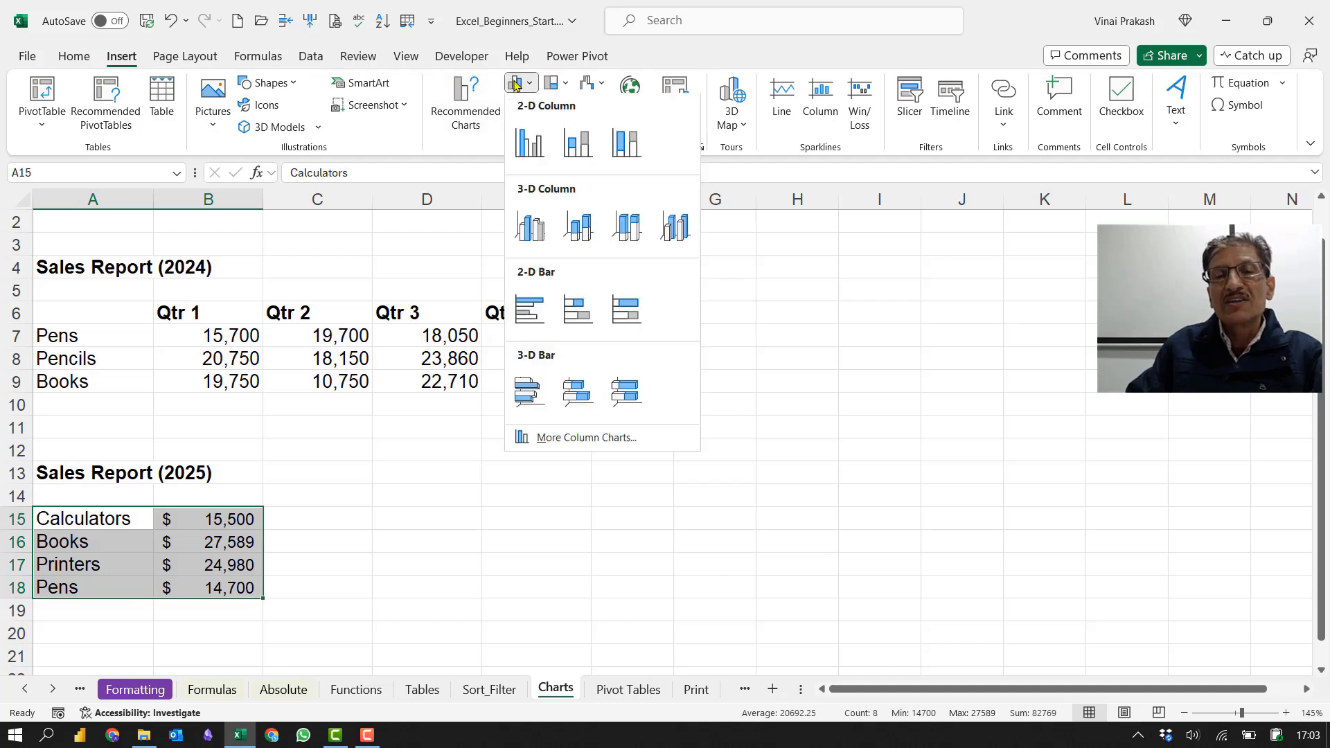
click(526, 144)
drag(963, 296, 1206, 295)
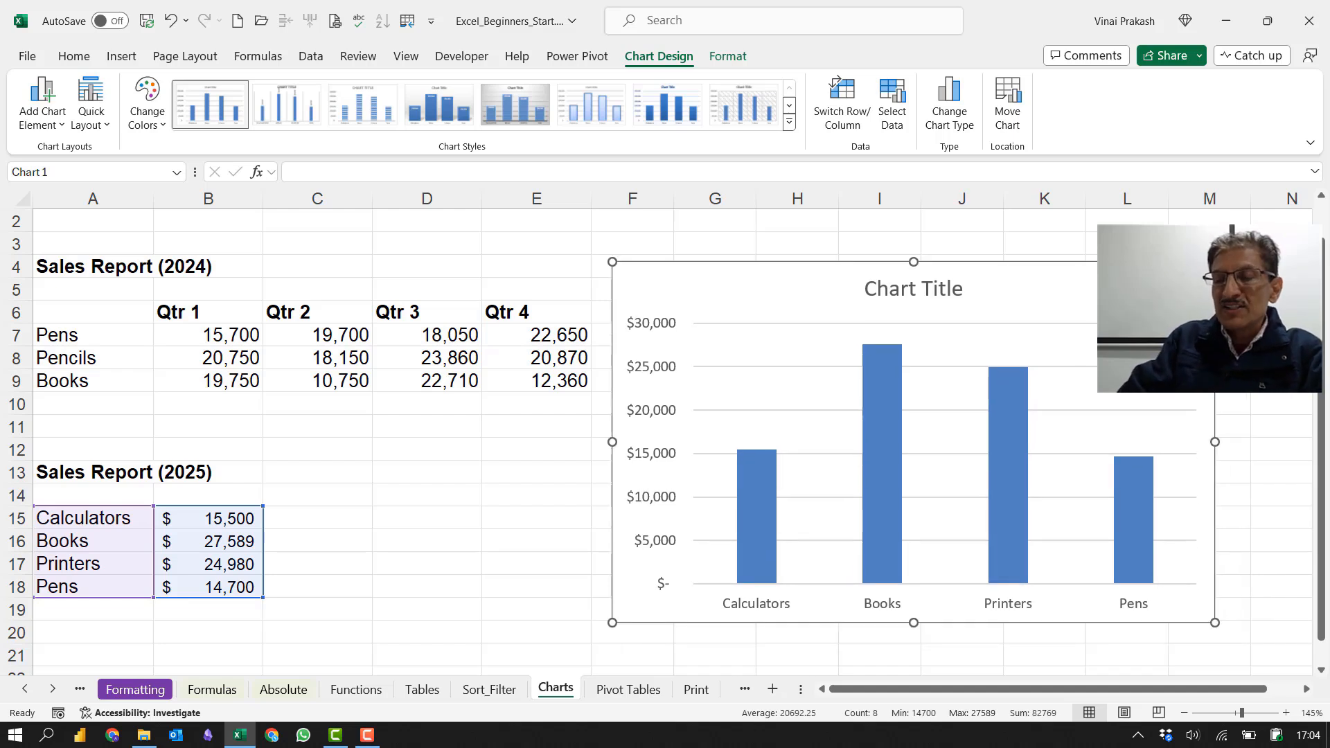
key(Delete)
click(607, 494)
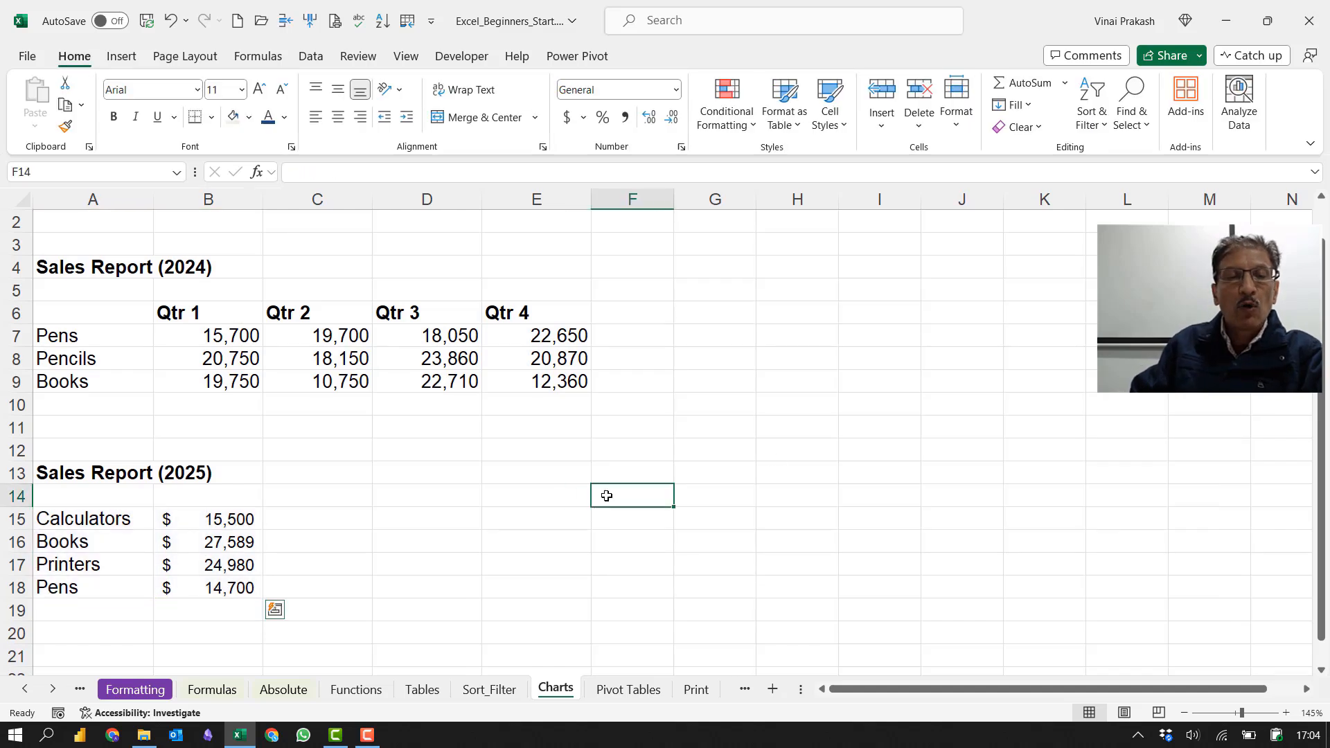
Step: Create a 2-D clustered column chart from the 2025 sales data in A15:B18 and place it beside the 2024 report, clear of its figures
click(84, 519)
drag(84, 519, 180, 586)
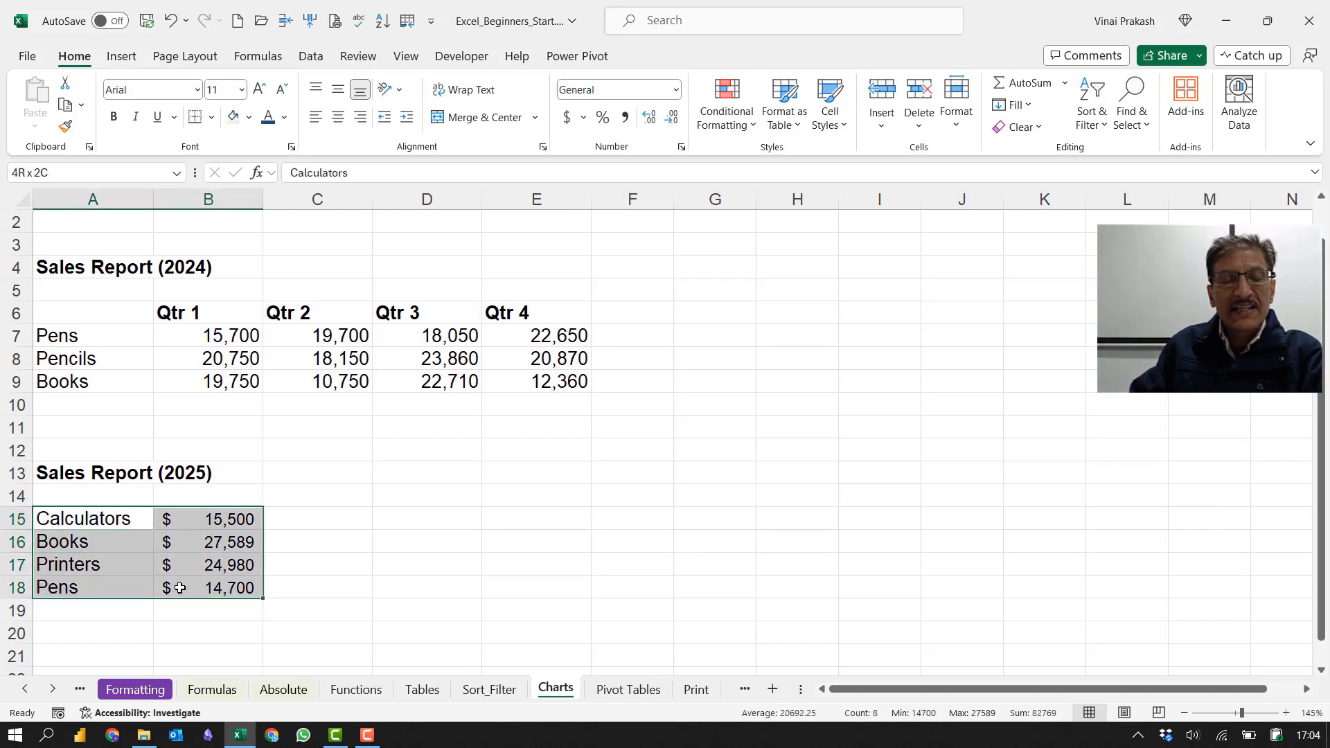
click(119, 57)
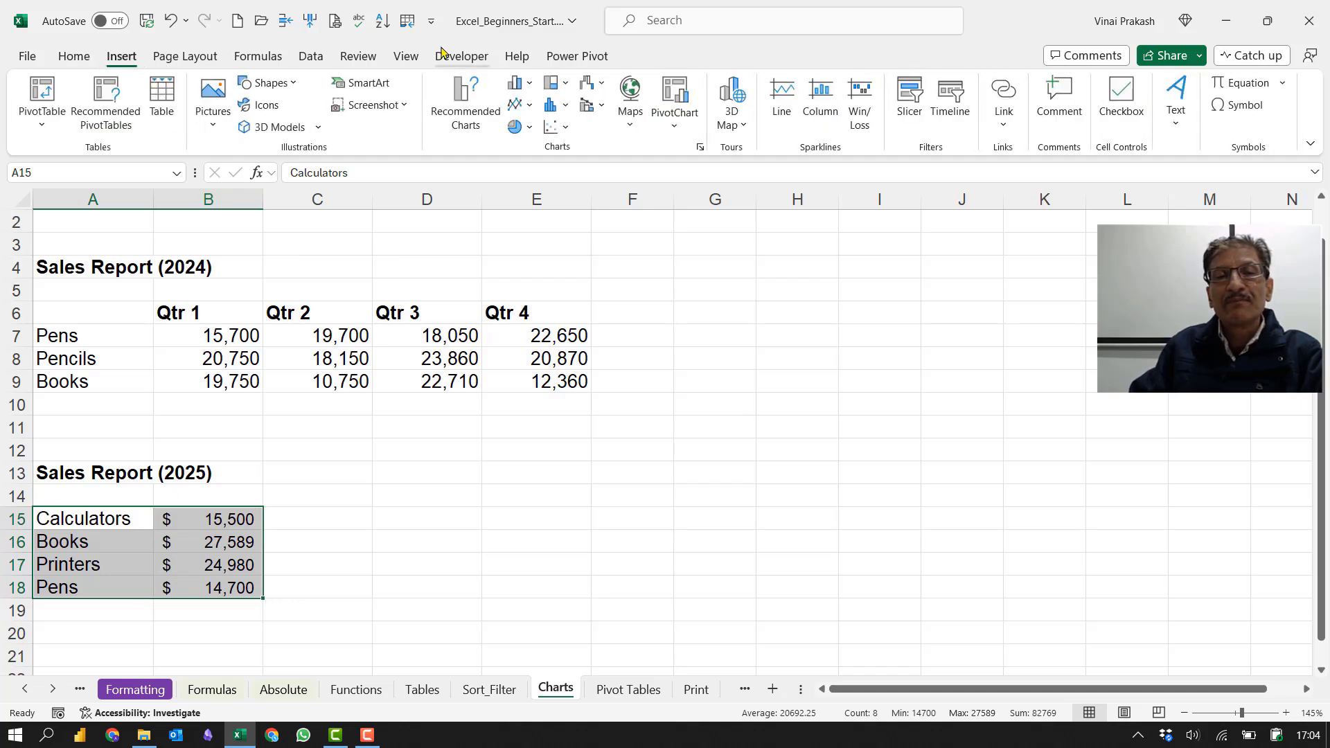
click(515, 85)
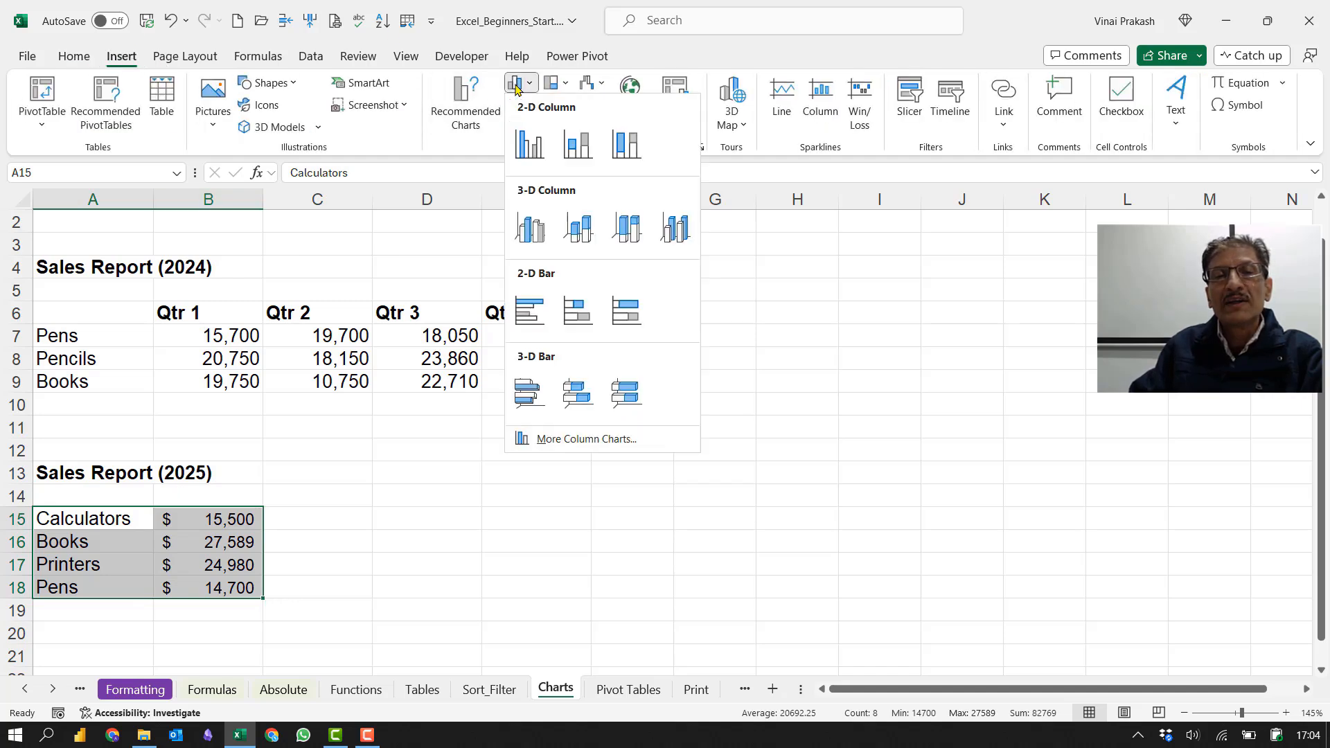
click(530, 144)
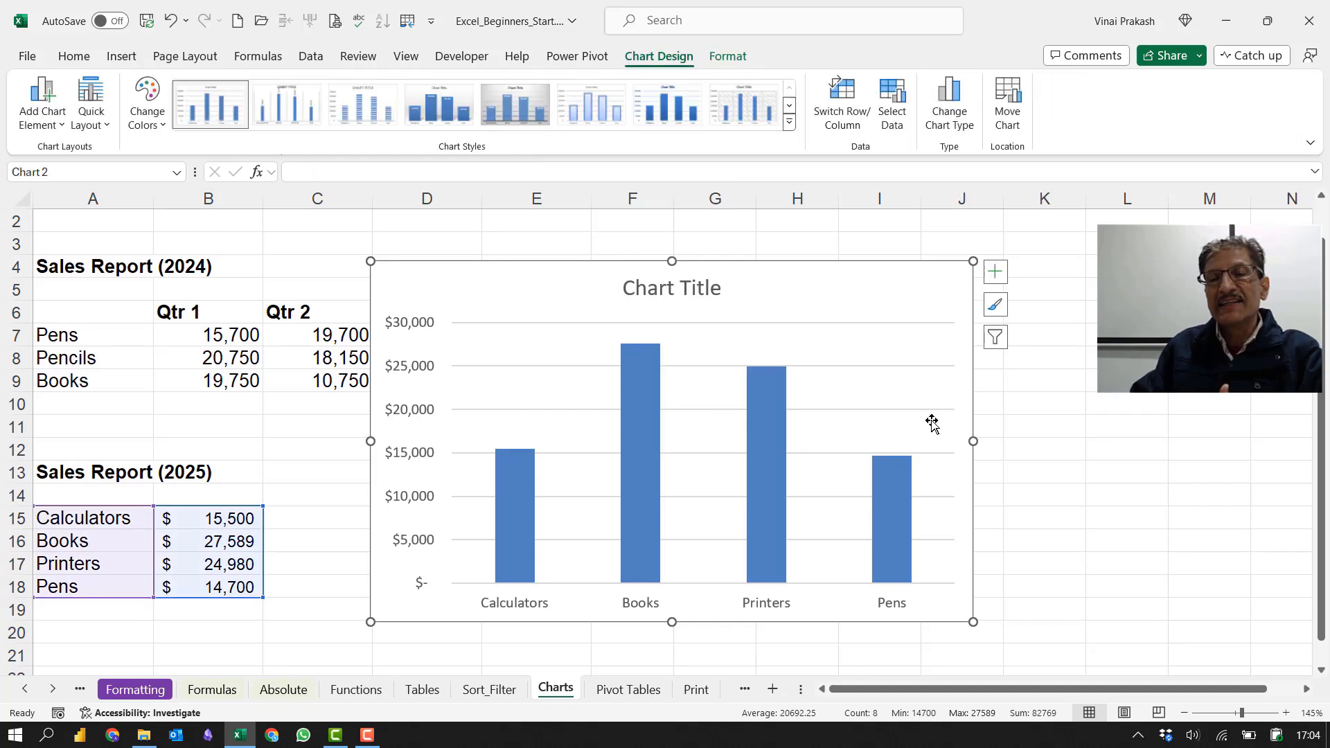
drag(939, 288, 1171, 286)
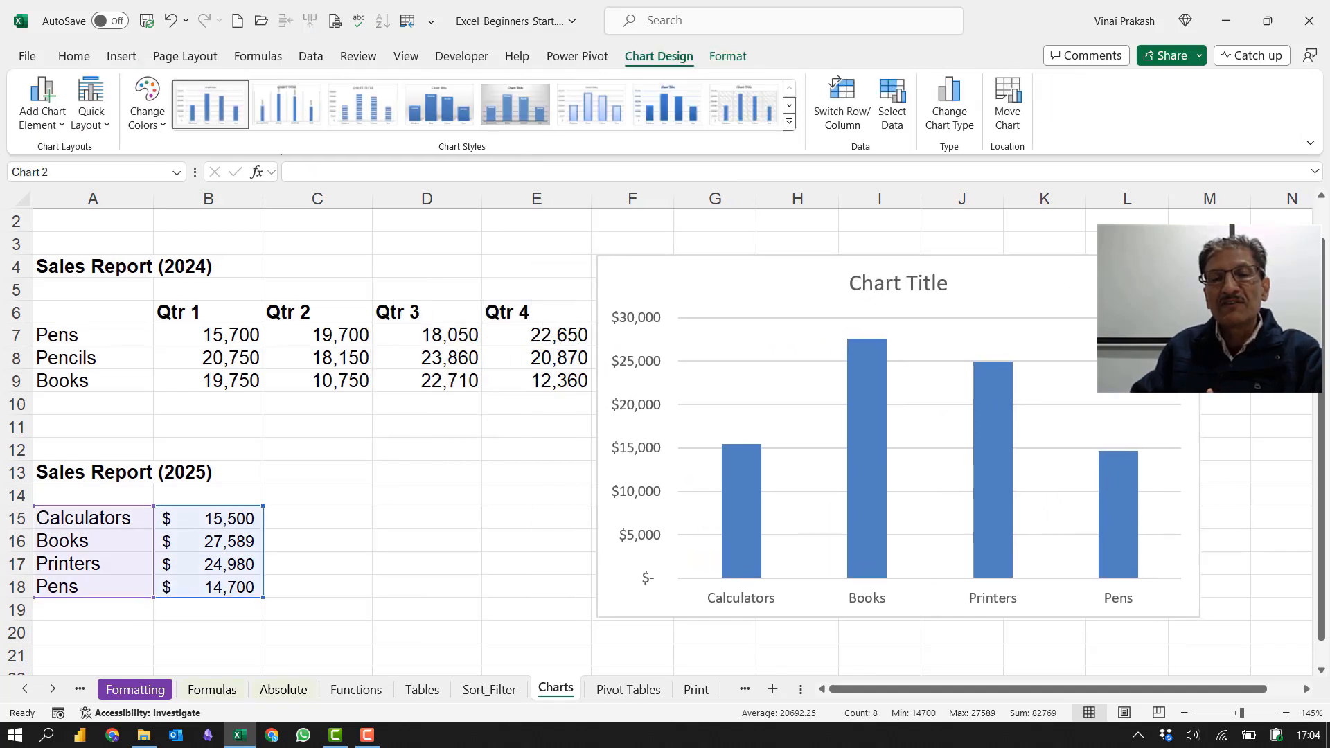
drag(693, 312, 730, 270)
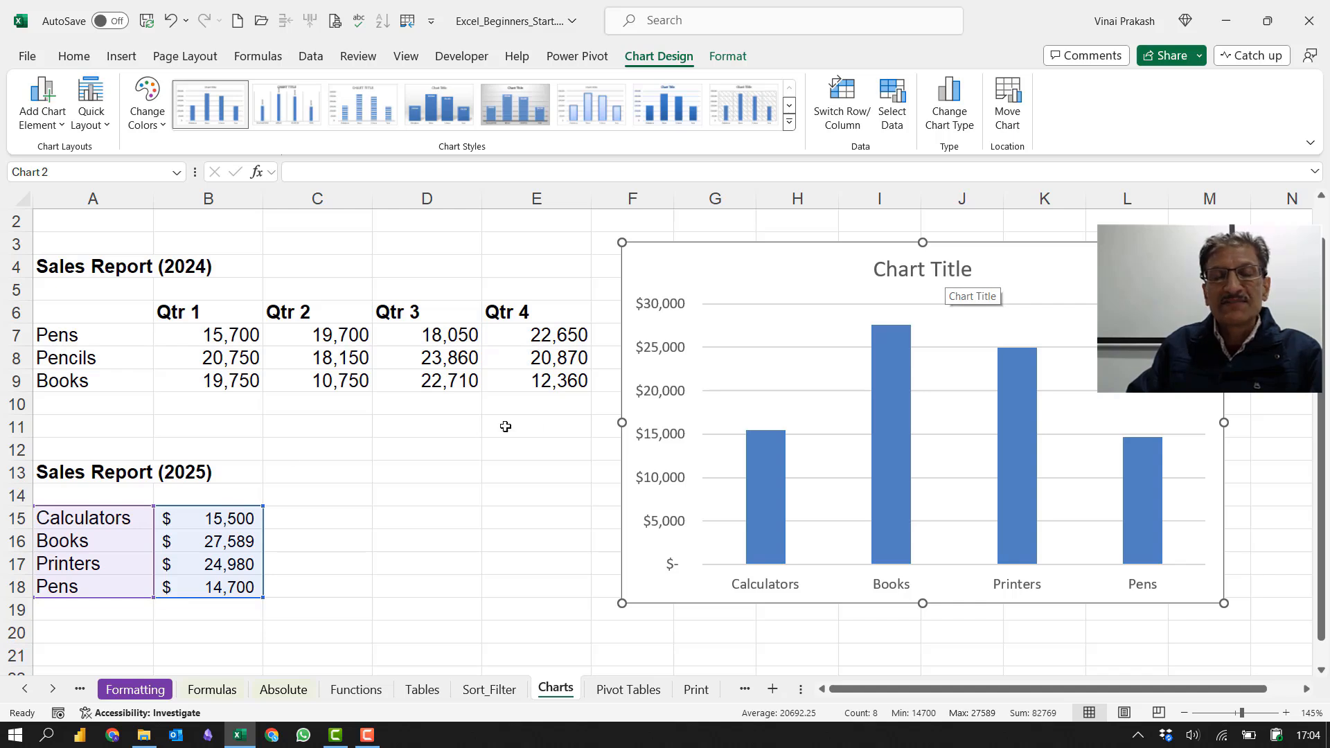
Step: Change the chart title to "Sales for 2025"
click(907, 270)
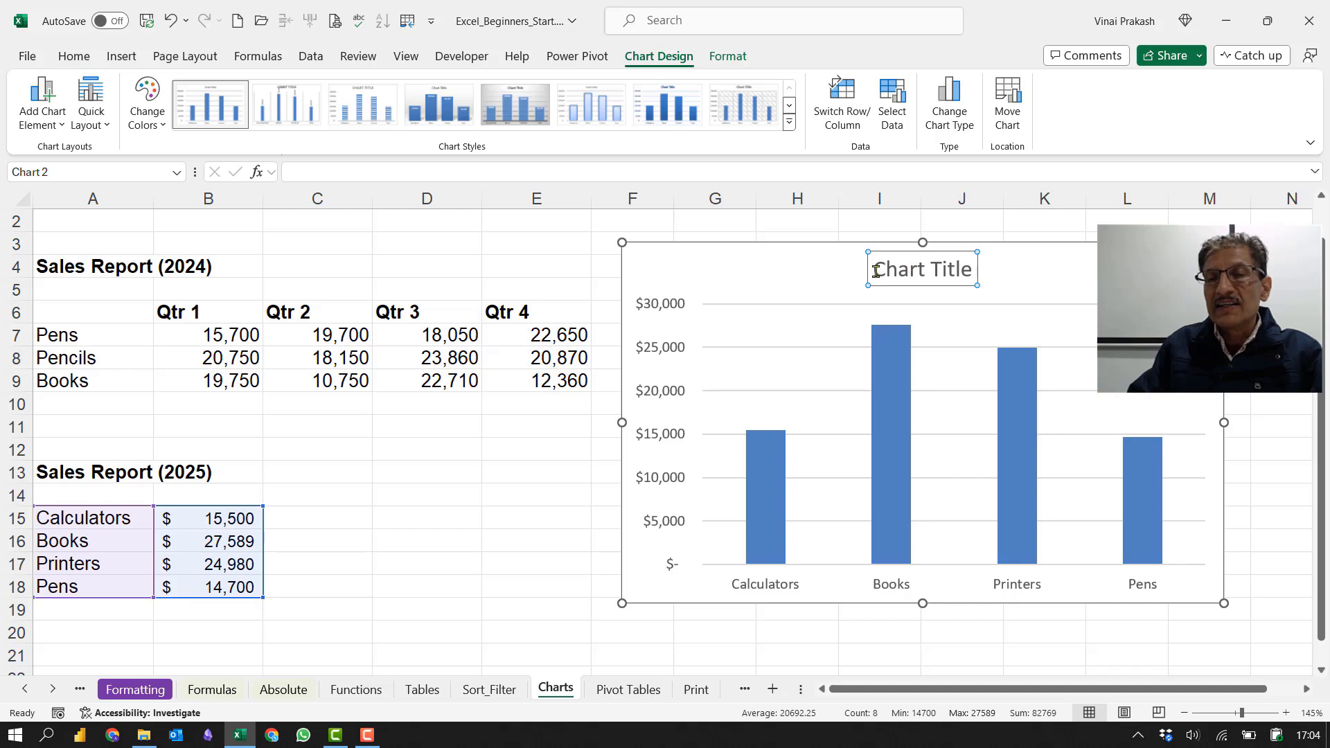
drag(877, 271, 969, 277)
text(Sa)
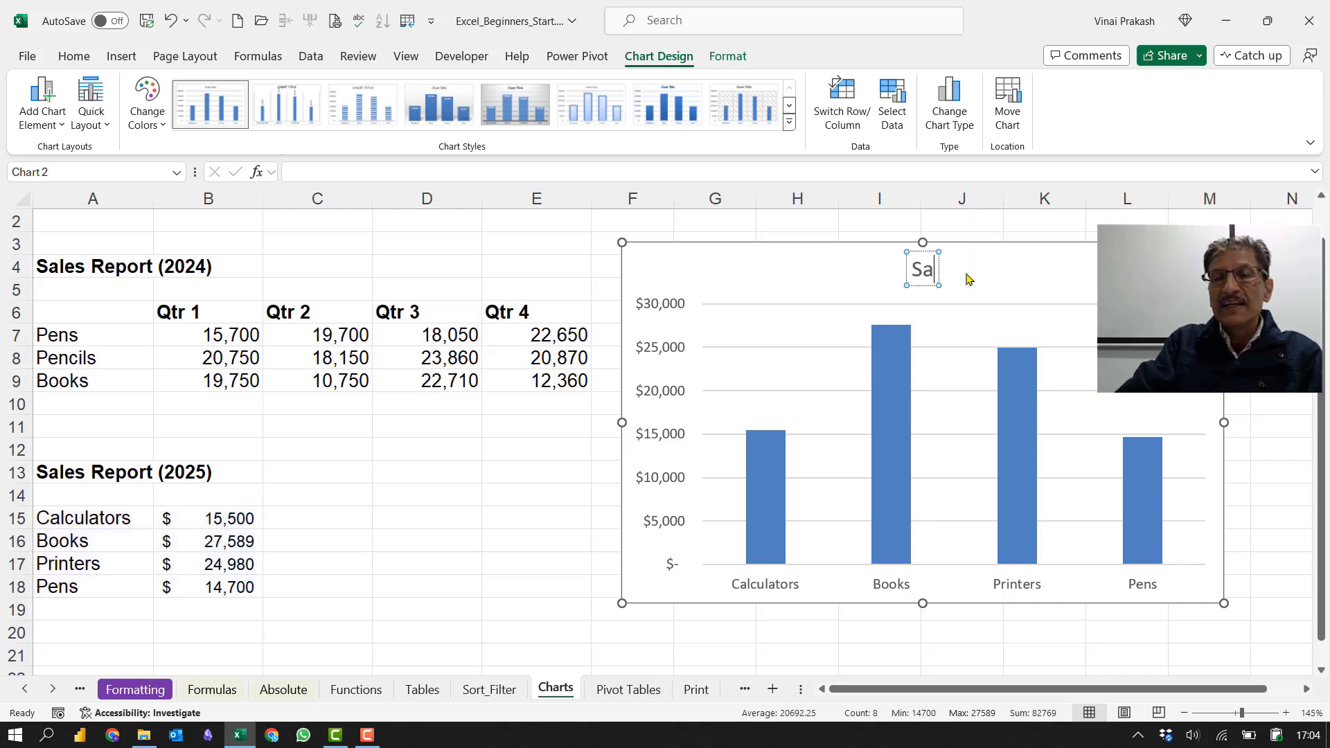
text(les for 2020)
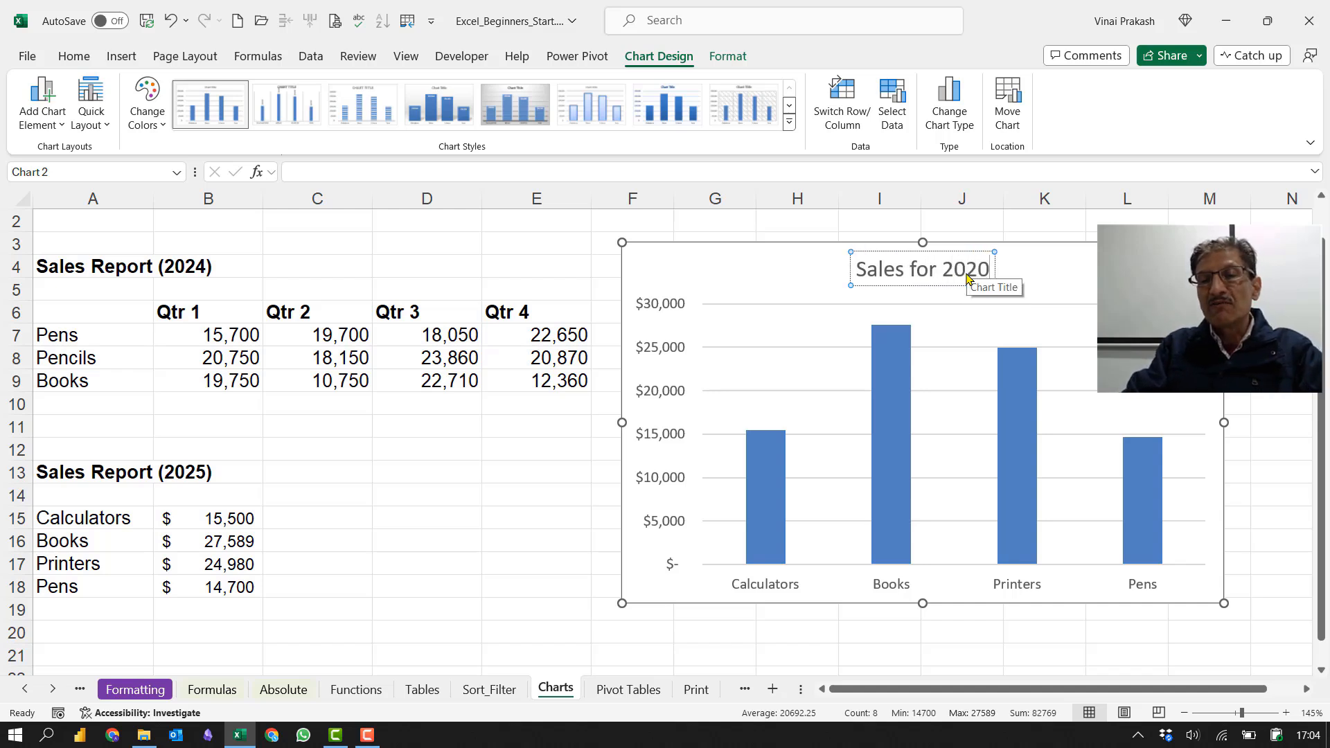
key(BackSpace)
text(5)
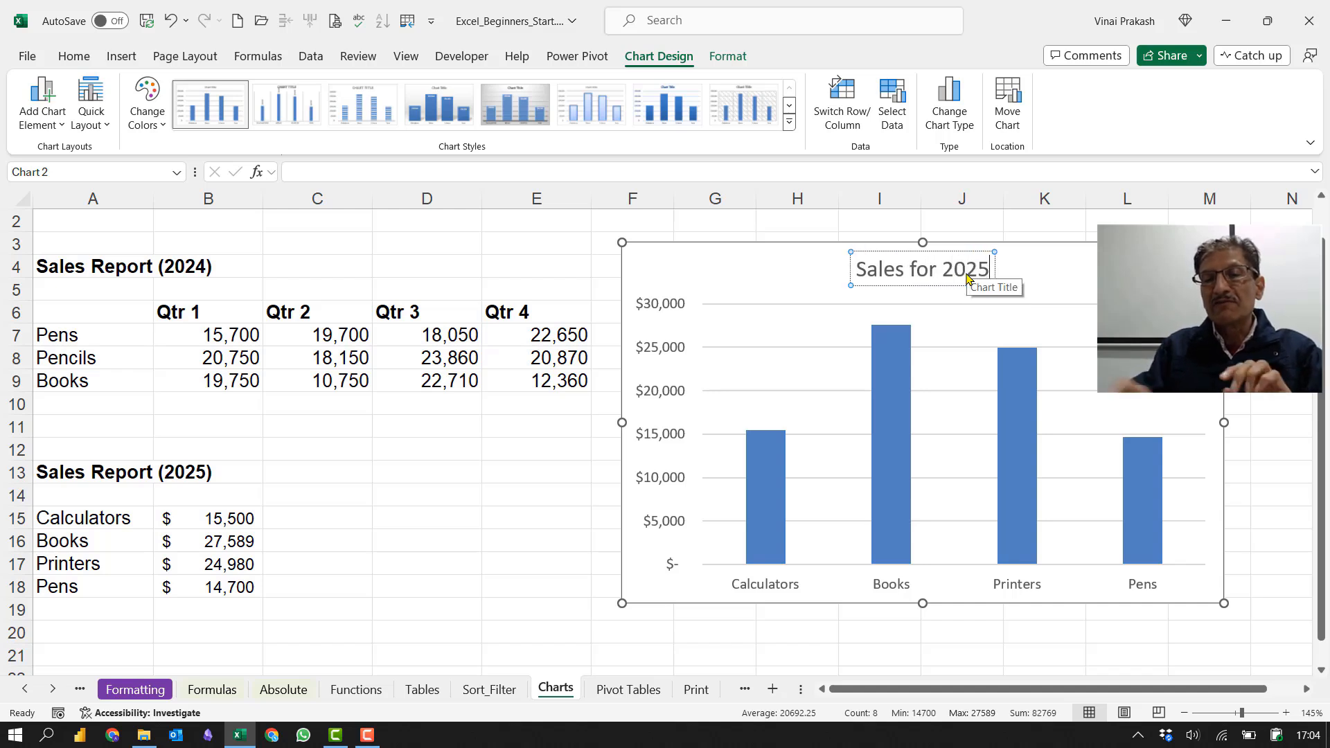
click(534, 530)
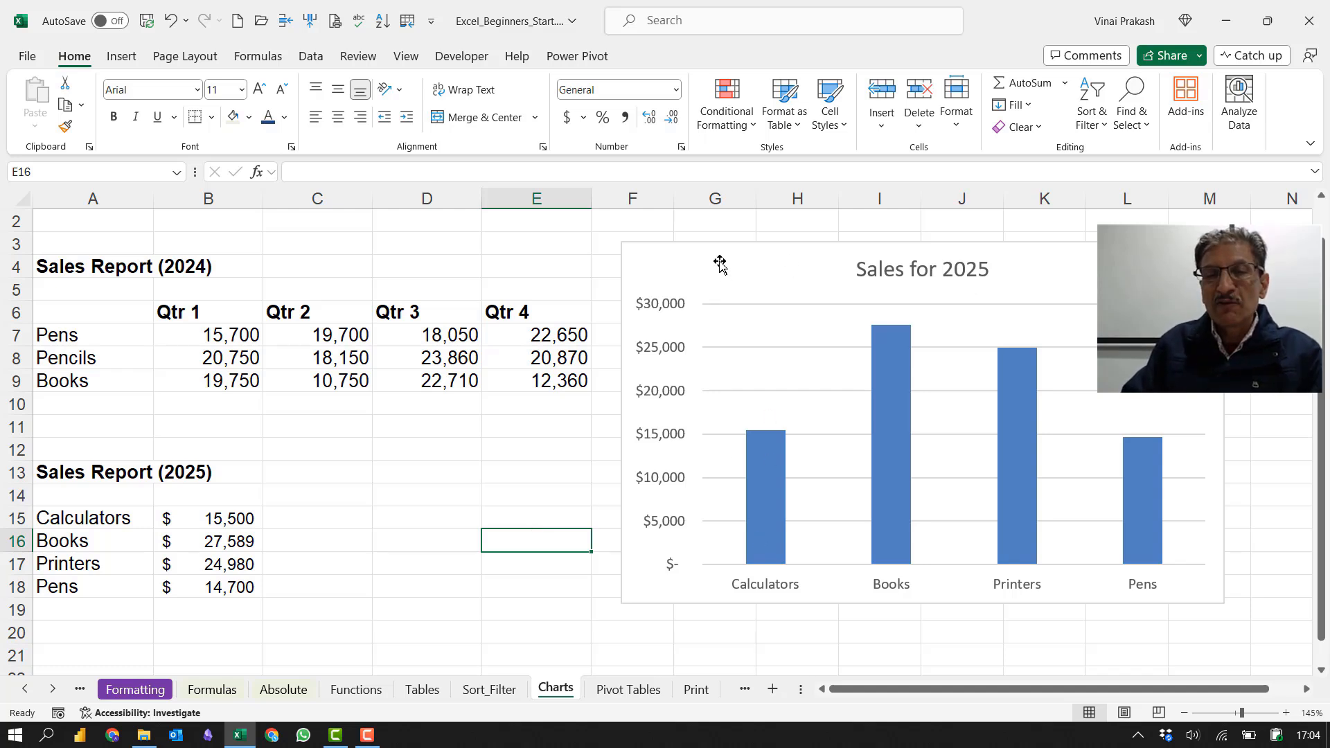
Step: Move the chart down beside the 2025 sales data, and back up so it spans about rows 4 to 19 from column D to J
drag(720, 263, 406, 530)
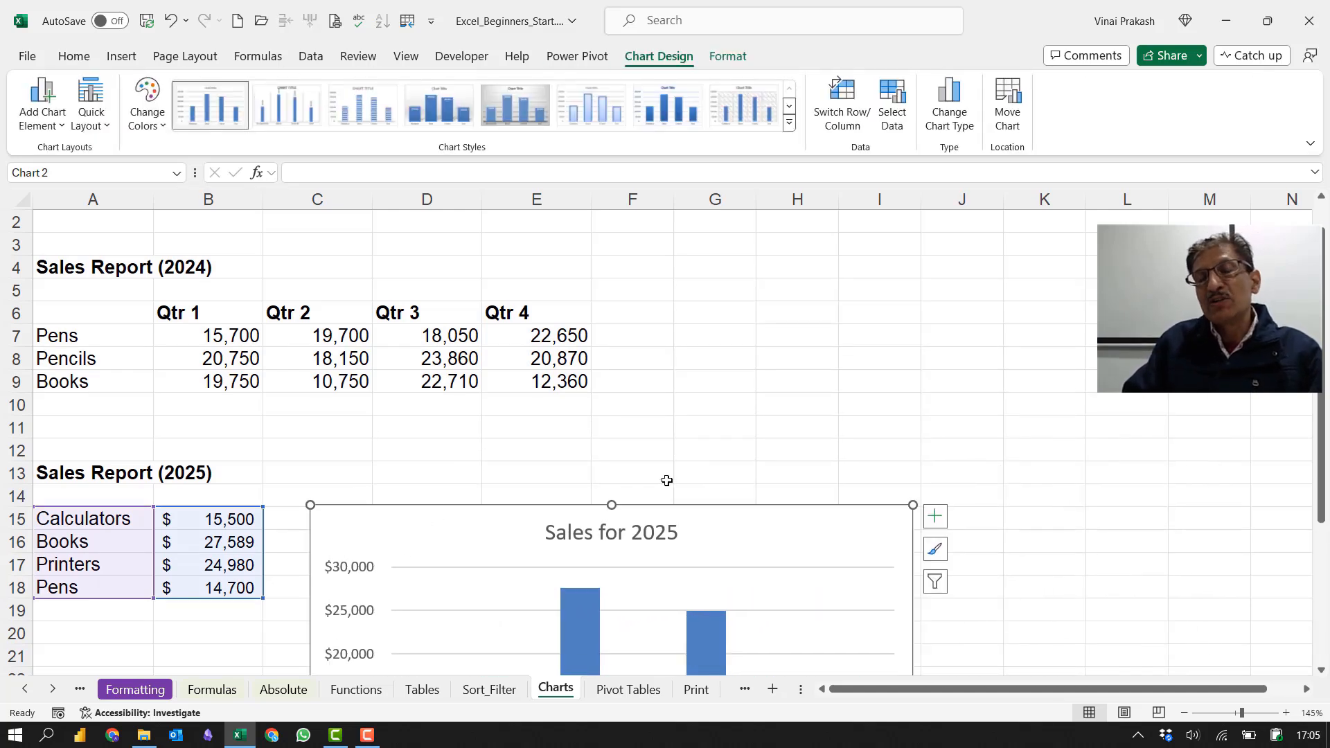
scroll(861, 437, down, 5)
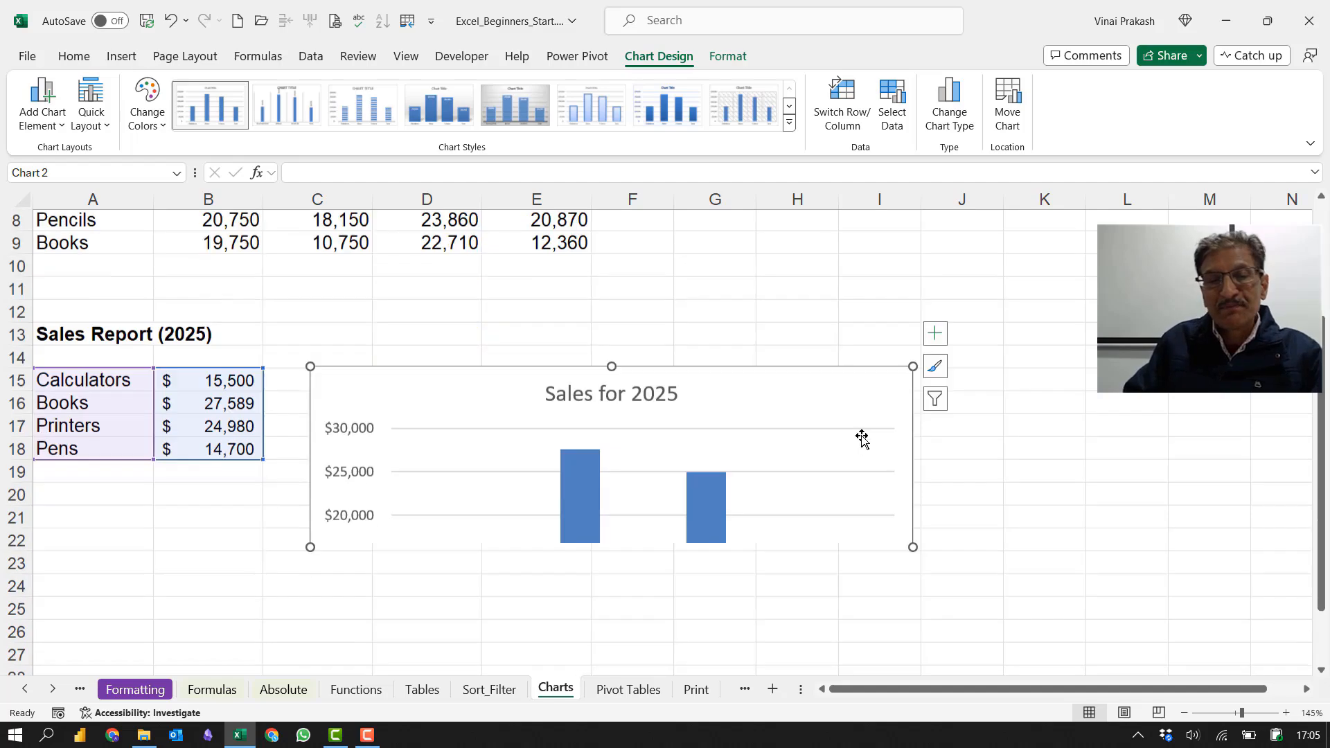
scroll(862, 437, up, 2)
scroll(862, 436, up, 3)
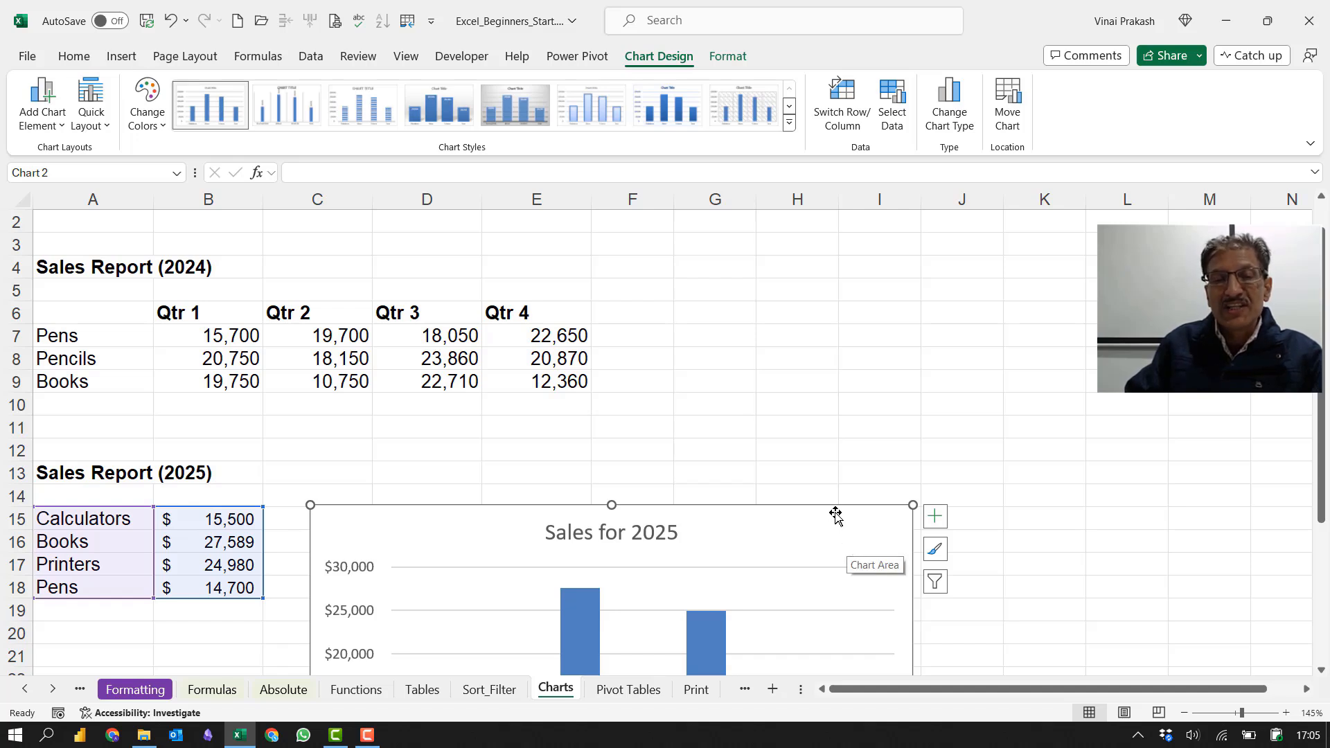
drag(838, 548, 955, 259)
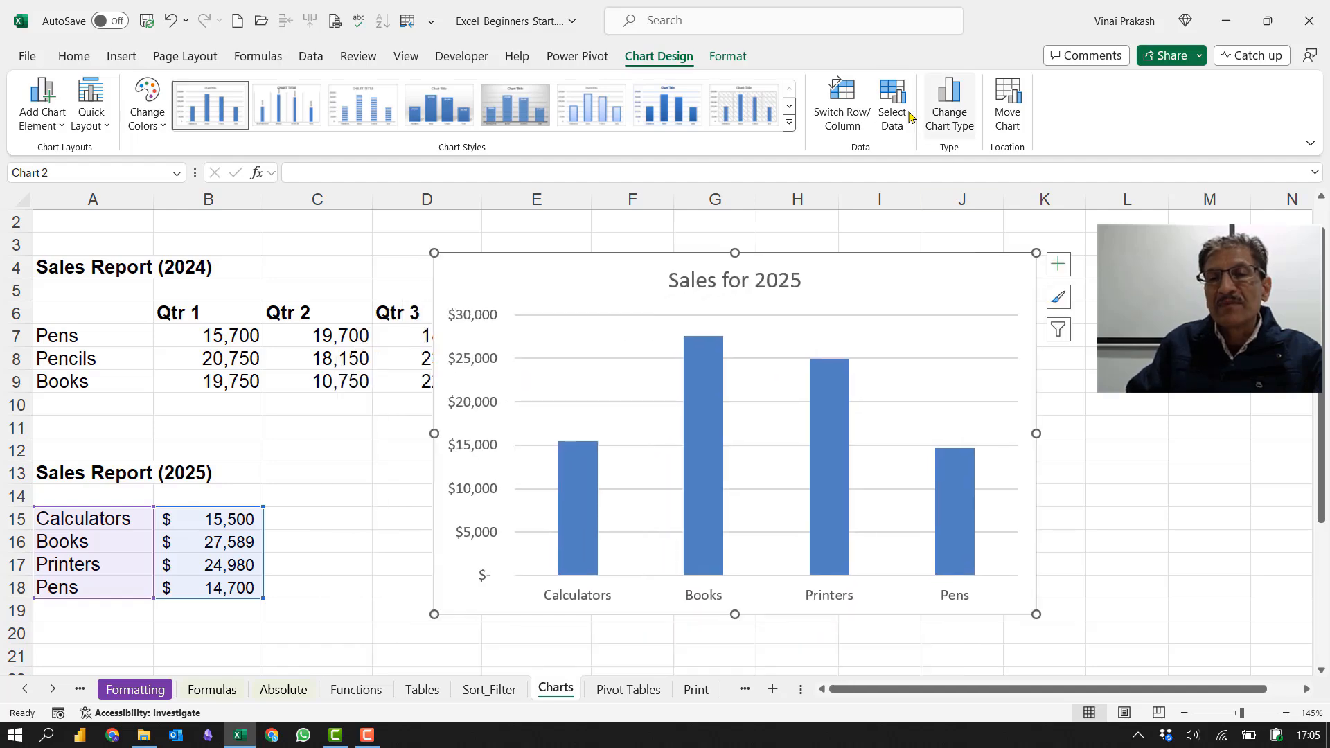
Step: Preview the pie, bar and line types for the chart, and apply the clustered column variant that colours each product separately
click(950, 118)
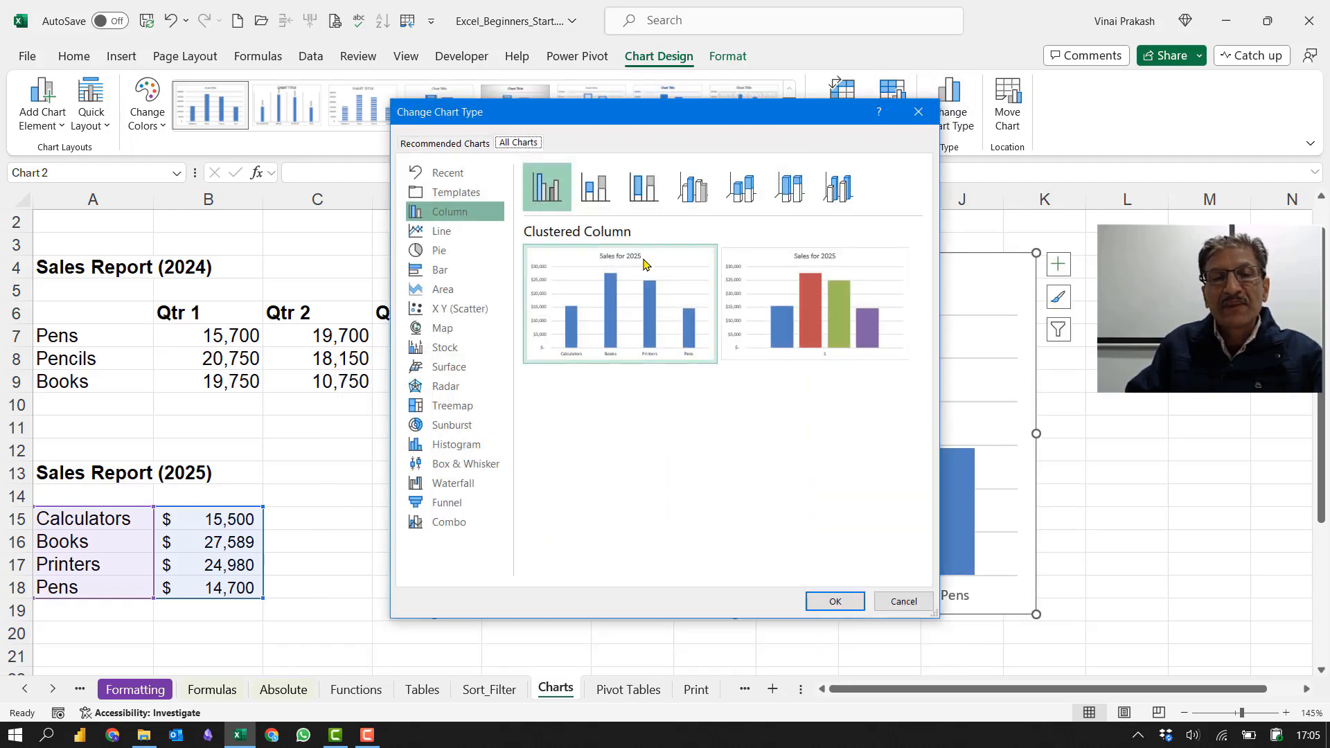
click(437, 253)
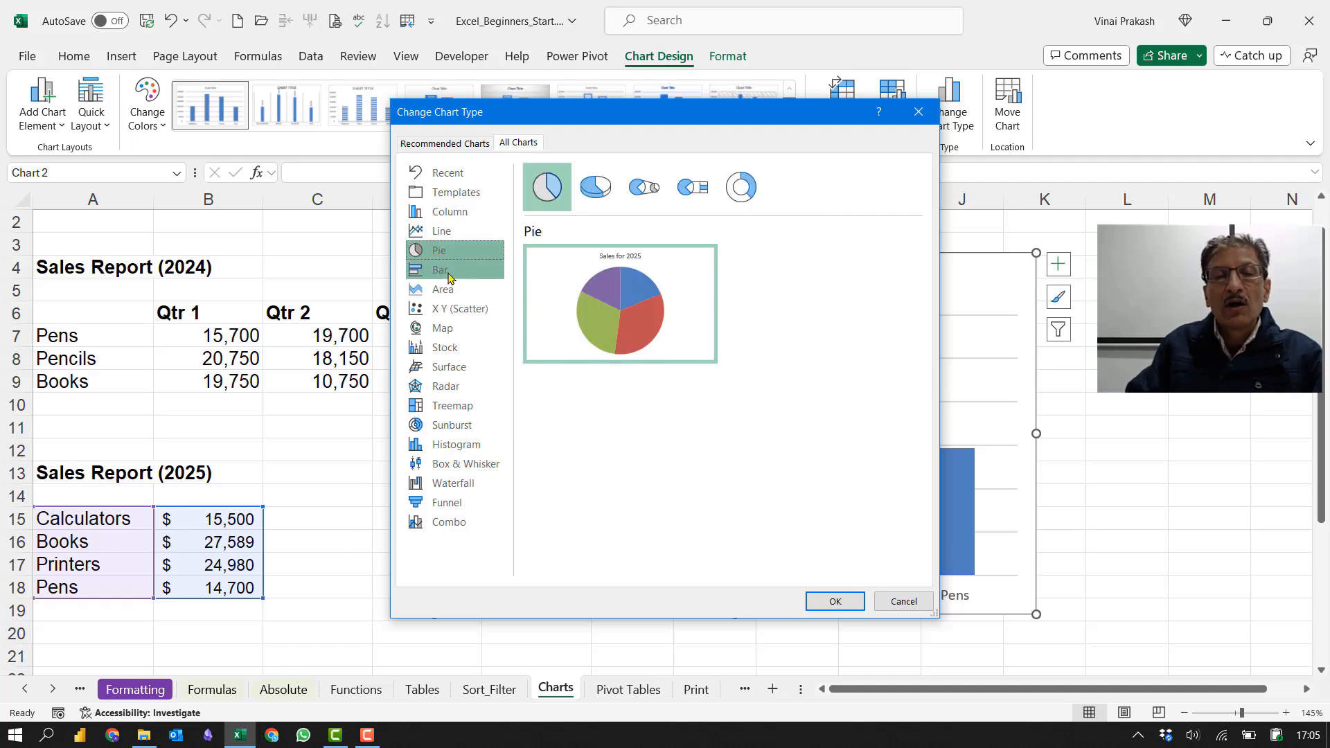
click(447, 271)
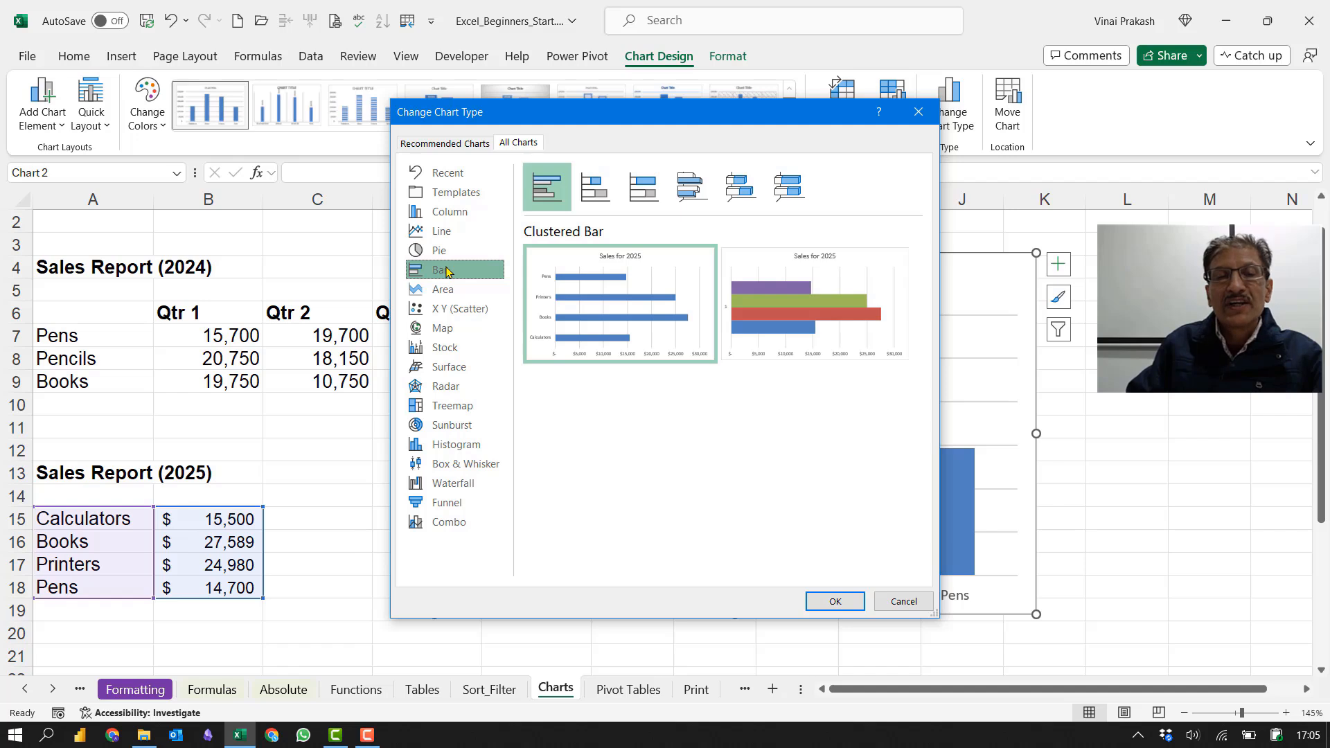
click(444, 231)
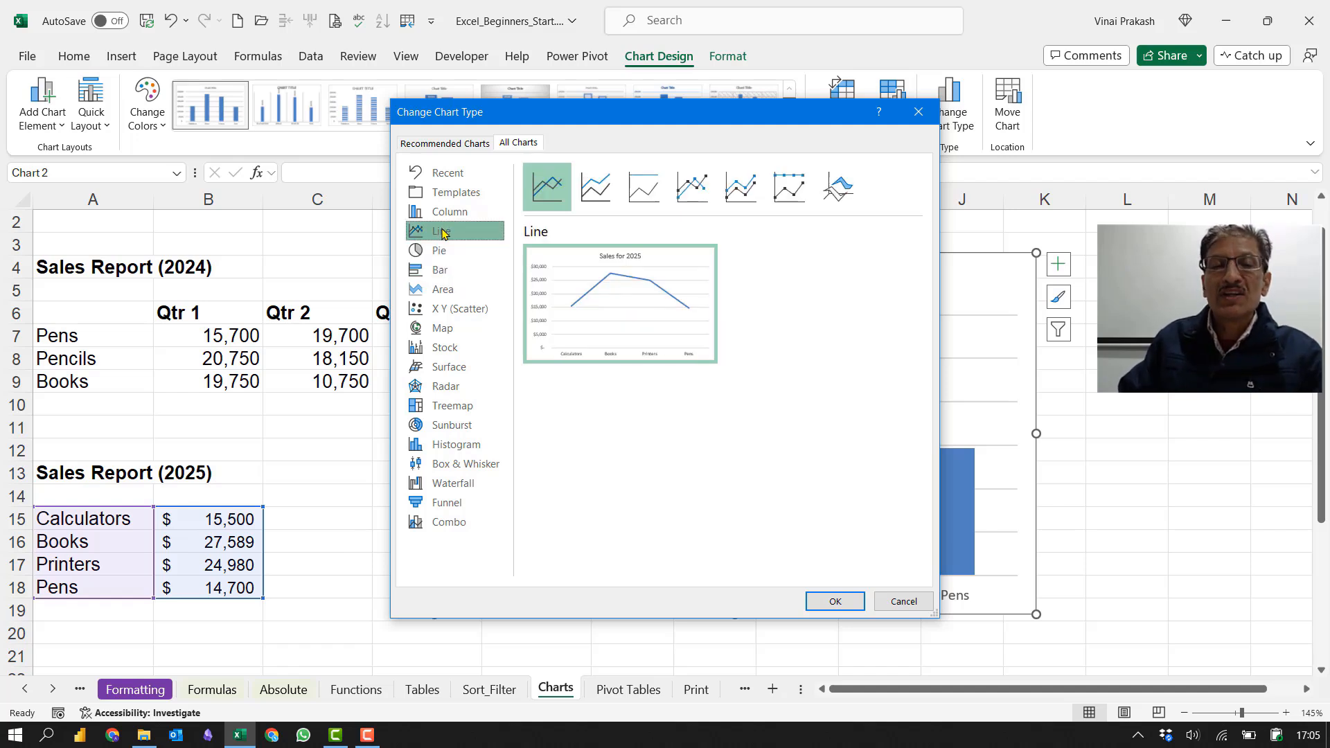
click(450, 192)
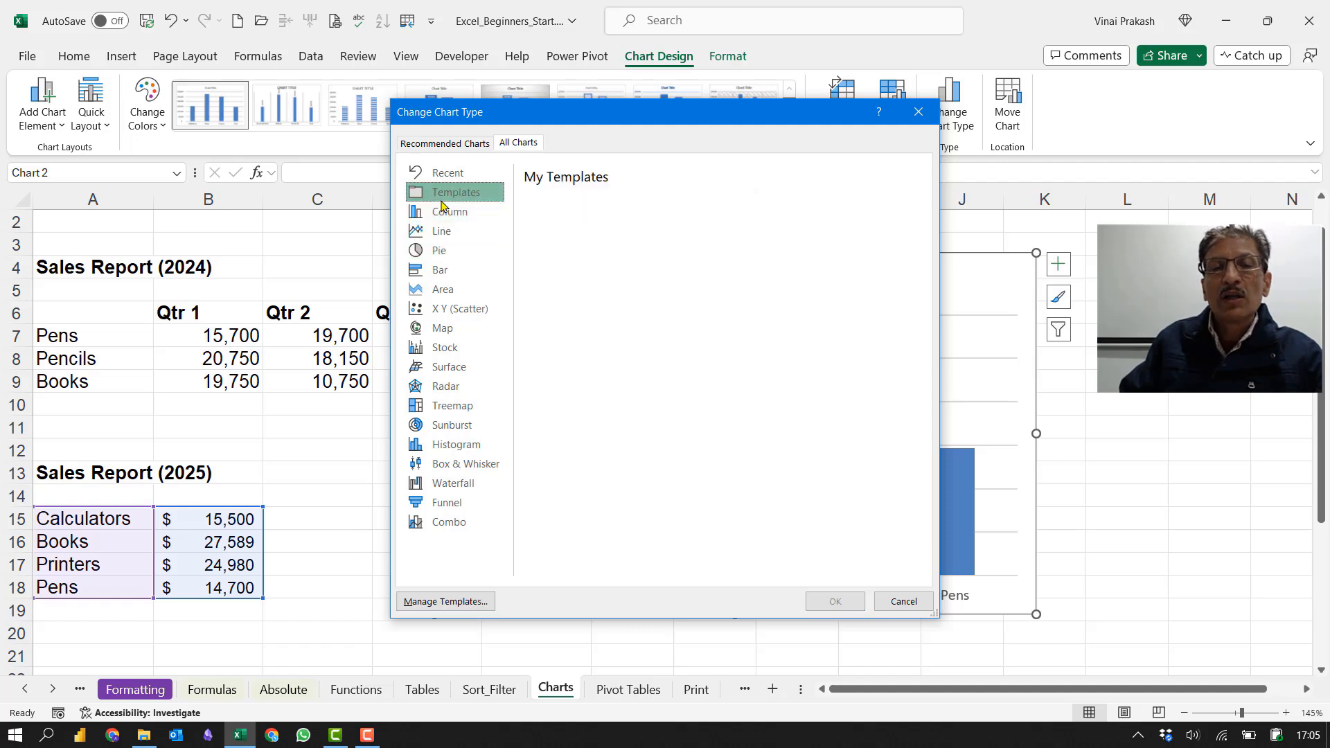
click(447, 212)
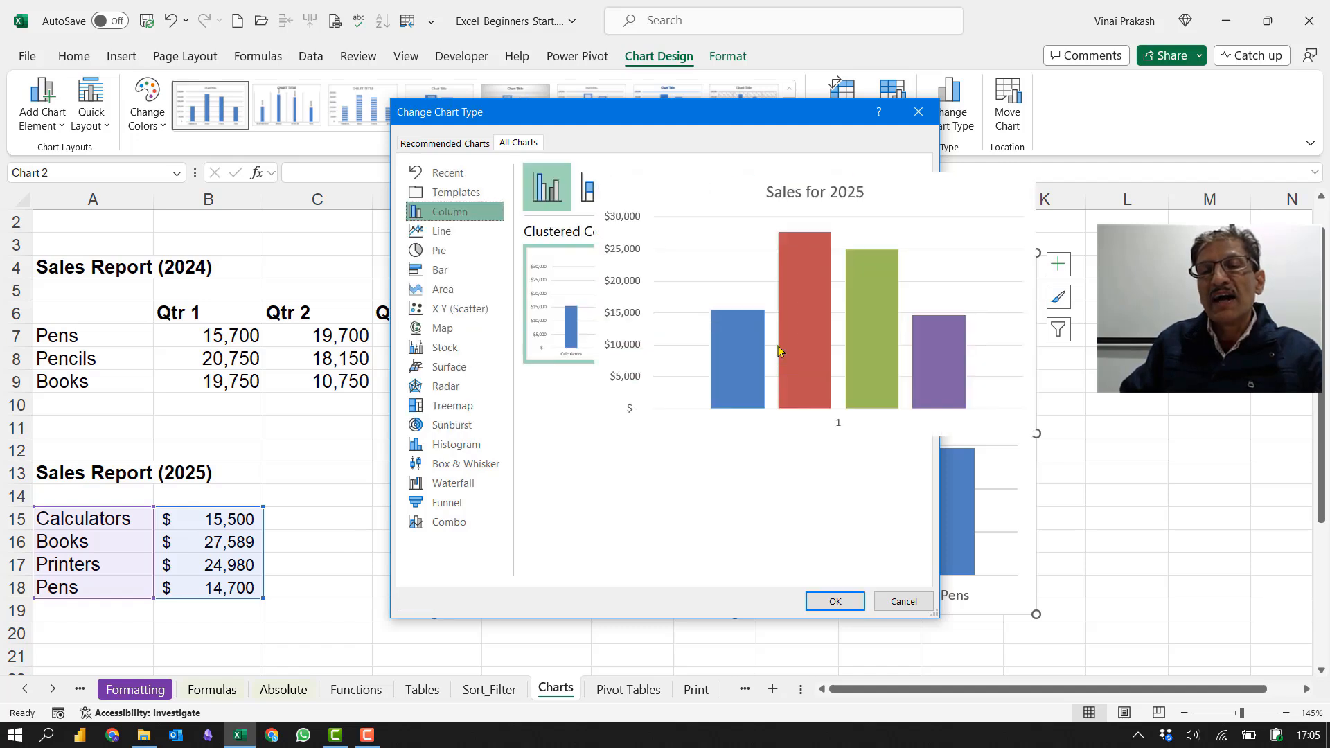
click(779, 350)
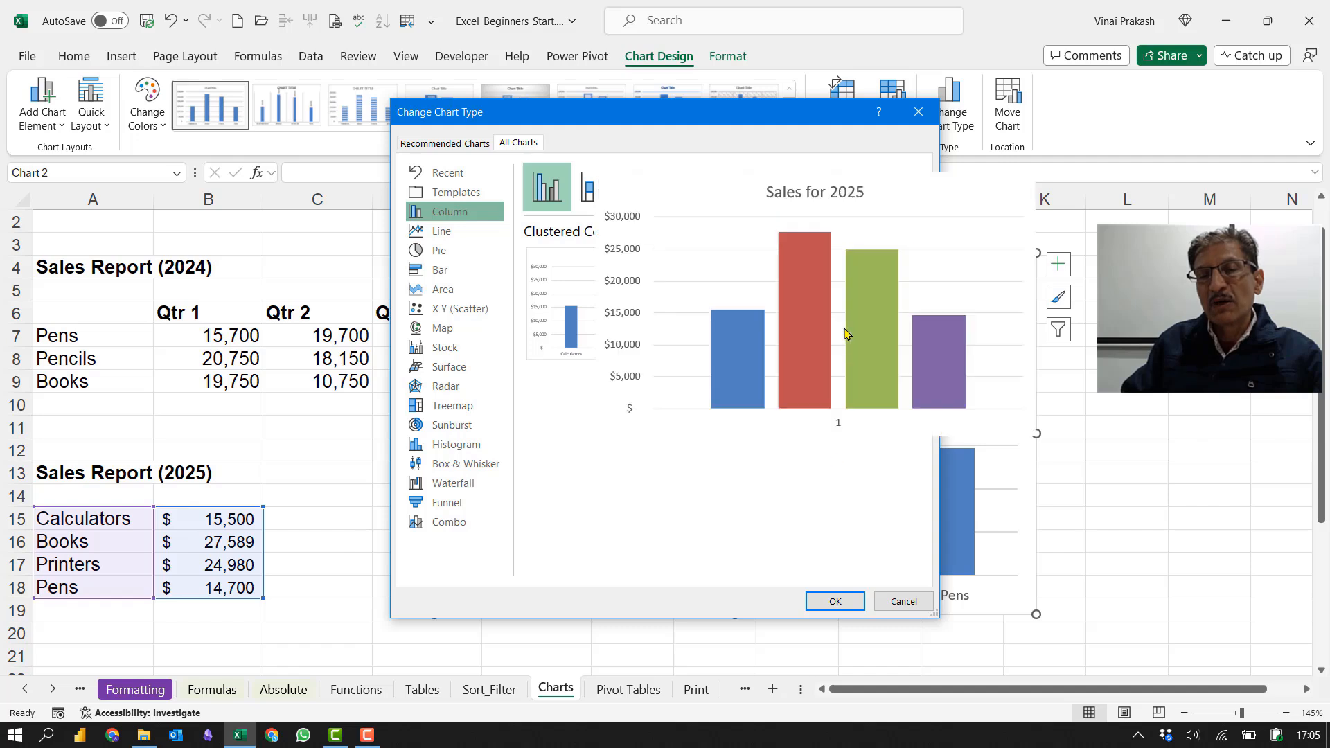
click(836, 602)
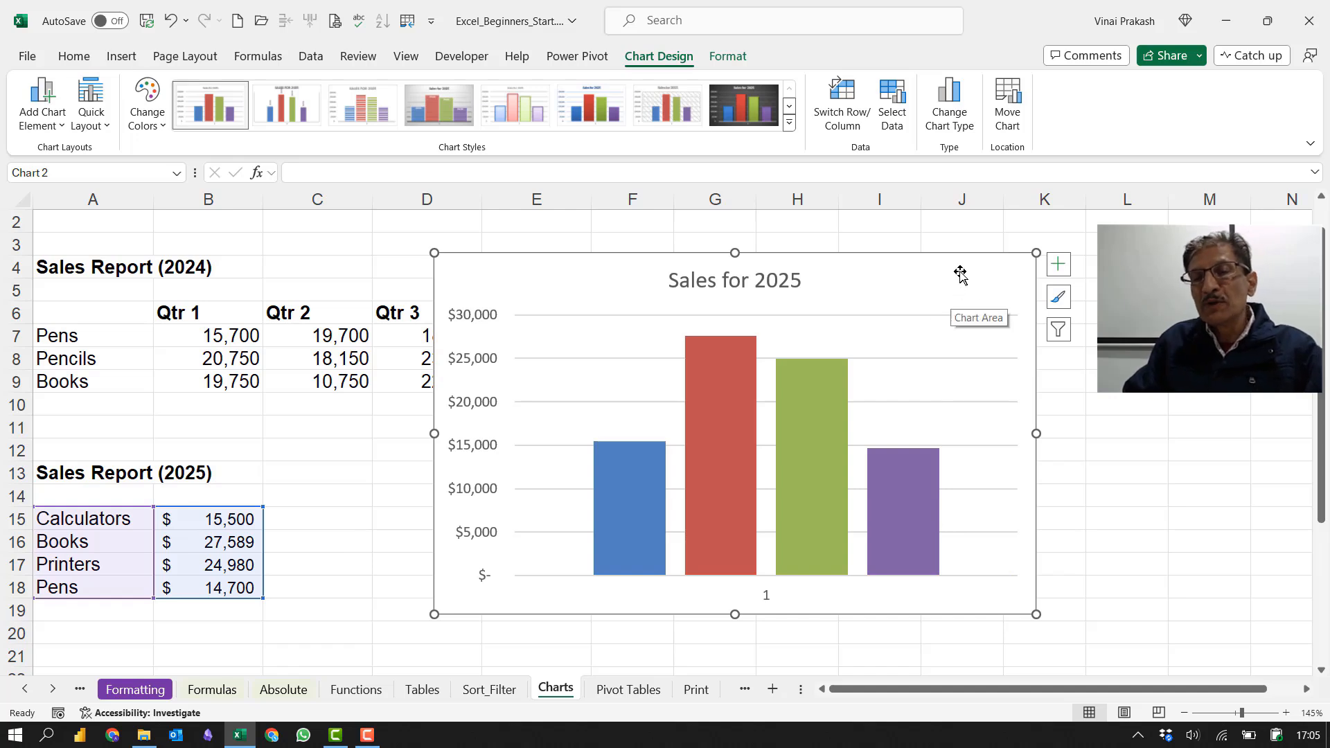
Step: Replace the chart with a new 2-D clustered column chart of A15:B18, placed beside the 2025 sales data from about row 12
key(Delete)
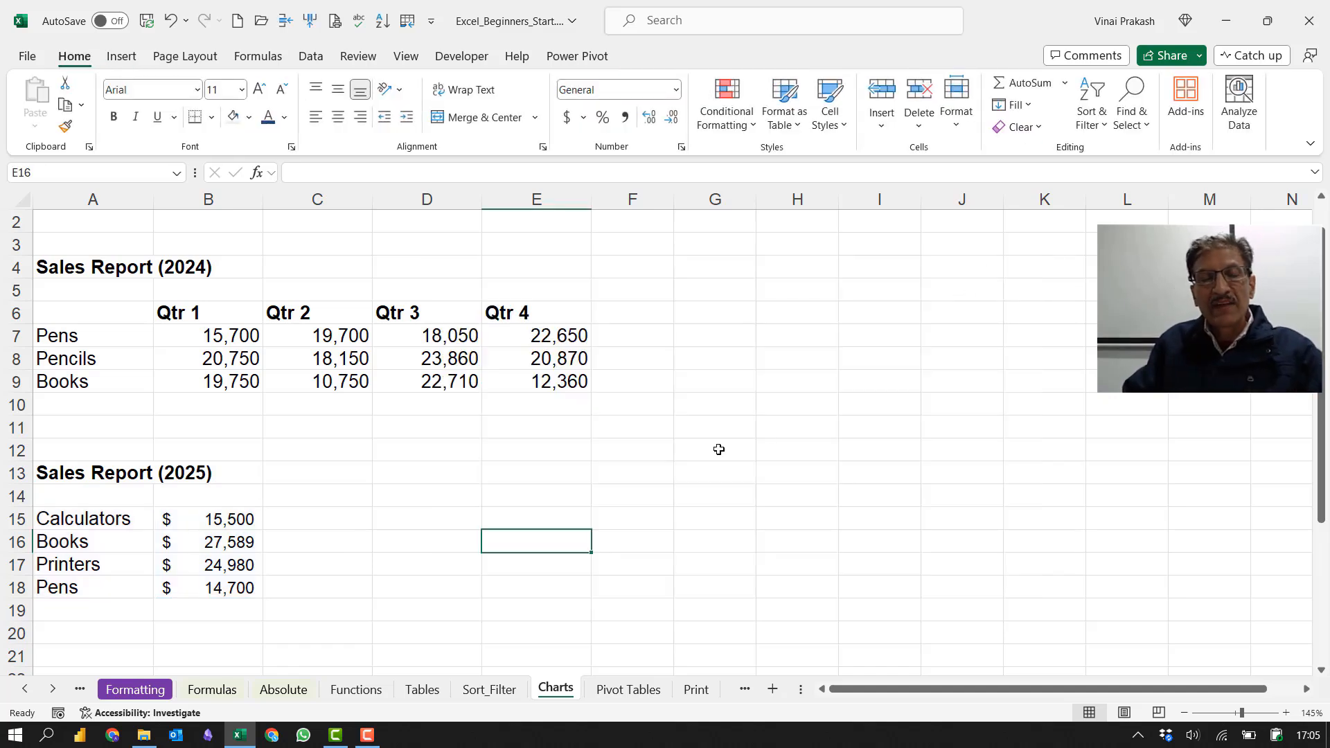
drag(50, 526, 220, 592)
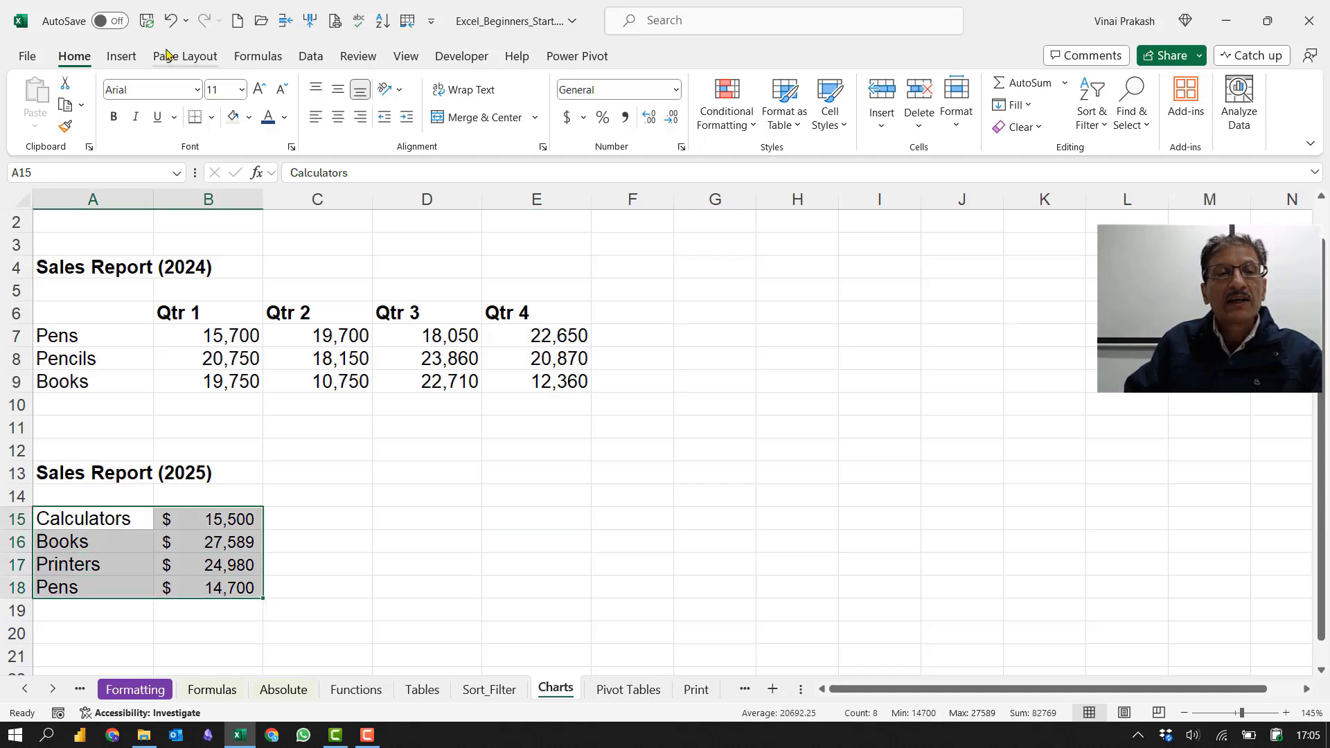
click(125, 58)
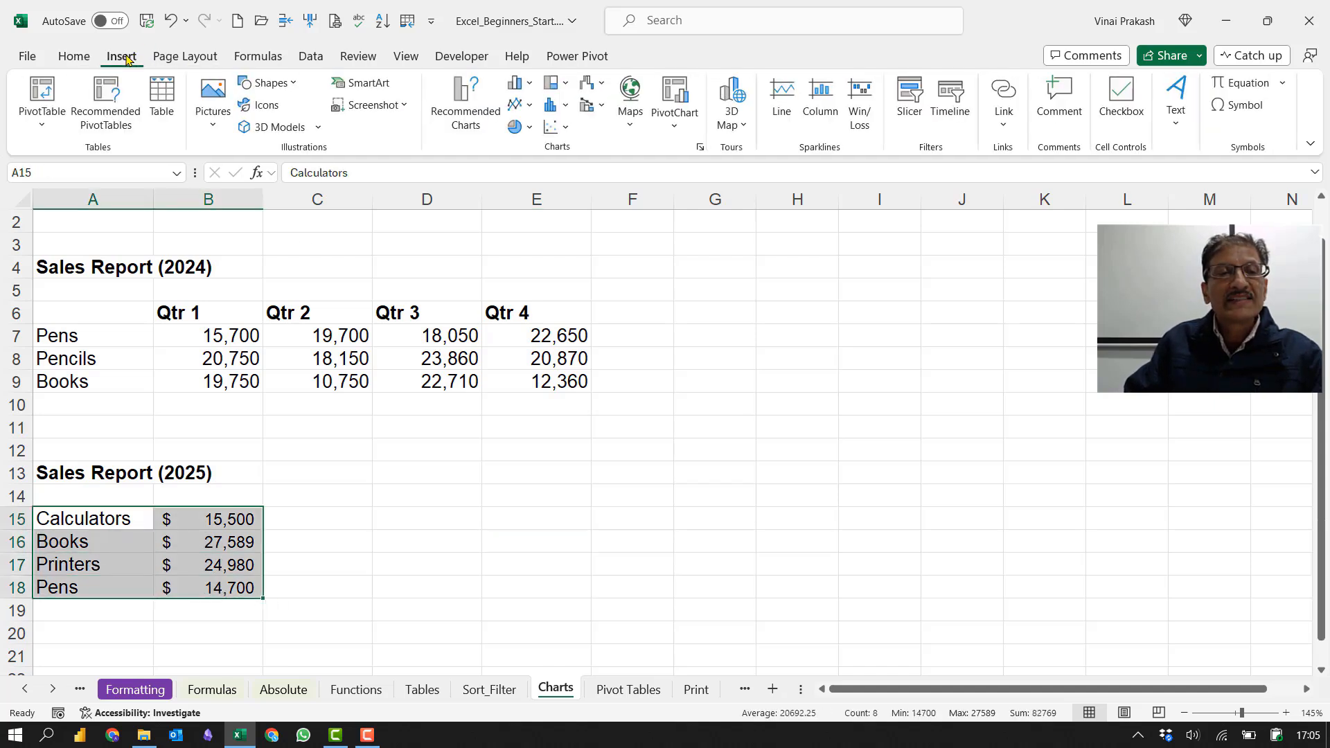
click(521, 84)
click(529, 143)
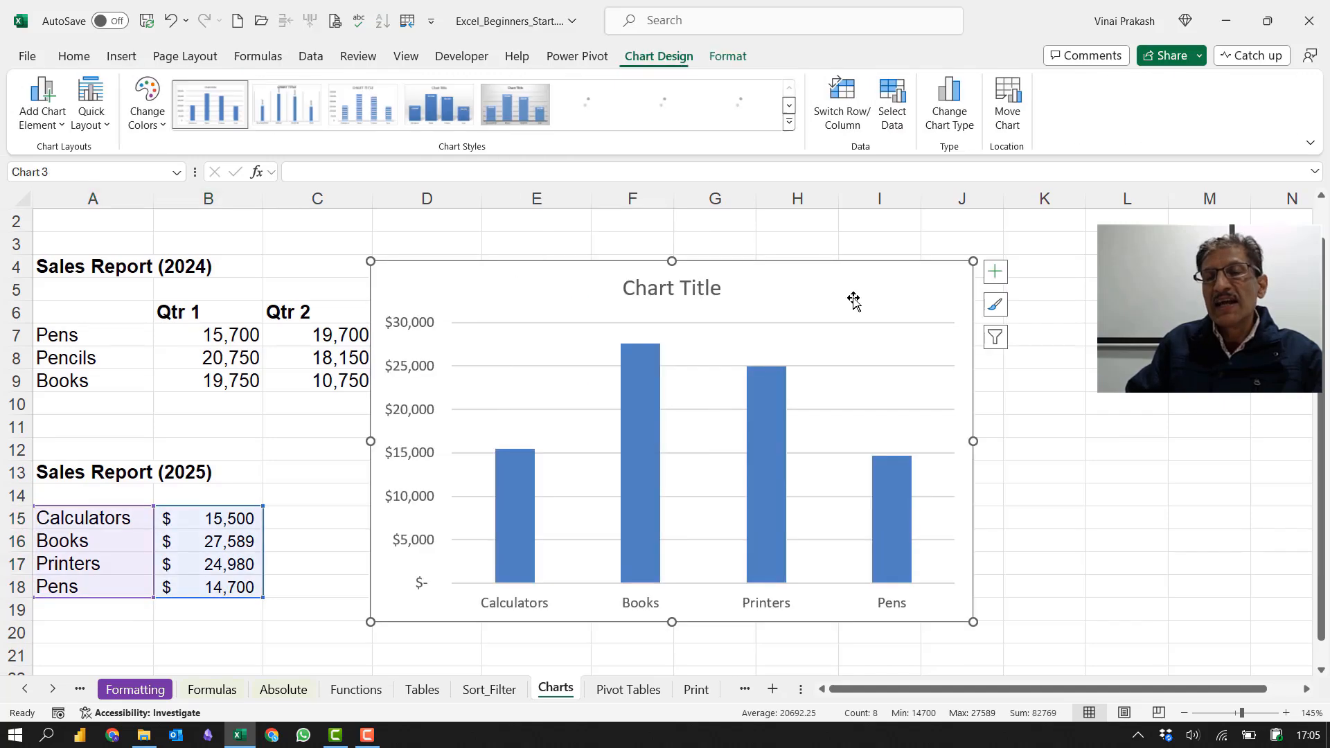
drag(954, 294, 929, 472)
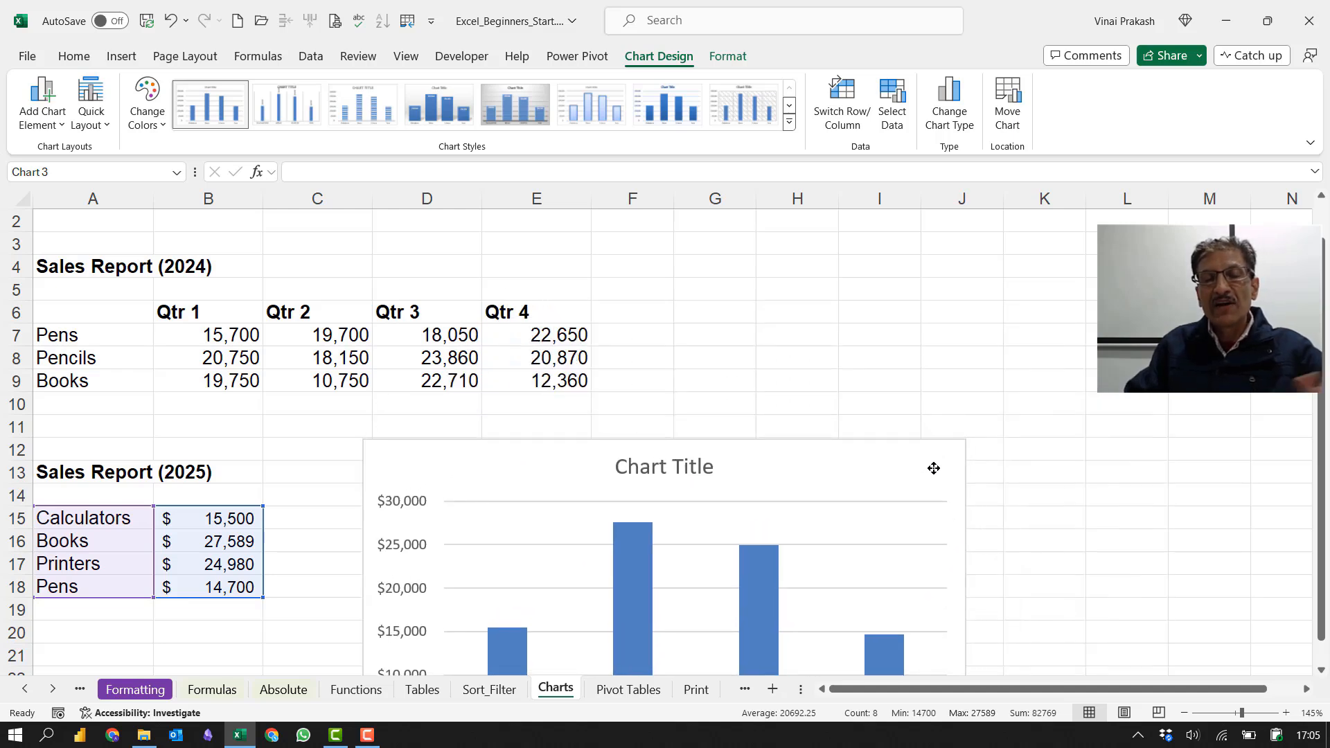
Step: Change the chart title to "Sales for Year 2025"
click(655, 468)
double_click(655, 467)
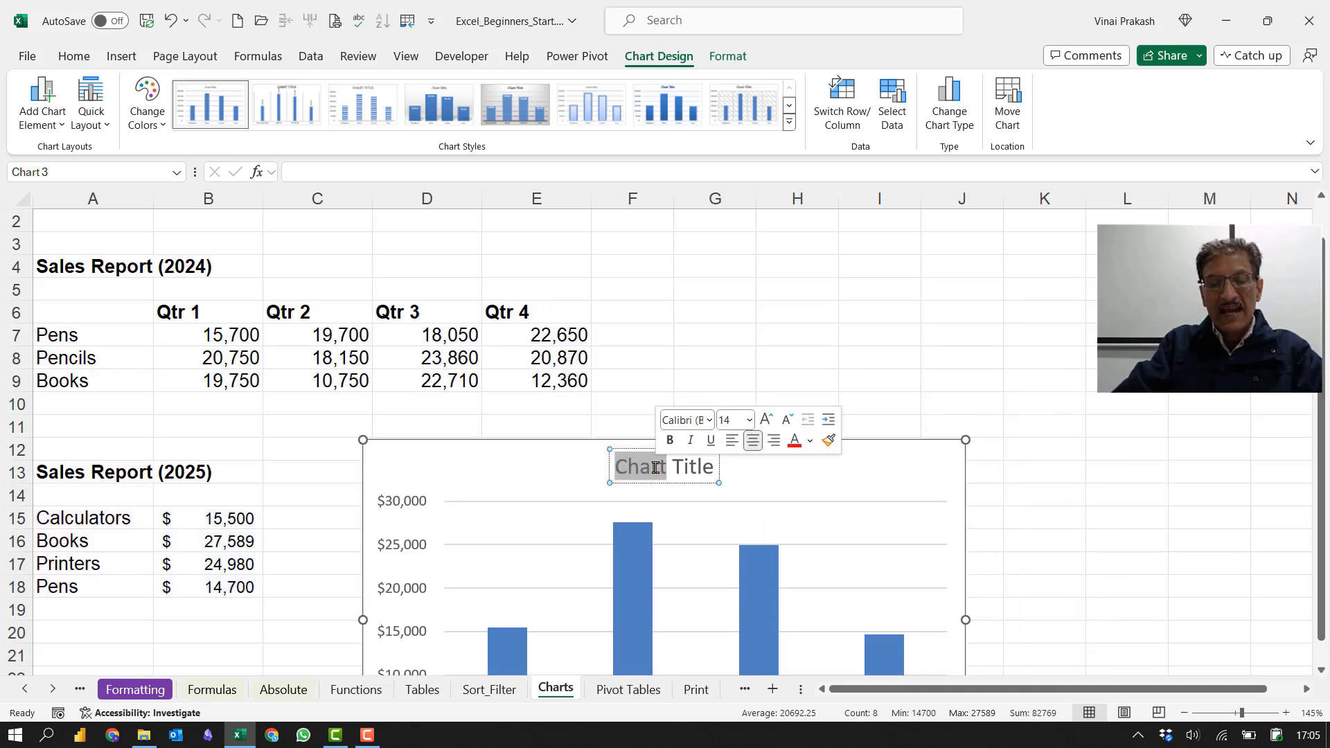
text(Sales)
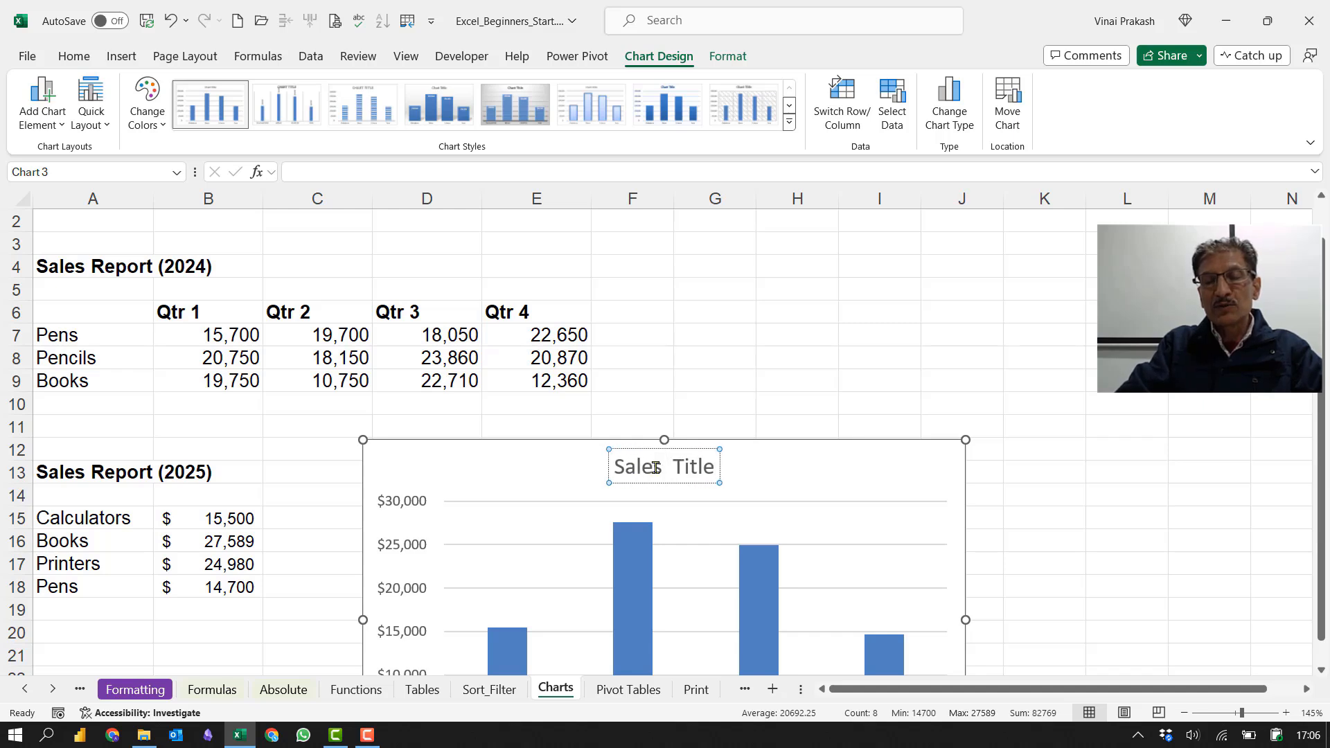
text( for Year 20 )
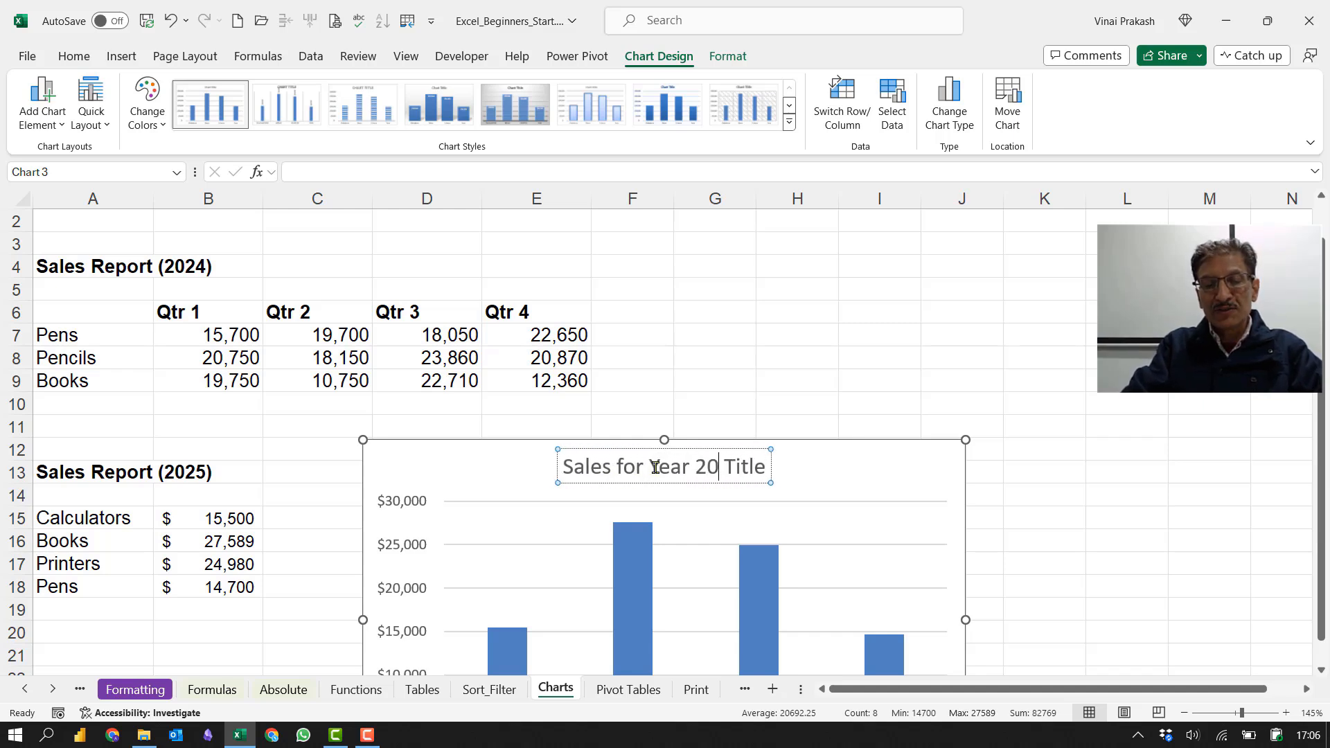
text(25)
key(Delete)
key(Delete)
key(Delete)
key(Delete)
key(Delete)
key(Delete)
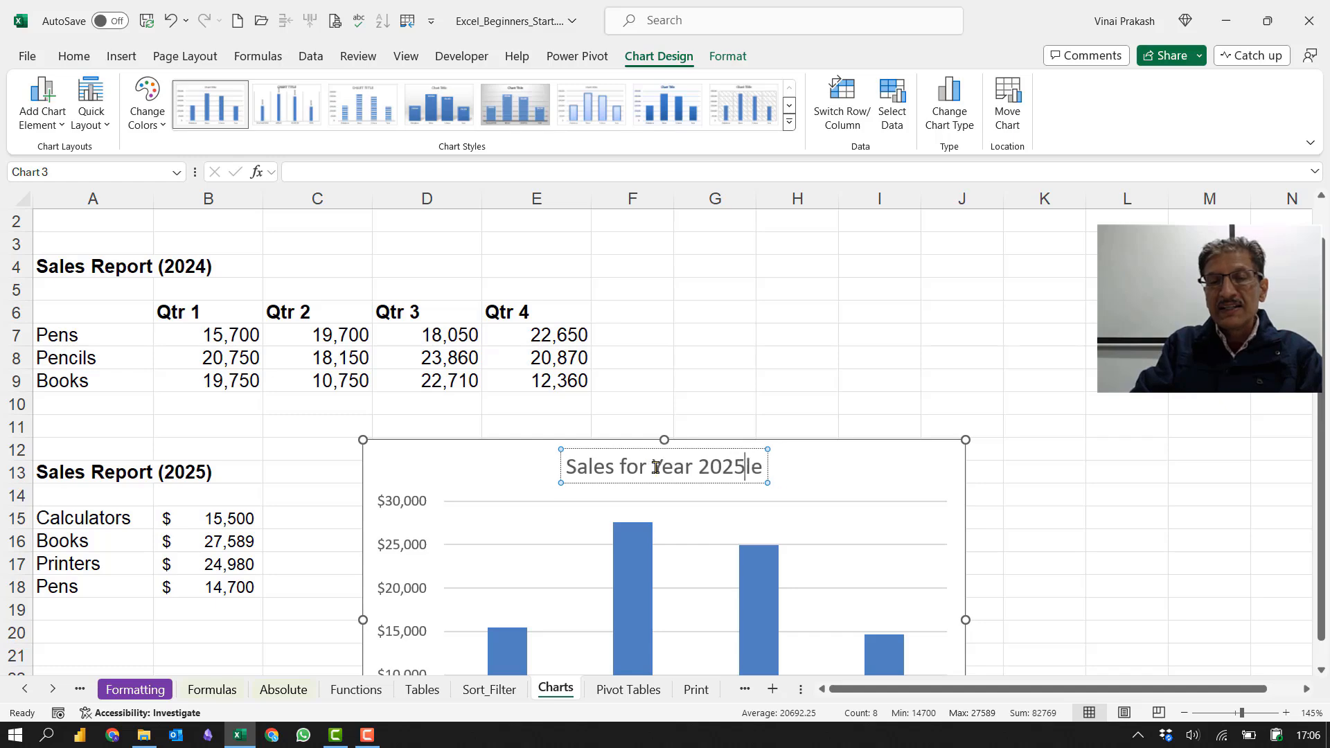
click(1131, 429)
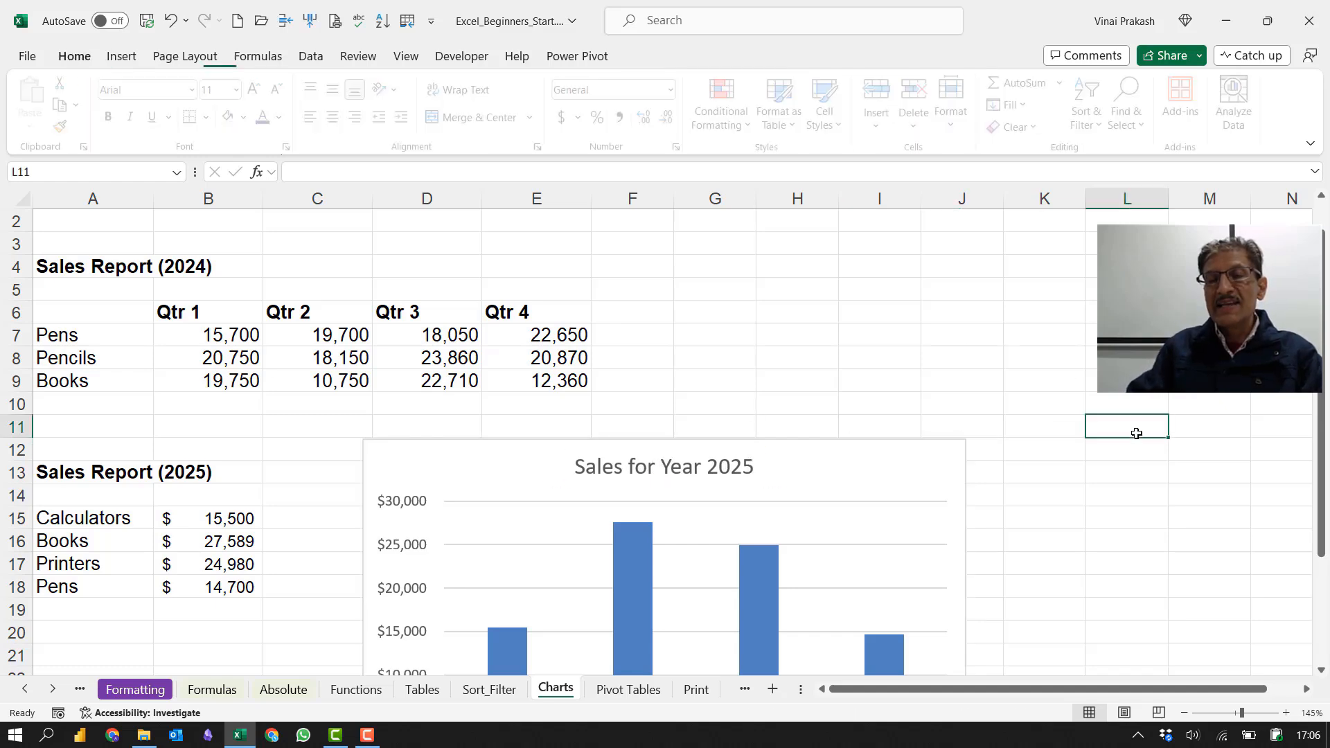
scroll(1134, 437, down, 3)
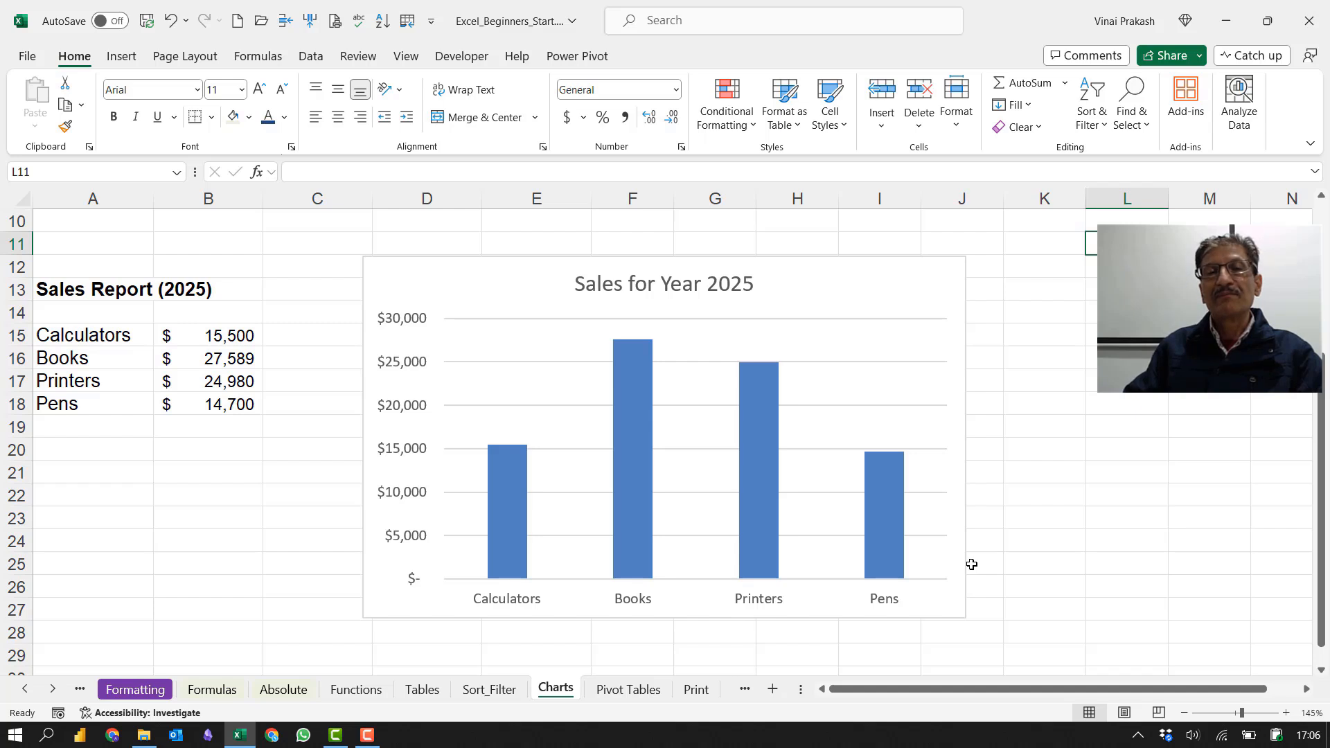
Step: Create a 2-D clustered column chart from the 2024 quarterly sales in A6:E9 and place it beside that data, clear of its figures
scroll(972, 564, up, 3)
click(721, 413)
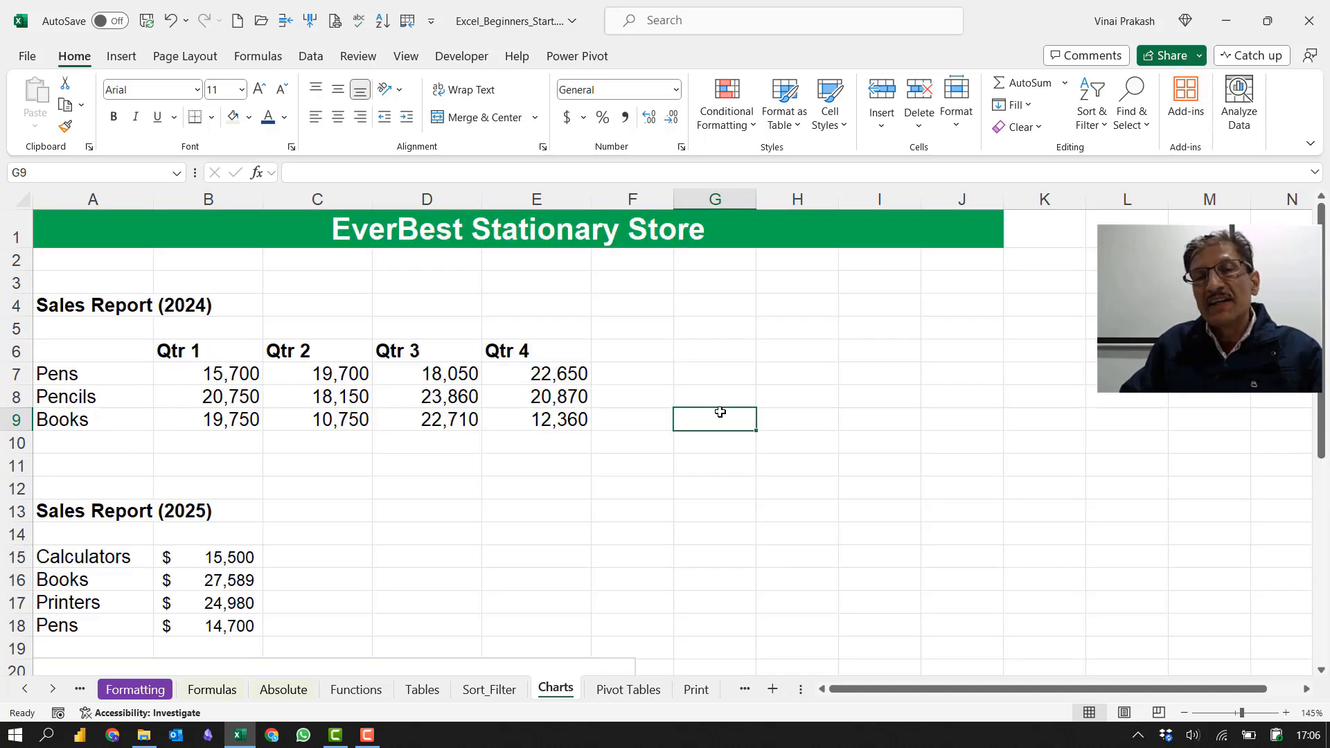
click(96, 347)
drag(104, 350, 527, 423)
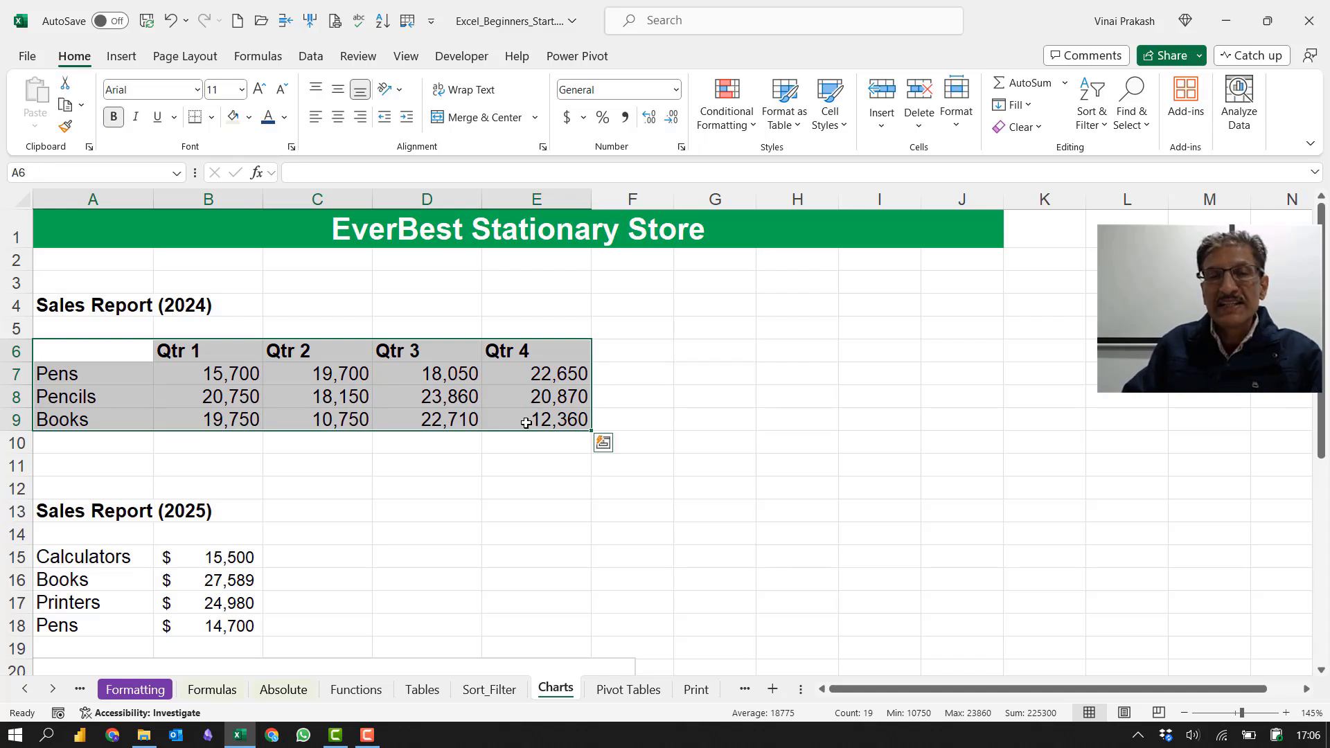
click(122, 58)
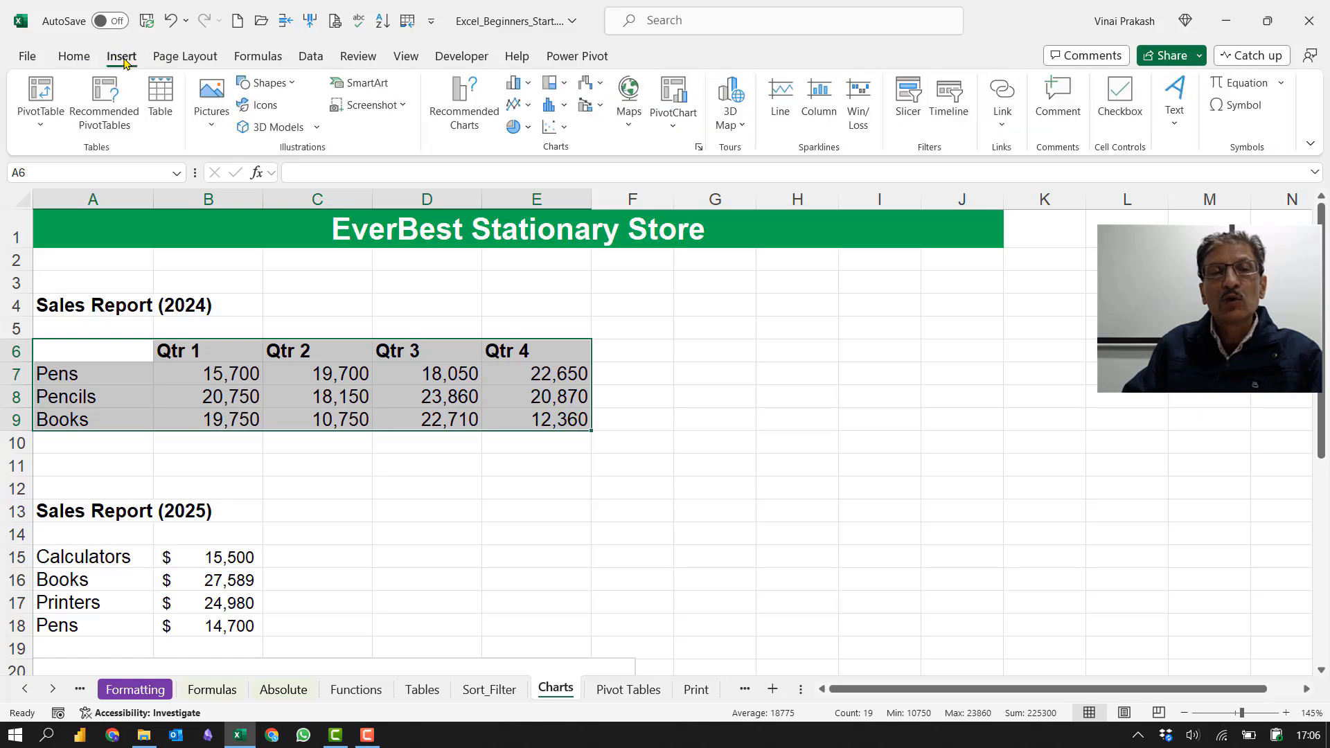
click(516, 90)
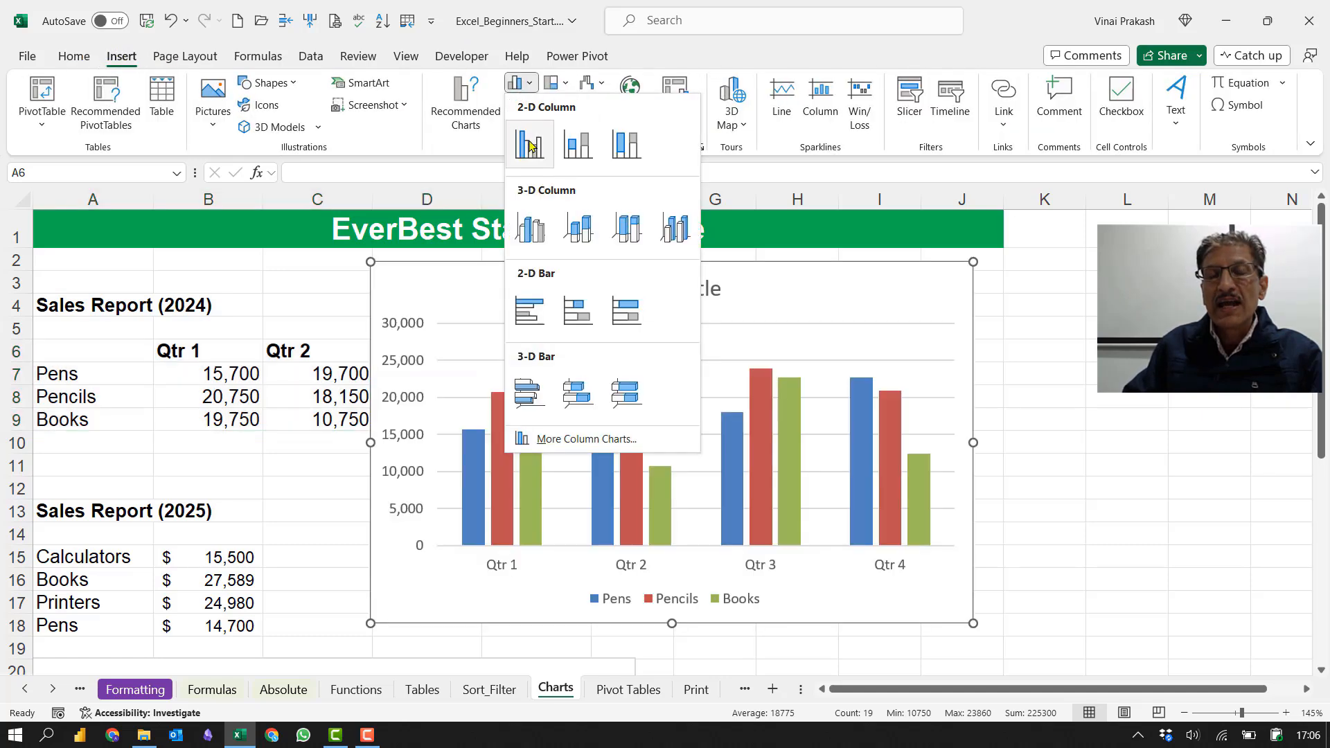
click(528, 145)
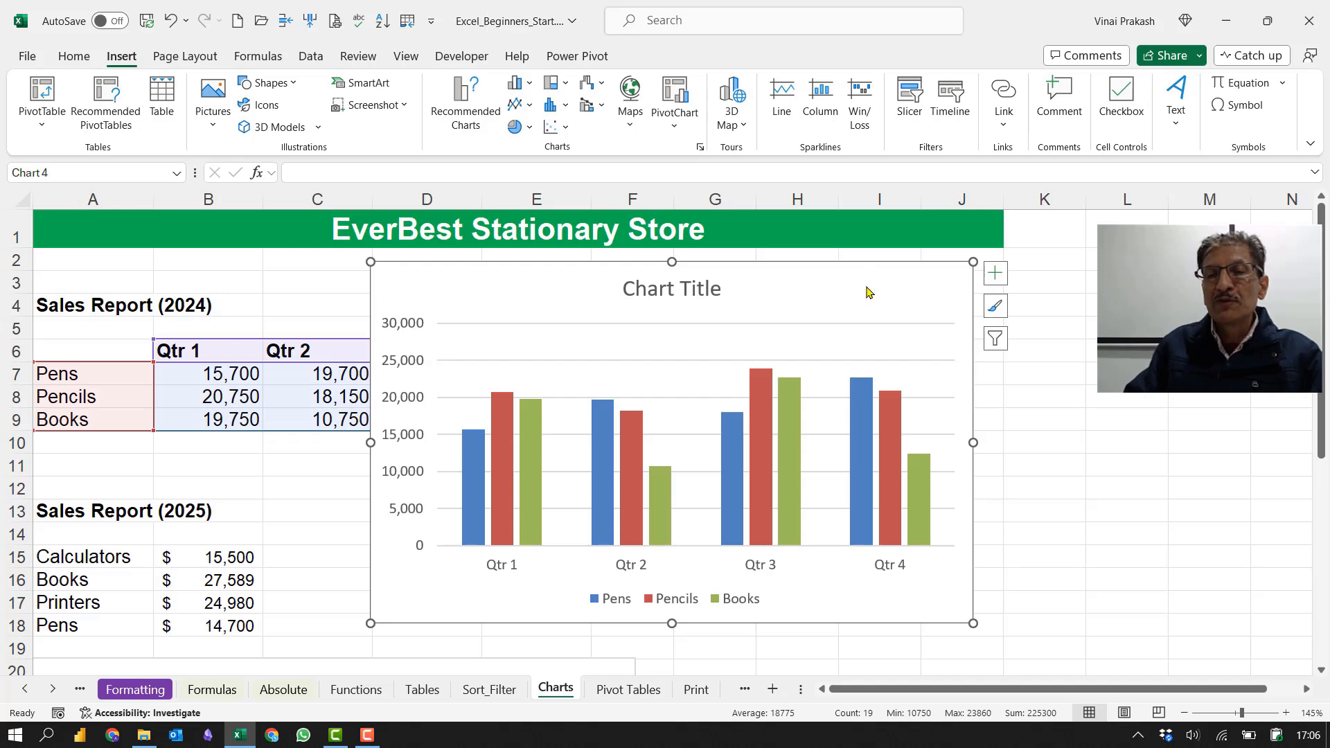
drag(931, 280, 1173, 297)
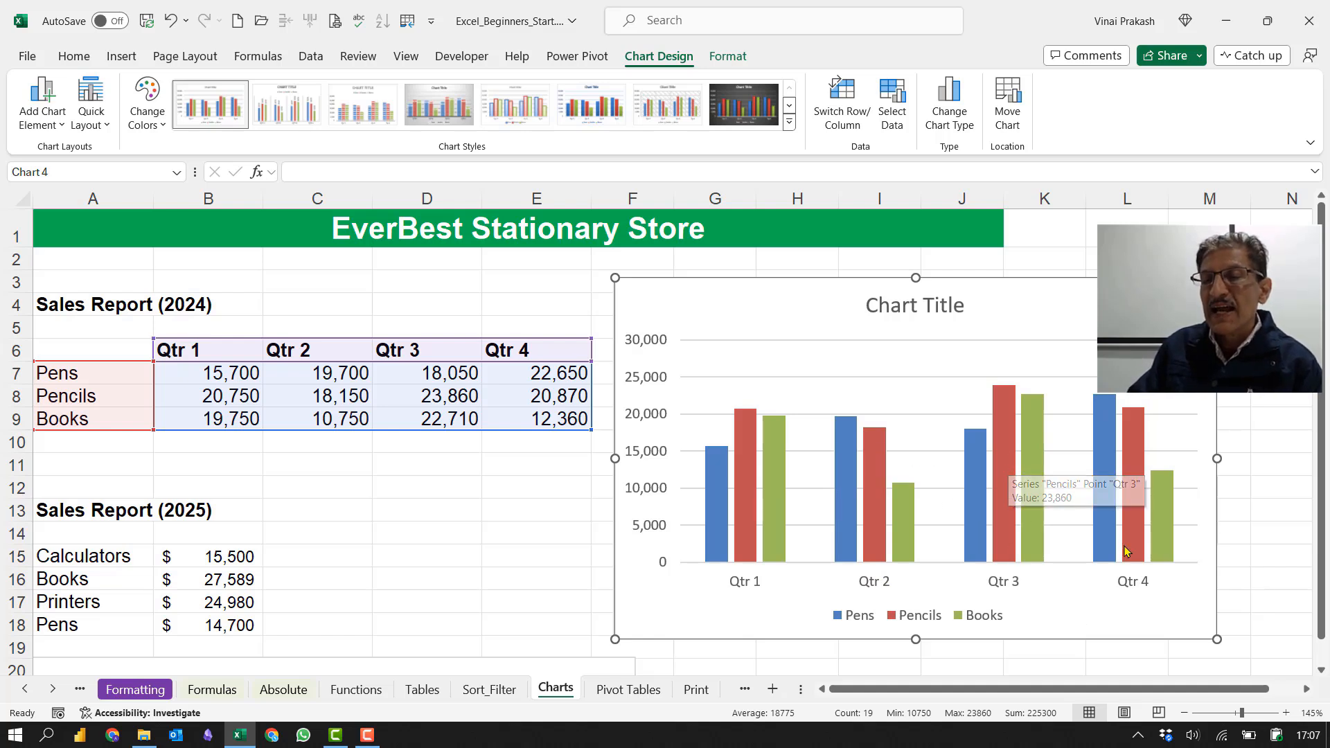
Step: Change the title of the 2024 quarterly chart to "Sales Trend for 2024"
mouse_move(1107, 466)
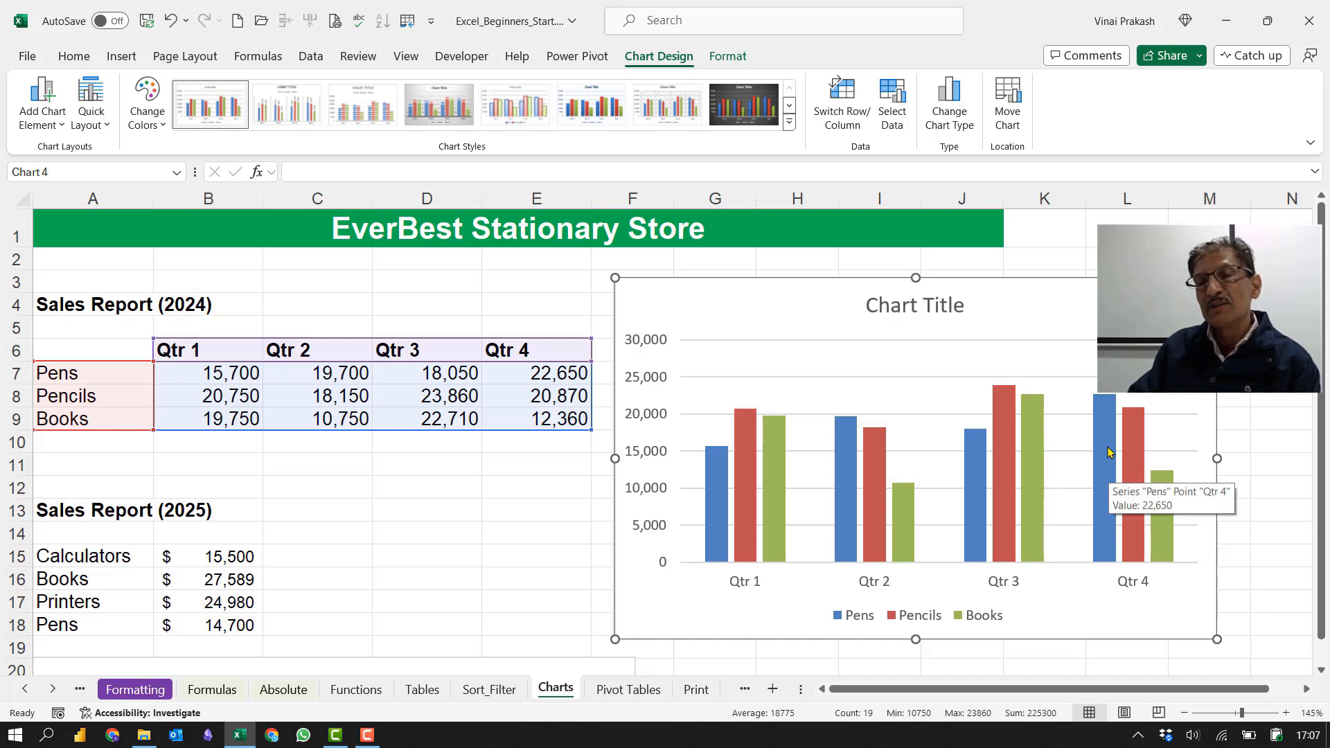
click(914, 310)
double_click(912, 309)
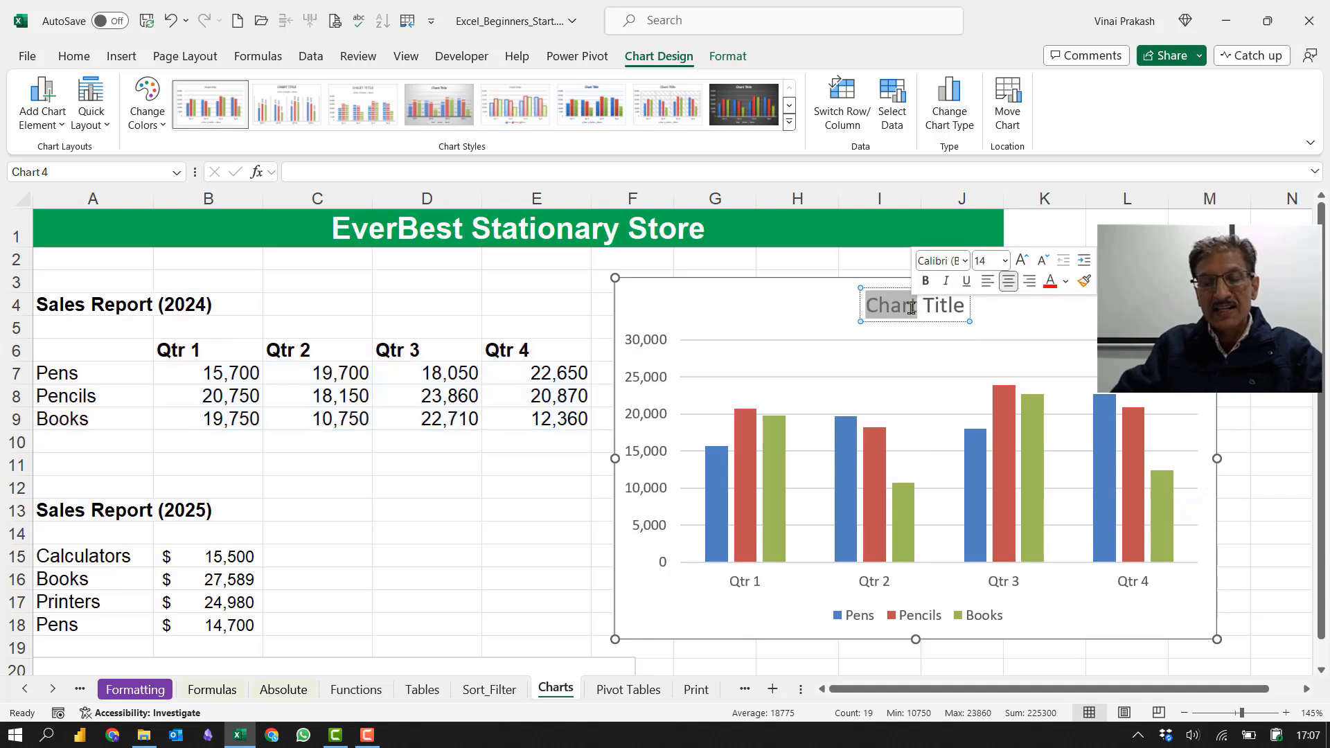
key(Delete)
key(Delete)
key(Delete)
key(Delete)
key(Delete)
key(Delete)
key(Delete)
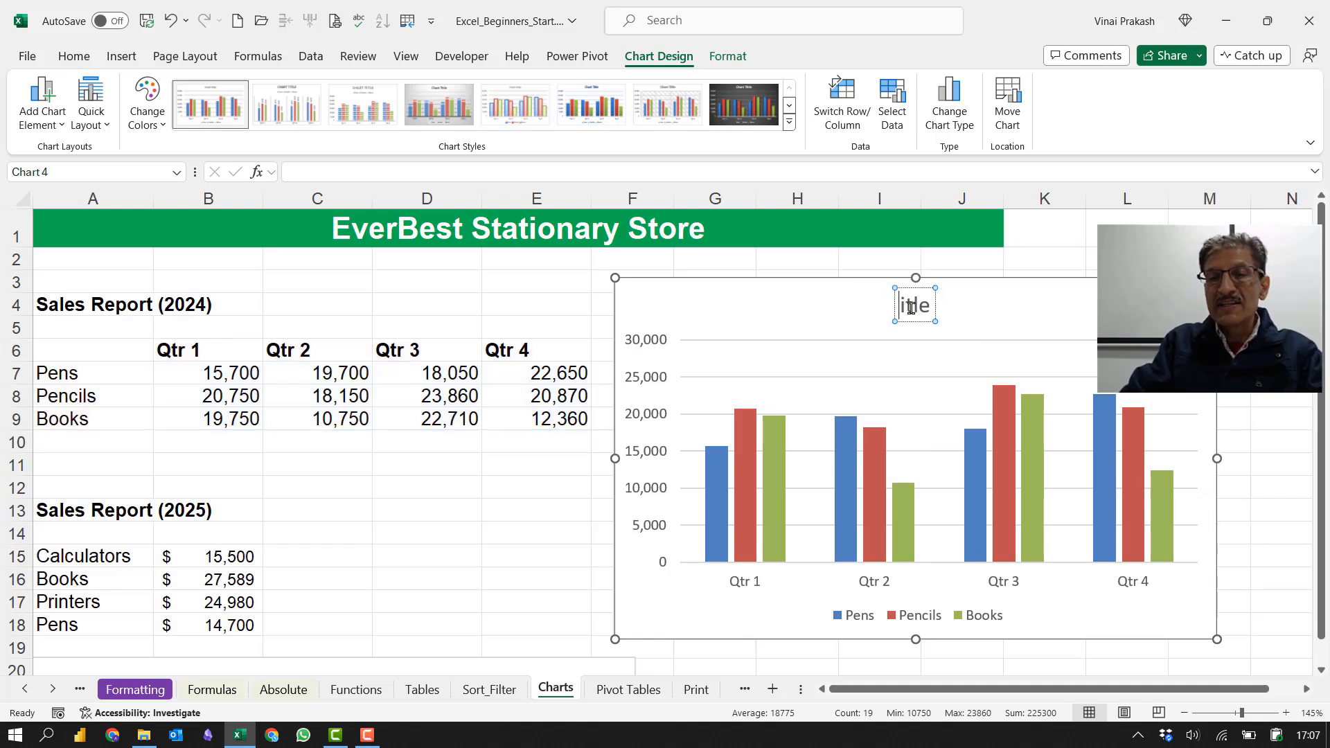
text(Sales T)
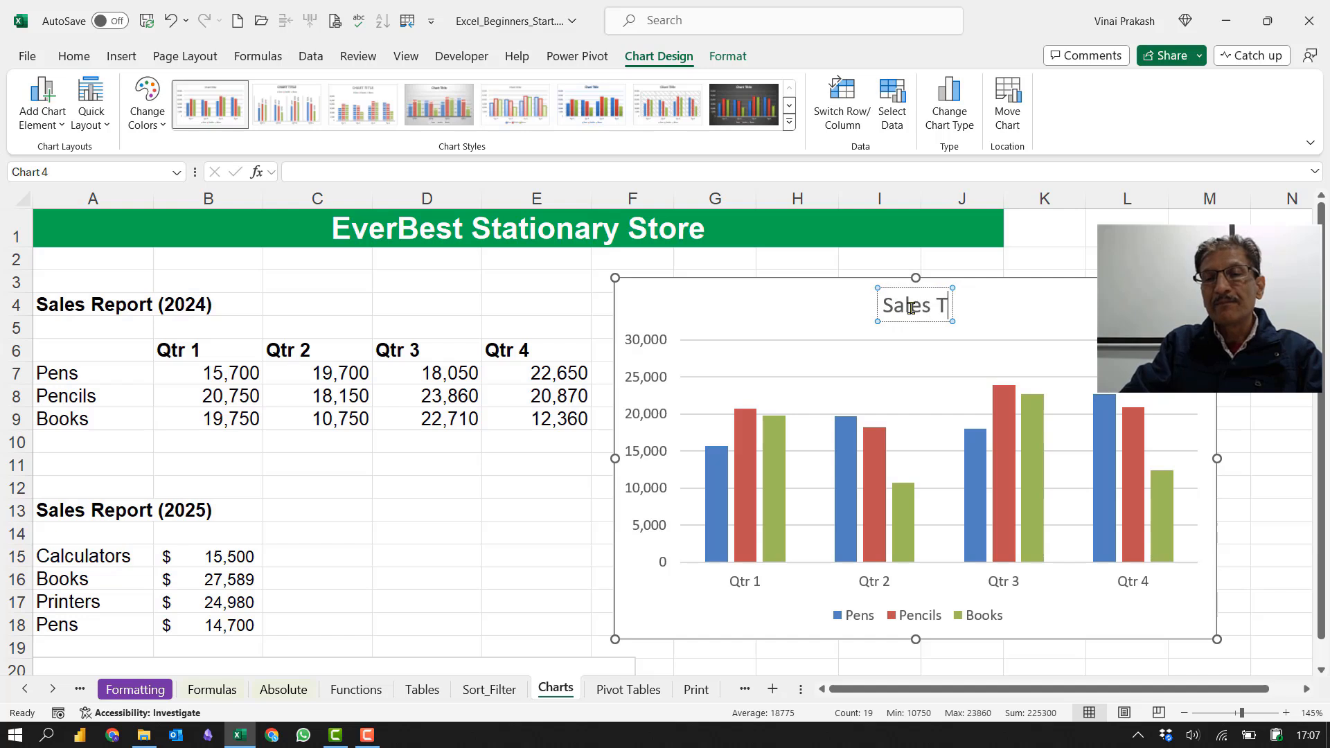
text(rend for 2024)
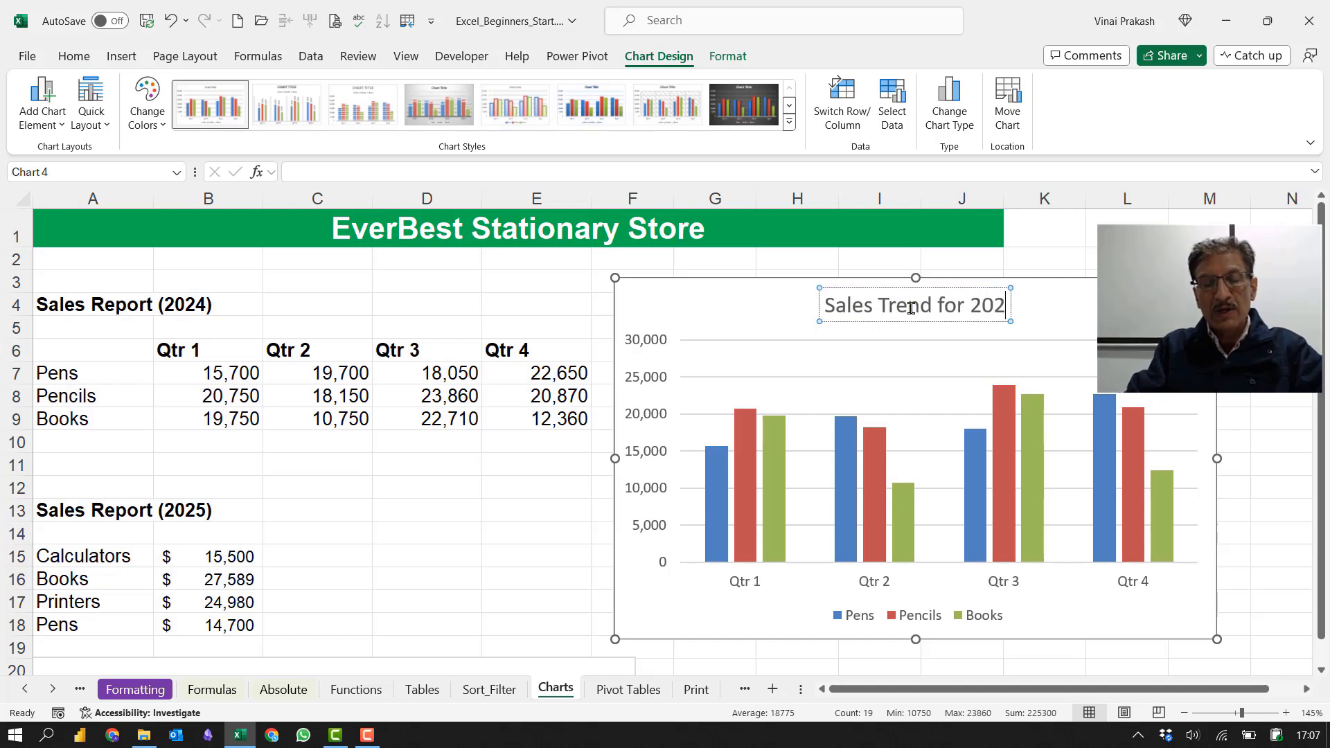
click(1097, 306)
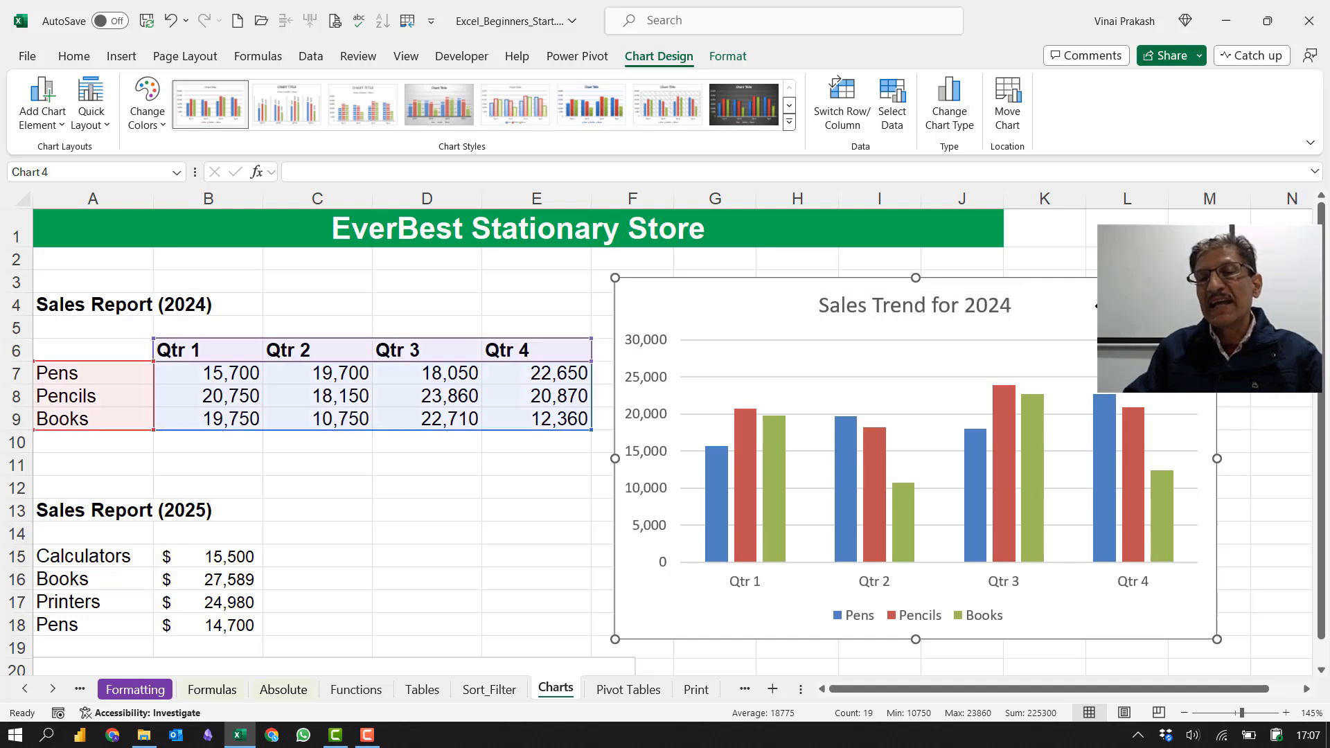
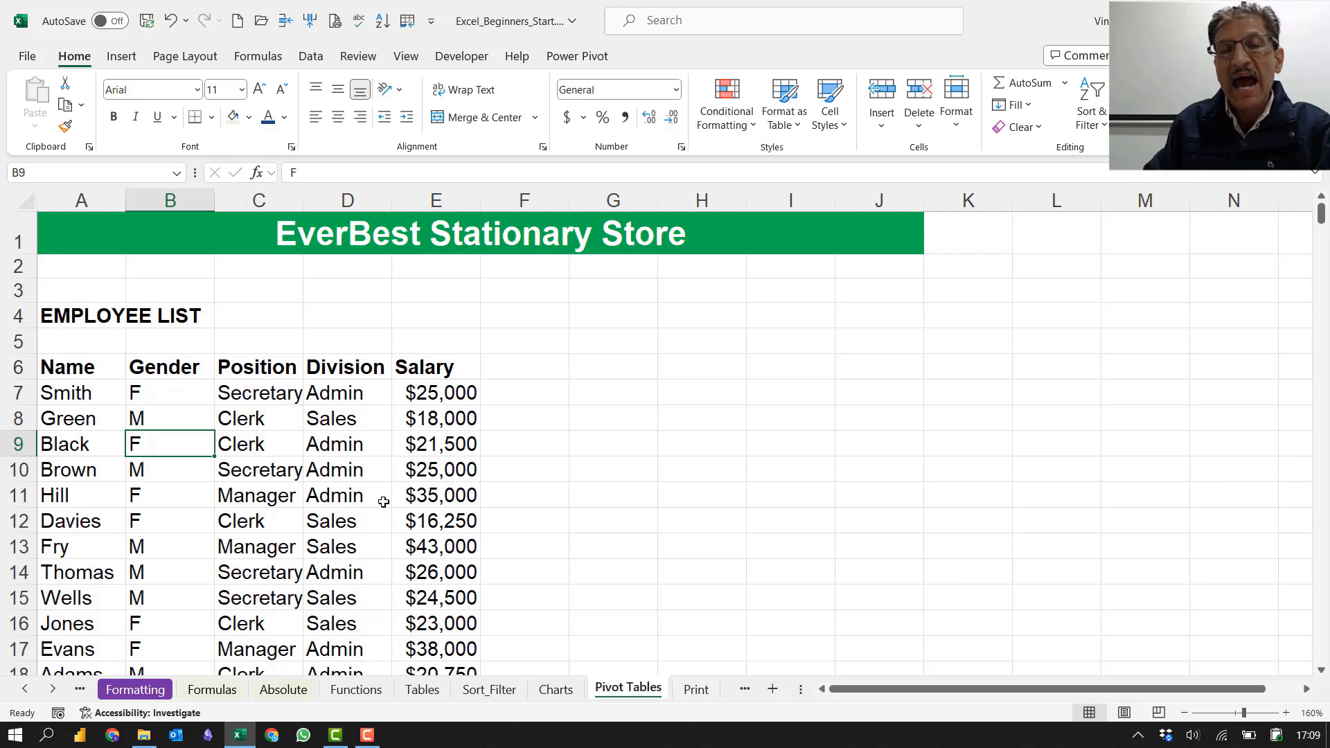
scroll(315, 485, down, 3)
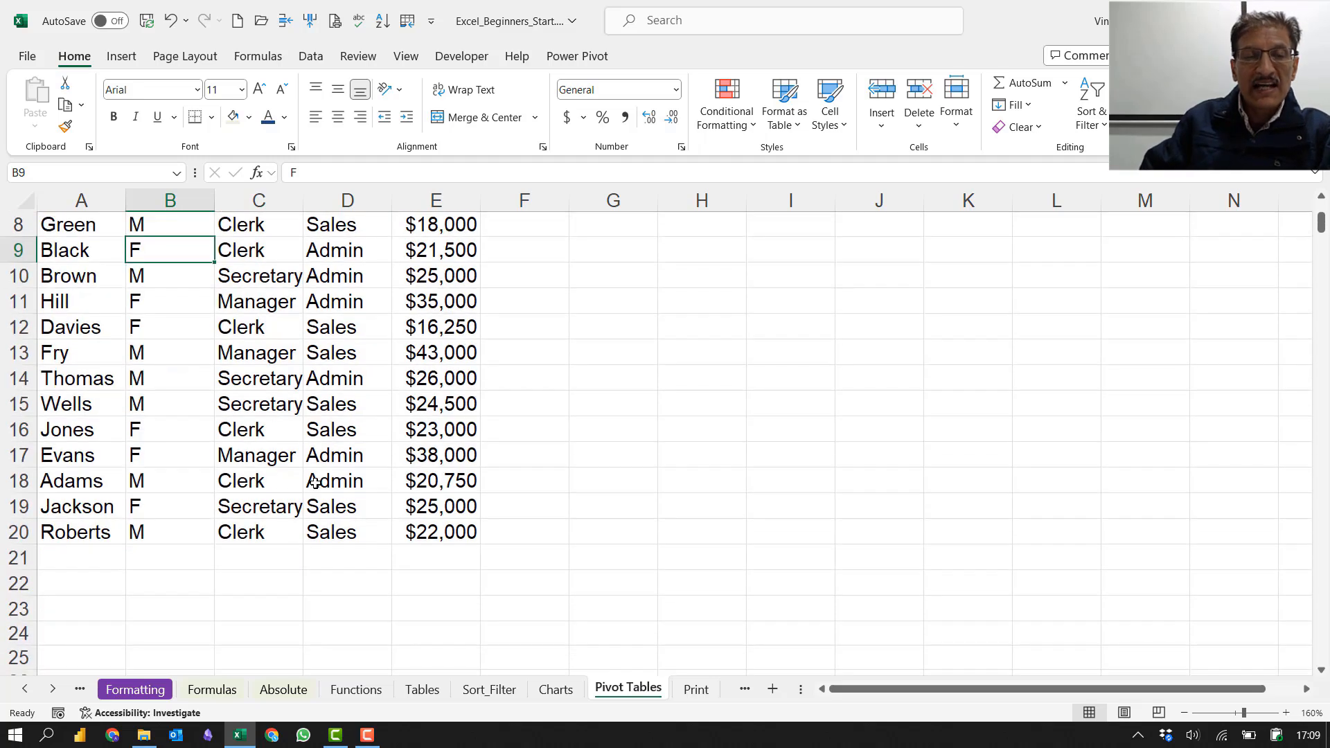
scroll(315, 483, up, 3)
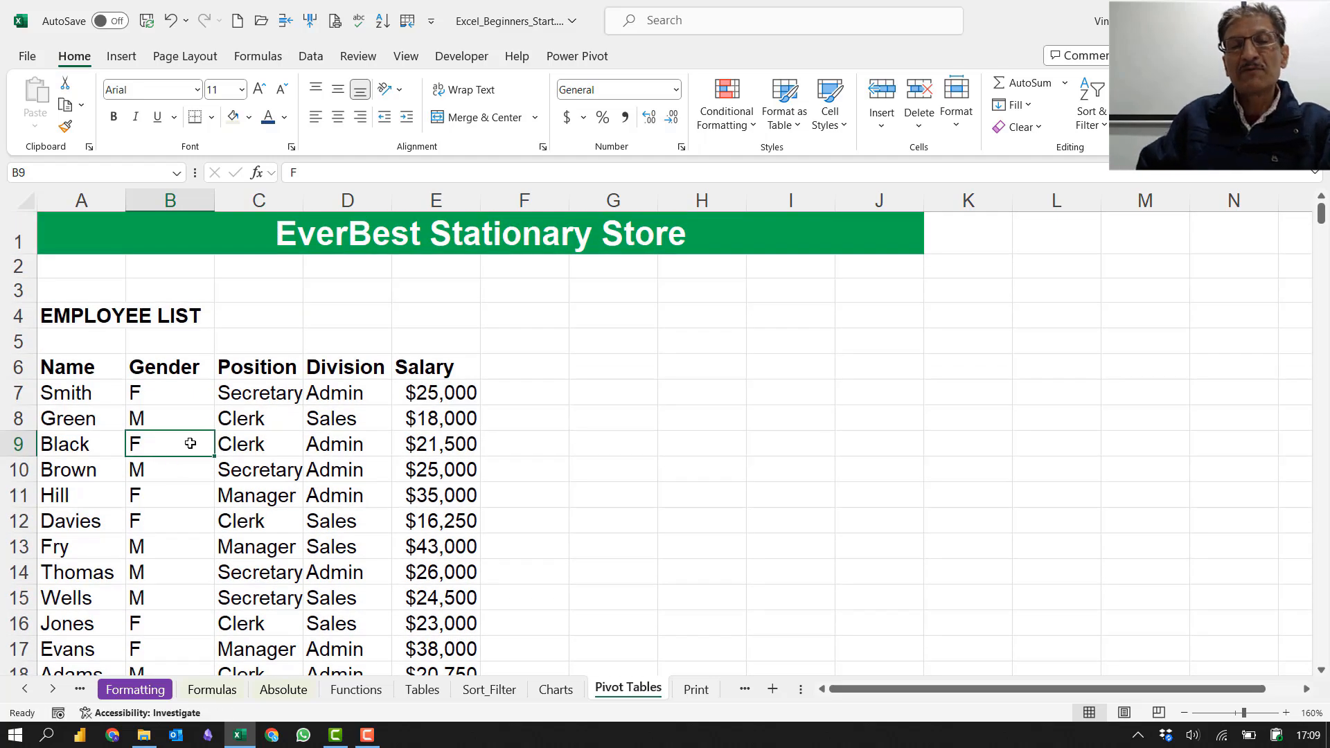
scroll(312, 423, down, 1)
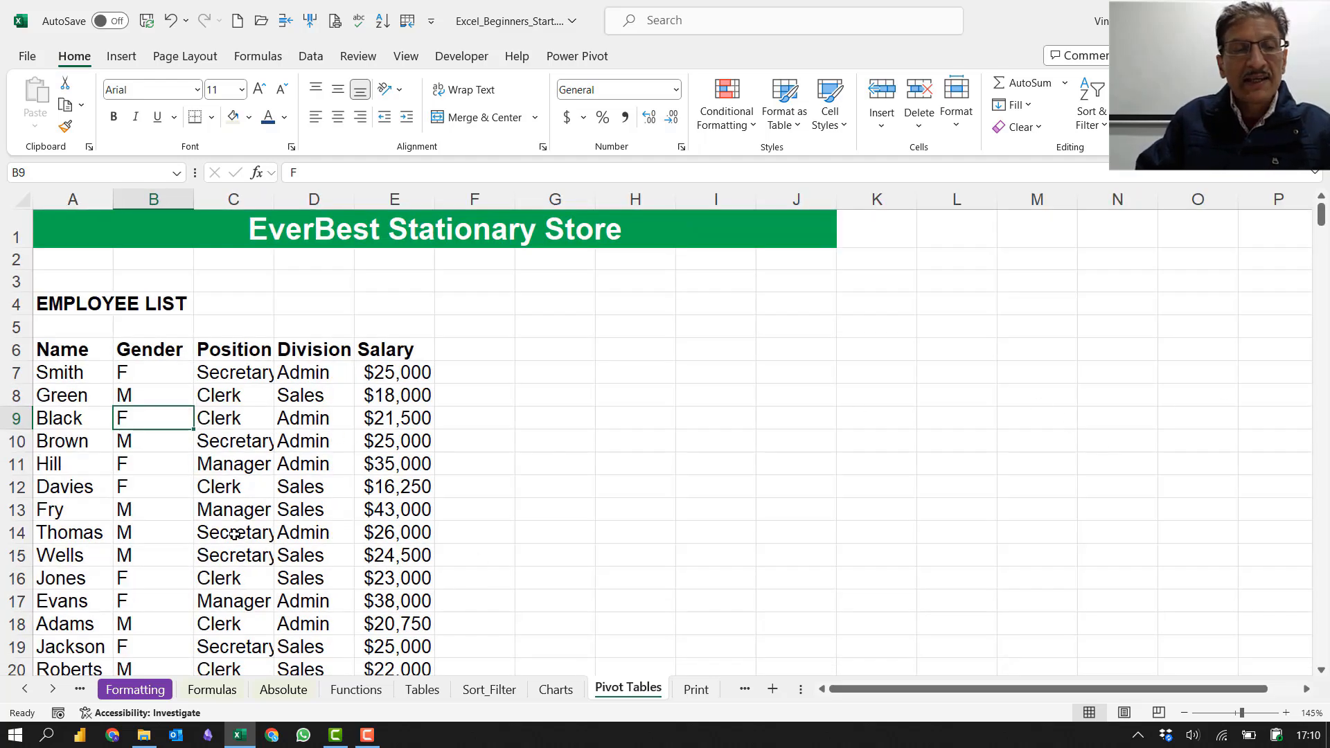
Step: Widen the Division column and the Position column of the employee list so every entry shows in full
click(147, 480)
click(262, 447)
click(254, 505)
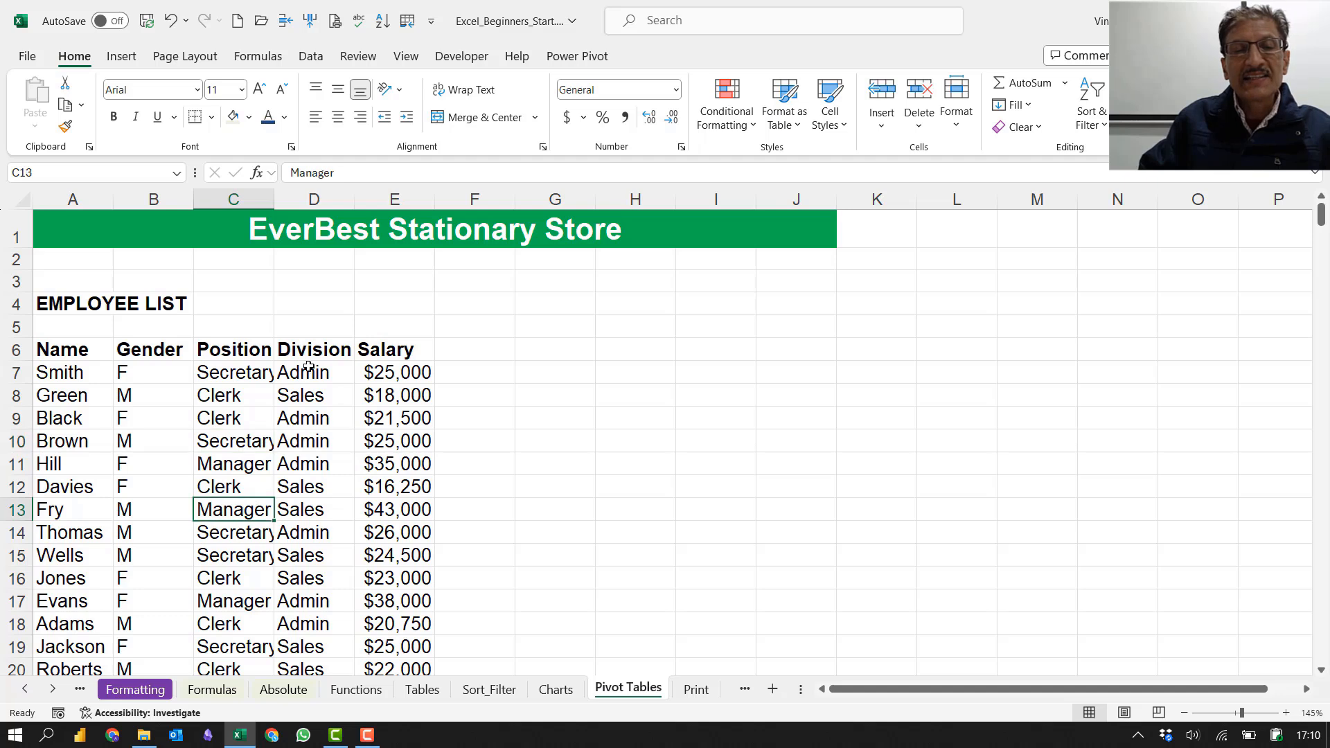
drag(355, 205, 392, 204)
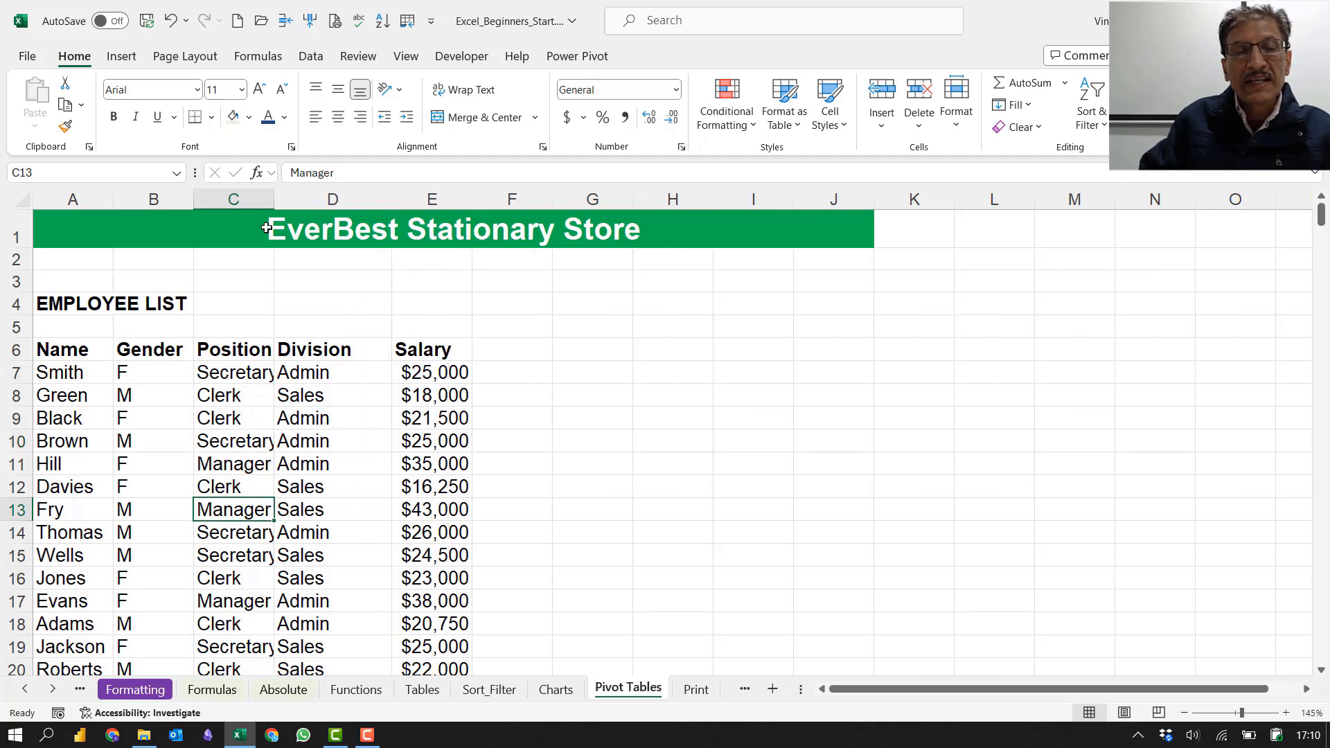
drag(271, 207, 301, 206)
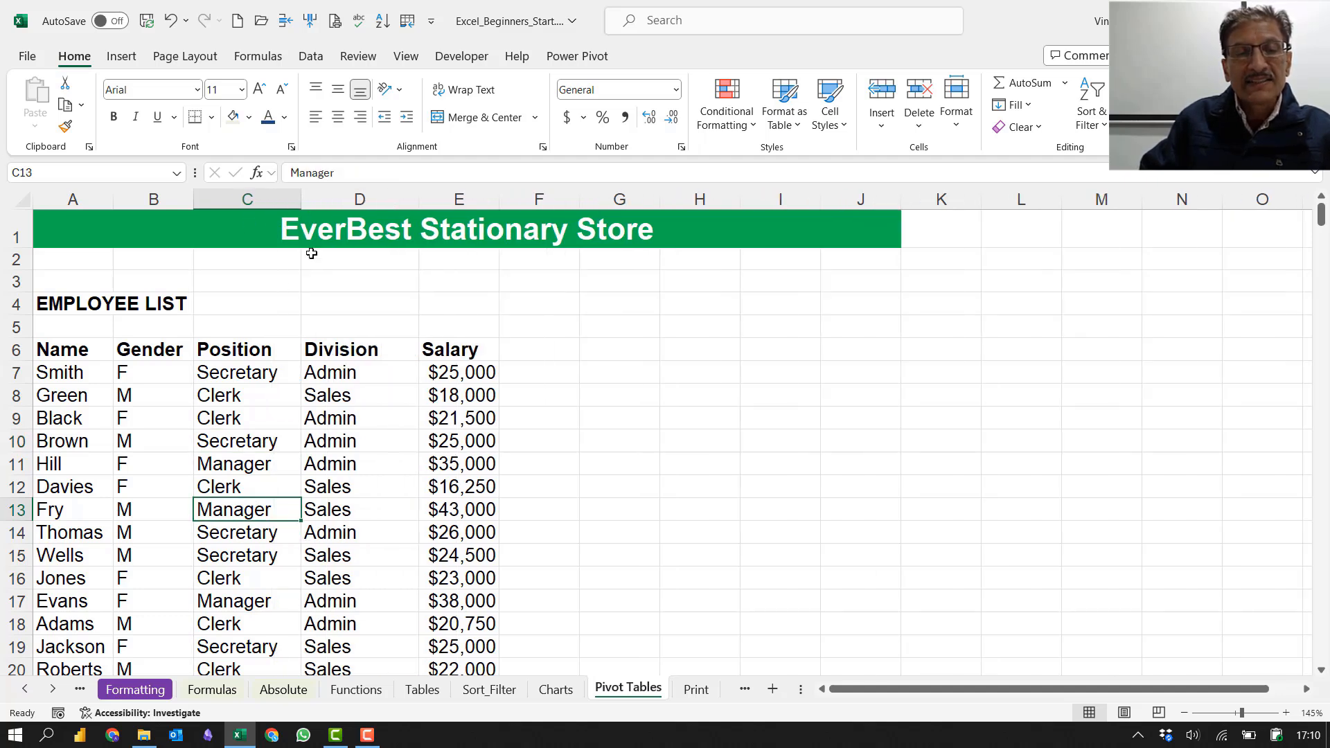
click(329, 482)
click(212, 441)
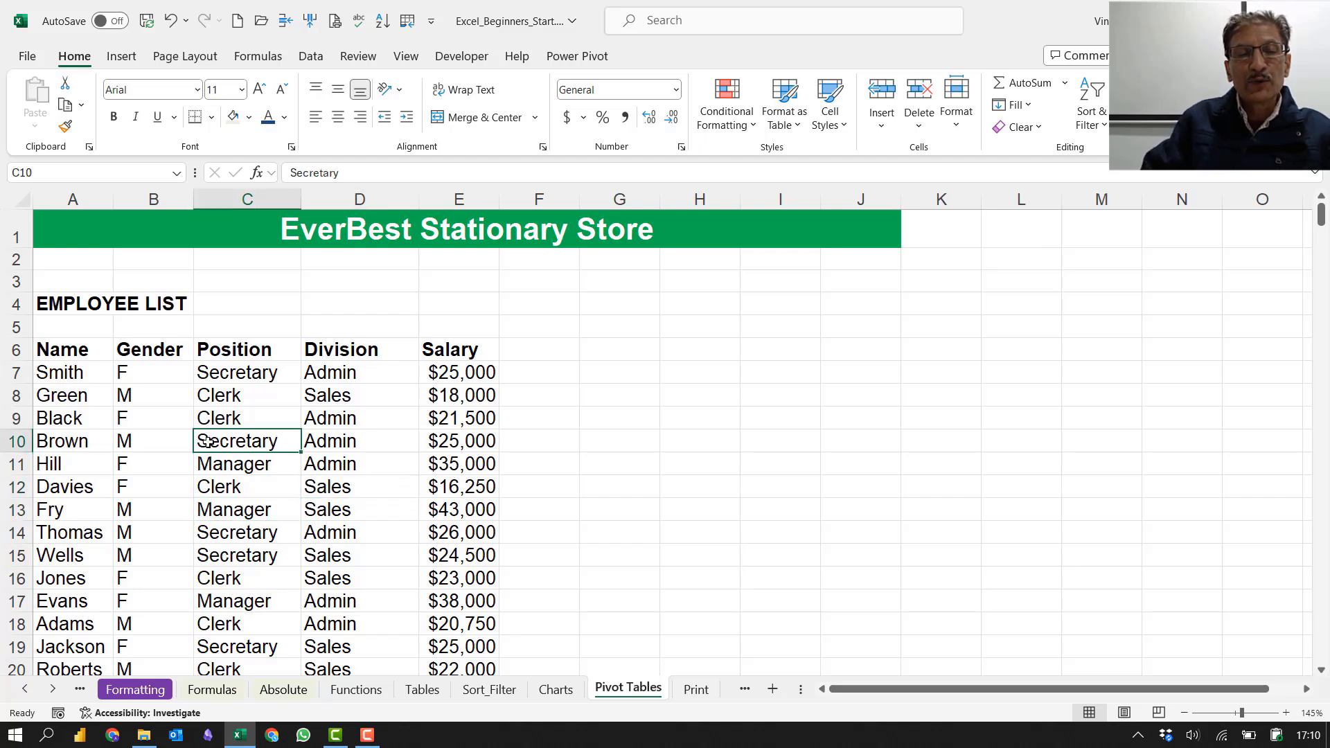
Step: Insert a pivot table based on the employee list A6:E20 on a new worksheet
click(108, 482)
click(133, 550)
click(277, 458)
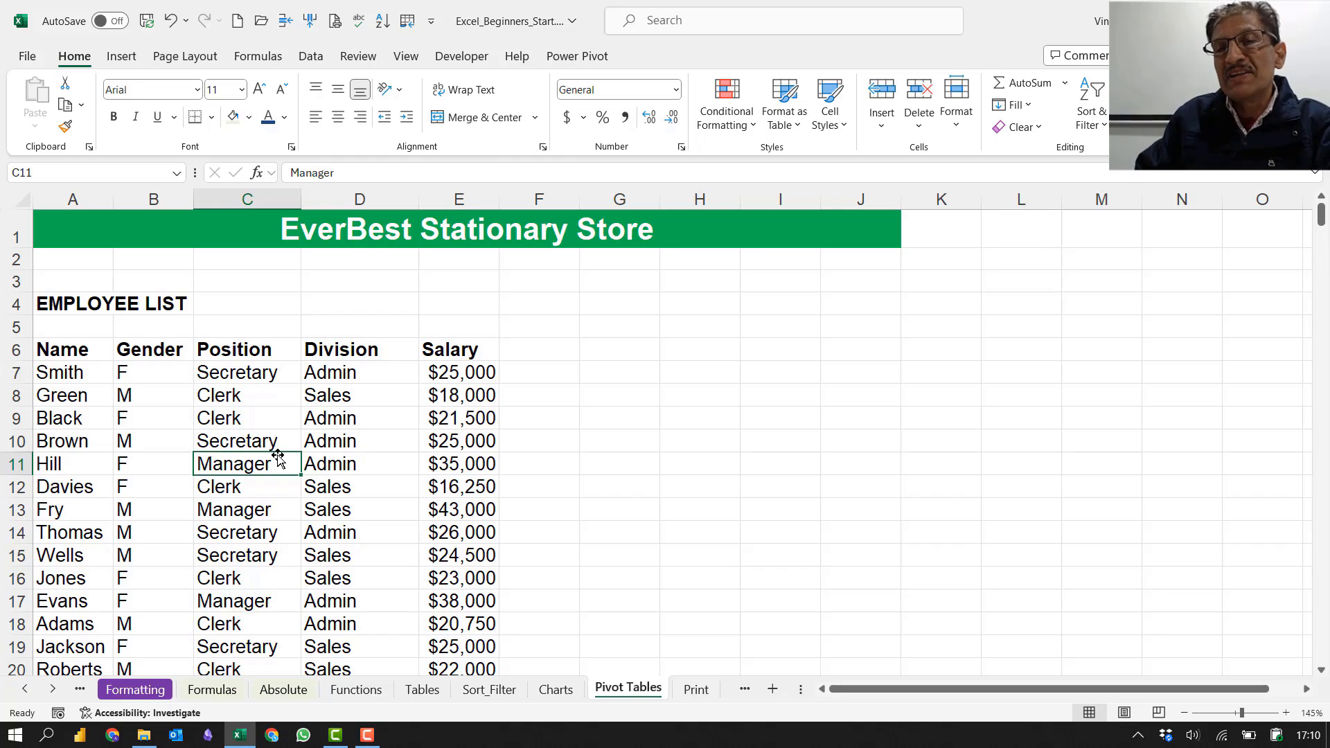
click(122, 58)
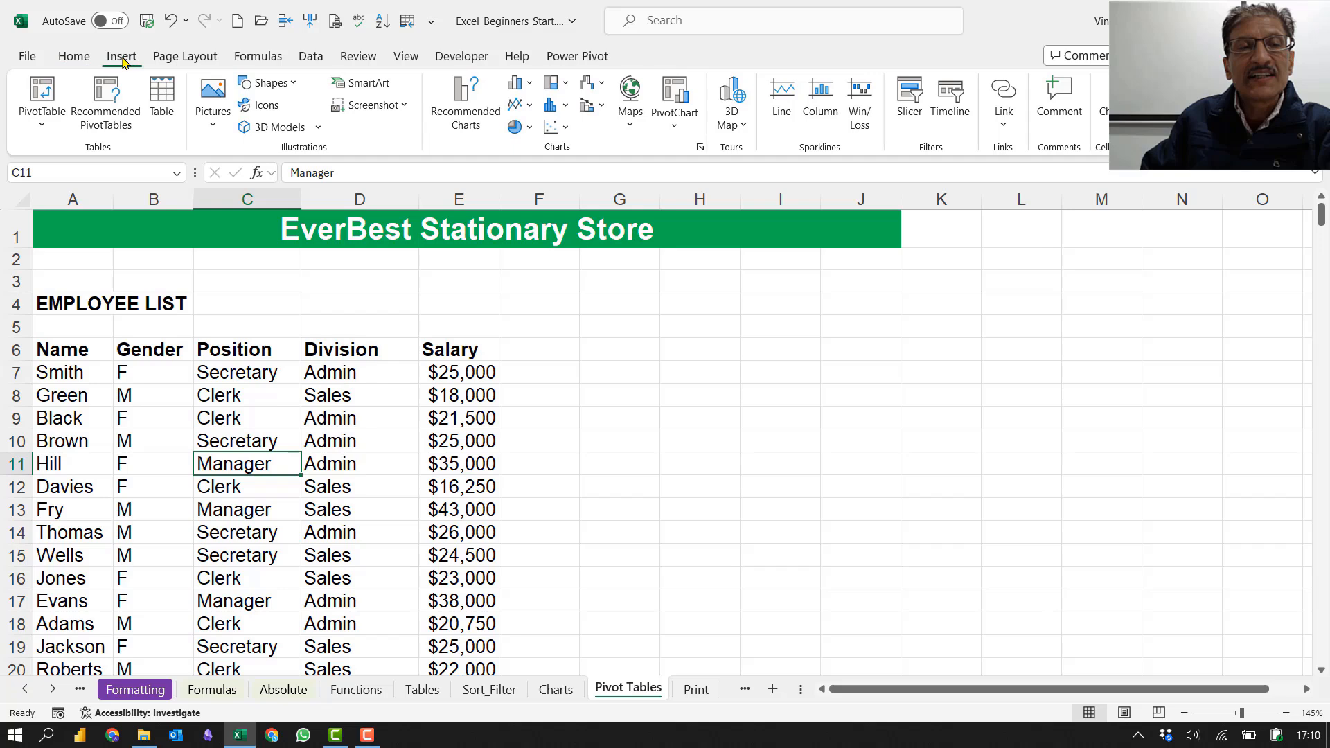
click(38, 92)
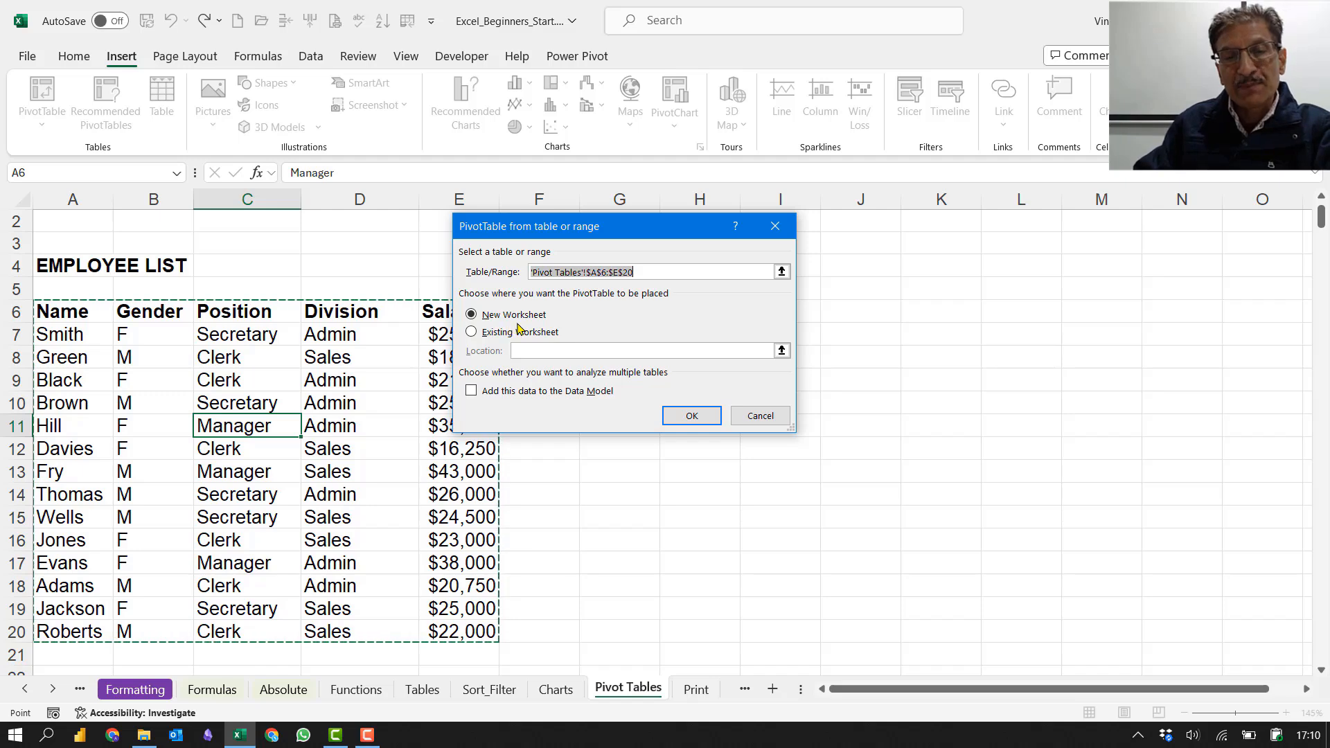
click(693, 416)
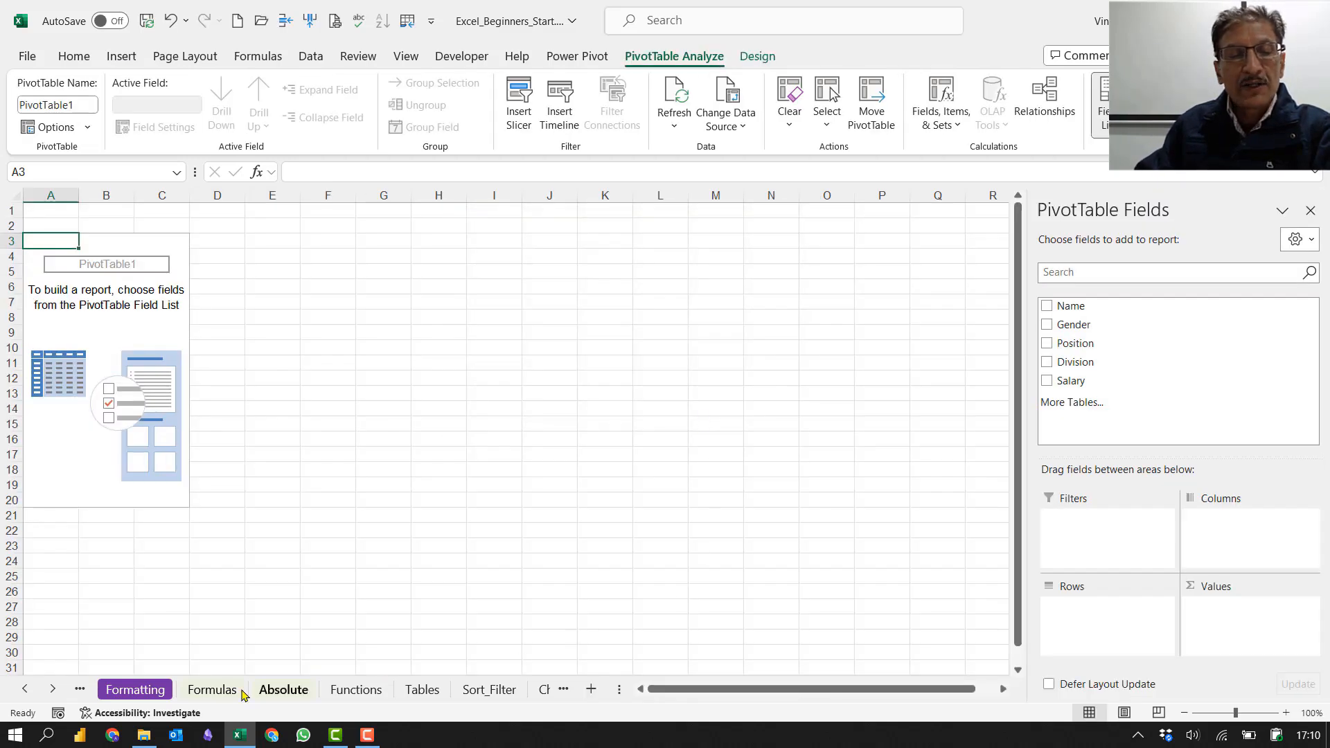
click(52, 690)
click(52, 690)
click(52, 689)
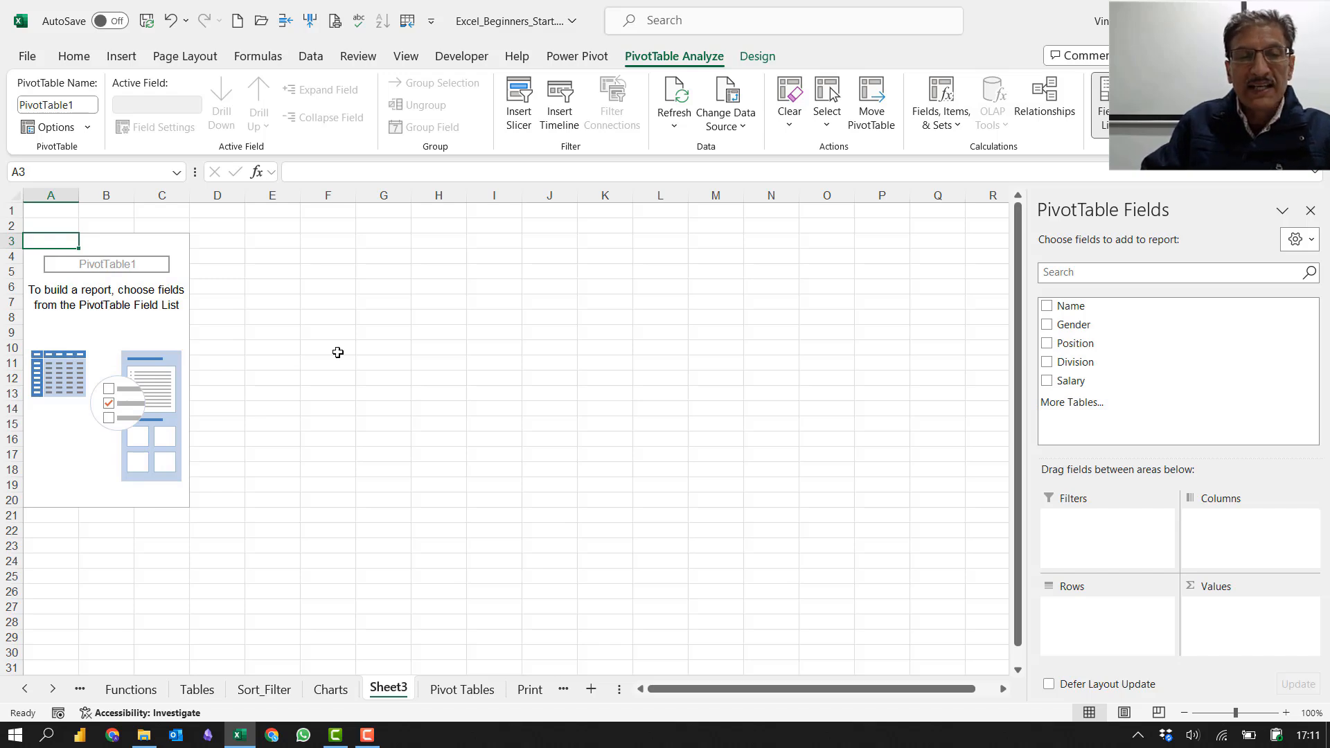
Step: Sum Salary in the pivot table by Division, with Position nested as a second row field
click(1284, 714)
click(1285, 714)
click(1285, 714)
click(1285, 713)
click(1284, 714)
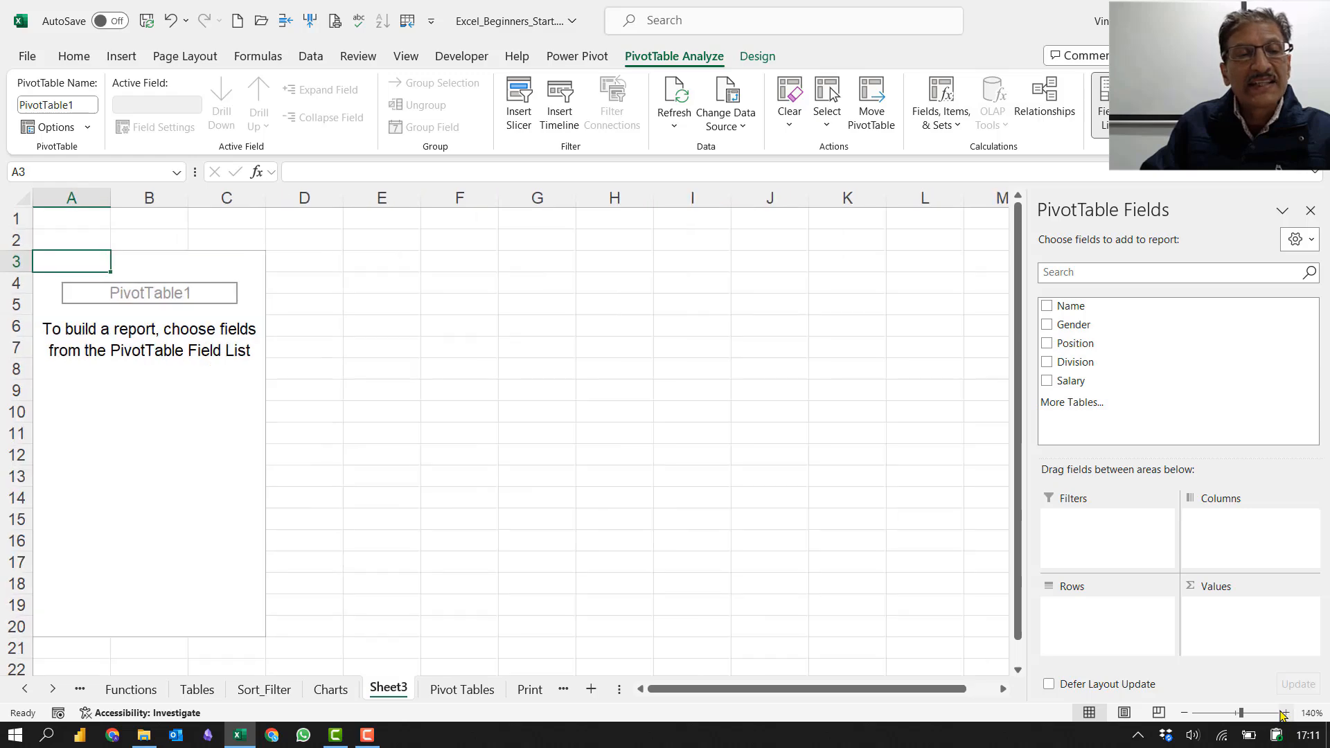
click(1284, 714)
click(1285, 714)
click(1285, 714)
click(1285, 713)
click(1284, 714)
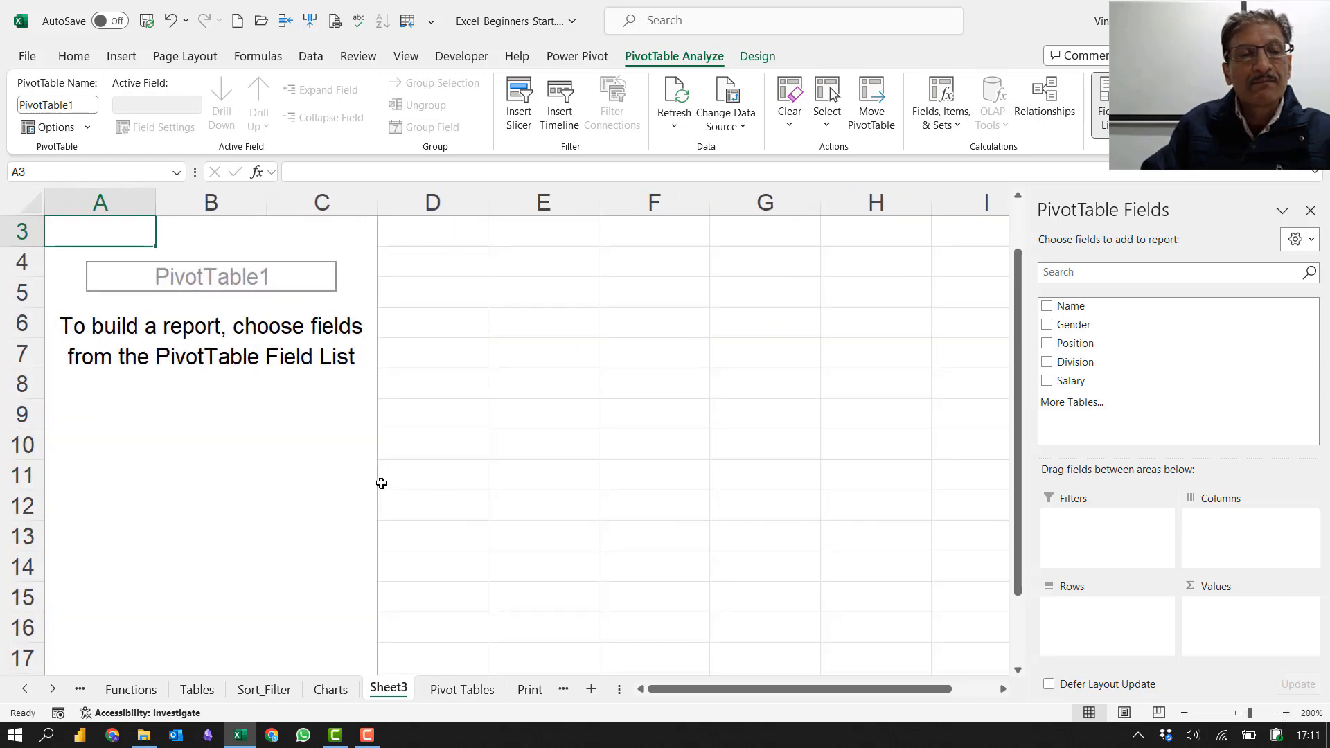
scroll(381, 482, up, 1)
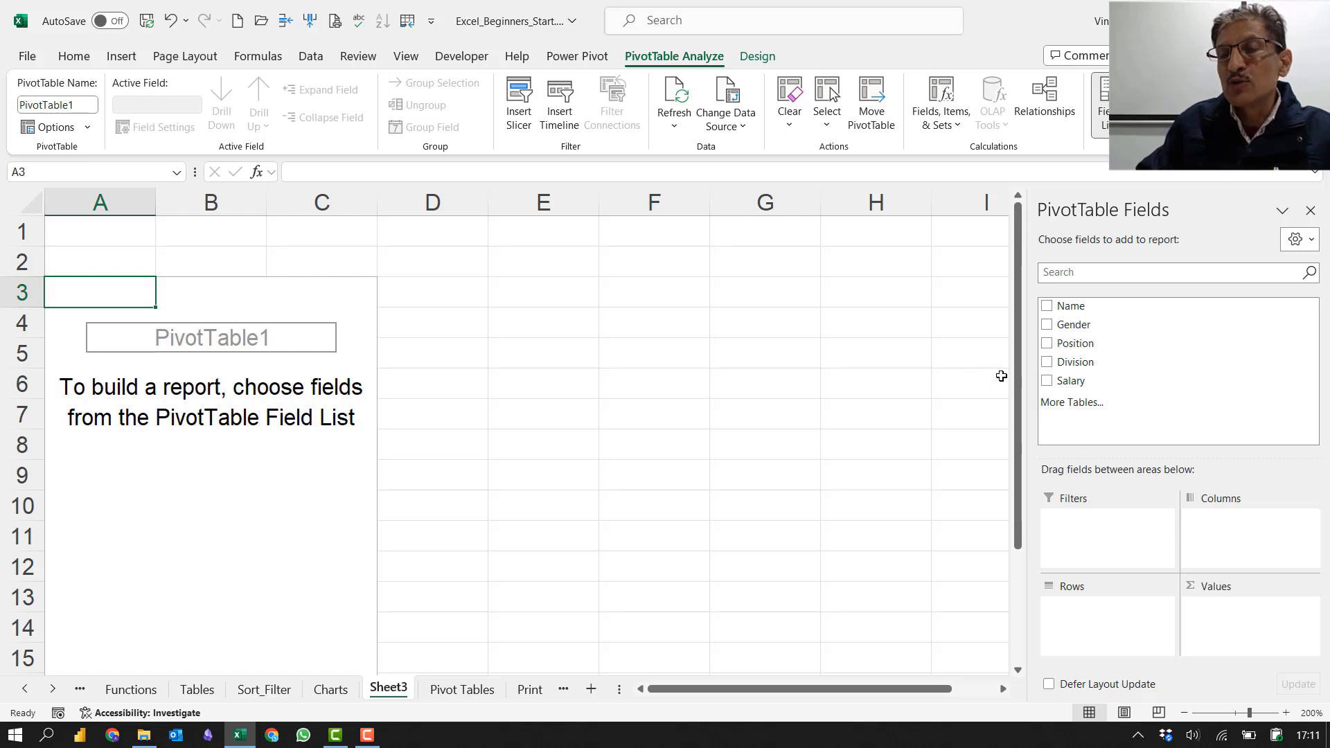
click(1048, 384)
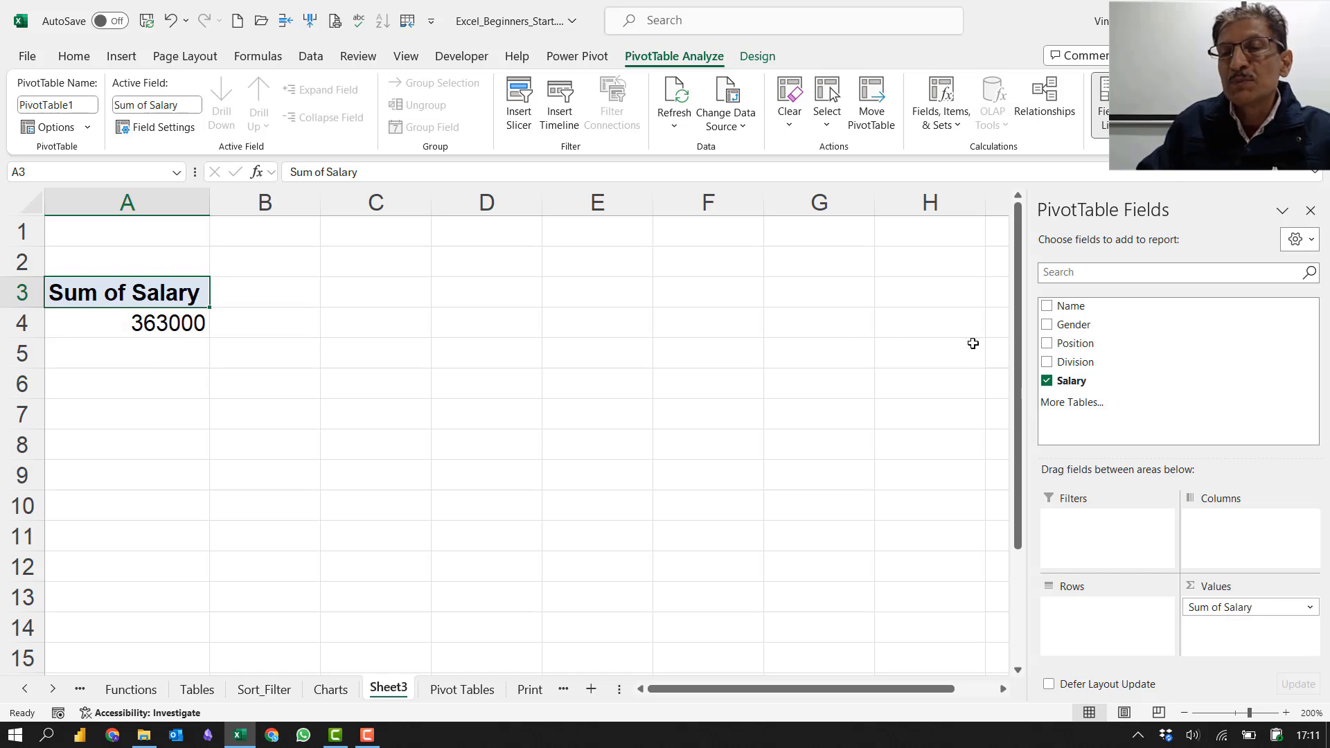
click(1046, 363)
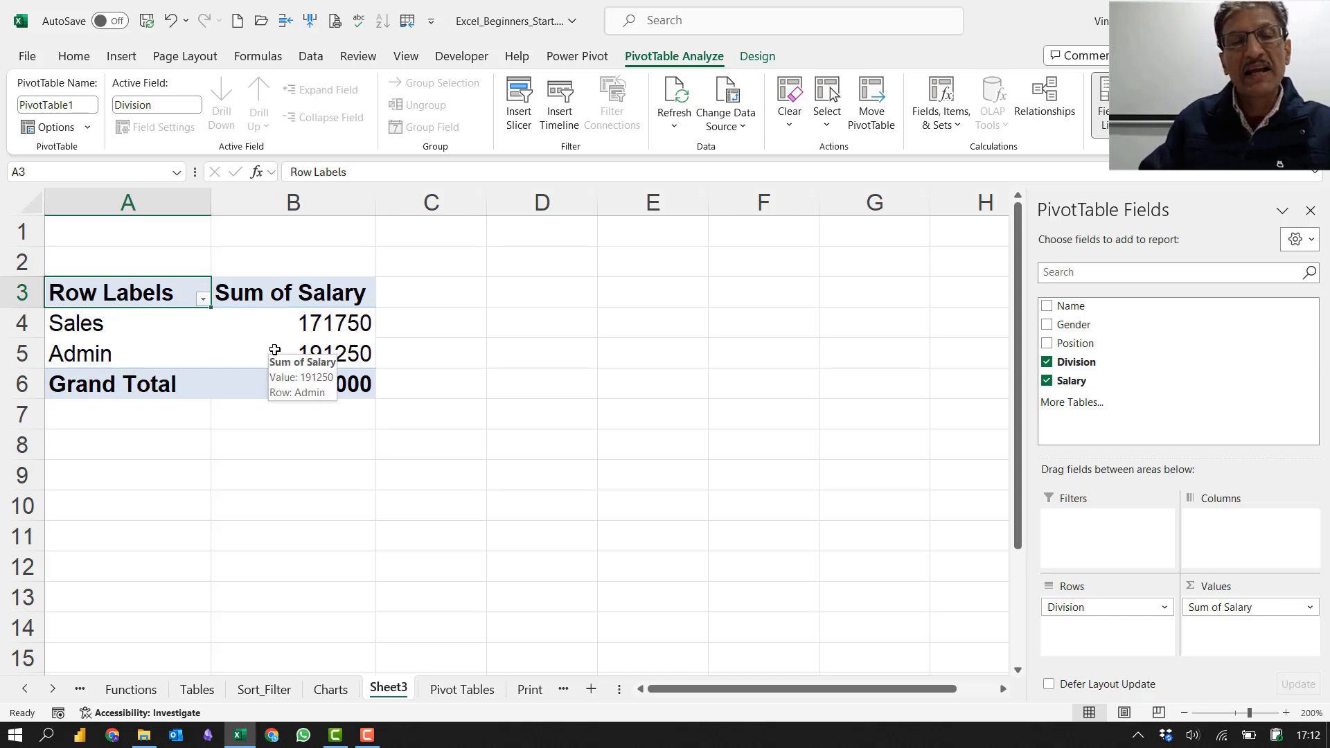
click(1047, 345)
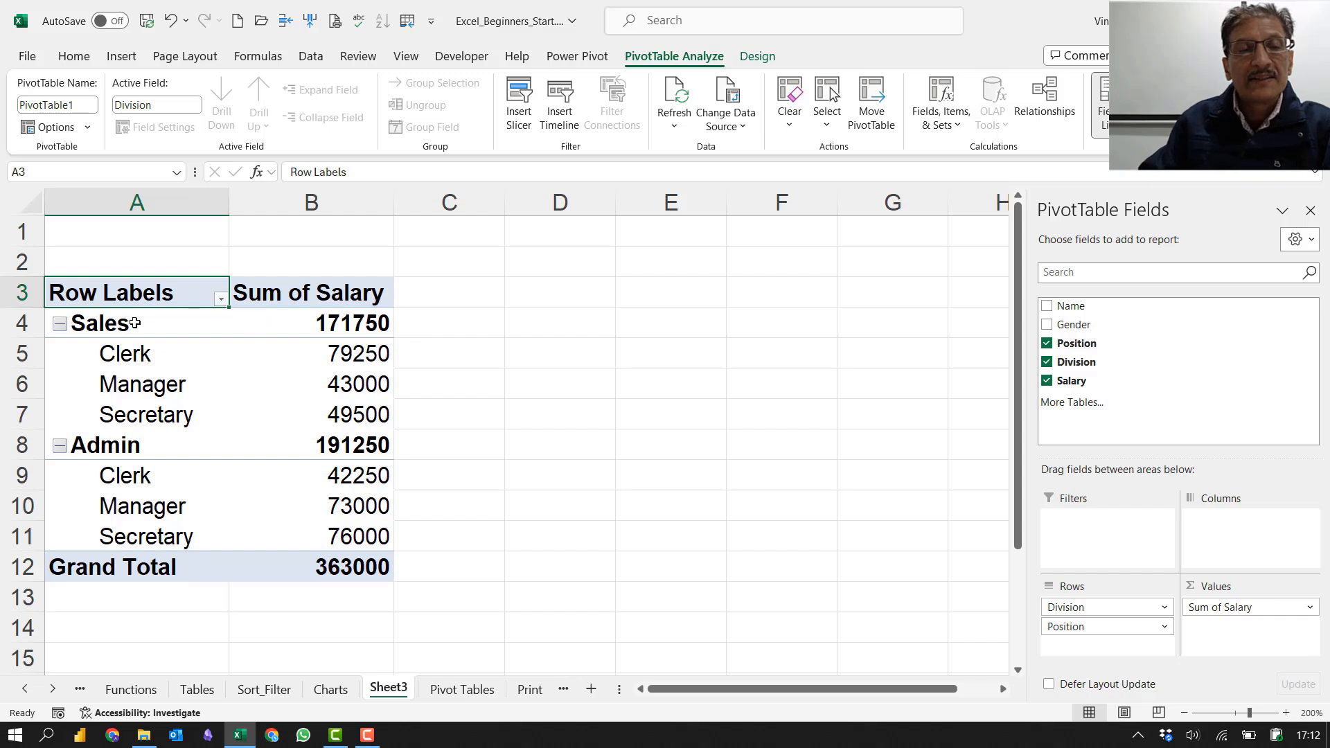
Step: Examine the salary sums for clerks, managers and secretaries within the Sales and Admin divisions
click(166, 358)
drag(166, 358, 182, 413)
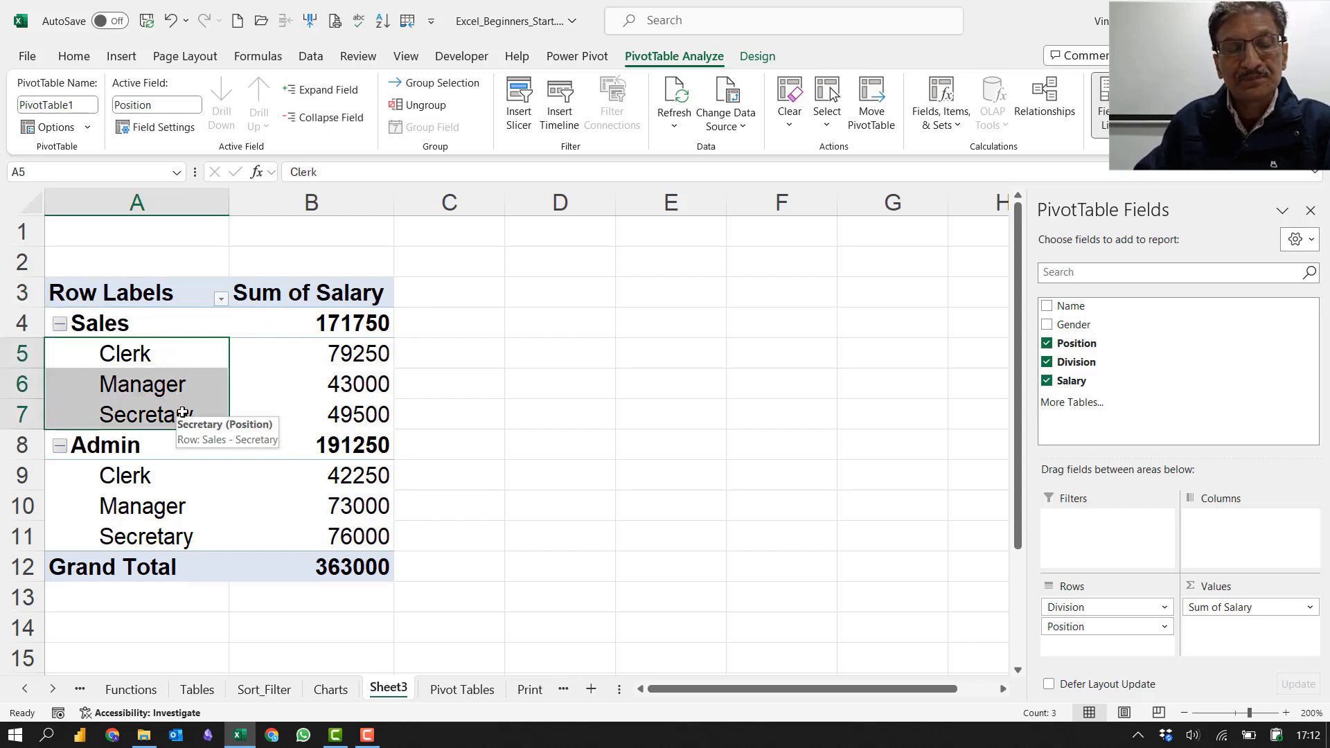
click(275, 374)
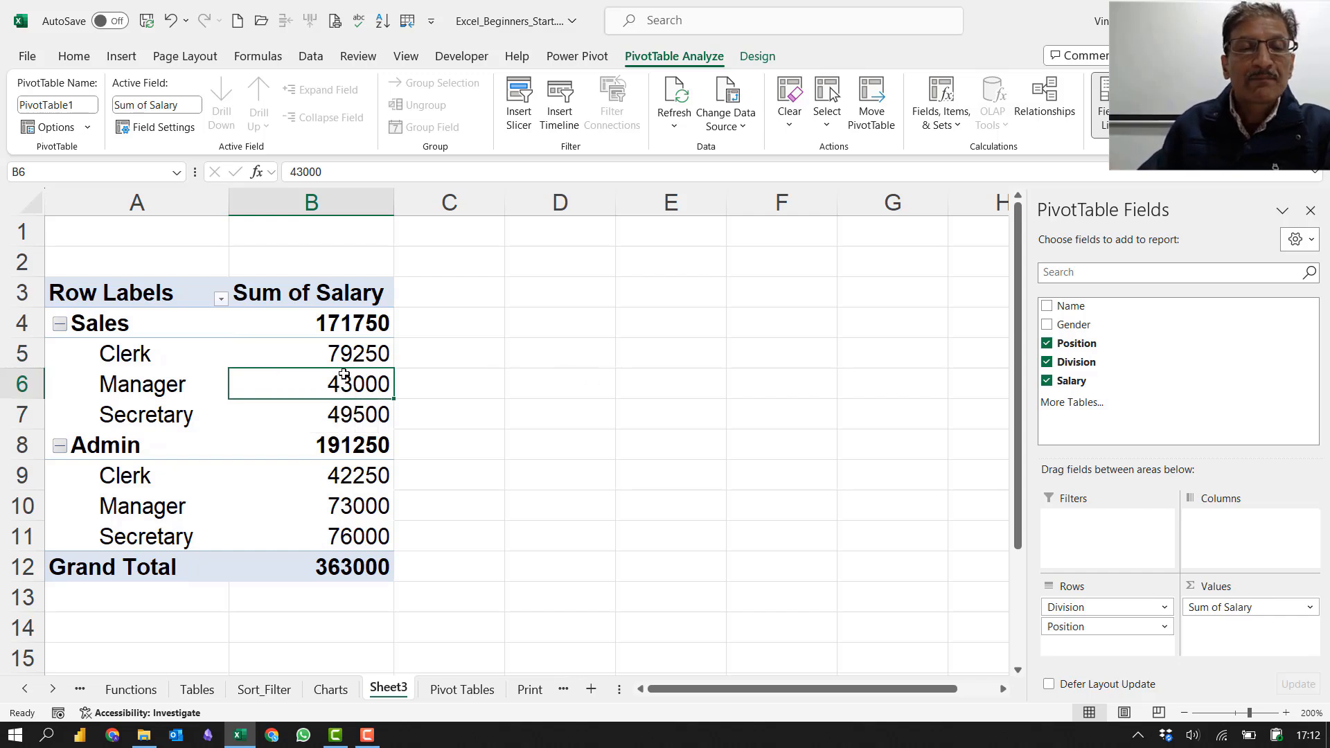
click(375, 354)
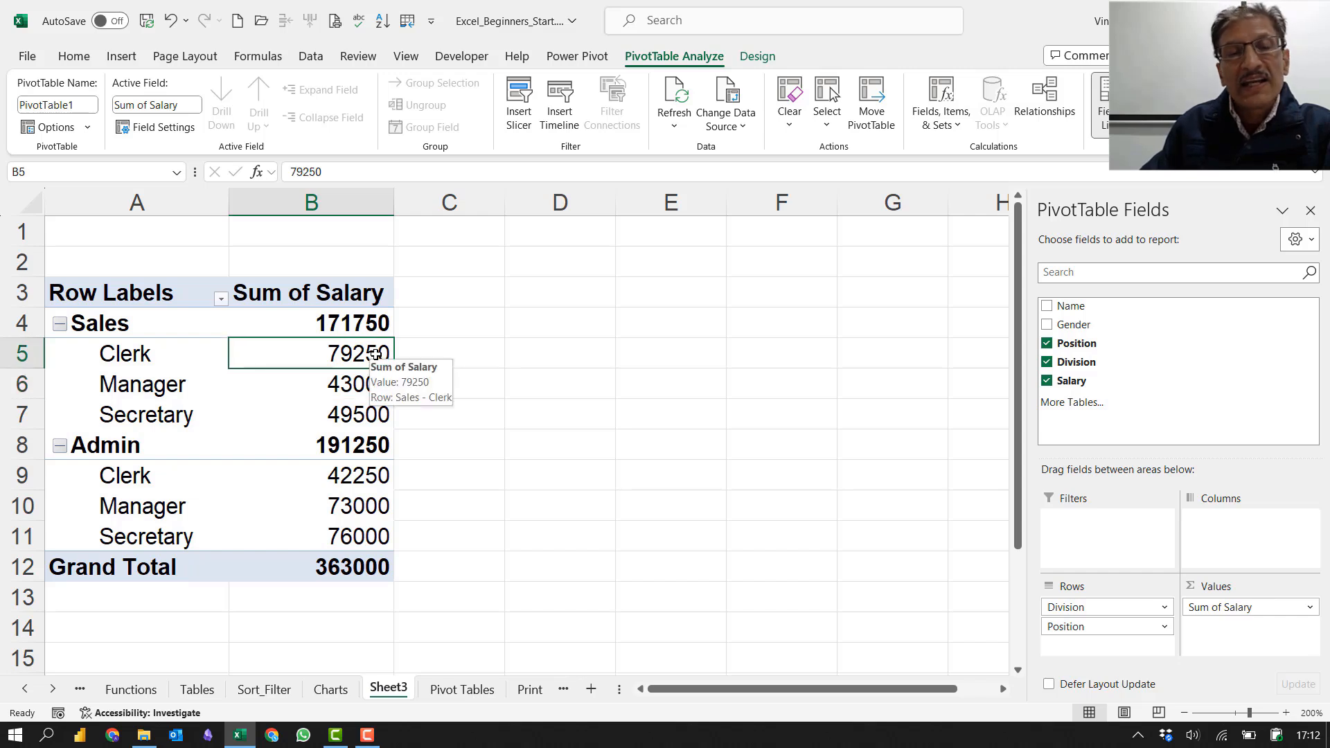
click(339, 383)
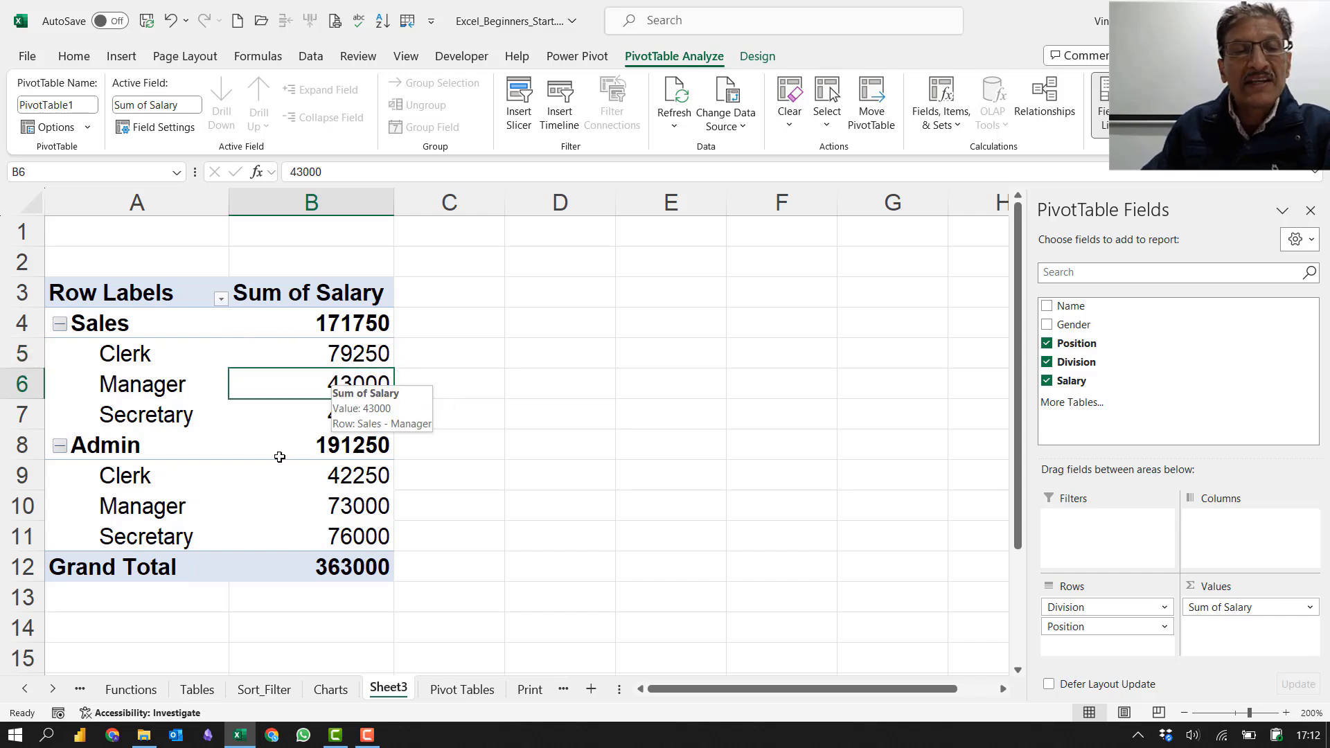
click(282, 420)
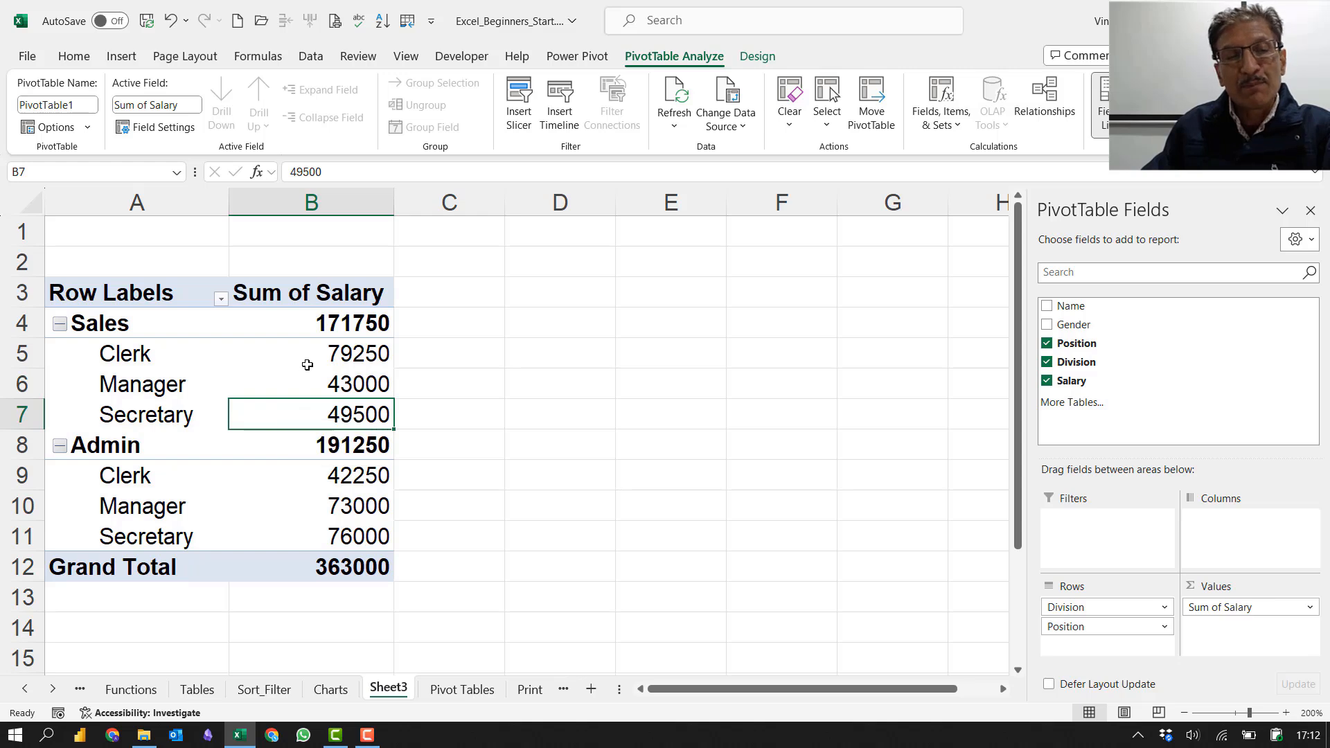
click(308, 361)
mouse_move(254, 539)
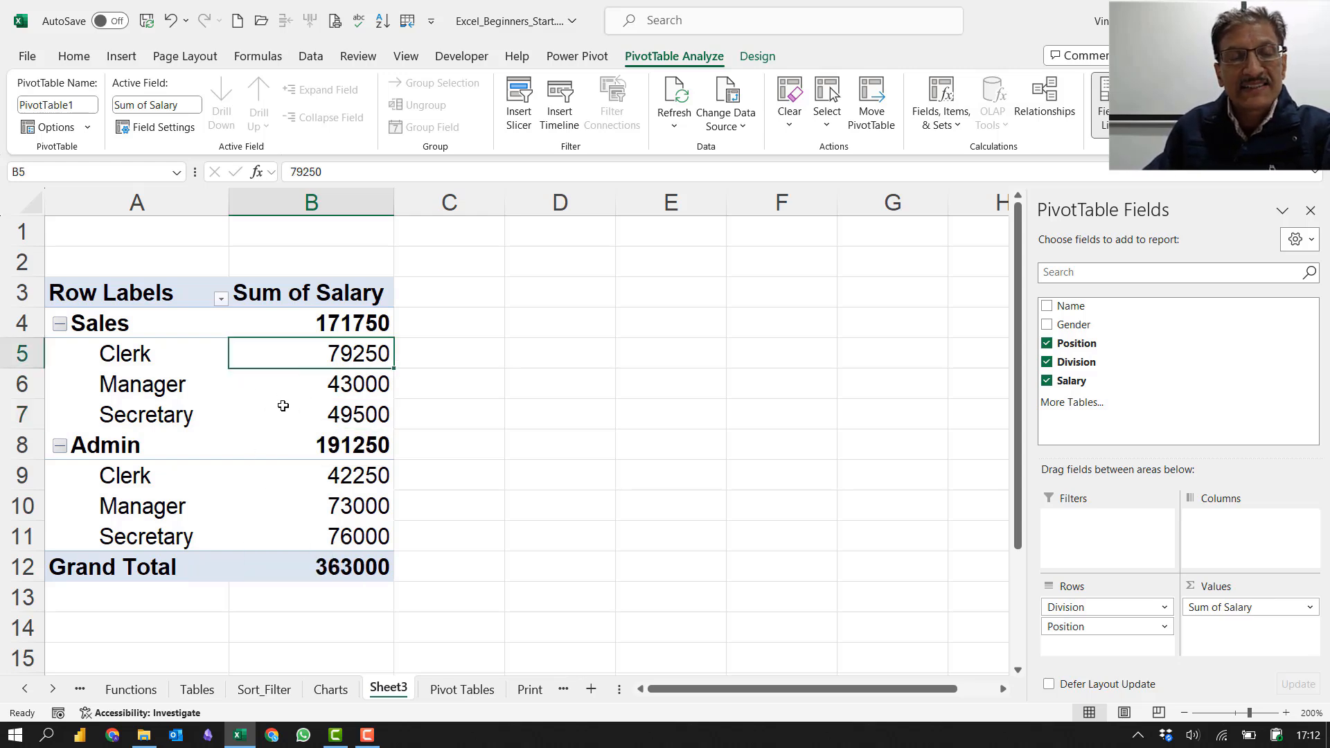
mouse_move(283, 406)
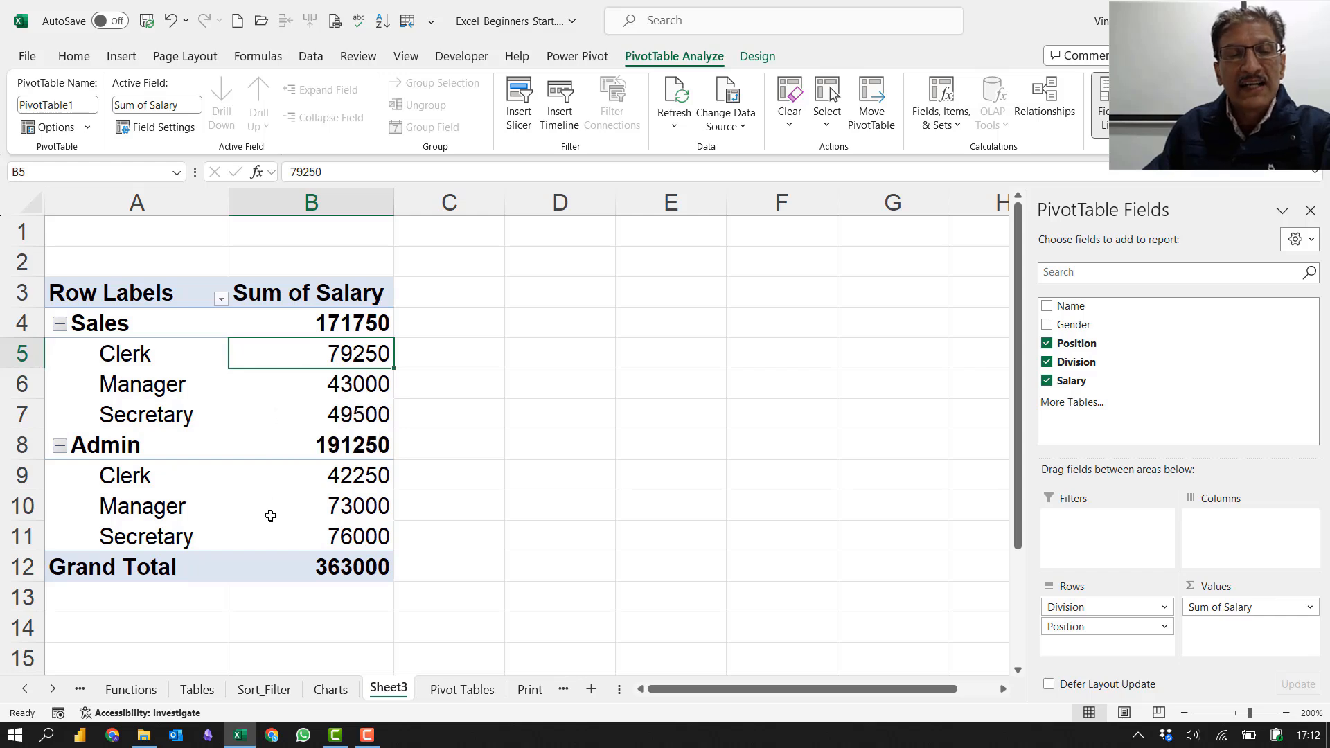
click(313, 475)
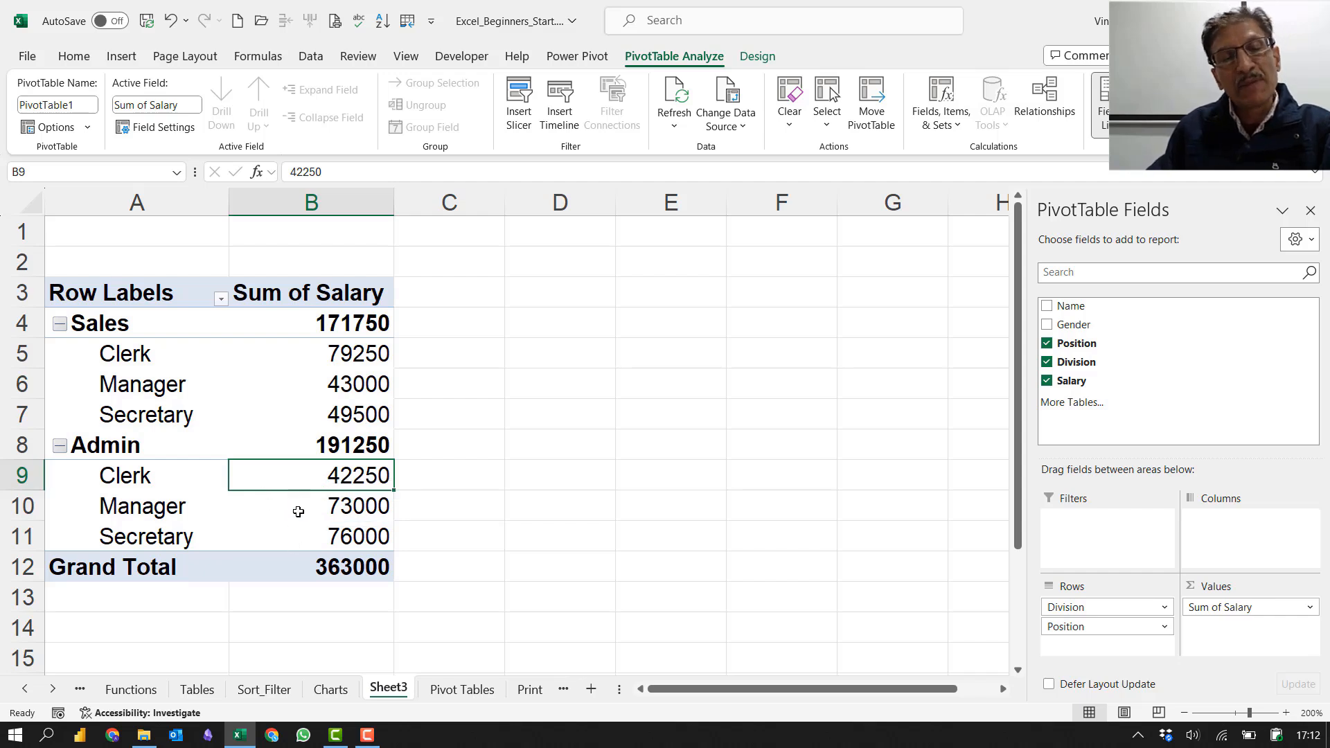
mouse_move(298, 512)
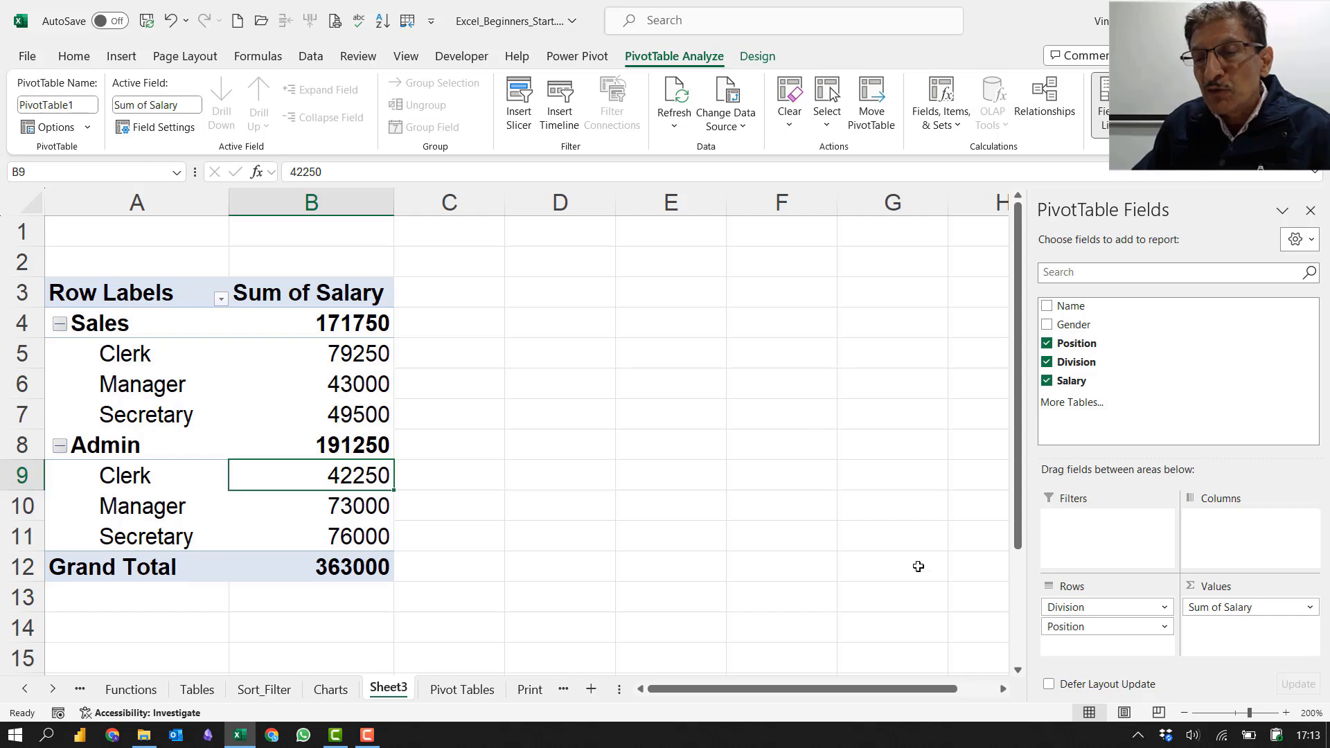
mouse_move(347, 499)
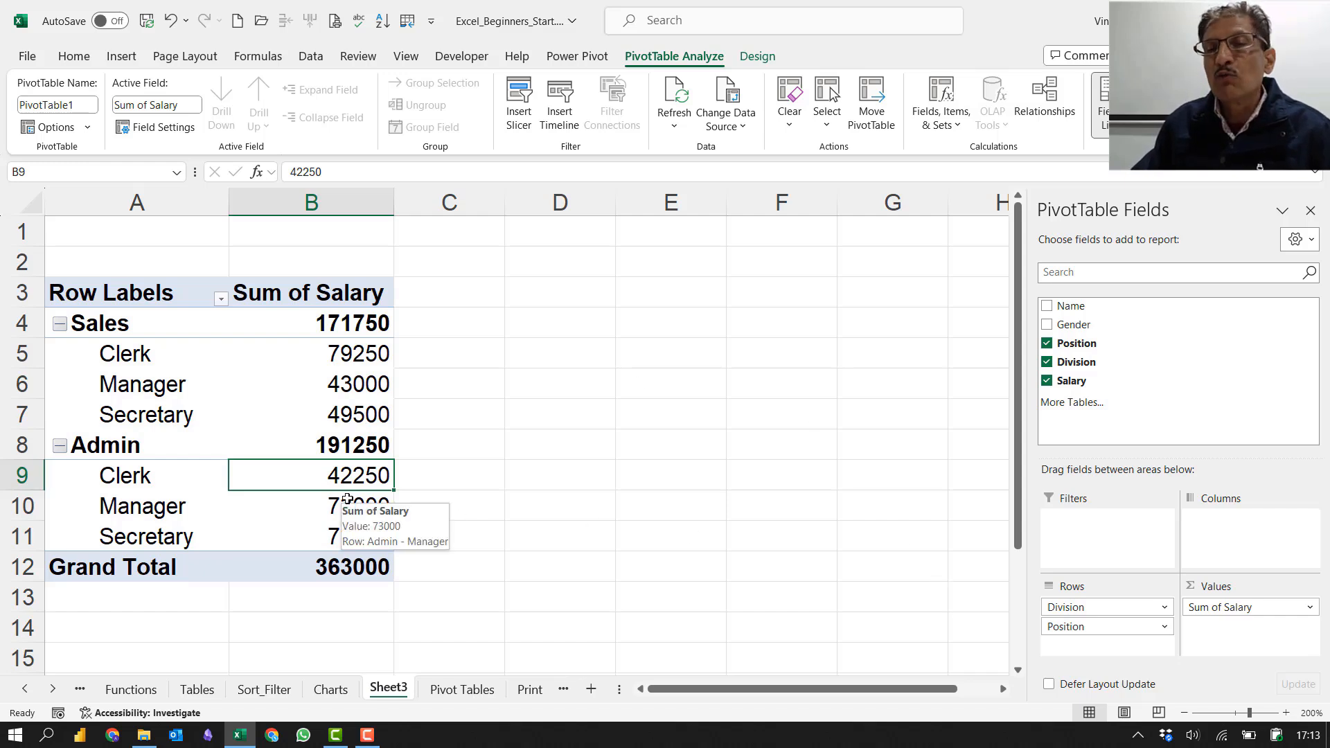
Step: Remove the Position, Division and Salary fields from the pivot table
click(1047, 344)
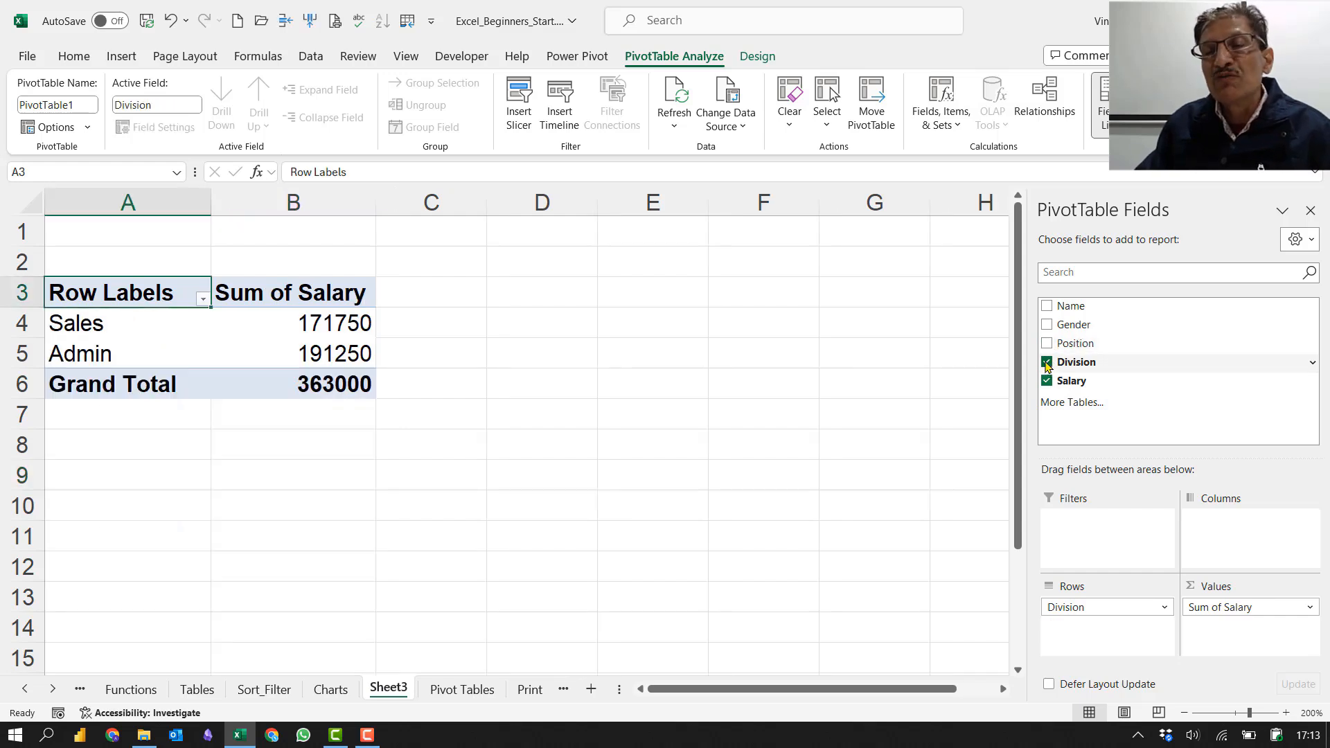
click(1047, 363)
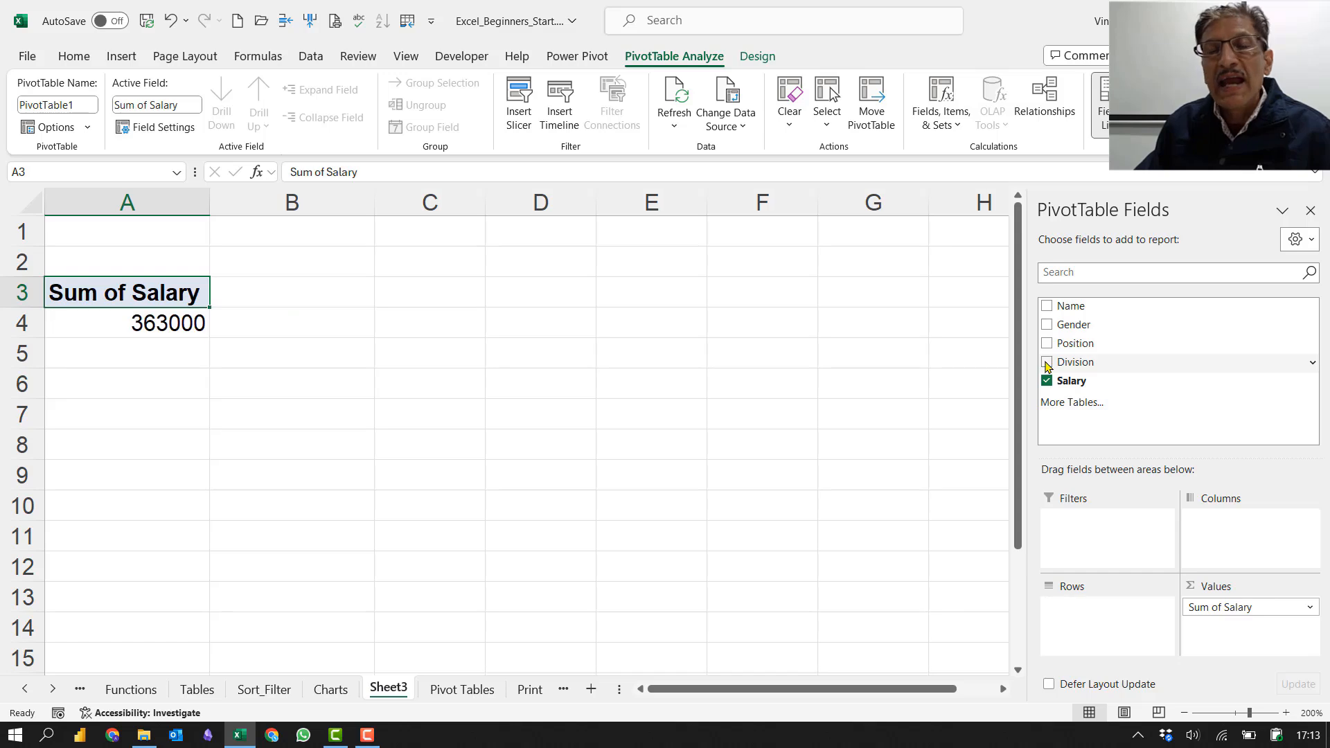
click(1047, 382)
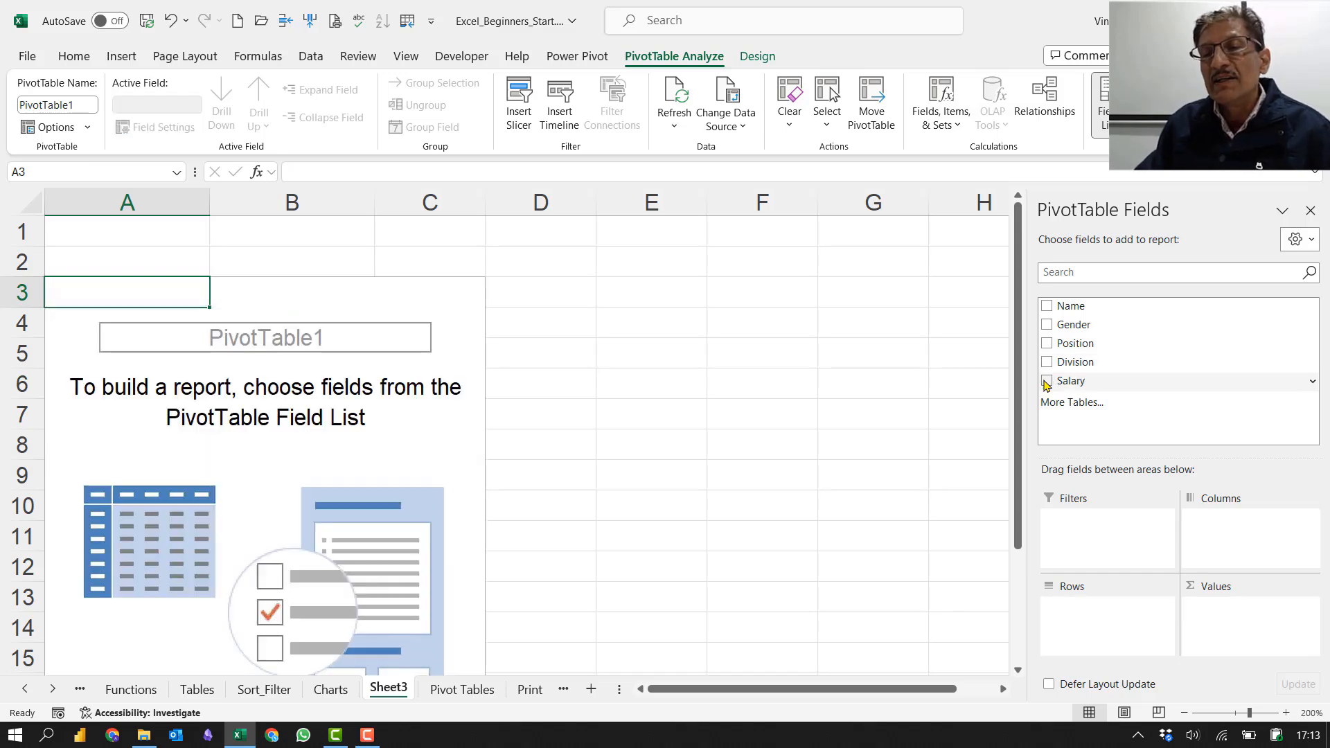
Step: Lay out the pivot table with Position as rows, Gender as columns and the sum of Salary as values
click(1047, 345)
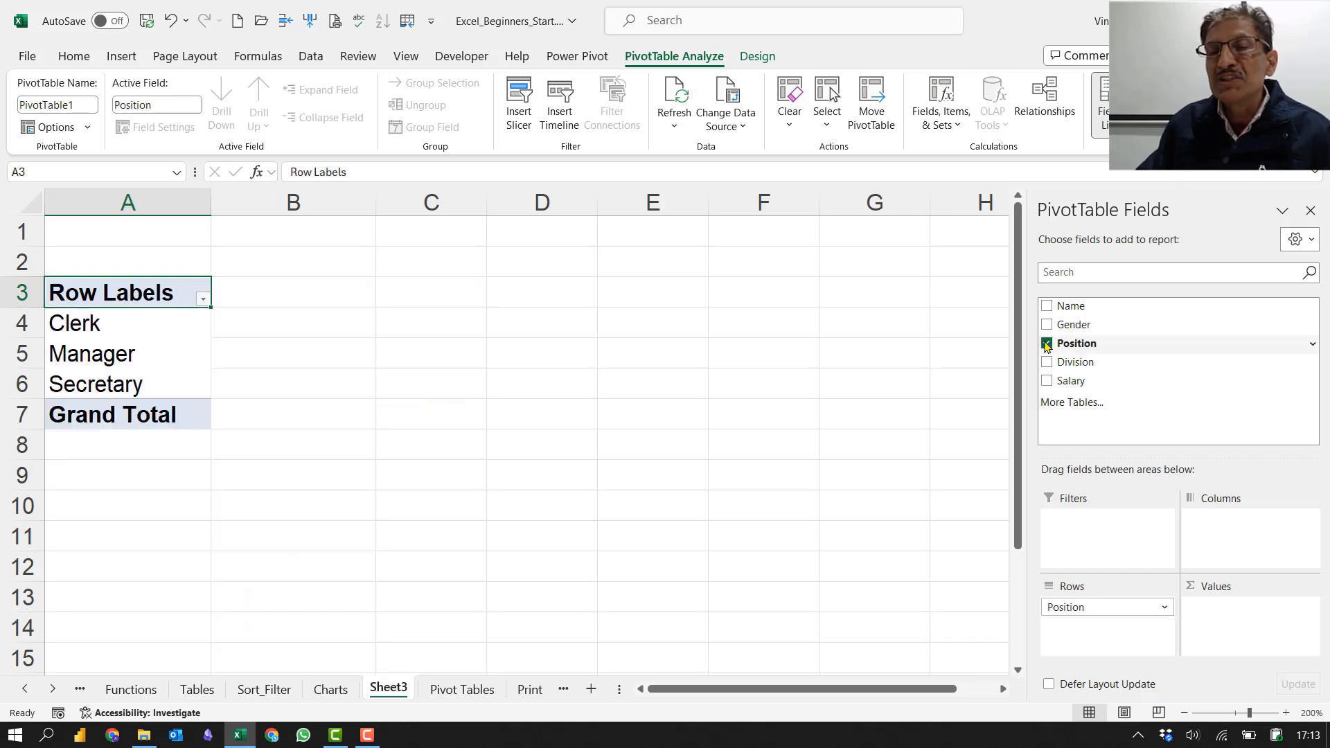
click(1047, 382)
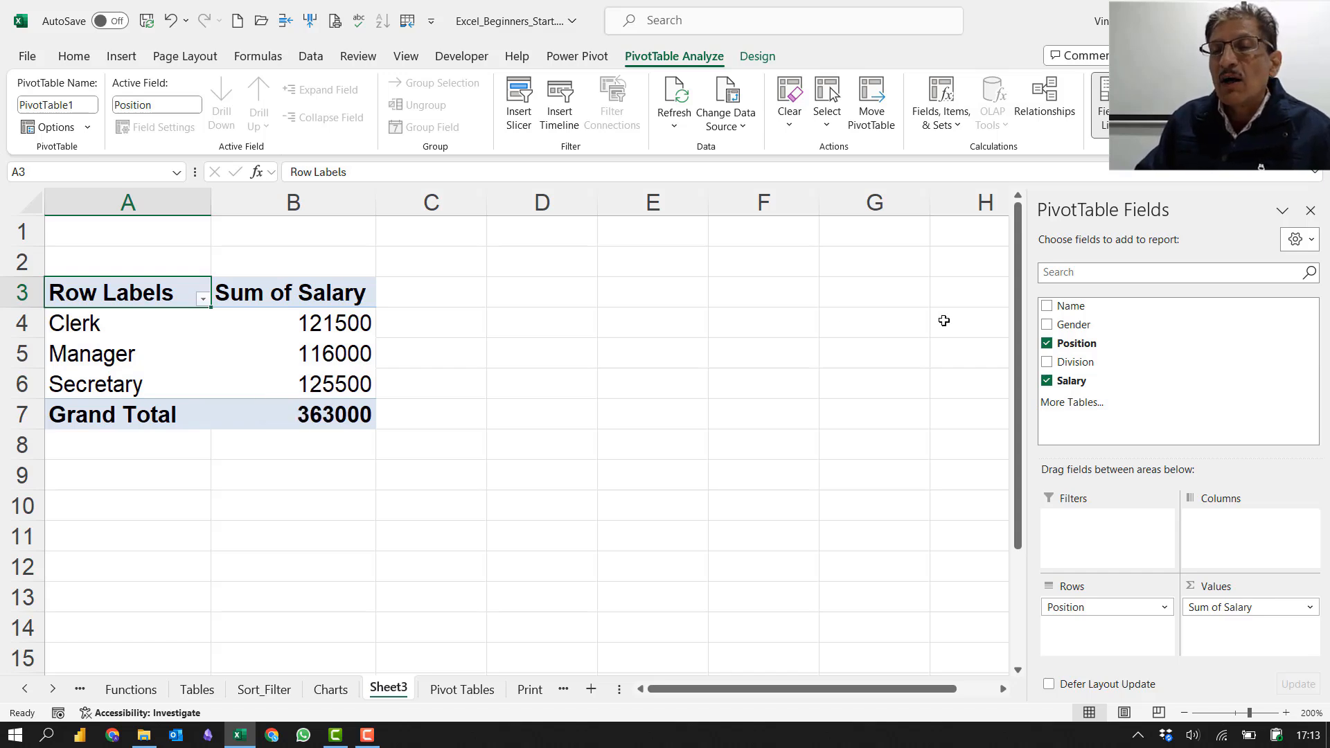
click(1047, 325)
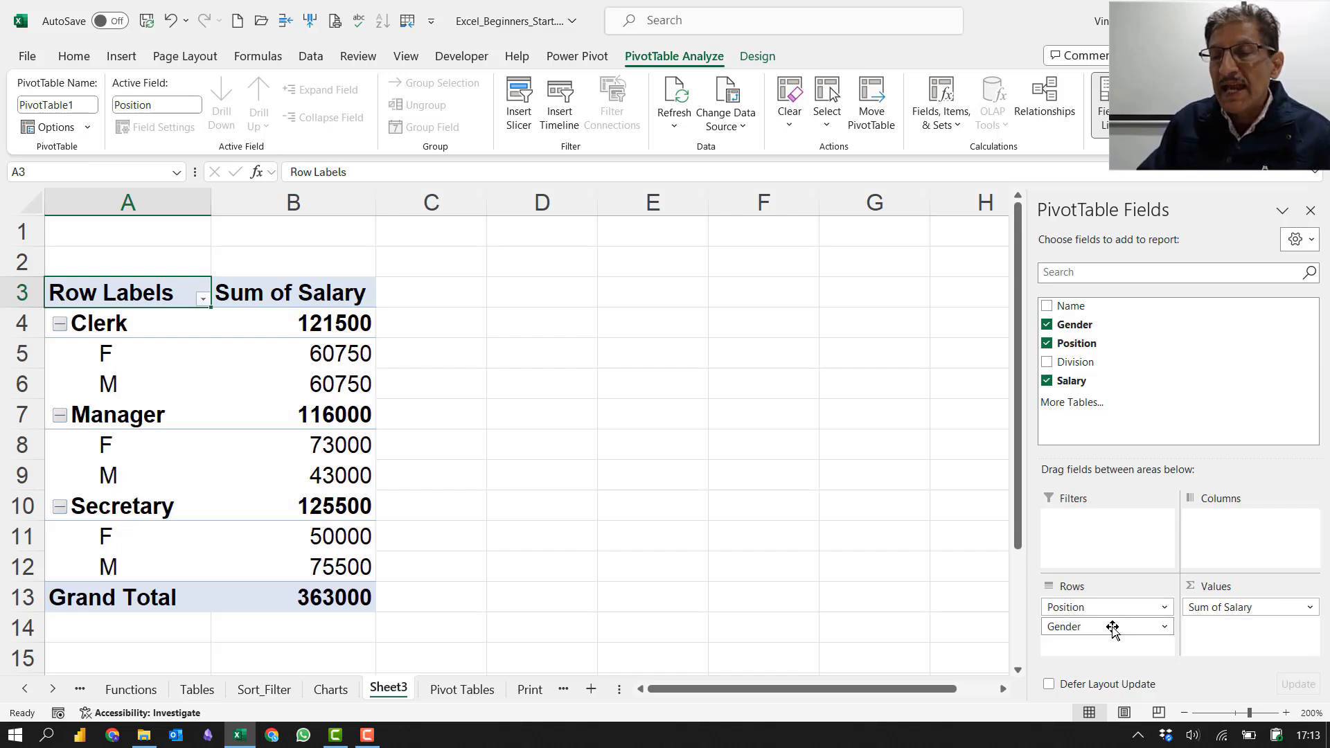
drag(1099, 627, 1209, 542)
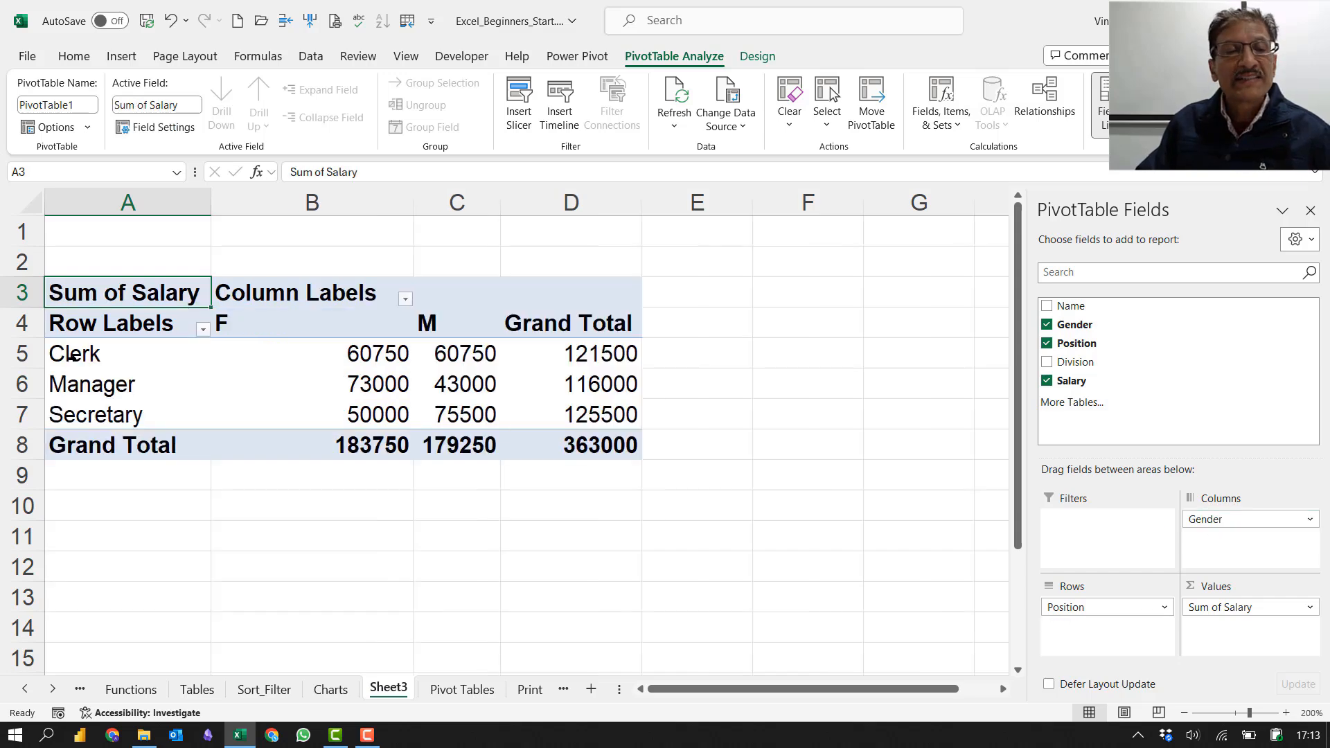
drag(86, 355, 137, 413)
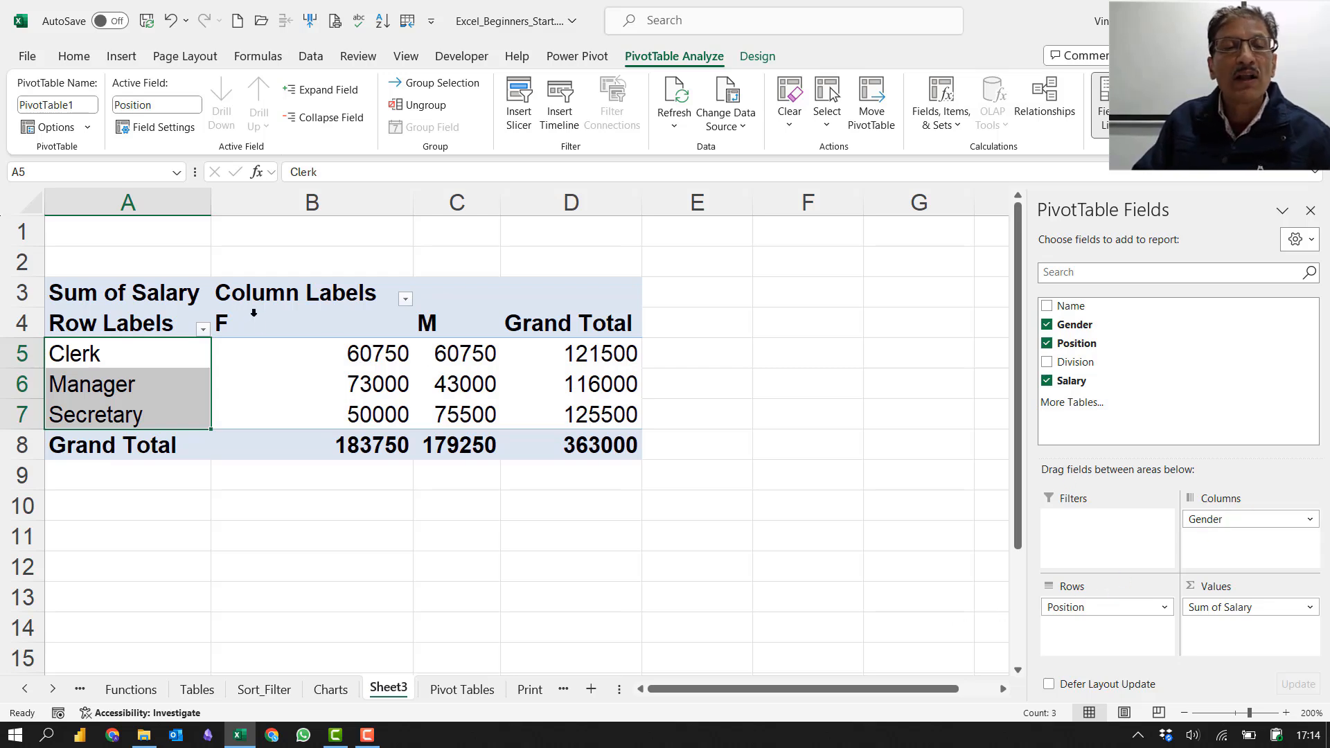
click(272, 331)
click(445, 316)
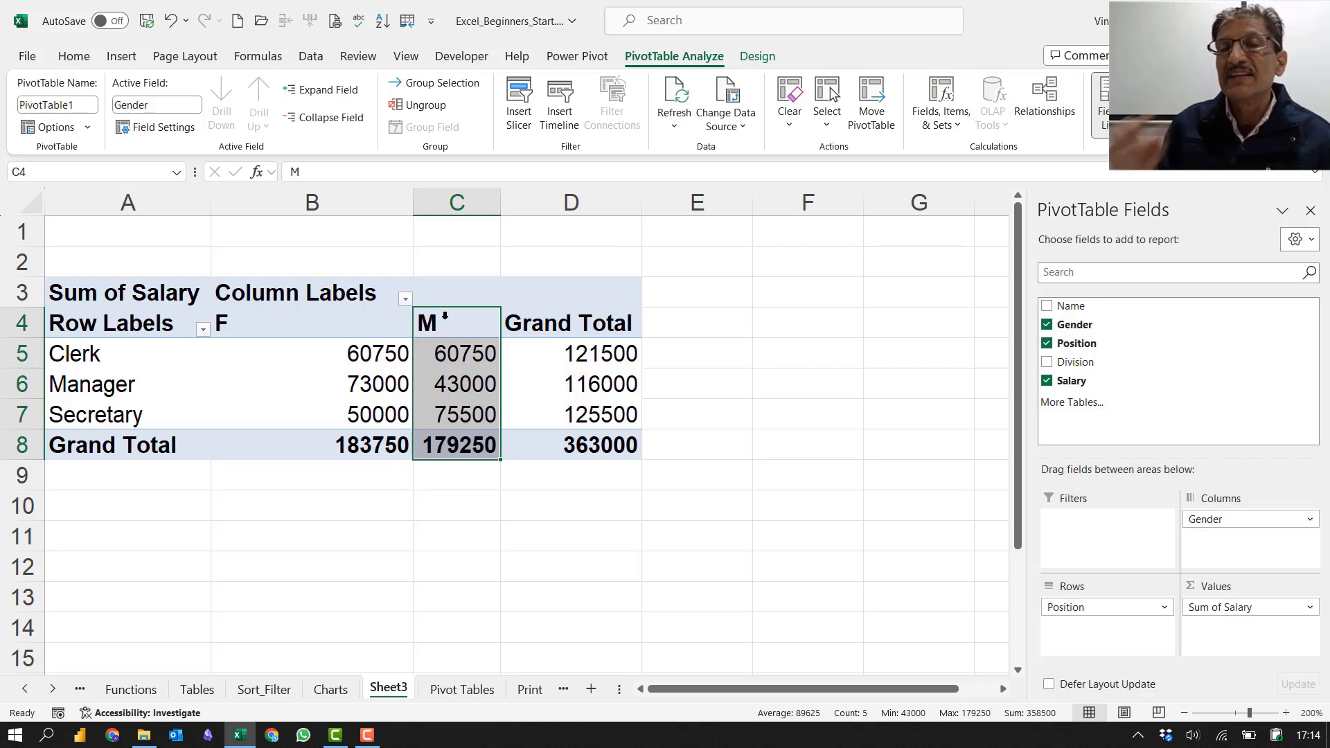
click(433, 372)
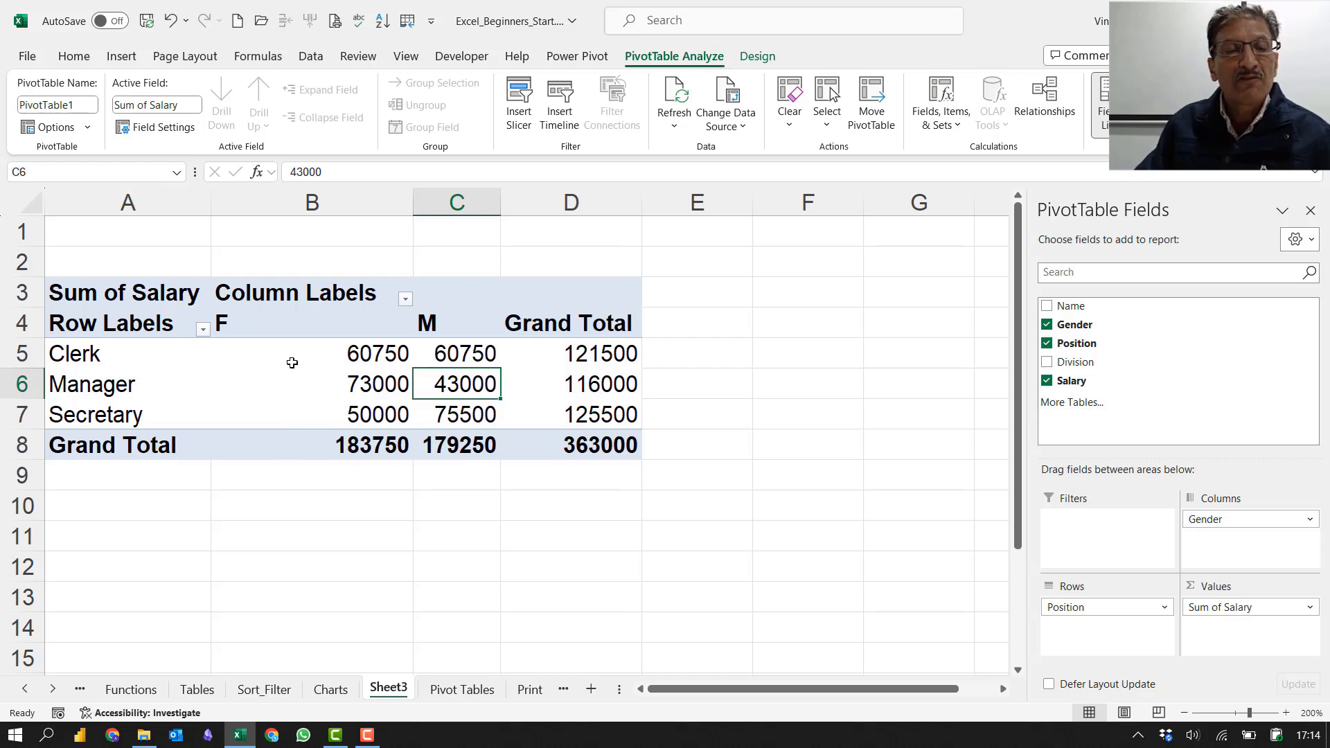
Step: Compare the salary sums of female and male managers and secretaries, and the grand totals by gender
click(298, 447)
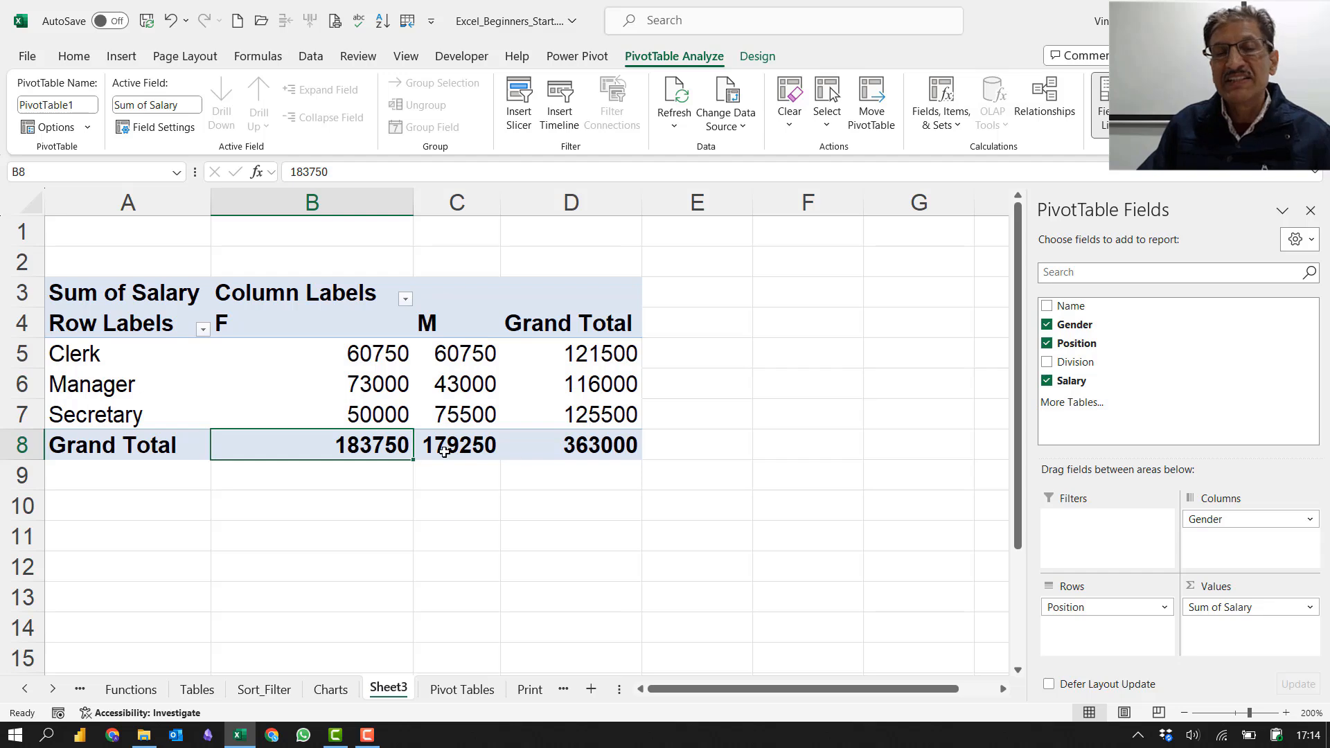
mouse_move(446, 452)
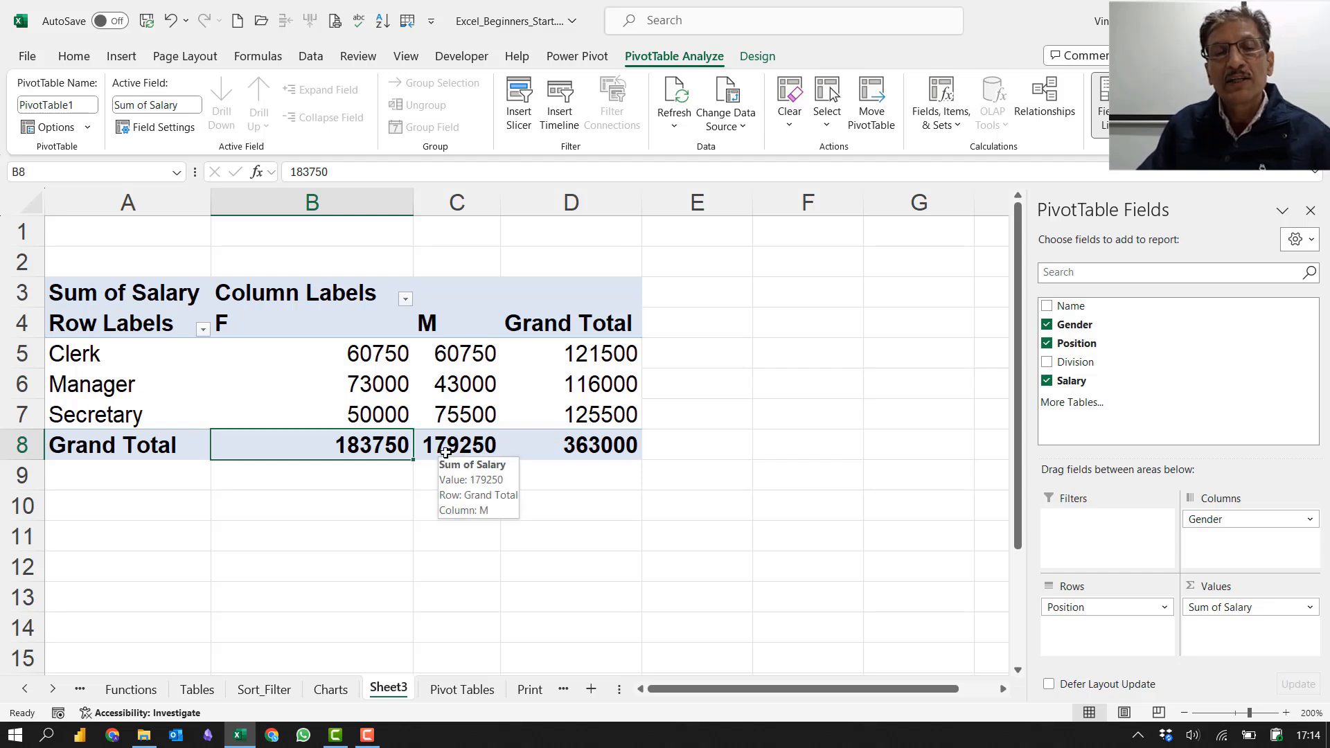
click(347, 385)
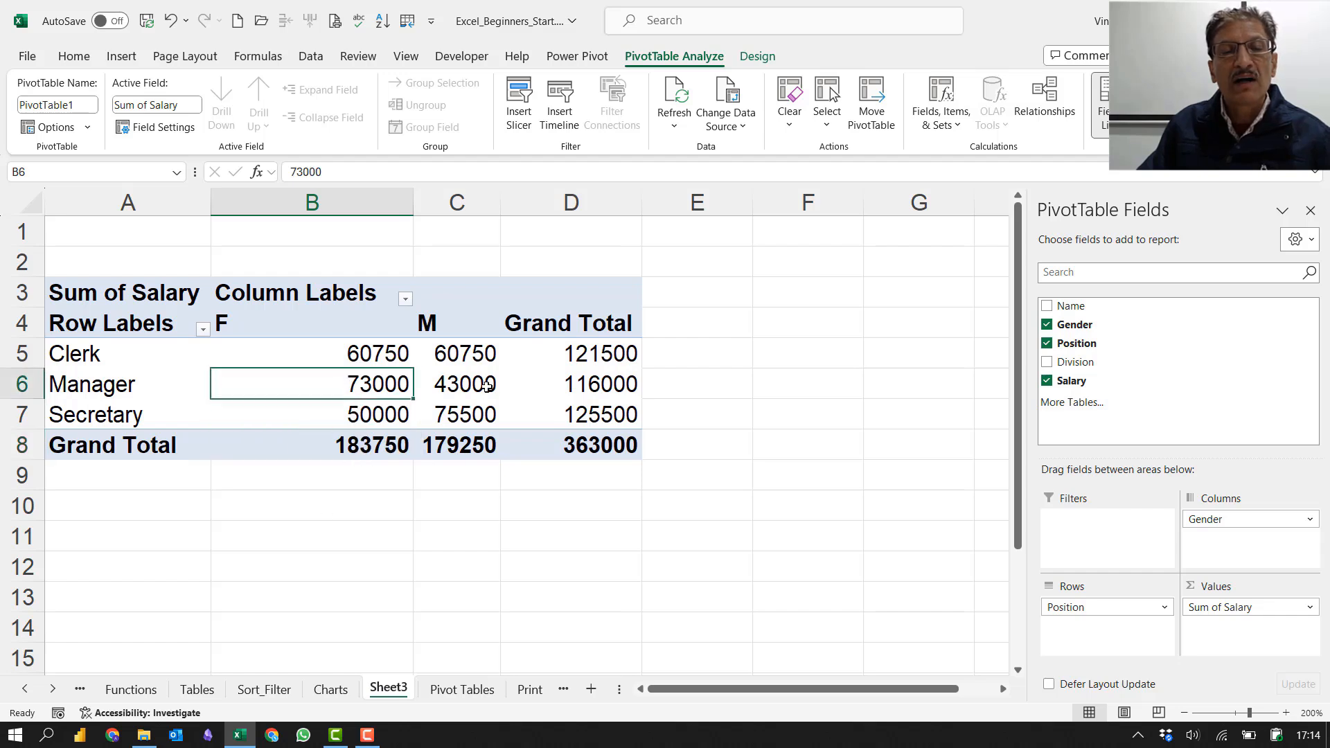
mouse_move(481, 380)
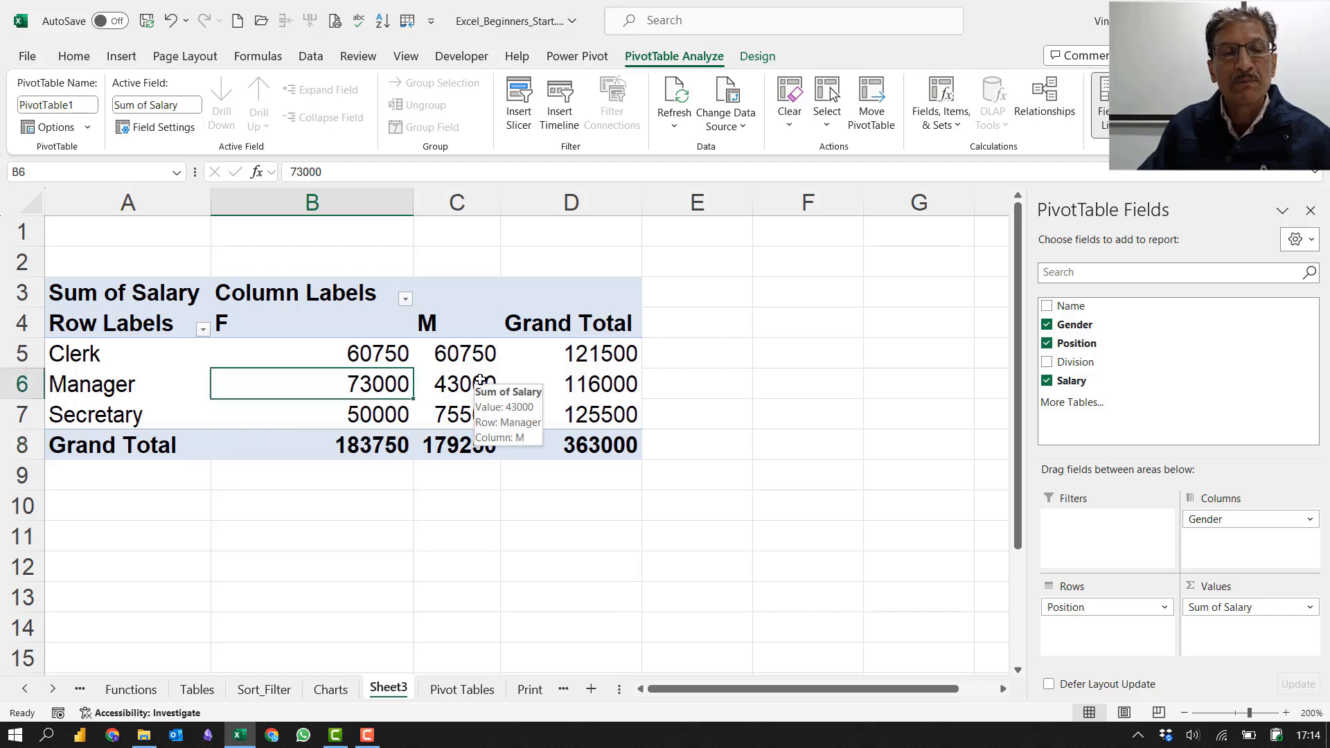
click(132, 416)
click(444, 425)
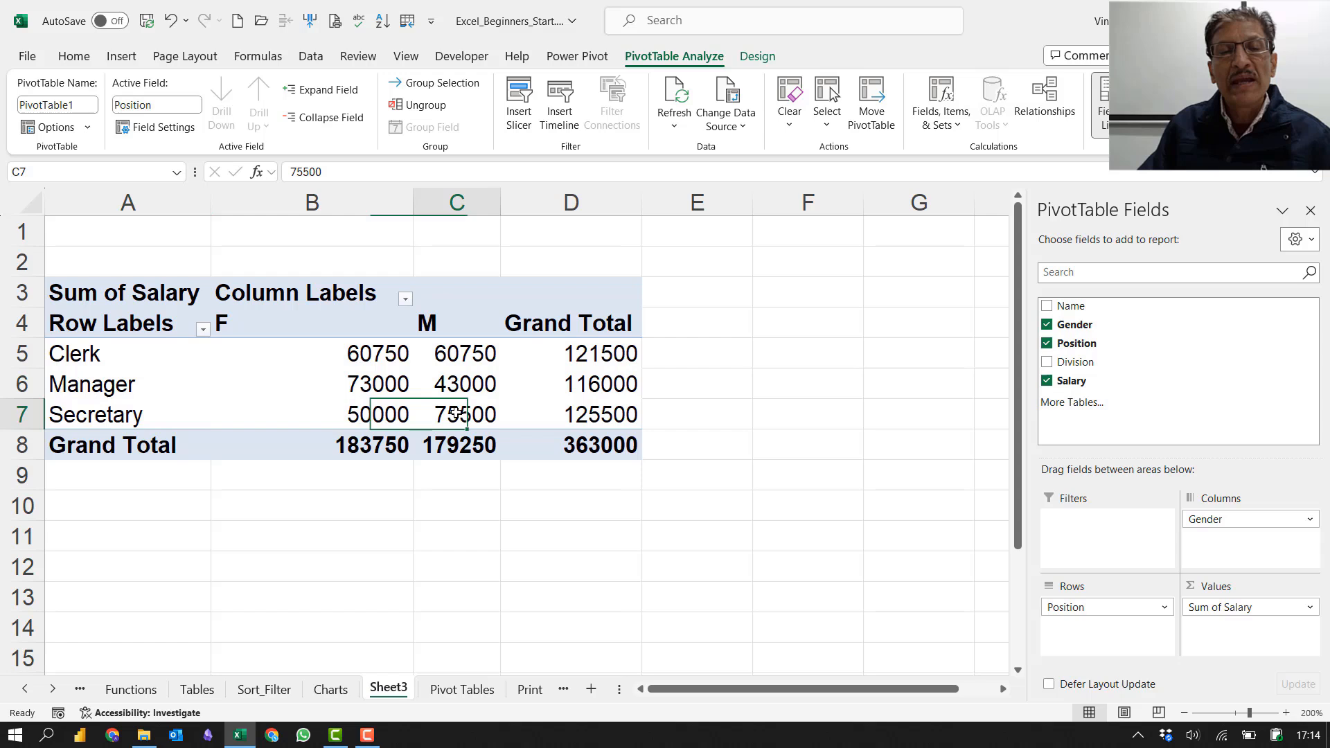
click(353, 416)
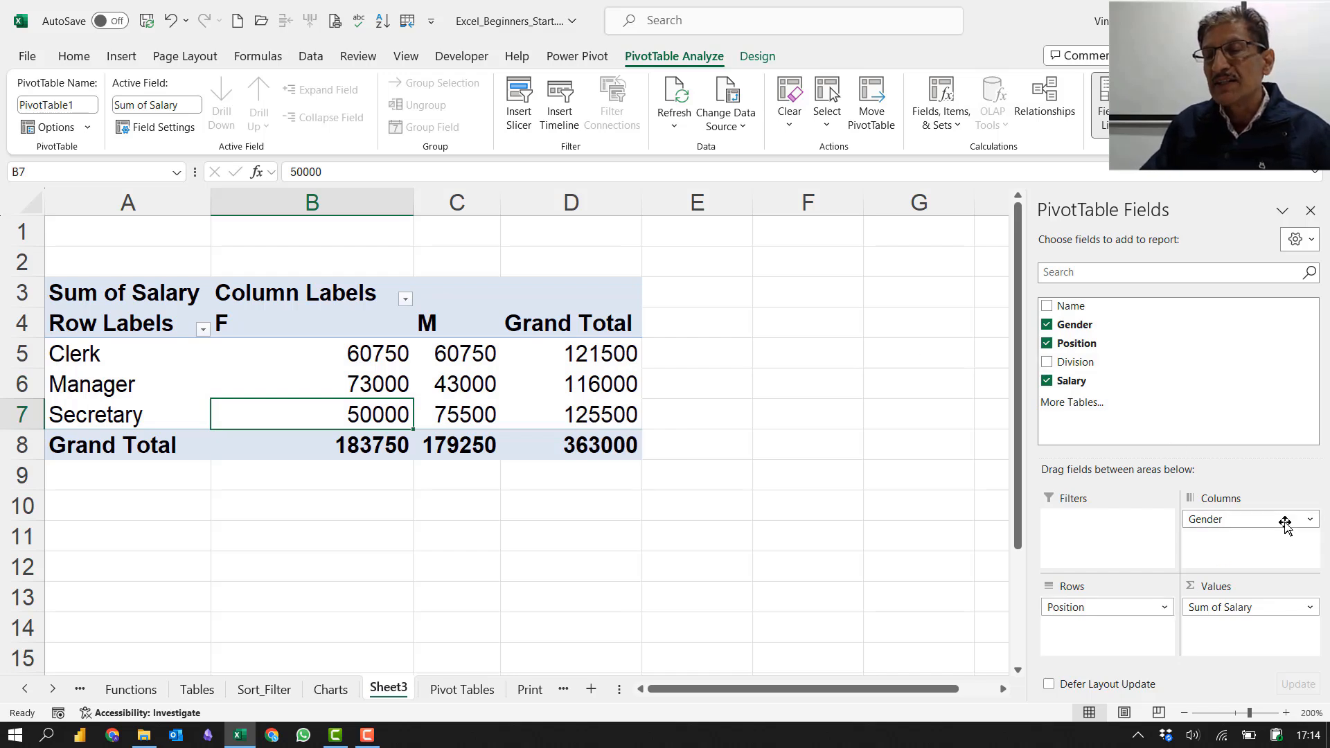
Step: Replace Gender with Division as the pivot table's column field, keeping Position as rows
drag(1251, 528, 926, 493)
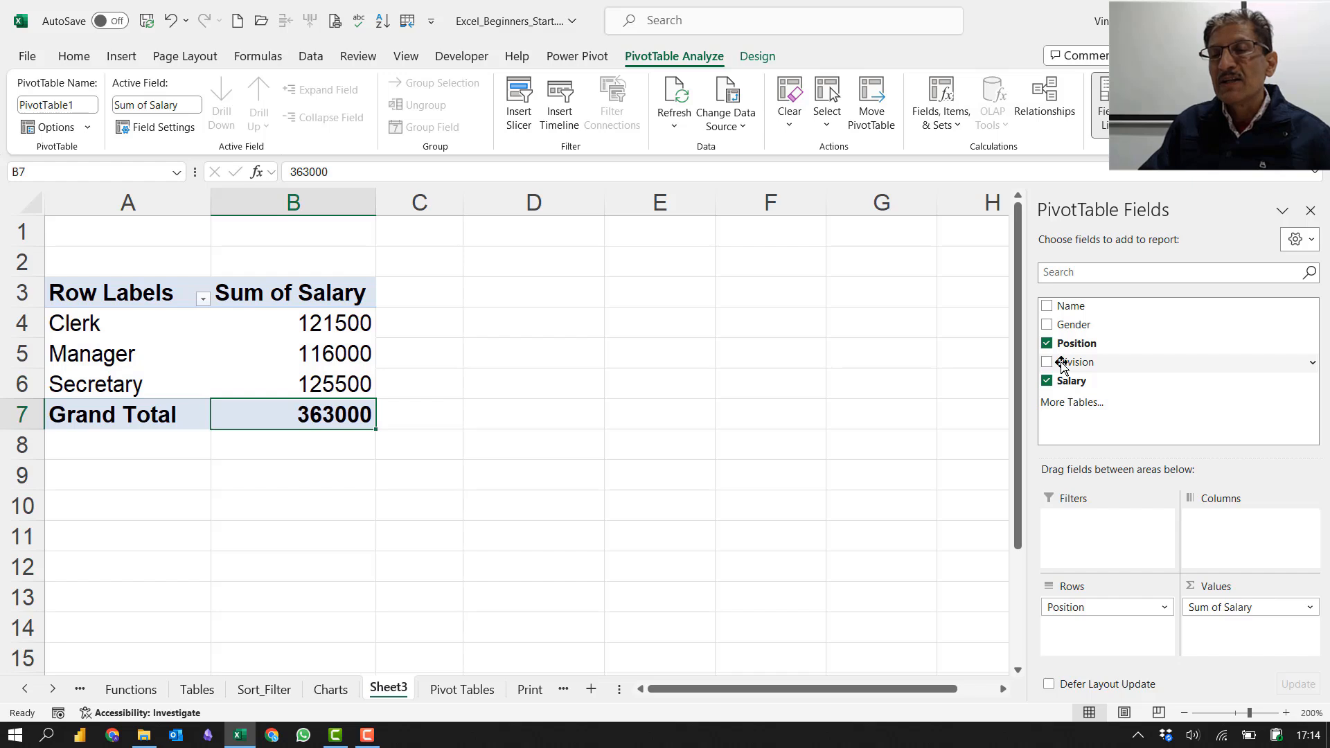
drag(1064, 364, 1270, 549)
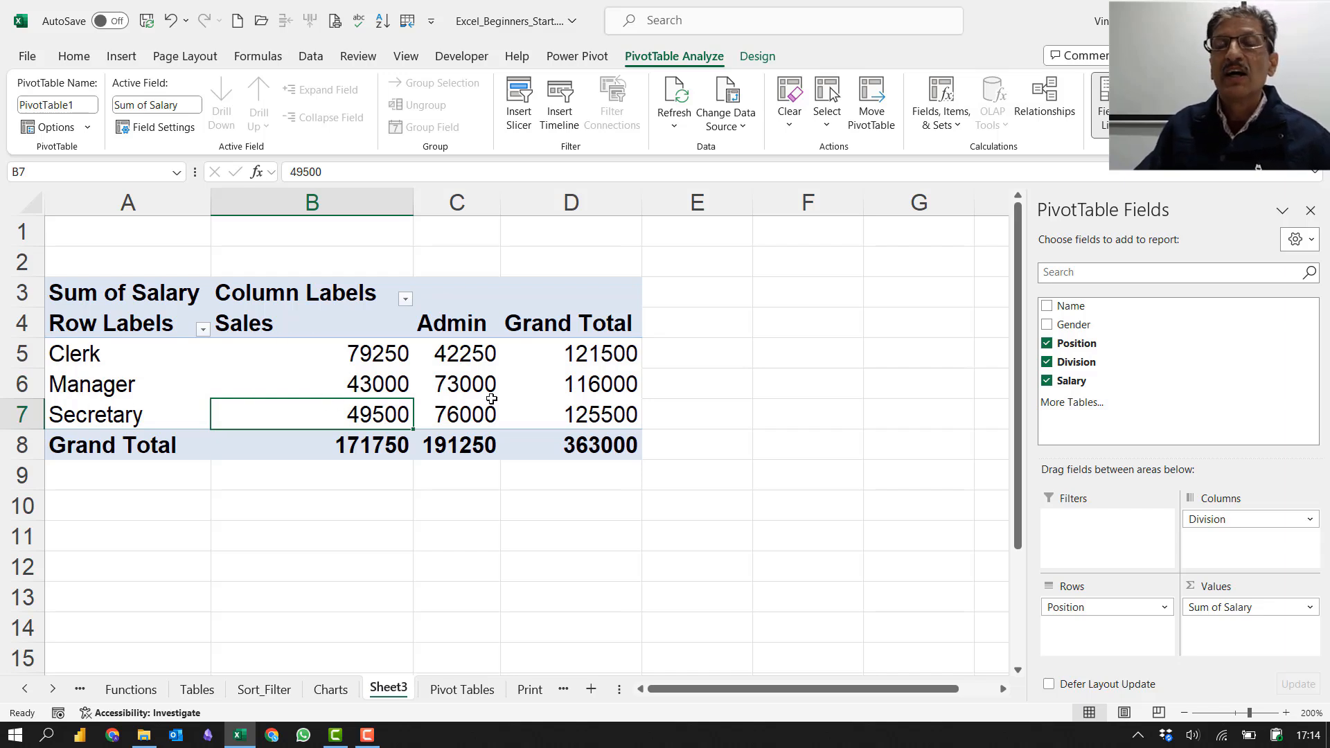
mouse_move(491, 399)
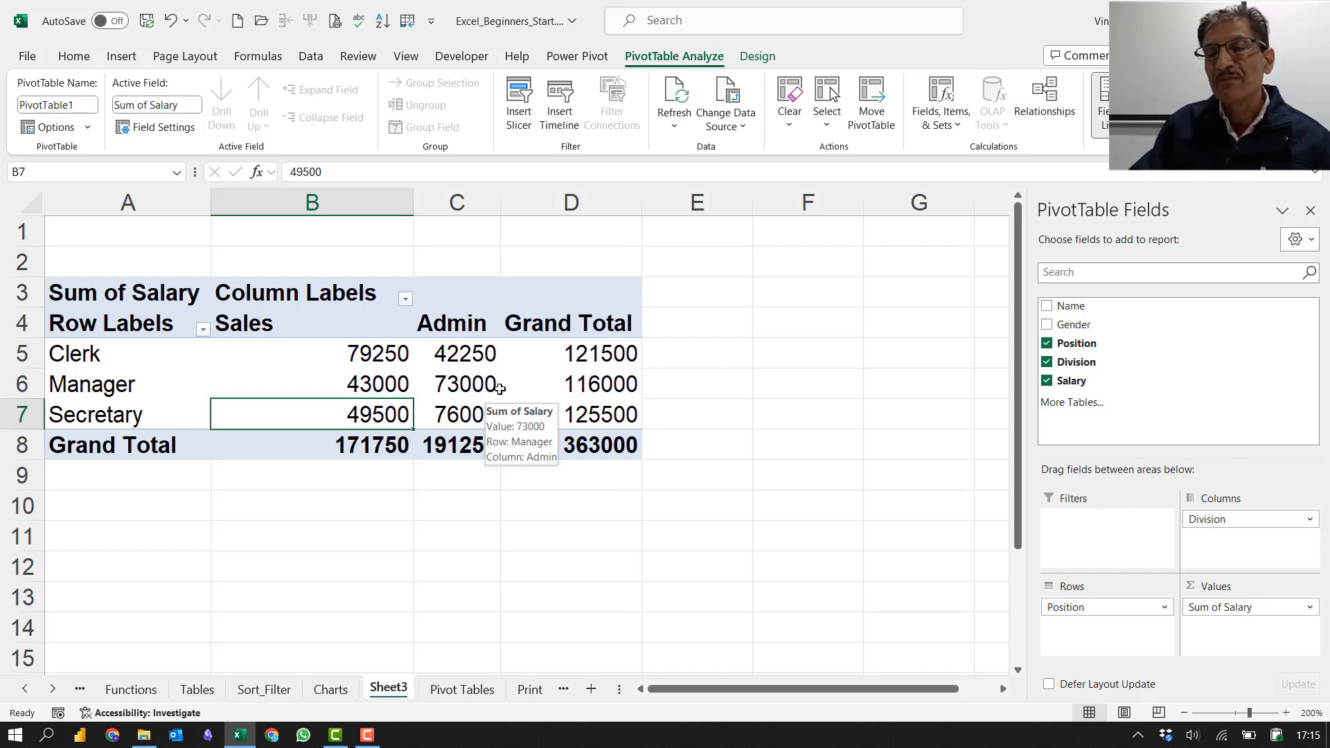
Step: Swap the pivot layout to Division as rows and Position as columns, with Gender nested under Division
drag(1226, 524, 1237, 562)
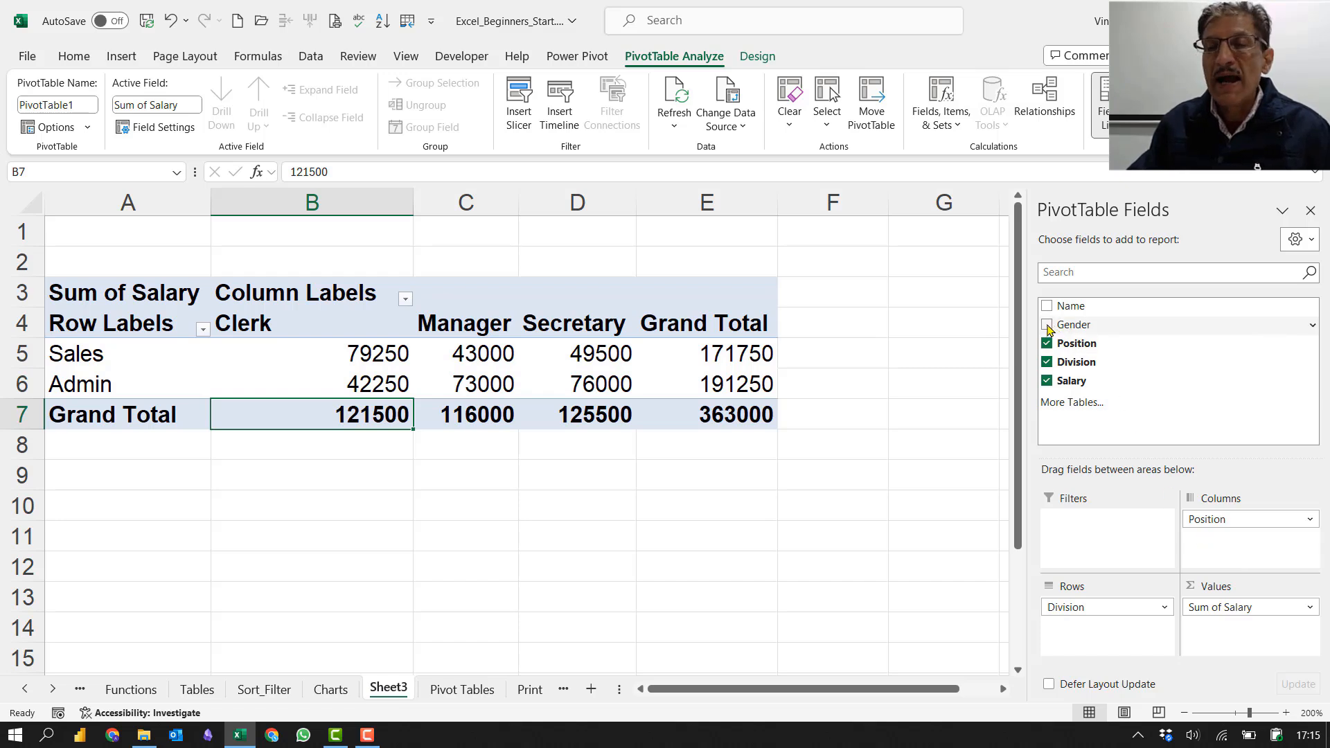
click(1047, 326)
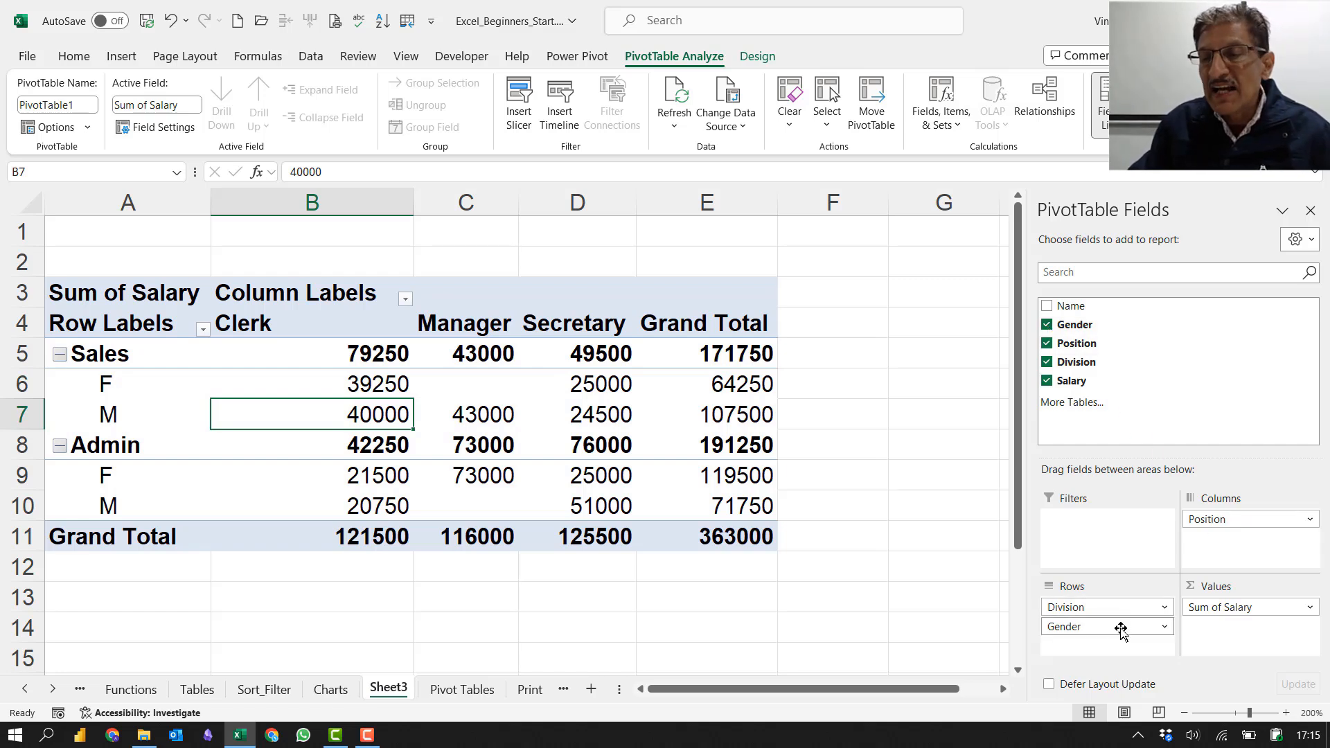
Step: Remove Gender and lay out the pivot table with Position as rows and Division as columns
click(1047, 325)
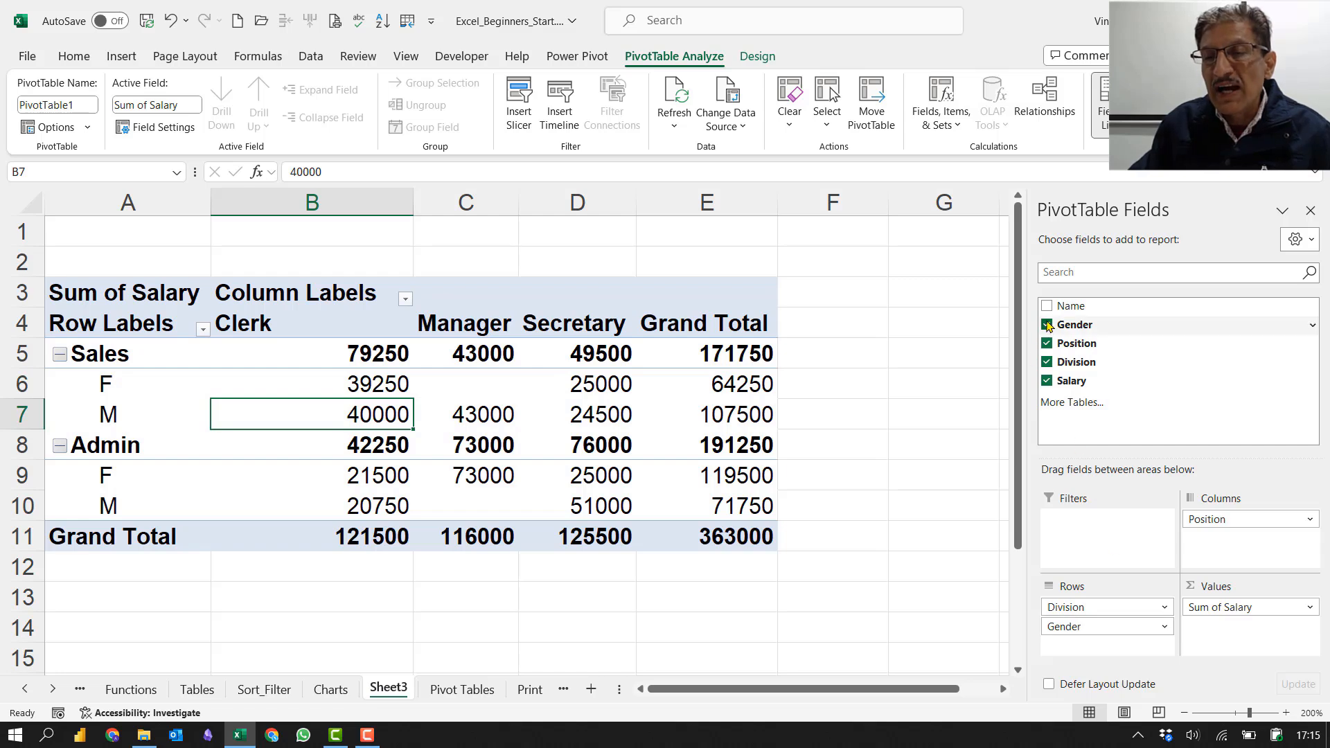
click(1047, 362)
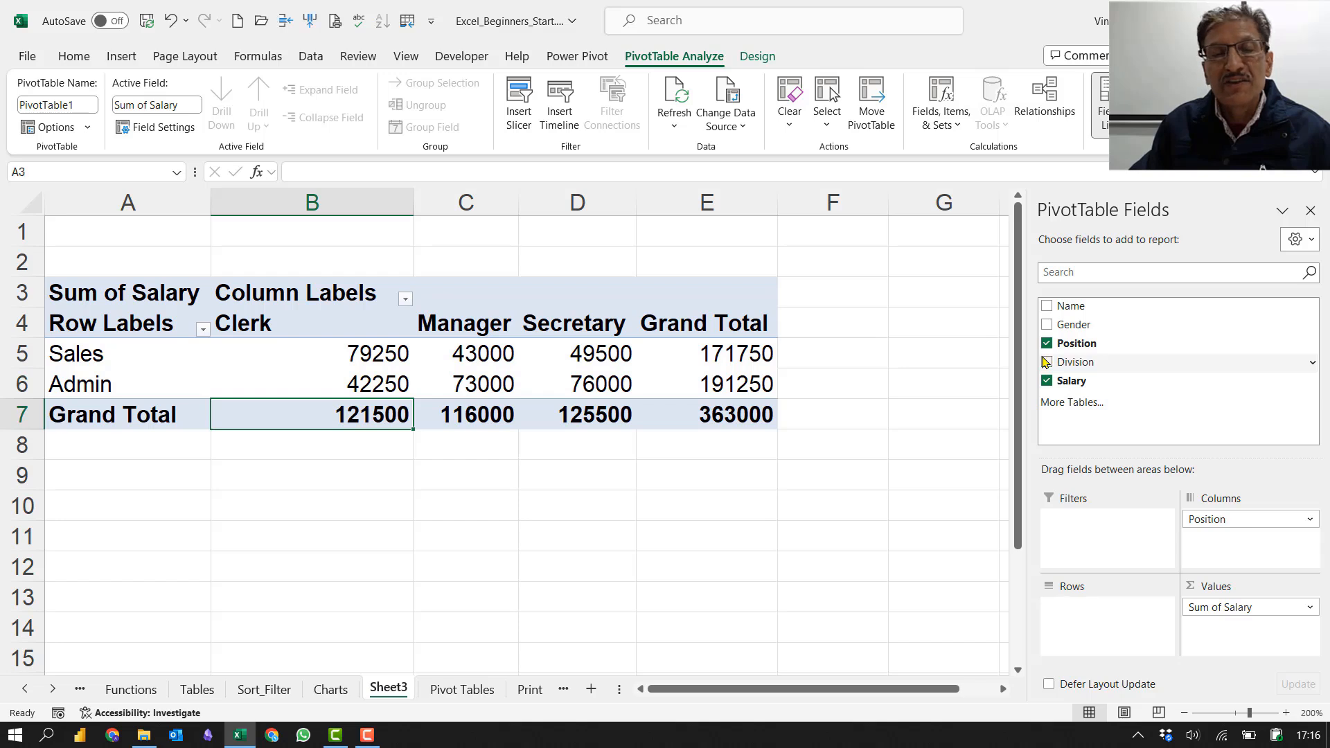
drag(1232, 521, 1123, 641)
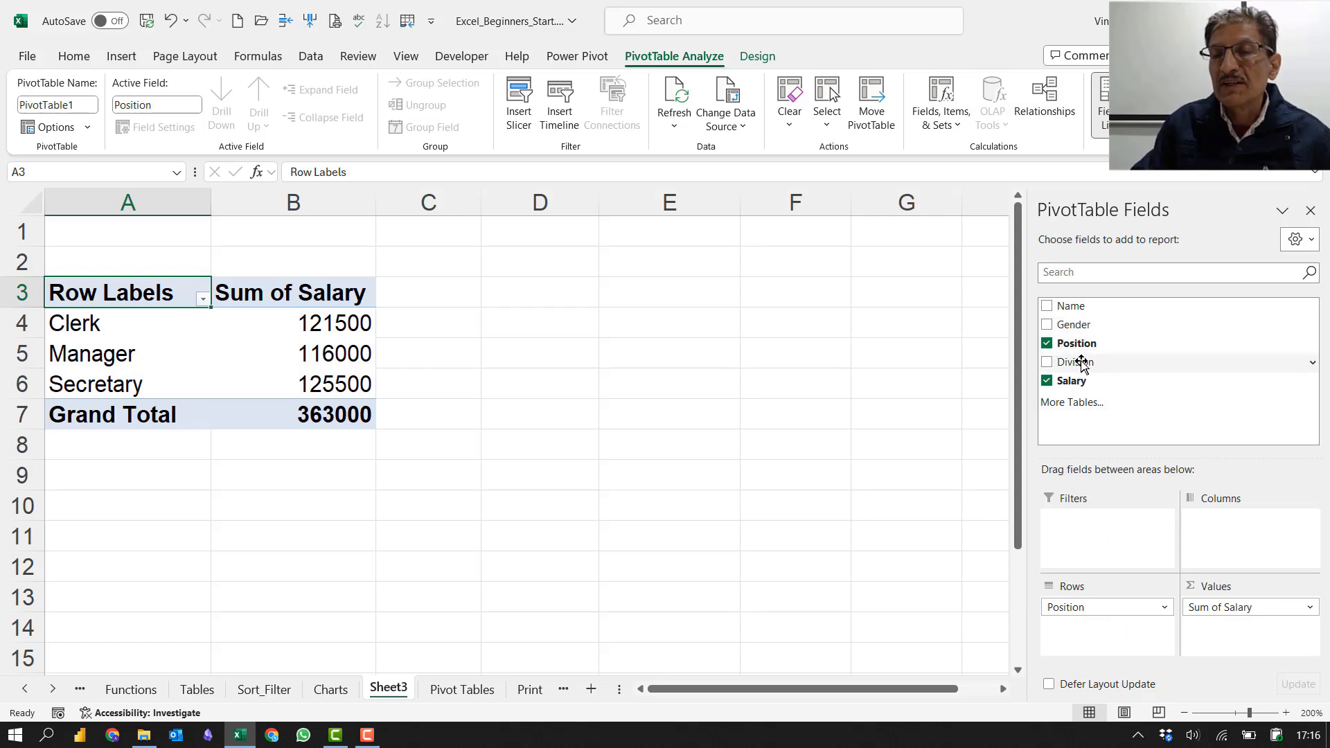
drag(1081, 361, 1259, 558)
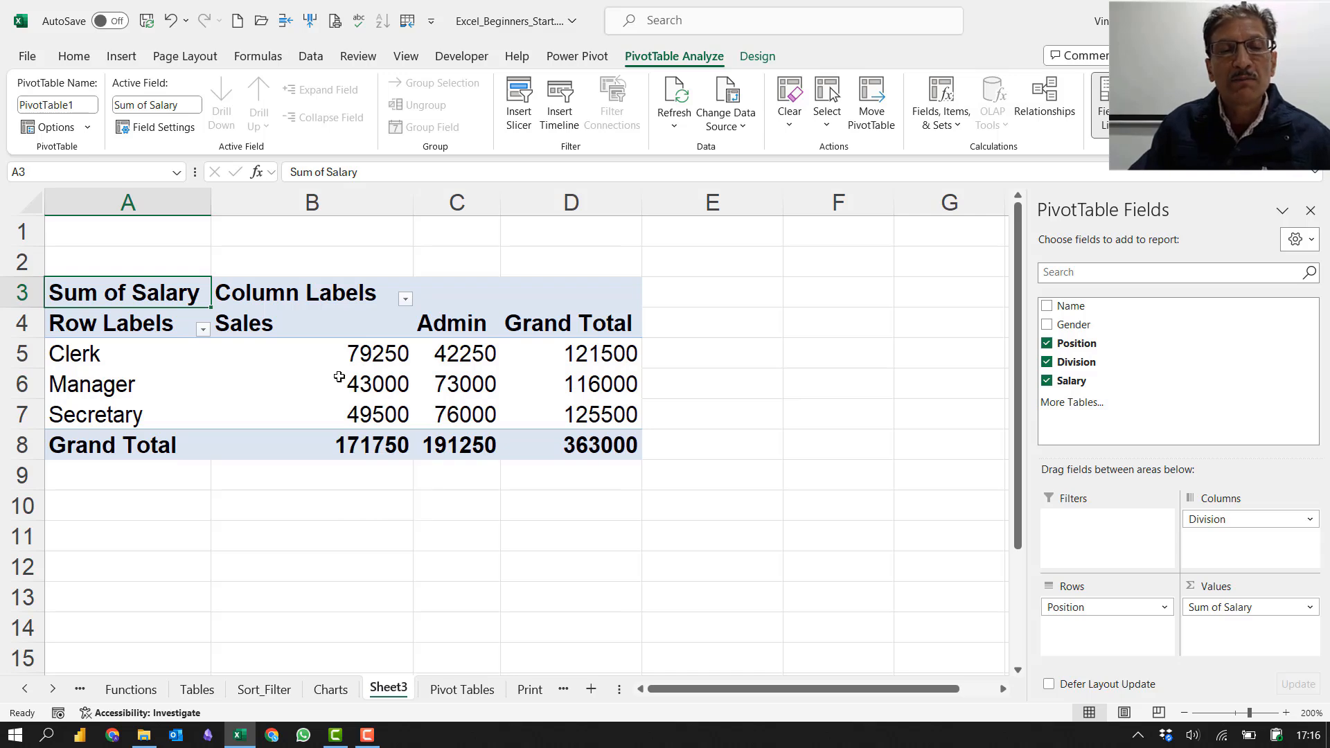
mouse_move(339, 420)
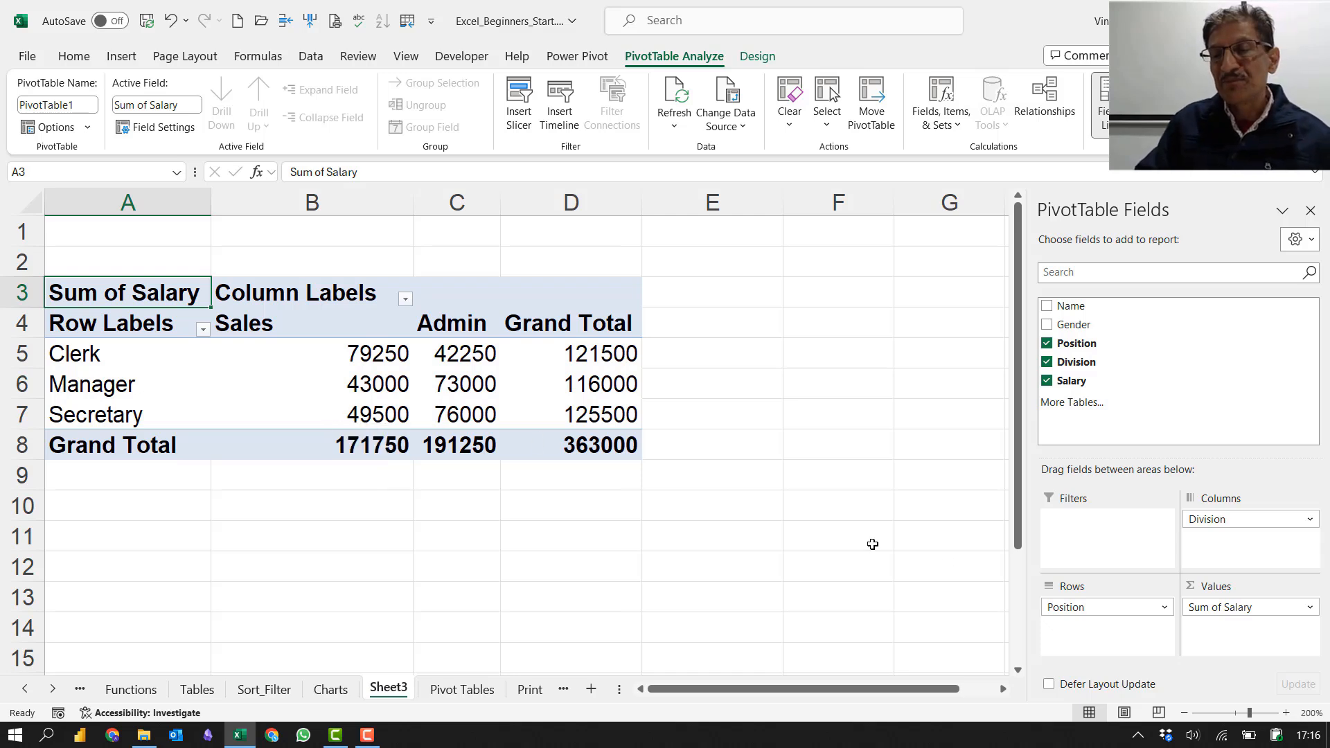
Step: Nest the Name field under Position in the rows and review the individual salaries in each group
click(1047, 306)
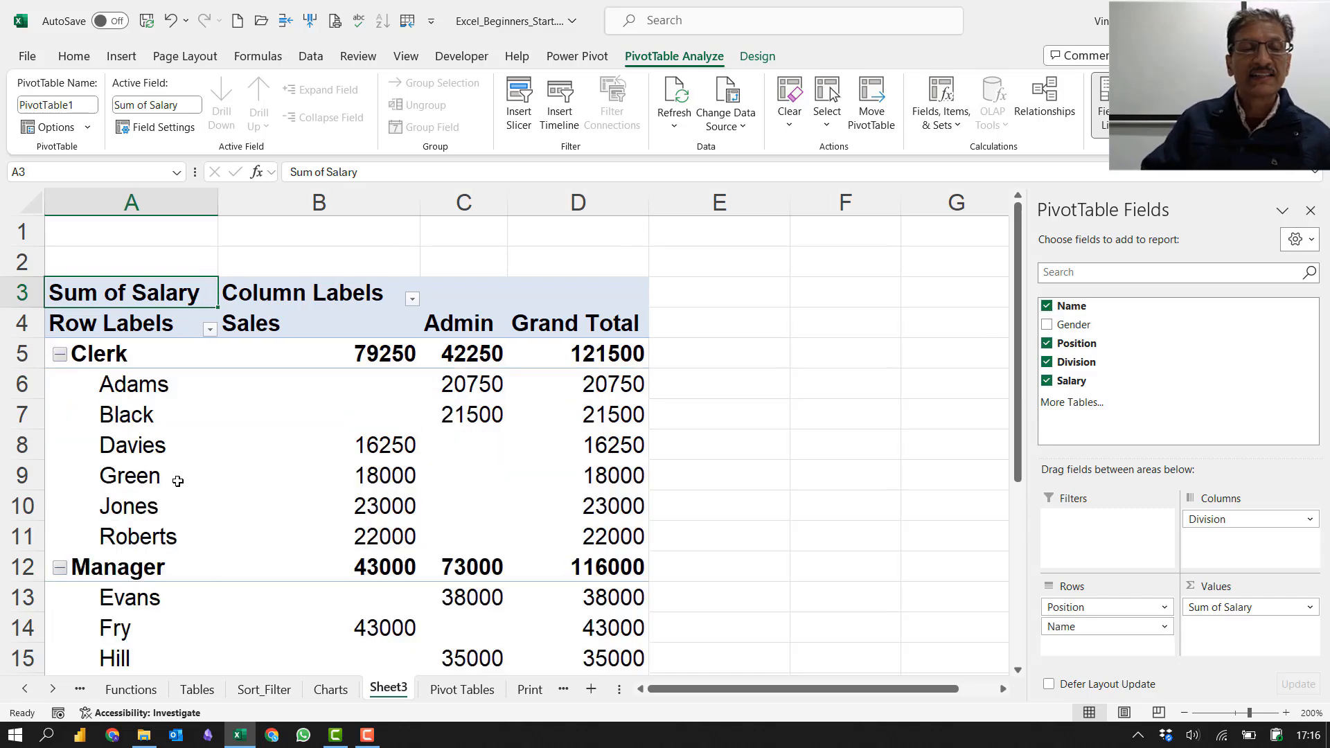
scroll(176, 478, down, 3)
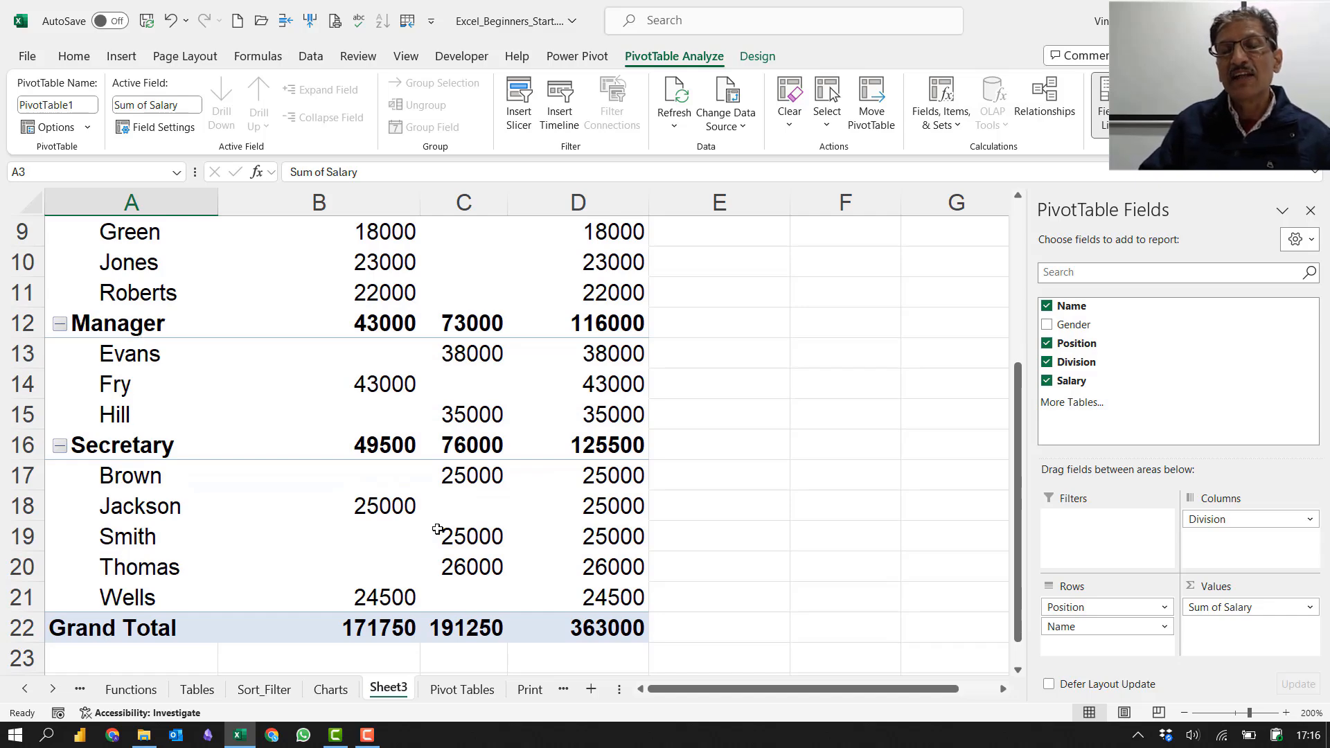
scroll(438, 529, up, 3)
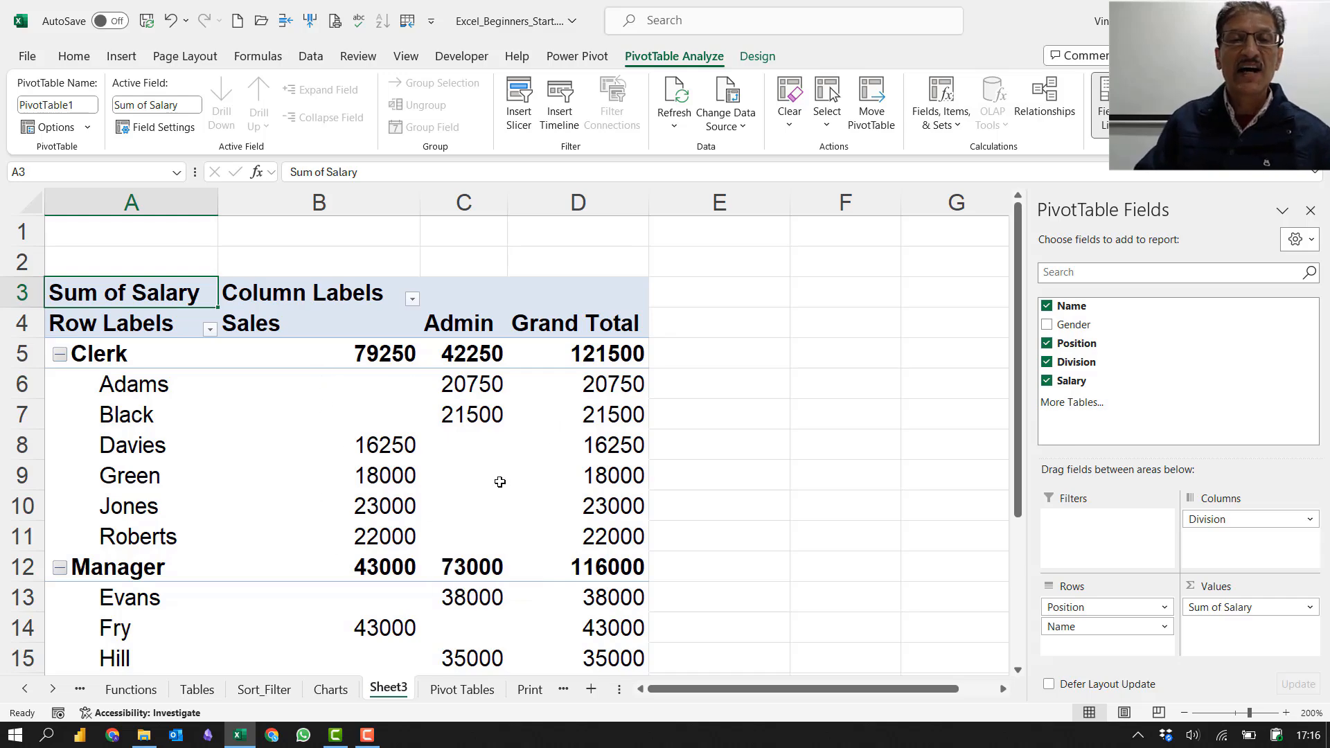
scroll(498, 472, down, 5)
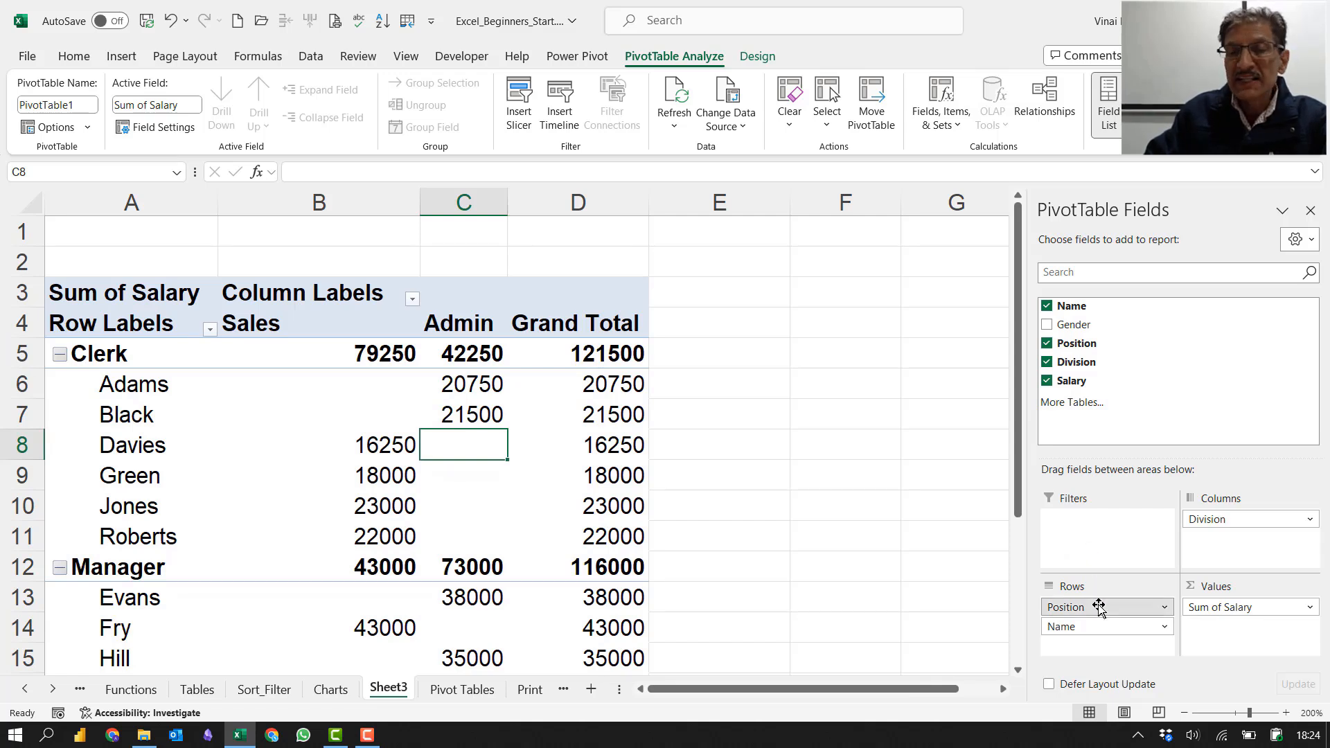
Step: Rearrange the pivot table with Position as report filter, Division as rows and Gender as columns, removing the Name field
drag(1099, 607, 1121, 556)
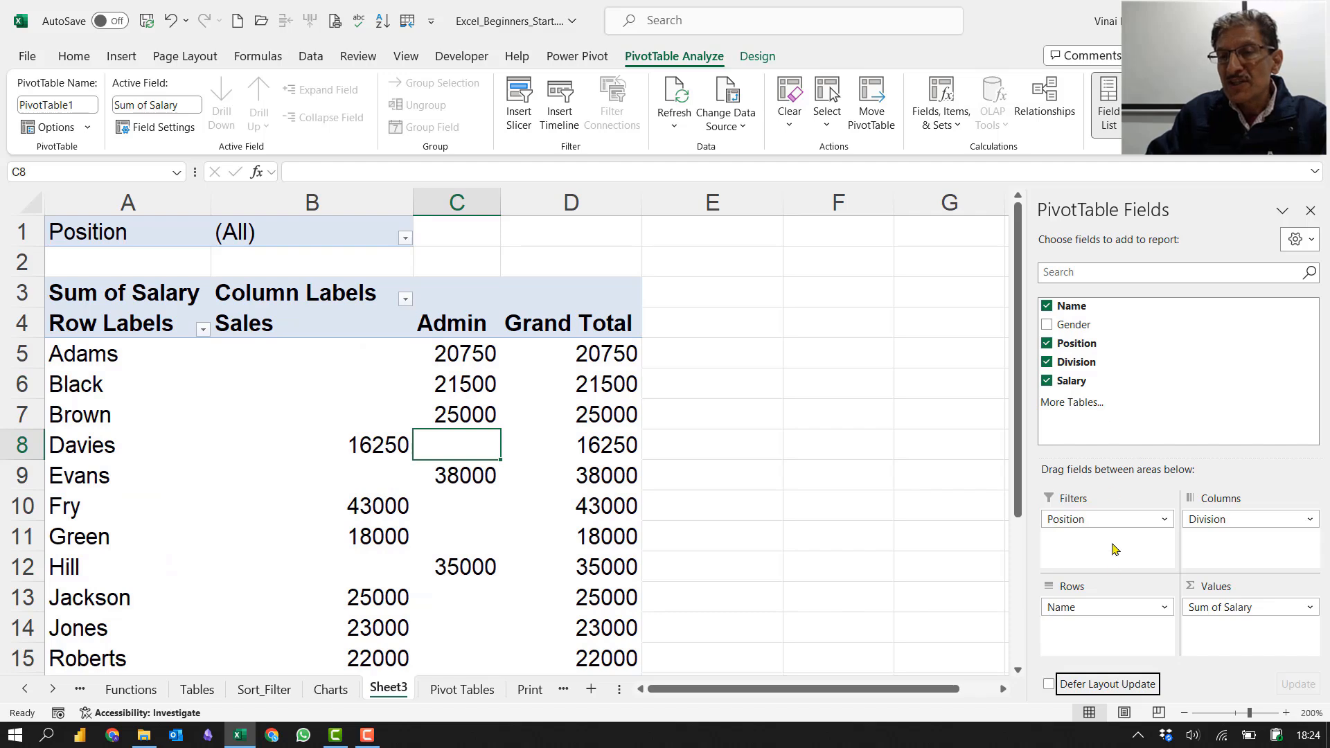
drag(1099, 607, 970, 599)
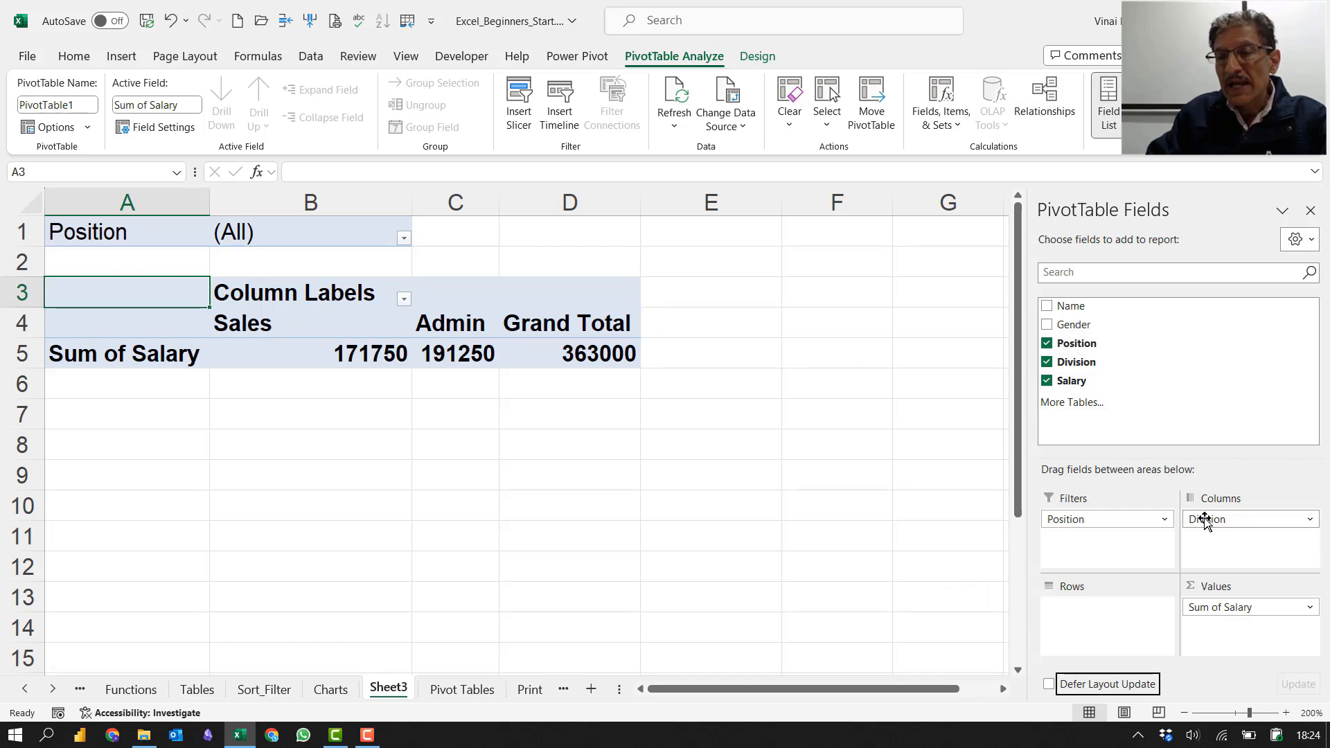
drag(1124, 568, 1121, 589)
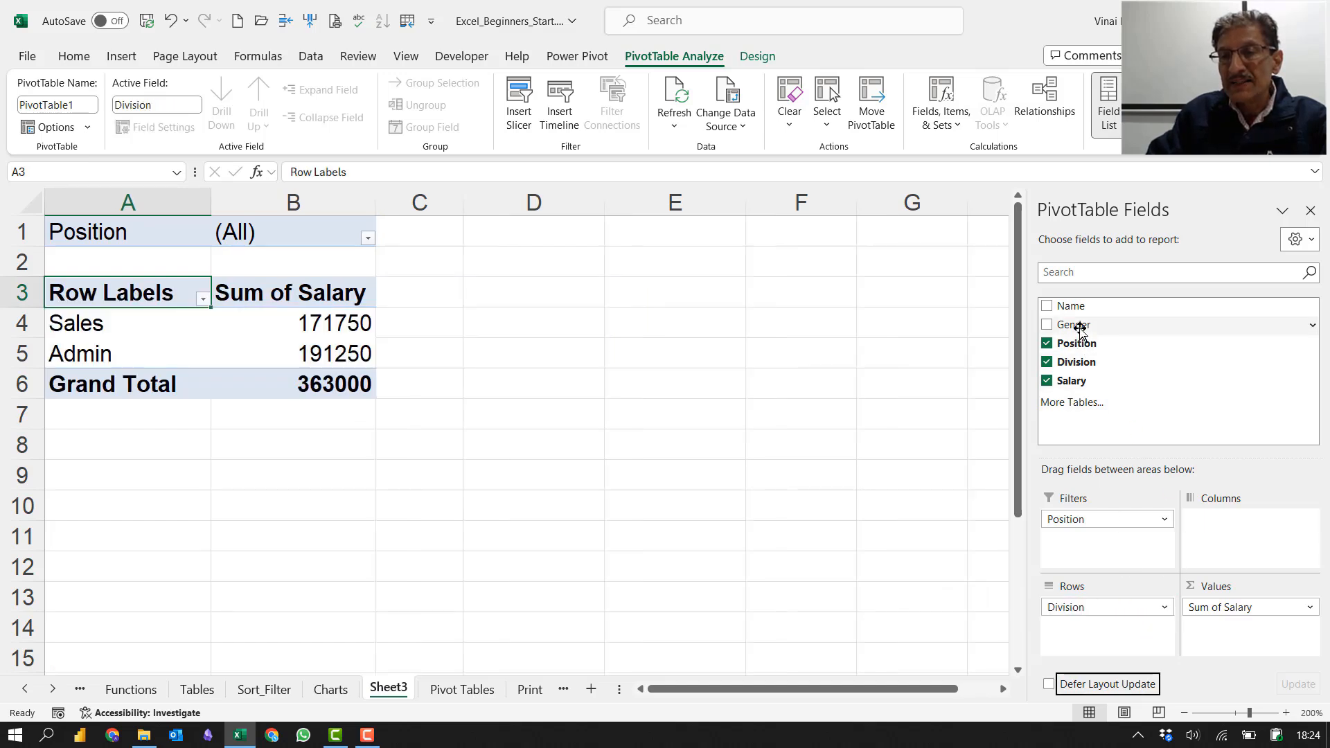
drag(1075, 326, 1270, 547)
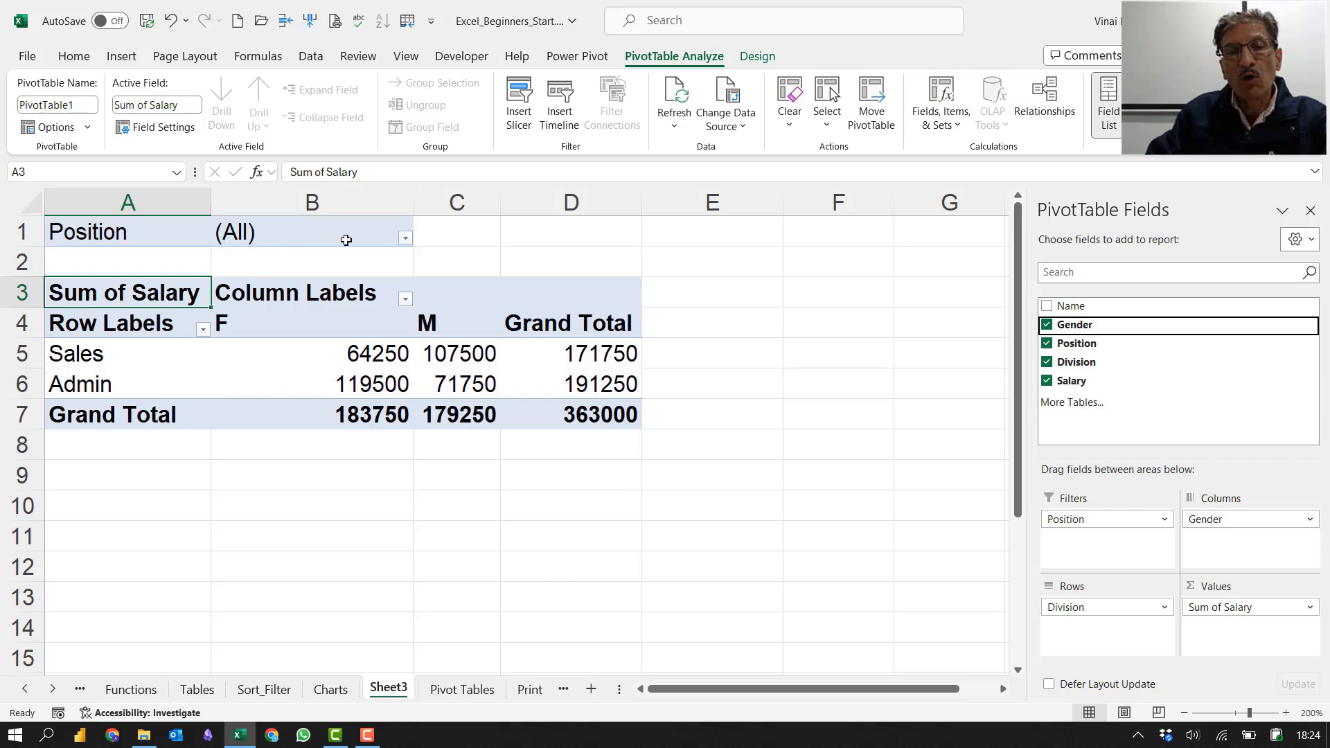
Step: Filter the pivot table to the Clerk position and examine the salary sums by division and gender
click(405, 239)
click(239, 299)
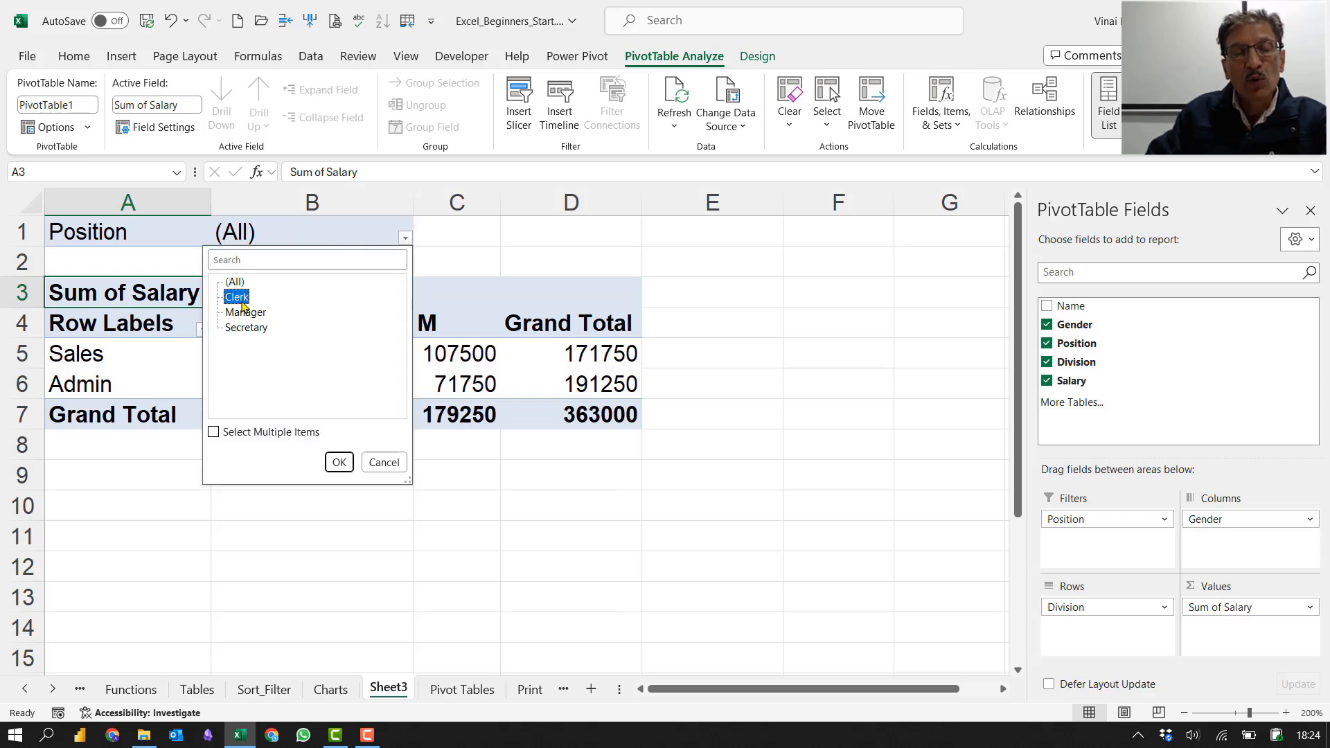
click(340, 465)
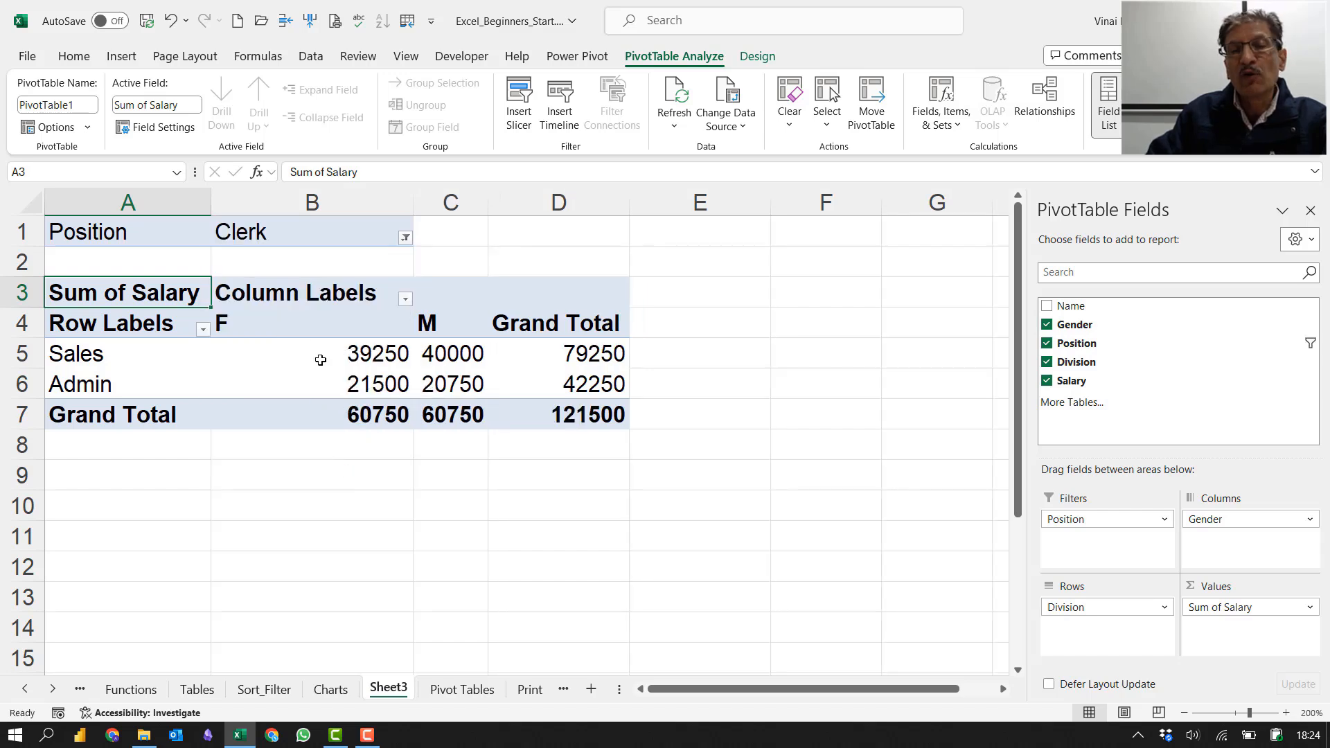
mouse_move(336, 389)
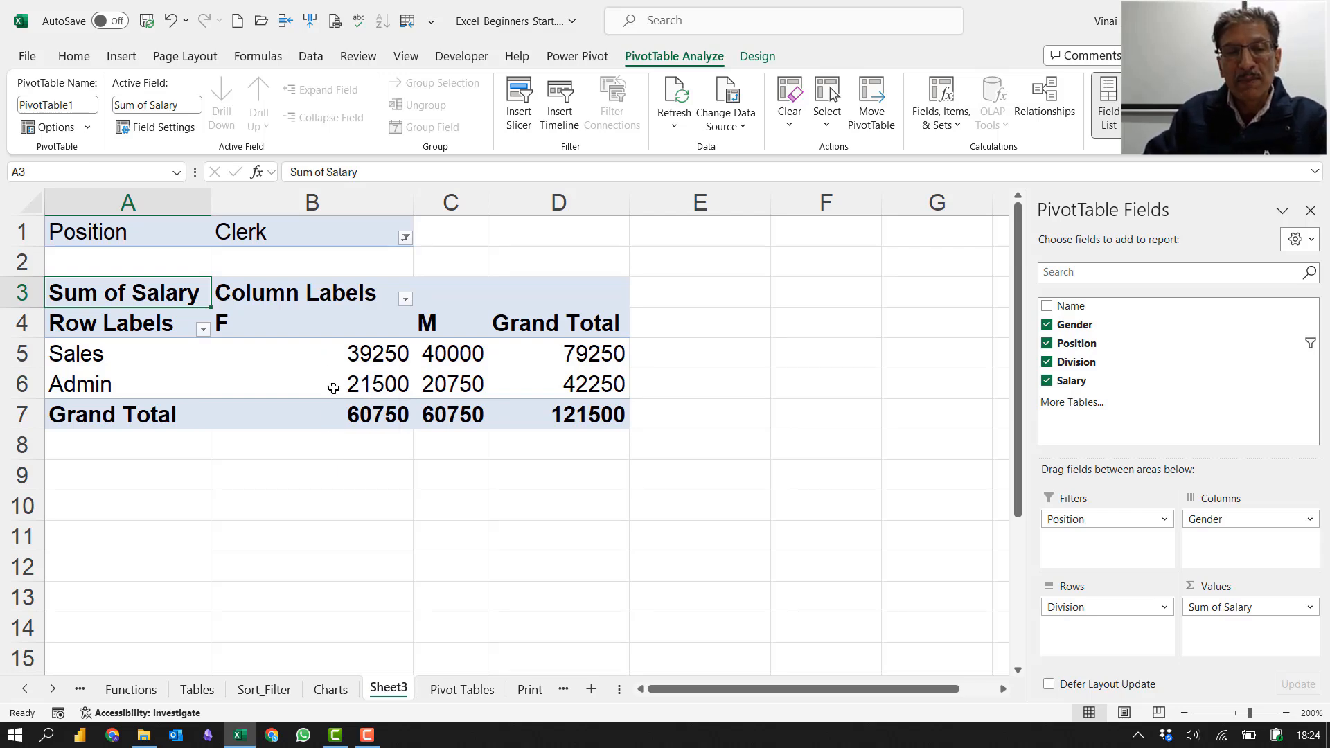
drag(179, 360, 232, 381)
click(241, 379)
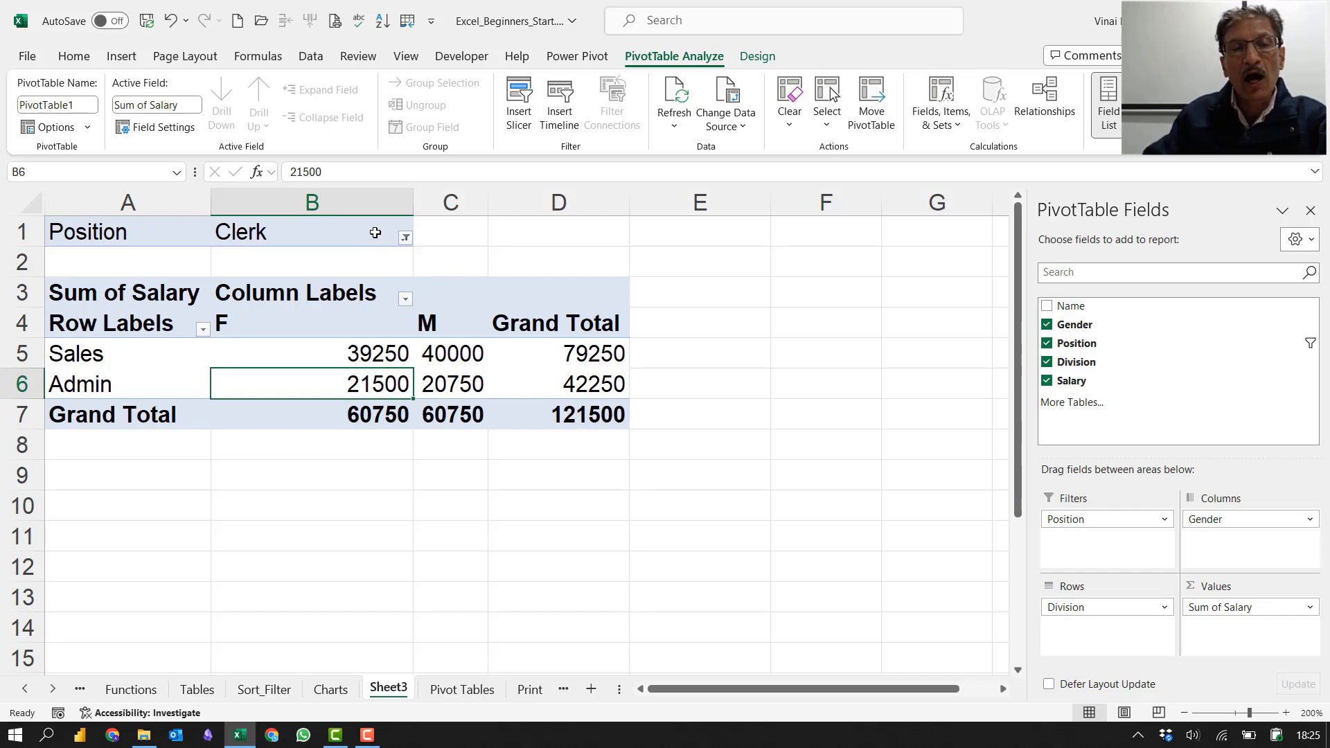
Step: Filter the pivot table's Position field to multiple items, including only Manager and Secretary
click(405, 239)
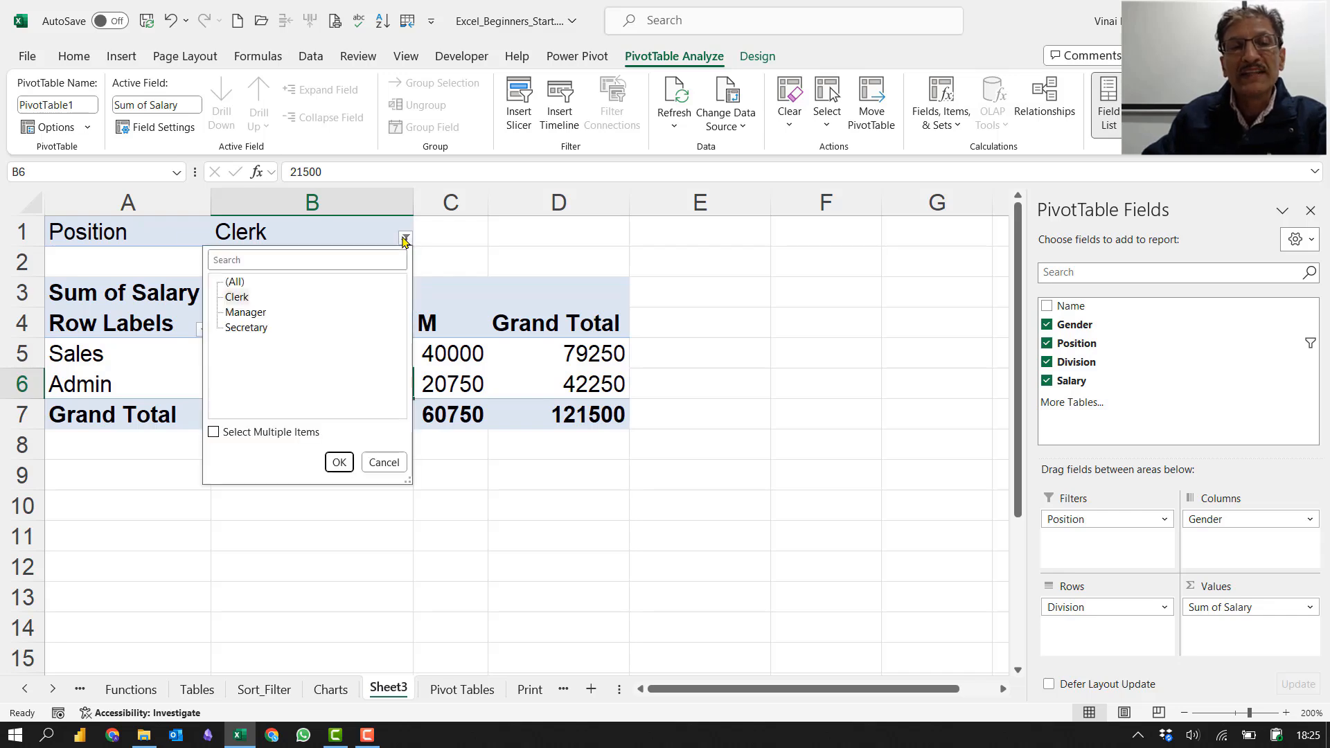
click(246, 313)
click(238, 298)
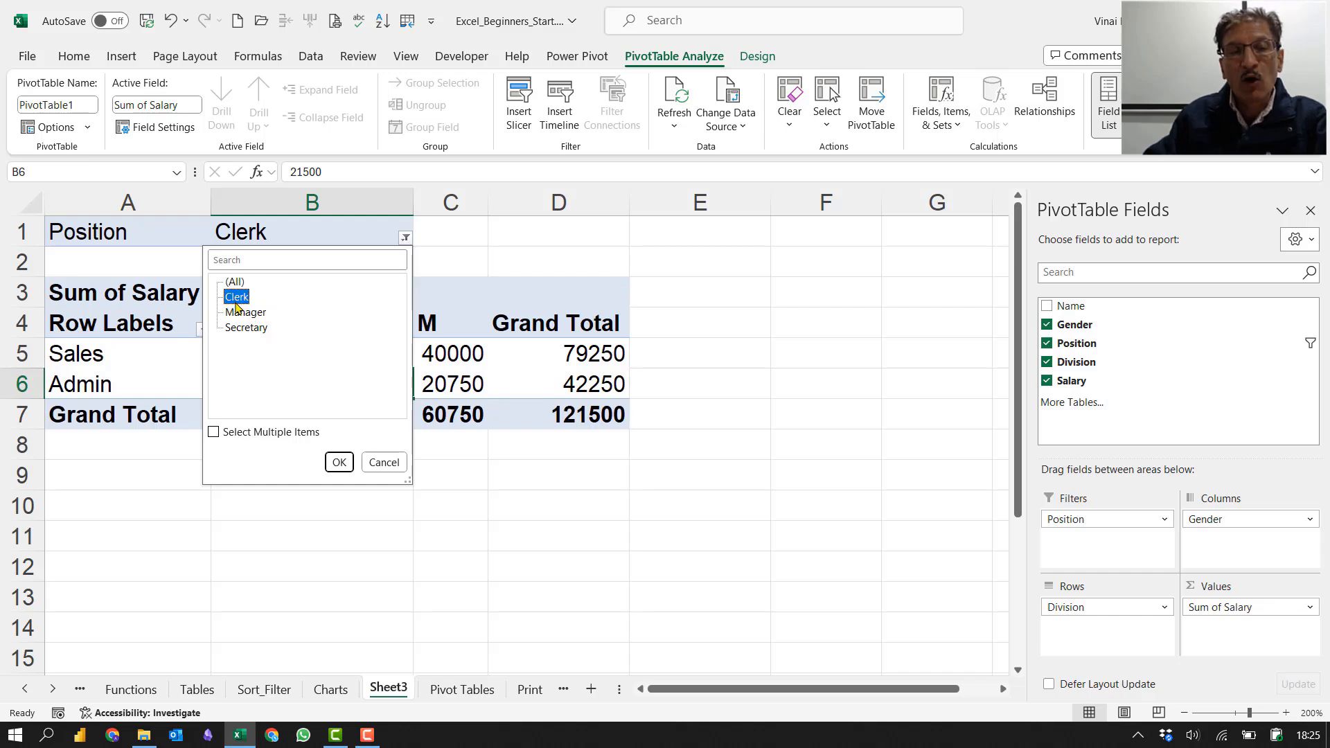
click(241, 313)
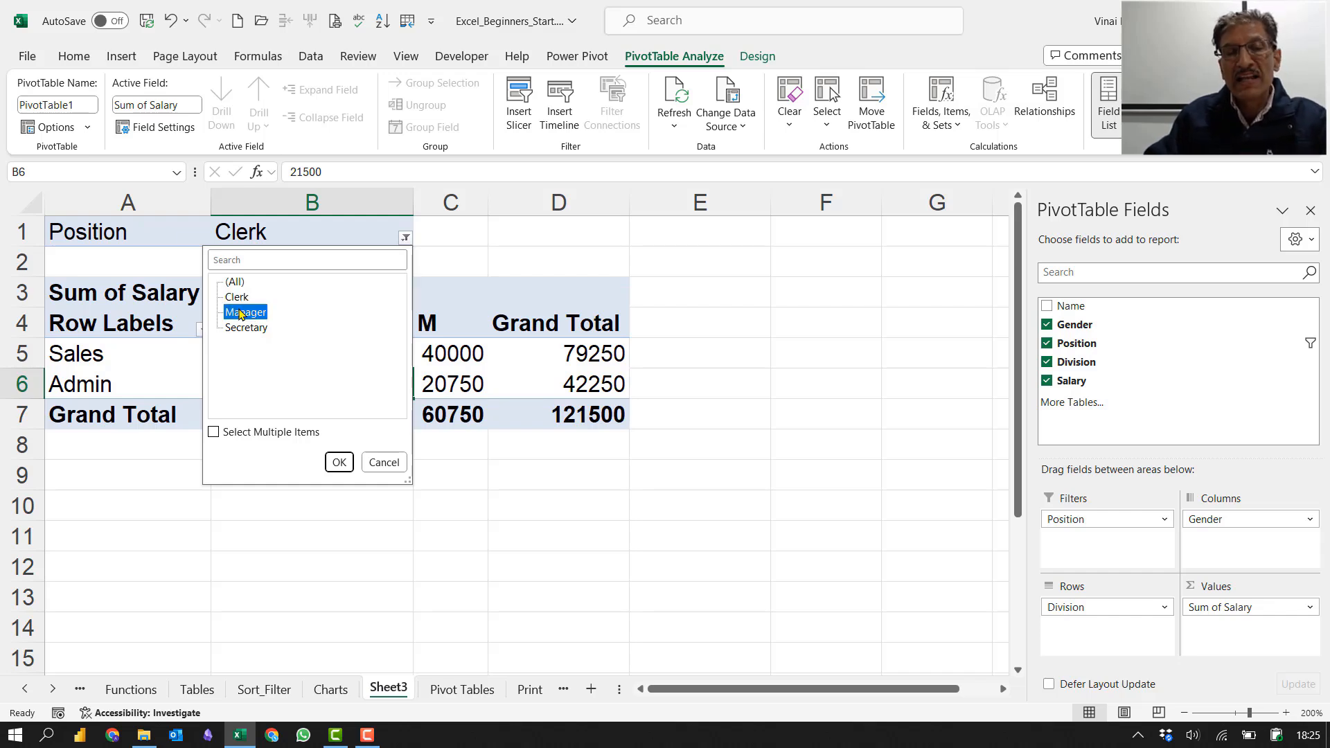
click(214, 433)
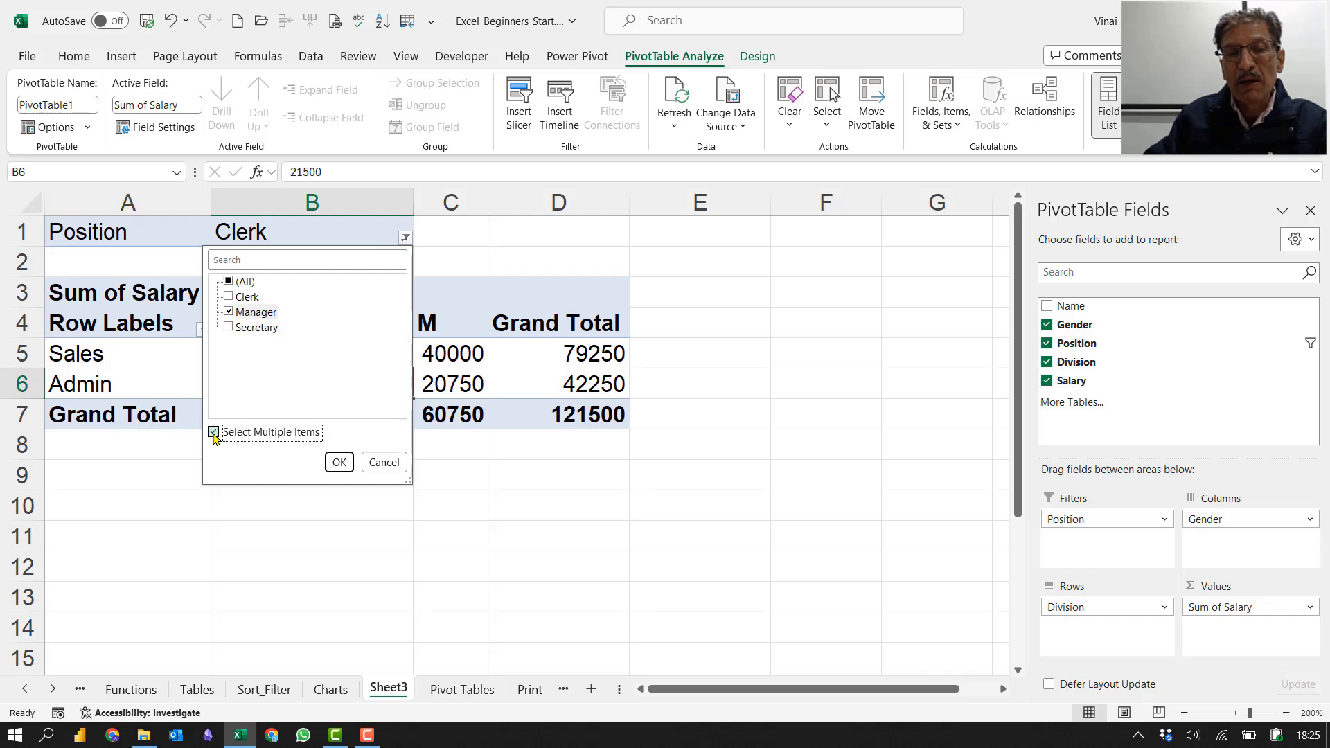
click(228, 328)
click(228, 328)
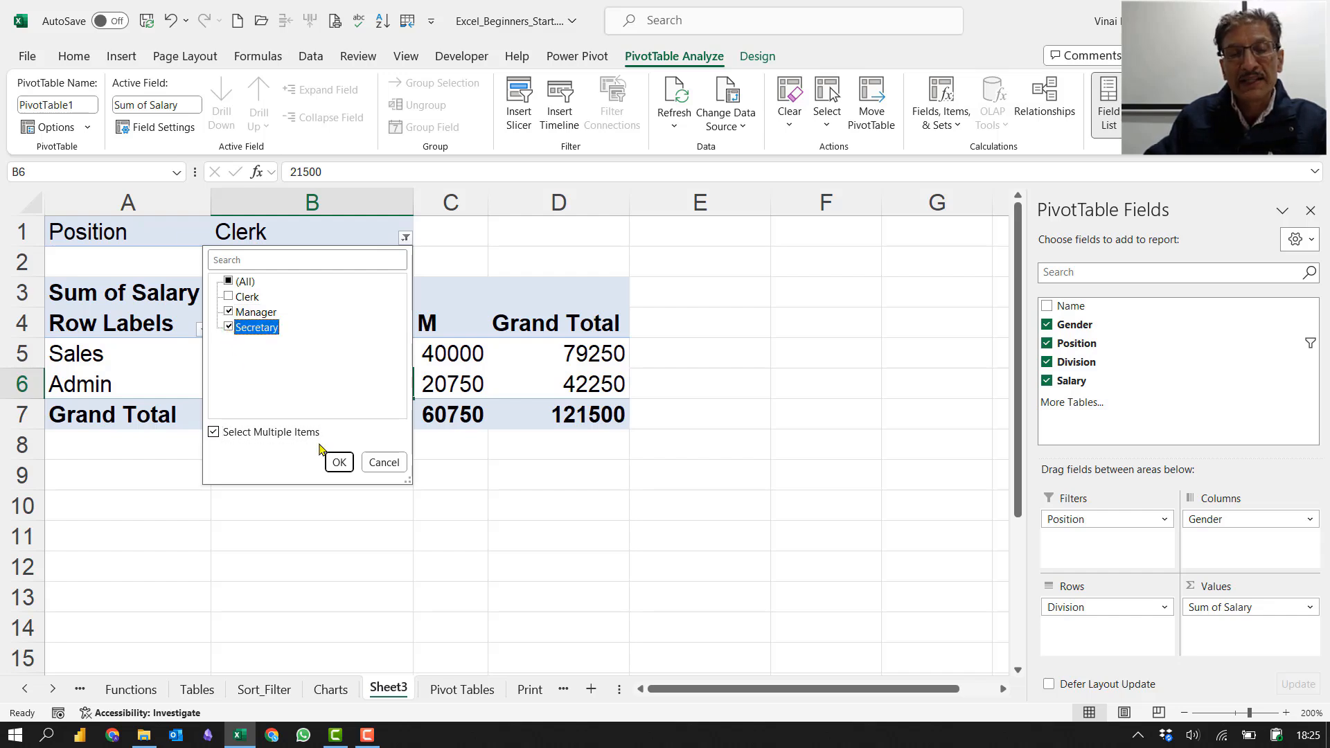
click(339, 464)
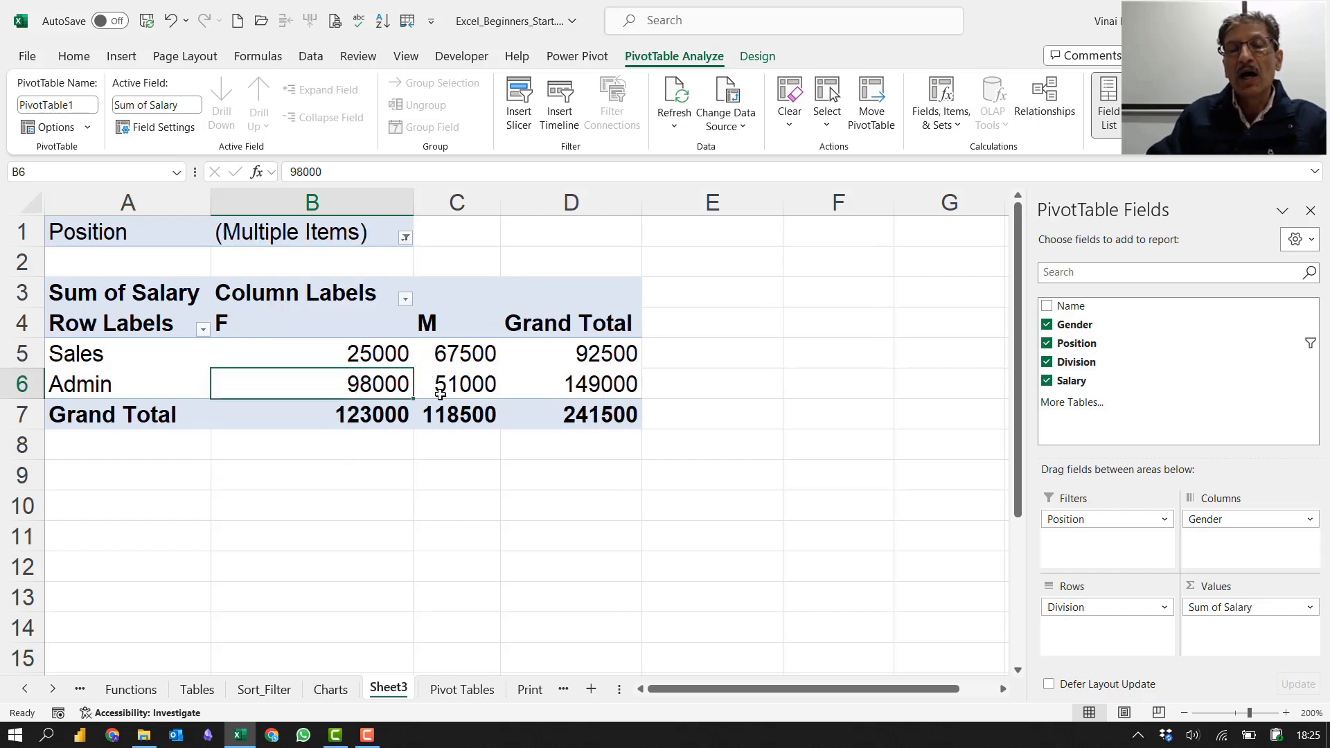
mouse_move(440, 395)
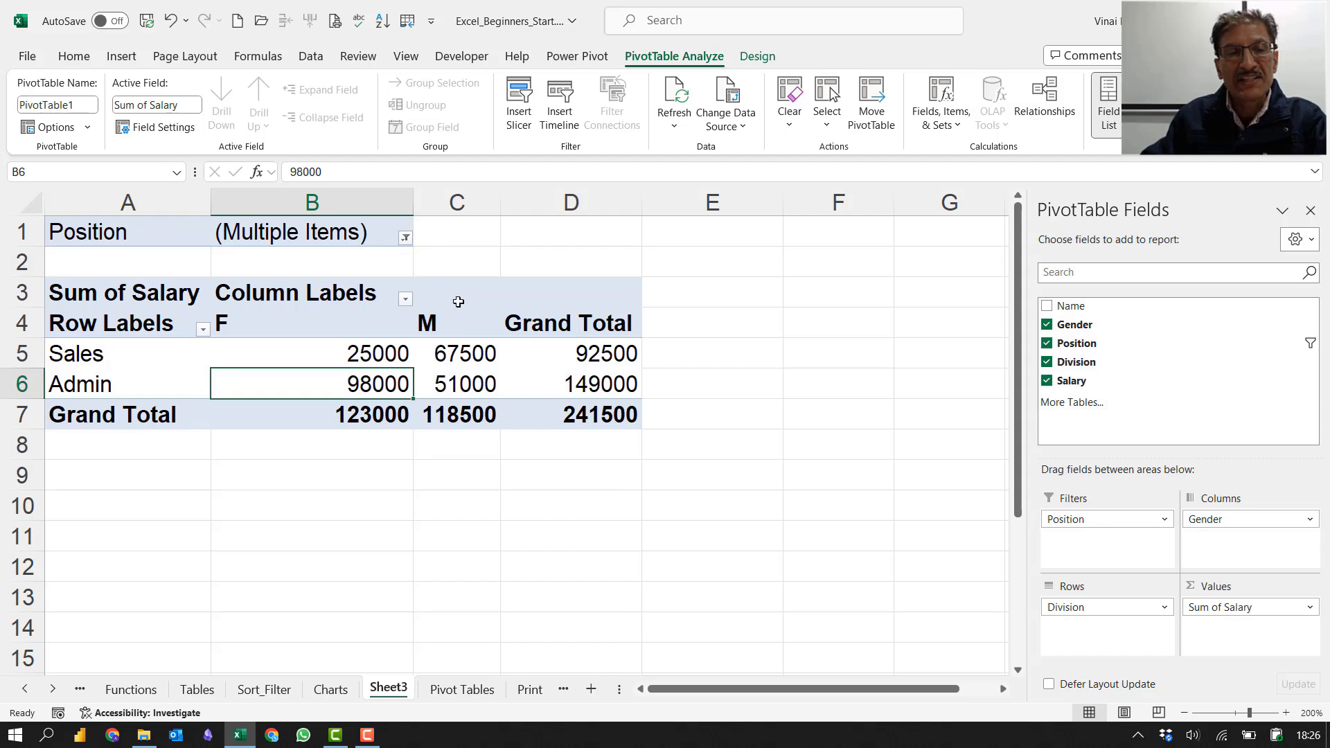
Step: Reset the pivot table's Position filter to (All) and remove the Position field from the report filter
click(405, 238)
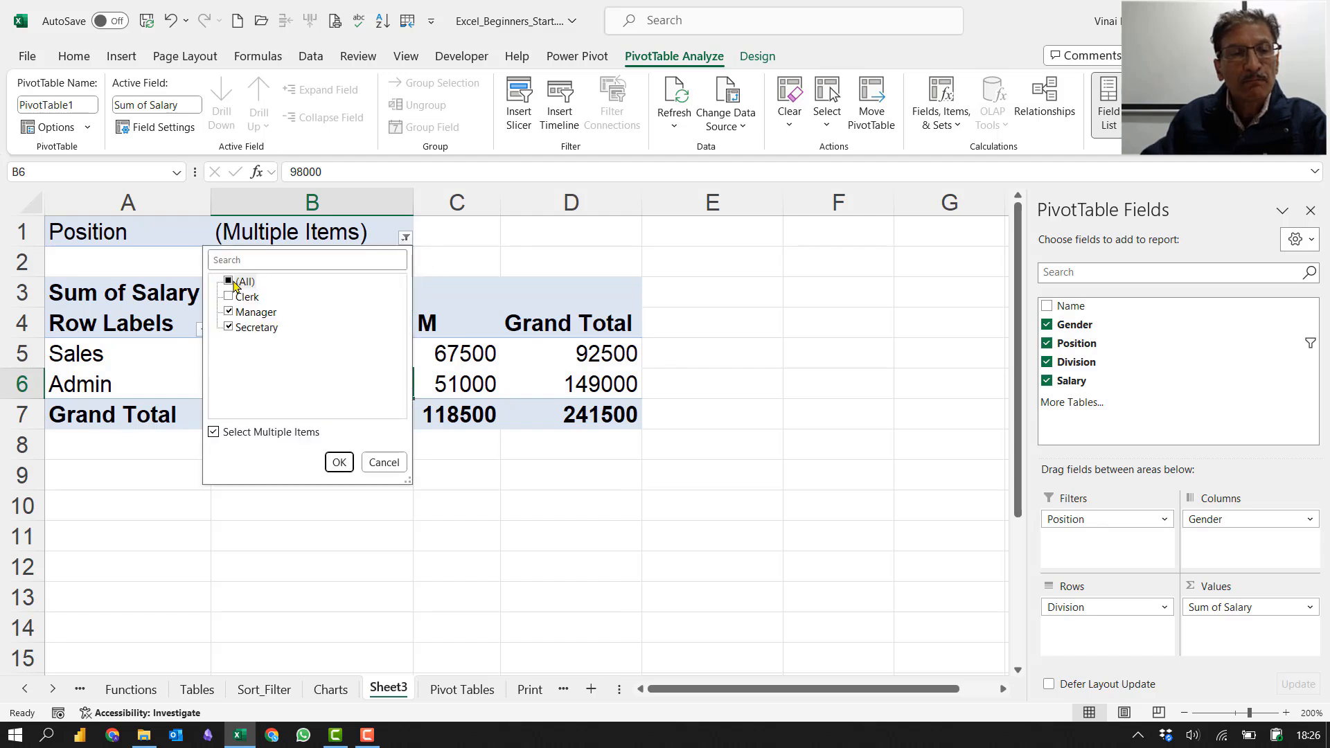
click(340, 463)
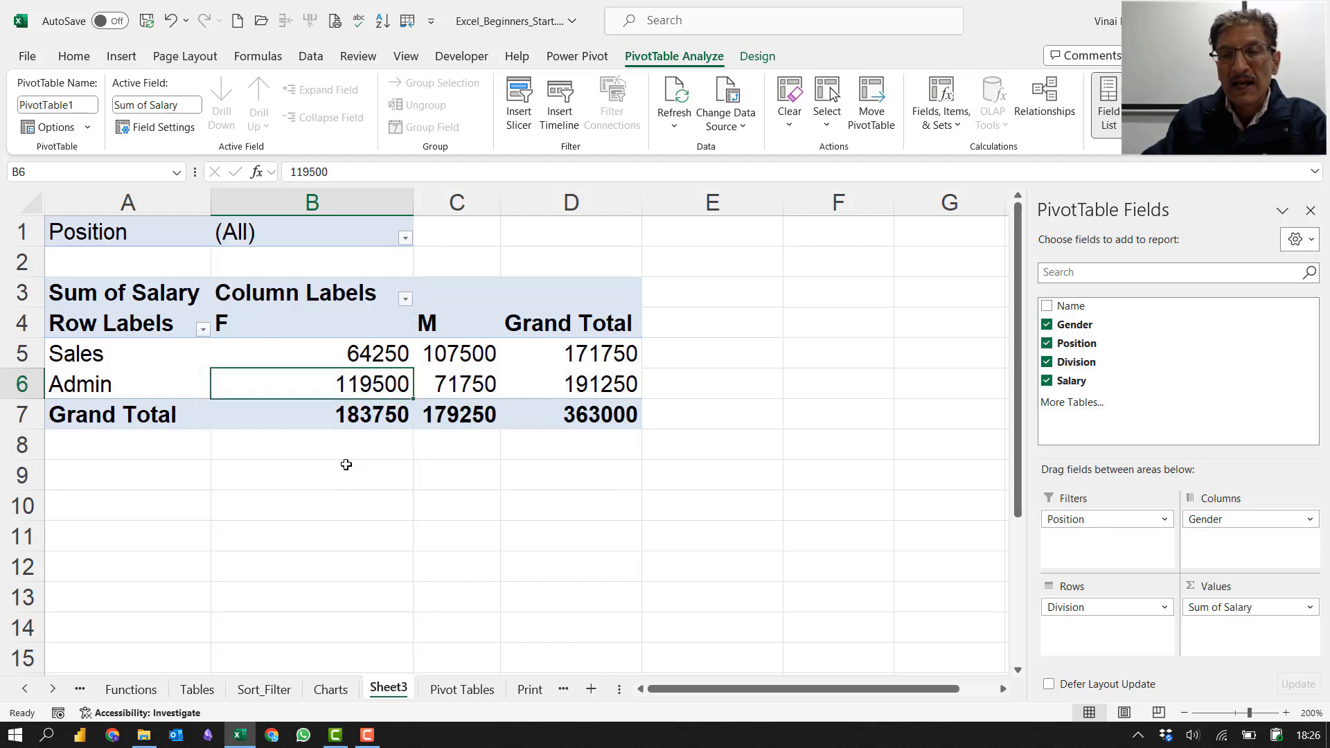
drag(1093, 519, 1124, 410)
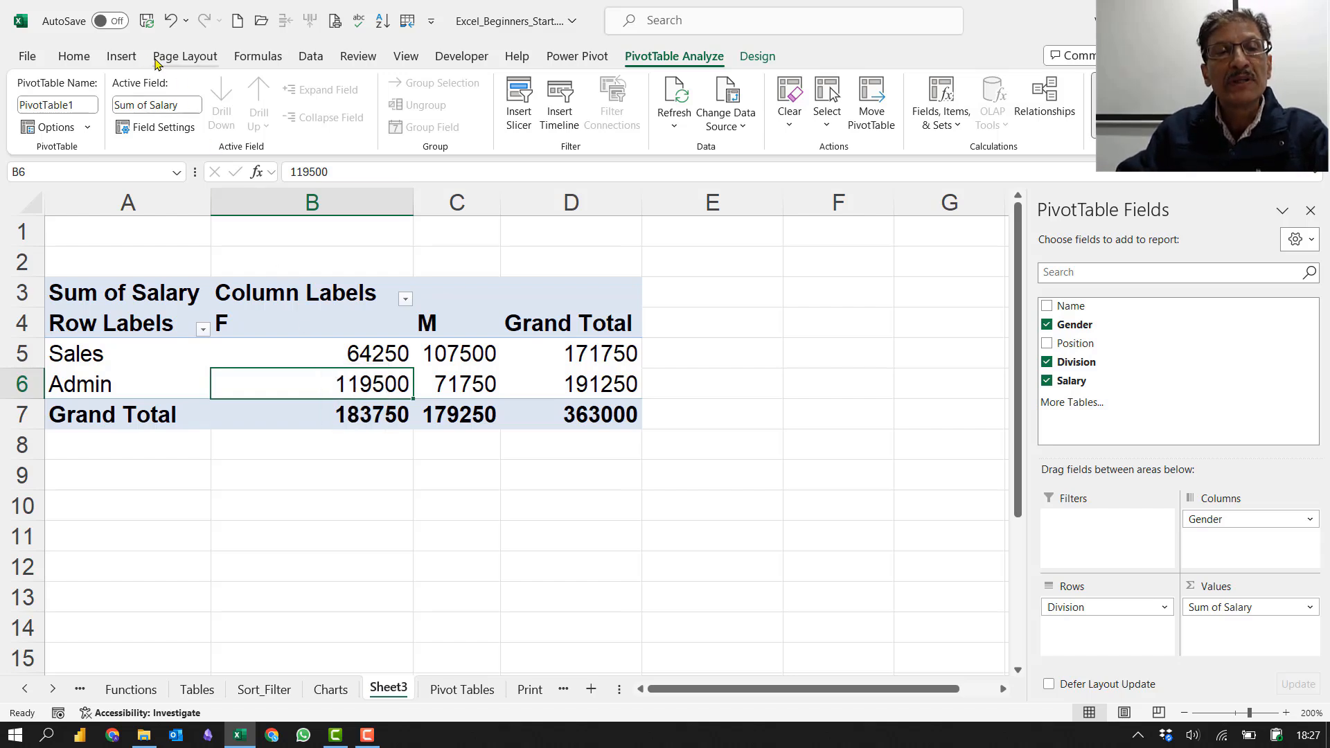
Step: Insert a clustered column PivotChart of the salary sums and examine its bars by division and gender
click(128, 58)
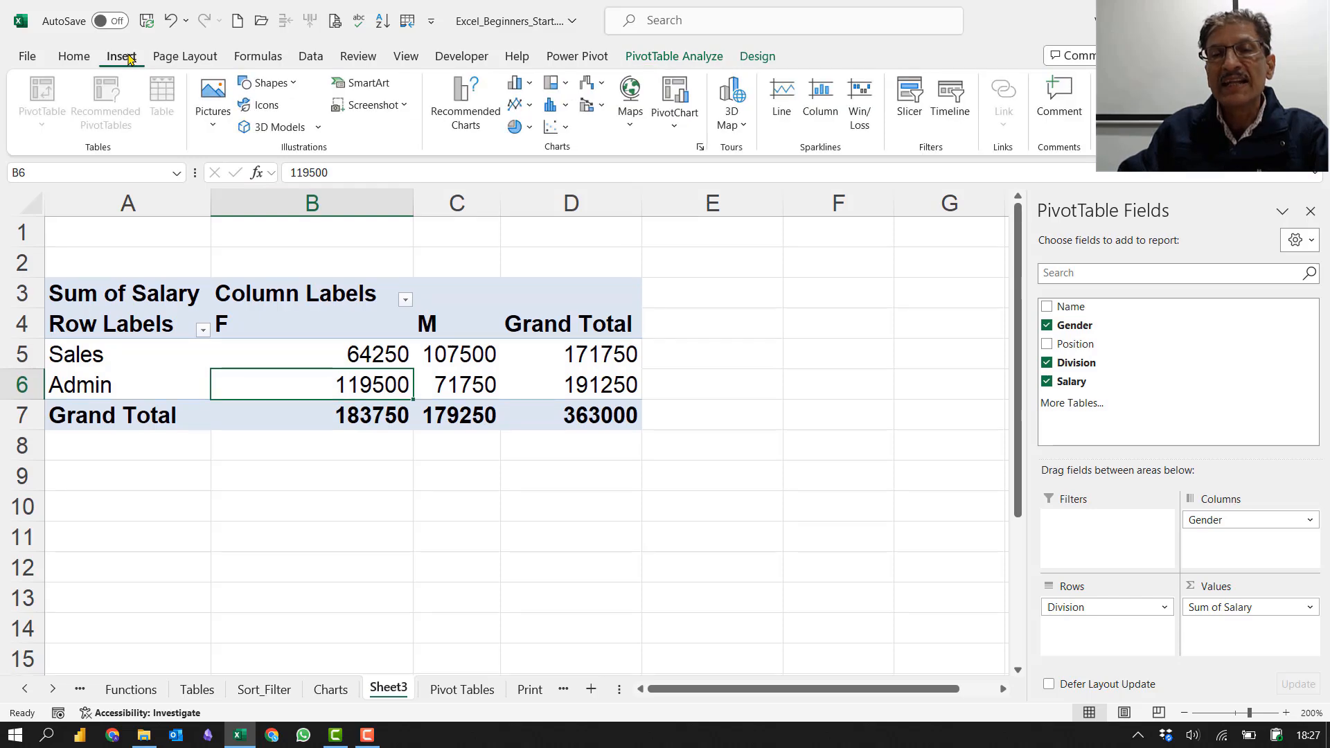
click(678, 99)
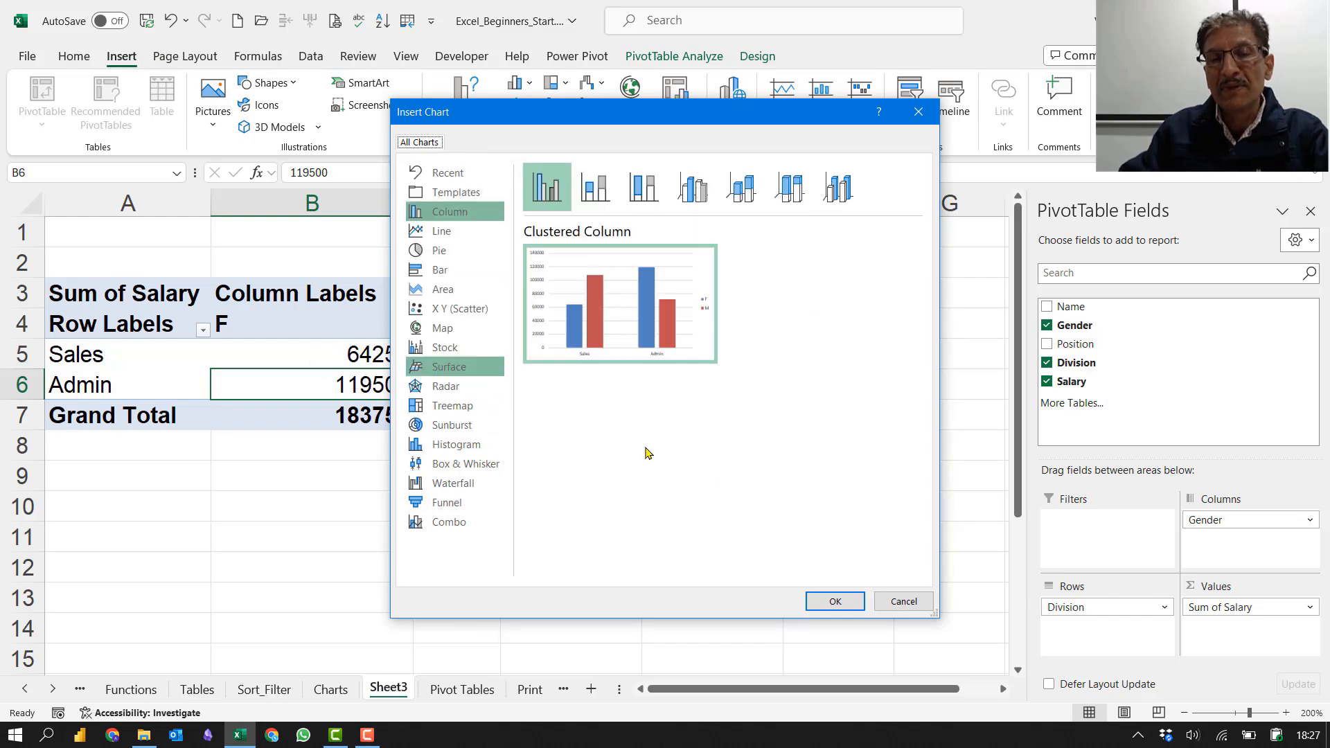
click(836, 602)
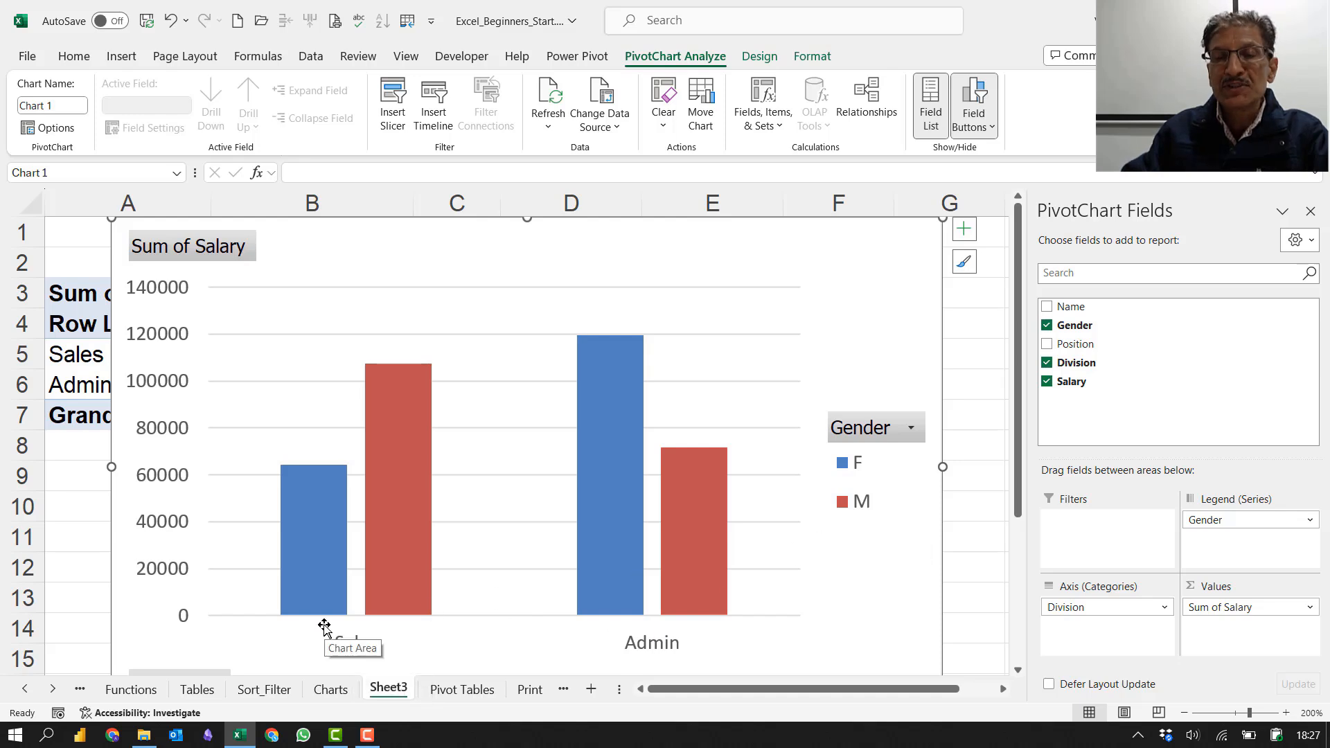
mouse_move(311, 609)
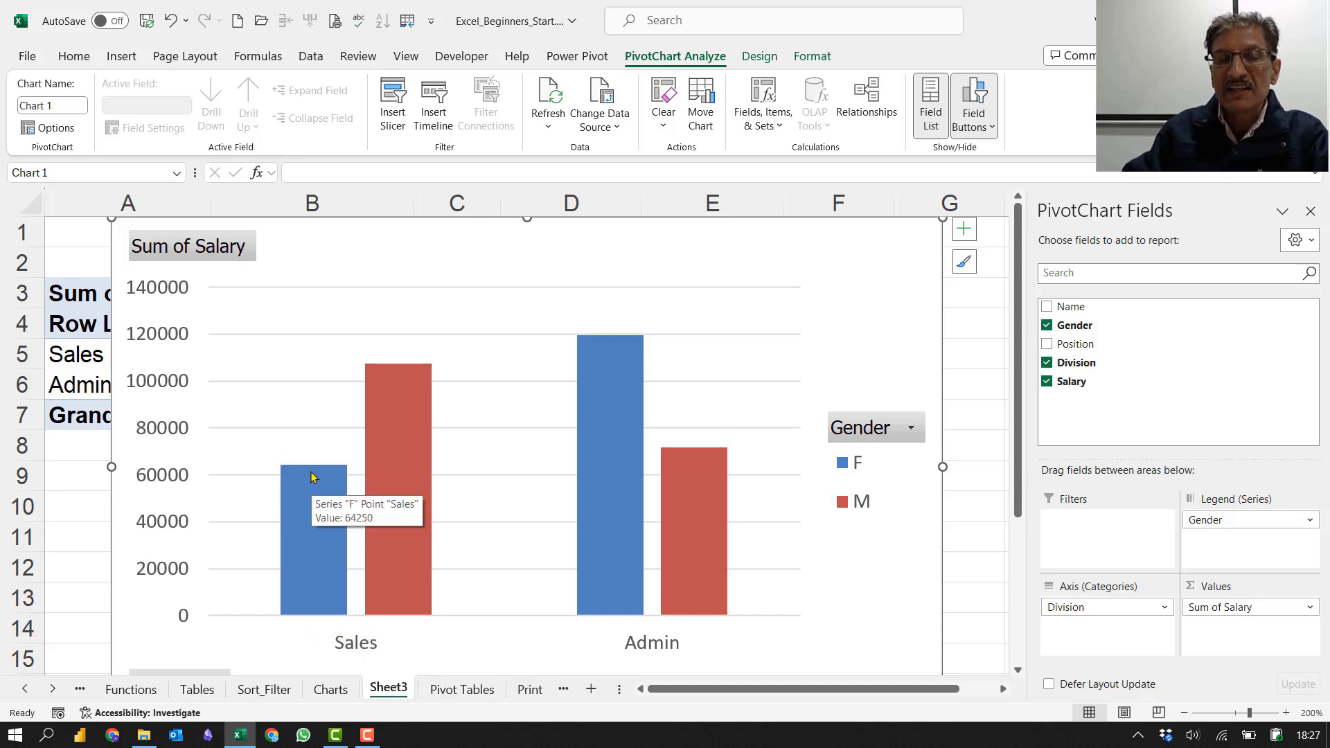
mouse_move(642, 465)
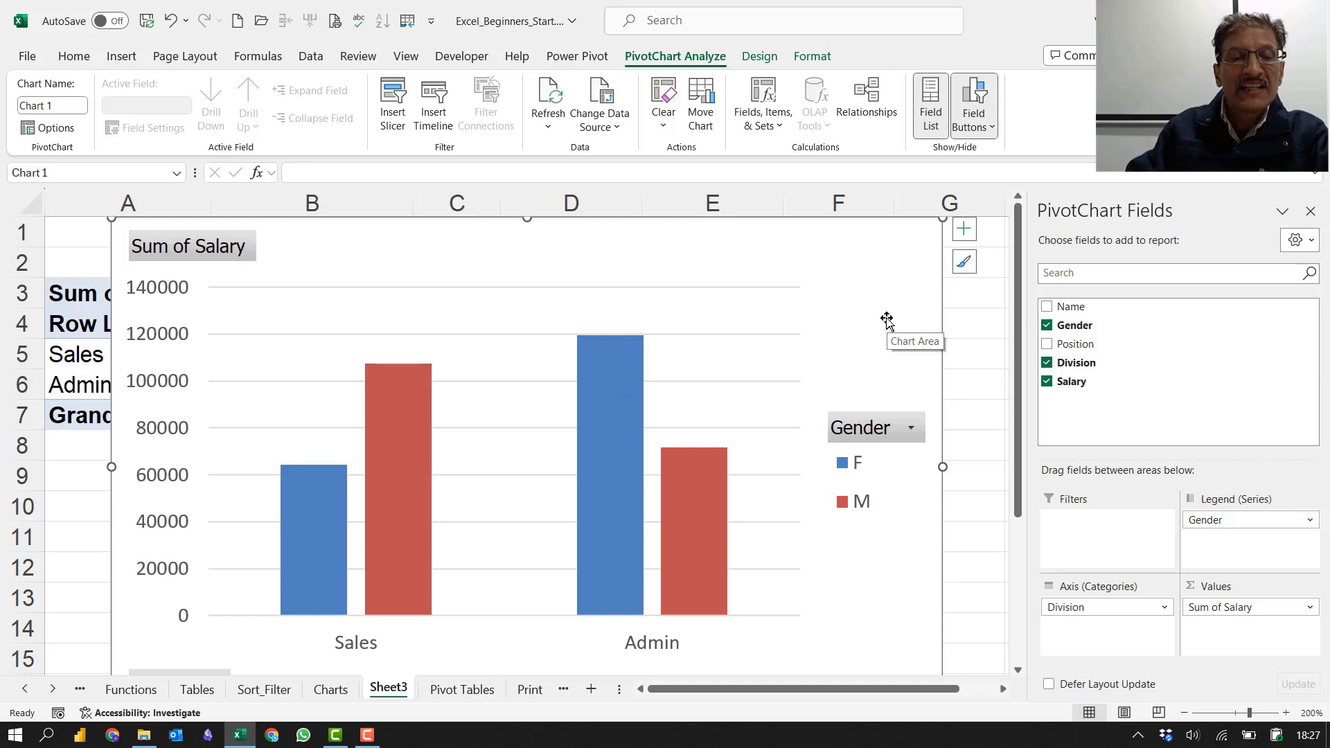
Step: Shrink the pivot chart and place it beside the pivot table, covering about columns E to J and rows 3 to 15
scroll(901, 308, down, 1)
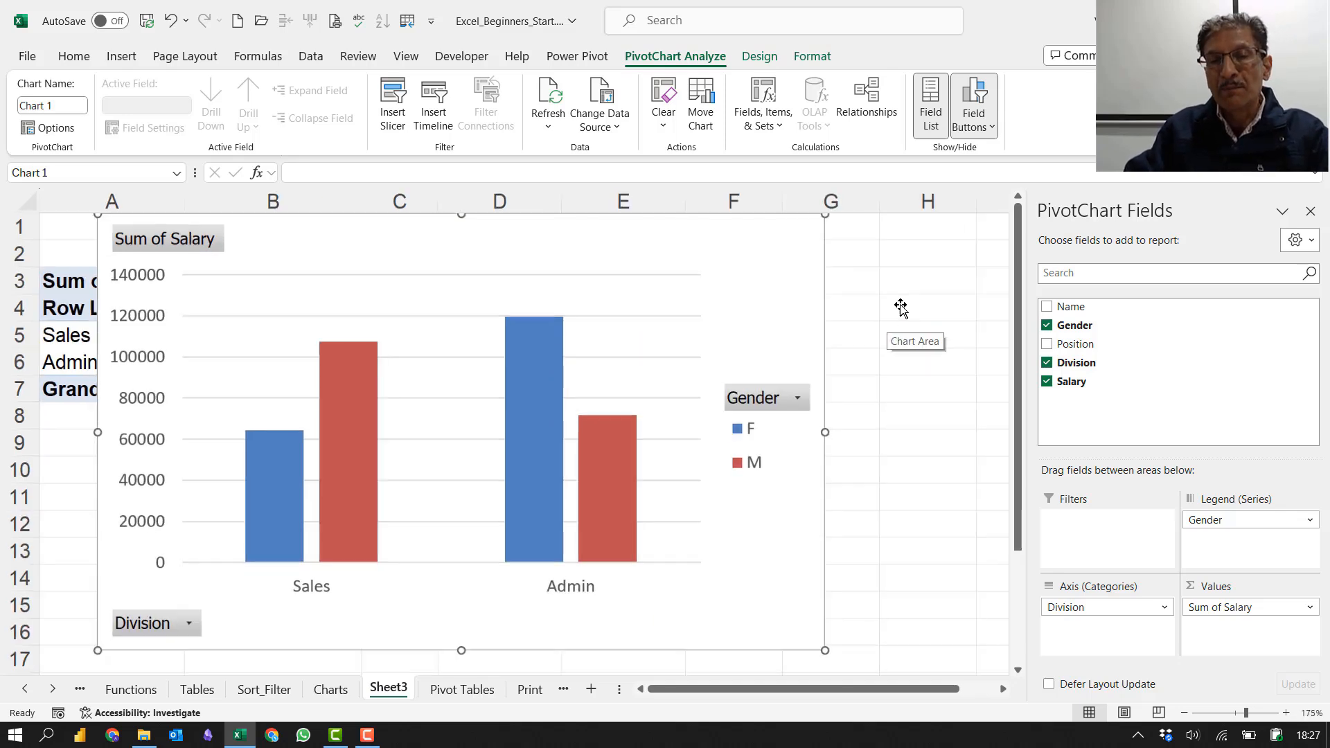
drag(781, 250, 962, 258)
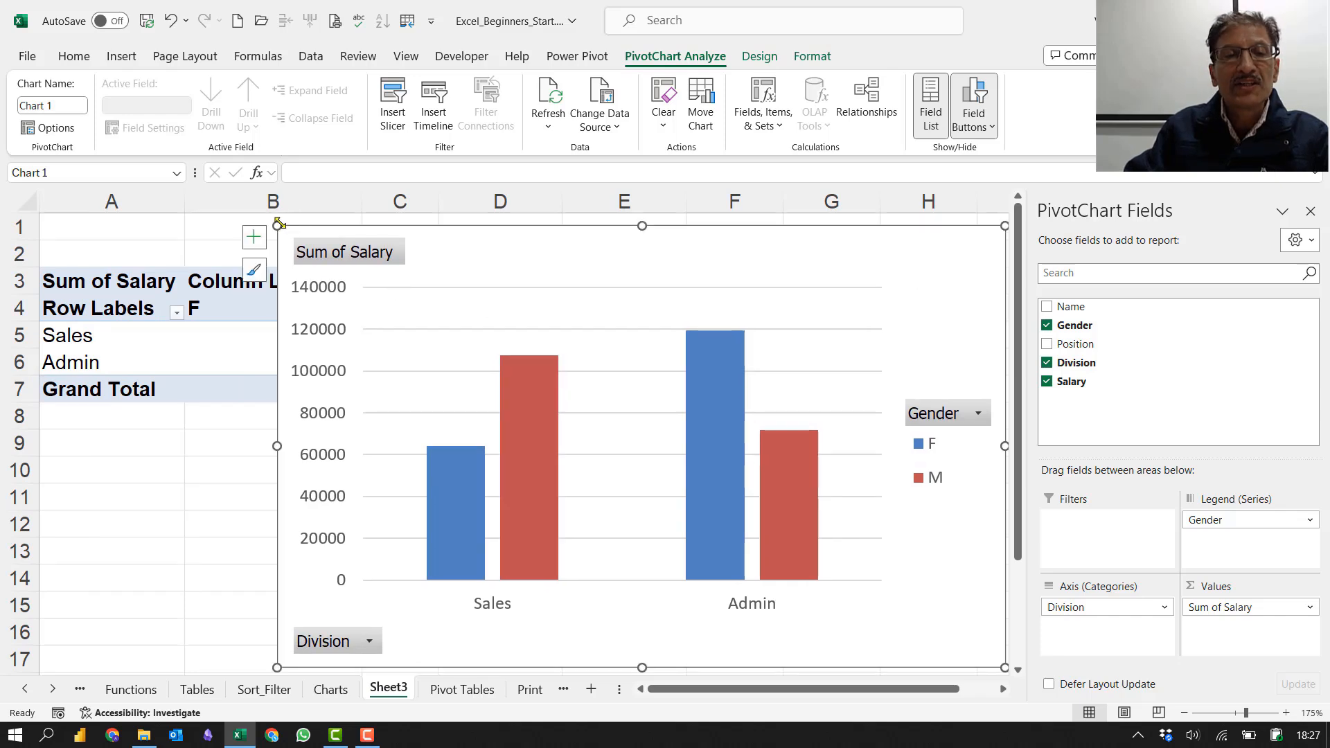
drag(276, 224, 456, 314)
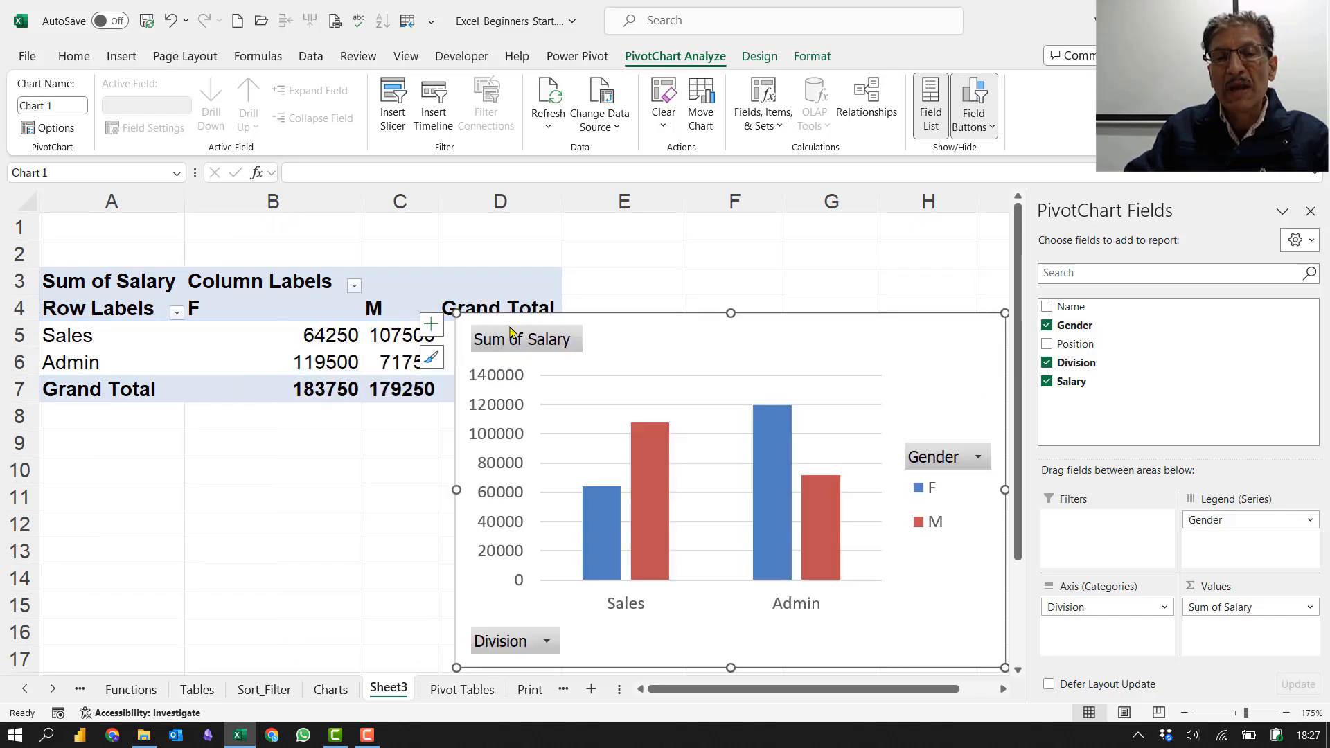
drag(701, 348, 677, 299)
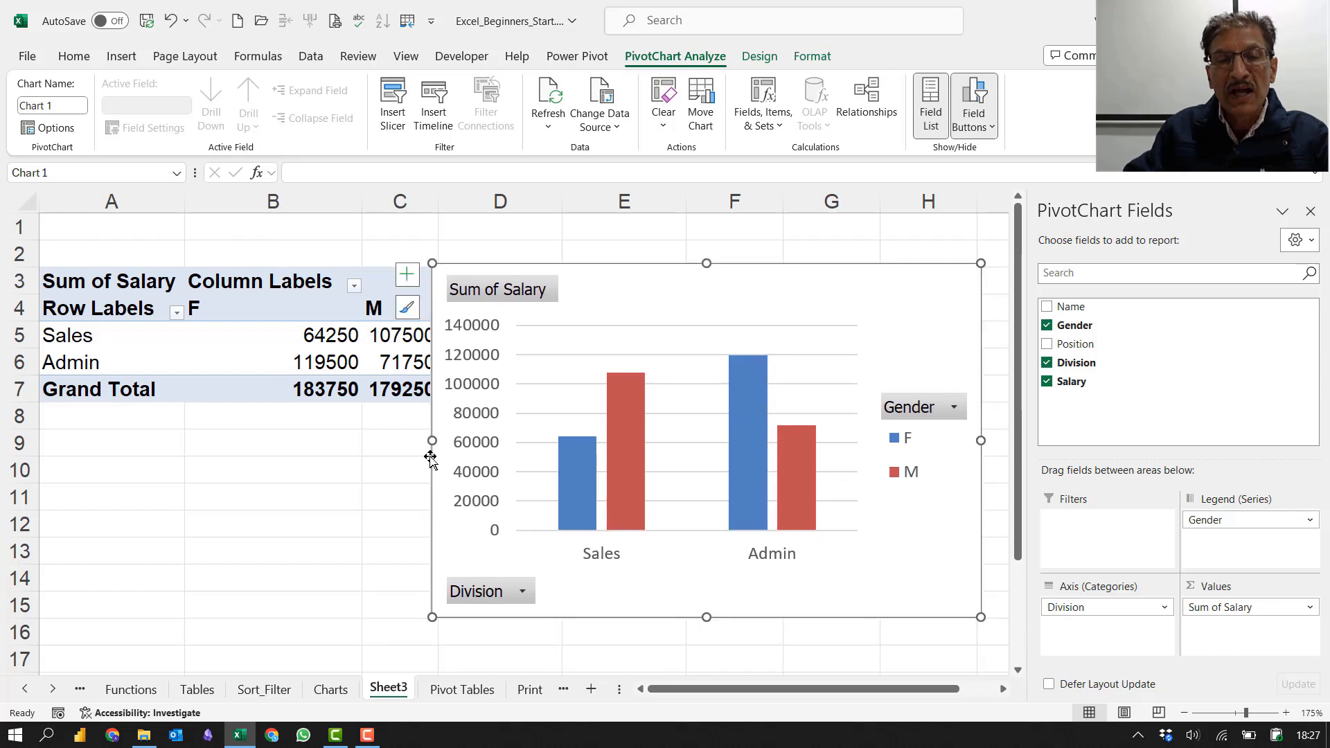
drag(425, 441, 575, 440)
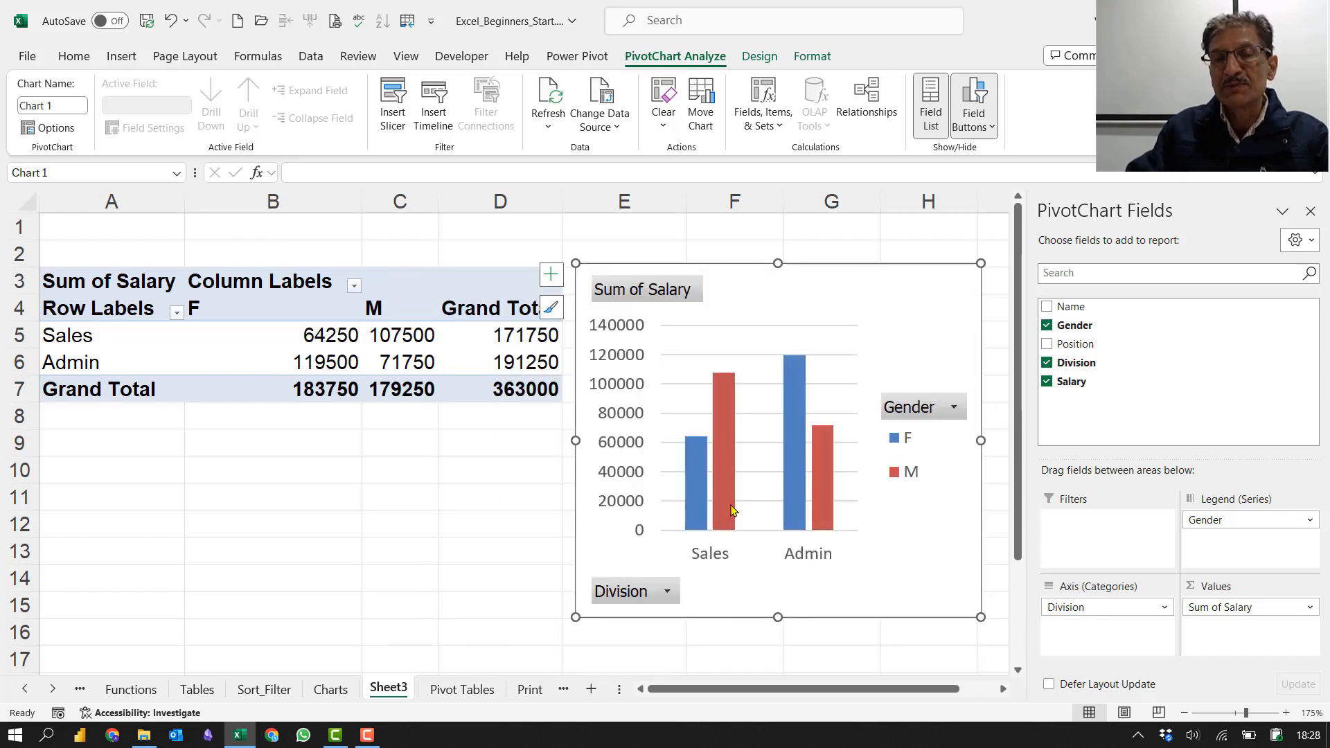
drag(977, 440, 765, 440)
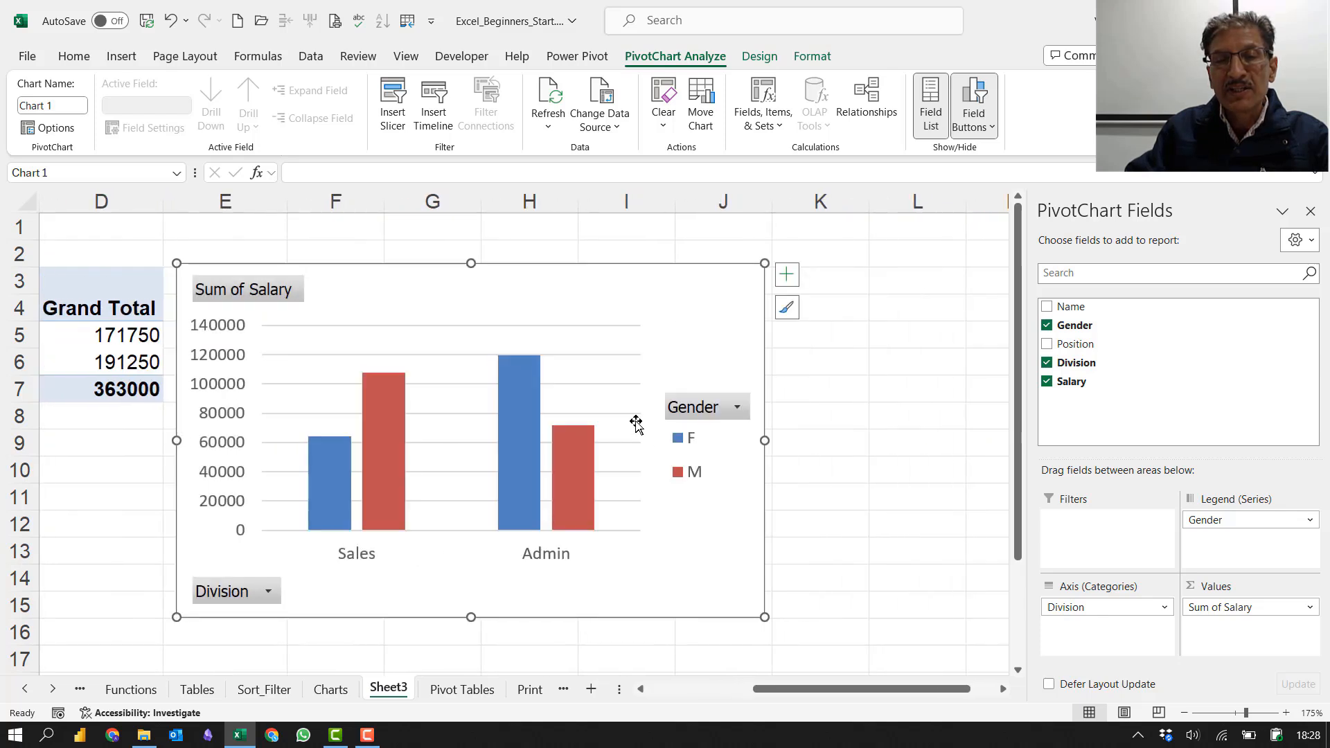
click(738, 410)
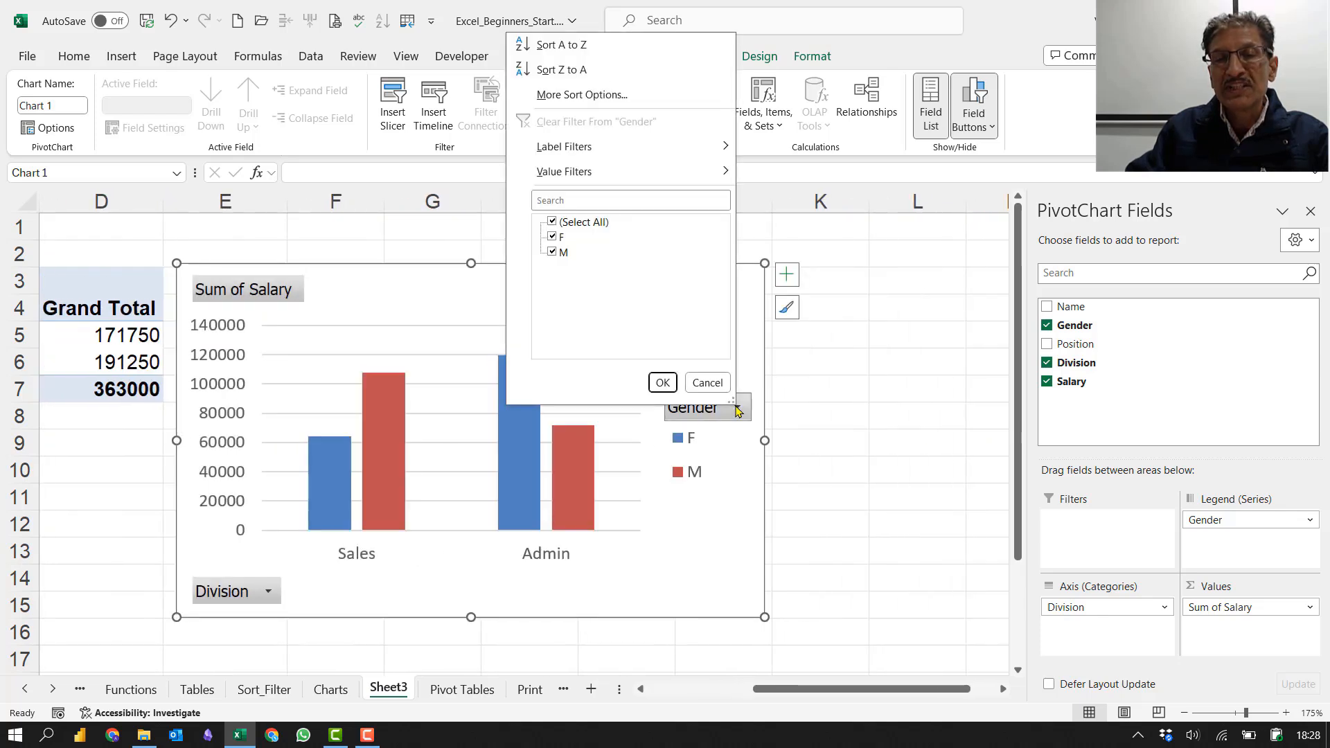
click(707, 383)
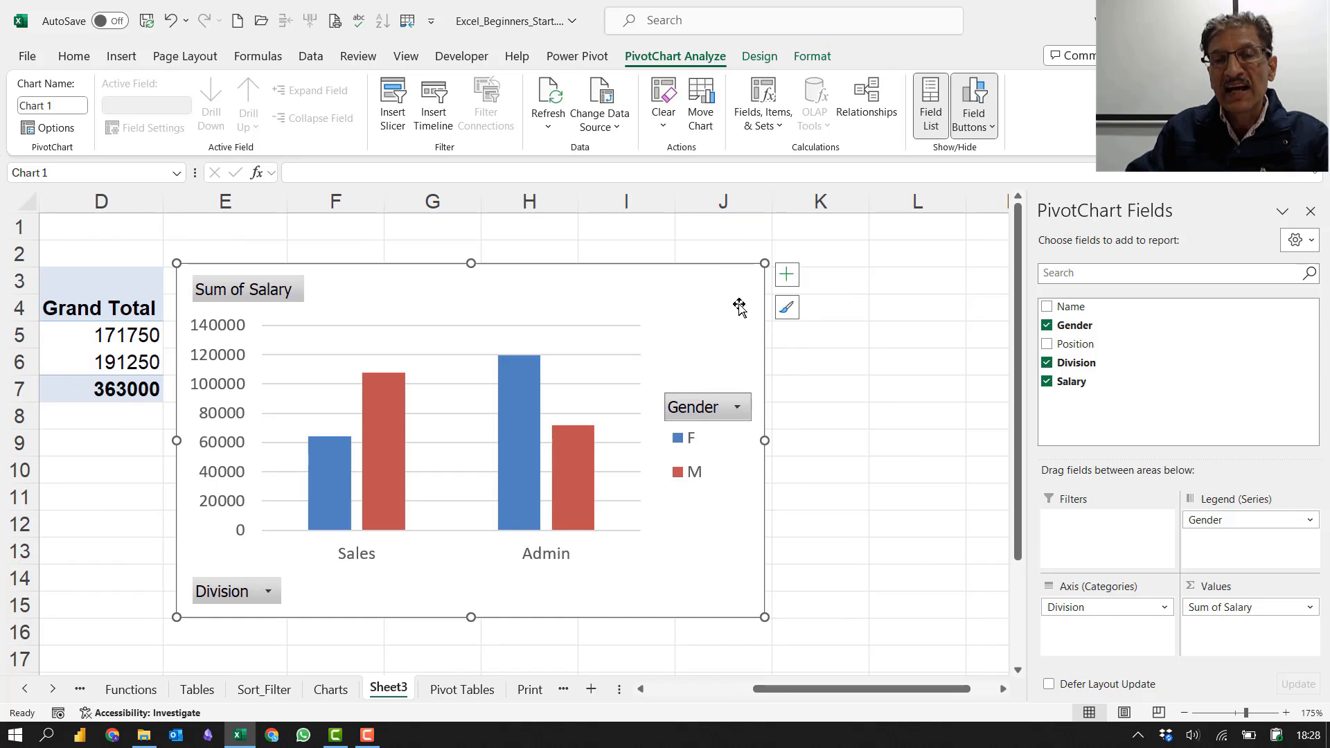
Step: Move the pivot chart below the pivot table, starting at about row 12
drag(742, 291, 873, 265)
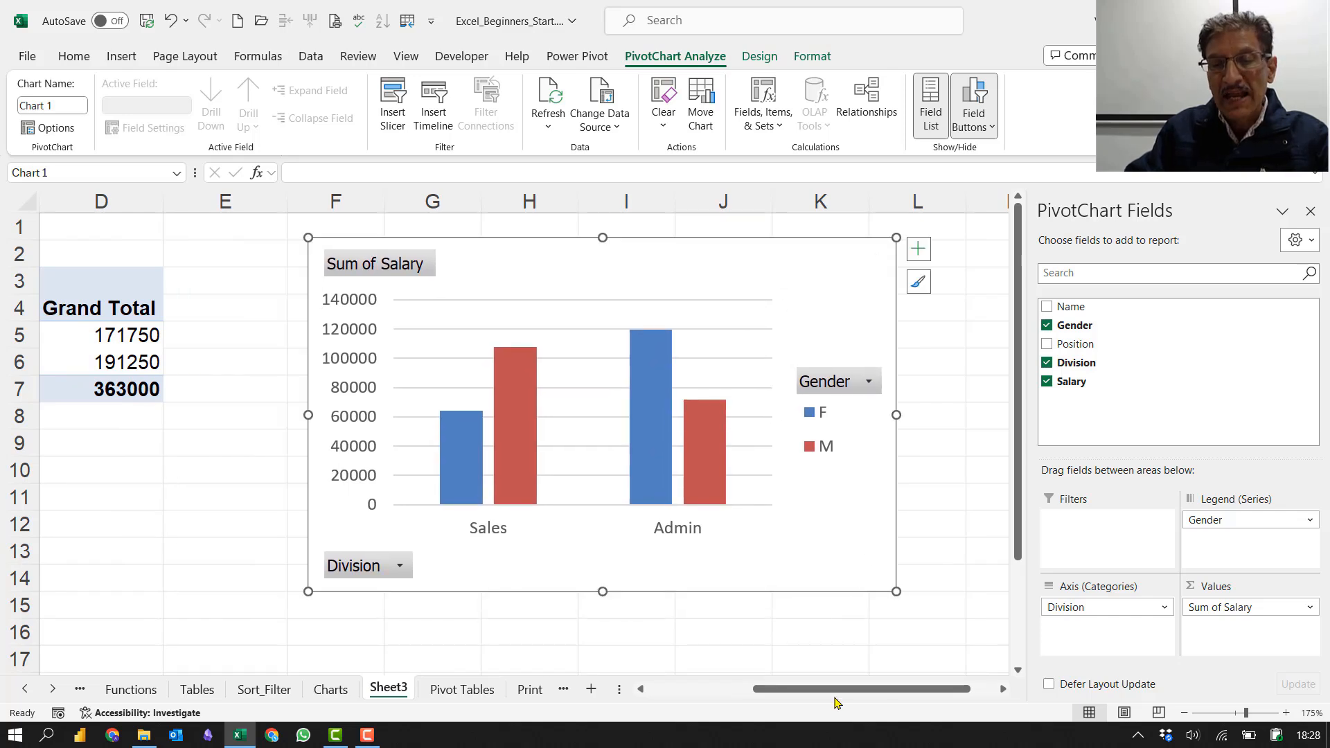
drag(832, 693, 690, 673)
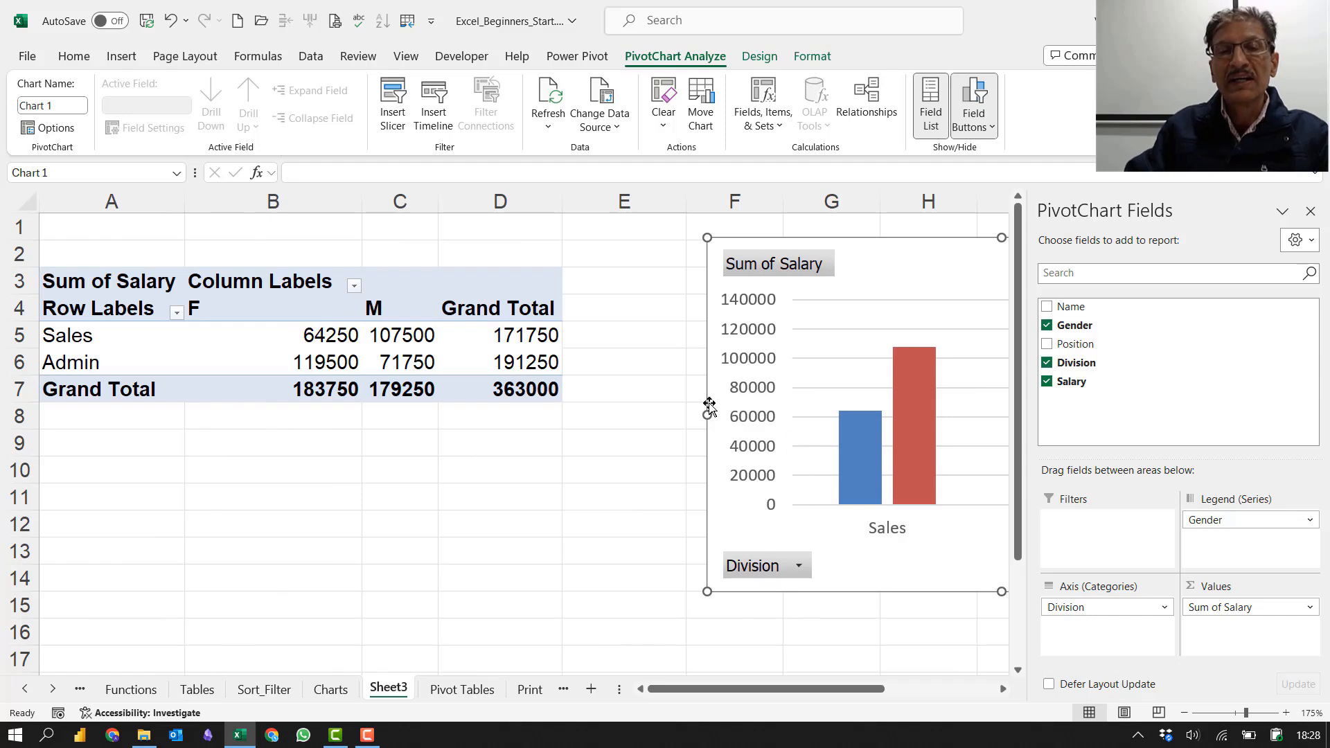
drag(871, 267, 415, 532)
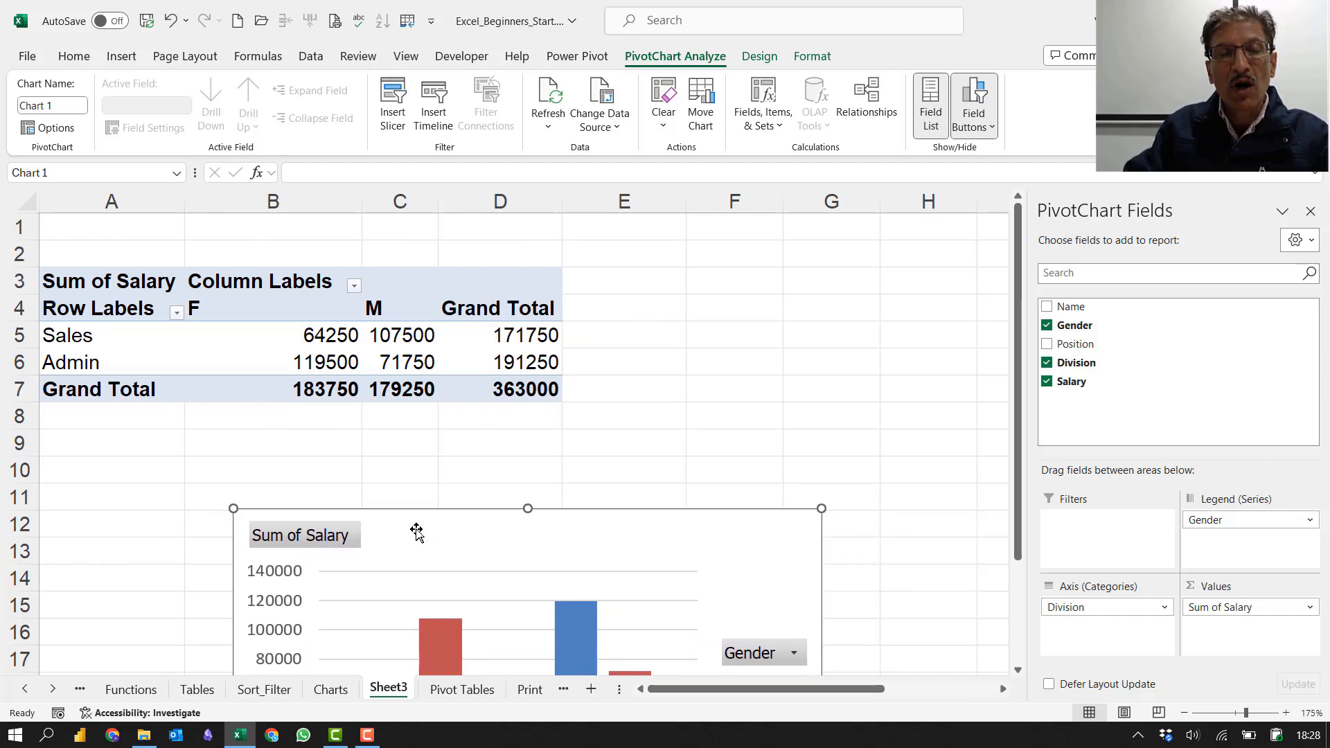
Step: Remove the Gender field from the pivot table and move the chart up beside the table
click(272, 352)
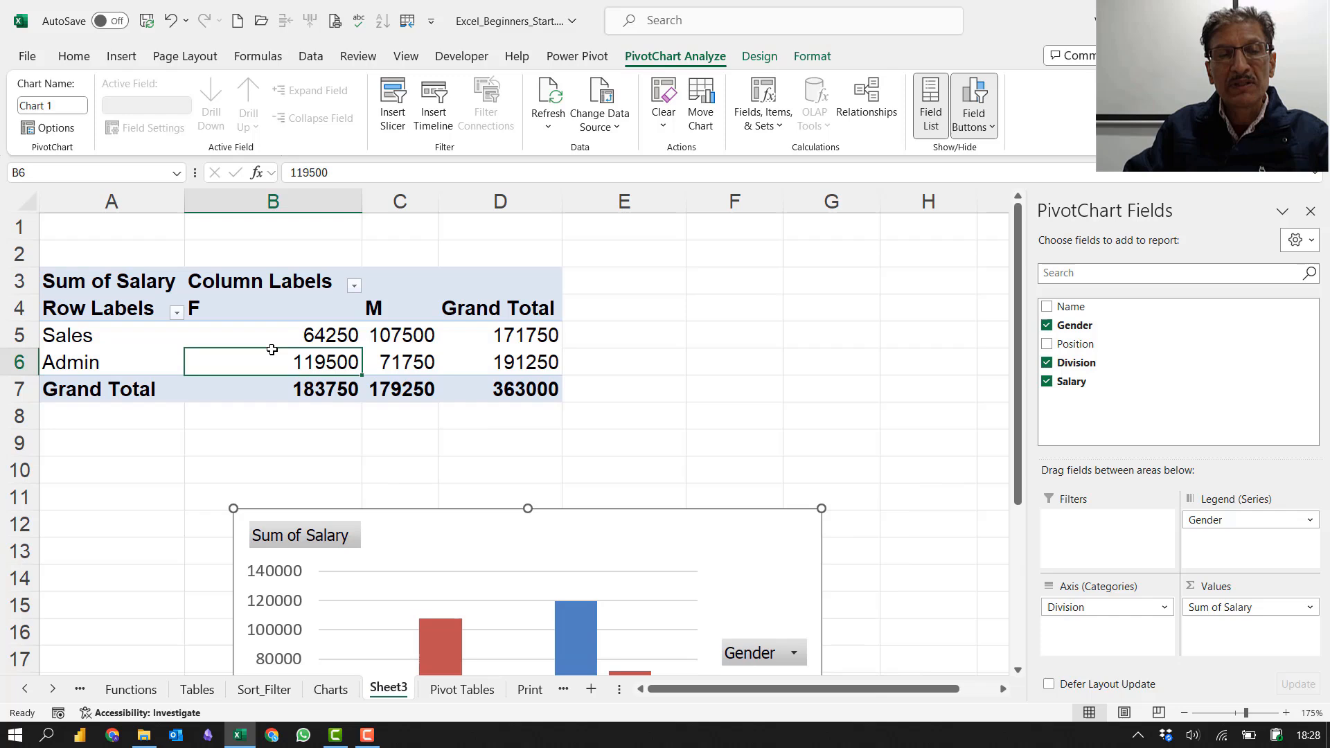
click(1047, 326)
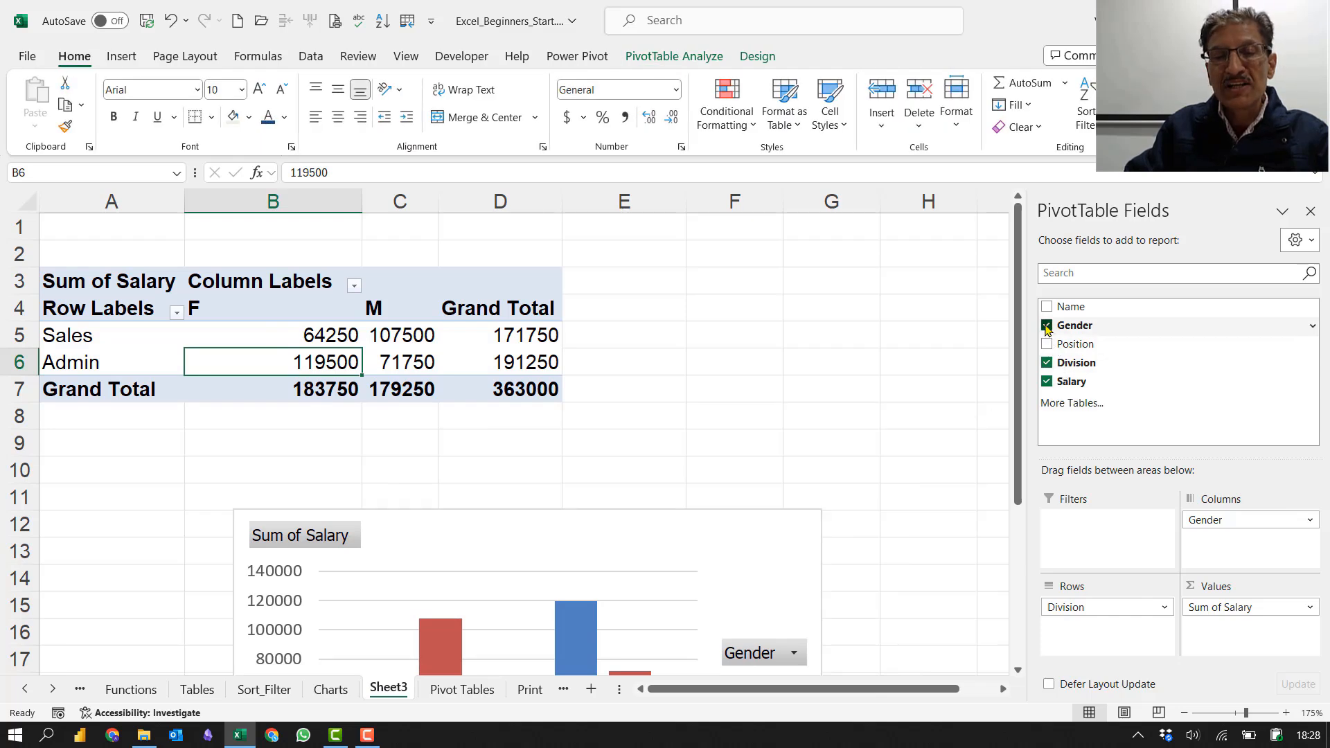
drag(739, 555, 894, 335)
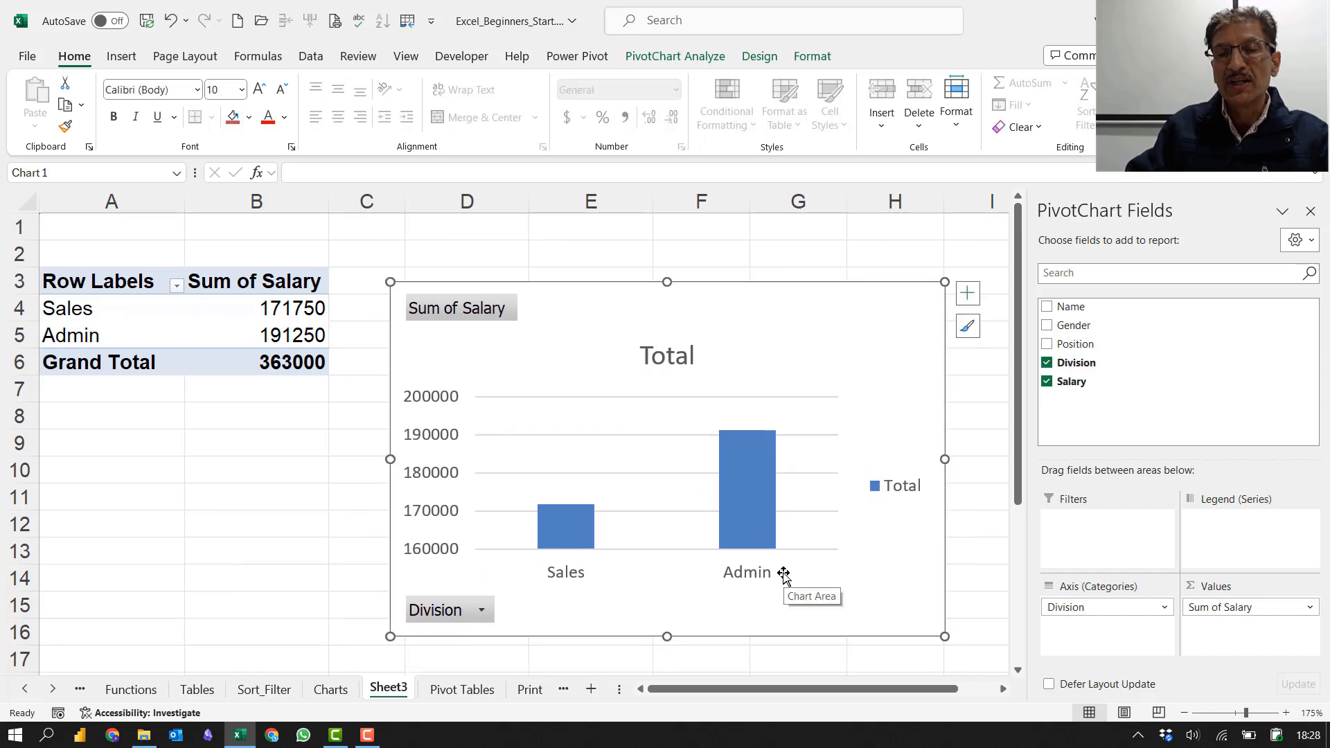
Step: Replace the Division field with Position in the pivot chart and shift the chart slightly away from the table
click(1046, 363)
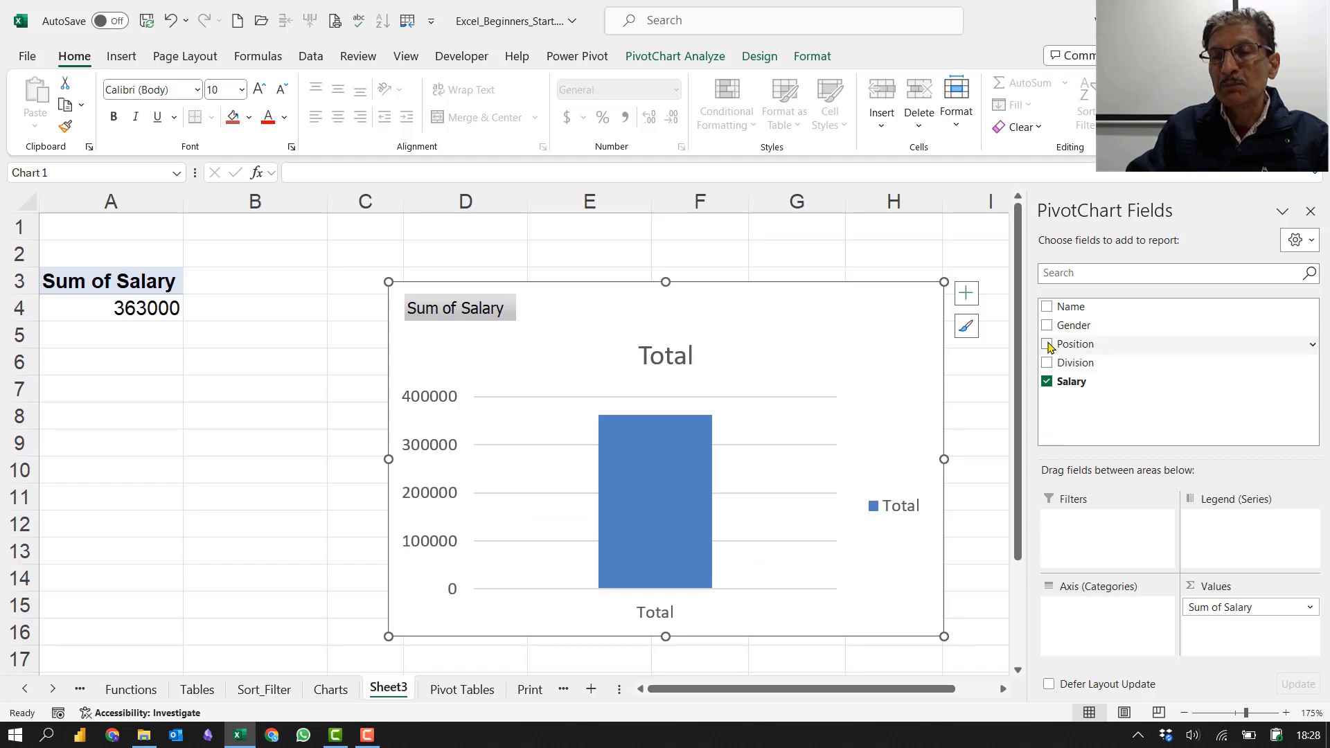
click(1047, 345)
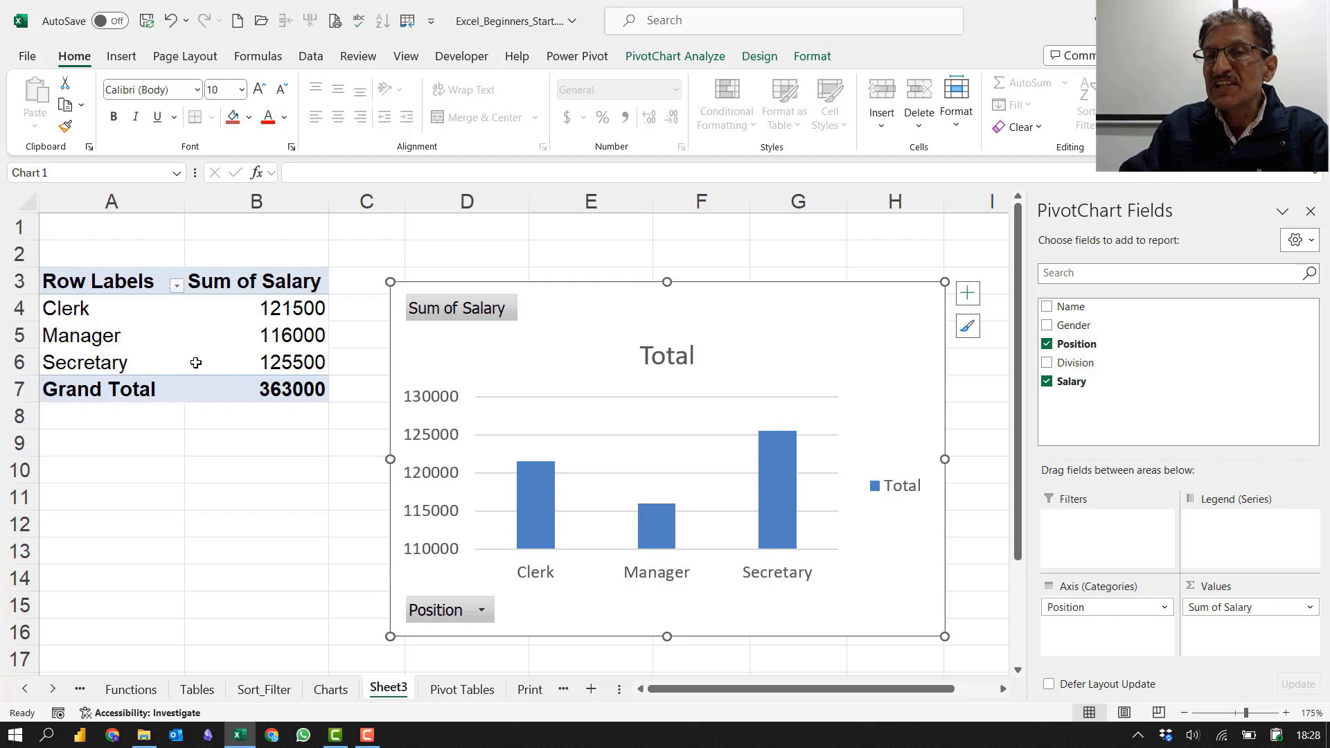
mouse_move(196, 363)
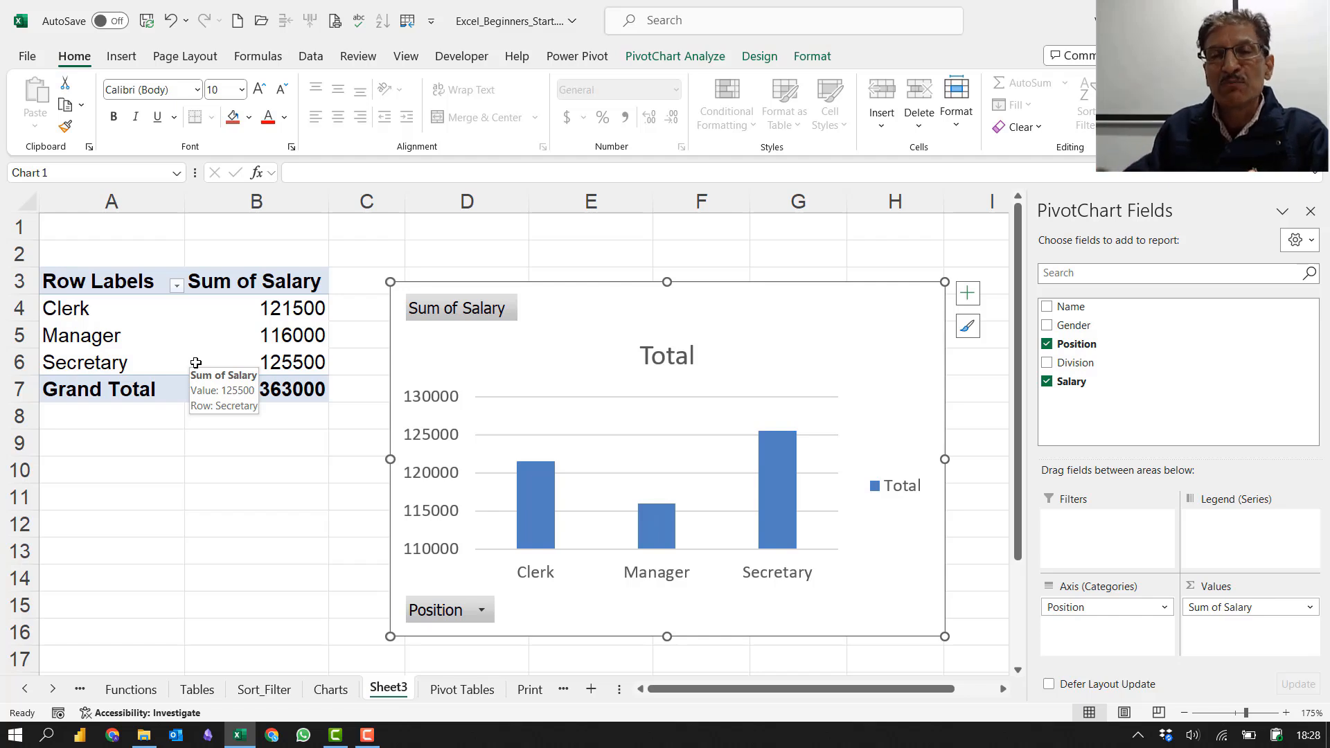
mouse_move(834, 337)
mouse_down()
mouse_move(850, 314)
mouse_move(821, 324)
mouse_up()
Step: Summarise the salaries by Gender instead of Position, and by Name in place of Gender
click(273, 326)
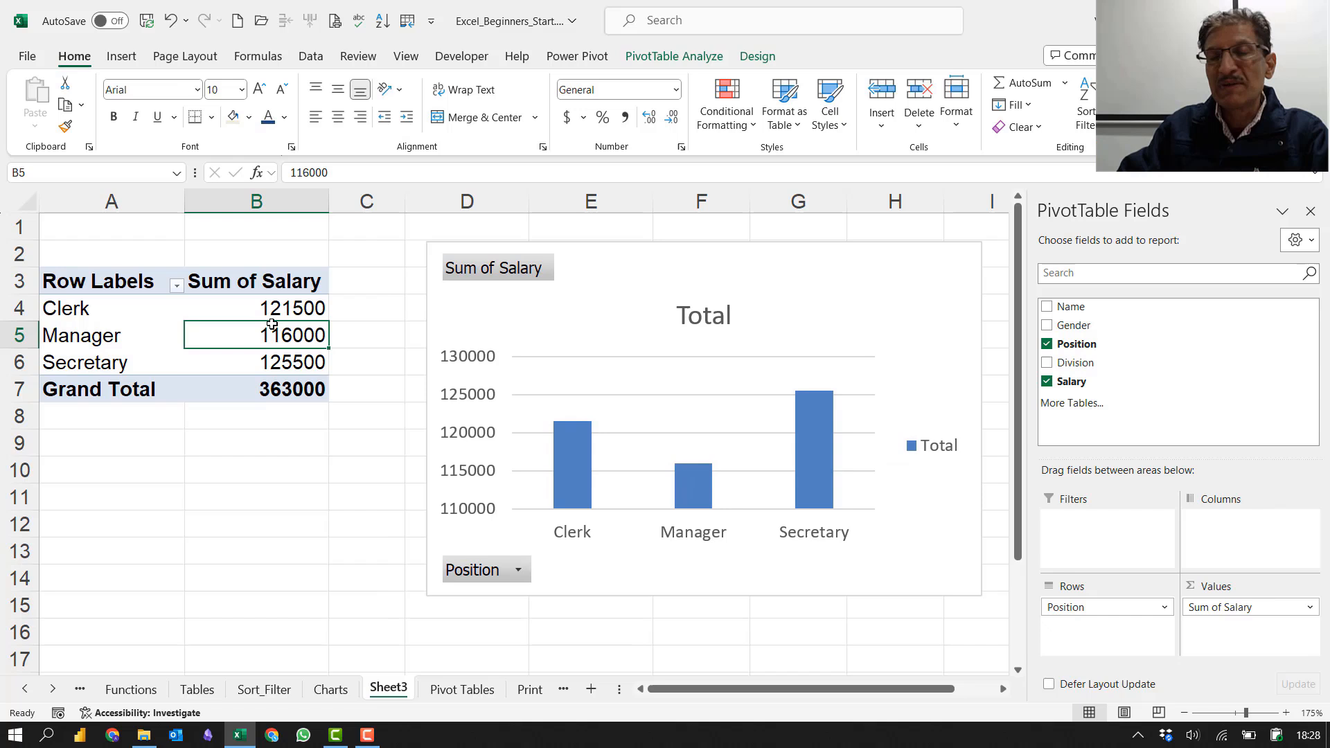
click(1047, 344)
click(1047, 326)
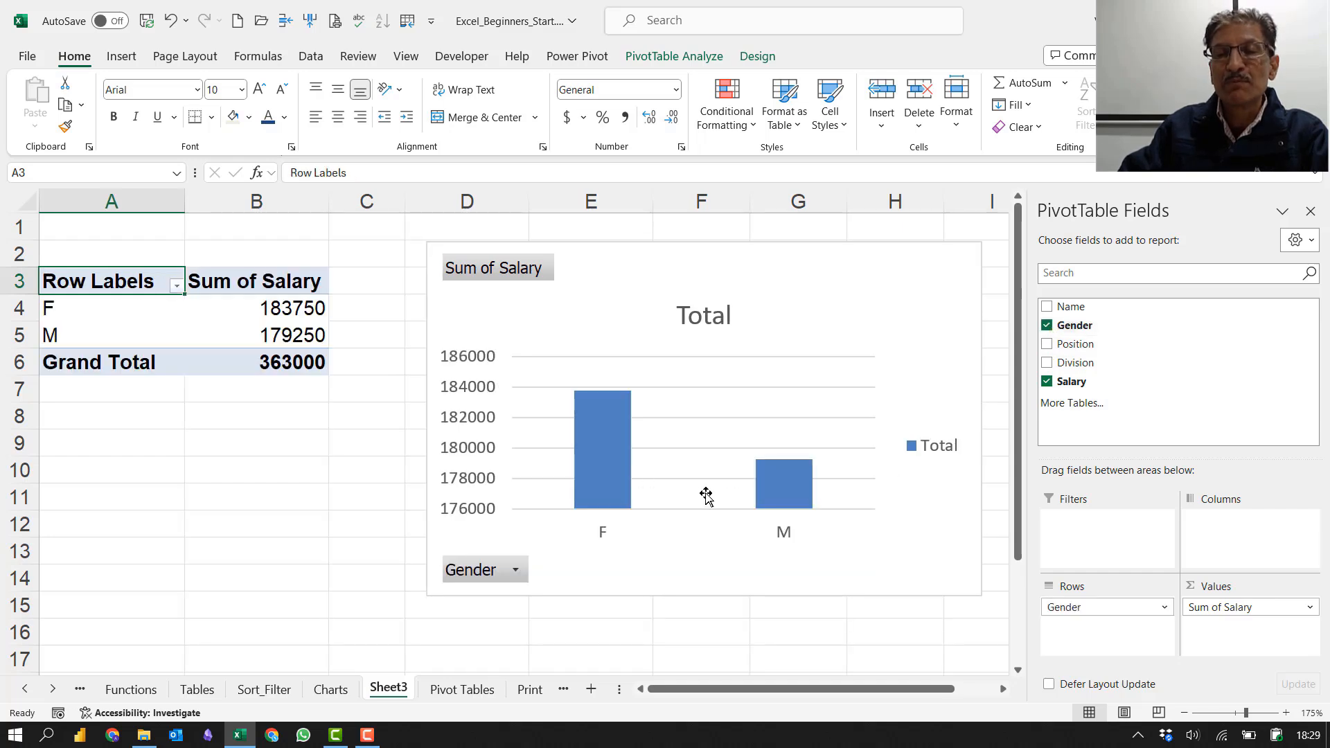
click(1047, 327)
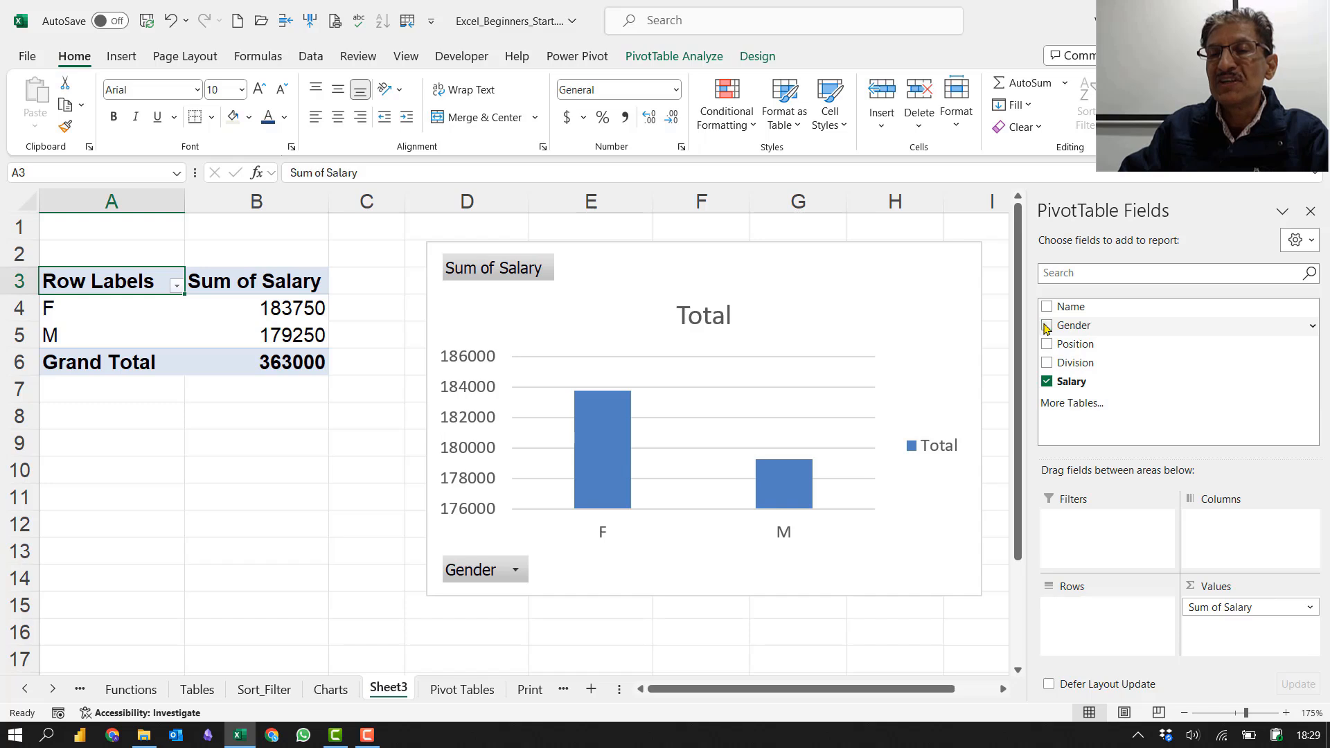
click(1047, 307)
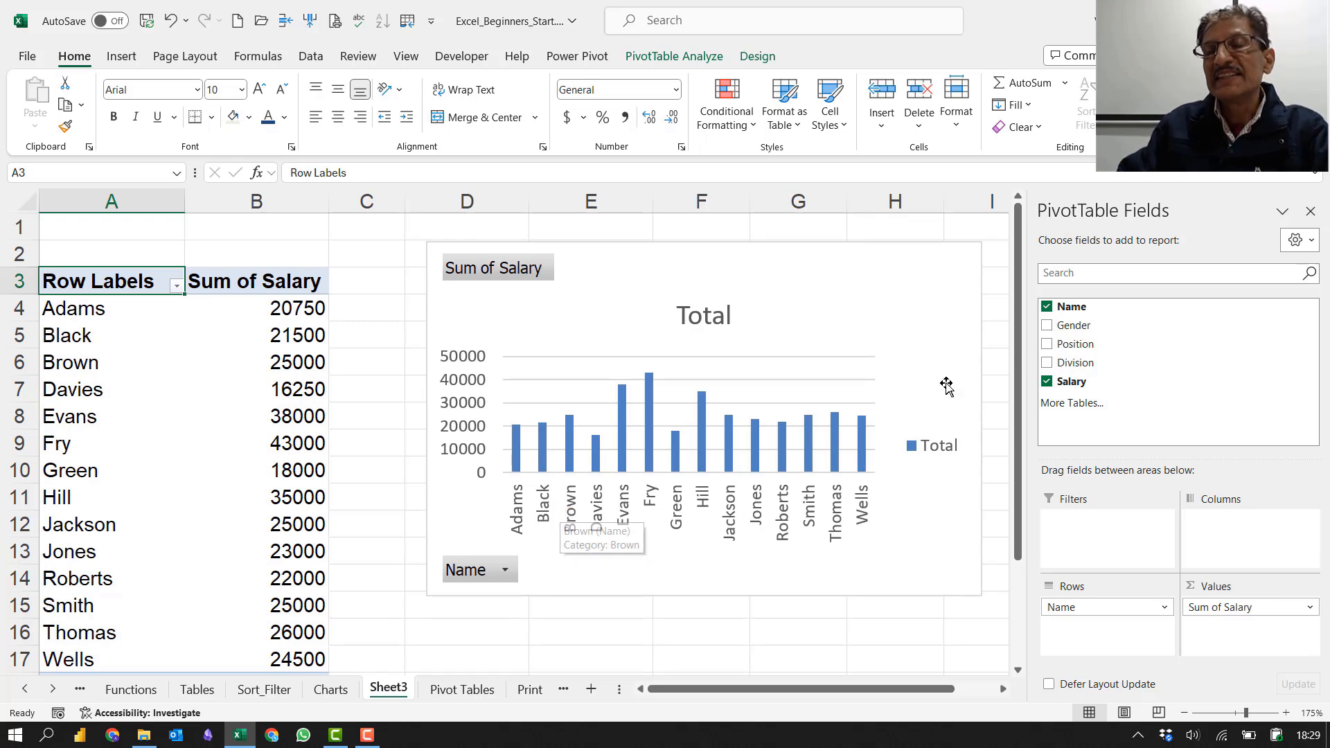
Step: Remove the Name field from the pivot table and add the Position and Gender fields
click(1048, 309)
click(1047, 344)
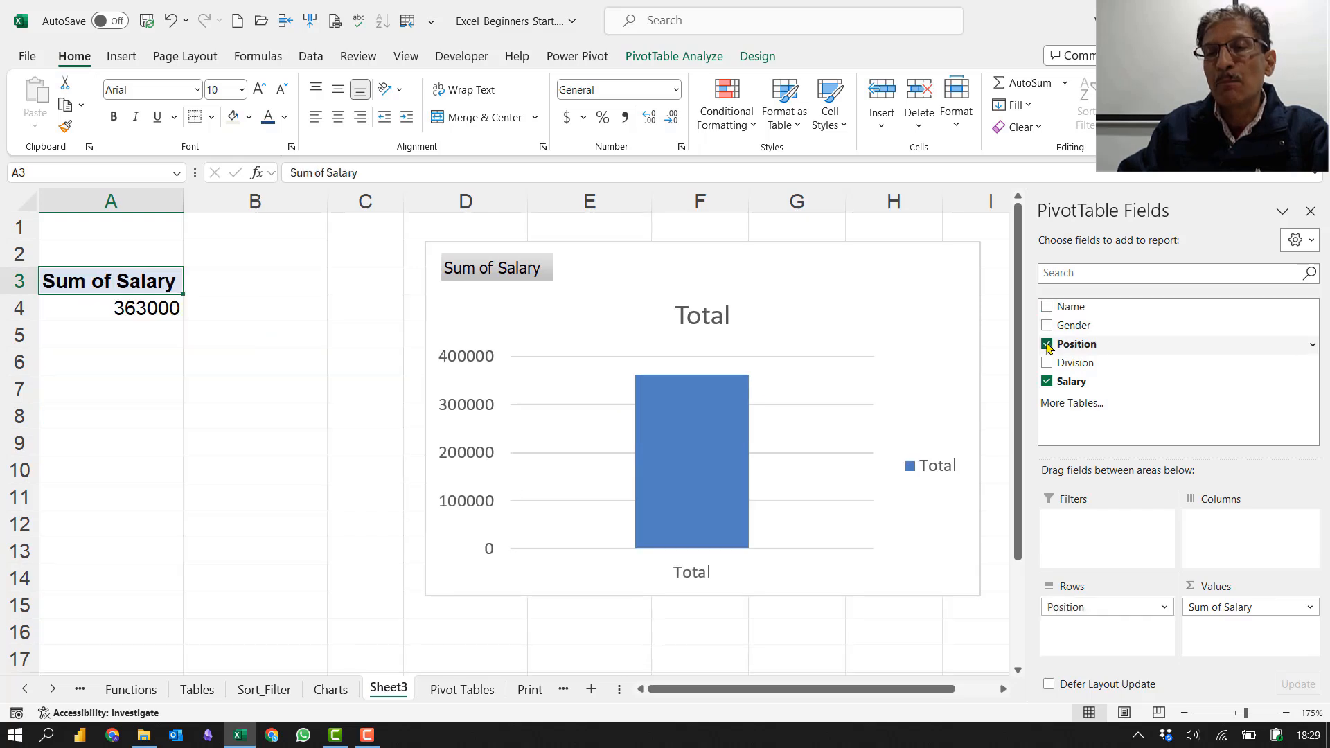
click(1047, 327)
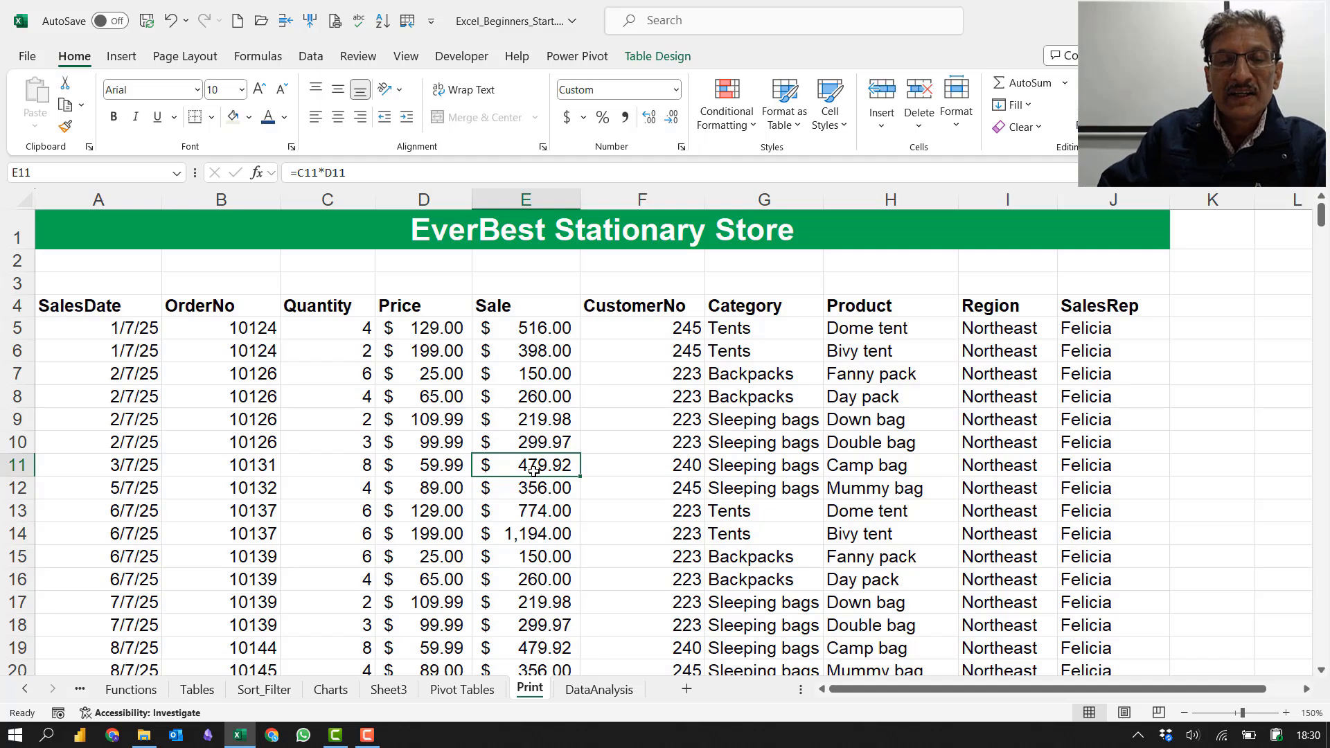
Step: Jump to the last row of the sales table on the Print sheet and examine where the data ends
click(495, 439)
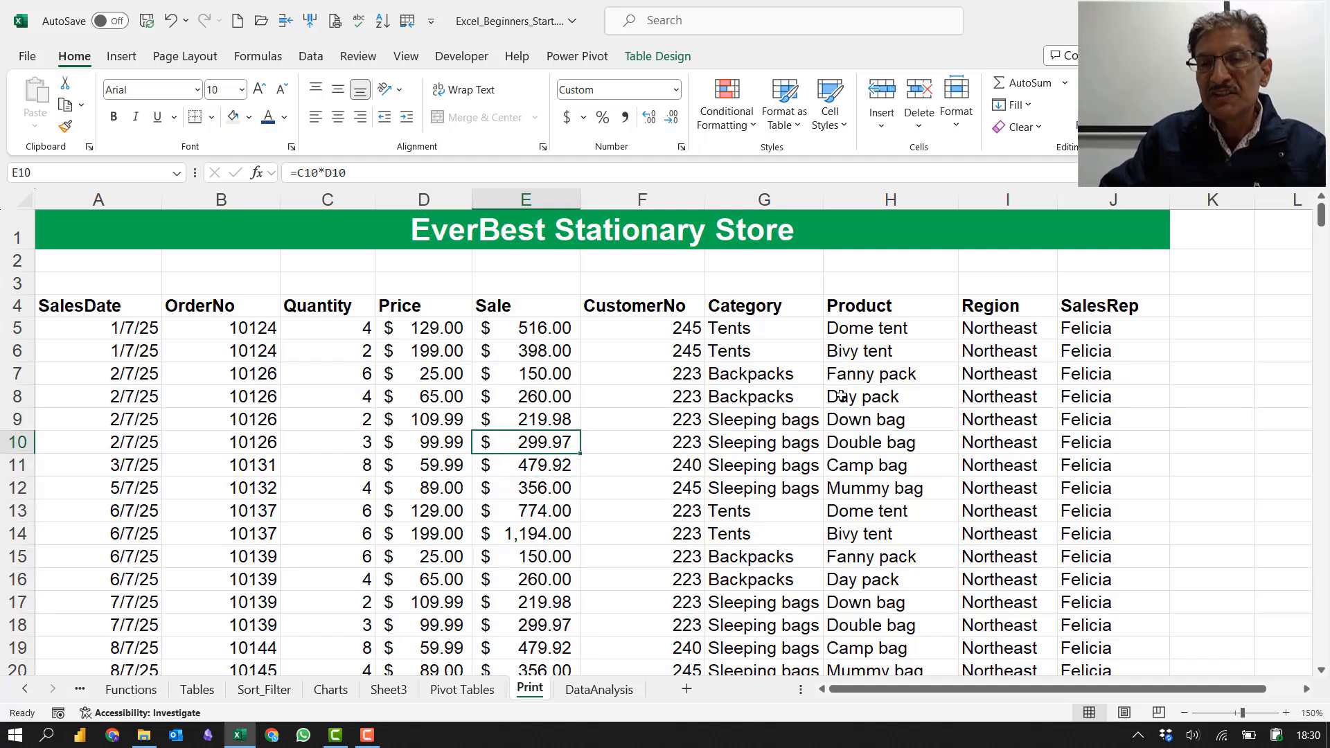
click(693, 436)
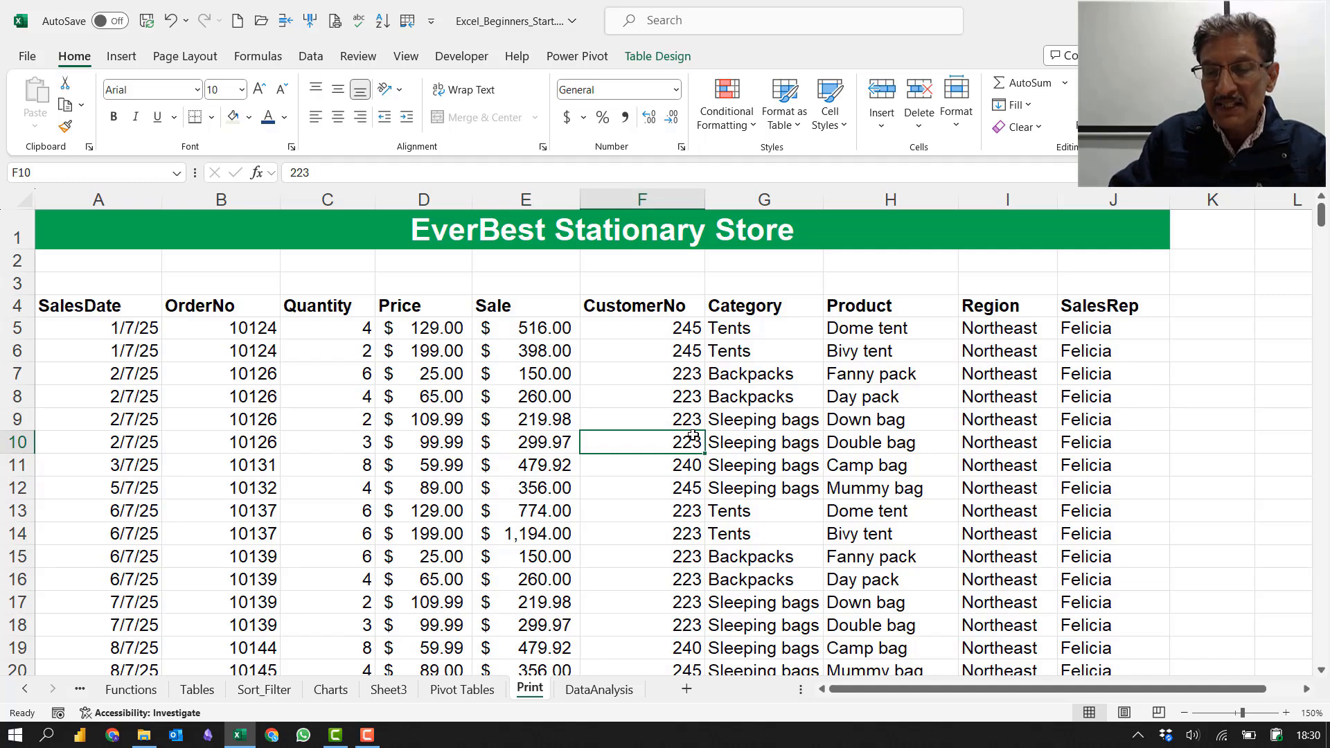
key(ctrl+Down)
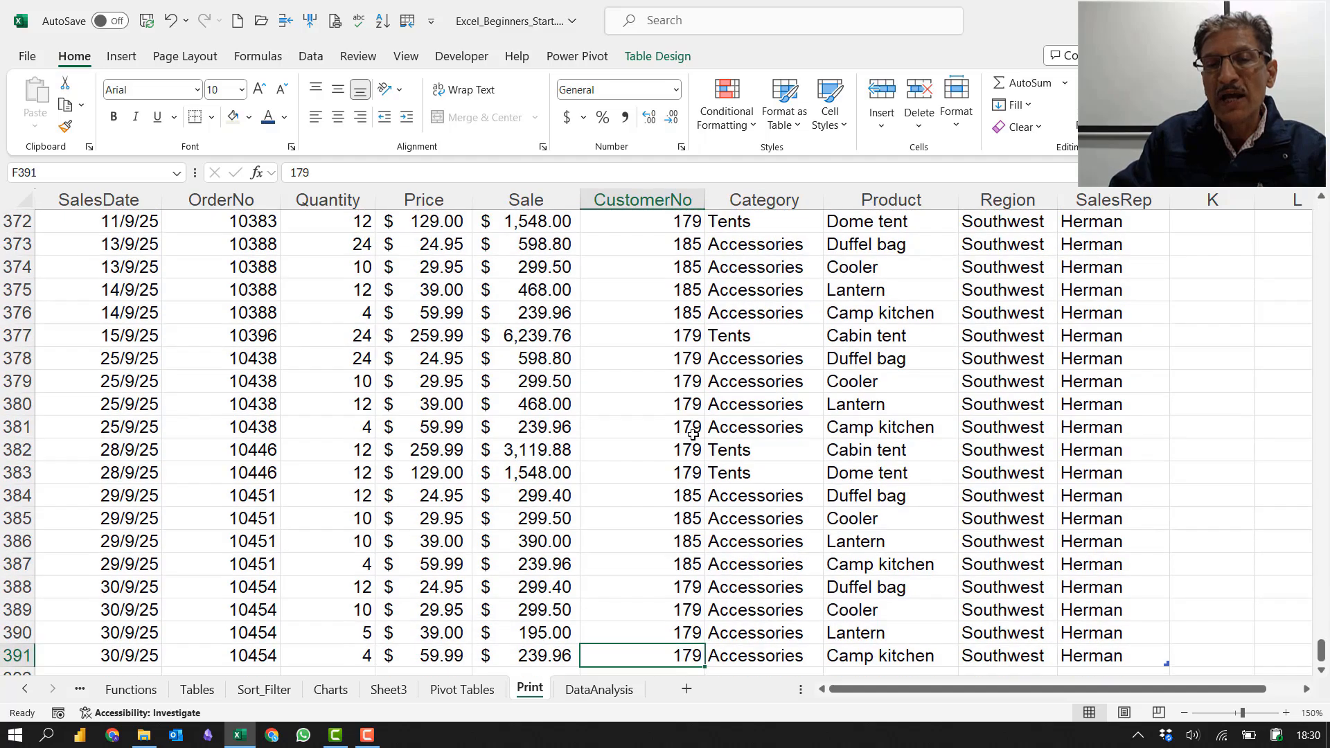
scroll(693, 434, down, 3)
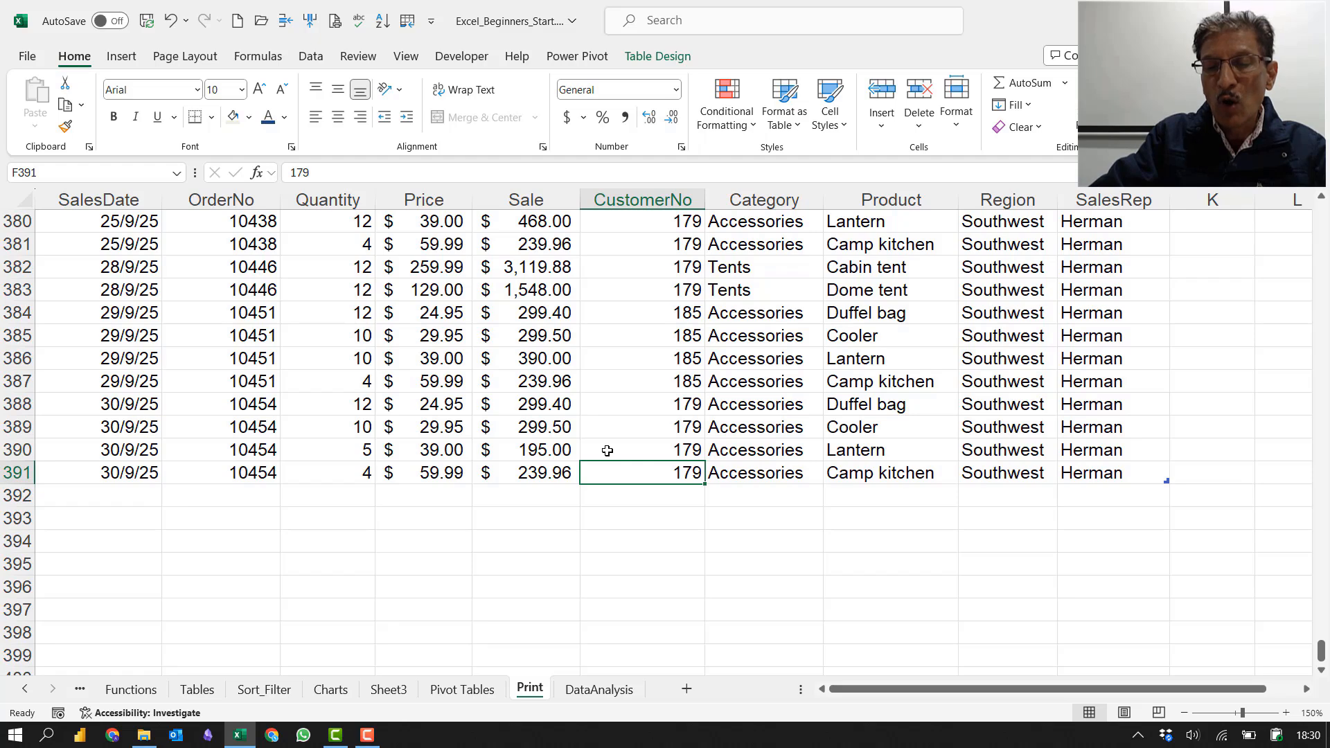
Step: Return to the top of the sales table, select a cell in it and open the sheet's print preview
key(ctrl+Home)
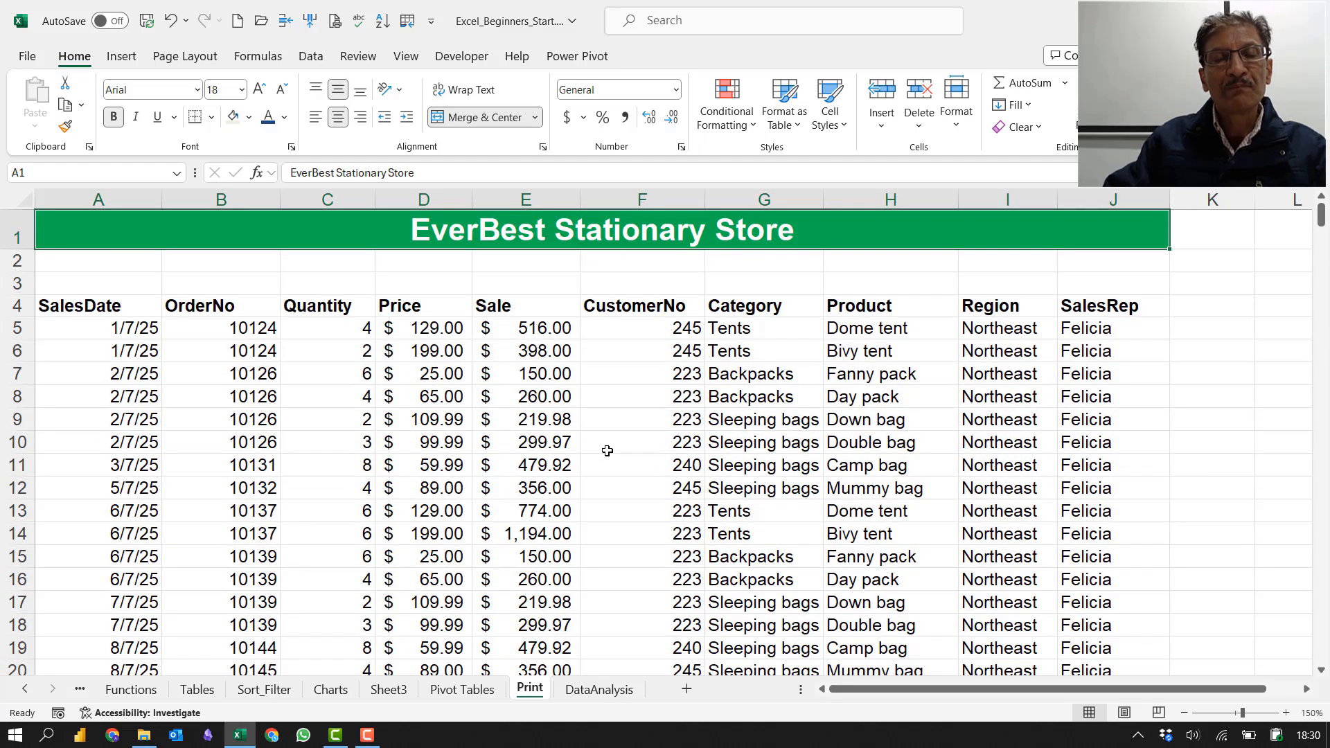
click(608, 451)
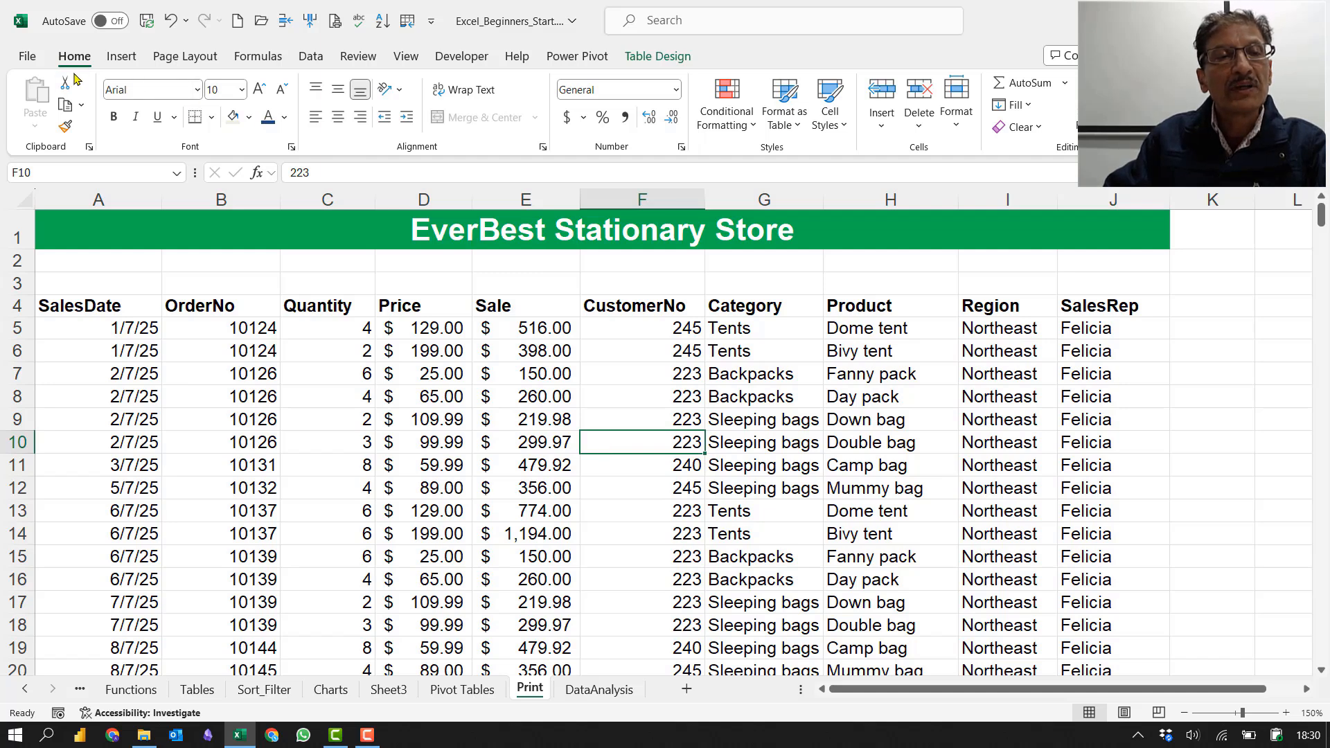
click(27, 59)
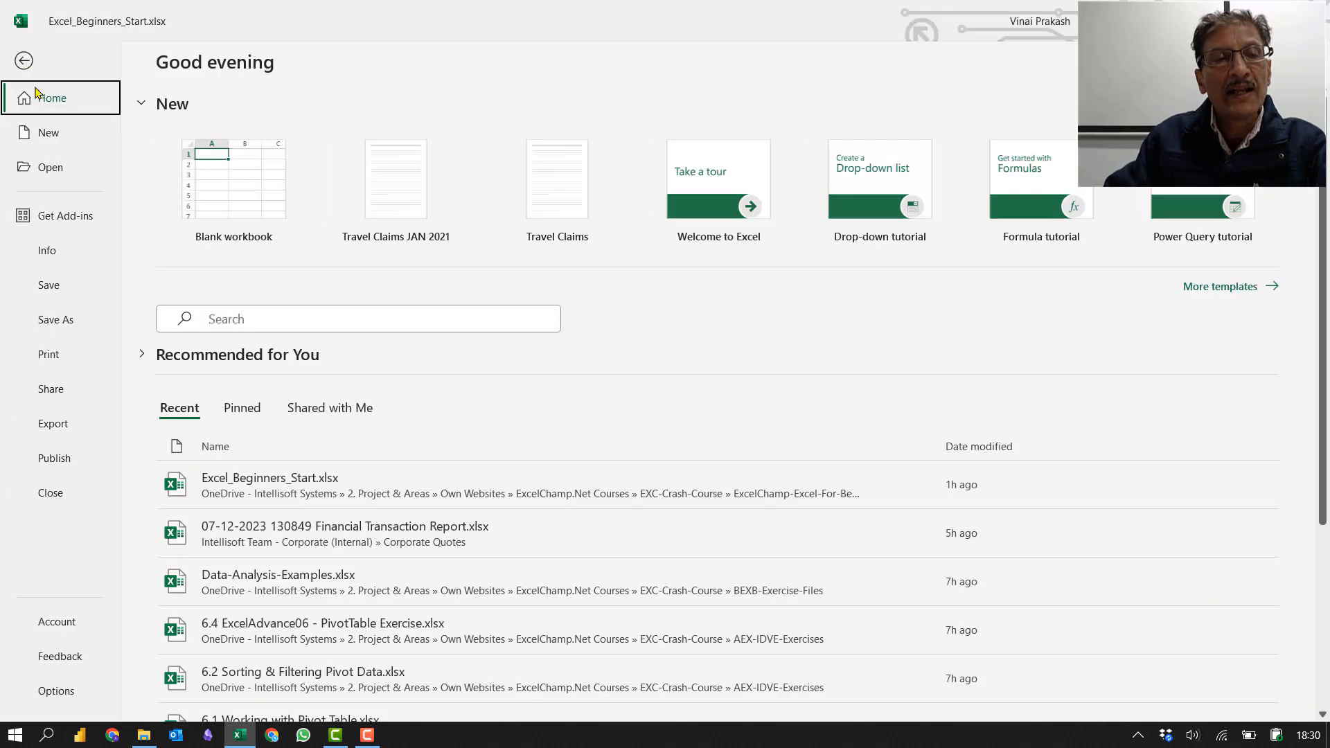
click(50, 354)
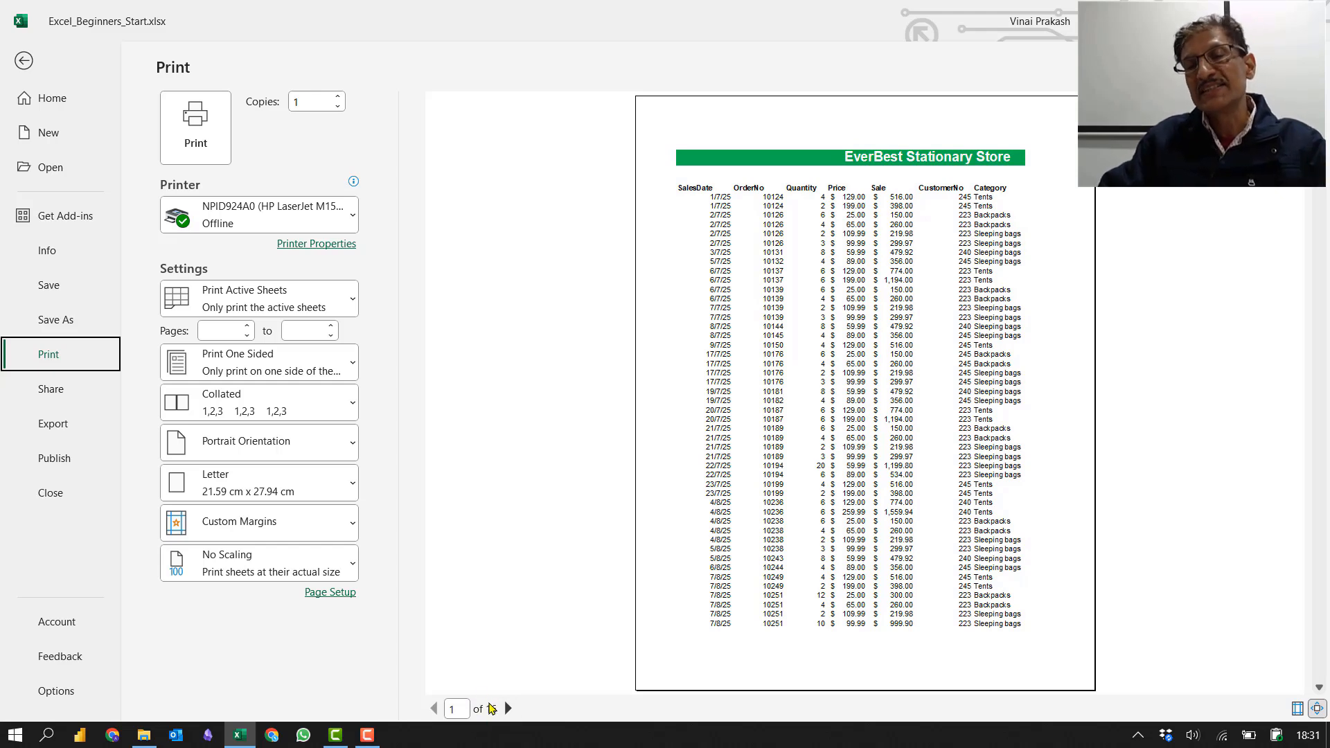
Step: Page through the print preview to page 9, examine how the table's columns are split across pages, and return to the sheet
click(508, 709)
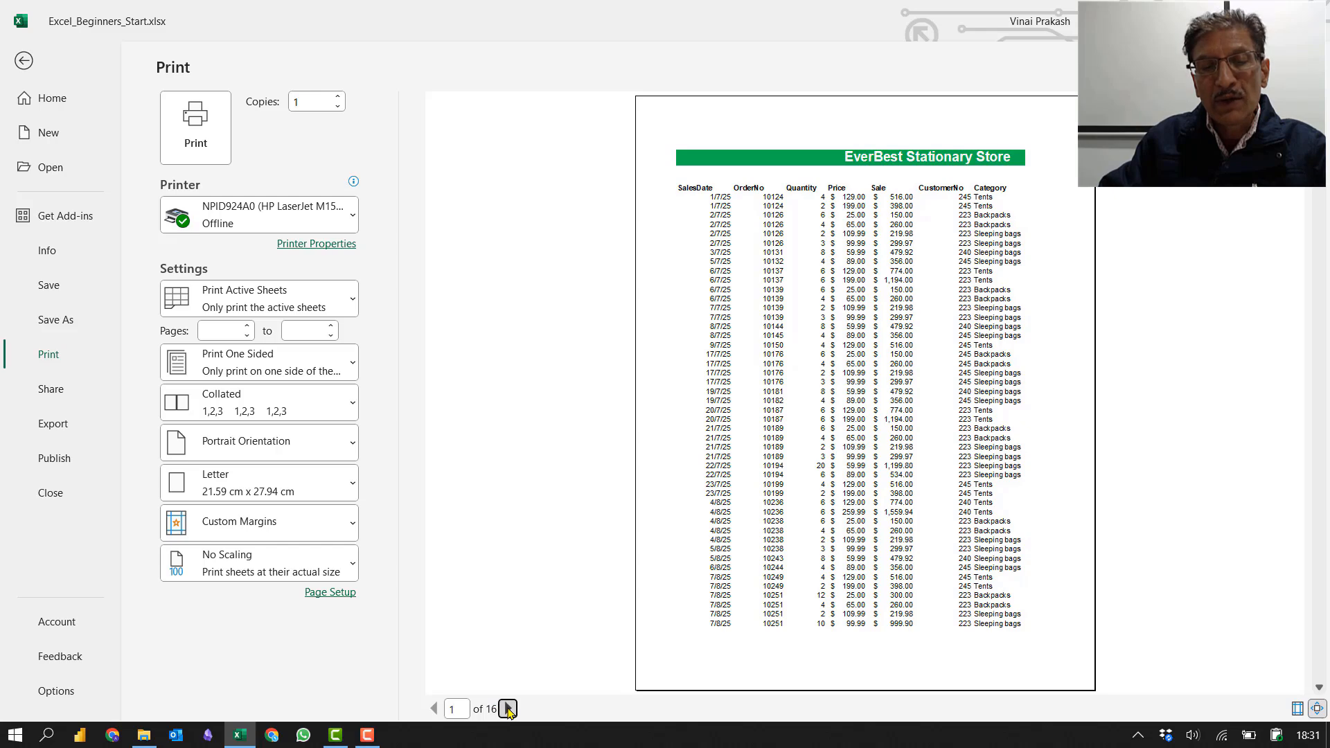
click(508, 709)
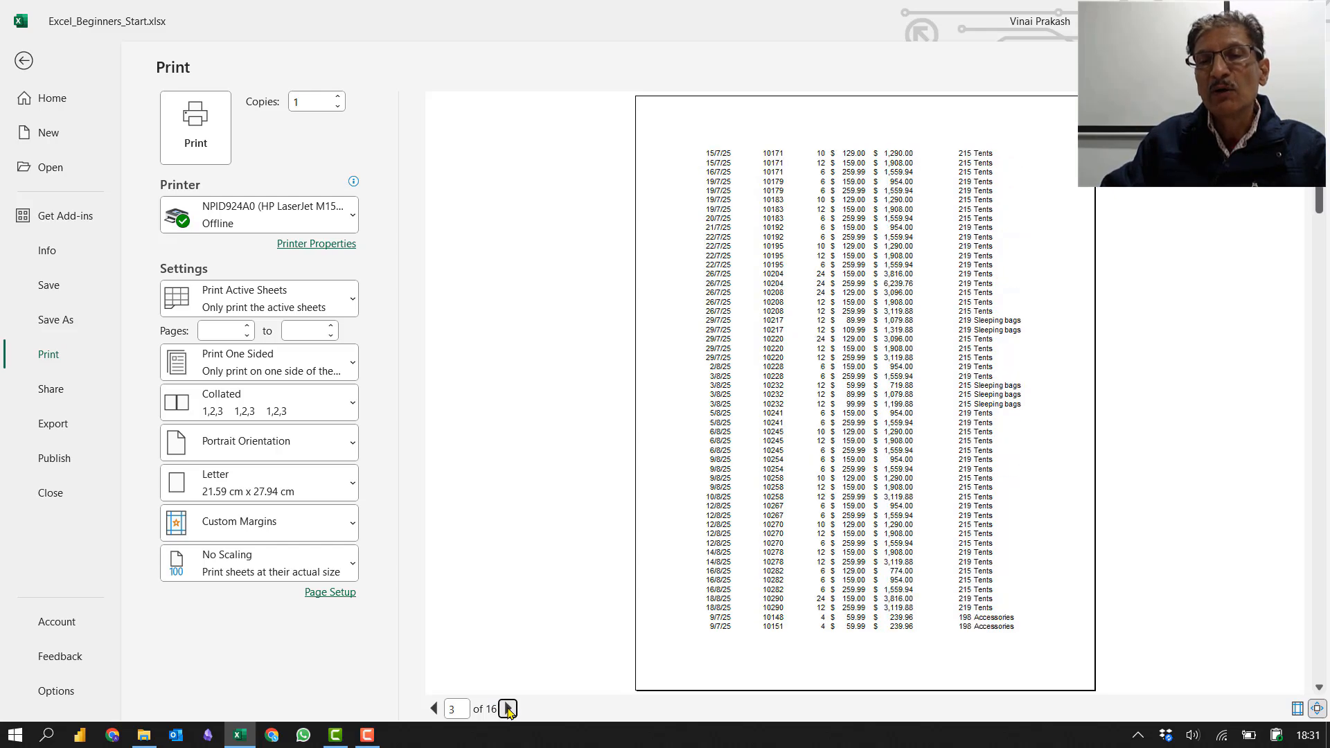
click(508, 709)
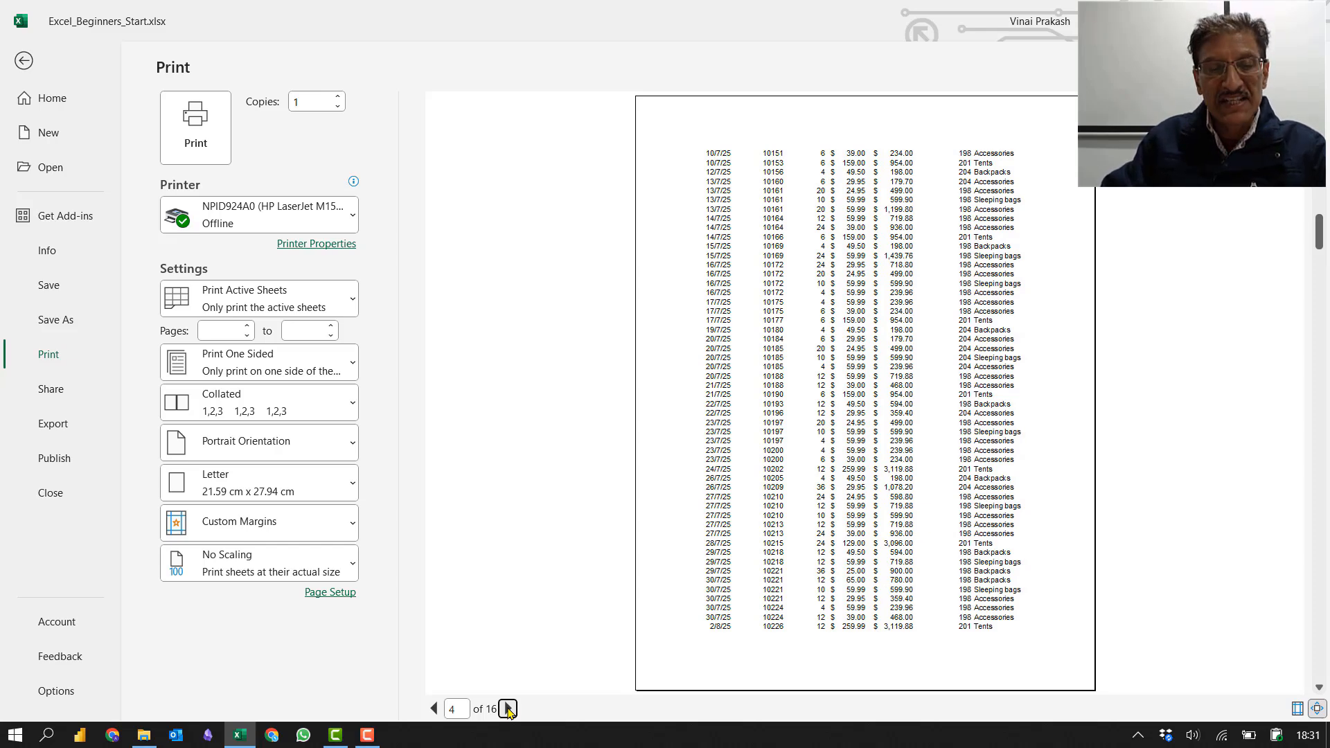
click(508, 709)
click(508, 709)
click(508, 709)
click(508, 709)
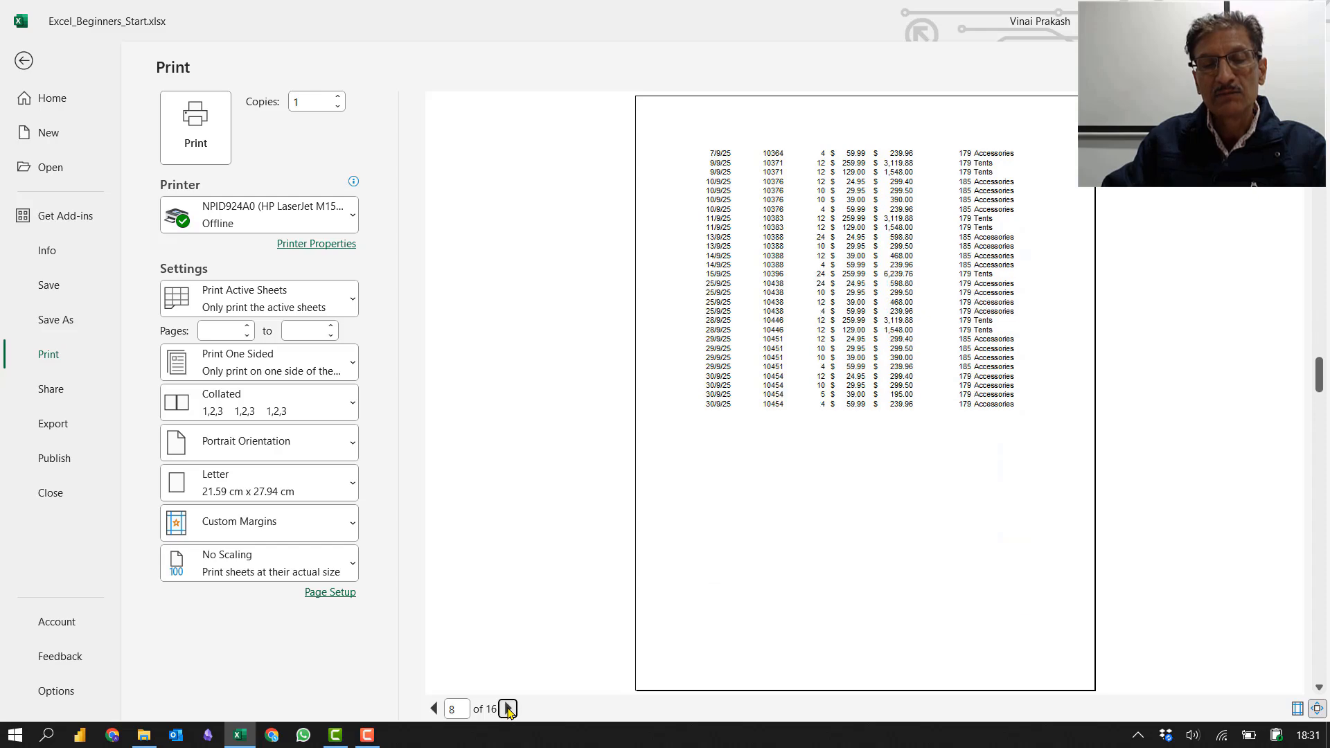
click(508, 708)
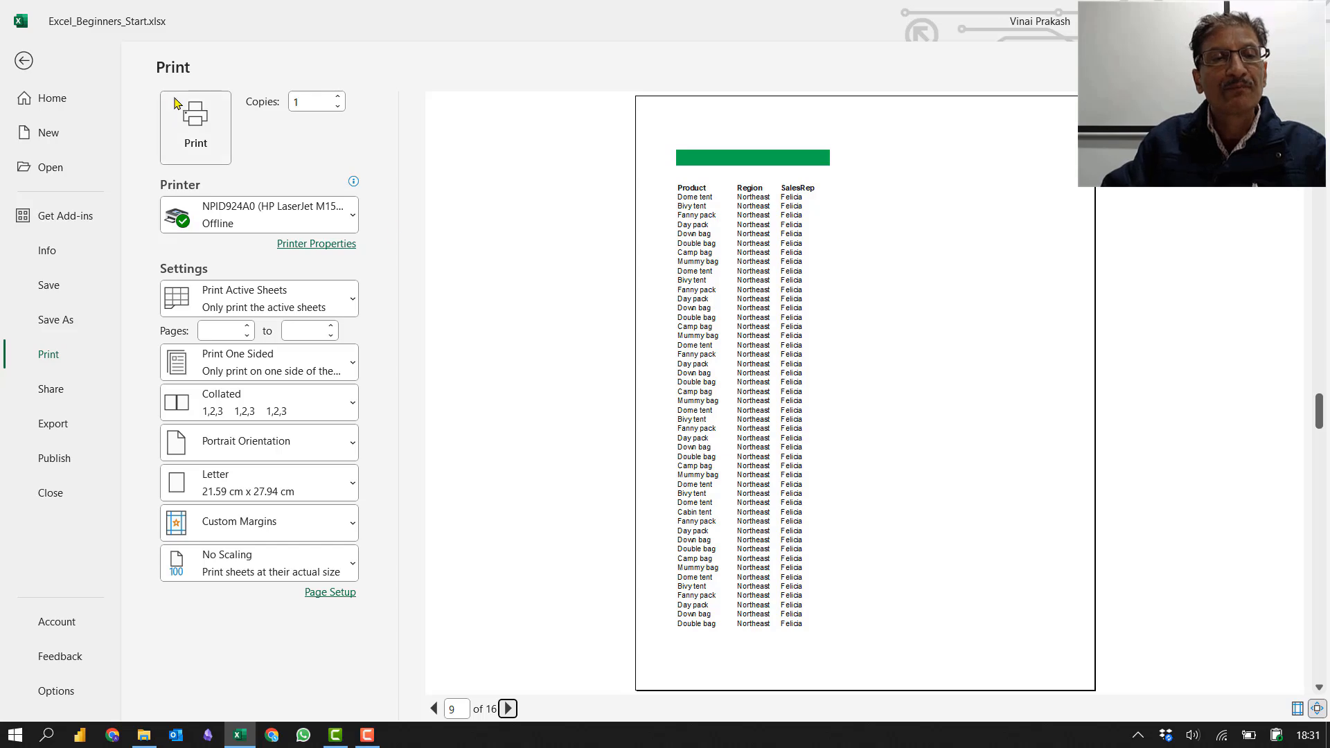
click(24, 62)
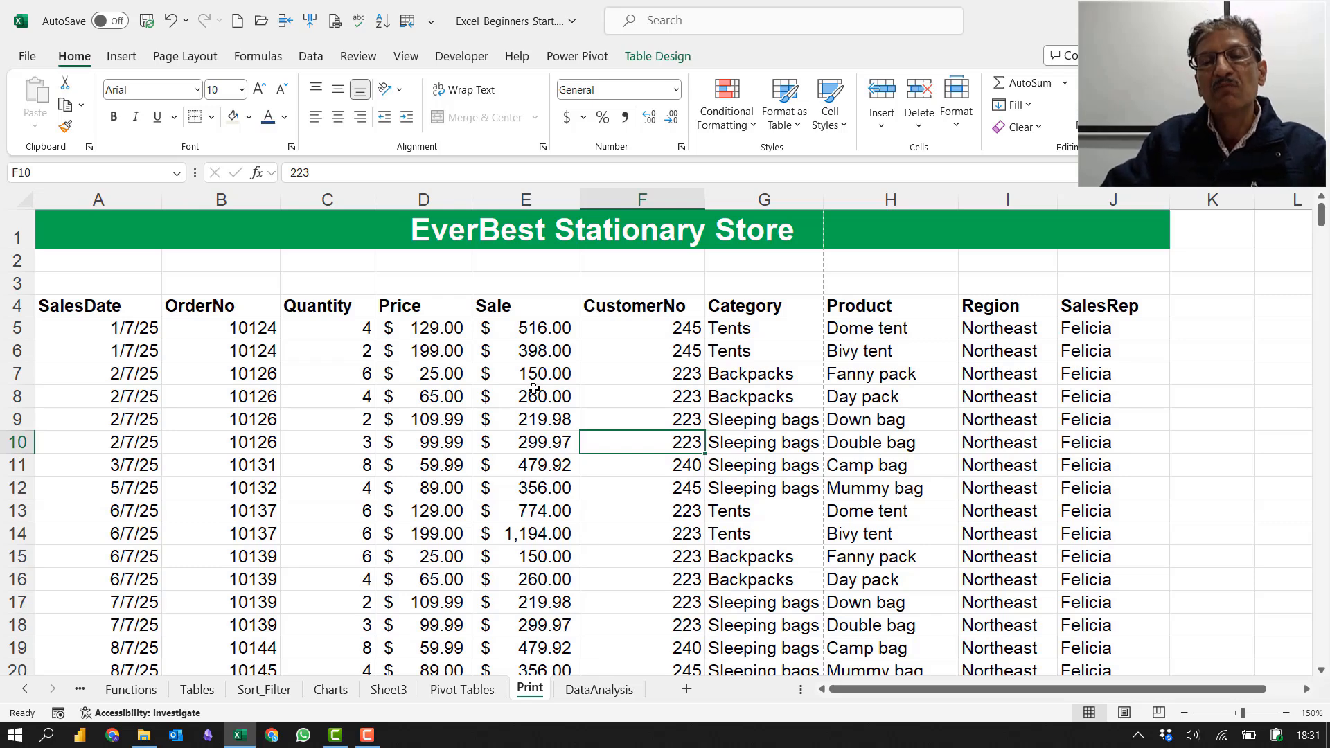
Step: Set the Print sheet's page orientation to Landscape and check where the page break falls relative to the SalesRep column
click(203, 60)
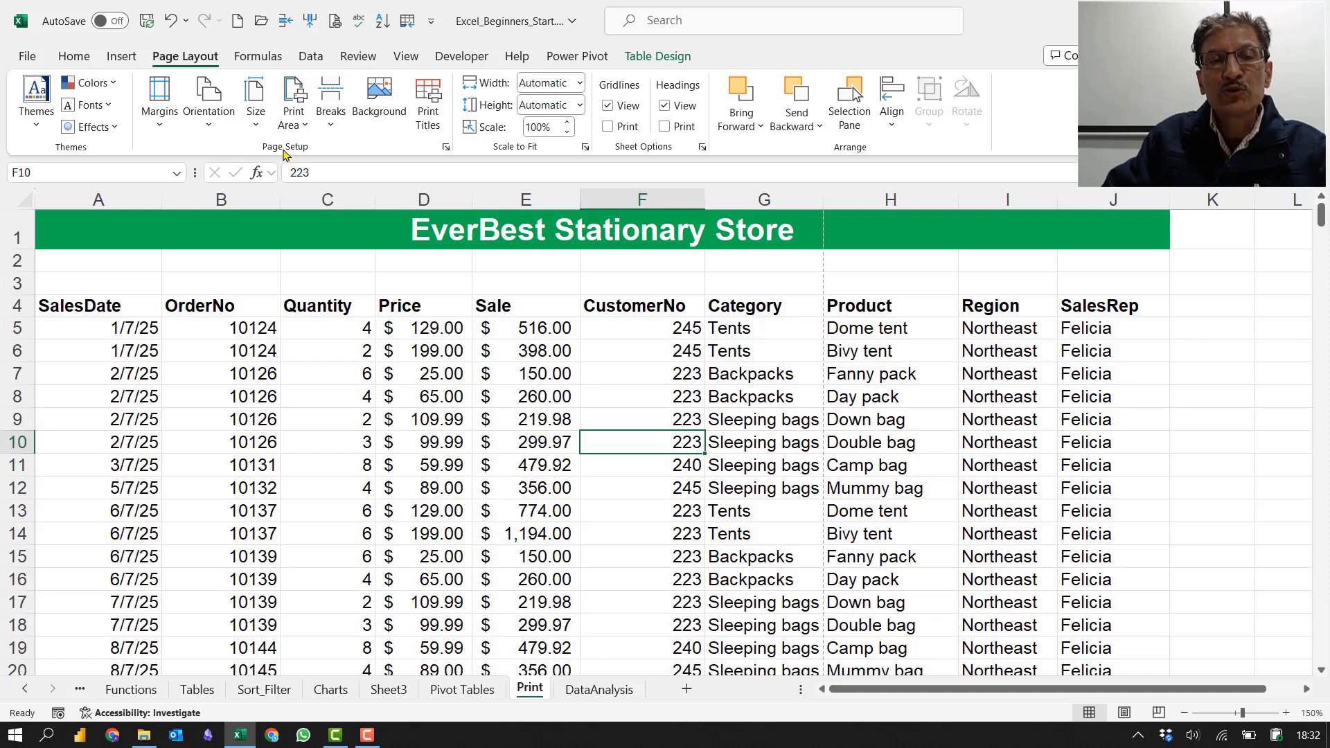
click(209, 129)
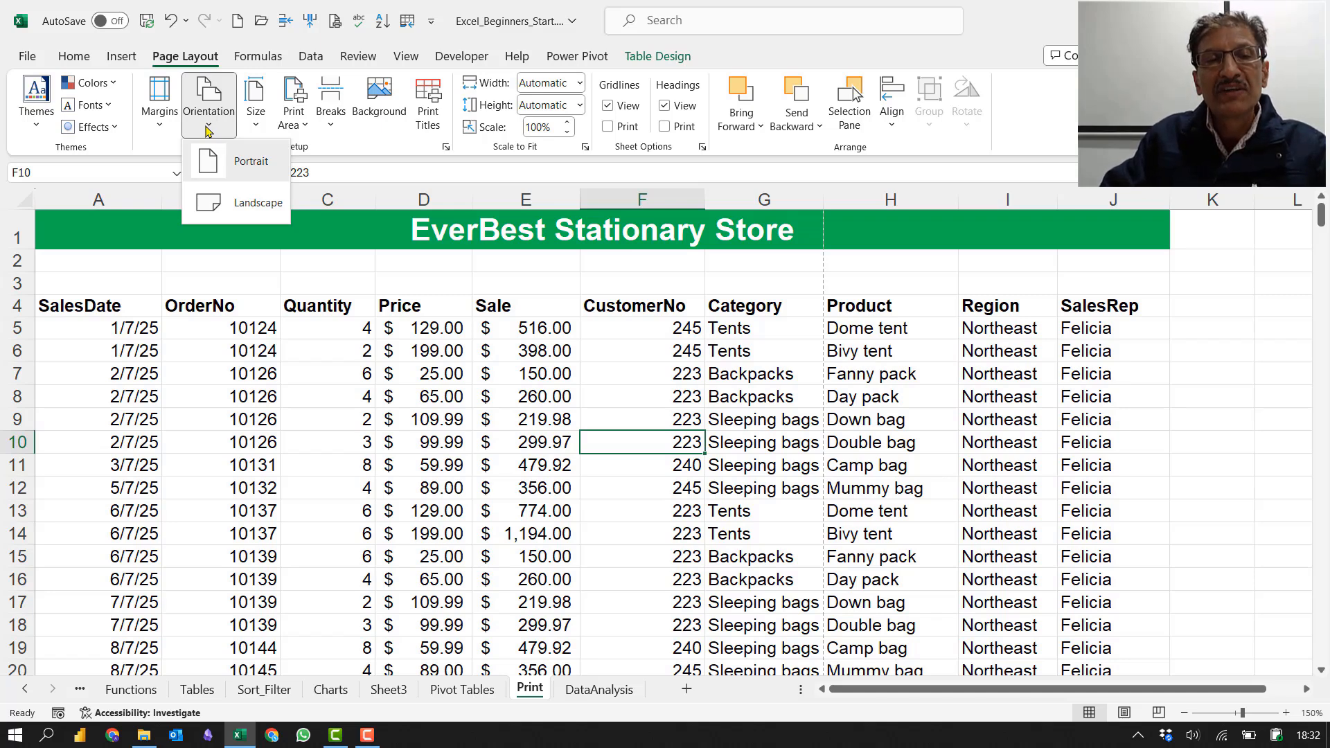
click(252, 207)
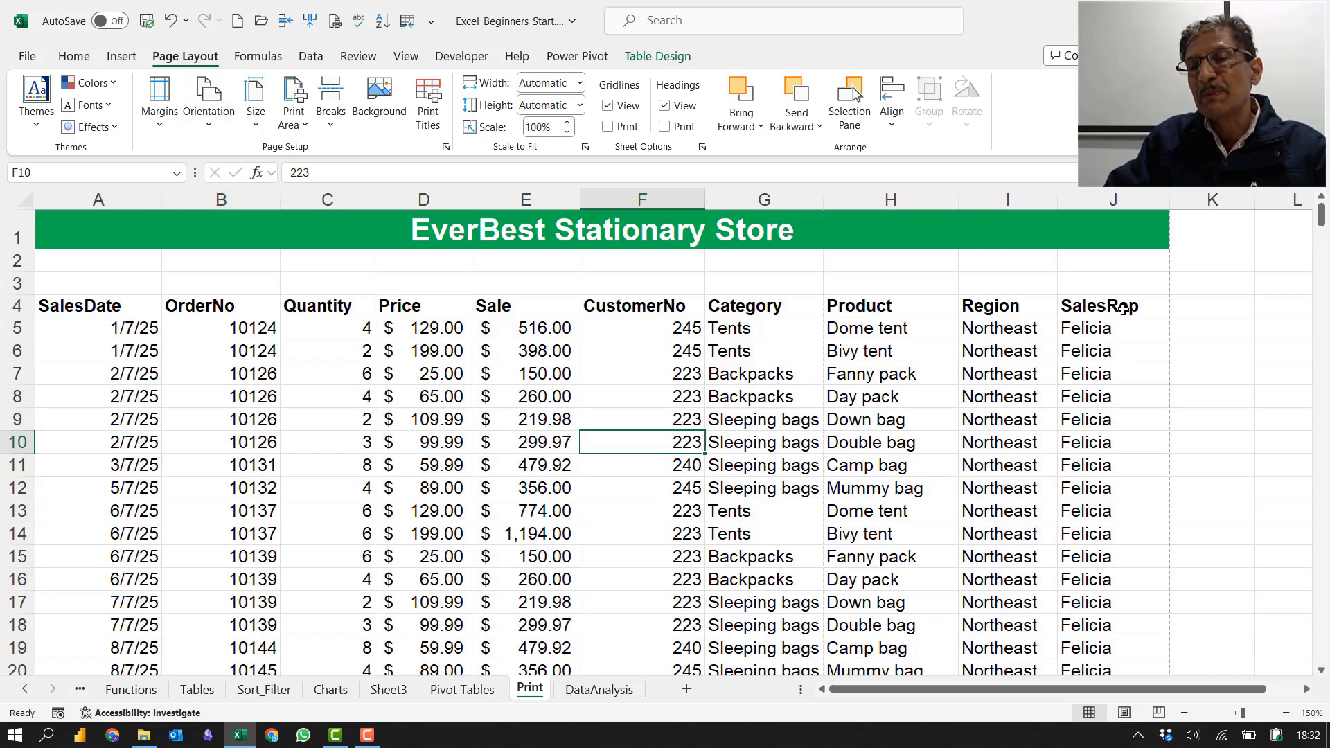
click(1114, 421)
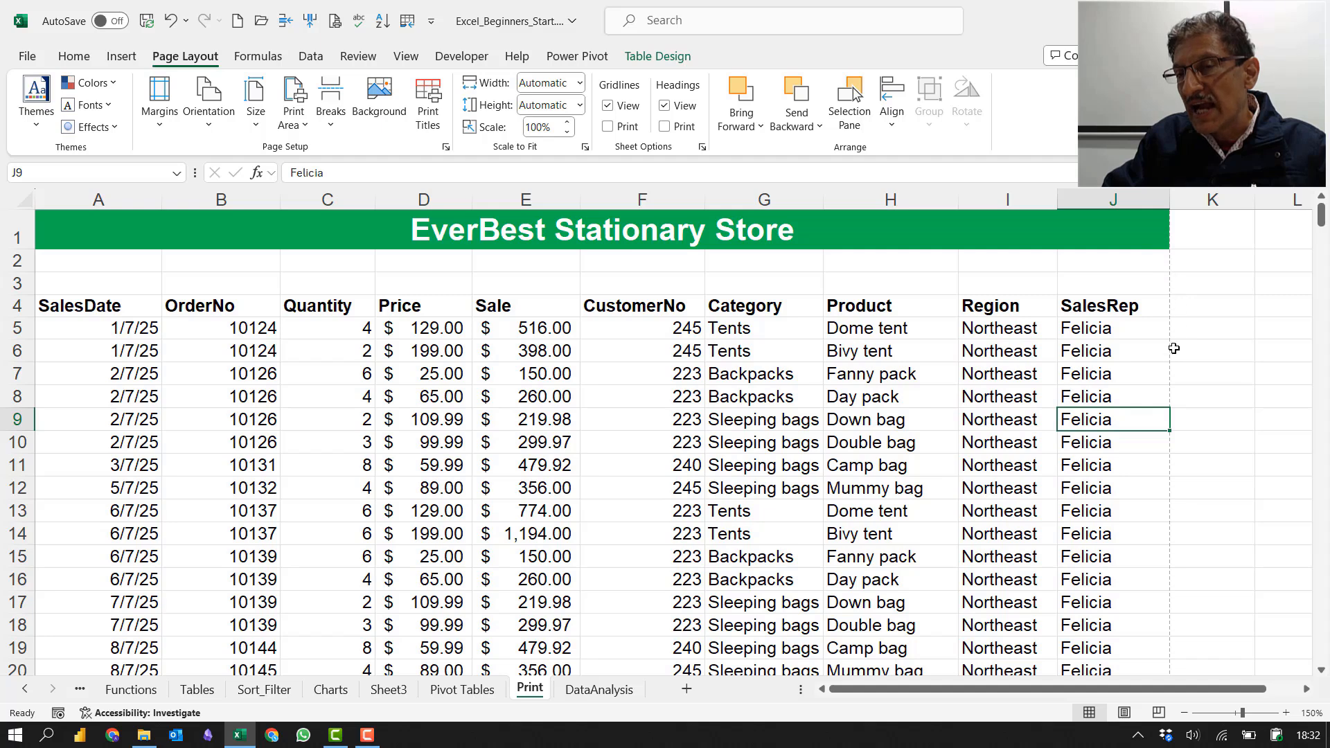
Step: Switch the page orientation to Portrait and back to Landscape to compare where the page breaks fall
click(164, 124)
click(207, 118)
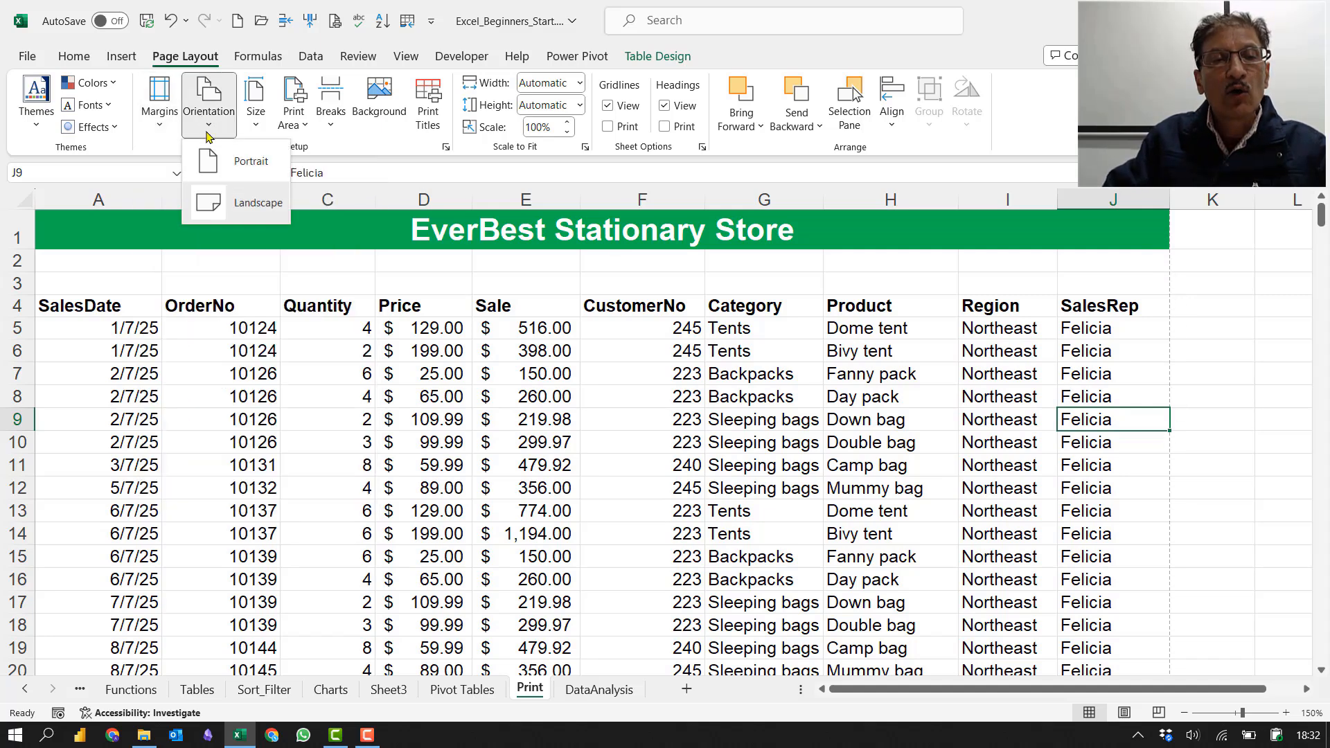
click(244, 164)
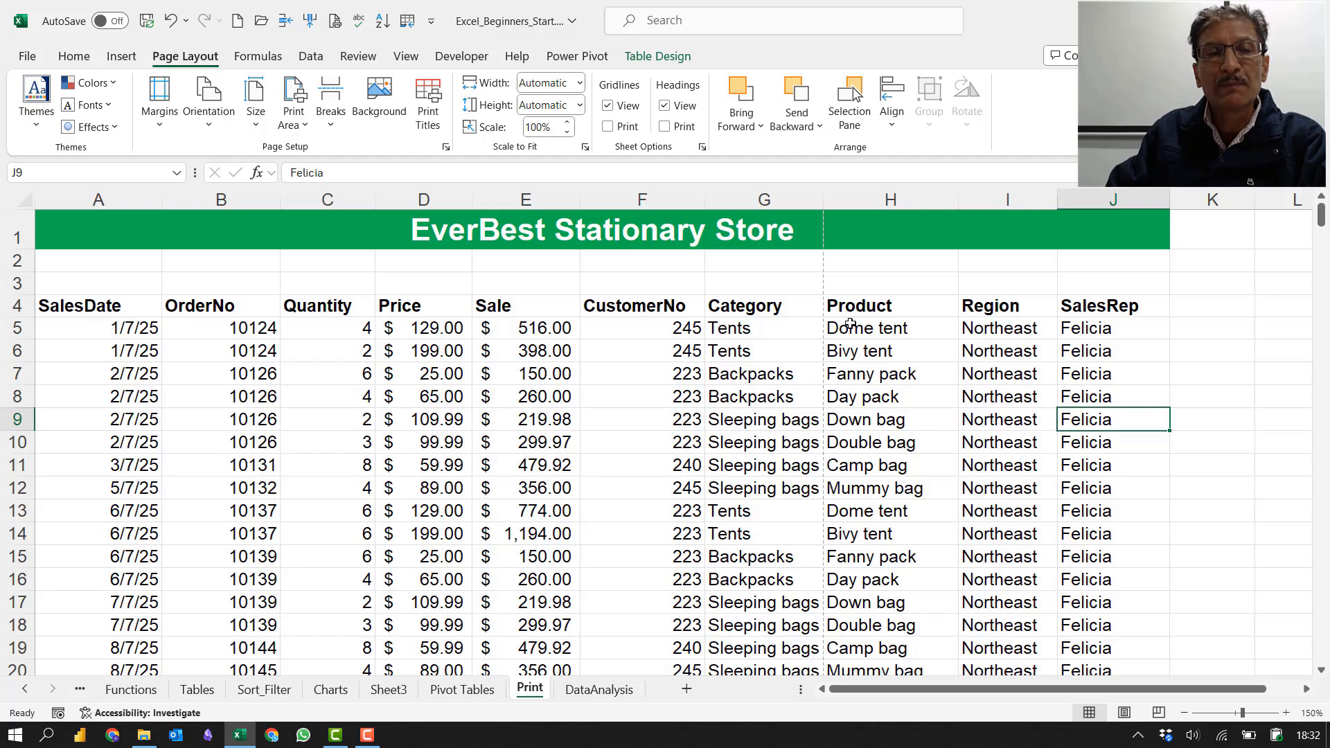
click(211, 128)
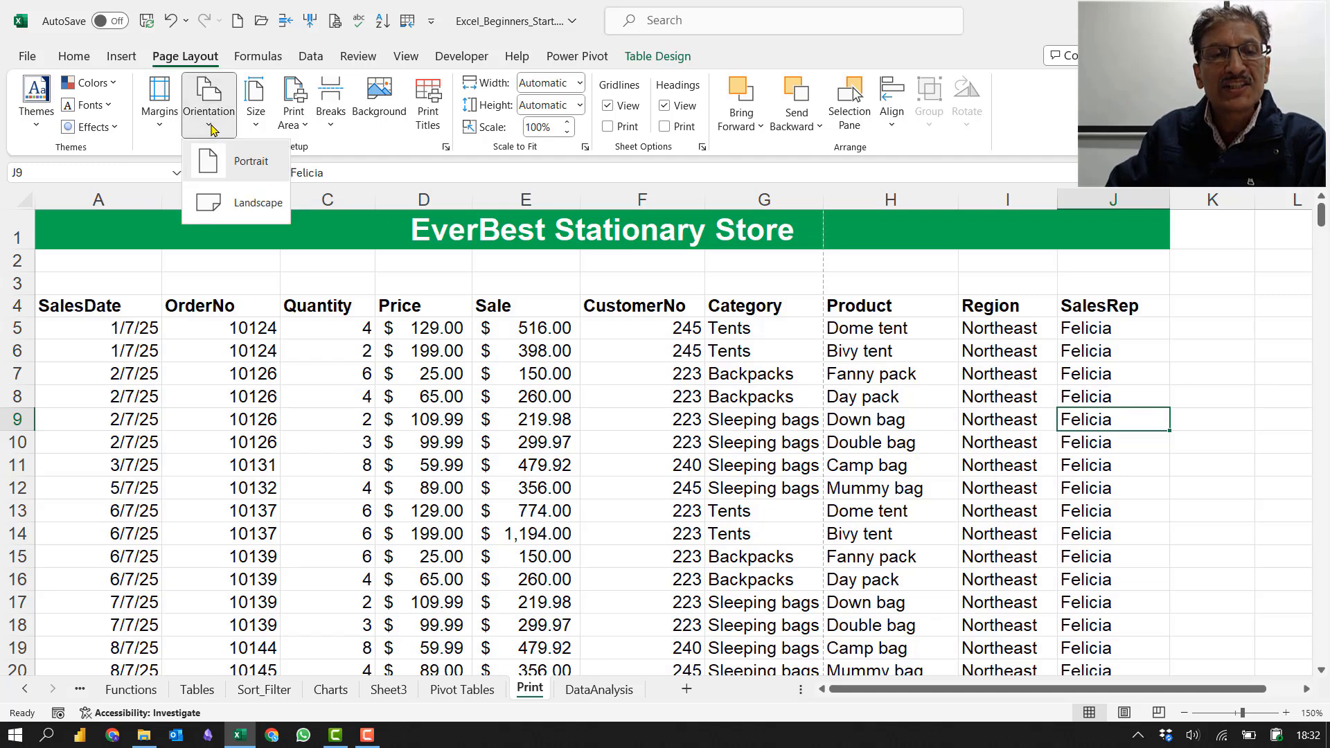
click(239, 202)
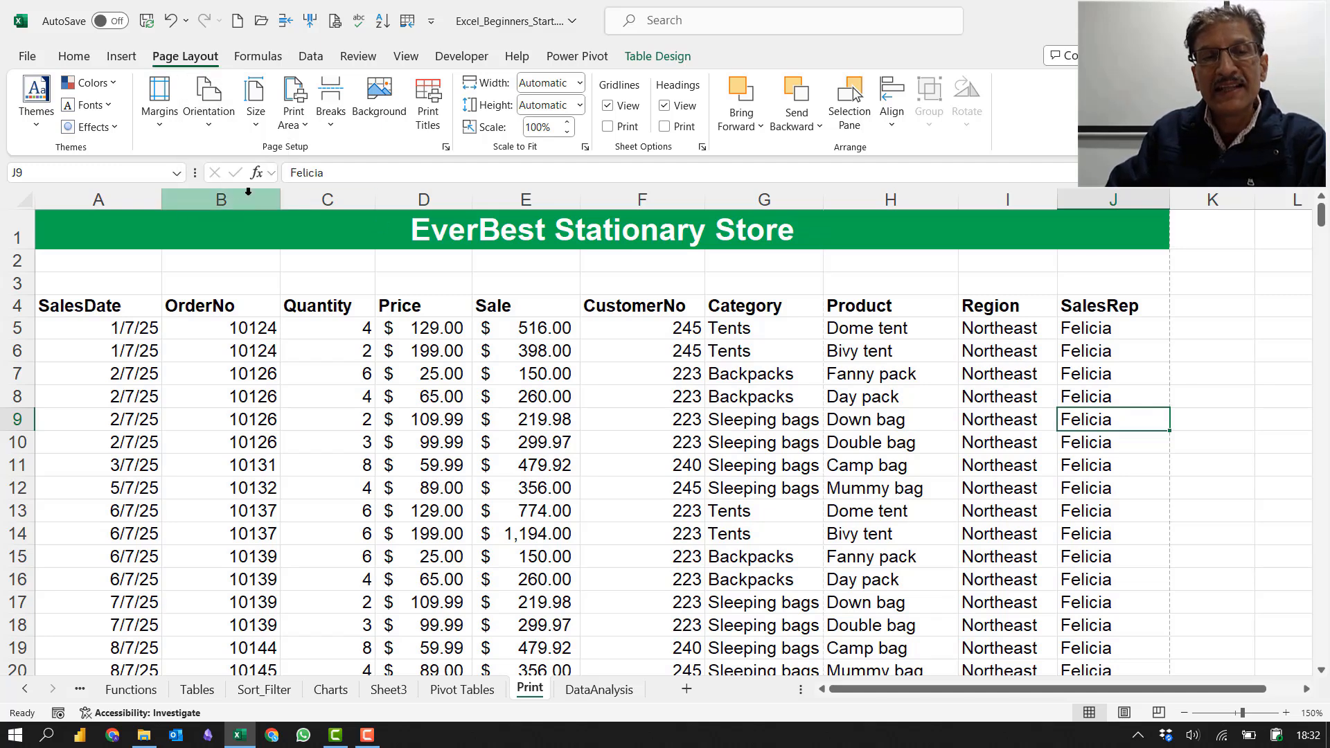
Step: Set the paper size to A4 and open the print preview from Page Setup, keeping Landscape orientation
click(258, 127)
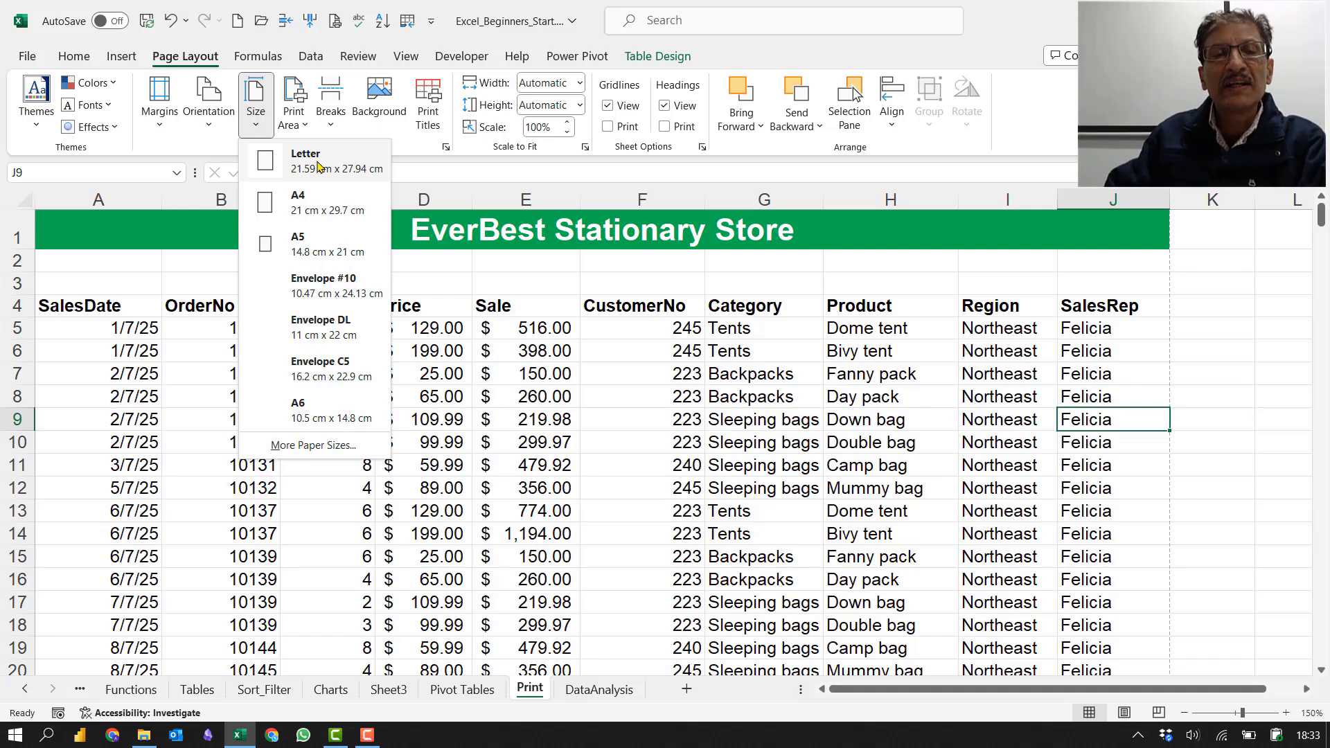
click(332, 210)
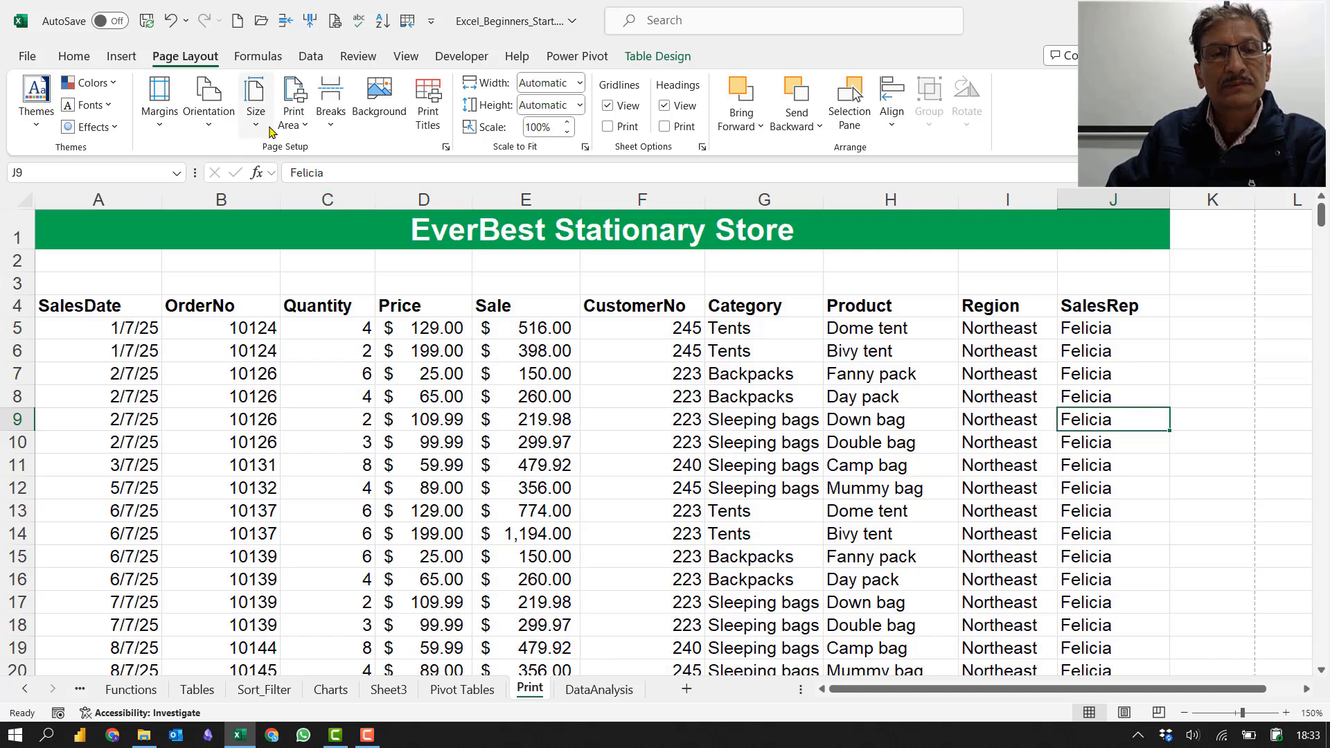
click(447, 148)
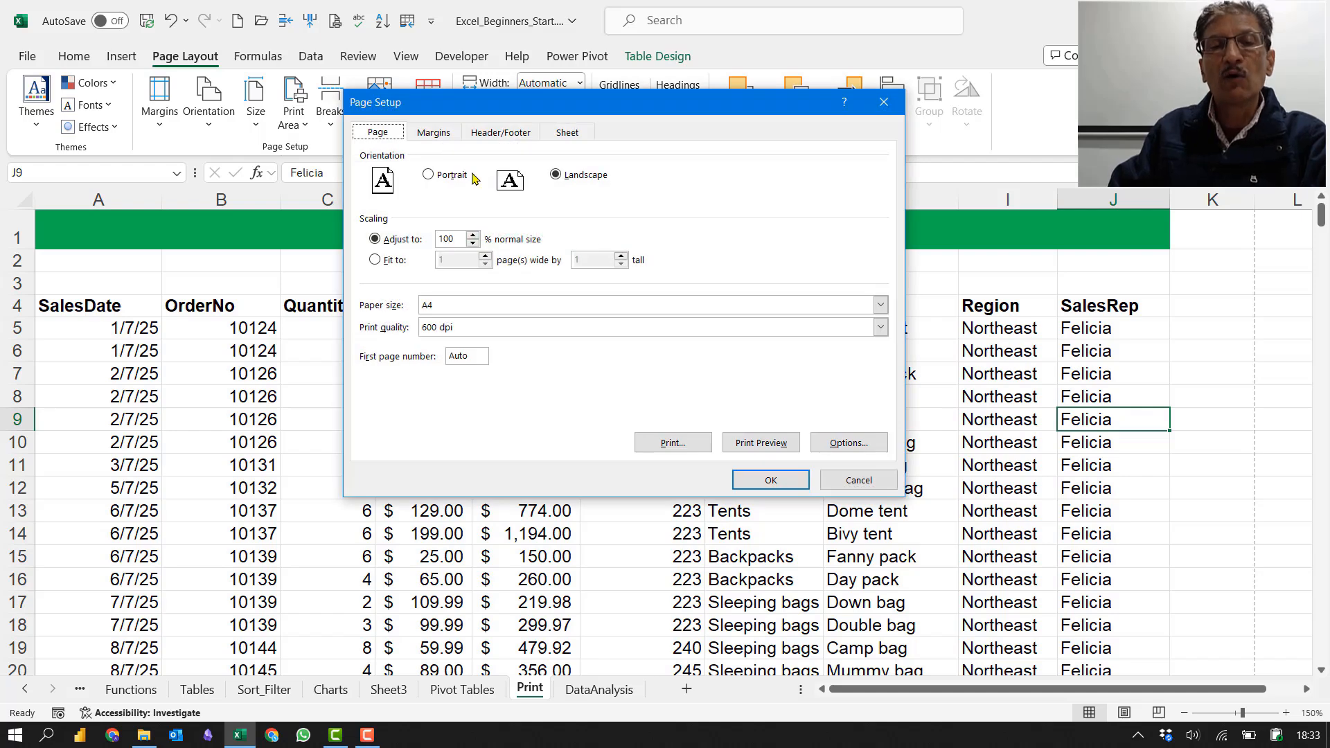
click(577, 179)
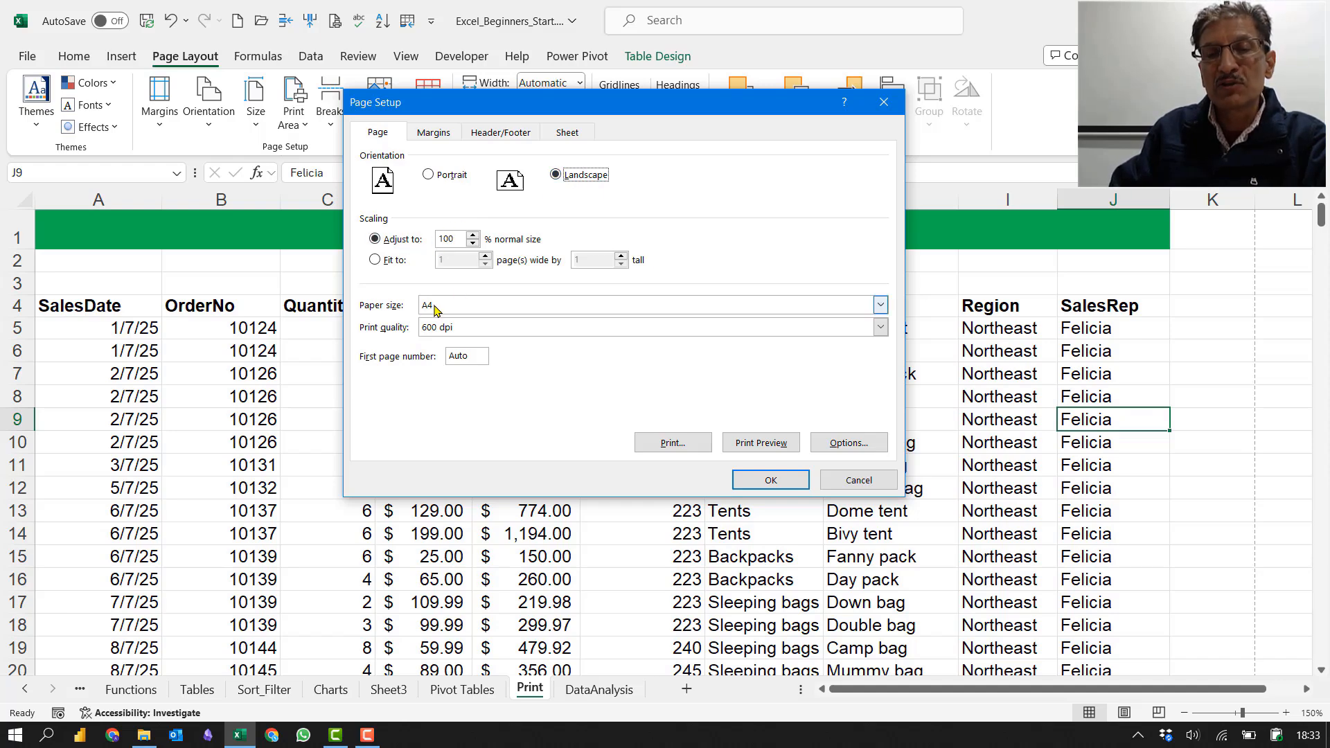
click(747, 445)
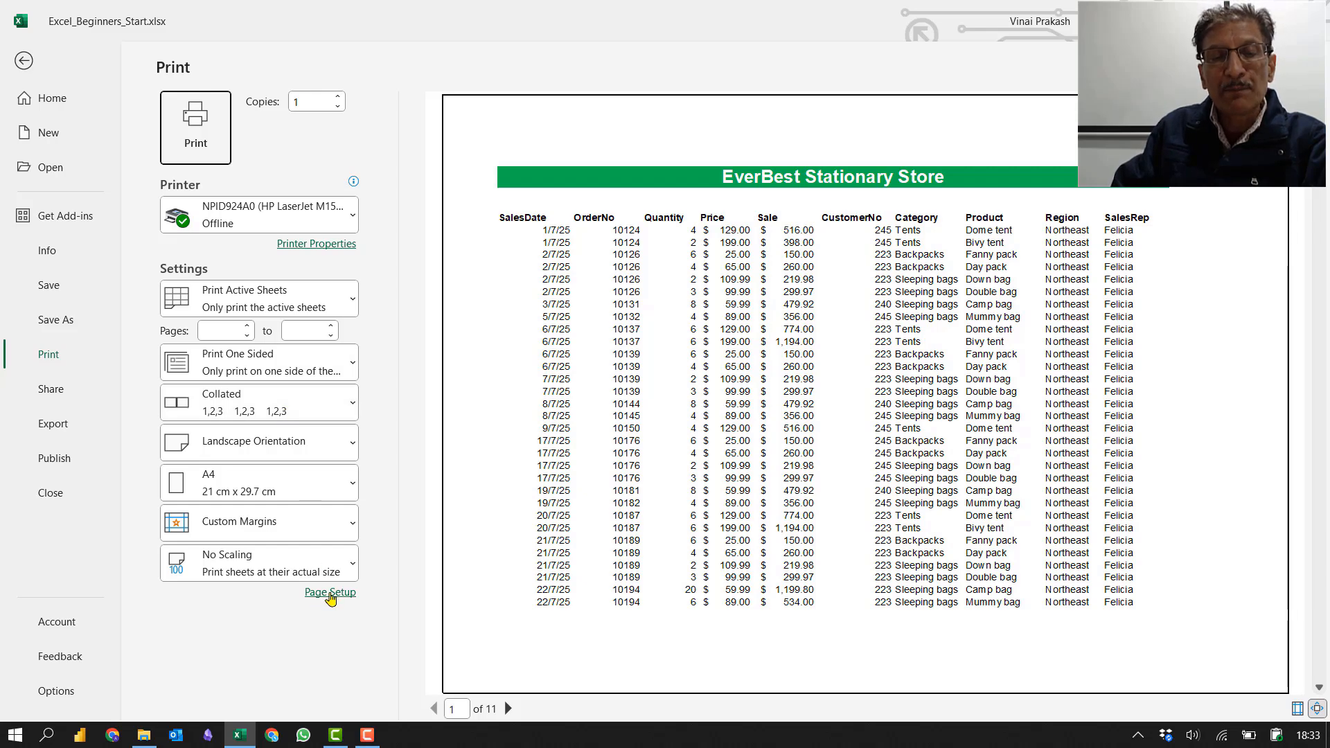
Step: In Page Setup, reduce the top and bottom page margins to 2 and the left and right margins to 1.4
click(330, 593)
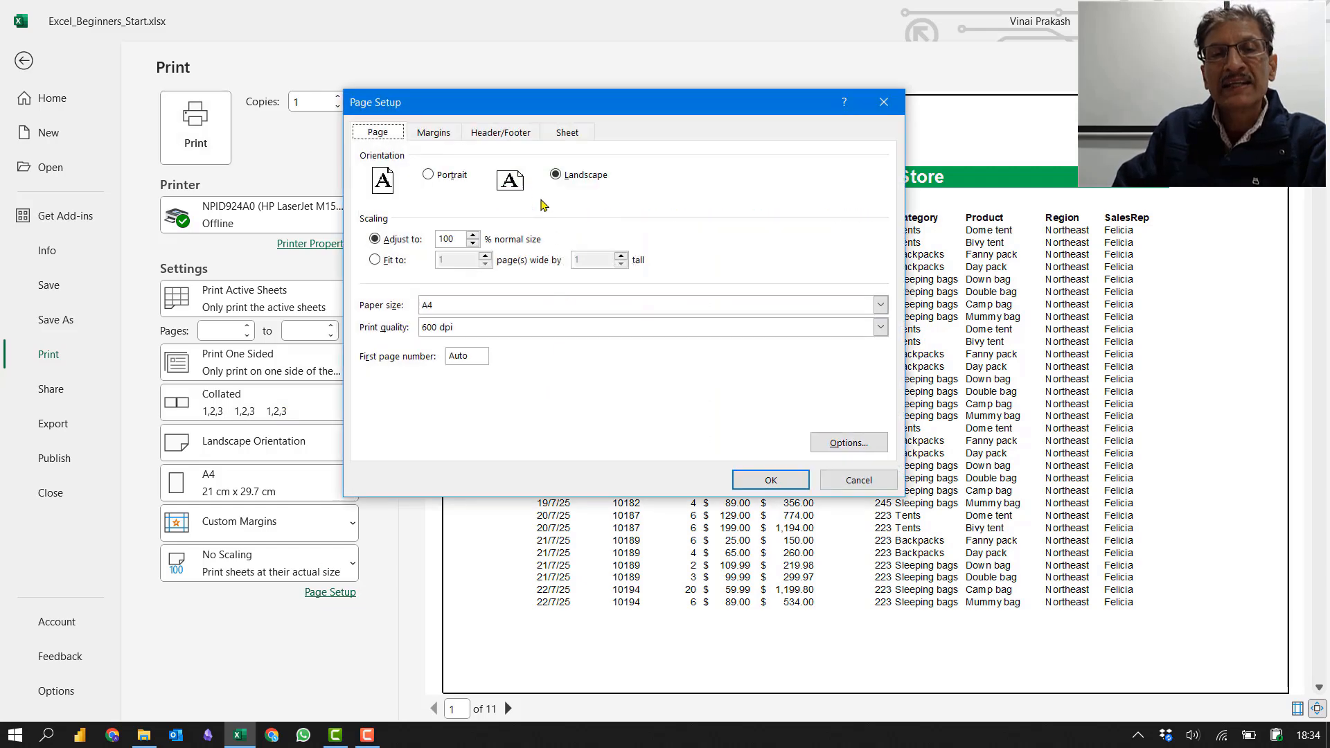
click(437, 133)
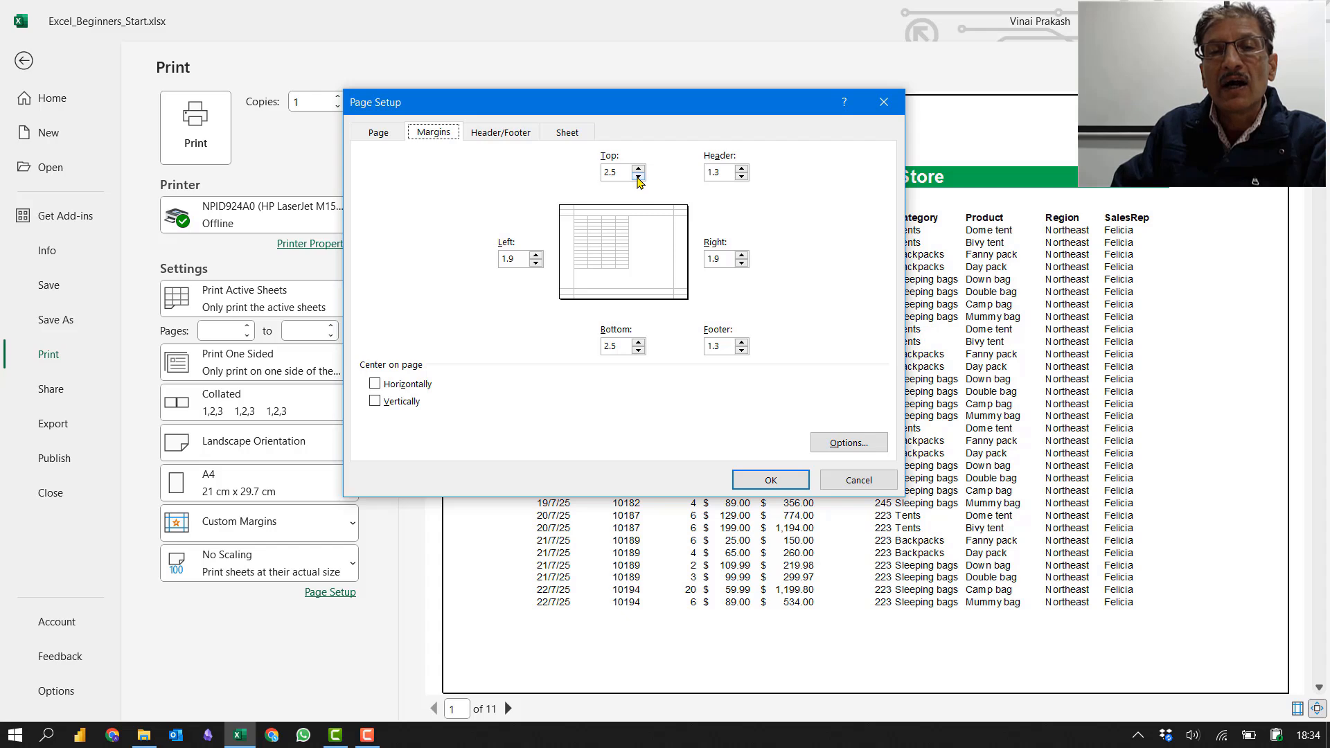
click(638, 176)
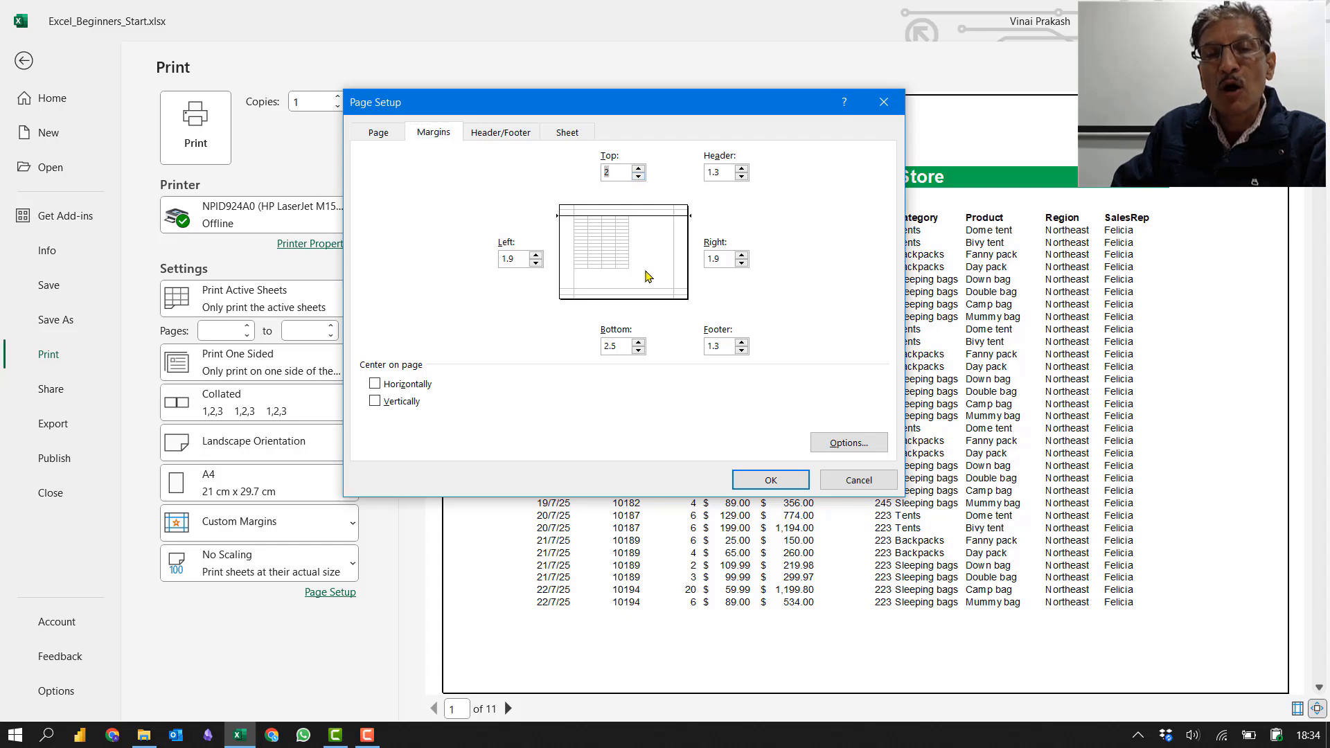
click(638, 352)
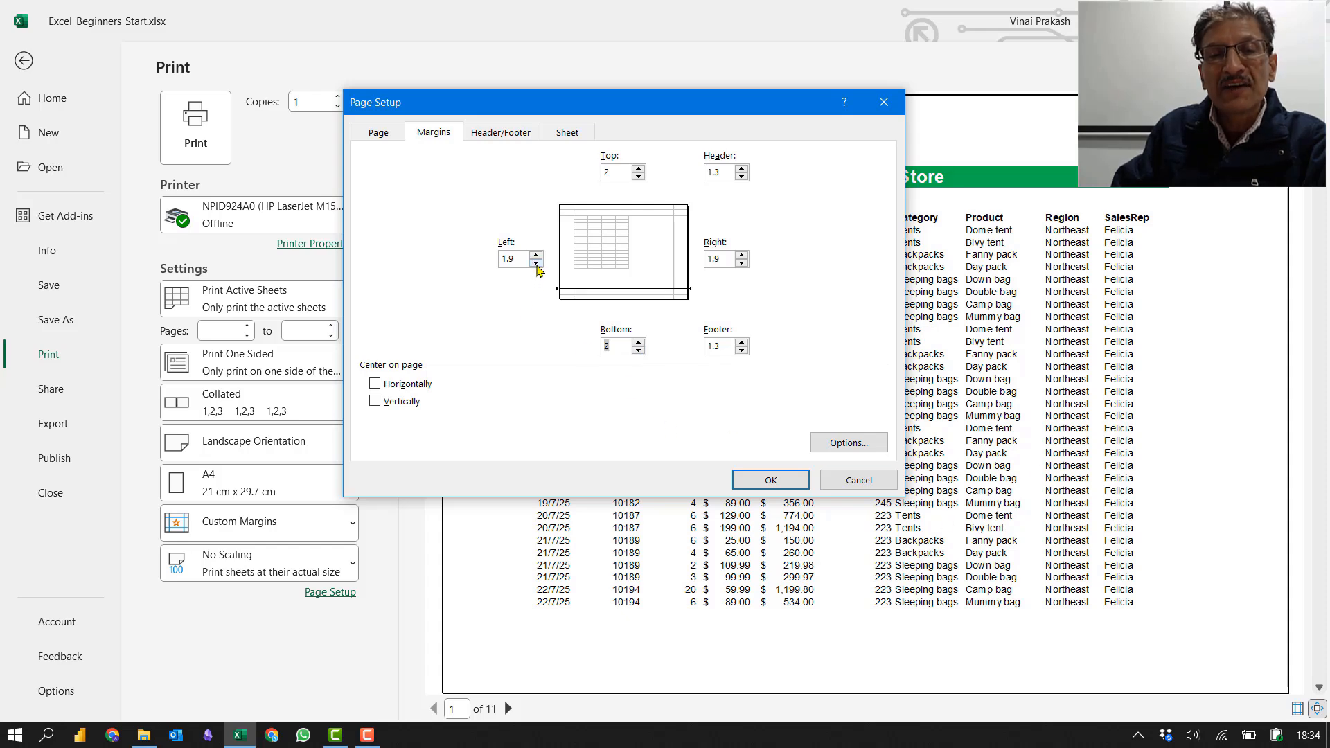
click(535, 263)
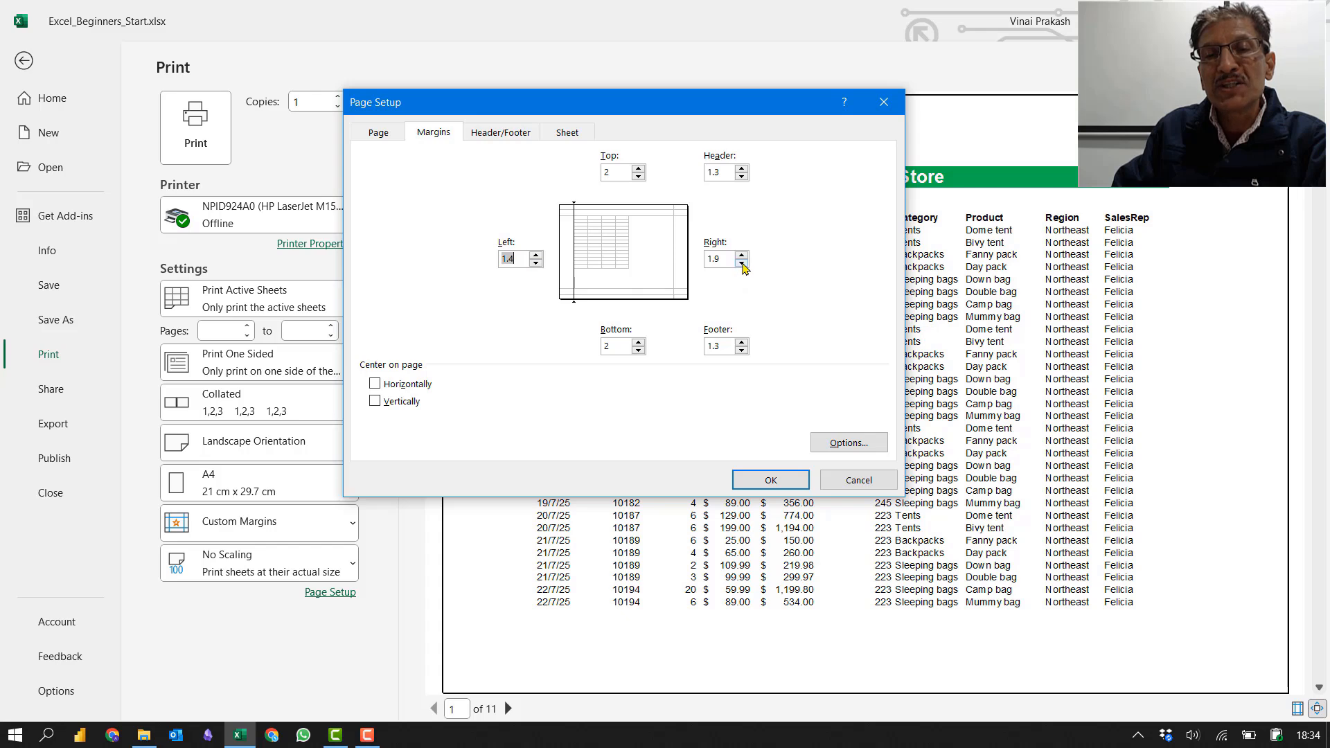
click(741, 263)
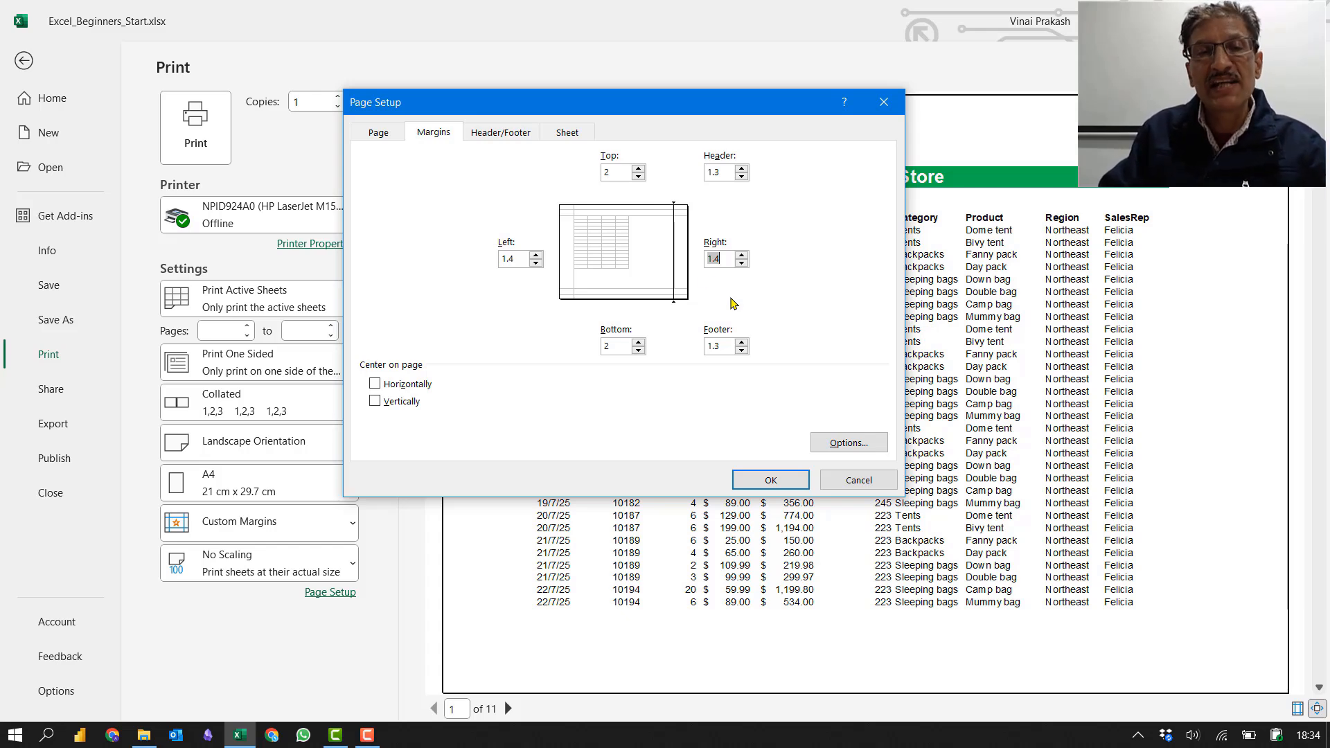
Step: Create a custom header with the file name in the center section and "Printed on" plus the date field in the right section
click(513, 133)
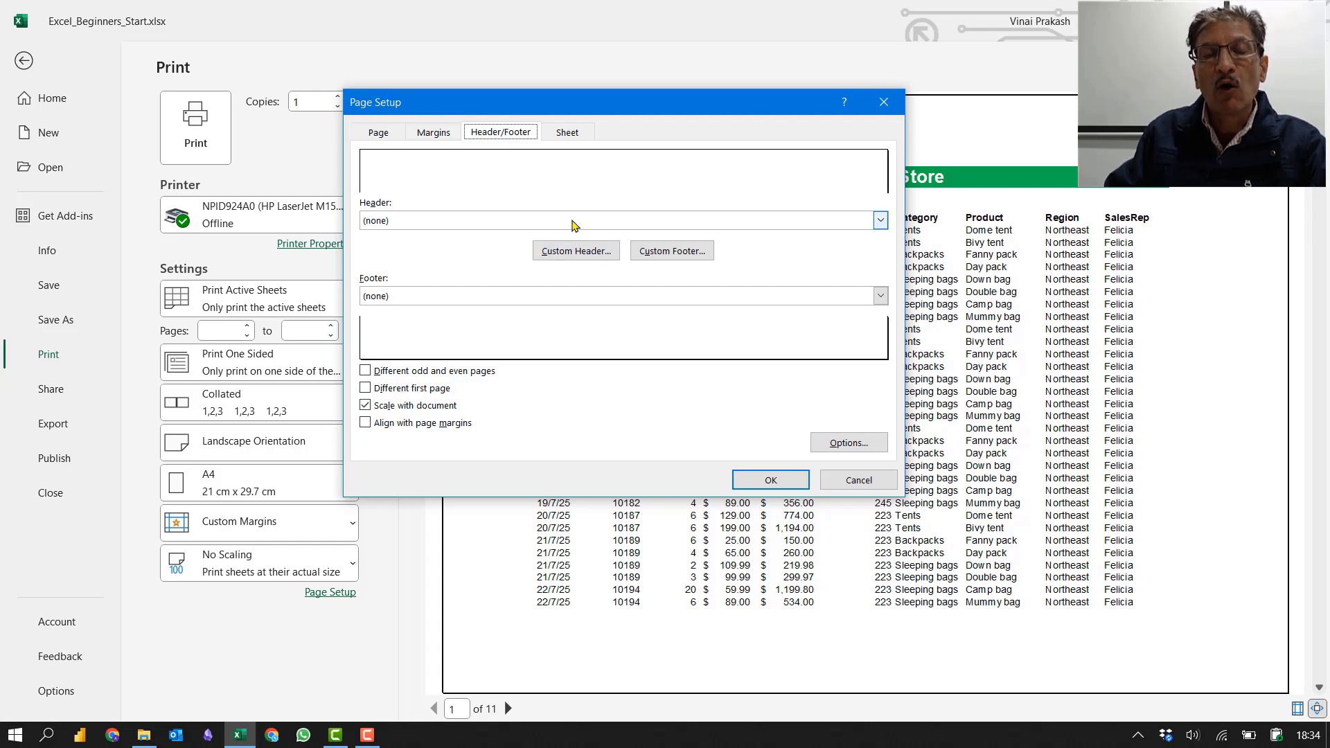
click(573, 221)
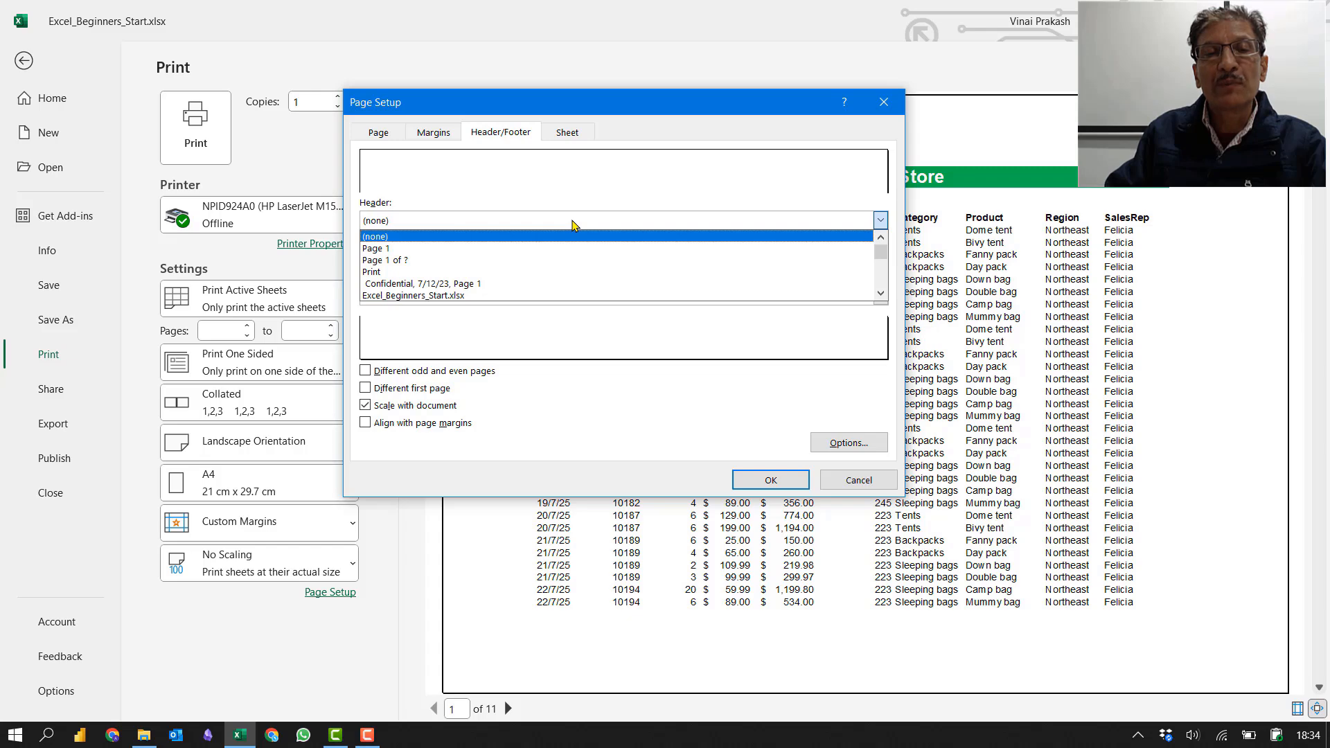
click(572, 222)
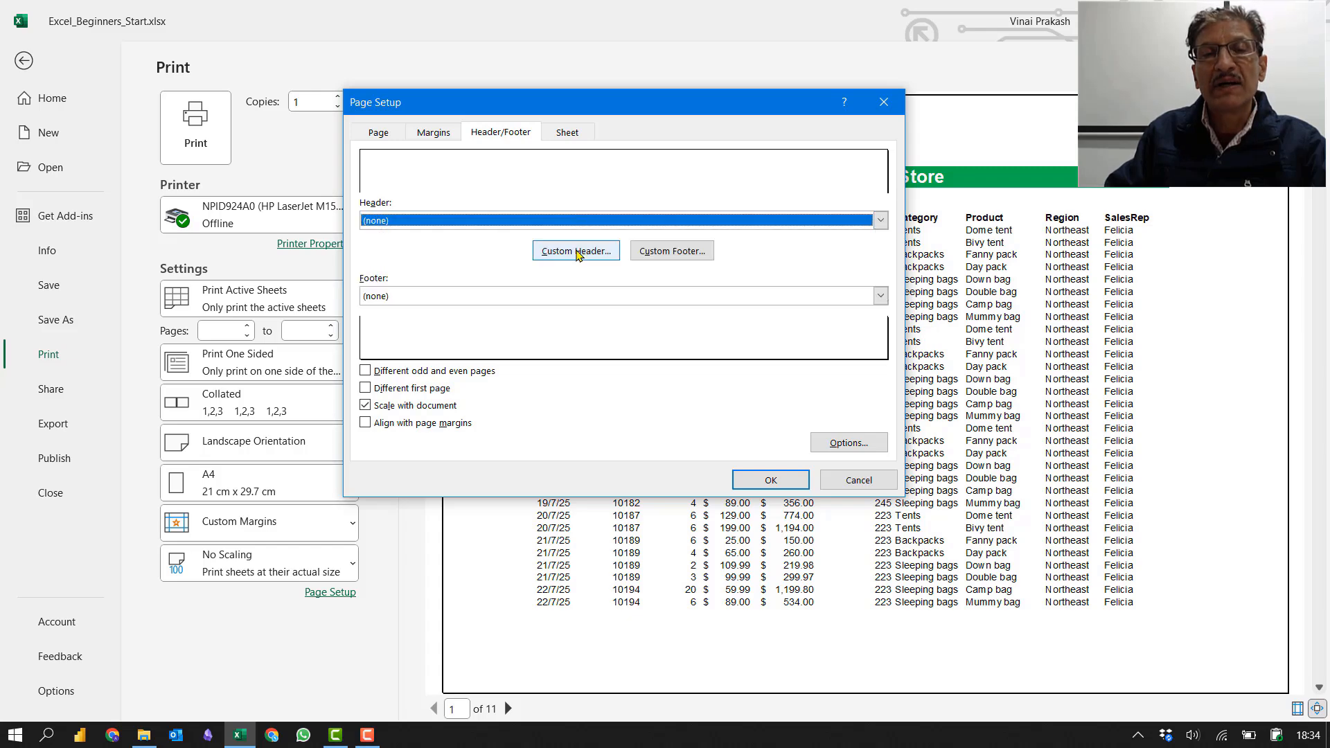
click(577, 254)
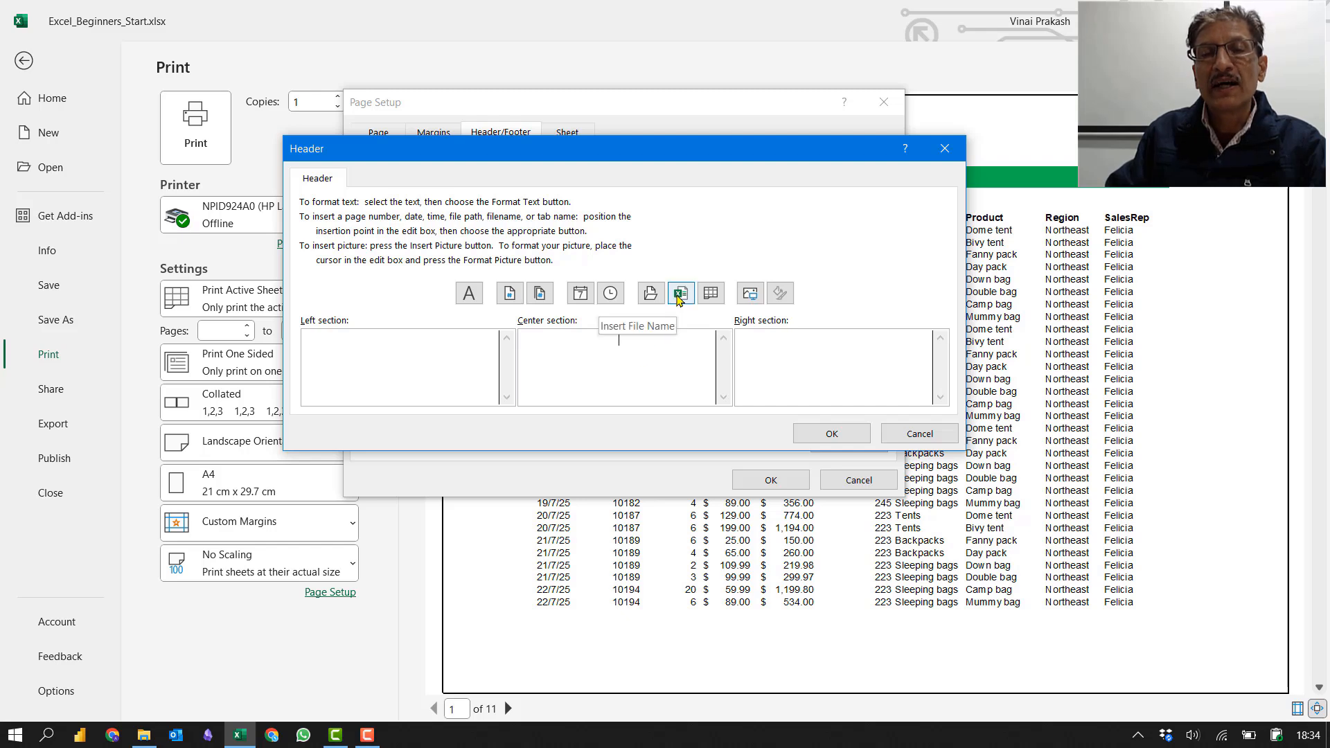
click(679, 295)
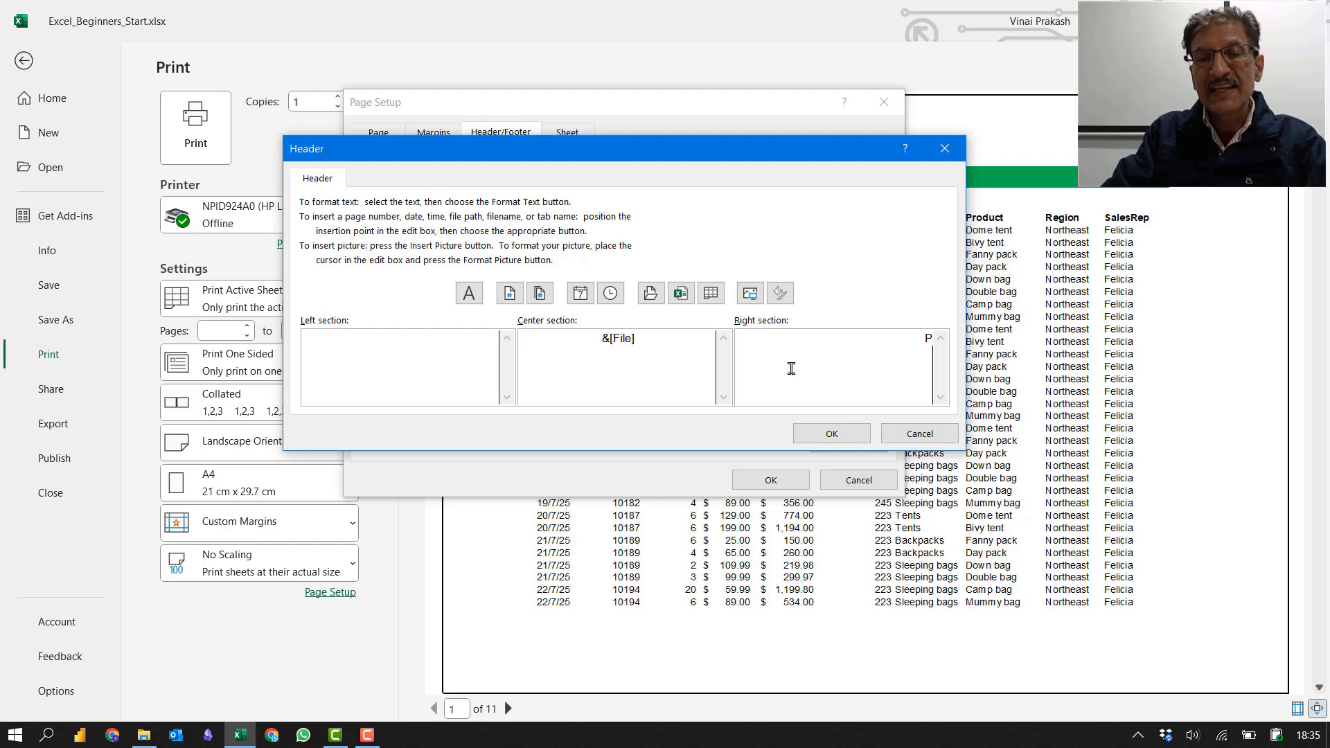
text(rinted on)
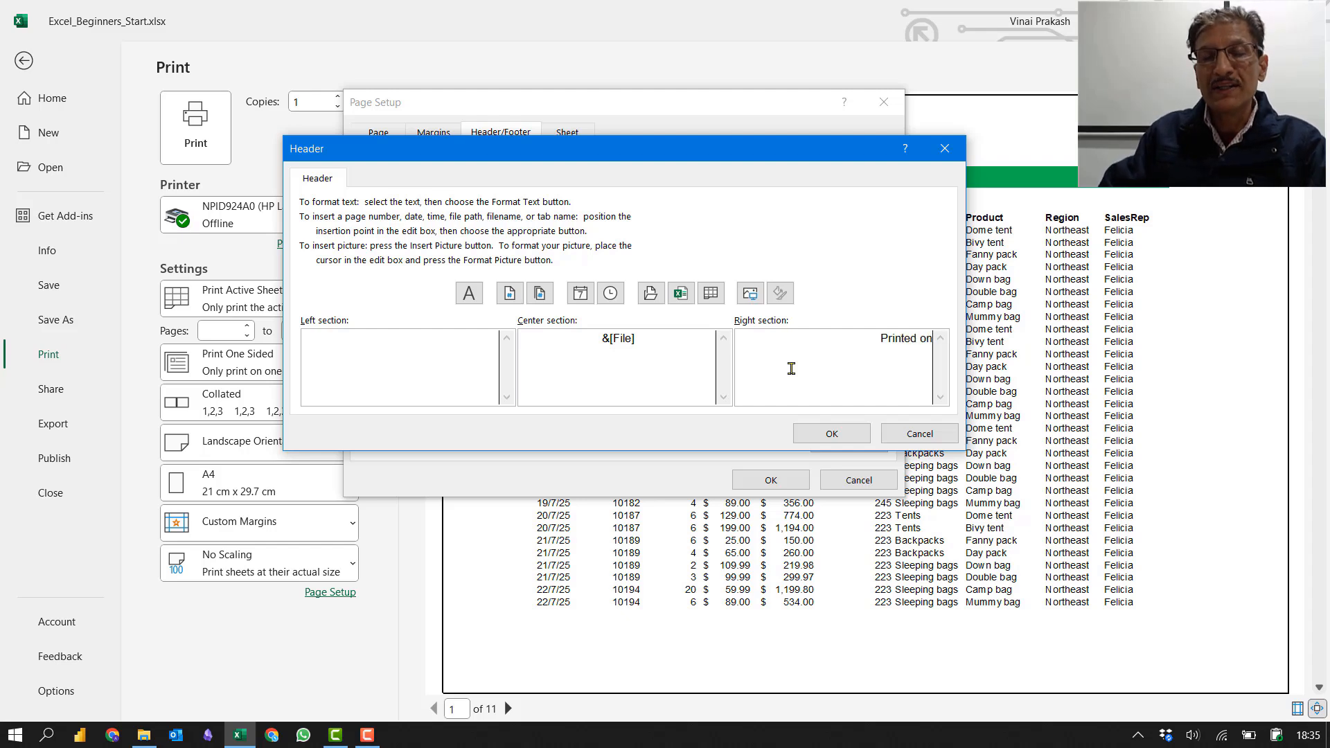
click(581, 294)
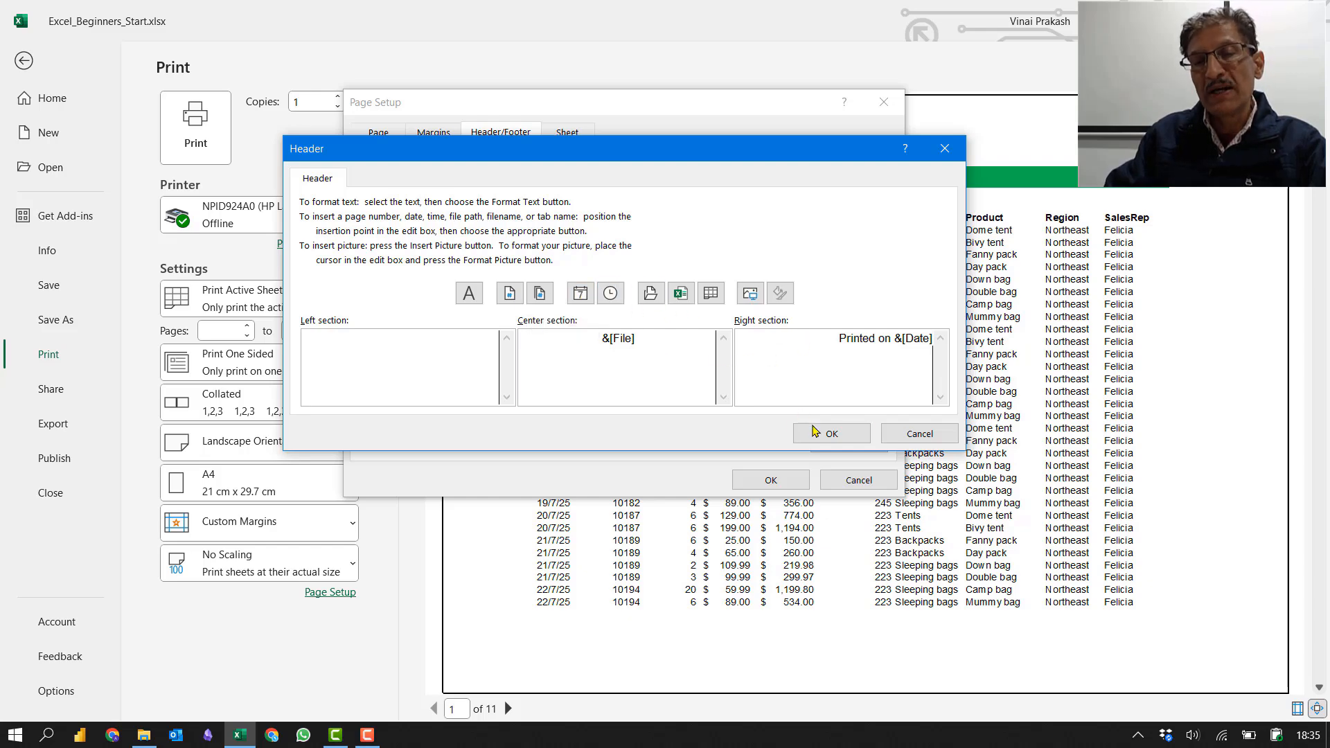
click(832, 433)
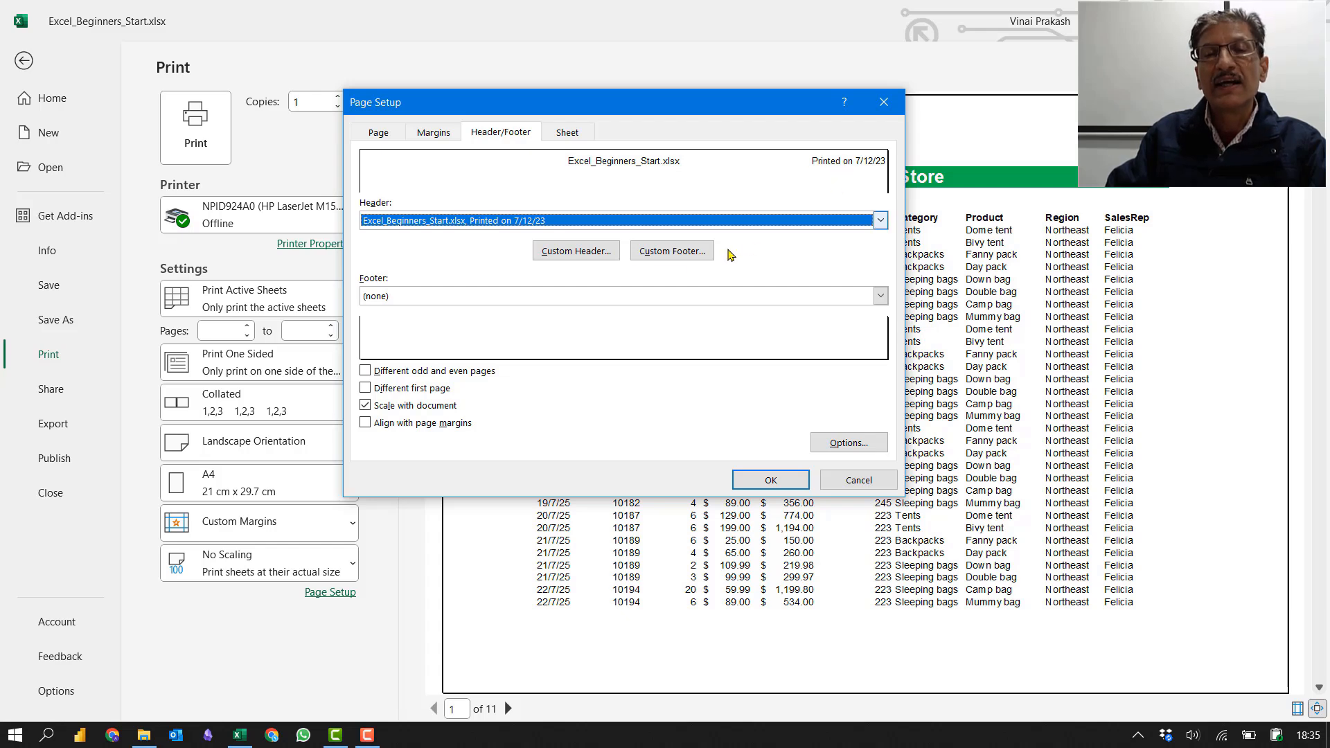
Step: Create a custom footer with "Confidential" in the left section and "Page &[Page] of &[Pages]" in the right section
click(667, 253)
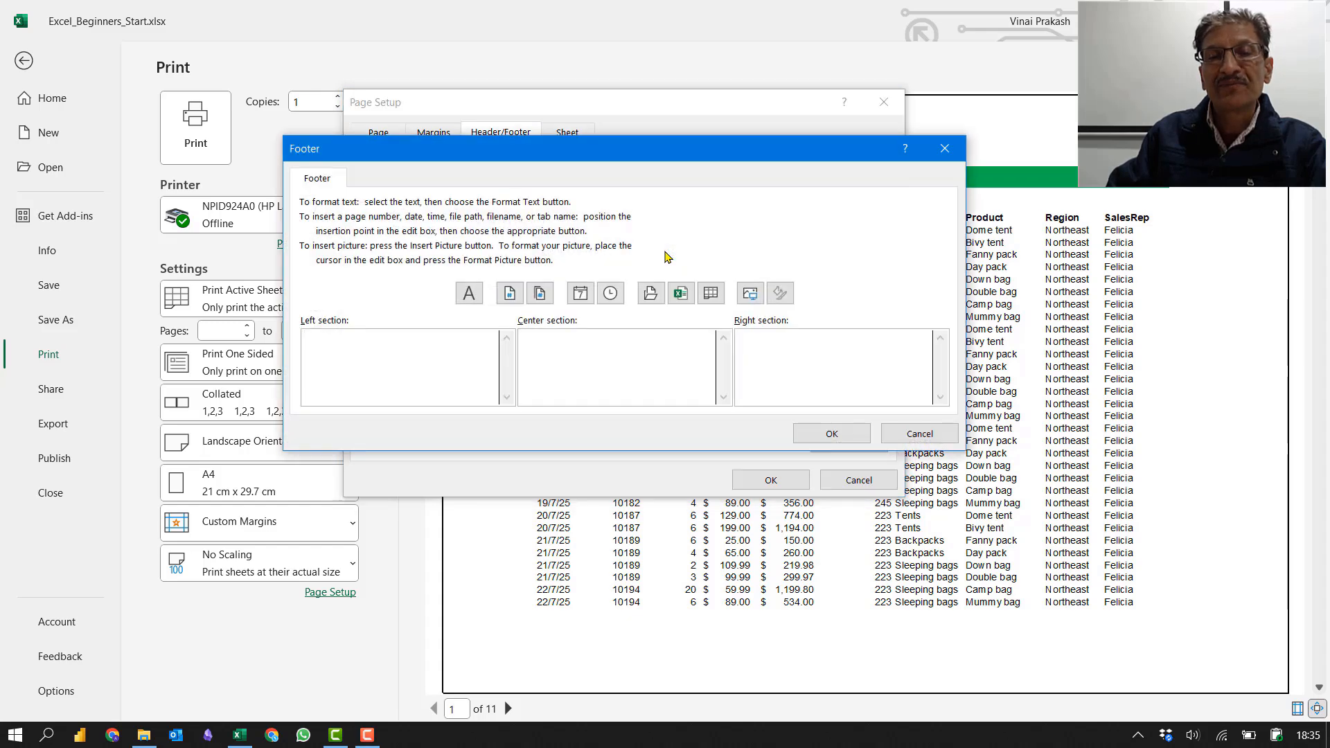
click(636, 344)
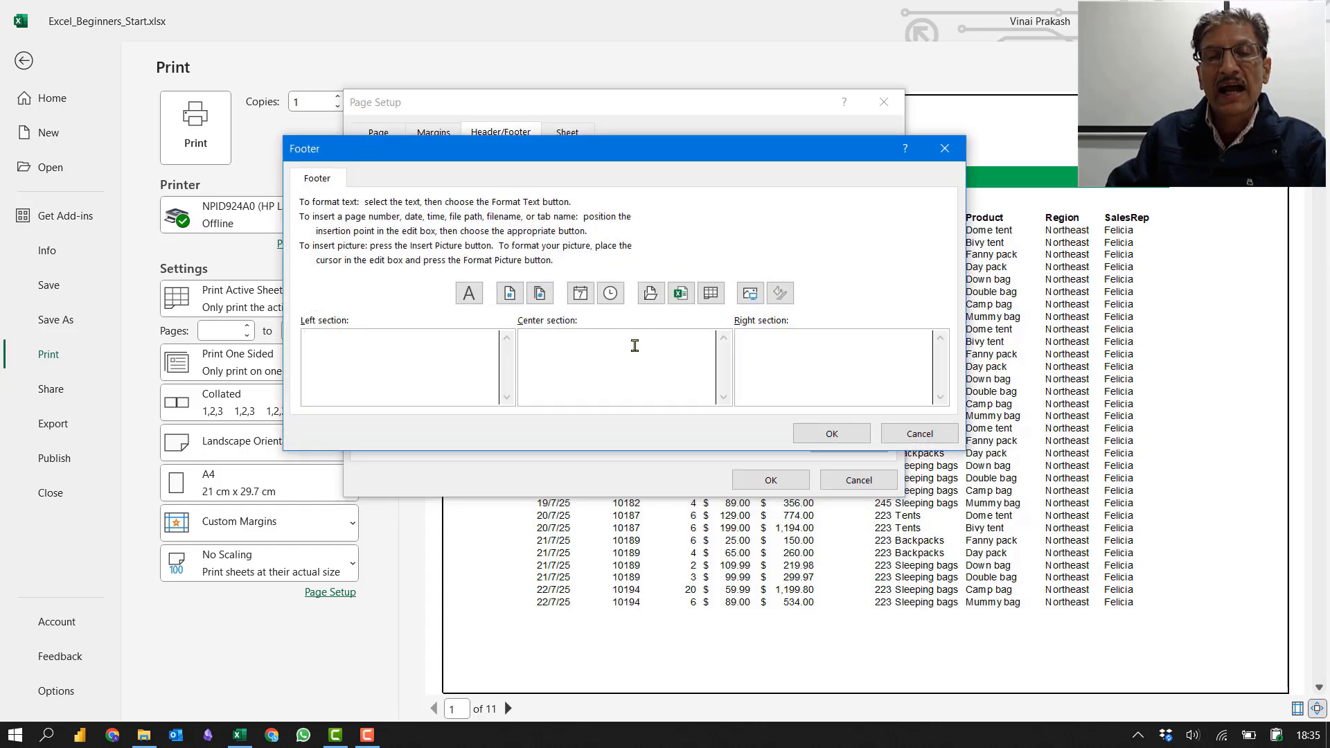
click(425, 346)
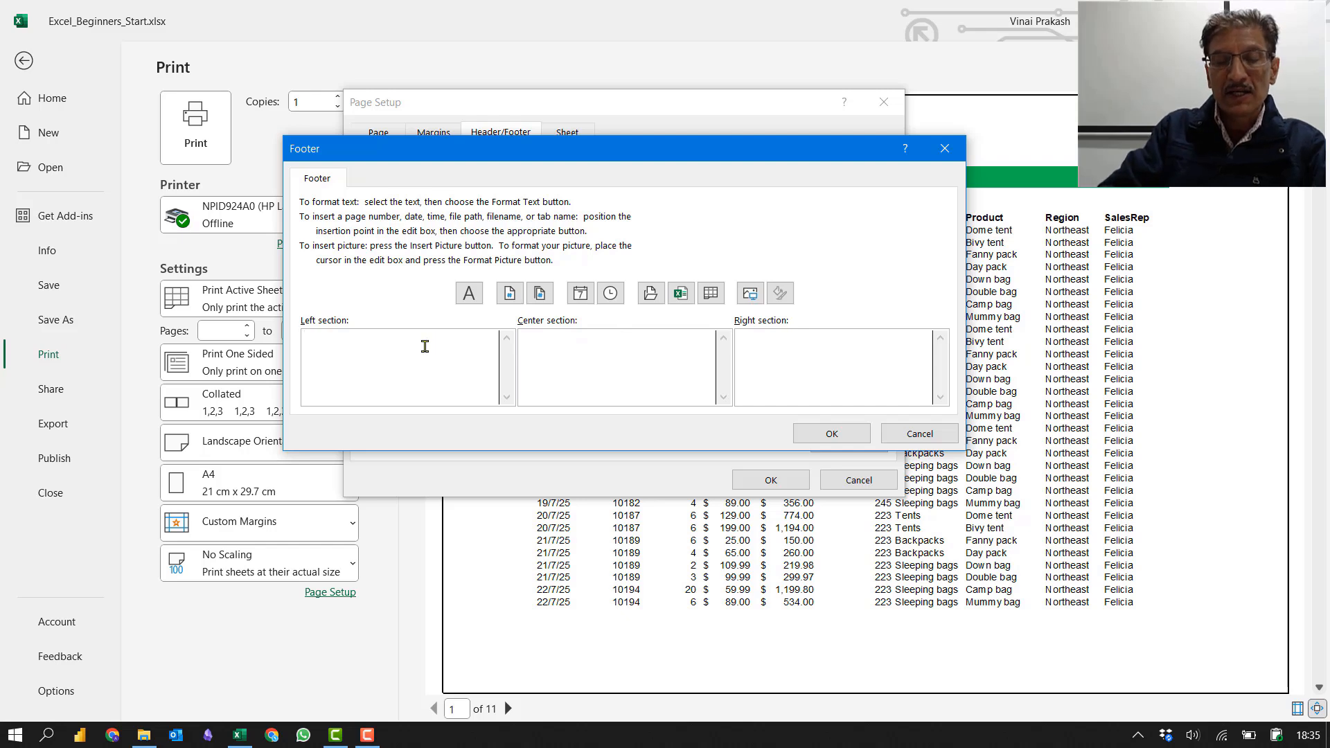
text(Confi)
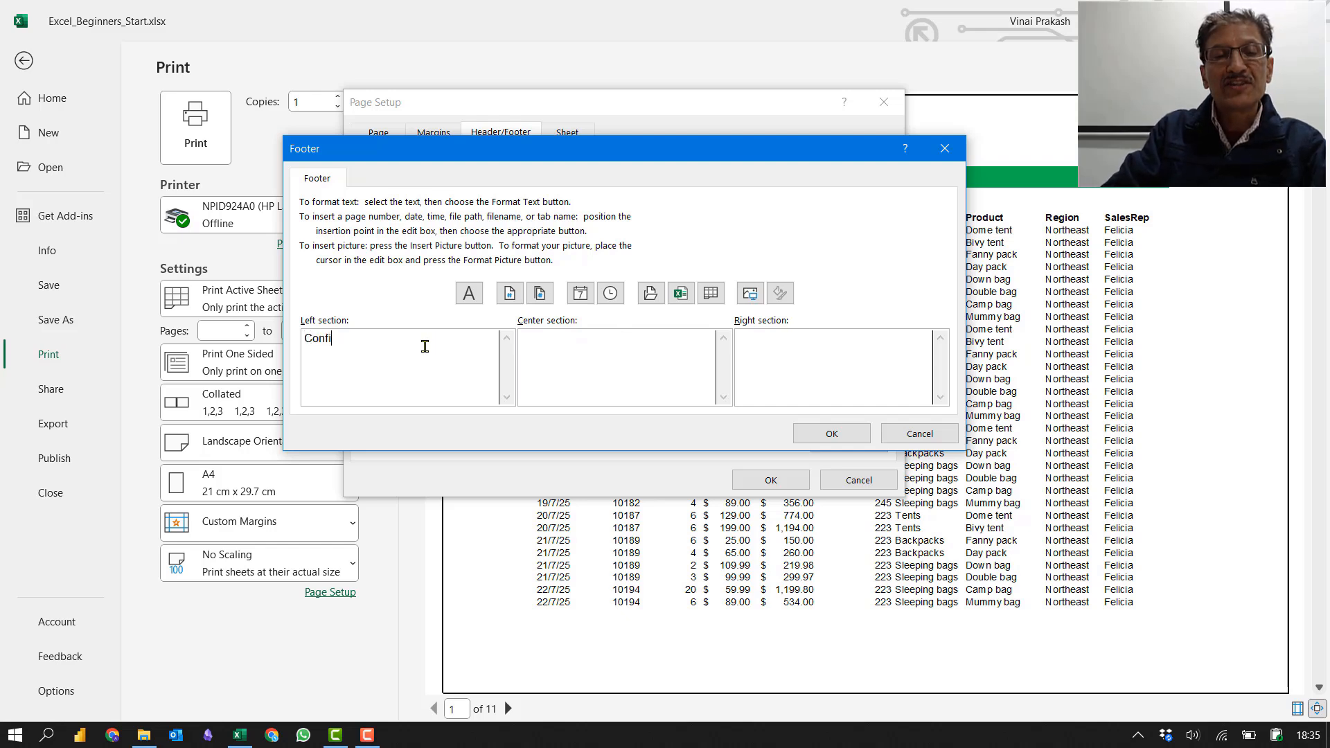
text(dential)
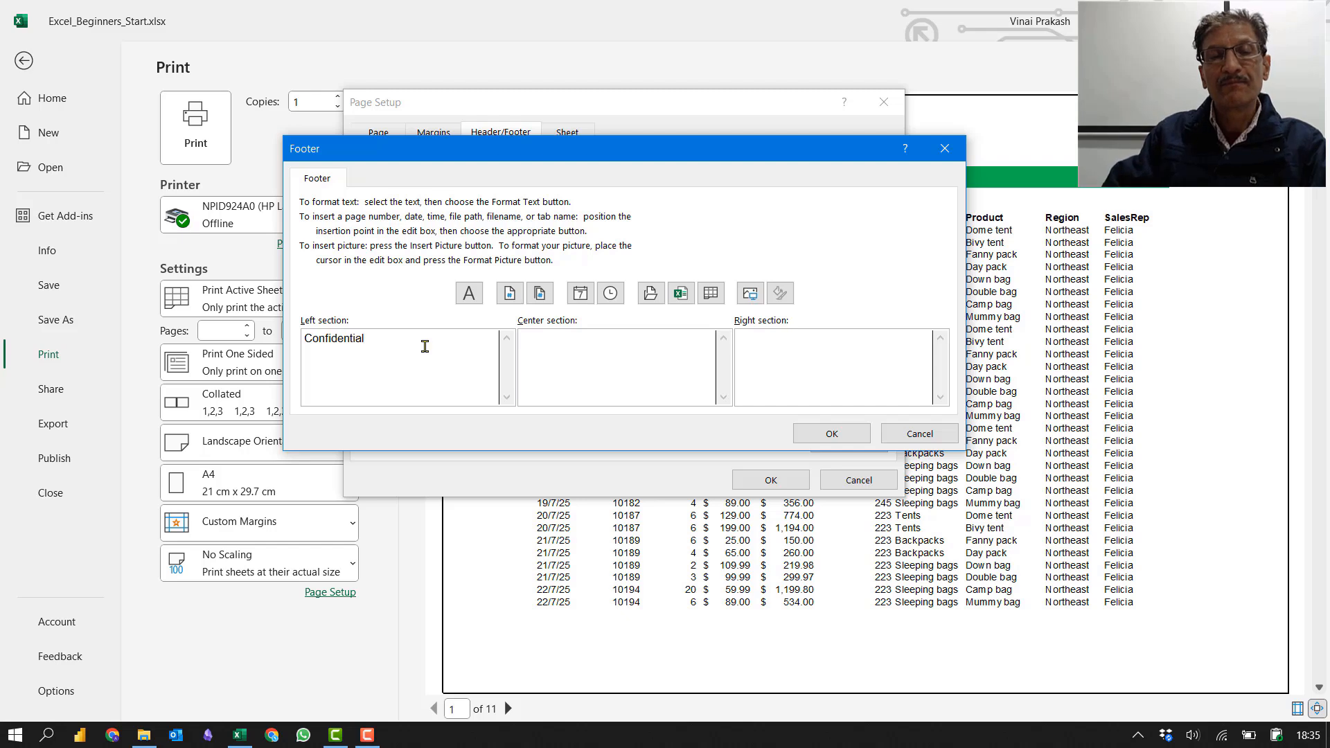
click(773, 353)
text(Page)
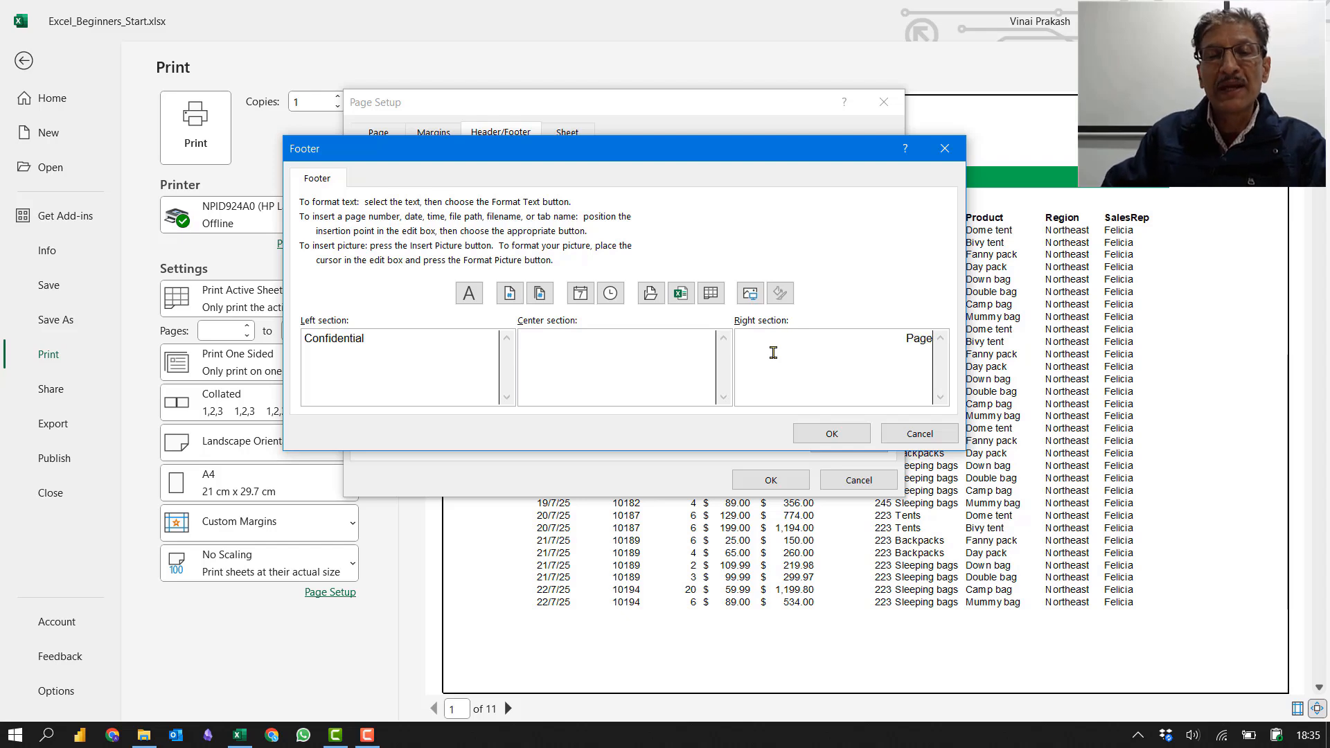
click(510, 294)
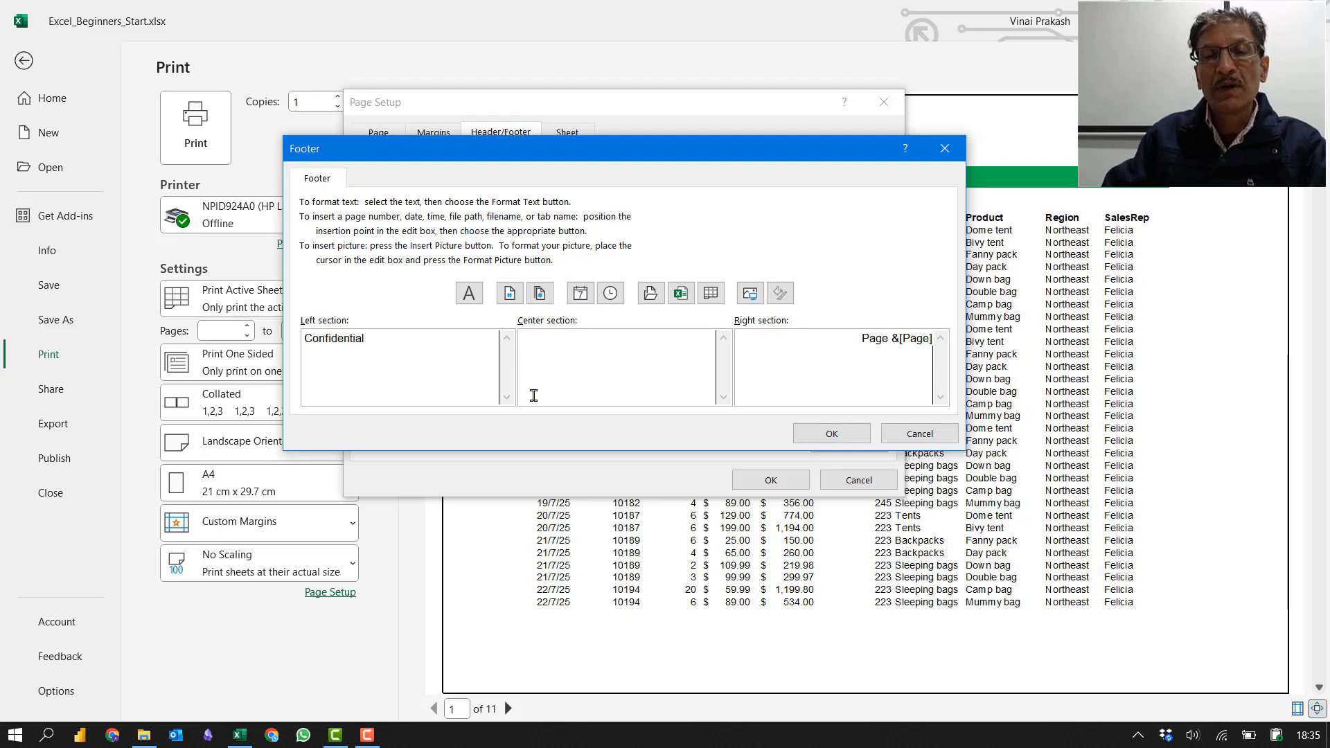
text(of)
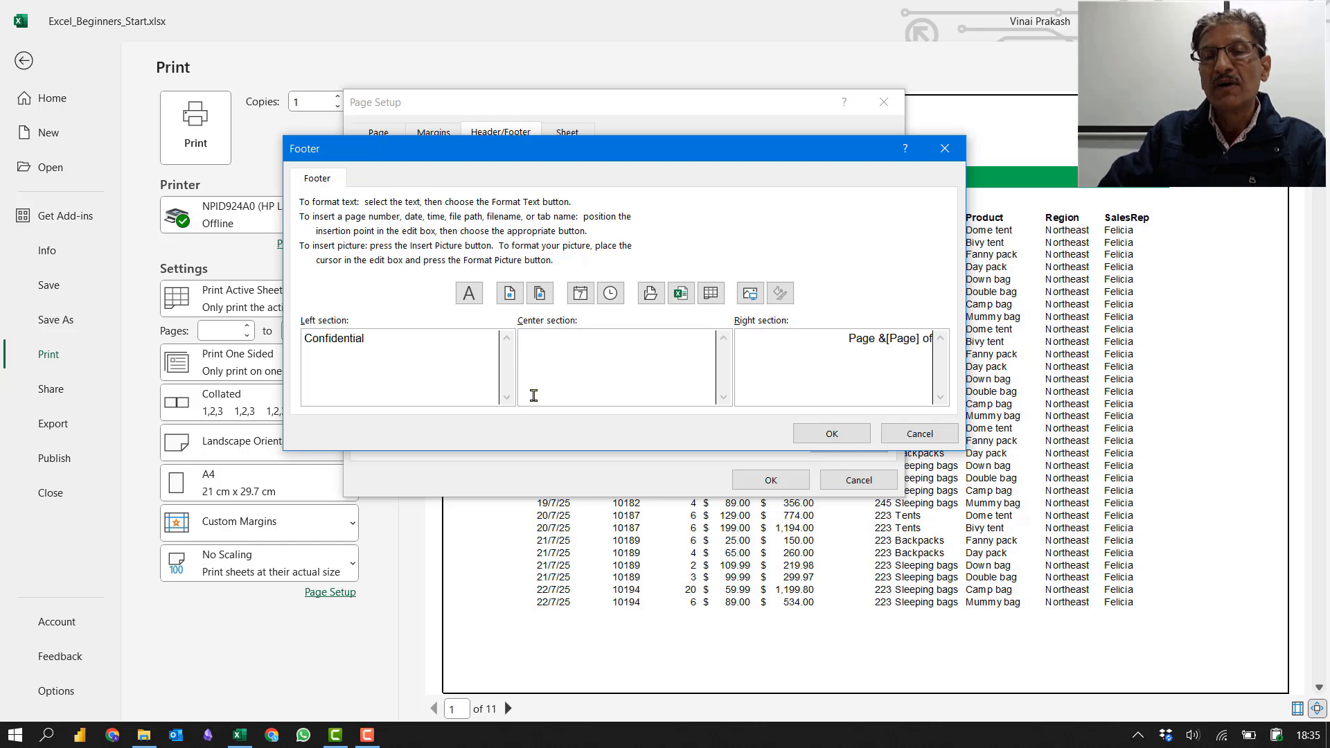
click(540, 294)
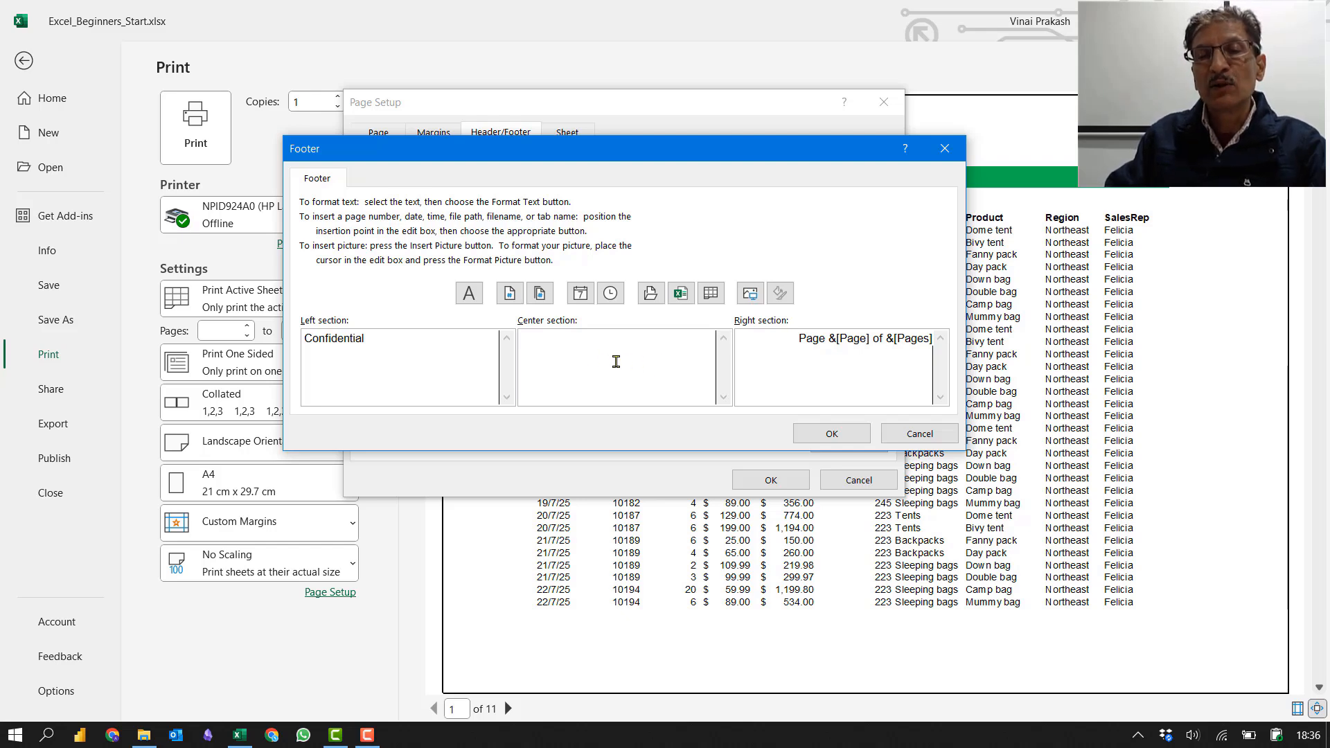
click(835, 434)
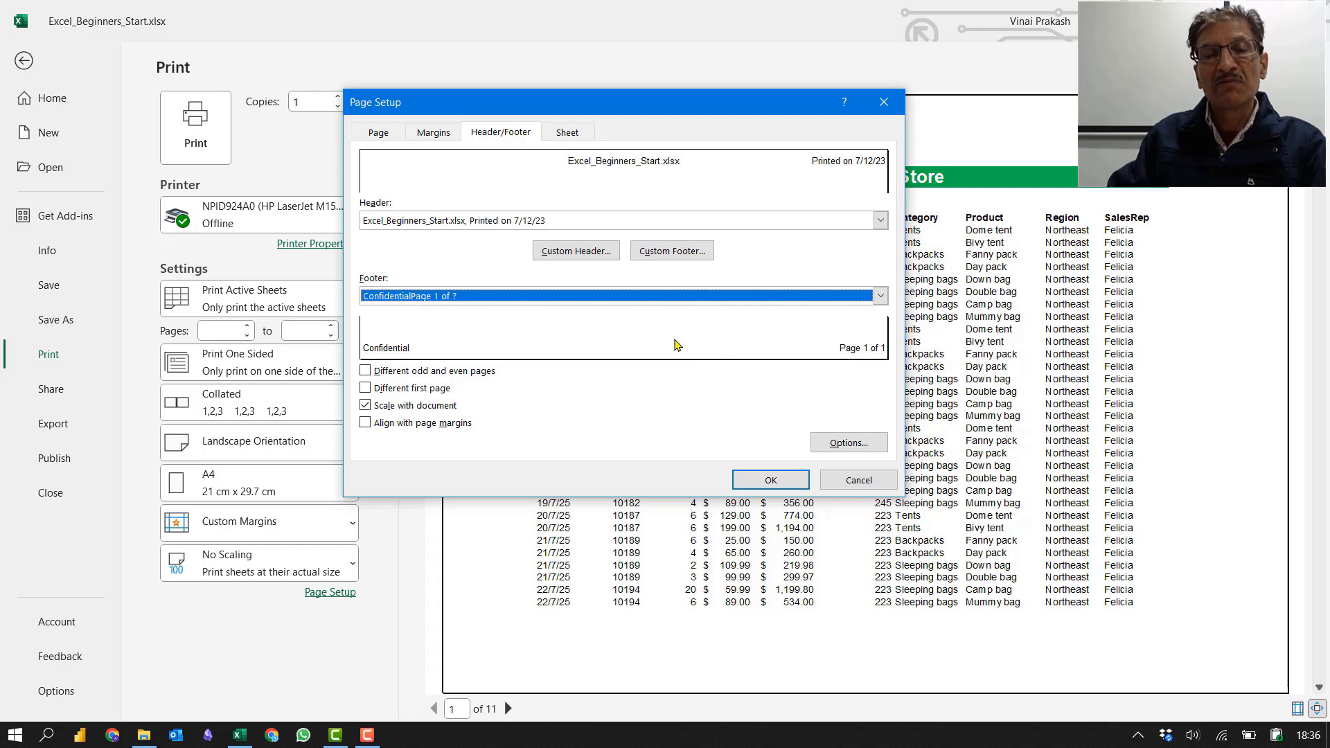
Step: Turn on printing of gridlines for the sheet and apply the page setup
click(568, 134)
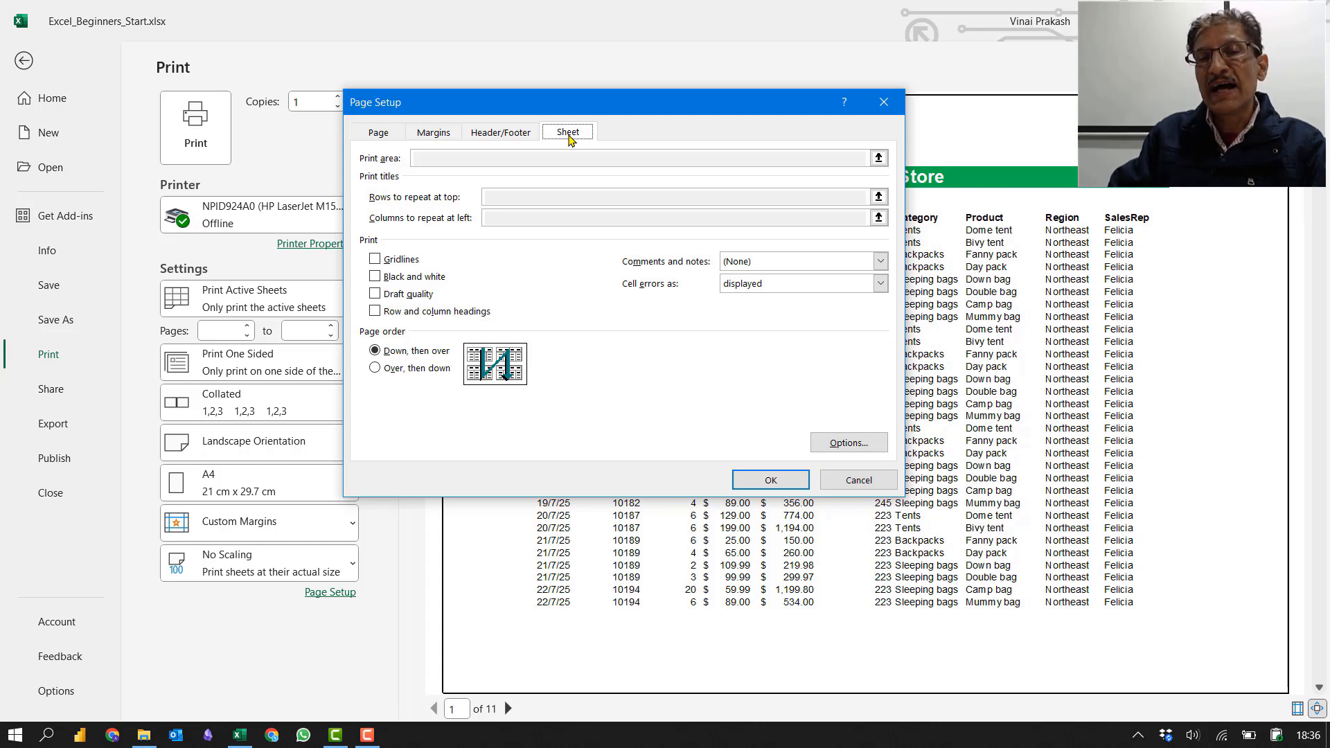
click(375, 260)
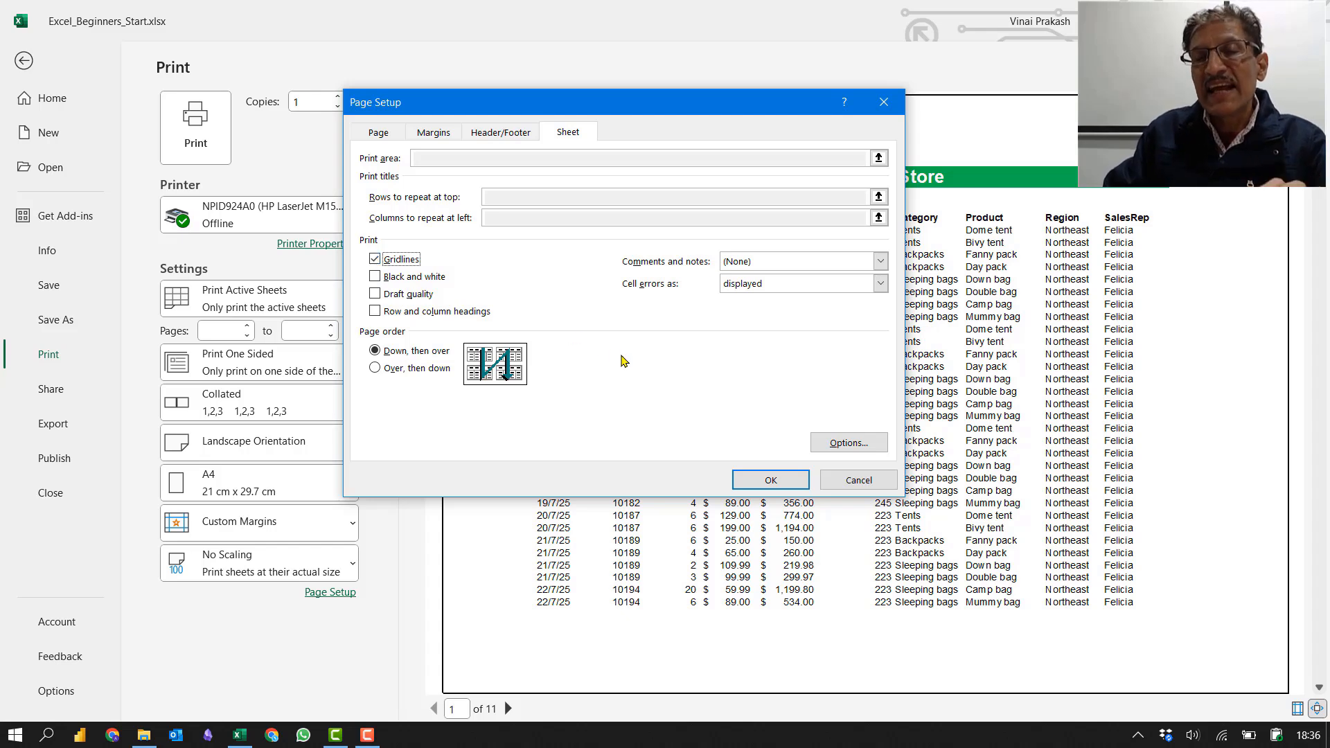
click(786, 484)
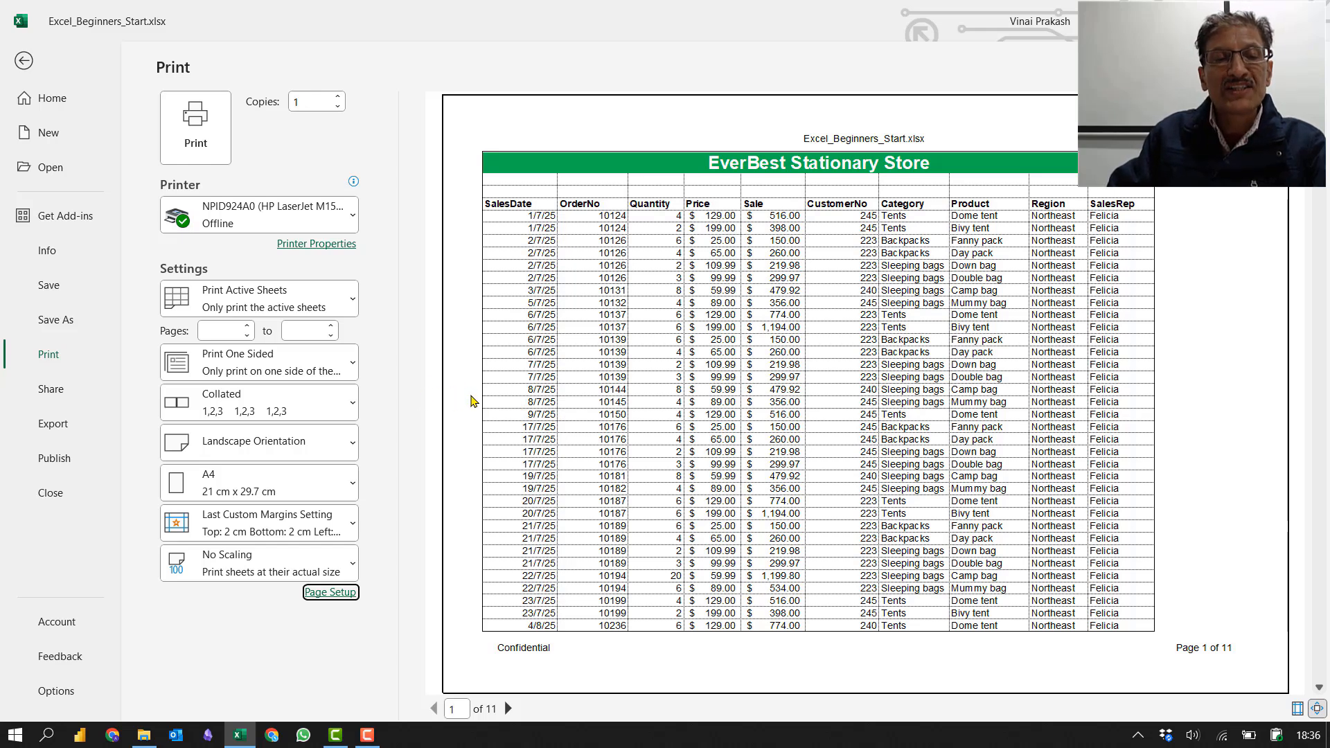
Step: Set the left page margin to 2.4 and the right page margin to 1.9 in Page Setup
click(329, 593)
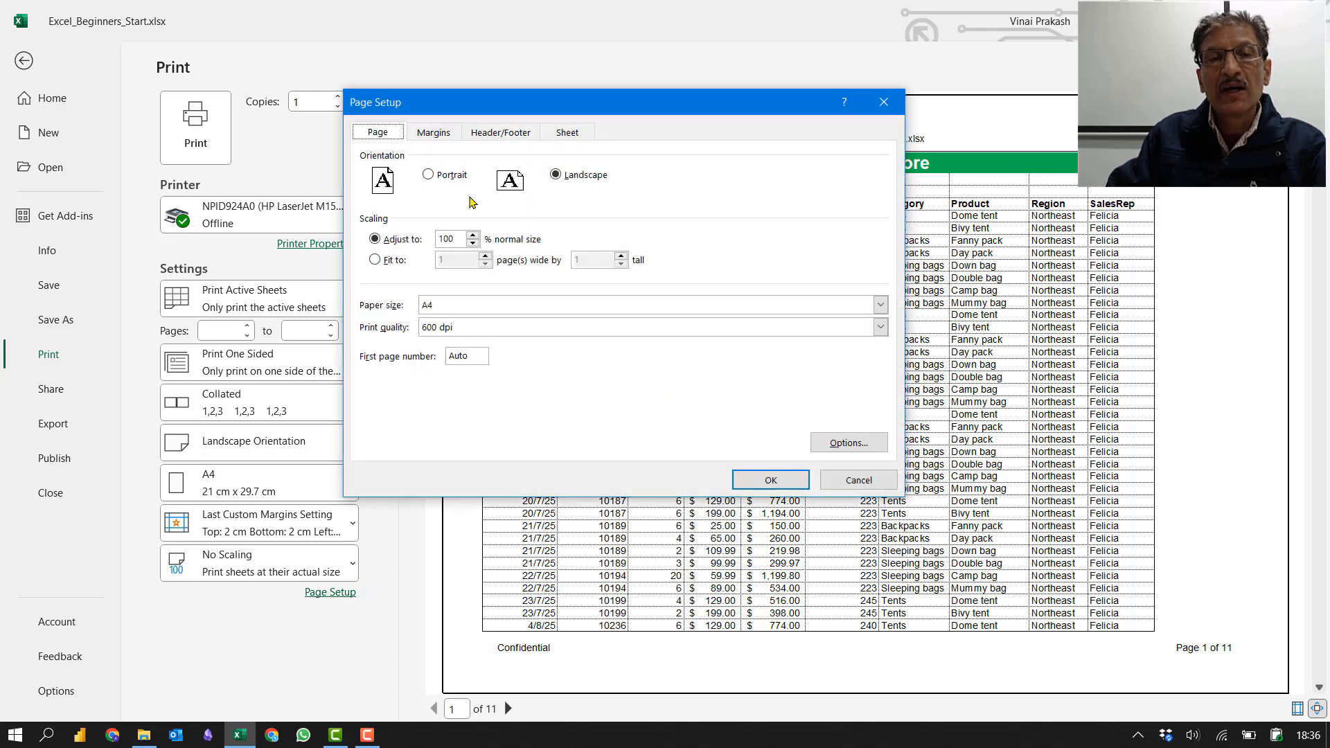
click(431, 134)
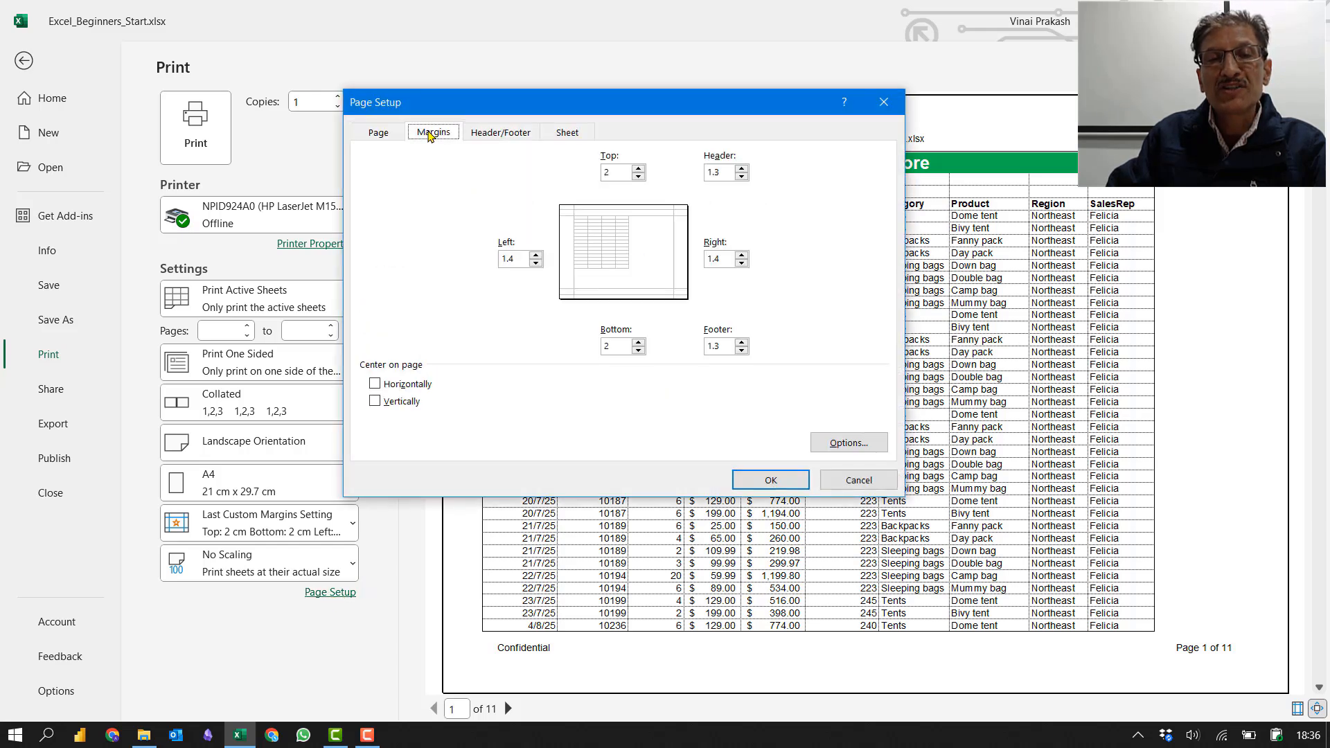
click(537, 256)
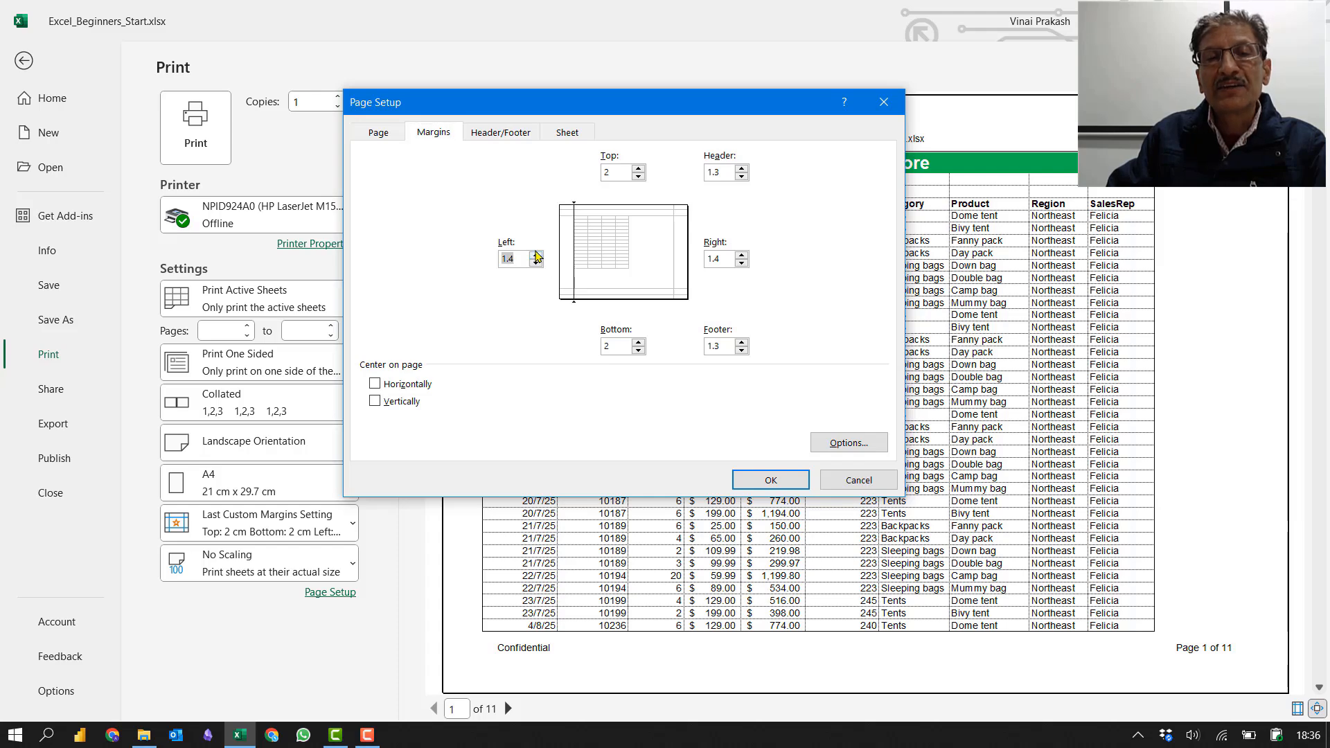
click(537, 255)
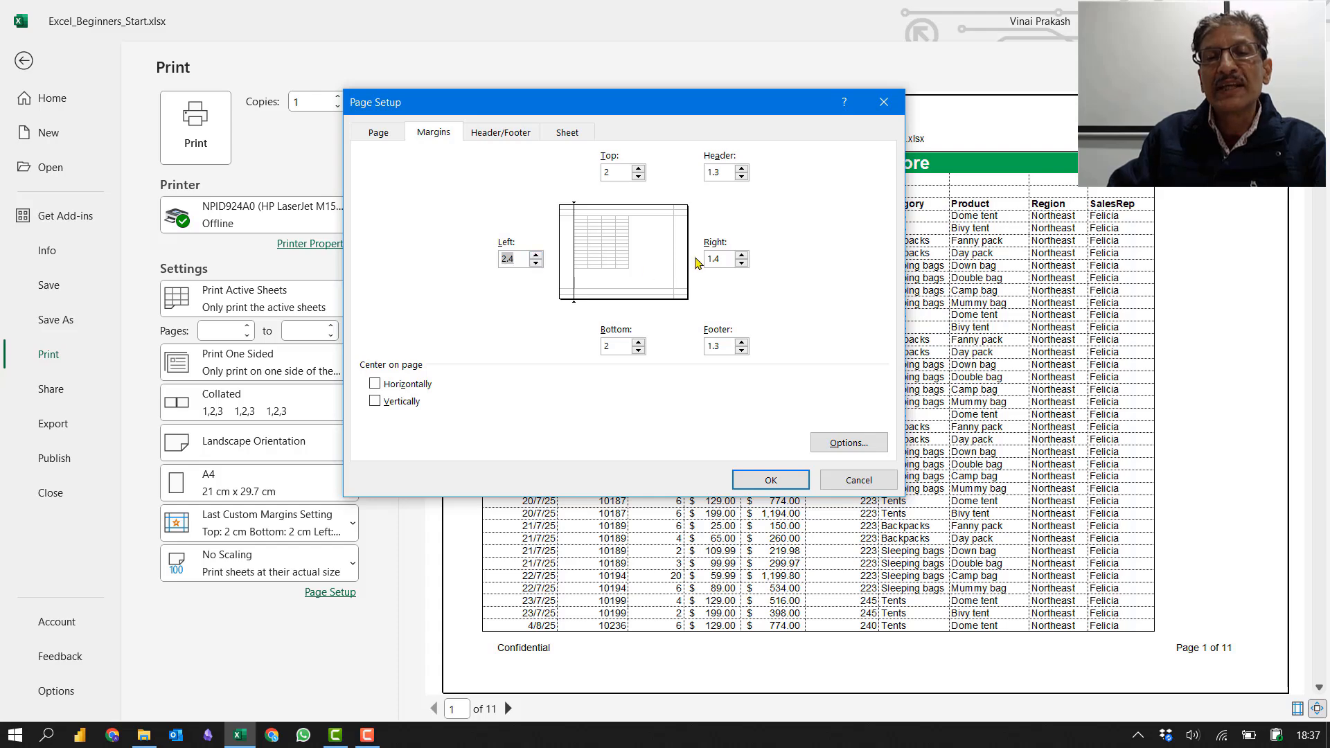
click(742, 255)
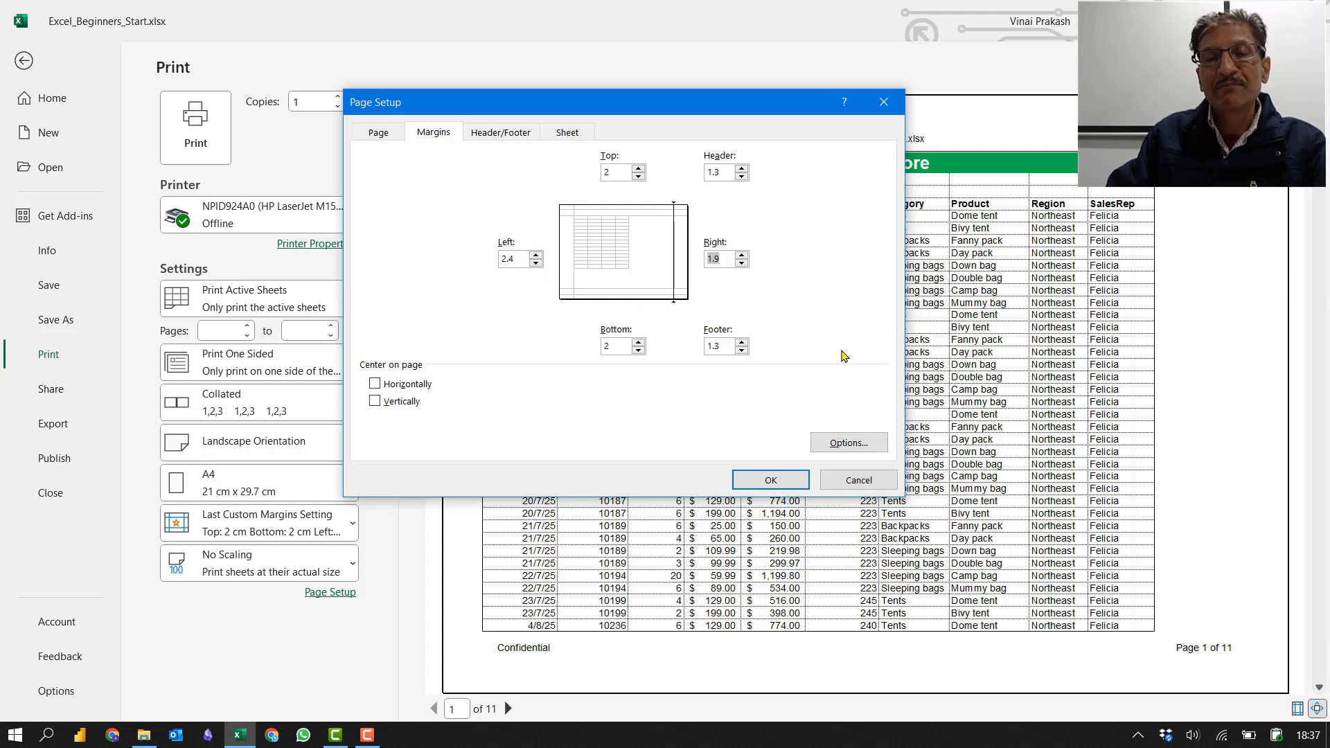
click(789, 481)
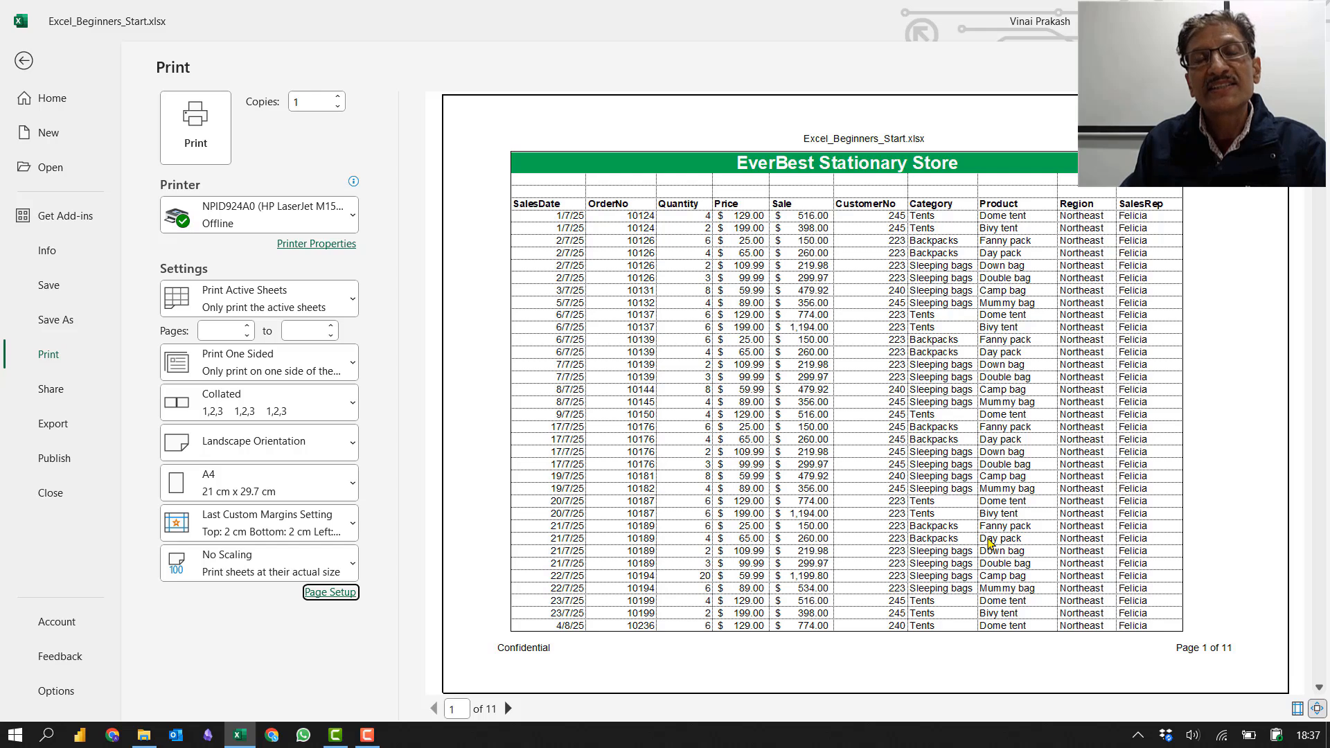
Step: Check the print preview pages through to the last one and return to the worksheet
click(509, 710)
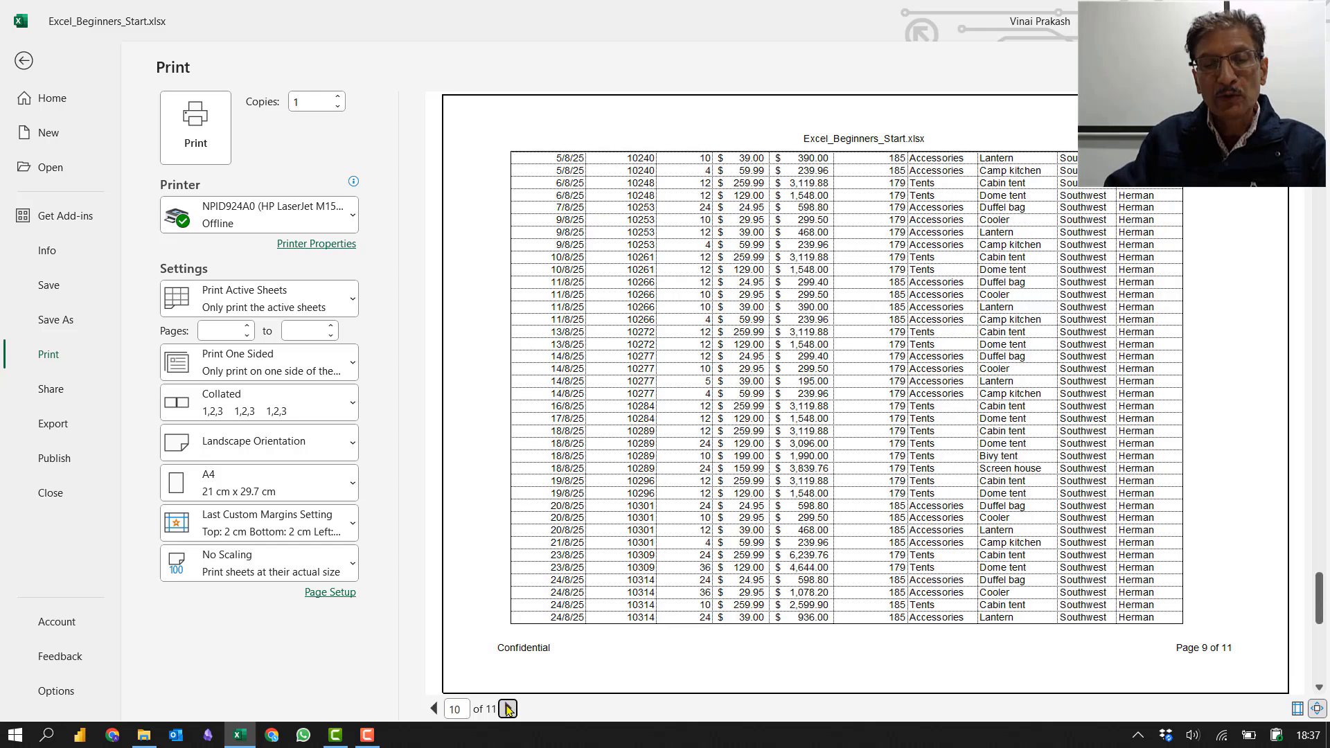
click(509, 710)
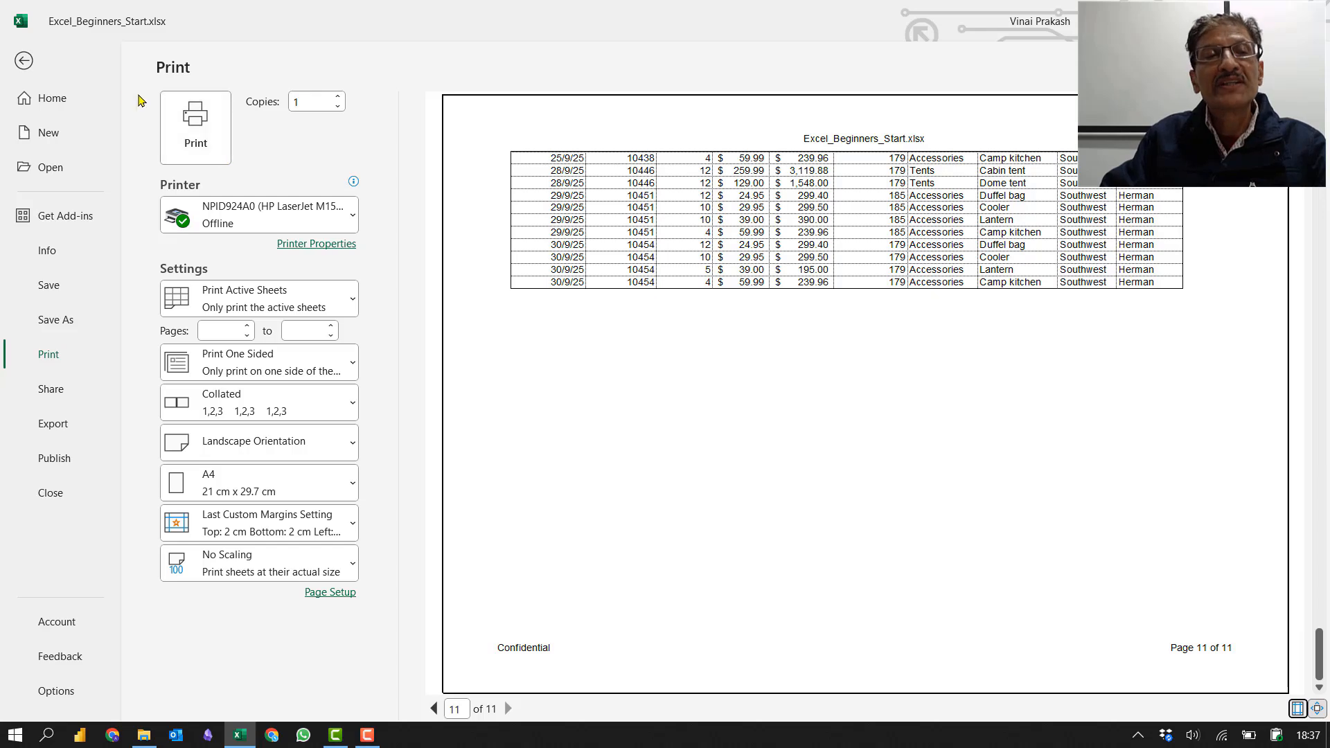
click(23, 64)
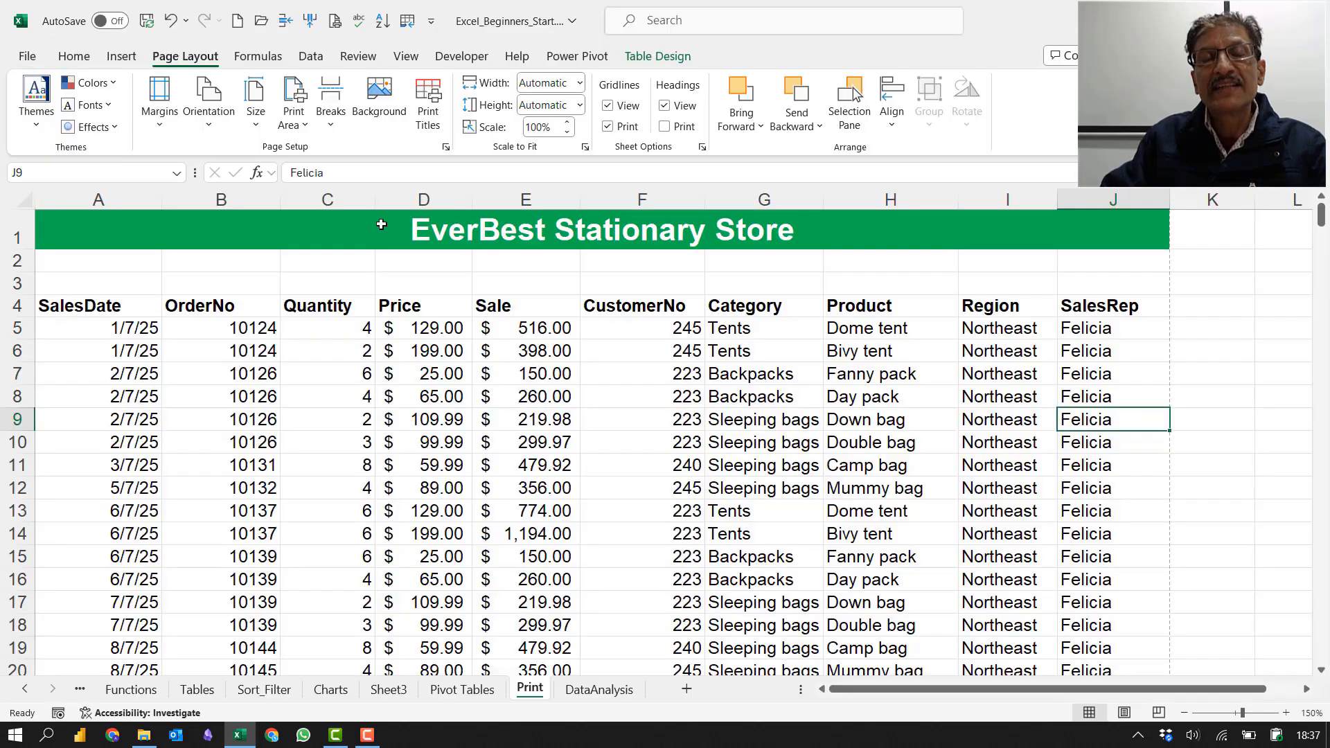
Step: Select the first value in the Sale column and save the workbook
click(522, 326)
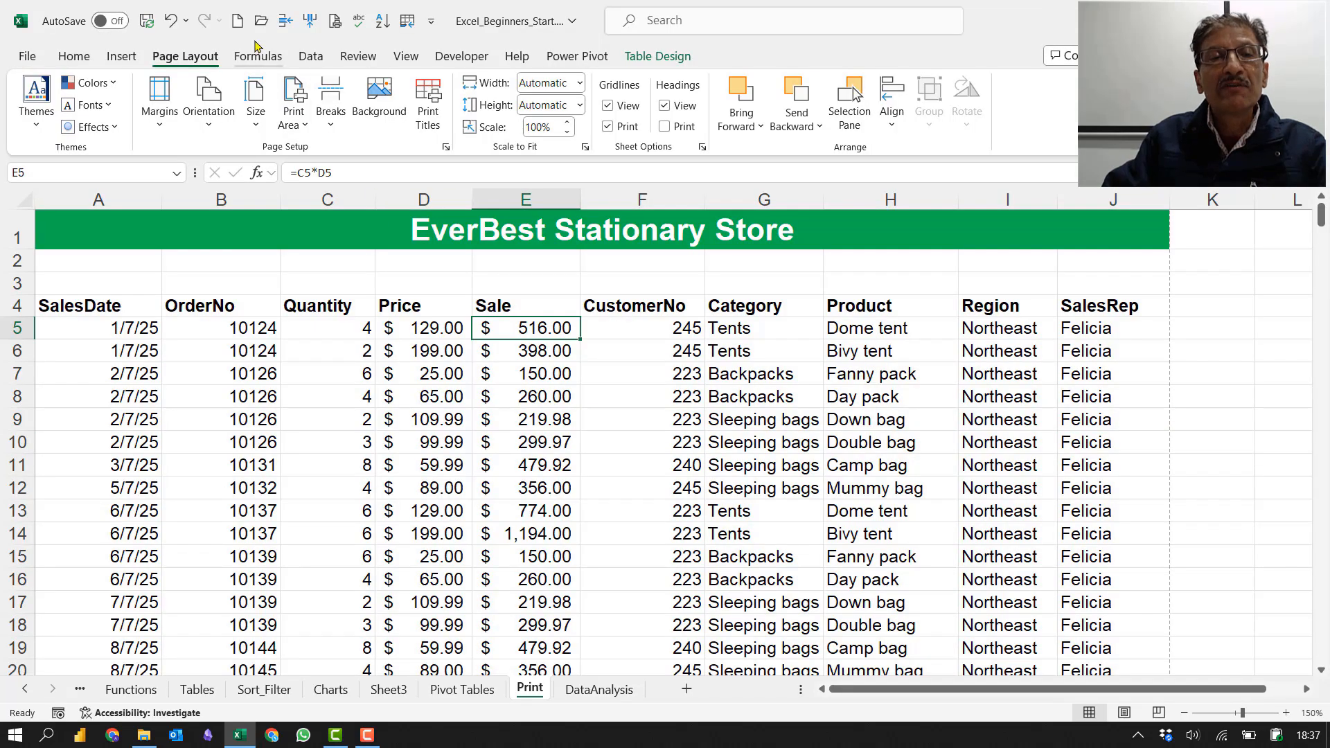
click(147, 19)
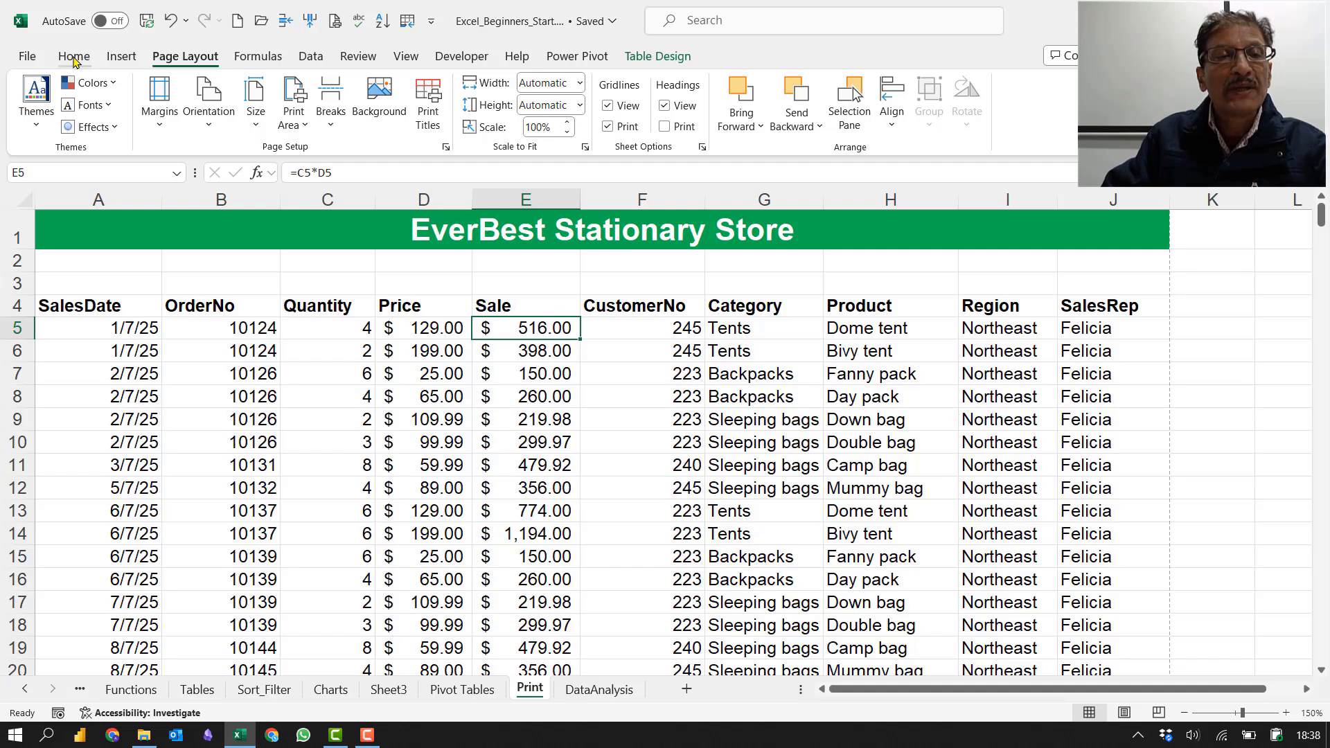
Step: Print the sheet to CutePDF Writer, saving it as Excel_Beginners_Start.pdf in the ExcelChamp-Excel-For-Beginners folder
click(29, 58)
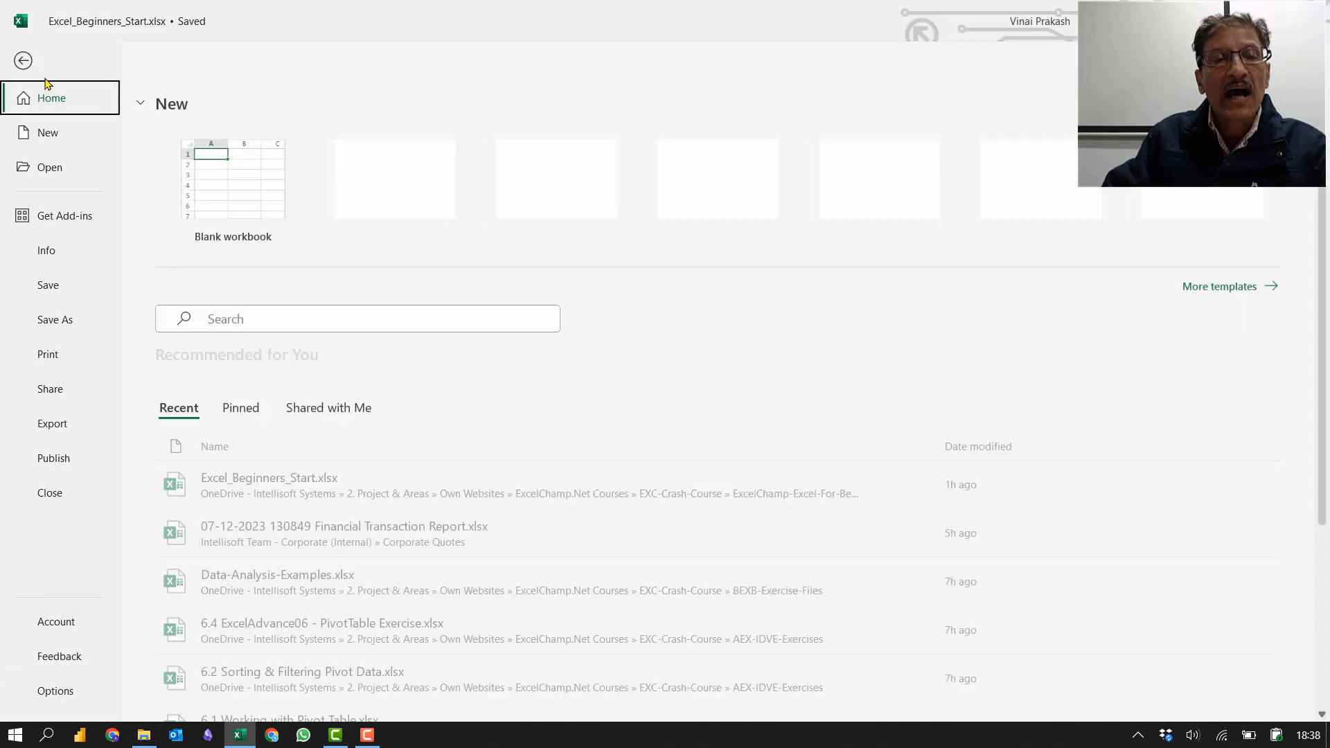
click(61, 356)
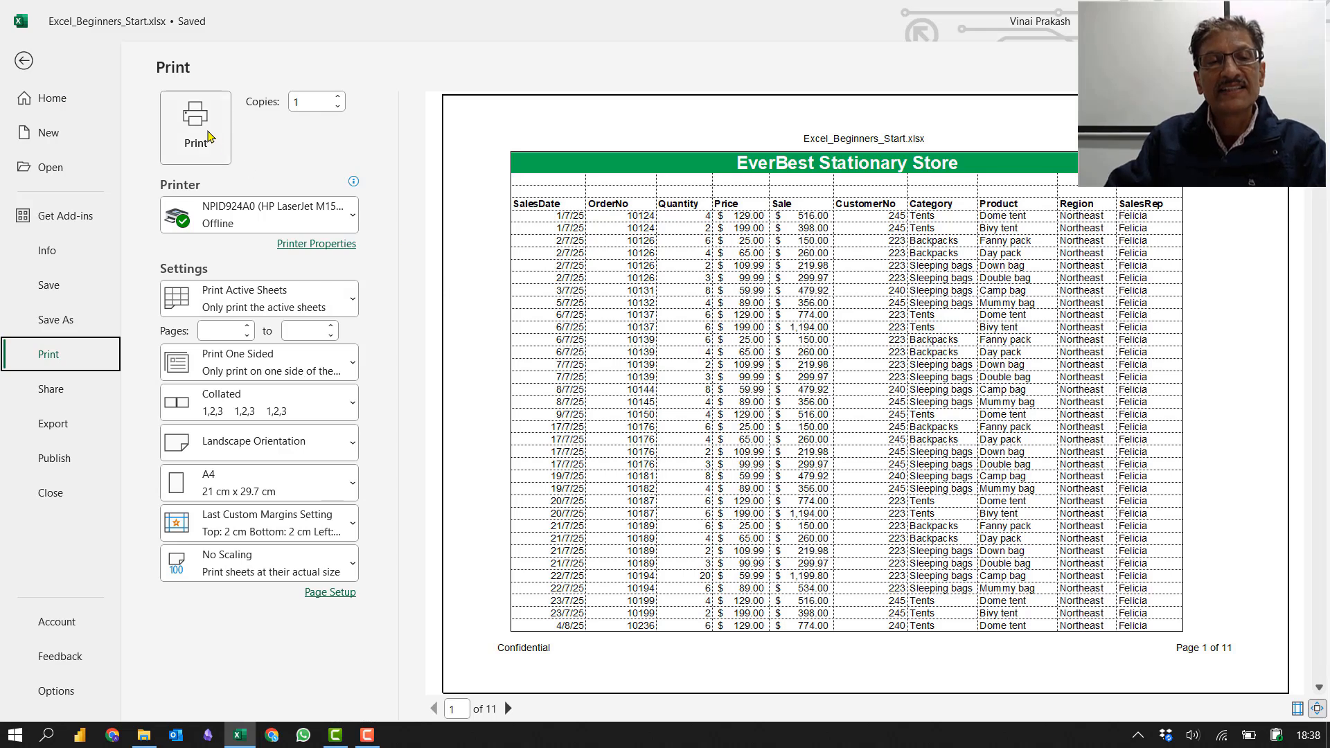
click(229, 208)
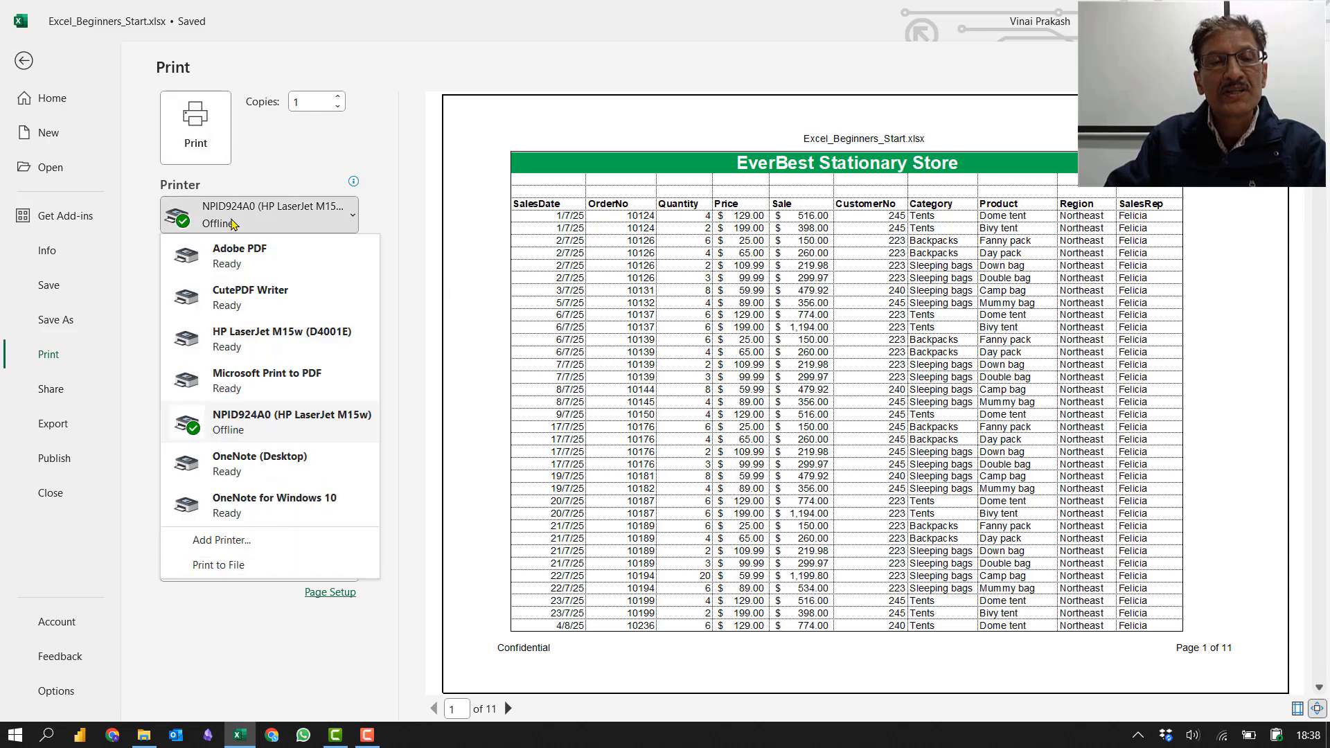
click(250, 298)
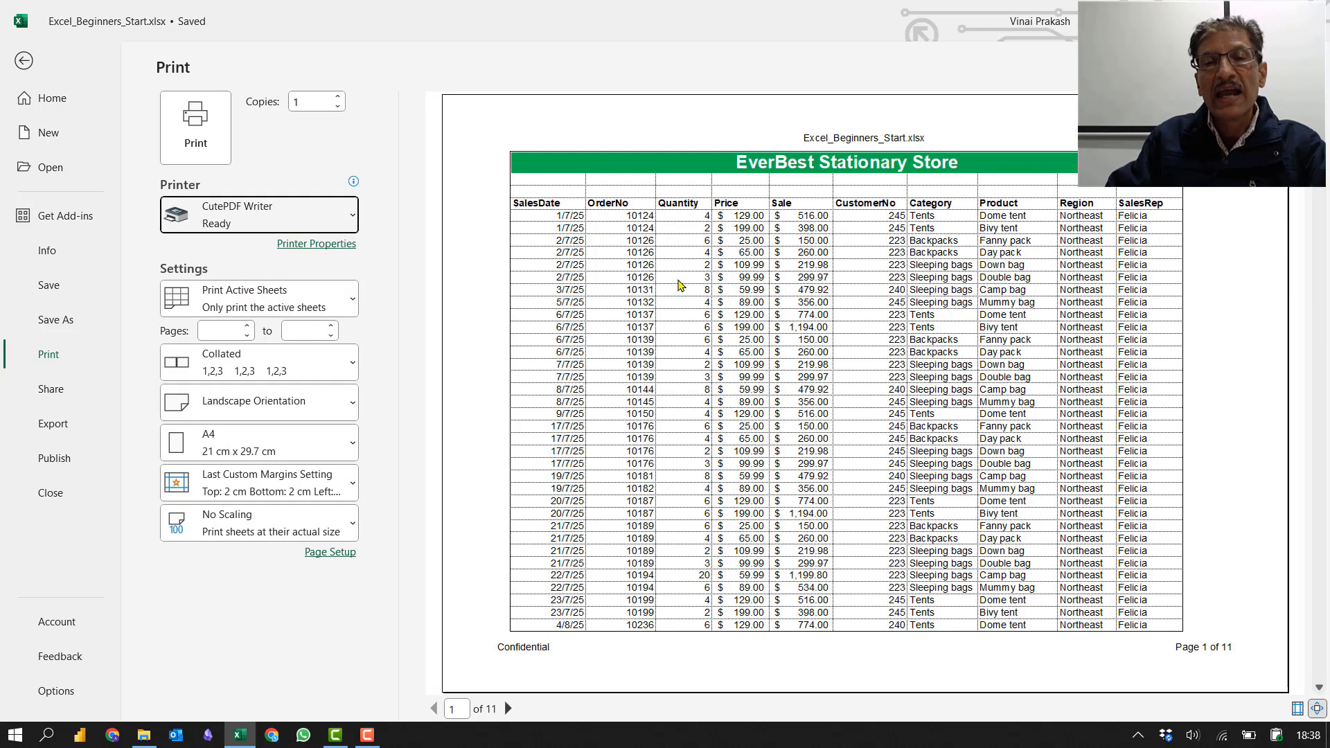
click(199, 132)
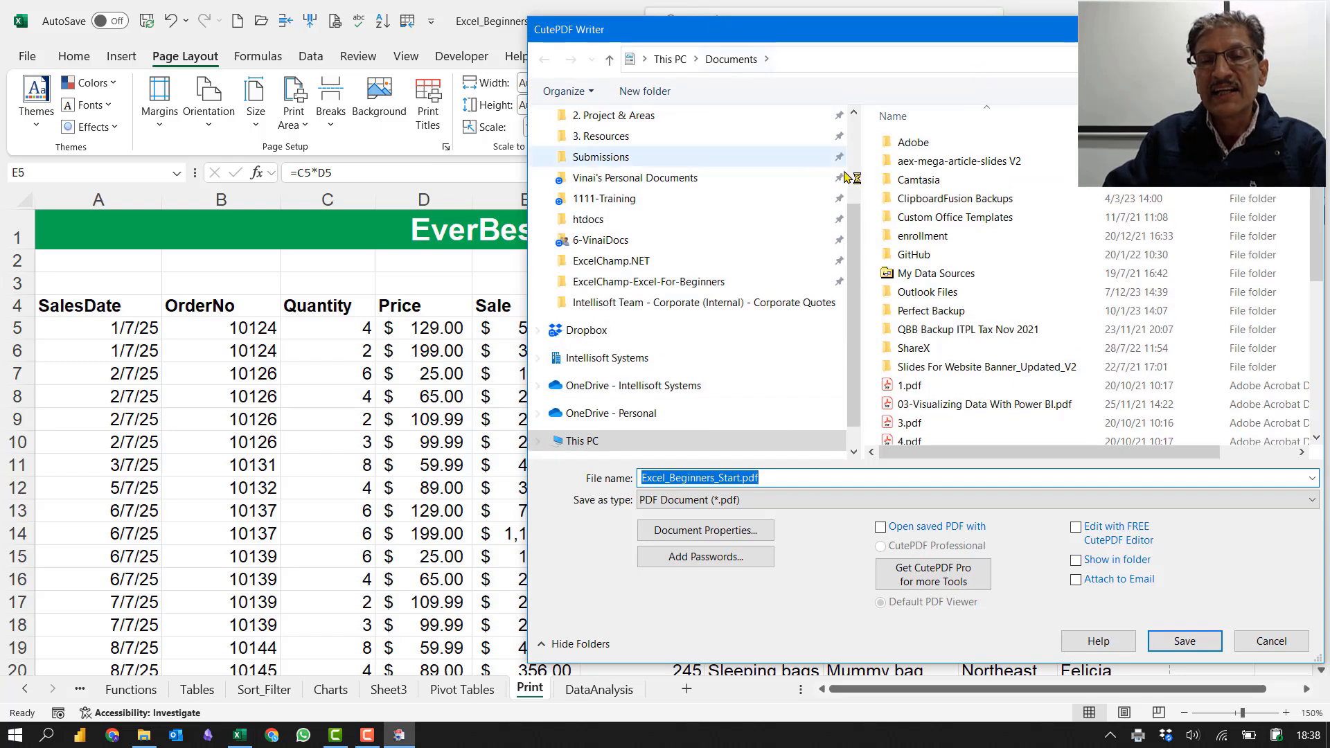
click(668, 285)
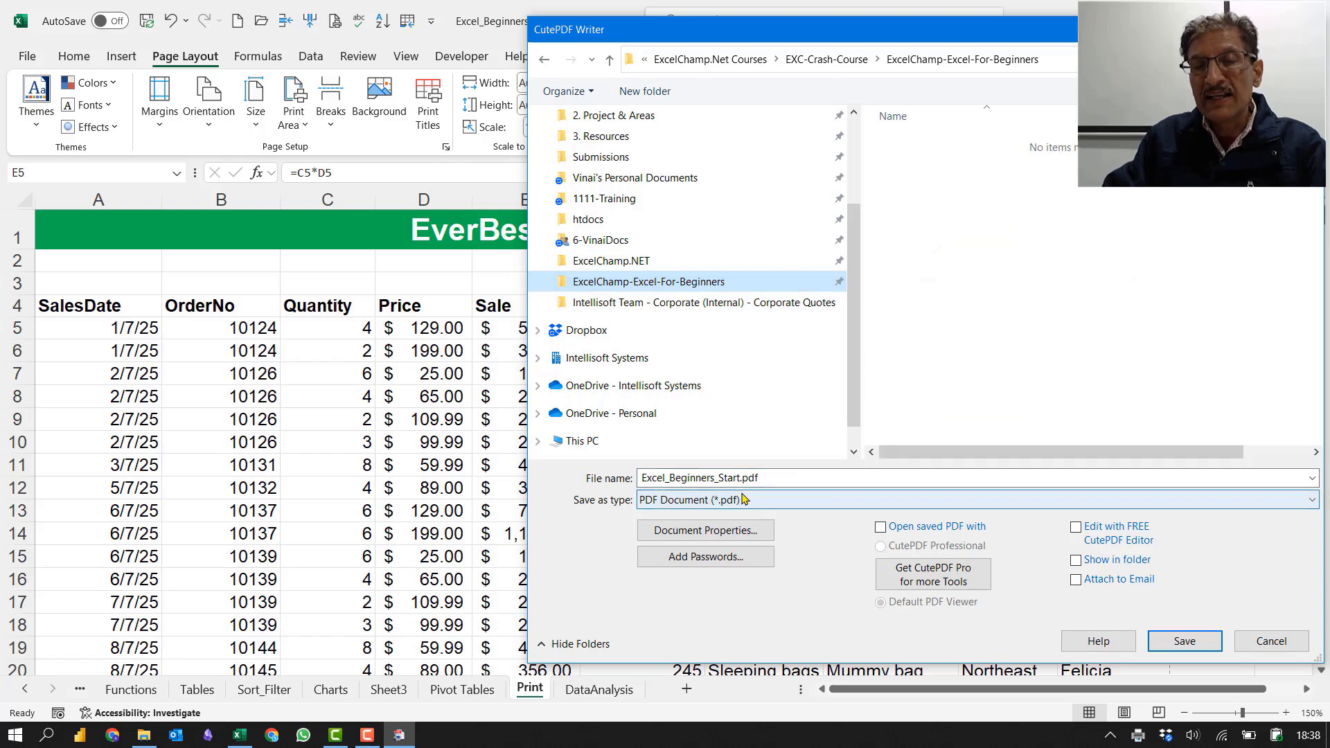
click(1178, 642)
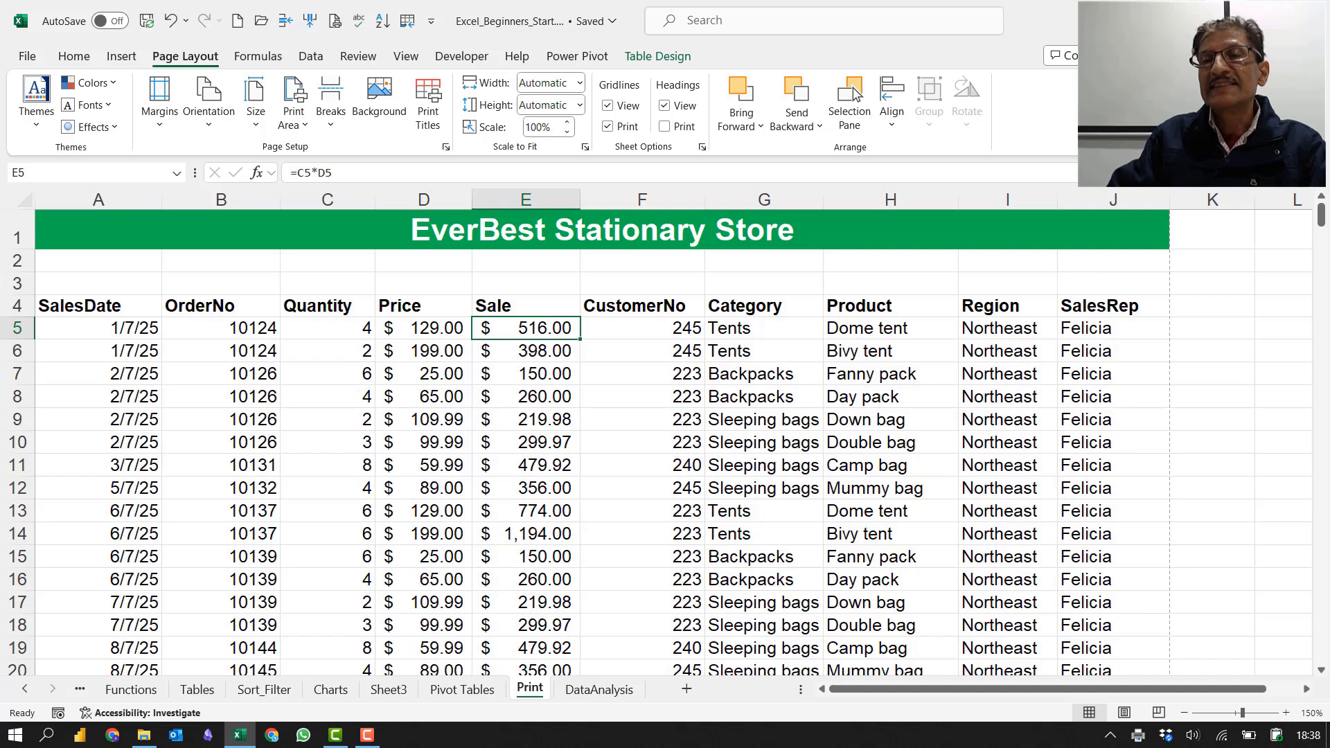
Step: Open Excel_Beginners_Start.pdf from File Explorer, review its pages, and return to the workbook in Excel
click(144, 736)
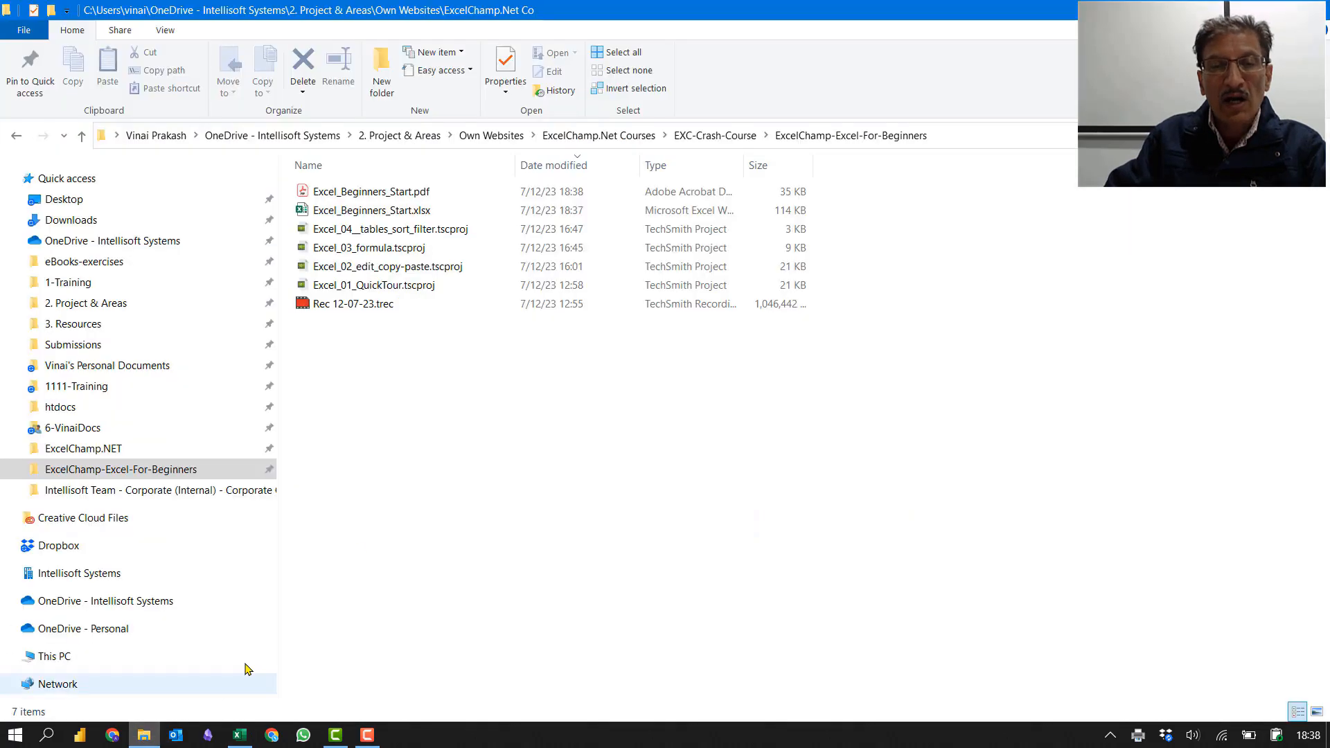
click(377, 194)
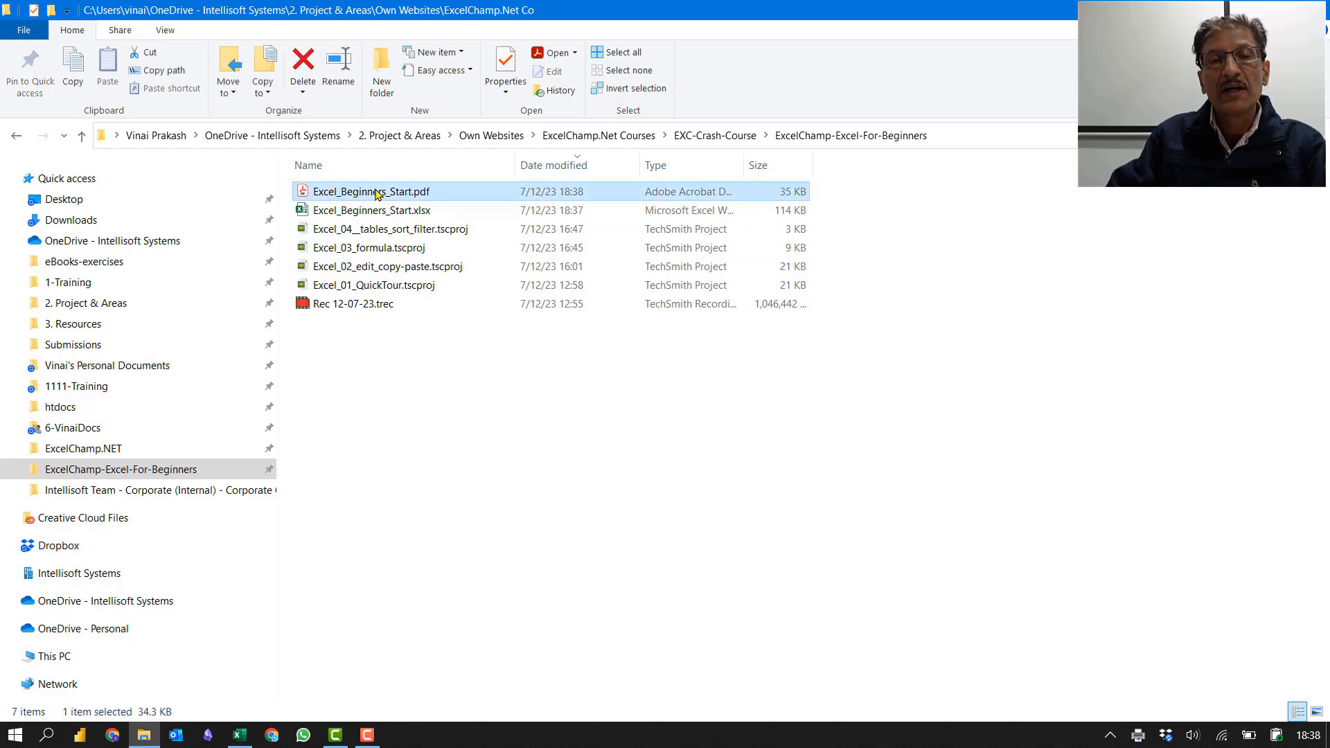
double_click(377, 194)
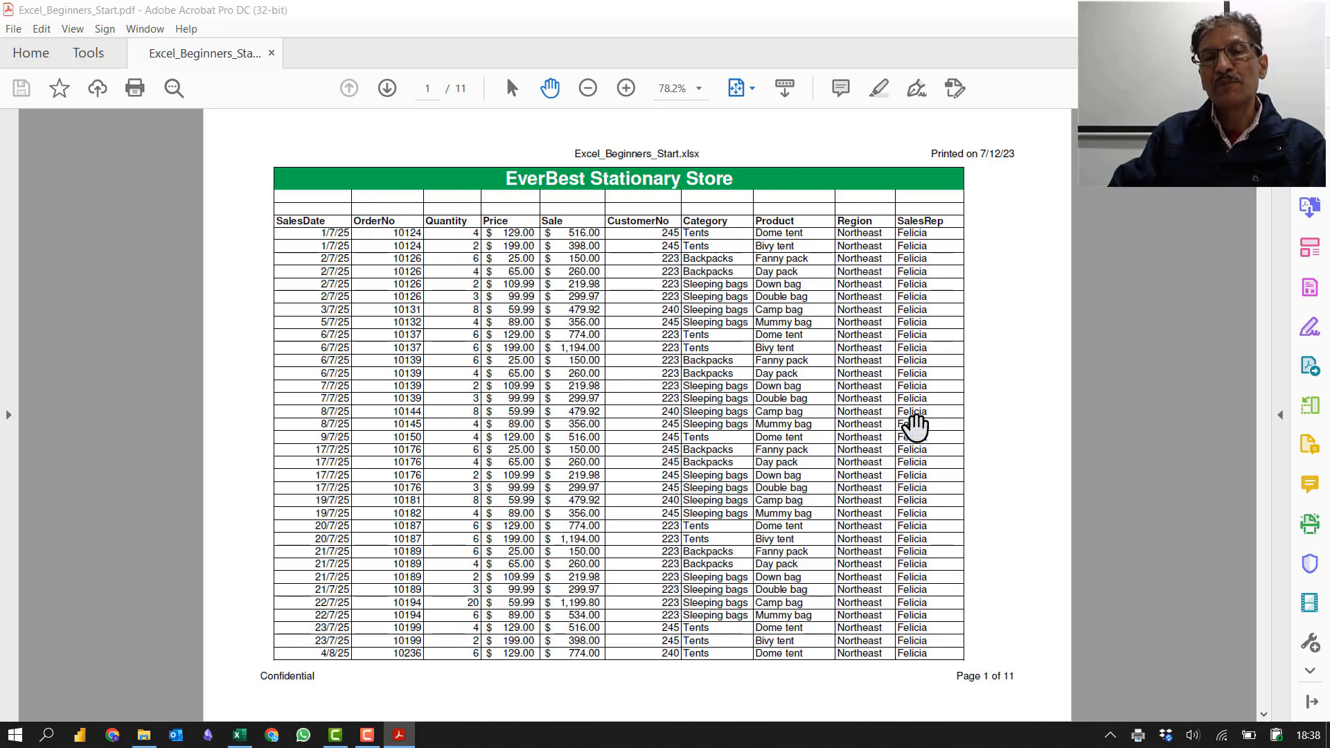
scroll(915, 430, down, 4)
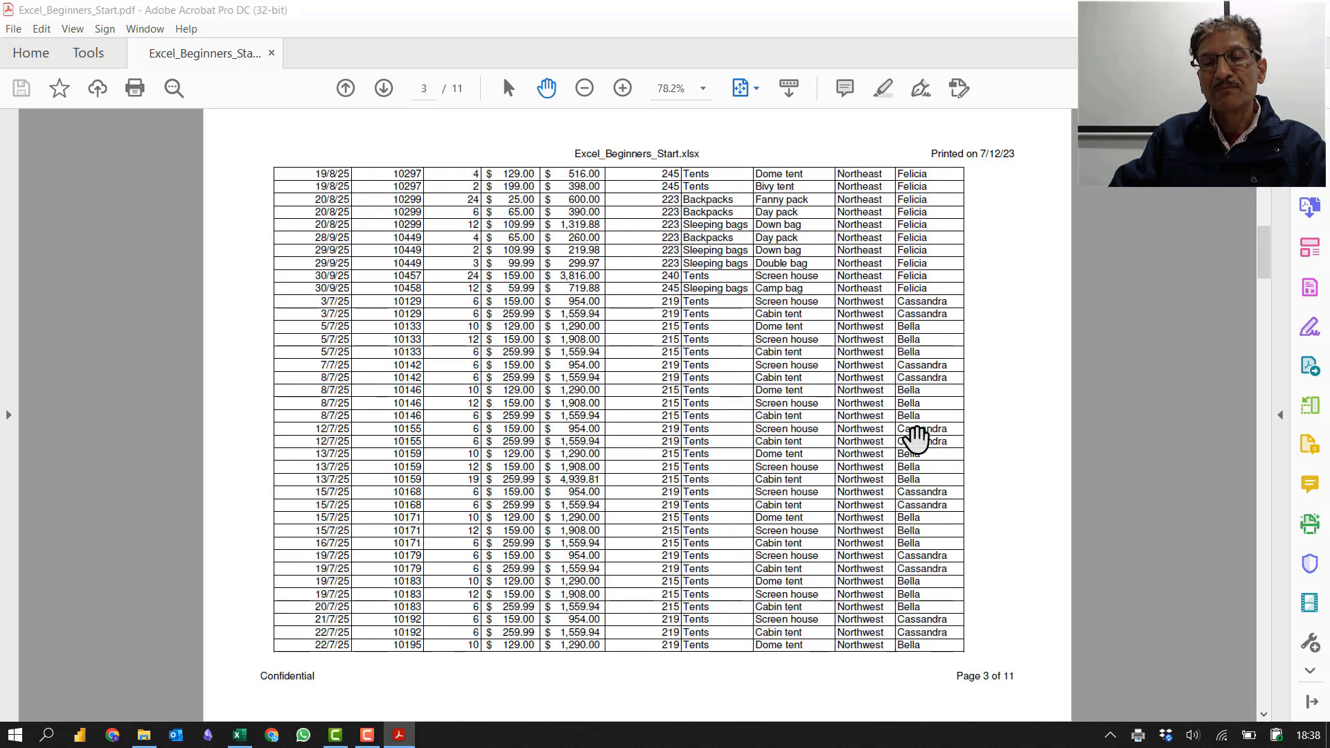
scroll(916, 440, down, 4)
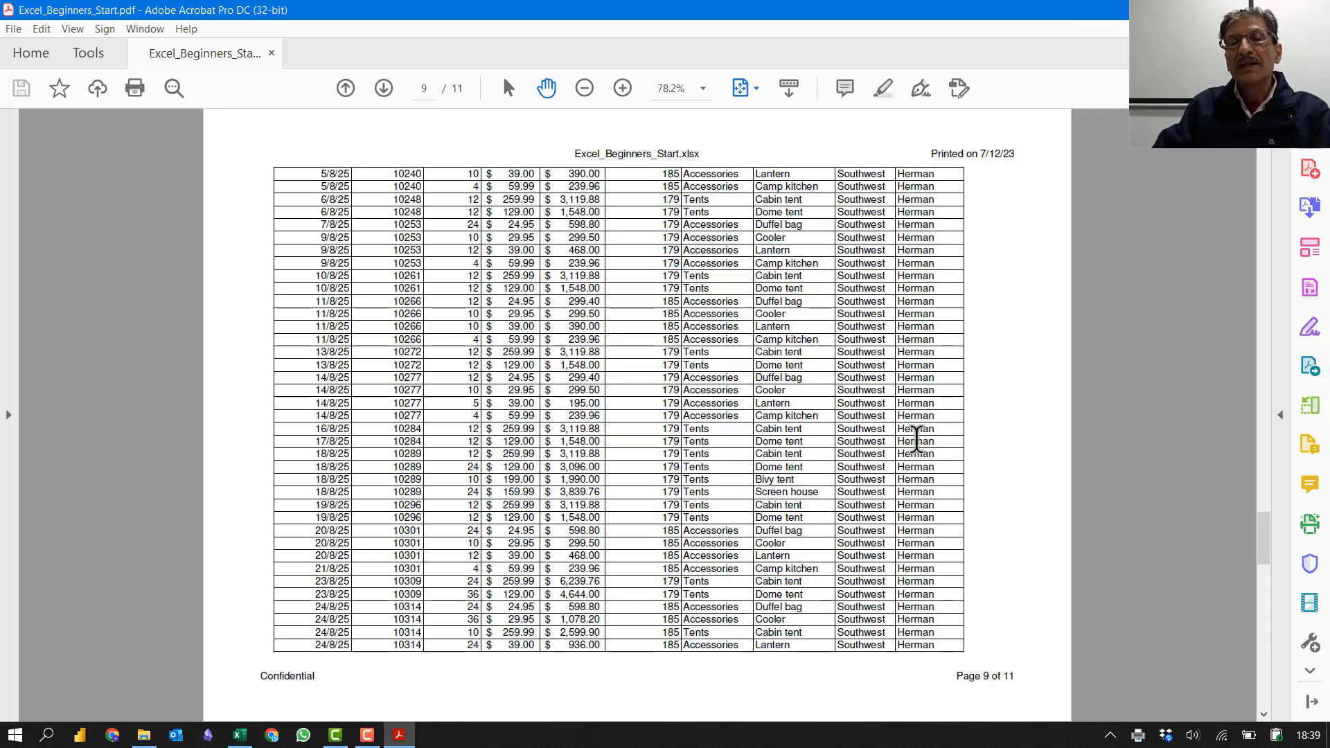
scroll(608, 374, down, 1)
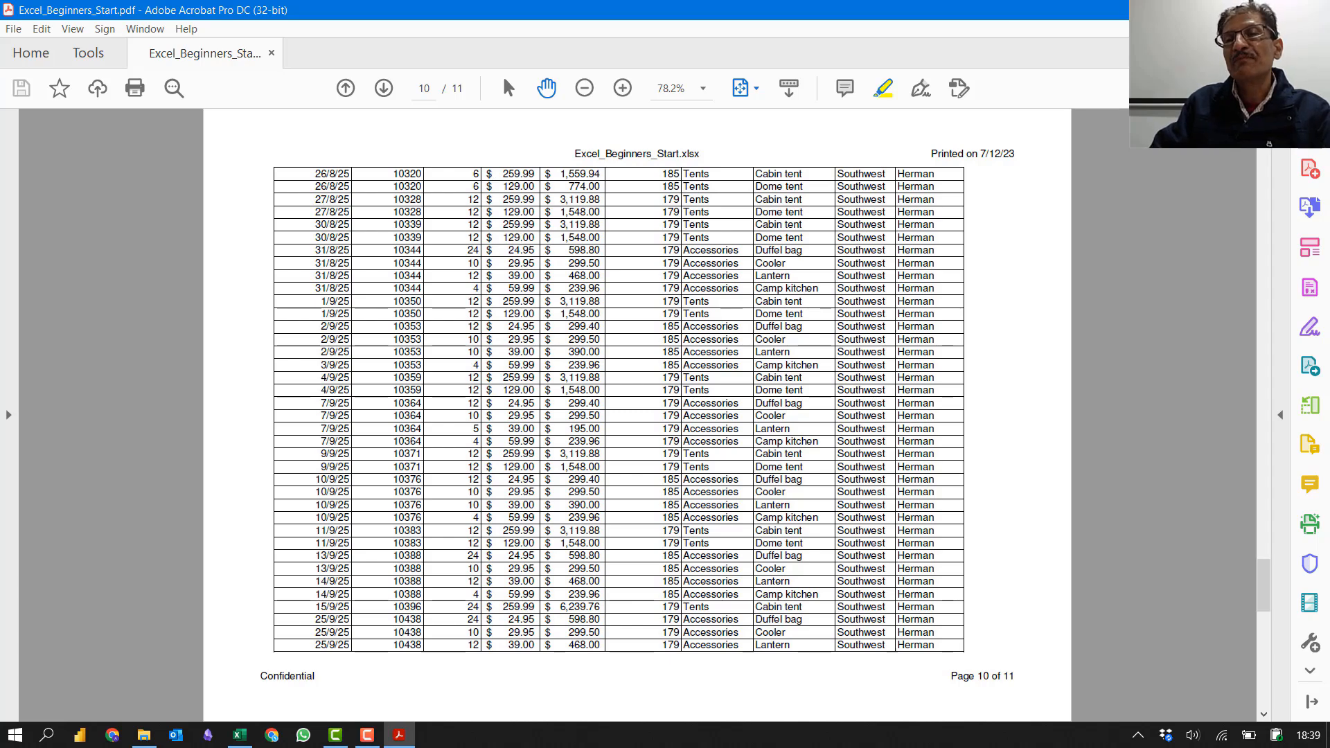
click(1314, 10)
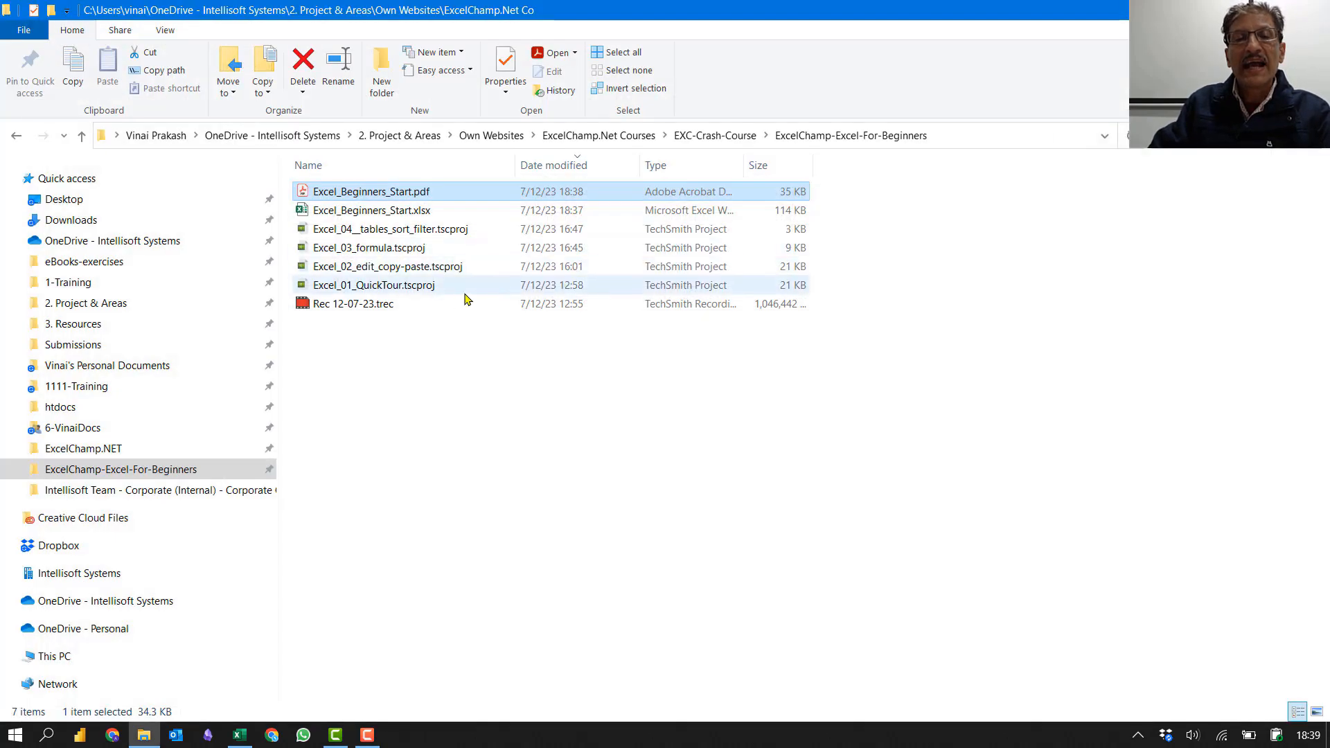
key(alt+Tab)
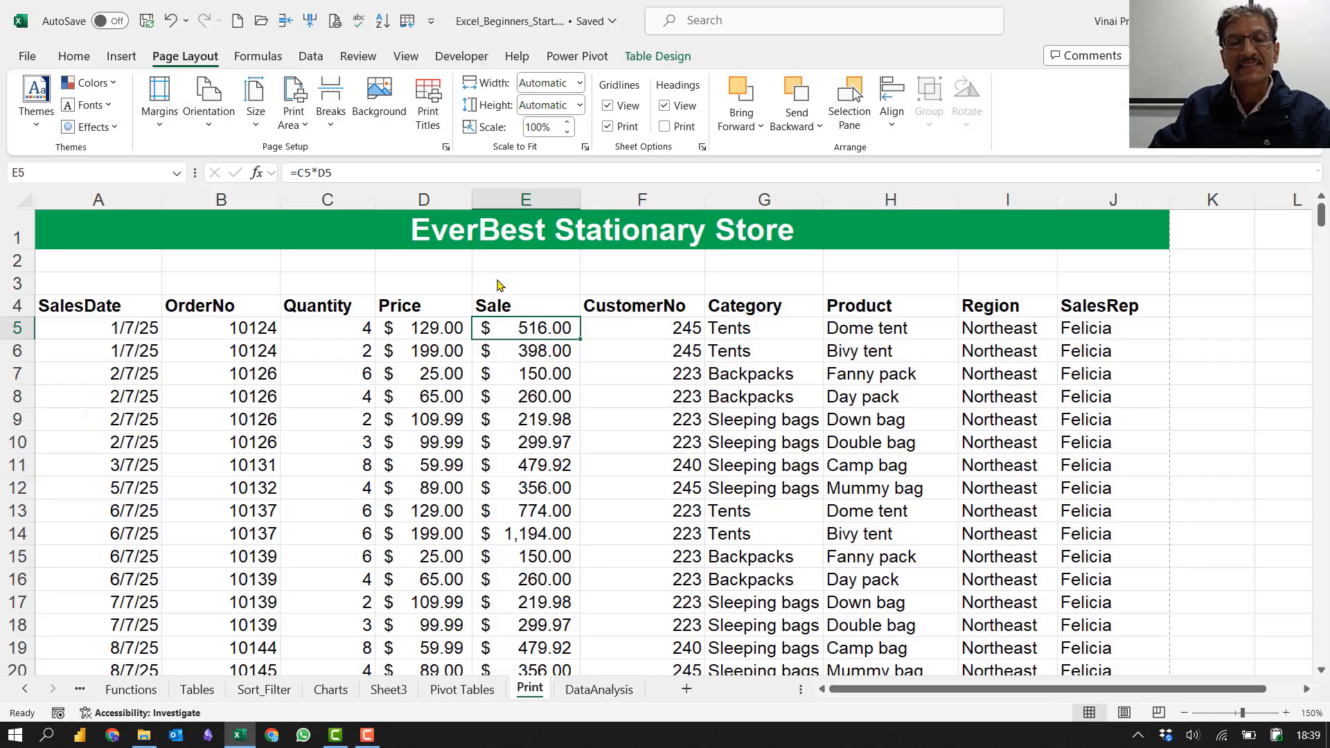
Step: Set rows $1:$4 as the print titles to repeat at the top of each page in Page Setup
click(476, 374)
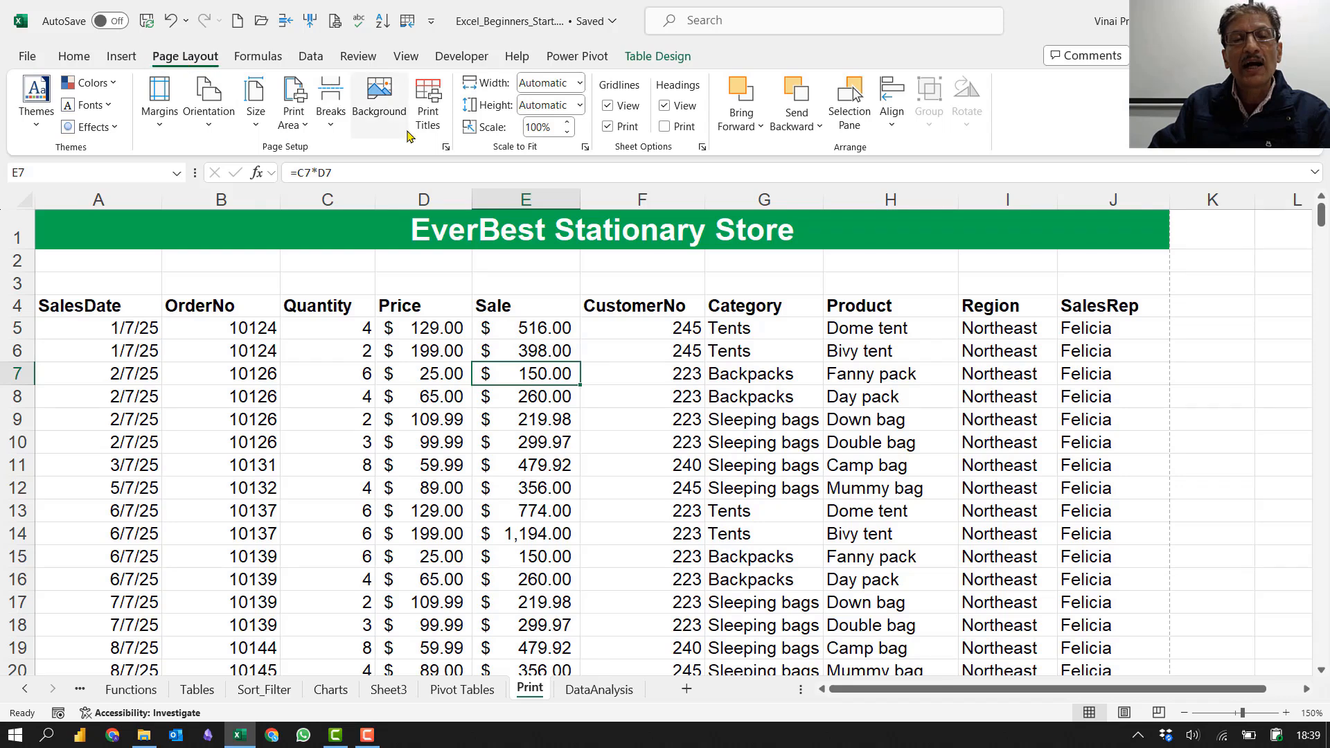
click(445, 147)
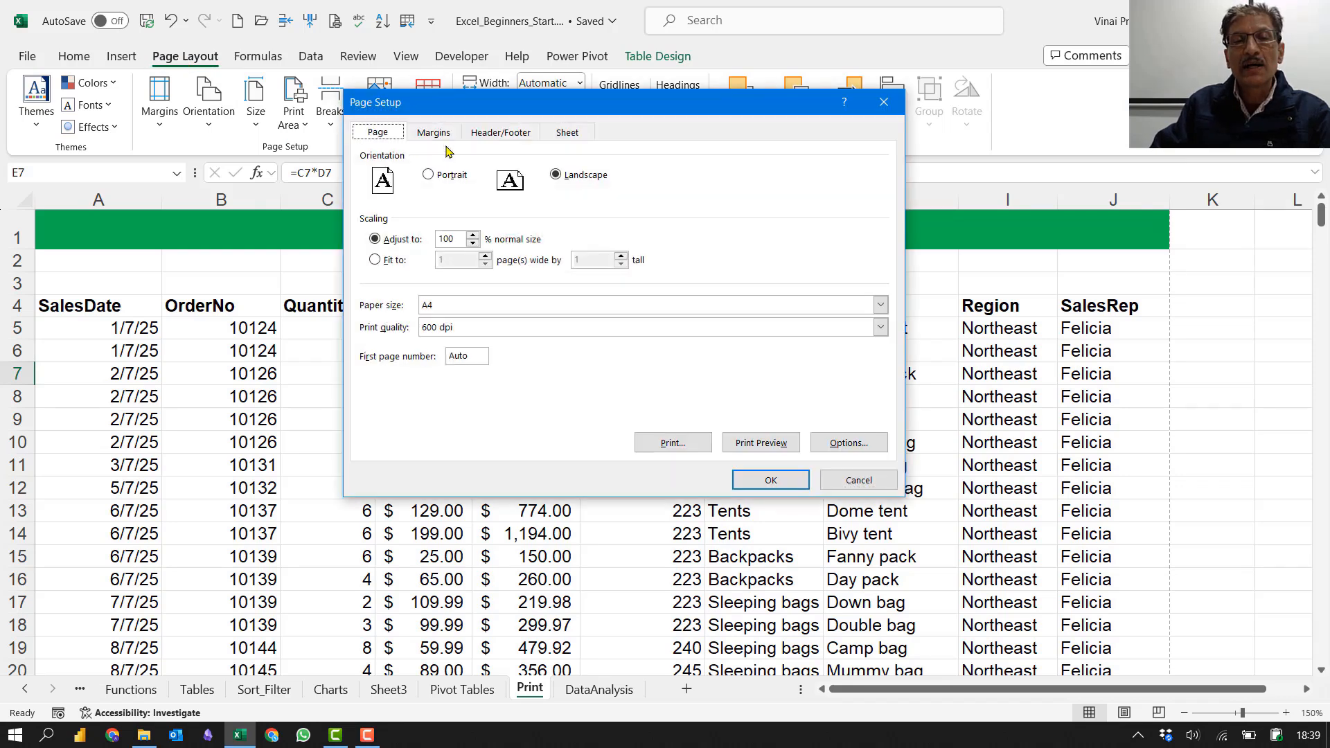
click(572, 133)
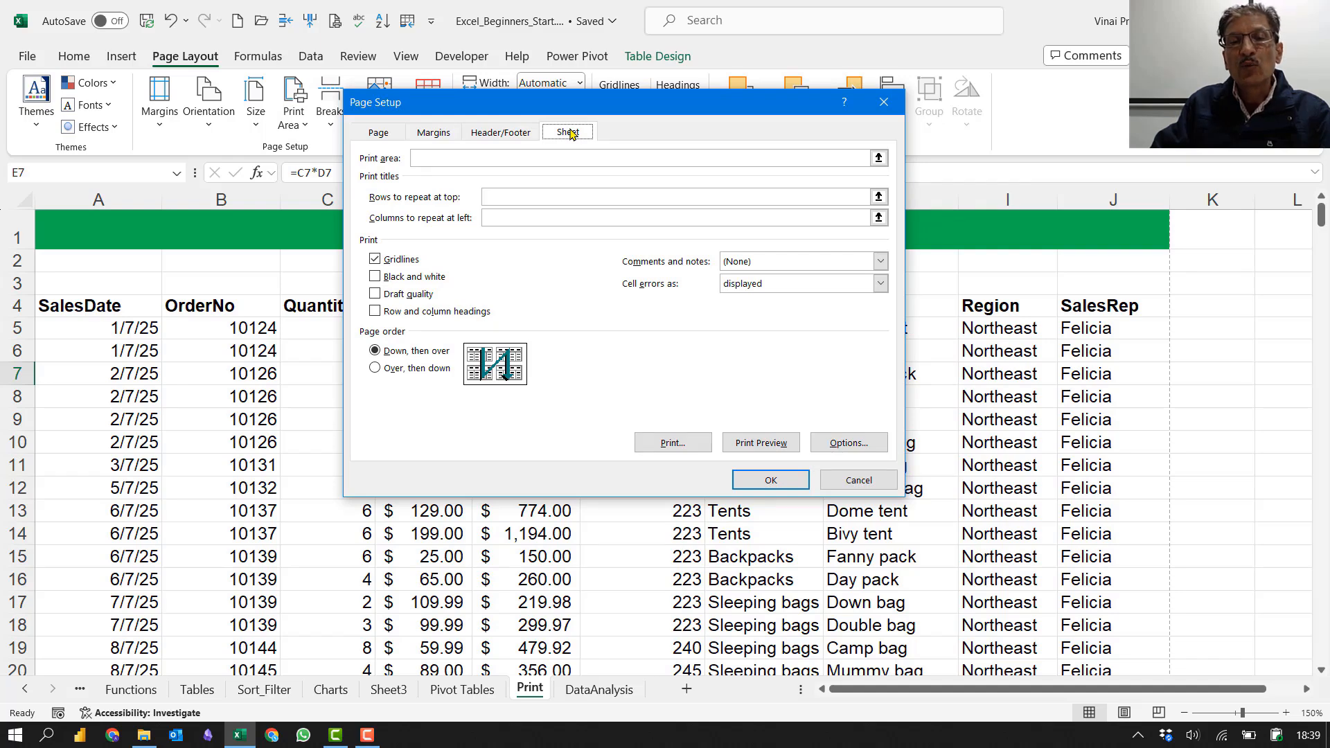
click(490, 194)
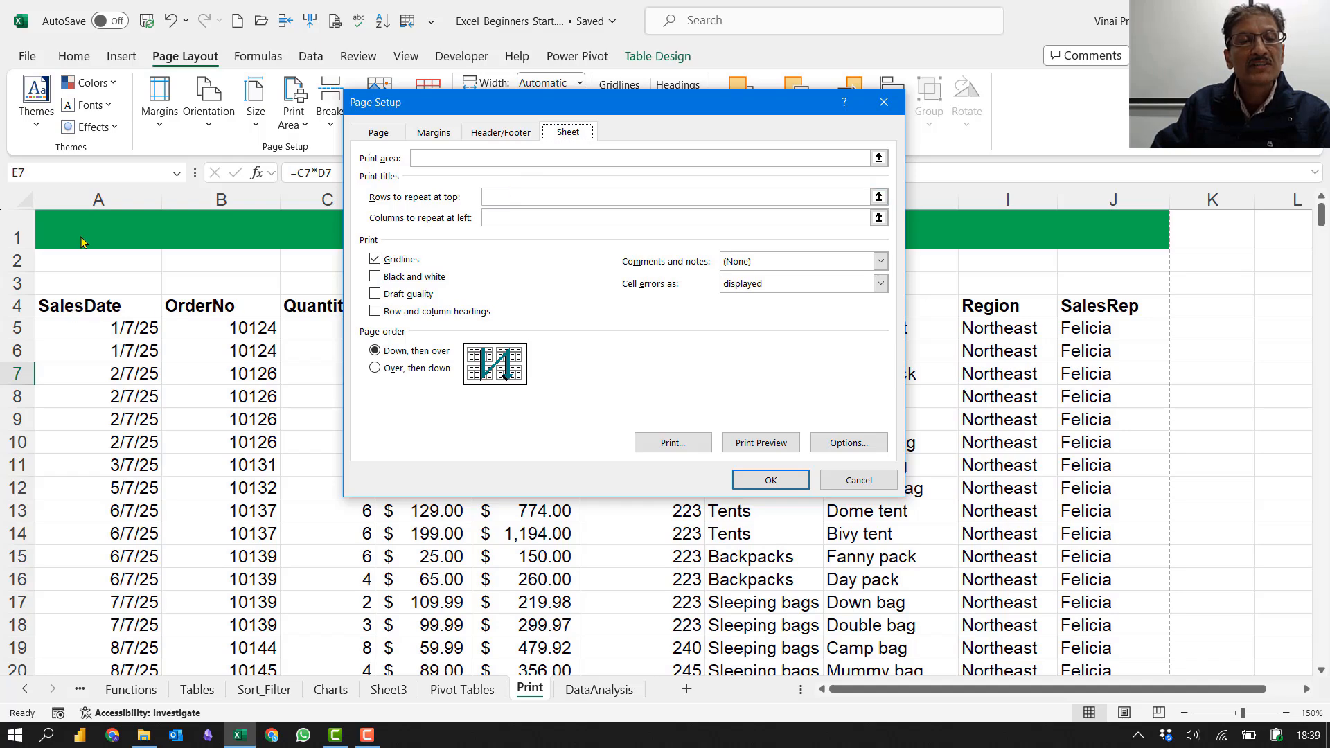
click(507, 196)
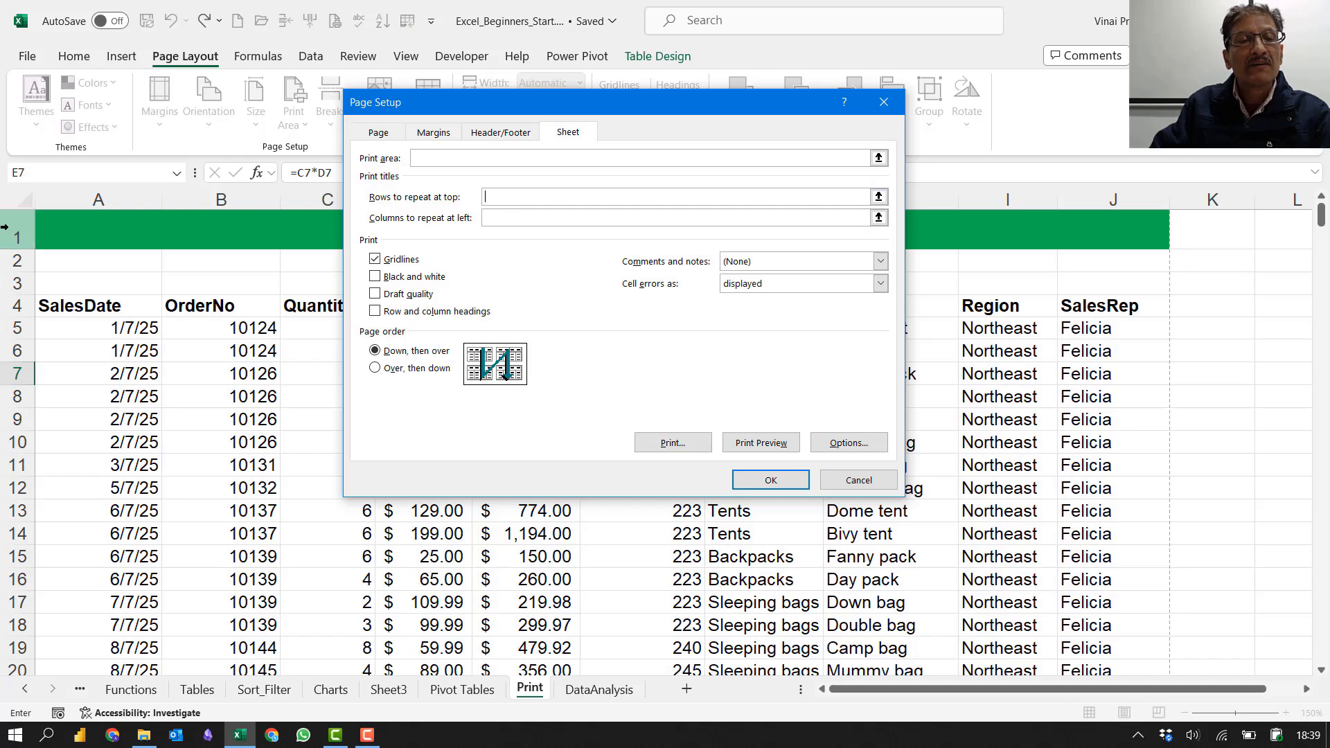
drag(4, 227, 2, 306)
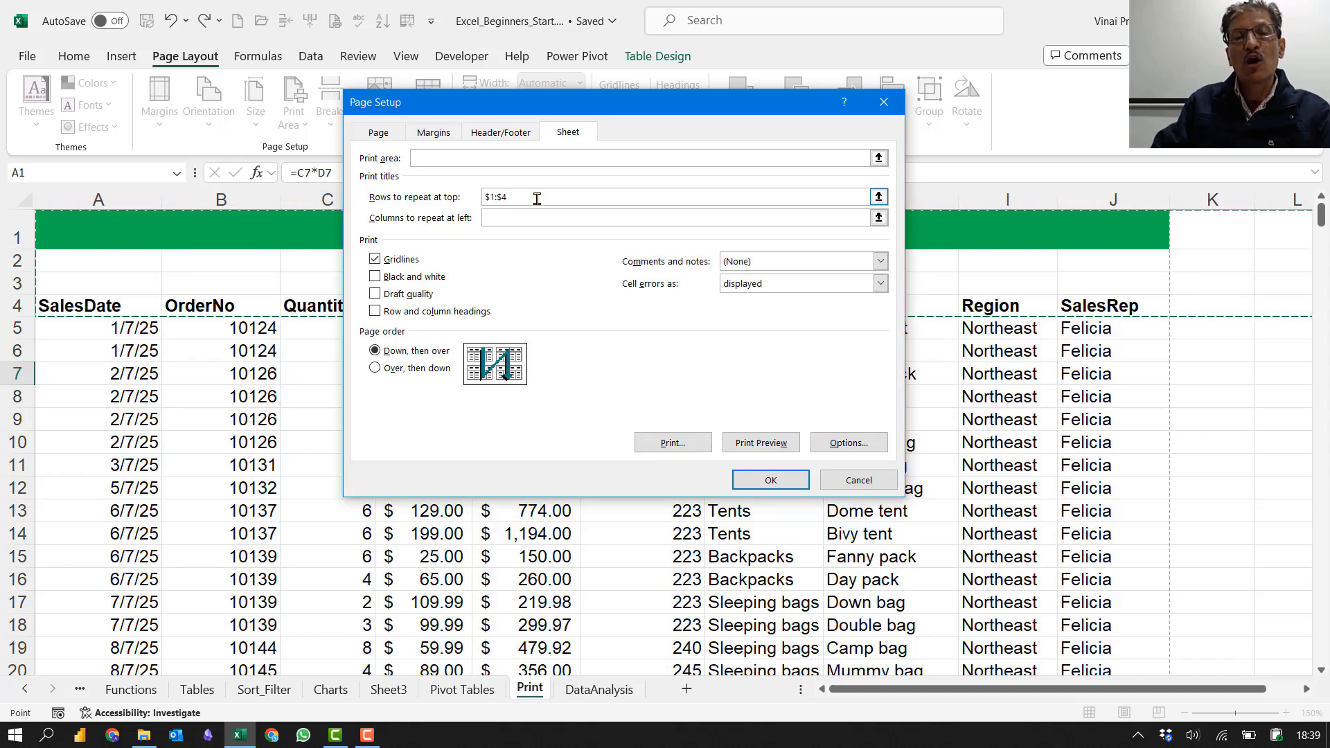
click(772, 480)
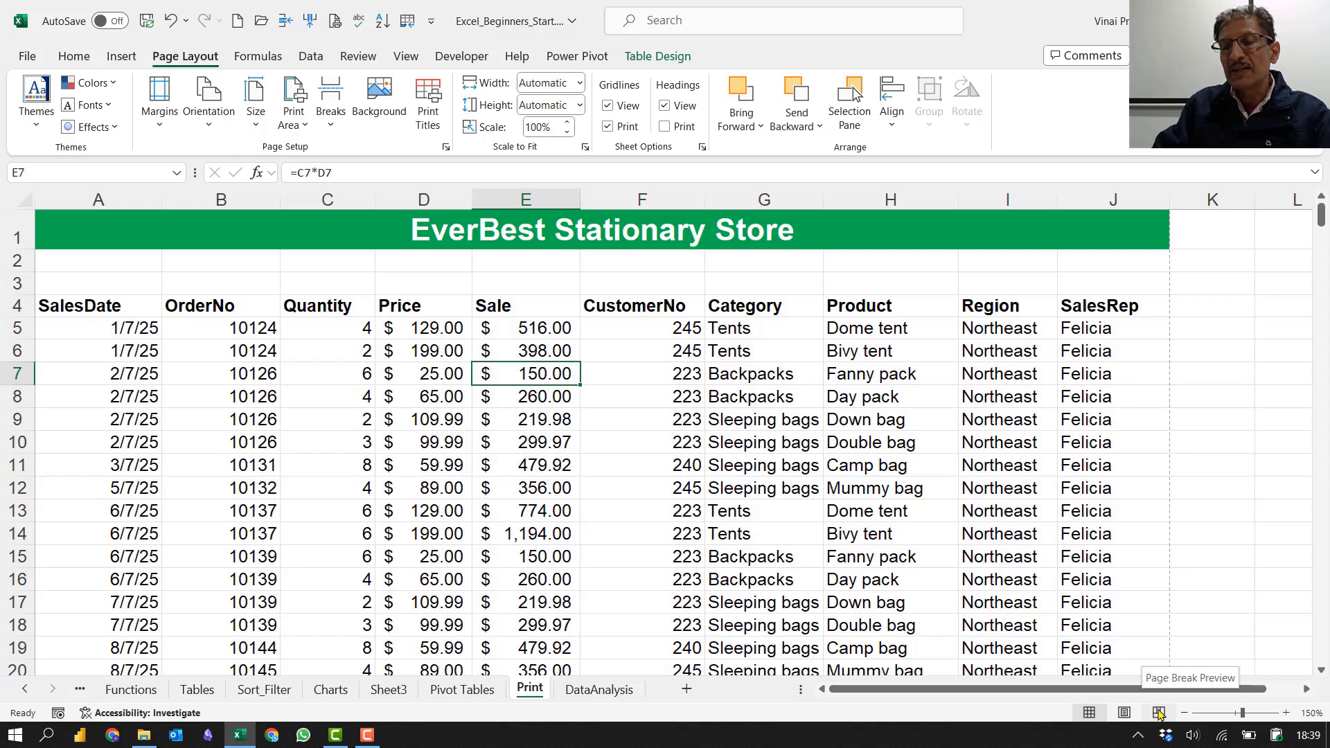
Step: Switch to Page Layout view and check the repeated title rows on the following pages
click(1125, 714)
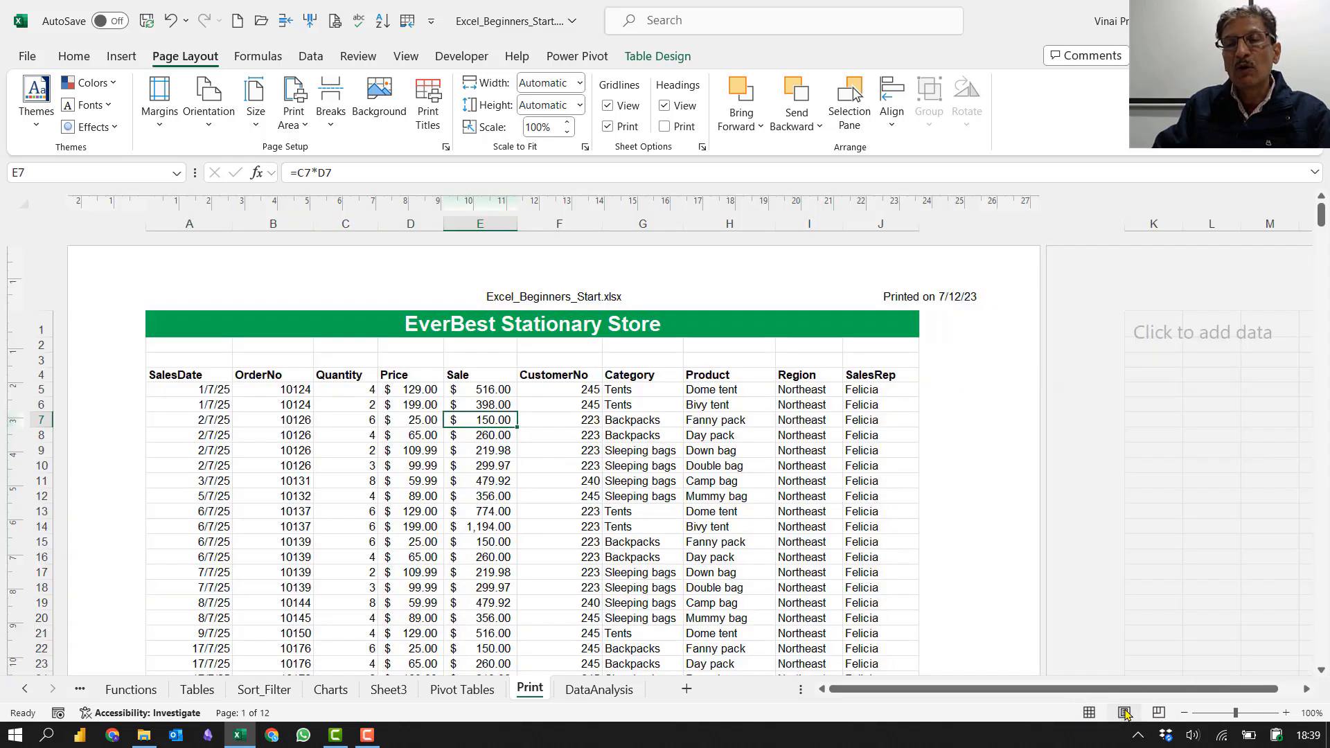
scroll(851, 497, down, 5)
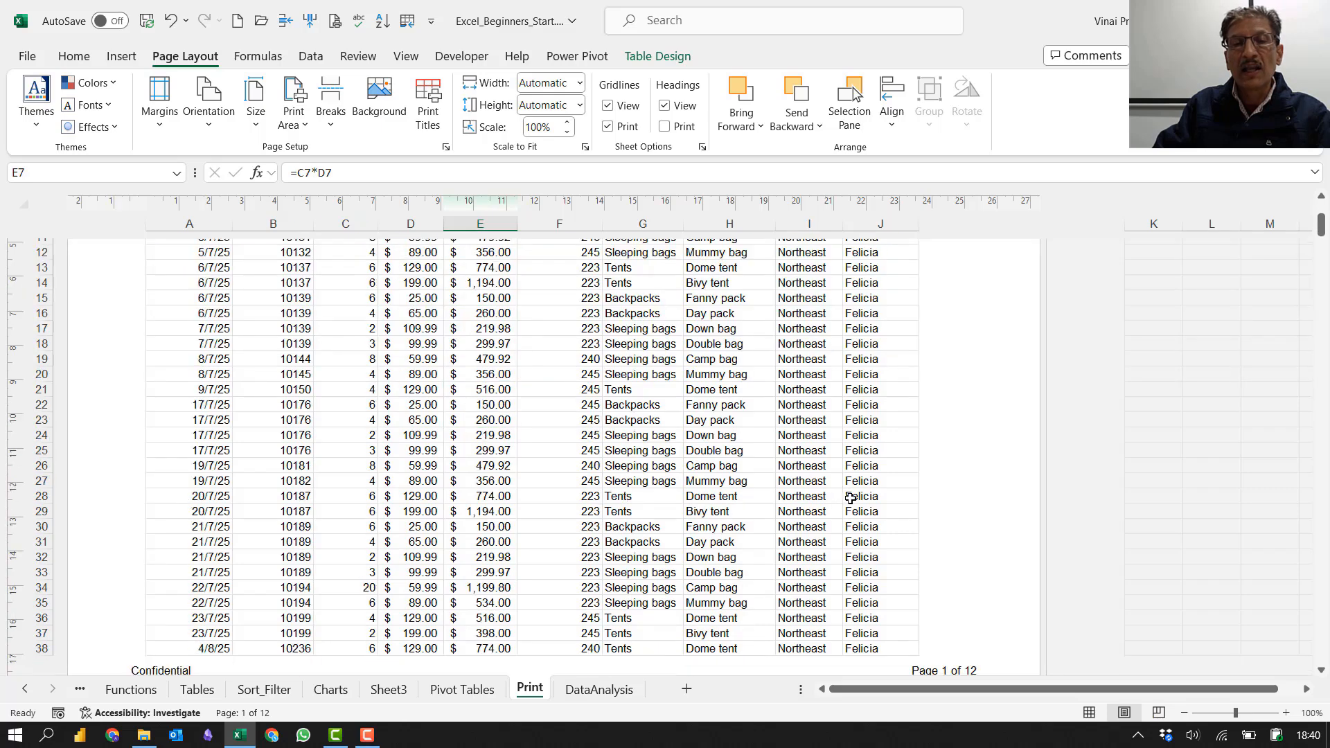
scroll(851, 498, down, 5)
scroll(857, 503, down, 3)
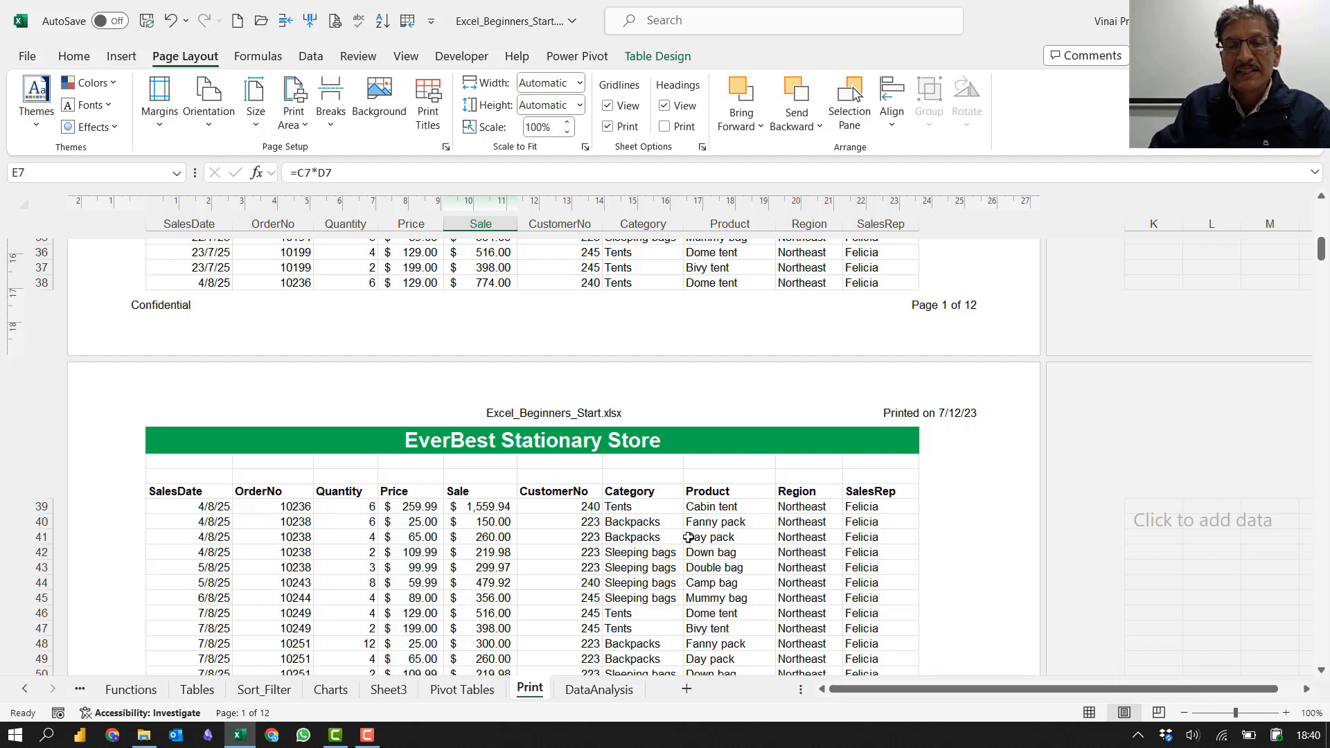
scroll(693, 539, down, 8)
scroll(881, 635, down, 8)
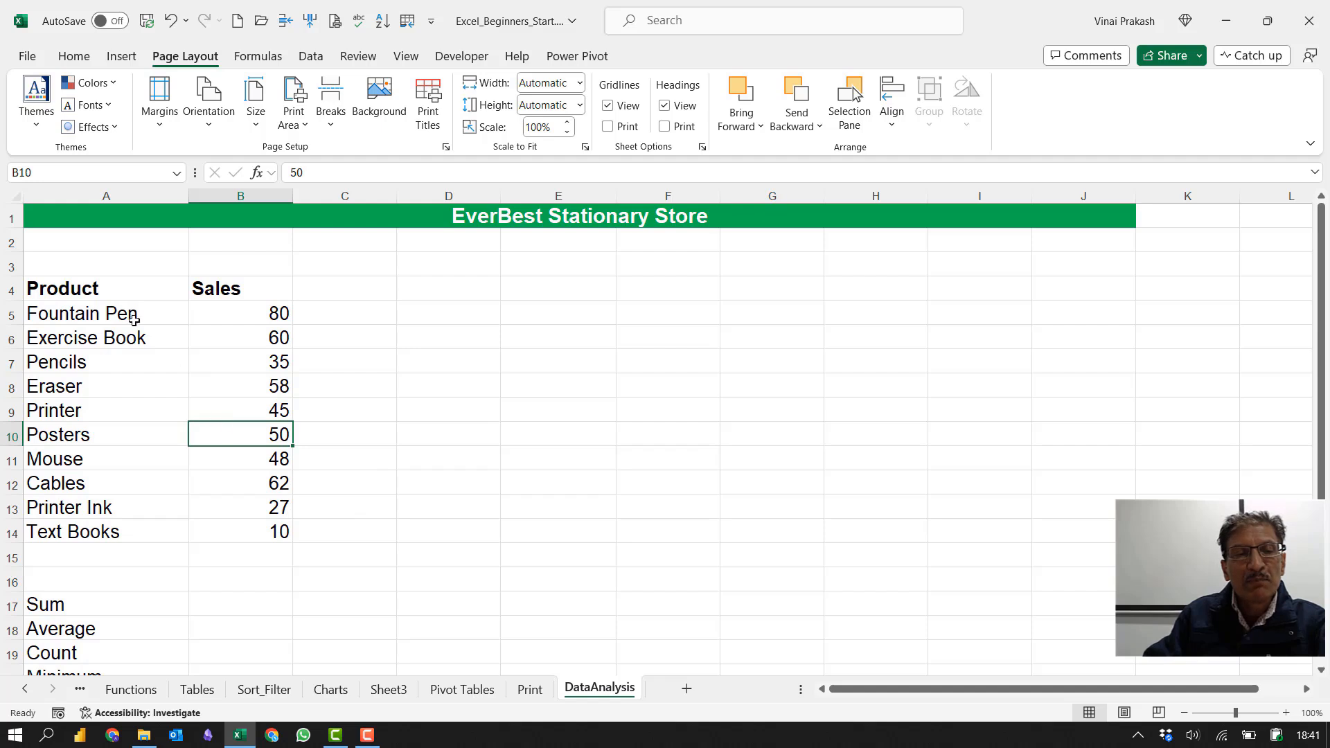
Step: Format the Product and Sales range A4:B14 on the DataAnalysis sheet as a table with headers in a green Medium style
drag(122, 290, 269, 531)
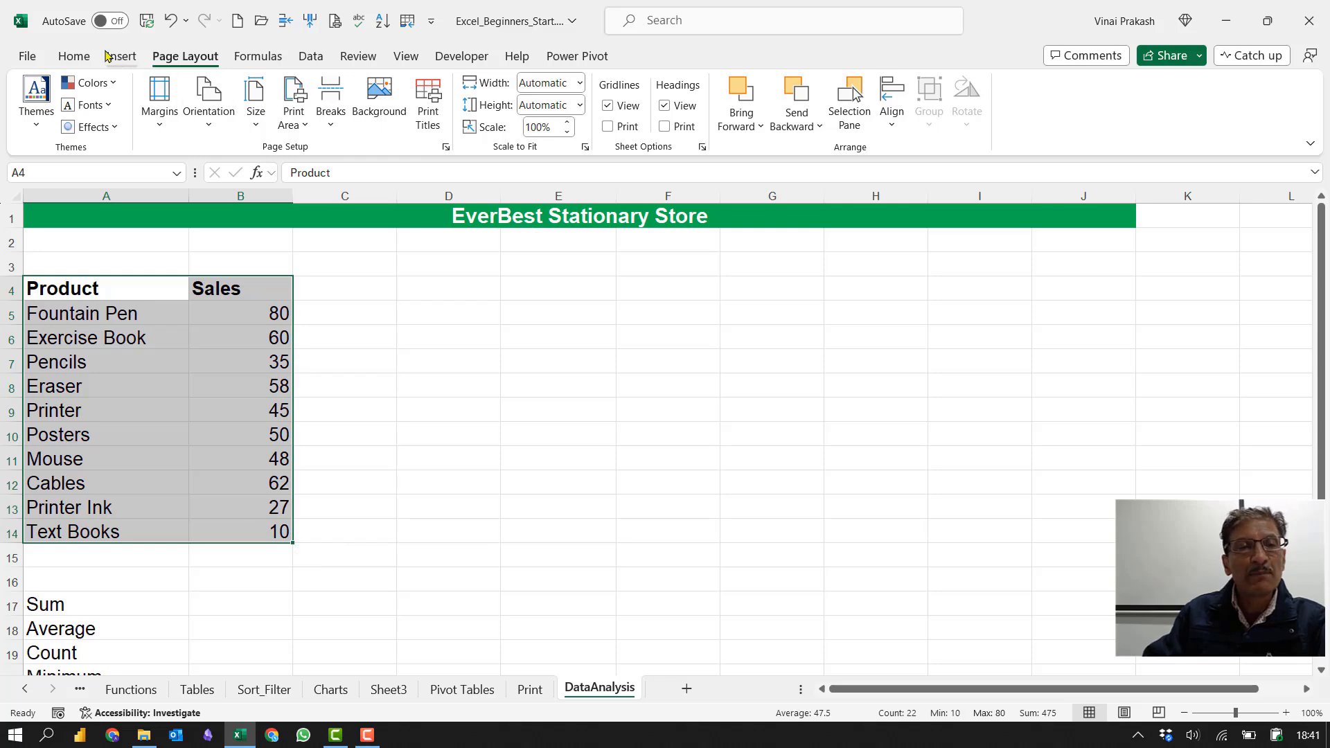
click(74, 56)
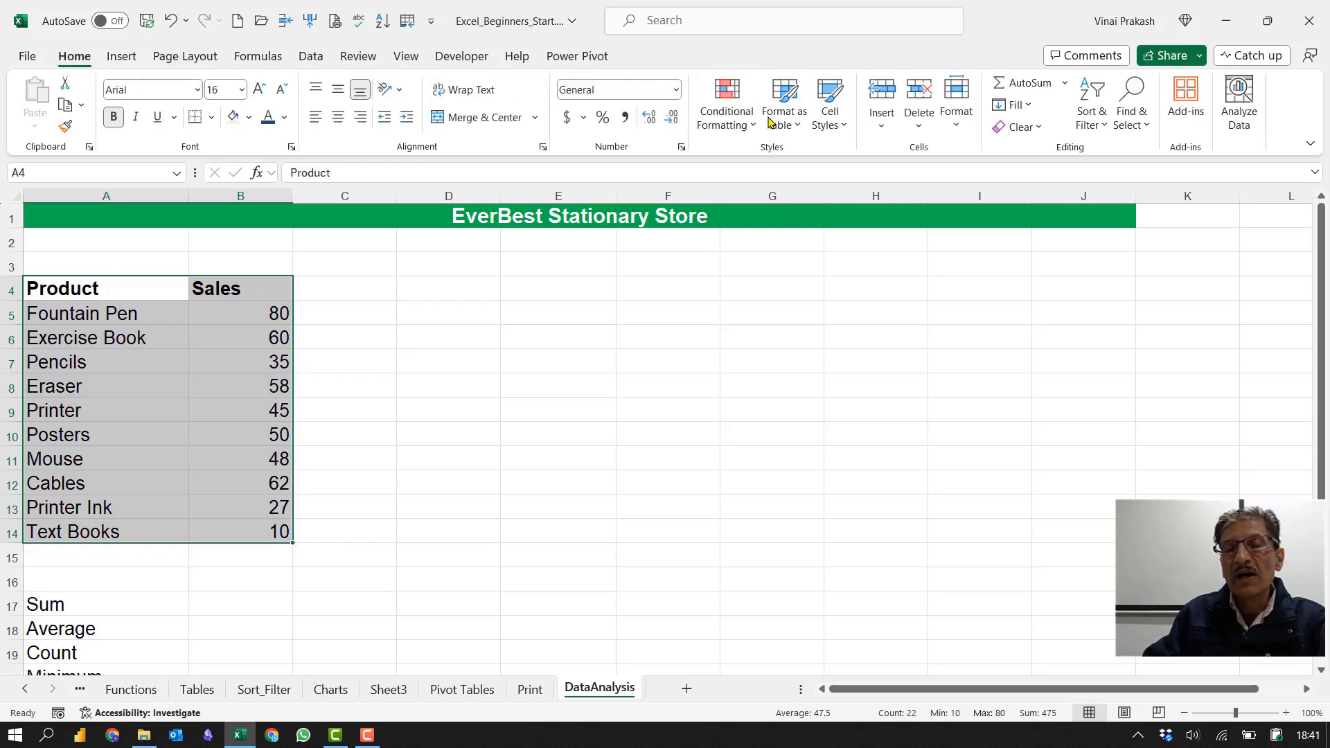
click(785, 104)
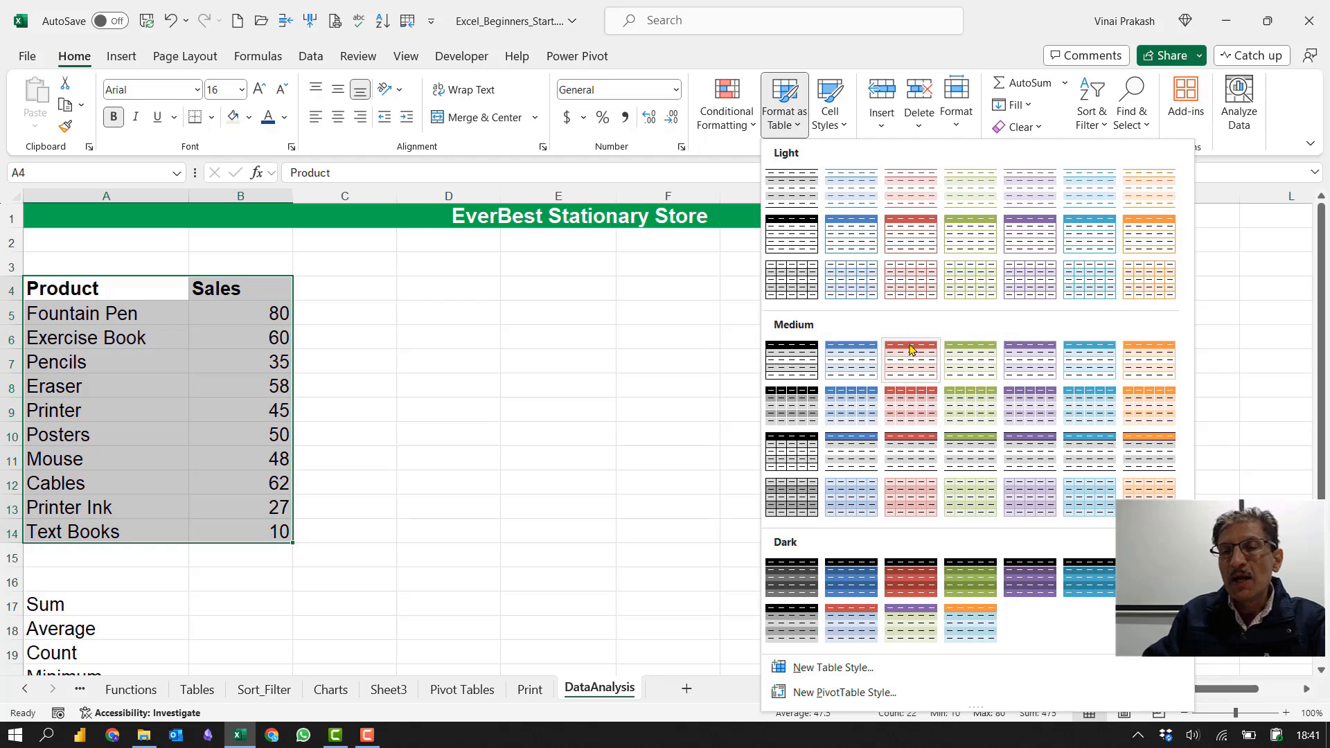
click(980, 367)
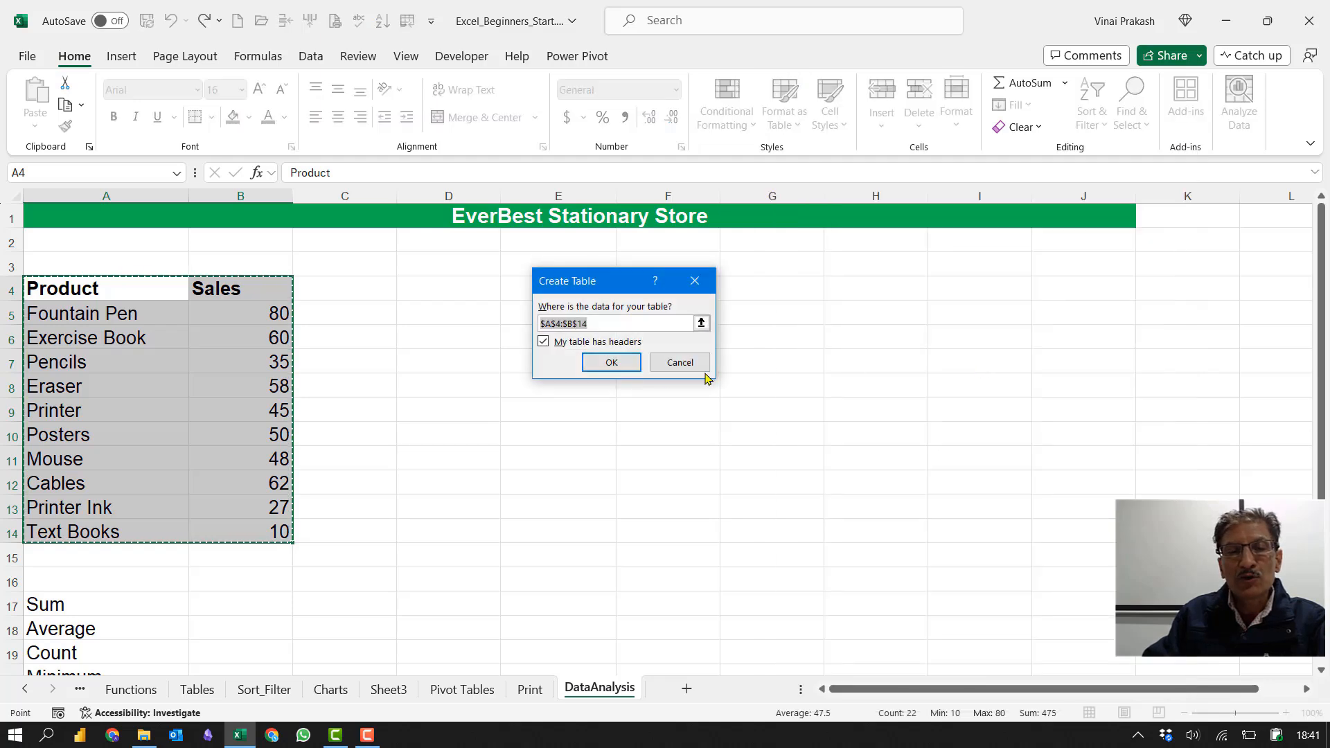
click(624, 362)
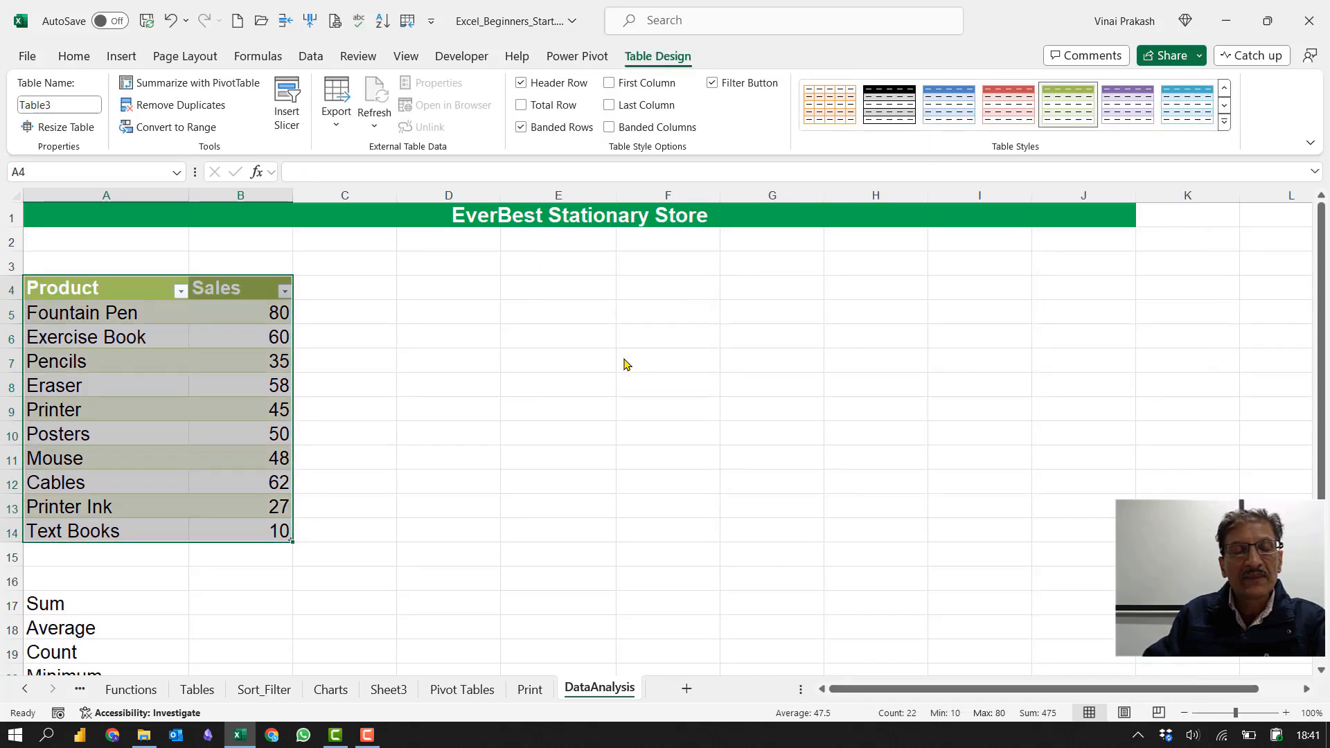
click(225, 393)
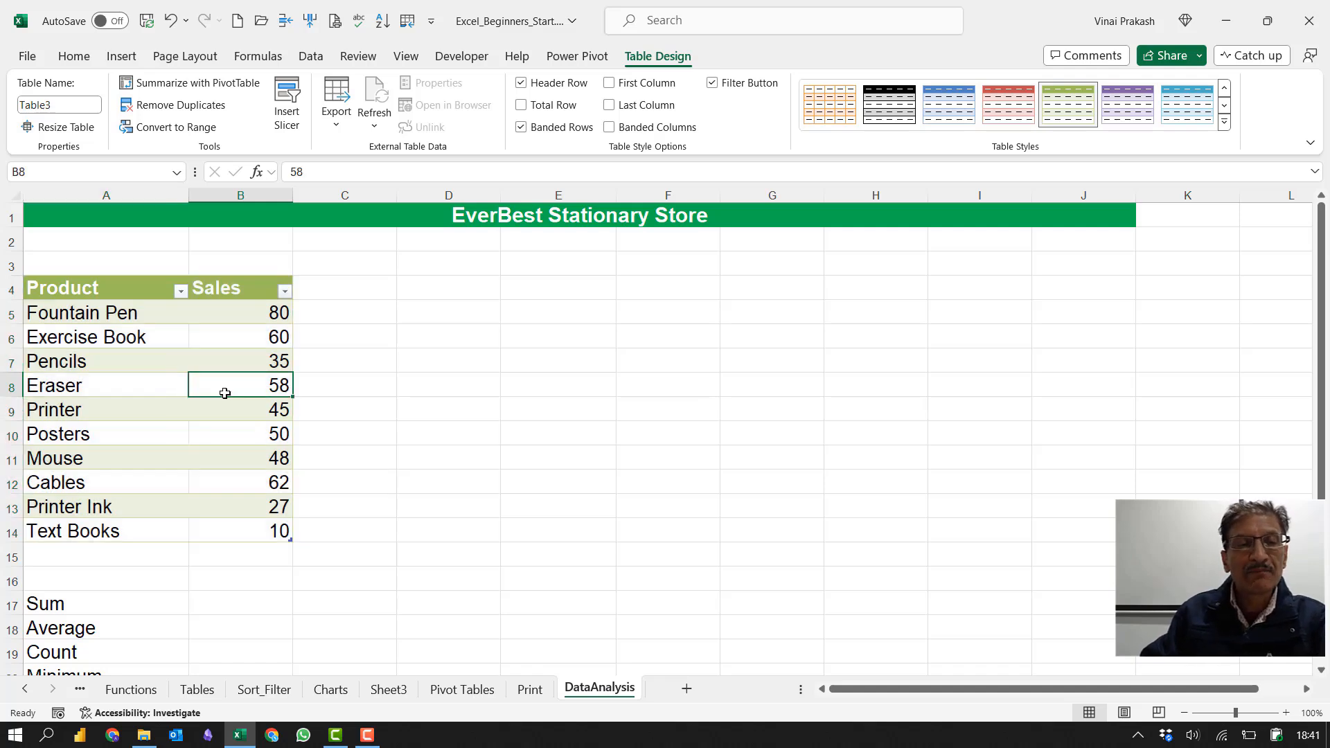
Step: Sort the table by the Sales column from largest to smallest and select the first Sales value
click(283, 292)
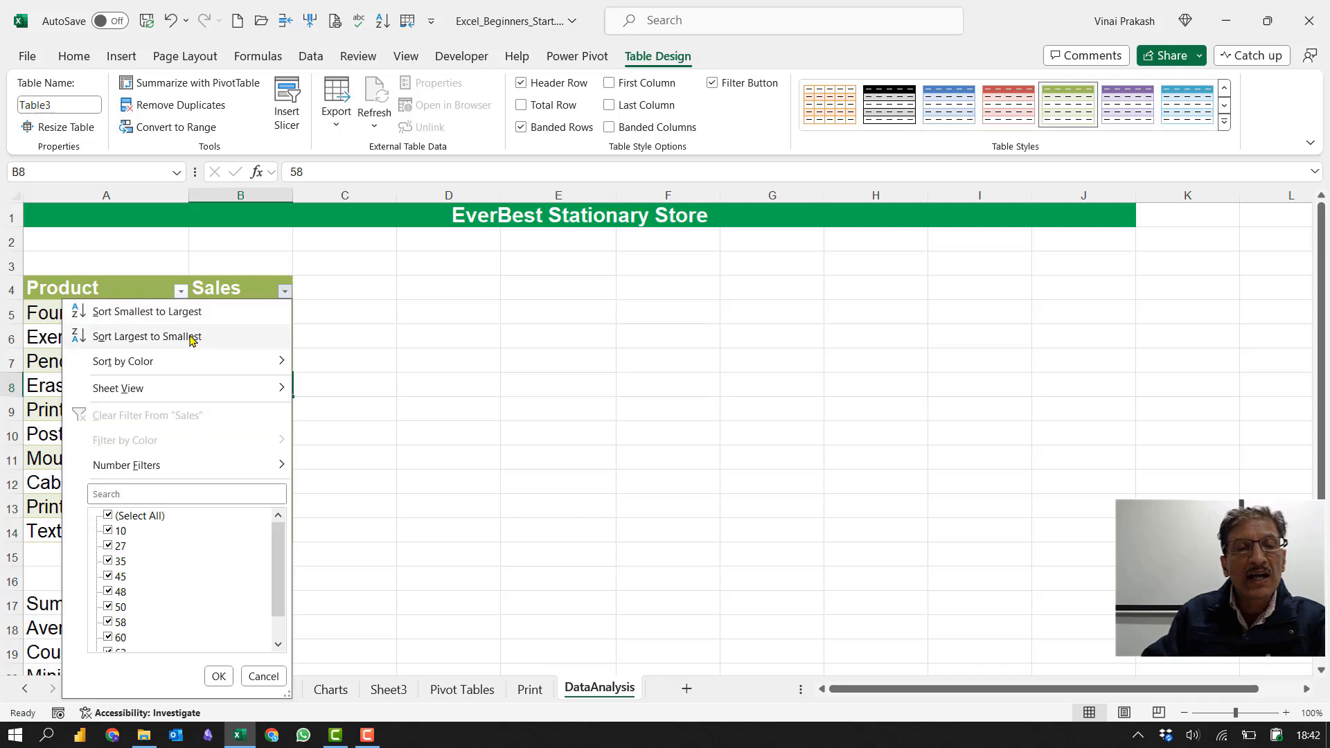
click(191, 337)
click(237, 363)
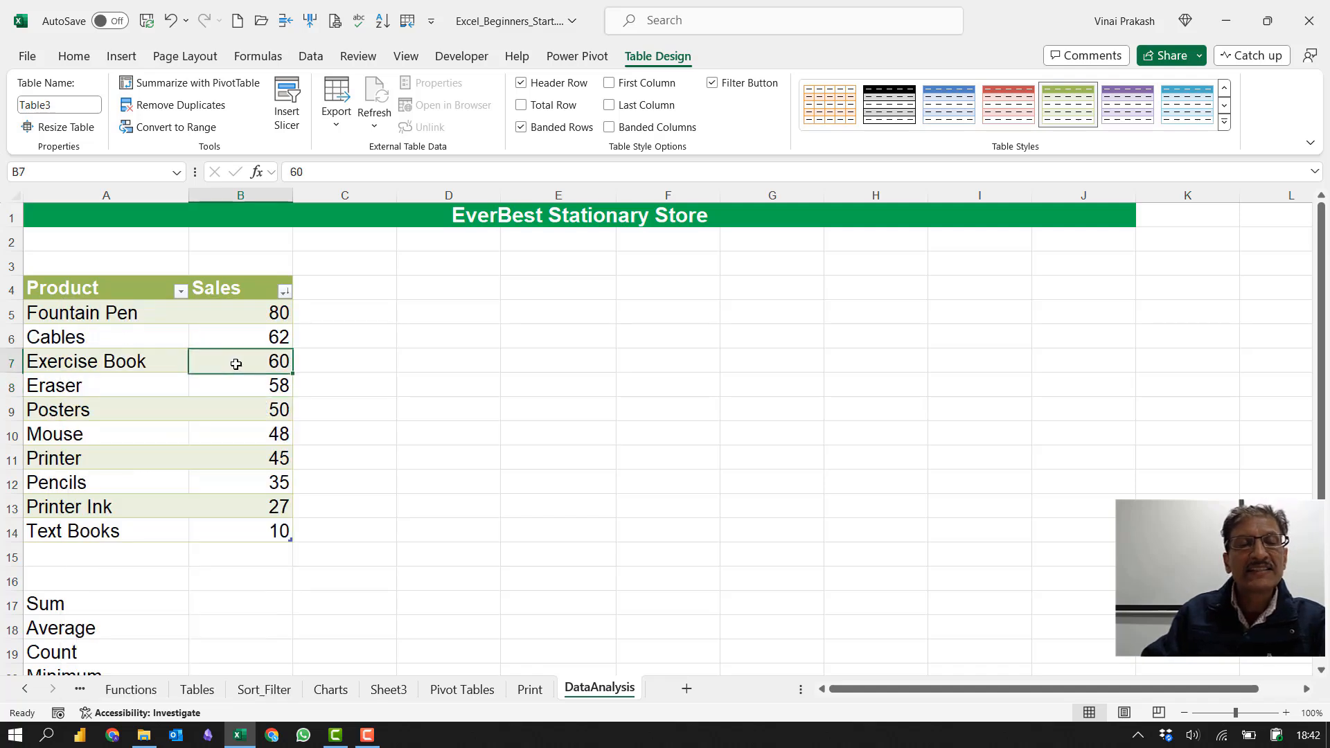
click(241, 314)
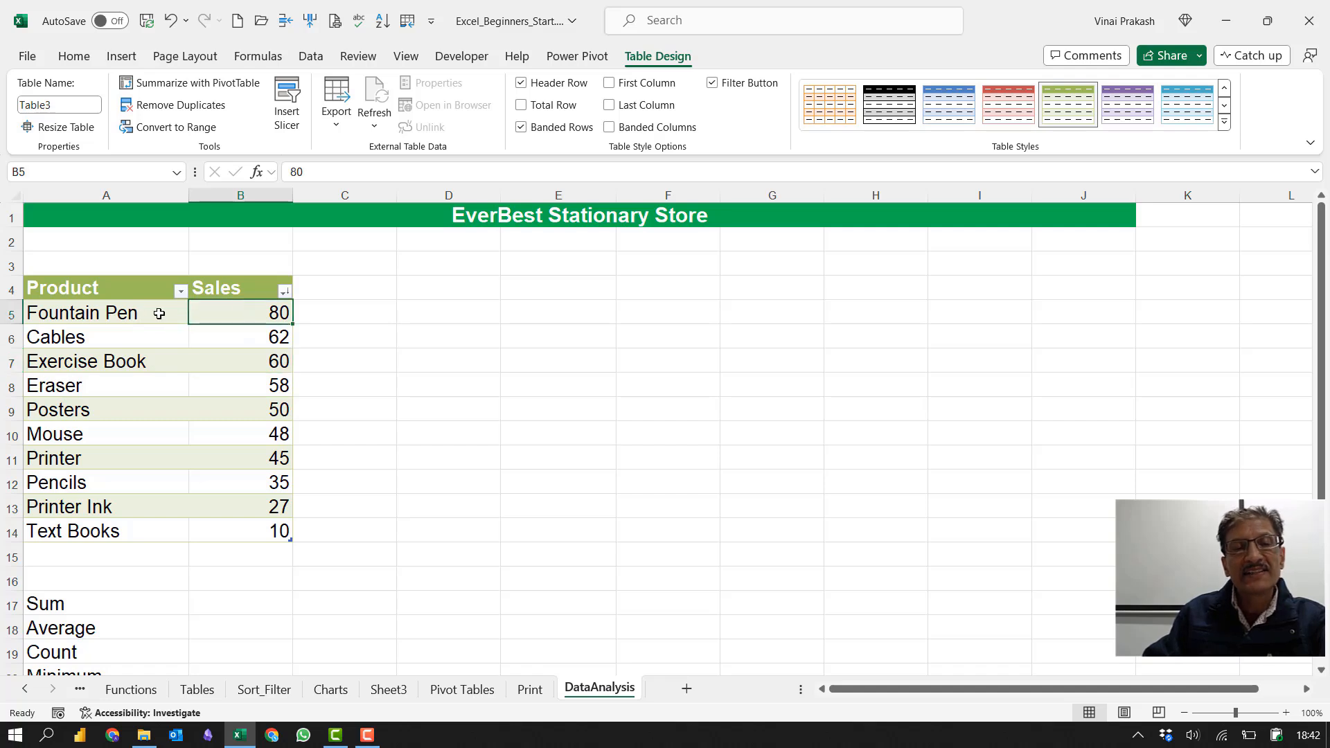
Step: Add a total row to the Product and Sales table and select its Sales total cell
click(97, 533)
click(212, 531)
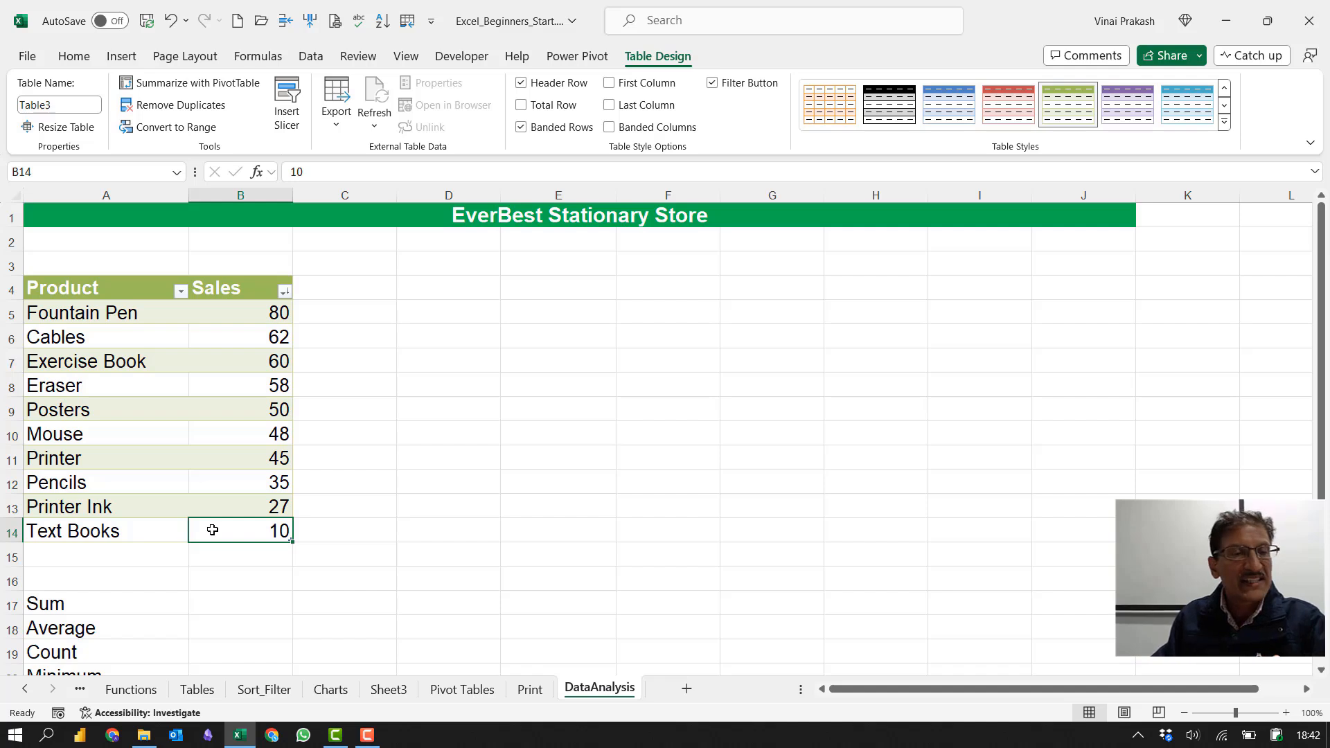
click(226, 311)
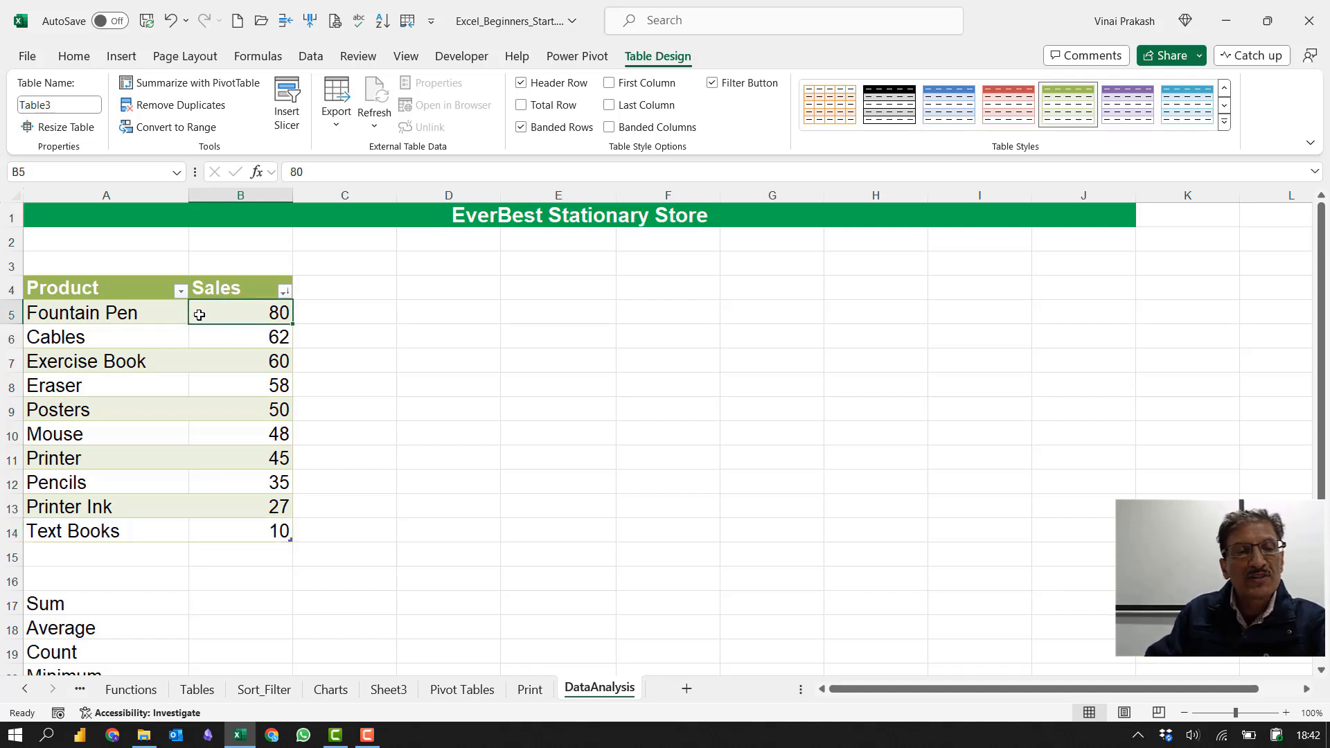
click(241, 505)
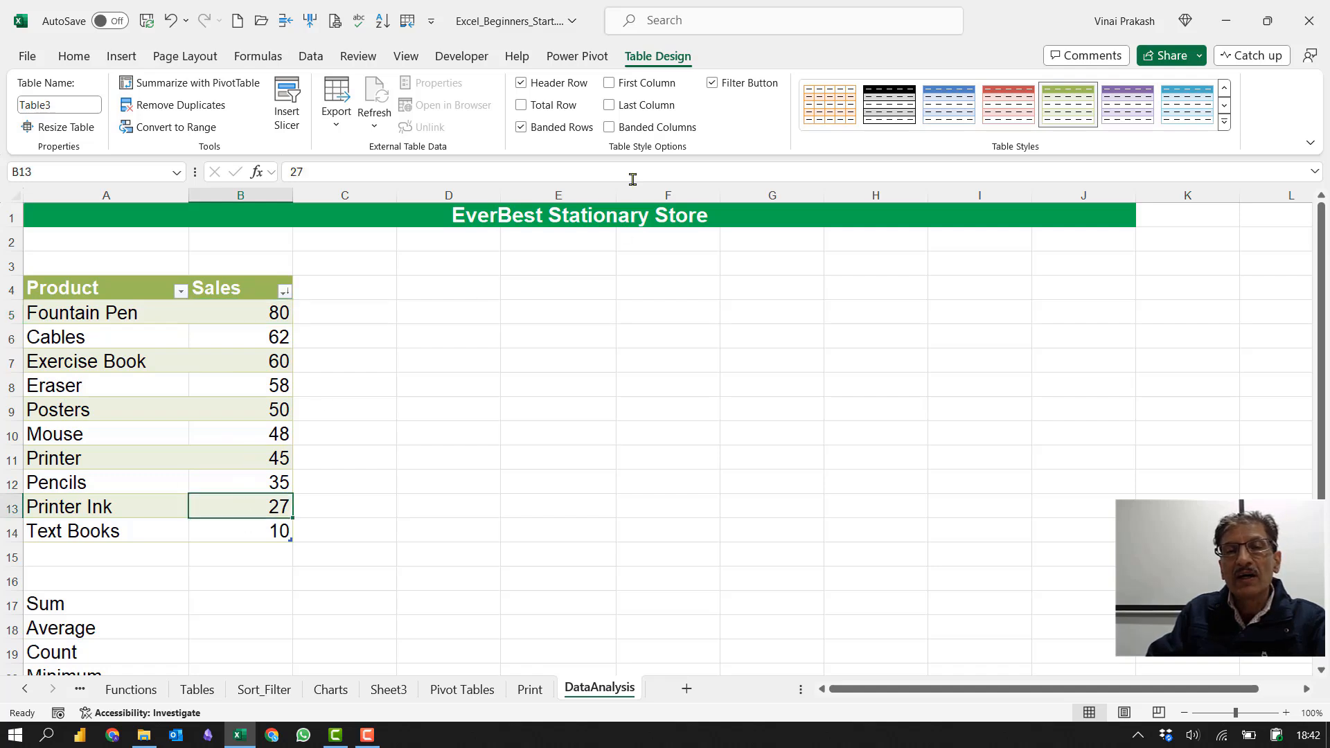
click(558, 108)
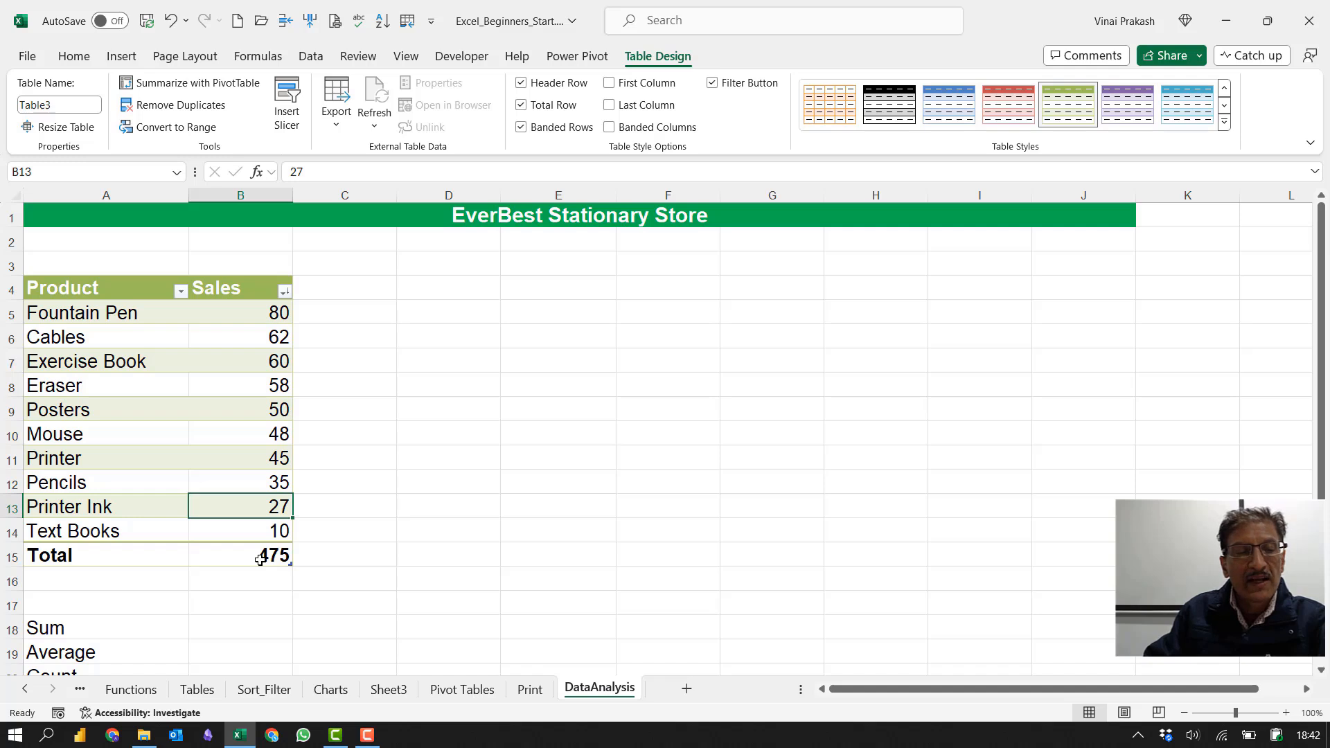
click(262, 557)
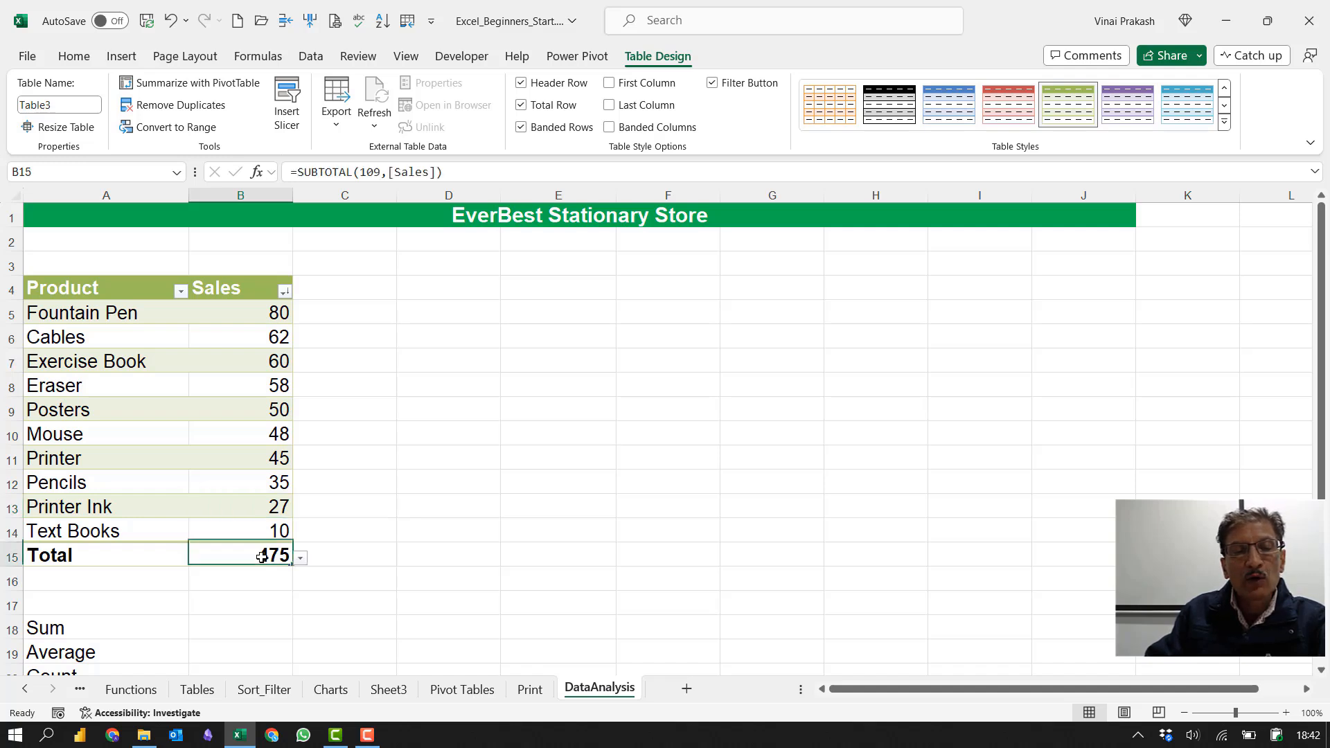
Step: Calculate the sum of the table's Sales values B5:B14 in cell B18 with AutoSum
click(264, 626)
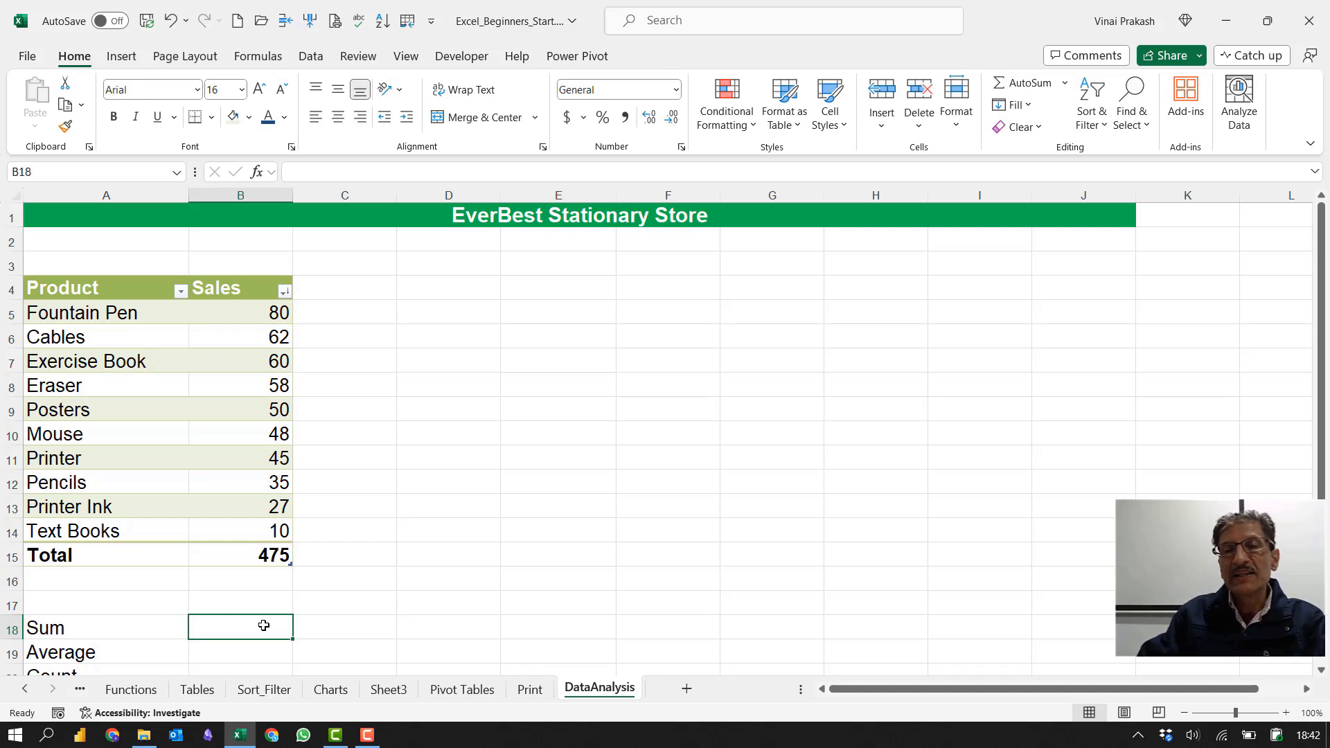
click(1030, 83)
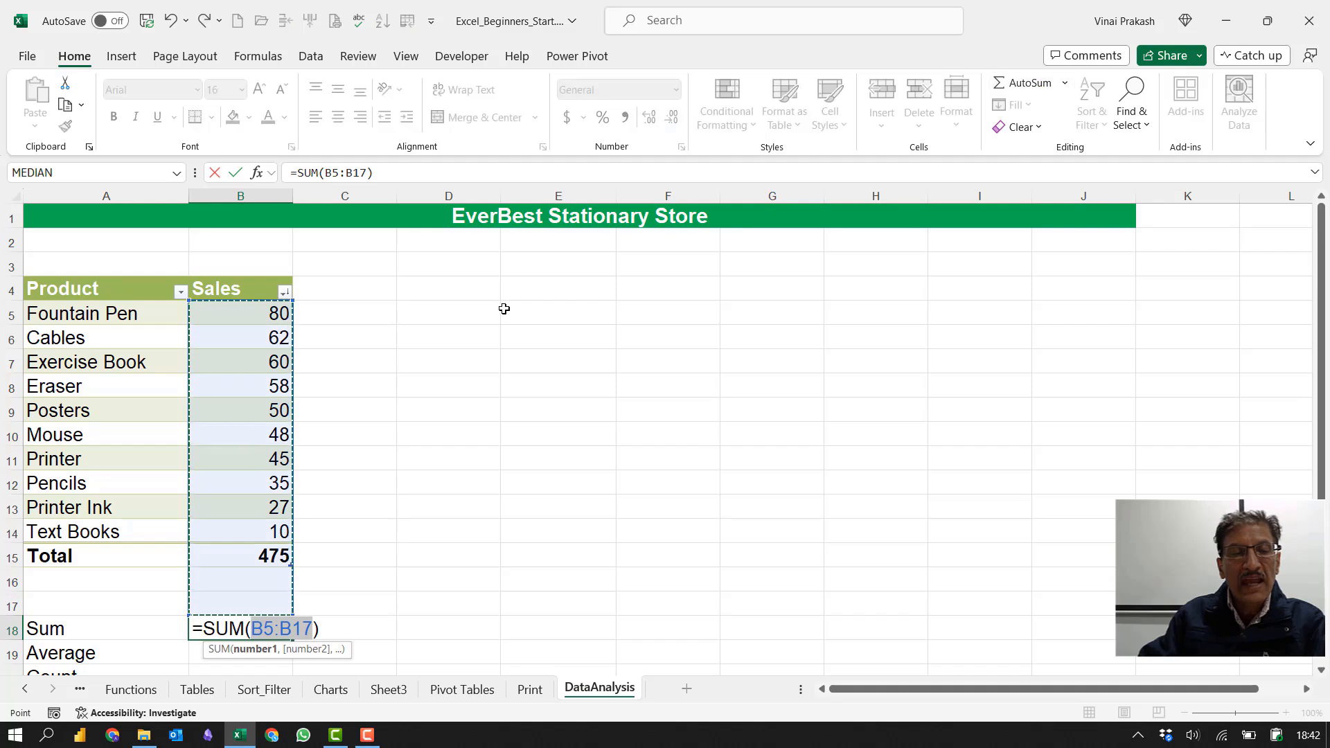
drag(248, 315, 232, 533)
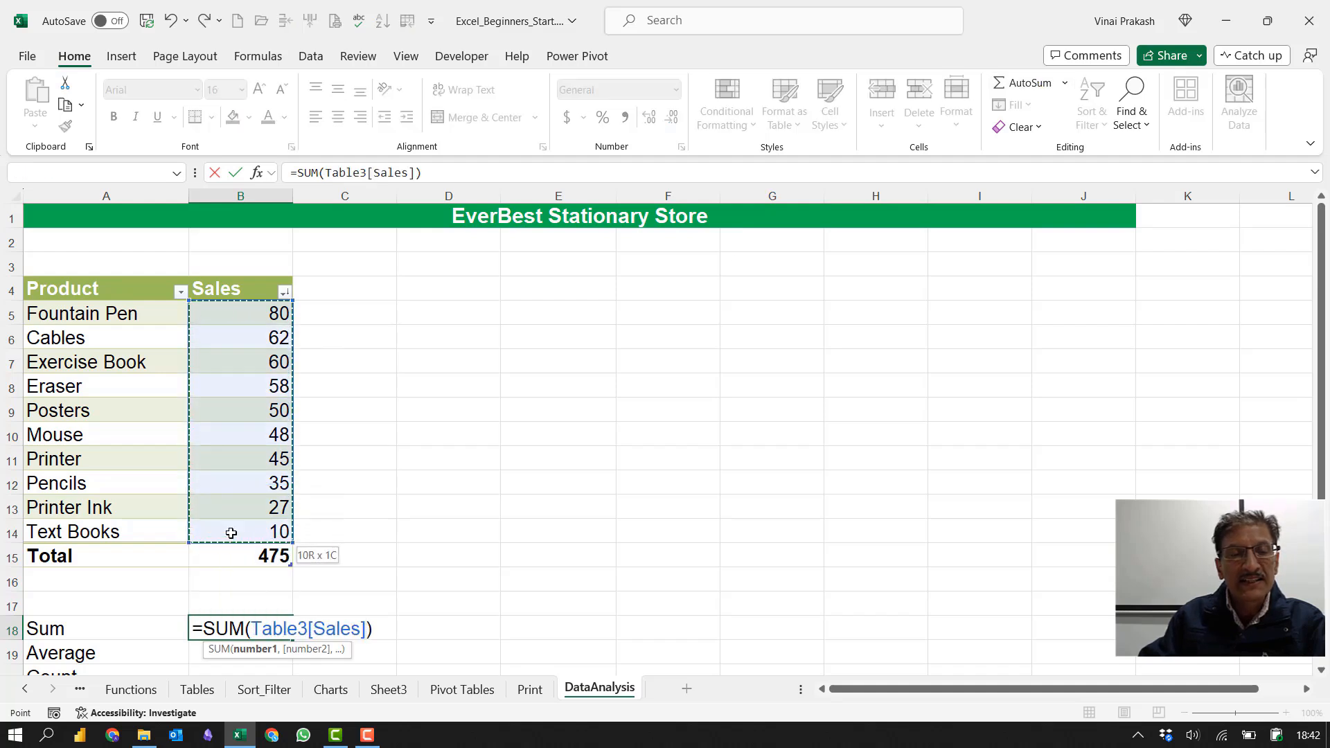
key(Tab)
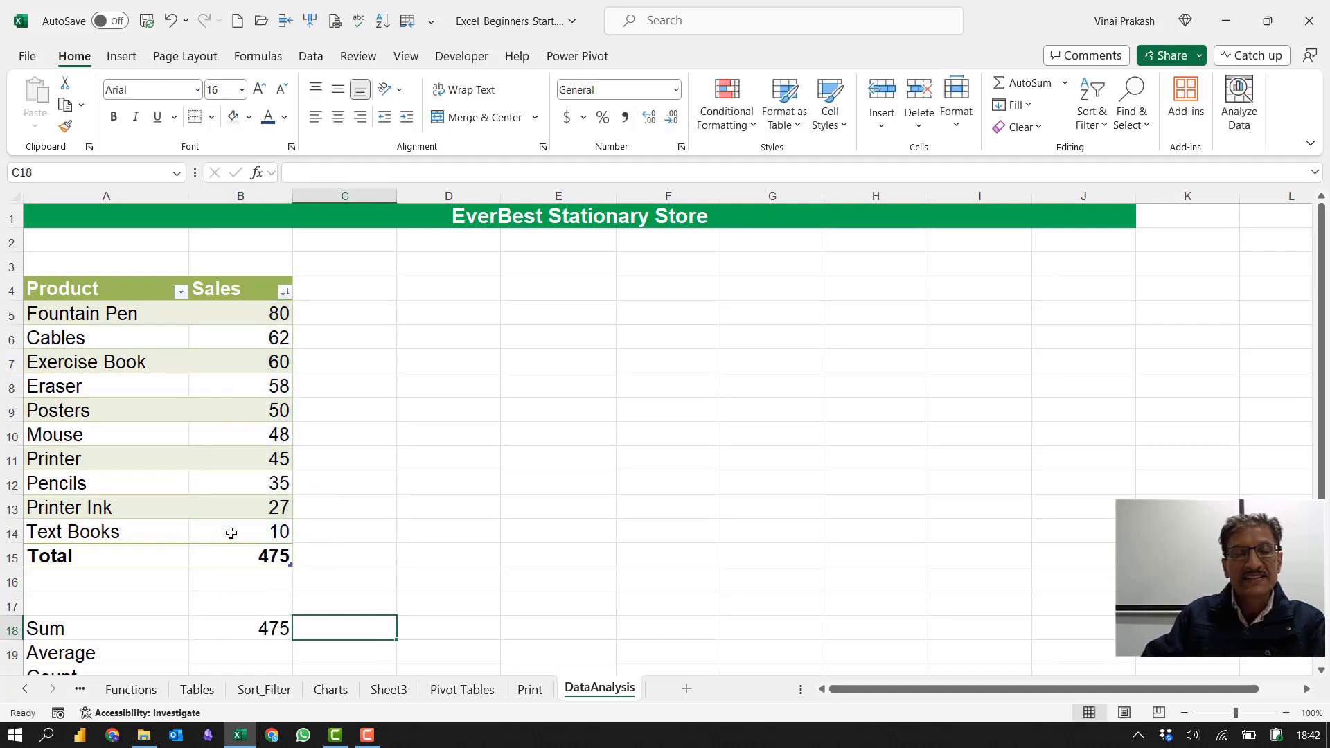
Step: Calculate the average of the Sales values B5:B14 in cell B19 beside the Average label
click(246, 656)
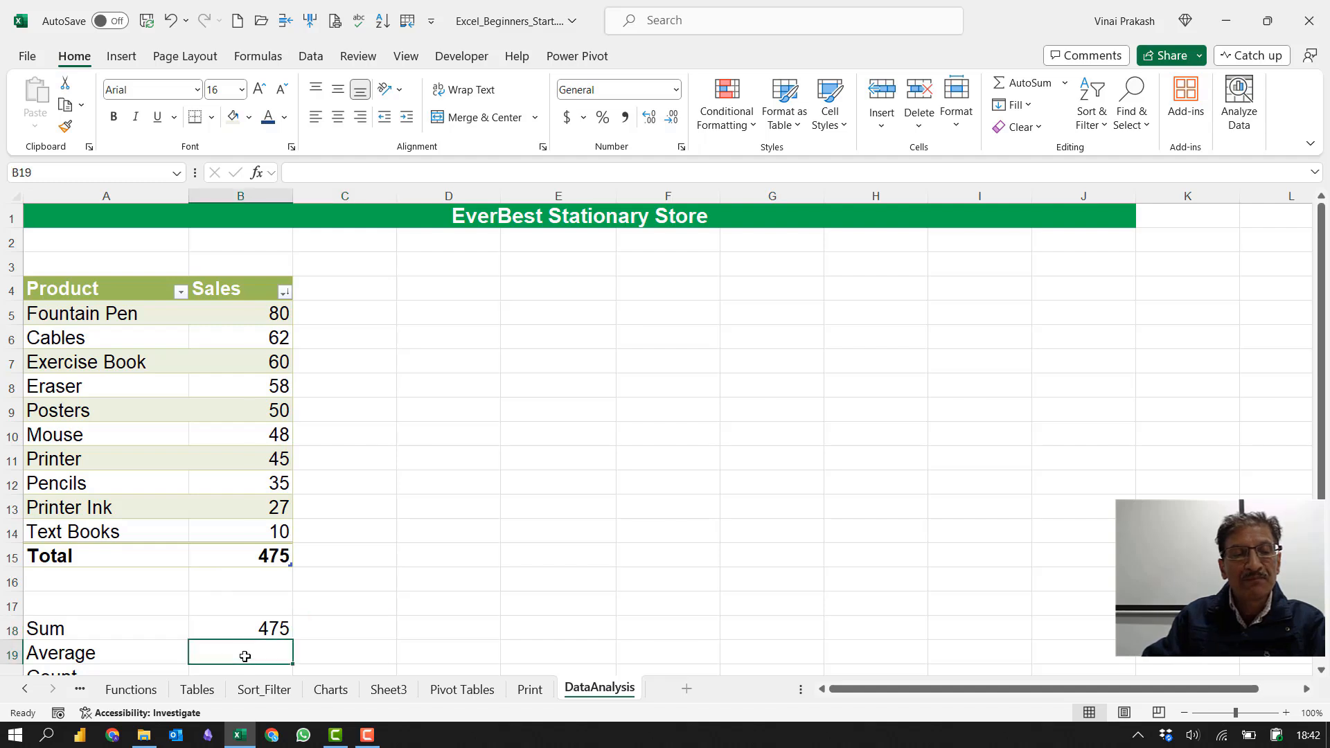
scroll(249, 624, down, 3)
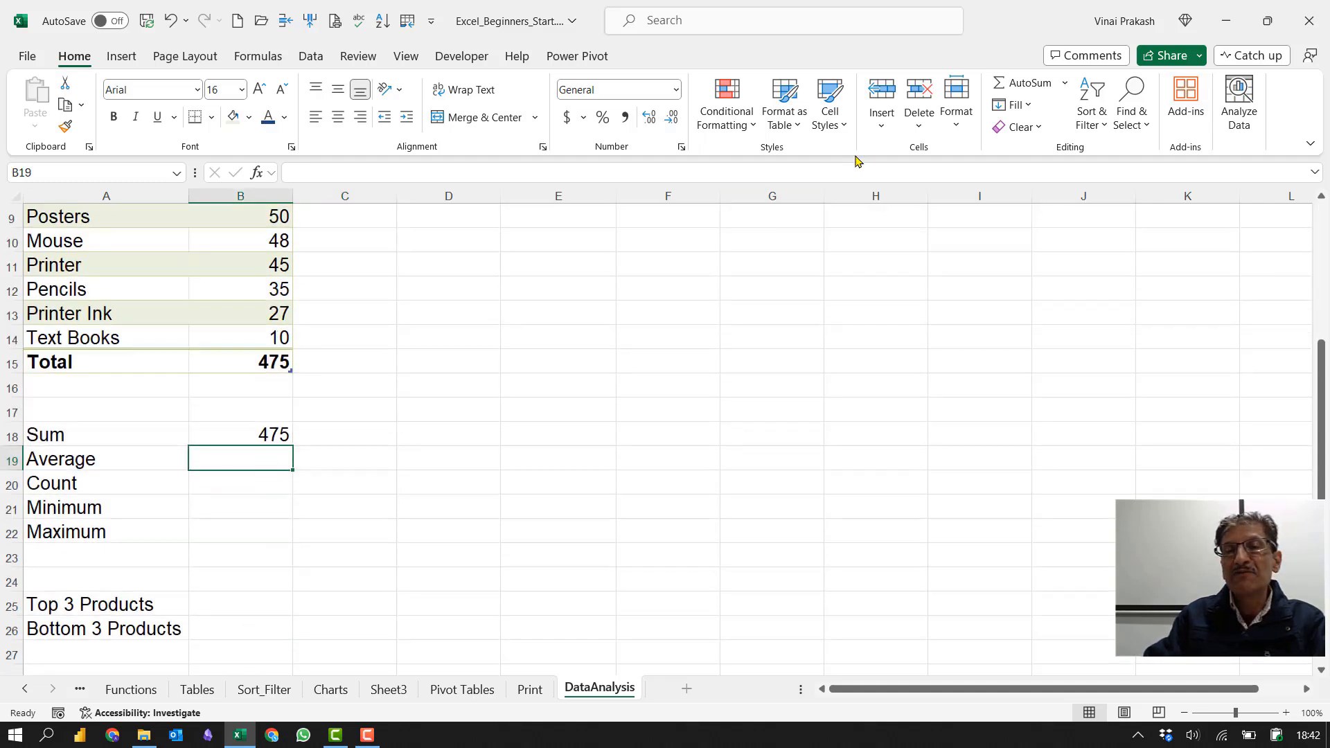
click(1065, 84)
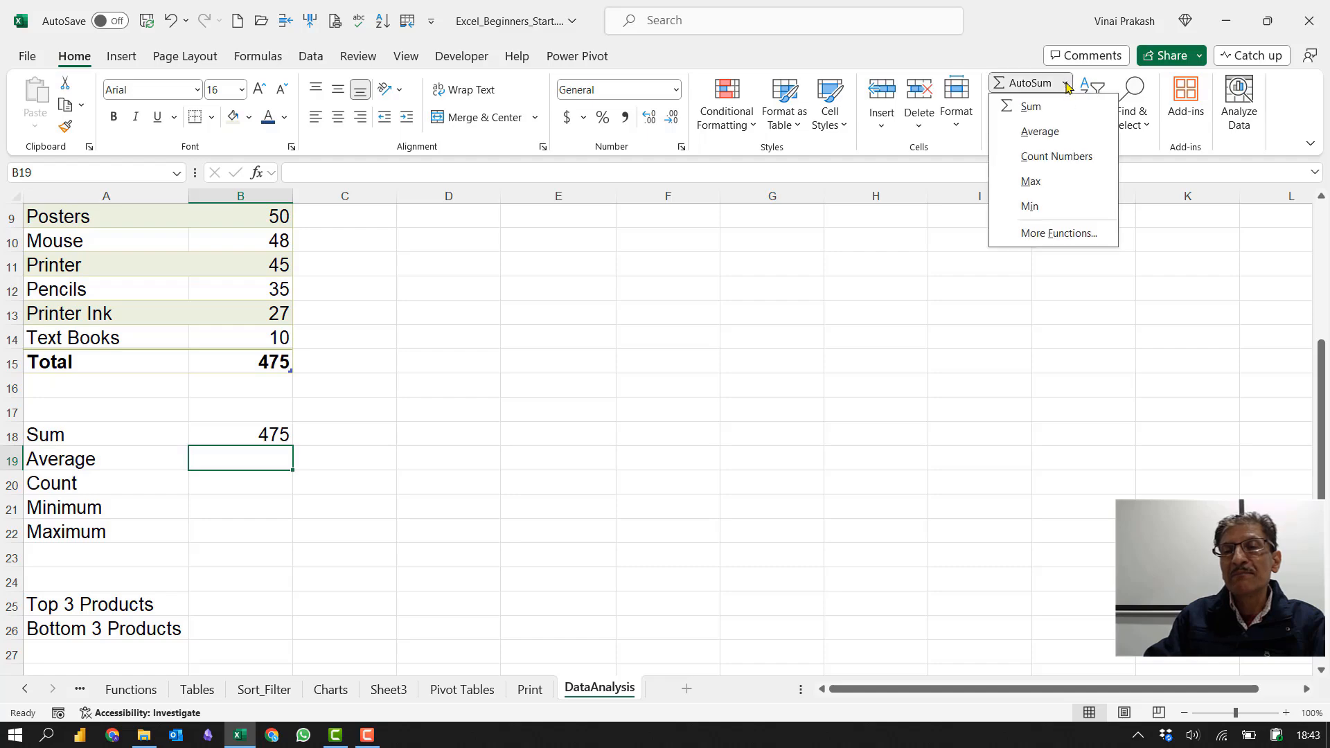
click(1039, 131)
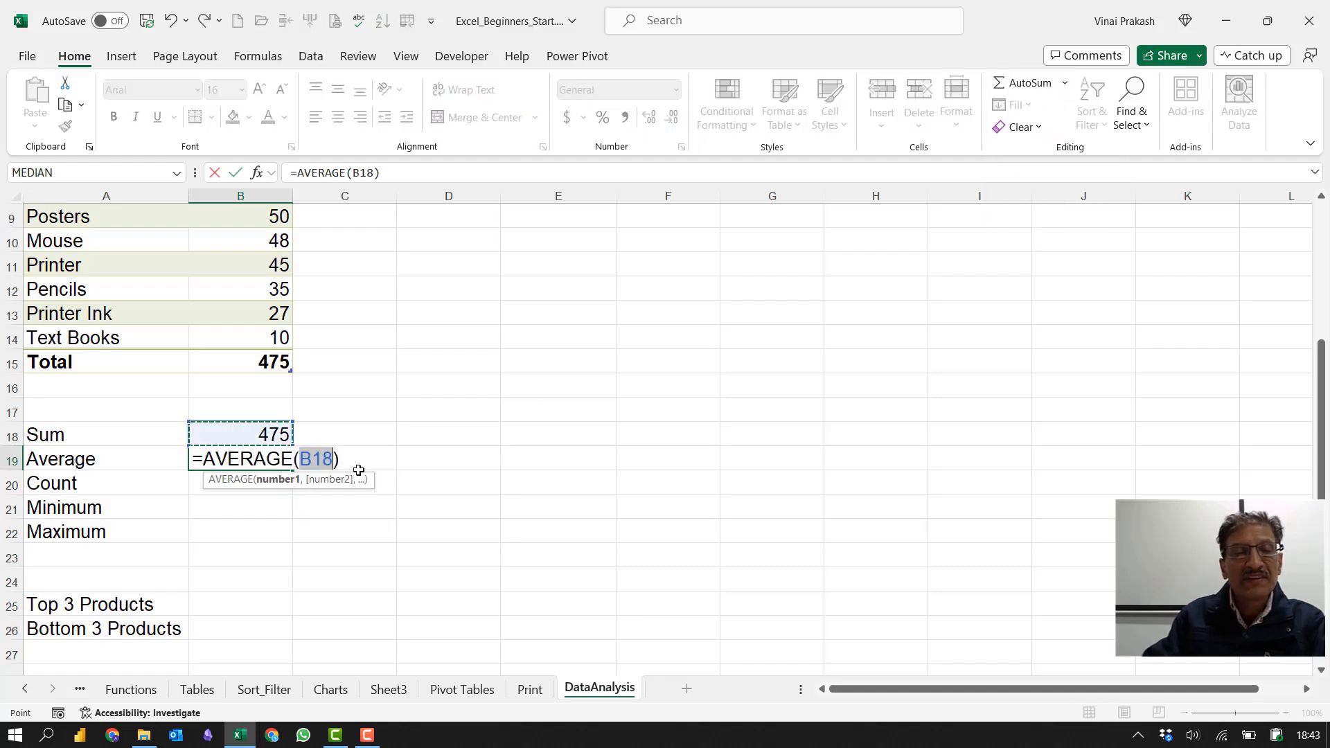
scroll(267, 381, up, 3)
drag(247, 314, 253, 532)
key(Tab)
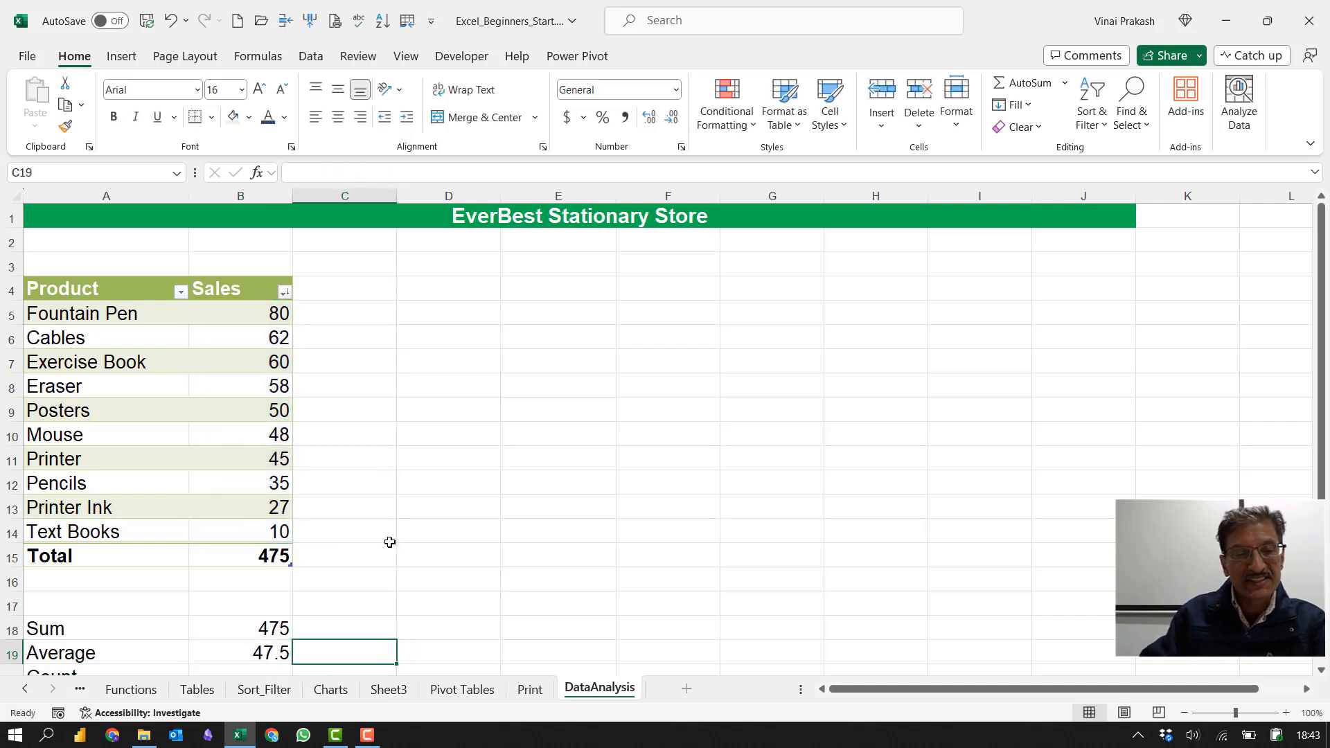
Step: Count the numbers in the Sales values B5:B14 in cell B20 beside the Count label
scroll(390, 542, down, 3)
click(267, 478)
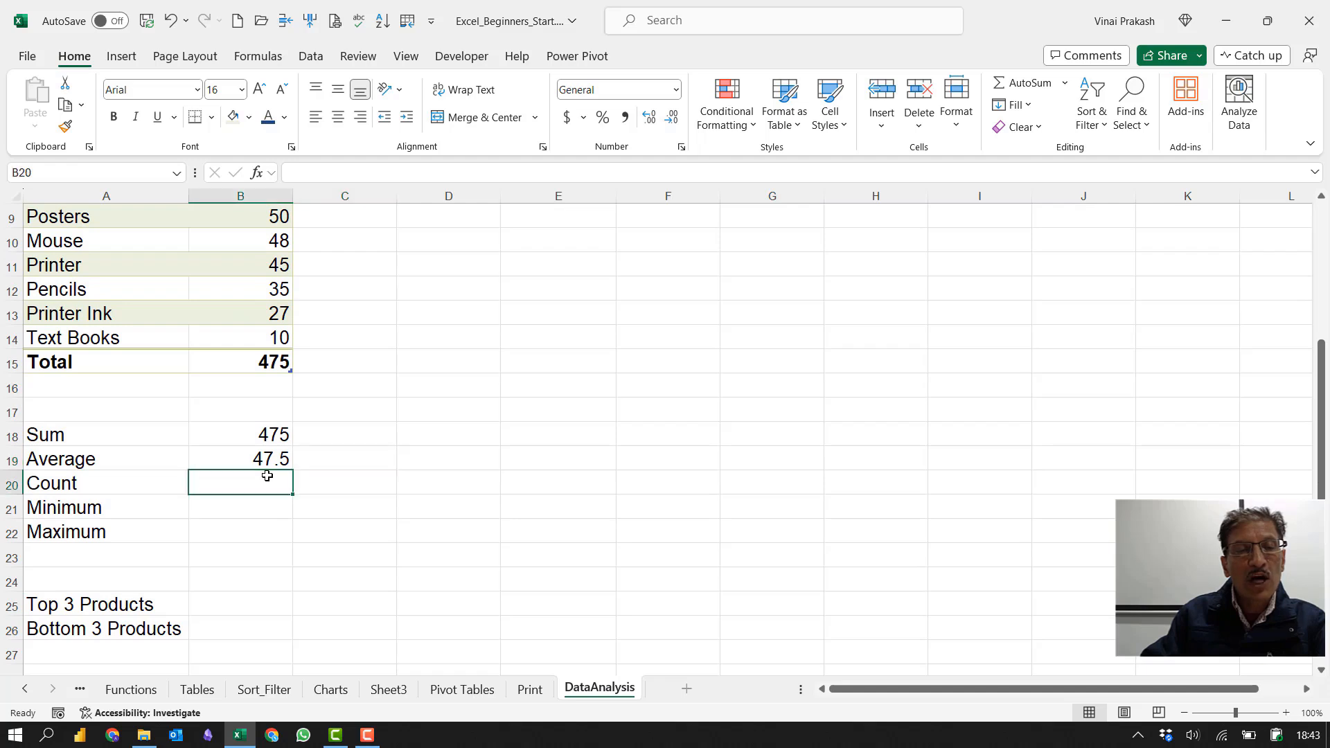
click(1065, 82)
click(1058, 157)
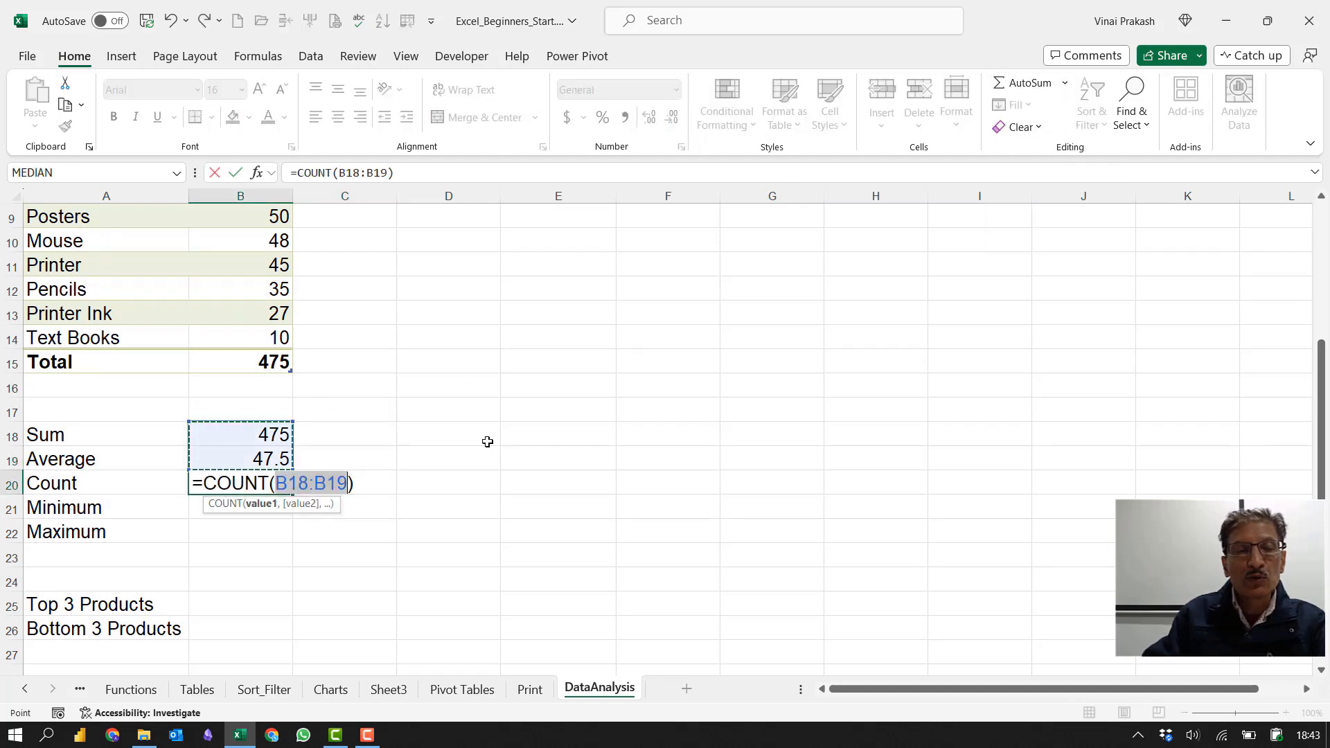
scroll(458, 443, up, 3)
drag(226, 318, 228, 522)
key(Tab)
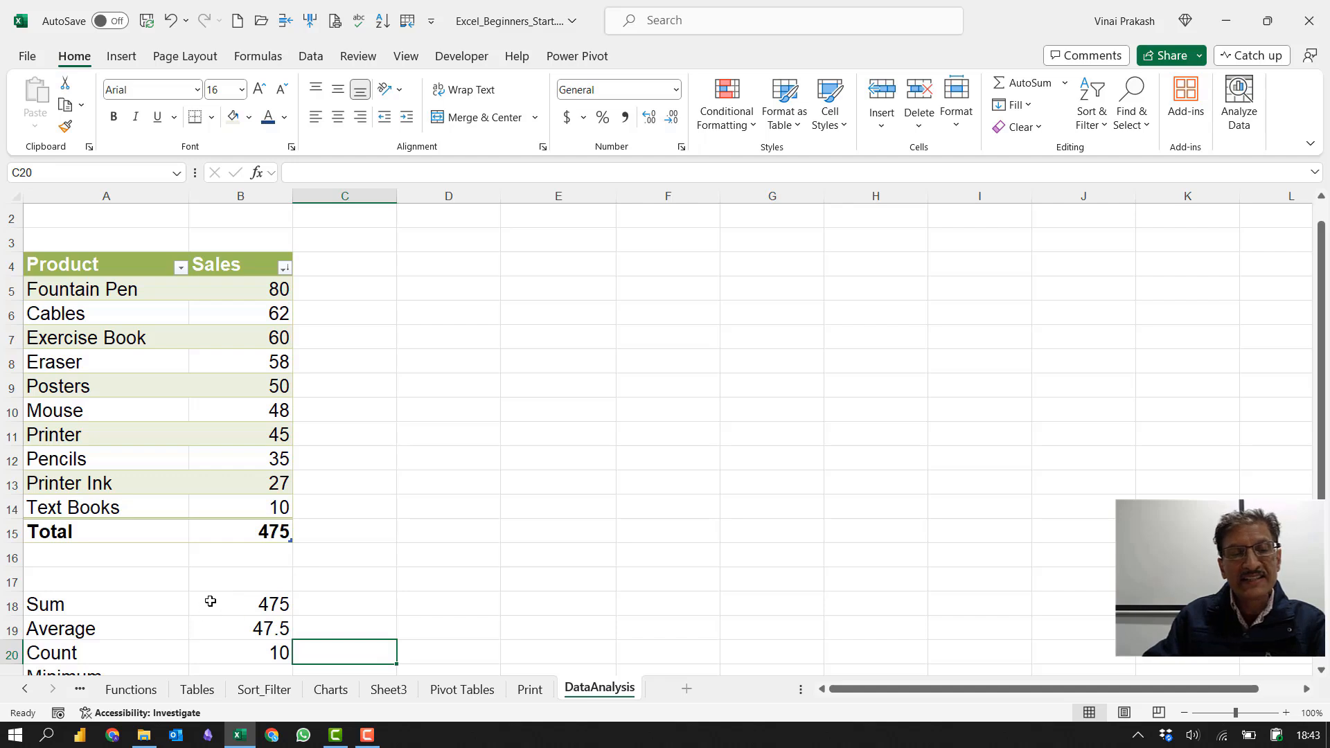
Step: Find the minimum of the Sales values B5:B14 in cell B21 beside the Minimum label
scroll(215, 606, down, 3)
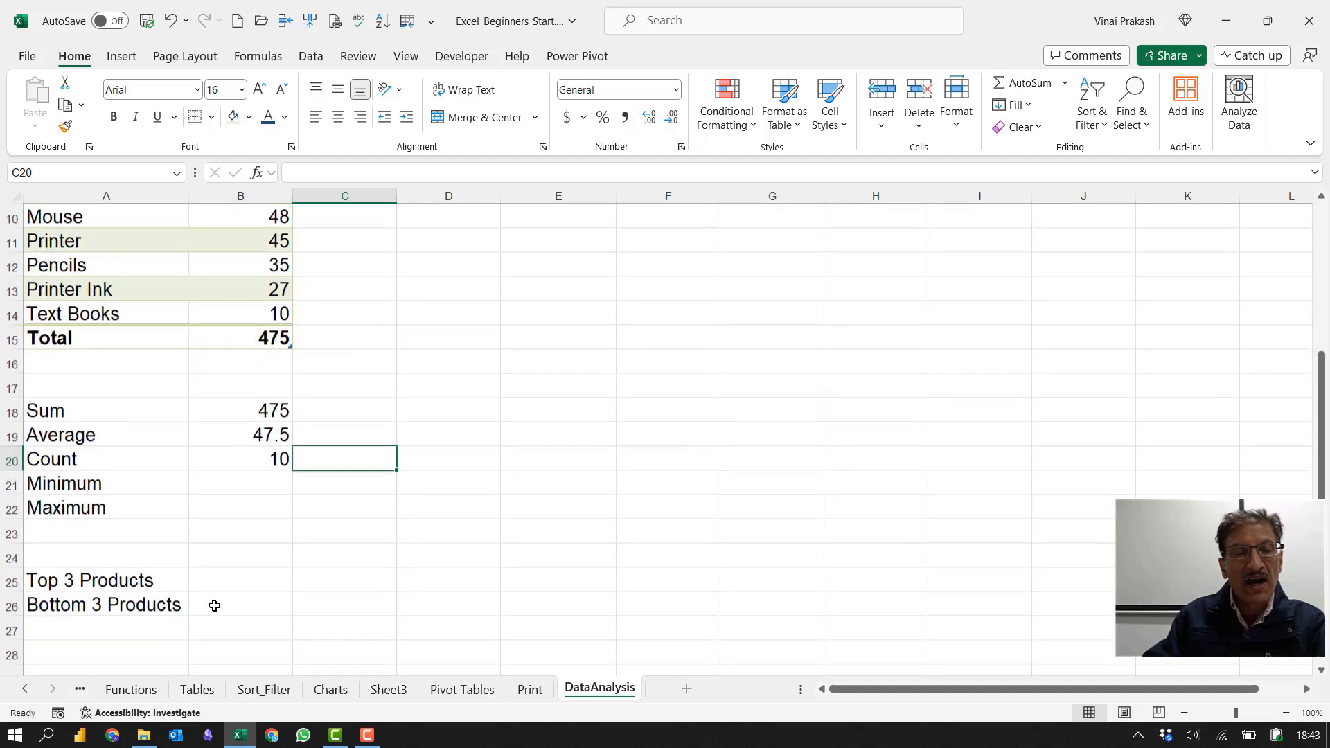
click(246, 487)
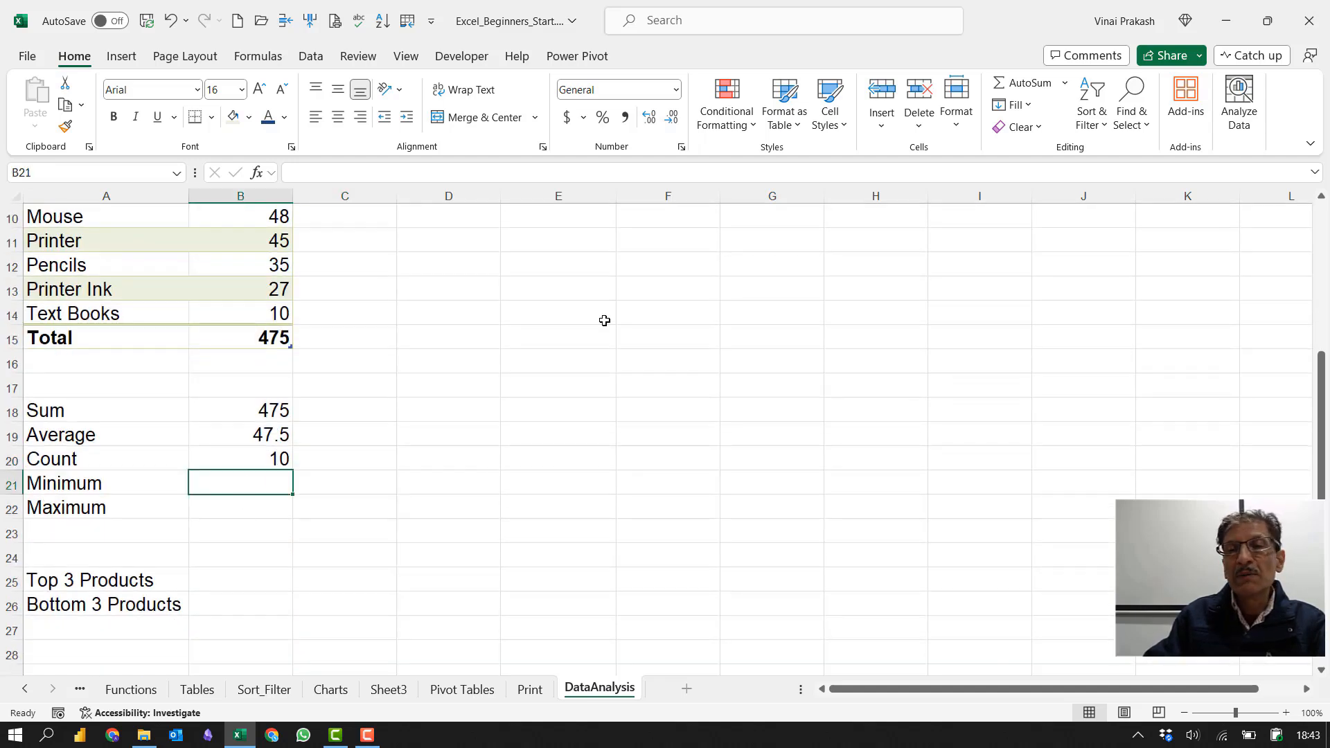
click(1065, 83)
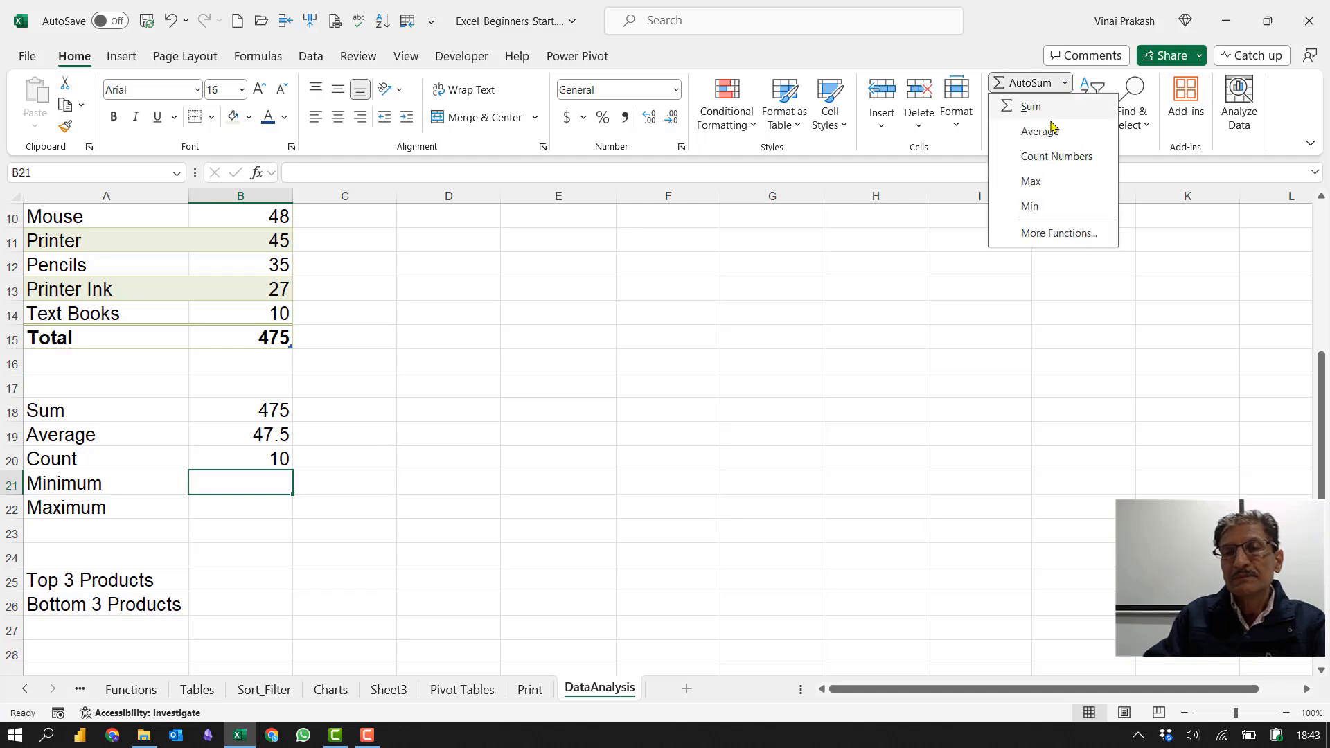
click(1047, 207)
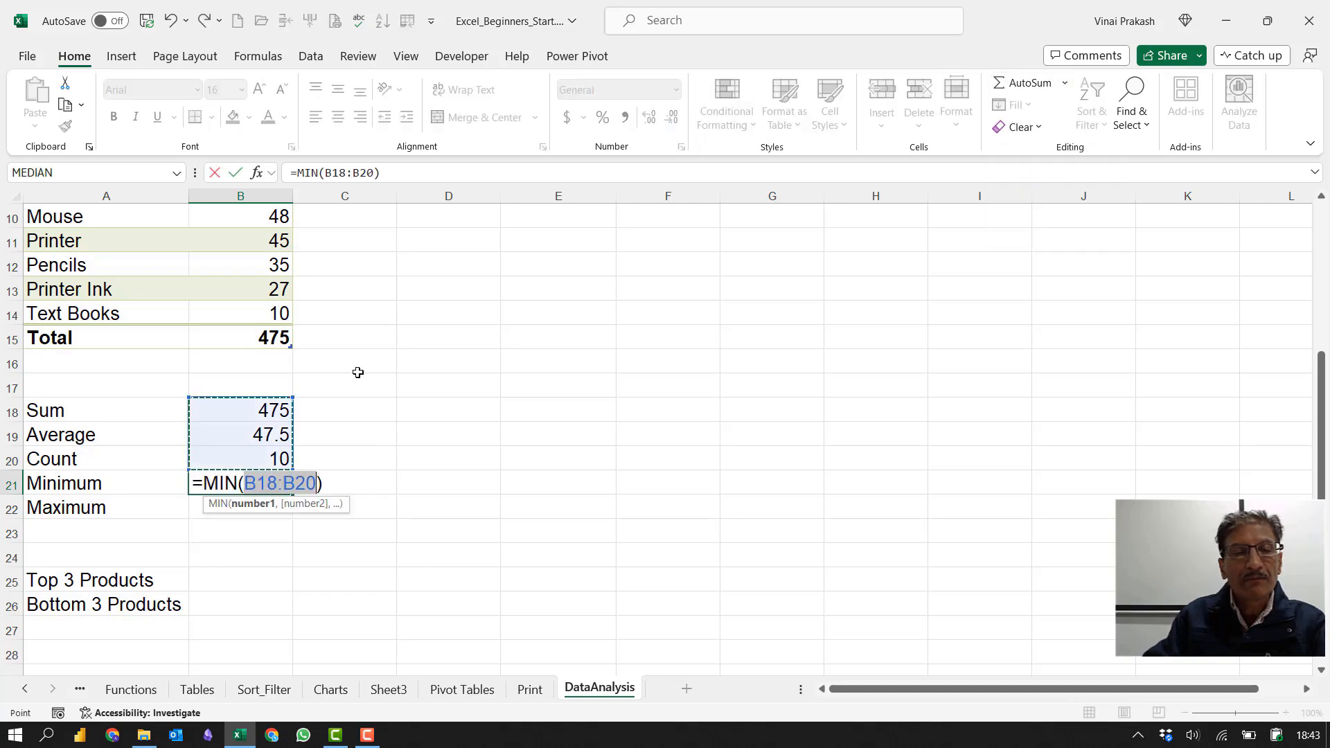
scroll(367, 384, up, 3)
drag(248, 285, 258, 506)
key(Tab)
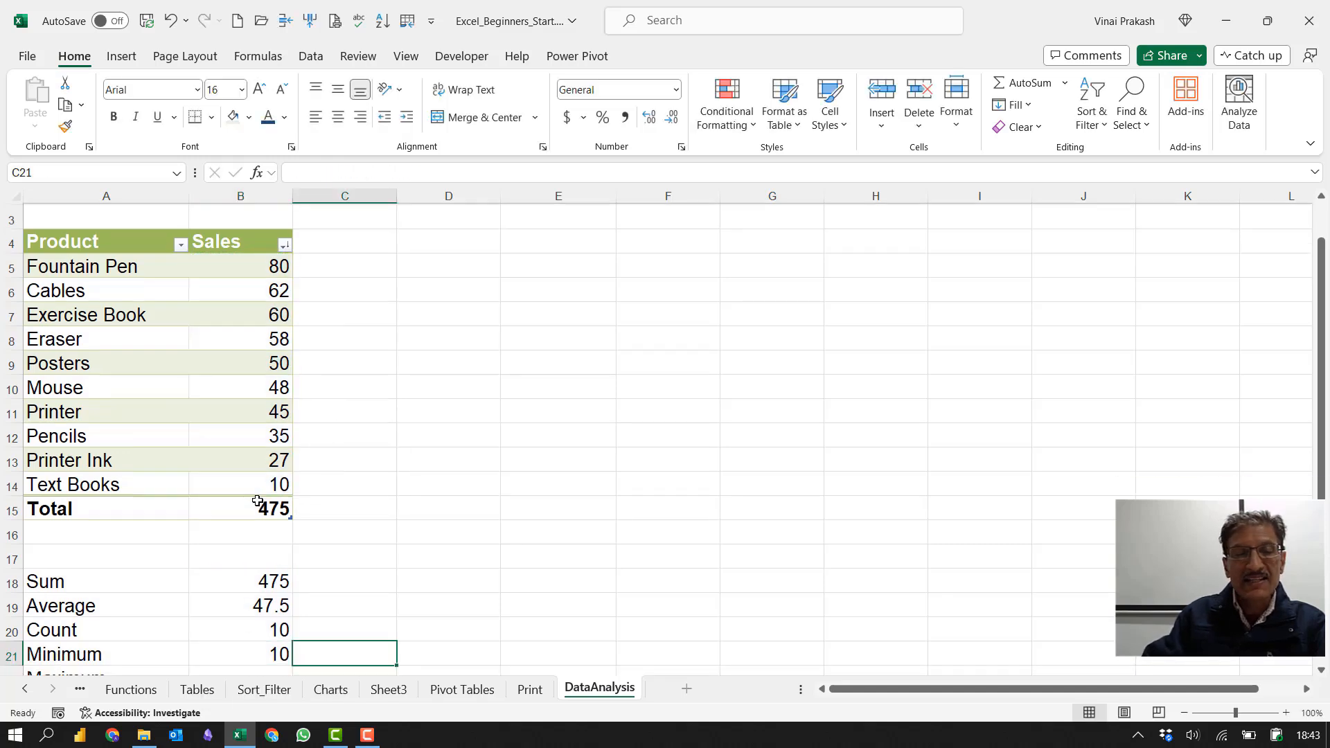
Step: Find the maximum of the Sales values B5:B14 in cell B22 beside the Maximum label
scroll(335, 535, down, 3)
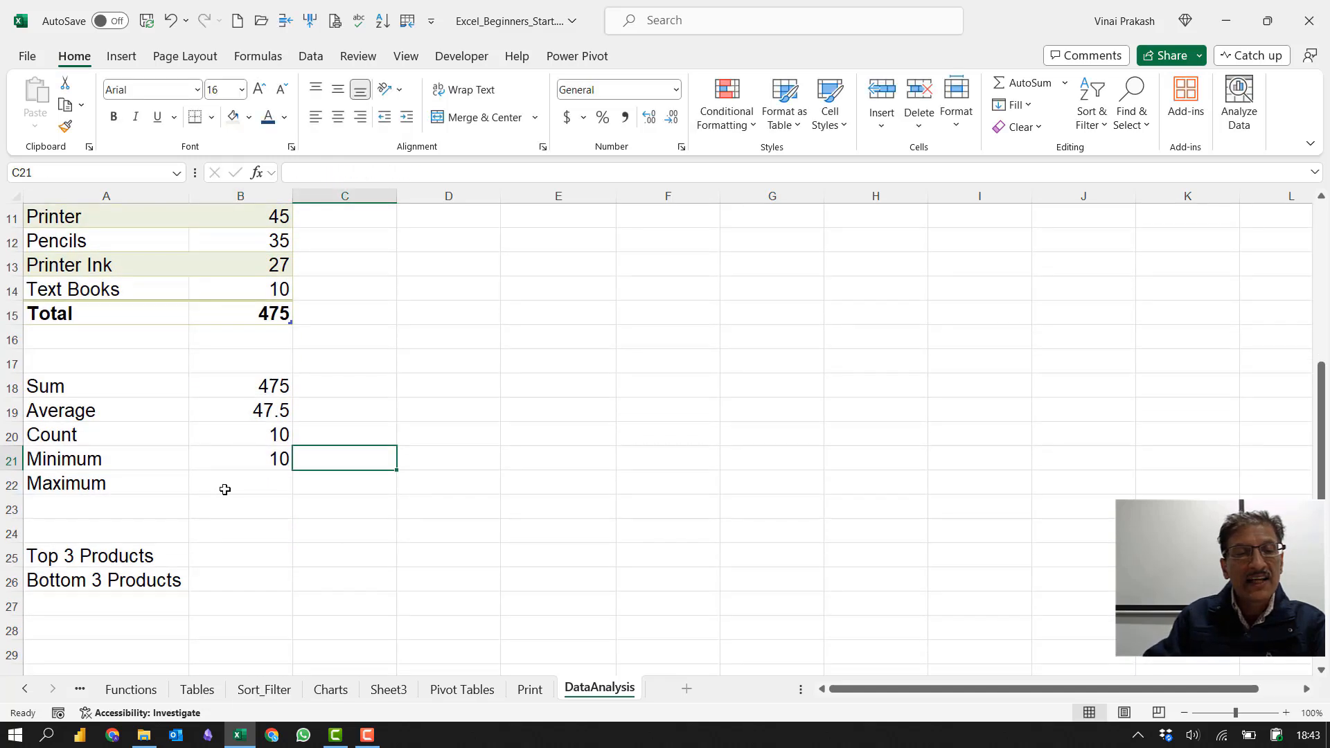
click(225, 490)
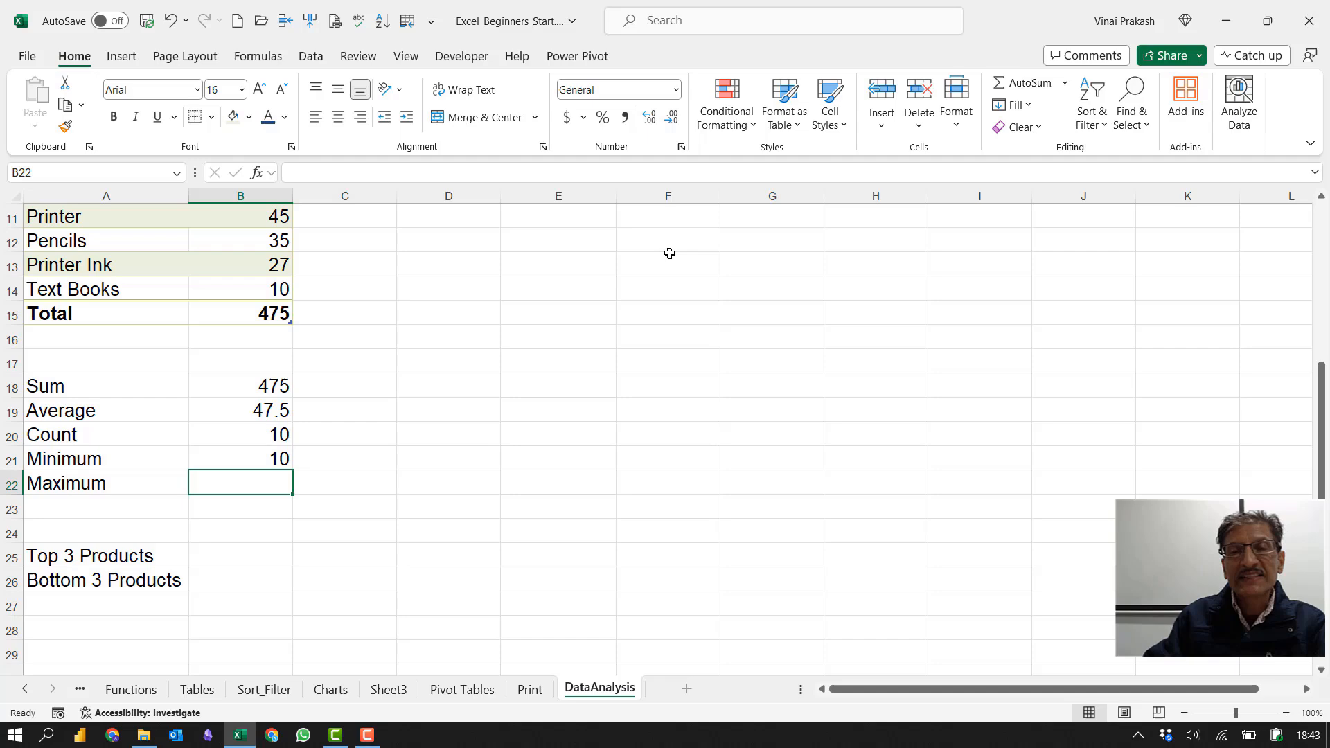
click(1067, 85)
click(1060, 183)
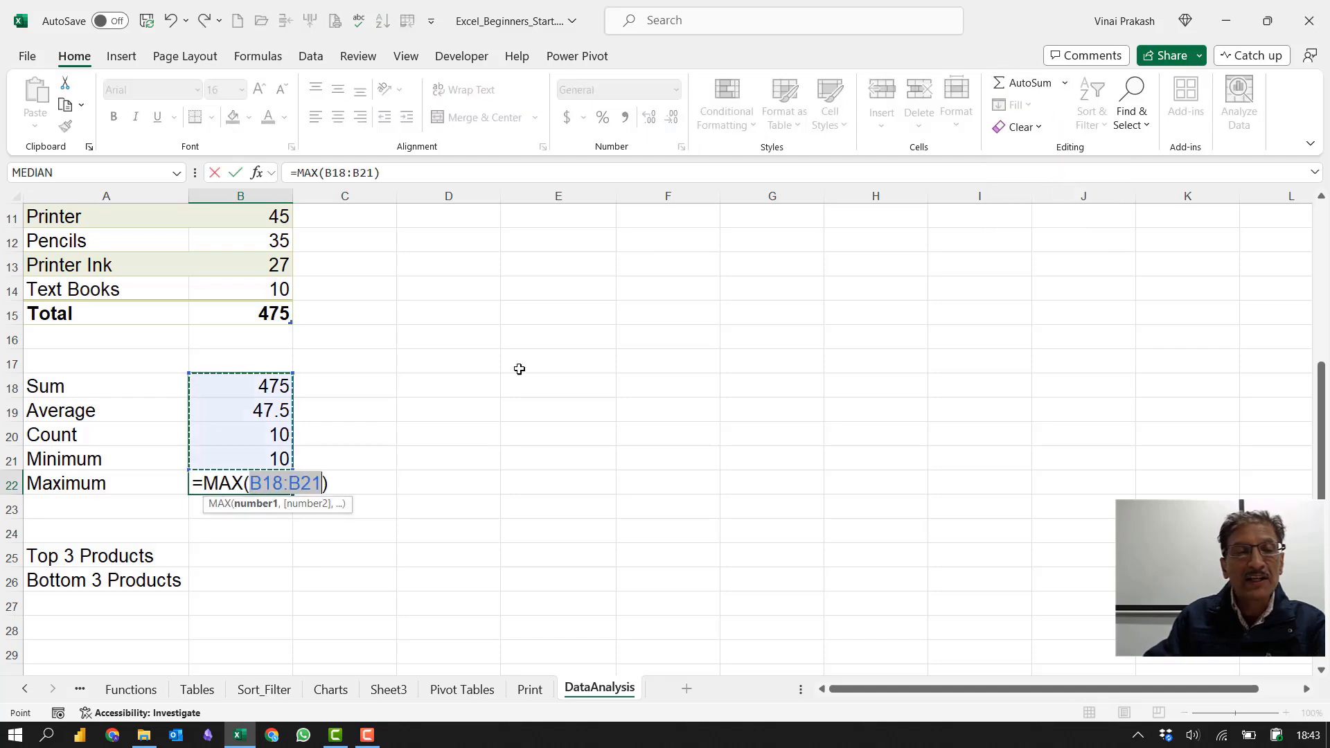
scroll(398, 398, up, 3)
drag(231, 264, 254, 486)
key(Tab)
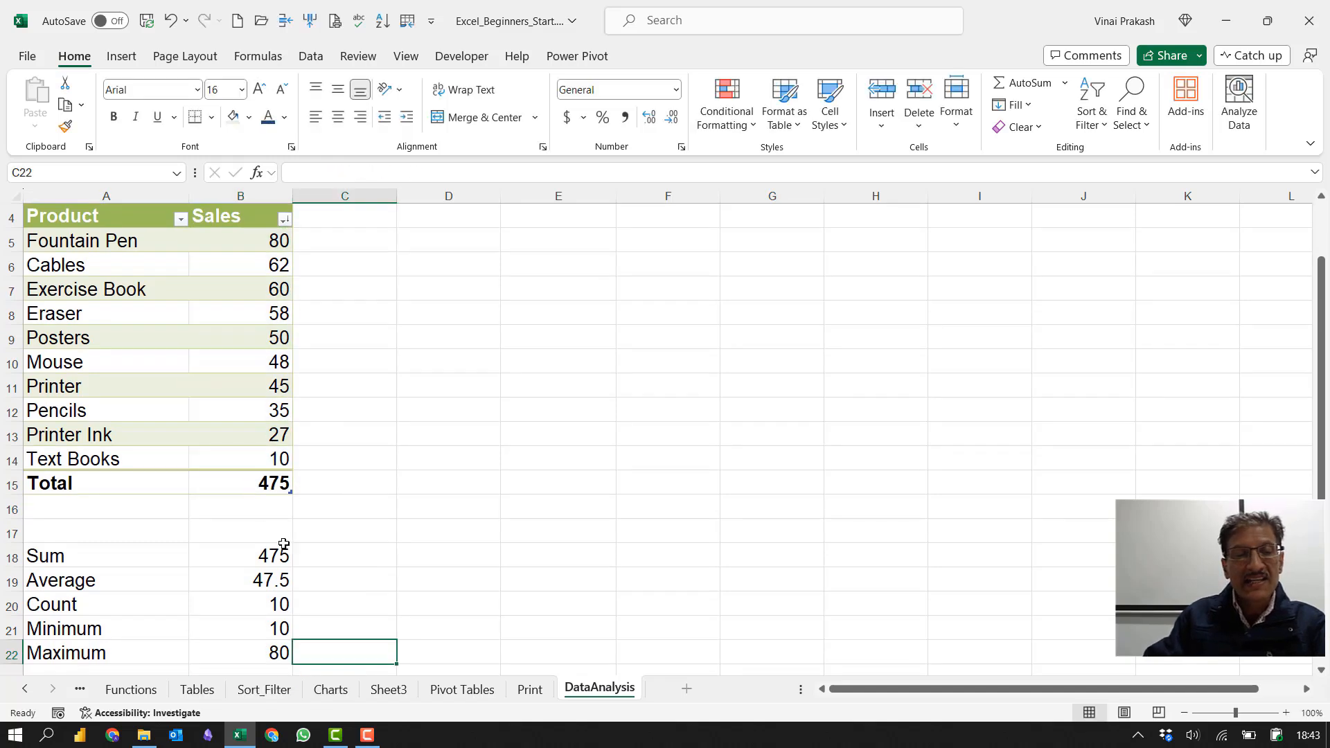
Step: Move the Top 3 Products label from A25 to E4 and the Bottom 3 Products label from A26 to H4
scroll(284, 545, down, 3)
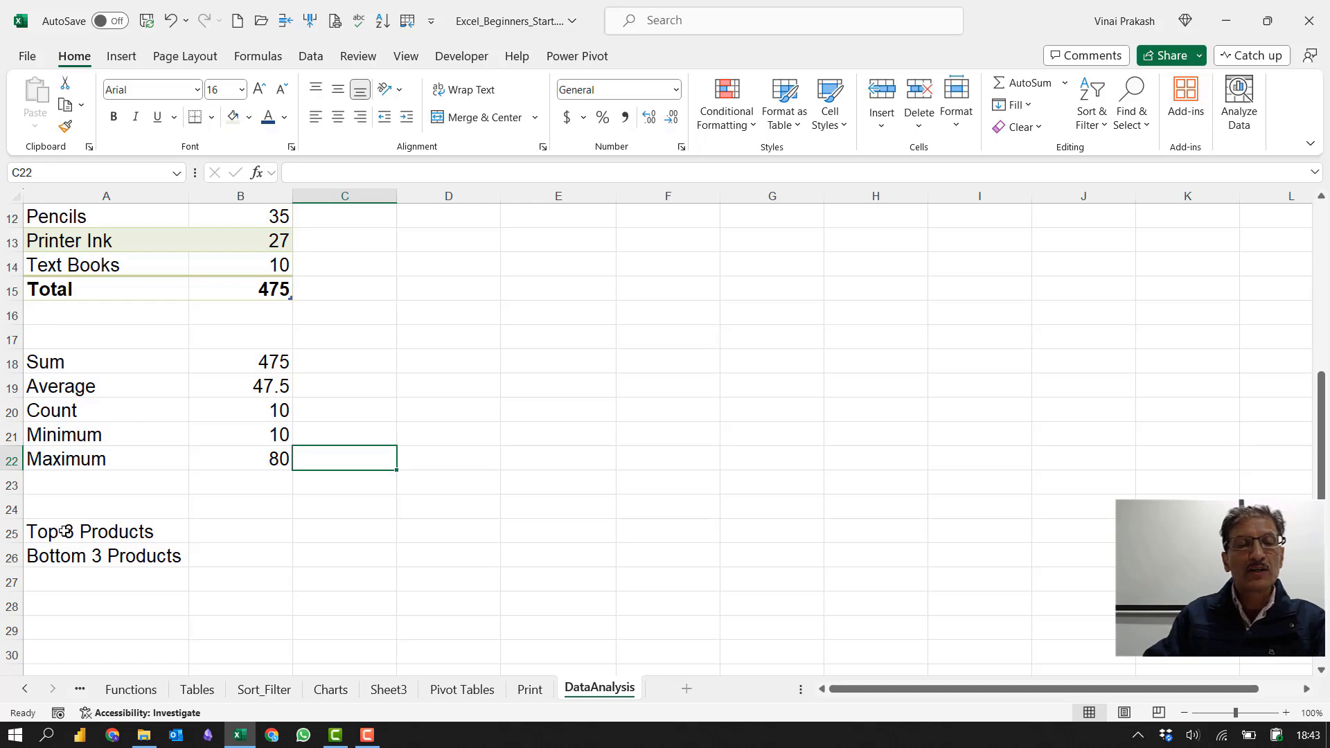
drag(64, 531, 63, 556)
scroll(572, 552, up, 3)
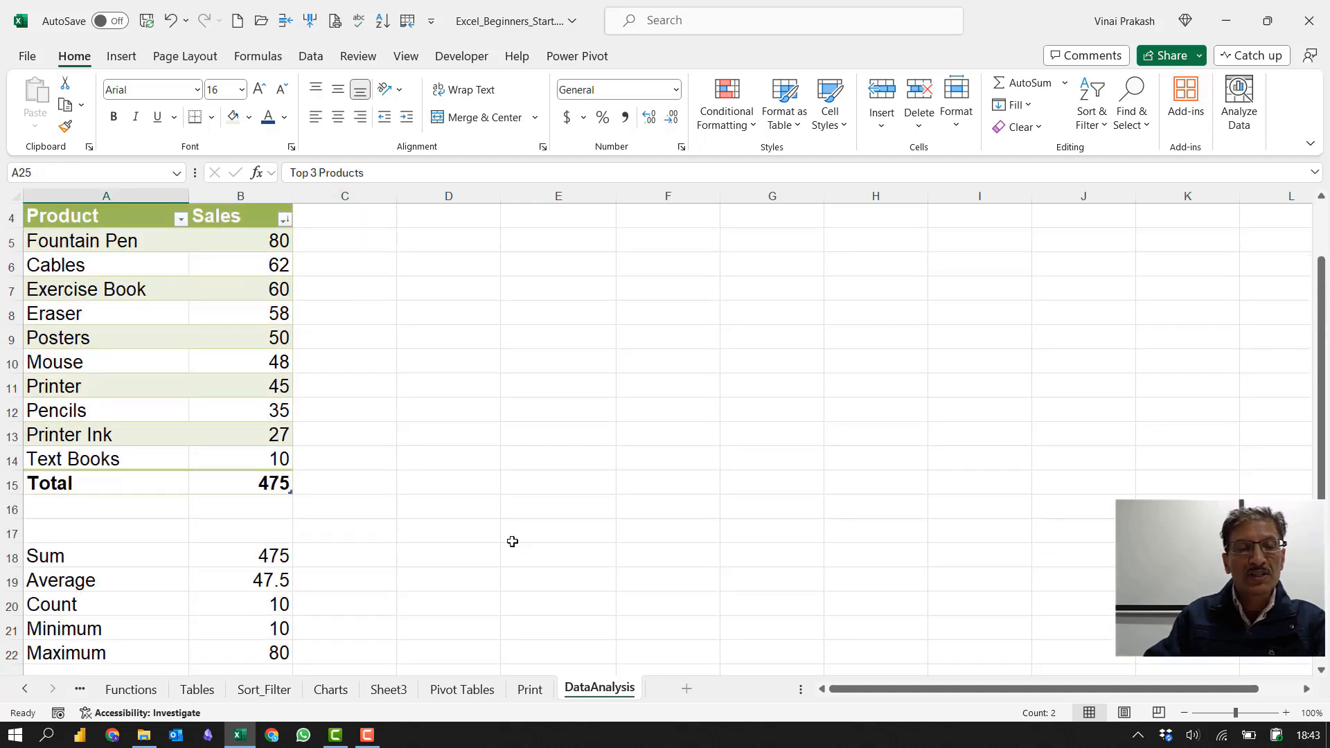
scroll(512, 541, down, 3)
drag(137, 520, 901, 294)
click(572, 331)
click(550, 309)
click(466, 405)
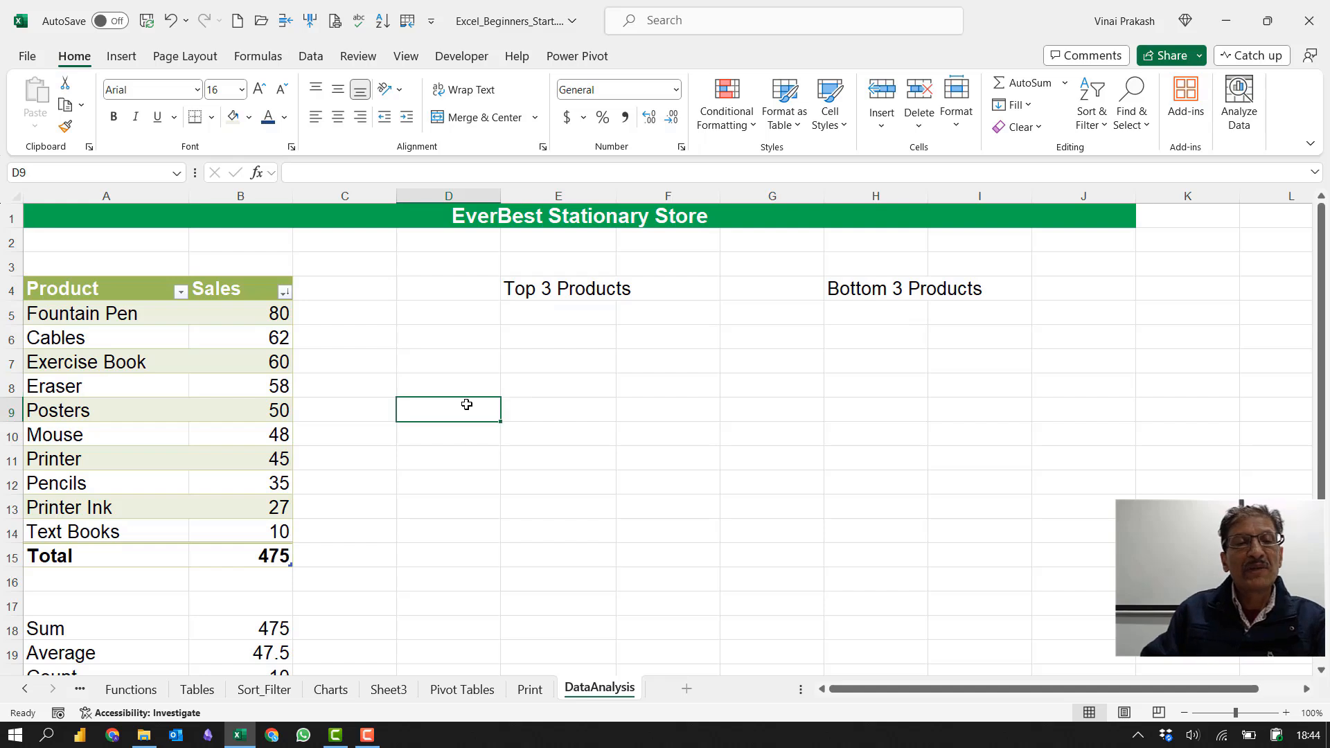
Step: Filter the table's Sales column with the Top 10 number filter set to the top 3 items
click(232, 322)
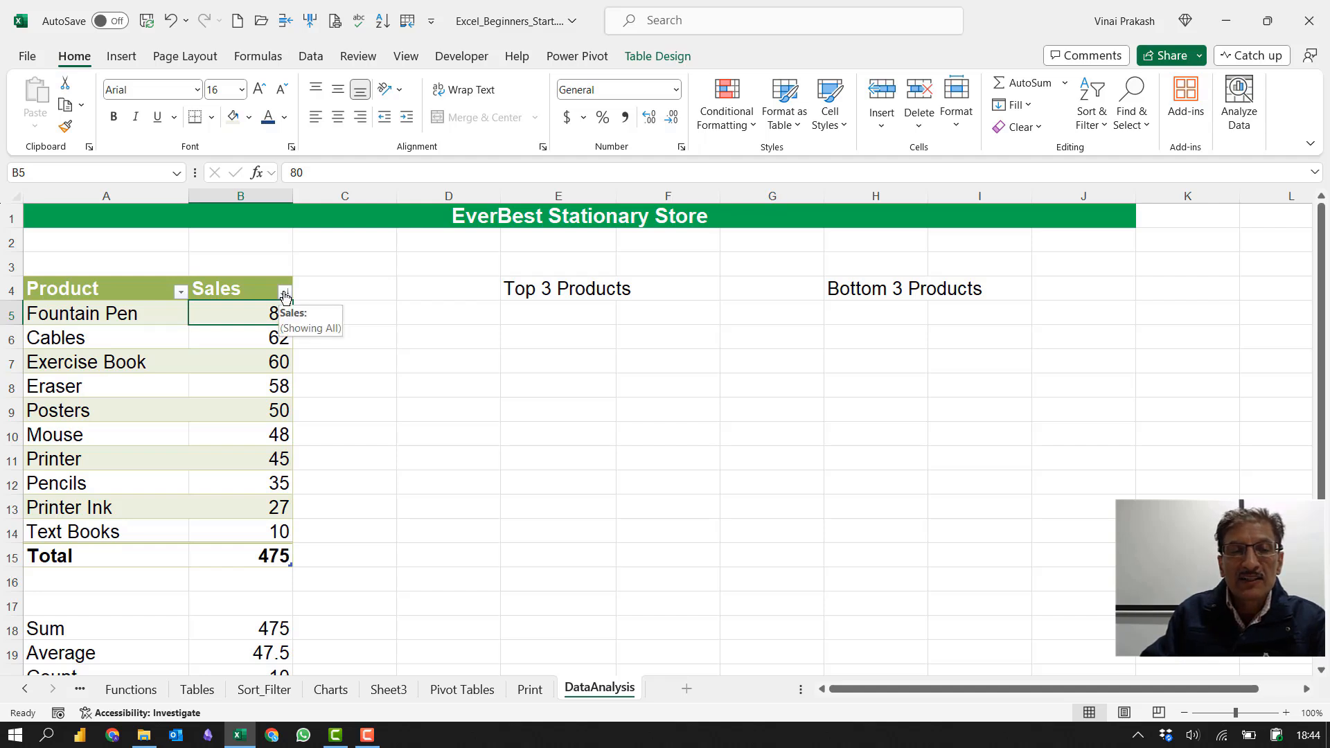
click(284, 292)
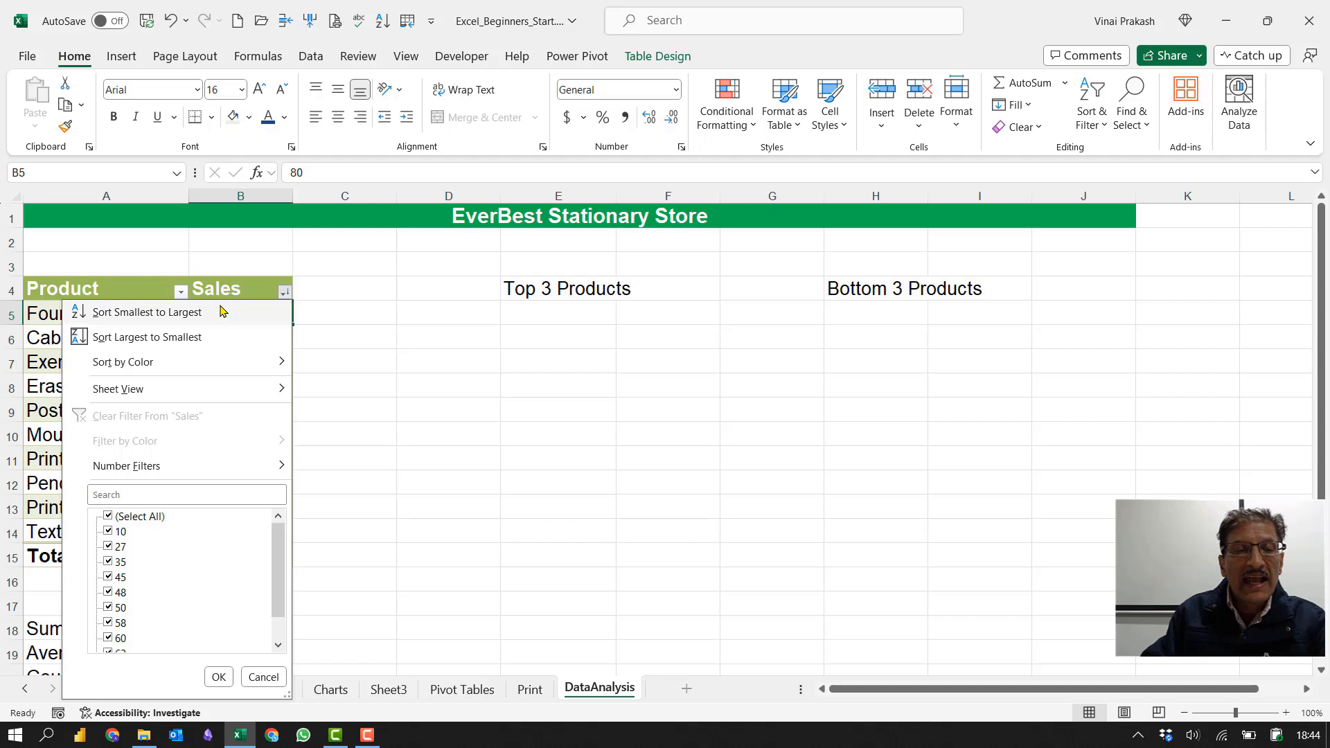
mouse_move(230, 472)
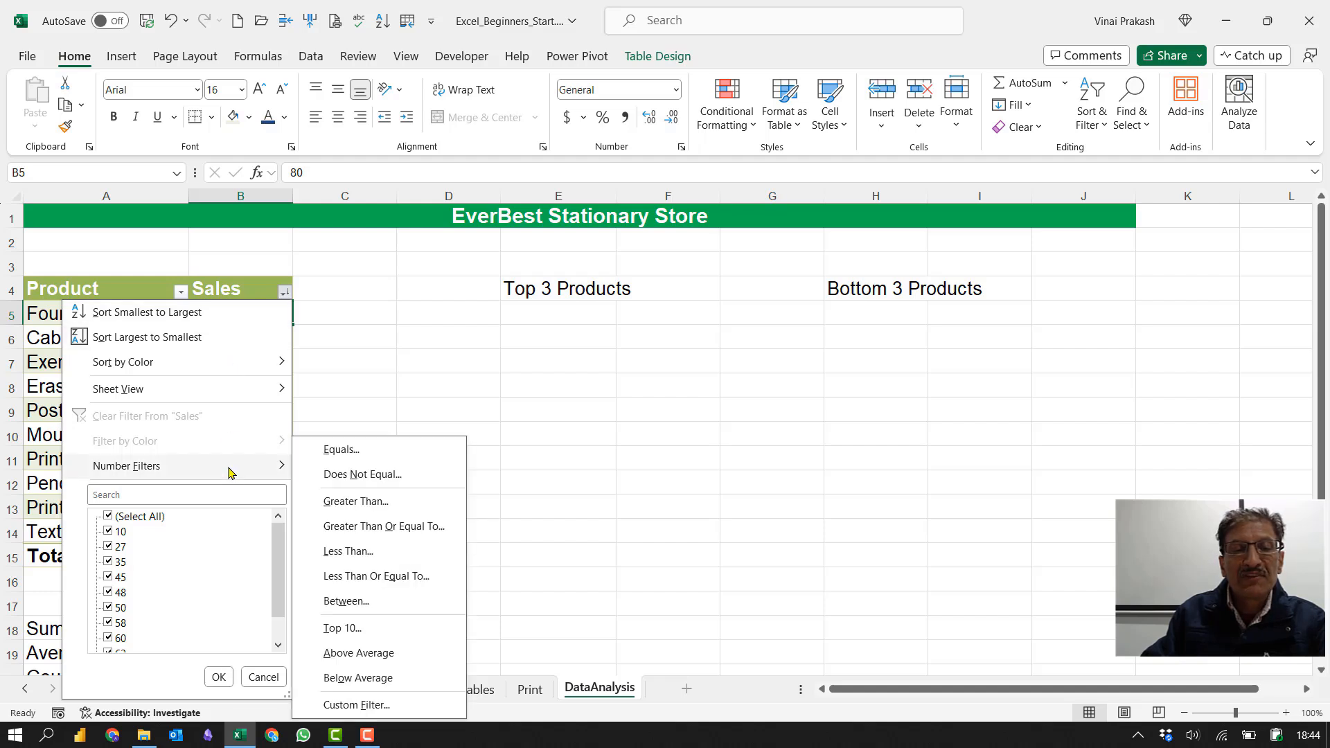
click(331, 632)
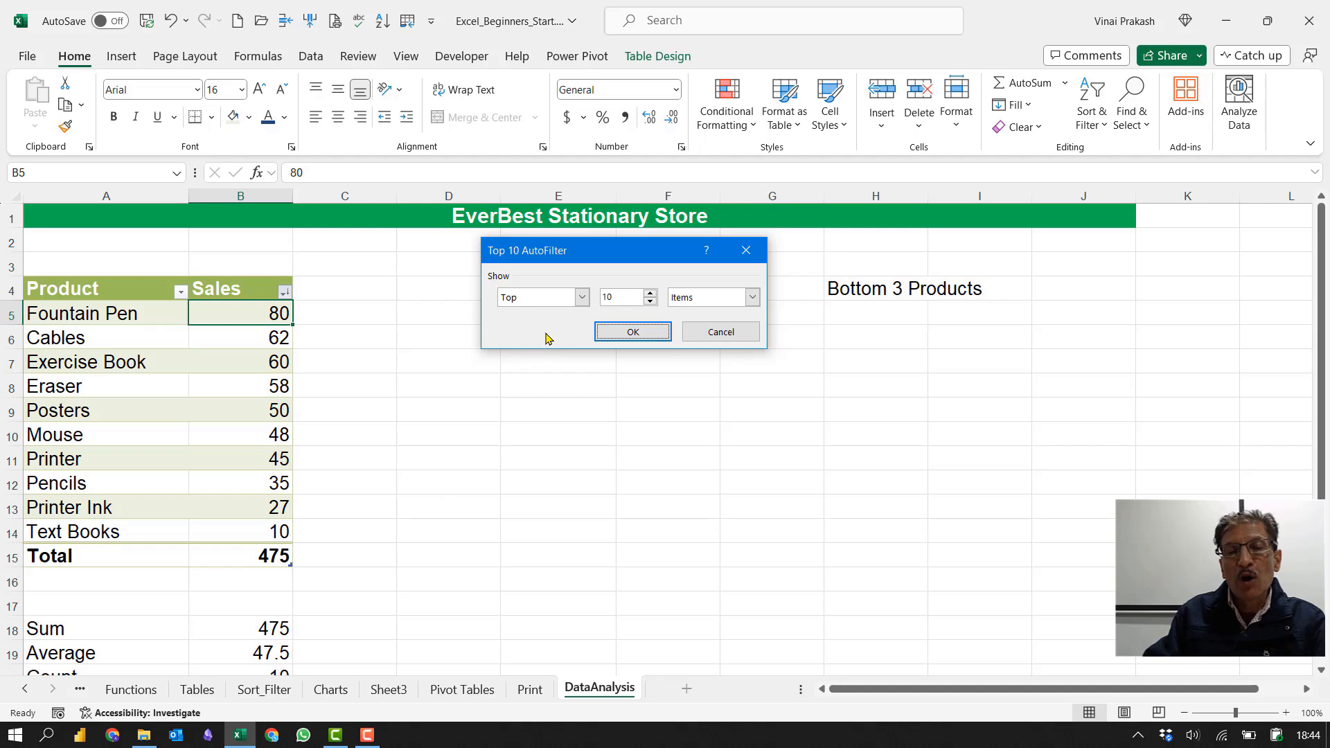
double_click(625, 295)
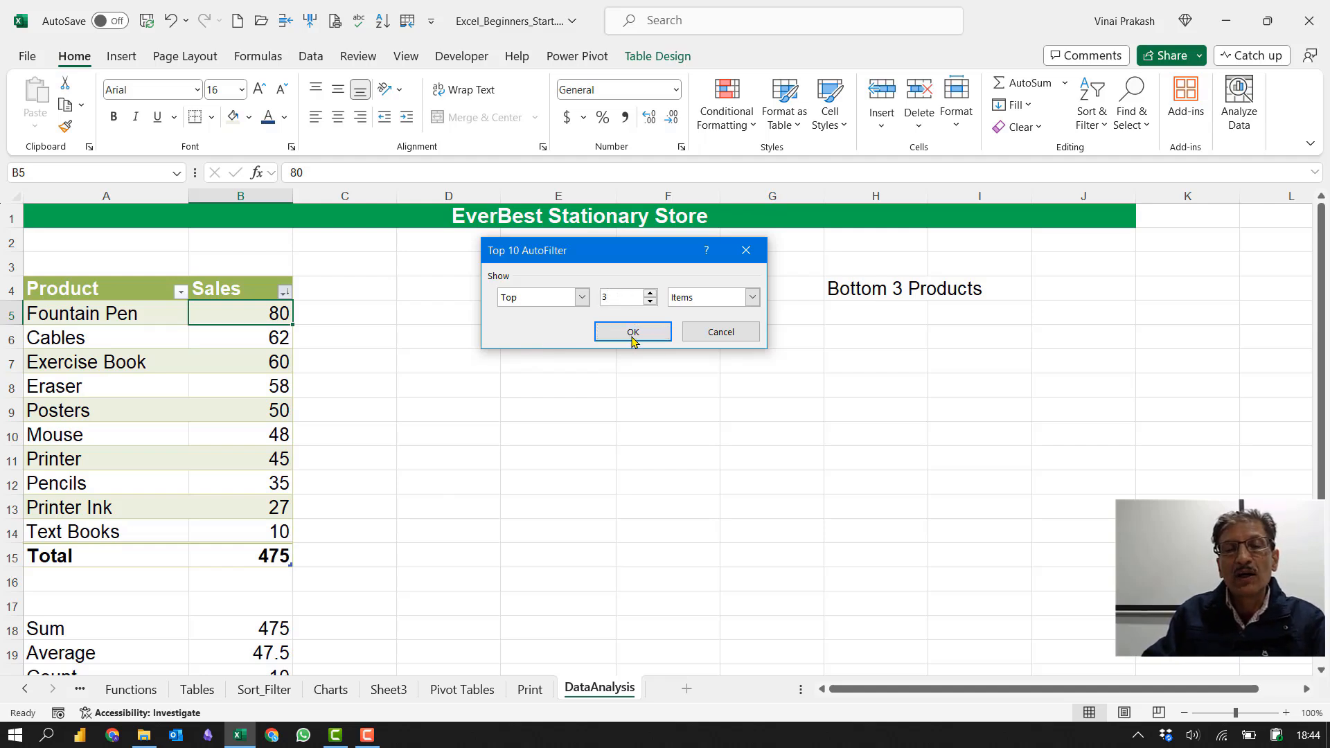
click(632, 331)
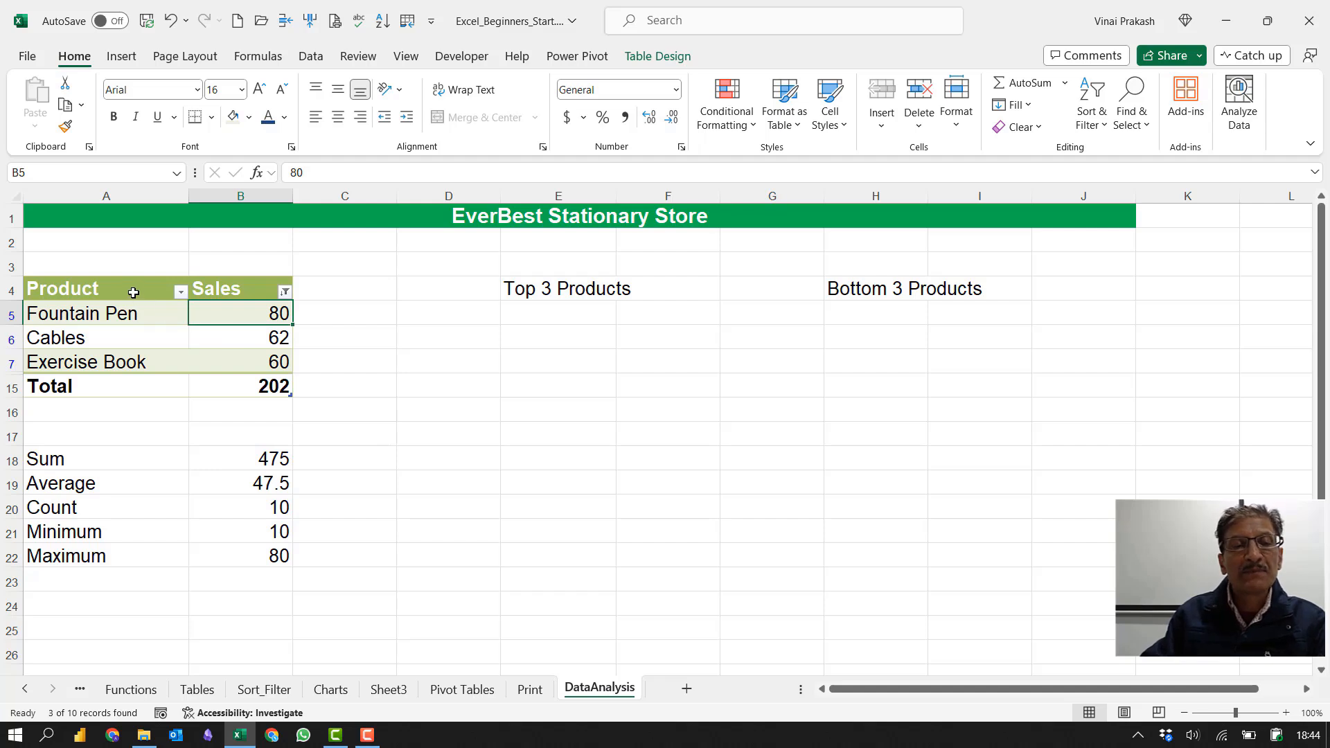
Step: Copy the filtered product table A4:B15, including its header and Total row, to E5 under the Top 3 Products label
drag(131, 289, 269, 383)
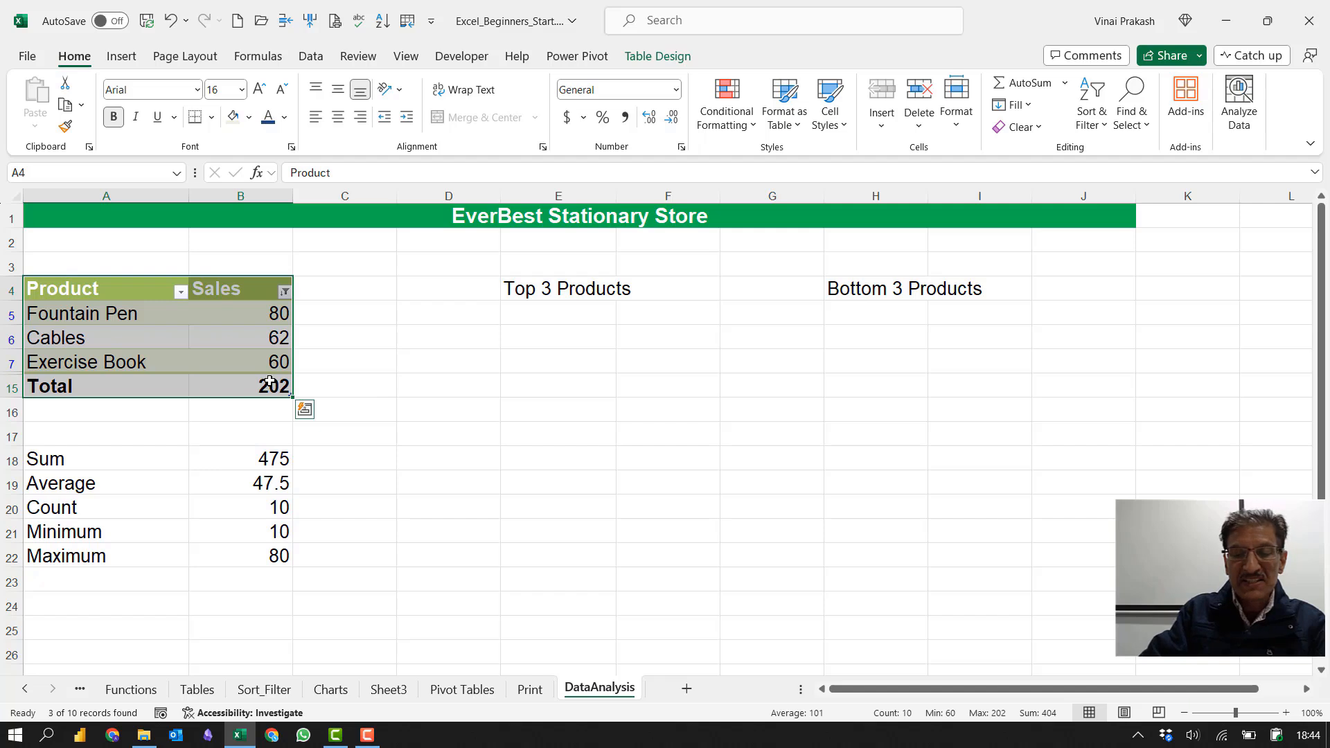
click(537, 309)
text(Product	Sales Fountain Pen	80 Cables	62)
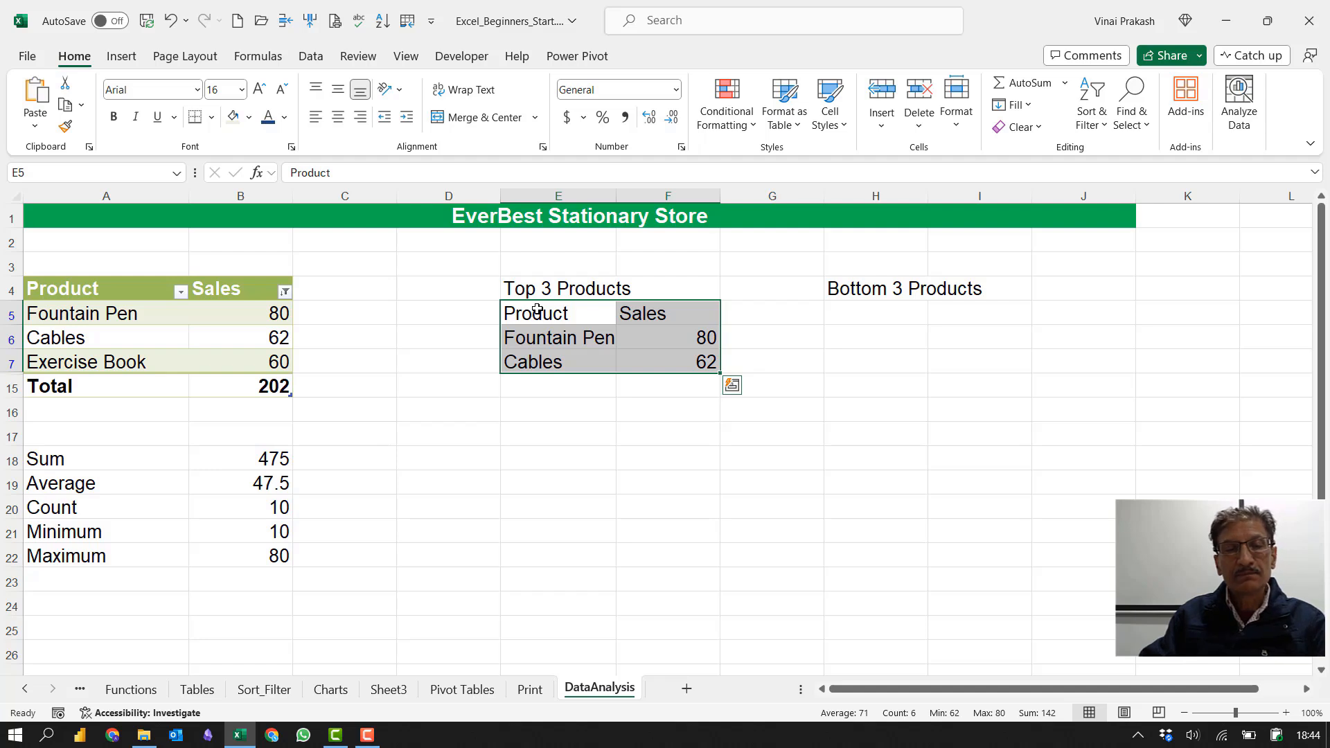
Step: Try to copy only the header and the three filtered products in A4:B7 to E5, without the Total row
drag(97, 291, 228, 366)
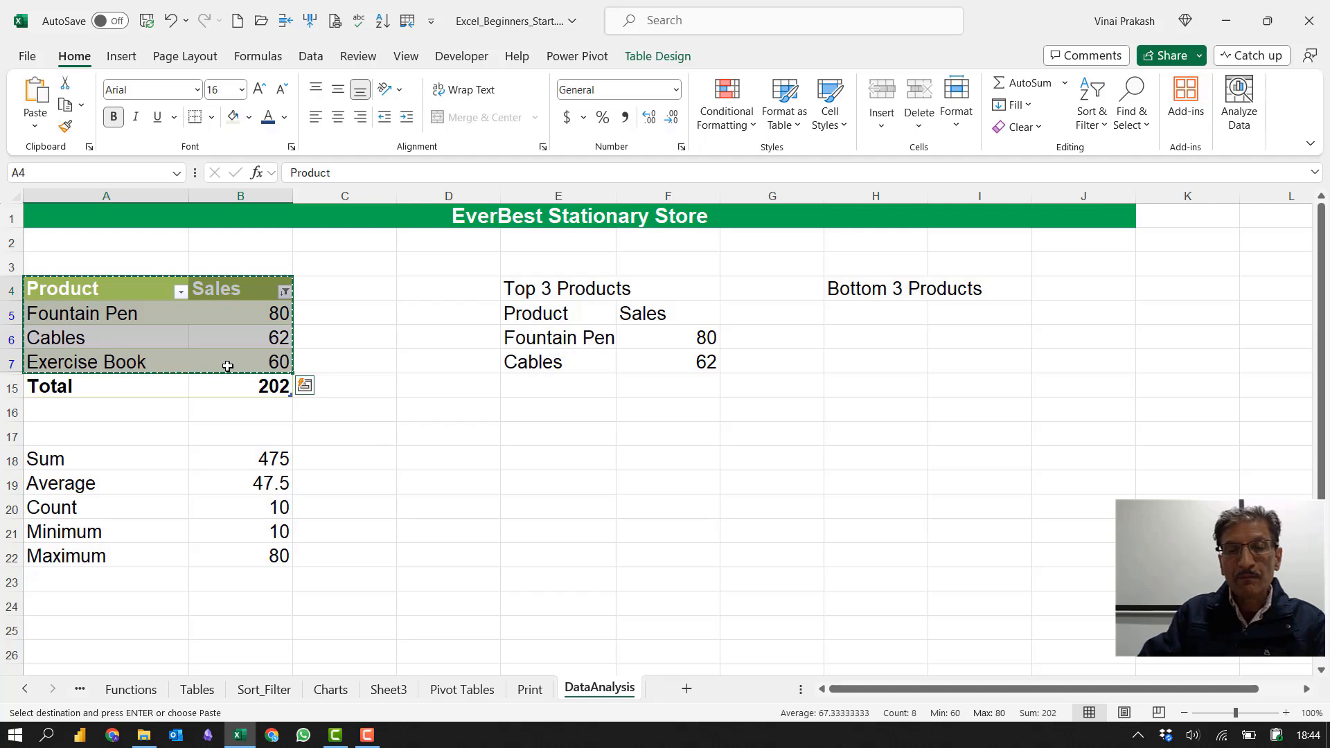
click(531, 317)
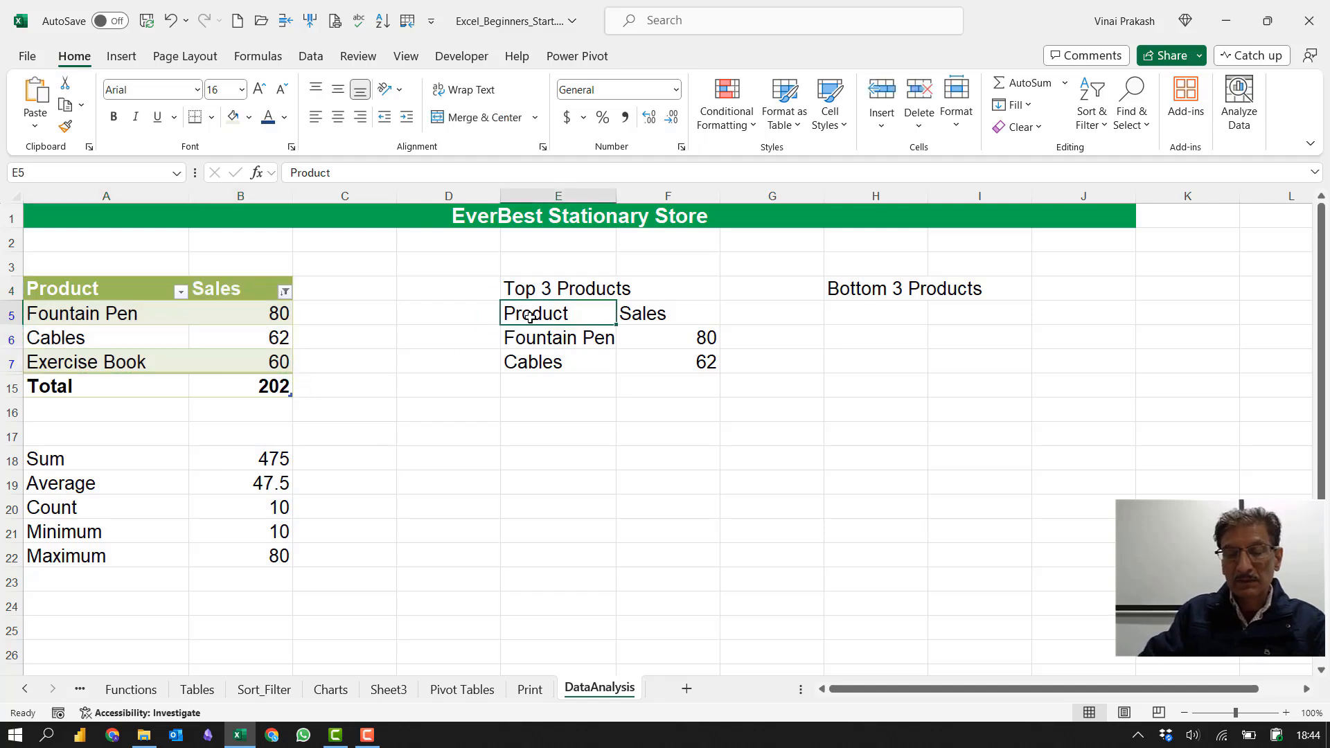
key(ctrl+shift+Right)
key(ctrl+shift+Down)
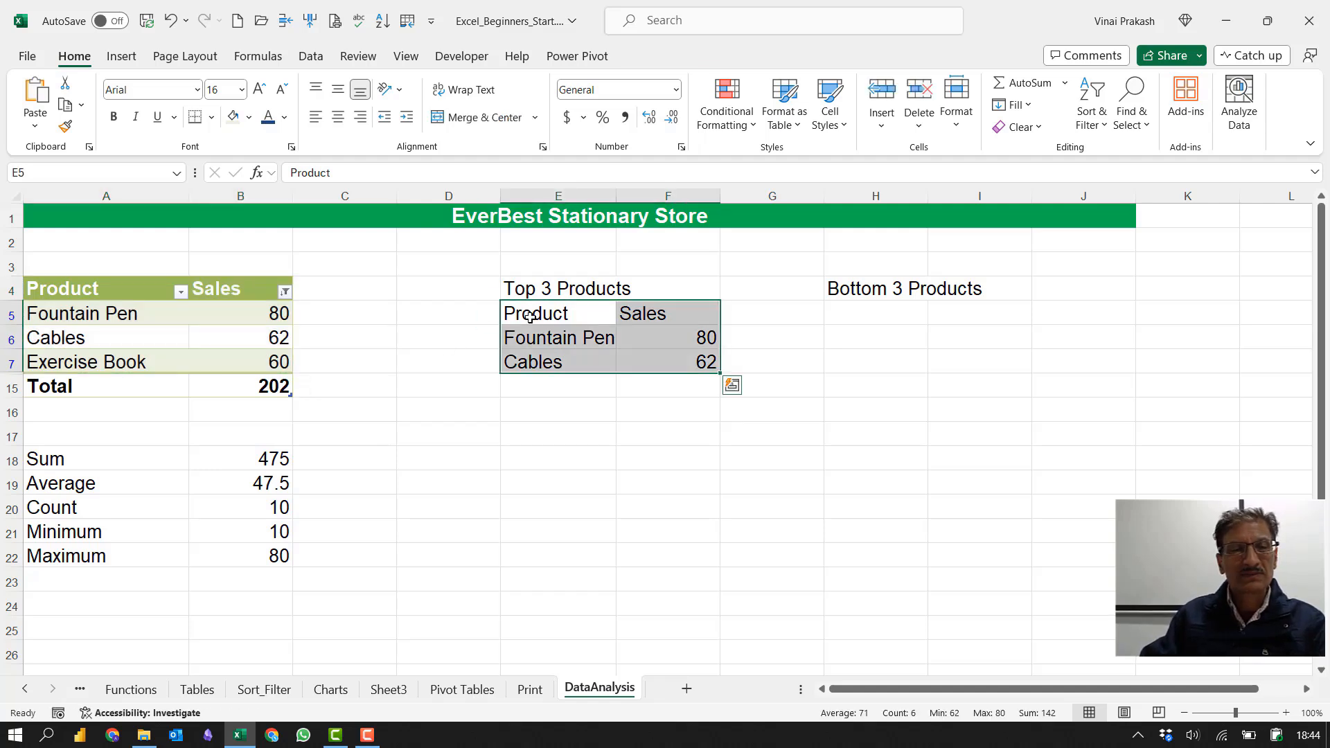
Step: Clear the contents of the pasted cells E5:F7 under the Top 3 Products label
click(530, 316)
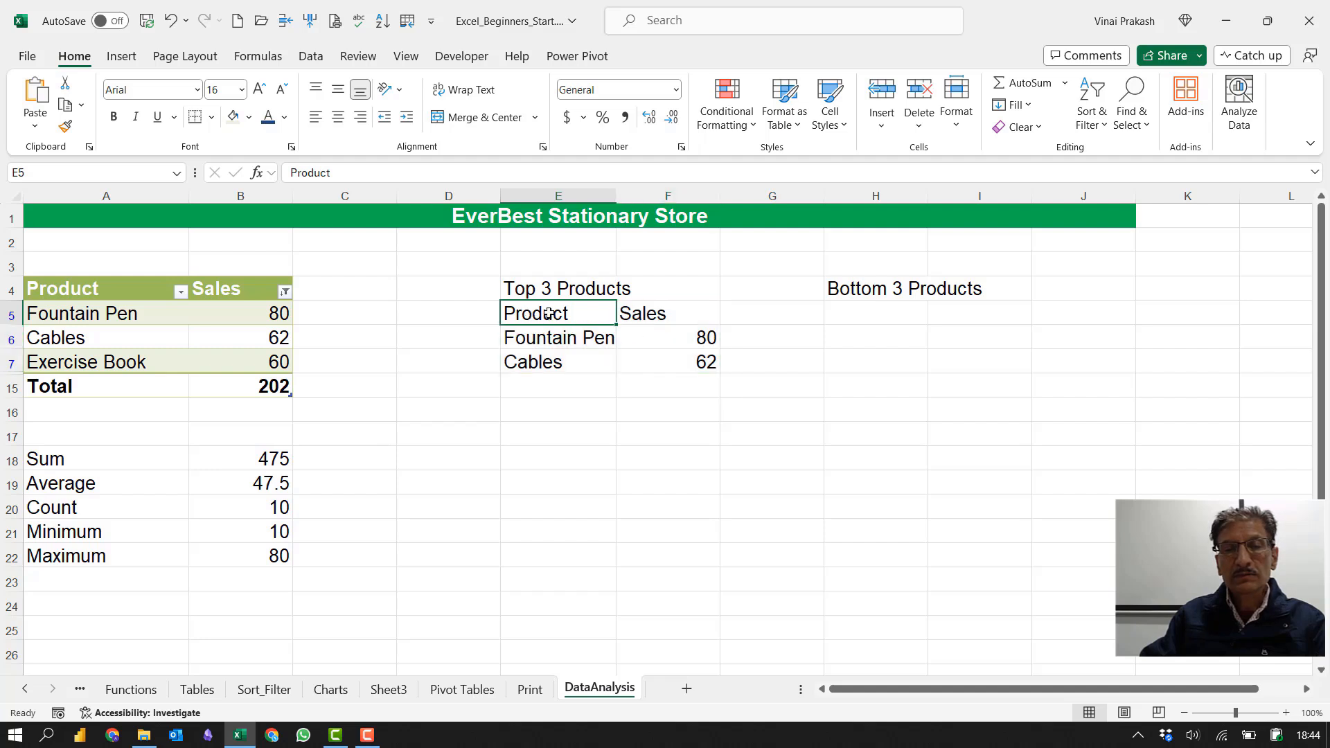
drag(551, 317, 690, 367)
key(Delete)
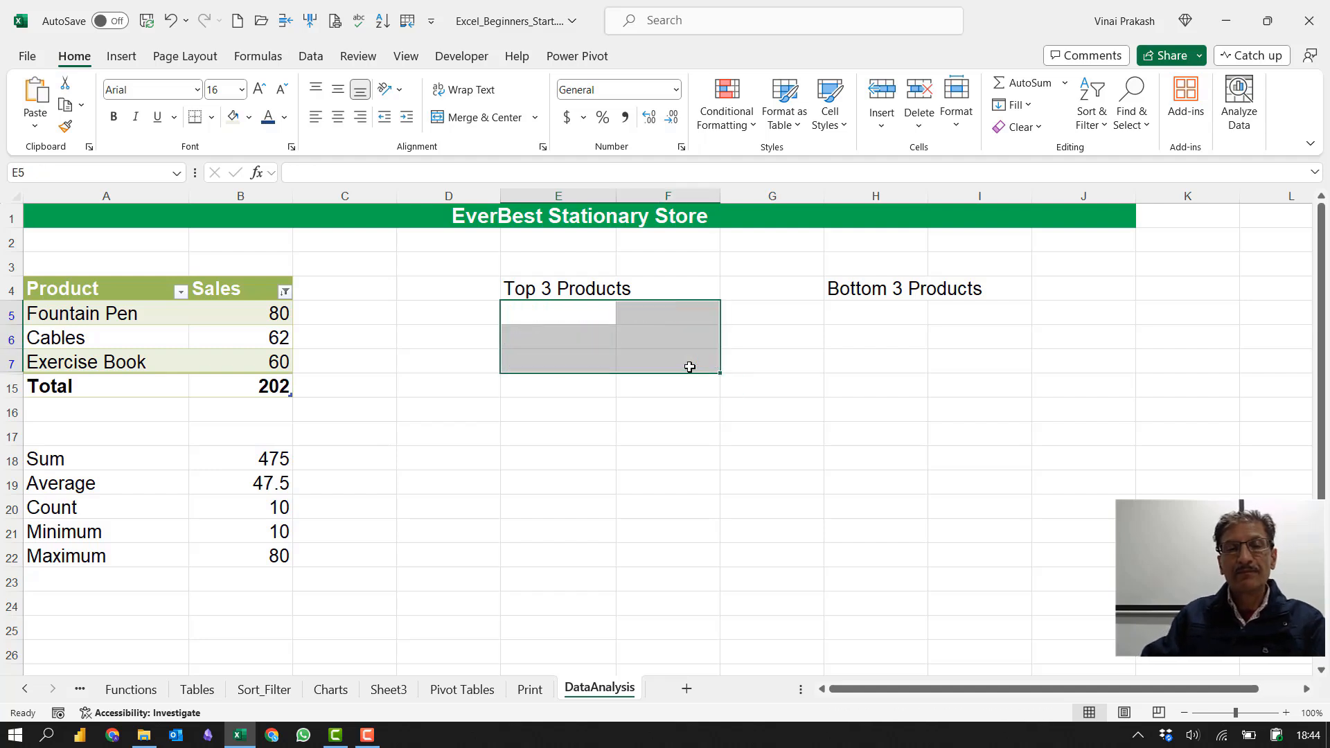
click(594, 380)
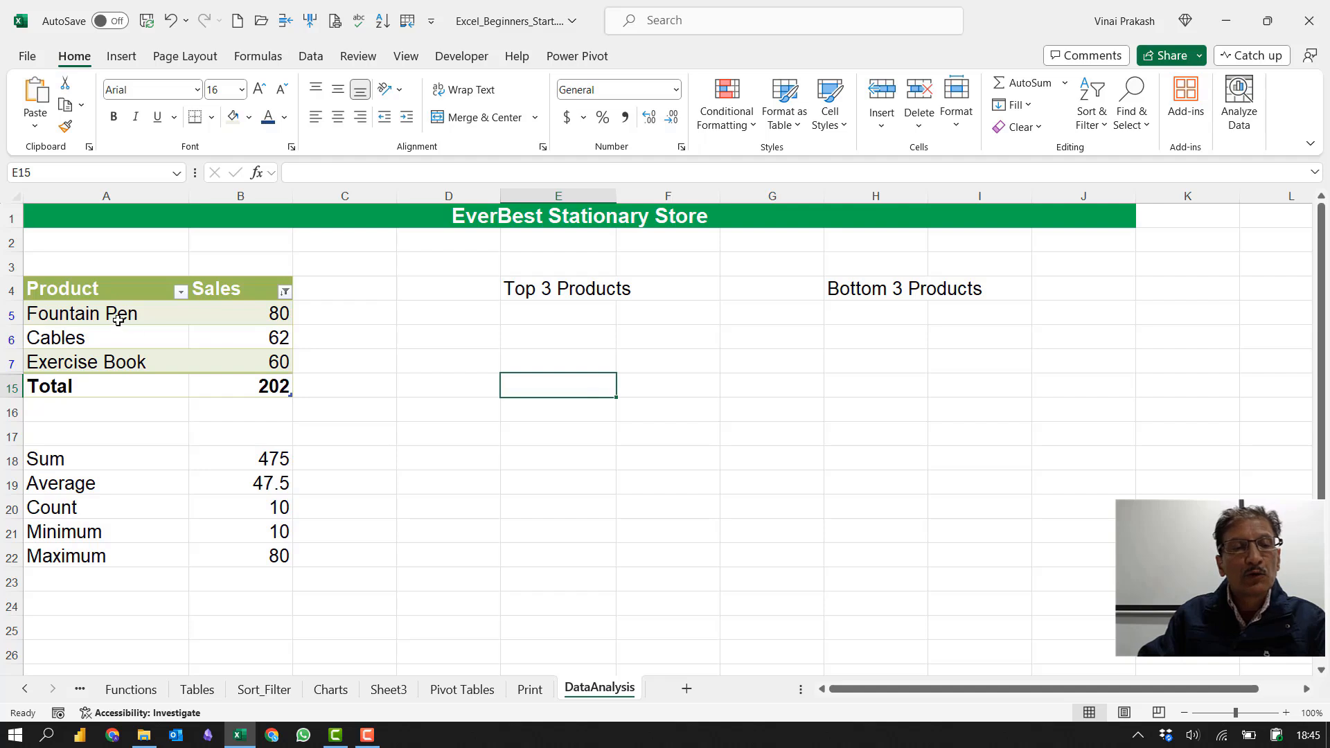
drag(118, 316, 117, 362)
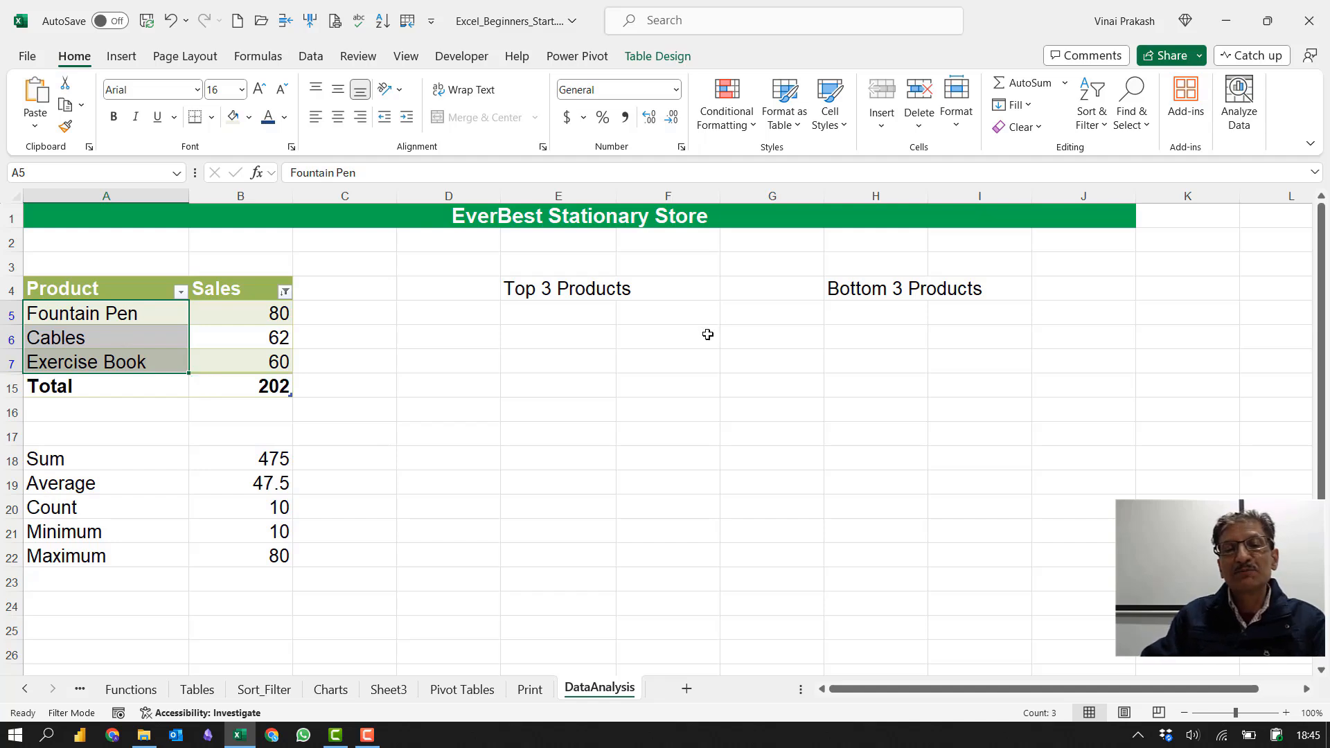
click(597, 339)
click(870, 314)
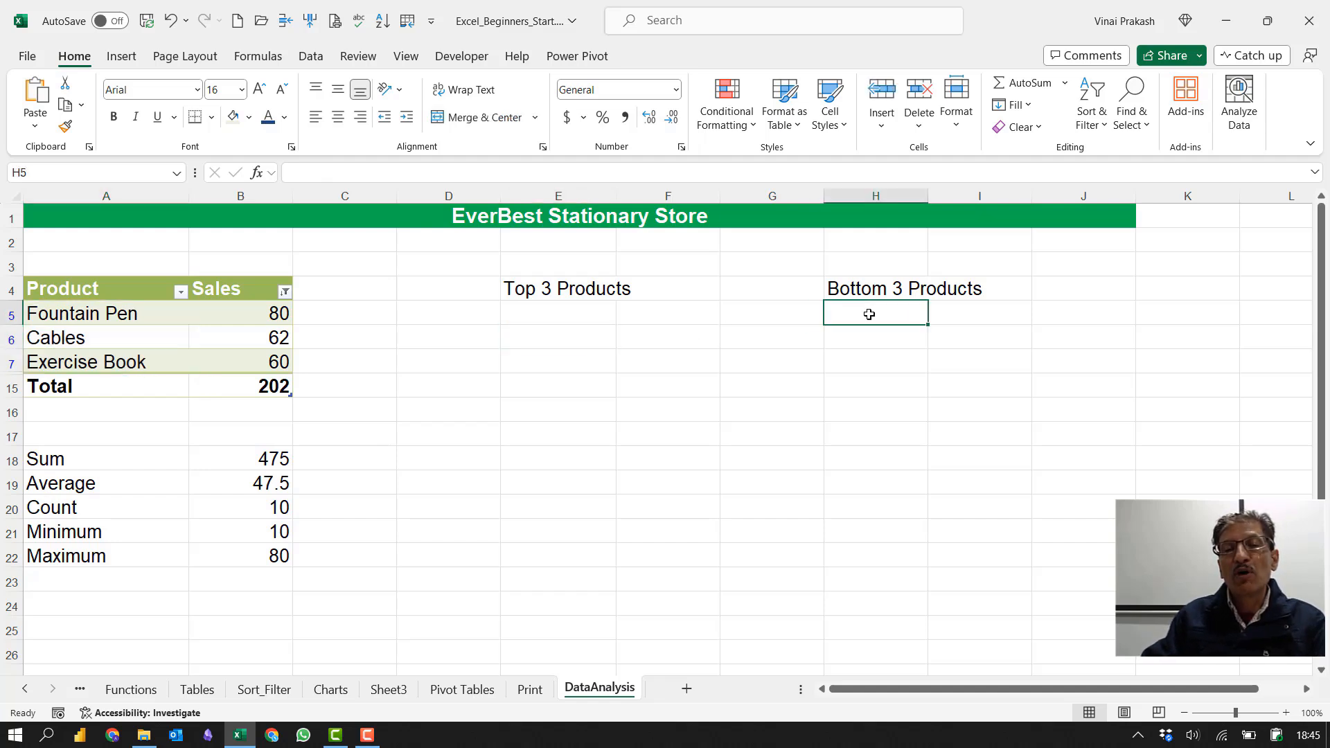
Step: Clear the filter from the product table's Sales column
click(285, 292)
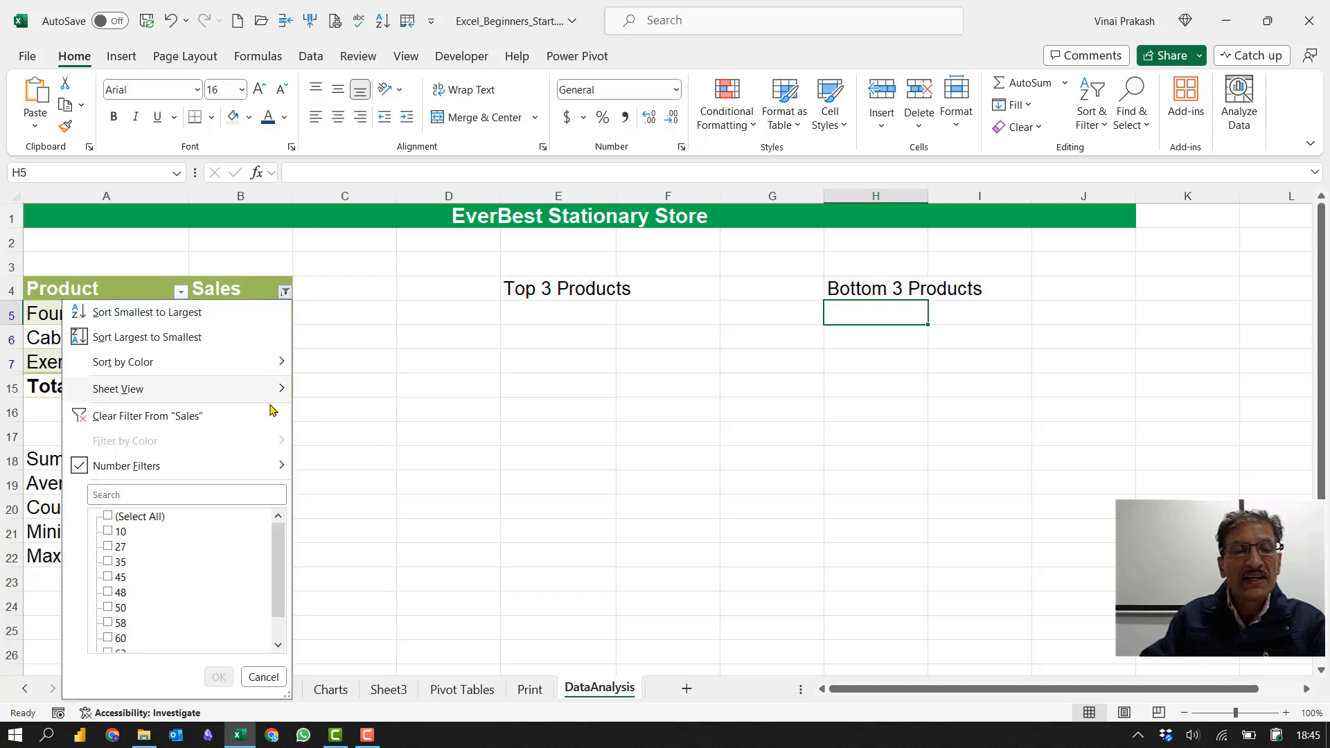
mouse_move(264, 476)
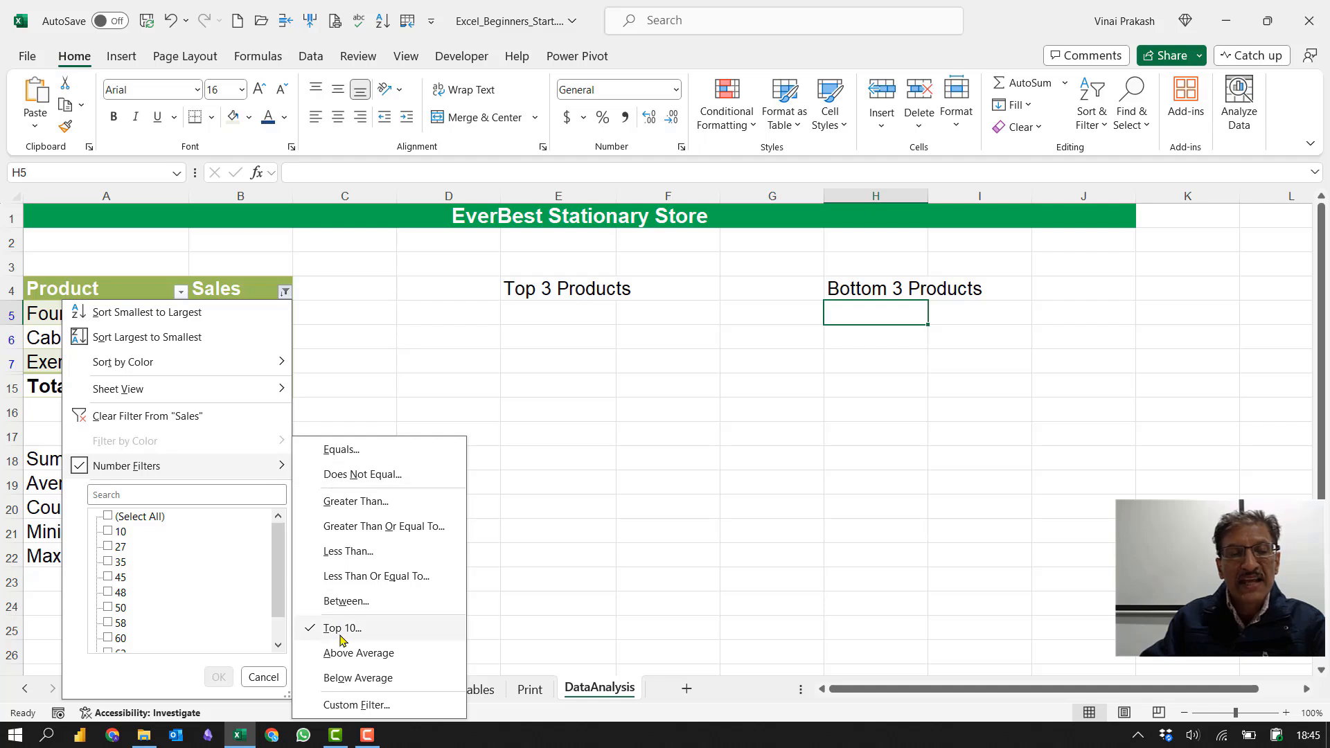
click(244, 417)
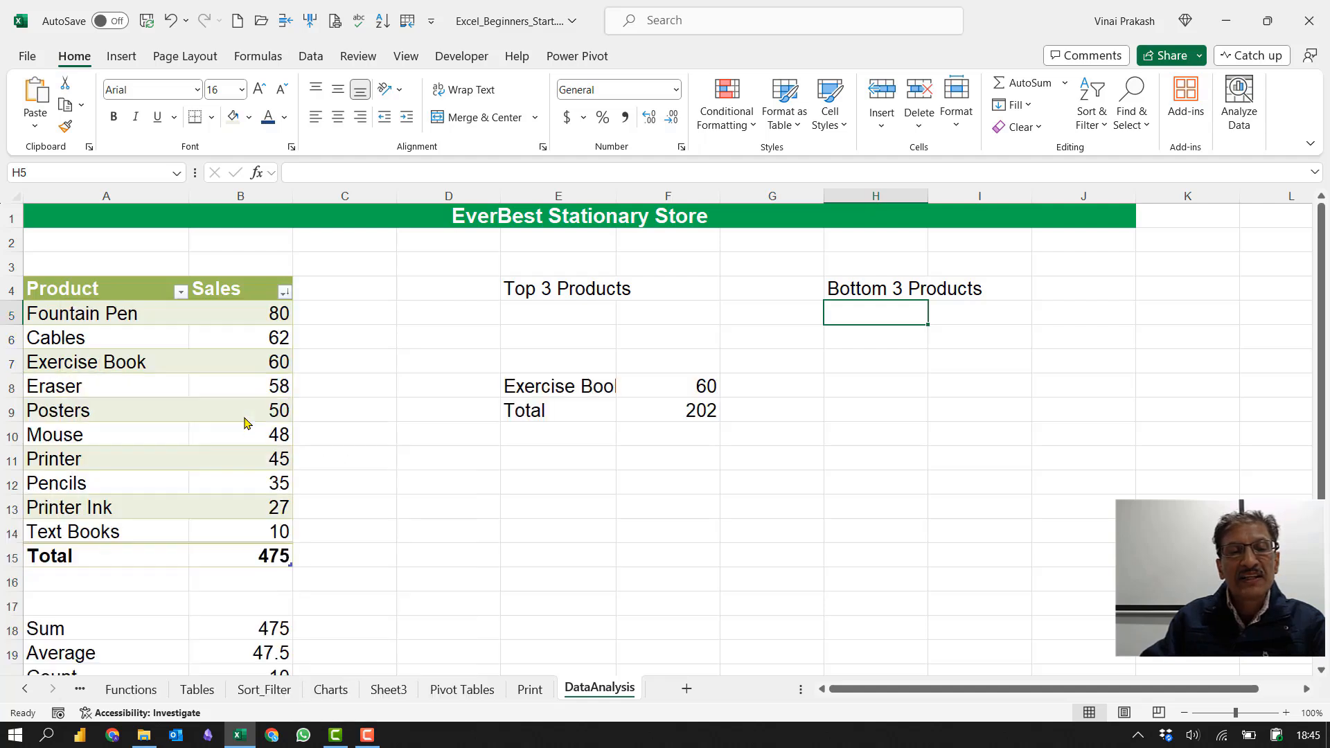
Step: Filter the table's Sales column with the Top 10 number filter set to the bottom 3 items
click(283, 292)
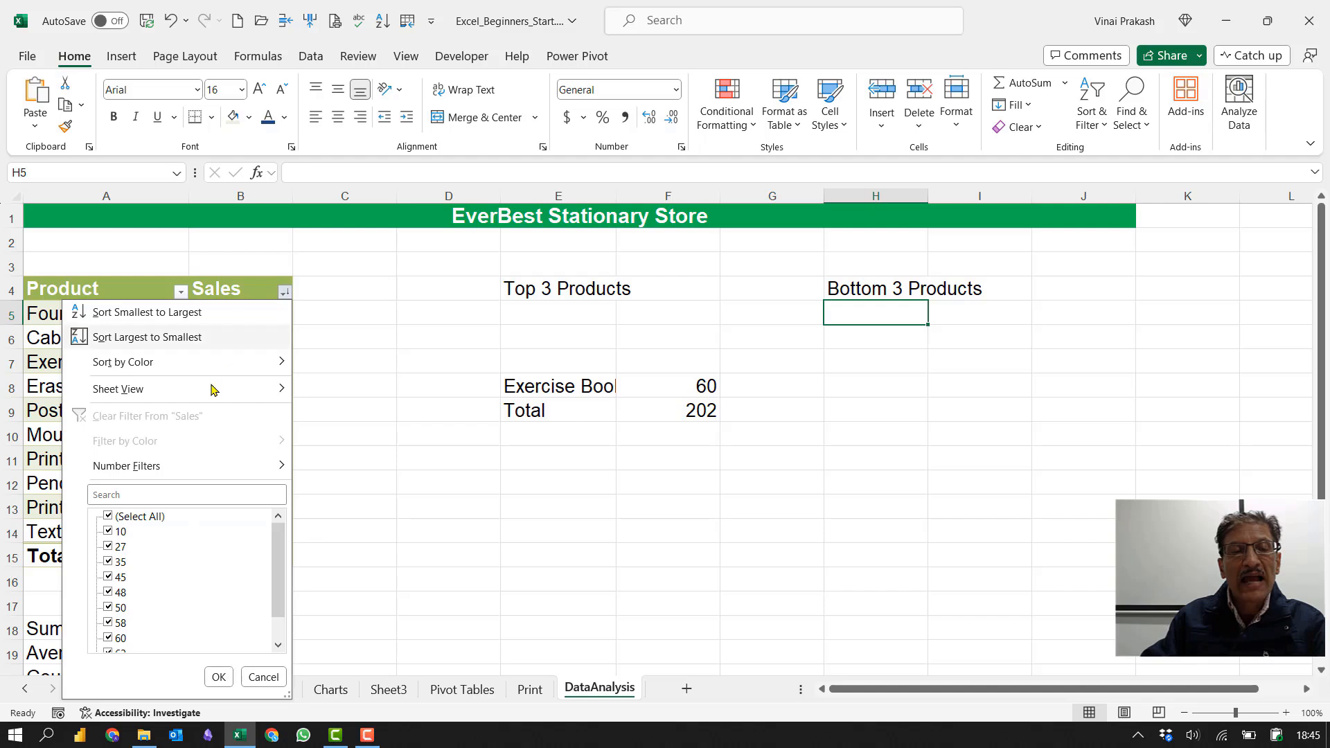
mouse_move(218, 471)
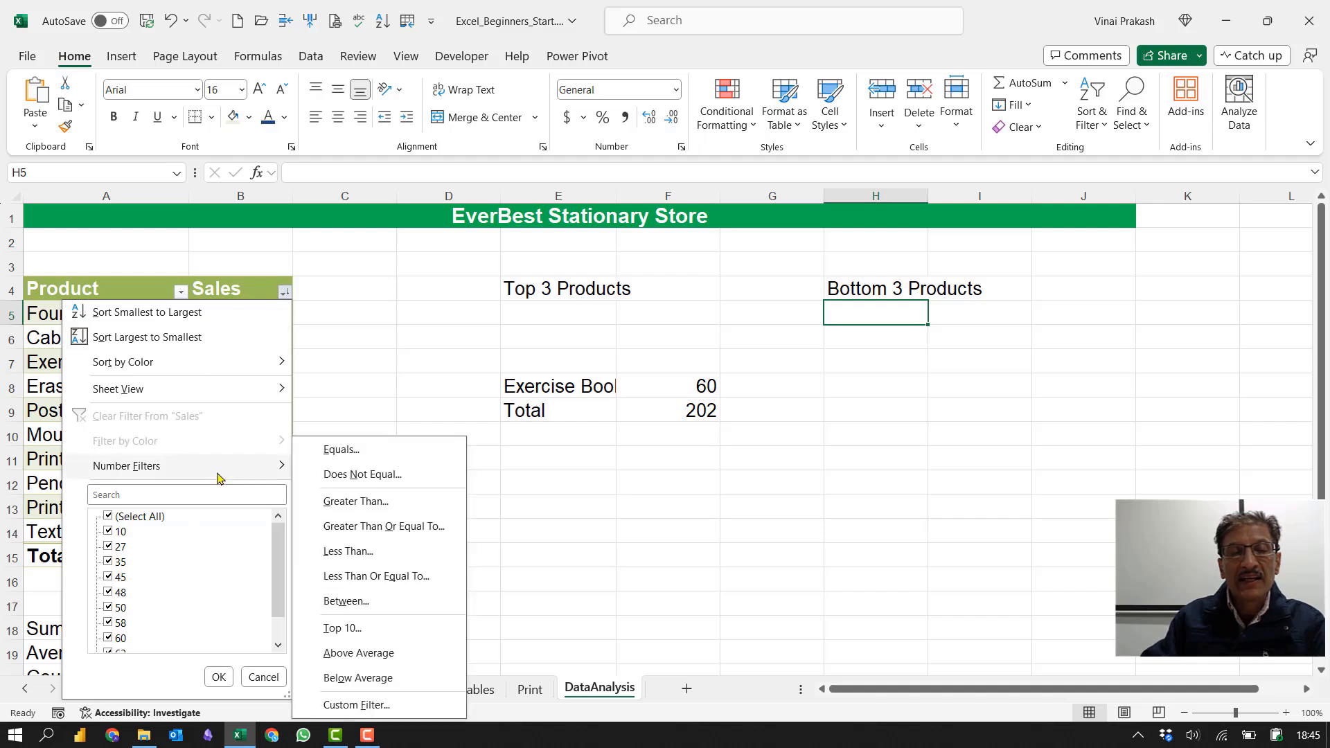
click(356, 634)
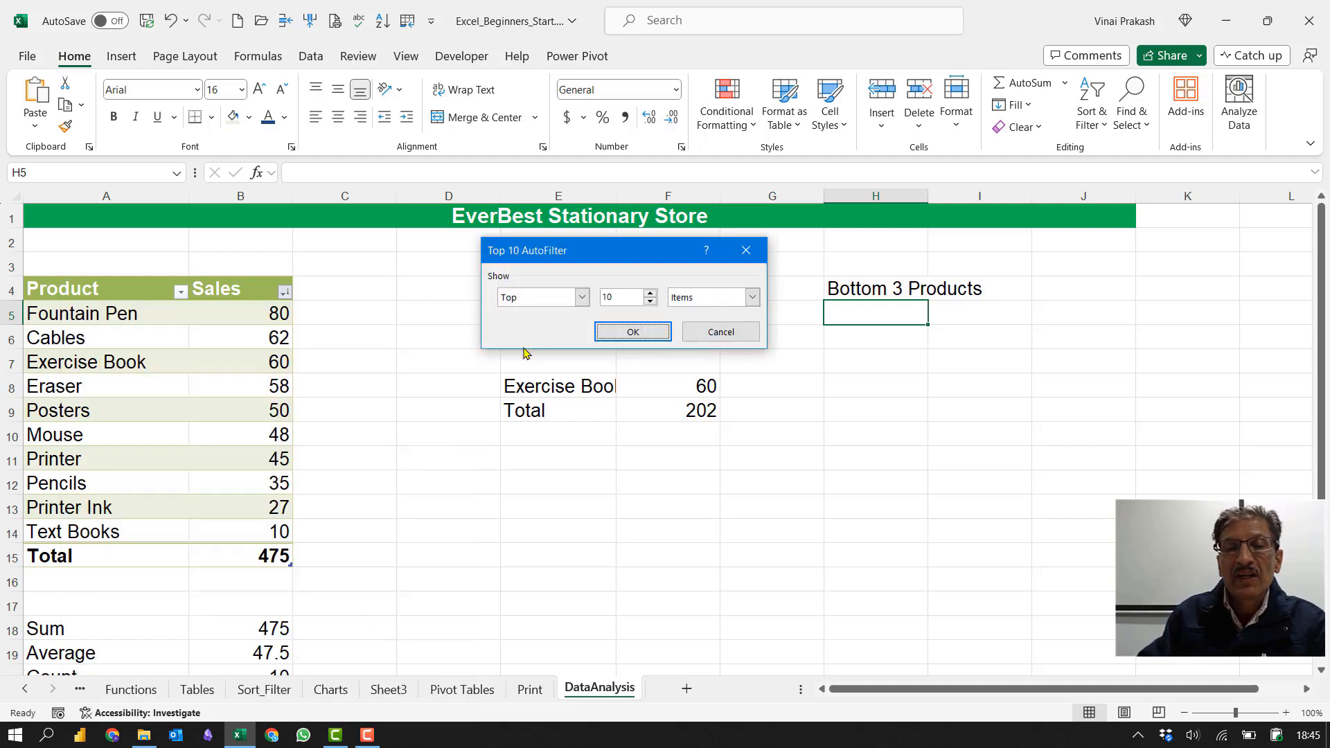
click(533, 303)
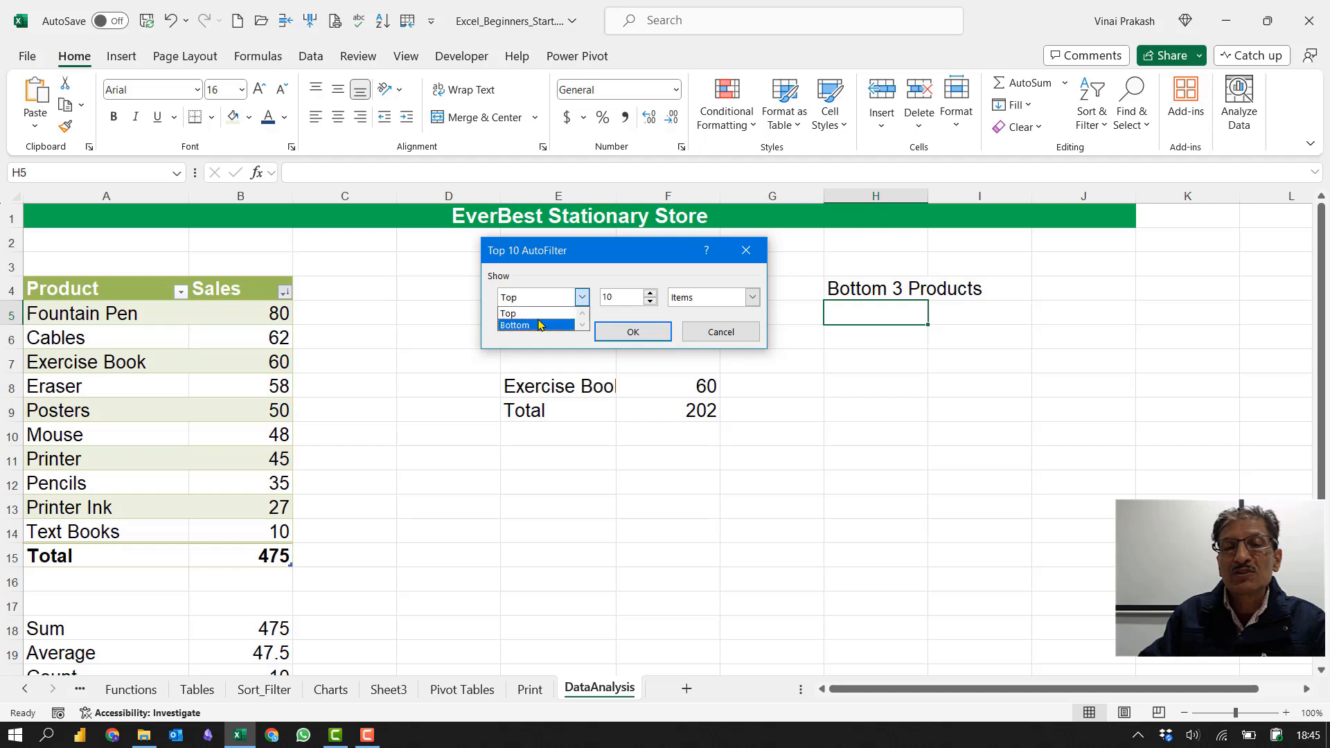
click(542, 324)
drag(619, 292, 574, 285)
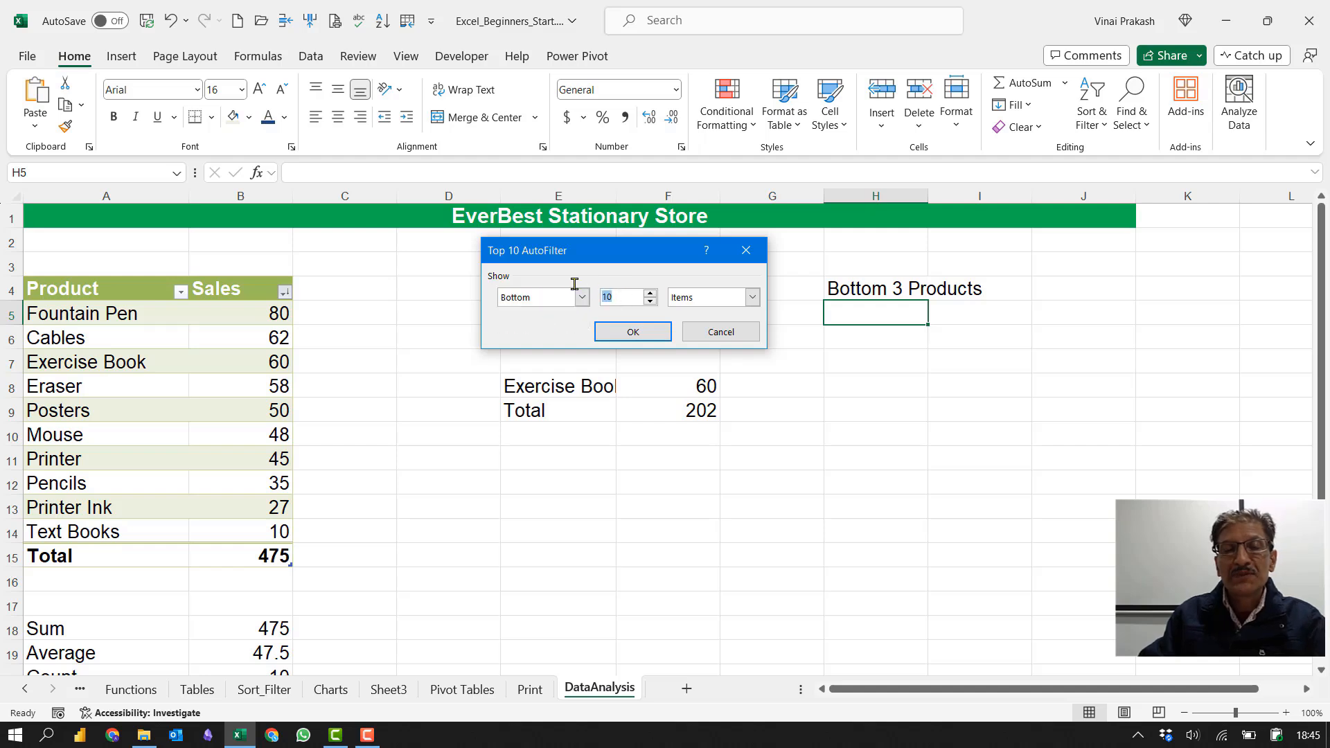
text(3)
click(622, 336)
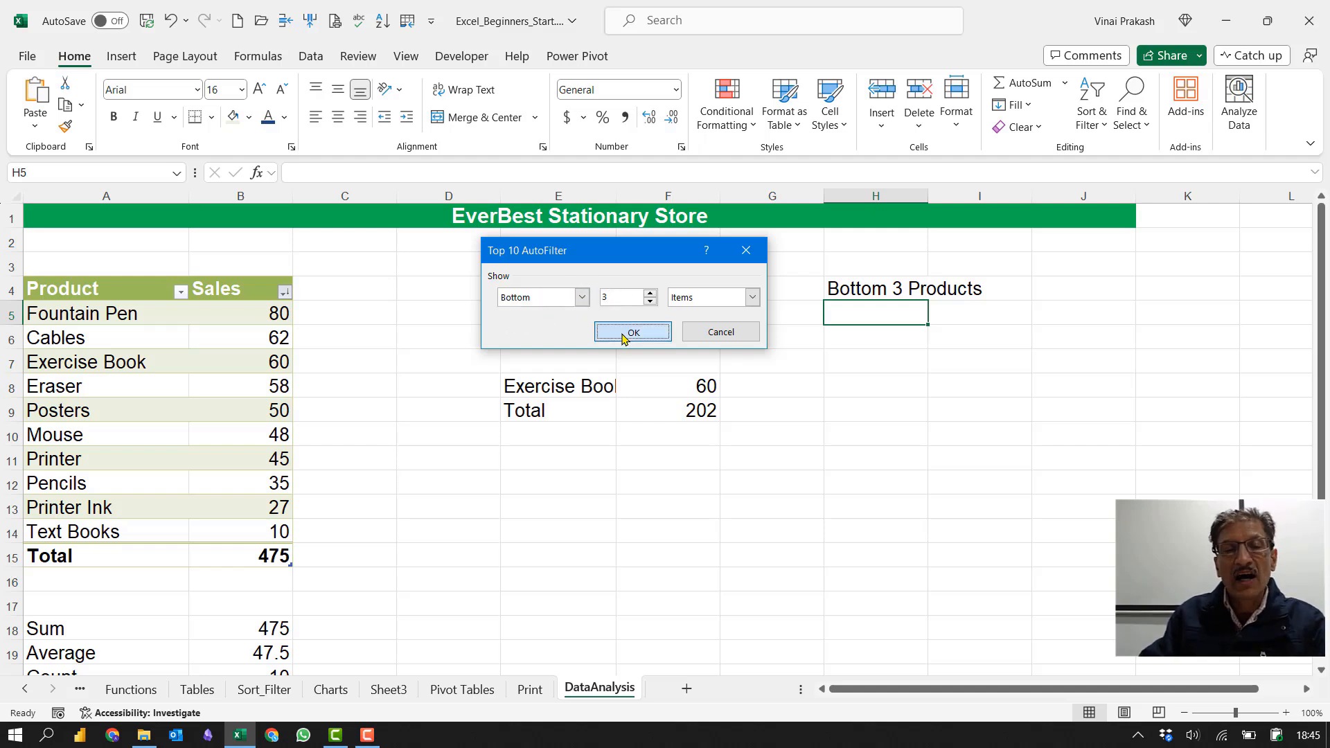